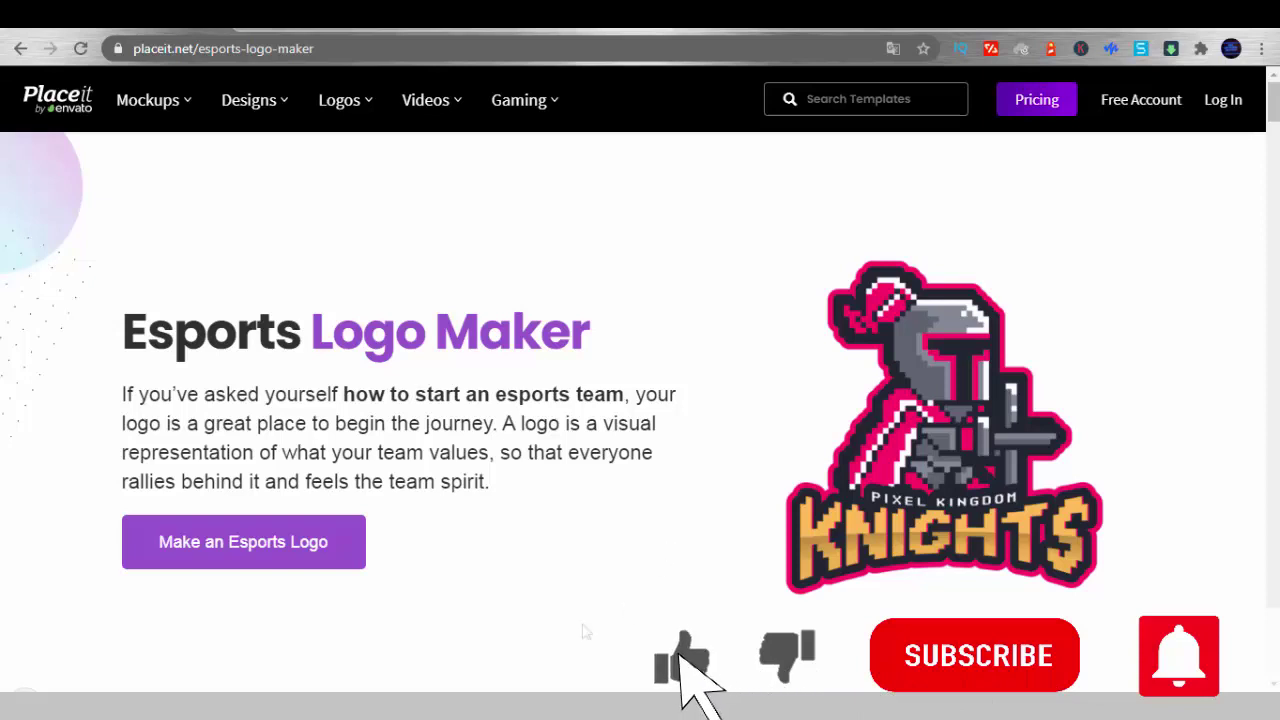
Start an esports logo in Placeit and apply the team name SnoopDiddy to the gaming logo templates.
left_click(282, 562)
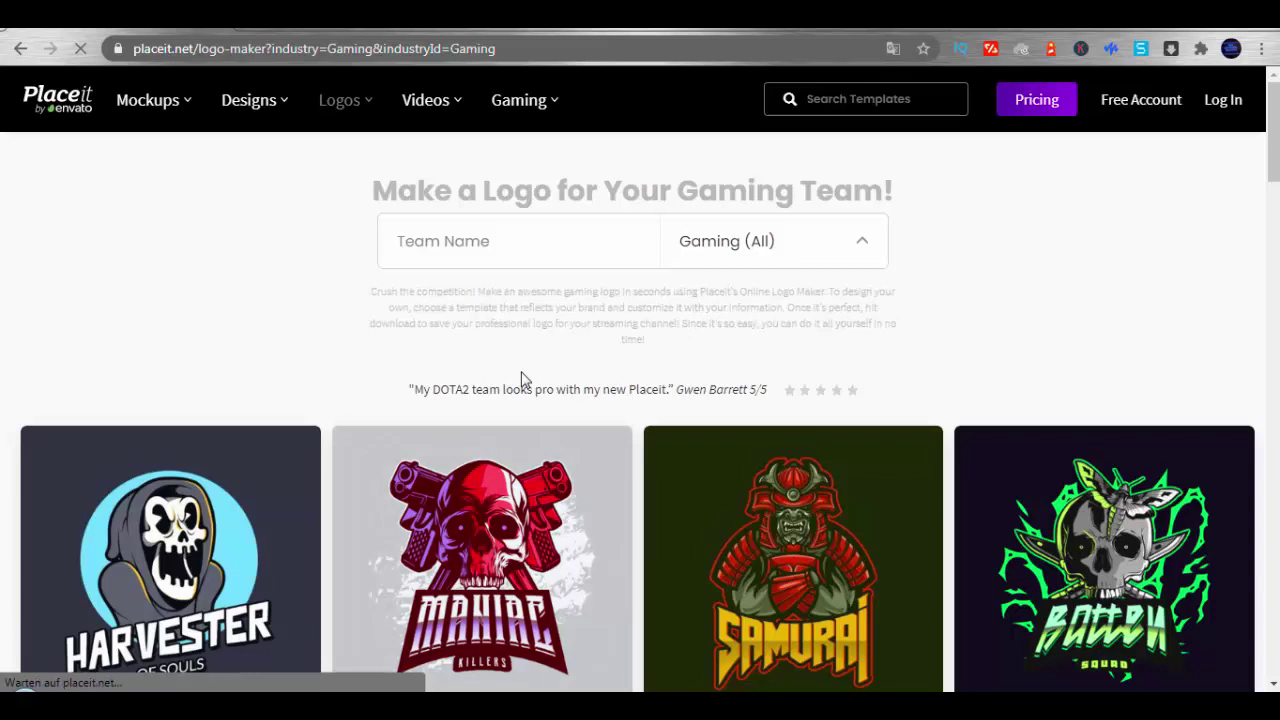
left_click(542, 248)
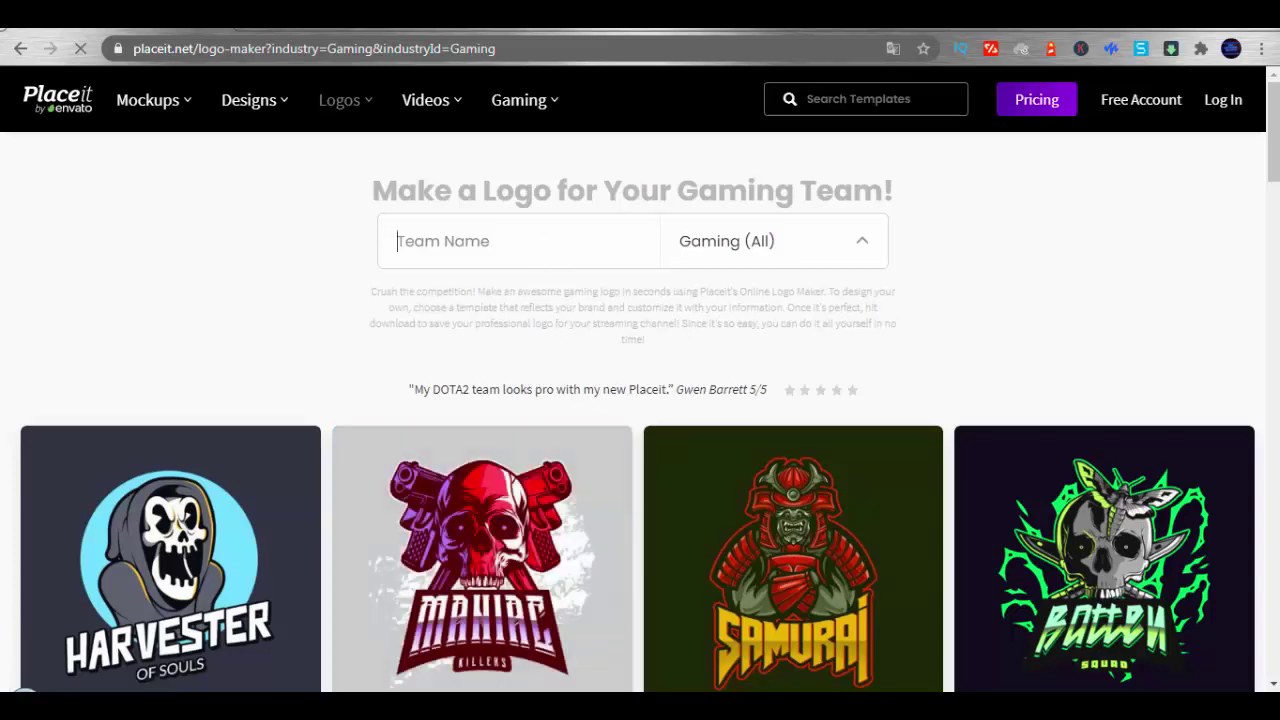
type("Snoop")
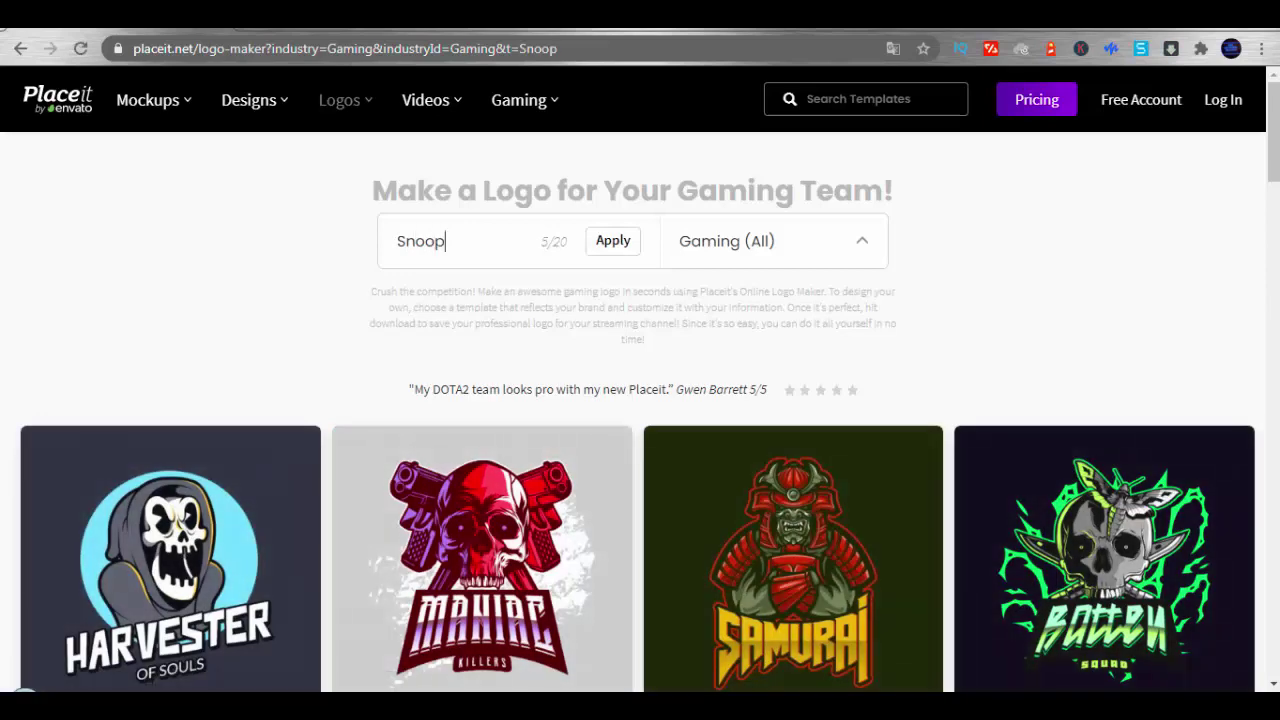
type("Didd<y")
key("BackSpace")
type("y")
left_click(614, 242)
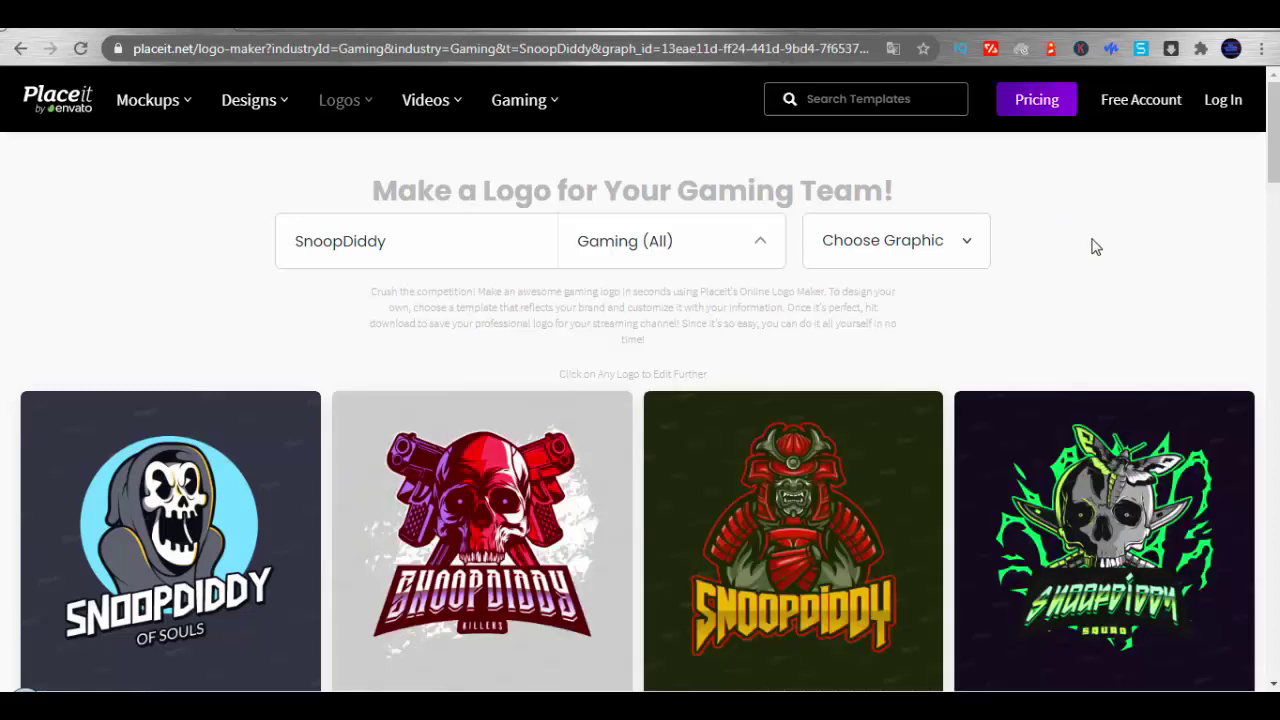
Browse the SnoopDiddy logo templates and open the illustrated gaming one featuring a squirrel with headphones.
scroll(1105, 430, "down", 2)
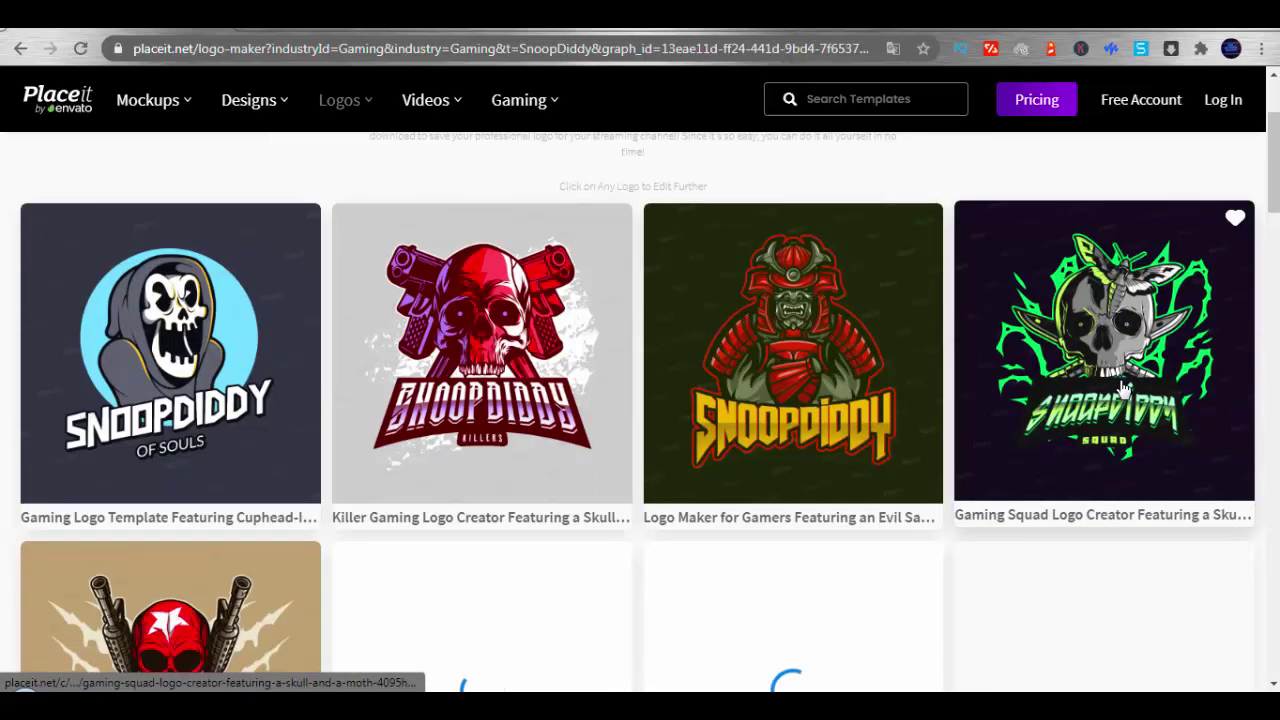
scroll(1124, 388, "down", 2)
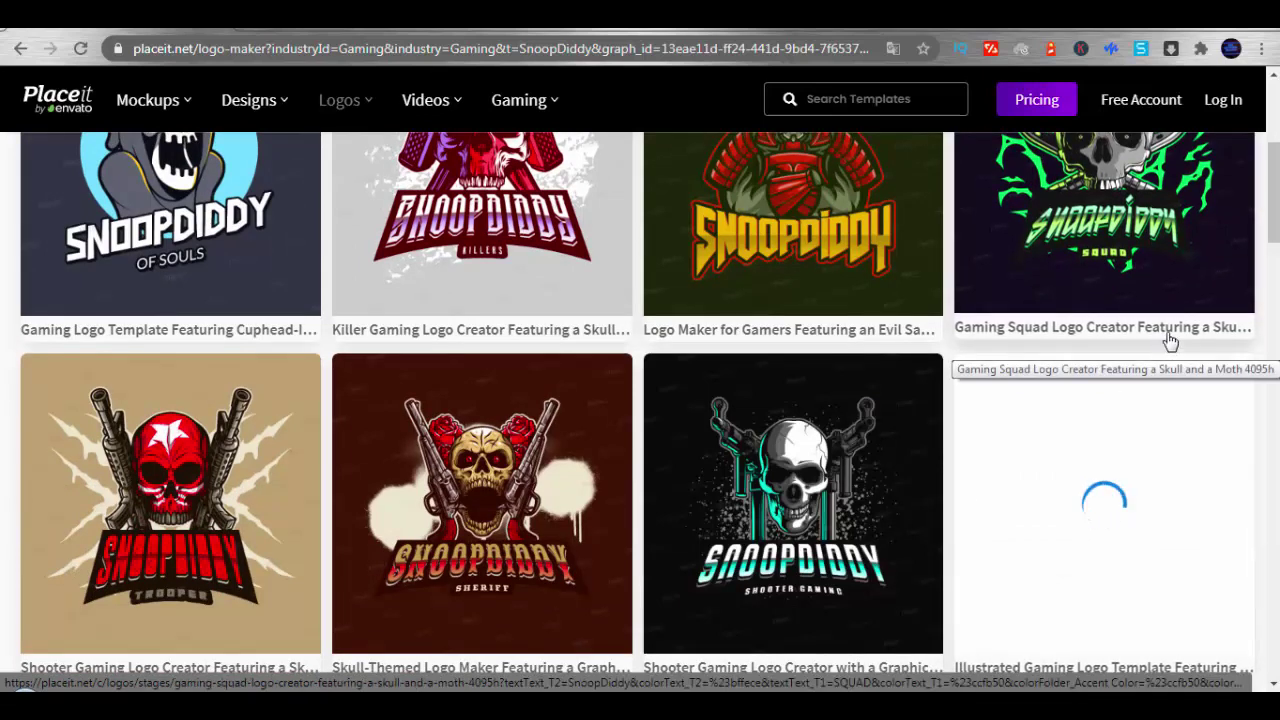
scroll(1201, 251, "down", 2)
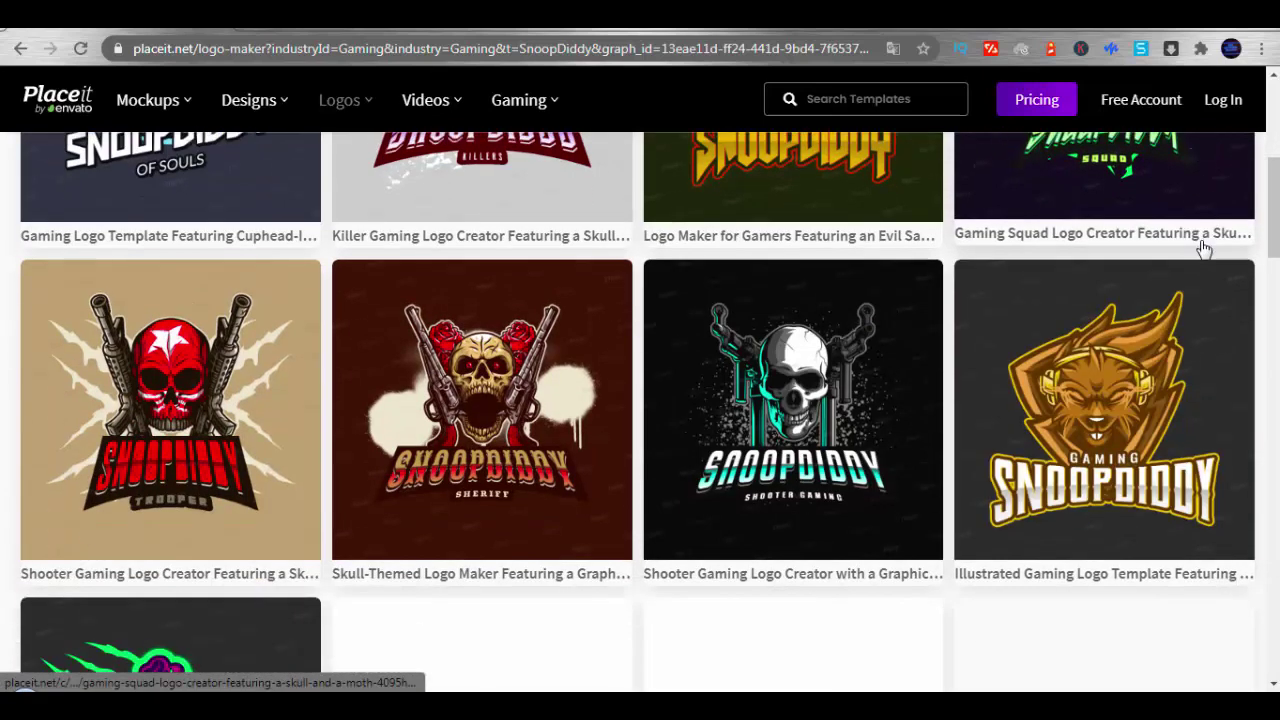
scroll(1204, 250, "down", 1)
scroll(1204, 250, "up", 2)
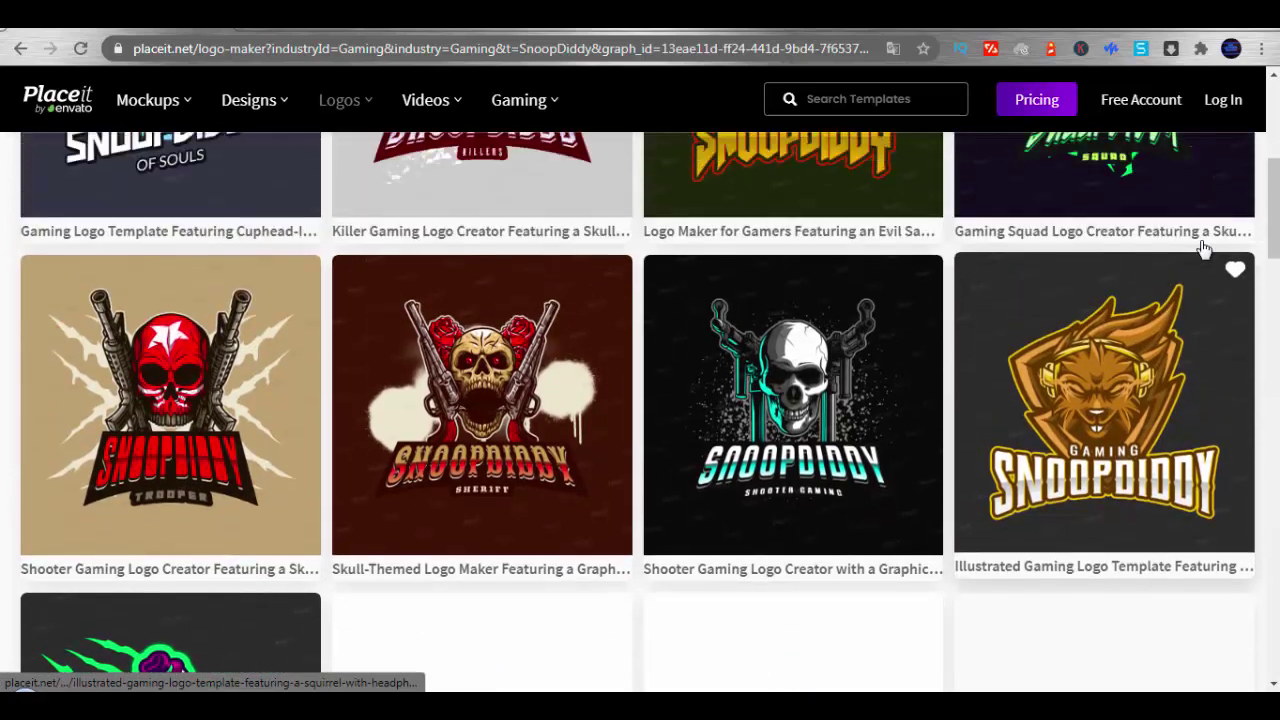
left_click(1140, 420)
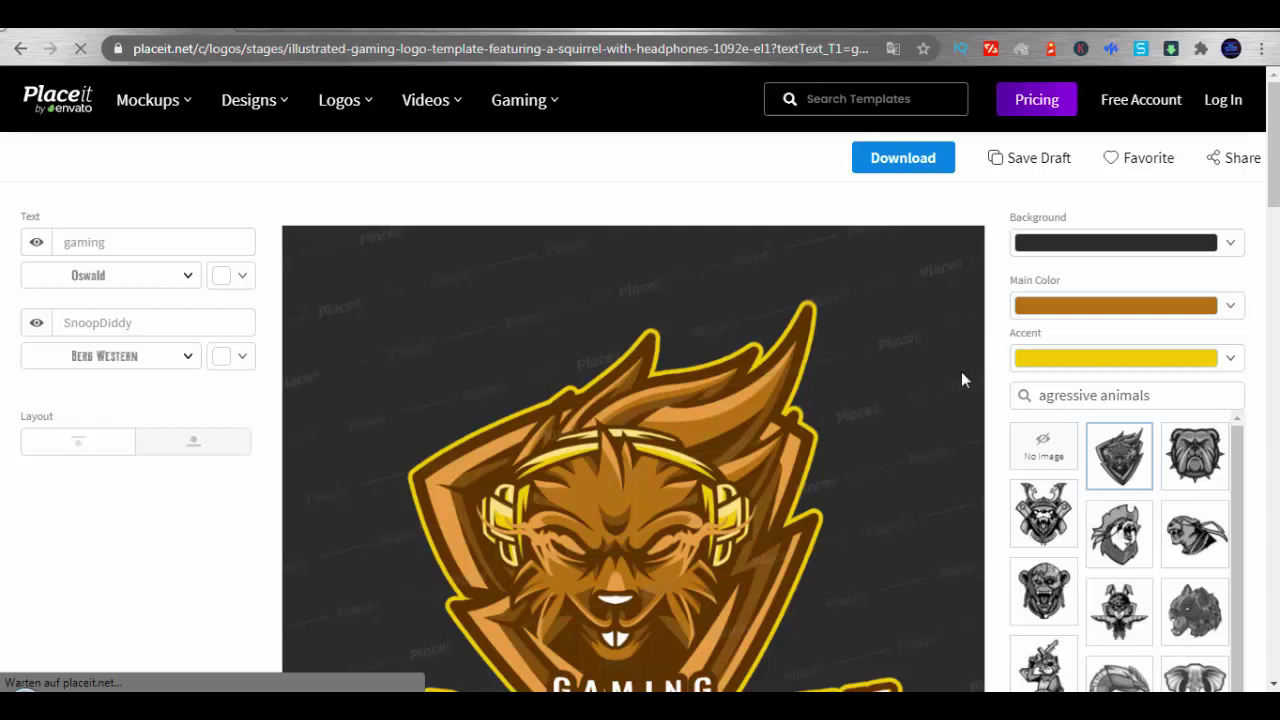
Switch to Snipping Tool, capture the SnoopDiddy squirrel logo preview as a rectangular snip and start saving it.
scroll(961, 380, "down", 2)
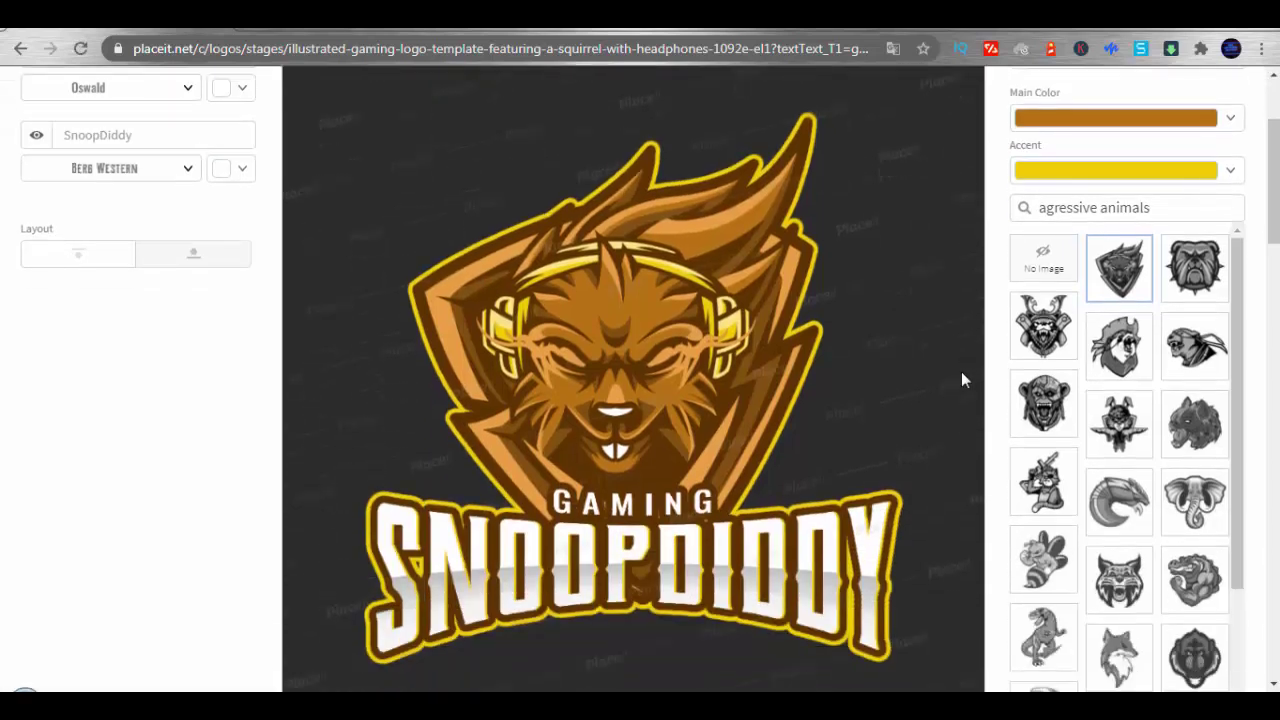
left_click_drag(1274, 196, 1276, 203)
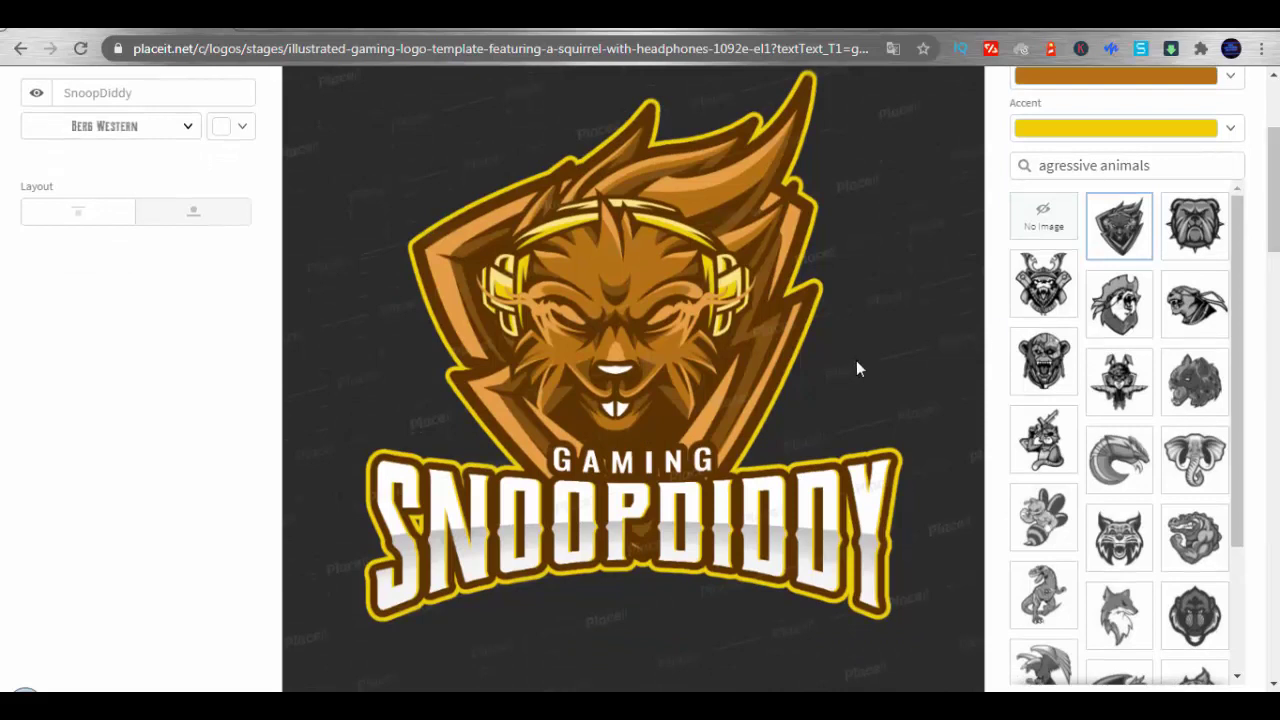
left_click(22, 690)
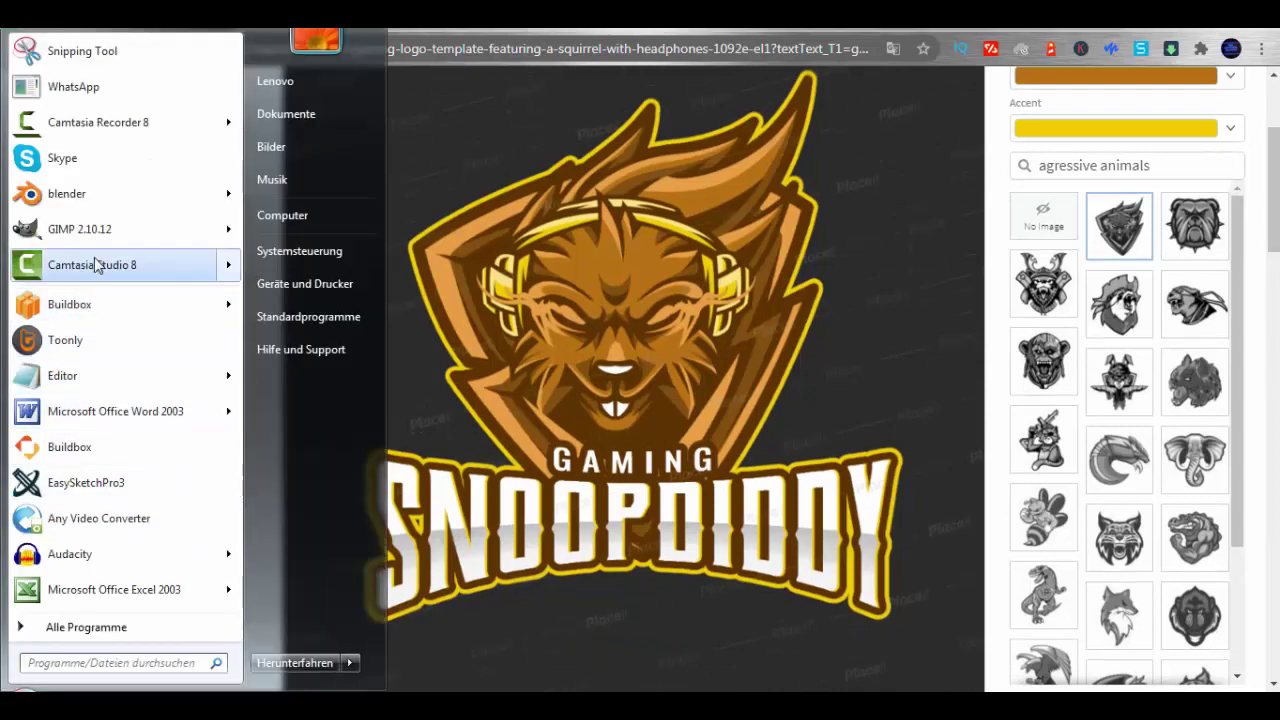
left_click(132, 60)
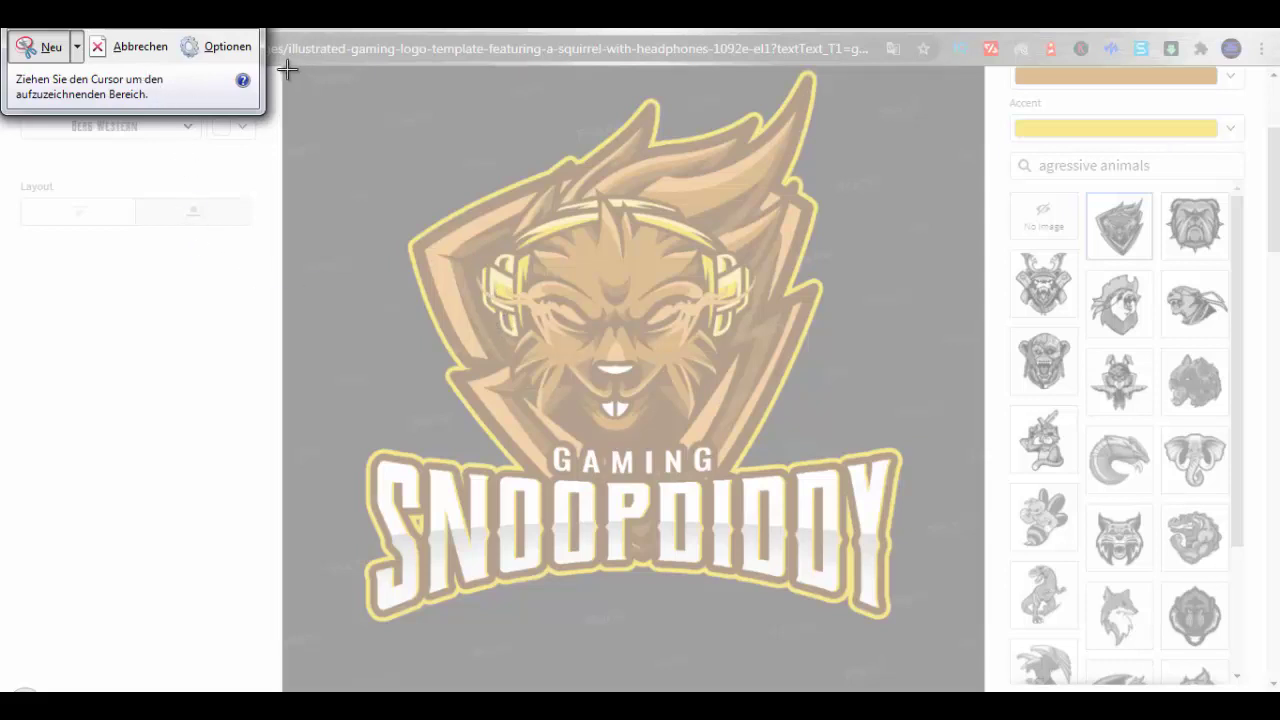
left_click_drag(286, 68, 928, 632)
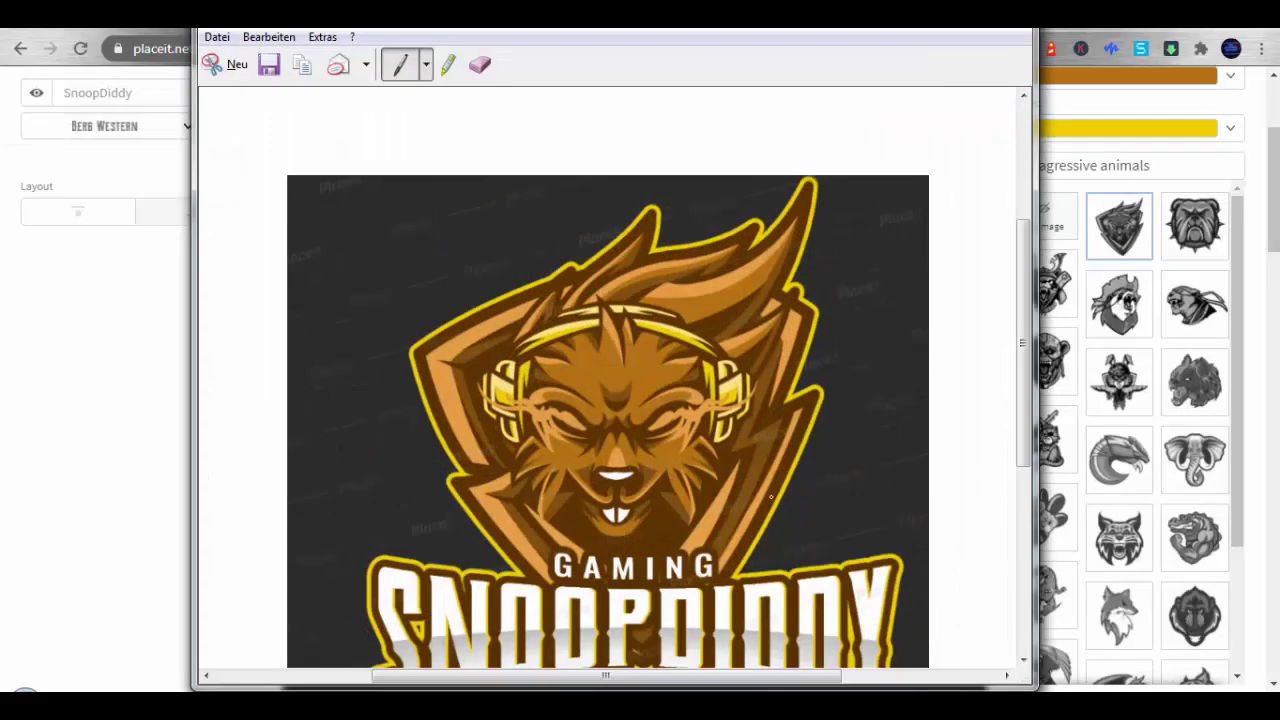
left_click(222, 38)
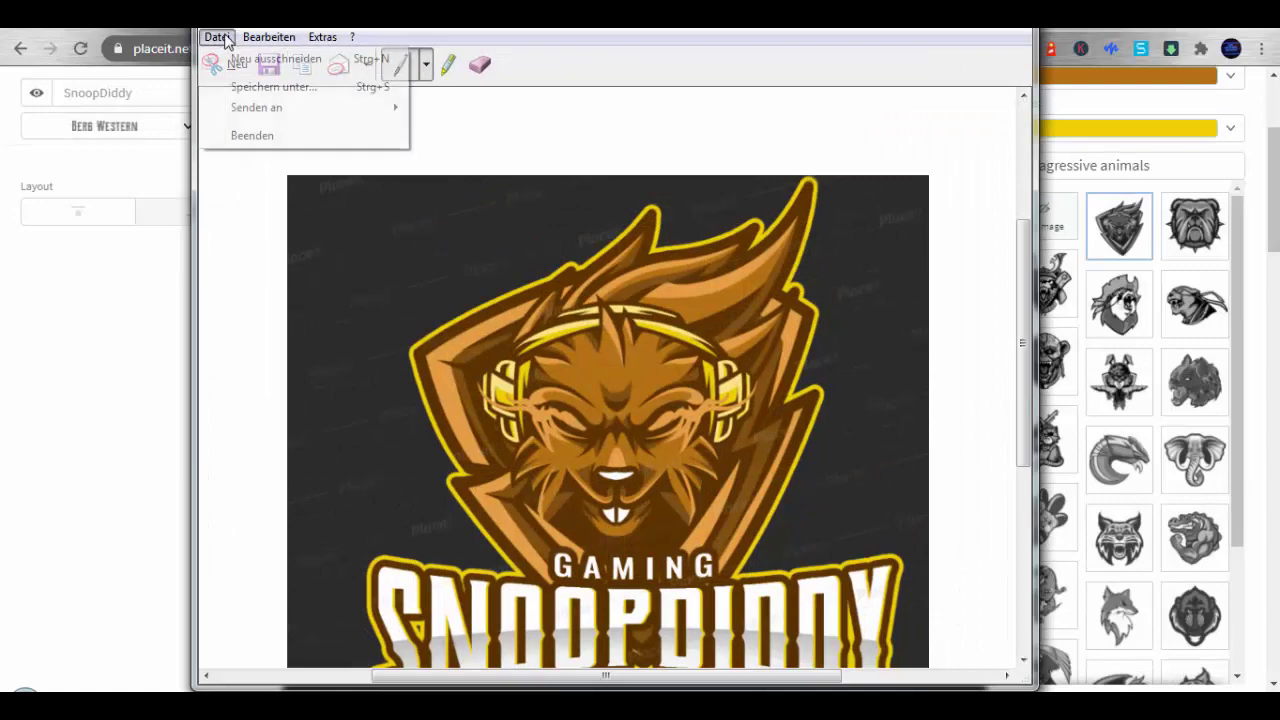
mouse_move(268, 37)
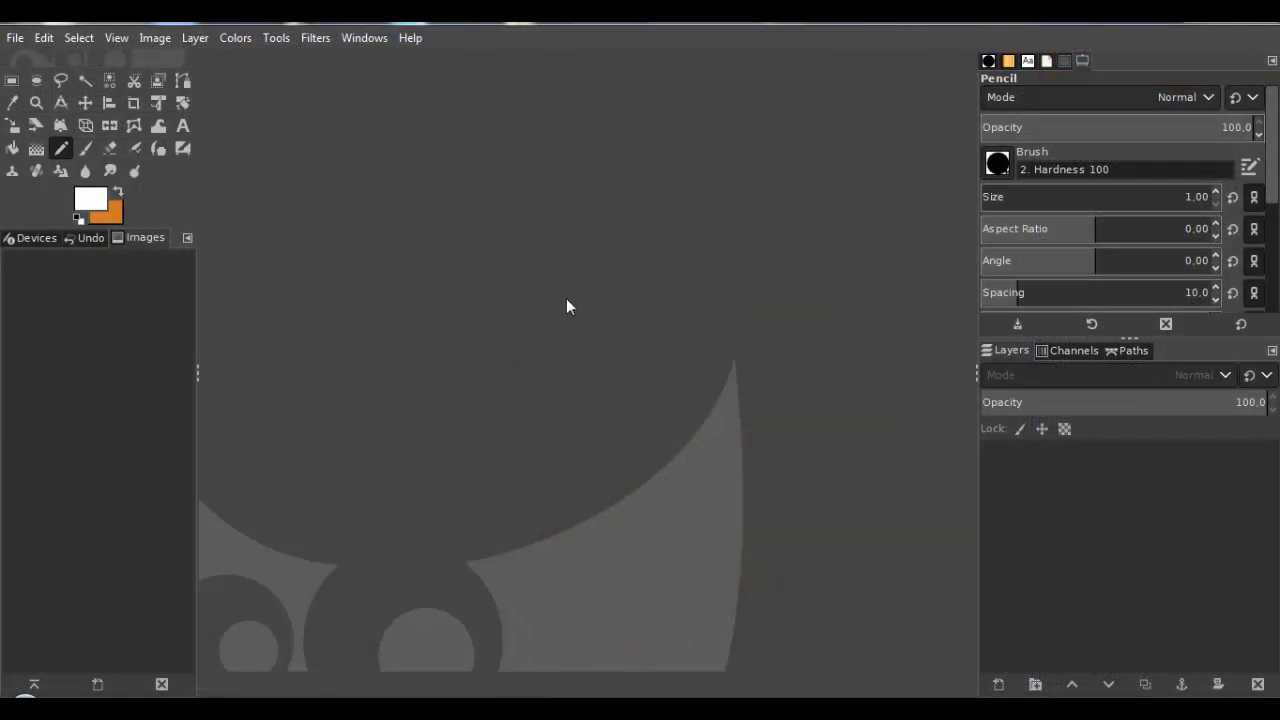
In GIMP, create a new image 3000 px wide and 3000 px high.
left_click(15, 38)
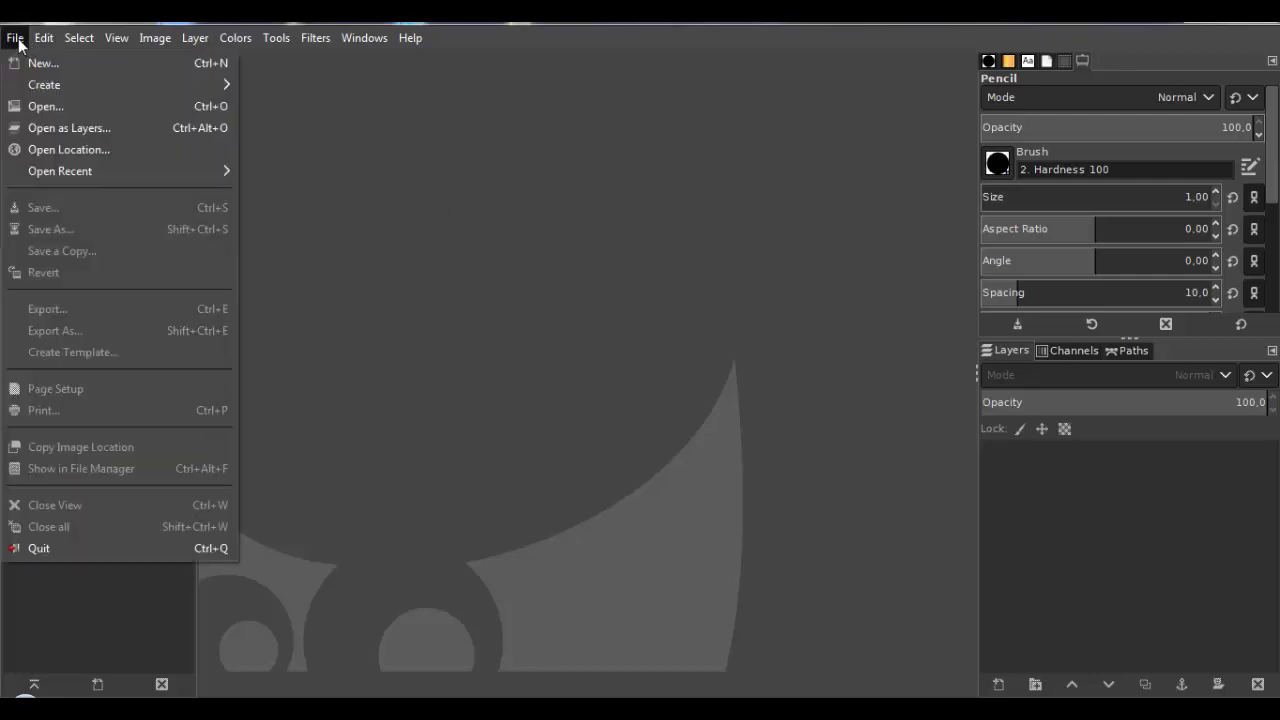
left_click(26, 60)
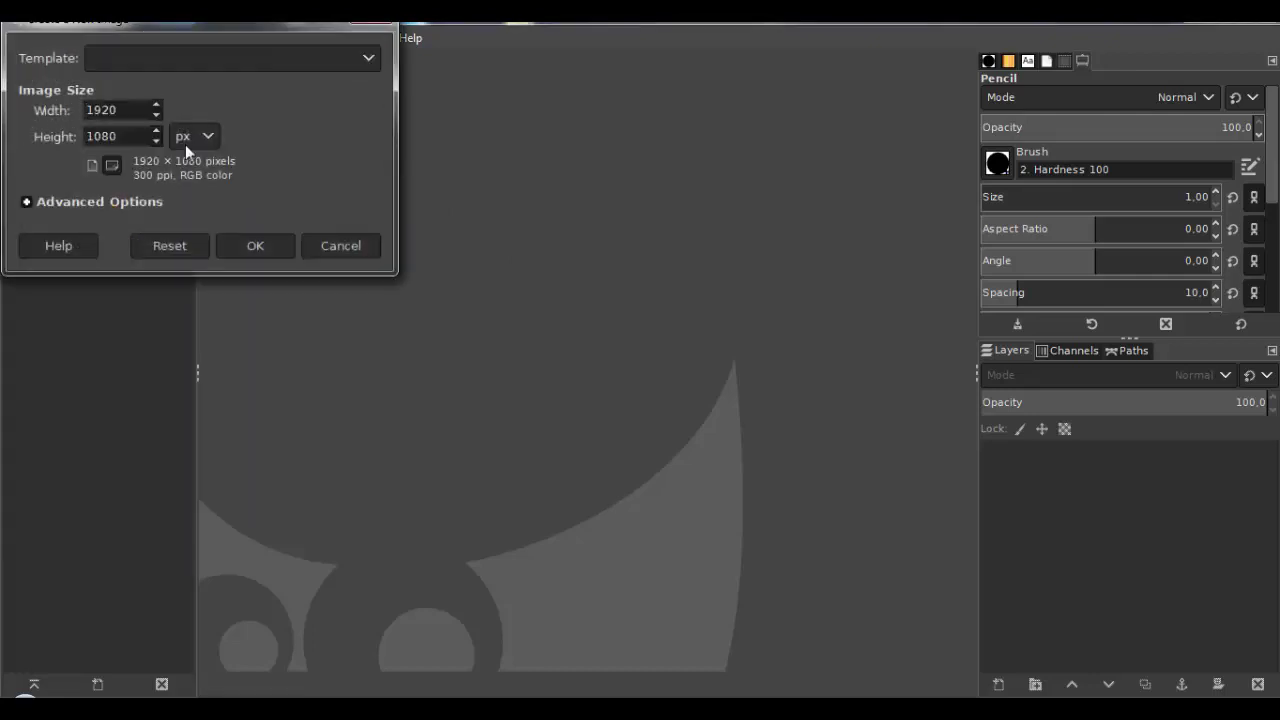
left_click_drag(130, 111, 89, 110)
double_click(125, 111)
type("3000")
key("Tab")
type("2")
left_click(240, 246)
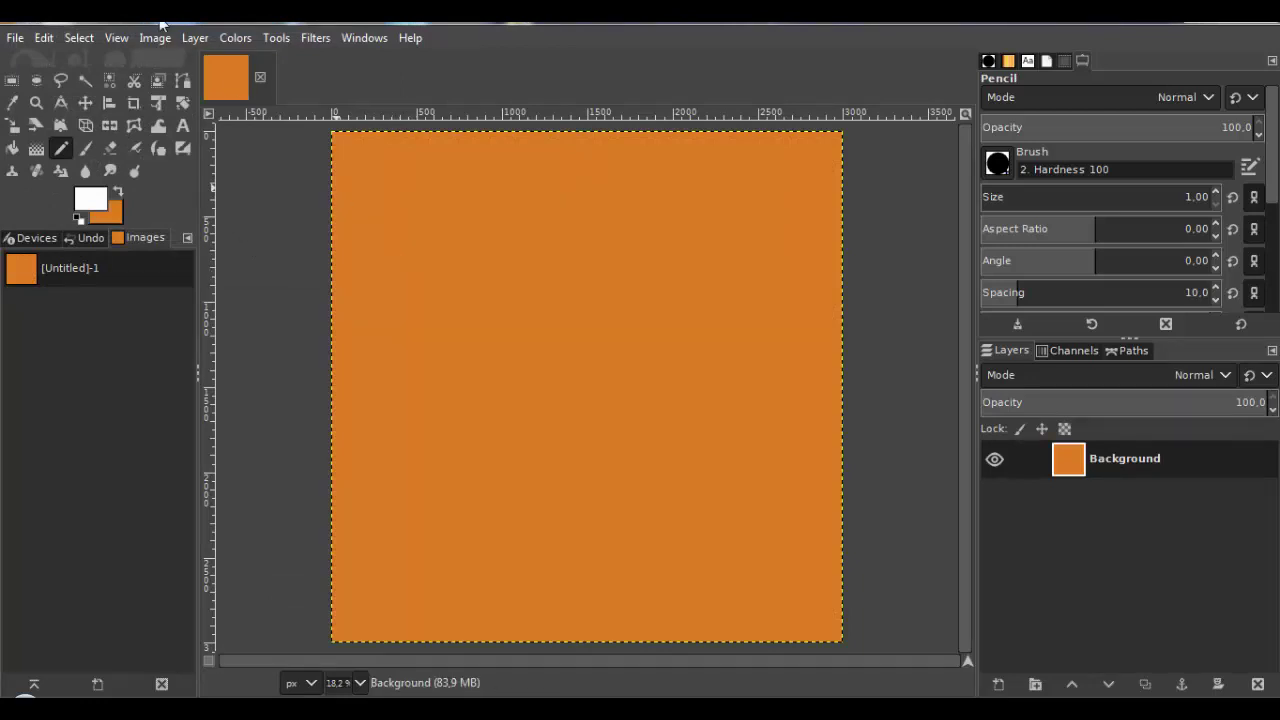
Delete the orange Background layer and import dog_blueprint1 from the Esport Logo in Gimp folder as a layer.
left_click(194, 38)
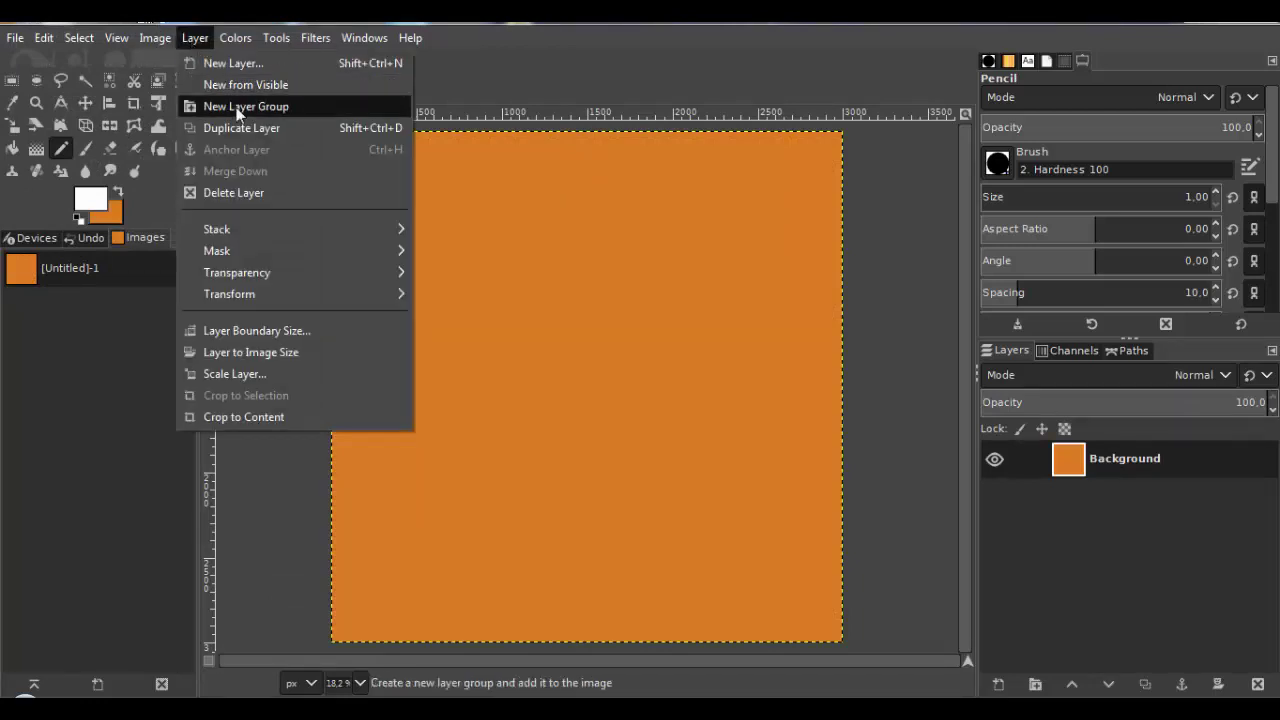
left_click(250, 193)
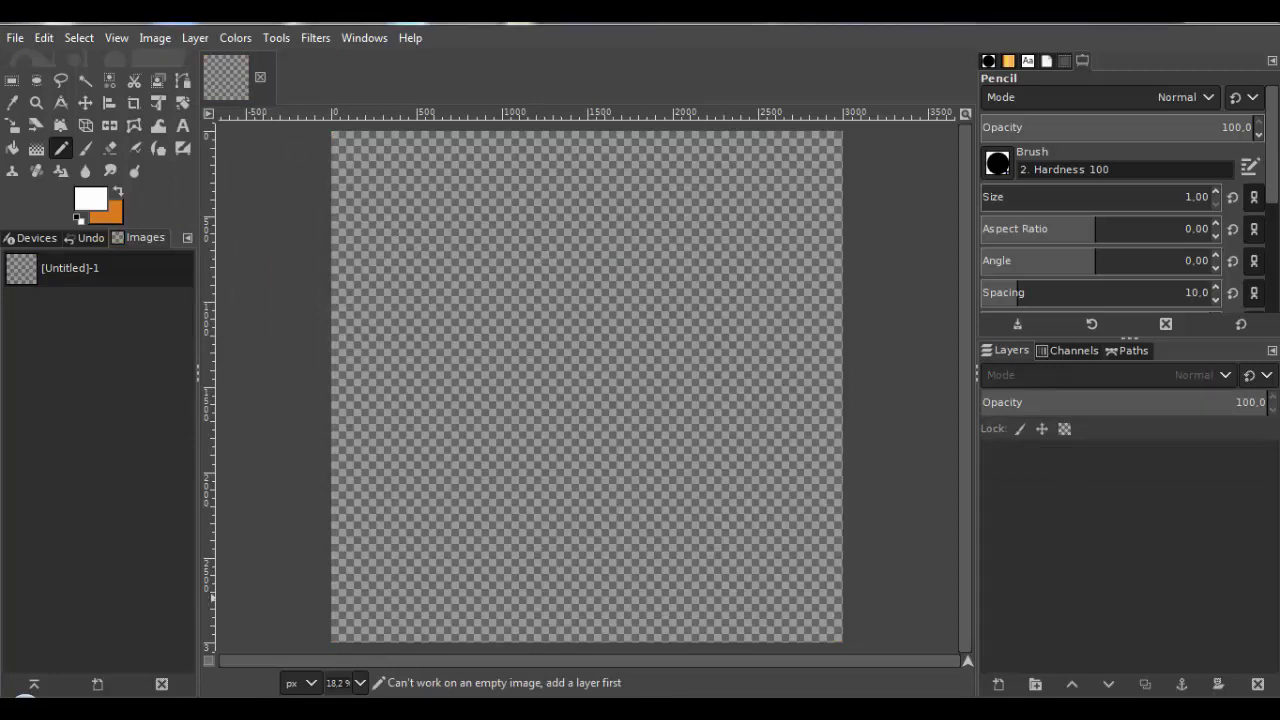
left_click(192, 708)
left_click_drag(545, 117, 372, 253)
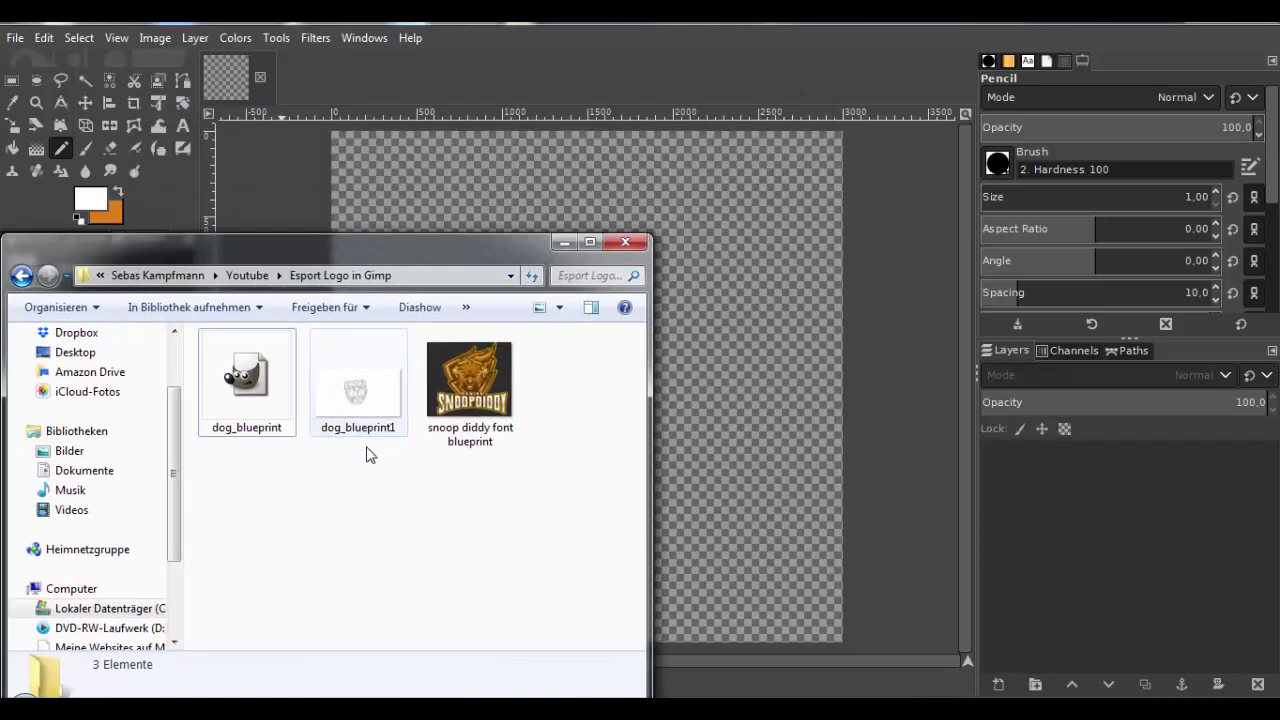
left_click(367, 412)
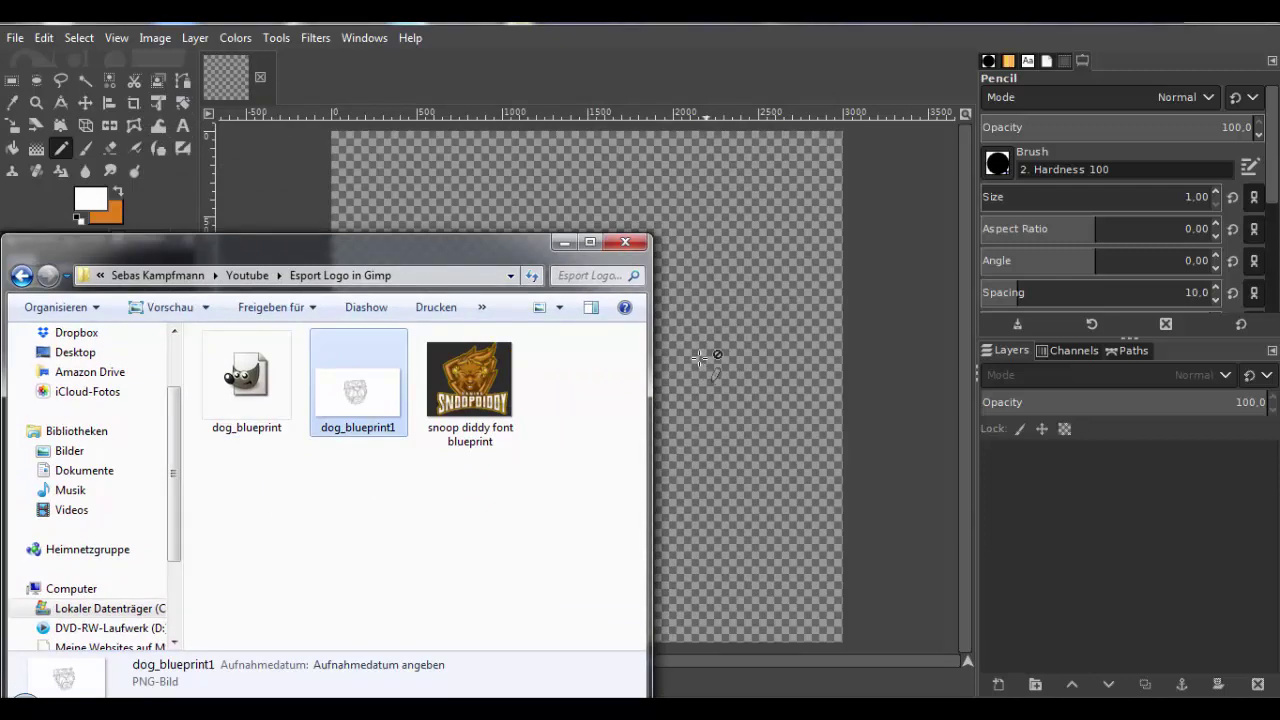
left_click_drag(458, 234, 458, 232)
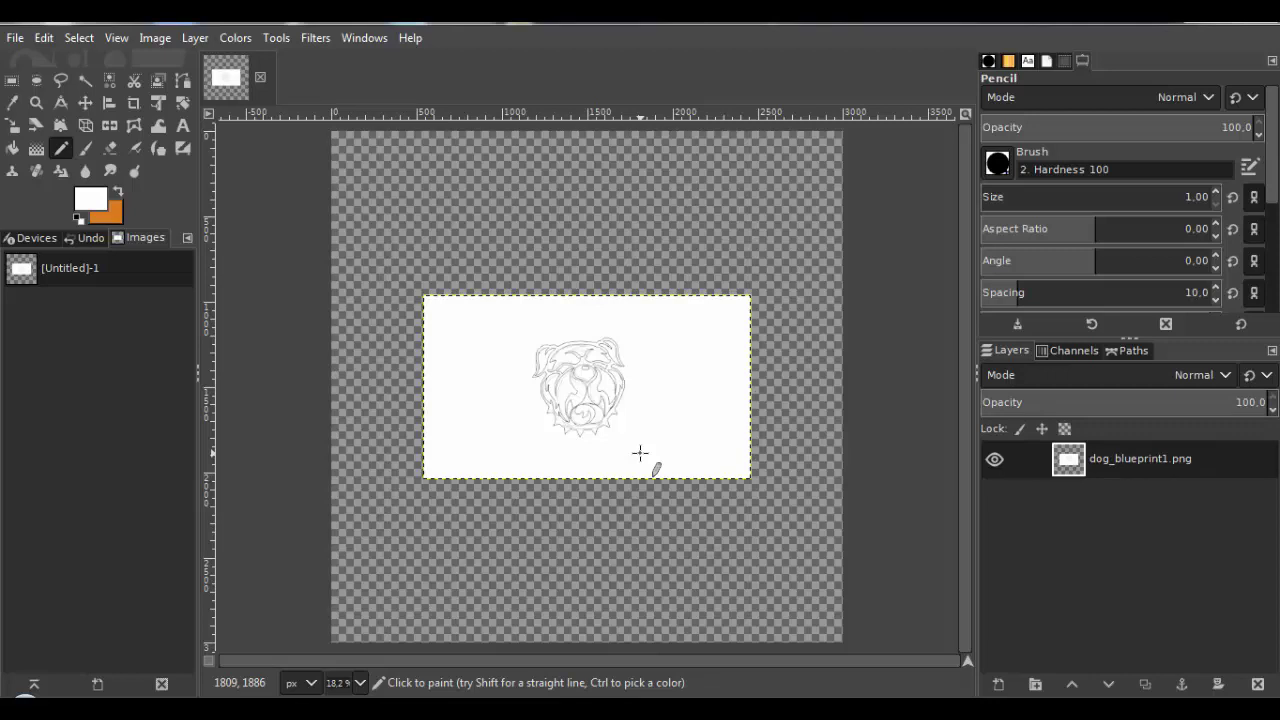
Enlarge the dog blueprint layer proportionally with the Scale tool and move the dog drawing towards the middle of the canvas.
left_click_drag(640, 454, 653, 446)
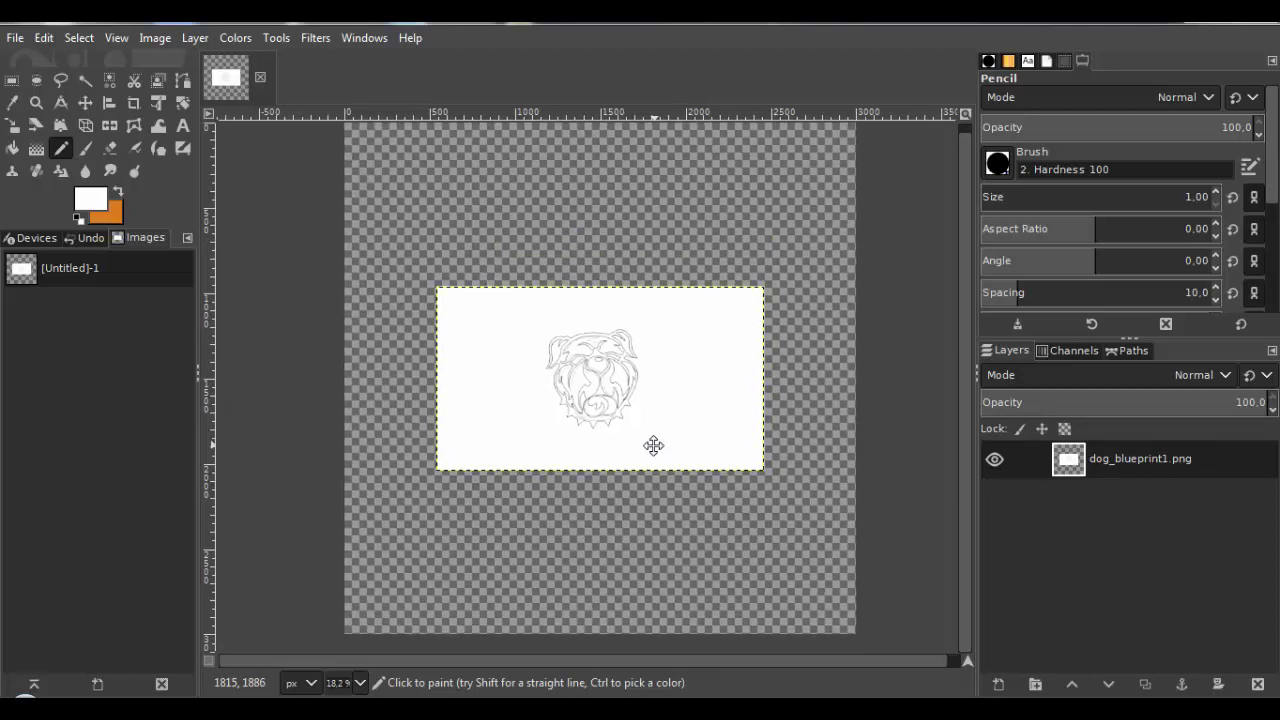
scroll(653, 446, "up", 5)
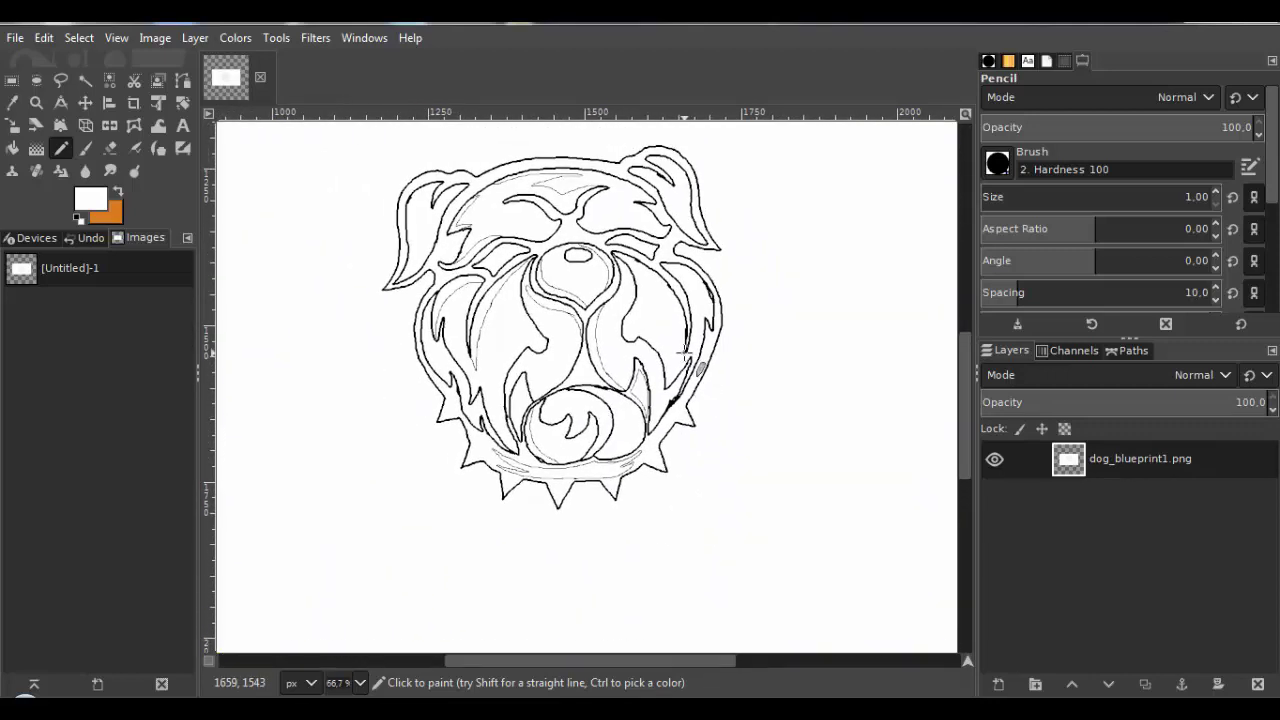
scroll(684, 350, "down", 5)
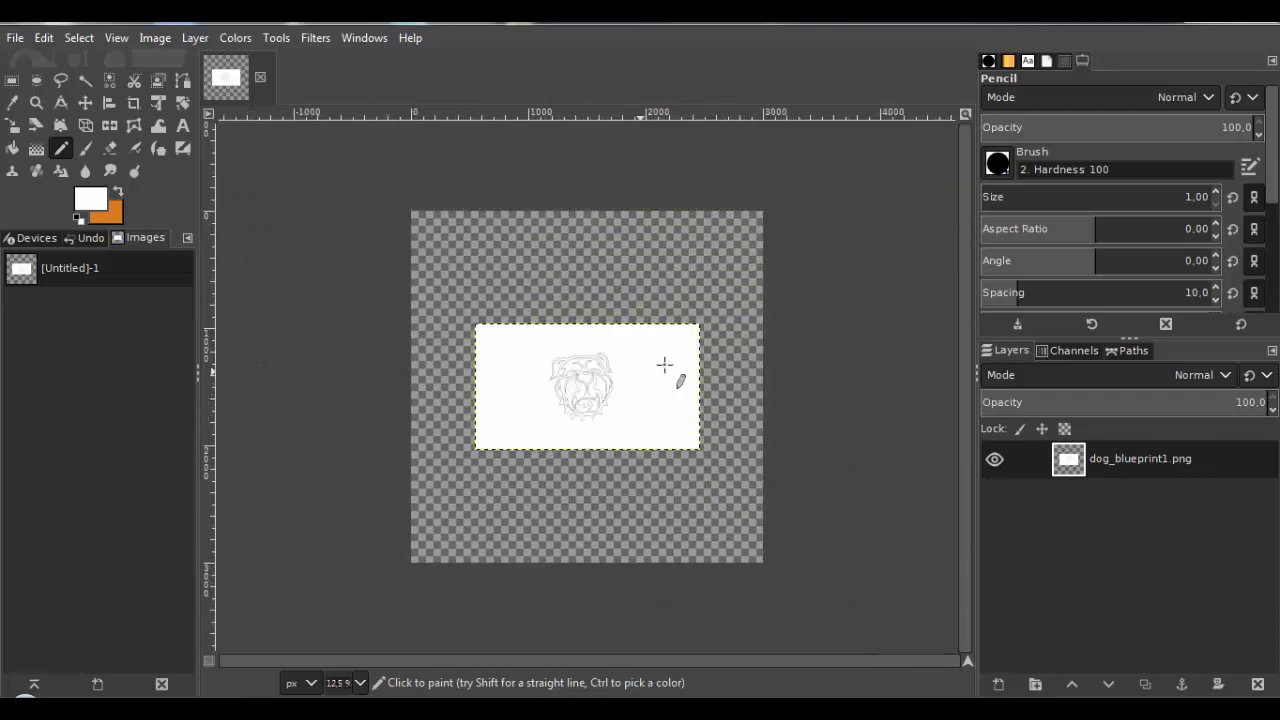
scroll(663, 363, "up", 1)
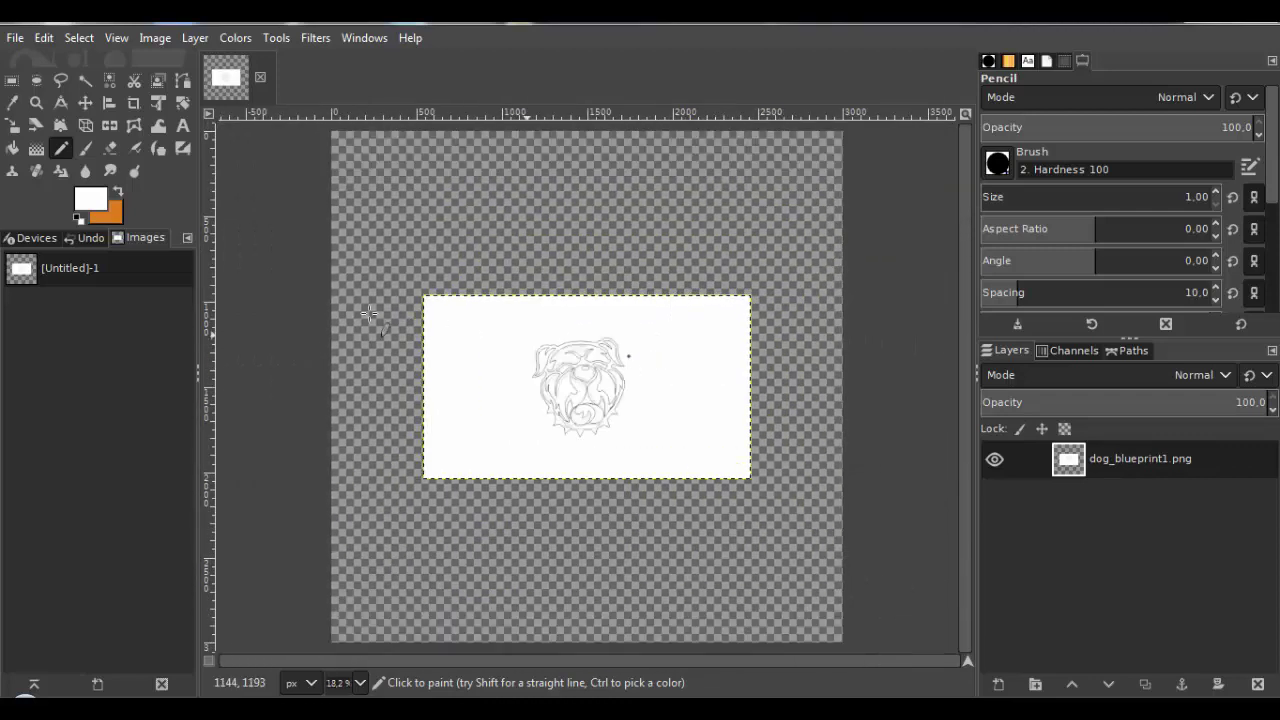
left_click(12, 125)
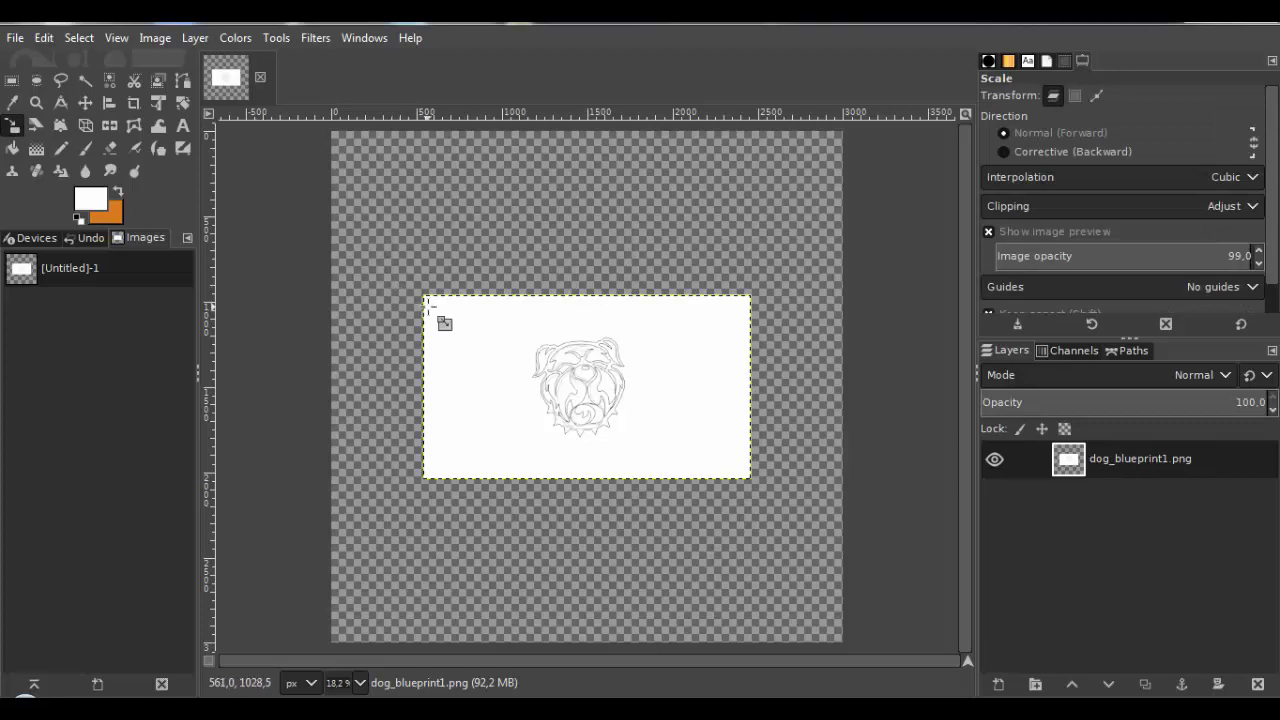
left_click_drag(459, 318, 214, 92)
left_click(888, 253)
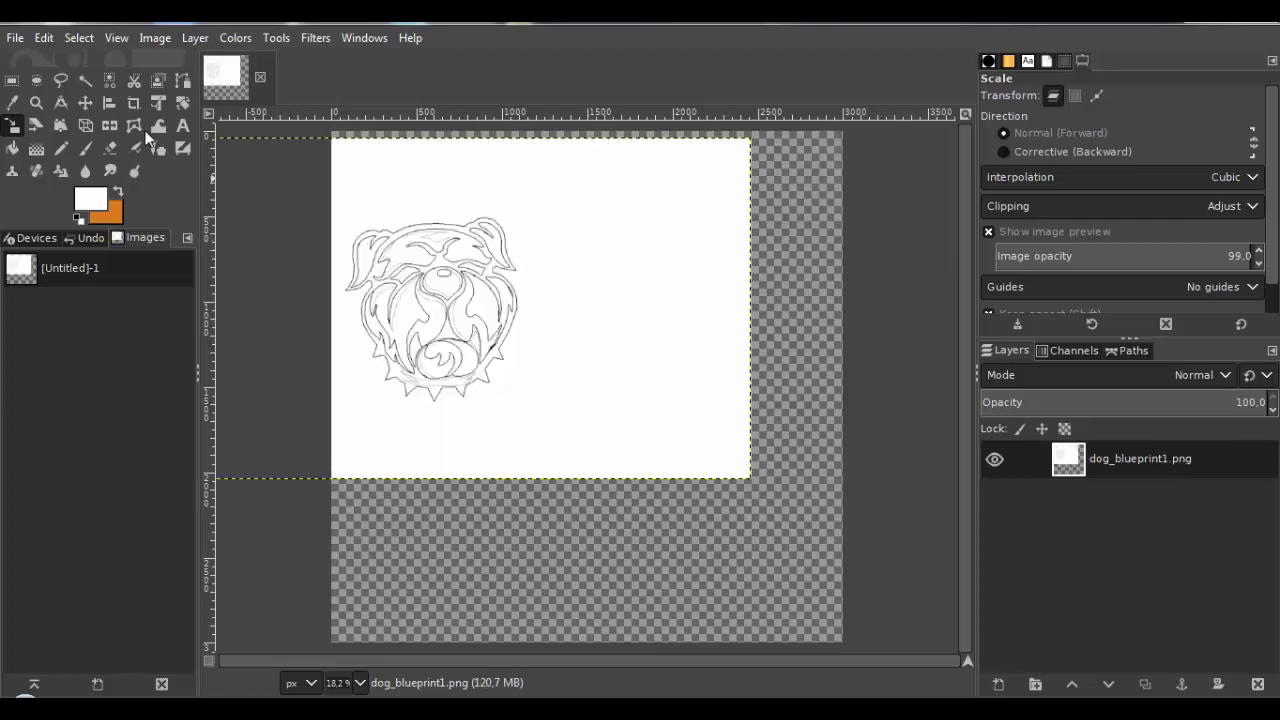
left_click(85, 102)
left_click_drag(569, 263, 713, 298)
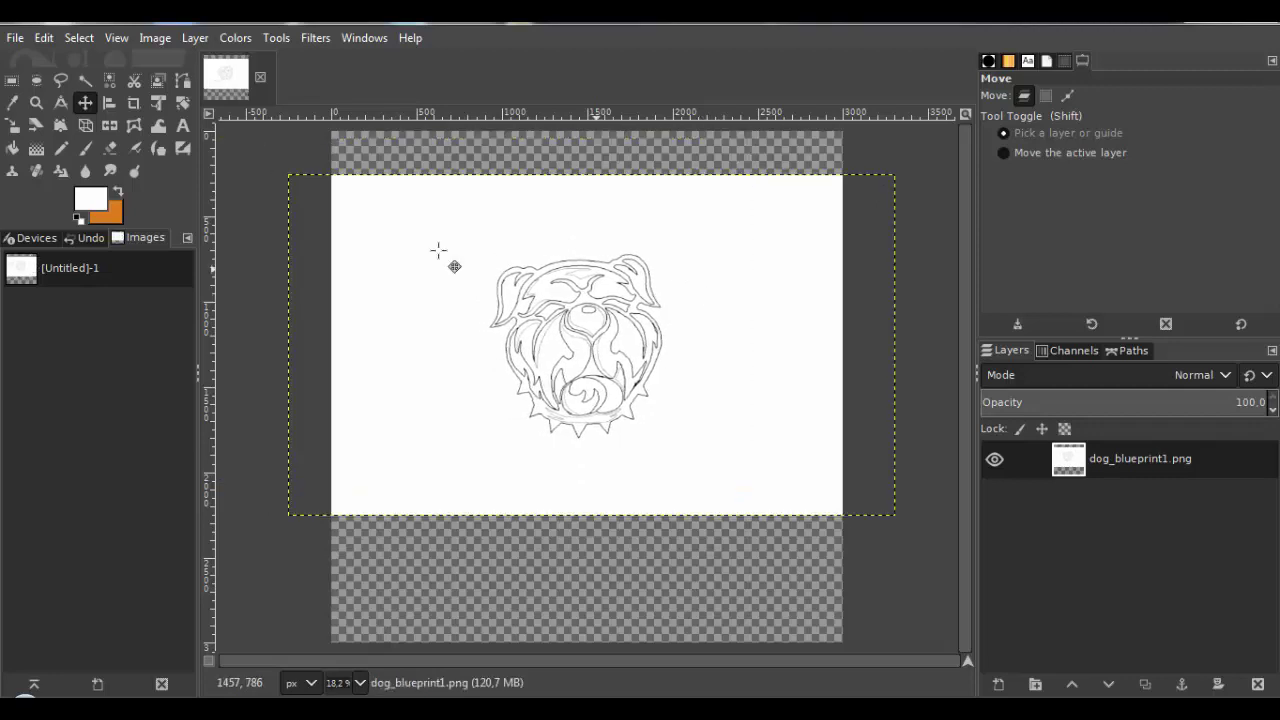
Scale the dog blueprint layer up to 3899 × 2193 px and move the dog drawing back to the canvas's horizontal centre.
left_click(13, 126)
mouse_move(463, 240)
left_mouse_down()
mouse_move(443, 217)
mouse_move(450, 226)
left_mouse_up()
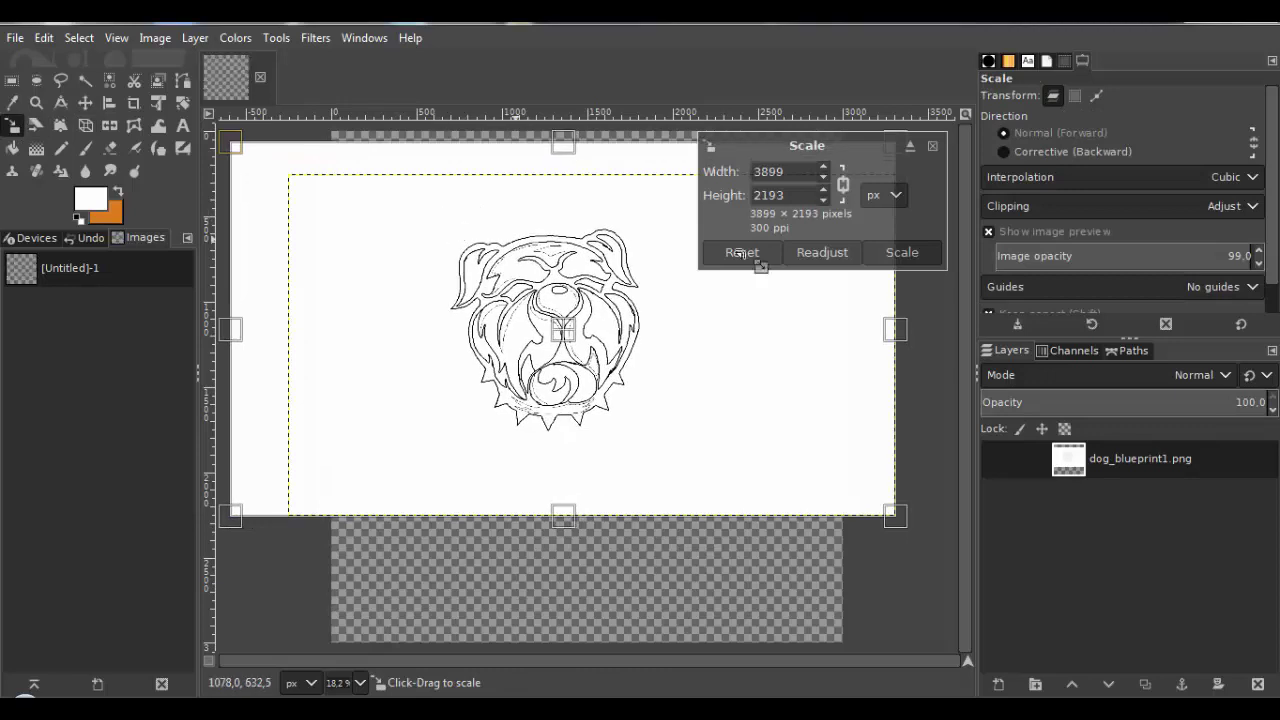
left_click(897, 256)
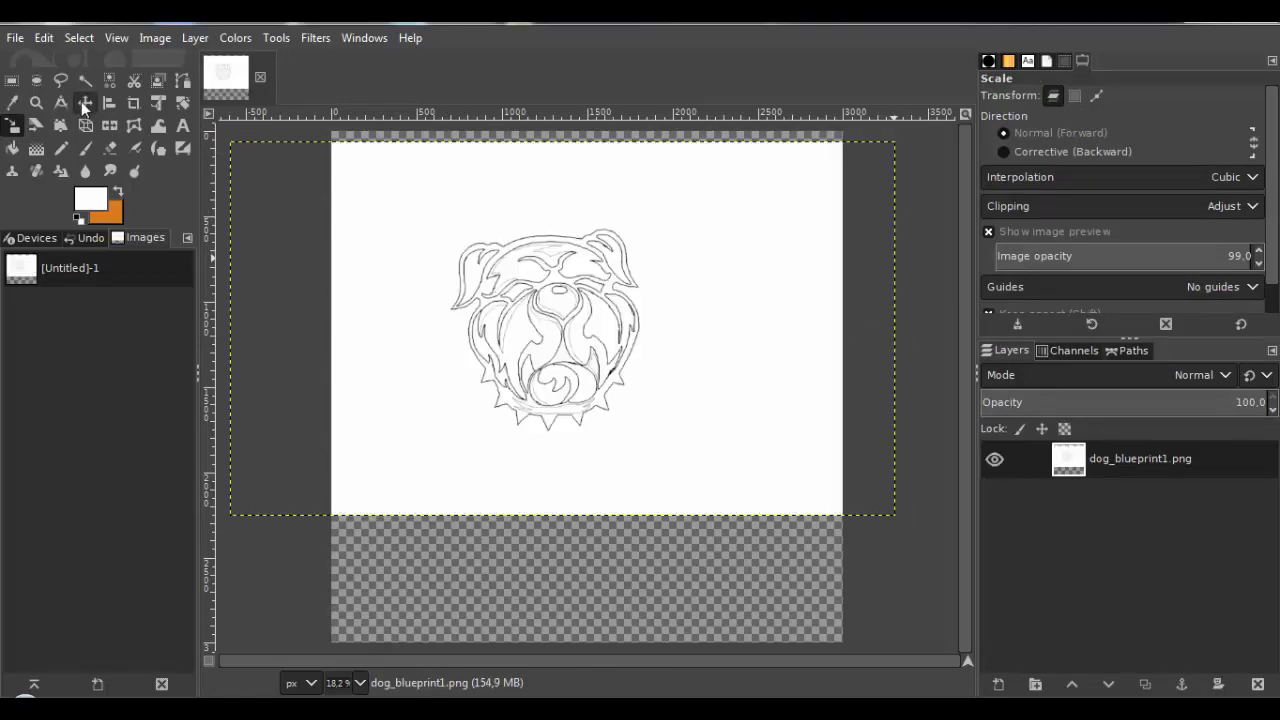
left_click(85, 103)
left_click_drag(496, 296, 535, 302)
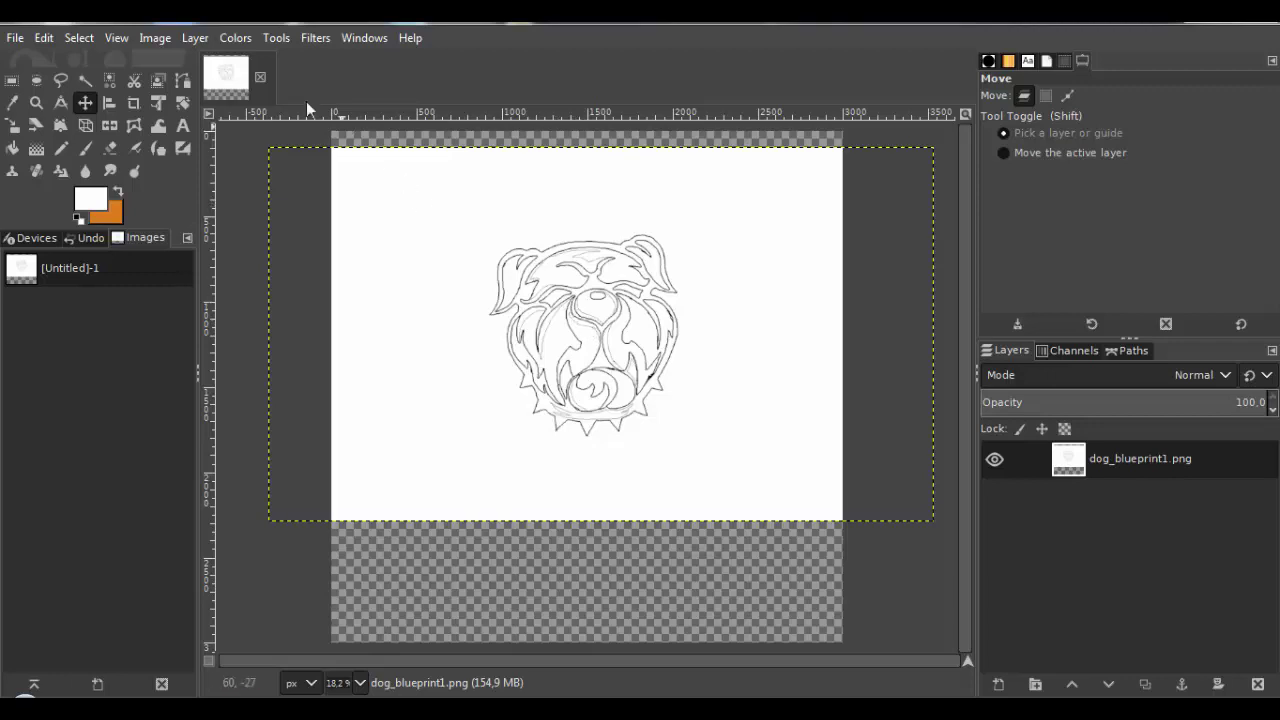
Create a transparent 3000 × 3000 px layer named head above the dog blueprint.
left_click(195, 38)
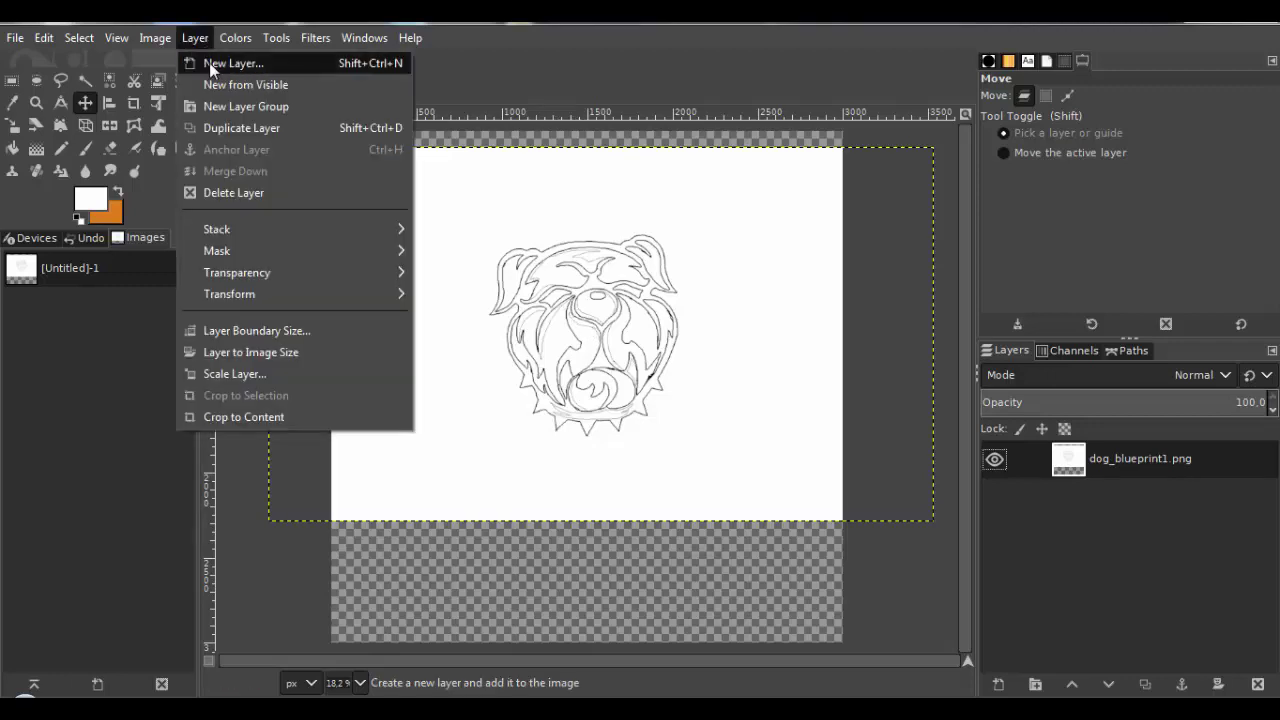
left_click(212, 64)
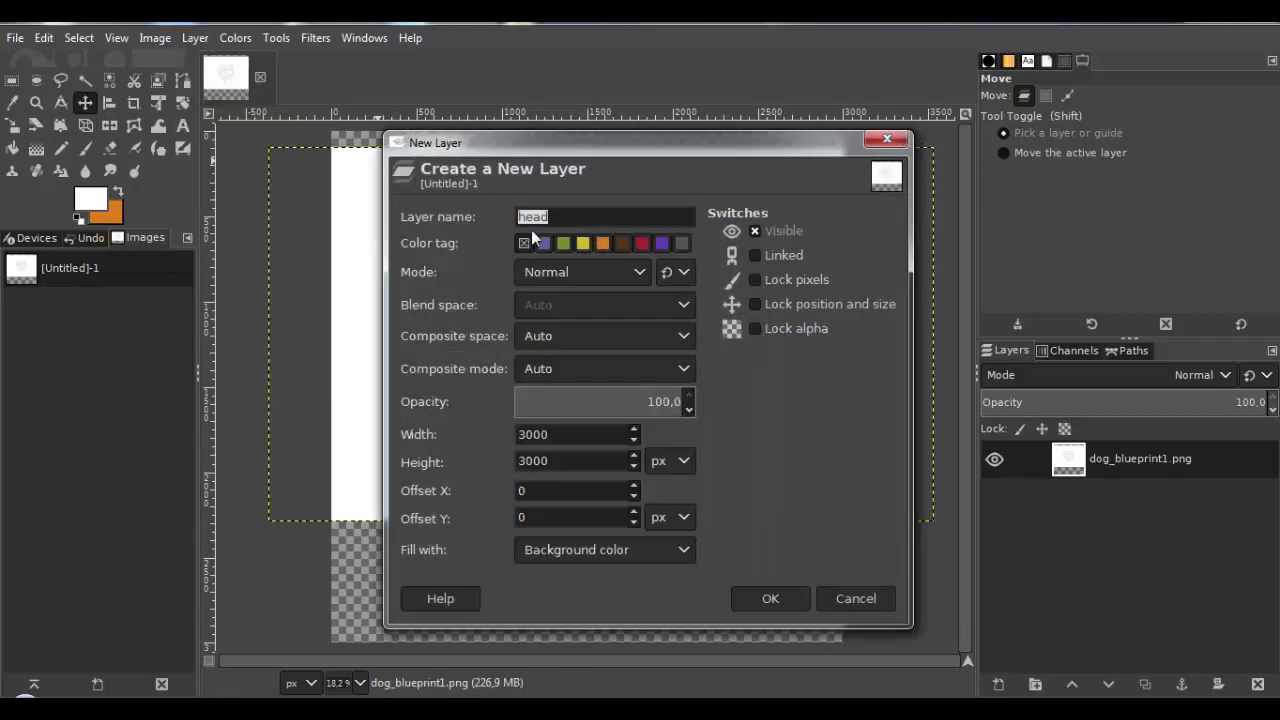
left_click(603, 550)
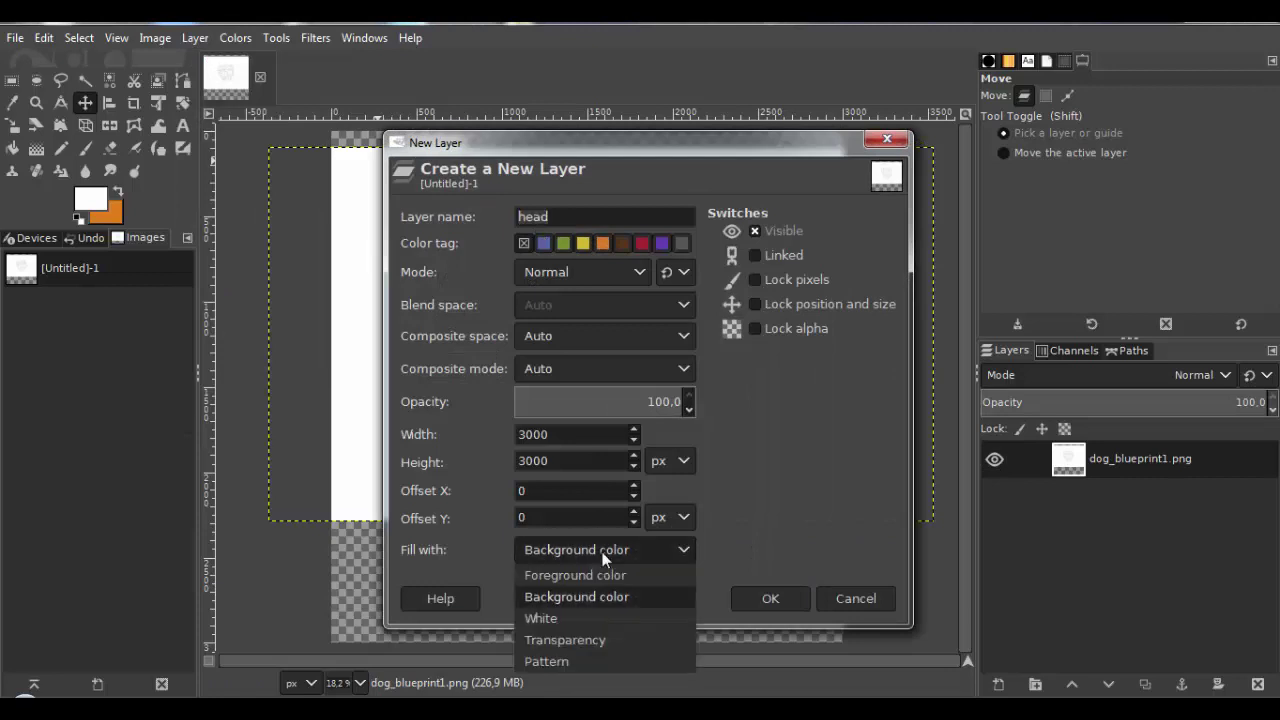
left_click(780, 603)
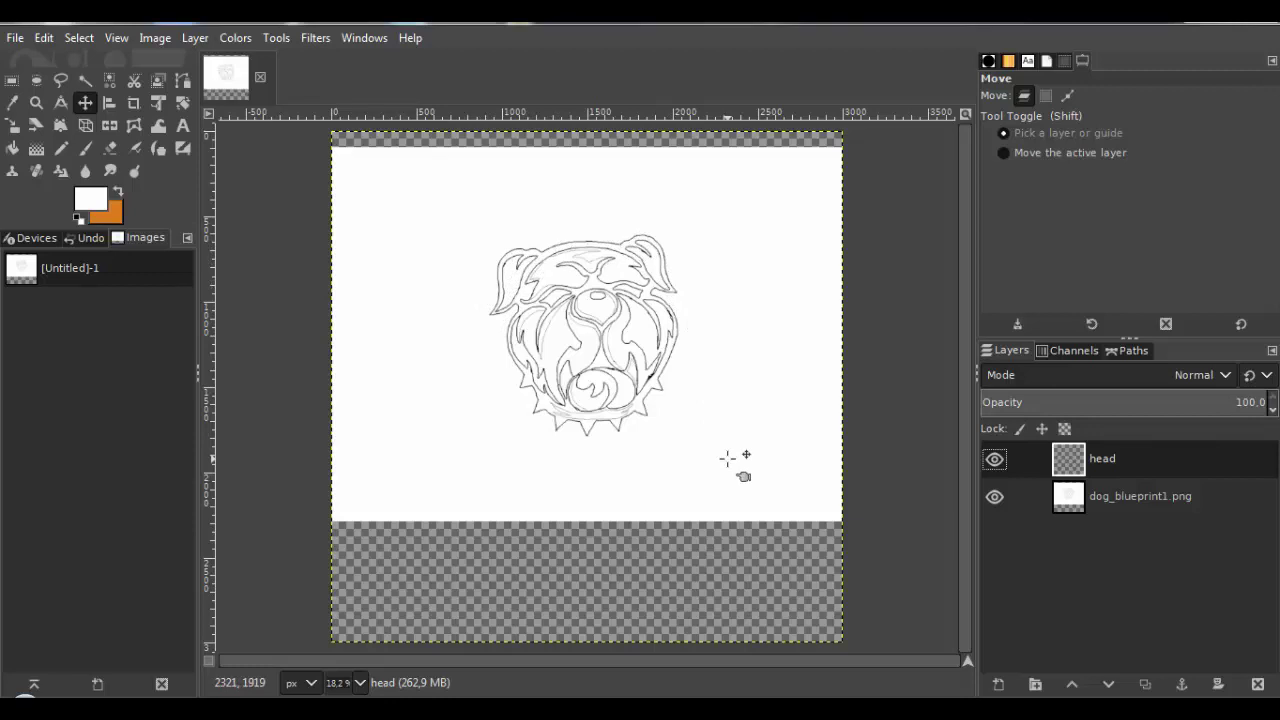
Start a path on the head layer with an anchor at the outer tip of the dog's left-hand ear.
left_click(69, 148)
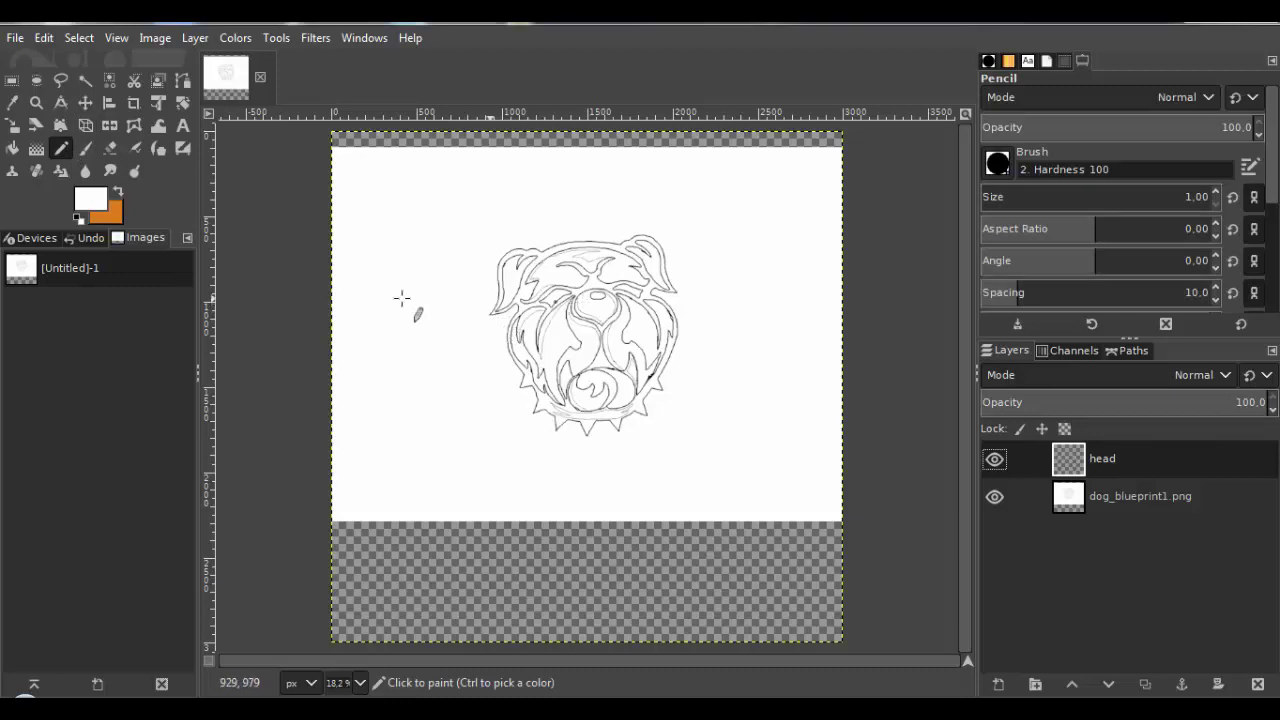
left_click(186, 86)
left_click_drag(466, 314, 491, 329)
scroll(491, 329, "up", 8)
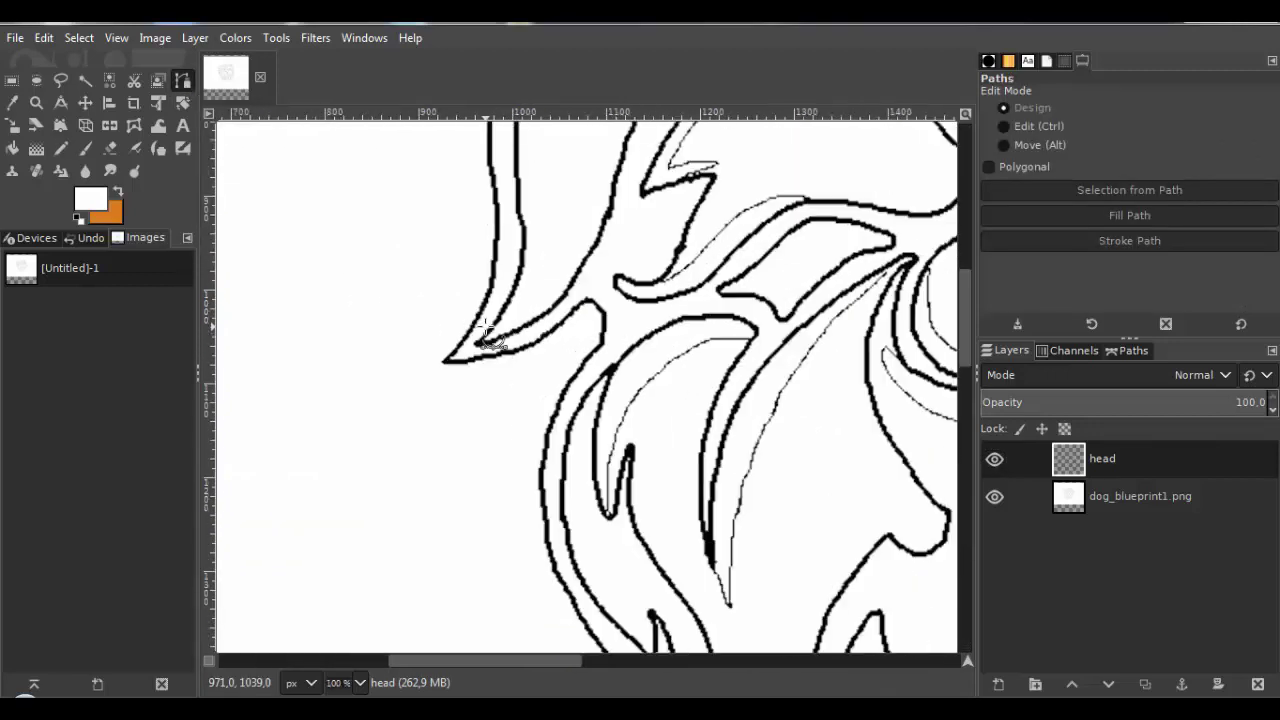
scroll(472, 352, "up", 1)
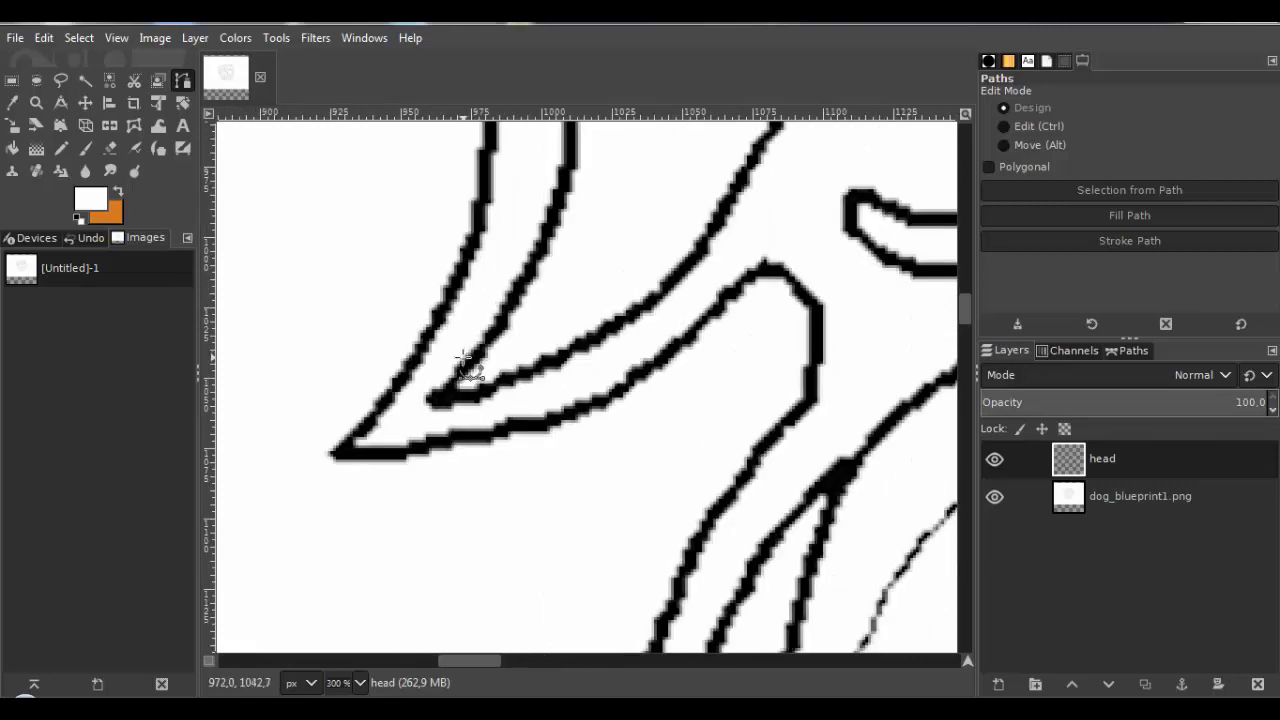
left_click(333, 453)
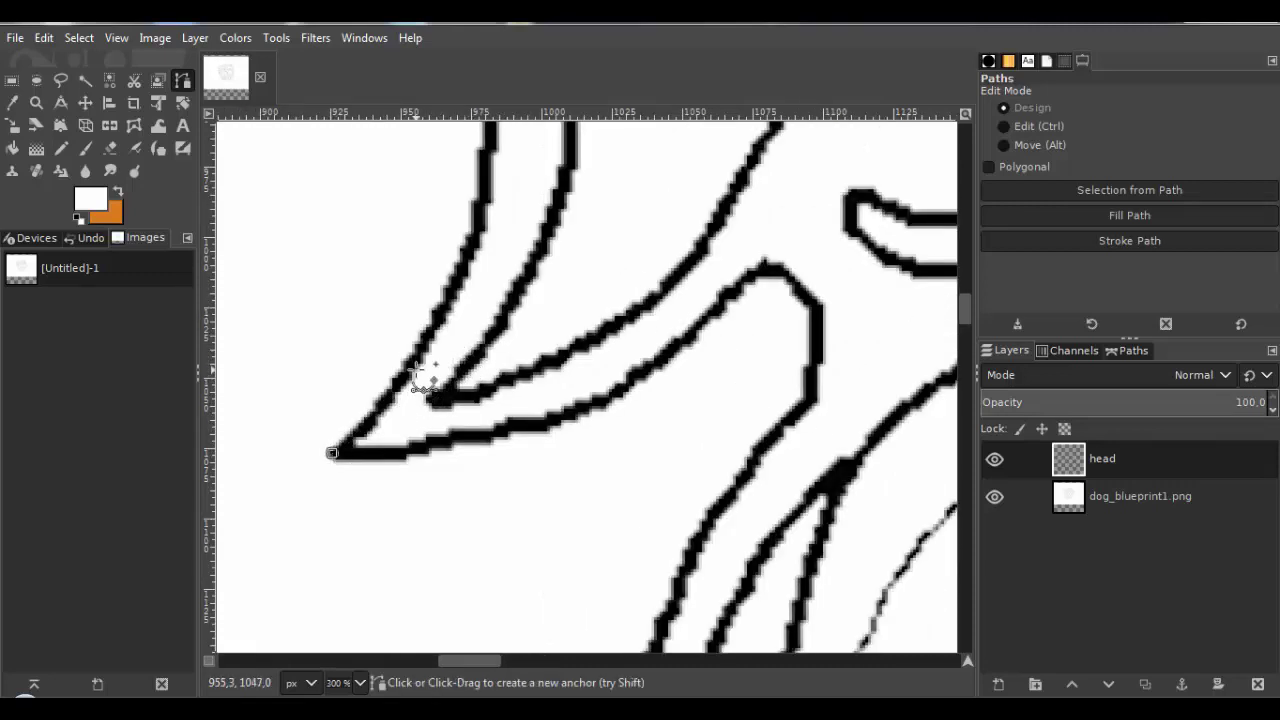
Extend the path with anchors at the dip on top of the left-hand ear and where that ear meets the skull.
scroll(410, 392, "down", 1)
scroll(420, 400, "down", 2)
scroll(417, 371, "up", 2)
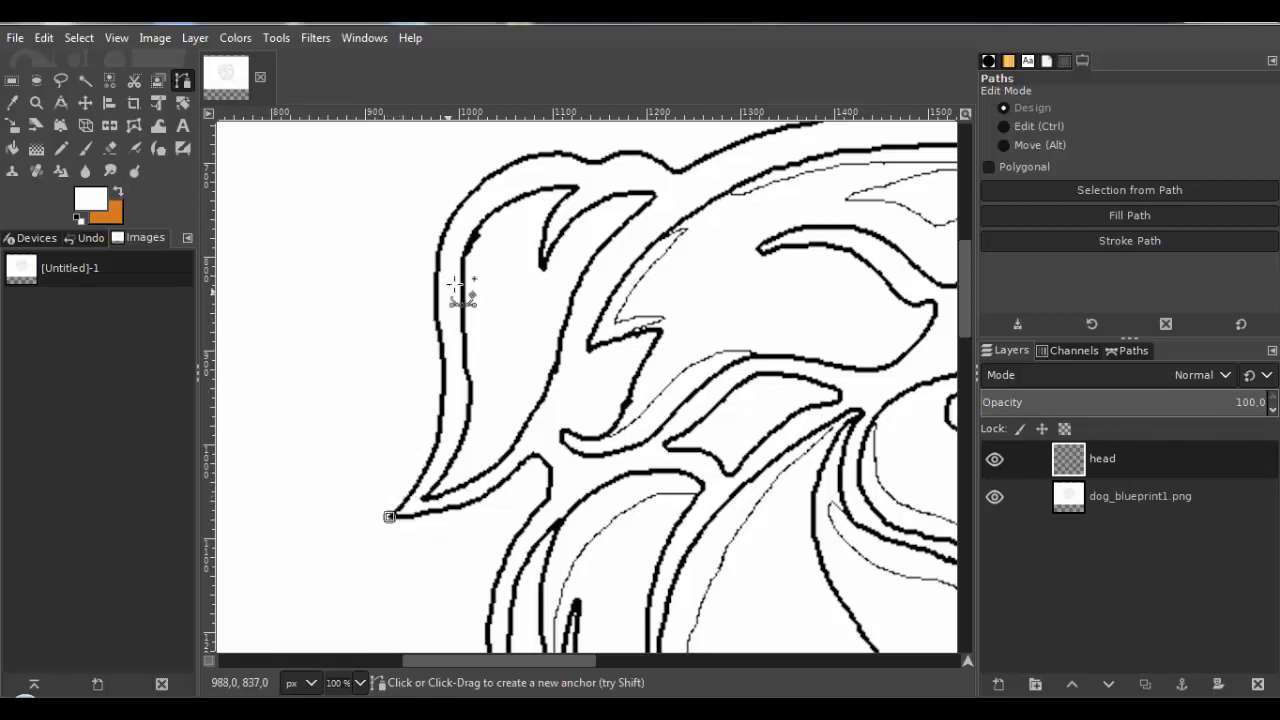
left_click(583, 170)
scroll(587, 178, "up", 3)
scroll(560, 230, "right", 2)
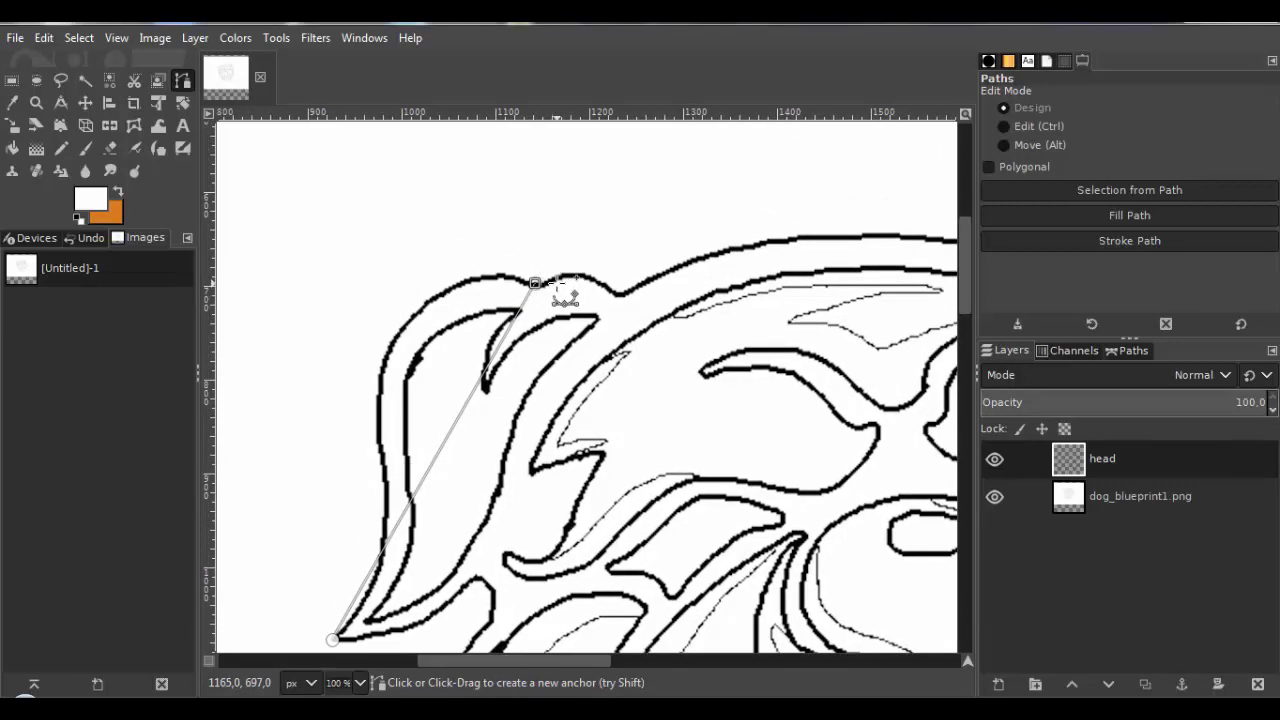
left_click(618, 292)
Continue the path across the forehead with anchors at the base of the right-hand ear and on its upper edge.
scroll(665, 305, "right", 5)
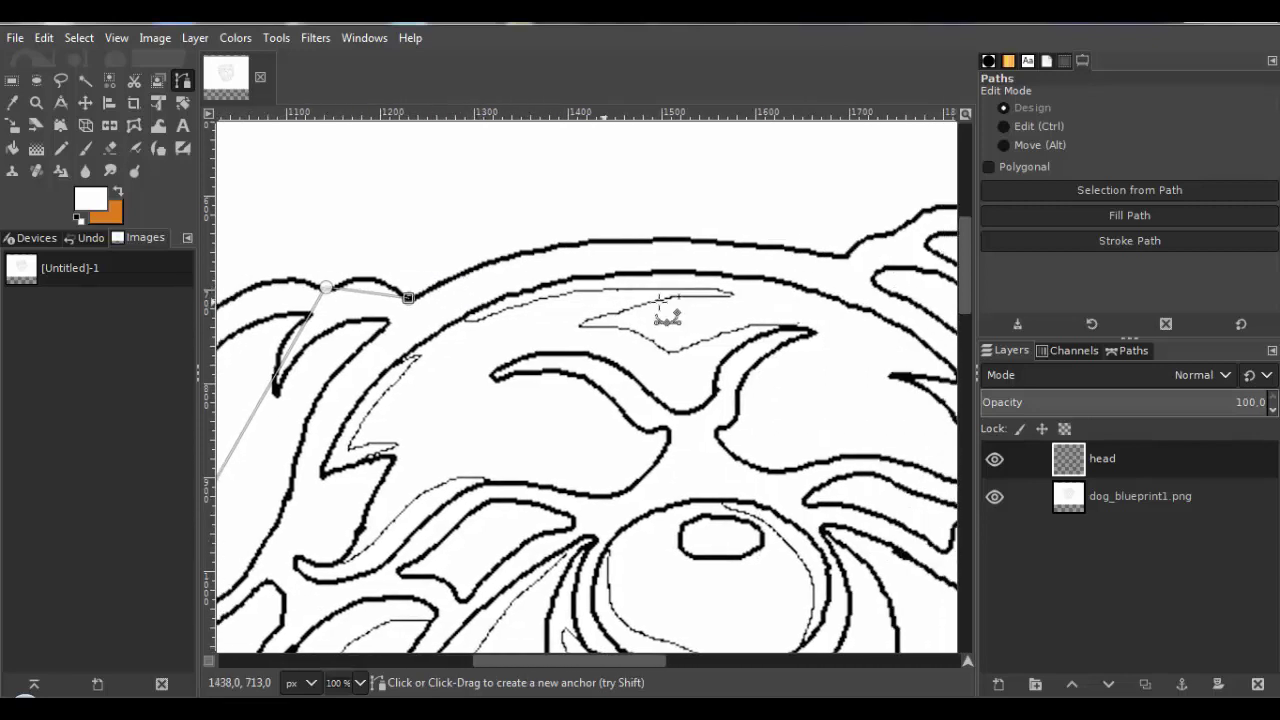
scroll(660, 299, "right", 2)
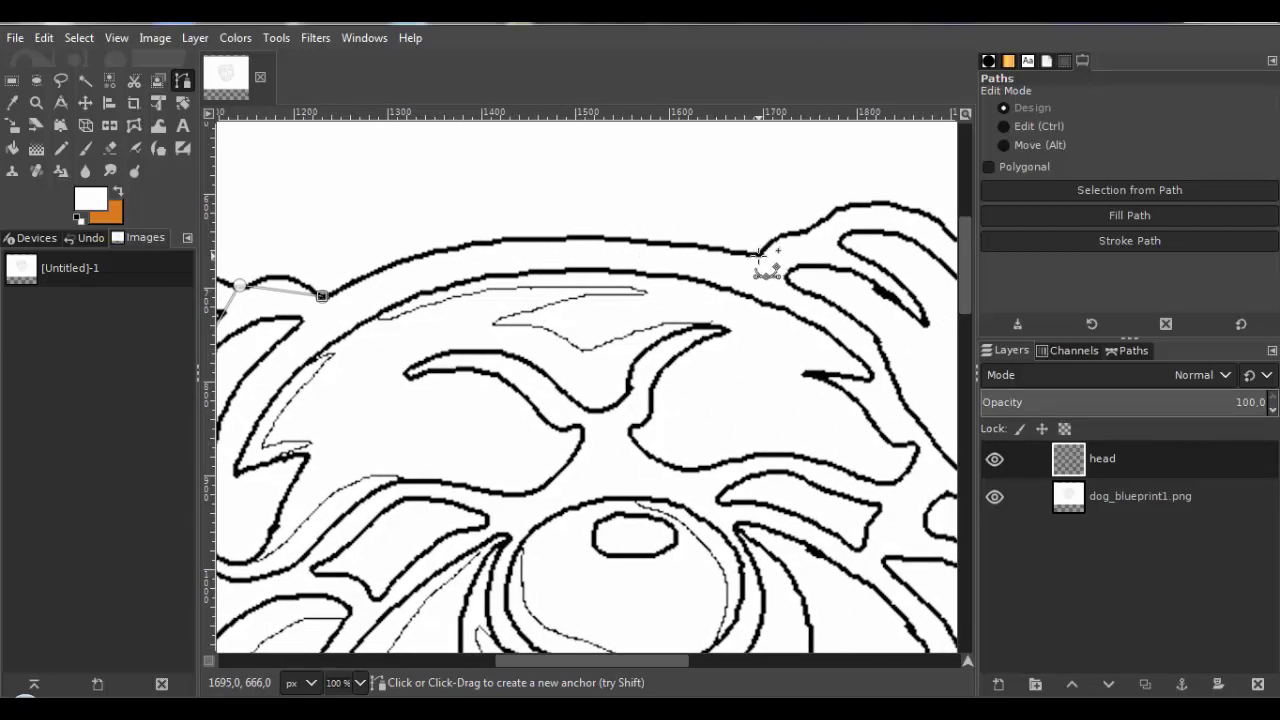
left_click(757, 253)
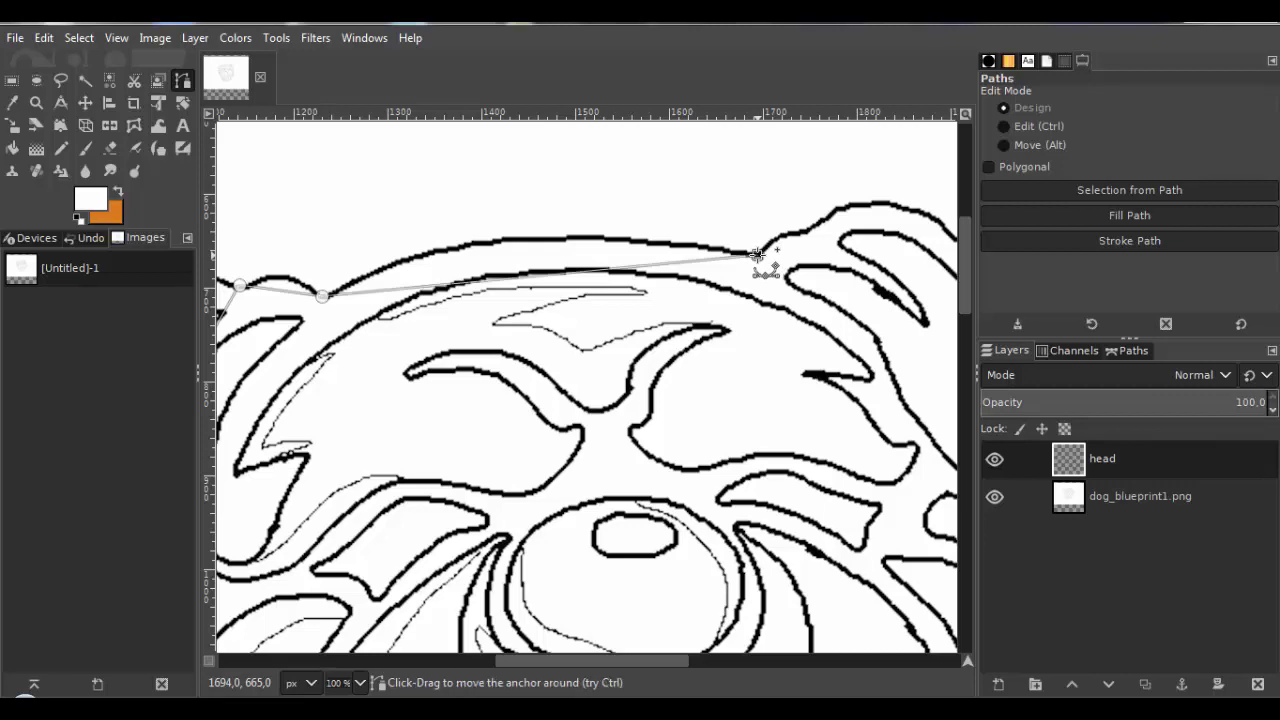
scroll(798, 227, "right", 2)
scroll(798, 227, "up", 1)
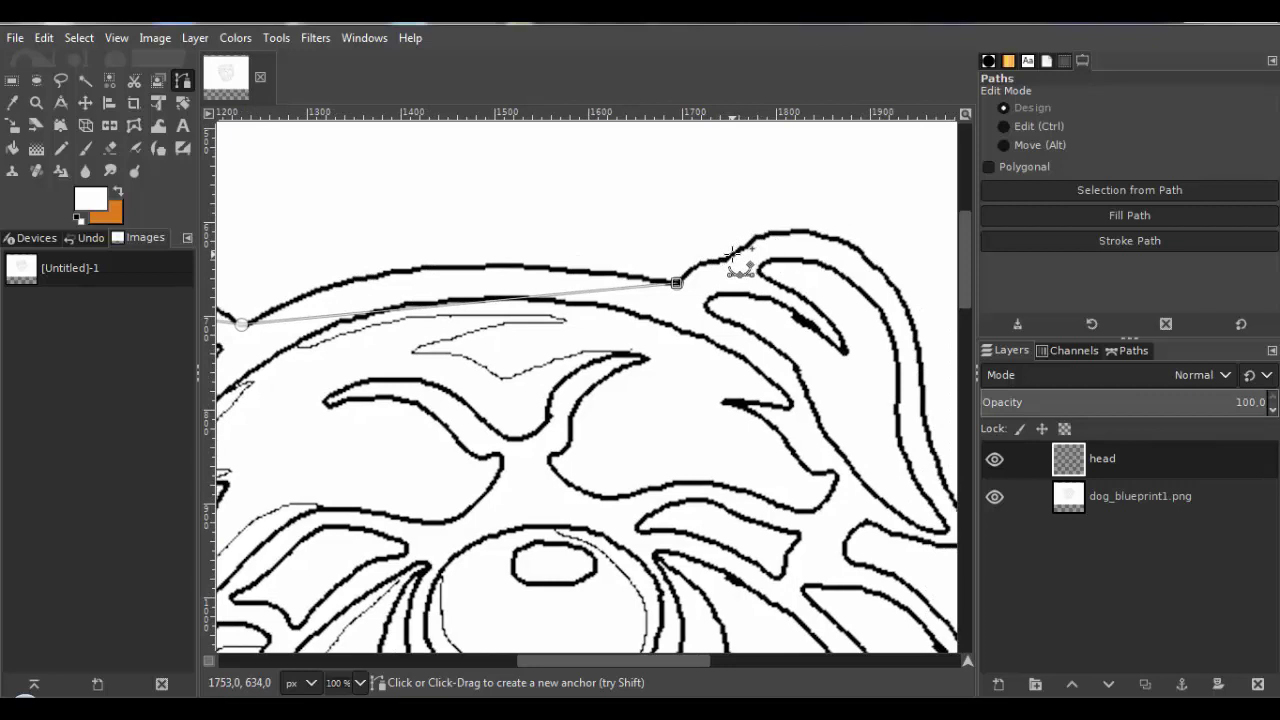
scroll(731, 256, "right", 2)
scroll(714, 243, "down", 2)
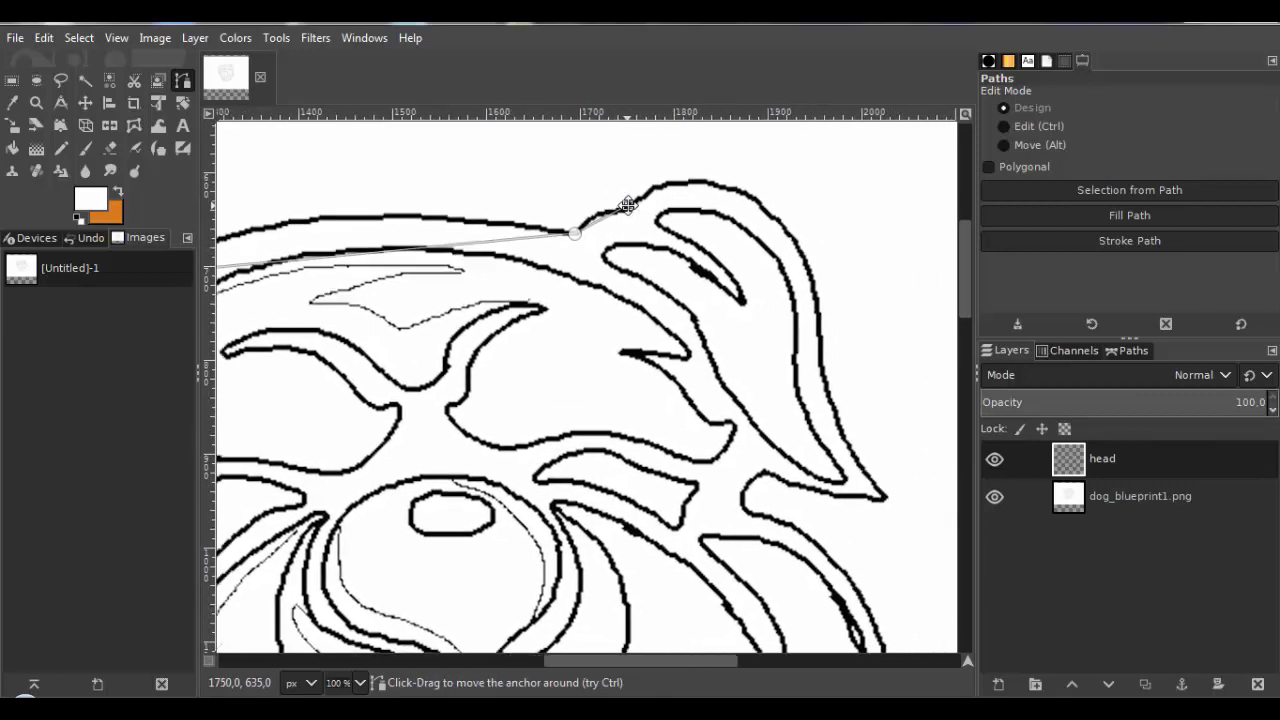
left_click(627, 205)
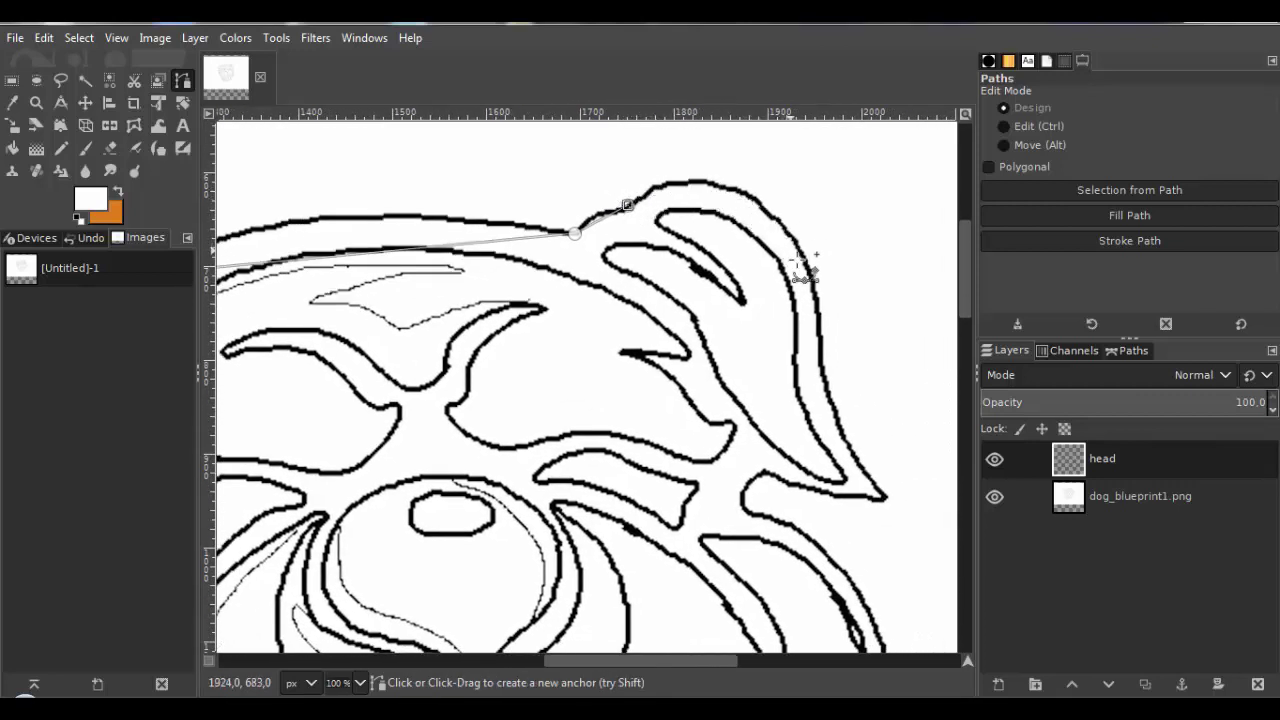
Add path anchors at the right-hand ear's tip and above and below the rounded notch beneath that ear.
scroll(875, 484, "down", 1)
scroll(855, 462, "right", 1)
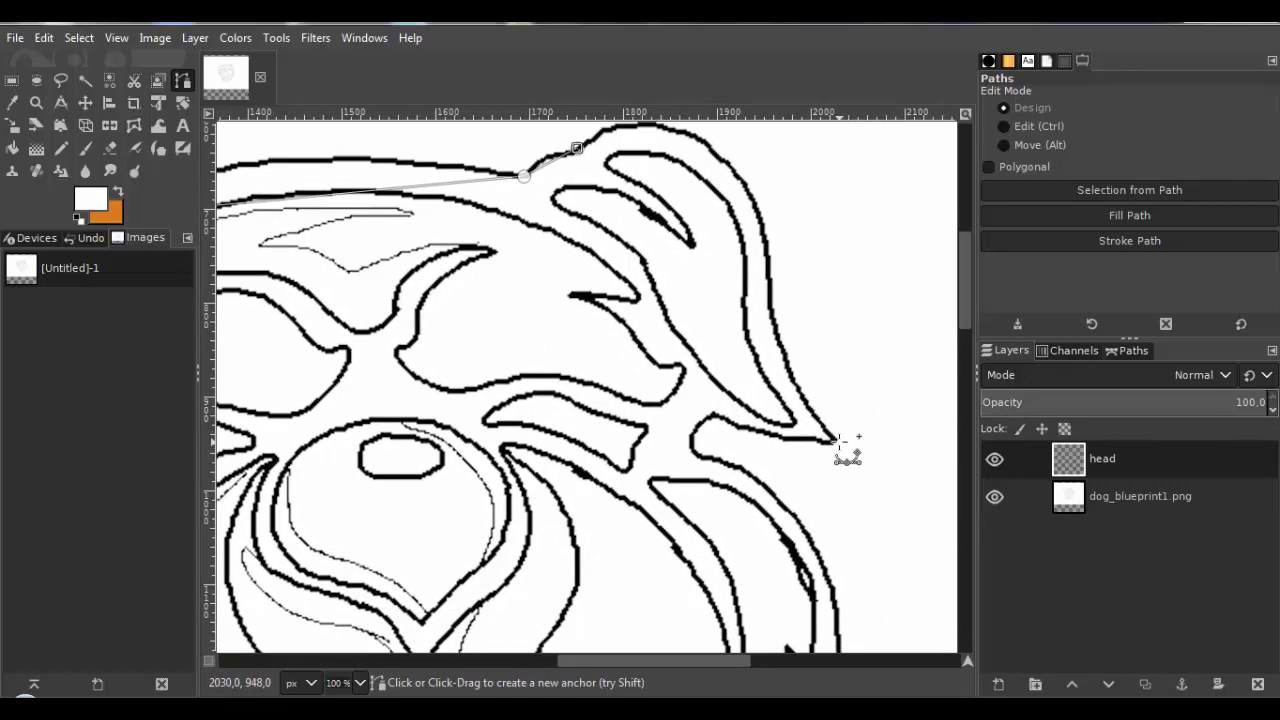
scroll(838, 440, "up", 2)
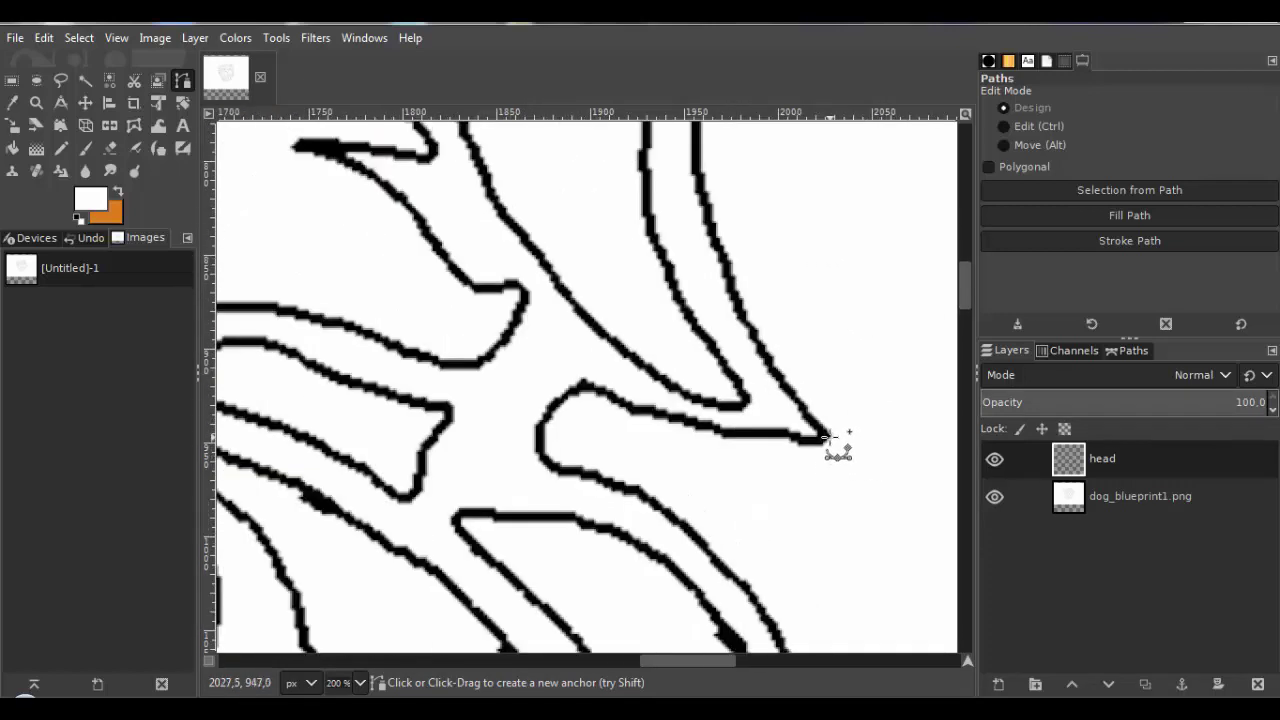
left_click(827, 437)
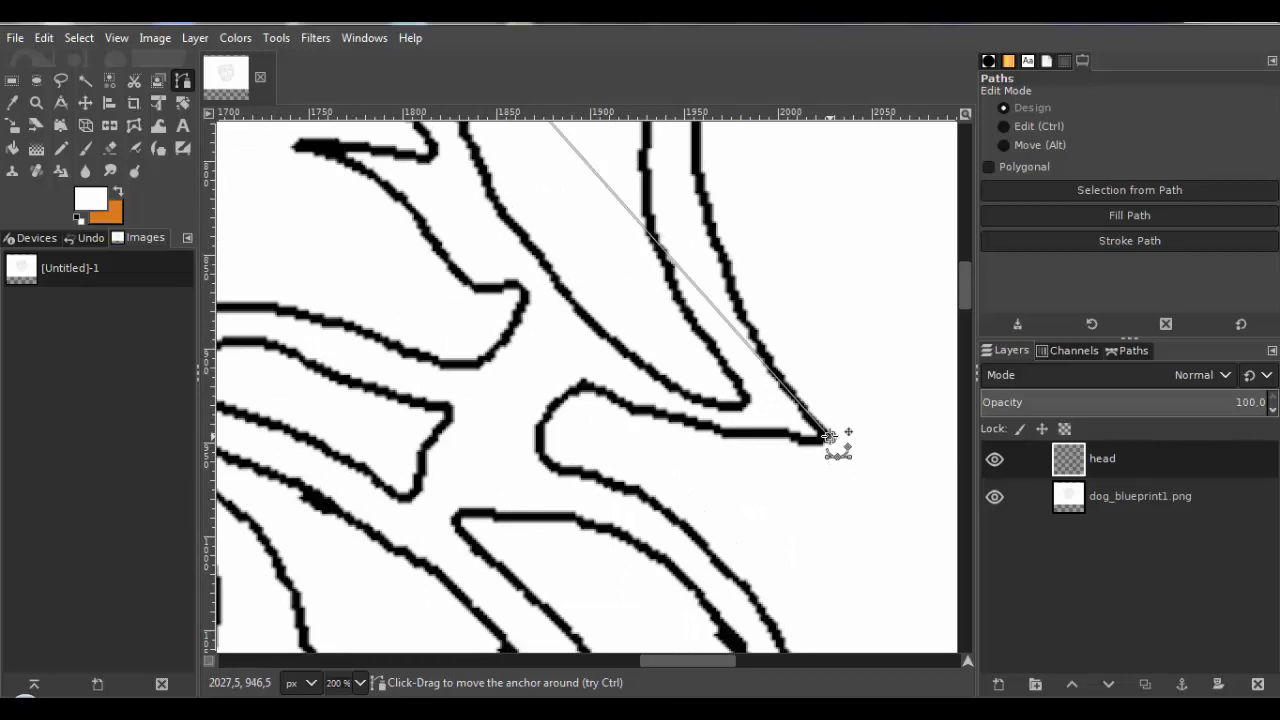
left_click(585, 391)
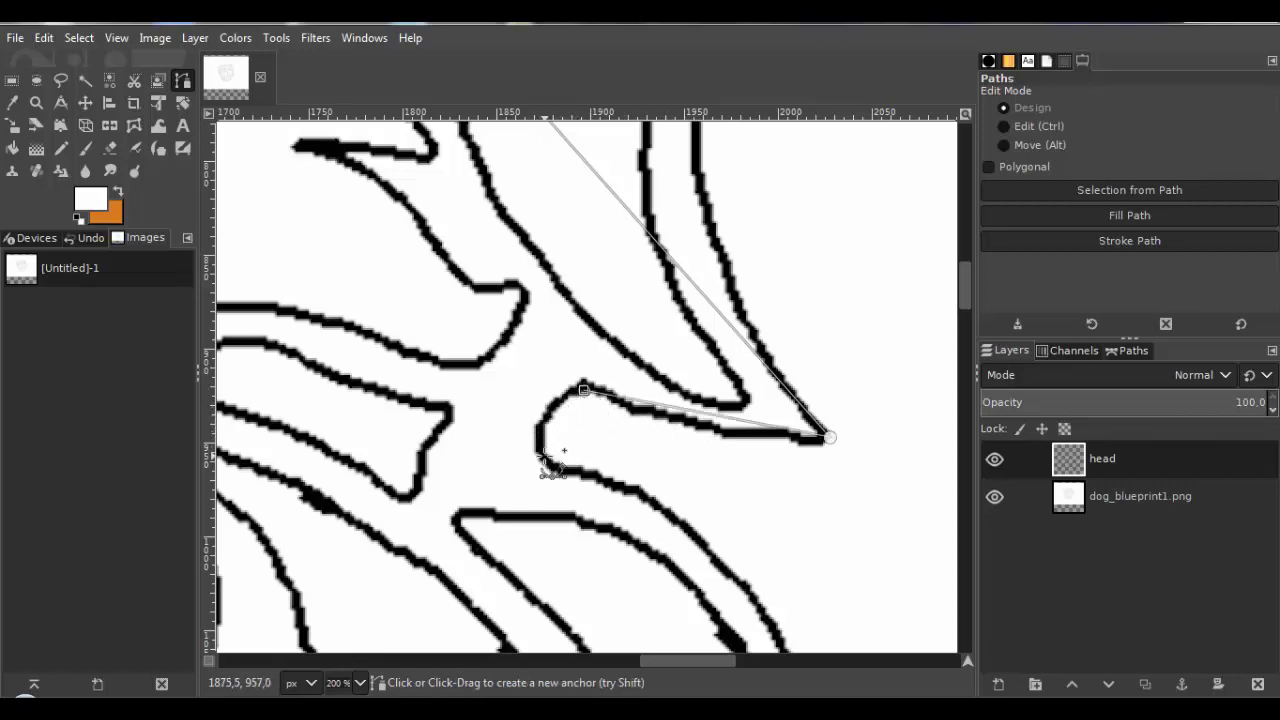
left_click_drag(545, 457, 504, 302)
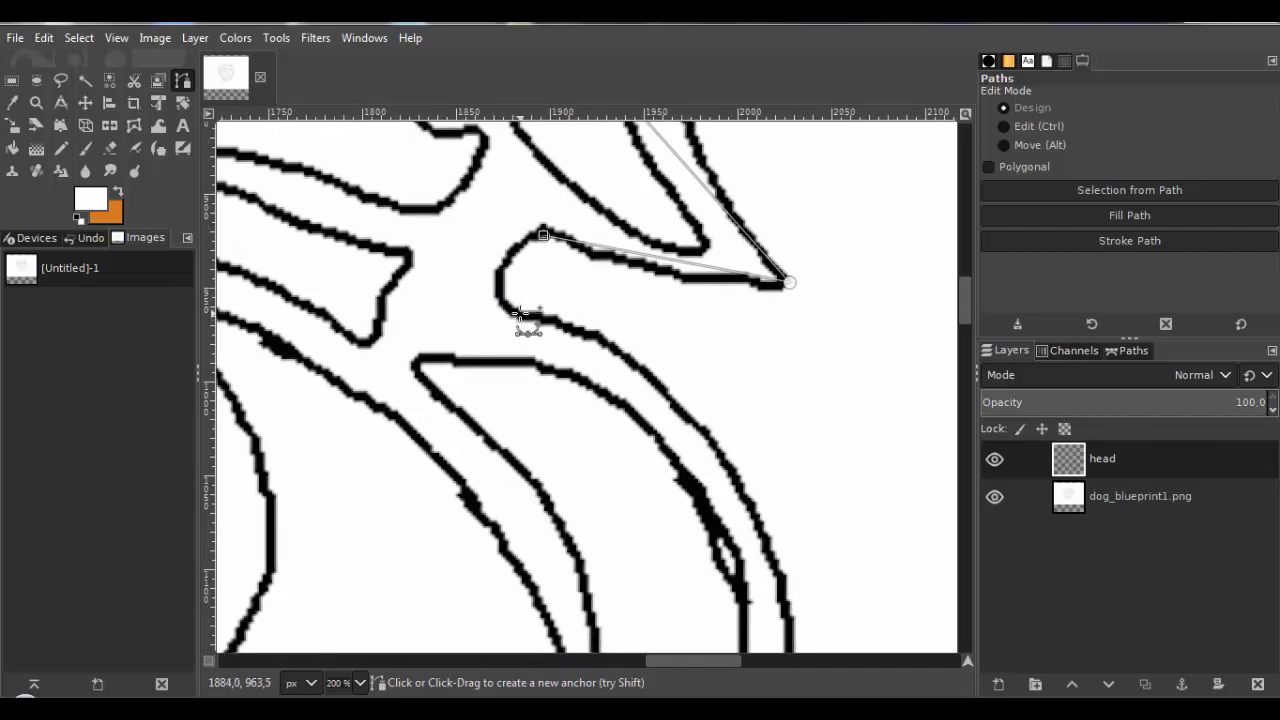
left_click(517, 312)
Continue the path down the right-hand cheek and around the uppermost right collar spike with anchors at its base corners and tip.
scroll(522, 316, "down", 1)
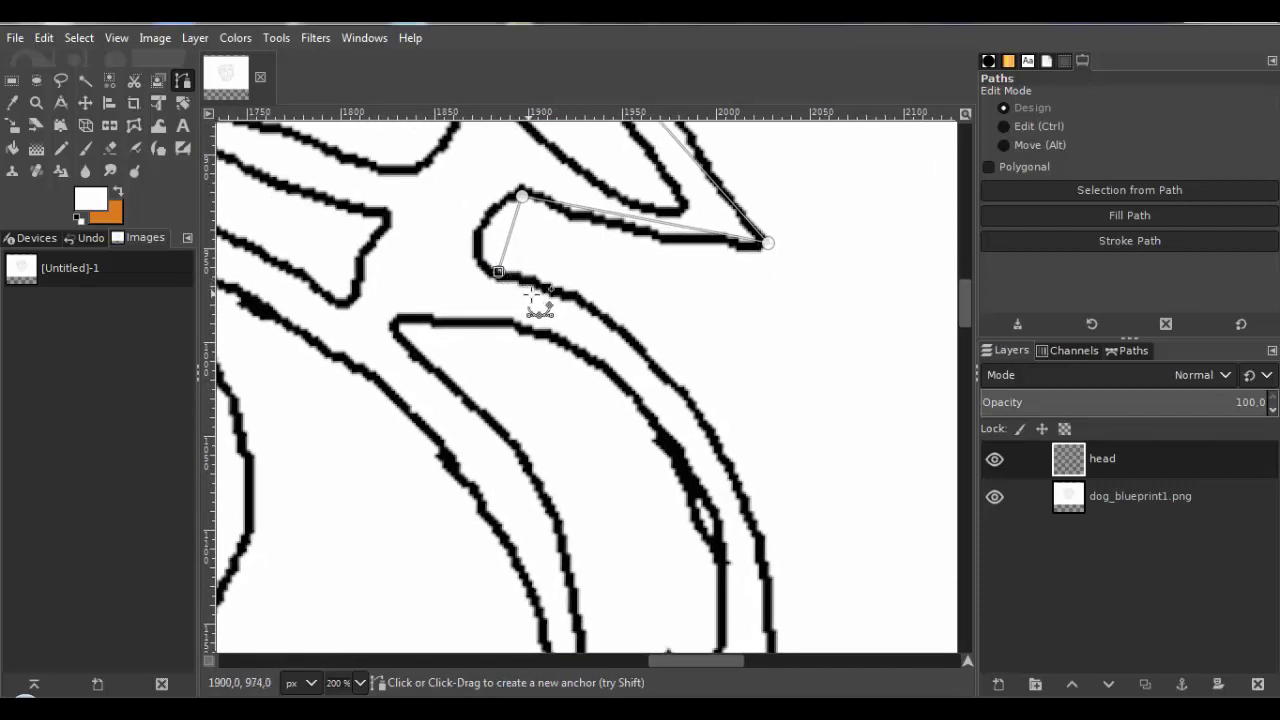
scroll(550, 308, "down", 2)
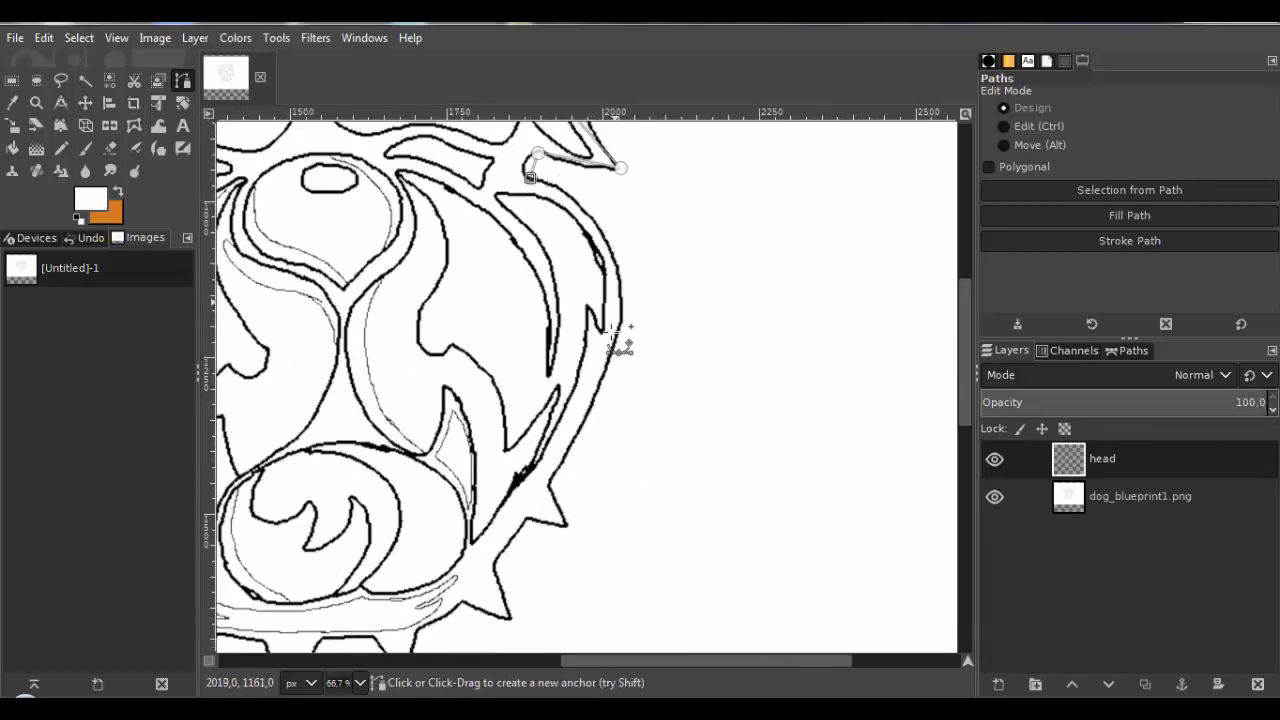
scroll(604, 398, "up", 4)
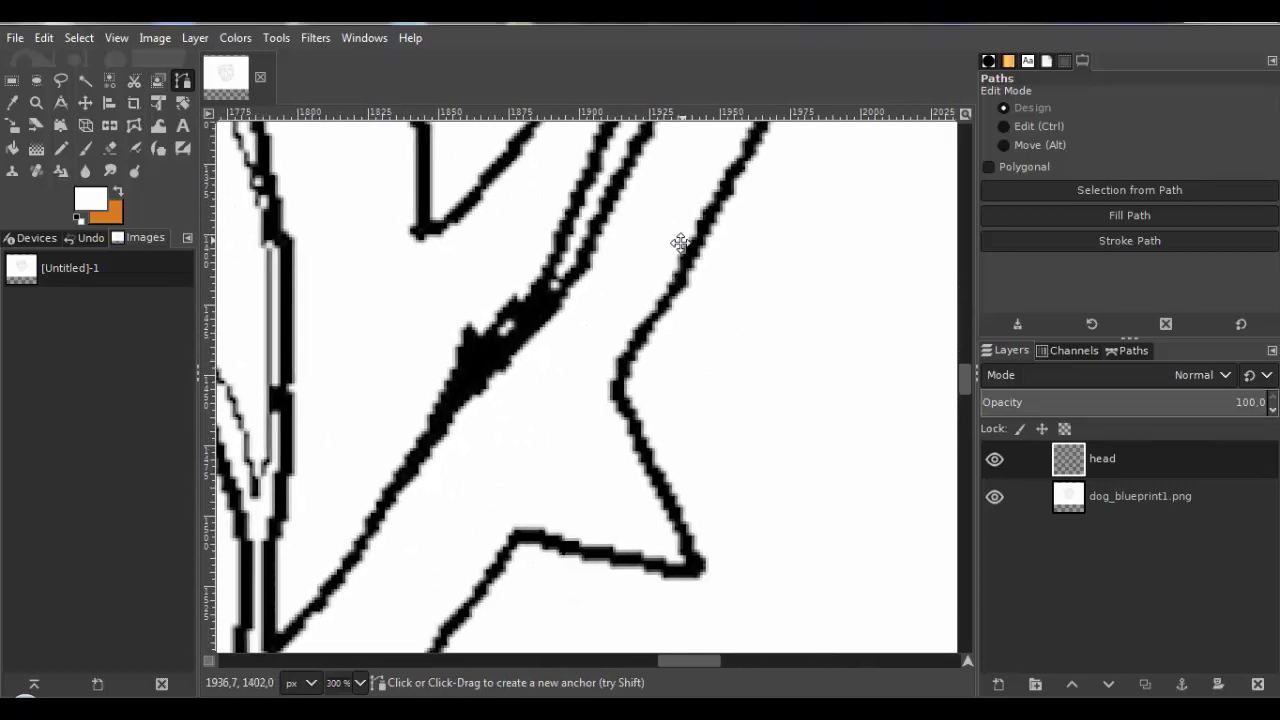
left_click(622, 388)
scroll(623, 371, "down", 3)
scroll(580, 257, "right", 1)
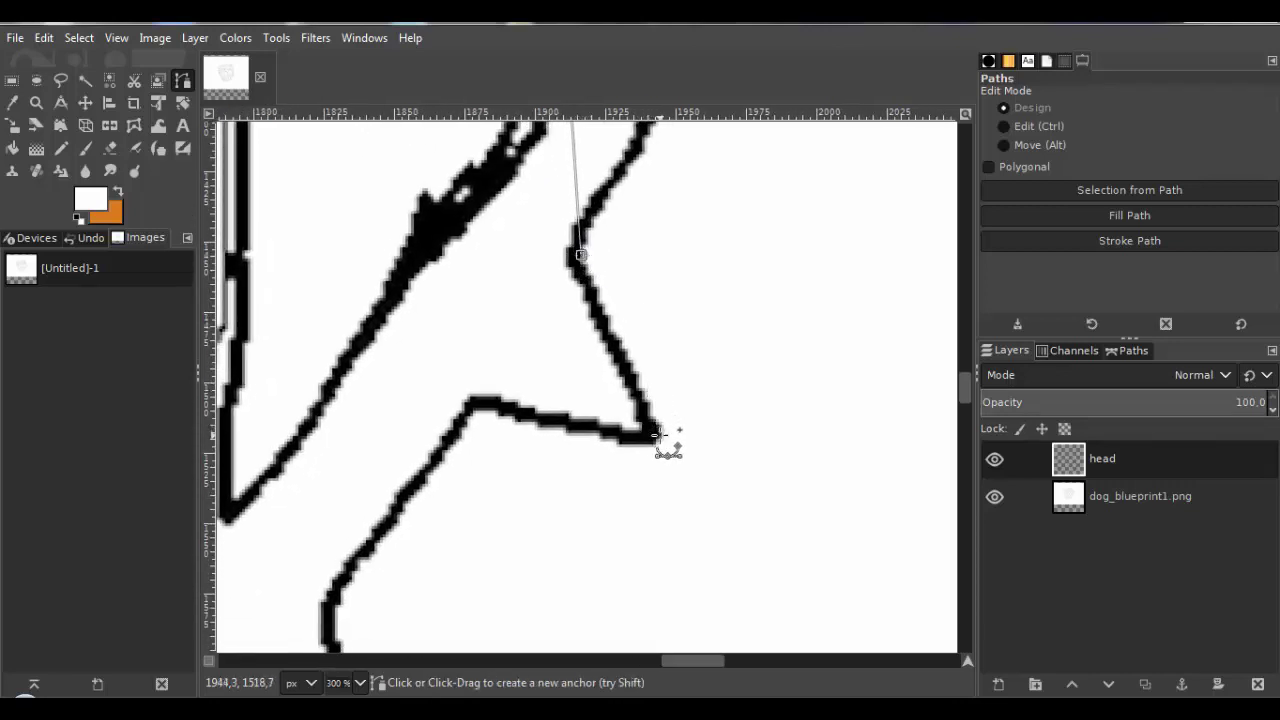
left_click(474, 406)
Trace the second collar spike on the right with path anchors at its upper base, tip and lower base.
scroll(474, 410, "down", 3)
scroll(474, 410, "left", 2)
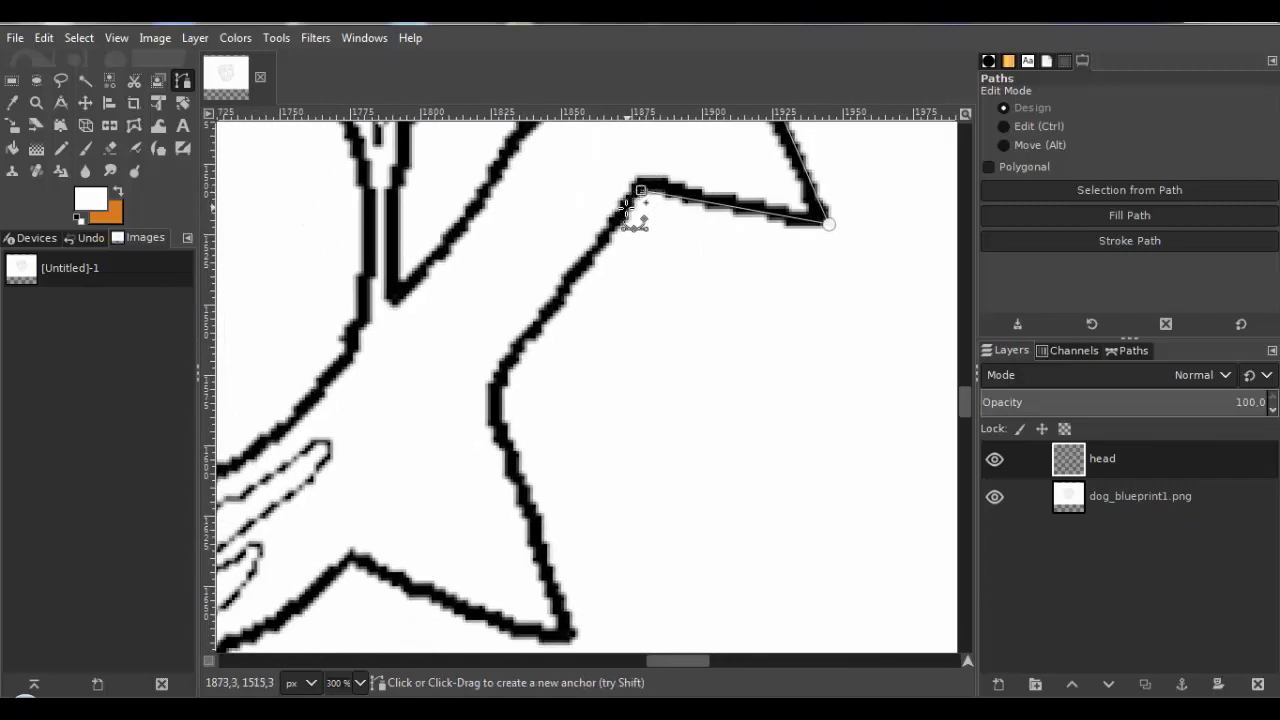
left_click(497, 400)
scroll(497, 385, "down", 3)
scroll(497, 385, "right", 1)
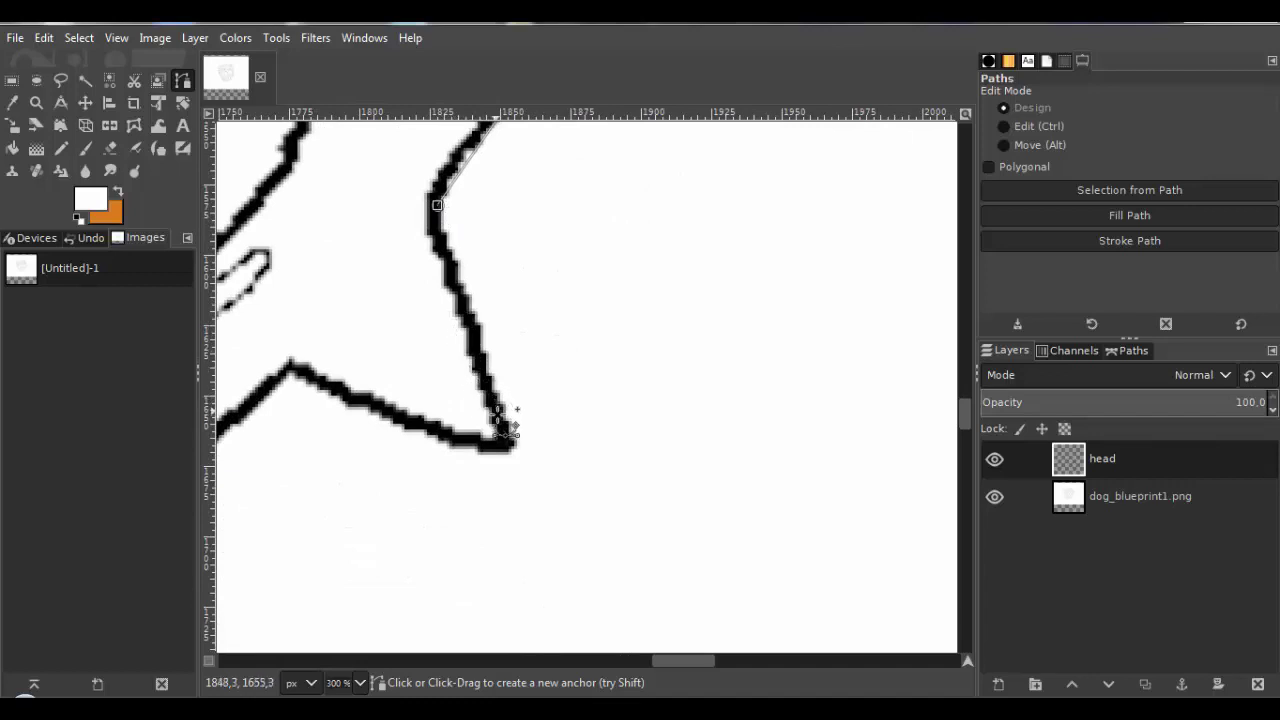
left_click(512, 448)
scroll(514, 449, "down", 1)
scroll(514, 449, "left", 3)
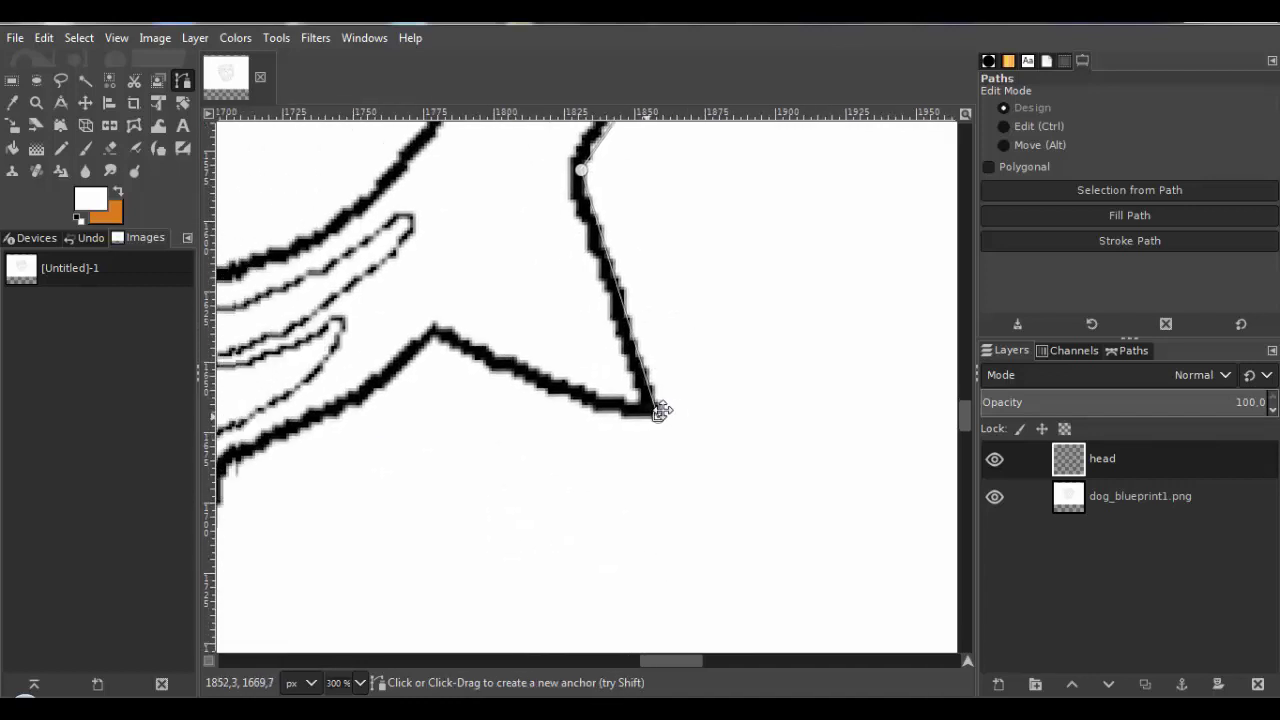
left_click(451, 330)
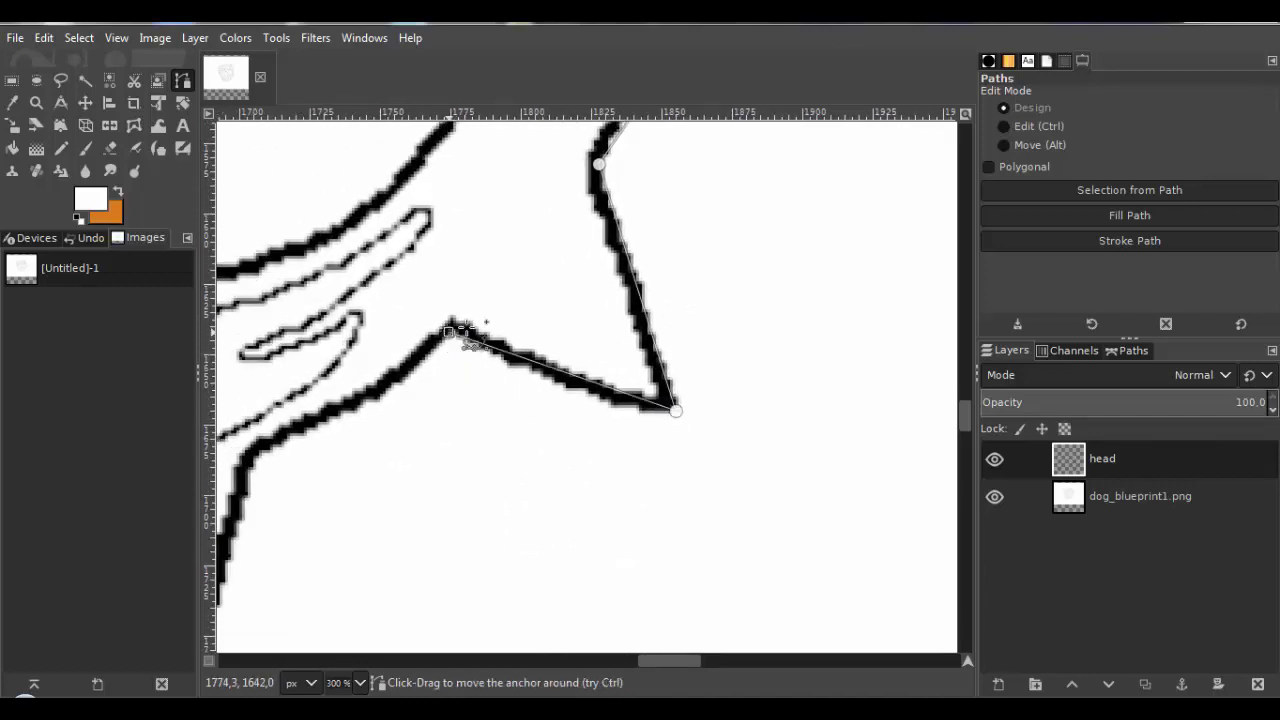
Trace the right-hand bottom collar spike with path anchors at its right base, tip and left base.
scroll(455, 330, "down", 1)
scroll(455, 330, "left", 3)
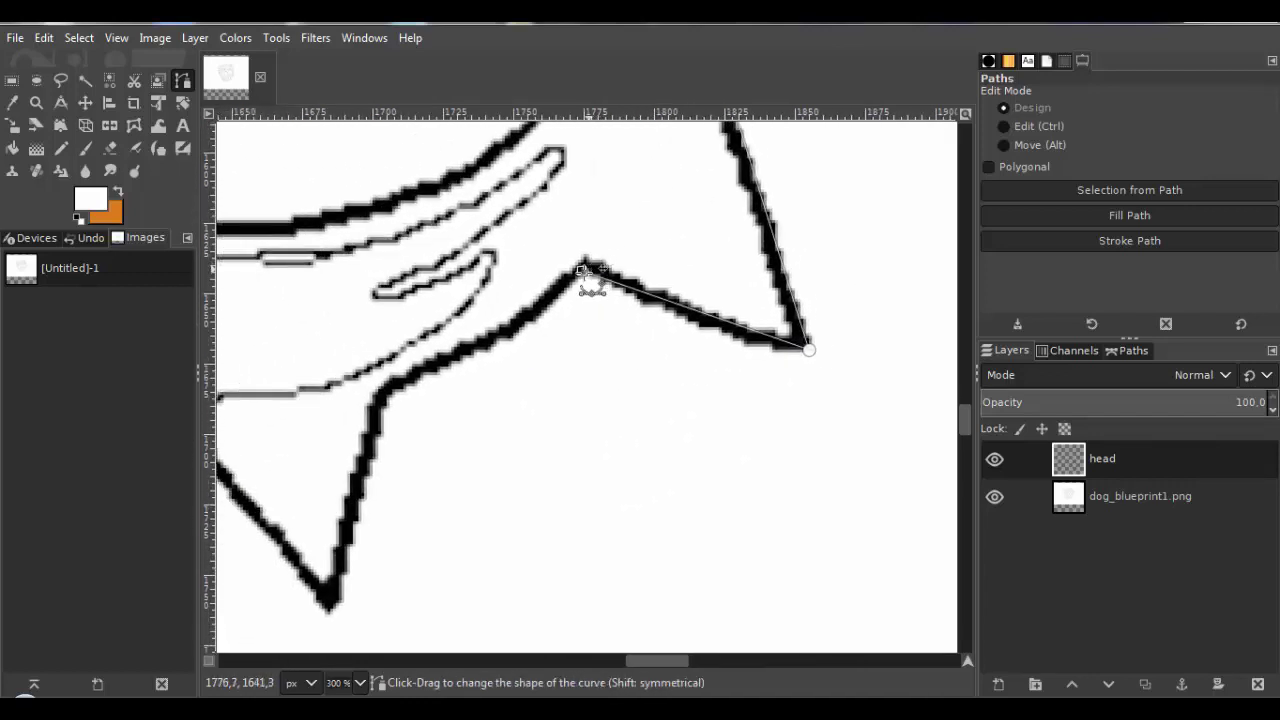
left_click(387, 389)
scroll(390, 390, "down", 3)
left_click(486, 414)
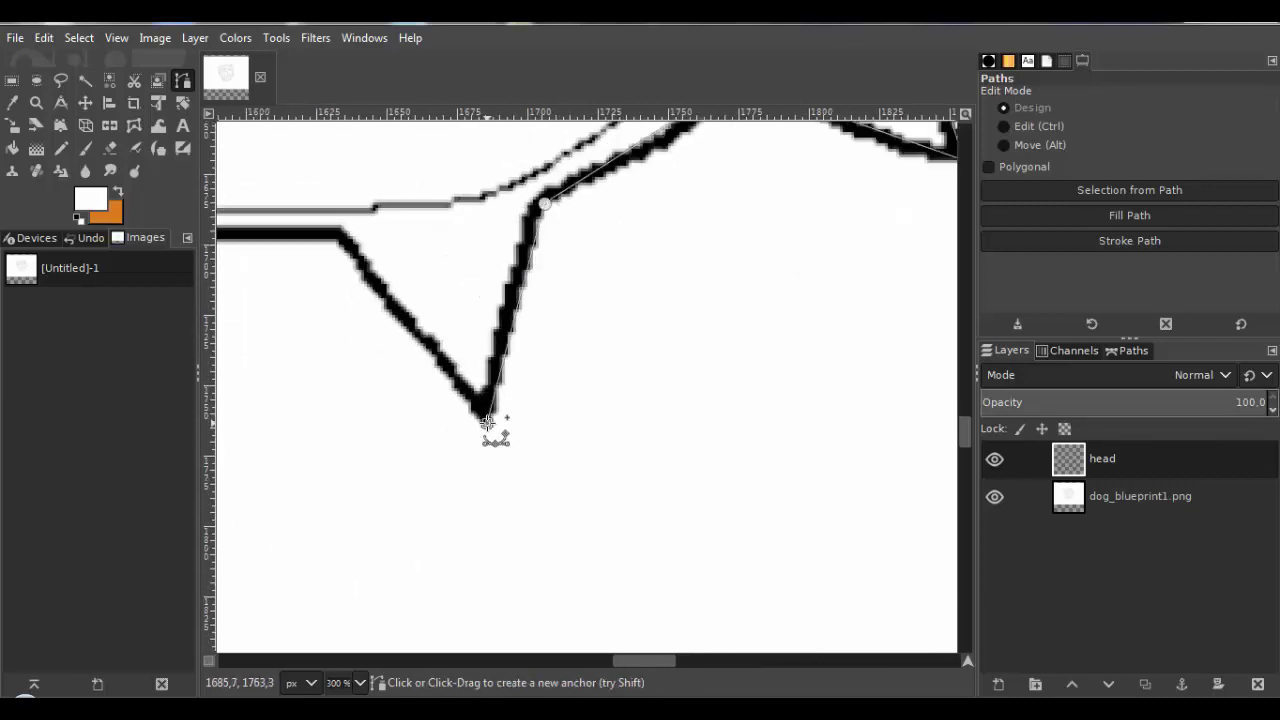
scroll(486, 414, "up", 1)
scroll(486, 414, "left", 3)
left_click(471, 322)
Extend the path around the bottom centre collar spike with anchors at its right base, tip and left base.
scroll(471, 325, "left", 4)
left_click(432, 326)
scroll(440, 330, "left", 3)
scroll(440, 330, "down", 2)
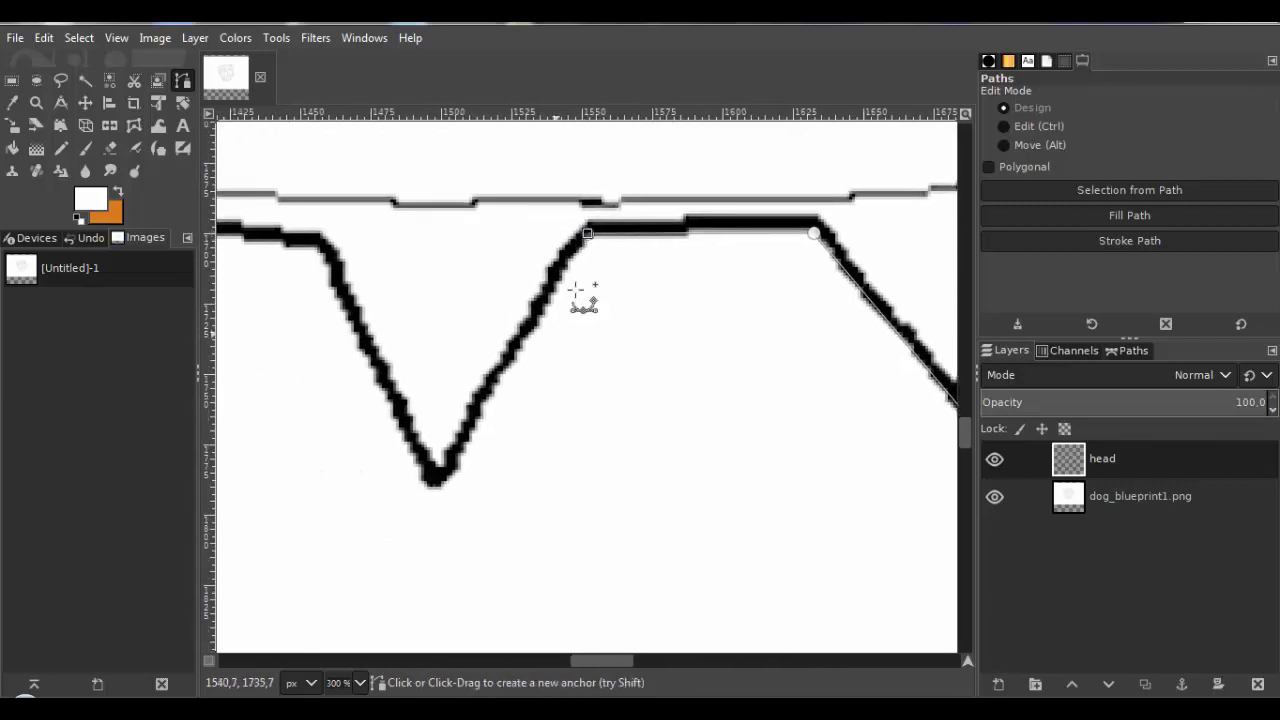
left_click(436, 480)
scroll(440, 480, "left", 5)
scroll(440, 480, "up", 2)
left_click(556, 341)
Trace the left-hand bottom collar spike with path anchors at its right base, tip and left base.
left_click(357, 309)
scroll(360, 312, "left", 4)
scroll(360, 312, "down", 1)
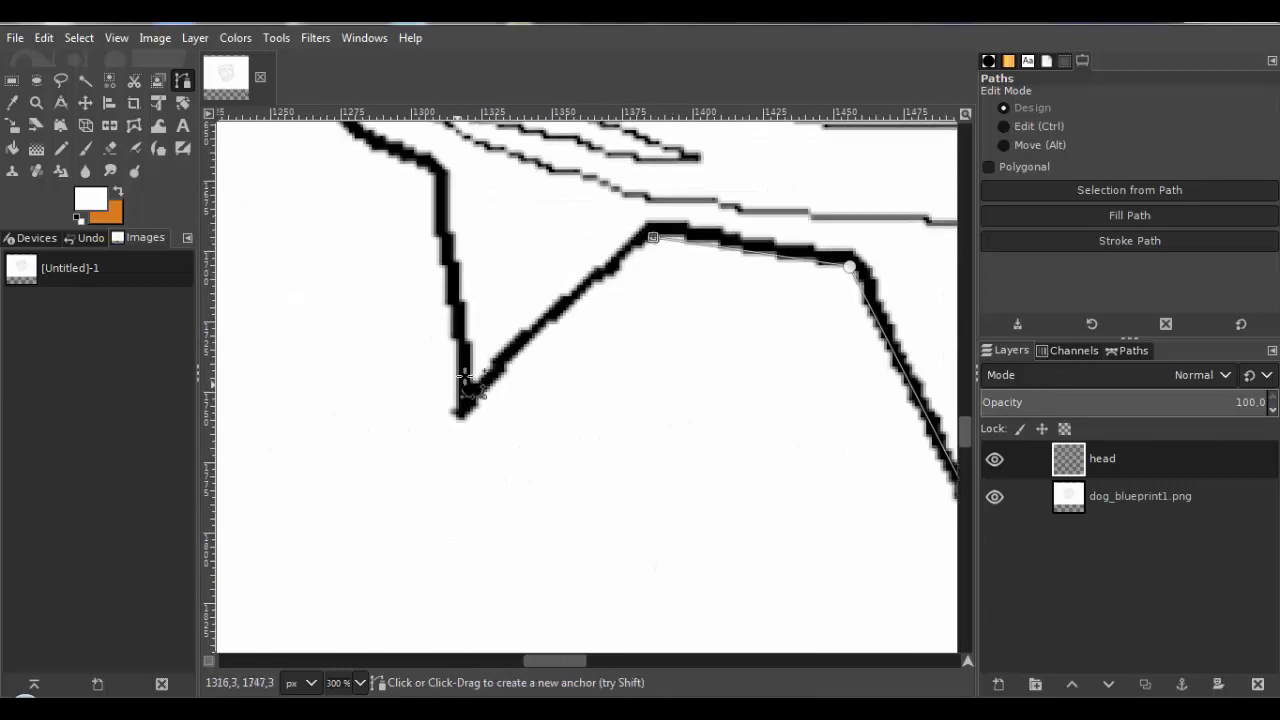
left_click(456, 419)
left_click(432, 175)
Continue the path around the lower left side collar spike and up to the near base corner of the spike above it.
scroll(434, 180, "up", 3)
scroll(434, 180, "left", 2)
left_click(430, 294)
scroll(430, 294, "left", 4)
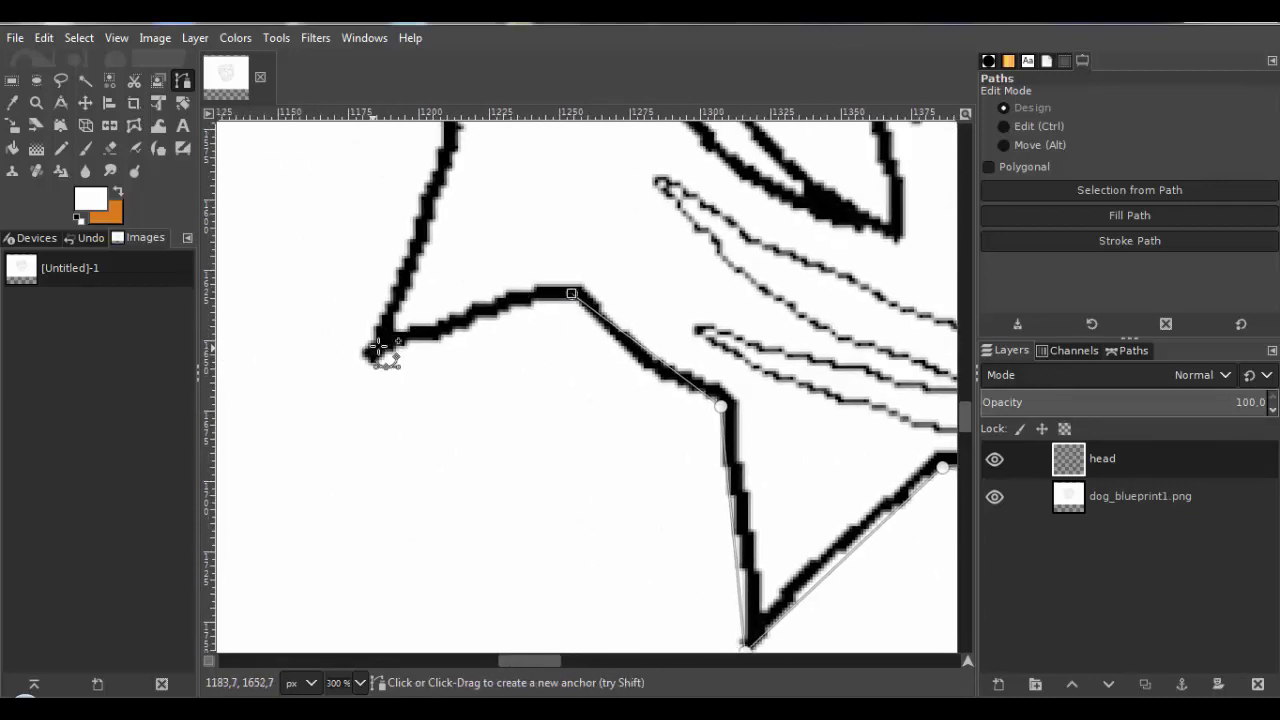
left_click(369, 352)
scroll(365, 360, "up", 1)
scroll(470, 300, "up", 1, "ctrl")
left_click(474, 257)
scroll(478, 254, "up", 4)
scroll(478, 254, "left", 2)
left_click(506, 222)
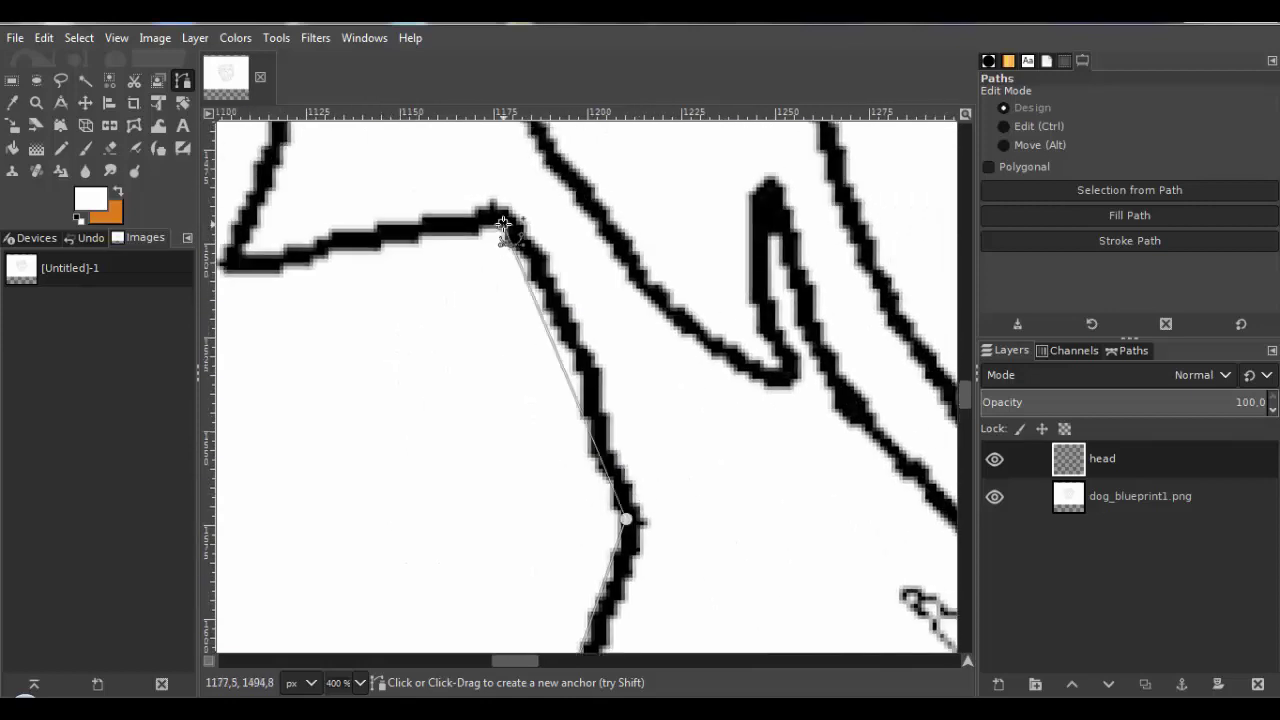
Continue the path around the upper left side collar spike with anchors at its tip and upper base corner.
scroll(506, 224, "left", 2)
left_click(397, 372)
scroll(400, 374, "up", 3)
scroll(490, 422, "down", 1, "ctrl")
scroll(490, 422, "up", 1, "ctrl")
left_click(514, 322)
scroll(520, 290, "down", 4, "ctrl")
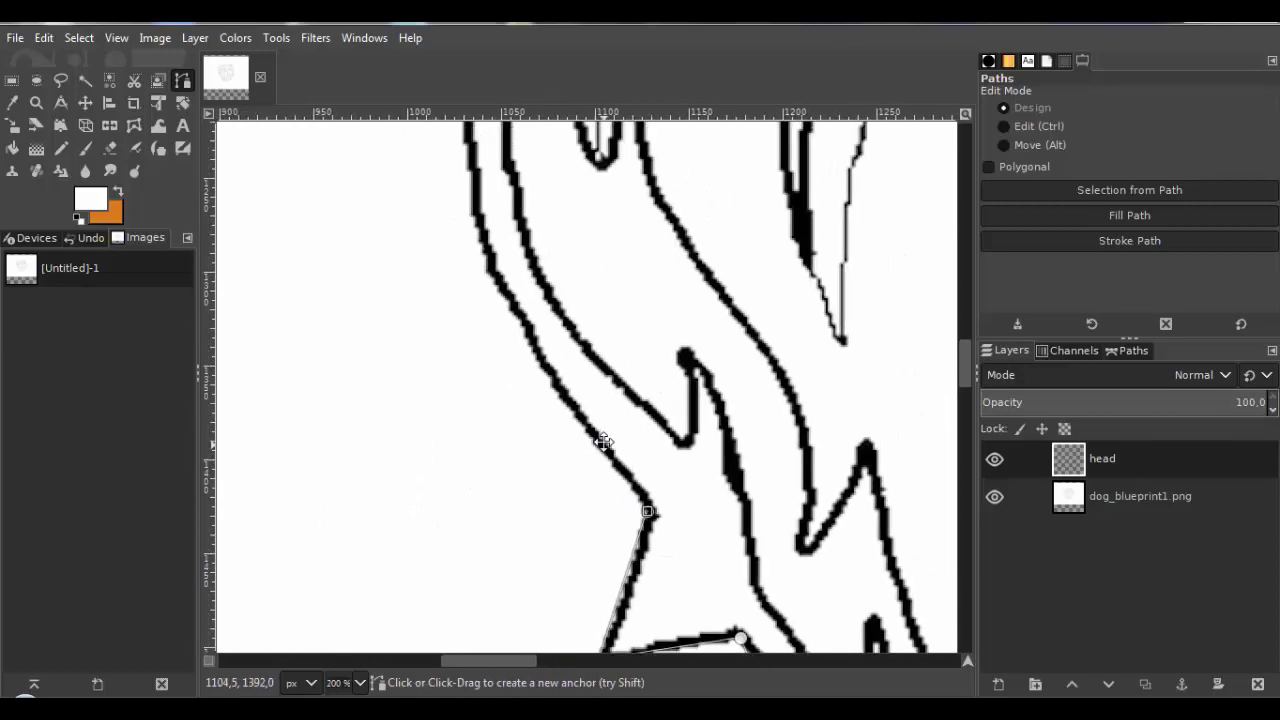
Extend the path up the left cheek with anchors at the notch below the left ear and the ear's lower inner corner.
scroll(577, 487, "up", 2)
scroll(570, 239, "up", 4, "ctrl")
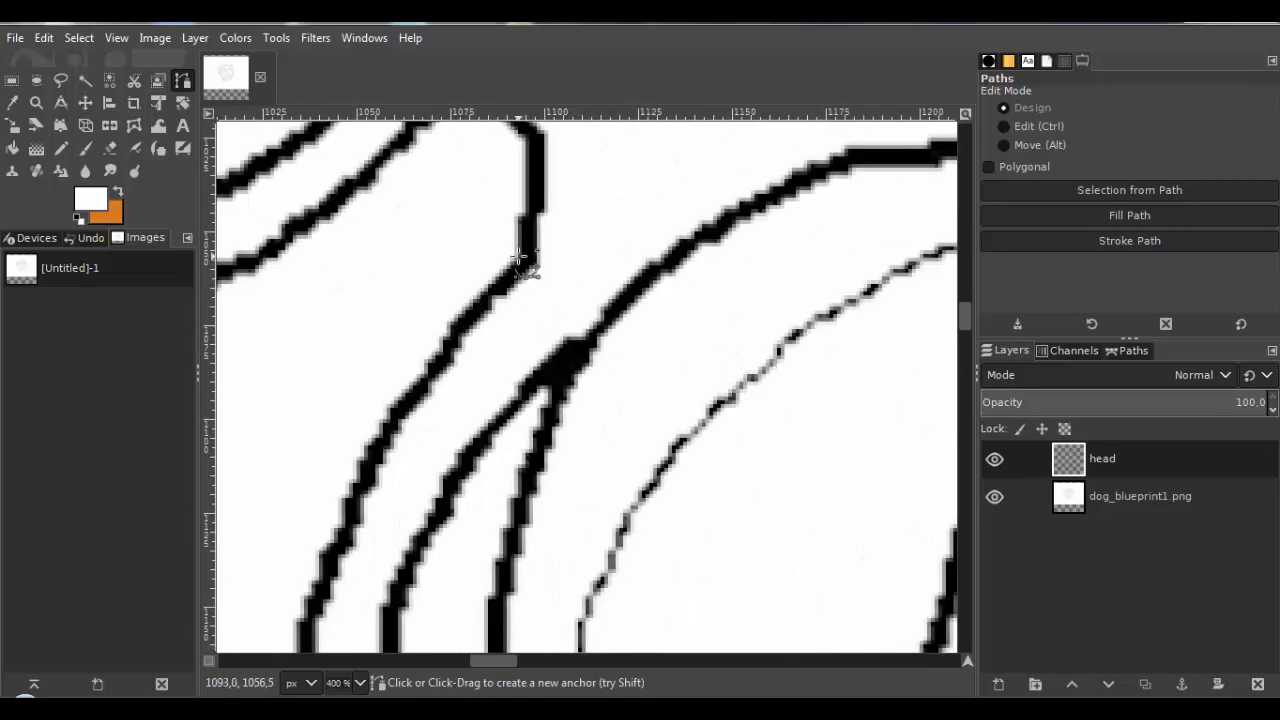
left_click(529, 262)
scroll(527, 255, "up", 2)
scroll(525, 250, "left", 1)
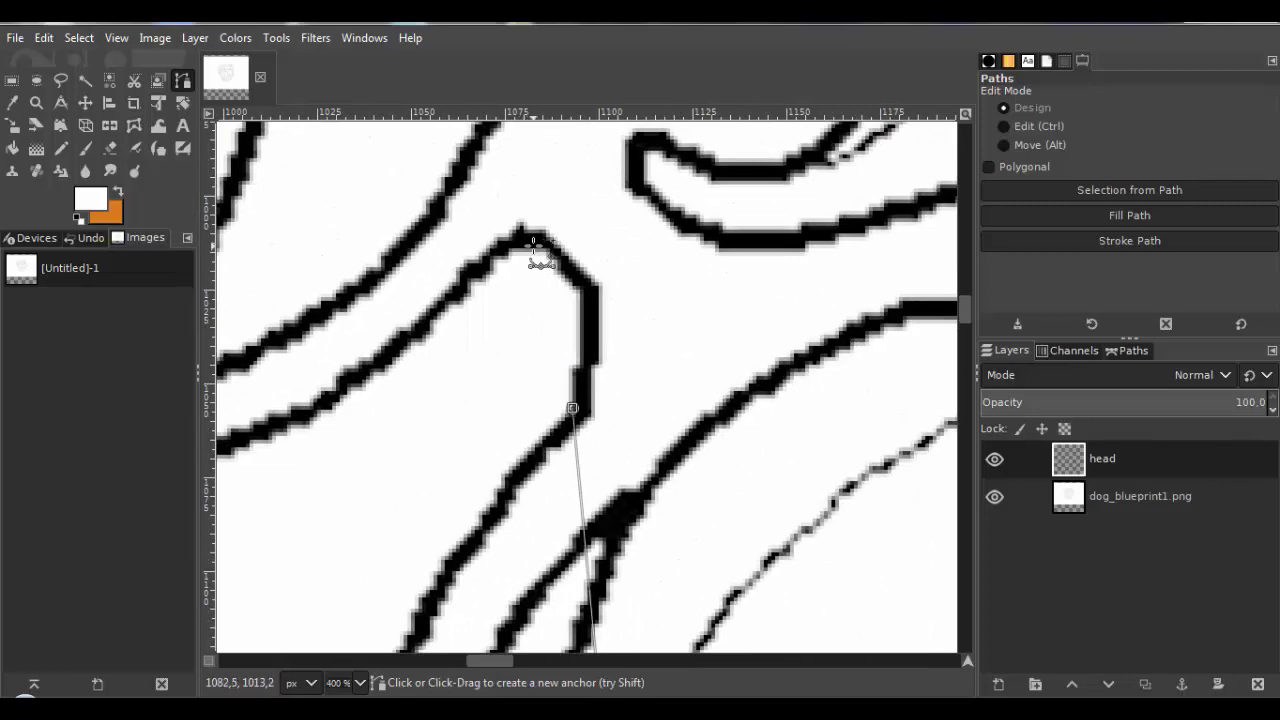
left_click(533, 243)
scroll(706, 191, "left", 5)
scroll(706, 191, "down", 1)
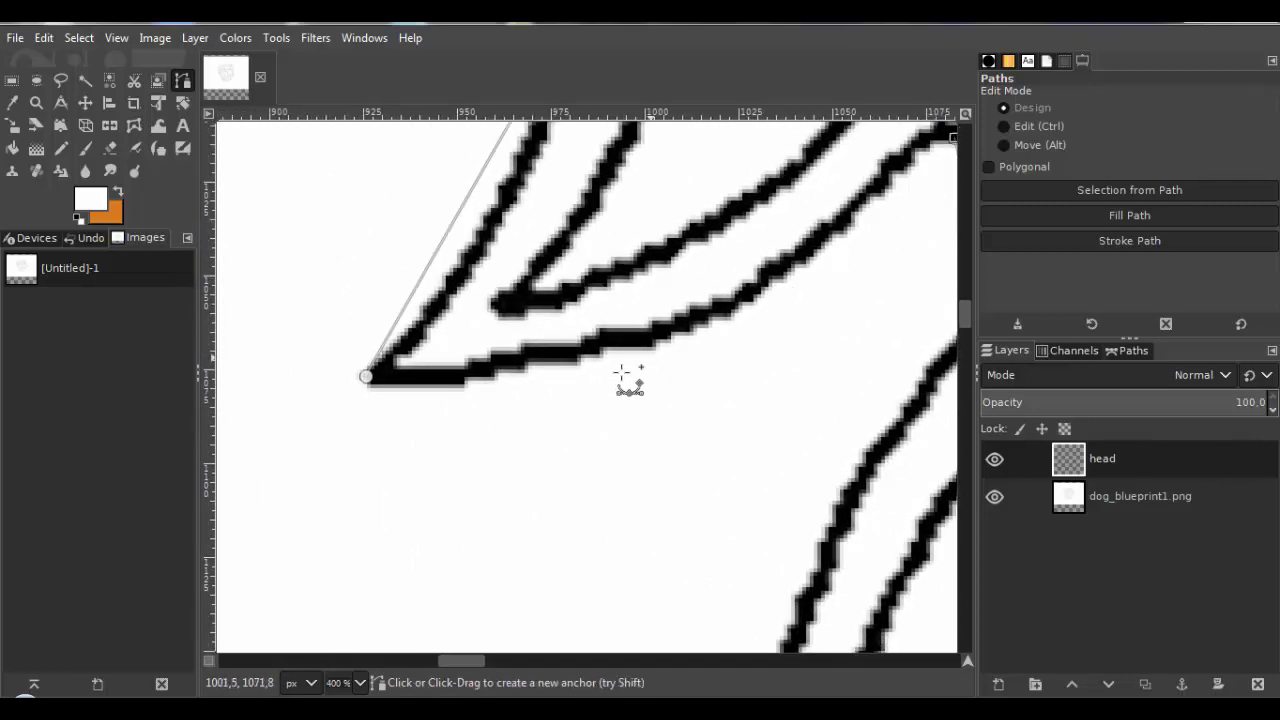
Close the head path on its starting anchor at the left ear's tip.
scroll(478, 392, "up", 6, "ctrl")
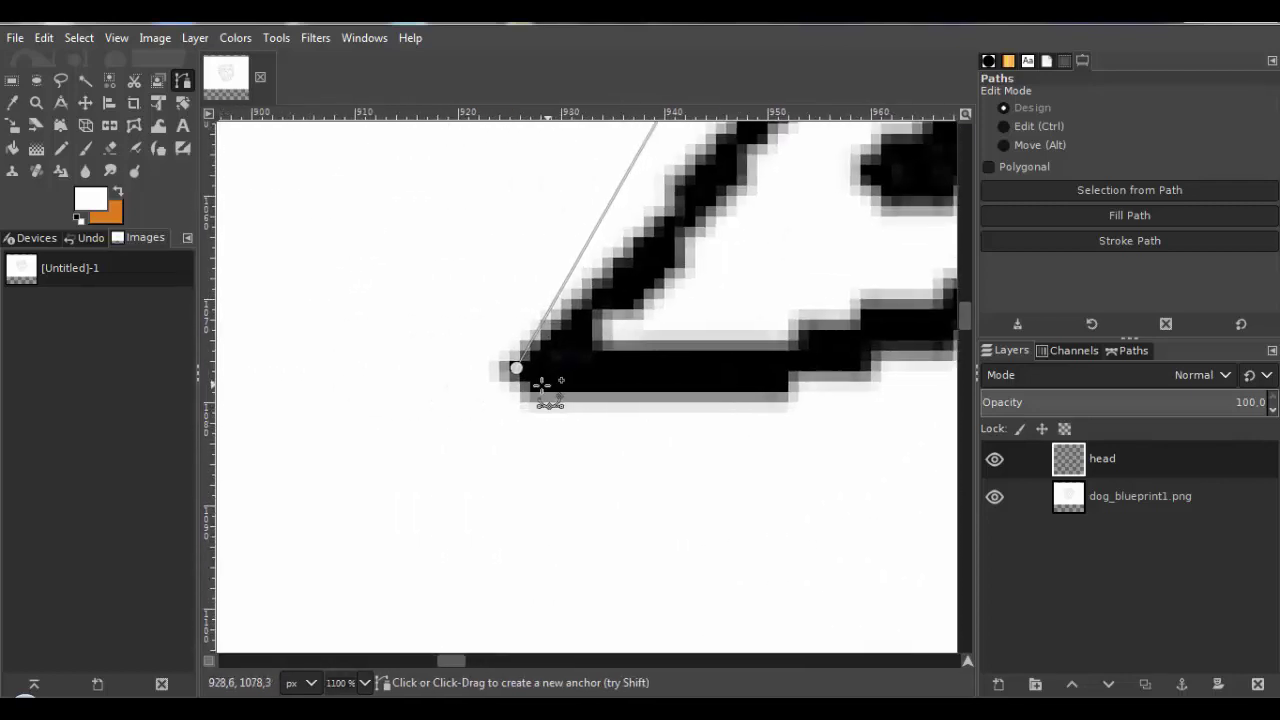
scroll(497, 384, "up", 3, "ctrl")
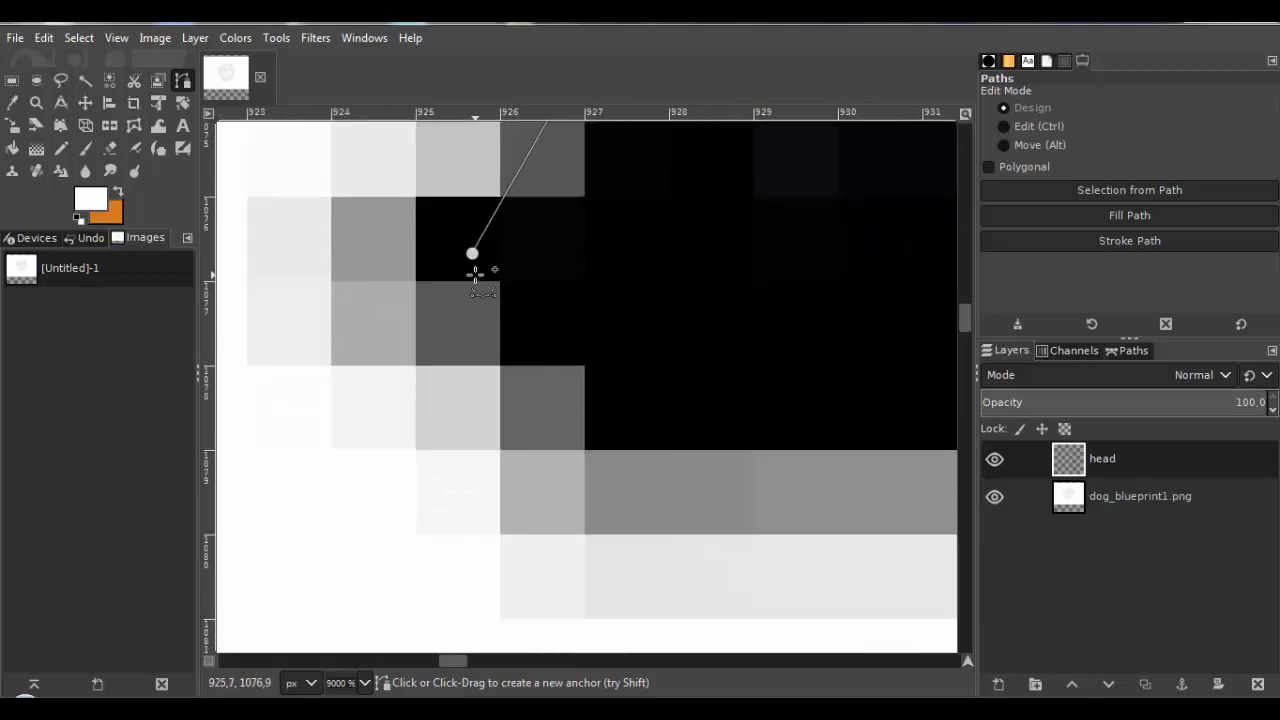
left_click(473, 255, "ctrl")
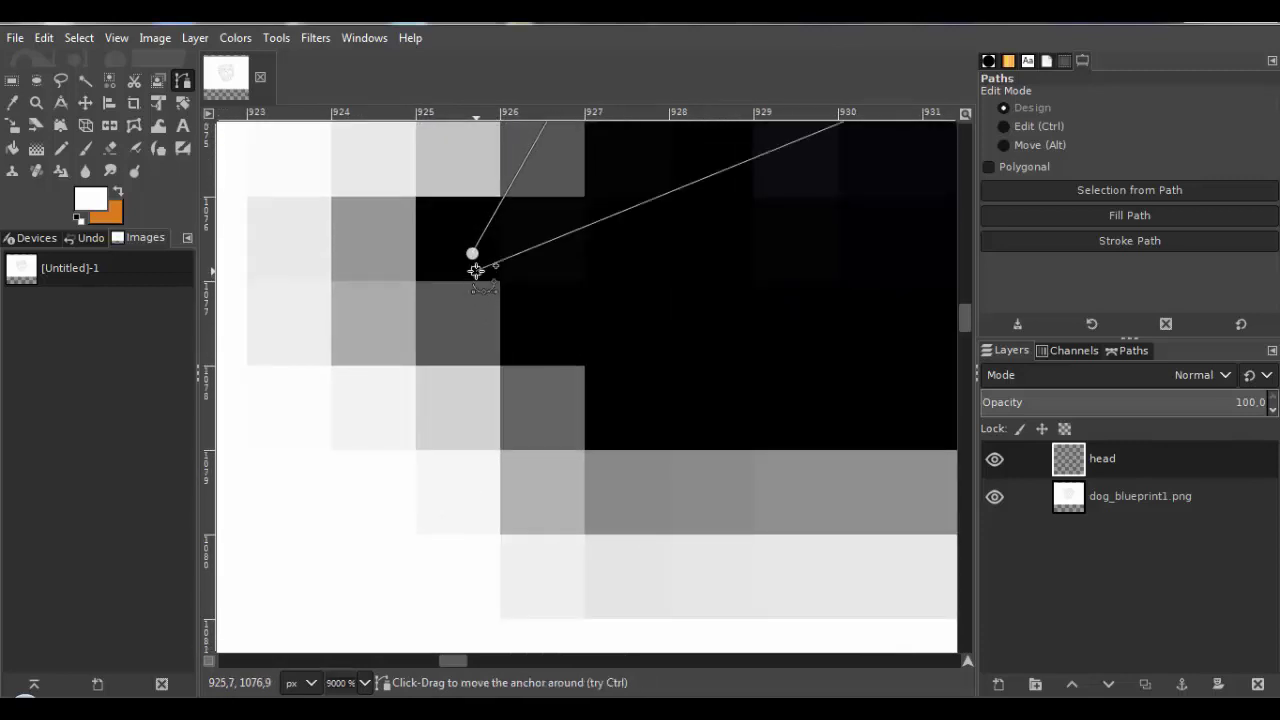
scroll(566, 331, "down", 4, "ctrl")
scroll(651, 337, "down", 8, "ctrl")
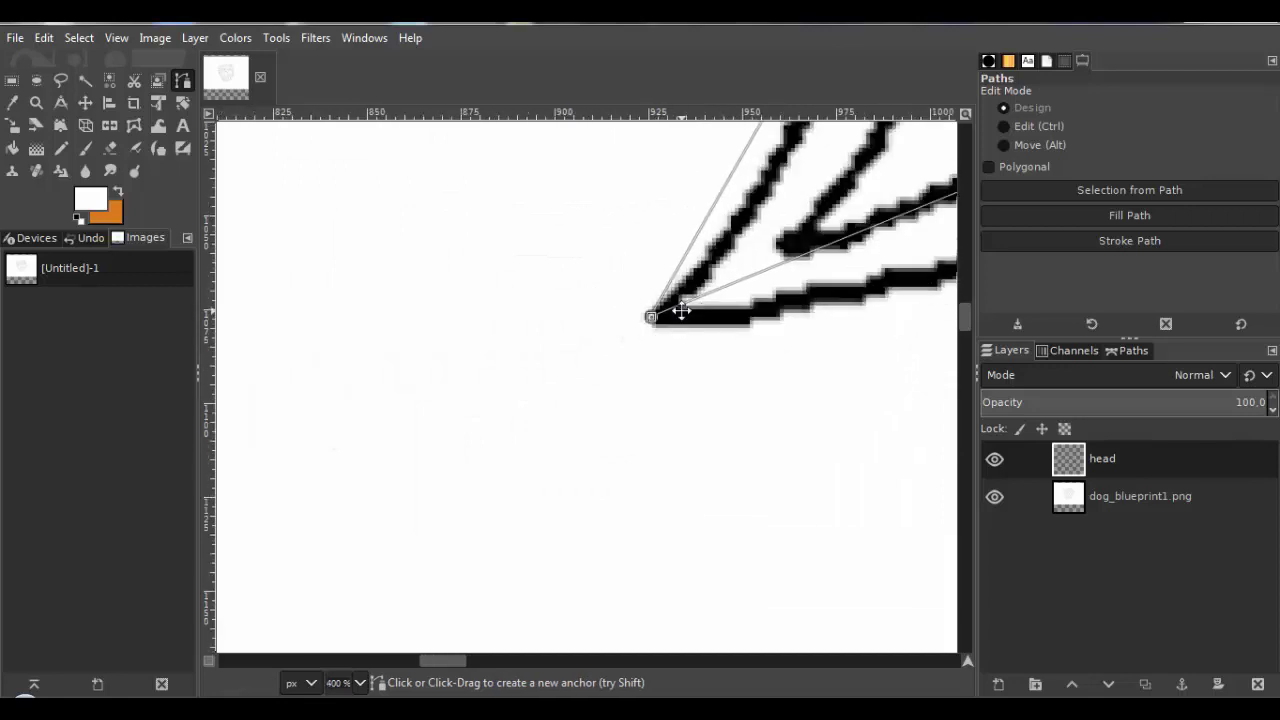
scroll(670, 347, "down", 2, "ctrl")
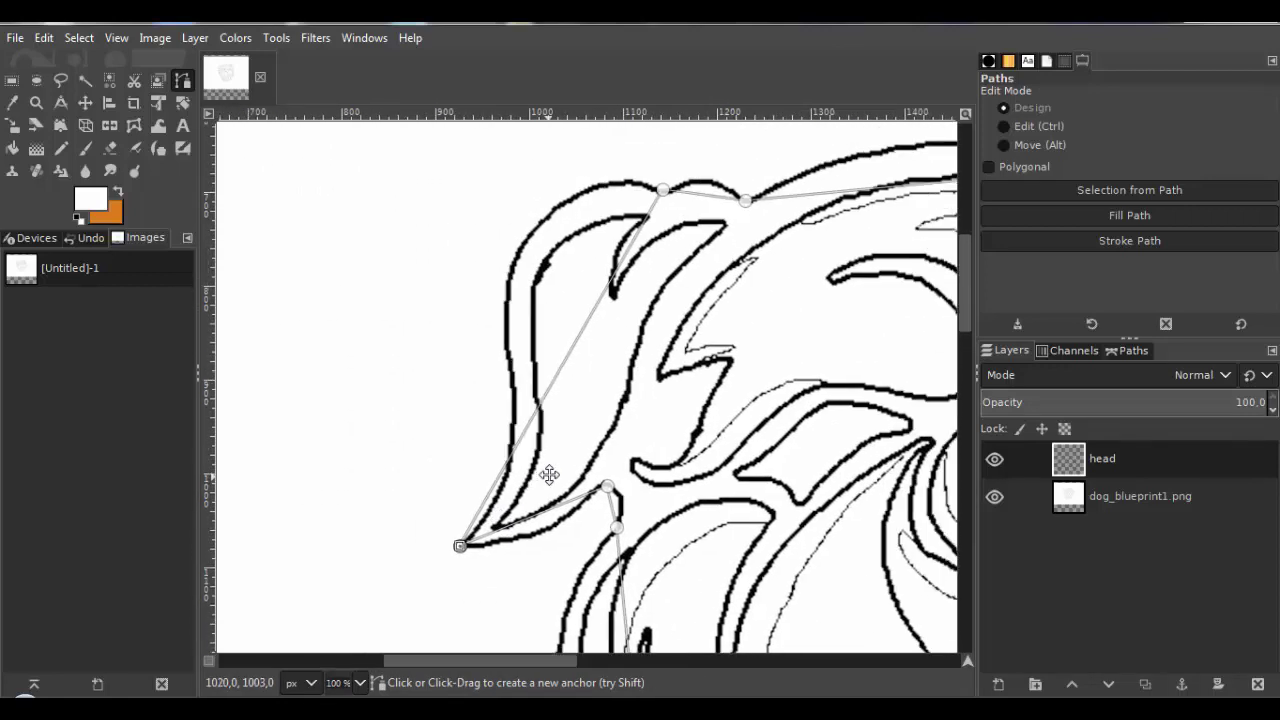
Bend the left ear's straight outer segment into a curve and position both handles along the ear's outer outline.
scroll(560, 466, "right", 1)
scroll(497, 487, "right", 1)
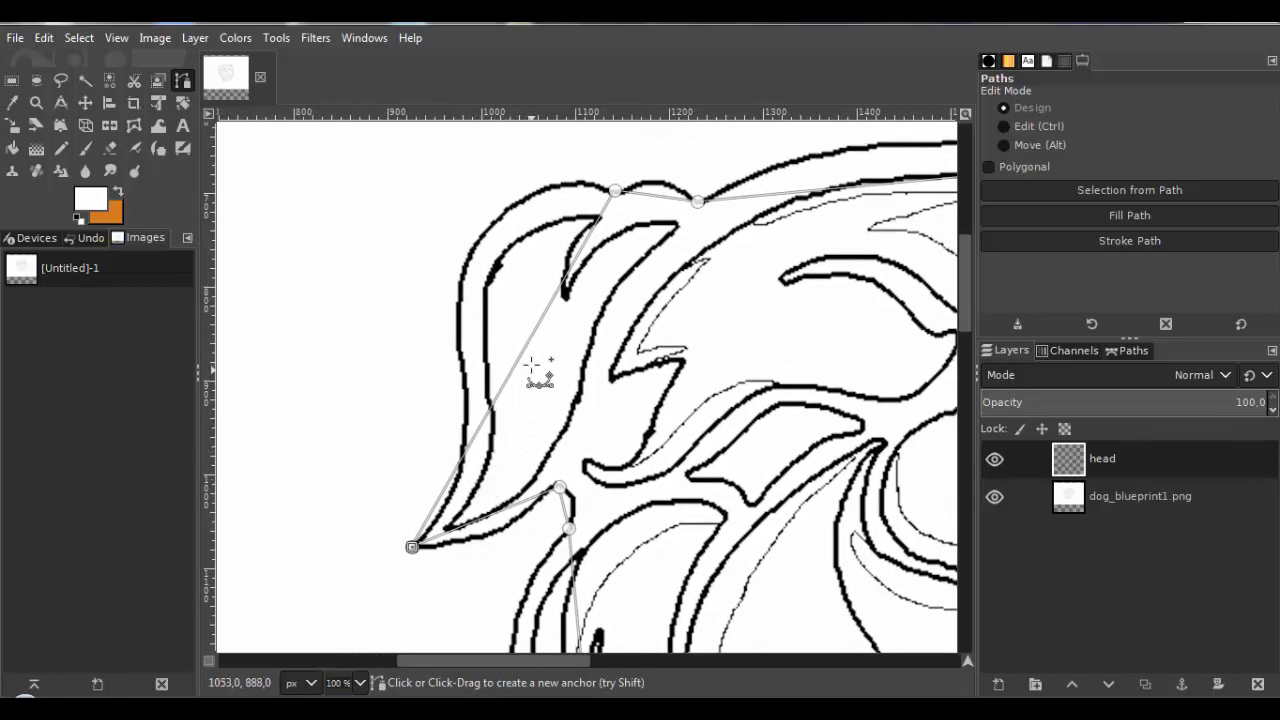
left_click_drag(521, 353, 438, 300)
scroll(460, 375, "up", 2)
scroll(460, 375, "right", 3)
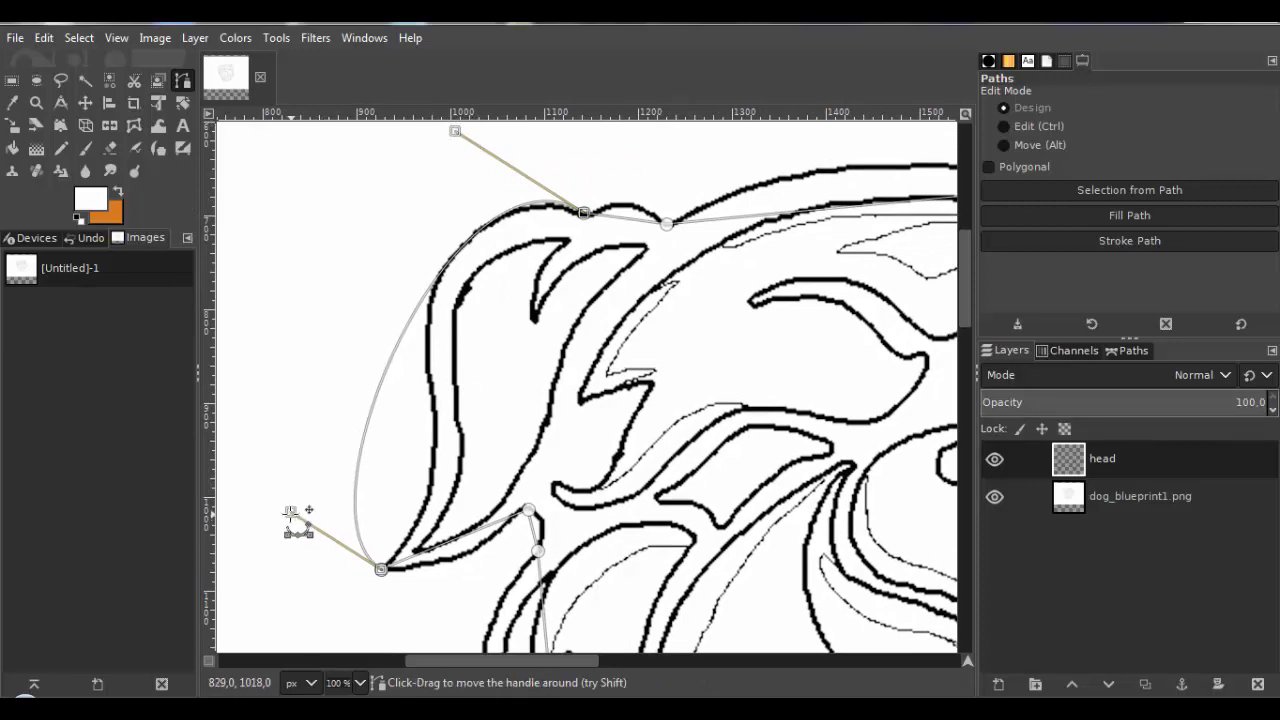
left_click_drag(291, 512, 497, 470)
scroll(502, 428, "up", 2)
scroll(502, 428, "right", 1)
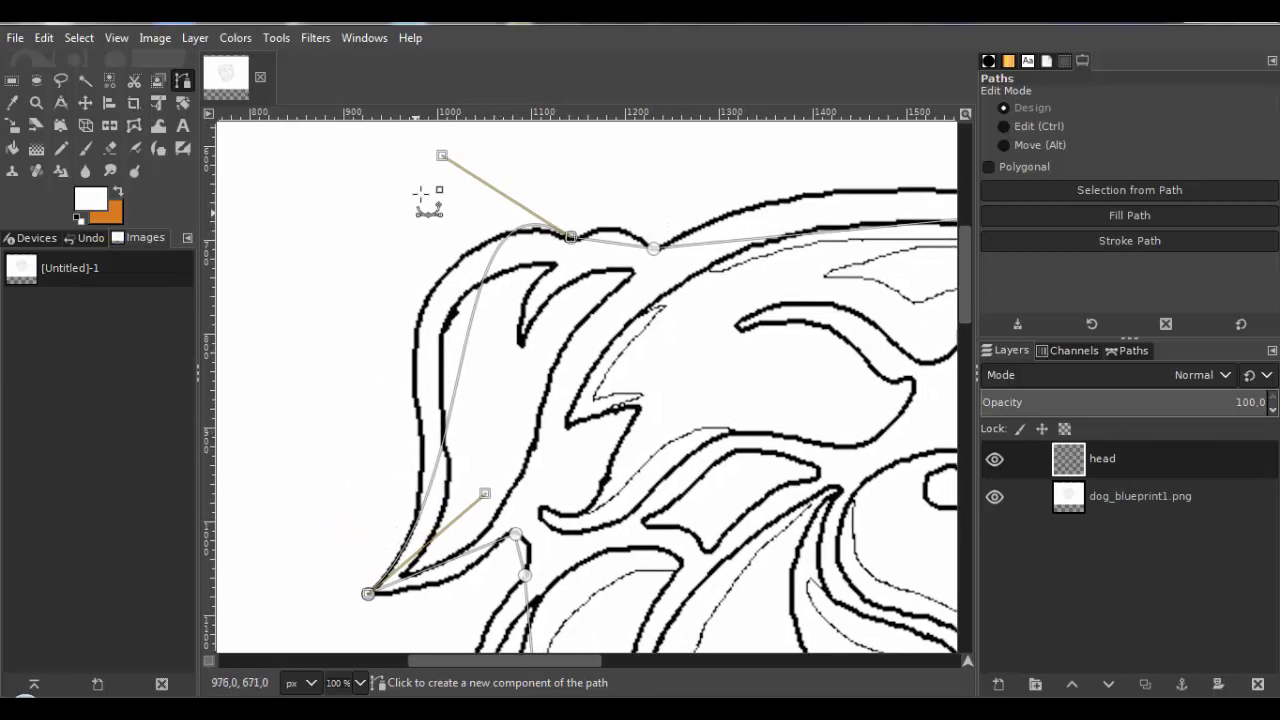
left_click_drag(444, 156, 309, 211)
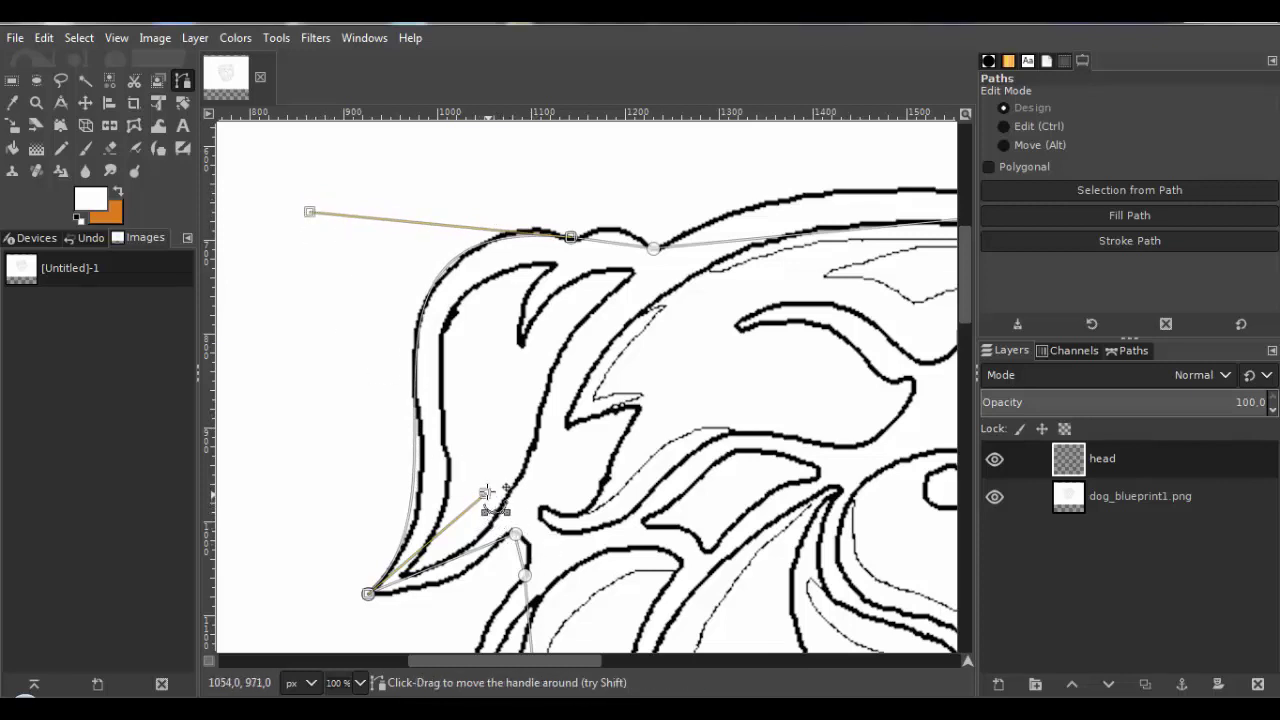
left_click_drag(485, 492, 499, 451)
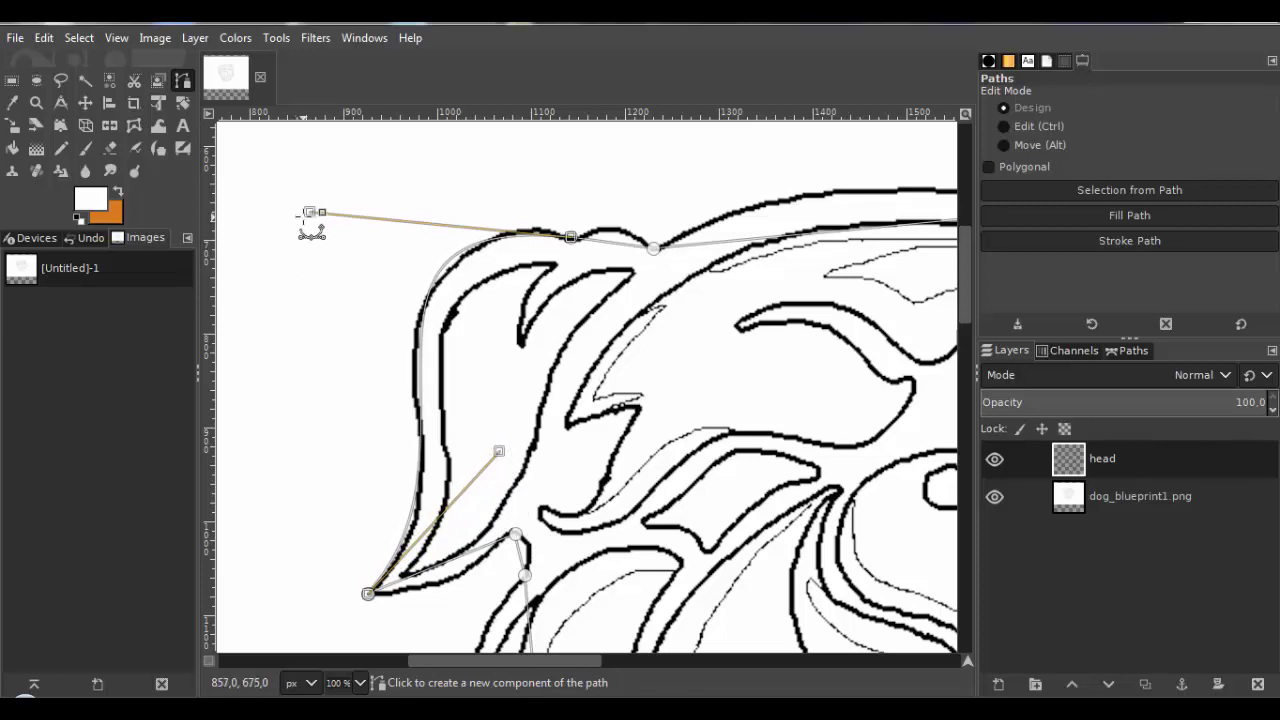
left_click_drag(308, 211, 297, 241)
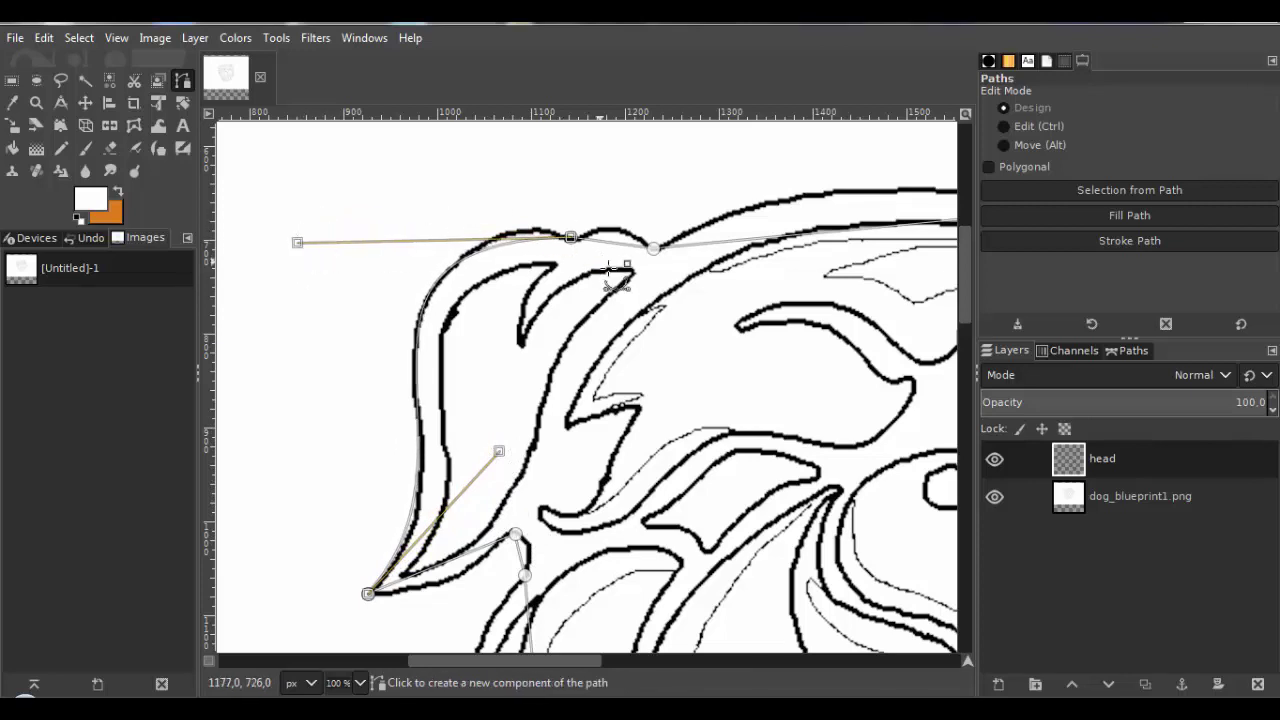
Fine-tune the handle at the left ear's tip to shape the lower part of the ear's outer curve.
scroll(575, 345, "down", 1)
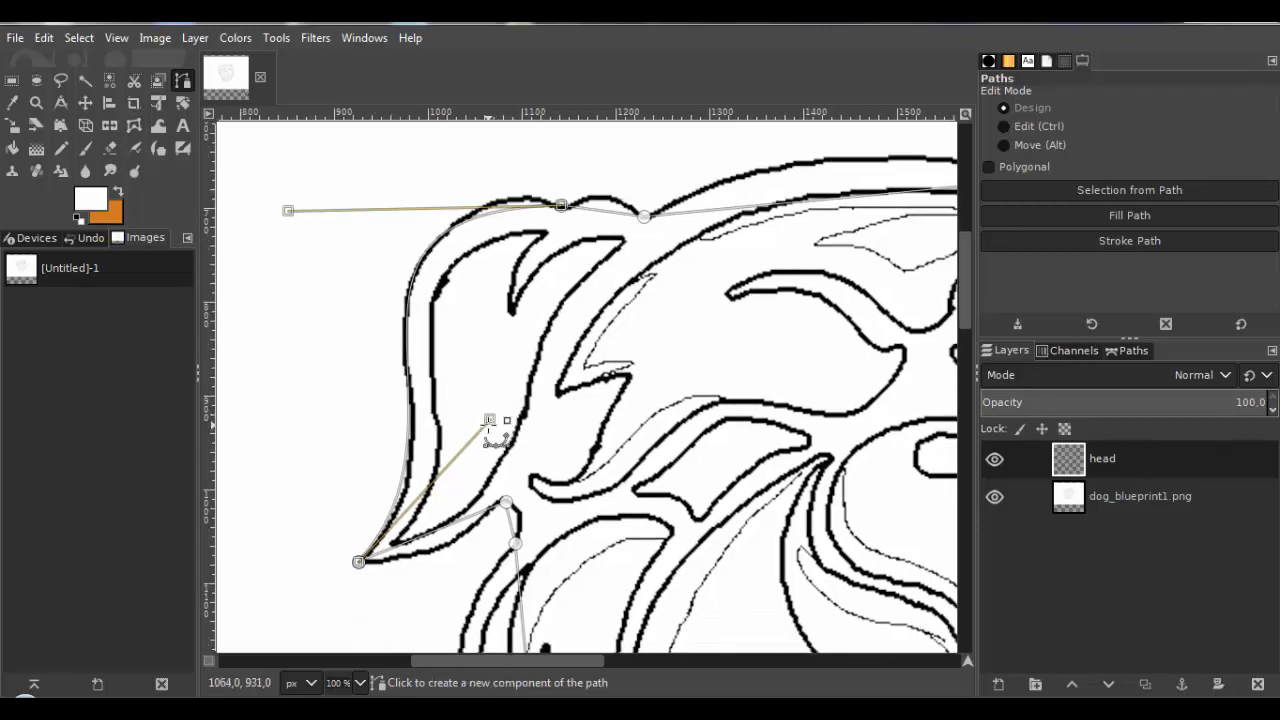
left_click_drag(491, 417, 487, 494)
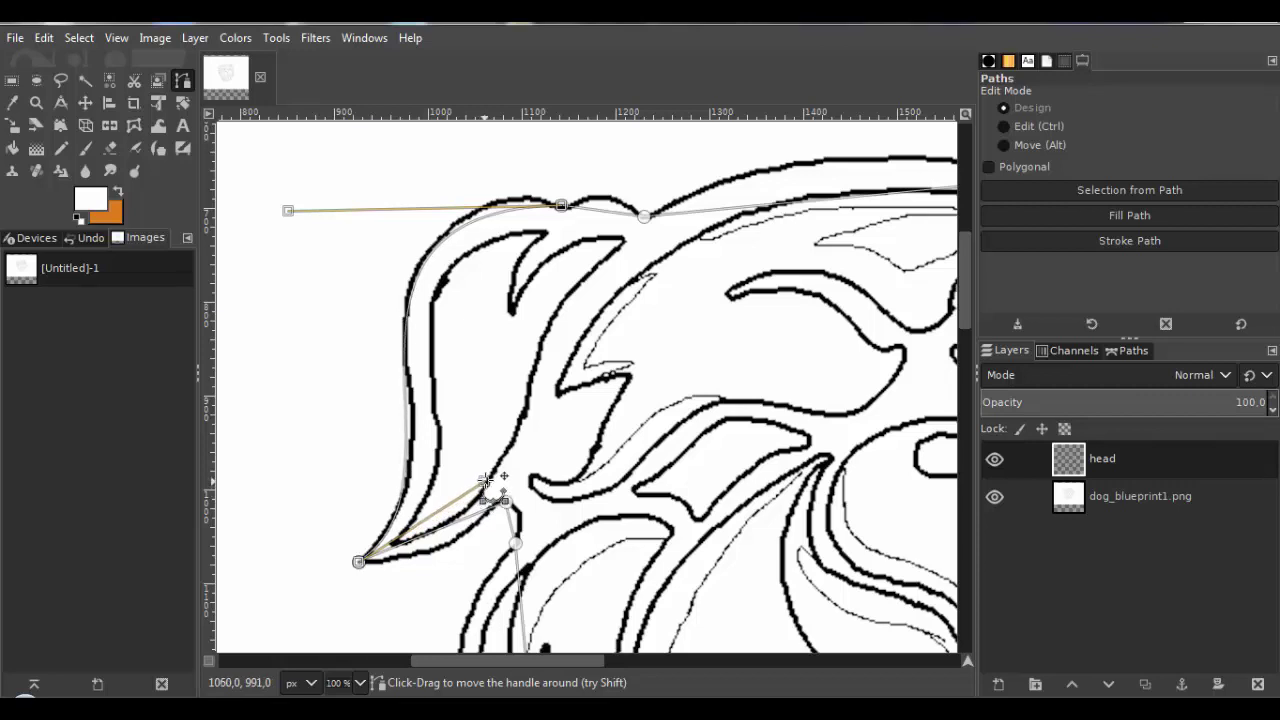
left_click_drag(485, 478, 491, 425)
left_click_drag(492, 230, 442, 273)
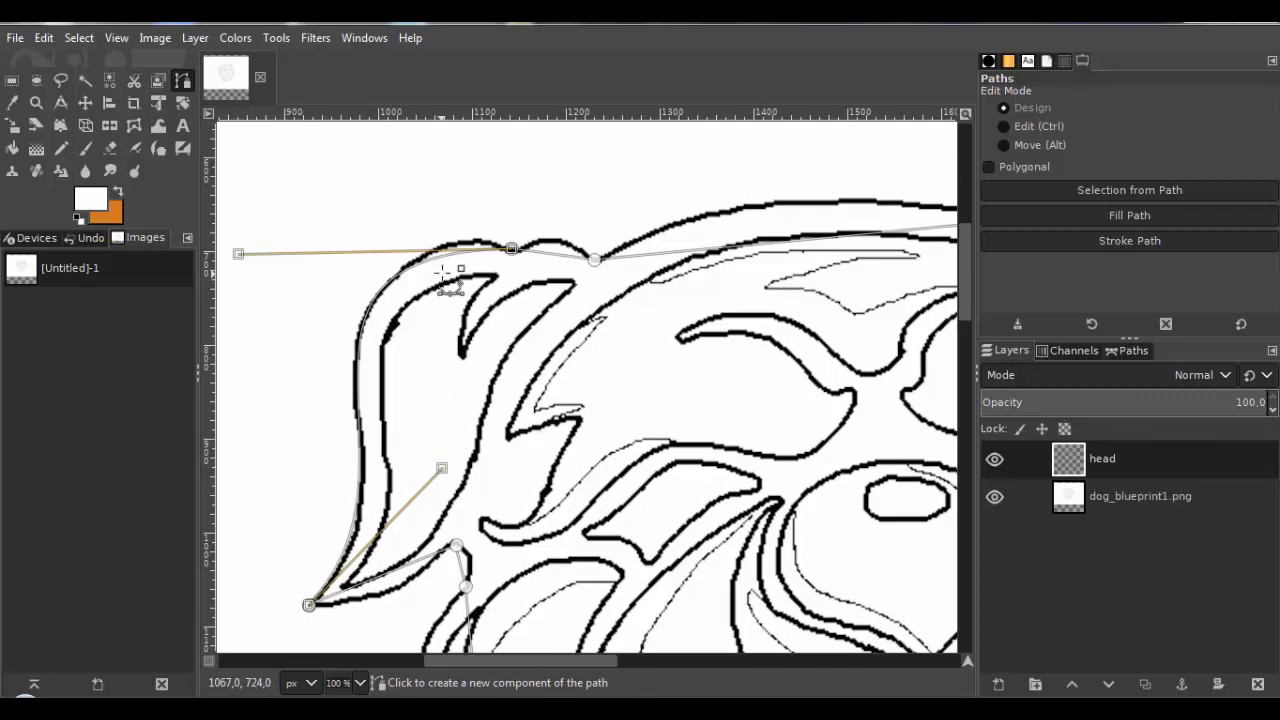
left_click_drag(511, 248, 511, 234)
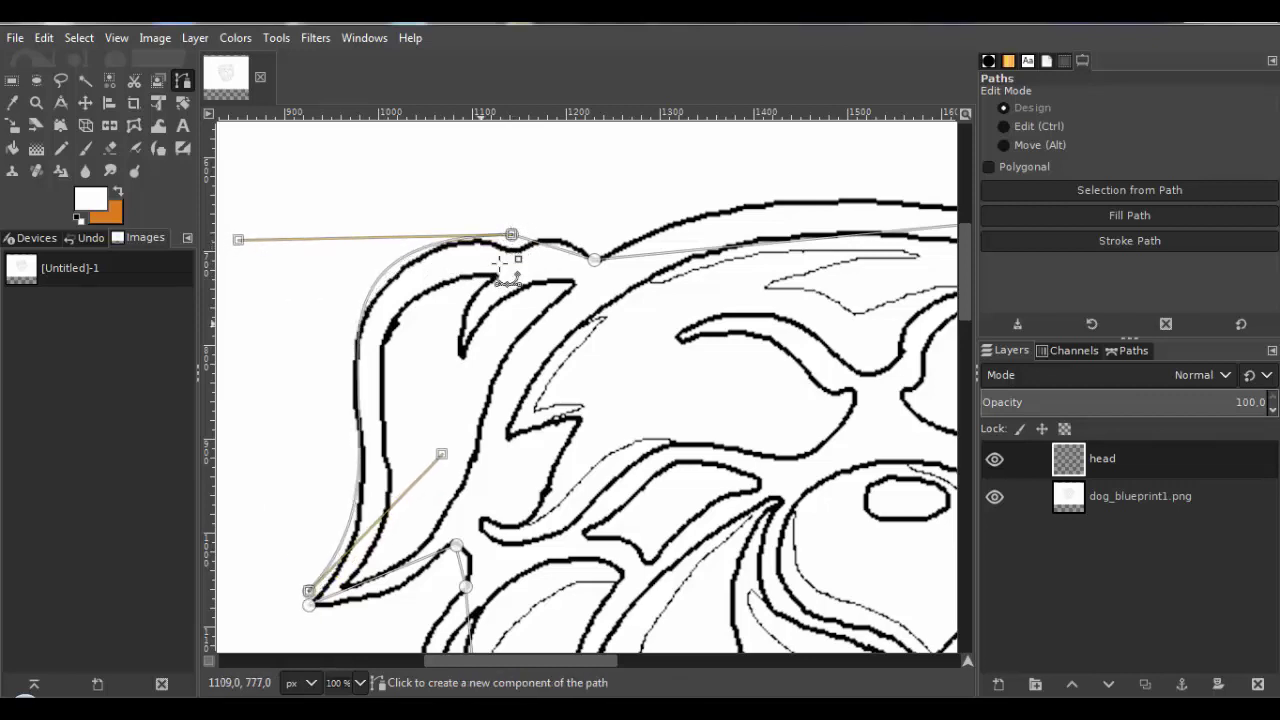
left_click_drag(441, 468, 452, 441)
key("ctrl+z")
key("ctrl+z")
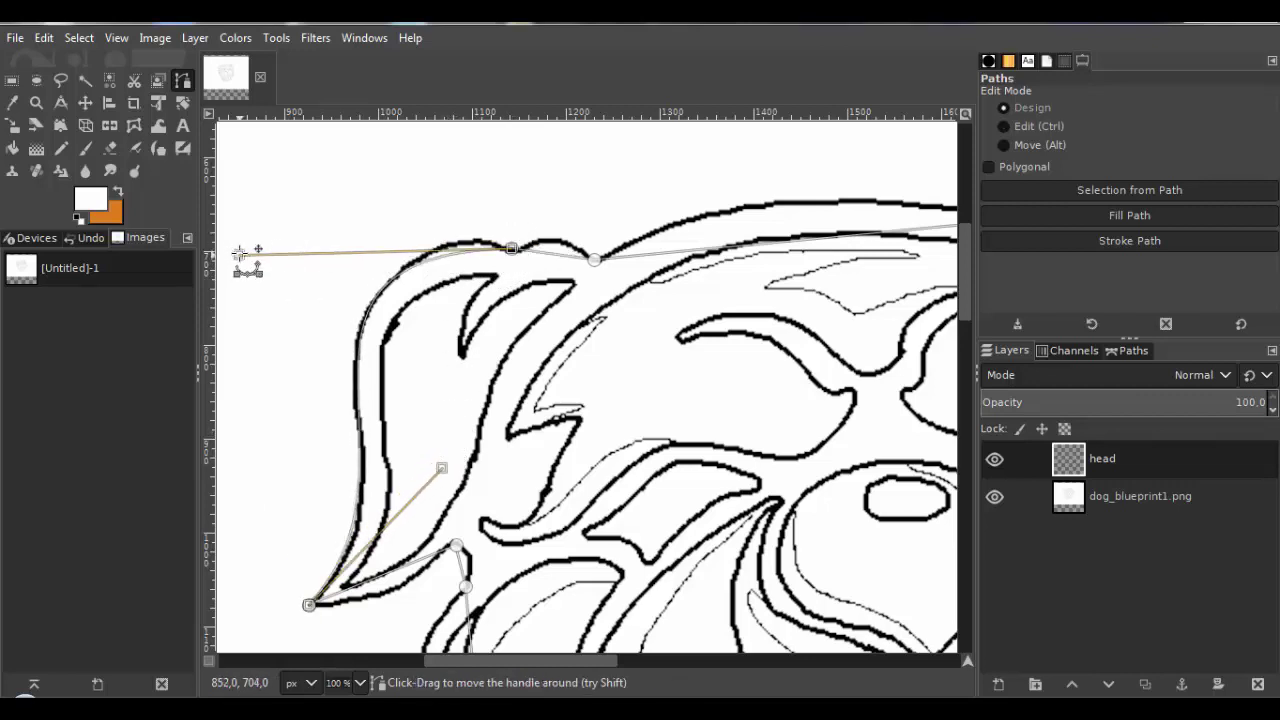
Curve the short segment over the bump beside the left ear and readjust the ear's upper handle.
mouse_move(238, 240)
left_mouse_down()
mouse_move(256, 194)
mouse_move(235, 246)
left_mouse_up()
scroll(580, 233, "up", 2)
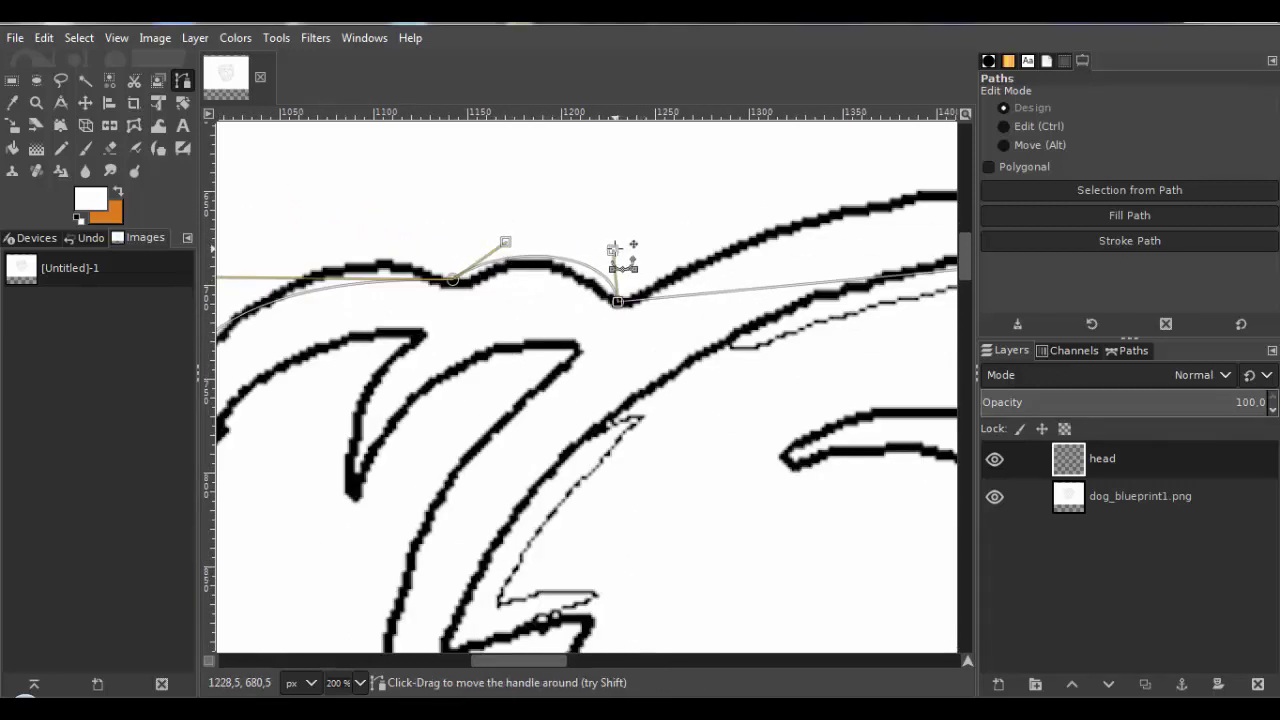
scroll(534, 289, "left", 5)
left_click_drag(308, 290, 423, 214)
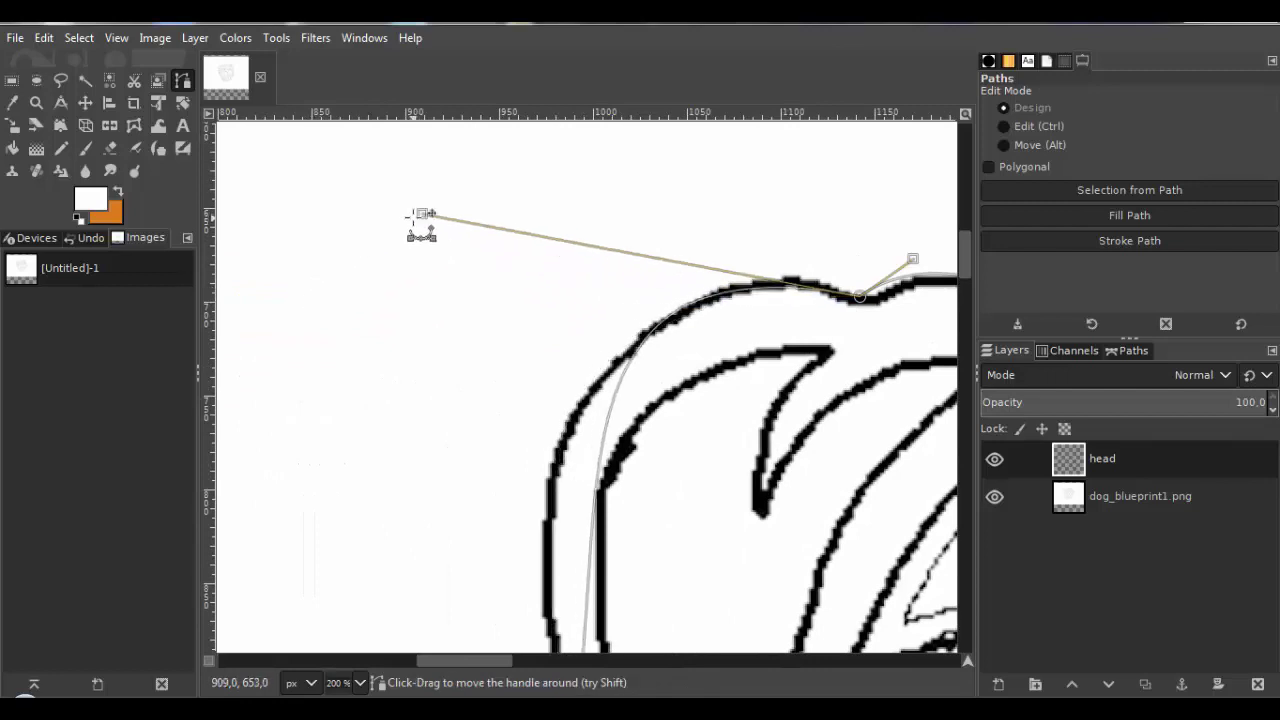
scroll(651, 423, "down", 2)
left_click_drag(540, 345, 612, 456)
left_click_drag(425, 197, 416, 222)
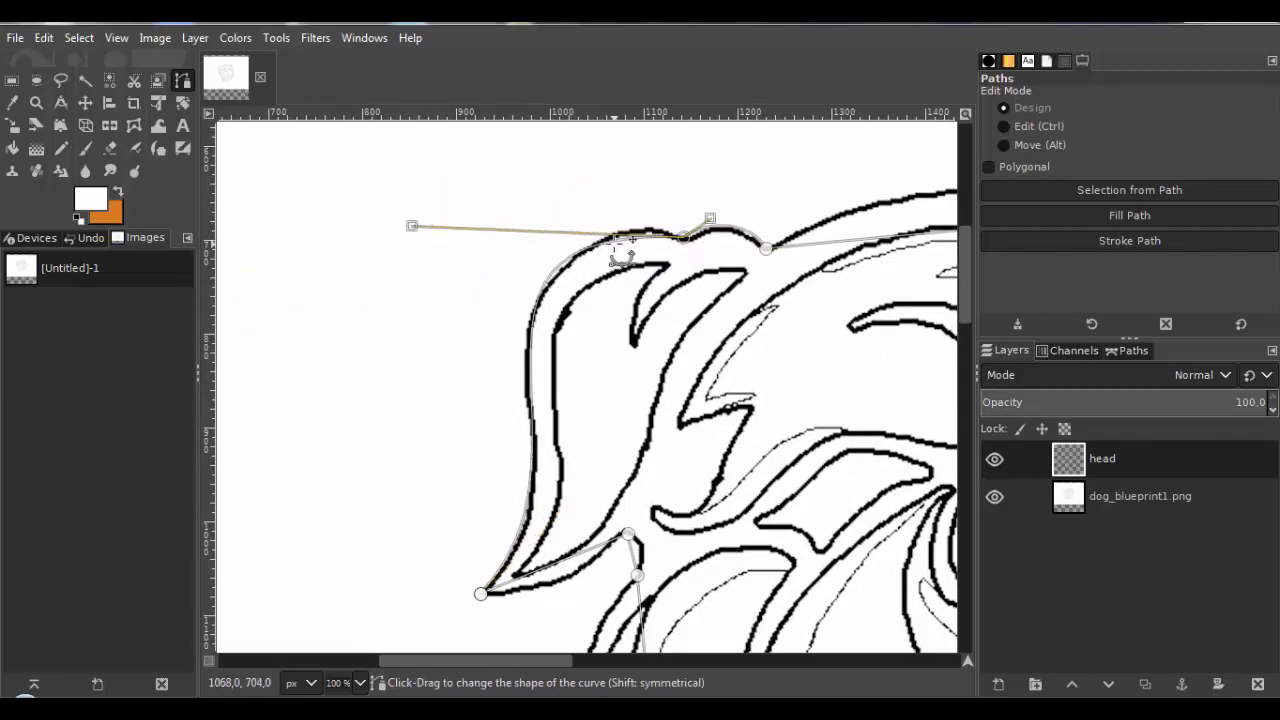
Rework the handles at both ends of the left ear's outer curve to fit it to the blueprint line.
left_click_drag(623, 251, 588, 210)
left_click_drag(560, 190, 504, 317)
left_click_drag(349, 204, 466, 303)
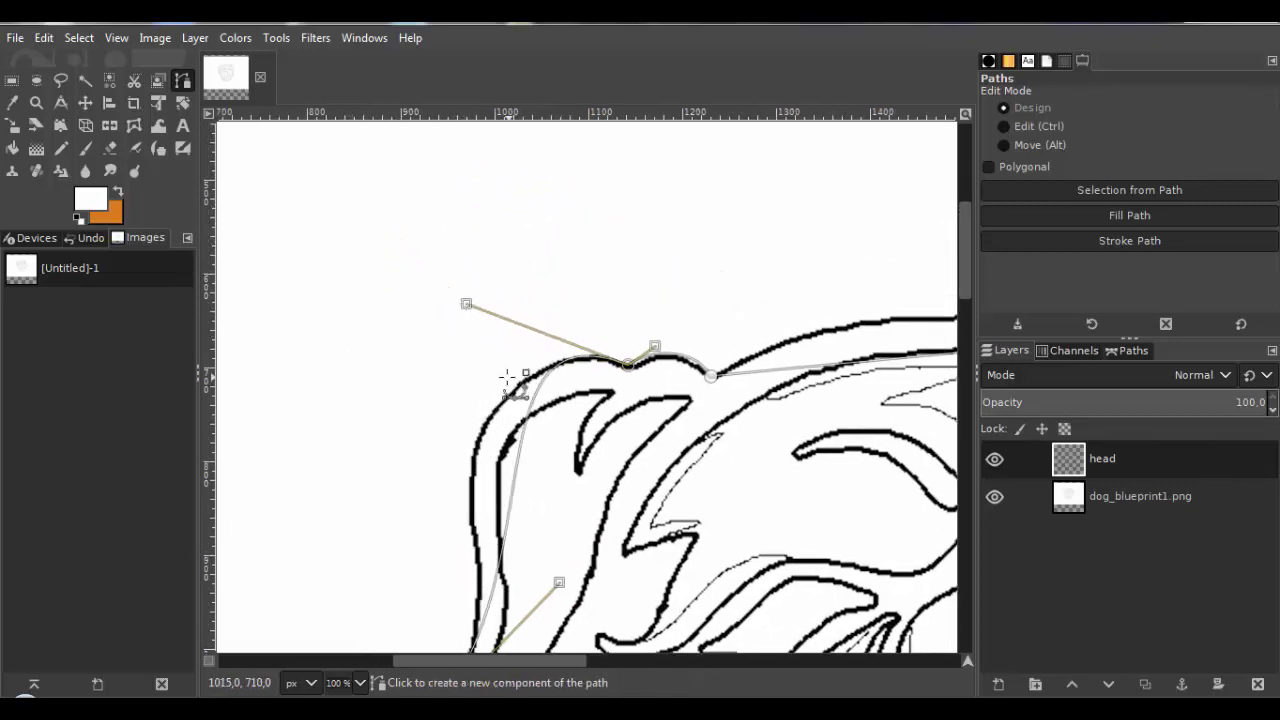
left_click_drag(506, 492, 520, 415)
left_click_drag(522, 416, 473, 395)
left_click_drag(481, 461, 537, 569)
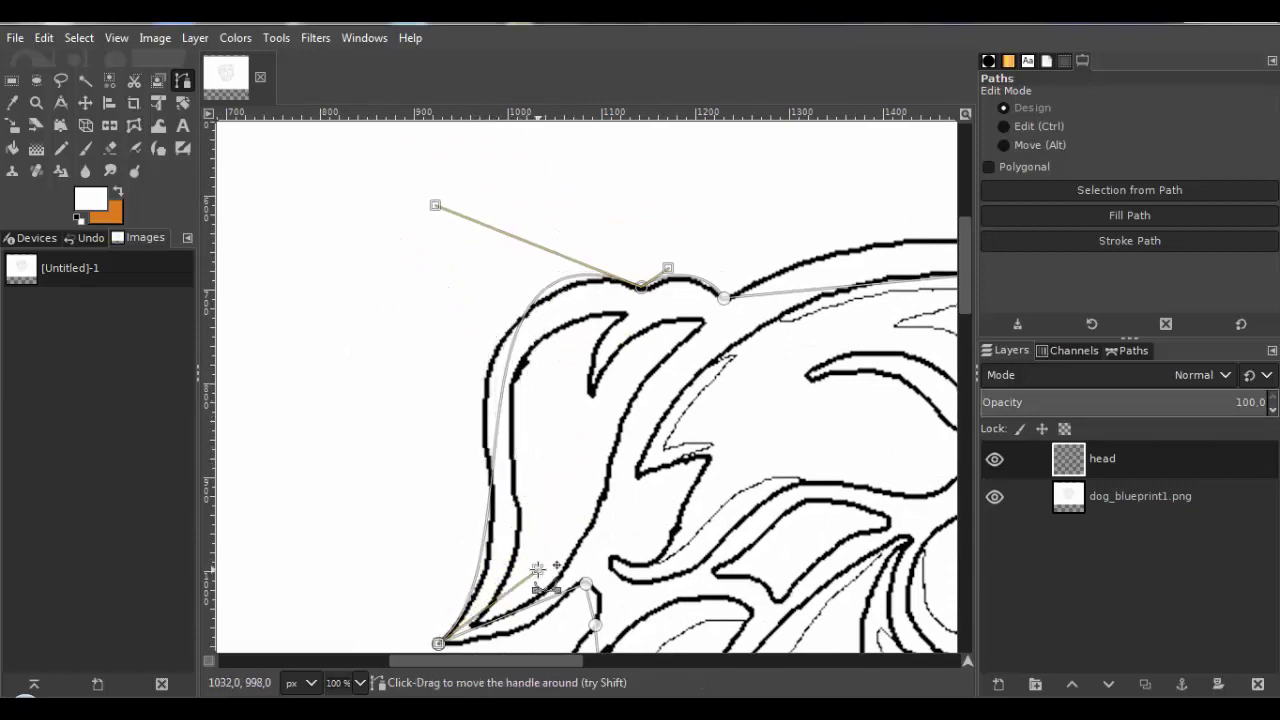
left_click_drag(435, 205, 399, 240)
left_click_drag(537, 569, 563, 547)
left_click_drag(399, 240, 382, 260)
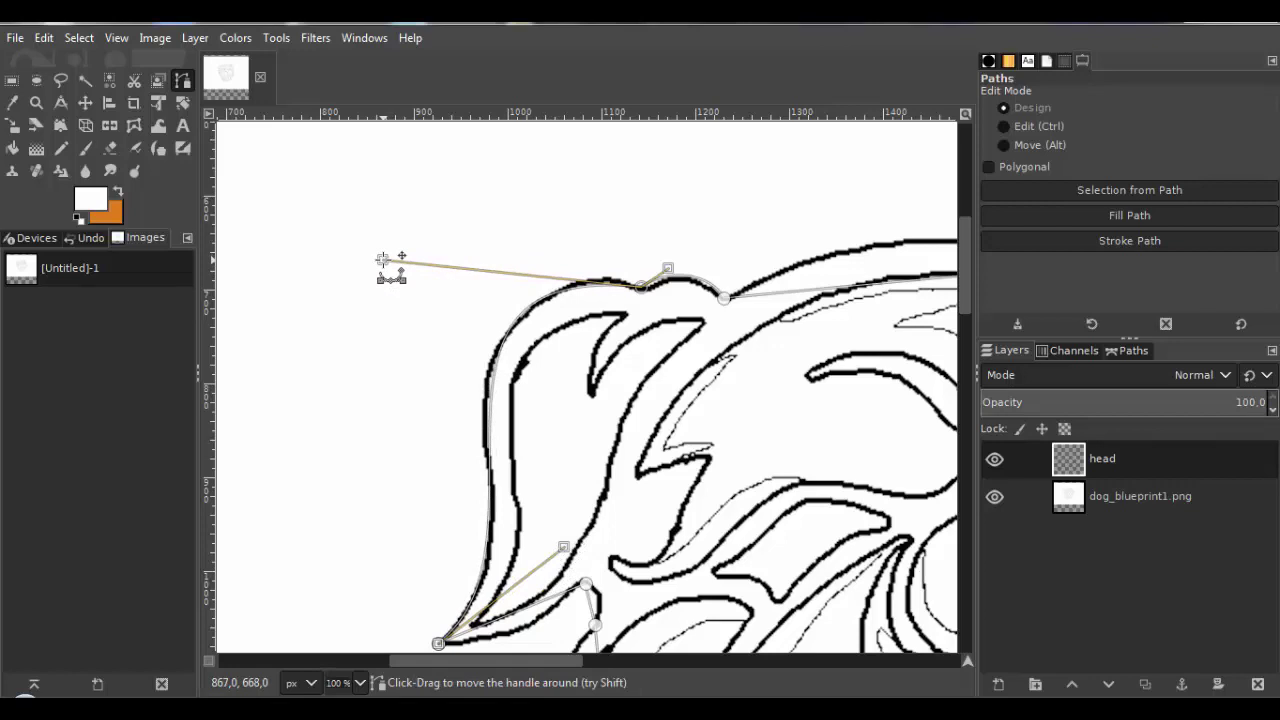
Bend the path segments over the top of the head and the small bump before the right ear to match the outline.
left_click_drag(668, 298, 307, 292)
left_click_drag(560, 276, 573, 231)
left_click_drag(366, 237, 457, 220)
left_click_drag(800, 203, 686, 220)
scroll(828, 240, "up", 1)
left_click_drag(828, 240, 615, 273)
scroll(616, 318, "up", 2)
left_click_drag(708, 222, 627, 270)
mouse_move(735, 319)
left_mouse_down()
mouse_move(638, 320)
mouse_move(723, 337)
left_mouse_up()
Bend the right ear's outer segment into a curve and reposition the handles at its upper base and tip.
scroll(638, 320, "down", 3)
left_click_drag(757, 457, 575, 471)
left_click_drag(564, 178, 601, 178)
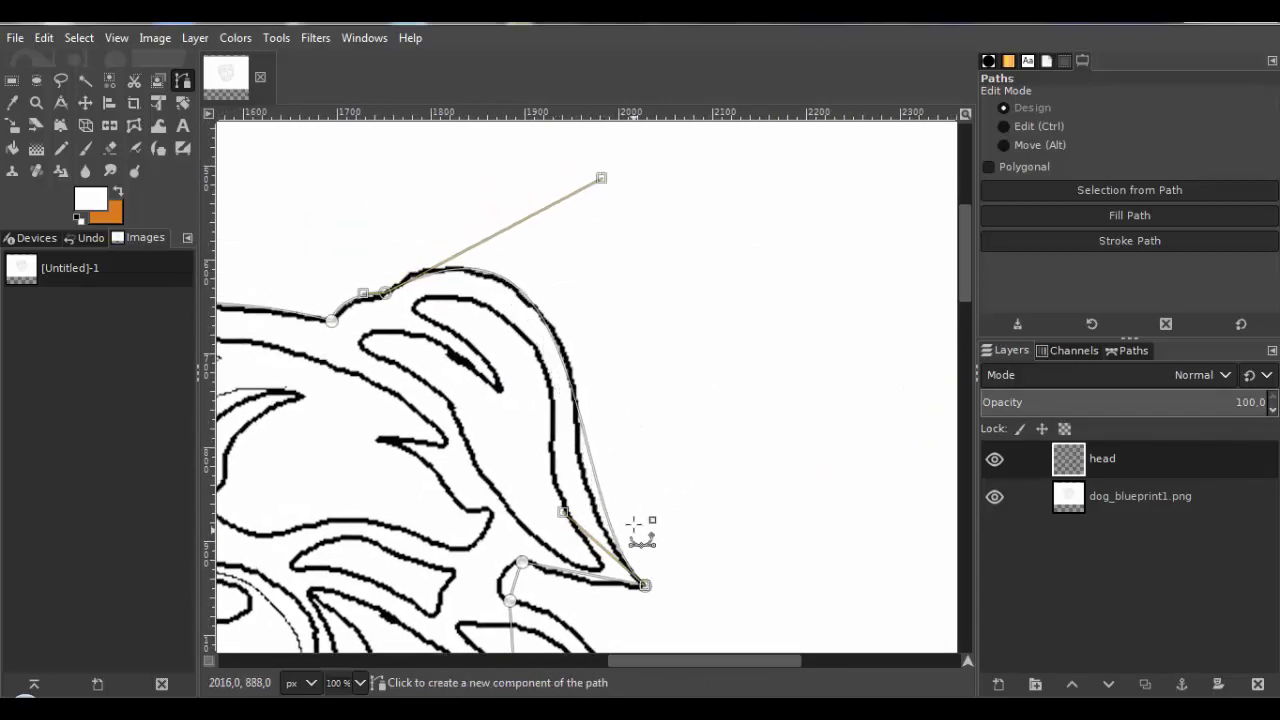
left_click_drag(593, 456, 554, 520)
mouse_move(606, 169)
left_mouse_down()
mouse_move(614, 188)
mouse_move(606, 174)
left_mouse_up()
left_click_drag(601, 465, 603, 431)
left_click_drag(570, 363, 590, 304)
left_click_drag(592, 302, 570, 350)
left_click_drag(606, 140, 548, 203)
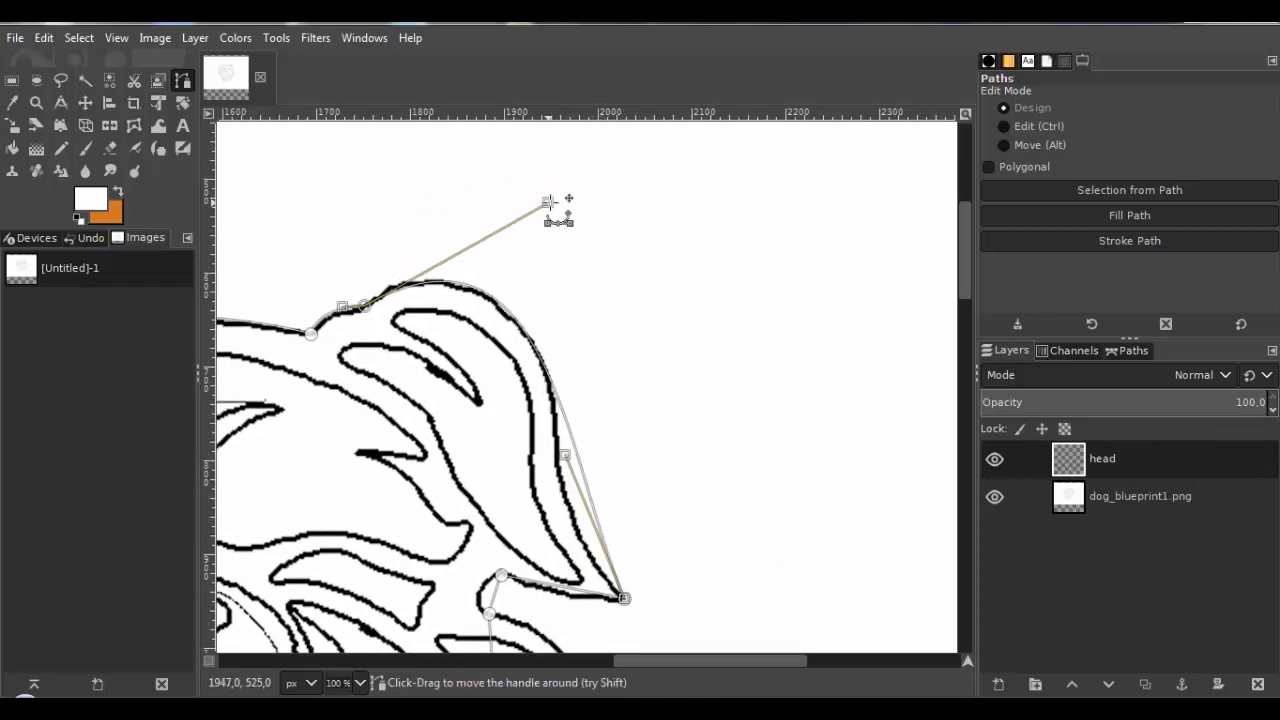
Refine the right ear's upper and tip handles so the curve follows the ear's outer edge.
left_click_drag(563, 453, 491, 548)
left_click_drag(514, 401, 567, 380)
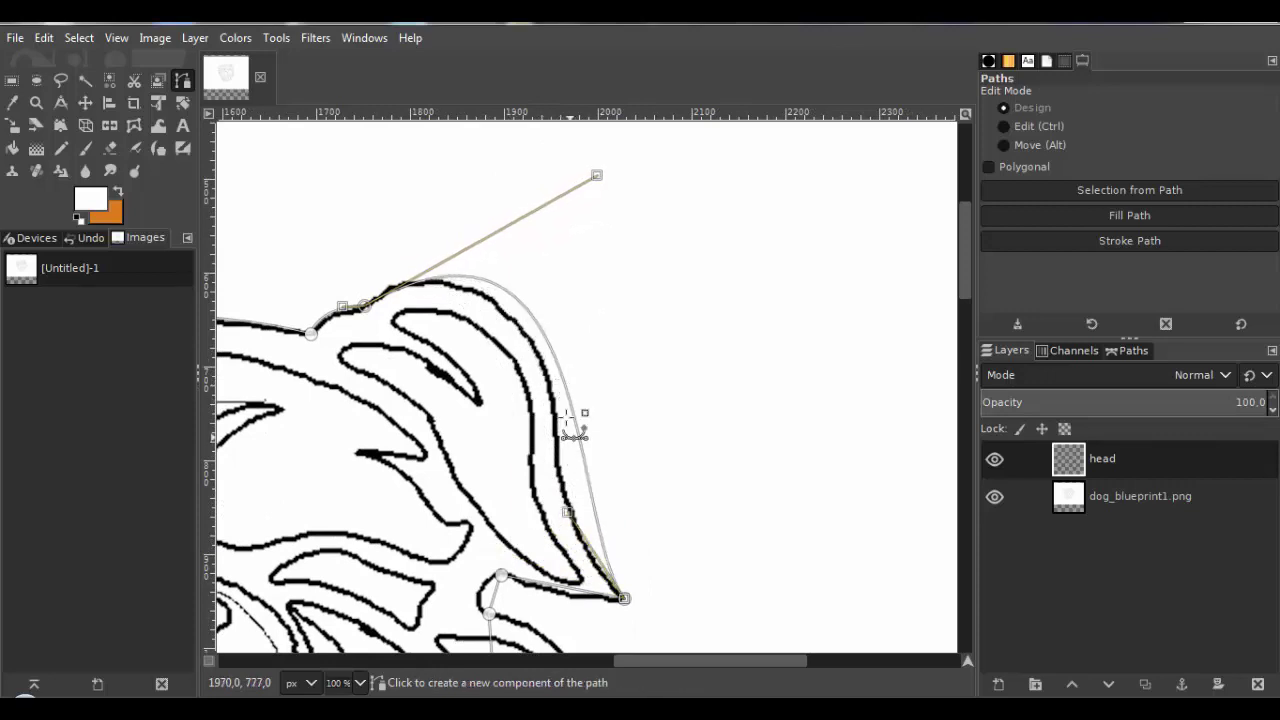
left_click_drag(597, 176, 567, 191)
left_click_drag(568, 512, 423, 604)
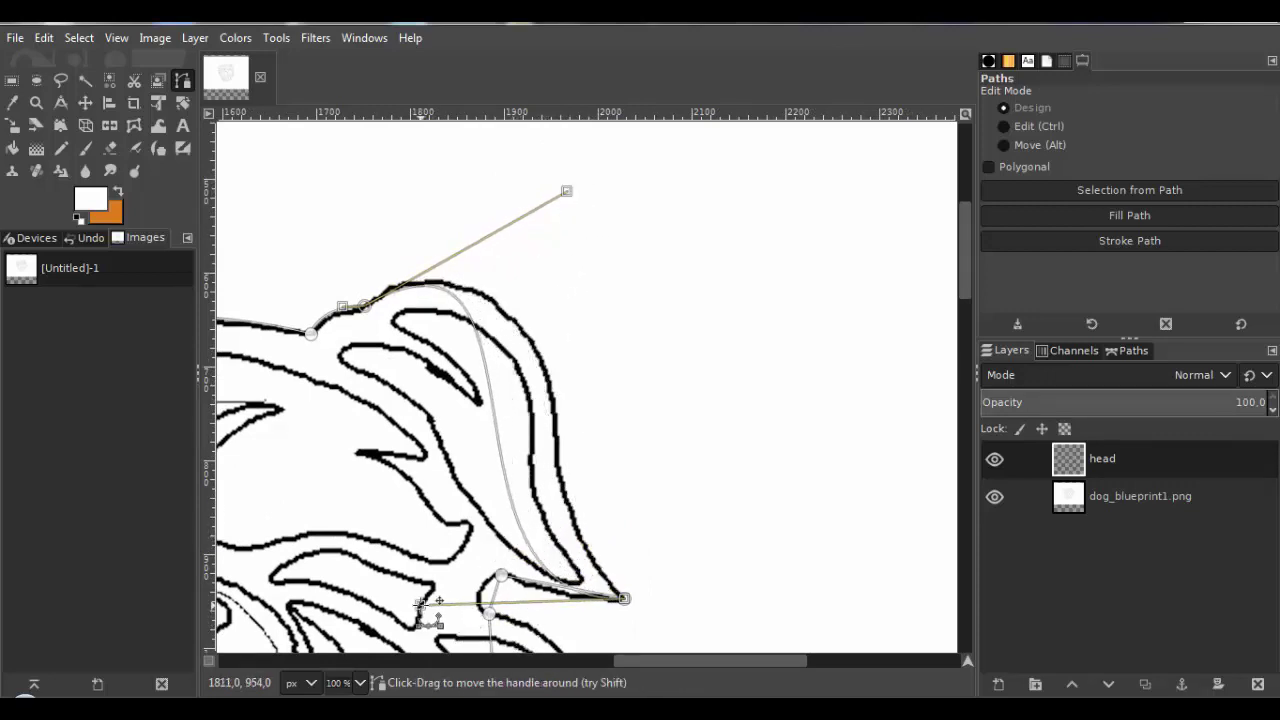
left_click_drag(492, 457, 568, 412)
left_click_drag(609, 160, 609, 200)
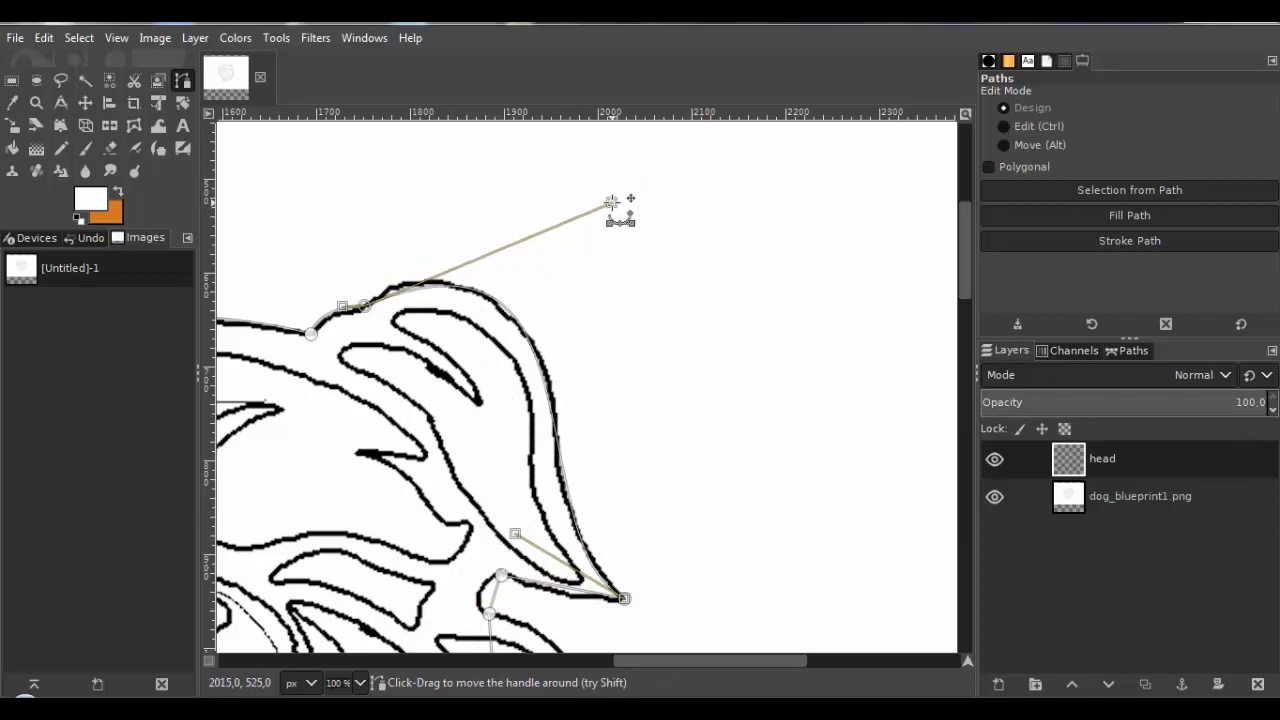
Curve the path along the right ear's underside and around the rounded notch below it.
scroll(710, 298, "down", 3)
scroll(718, 298, "up", 3)
left_click_drag(620, 357, 614, 354)
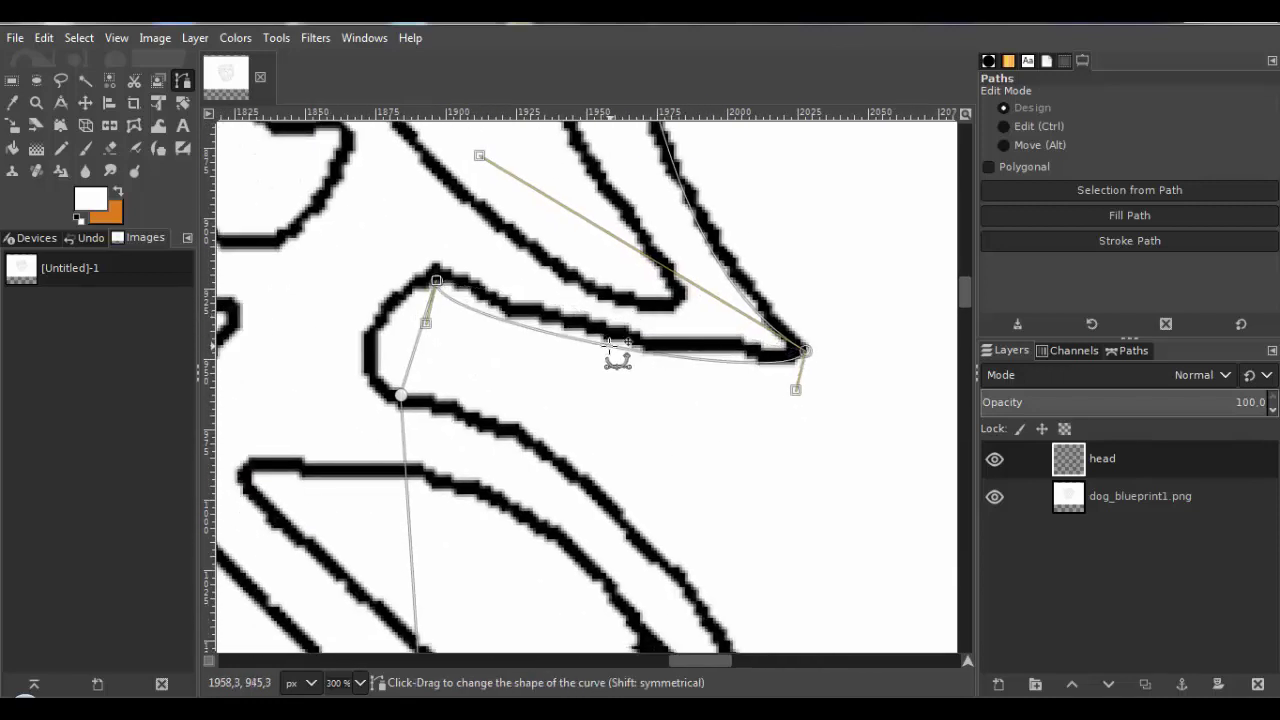
left_click_drag(767, 391, 720, 381)
left_click_drag(427, 324, 376, 325)
left_click_drag(355, 279, 355, 297)
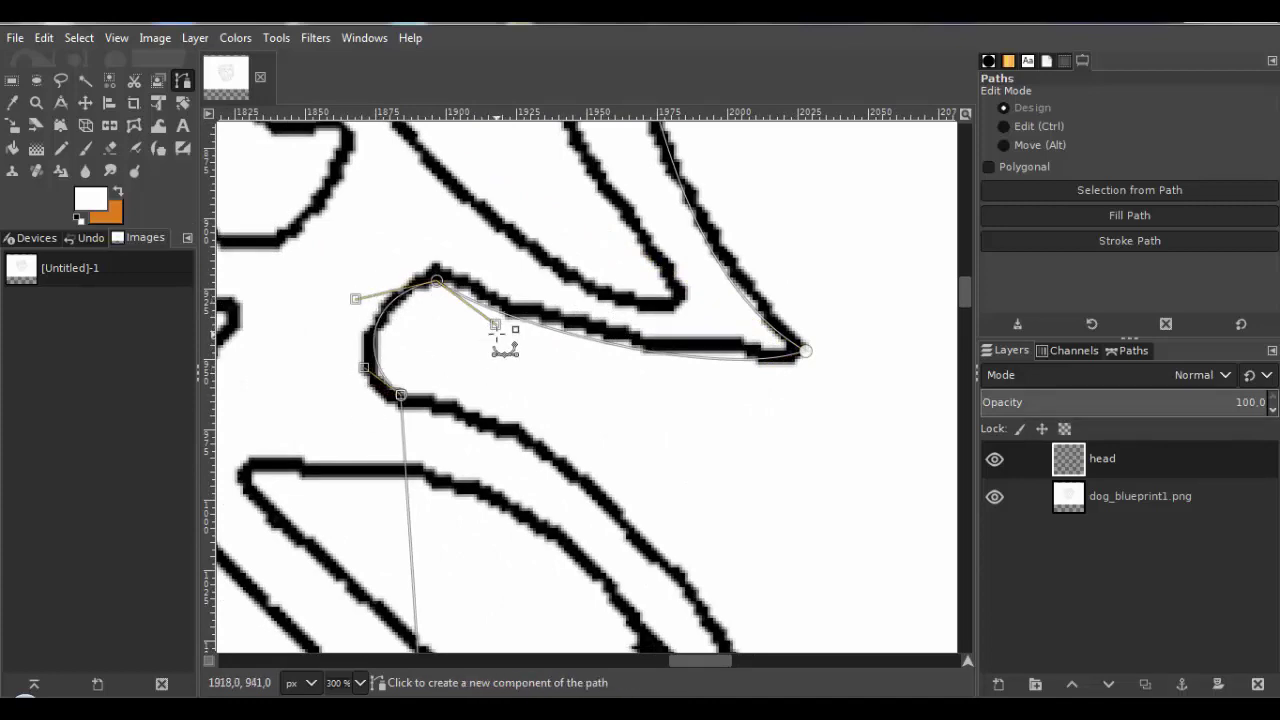
left_click_drag(495, 325, 514, 322)
Curve the path along the right cheek, from the notch below the ear down to the first collar spike.
scroll(571, 349, "down", 3)
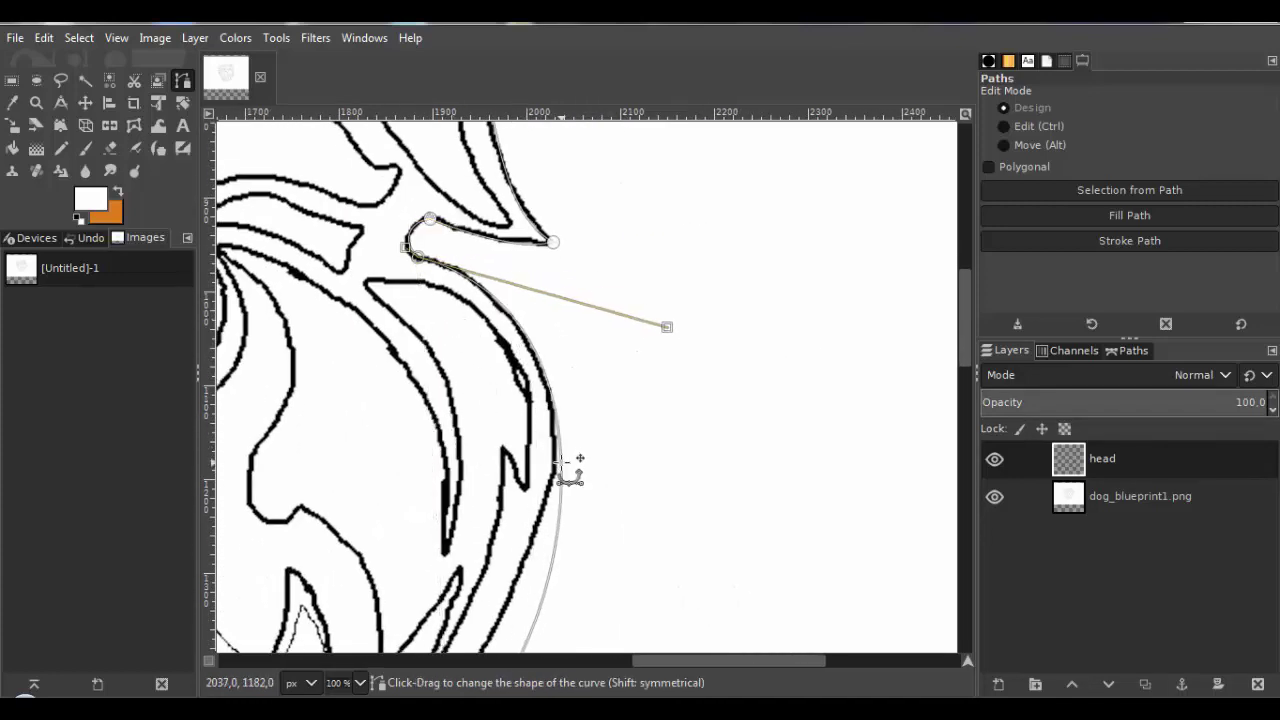
left_click_drag(561, 463, 564, 464)
left_click_drag(582, 508, 580, 329)
left_click_drag(529, 560, 502, 446)
left_click_drag(508, 415, 520, 453)
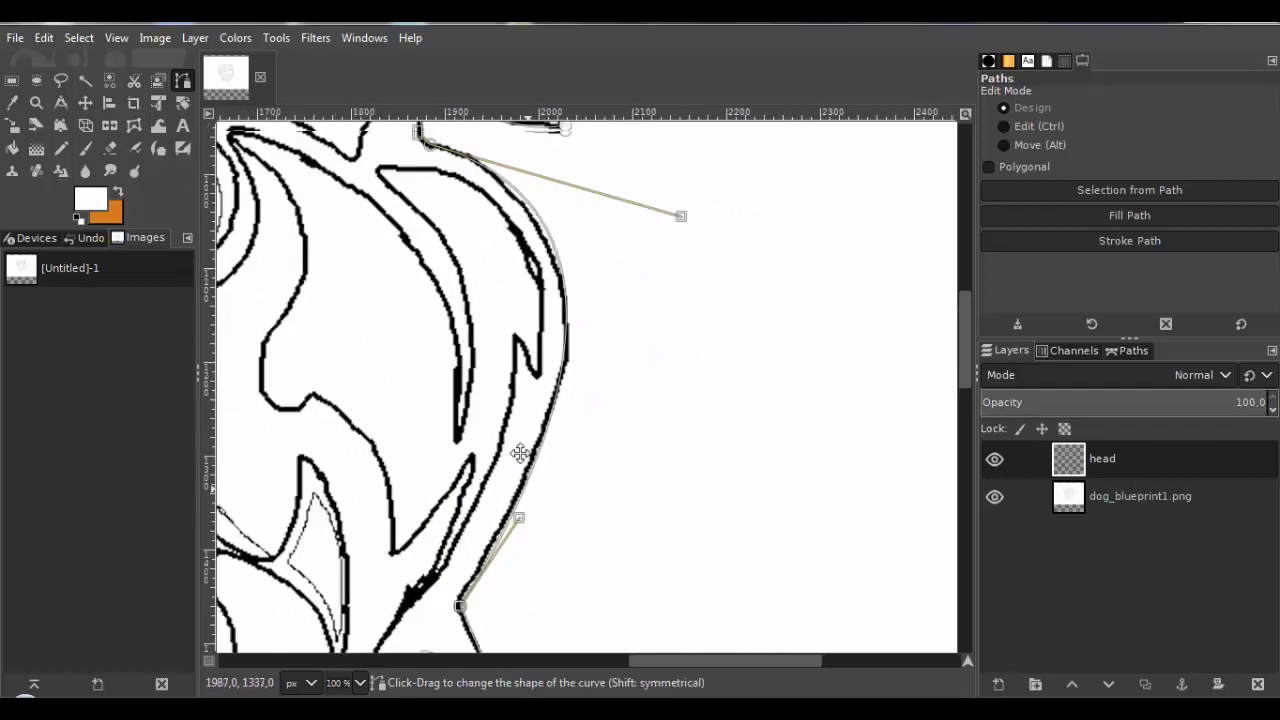
scroll(689, 243, "up", 1)
Bend the path segment between the two upper collar spikes on the right side to match the outline.
scroll(586, 354, "down", 5)
scroll(617, 351, "up", 3, "ctrl")
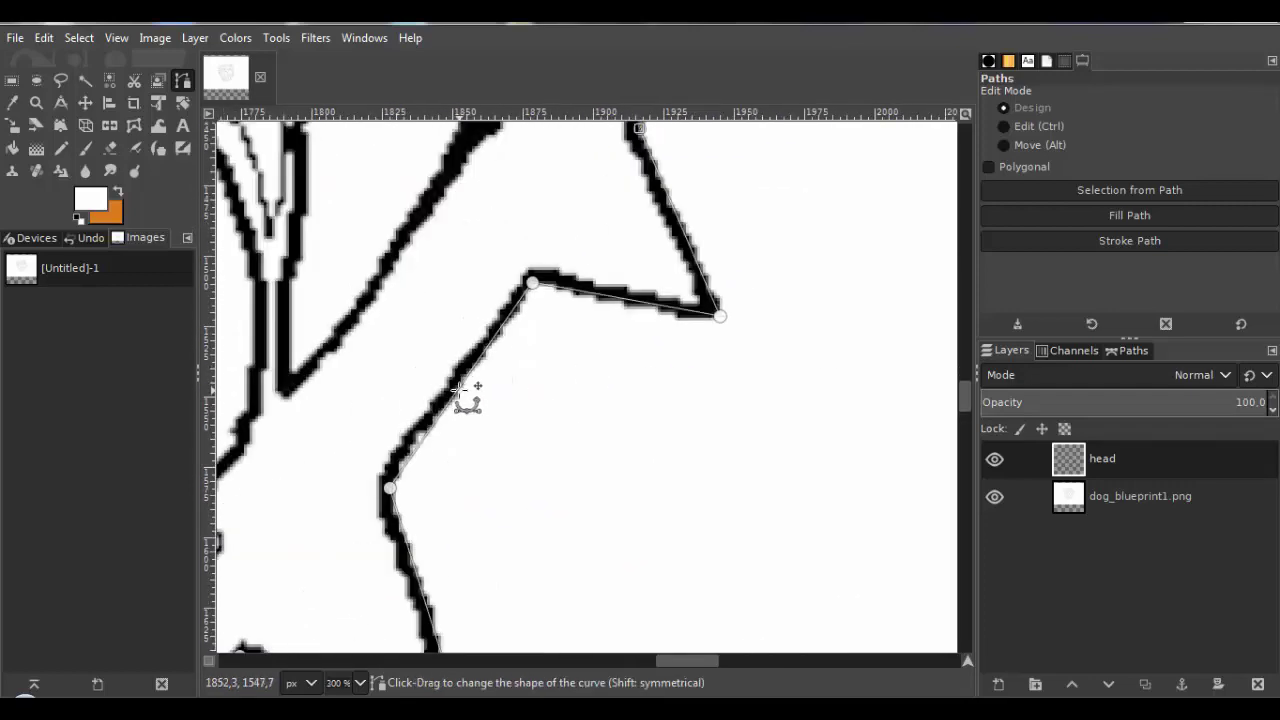
left_click(458, 388)
left_click_drag(404, 488, 426, 441)
left_click_drag(380, 520, 741, 139)
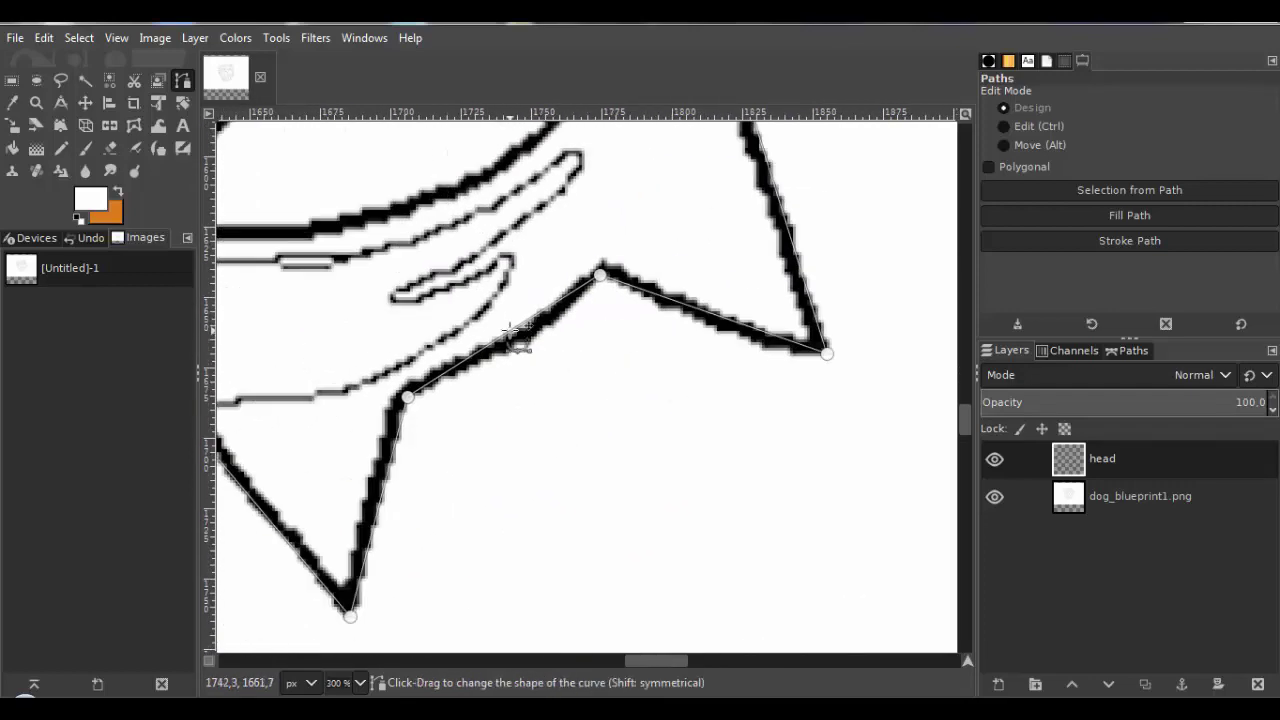
Curve the path segment between the next two collar spikes at the lower right of the collar.
left_click_drag(517, 331, 526, 351)
left_click_drag(612, 304, 597, 314)
scroll(646, 406, "left", 5)
scroll(646, 406, "down", 2)
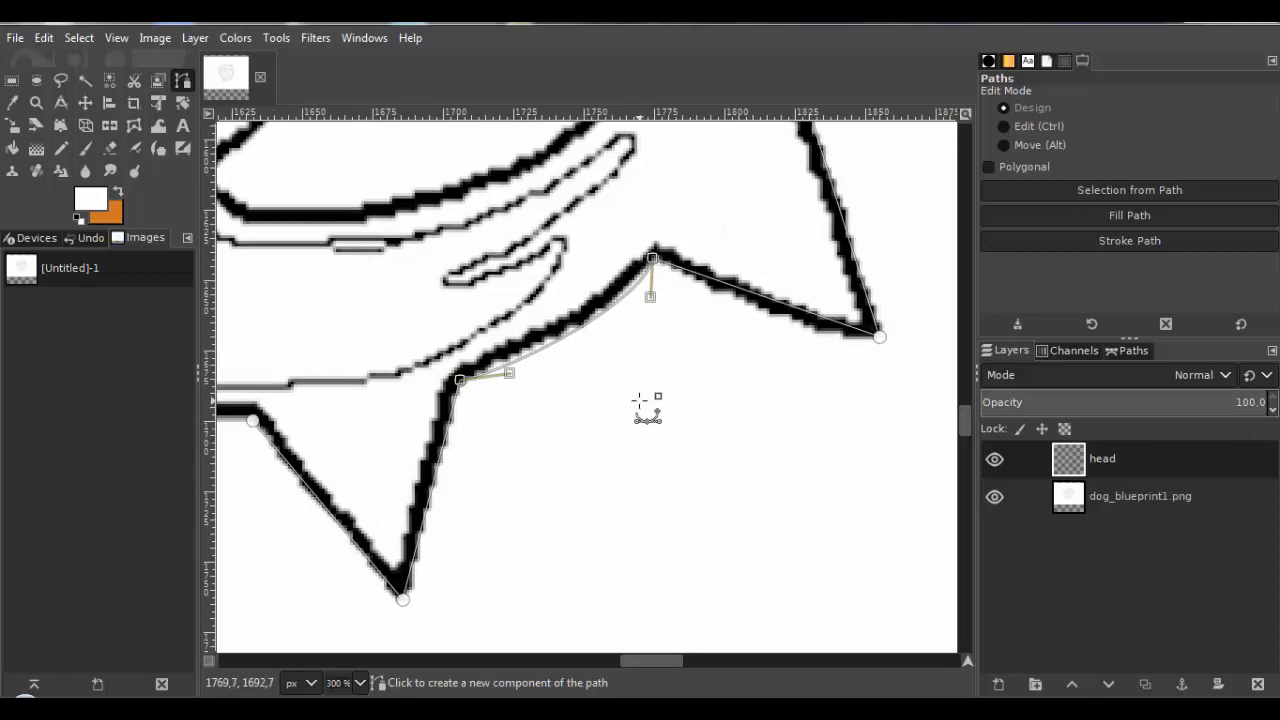
left_click(567, 320)
Adjust the path segments between the bottom collar spikes so they follow the collar's lower edge.
scroll(573, 330, "up", 1)
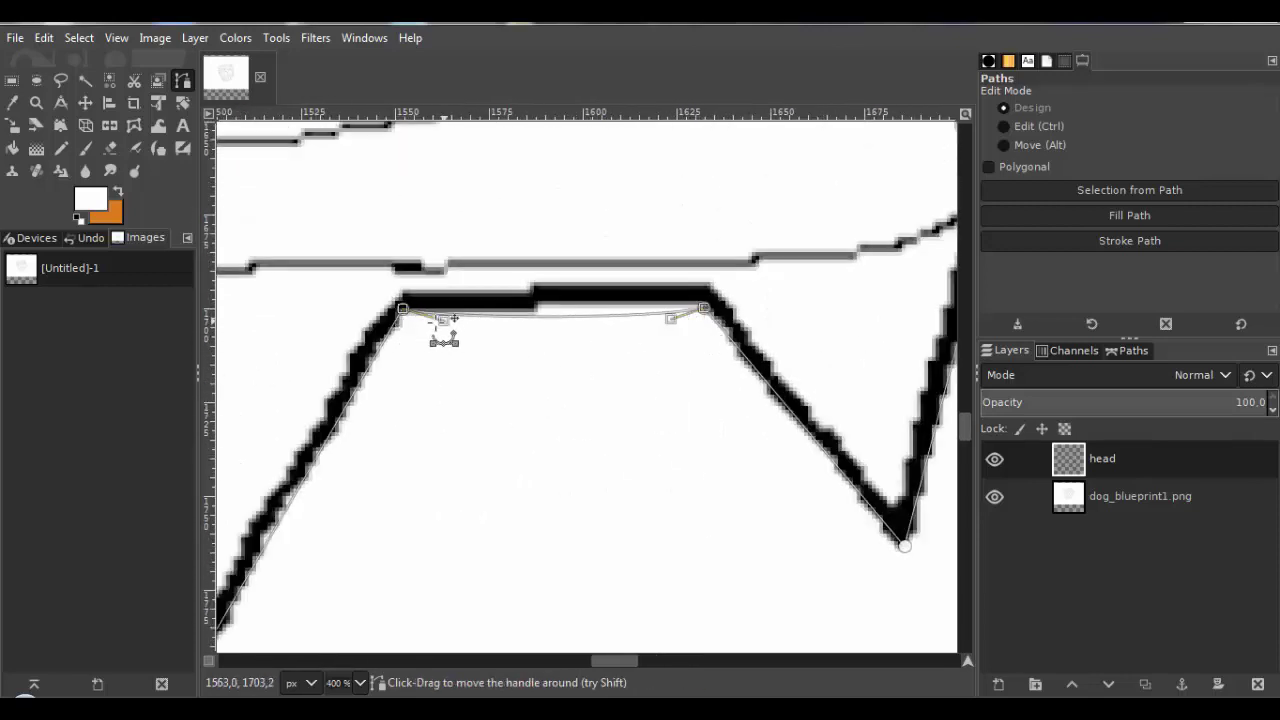
scroll(491, 394, "left", 6)
left_click_drag(650, 305, 630, 306)
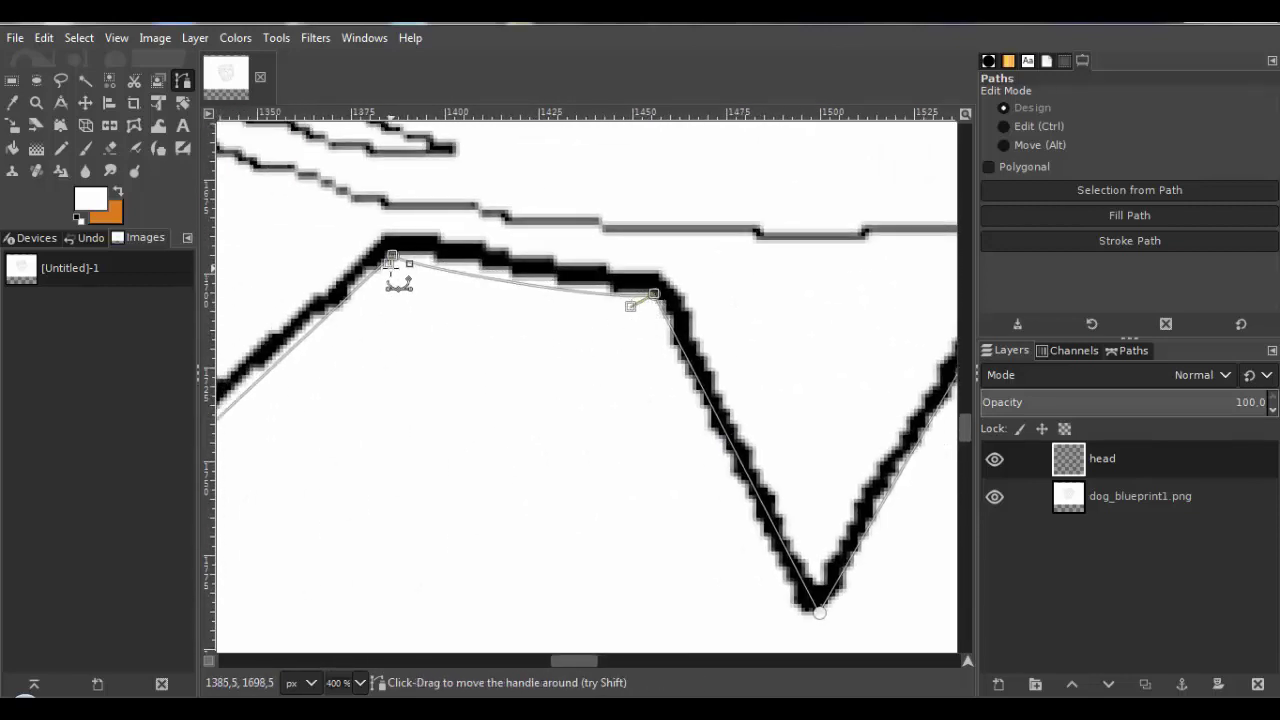
left_click_drag(438, 274, 464, 281)
scroll(543, 317, "left", 2)
Bend the path segment between the two lower-left collar spikes to follow the blueprint line.
scroll(550, 318, "down", 2)
scroll(597, 329, "left", 4)
scroll(575, 225, "up", 3)
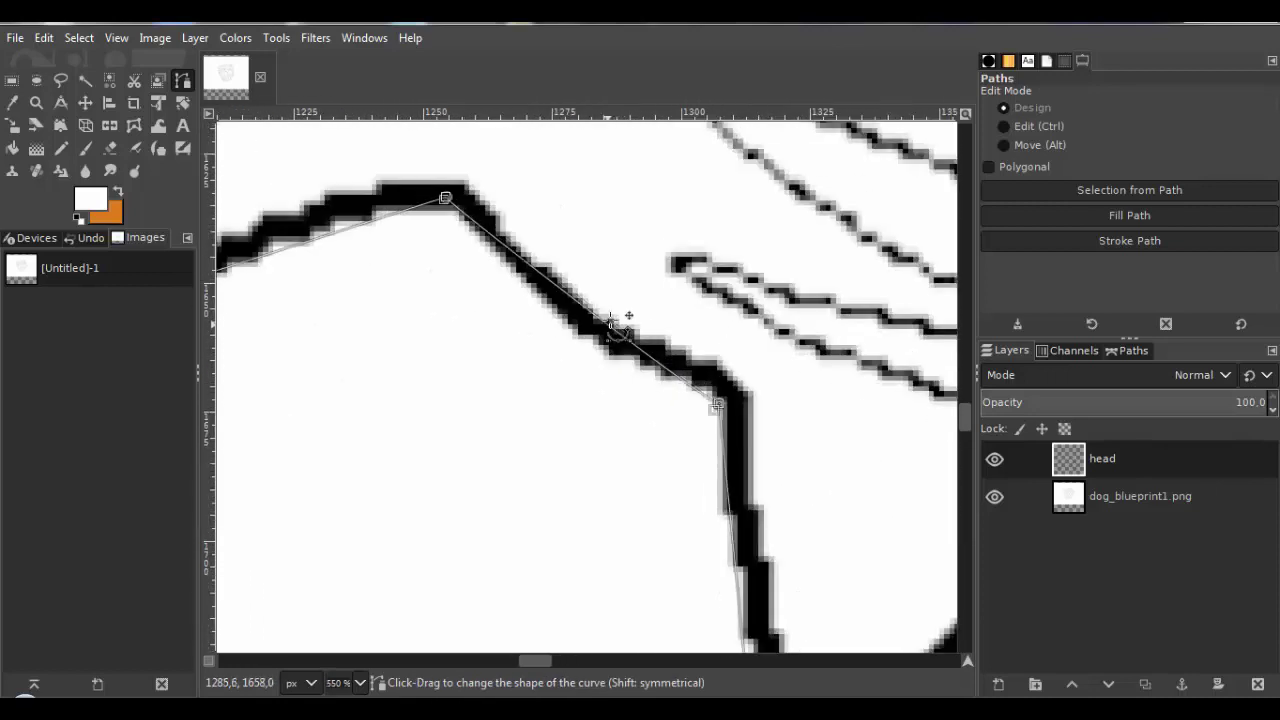
left_click(609, 323)
left_click_drag(708, 423, 616, 382)
scroll(470, 255, "down", 2)
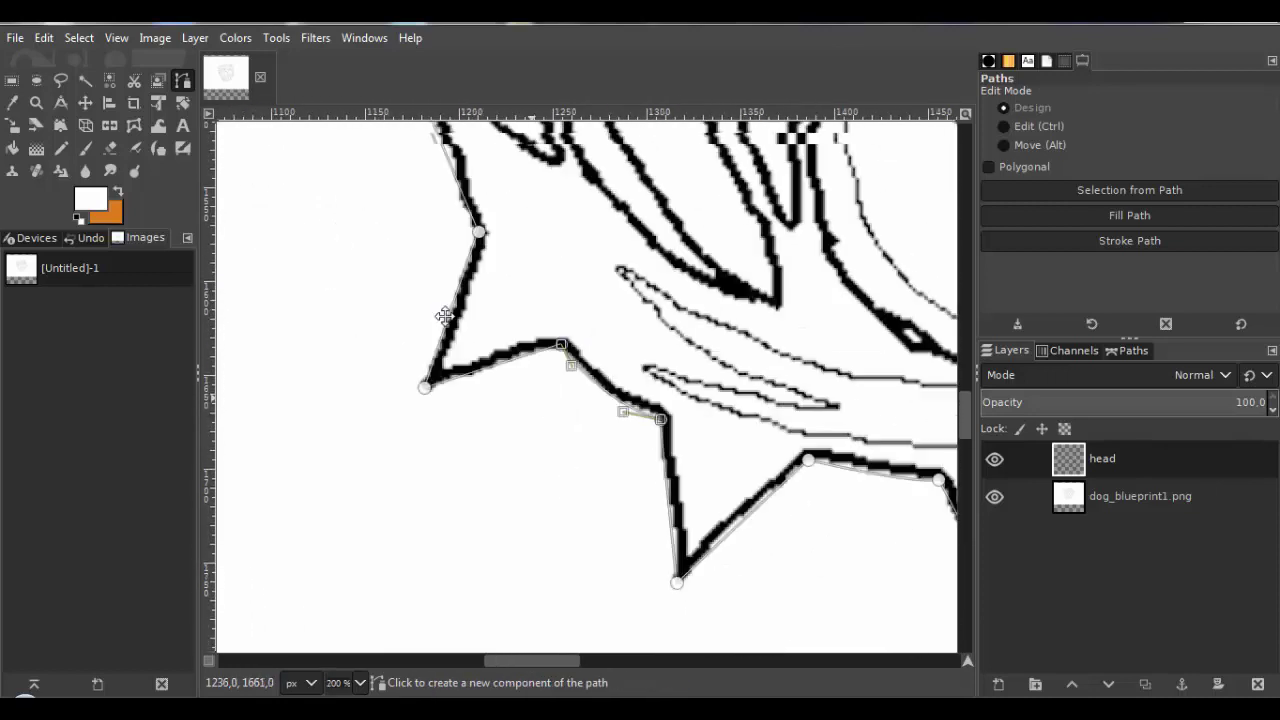
Pull a curve handle out of the anchor at the inner base of the uppermost left collar spike.
scroll(651, 423, "up", 2)
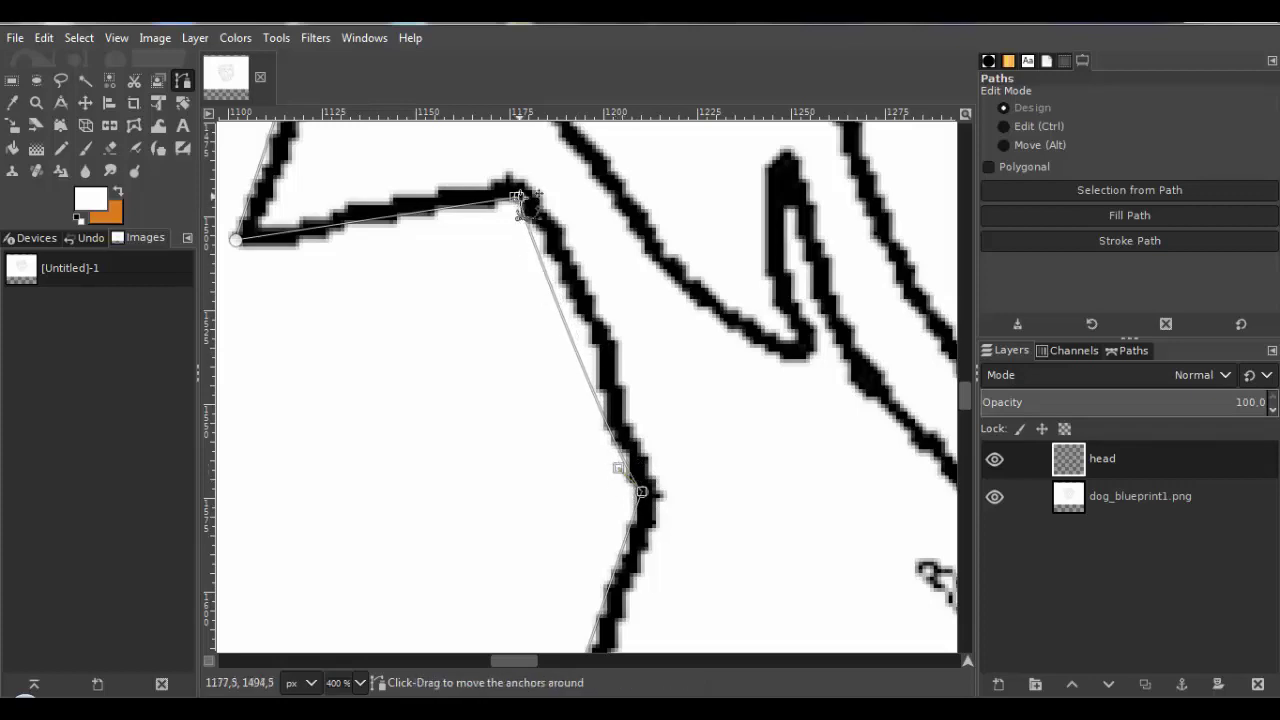
left_click_drag(519, 197, 520, 214)
key("ctrl+z")
scroll(566, 274, "up", 5)
left_click_drag(525, 288, 515, 399)
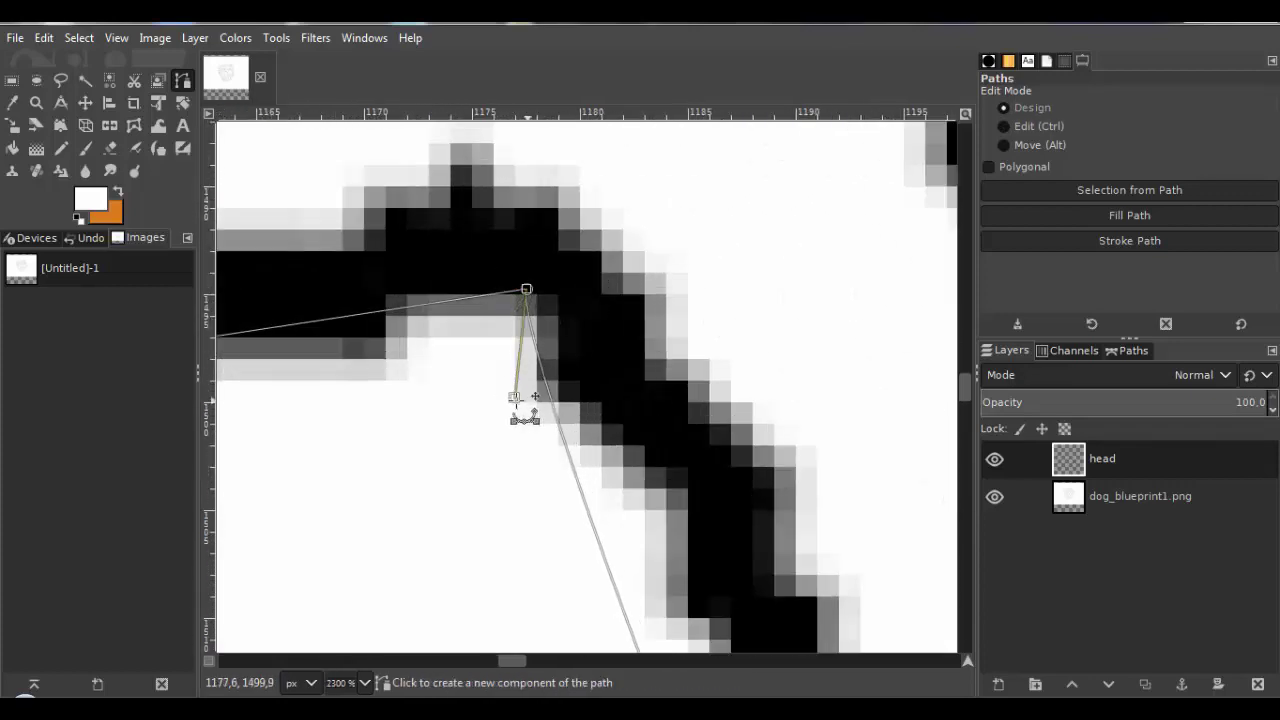
scroll(534, 397, "down", 5)
scroll(562, 312, "down", 5)
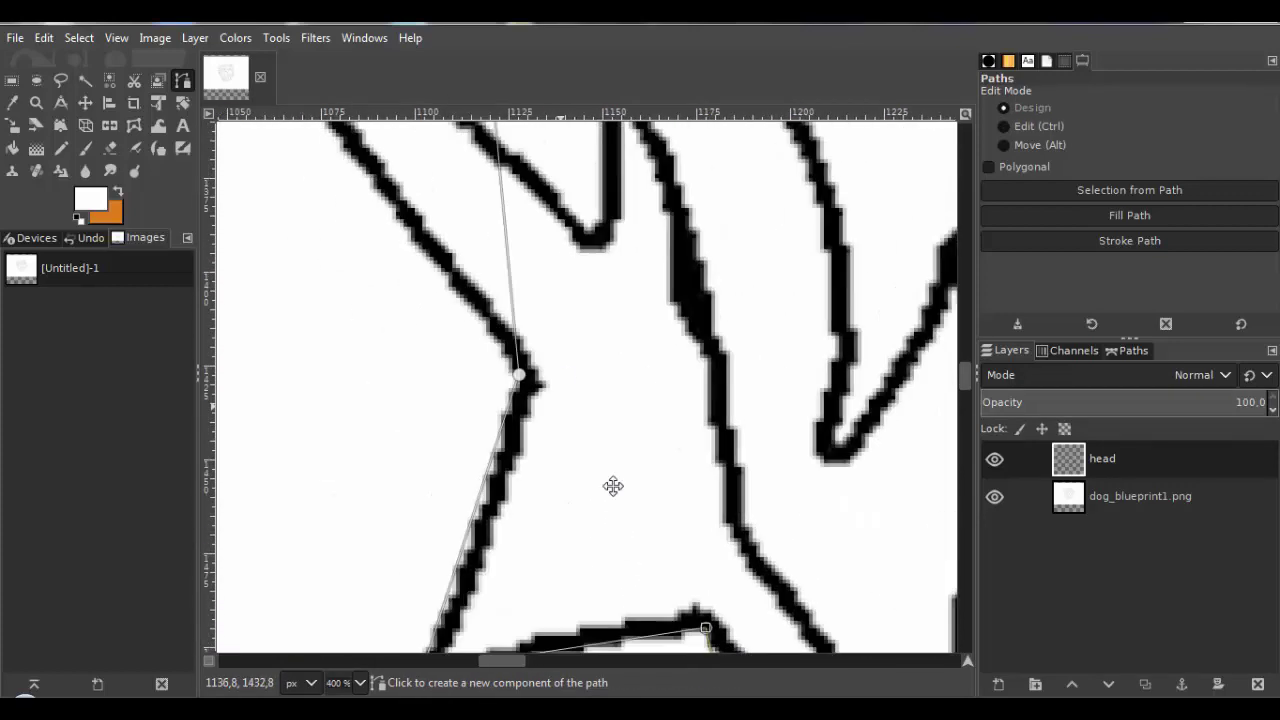
Curve the path along the left cheek, from the first collar spike up to the notch below the ear.
scroll(613, 390, "up", 1)
left_click_drag(584, 379, 411, 440)
left_click_drag(349, 130, 408, 407)
left_click_drag(491, 498, 502, 436)
scroll(502, 436, "up", 3)
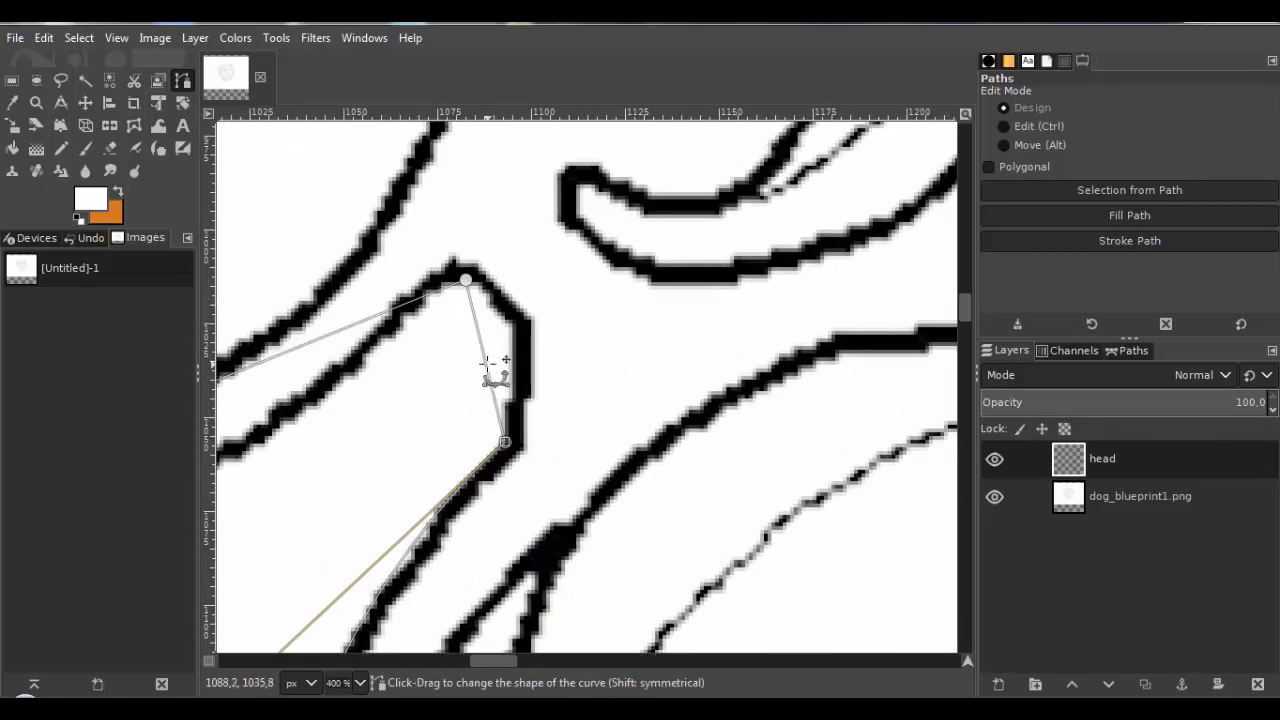
Round the path around the notch below the left ear and curve it along the ear's underside to the tip.
left_click_drag(500, 366, 517, 276)
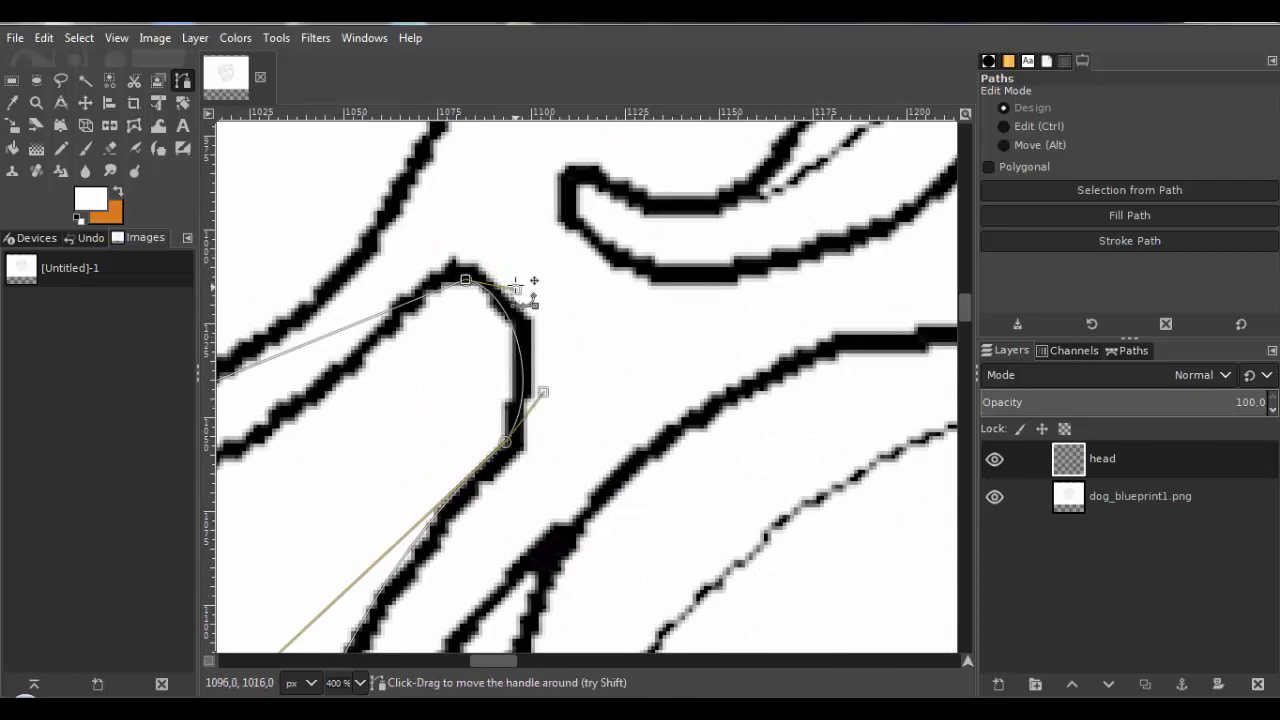
left_click_drag(463, 366, 648, 328)
scroll(634, 280, "down", 1)
left_click_drag(518, 317, 515, 387)
left_click_drag(257, 483, 329, 447)
left_click_drag(697, 364, 531, 427)
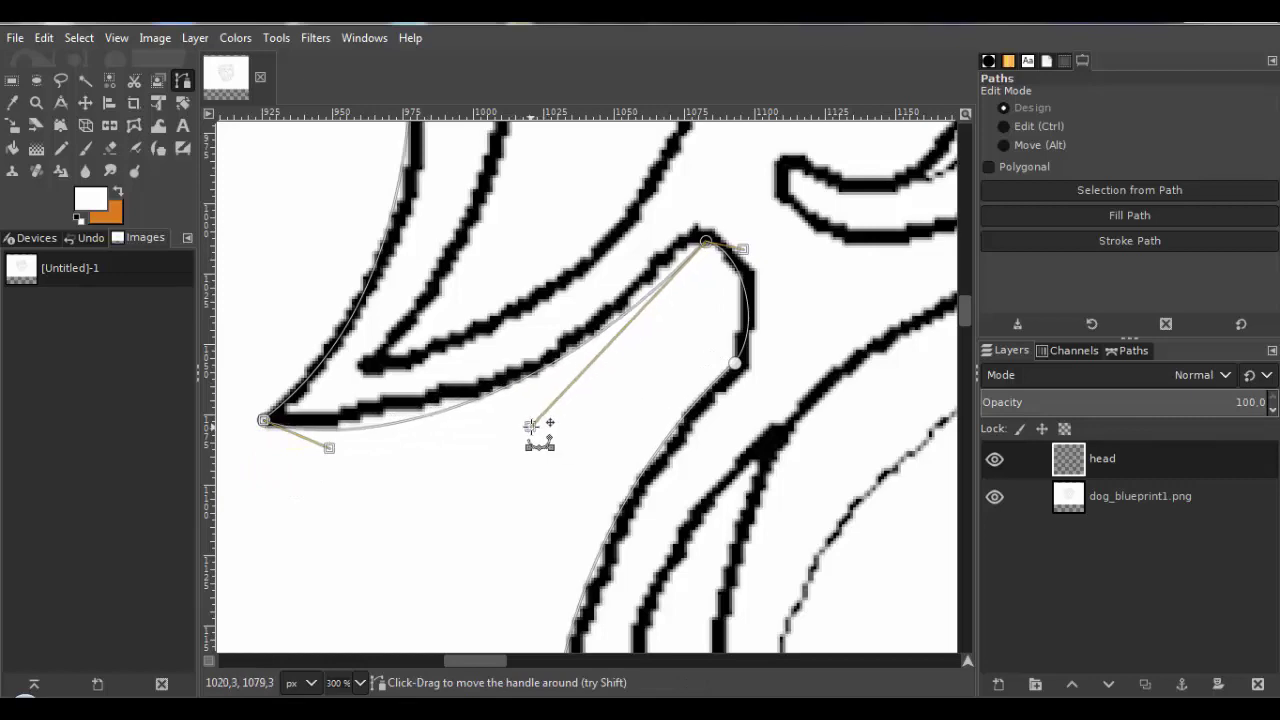
left_click_drag(329, 448, 394, 429)
Create a selection from the finished head outline path.
scroll(394, 429, "down", 5)
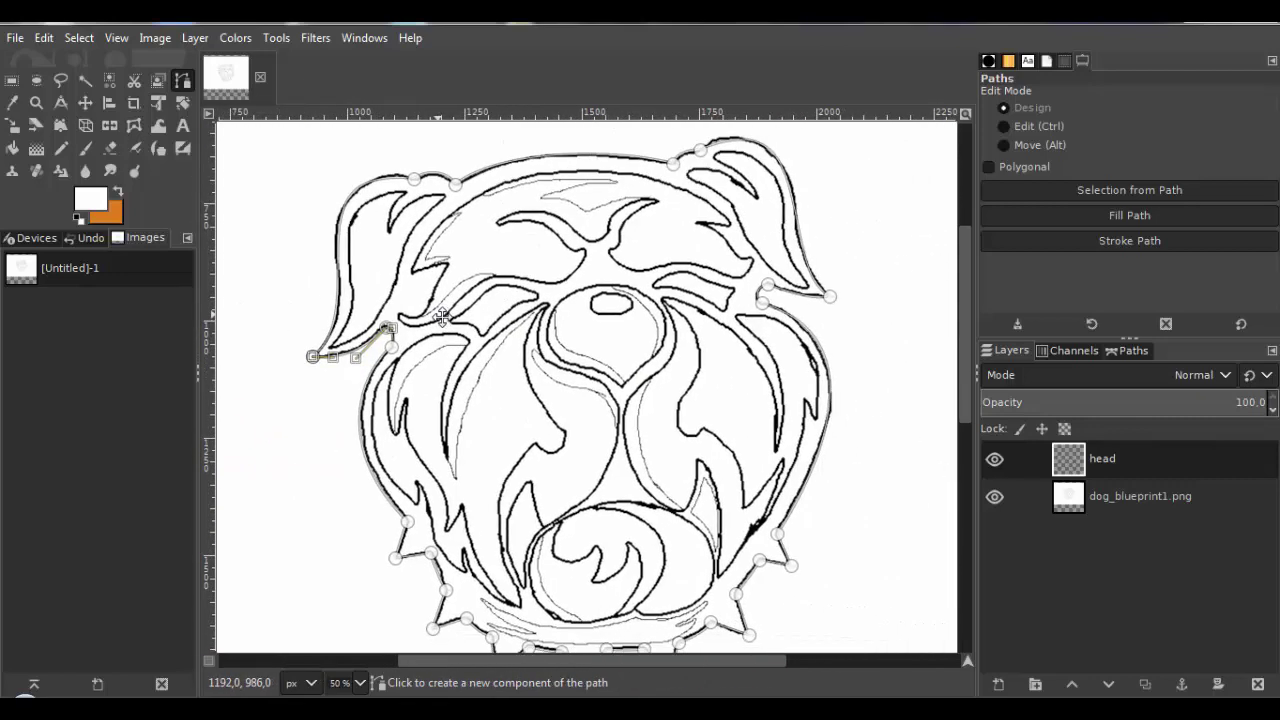
left_click_drag(501, 339, 521, 329)
left_click(72, 37)
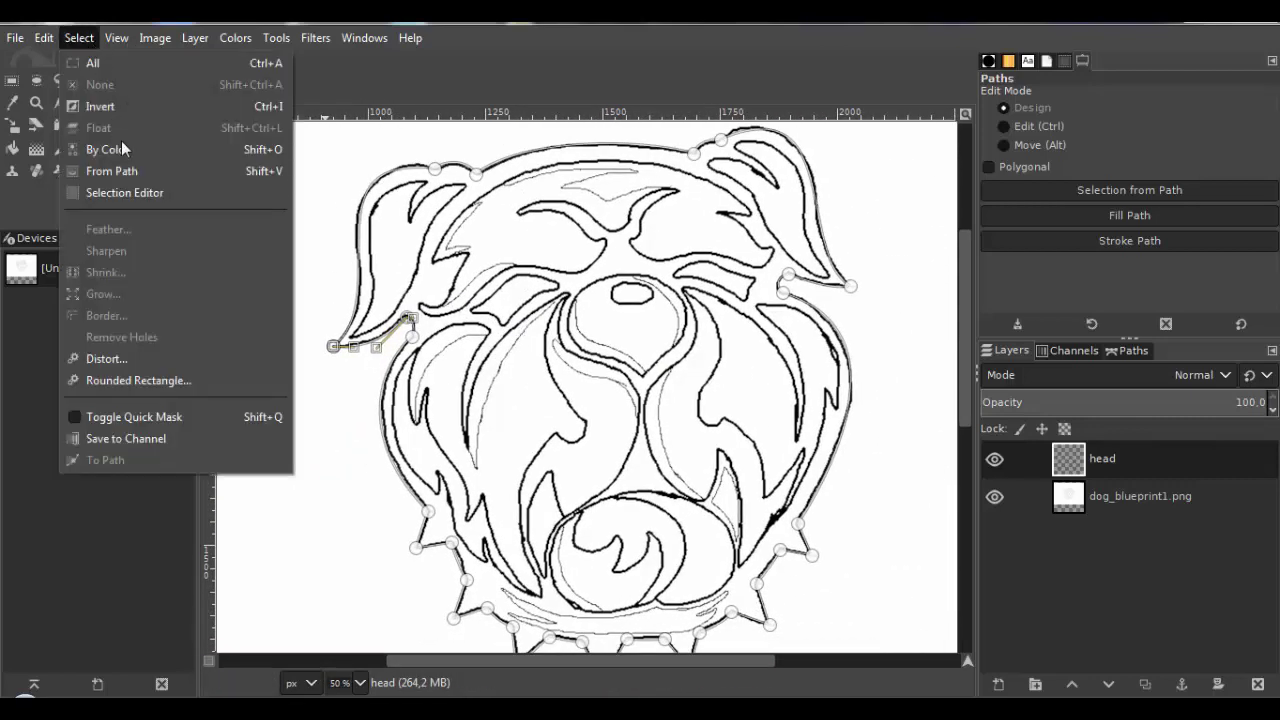
left_click(126, 169)
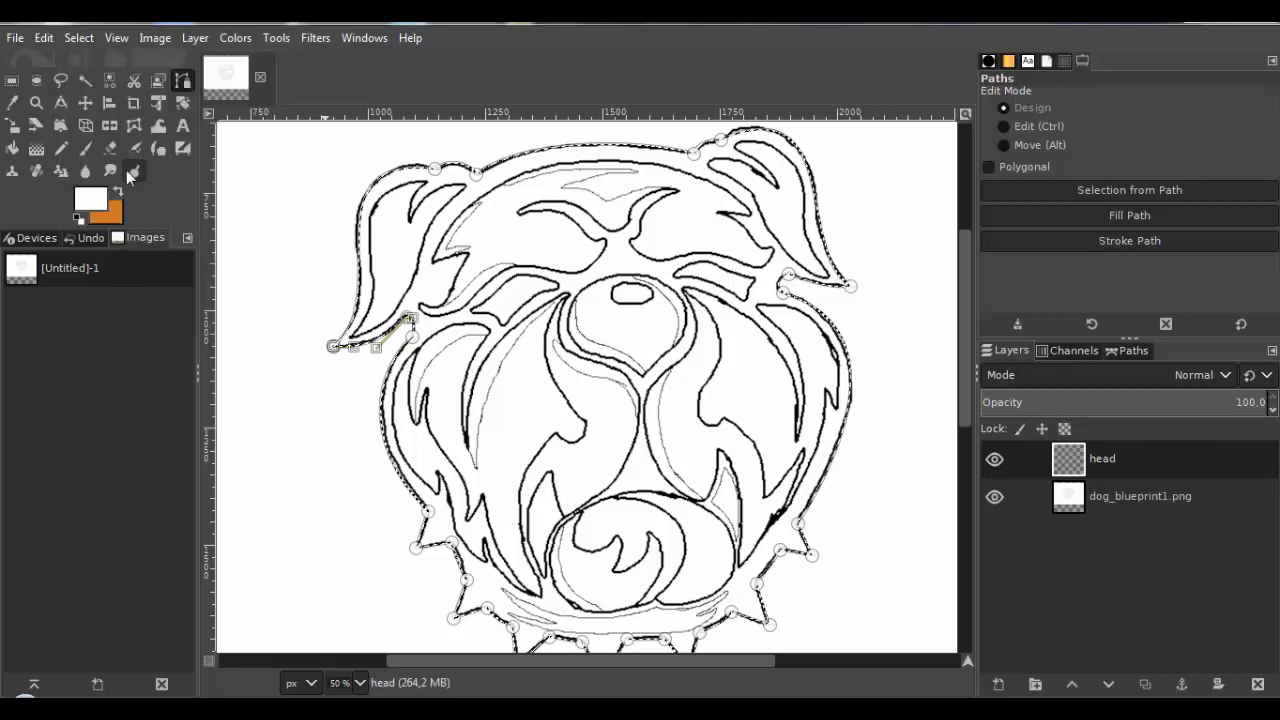
left_click_drag(412, 301, 452, 324)
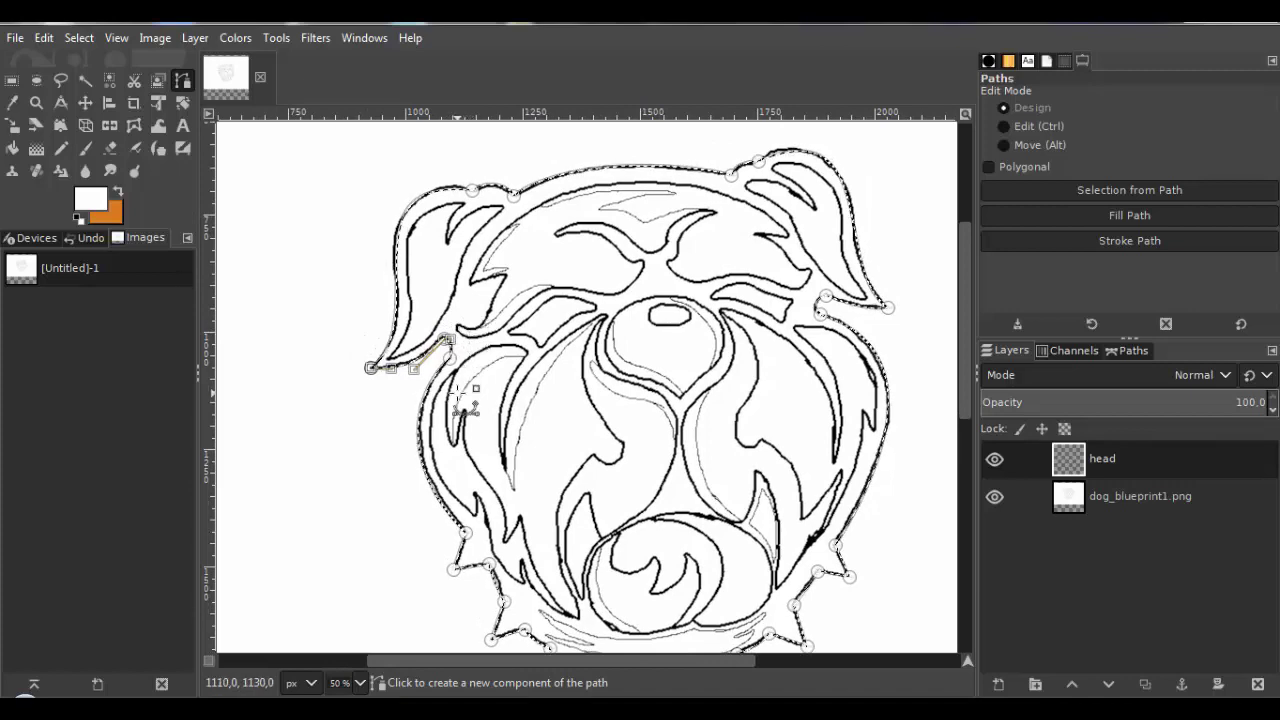
left_click_drag(454, 396, 425, 366)
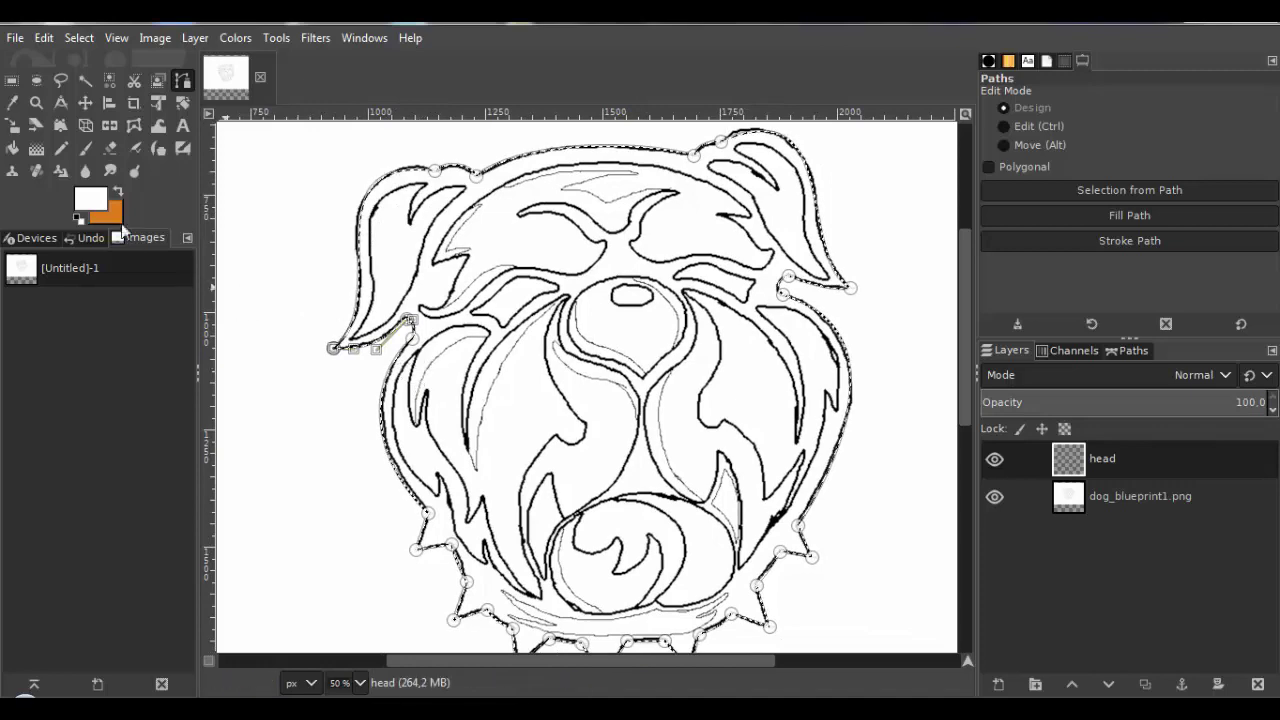
Set the foreground colour to black.
left_click(96, 201)
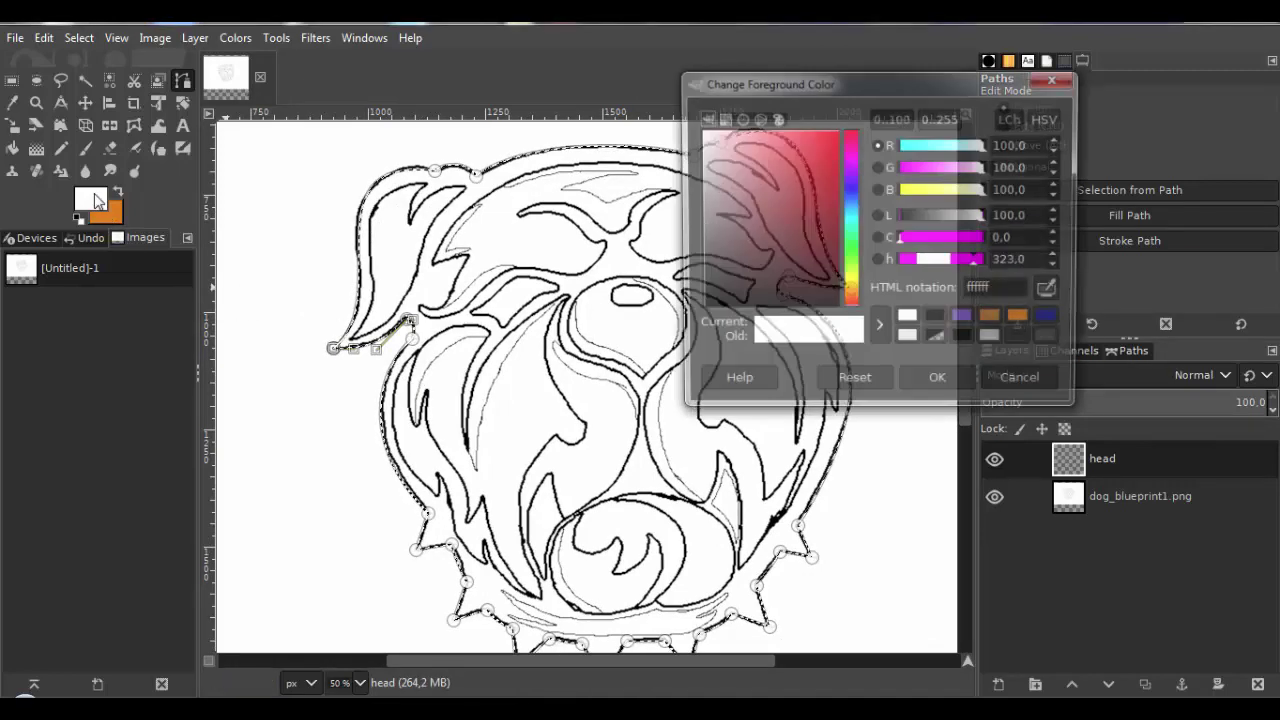
left_click(939, 312)
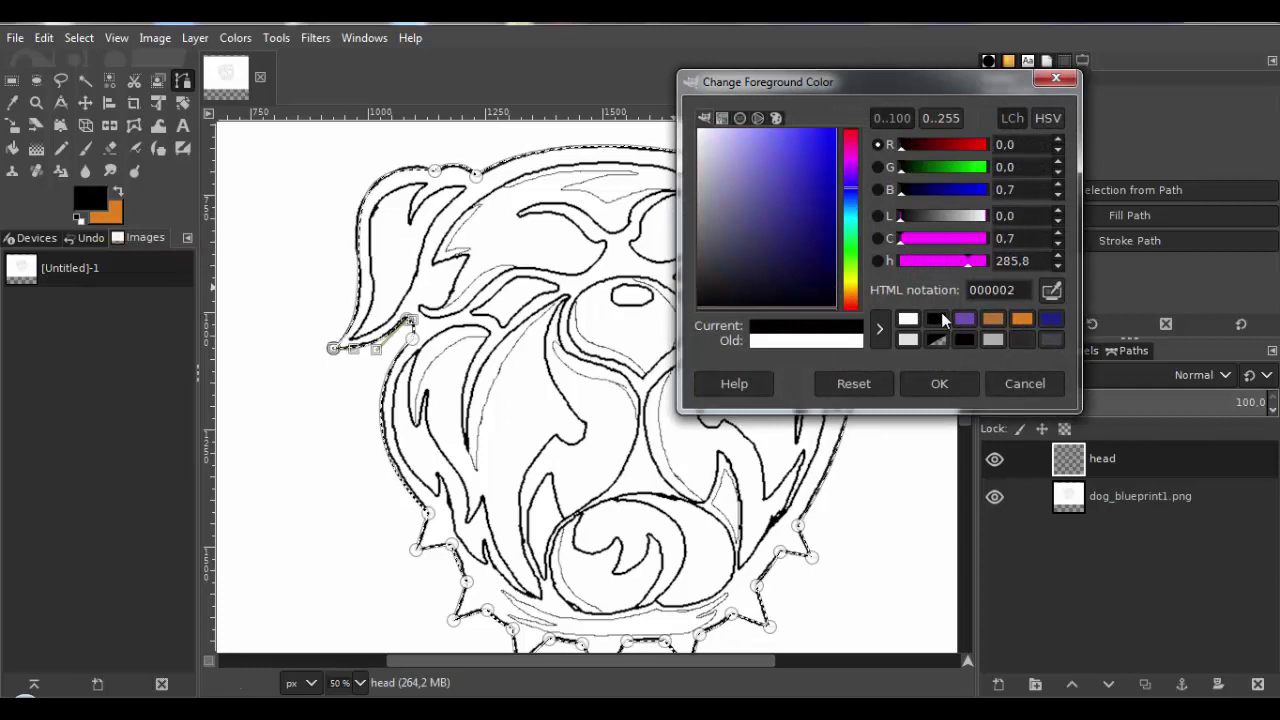
left_click(1022, 291)
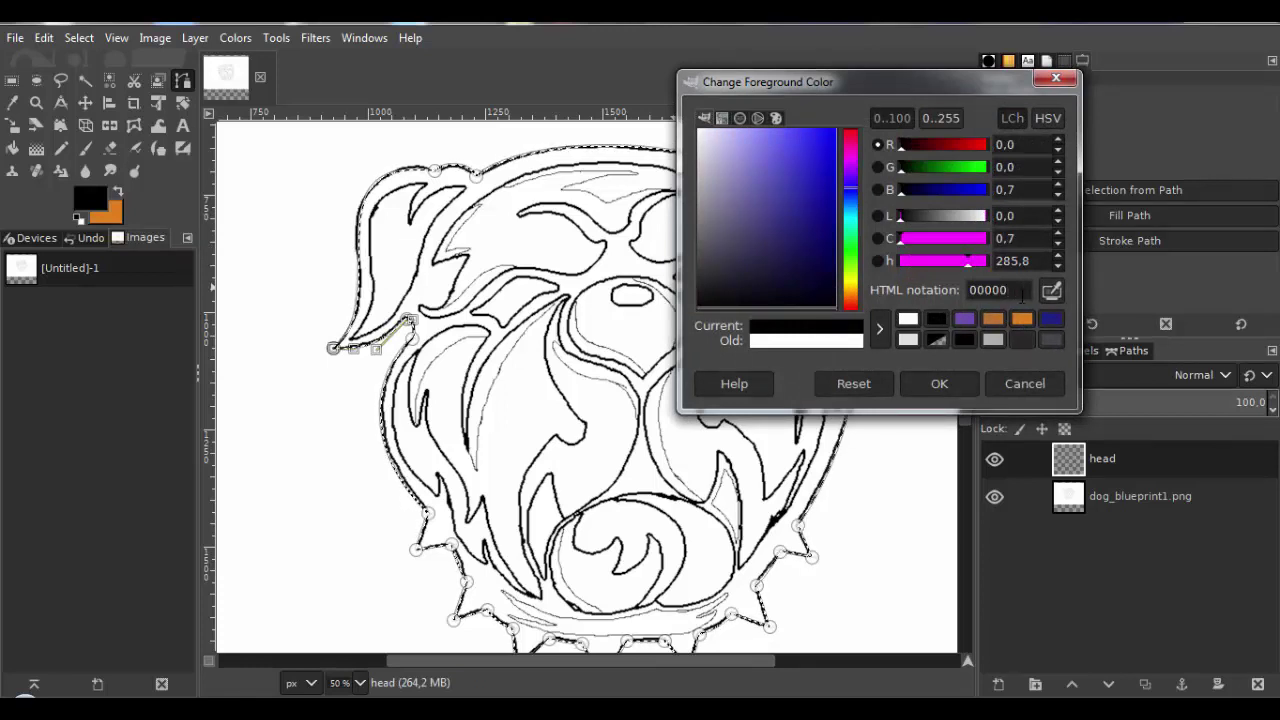
left_click(959, 379)
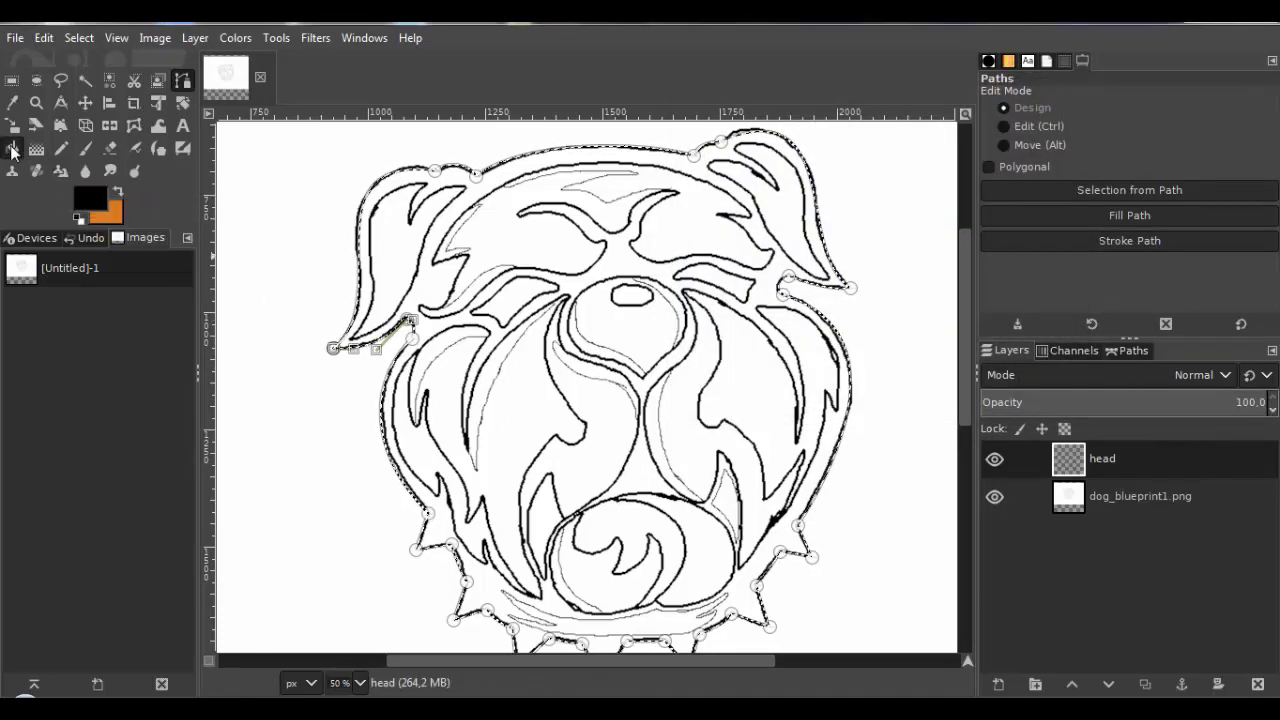
Bucket-fill the selected head shape with black on the head layer and clear the selection.
left_click(12, 150)
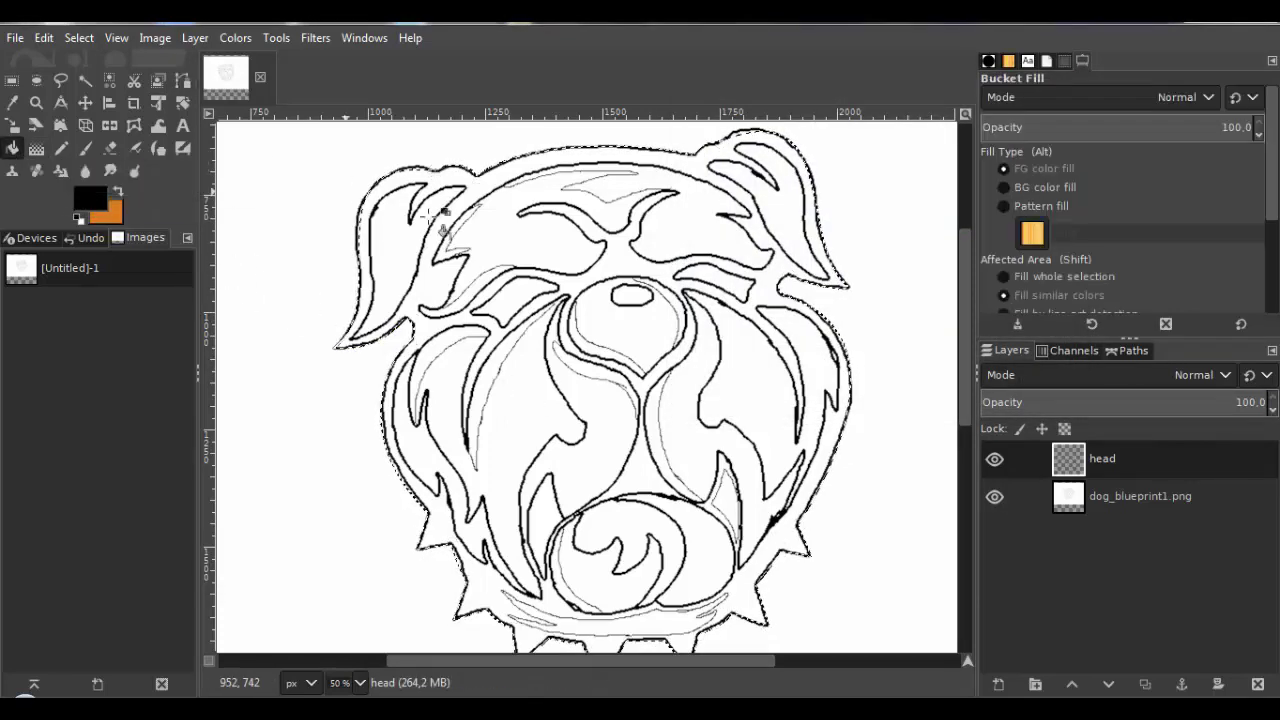
left_click(492, 236)
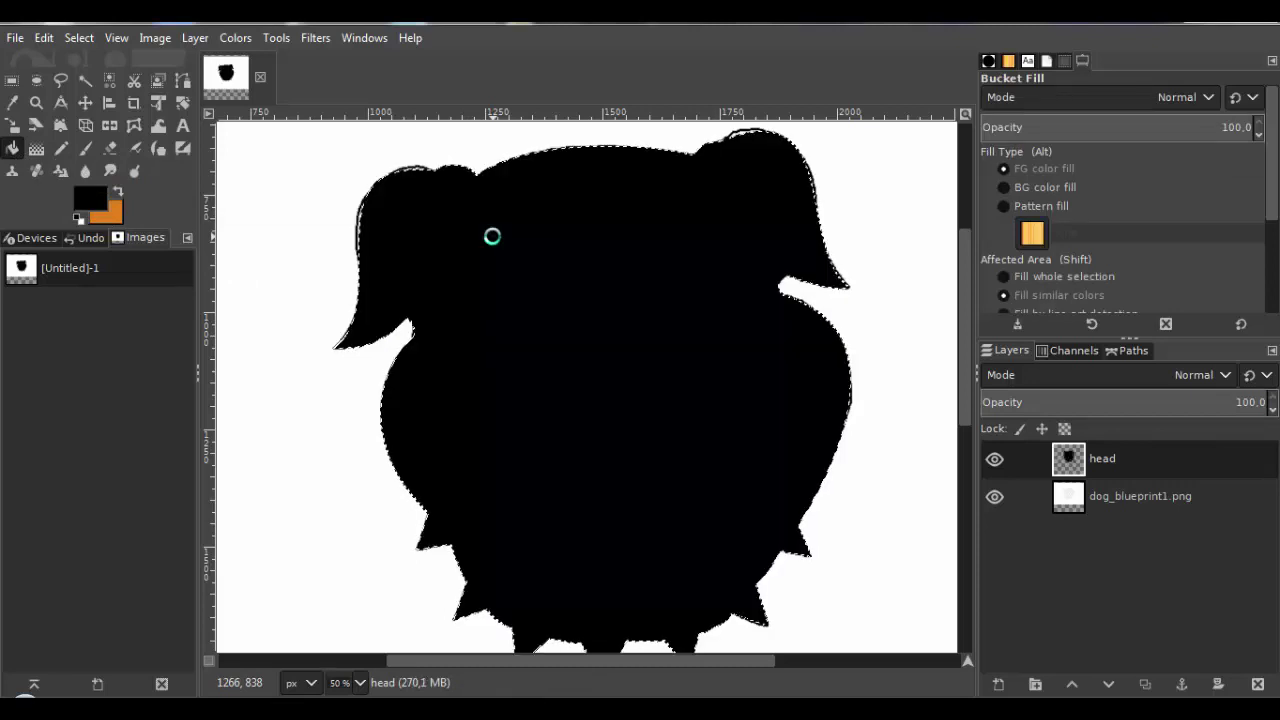
left_click_drag(557, 244, 542, 301)
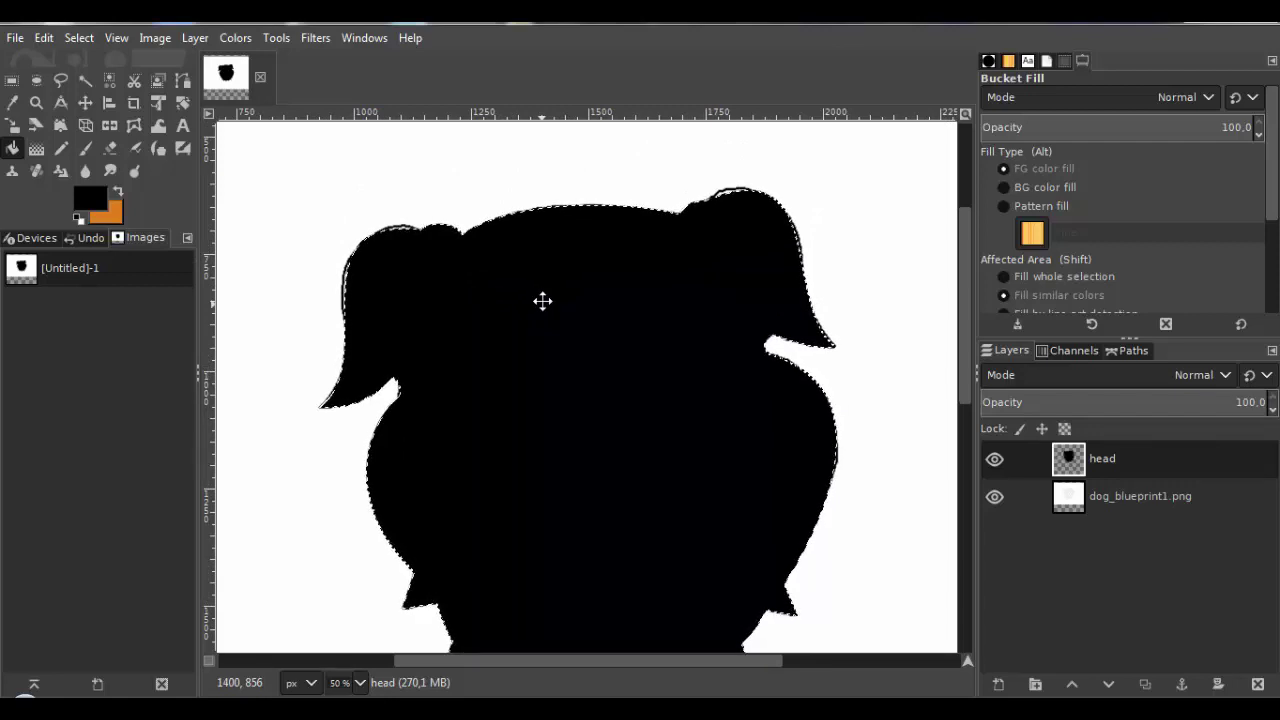
left_click(78, 38)
left_click(100, 83)
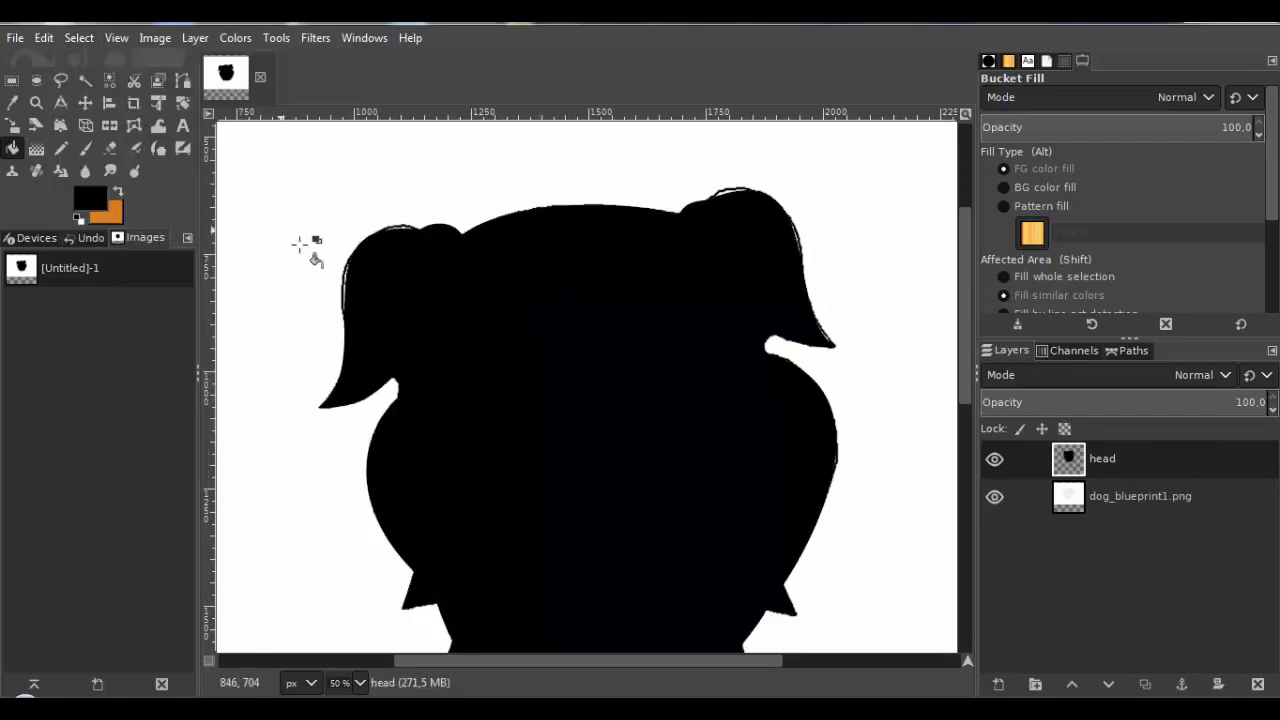
Trace a path around the gap on the left ear's outer edge, curve it along the outline and make it a selection.
left_click_drag(527, 322, 520, 294)
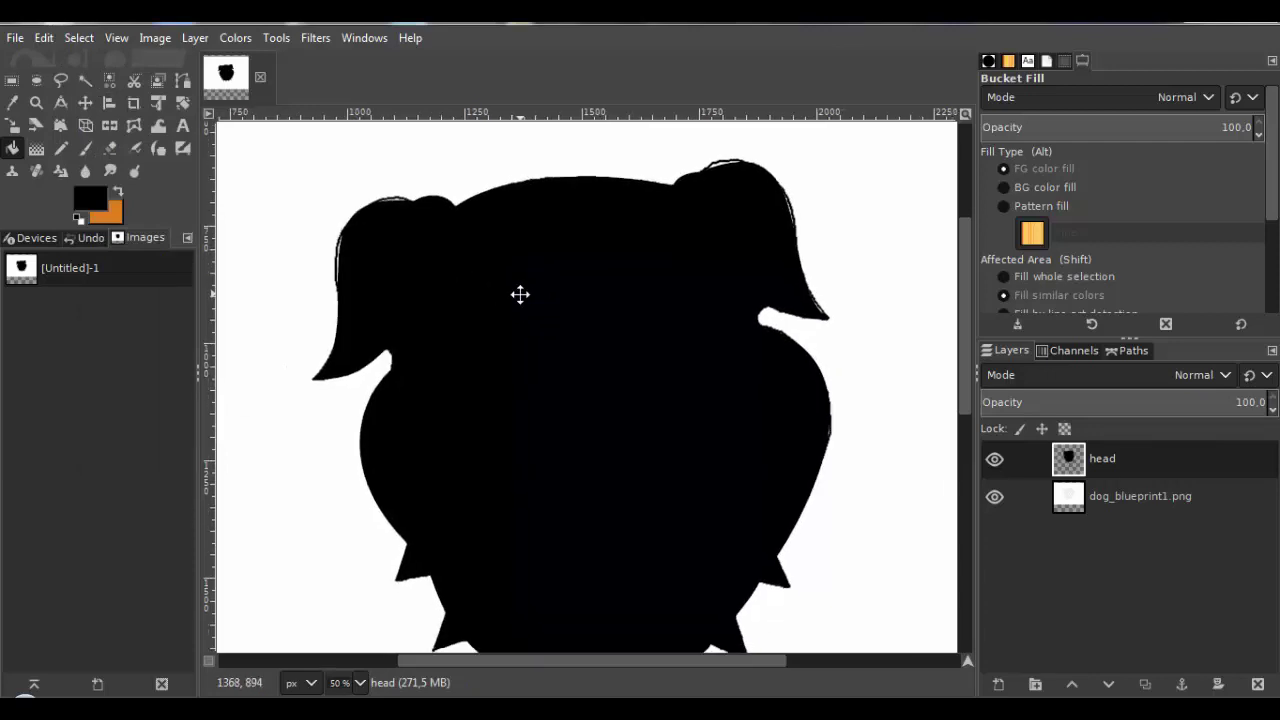
left_click_drag(513, 276, 537, 314)
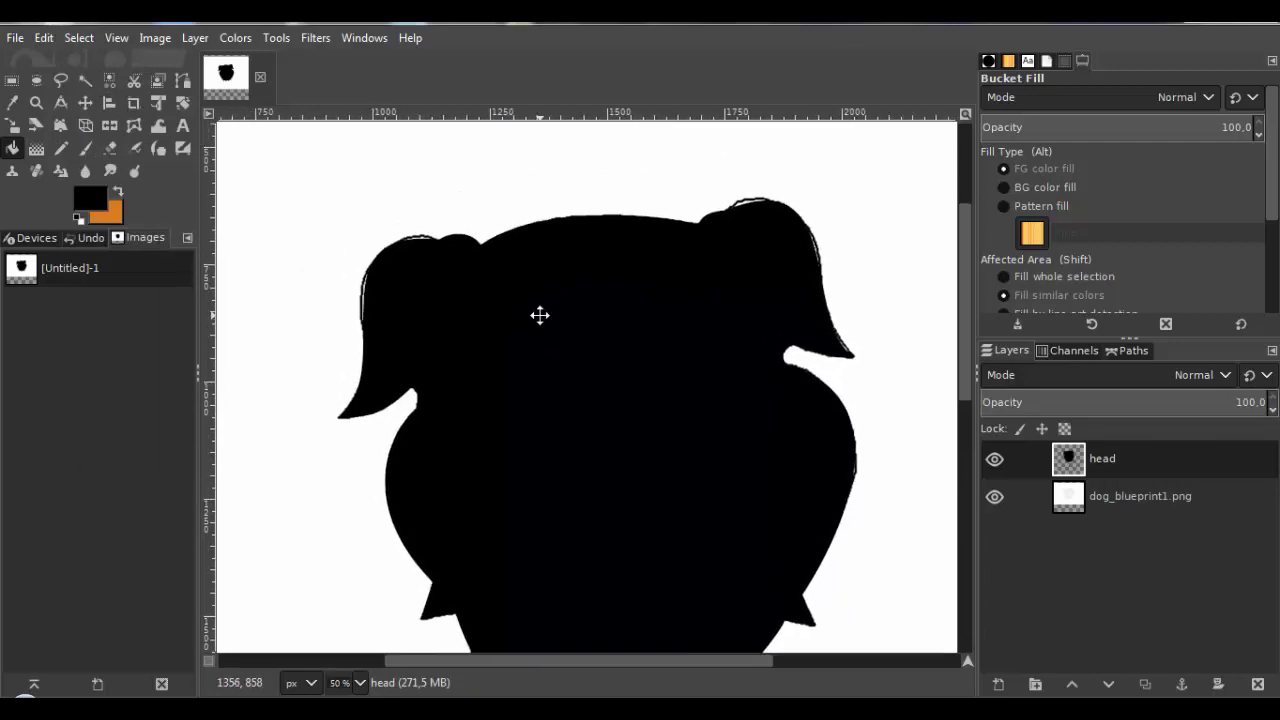
scroll(462, 320, "up", 3)
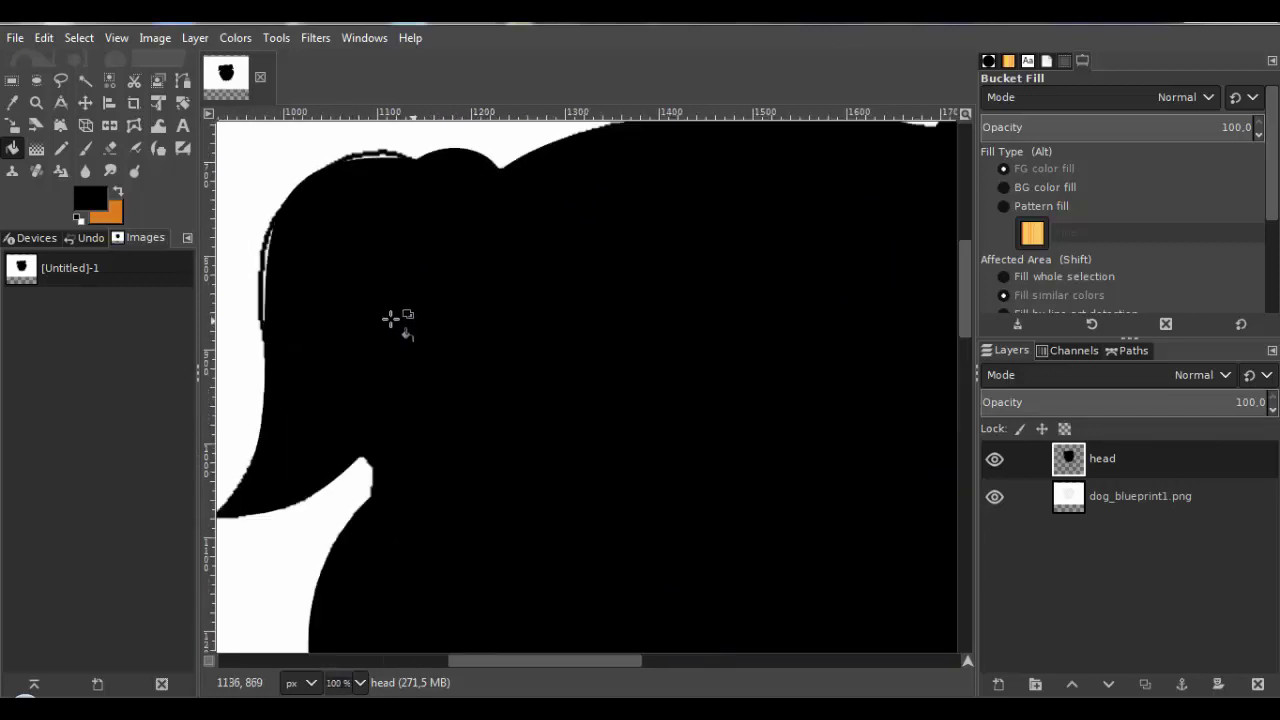
left_click_drag(391, 320, 607, 356)
left_click_drag(546, 329, 531, 408)
scroll(525, 344, "up", 1)
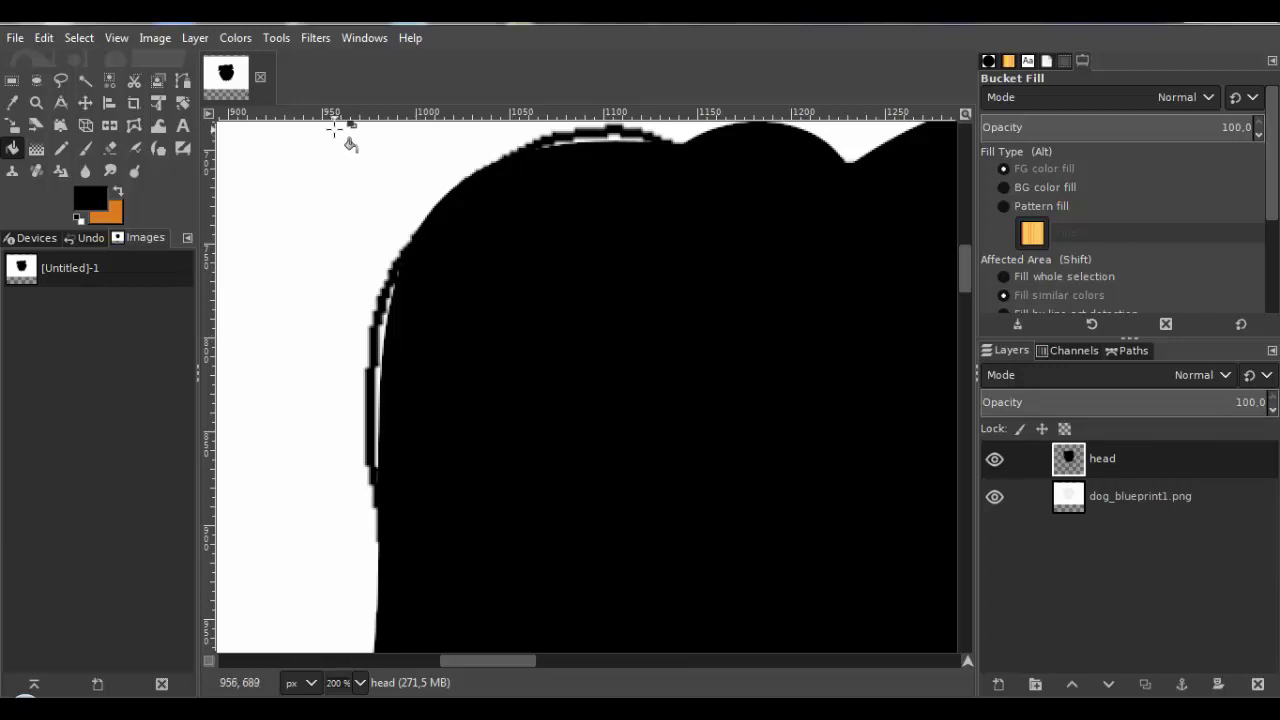
left_click(183, 86)
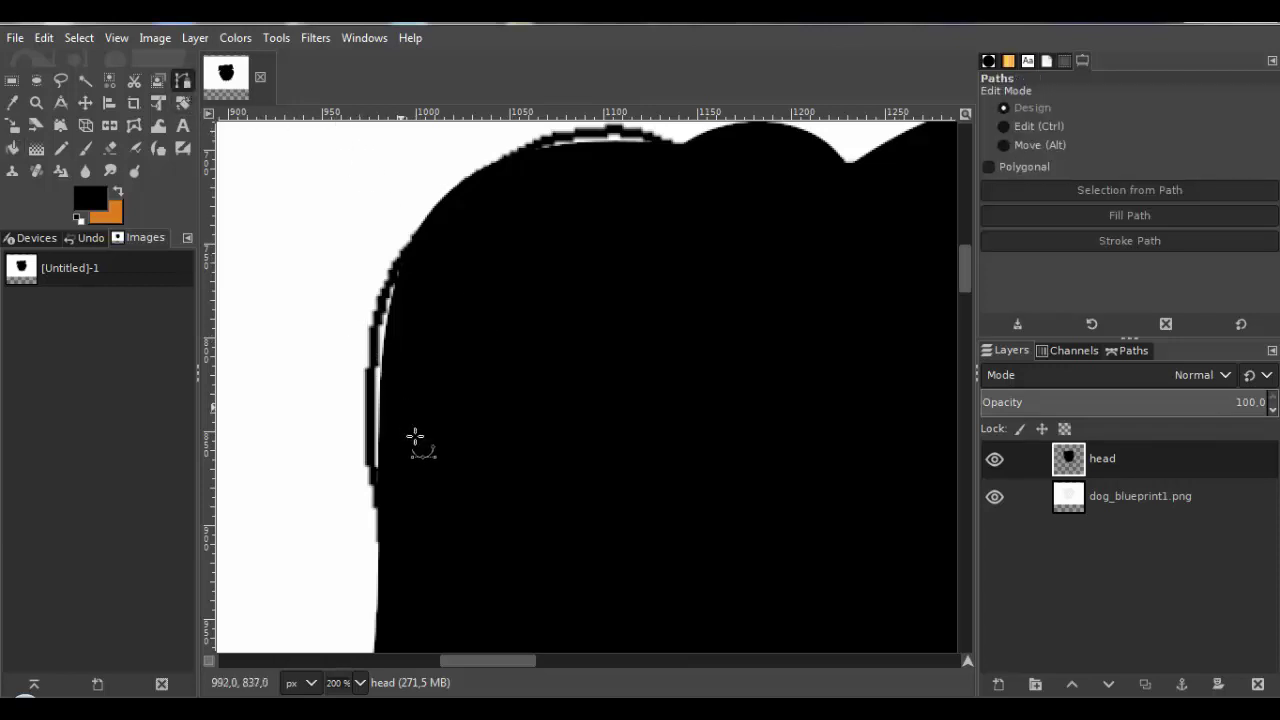
left_click(384, 530)
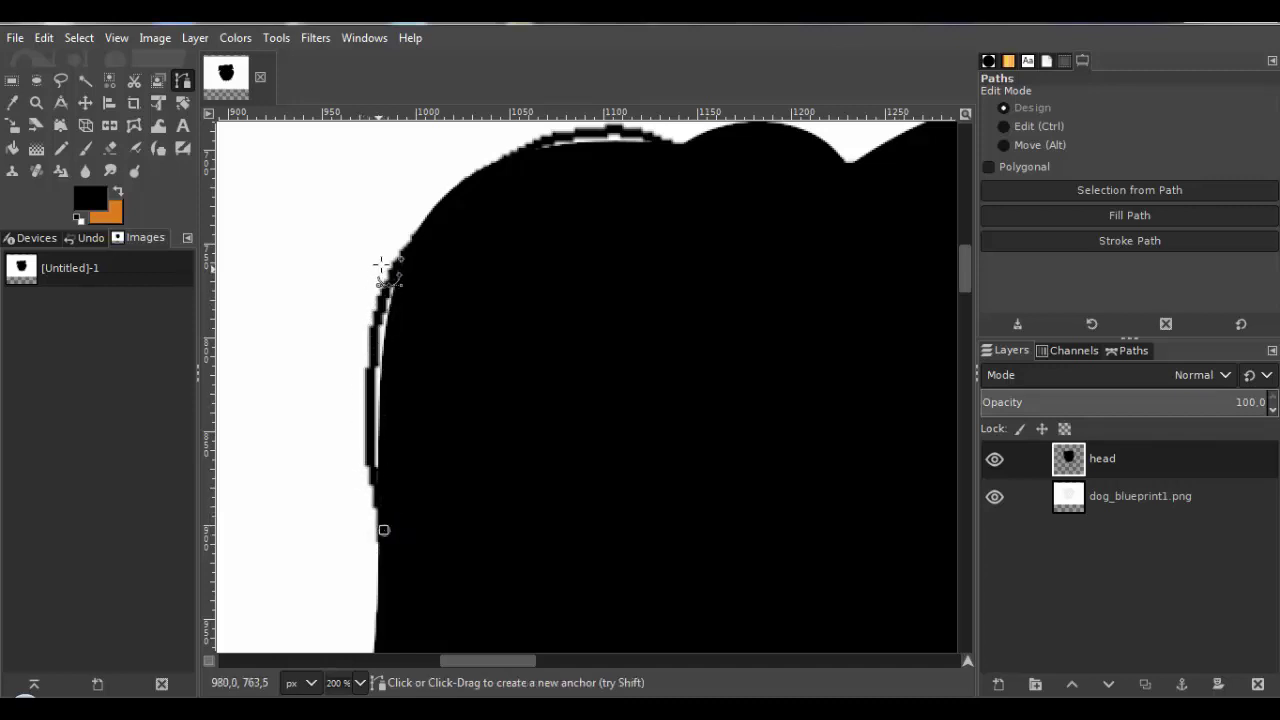
left_click(418, 234)
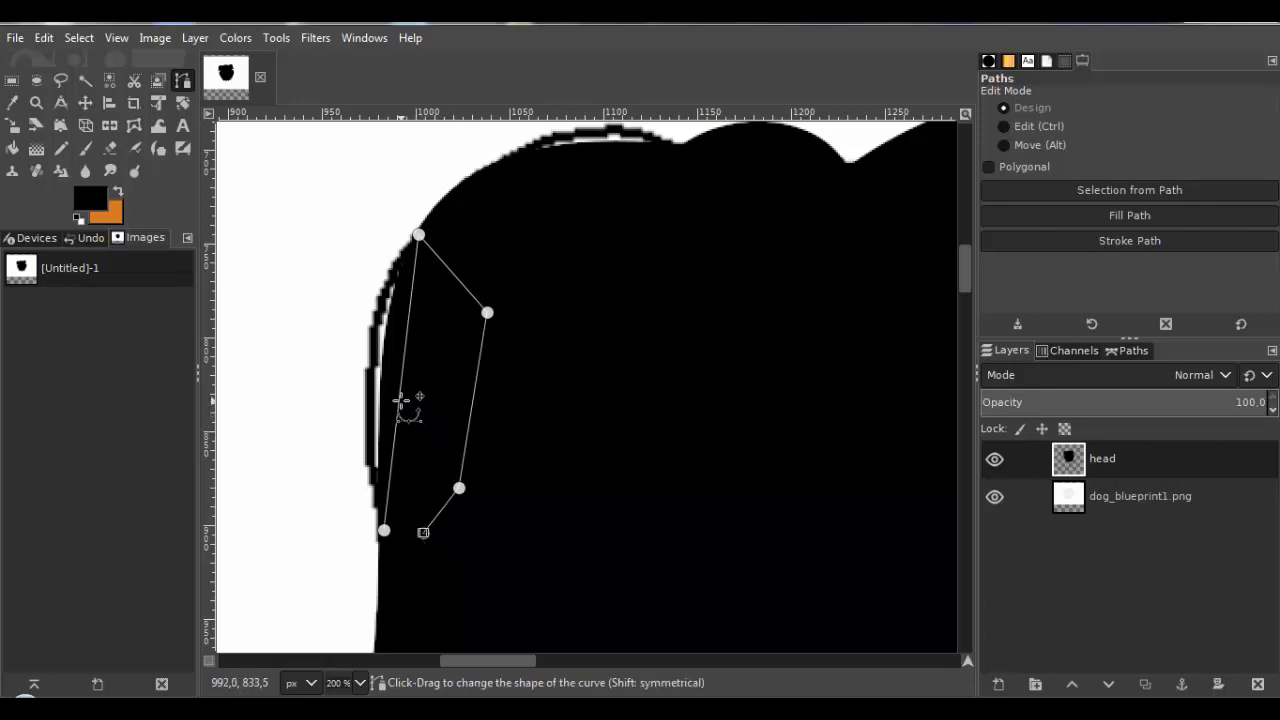
left_click_drag(395, 405, 338, 456)
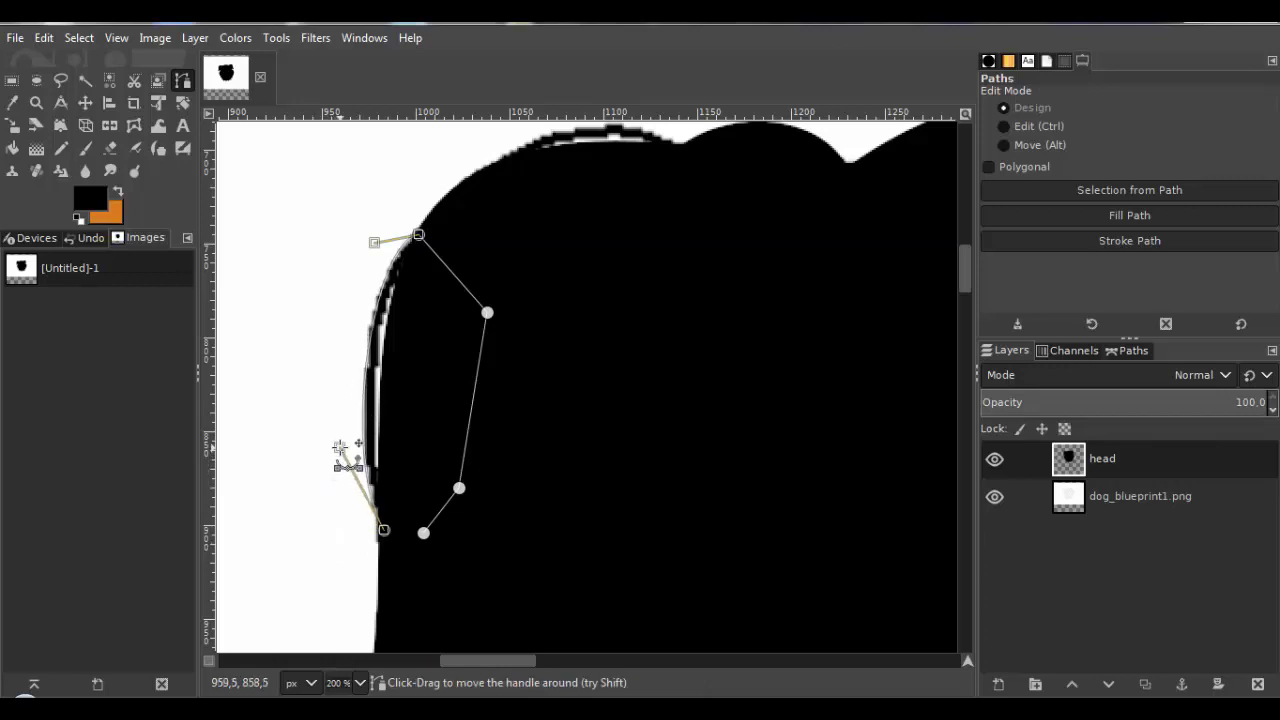
left_click(80, 38)
left_click(119, 175)
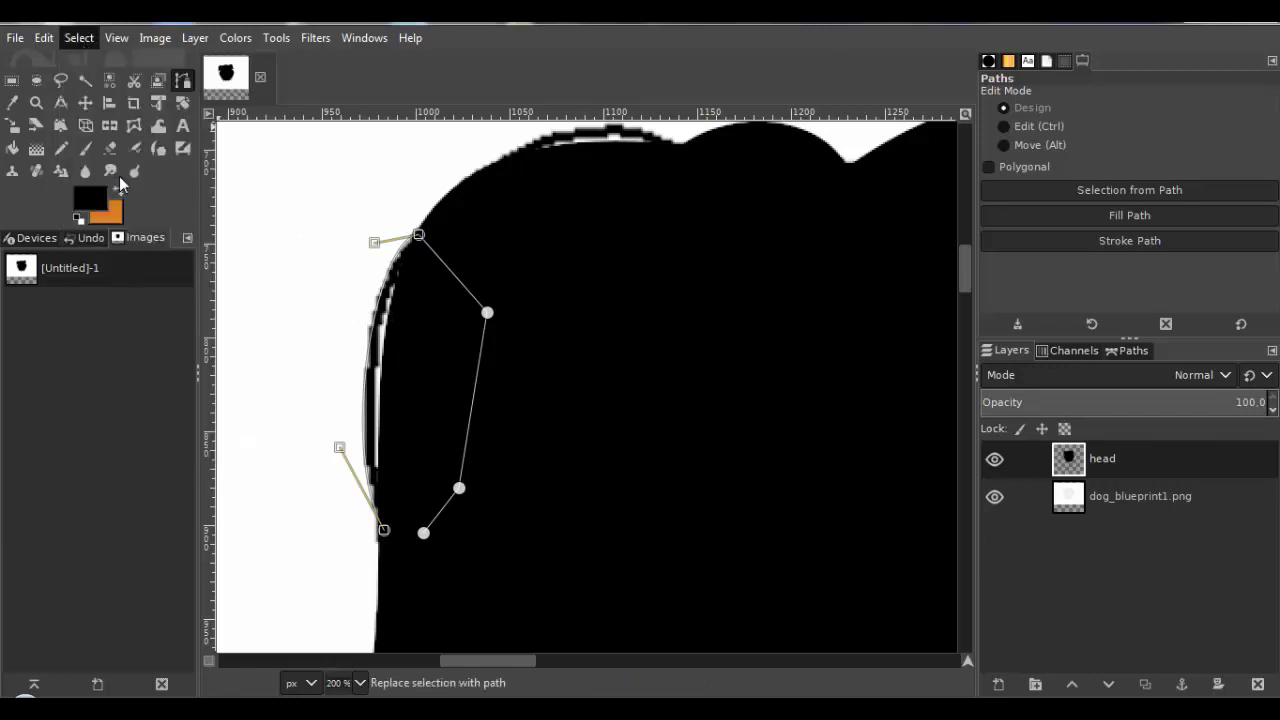
Fill the selected gap on the left ear's outer edge with black, covering leftovers with a size 51 Pencil, and clear the selection.
left_click(13, 148)
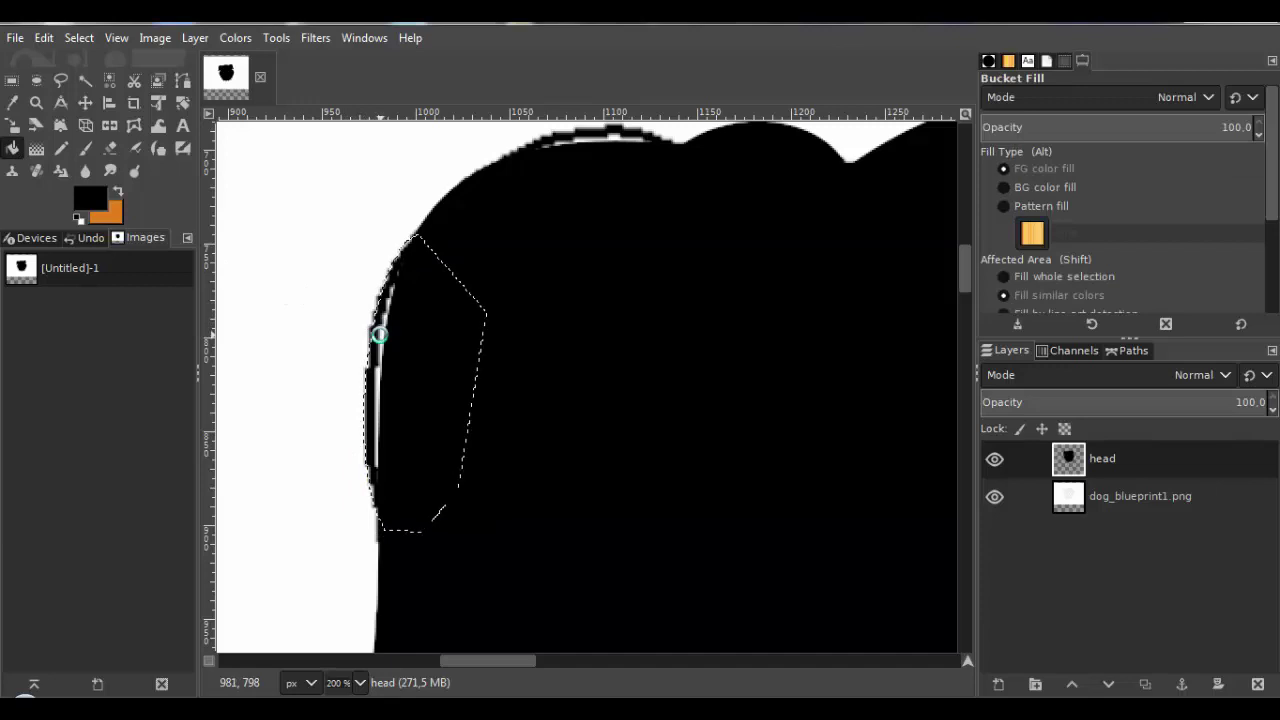
left_click(440, 359)
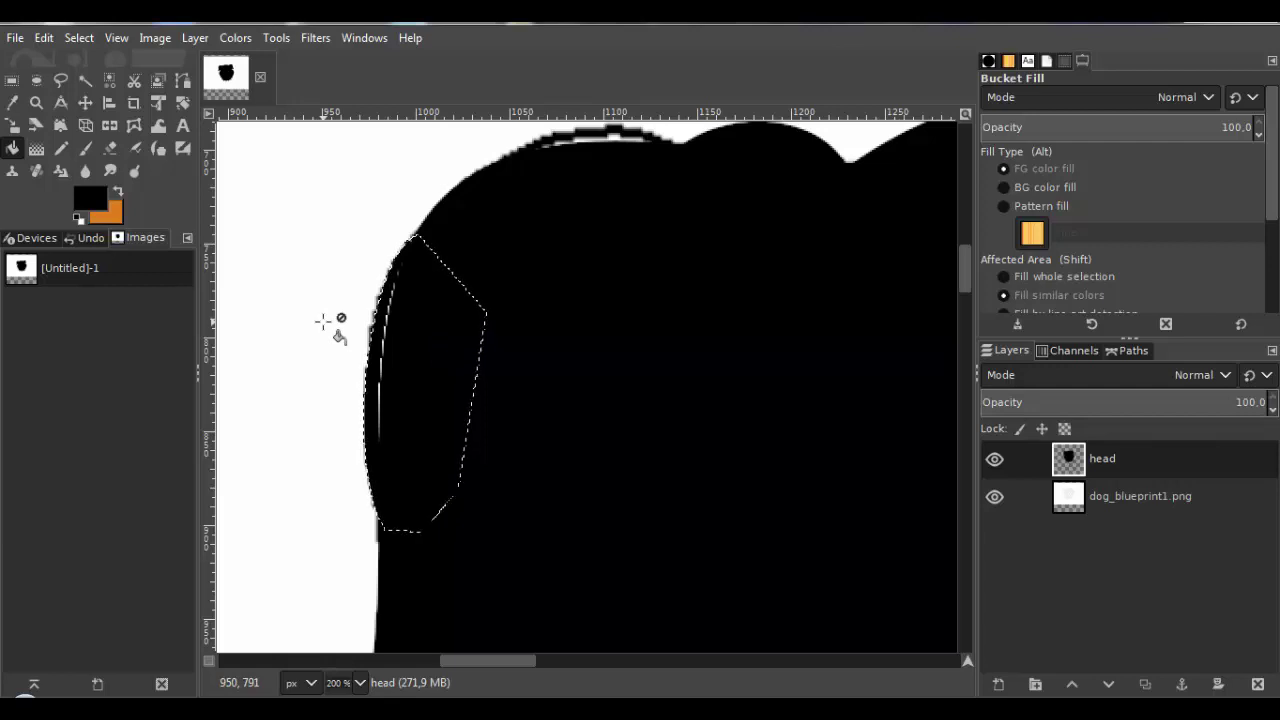
left_click(62, 148)
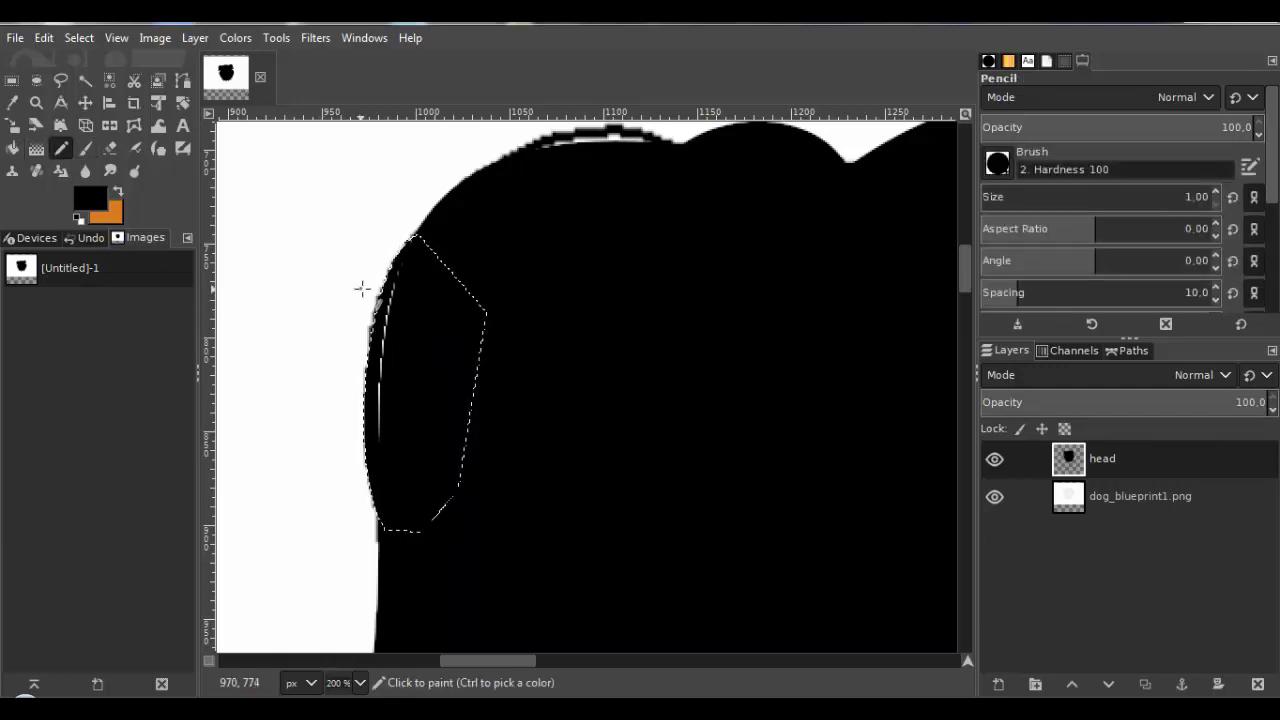
left_click_drag(986, 198, 1019, 198)
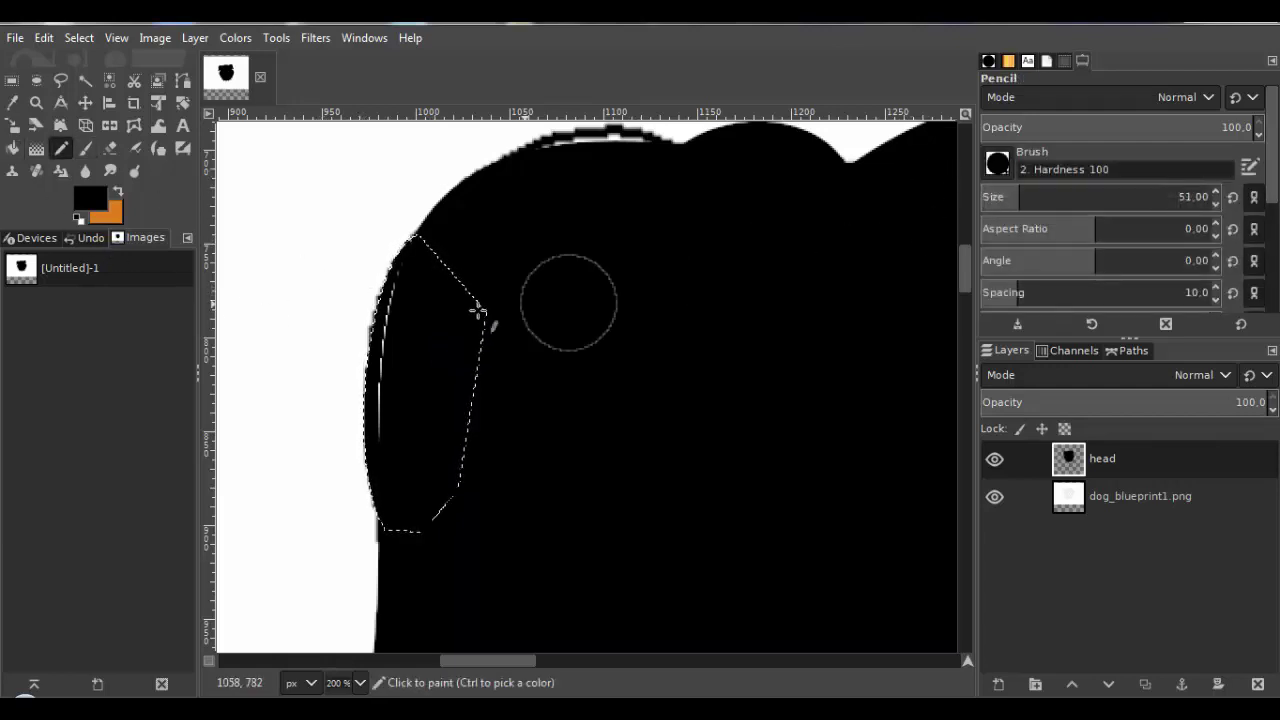
mouse_move(420, 287)
left_mouse_down()
mouse_move(370, 434)
mouse_move(383, 472)
mouse_move(440, 415)
mouse_move(379, 230)
left_mouse_up()
left_click_drag(516, 325, 446, 391)
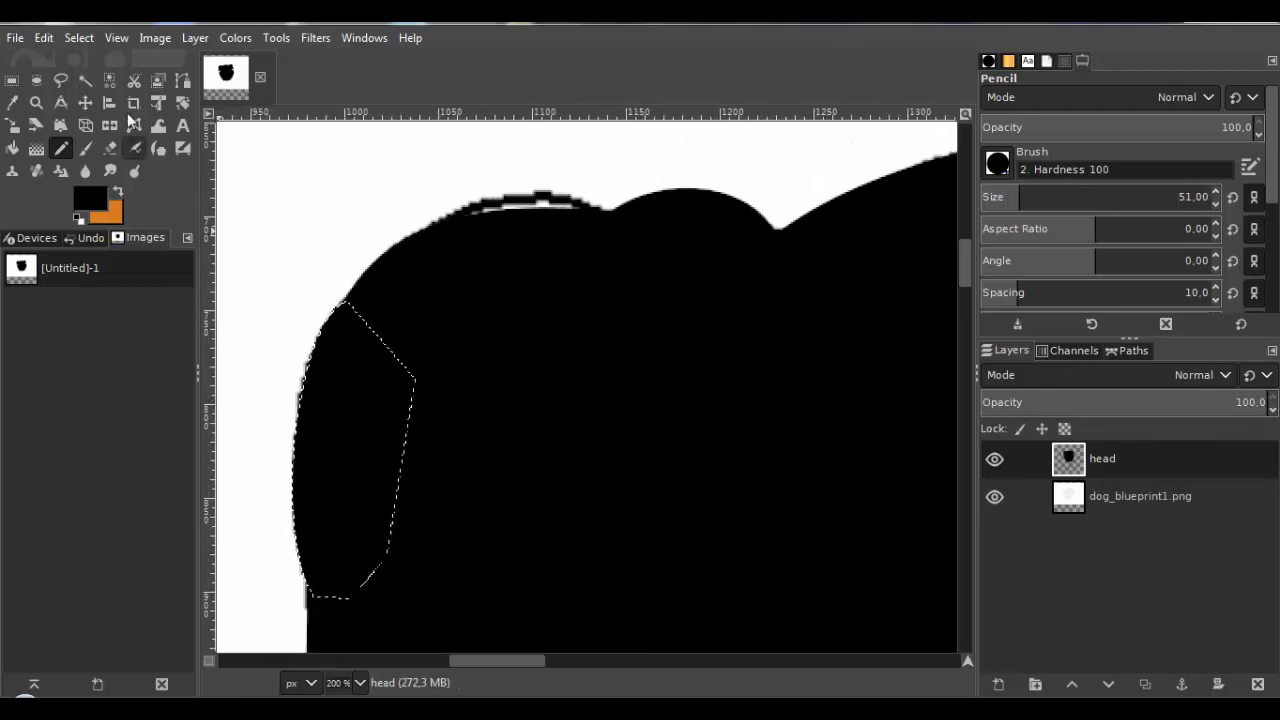
left_click(79, 37)
left_click(95, 87)
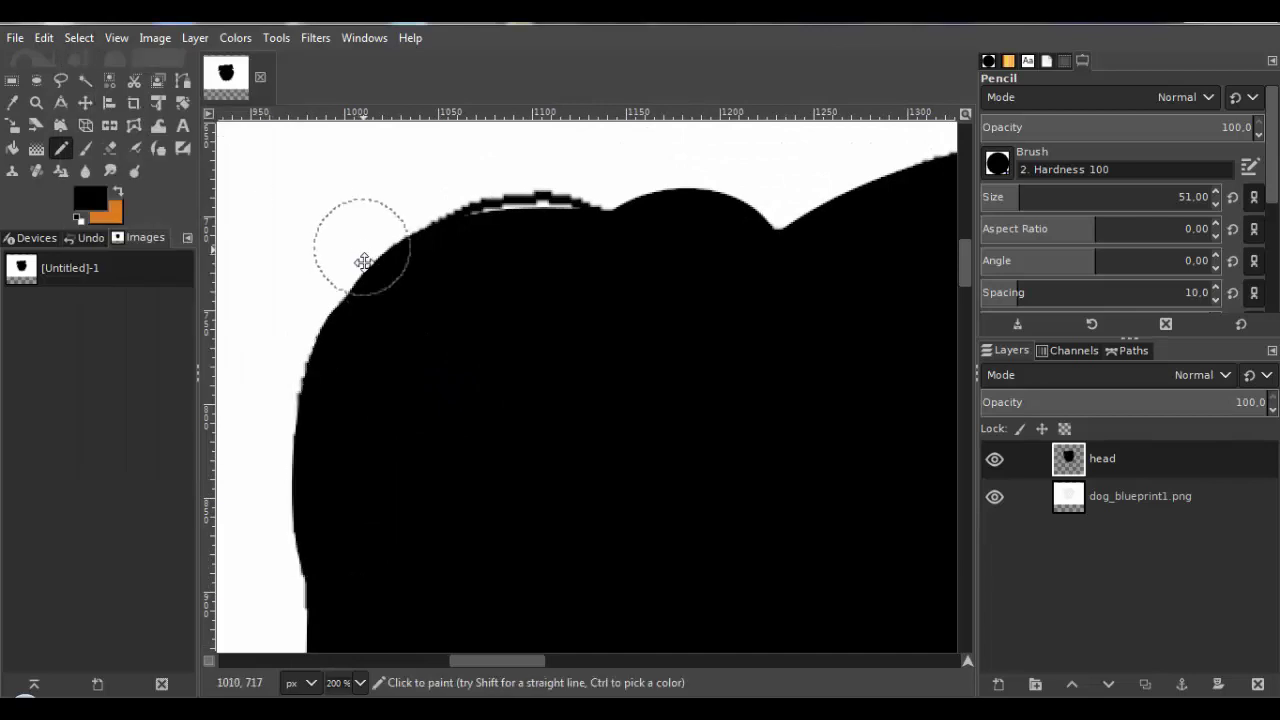
Trace a path around the gap along the top of the left ear and curve its upper segment over the outline.
scroll(340, 230, "up", 1)
left_click(182, 80)
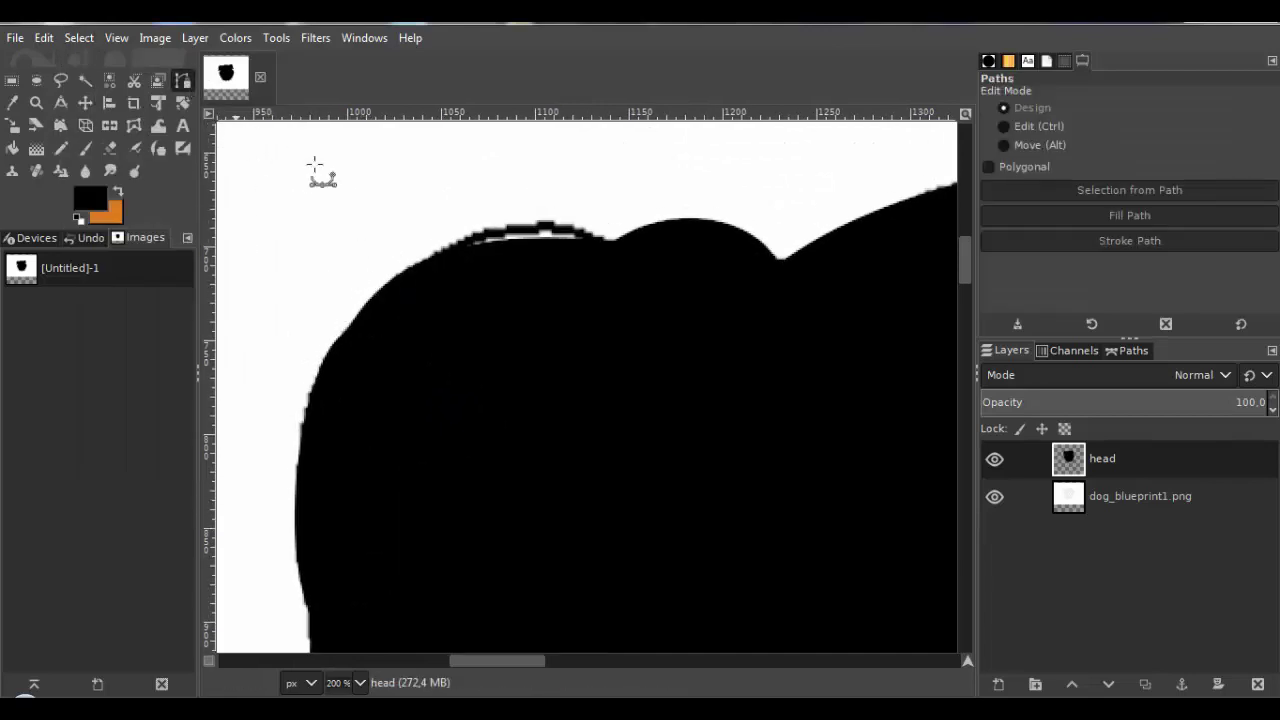
left_click(418, 263)
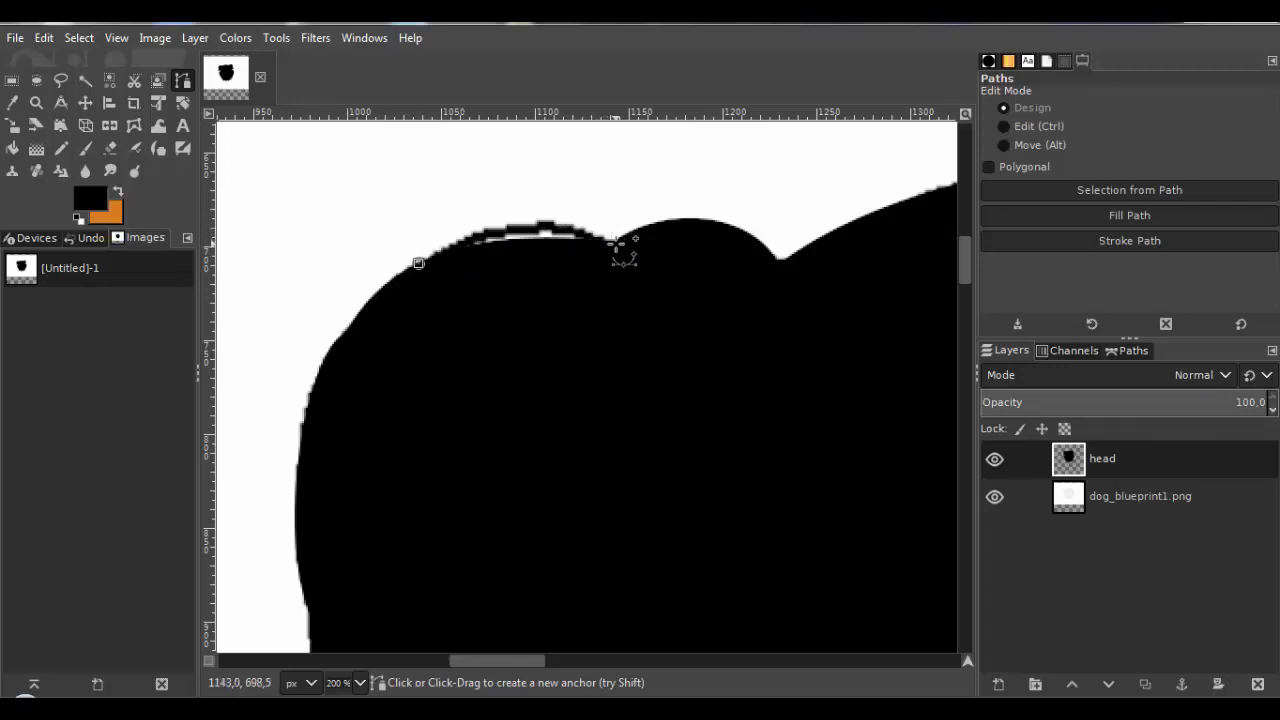
left_click(612, 320)
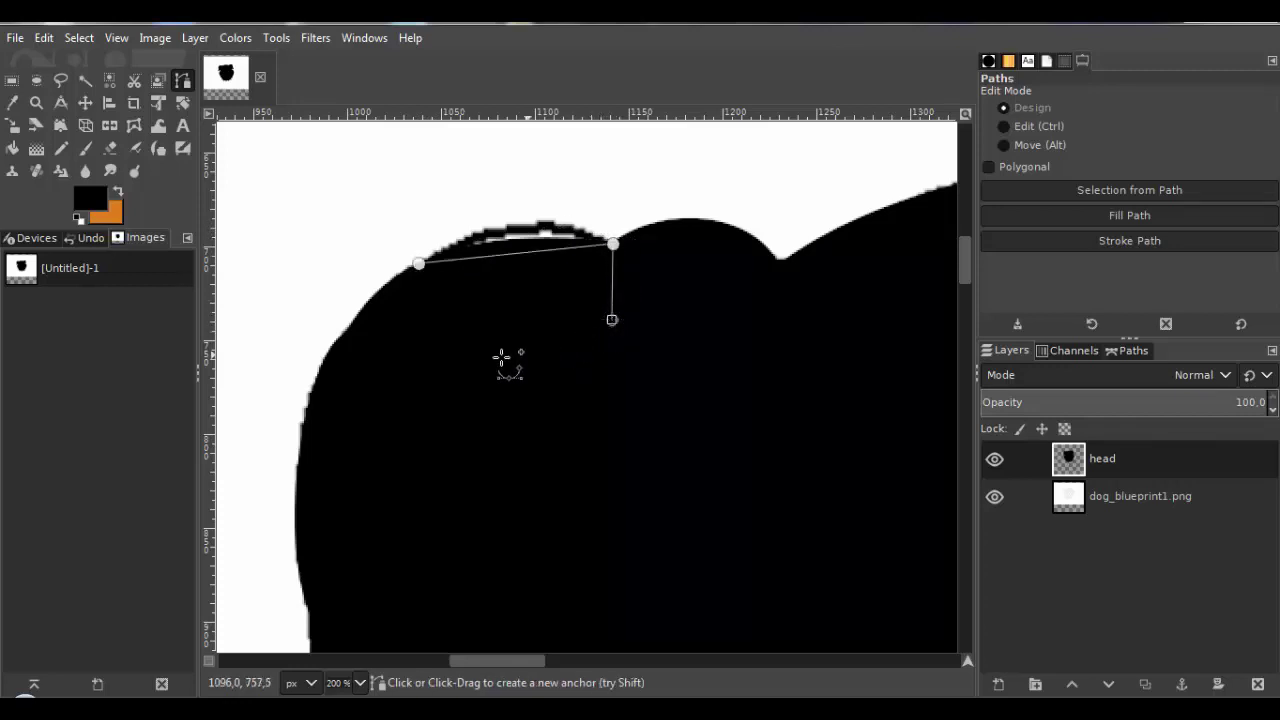
left_click(485, 348)
left_click(424, 297)
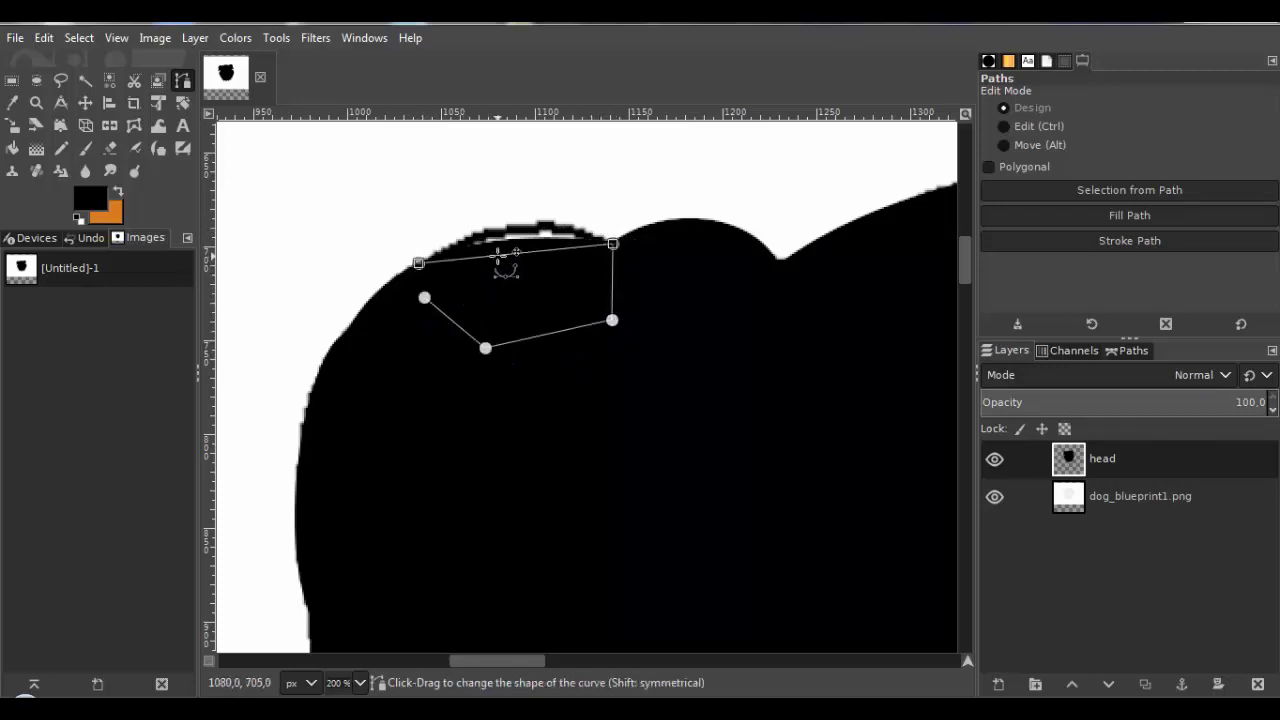
left_click_drag(500, 256, 541, 222)
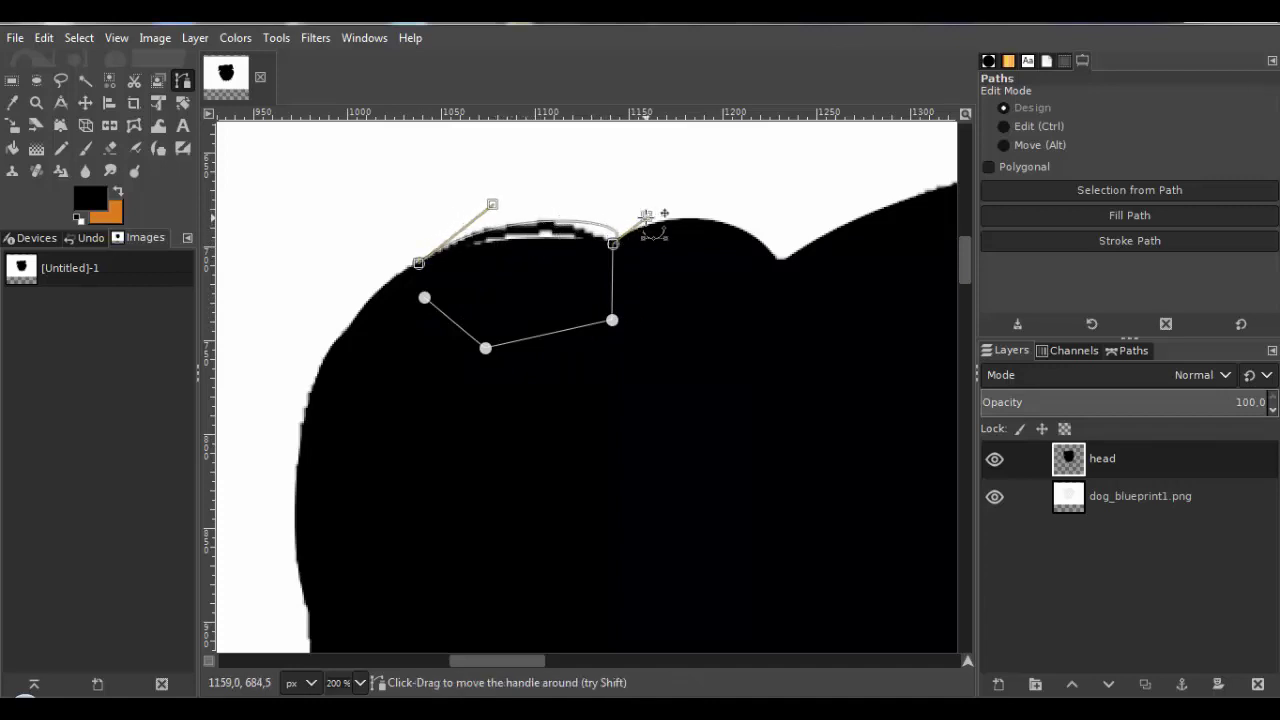
left_click_drag(646, 216, 592, 216)
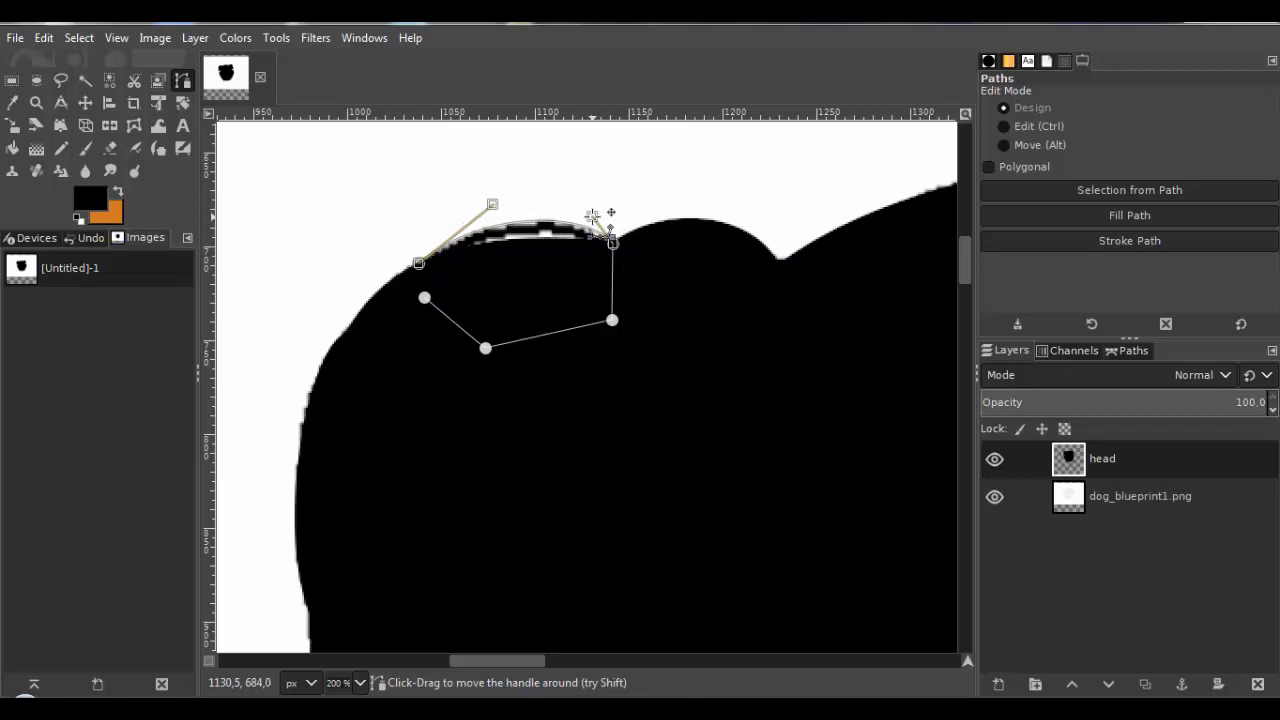
Turn the left ear's top path into a selection, paint it black with the Pencil and clear the selection.
left_click(80, 40)
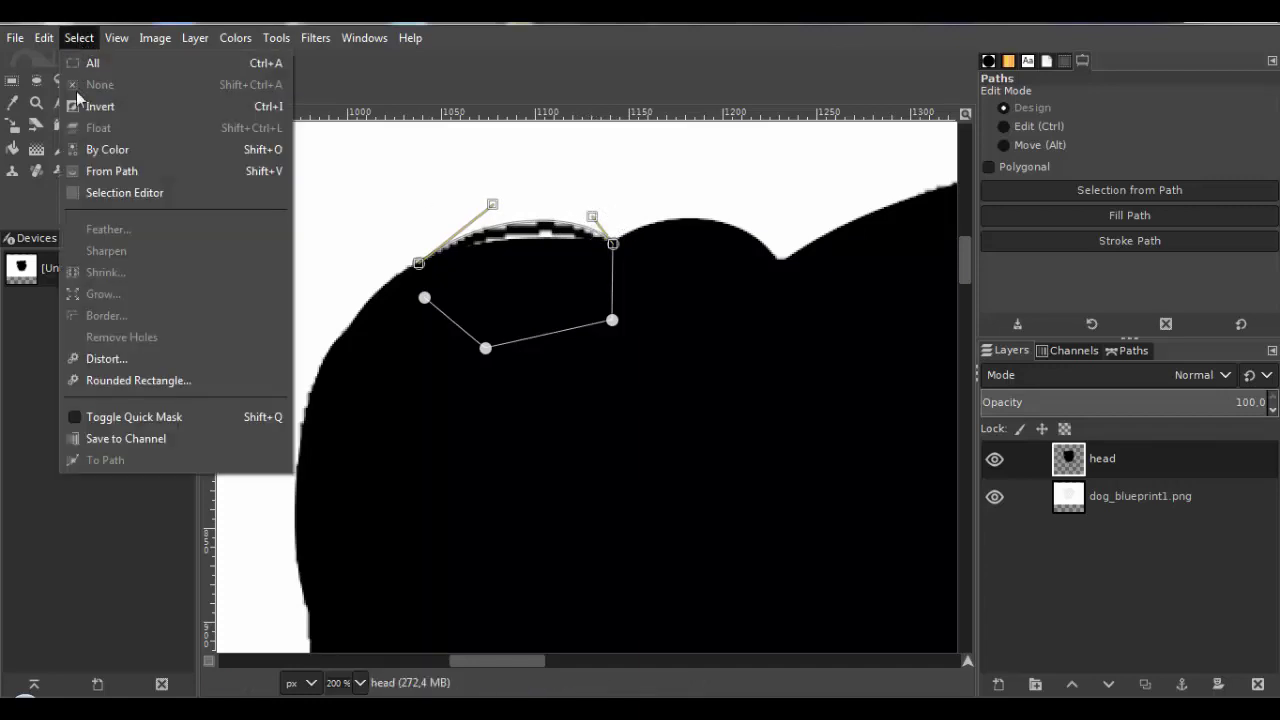
left_click(101, 167)
left_click(61, 148)
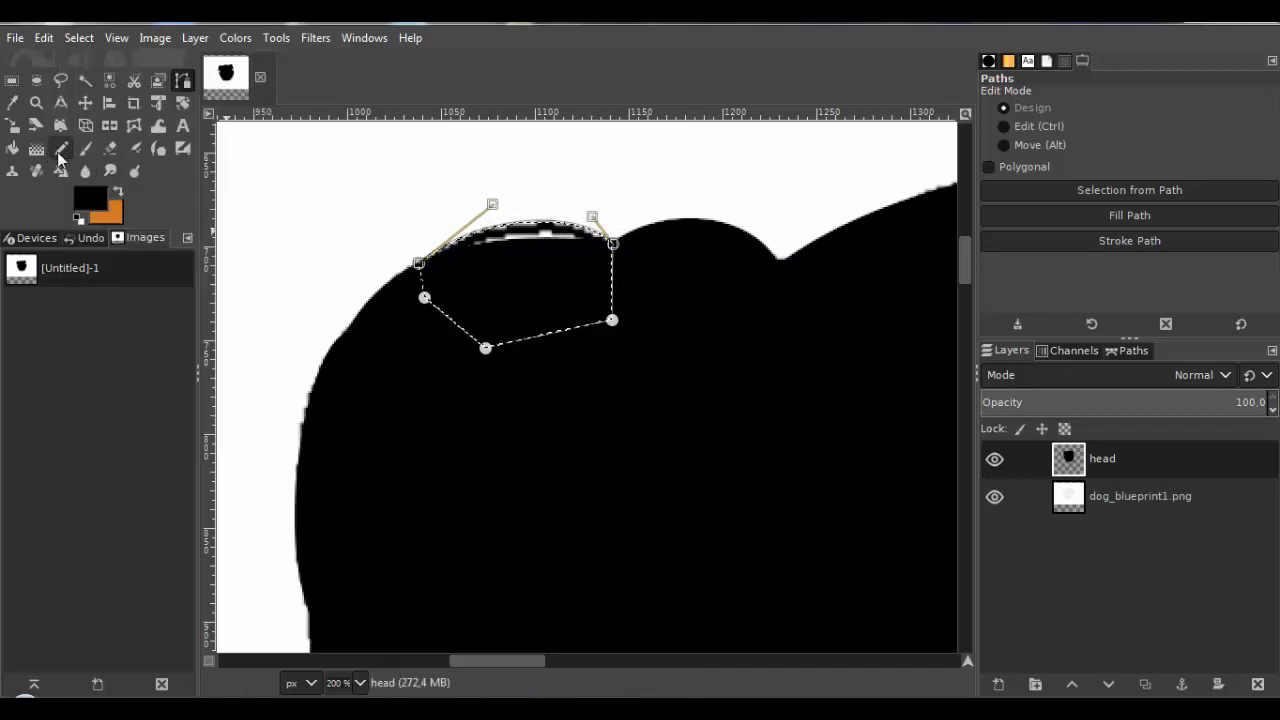
mouse_move(436, 231)
left_mouse_down()
mouse_move(579, 248)
mouse_move(579, 299)
mouse_move(469, 321)
mouse_move(400, 269)
mouse_move(523, 225)
mouse_move(575, 253)
mouse_move(589, 280)
left_mouse_up()
scroll(589, 280, "right", 1)
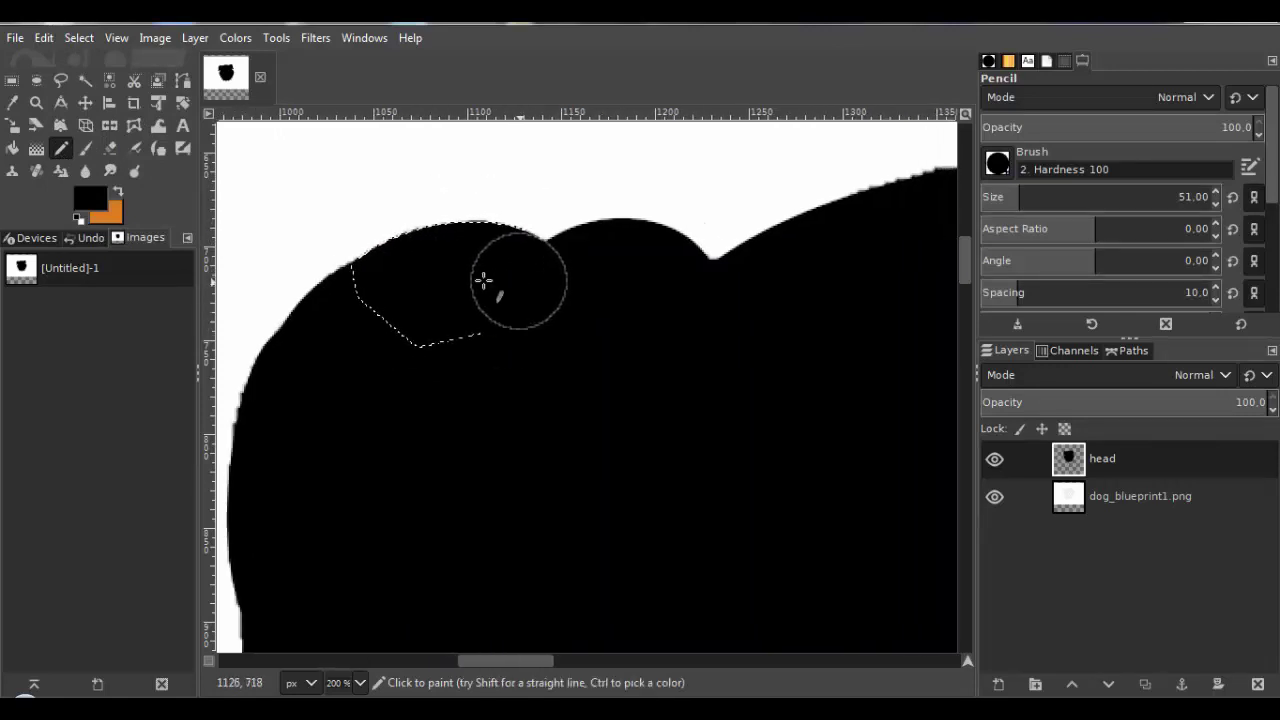
left_click(79, 37)
left_click(100, 84)
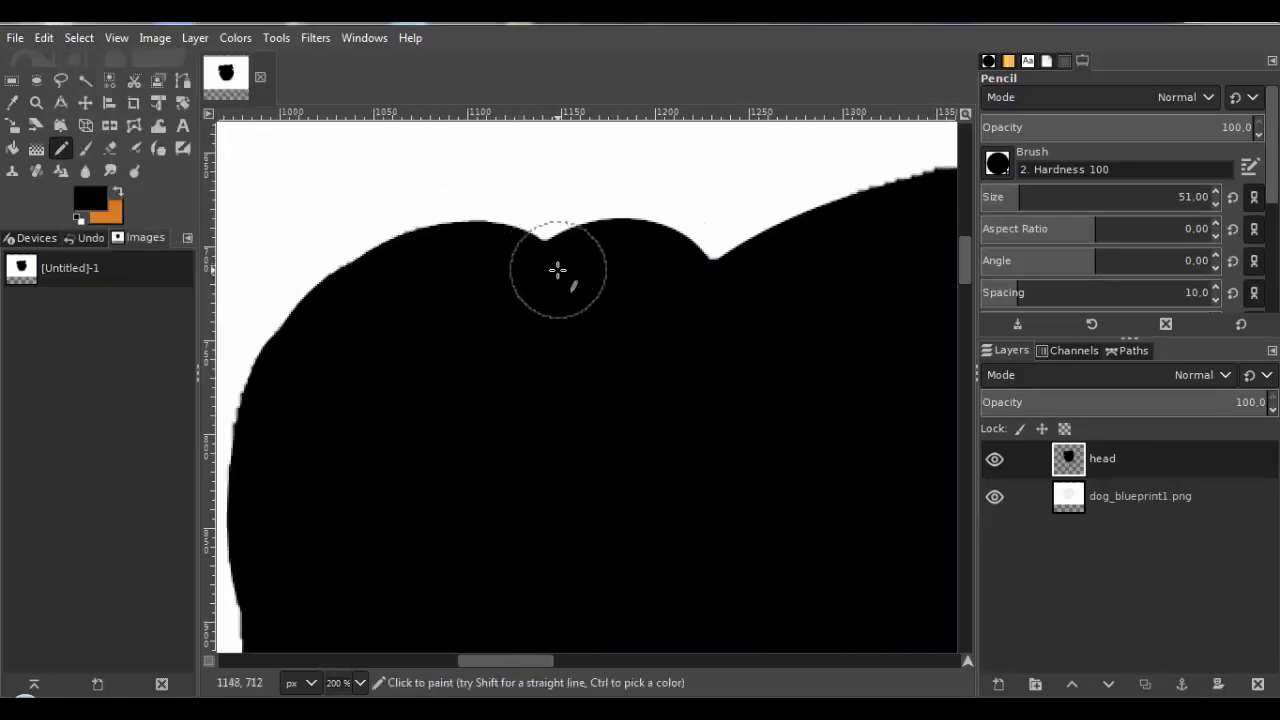
Trace a path around the gap along the top of the right ear and curve its upper segment over the outline.
key("minus")
key("minus")
key("minus")
key("minus")
key("minus")
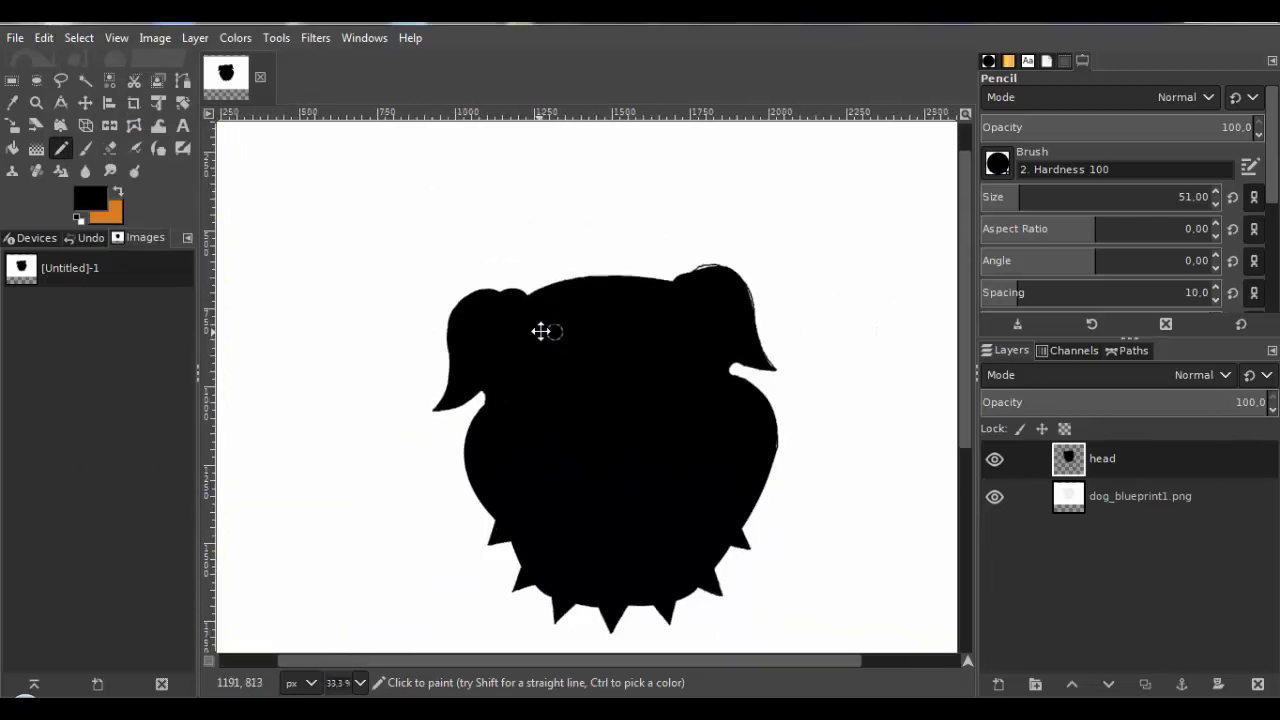
key("plus")
key("plus")
key("plus")
key("plus")
key("plus")
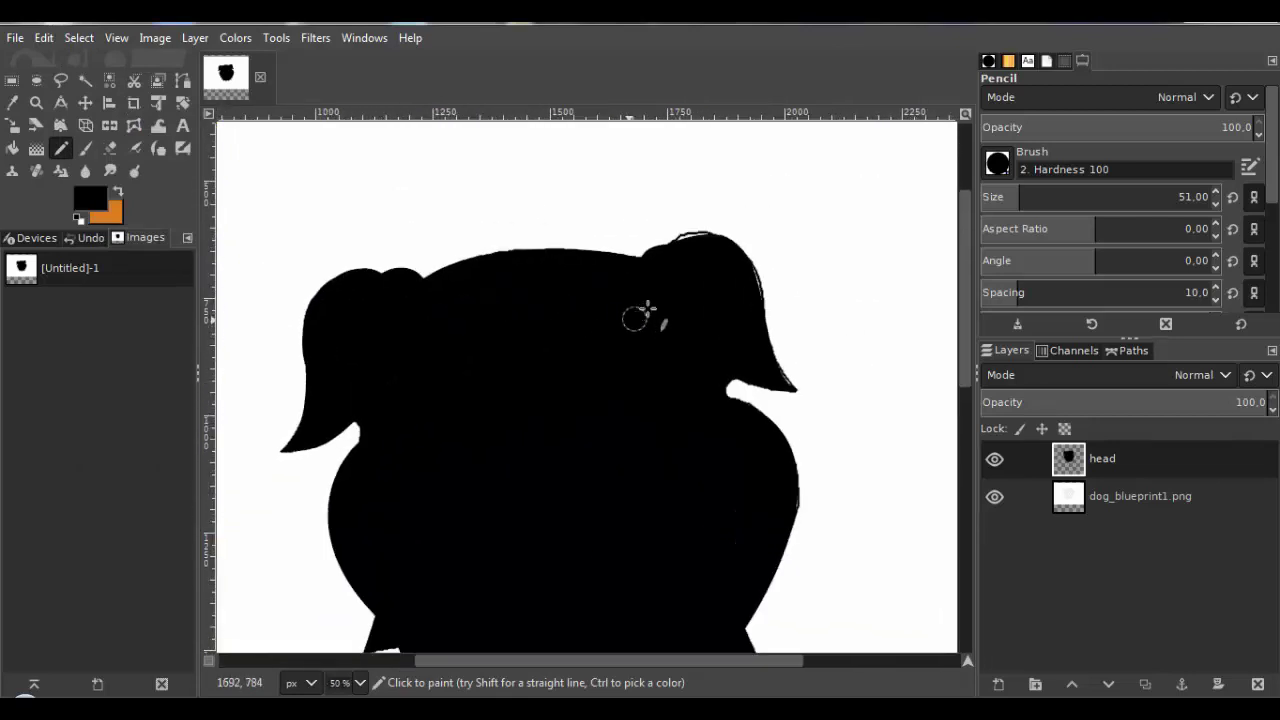
left_click_drag(623, 325, 423, 409)
key("b")
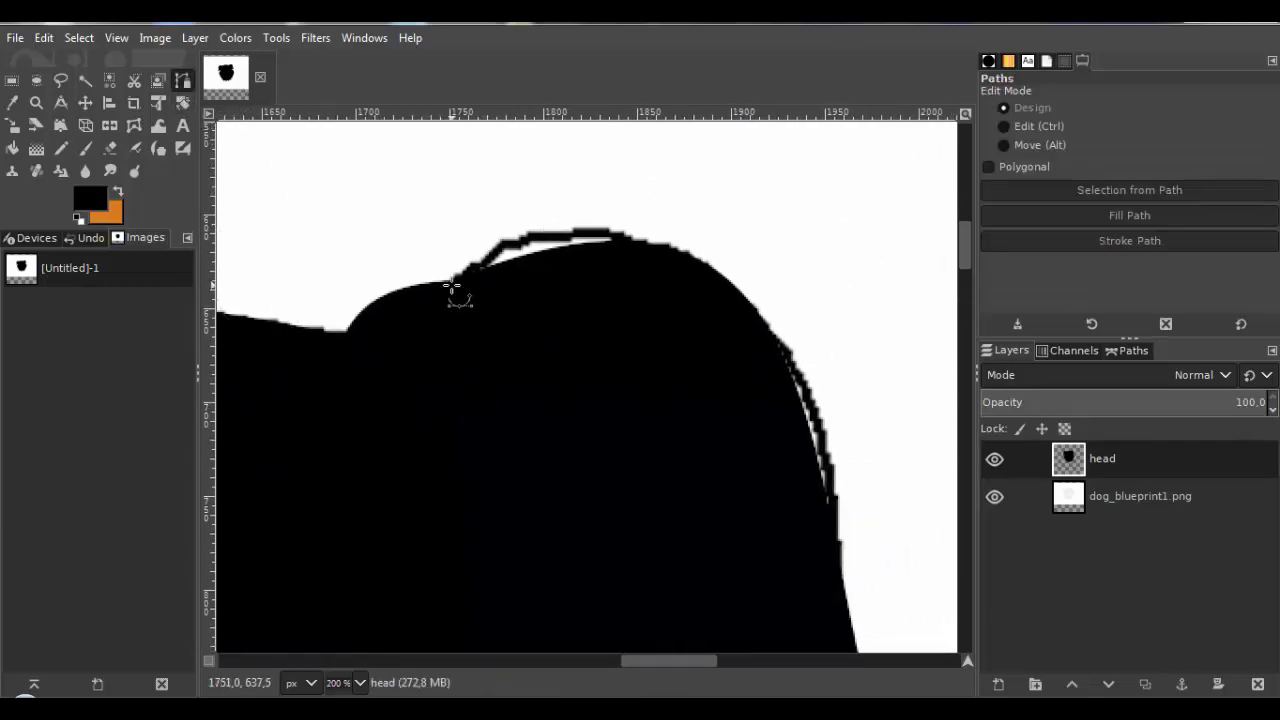
left_click(450, 285)
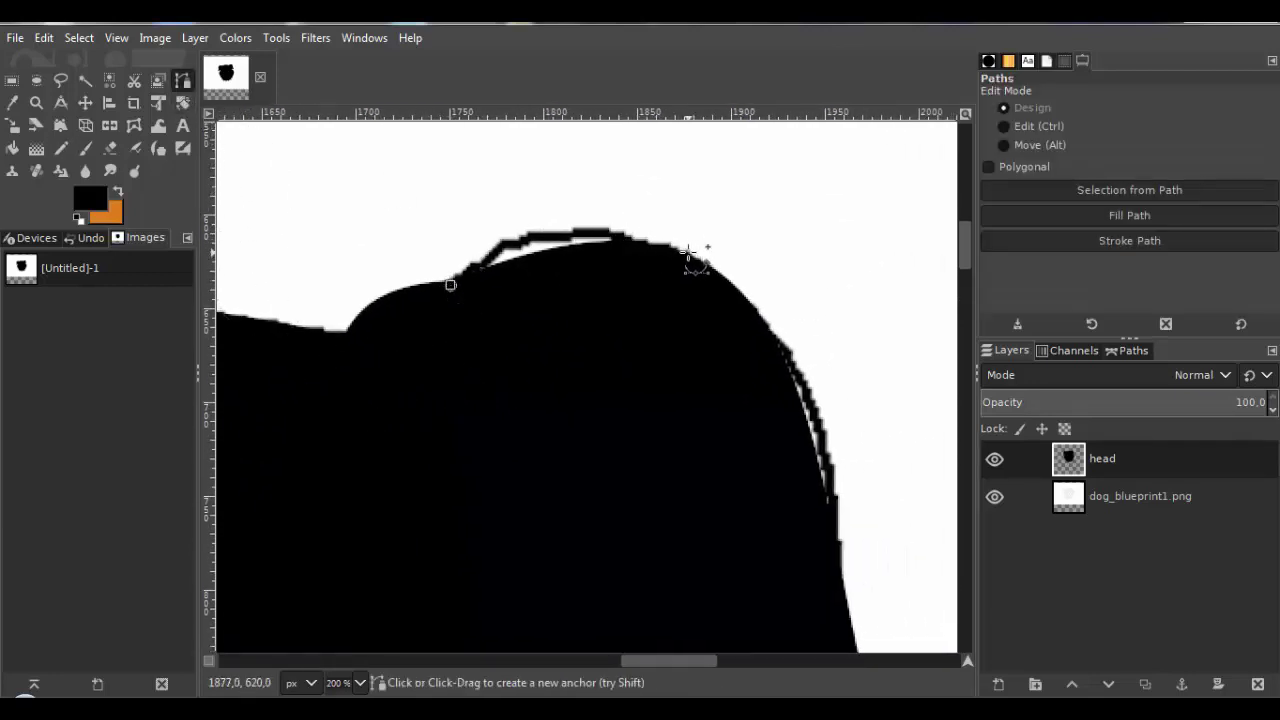
left_click(688, 252)
left_click(713, 337)
left_click(557, 381)
left_click(450, 332)
left_click_drag(554, 271, 595, 225)
mouse_move(729, 196)
left_mouse_down()
mouse_move(624, 222)
mouse_move(469, 340)
mouse_move(650, 325)
left_mouse_up()
Turn the right ear's top path into a selection, paint it black with the Pencil and clear the selection.
left_click(79, 37)
left_click(82, 171)
left_click(61, 148)
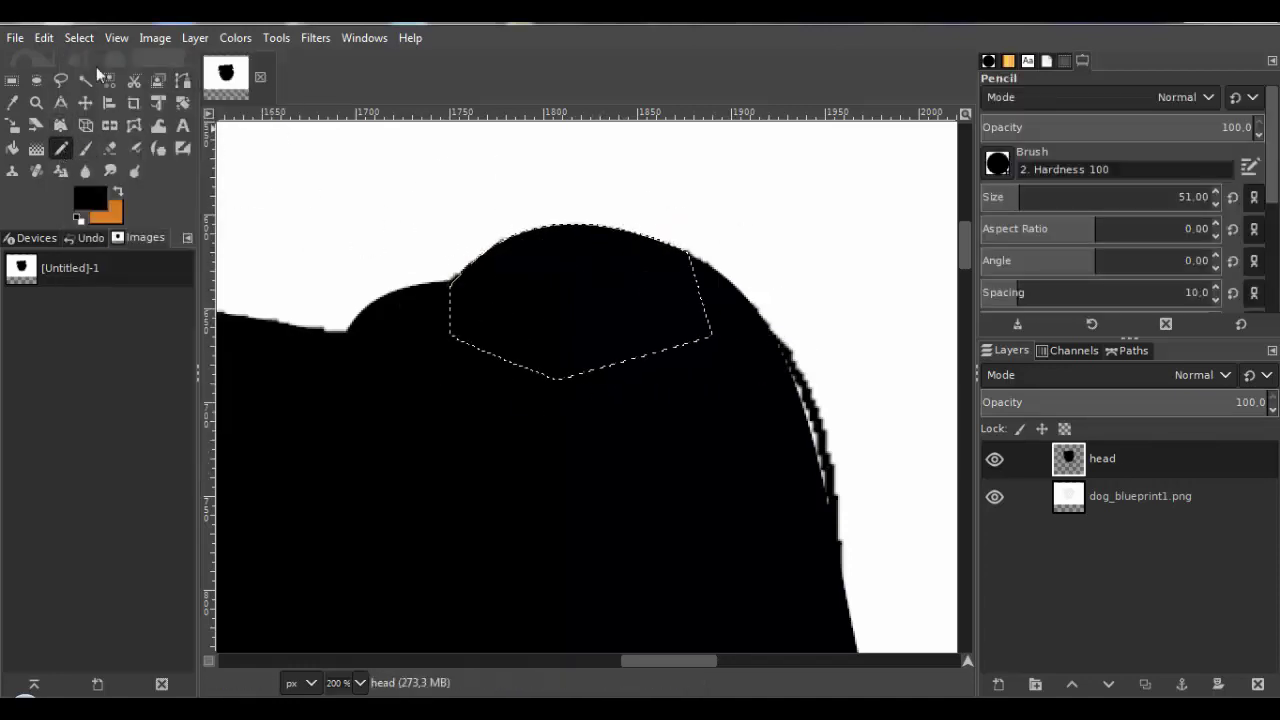
left_click(79, 38)
left_click(86, 84)
Trace a path around the gap on the right ear's outer edge and curve its outer segment along the outline.
left_click_drag(488, 288, 410, 234)
left_click(183, 81)
scroll(557, 243, "down", 1)
scroll(557, 243, "right", 2)
left_click(540, 170)
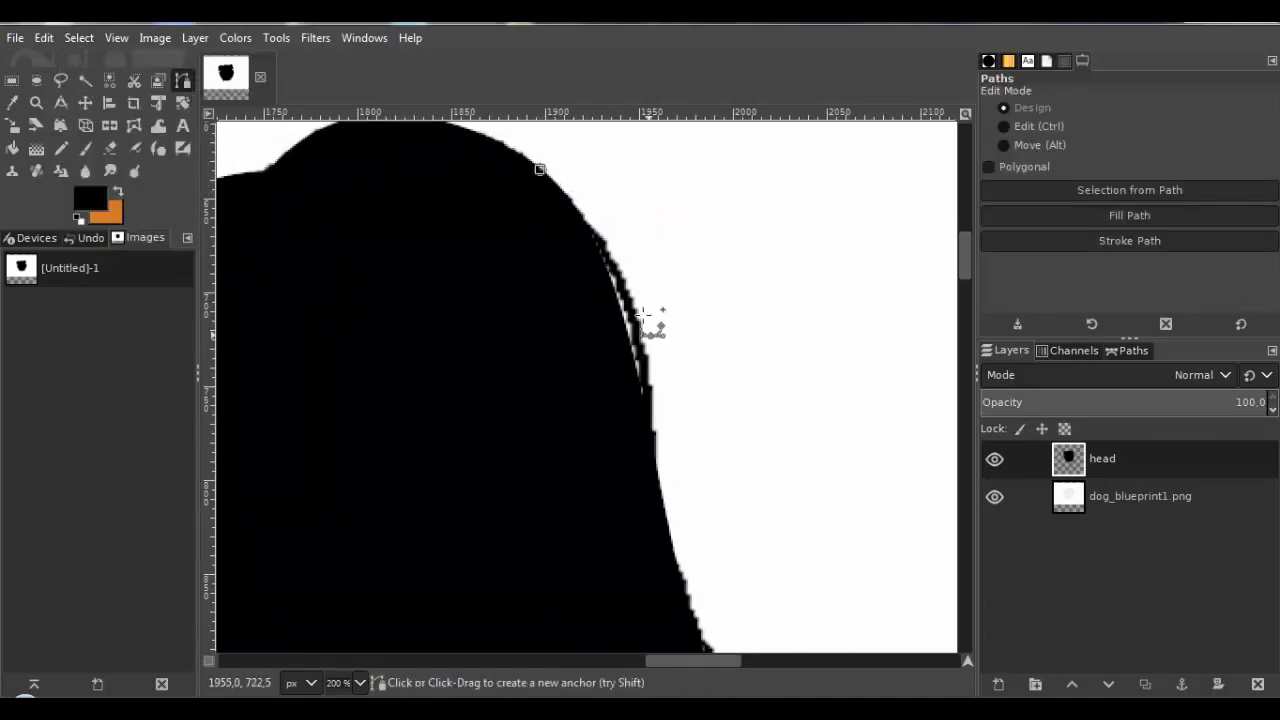
left_click(655, 478)
left_click(578, 515)
left_click(427, 334)
left_click(484, 205)
left_click_drag(585, 290, 650, 300)
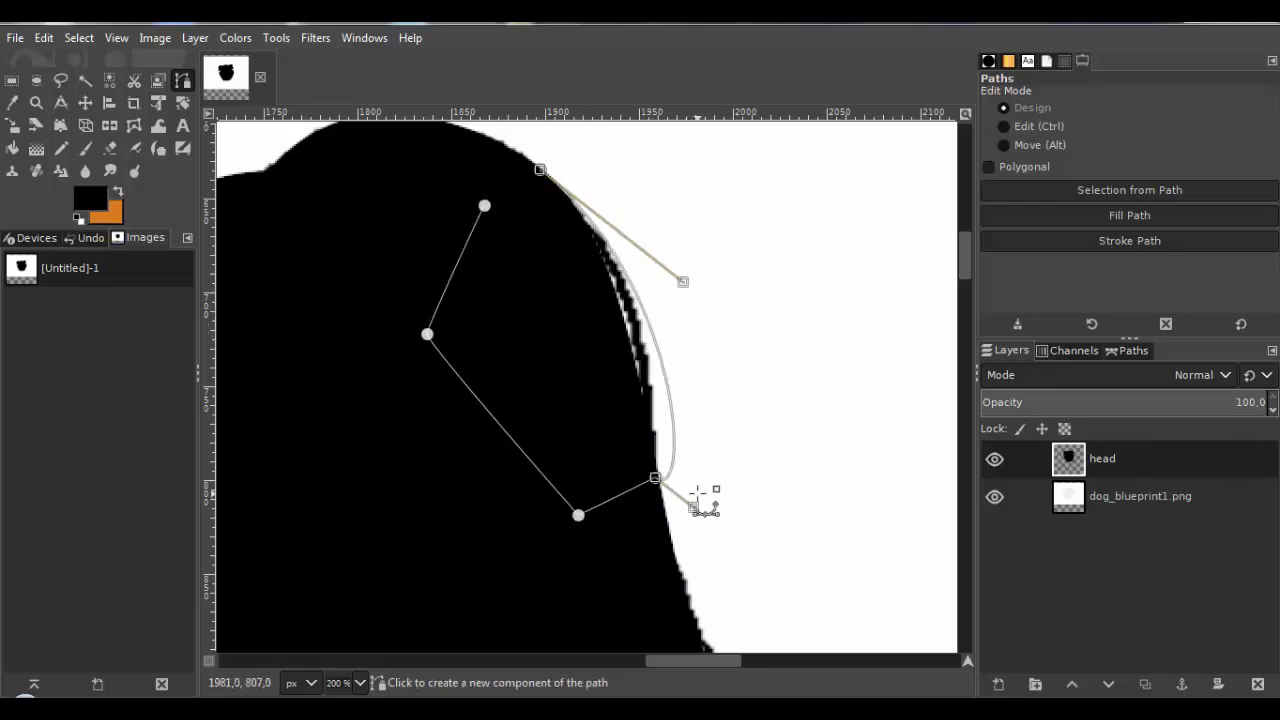
left_click_drag(708, 491, 651, 434)
Select the area inside the right ear's outer-edge path, paint it black with the Pencil and clear the selection.
left_click(79, 38)
left_click(112, 171)
key("n")
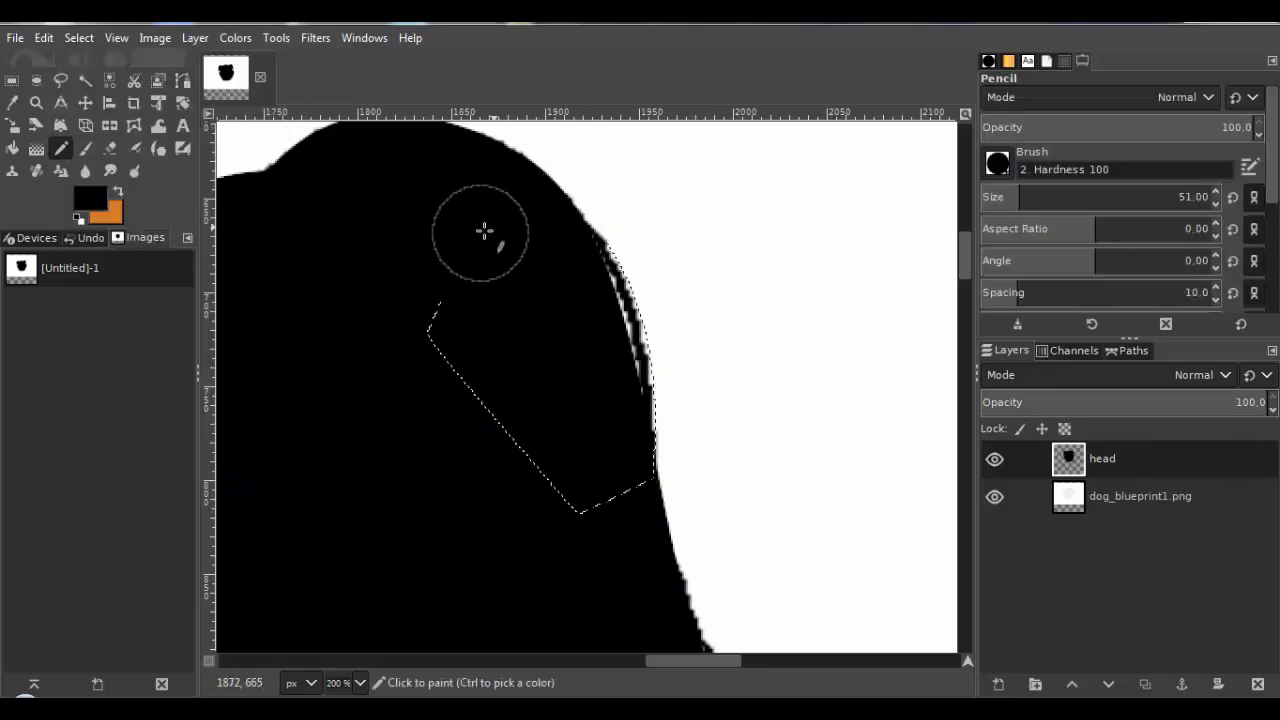
scroll(496, 223, "right", 1)
left_click(79, 38)
left_click(100, 84)
scroll(531, 286, "down", 4)
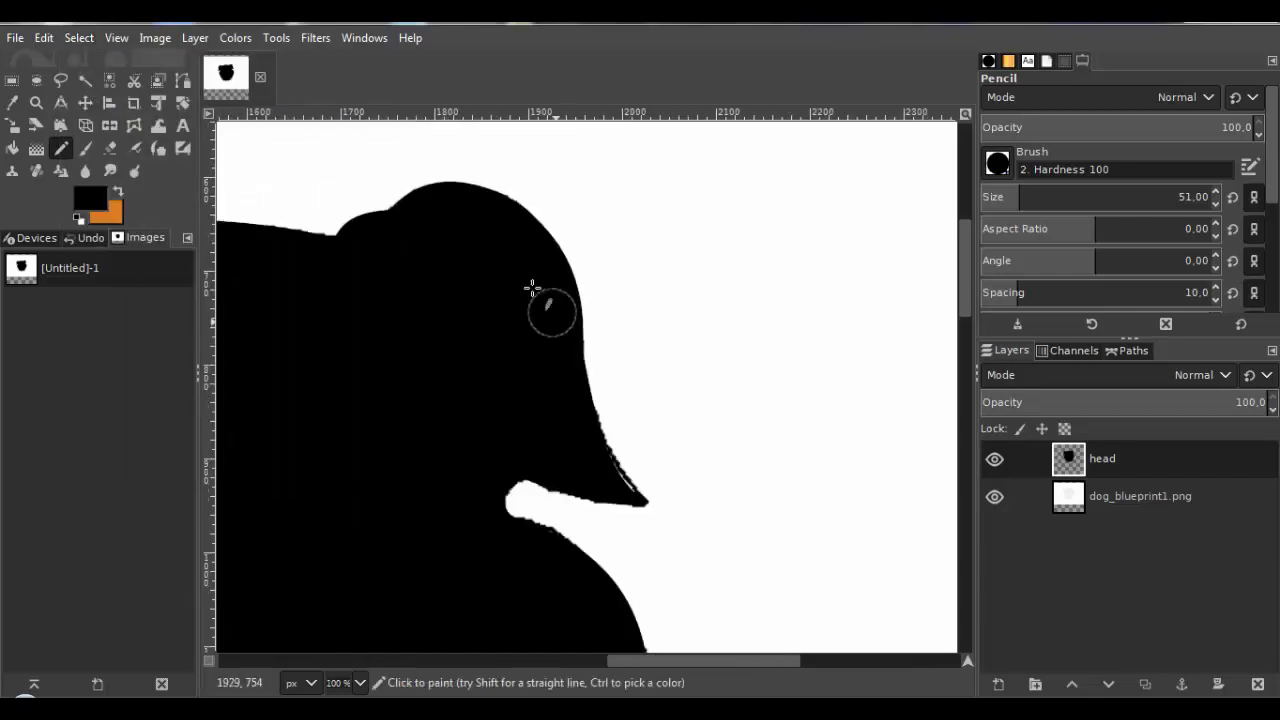
scroll(707, 328, "up", 5)
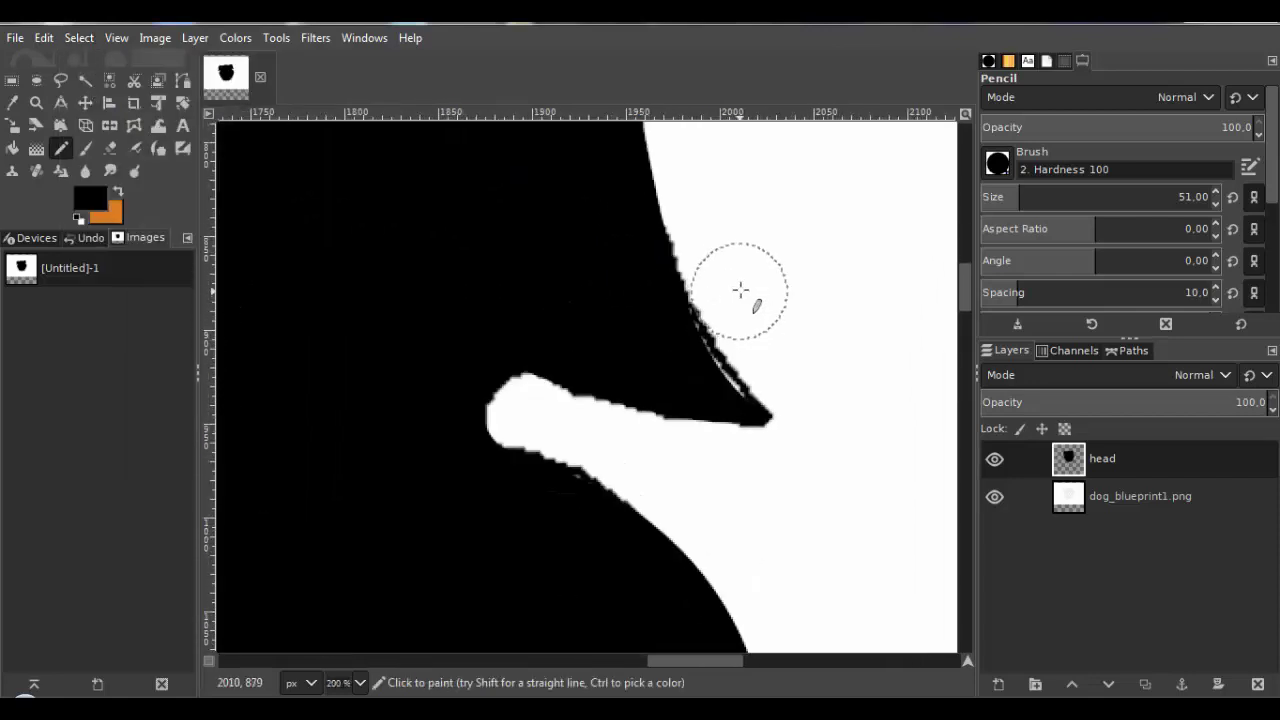
Activate the Paths tool and hide the head layer to expose the blueprint's line art.
left_click_drag(740, 290, 731, 317)
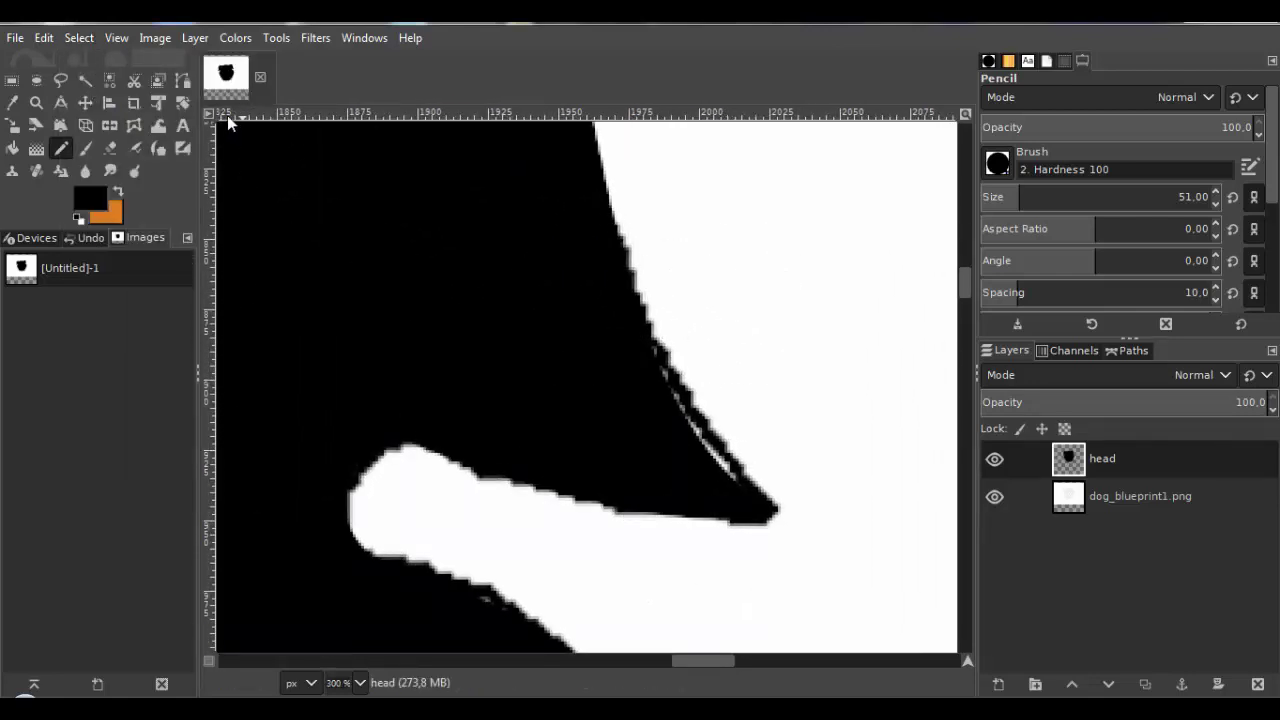
left_click(182, 81)
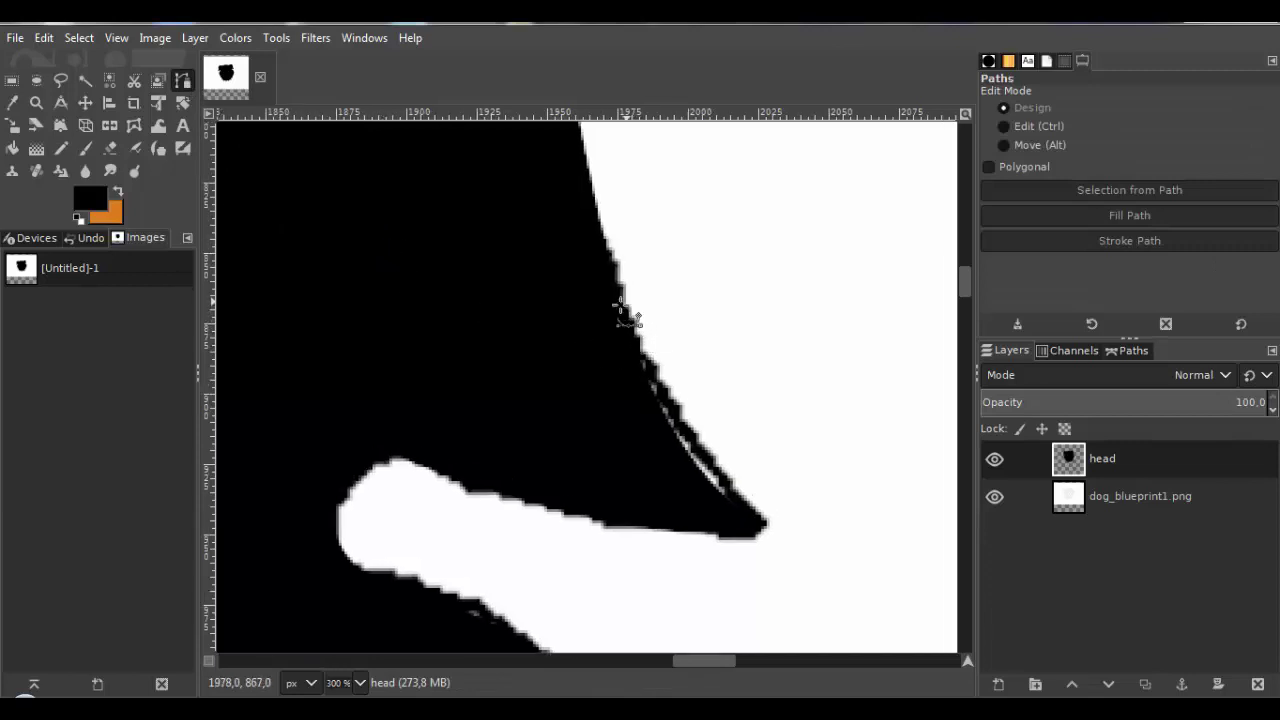
scroll(566, 294, "down", 1)
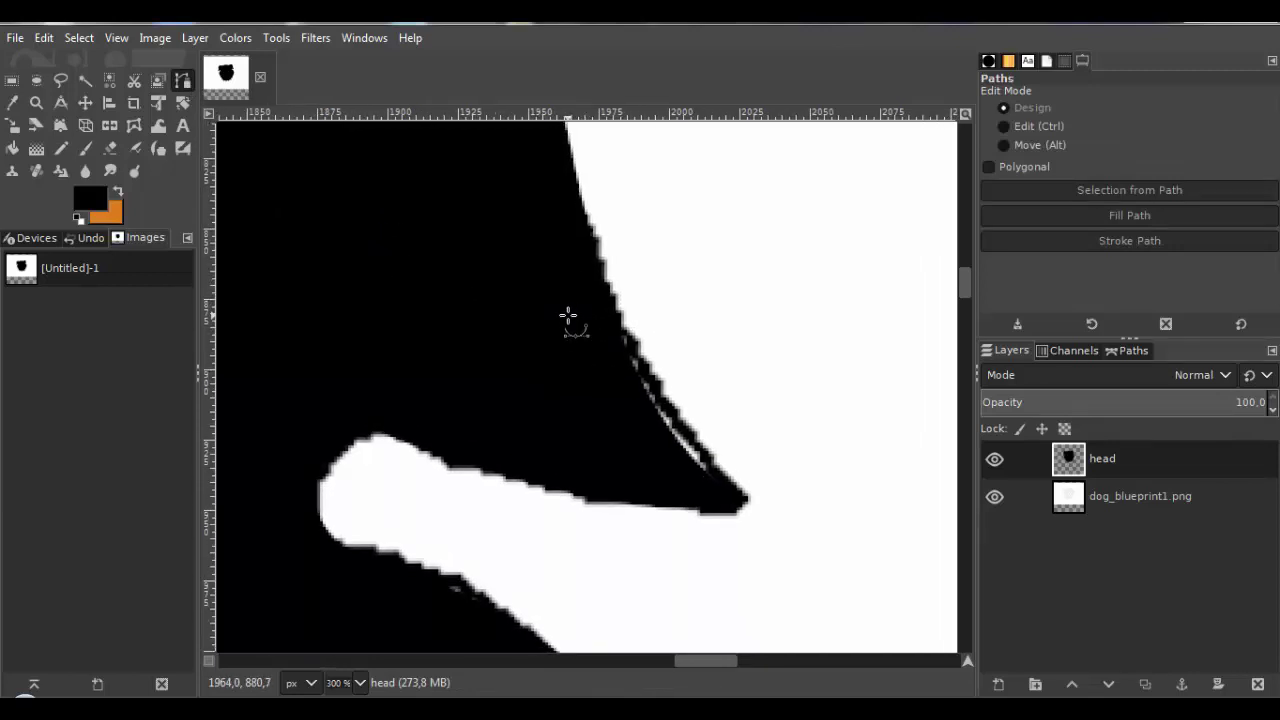
scroll(567, 316, "down", 6)
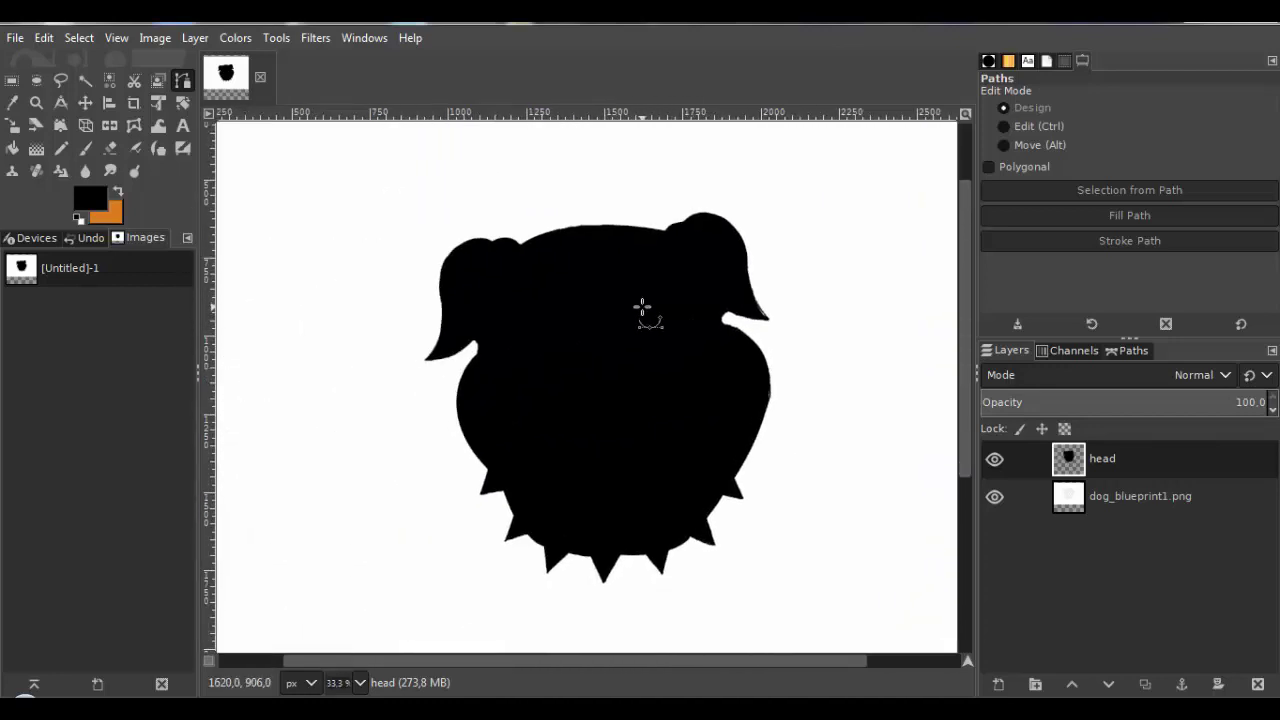
left_click_drag(634, 303, 617, 302)
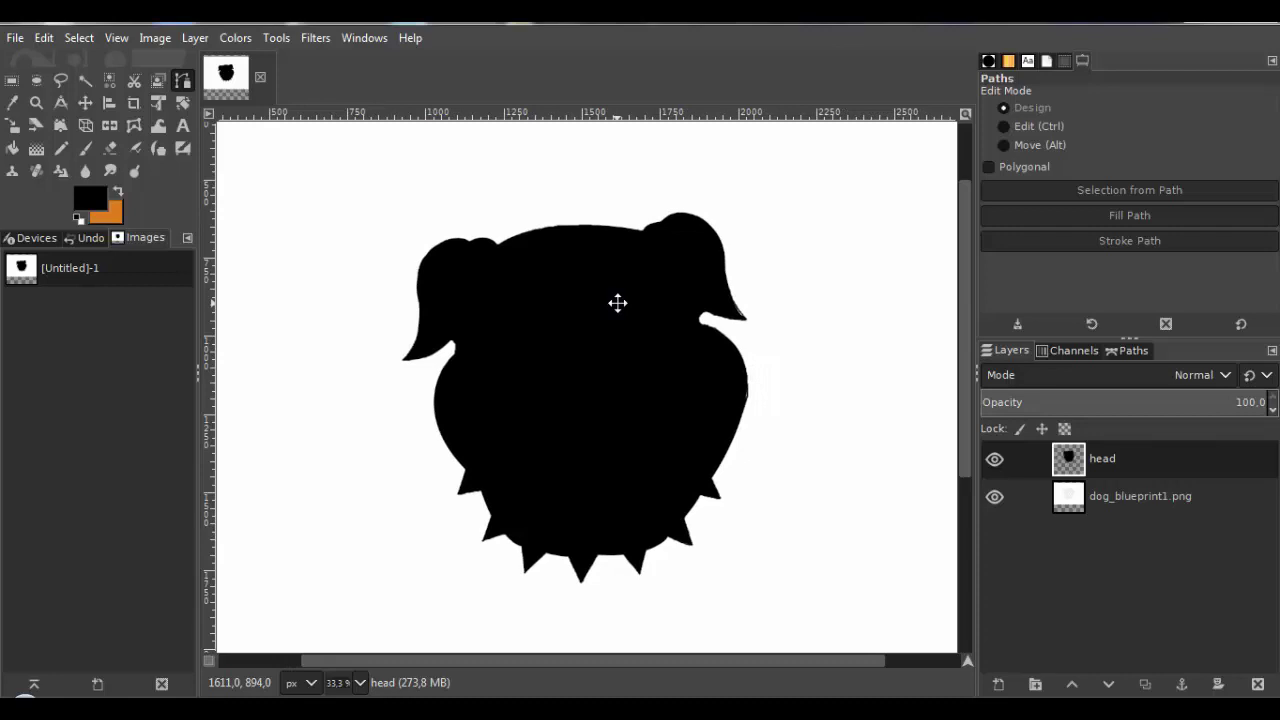
left_click_drag(606, 340, 561, 320)
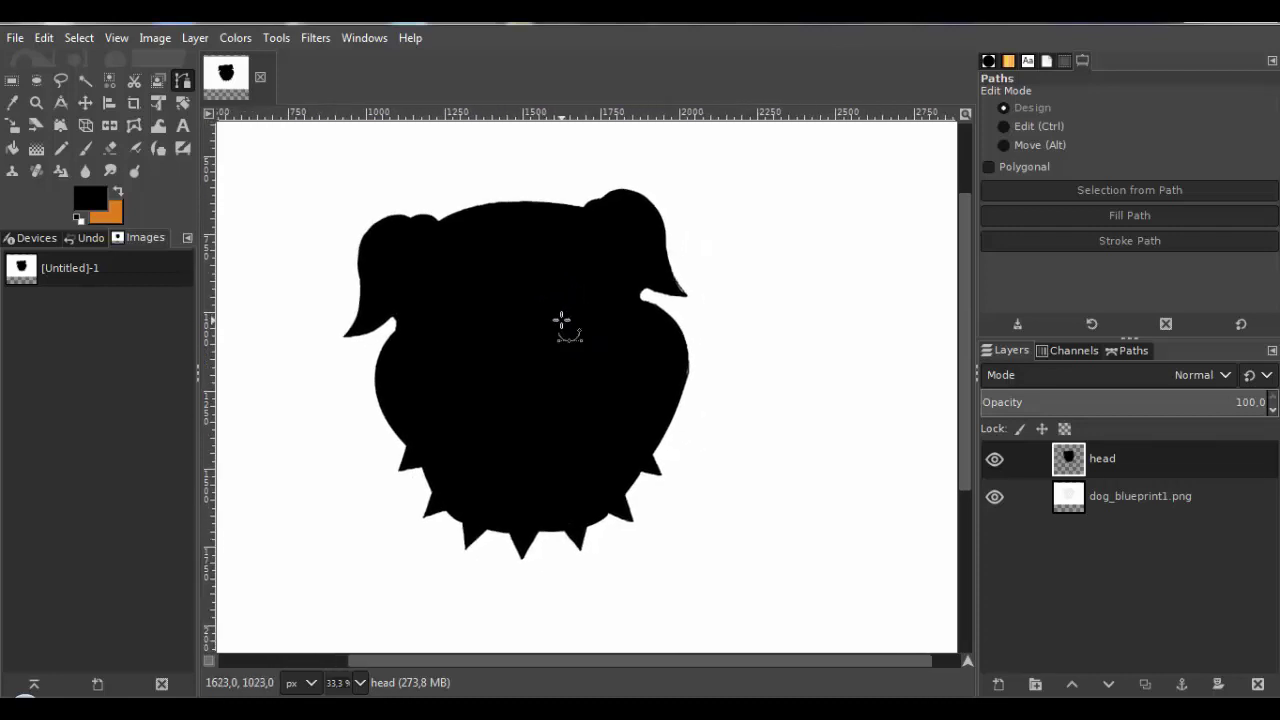
left_click(1001, 461)
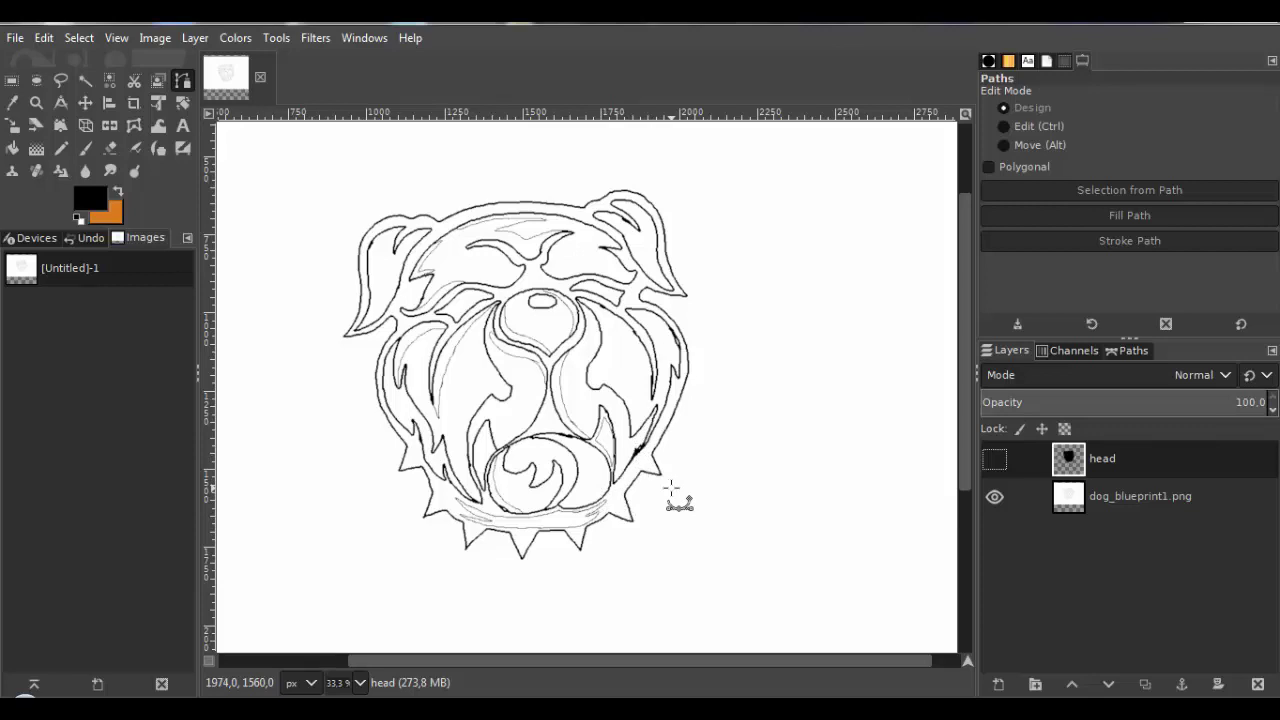
left_click_drag(621, 442, 668, 450)
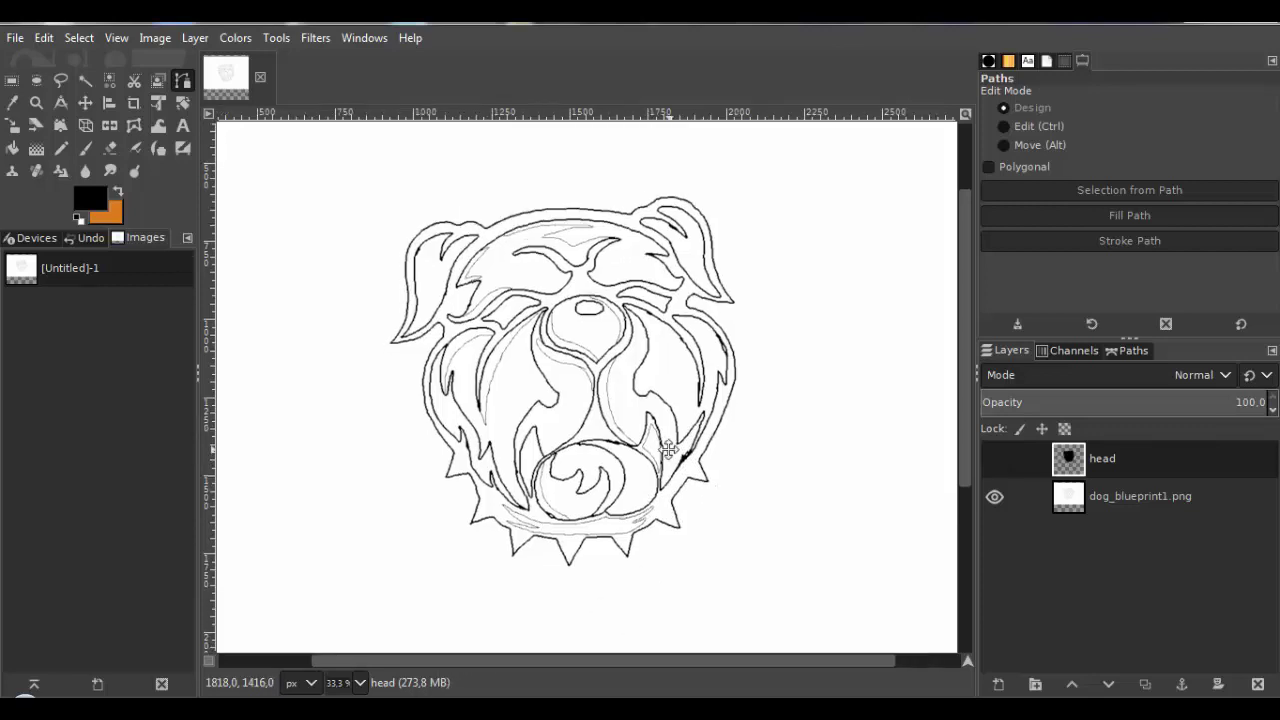
Create a new transparent layer named face.r.
left_click(194, 38)
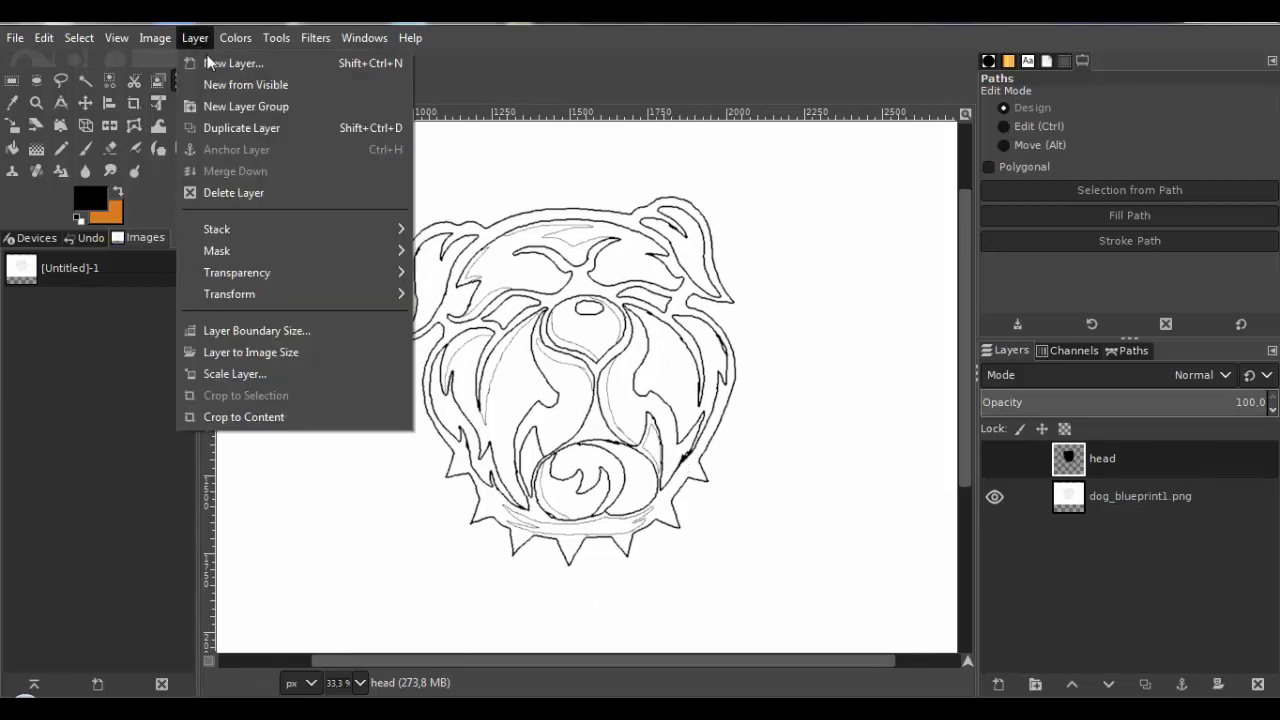
left_click(207, 63)
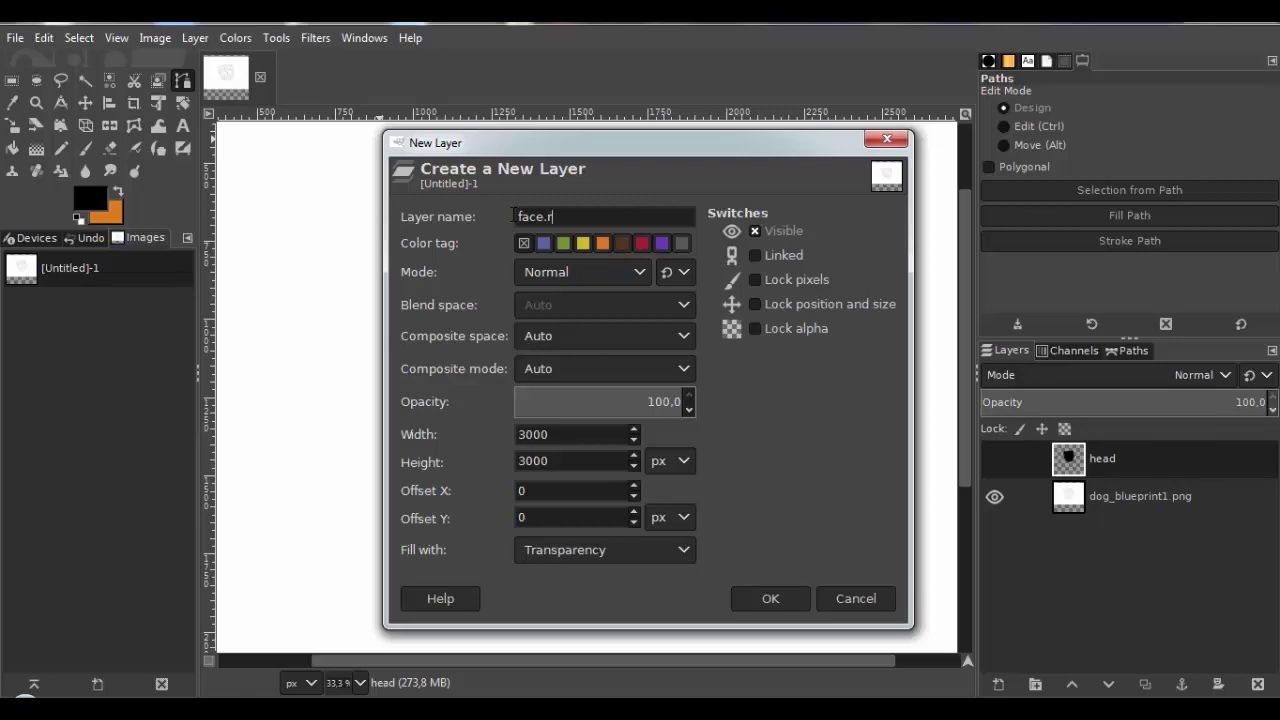
left_click(793, 597)
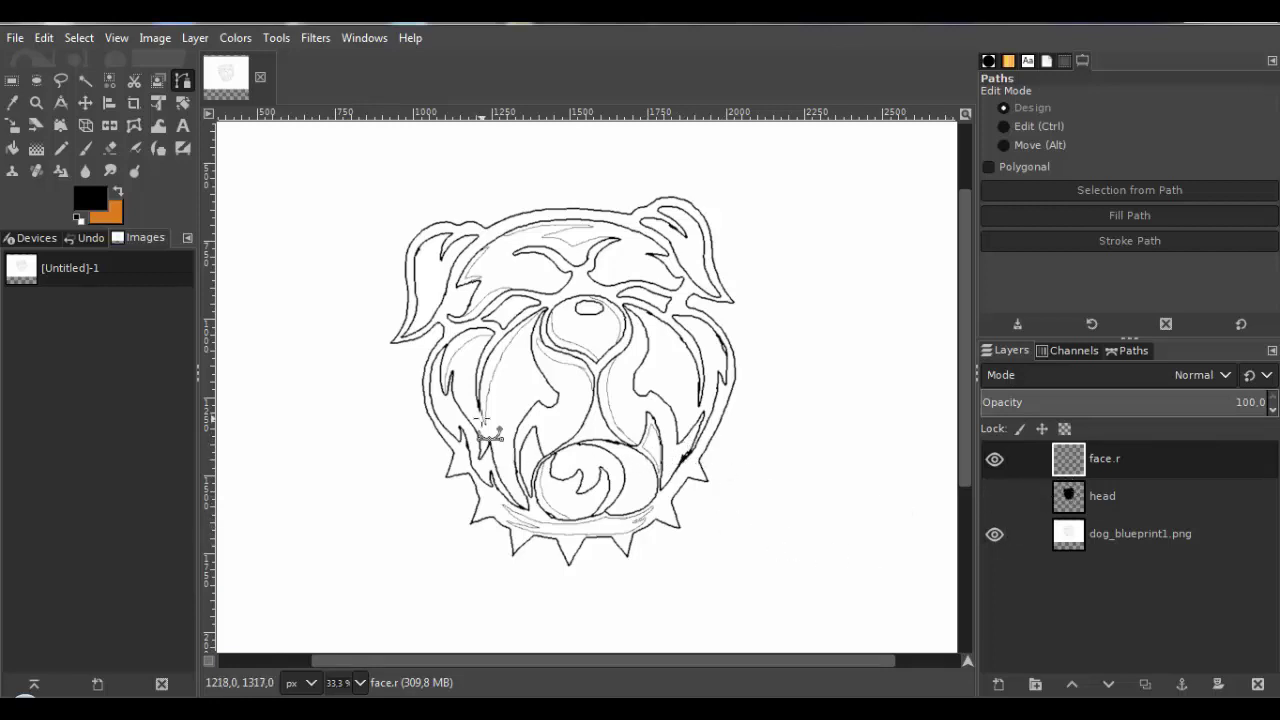
Start a path at the left cheek's lower outer point and continue it to the inner corner at the cheek's top.
left_click_drag(482, 419, 513, 421)
scroll(540, 440, "up", 4, "ctrl")
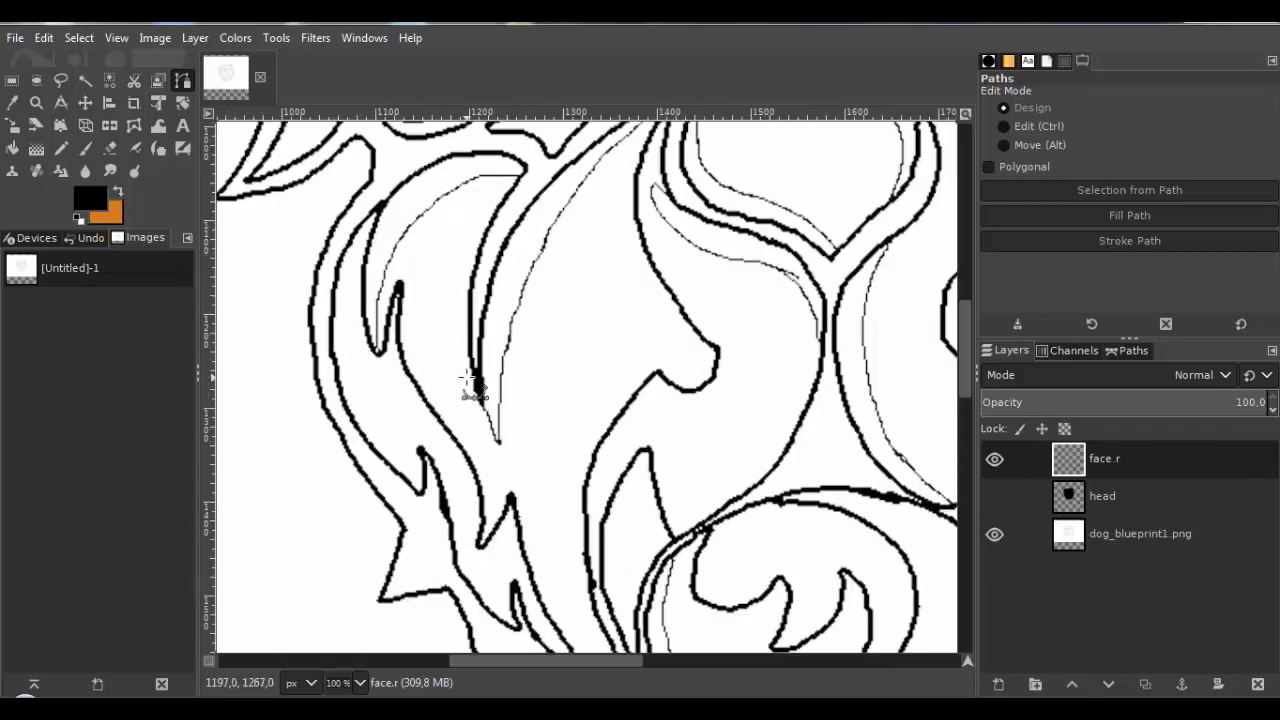
left_click_drag(443, 457, 443, 511)
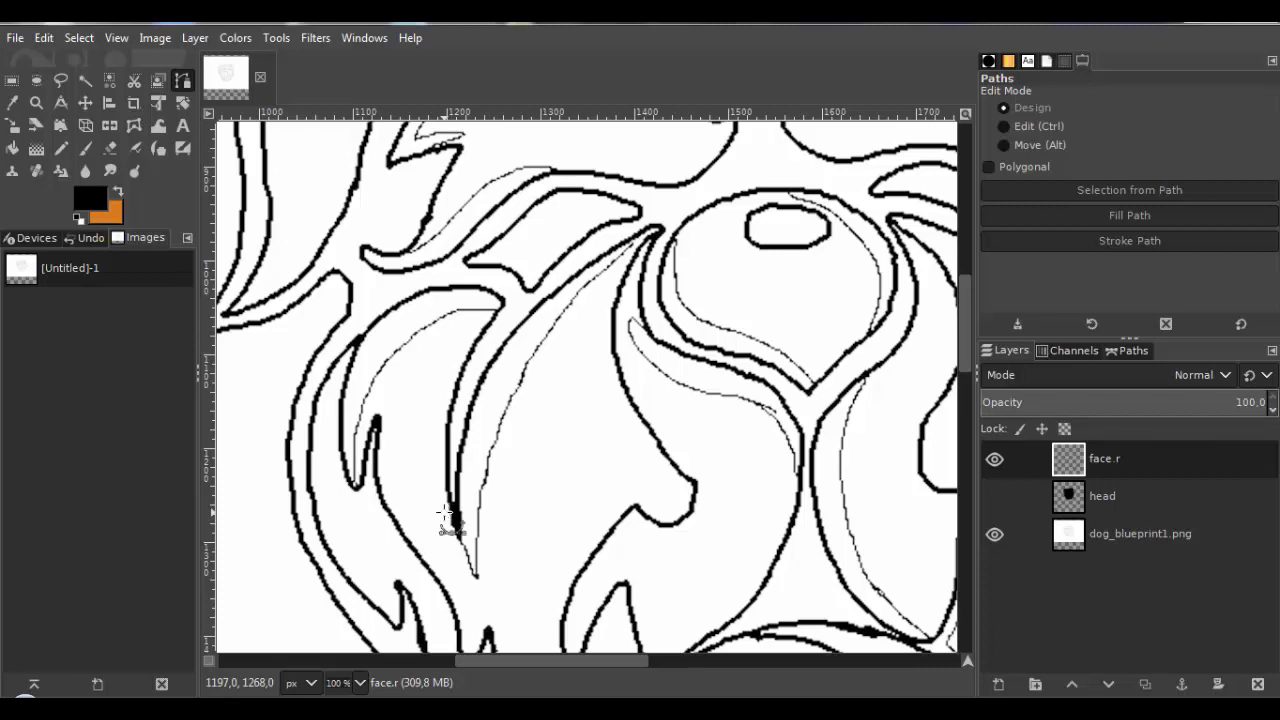
left_click_drag(451, 523, 500, 371)
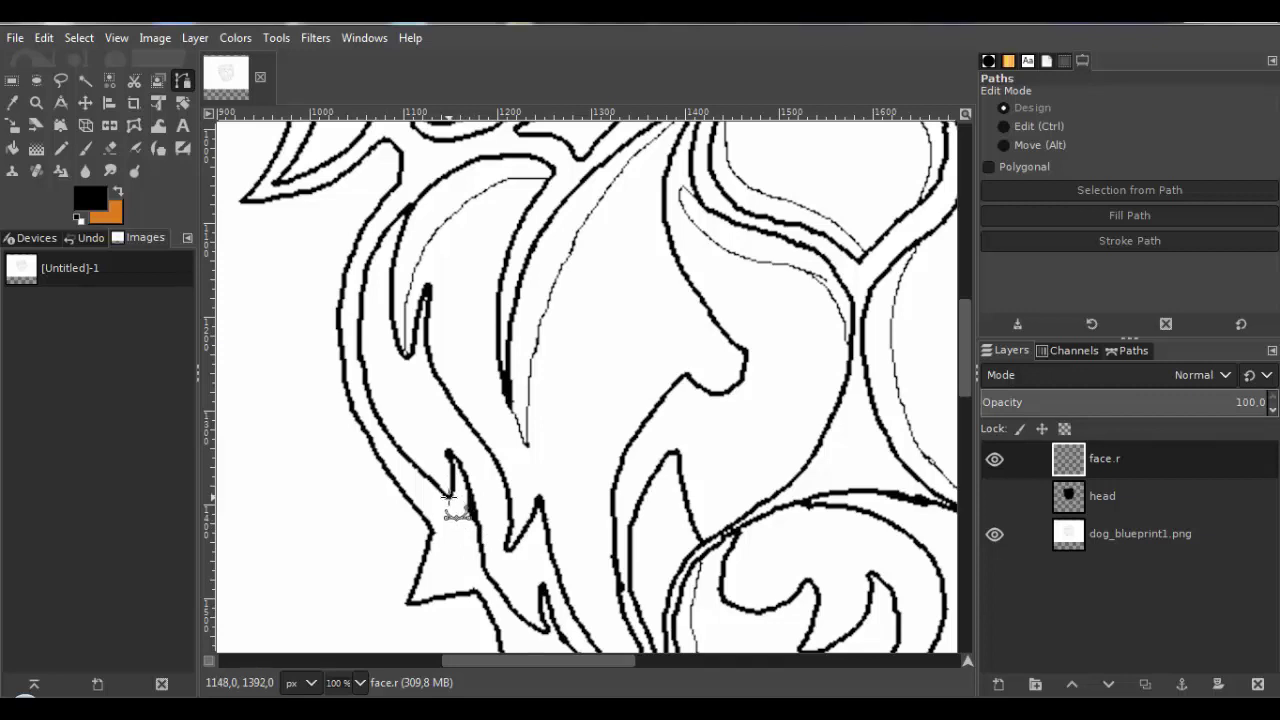
scroll(452, 500, "up", 2)
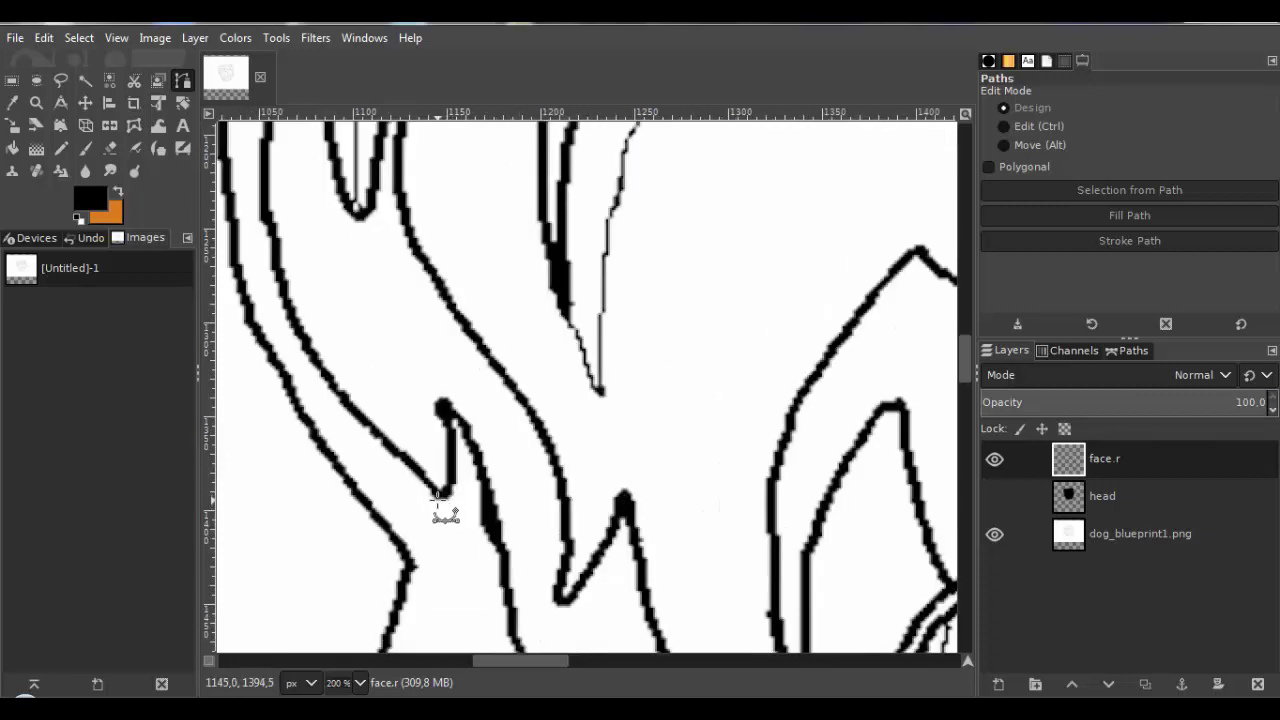
left_click(440, 498)
mouse_move(390, 423)
left_mouse_down()
mouse_move(437, 548)
mouse_move(398, 430)
mouse_move(428, 563)
left_mouse_up()
left_click_drag(394, 340, 366, 500)
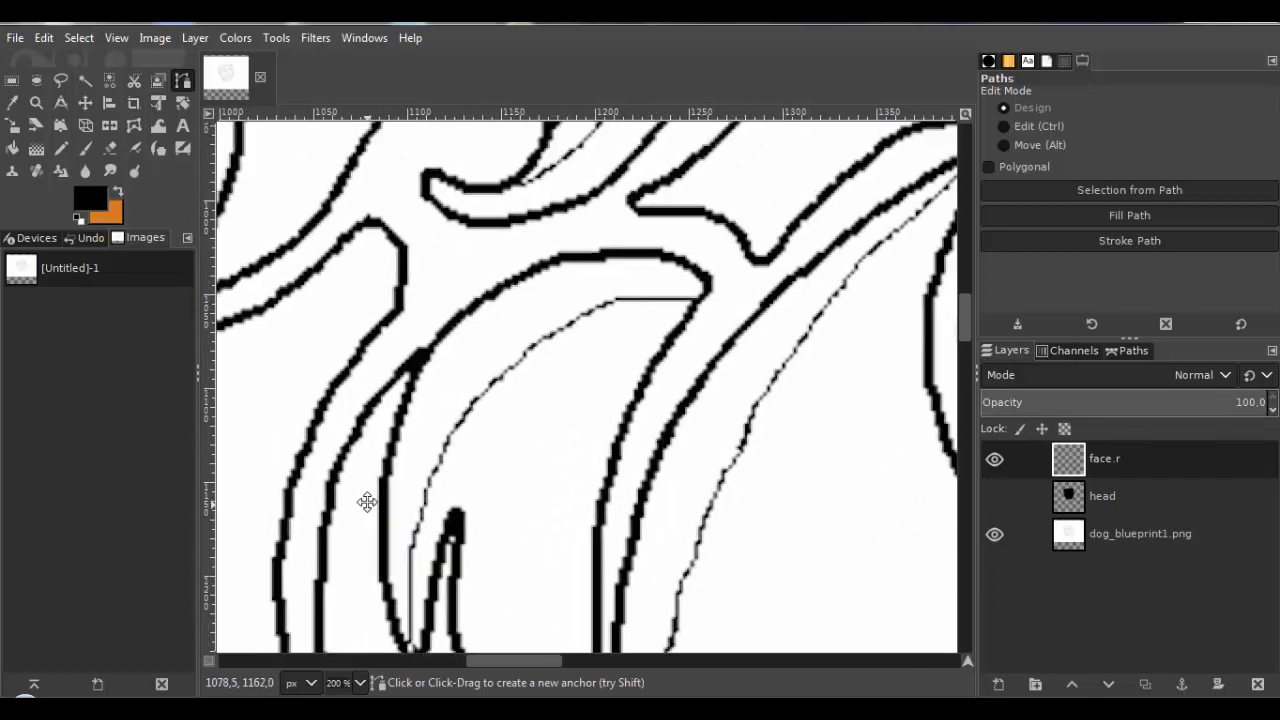
left_click(711, 273)
scroll(720, 305, "up", 3)
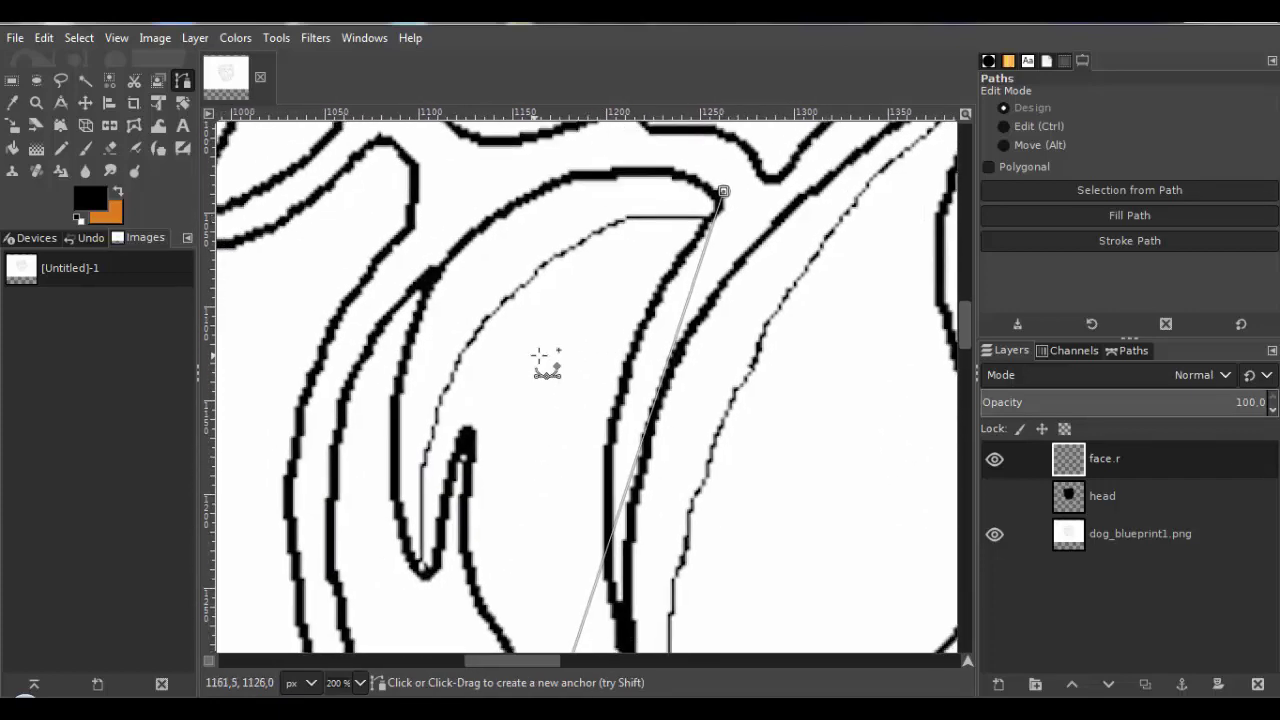
scroll(630, 215, "up", 2)
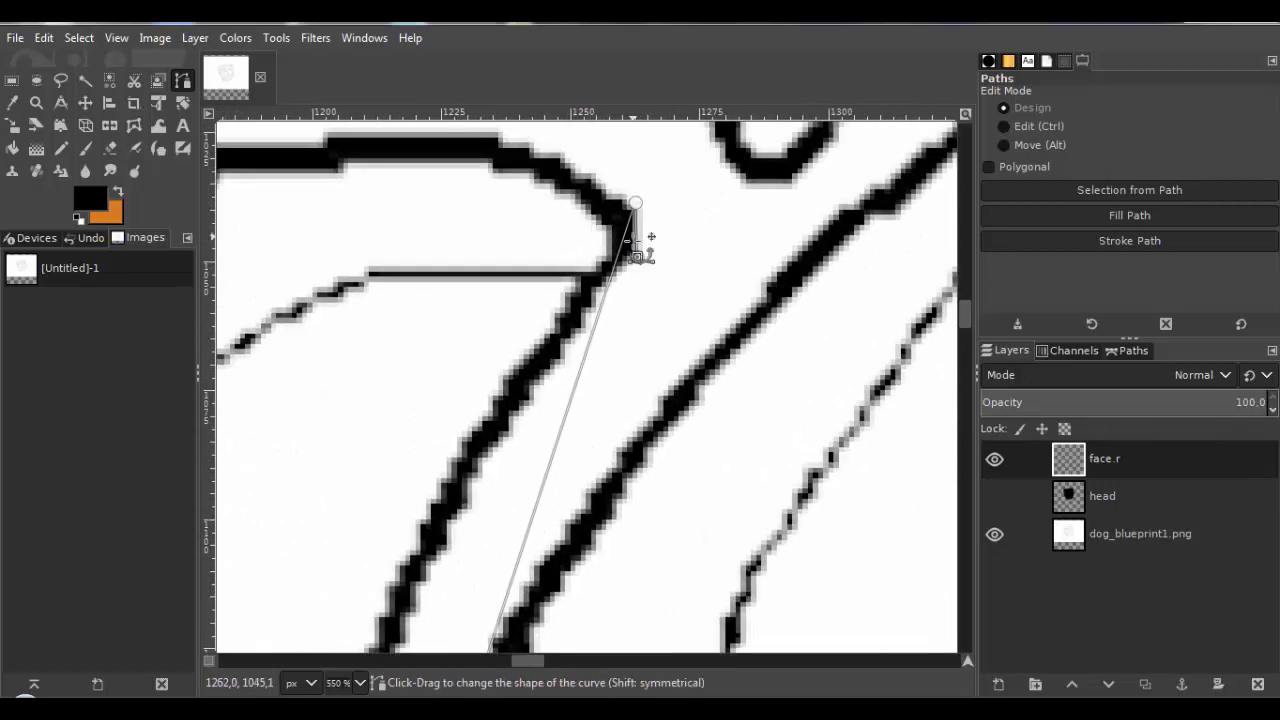
Extend the path down to the bottom of the narrow cheek slit and up to the pointed tip beside the nose.
scroll(560, 340, "down", 5)
scroll(560, 340, "left", 1)
scroll(488, 370, "down", 2)
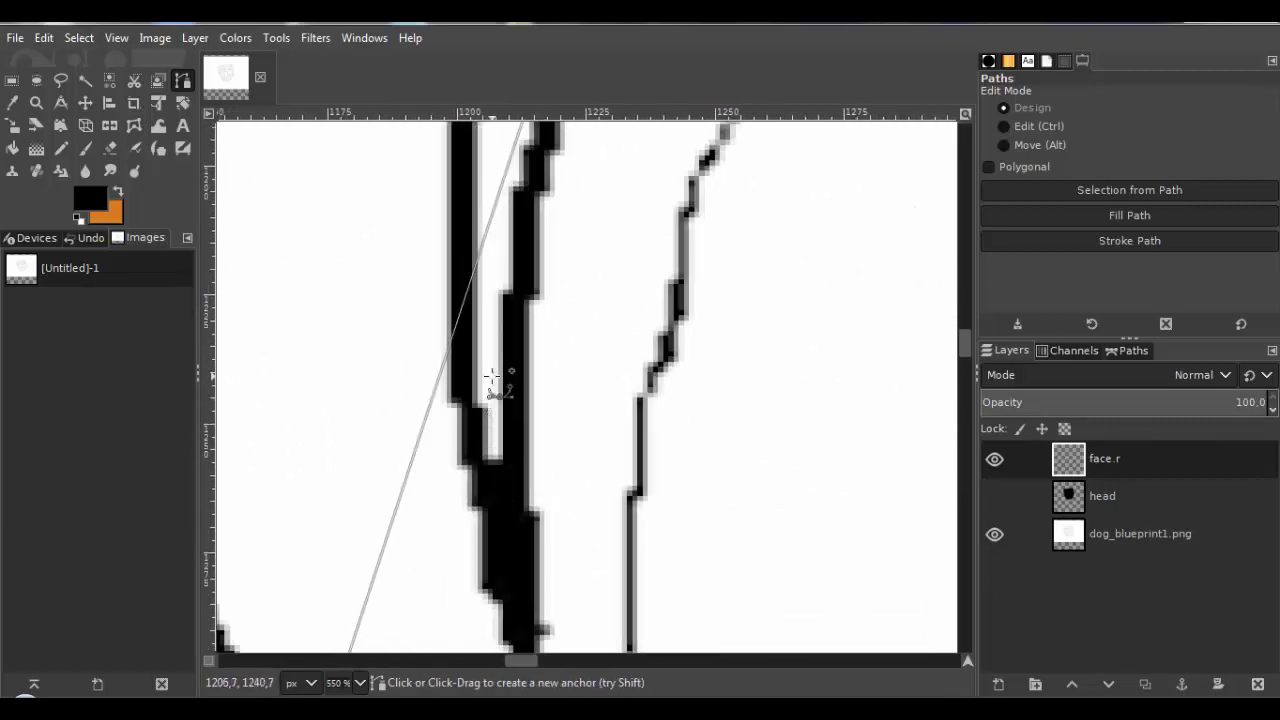
scroll(486, 355, "down", 2)
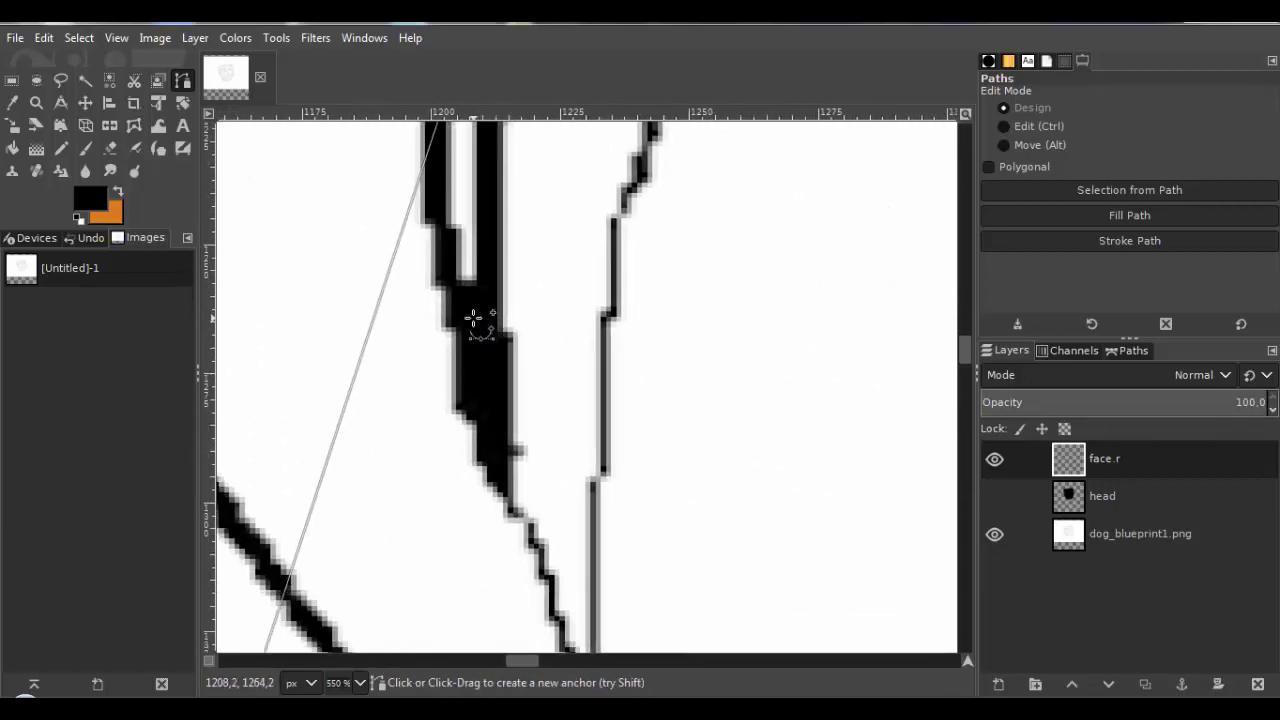
left_click(473, 318)
scroll(511, 363, "down", 1)
scroll(516, 368, "down", 4)
left_click_drag(560, 323, 457, 572)
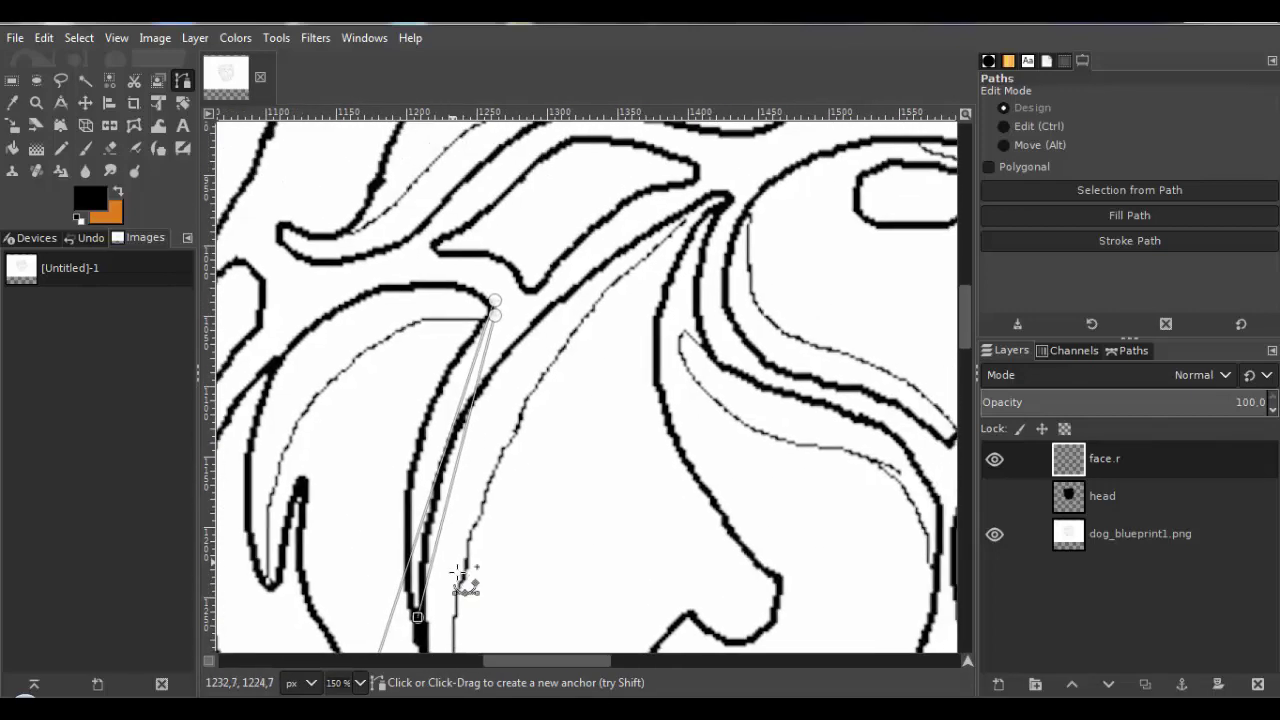
scroll(623, 291, "up", 3)
left_click(587, 326)
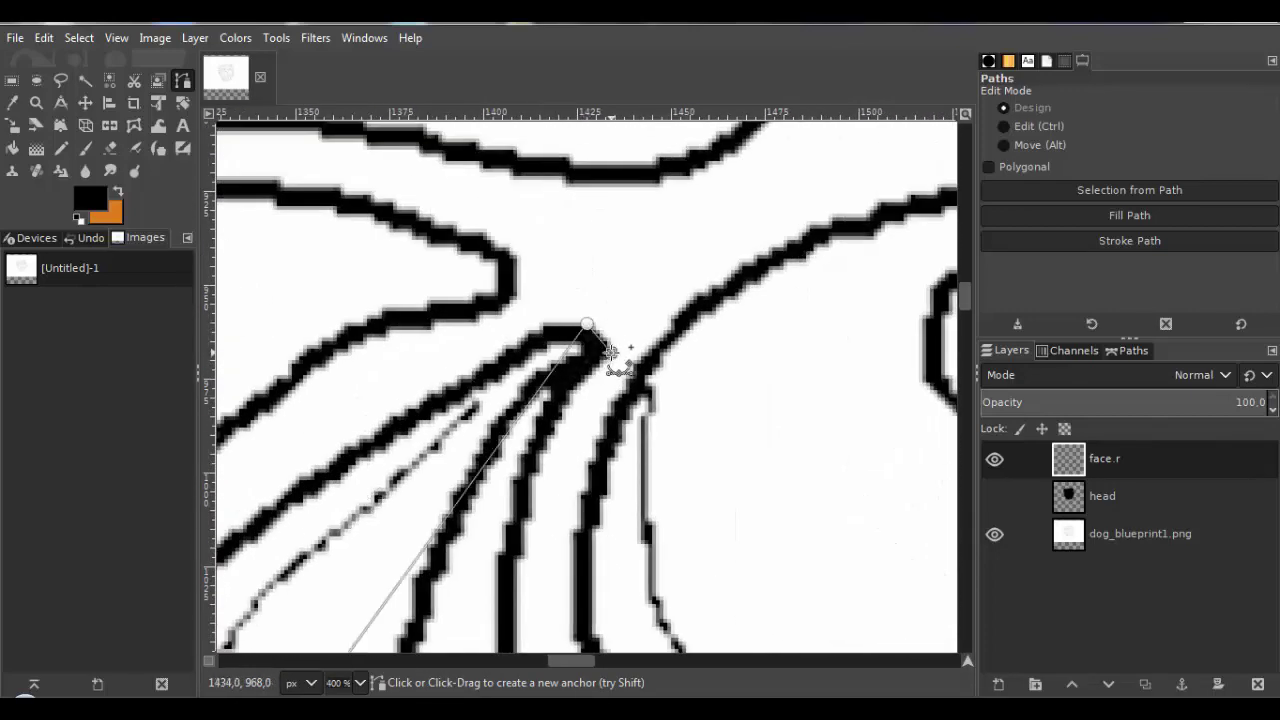
Continue the path to the muzzle outline under the nose and down to where the muzzle meets the mouth's left edge.
scroll(470, 330, "down", 5)
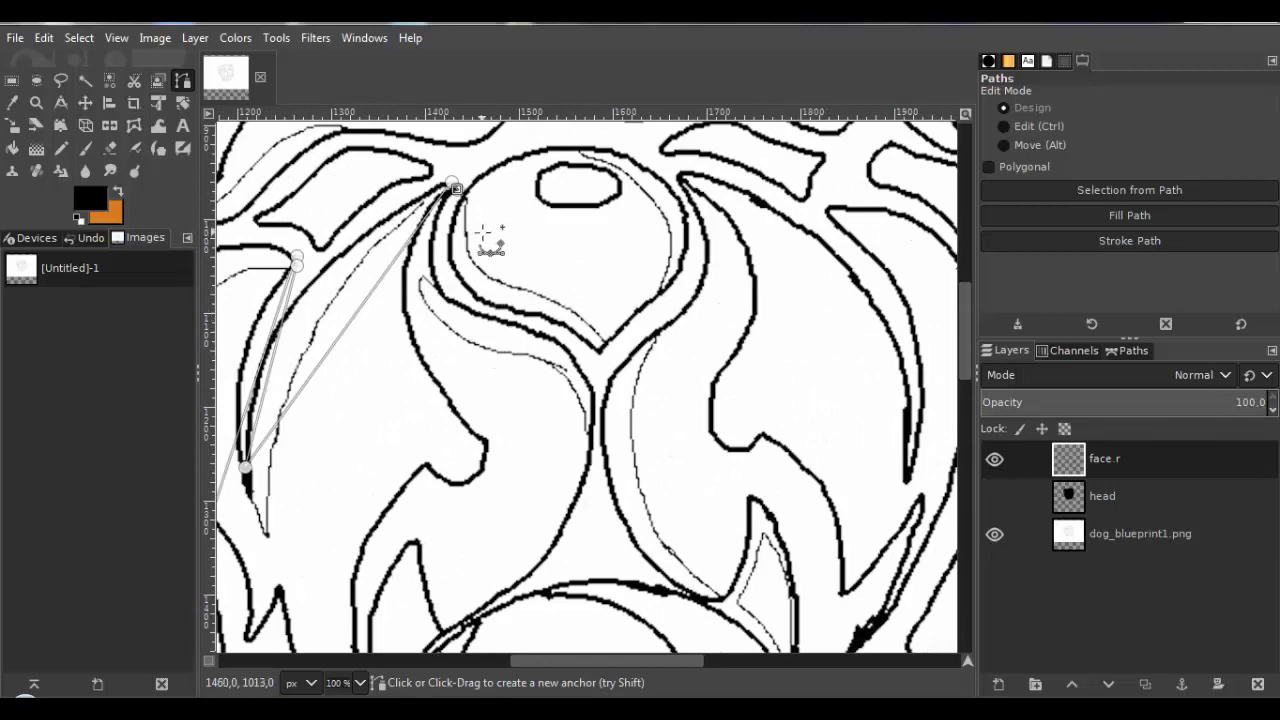
scroll(571, 357, "up", 2)
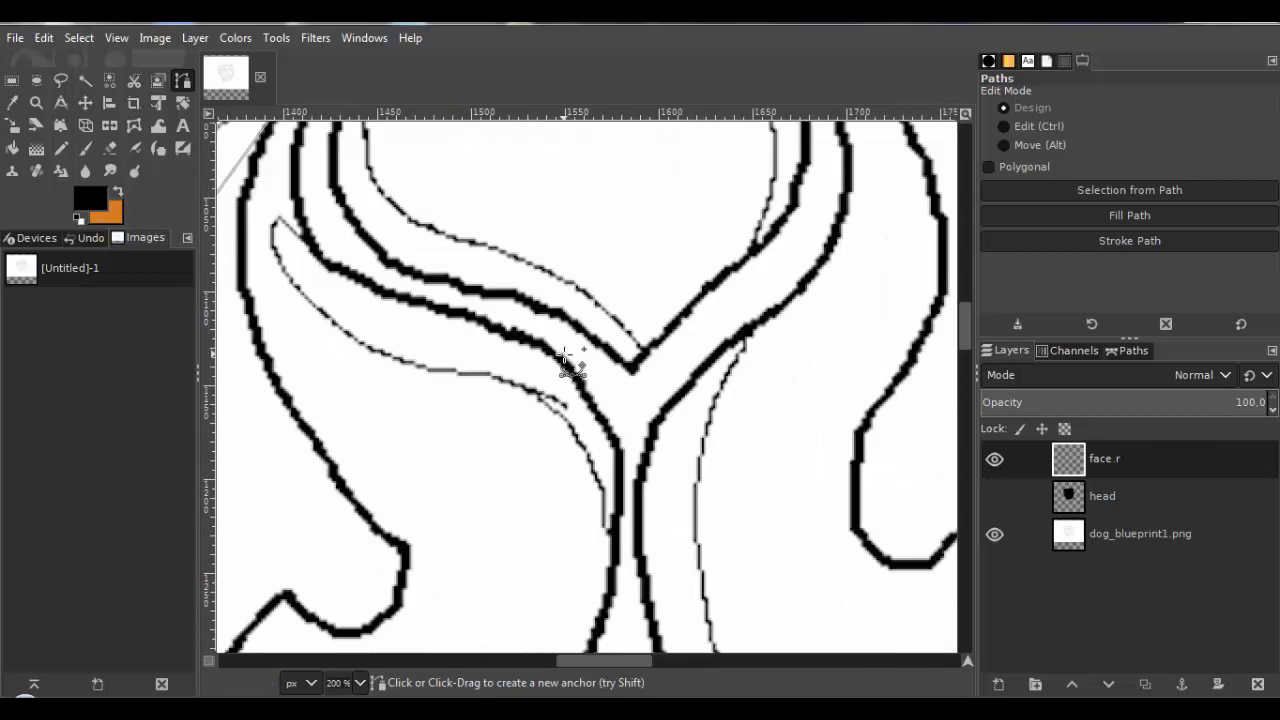
left_click(545, 345)
scroll(548, 350, "down", 2)
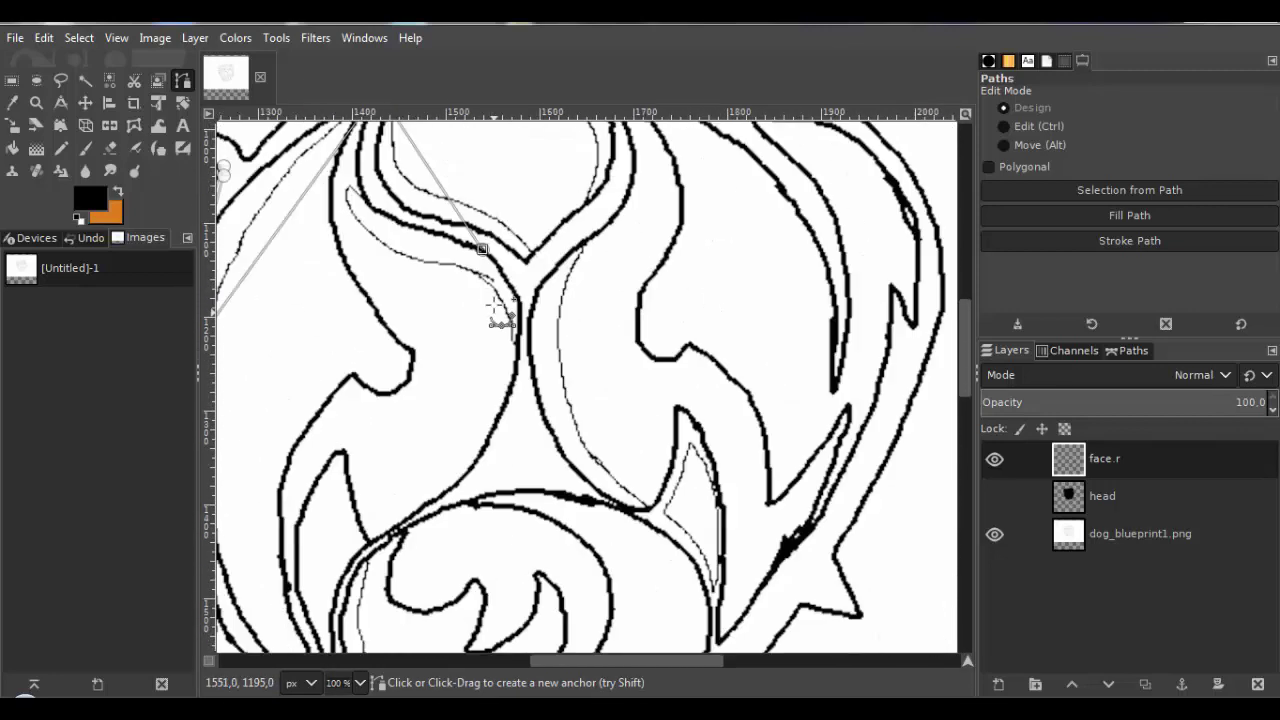
scroll(497, 315, "down", 3)
scroll(486, 410, "up", 1)
scroll(445, 410, "up", 1)
left_click(450, 368)
scroll(494, 298, "down", 1)
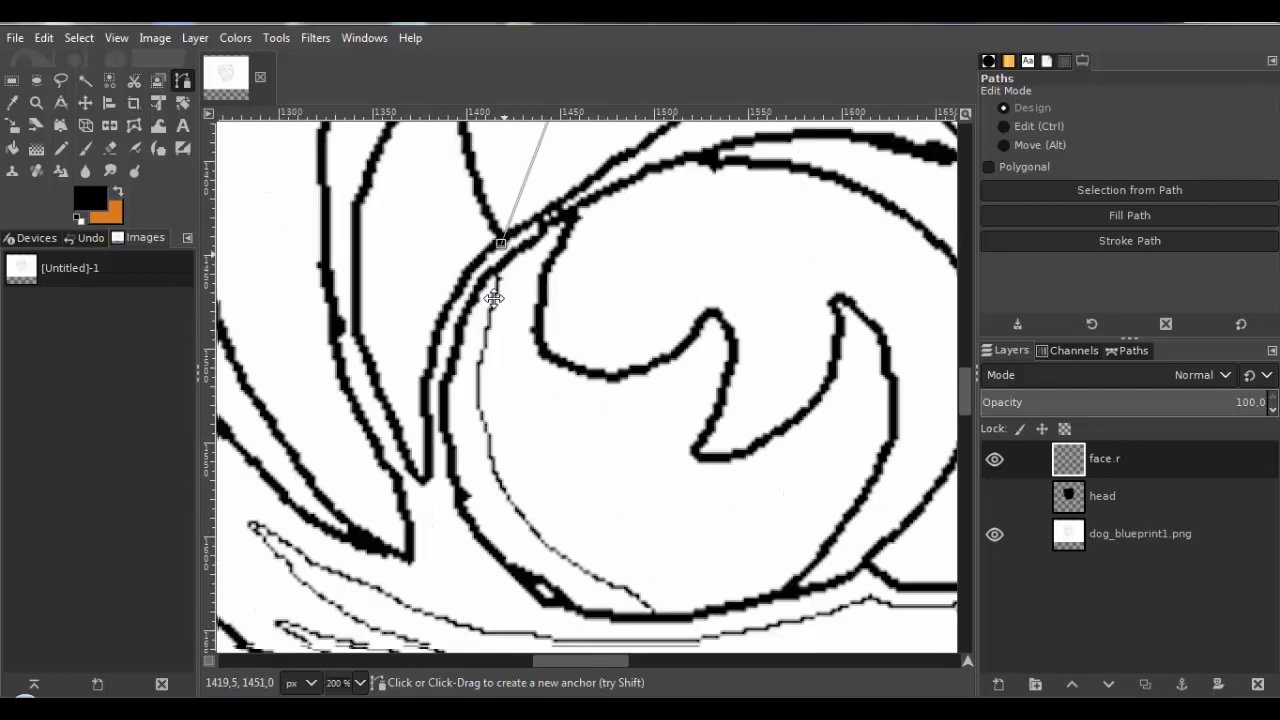
scroll(494, 298, "down", 1)
scroll(500, 337, "up", 1)
scroll(491, 371, "up", 1)
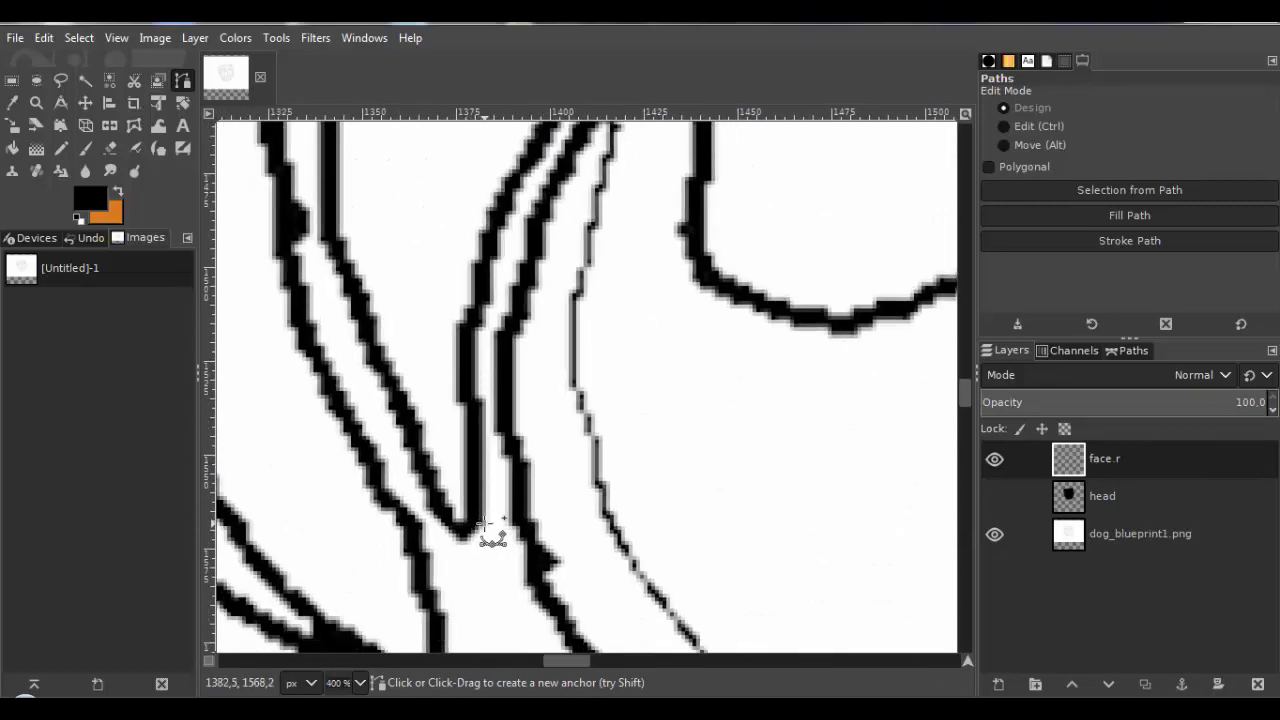
left_click(482, 523)
scroll(465, 542, "down", 2)
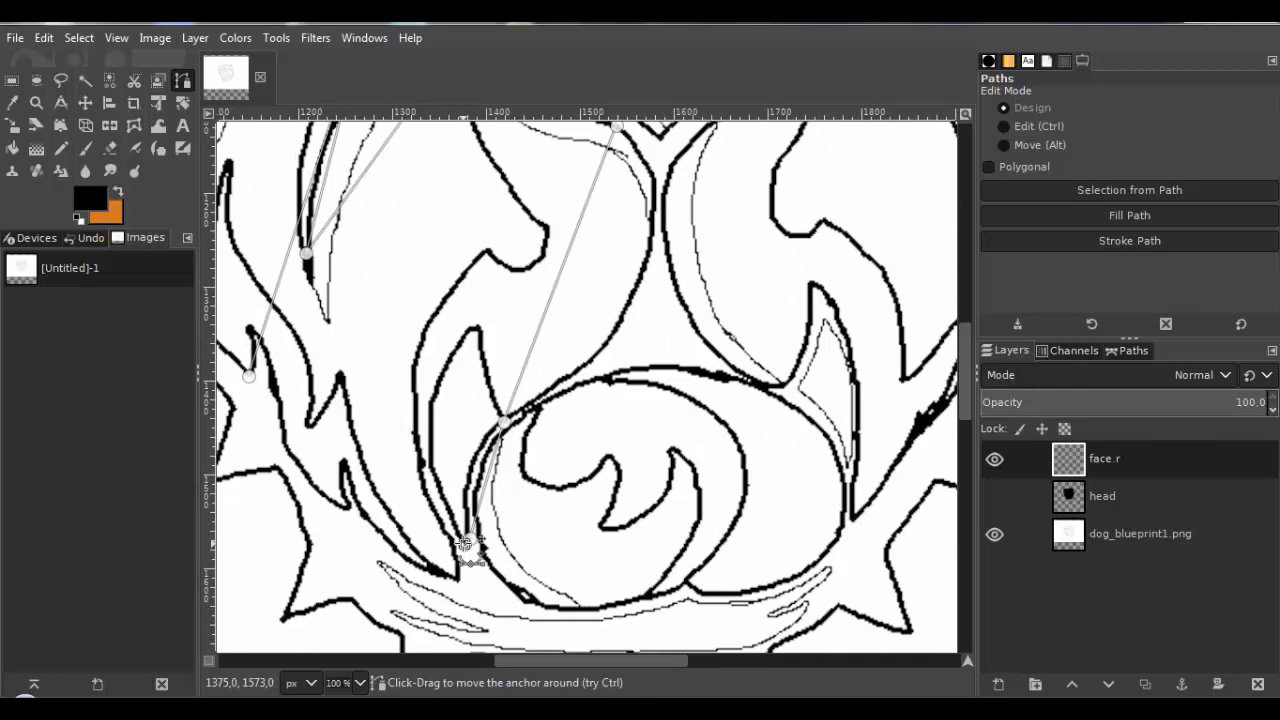
key("ctrl+z")
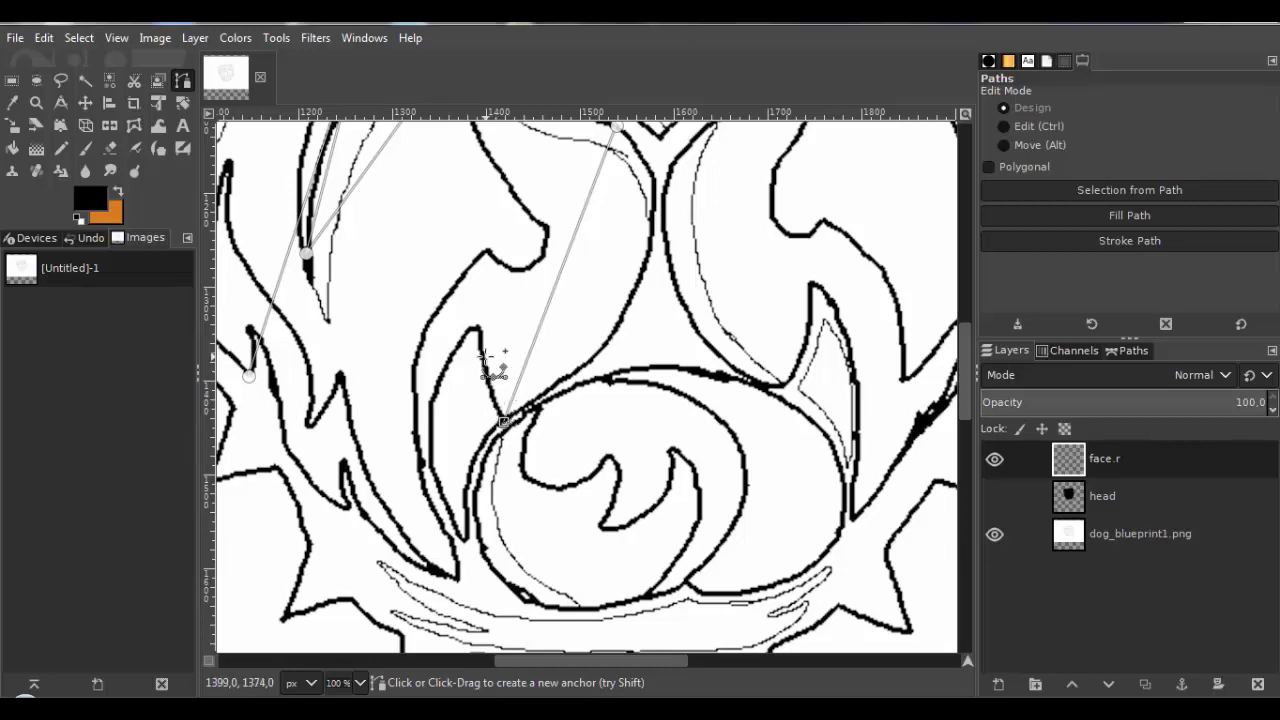
Extend the path down to the pointed tip between the cheek and the mouth, placing two anchors across the tip.
left_click_drag(502, 421, 577, 351)
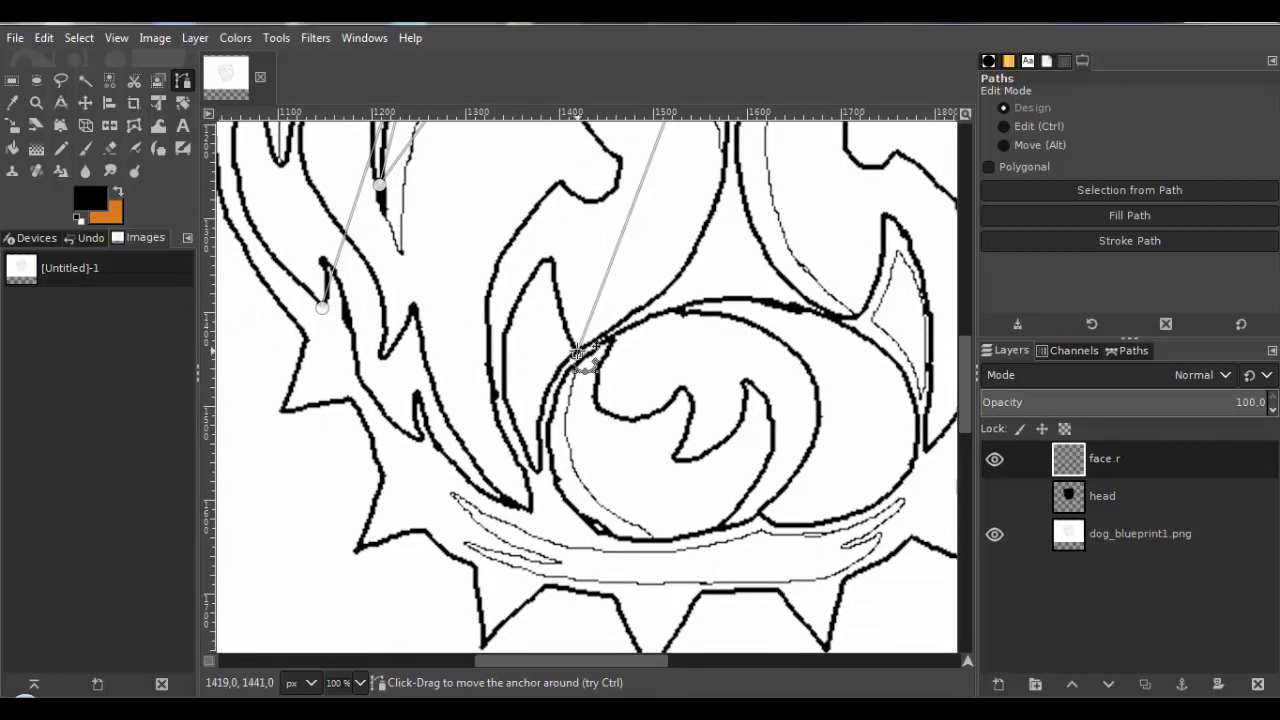
key("plus")
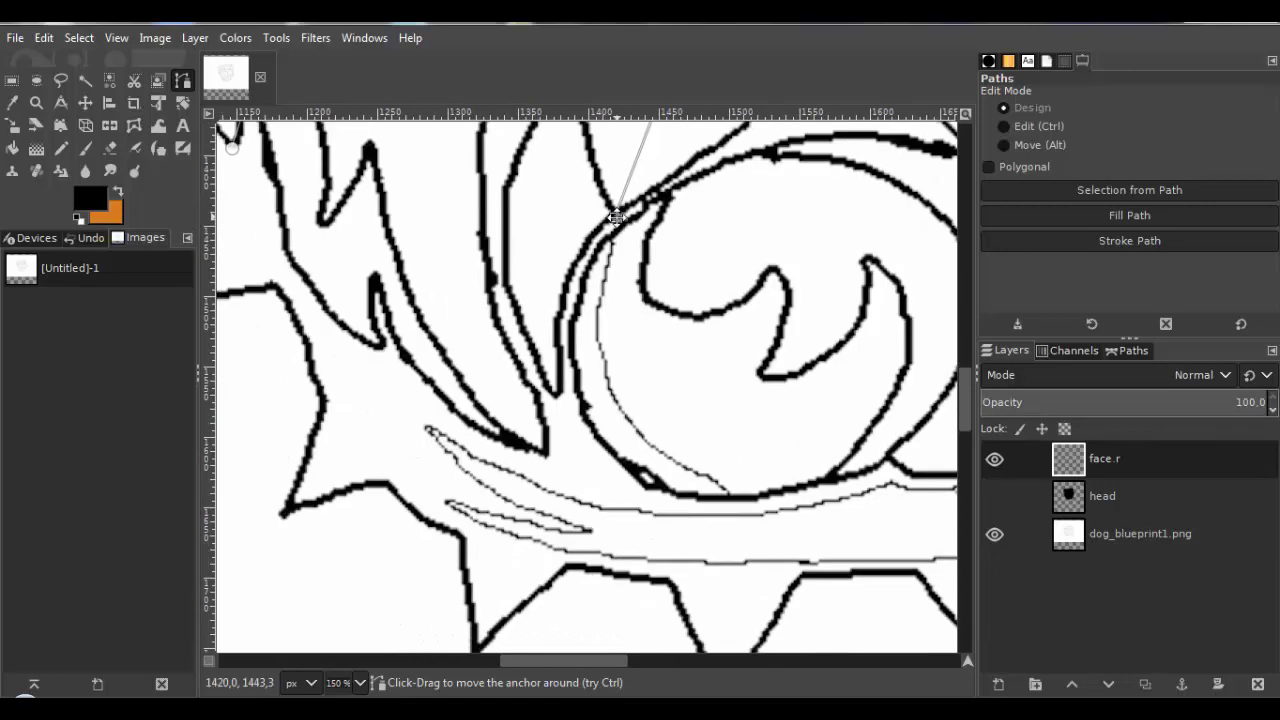
left_click(546, 452)
left_click_drag(551, 457, 555, 397)
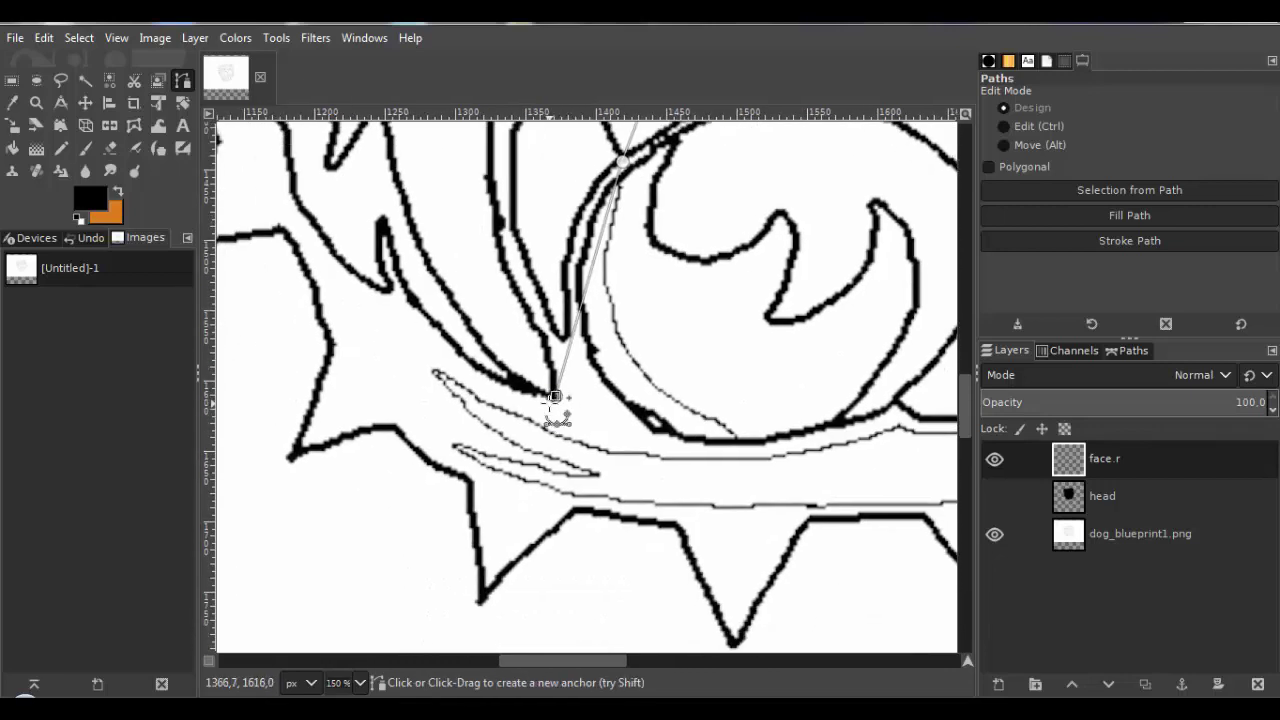
key("minus")
key("minus")
key("minus")
key("minus")
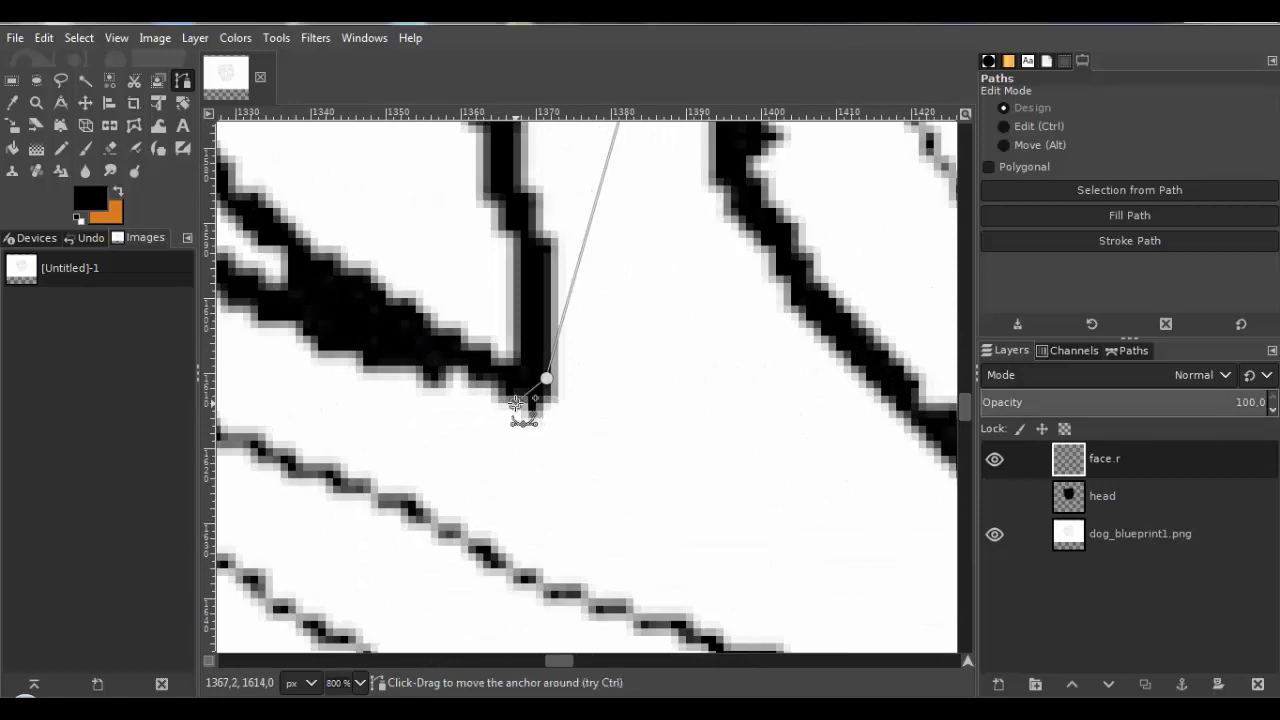
key("1")
key("2")
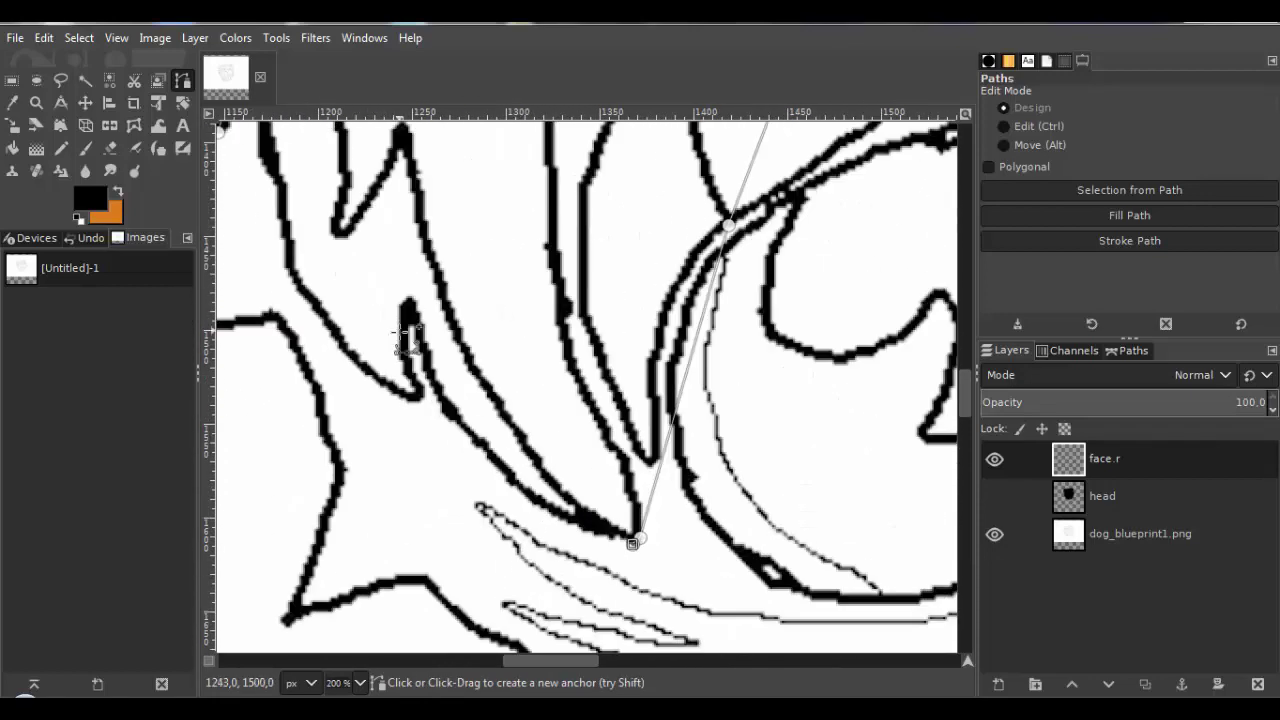
Continue the path around the lower cheek notch and the upper notch, ending beside the path's starting anchor.
left_click(411, 307)
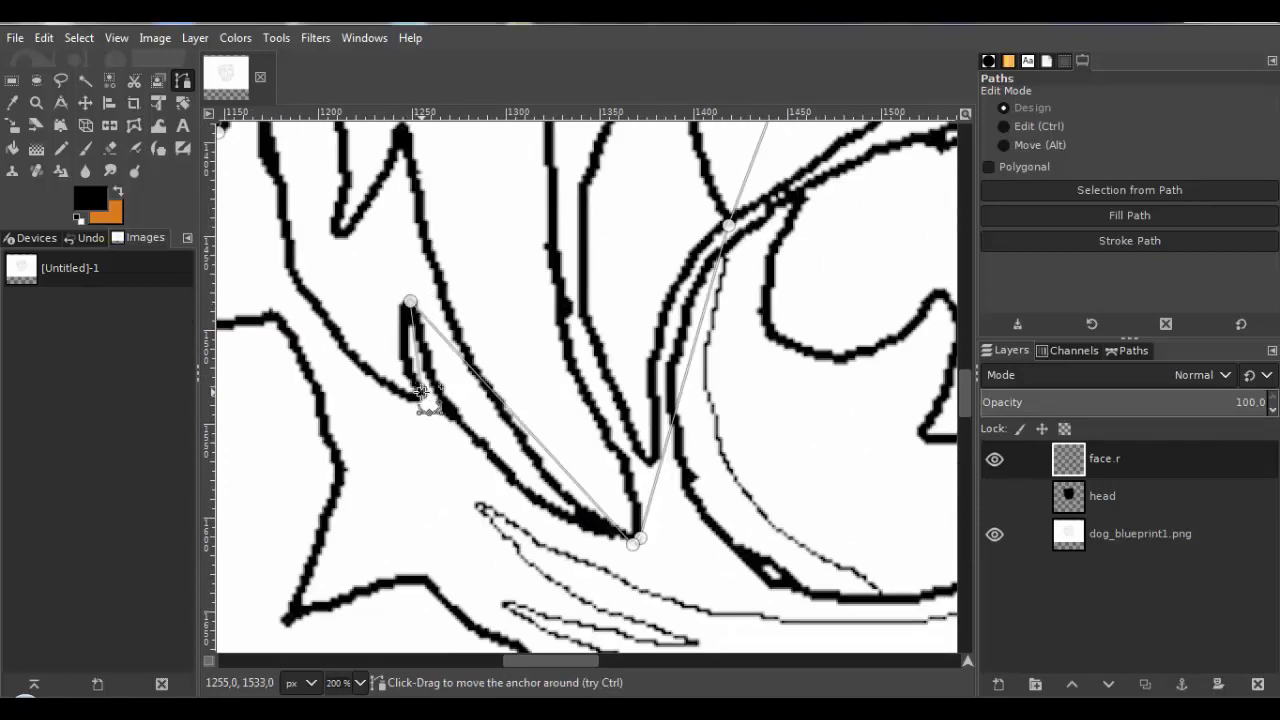
key("4")
key("1")
key("2")
key("3")
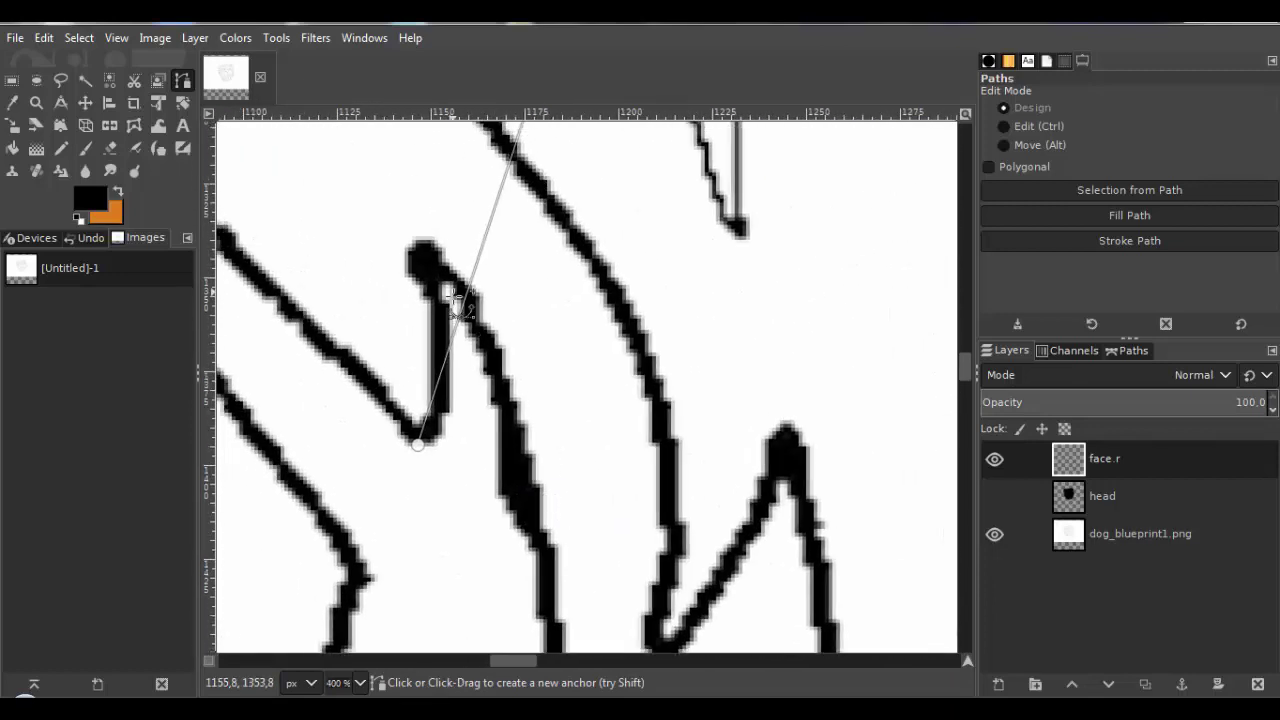
scroll(414, 380, "up", 3, "ctrl")
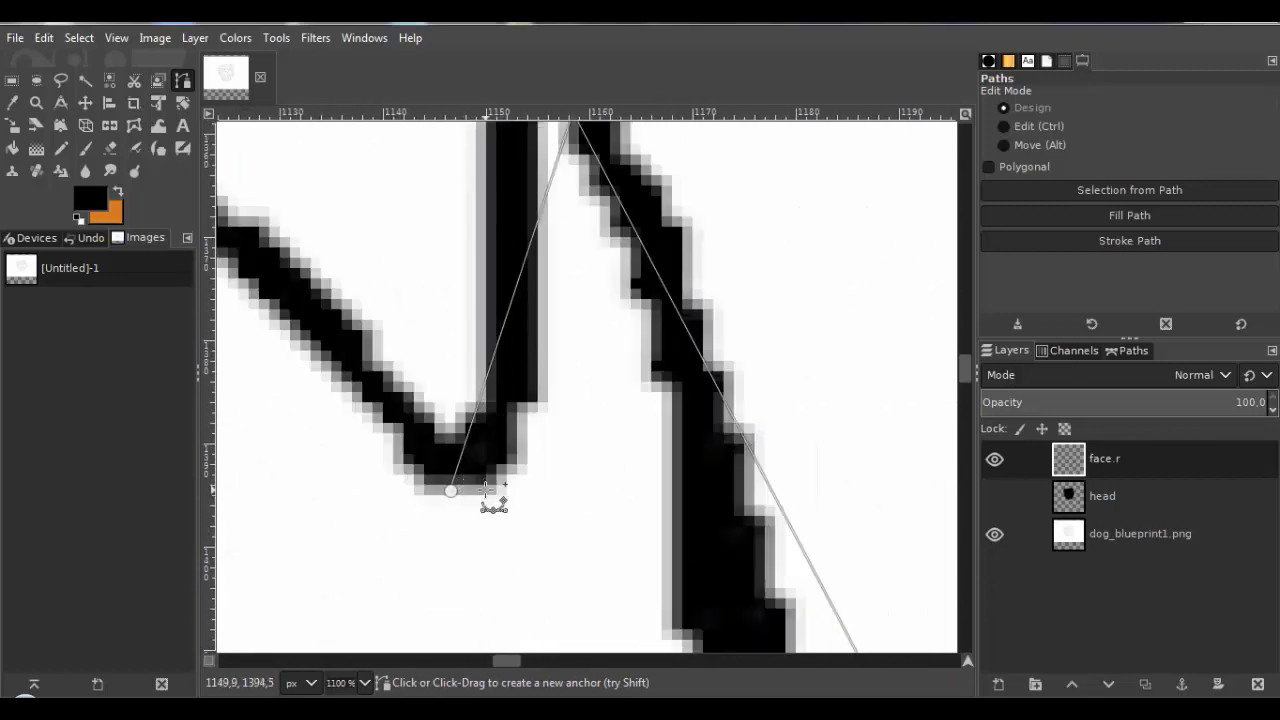
left_click(494, 488)
scroll(481, 497, "up", 3, "ctrl")
scroll(427, 446, "down", 11, "ctrl")
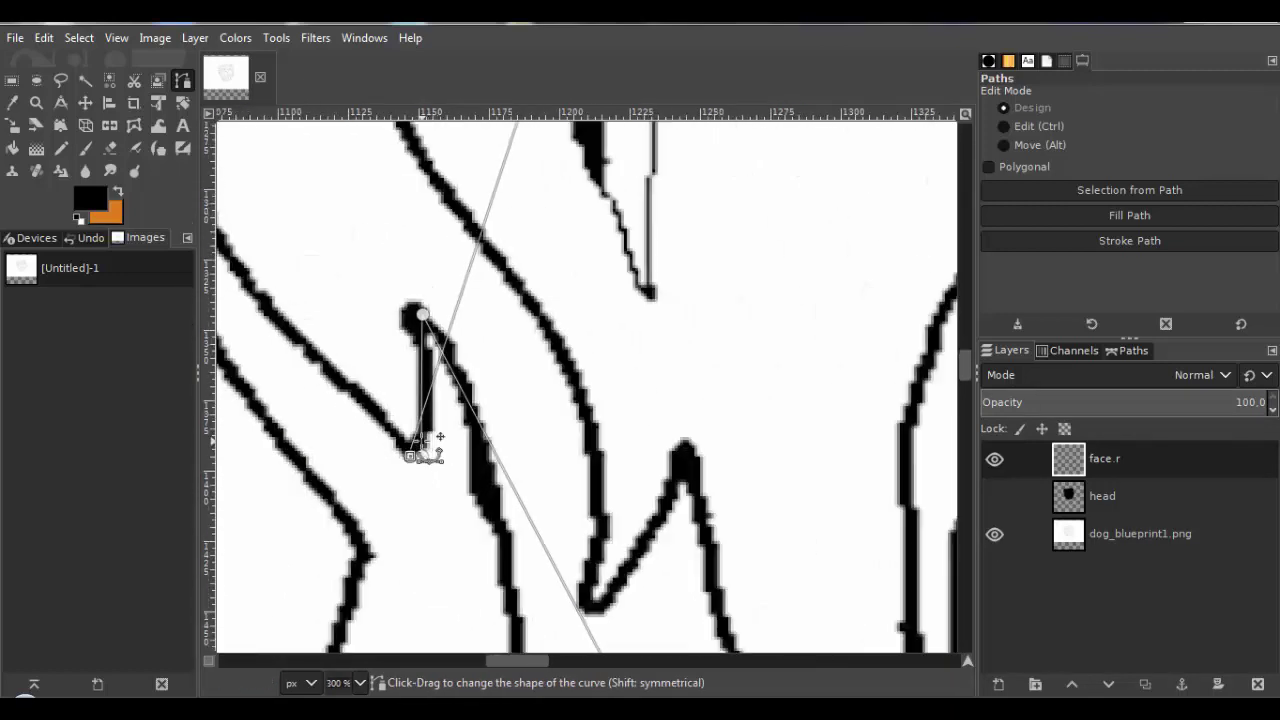
Bend the cheek's outer segment and the segment from its top corner to the narrow slit along the blueprint lines.
scroll(448, 388, "up", 1, "ctrl")
left_click_drag(506, 342, 376, 335)
left_click_drag(376, 127, 377, 214)
scroll(519, 377, "up", 1, "ctrl")
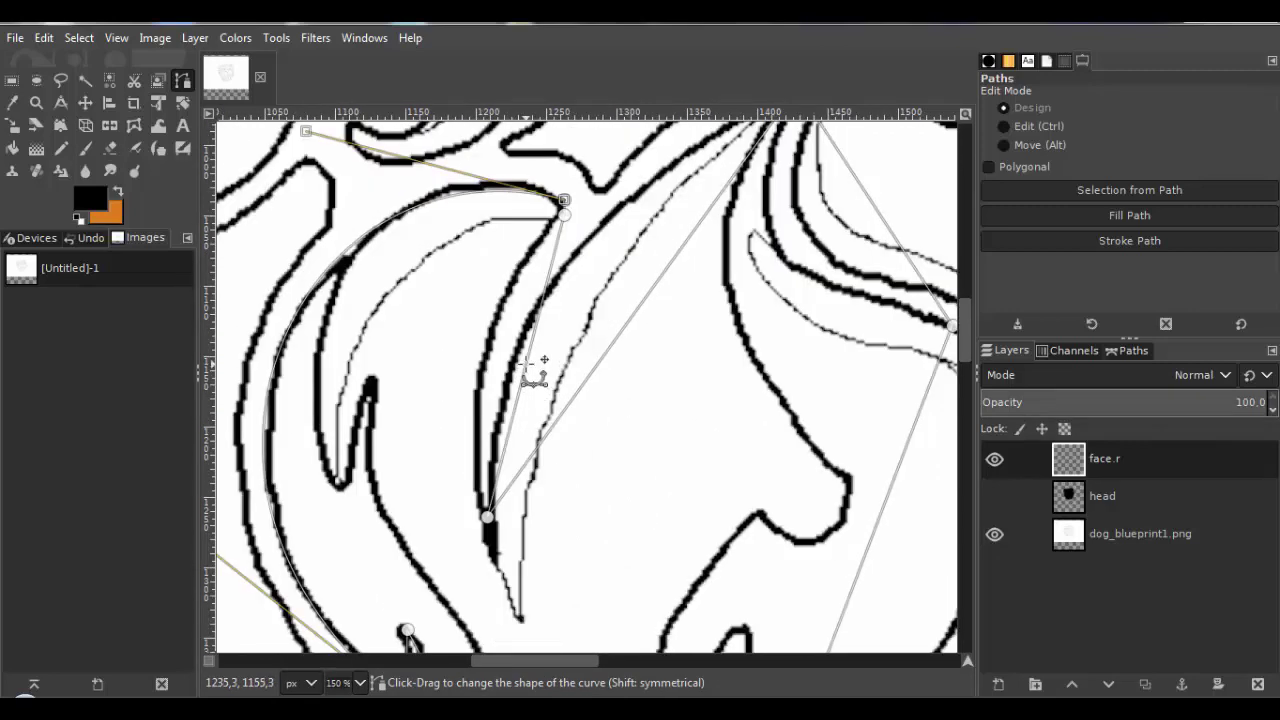
left_click_drag(523, 366, 484, 379)
left_click_drag(431, 537, 449, 442)
scroll(449, 442, "up", 3, "ctrl")
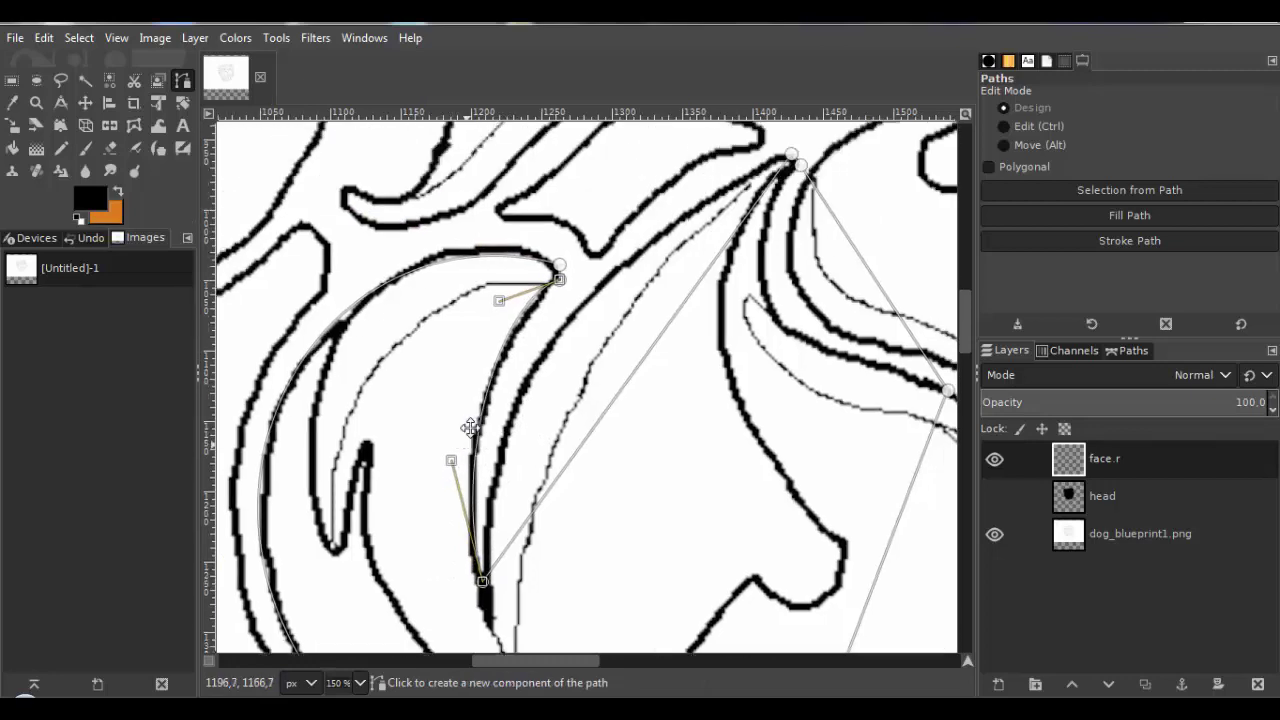
Round the corner at the cheek's top and refine the outer curve leading into it.
scroll(579, 295, "up", 4, "ctrl")
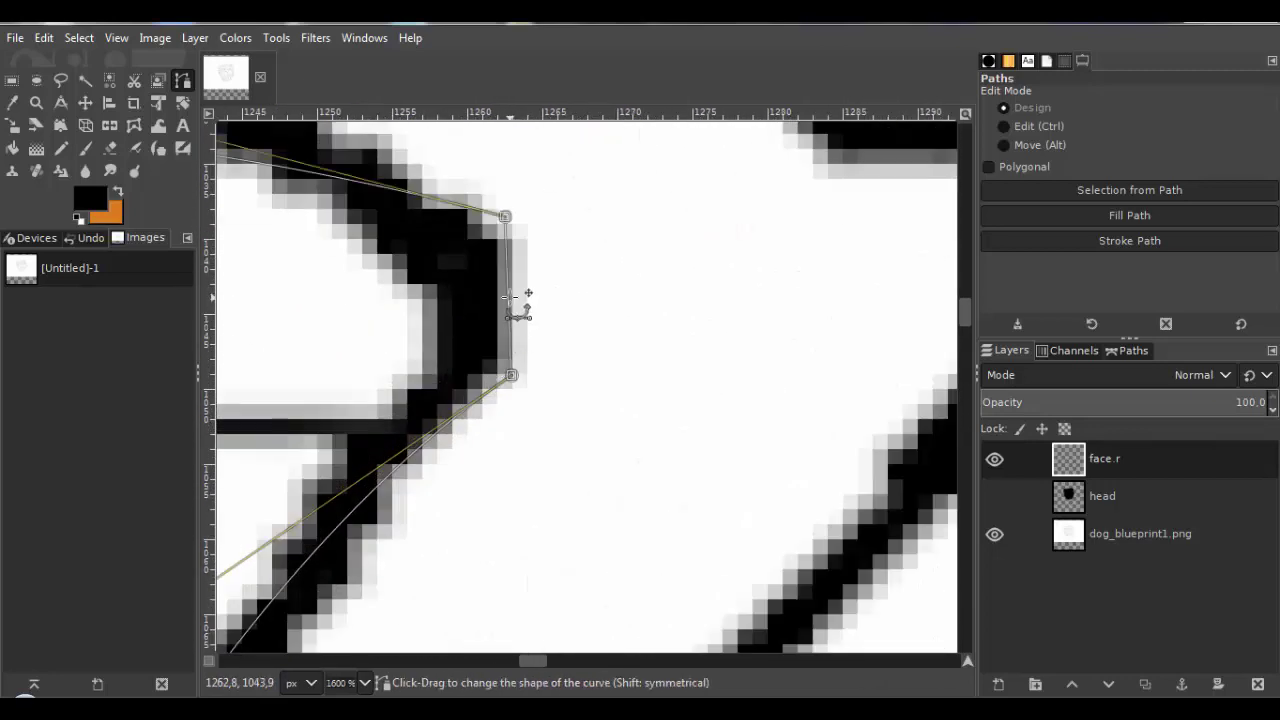
scroll(540, 348, "down", 6, "ctrl")
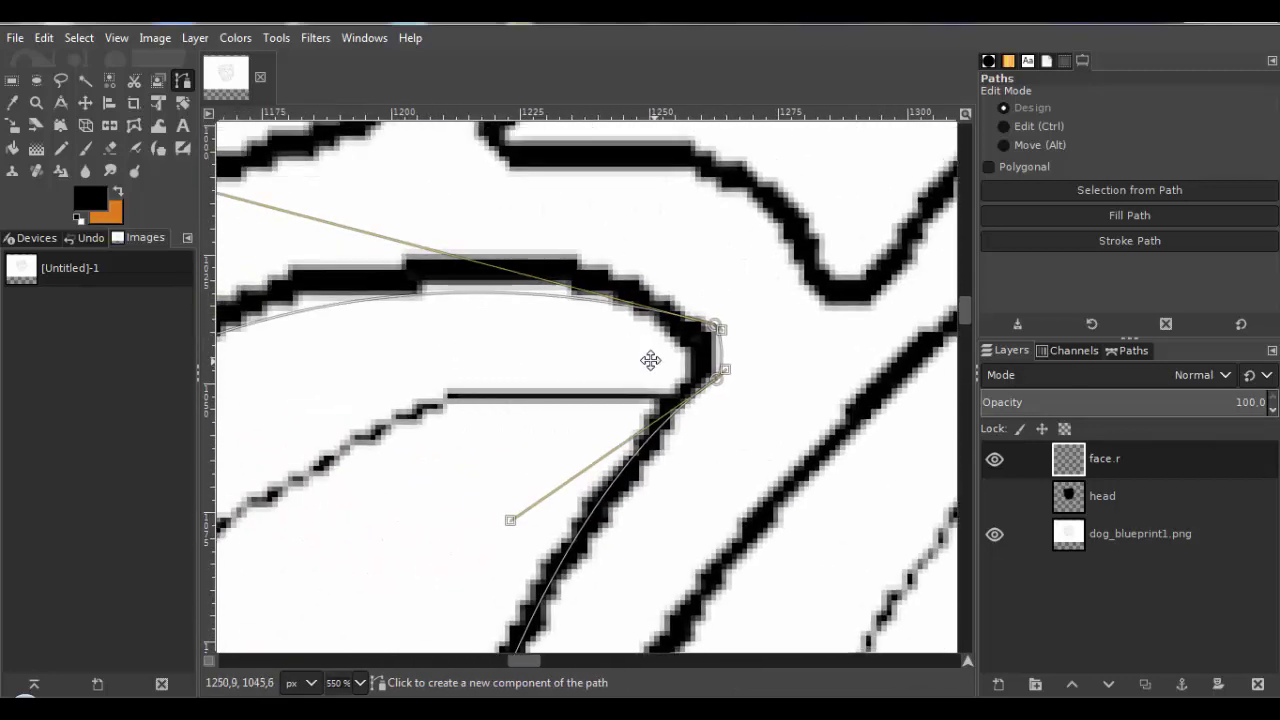
left_click_drag(300, 208, 363, 183)
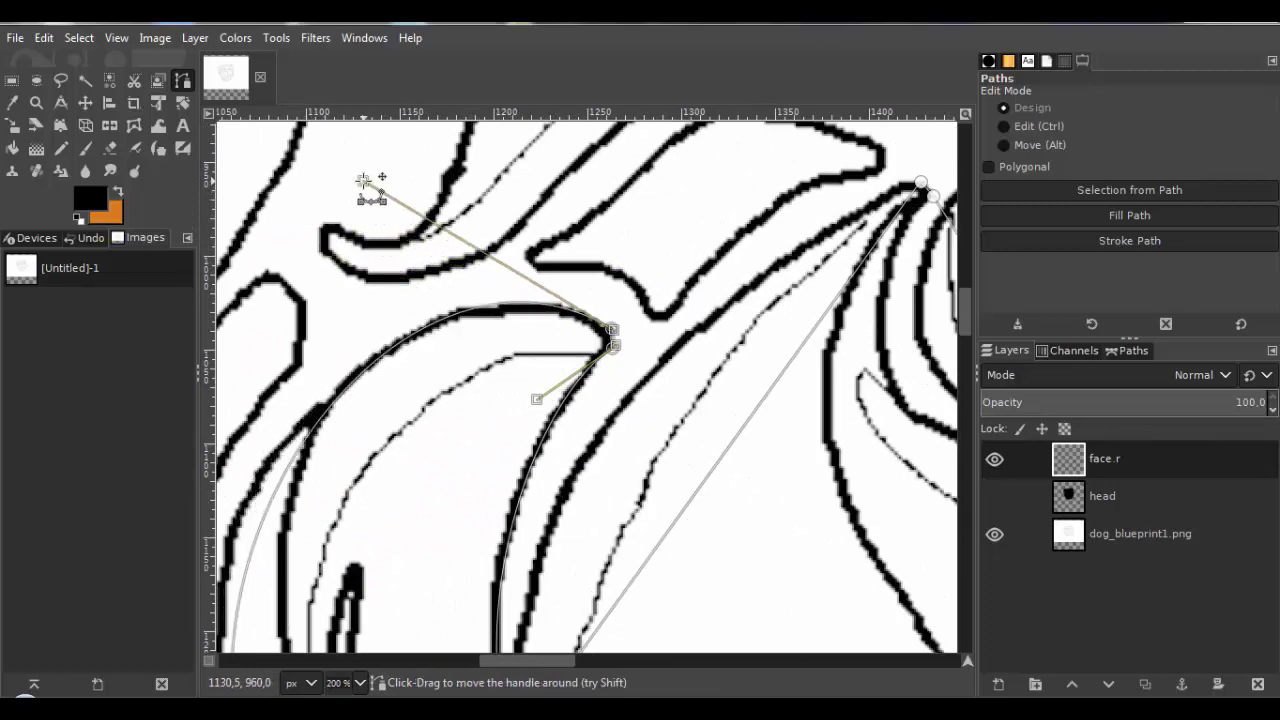
left_click_drag(398, 345, 488, 304)
scroll(485, 305, "down", 1, "ctrl")
left_click_drag(463, 191, 422, 200)
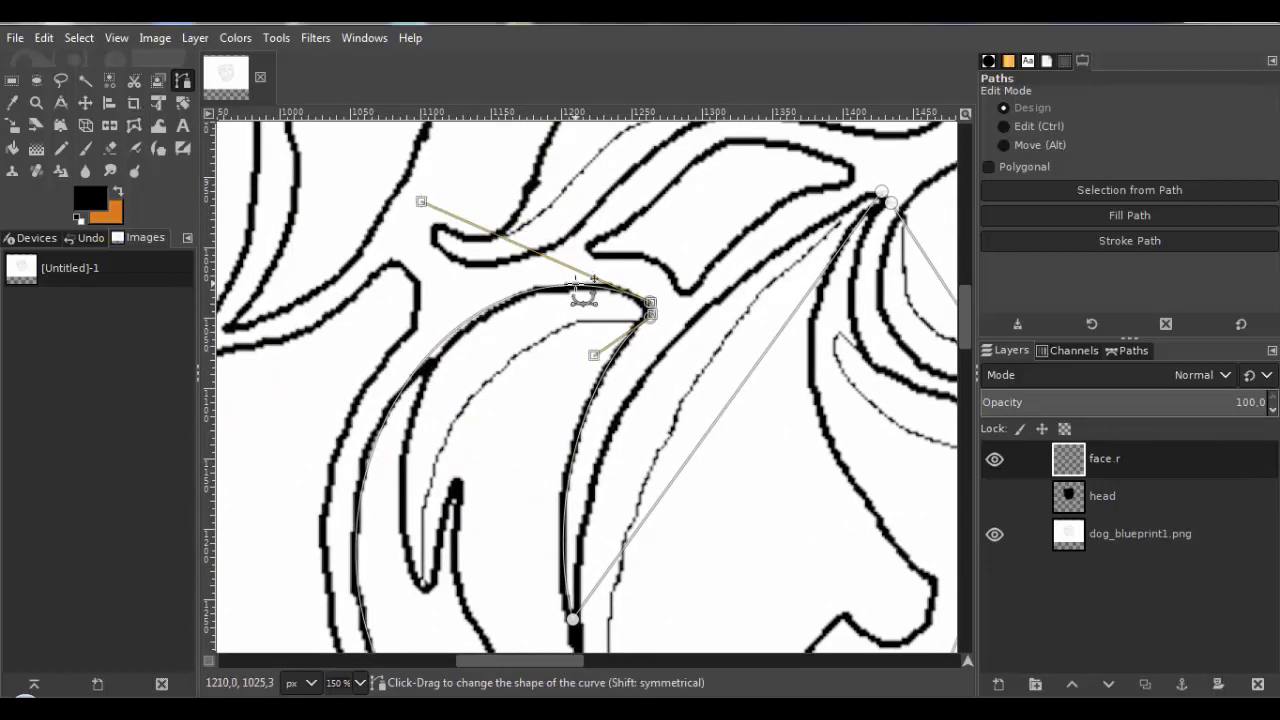
scroll(584, 295, "up", 7, "ctrl")
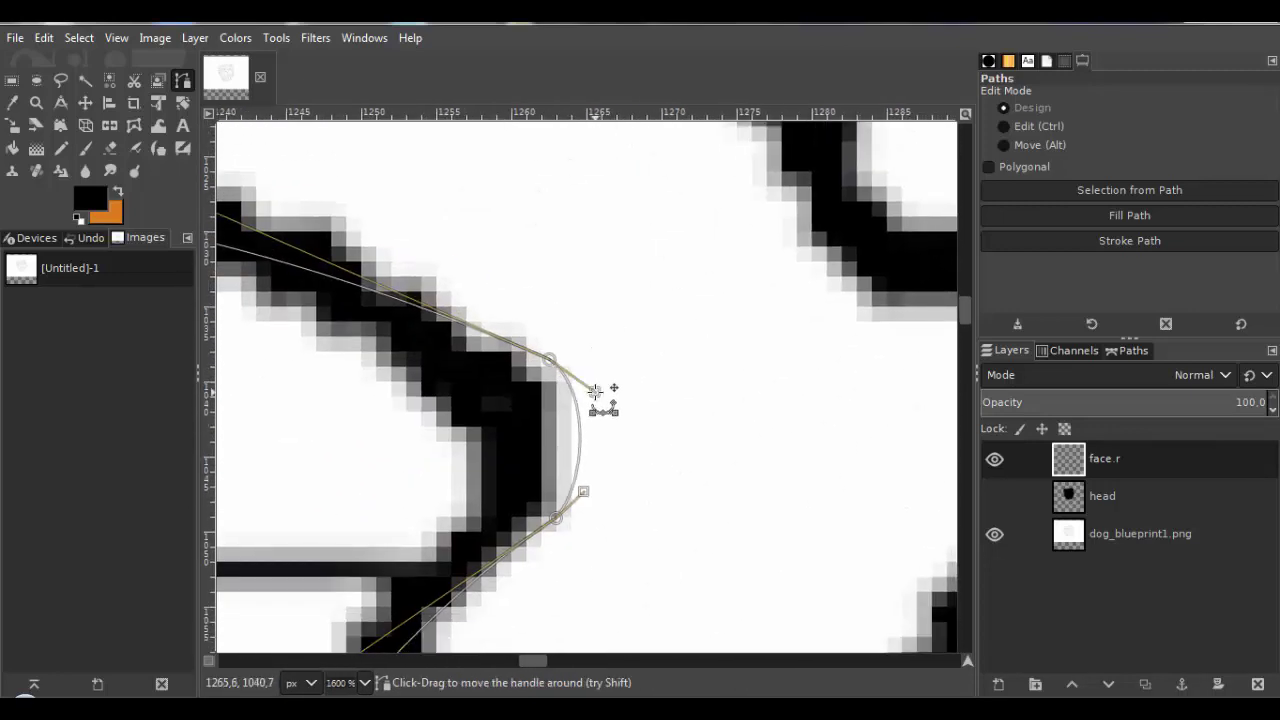
scroll(595, 390, "down", 7, "ctrl")
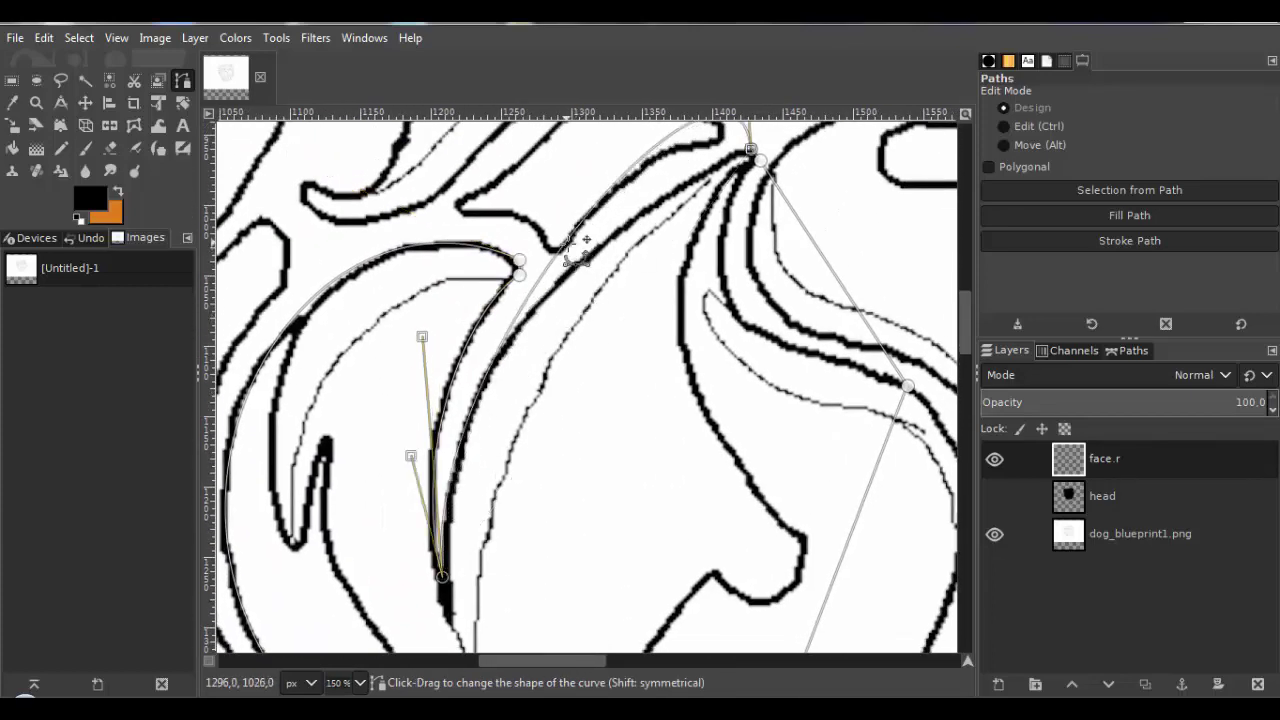
Curve the segment from the bottom of the narrow cheek slit up to the tip beside the nose.
scroll(575, 245, "up", 4)
scroll(572, 250, "right", 3)
left_click_drag(453, 485, 552, 266)
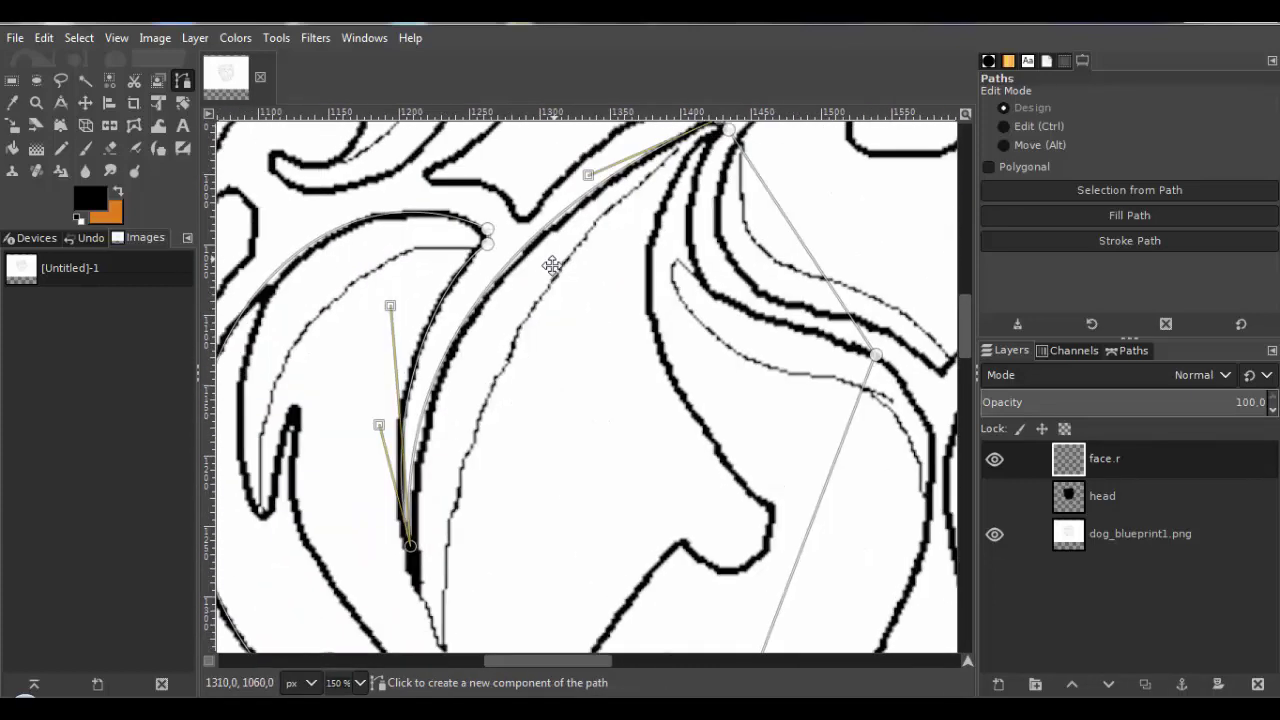
left_click_drag(391, 306, 407, 296)
scroll(695, 154, "up", 2, "ctrl")
Curve the segment from the tip beside the nose to the muzzle outline and round that tip.
left_click_drag(692, 148, 590, 384)
scroll(560, 287, "down", 2)
scroll(637, 320, "down", 2, "ctrl")
left_click_drag(455, 255, 460, 266)
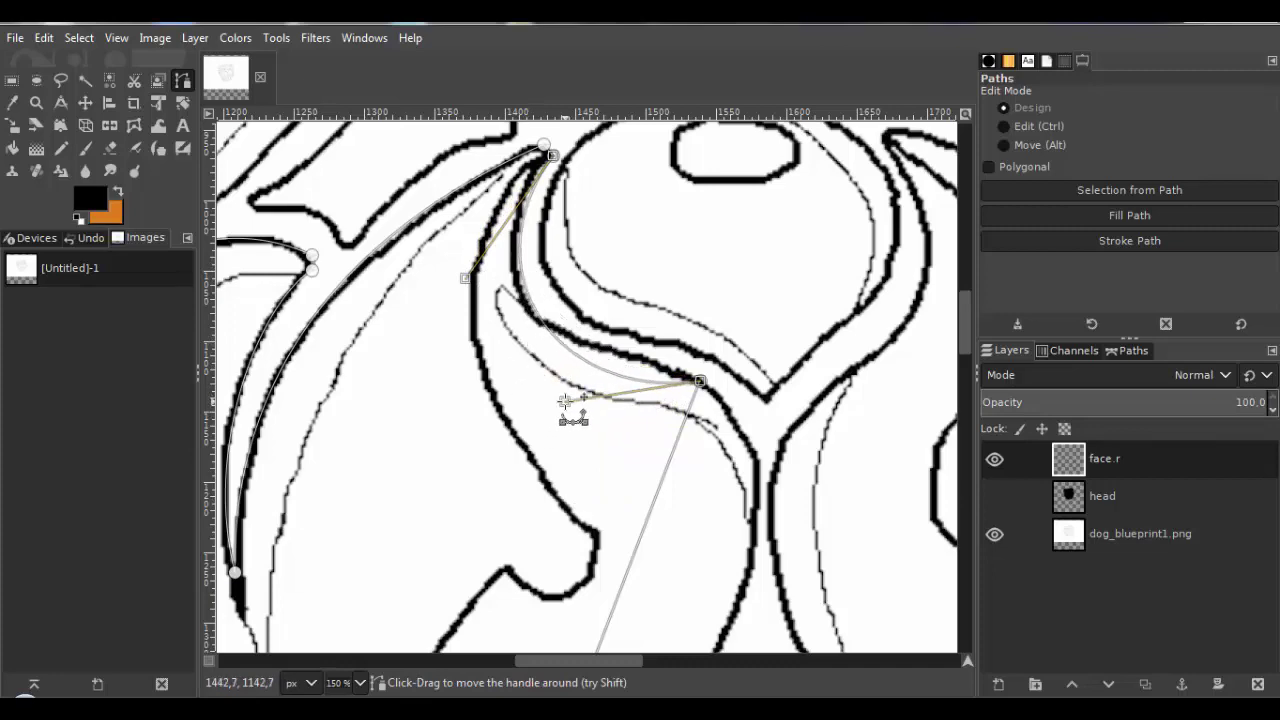
scroll(530, 345, "up", 4)
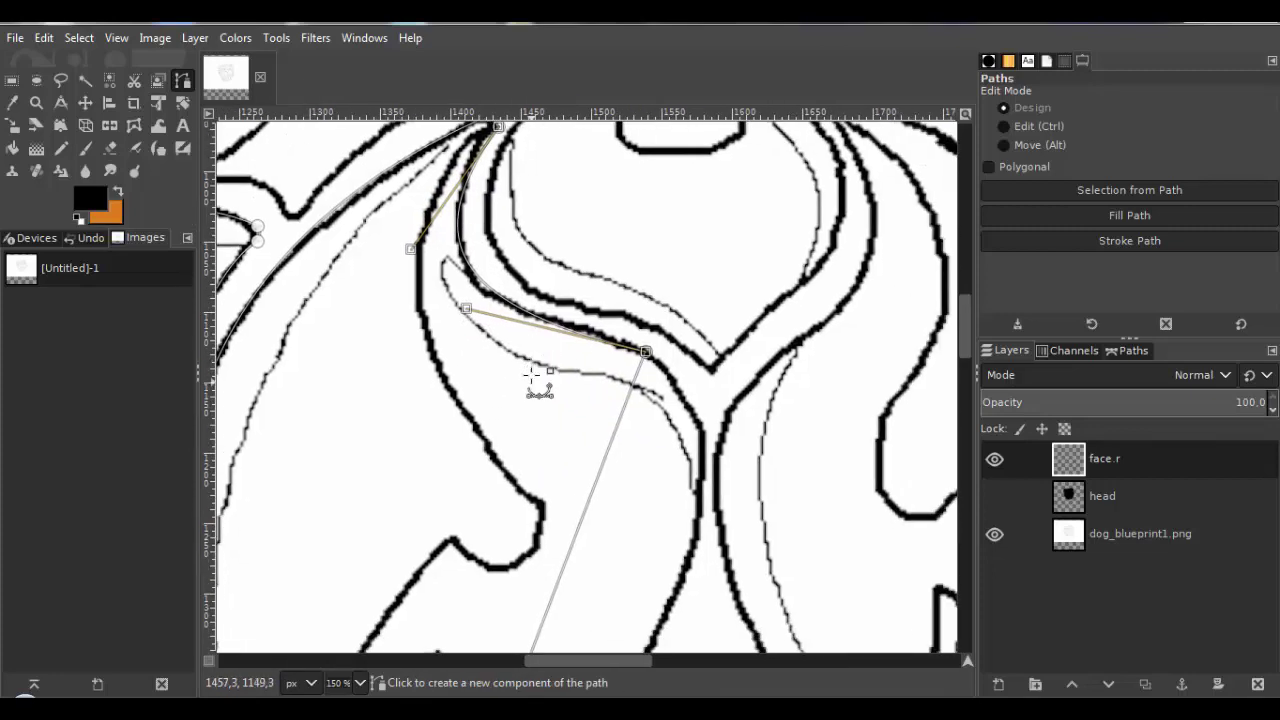
scroll(574, 366, "up", 5, "ctrl")
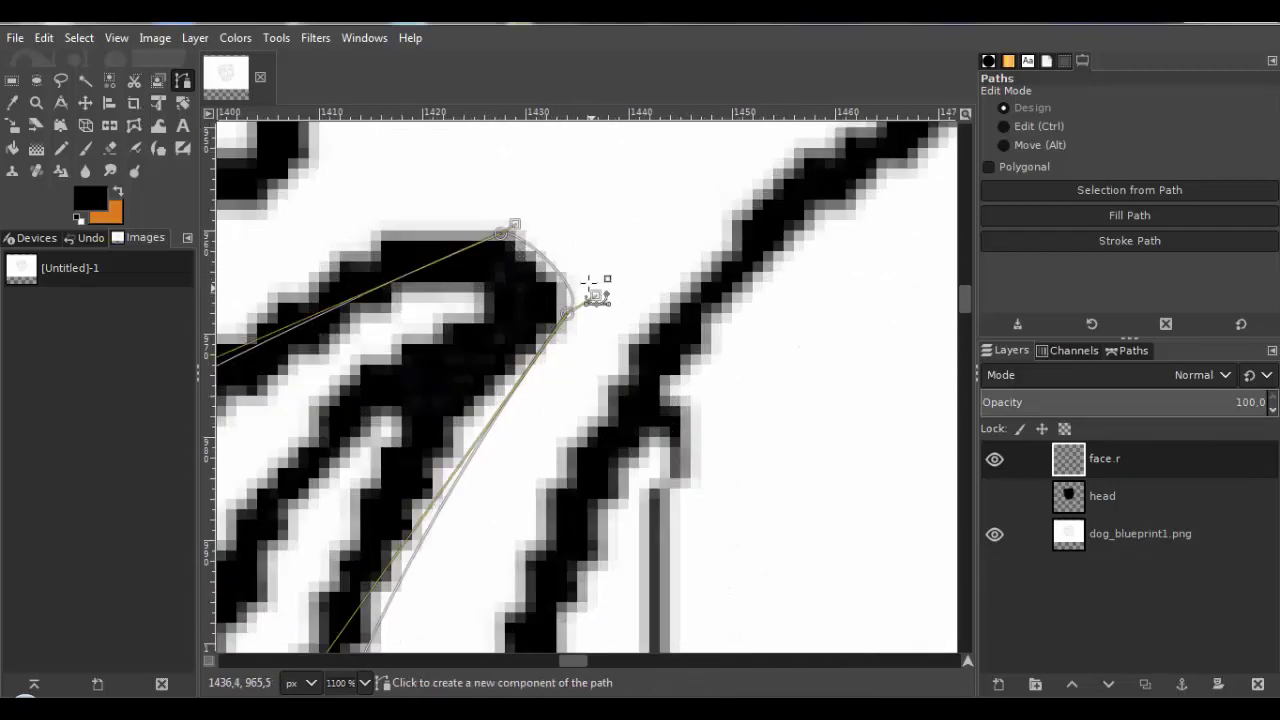
scroll(566, 318, "down", 10, "ctrl")
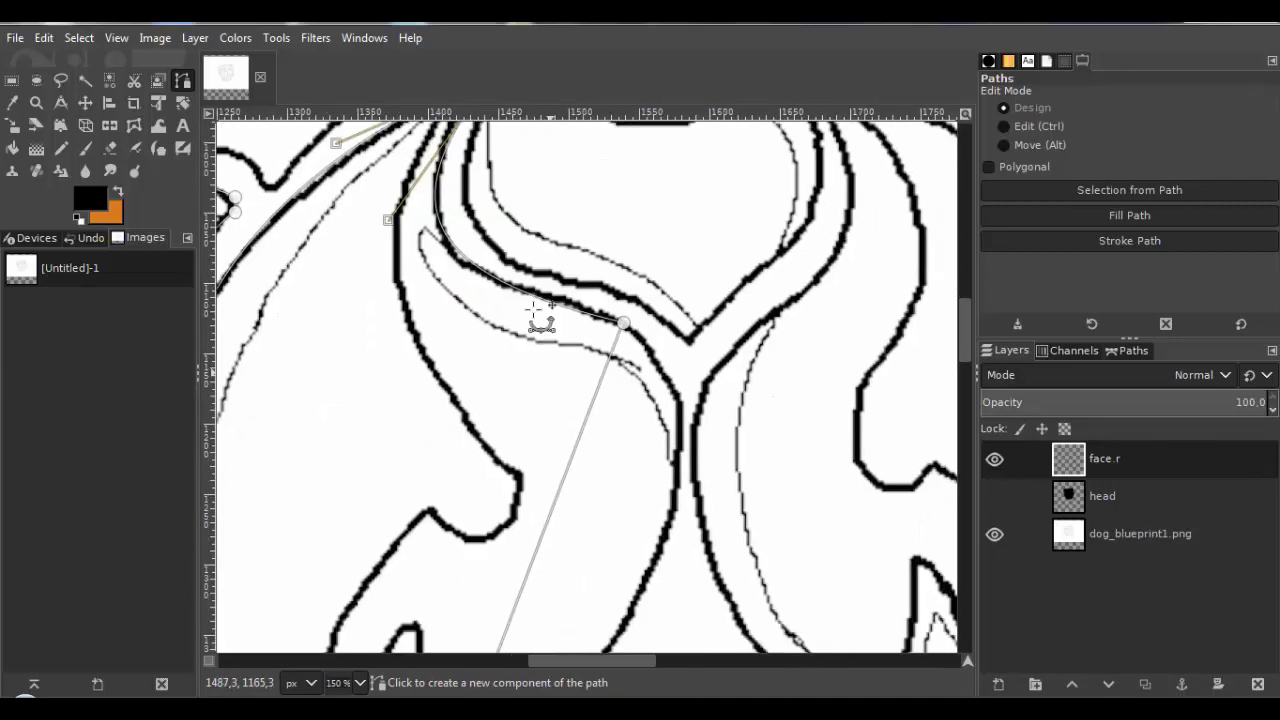
Bend the muzzle segment under the nose along the outline down to the mouth's upper left edge.
left_click_drag(520, 522, 541, 425)
left_click_drag(652, 237, 644, 257)
left_click_drag(562, 399, 588, 353)
scroll(511, 407, "up", 3, "ctrl")
left_click_drag(680, 323, 527, 369)
scroll(530, 370, "down", 6, "ctrl")
scroll(568, 321, "up", 3, "ctrl")
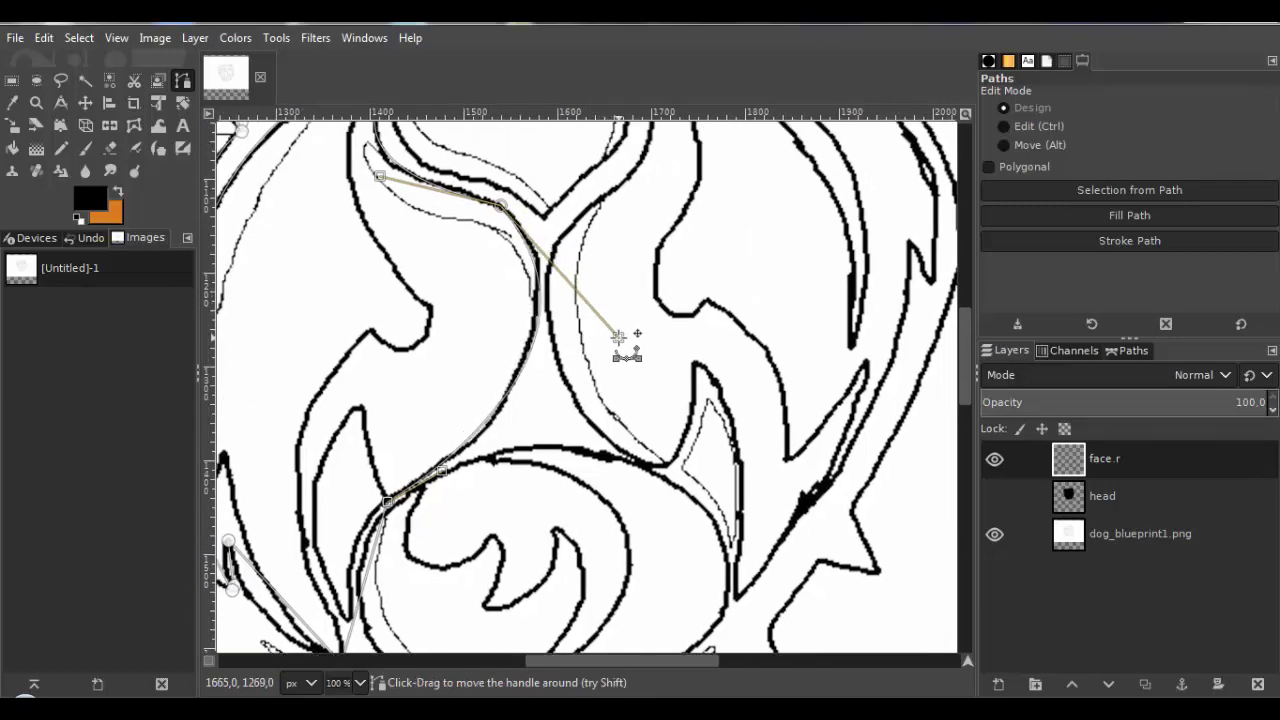
Curve the segment along the mouth's left side down to the pointed tip below the cheek.
scroll(478, 453, "up", 3, "ctrl")
left_click_drag(440, 495, 631, 231)
left_click_drag(429, 443, 348, 482)
left_click_drag(375, 492, 428, 296)
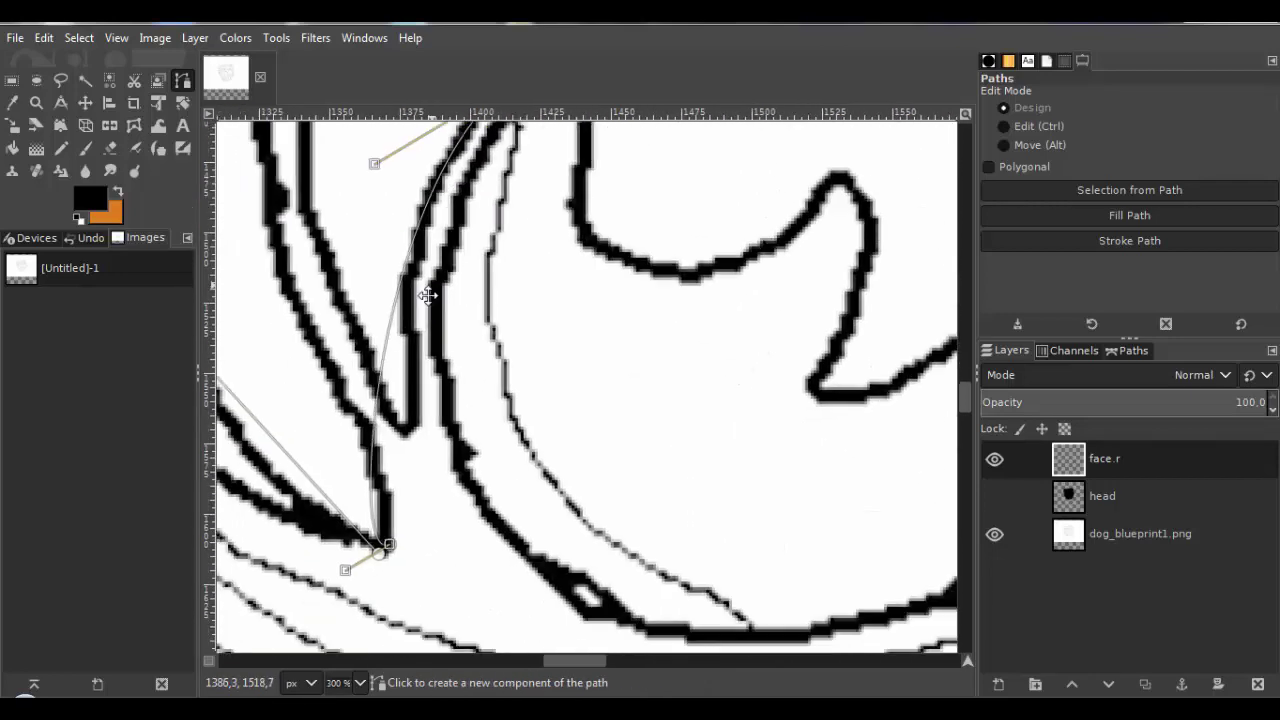
left_click_drag(384, 550, 397, 443)
scroll(397, 443, "up", 5, "ctrl")
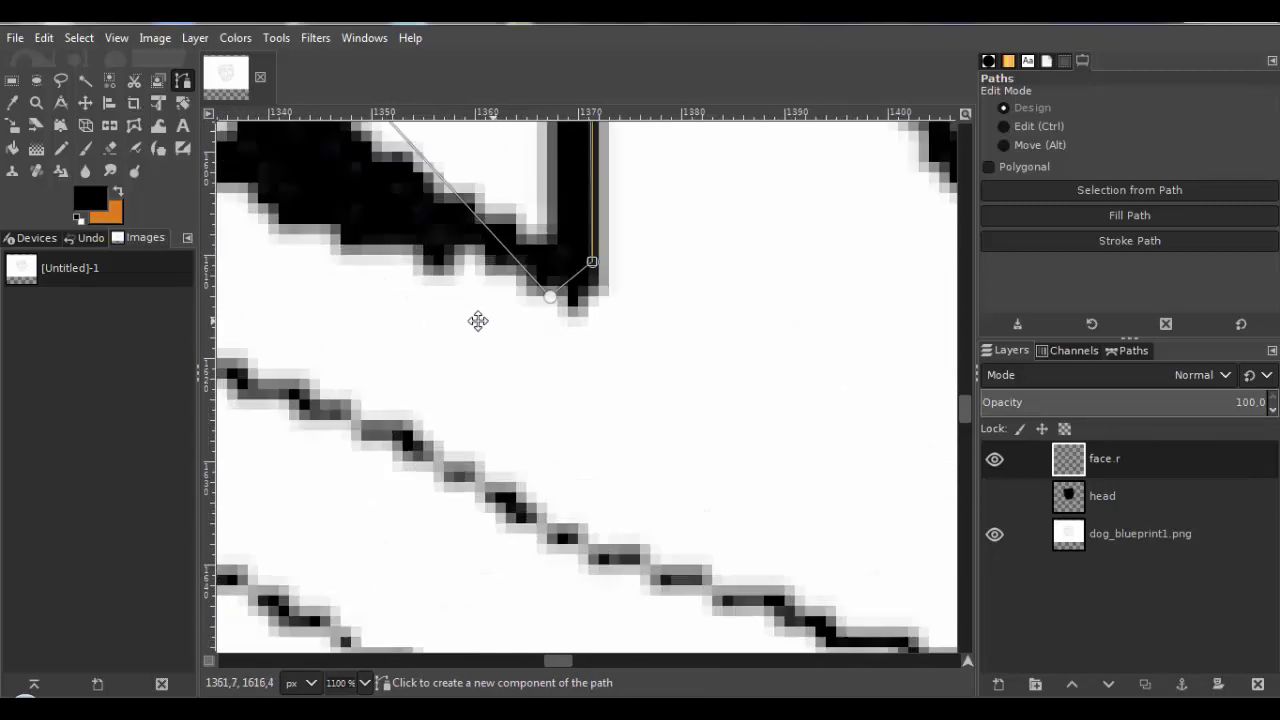
Bend the segment from the lower pointed tip to the lower notch along the outline and round the pointed tip.
scroll(548, 410, "down", 6, "ctrl")
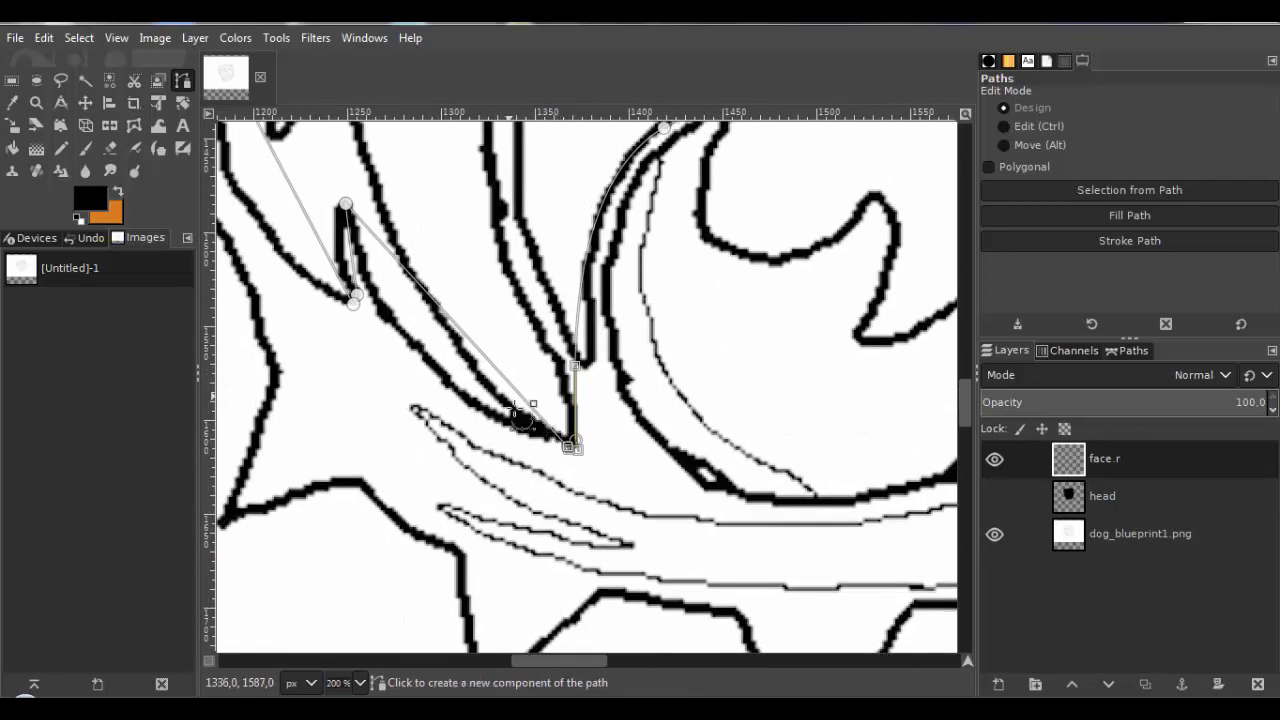
left_click_drag(500, 445, 490, 470)
scroll(490, 478, "down", 3)
left_click_drag(586, 575, 418, 315)
scroll(423, 309, "up", 5)
scroll(423, 309, "left", 2)
scroll(590, 440, "up", 5, "ctrl")
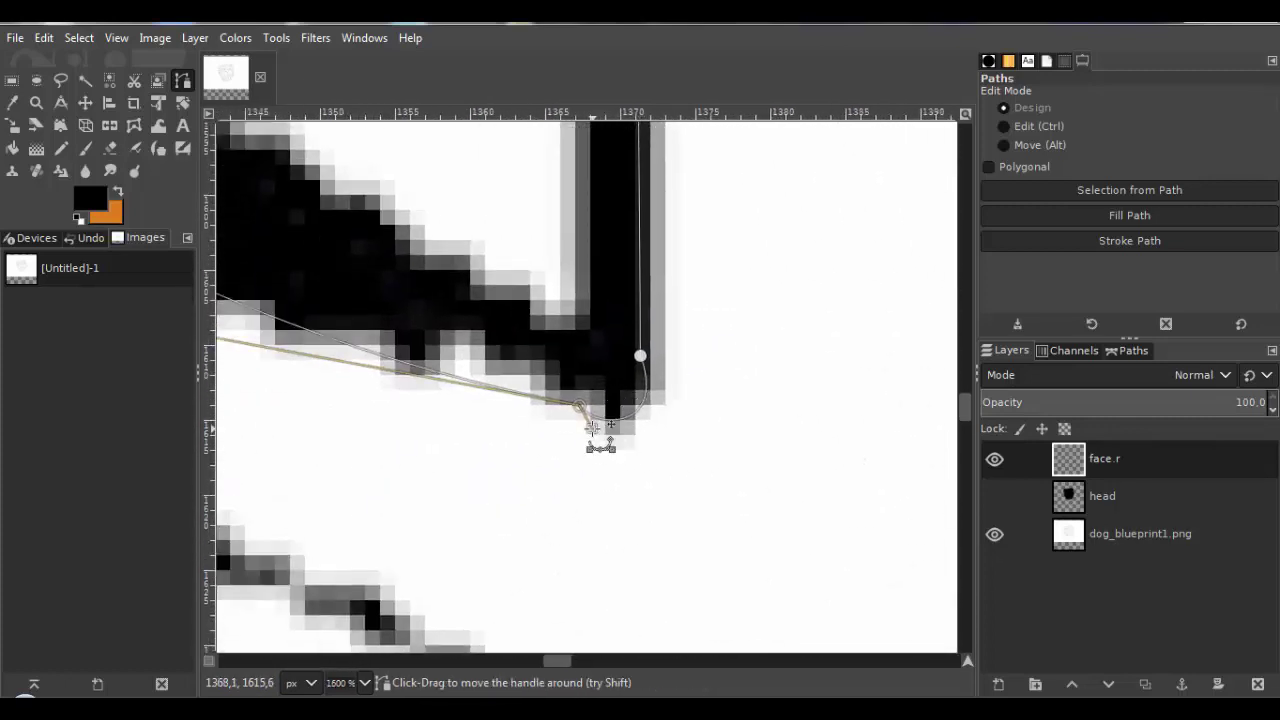
left_click_drag(597, 434, 675, 427)
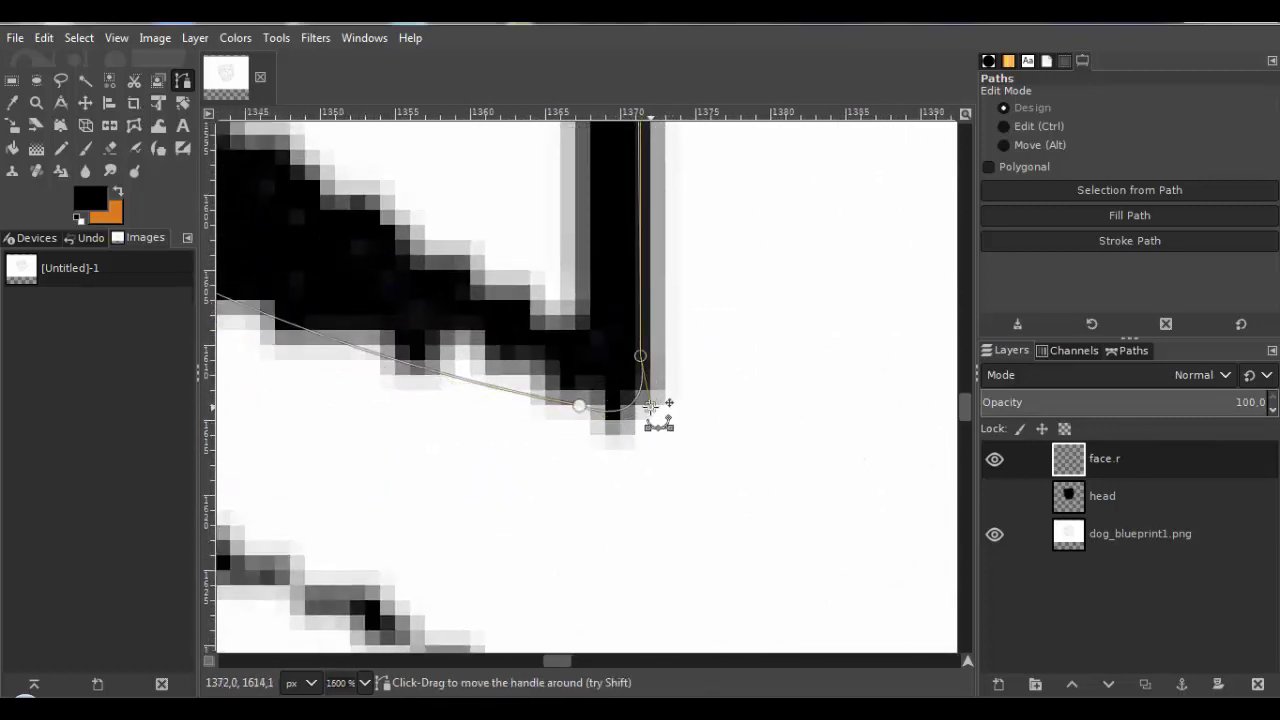
scroll(600, 425, "down", 6, "ctrl")
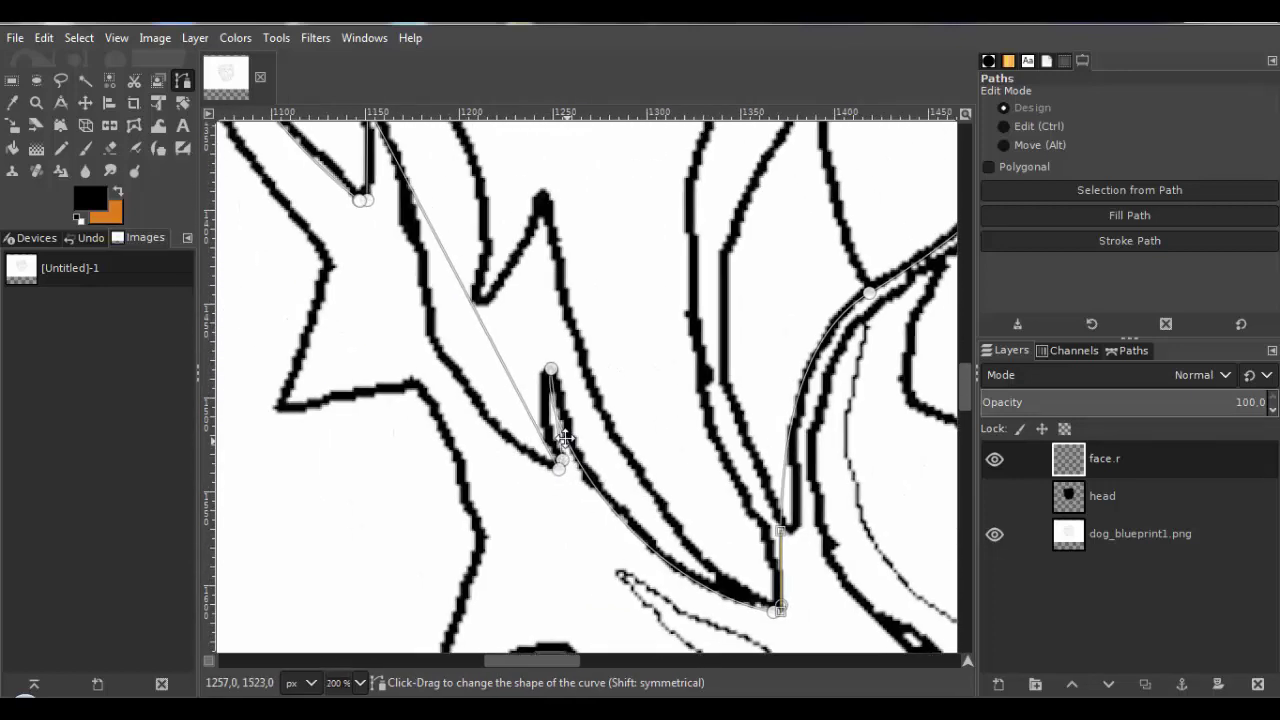
Curve the long segment between the upper and lower cheek notches toward the cheek's lower edge.
scroll(565, 438, "up", 1)
scroll(565, 438, "left", 1)
left_click_drag(535, 376, 475, 379)
scroll(531, 385, "up", 2, "ctrl")
scroll(664, 514, "up", 2, "ctrl")
scroll(620, 430, "down", 3)
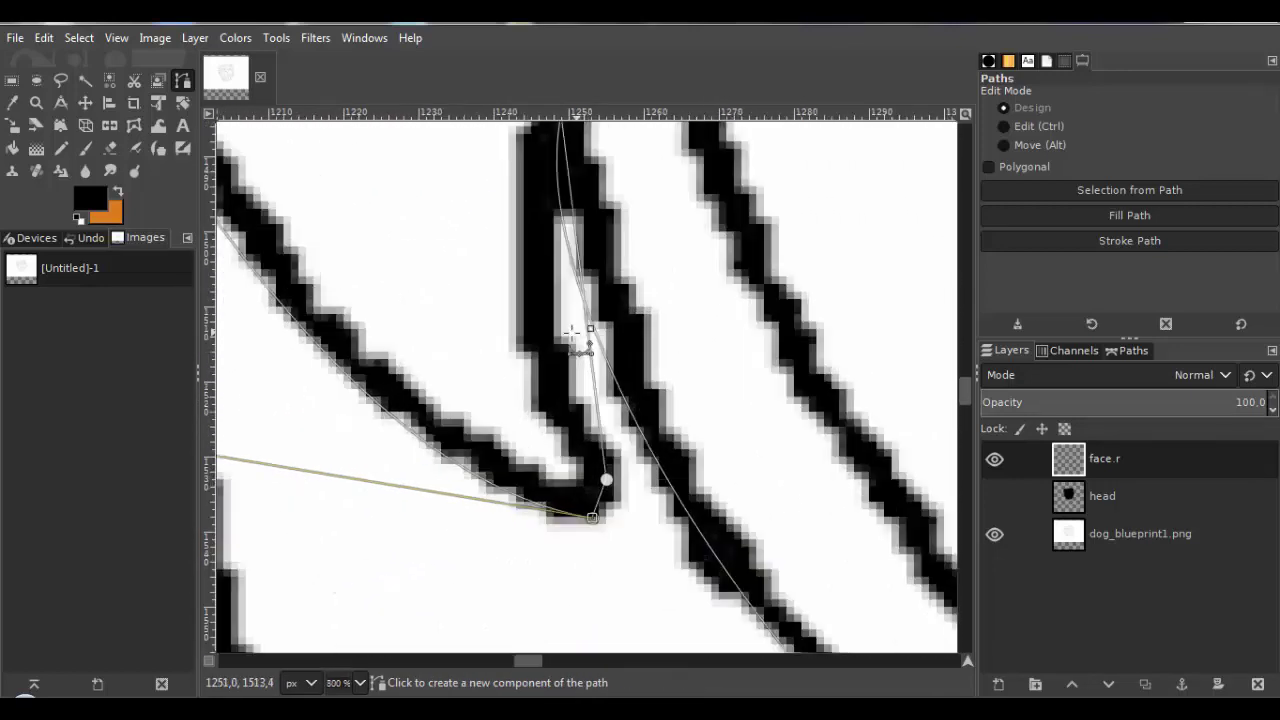
Bend the short side of the lower cheek notch to the outline and round the corner at its base.
left_click_drag(580, 253, 549, 255)
scroll(520, 240, "up", 1)
scroll(520, 240, "right", 1)
left_click_drag(475, 436, 575, 493)
left_click_drag(460, 229, 470, 316)
scroll(513, 365, "down", 2)
scroll(513, 365, "right", 1)
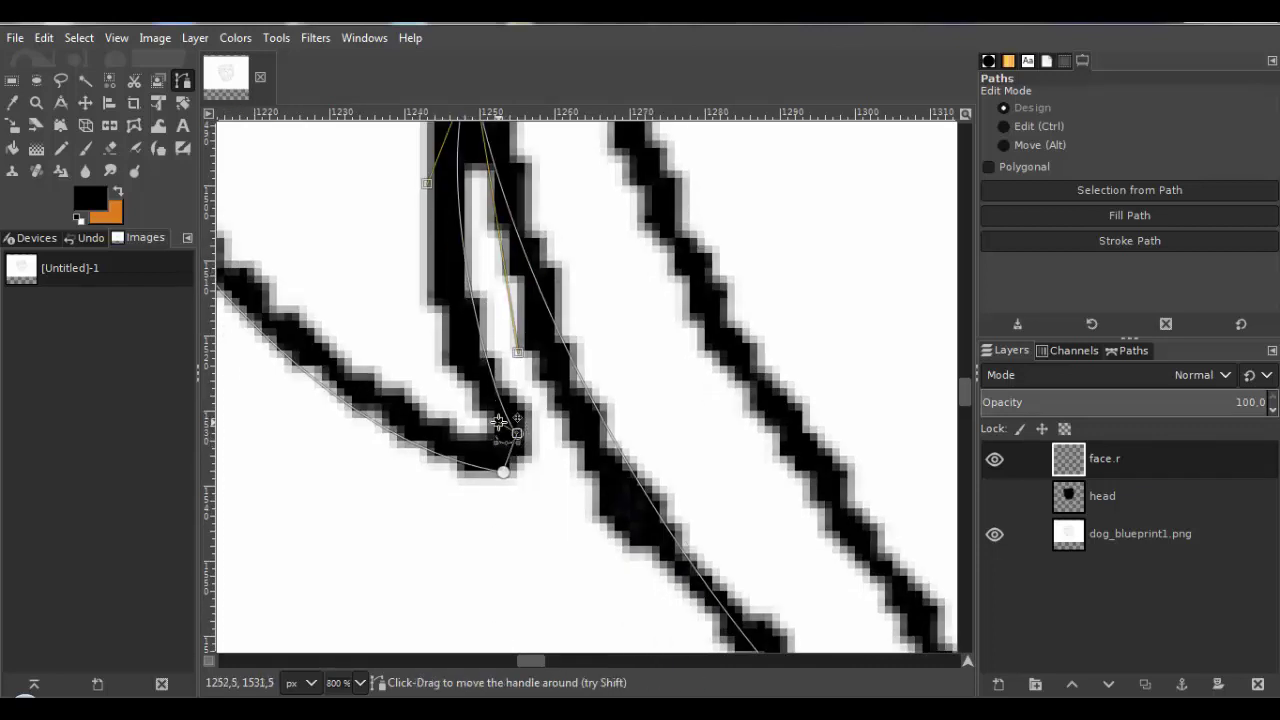
scroll(495, 383, "up", 3)
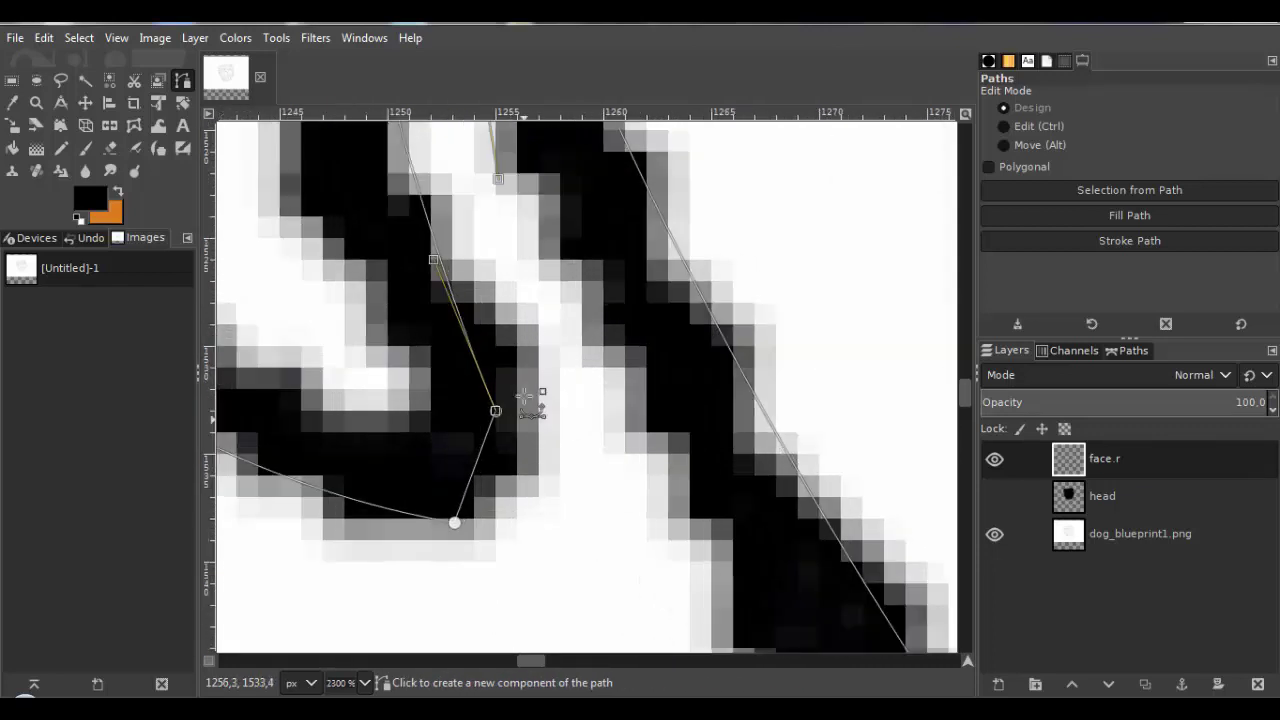
left_click_drag(500, 470, 519, 510)
scroll(488, 512, "down", 3)
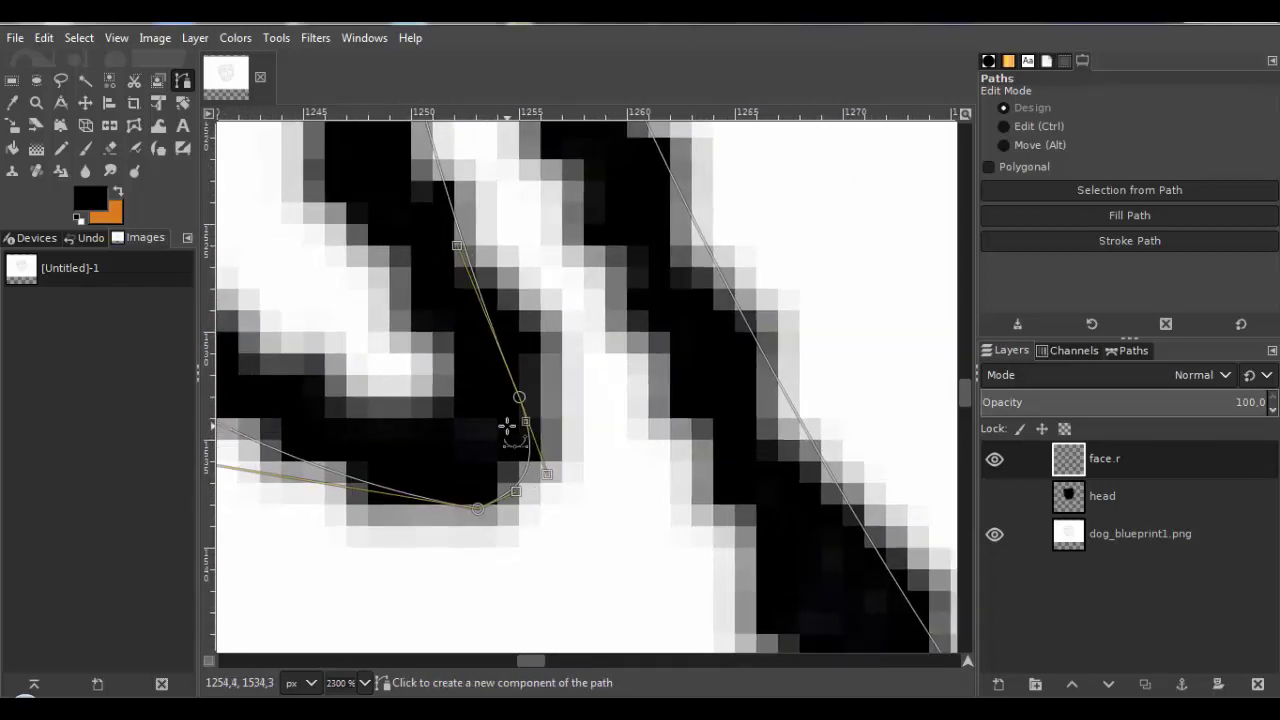
Bend the path segment between the two left cheek notches so it follows the blueprint outline.
scroll(450, 330, "down", 2)
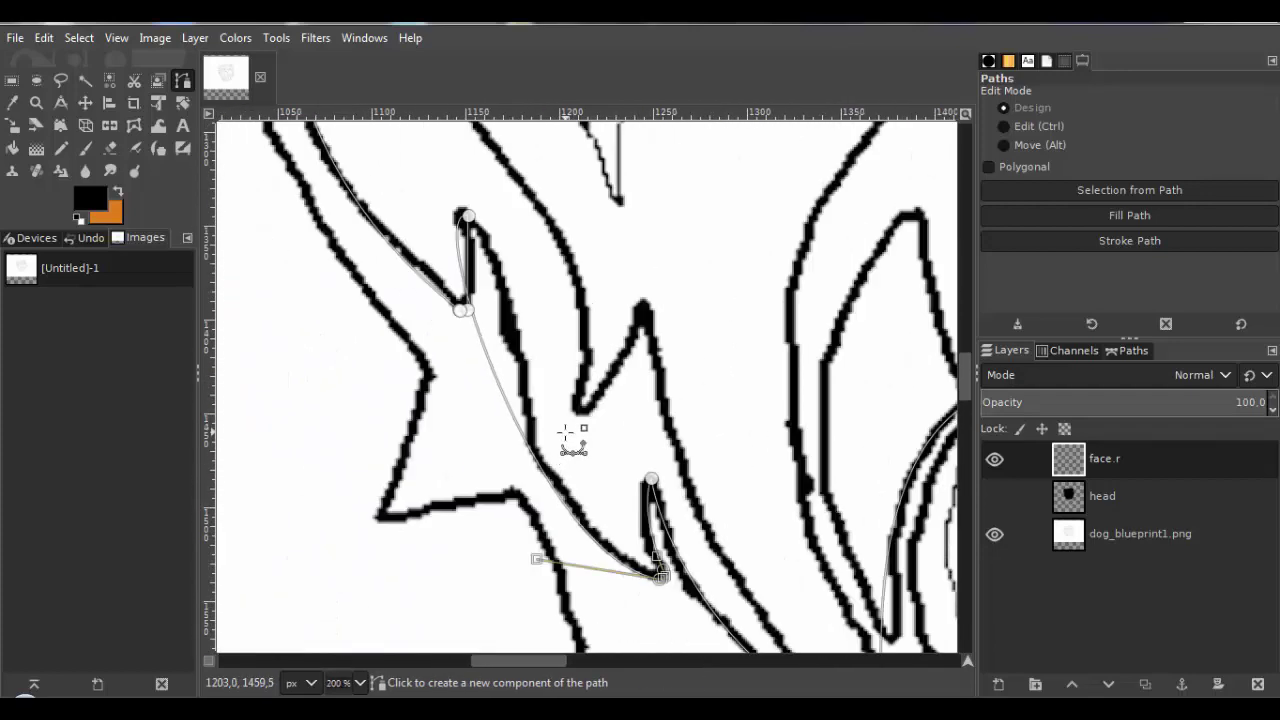
left_click_drag(430, 372, 452, 330)
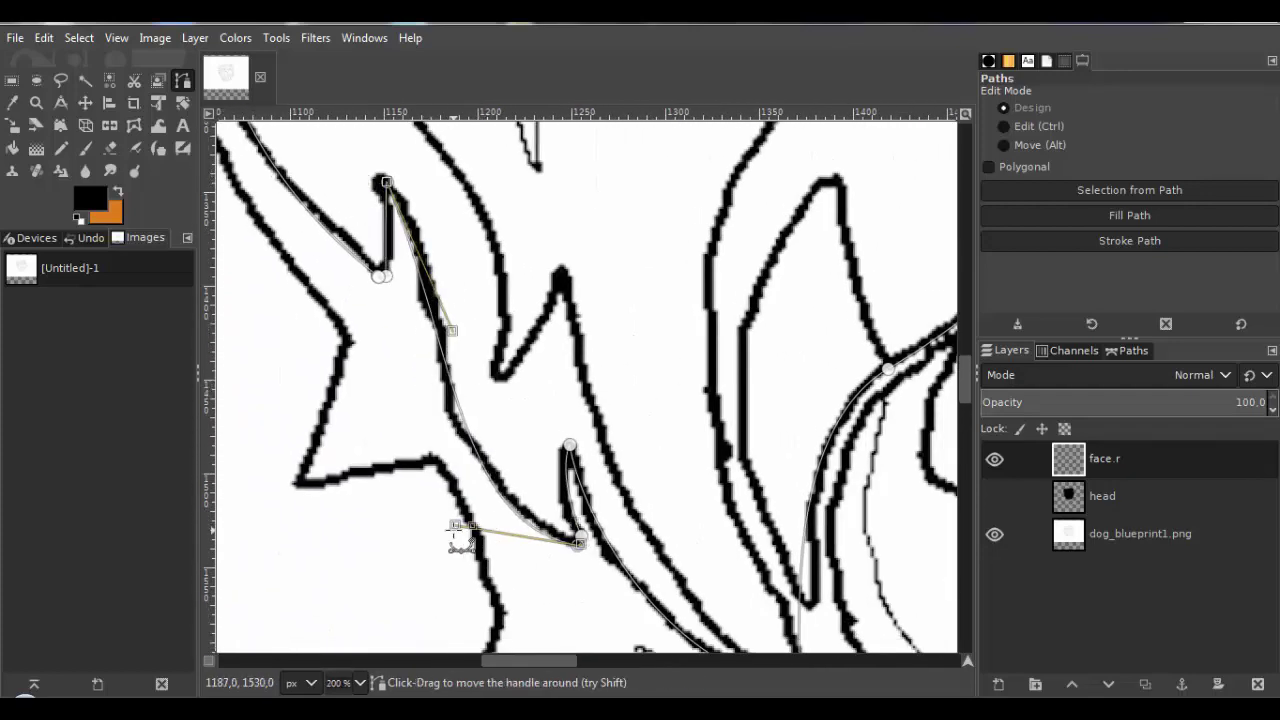
left_click_drag(455, 525, 395, 437)
left_click_drag(452, 331, 469, 366)
scroll(457, 277, "up", 3)
scroll(440, 440, "up", 4)
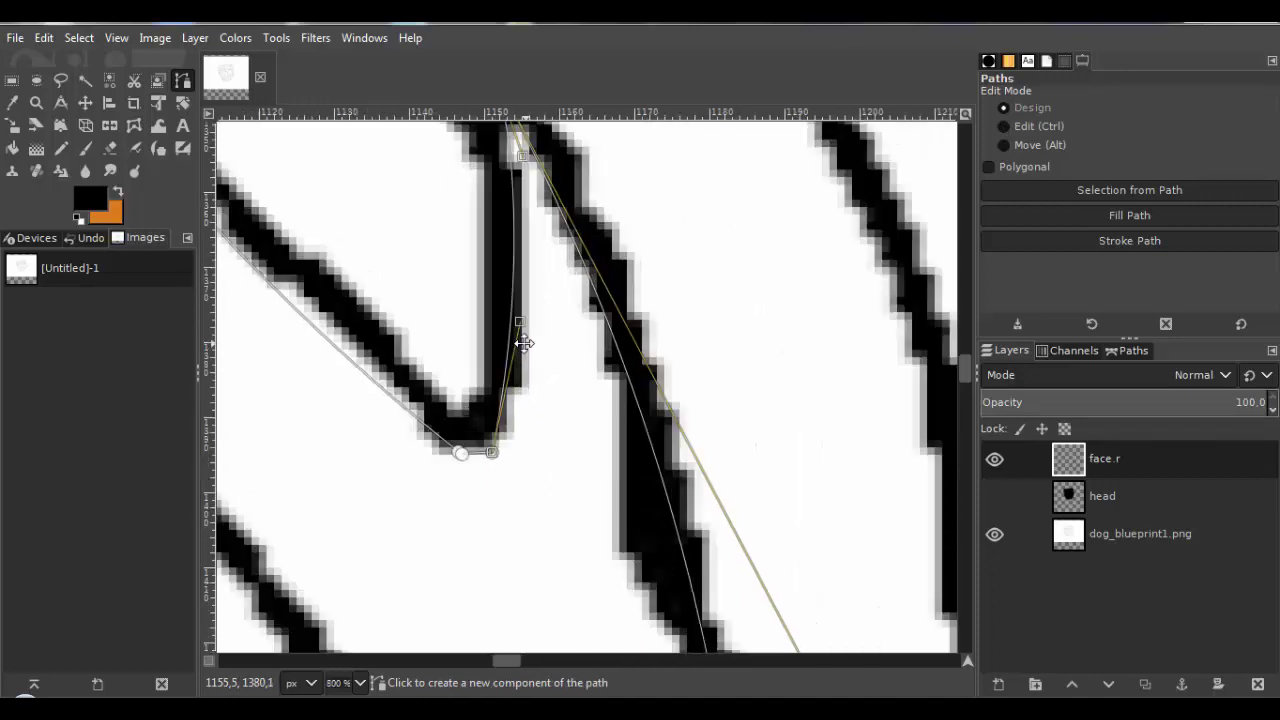
Convert the finished cheek and muzzle path into a selection and set the foreground color to dark grey 383838.
scroll(430, 377, "down", 11)
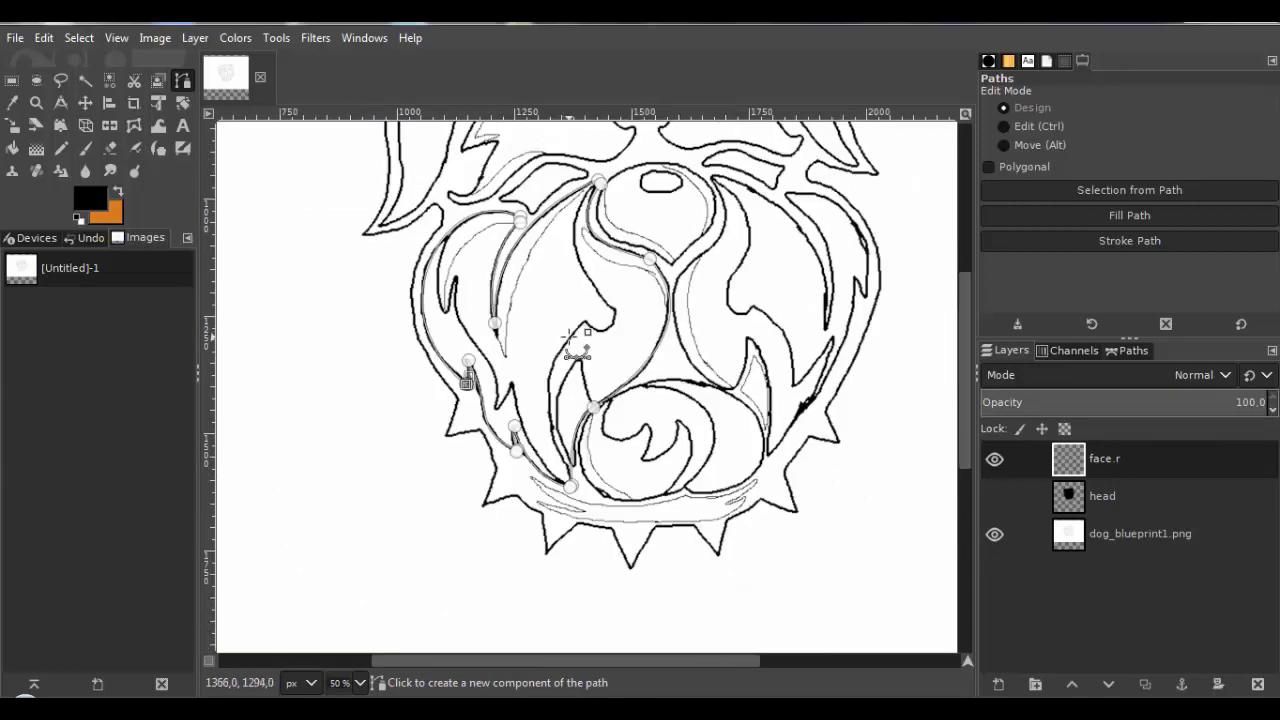
scroll(560, 340, "up", 1)
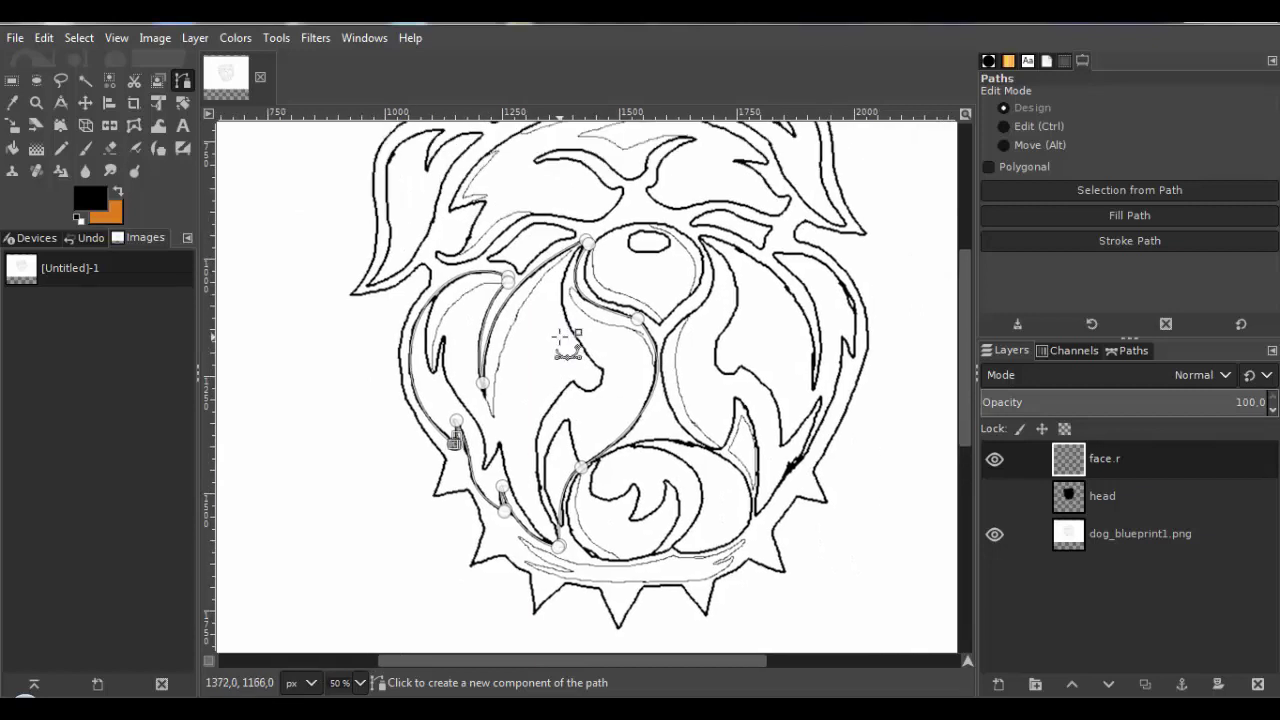
scroll(567, 343, "up", 1)
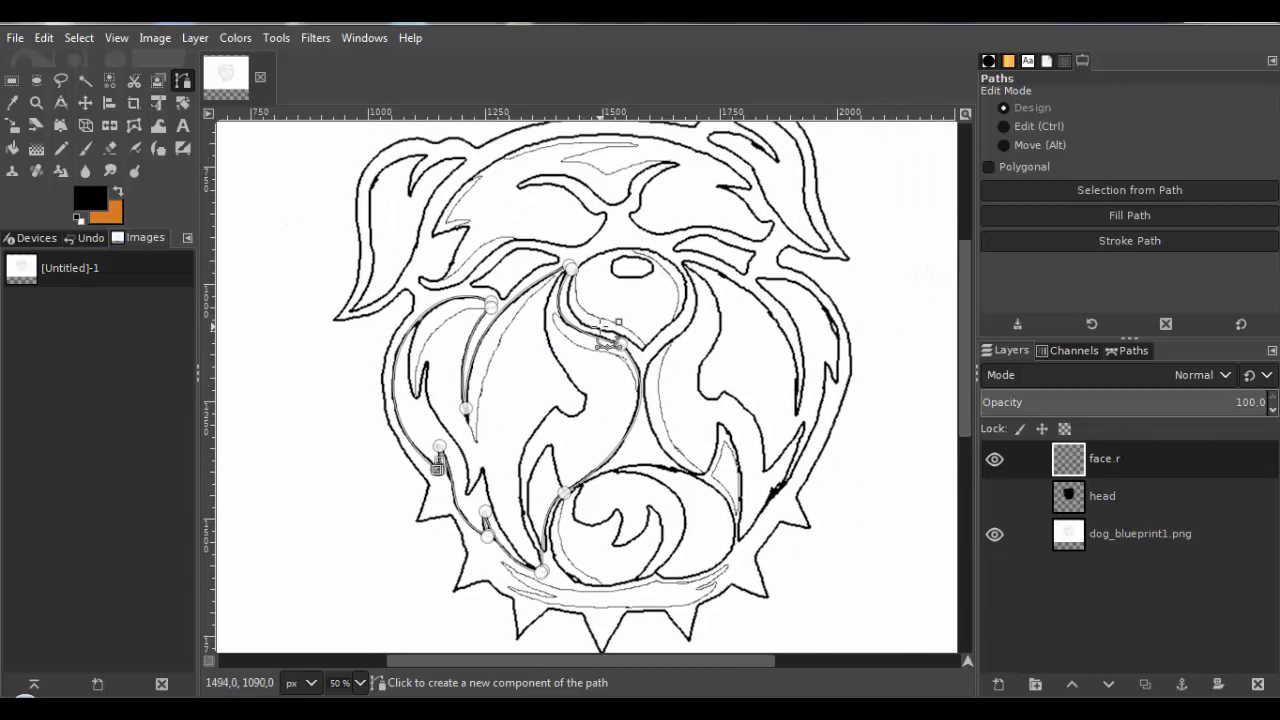
left_click(79, 40)
left_click(115, 169)
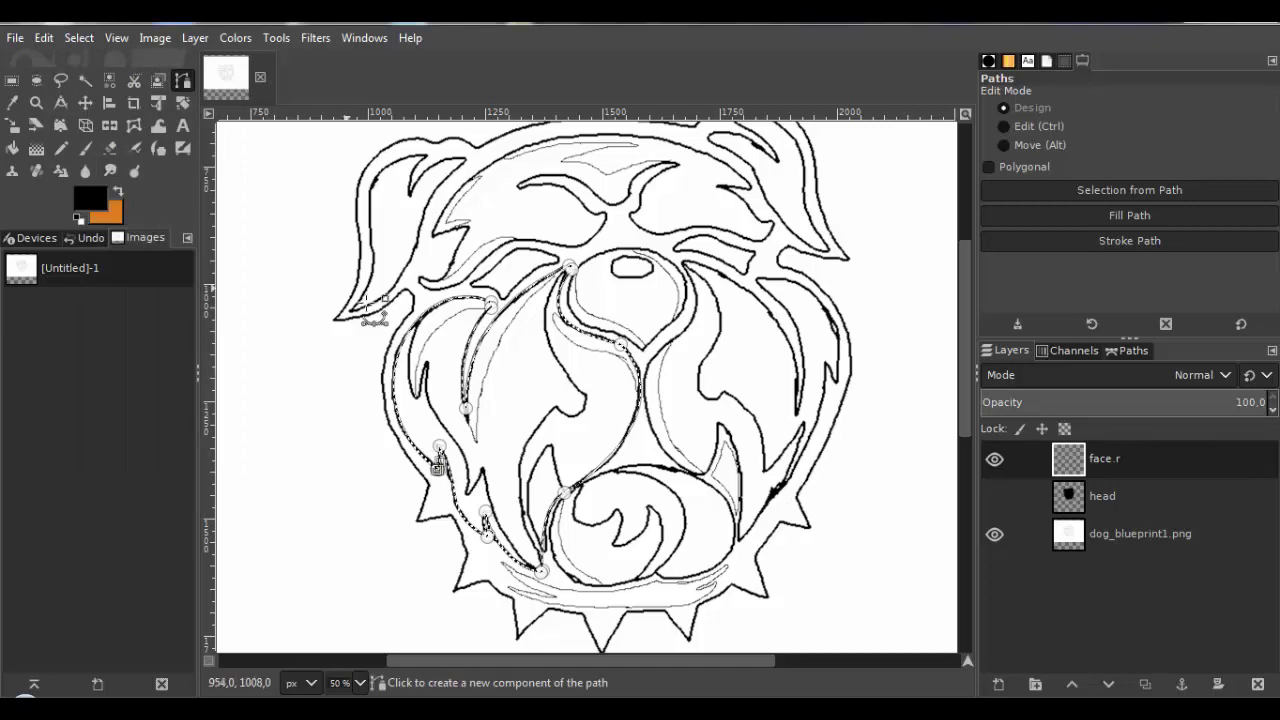
scroll(305, 325, "down", 1)
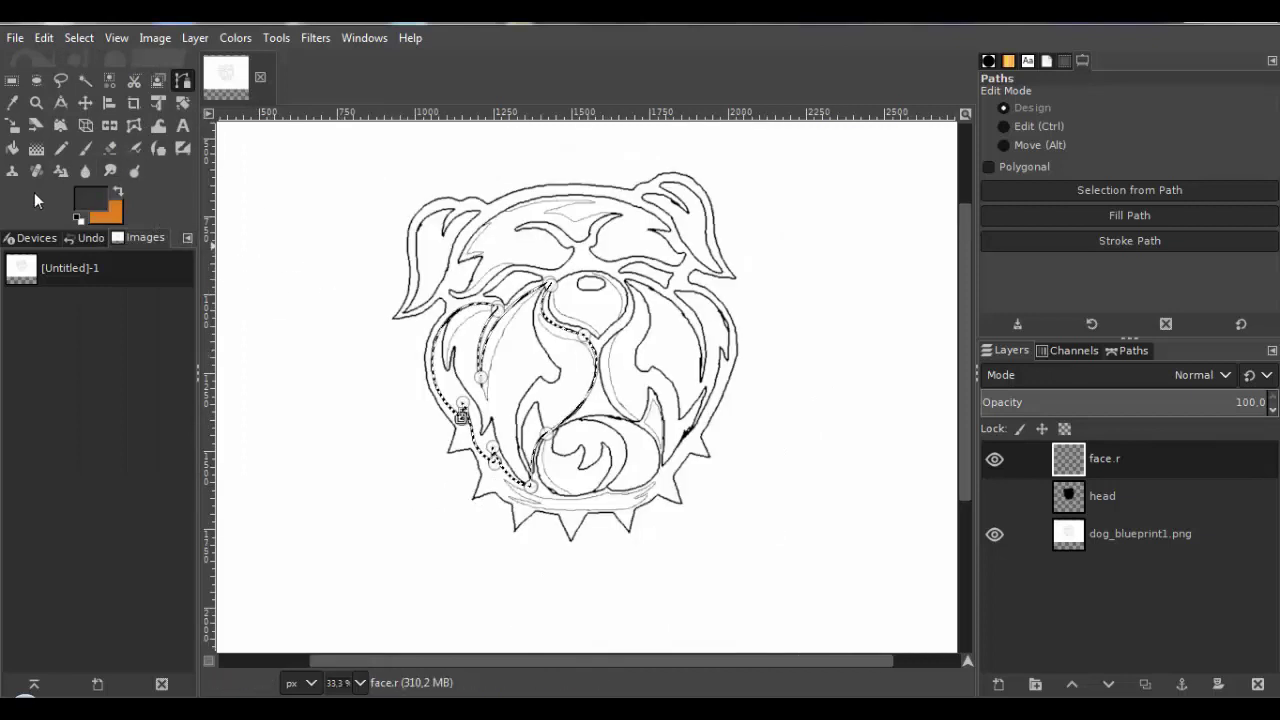
left_click(87, 206)
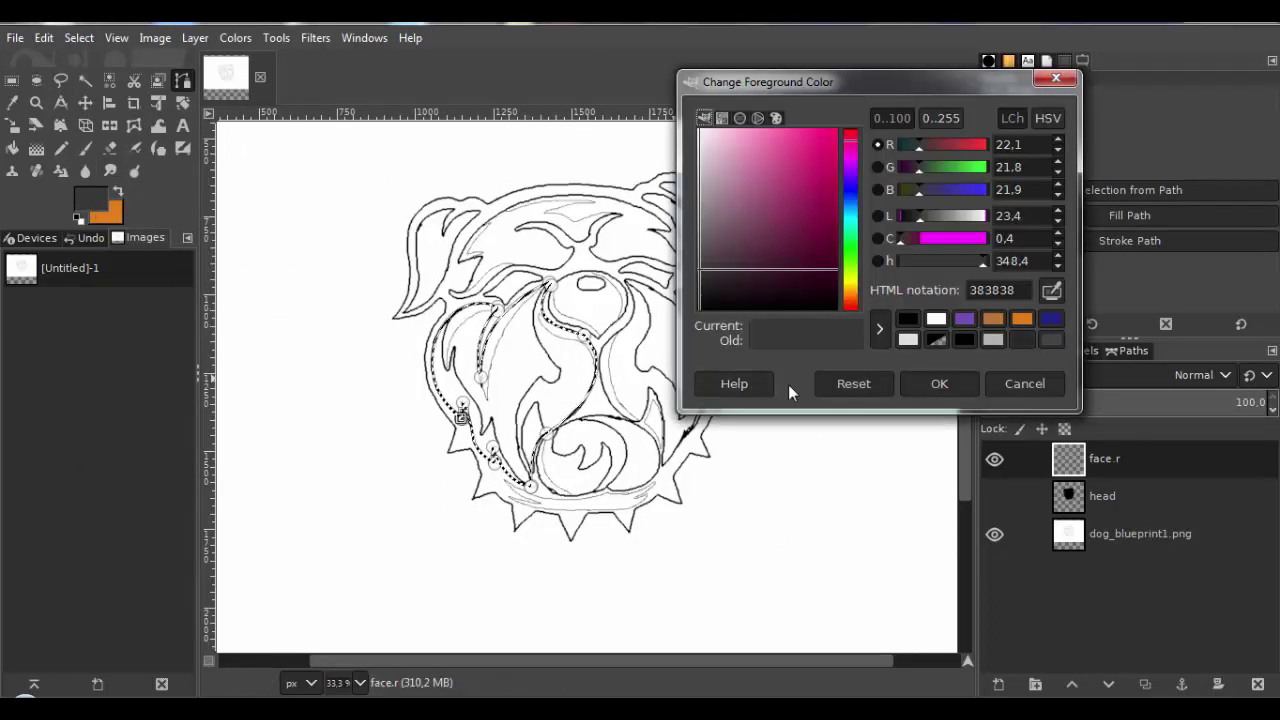
left_click(935, 383)
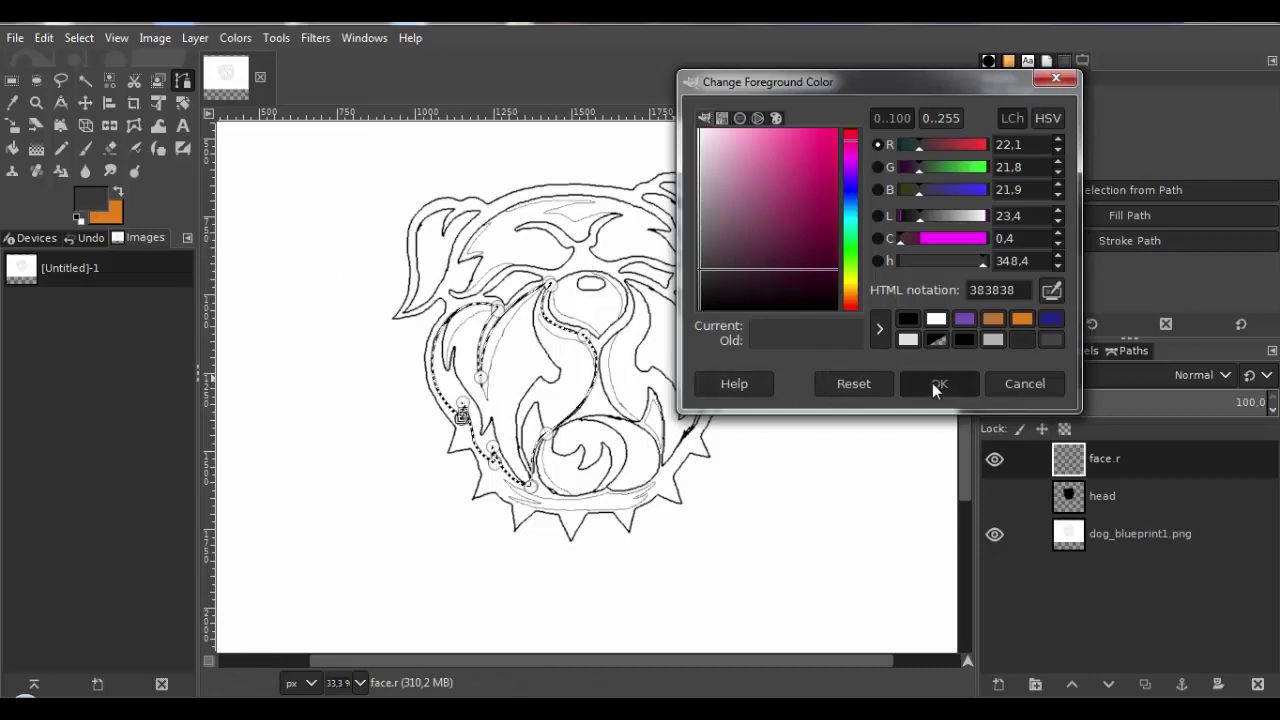
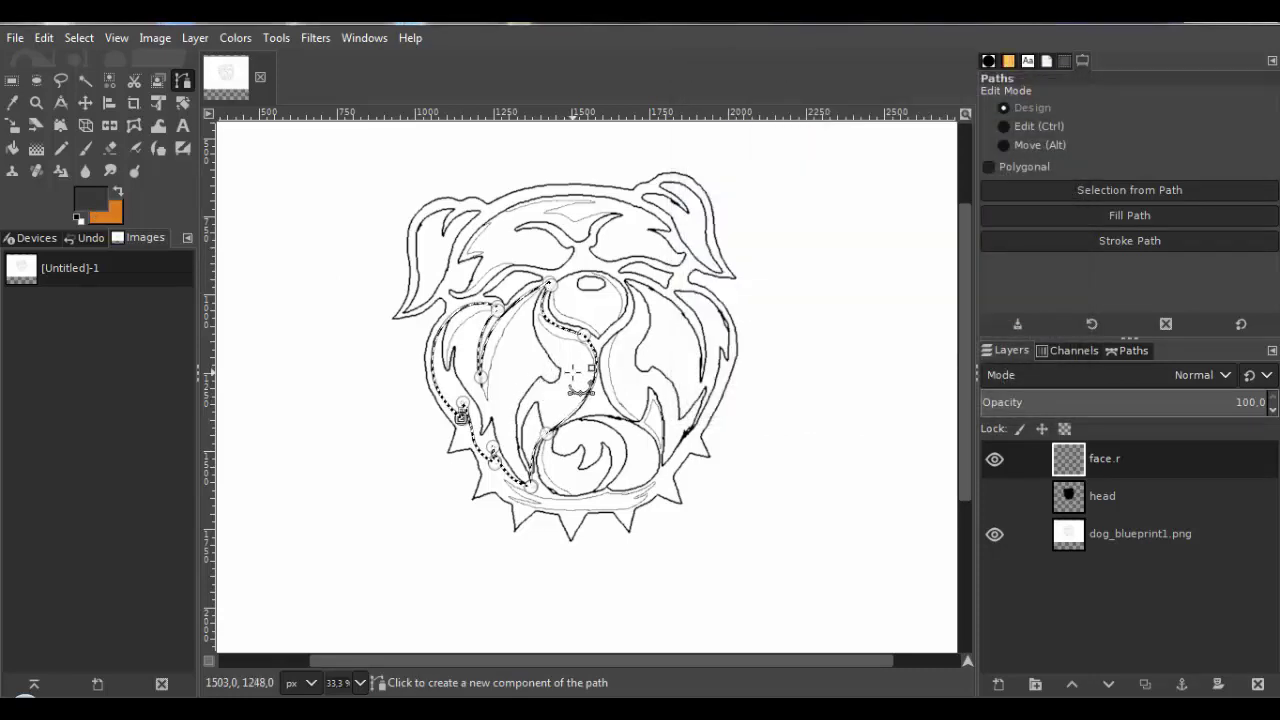
Paint the whole selection dark grey on face.r with the Pencil at size 406, using the Hardness 100 brush, and clear the selection.
left_click(60, 150)
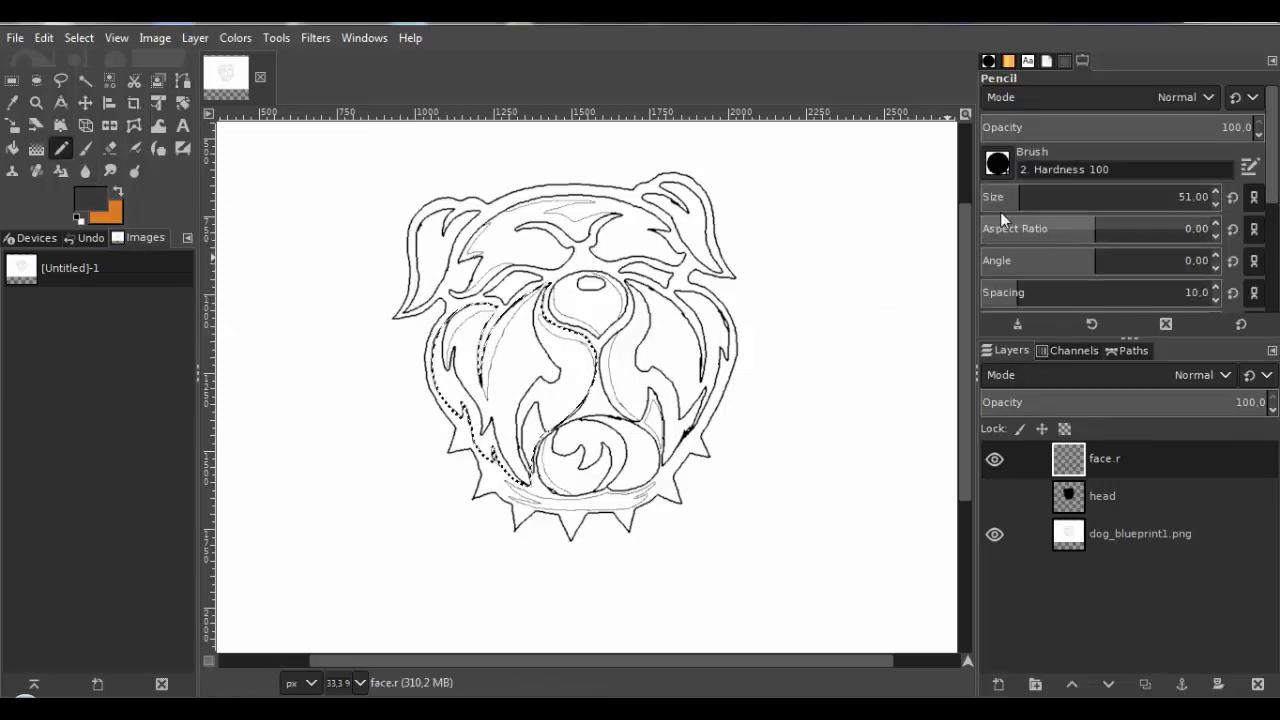
left_click_drag(1030, 204, 1060, 206)
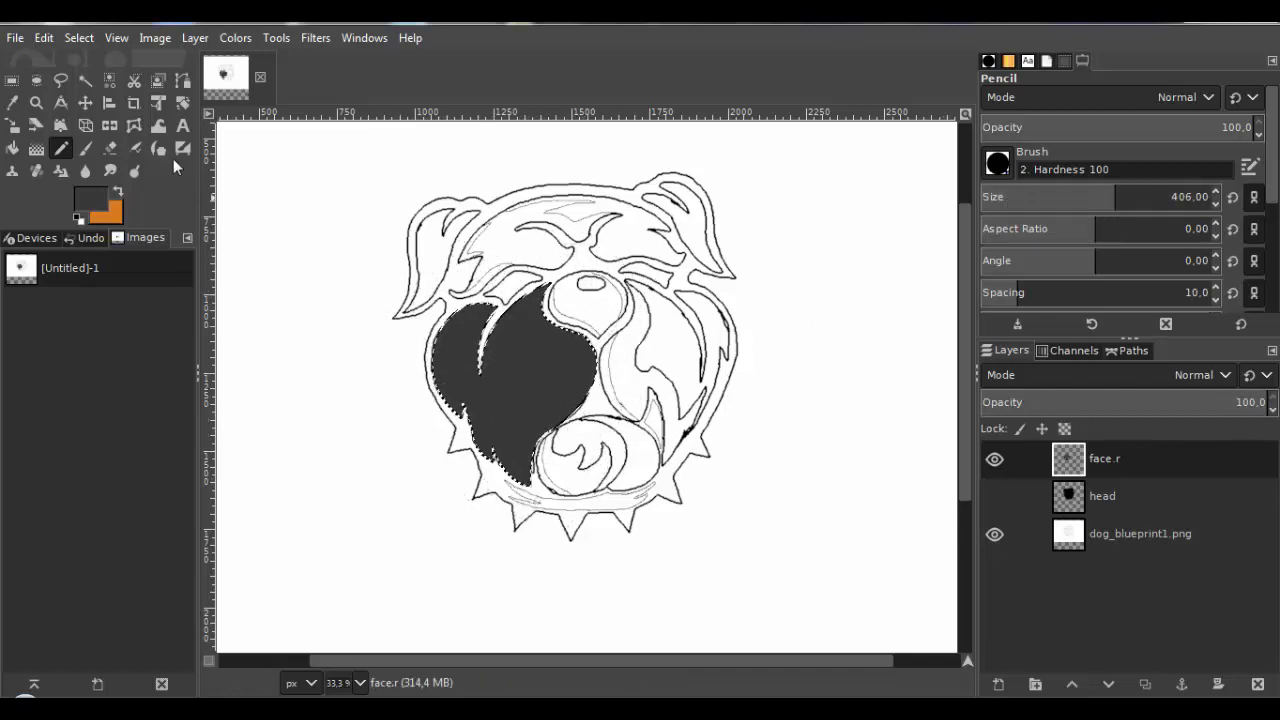
left_click(85, 37)
left_click(88, 84)
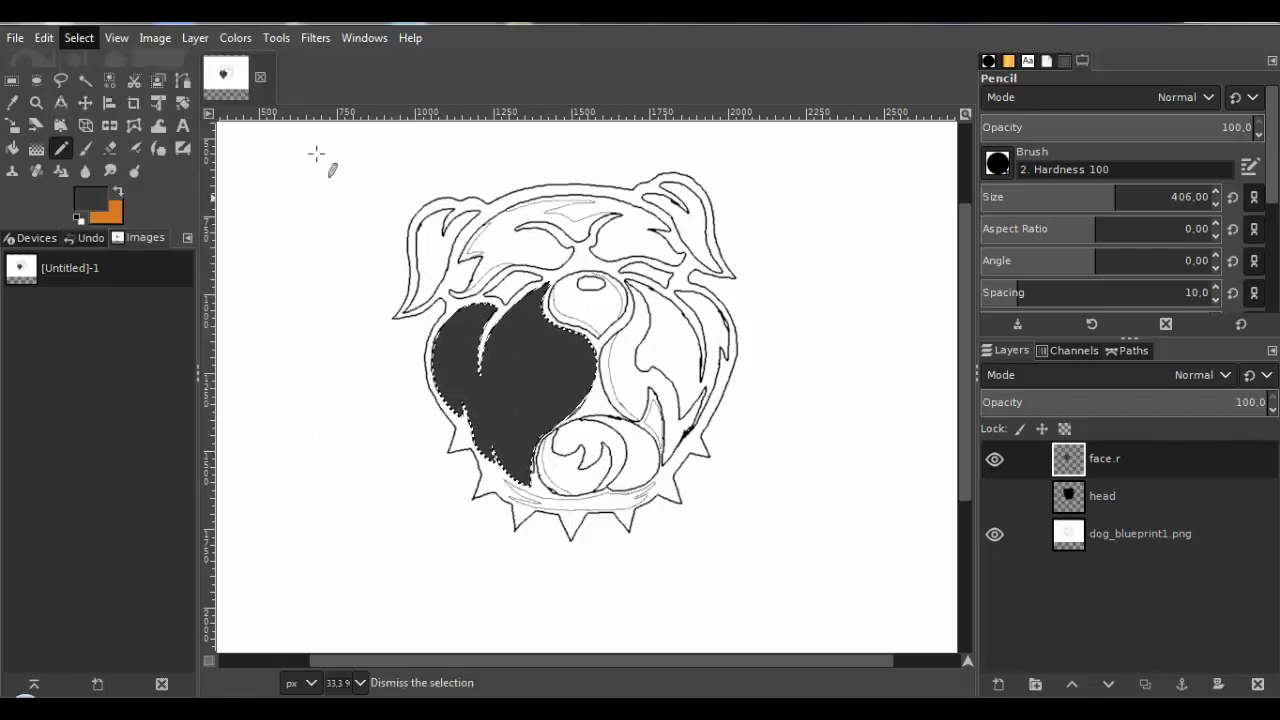
Show the head layer temporarily to examine the grey face shape's edges against the black, and hide it again.
left_click(994, 496)
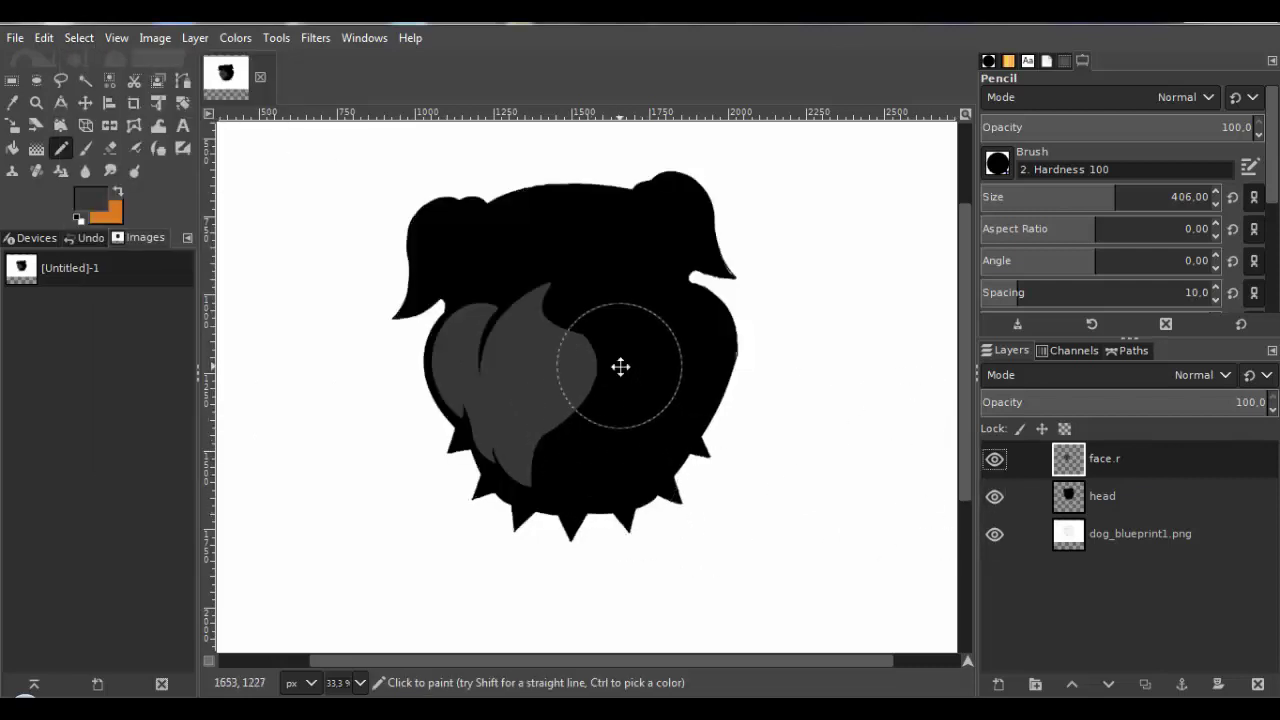
scroll(620, 366, "up", 1)
scroll(620, 366, "left", 1)
scroll(786, 449, "up", 3)
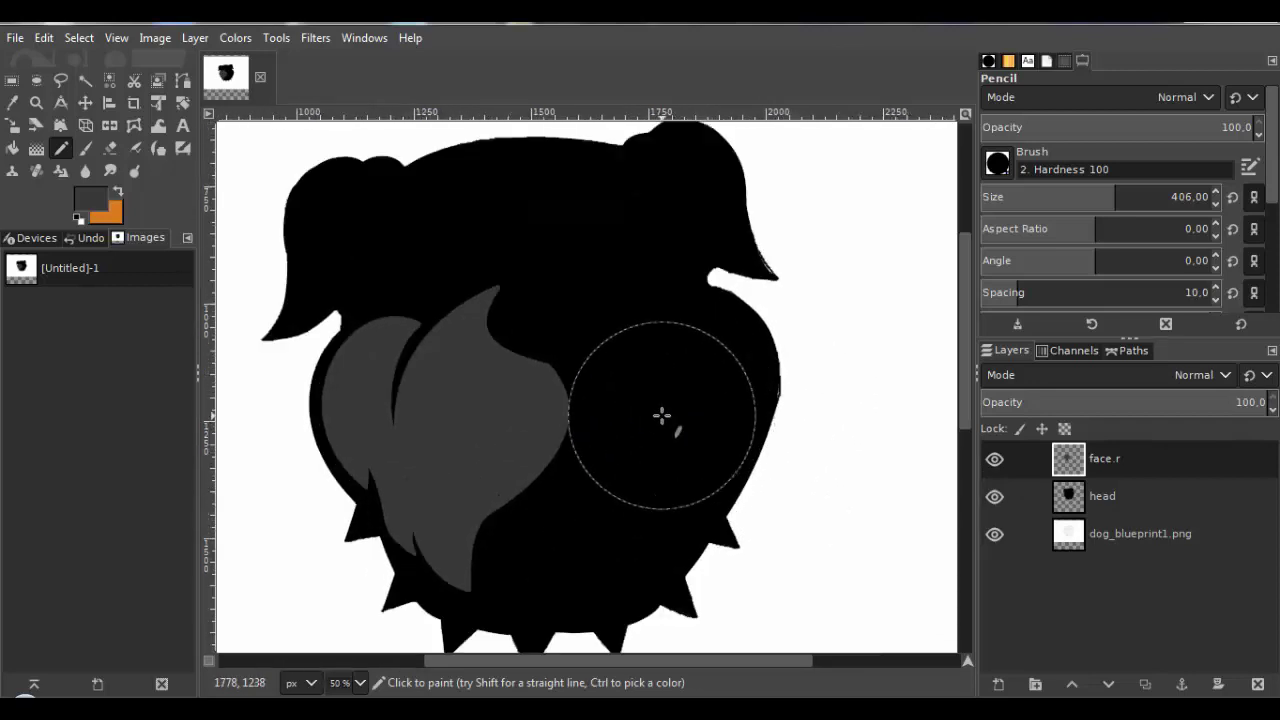
scroll(770, 440, "left", 1)
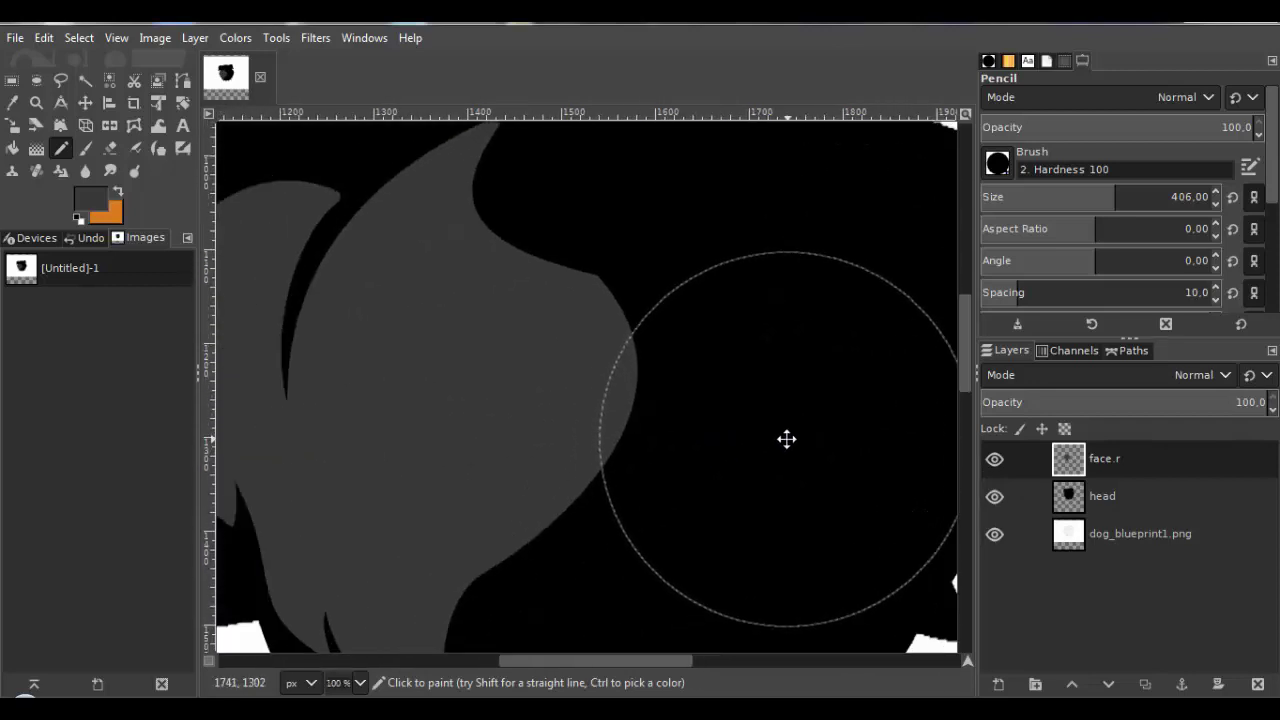
left_click(994, 498)
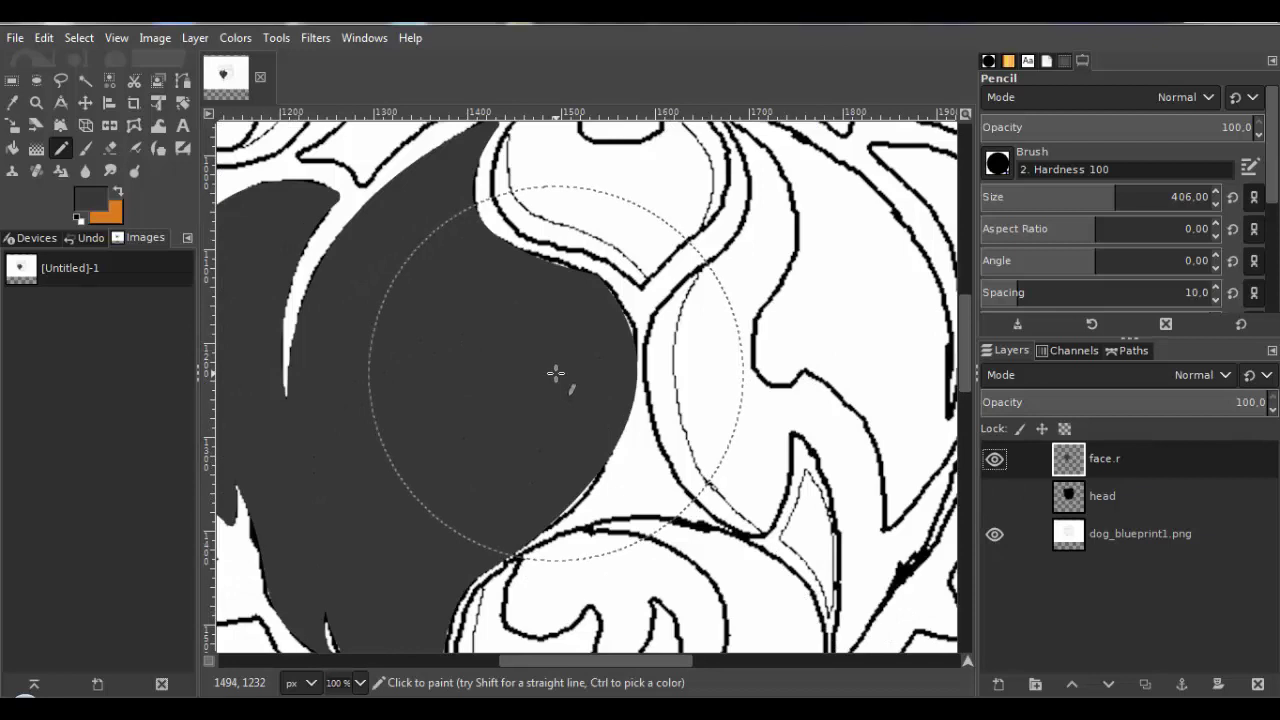
Draw a closed patch path inside the muzzle below the nose and bend its outer segment along the blueprint edge.
left_click(183, 82)
left_click_drag(385, 251, 545, 247)
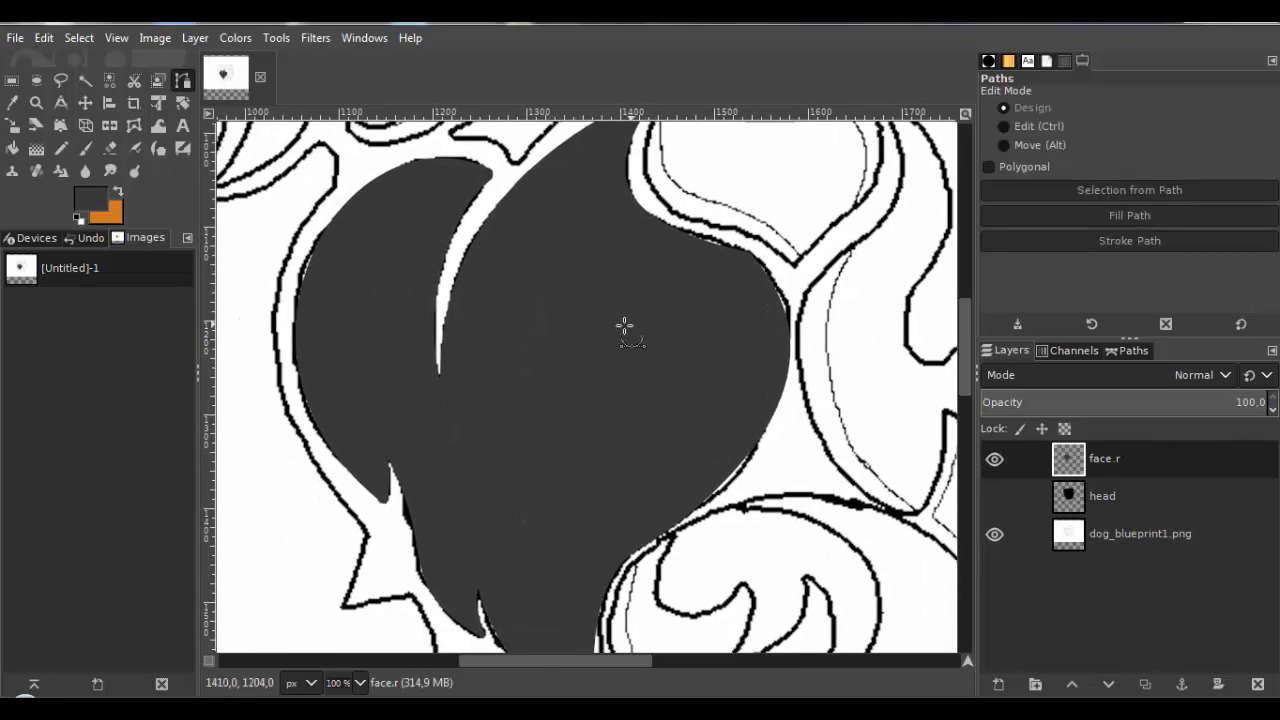
left_click_drag(624, 326, 511, 366)
scroll(569, 286, "up", 1)
scroll(520, 357, "up", 1)
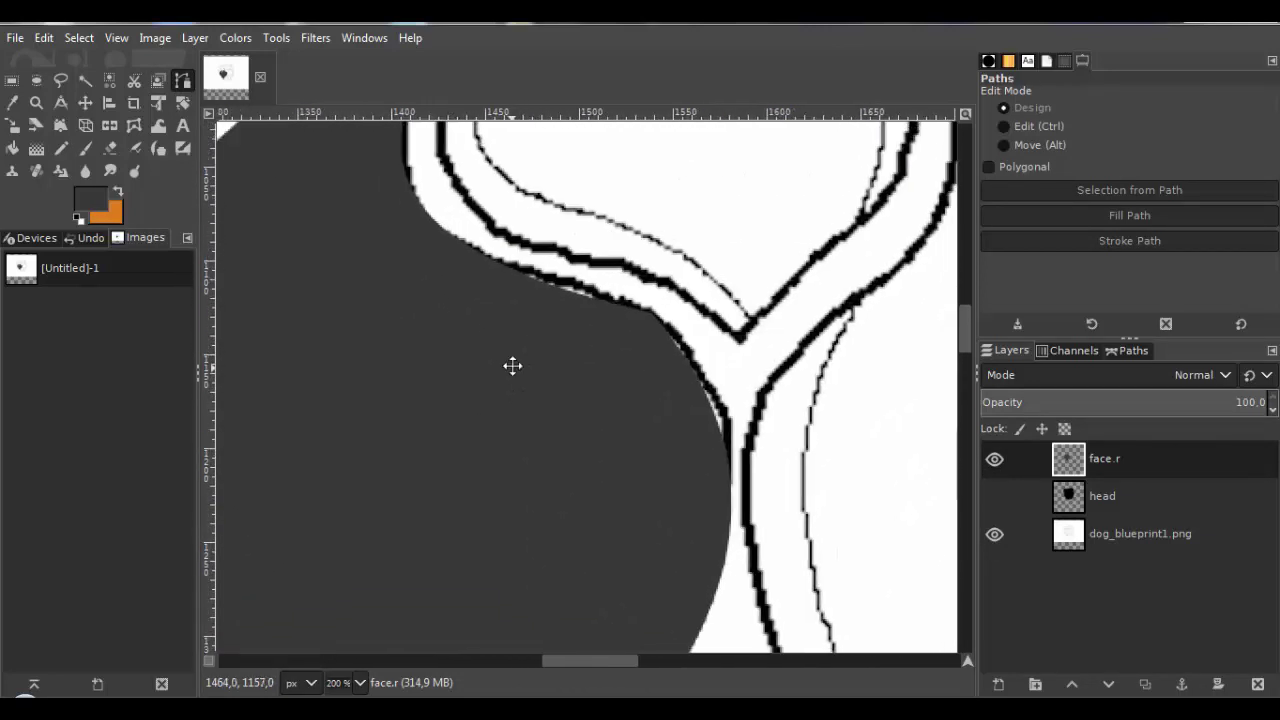
scroll(511, 366, "up", 1)
scroll(600, 371, "up", 2)
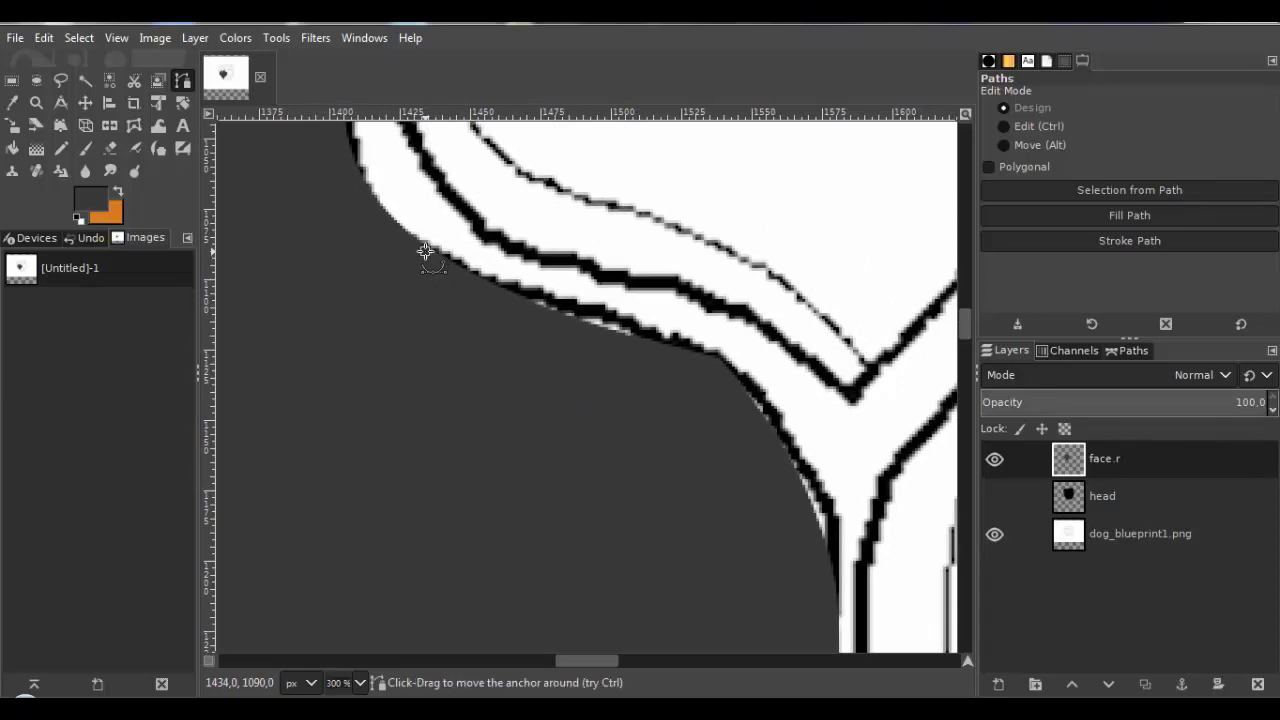
scroll(728, 360, "down", 4)
scroll(730, 490, "right", 3)
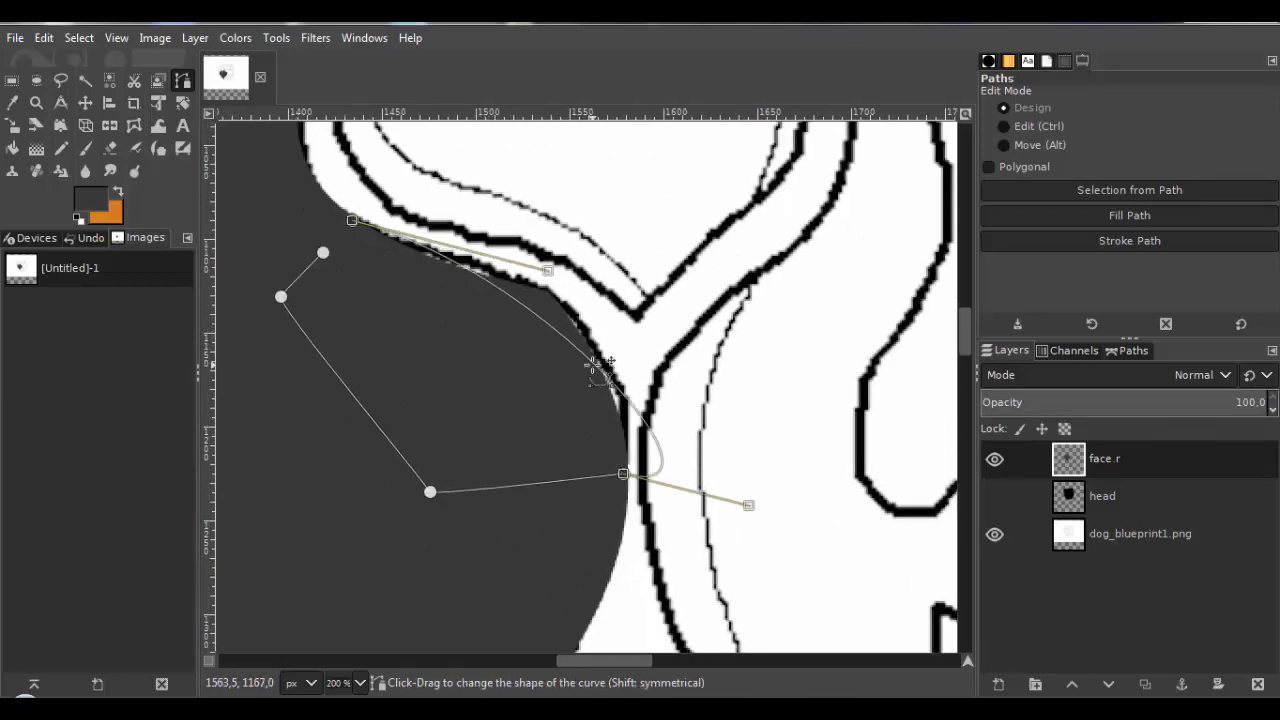
mouse_move(594, 366)
left_mouse_down()
mouse_move(730, 497)
mouse_move(629, 337)
mouse_move(634, 366)
mouse_move(607, 300)
mouse_move(617, 294)
mouse_move(632, 405)
mouse_move(634, 277)
mouse_move(622, 332)
mouse_move(545, 270)
mouse_move(586, 292)
mouse_move(570, 266)
left_mouse_up()
Turn the muzzle patch path into a selection, paint it dark grey with the Pencil and deselect.
left_click(79, 37)
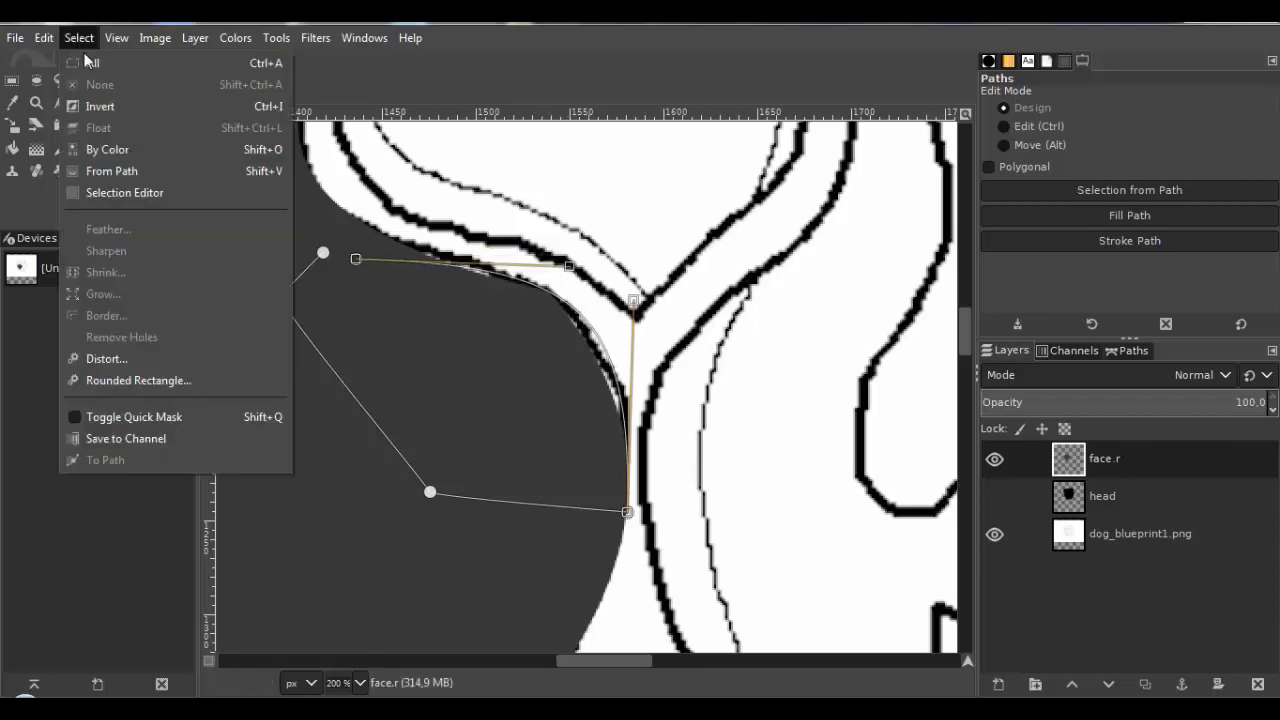
left_click(61, 148)
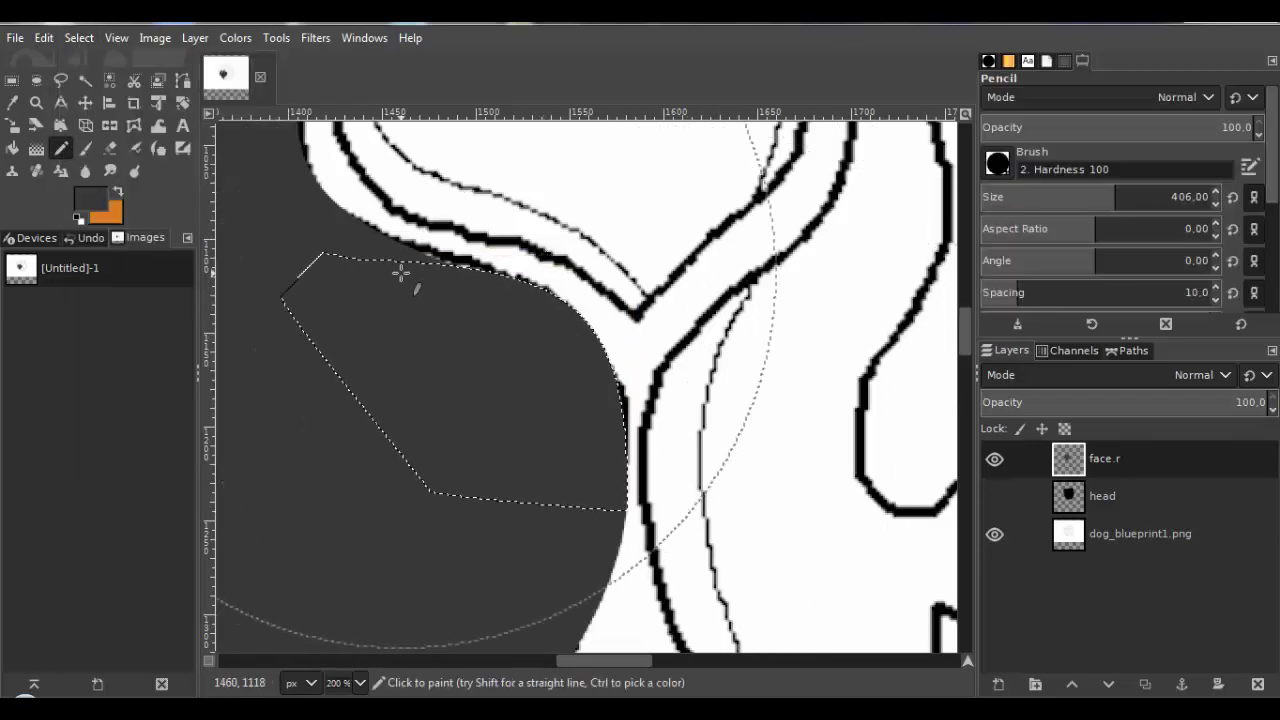
left_click(79, 37)
Draw a second closed patch path along the muzzle's upper edge, curving its top segment to the outline under the nose.
left_click(182, 80)
left_click(342, 220)
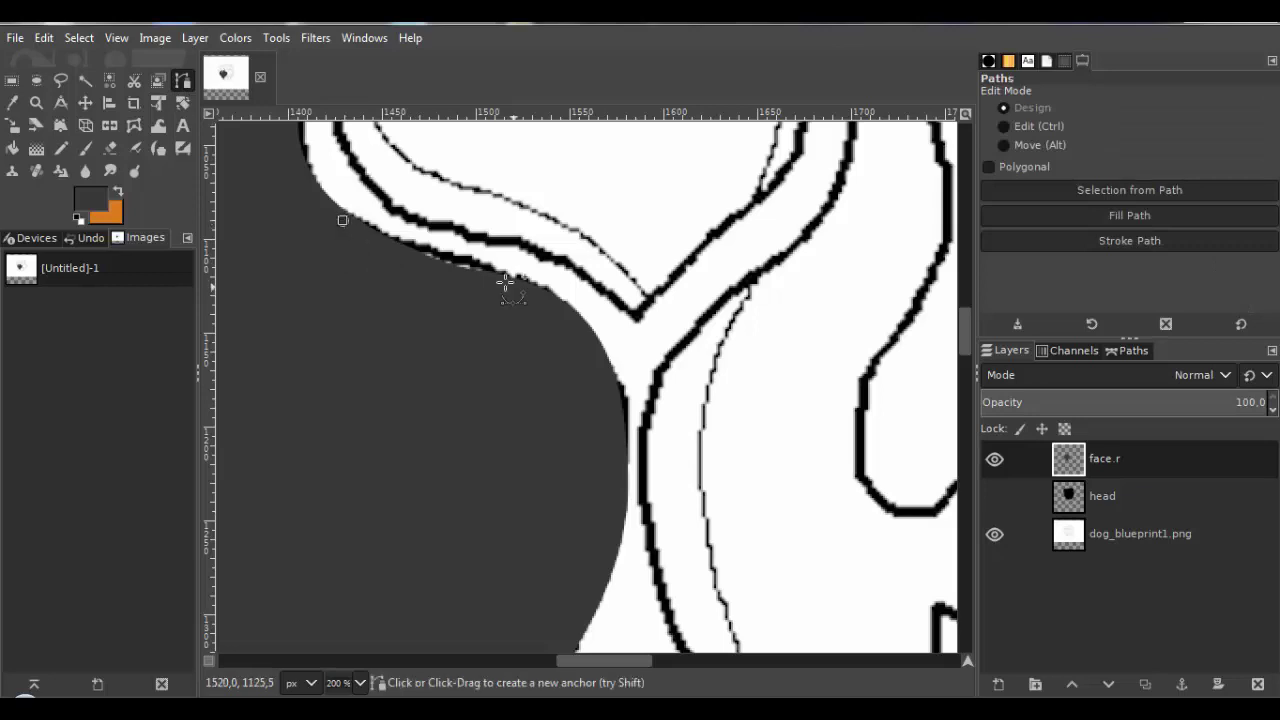
left_click(580, 392)
left_click(377, 380)
left_click(320, 263)
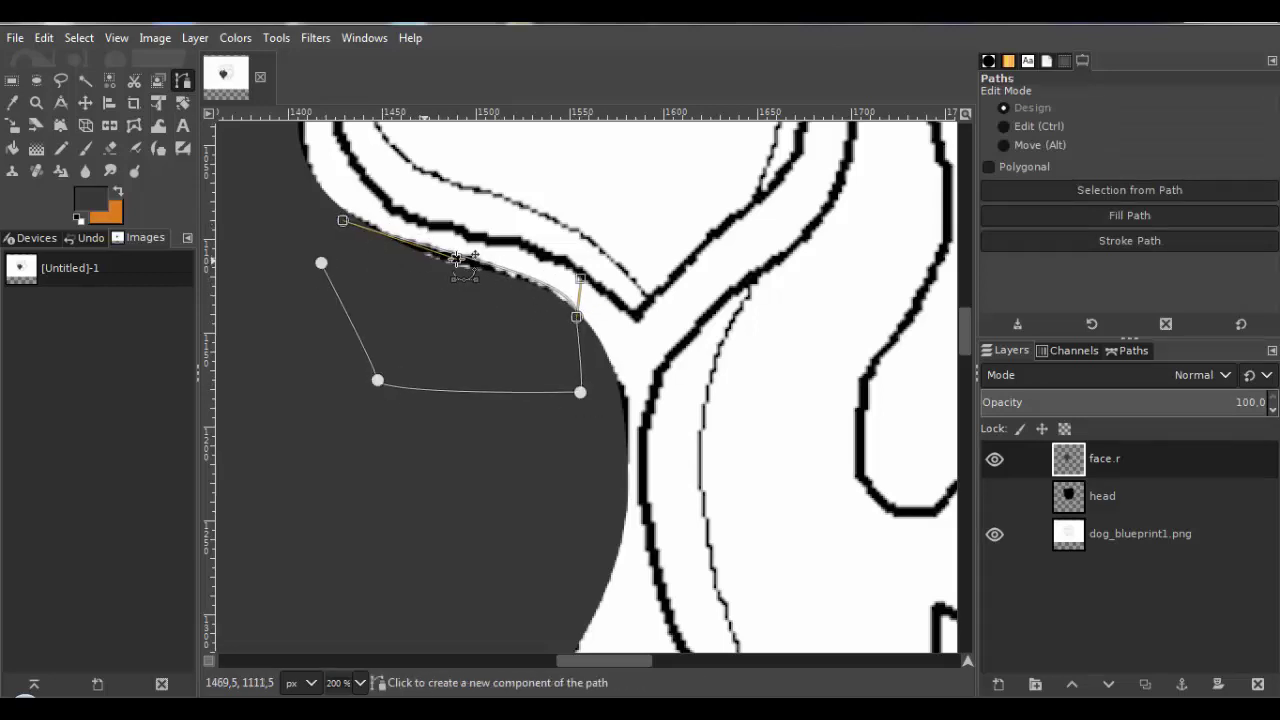
Select the area inside the upper-edge patch path, fill it with dark grey Pencil strokes and clear the selection.
left_click(79, 37)
left_click(110, 171)
left_click(61, 148)
left_click(79, 37)
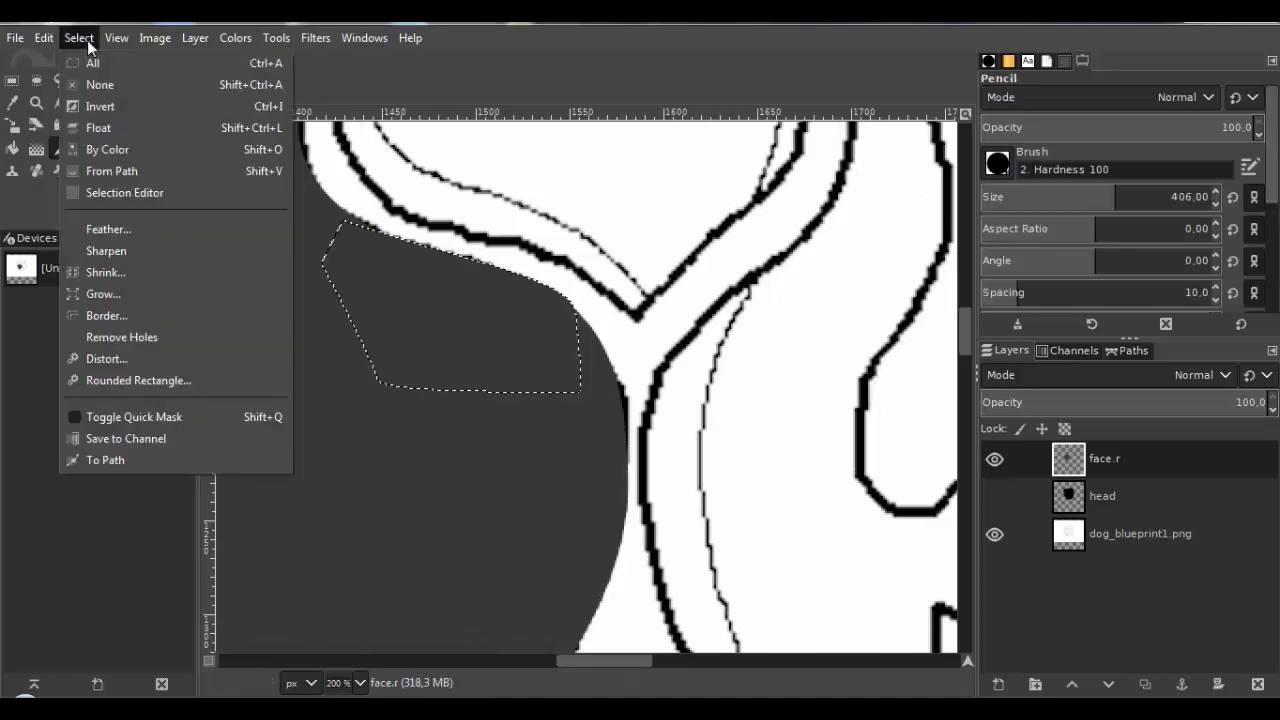
left_click(97, 83)
Draw a third closed patch path at the muzzle's inner edge below the nose tip and bulge its outer segment to the outline.
left_click(183, 80)
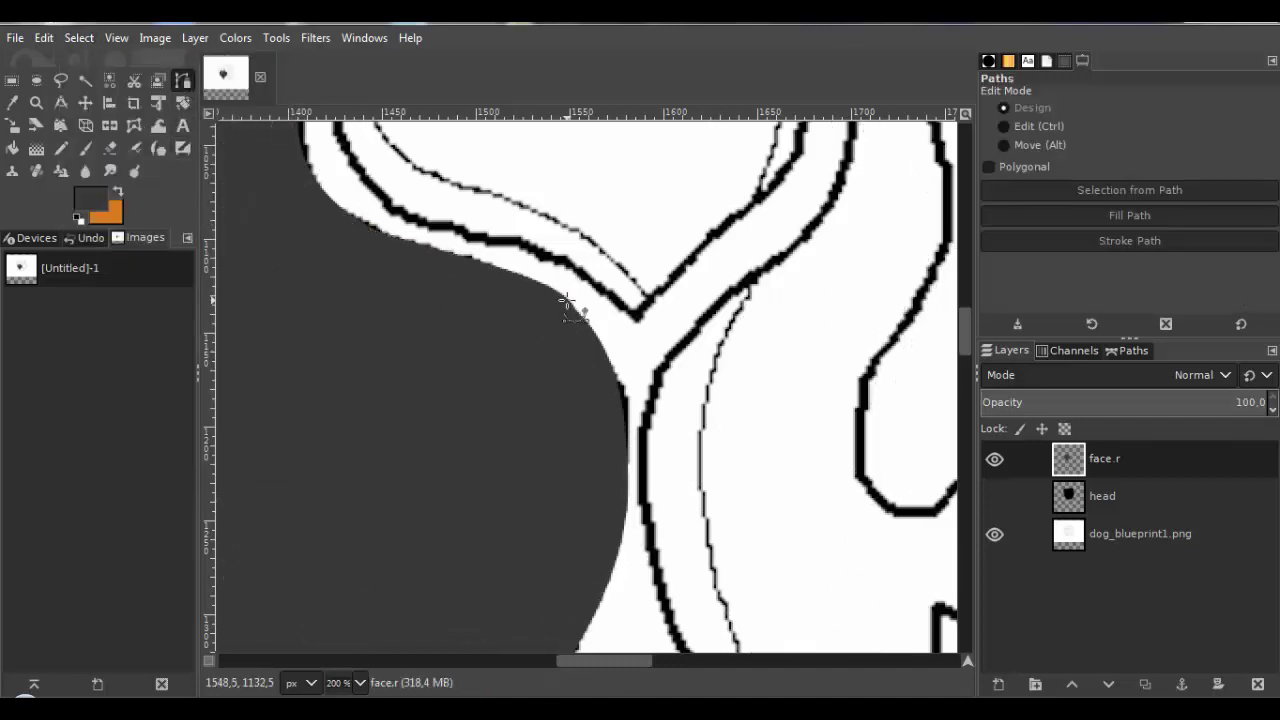
scroll(555, 300, "up", 1)
scroll(600, 290, "up", 1)
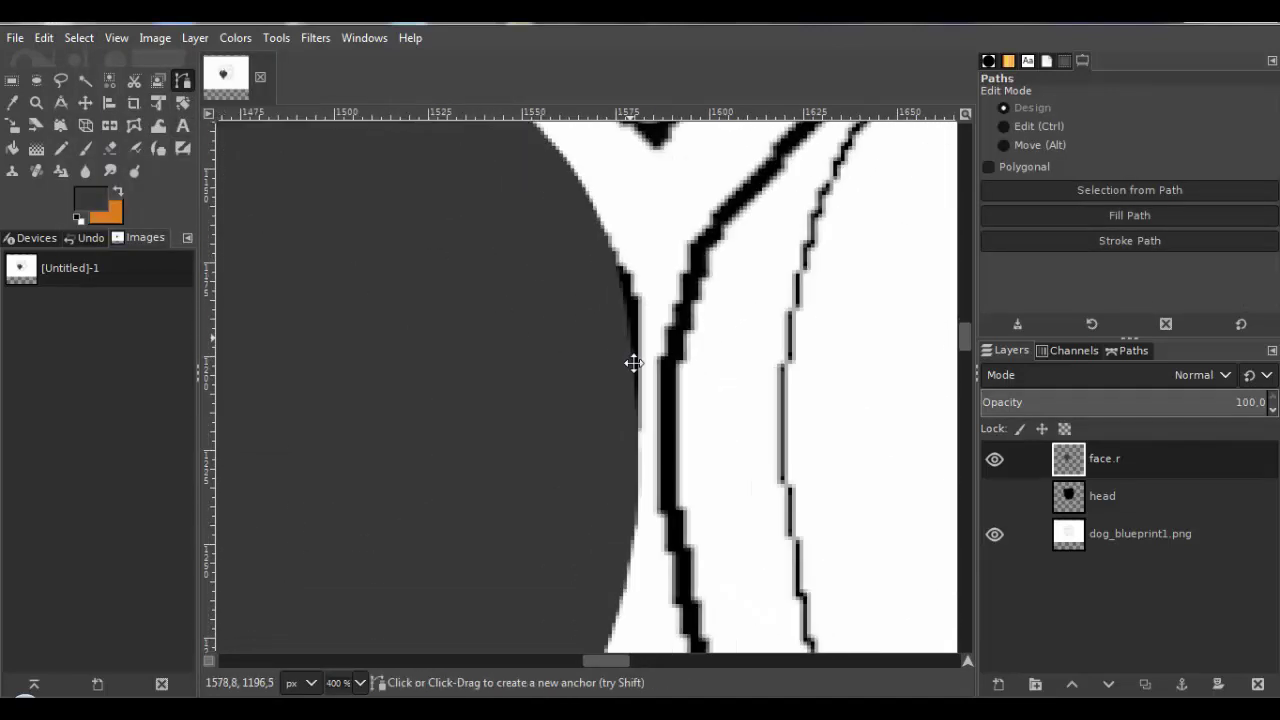
left_click(475, 407)
left_click(492, 462)
left_click_drag(353, 125, 374, 282)
left_click_drag(577, 383, 658, 426)
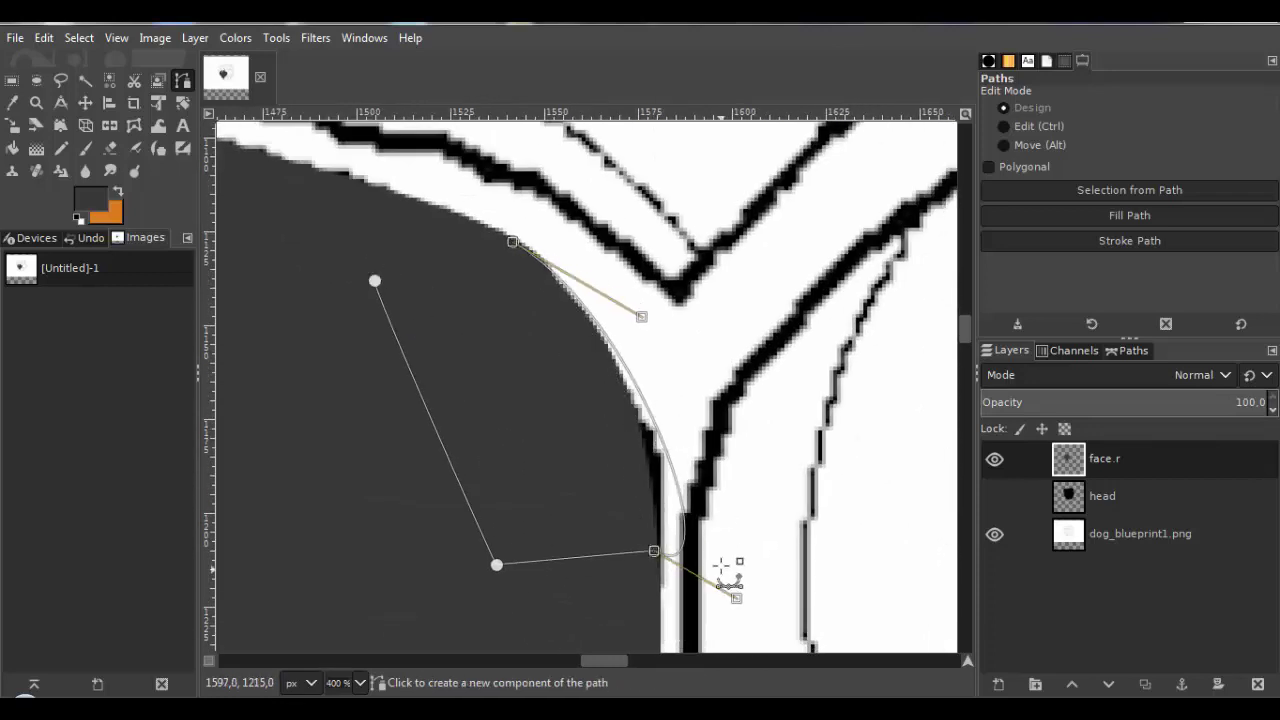
left_click_drag(734, 597, 686, 494)
mouse_move(641, 317)
left_mouse_down()
mouse_move(646, 302)
mouse_move(623, 286)
mouse_move(645, 308)
left_mouse_up()
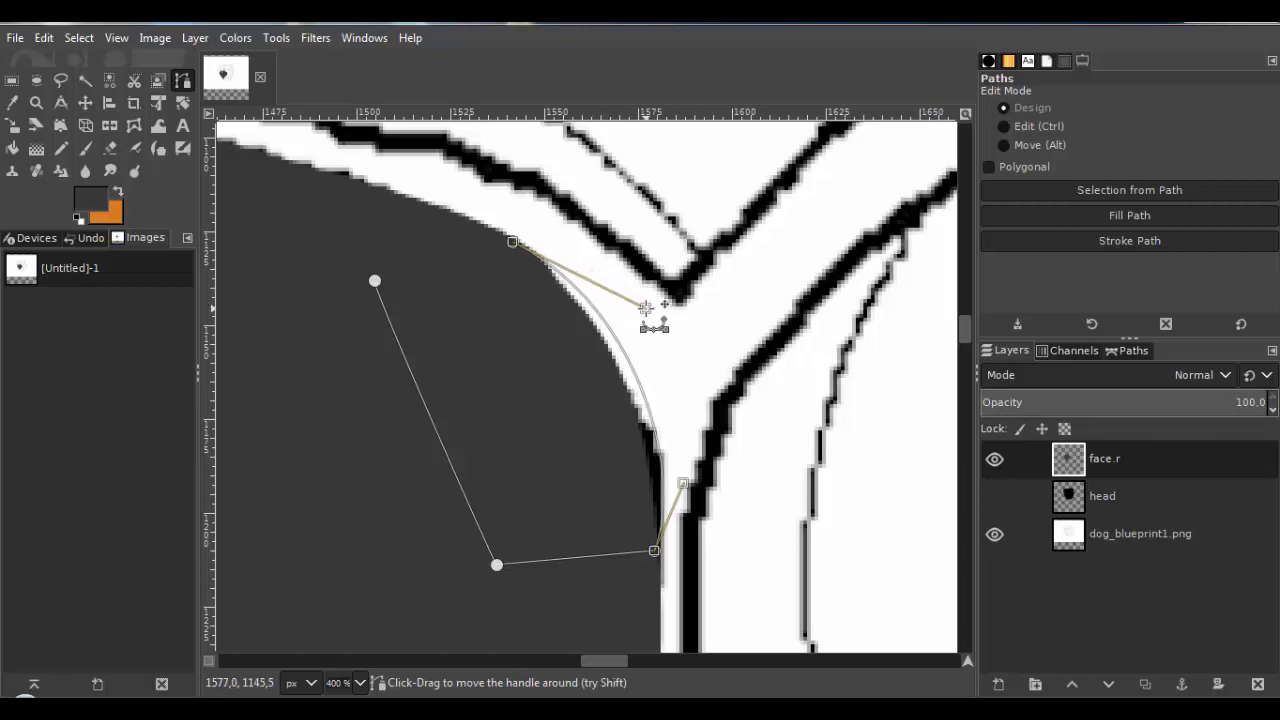
Make a selection from the inner-edge patch path, paint it dark grey with the Pencil and remove the selection.
left_click(79, 37)
left_click(60, 165)
left_click(60, 148)
left_click(79, 37)
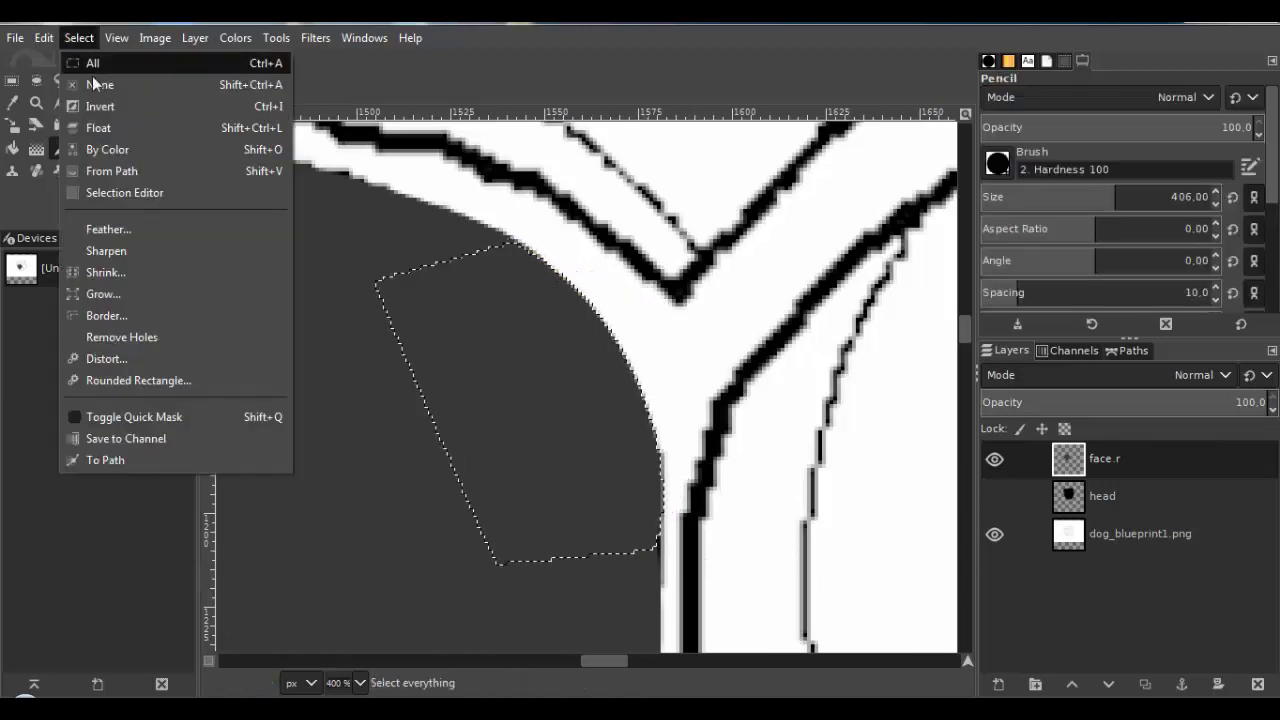
left_click(70, 84)
Make the black head layer visible behind the completed grey face shape.
scroll(534, 334, "down", 3)
scroll(633, 405, "down", 4)
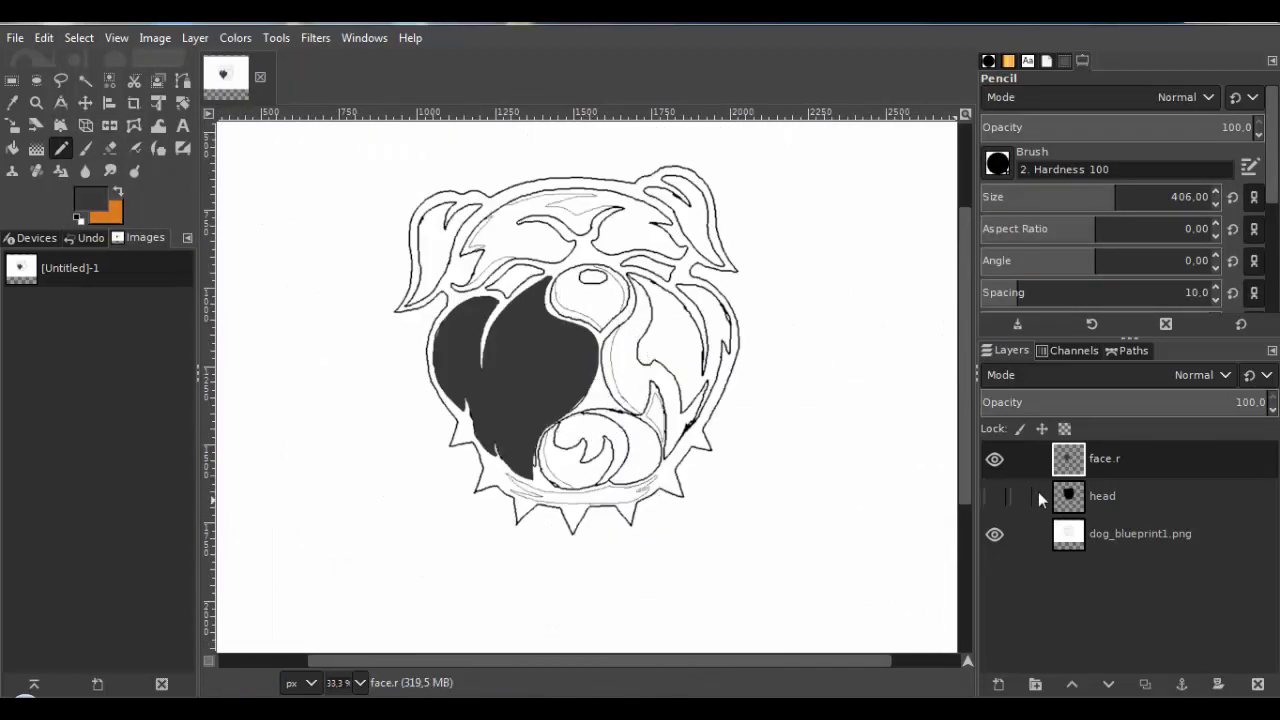
left_click(996, 496)
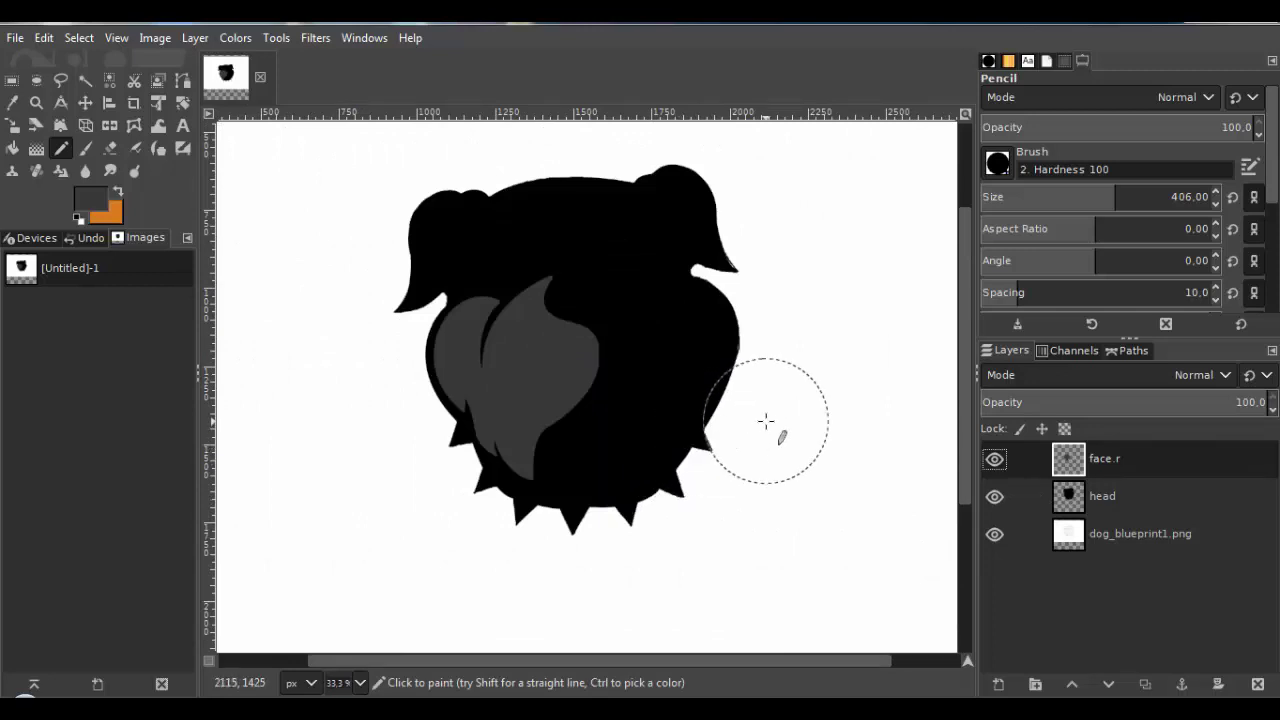
Add a transparent 3000 × 3000 px layer named face.l and hide the black head layer to expose the blueprint.
left_click(195, 37)
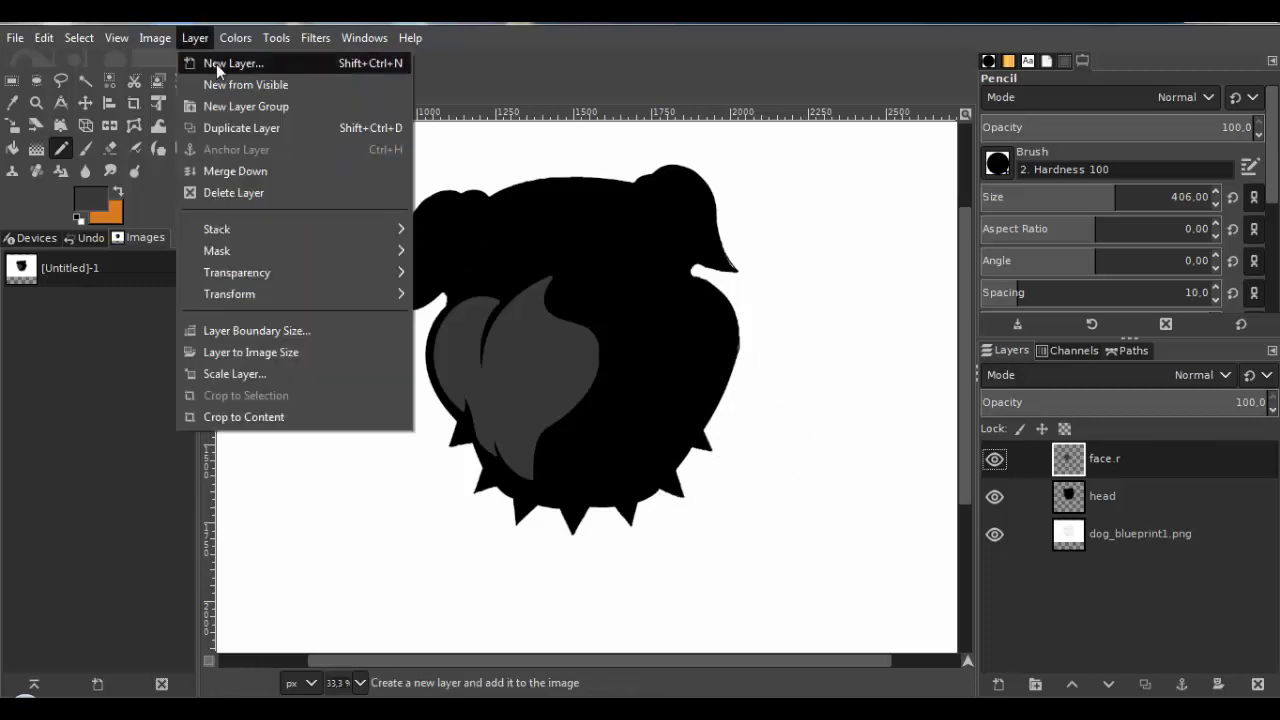
left_click(230, 60)
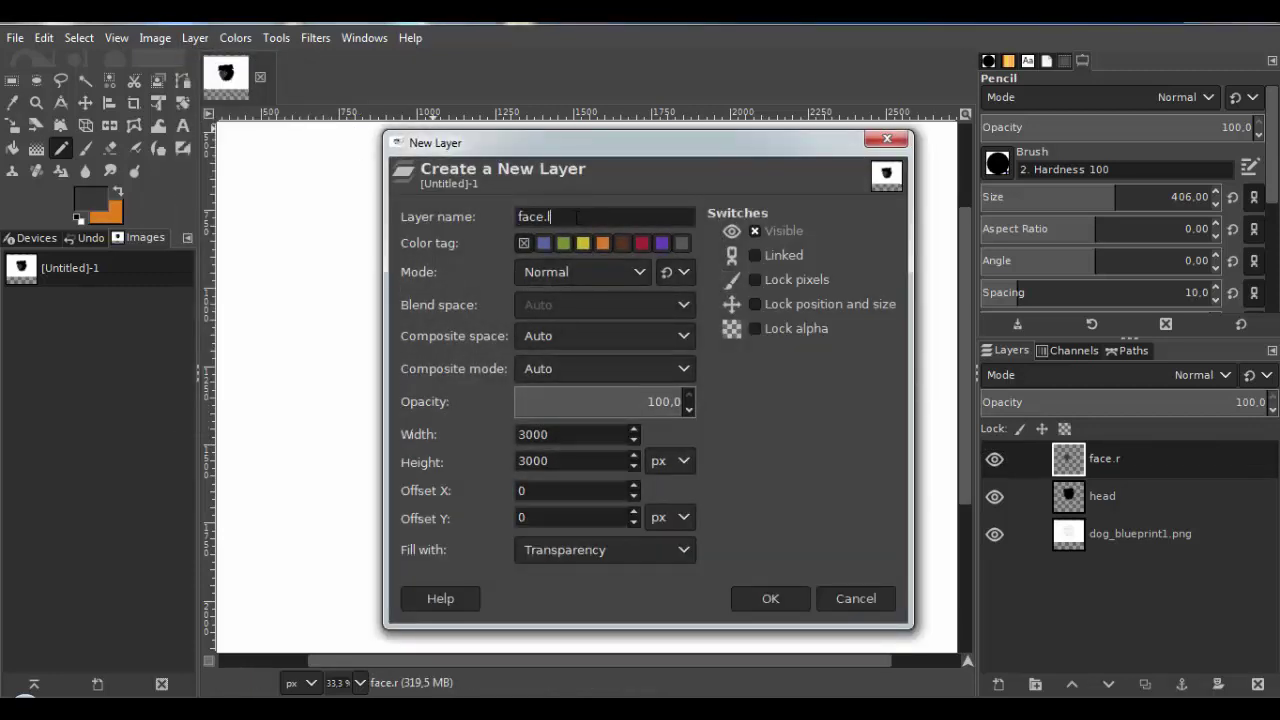
left_click(770, 598)
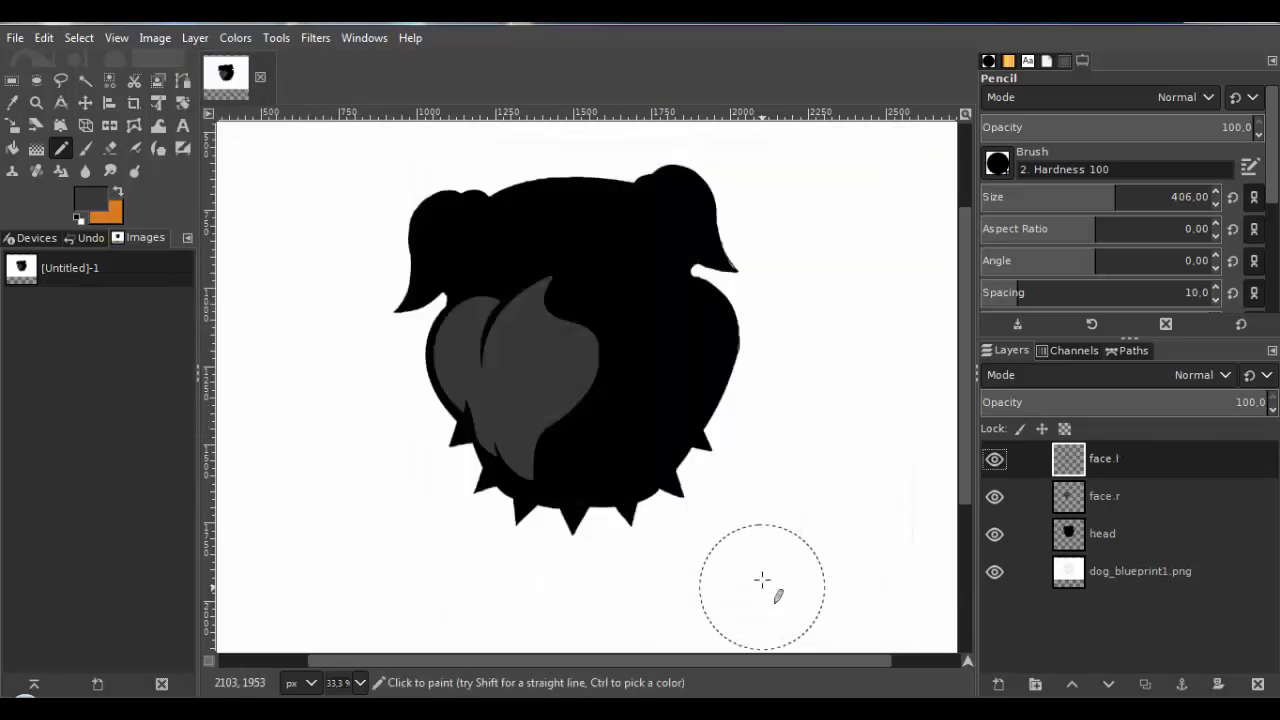
left_click(994, 534)
Start a path on the untraced cheek with anchors at its lower tip, the mouth junction, below the nose and the upper corner beside the nose.
left_click(182, 80)
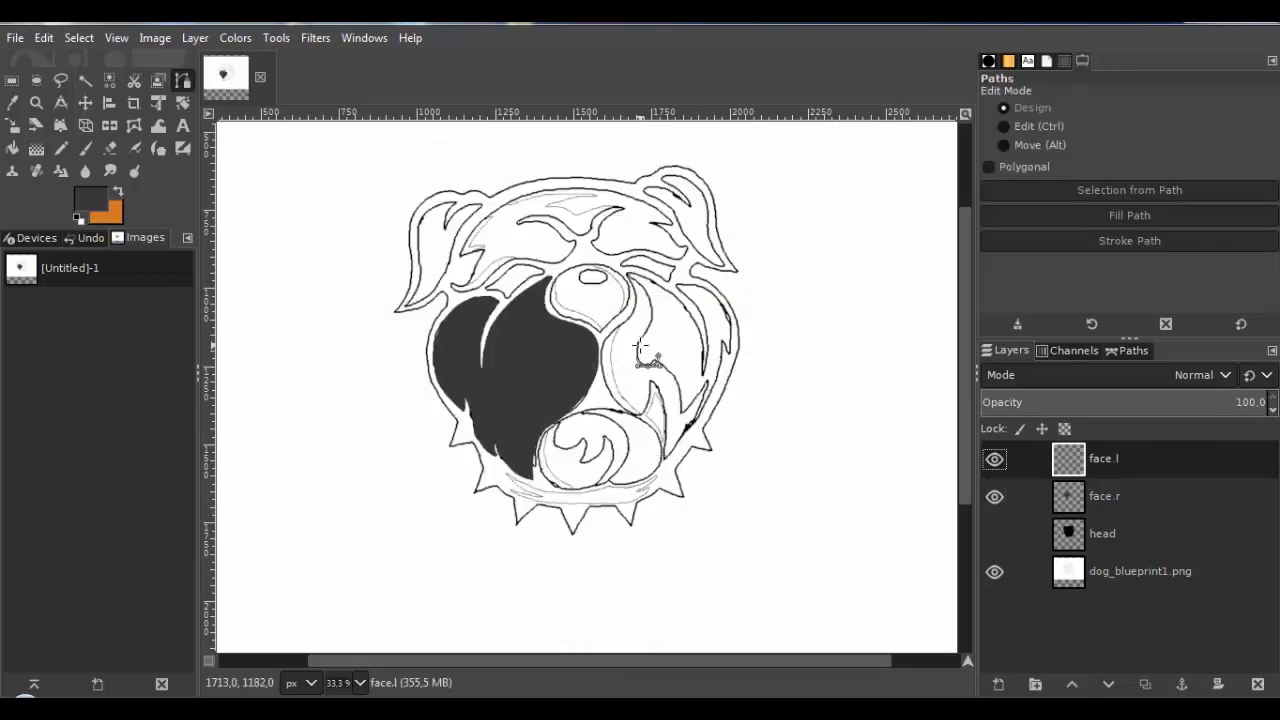
left_click_drag(640, 347, 608, 322)
left_click_drag(656, 388, 642, 384)
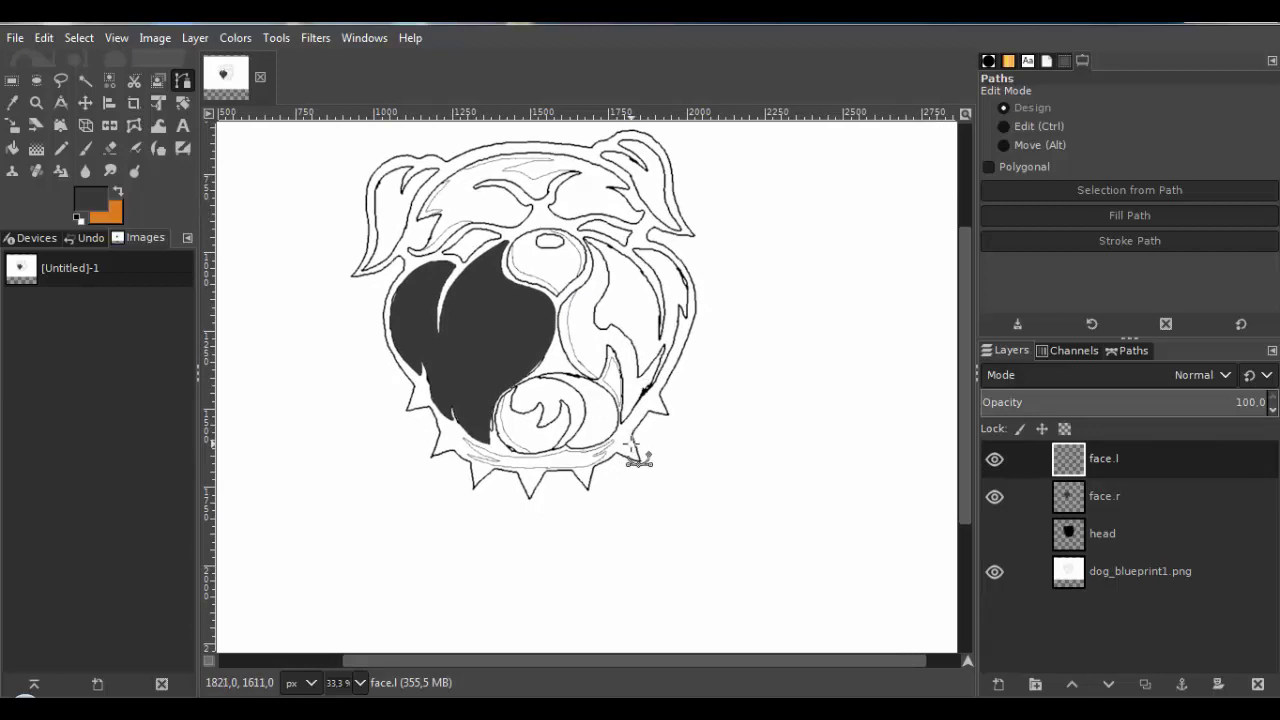
scroll(638, 459, "up", 3)
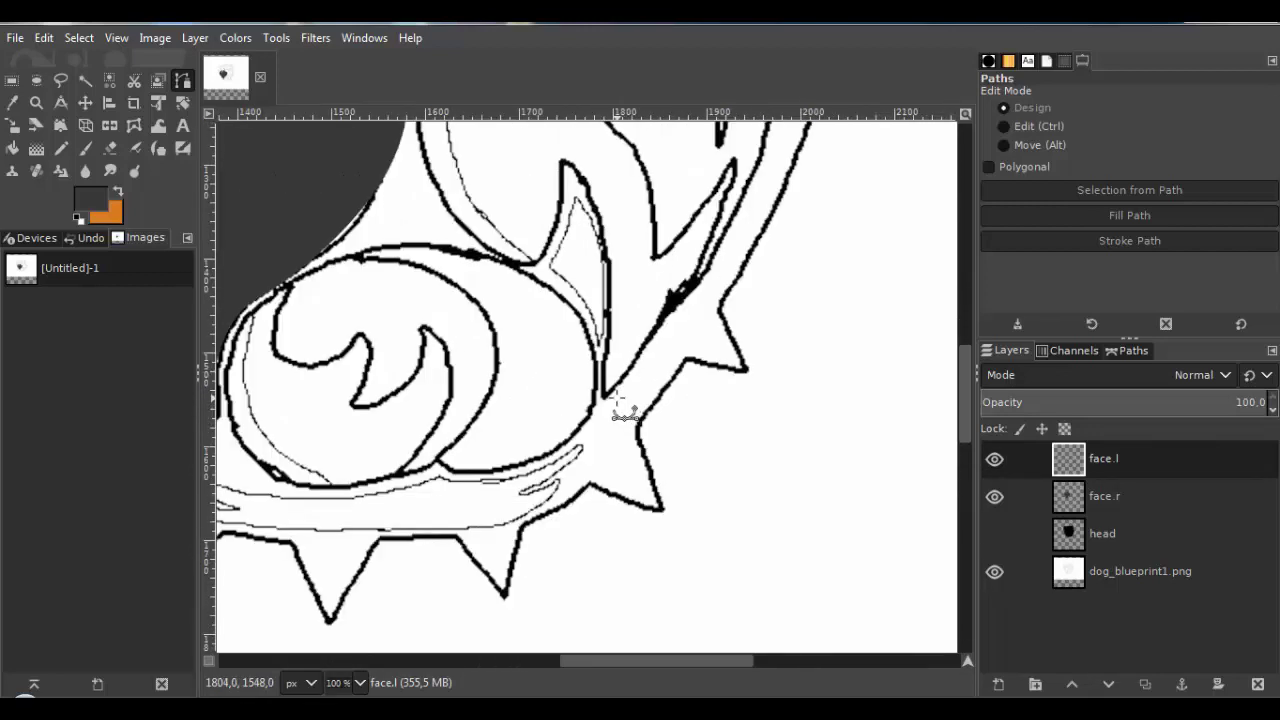
scroll(618, 402, "up", 1)
scroll(618, 425, "up", 5)
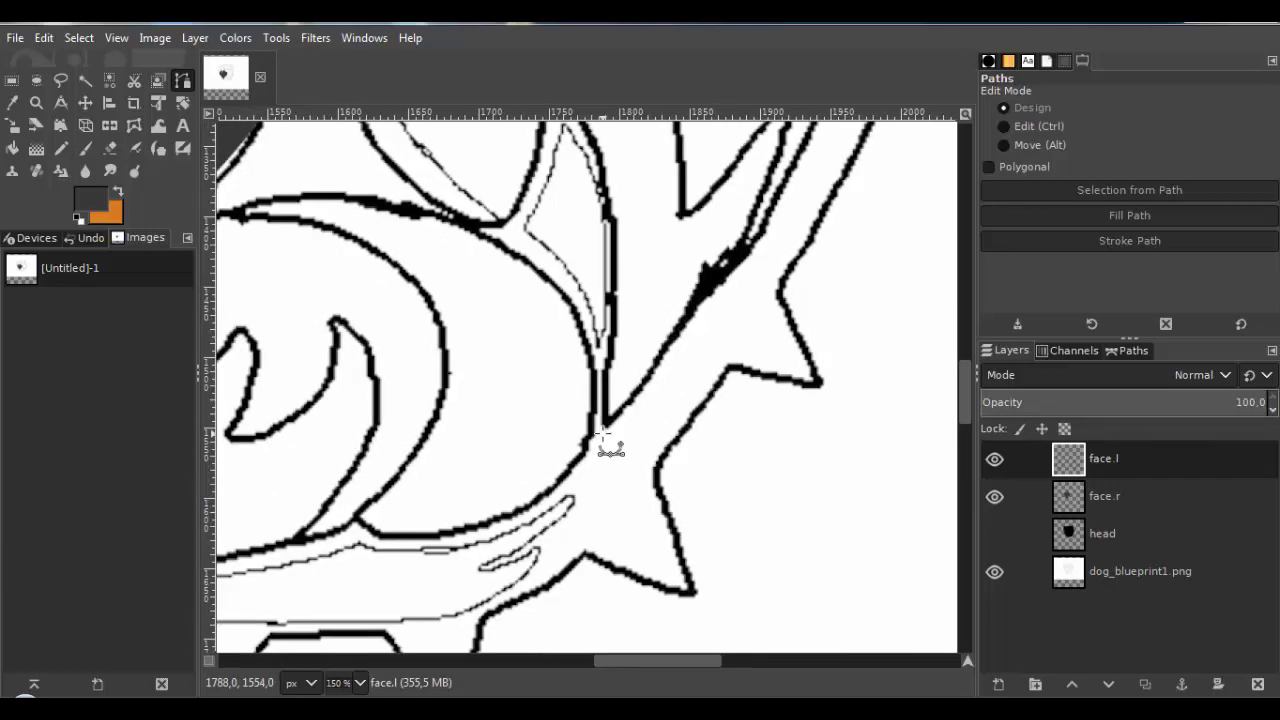
scroll(607, 374, "down", 4)
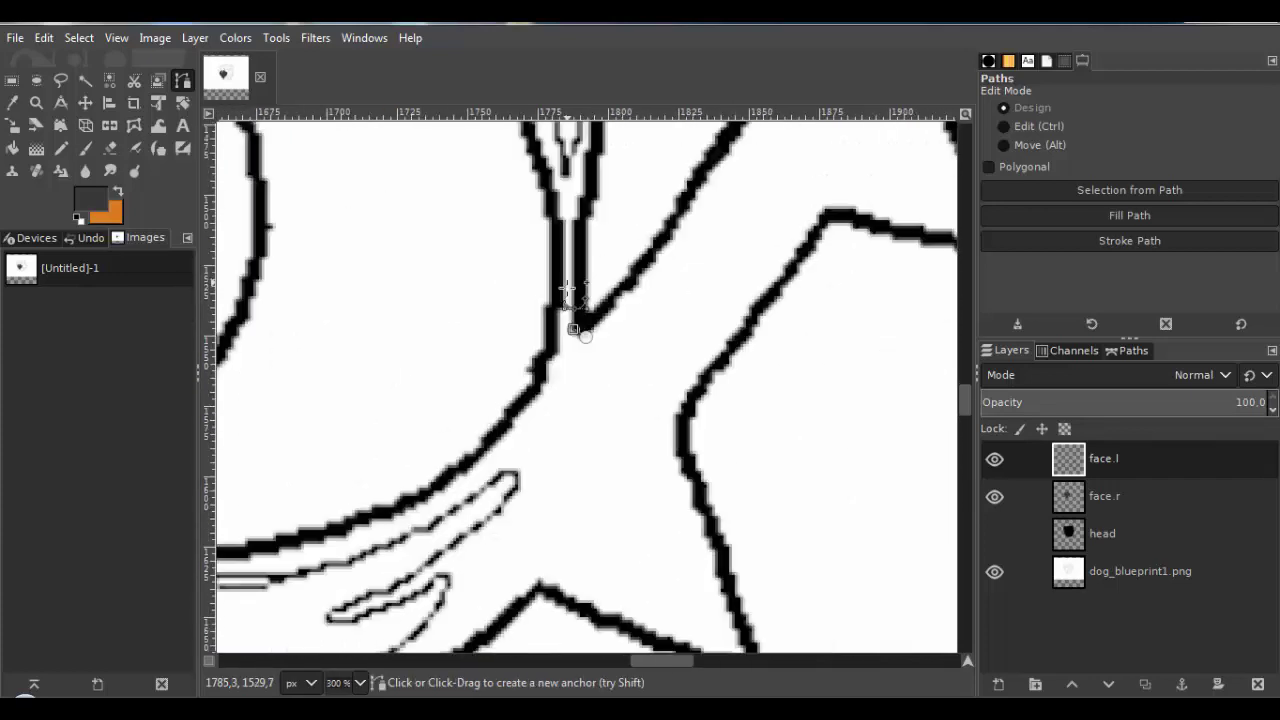
left_click(522, 349)
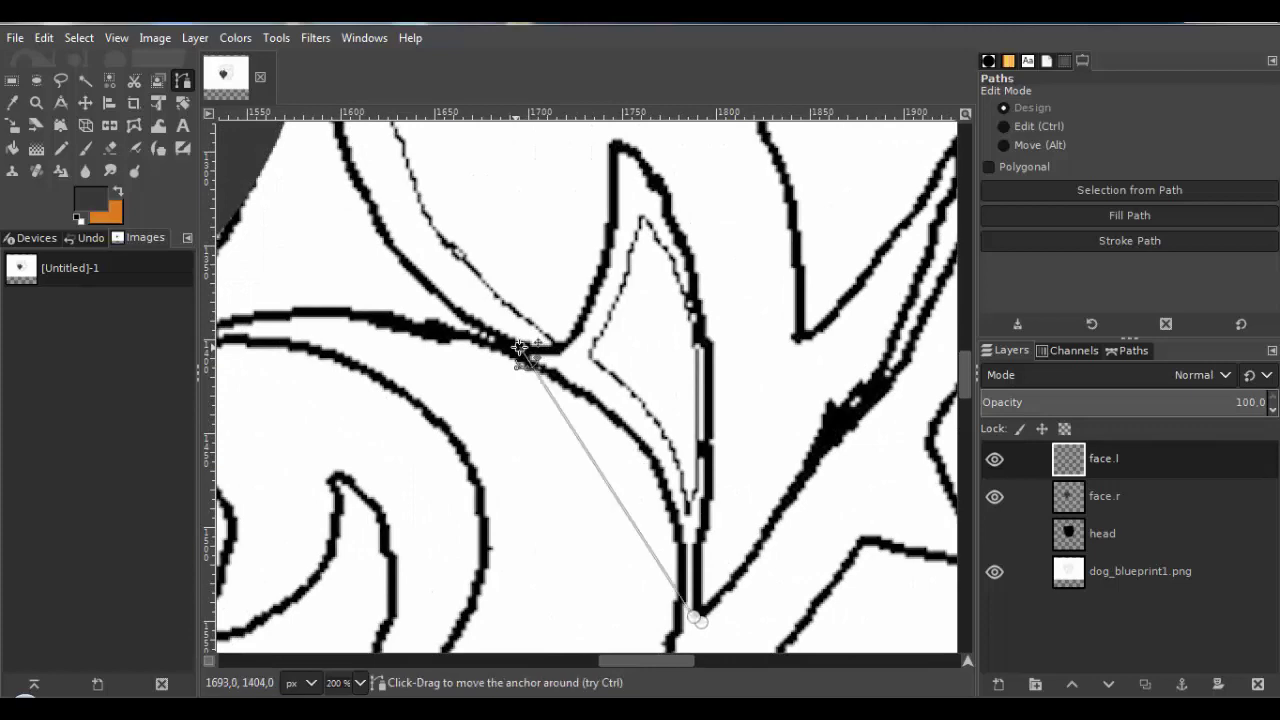
scroll(571, 449, "down", 2)
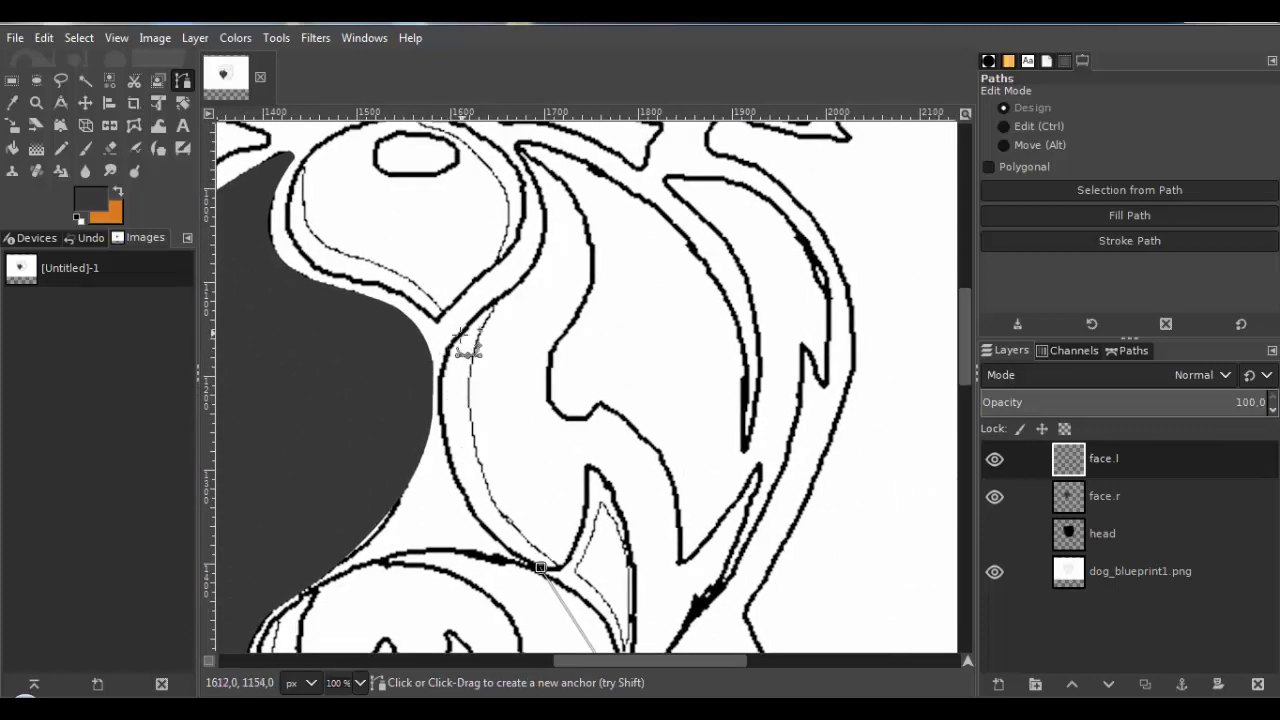
scroll(468, 345, "up", 5)
scroll(525, 420, "down", 3)
scroll(510, 300, "up", 3)
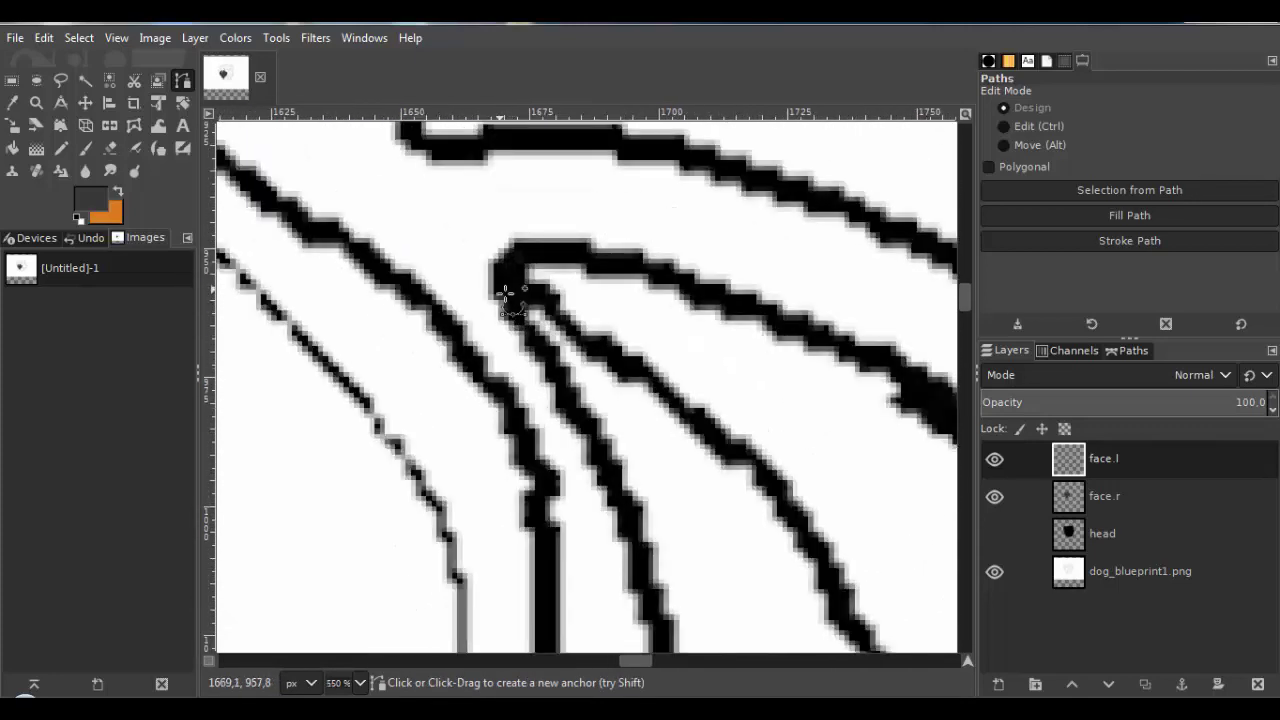
scroll(450, 280, "down", 4)
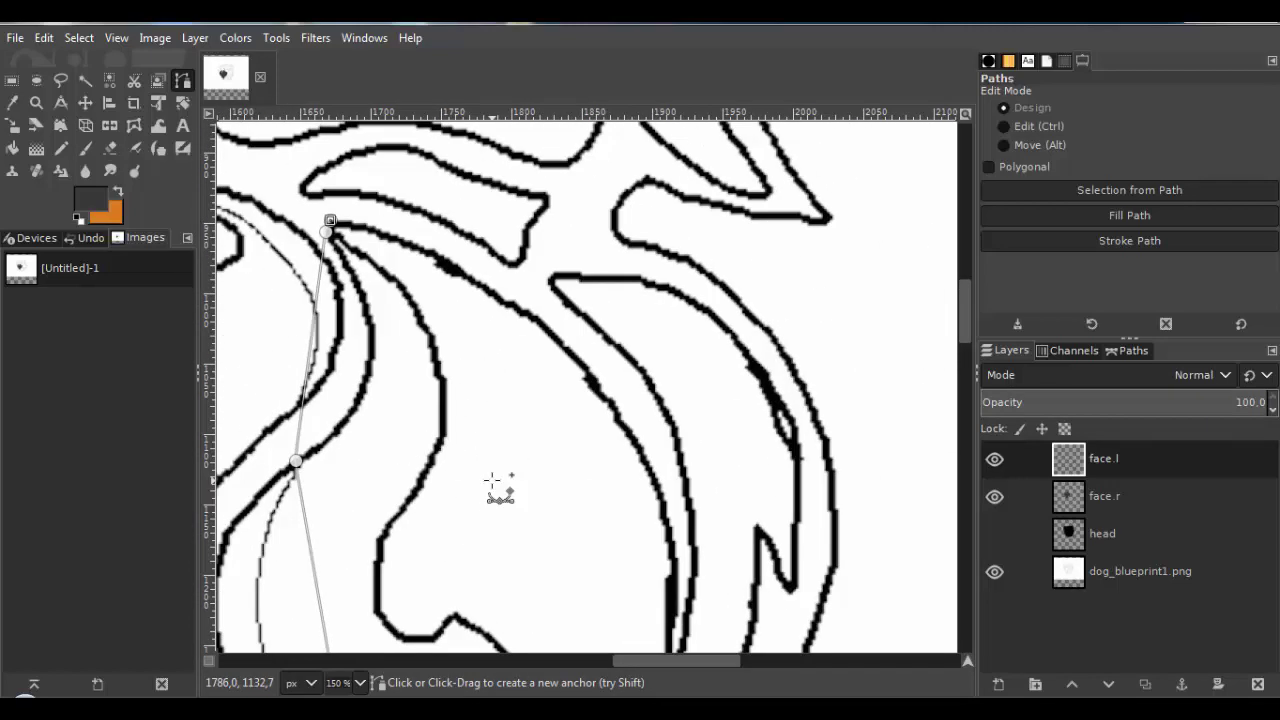
scroll(500, 488, "down", 3)
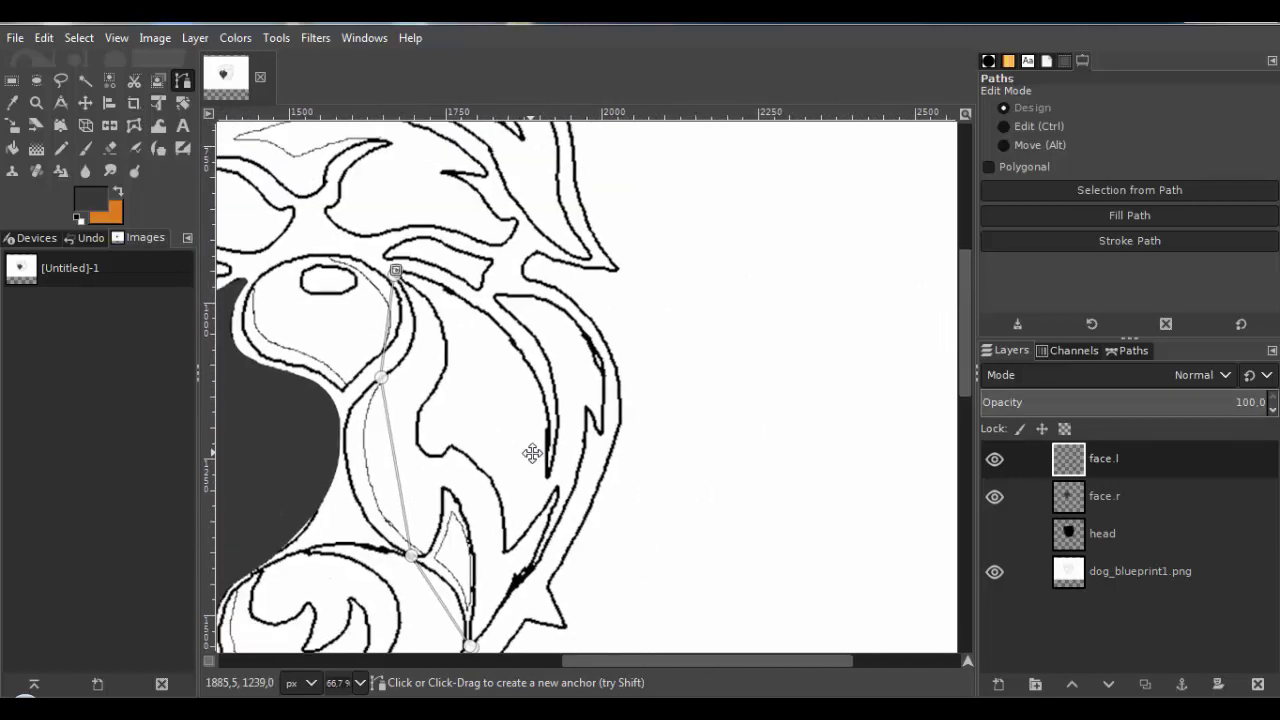
Extend the cheek path with anchors at the inner crease's lower tip, its upper corner and both points of the outer notch.
scroll(682, 433, "up", 5)
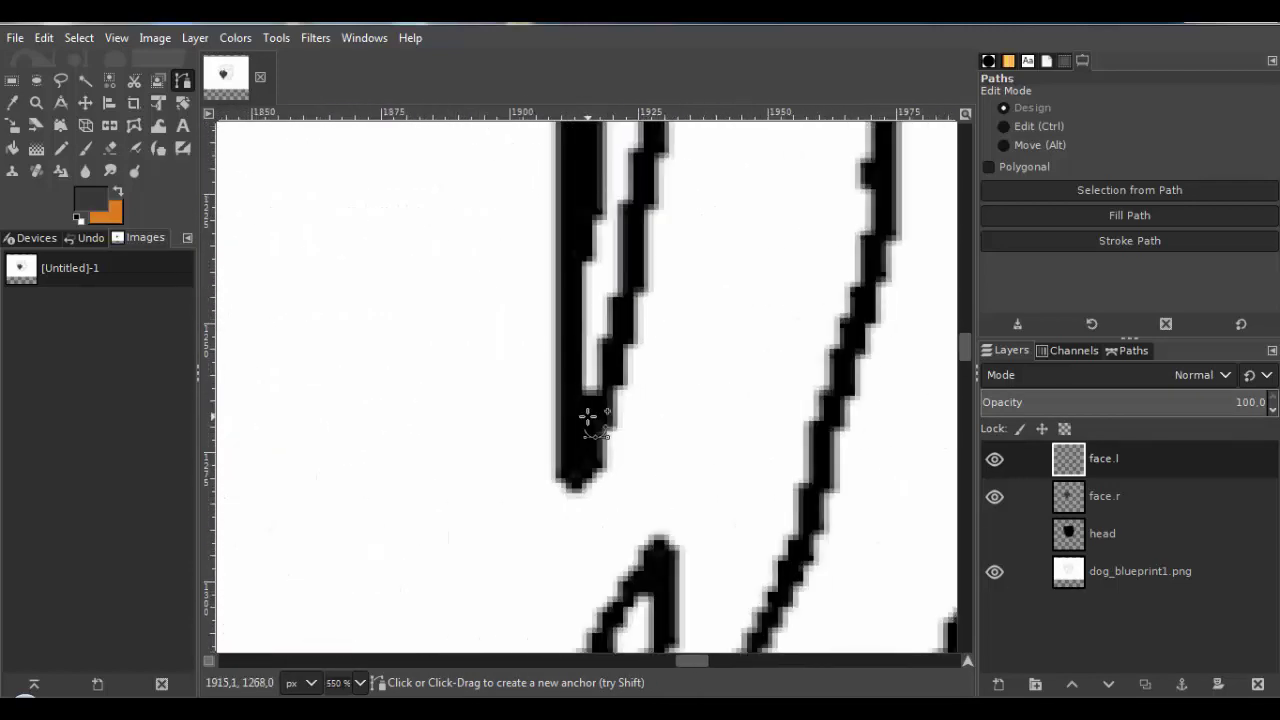
scroll(620, 450, "down", 2)
scroll(649, 471, "up", 3)
scroll(584, 249, "down", 3)
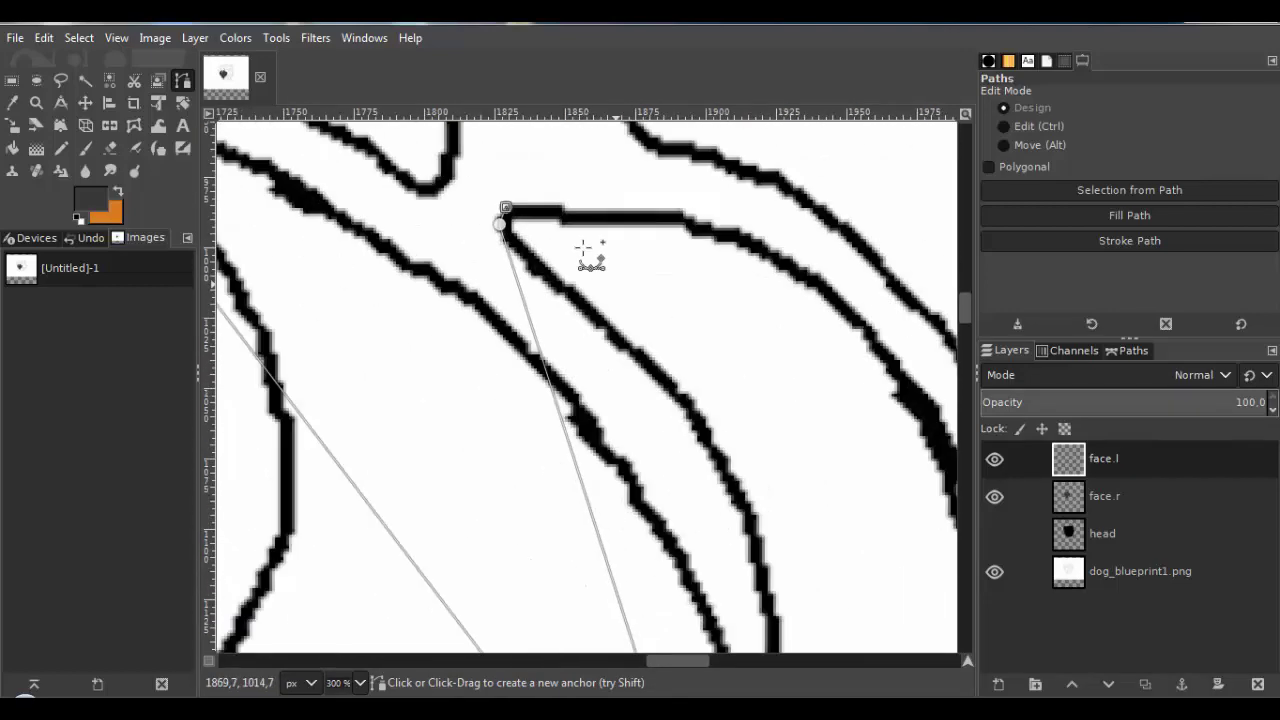
left_click_drag(838, 548, 609, 334)
scroll(674, 420, "up", 3)
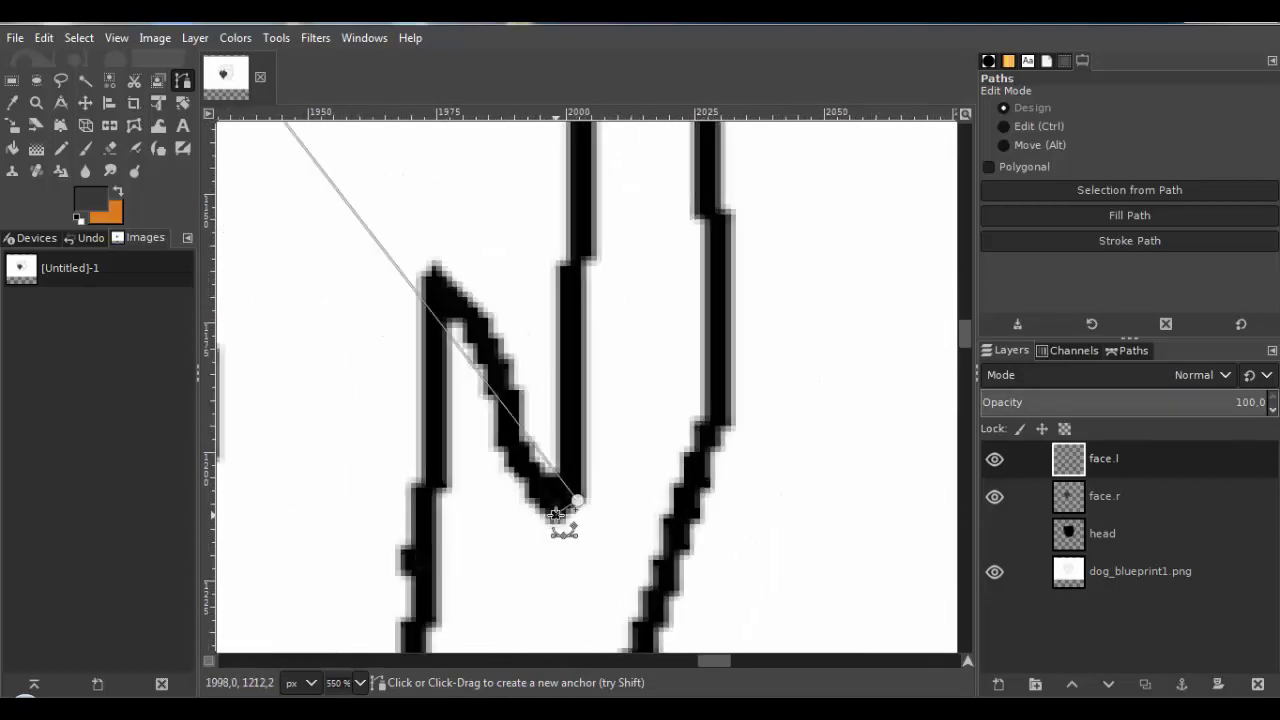
left_click(450, 304)
scroll(514, 410, "down", 4)
Bring the cheek path down from the outer notch and close it at the lower tip.
left_click_drag(494, 566, 557, 284)
left_click_drag(448, 500, 557, 414)
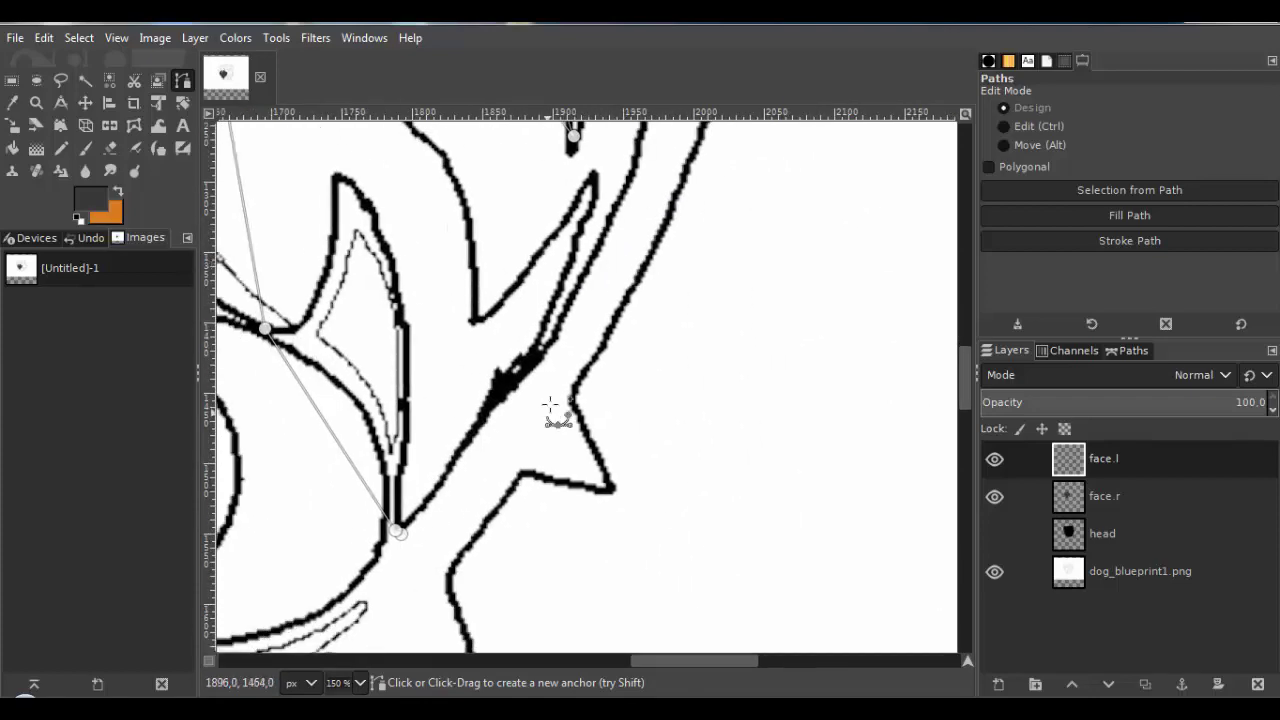
left_click_drag(430, 520, 545, 374)
scroll(545, 374, "up", 4)
scroll(480, 400, "up", 3)
left_click(461, 408)
scroll(460, 410, "down", 8)
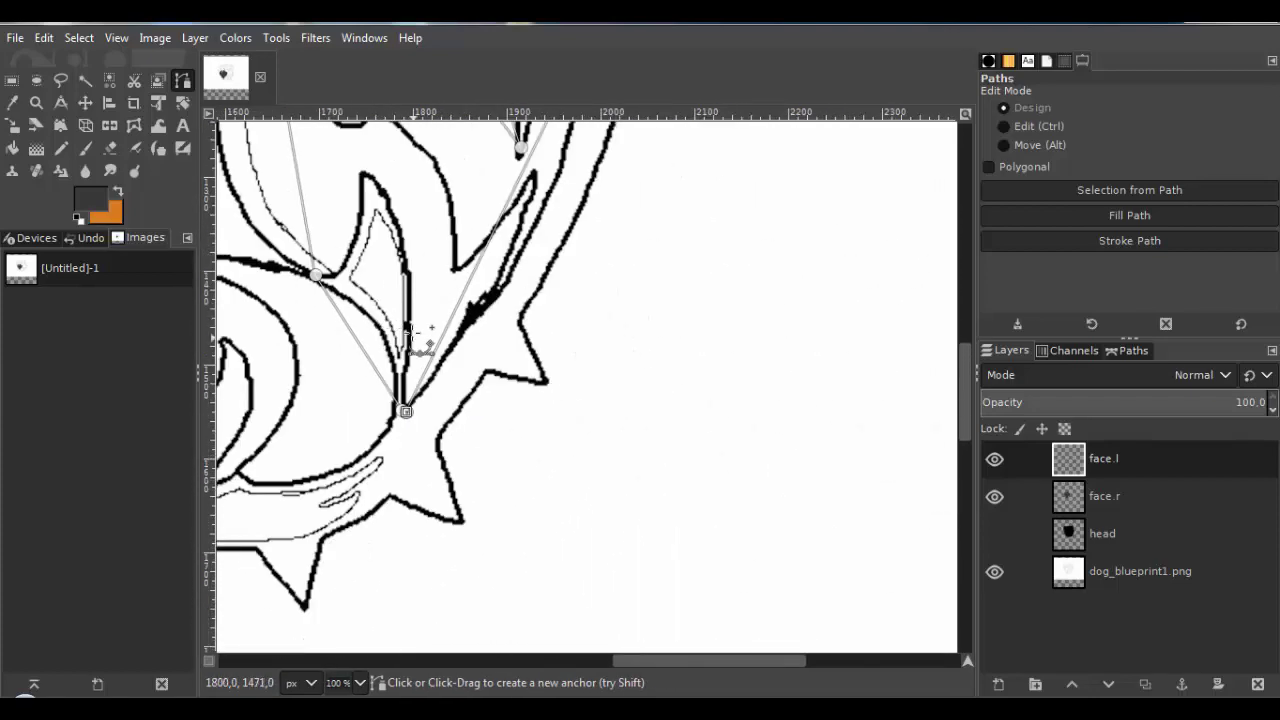
Curve the path's inner segments along the muzzle outline from the mouth junction up past the nose.
left_click_drag(492, 312, 513, 378)
left_click_drag(428, 307, 352, 338)
left_click_drag(366, 489, 363, 437)
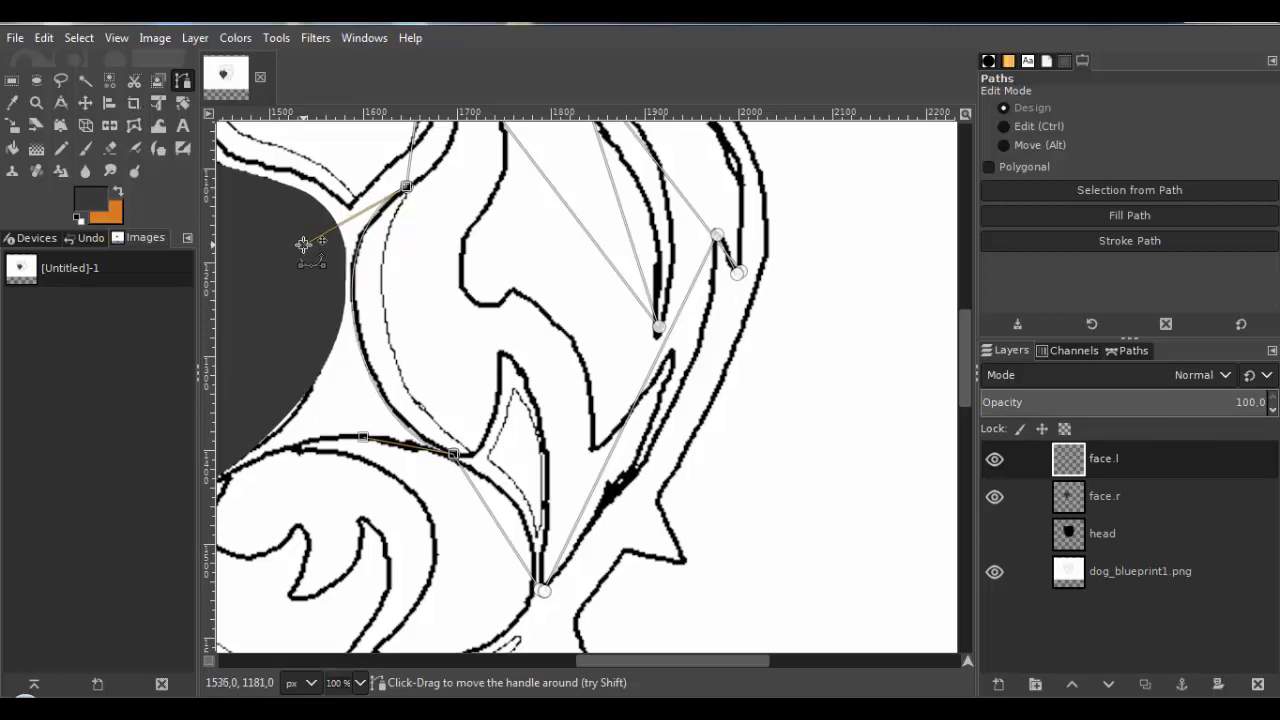
scroll(380, 397, "up", 2)
left_click_drag(427, 150, 376, 405)
left_click_drag(360, 300, 460, 279)
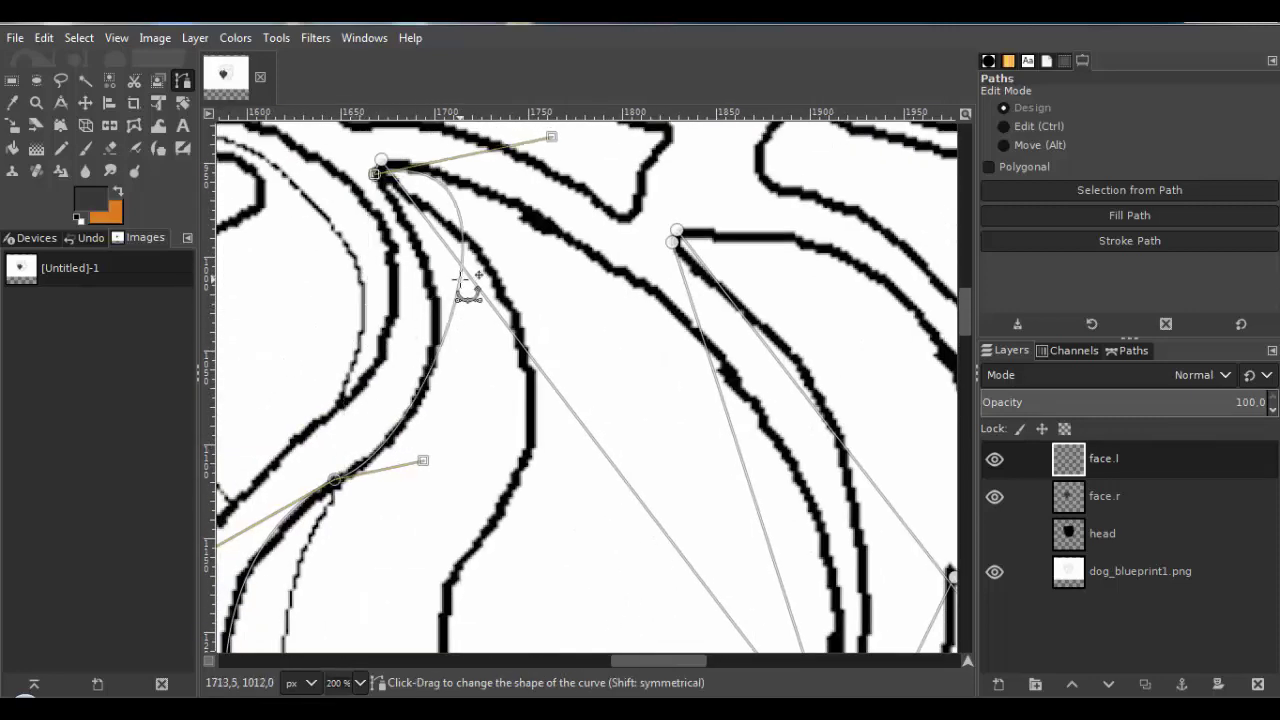
left_click_drag(390, 178, 453, 333)
Round the short path segment at the upper corner beside the nose to match the blueprint outline.
scroll(453, 333, "up", 6)
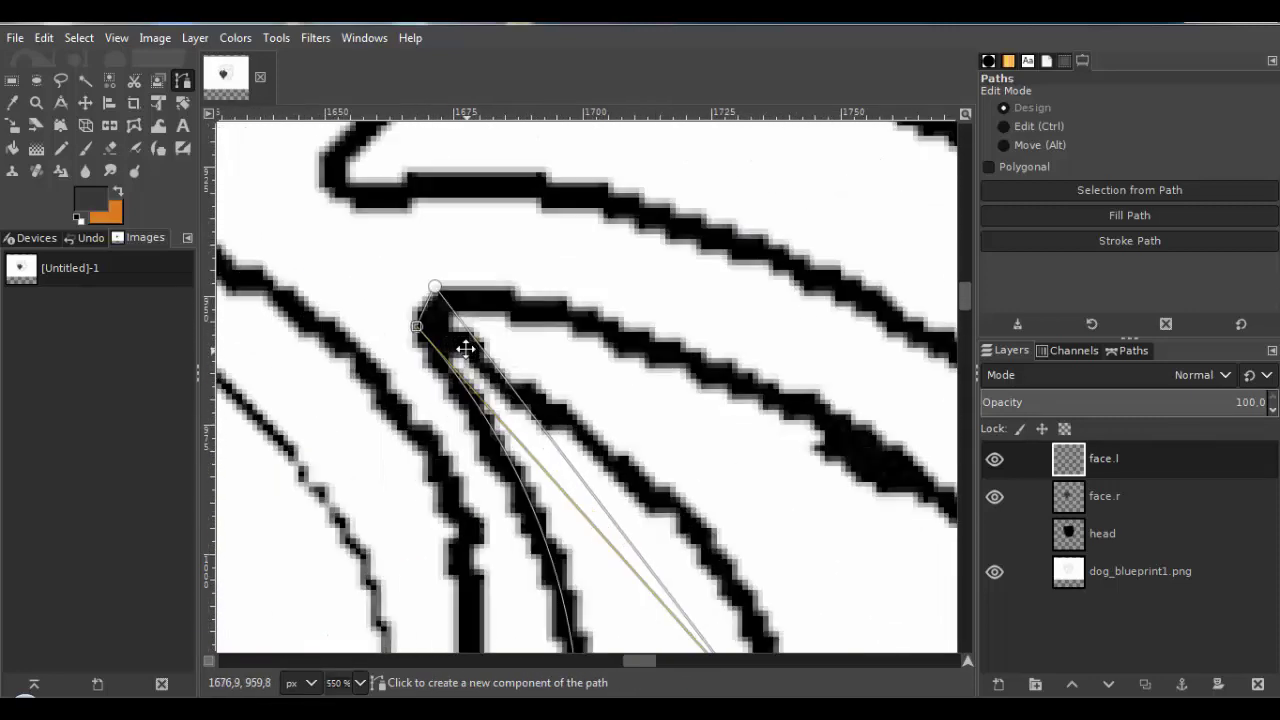
left_click_drag(396, 294, 360, 278)
left_click_drag(414, 208, 404, 230)
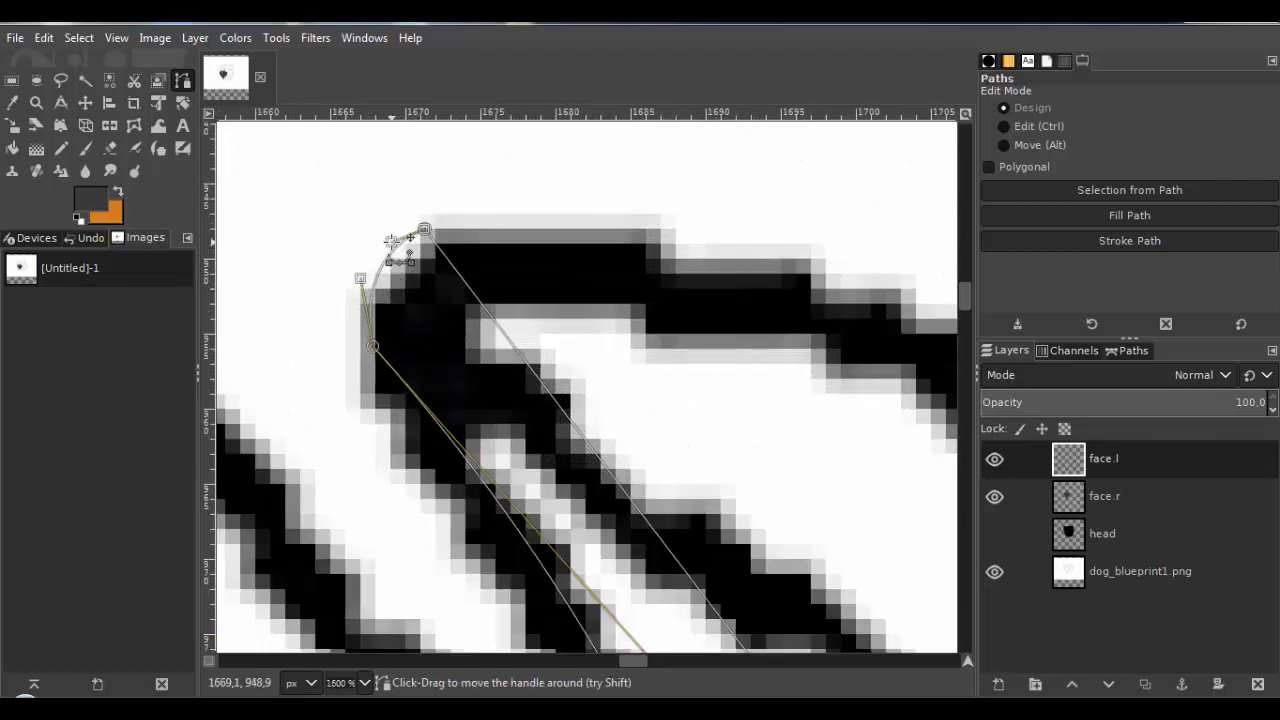
scroll(423, 289, "down", 7)
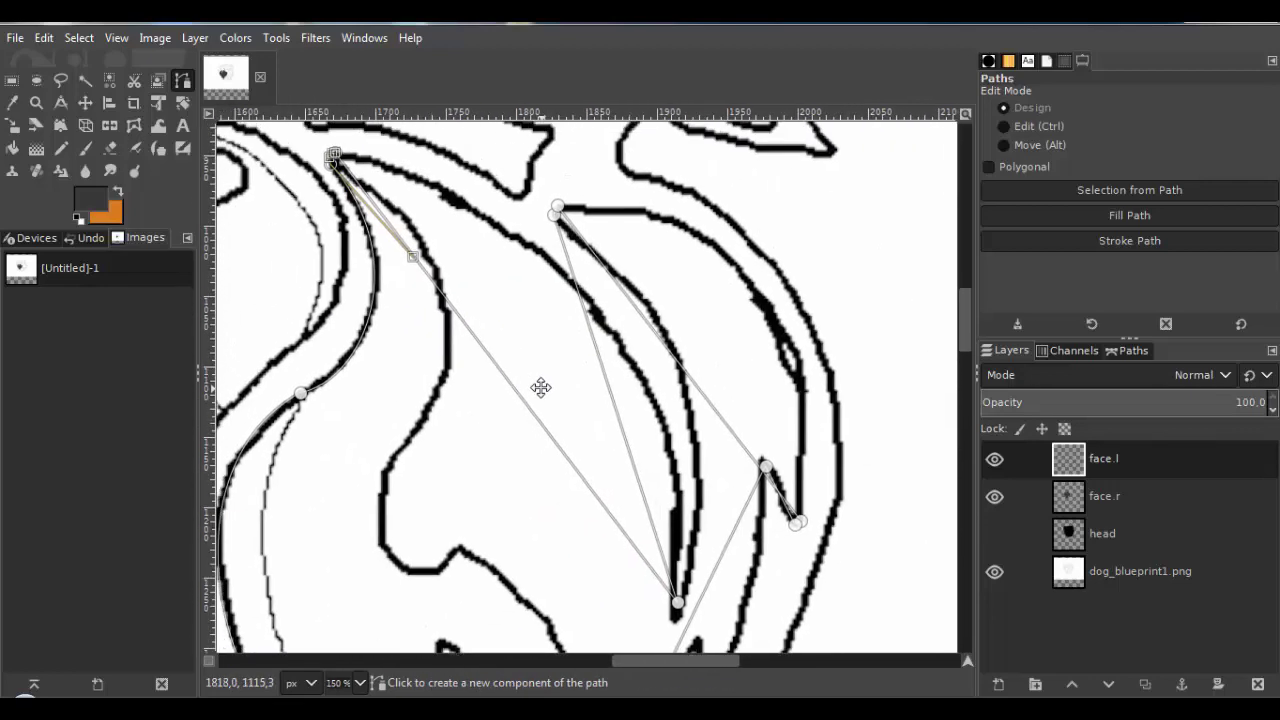
Bend the segment from the nose-side corner to the crease's lower tip along the blueprint's inner cheek line.
left_click_drag(548, 432, 703, 400)
left_click_drag(850, 531, 700, 430)
left_click_drag(807, 520, 635, 400)
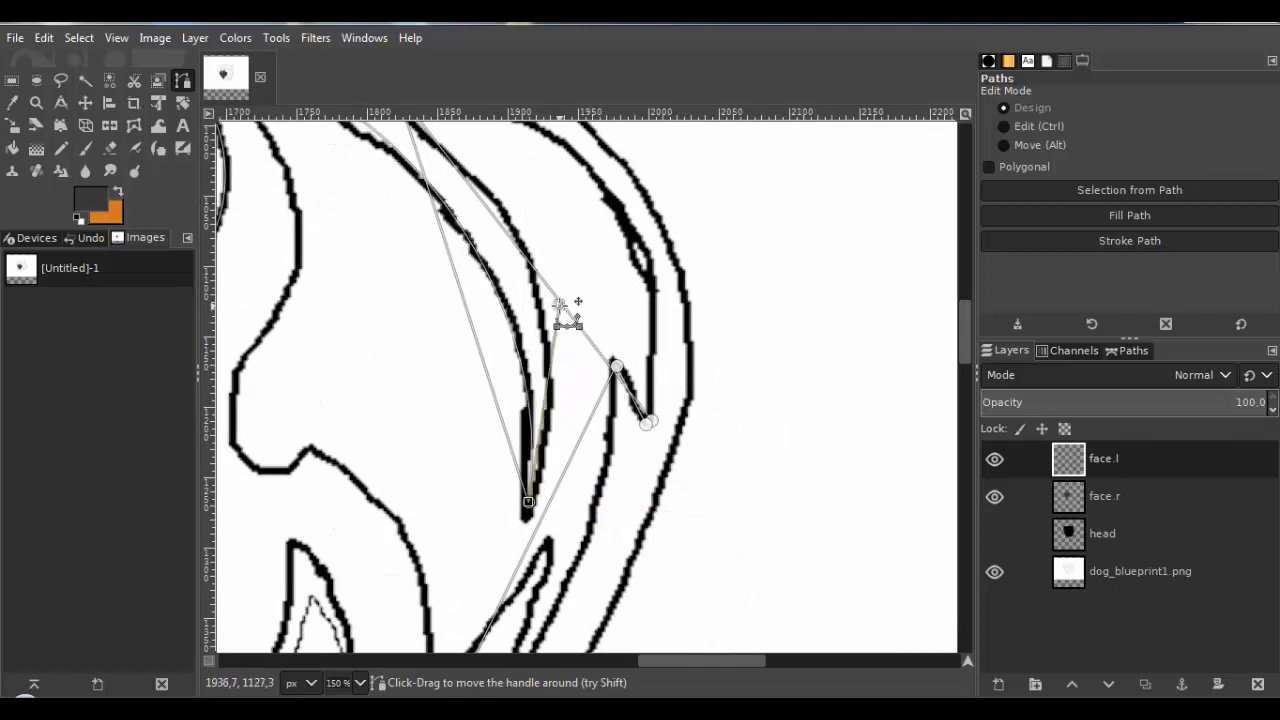
mouse_move(556, 257)
left_mouse_down()
mouse_move(568, 323)
mouse_move(541, 263)
left_mouse_up()
left_click_drag(430, 145, 508, 260)
left_click_drag(476, 181, 472, 211)
scroll(622, 313, "right", 1)
Curve the cheek's upper outer segment from the crease's upper corner down to the notch along the outline.
mouse_move(563, 334)
left_mouse_down()
mouse_move(700, 320)
mouse_move(710, 330)
left_mouse_up()
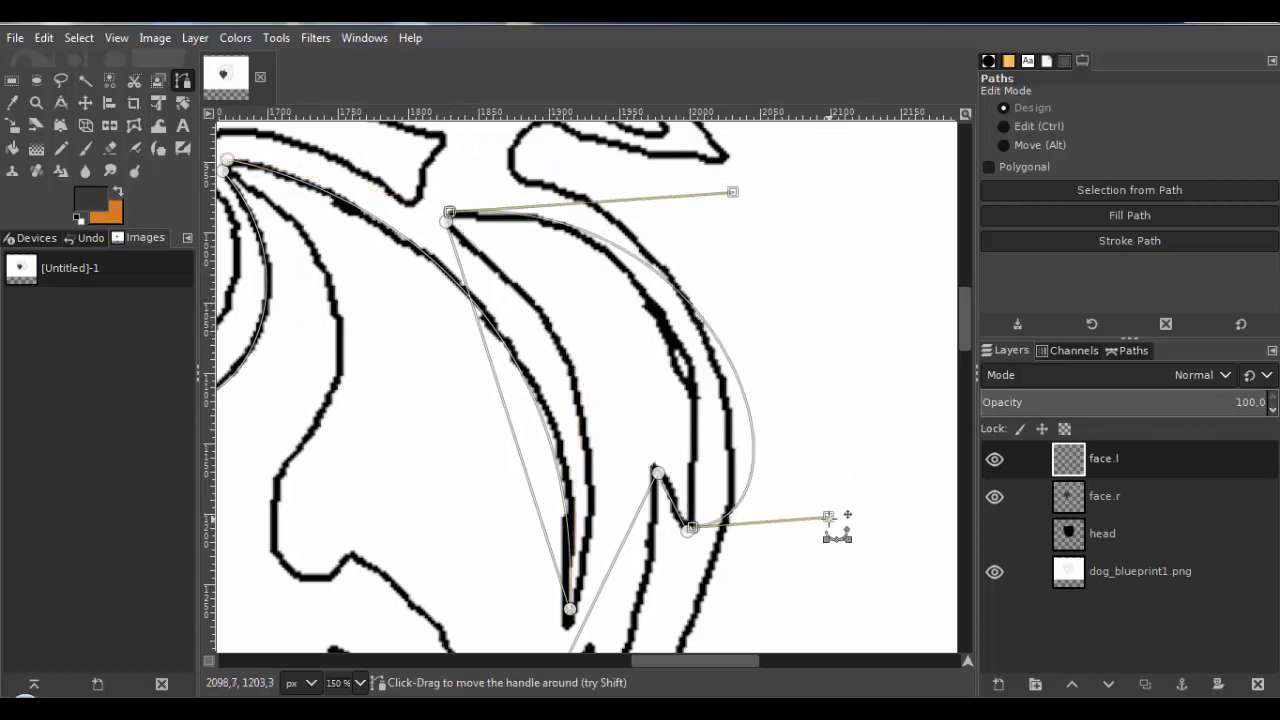
left_click_drag(834, 523, 718, 408)
left_click_drag(733, 192, 711, 208)
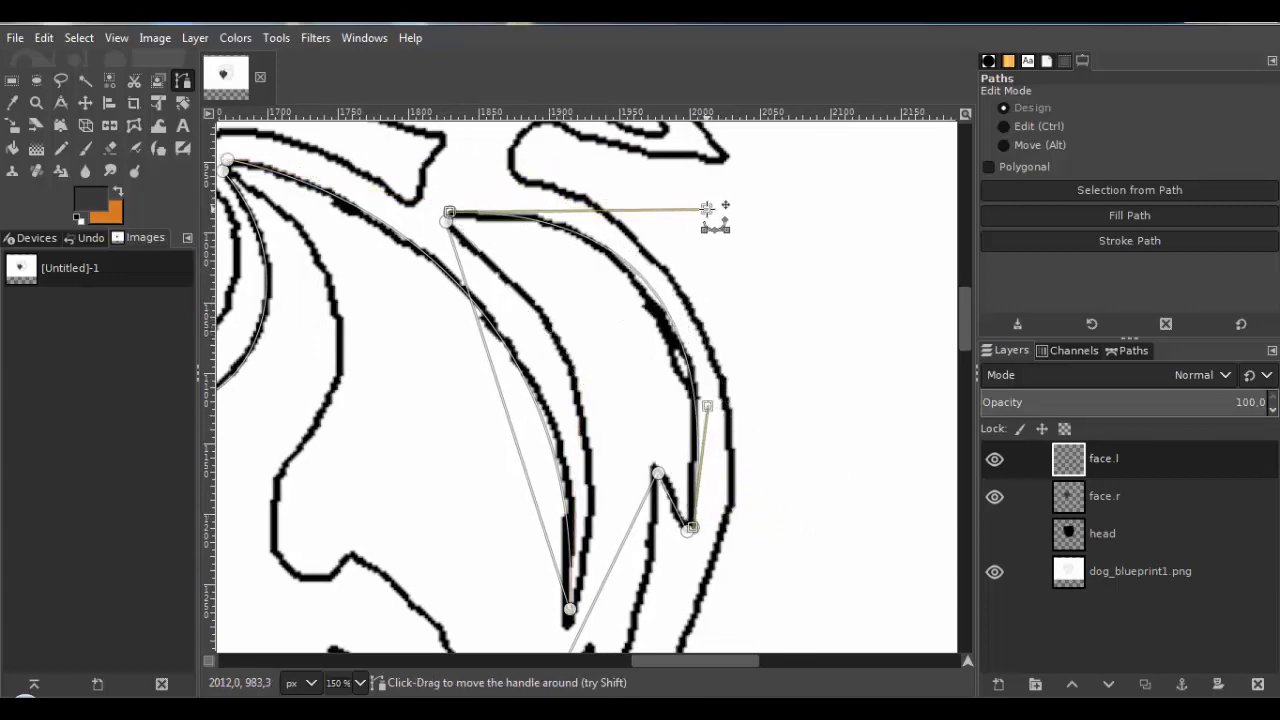
Round the path at the lower point of the outer notch and bend the notch's short side onto the outline.
scroll(691, 293, "down", 3)
scroll(691, 293, "right", 1)
scroll(691, 293, "up", 6)
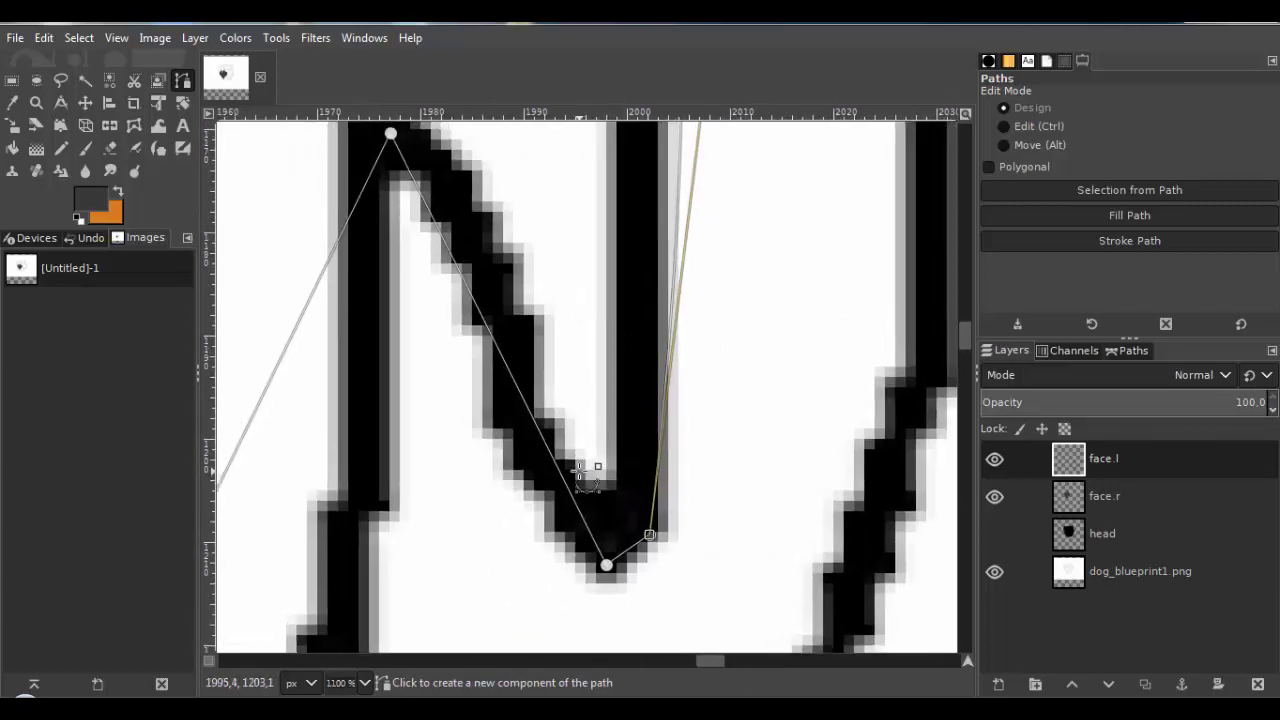
scroll(588, 478, "down", 3)
scroll(590, 460, "up", 4)
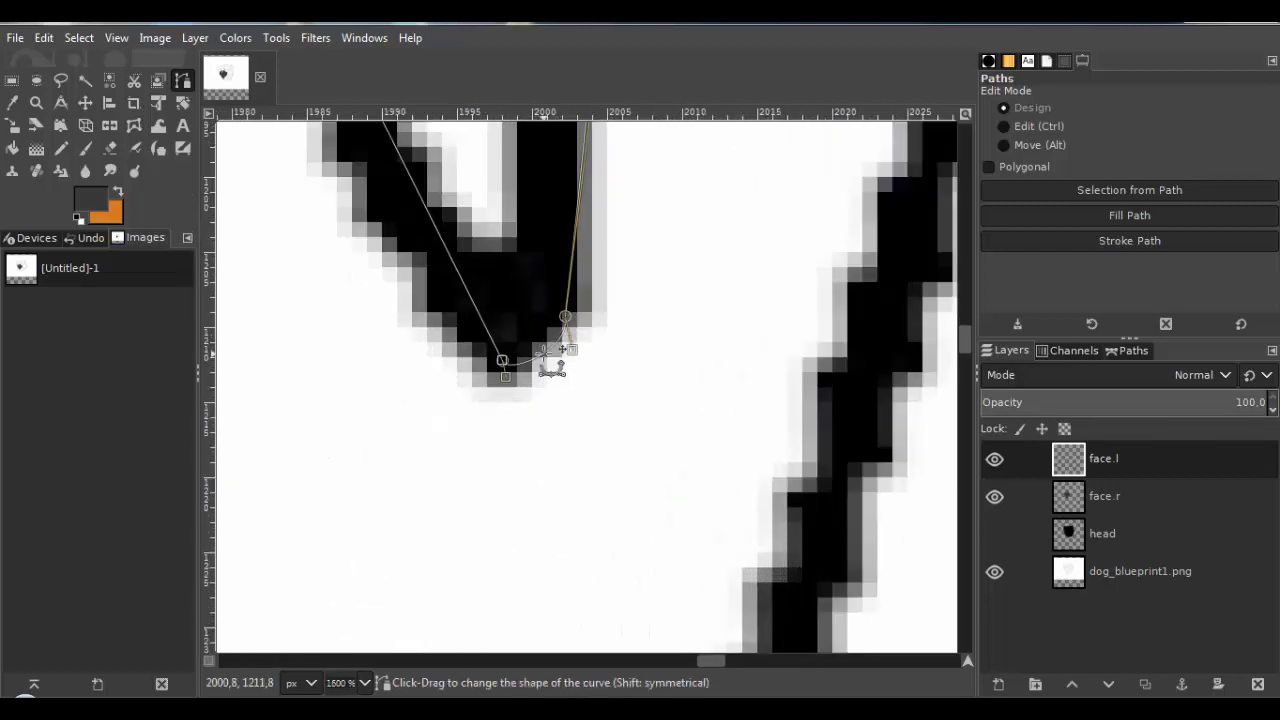
scroll(527, 375, "down", 3)
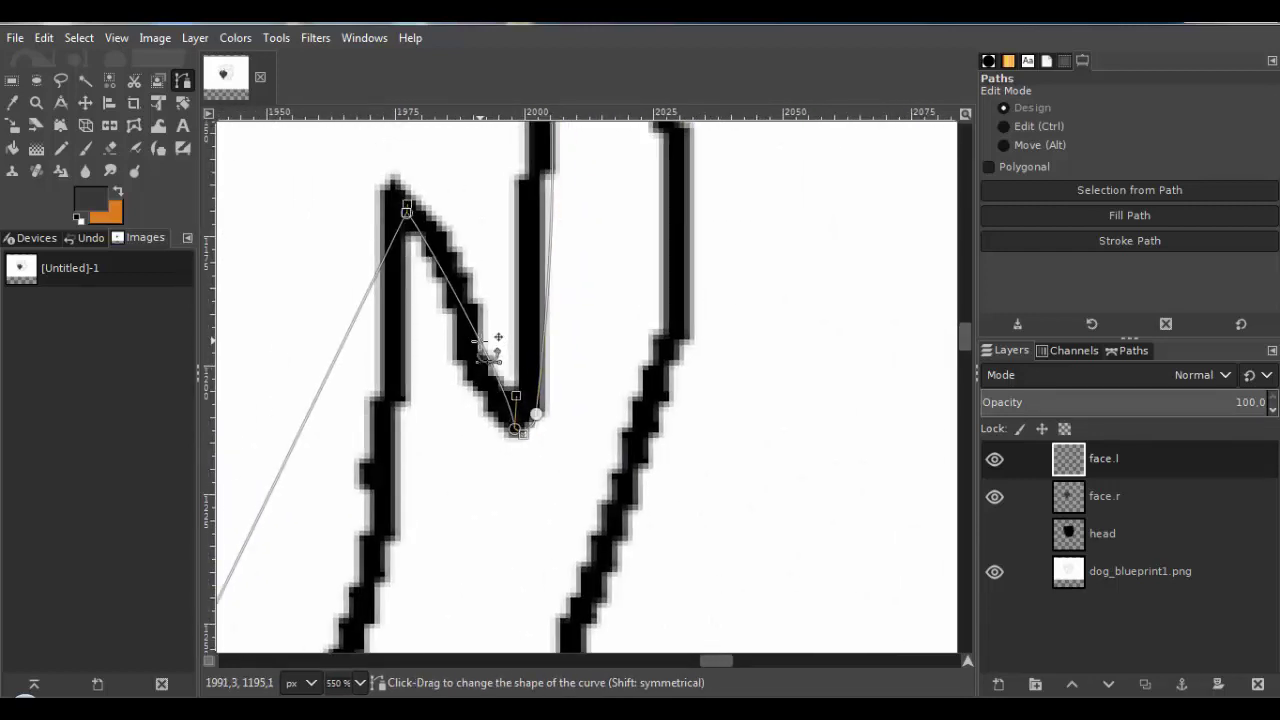
scroll(543, 480, "up", 4)
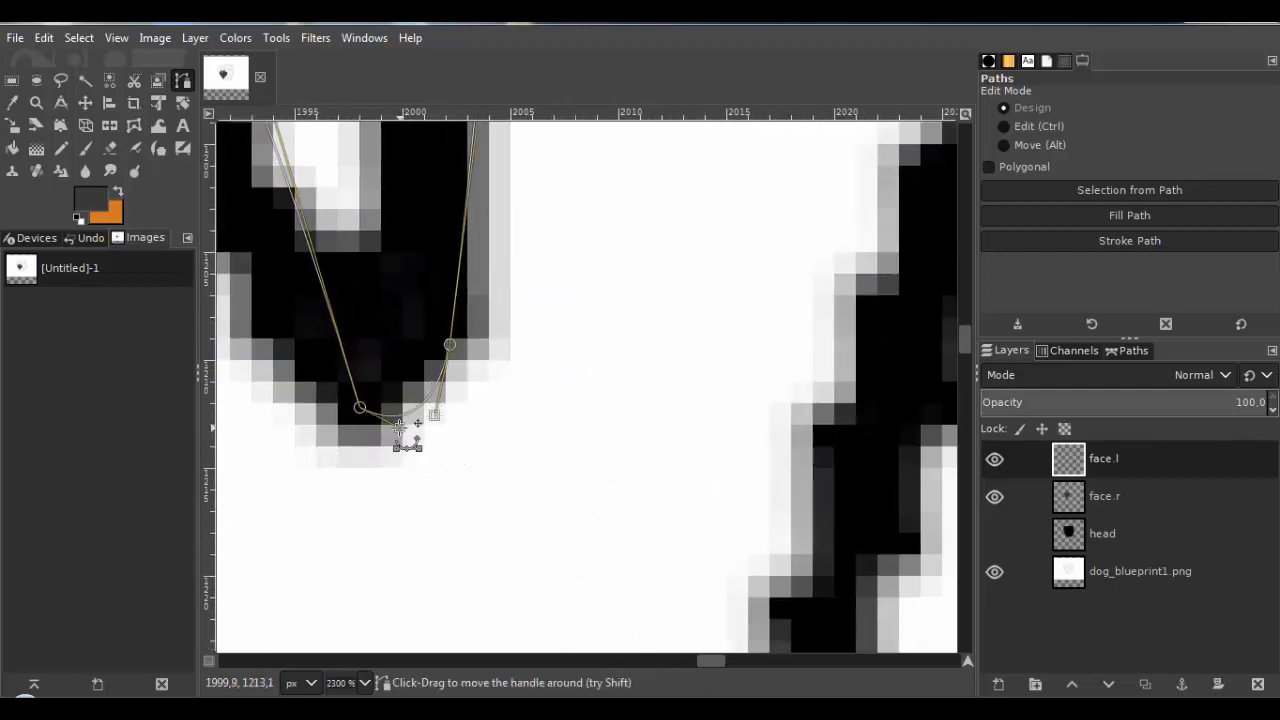
scroll(392, 440, "down", 6)
Curve the lower outer segment from the notch down to the cheek's lower tip along the blueprint outline.
left_click_drag(515, 284, 466, 377)
left_click_drag(459, 430, 574, 234)
left_click_drag(327, 563, 409, 429)
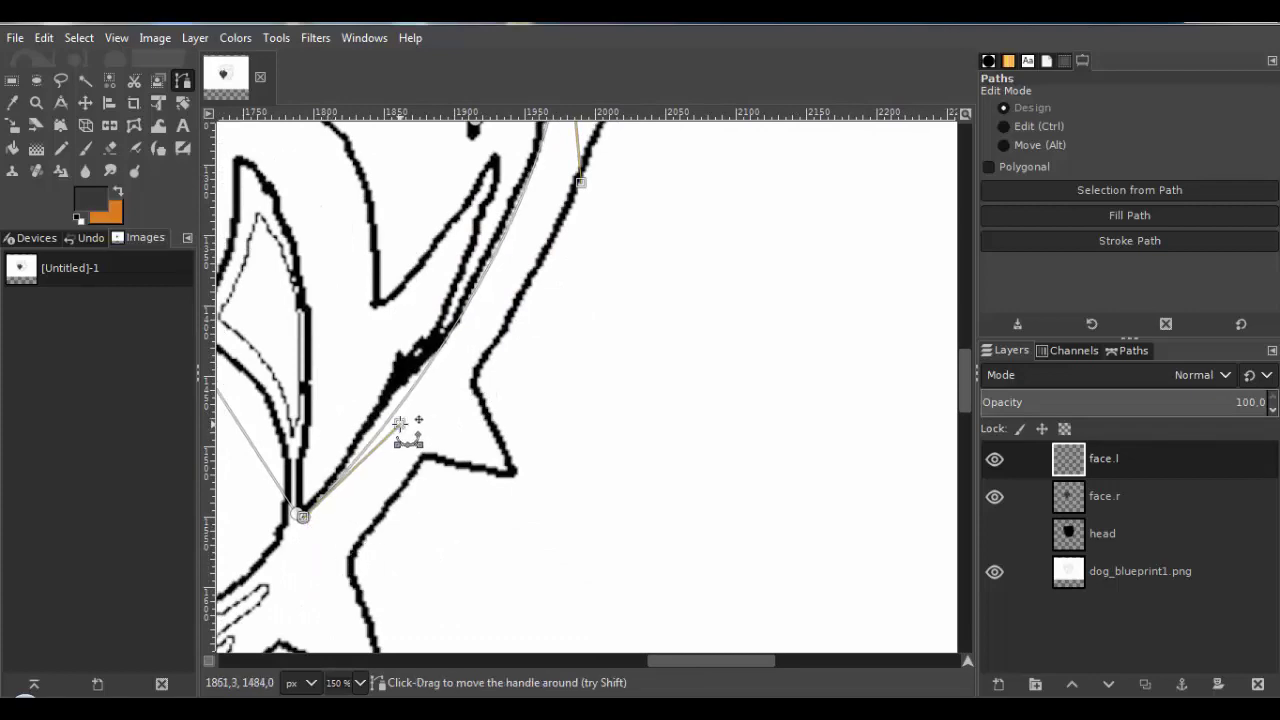
Round the path's lower tip and bend the segment between the tip and the mouth junction along the mouth outline.
scroll(434, 500, "up", 6)
scroll(501, 407, "up", 3)
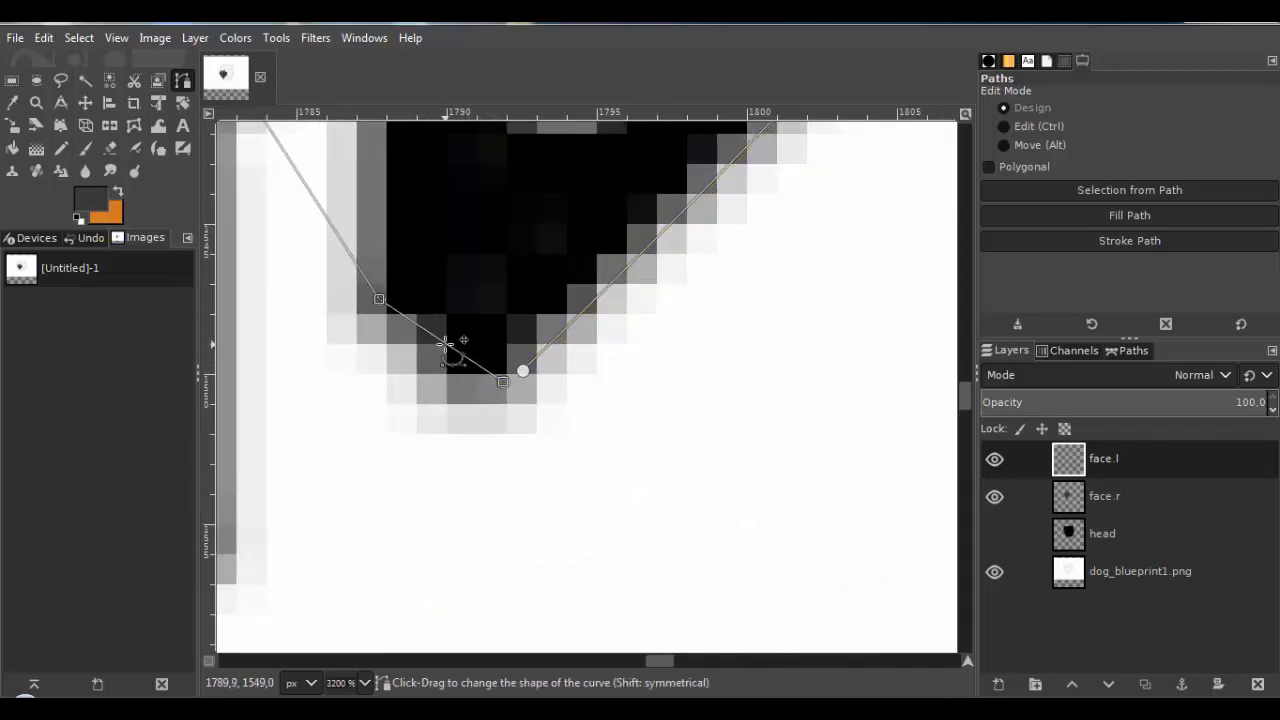
left_click_drag(457, 343, 472, 396)
scroll(393, 358, "down", 9)
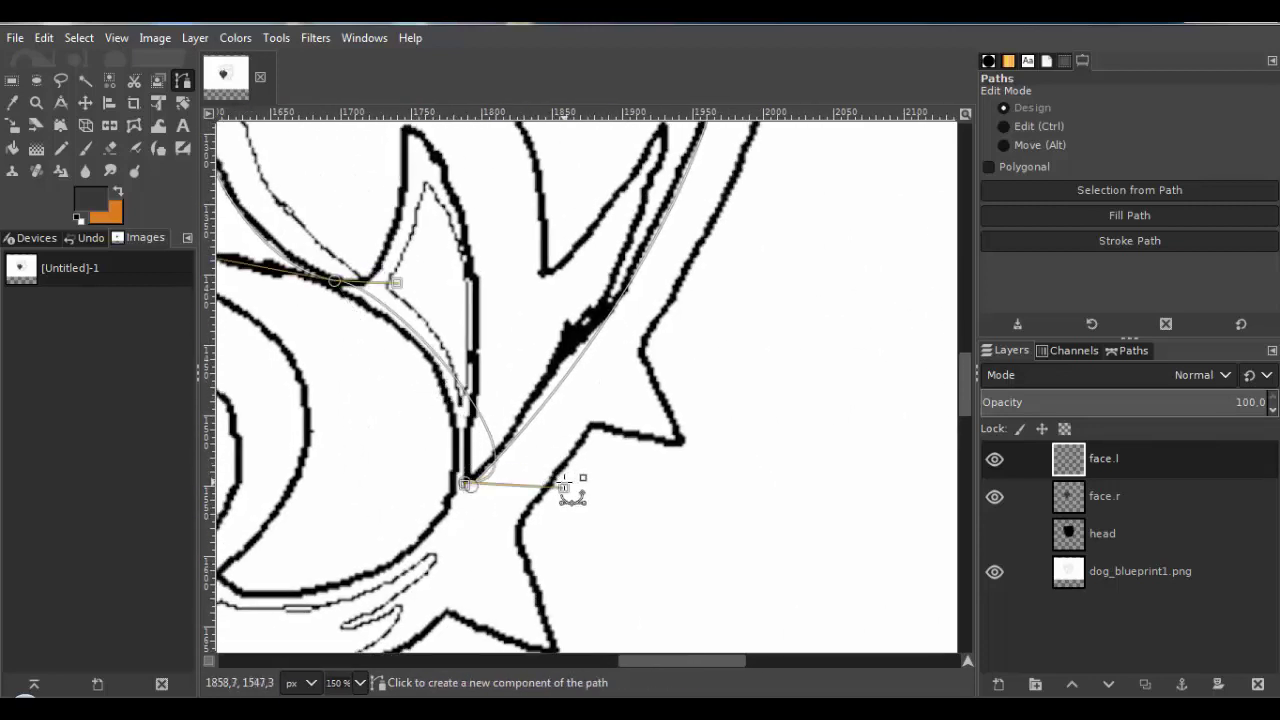
left_click_drag(563, 487, 474, 378)
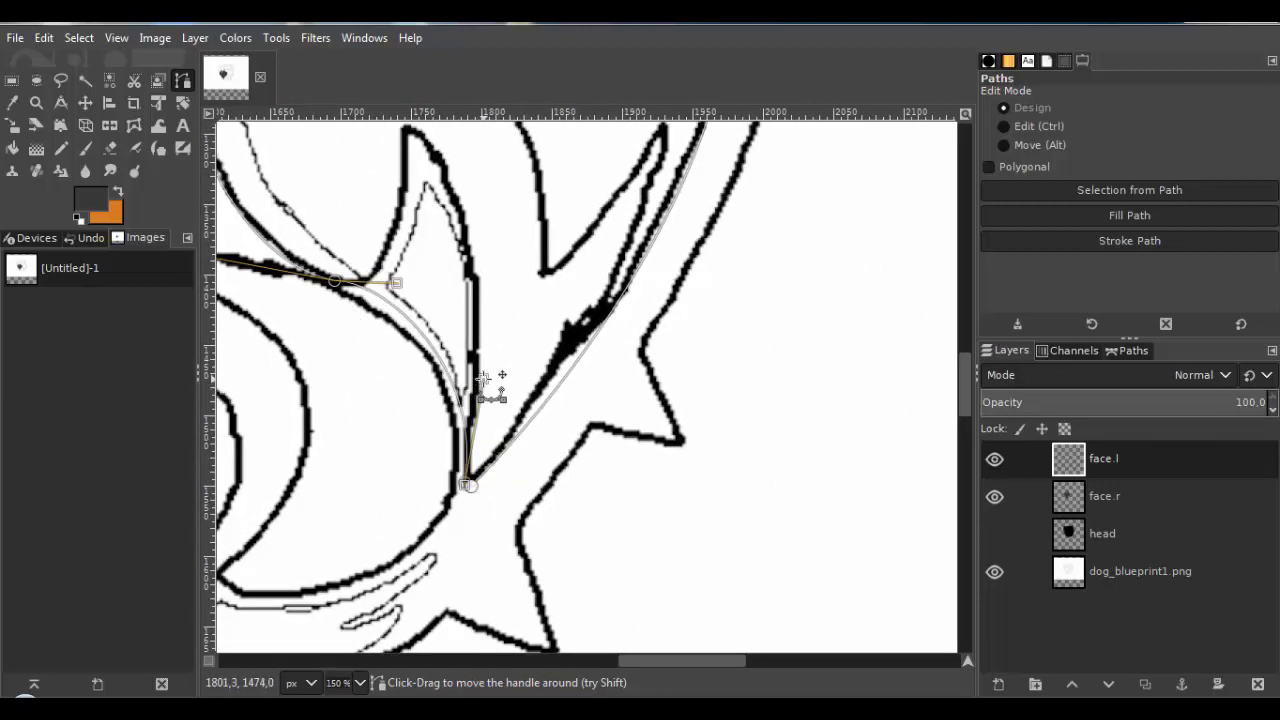
scroll(482, 378, "down", 4)
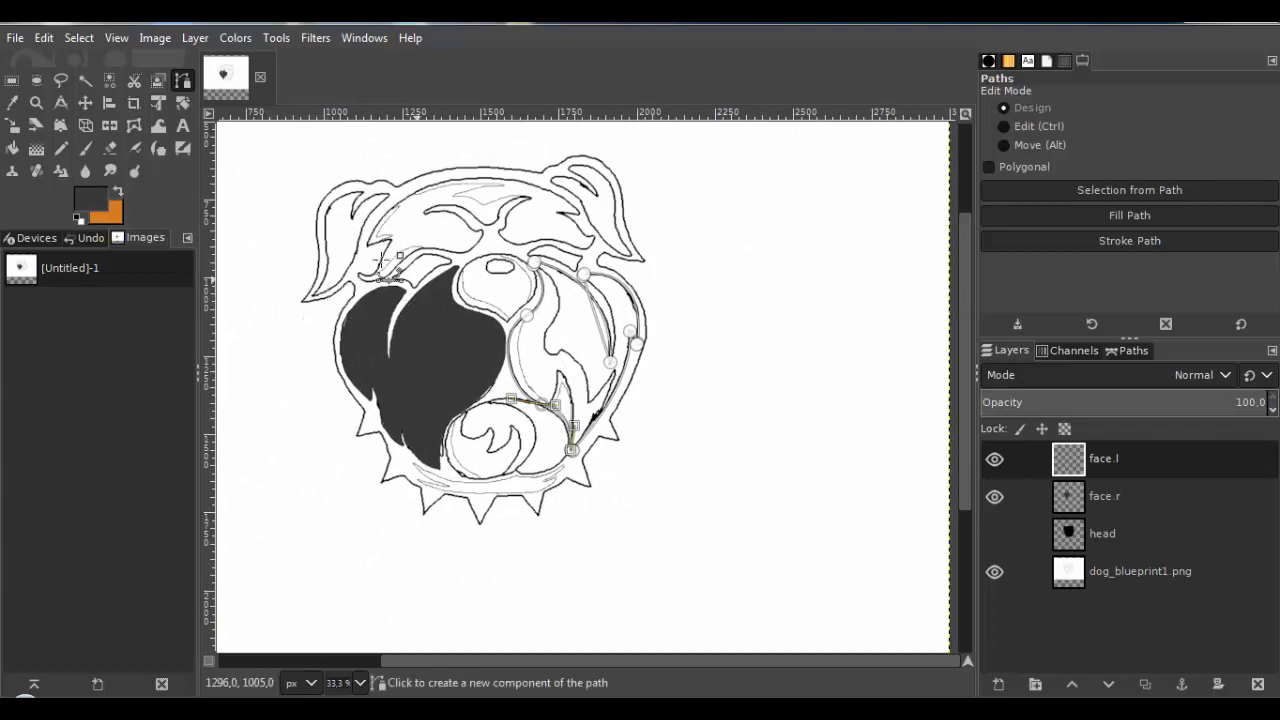
Bend the path's crease segment between its upper corner and lower tip to follow the blueprint outline.
scroll(381, 262, "up", 5)
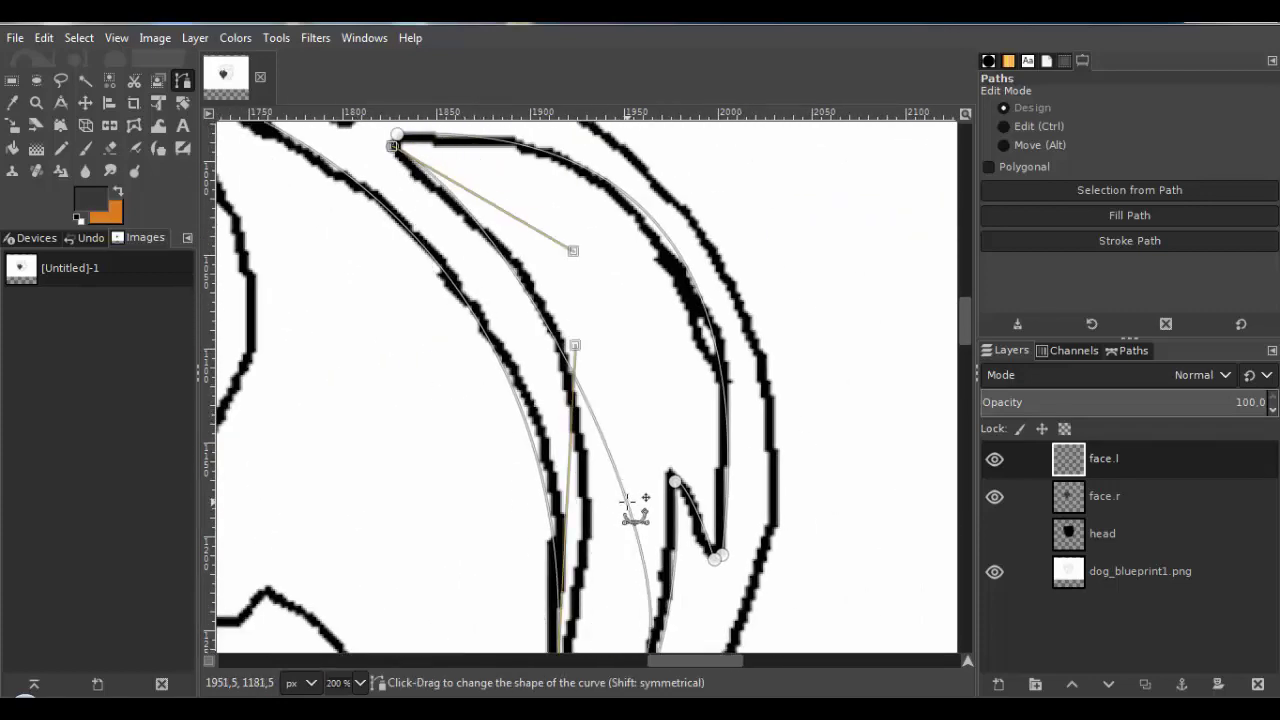
scroll(626, 500, "down", 3)
scroll(626, 500, "right", 2)
left_click_drag(700, 634, 552, 393)
scroll(546, 330, "up", 3)
scroll(546, 330, "left", 2)
left_click_drag(384, 137, 593, 305)
Create a selection from the finished cheek path.
left_click(86, 42)
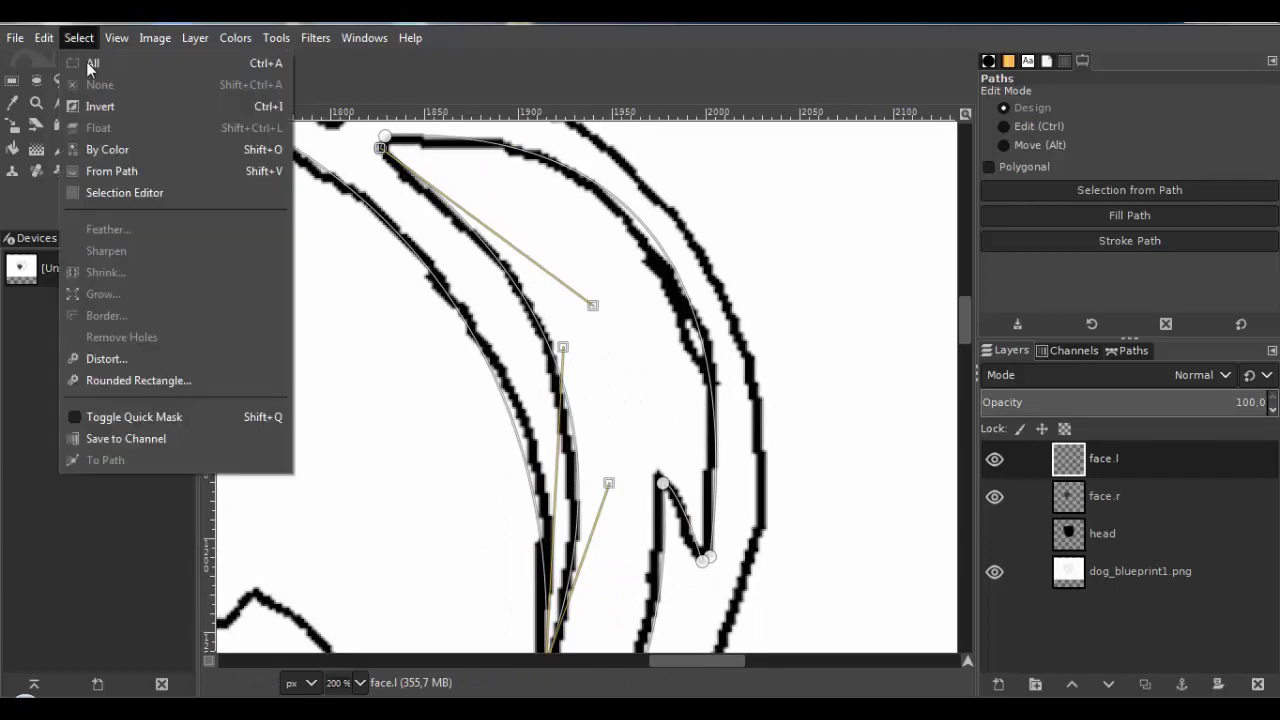
left_click(108, 166)
scroll(516, 340, "down", 4)
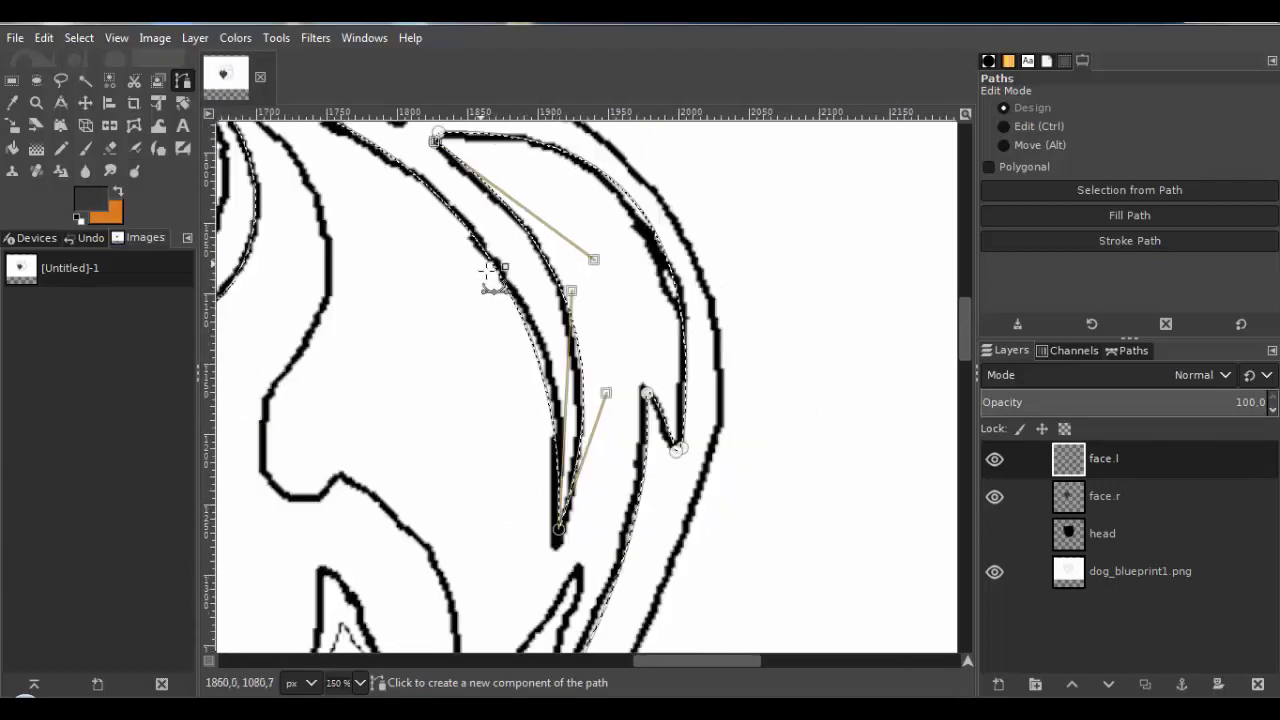
mouse_move(516, 340)
left_mouse_down()
mouse_move(528, 326)
mouse_move(611, 328)
left_mouse_up()
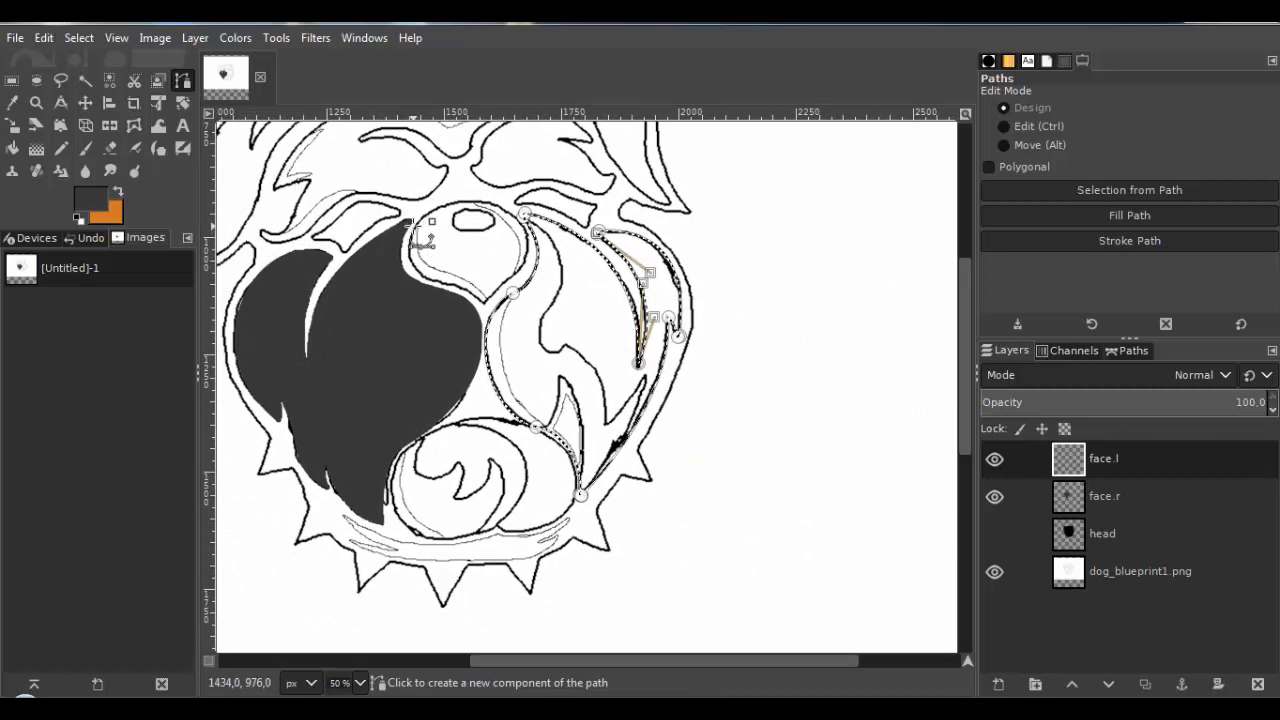
Paint the selected cheek dark grey with the Pencil tool on layer face.l and clear the selection.
left_click(63, 152)
mouse_move(516, 243)
left_mouse_down()
mouse_move(579, 309)
mouse_move(601, 369)
mouse_move(640, 272)
left_mouse_up()
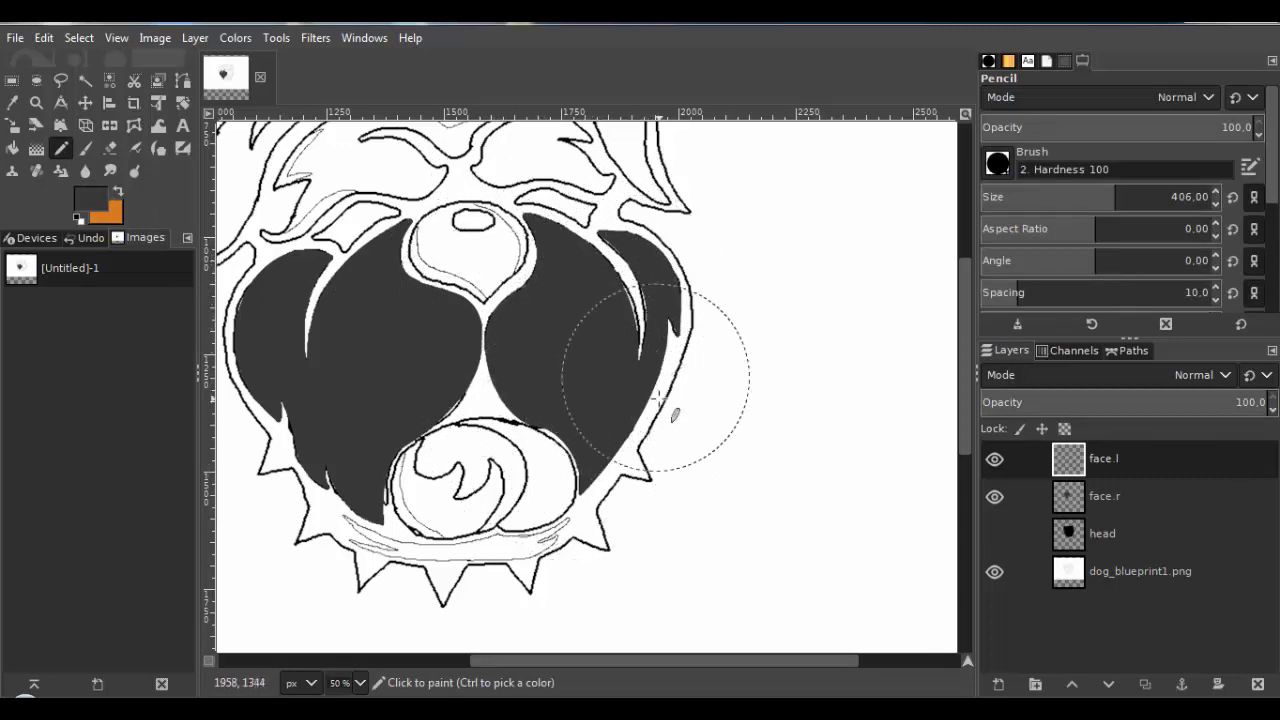
left_click(79, 37)
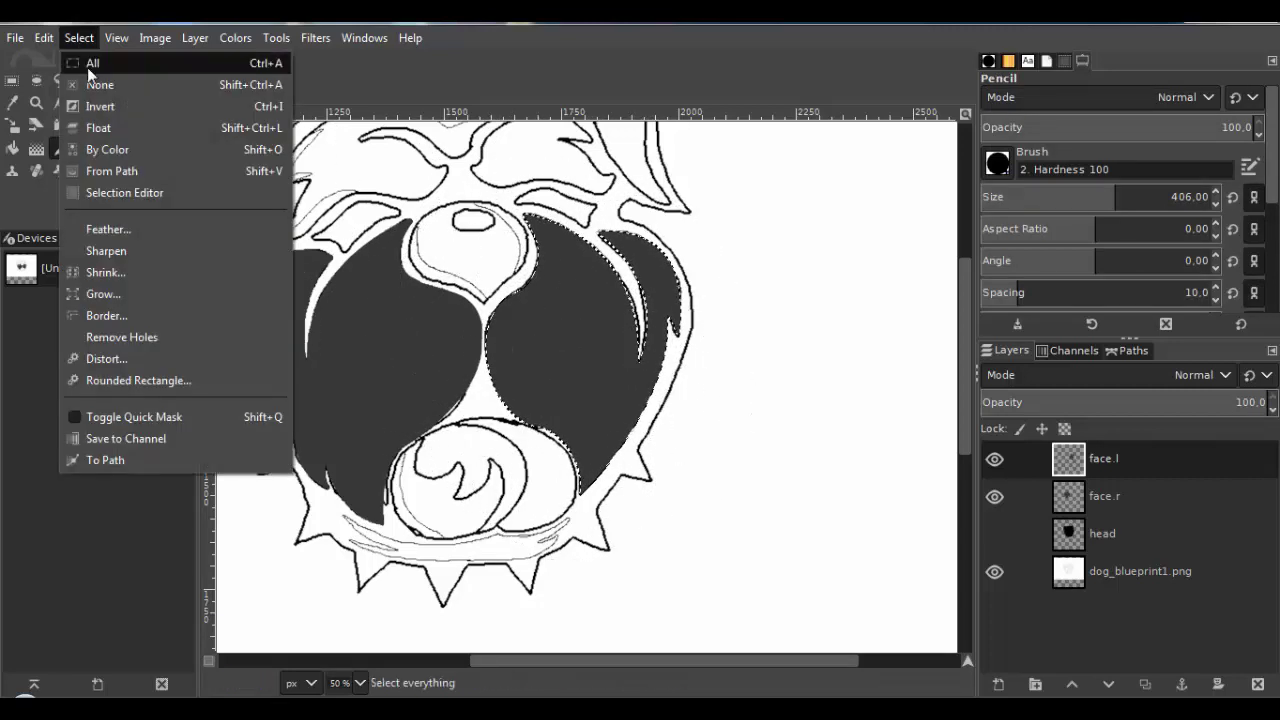
left_click(95, 83)
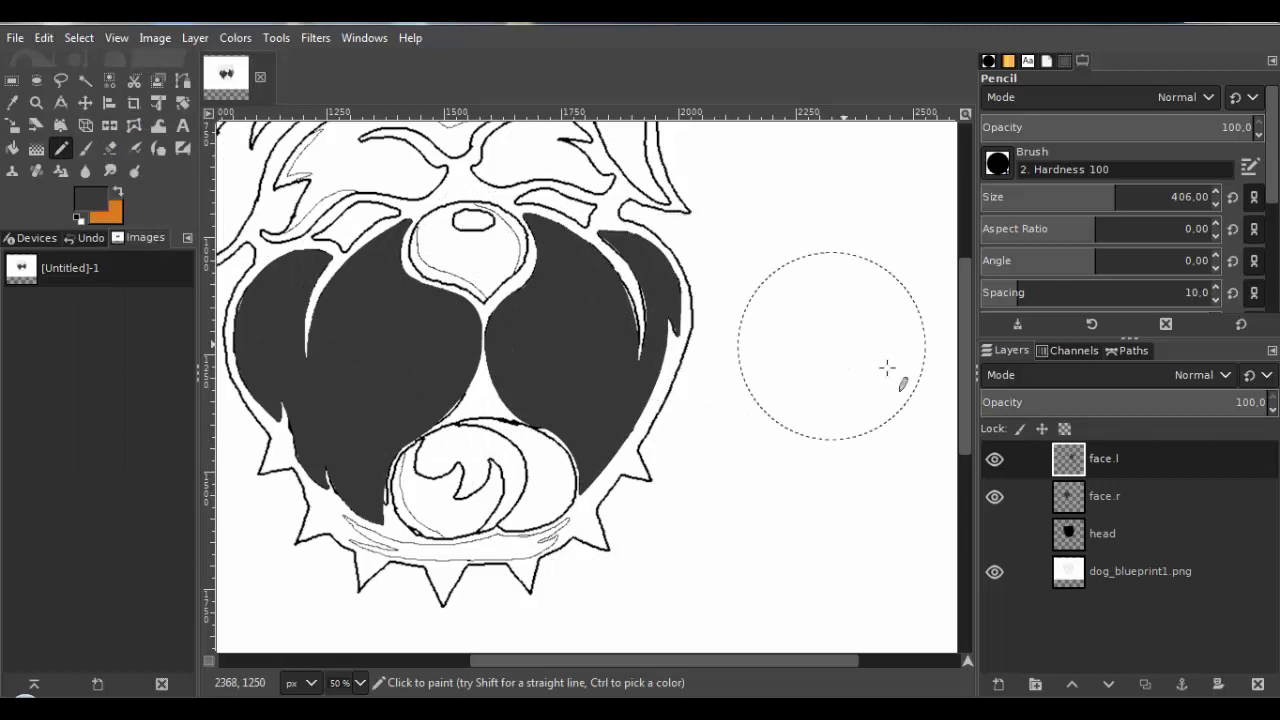
Show the head layer to examine both grey cheeks against it, then hide it and compare the cheek edges with the blueprint.
left_click(994, 533)
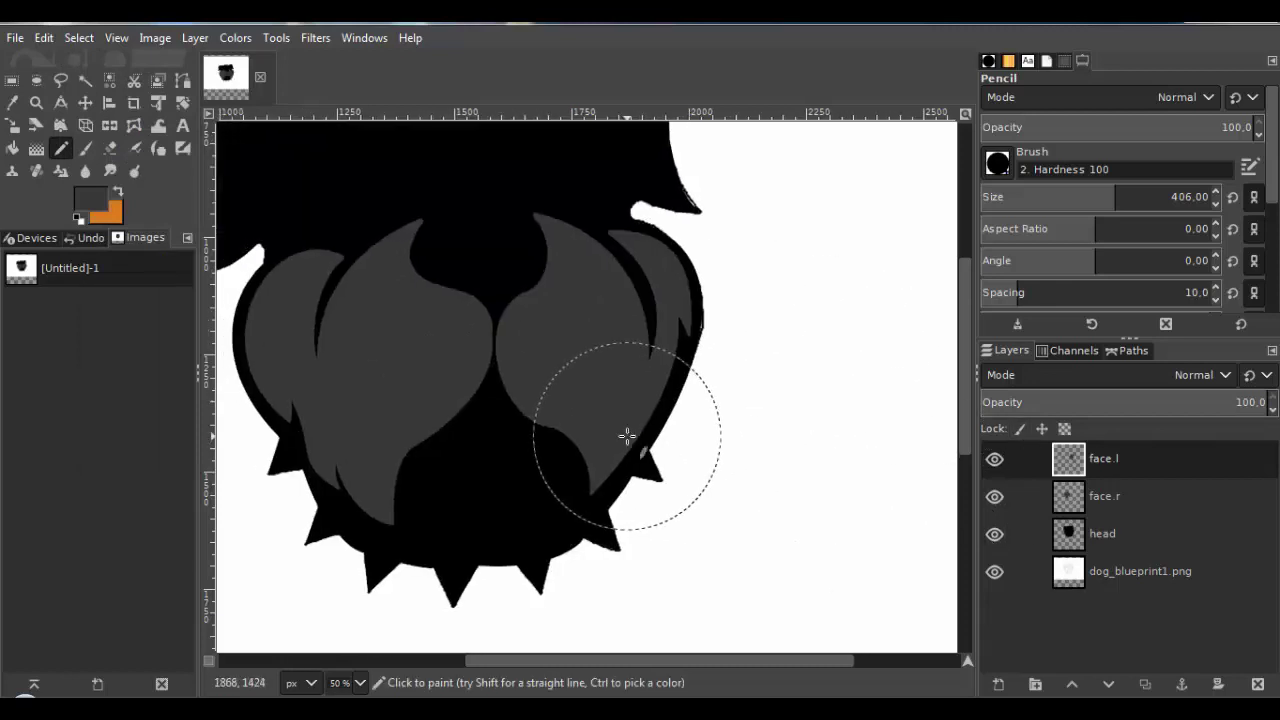
scroll(626, 436, "down", 1)
scroll(711, 400, "down", 1)
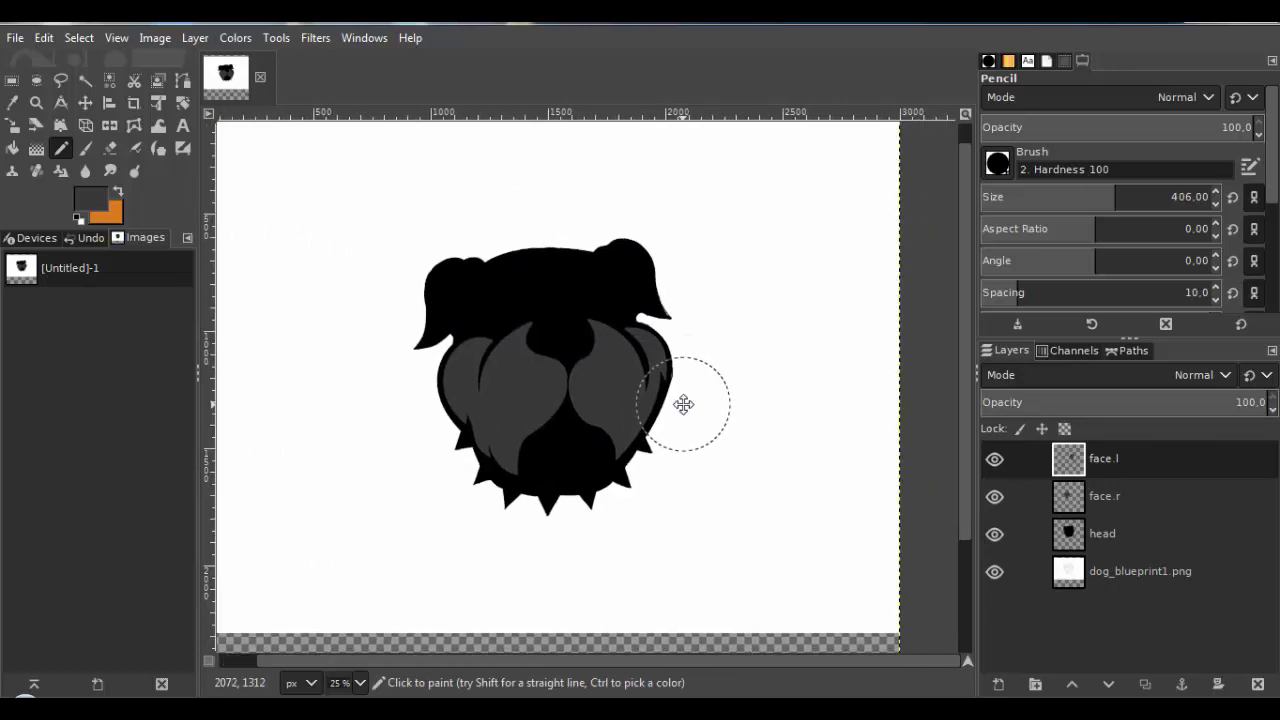
scroll(718, 401, "up", 3)
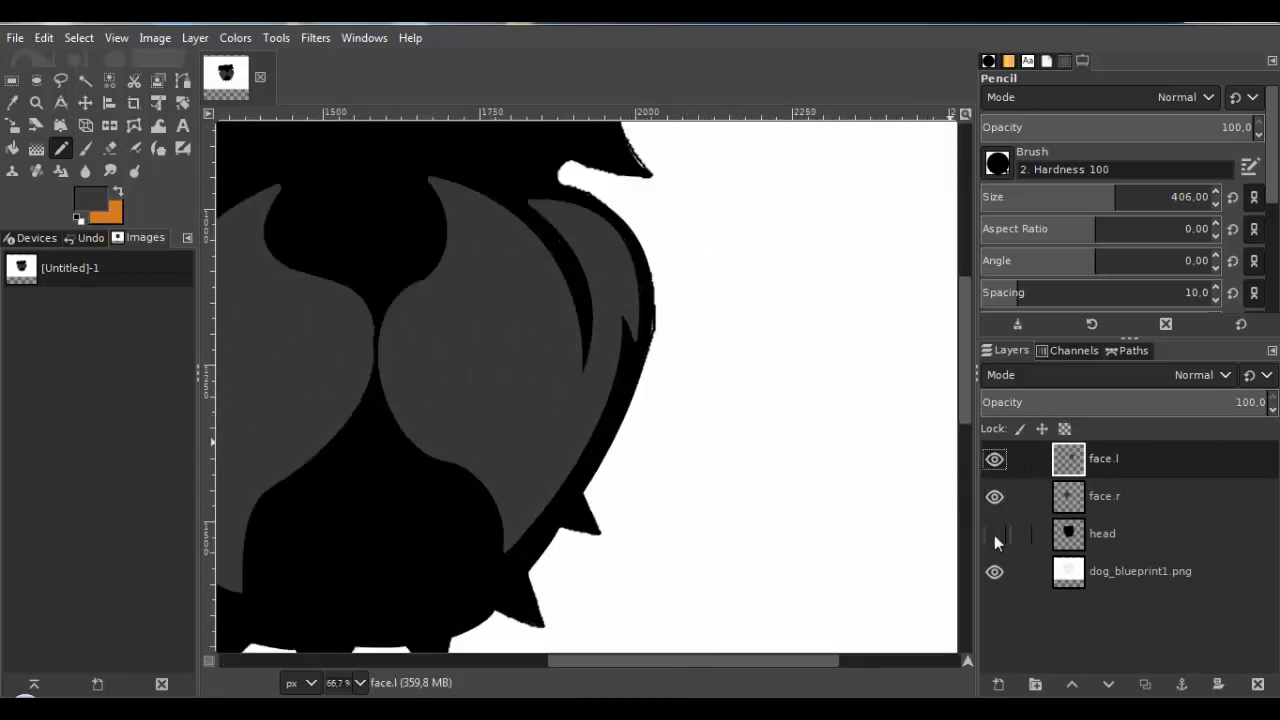
scroll(557, 357, "up", 2)
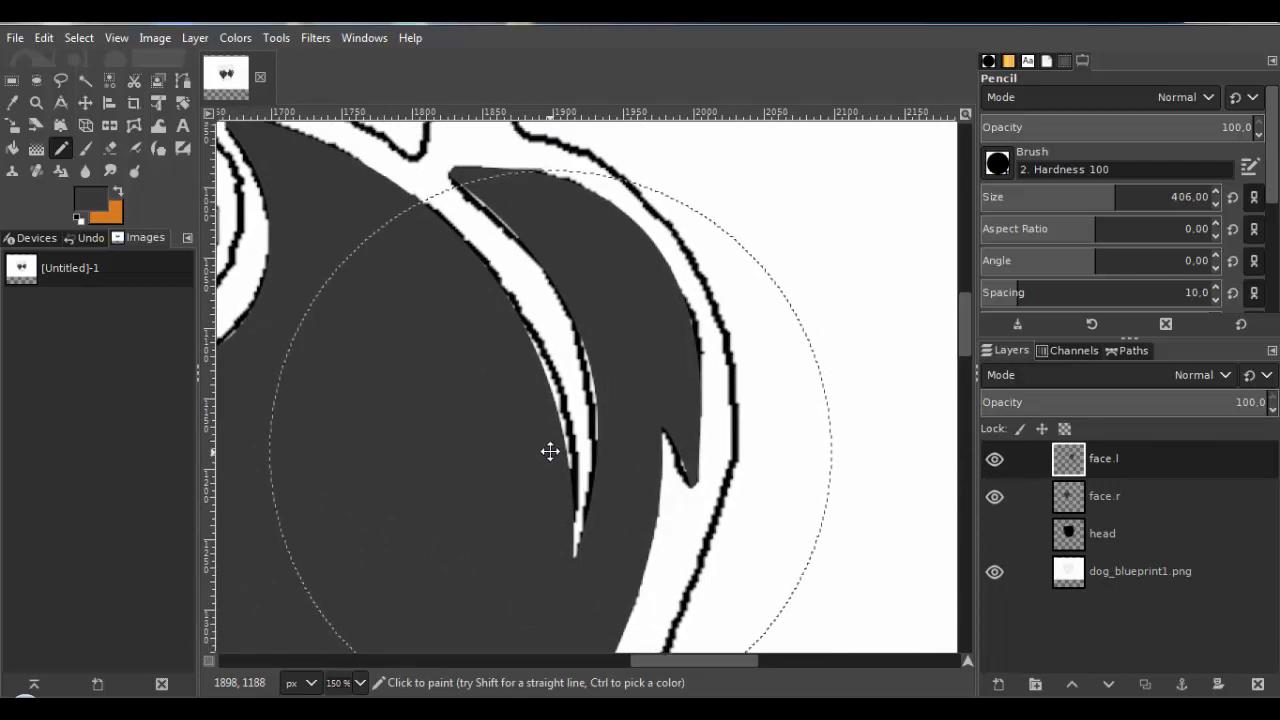
left_click_drag(550, 451, 560, 464)
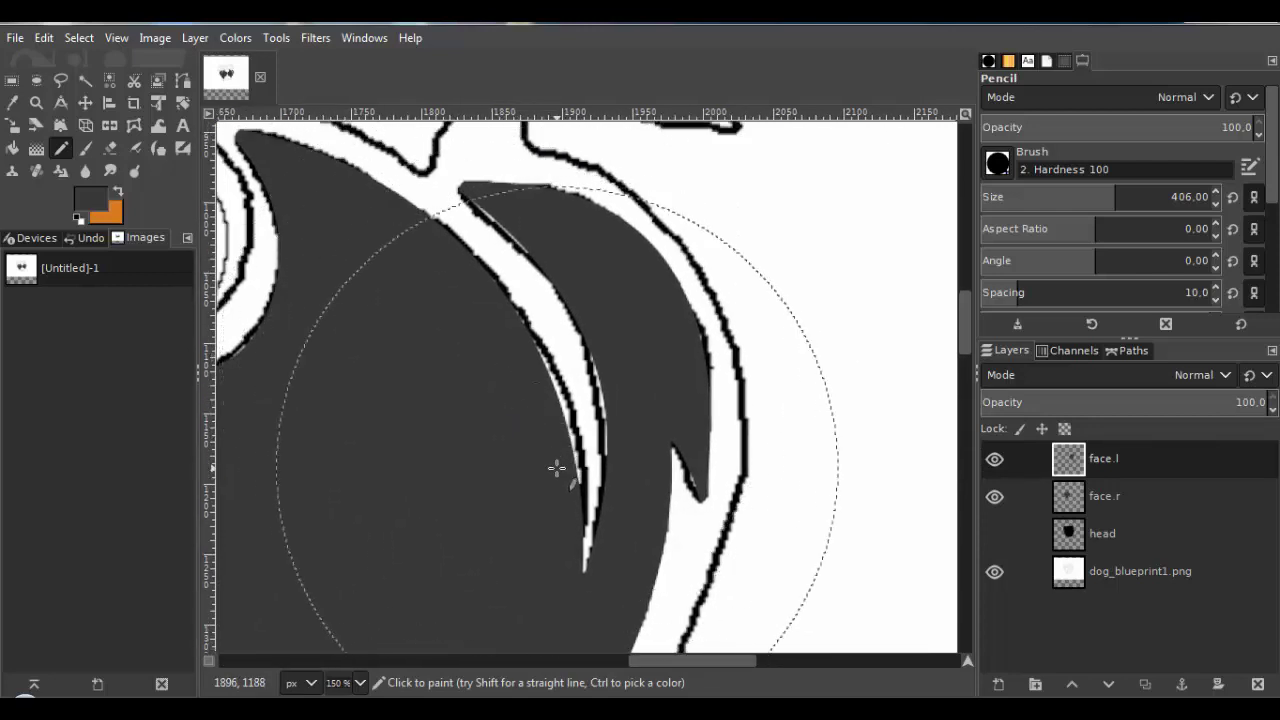
left_click_drag(557, 468, 701, 350)
scroll(594, 416, "down", 3)
left_click_drag(540, 320, 620, 396)
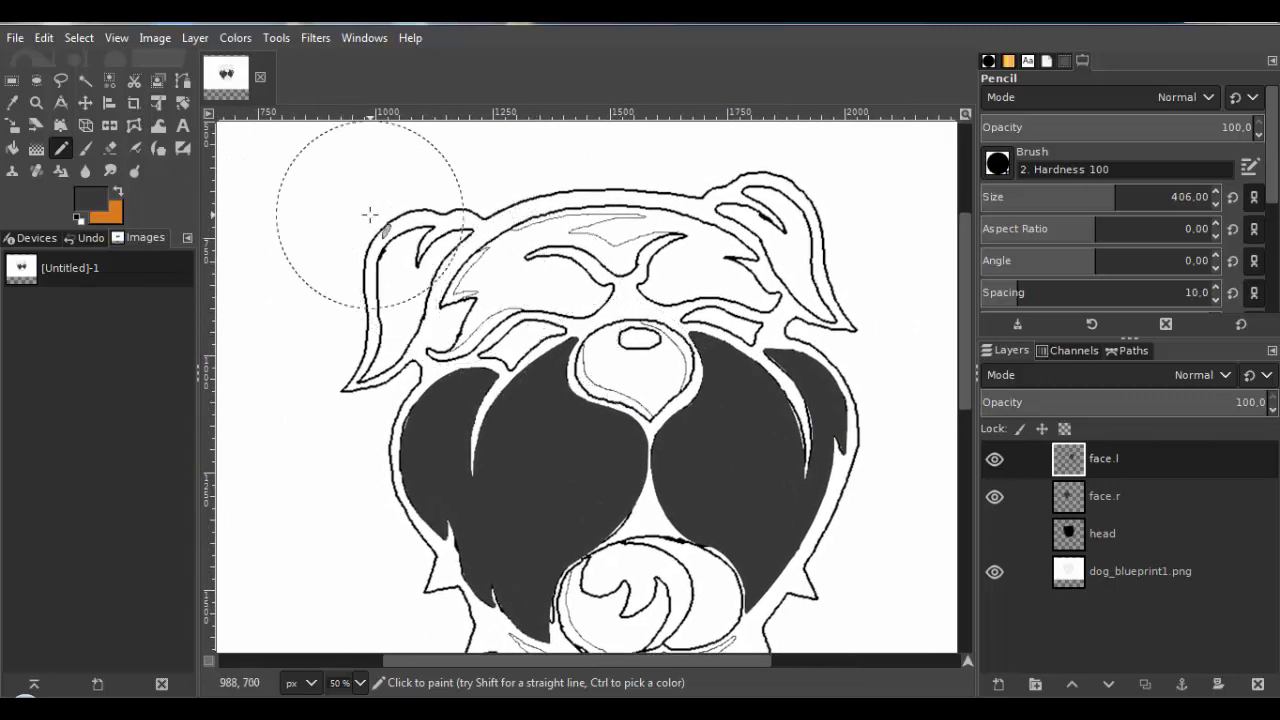
Create a new transparent 3000 by 3000 px layer named head_top.
left_click(195, 40)
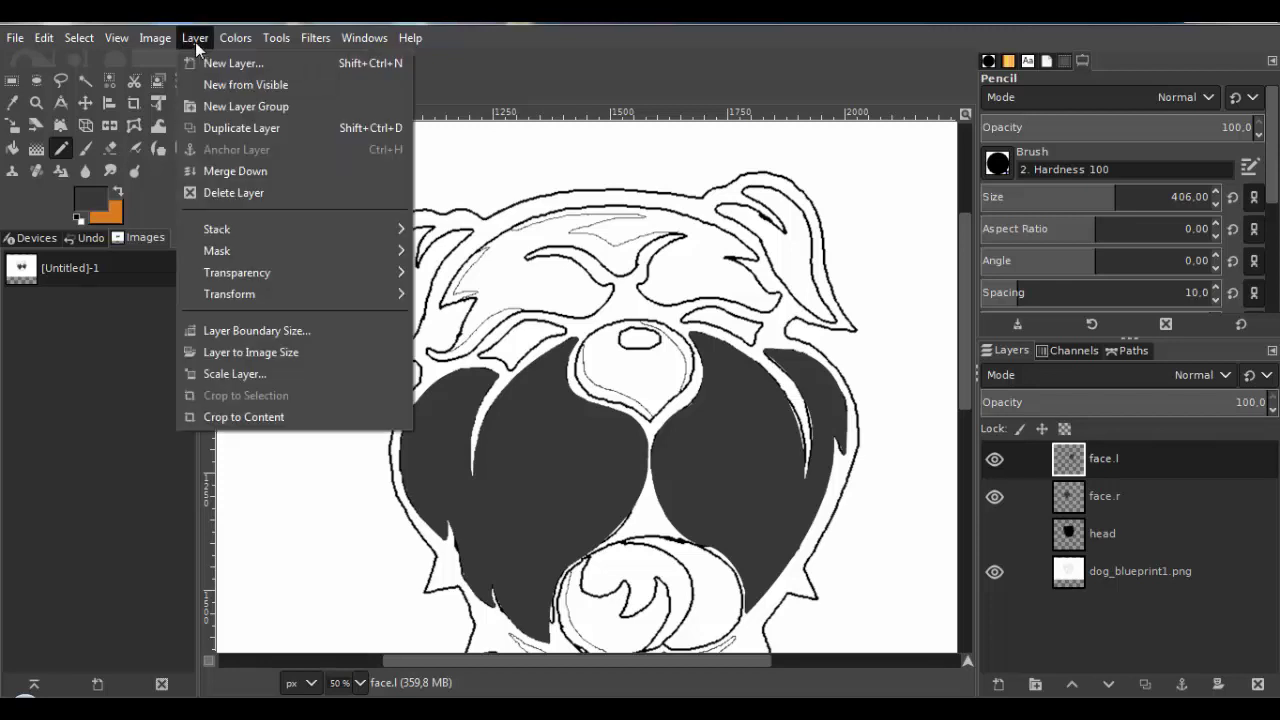
left_click(201, 63)
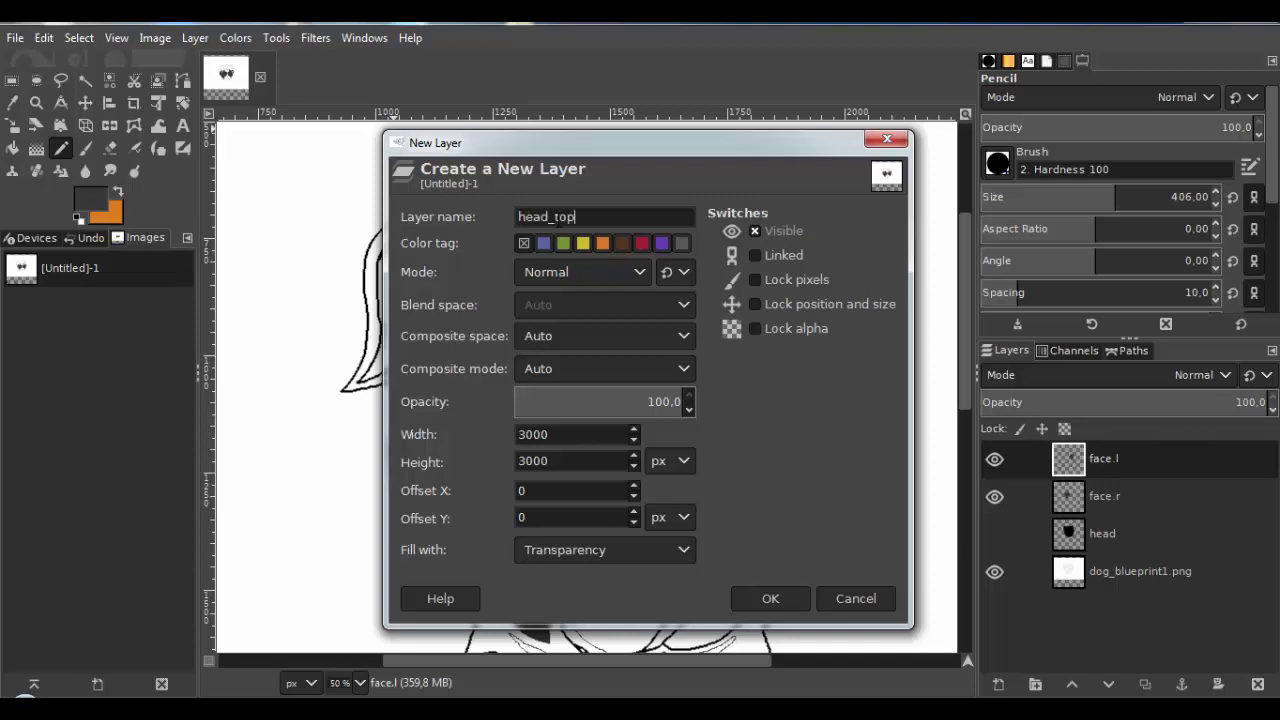
left_click(752, 597)
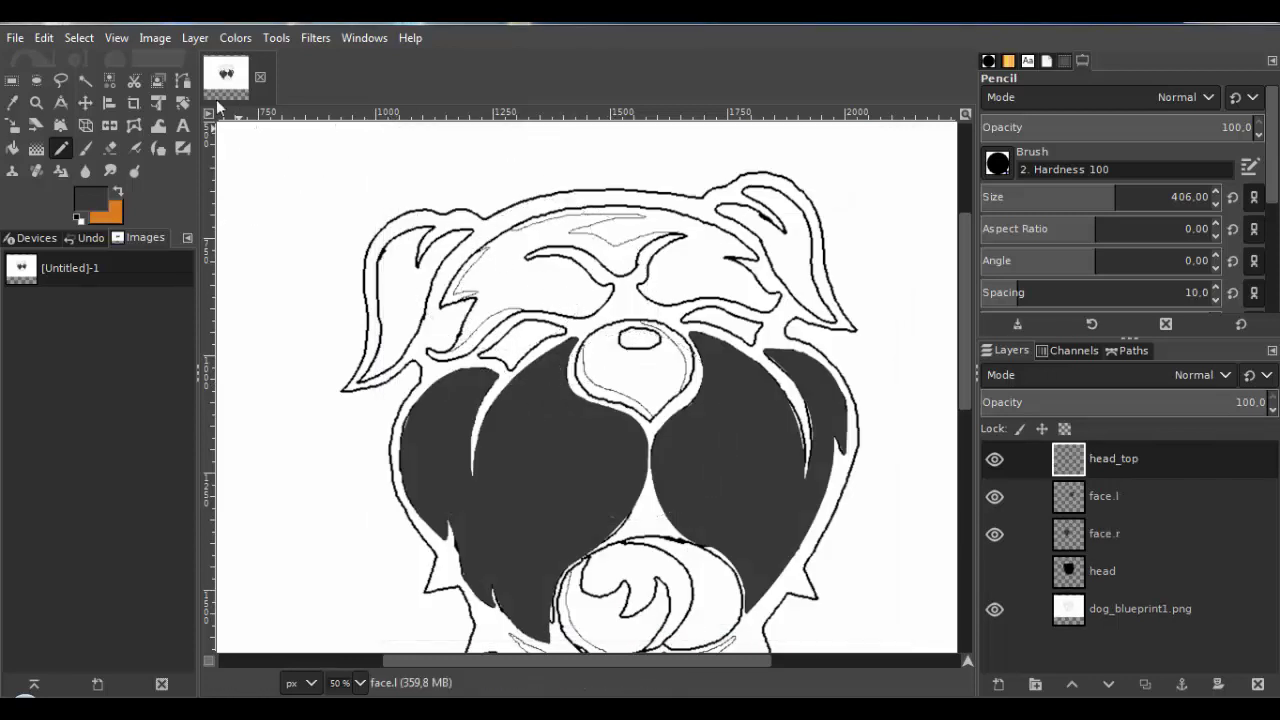
Start a path at the lower left tip of the forehead shape and place anchors at the corners of the adjacent zigzag notch.
left_click(182, 82)
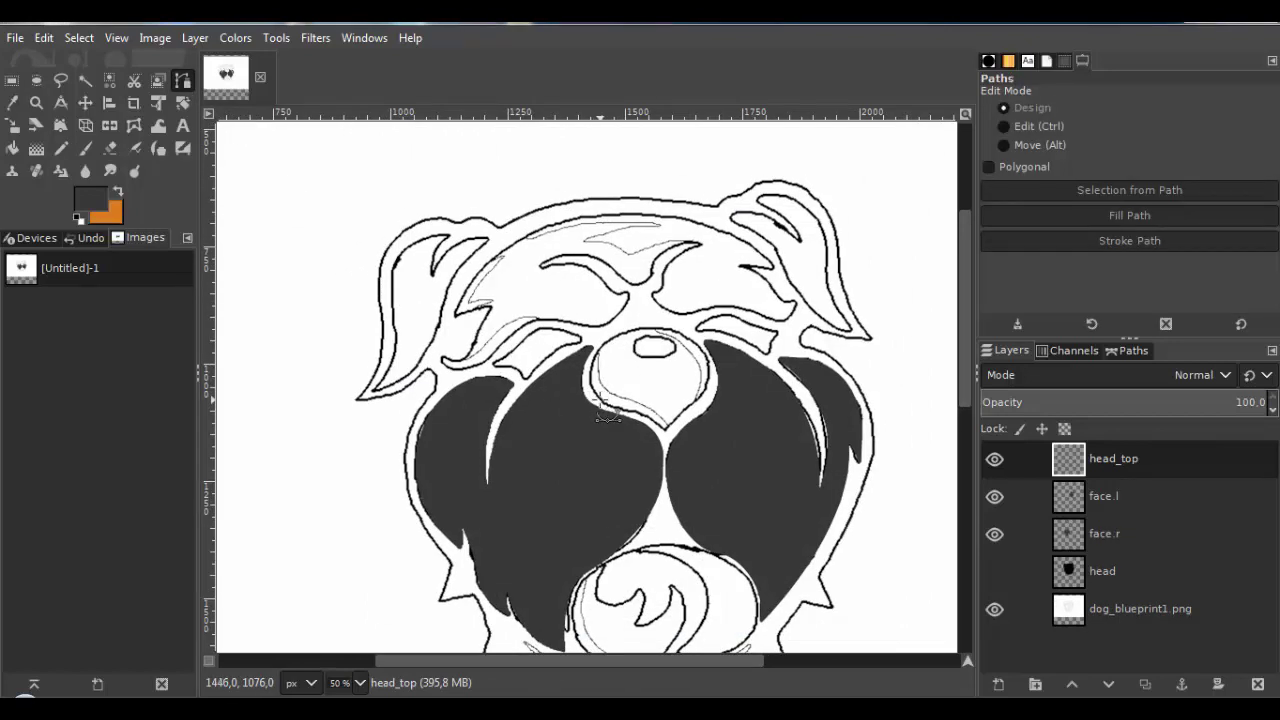
scroll(610, 408, "up", 3)
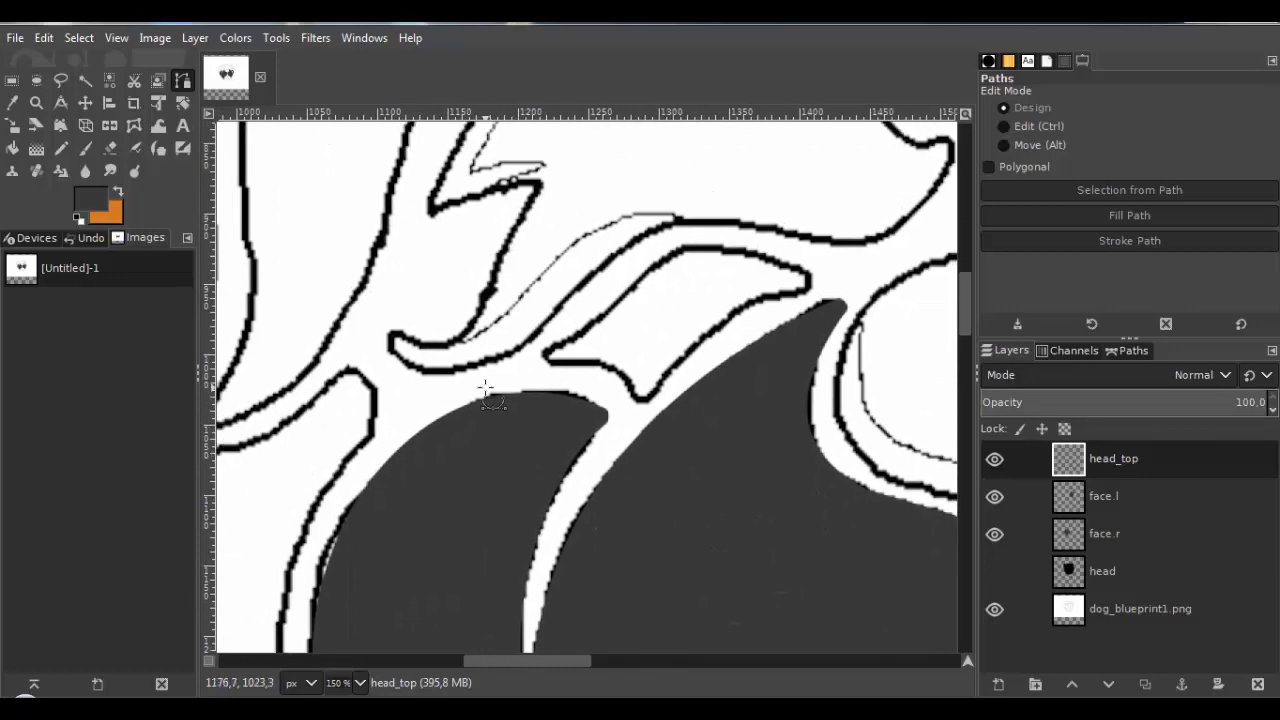
scroll(521, 412, "up", 2)
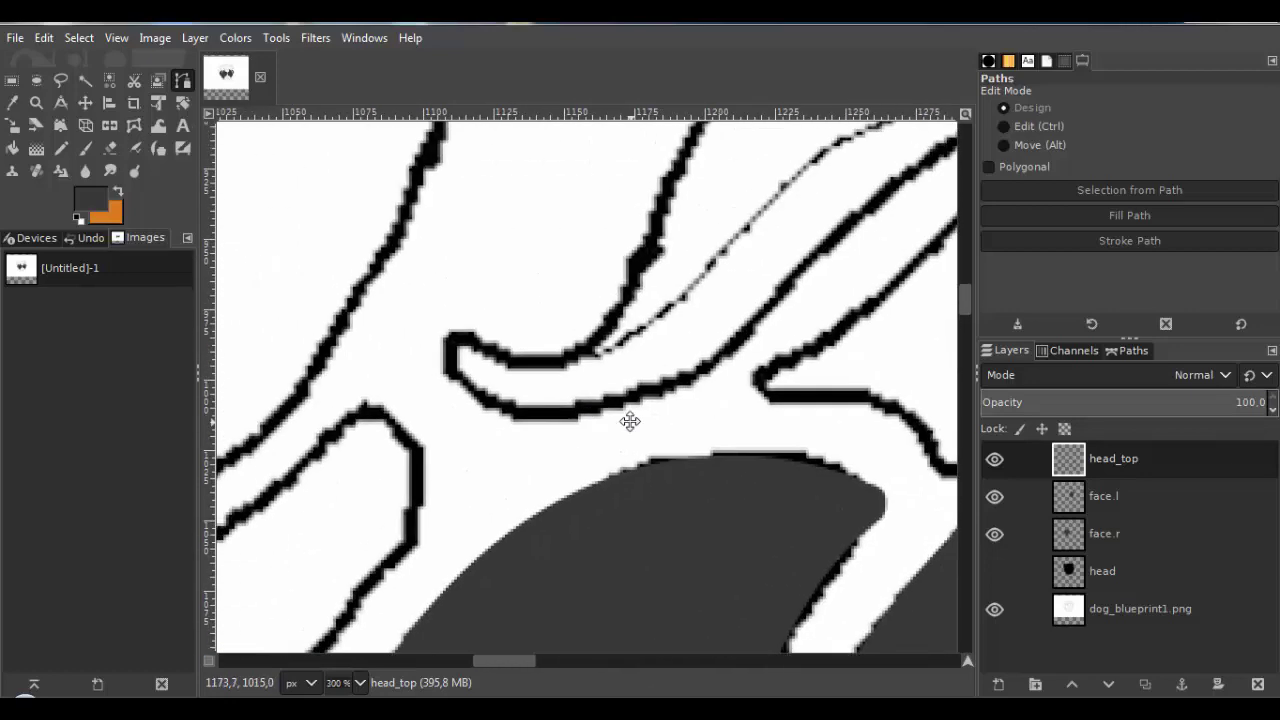
left_click(394, 352)
scroll(457, 417, "up", 2)
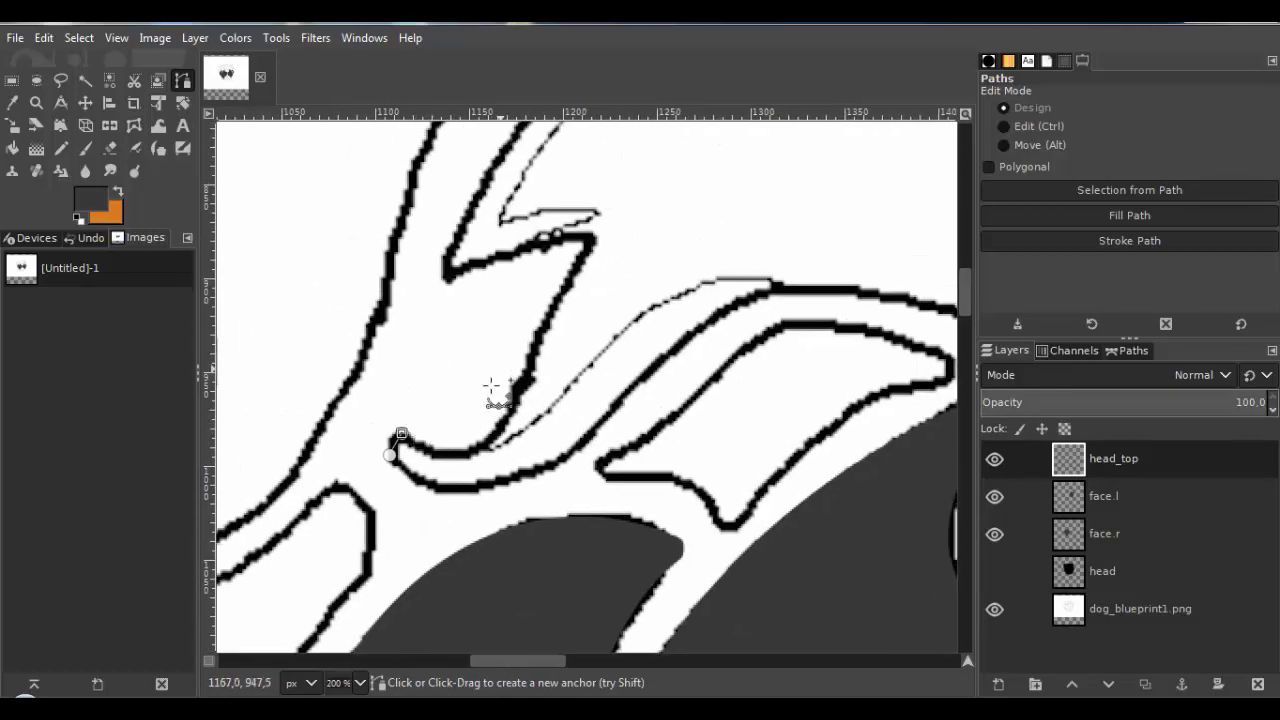
left_click_drag(503, 391, 494, 420)
scroll(600, 240, "up", 3)
left_click(611, 214)
left_click_drag(611, 214, 775, 226)
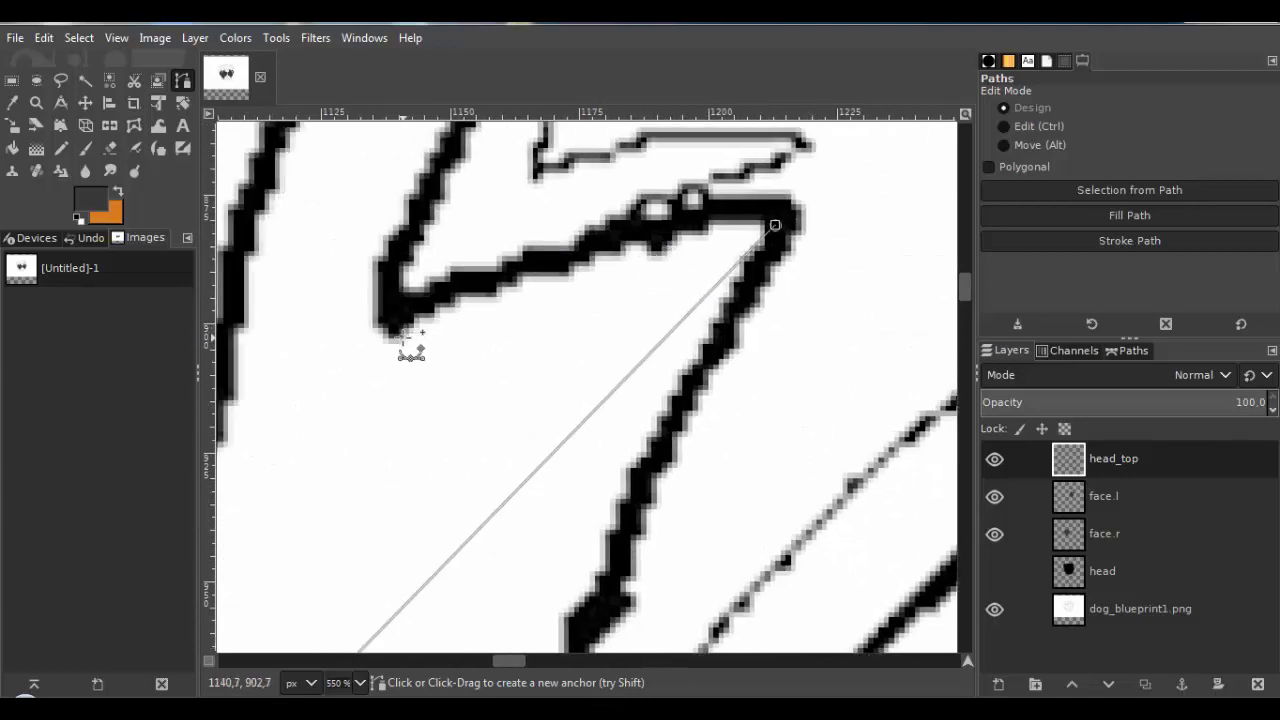
left_click(404, 335)
scroll(404, 340, "down", 6)
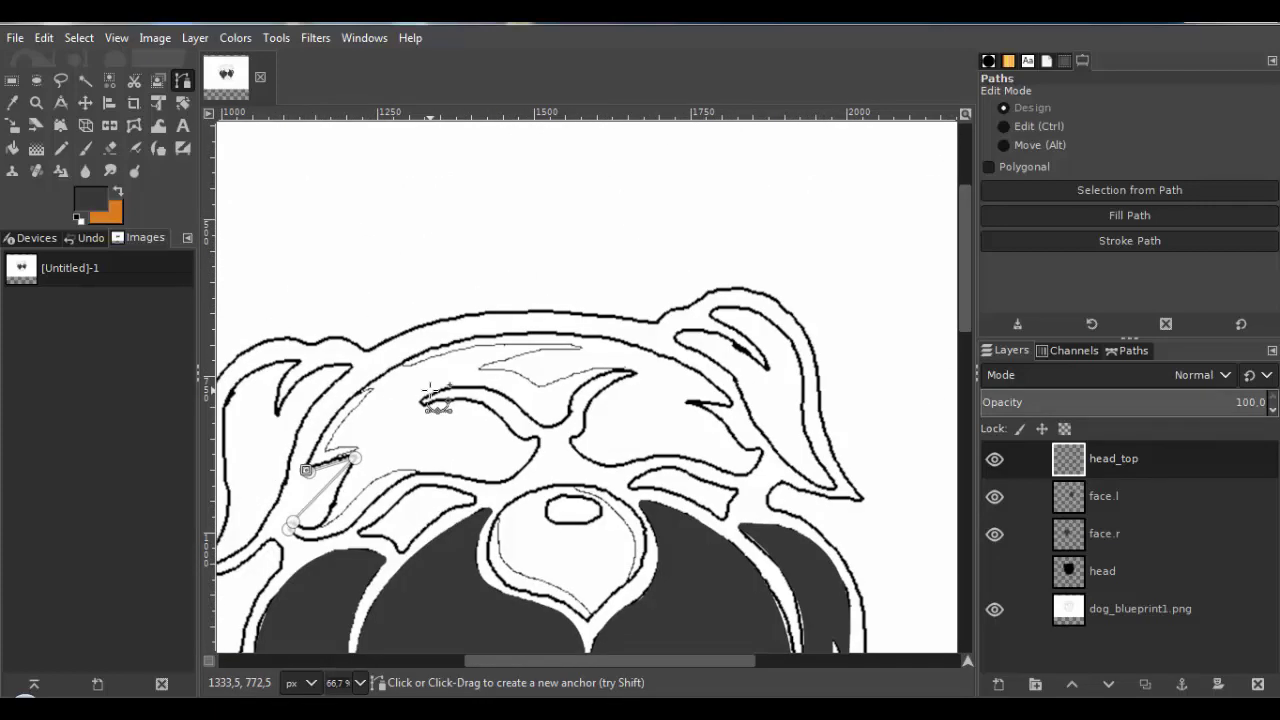
Continue the path to the notch on the forehead's right side, placing anchors around its outer corner and near its inner end.
scroll(720, 402, "up", 5)
left_click_drag(717, 401, 620, 349)
scroll(662, 353, "up", 3)
left_click(797, 397)
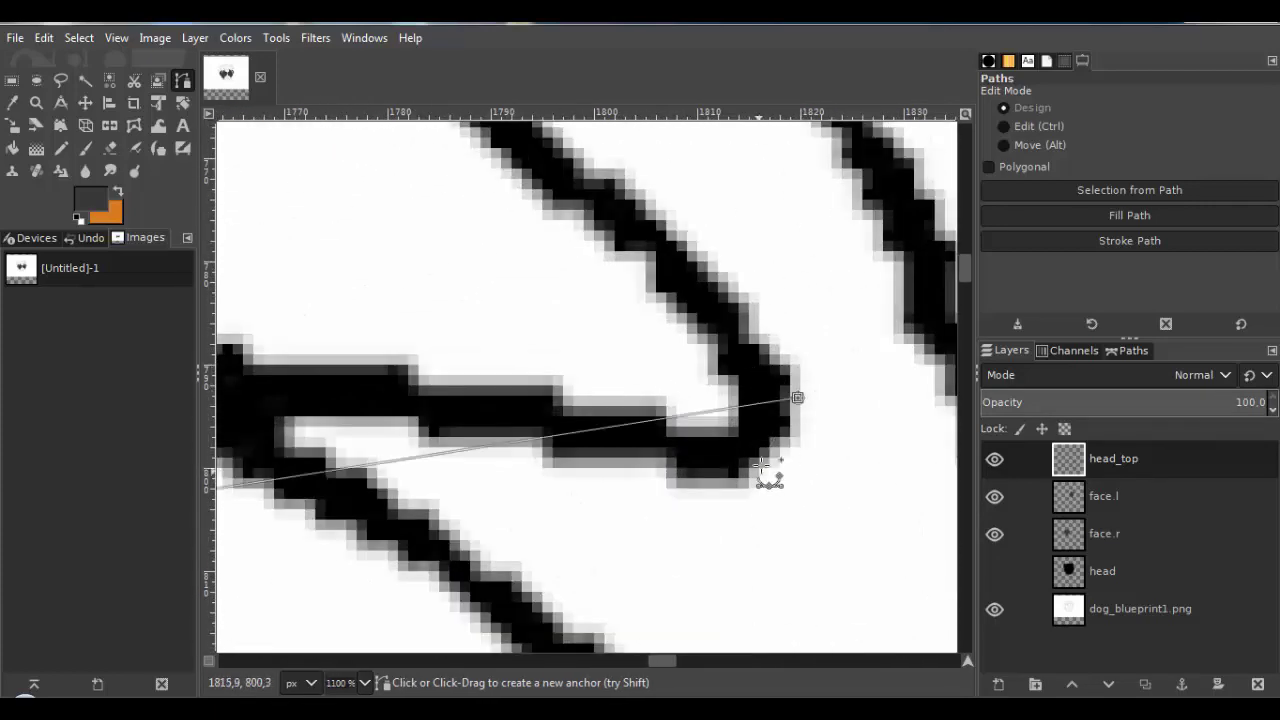
left_click(753, 477)
left_click_drag(310, 445, 528, 297)
left_click(501, 290)
Extend the path down to the forehead's lower right corner, placing anchors around the corner and on the lower edge.
scroll(514, 290, "down", 1)
scroll(514, 290, "down", 3)
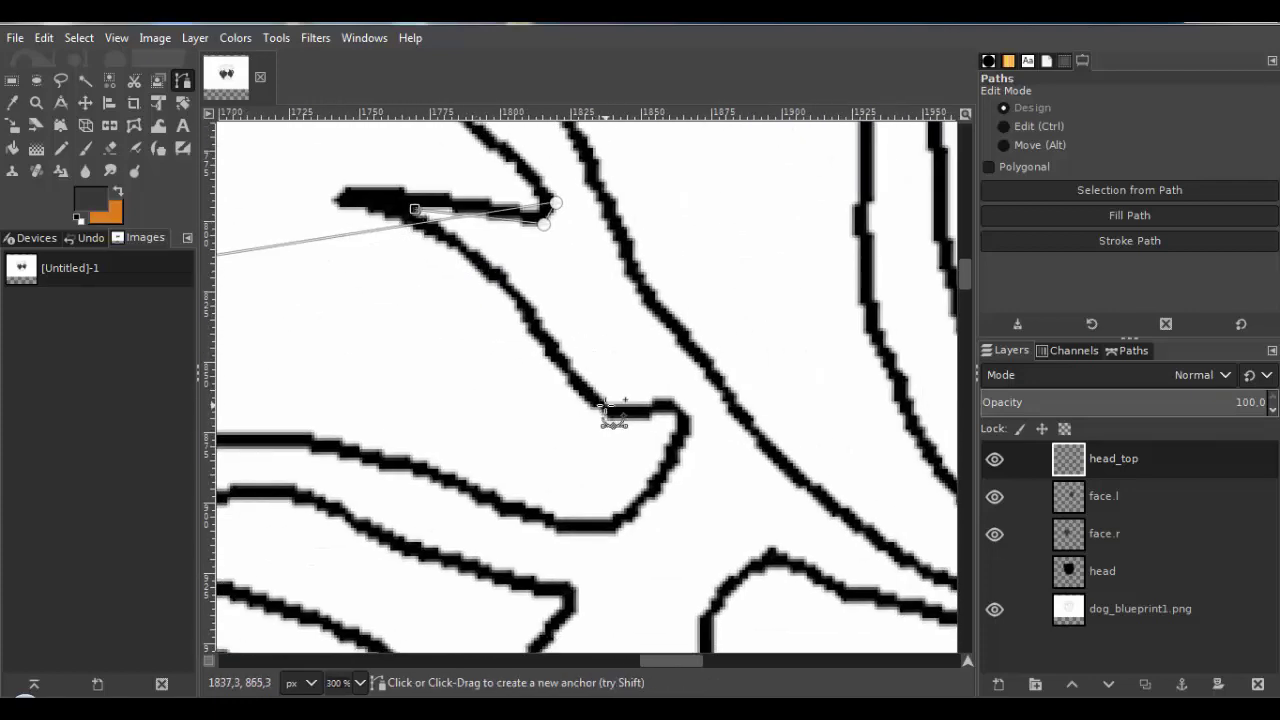
left_click(692, 413)
scroll(692, 413, "down", 2)
scroll(700, 408, "left", 1)
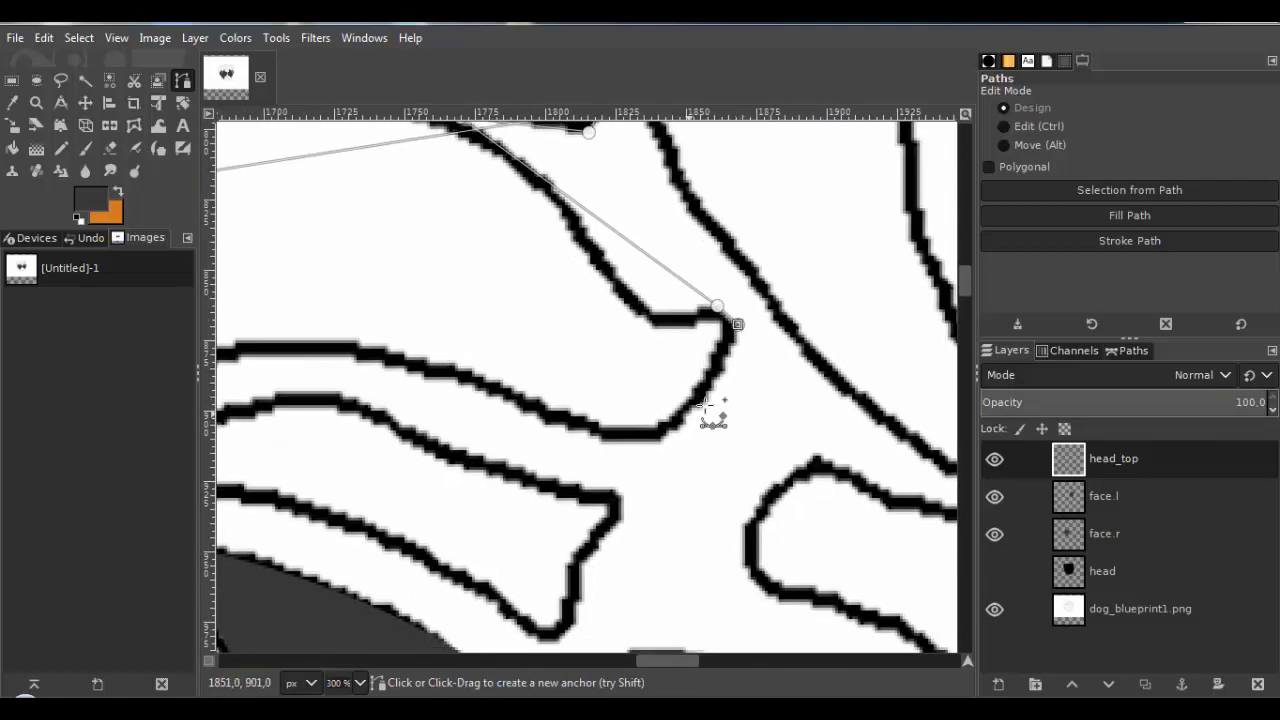
left_click(592, 436)
scroll(737, 337, "left", 3)
scroll(822, 388, "down", 2)
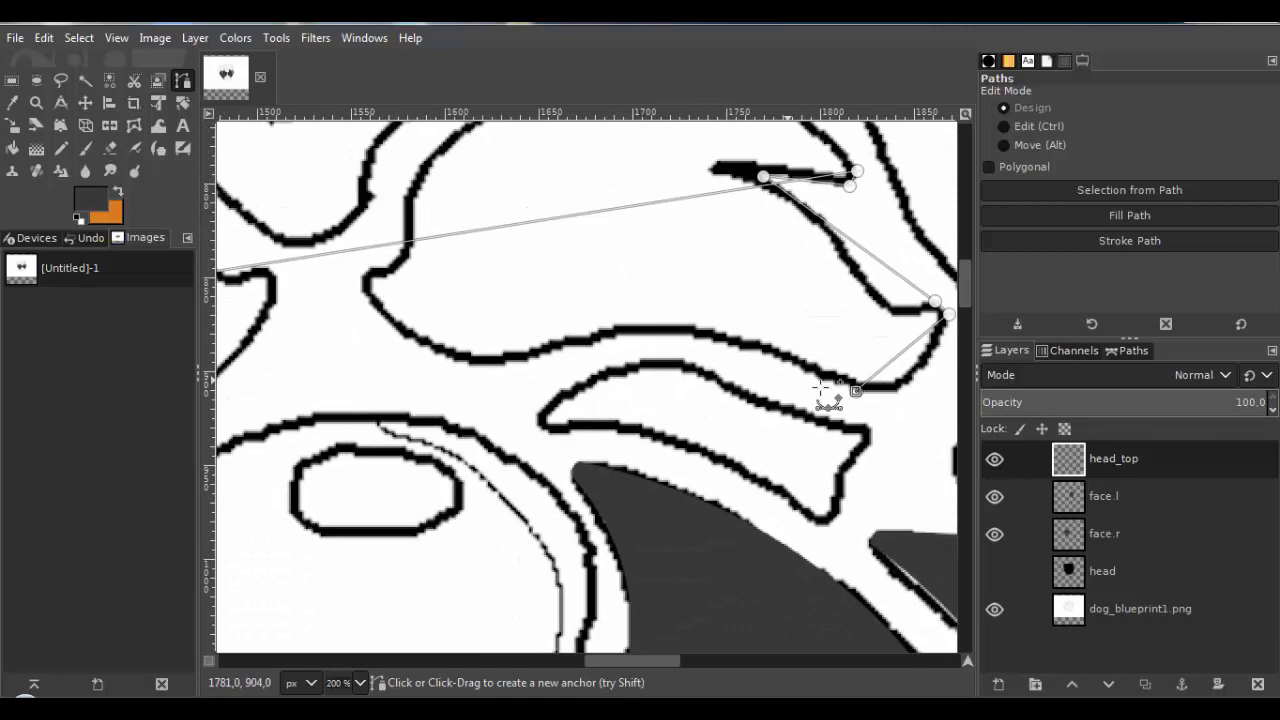
Place path anchors along the right eye area's lower edge, around its inner corner, and up to the right brow crease's tip.
left_click(466, 363)
scroll(464, 362, "up", 3)
left_click(513, 364)
left_click(534, 331)
scroll(553, 332, "down", 4)
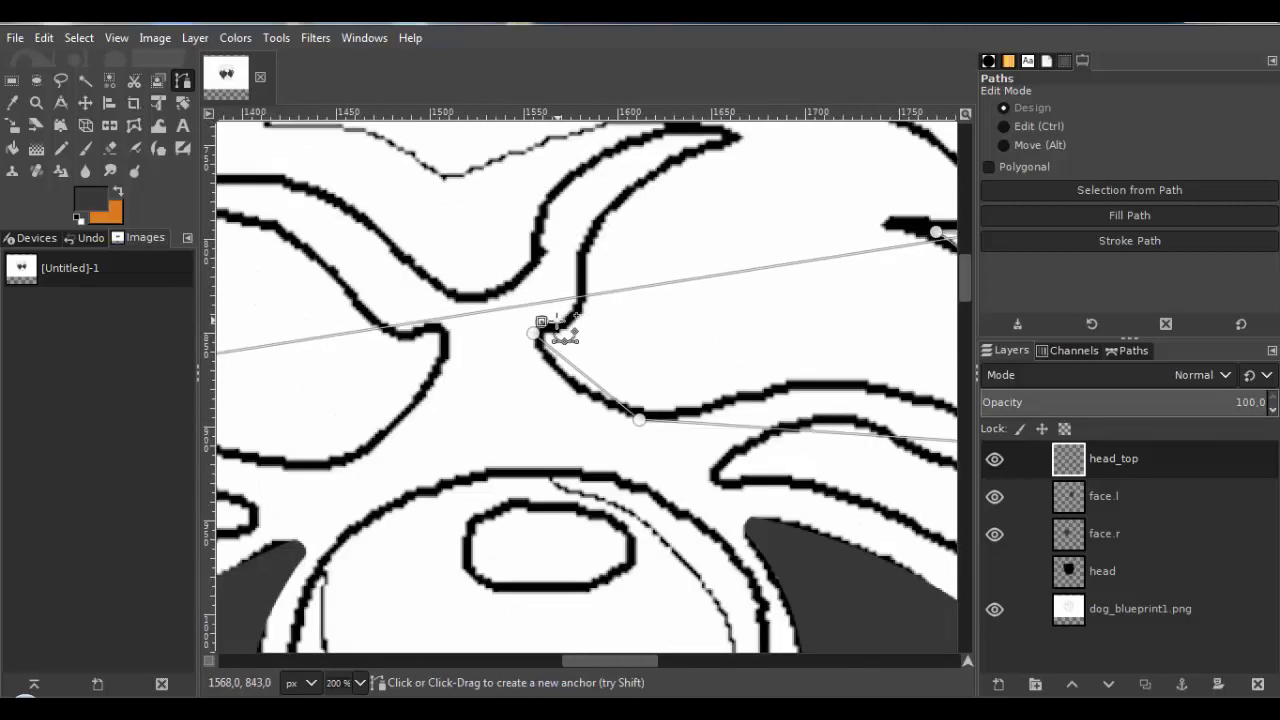
scroll(537, 350, "up", 2)
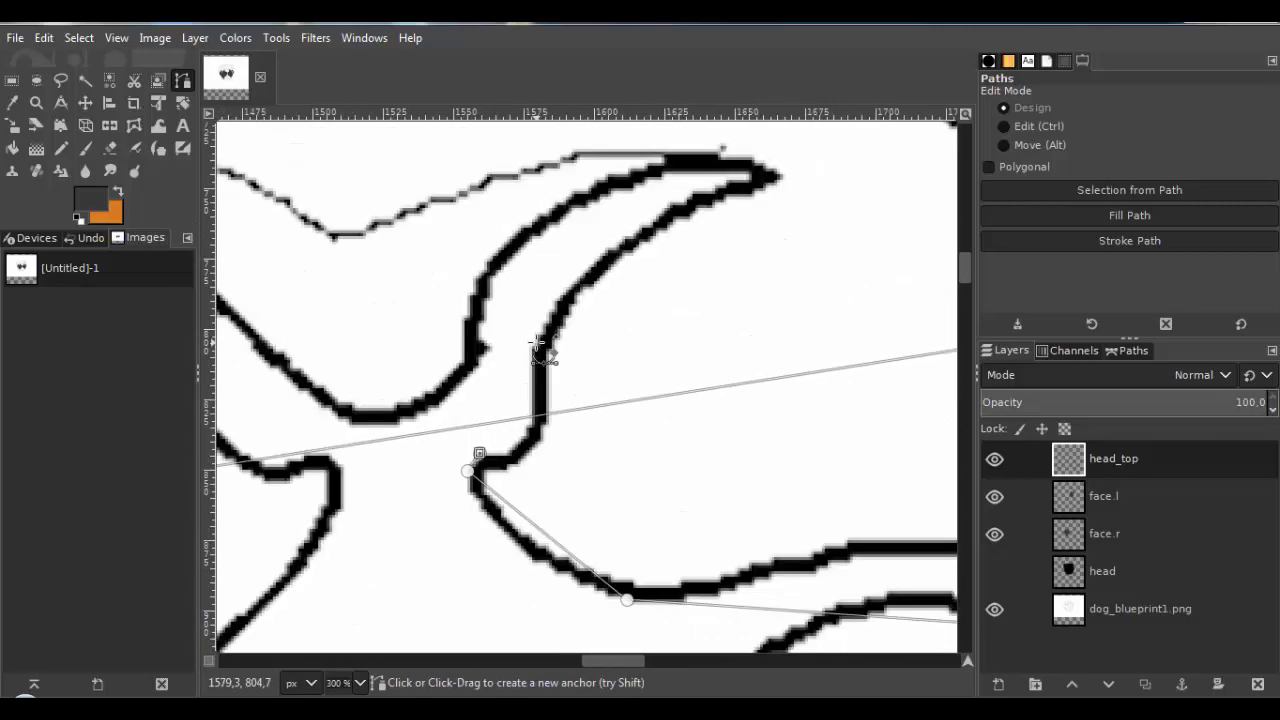
left_click(757, 177)
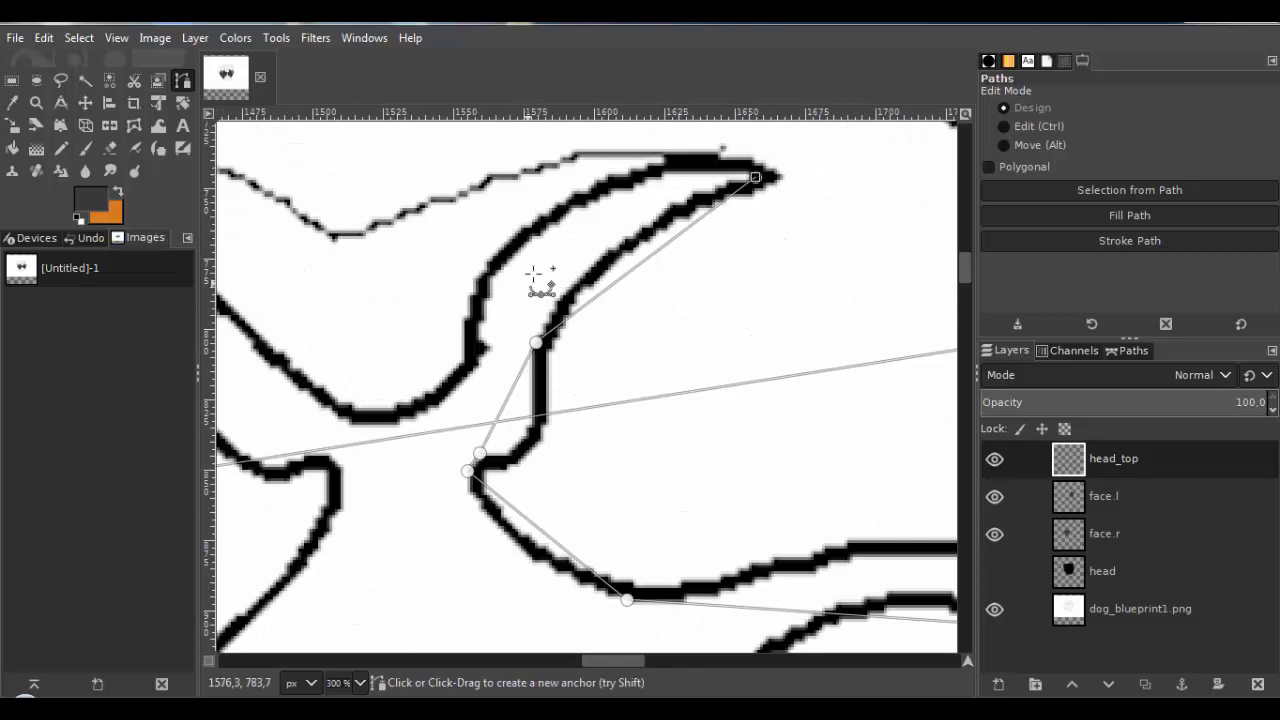
Continue the path back down the right crease, through the dip between the brows, and out to the left brow crease's tip.
left_click(463, 387)
scroll(738, 458, "left", 5)
scroll(738, 458, "up", 1)
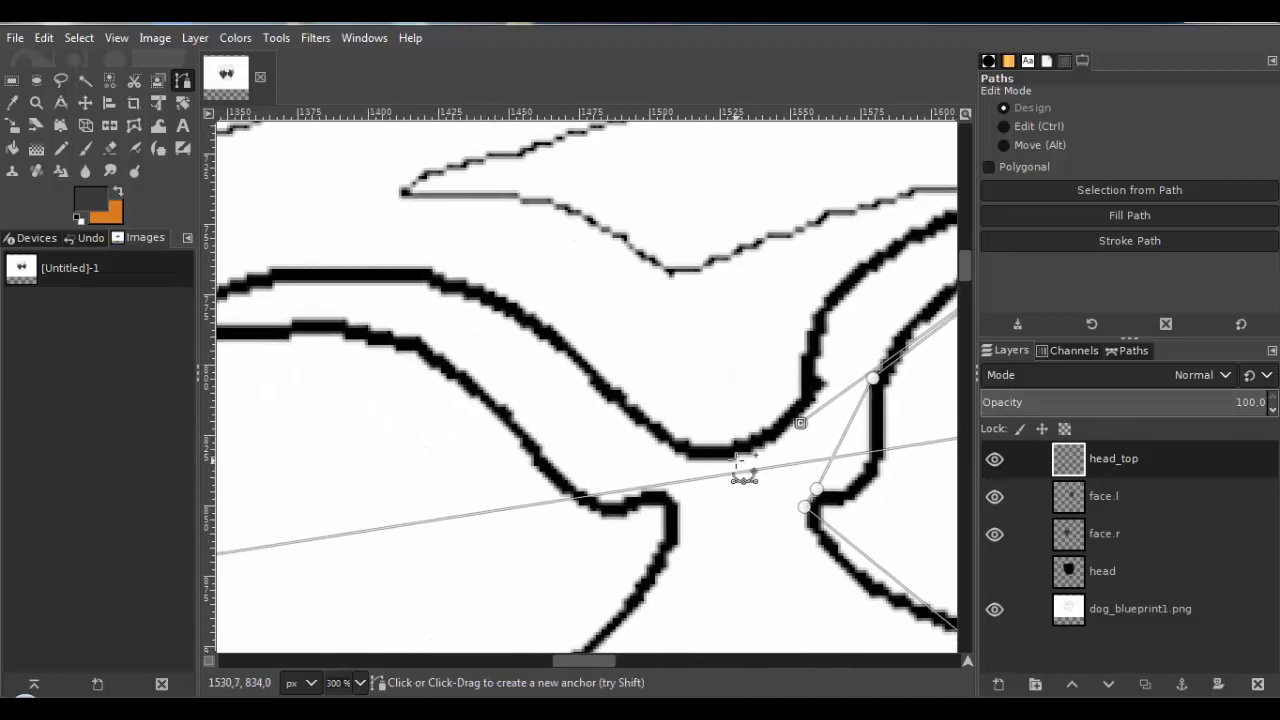
left_click(672, 449)
scroll(663, 366, "left", 5)
scroll(663, 366, "down", 1)
left_click(343, 318)
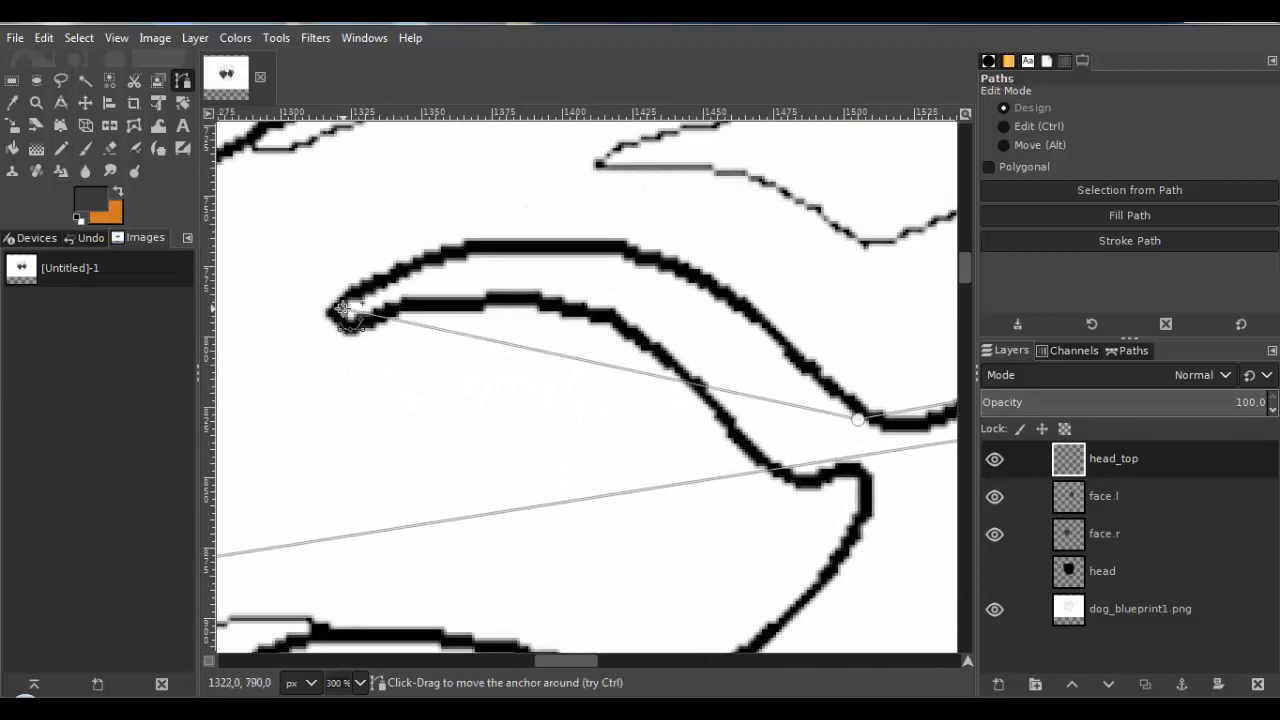
scroll(340, 316, "up", 1)
scroll(337, 280, "down", 1)
Continue the path along the left crease's lower side and around the left eye area's inner corner towards its lower edge.
scroll(400, 300, "right", 3)
scroll(400, 300, "down", 1)
scroll(656, 388, "up", 2)
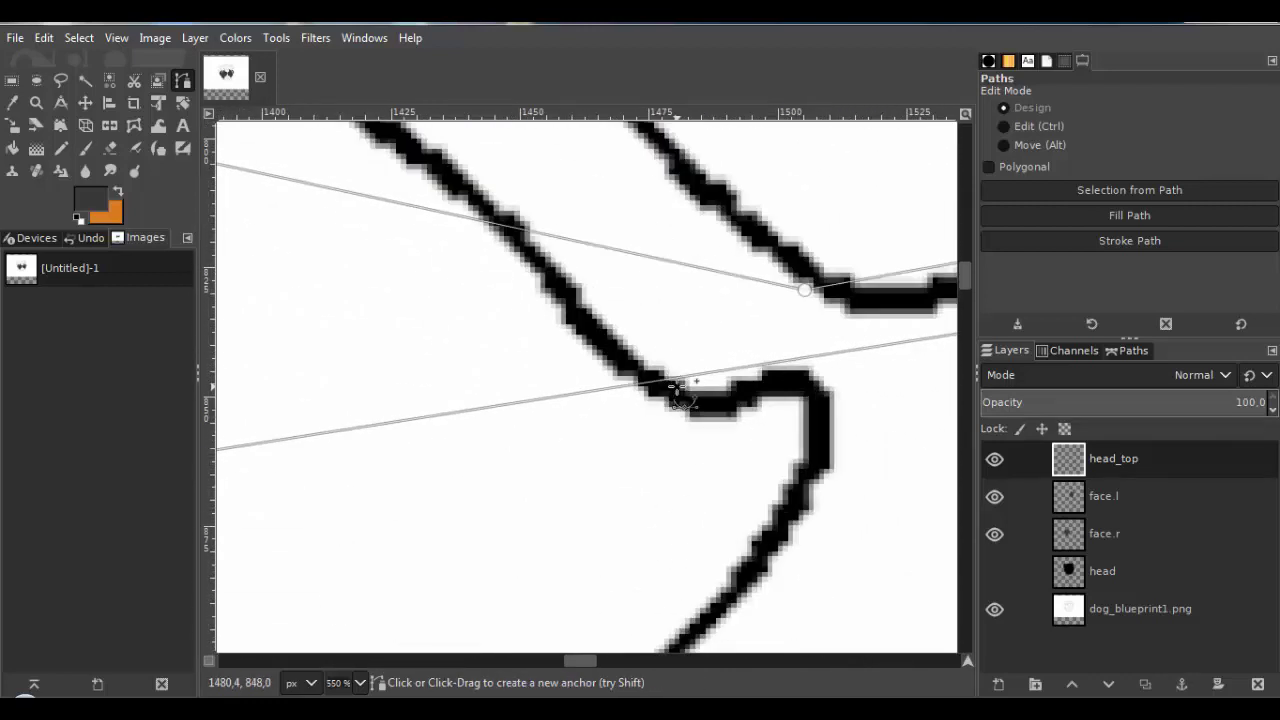
scroll(816, 372, "down", 3)
scroll(820, 306, "down", 1)
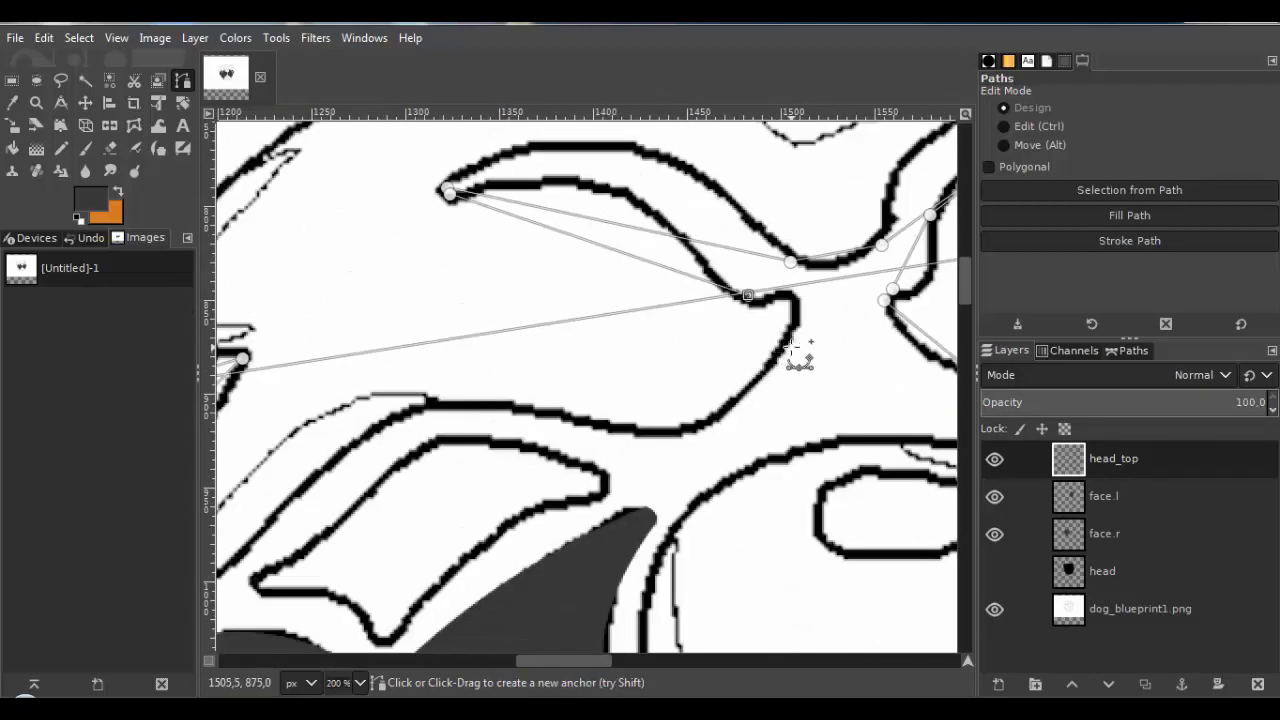
scroll(800, 330, "up", 1)
scroll(786, 351, "up", 1)
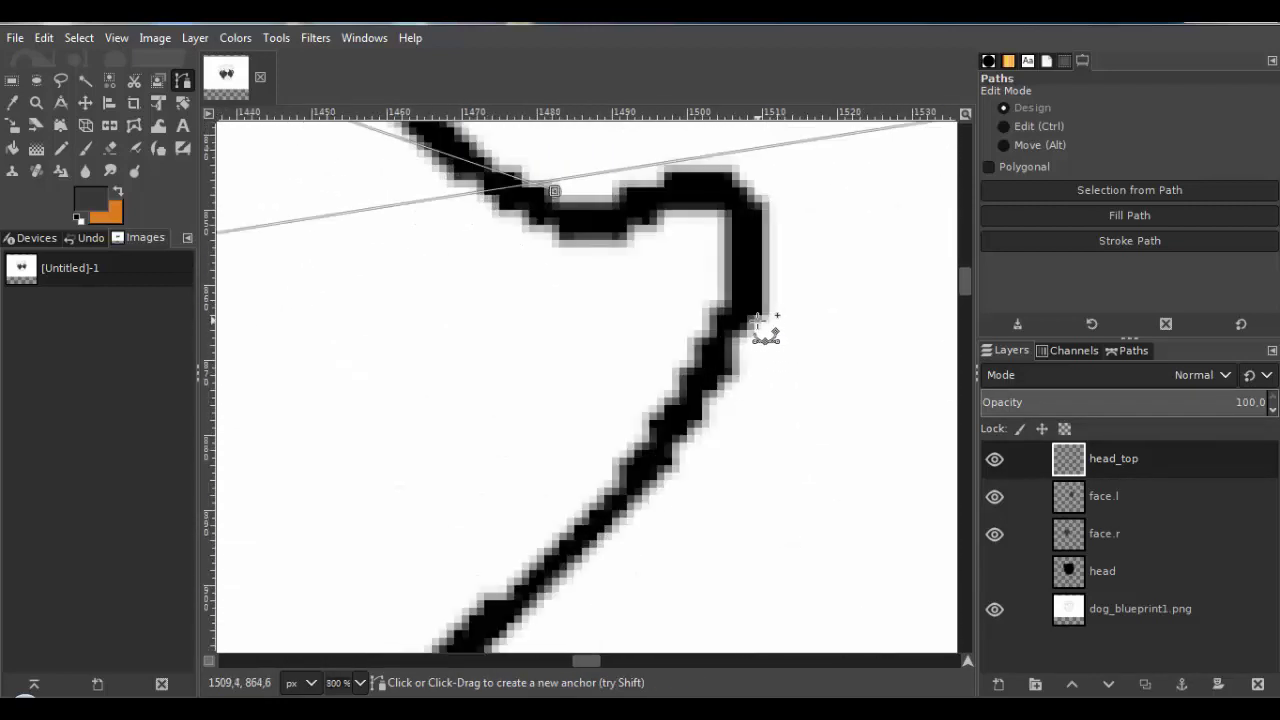
left_click(742, 180)
scroll(700, 340, "down", 4)
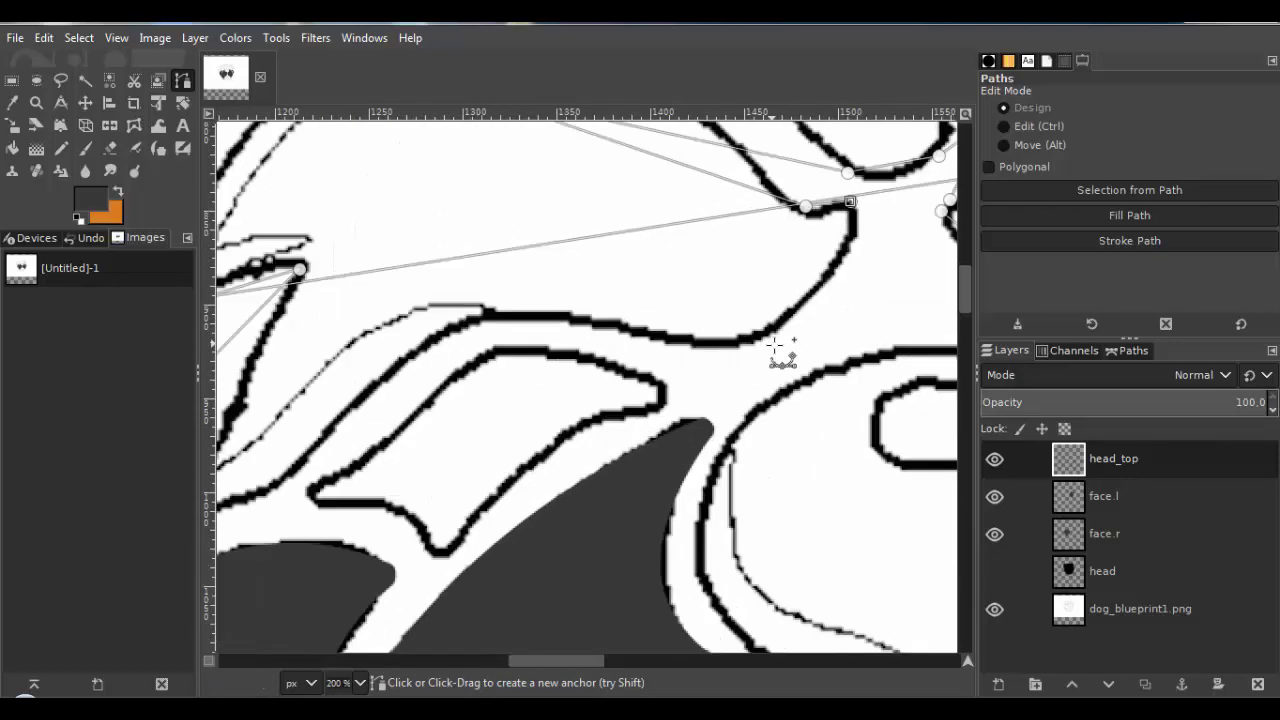
scroll(654, 354, "up", 1)
scroll(754, 246, "left", 5)
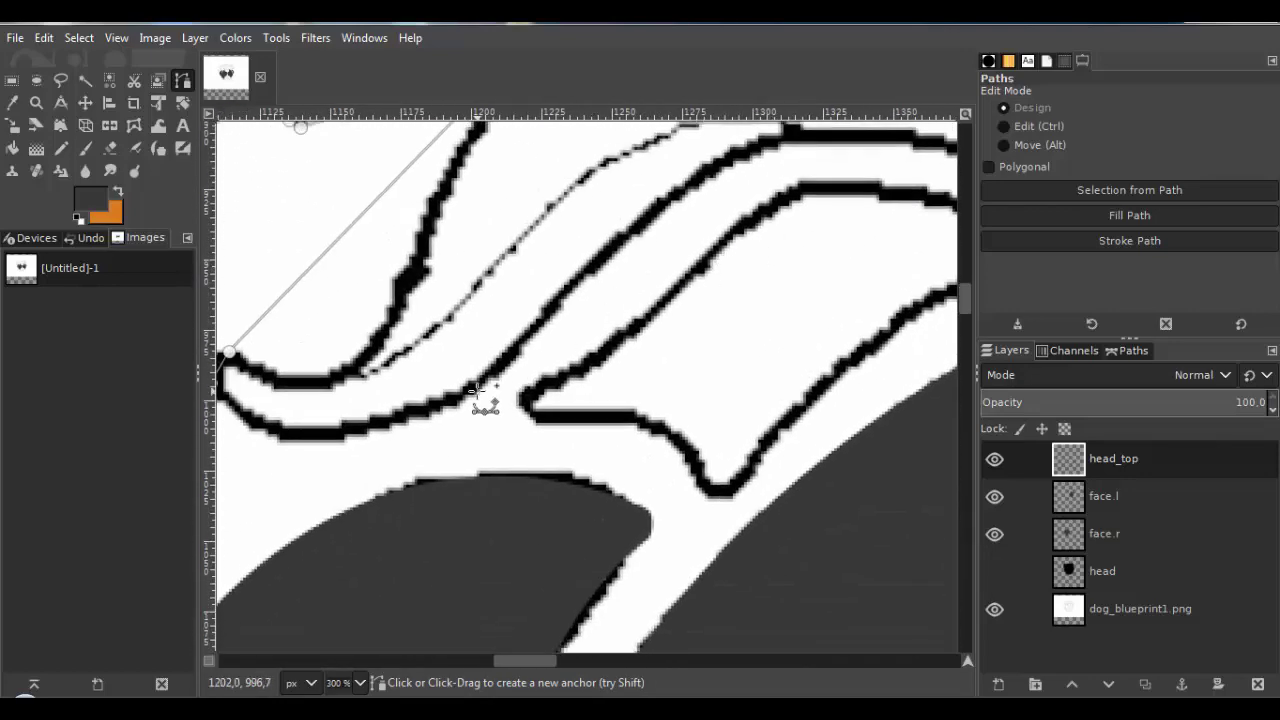
Finish the head-top path's anchors back to the left outer tip and curve its inner edge along the outline up to the notch.
left_click(475, 390)
scroll(477, 392, "up", 4)
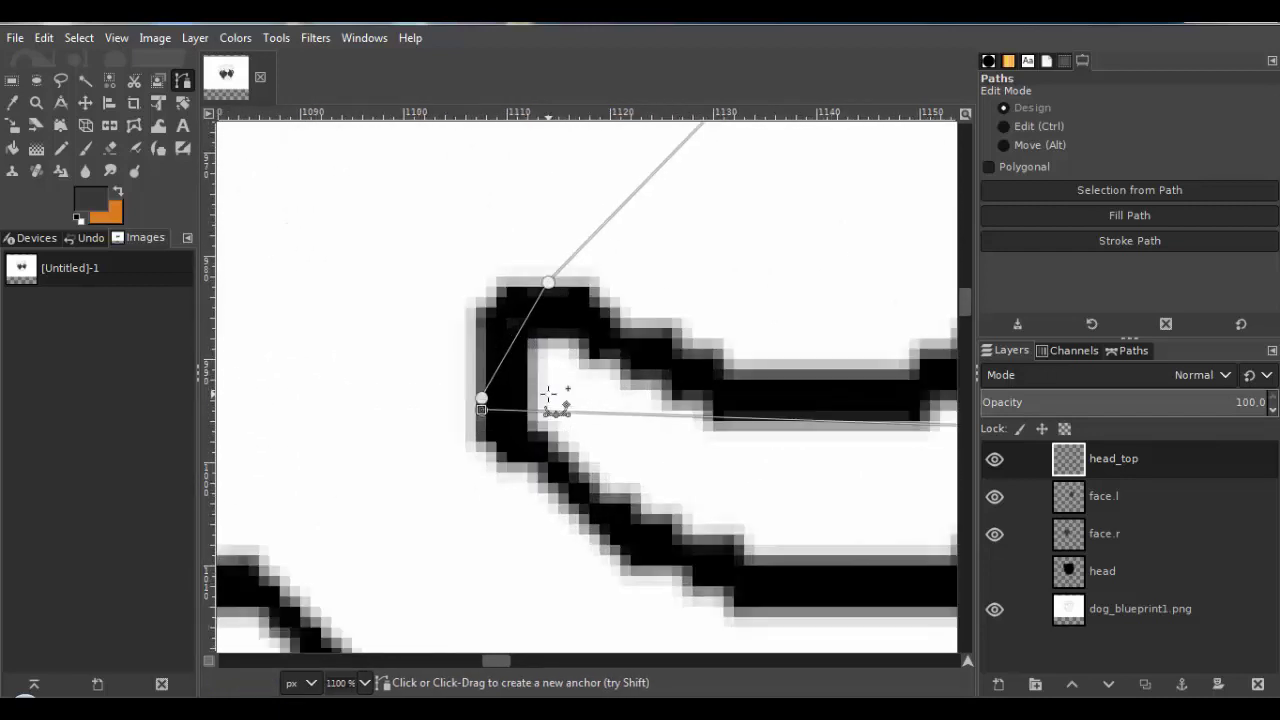
scroll(548, 395, "down", 4)
left_click_drag(580, 349, 671, 377)
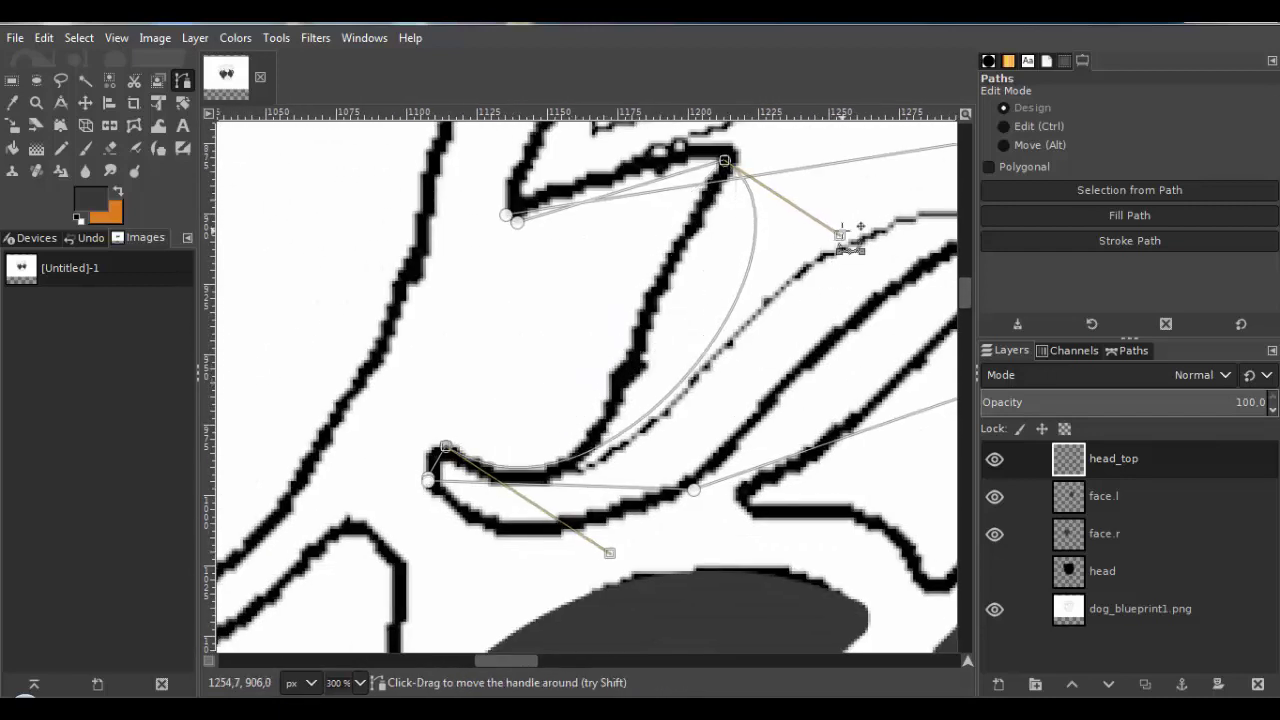
mouse_move(840, 234)
left_mouse_down()
mouse_move(611, 289)
mouse_move(601, 316)
left_mouse_up()
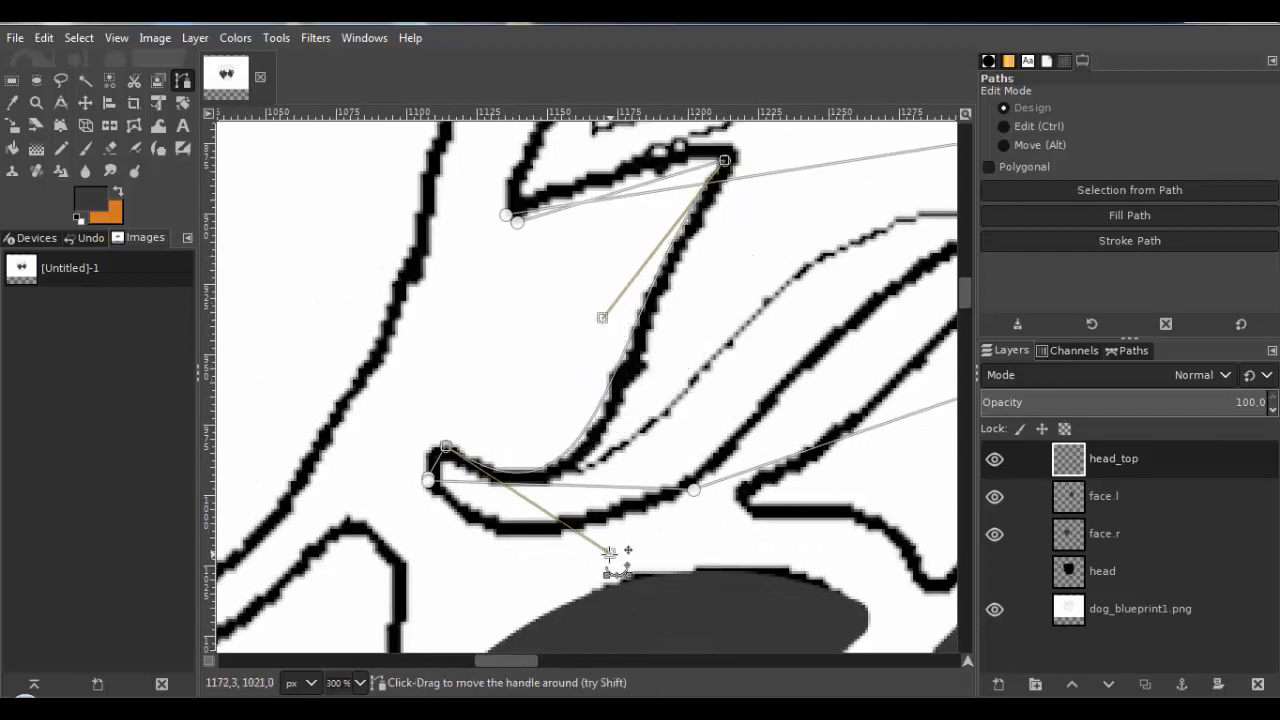
Bend the long path segment across the forehead so it arches along the top of the head outline.
scroll(614, 414, "down", 3)
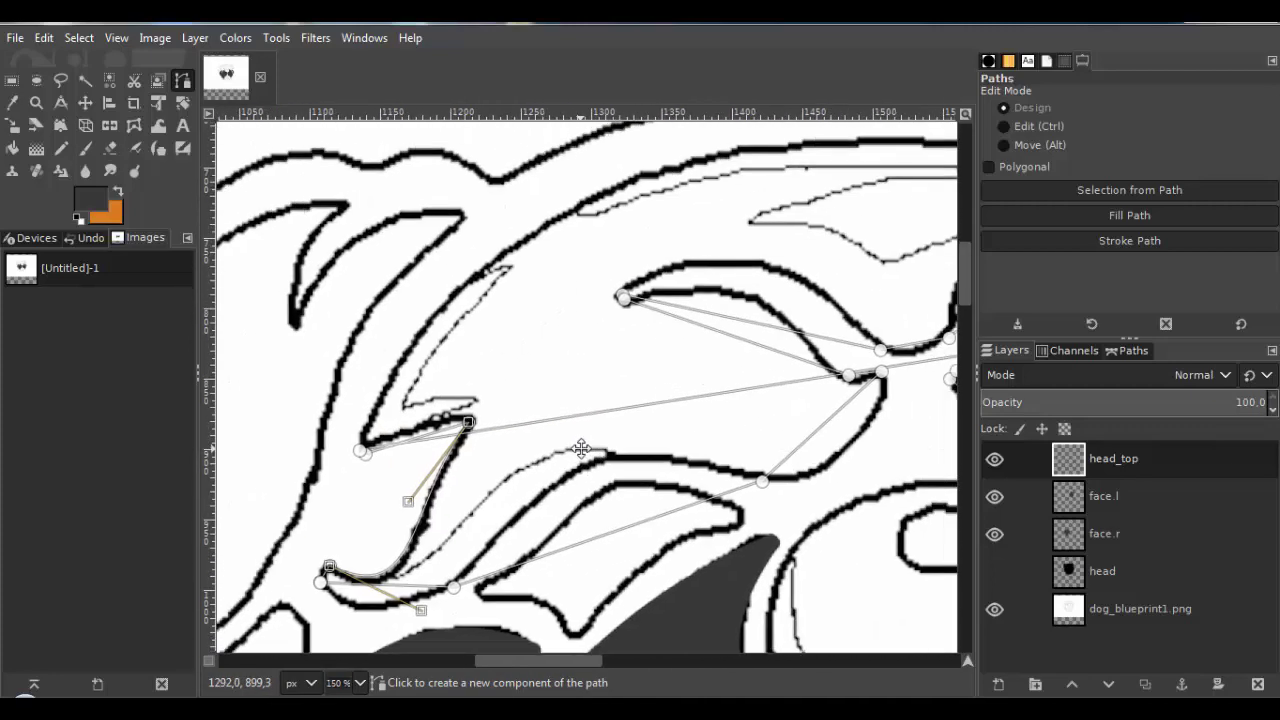
left_click_drag(581, 449, 700, 177)
scroll(700, 209, "down", 3)
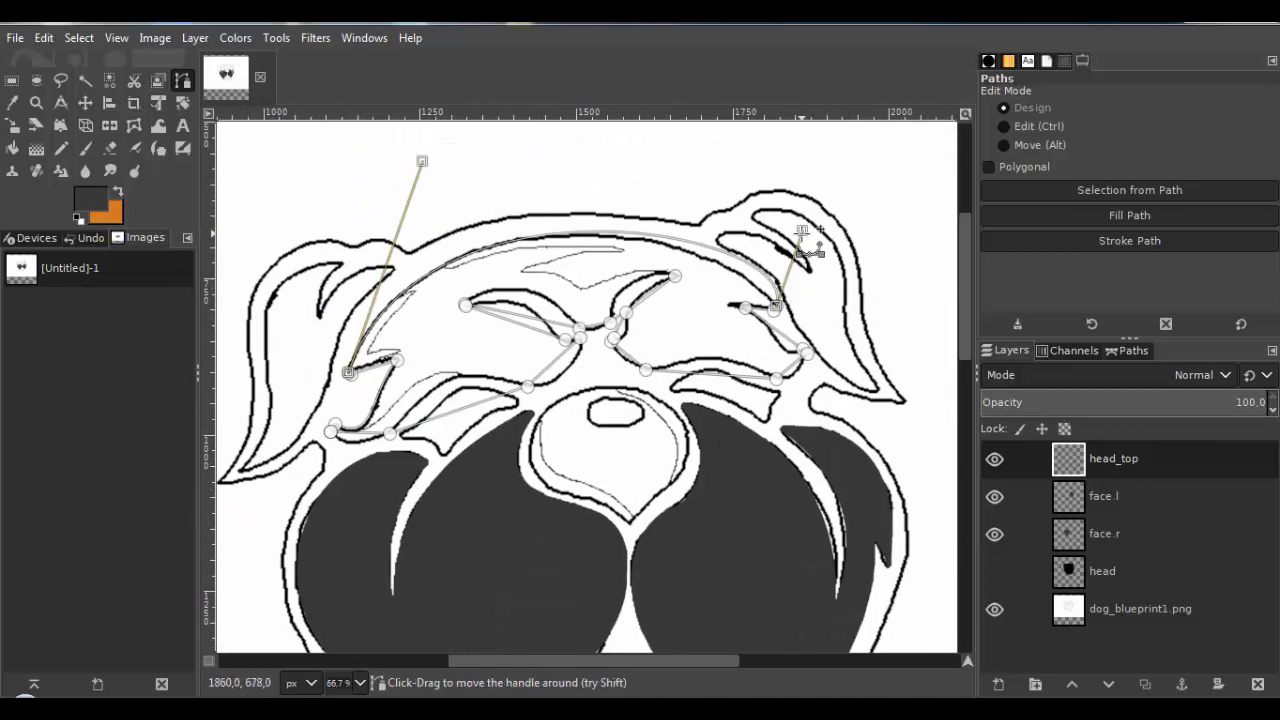
left_click_drag(802, 232, 738, 223)
left_click_drag(422, 162, 431, 166)
left_click_drag(413, 245, 451, 257)
Curve the short path edge of the left notch and round its sharp corner to match the outline.
scroll(403, 397, "up", 3)
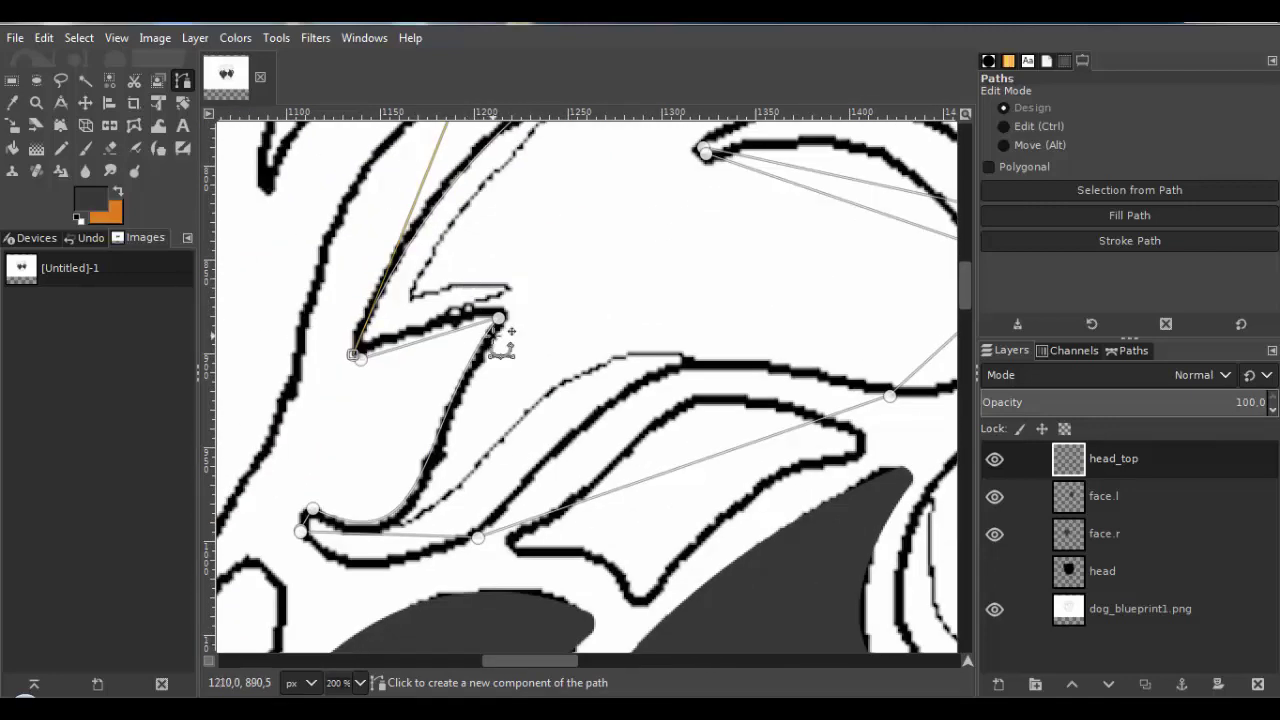
scroll(500, 345, "up", 3)
left_click_drag(506, 386, 525, 337)
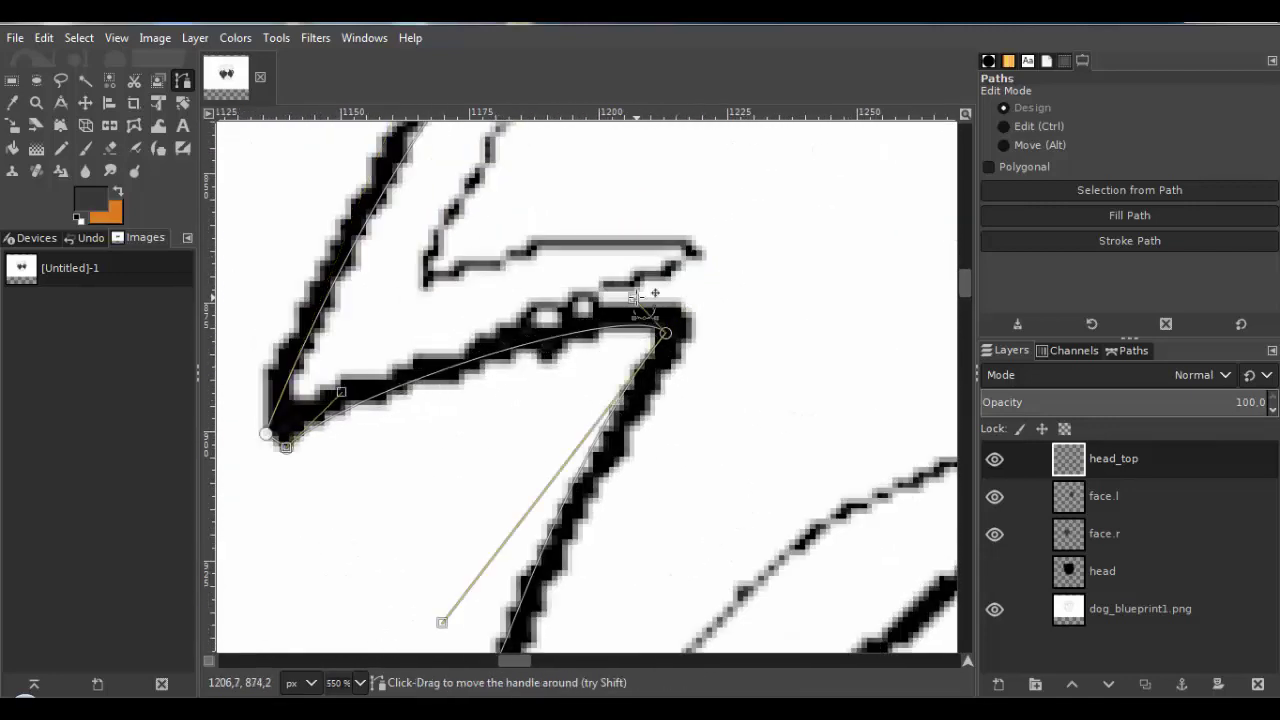
scroll(470, 392, "up", 3)
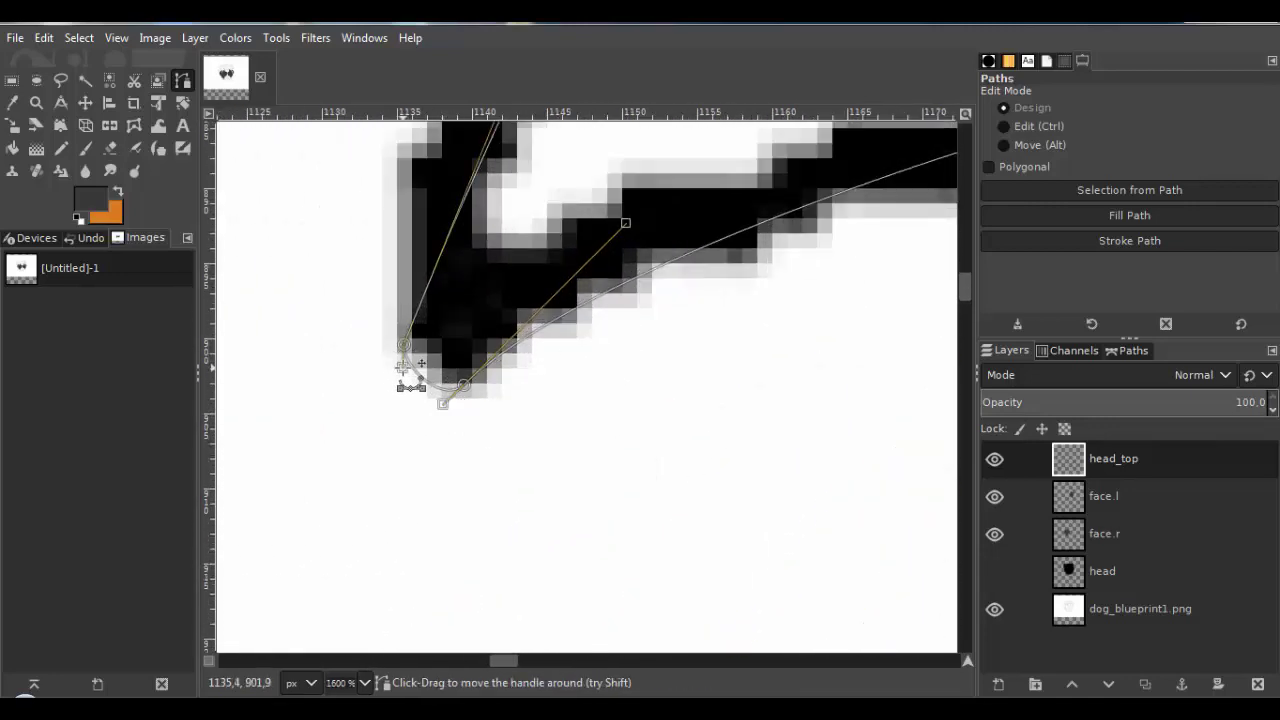
scroll(443, 405, "down", 7)
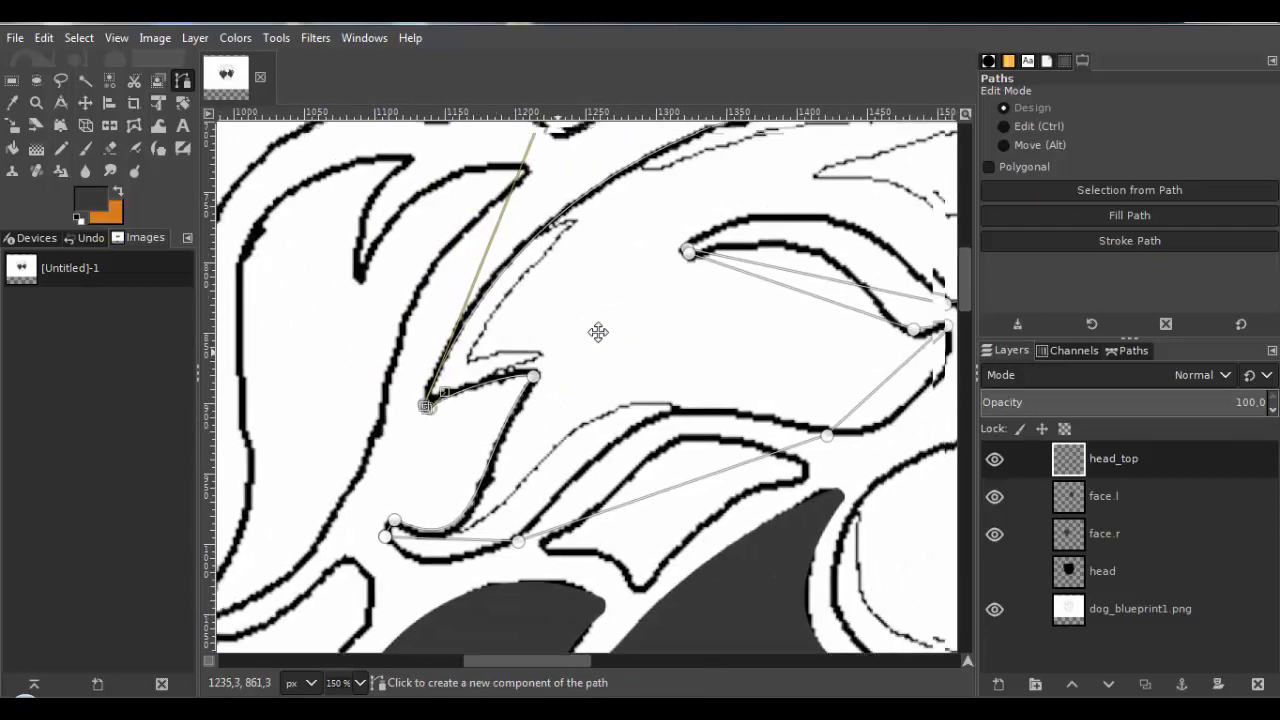
Fit the path to the right notch by curving its short edge and rounding its outer corner.
scroll(605, 337, "up", 5)
left_click_drag(409, 340, 383, 320)
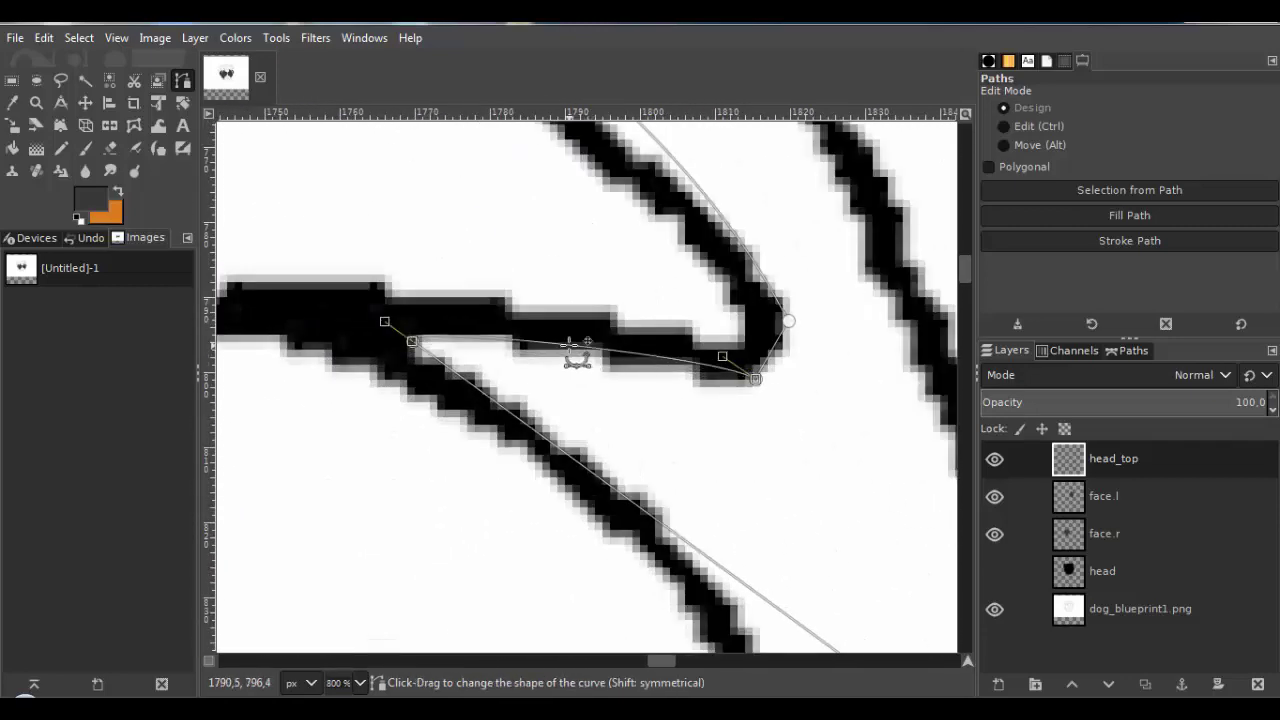
left_click_drag(571, 349, 543, 328)
left_click_drag(346, 291, 410, 308)
scroll(470, 350, "down", 1)
scroll(704, 358, "up", 2)
left_click_drag(606, 348, 624, 363)
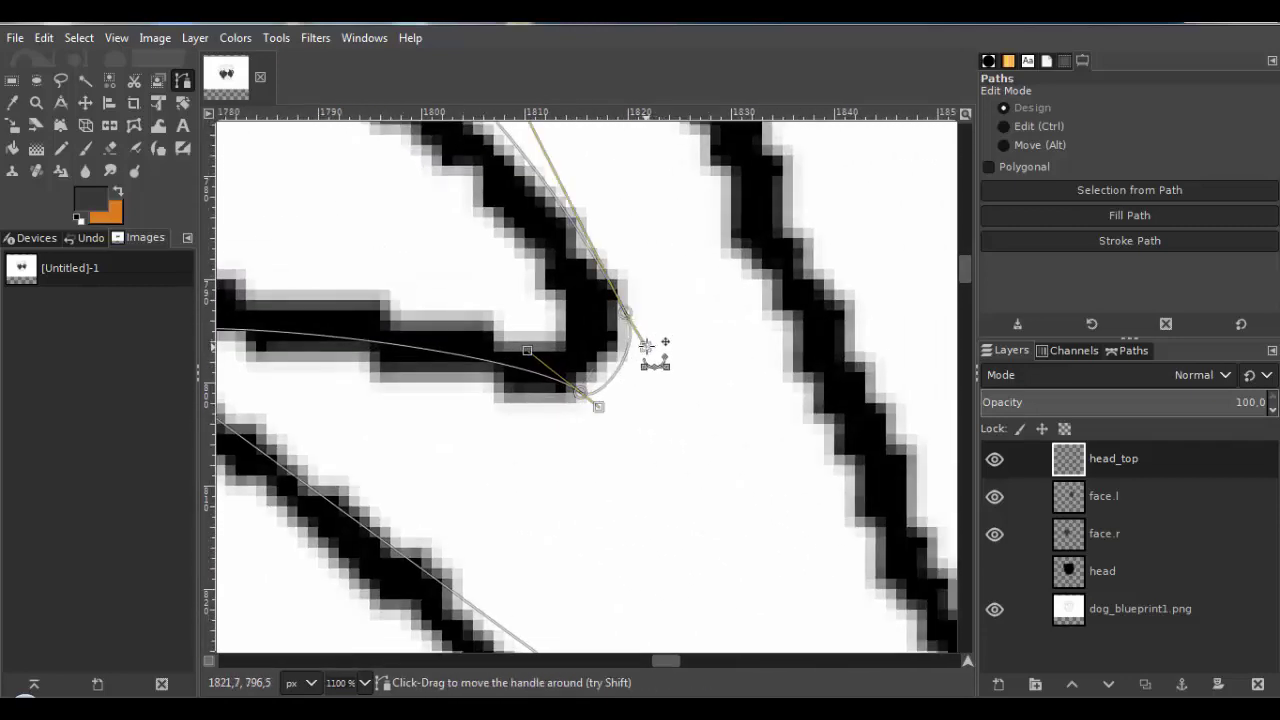
Curve the path from the right notch down to the right outer tip, round the tip, and bend it onto the lower edge.
scroll(537, 358, "down", 3)
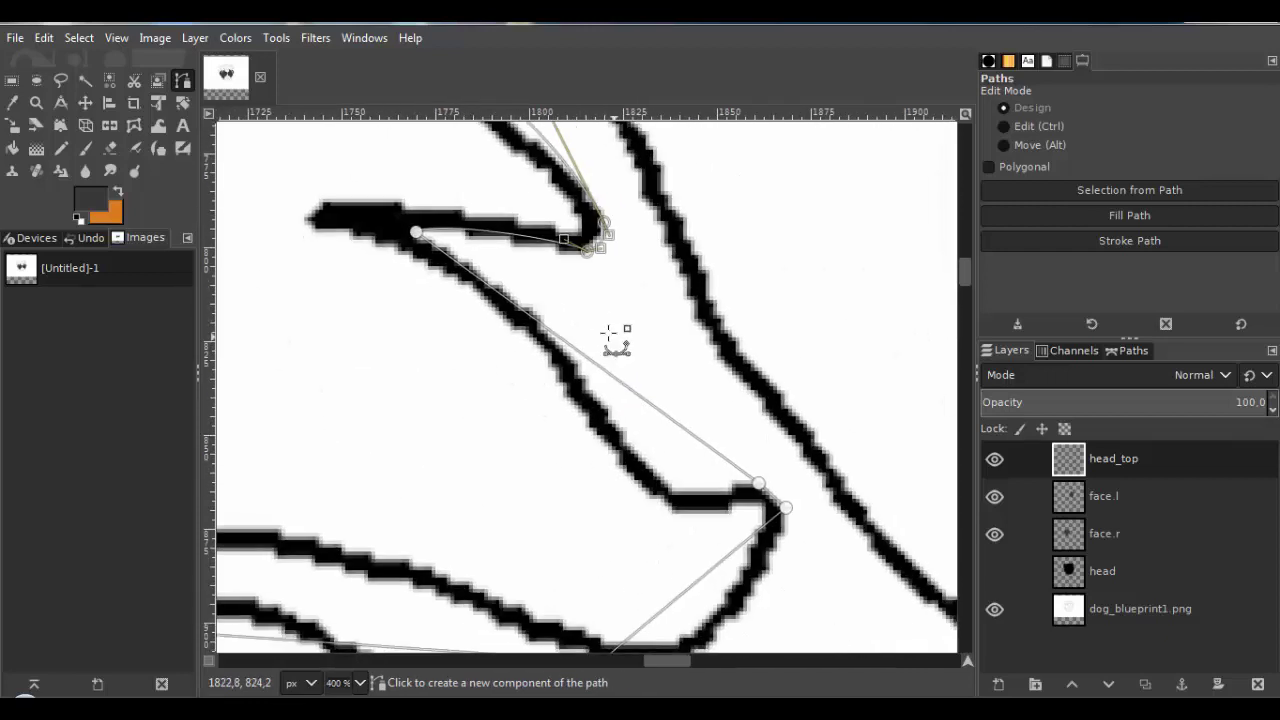
left_click_drag(412, 245, 699, 396)
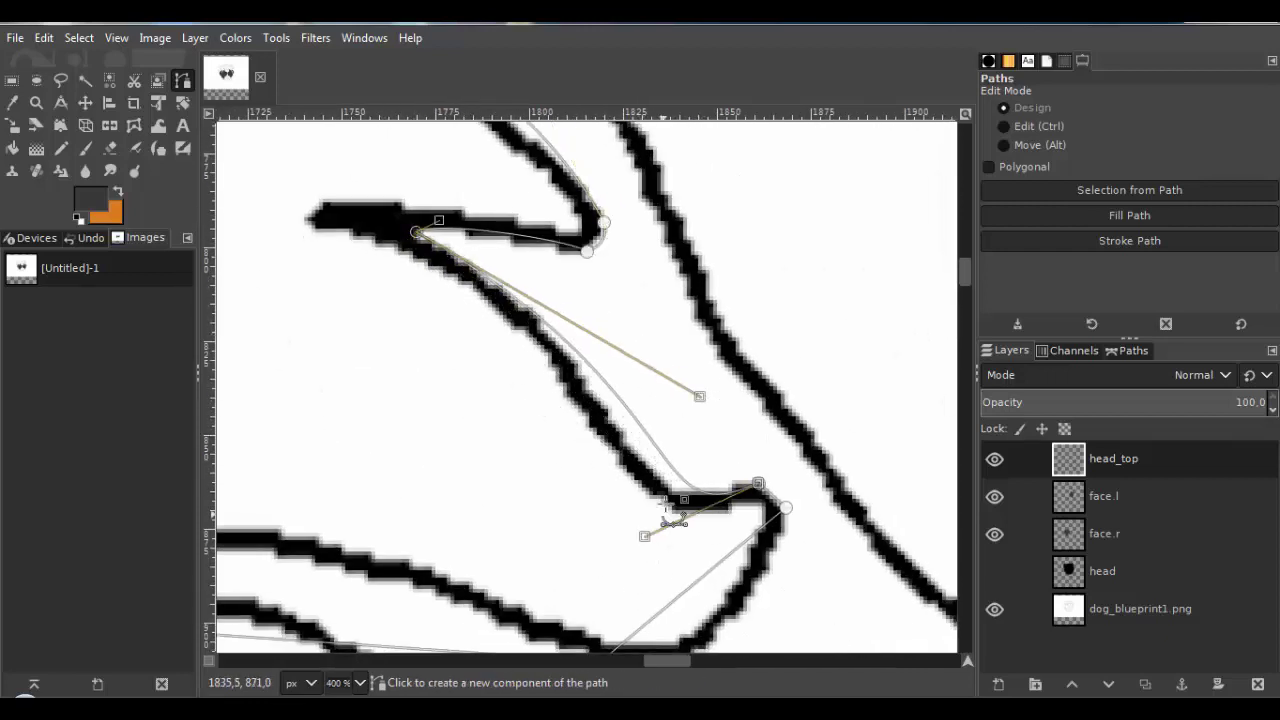
left_click_drag(644, 536, 577, 515)
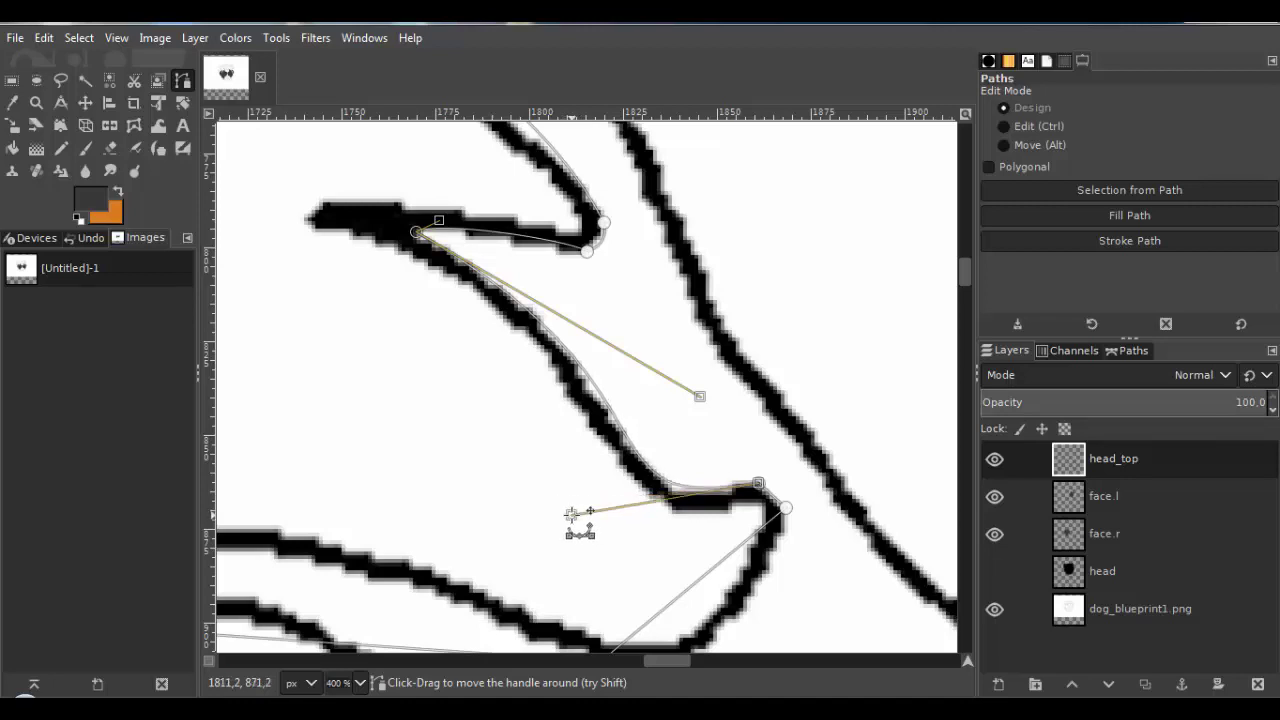
left_click_drag(714, 599, 578, 406)
left_click_drag(487, 515, 593, 427)
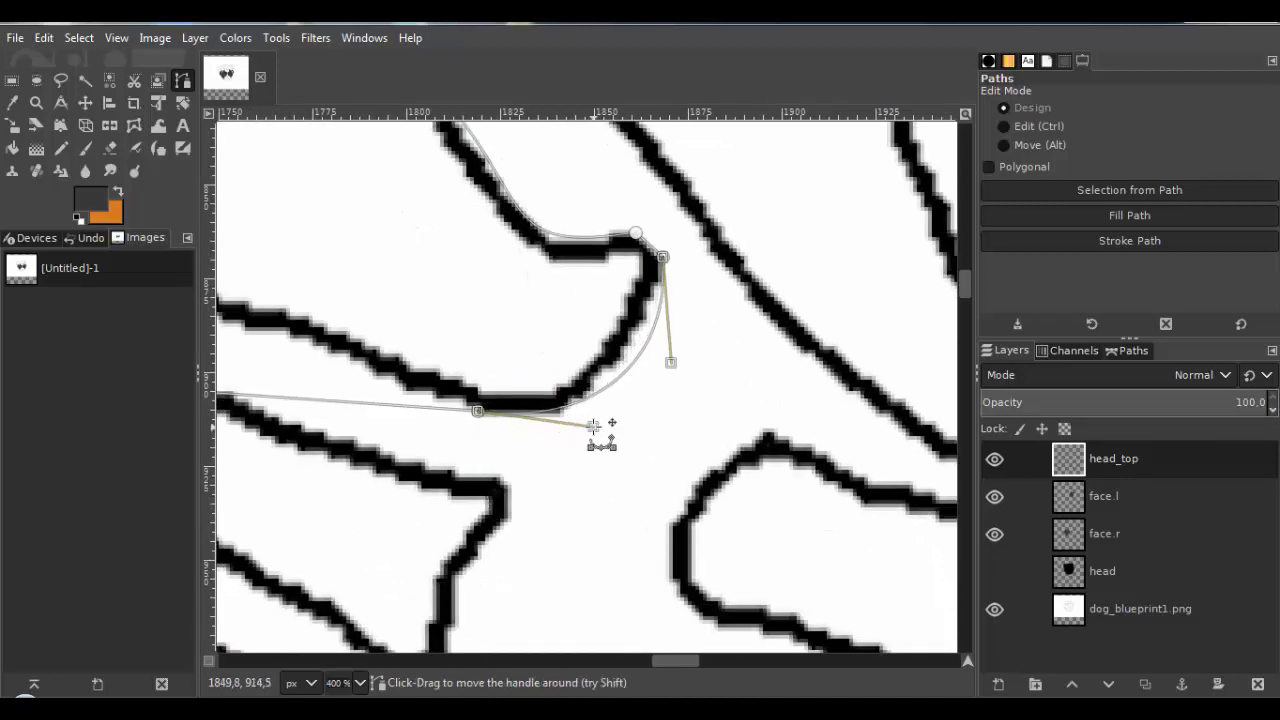
scroll(608, 413, "up", 4)
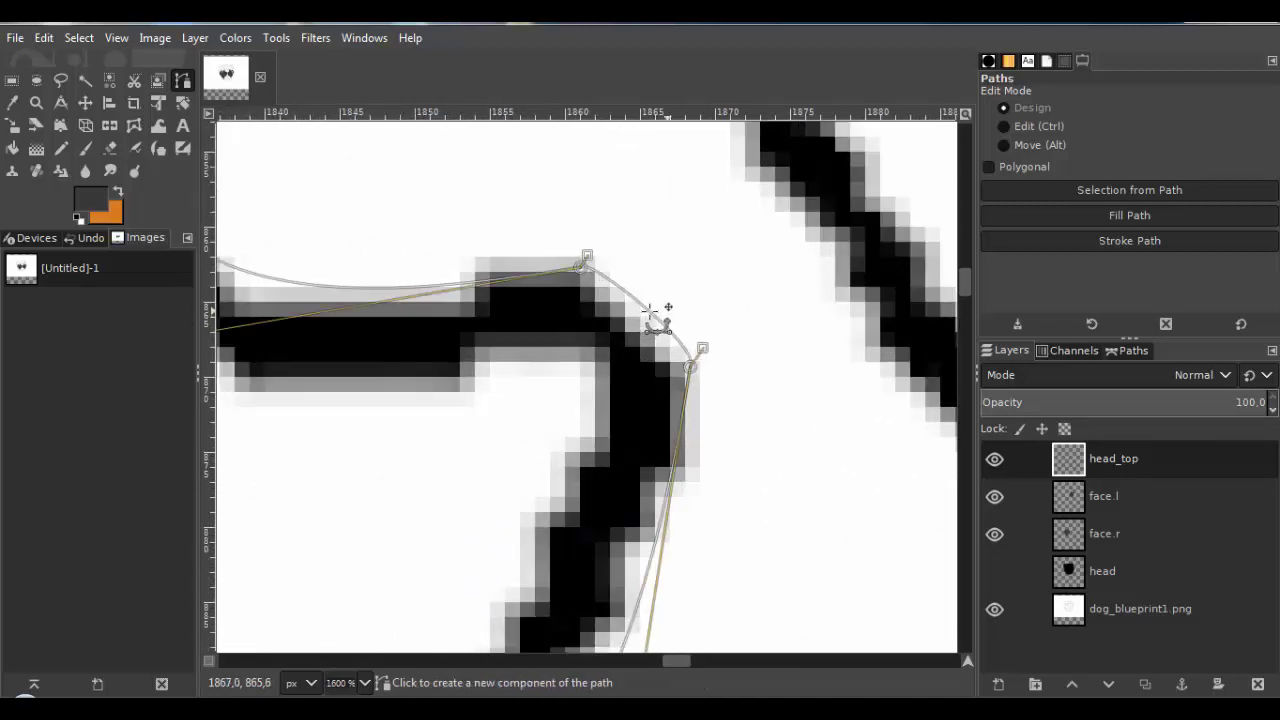
scroll(622, 263, "down", 6)
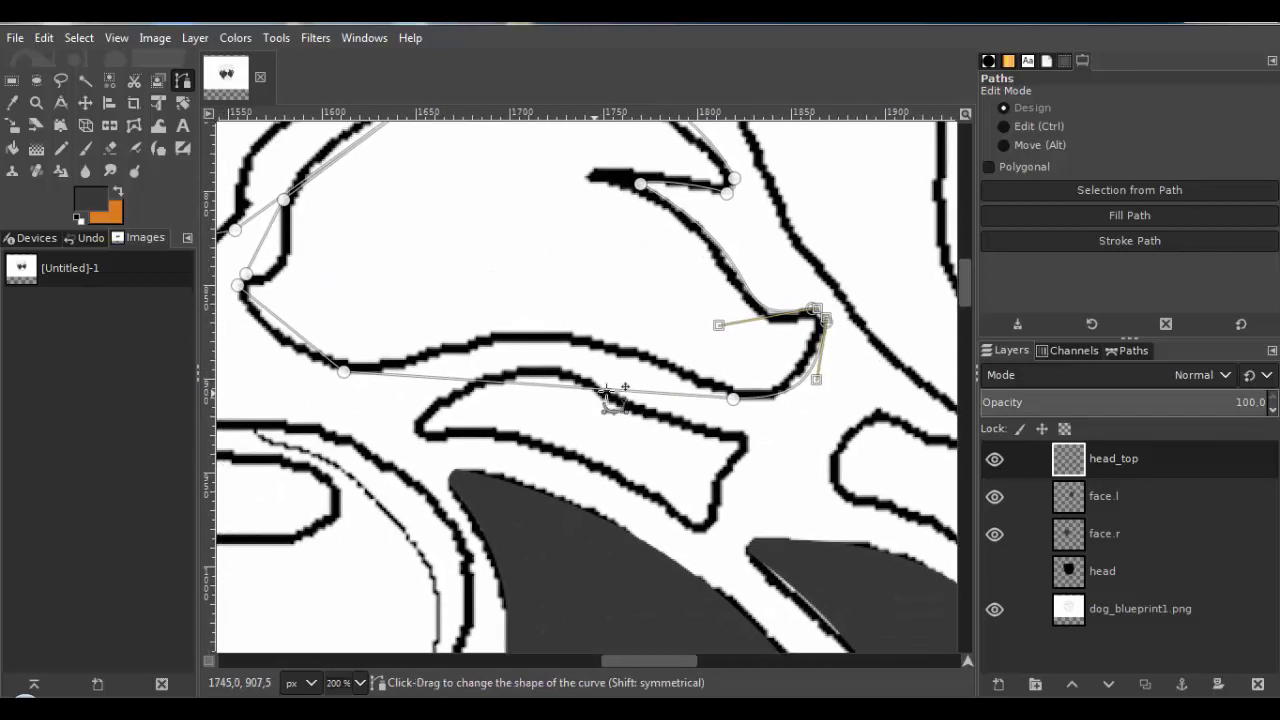
Shape the right lower edge of the path along the outline, including the bend and small corner beside the centre.
left_click_drag(575, 405, 489, 344)
left_click_drag(274, 329, 711, 346)
left_click_drag(438, 357, 402, 352)
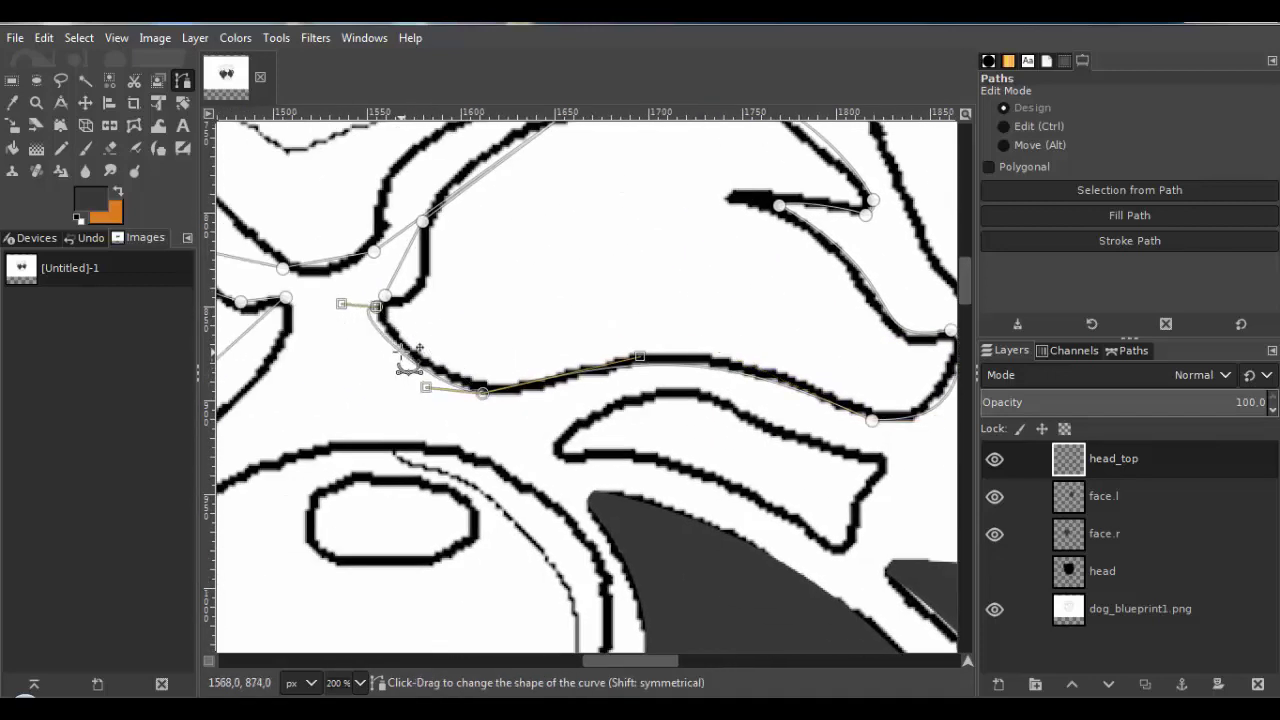
scroll(371, 327, "up", 2)
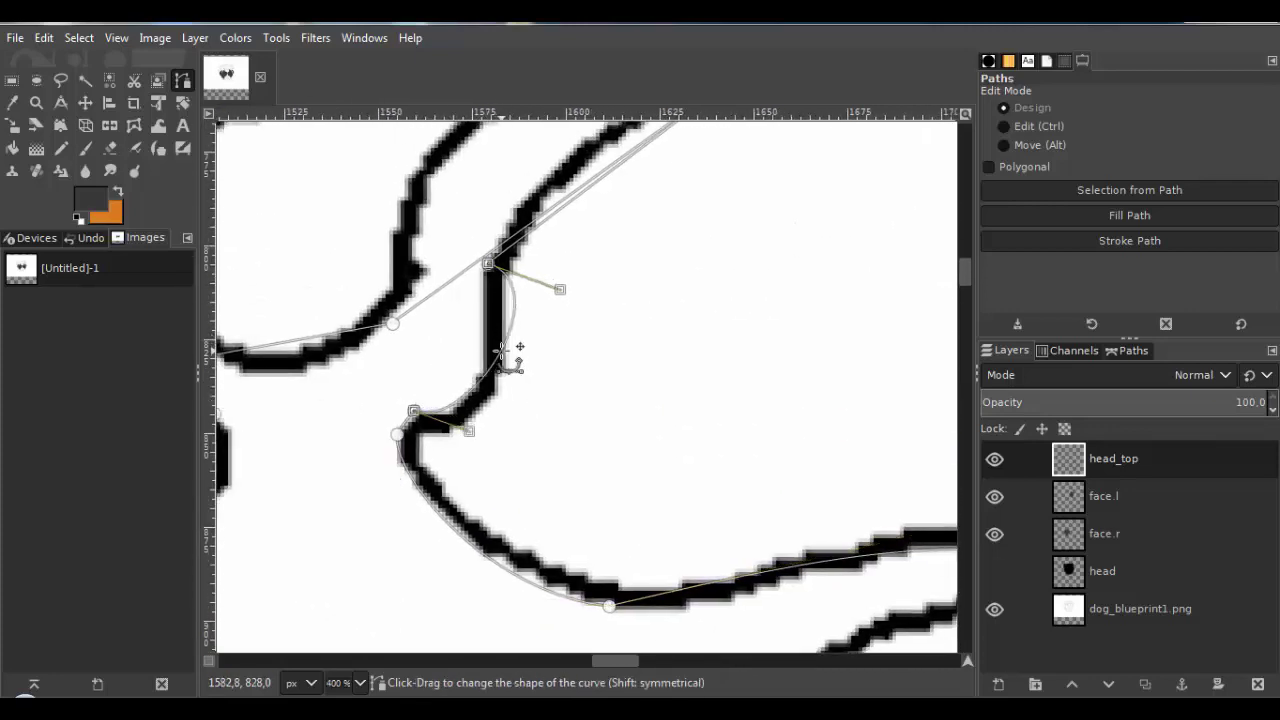
scroll(481, 392, "up", 4)
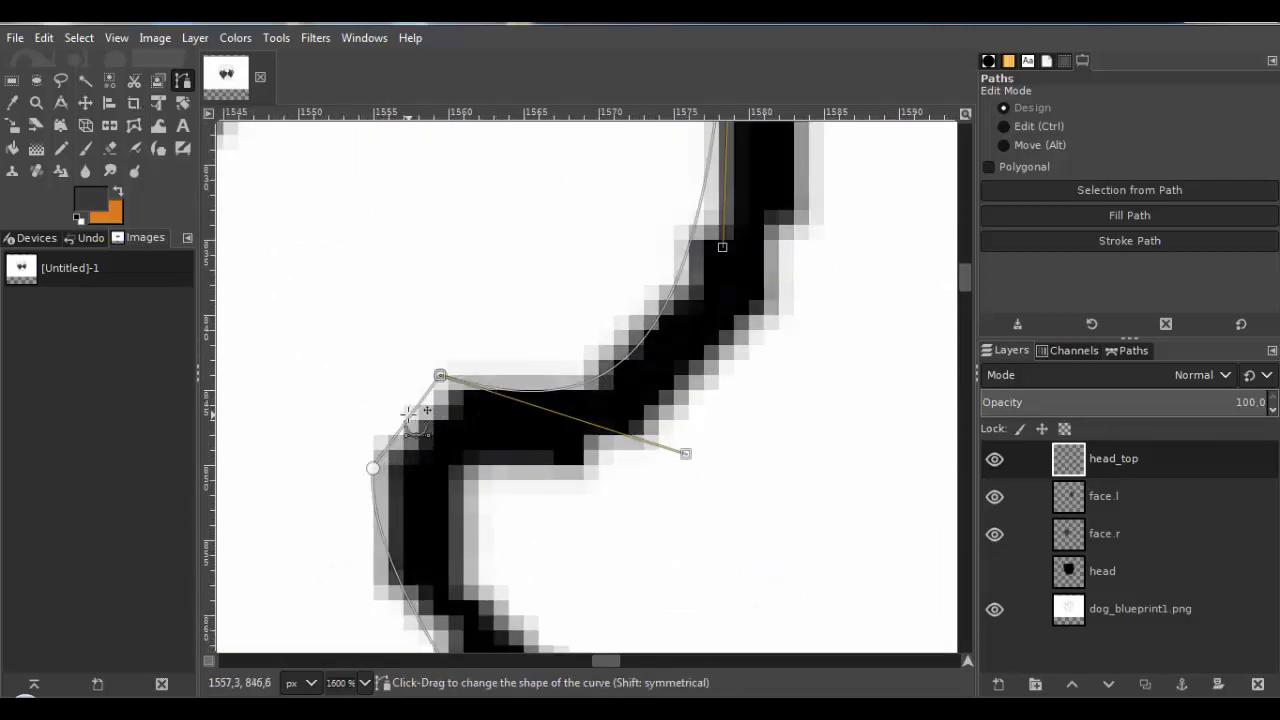
scroll(411, 366, "down", 4)
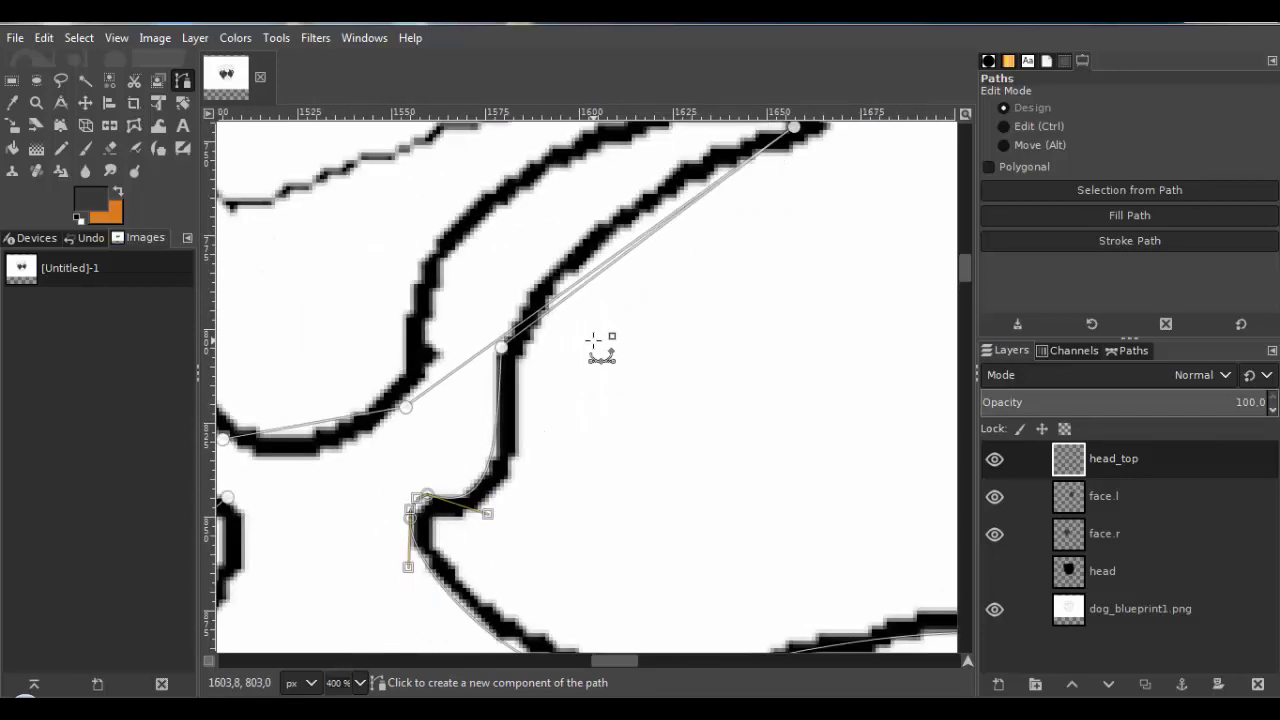
Curve both edges of the right brow crescent in the path from its pointed tip to the centre of the forehead.
scroll(597, 346, "up", 2)
left_click_drag(523, 349, 545, 265)
left_click_drag(728, 156, 660, 195)
left_click_drag(551, 309, 583, 296)
left_click_drag(365, 443, 541, 297)
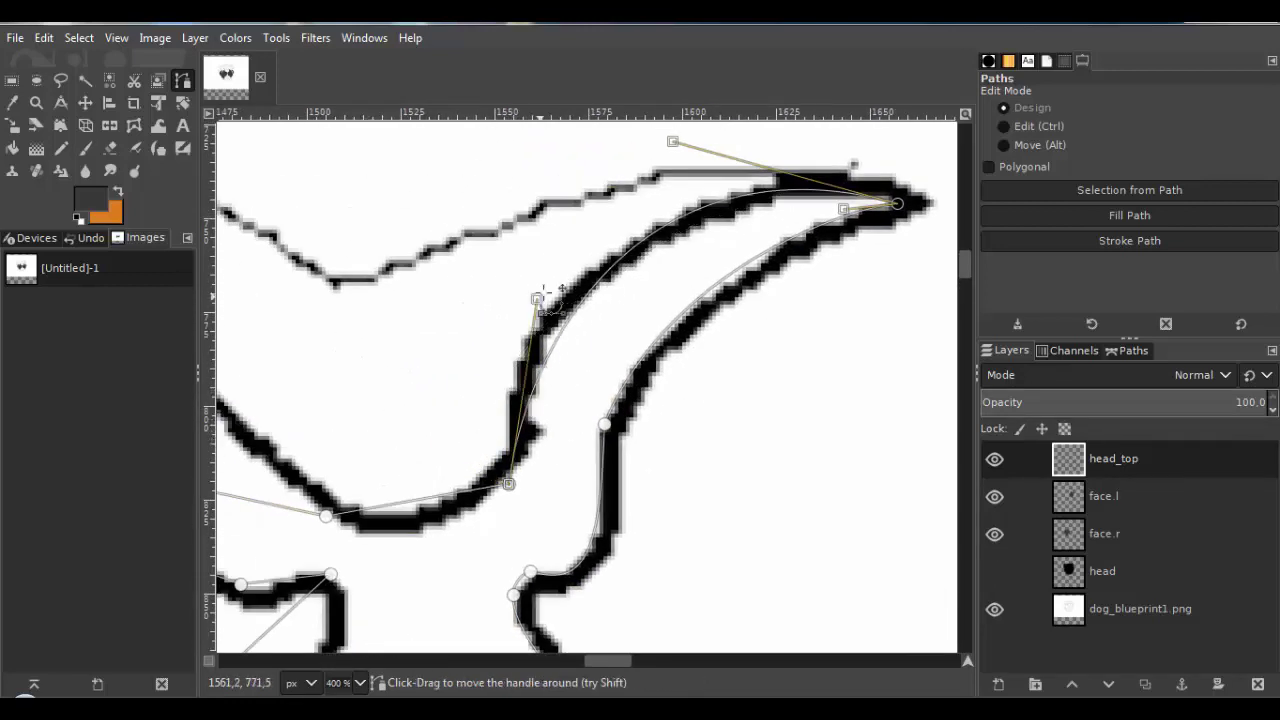
left_click_drag(672, 141, 654, 177)
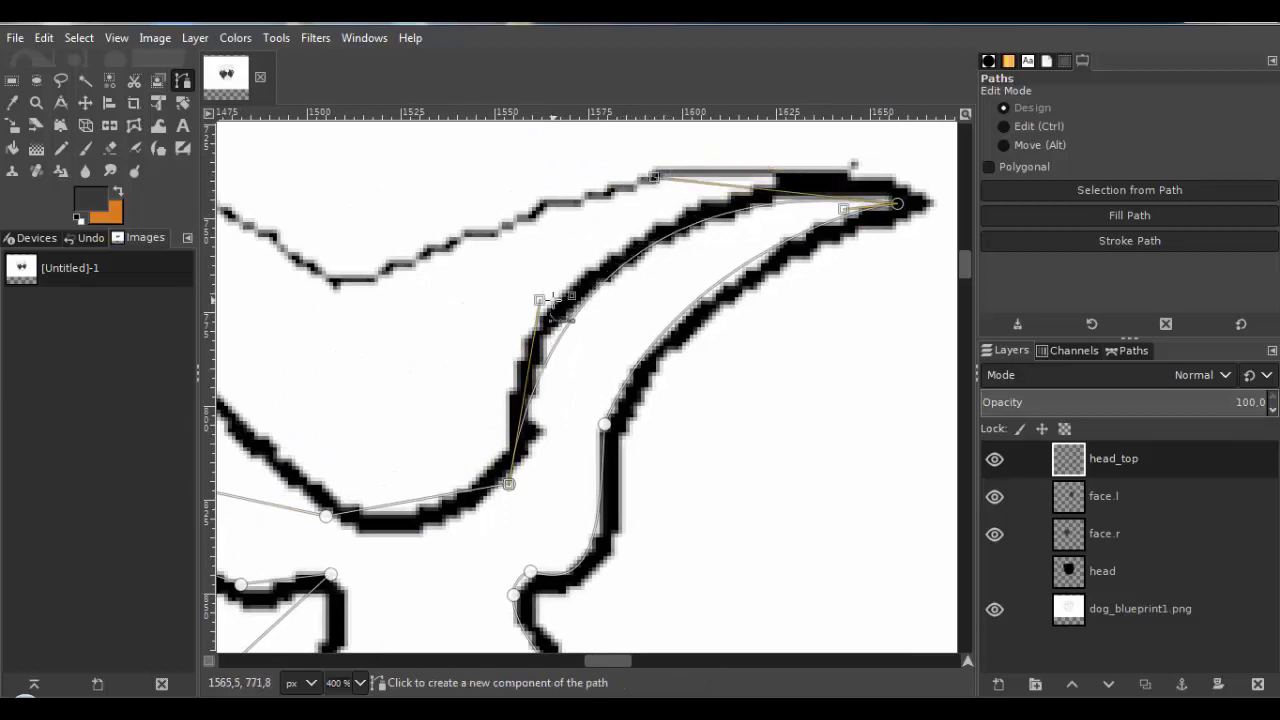
left_click_drag(555, 300, 625, 196)
Curve the path segment under the dip between the two brows to follow the outline.
left_click_drag(555, 372, 511, 420)
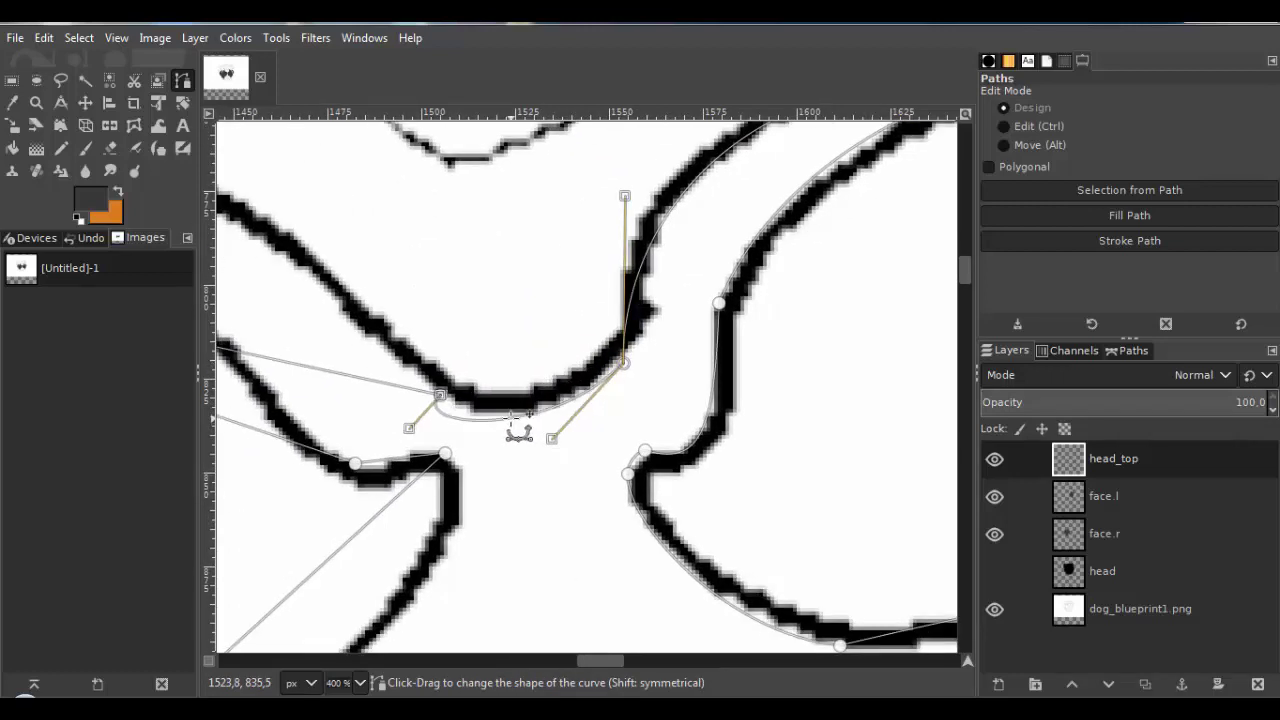
left_click_drag(410, 428, 428, 428)
left_click_drag(552, 436, 537, 435)
left_click_drag(463, 396, 728, 459)
Bend the upper edge of the left brow crescent in the path to follow the outline.
scroll(728, 459, "down", 2)
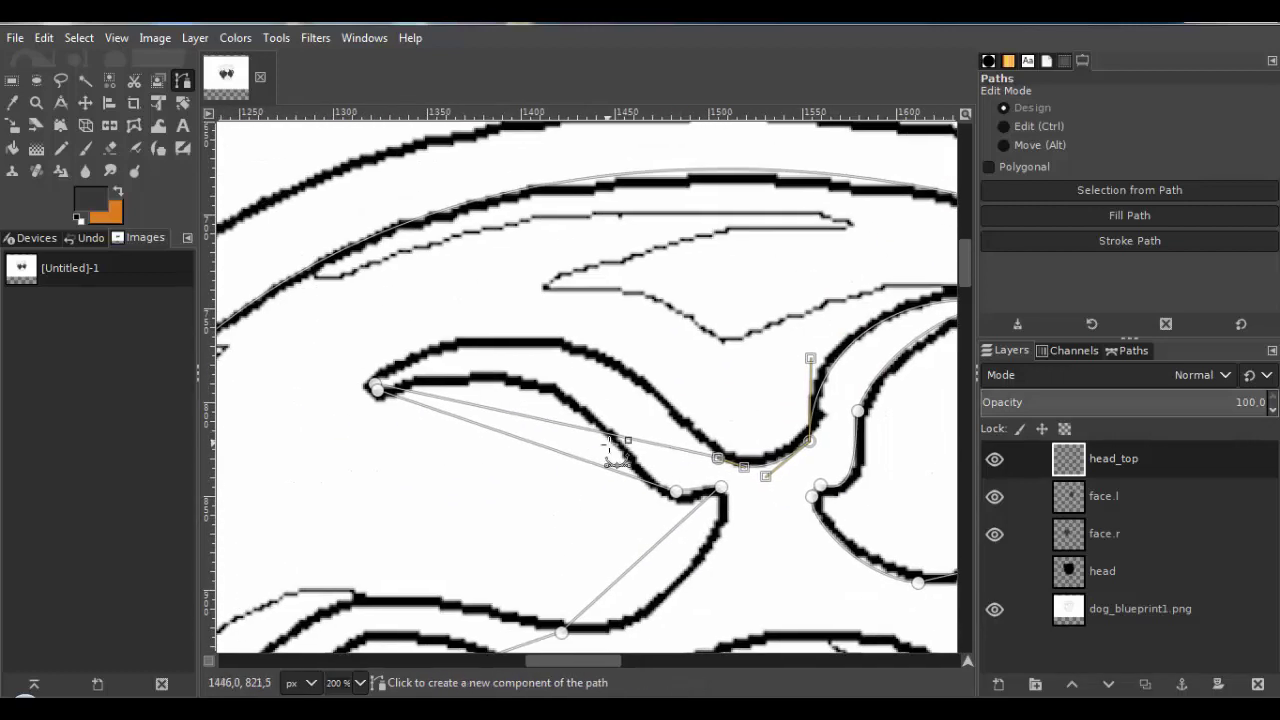
left_click_drag(605, 435, 545, 345)
left_click_drag(327, 313, 458, 329)
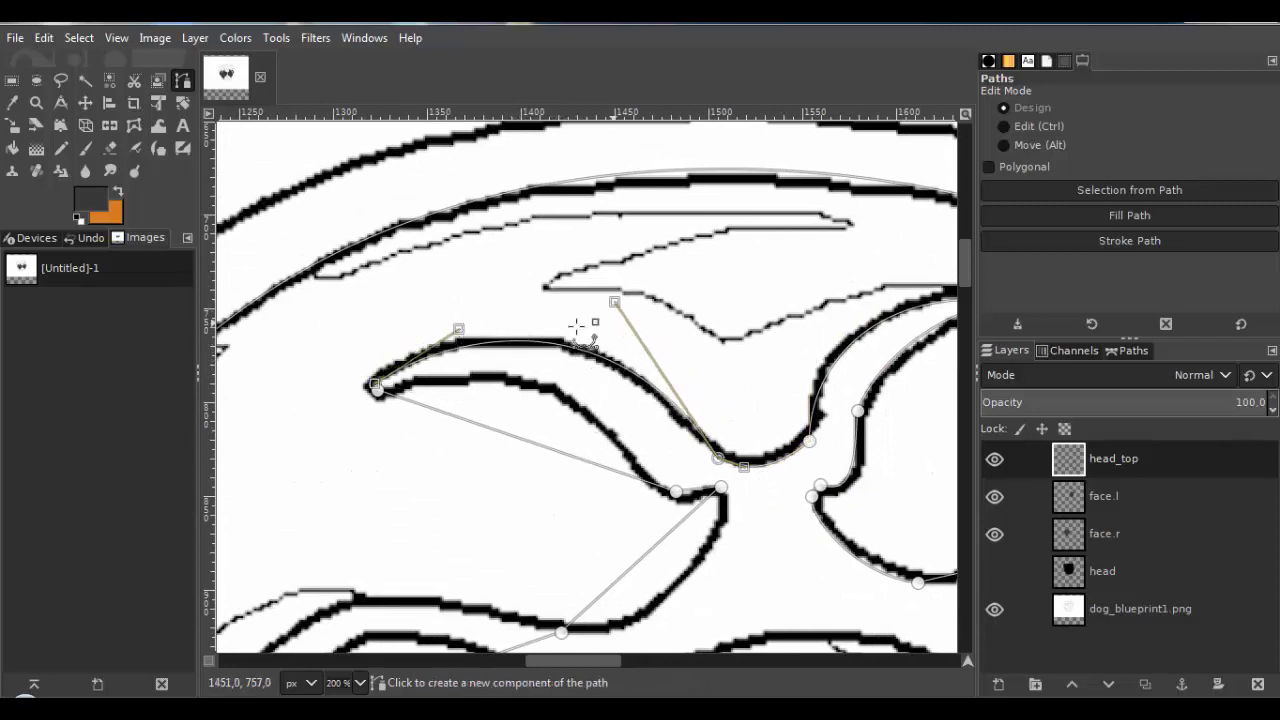
left_click_drag(614, 301, 590, 308)
Bend the lower edge of the left brow crescent in the path by adjusting the handles at both its ends.
left_click_drag(517, 437, 597, 396)
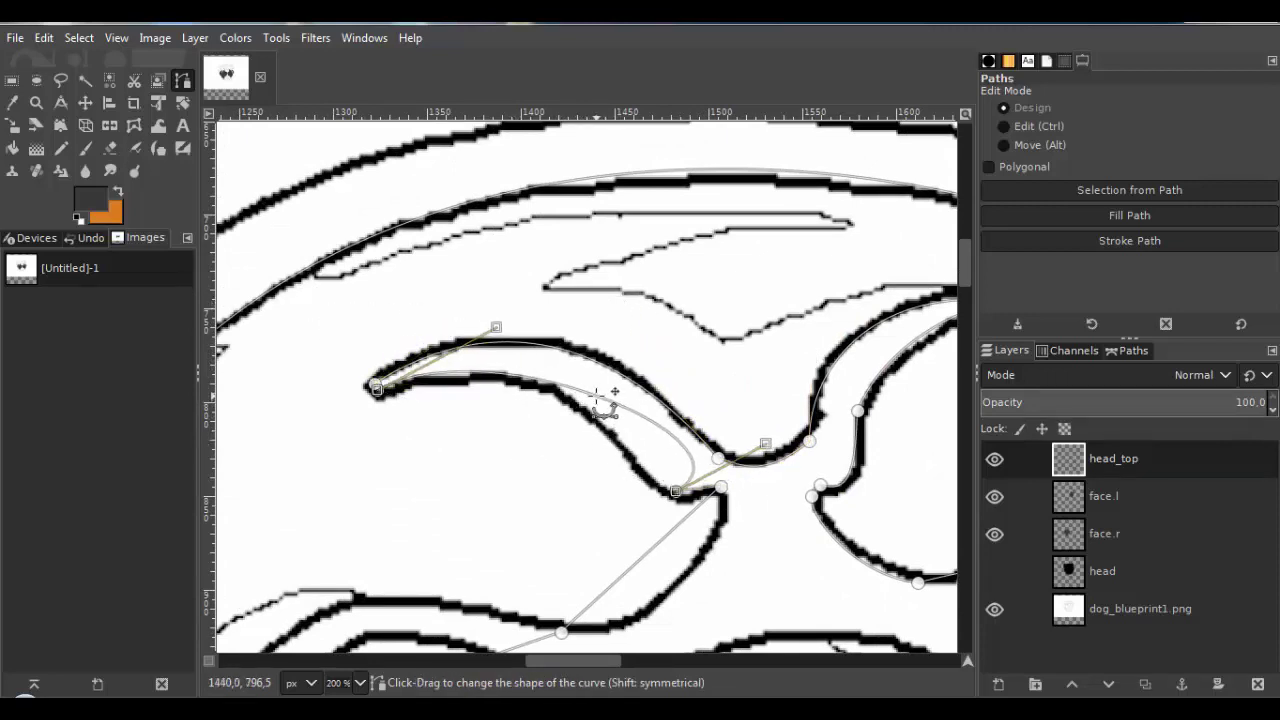
left_click_drag(766, 443, 593, 495)
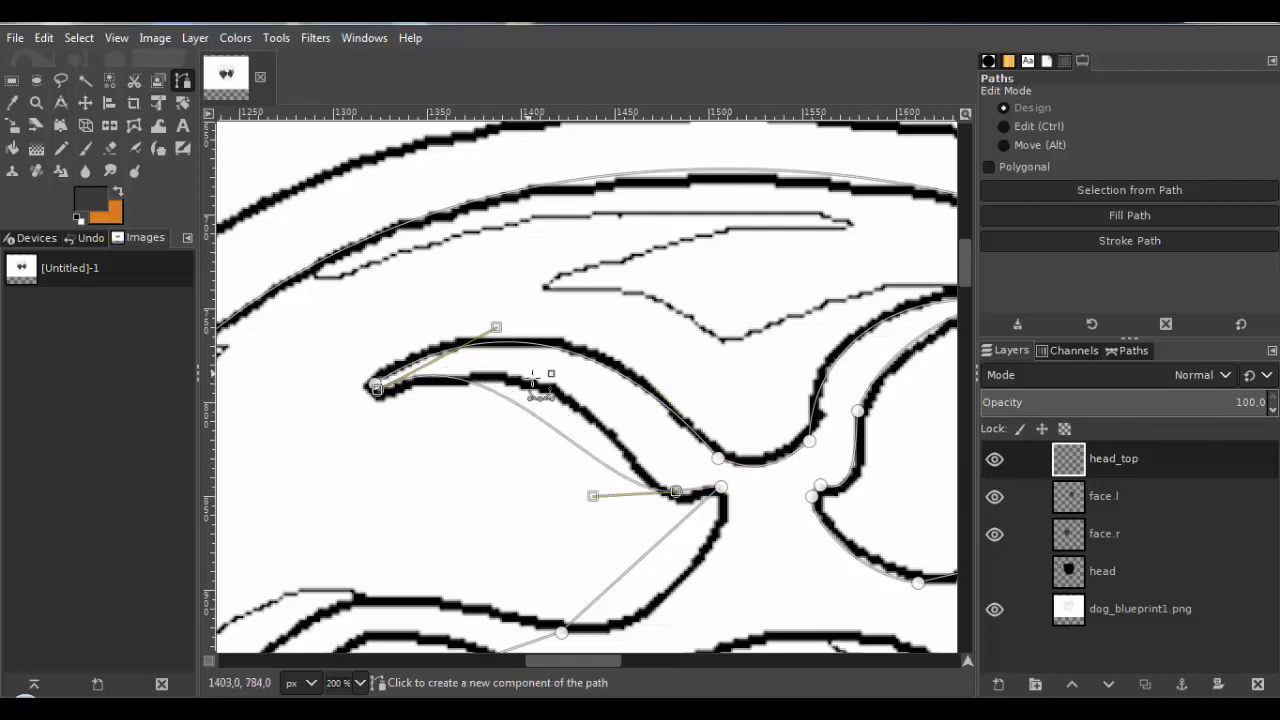
left_click_drag(495, 327, 625, 331)
scroll(600, 494, "down", 4)
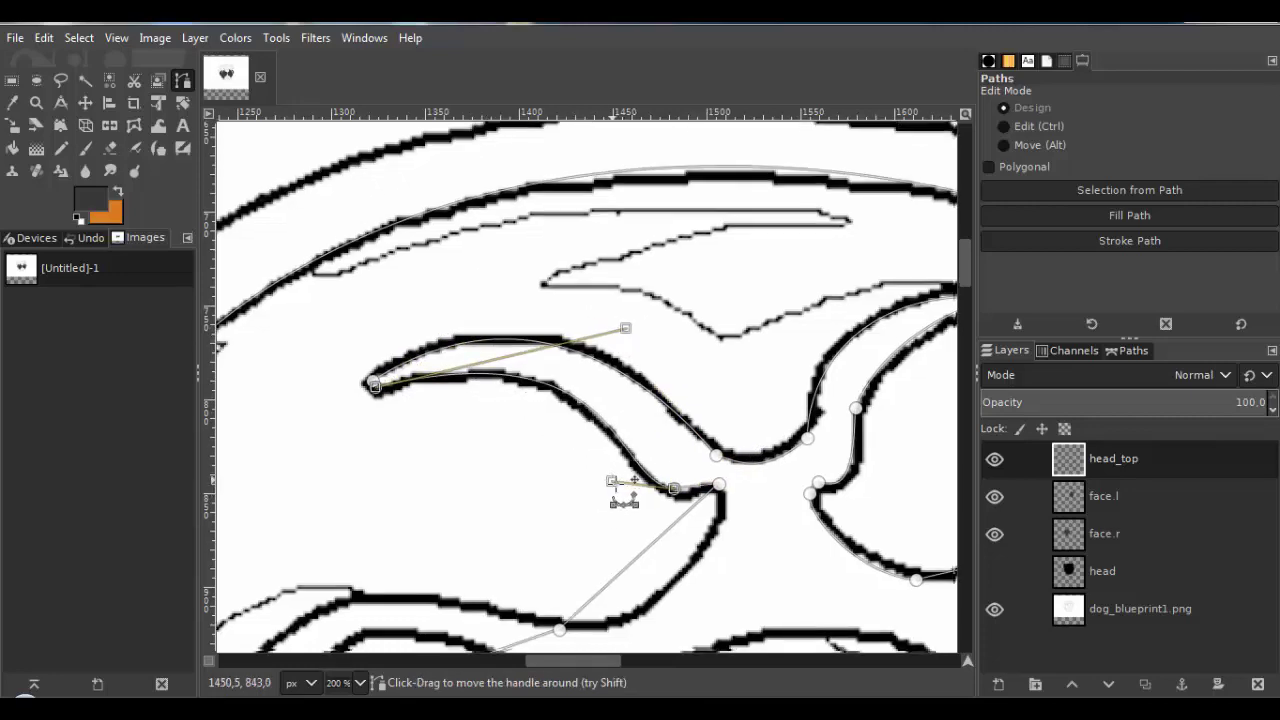
scroll(660, 430, "up", 6)
scroll(610, 415, "down", 2)
Curve the path around the left brow's inner corner and down to the lower edge beside the nose.
left_click_drag(590, 395, 631, 466)
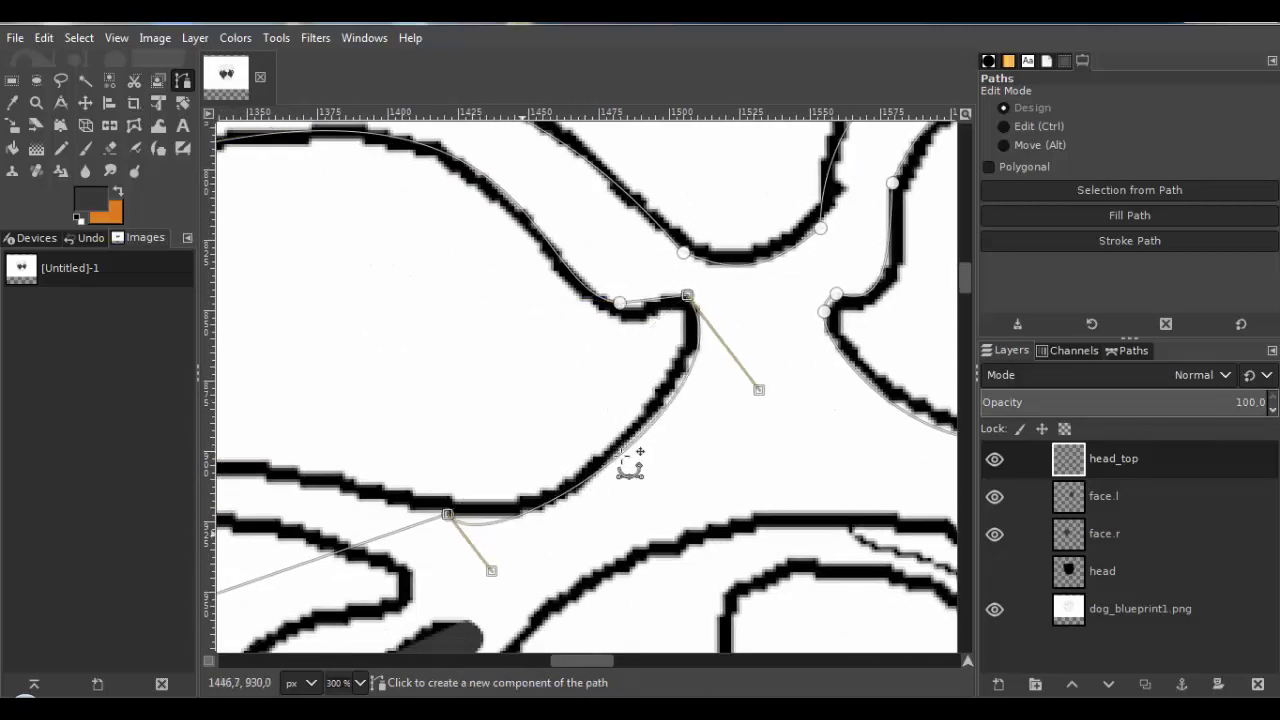
left_click_drag(489, 569, 551, 543)
left_click_drag(757, 391, 728, 404)
scroll(728, 404, "up", 3)
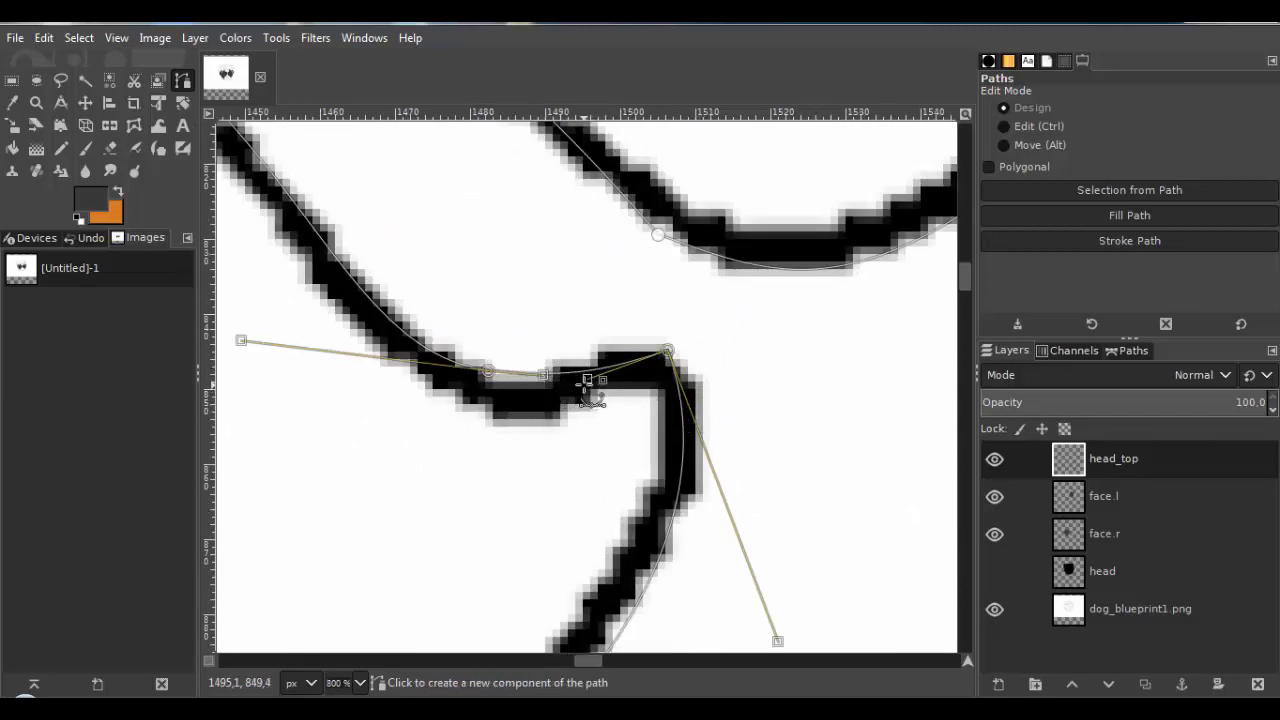
Bend the left lower edge of the path along the outline and around the underside of the left outer tip.
scroll(604, 372, "down", 4)
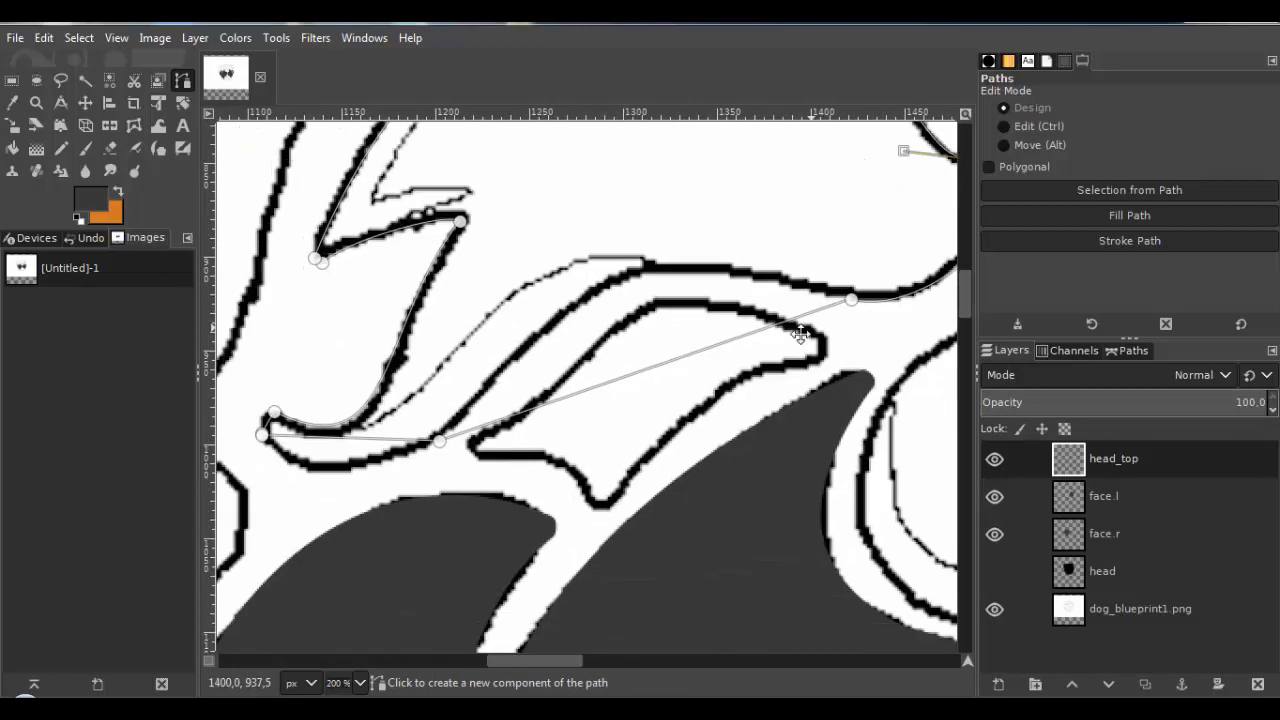
left_click_drag(378, 440, 528, 291)
left_click_drag(386, 374, 471, 347)
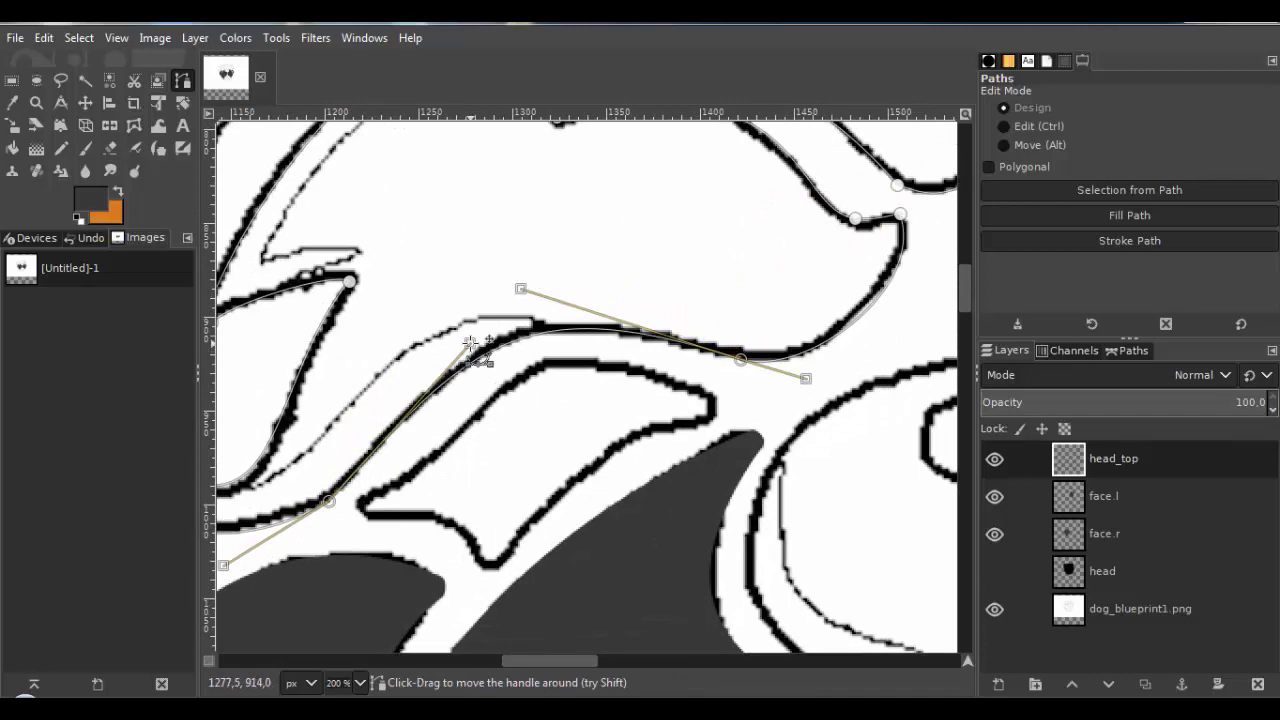
scroll(660, 355, "left", 5)
scroll(660, 355, "down", 3)
scroll(660, 355, "up", 2)
scroll(314, 337, "left", 3)
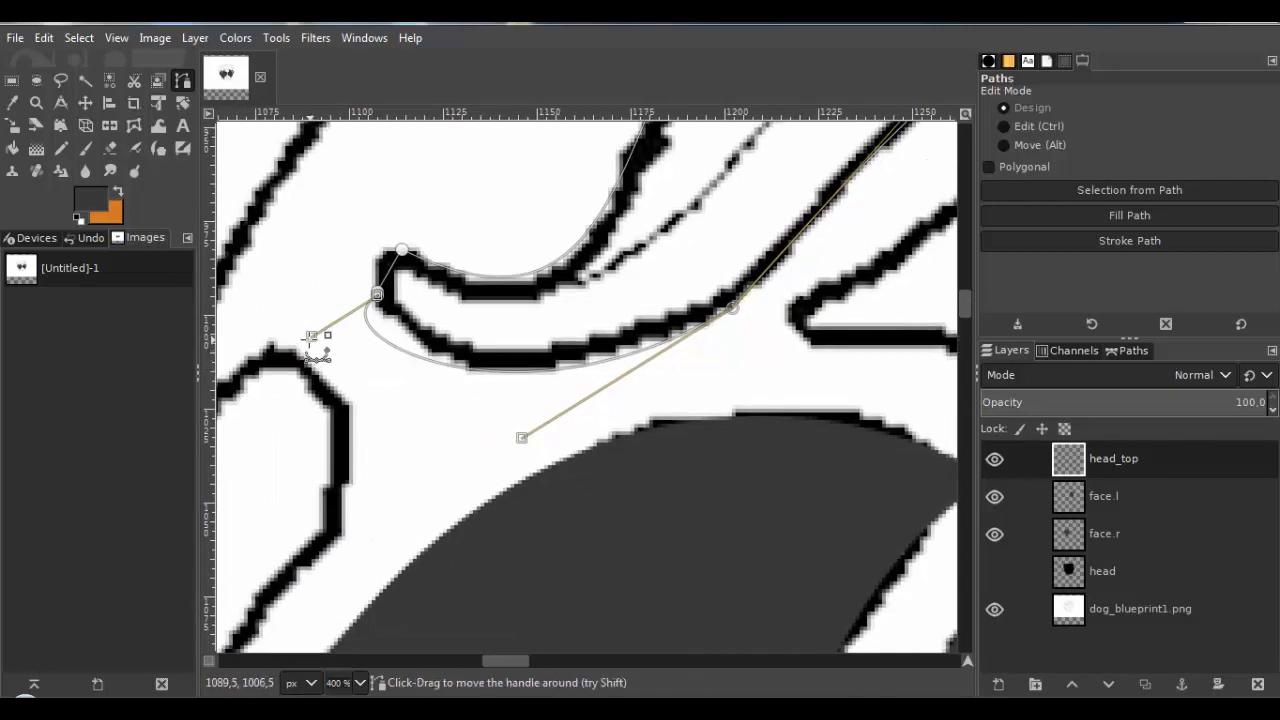
Round the path at the left outer tip so it follows the outline's corner.
scroll(509, 423, "up", 3)
left_click_drag(455, 305, 380, 322)
left_click_drag(411, 256, 423, 242)
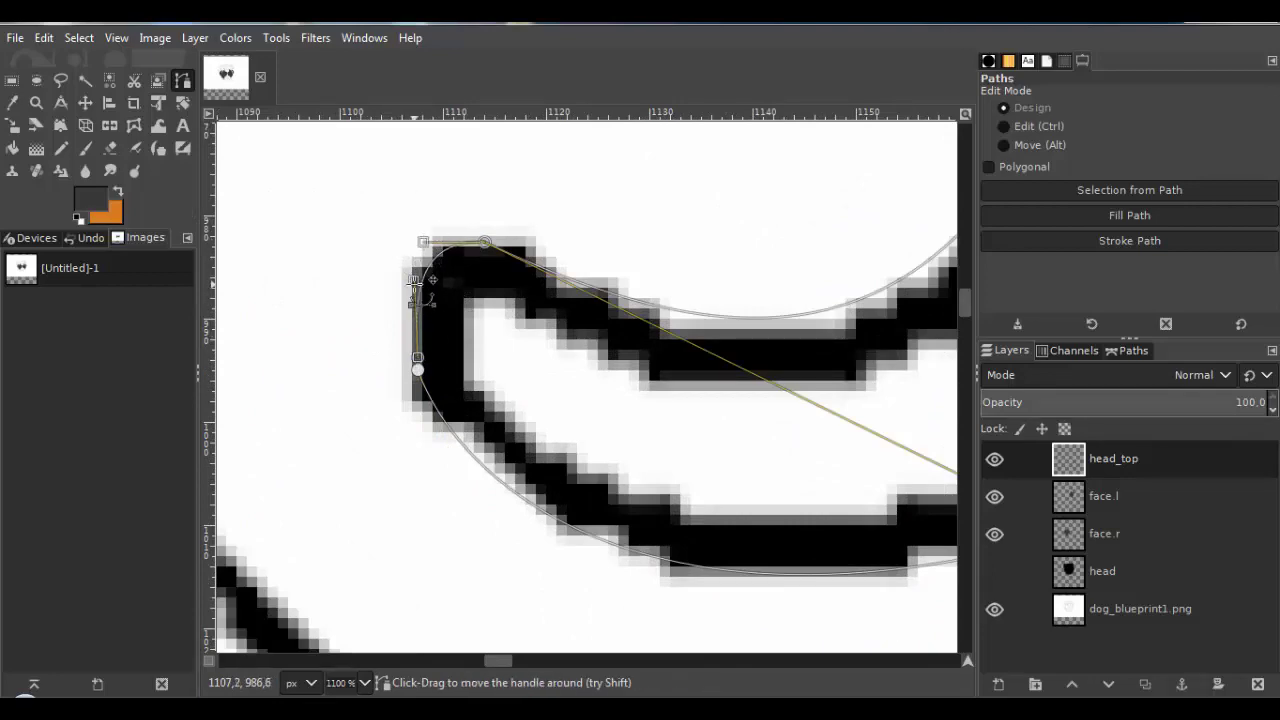
Turn the finished head-top path into a selection.
scroll(500, 357, "right", 2)
scroll(666, 334, "down", 4)
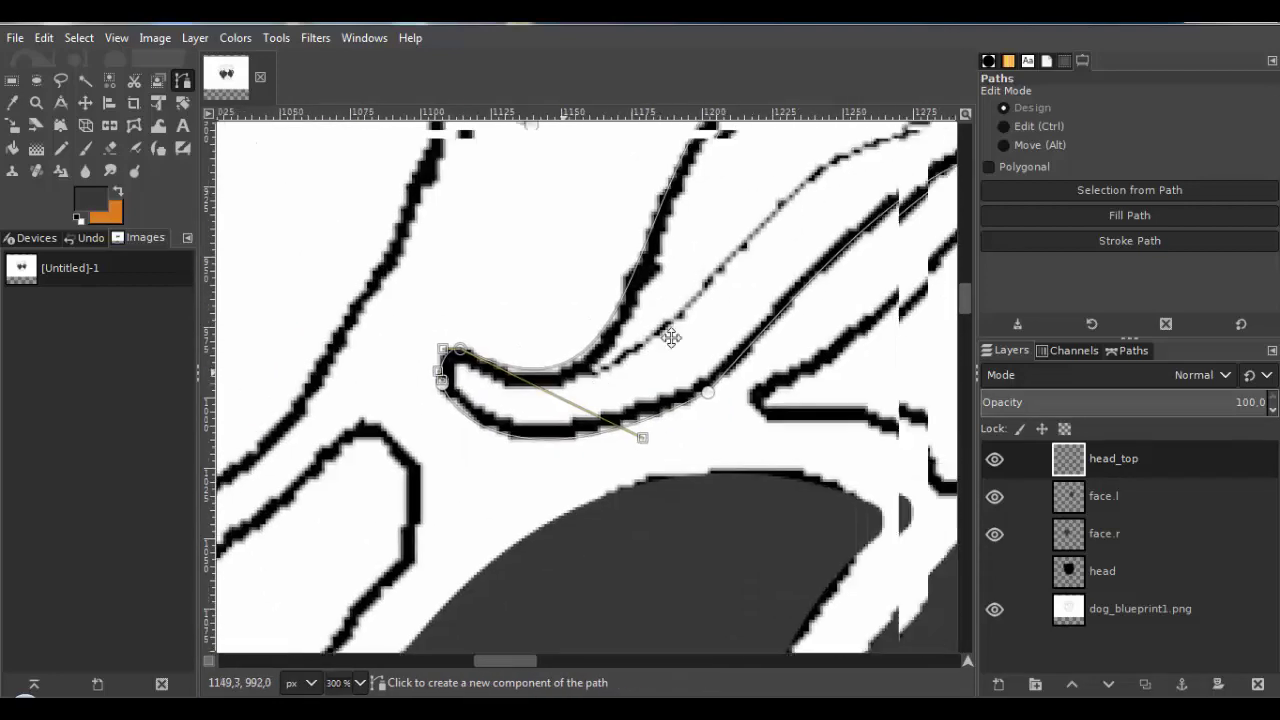
scroll(557, 400, "up", 5)
scroll(493, 393, "down", 10)
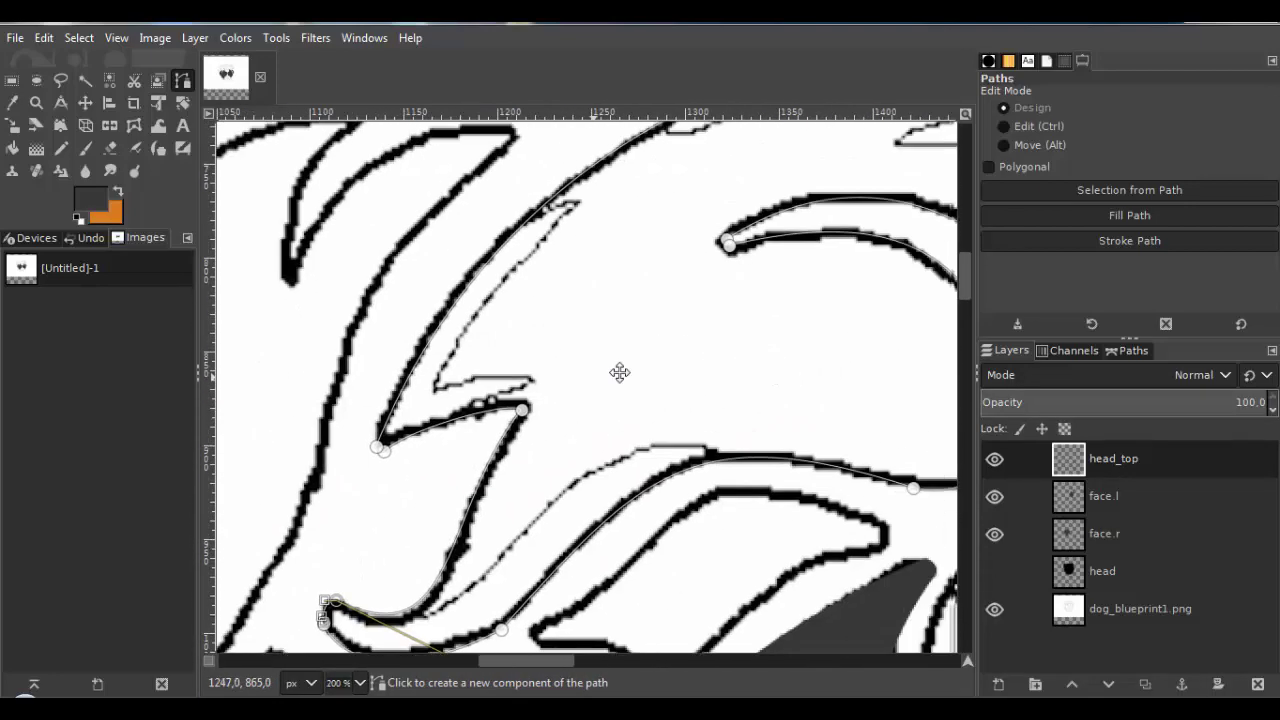
scroll(496, 333, "down", 3)
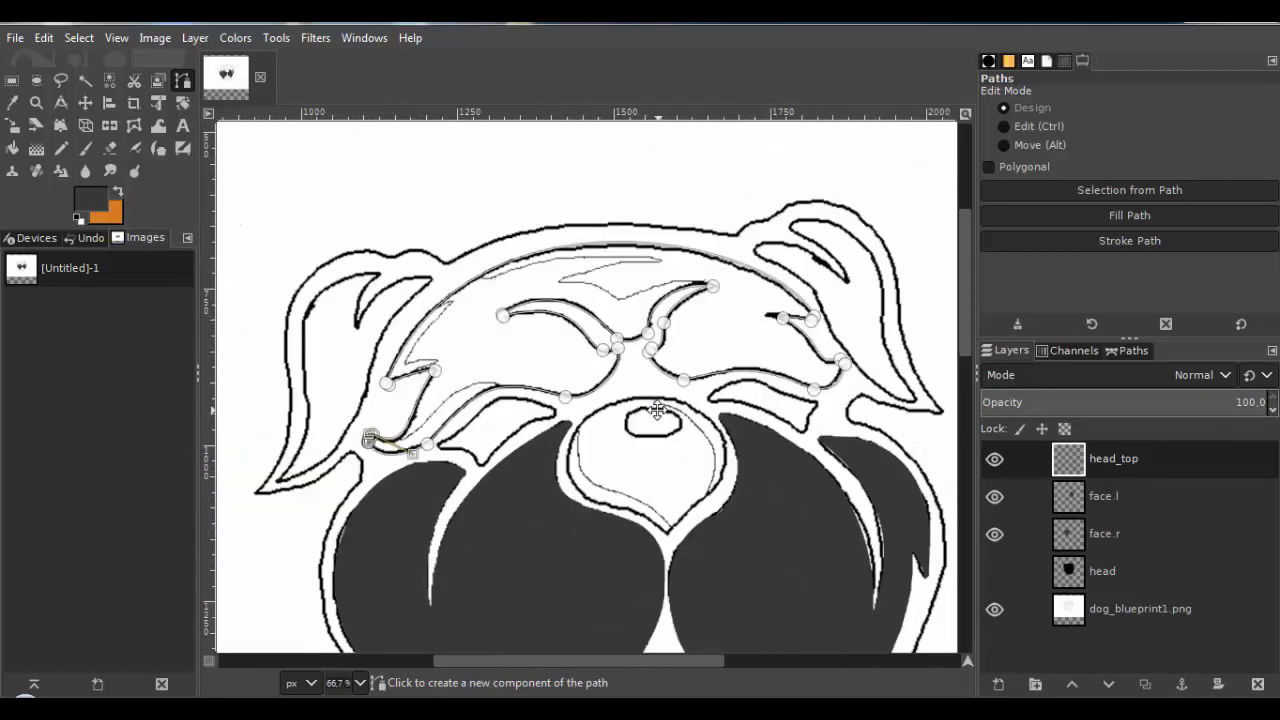
left_click(79, 37)
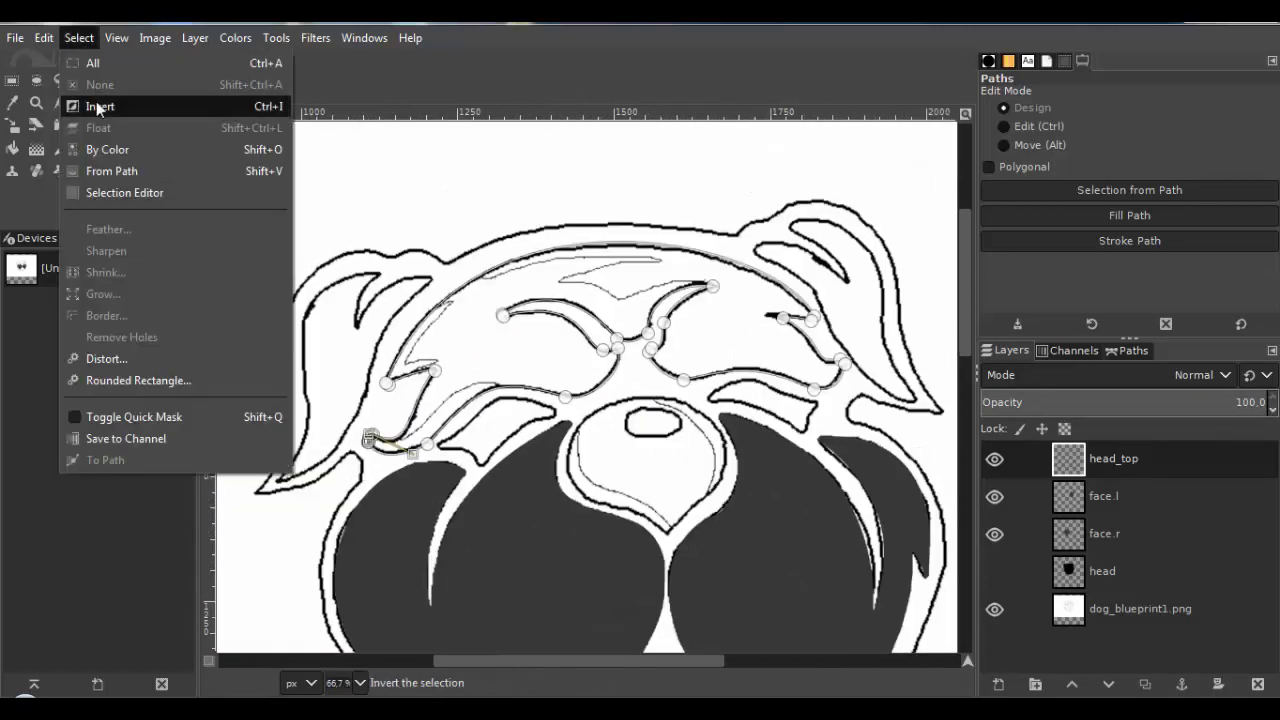
left_click(110, 171)
left_click_drag(490, 332, 469, 283)
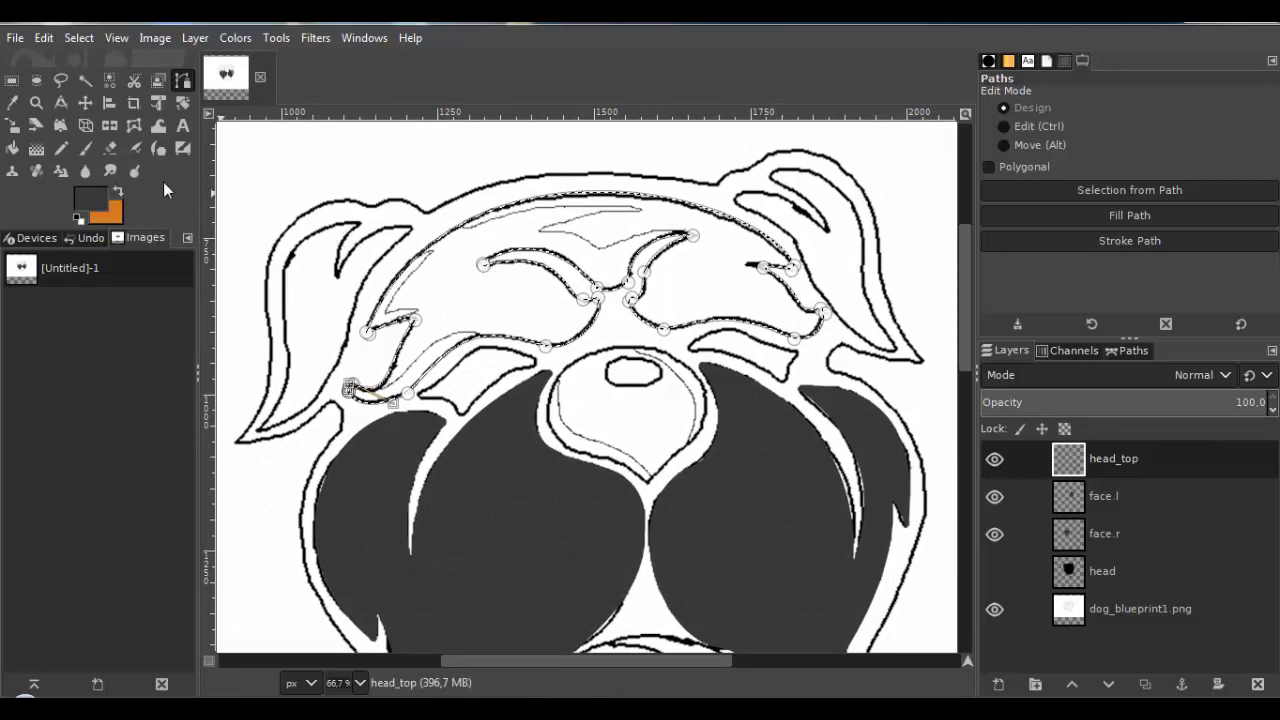
Paint the whole head-top selection with the Pencil in grey 787a82 on the head_top layer and clear the selection.
left_click(67, 149)
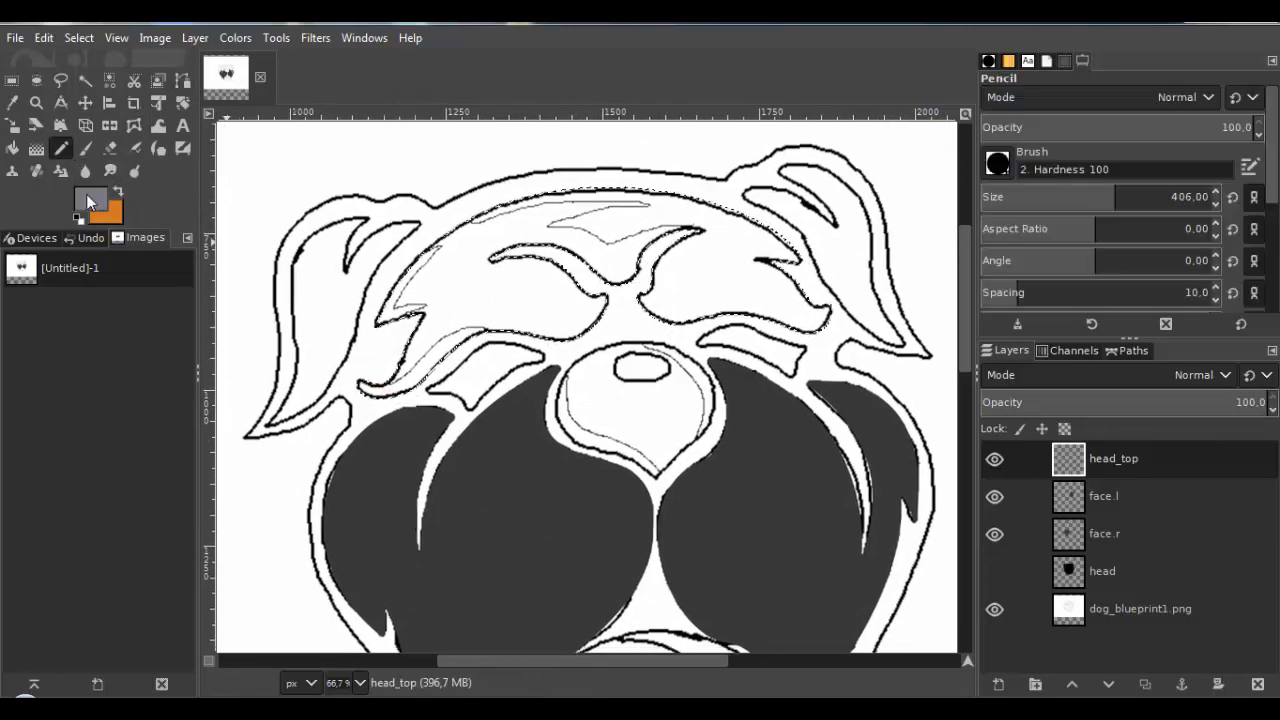
left_click(88, 200)
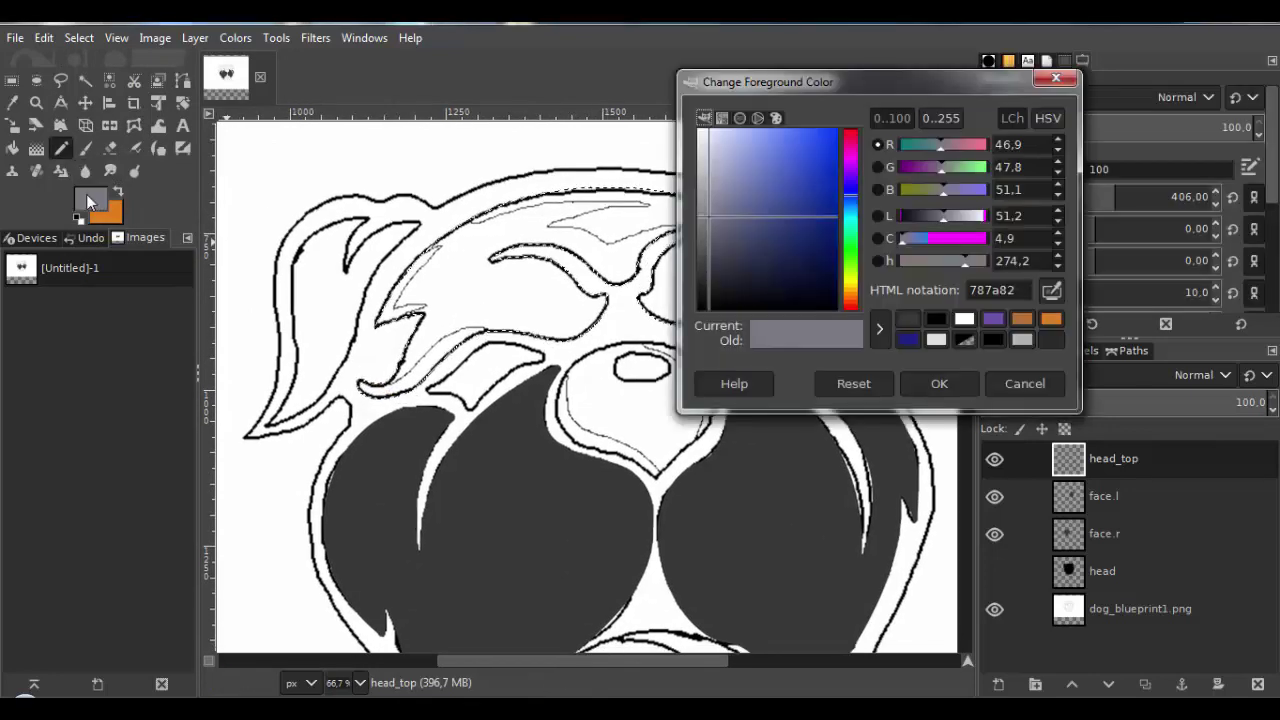
left_click(938, 385)
left_click_drag(608, 364, 638, 352)
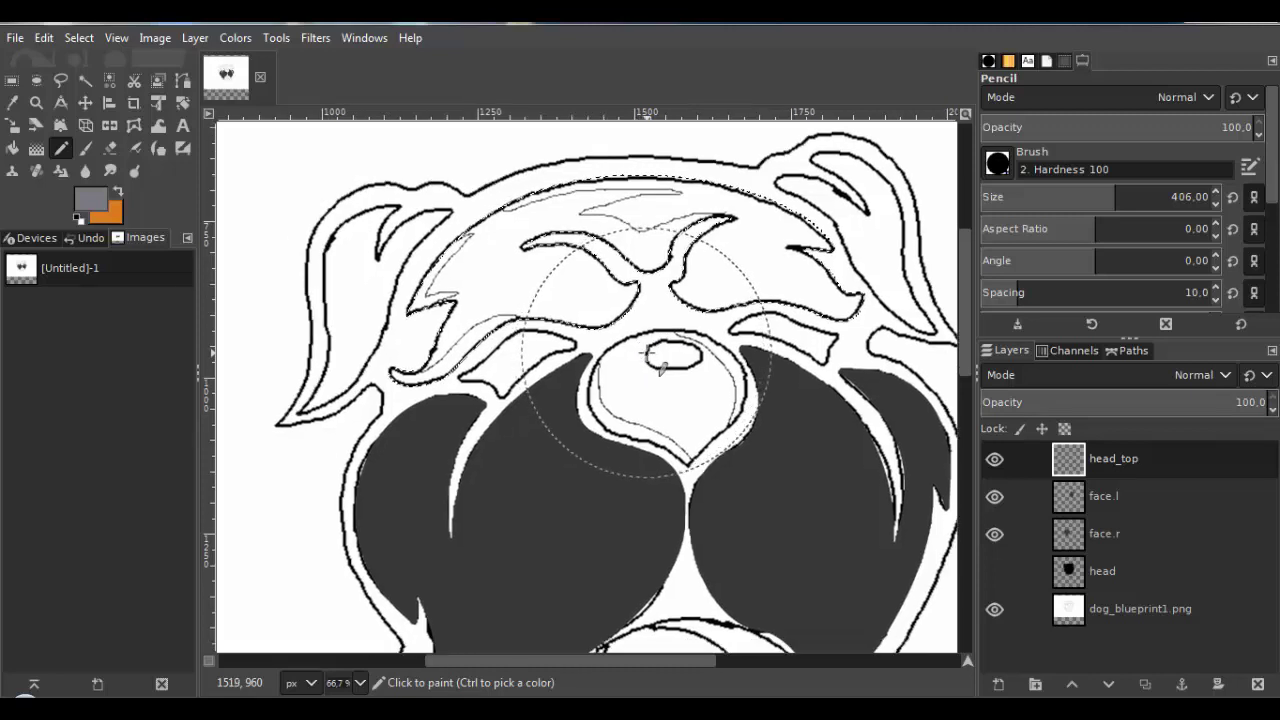
scroll(648, 352, "down", 2)
left_click_drag(704, 317, 600, 314)
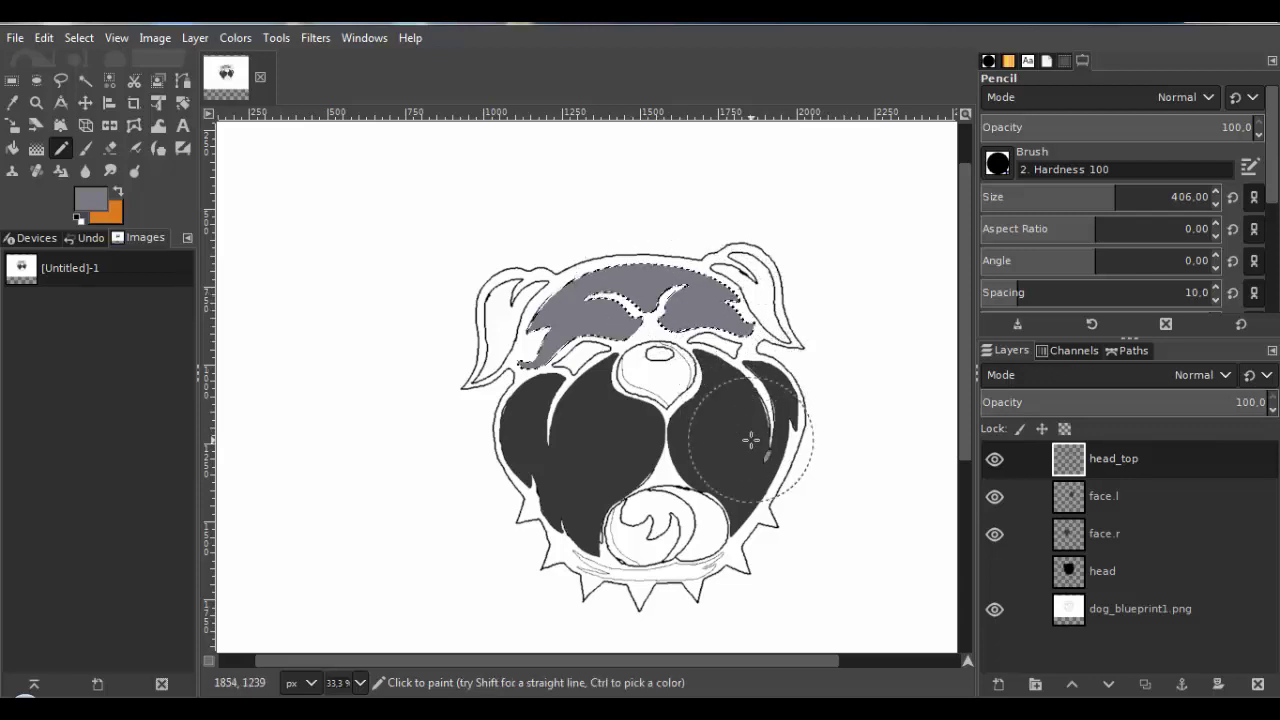
left_click_drag(750, 440, 734, 429)
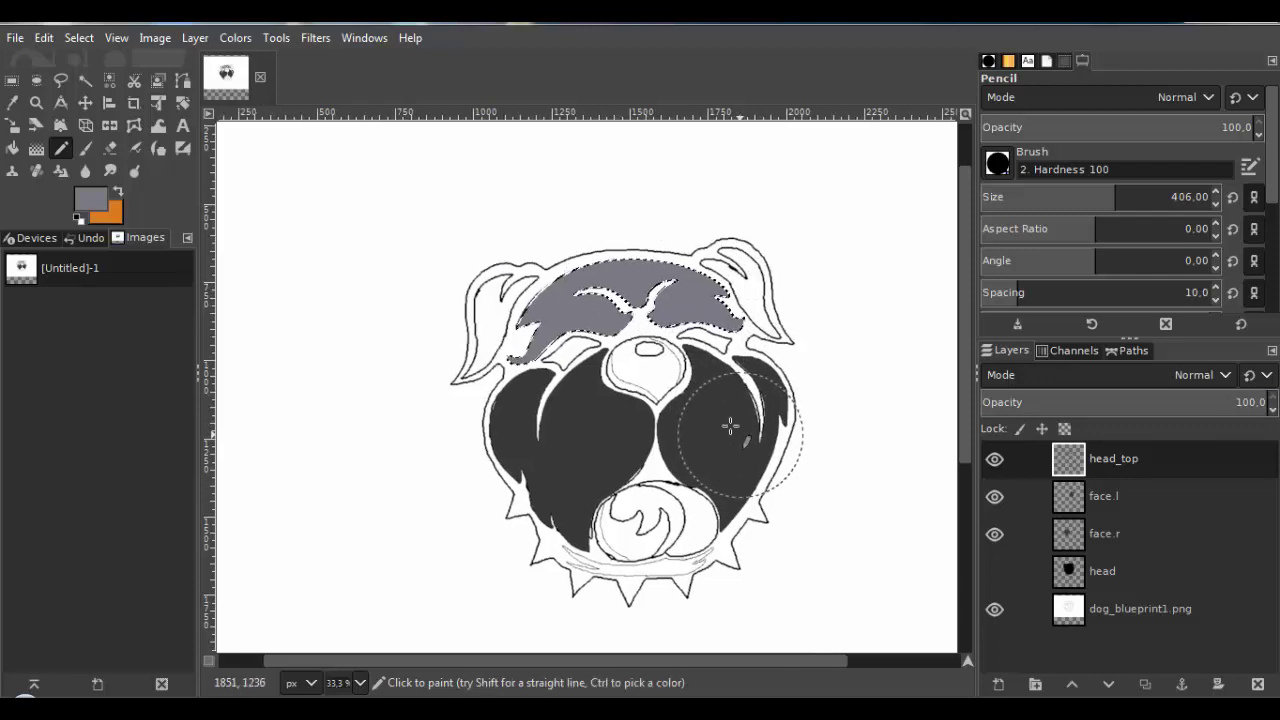
left_click(80, 36)
left_click(100, 82)
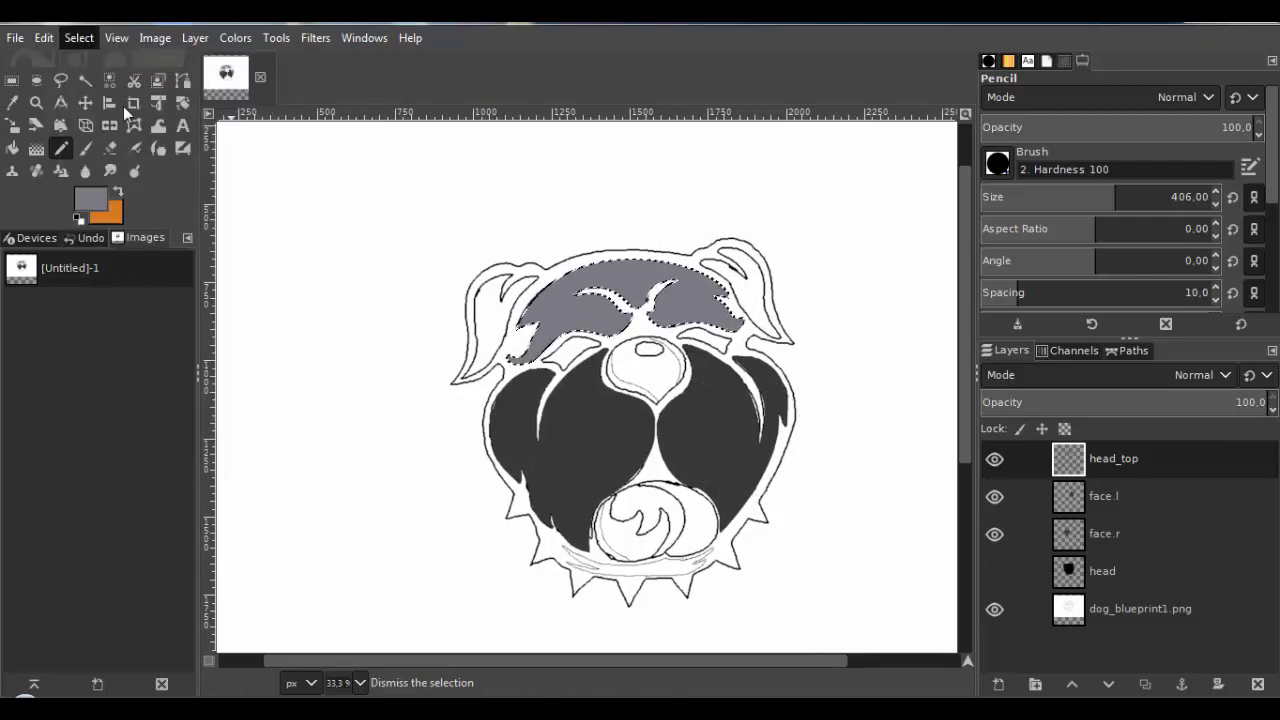
Inspect the grey head top around the brows against the black head layer with the blueprint hidden.
left_click(994, 571)
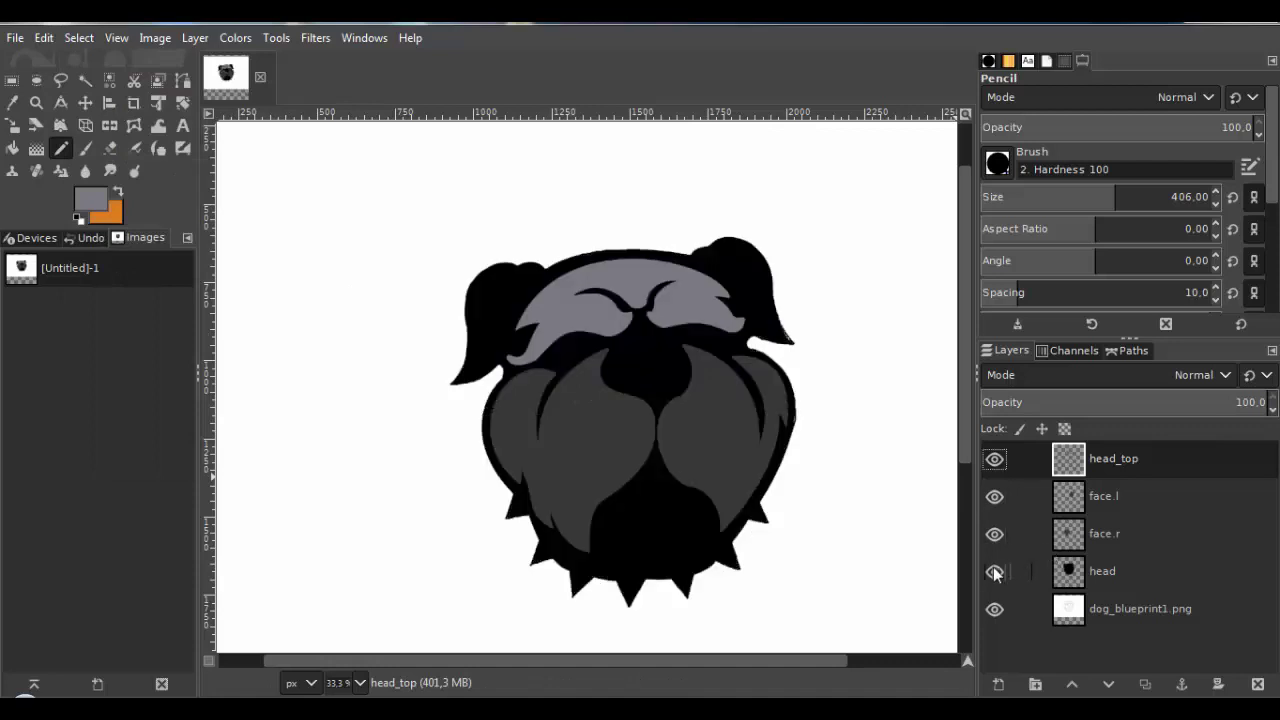
left_click(994, 571)
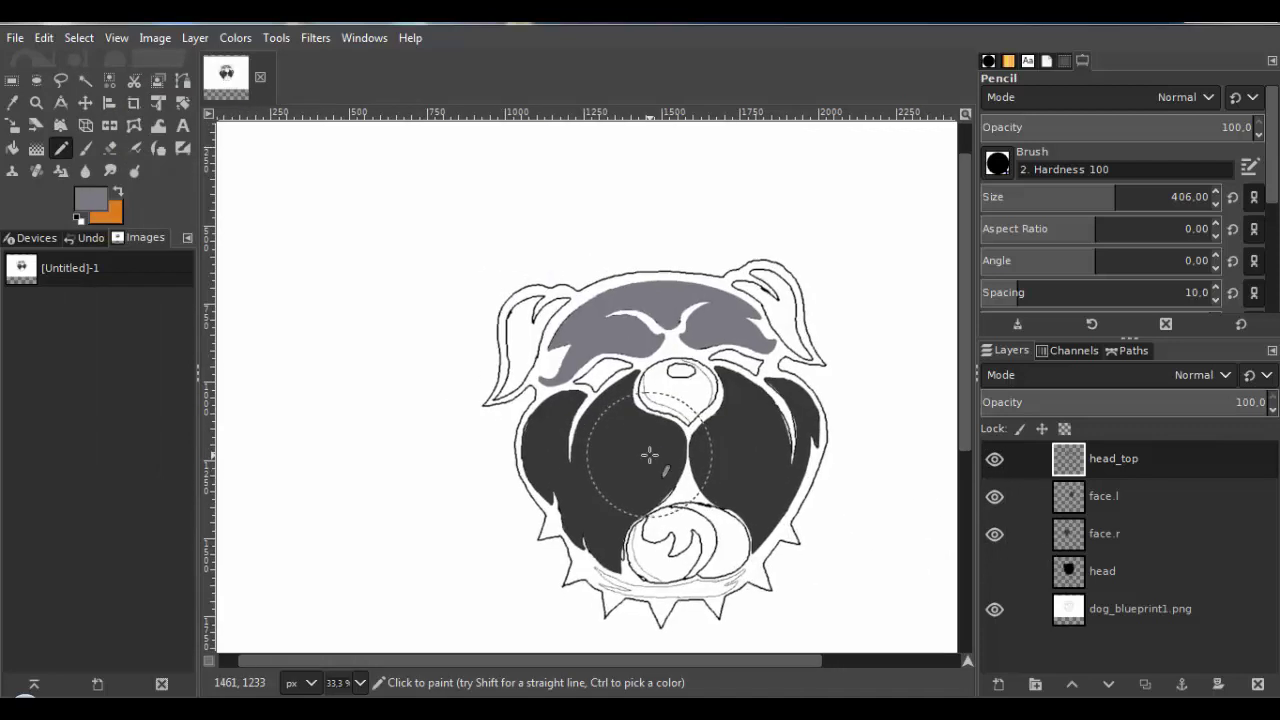
scroll(628, 376, "up", 2, "ctrl")
scroll(628, 376, "up", 5)
scroll(628, 376, "right", 2)
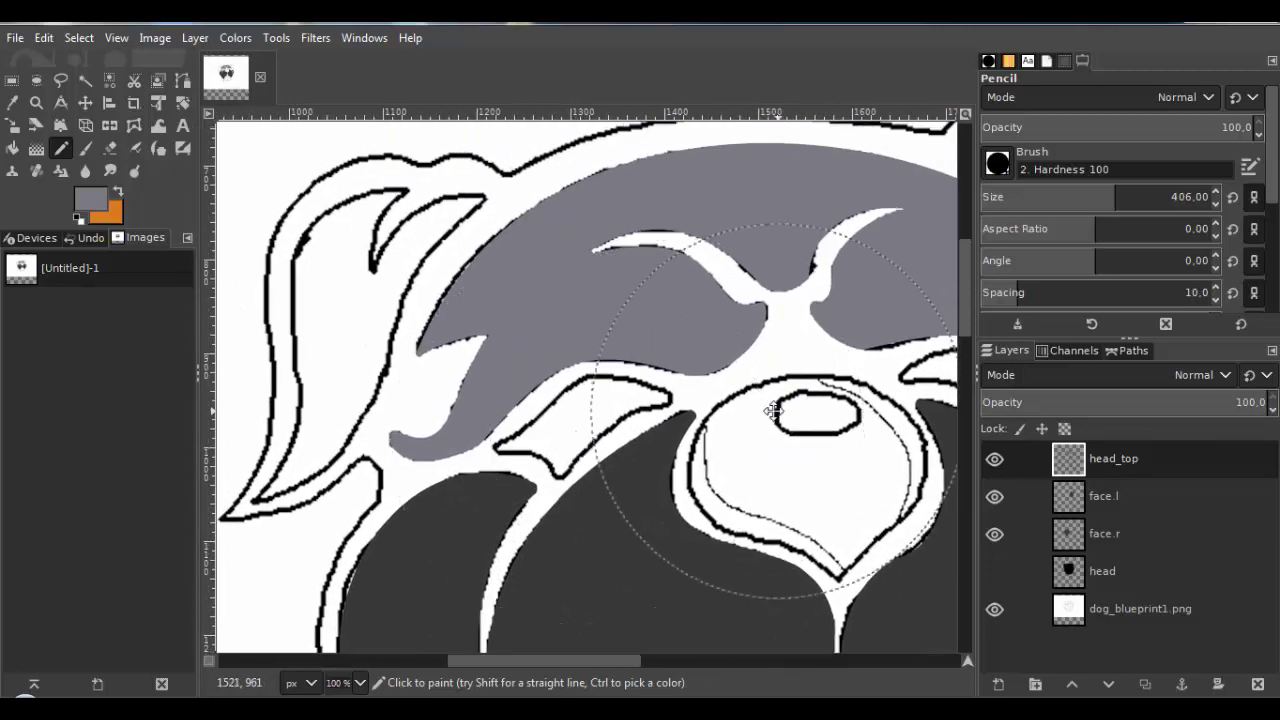
scroll(622, 415, "up", 4, "ctrl")
scroll(683, 374, "down", 2, "ctrl")
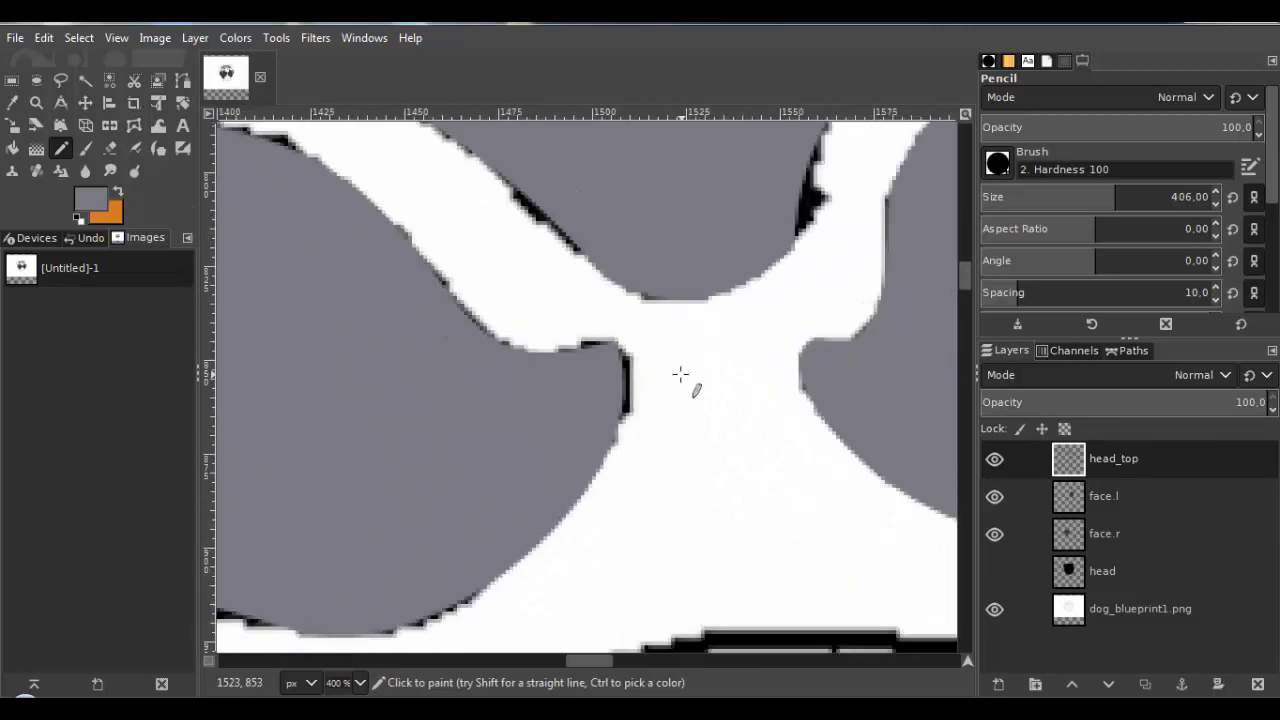
left_click(994, 608)
left_click(994, 571)
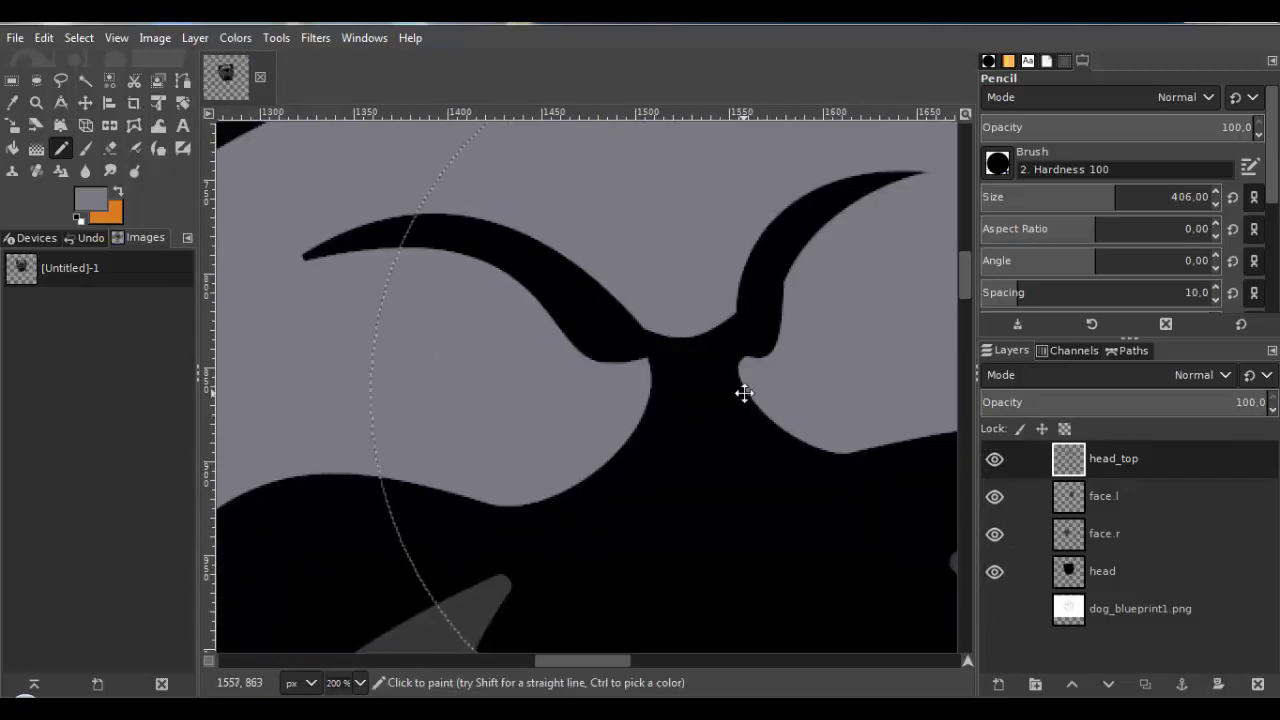
scroll(770, 385, "down", 2, "ctrl")
scroll(600, 400, "up", 1, "ctrl")
scroll(594, 363, "up", 3, "ctrl")
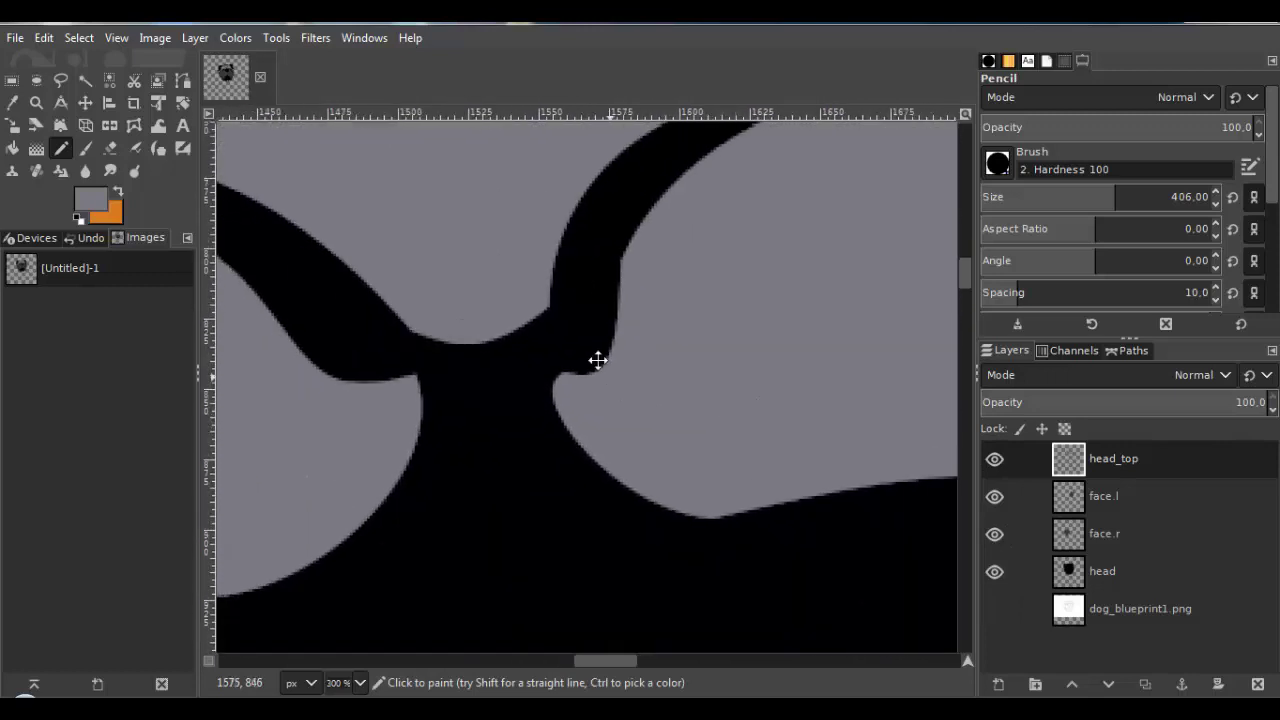
Outline a small patch along the central grey area's edge beside the right brow with a closed path and select it.
scroll(700, 440, "down", 1, "ctrl")
key("b")
scroll(666, 366, "up", 3, "ctrl")
left_click(628, 425)
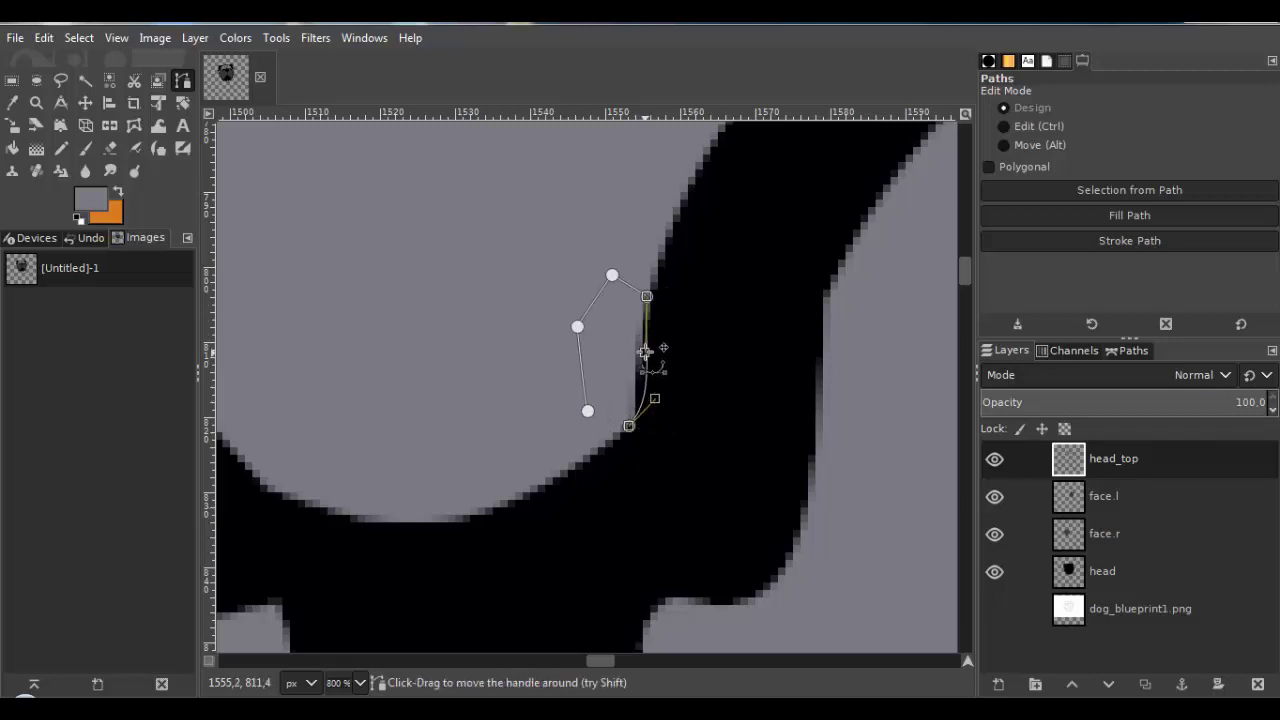
left_click(79, 38)
left_click(82, 154)
Paint the selected patch beside the right brow grey with the Pencil and clear the selection.
key("n")
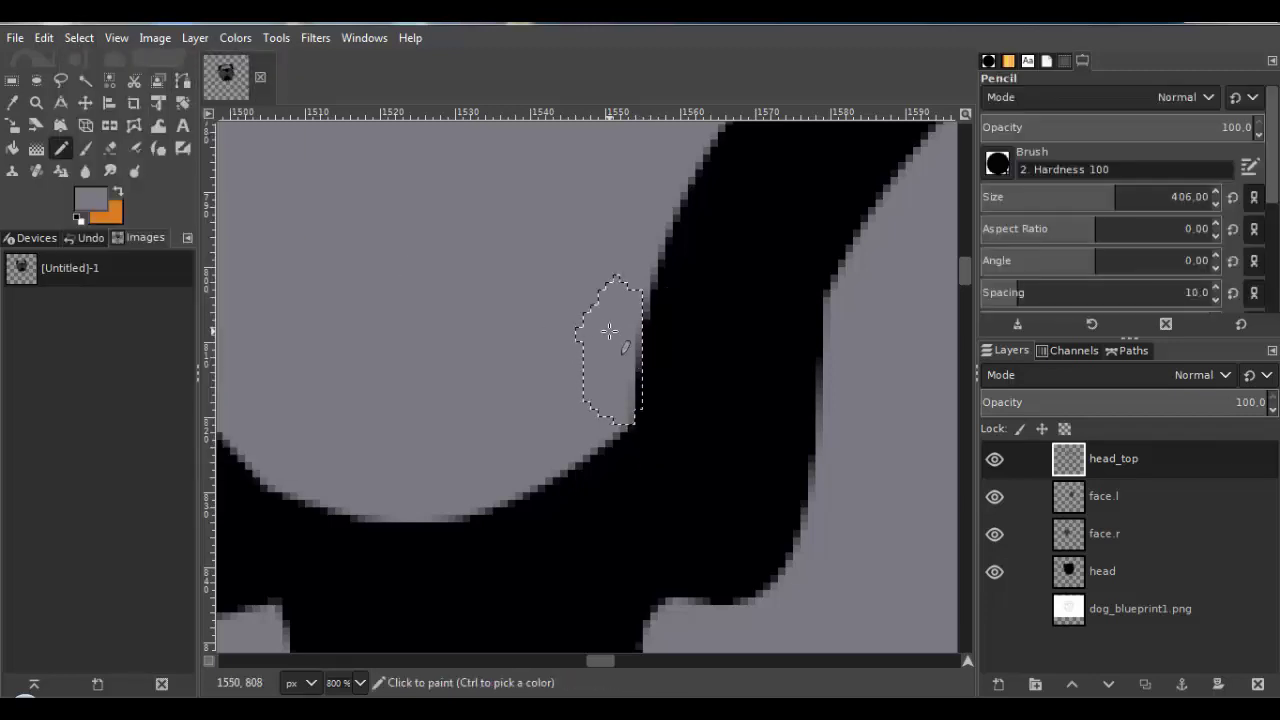
left_click(79, 38)
left_click(100, 82)
scroll(700, 365, "down", 5, "ctrl")
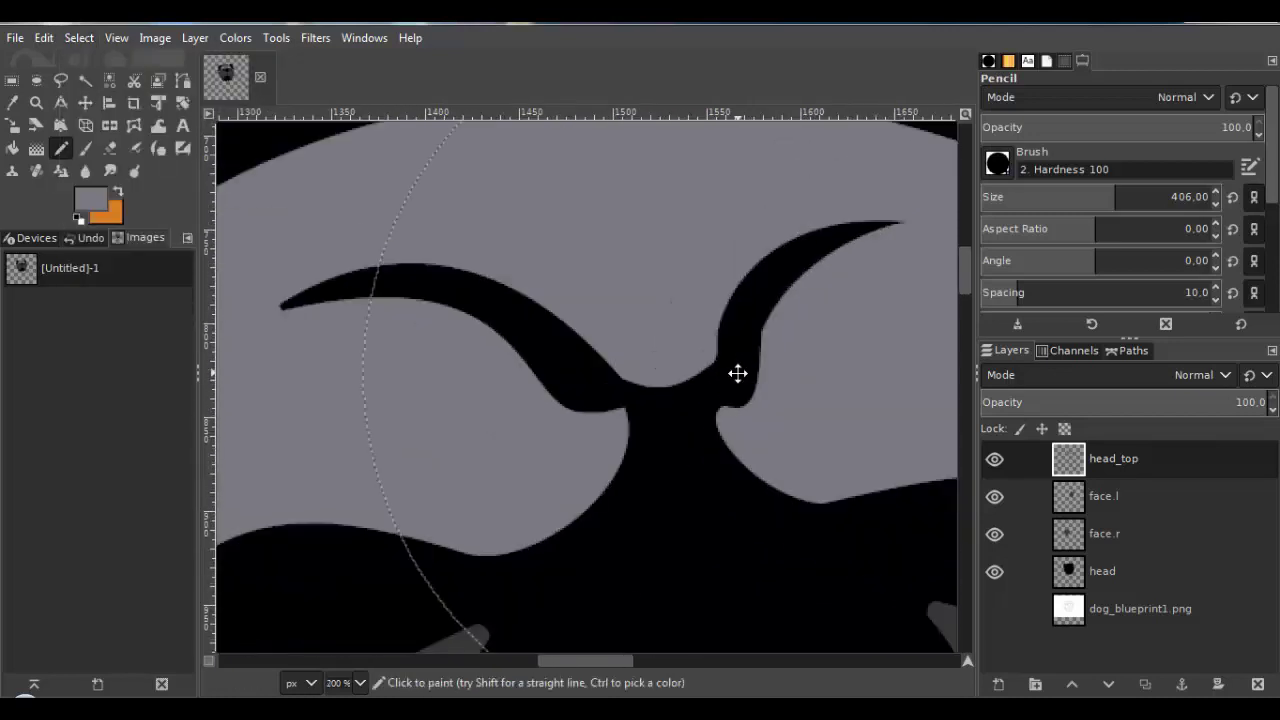
scroll(755, 371, "down", 4, "ctrl")
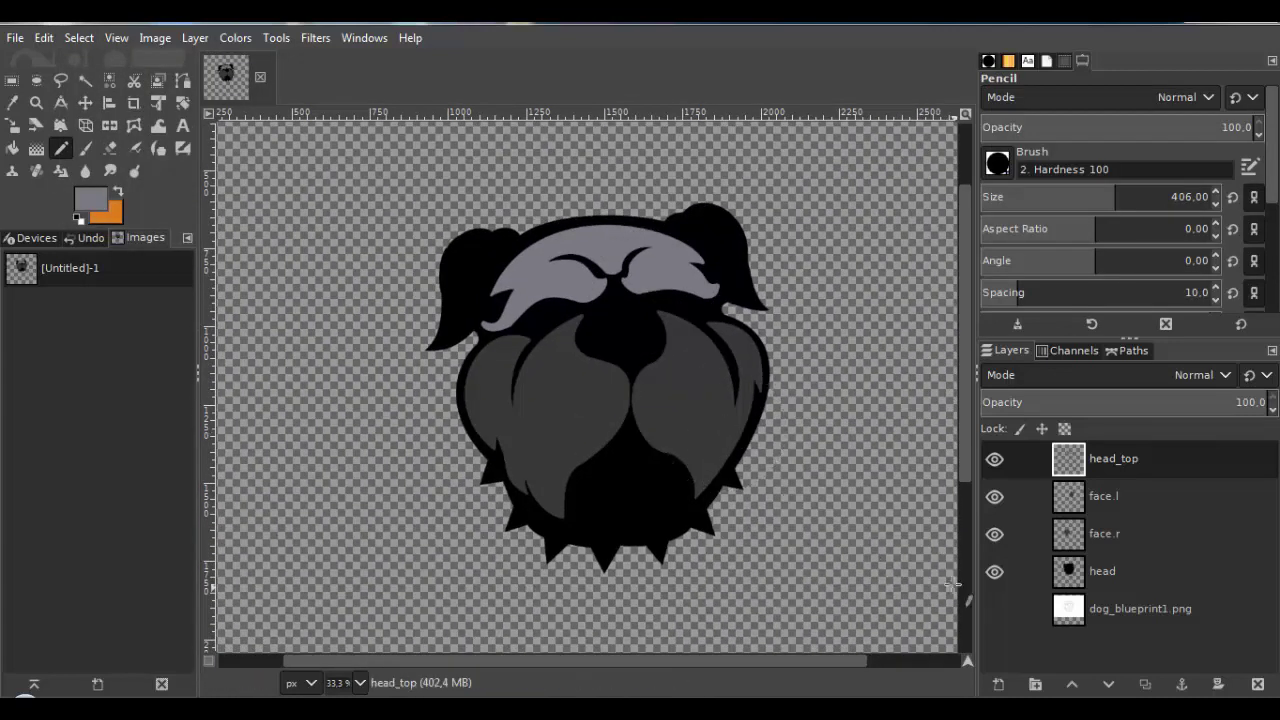
Show the blueprint layer instead of the head layer and create a transparent 3000 × 3000 px layer named nose.
left_click(987, 612)
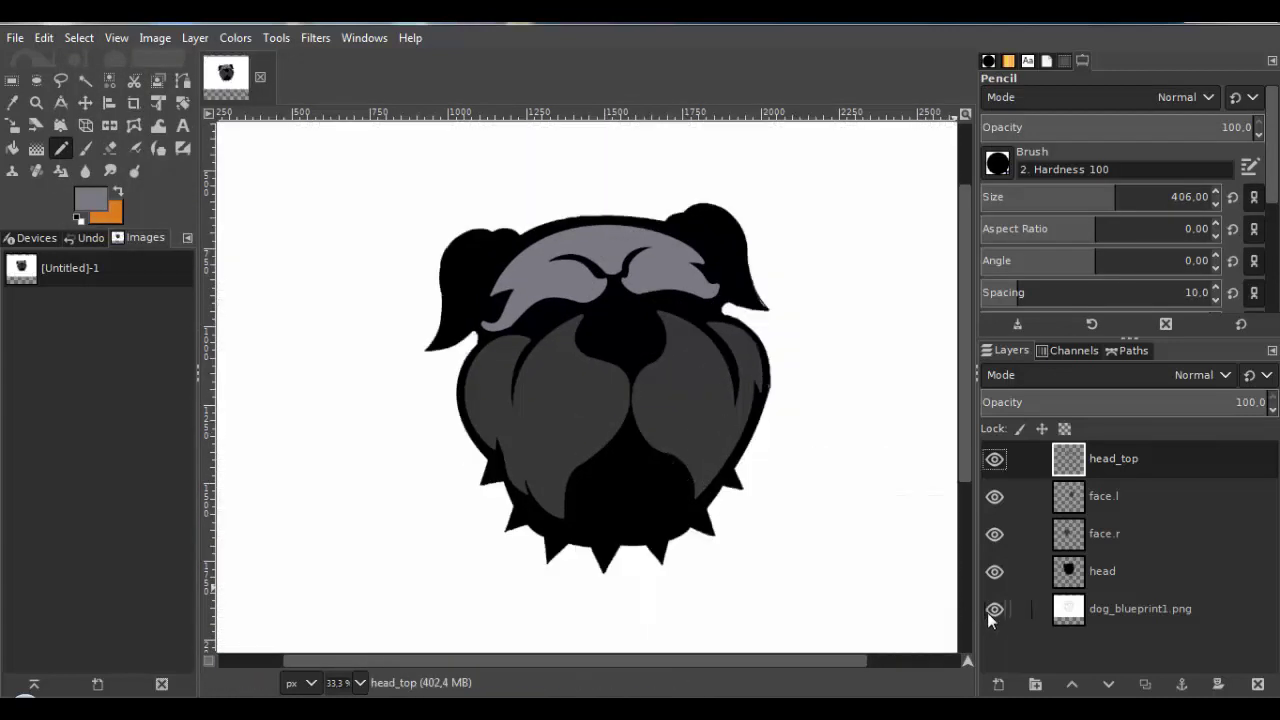
left_click(994, 571)
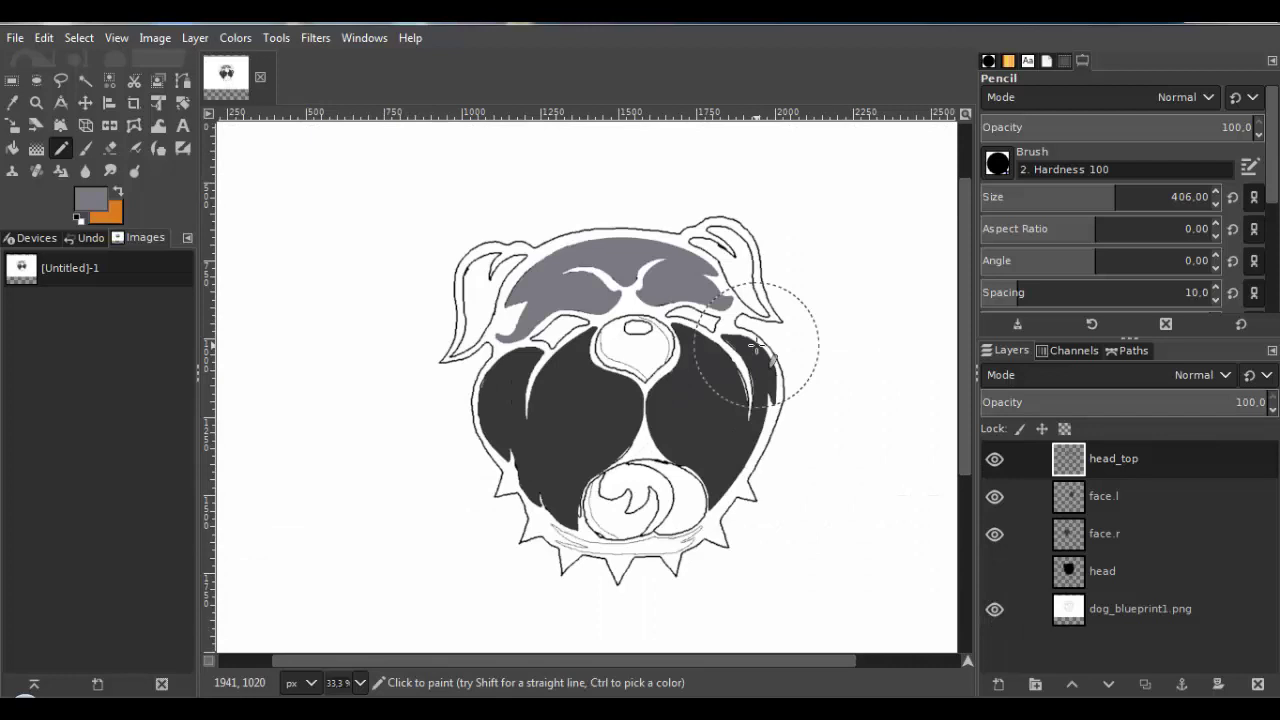
left_click(194, 37)
left_click(216, 60)
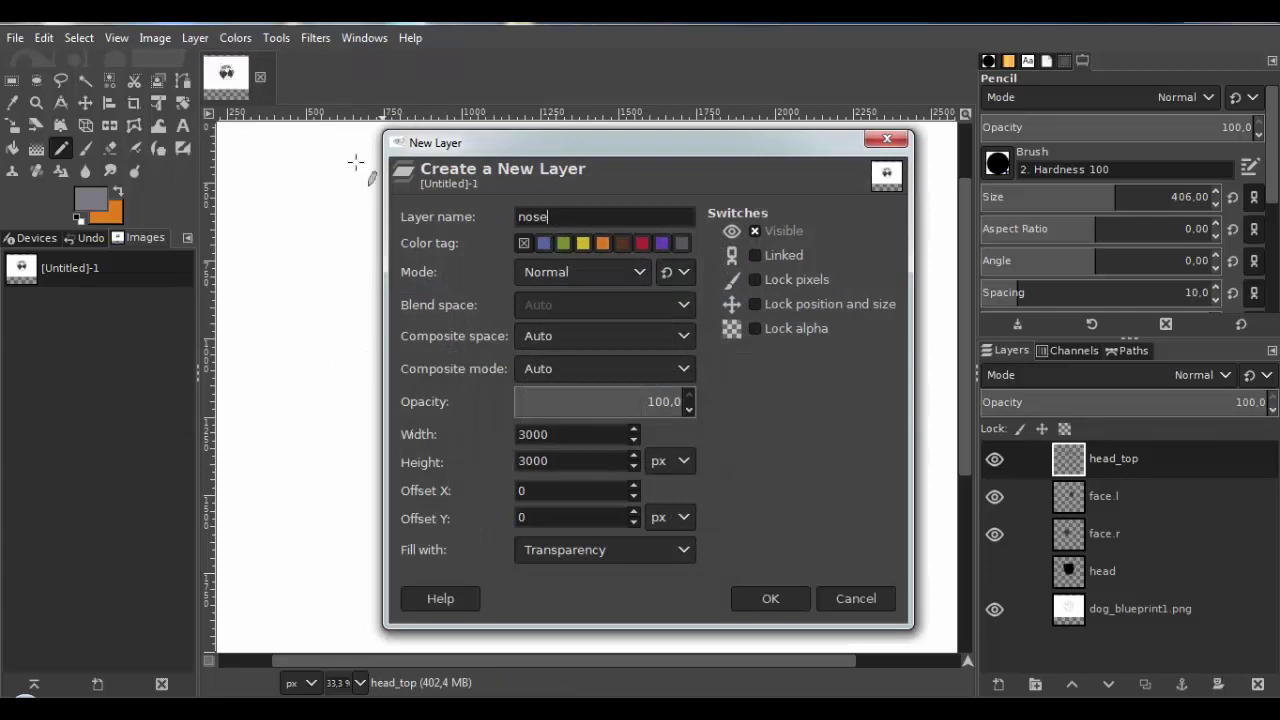
left_click(770, 598)
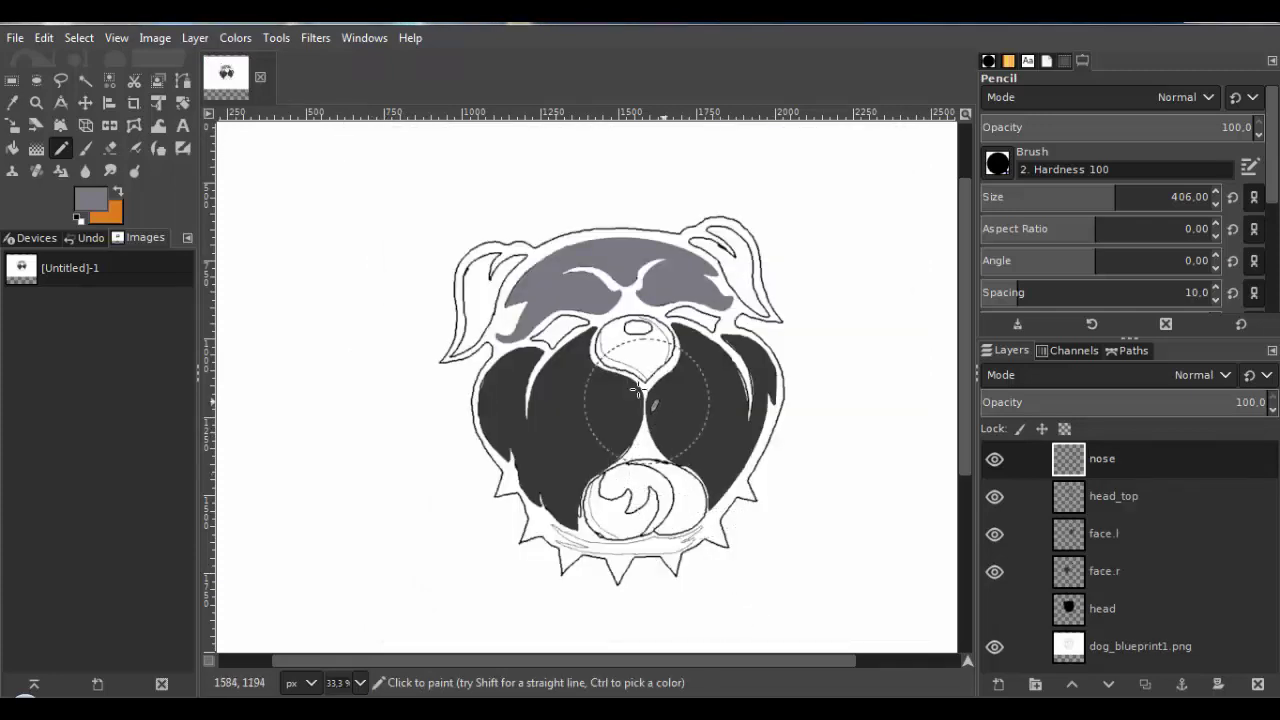
Start a closed path around the nose with anchors at its bottom tip and on its lower left and lower right sides.
scroll(651, 414, "up", 4)
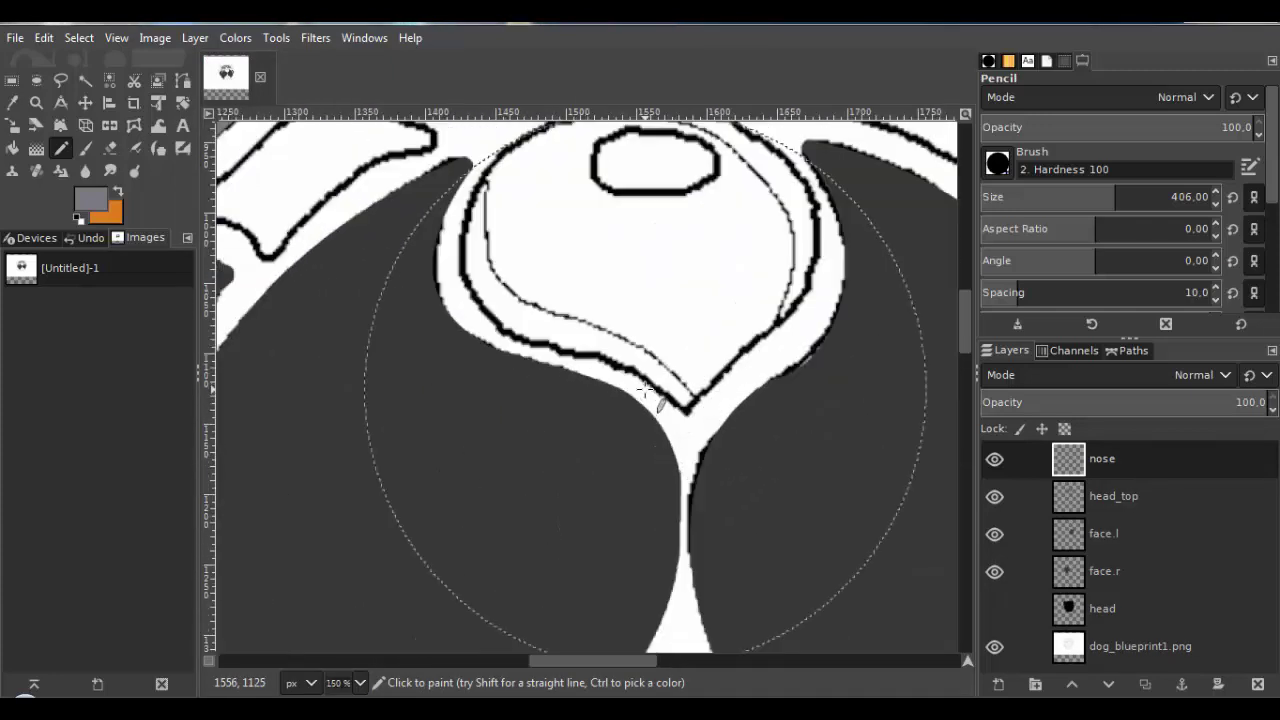
scroll(647, 390, "up", 1)
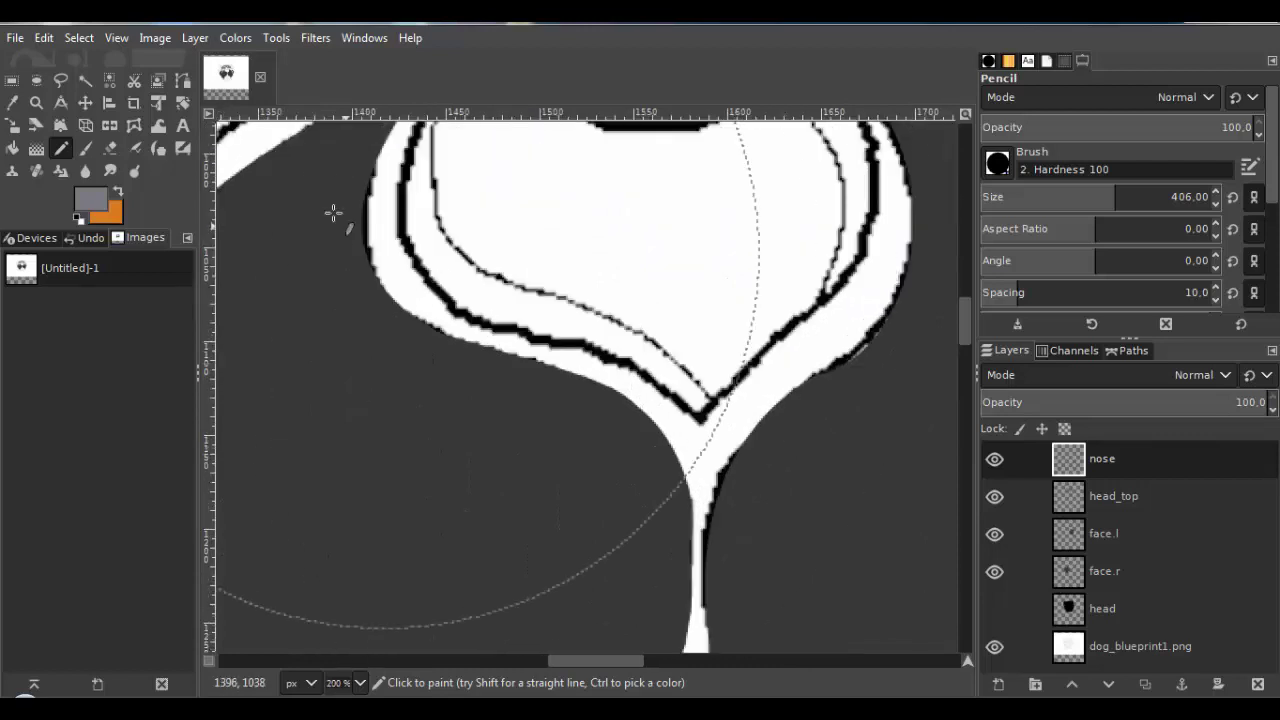
left_click(182, 84)
scroll(755, 445, "up", 3)
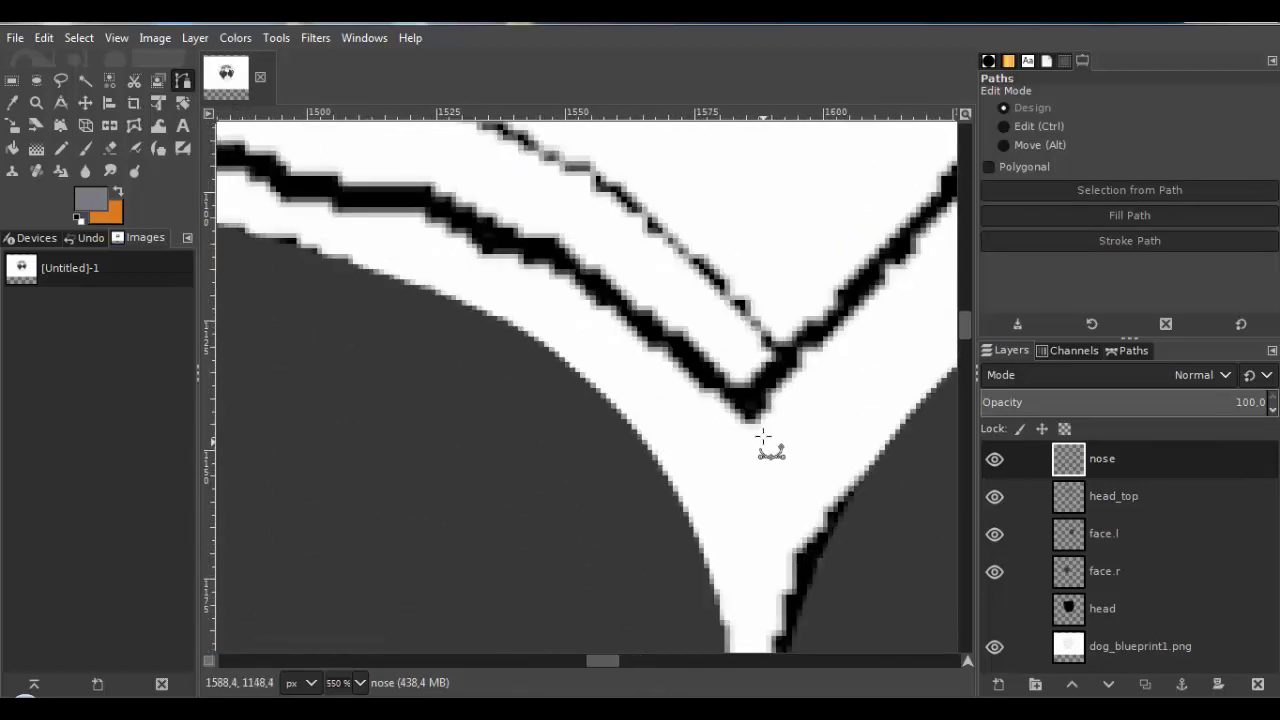
scroll(749, 421, "down", 3)
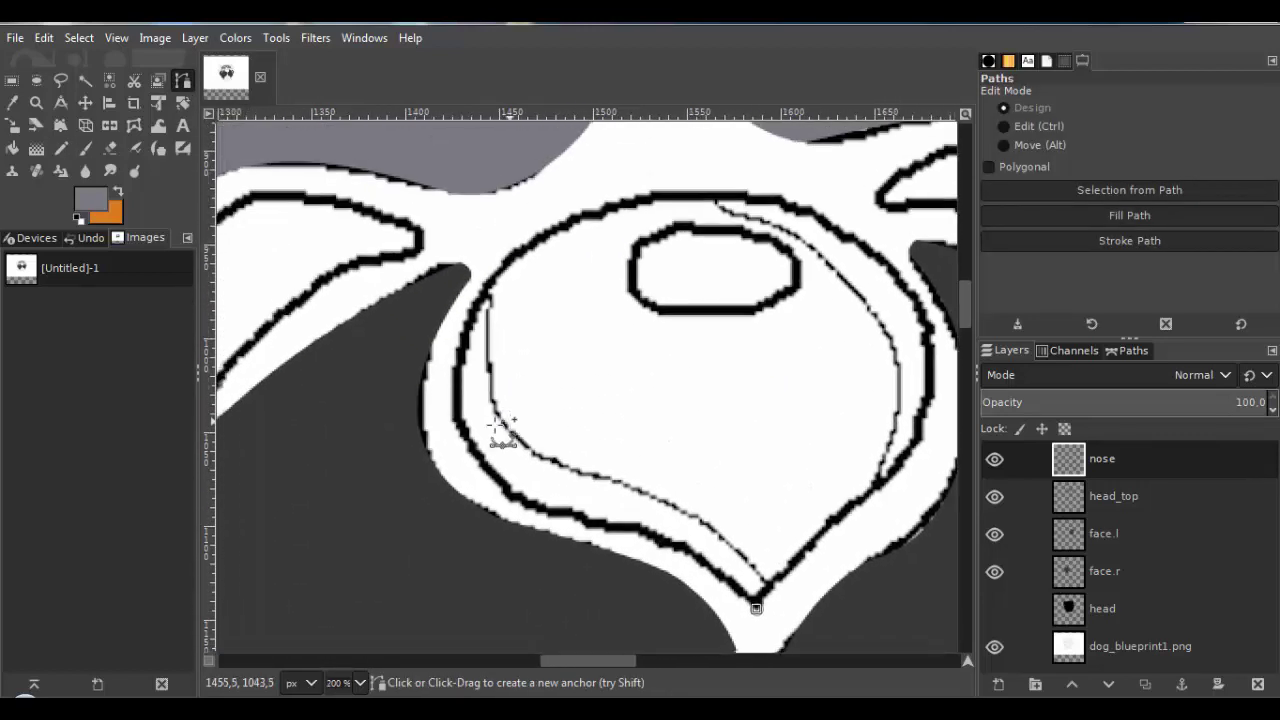
scroll(472, 463, "up", 2)
left_click(468, 459)
scroll(466, 463, "down", 2)
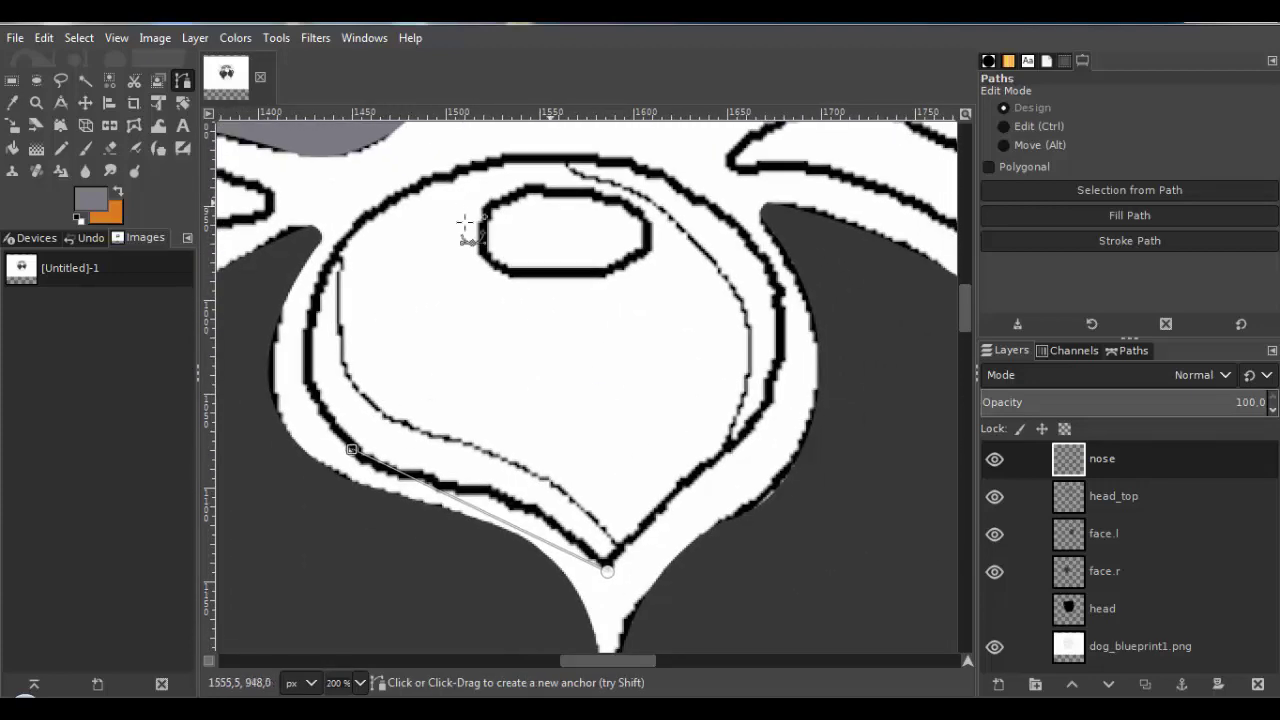
scroll(652, 515, "up", 3)
scroll(694, 401, "up", 3)
scroll(515, 556, "up", 3)
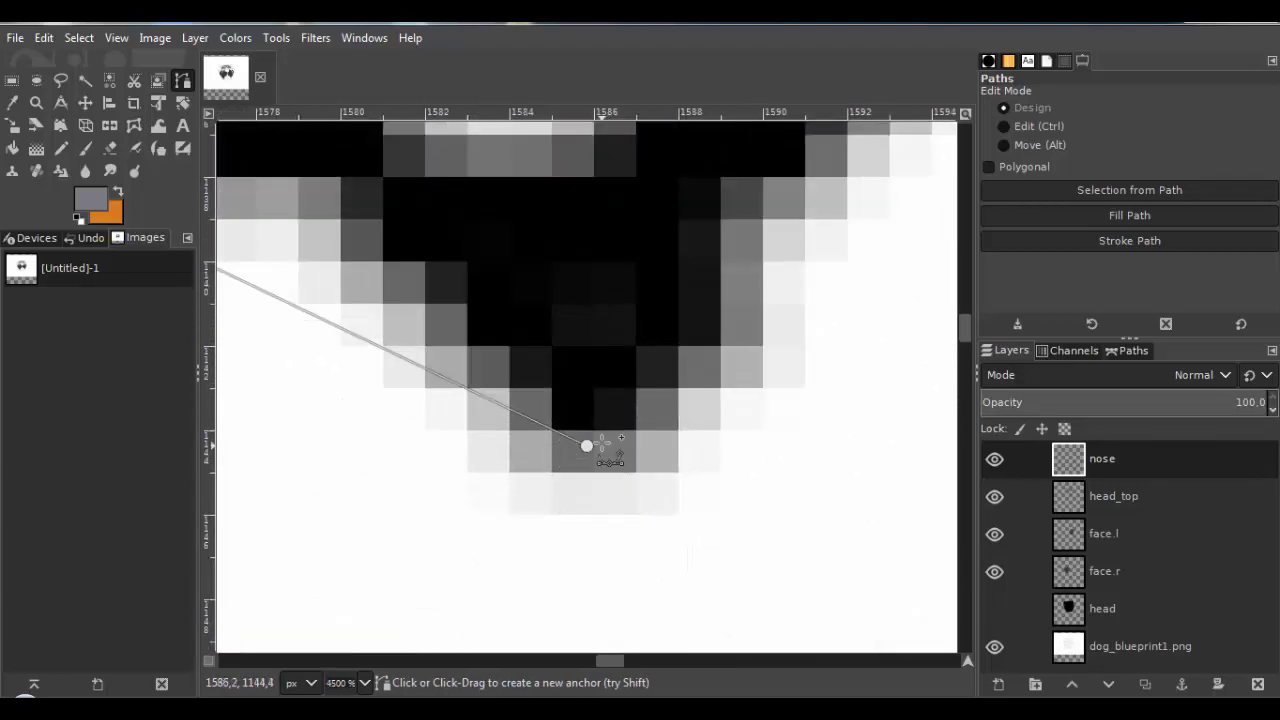
left_click(590, 446, "ctrl")
Bend the path's upper segment over the nose and adjust both side handles to follow the outline.
scroll(598, 444, "down", 10)
left_click_drag(639, 360, 592, 188)
left_click_drag(594, 225, 560, 297)
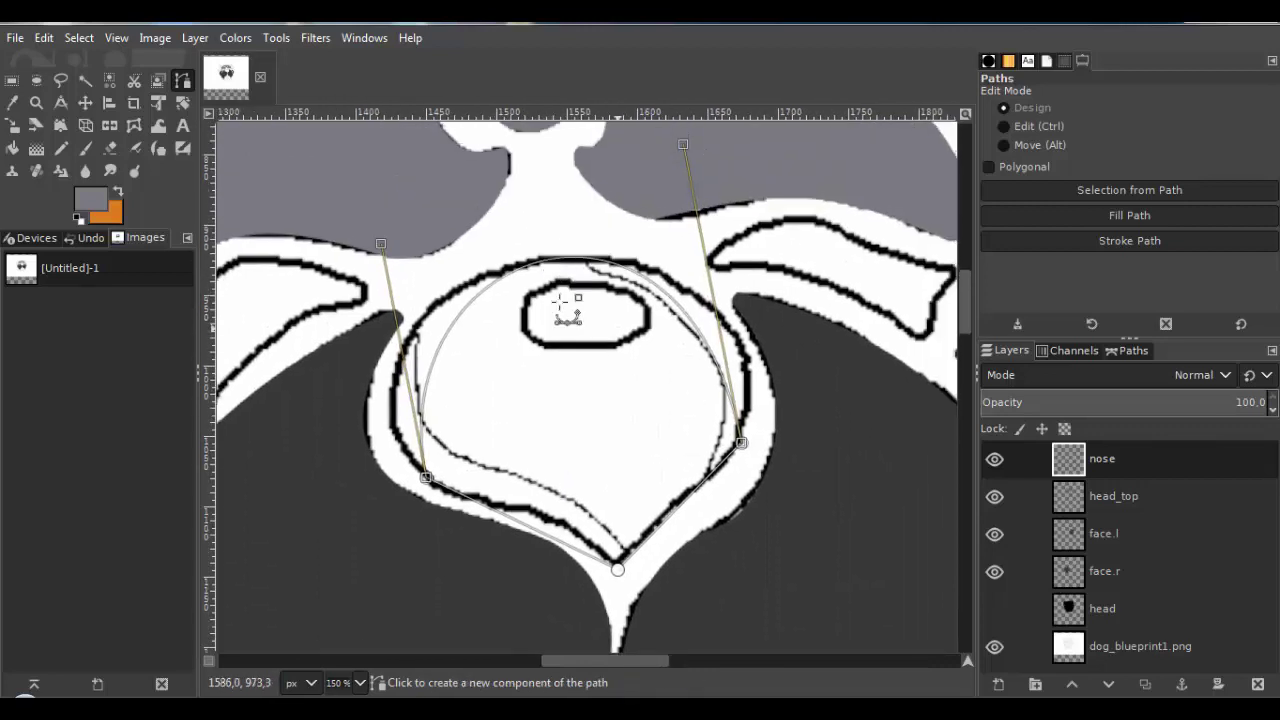
left_click_drag(690, 146, 792, 171)
left_click_drag(381, 244, 266, 232)
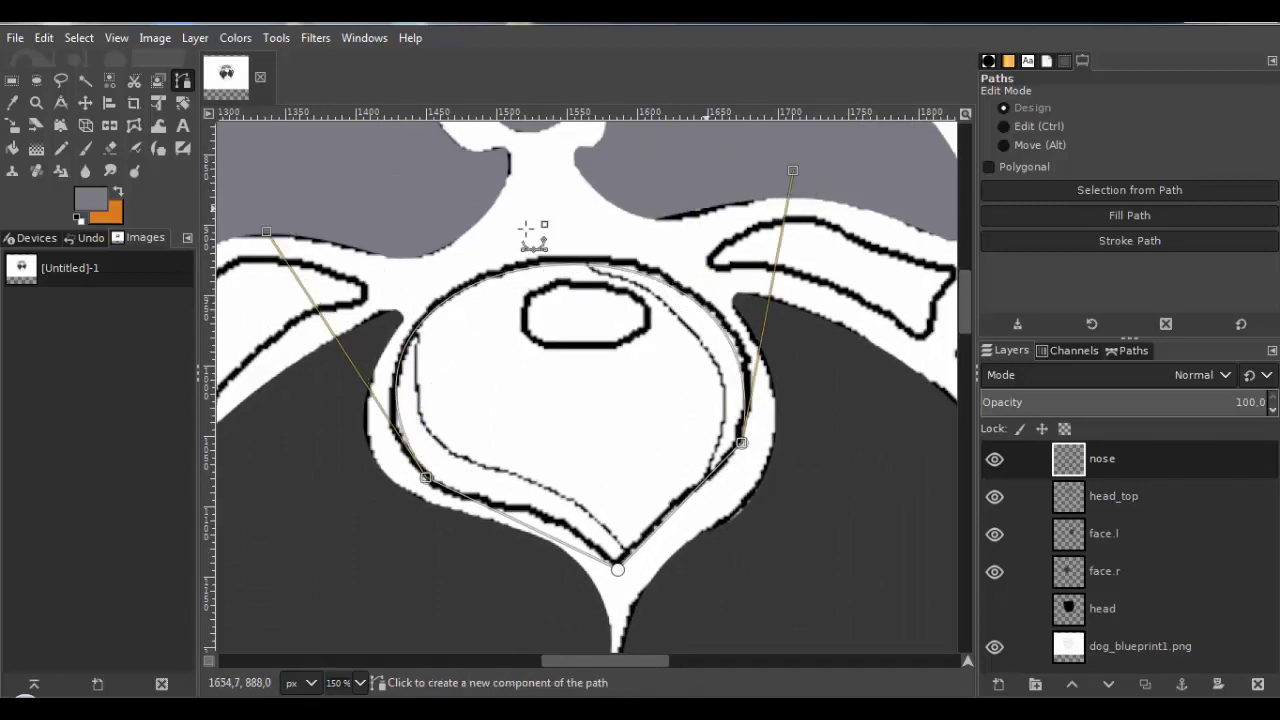
left_click_drag(792, 171, 802, 152)
Curve the path's lower left segment along the nose outline by adjusting the handles at the bottom tip and left anchor.
scroll(650, 370, "up", 2)
mouse_move(580, 406)
left_mouse_down()
mouse_move(537, 380)
mouse_move(640, 409)
mouse_move(596, 388)
left_mouse_up()
left_click_drag(305, 283, 353, 369)
left_click_drag(597, 388, 609, 366)
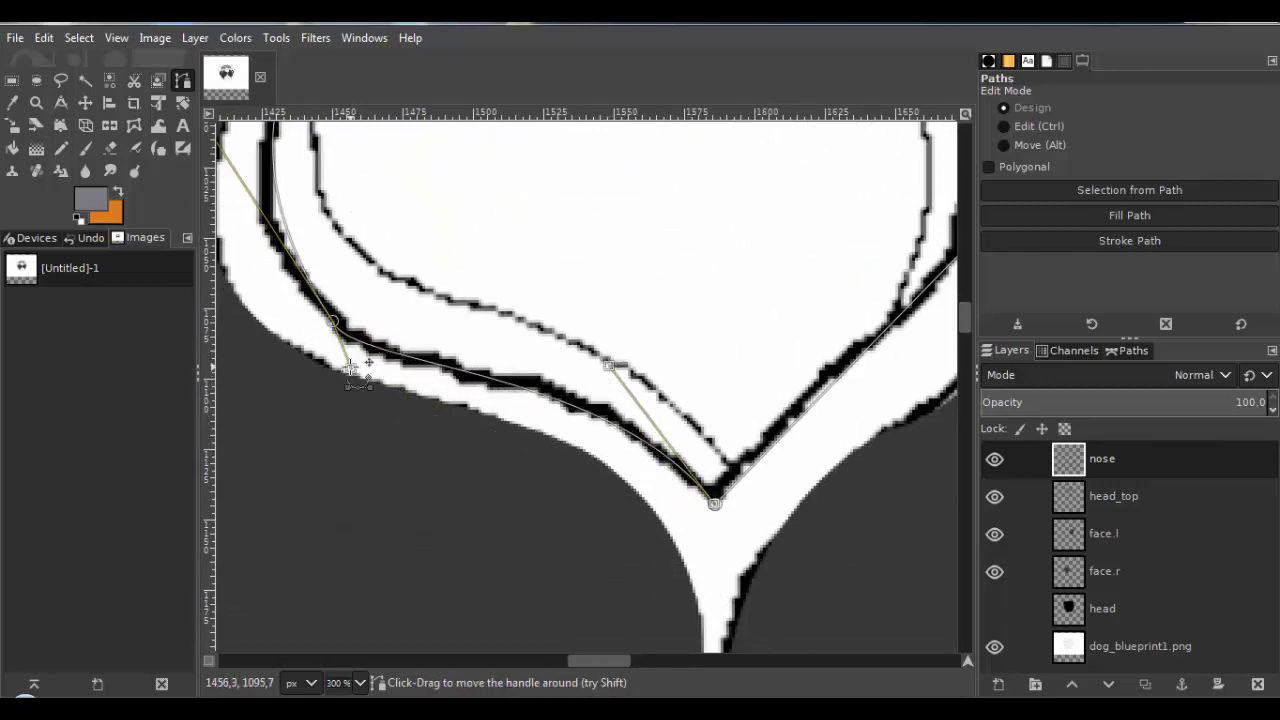
left_click_drag(352, 369, 491, 417)
left_click_drag(336, 263, 506, 446)
scroll(506, 444, "down", 1)
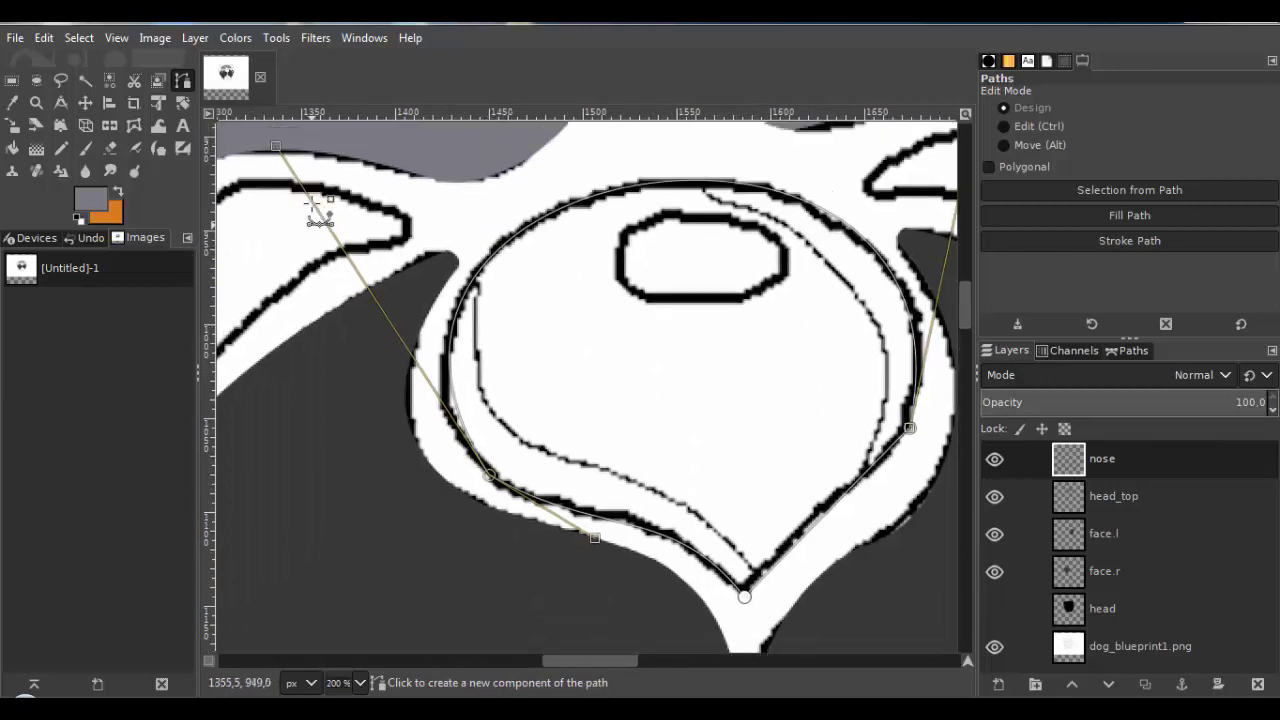
Readjust the nose path's left and right side handles so the upper curve follows the blueprint outline.
left_click_drag(247, 161, 232, 233)
left_click_drag(694, 208, 668, 193)
left_click_drag(248, 225, 292, 203)
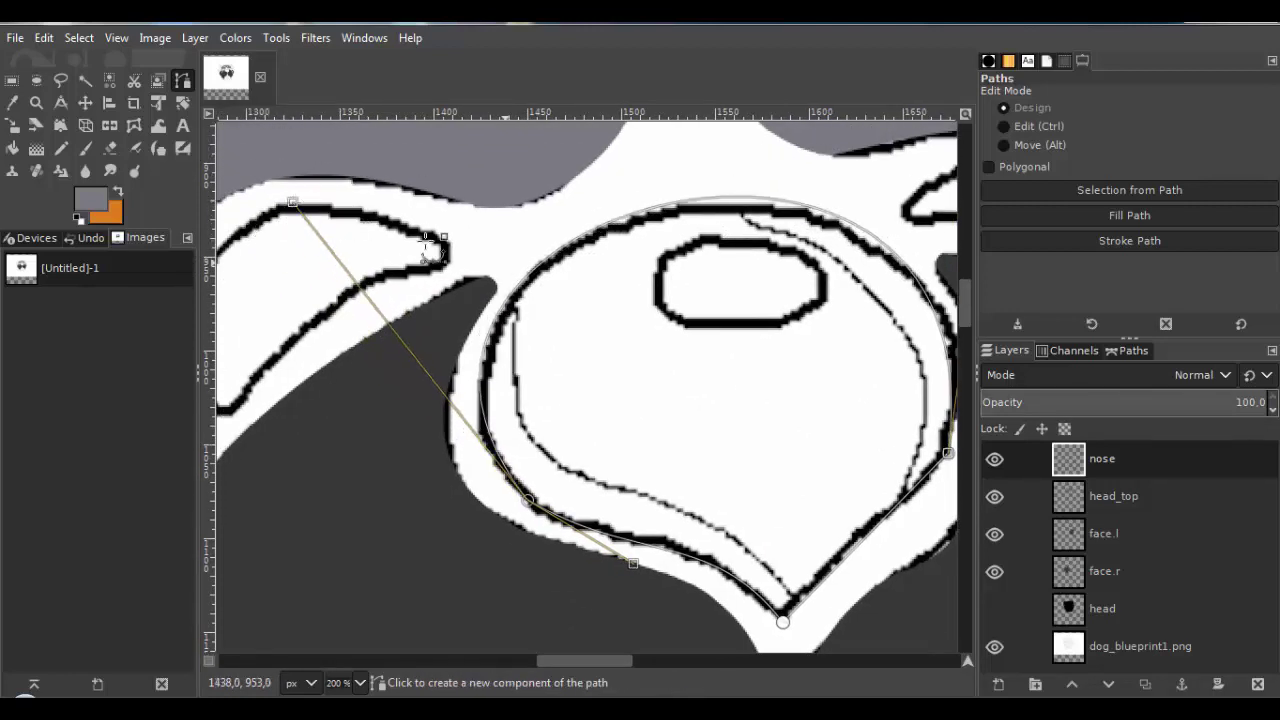
left_click_drag(760, 230, 534, 369)
left_click_drag(783, 166, 817, 187)
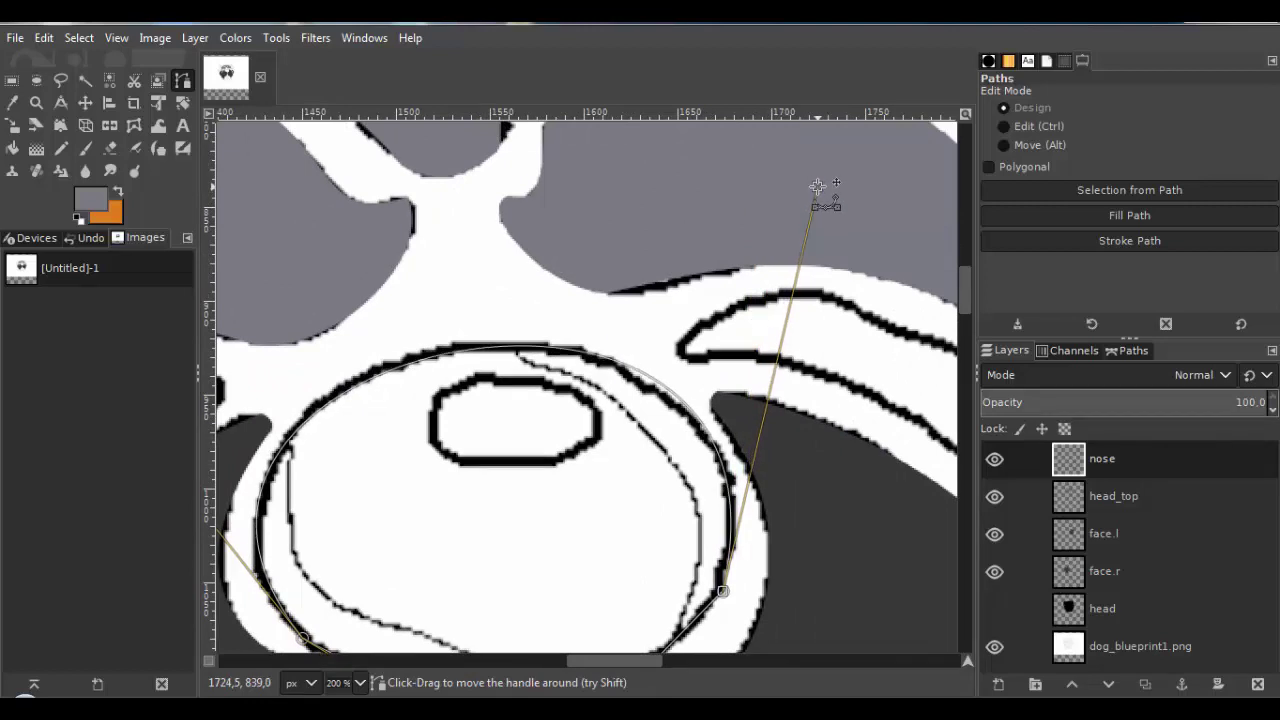
Curve the nose path's lower right segment along the outline by pulling a handle from the right anchor.
scroll(748, 330, "up", 1)
scroll(748, 330, "down", 5)
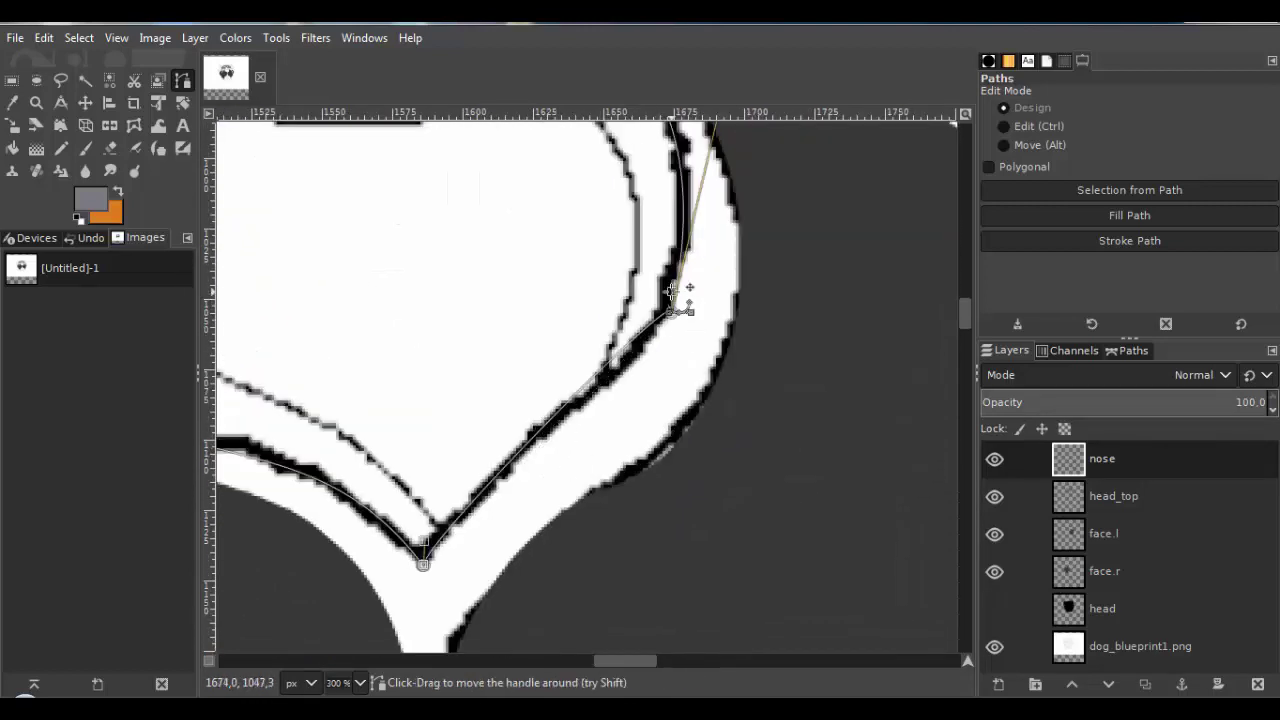
left_click_drag(672, 292, 625, 398)
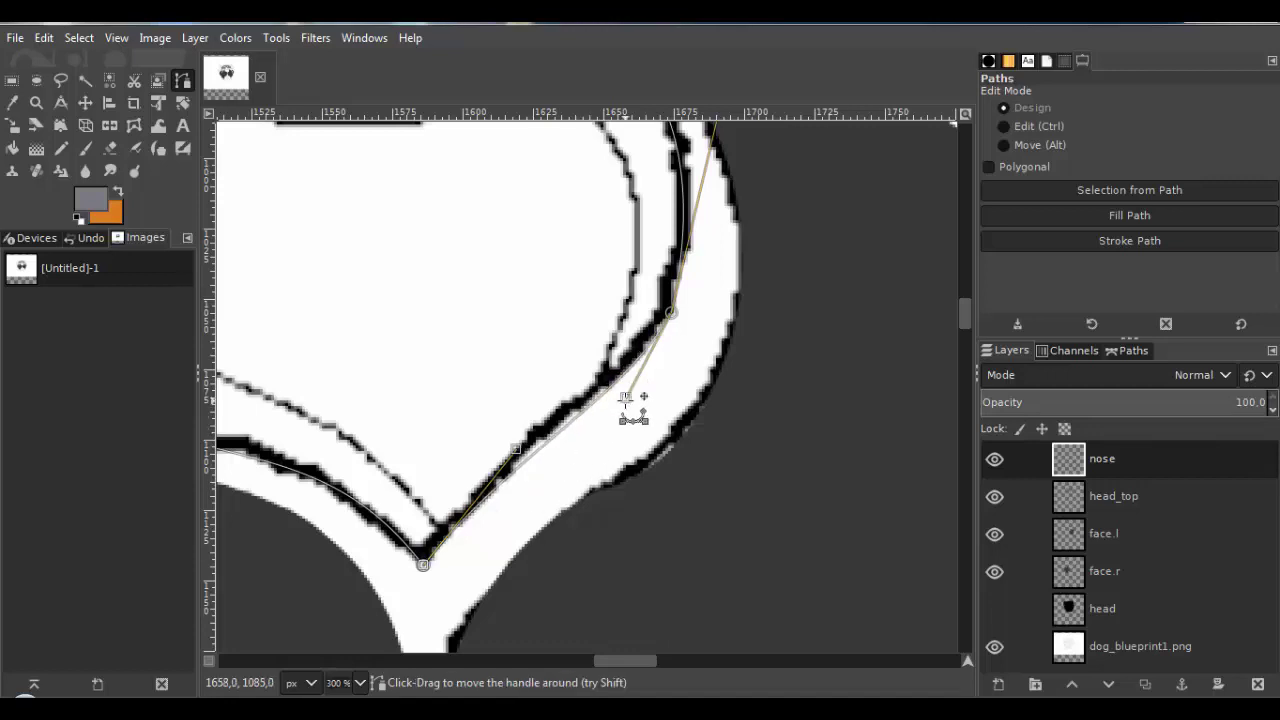
Fill the selection made from the nose path with grey using the Pencil at size 406, and clear the selection.
scroll(657, 368, "down", 3)
left_click(79, 37)
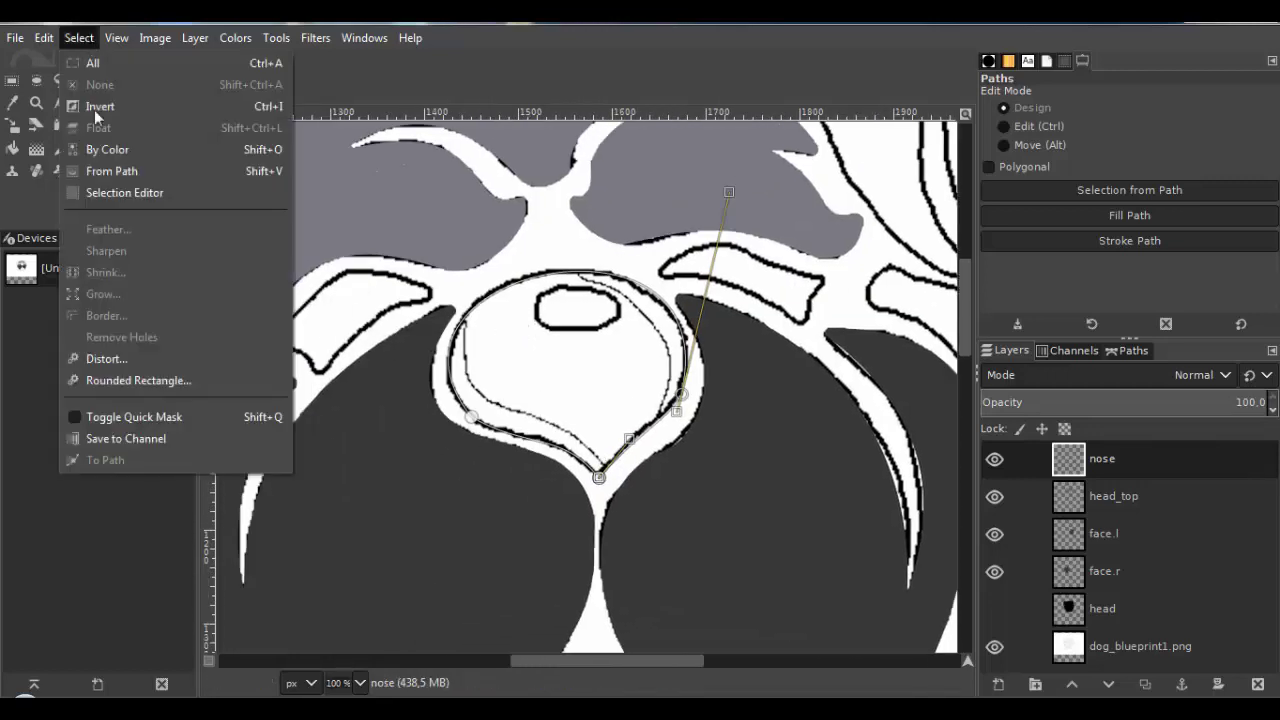
left_click(105, 171)
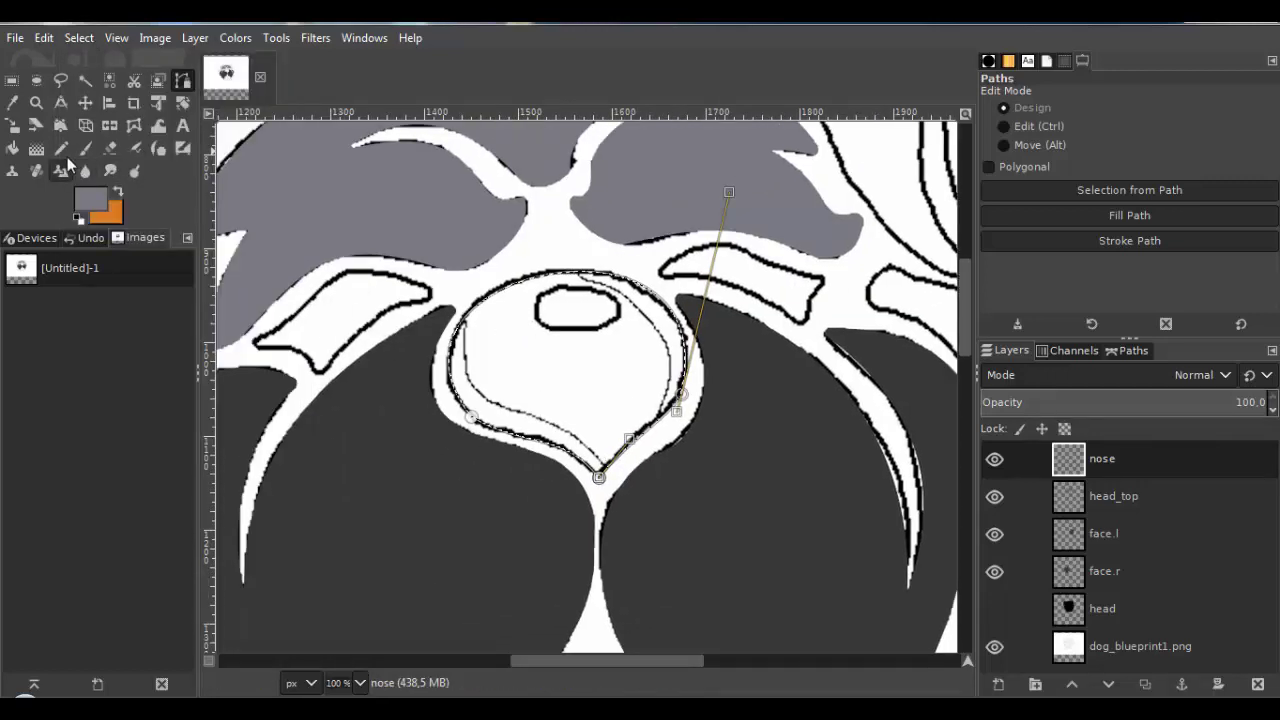
left_click(61, 150)
left_click(534, 466)
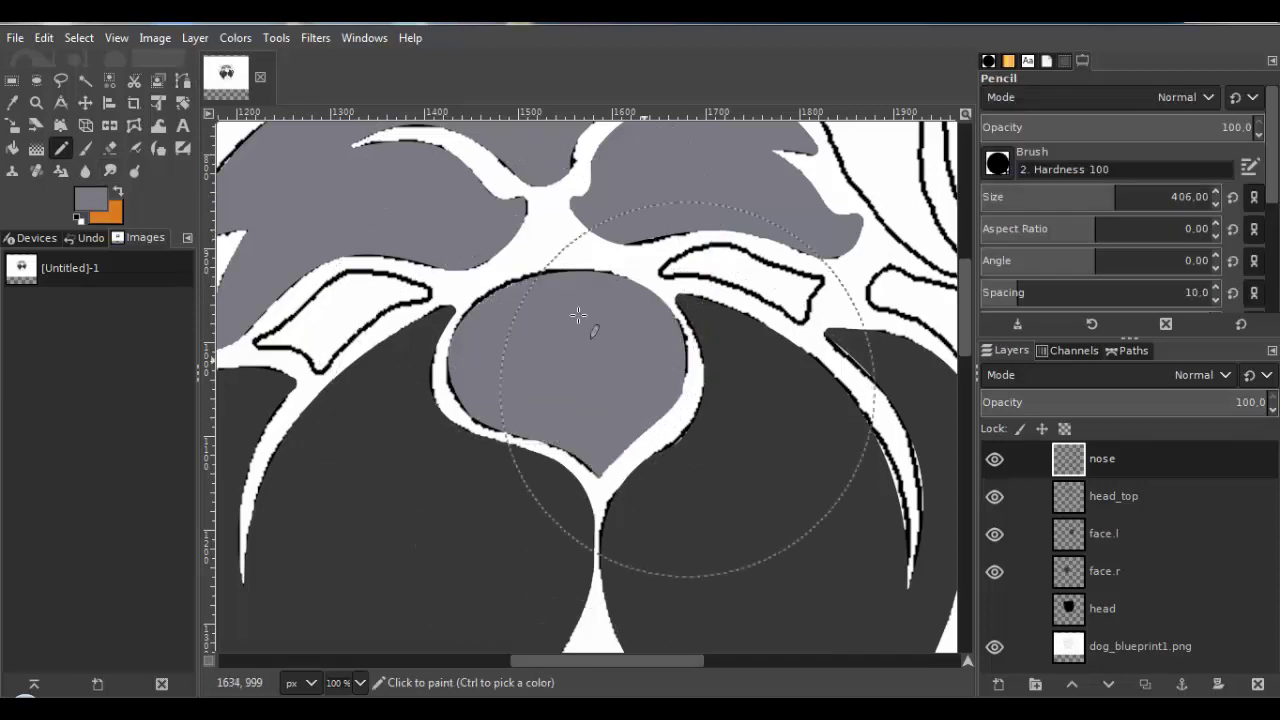
left_click(80, 37)
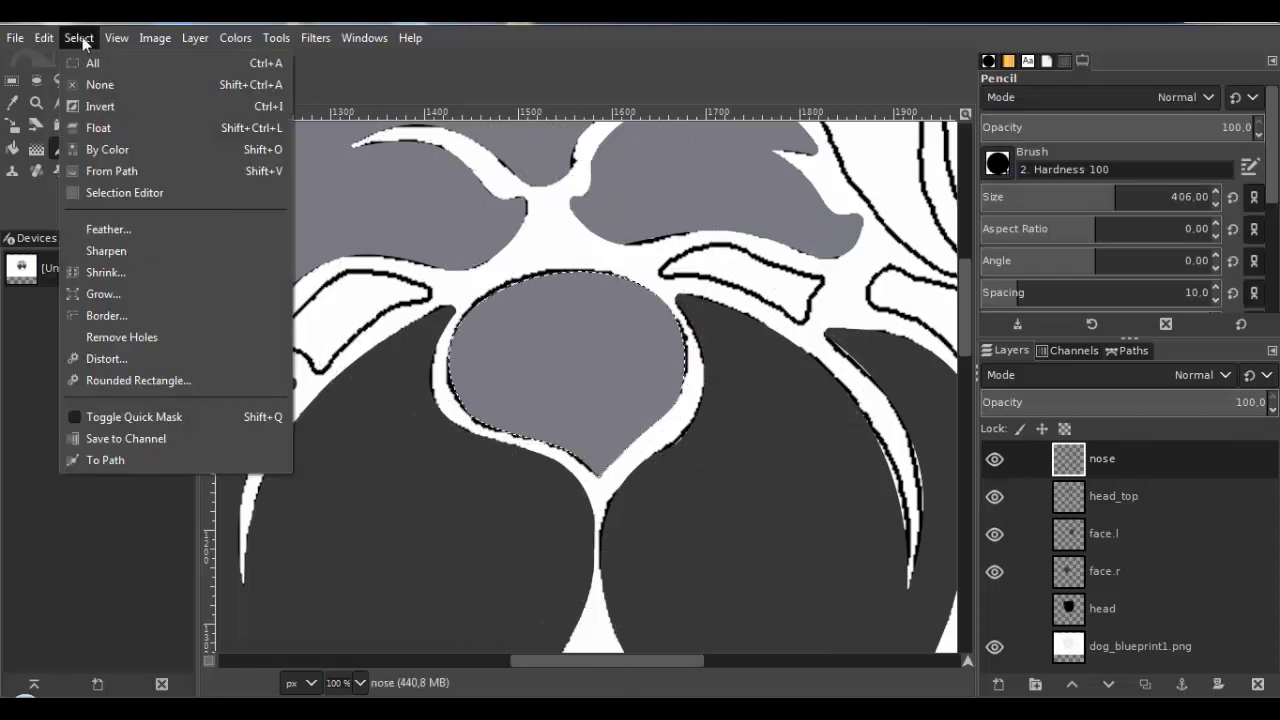
left_click(85, 84)
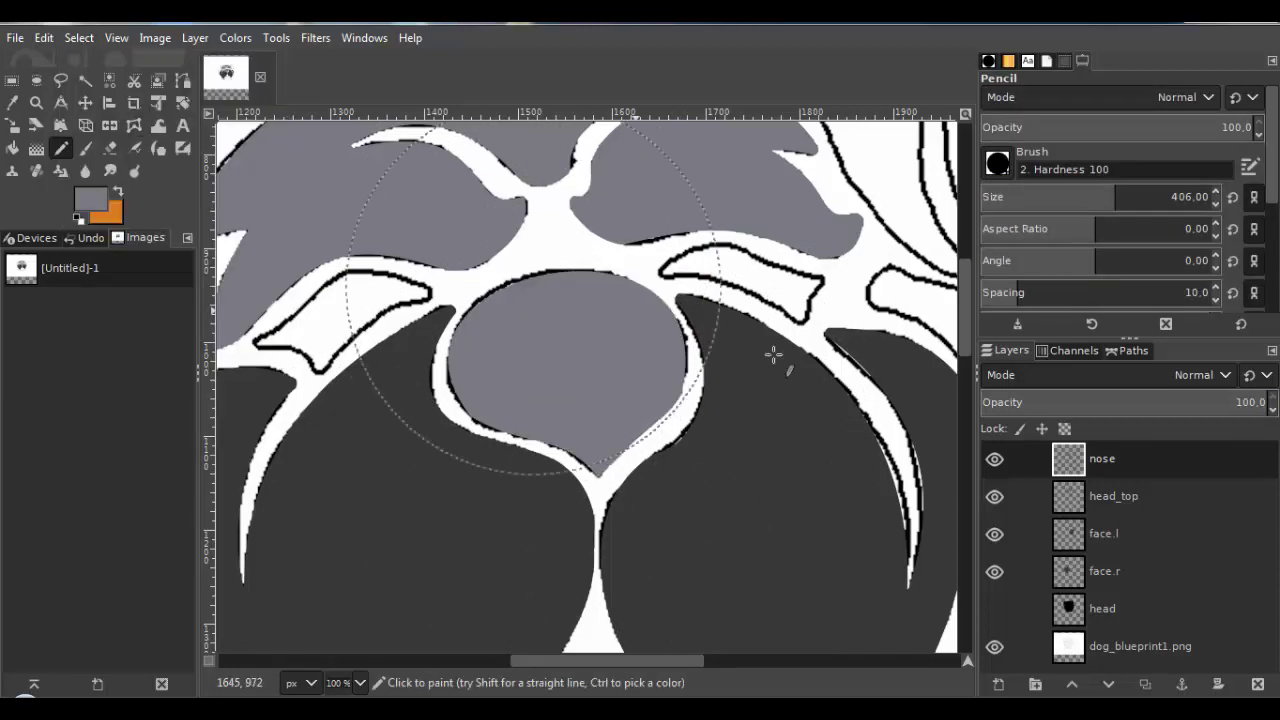
Show the head layer and check the grey nose's outline against the black head.
left_click(994, 609)
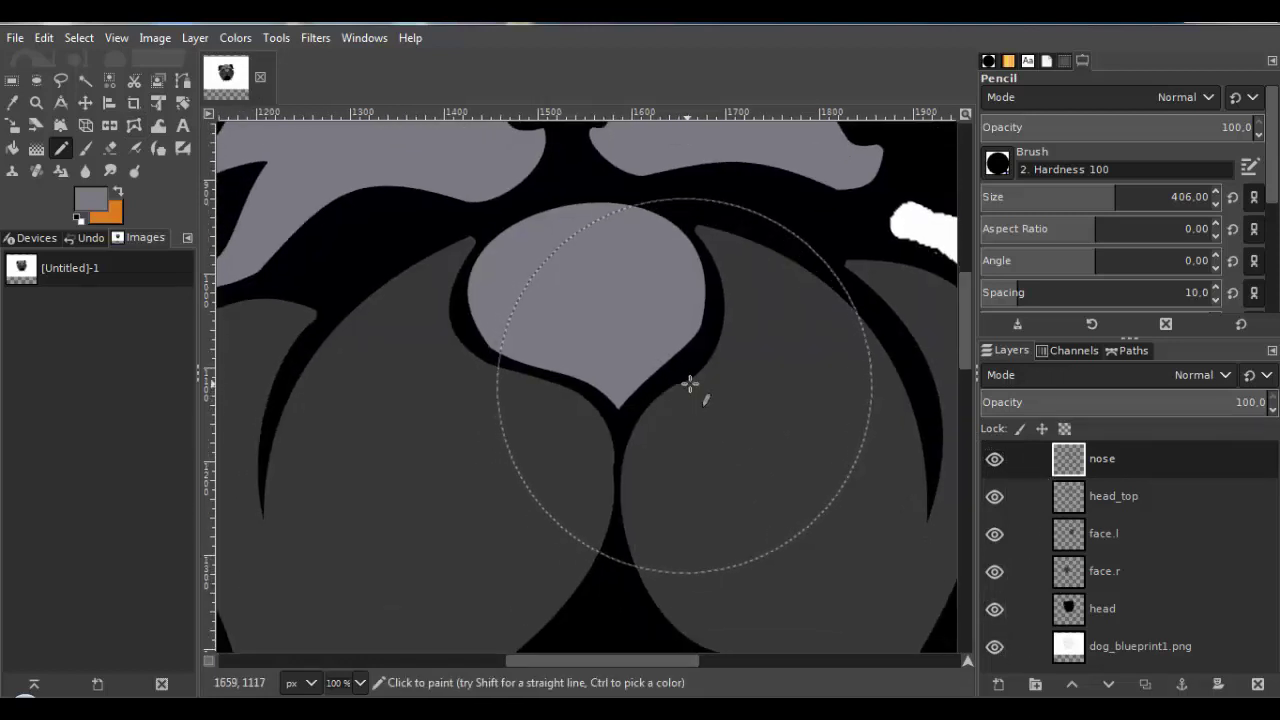
scroll(700, 380, "down", 2)
scroll(705, 378, "down", 2)
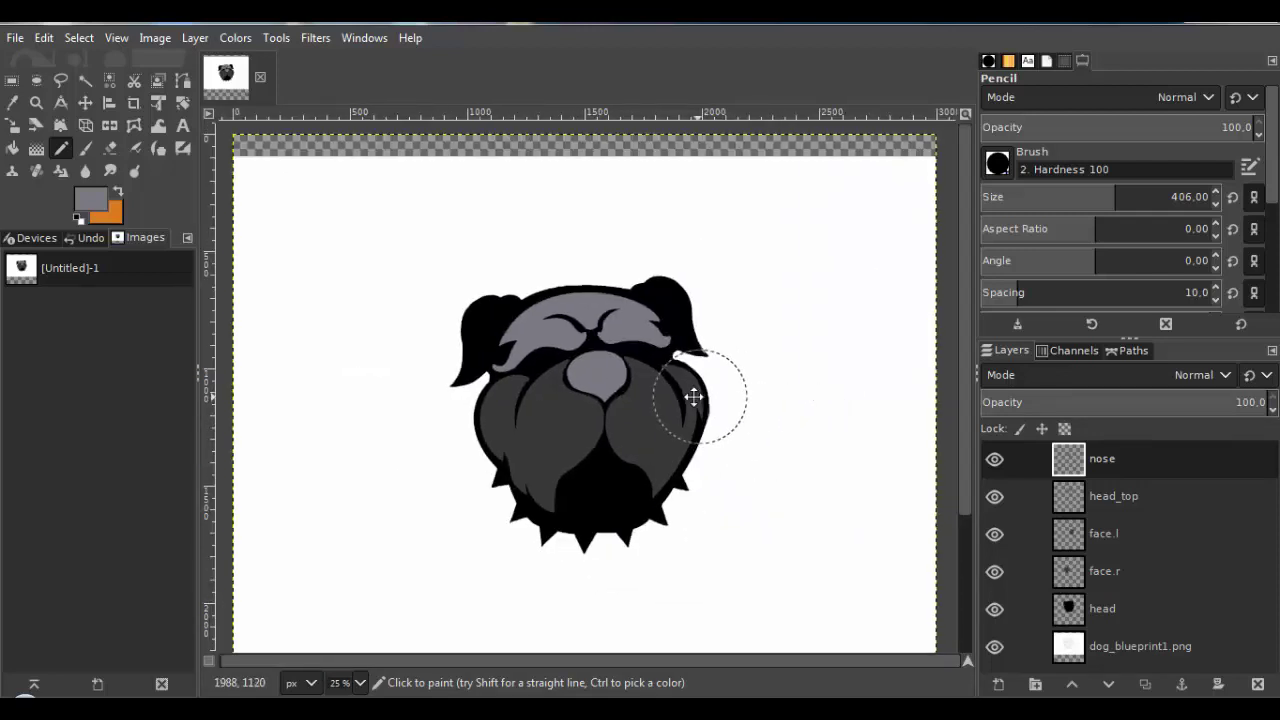
scroll(689, 394, "up", 3)
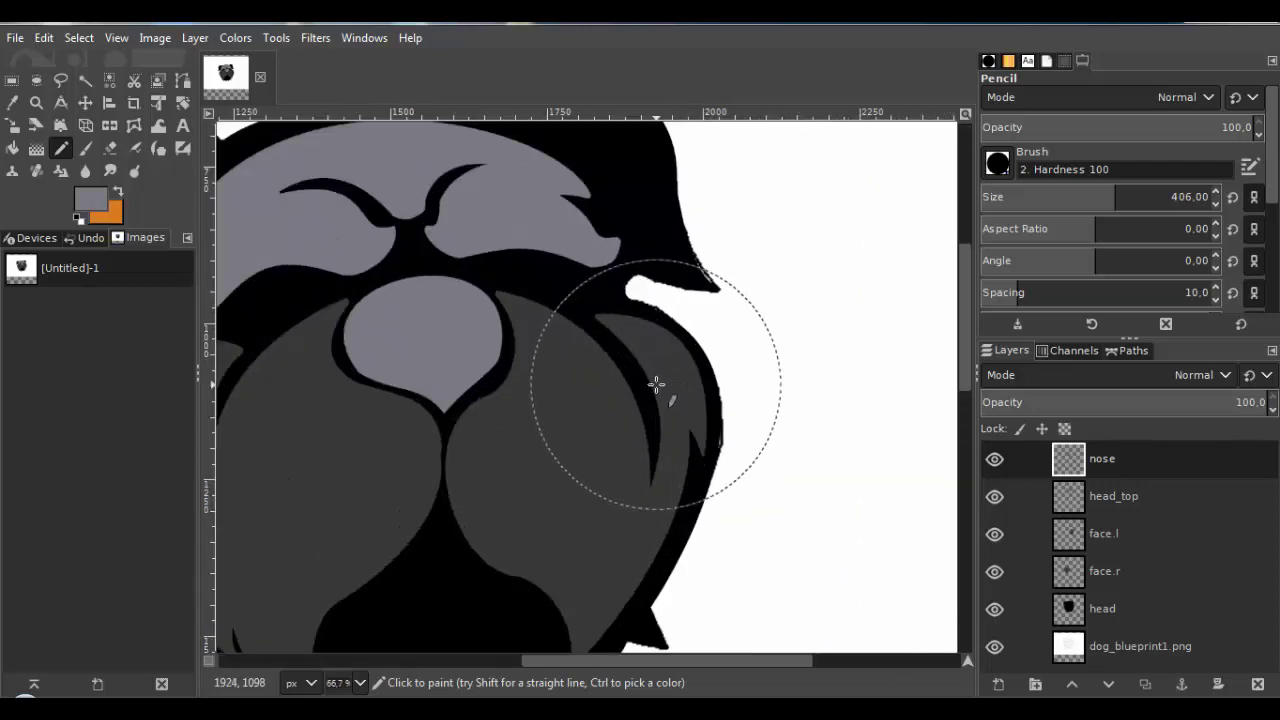
scroll(656, 384, "up", 4)
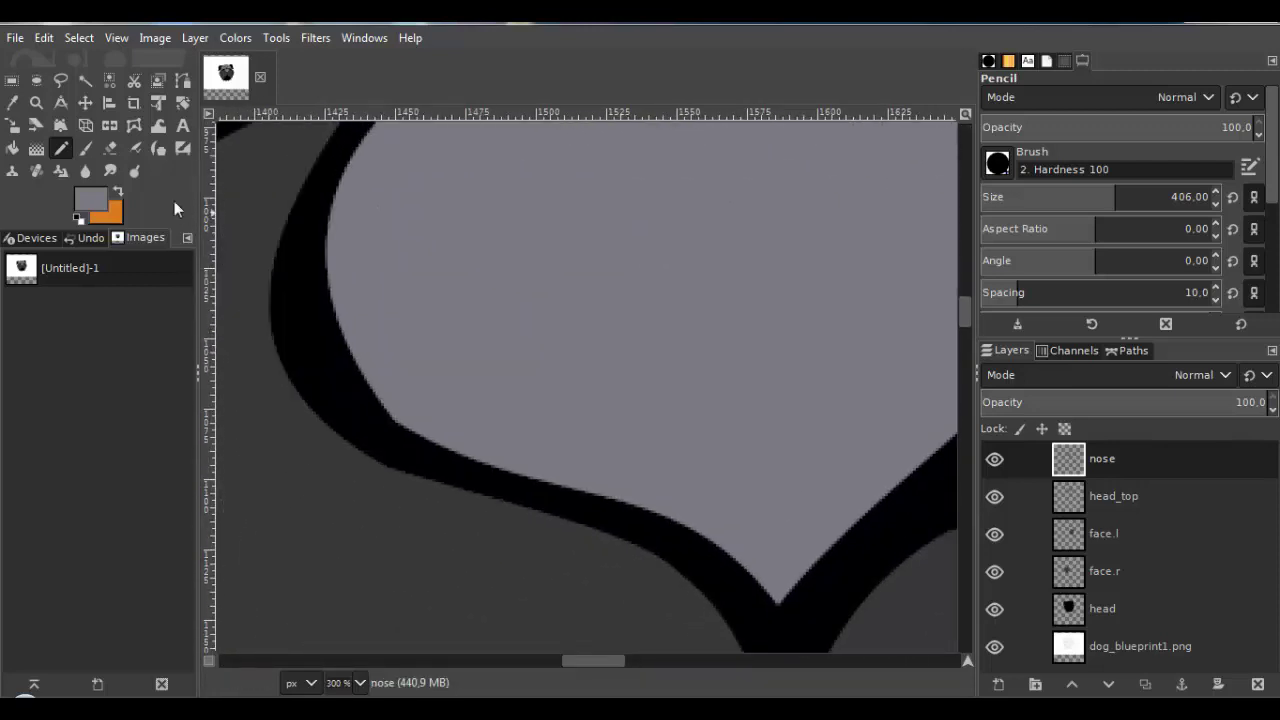
Try to trim the nose's lower left edge by erasing inside a selection from a small curved path, with eraser size 98.
key("b")
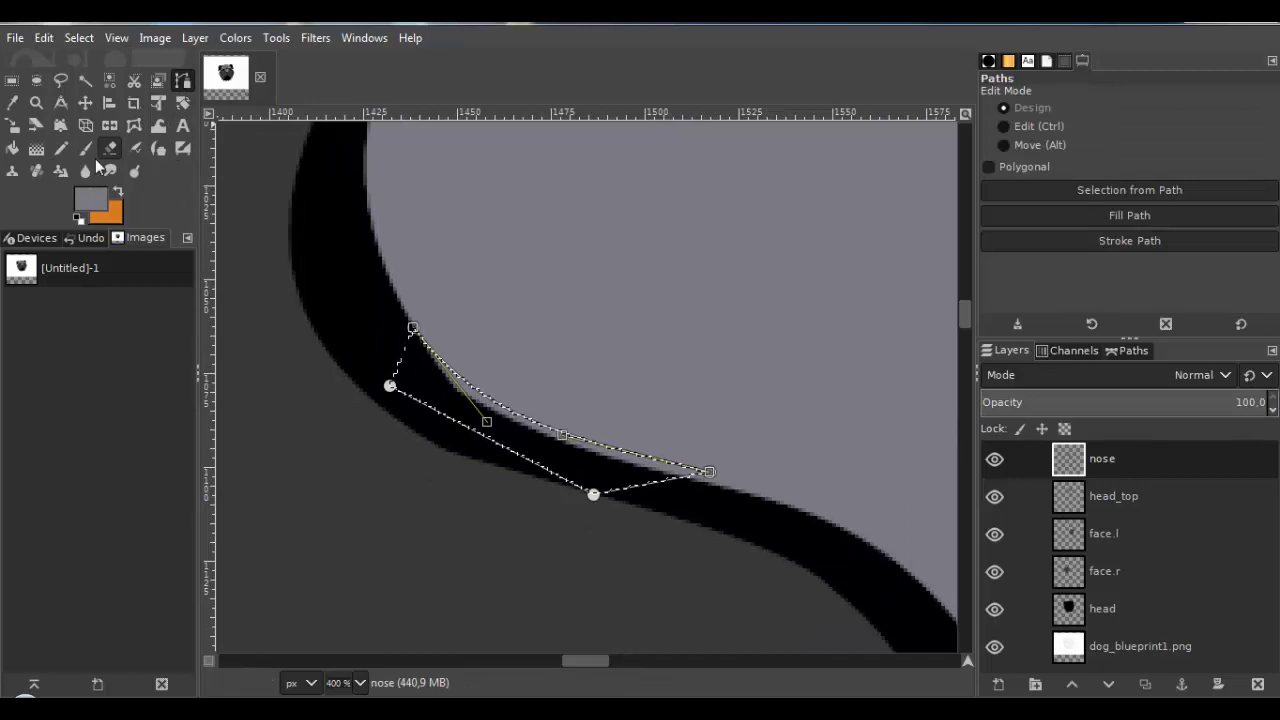
left_click(108, 150)
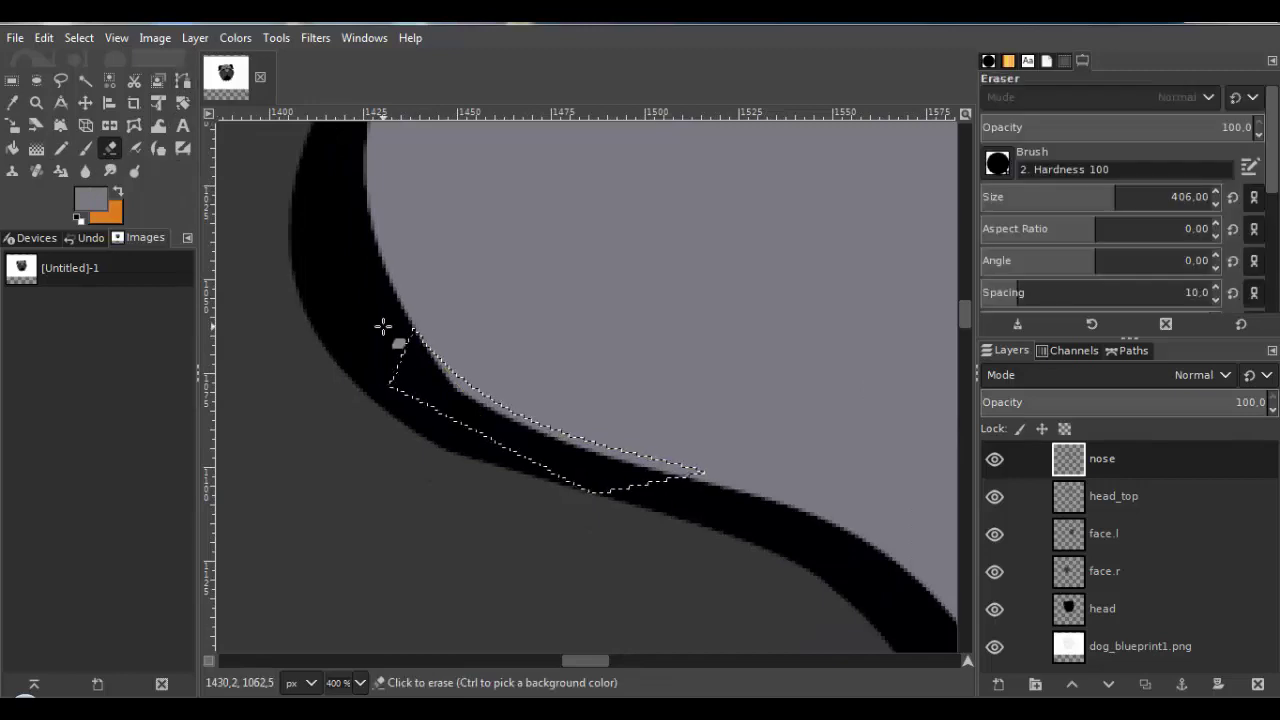
left_click(1038, 197)
mouse_move(641, 405)
left_mouse_down()
mouse_move(757, 297)
mouse_move(424, 364)
left_mouse_up()
key("ctrl+shift+a")
left_click_drag(636, 475, 480, 371)
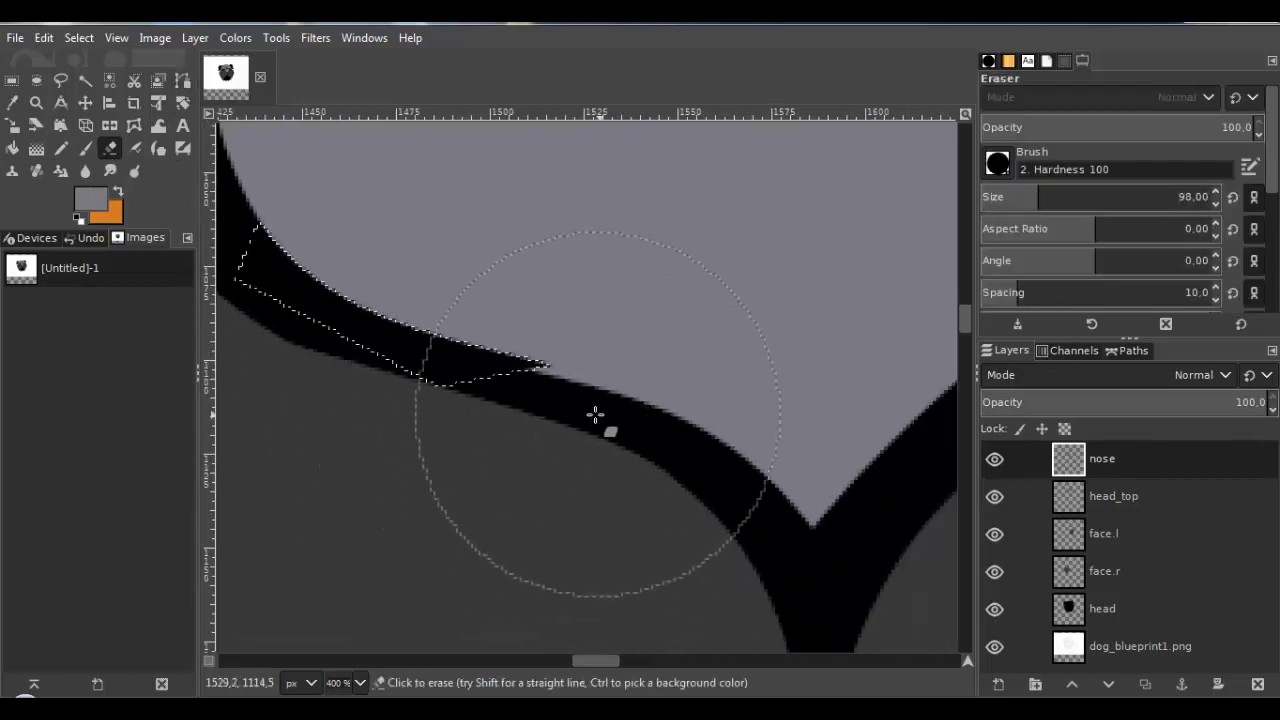
Undo the erasing along the nose's lower left edge and its selection.
key("ctrl+z")
key("ctrl+z")
scroll(604, 405, "up", 2)
scroll(604, 405, "left", 2)
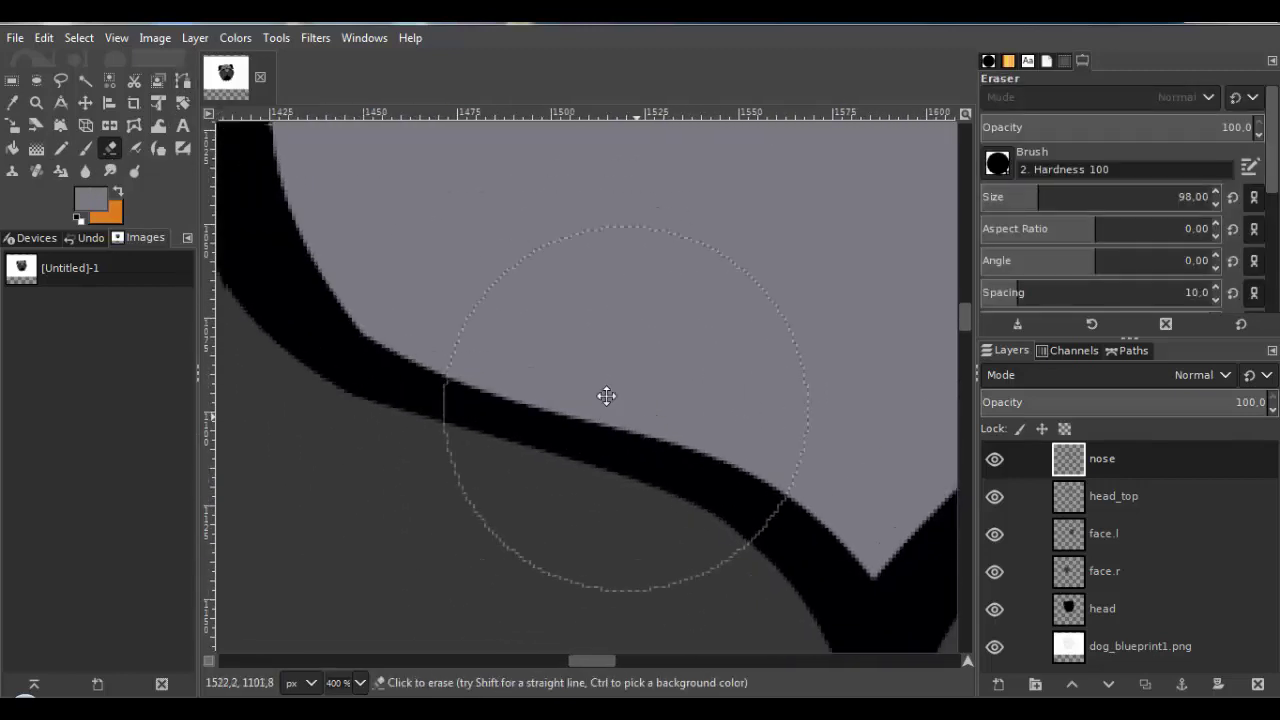
Erase a thin grey strip along the nose's lower left edge inside a selection from a new curved path, and clear the selection.
left_click(183, 80)
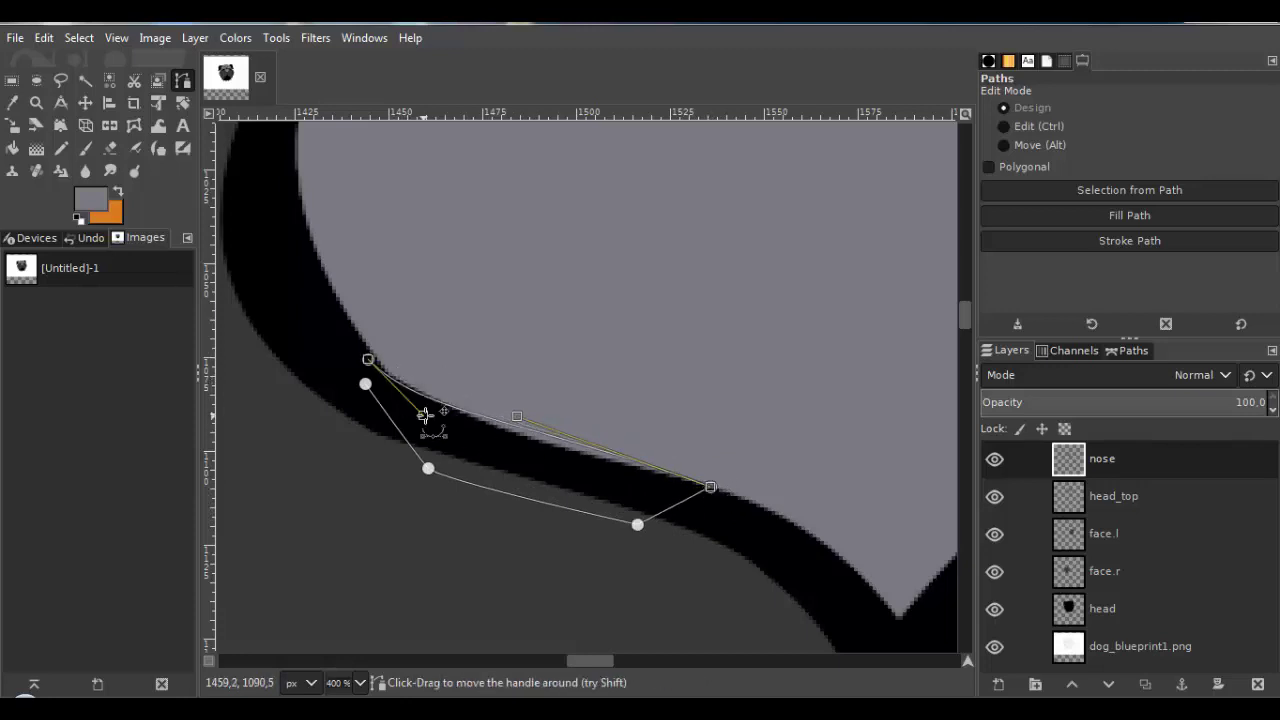
left_click(79, 37)
left_click(88, 174)
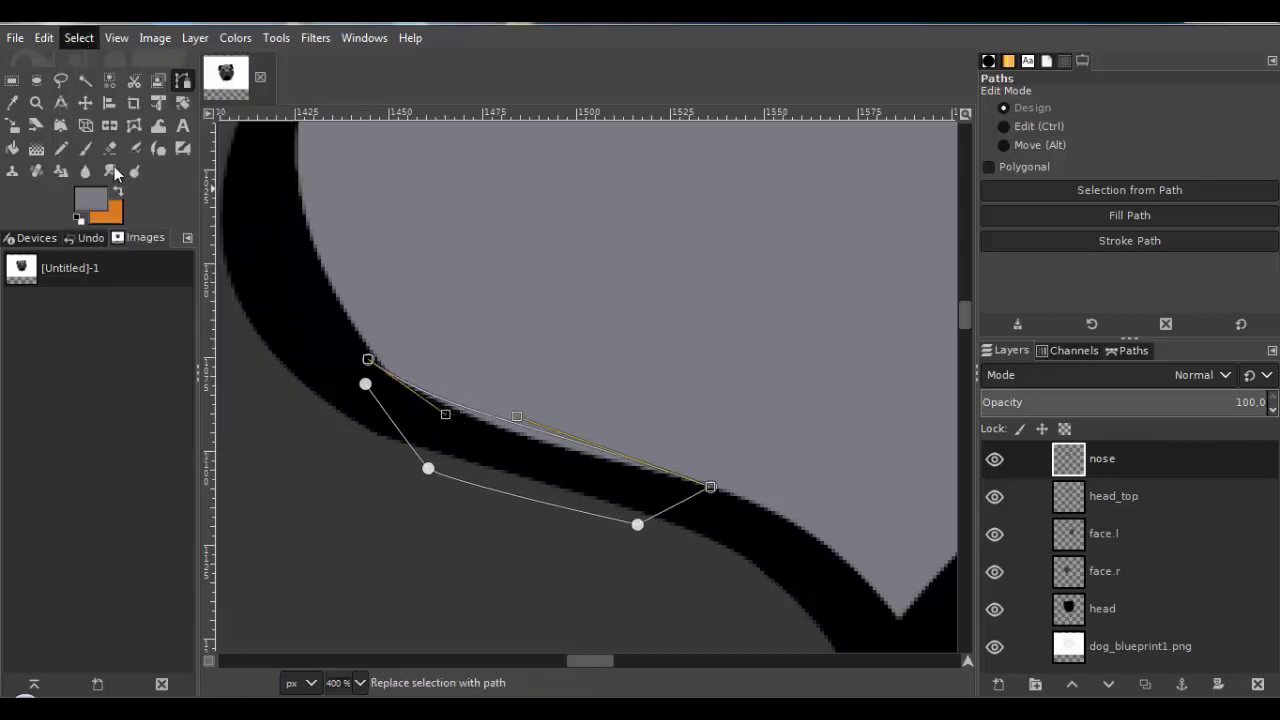
left_click(111, 150)
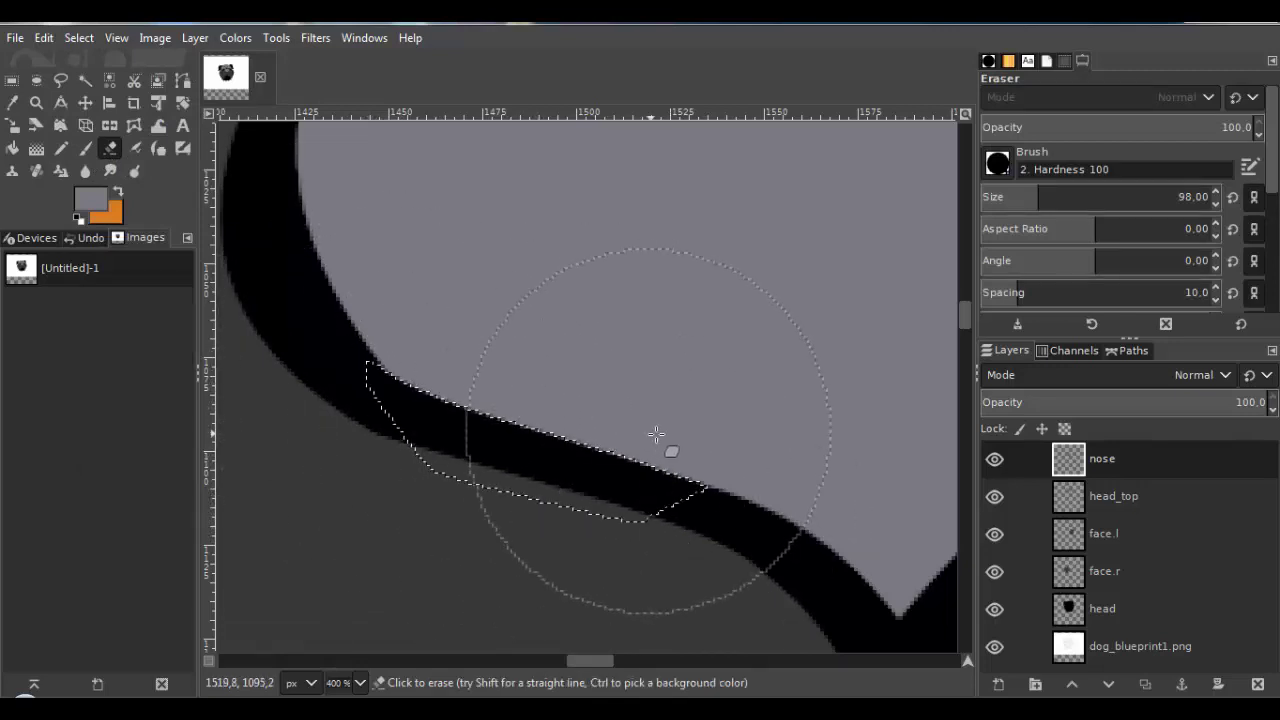
left_click(79, 37)
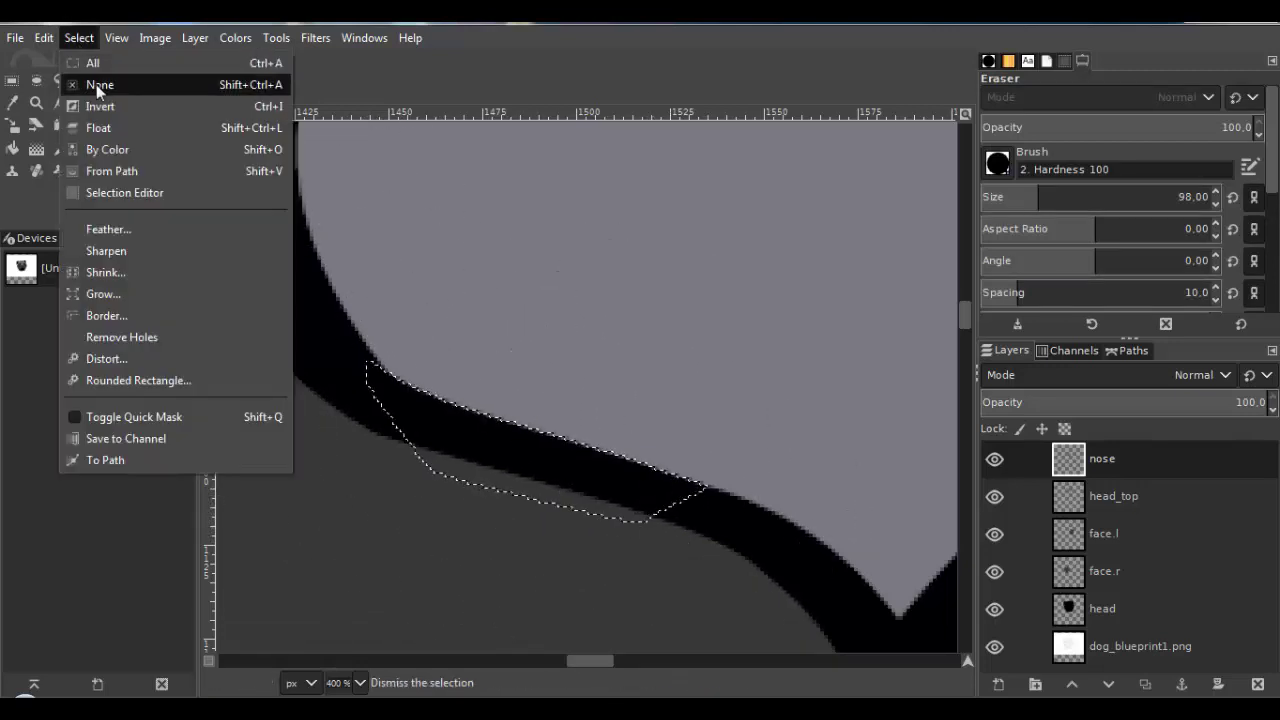
left_click(96, 84)
scroll(491, 346, "down", 4)
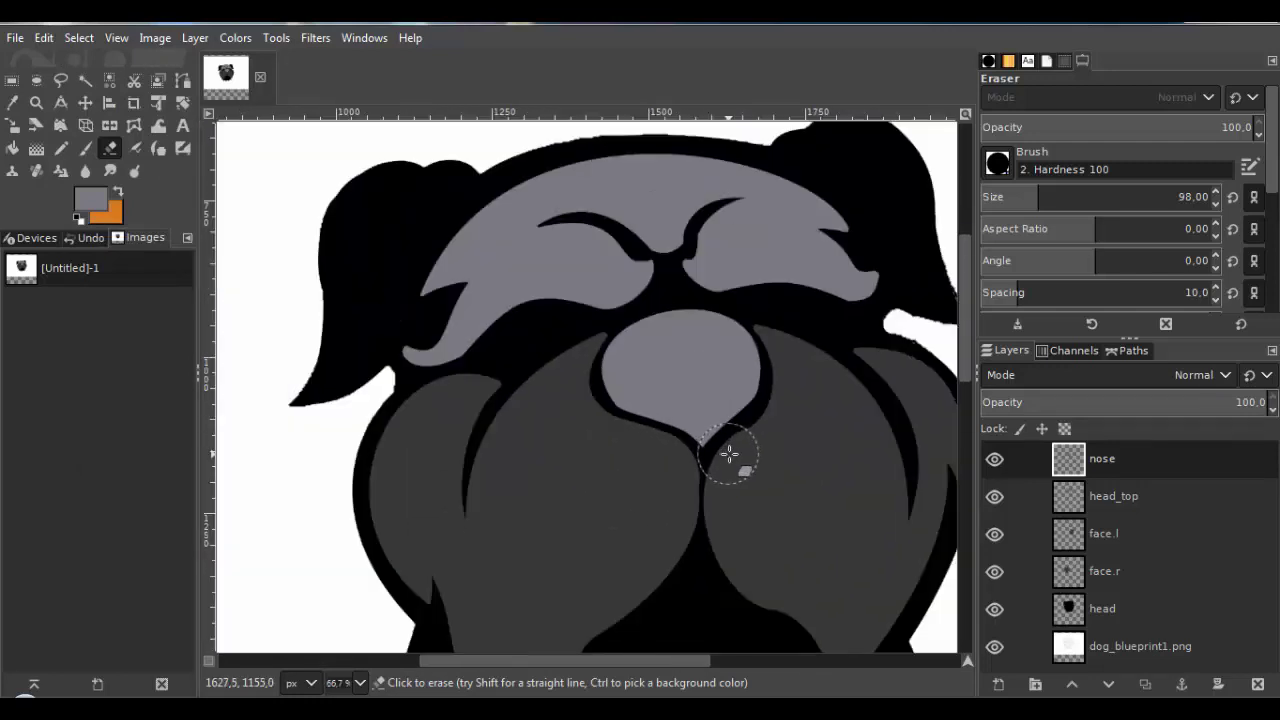
Draw a small closed path on the nose's lower left edge, bowing its lower segment slightly into the black outline.
scroll(698, 428, "up", 5)
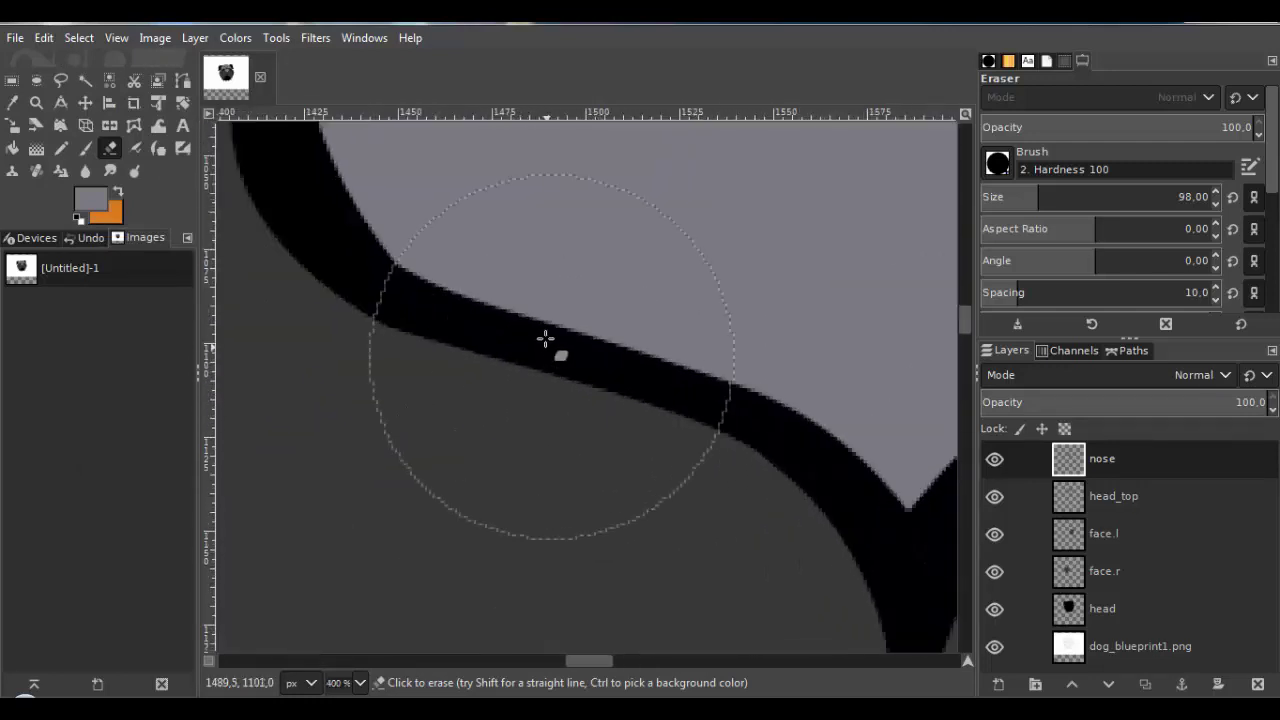
scroll(617, 469, "up", 1)
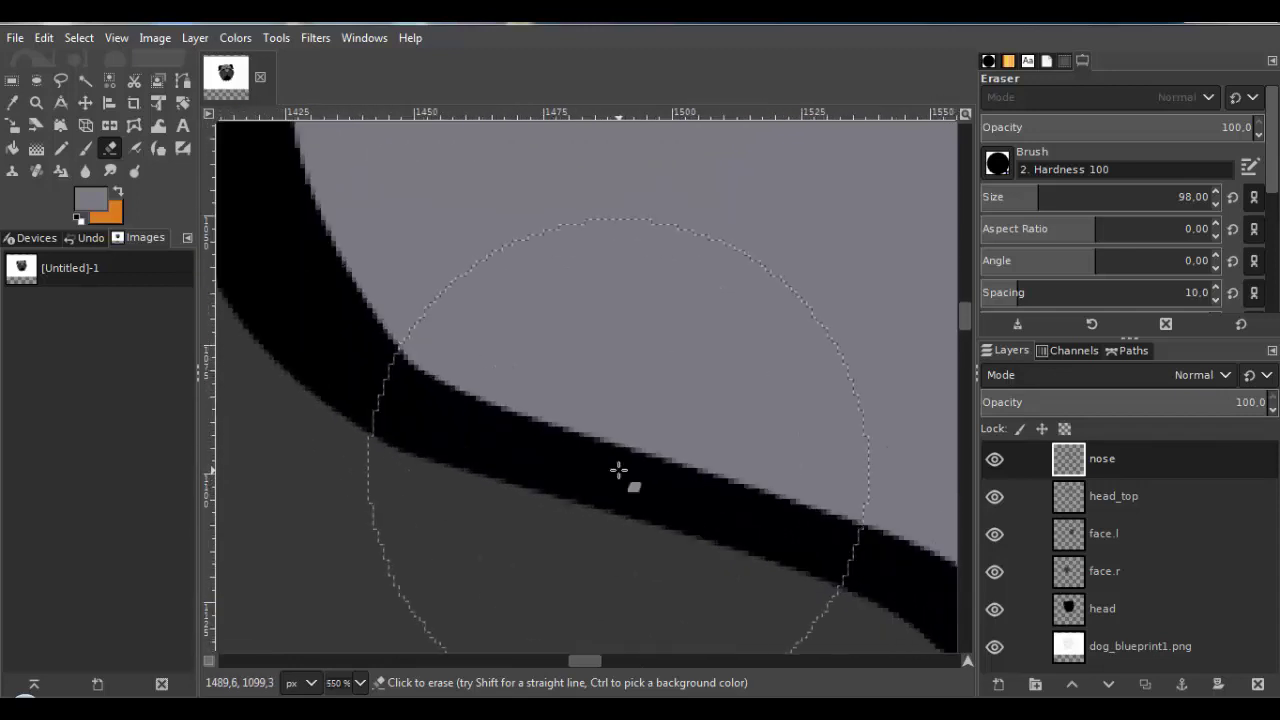
left_click(183, 80)
left_click(411, 367)
left_click(711, 474)
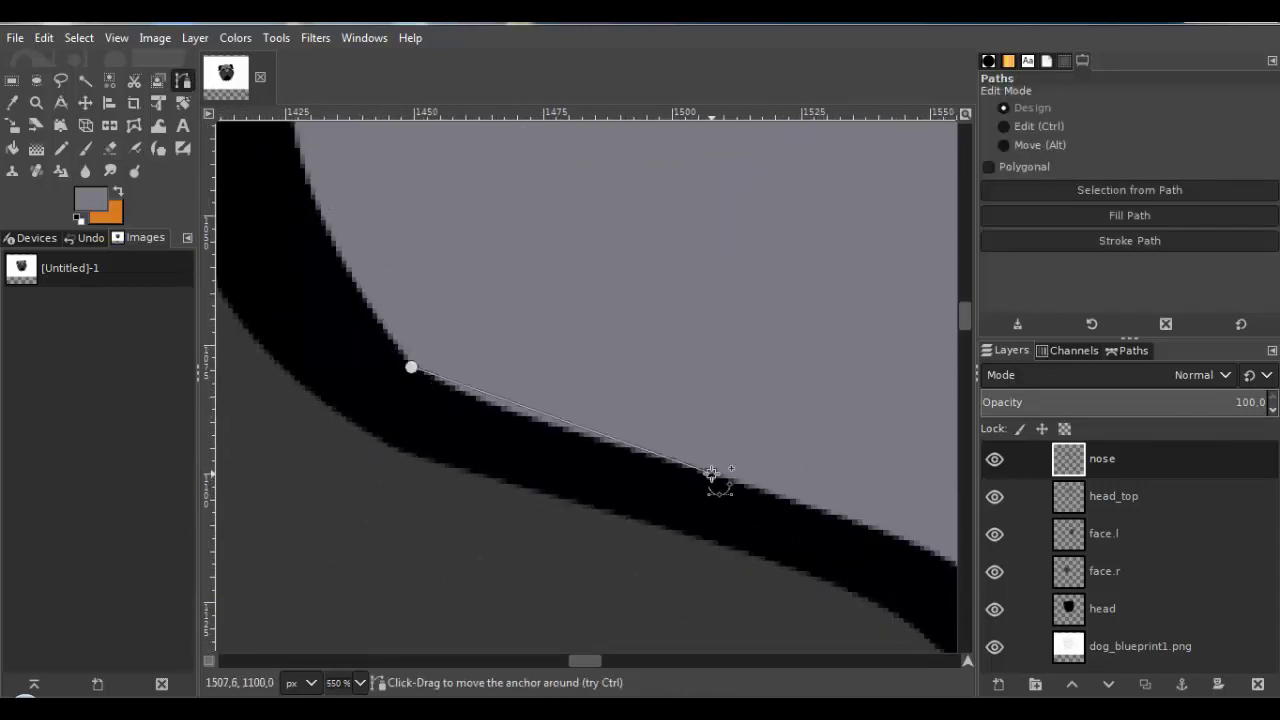
left_click_drag(570, 425, 543, 429)
left_click_drag(716, 480, 640, 463)
Paint the selection made from this small path grey with the Pencil at size 98, and clear the selection.
left_click(79, 37)
left_click(100, 169)
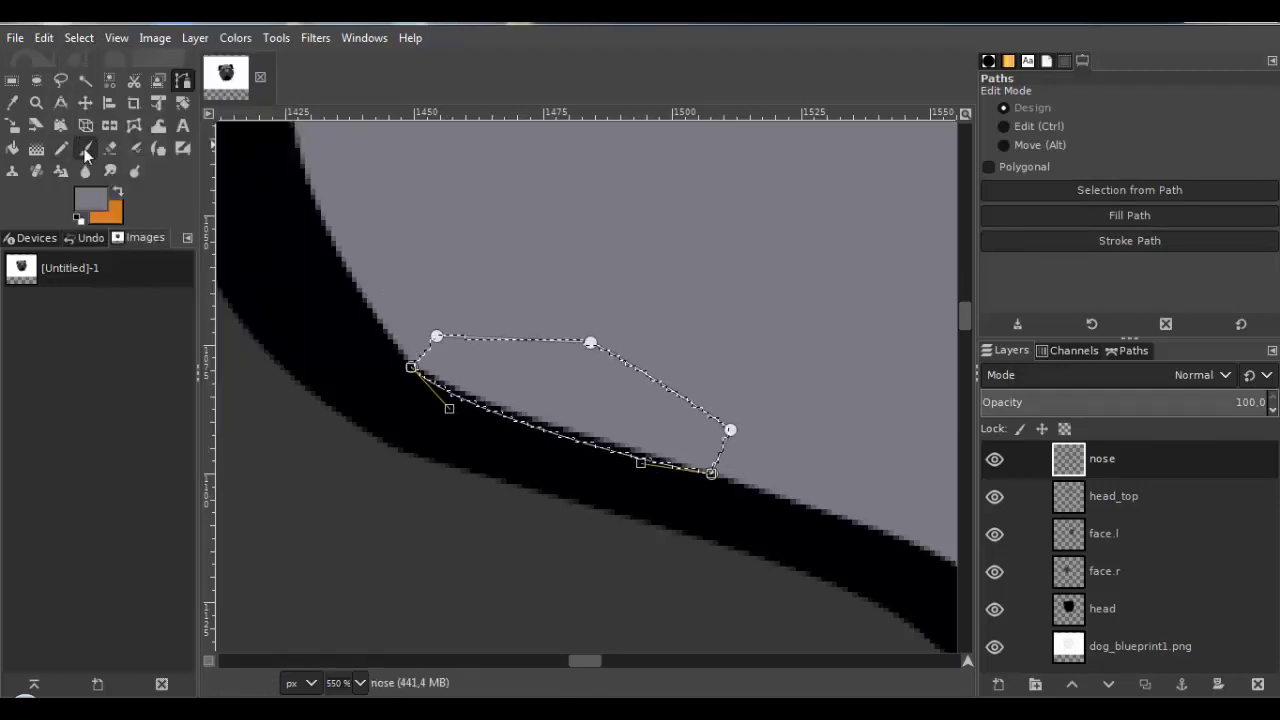
left_click(62, 147)
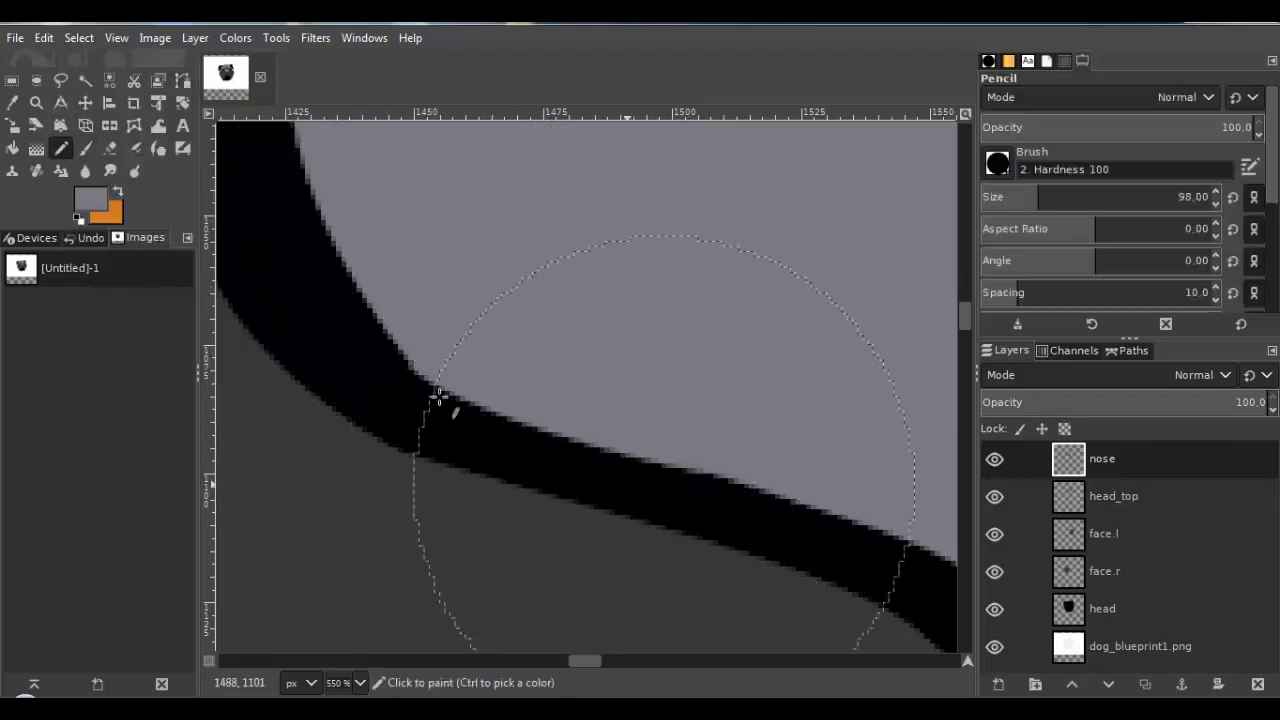
left_click(79, 37)
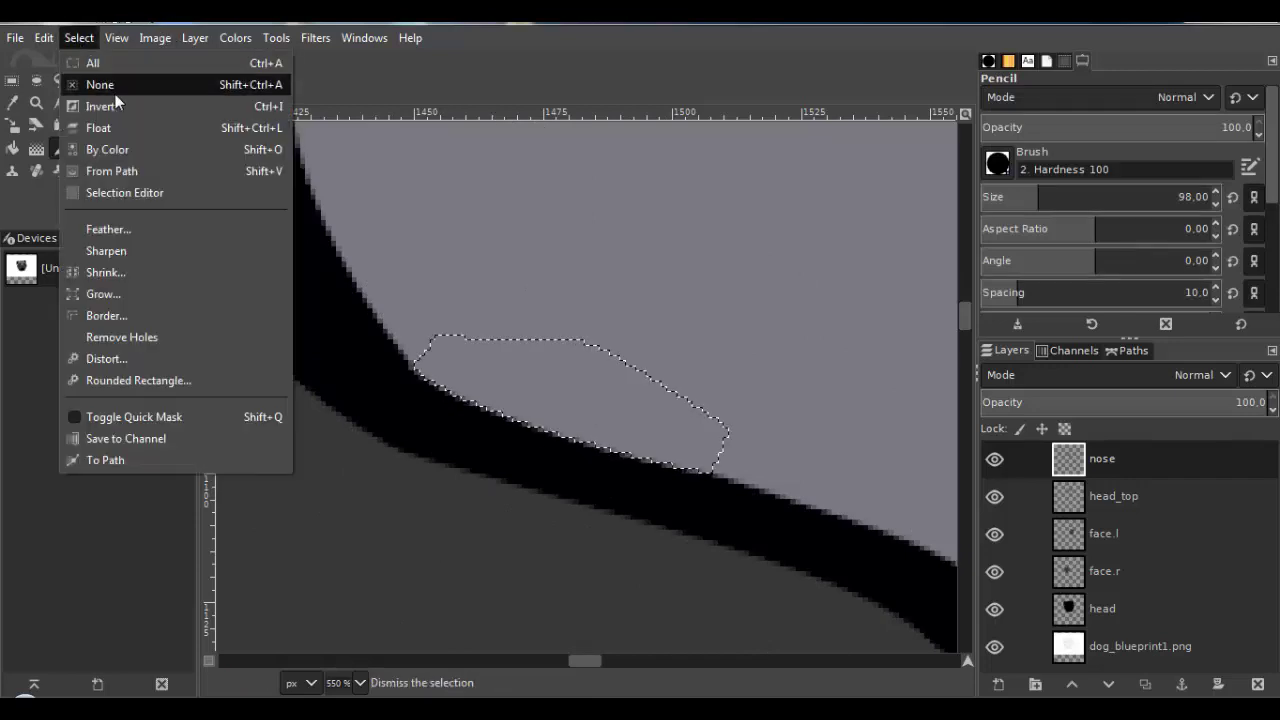
left_click(111, 86)
Hide the head layer and add a transparent layer named chin.
scroll(530, 350, "down", 2)
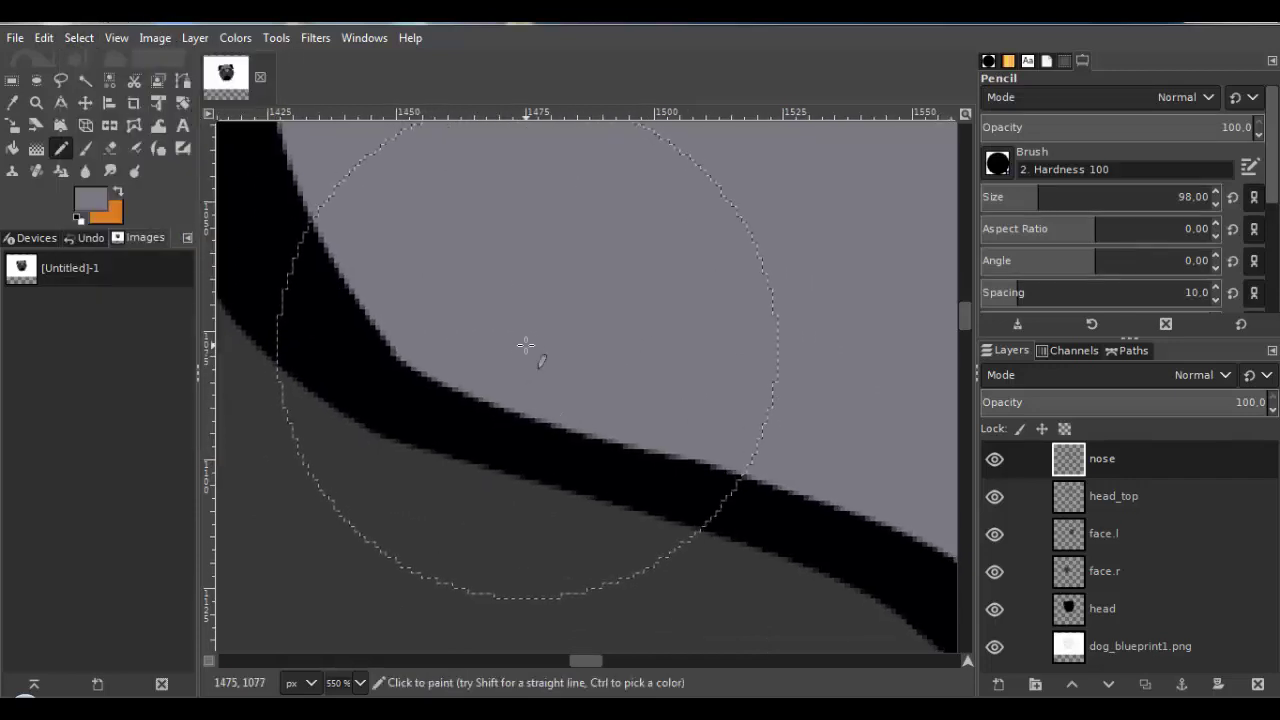
scroll(634, 398, "down", 4)
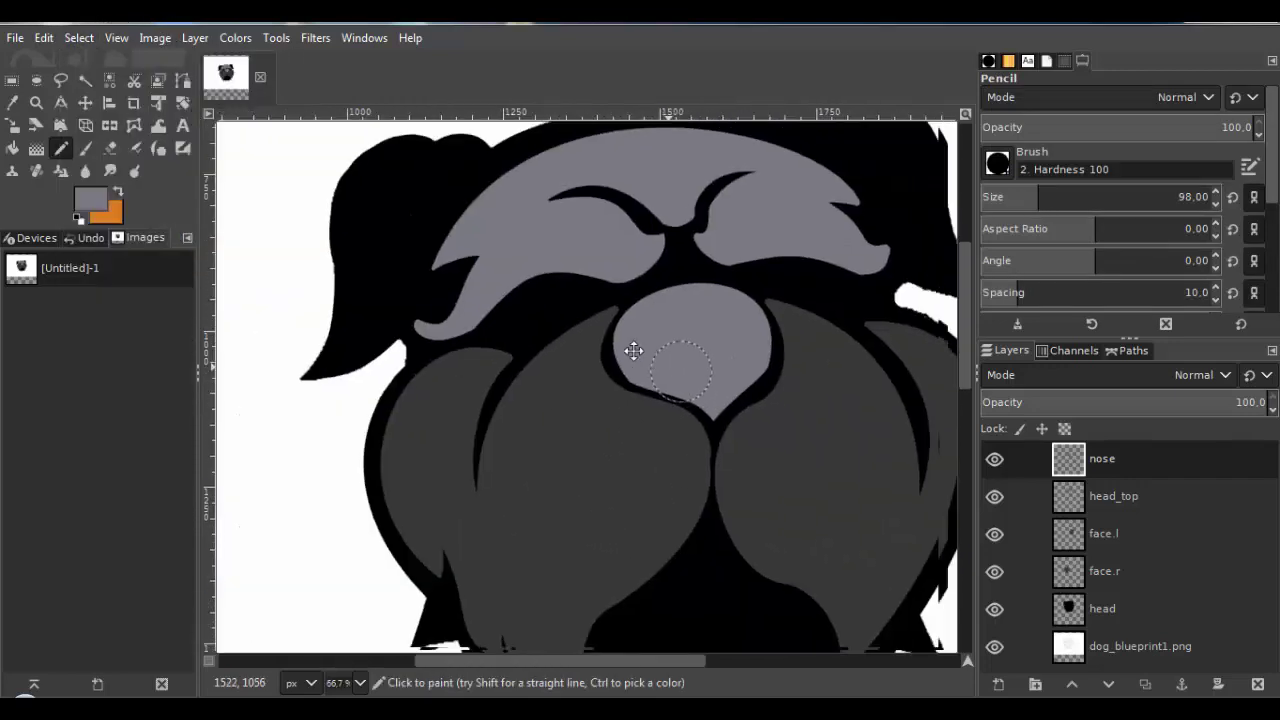
scroll(729, 400, "down", 2)
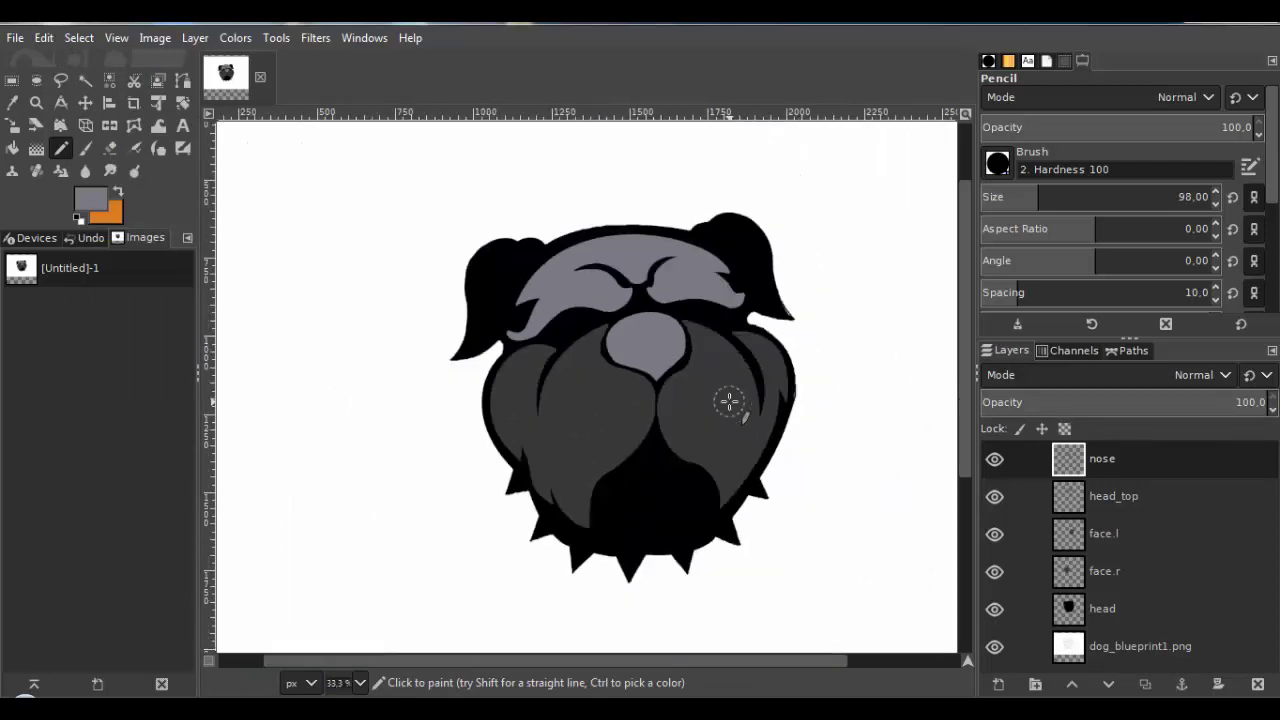
left_click_drag(643, 415, 557, 390)
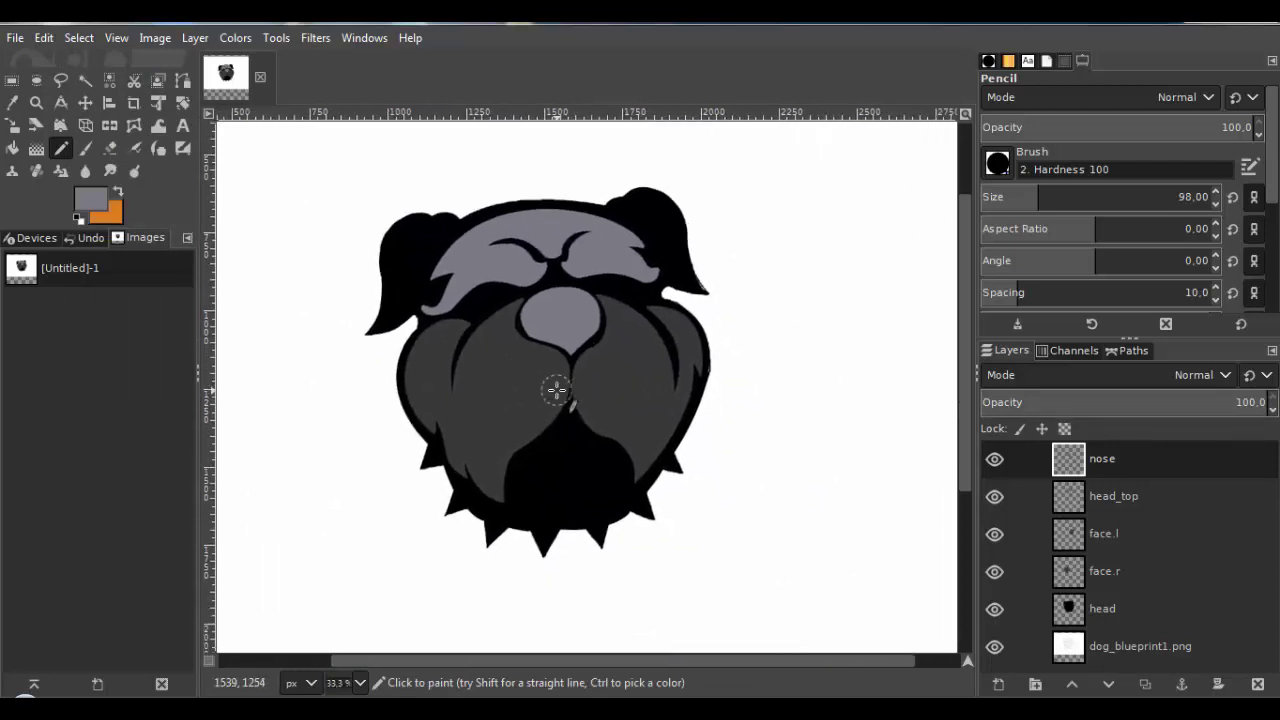
left_click(995, 608)
left_click_drag(700, 457, 733, 469)
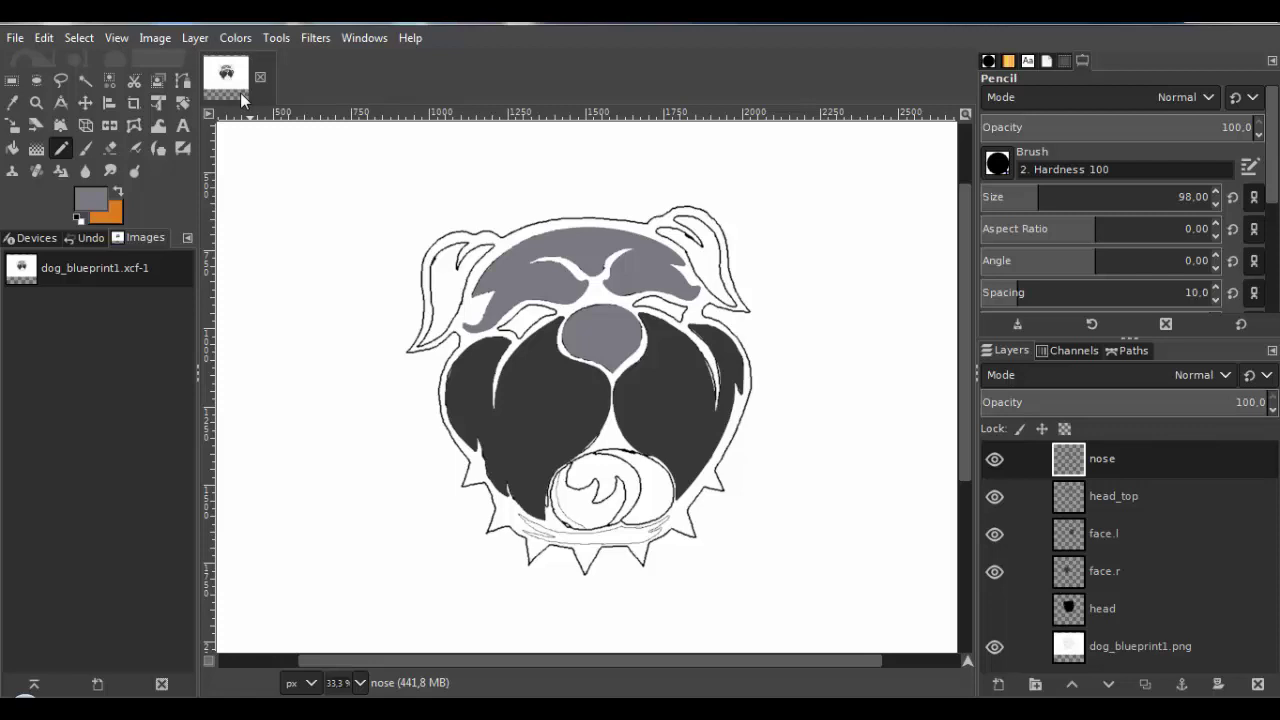
left_click(193, 37)
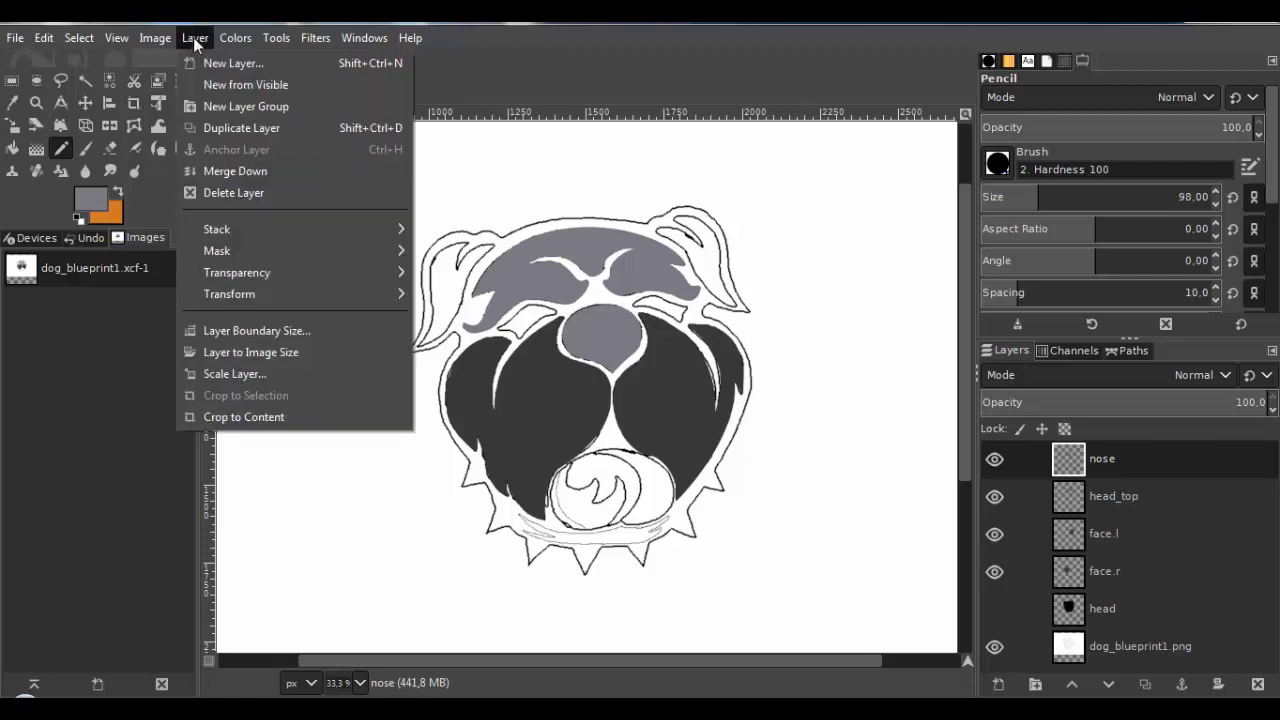
left_click(216, 64)
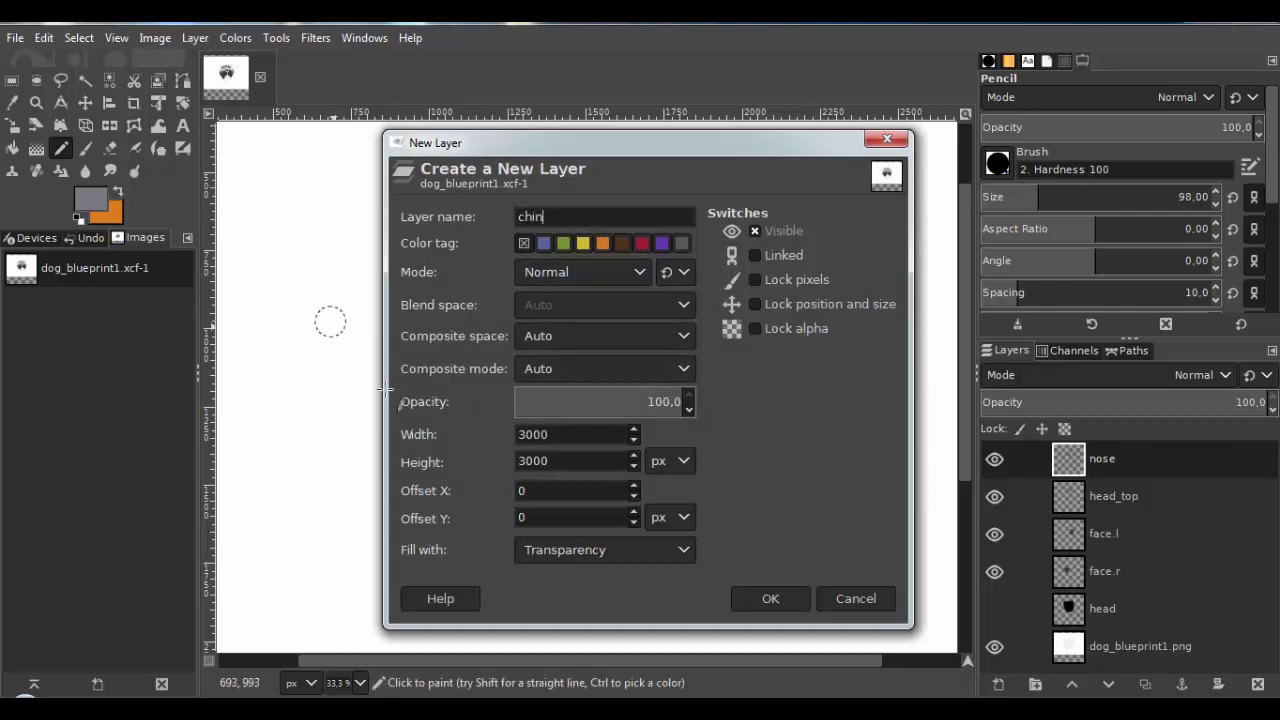
left_click(770, 599)
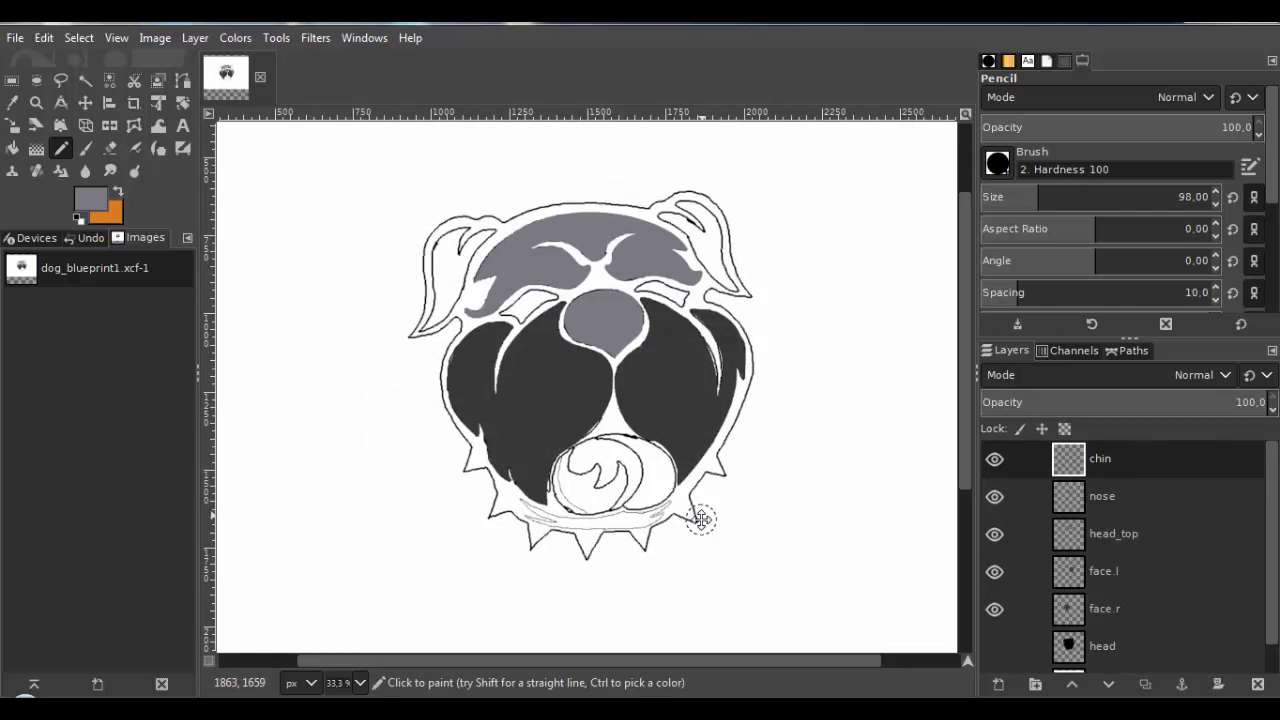
Draw a closed two-anchor path on the chin, with anchors at the notch of its lower edge and the crest of its upper edge.
scroll(690, 522, "up", 2)
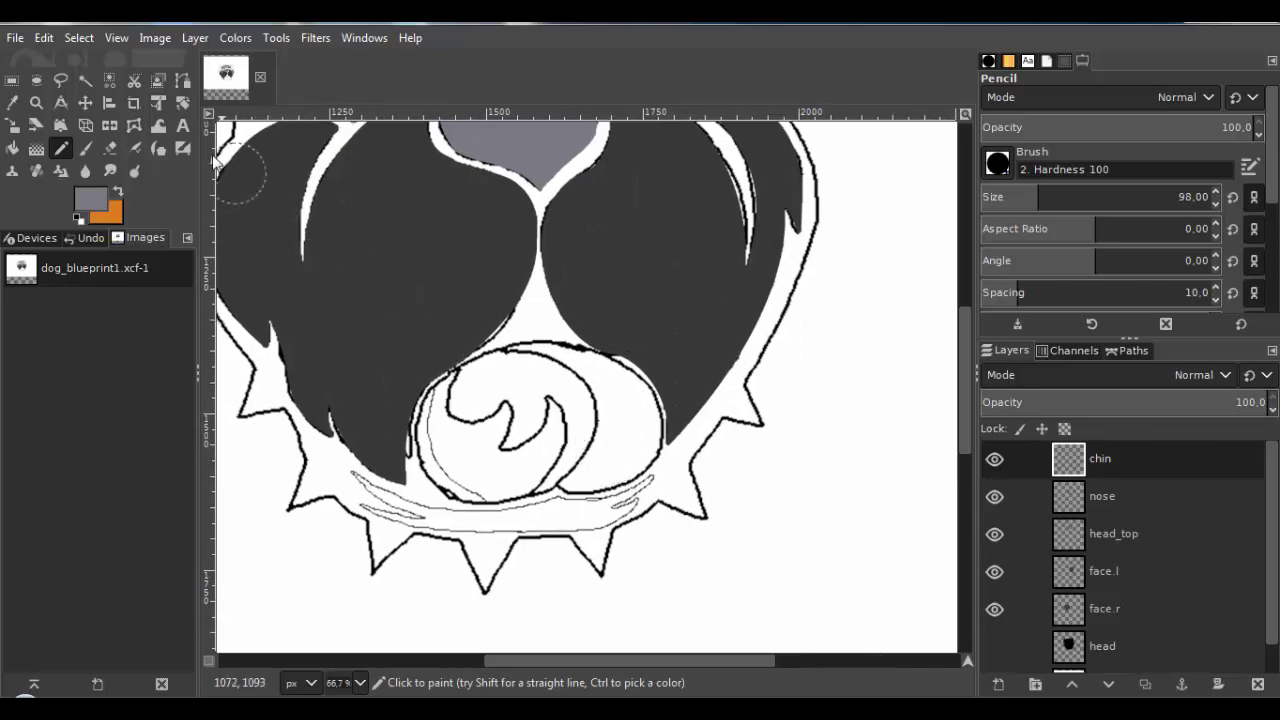
left_click(182, 80)
scroll(480, 412, "up", 1)
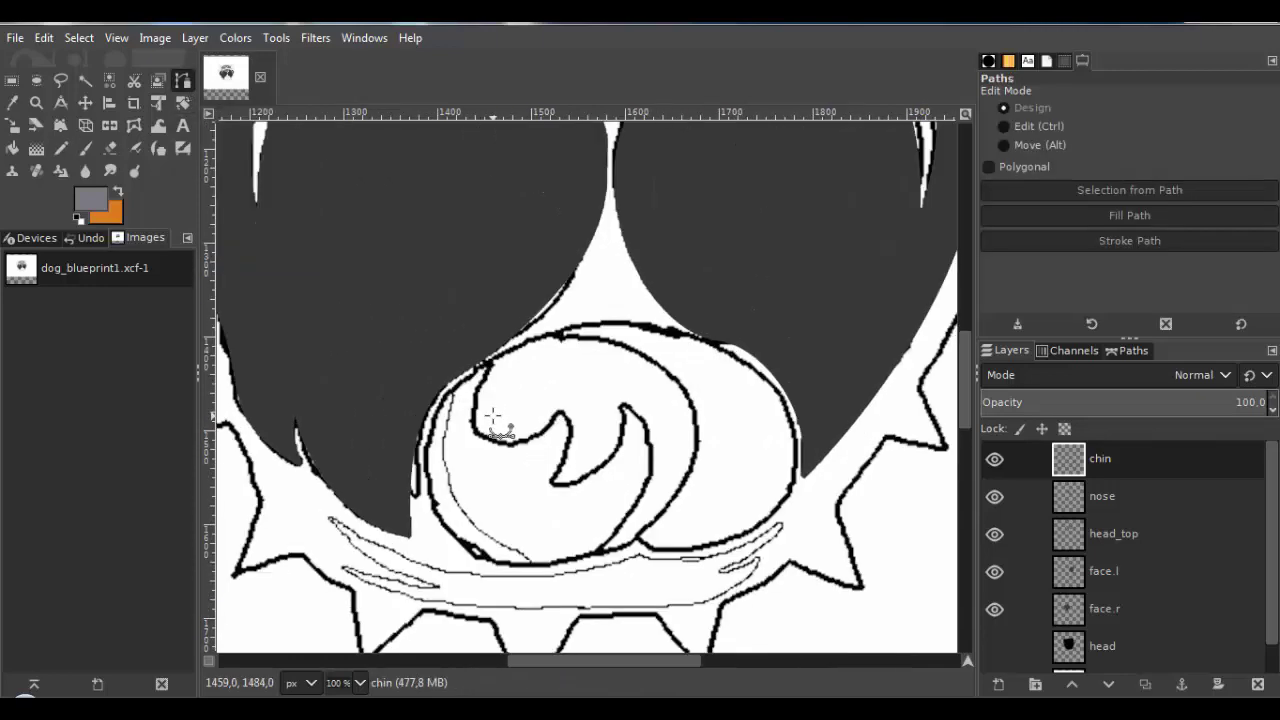
scroll(493, 415, "up", 1)
left_click_drag(493, 415, 494, 292)
scroll(645, 580, "up", 2)
left_click(783, 363)
scroll(685, 437, "down", 2)
left_click_drag(626, 413, 647, 479)
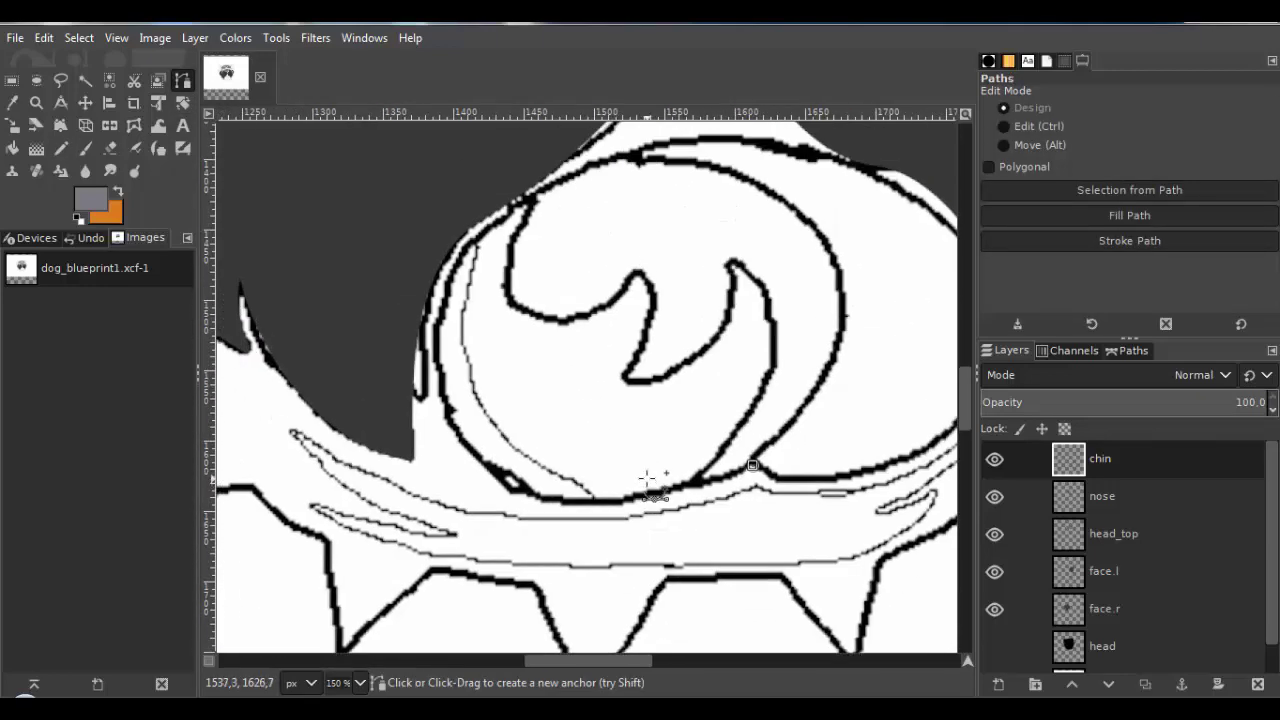
scroll(480, 352, "right", 3)
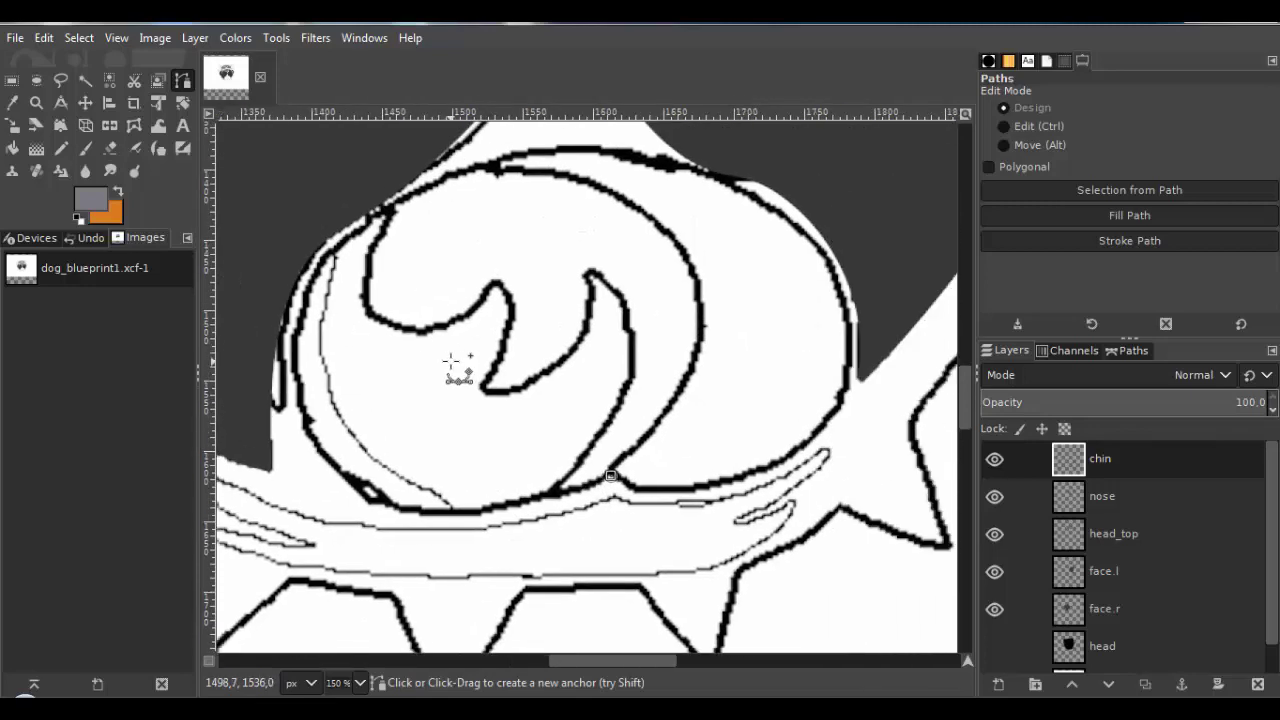
left_click_drag(451, 361, 592, 440)
left_click(608, 237)
scroll(722, 482, "up", 8)
scroll(445, 482, "up", 2)
left_click(567, 420)
scroll(585, 428, "down", 4)
scroll(402, 430, "down", 7)
left_click_drag(578, 338, 562, 459)
Bow the chin path's left segment outward to follow the left half of the blueprint outline.
left_click_drag(531, 378, 352, 405)
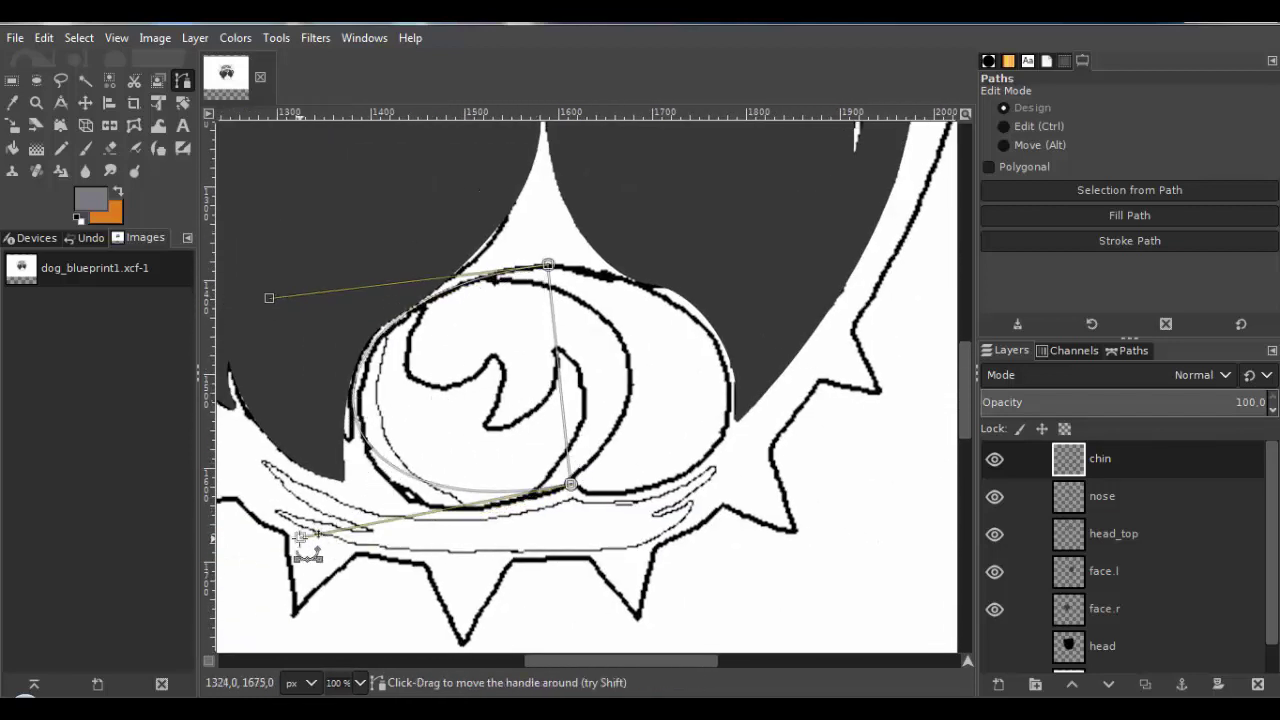
left_click_drag(298, 539, 322, 594)
mouse_move(269, 297)
left_mouse_down()
mouse_move(284, 278)
mouse_move(265, 297)
left_mouse_up()
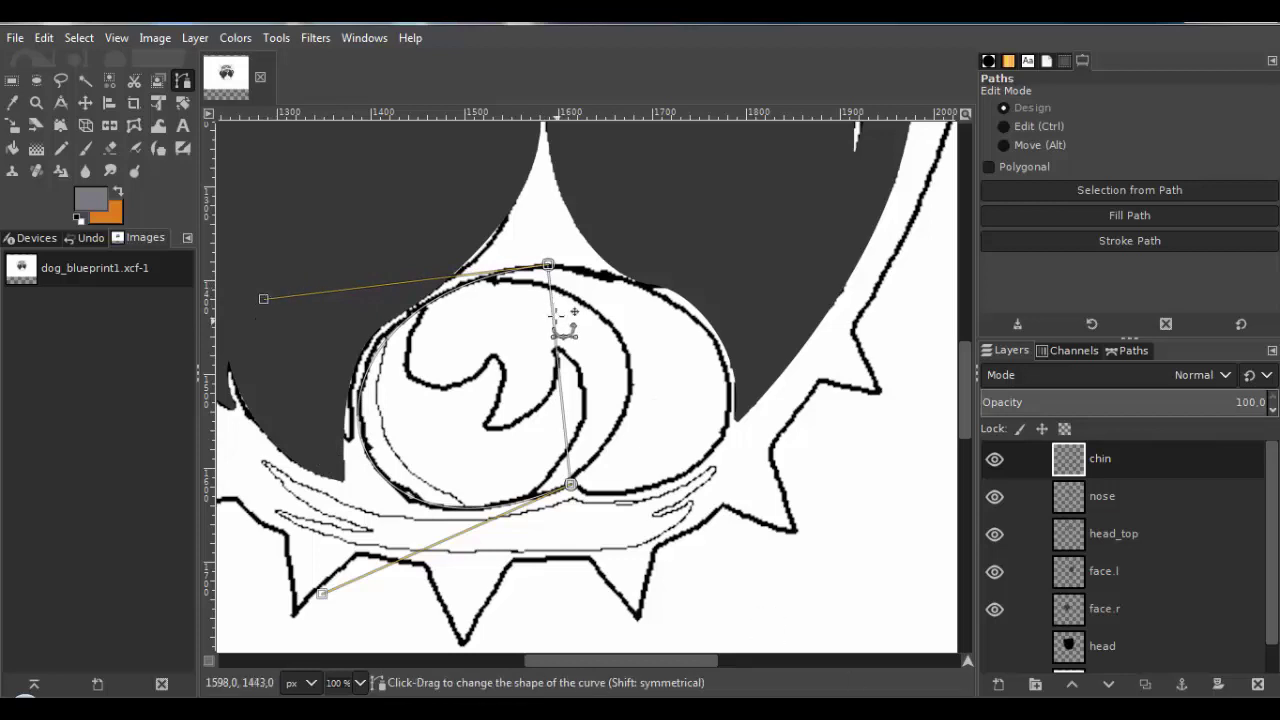
Bow the chin path's right segment outward and tune its handles to match the right half of the outline.
left_click_drag(560, 318, 732, 365)
left_click_drag(697, 518, 701, 528)
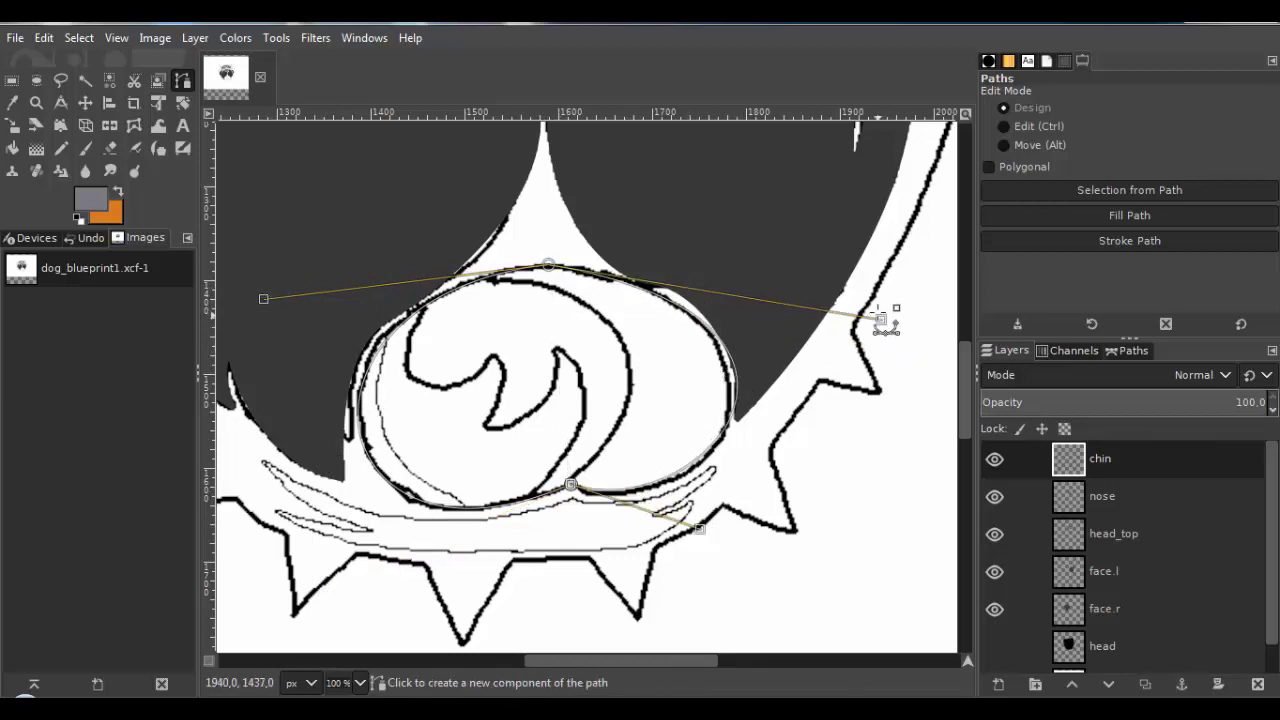
left_click_drag(880, 319, 852, 305)
left_click_drag(700, 528, 712, 546)
Turn the chin path into a selection and change the foreground colour to the dark grey of the face layers.
scroll(680, 517, "up", 2)
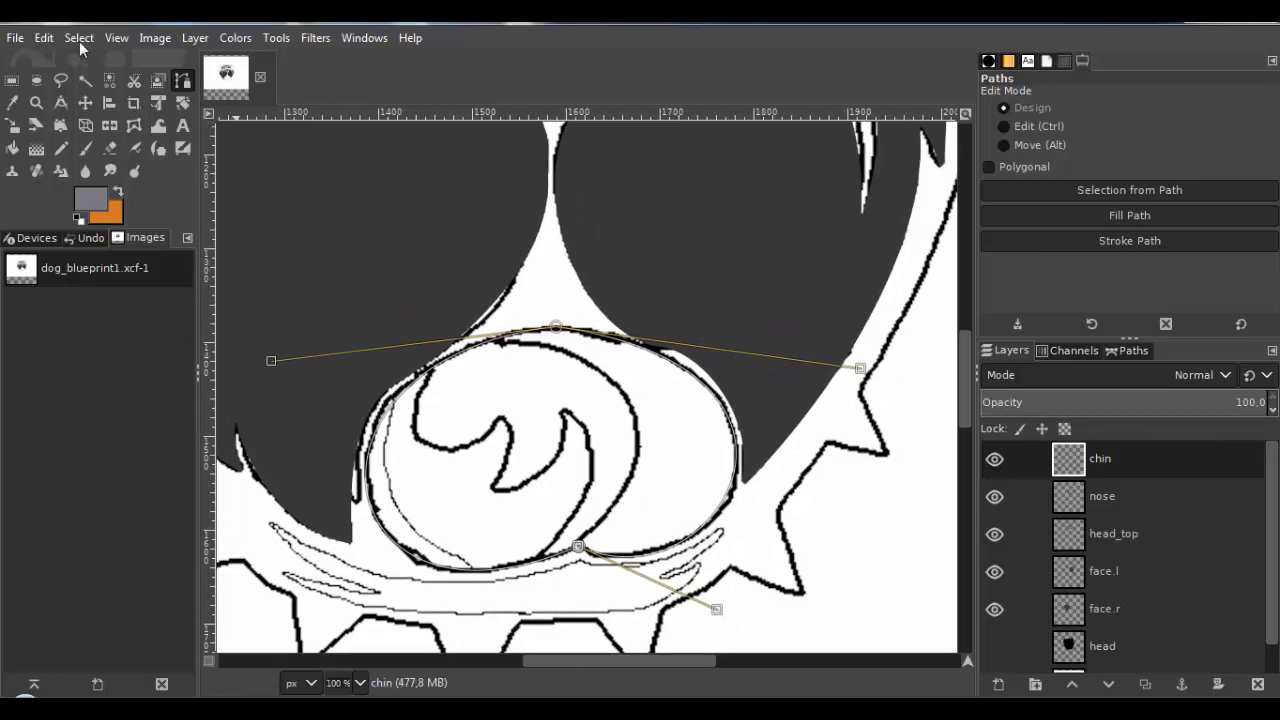
left_click(79, 41)
left_click(122, 170)
left_click_drag(486, 445, 560, 377)
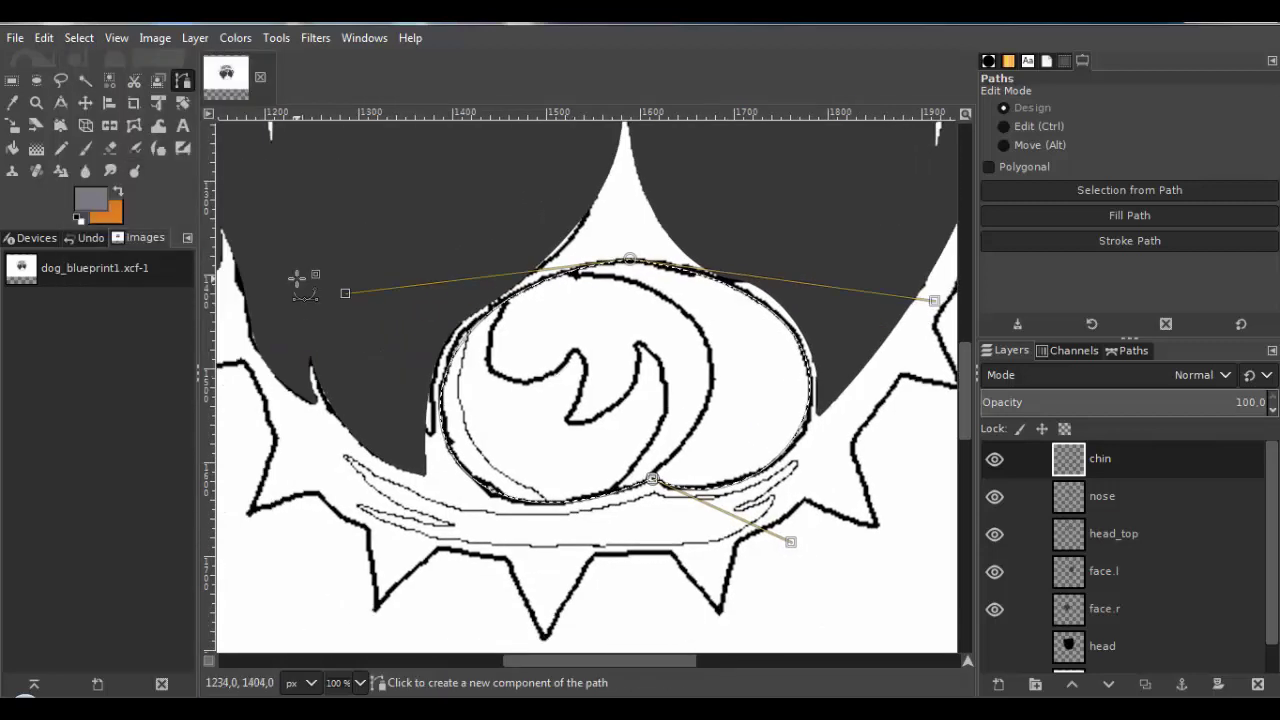
left_click(90, 199)
left_click(937, 318)
left_click(938, 384)
Paint the chin selection dark grey with the Pencil at size 285, and clear the selection.
left_click(61, 148)
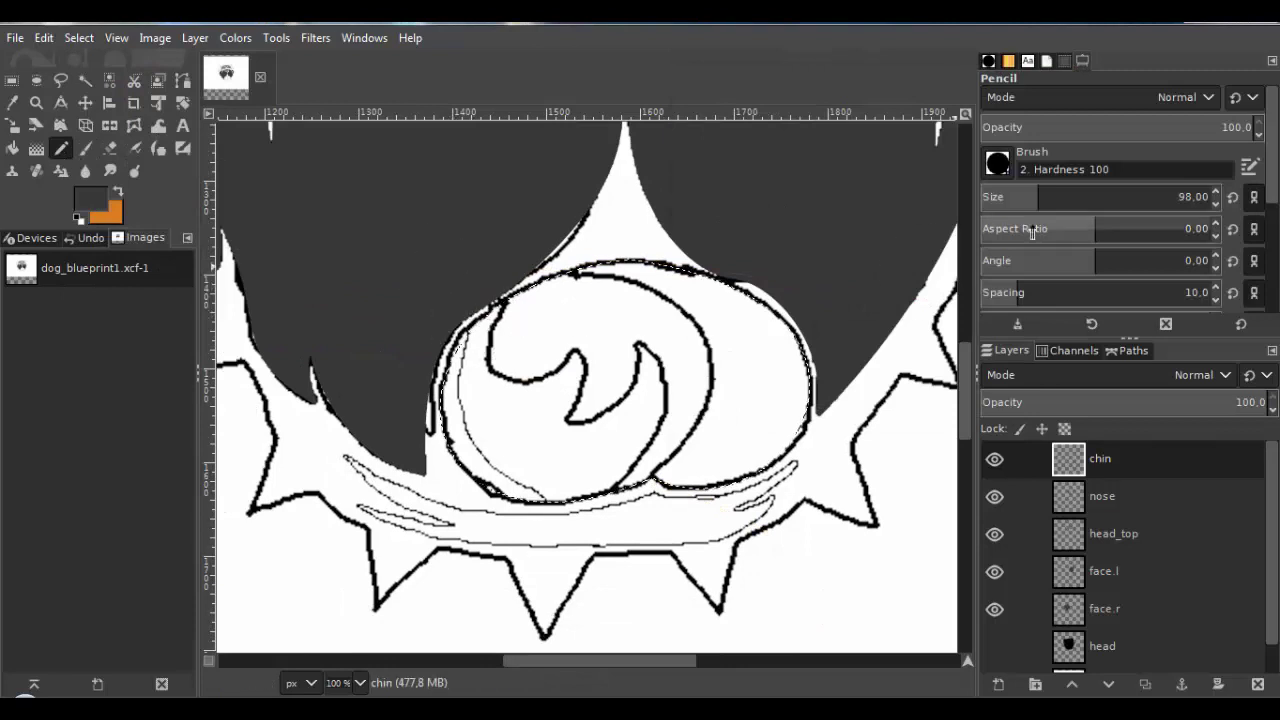
left_click_drag(1040, 197, 1090, 197)
mouse_move(620, 380)
left_mouse_down()
mouse_move(503, 366)
mouse_move(511, 469)
left_mouse_up()
left_click(79, 37)
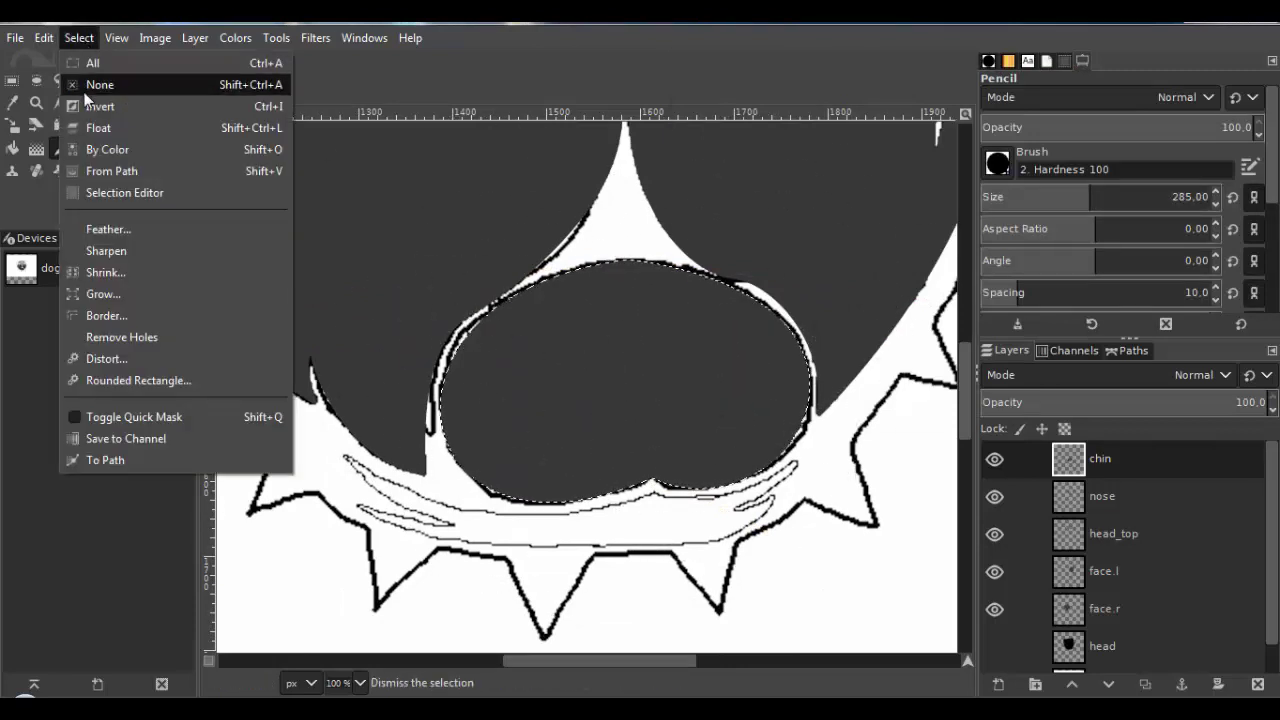
left_click(86, 86)
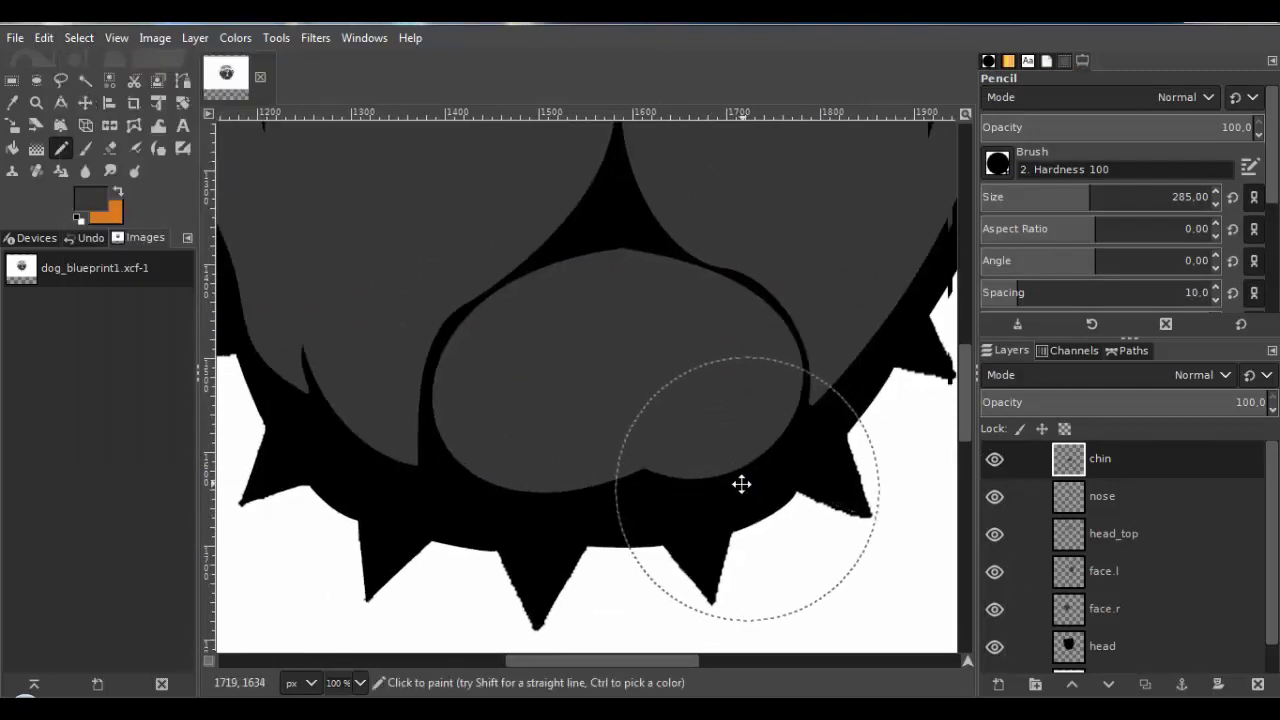
Hide the head and face.r layers and add a transparent layer named teeth.r.
scroll(737, 473, "down", 3)
scroll(737, 473, "down", 1)
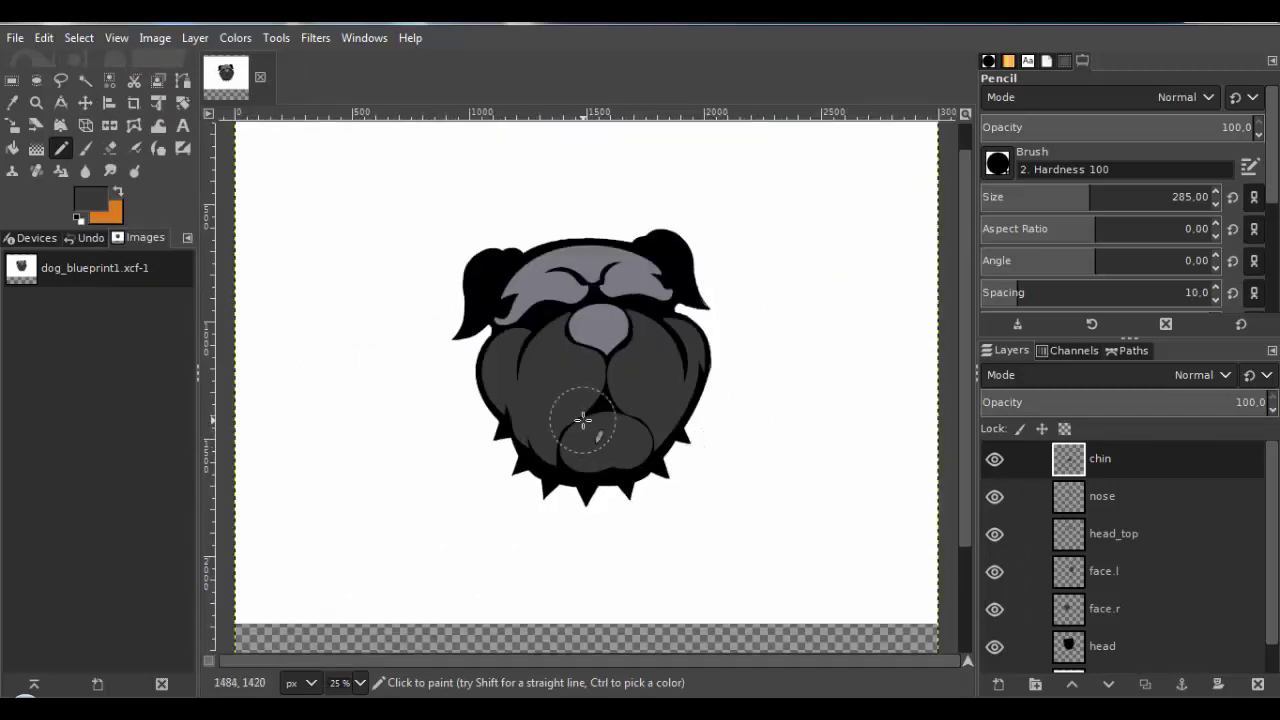
scroll(600, 410, "up", 3)
scroll(630, 378, "down", 1)
scroll(630, 378, "down", 1)
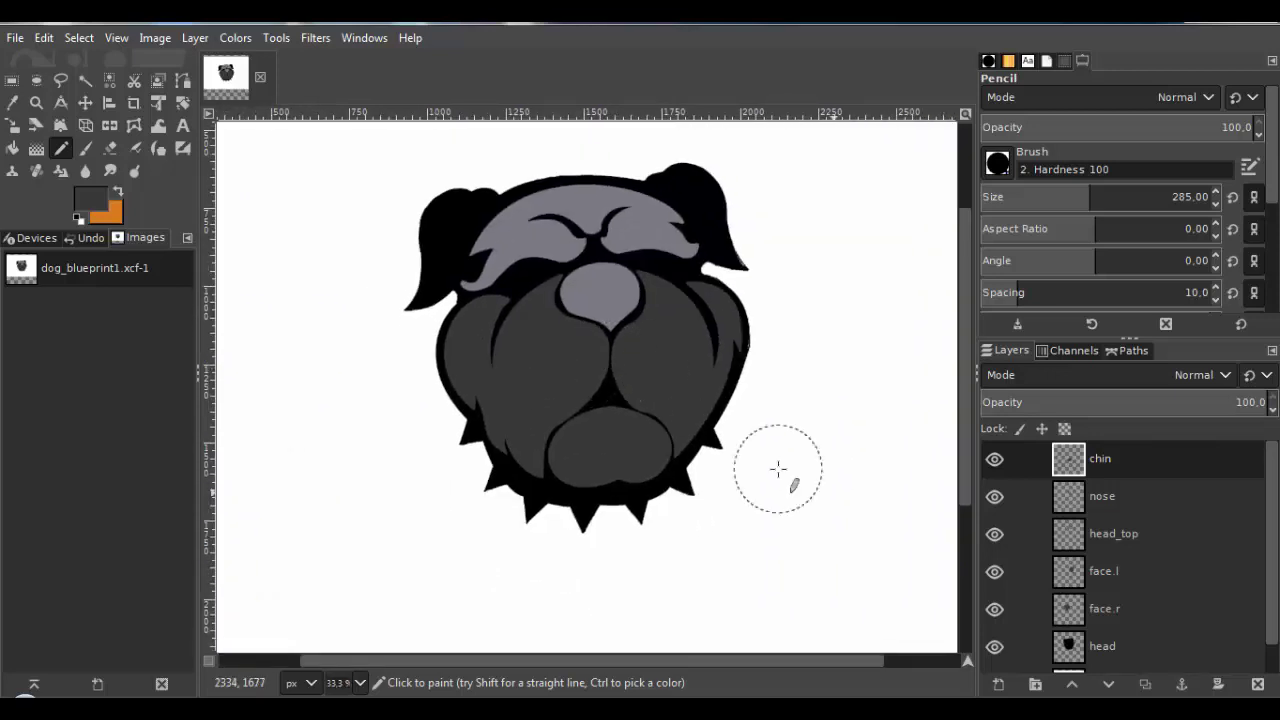
scroll(1060, 620, "down", 1)
left_click(998, 654)
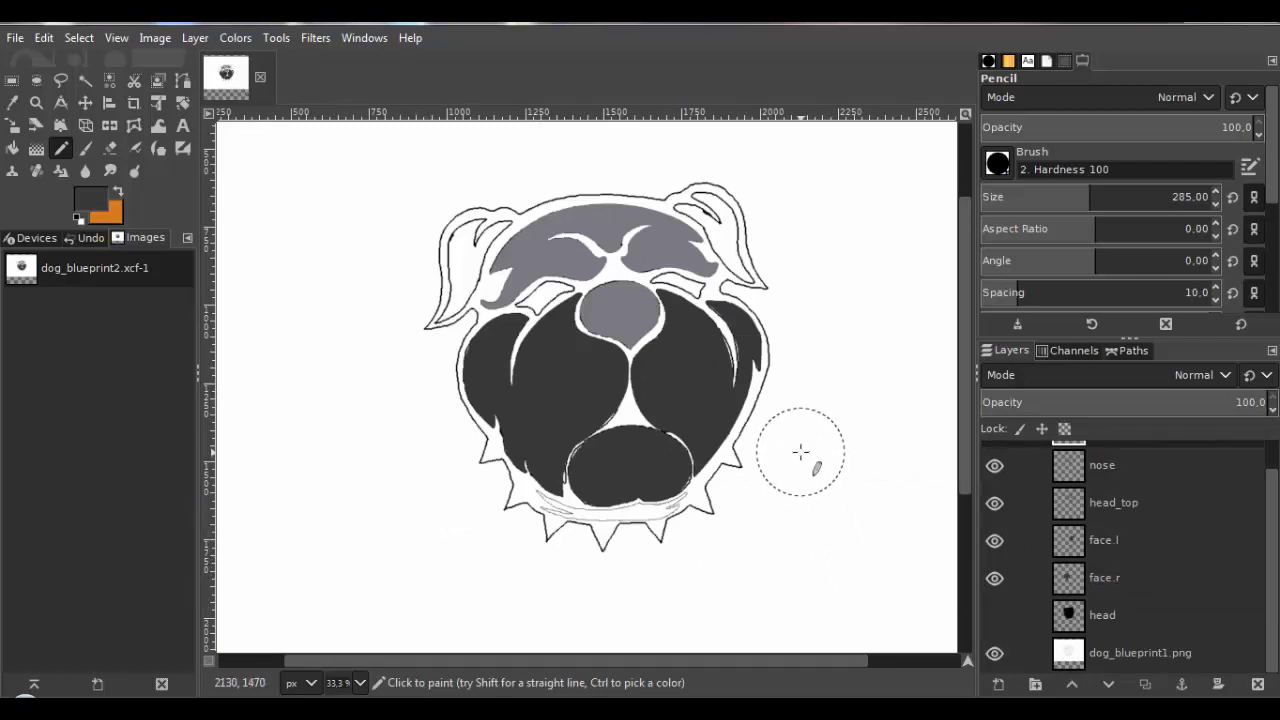
left_click(995, 578)
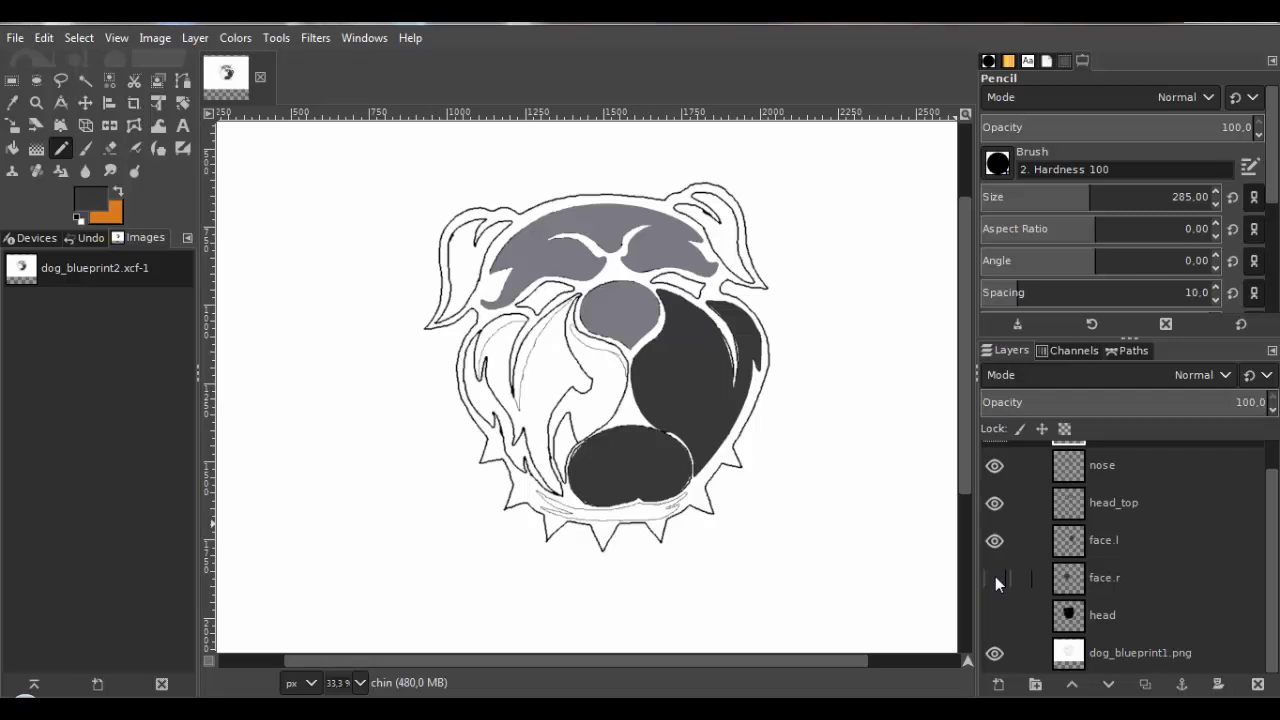
left_click(195, 37)
left_click(217, 58)
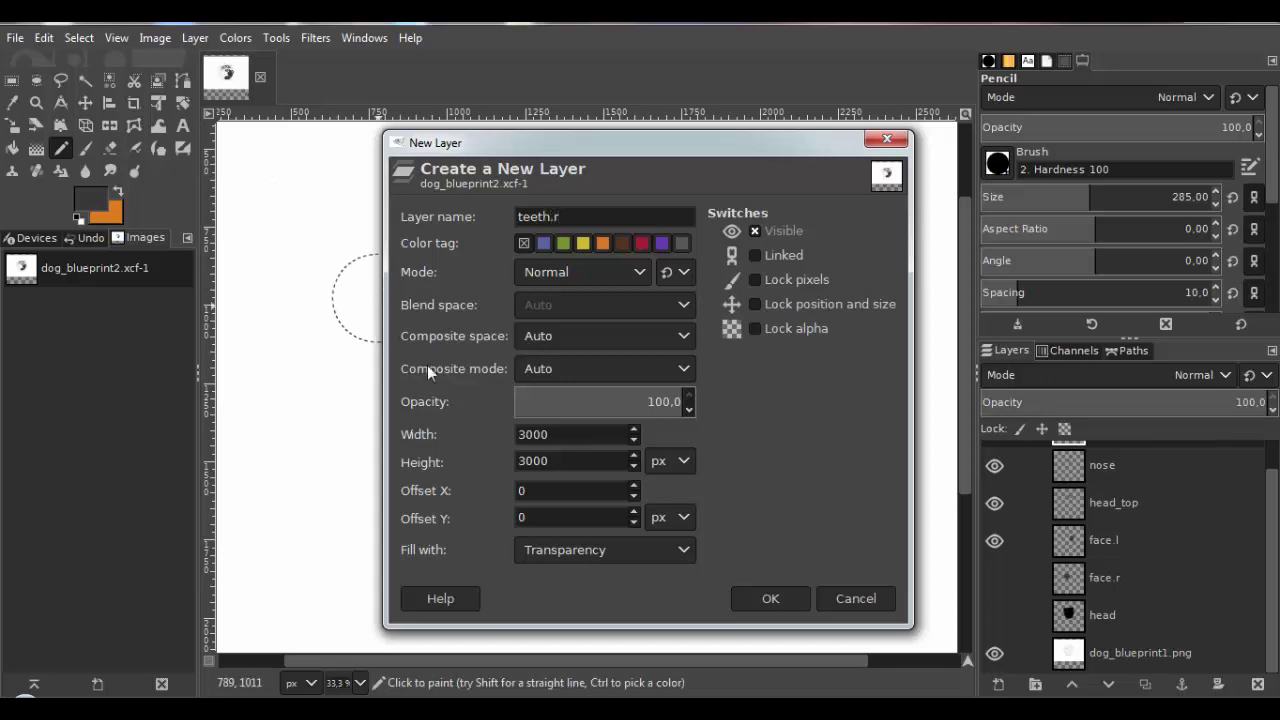
left_click(739, 597)
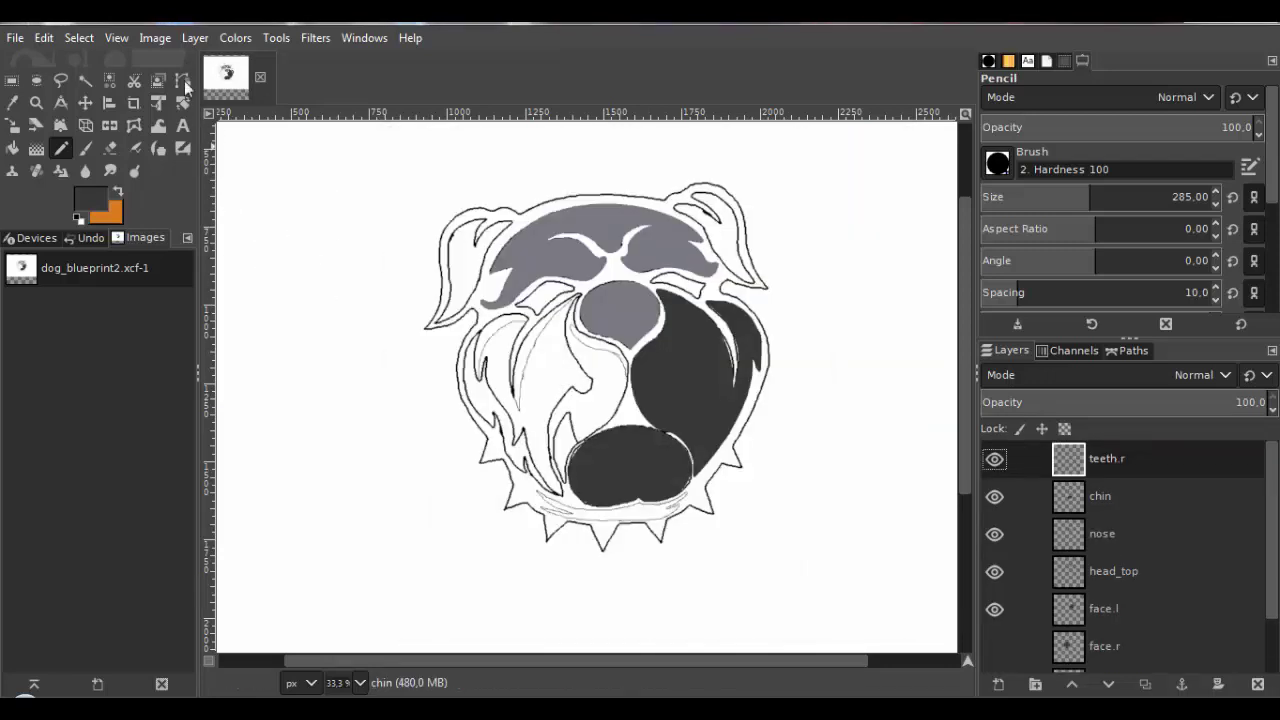
Draw a closed four-anchor path around the pointed tooth left of the chin: two at its tip, one at the chin junction, one at its base.
key("b")
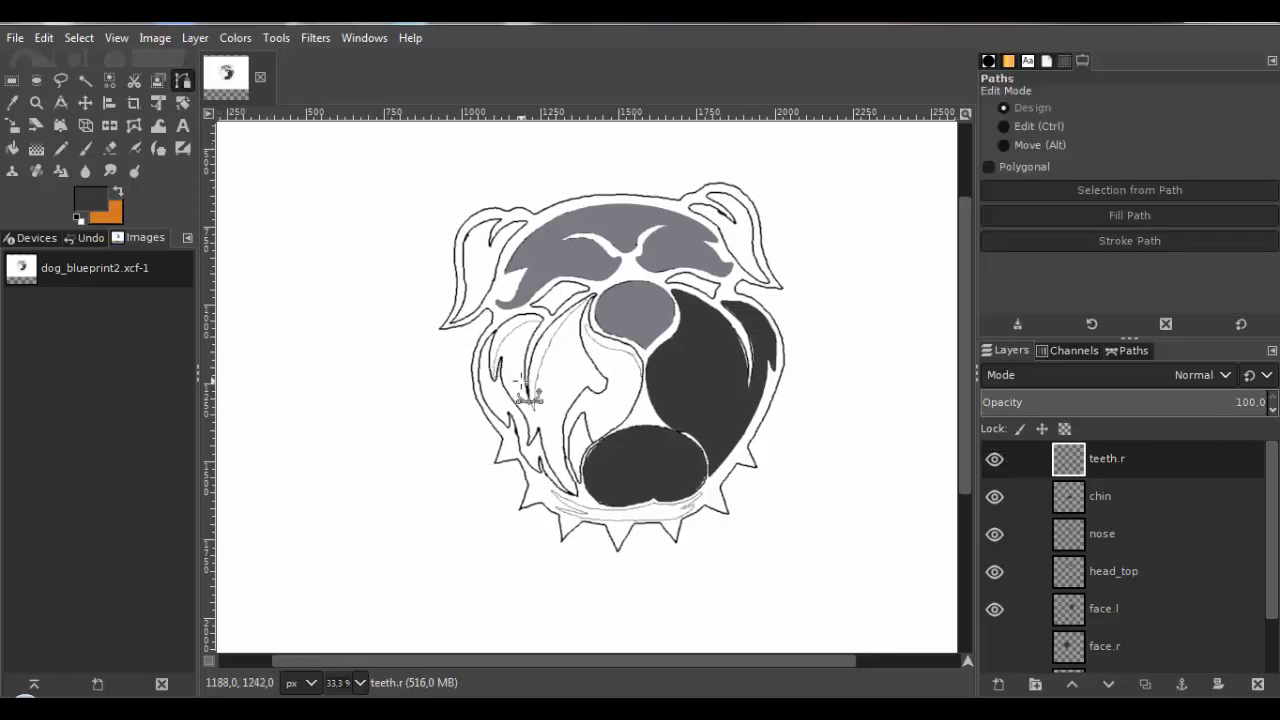
scroll(526, 394, "up", 3)
scroll(547, 469, "up", 2)
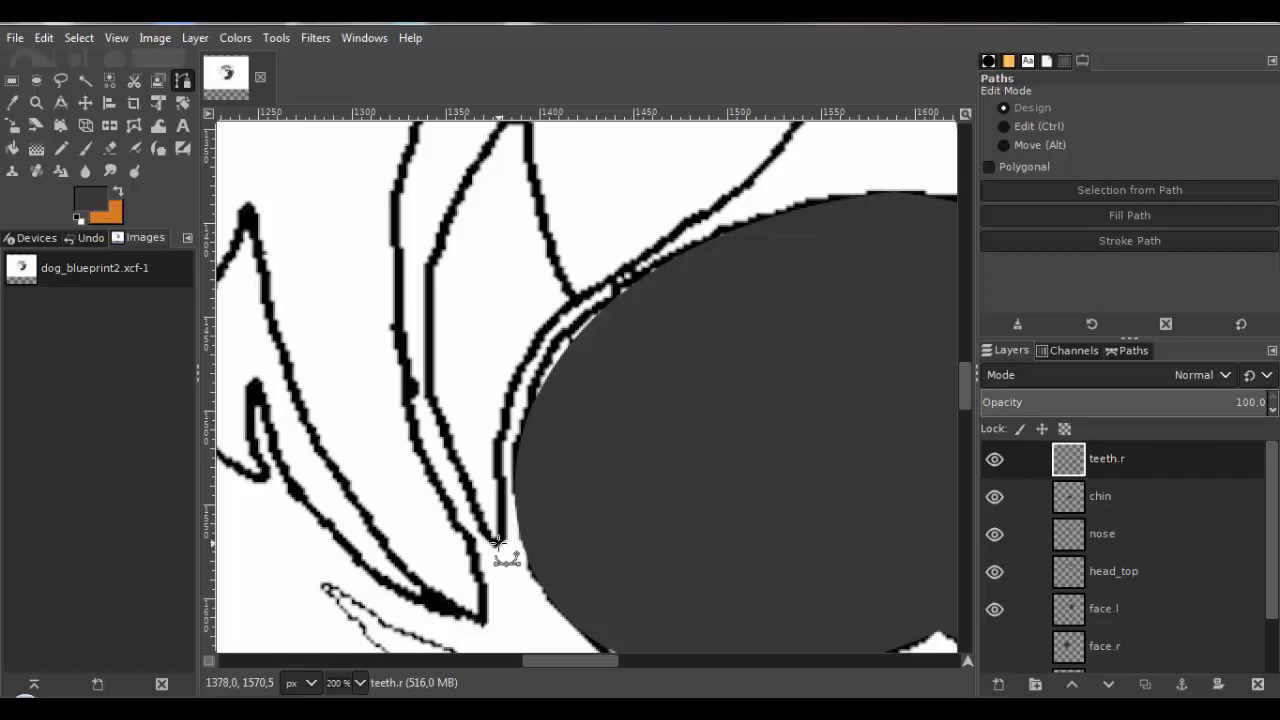
scroll(508, 548, "up", 4)
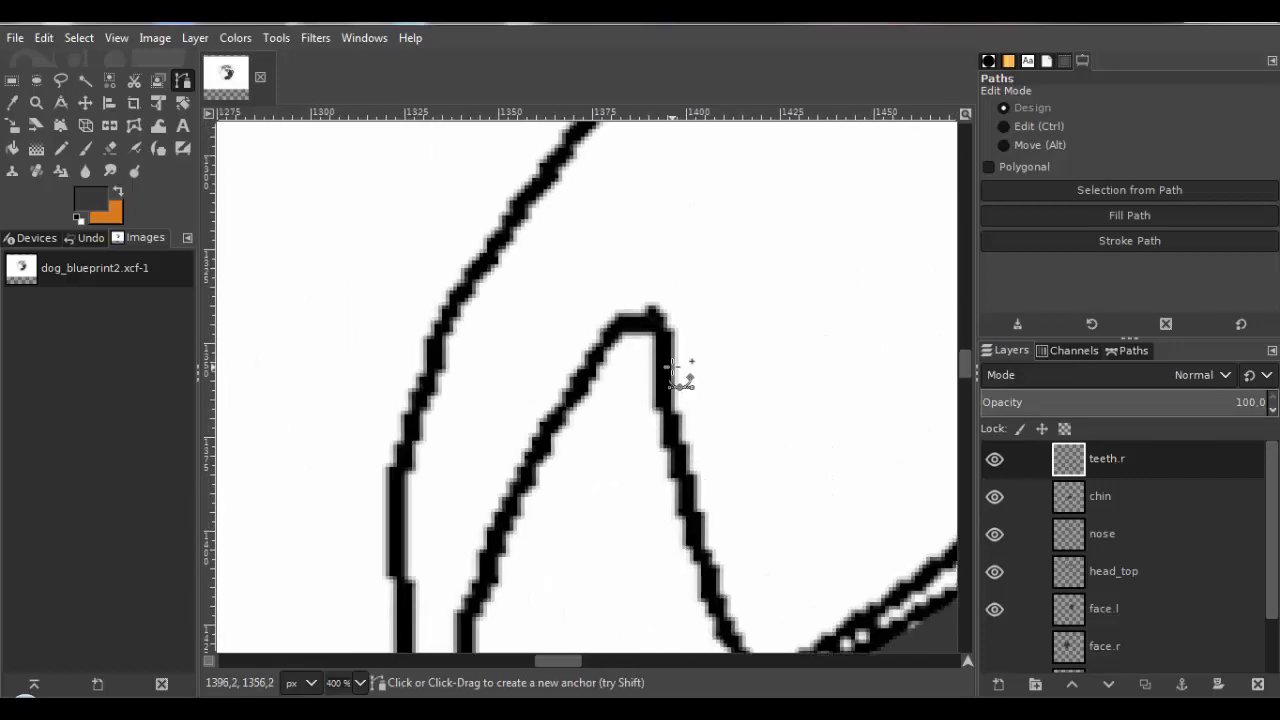
left_click(516, 327)
left_click(574, 338)
scroll(592, 365, "down", 4)
scroll(650, 545, "up", 3)
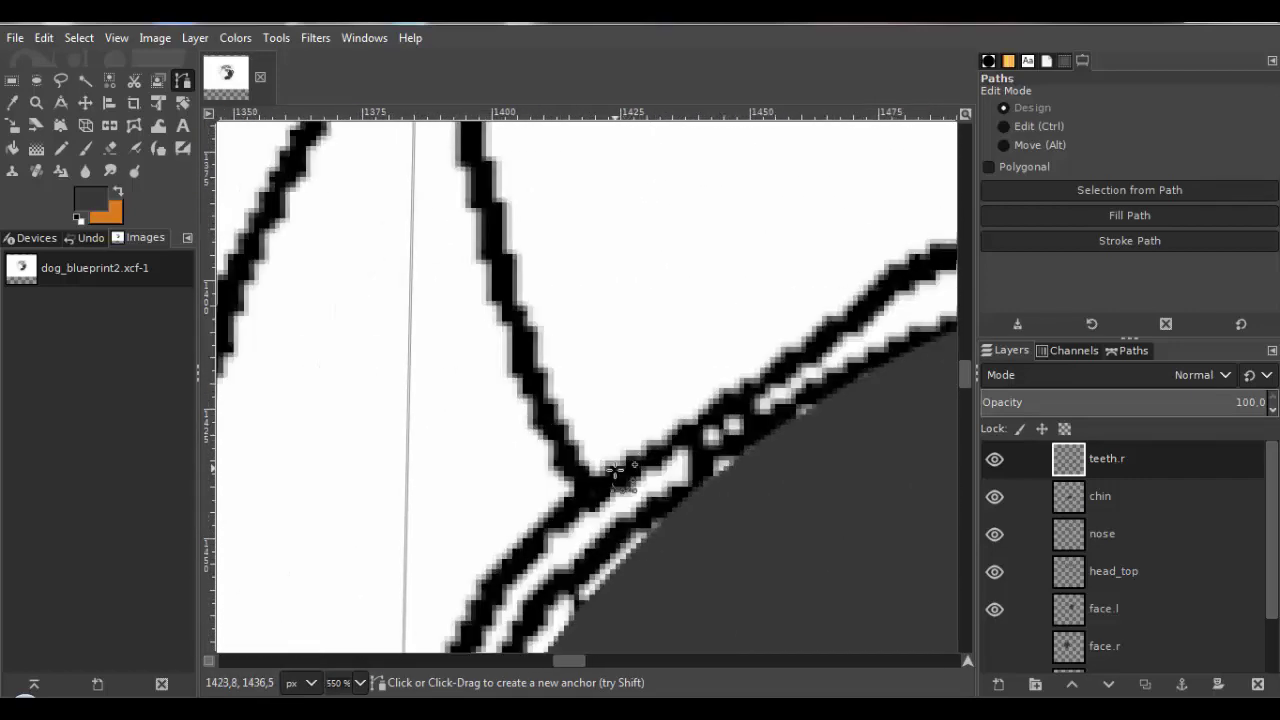
left_click_drag(565, 620, 714, 183)
scroll(577, 502, "down", 1)
left_click_drag(688, 338, 674, 372)
scroll(640, 390, "up", 6)
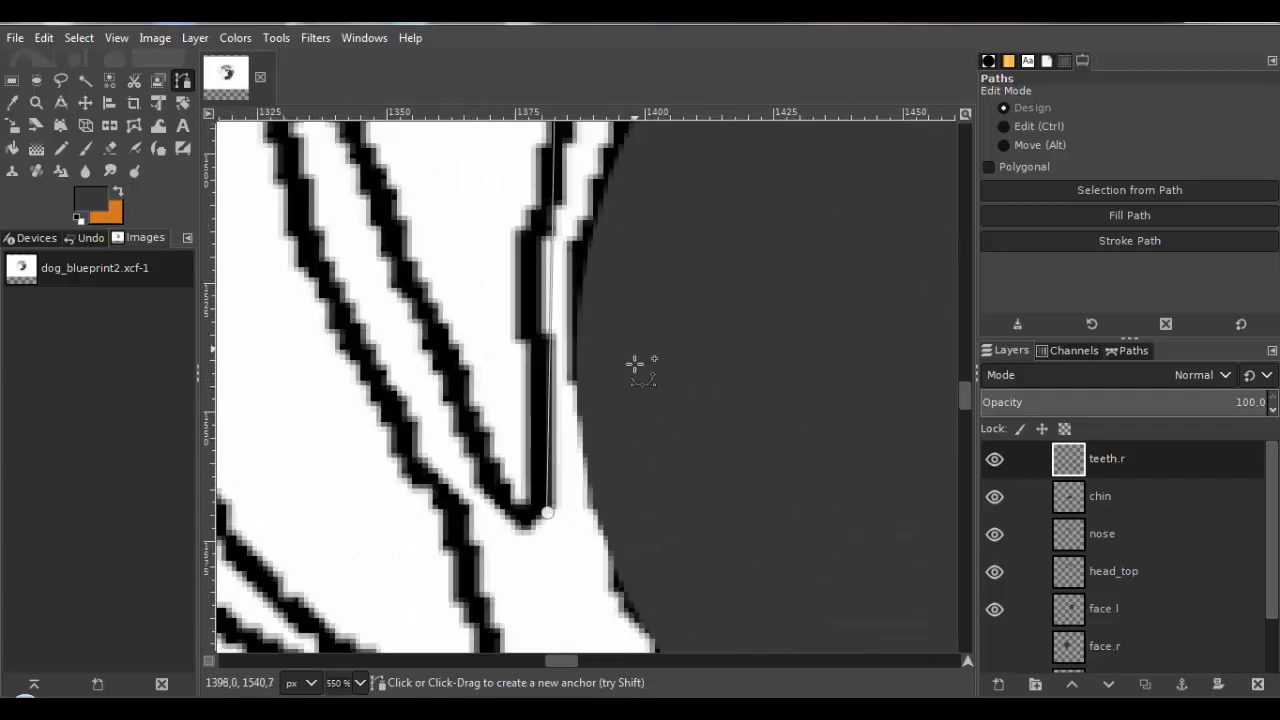
left_click(508, 514)
scroll(512, 343, "down", 9)
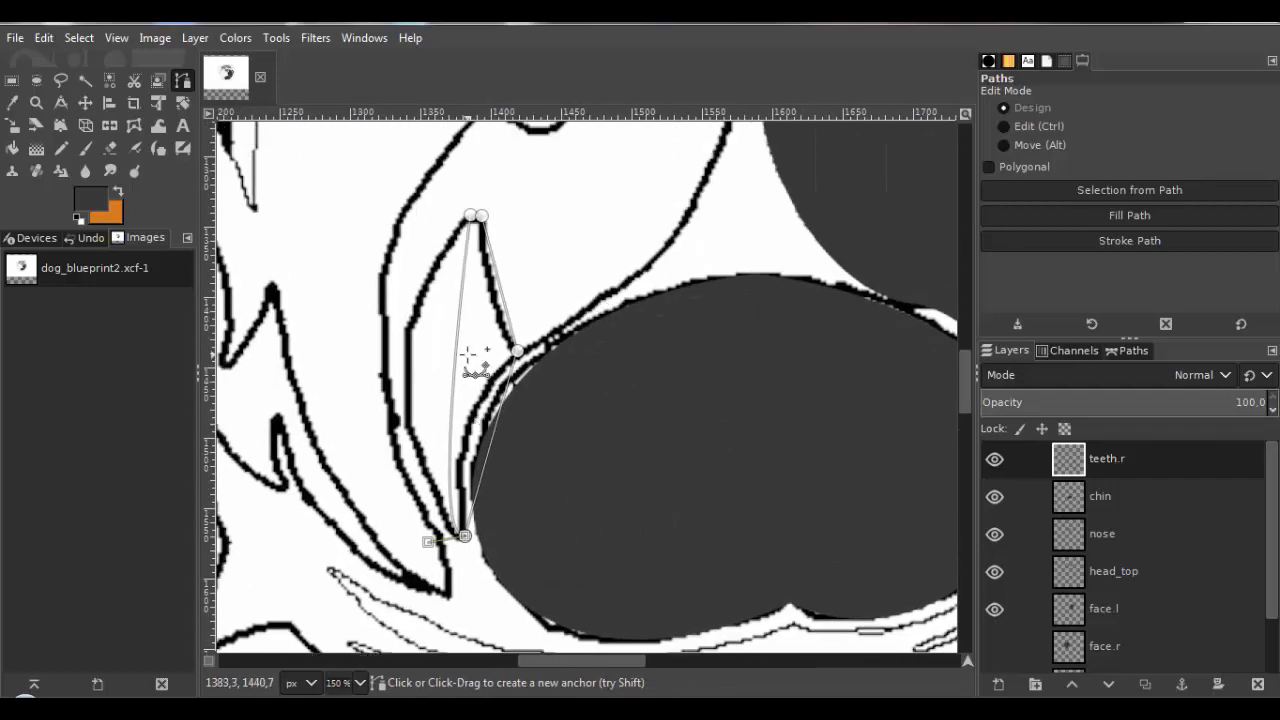
Bow the tooth path's long left segment outward to follow the tooth's curved outer edge.
left_click_drag(468, 357, 409, 357)
left_click_drag(385, 222, 380, 283)
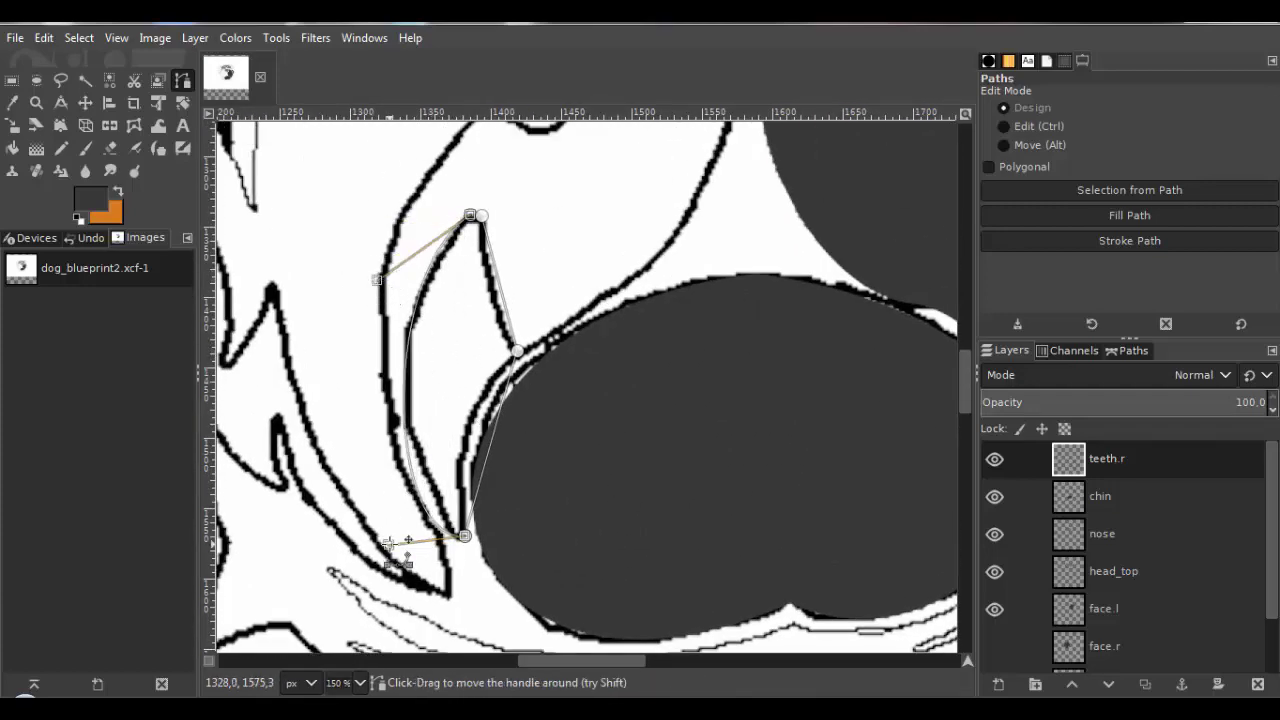
left_click_drag(388, 545, 388, 474)
Curve the tooth path's upper right segment inward along the blueprint line and round the short segment at the tip.
scroll(489, 313, "up", 1)
scroll(489, 313, "up", 2)
left_click_drag(517, 363, 471, 434)
scroll(445, 200, "up", 4)
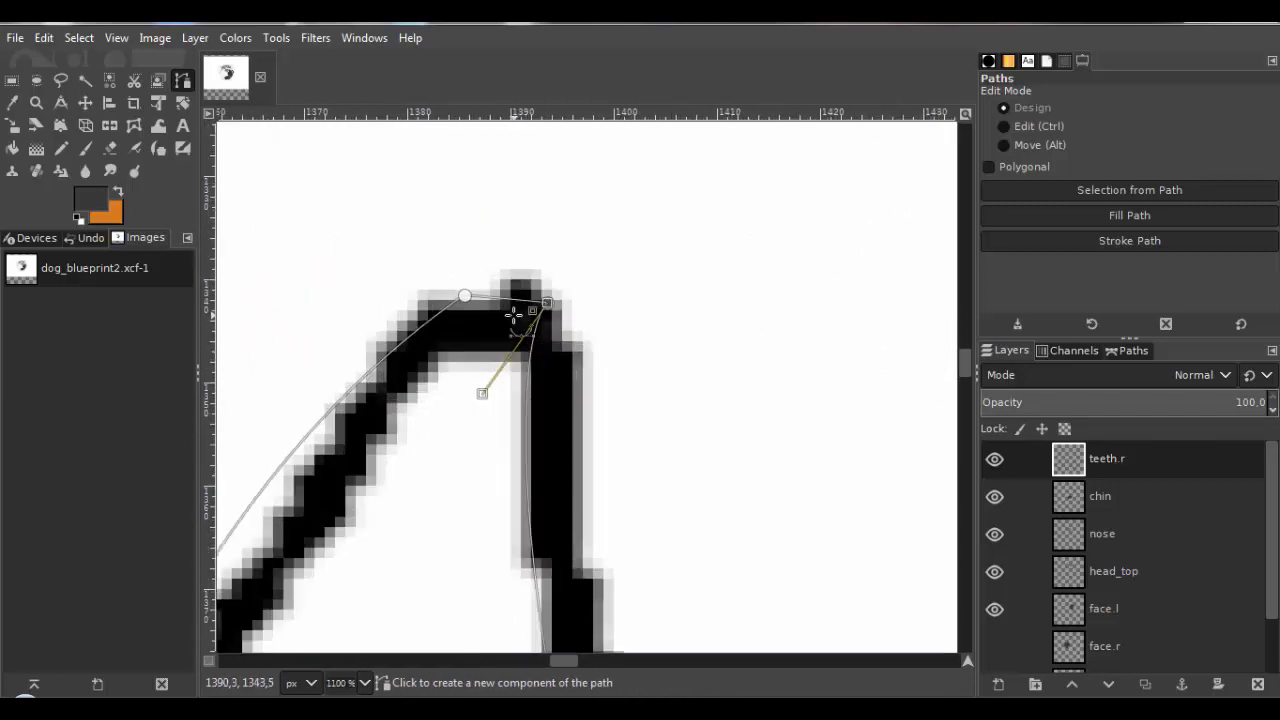
left_click_drag(523, 300, 532, 269)
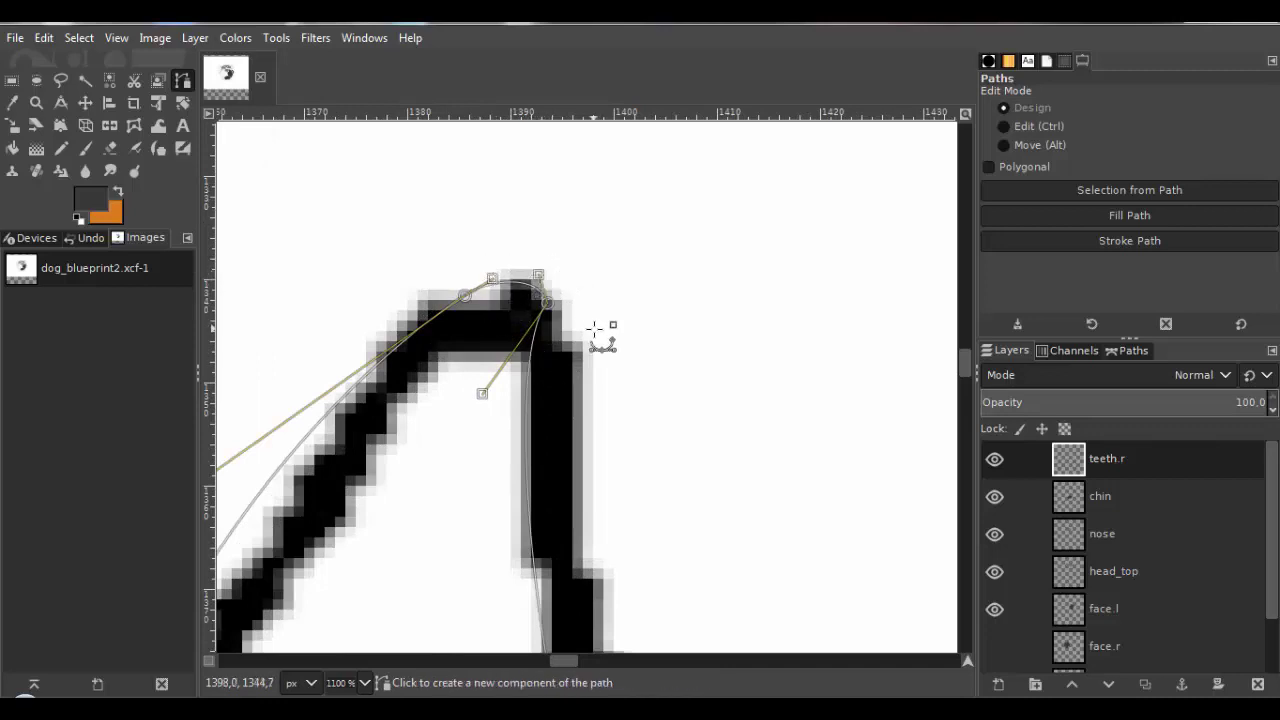
Curve the tooth path's lower segment, from the chin junction to the base, along the blueprint line beside the chin.
scroll(586, 423, "down", 5)
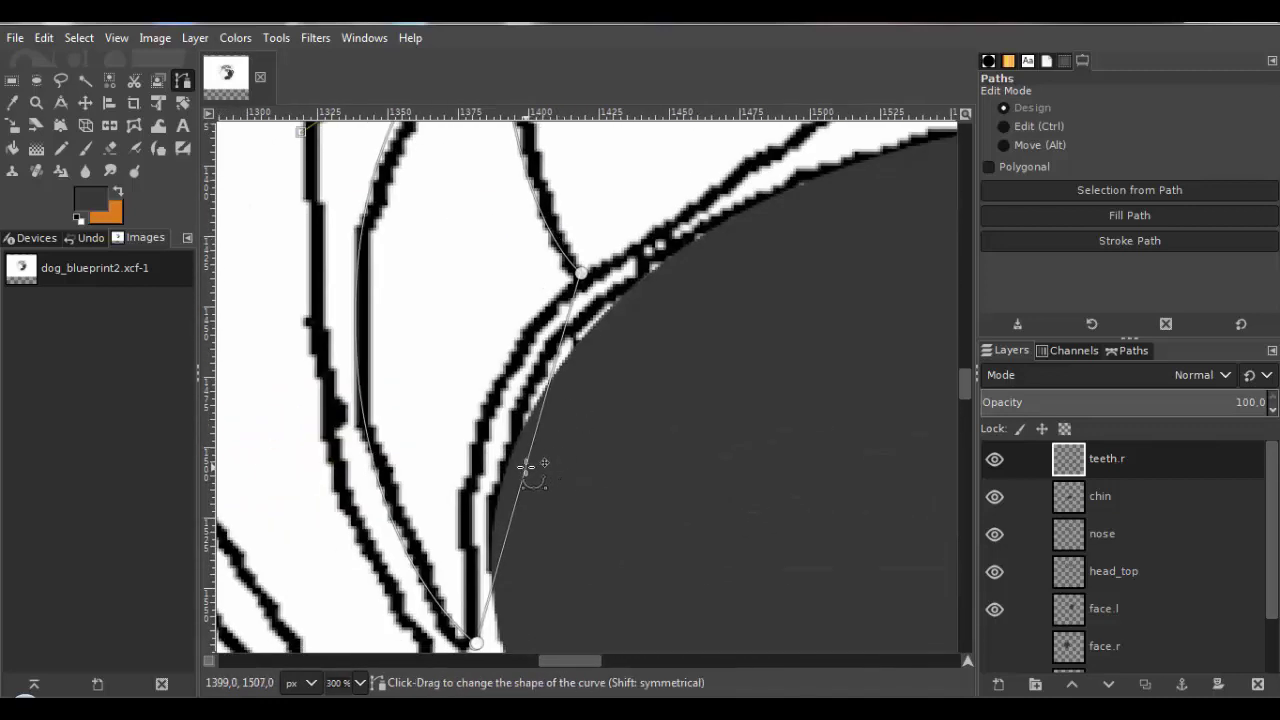
left_click_drag(523, 466, 457, 500)
scroll(420, 540, "down", 3)
left_click_drag(371, 594, 441, 412)
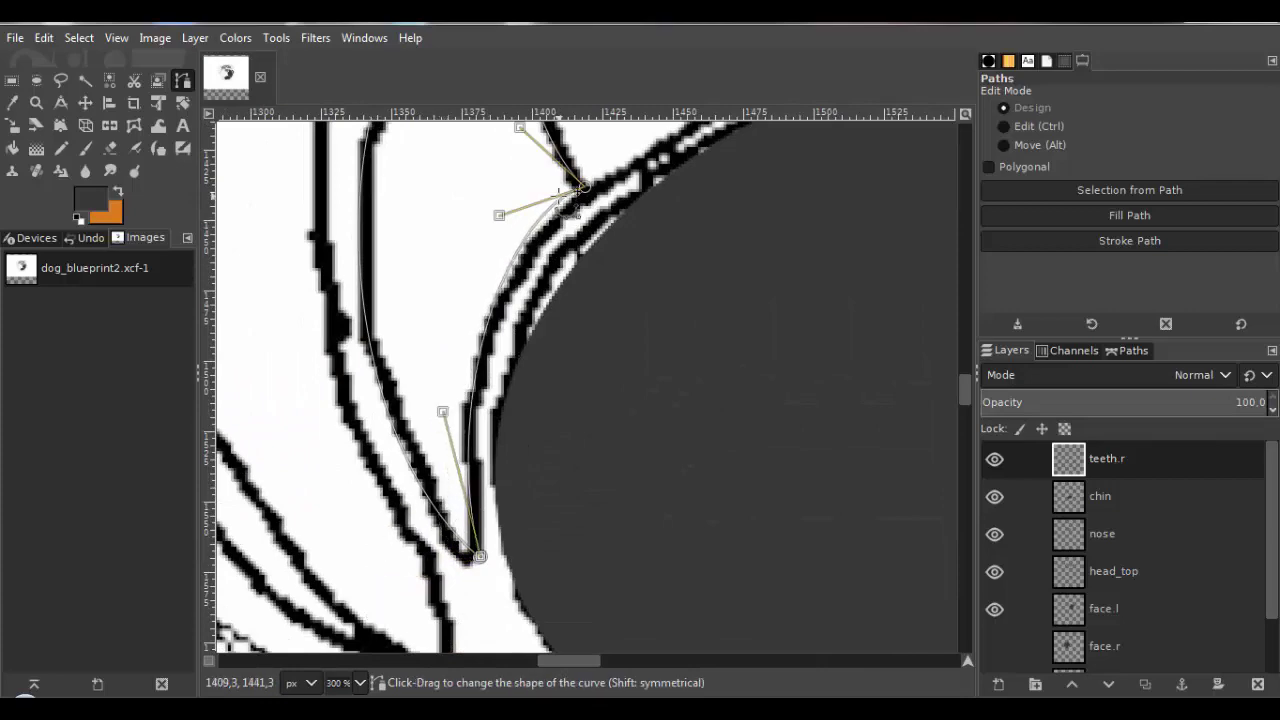
left_click_drag(499, 215, 494, 247)
scroll(513, 380, "down", 3)
Convert the tooth path to a selection and paint it white with the Pencil on the teeth.r layer.
left_click(79, 37)
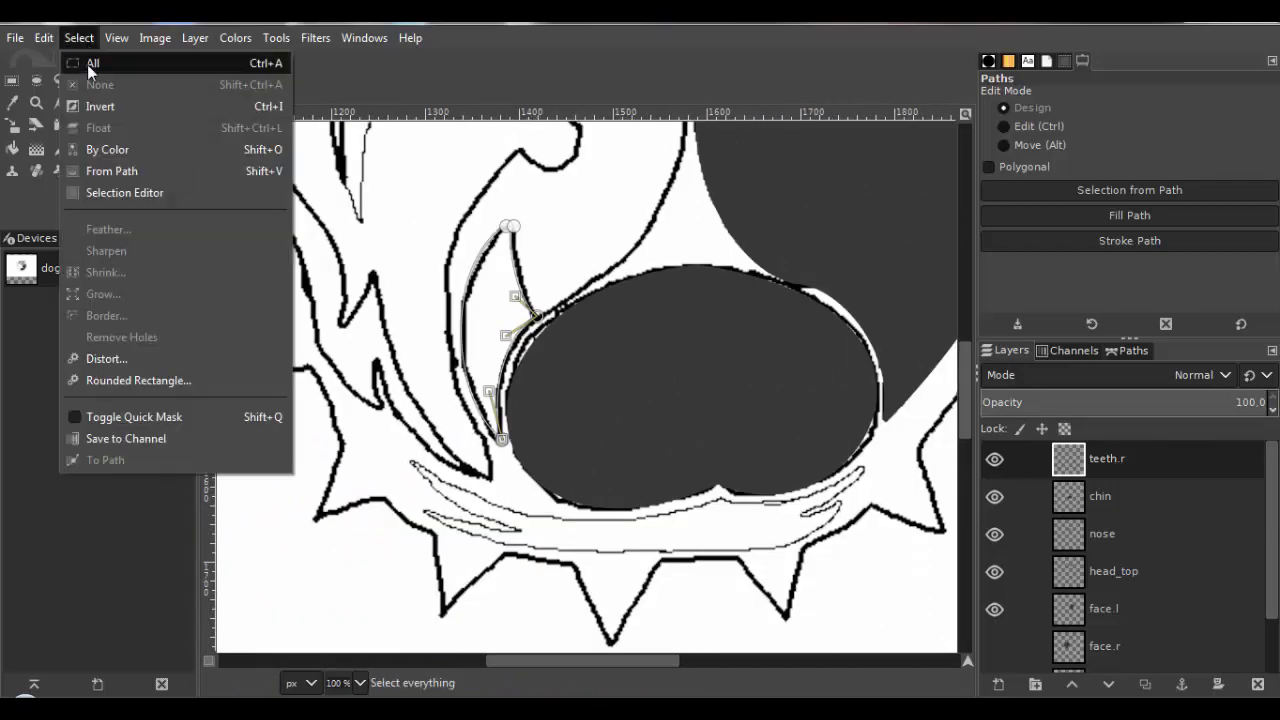
left_click(100, 171)
left_click(90, 200)
left_click(993, 318)
left_click(940, 384)
key("n")
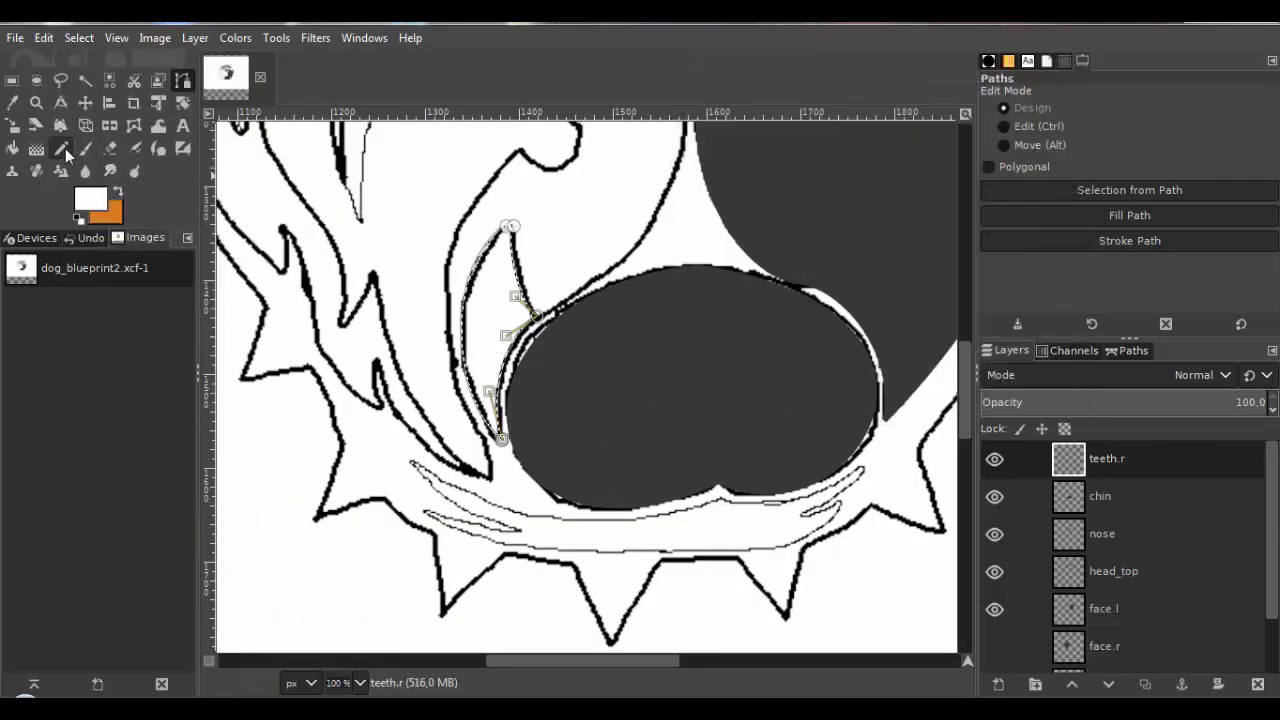
Show the face.r and head layers again and clear the selection.
left_click(996, 647)
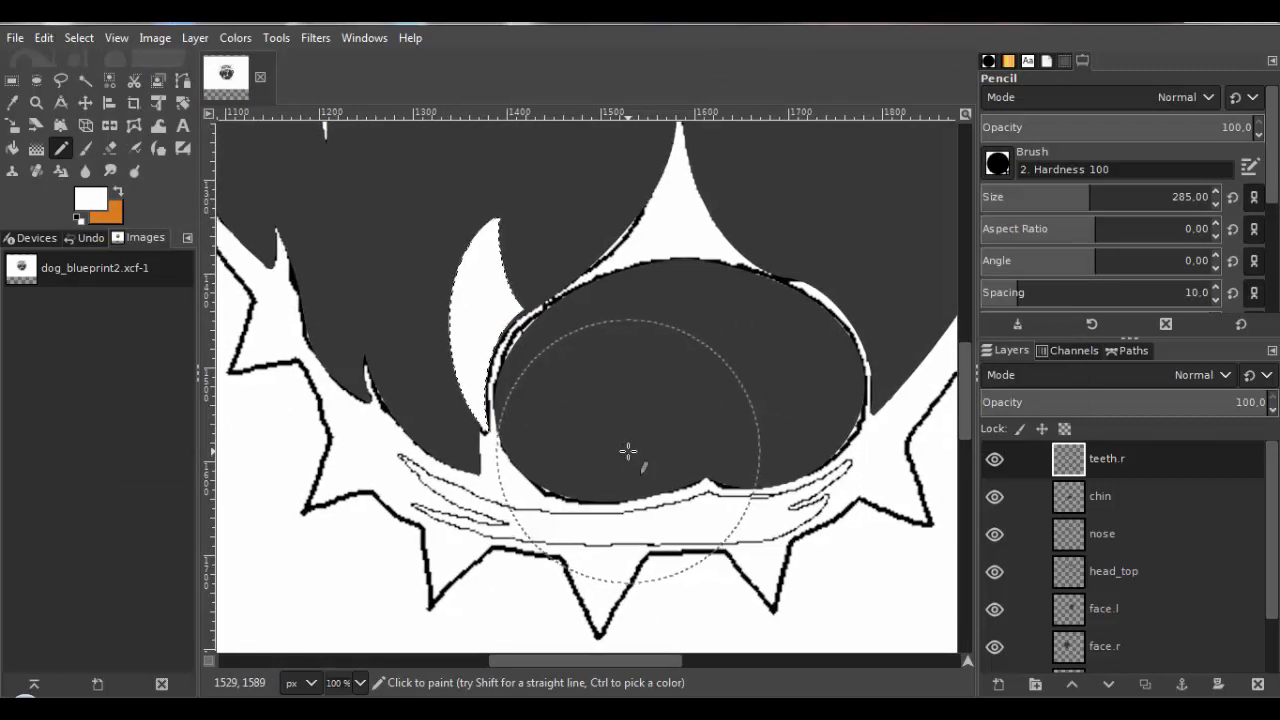
scroll(877, 498, "down", 2)
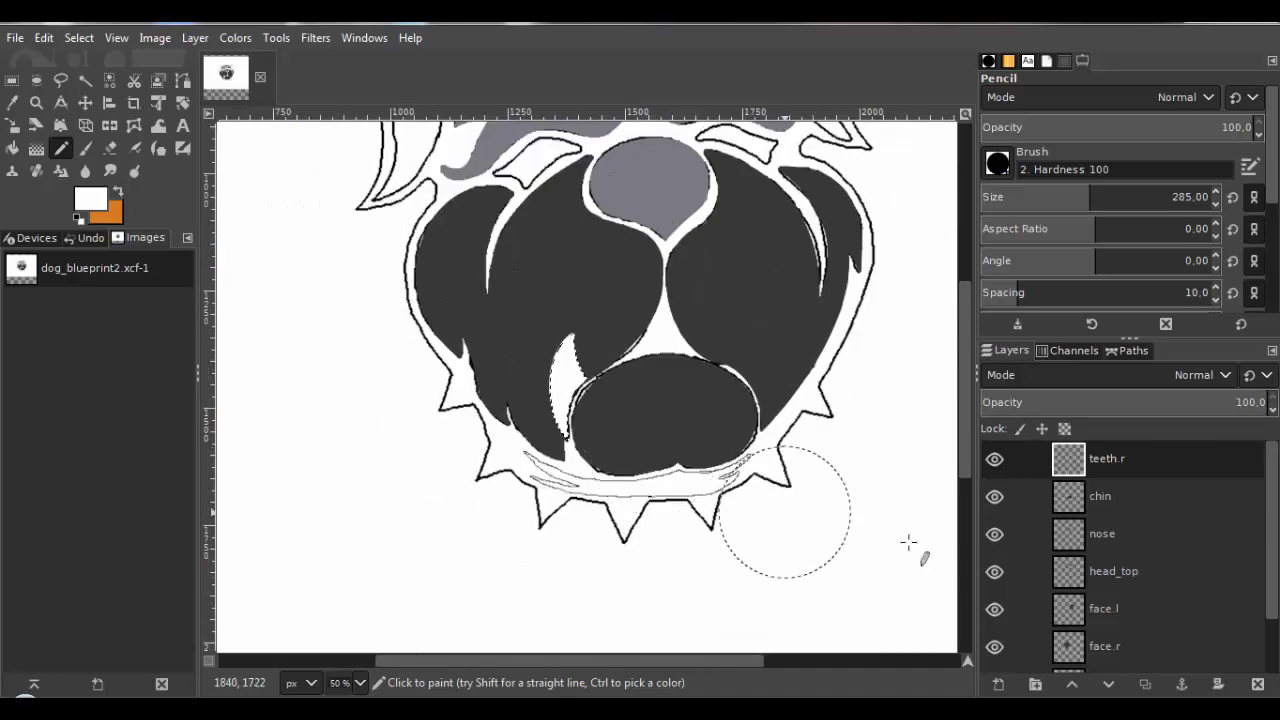
scroll(1048, 610, "down", 2)
left_click(997, 617)
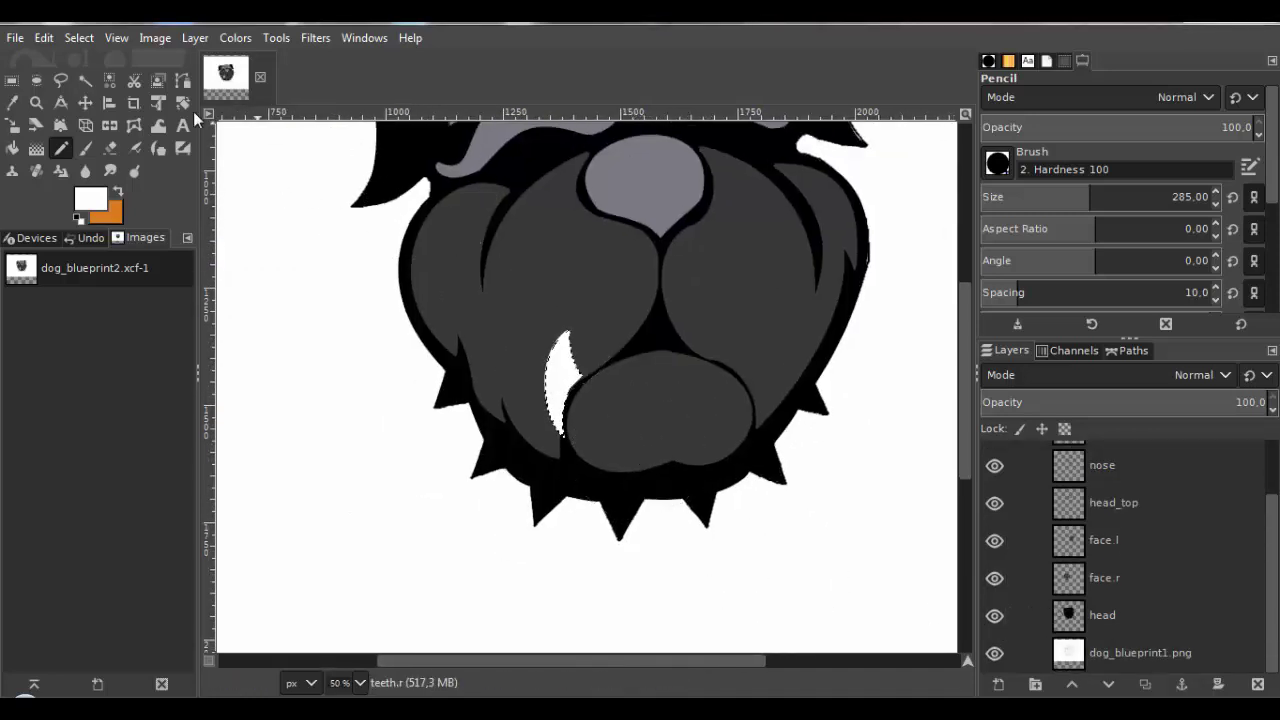
left_click(79, 37)
left_click(86, 79)
Examine the white tooth's shape and edges against the chin and face, both close up and within the whole head.
scroll(545, 365, "down", 2)
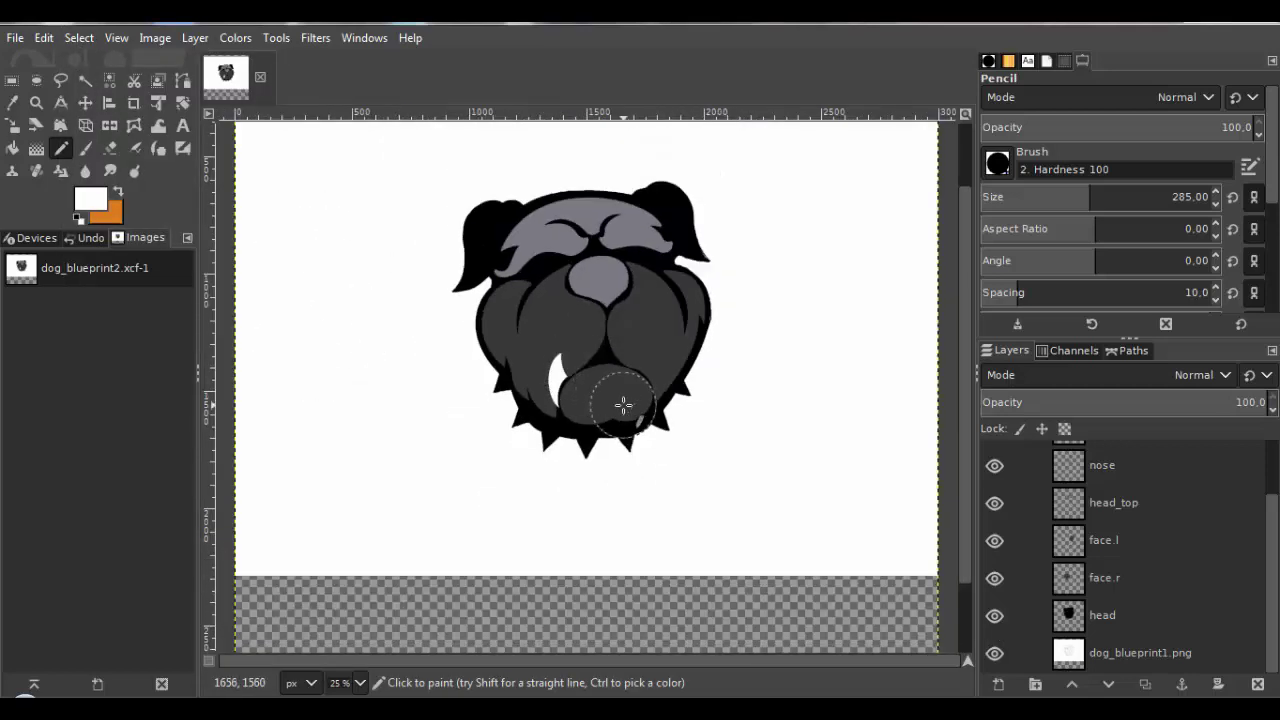
left_click_drag(623, 405, 616, 389)
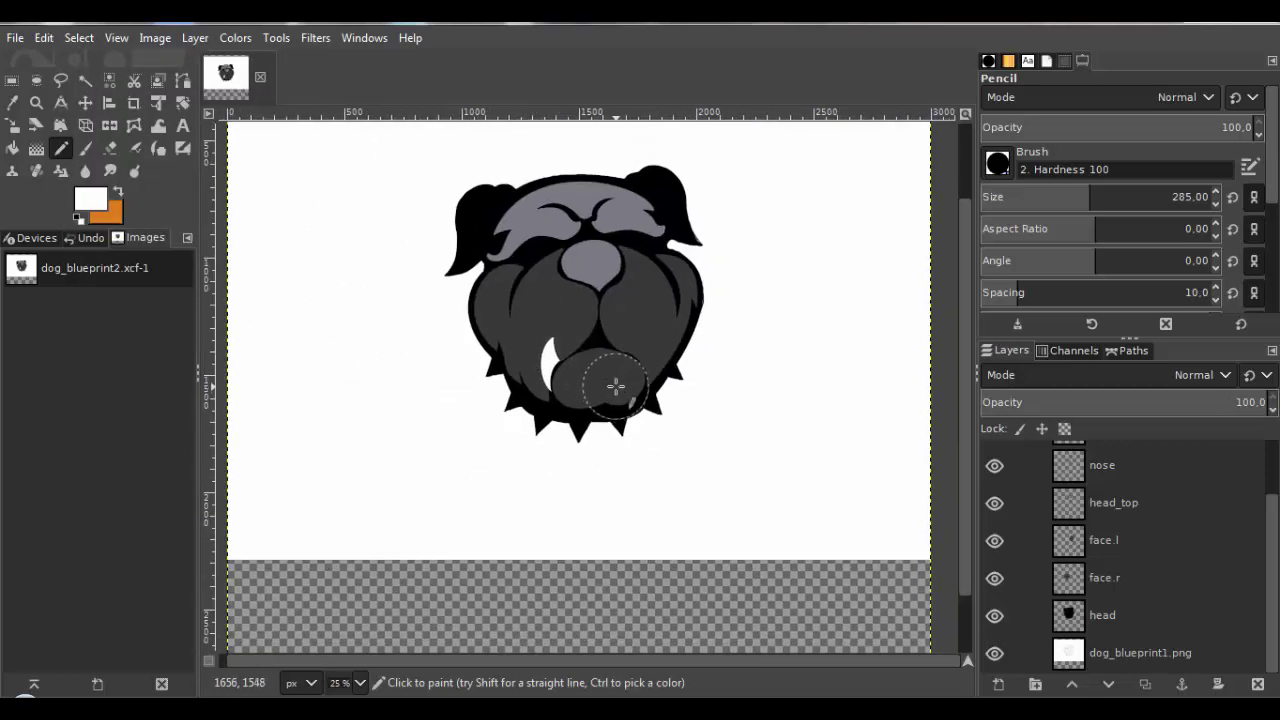
scroll(620, 383, "up", 3)
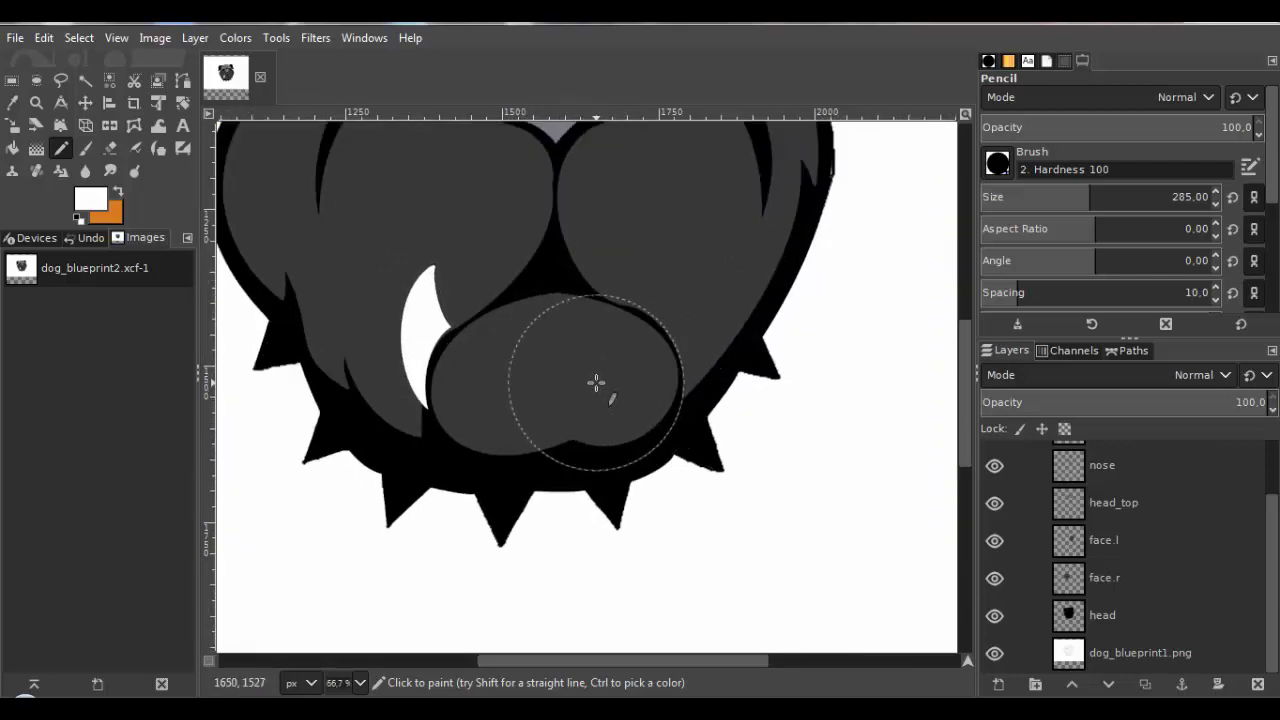
scroll(620, 385, "up", 2)
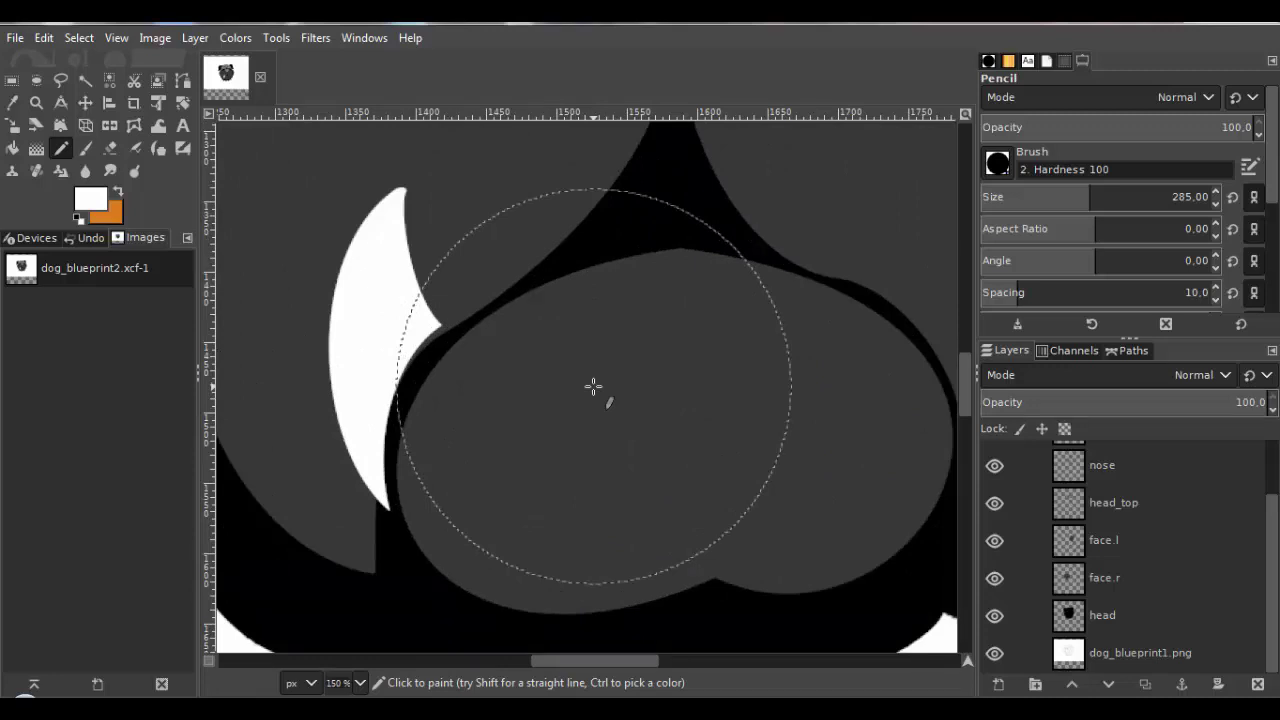
scroll(593, 387, "down", 4)
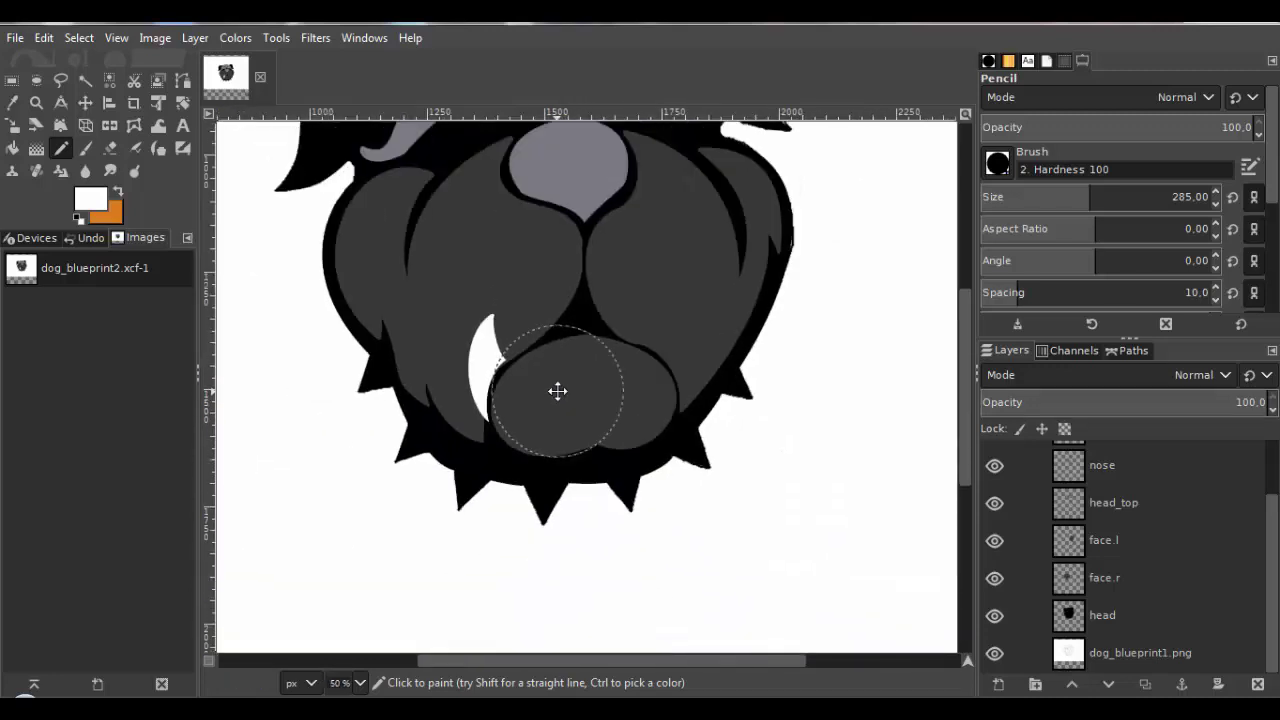
scroll(620, 440, "up", 3)
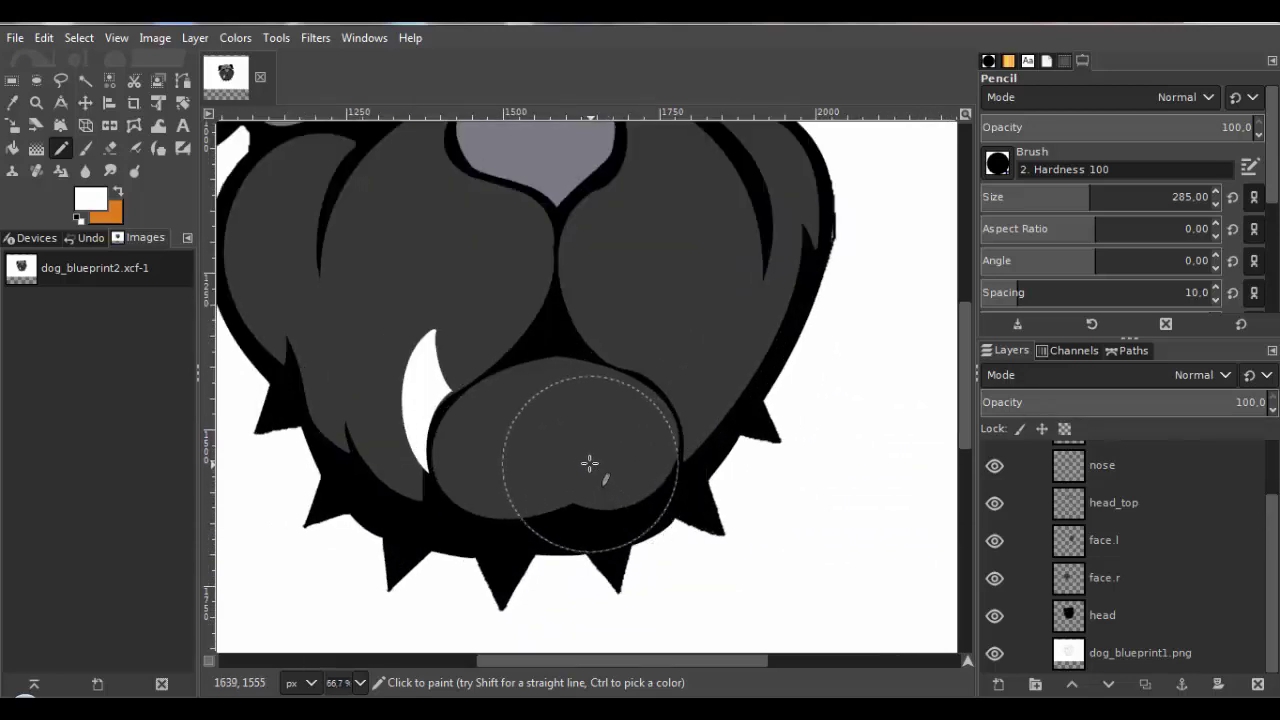
scroll(575, 388, "up", 1)
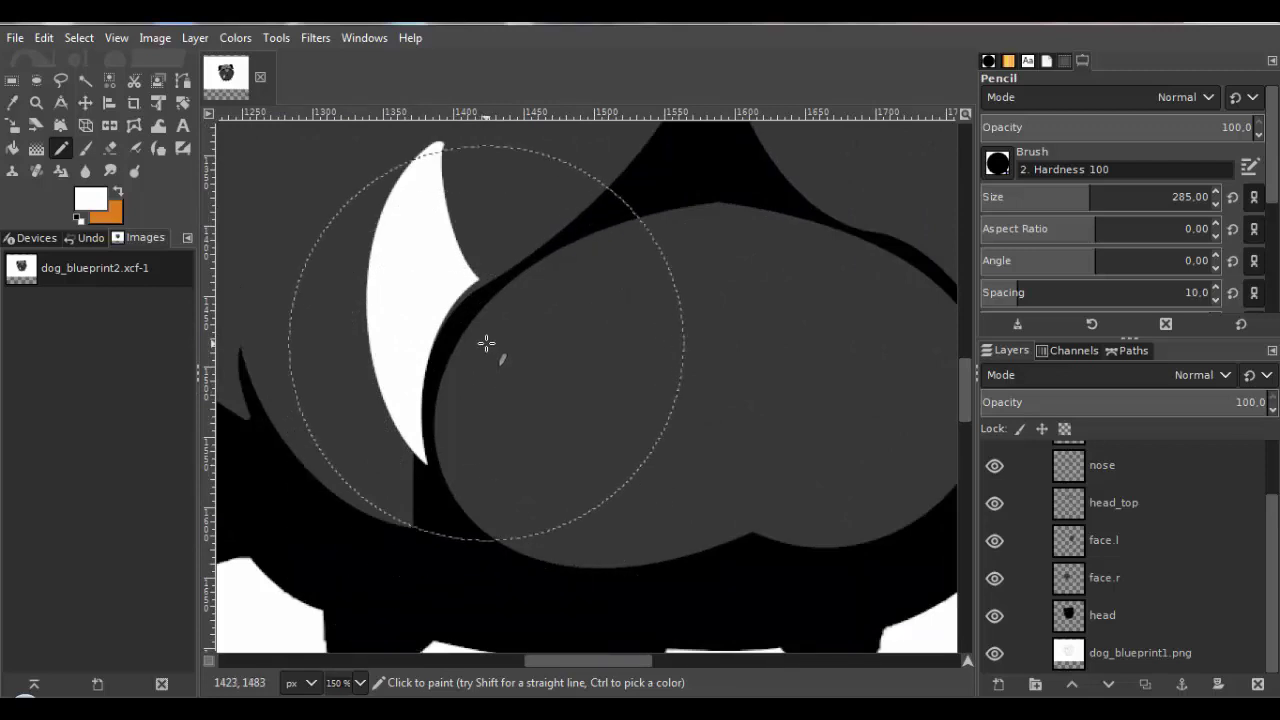
scroll(490, 360, "up", 2)
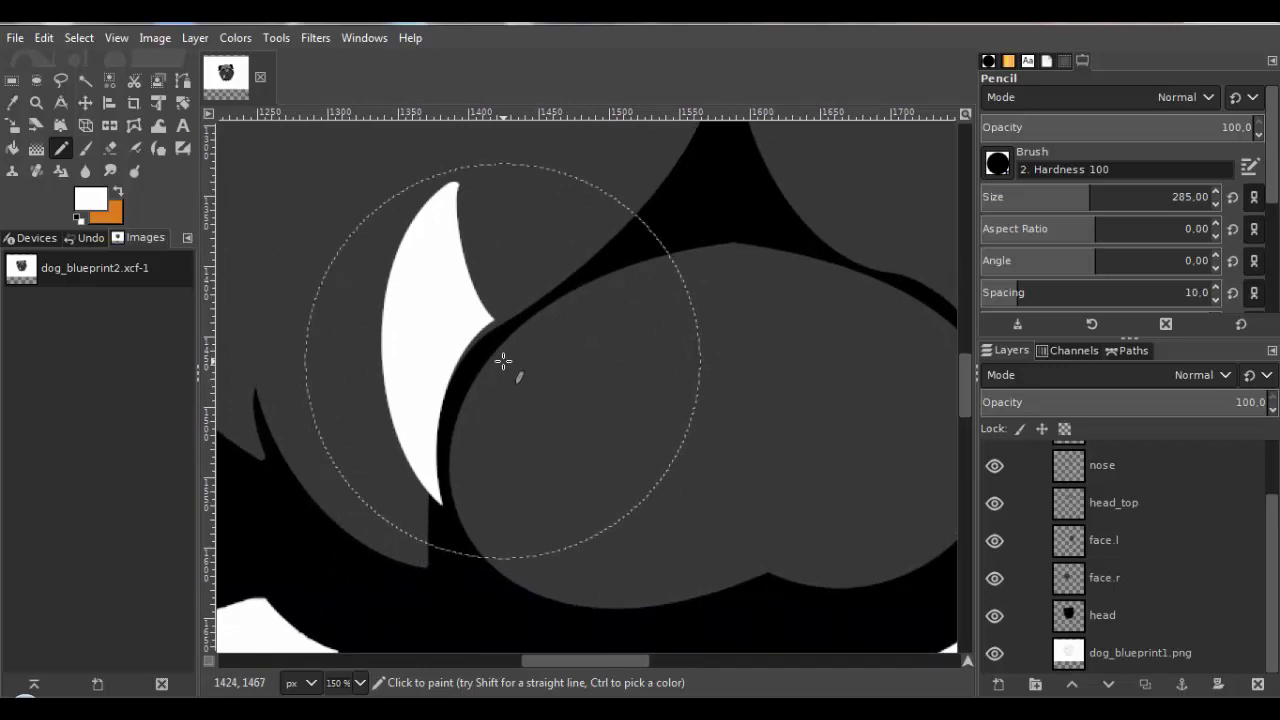
scroll(503, 361, "down", 3)
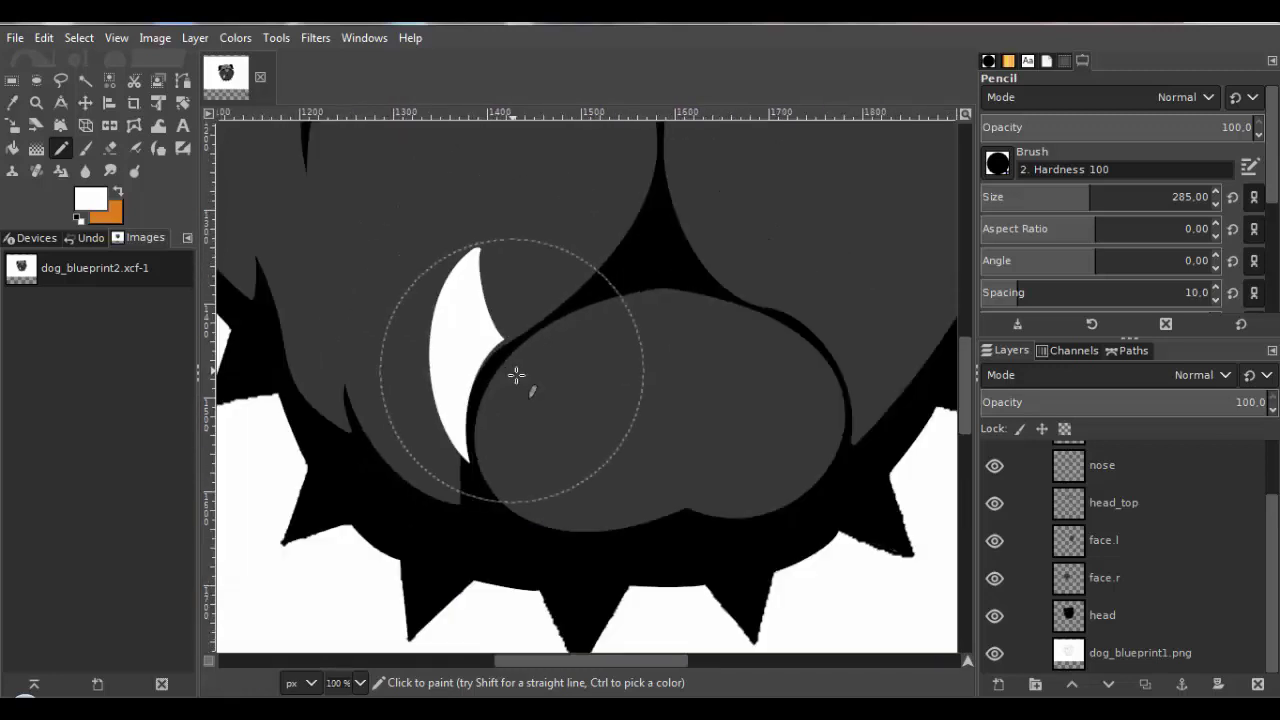
scroll(531, 387, "up", 3)
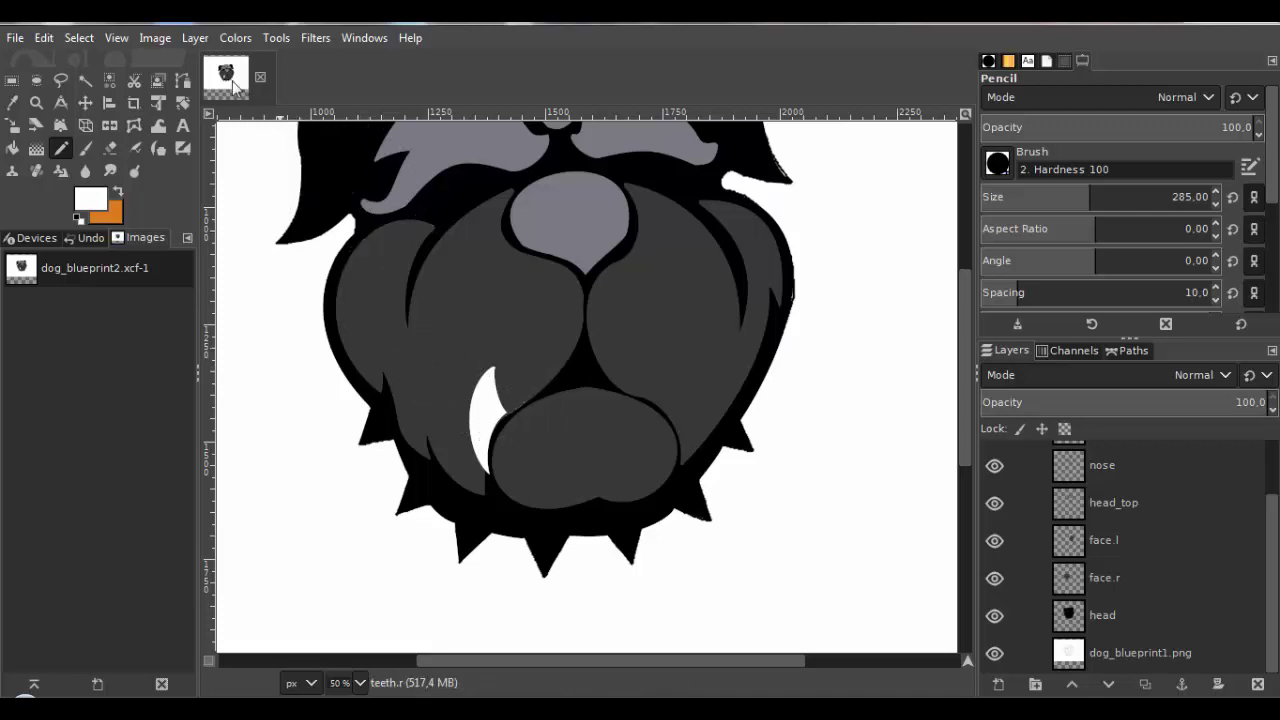
Add a transparent layer named teeth.l and hide the head and face.l layers to expose the blueprint.
left_click(195, 38)
left_click(200, 57)
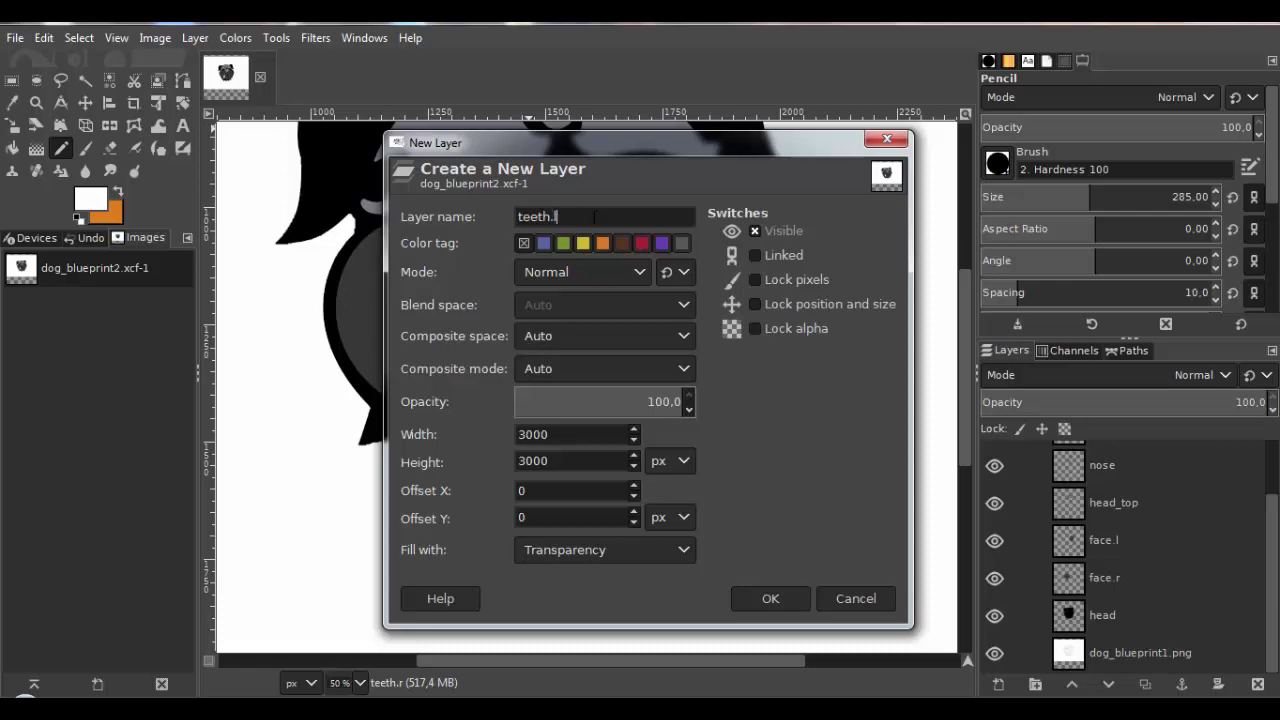
left_click(769, 597)
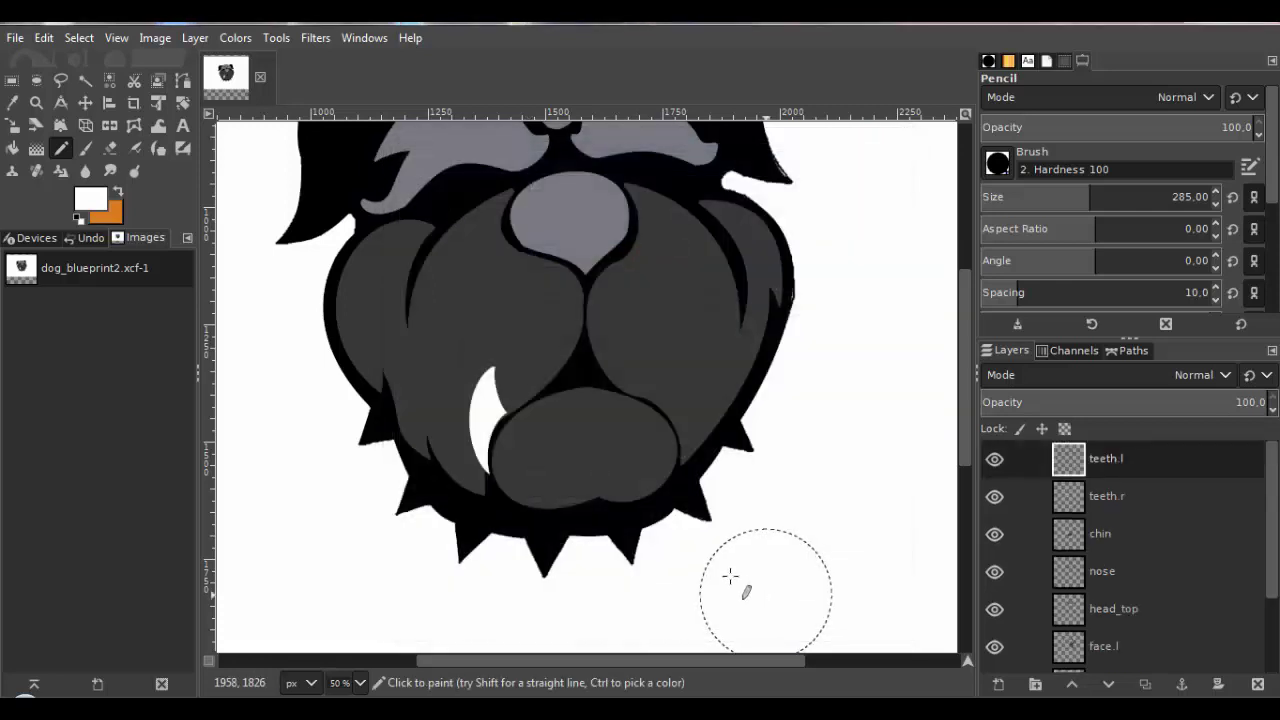
scroll(668, 428, "left", 1)
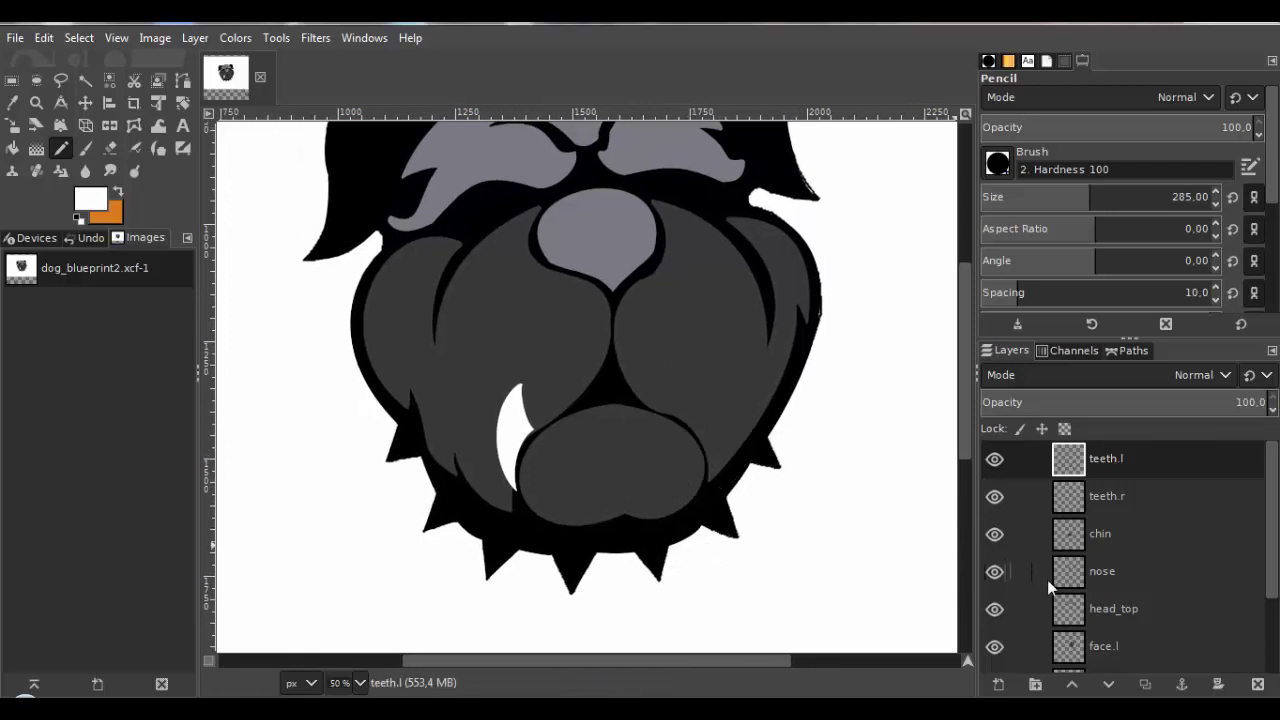
scroll(1048, 580, "down", 3)
left_click(995, 616)
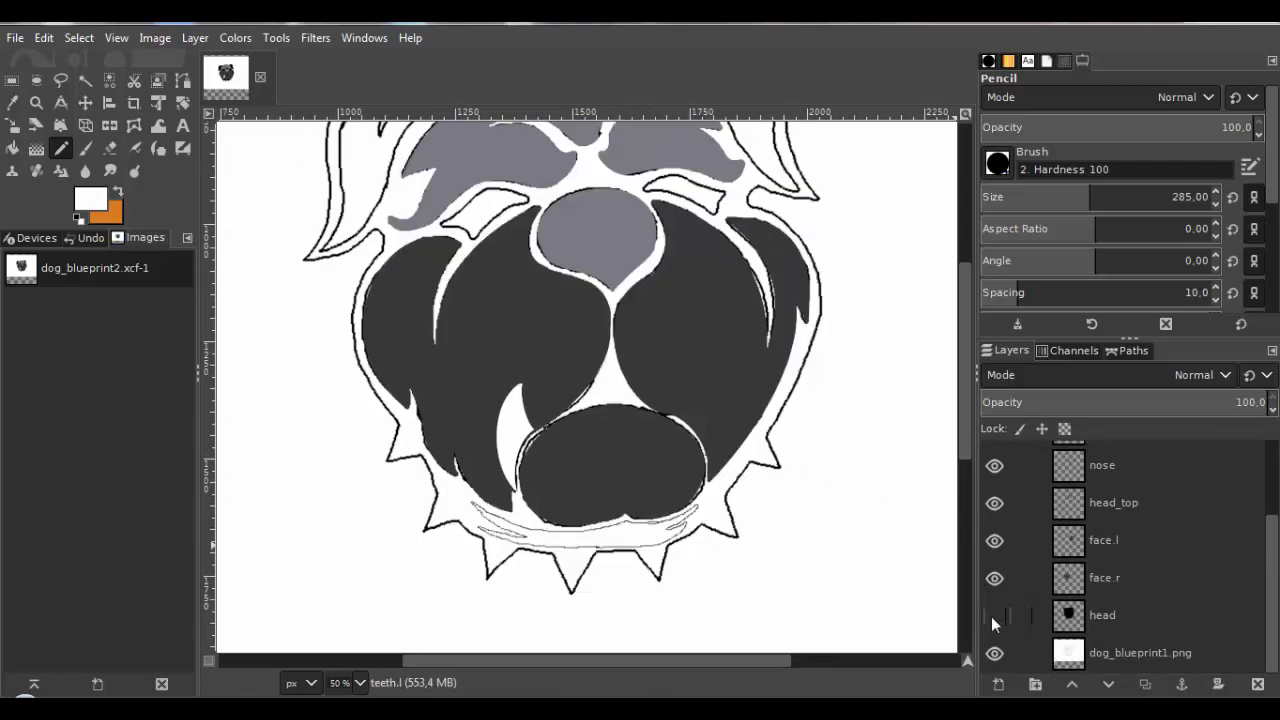
left_click(995, 541)
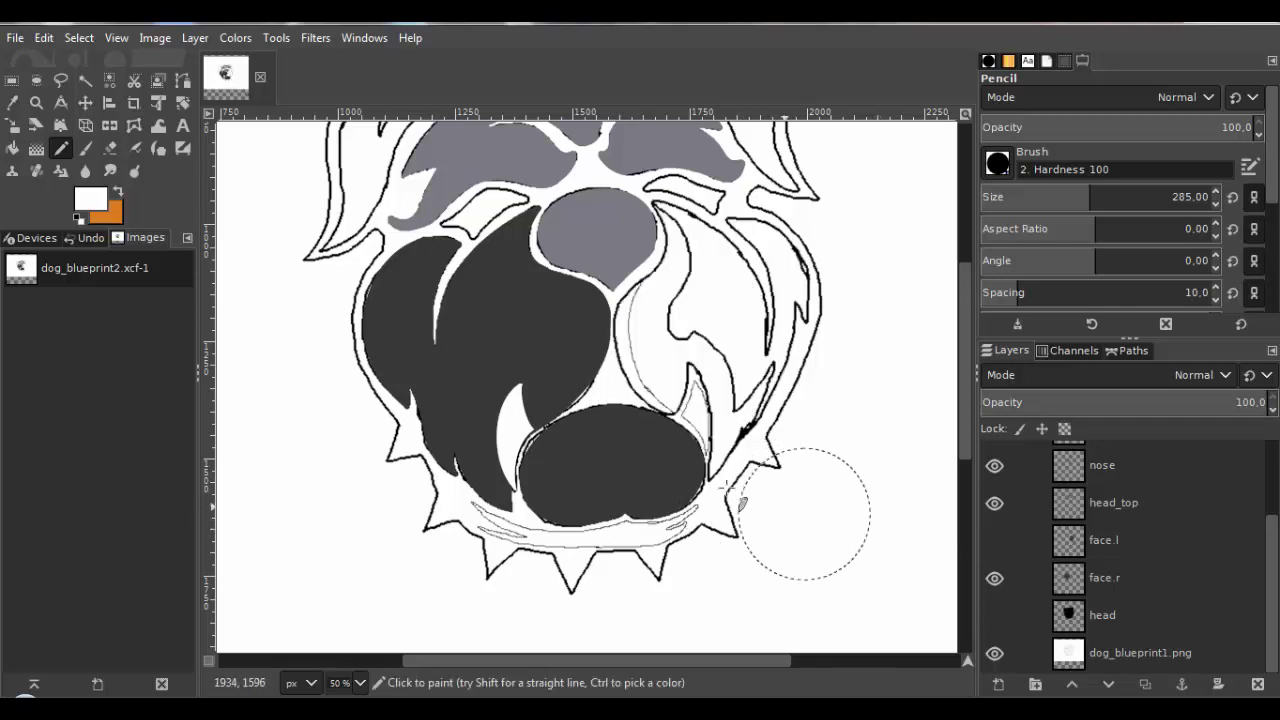
Draw a closed four-anchor path around the tooth right of the chin: one at its base, two at its tip, one at the chin junction.
key("b")
scroll(646, 434, "up", 3, "ctrl")
scroll(780, 435, "up", 3, "ctrl")
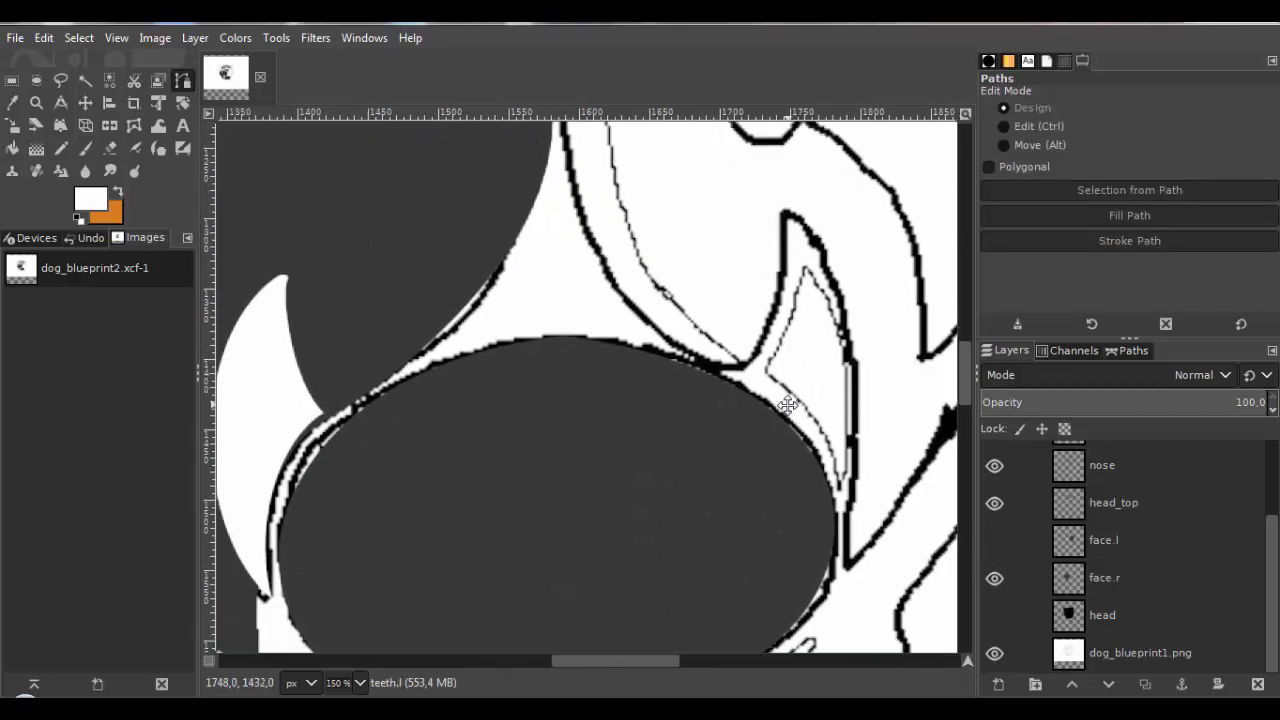
scroll(600, 391, "right", 3)
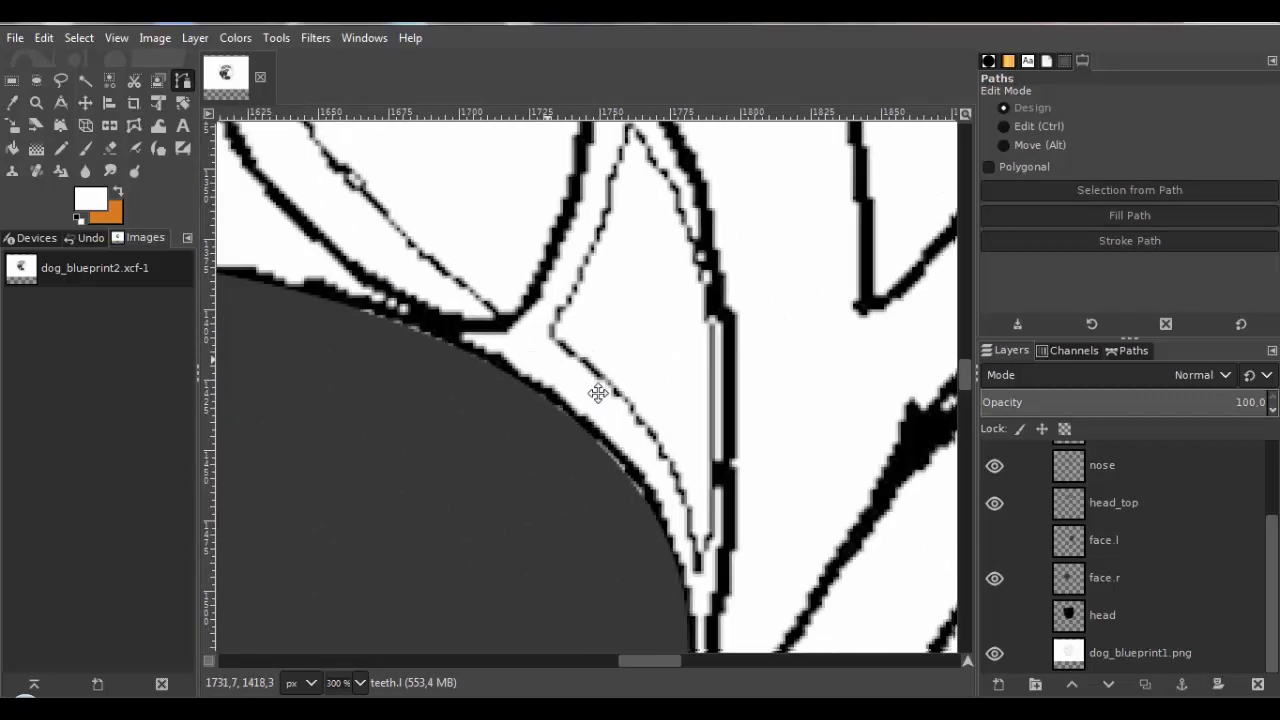
scroll(641, 545, "down", 3)
scroll(644, 542, "up", 3, "ctrl")
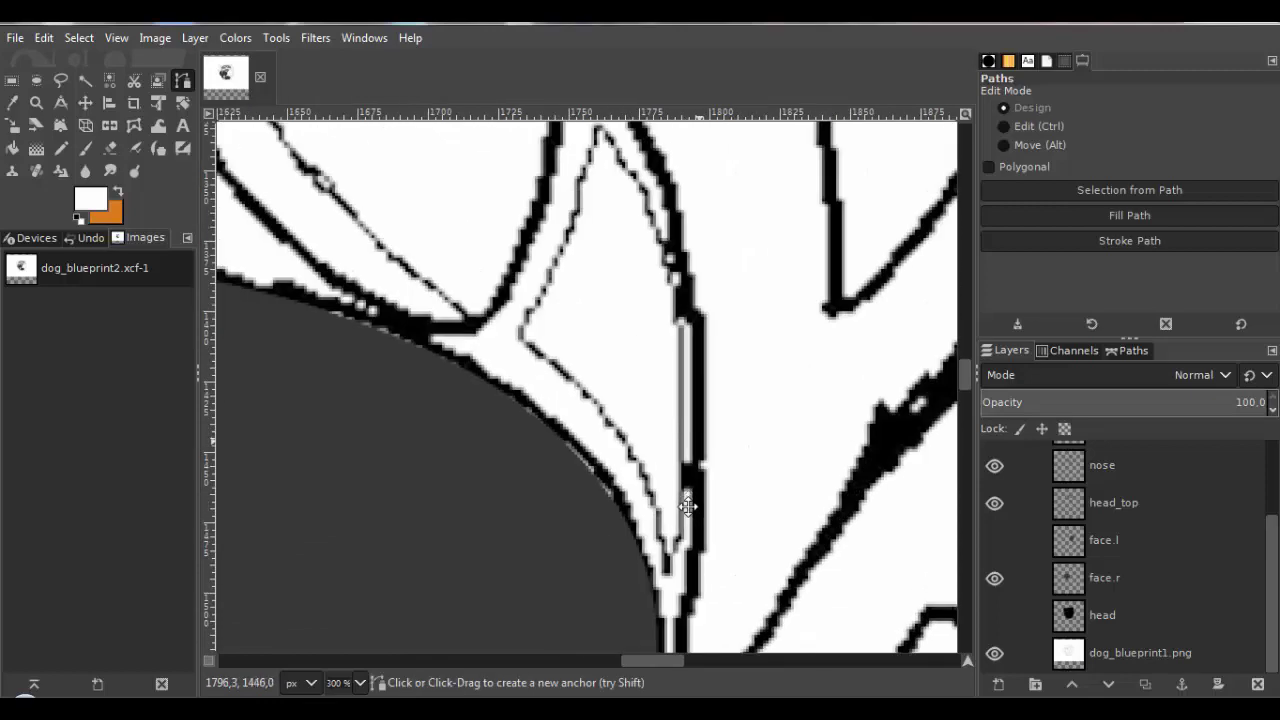
scroll(573, 426, "down", 3, "ctrl")
scroll(591, 435, "down", 3)
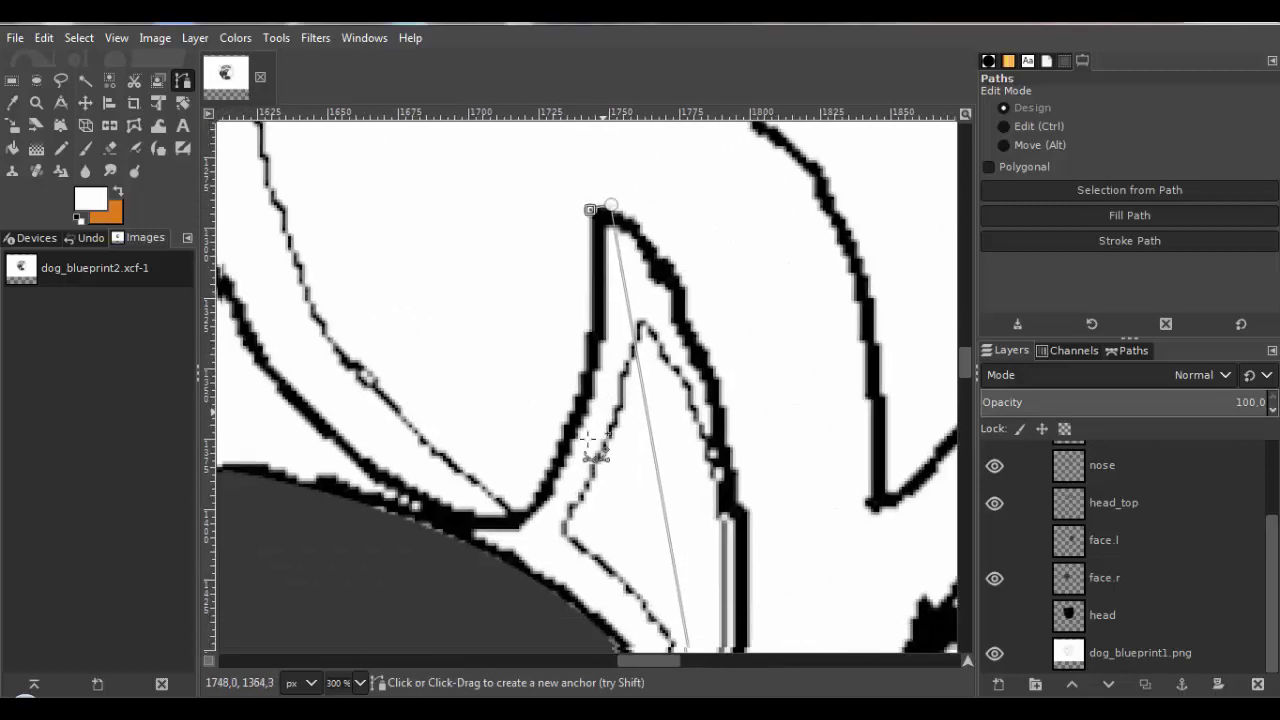
scroll(526, 418, "up", 2, "ctrl")
left_click(530, 409)
scroll(540, 420, "down", 2, "ctrl")
scroll(594, 400, "down", 2)
scroll(640, 370, "down", 2)
scroll(749, 409, "up", 10, "ctrl")
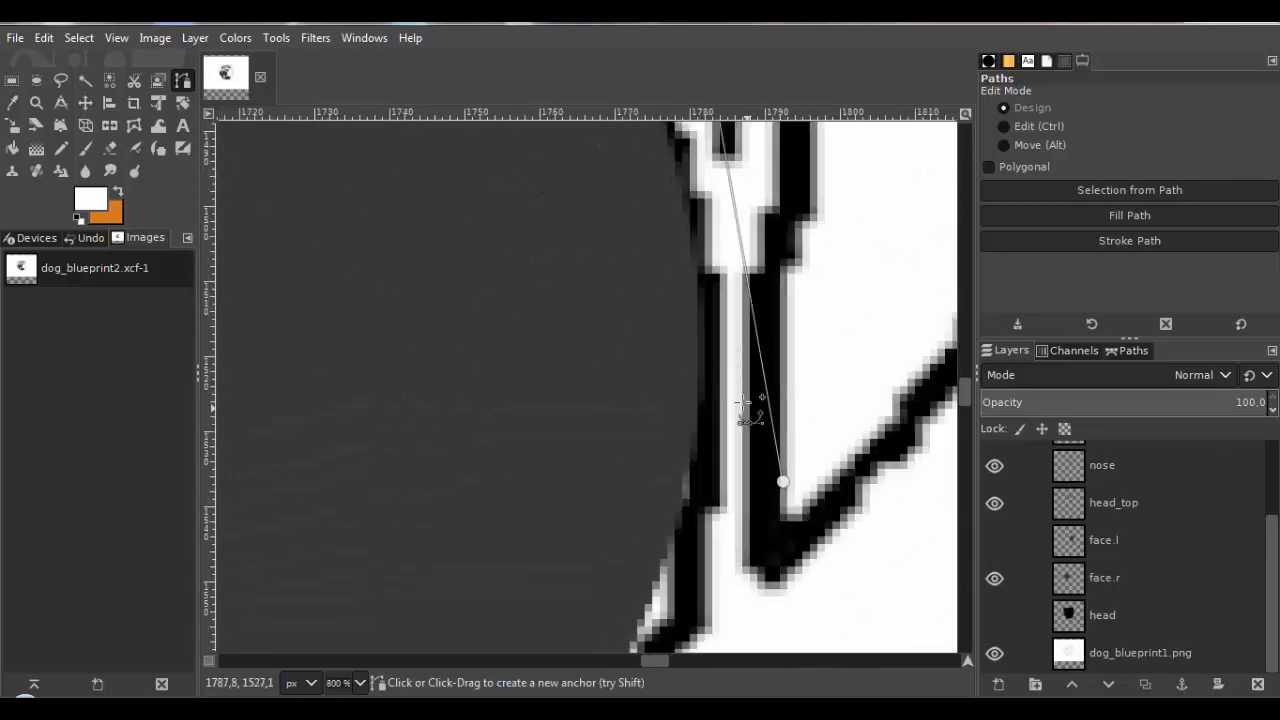
left_click(633, 470, "ctrl")
Bow the right tooth path's long outer segment outward to follow the tooth's curved edge on the blueprint.
left_click_drag(627, 350, 654, 359)
scroll(660, 325, "down", 8, "ctrl")
scroll(670, 400, "down", 4, "ctrl")
left_click_drag(701, 526, 665, 413)
scroll(665, 413, "up", 3, "ctrl")
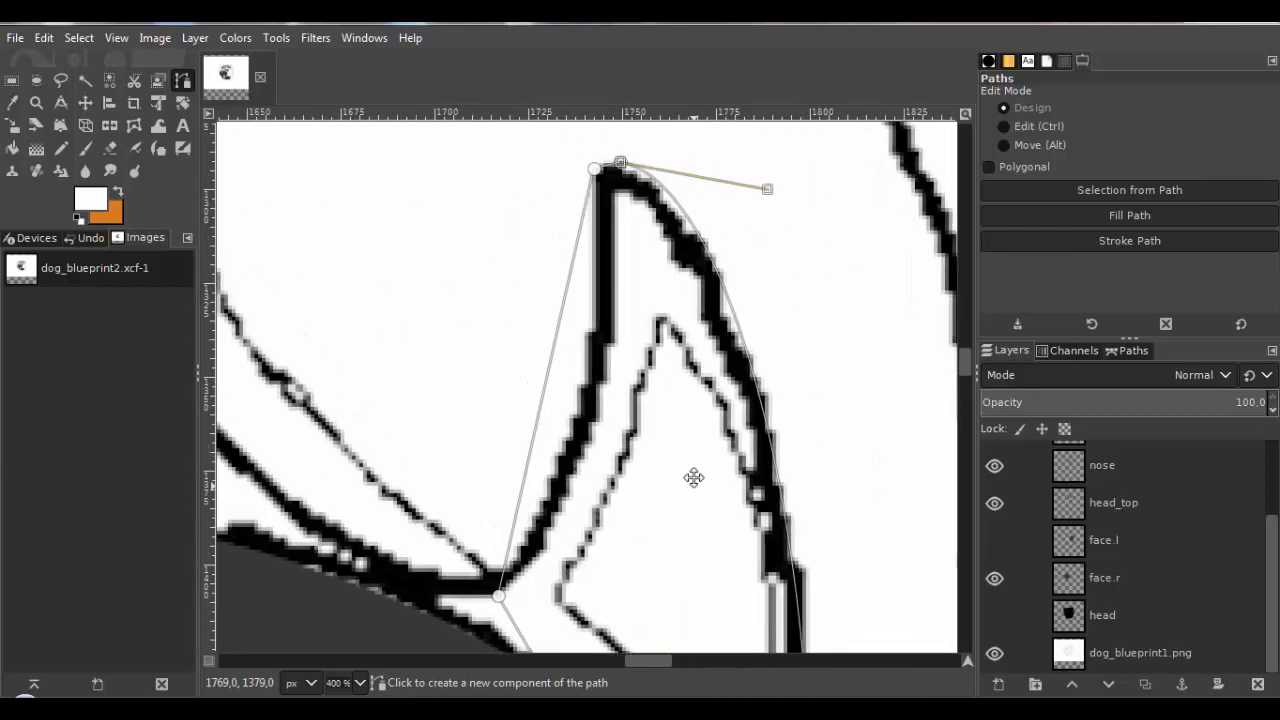
Curve the right tooth path's upper inner segment along the blueprint line and round the short segment at the tip.
left_click_drag(580, 366, 629, 286)
scroll(618, 415, "up", 1, "ctrl")
left_click_drag(618, 415, 598, 352)
left_click_drag(483, 525, 524, 386)
left_click_drag(581, 150, 586, 410)
scroll(587, 346, "up", 4, "ctrl")
left_click_drag(565, 285, 612, 249)
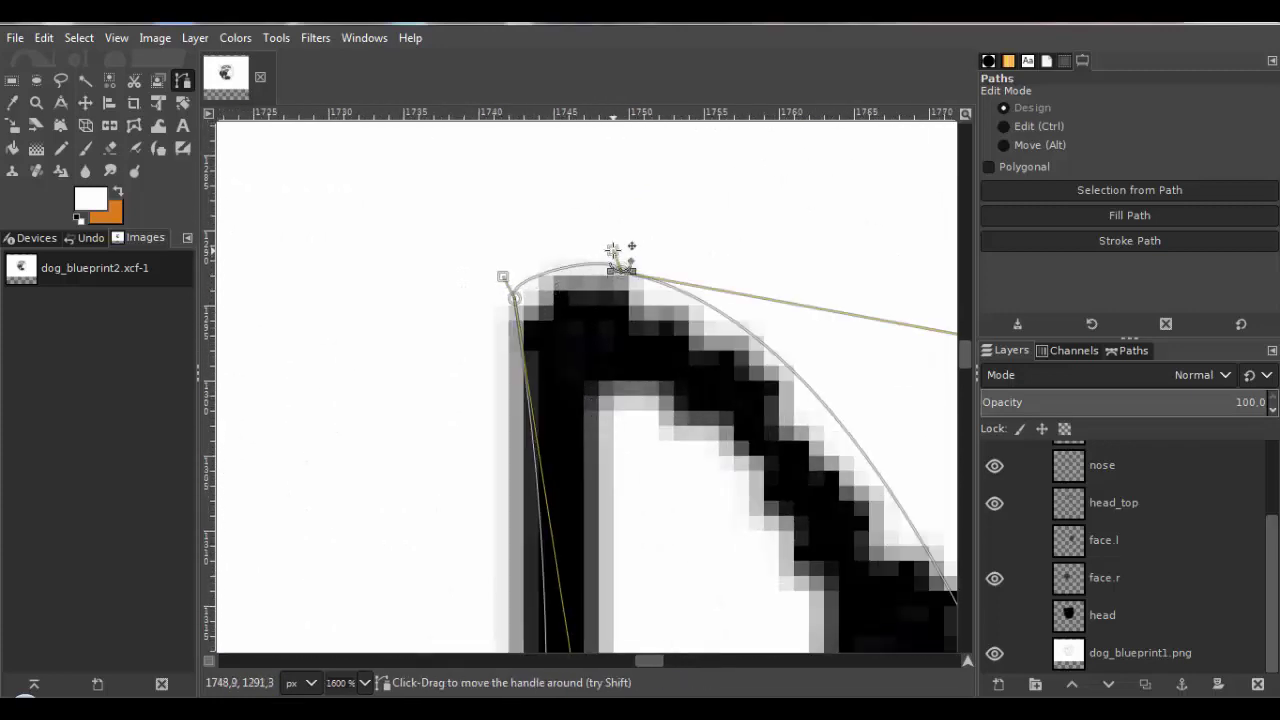
Curve the right tooth path's lower segment, from the chin junction to the base, around the chin's edge.
scroll(600, 355, "down", 4, "ctrl")
left_click_drag(694, 520, 624, 200)
left_click_drag(645, 576, 560, 317)
scroll(560, 330, "down", 1, "ctrl")
left_click_drag(501, 406, 567, 406)
left_click_drag(700, 577, 608, 449)
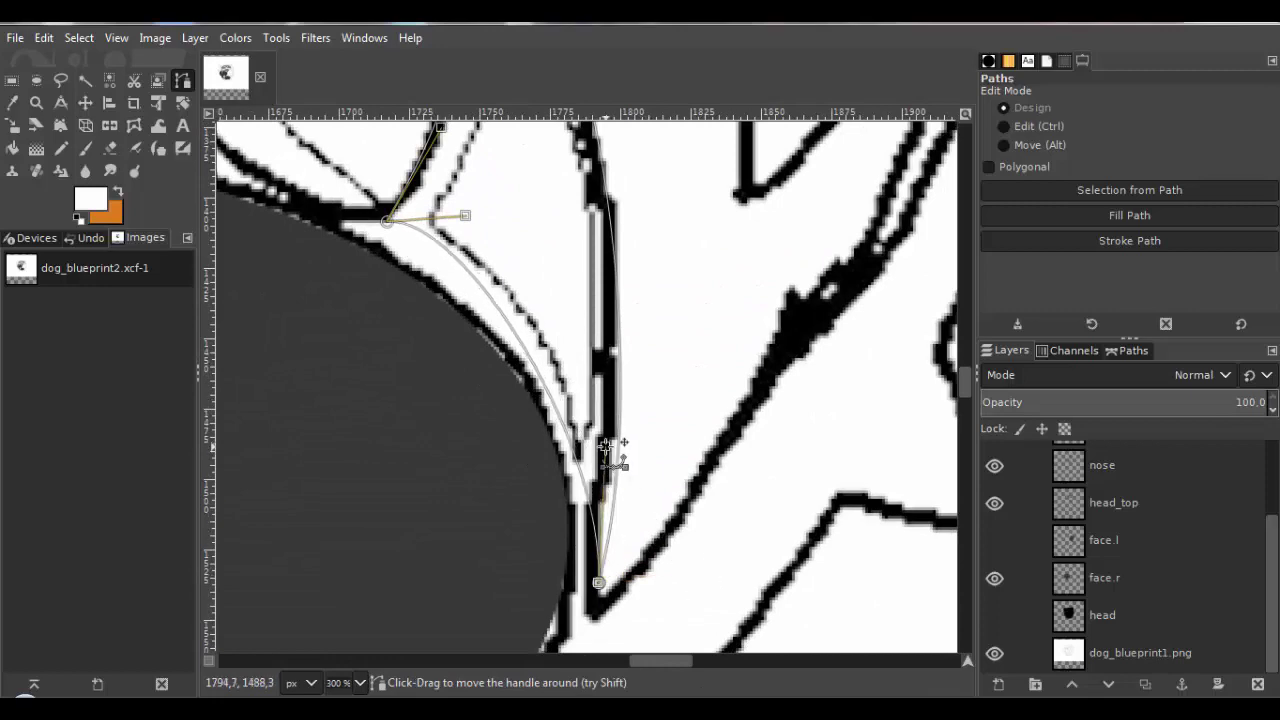
left_click_drag(465, 215, 517, 297)
scroll(517, 297, "down", 2, "ctrl")
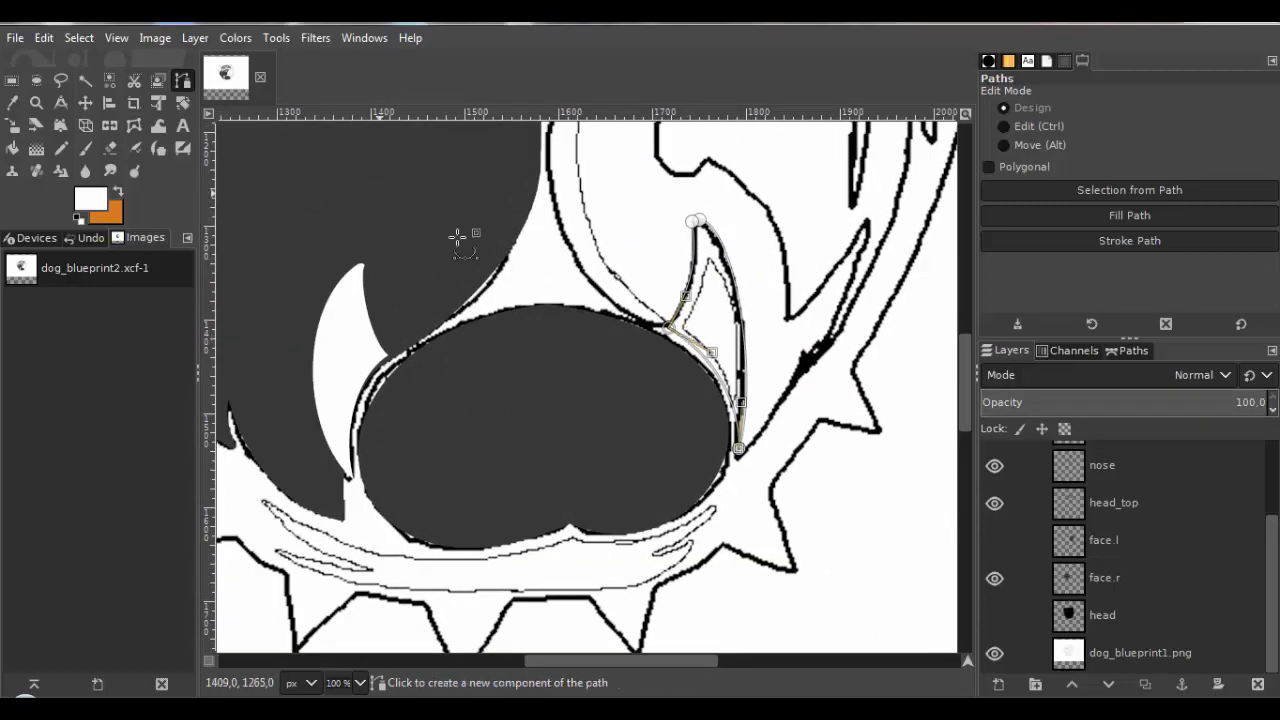
Select the right tooth from its path, paint it white with the Pencil on teeth.l, and clear the selection.
left_click(79, 37)
key("Escape")
left_click(61, 148)
mouse_move(686, 304)
left_mouse_down()
mouse_move(746, 438)
mouse_move(709, 424)
left_mouse_up()
left_click(79, 38)
left_click(97, 86)
Show the head and face.l layers again and check both teeth within the whole head.
left_click(994, 615)
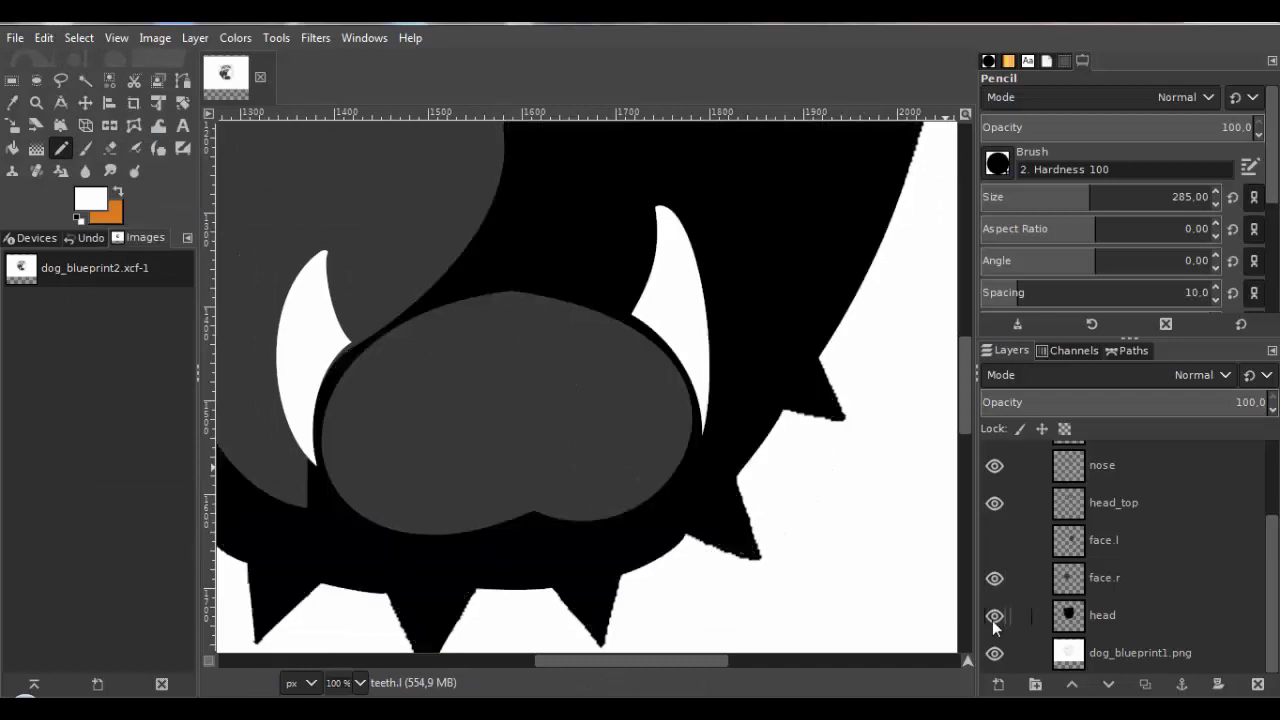
left_click(993, 554)
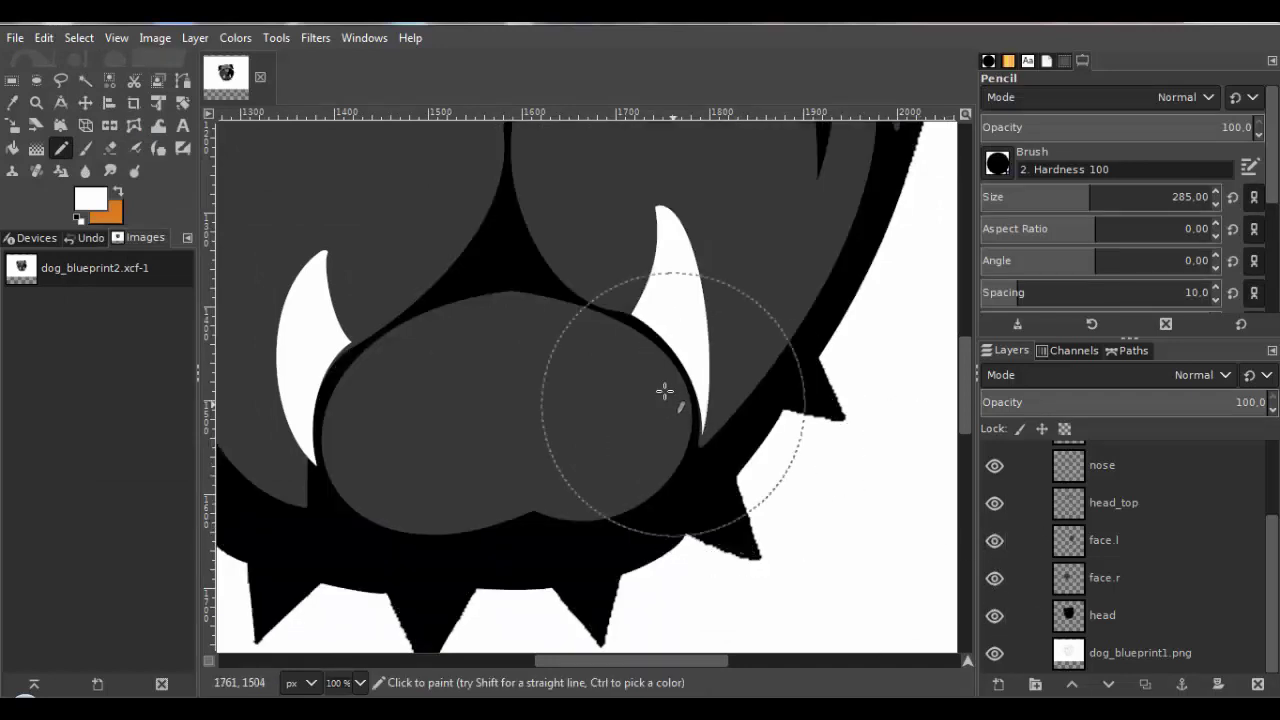
scroll(660, 368, "down", 3)
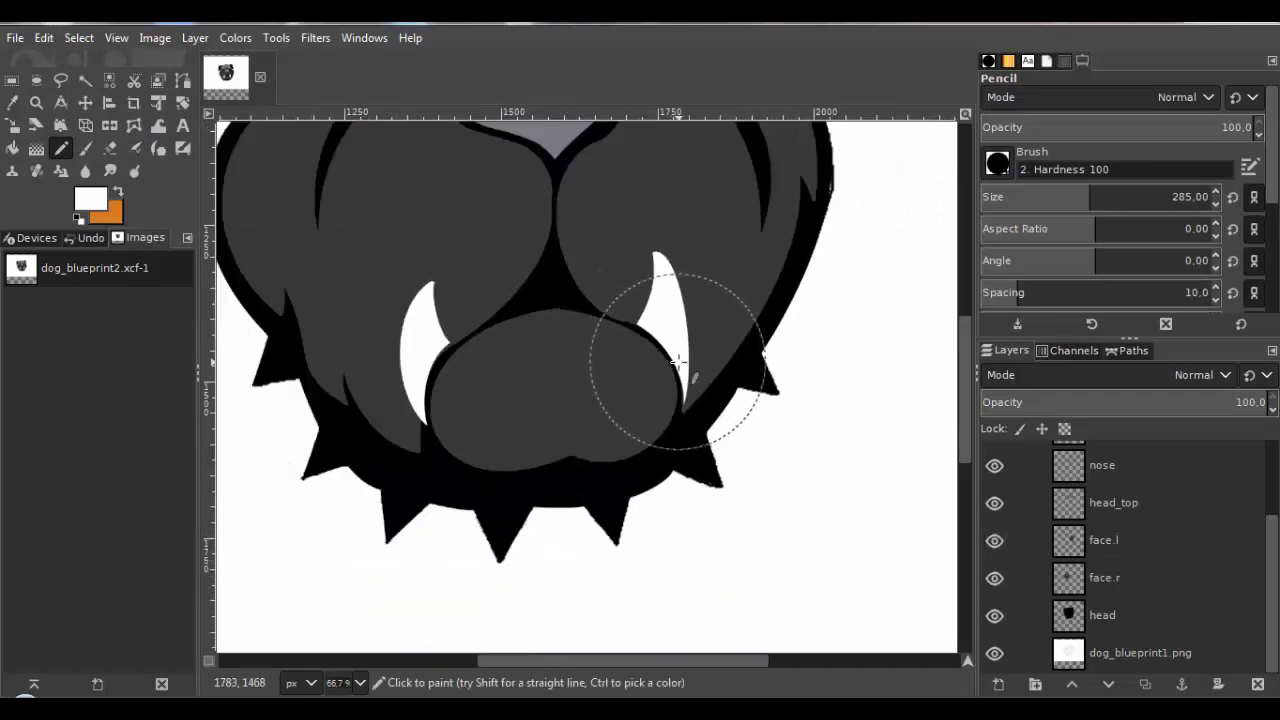
scroll(701, 345, "up", 2)
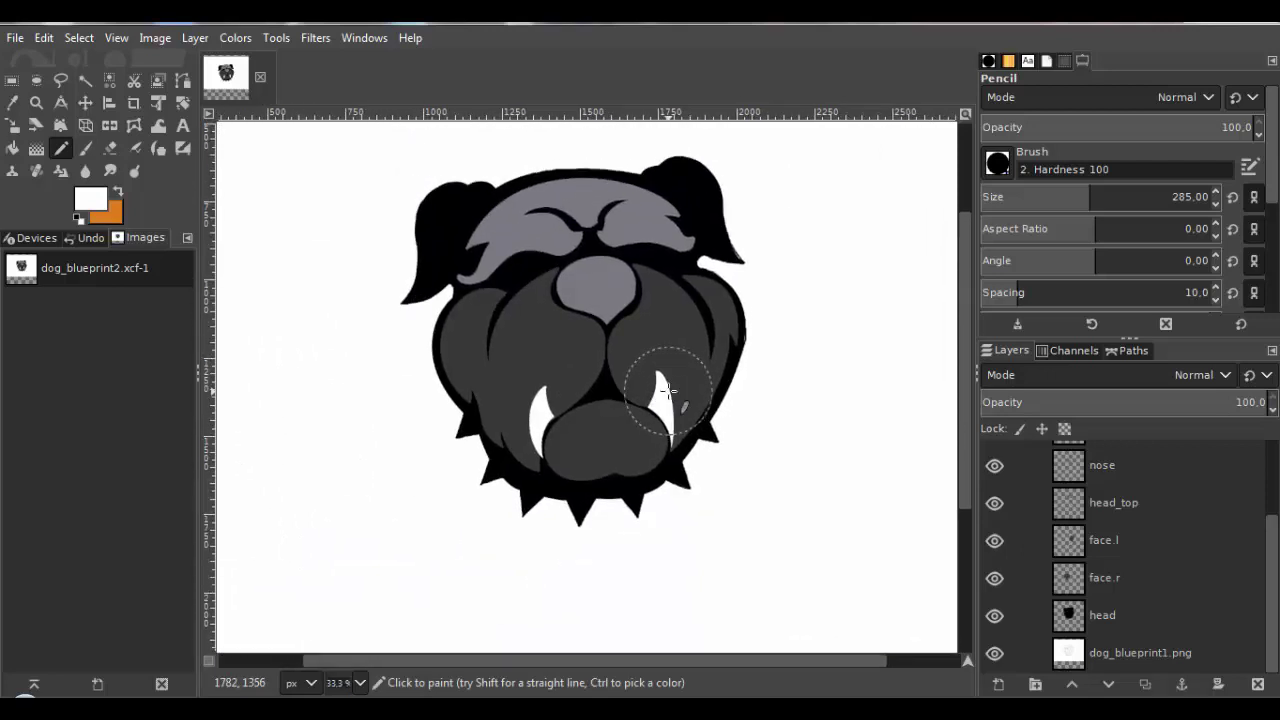
Hide the head layer and add a new transparent 3000 × 3000 px layer named ear.r.
left_click_drag(625, 359, 638, 384)
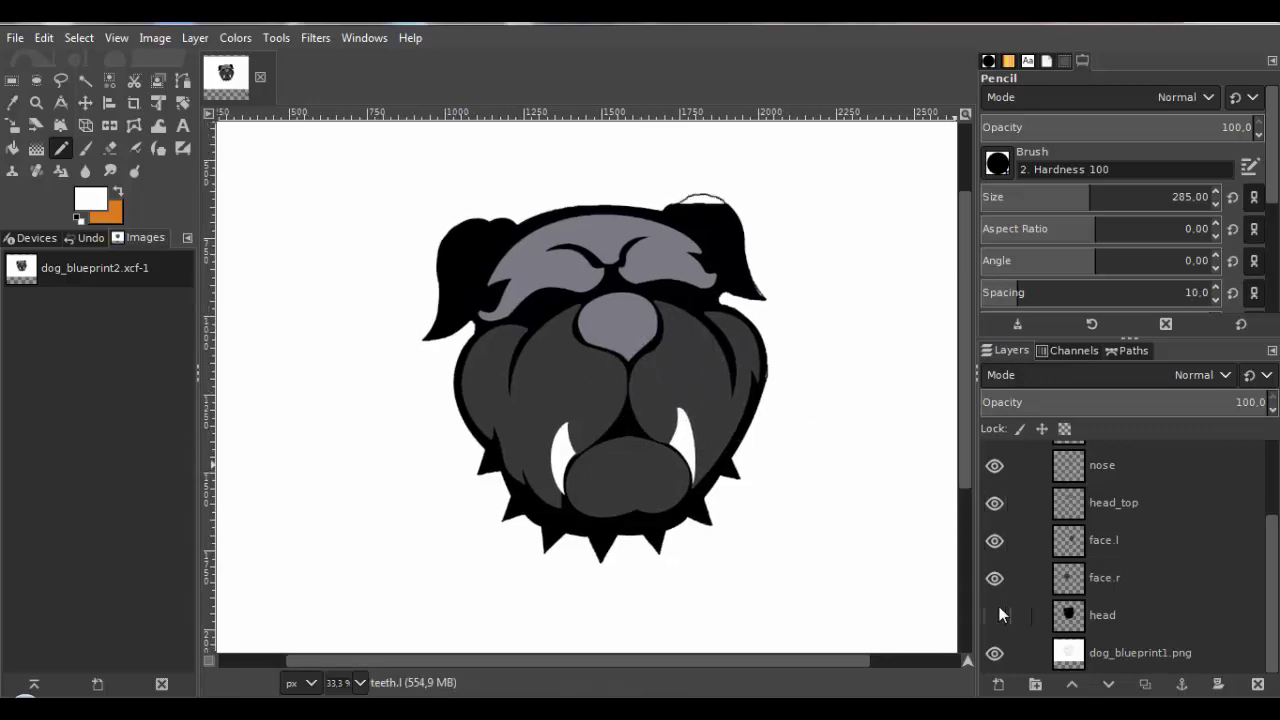
left_click(196, 38)
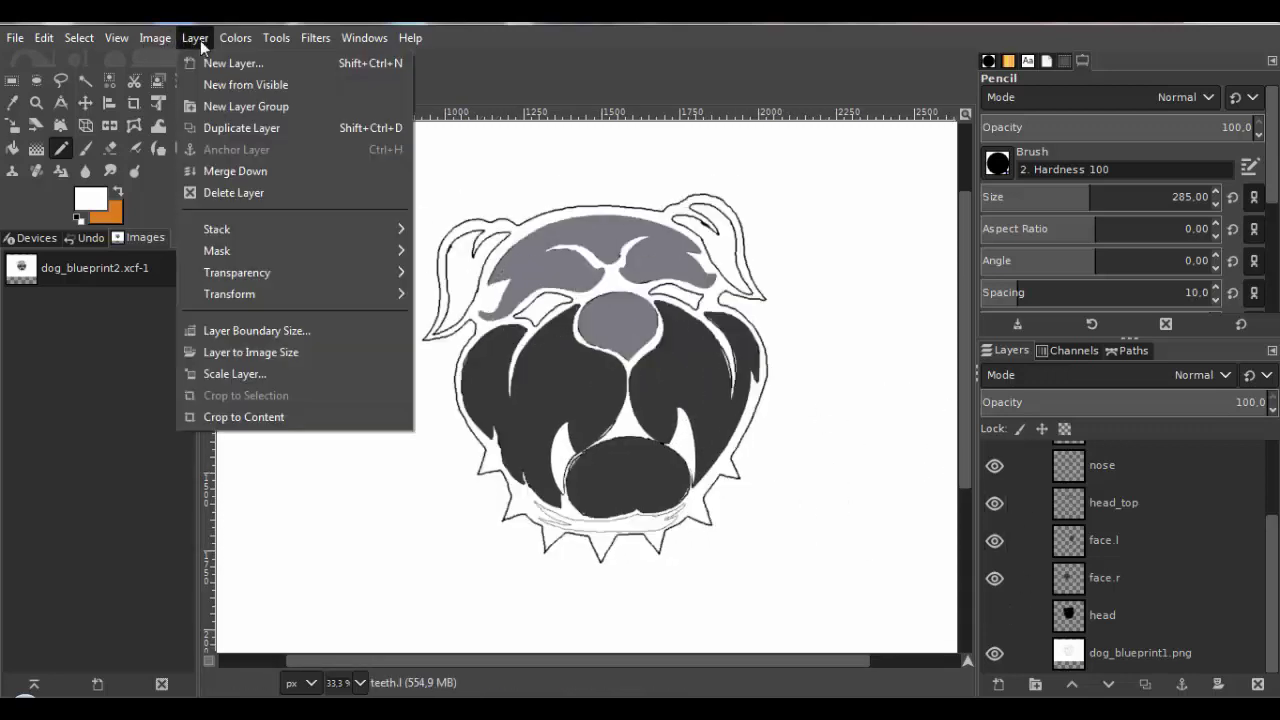
left_click(220, 58)
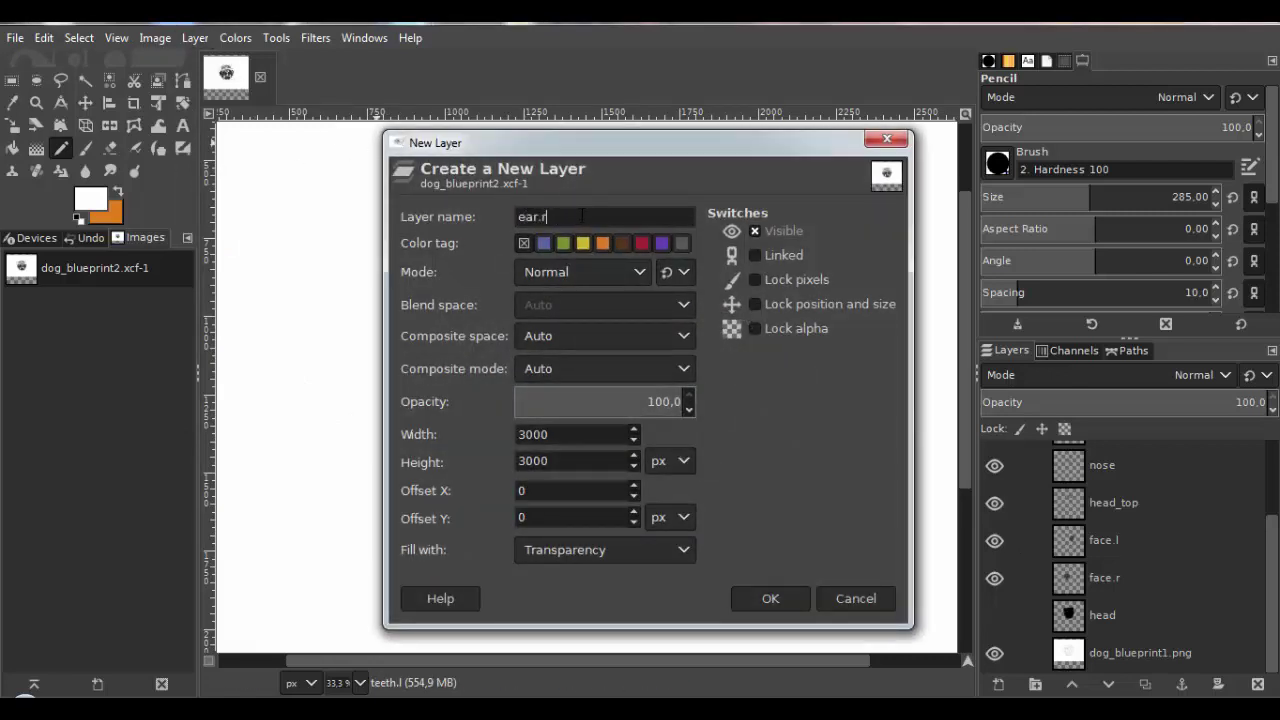
left_click(780, 600)
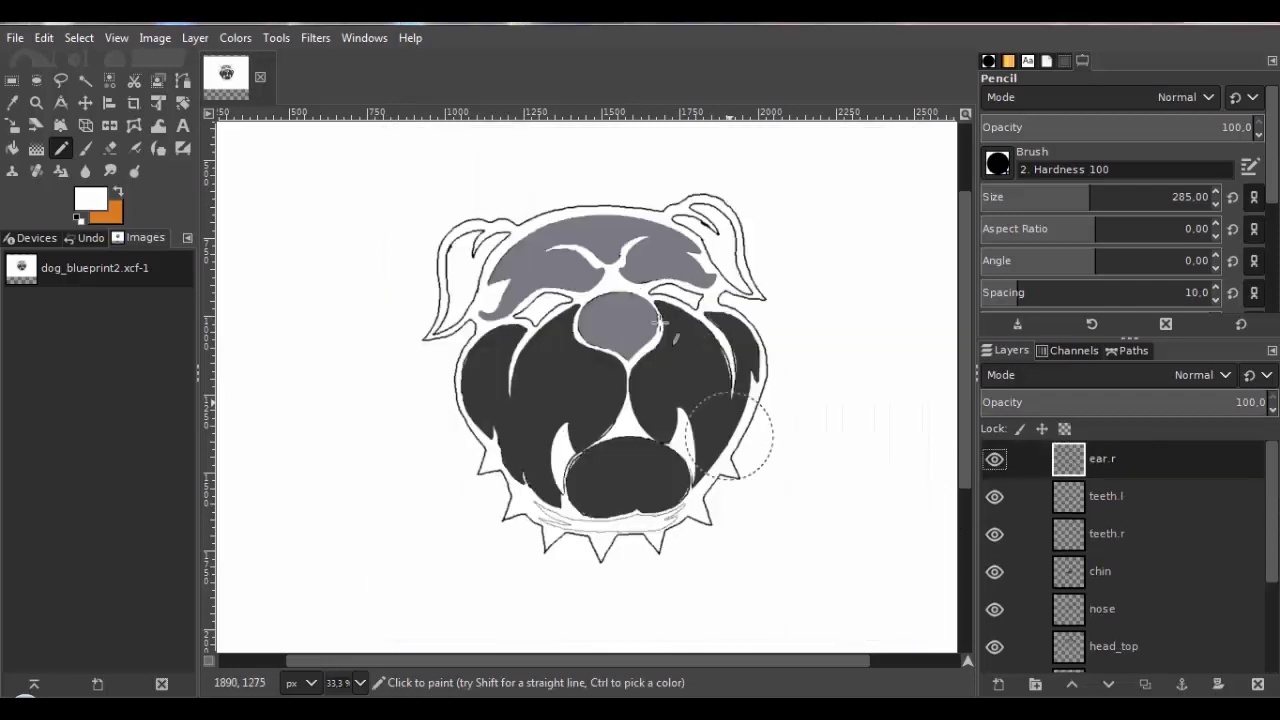
Start a path at the lower tip of the left ear's inner outline and add an anchor high on its outer edge.
left_click_drag(565, 315, 623, 334)
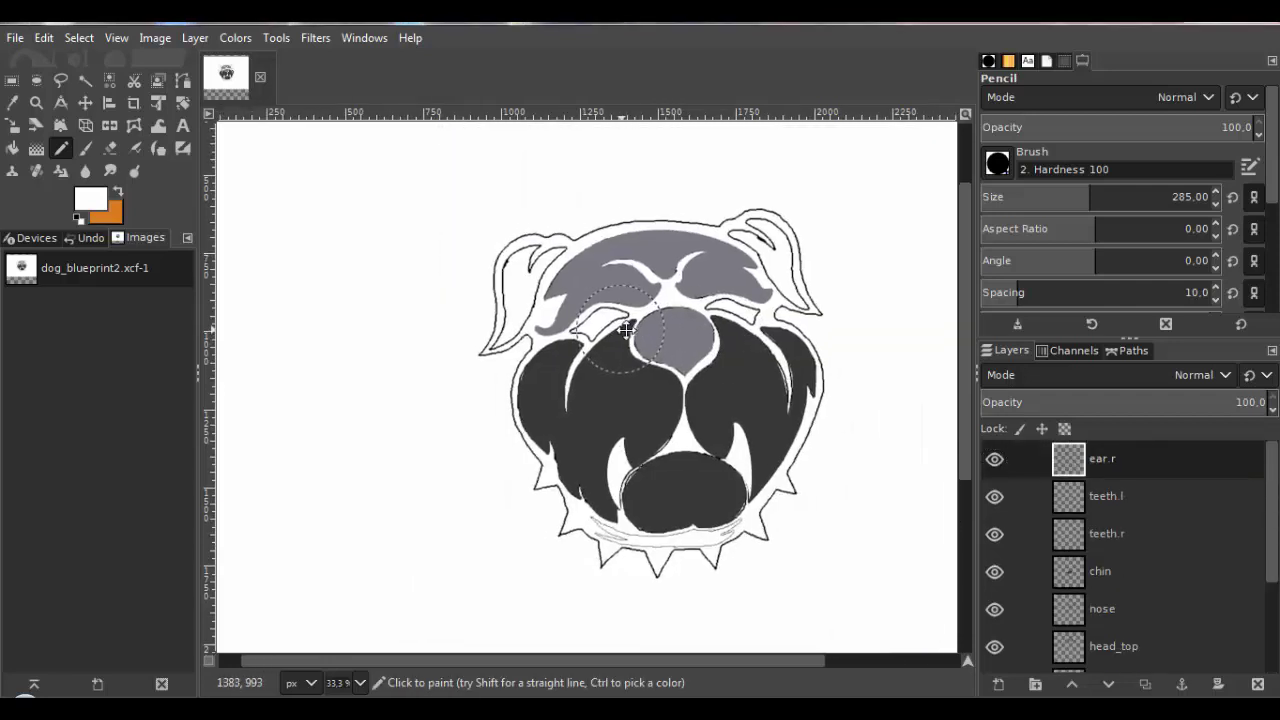
left_click(183, 81)
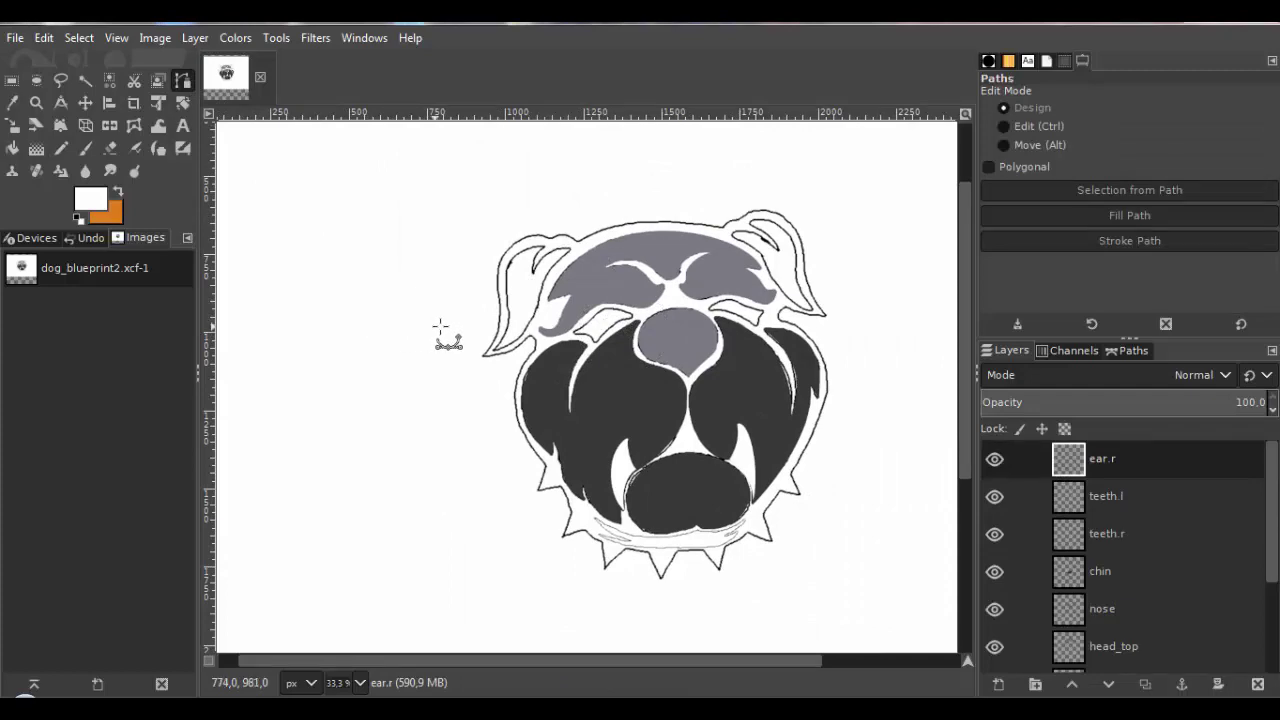
scroll(500, 351, "up", 9)
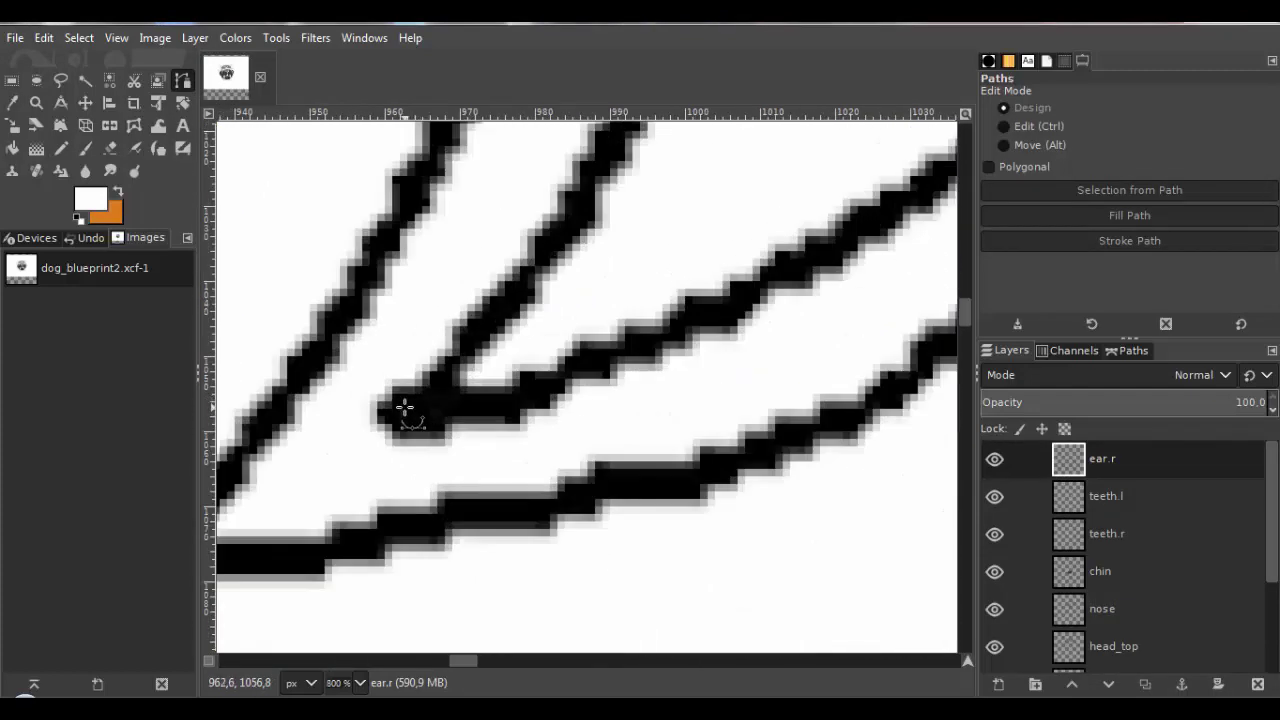
scroll(400, 410, "down", 3)
scroll(528, 329, "up", 2)
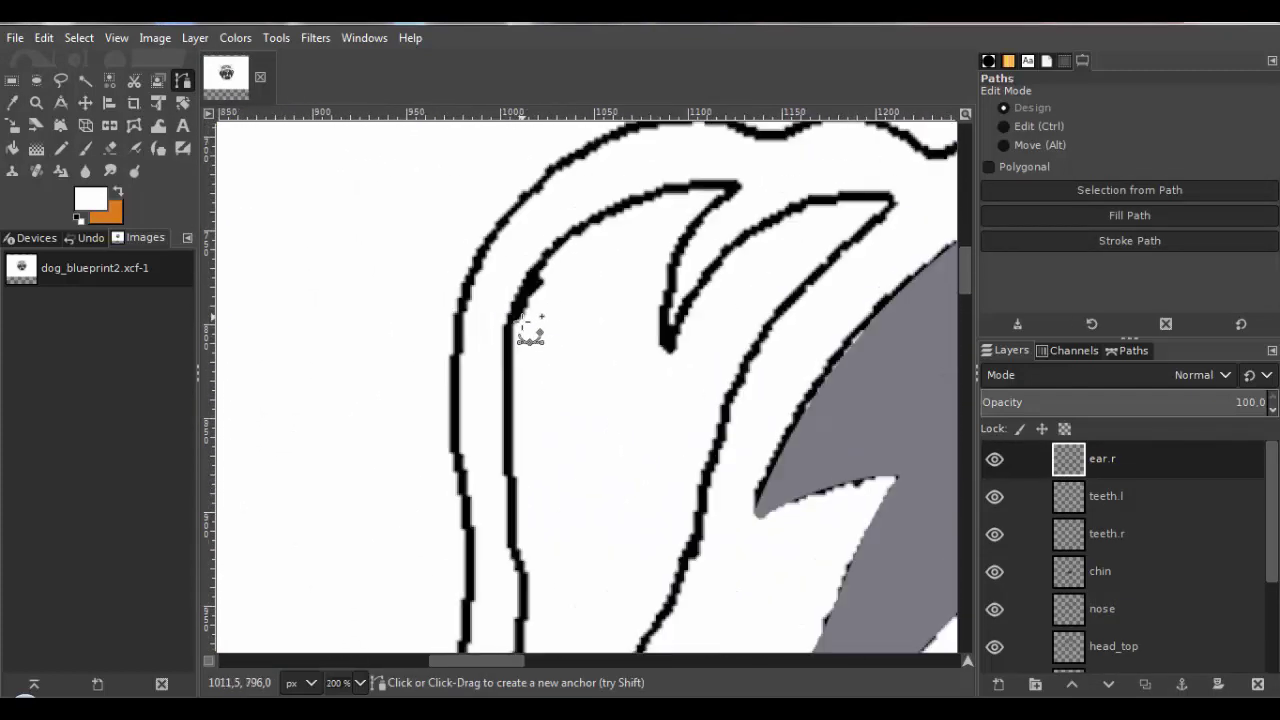
left_click(440, 435)
left_click_drag(468, 396, 397, 433)
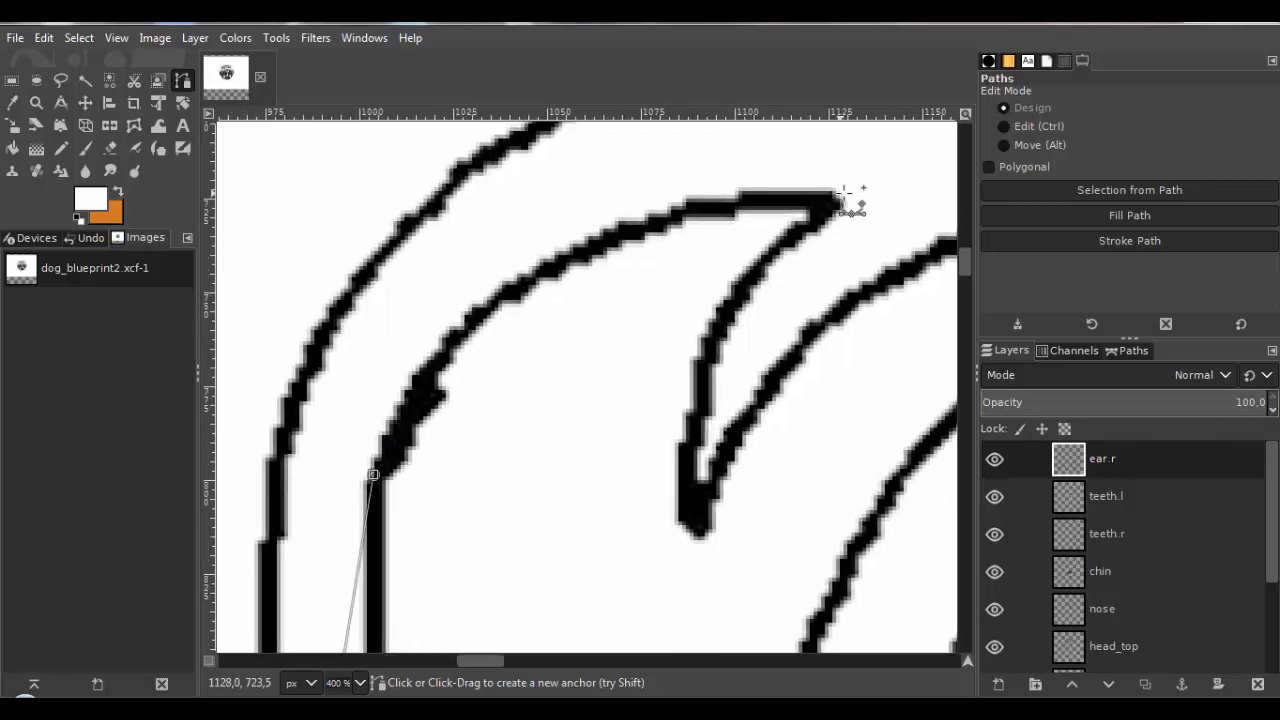
Add path anchors at the left ear's two upper points and the notch between them, and return to the lower tip.
left_click(836, 197)
left_click(697, 500)
left_click_drag(697, 500, 393, 500)
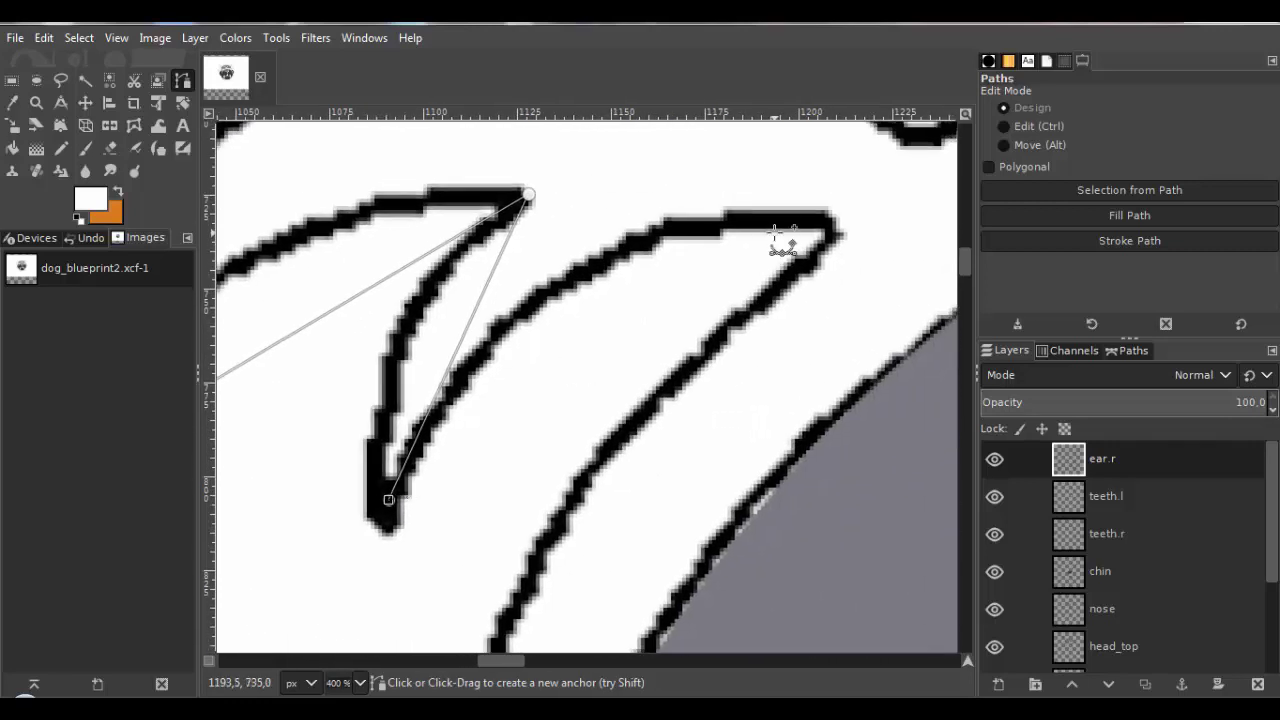
left_click(829, 214)
scroll(836, 226, "down", 3)
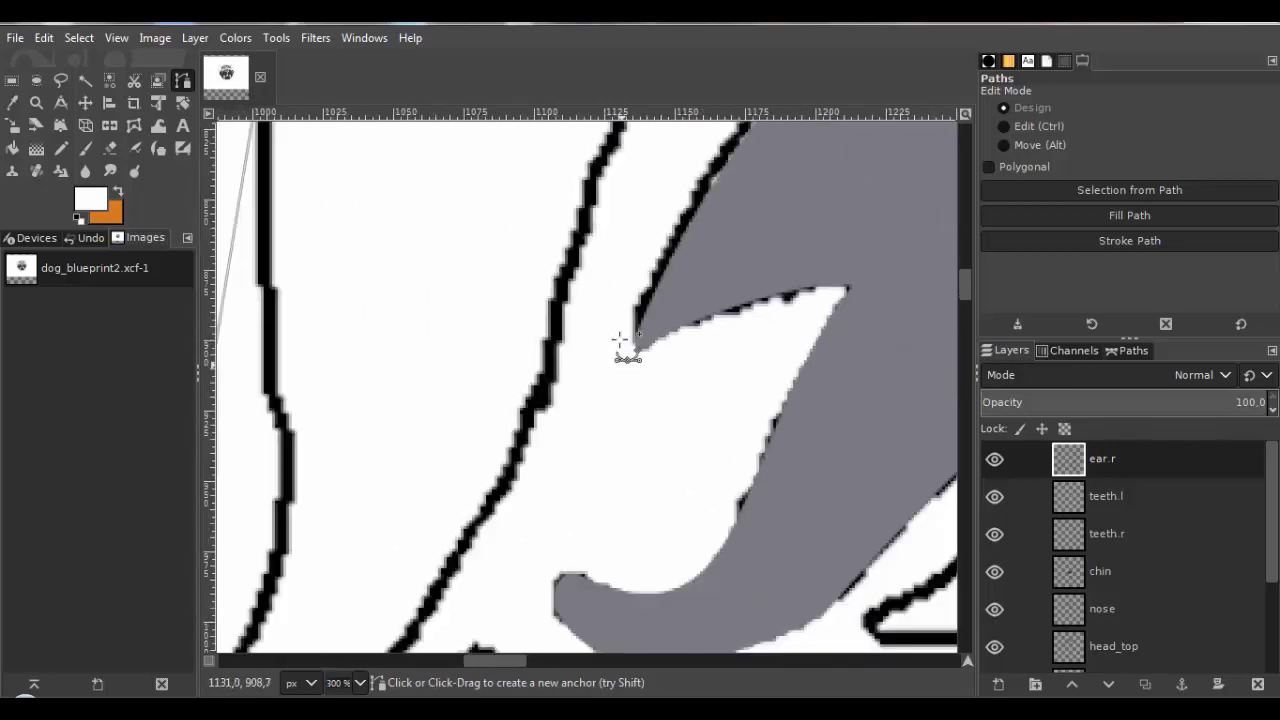
scroll(504, 295, "up", 8)
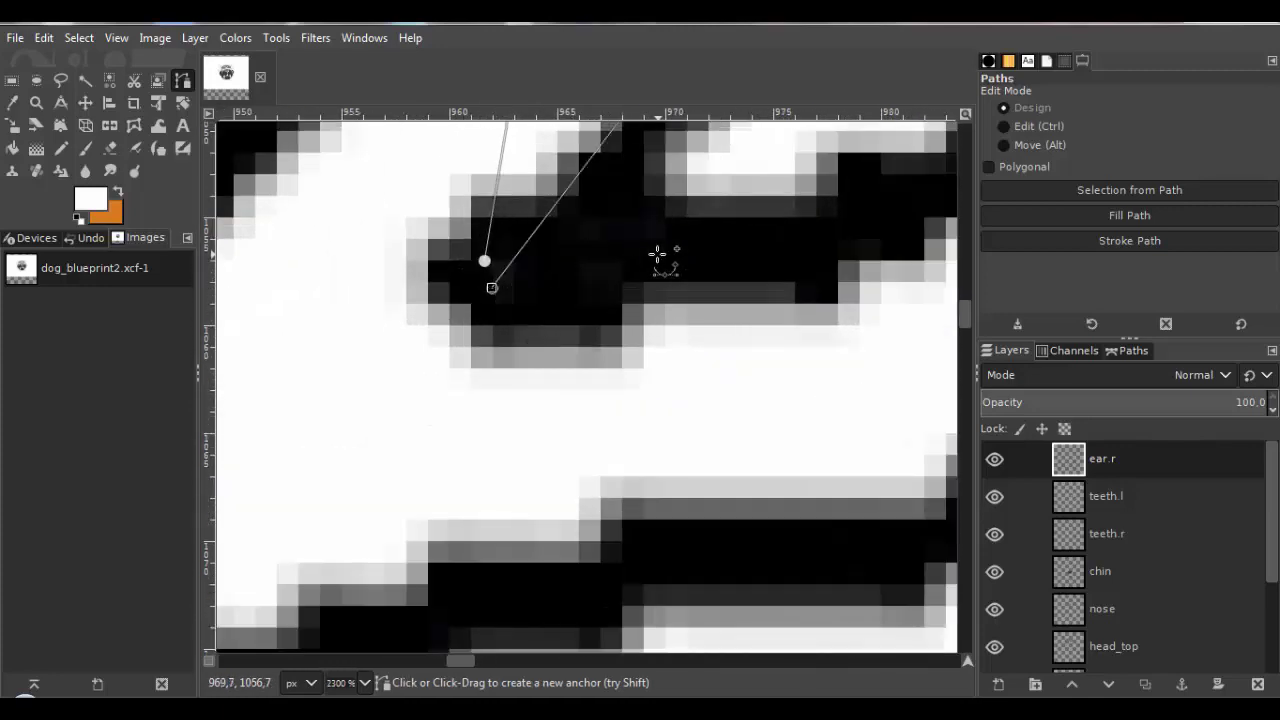
scroll(657, 255, "down", 10)
Curve the left ear path's long segment between the inner upper point and the lower tip along the blueprint line.
left_click_drag(531, 371, 663, 316)
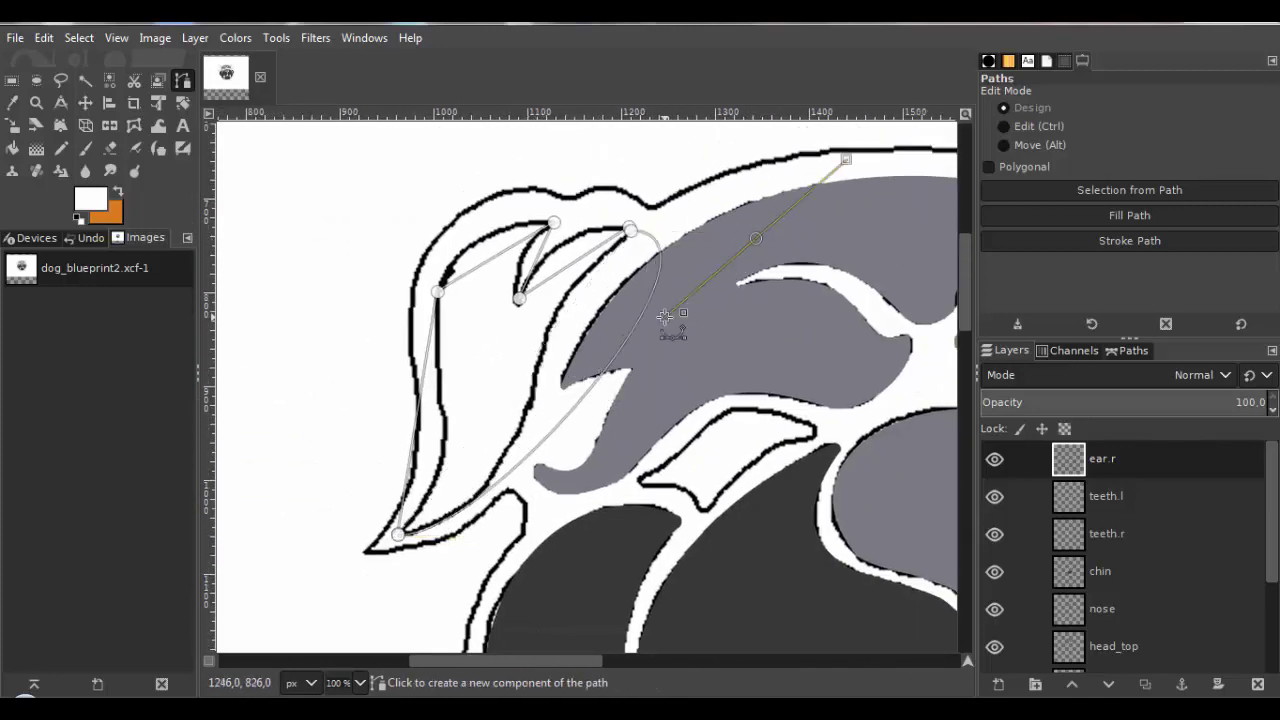
key("ctrl+z")
left_click_drag(747, 238, 422, 404)
left_click_drag(486, 540, 655, 404)
mouse_move(422, 404)
left_mouse_down()
mouse_move(457, 343)
mouse_move(426, 399)
mouse_move(442, 391)
left_mouse_up()
left_click_drag(655, 405, 614, 445)
left_click_drag(441, 391, 516, 306)
Curve the left ear path's outer-edge segment from the lower tip up to the outer anchor along the blueprint line.
scroll(455, 362, "up", 1)
left_click_drag(426, 392, 478, 368)
left_click_drag(513, 213, 497, 241)
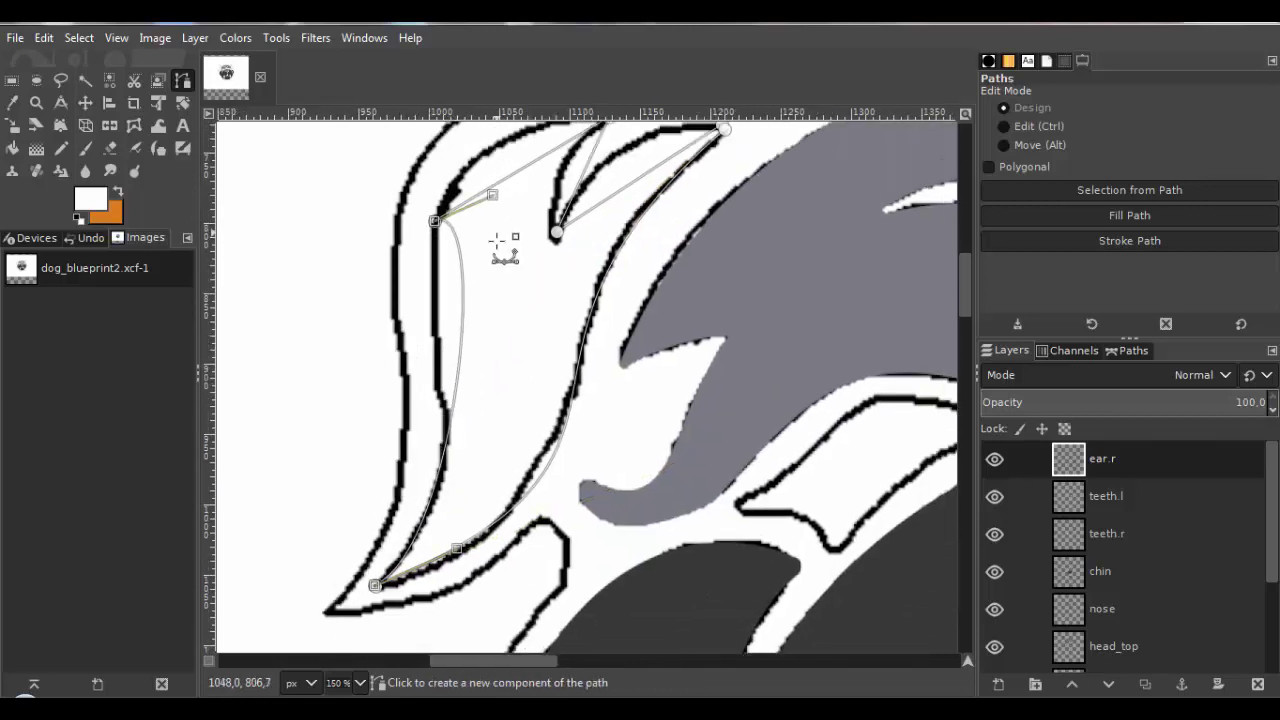
left_click_drag(491, 195, 450, 403)
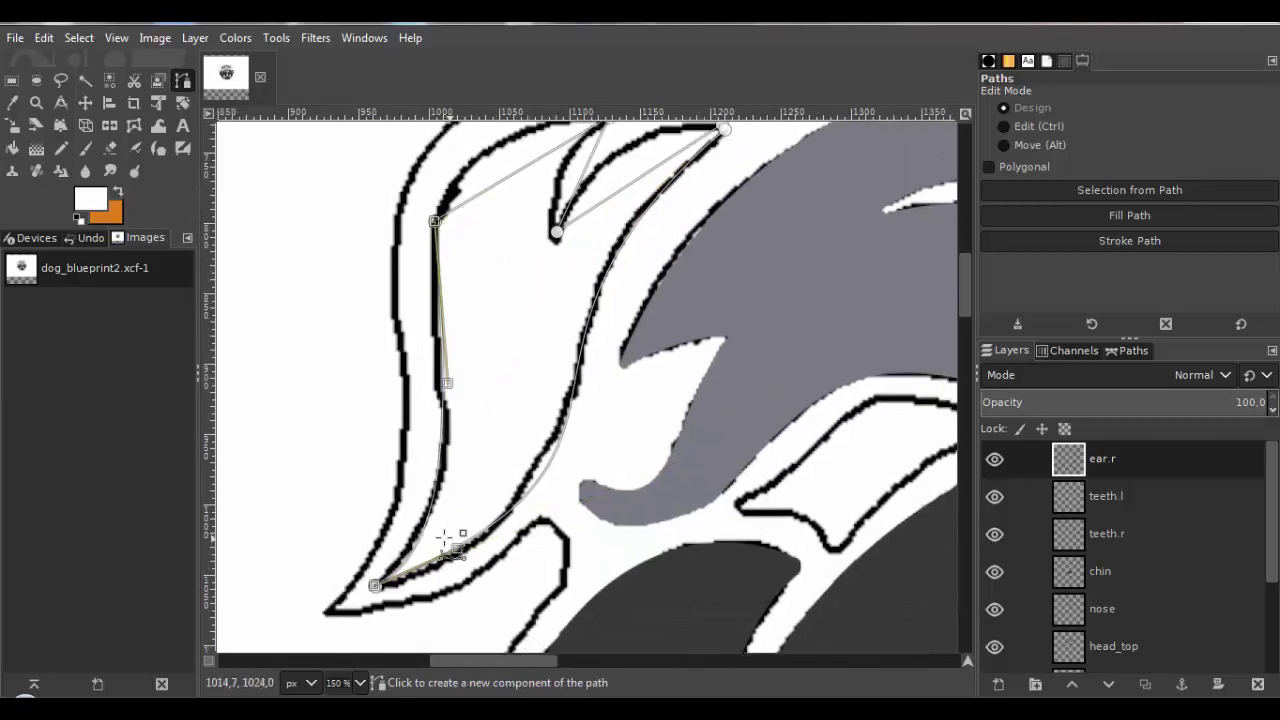
left_click_drag(443, 537, 470, 475)
left_click_drag(457, 391, 497, 391)
left_click_drag(407, 466, 405, 399)
Curve the left ear path's two top segments, from the outer anchor to the first point and from the notch to the second.
left_click_drag(511, 223, 467, 400)
left_click_drag(465, 353, 486, 291)
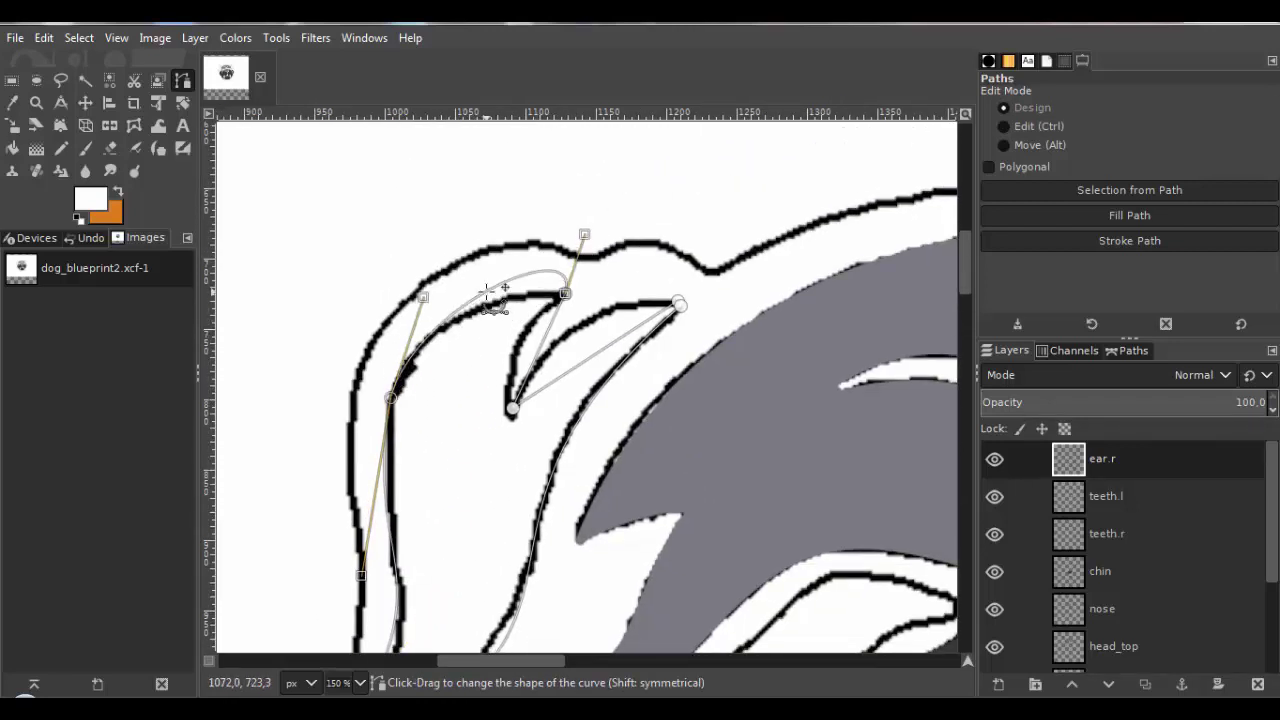
left_click_drag(585, 234, 580, 238)
left_click_drag(600, 356, 689, 240)
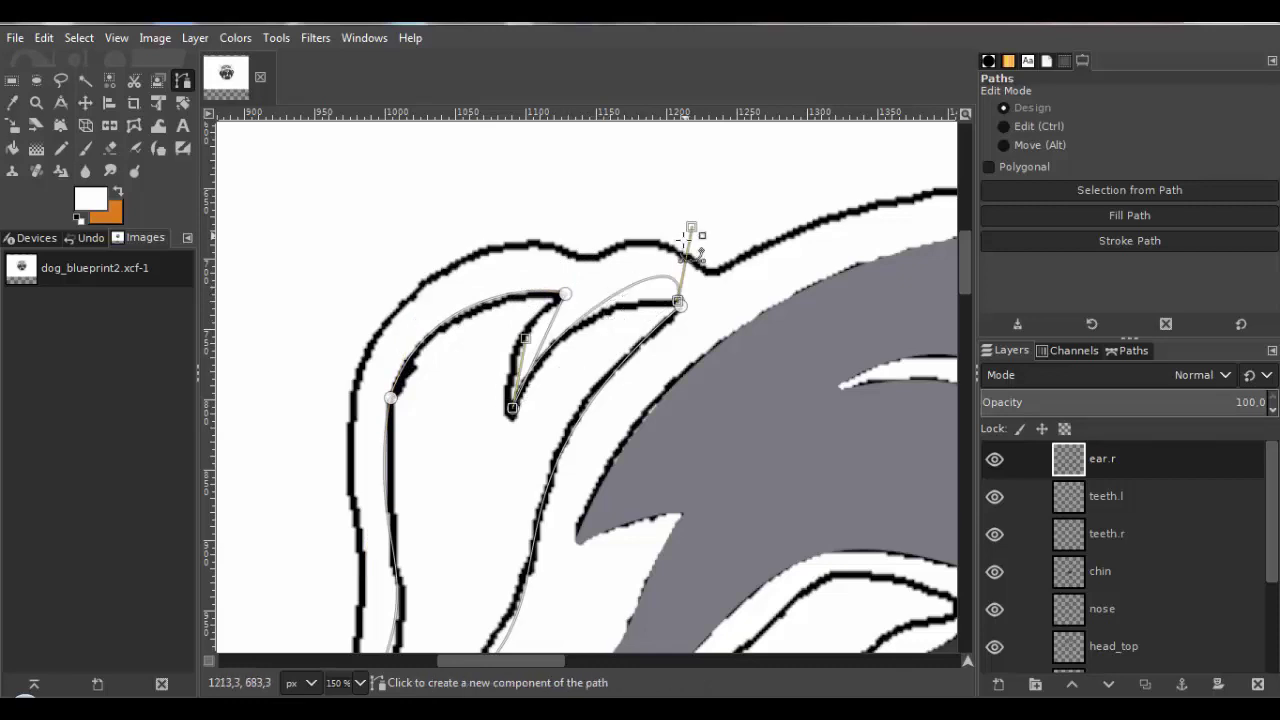
left_click_drag(625, 284, 618, 287)
Curve the left ear path's segment from the first upper point into the notch and refine the inner upper point.
scroll(580, 332, "up", 2)
left_click_drag(511, 342, 478, 312)
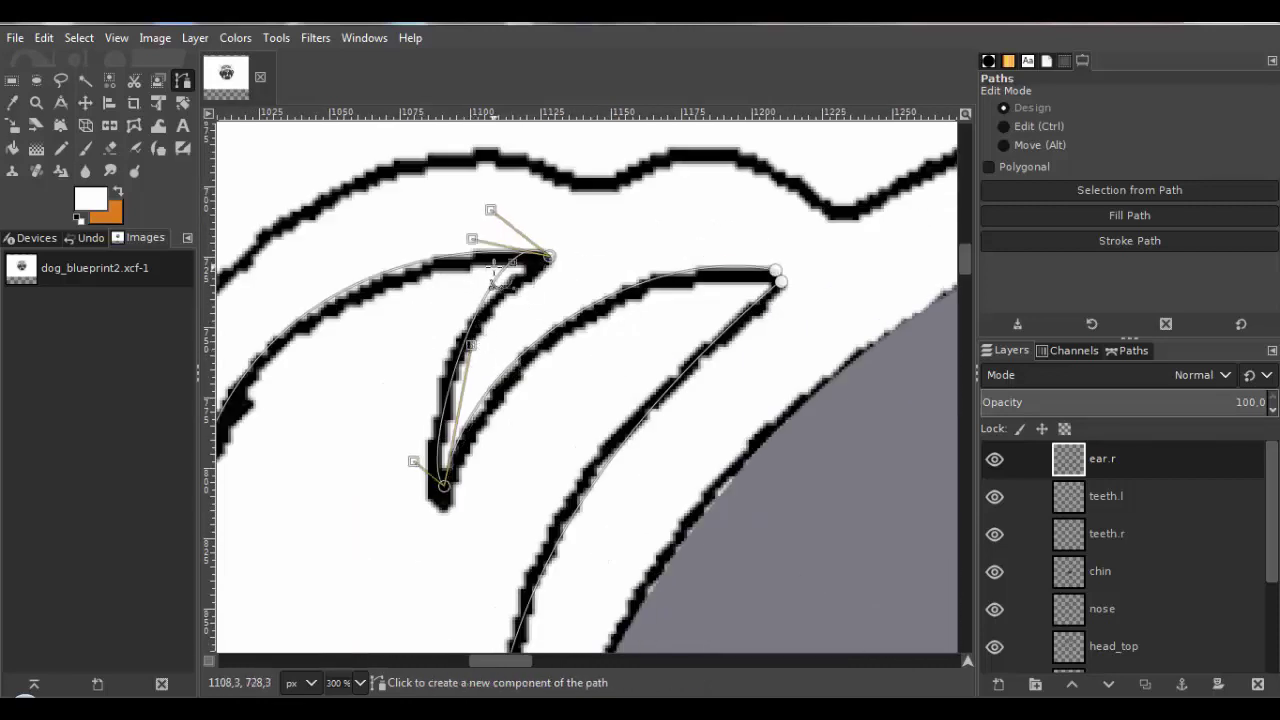
left_click_drag(474, 238, 452, 299)
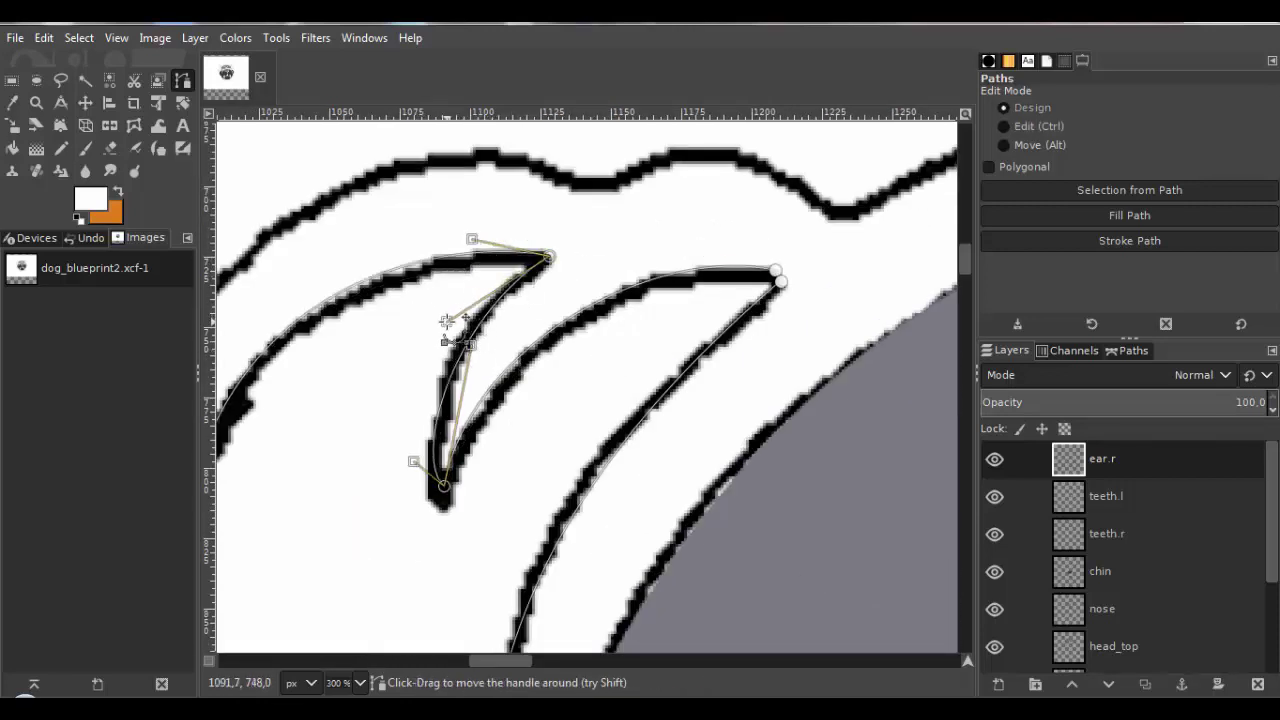
scroll(737, 300, "up", 5)
mouse_move(737, 300)
left_mouse_down()
mouse_move(704, 248)
mouse_move(738, 296)
left_mouse_up()
Create a selection from the finished left ear path.
scroll(543, 491, "down", 4)
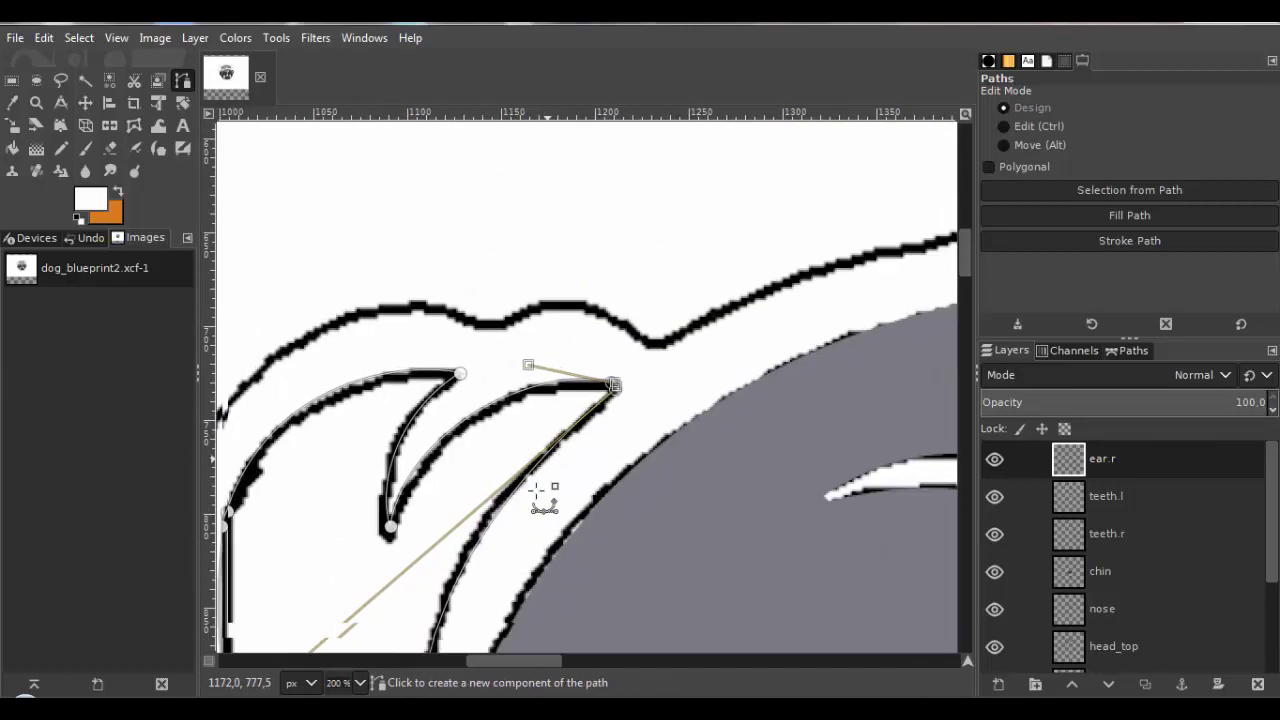
scroll(500, 449, "up", 7)
left_click(79, 37)
key("Escape")
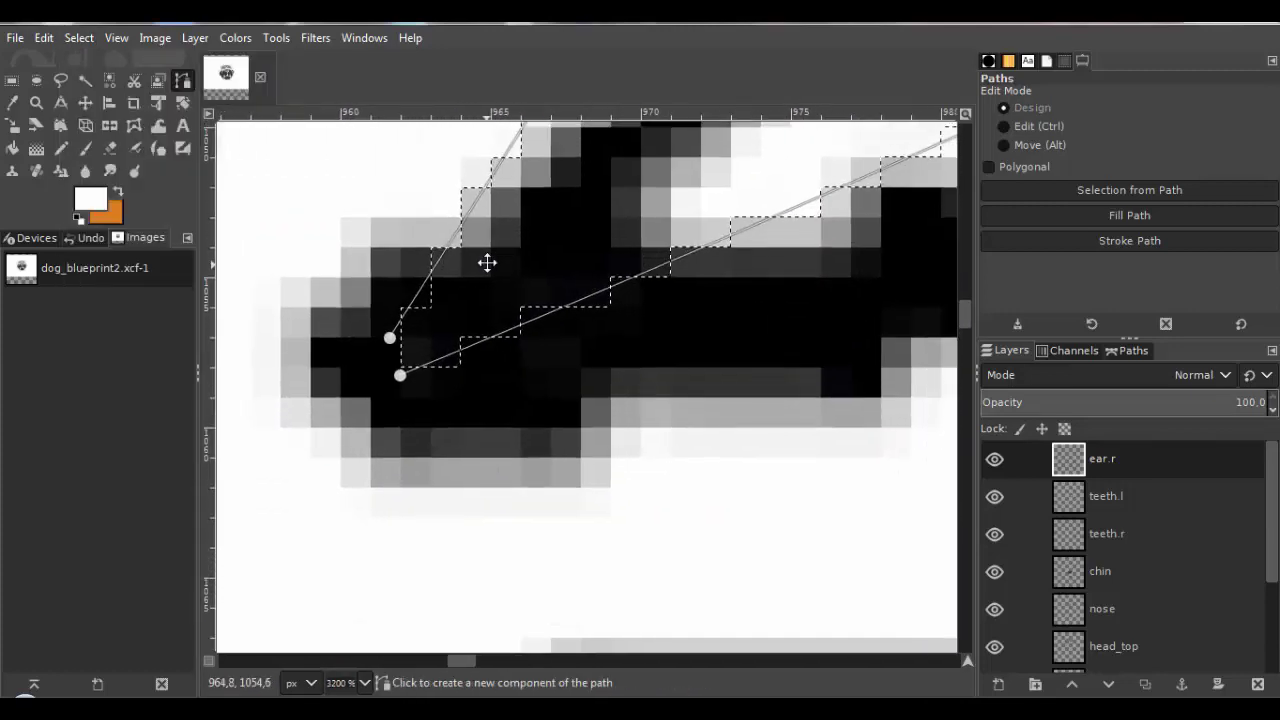
scroll(490, 270, "down", 10)
Paint the selected left ear with the head's saved grey using the Pencil on ear.r, and clear the selection.
left_click(90, 198)
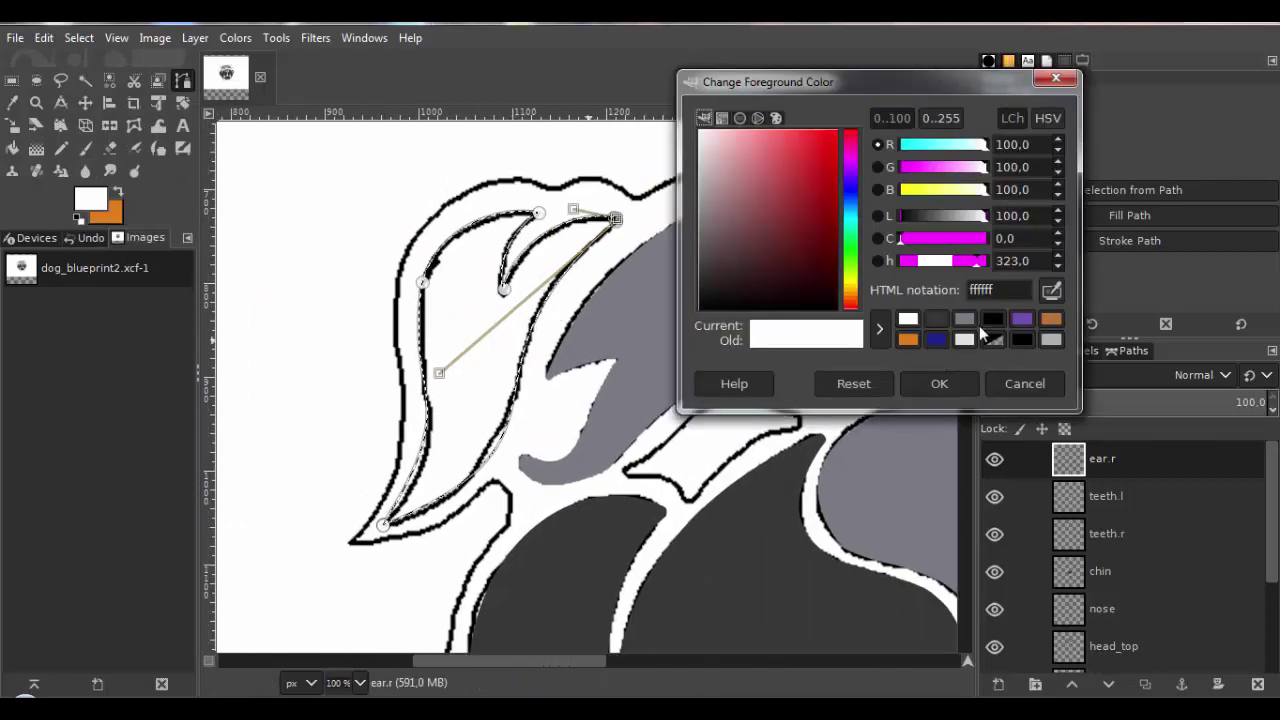
left_click(968, 319)
left_click(937, 384)
left_click(64, 149)
left_click_drag(529, 273, 428, 480)
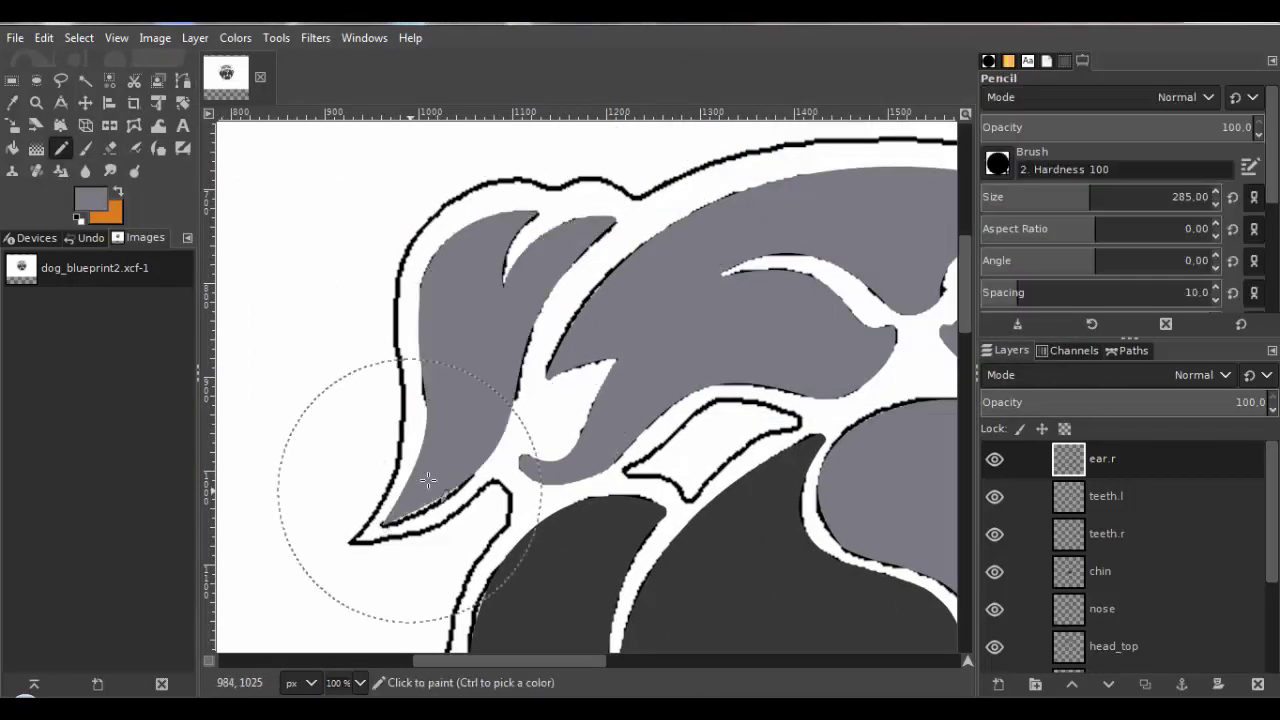
left_click(79, 37)
left_click(100, 82)
Show the head layer again and check the grey left ear within the whole head.
scroll(1078, 600, "down", 3)
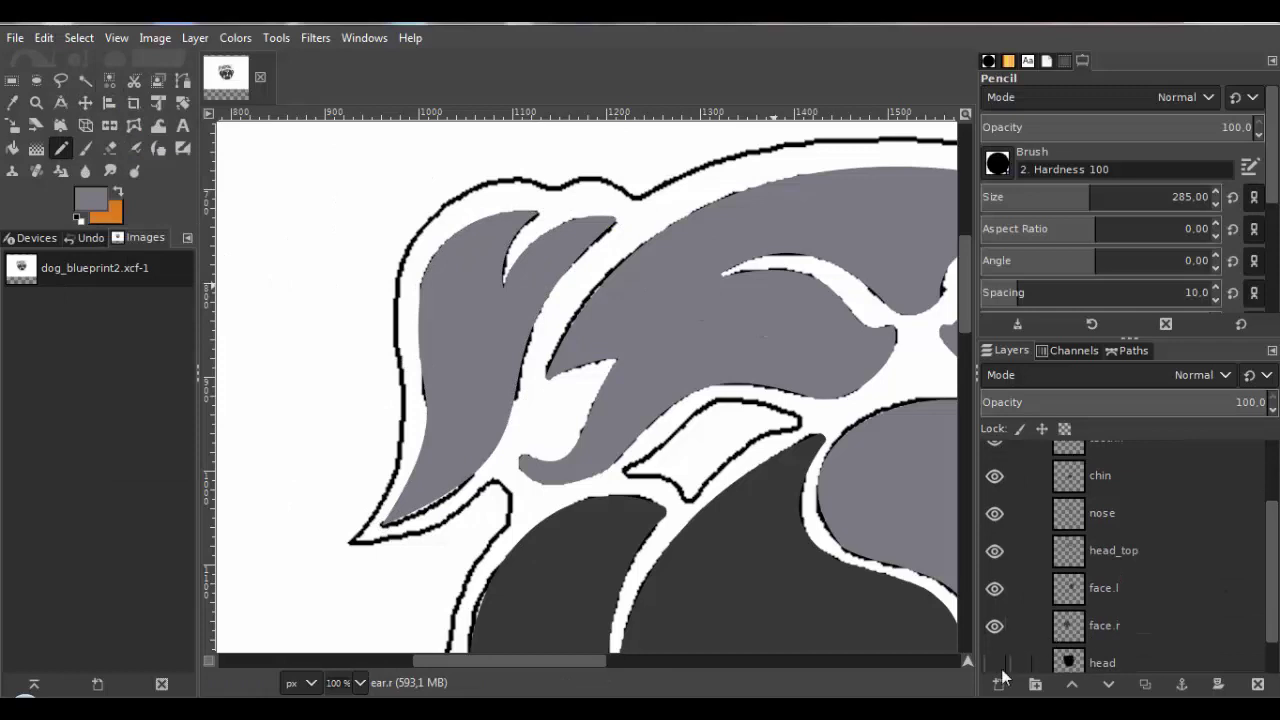
left_click(995, 665)
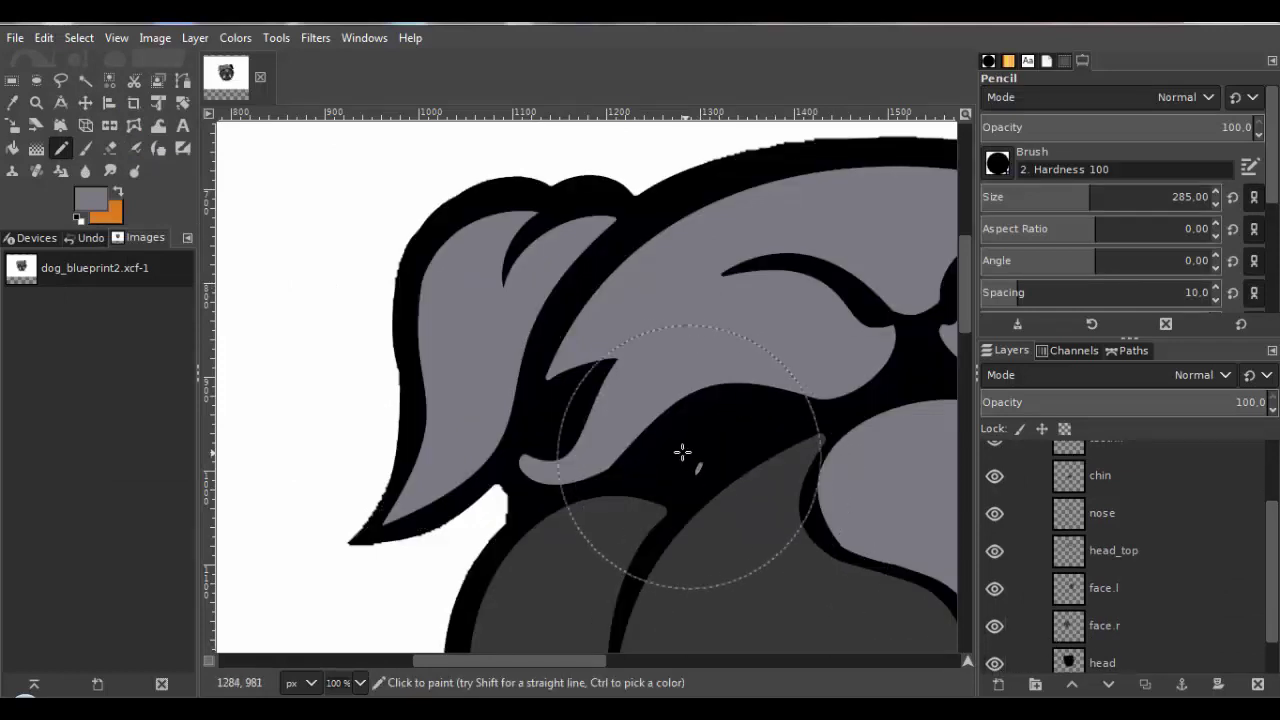
mouse_move(679, 422)
left_mouse_down()
mouse_move(614, 374)
mouse_move(646, 363)
mouse_move(614, 325)
left_mouse_up()
scroll(648, 396, "down", 2)
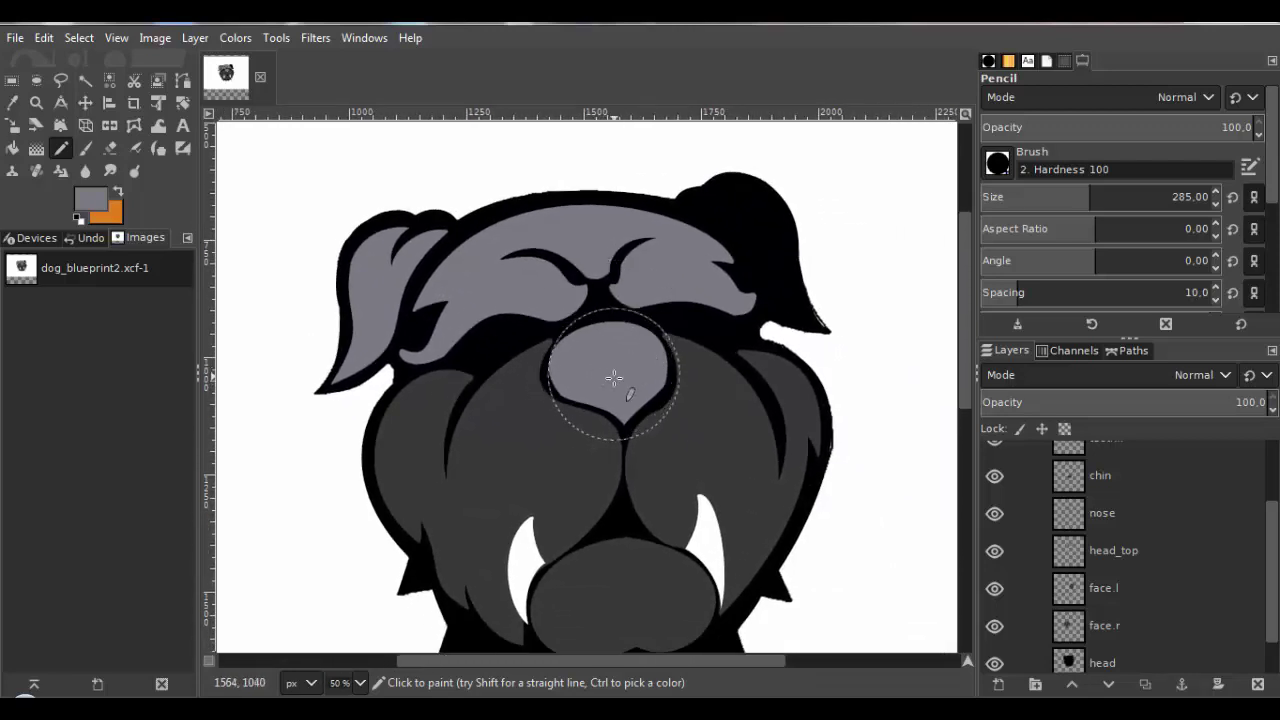
scroll(613, 378, "down", 1)
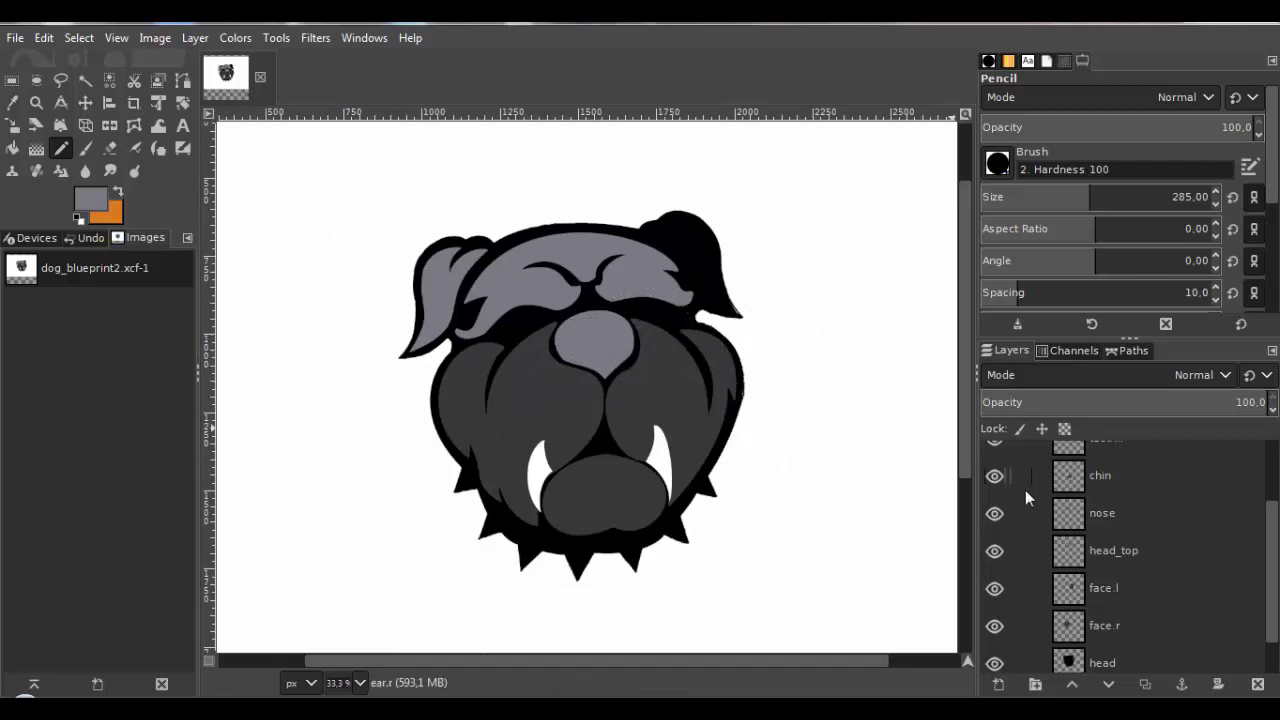
Hide the head layer and add a new transparent 3000 × 3000 px layer named ear.l.
left_click(999, 663)
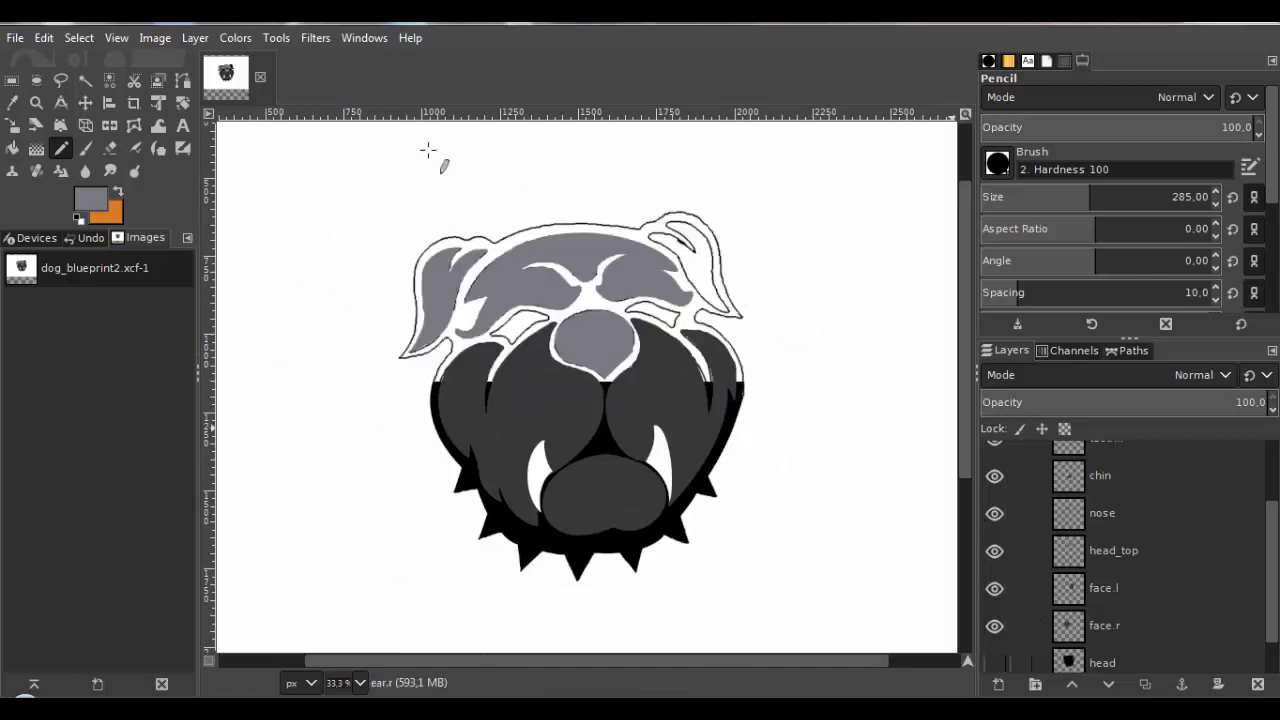
left_click(196, 38)
left_click(215, 60)
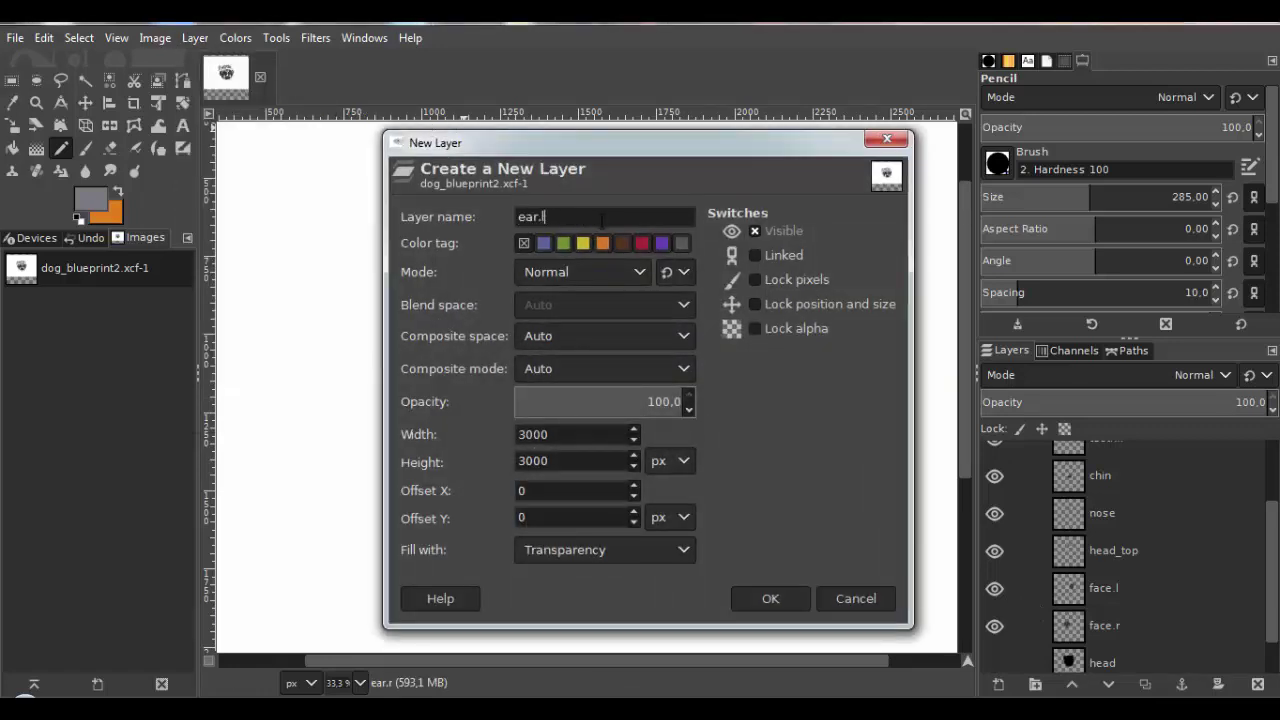
left_click(768, 598)
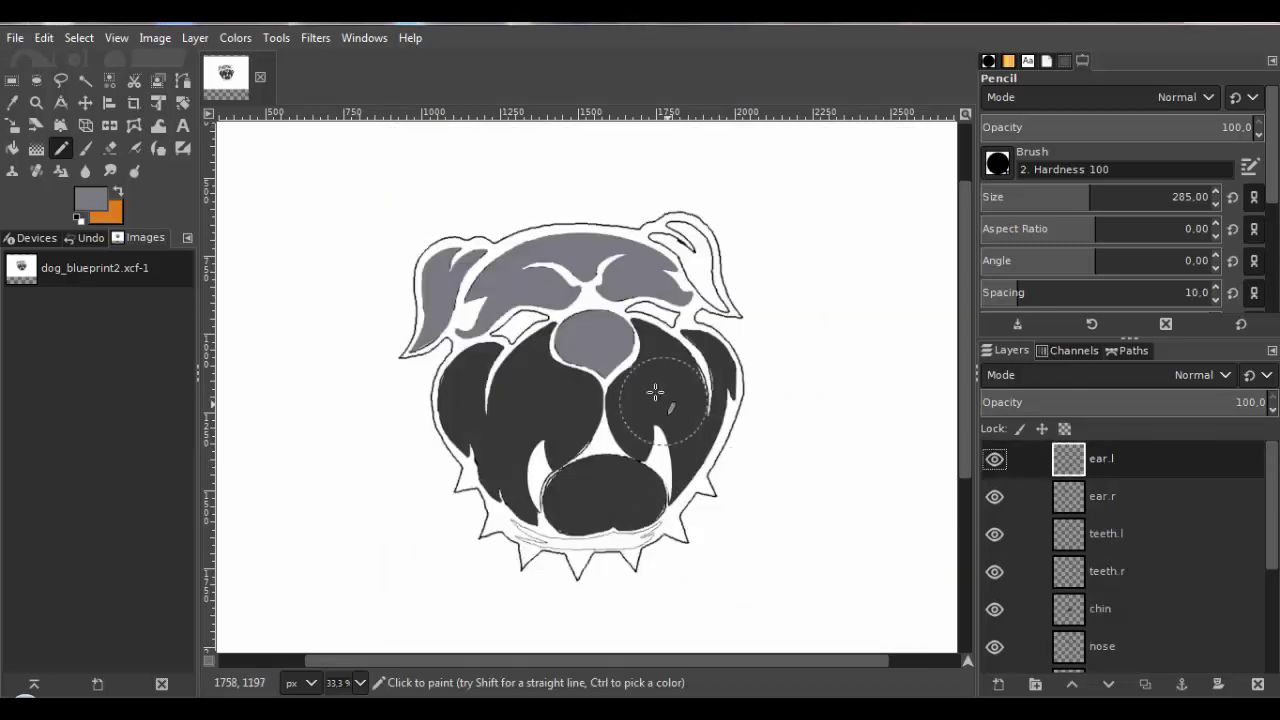
Start a path with the Paths tool at the lower tip of the right ear's inner outline.
scroll(620, 451, "up", 2)
scroll(646, 372, "up", 1)
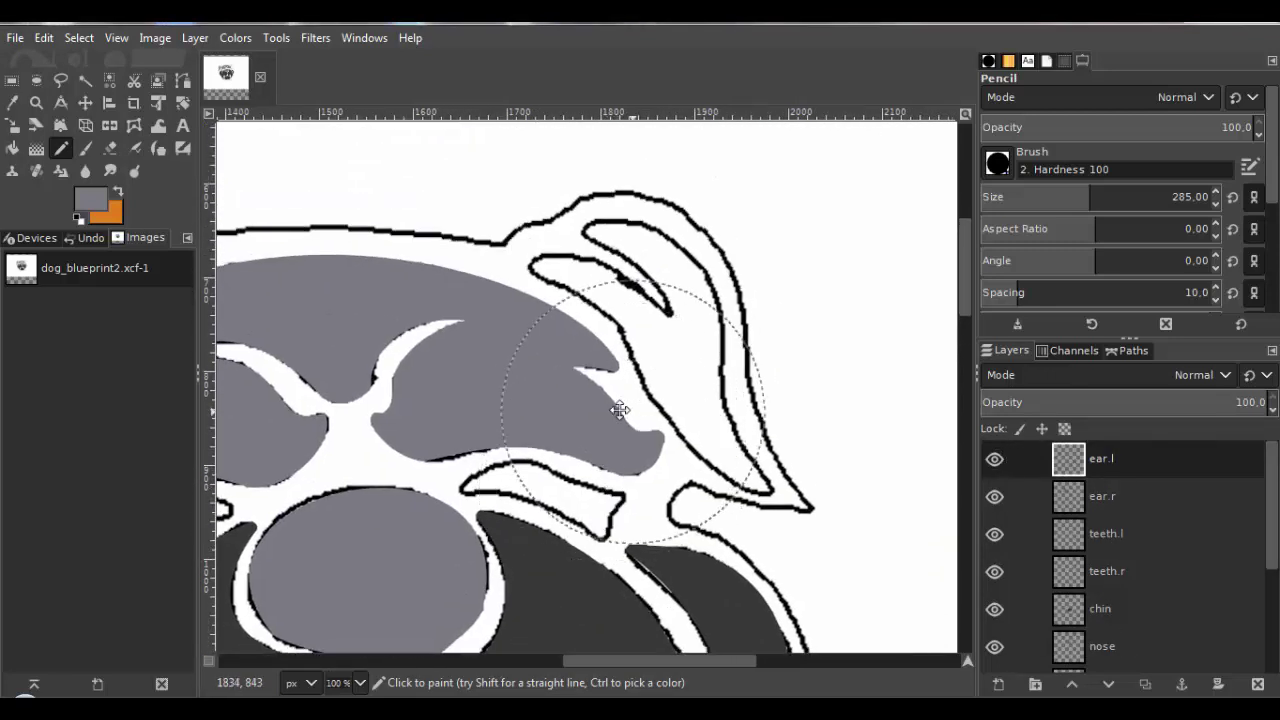
left_click(183, 81)
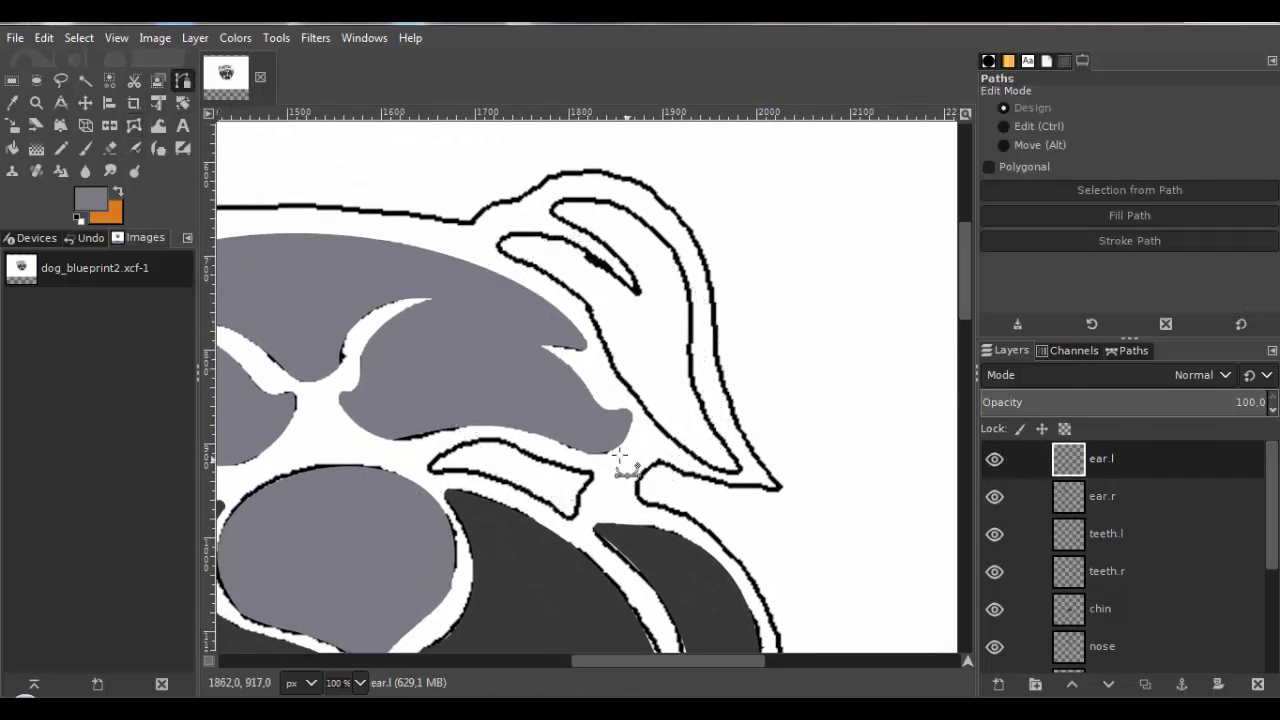
scroll(743, 483, "up", 6)
left_click(674, 347)
scroll(680, 358, "down", 4)
scroll(766, 516, "up", 1)
scroll(766, 516, "left", 2)
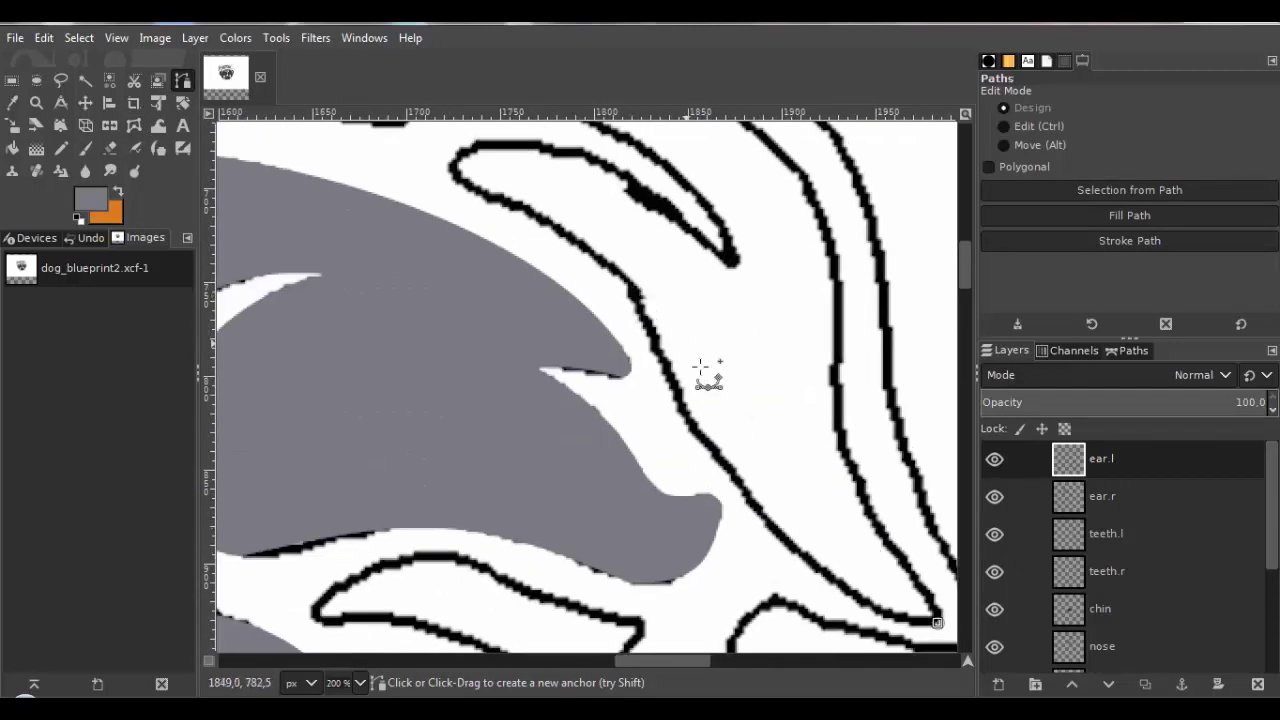
Place path anchors at both upper lobe ends and the notch between them on the right ear's inner outline.
scroll(700, 365, "up", 3)
left_click(576, 318)
left_click(576, 298)
left_click_drag(900, 325, 597, 243)
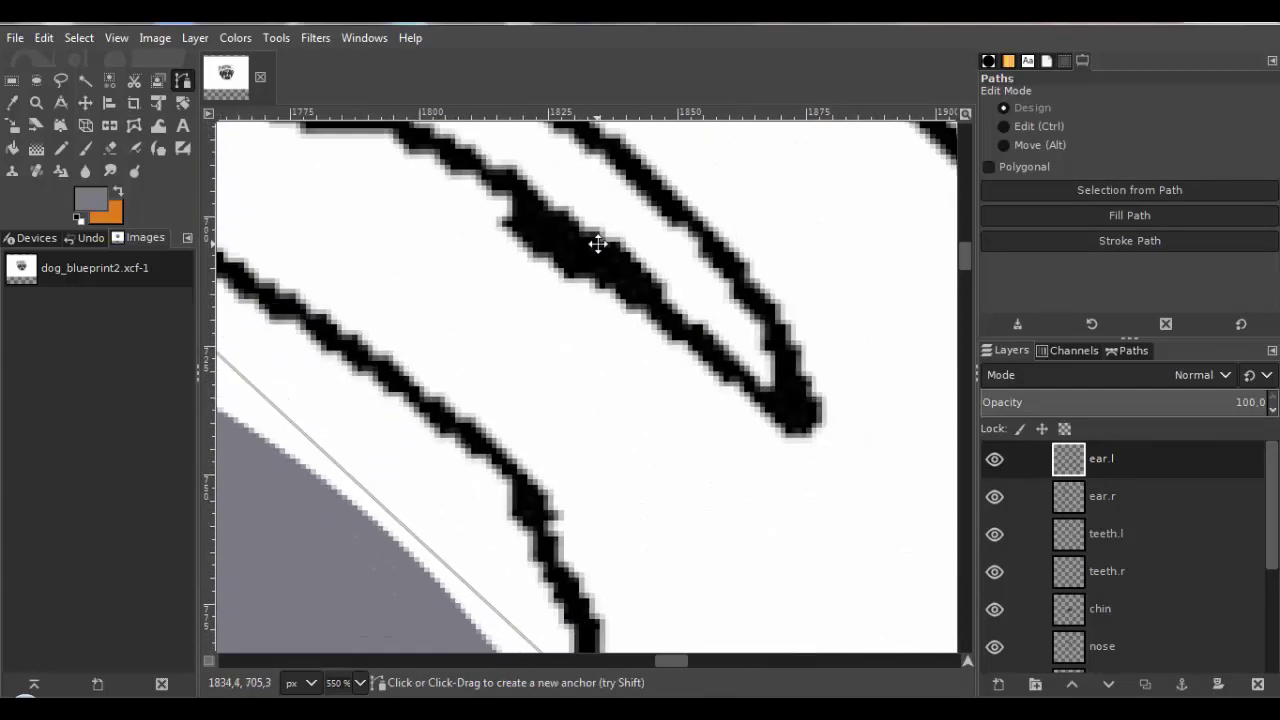
left_click(797, 411)
left_click_drag(752, 322, 950, 610)
left_click(554, 254)
scroll(554, 254, "down", 3)
left_click_drag(779, 472, 623, 409)
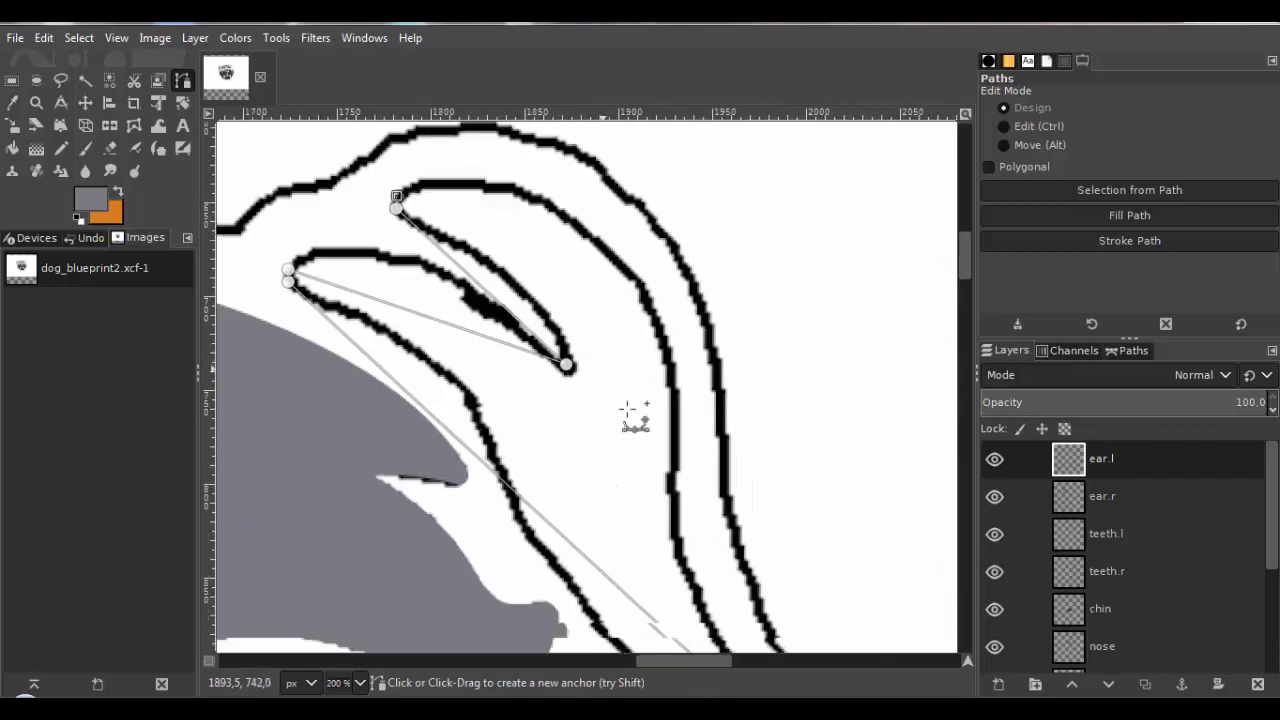
Close the right inner ear path at the ear's lower tip.
left_click_drag(748, 640, 657, 351)
scroll(657, 351, "up", 2)
scroll(715, 432, "up", 5)
left_click(568, 440)
scroll(552, 414, "down", 4)
scroll(540, 395, "down", 4)
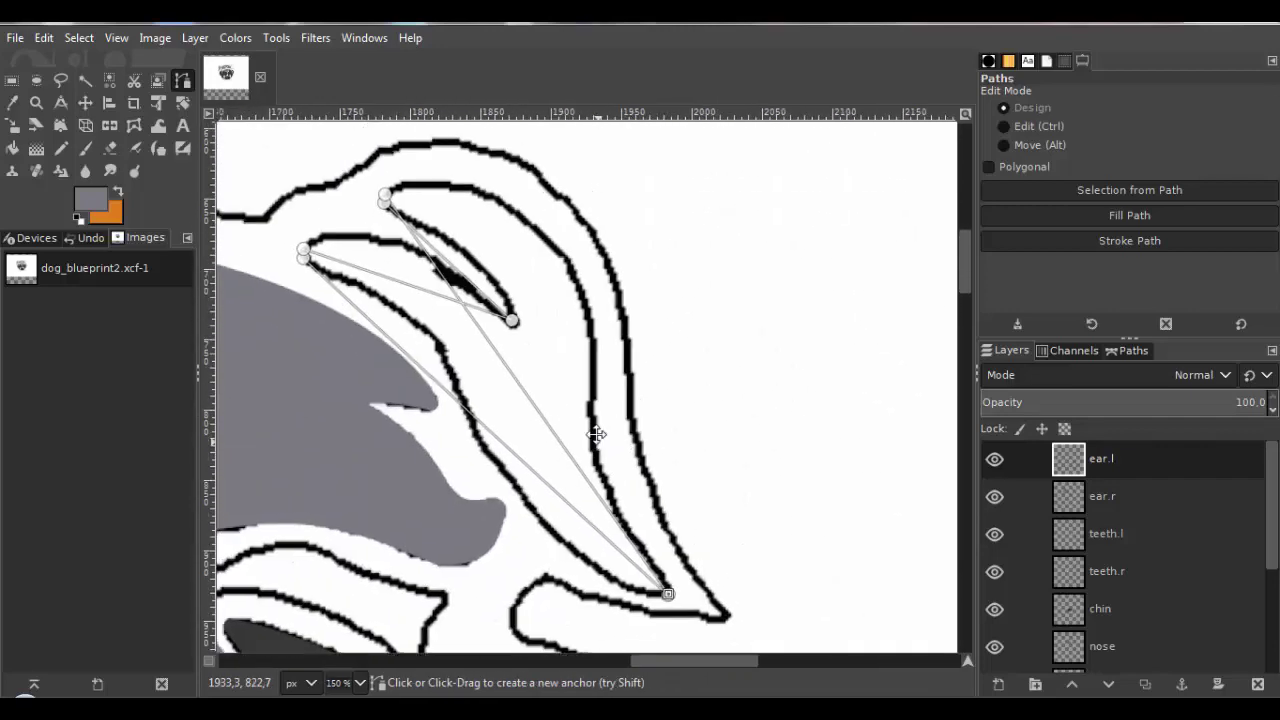
Bend the ear path's outer edge from the upper lobe down to the tip to follow the blueprint line.
left_click_drag(594, 429, 663, 349)
left_click_drag(880, 517, 628, 488)
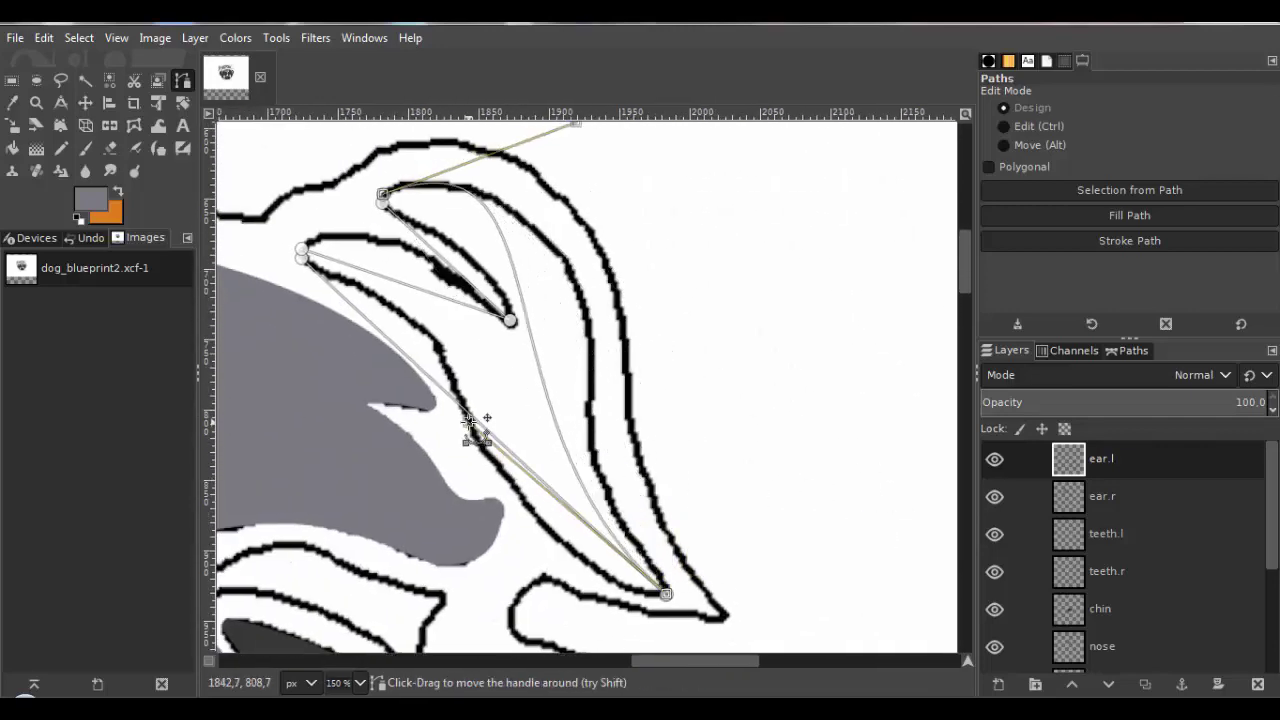
left_click_drag(590, 400, 566, 460)
left_click_drag(600, 167, 589, 247)
scroll(638, 320, "down", 3)
scroll(638, 320, "right", 1)
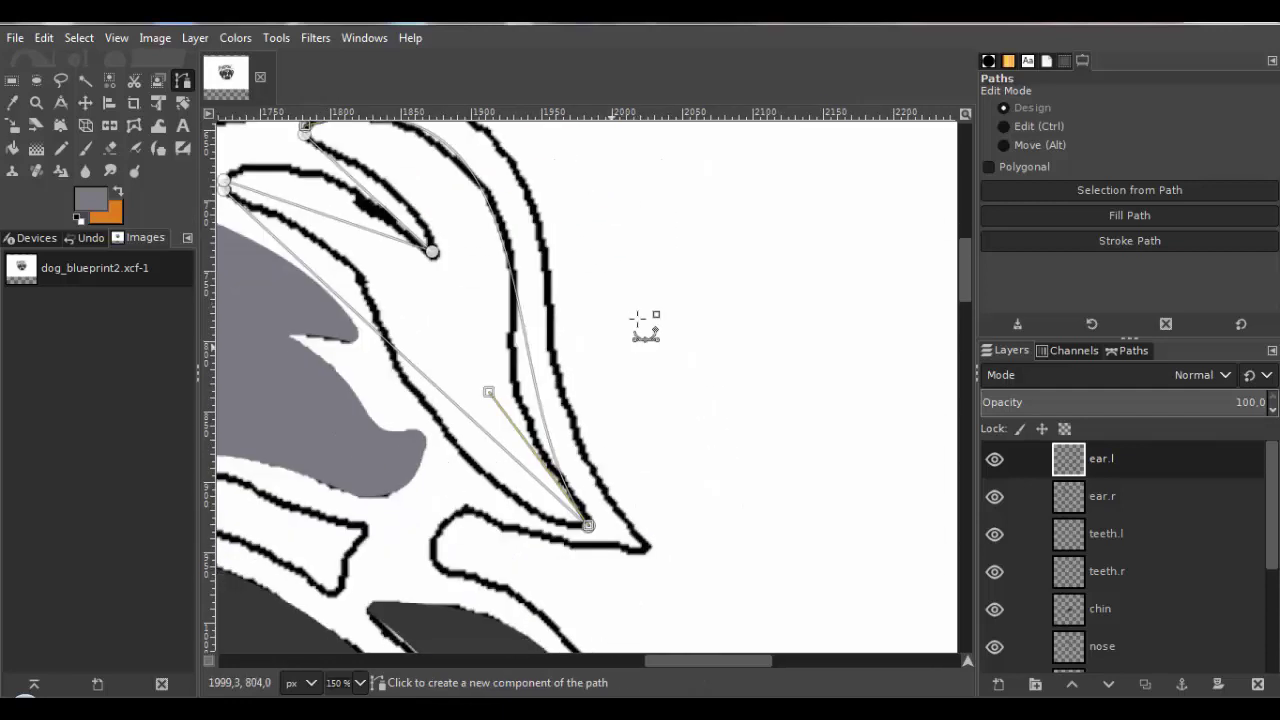
left_click_drag(484, 431, 373, 419)
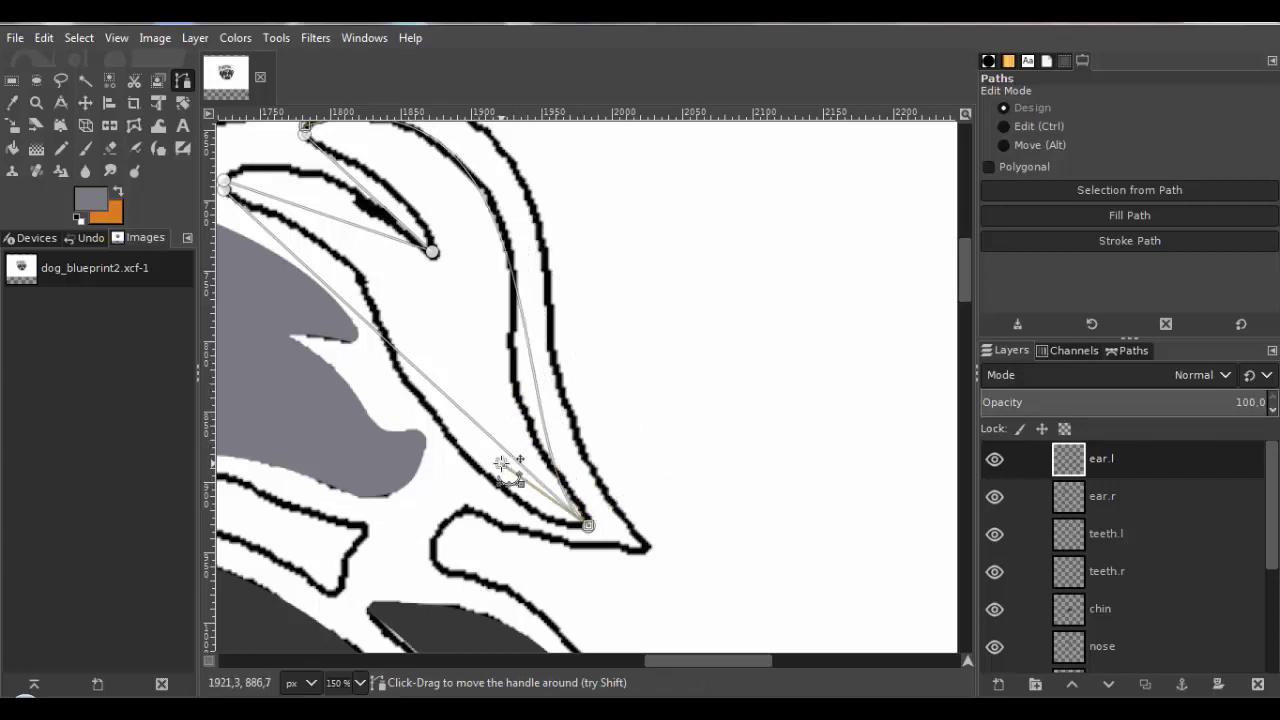
Refine the ear path's lower tip and adjust the upper lobe's handle so the outer edge fits the outline.
scroll(502, 465, "down", 2)
scroll(557, 477, "up", 8)
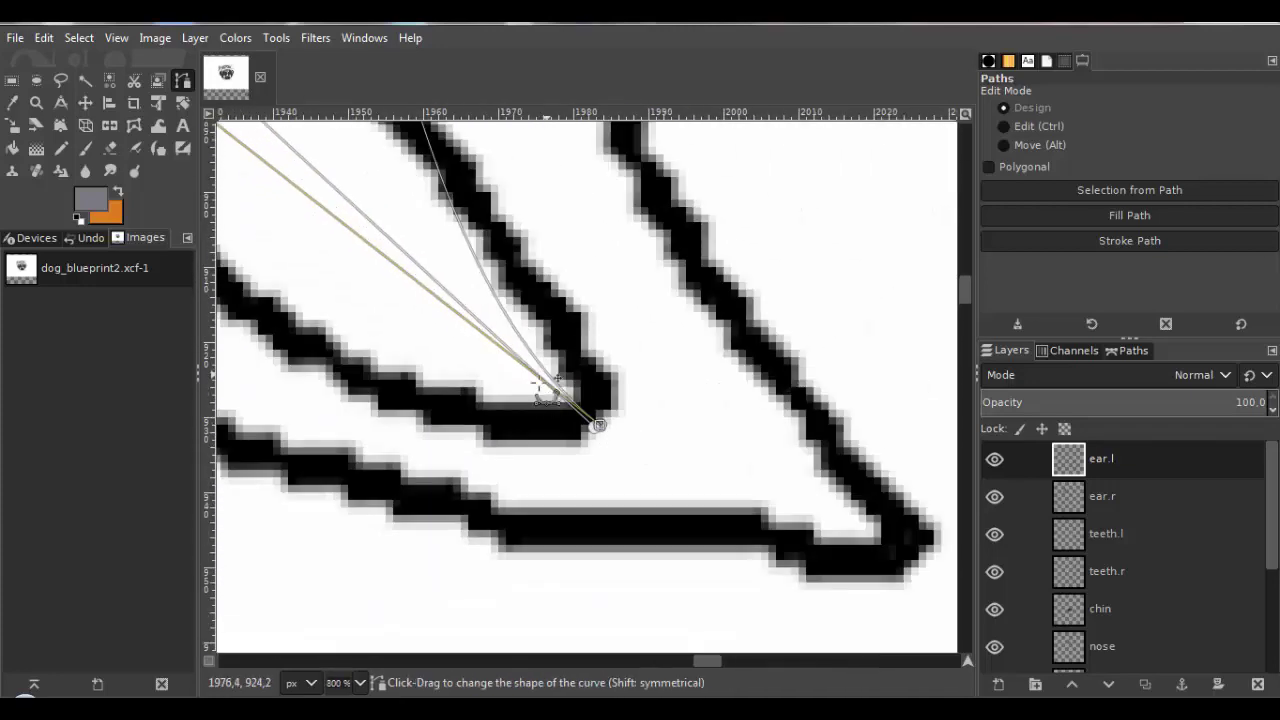
left_click_drag(545, 390, 646, 391)
scroll(606, 394, "down", 6)
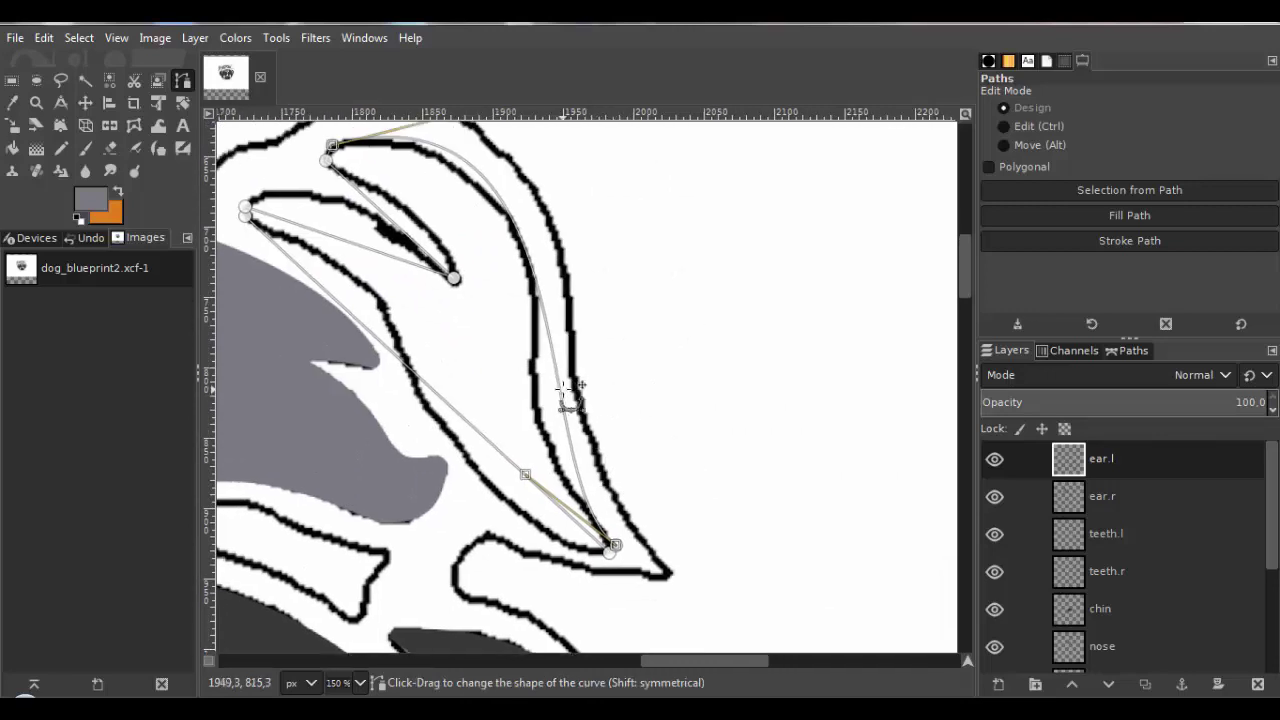
scroll(466, 418, "up", 2)
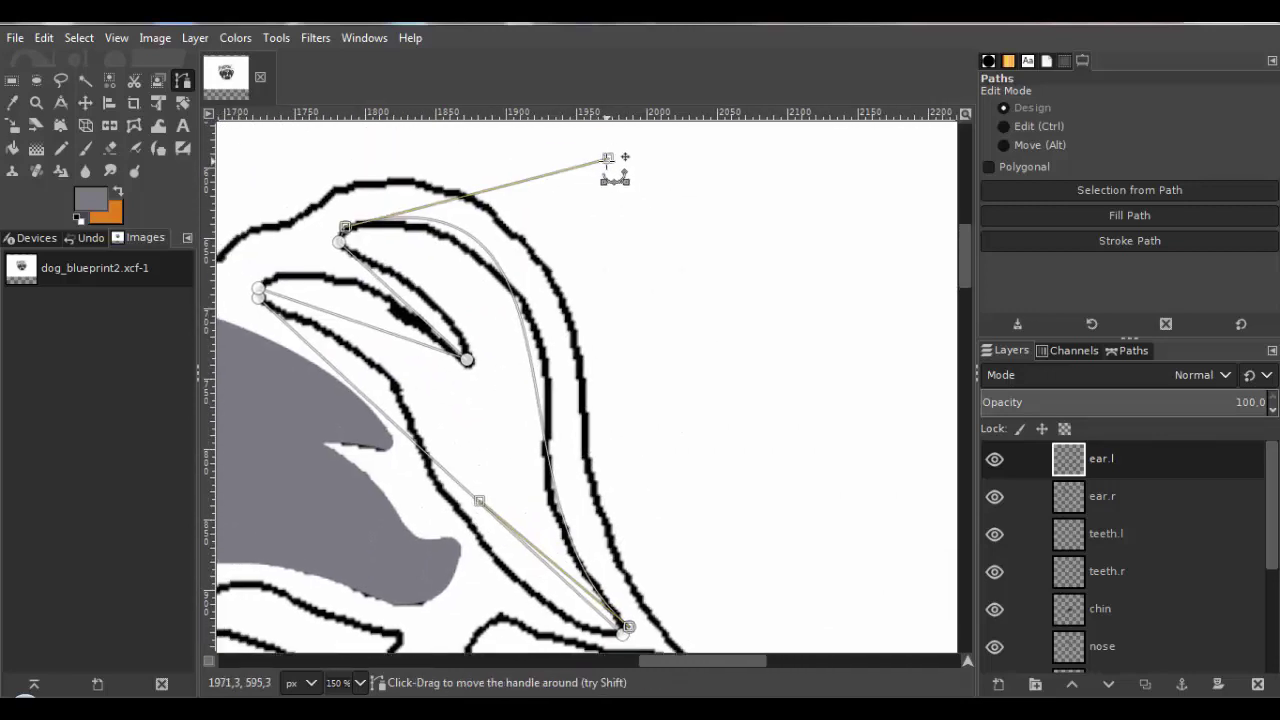
left_click_drag(609, 162, 654, 217)
Bend the ear path's inner edge beside the head to match the blueprint from the lower lobe to the tip.
scroll(637, 331, "down", 2)
scroll(630, 370, "left", 3)
left_click_drag(542, 387, 481, 390)
left_click_drag(277, 207, 632, 350)
left_click_drag(612, 546, 497, 491)
left_click_drag(634, 351, 549, 272)
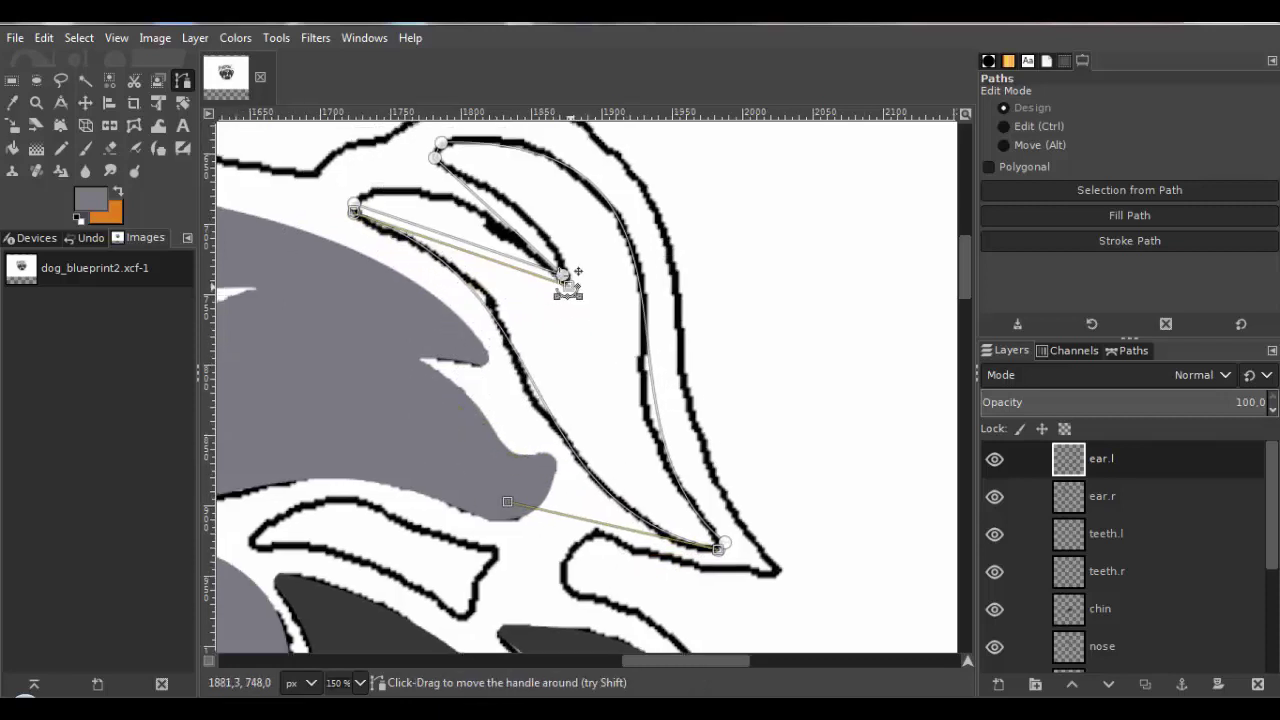
Curve the two path segments along the notch between the ear's lobes to follow the blueprint.
scroll(555, 280, "up", 2)
left_click_drag(690, 435, 588, 312)
left_click_drag(622, 350, 596, 372)
left_click_drag(528, 312, 636, 355)
left_click_drag(786, 505, 694, 411)
left_click_drag(643, 317, 624, 286)
Round the ends of the upper and lower lobes of the right ear path to match the outline.
scroll(425, 224, "up", 4)
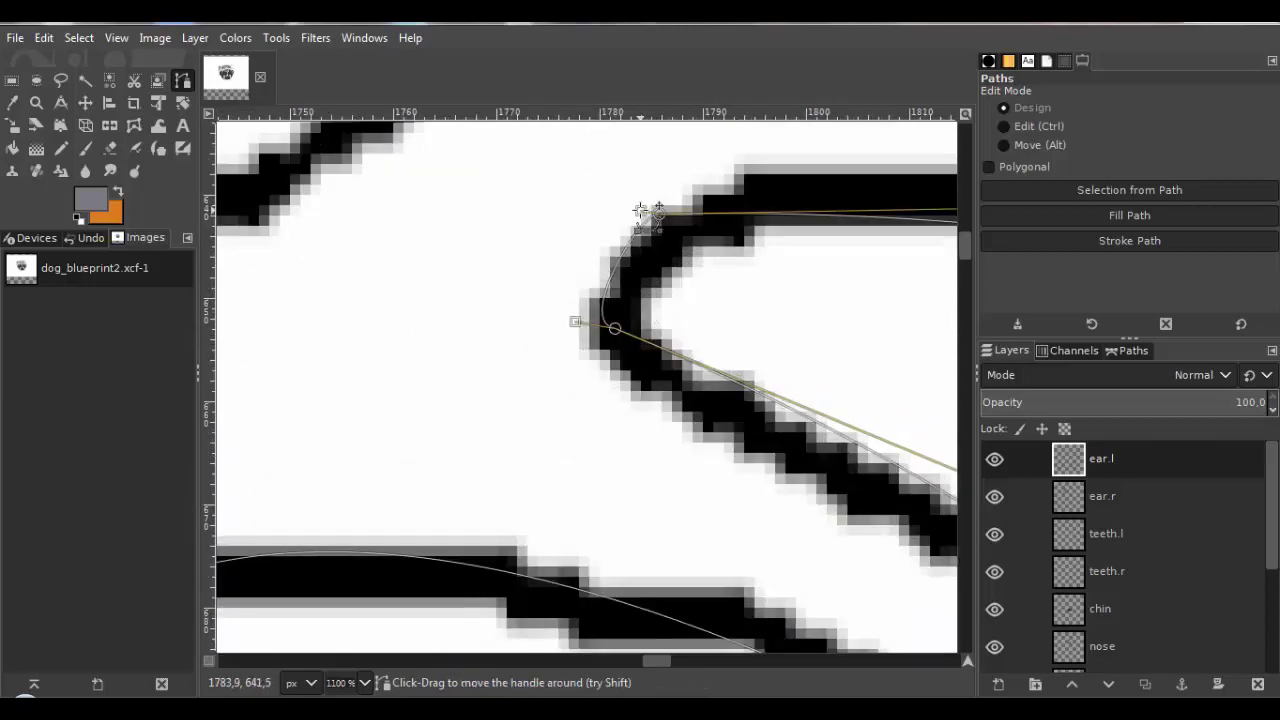
left_click_drag(645, 210, 620, 217)
left_click_drag(601, 320, 570, 311)
left_click_drag(620, 217, 611, 224)
scroll(487, 229, "down", 5)
left_click_drag(483, 299, 557, 482)
scroll(514, 289, "up", 7)
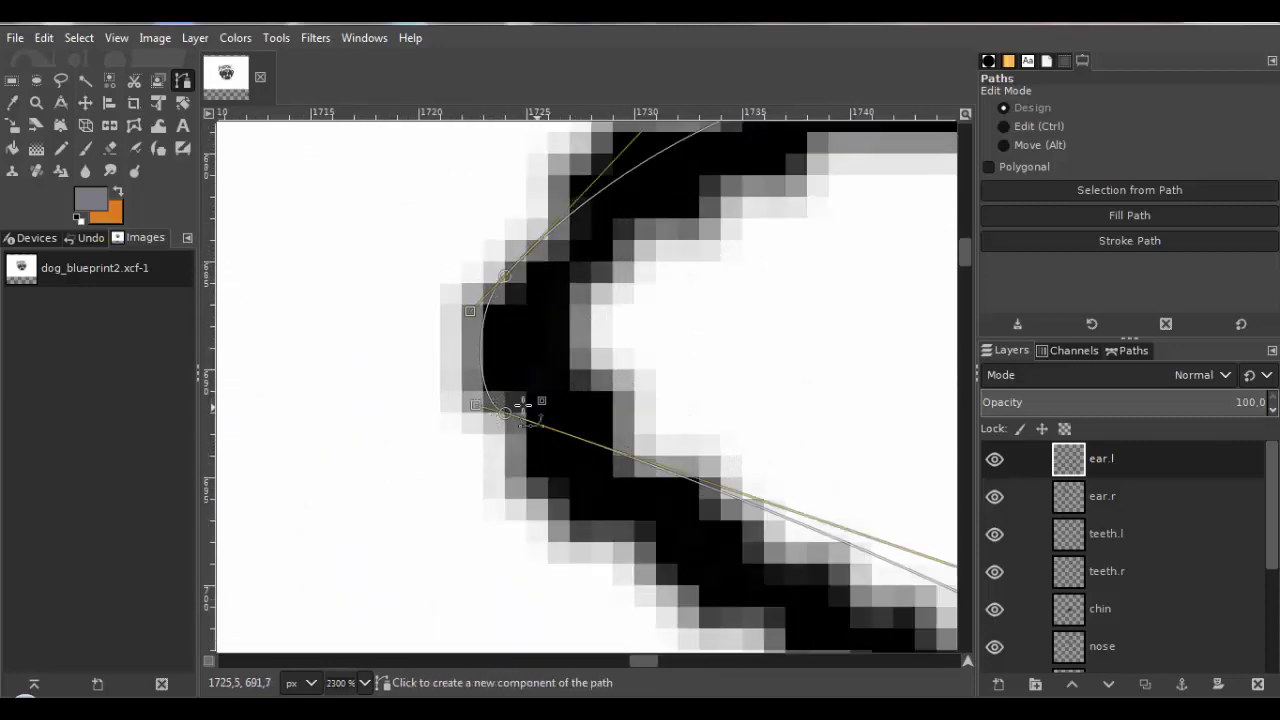
Turn the right ear path into a selection and set the foreground colour to tan d1b882.
scroll(523, 405, "down", 10)
left_click(80, 38)
left_click(108, 171)
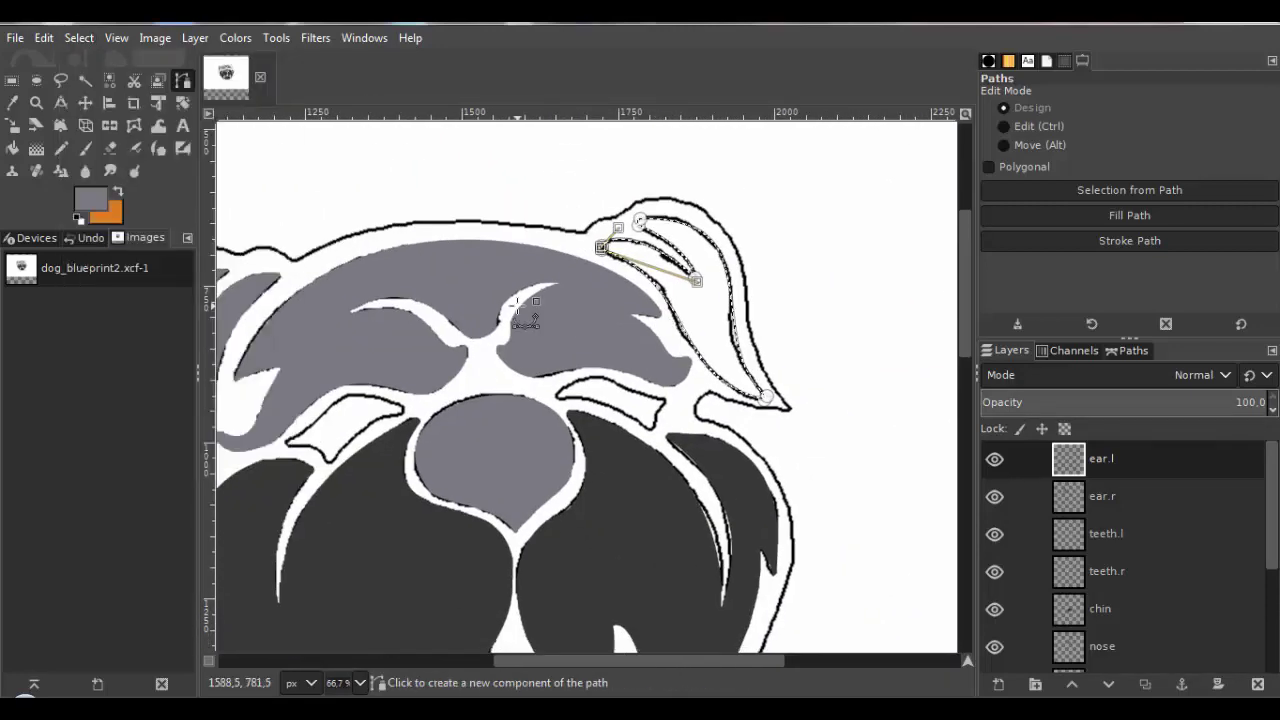
scroll(703, 318, "down", 3)
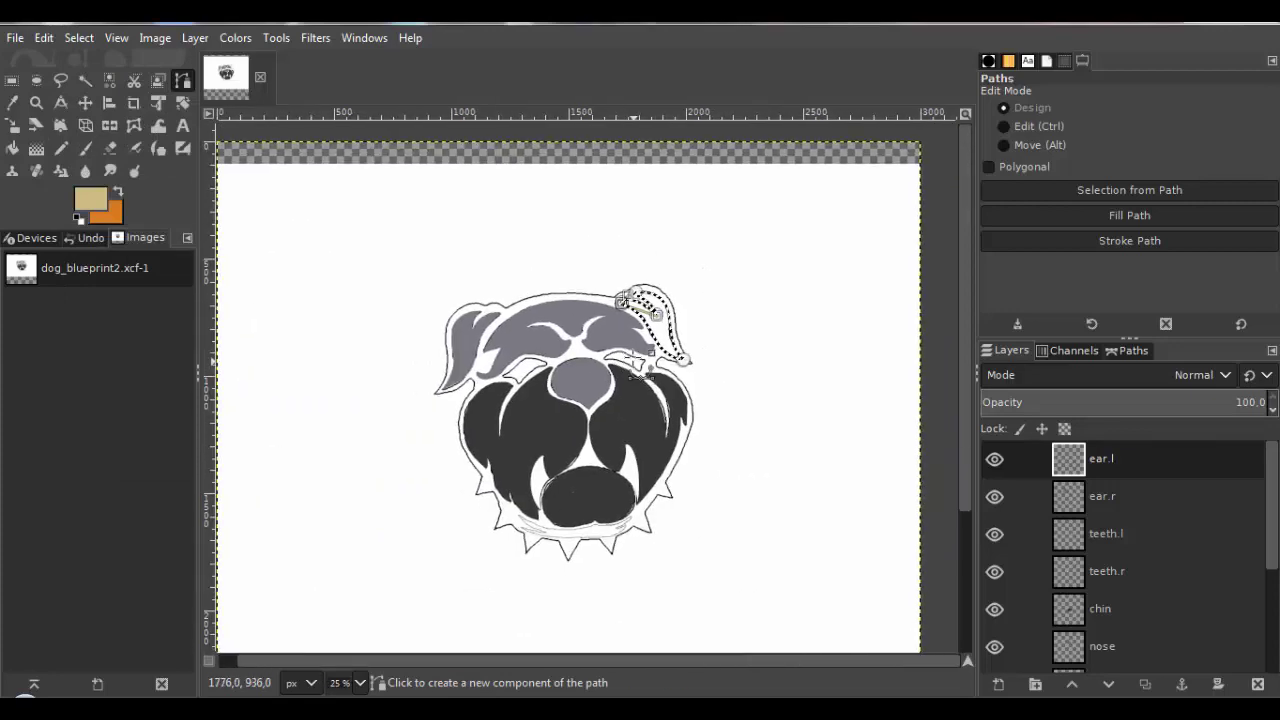
scroll(700, 420, "up", 1)
left_click(100, 204)
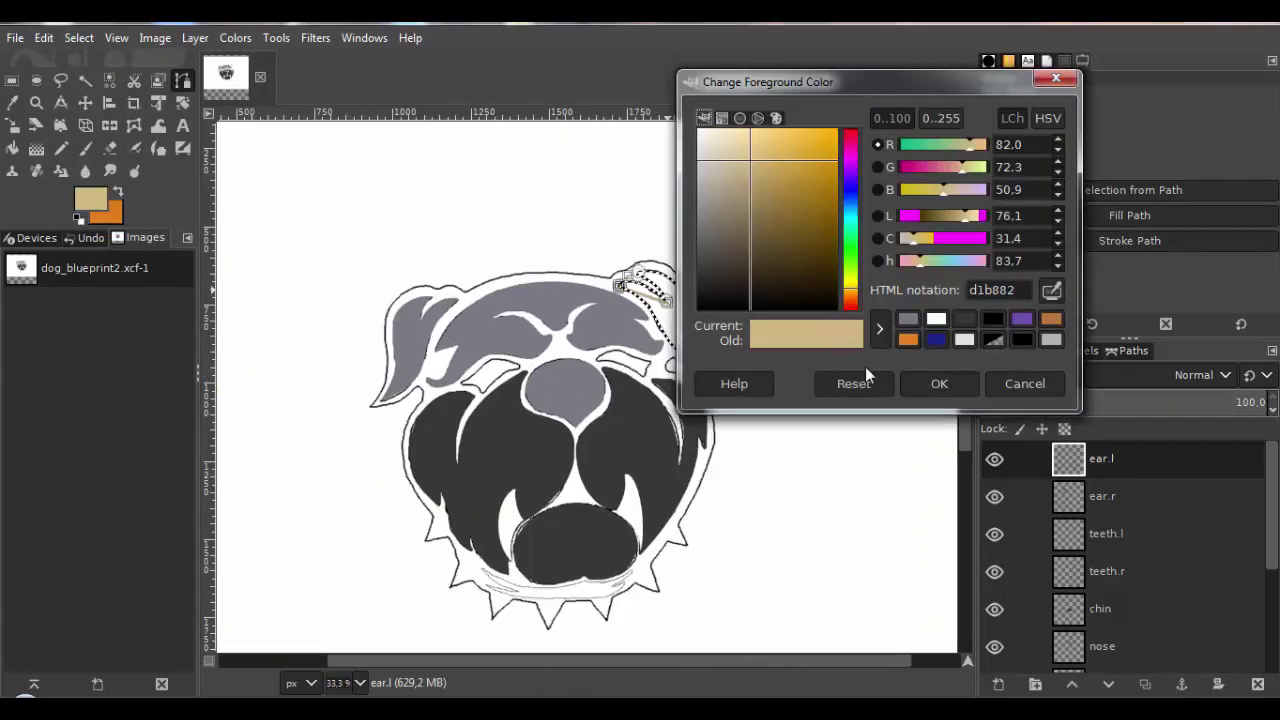
left_click(930, 385)
scroll(612, 305, "up", 1)
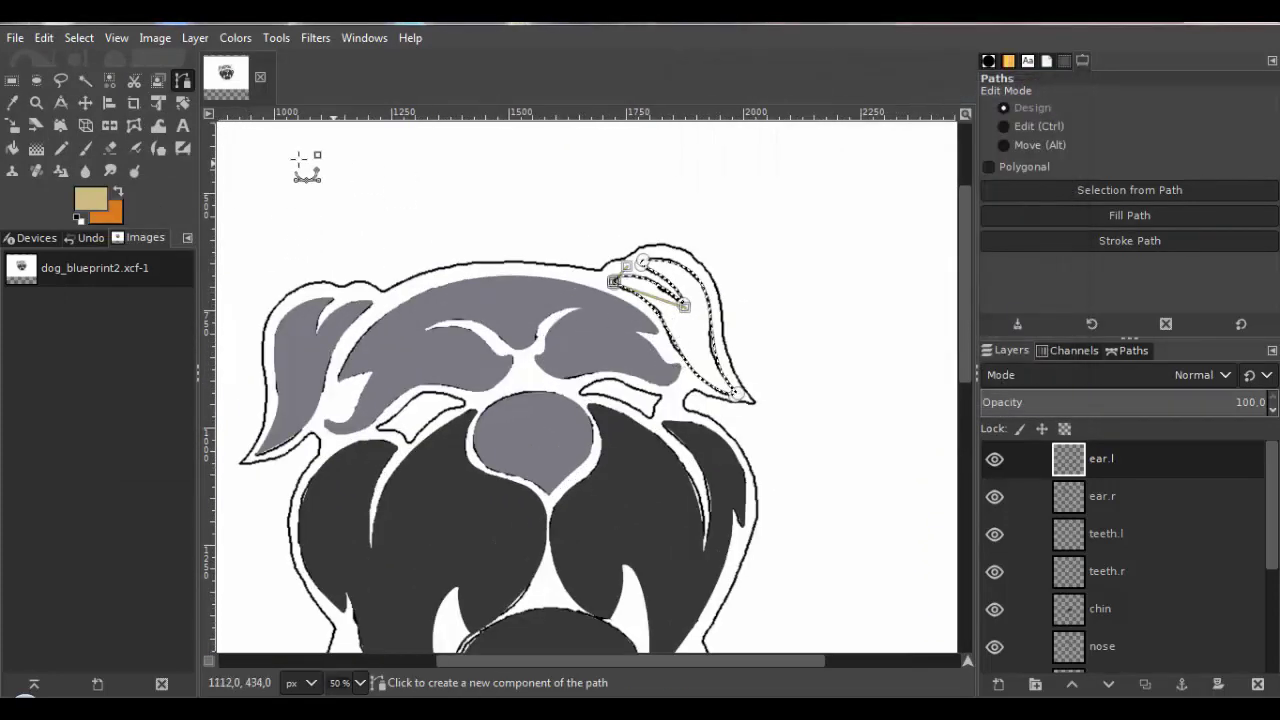
Paint the selected right ear tan with the Pencil on ear.l, and clear the selection.
left_click(72, 146)
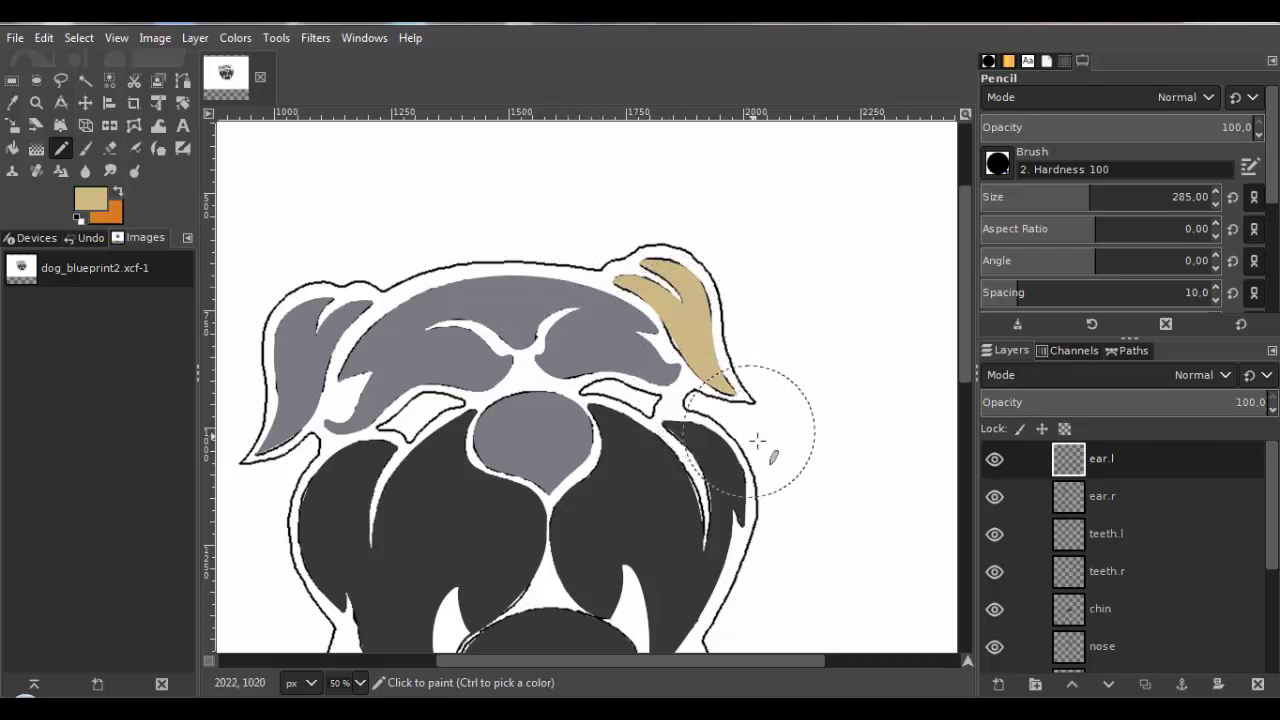
left_click(82, 40)
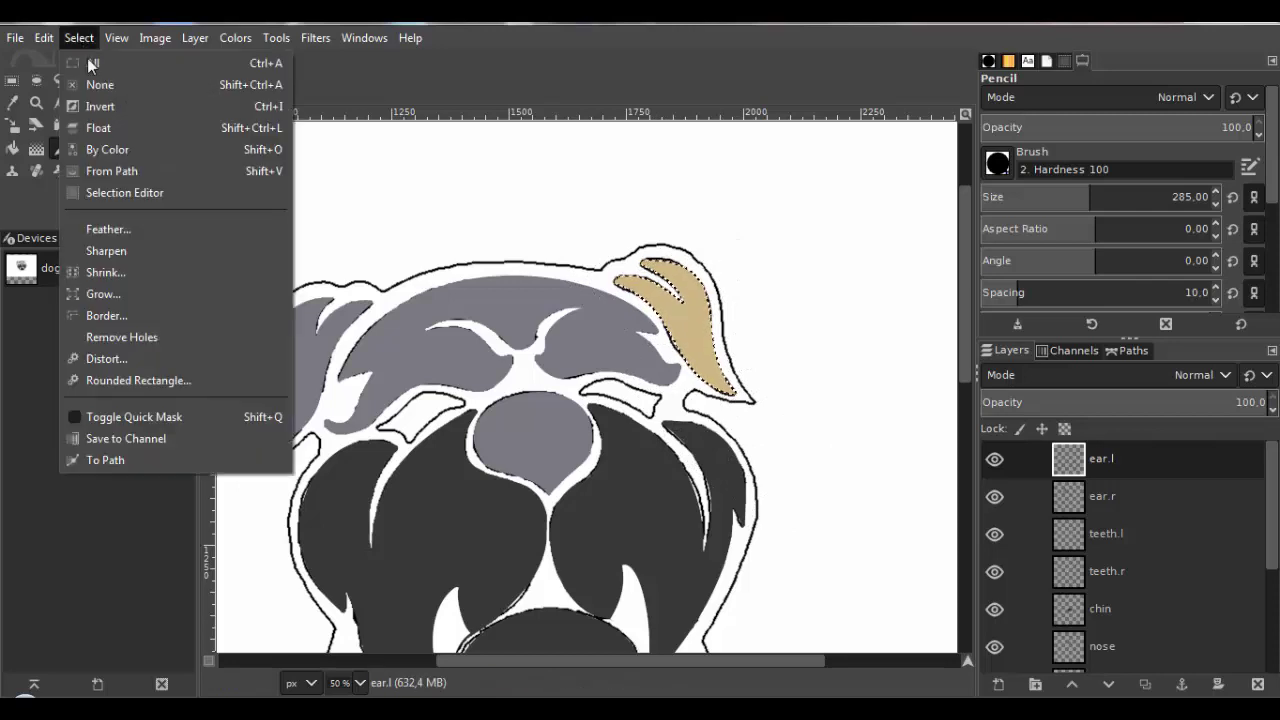
left_click(60, 83)
Show the head layer and check how the tan right ear looks against the black head, close up and as a whole.
scroll(1125, 532, "down", 3)
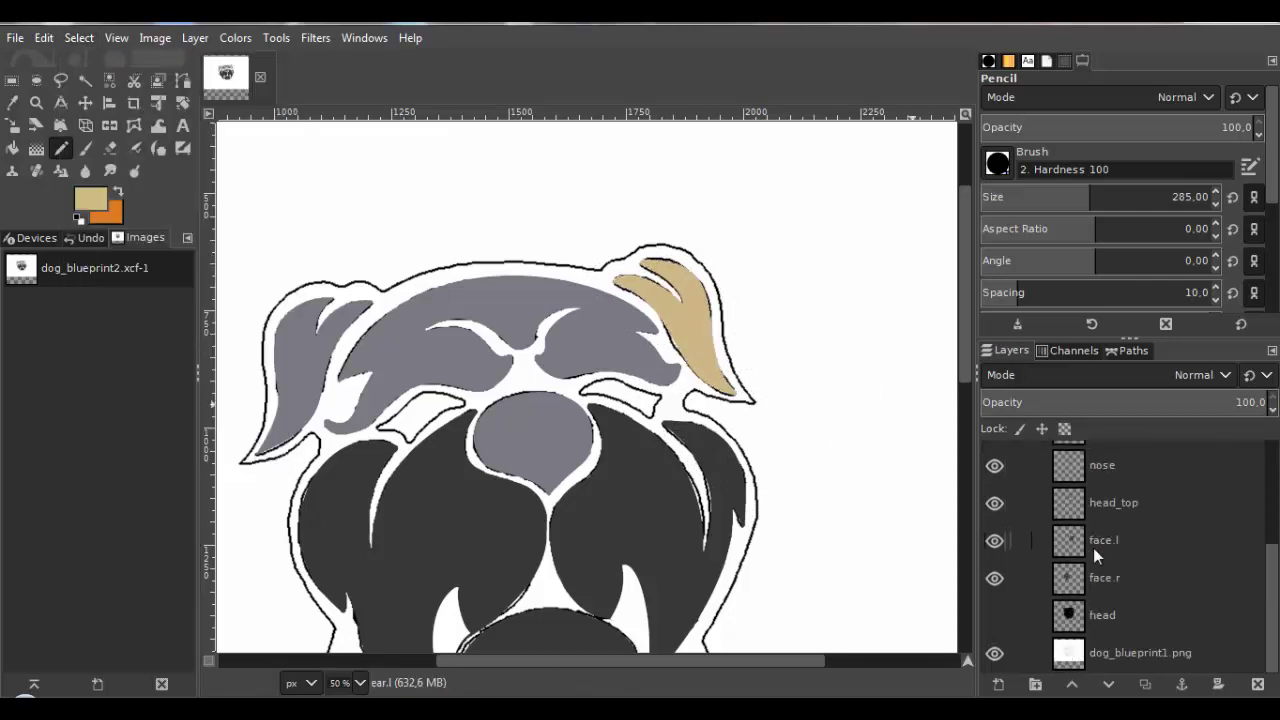
left_click(994, 620)
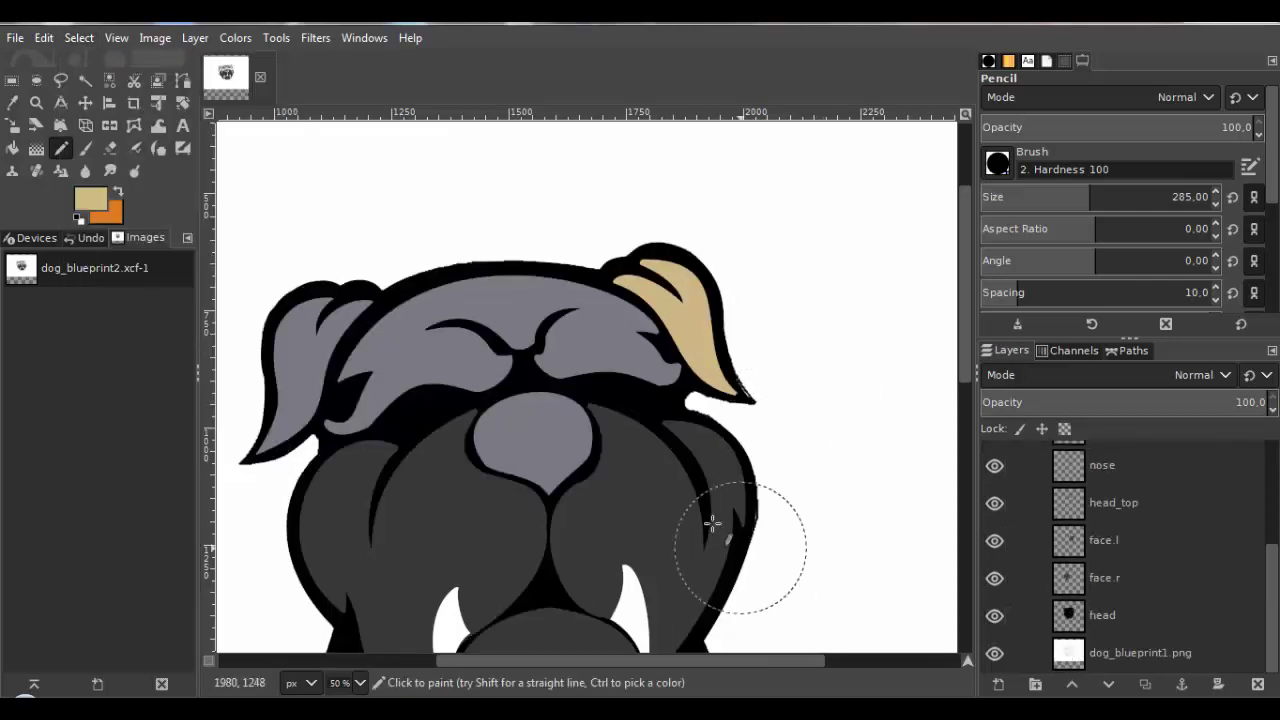
scroll(724, 465, "up", 4)
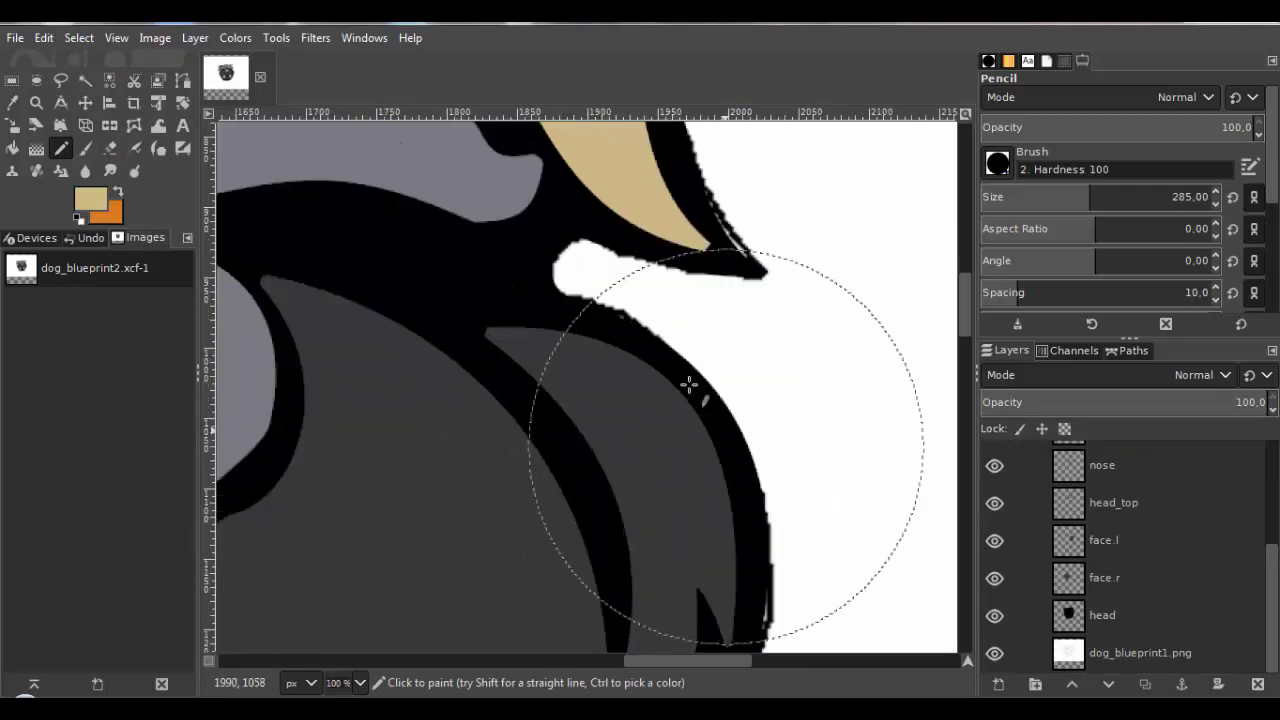
scroll(699, 507, "up", 3)
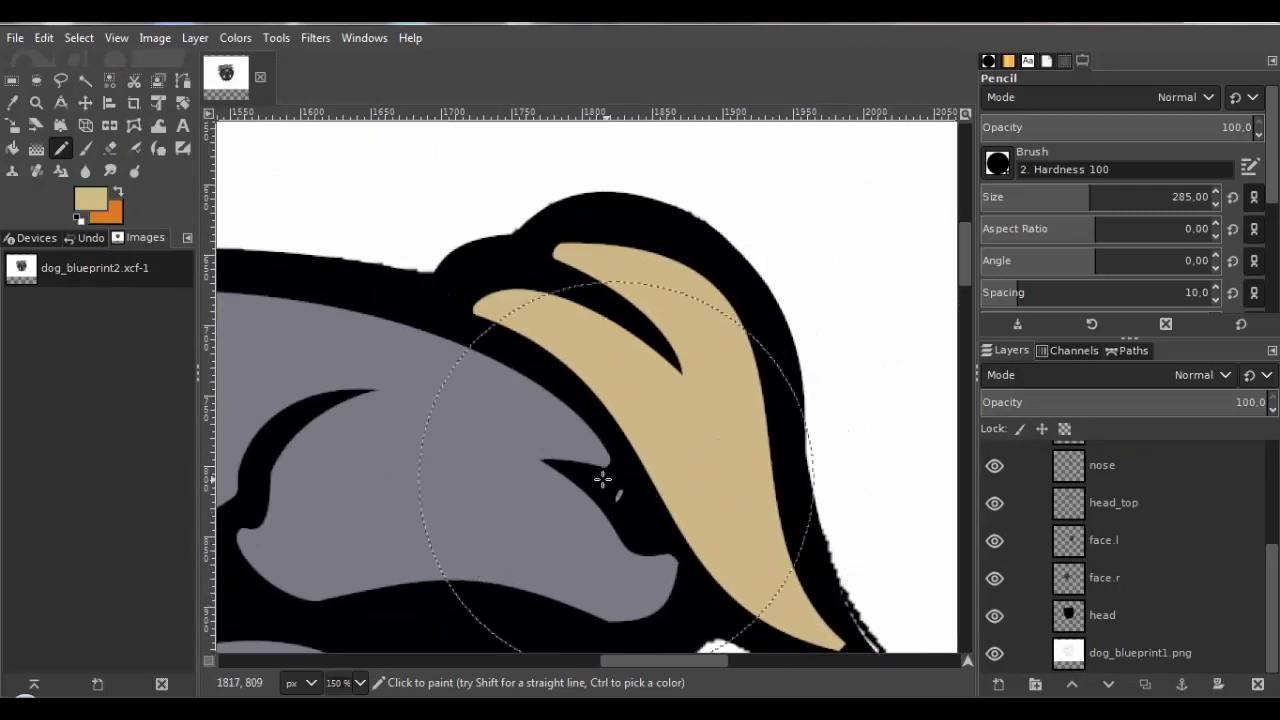
scroll(609, 467, "down", 3)
scroll(680, 430, "down", 3)
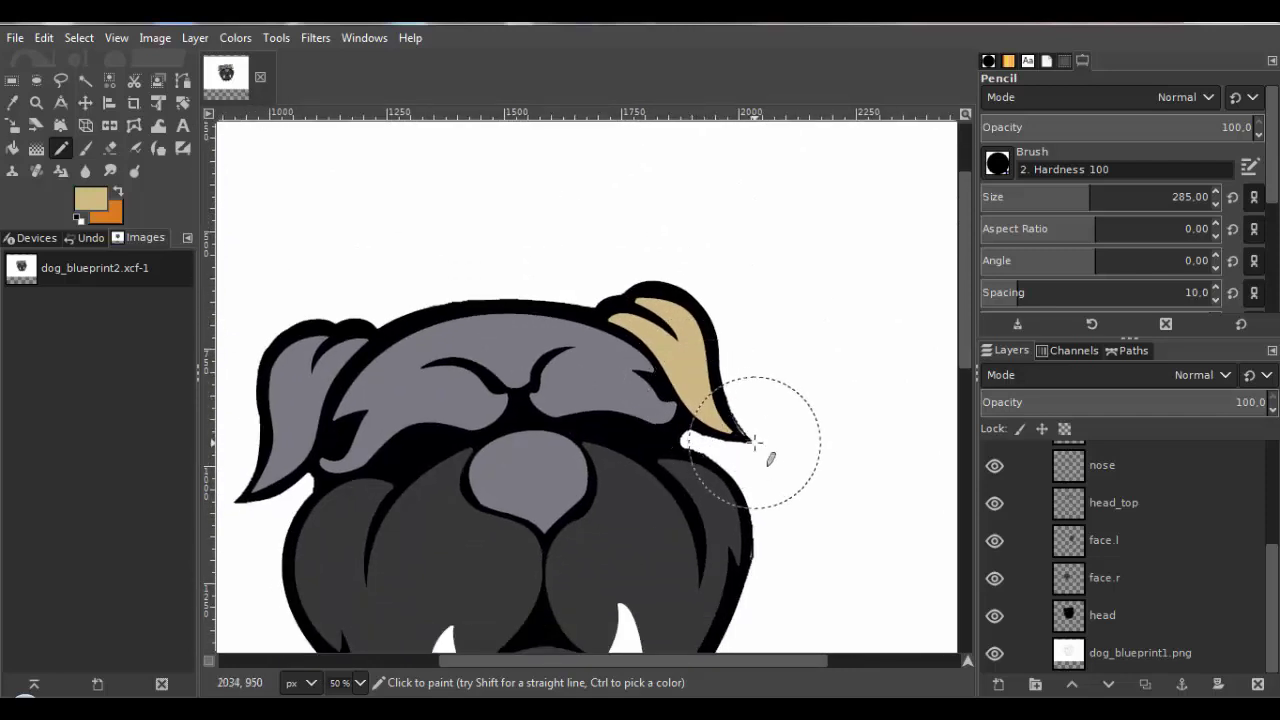
scroll(755, 430, "down", 2)
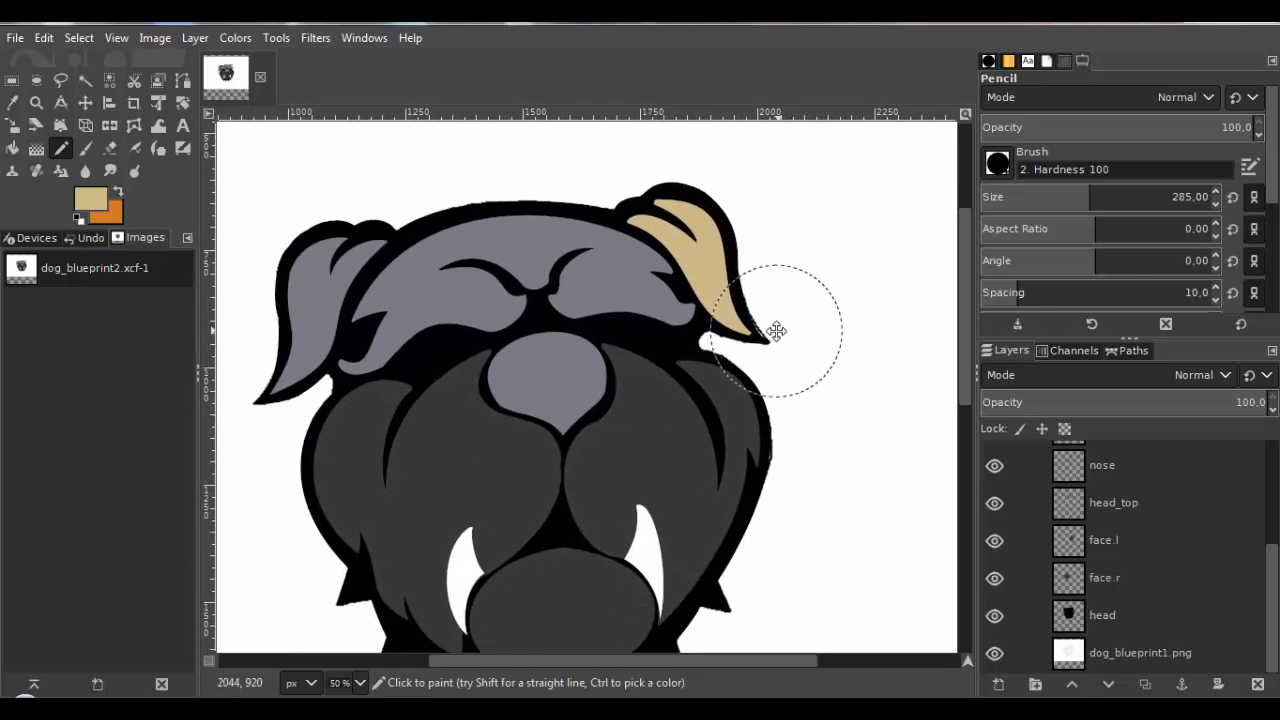
scroll(777, 331, "down", 1)
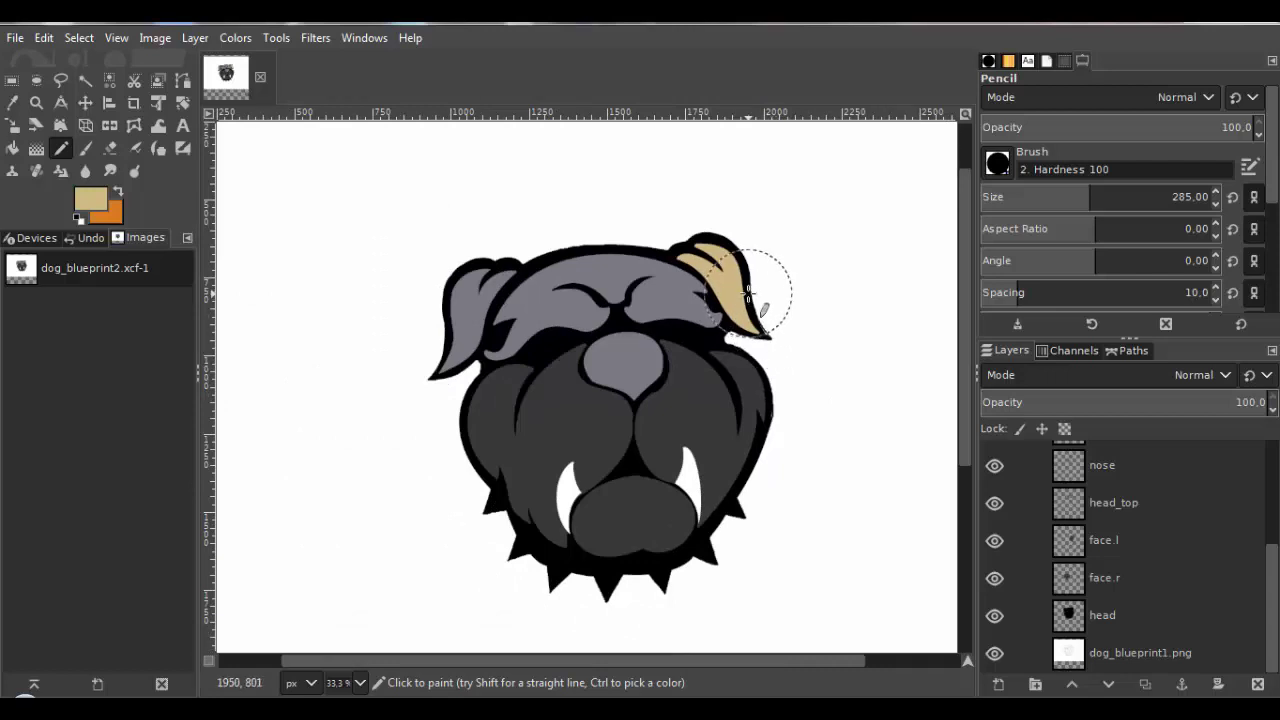
Hide the head layer and add a new transparent 3000 × 3000 px layer named eye.r.
left_click(994, 616)
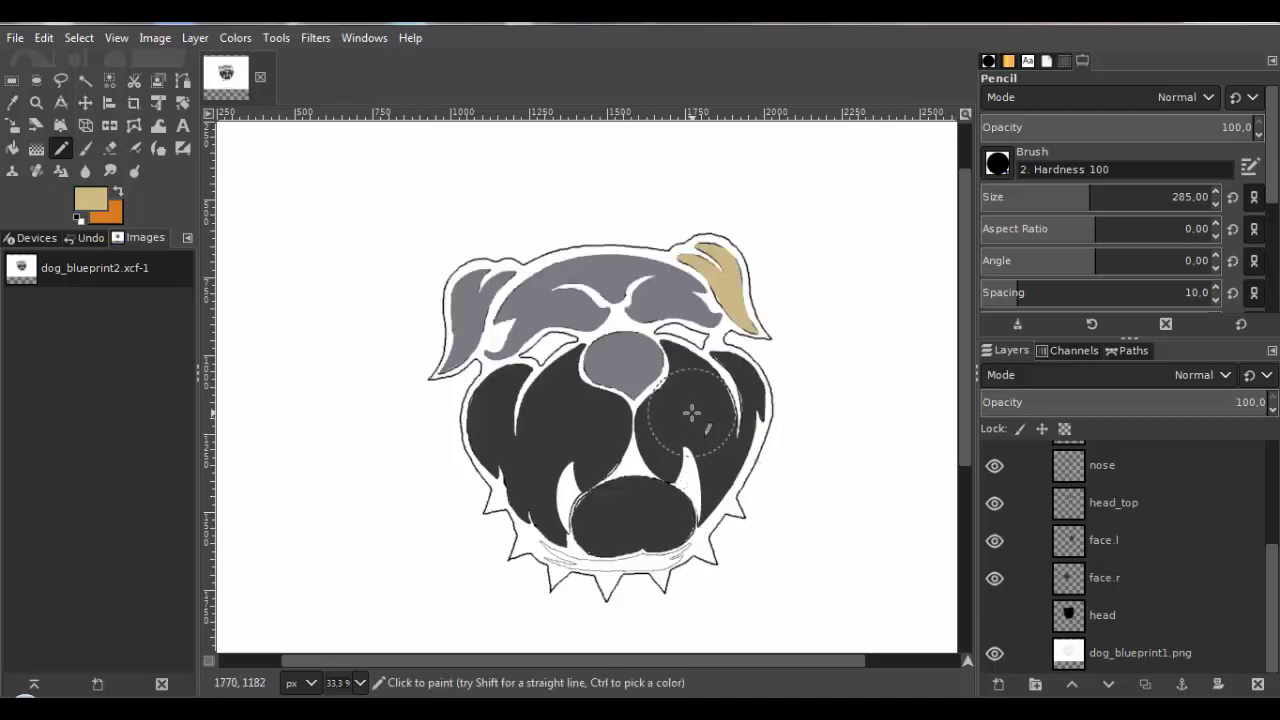
left_click(188, 39)
left_click(216, 62)
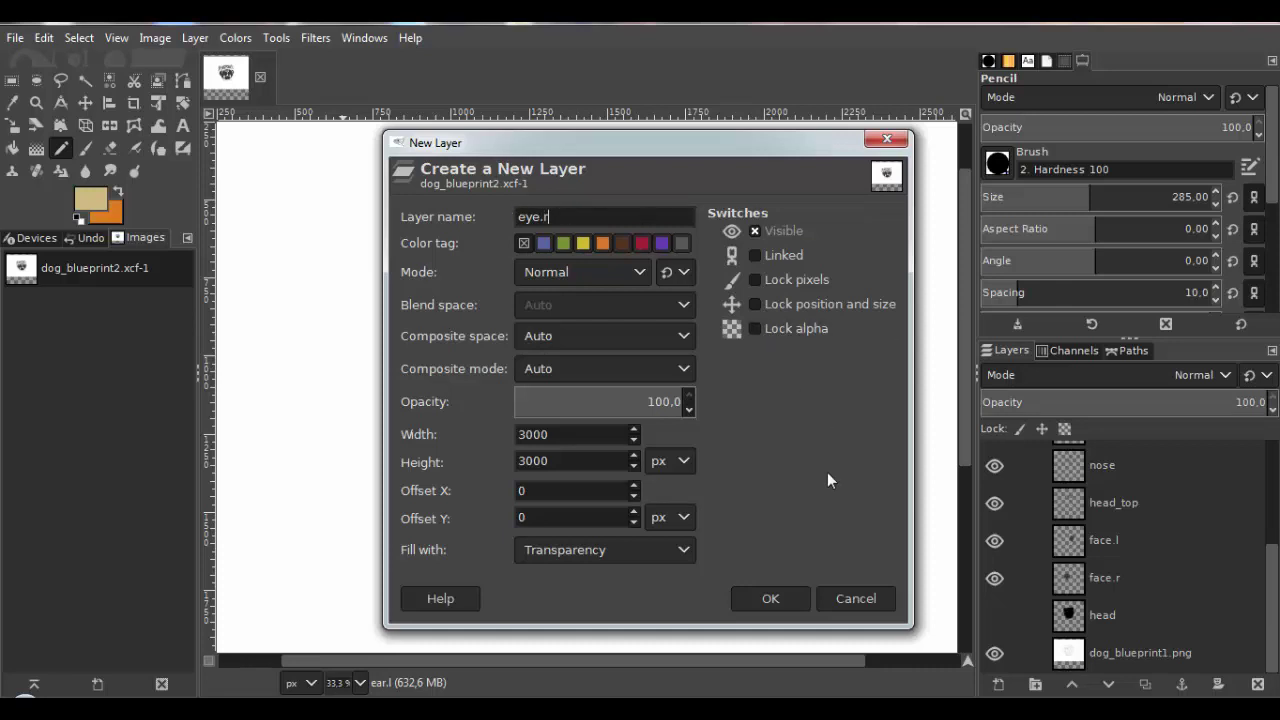
left_click(792, 596)
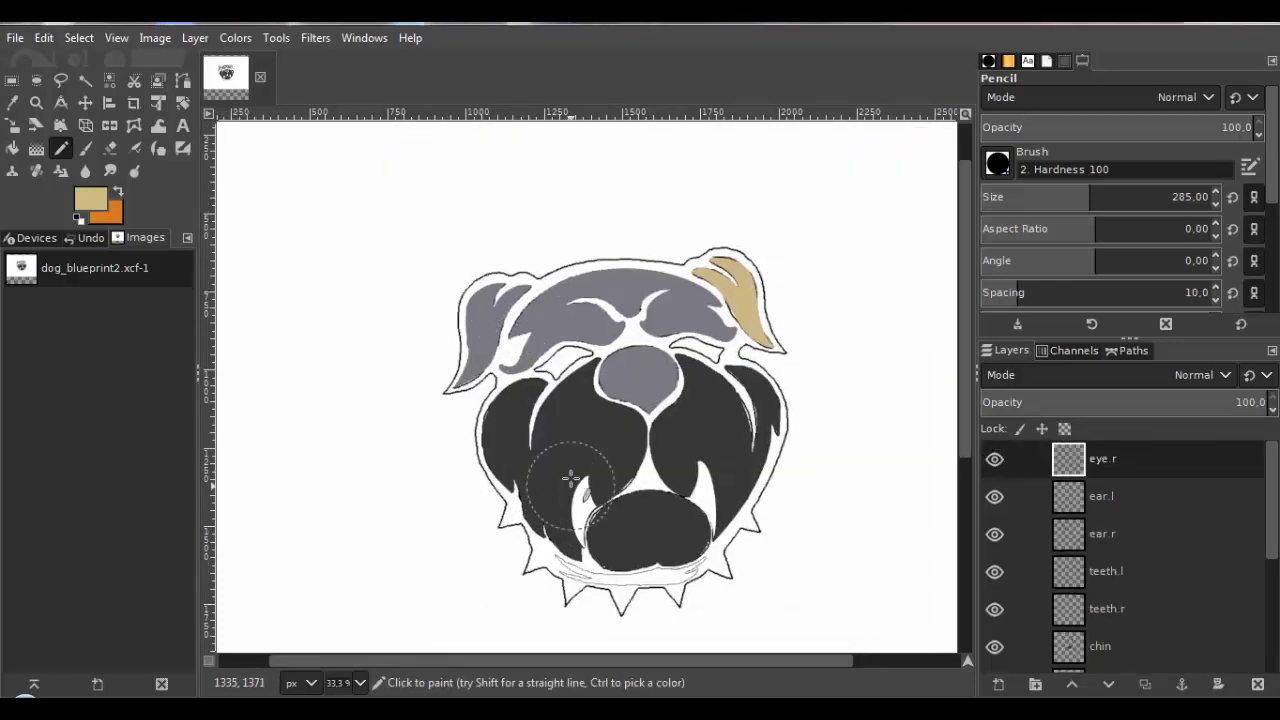
Outline the left eye with a closed straight-segment path through its corners using the Paths tool.
scroll(563, 466, "up", 3)
scroll(495, 533, "up", 2)
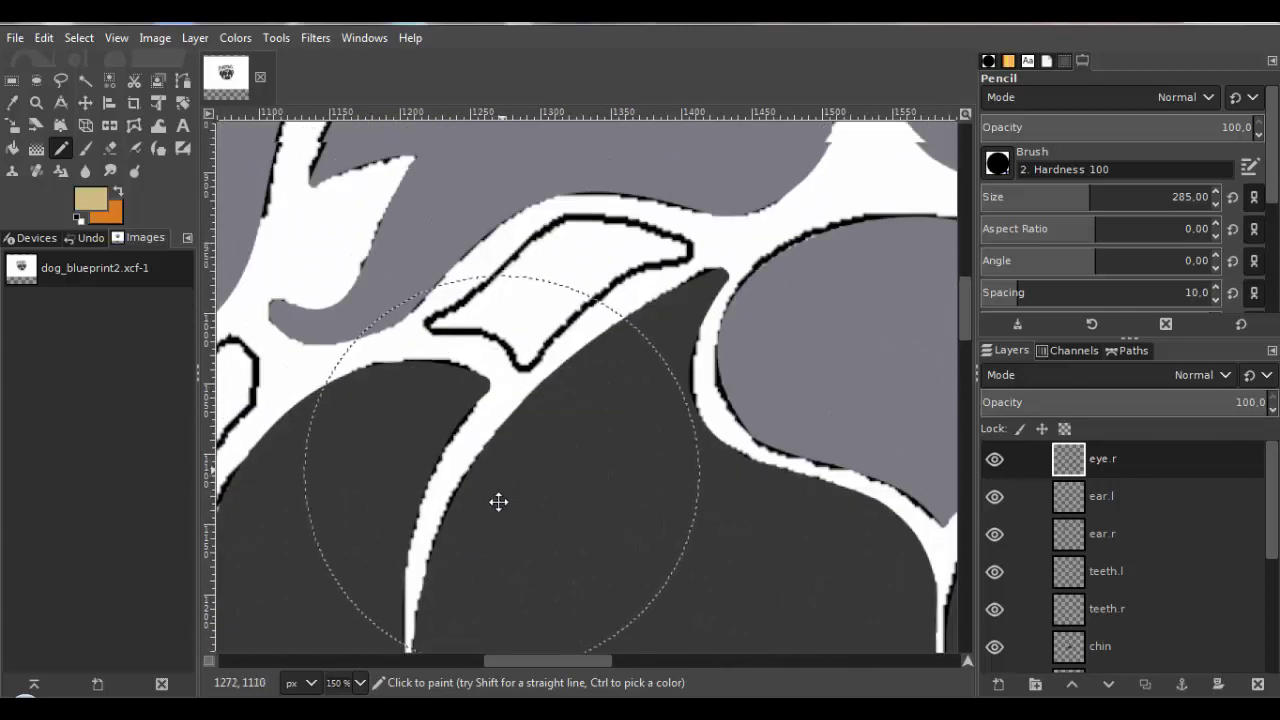
key("b")
scroll(500, 409, "up", 2)
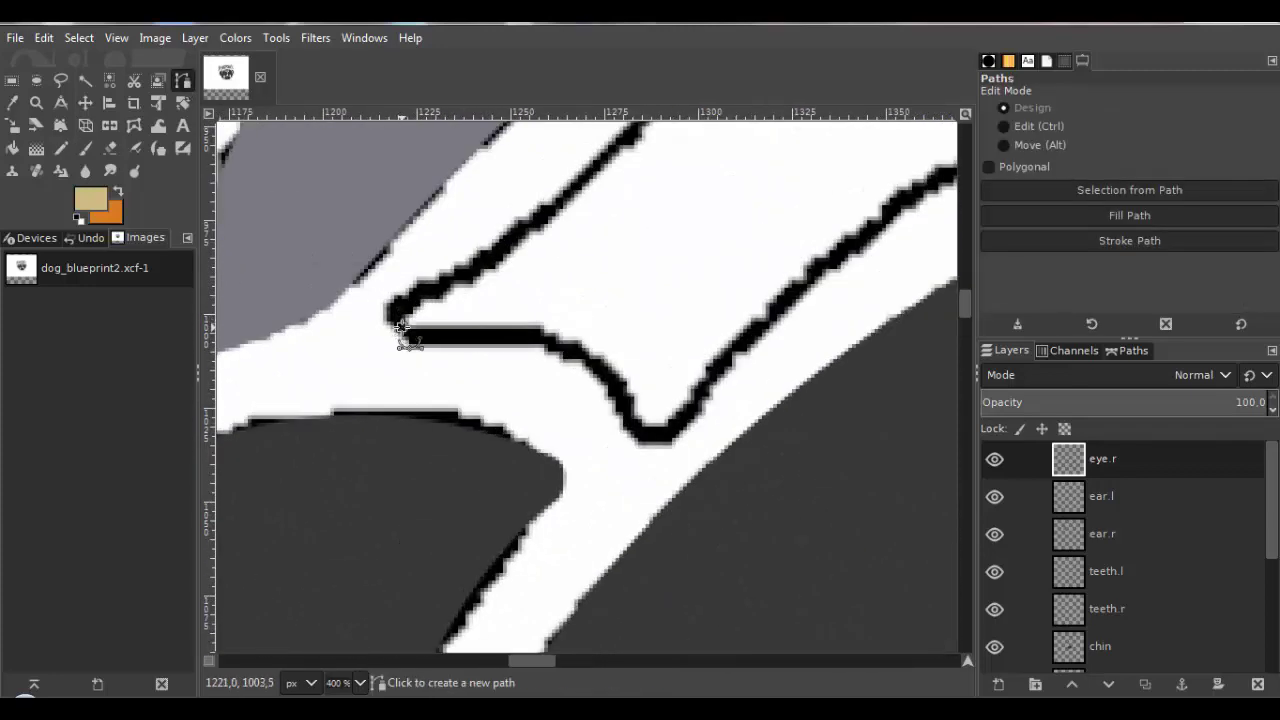
scroll(410, 350, "right", 5)
scroll(420, 371, "up", 2)
scroll(394, 491, "up", 10)
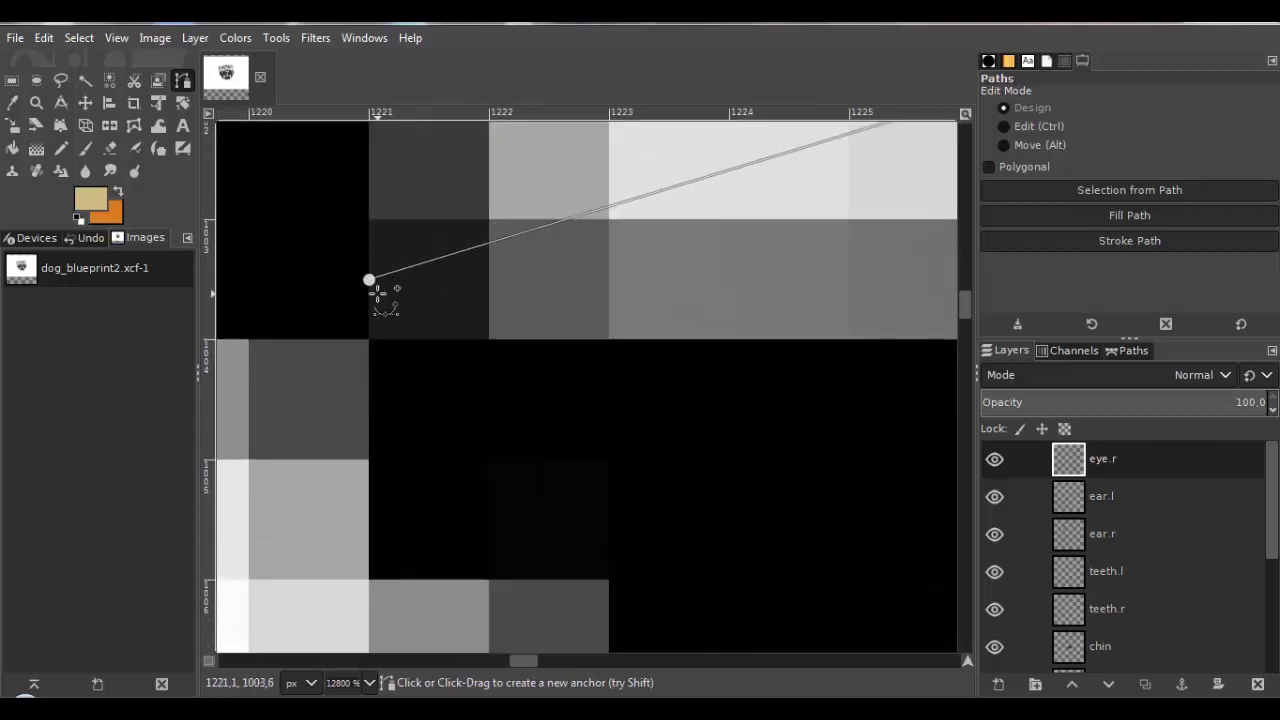
left_click(371, 283, "ctrl")
scroll(606, 332, "down", 9)
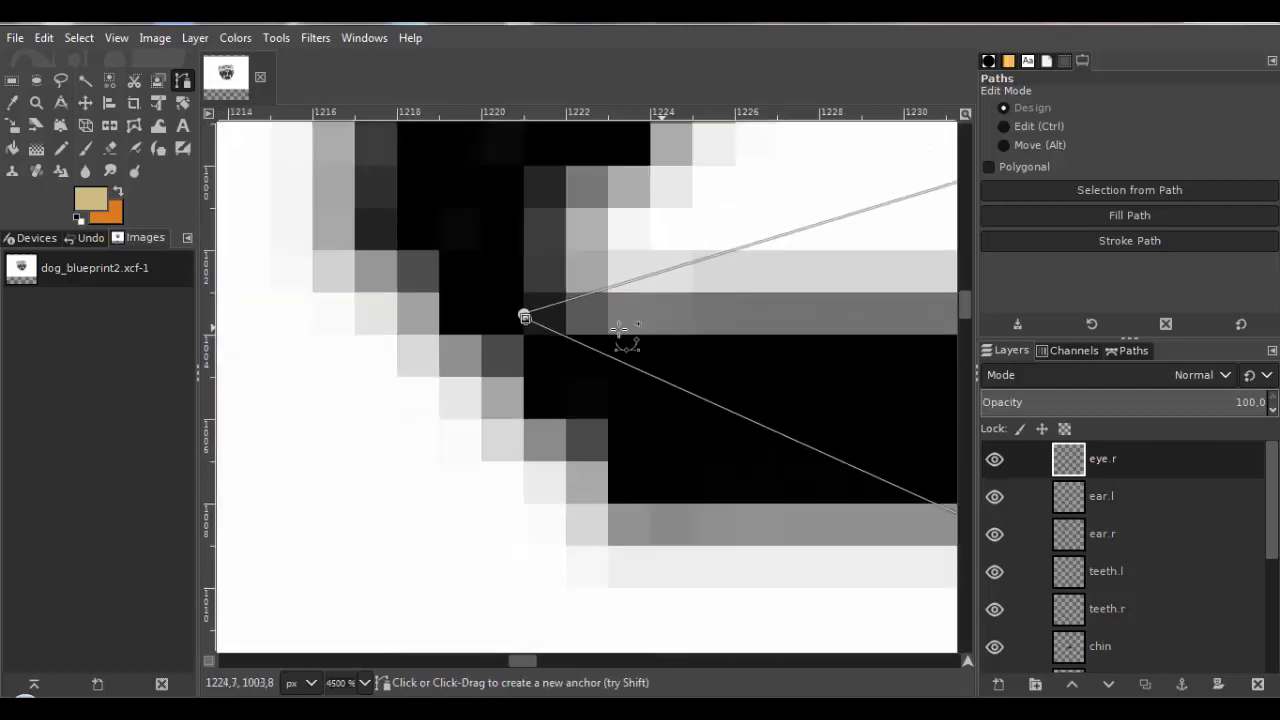
Bend the eye path's upper edge to follow the blueprint line between the left and right corners.
left_click_drag(930, 290, 571, 423)
scroll(576, 400, "down", 2)
left_click_drag(652, 367, 720, 250)
left_click_drag(833, 266, 679, 333)
left_click_drag(850, 195, 544, 183)
left_click_drag(324, 344, 612, 441)
left_click_drag(512, 383, 450, 342)
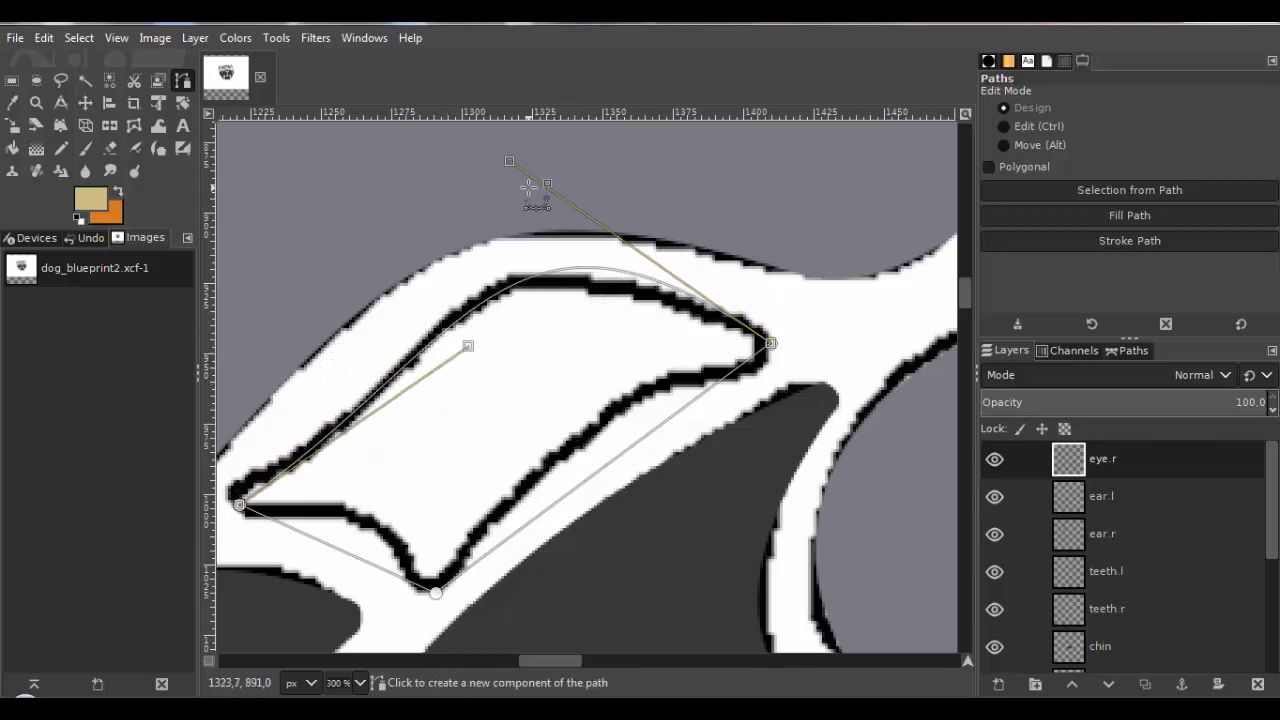
left_click_drag(544, 183, 454, 182)
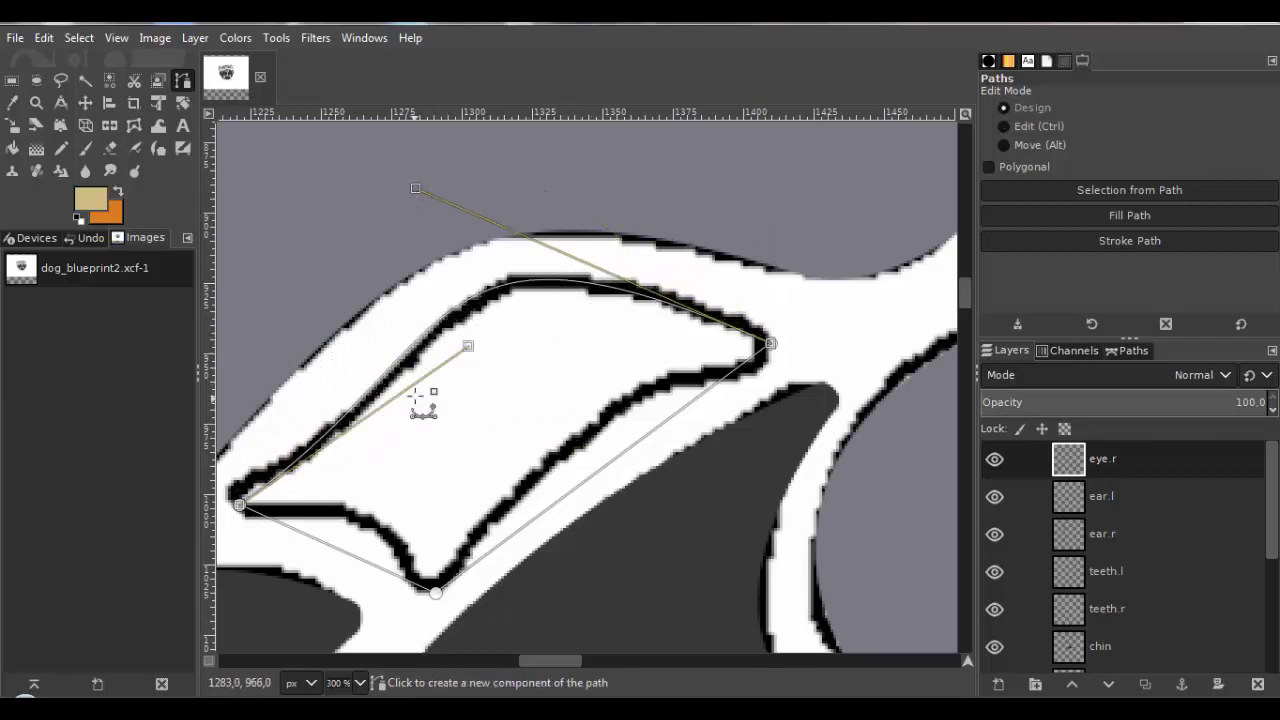
Bend the left eye path's lower edge to follow the blueprint line between the bottom corner and the right corner.
scroll(423, 400, "down", 2)
scroll(423, 400, "left", 2)
left_click_drag(667, 404, 627, 382)
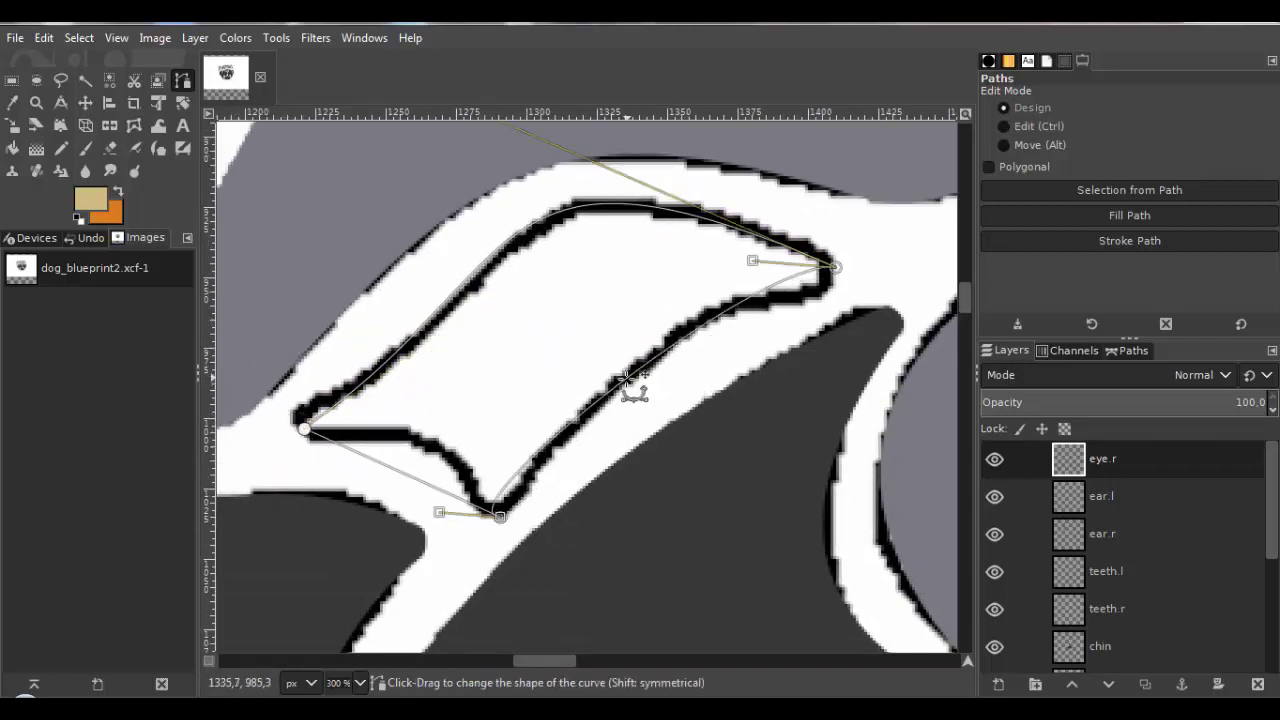
left_click_drag(703, 295, 666, 294)
left_click_drag(438, 512, 614, 398)
left_click_drag(666, 294, 667, 276)
left_click_drag(836, 268, 829, 272)
left_click_drag(662, 281, 685, 257)
Bend the left eye path's short left edge along the blueprint and refine the lower curve where it meets the right corner.
scroll(620, 380, "up", 1)
scroll(620, 380, "left", 1)
left_click_drag(482, 528, 500, 474)
scroll(557, 434, "down", 1)
scroll(557, 434, "right", 1)
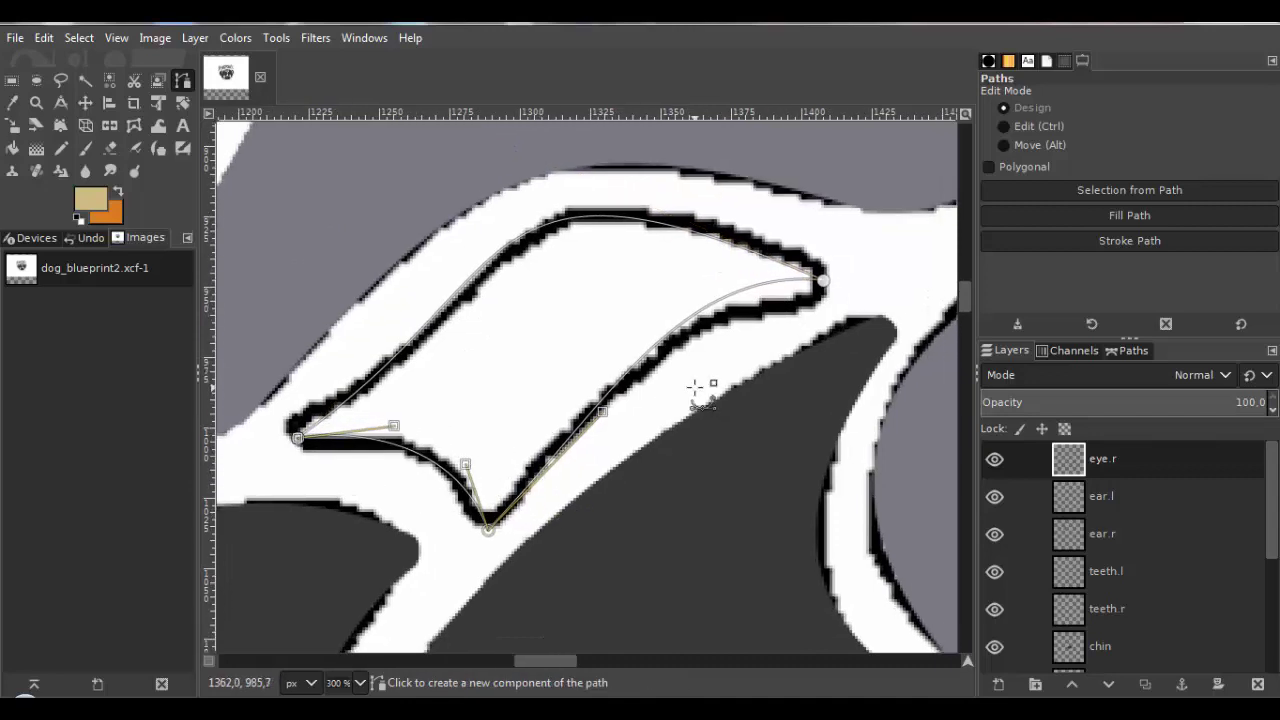
left_click_drag(770, 291, 678, 277)
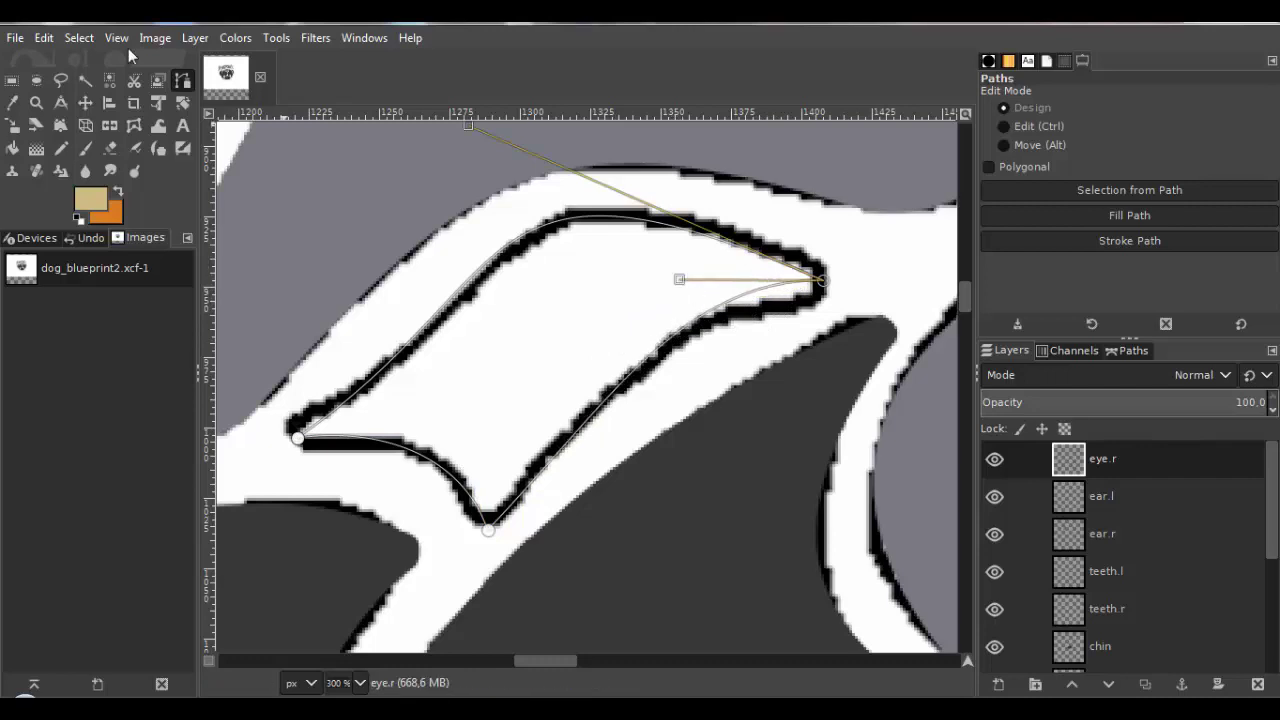
Convert the left eye path into a selection and paint it yellow f7dd62 on eye.r with the Pencil.
left_click(79, 37)
left_click(110, 170)
scroll(527, 268, "down", 1)
scroll(527, 268, "down", 1)
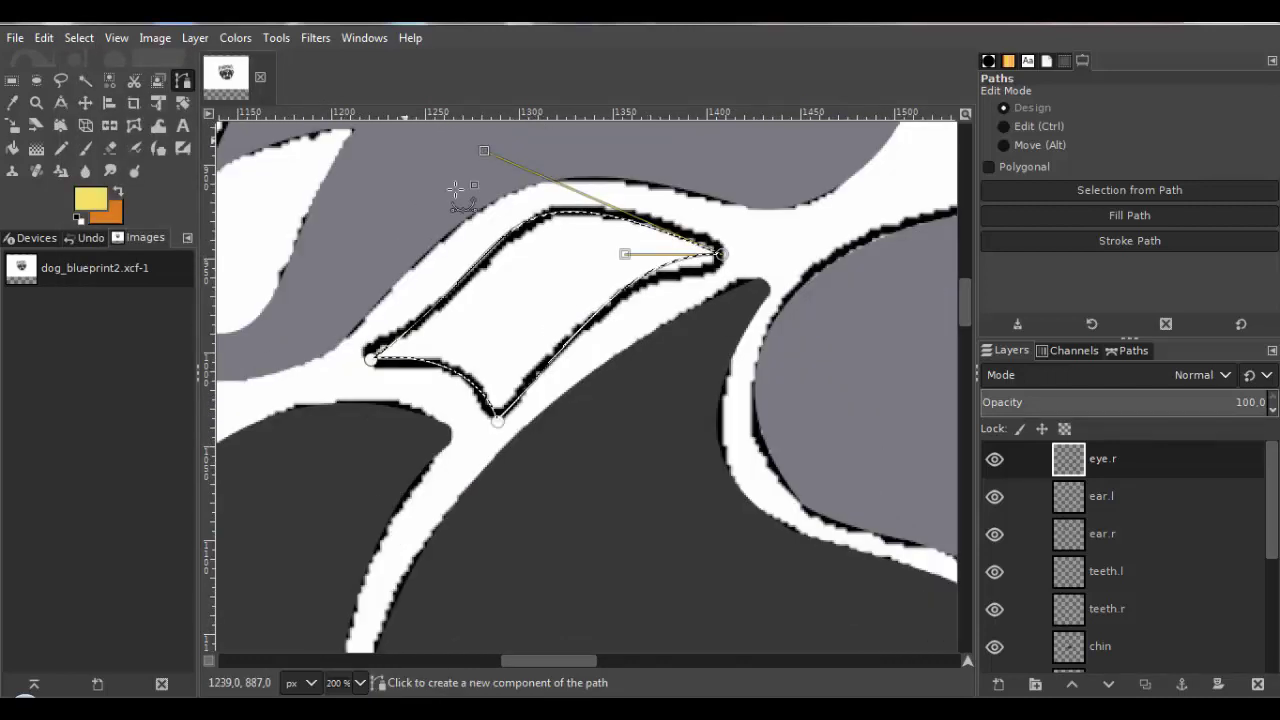
scroll(586, 343, "down", 1)
scroll(623, 357, "down", 1)
scroll(523, 328, "down", 1)
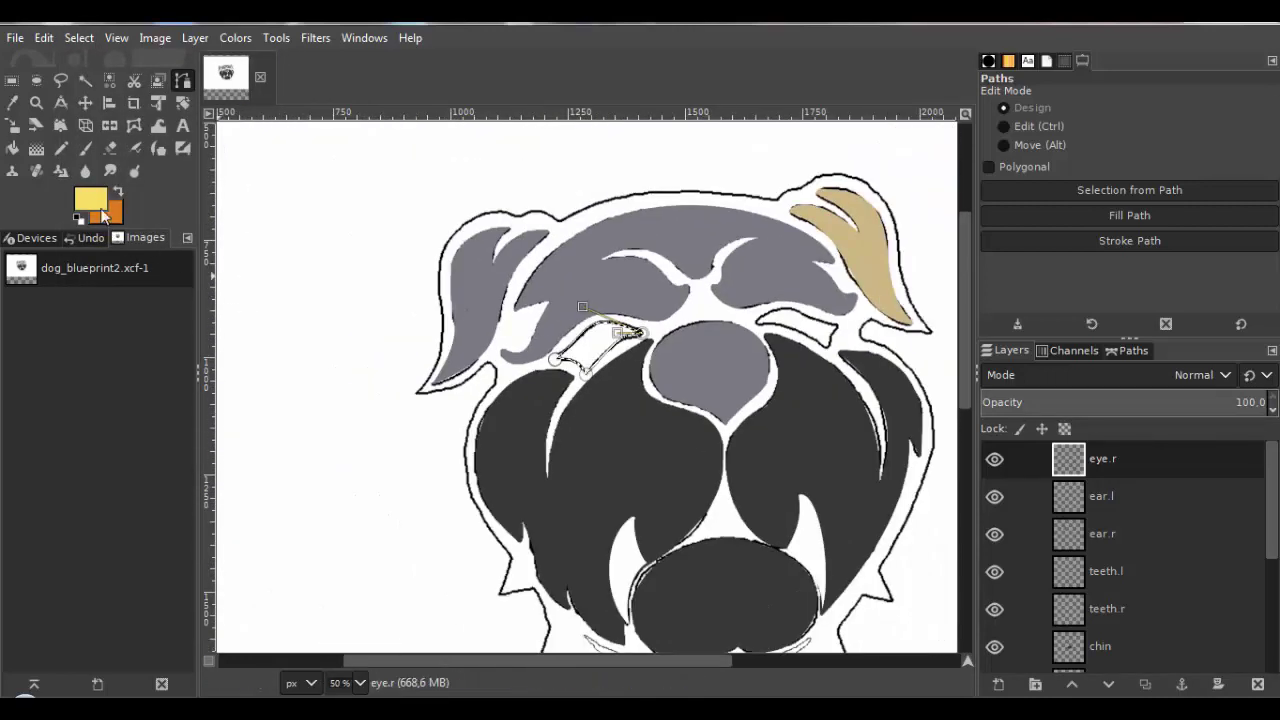
left_click(98, 202)
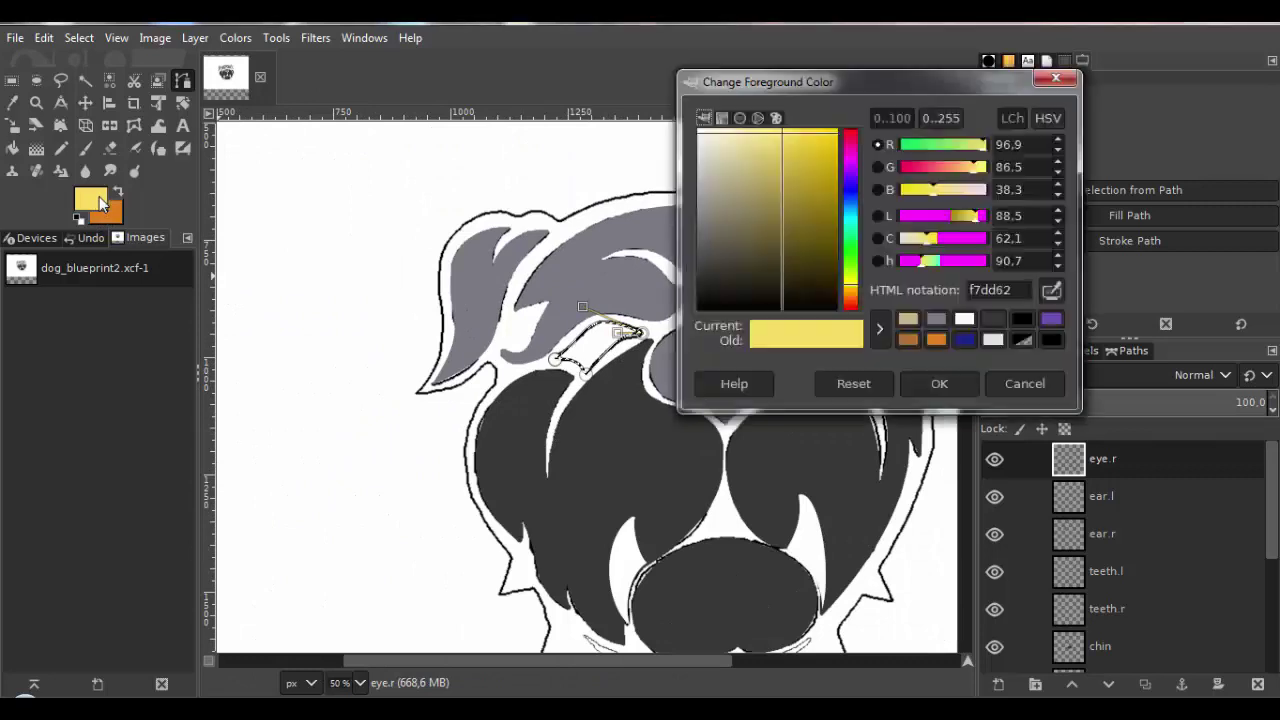
left_click(939, 383)
left_click(61, 150)
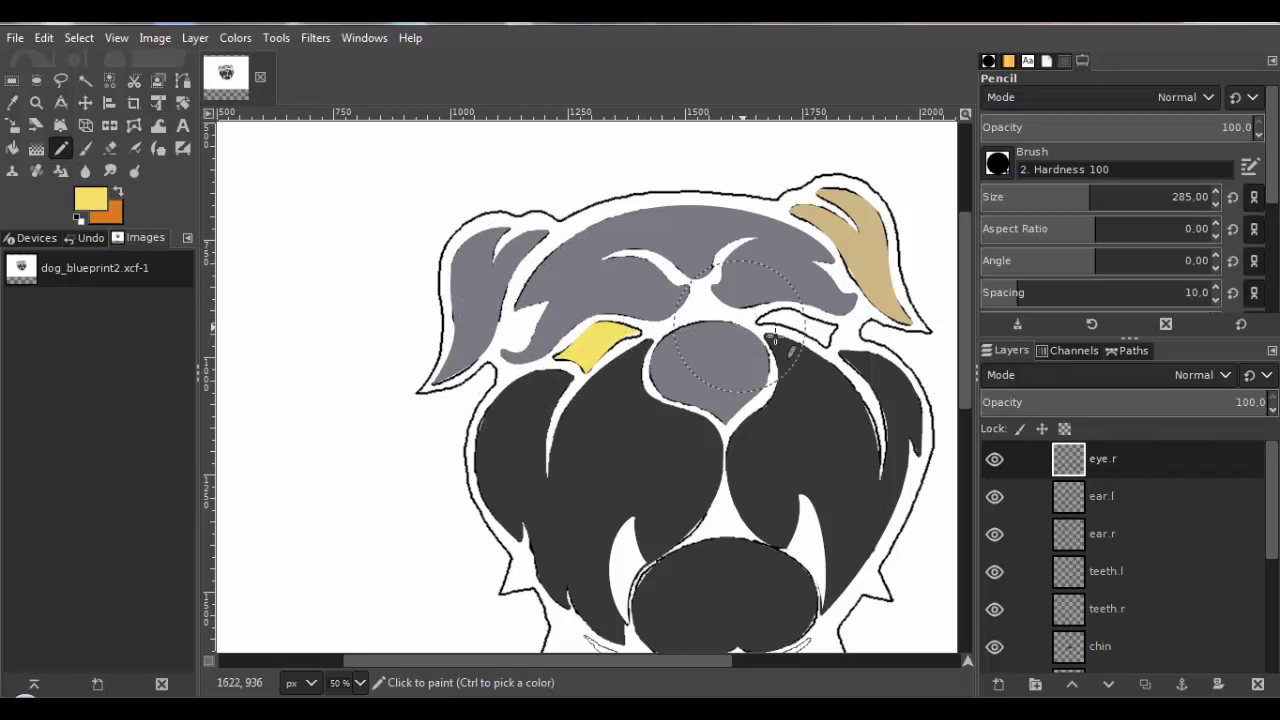
Show the head layer behind the yellow eye and clear the selection.
scroll(1114, 562, "down", 5)
left_click(996, 616)
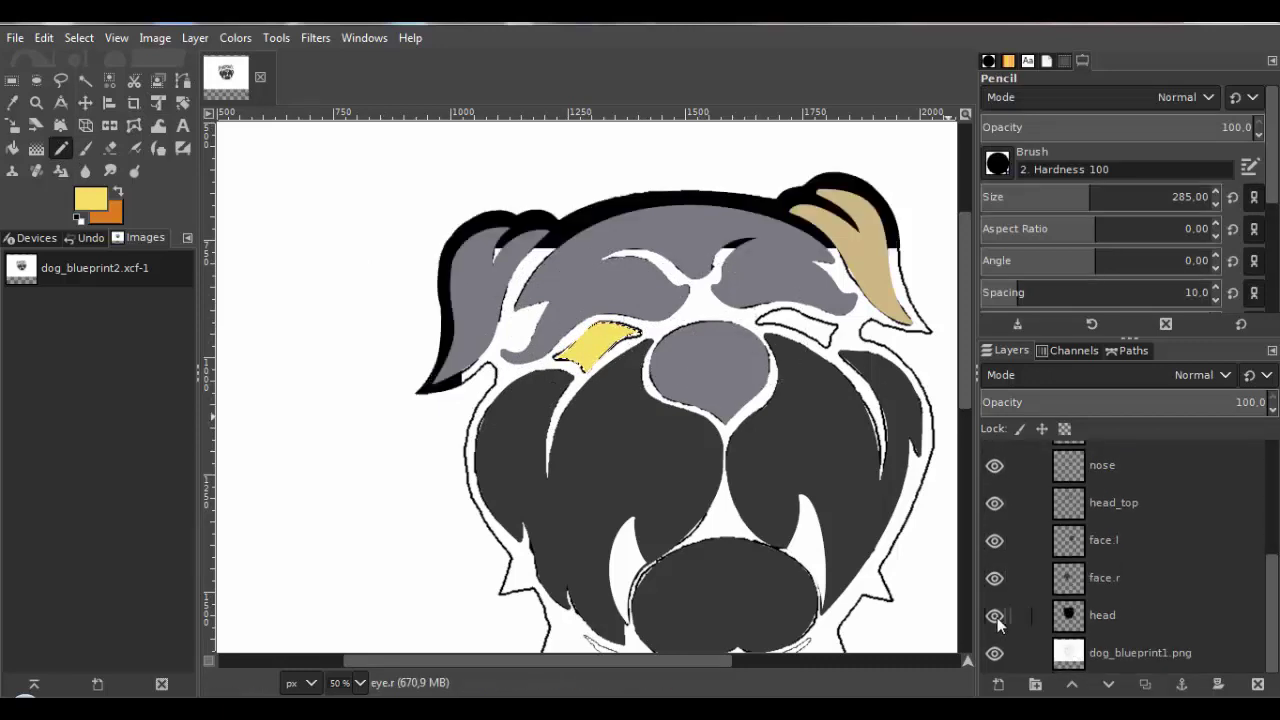
scroll(661, 405, "down", 2)
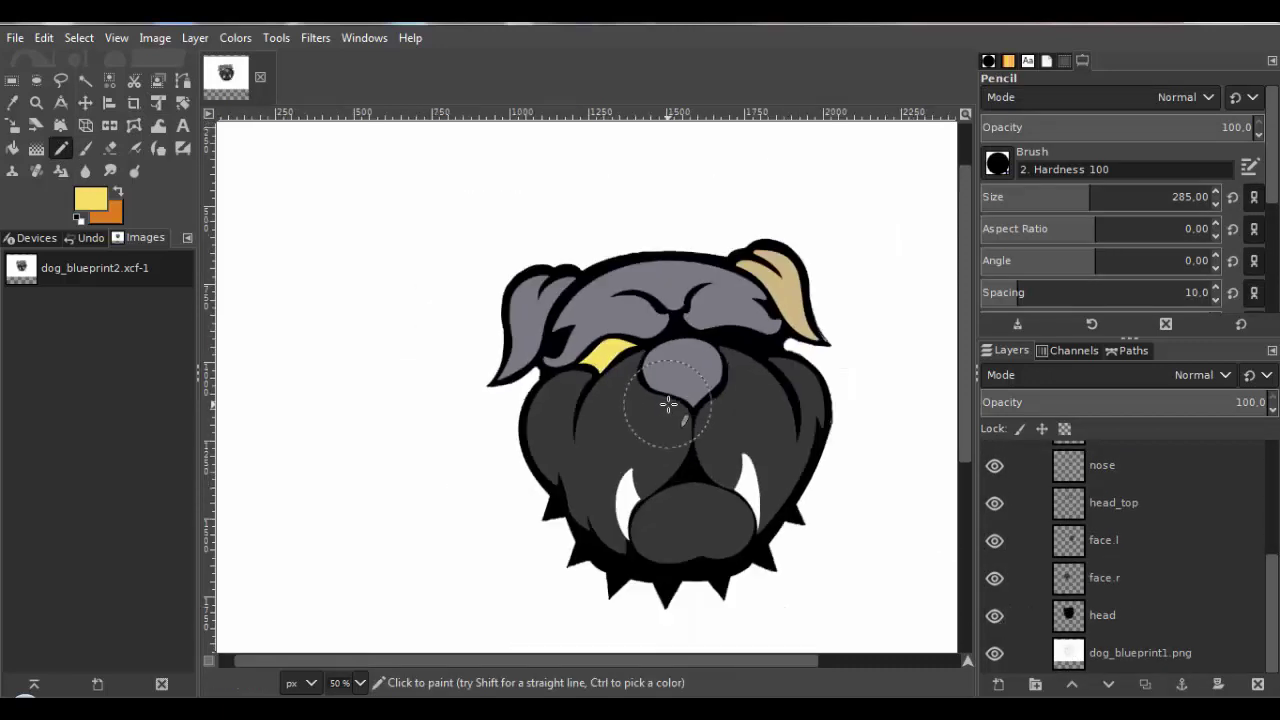
left_click(79, 37)
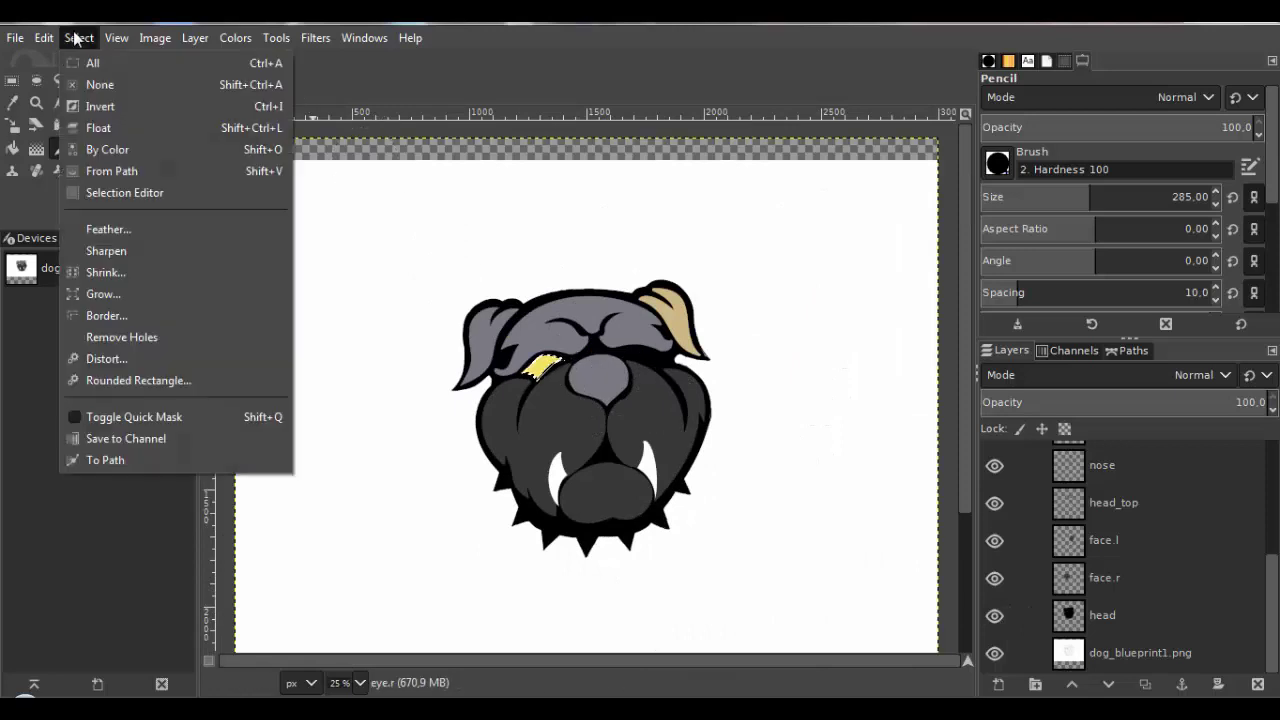
left_click(97, 83)
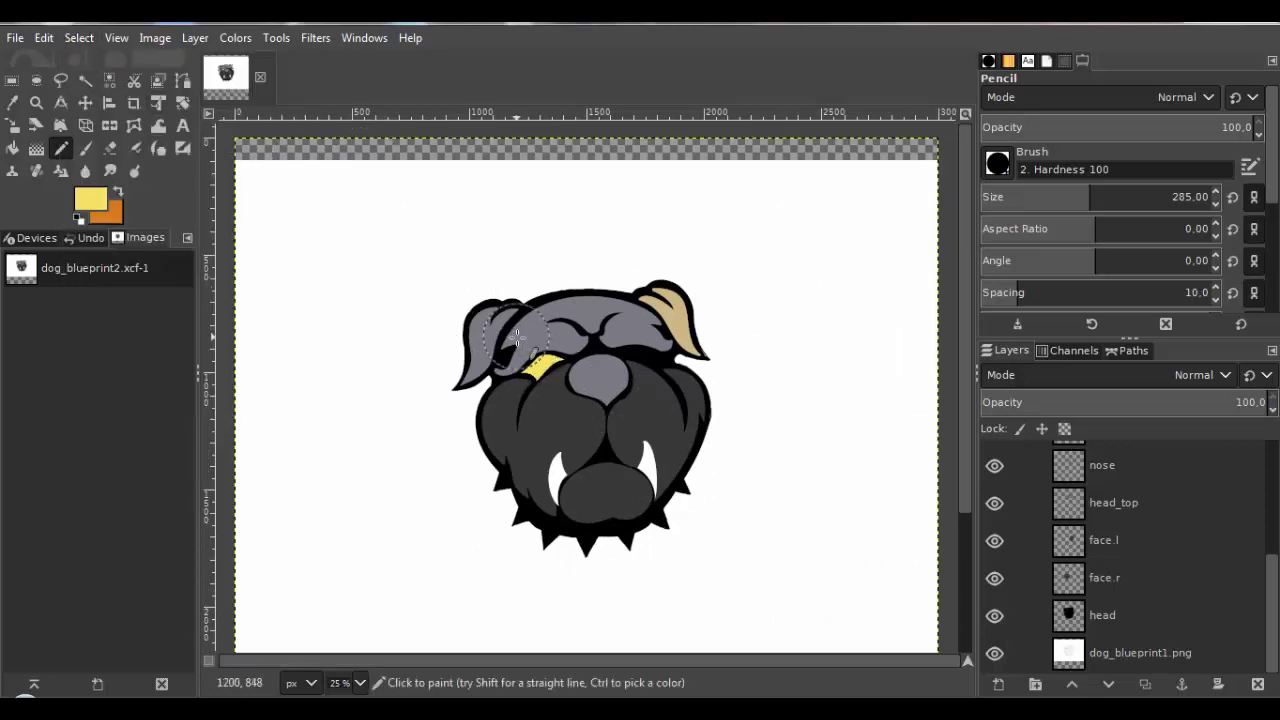
Outline a patch along the yellow eye's lower edge with the Paths tool, its inner anchors placed inside the eye.
left_click_drag(516, 335, 484, 329)
left_click_drag(705, 269, 674, 269)
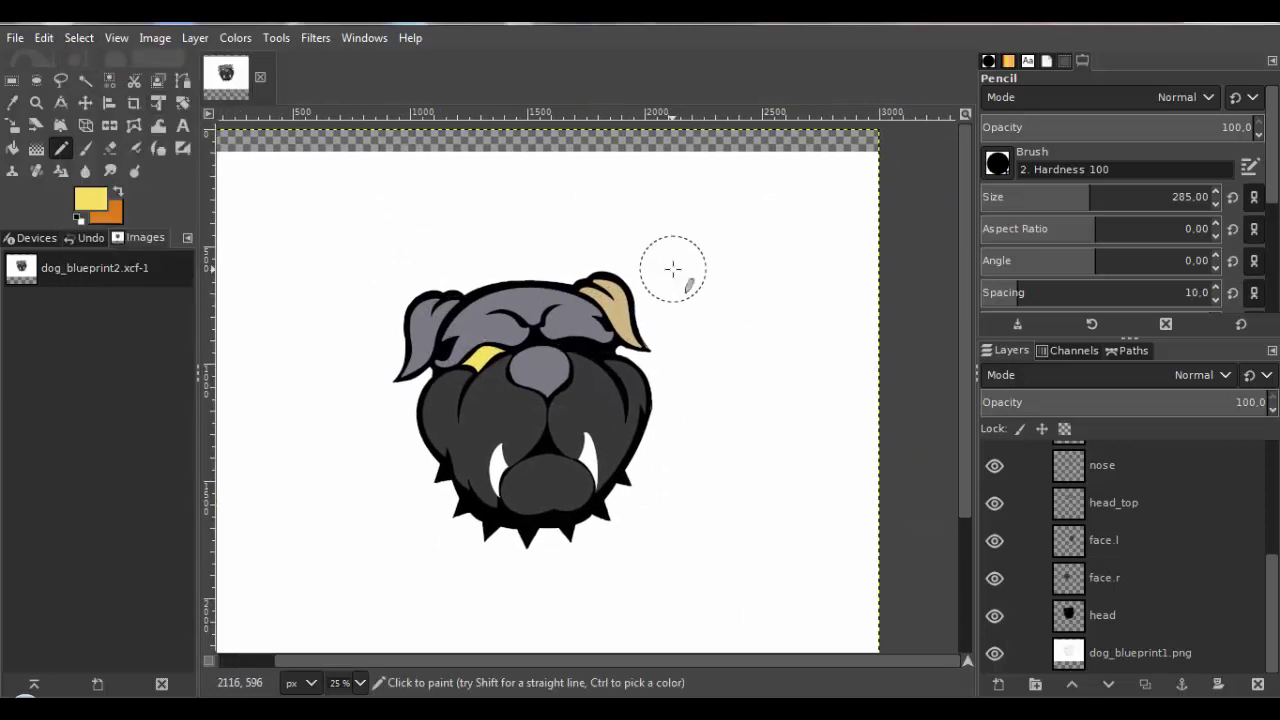
scroll(673, 268, "up", 2)
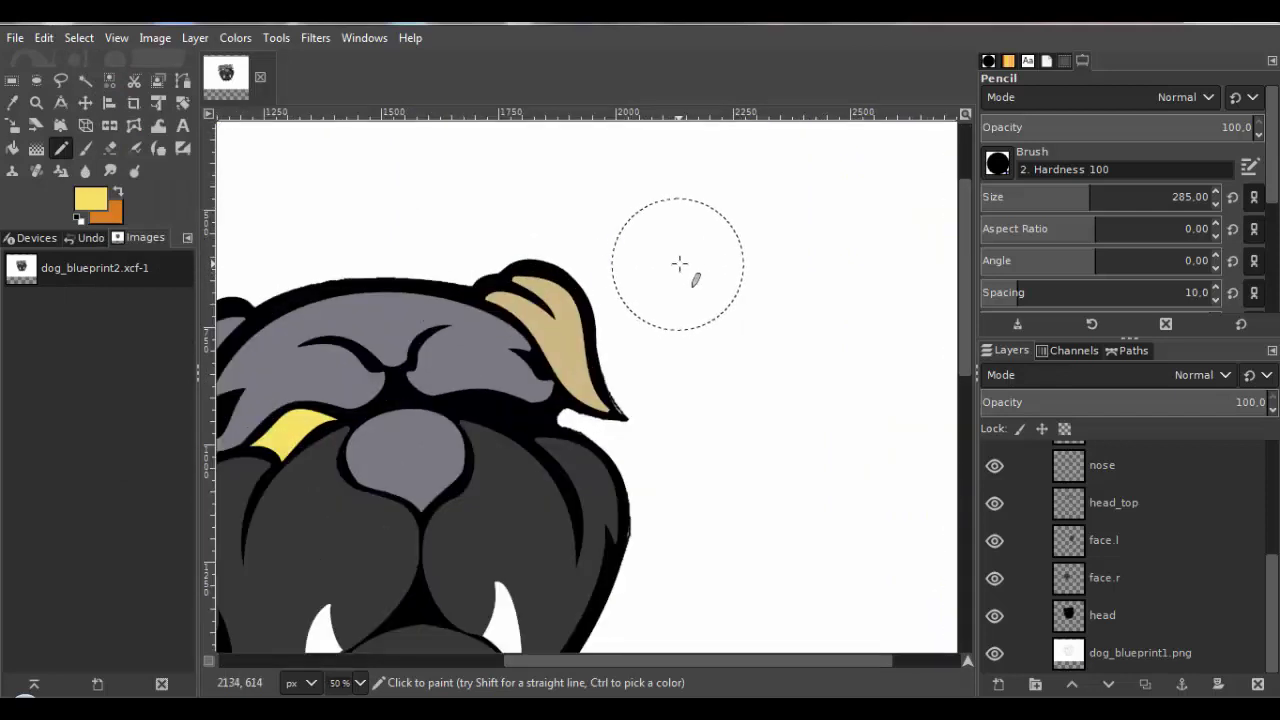
left_click_drag(548, 330, 723, 309)
left_click_drag(582, 392, 655, 332)
scroll(665, 327, "up", 4)
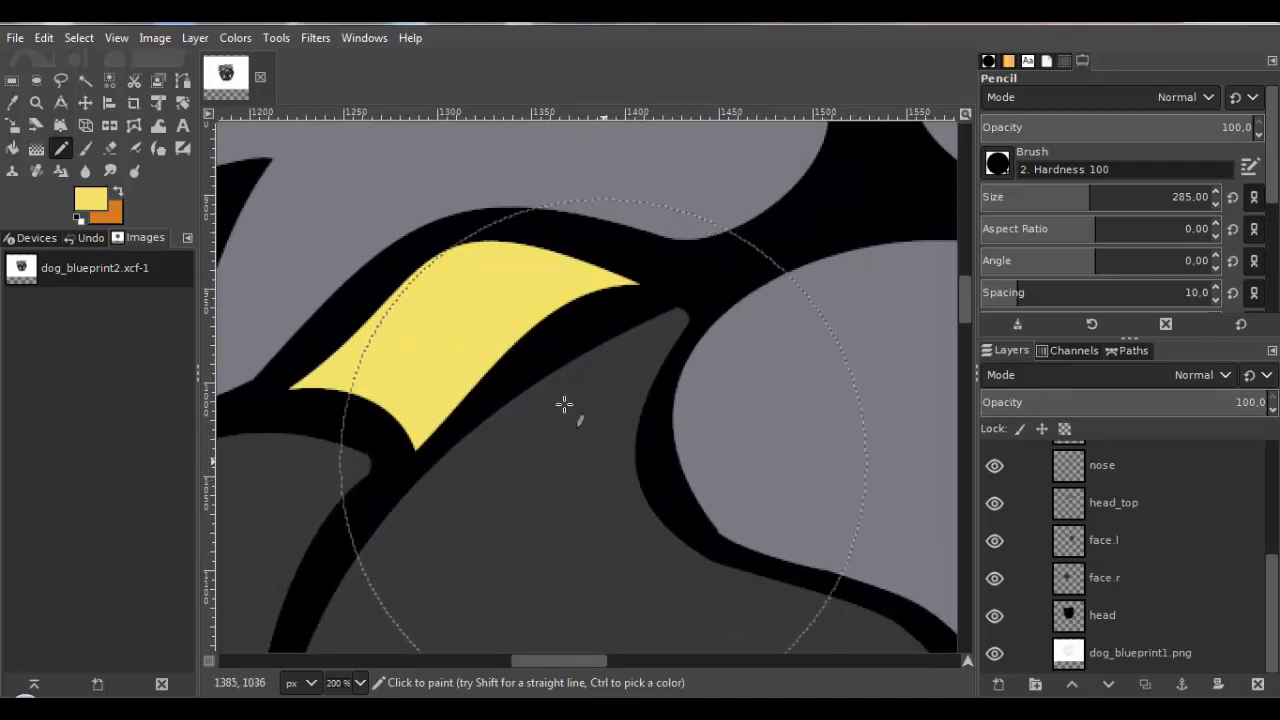
left_click(182, 81)
scroll(545, 360, "up", 2)
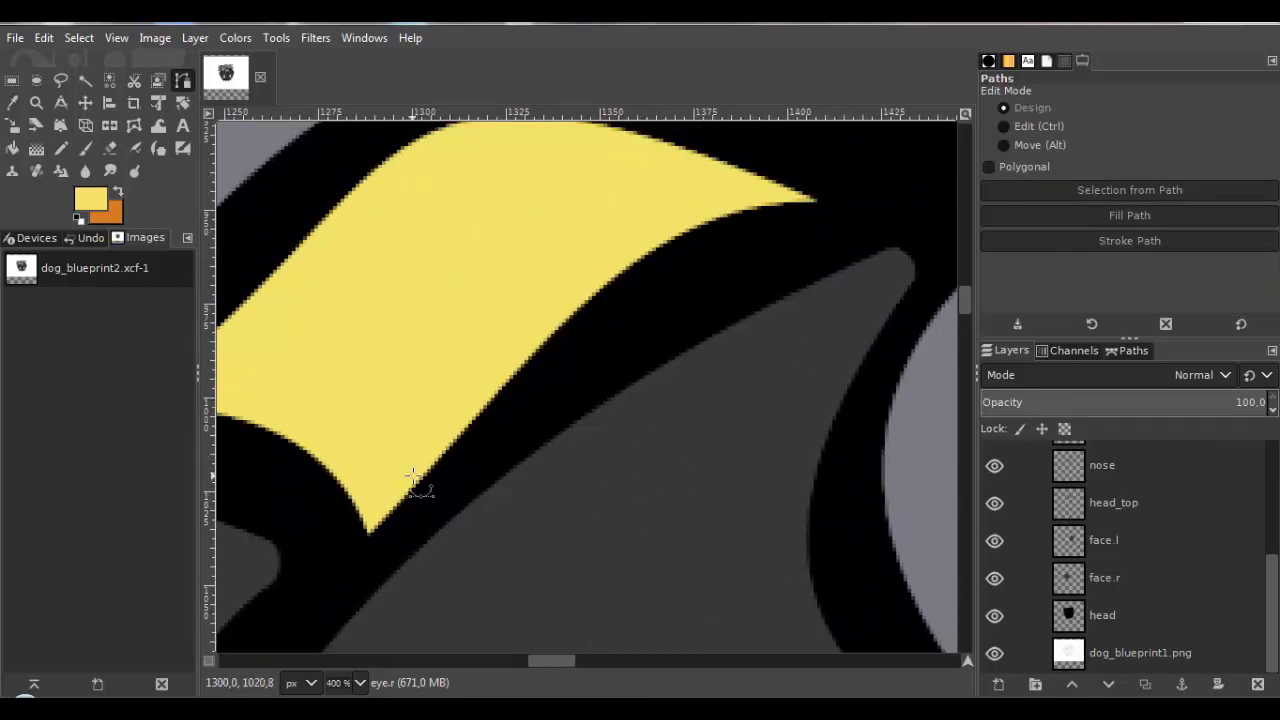
left_click(417, 475)
left_click(829, 217)
scroll(835, 221, "up", 2)
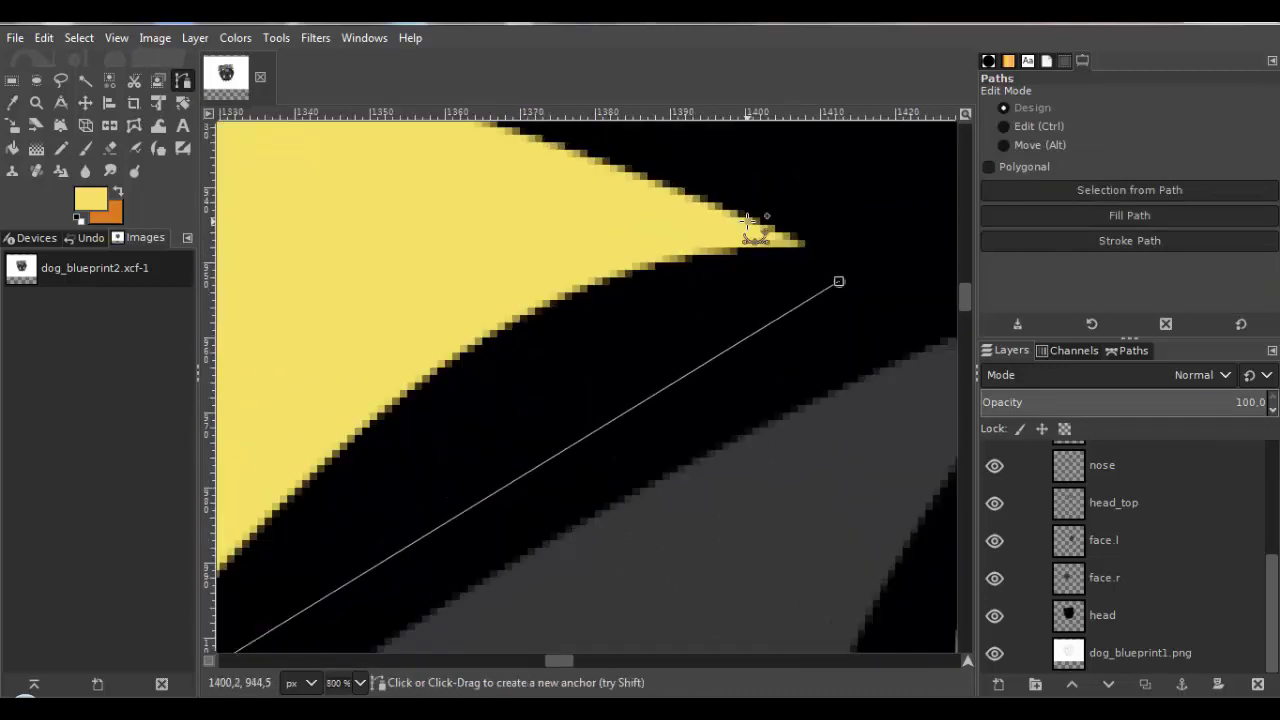
left_click(757, 229)
left_click(375, 319)
left_click_drag(361, 379, 724, 66)
left_click(443, 232)
left_click(353, 388)
Adjust the patch path's lower curve so it runs smoothly just below the eye's edge and past its right corner.
scroll(378, 490, "down", 3)
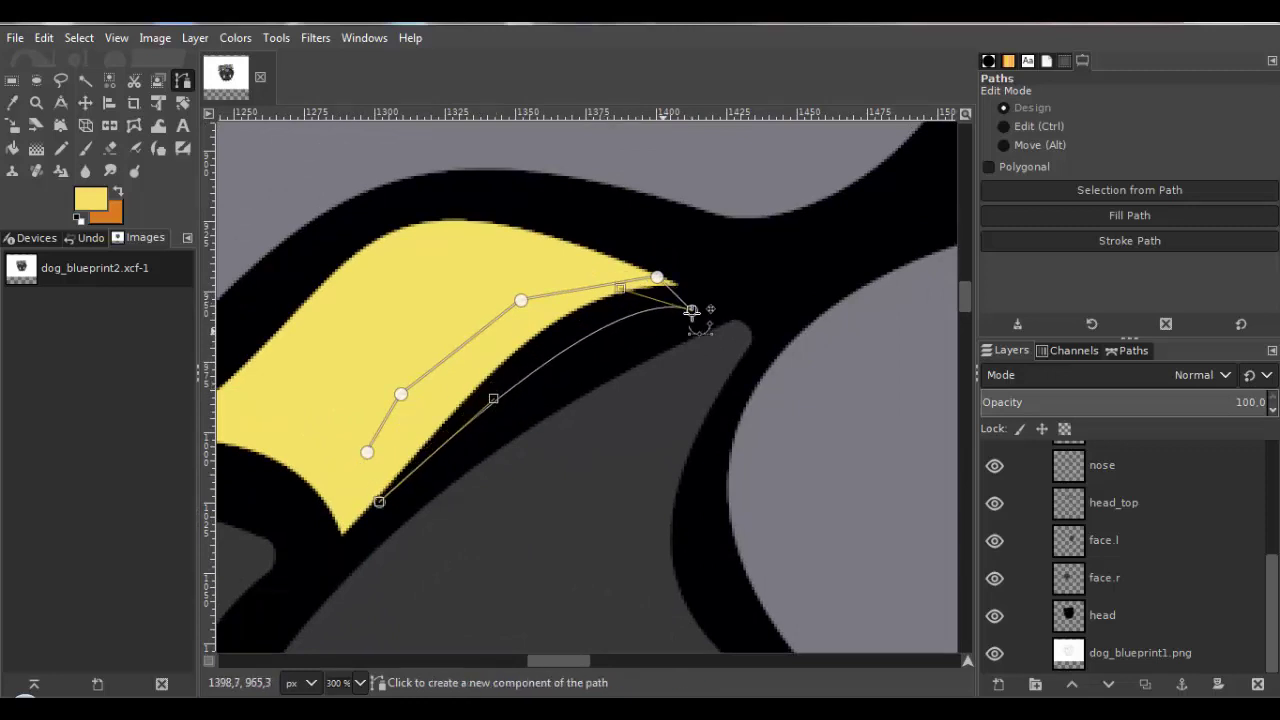
left_click_drag(505, 375, 500, 368)
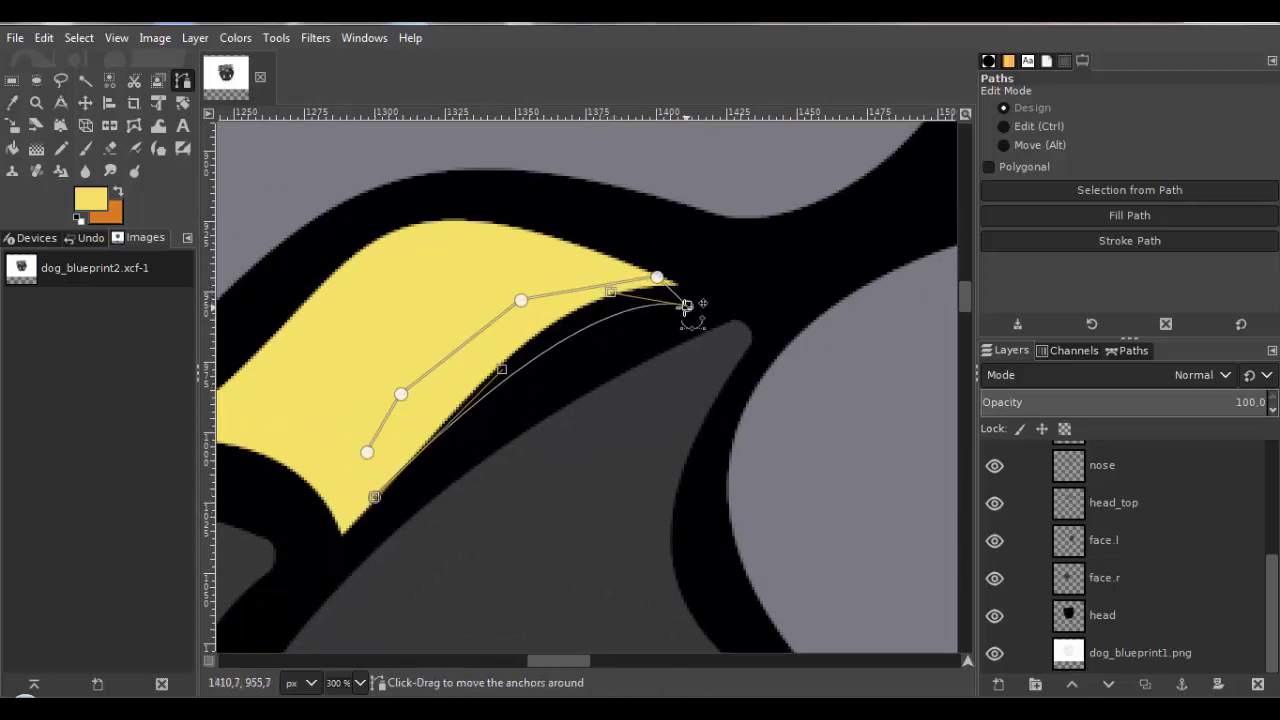
left_click_drag(686, 305, 698, 297)
Convert the patch path into a selection, paint it with the same yellow, and clear the selection.
left_click(79, 37)
left_click(105, 170)
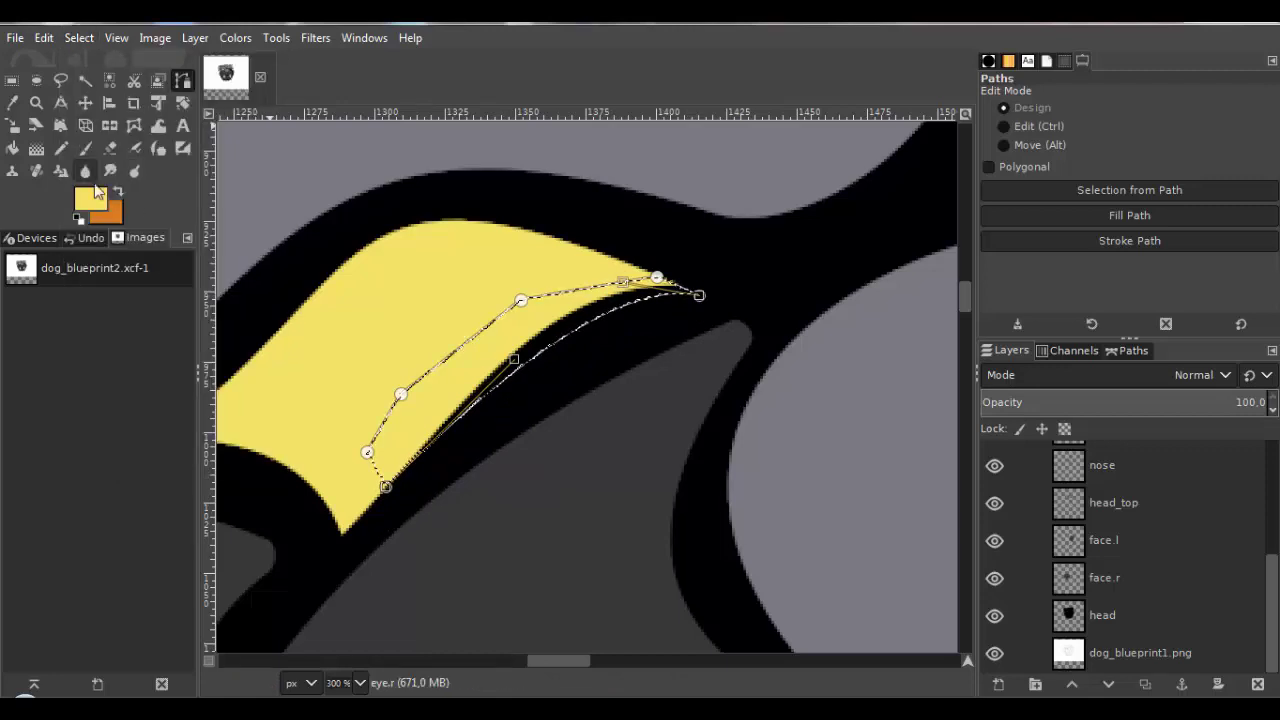
key("n")
left_click(79, 37)
left_click(97, 84)
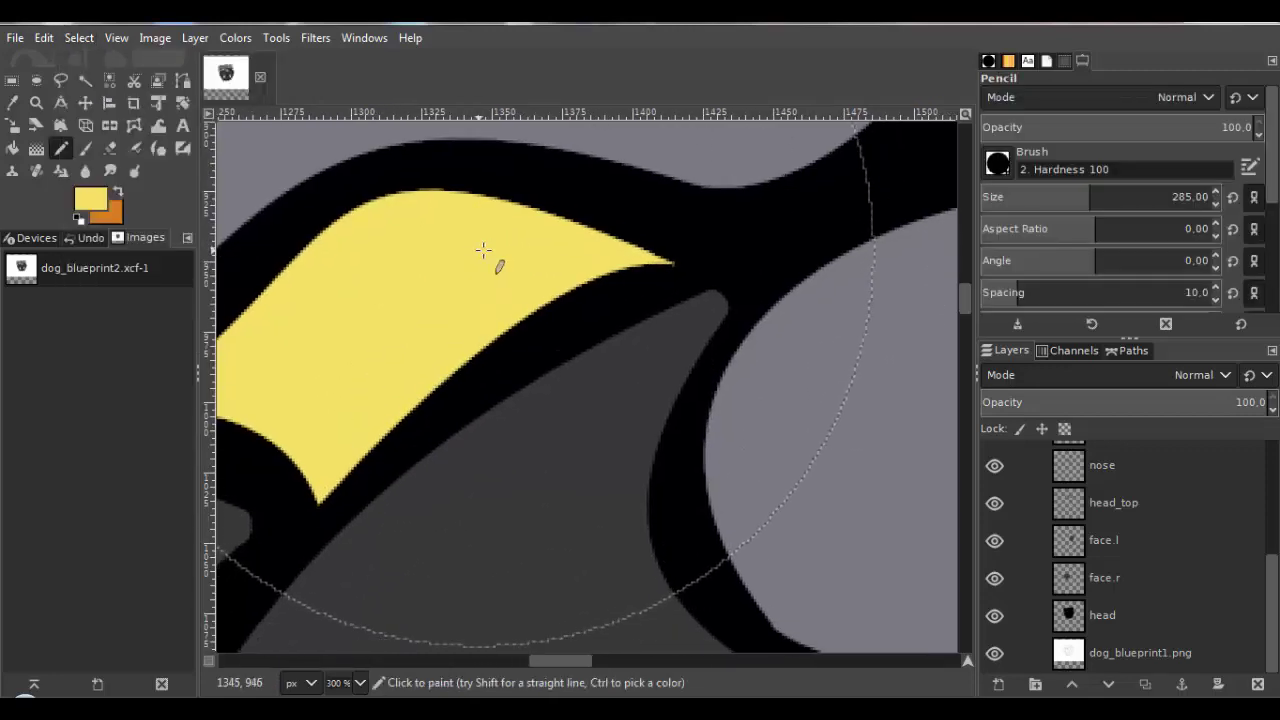
Hide the head layer and add a new transparent 3000 × 3000 px layer named eye.l.
scroll(500, 257, "down", 3)
scroll(631, 311, "down", 3)
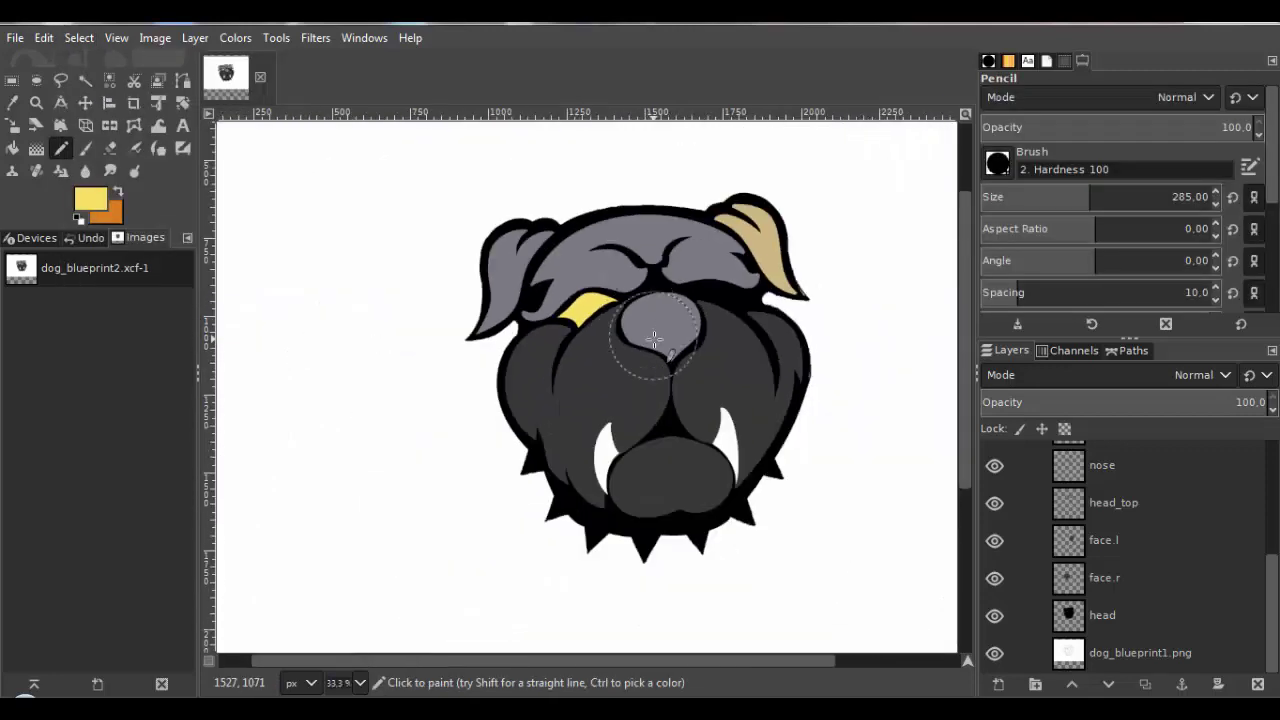
scroll(659, 352, "down", 1)
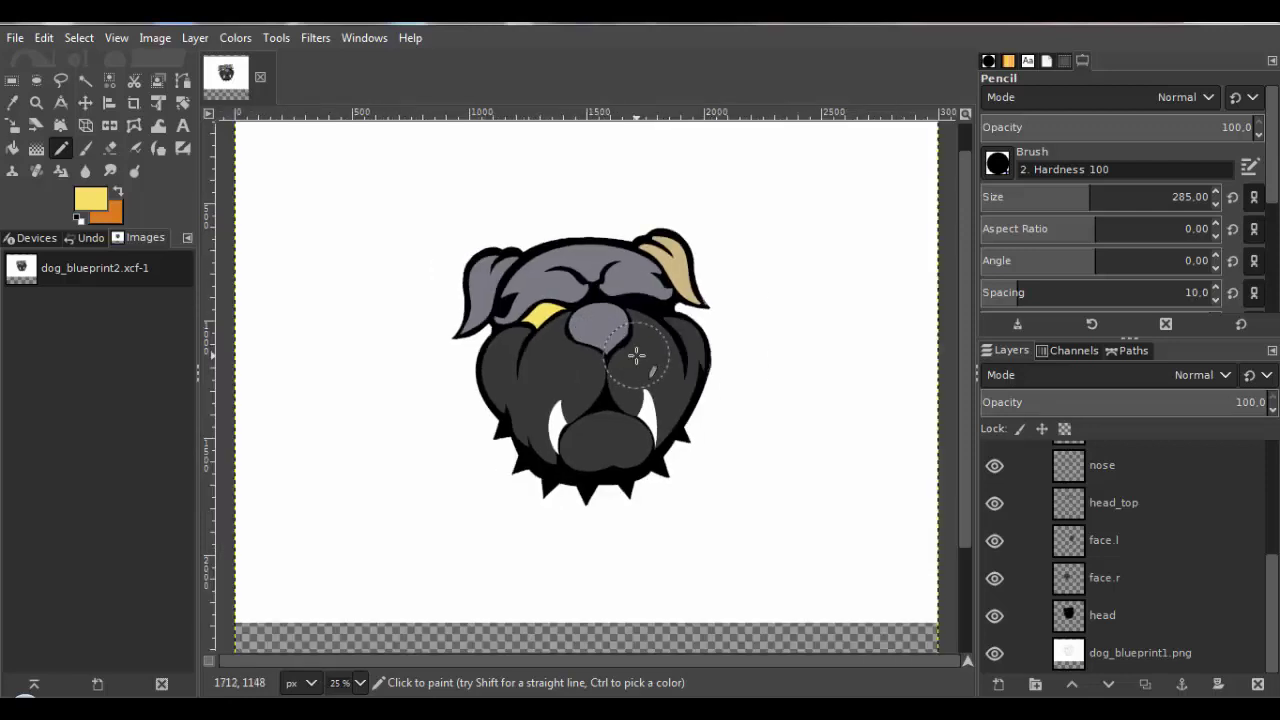
scroll(635, 362, "up", 1)
scroll(635, 362, "up", 1)
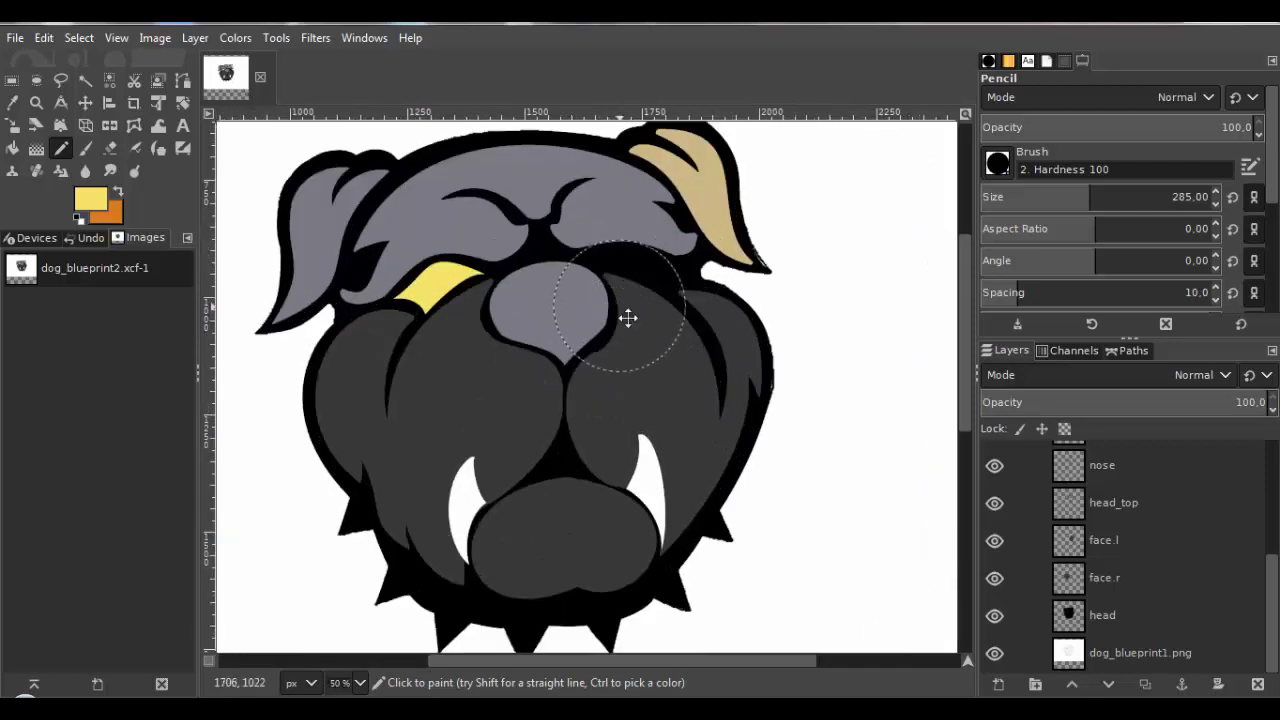
left_click_drag(628, 318, 648, 342)
left_click(994, 615)
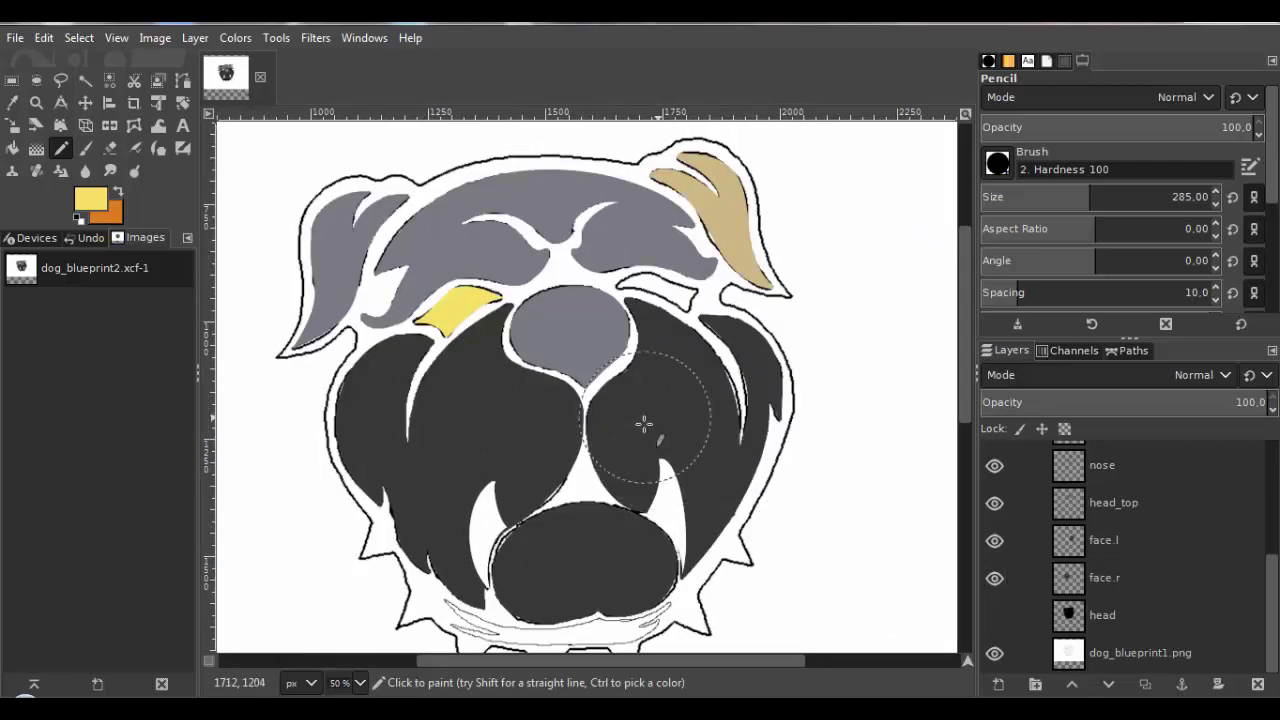
scroll(510, 295, "up", 1)
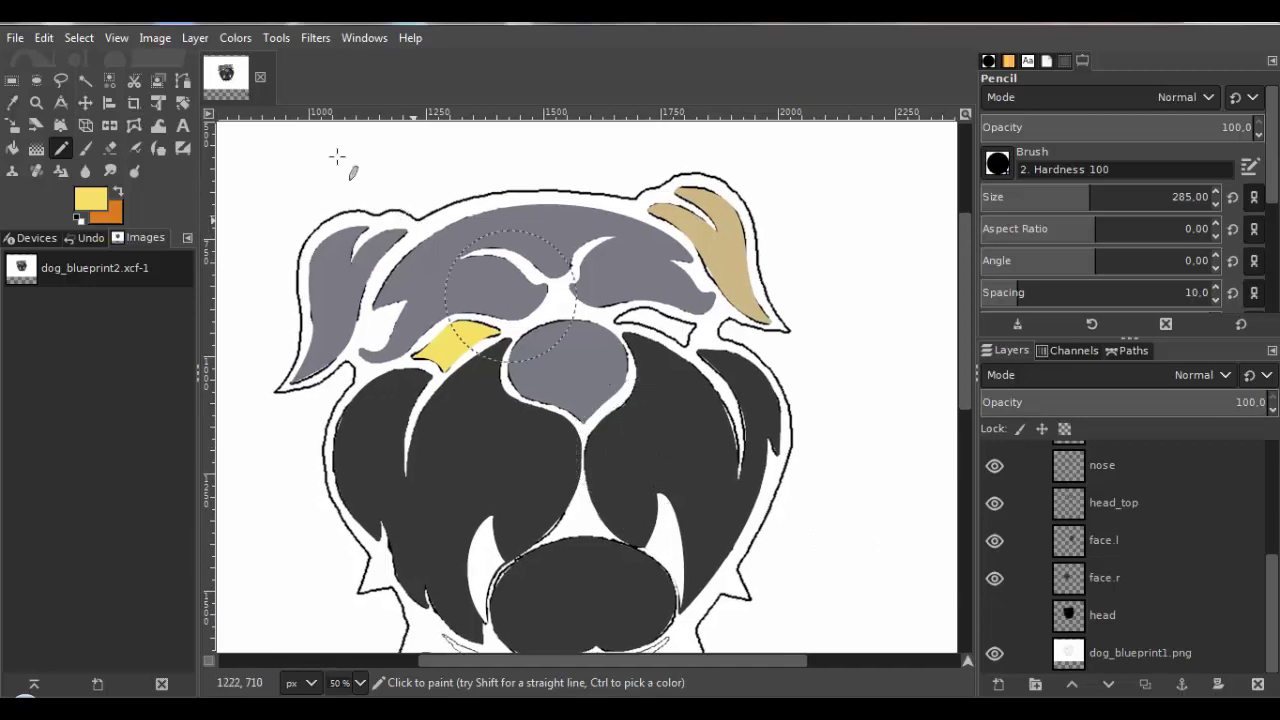
left_click(195, 38)
left_click(213, 58)
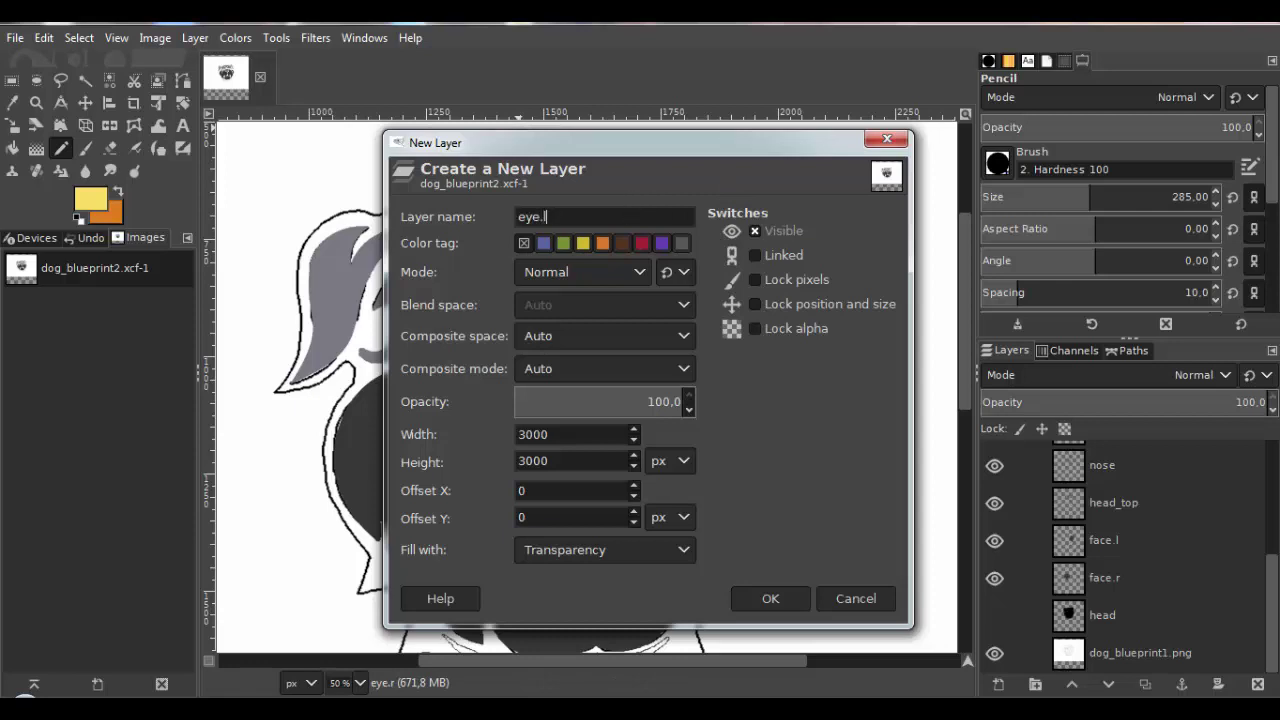
left_click(766, 598)
scroll(521, 430, "up", 5)
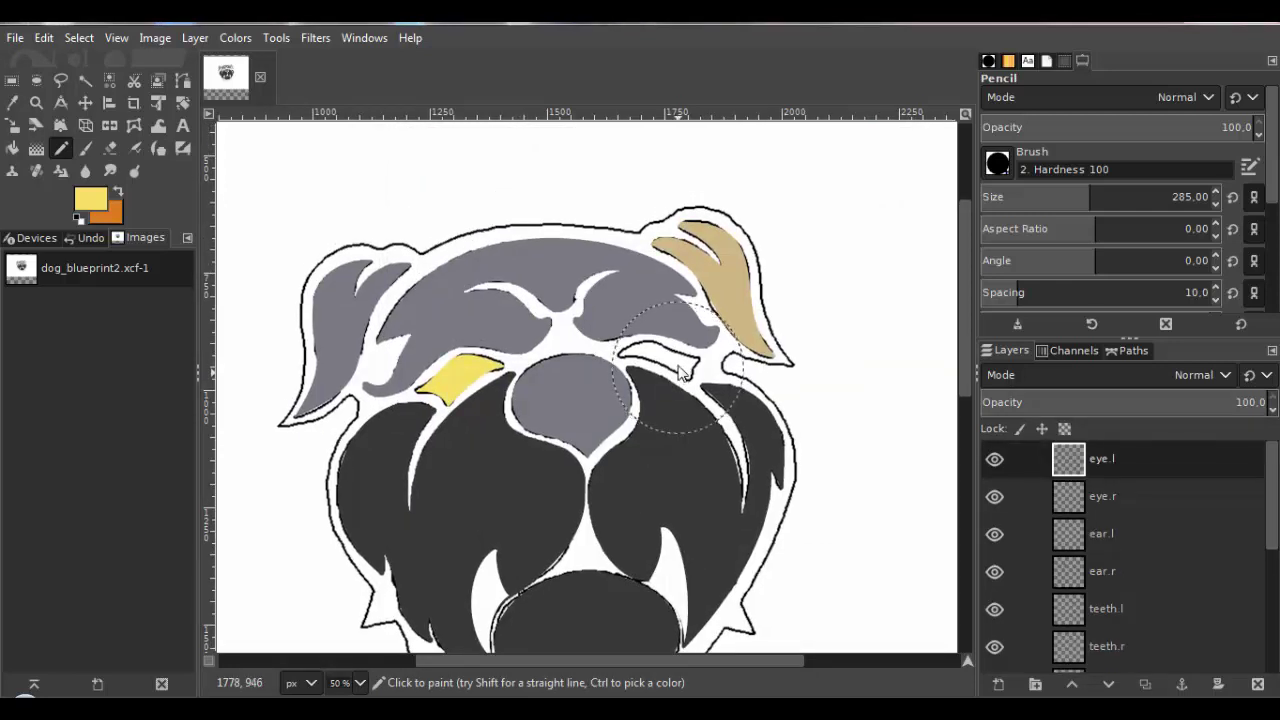
Outline the right eye with a closed straight-segment path through its three blueprint corners using the Paths tool.
key("b")
scroll(519, 400, "up", 3)
left_click(480, 370)
scroll(525, 362, "down", 4)
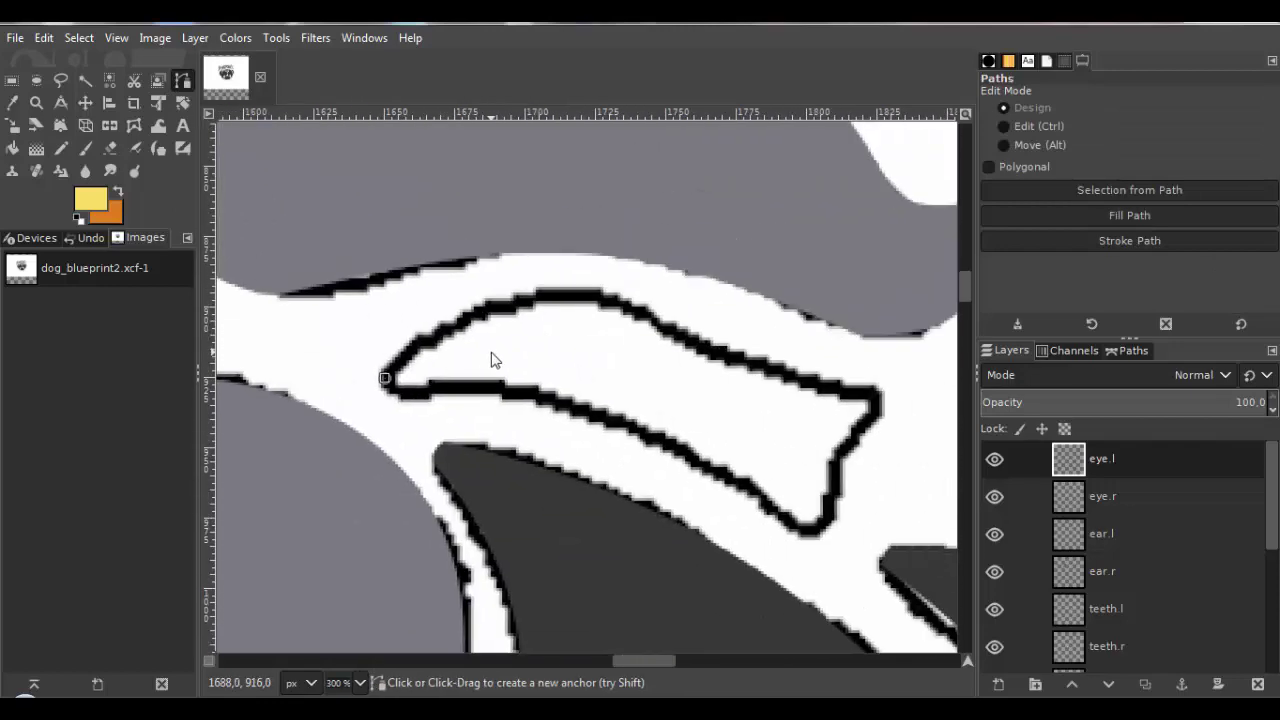
left_click(880, 393)
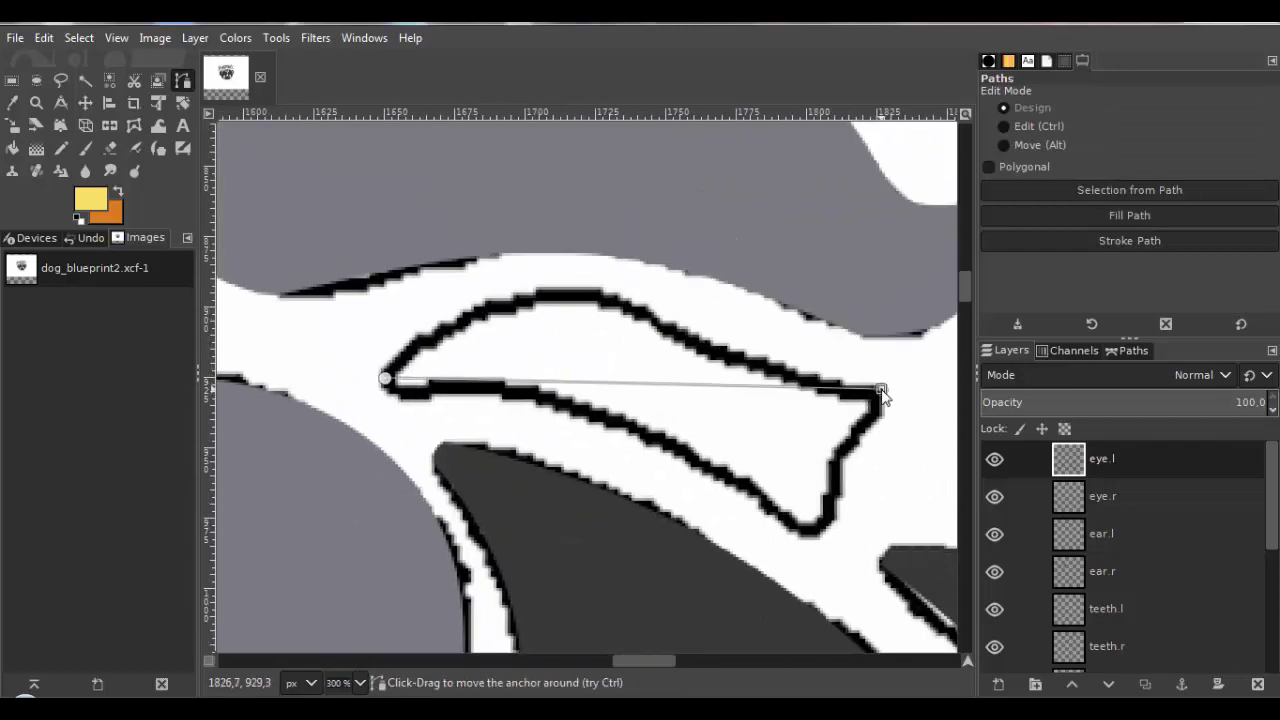
scroll(851, 391, "right", 2)
scroll(744, 335, "up", 4)
scroll(744, 332, "down", 2)
scroll(626, 514, "left", 3)
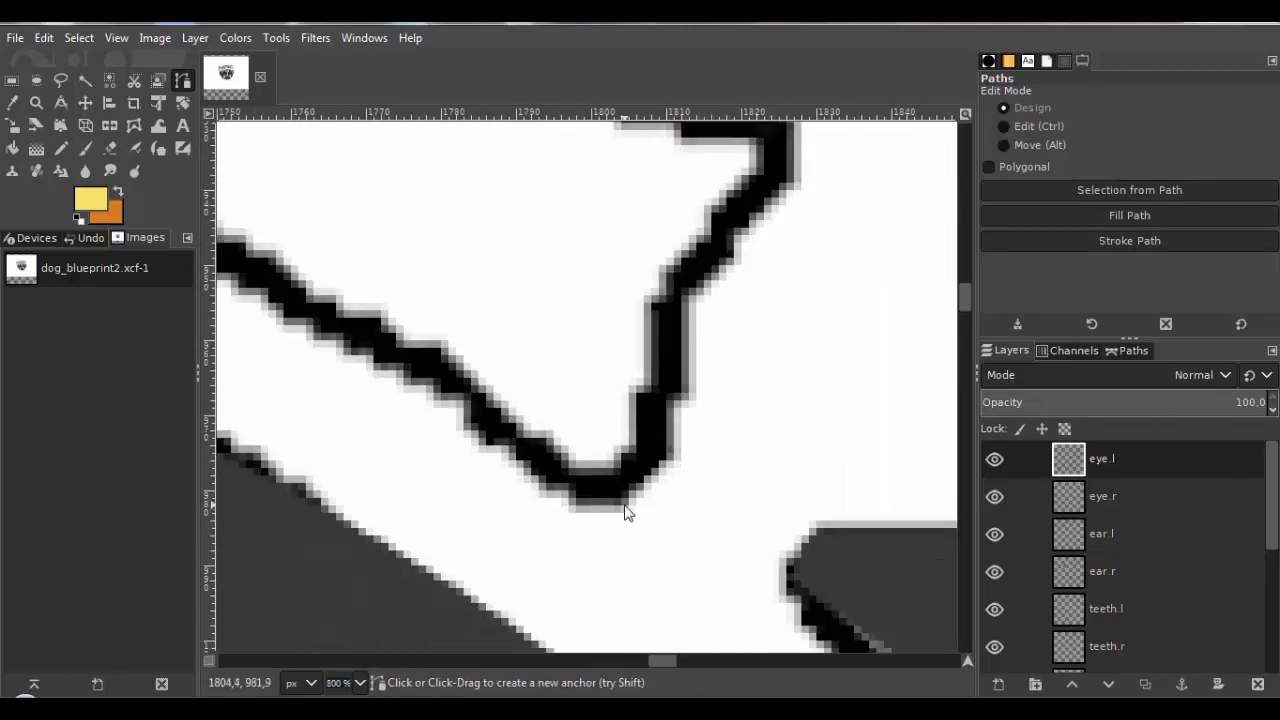
scroll(620, 466, "up", 3)
scroll(551, 437, "down", 5)
scroll(519, 400, "up", 4)
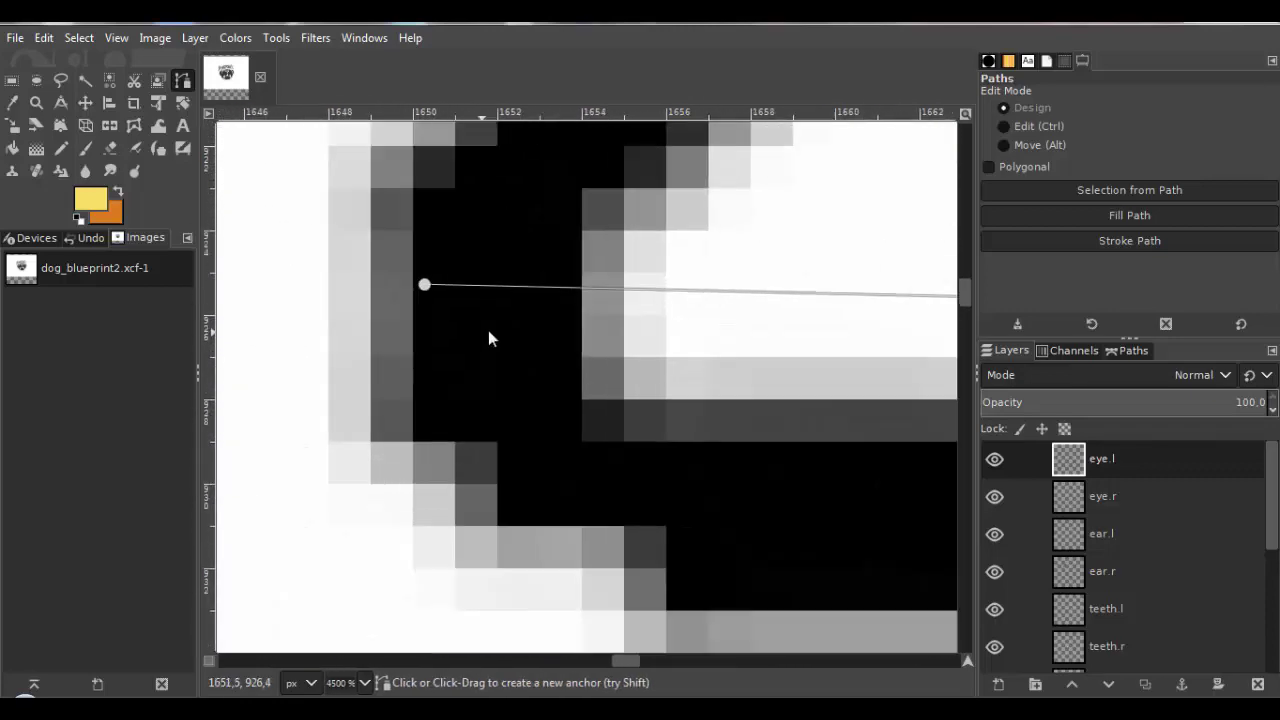
left_click(414, 258, "ctrl")
scroll(417, 277, "down", 6)
Bend the right eye path's upper edge to follow the blueprint line between its left and right corners.
left_click_drag(669, 442, 730, 334)
scroll(800, 318, "right", 1)
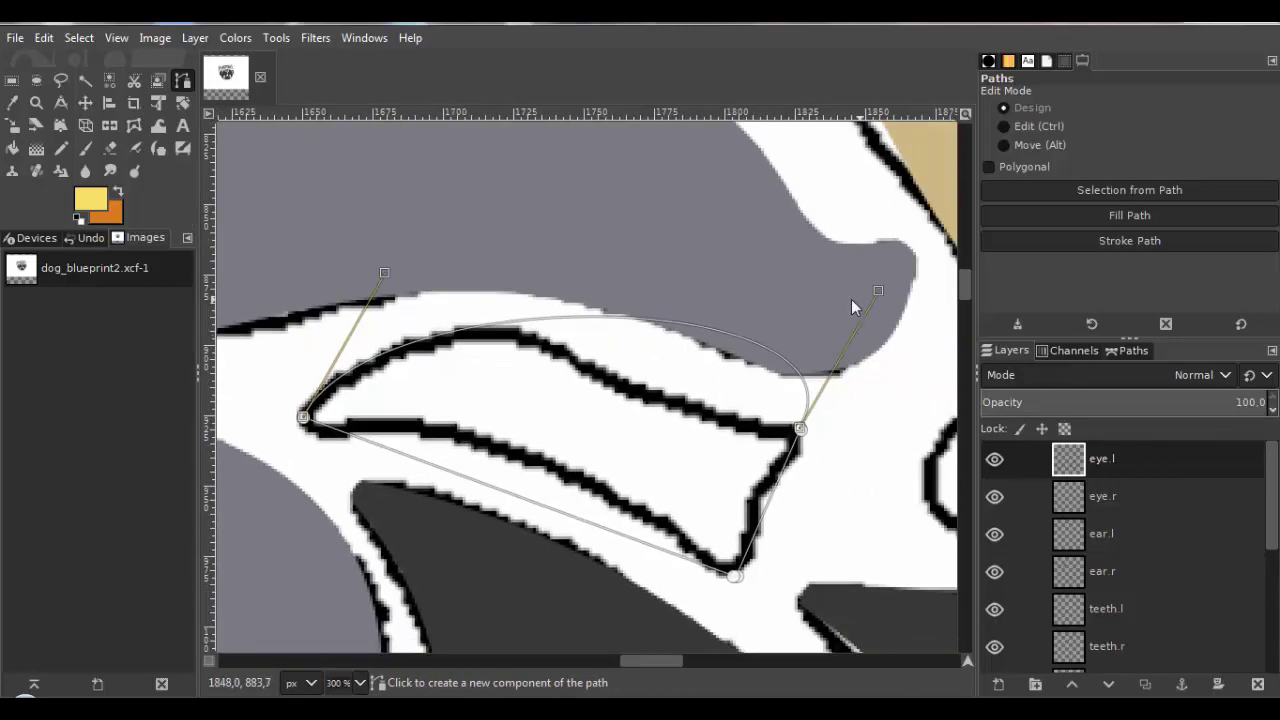
left_click_drag(881, 286, 534, 457)
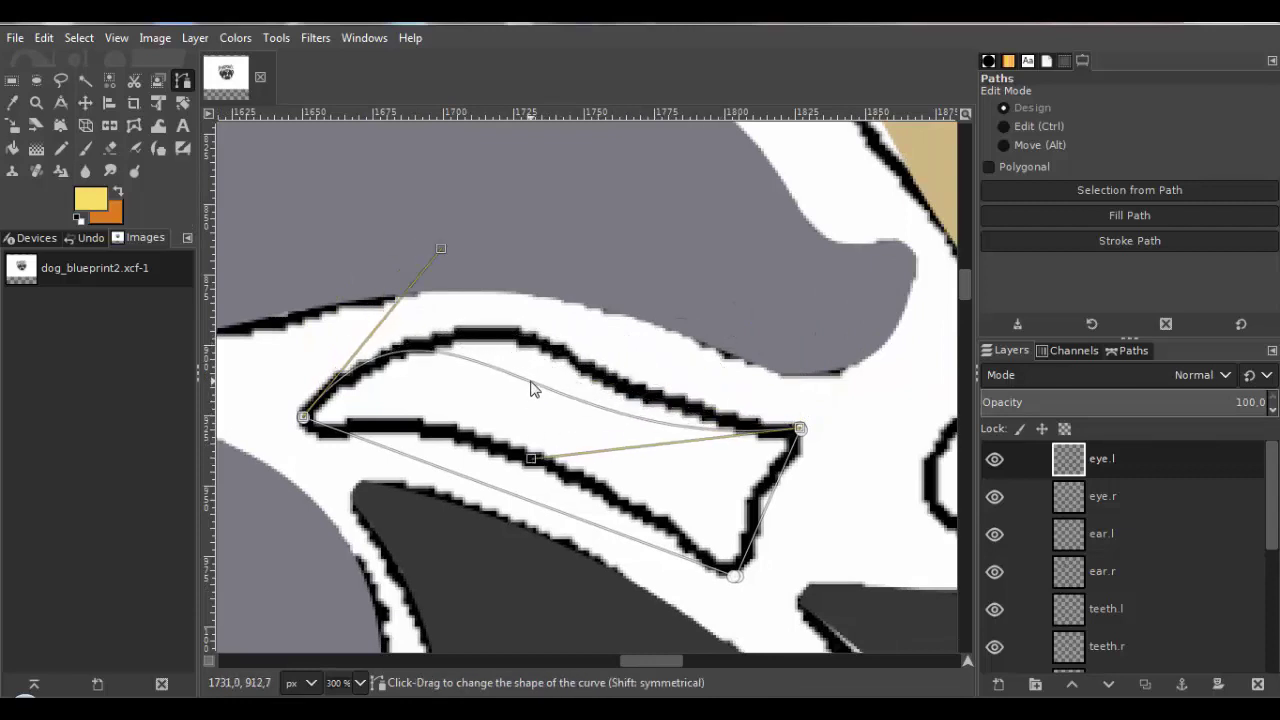
left_click_drag(532, 382, 591, 352)
left_click_drag(635, 403, 568, 403)
Round the right eye path's upper-right corner and bend its short right edge to follow the blueprint line.
scroll(708, 400, "up", 2)
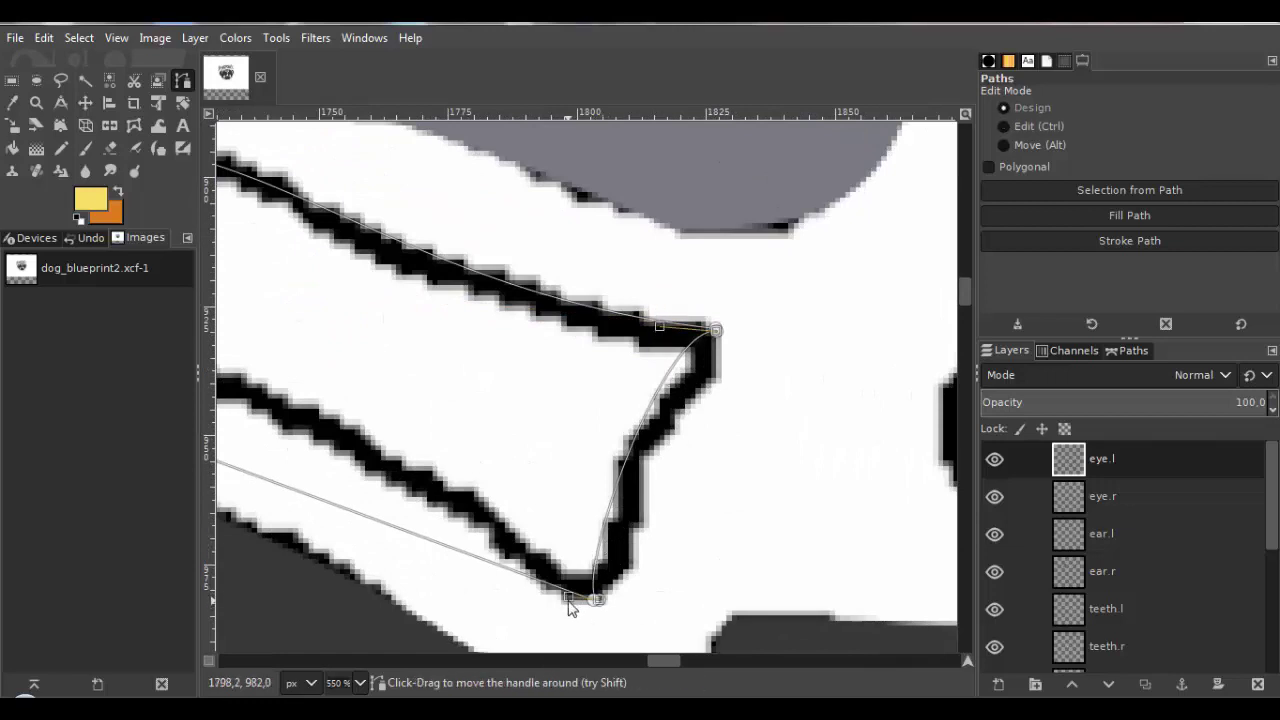
scroll(705, 410, "up", 9)
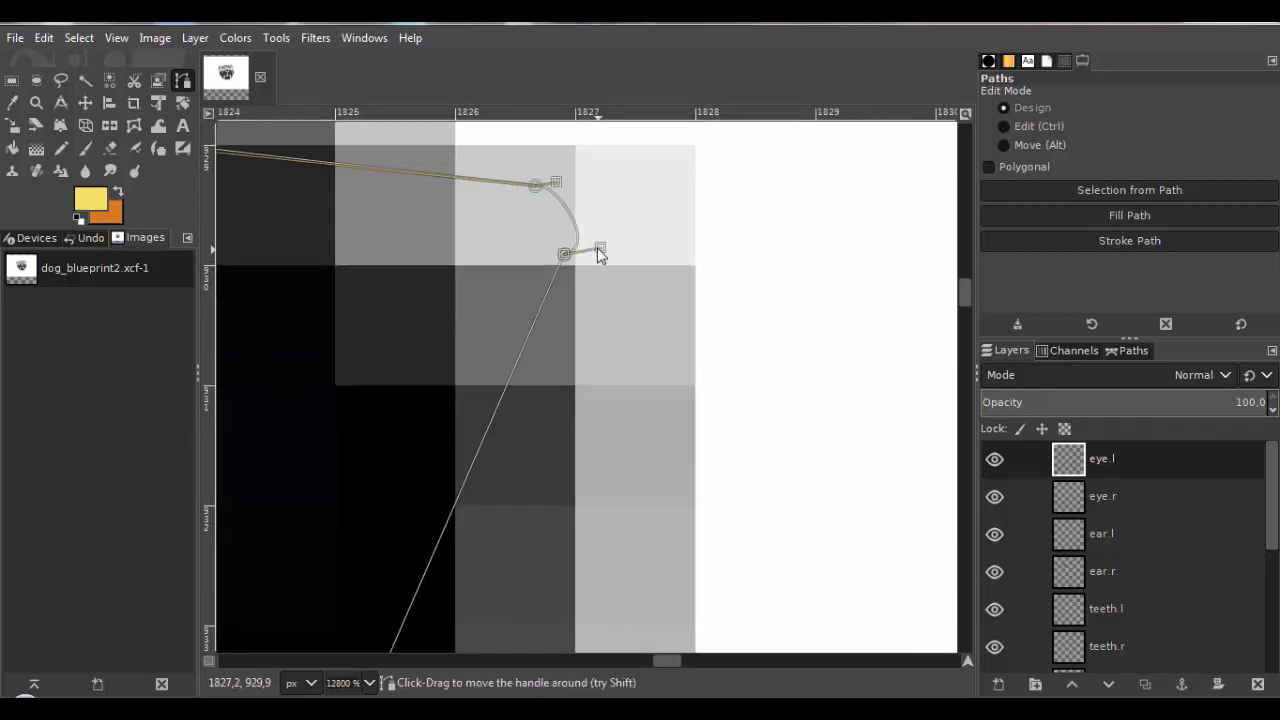
scroll(557, 188, "down", 8)
left_click_drag(529, 423, 630, 333)
scroll(630, 333, "down", 3)
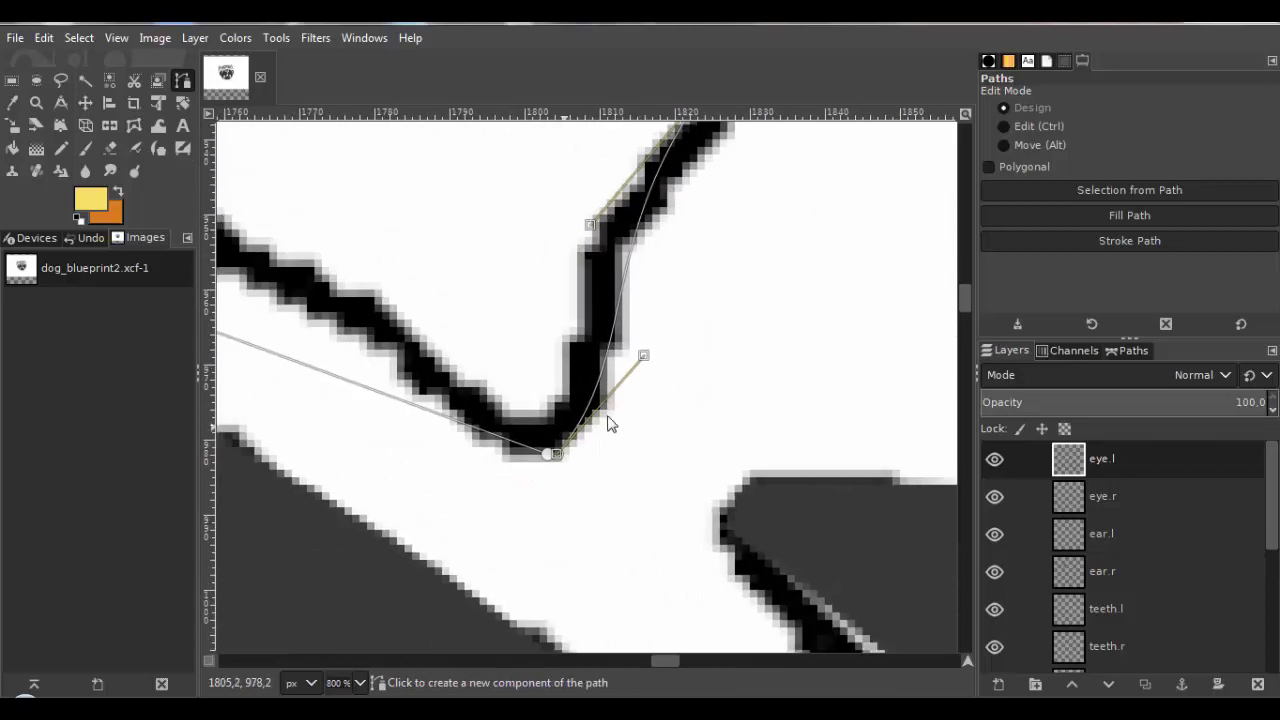
scroll(725, 517, "down", 2)
left_click_drag(725, 517, 615, 397)
Bend the right eye path's long lower edge along the blueprint line and round its bottom corner.
scroll(613, 392, "down", 2)
scroll(449, 372, "up", 2)
left_click_drag(445, 302, 532, 329)
scroll(534, 333, "down", 2)
scroll(743, 447, "up", 11)
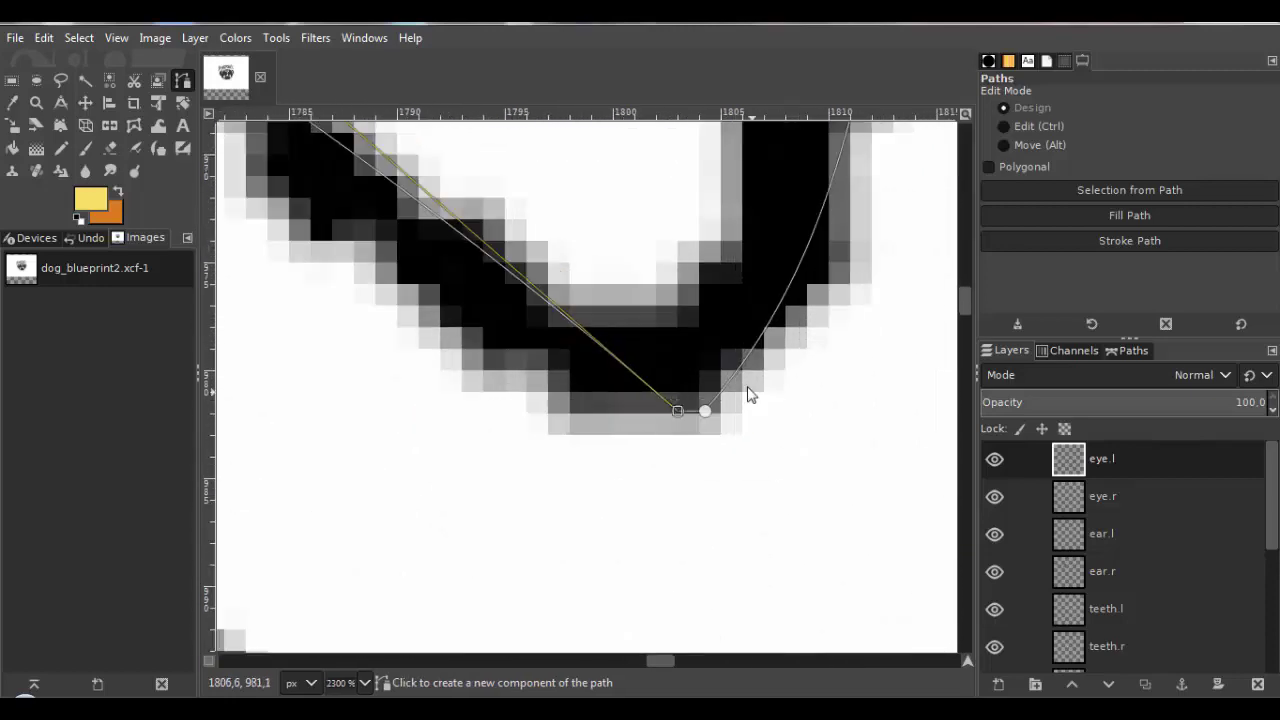
left_click_drag(628, 353, 628, 363)
scroll(607, 386, "down", 10)
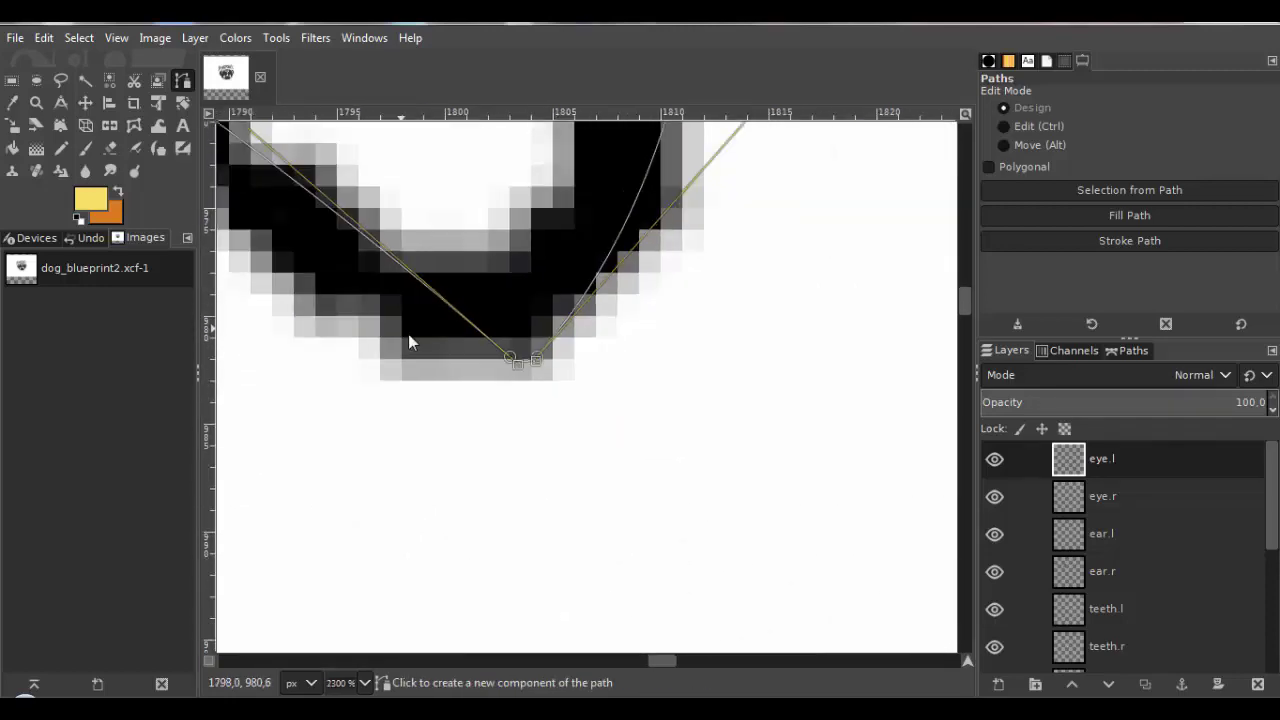
Convert the right eye path into a selection, paint it yellow with the Pencil on eye.l, and clear the selection.
scroll(686, 357, "up", 3)
left_click(84, 39)
left_click(112, 171)
scroll(490, 266, "down", 3)
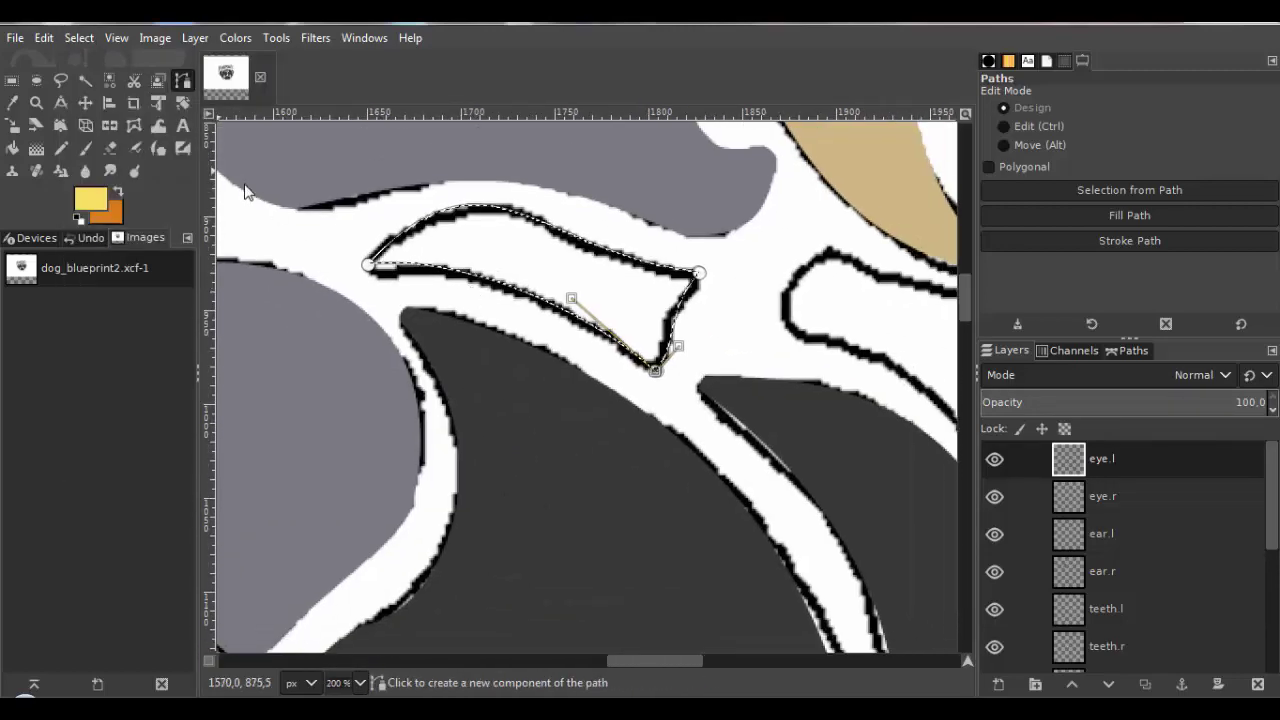
key("n")
left_click(495, 260)
left_click(84, 39)
left_click(102, 86)
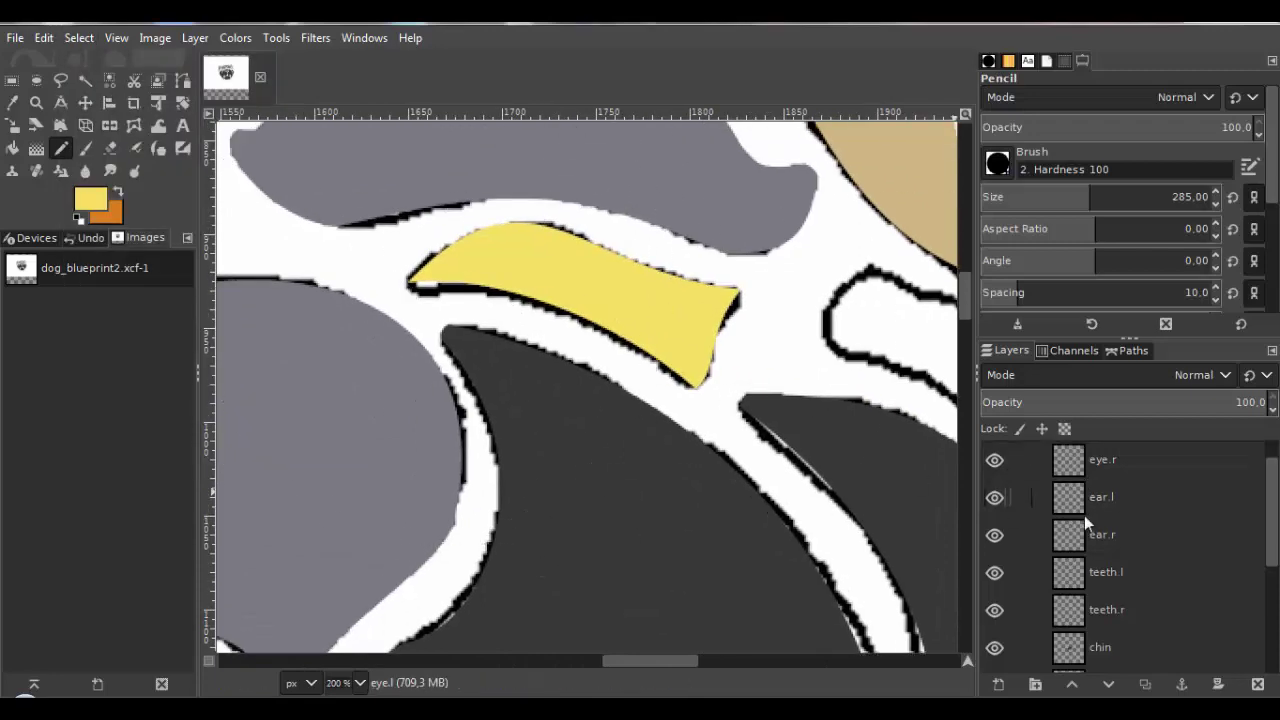
Show the head layer and examine the painted right eye against the black head shape.
scroll(1084, 515, "down", 5)
left_click(995, 616)
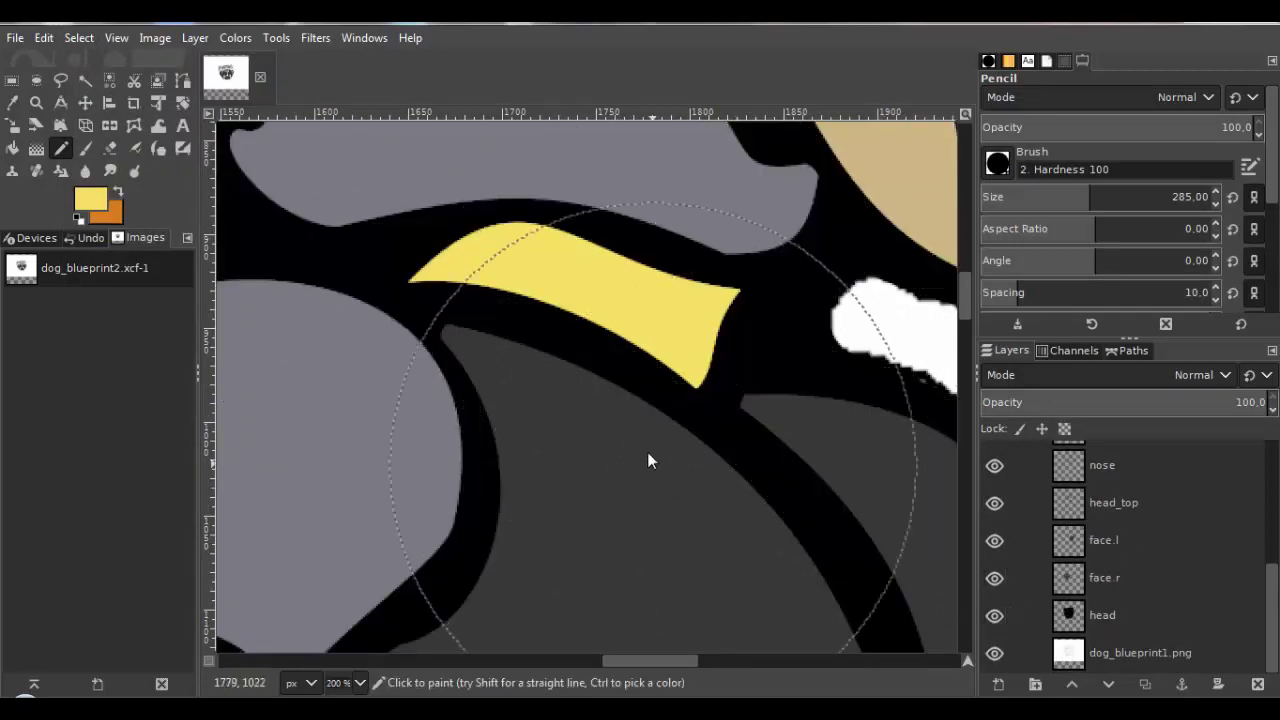
scroll(644, 432, "down", 4)
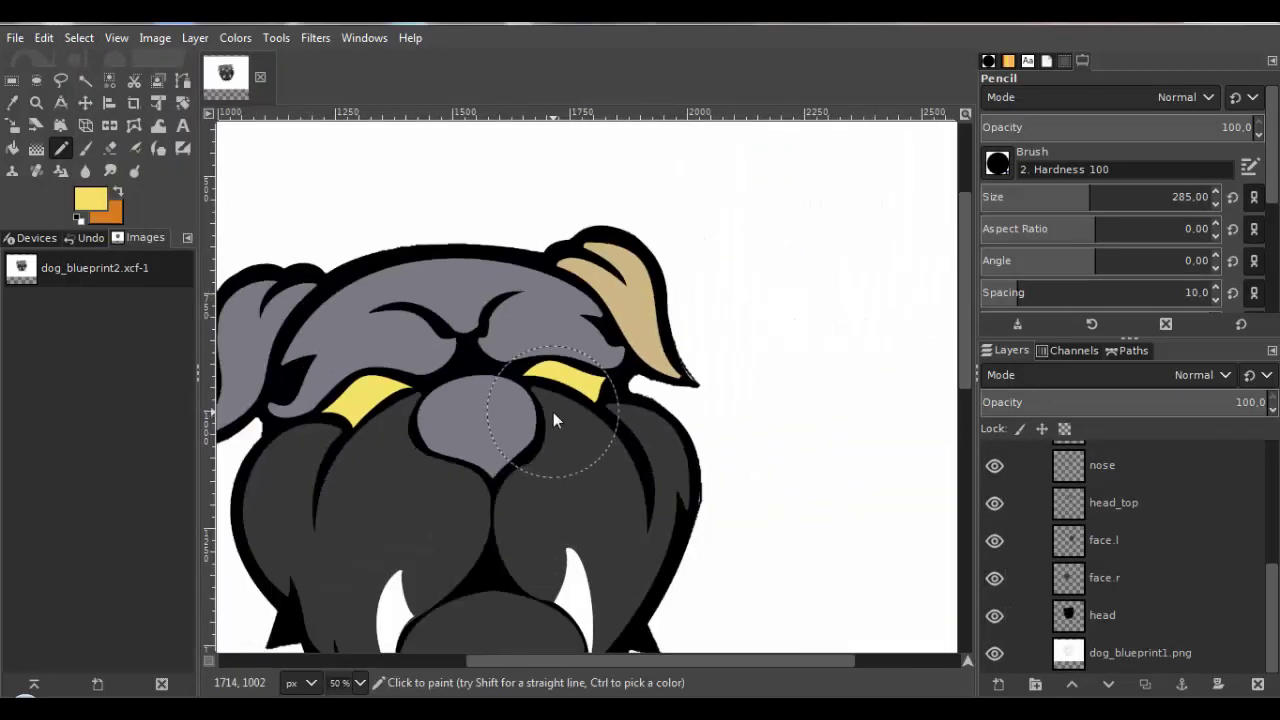
scroll(553, 412, "down", 1)
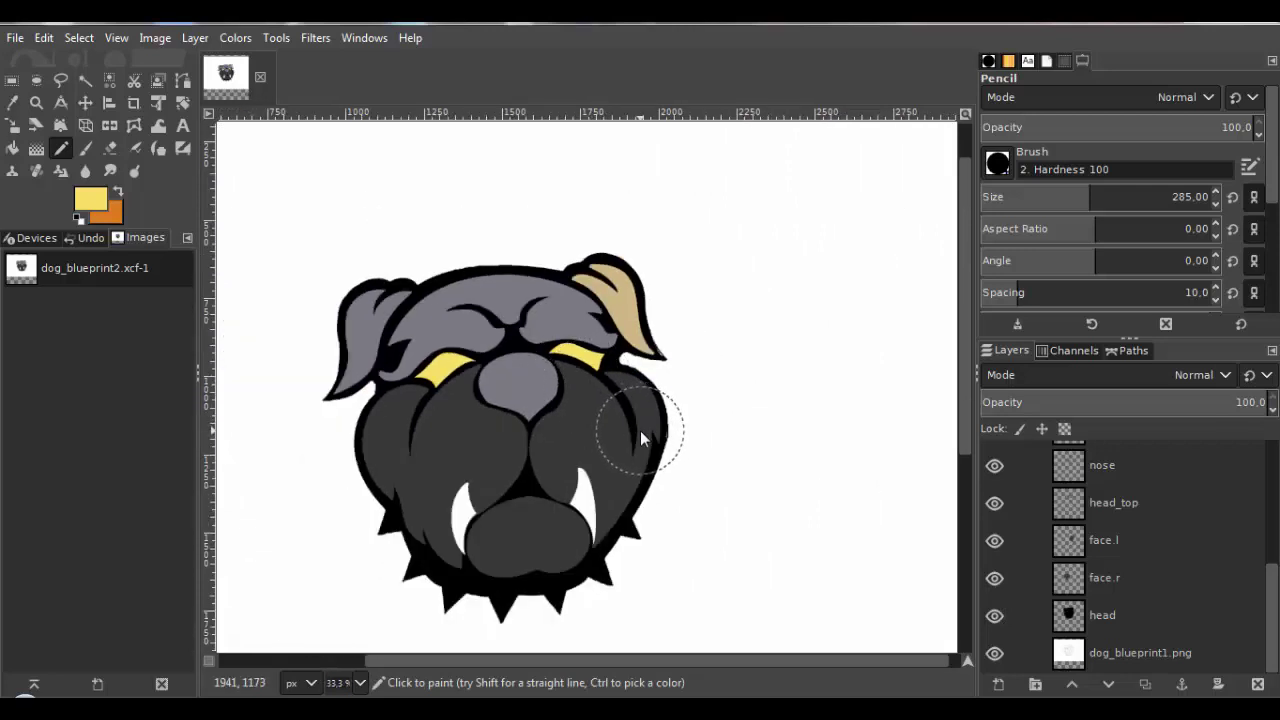
scroll(585, 378, "up", 3)
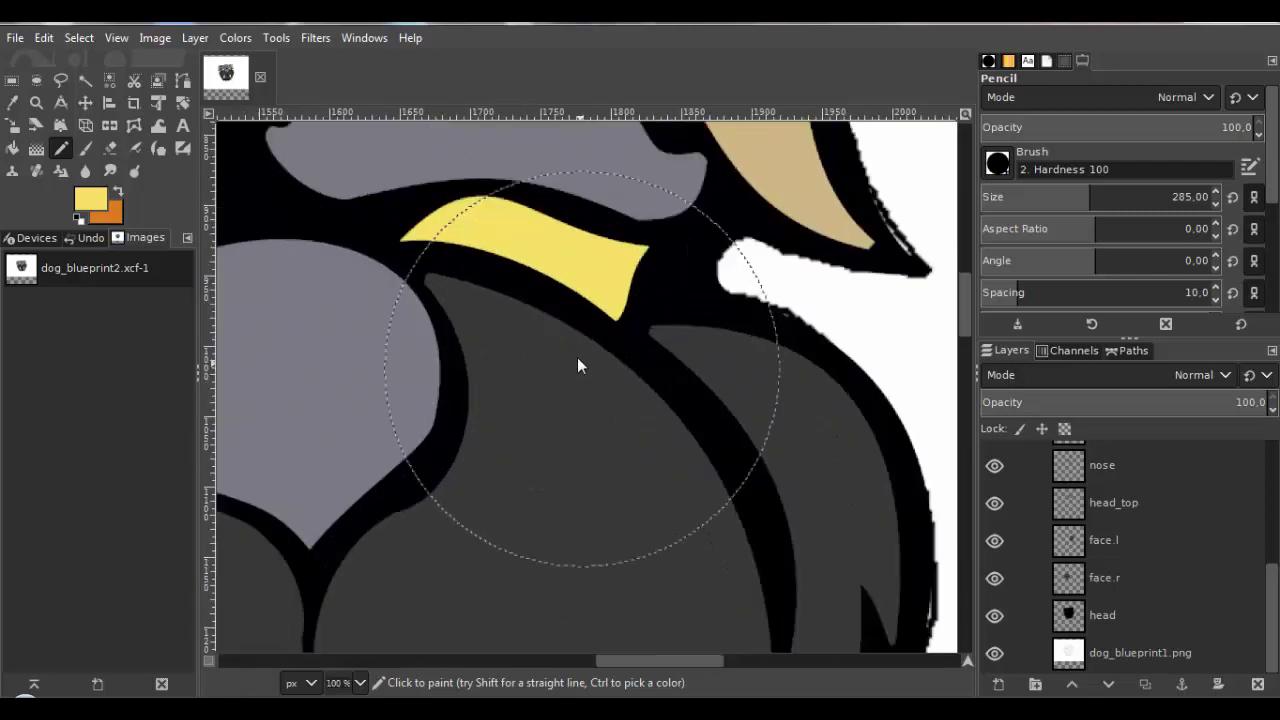
scroll(578, 365, "up", 1)
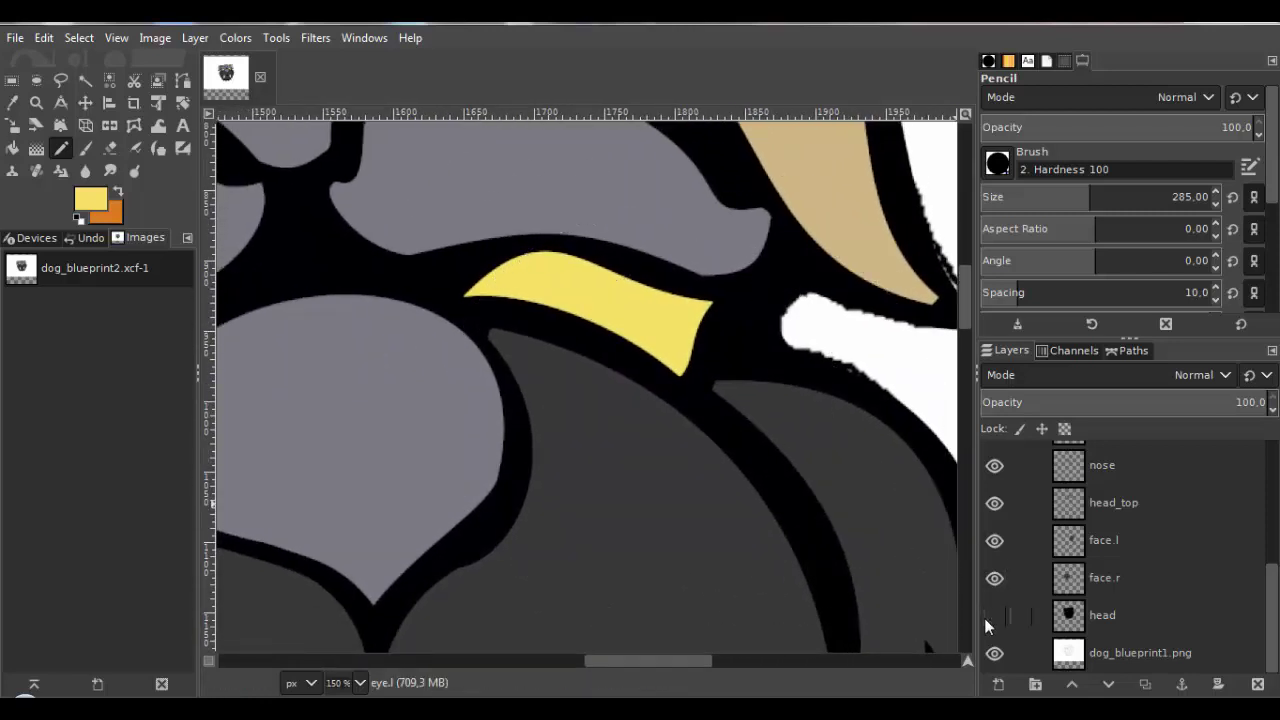
With the head layer hidden, outline a straight-segment patch path around the right eye's left tip and lower edge.
scroll(614, 415, "up", 4)
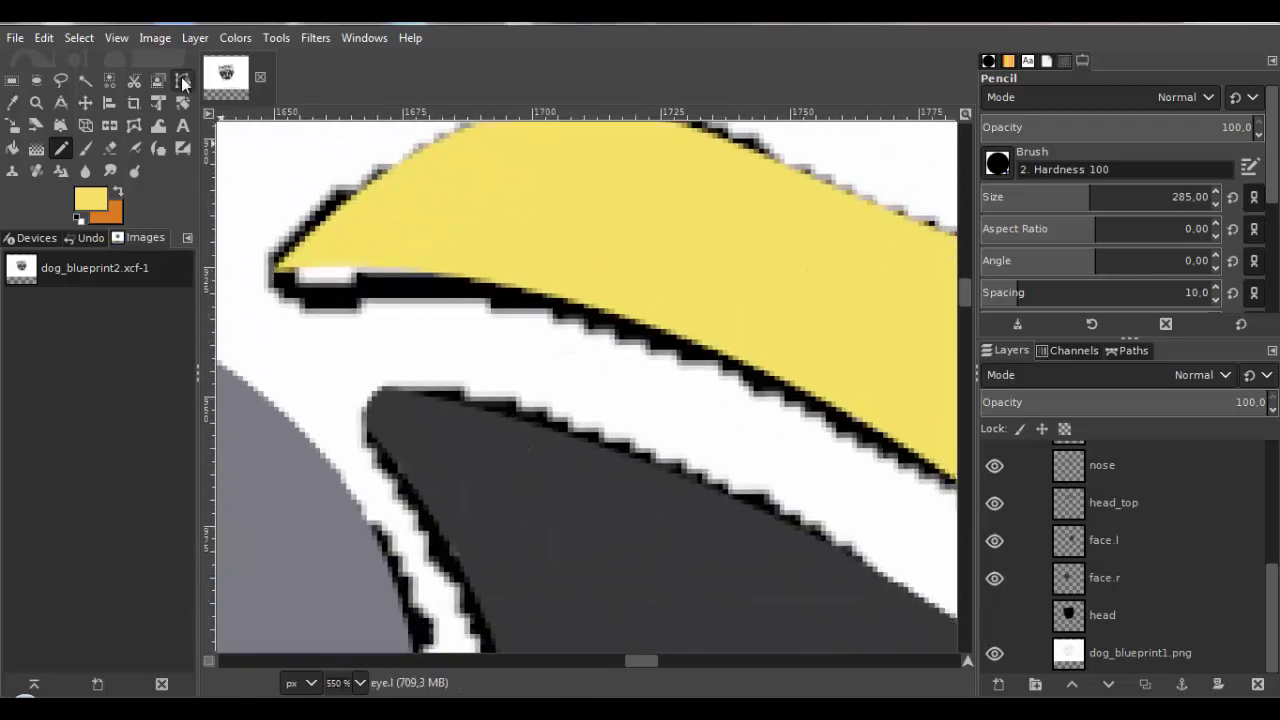
left_click(182, 81)
scroll(355, 317, "up", 2)
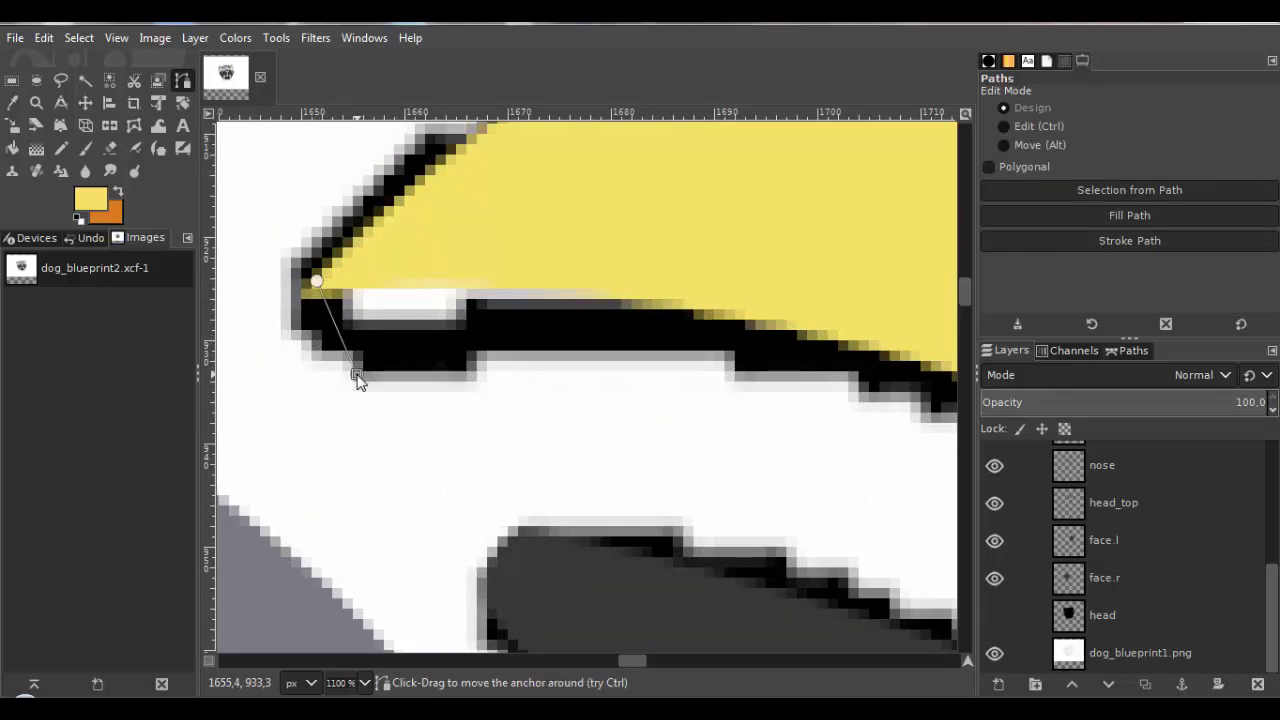
scroll(357, 375, "down", 4)
scroll(552, 410, "up", 2)
left_click(706, 377)
left_click(642, 252)
scroll(642, 252, "down", 3)
scroll(485, 210, "up", 3)
left_click(607, 254)
left_click(473, 263)
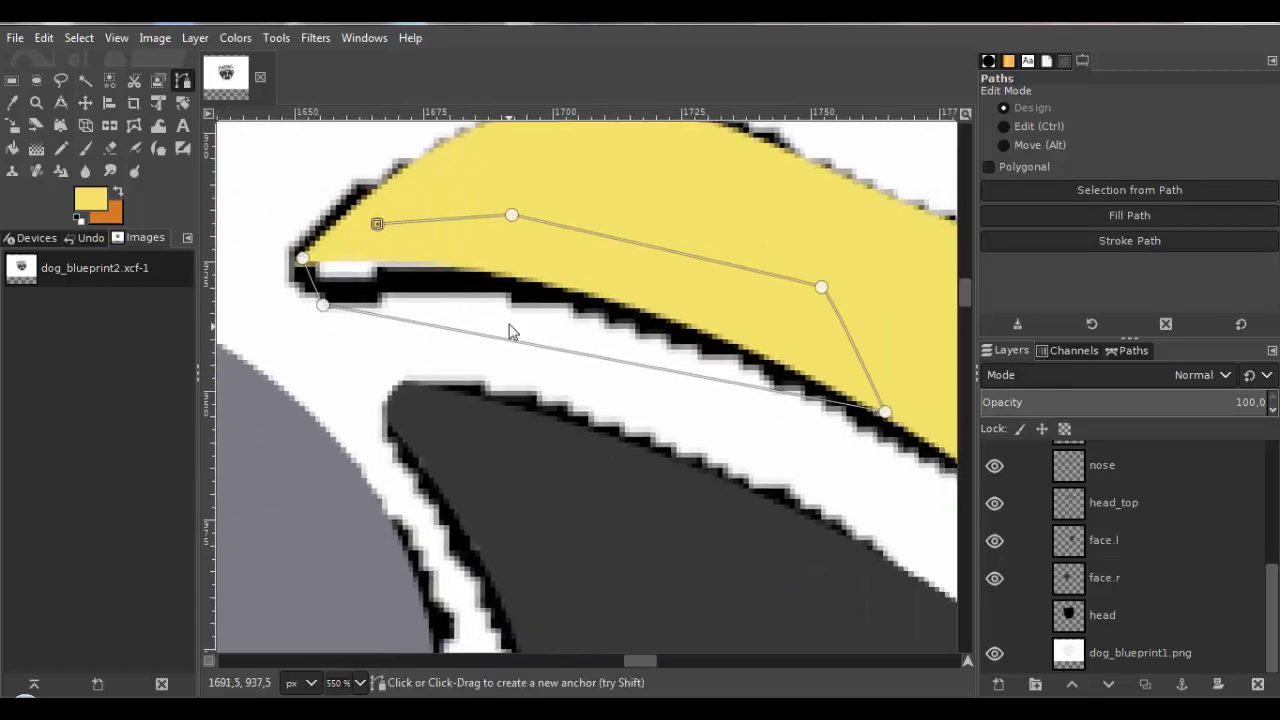
Bend the patch path's lower edge and left tip to follow the outer side of the blueprint outline.
scroll(510, 332, "down", 1)
scroll(551, 370, "up", 1)
left_click_drag(556, 346, 640, 320)
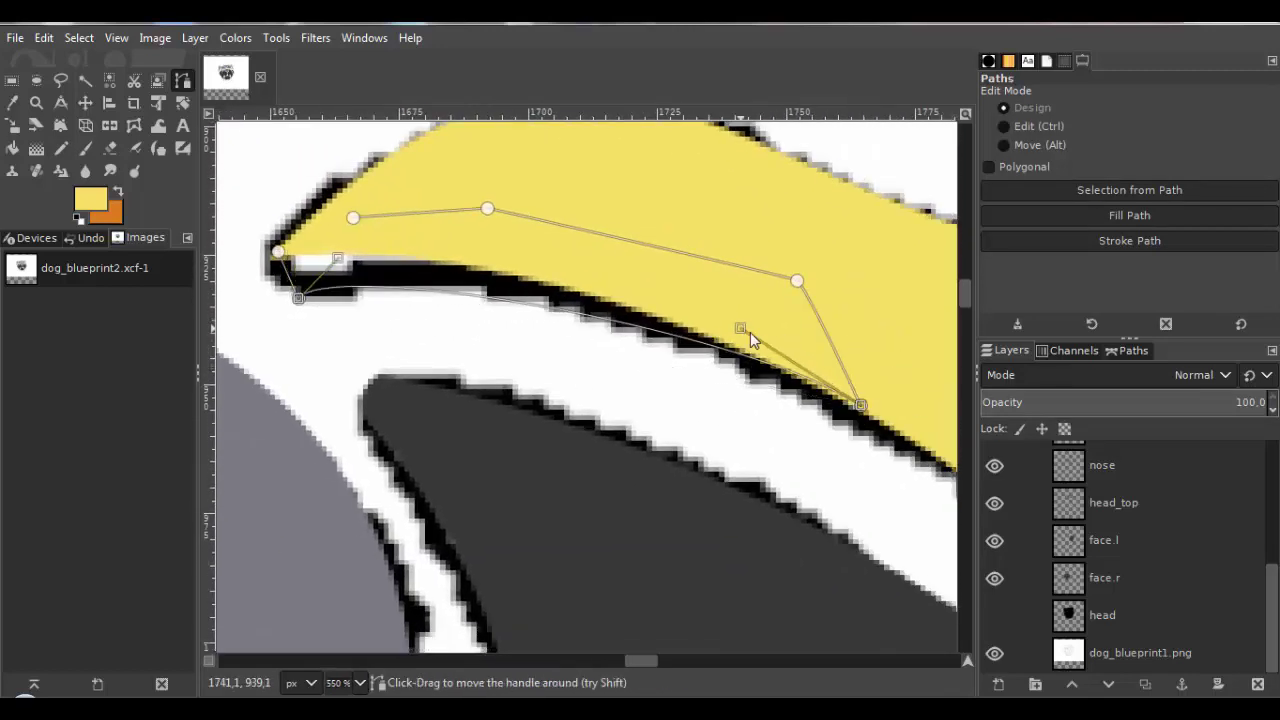
left_click_drag(750, 332, 714, 324)
scroll(720, 330, "down", 1)
scroll(470, 284, "up", 3)
left_click_drag(490, 333, 460, 322)
left_click_drag(468, 383, 460, 363)
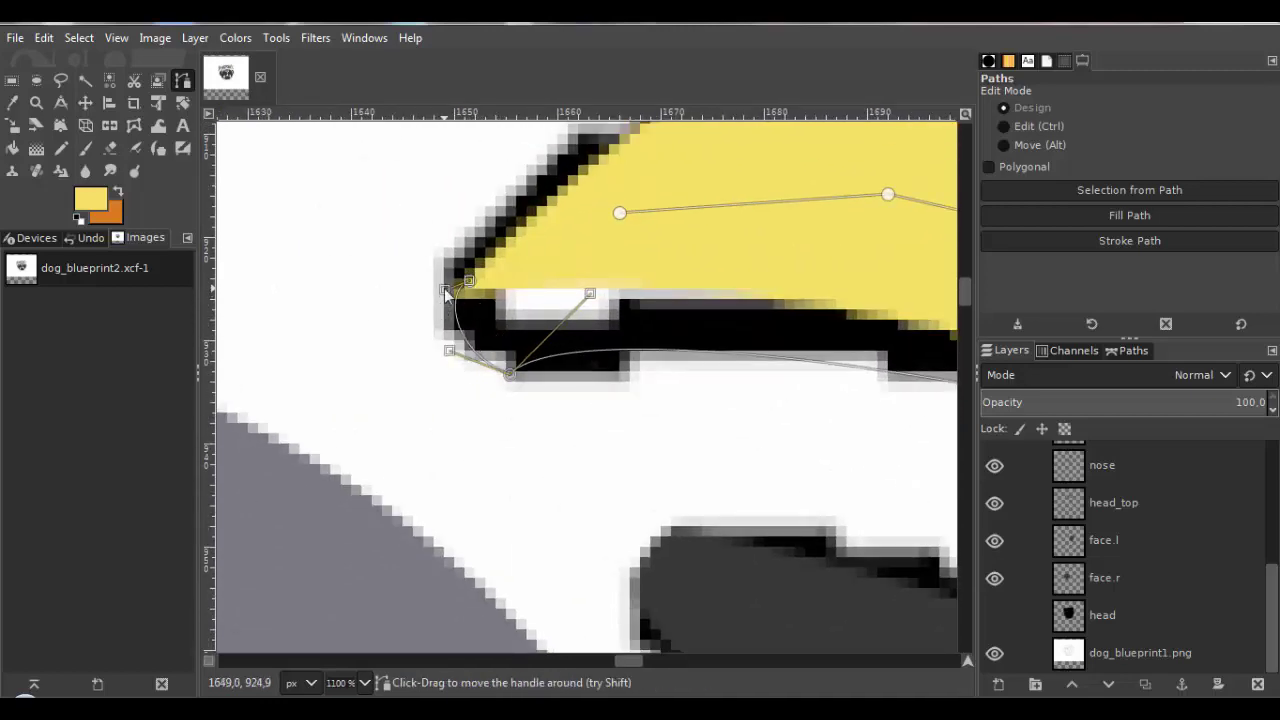
left_click_drag(446, 292, 920, 336)
scroll(561, 340, "down", 3)
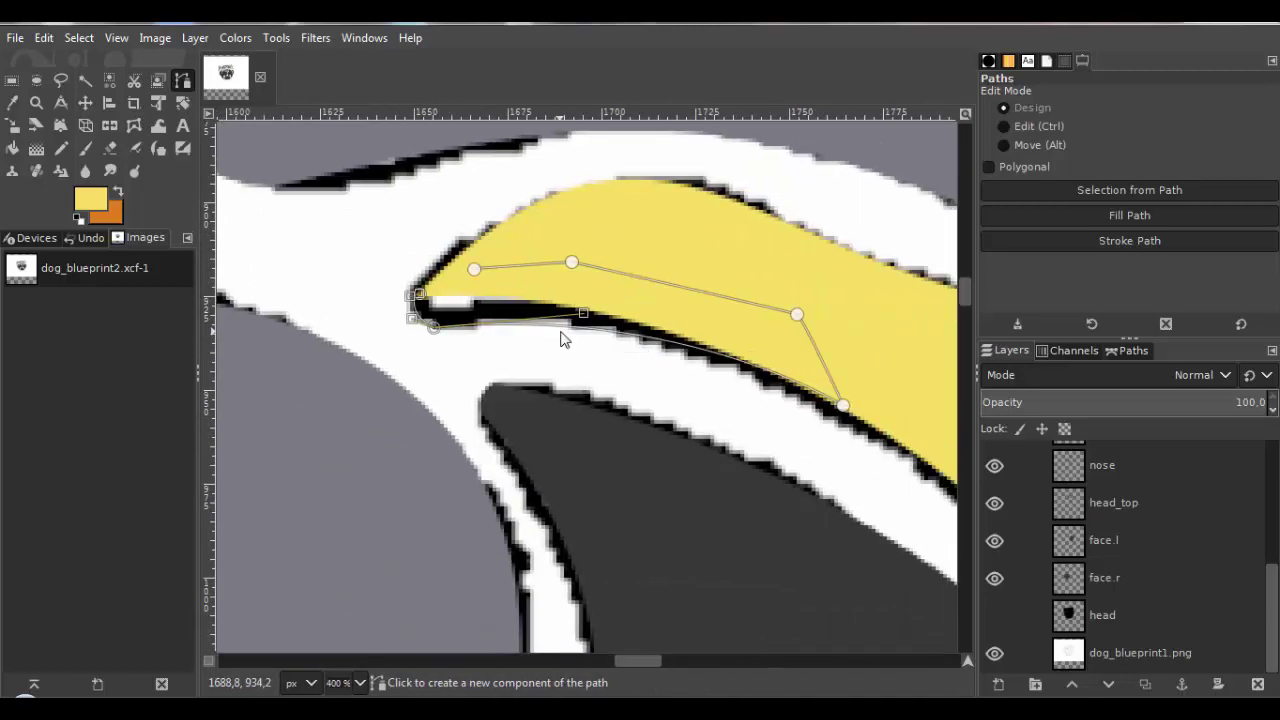
Convert the patch path into a selection, paint it yellow, clear the selection, and show the head layer.
left_click(79, 37)
left_click(111, 171)
key("n")
left_click(79, 37)
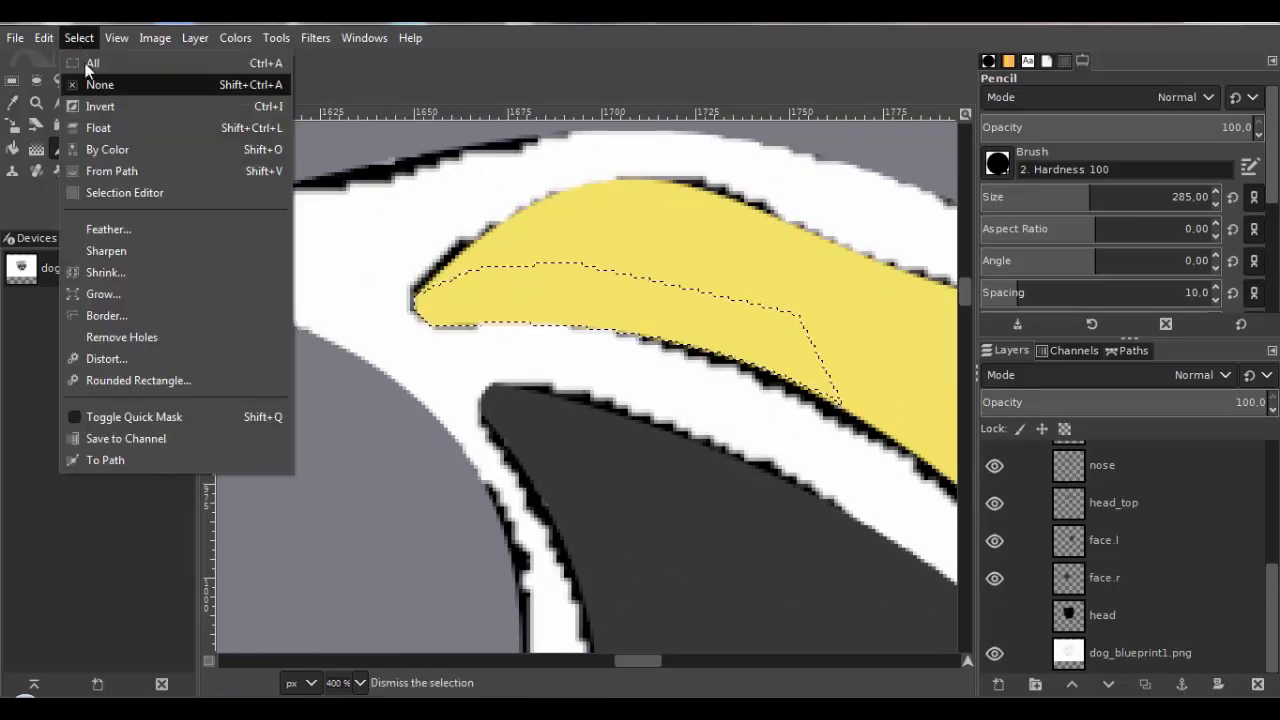
left_click(95, 84)
scroll(490, 365, "down", 5)
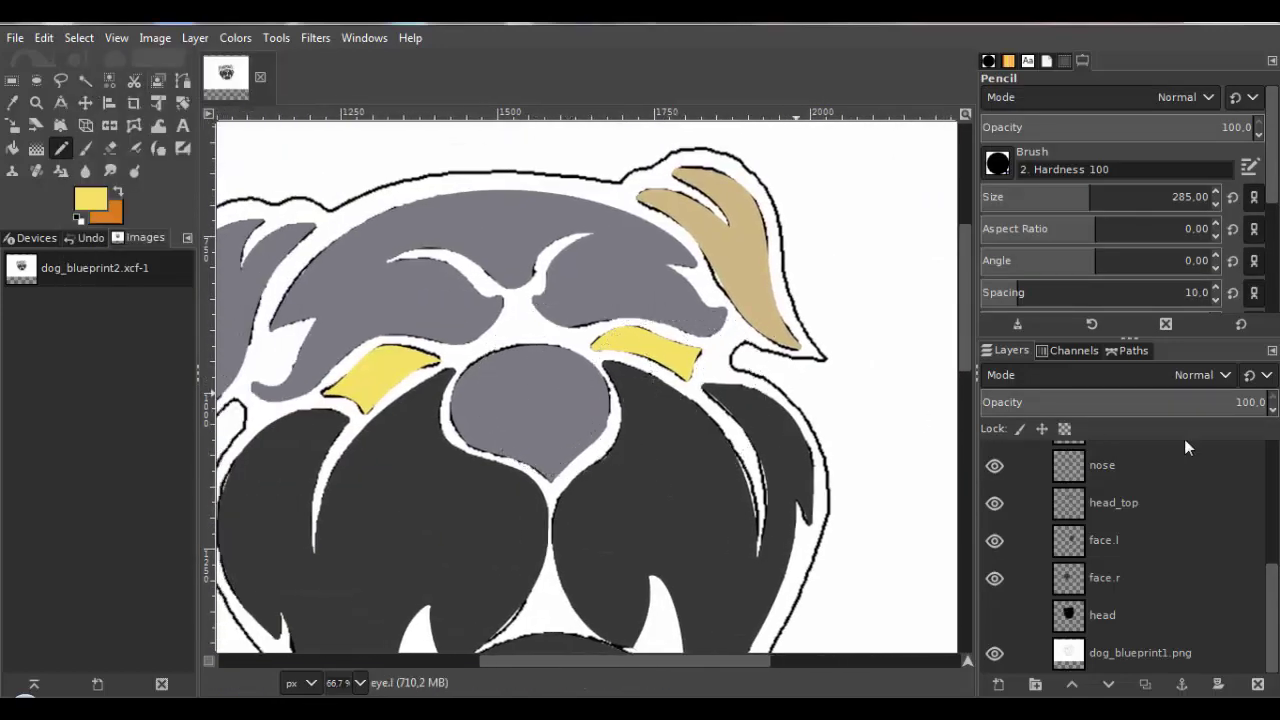
left_click(995, 615)
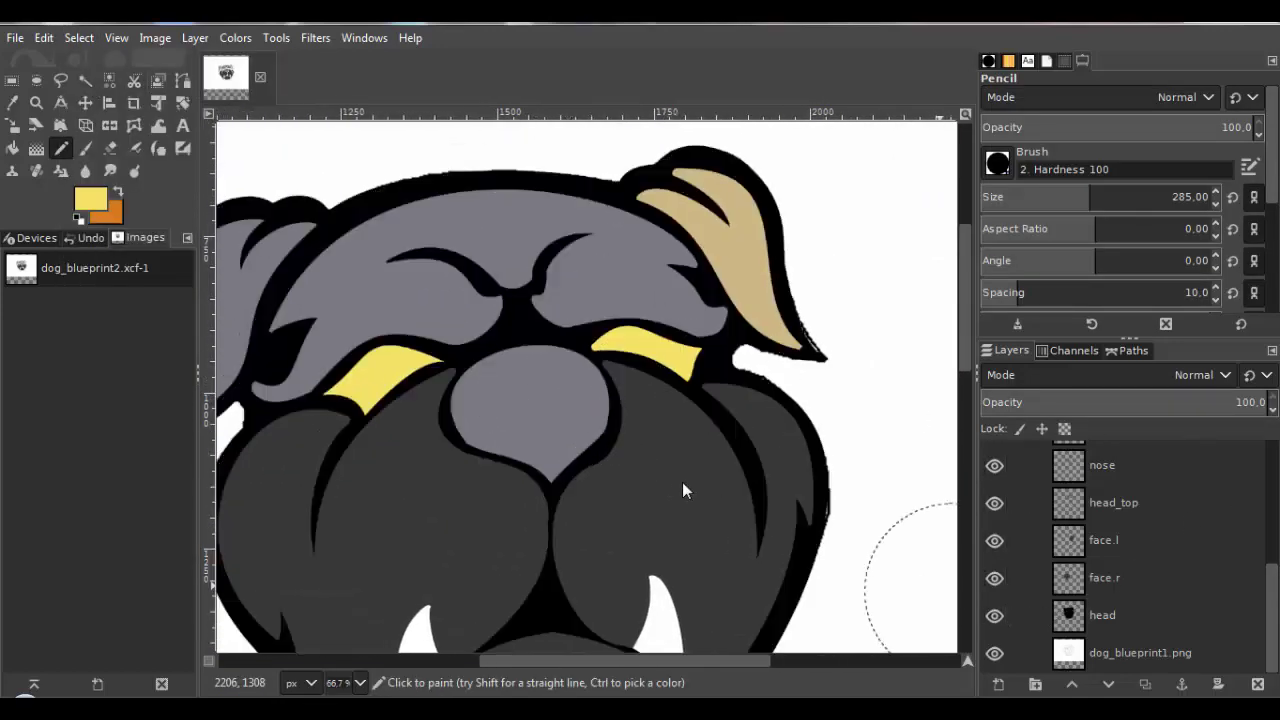
scroll(500, 510, "up", 3)
With the head layer hidden, place path anchors at the collar band's upper-left tip, upper middle peak and upper-right tip.
key("b")
scroll(437, 366, "up", 4)
scroll(437, 366, "up", 1)
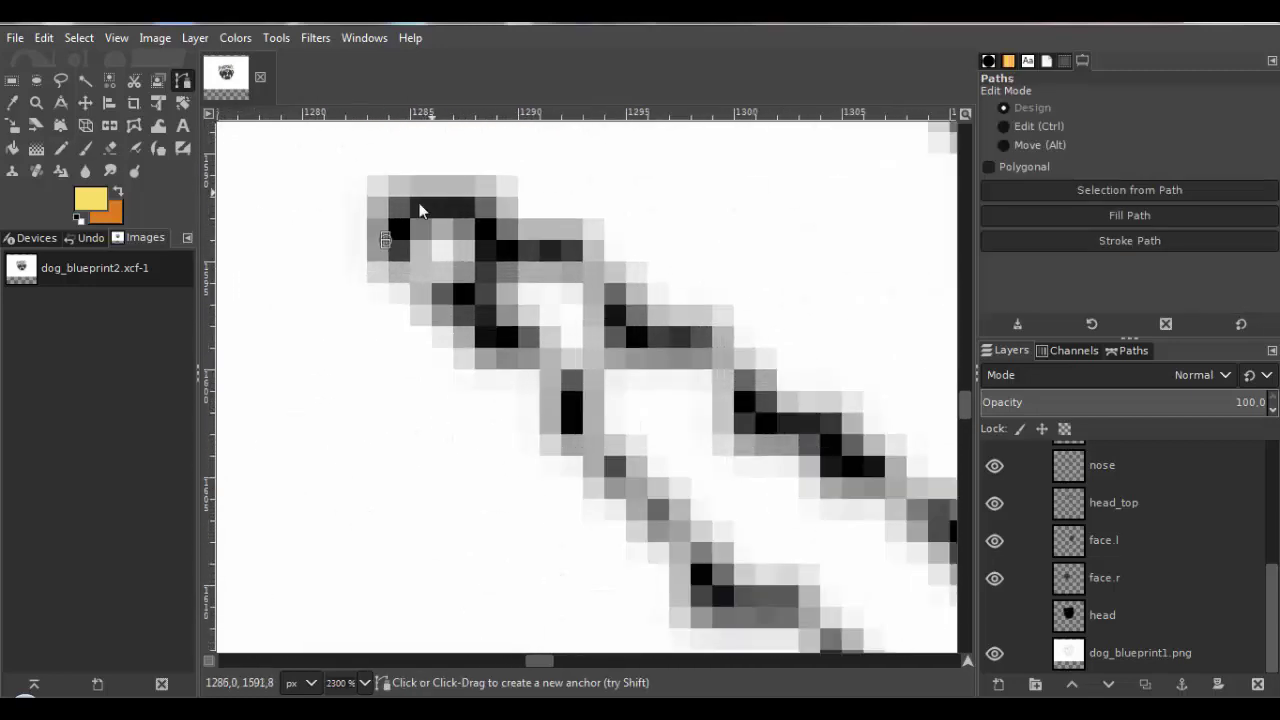
scroll(420, 206, "down", 3)
scroll(408, 343, "up", 2)
scroll(457, 396, "up", 1)
scroll(740, 292, "right", 9)
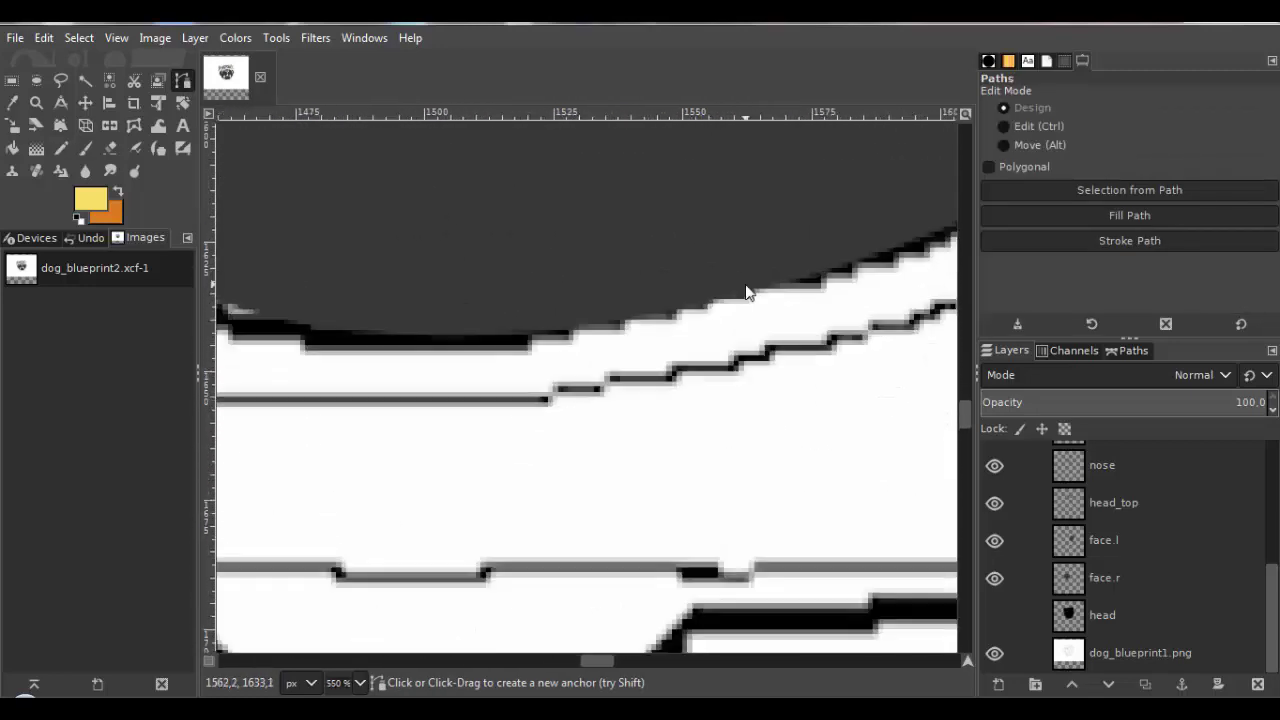
left_click(639, 271)
scroll(652, 268, "up", 6)
scroll(531, 322, "down", 4)
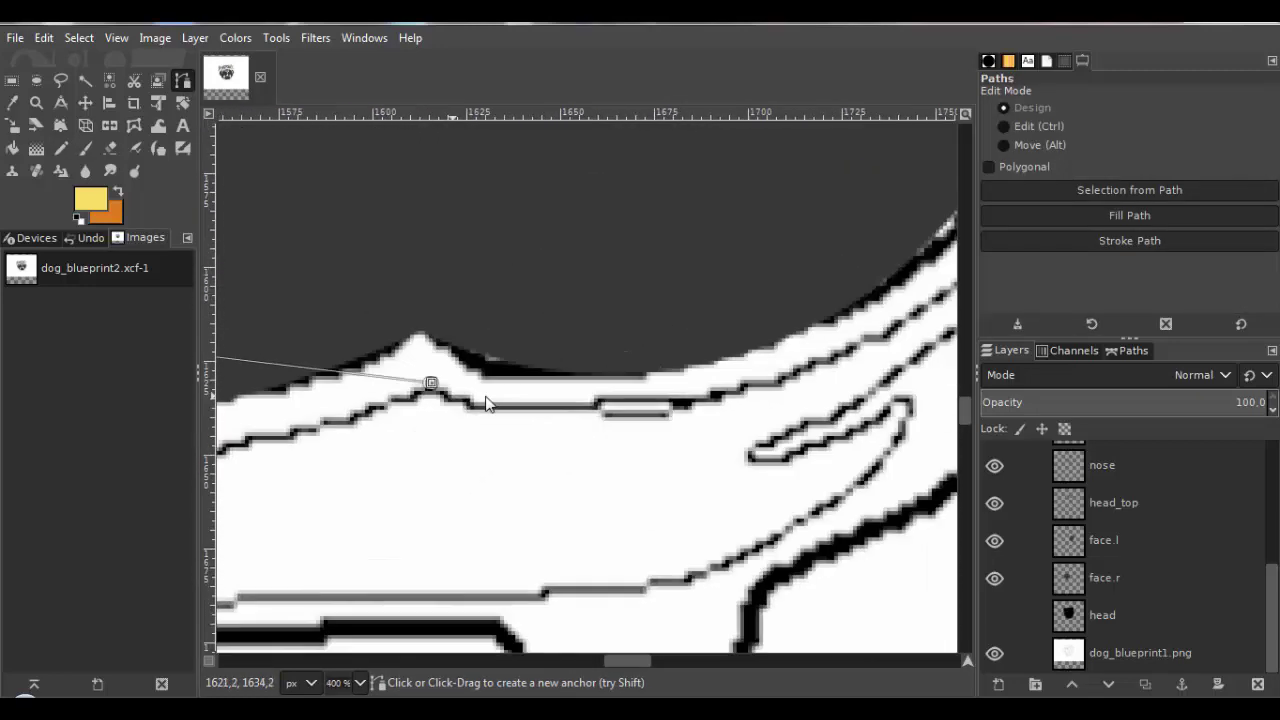
scroll(599, 381, "right", 5)
scroll(531, 394, "up", 3)
left_click(709, 268)
scroll(742, 273, "down", 4)
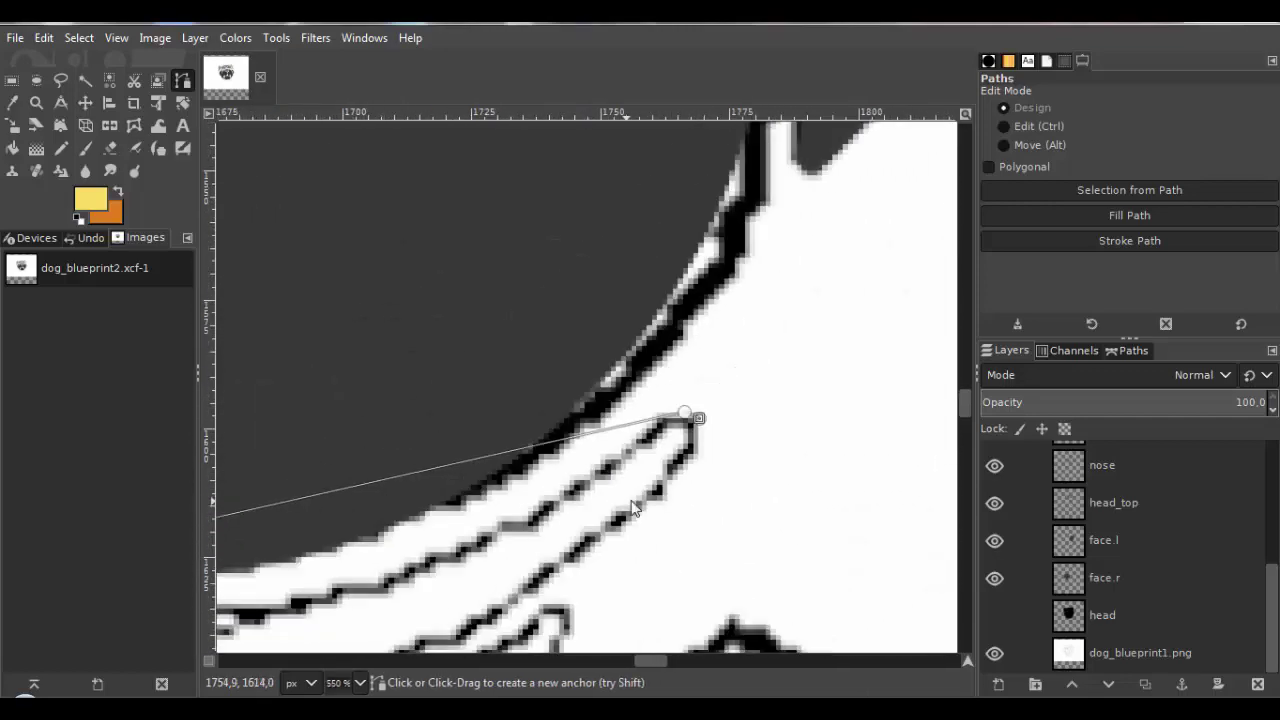
Continue the collar path with straight segments around the right-hand notch to the lower-right tip.
scroll(445, 422, "up", 3)
scroll(360, 467, "down", 3)
scroll(560, 391, "up", 3)
left_click(648, 344)
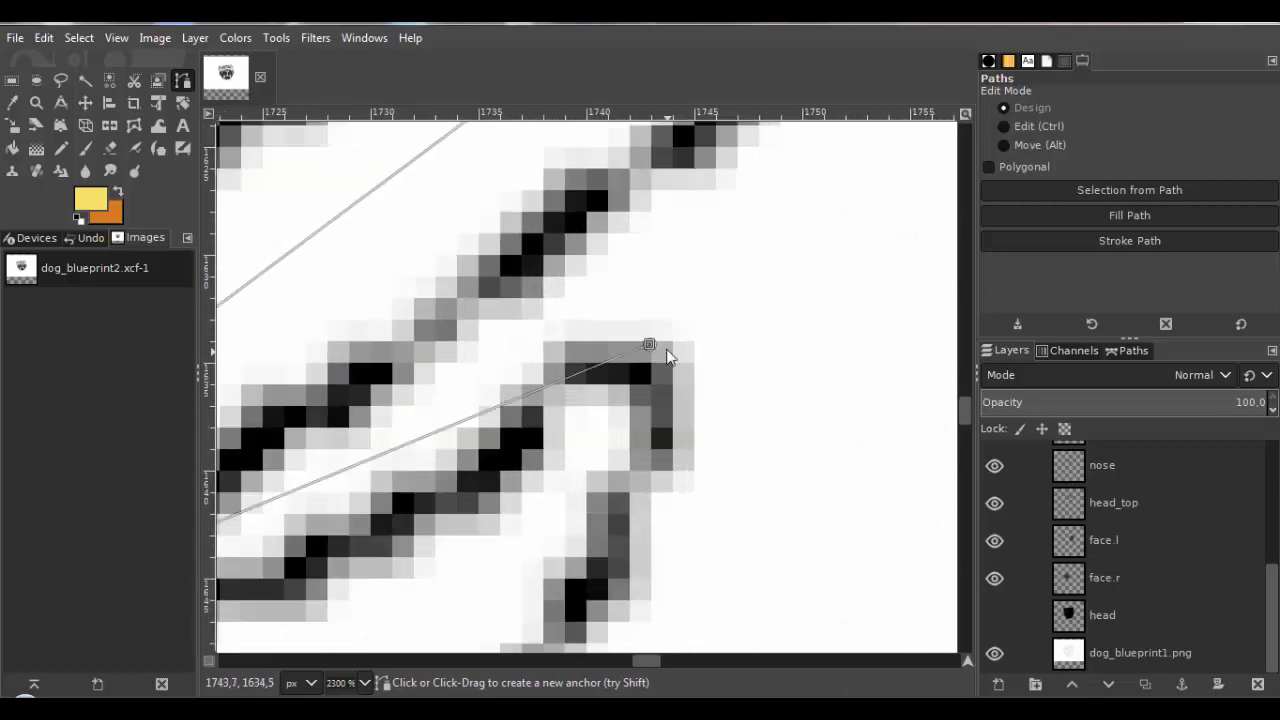
scroll(622, 446, "down", 3)
scroll(579, 481, "down", 2)
scroll(407, 378, "up", 5, "ctrl")
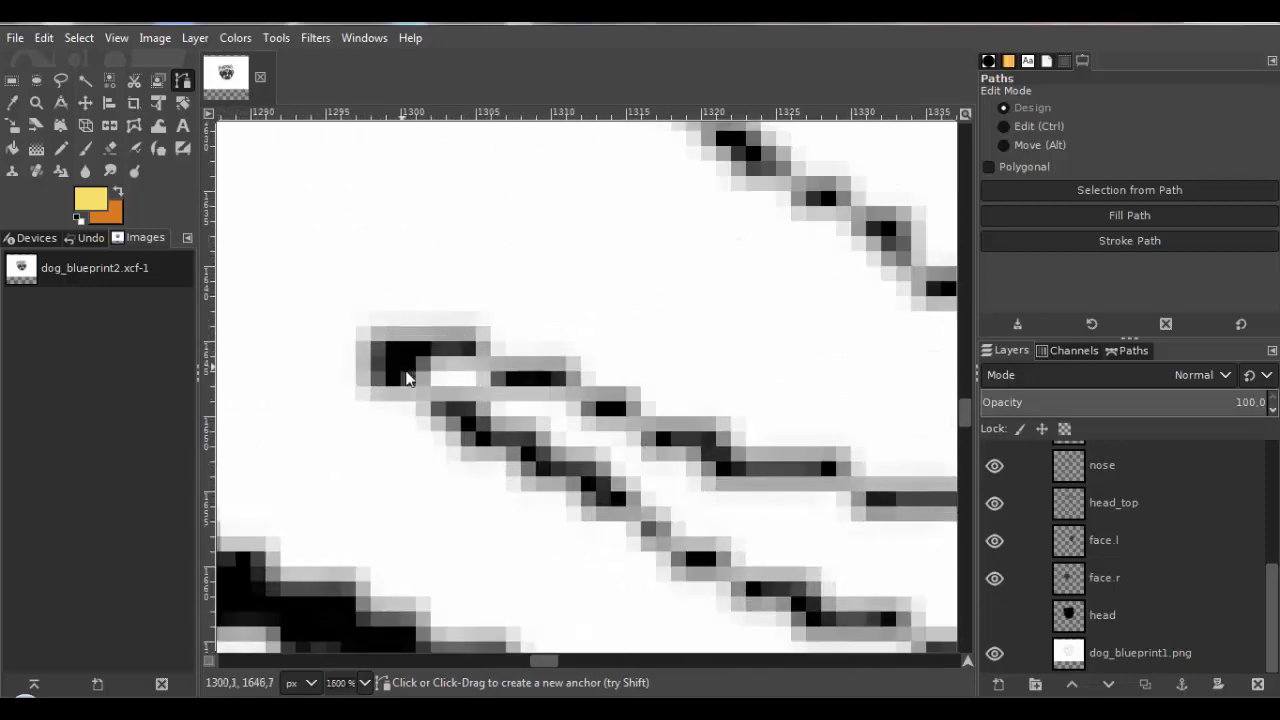
Extend the collar path through its lower-left tip and left notch, and close it at the starting anchor.
scroll(529, 391, "down", 3, "ctrl")
scroll(486, 351, "down", 3)
scroll(737, 409, "up", 4, "ctrl")
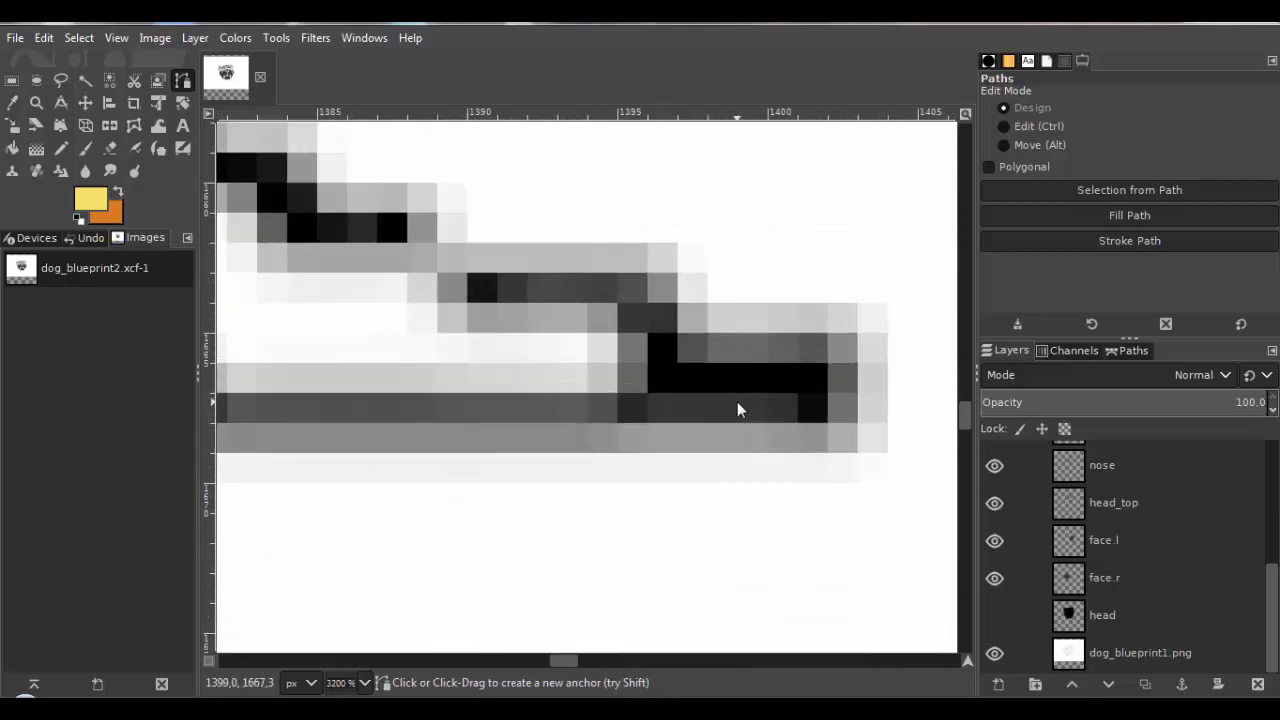
scroll(605, 383, "down", 3, "ctrl")
scroll(440, 290, "up", 7, "ctrl")
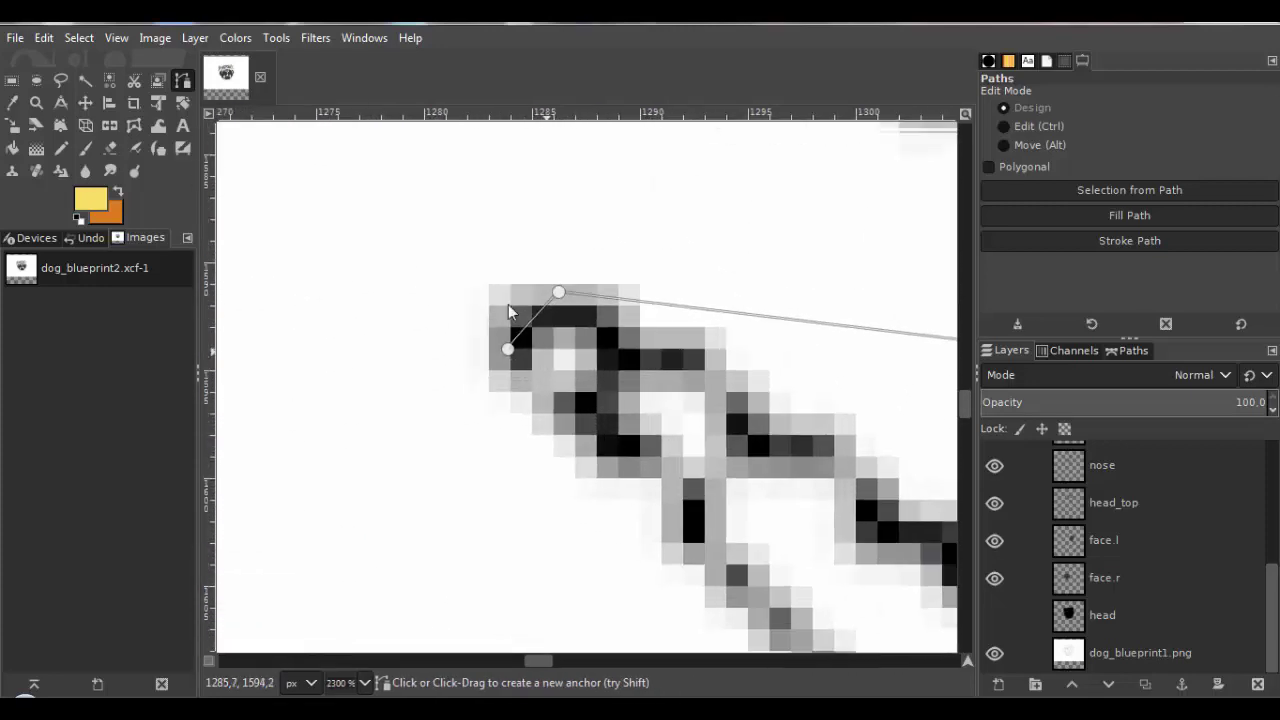
left_click(458, 347, "ctrl")
scroll(636, 441, "down", 9, "ctrl")
scroll(560, 385, "down", 3, "ctrl")
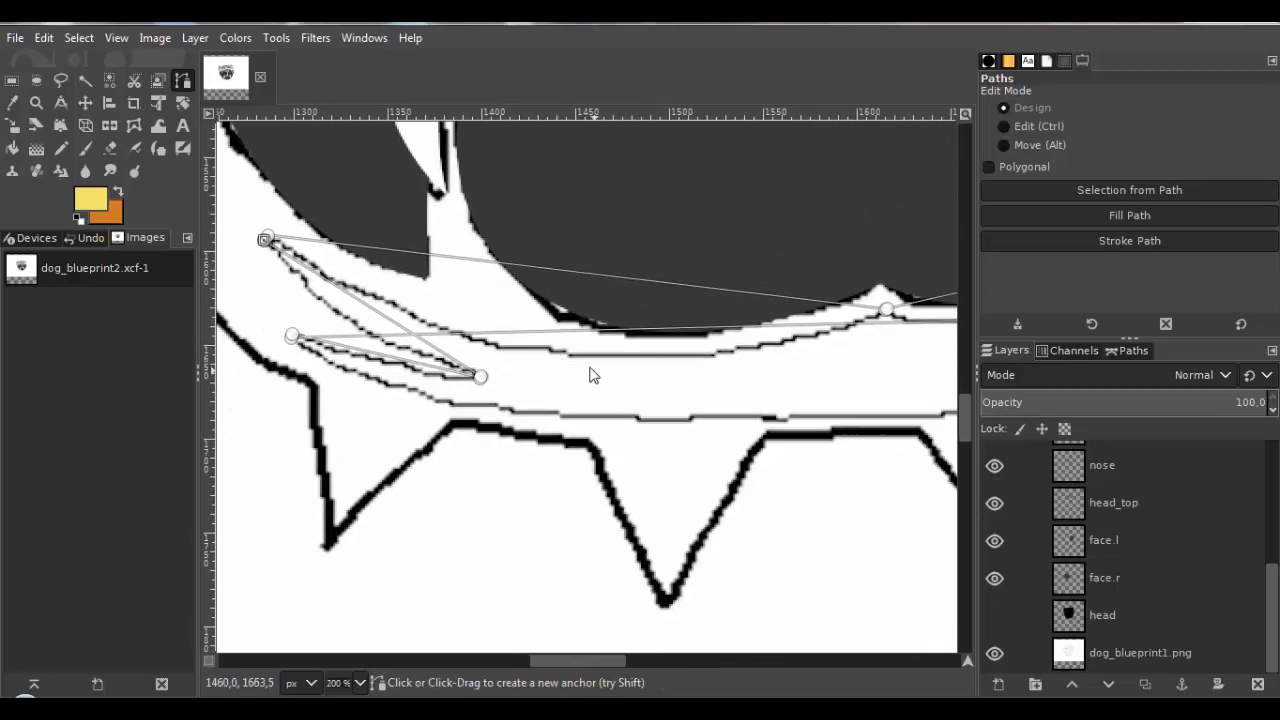
Bend the collar path's long lower edge to follow the blueprint line between its lower tips.
left_click_drag(750, 272, 781, 369)
scroll(571, 380, "left", 6)
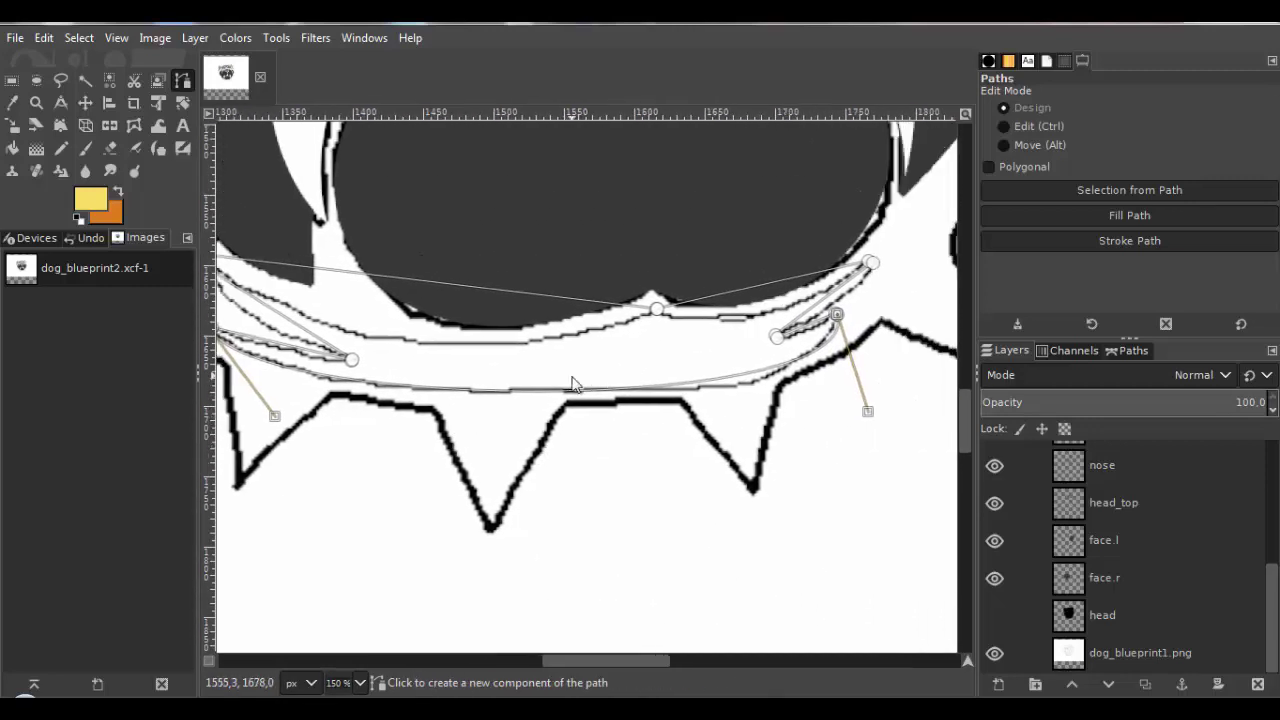
scroll(595, 325, "up", 1, "ctrl")
scroll(623, 358, "right", 1)
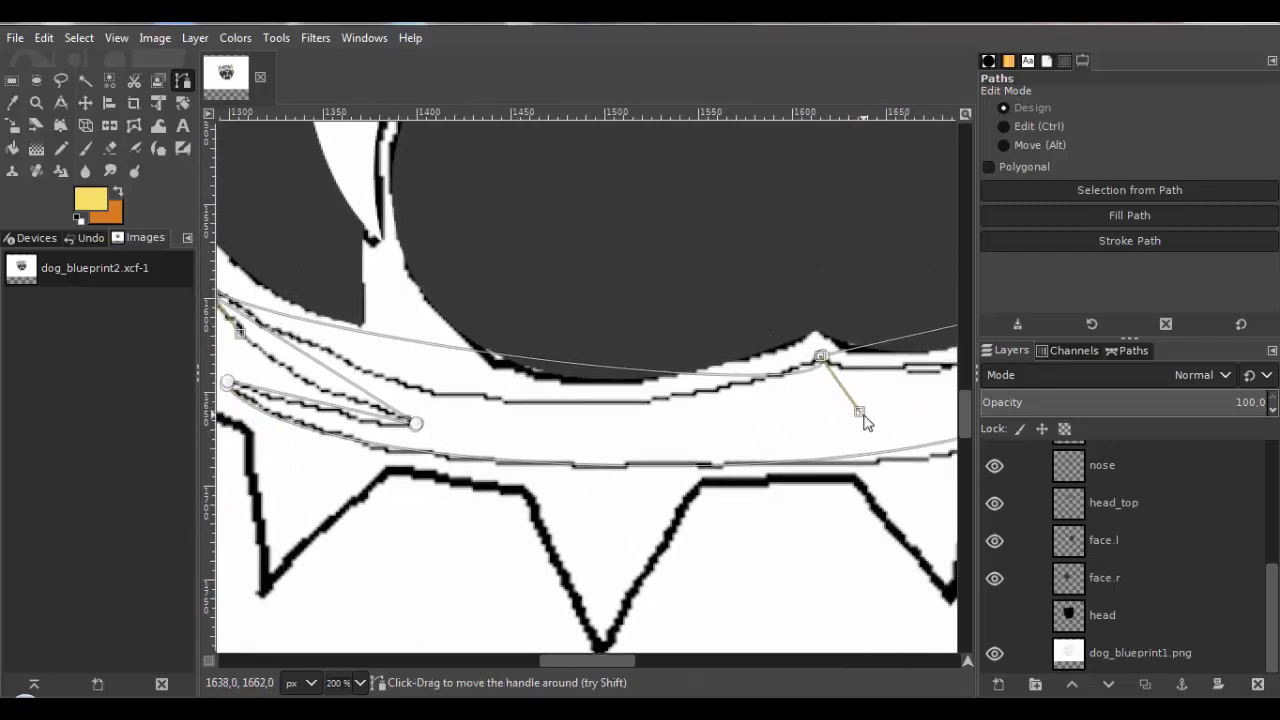
Bend the collar path's upper edge between the left tip and the middle peak along the blueprint line.
left_click_drag(862, 411, 573, 472)
scroll(600, 465, "left", 2)
left_click_drag(357, 311, 314, 285)
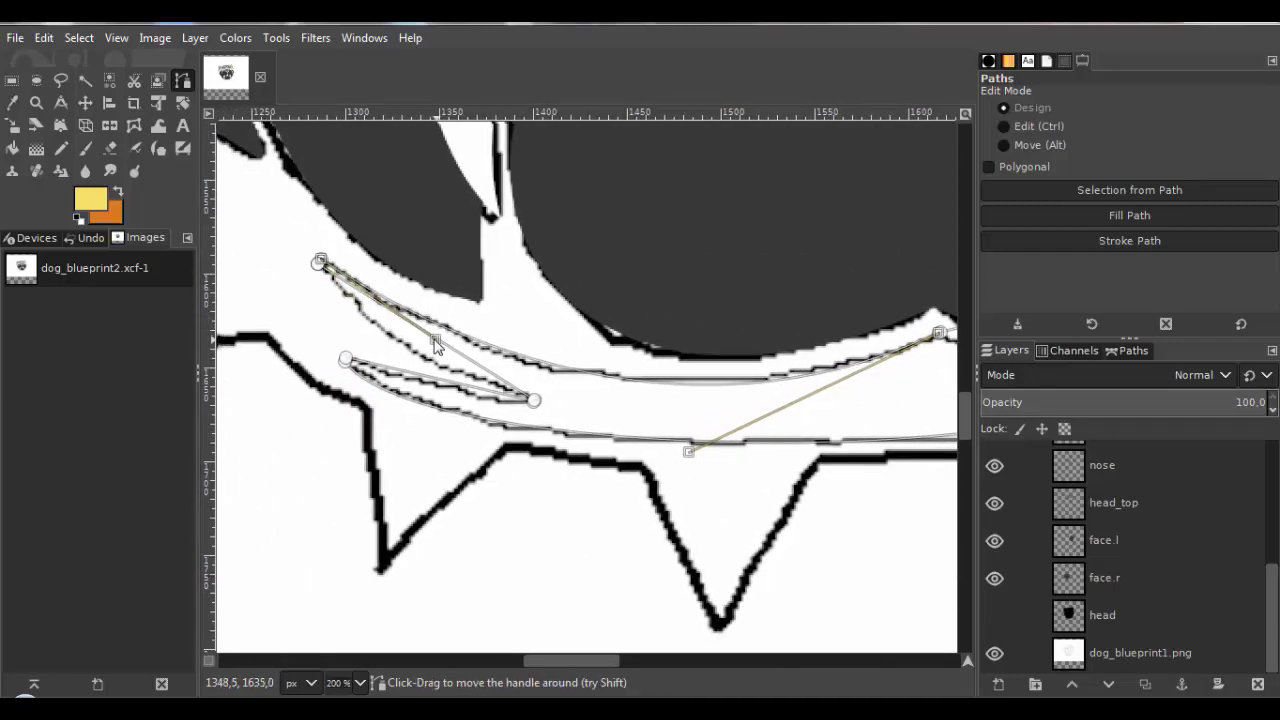
scroll(300, 288, "up", 1, "ctrl")
left_click_drag(772, 503, 515, 440)
scroll(489, 366, "left", 1)
Bend the upper side of the collar path's left notch to follow the blueprint line.
scroll(474, 352, "up", 1, "ctrl")
left_click_drag(387, 314, 529, 415)
scroll(390, 190, "up", 2, "ctrl")
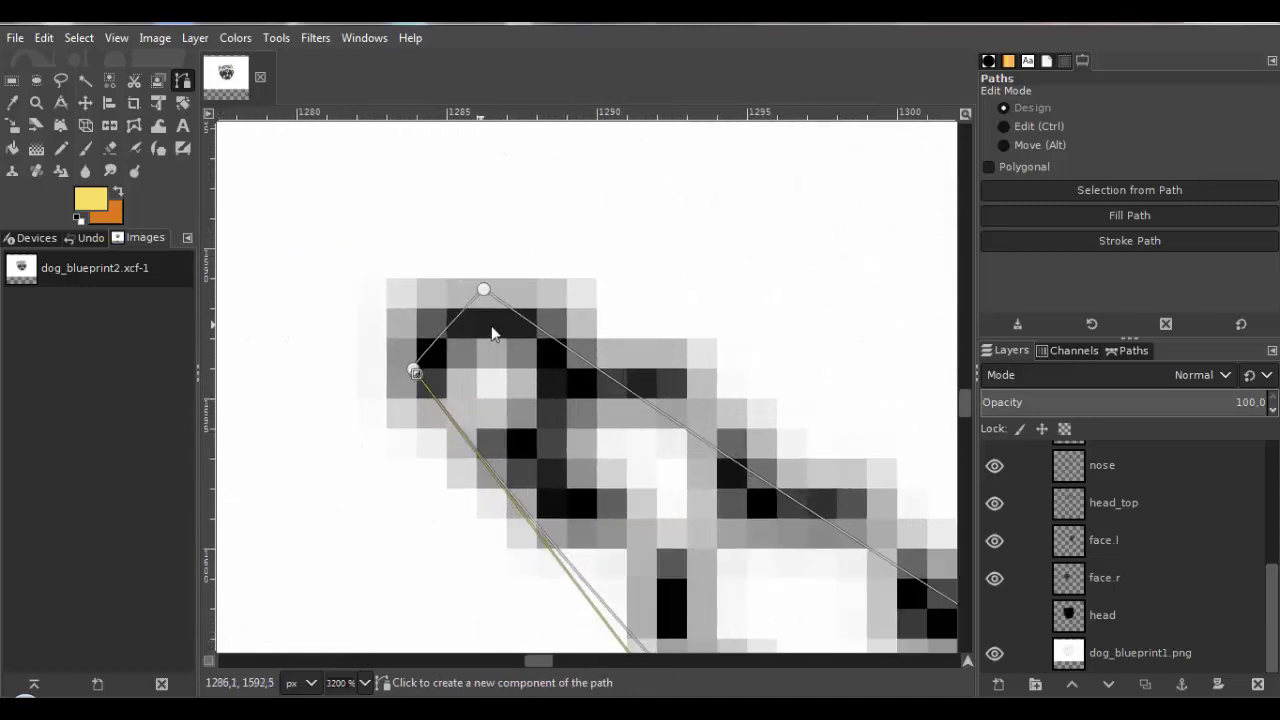
scroll(440, 250, "down", 3, "ctrl")
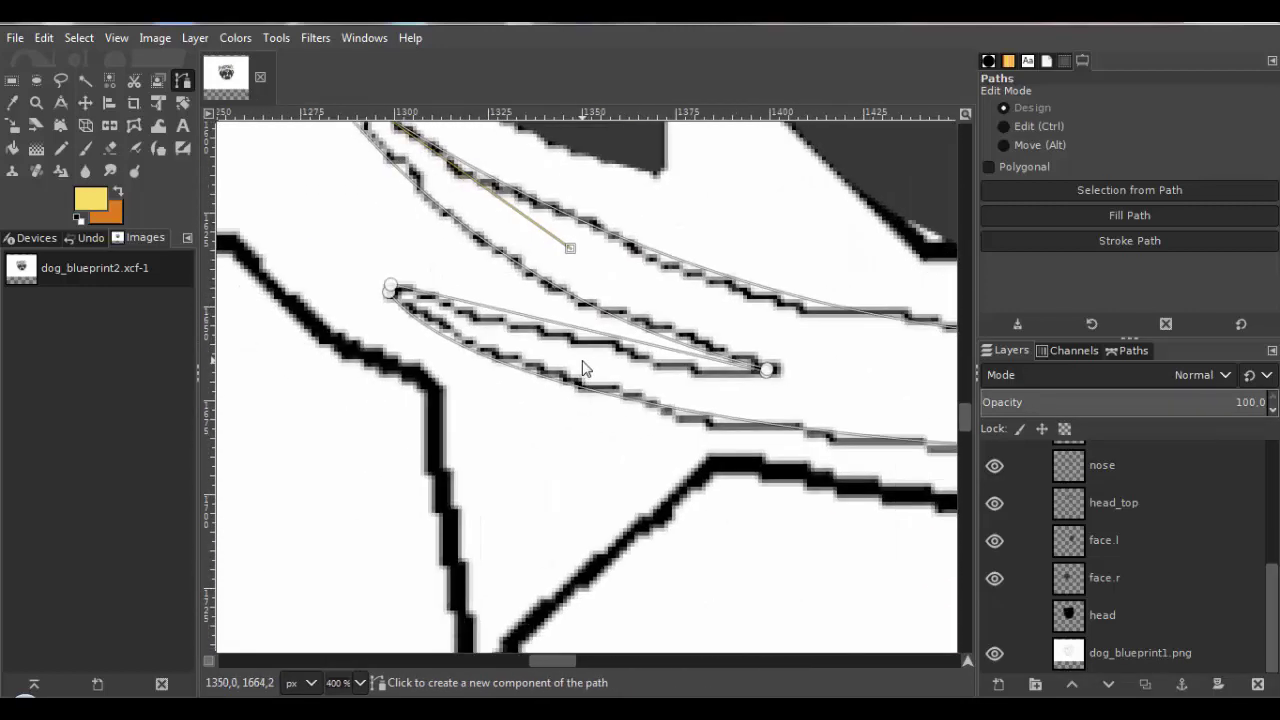
Bend the lower side of the collar path's left notch along the blueprint line and round off the notch's inner end.
scroll(586, 334, "up", 2, "ctrl")
left_click_drag(597, 373, 691, 416)
left_click_drag(325, 345, 400, 346)
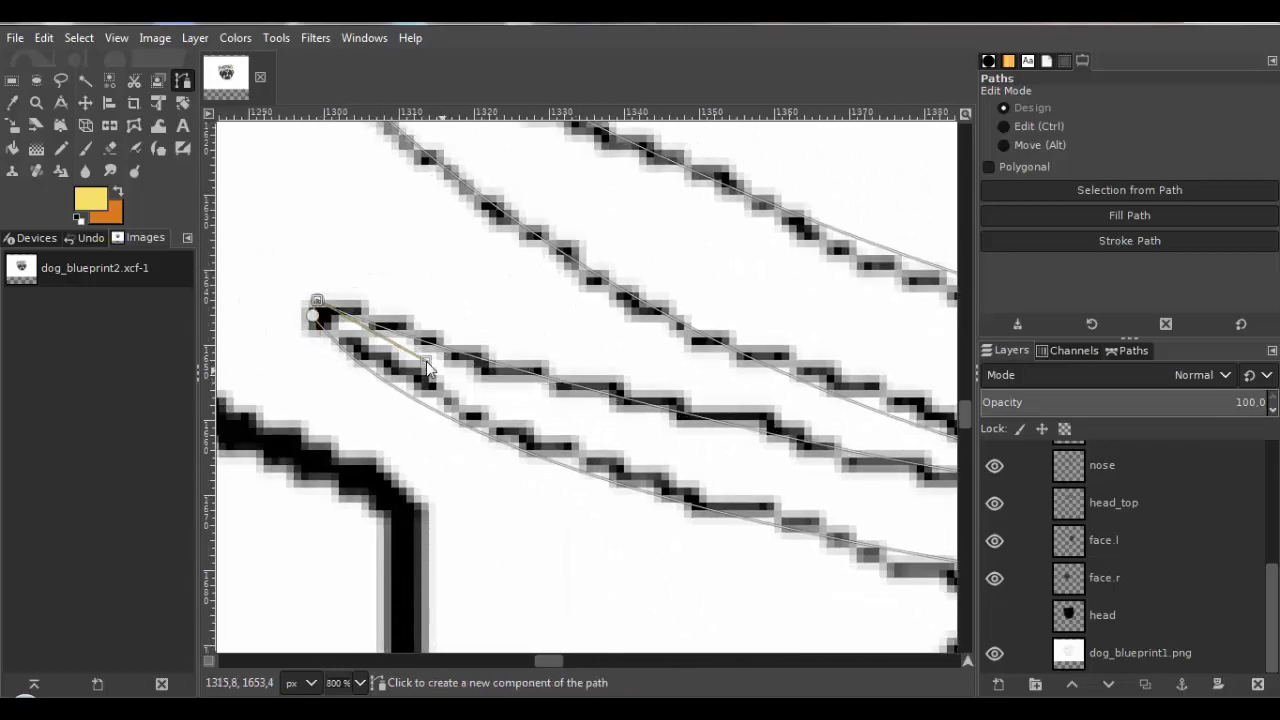
left_click_drag(909, 449, 573, 333)
scroll(745, 351, "up", 6, "ctrl")
left_click_drag(651, 433, 669, 356)
left_click_drag(616, 548, 327, 398)
left_click_drag(601, 219, 609, 221)
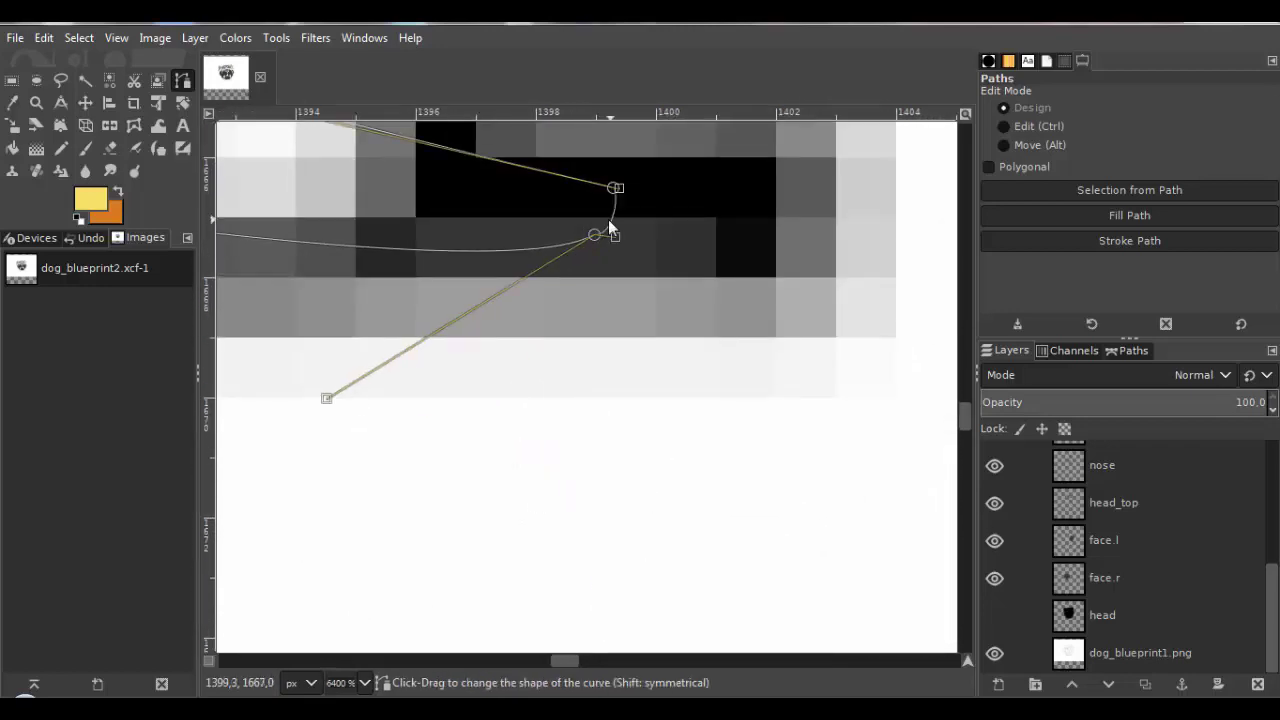
Round off the collar path's lower-left tip by curving the short segment between its two anchors.
scroll(577, 346, "down", 5, "ctrl")
scroll(470, 330, "up", 4, "ctrl")
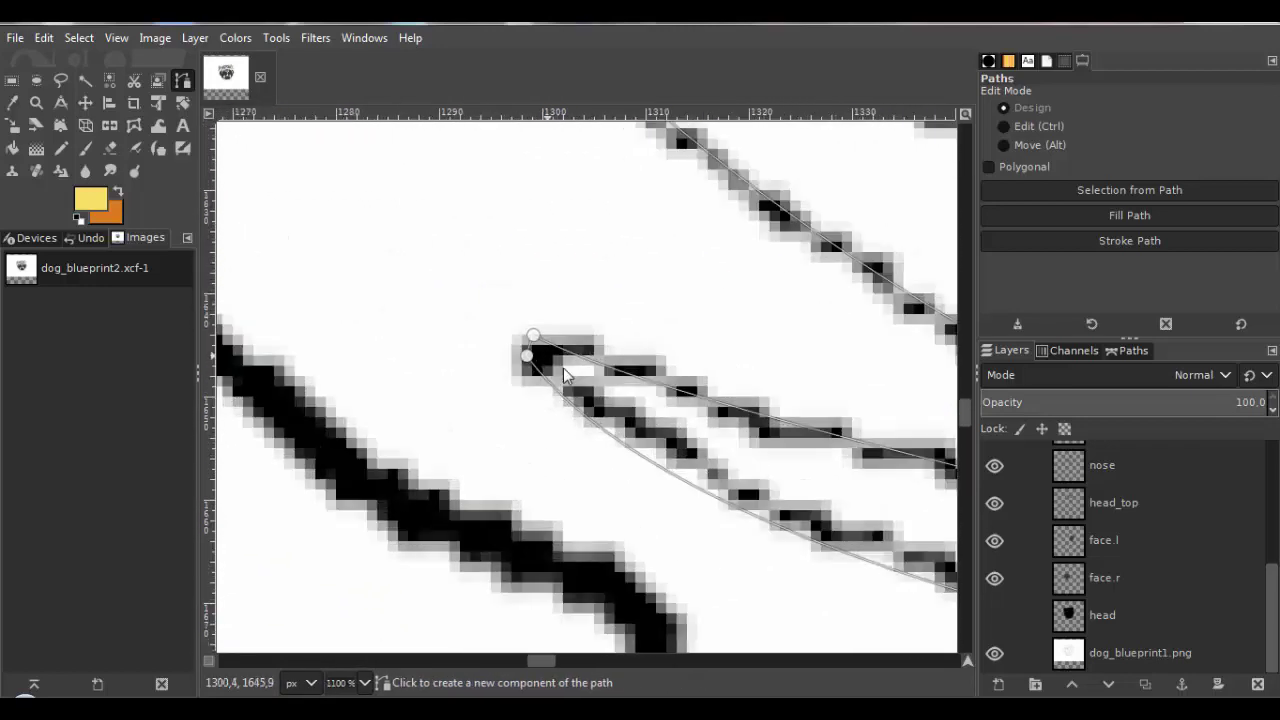
left_click_drag(483, 270, 469, 270)
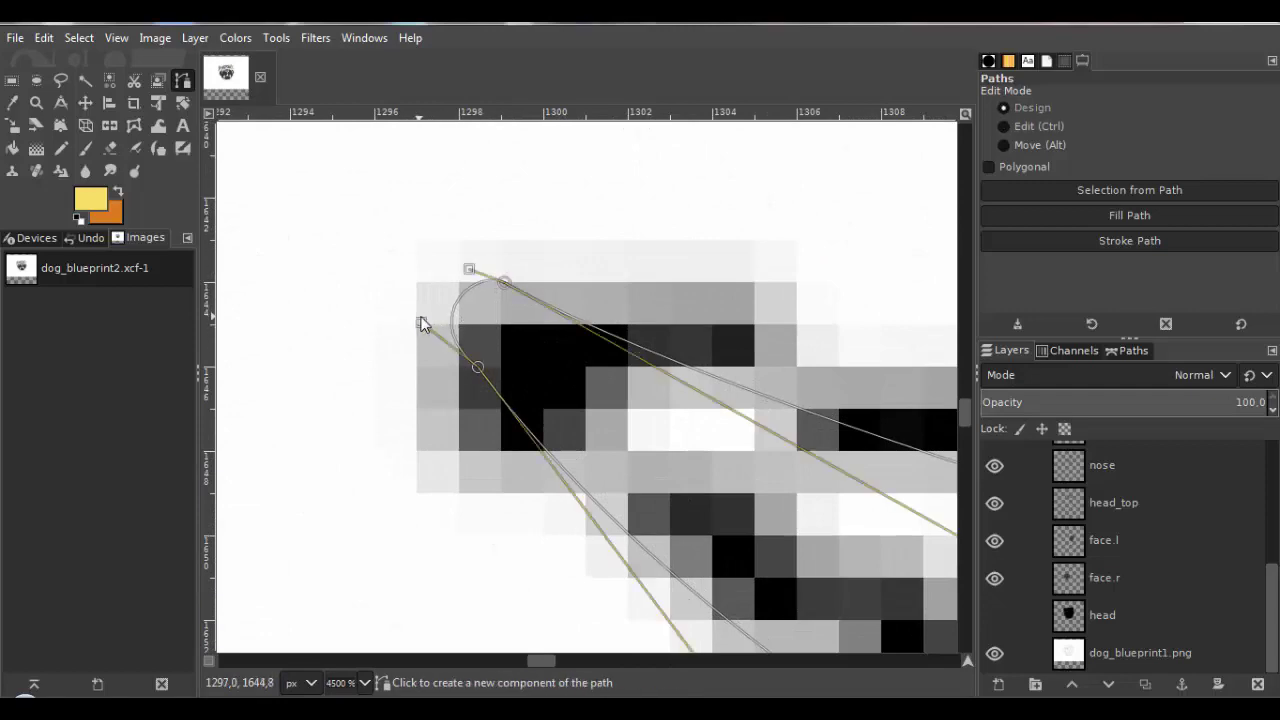
scroll(430, 310, "down", 10, "ctrl")
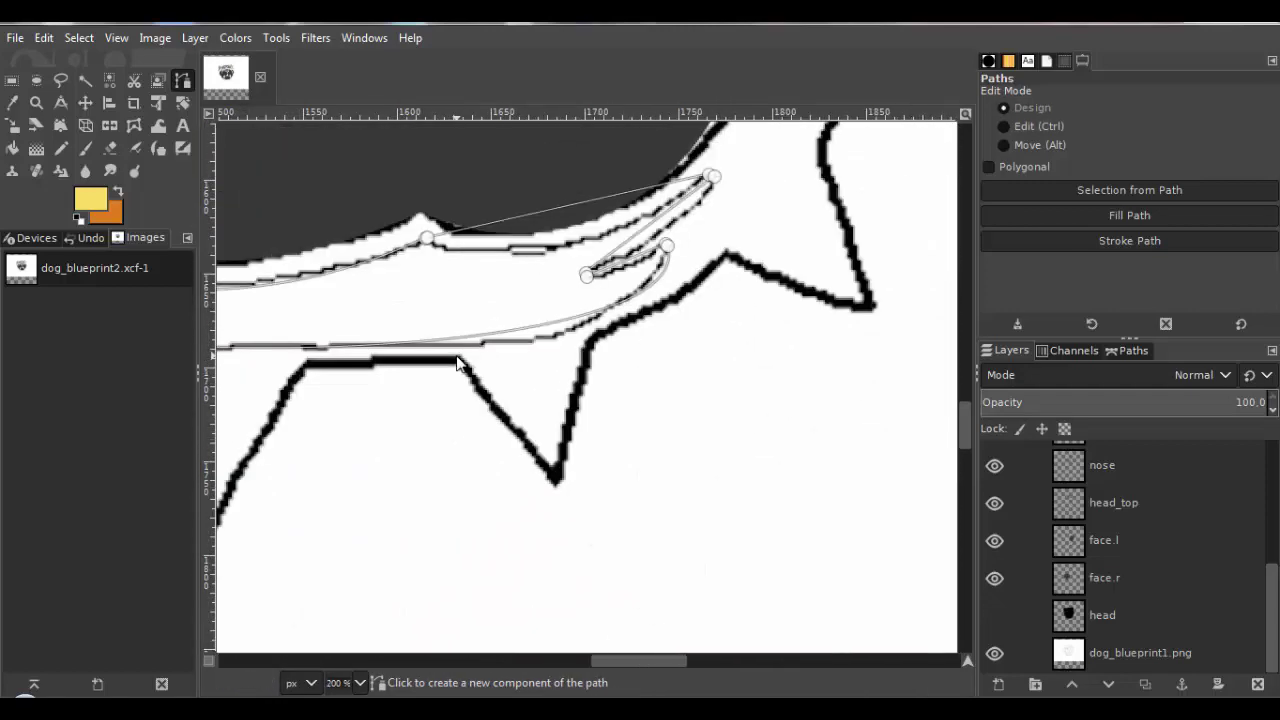
Bend the lower side of the collar path's right notch to follow the blueprint line.
scroll(615, 390, "up", 7, "ctrl")
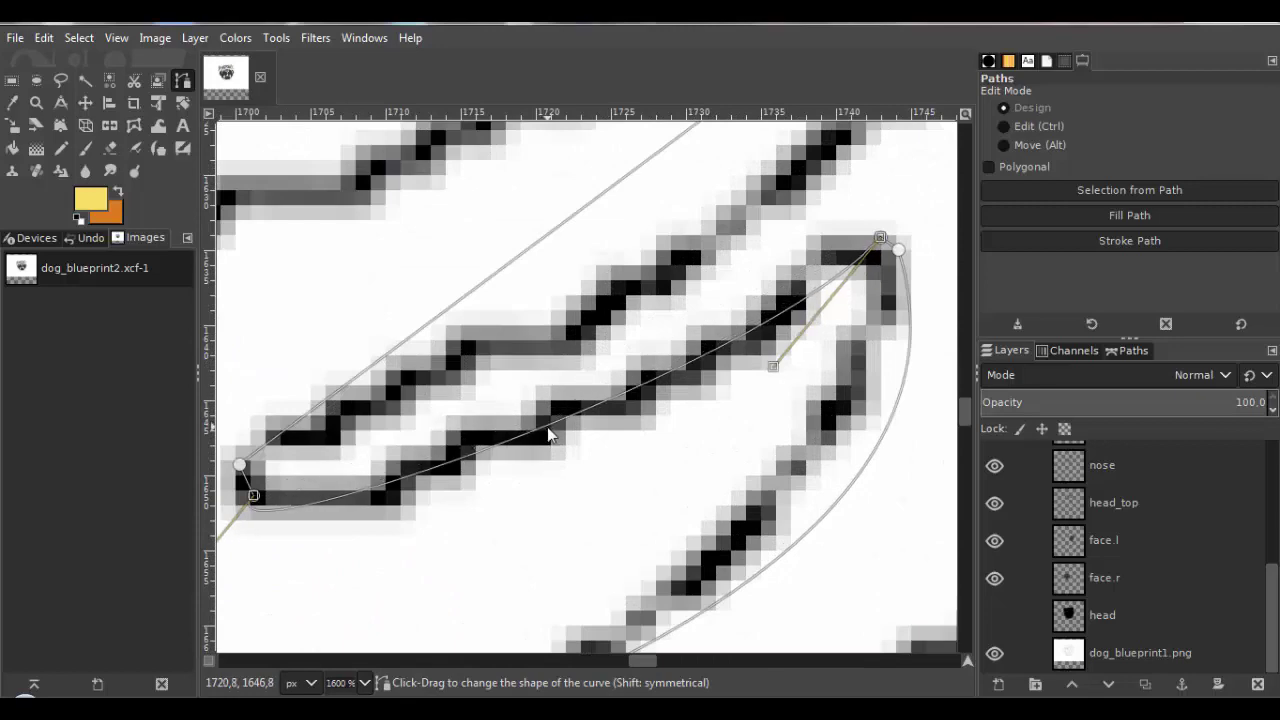
left_click_drag(286, 488, 506, 411)
left_click_drag(654, 397, 502, 434)
left_click_drag(702, 324, 630, 363)
Round off the collar path's lower-right tip by curving the short segment between its two anchors.
scroll(801, 250, "up", 3, "ctrl")
left_click_drag(801, 250, 576, 402)
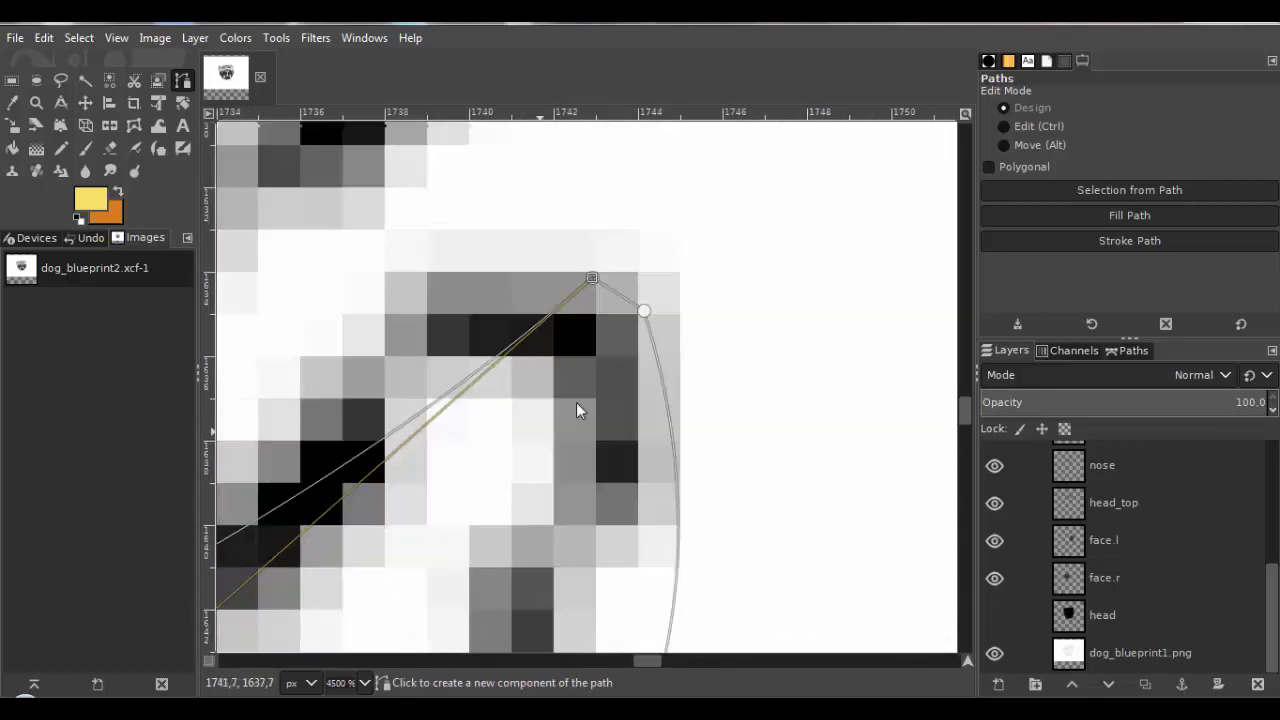
scroll(620, 348, "up", 1, "ctrl")
left_click_drag(620, 272, 635, 249)
scroll(620, 230, "down", 8, "ctrl")
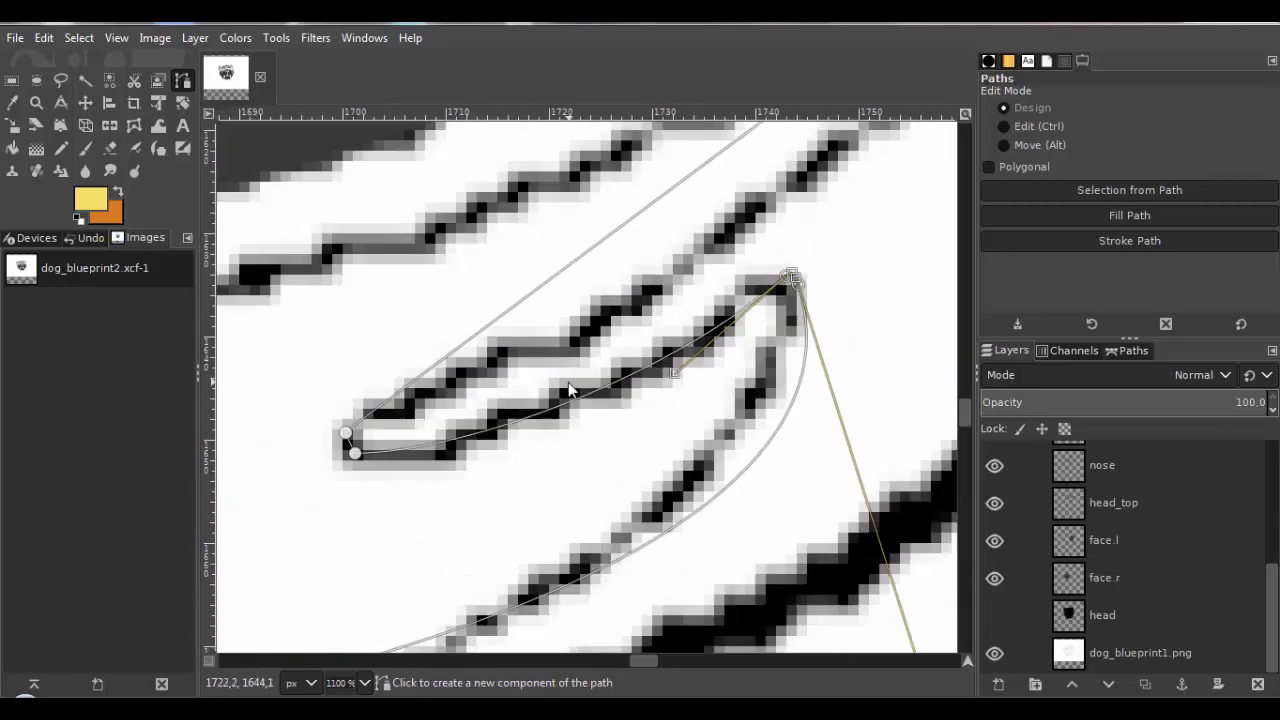
Bend the upper side of the collar path's right notch along the blueprint line and round off the notch's inner end.
left_click_drag(562, 342, 573, 375)
scroll(480, 436, "up", 2, "ctrl")
left_click_drag(416, 529, 388, 446)
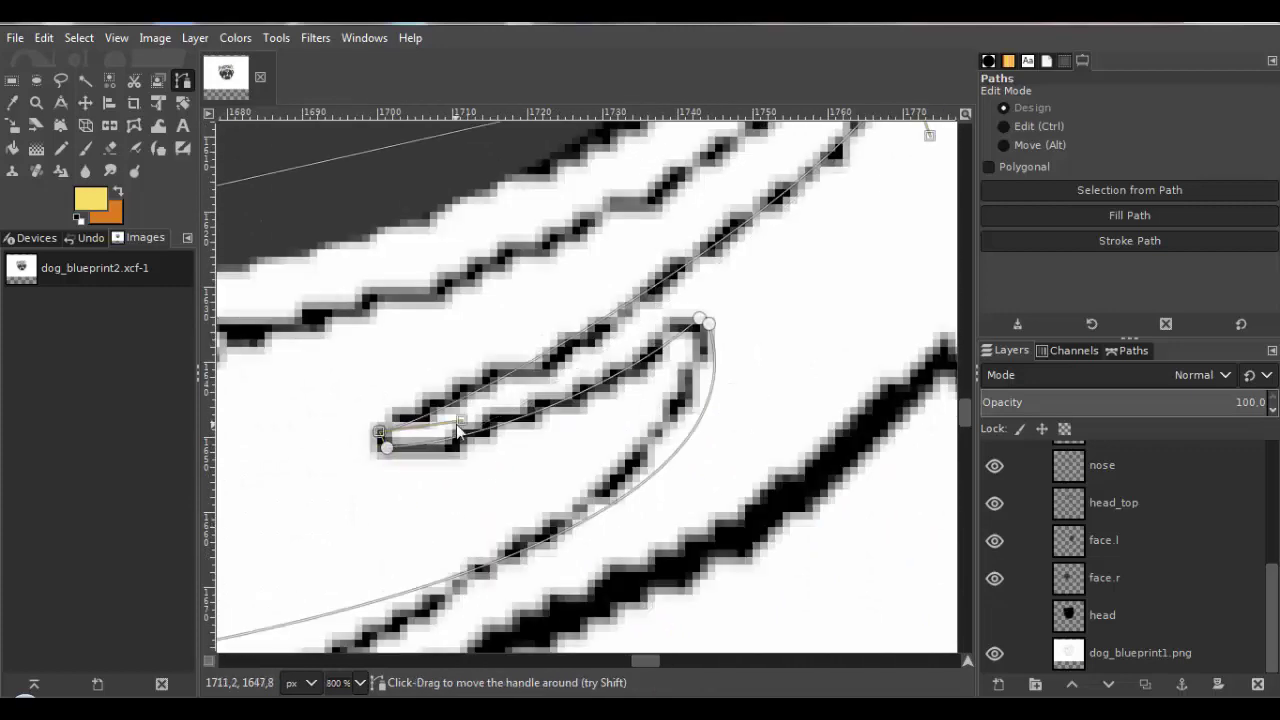
scroll(368, 455, "up", 5, "ctrl")
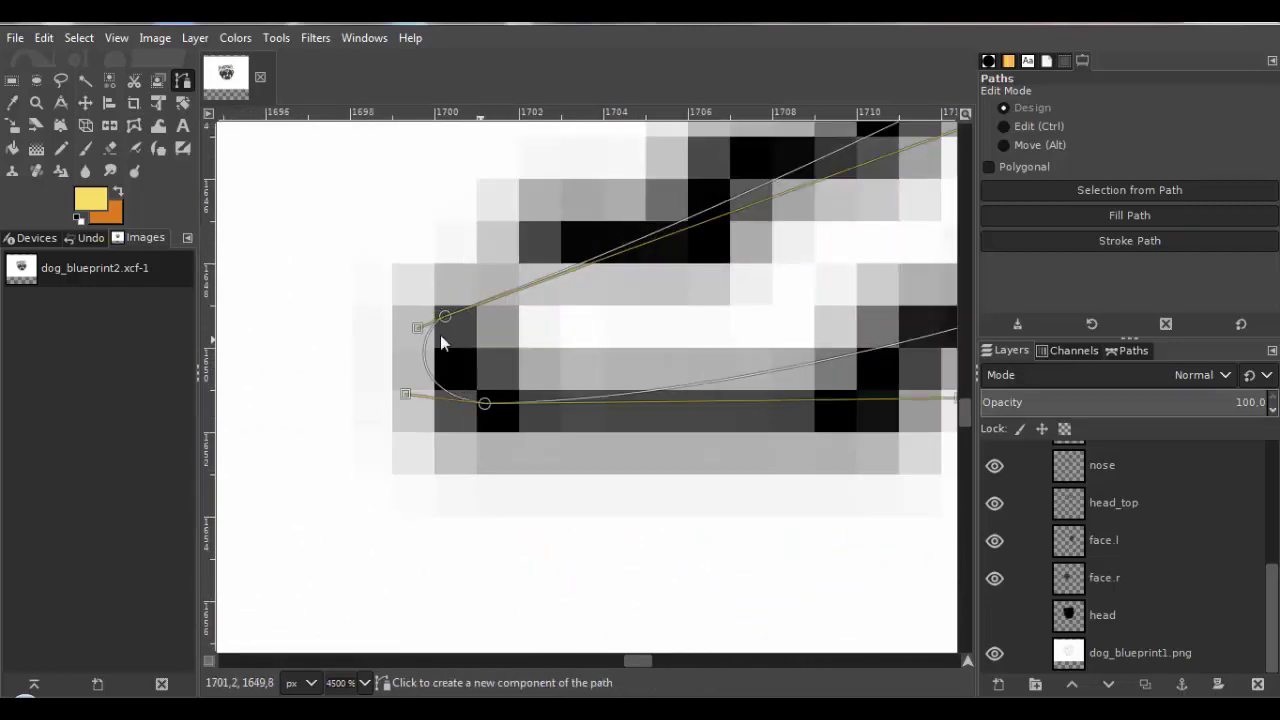
Round off the collar path's upper-right tip by curving the short segment between its two anchors.
scroll(440, 335, "down", 4, "ctrl")
scroll(586, 366, "up", 3, "ctrl")
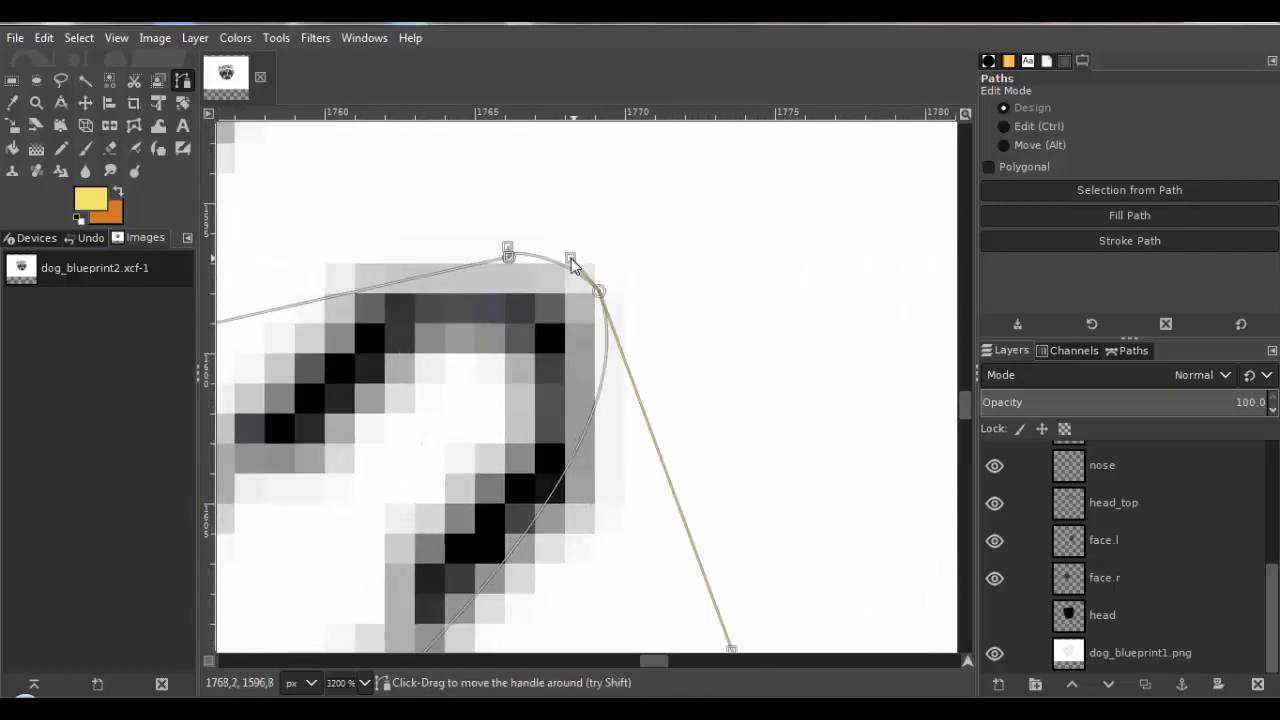
left_click_drag(556, 255, 558, 261)
Bend the collar path's upper edge between the middle peak and the upper-right tip along the blueprint line.
scroll(420, 406, "down", 8, "ctrl")
scroll(640, 371, "up", 2, "ctrl")
left_click_drag(617, 331, 560, 418)
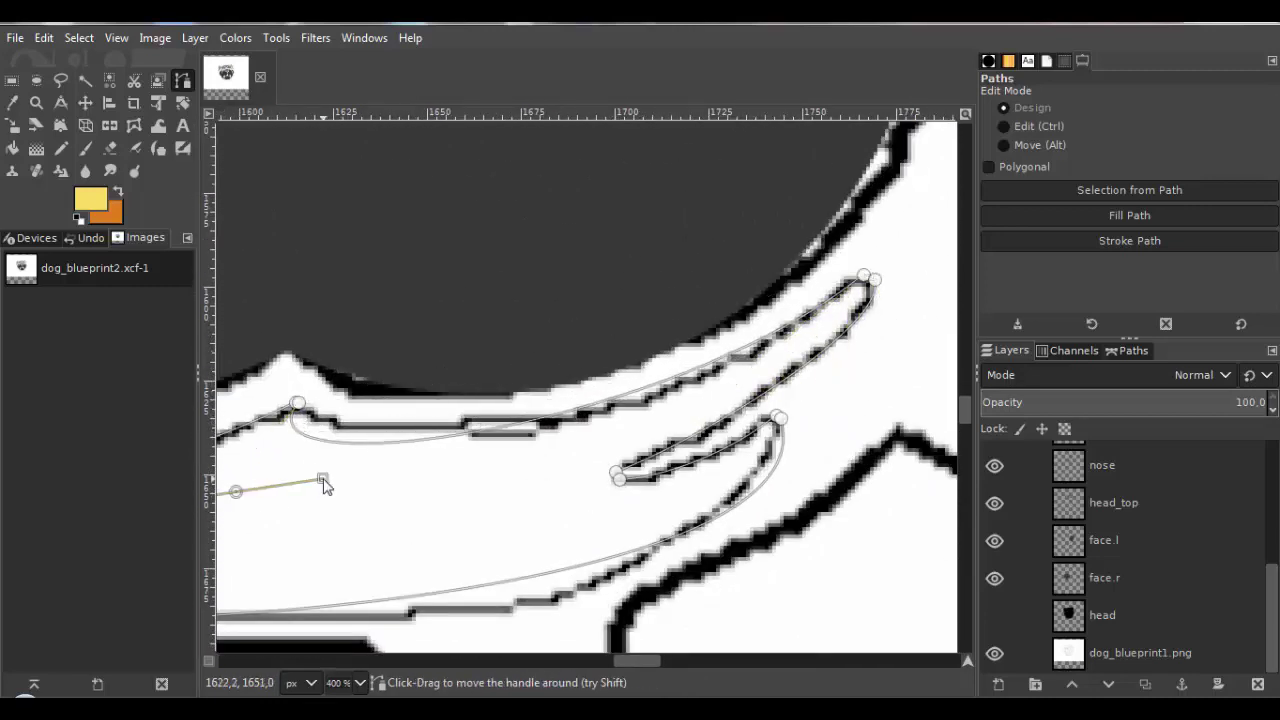
left_click_drag(232, 497, 423, 449)
Convert the finished collar path into a selection.
scroll(423, 449, "down", 5, "ctrl")
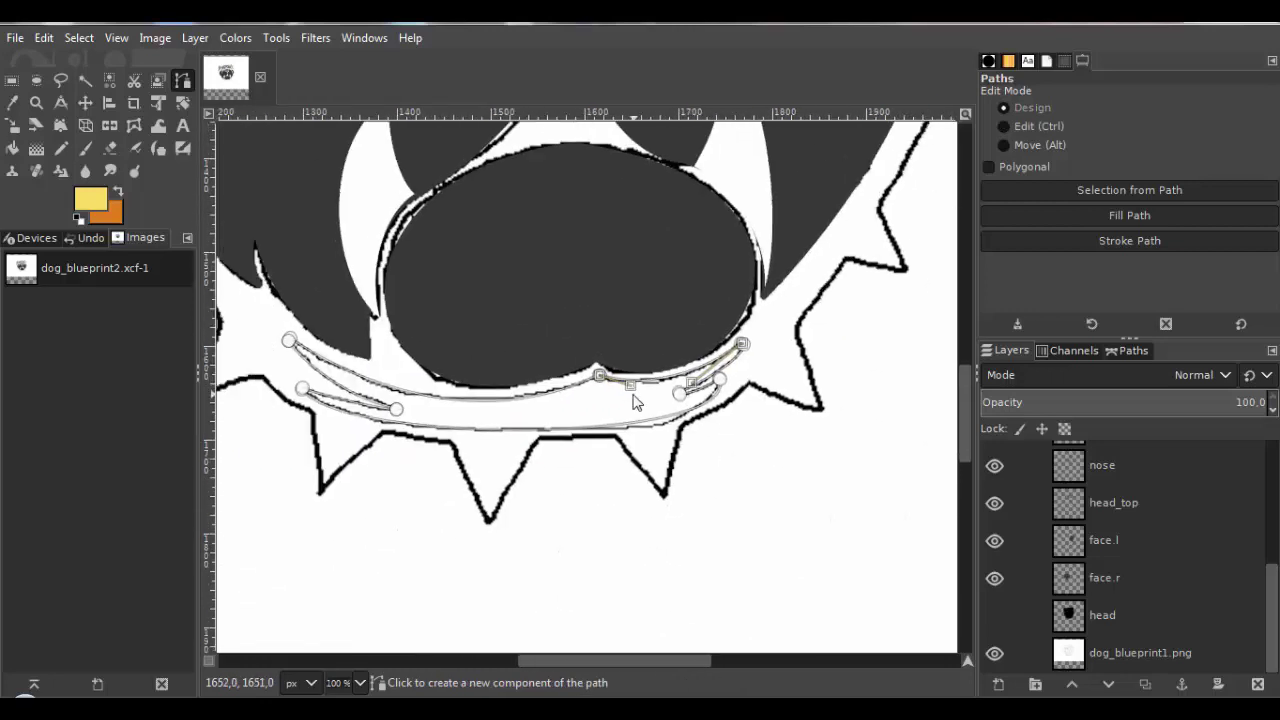
scroll(587, 303, "up", 2)
left_click(79, 37)
left_click(110, 170)
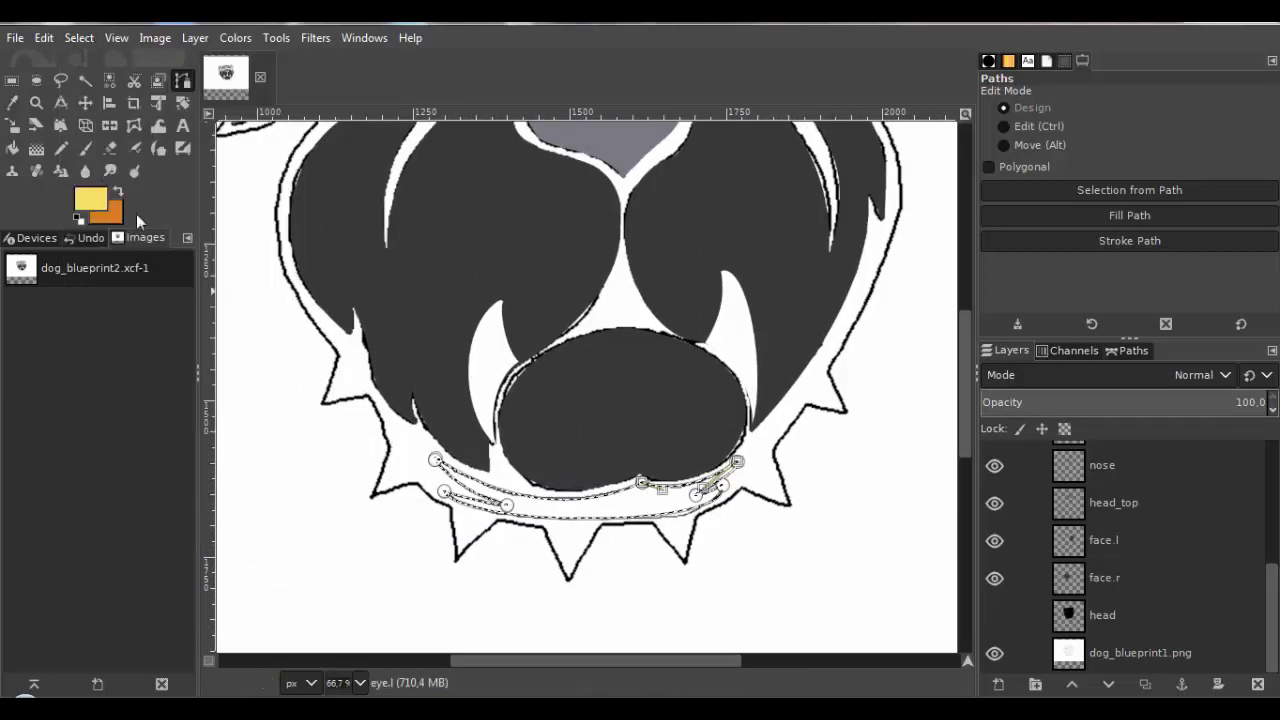
Change the foreground colour from yellow to a bright crimson red.
left_click(90, 200)
left_click(851, 142)
left_click_drag(838, 143, 835, 136)
left_click(918, 189)
left_click(939, 383)
Paint the selected collar area red with the Pencil tool at size 285 and clear the selection.
key("n")
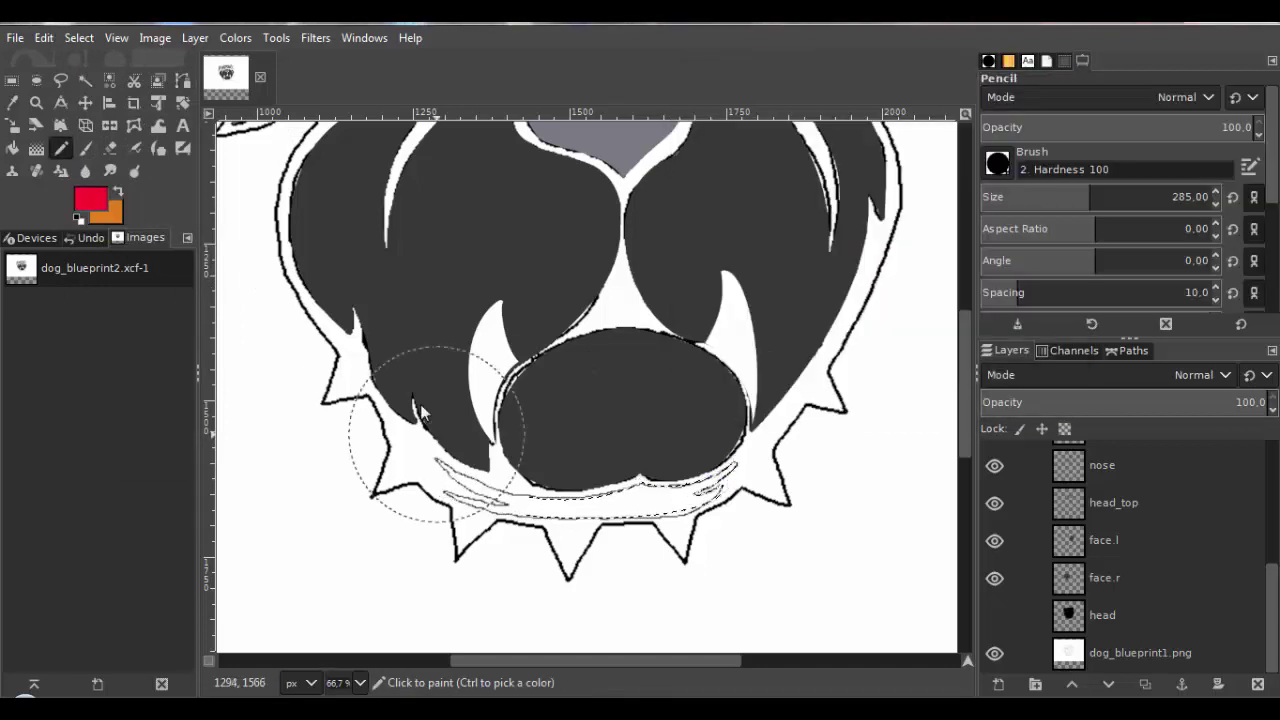
left_click_drag(435, 462, 725, 478)
left_click(79, 37)
left_click(95, 83)
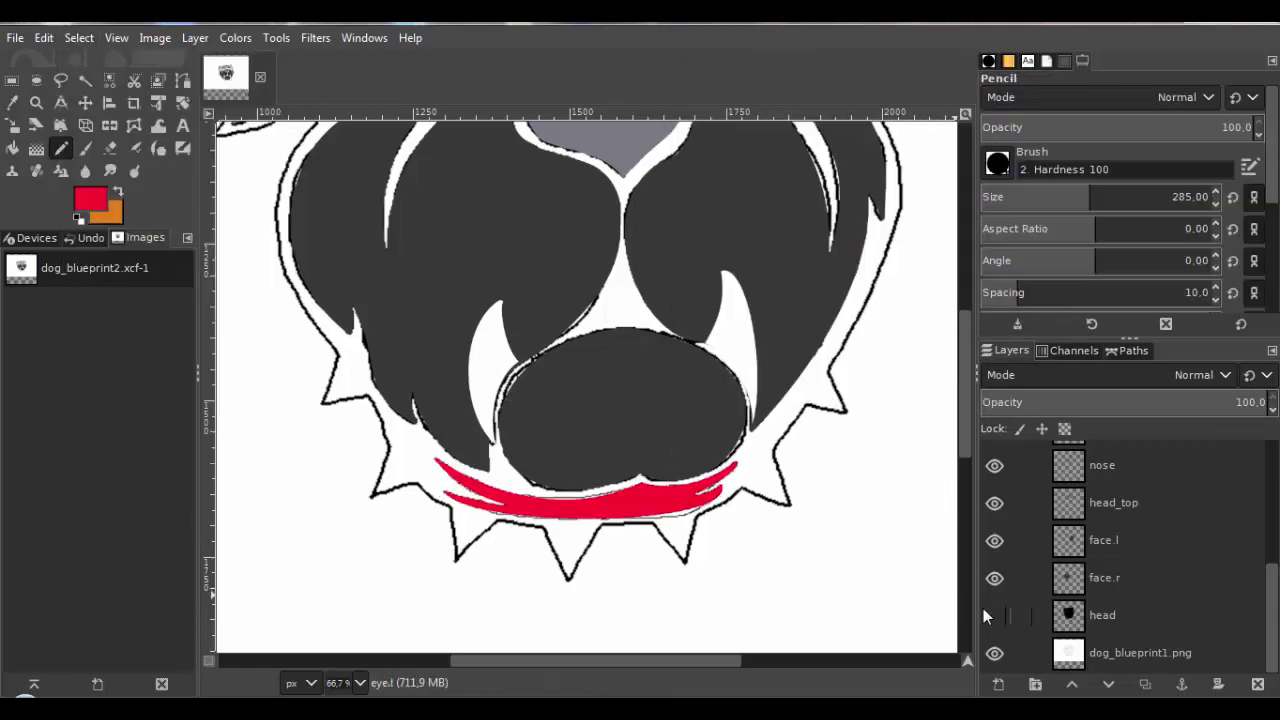
Show the head layer and examine the red collar and the whole dog's head against the black outline.
left_click(988, 609)
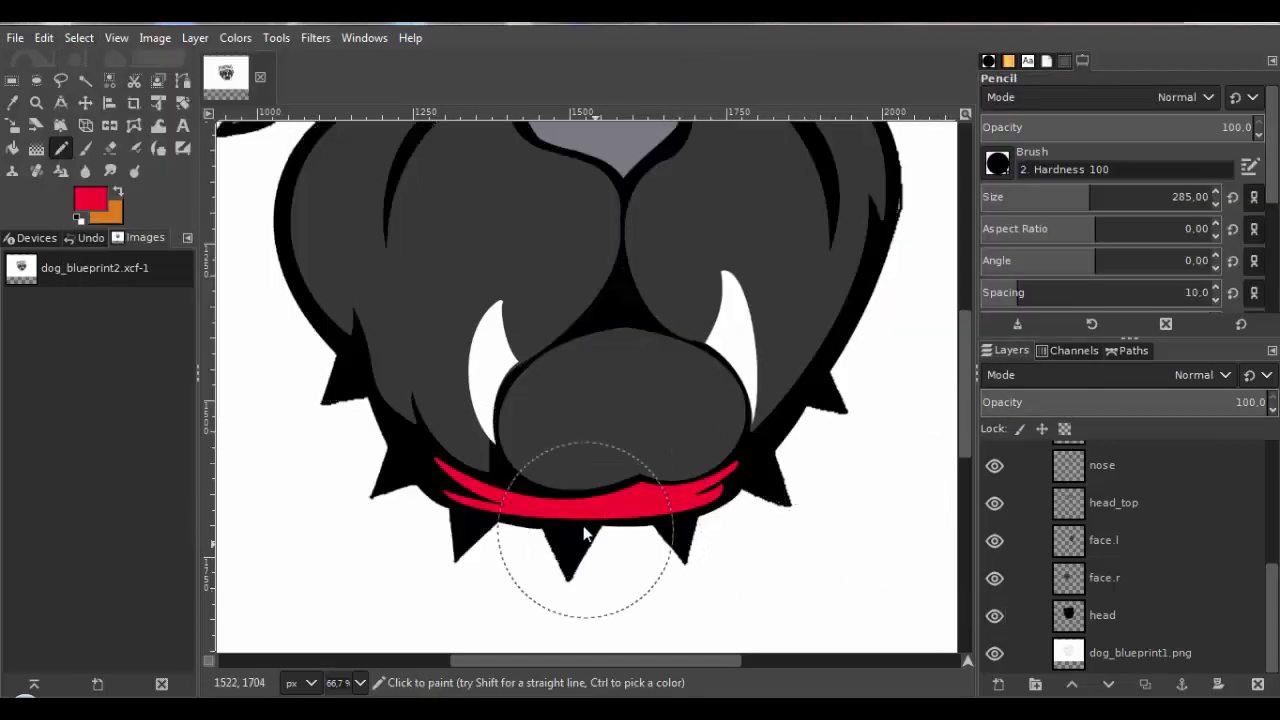
left_click_drag(584, 528, 580, 494)
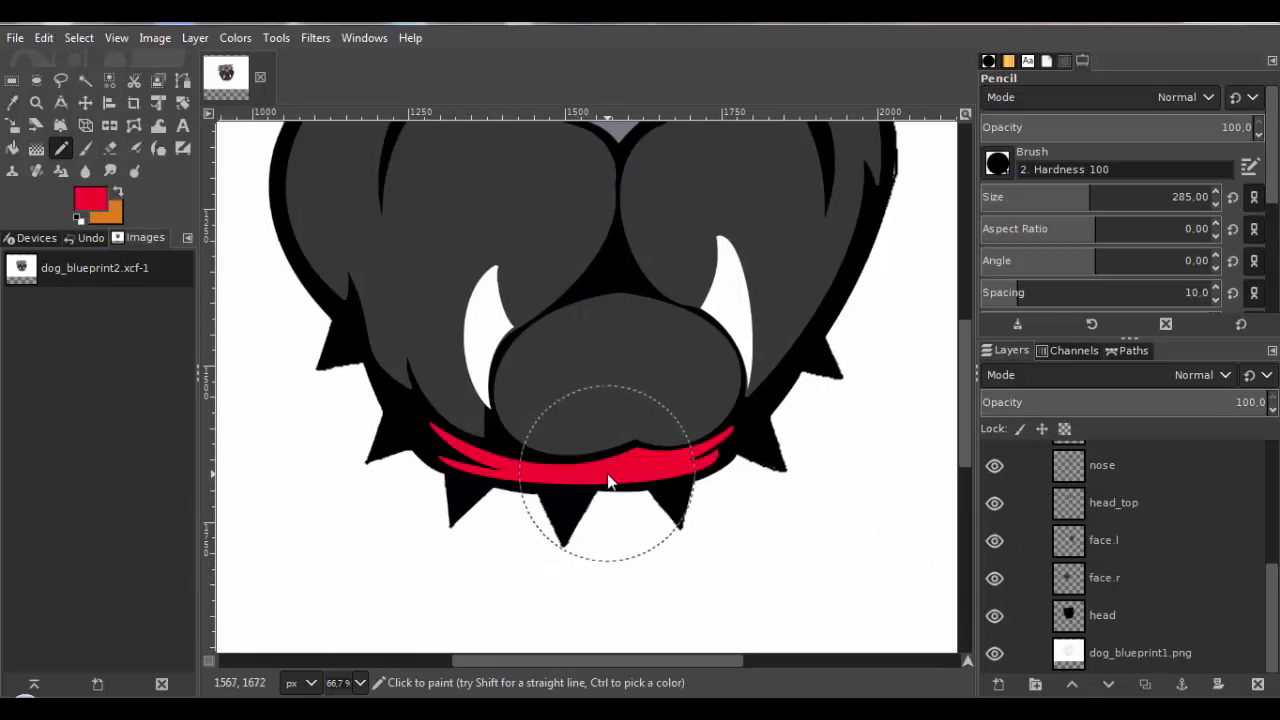
left_click_drag(708, 453, 681, 439)
scroll(681, 445, "up", 3)
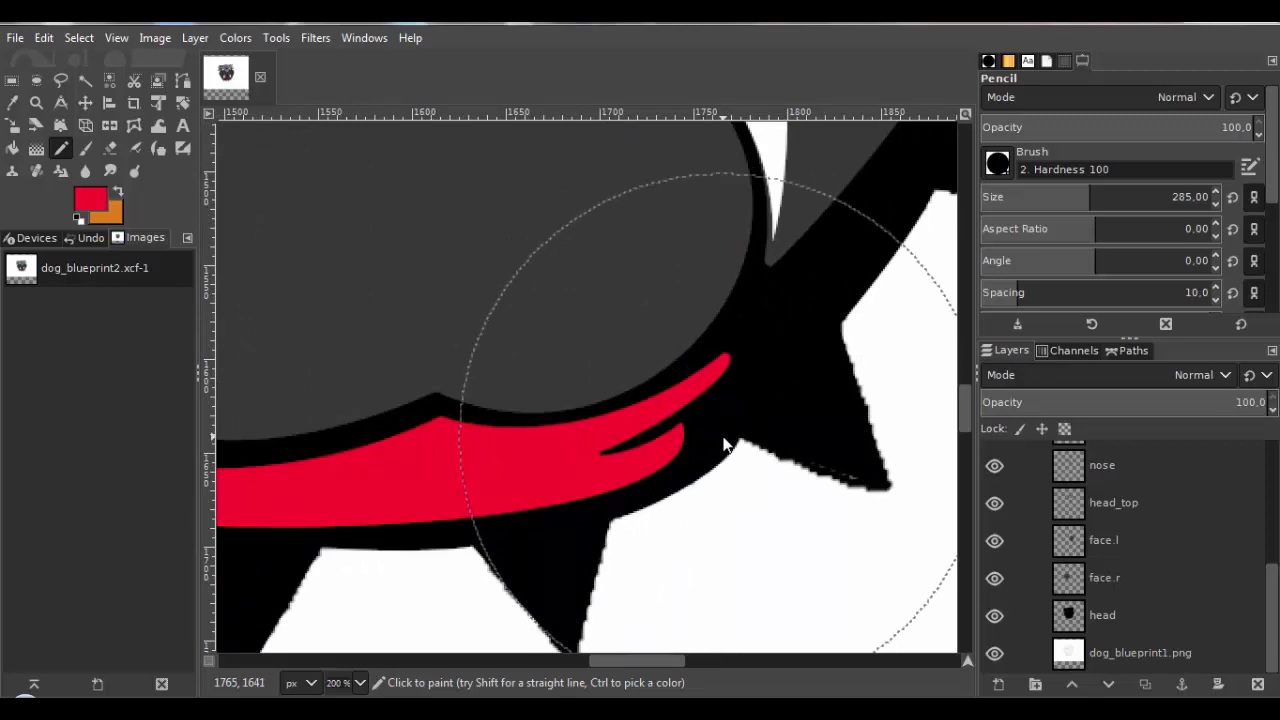
scroll(725, 445, "down", 6)
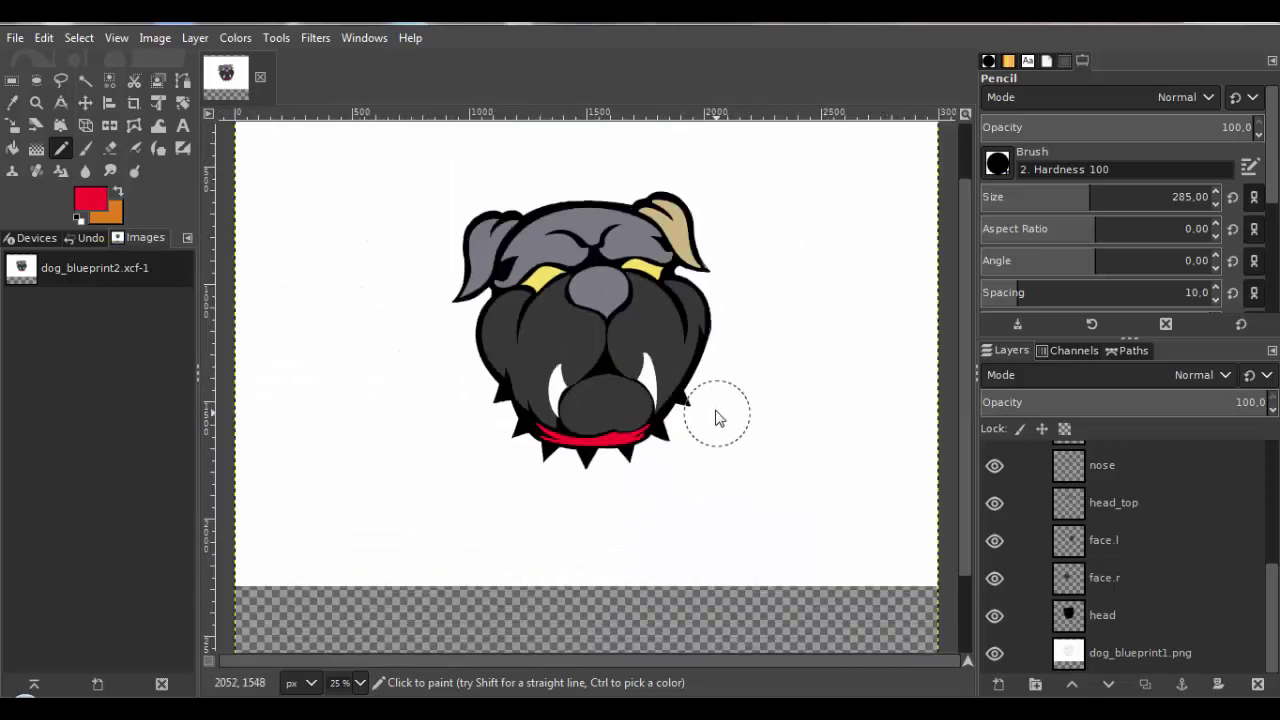
scroll(720, 335, "down", 1)
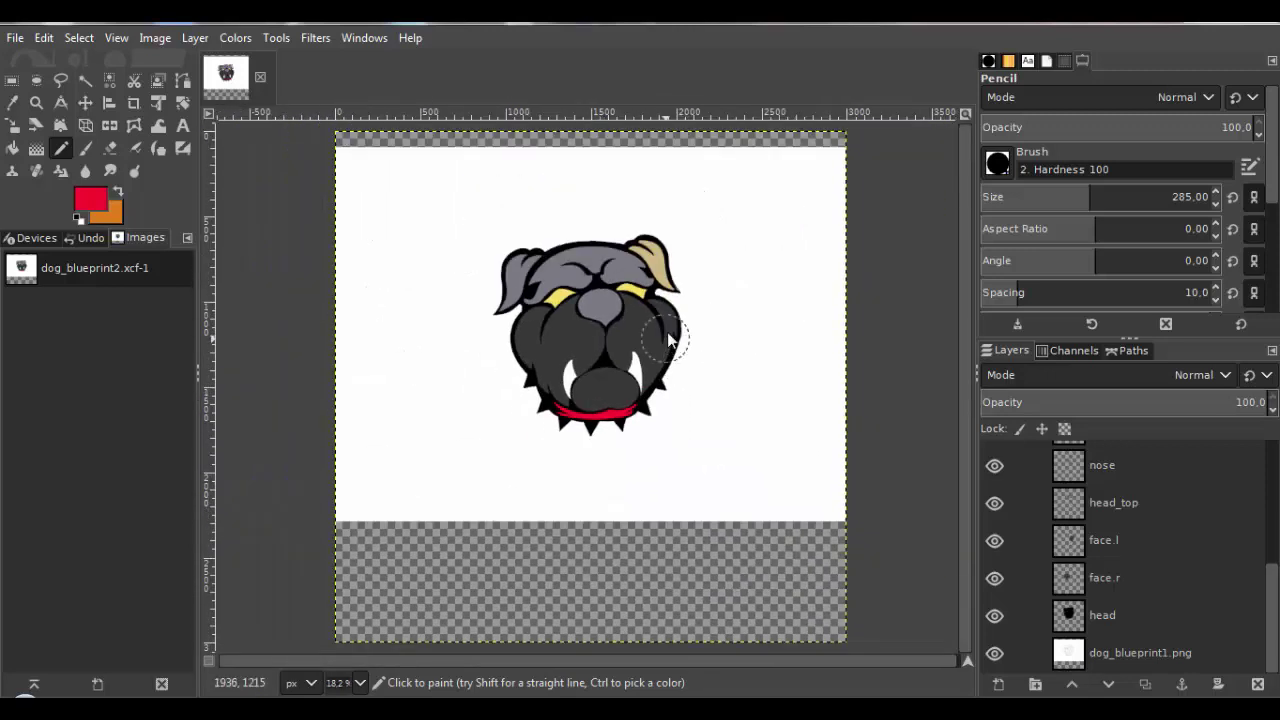
left_click_drag(668, 340, 645, 402)
Hide the nose layer to expose the blueprint lines of the nose and its oval highlight.
scroll(650, 400, "up", 3)
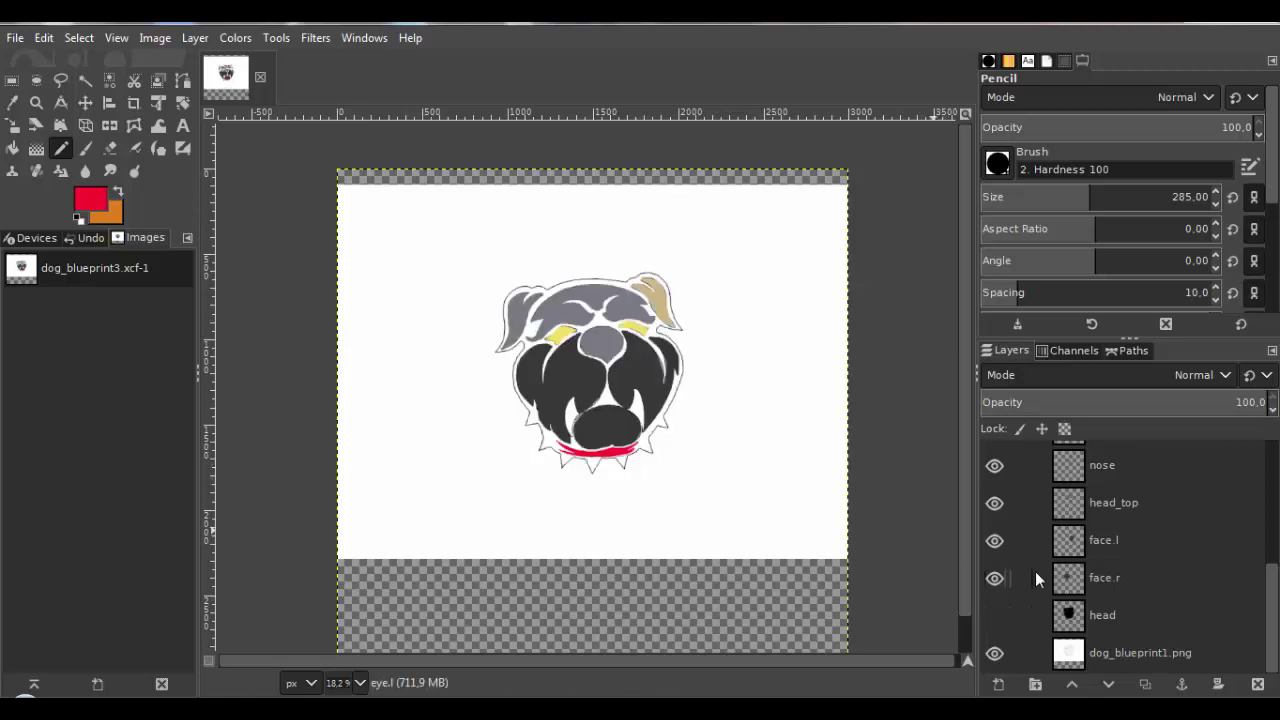
scroll(1035, 571, "up", 3)
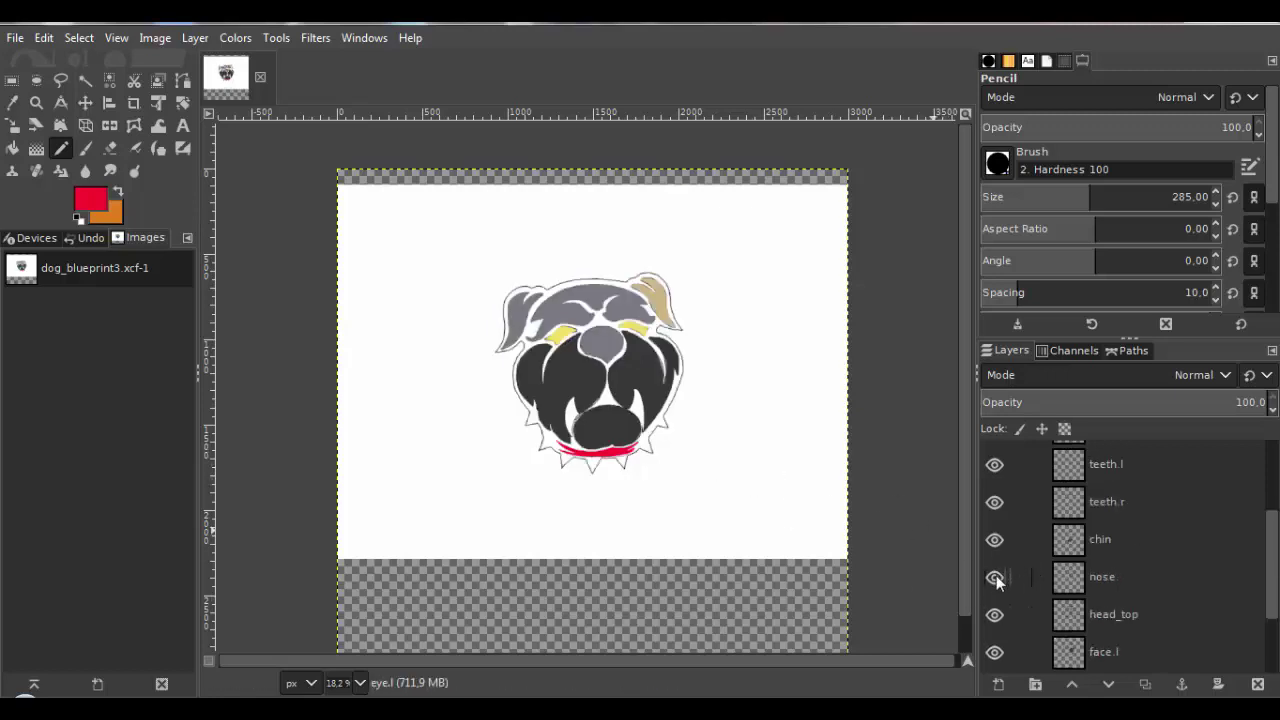
left_click(995, 578)
scroll(674, 390, "up", 5, "ctrl")
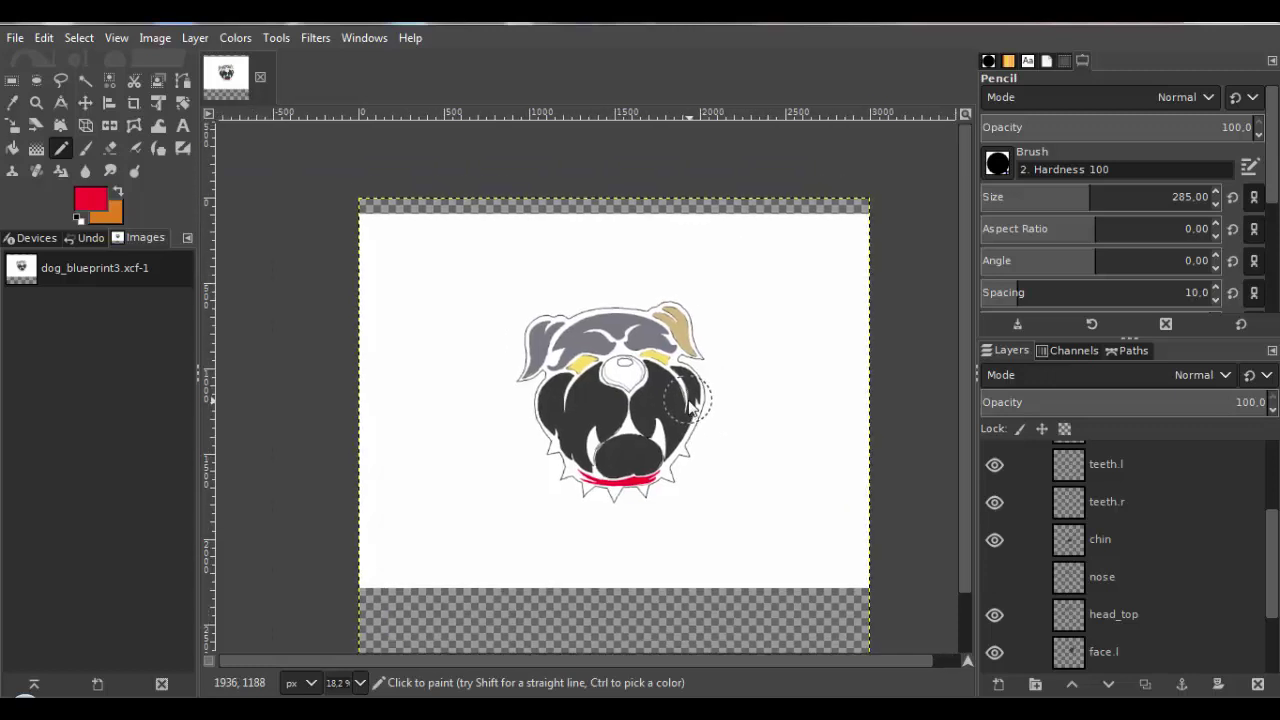
scroll(736, 462, "up", 2, "ctrl")
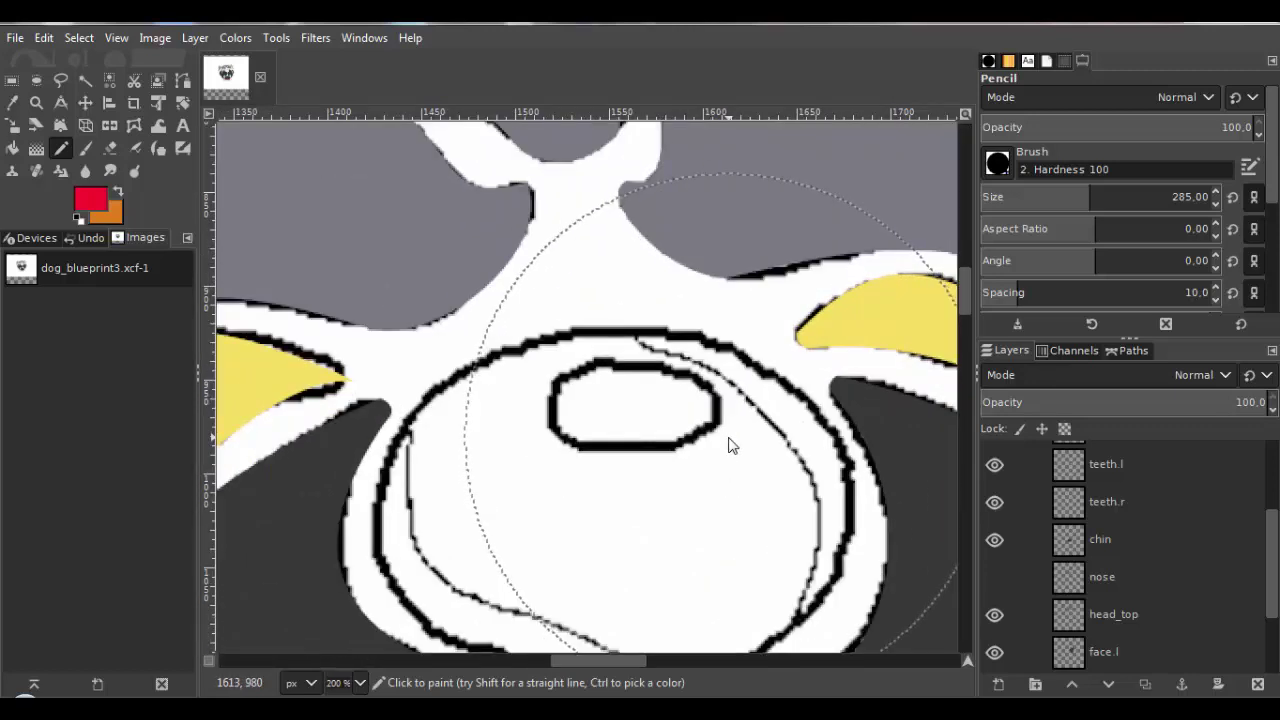
Create a new 3000 × 3000 px transparent layer named nose_glossy.
left_click(193, 37)
left_click(204, 57)
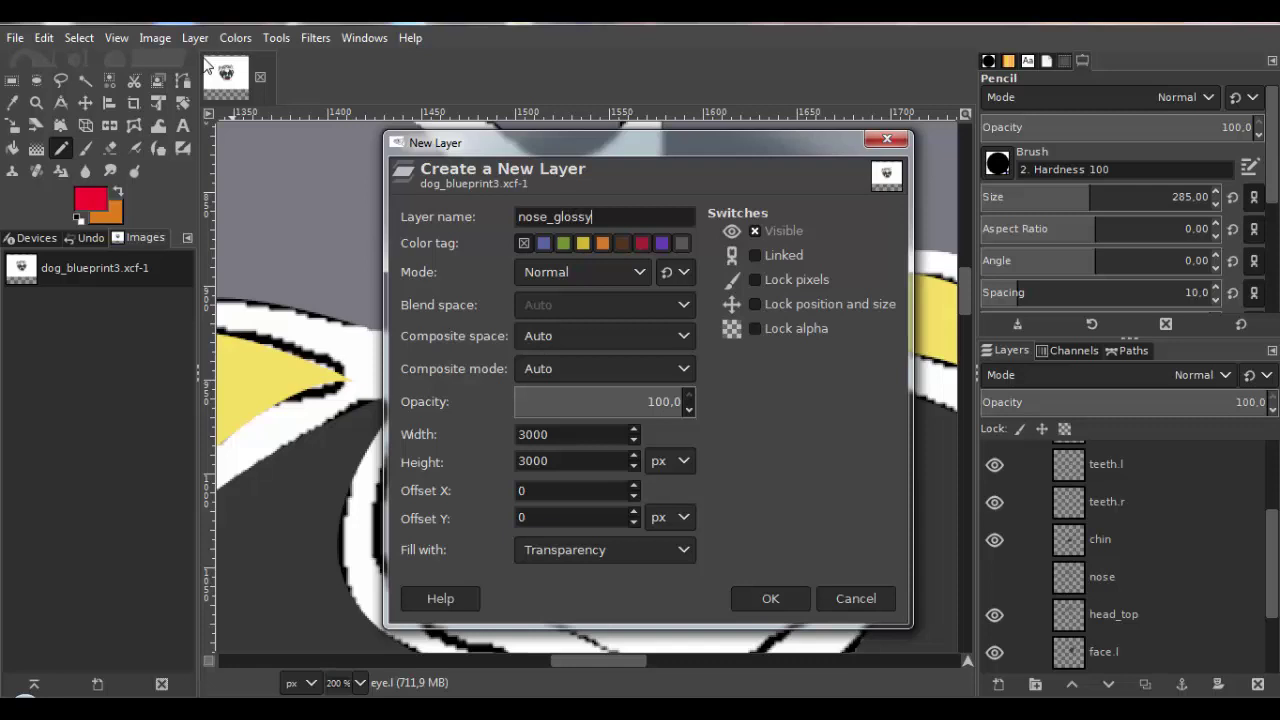
left_click(790, 592)
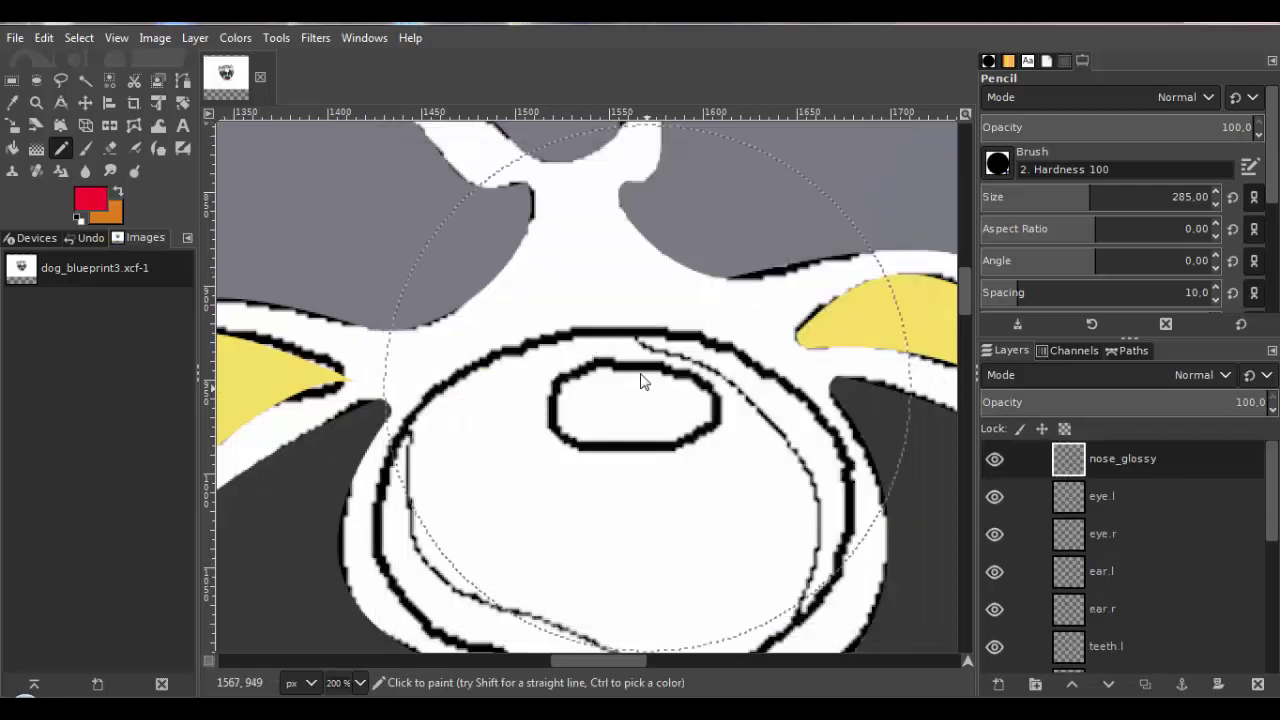
Activate the Paths tool for tracing the oval highlight outline on the nose.
left_click(182, 80)
scroll(529, 366, "up", 2)
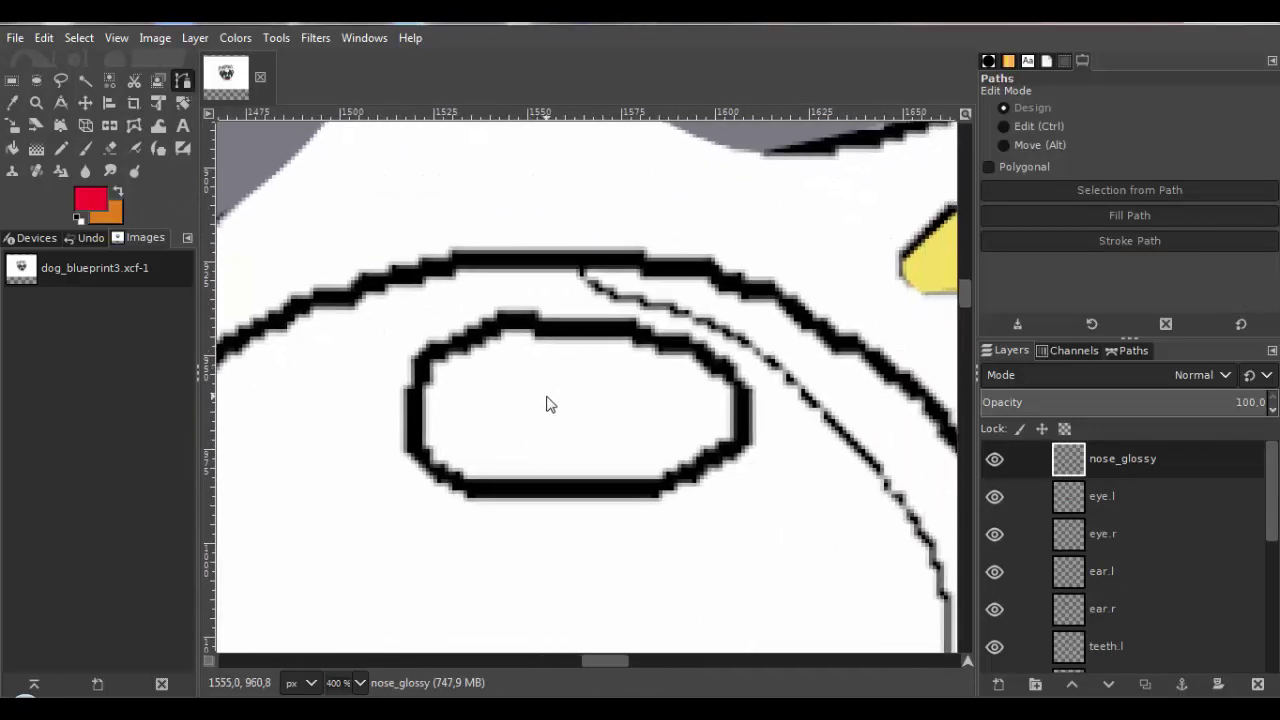
left_click(571, 321)
scroll(564, 499, "up", 8)
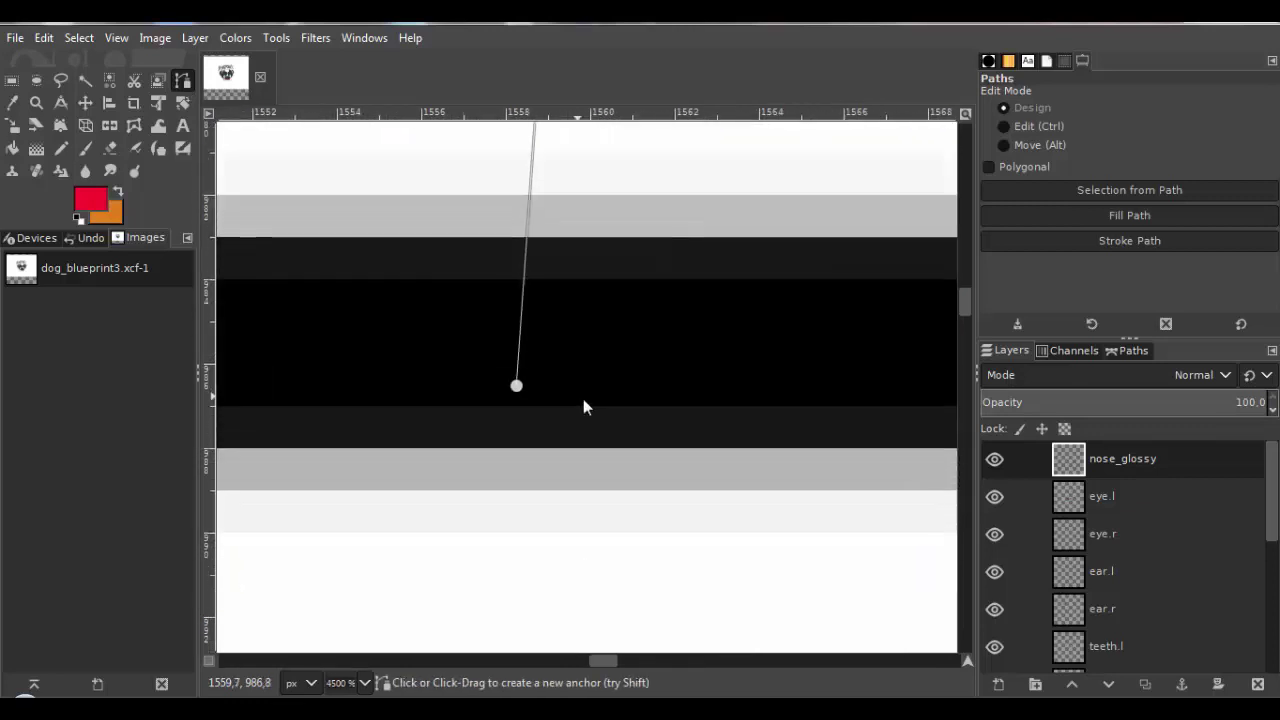
left_click(511, 384)
scroll(520, 347, "down", 4)
left_click_drag(520, 234, 406, 231)
scroll(478, 600, "down", 3)
left_click_drag(455, 422, 279, 423)
left_click_drag(268, 297, 264, 261)
left_click_drag(474, 481, 664, 459)
left_click_drag(336, 527, 334, 511)
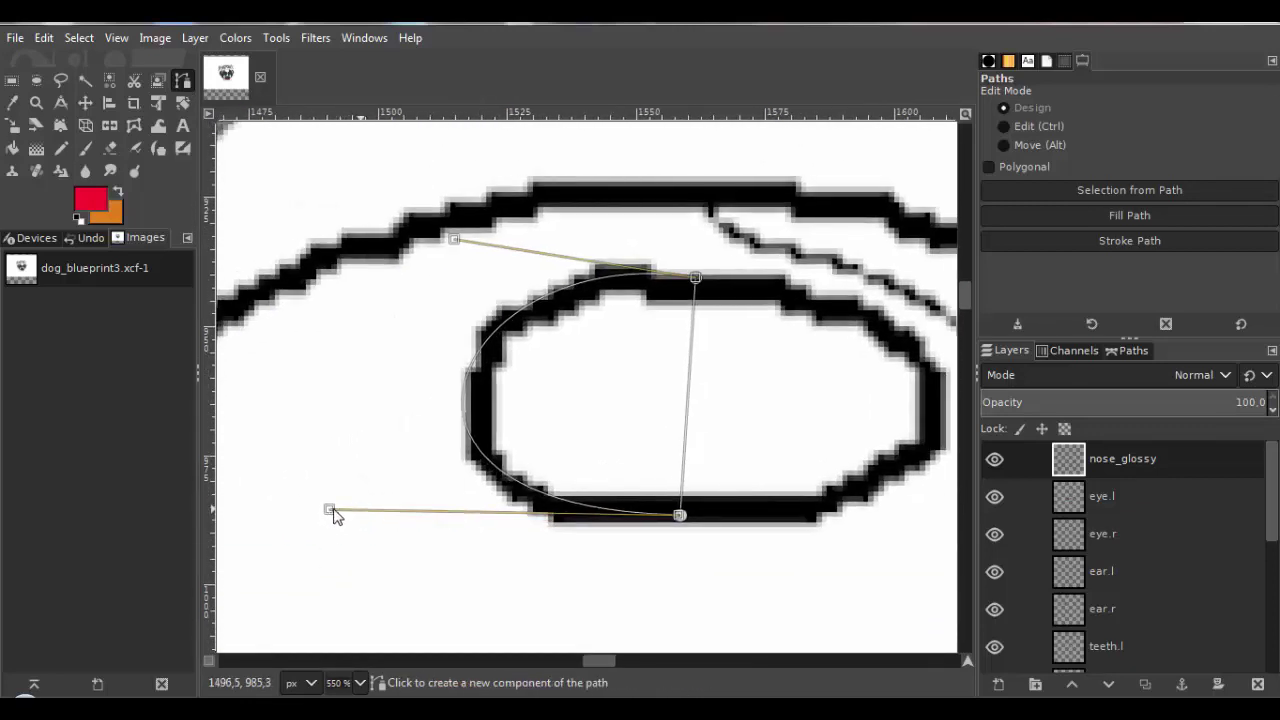
left_click_drag(597, 510, 564, 516)
key("ctrl+z")
key("ctrl+z")
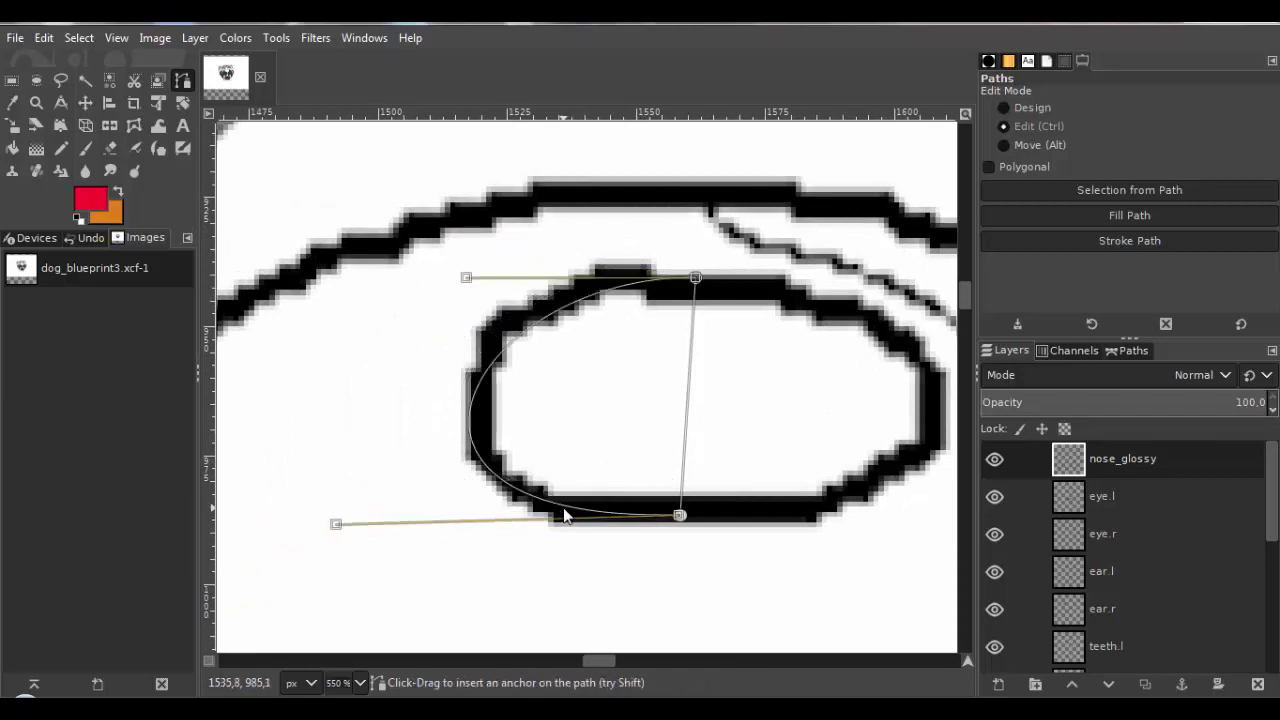
key("ctrl+z")
Place a closed four-anchor path with the Paths tool around the oval nose highlight, at its bottom, left, top and right extremes.
left_click(699, 517)
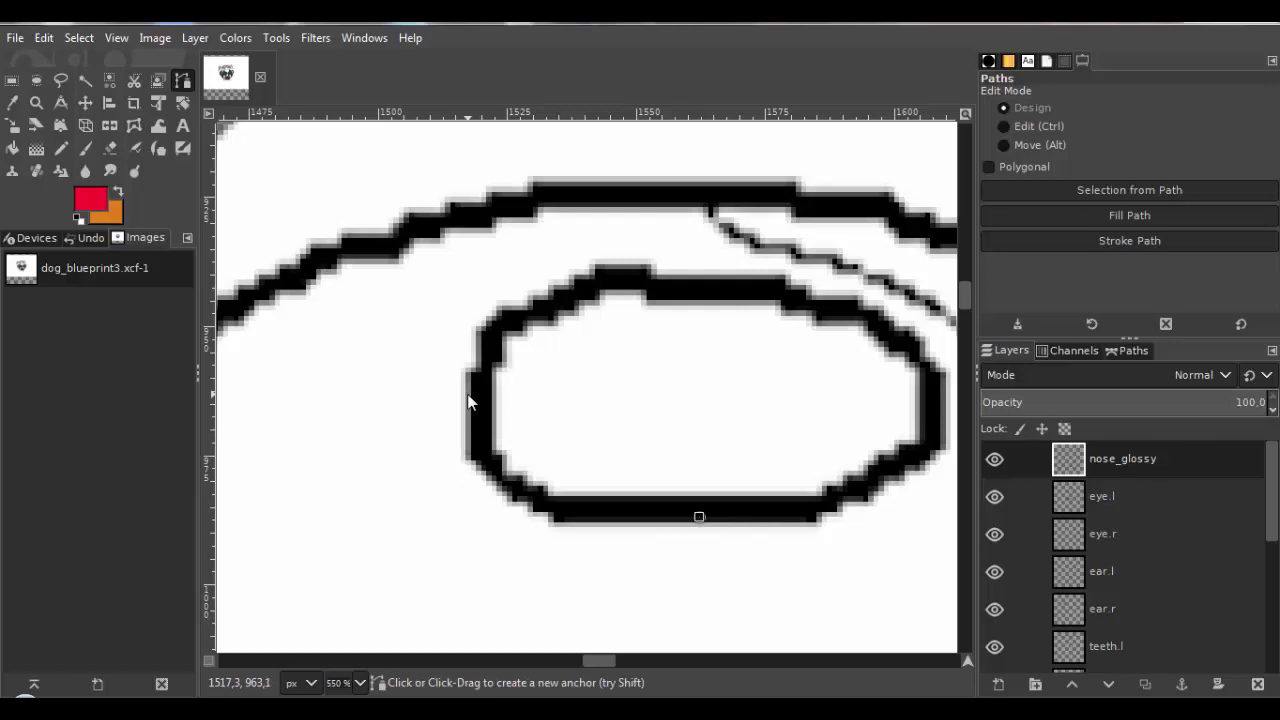
left_click(703, 278)
scroll(715, 403, "right", 5)
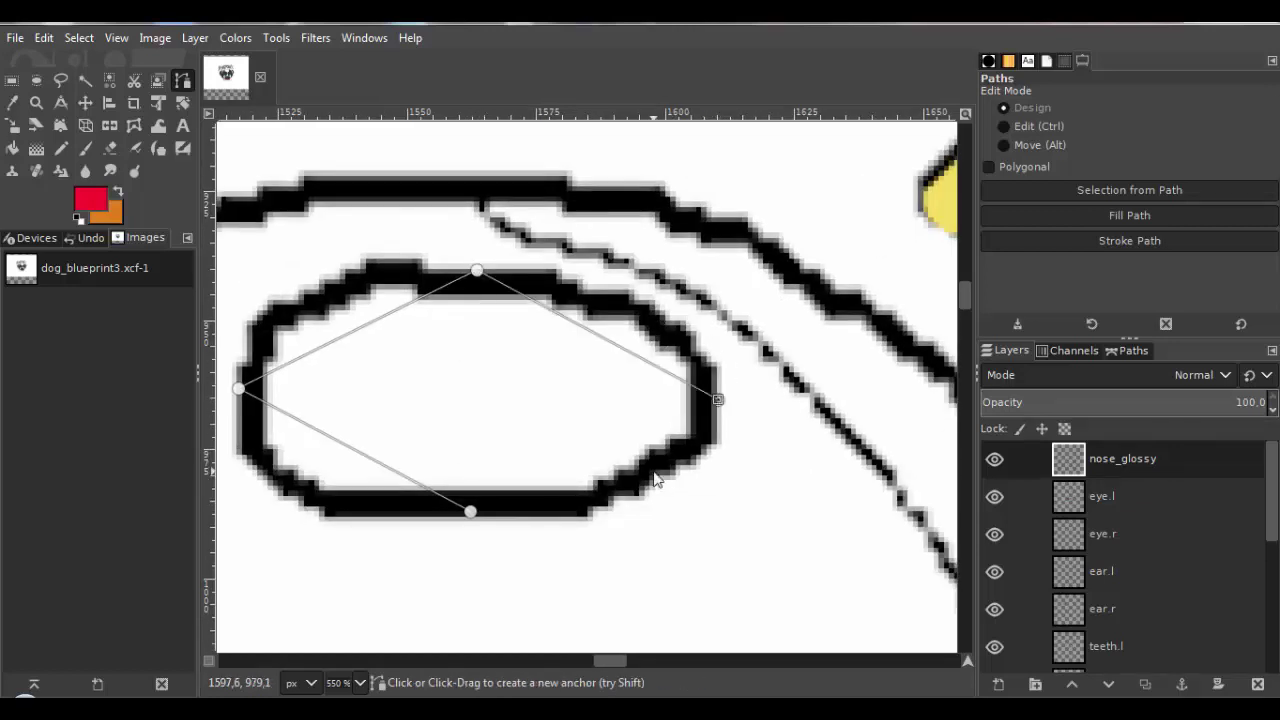
scroll(563, 503, "up", 8)
scroll(505, 437, "down", 8)
Curve the two left-hand path segments so they follow the lower-left and upper-left outline of the nose highlight.
left_click_drag(509, 394, 418, 435)
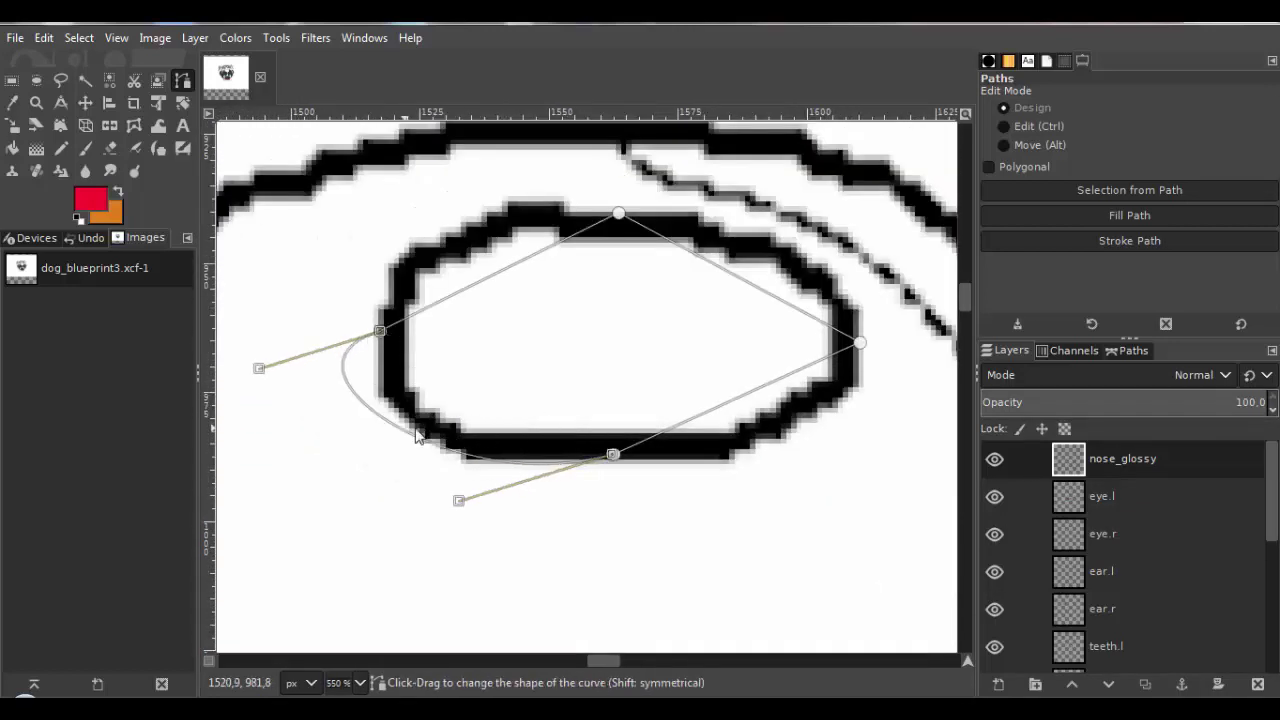
left_click_drag(259, 368, 386, 409)
scroll(446, 497, "up", 1)
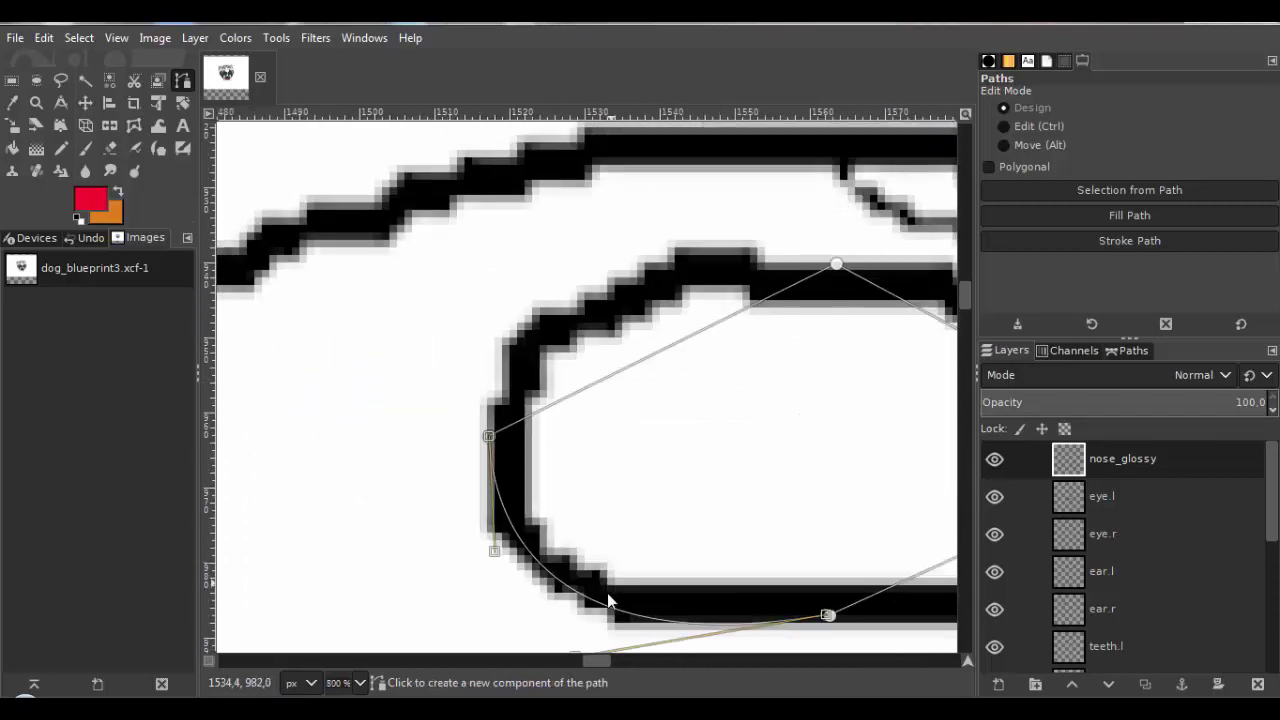
scroll(608, 598, "right", 1)
left_click_drag(572, 350, 421, 388)
scroll(590, 215, "up", 2)
scroll(590, 215, "right", 1)
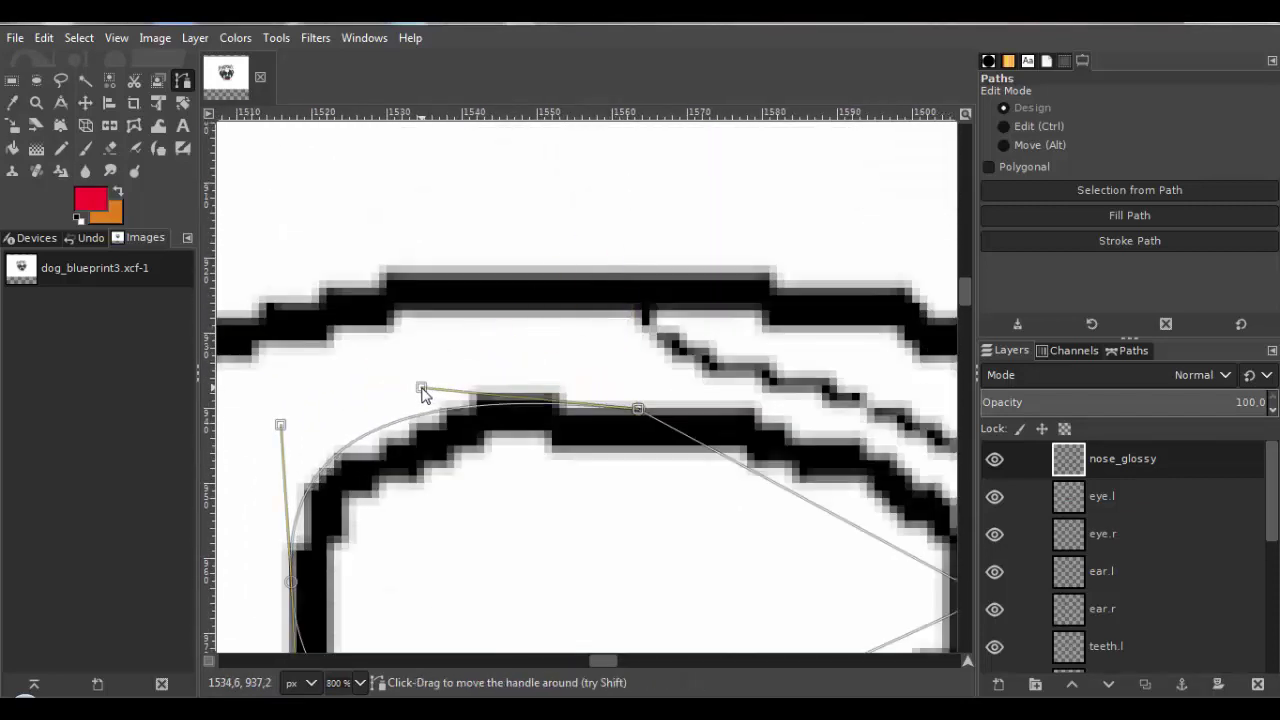
left_click_drag(280, 428, 300, 427)
Curve the upper-right path segment and adjust its handle to follow the highlight's outline.
left_click_drag(784, 525, 761, 327)
left_click_drag(955, 428, 667, 381)
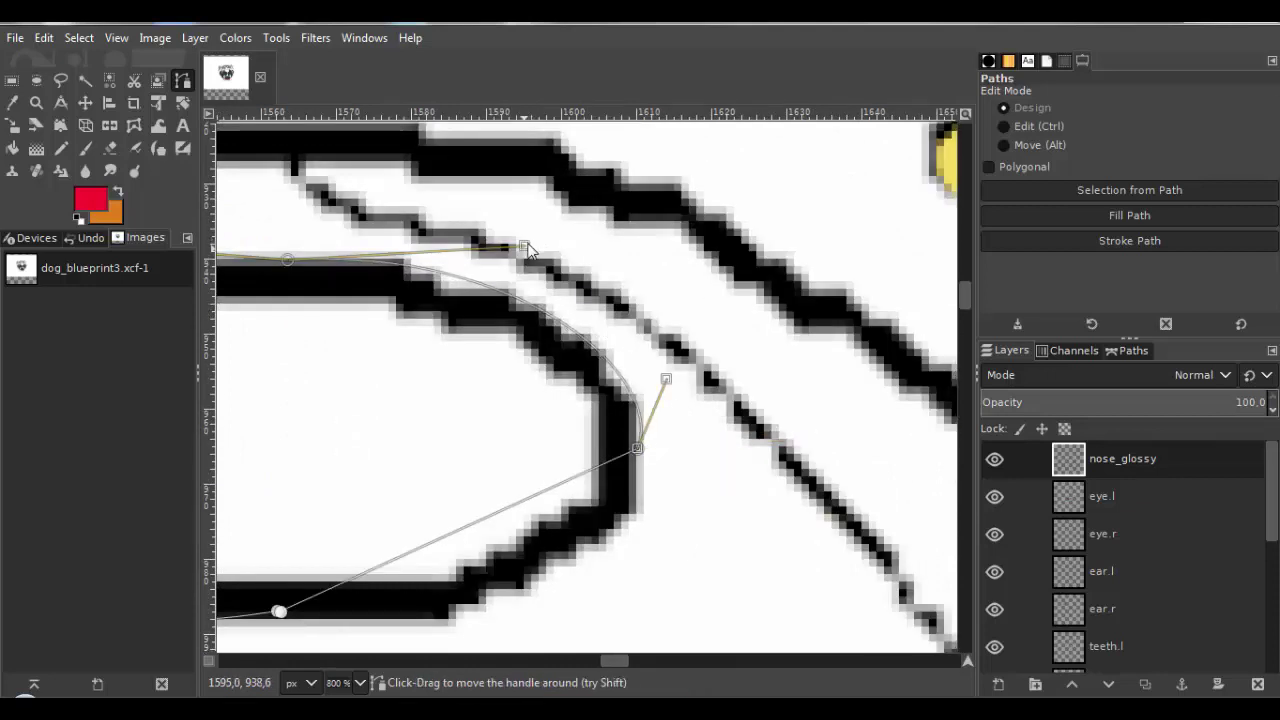
left_click_drag(524, 247, 600, 291)
scroll(609, 340, "down", 2)
scroll(609, 340, "left", 1)
Curve the lower-right path segment and adjust the neighbouring handles to finish the smooth oval around the nose highlight.
left_click_drag(609, 340, 695, 370)
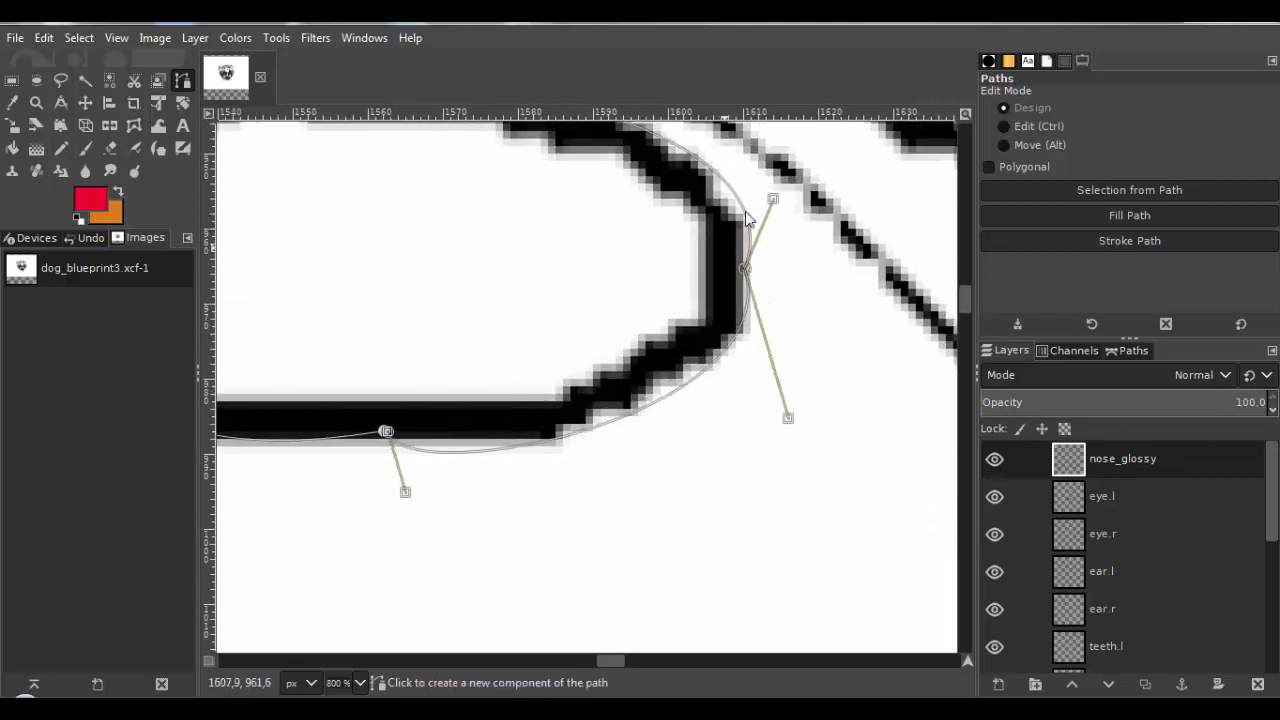
left_click_drag(772, 199, 752, 194)
left_click_drag(788, 418, 749, 463)
left_click_drag(405, 491, 551, 431)
left_click_drag(749, 463, 756, 418)
left_click_drag(459, 388, 749, 397)
left_click(566, 453)
left_click_drag(587, 359, 581, 377)
Convert the oval nose highlight path to a selection.
key("3")
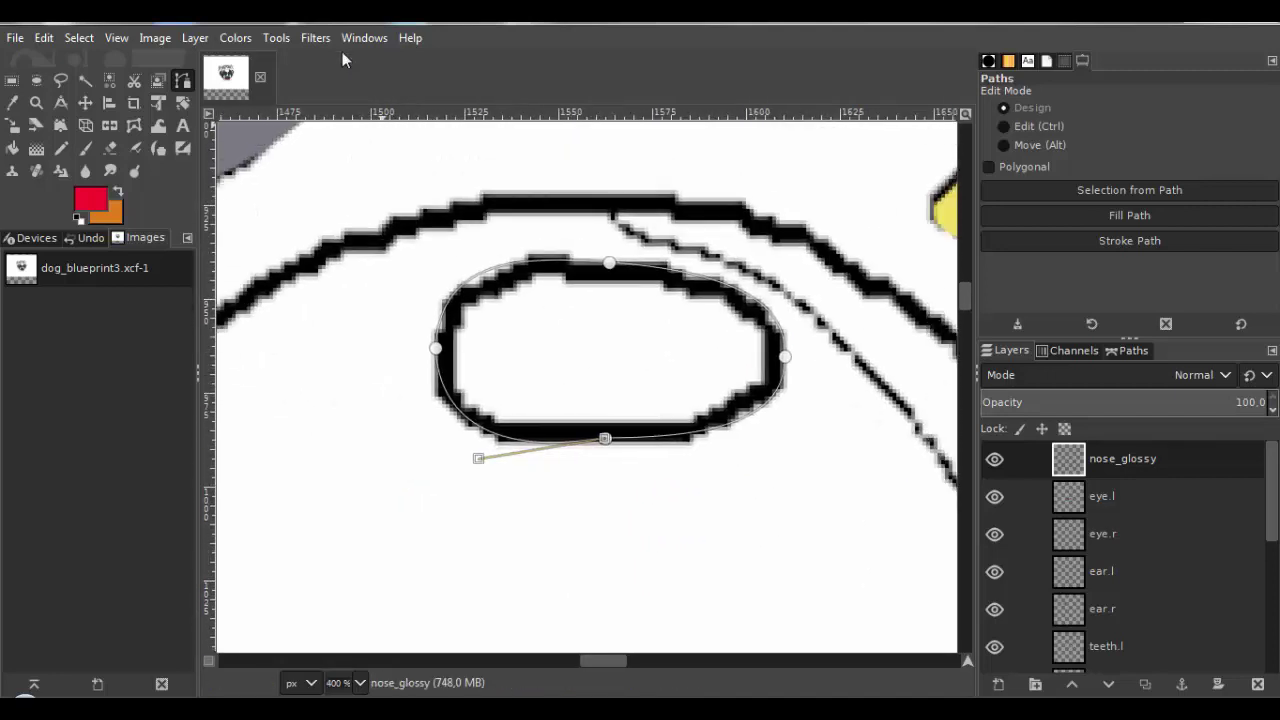
left_click(79, 37)
left_click(105, 169)
Set the foreground colour to white and fill the selection on the nose_glossy layer with the Pencil.
left_click(92, 200)
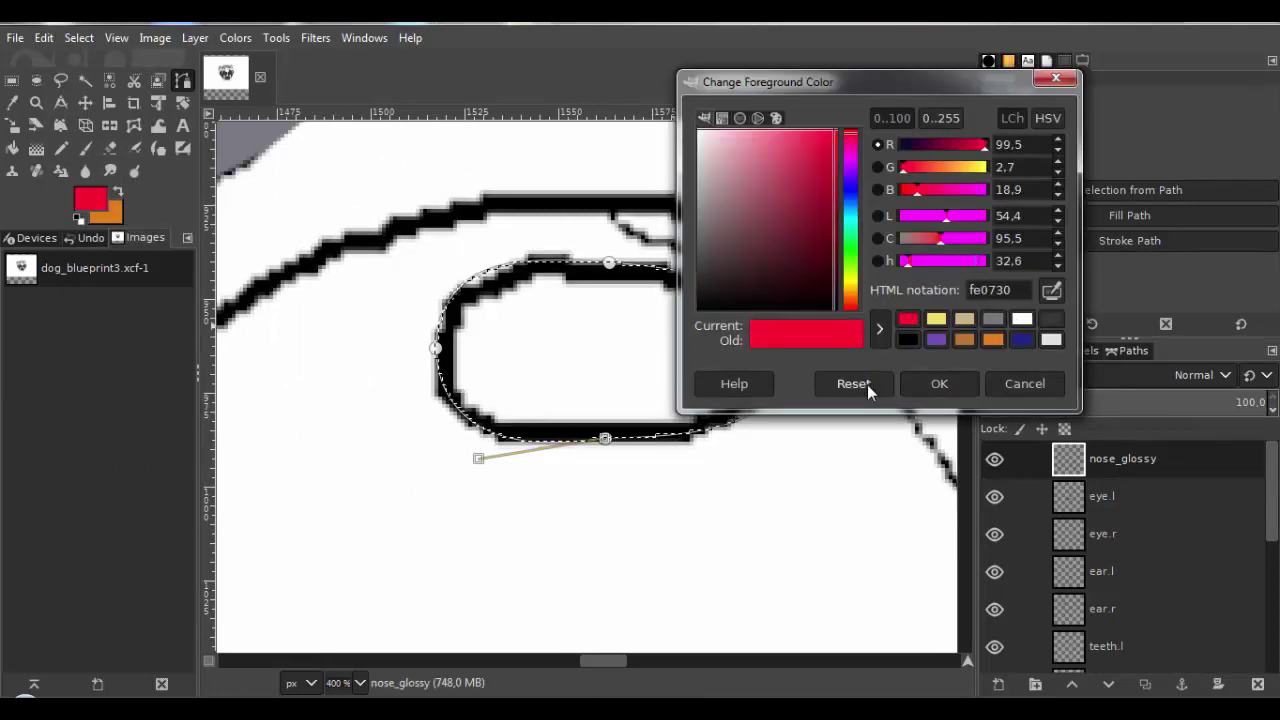
left_click(1000, 320)
left_click(937, 383)
left_click(62, 149)
left_click(646, 331)
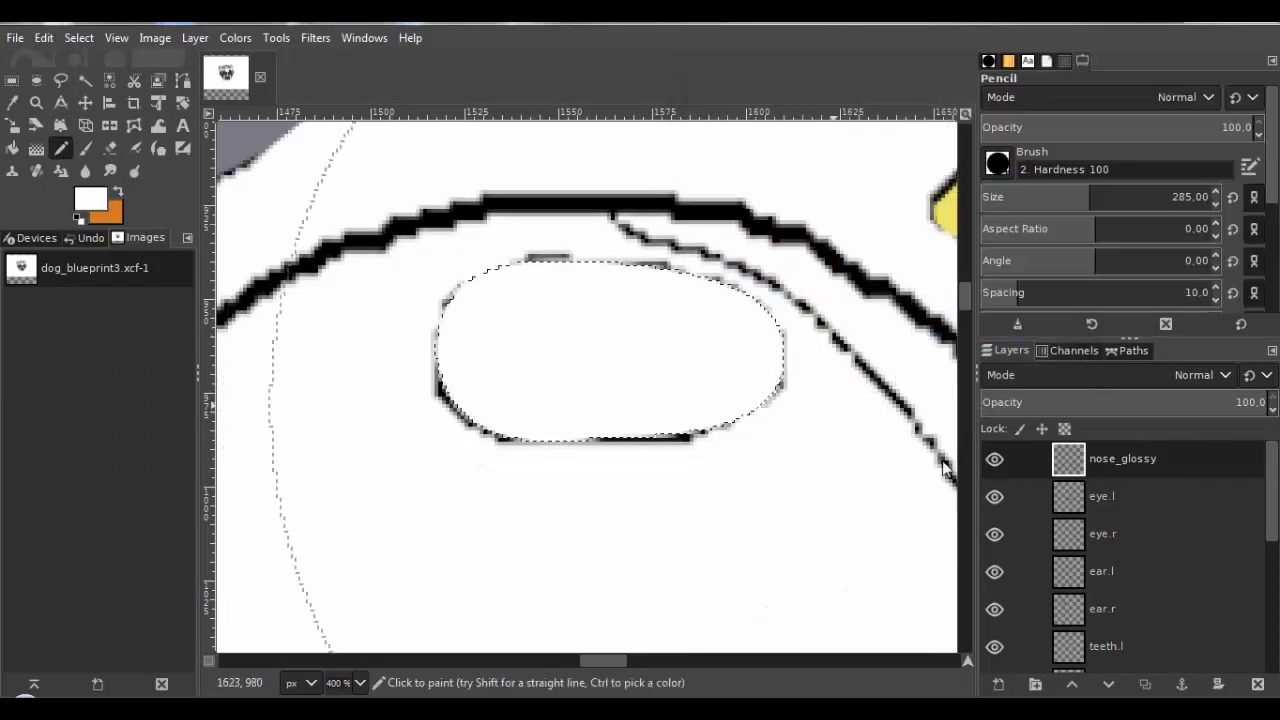
Make the head layer visible behind the nose highlight and clear the selection.
scroll(1039, 605, "down", 3)
scroll(1023, 616, "down", 2)
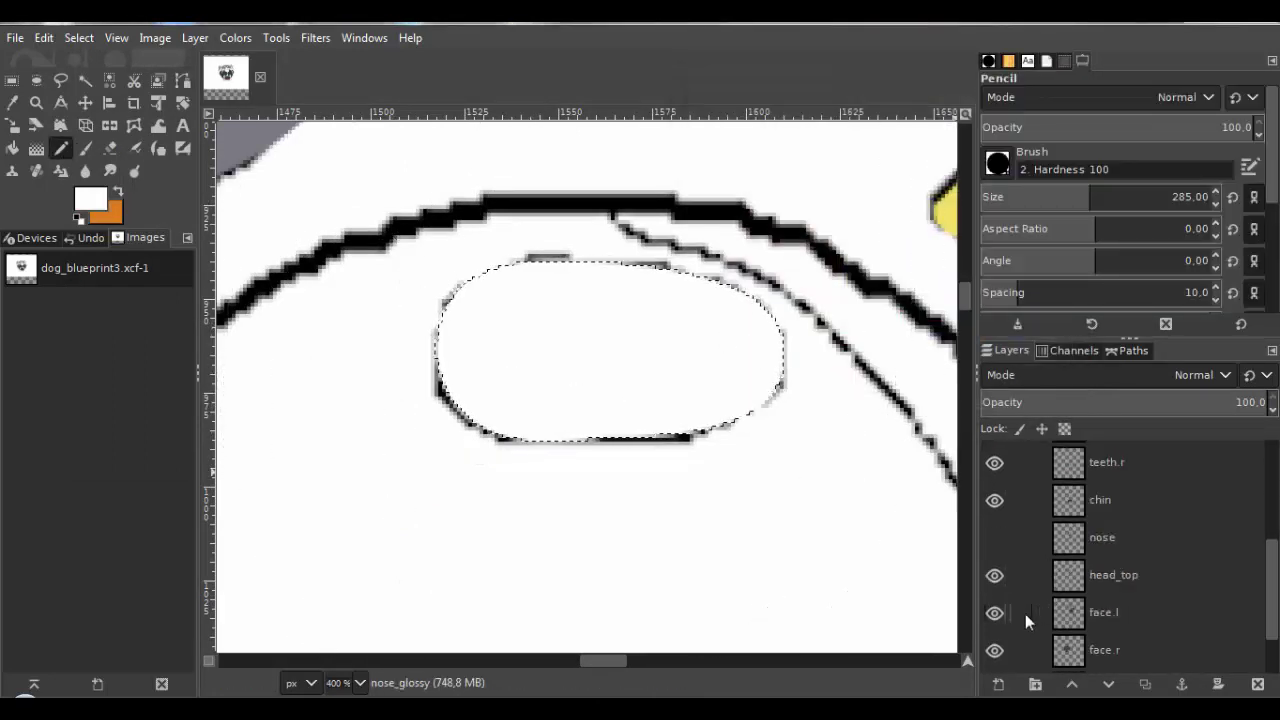
left_click(995, 652)
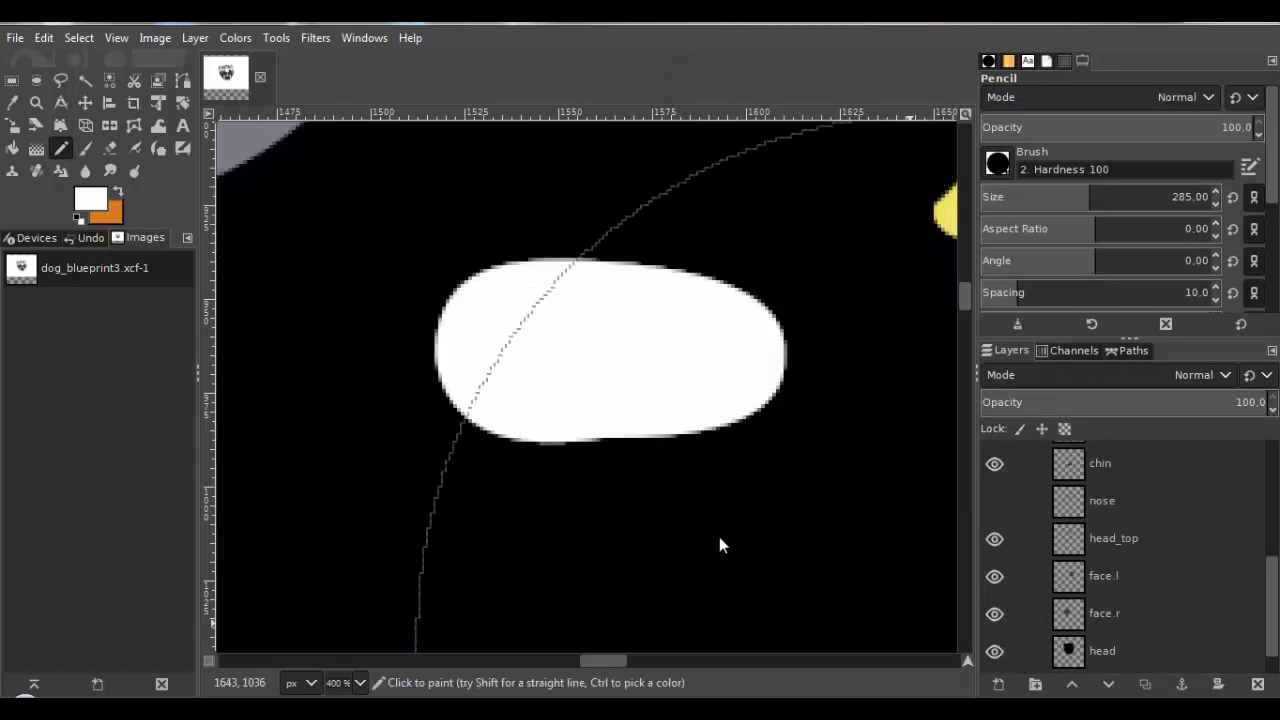
key("ctrl+shift+a")
key("minus")
key("minus")
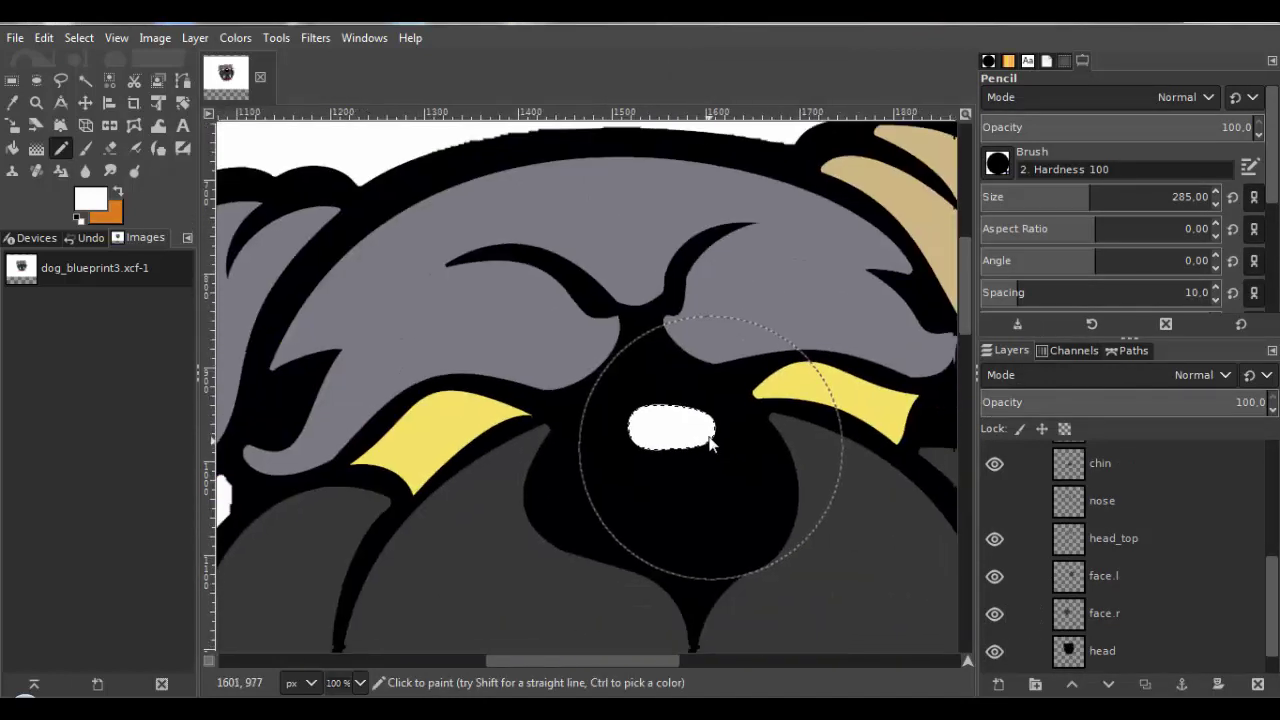
left_click(87, 44)
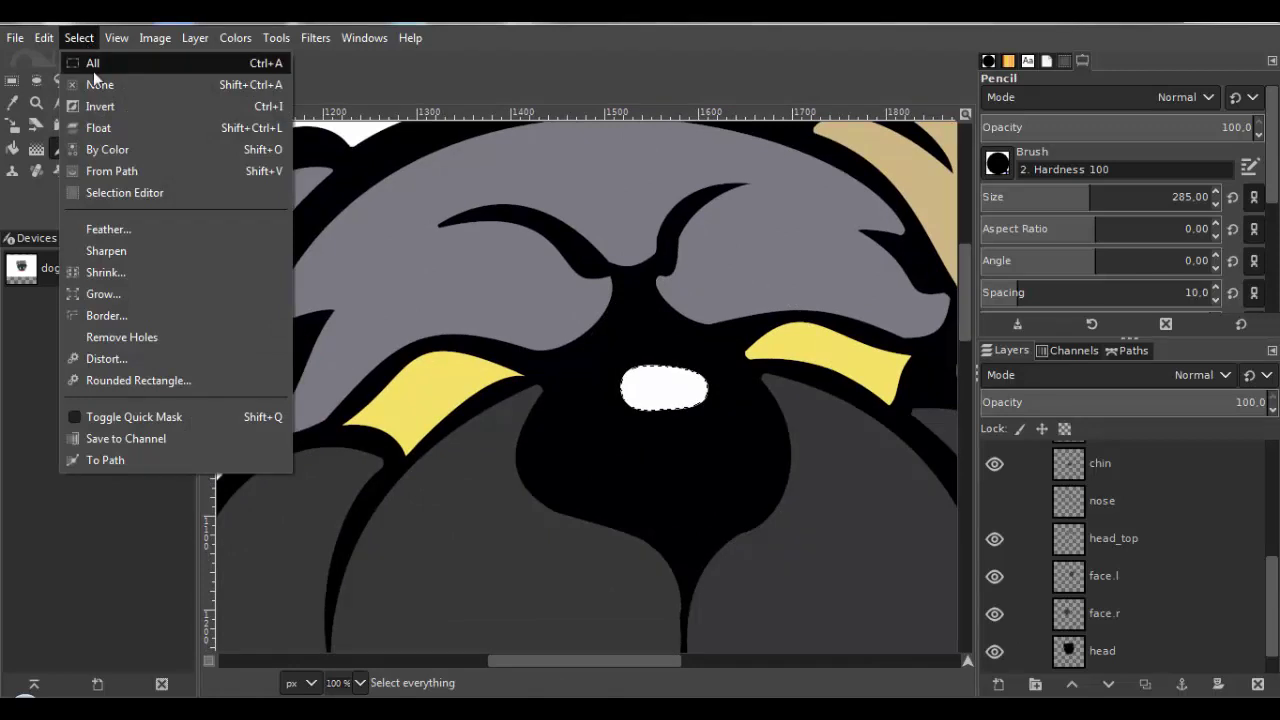
left_click(100, 84)
left_click_drag(751, 462, 752, 433)
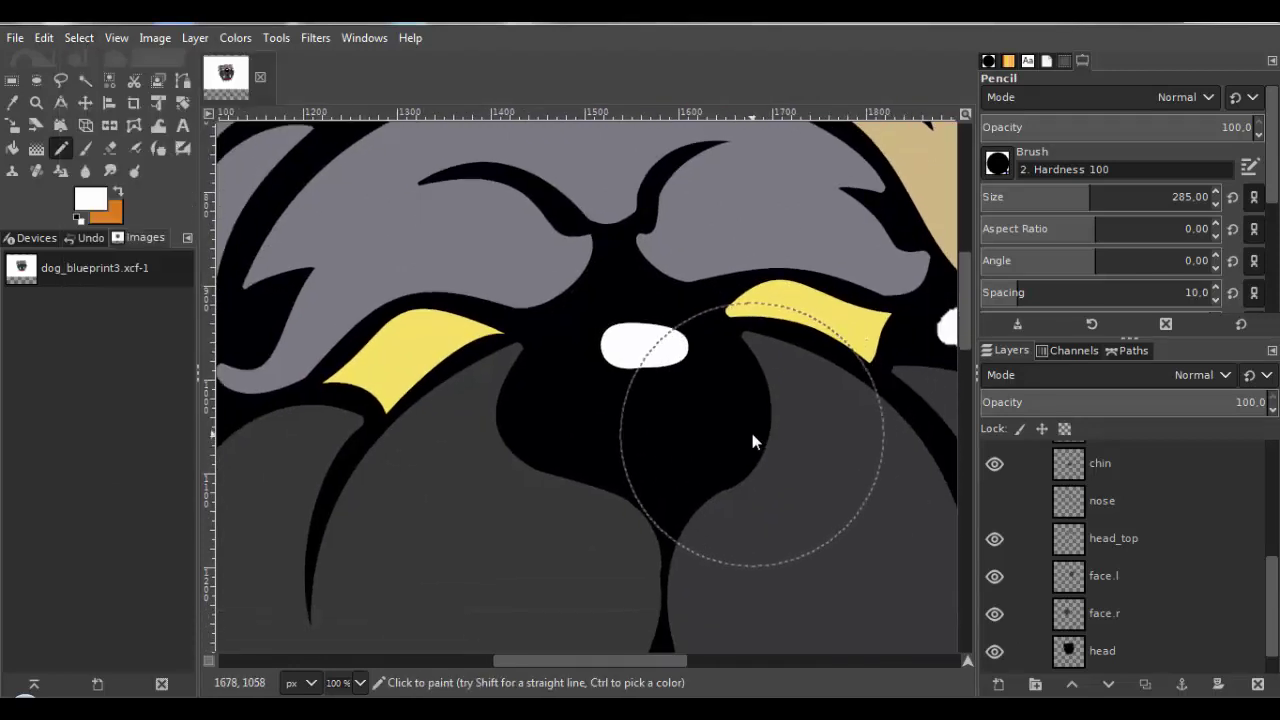
Draw a closed path over the lower part of the white highlight, with a smooth curve bridging its uneven bottom edge.
scroll(752, 433, "up", 3)
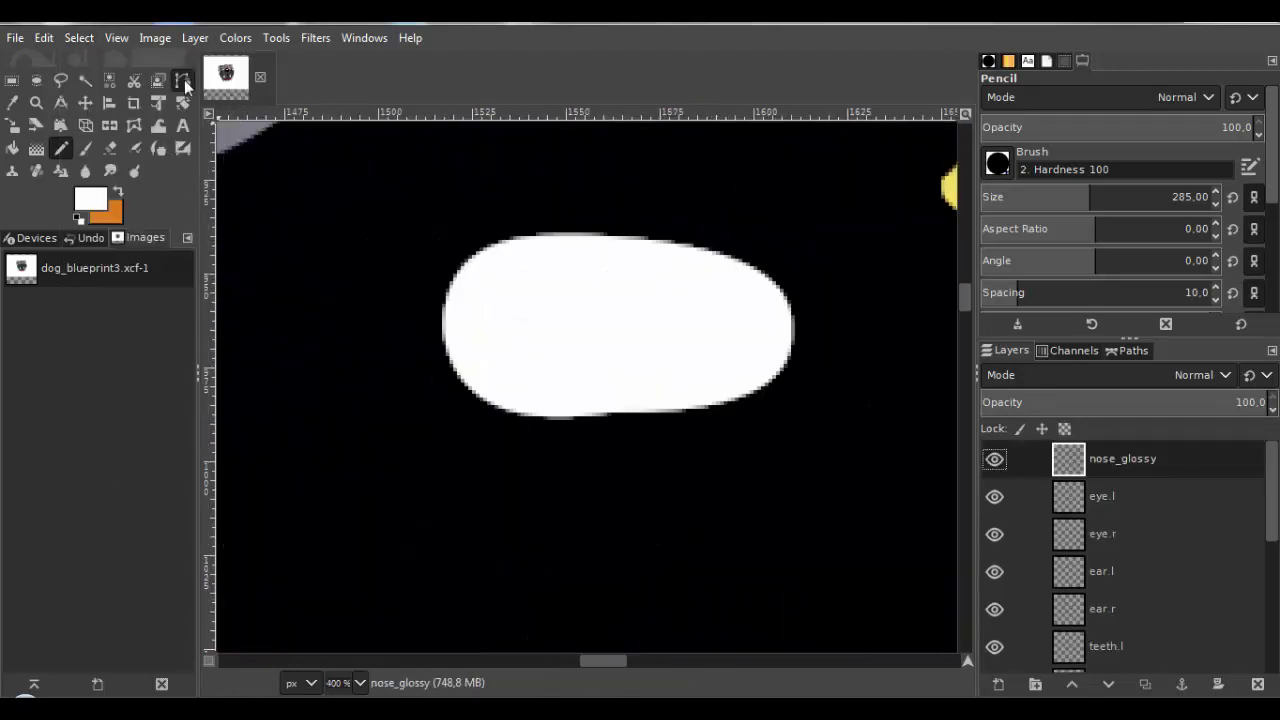
left_click(183, 80)
scroll(546, 428, "up", 2)
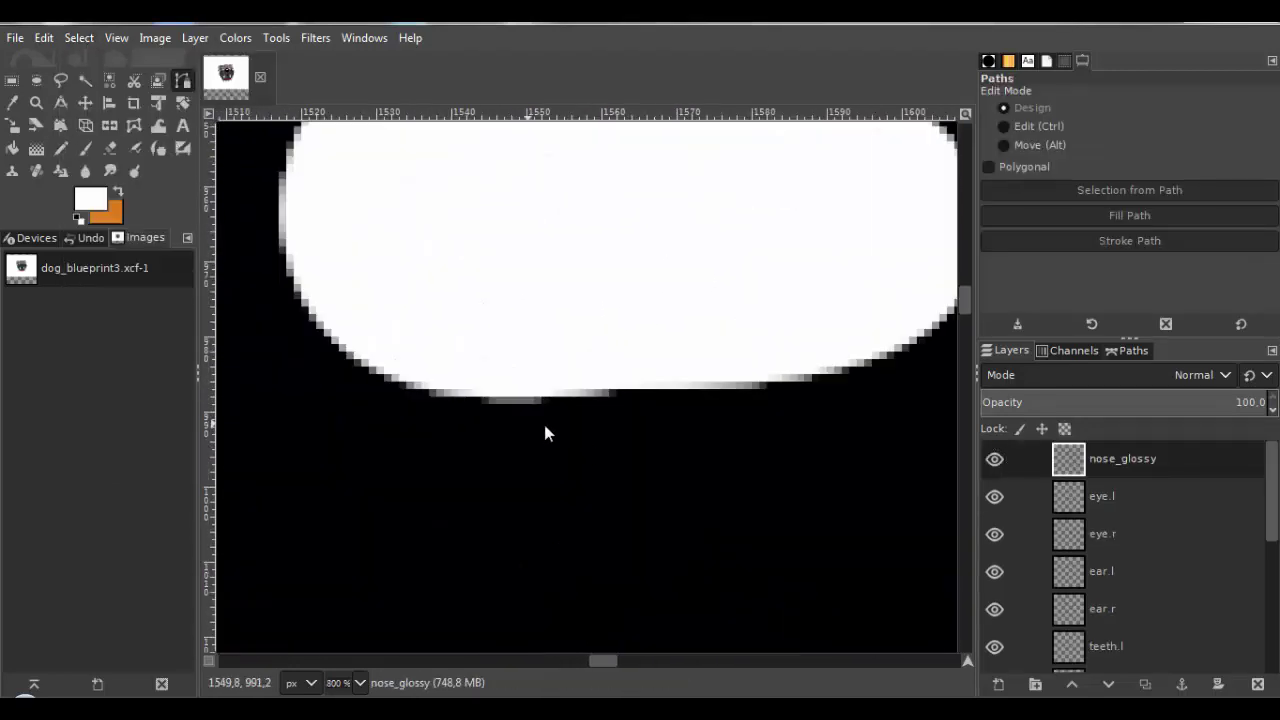
left_click(594, 271)
left_click(459, 322)
scroll(700, 400, "up", 1)
left_click_drag(643, 386, 606, 381)
left_click_drag(603, 364, 607, 390)
left_click_drag(897, 370, 794, 384)
left_click_drag(355, 424, 424, 421)
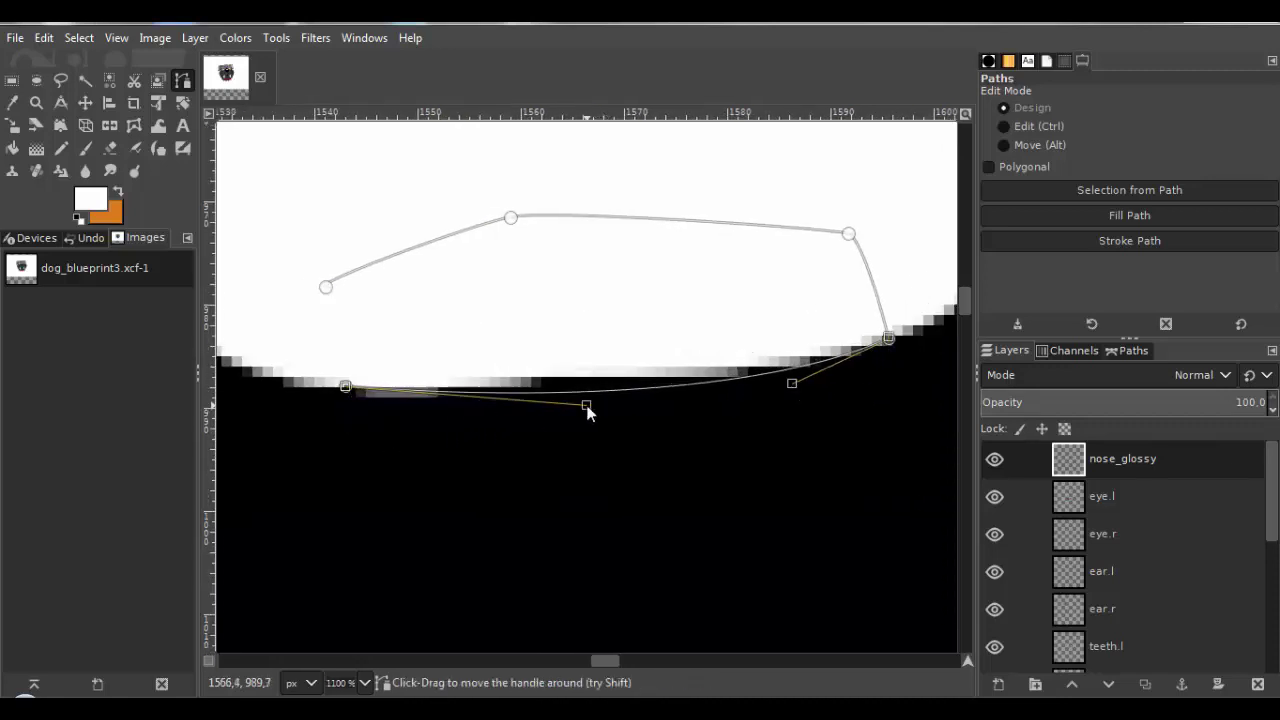
left_click_drag(586, 412, 600, 402)
Turn the correction path into a selection, paint it white with the Pencil on nose_glossy, and clear the selection.
left_click(79, 37)
left_click(63, 169)
key("n")
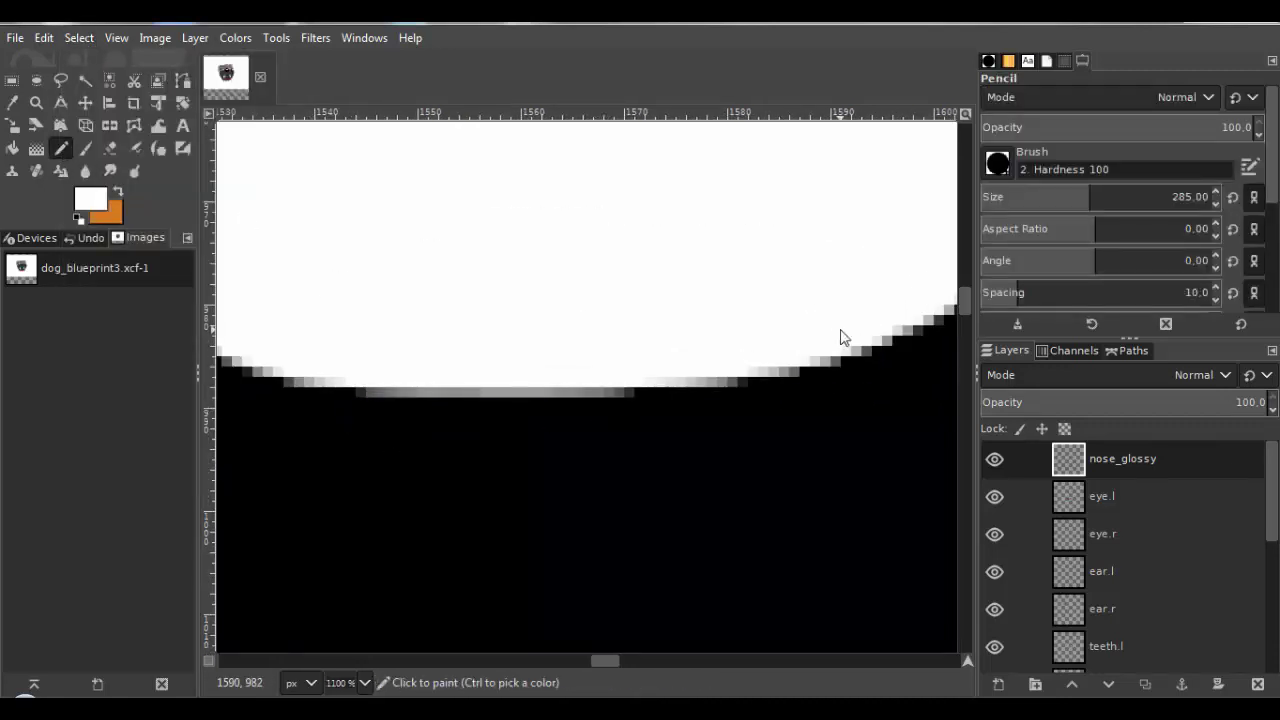
Make the nose layer visible and review the highlight against the whole dog head.
scroll(775, 433, "down", 3)
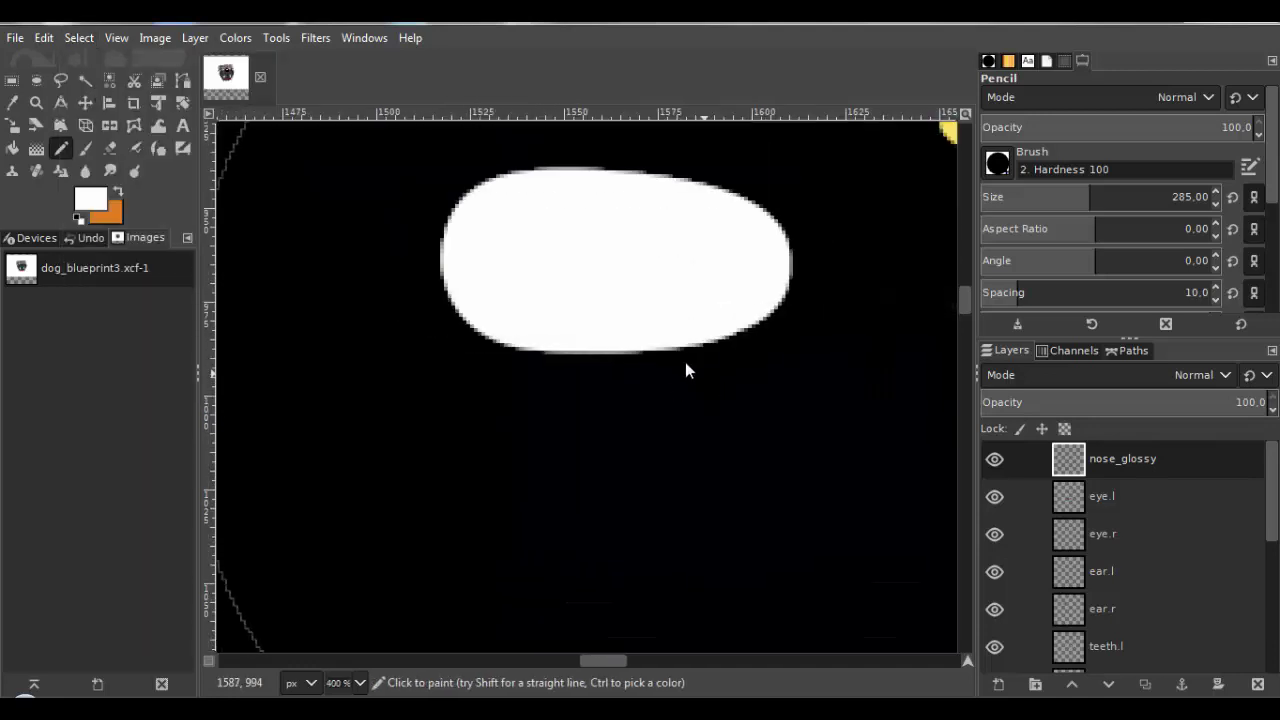
scroll(685, 362, "down", 5)
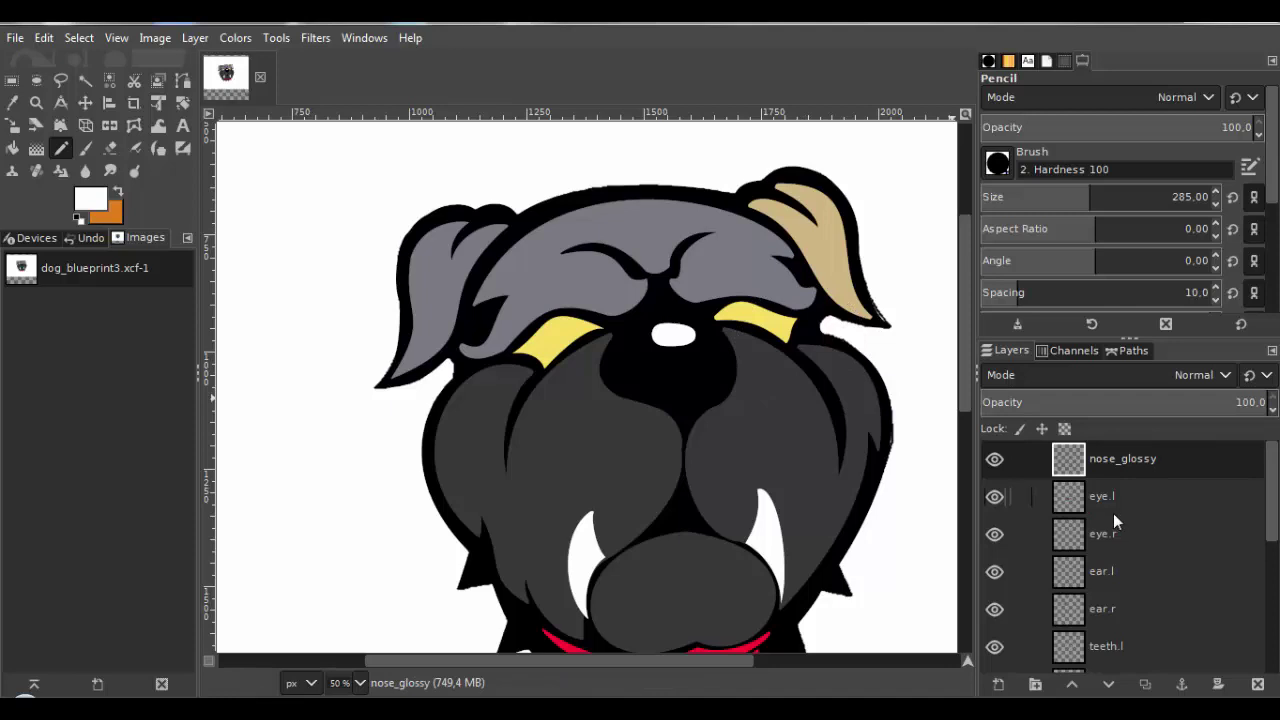
left_click_drag(1273, 491, 1273, 573)
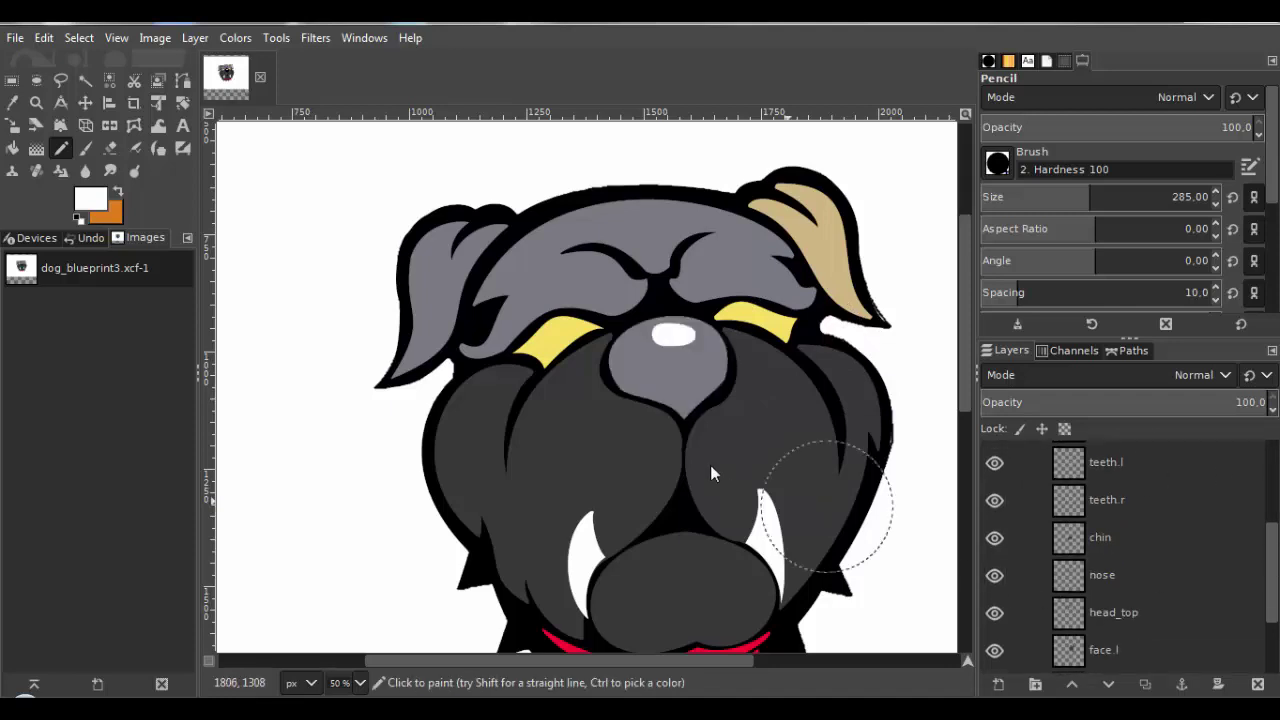
left_click_drag(714, 459, 698, 442)
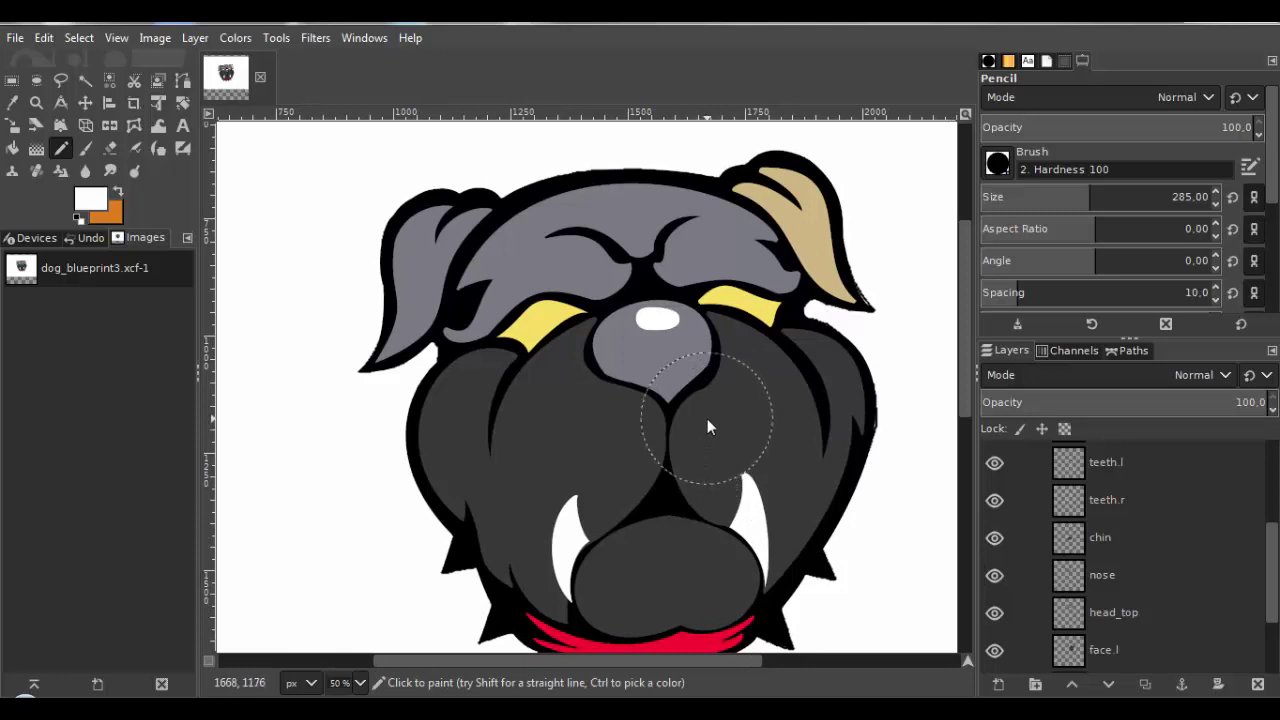
scroll(707, 418, "down", 2)
left_click_drag(658, 402, 650, 401)
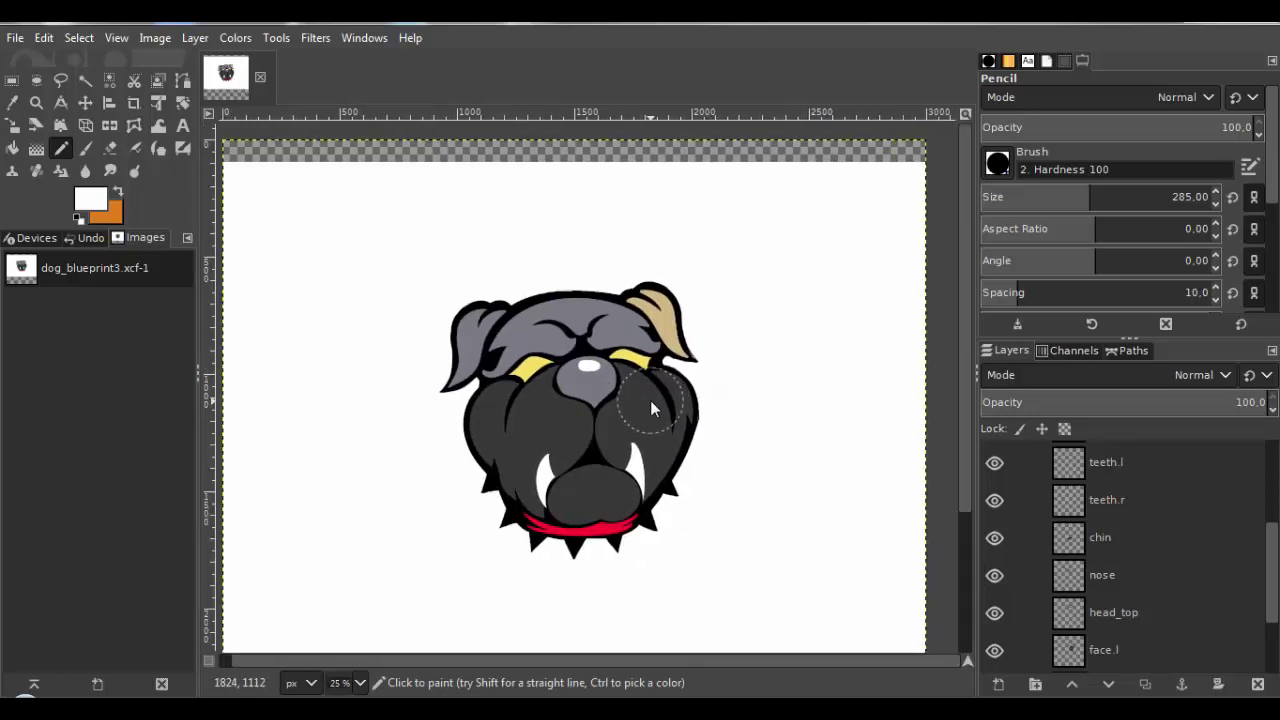
scroll(650, 400, "up", 3)
scroll(700, 430, "down", 2)
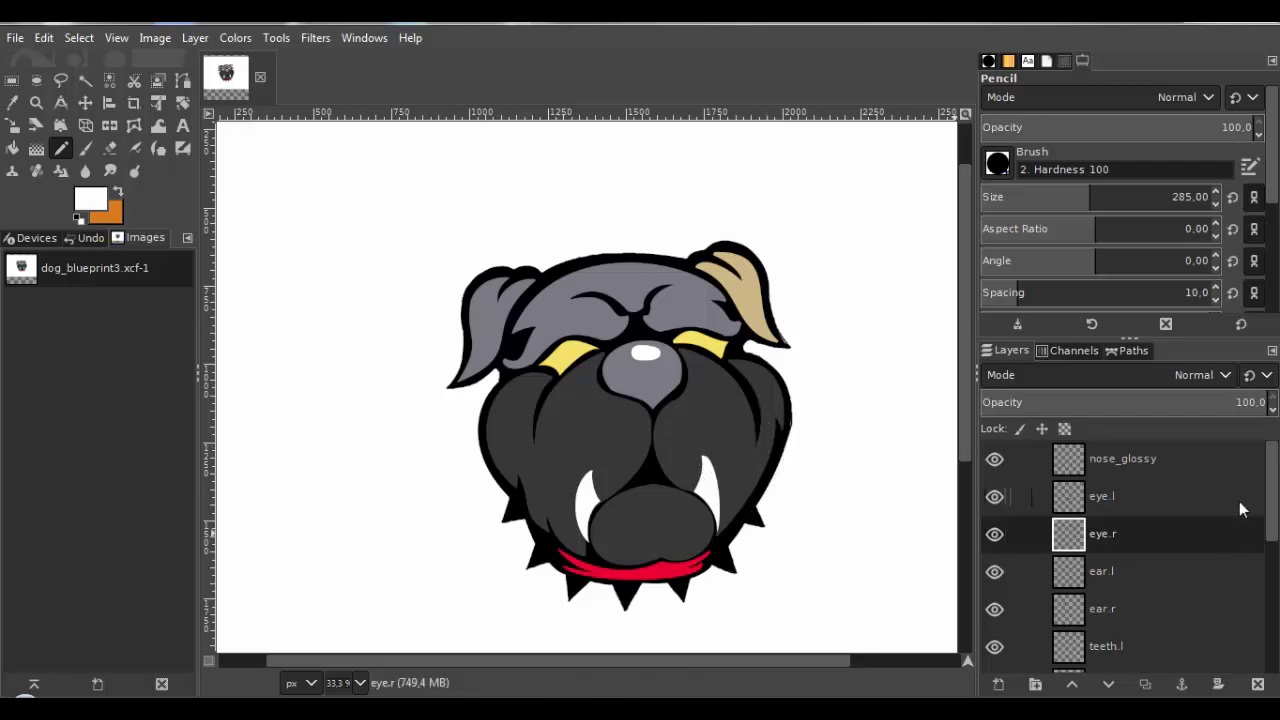
Duplicate the chin layer.
scroll(1276, 486, "down", 5)
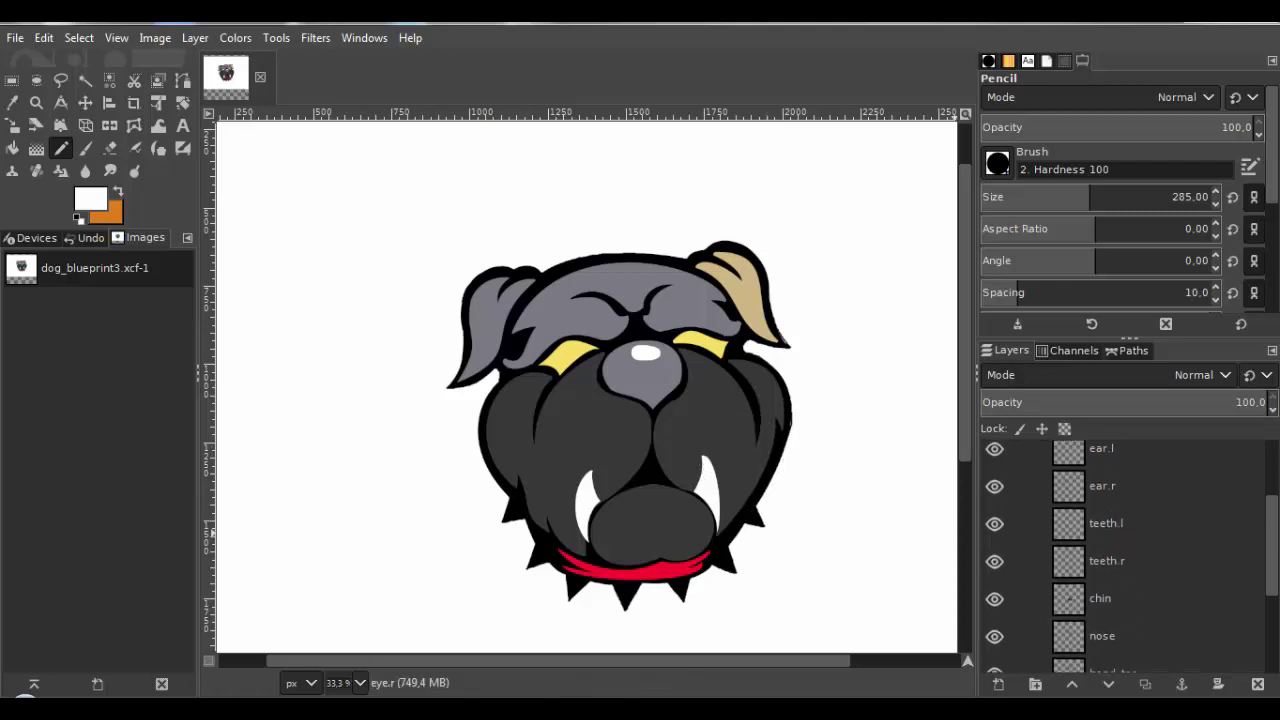
left_click(1082, 522)
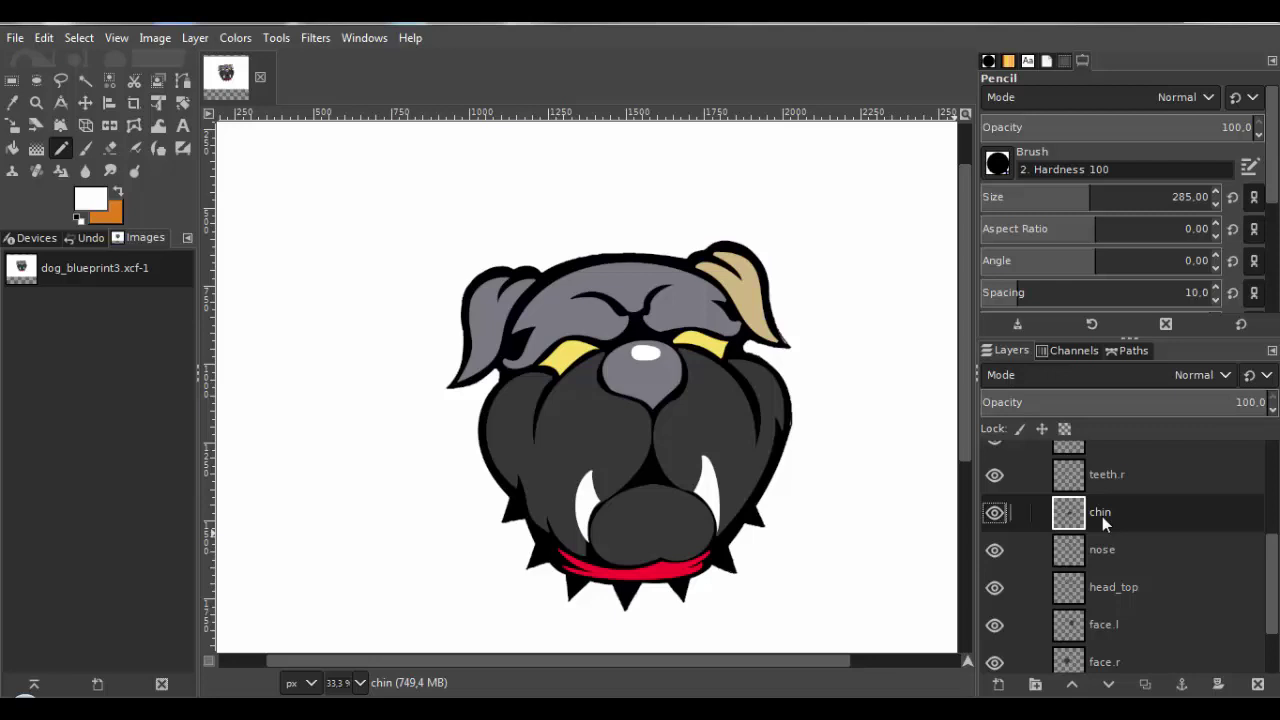
right_click(1103, 516)
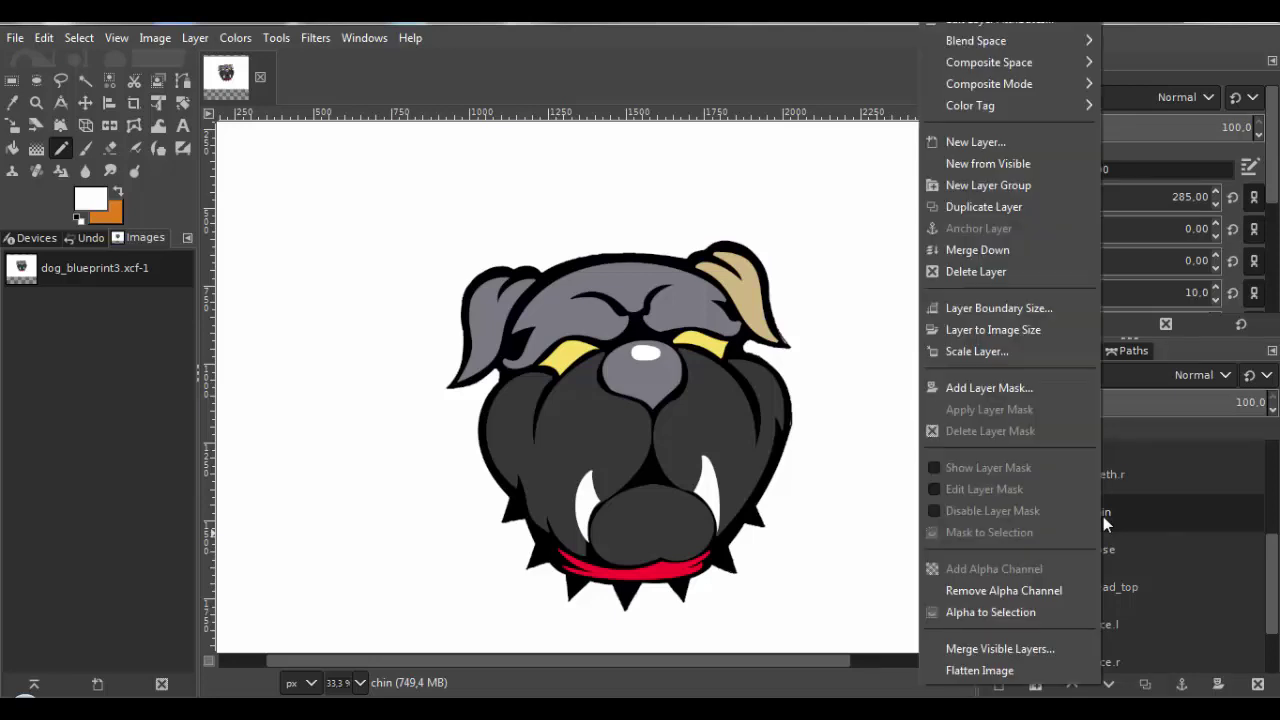
left_click(1004, 214)
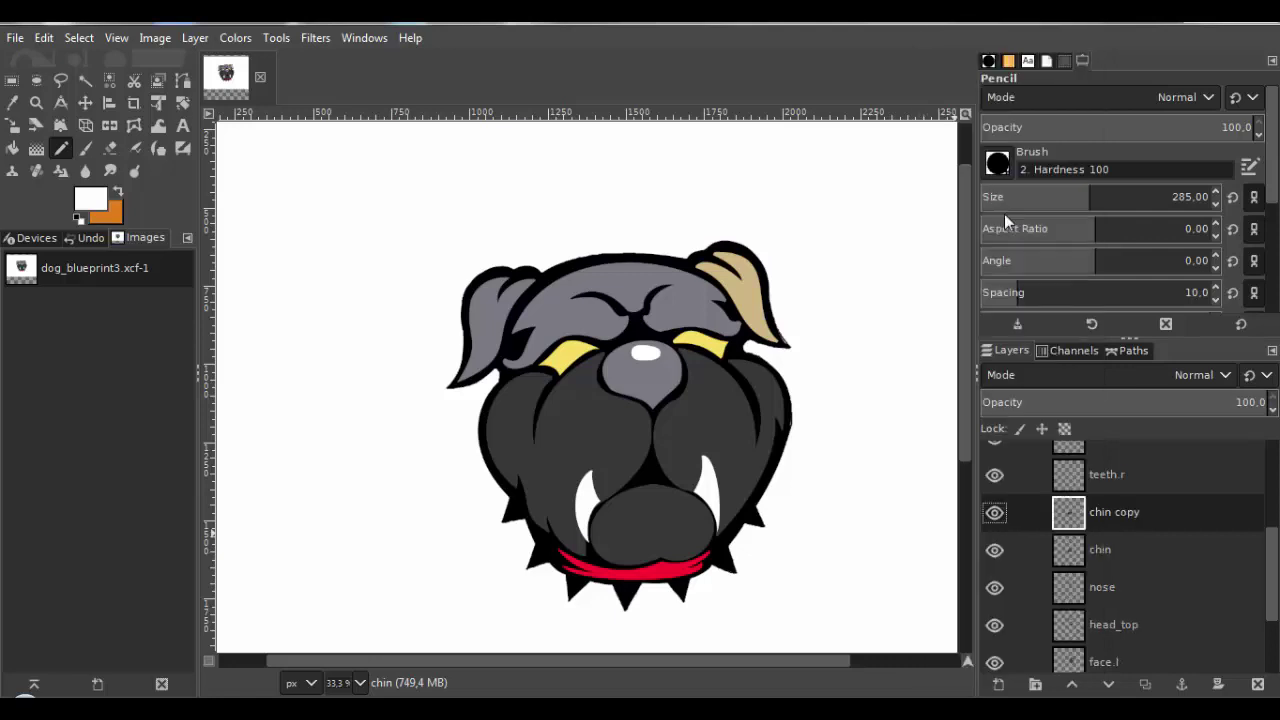
Rename the duplicated chin layer as chin.l.
right_click(1072, 518)
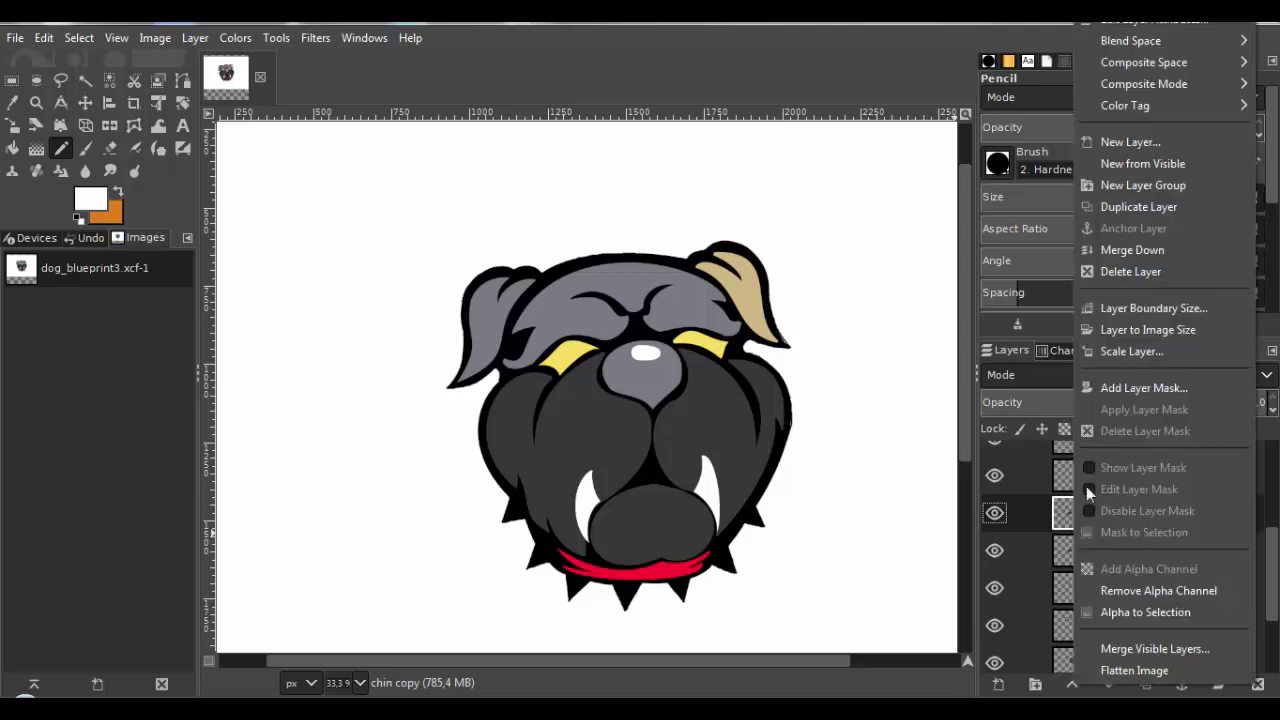
left_click(1139, 22)
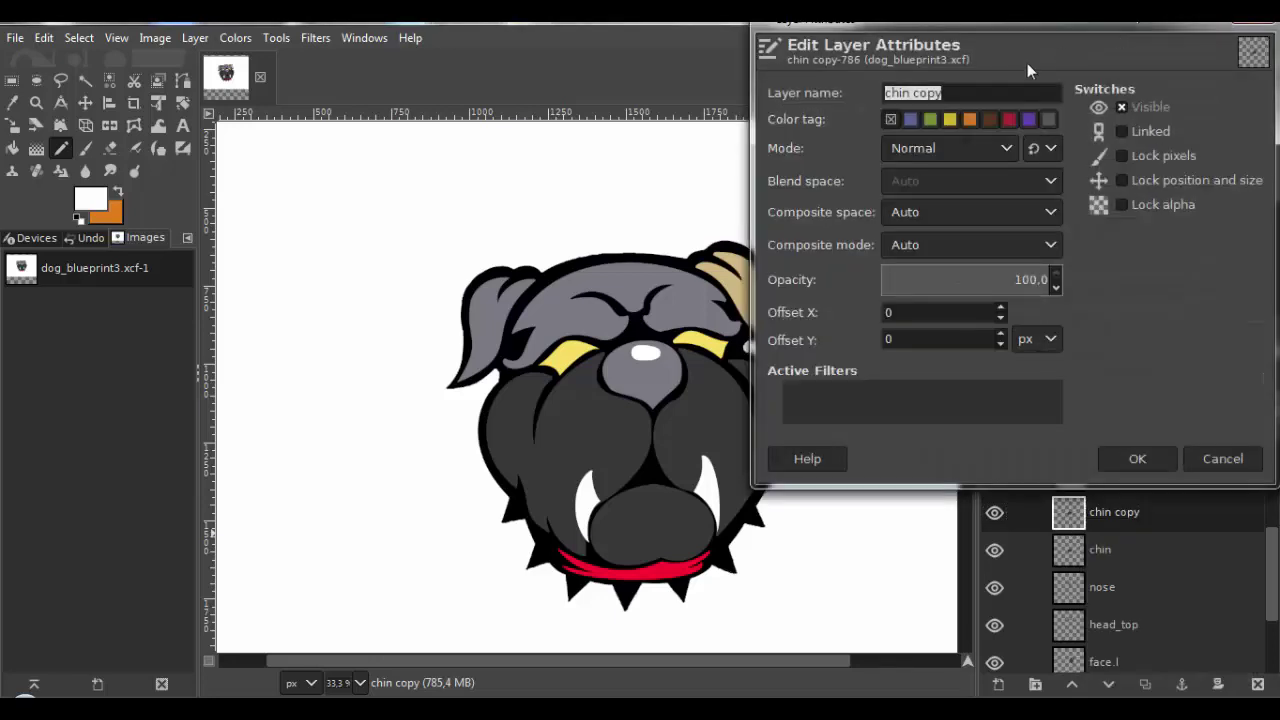
left_click(966, 95)
key("BackSpace")
key("BackSpace")
key("BackSpace")
key("BackSpace")
key("BackSpace")
type(".l")
left_click(1149, 468)
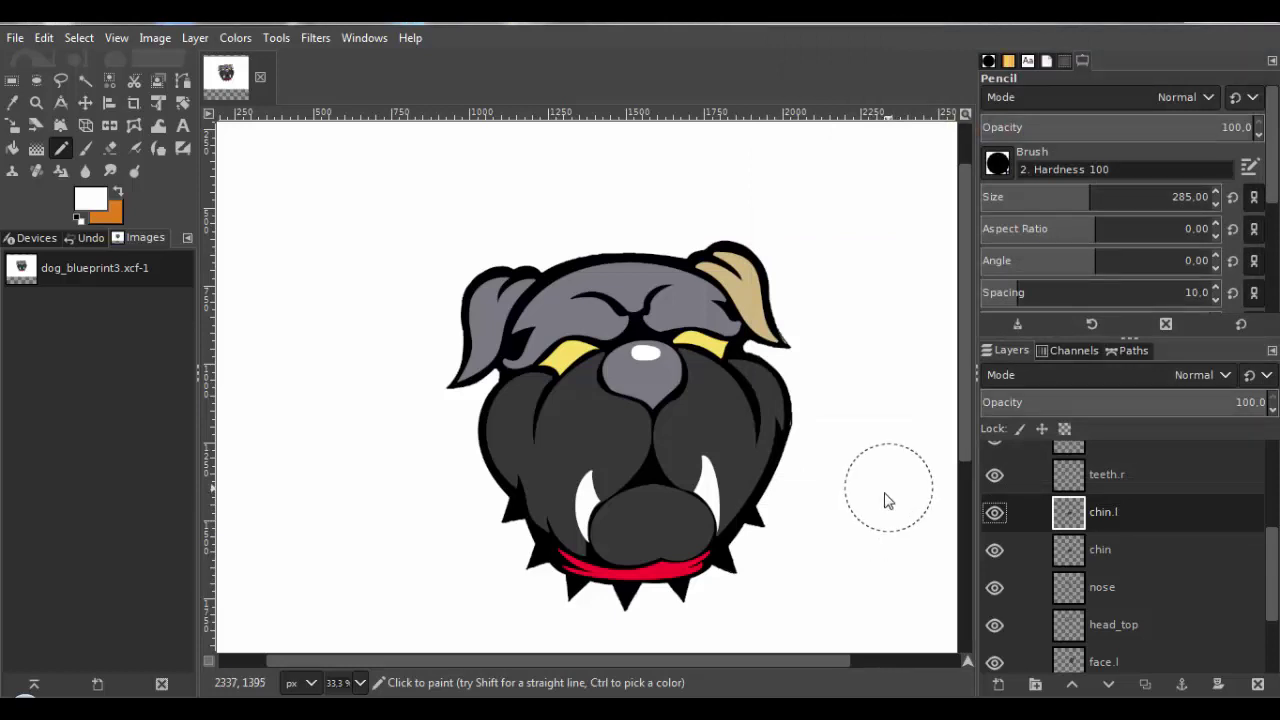
Hide the head layer and lower the chin.l layer's opacity to 61.8.
scroll(830, 500, "down", 2)
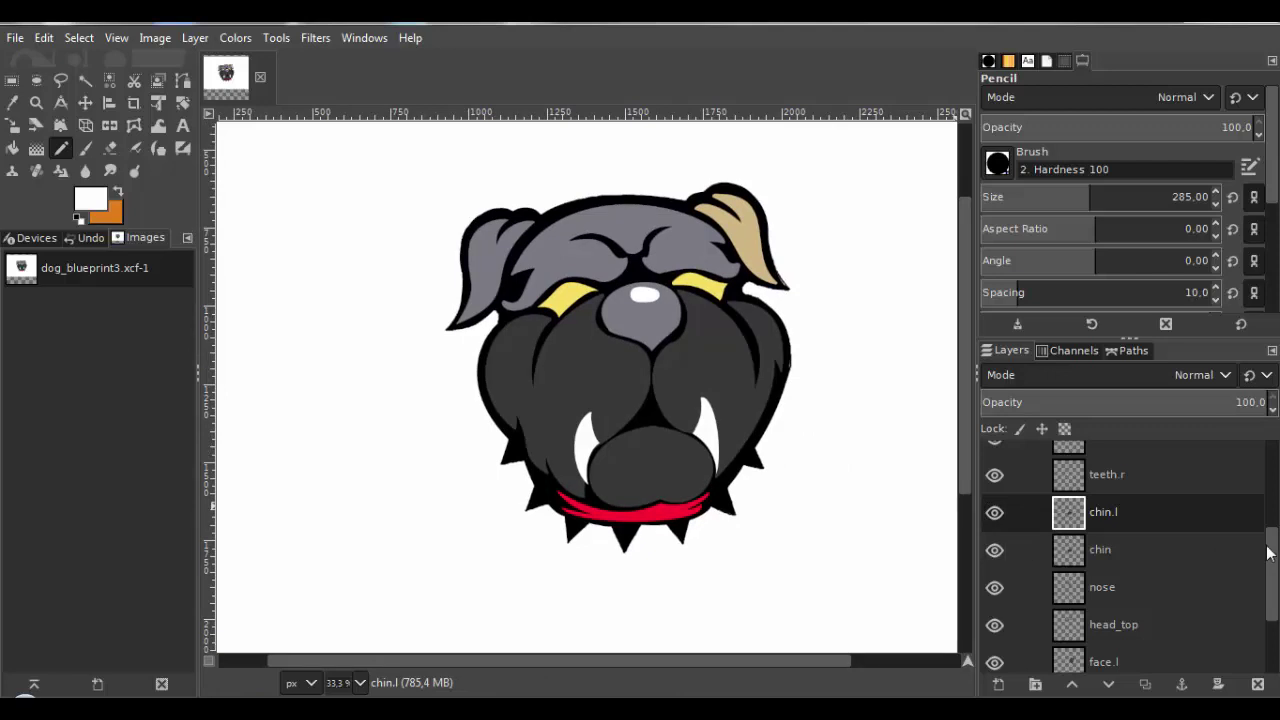
left_click_drag(1268, 553, 1276, 595)
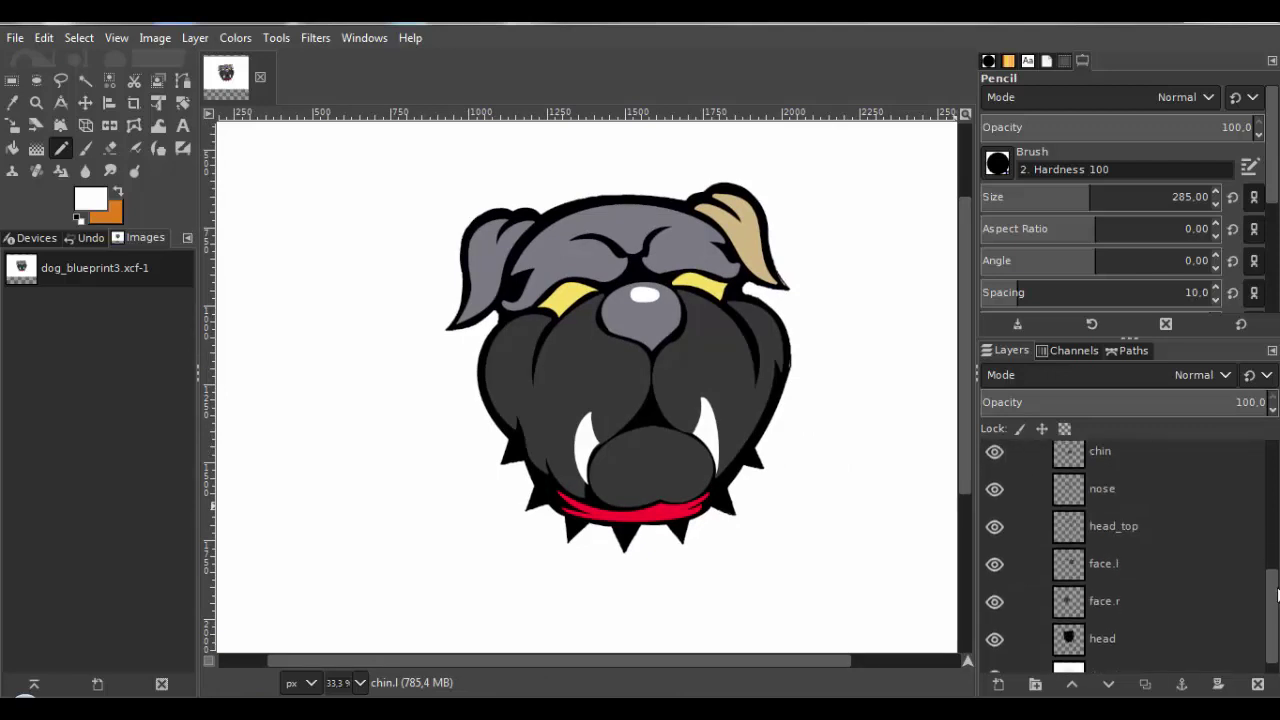
left_click(996, 639)
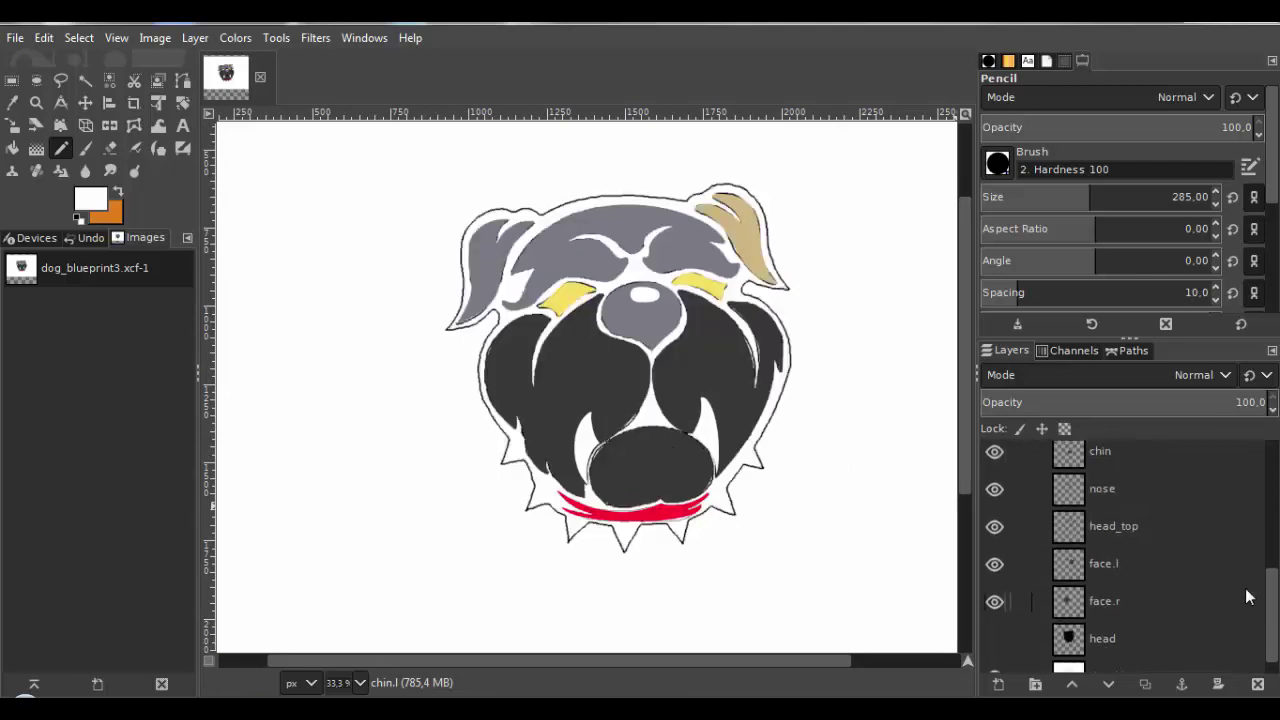
left_click_drag(1275, 596, 1276, 610)
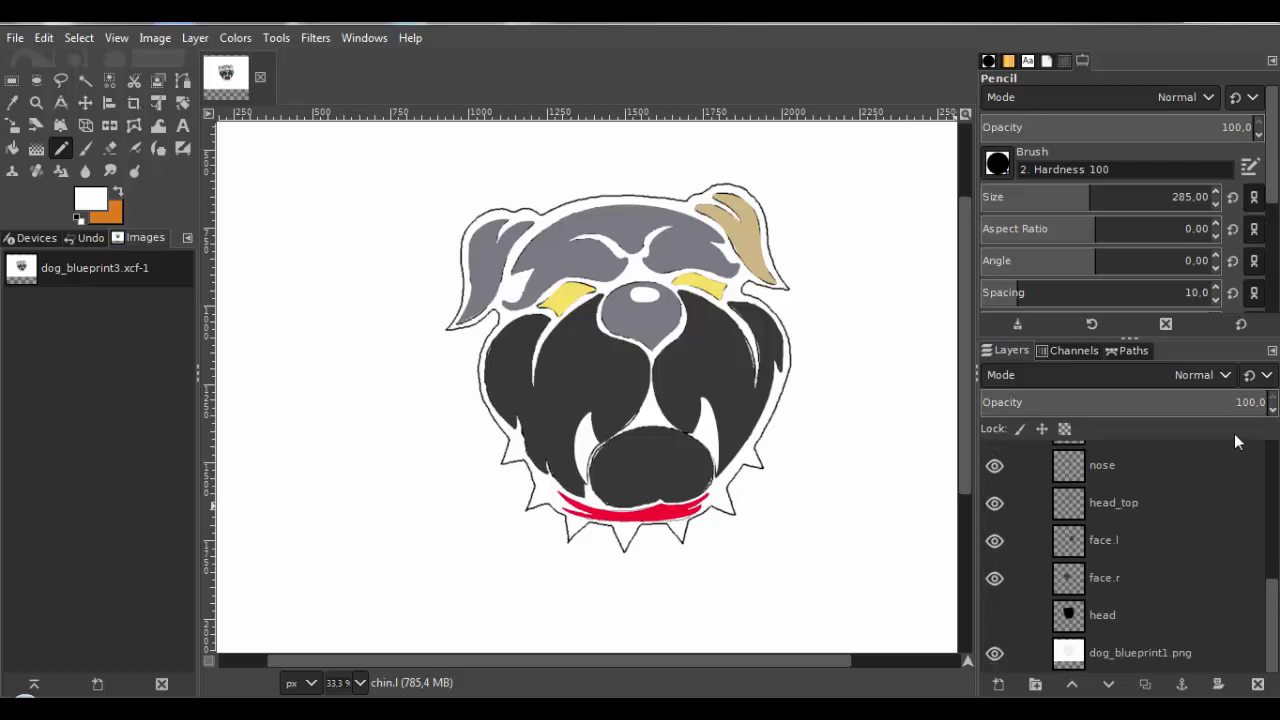
left_click_drag(1240, 404, 1158, 391)
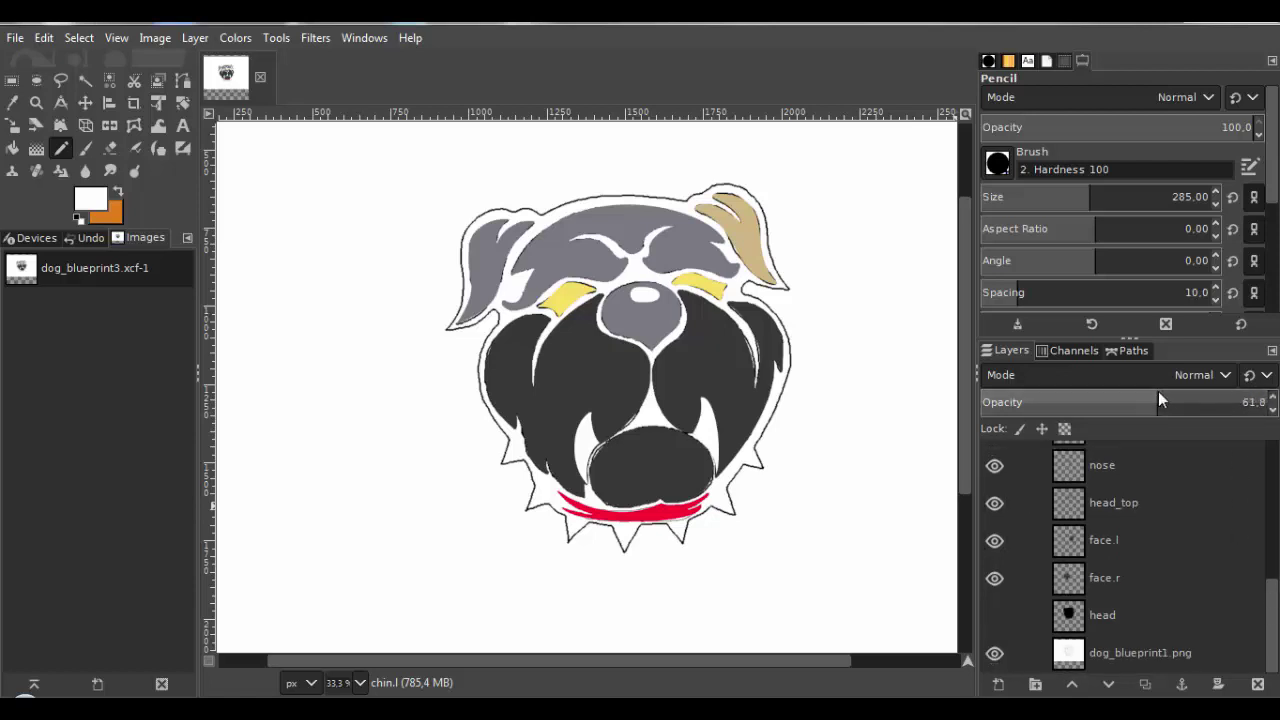
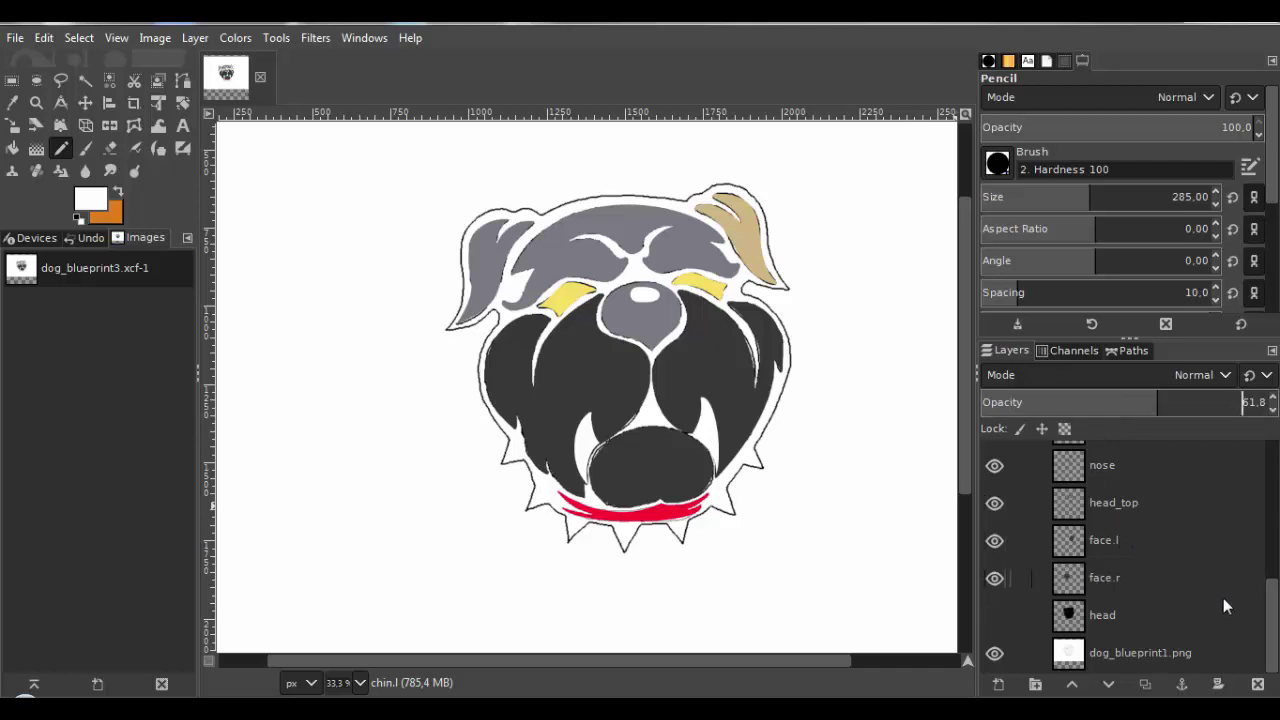
Hide the original chin layer and make chin.l the active layer.
left_click_drag(1272, 624, 1272, 565)
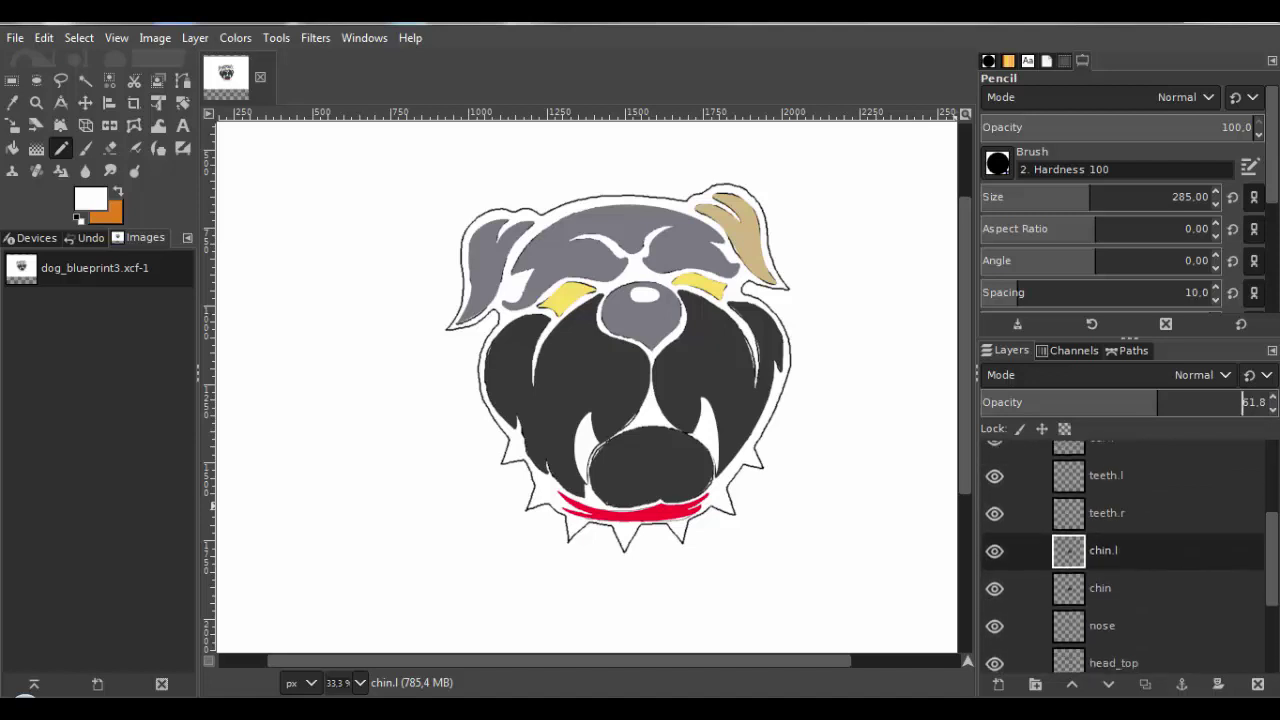
left_click(1075, 592)
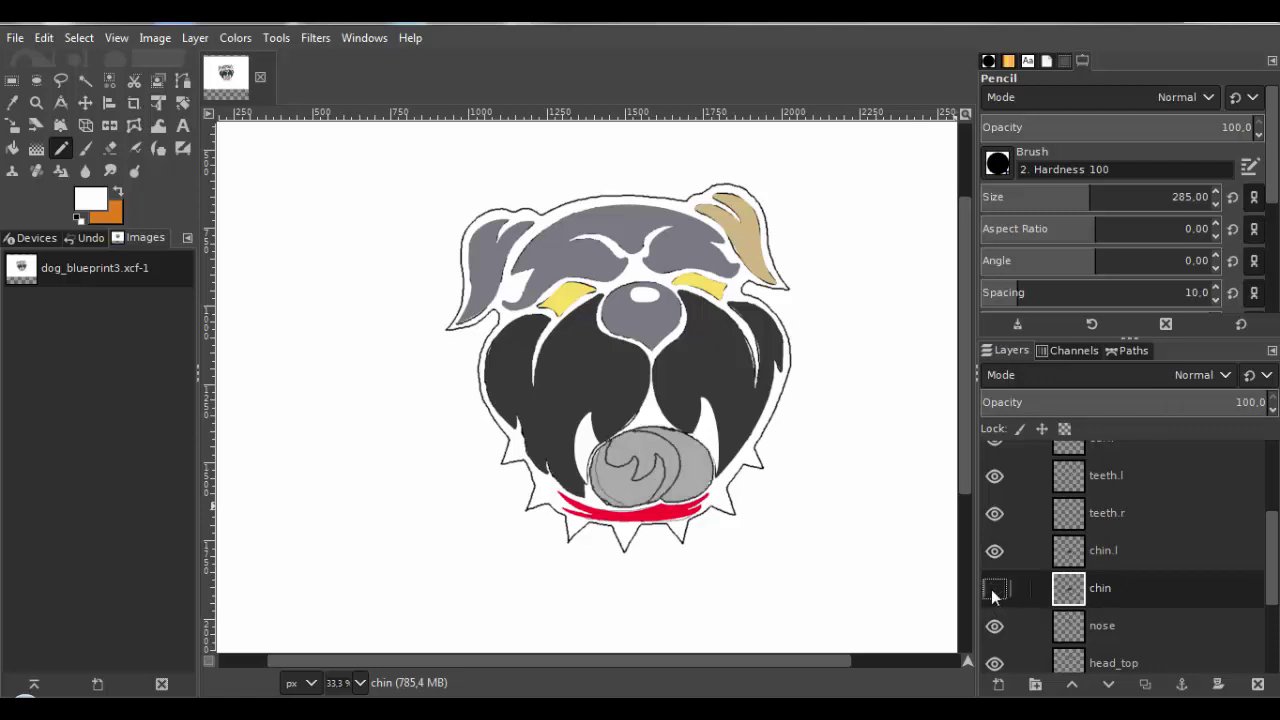
left_click(1066, 556)
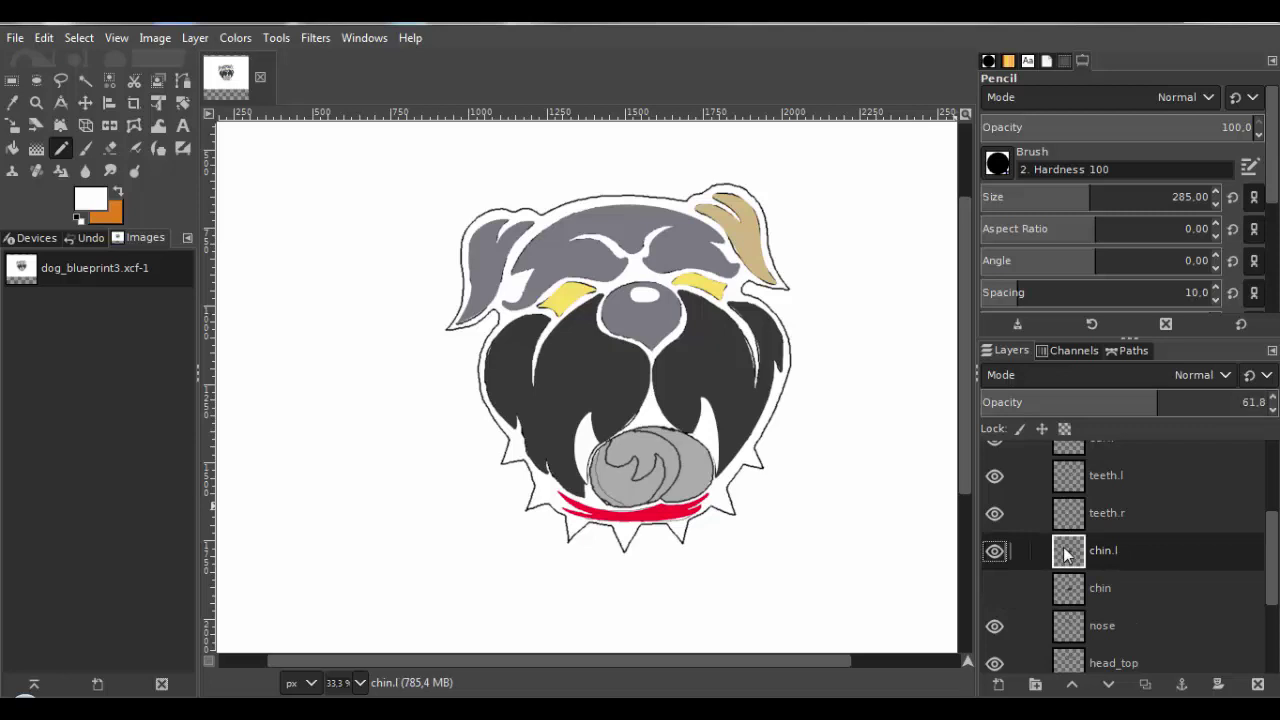
Erase most of the chin's left part on chin.l with the Eraser at size 285, undoing the last excess stroke.
scroll(755, 450, "down", 2)
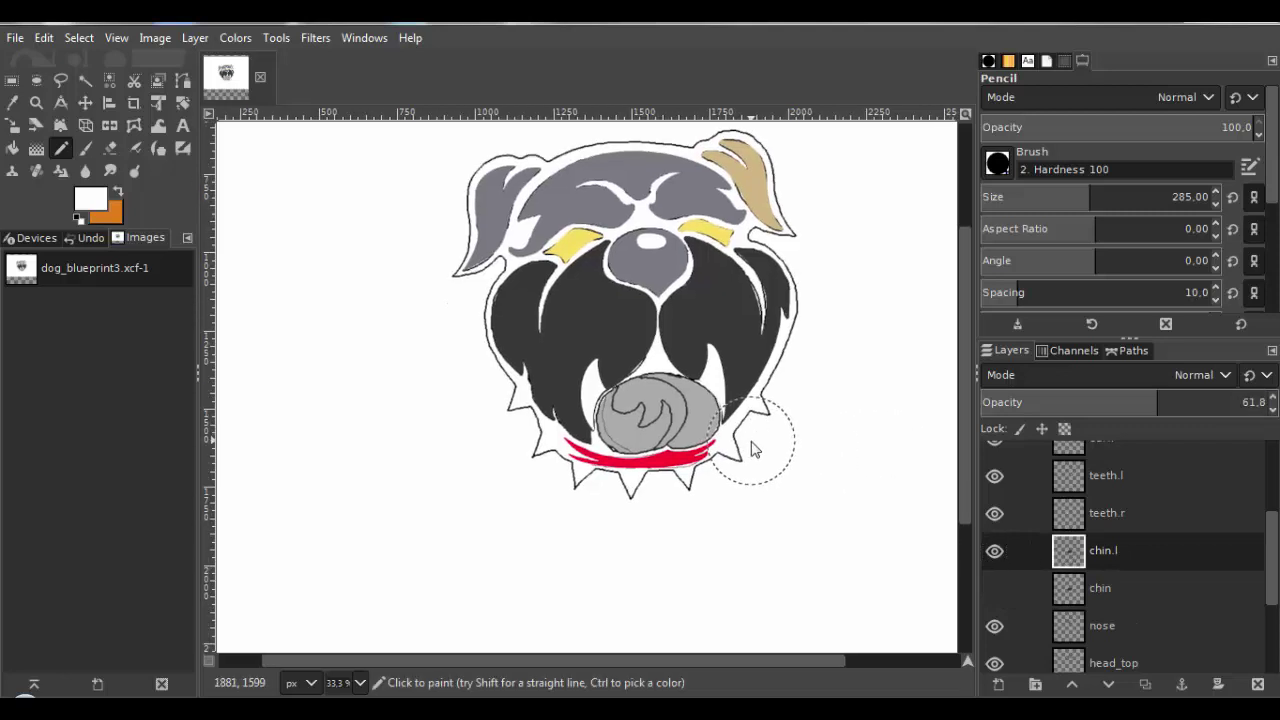
scroll(755, 445, "up", 2)
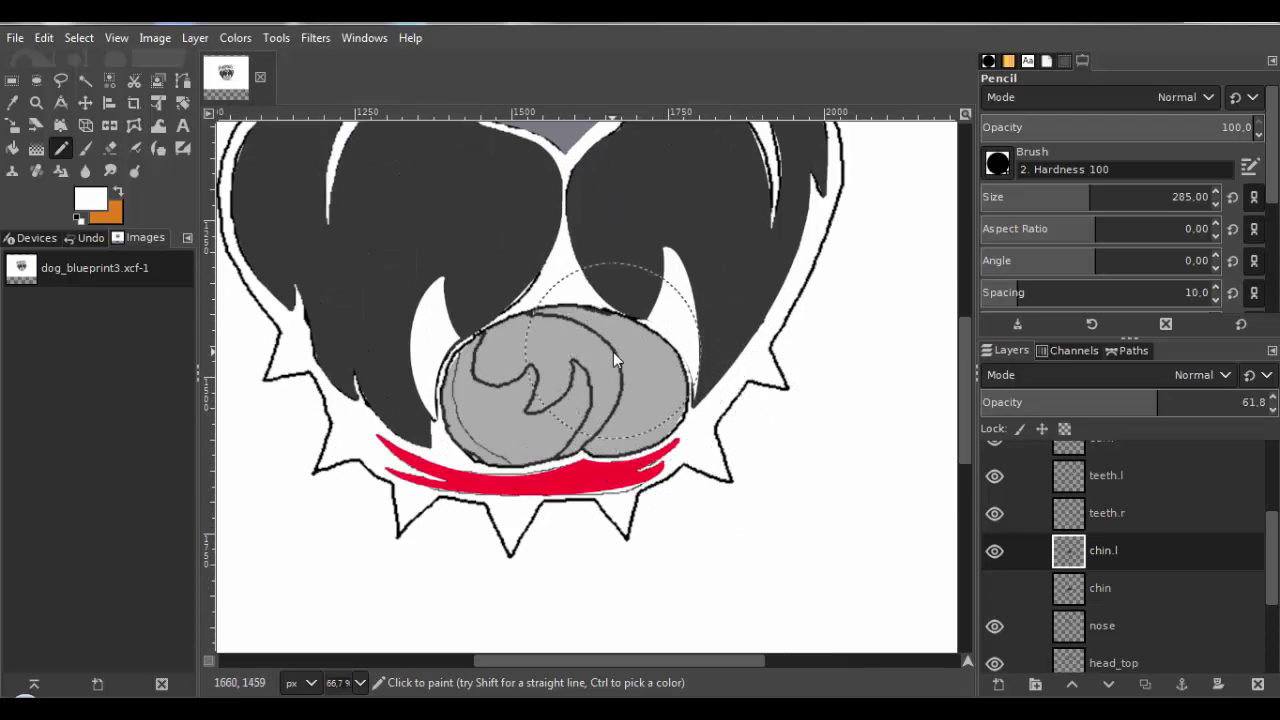
left_click_drag(659, 373, 701, 389)
scroll(701, 389, "up", 1)
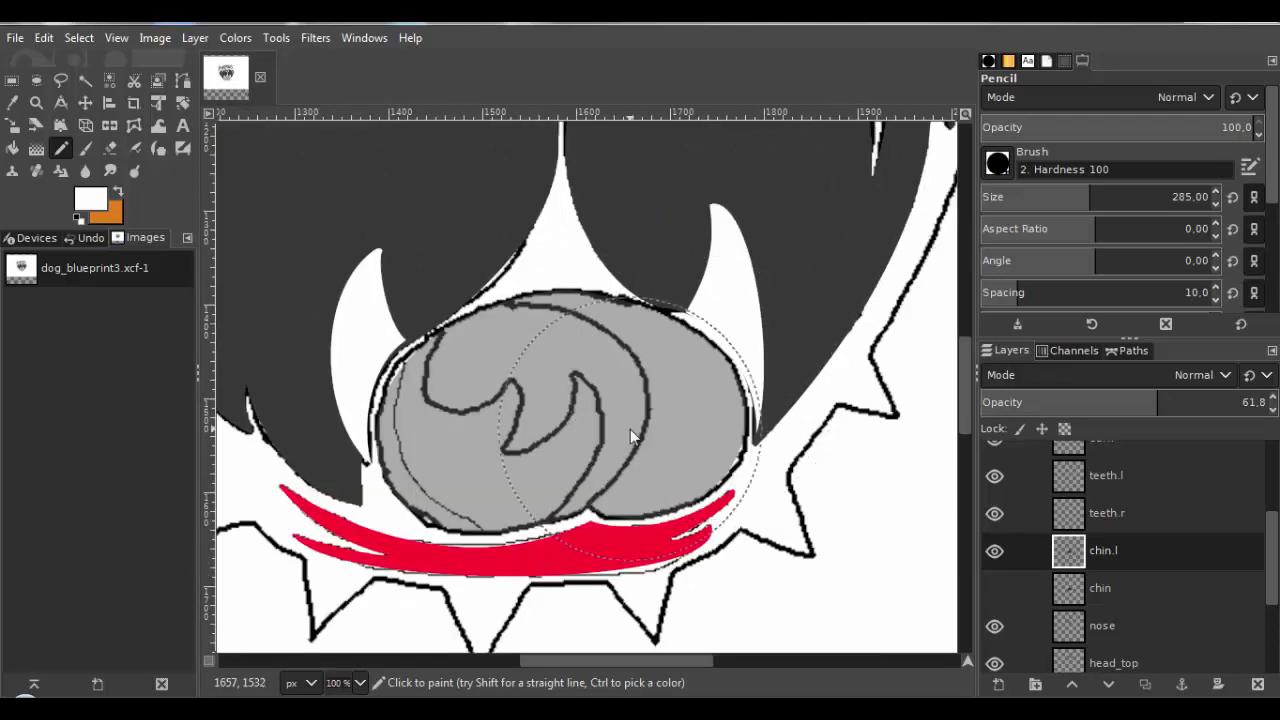
left_click(110, 148)
left_click_drag(343, 366, 420, 457)
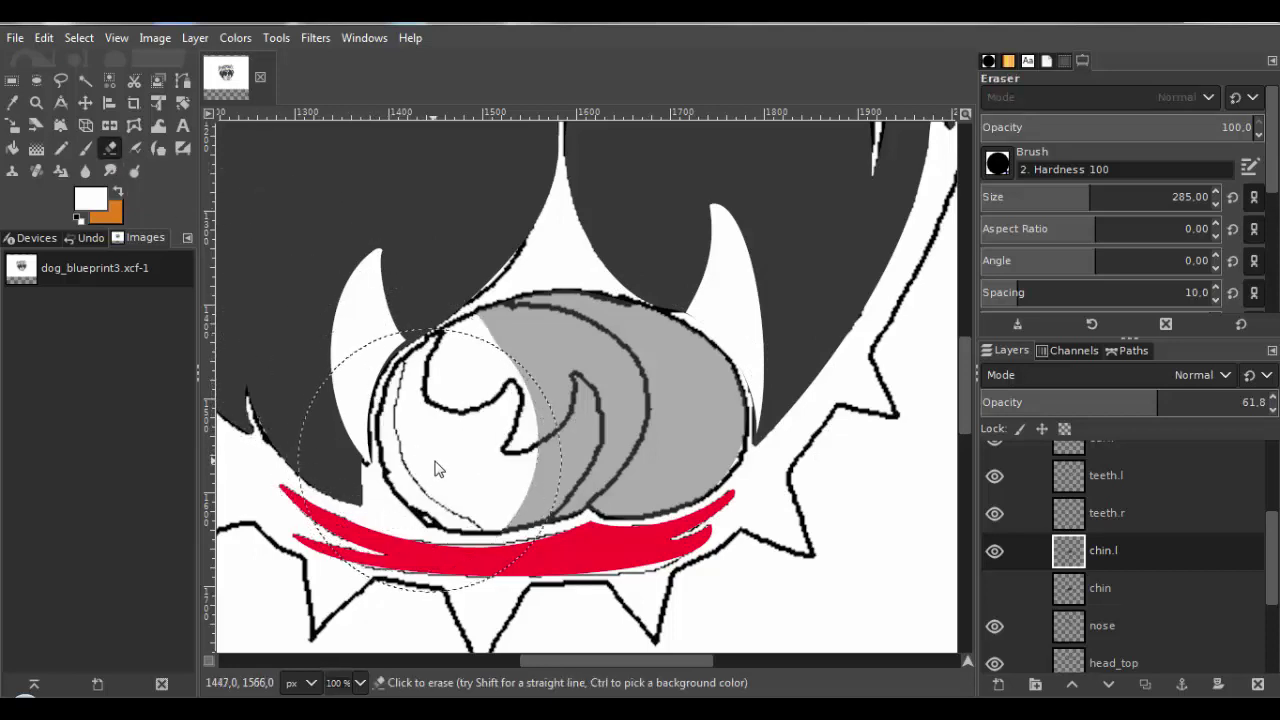
left_click(455, 440)
left_click(477, 444)
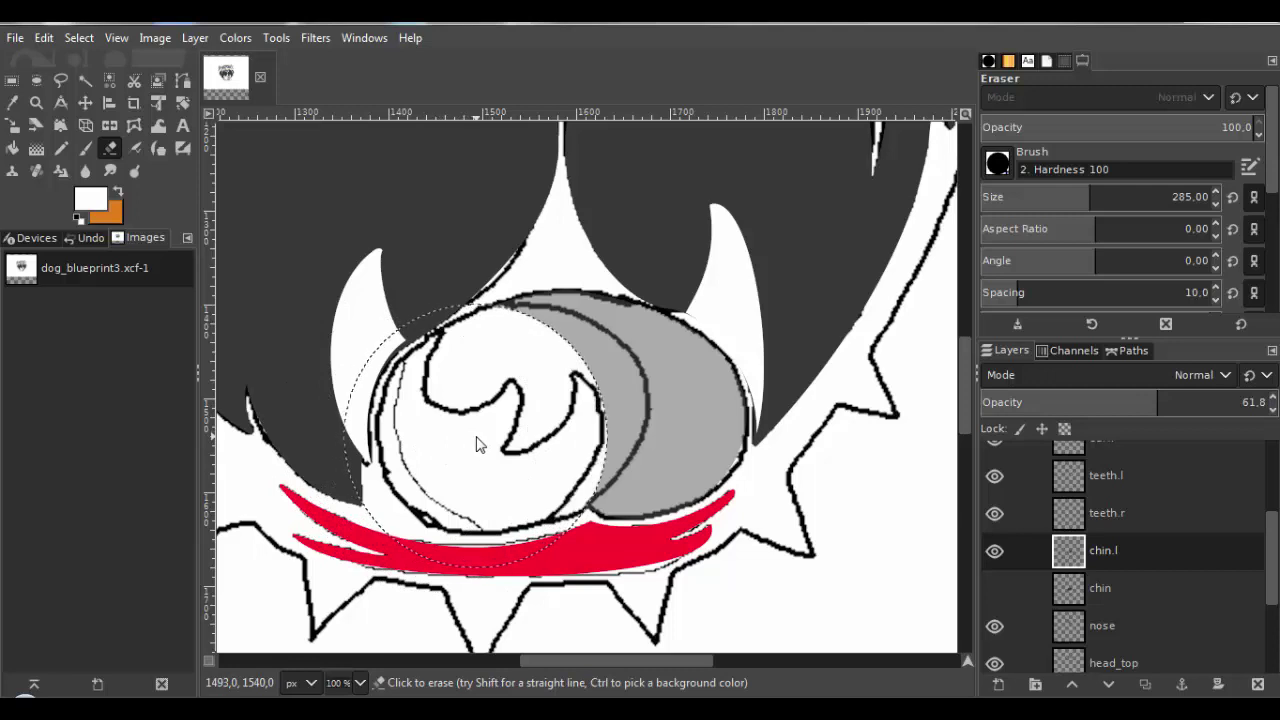
left_click(477, 444)
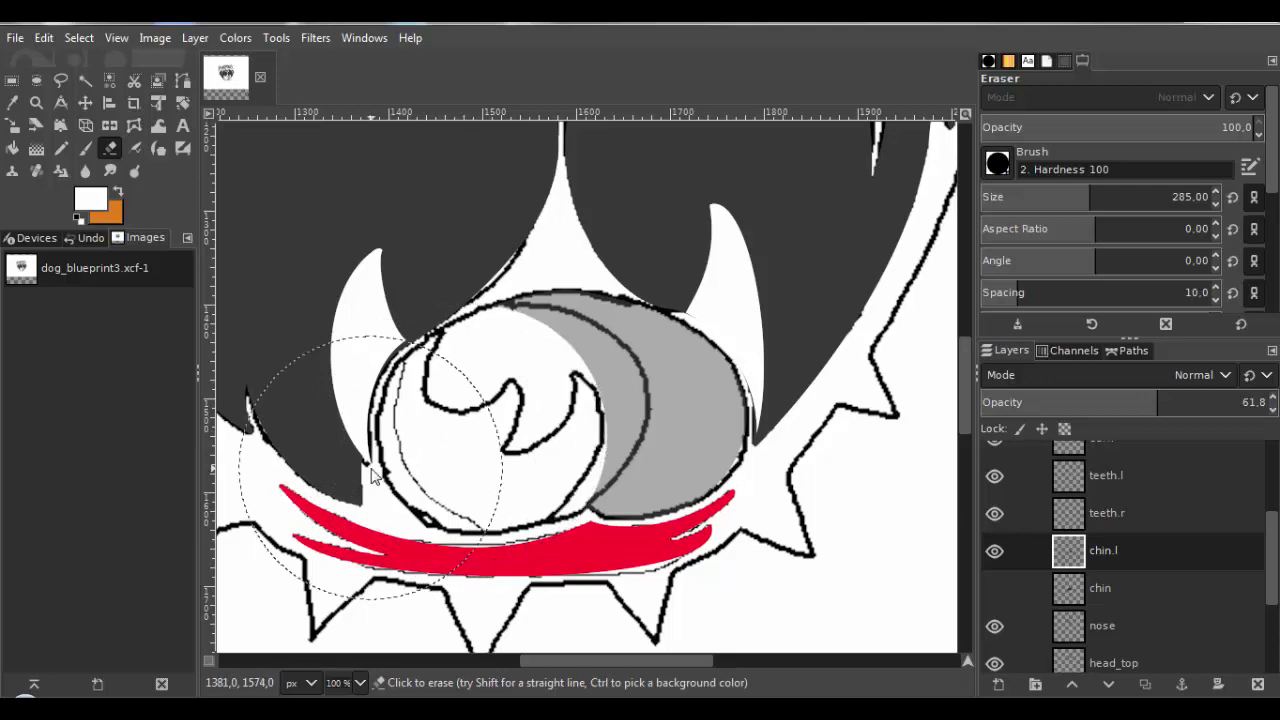
key("ctrl+z")
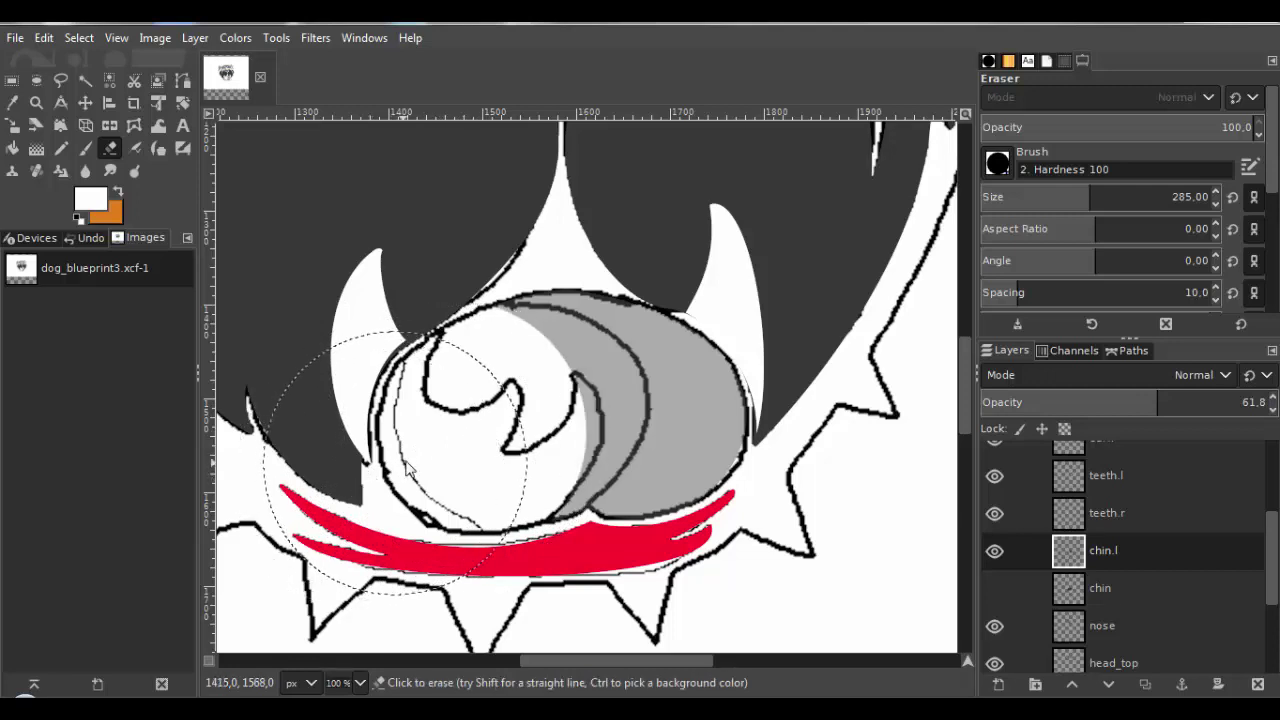
left_click(455, 460)
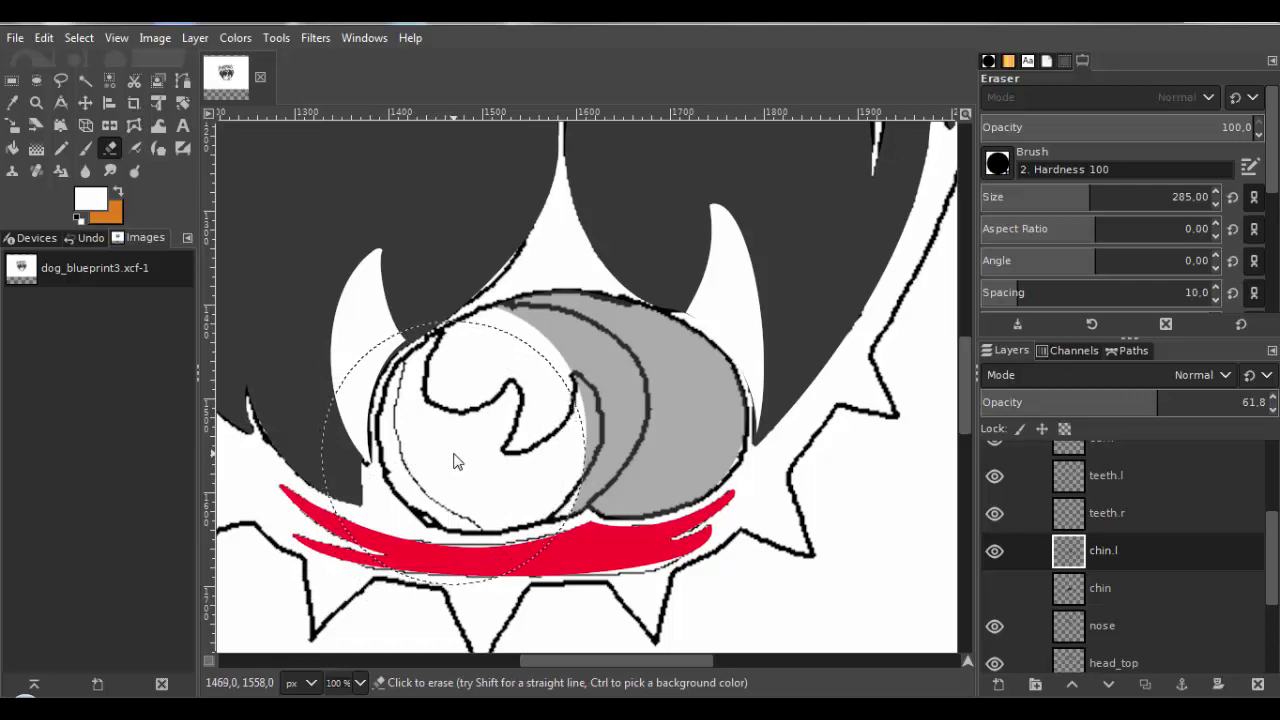
Draw a closed path around the remaining left chin area, curving its right edge along the blueprint line from the chin's top to the bottom notch.
left_click(182, 80)
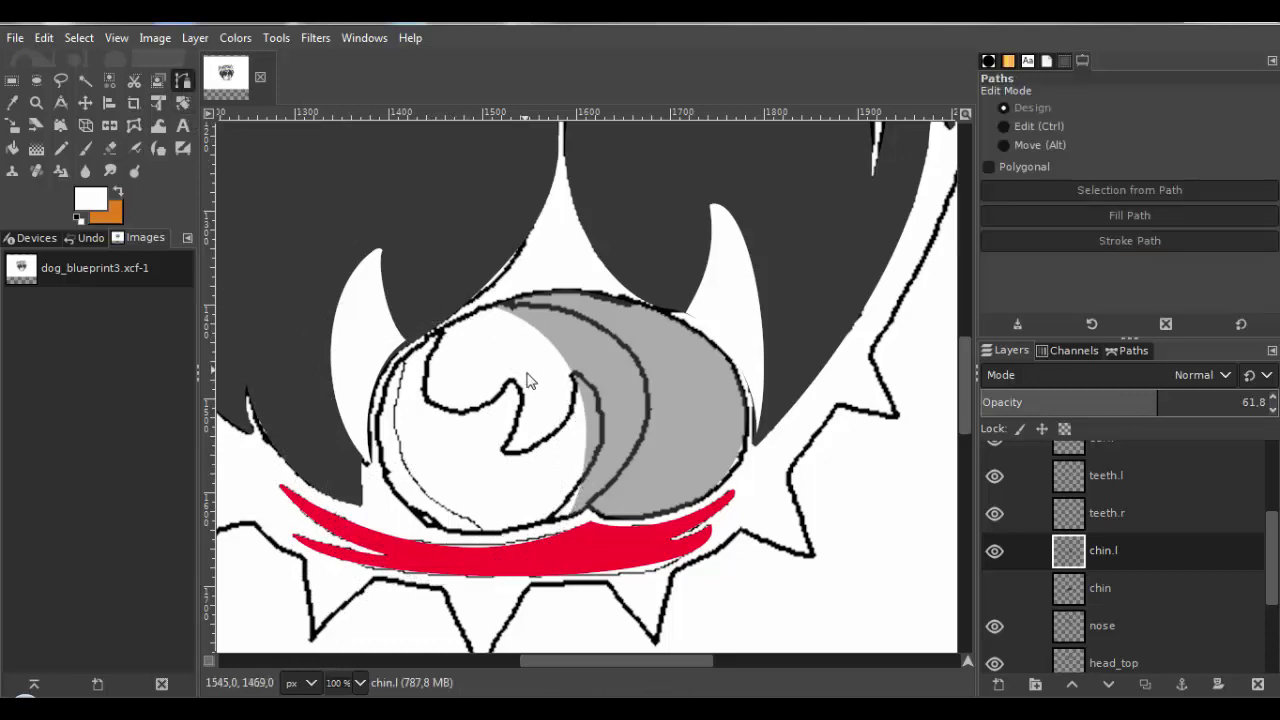
scroll(530, 380, "up", 3)
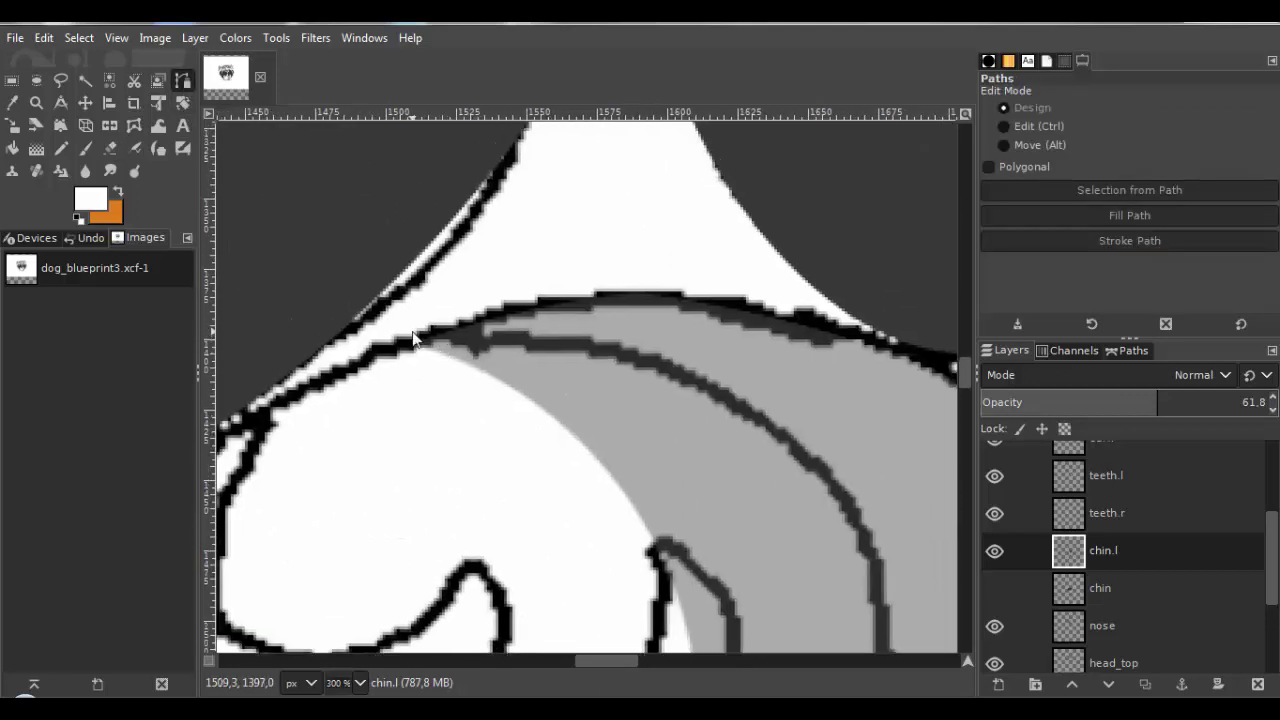
scroll(651, 449, "down", 3)
scroll(677, 449, "up", 4)
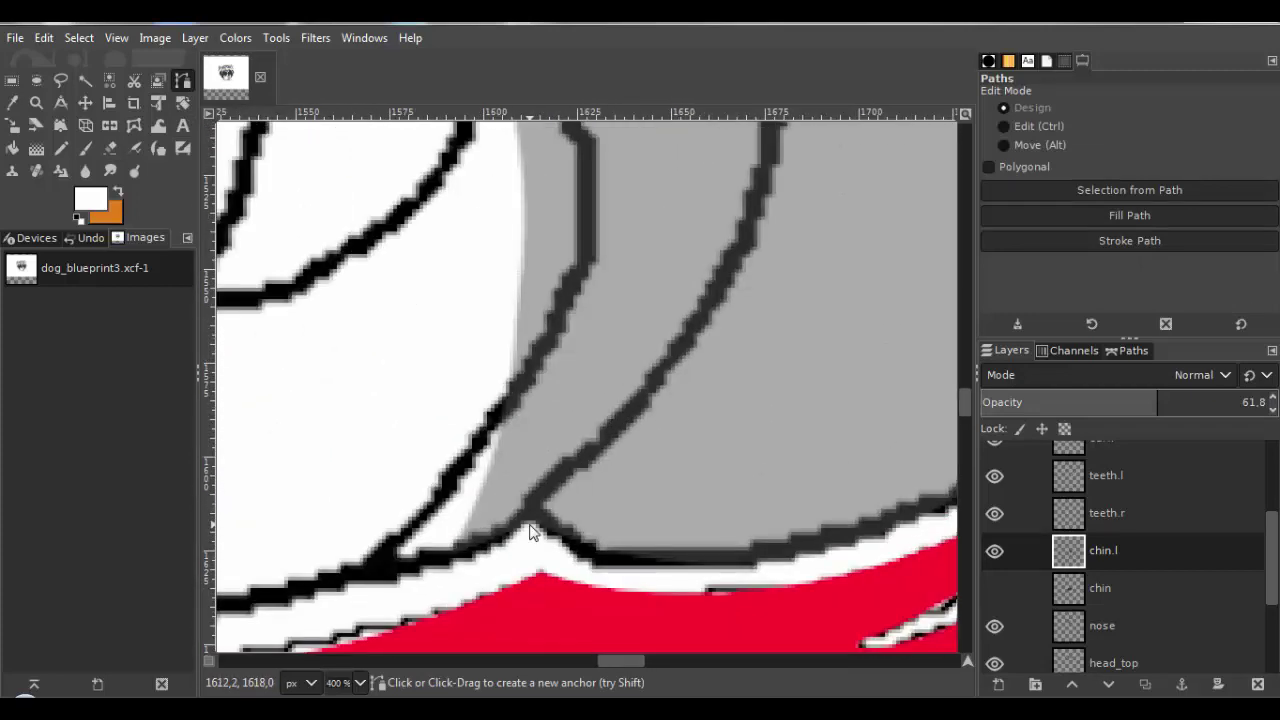
left_click(530, 533)
scroll(530, 533, "down", 3)
left_click_drag(471, 508, 660, 323)
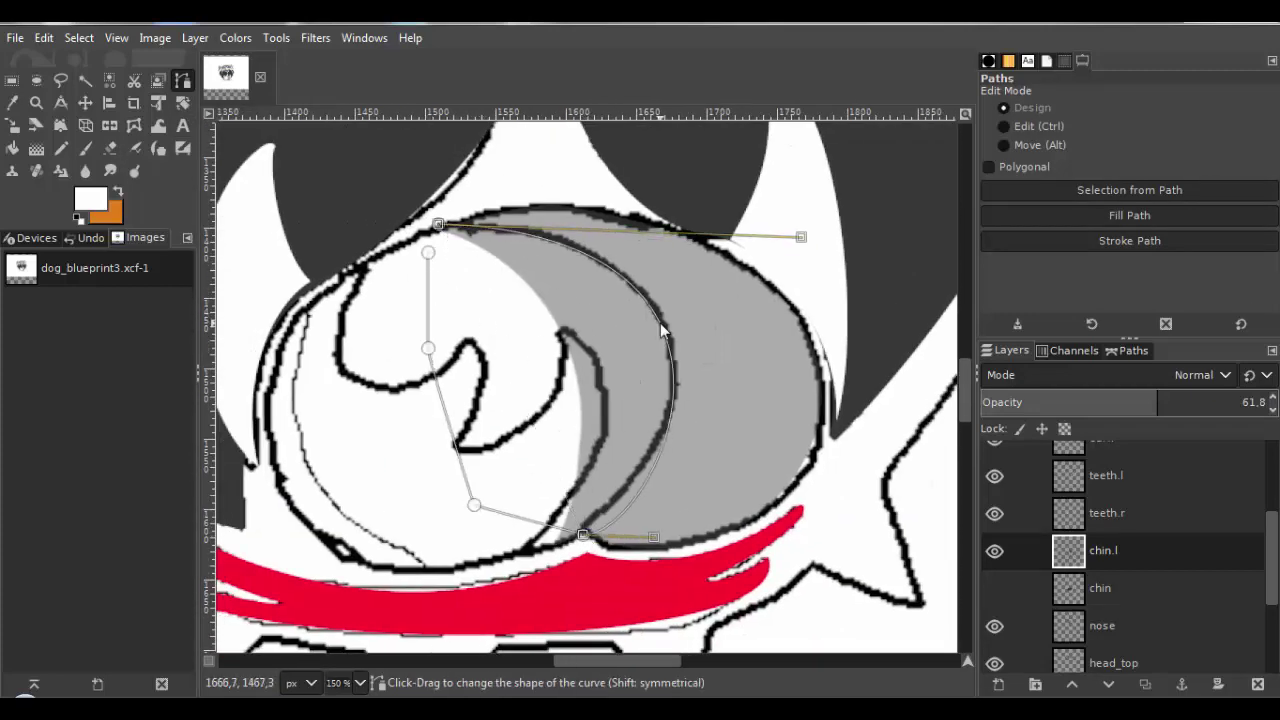
left_click_drag(655, 532, 648, 495)
mouse_move(801, 237)
left_mouse_down()
mouse_move(809, 251)
mouse_move(829, 229)
mouse_move(792, 224)
left_mouse_up()
left_click_drag(648, 495, 655, 484)
left_click_drag(792, 224, 797, 241)
Turn the chin path into a selection, delete its contents from chin.l, and clear the selection.
left_click(79, 37)
left_click(262, 168)
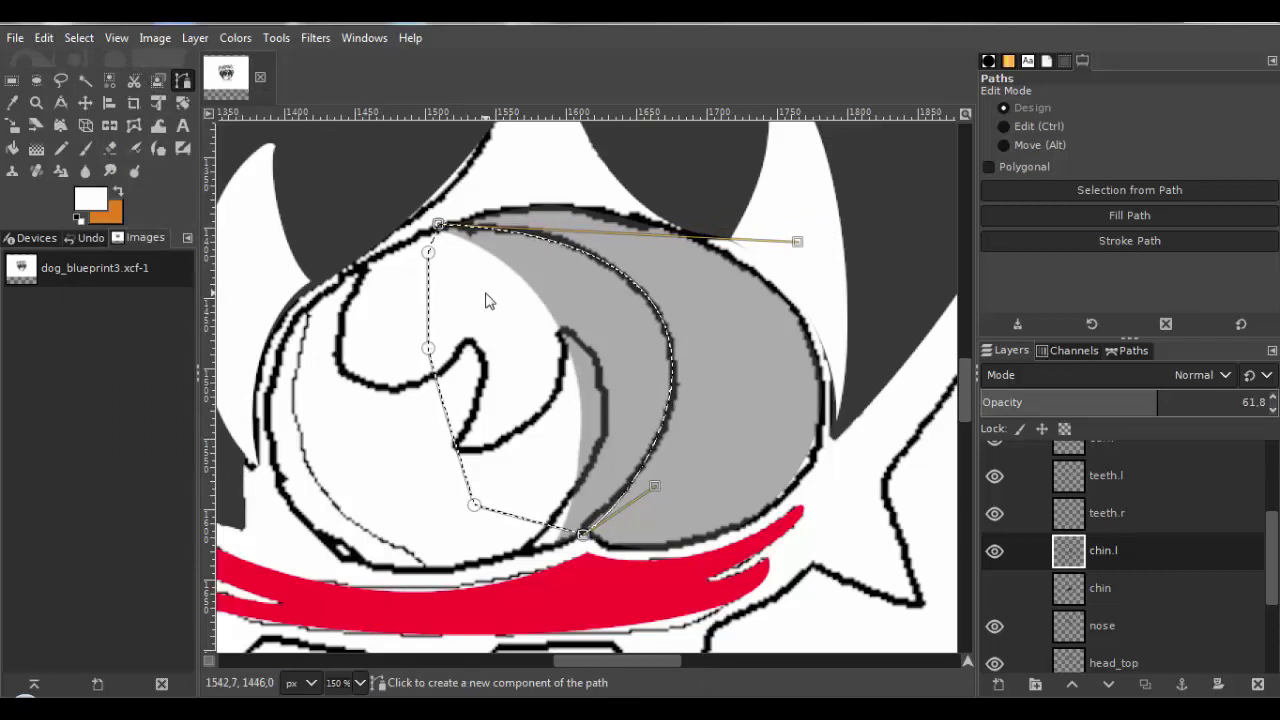
key("Delete")
left_click(79, 37)
left_click(104, 90)
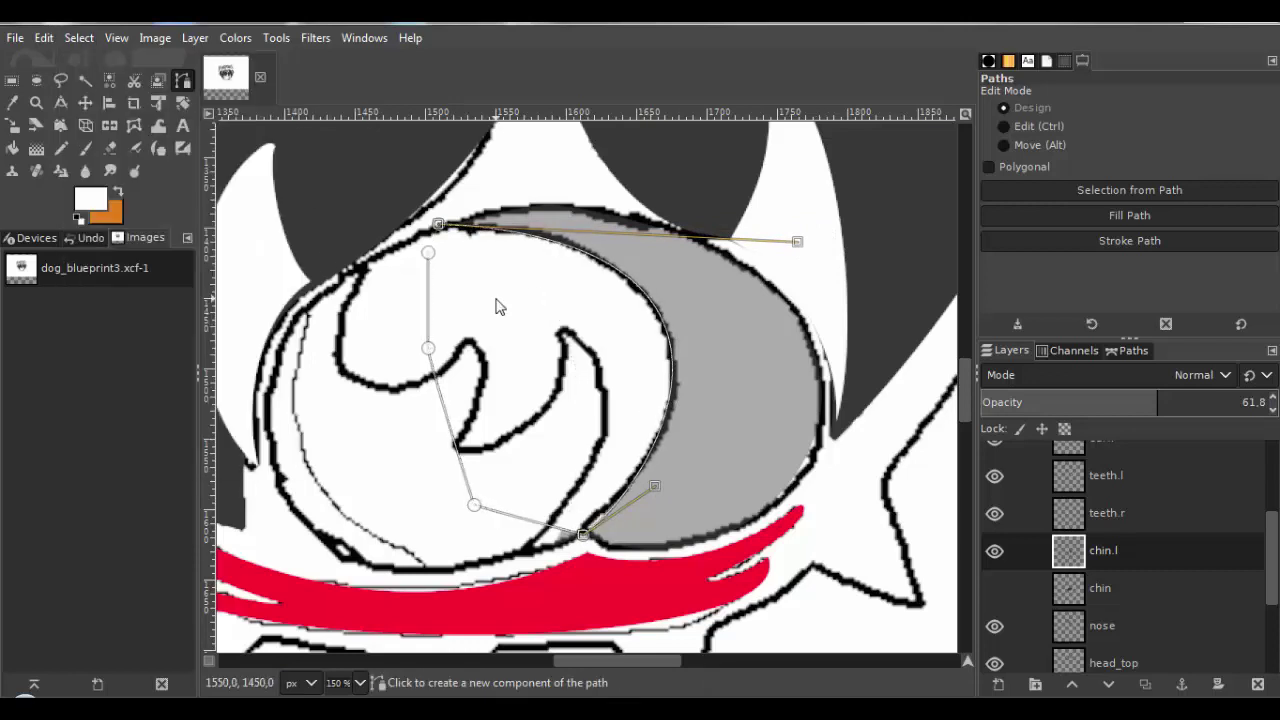
Restore the chin.l layer's opacity to 100 and select its remaining dark grey area by color.
left_click(12, 80)
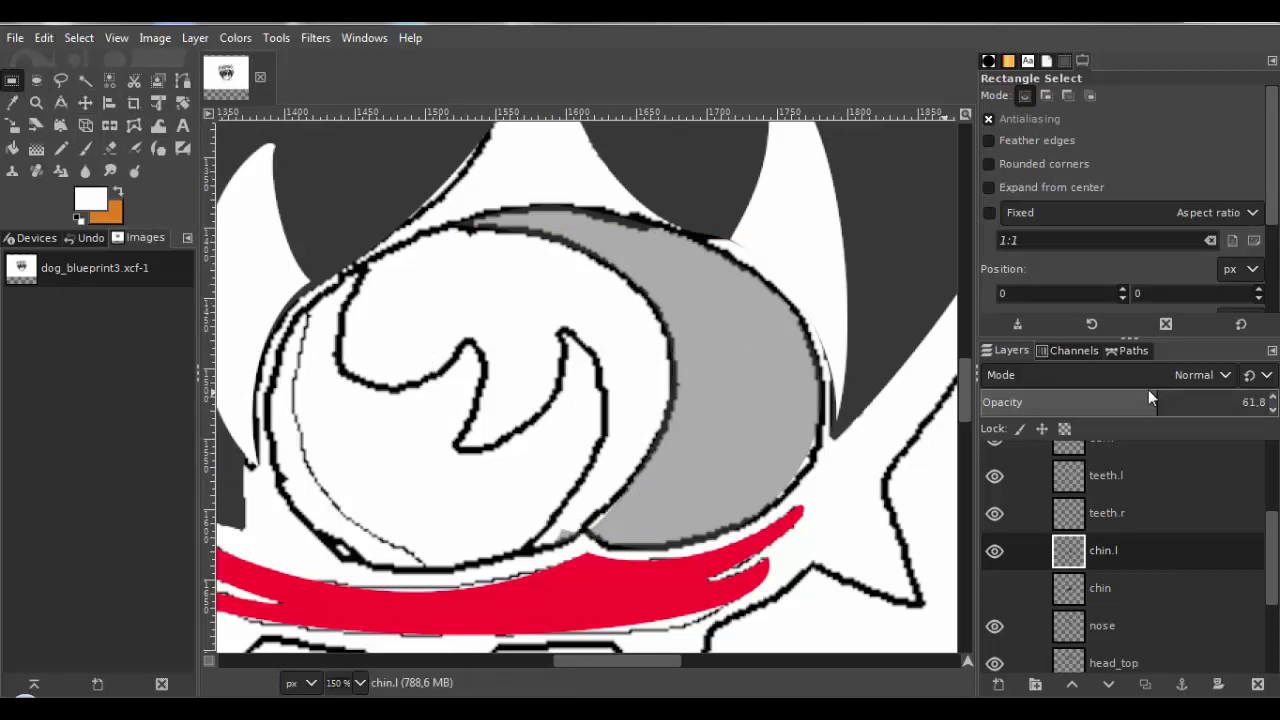
left_click_drag(1146, 394, 1275, 396)
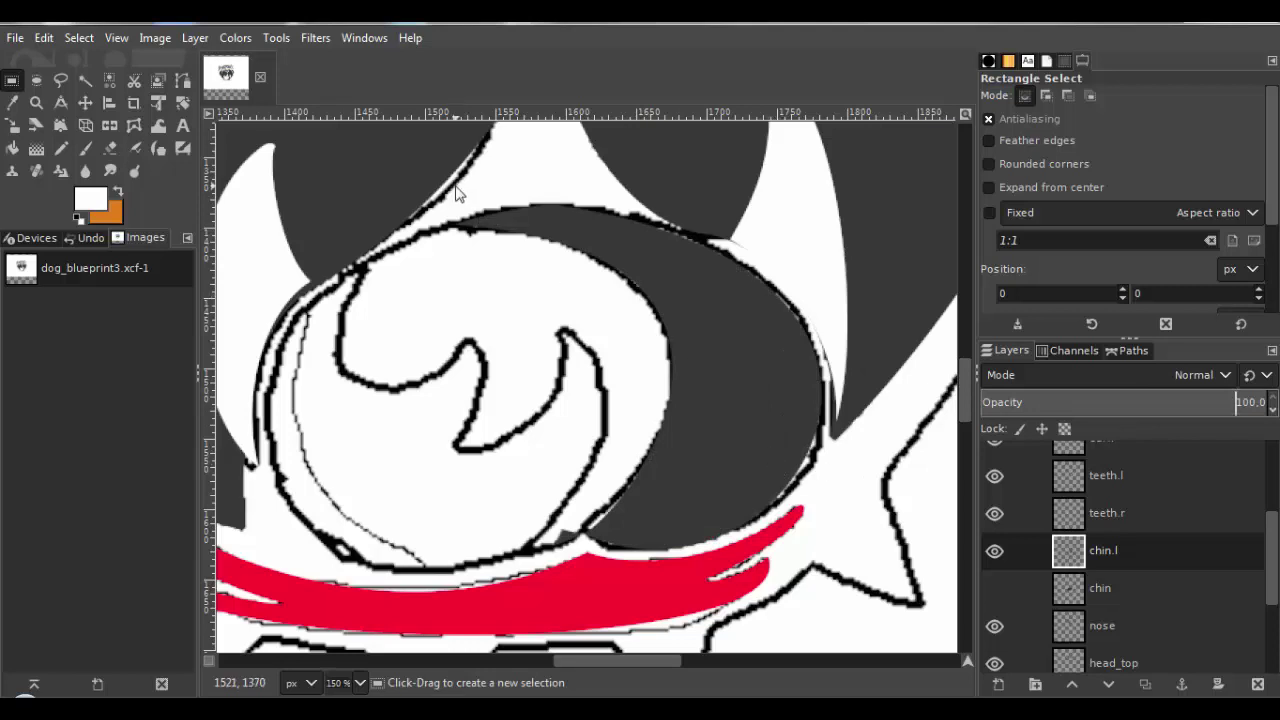
left_click(110, 78)
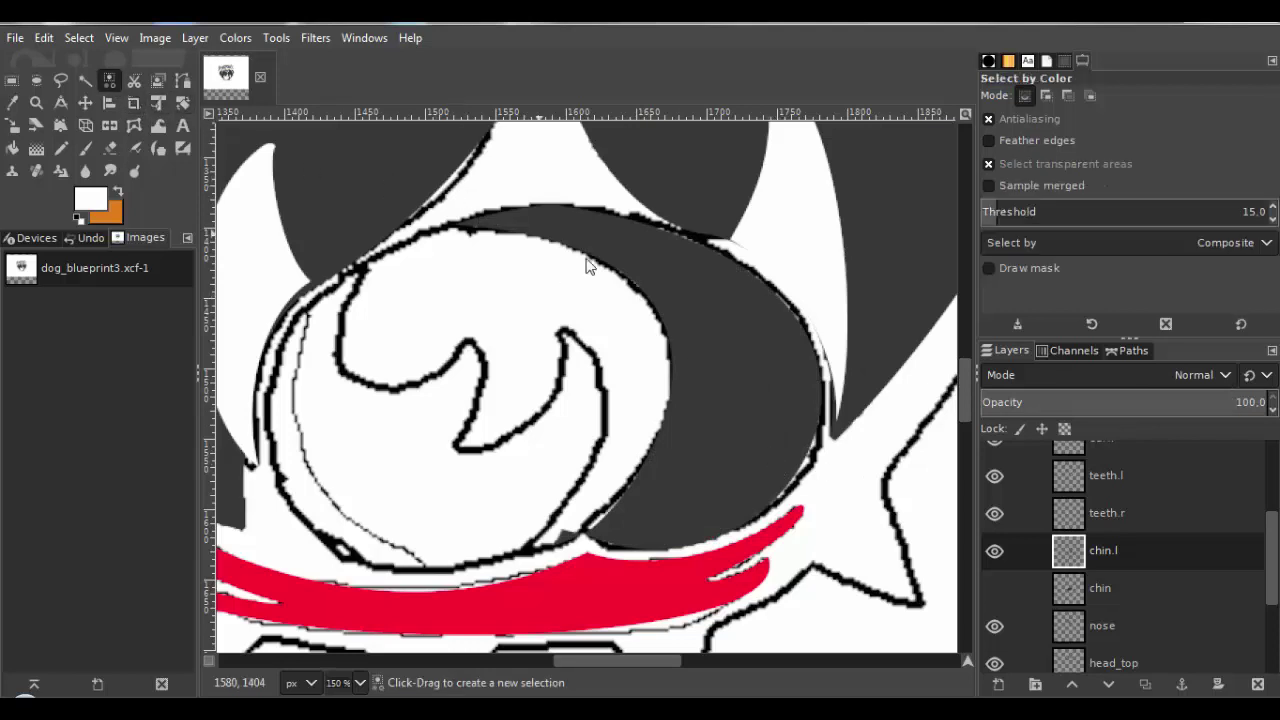
left_click(717, 305)
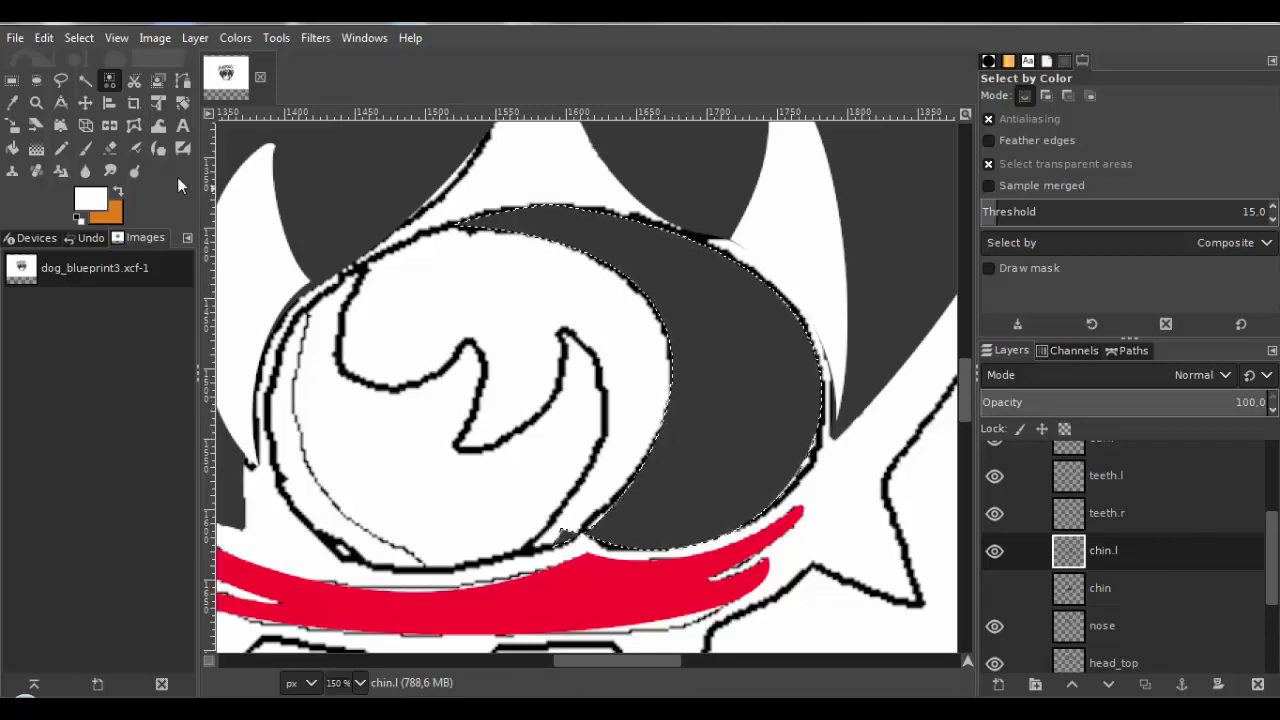
Paint the selected chin.l area in the saved yellow with the Pencil at size 285, and clear the selection.
left_click(100, 204)
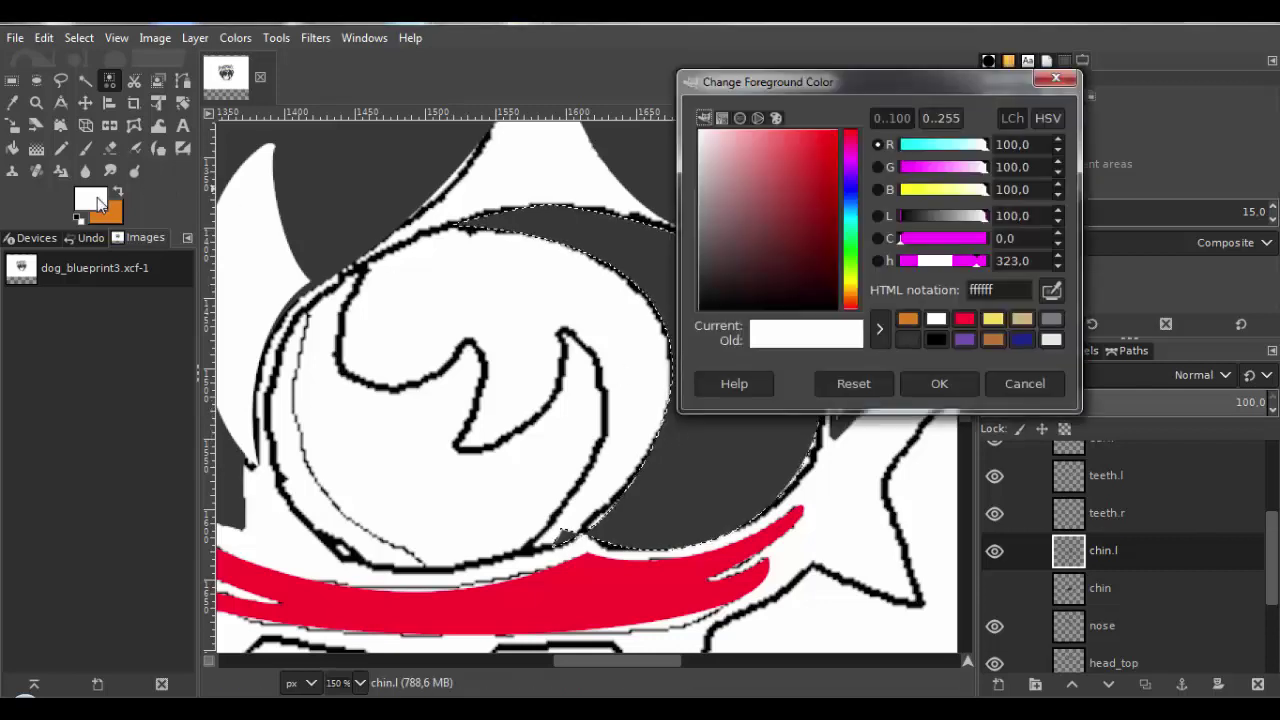
left_click(992, 318)
left_click(939, 383)
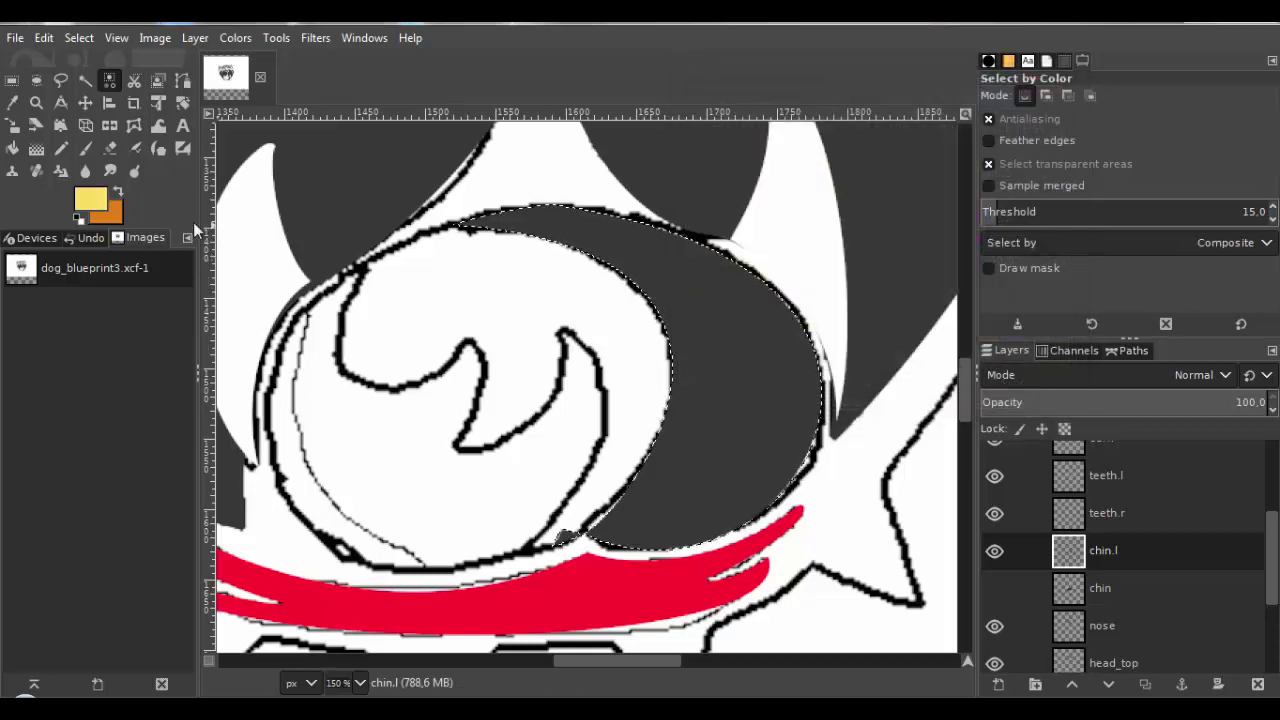
left_click(61, 148)
mouse_move(422, 215)
left_mouse_down()
mouse_move(602, 268)
mouse_move(717, 333)
mouse_move(740, 437)
mouse_move(717, 476)
mouse_move(560, 497)
left_mouse_up()
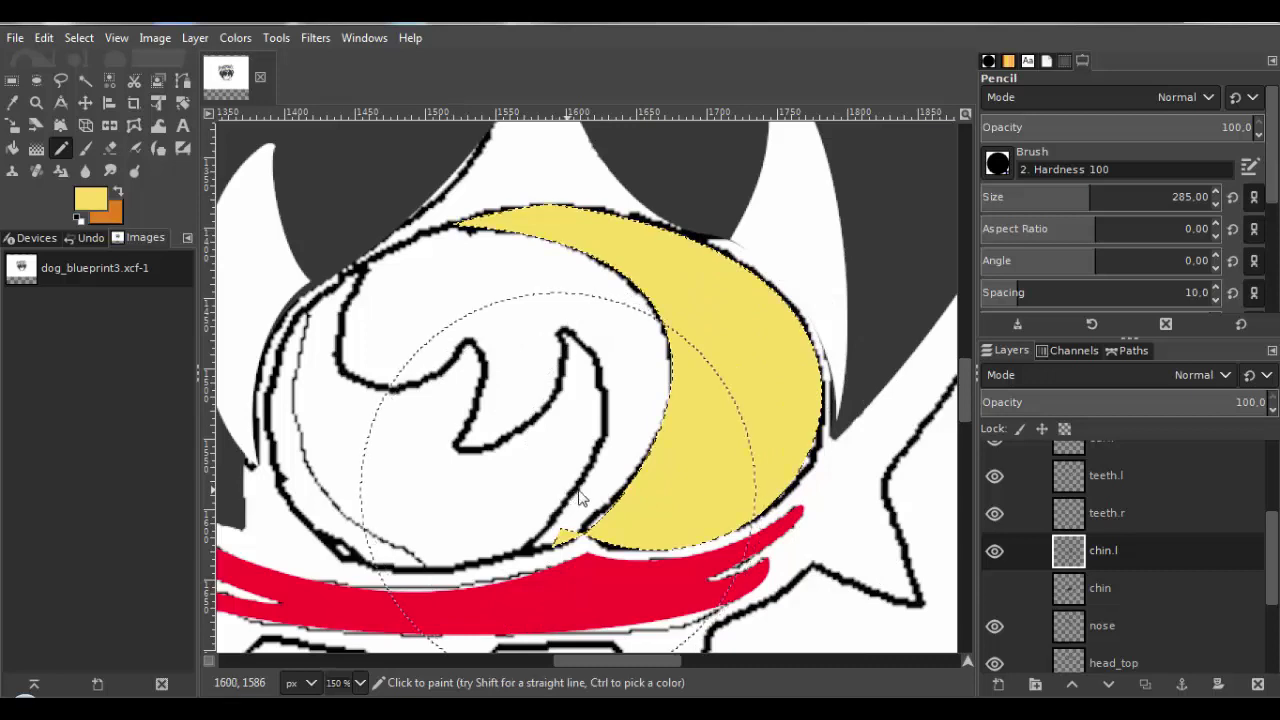
scroll(604, 442, "down", 2)
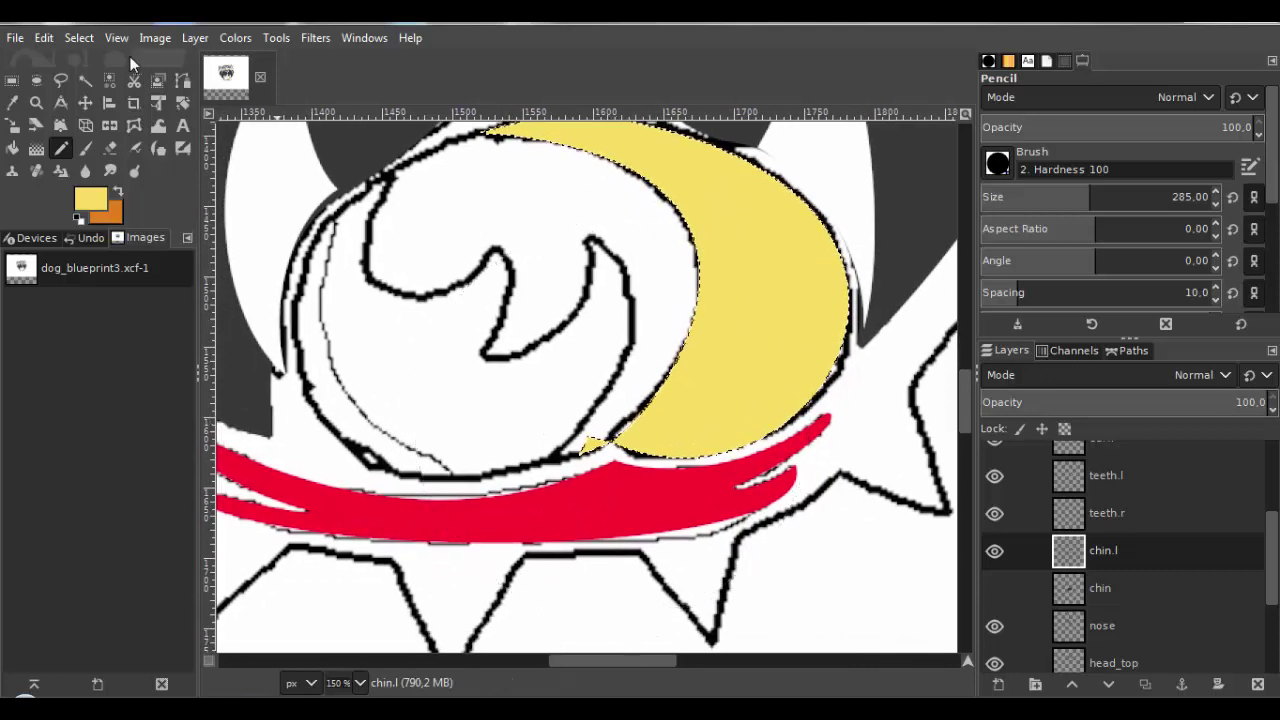
left_click(86, 40)
left_click(103, 84)
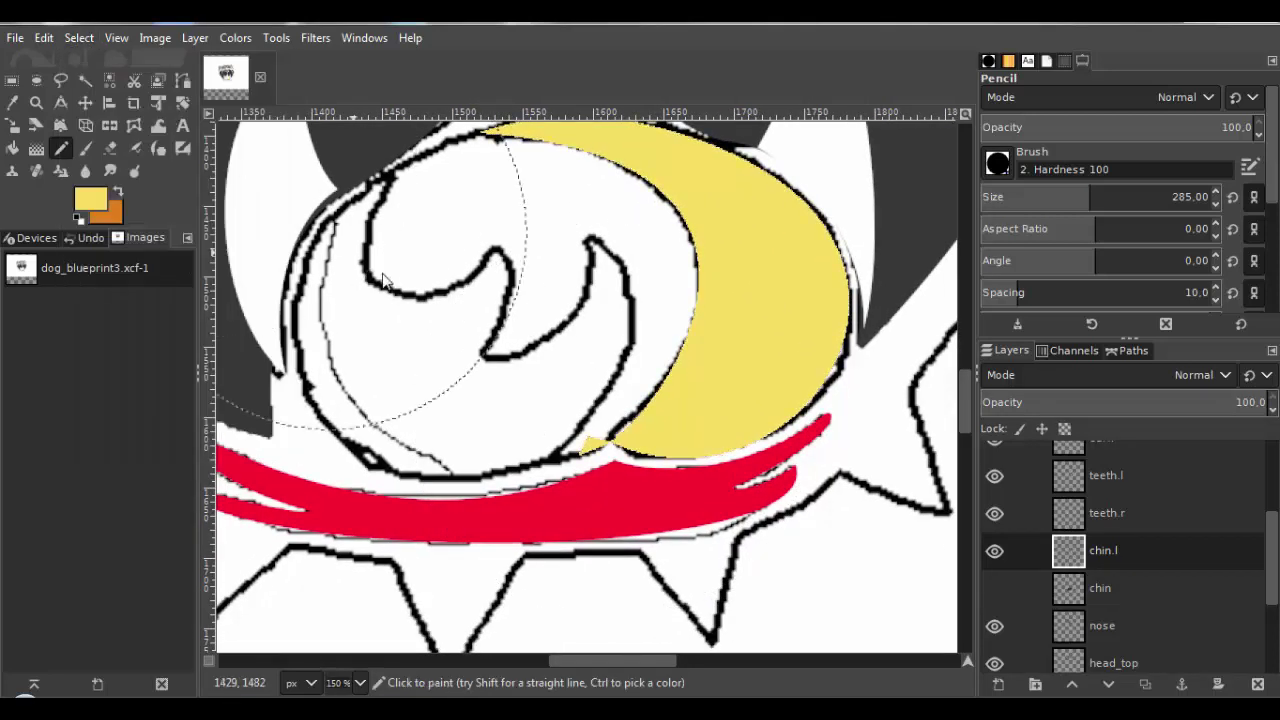
Erase the stray yellow triangle beside the chin's bottom notch on chin.l with the Eraser at size 28.
scroll(586, 395, "down", 1)
scroll(586, 388, "up", 3)
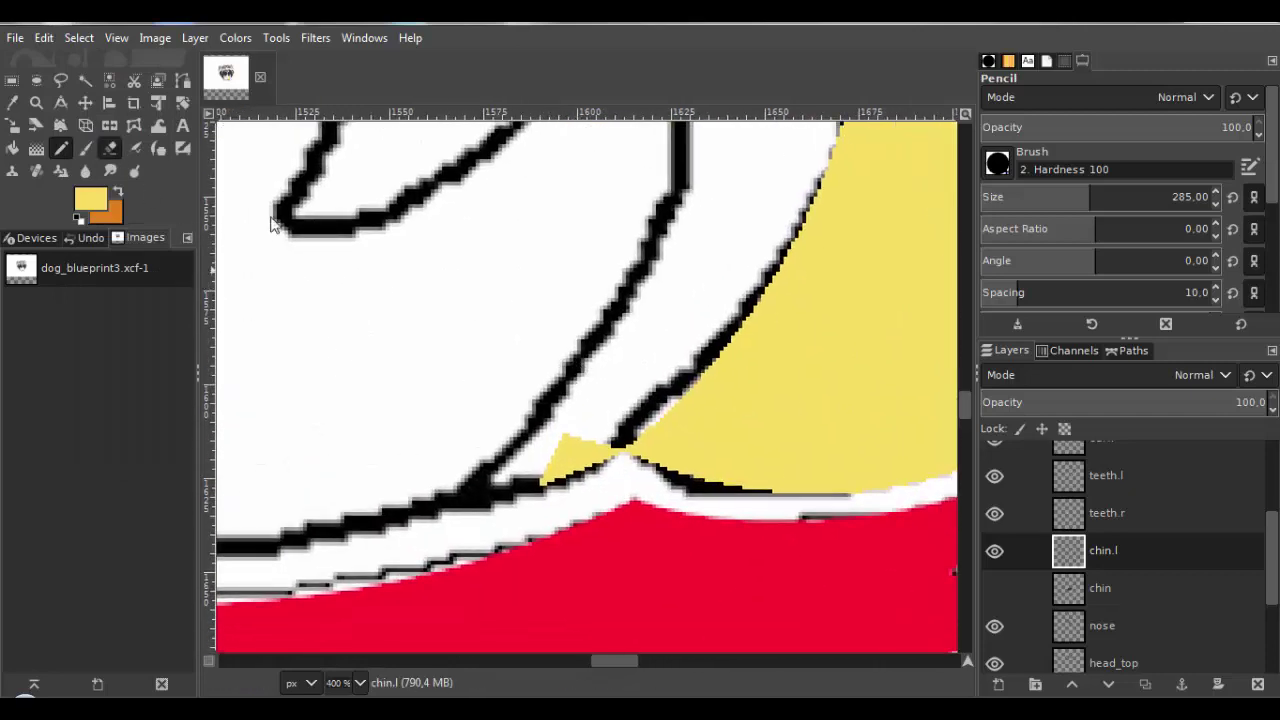
left_click(110, 148)
left_click_drag(1065, 190, 1069, 197)
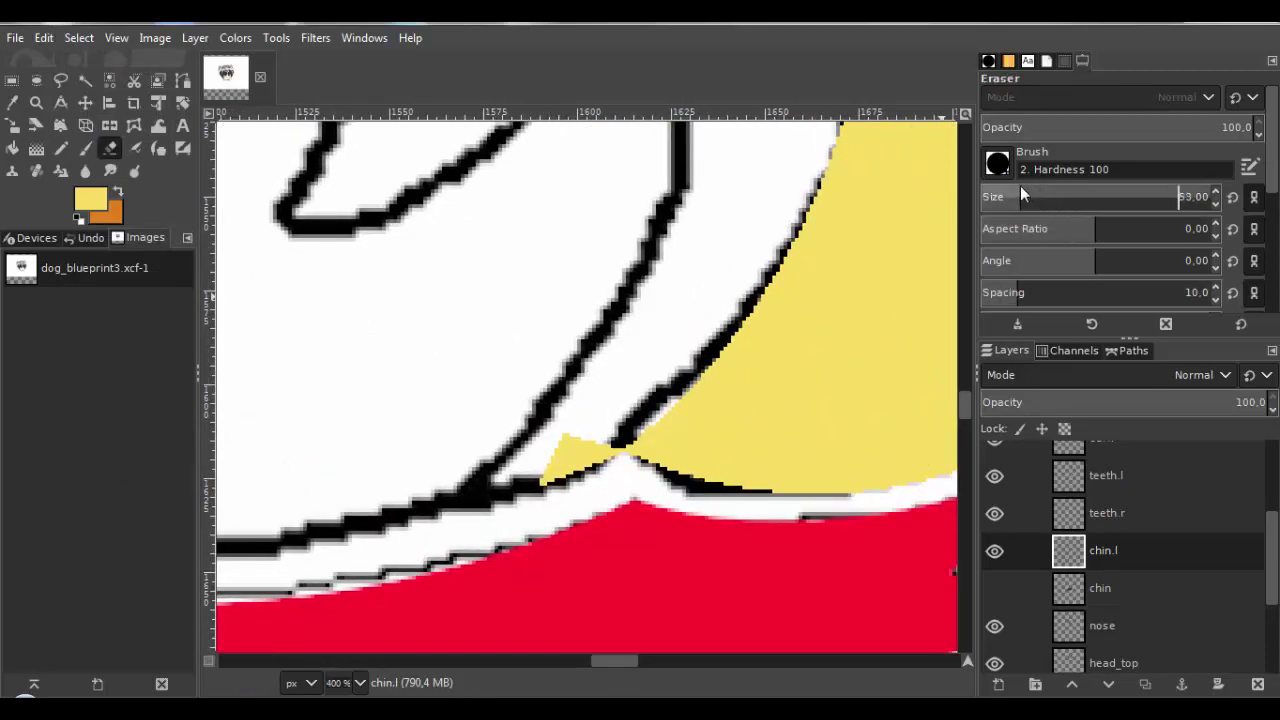
left_click(1022, 195)
left_click_drag(543, 423, 563, 457)
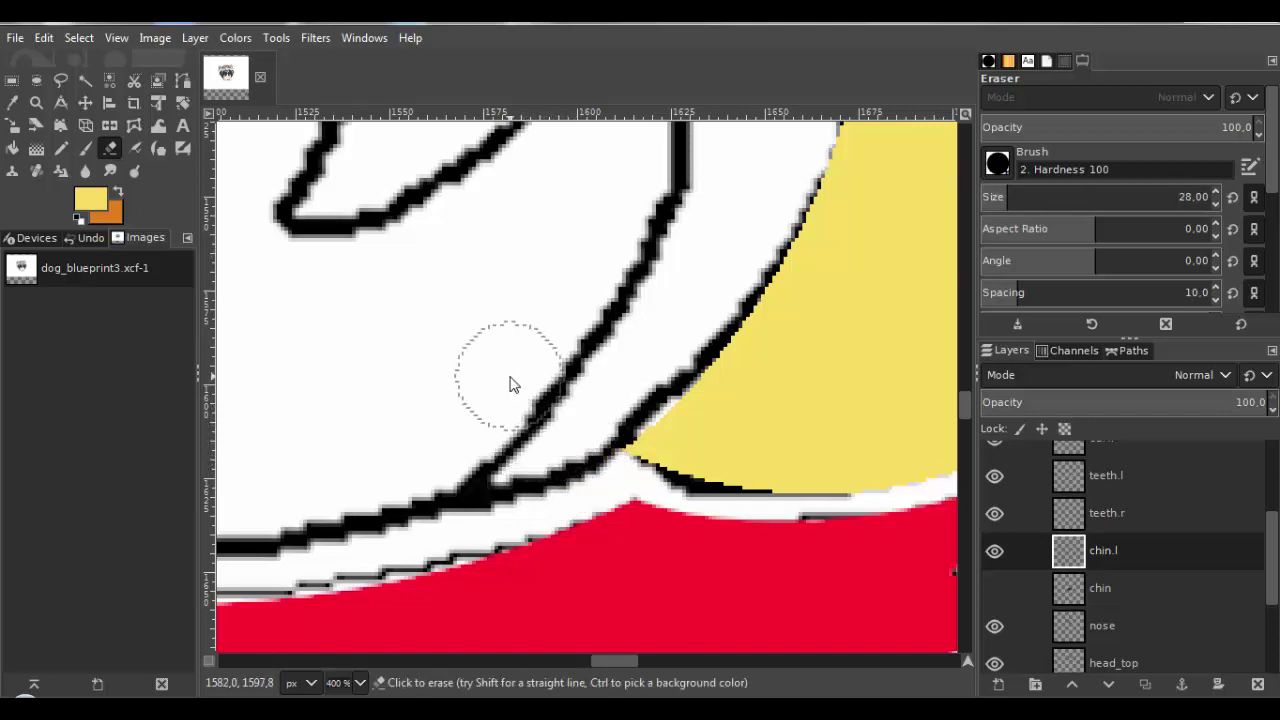
Show the chin and head layers and review the yellow chin area against the whole dog head.
scroll(509, 380, "down", 6)
left_click_drag(562, 391, 600, 441)
left_click(998, 588)
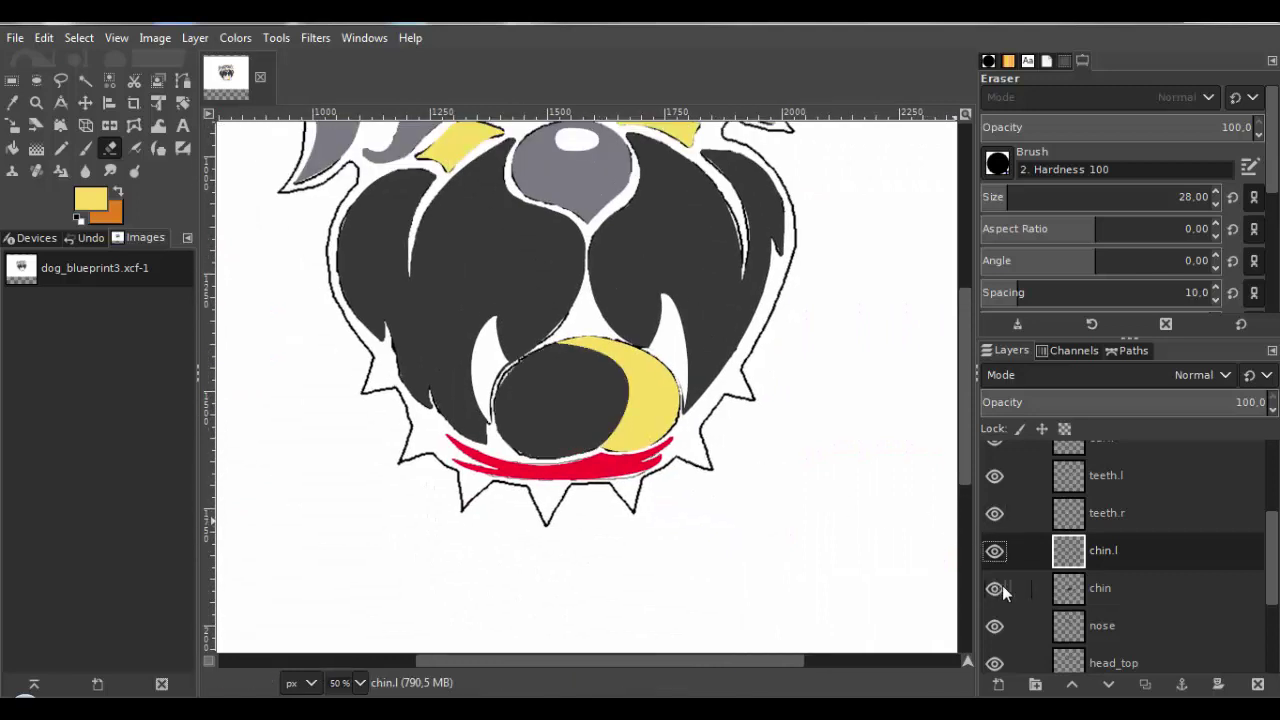
scroll(1057, 599, "down", 4)
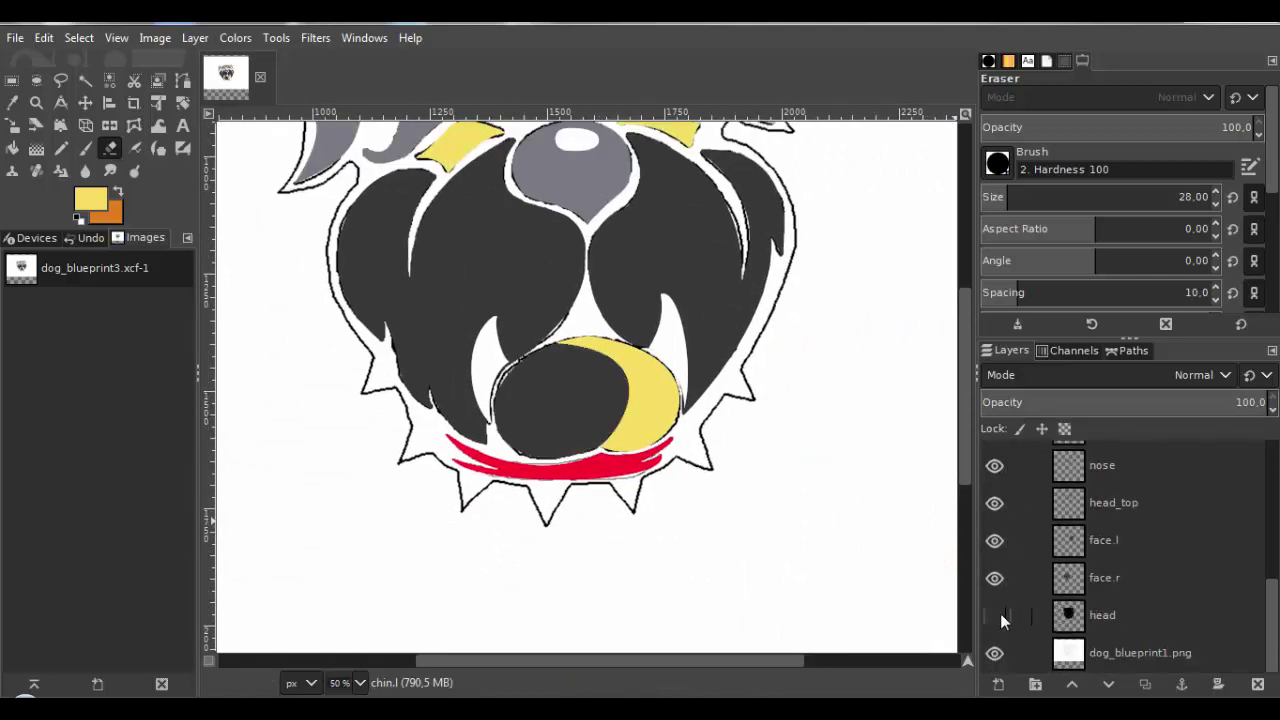
left_click(995, 615)
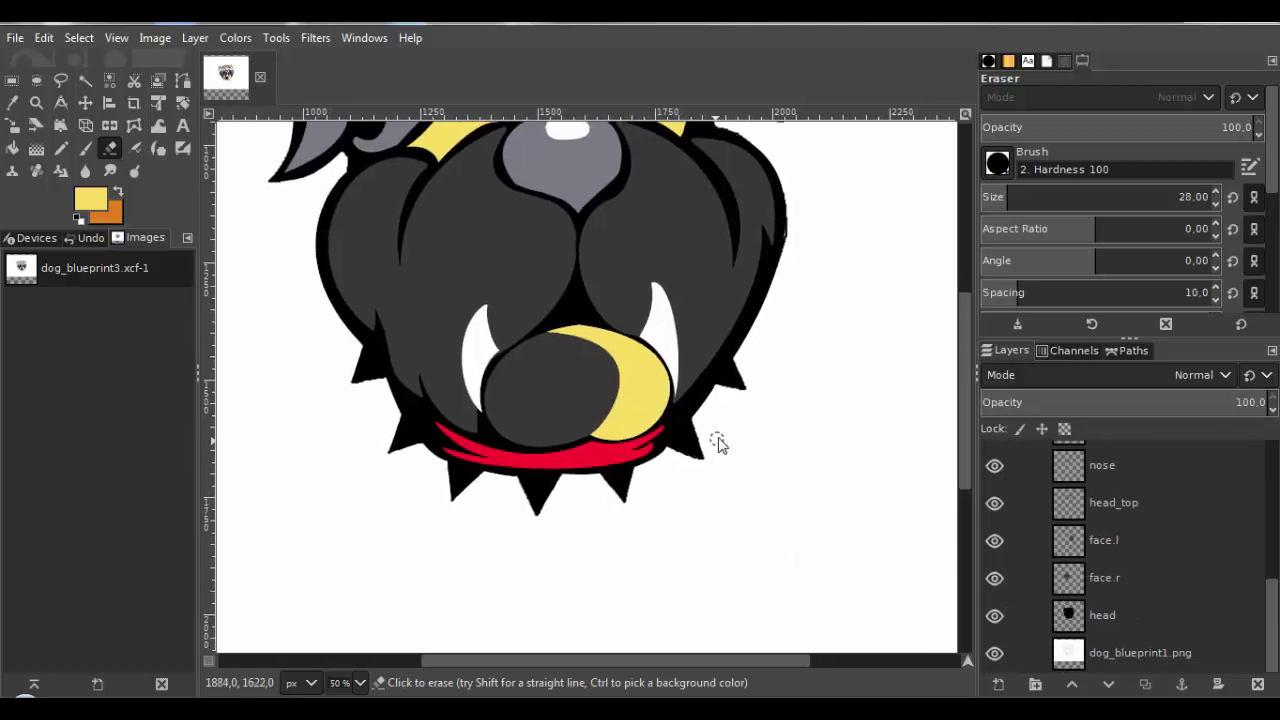
scroll(718, 442, "down", 2)
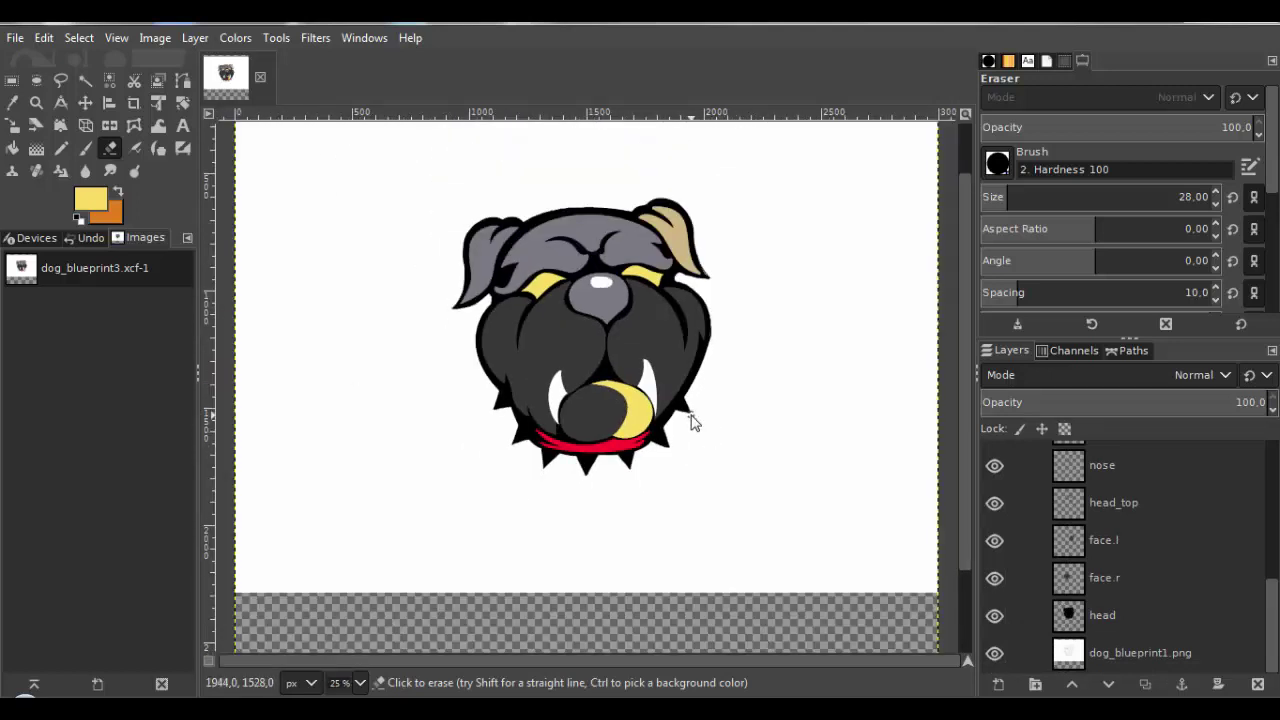
scroll(690, 422, "up", 5)
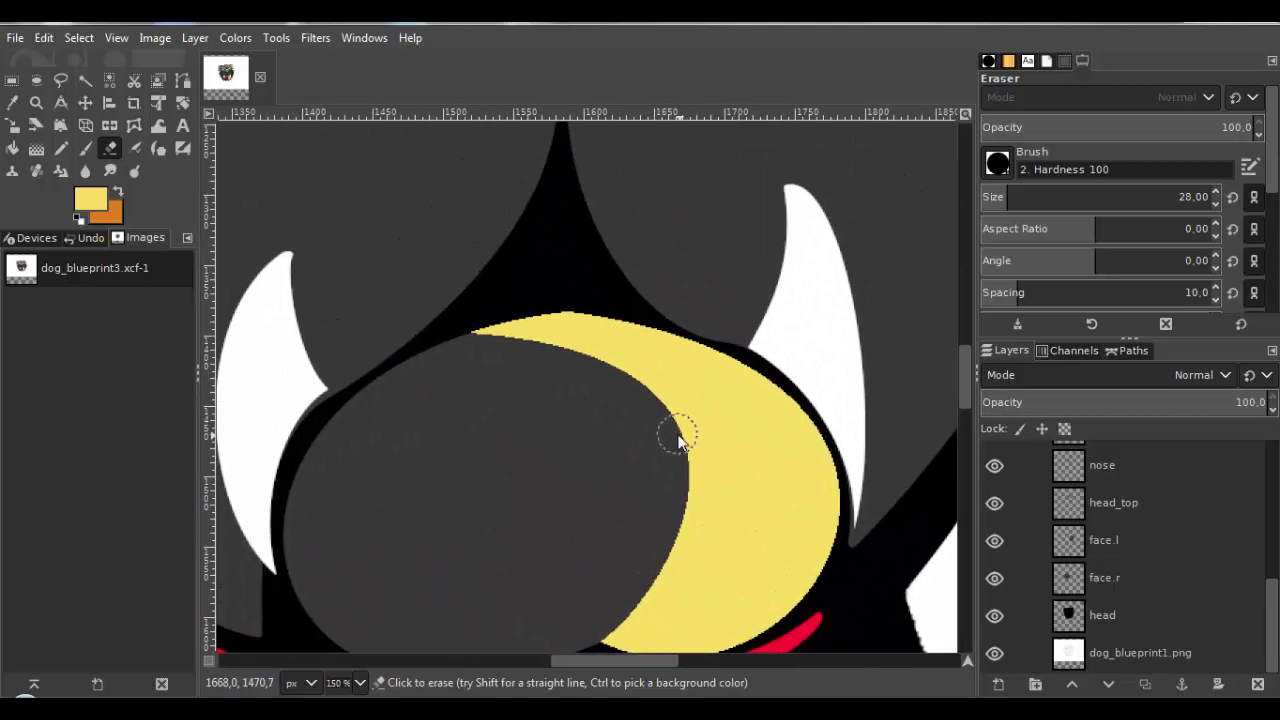
scroll(678, 440, "down", 4)
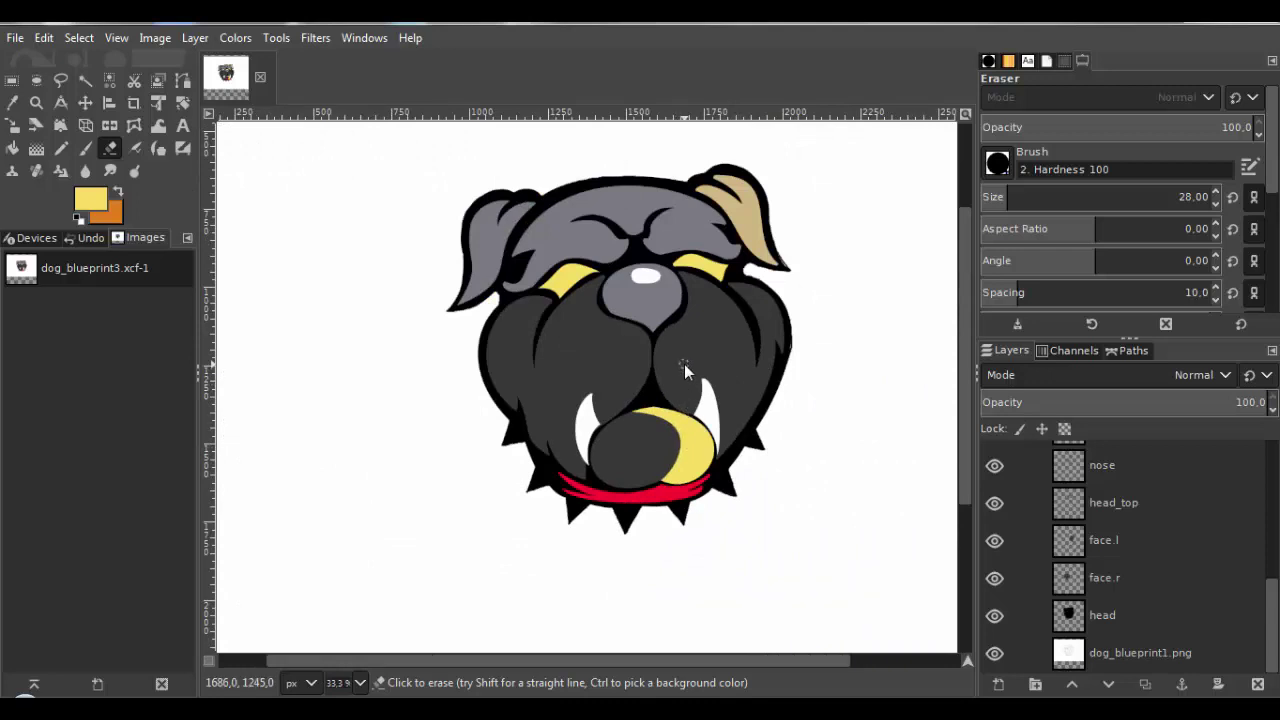
Undo the layer visibility changes, the stray-triangle erasing and the yellow painting, returning chin.l to its selected dark grey area.
left_click(85, 198)
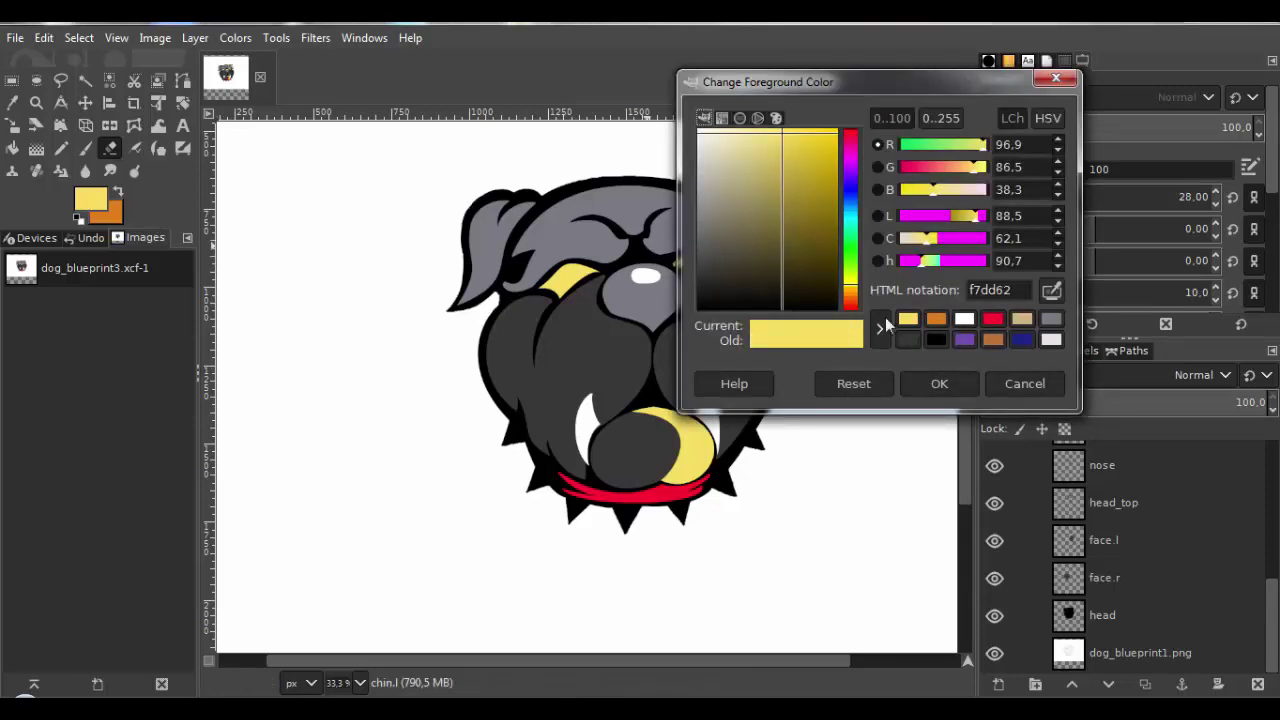
left_click(938, 384)
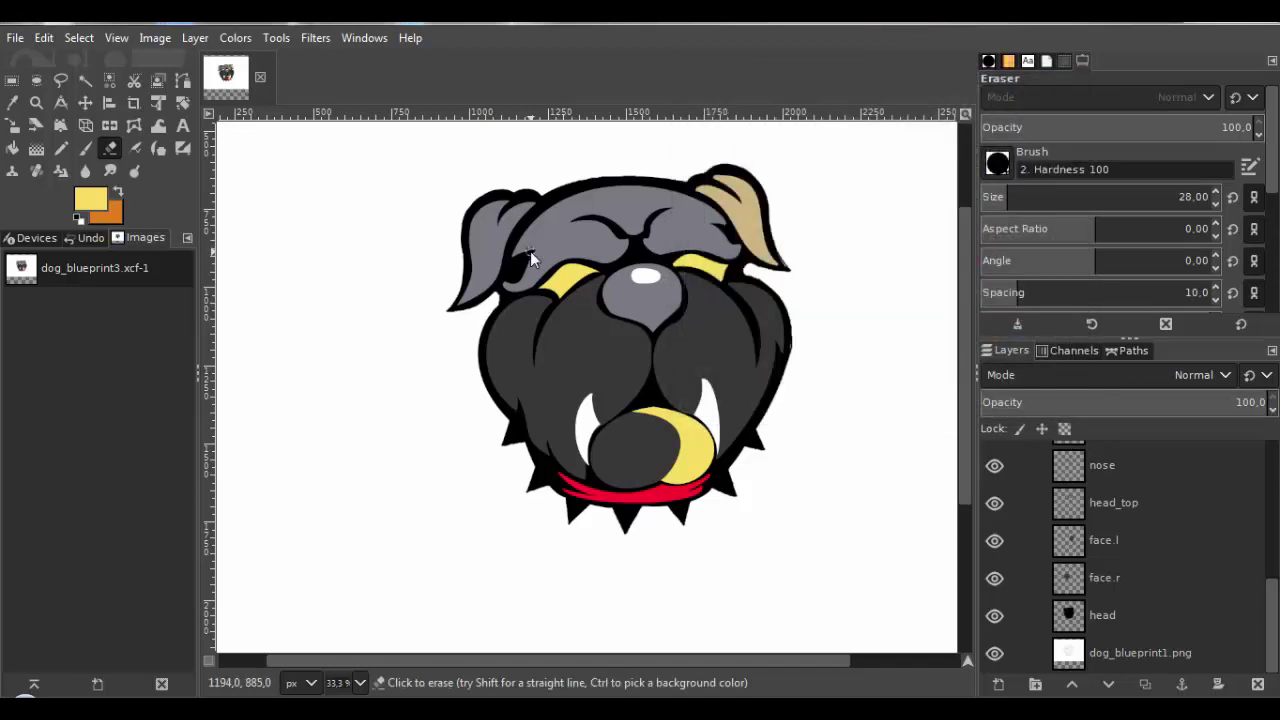
key("ctrl+z")
key("ctrl+z")
key("ctrl+z")
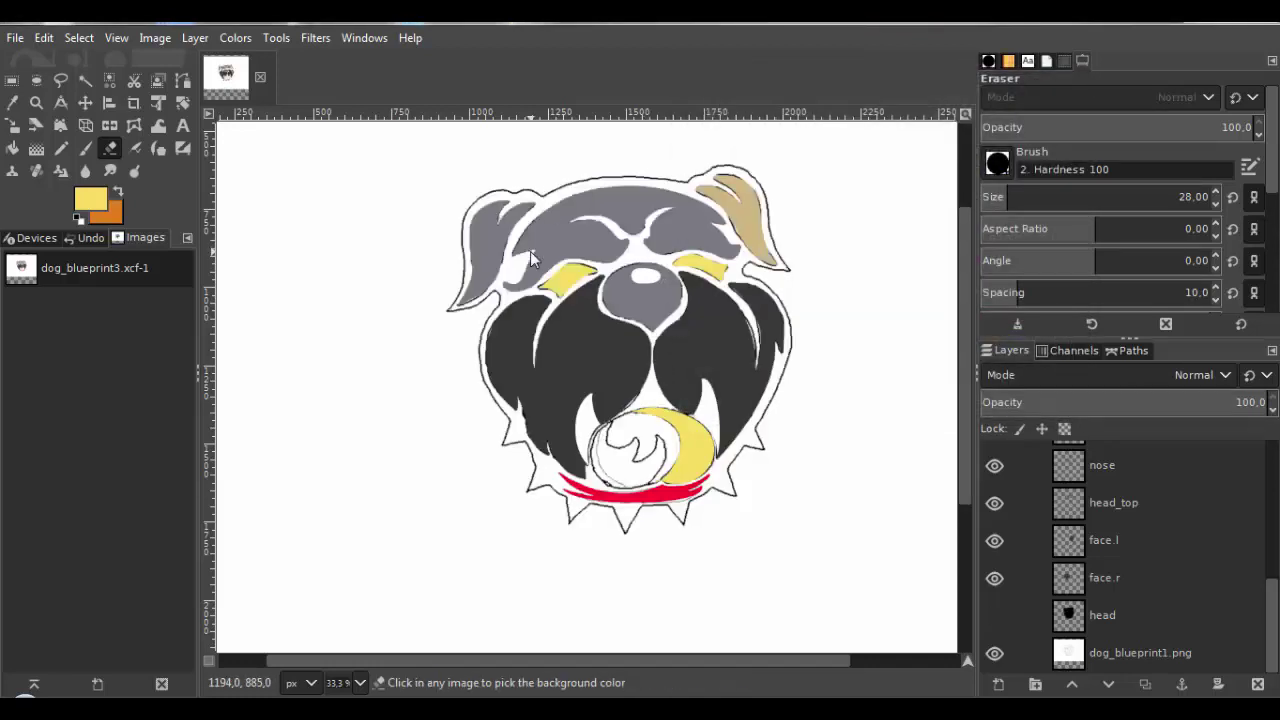
key("ctrl+z")
key("ctrl+z")
Paint the selected chin.l area in the saved tan d1b882 with the Pencil at size 257, and clear the selection.
left_click(88, 198)
left_click(1022, 319)
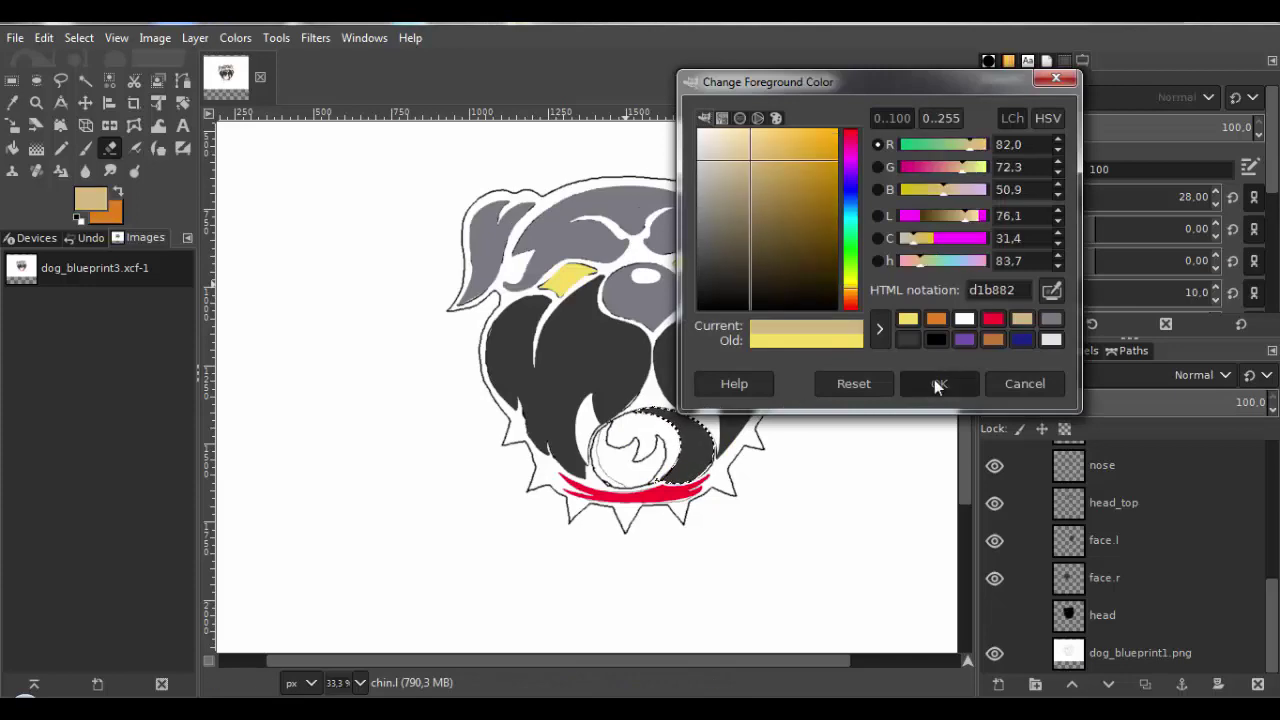
left_click(938, 386)
left_click(61, 149)
left_click(1084, 193)
left_click_drag(682, 426, 665, 497)
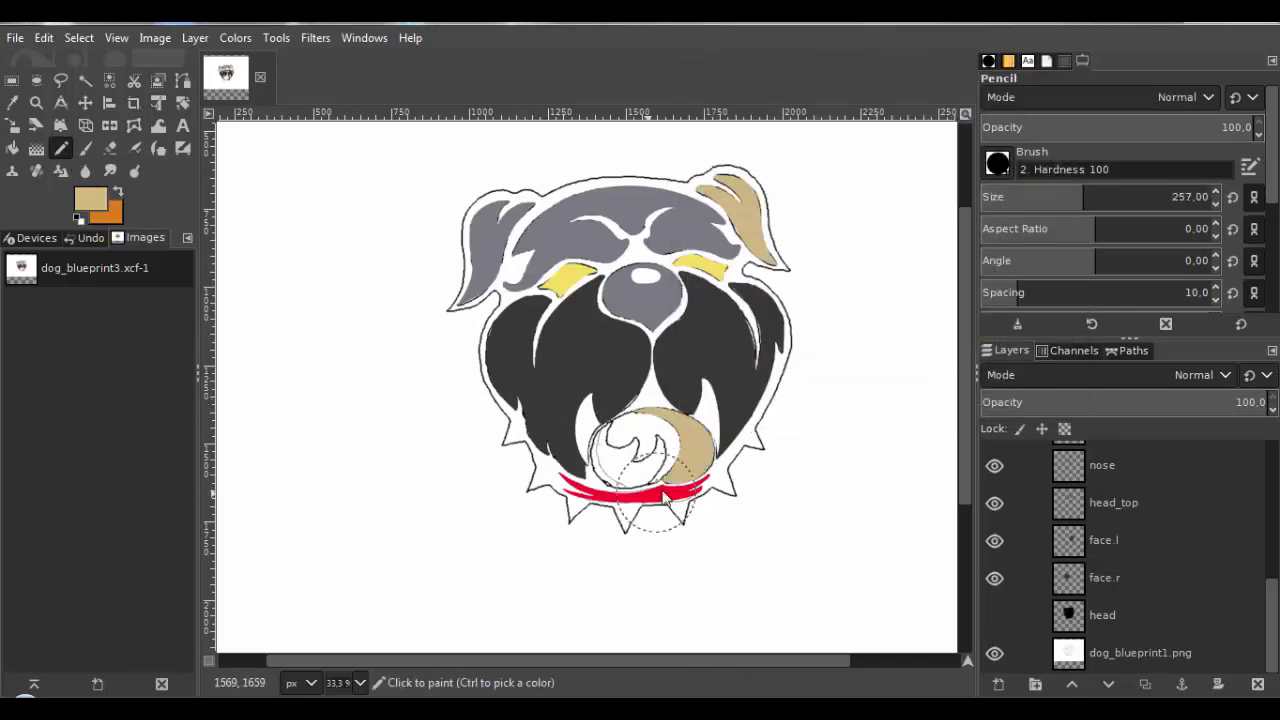
right_click(648, 490)
left_click(79, 38)
left_click(79, 38)
left_click(94, 86)
Erase the stray tan triangle beside the chin's bottom notch on chin.l with the Eraser at size 59.
scroll(690, 497, "up", 6)
left_click(110, 149)
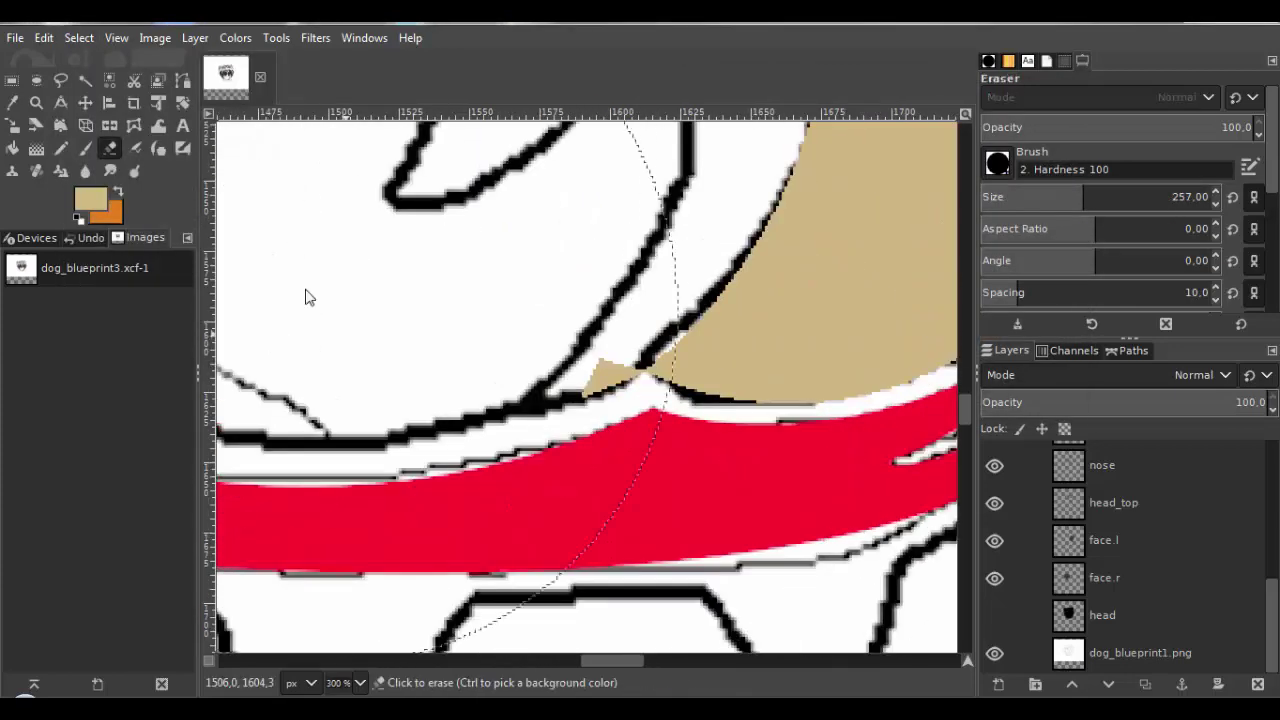
left_click(1024, 190)
left_click_drag(546, 372, 562, 377)
scroll(578, 362, "down", 3)
scroll(585, 366, "up", 3)
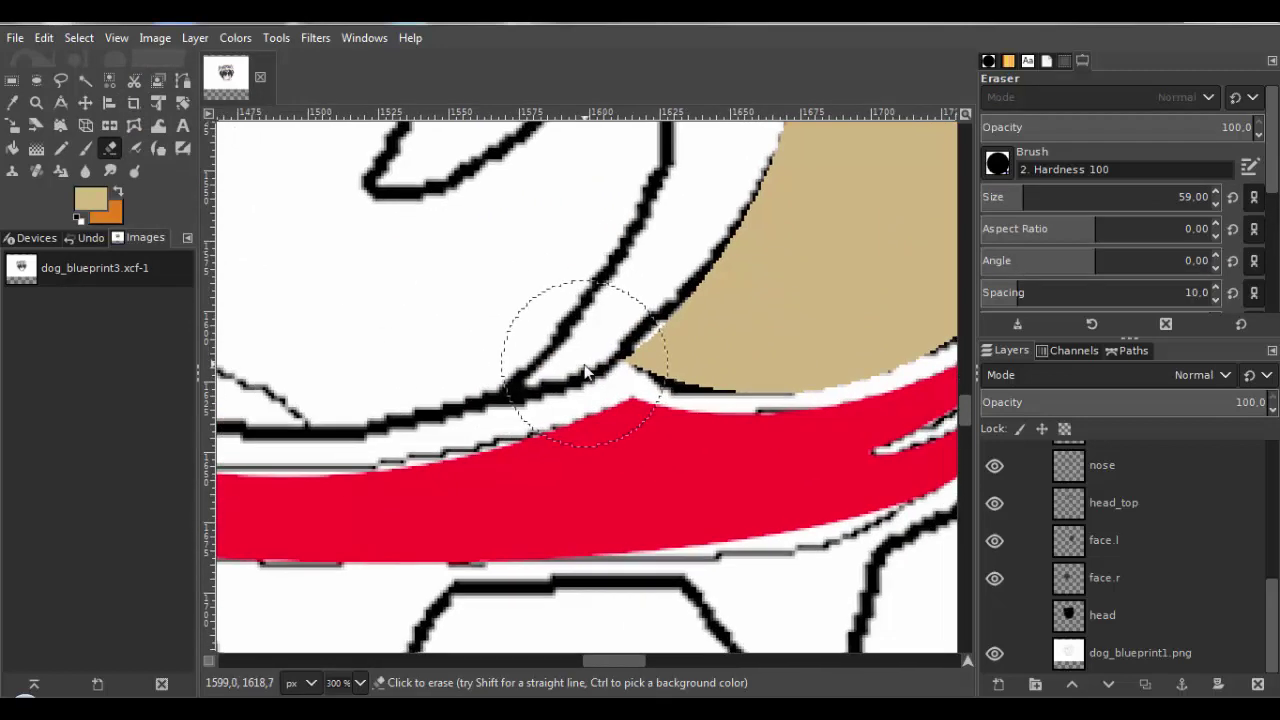
Show the head and chin layers, review the tan chin on the whole head, and save the image as dog_blueprint4.xcf.
scroll(587, 372, "down", 4)
left_click(995, 615)
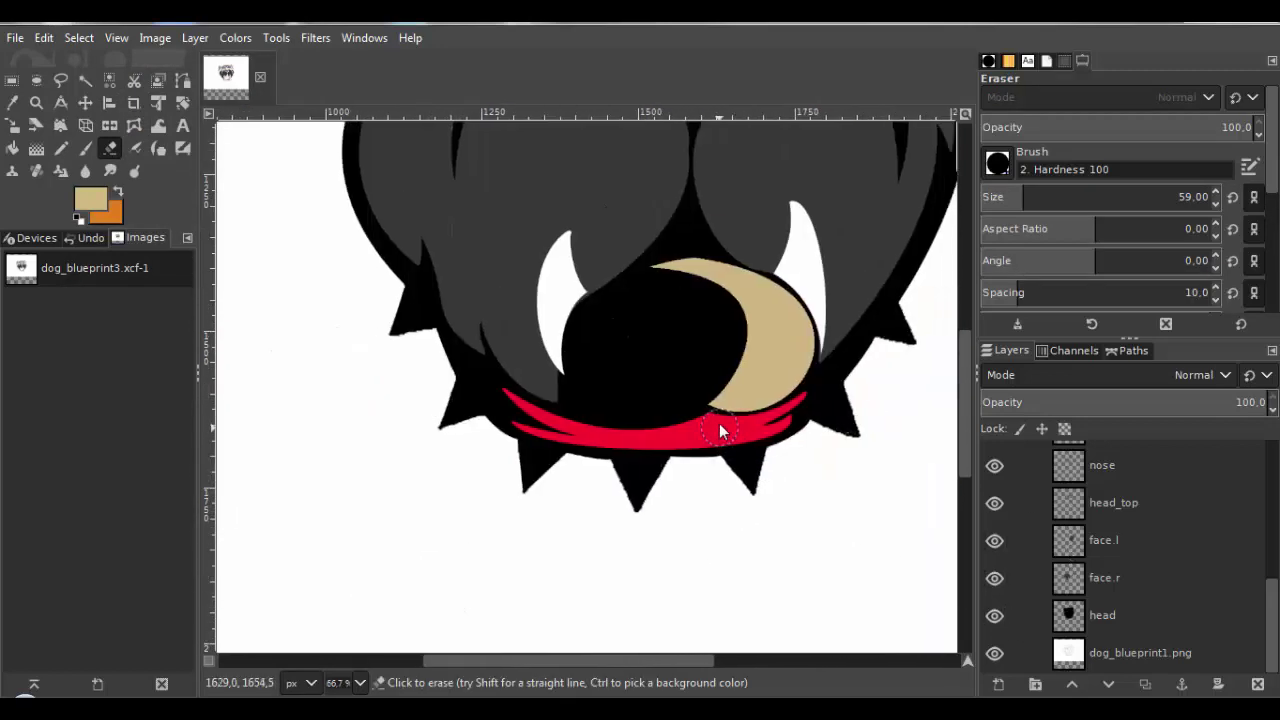
scroll(719, 423, "down", 3)
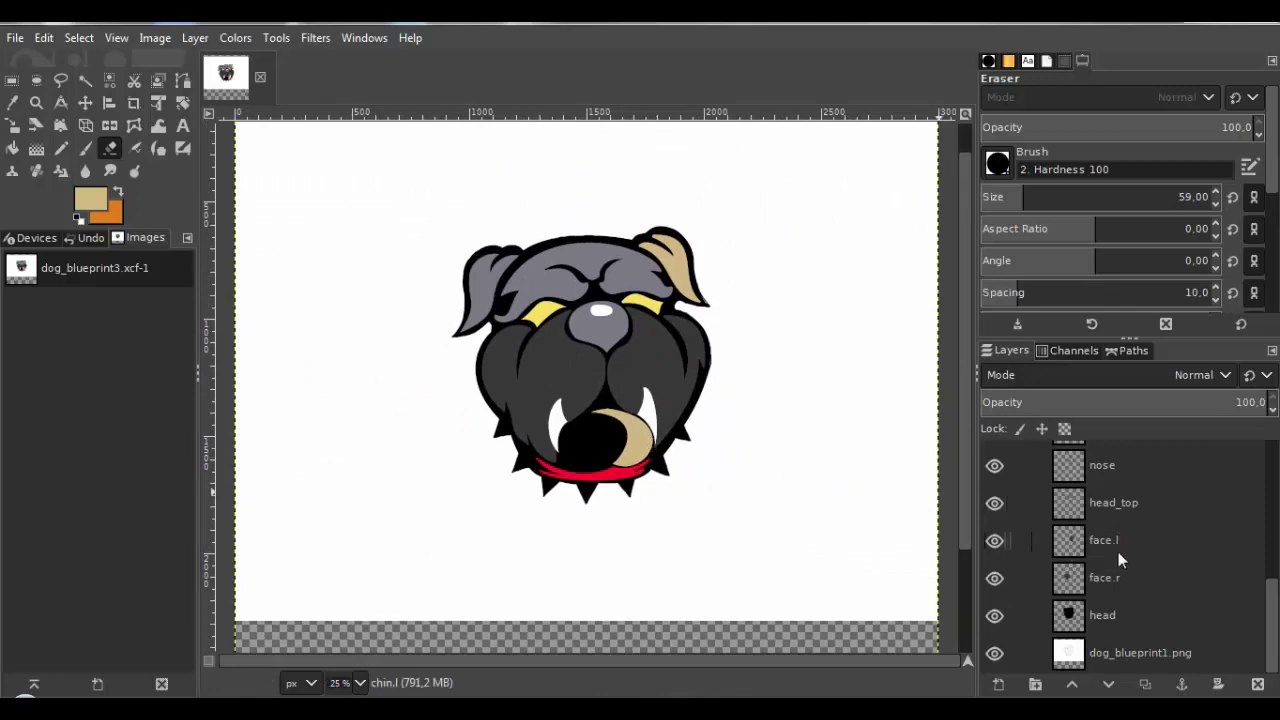
scroll(1118, 556, "up", 2)
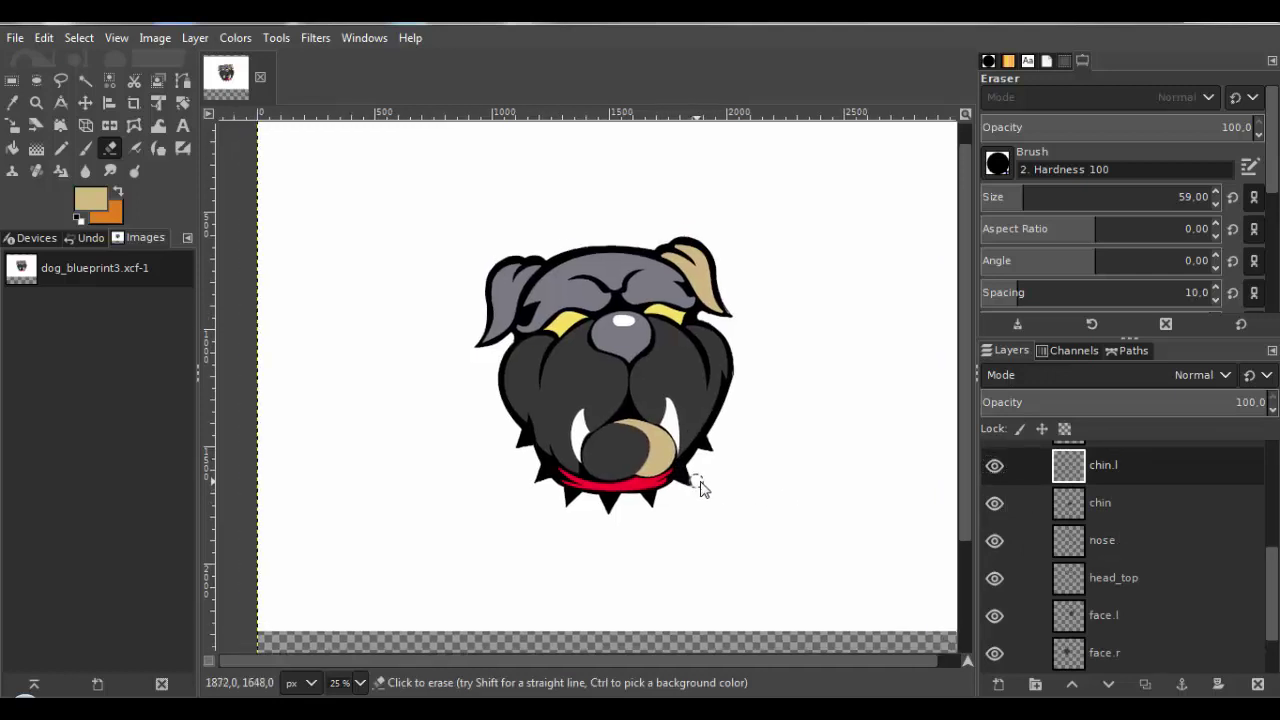
scroll(703, 487, "down", 1)
scroll(714, 457, "up", 1)
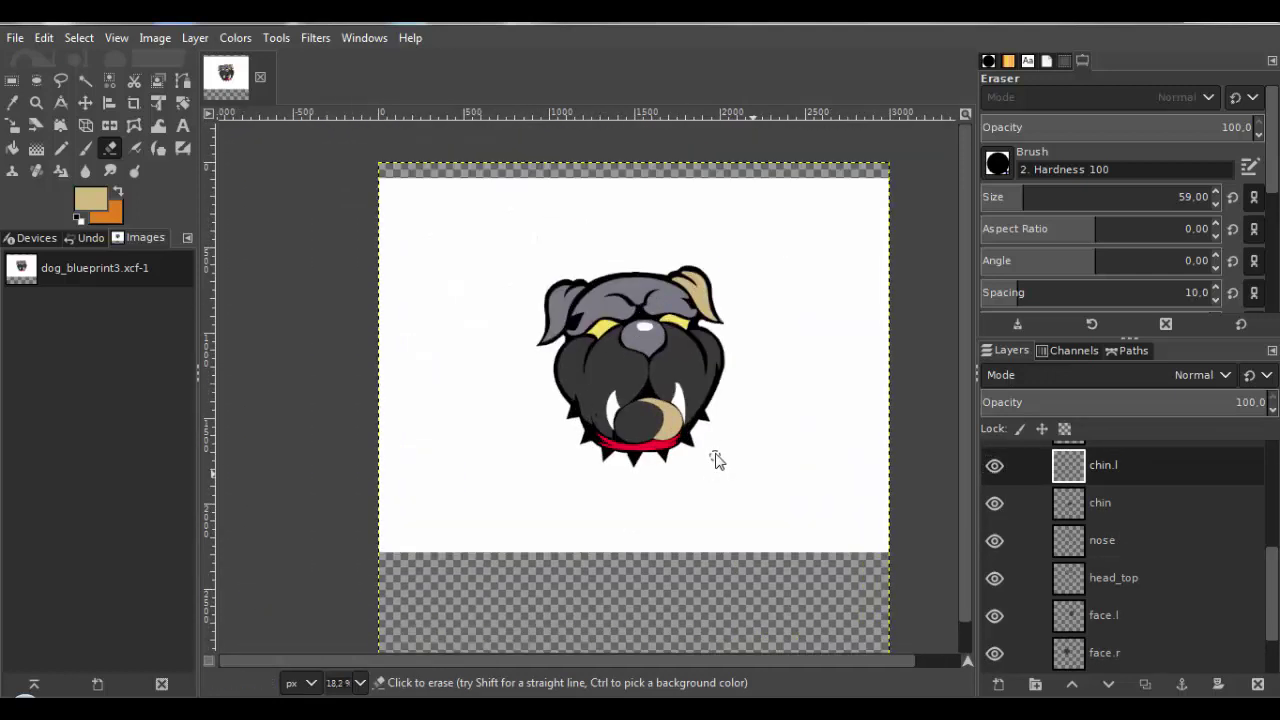
left_click_drag(751, 409, 743, 450)
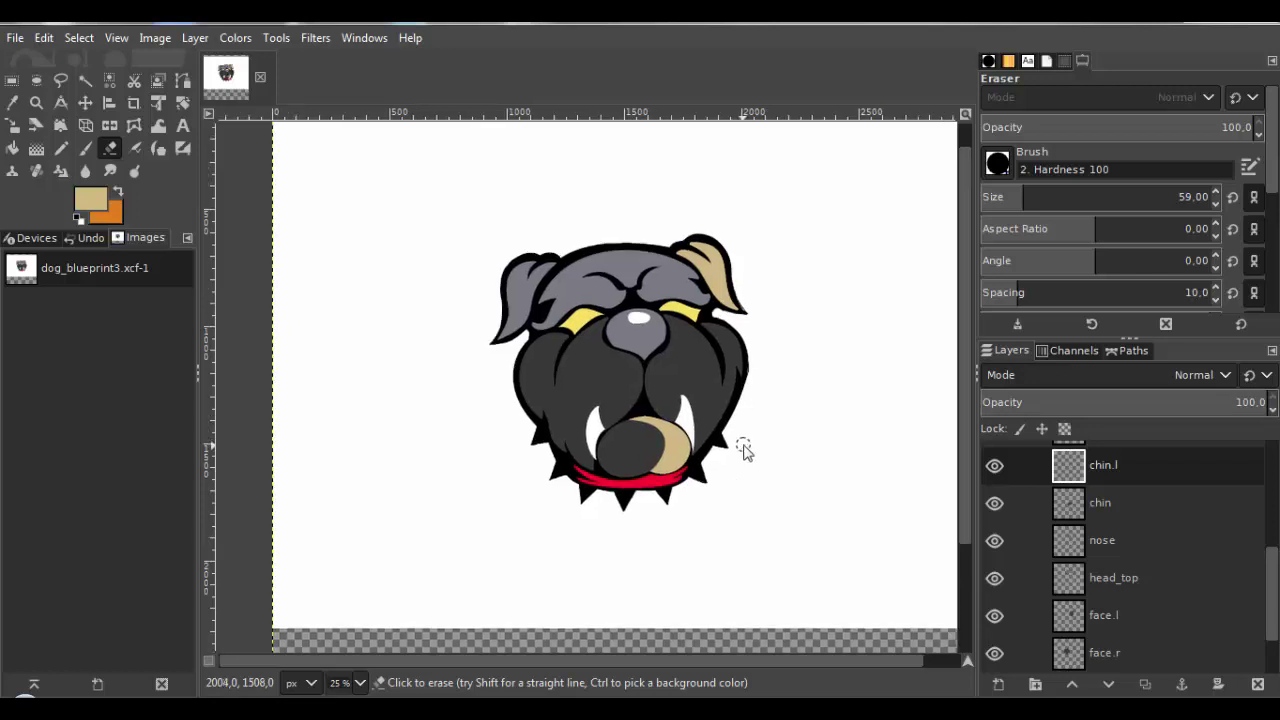
scroll(780, 460, "right", 1)
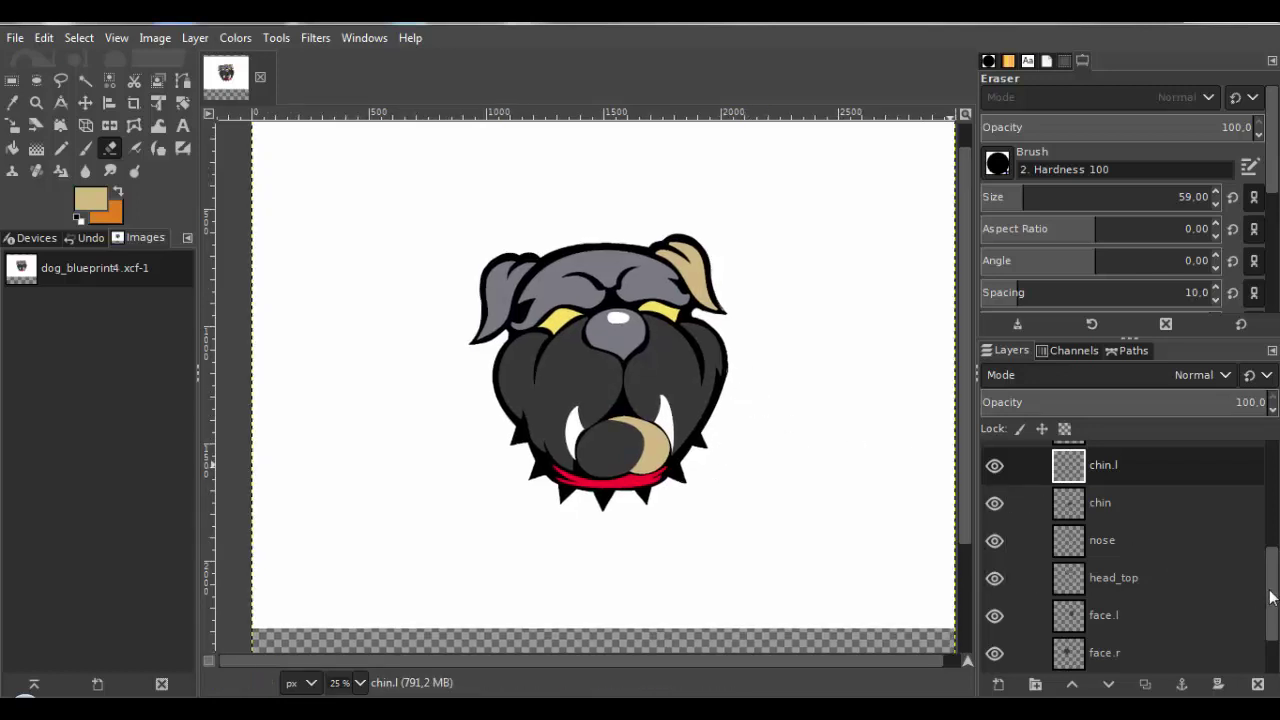
Duplicate the face.l layer.
left_click_drag(1270, 597, 1274, 614)
left_click(1078, 590)
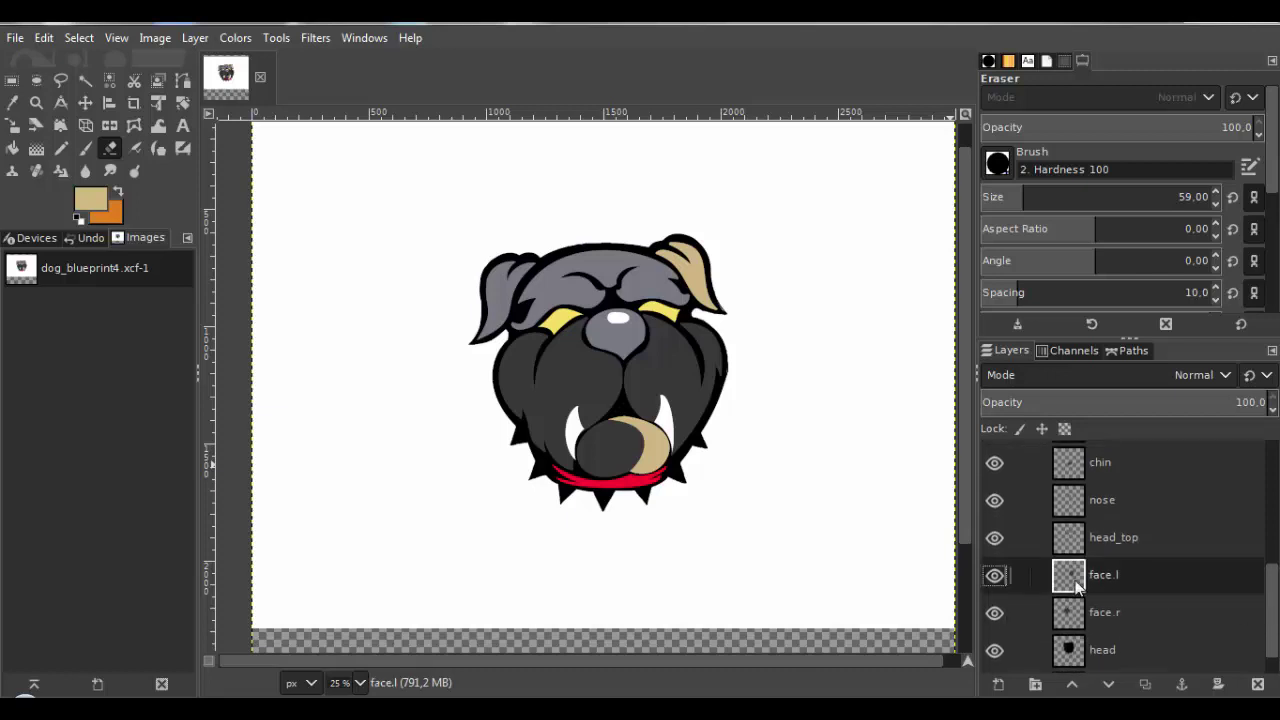
right_click(1076, 590)
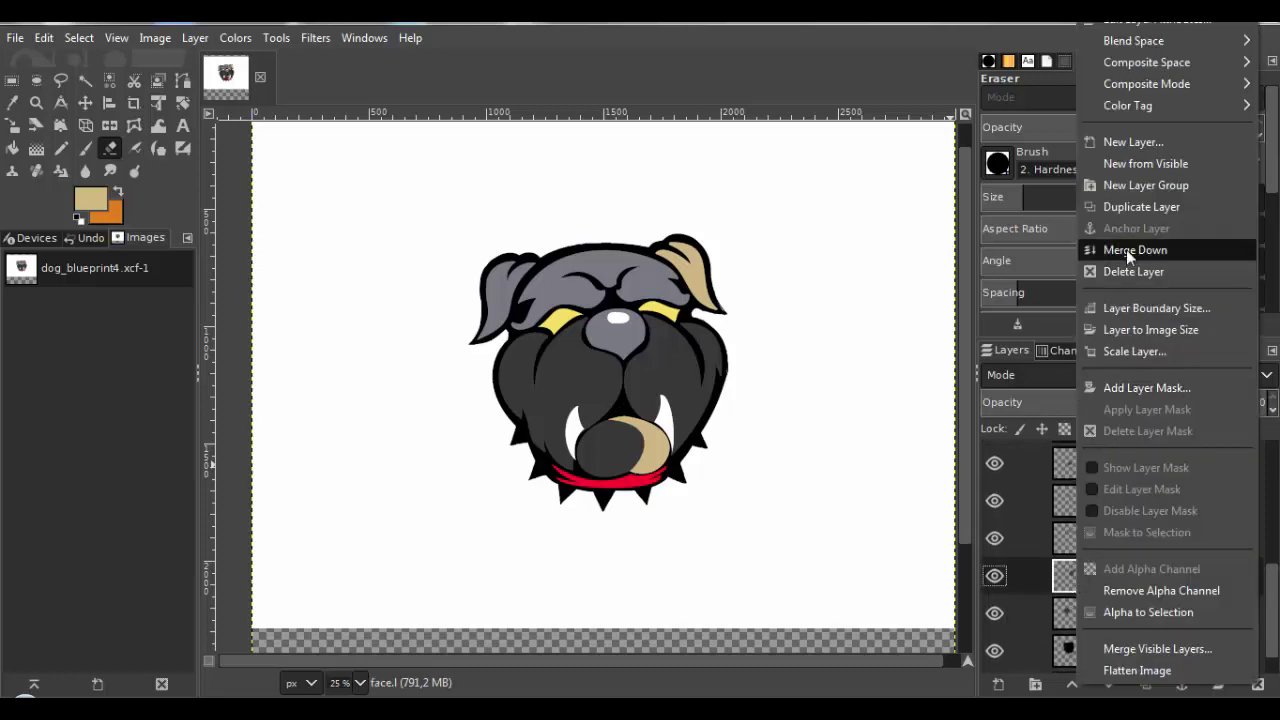
left_click(1137, 213)
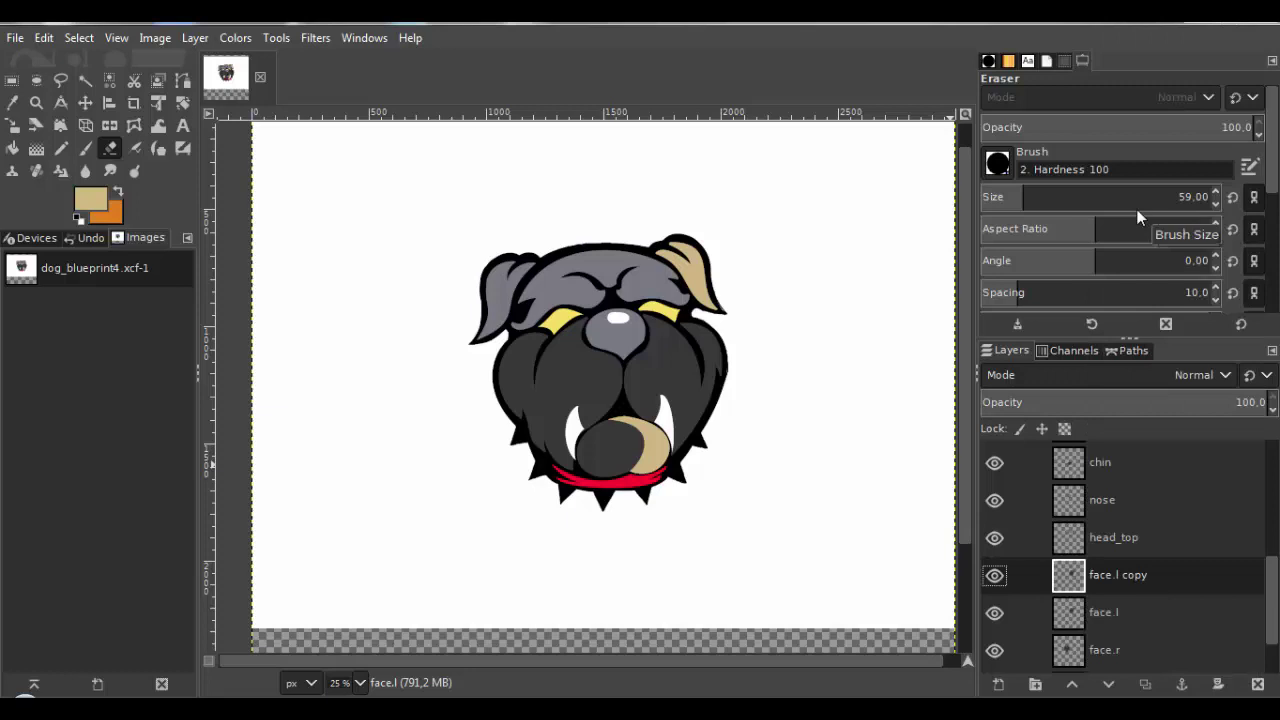
Rename the duplicated face layer as face.l1.
right_click(1080, 575)
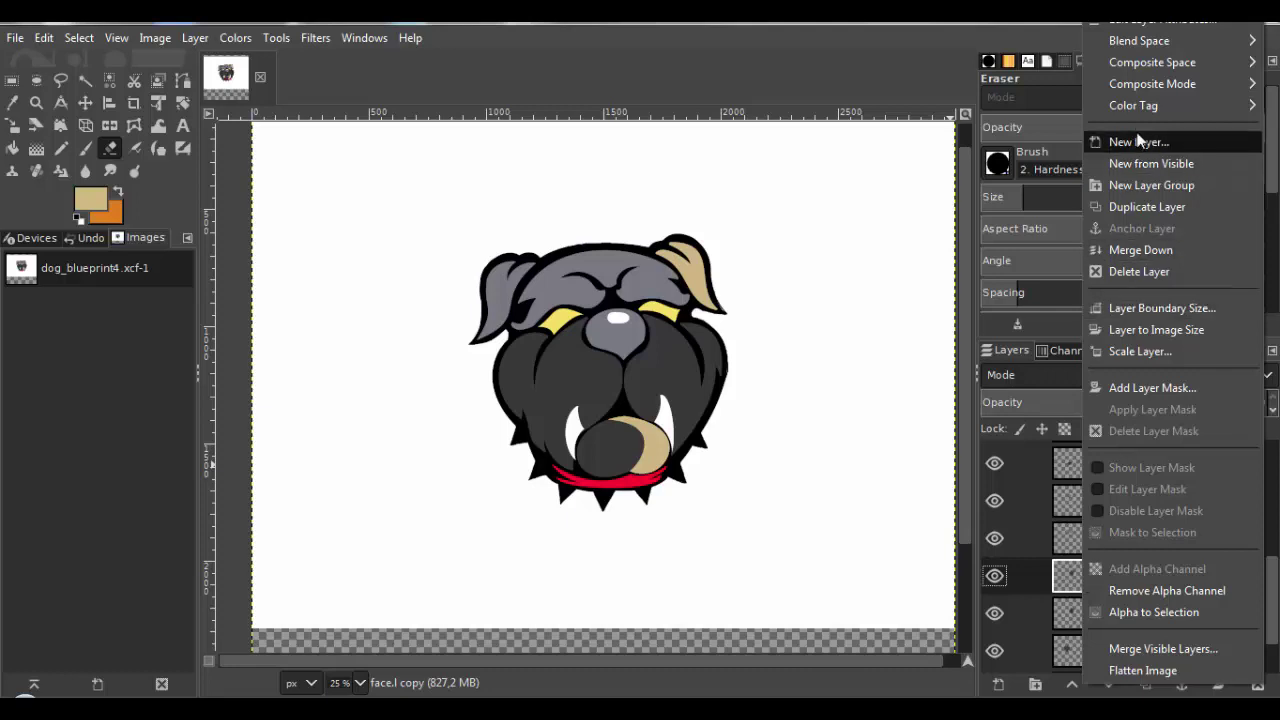
left_click(1150, 22)
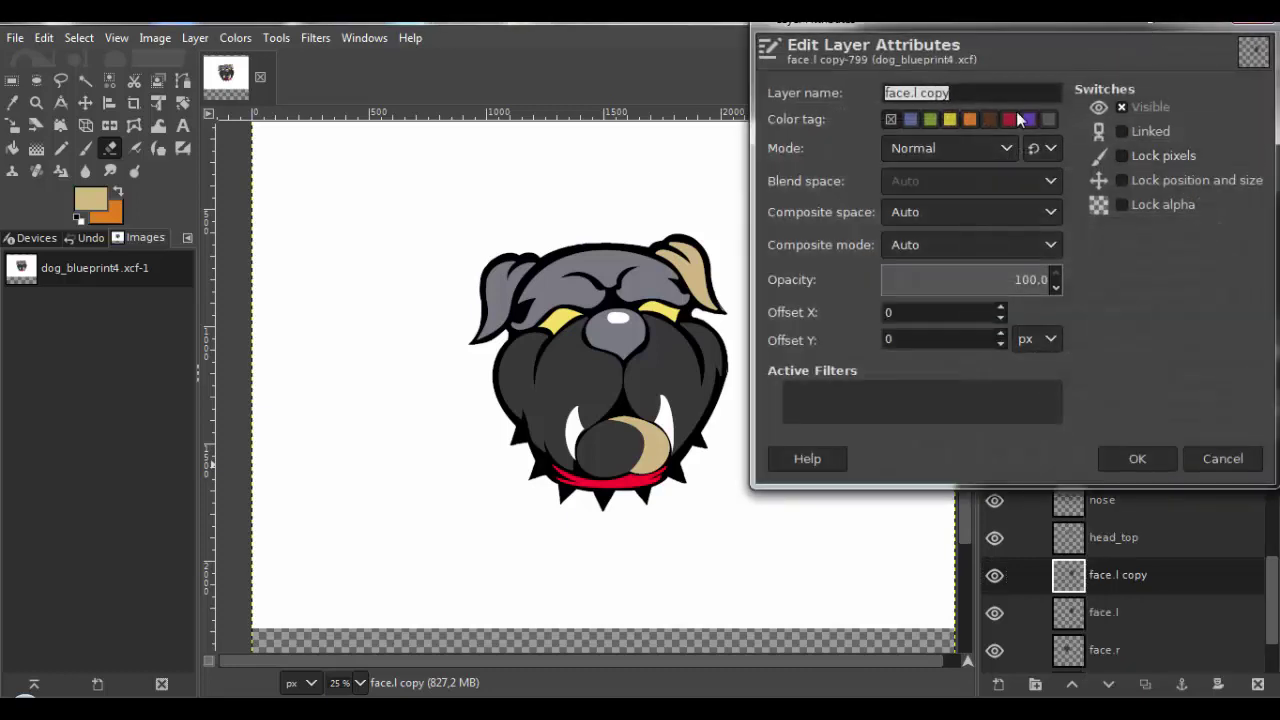
left_click(980, 97)
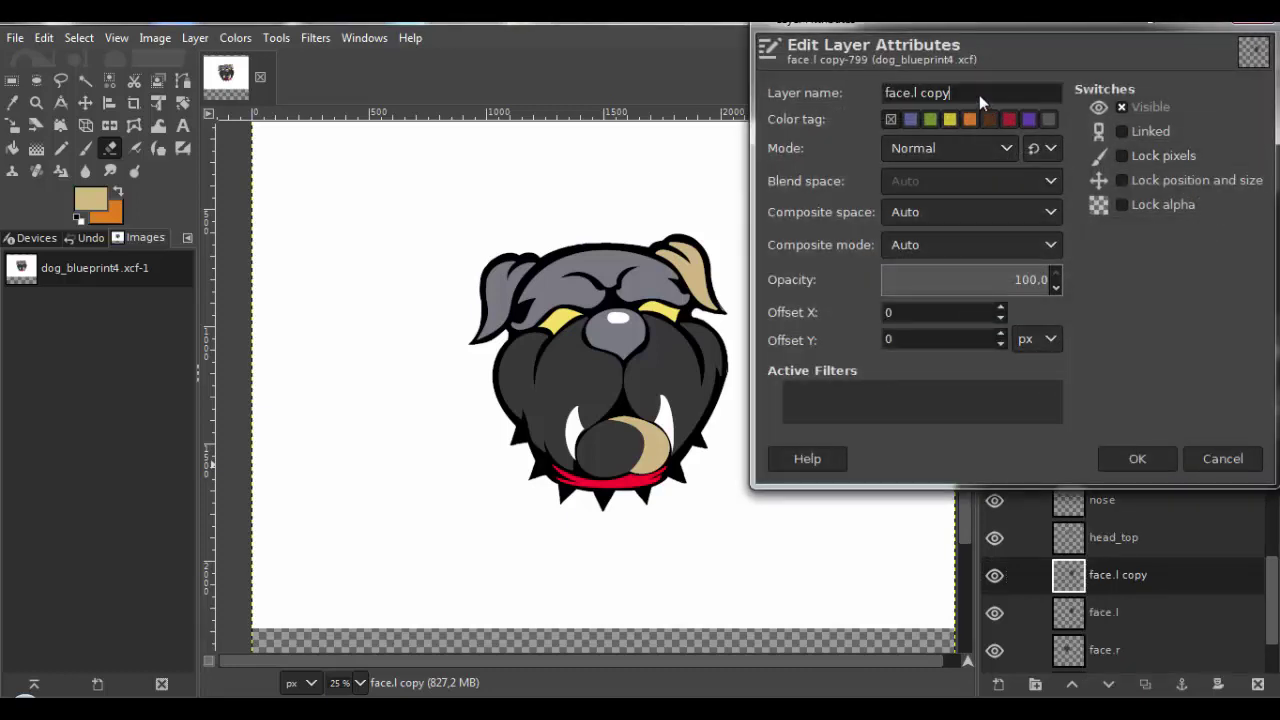
key("BackSpace")
key("BackSpace")
key("BackSpace")
key("BackSpace")
key("BackSpace")
type("l1")
left_click(1128, 465)
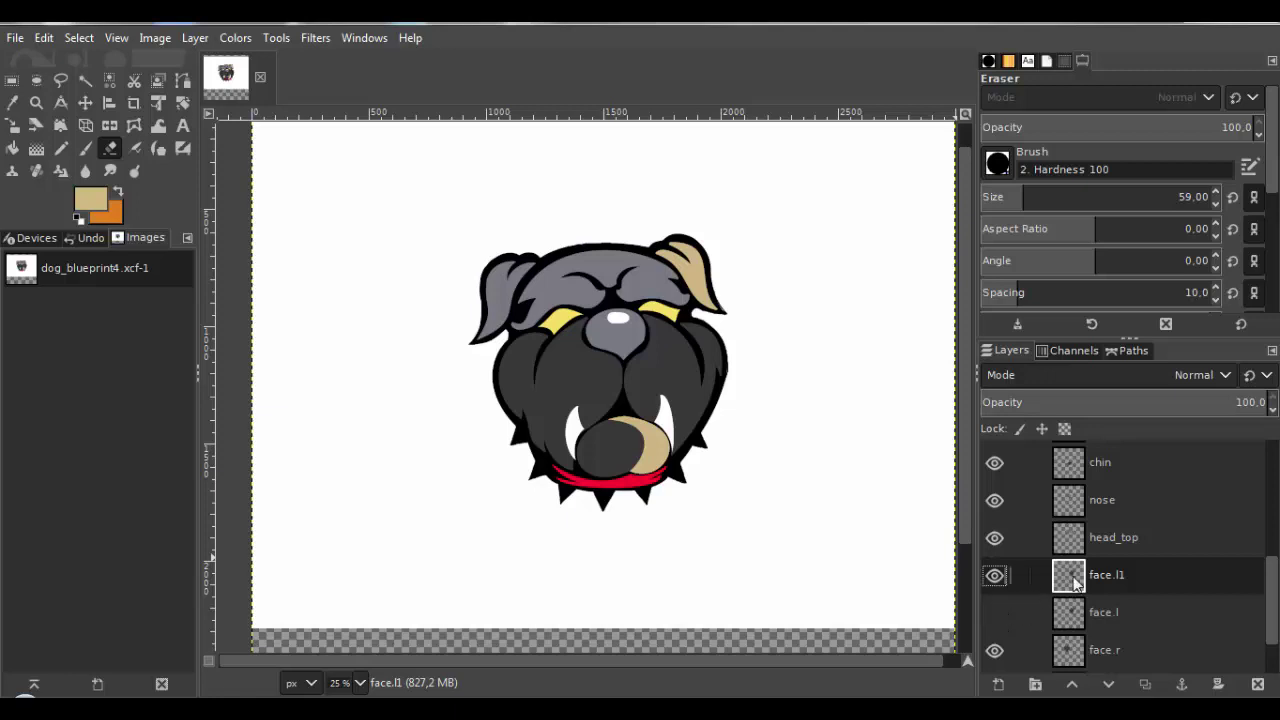
Reduce the face.l1 layer's opacity to 55.6 and hide the face.l and head layers to expose the blueprint lines.
left_click(1230, 402)
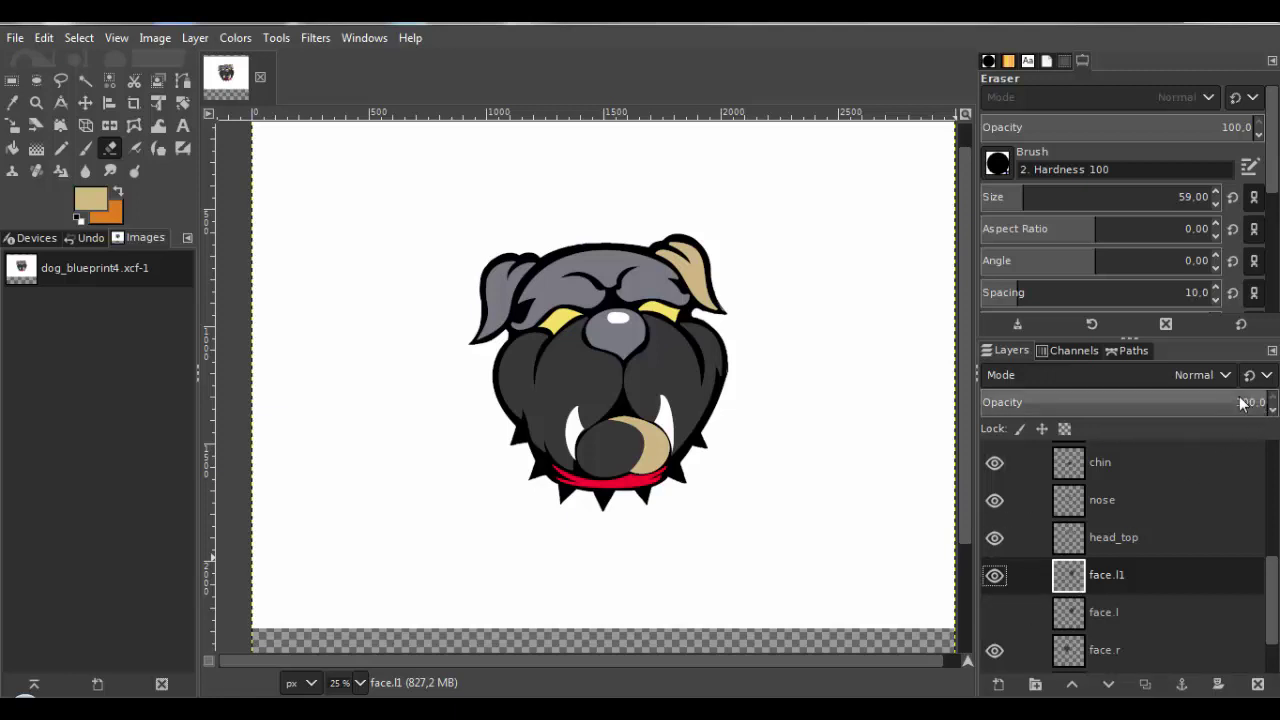
left_click(1181, 400)
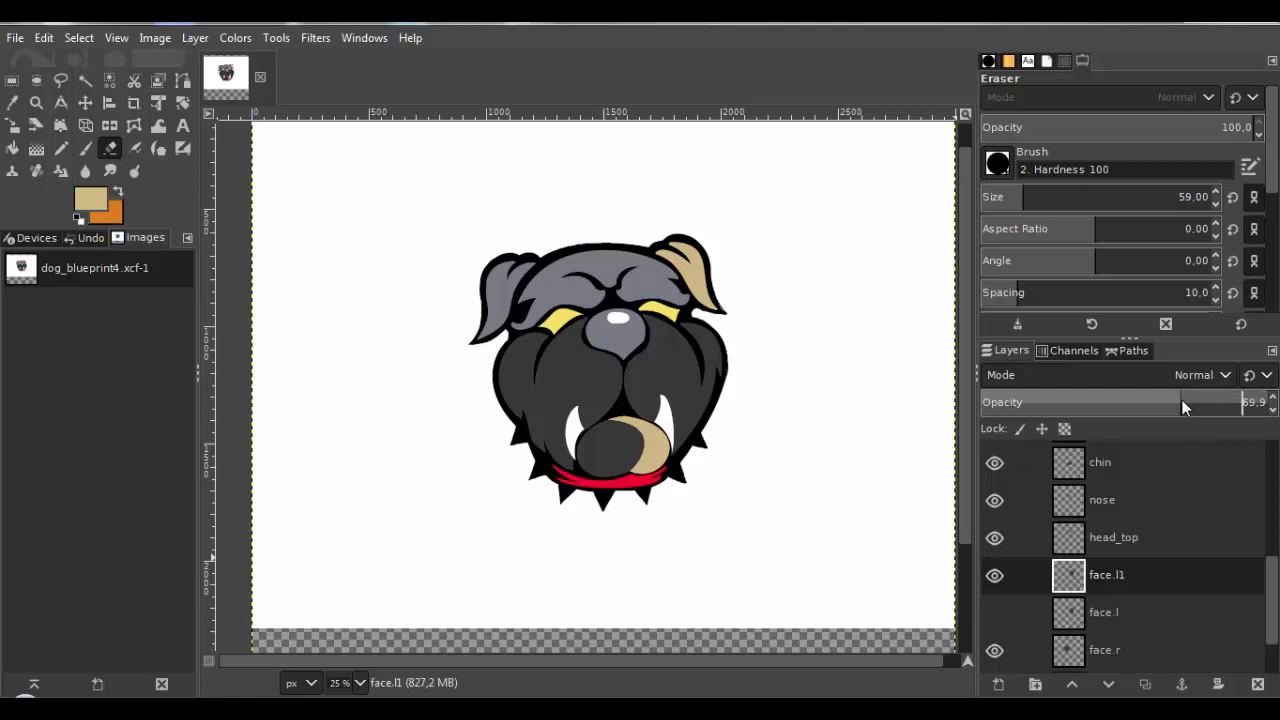
left_click(1161, 399)
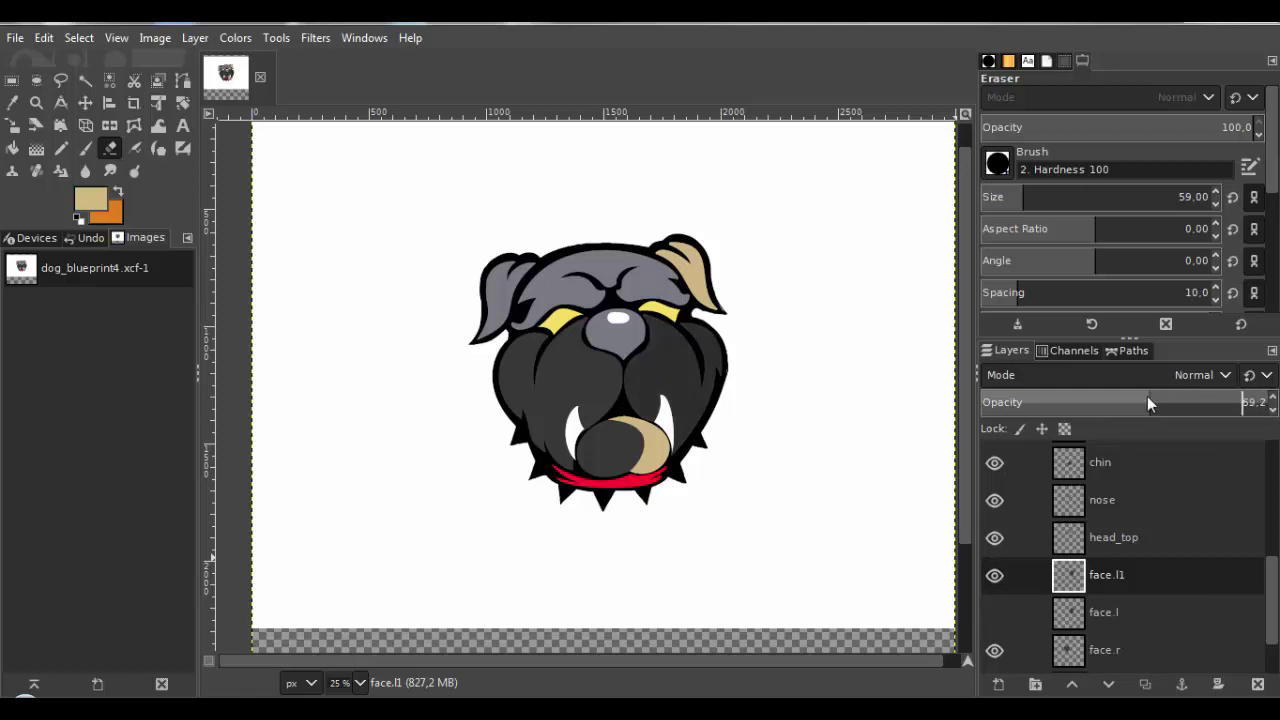
left_click(1140, 400)
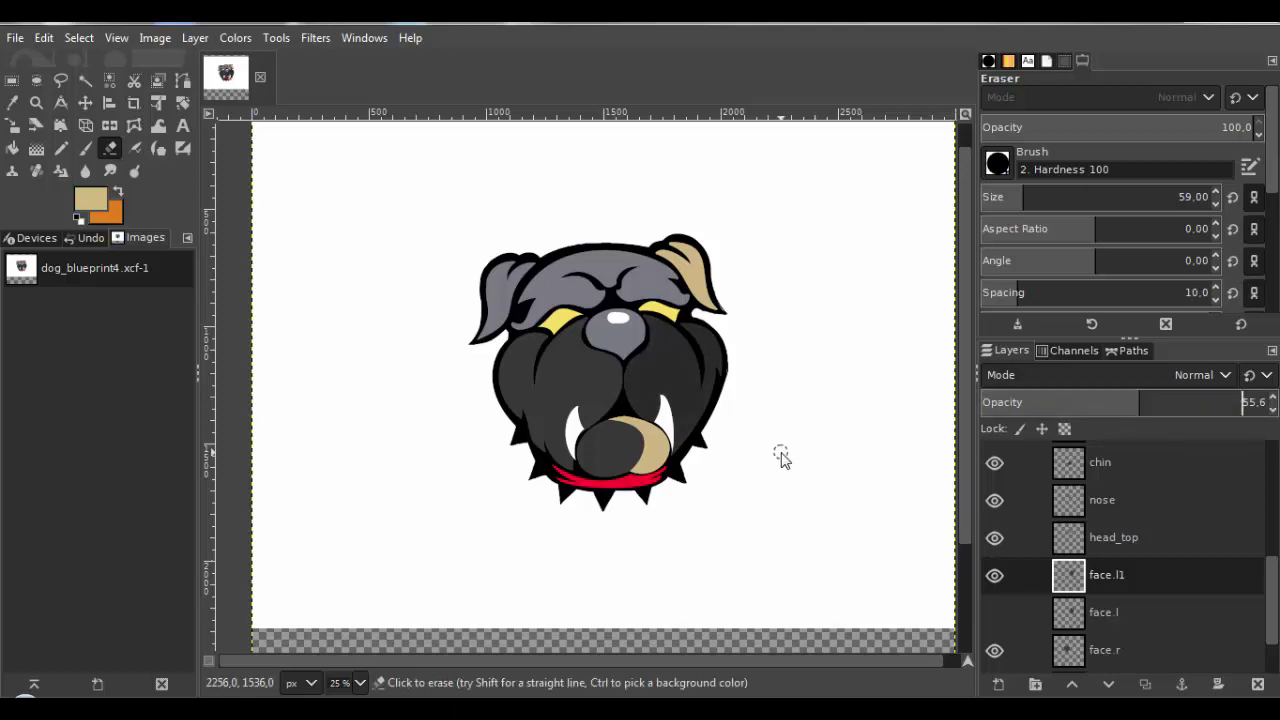
scroll(1055, 567, "down", 2)
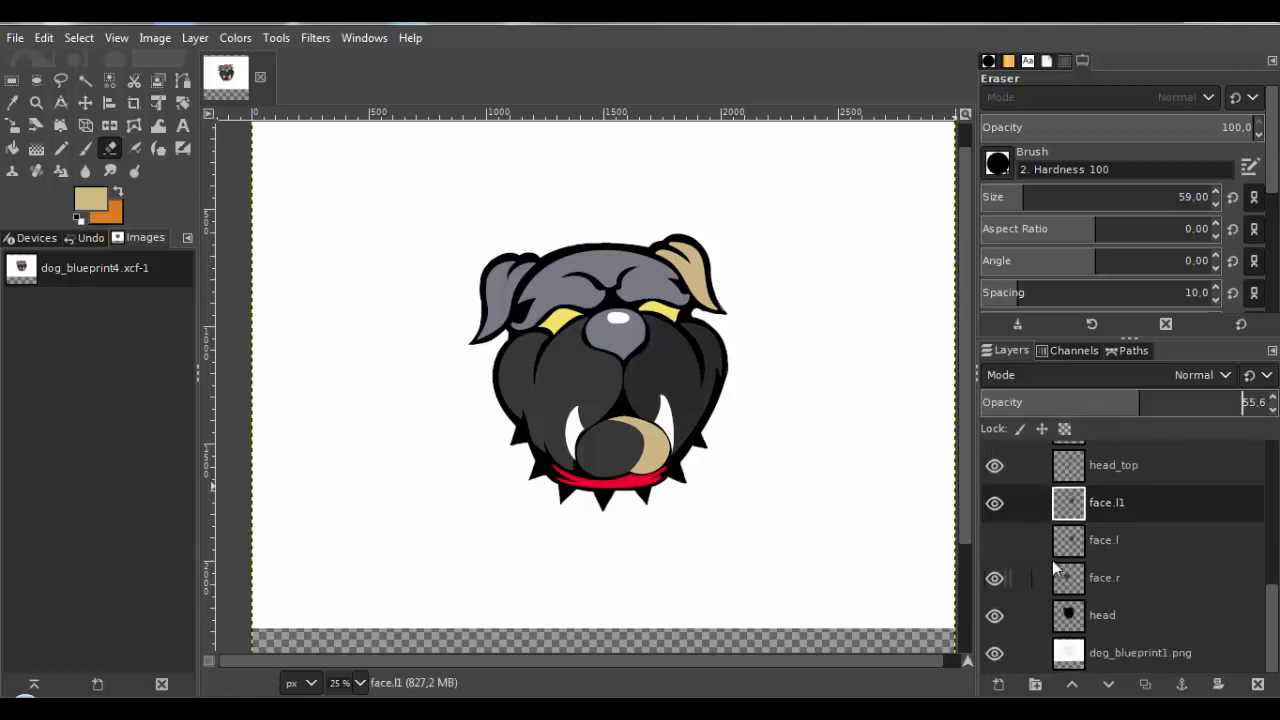
left_click(994, 615)
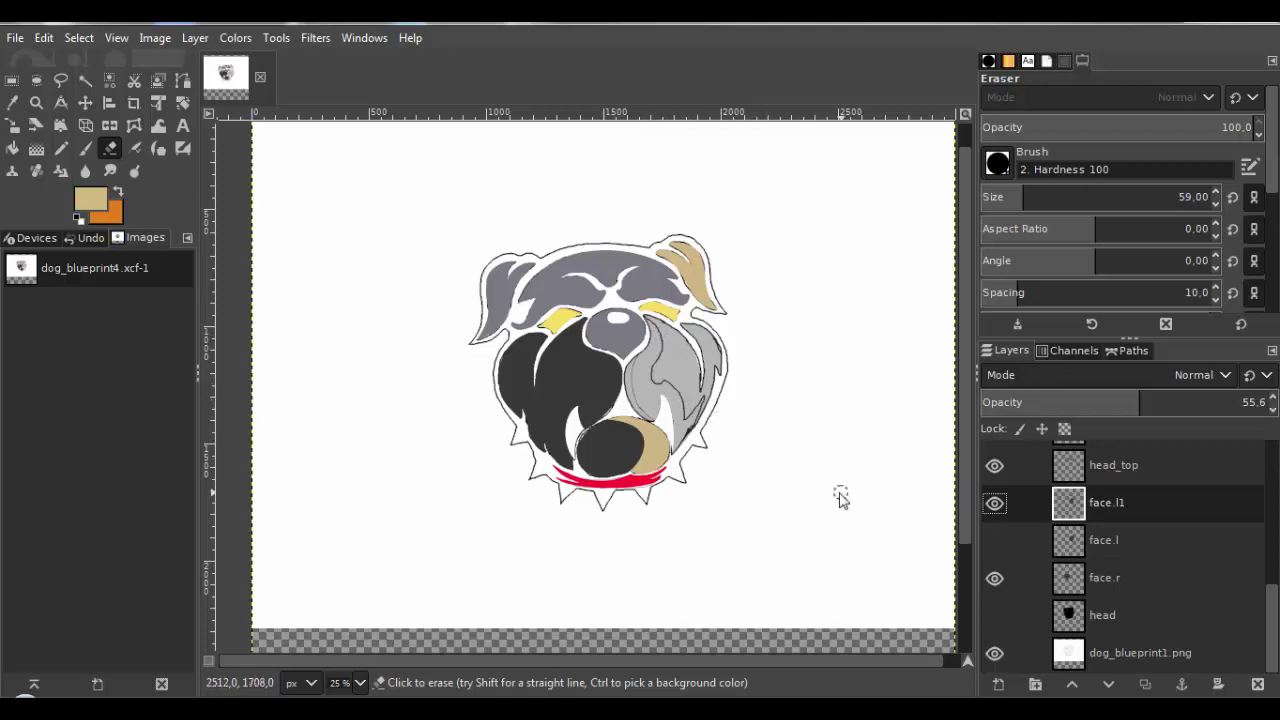
Start a path at the upper tip of the left face beside the nose, with anchors down the inner fur line to its small hook.
scroll(730, 440, "up", 4, "ctrl")
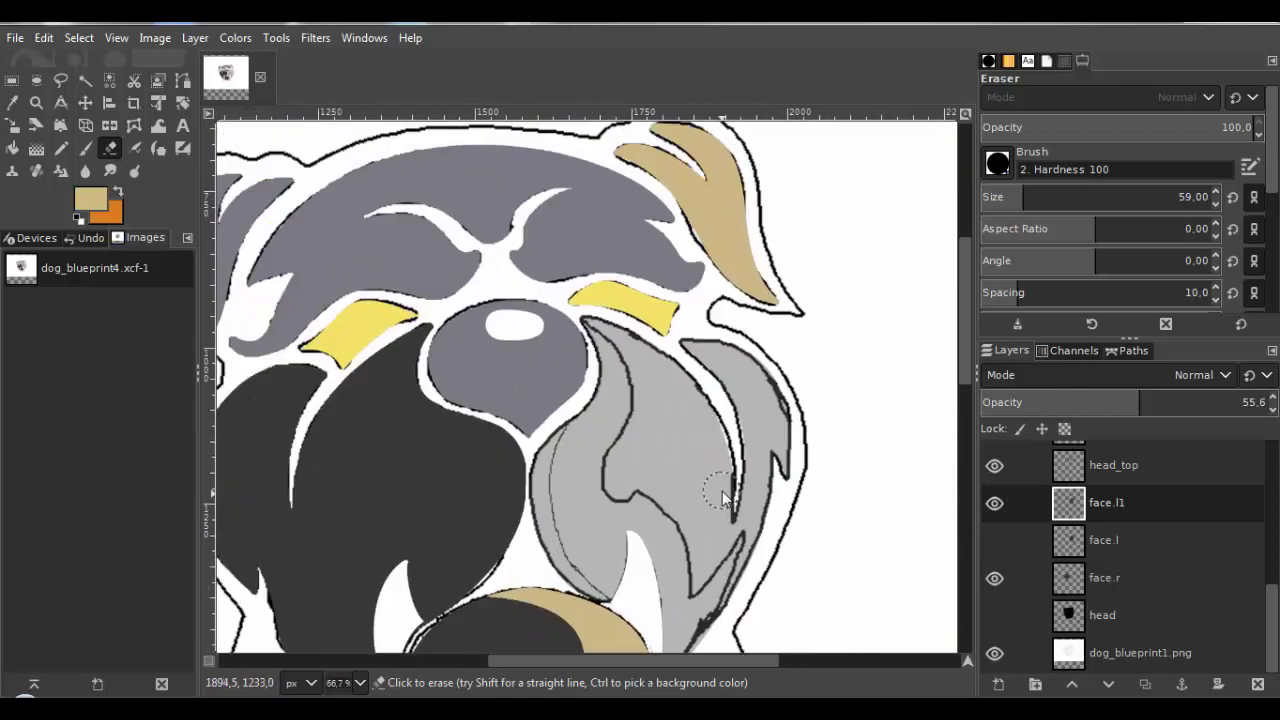
scroll(658, 389, "up", 2)
scroll(658, 389, "left", 2)
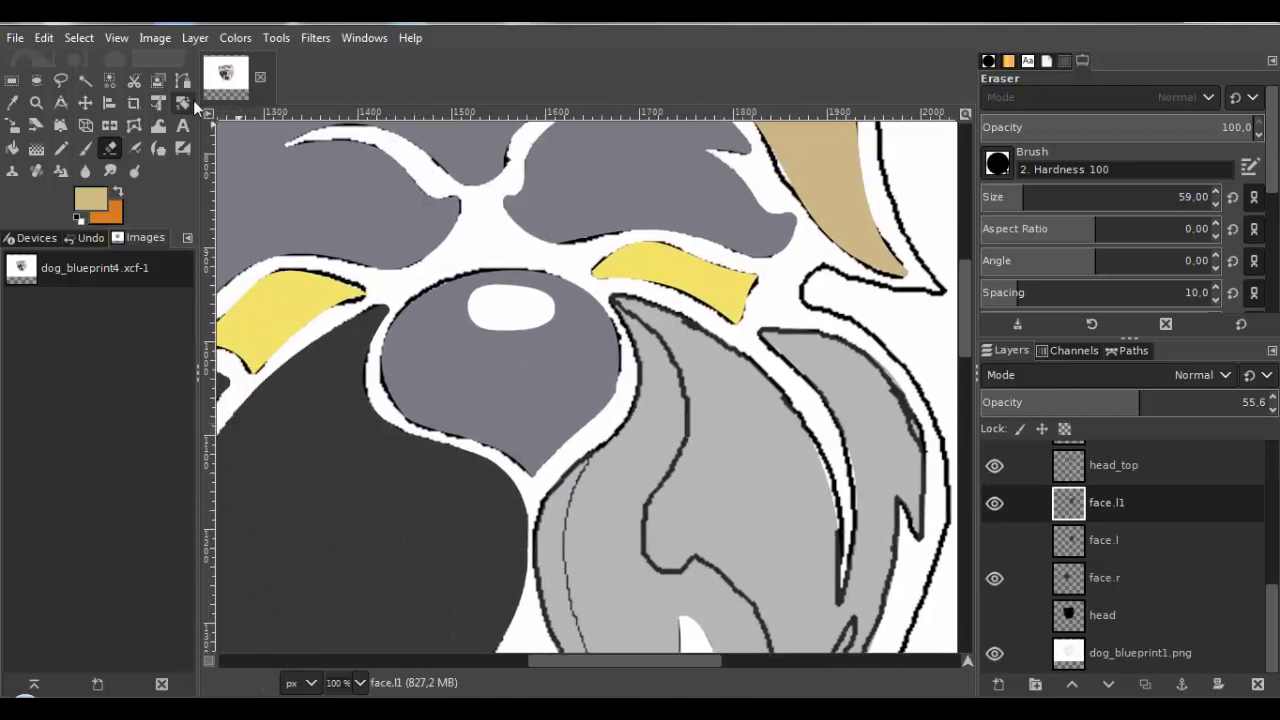
left_click_drag(627, 380, 643, 420)
scroll(639, 370, "up", 5)
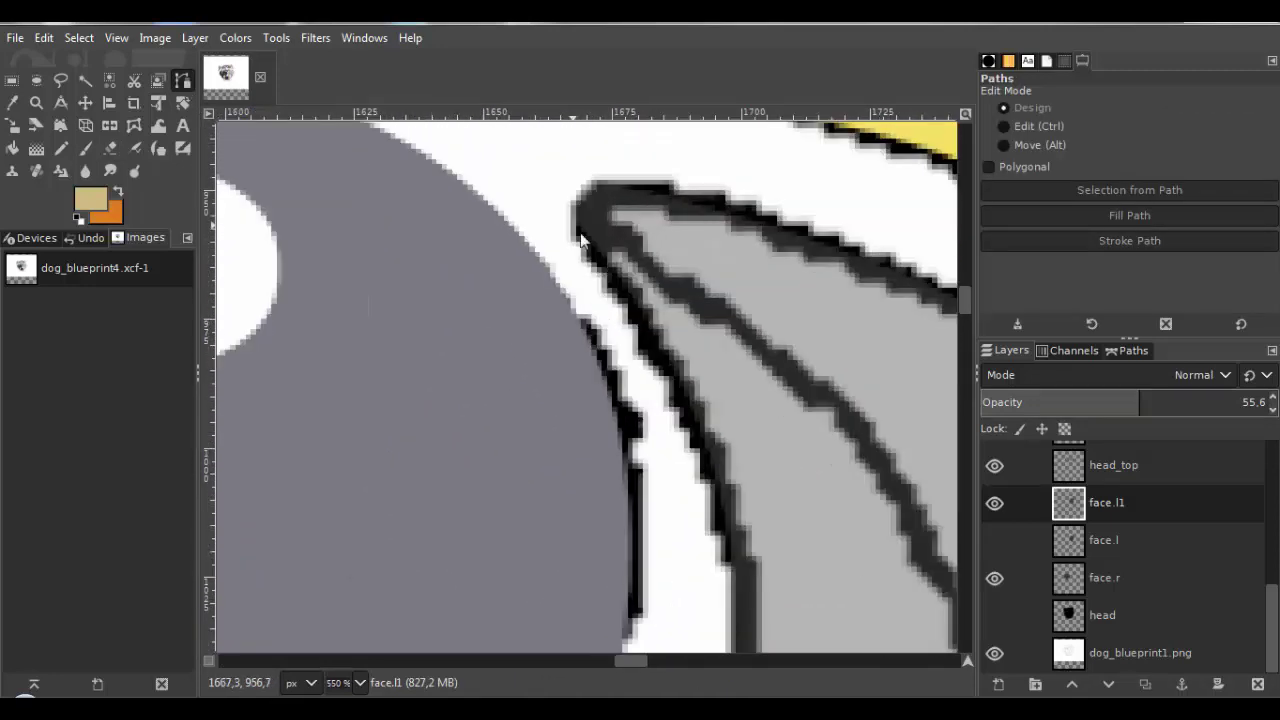
left_click(561, 206)
scroll(690, 295, "down", 3)
left_click_drag(773, 518, 646, 250)
left_click(599, 415)
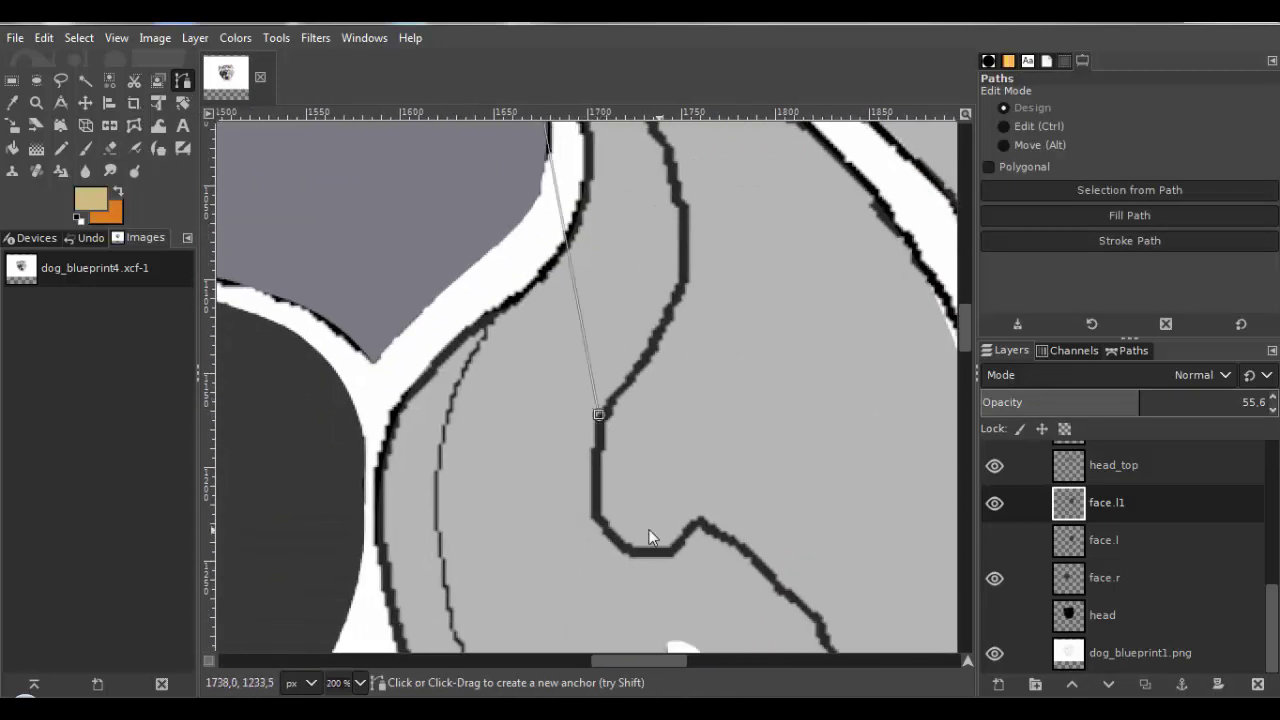
left_click(703, 525)
Extend the path to the bottom of the V-shaped fur notch and up to the pointed peak at the outer cheek.
left_click_drag(780, 596, 624, 389)
scroll(704, 498, "up", 2)
left_click_drag(706, 498, 628, 266)
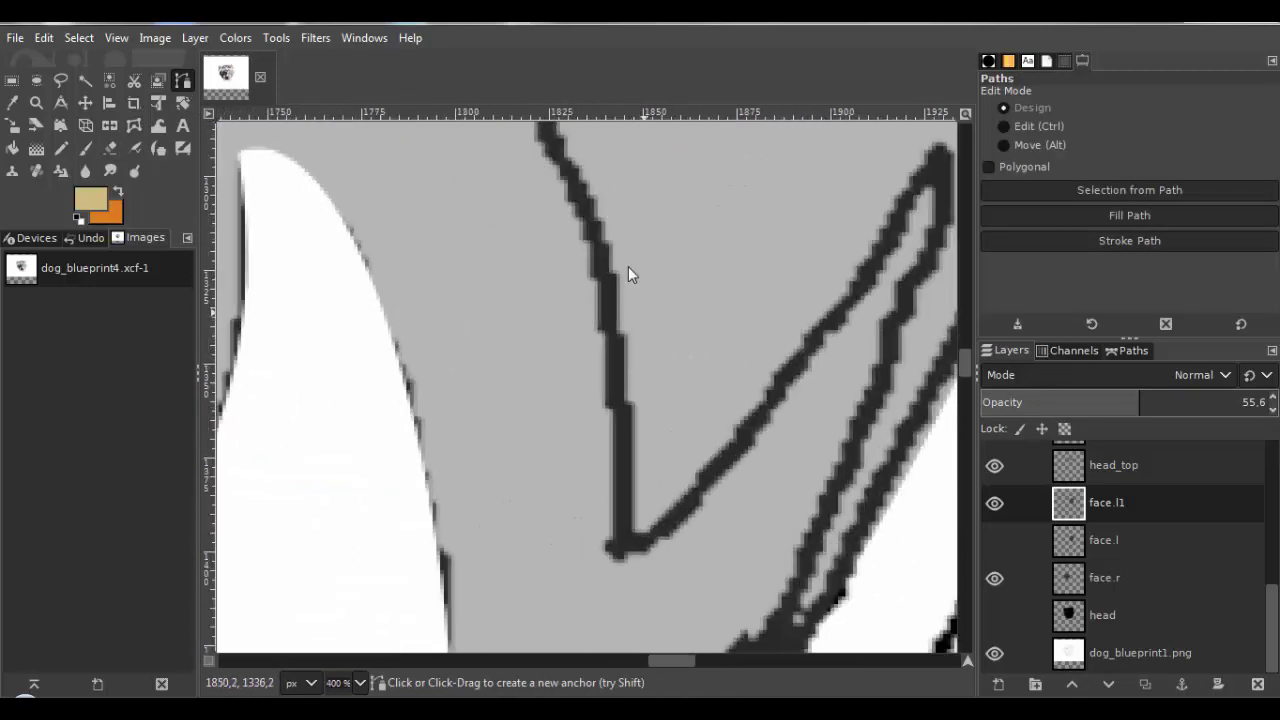
scroll(645, 412, "up", 1)
left_click_drag(602, 592, 626, 599)
scroll(813, 412, "down", 2)
left_click_drag(813, 412, 629, 534)
scroll(774, 465, "up", 2)
left_click_drag(840, 257, 783, 335)
left_click(674, 309)
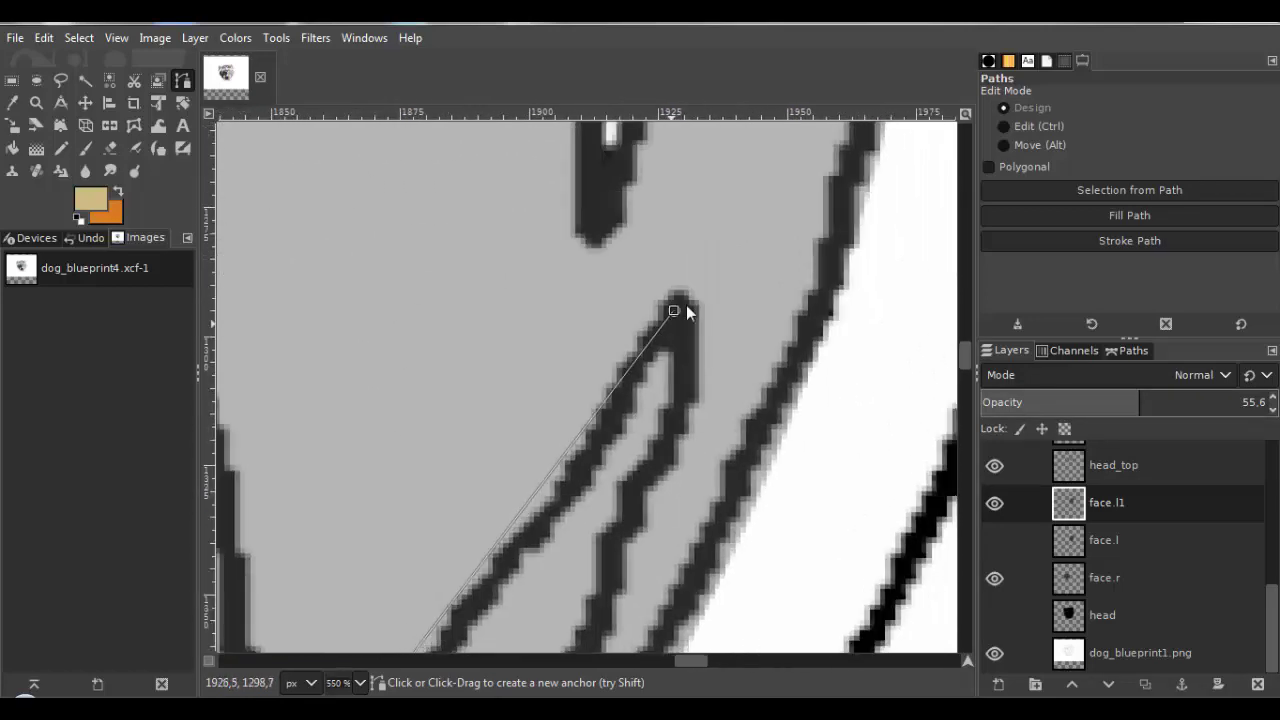
Carry the path down the outer cheek, across the chin and up over the nose, and make a selection from it.
scroll(677, 302, "up", 3)
scroll(677, 301, "down", 6)
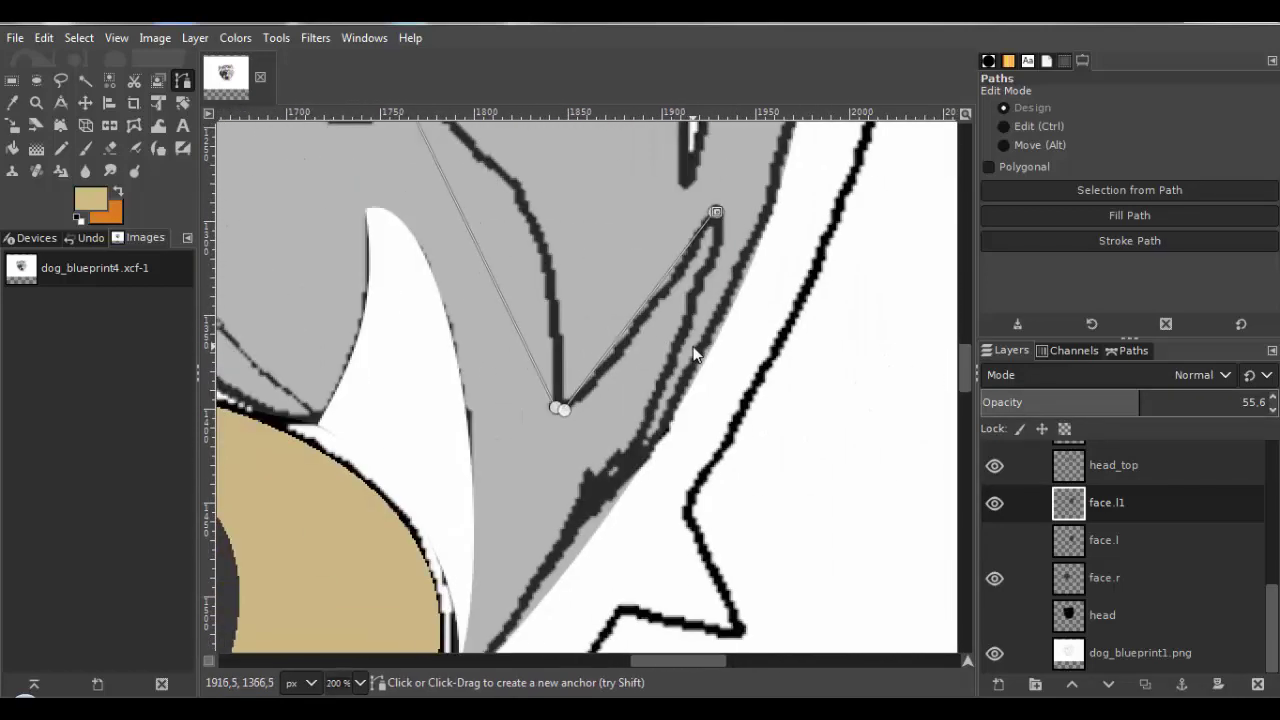
scroll(700, 360, "down", 2)
scroll(697, 375, "up", 3)
left_click(613, 424)
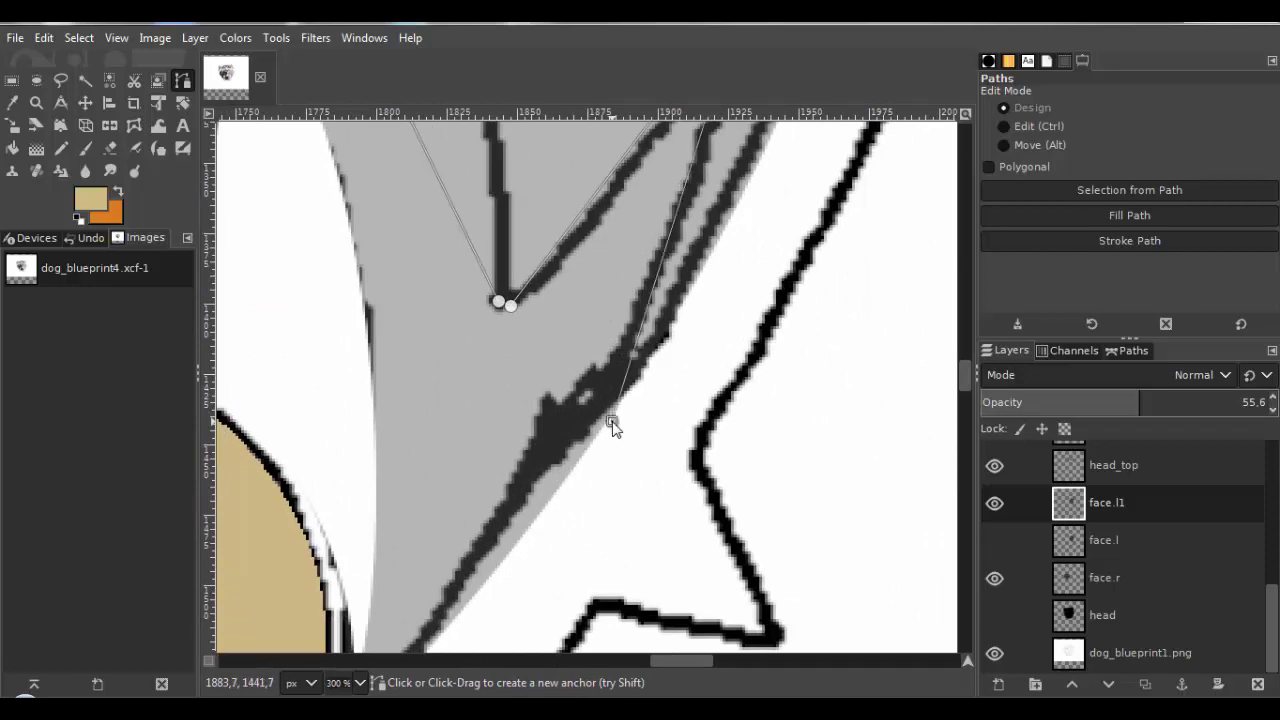
scroll(600, 440, "down", 1)
left_click_drag(414, 606, 313, 584)
scroll(457, 523, "down", 2)
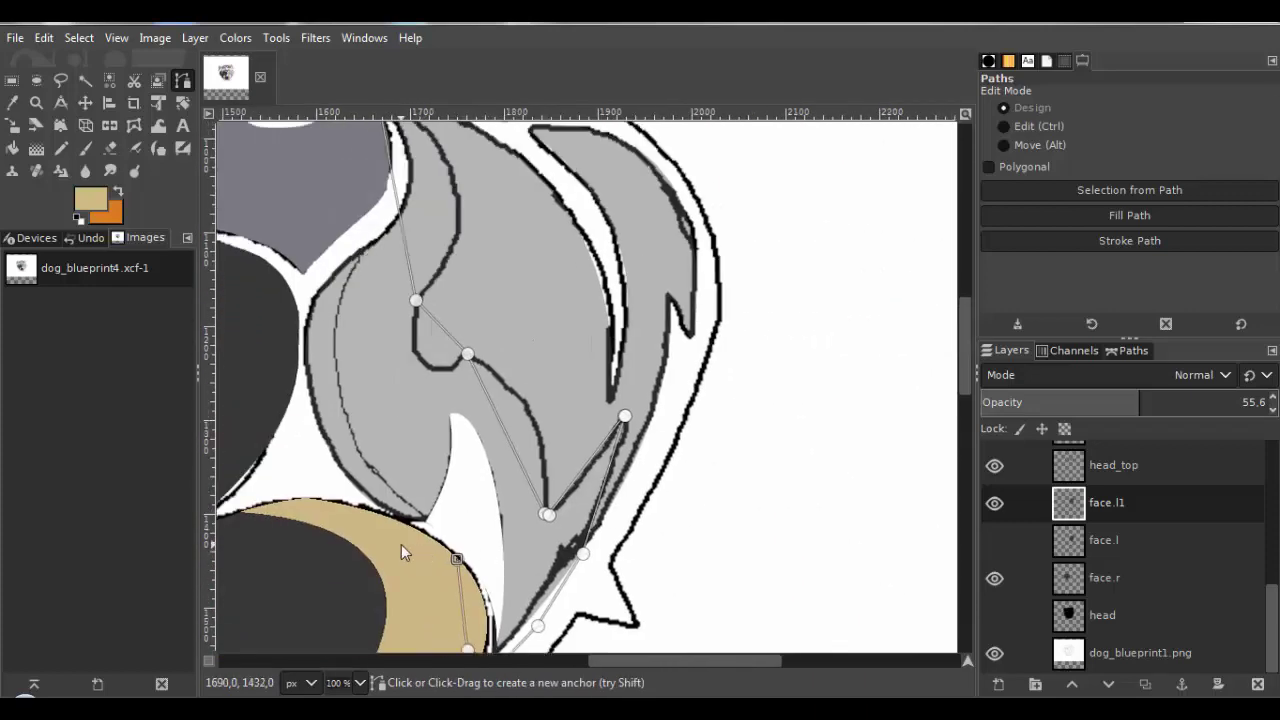
left_click(401, 544)
left_click(298, 436)
scroll(294, 380, "up", 2)
left_click(289, 357)
left_click(356, 232)
left_click(78, 39)
left_click(131, 171)
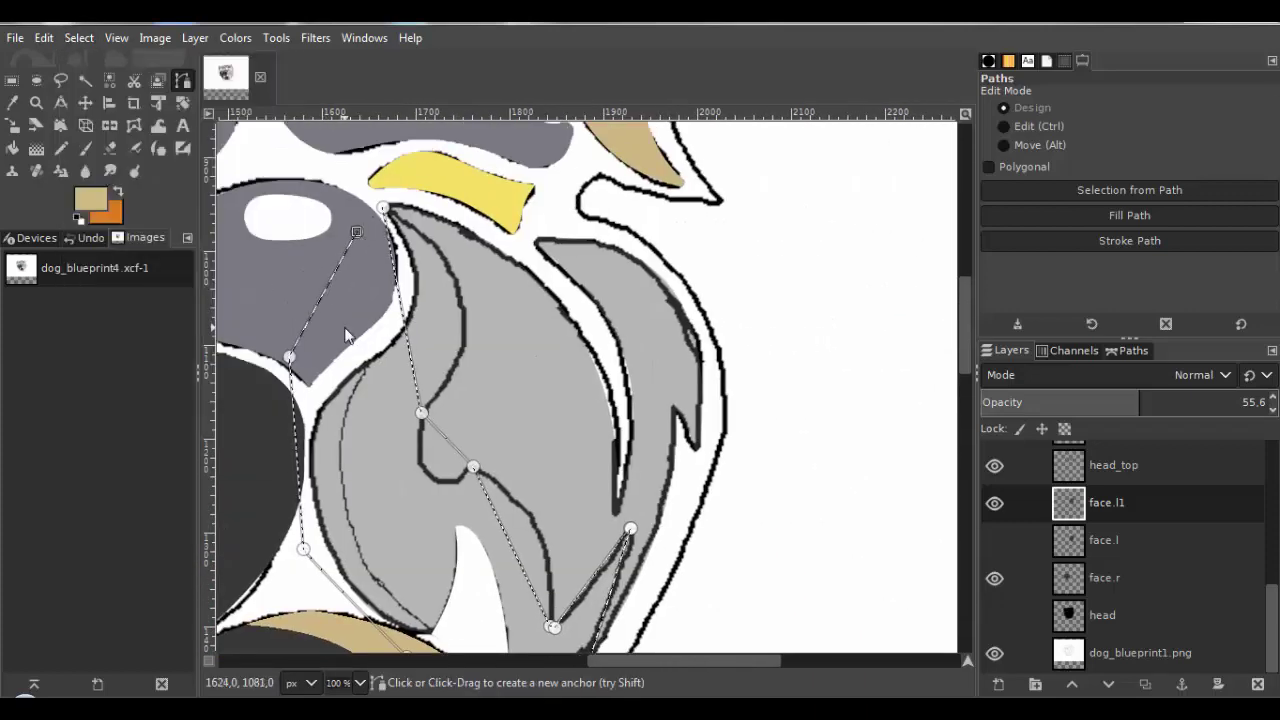
Bend the upper path segments to follow the S-shaped fur line beside the nose and its small hook.
scroll(350, 207, "up", 2)
left_click_drag(466, 480, 478, 360)
left_click_drag(581, 592, 493, 377)
left_click_drag(504, 588, 585, 418)
left_click_drag(491, 377, 467, 461)
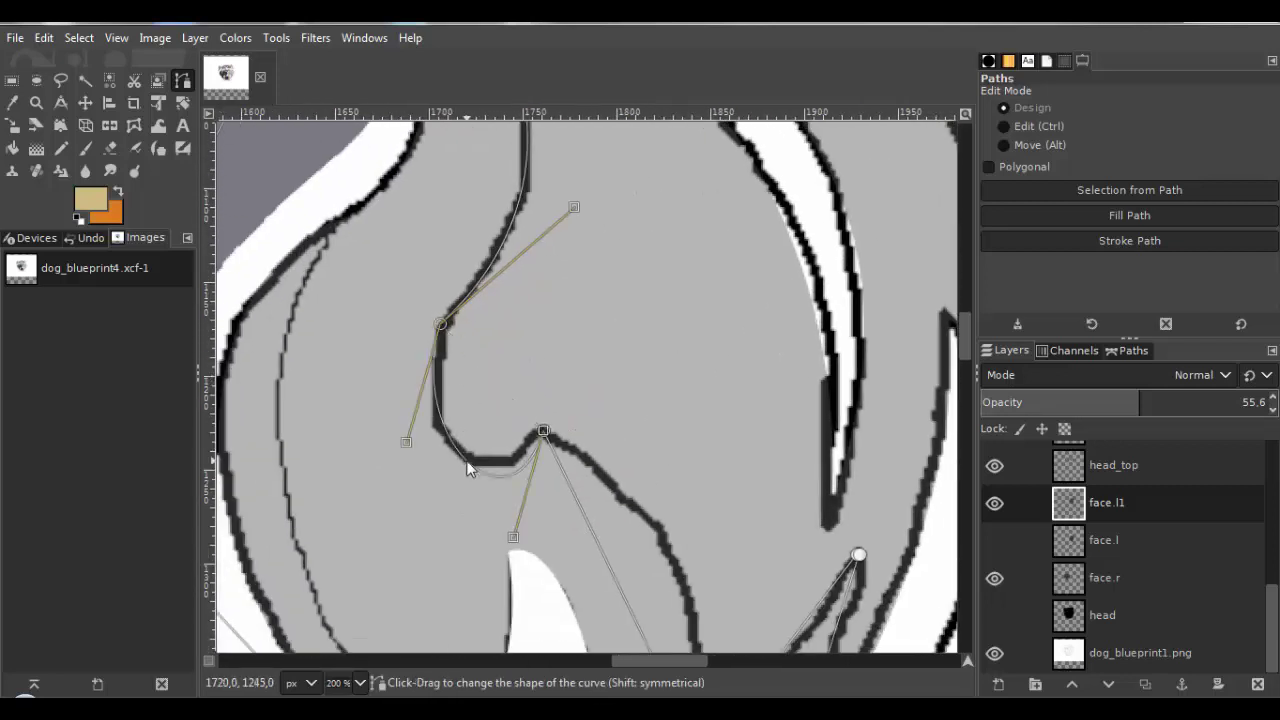
left_click_drag(512, 538, 487, 514)
Curve the path segment between the small hook and the bottom of the V-shaped notch along the blueprint line.
left_click_drag(590, 562, 580, 471)
left_click_drag(648, 582, 570, 453)
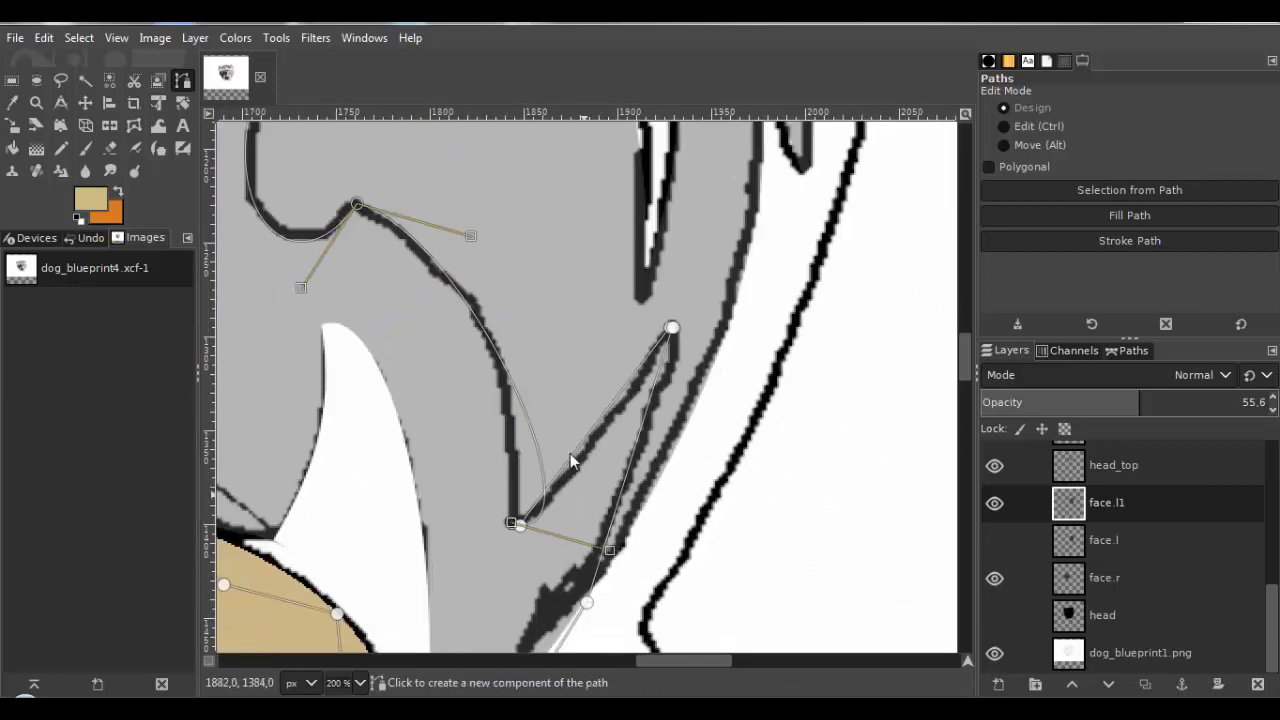
left_click_drag(609, 549, 526, 386)
left_click_drag(470, 236, 495, 279)
left_click_drag(607, 425, 575, 376)
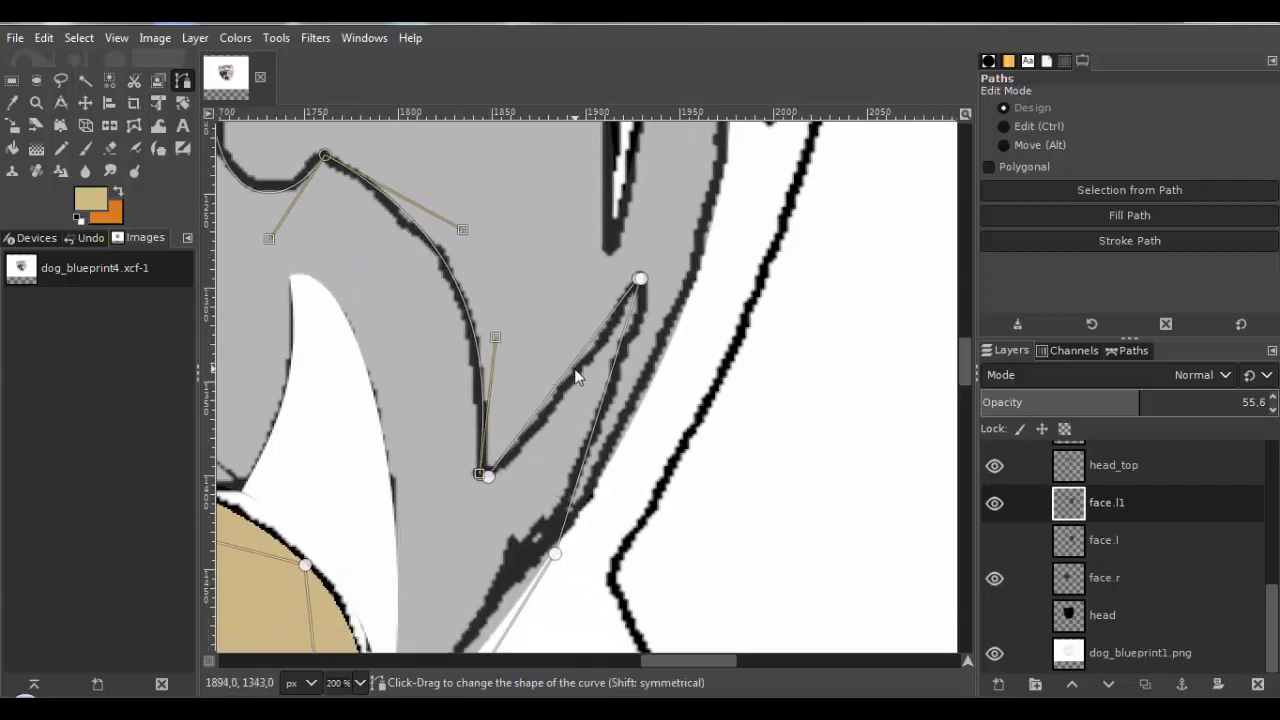
Curve the path from the bottom of the V-shaped notch up to the peak and back down the outer cheek line.
scroll(519, 463, "up", 5)
left_click_drag(371, 565, 470, 460)
scroll(403, 437, "up", 3)
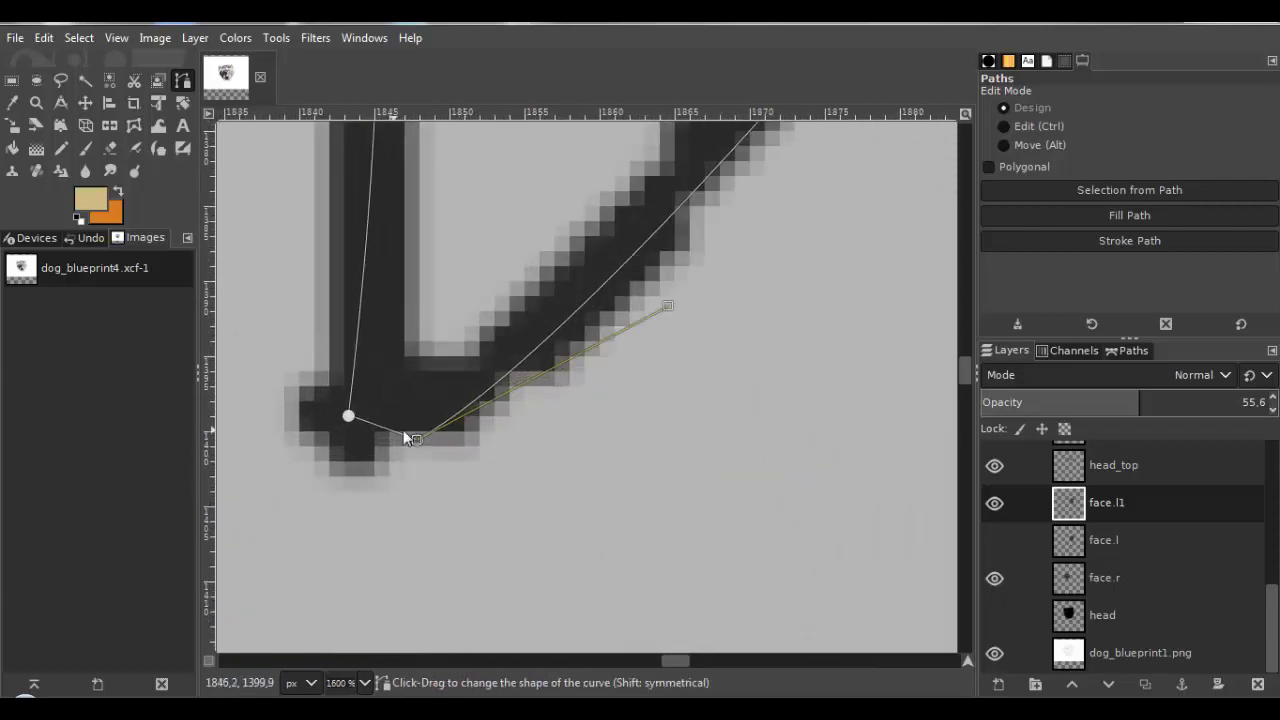
scroll(344, 434, "down", 5)
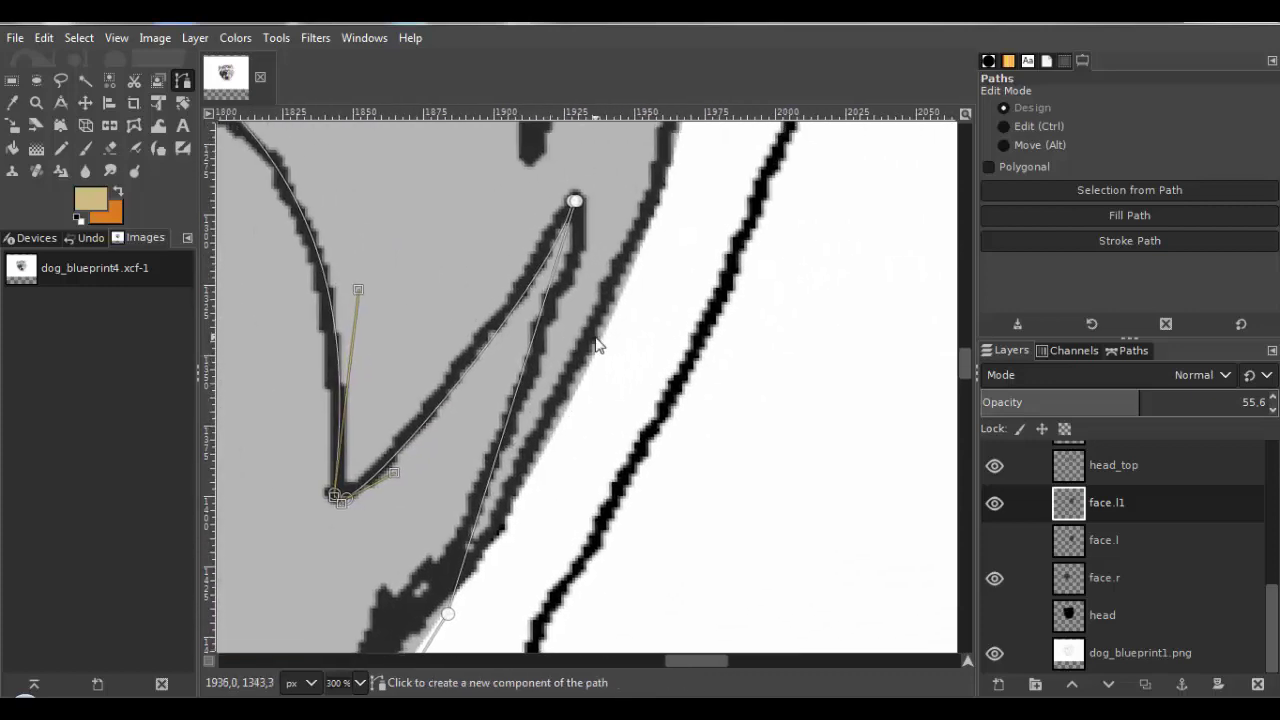
scroll(597, 340, "up", 1)
left_click_drag(505, 361, 525, 384)
left_click_drag(456, 635, 426, 521)
left_click_drag(378, 615, 389, 533)
Round the path between the two closely spaced anchors at the peak of the outer cheek fur.
scroll(390, 533, "down", 2)
scroll(470, 292, "up", 6)
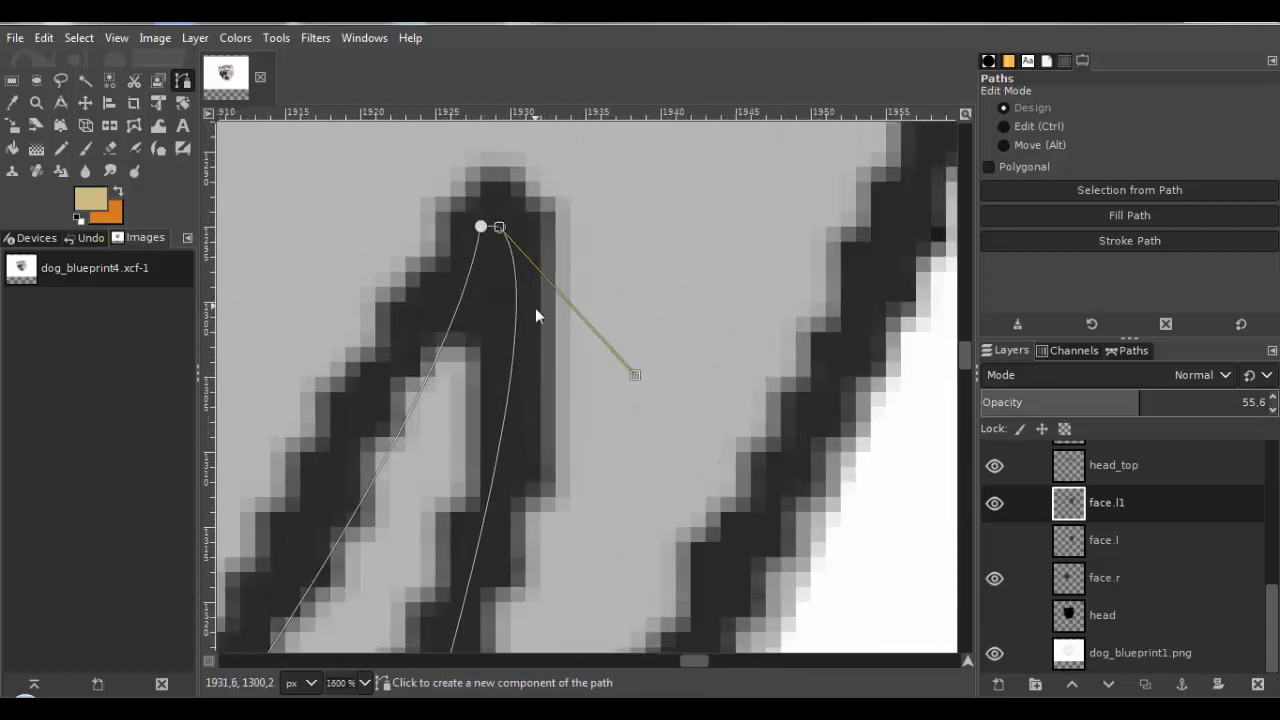
scroll(525, 305, "up", 2)
scroll(465, 245, "up", 2)
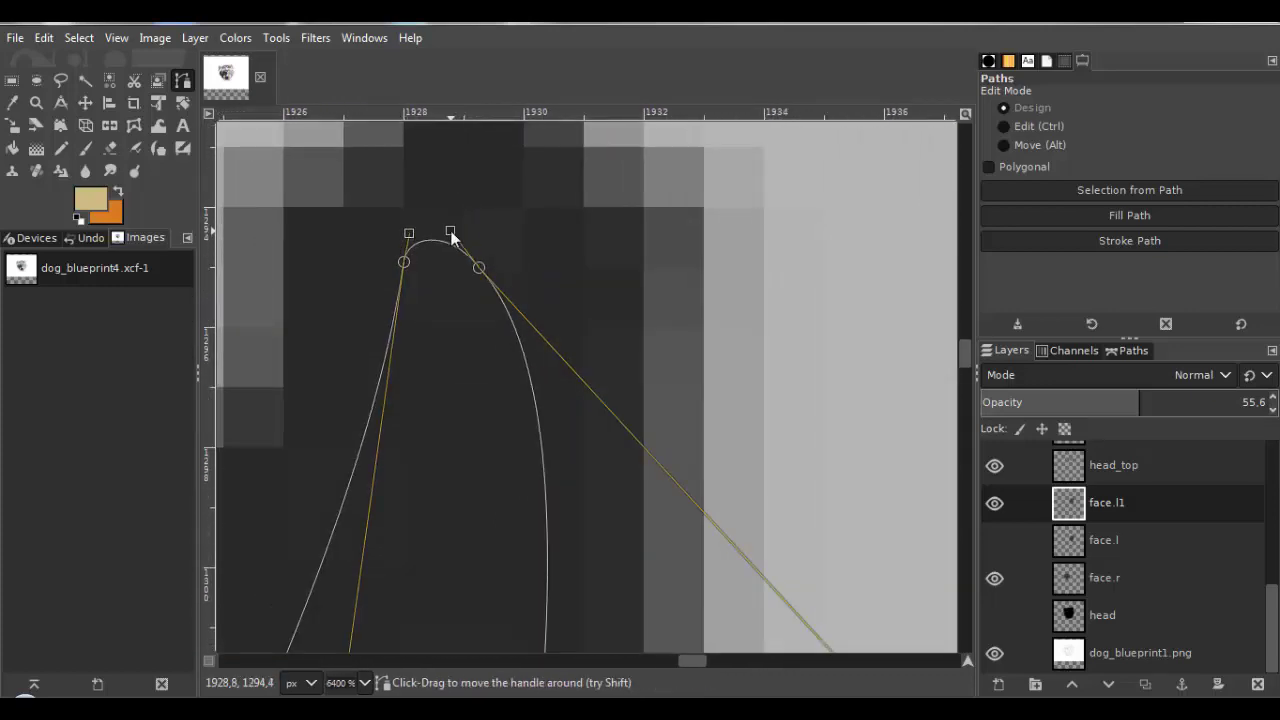
Convert the path to a selection, delete the enclosed inner part of the face.l1 layer, and clear the selection.
scroll(545, 404, "down", 12)
left_click(79, 37)
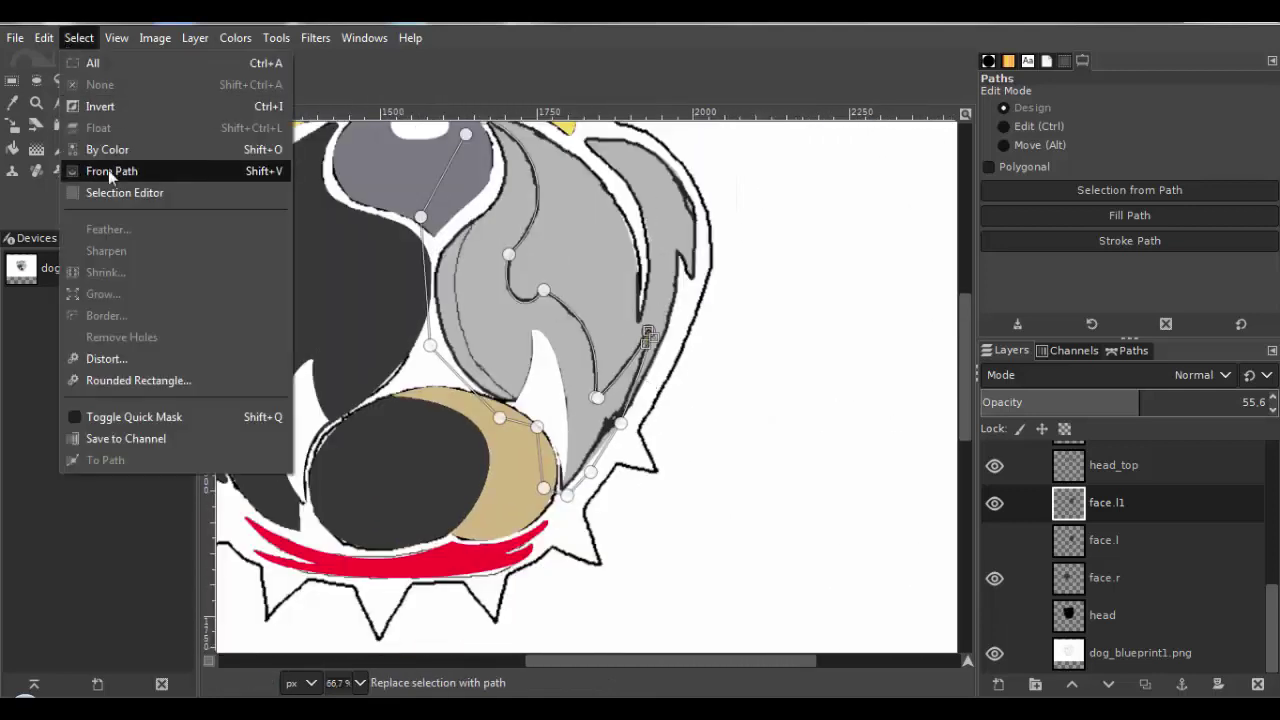
left_click(108, 170)
scroll(381, 298, "up", 1)
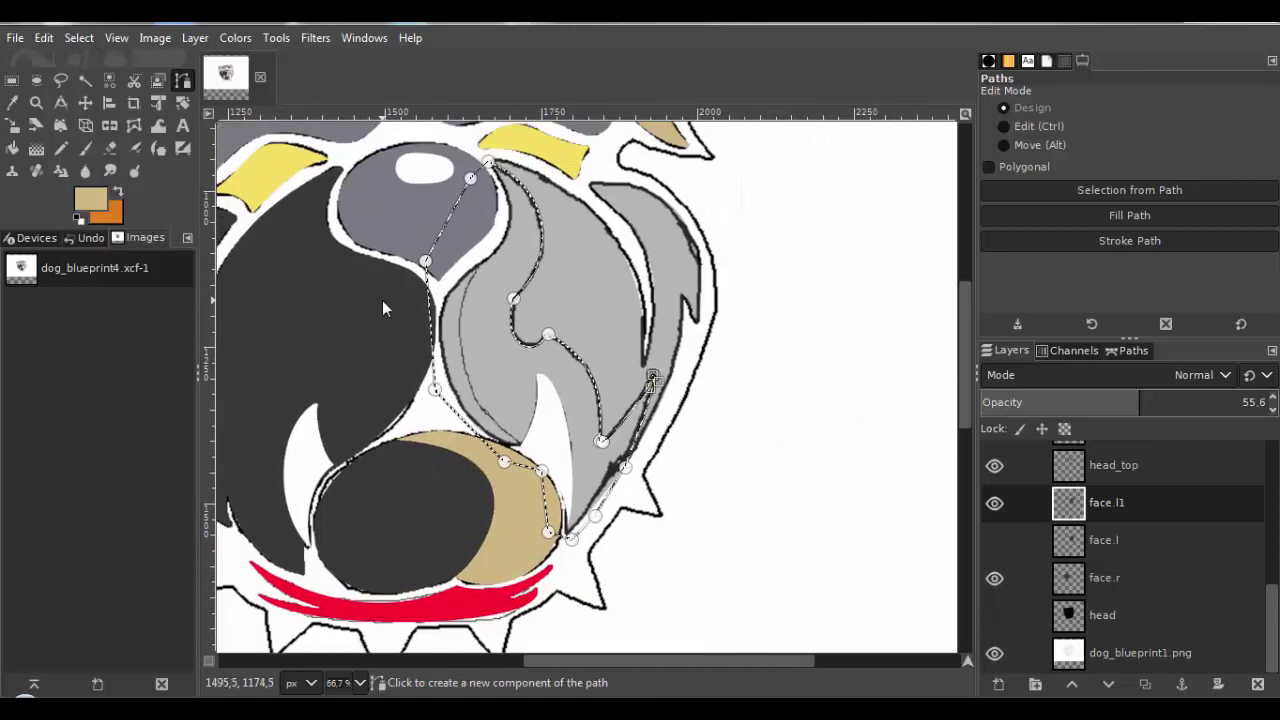
key("Delete")
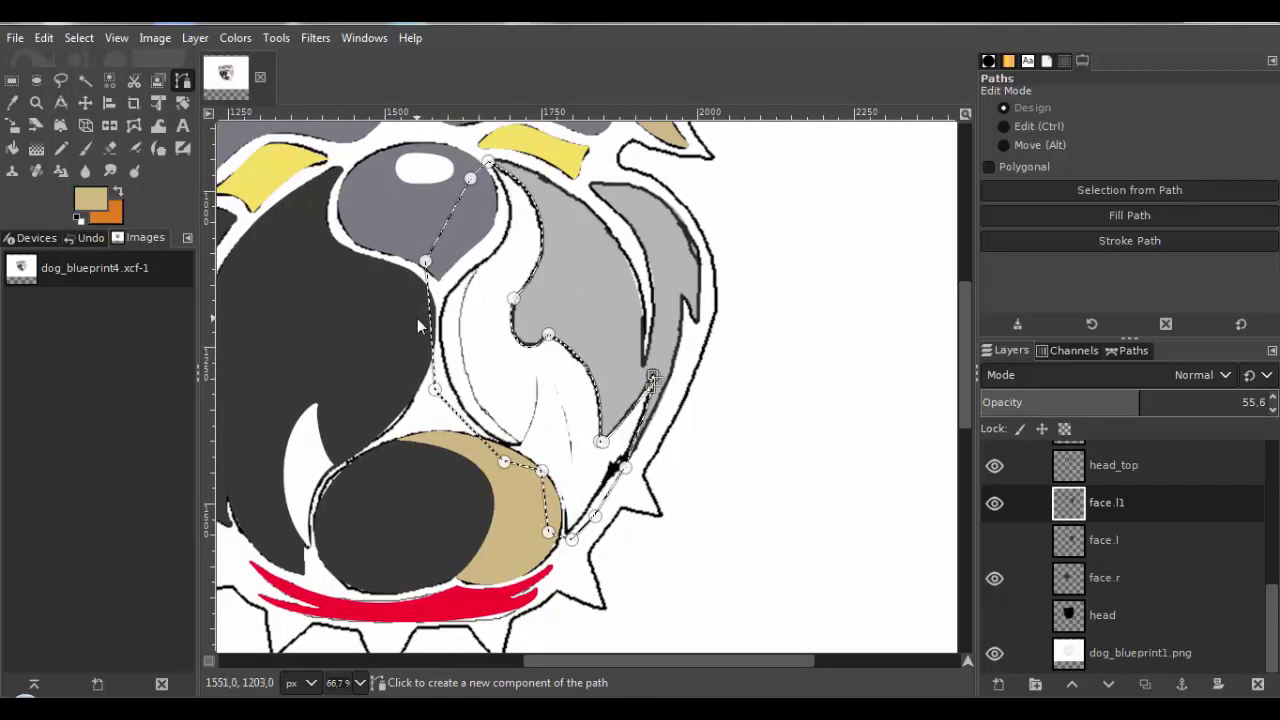
left_click(76, 42)
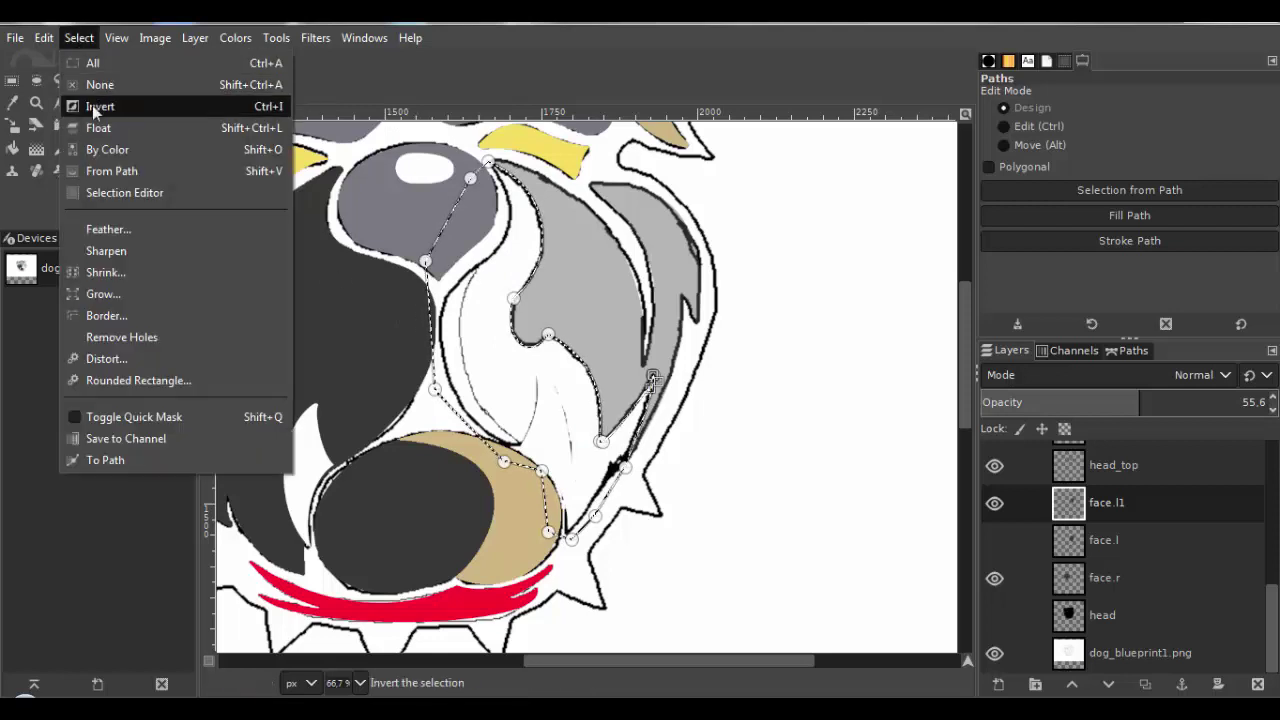
left_click(95, 84)
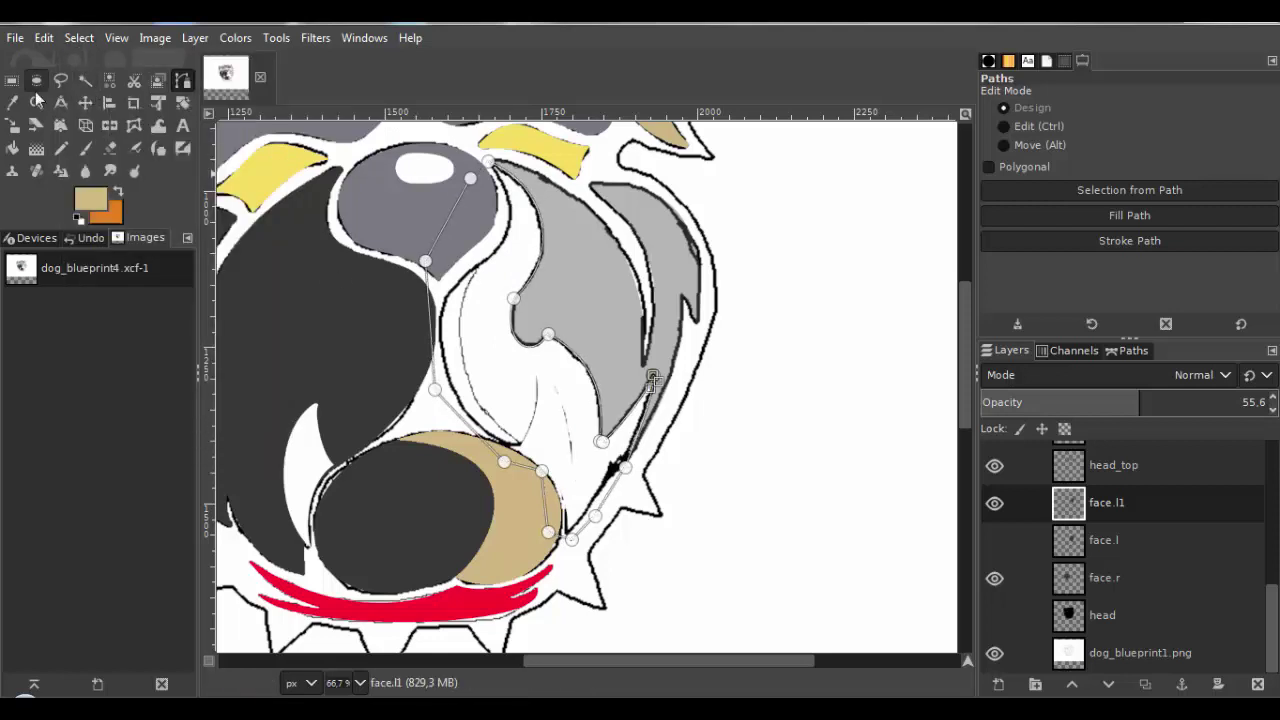
Select the remaining grey fur shape on the face.l1 layer with Select by Color.
left_click(12, 82)
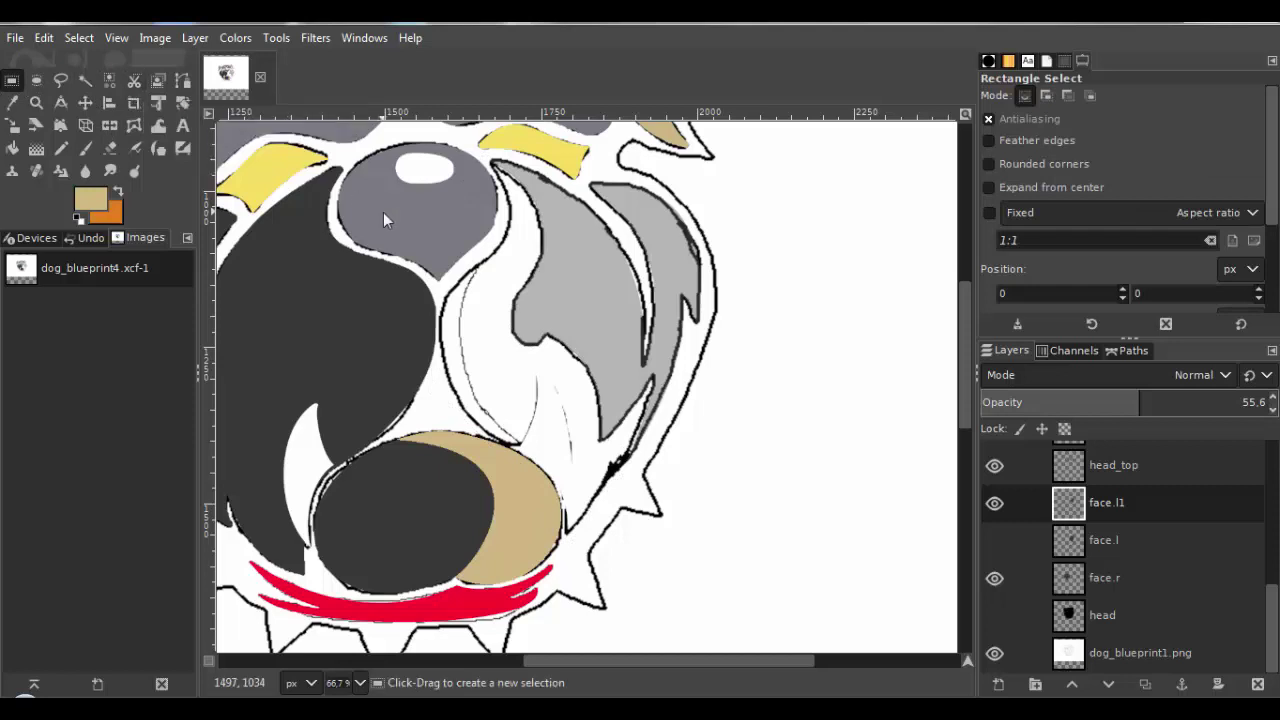
left_click_drag(383, 212, 357, 253)
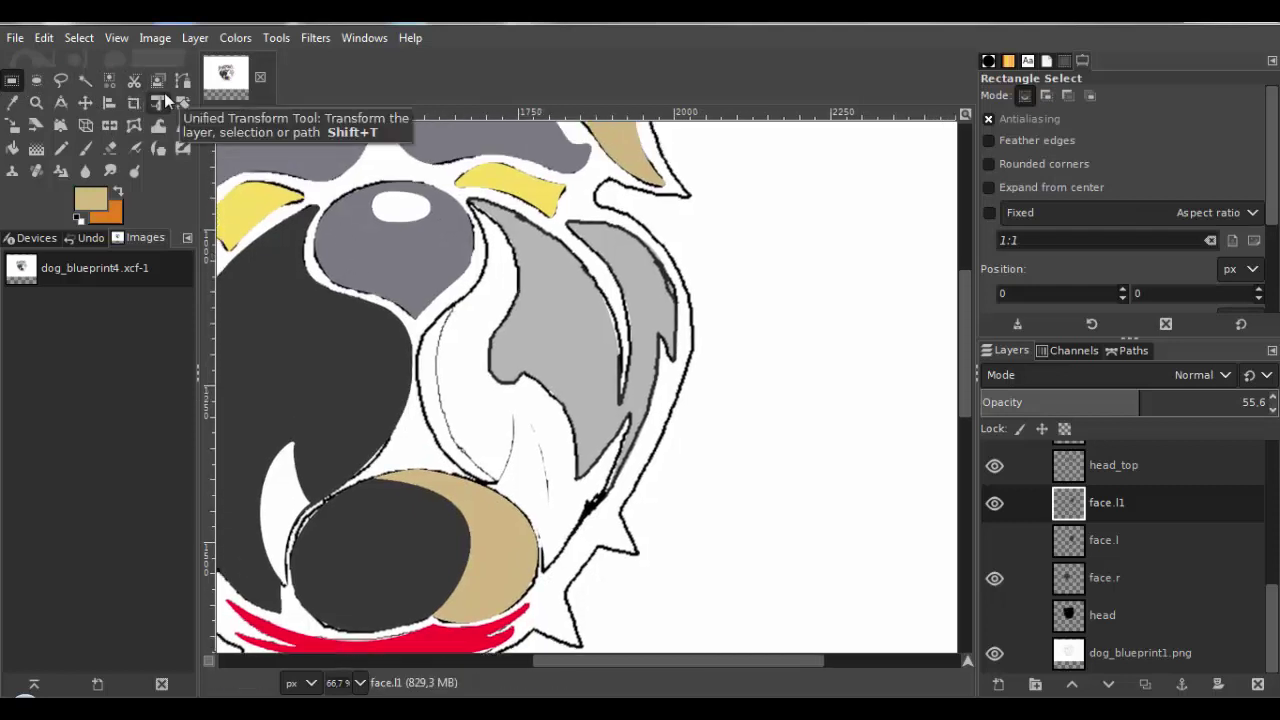
left_click(112, 80)
left_click(549, 275)
left_click_drag(549, 275, 542, 292)
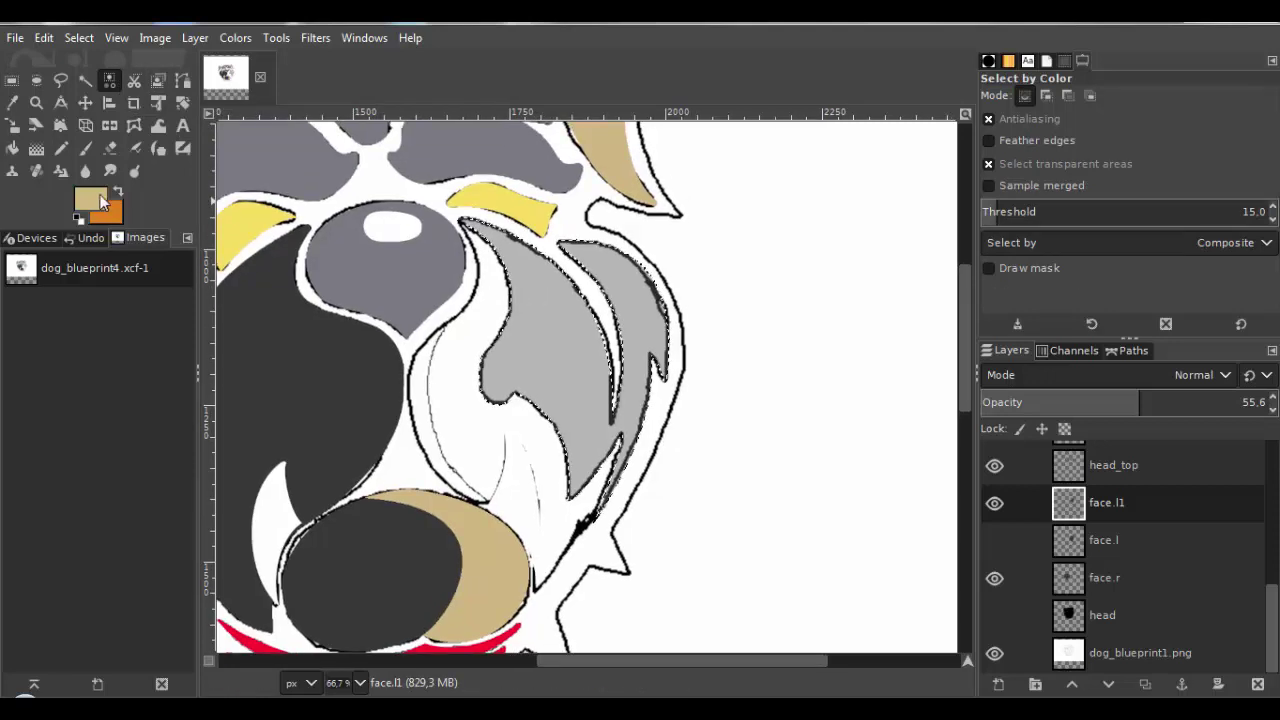
Paint the selected fur shape tan with the Pencil at size 249.
left_click(60, 148)
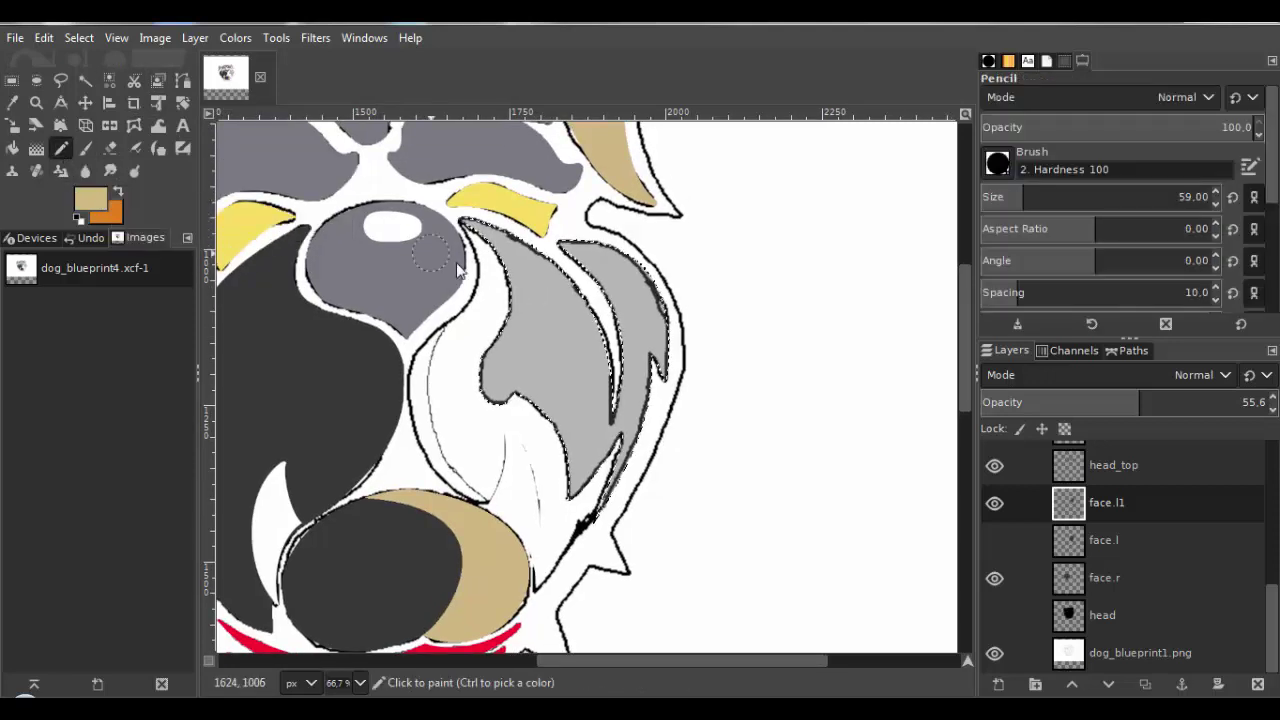
left_click(1080, 190)
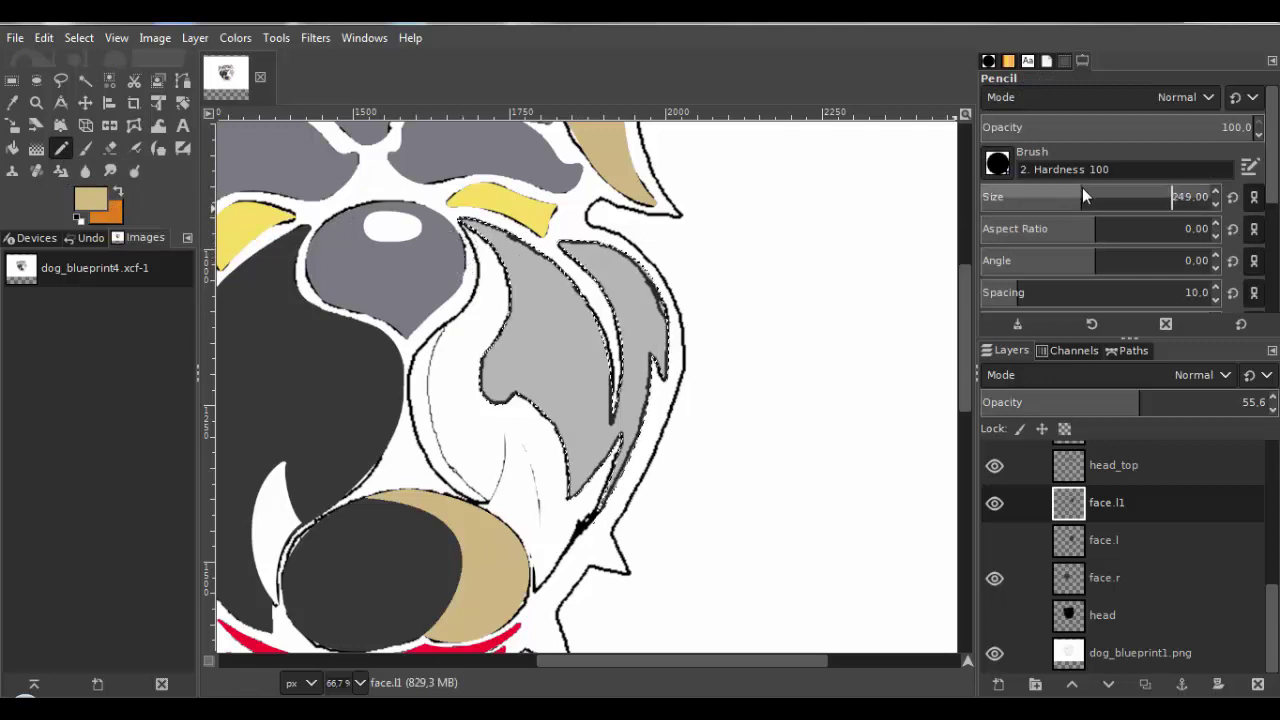
mouse_move(542, 300)
left_mouse_down()
mouse_move(594, 312)
mouse_move(619, 284)
mouse_move(627, 352)
mouse_move(559, 510)
mouse_move(512, 392)
mouse_move(480, 243)
mouse_move(558, 240)
mouse_move(620, 336)
mouse_move(590, 478)
left_mouse_up()
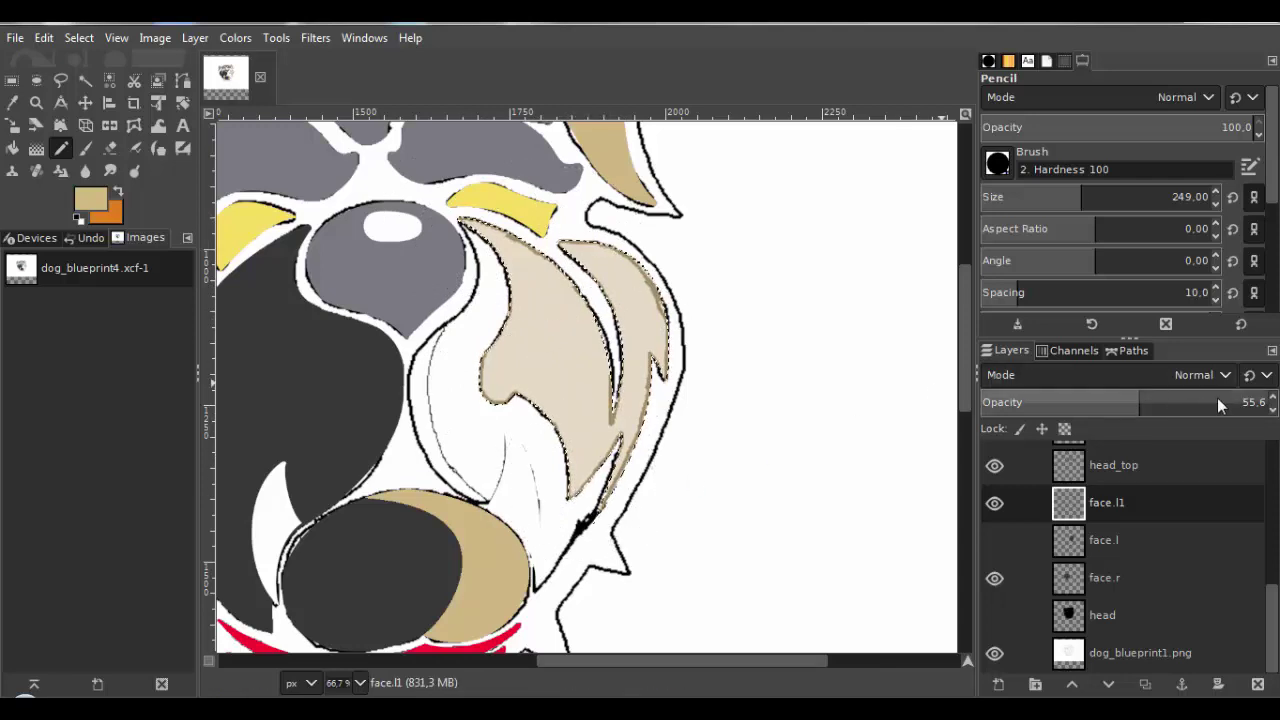
Restore the face.l1 layer's opacity to 100 and show the head and face.l layers again.
left_click(1260, 401)
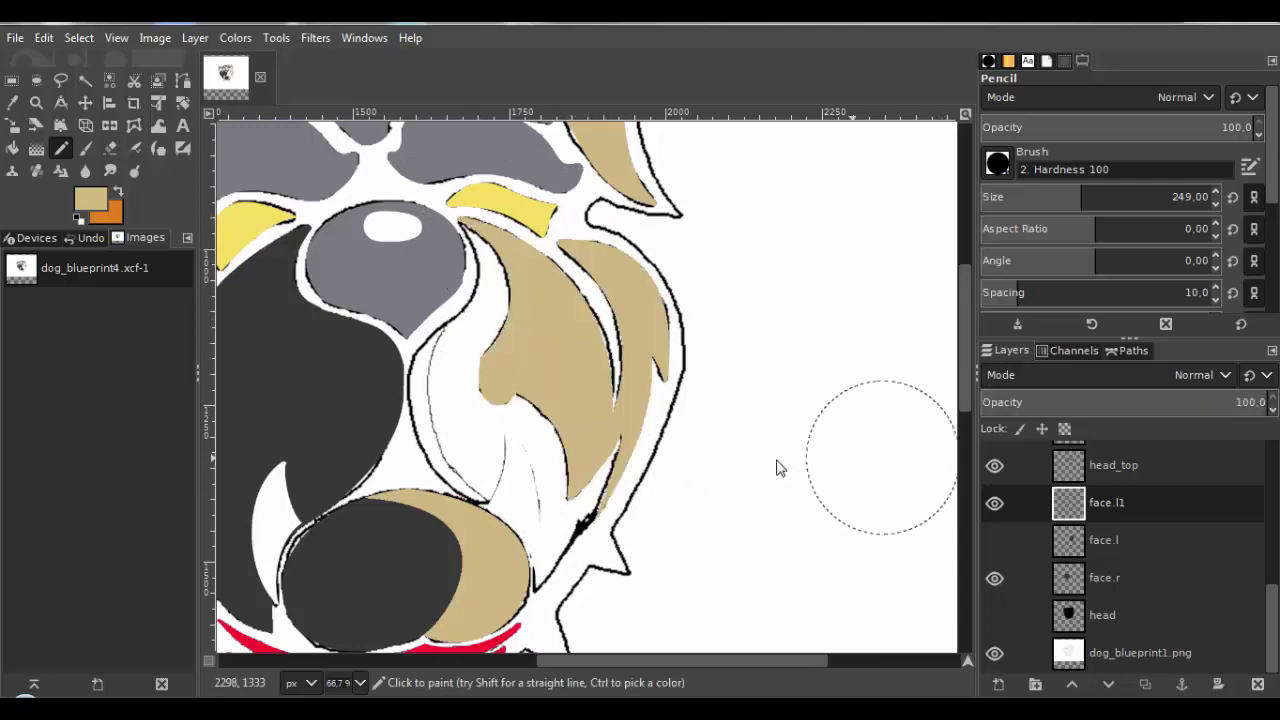
left_click(995, 617)
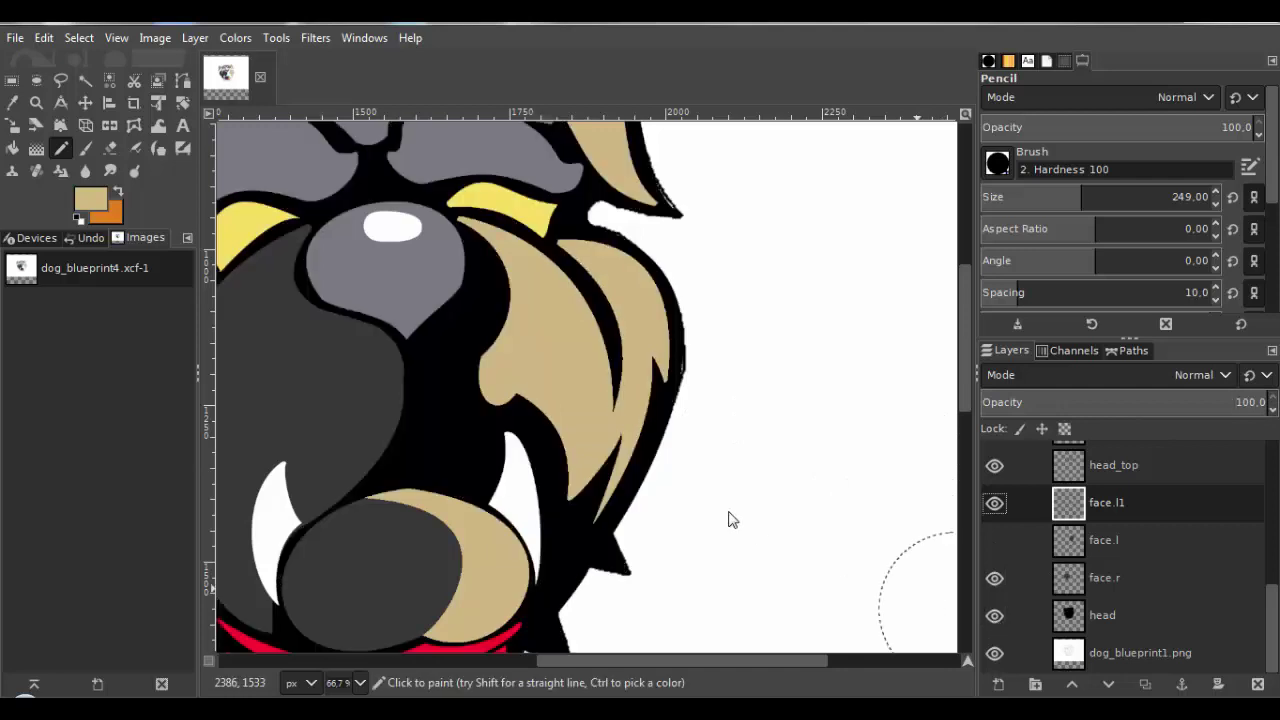
scroll(708, 433, "down", 4)
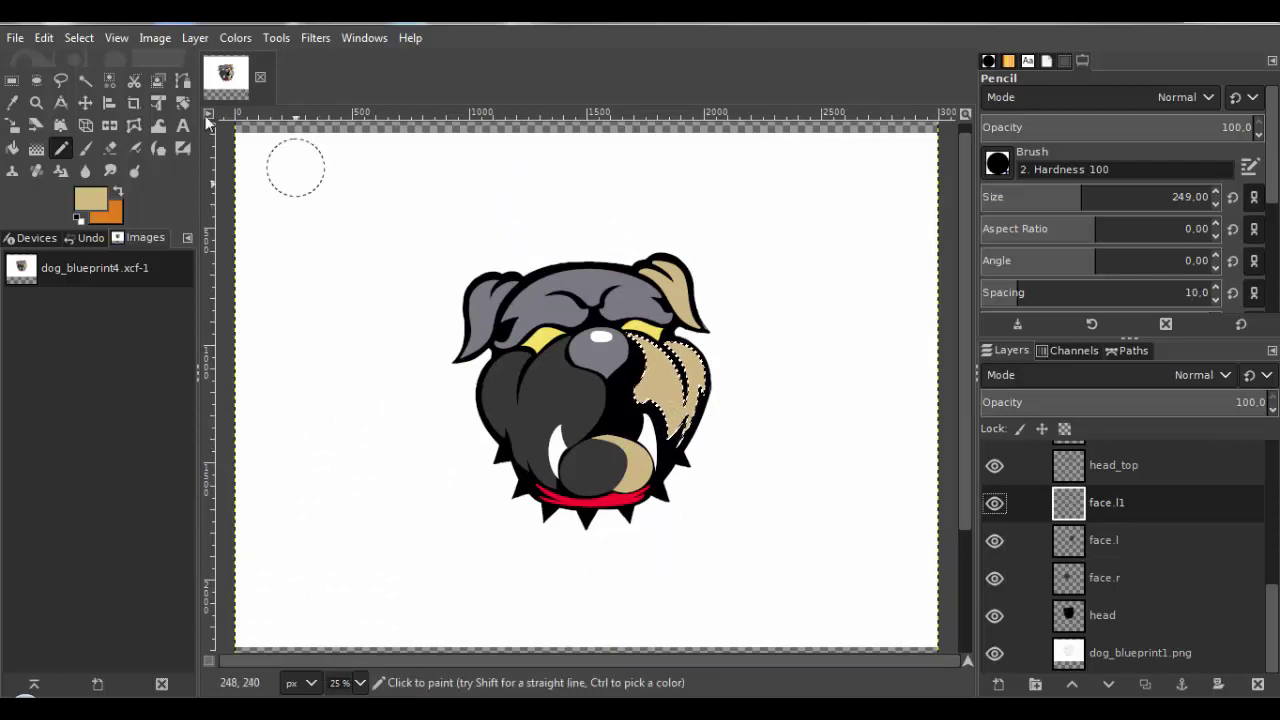
Clear the selection and inspect the tan left cheek up close and on the whole head.
left_click(86, 37)
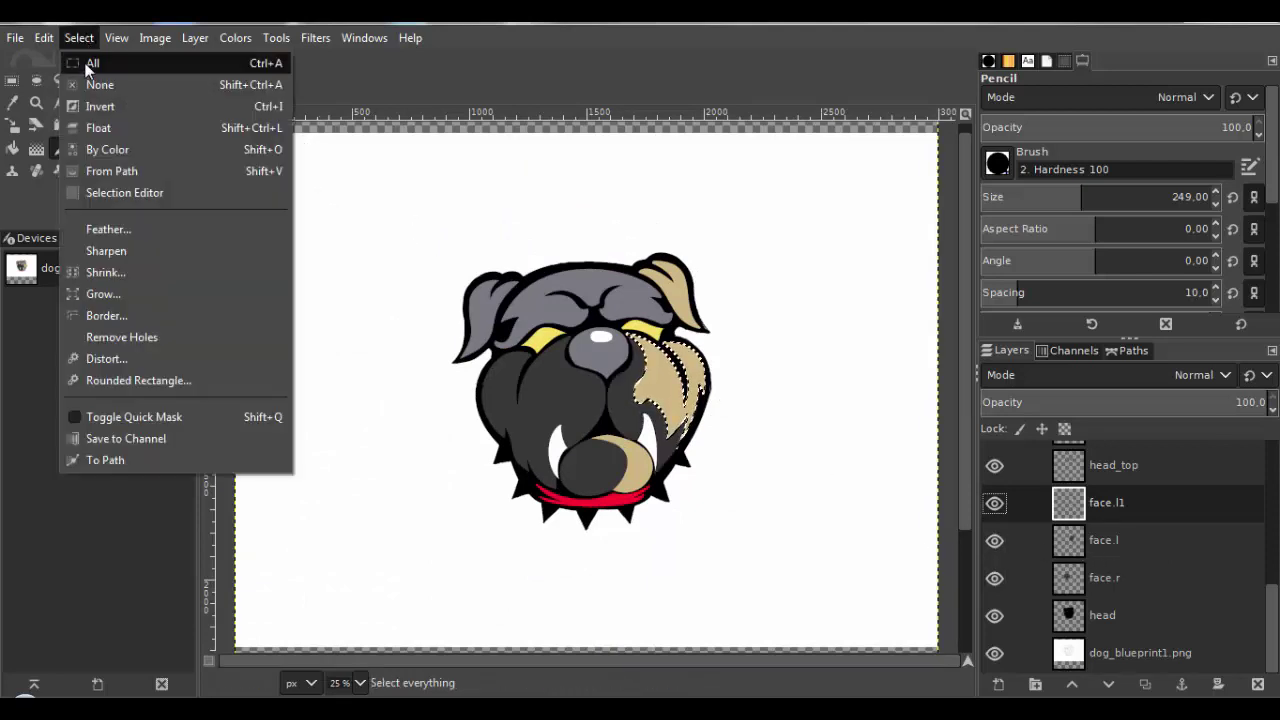
left_click(92, 84)
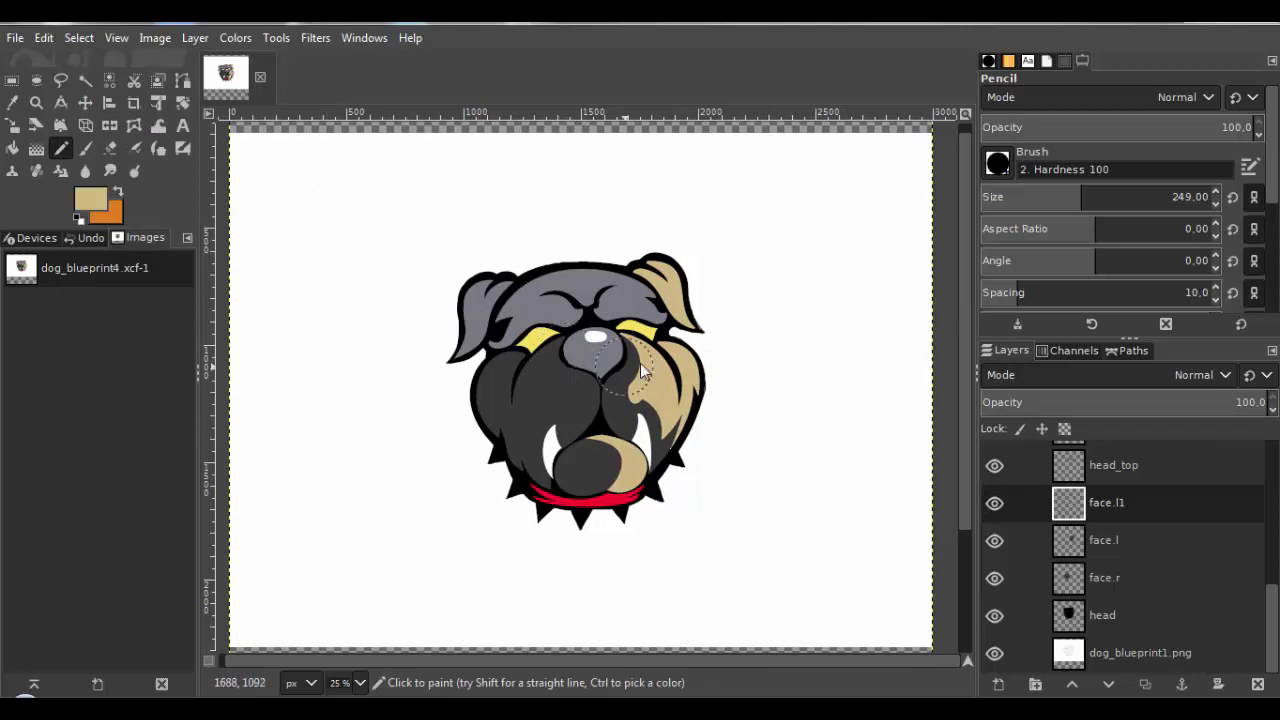
scroll(640, 363, "up", 3)
scroll(660, 377, "up", 2)
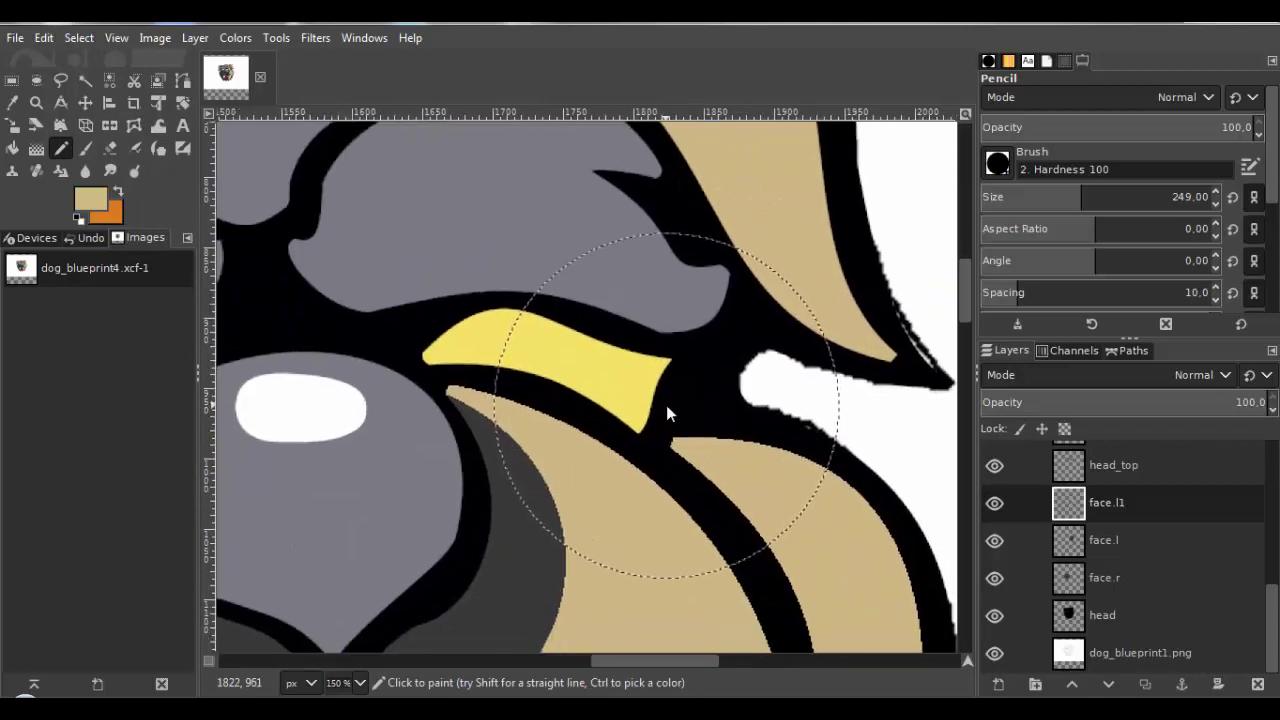
scroll(666, 403, "down", 3)
scroll(659, 463, "down", 2)
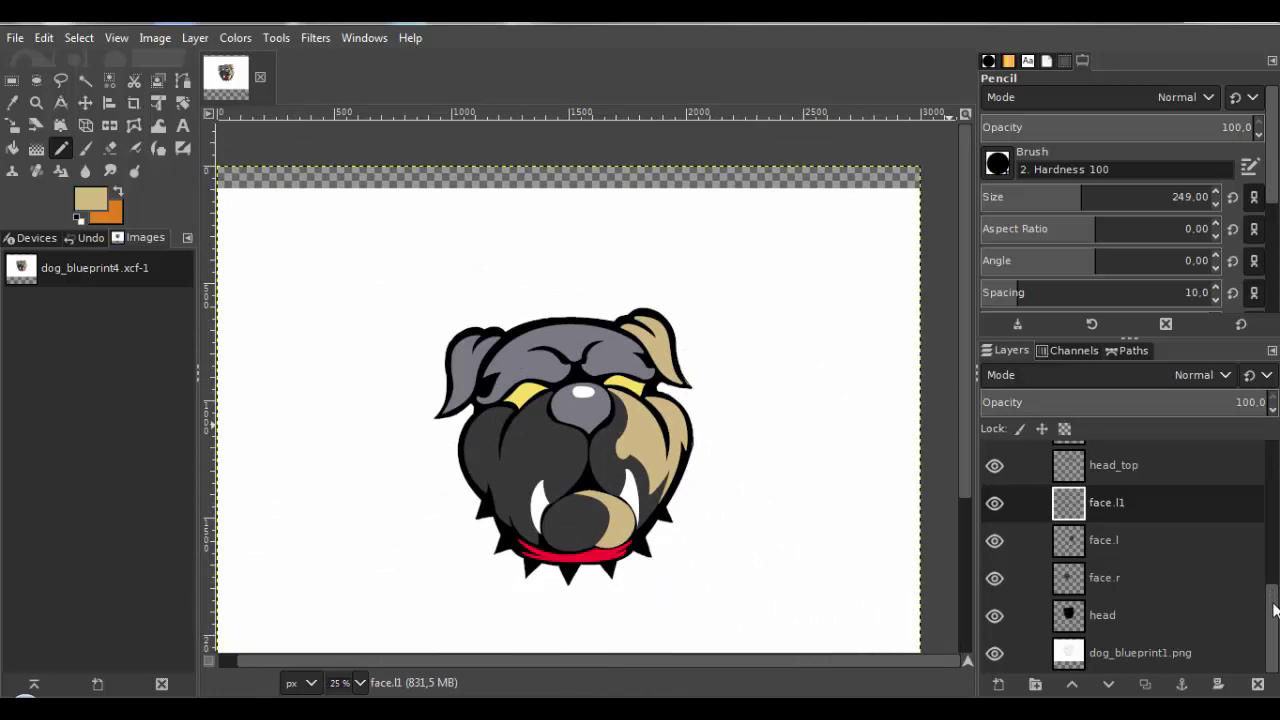
Duplicate the head_top layer.
left_click(1073, 470)
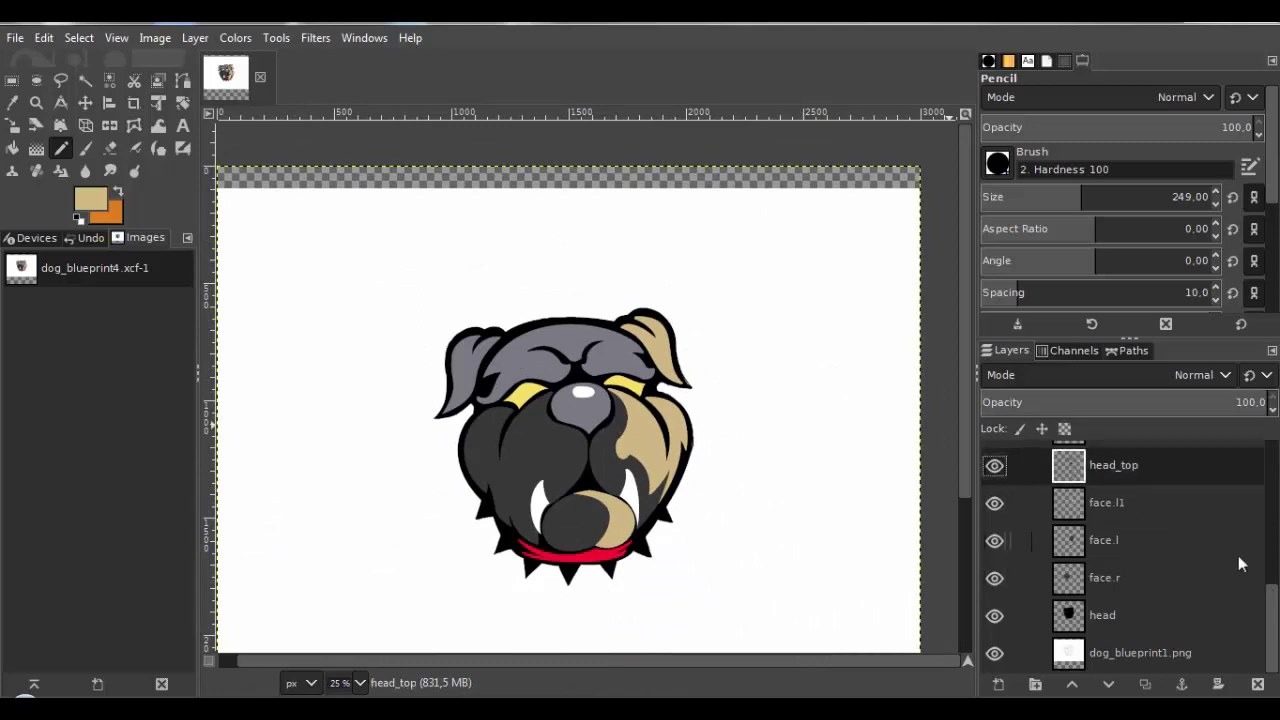
left_click_drag(1277, 600, 1274, 573)
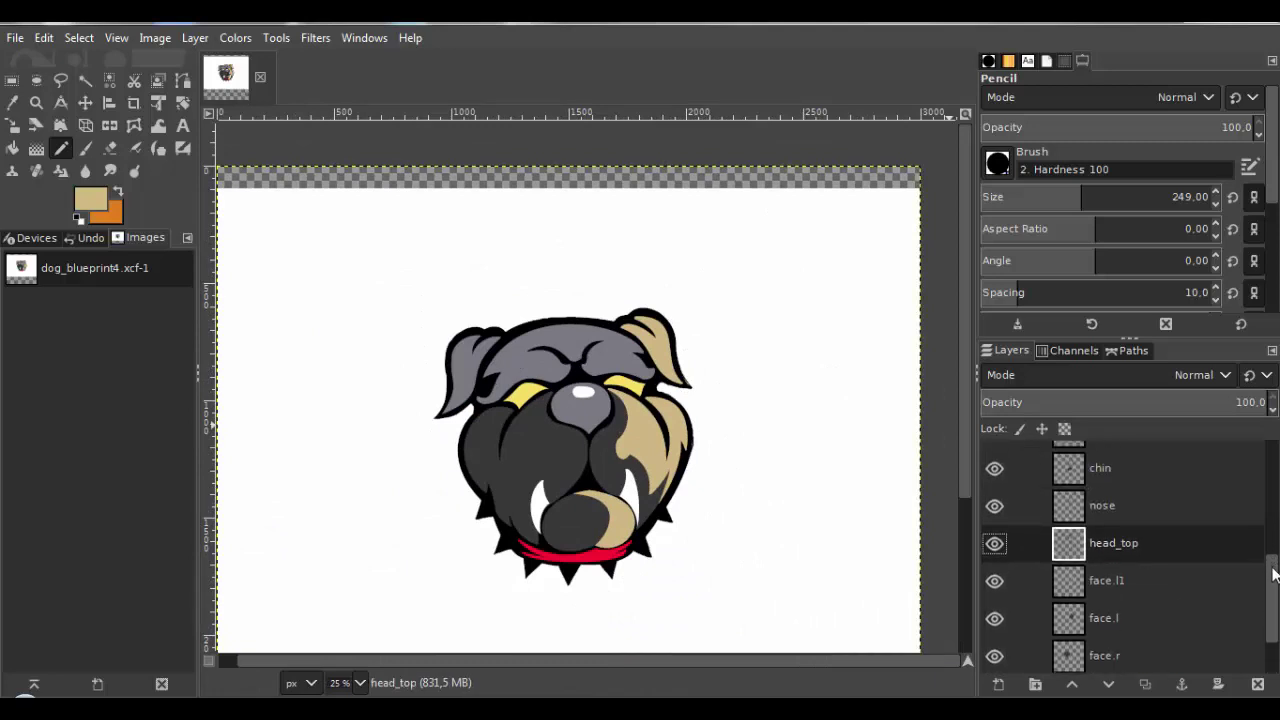
right_click(1083, 540)
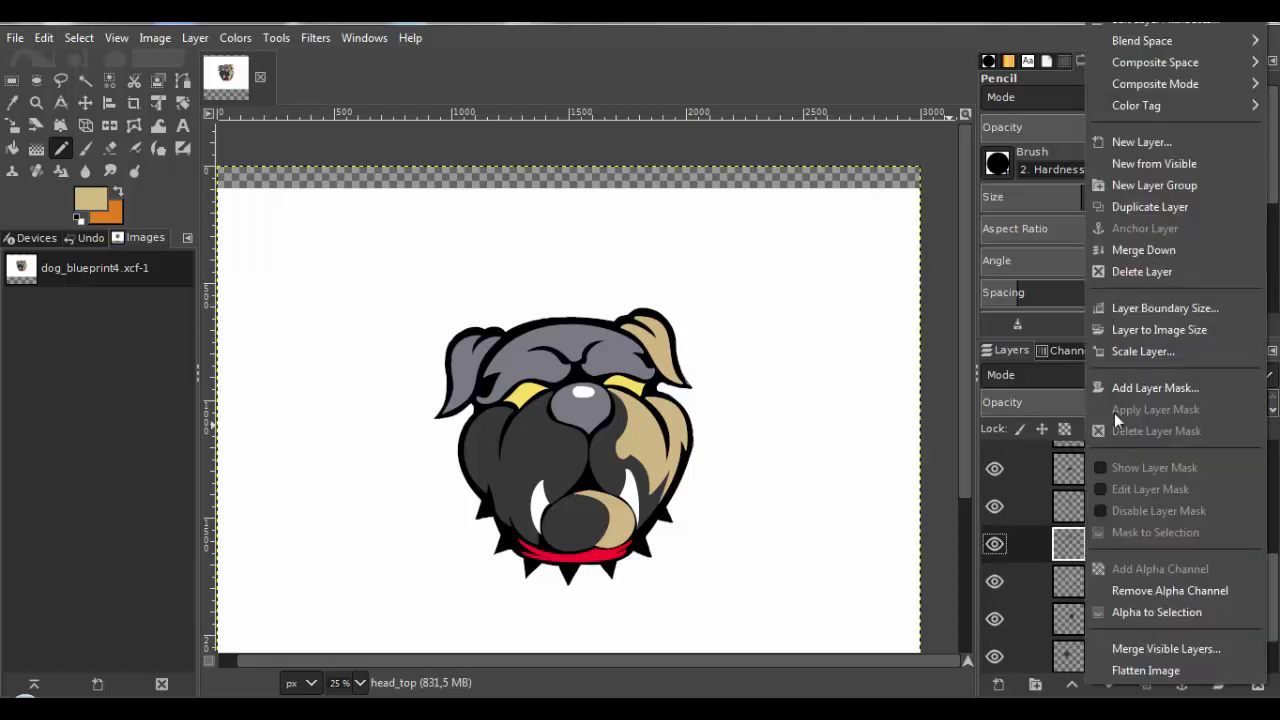
left_click(1149, 207)
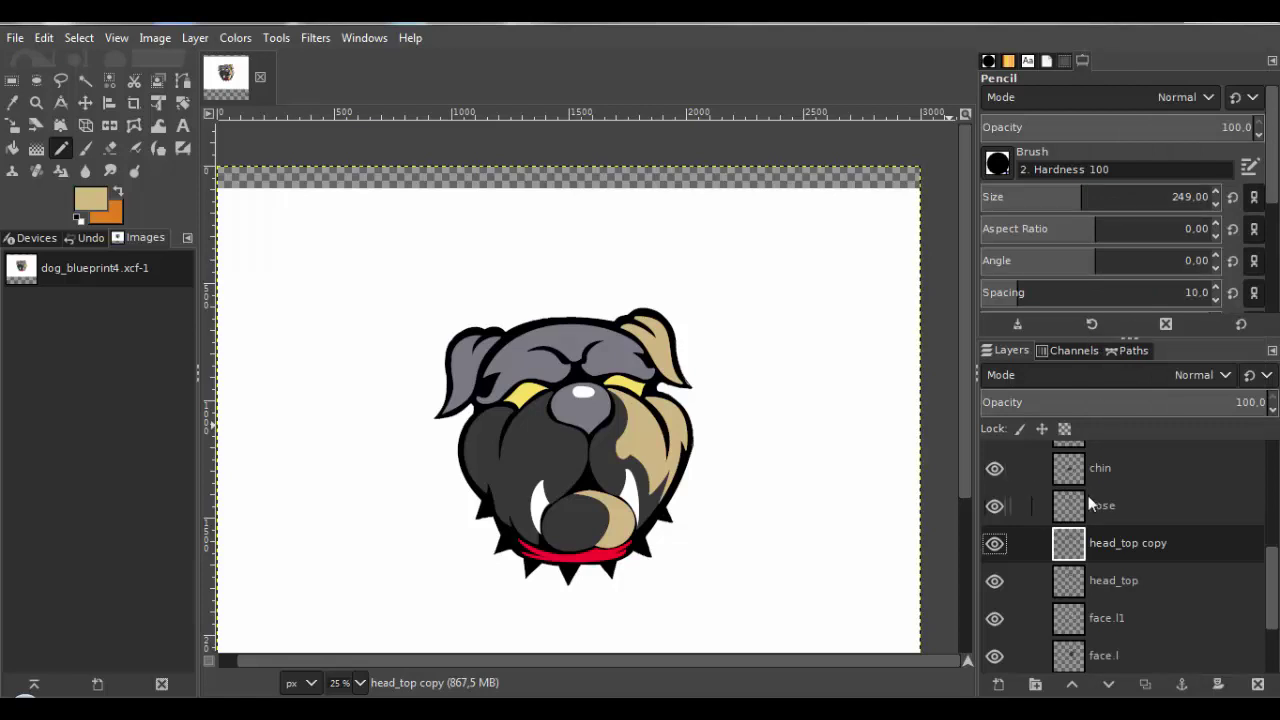
Rename the duplicated layer as head_top.l.
right_click(1076, 550)
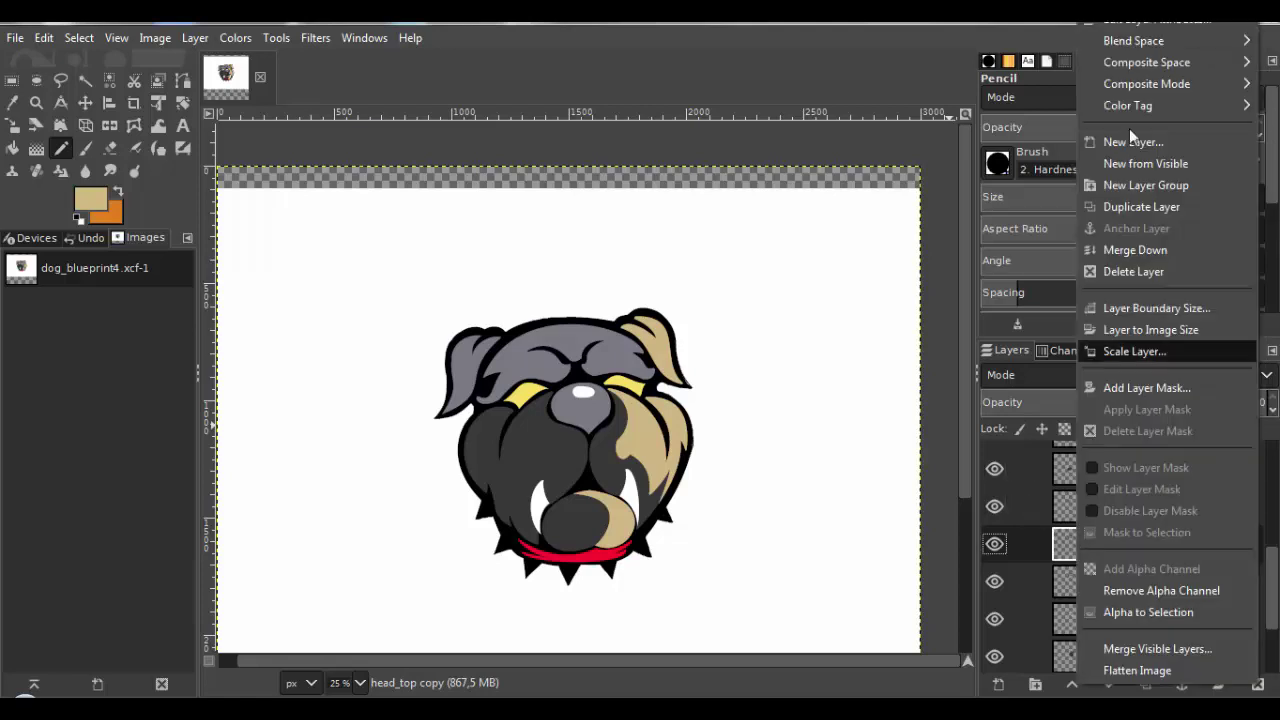
left_click(1143, 21)
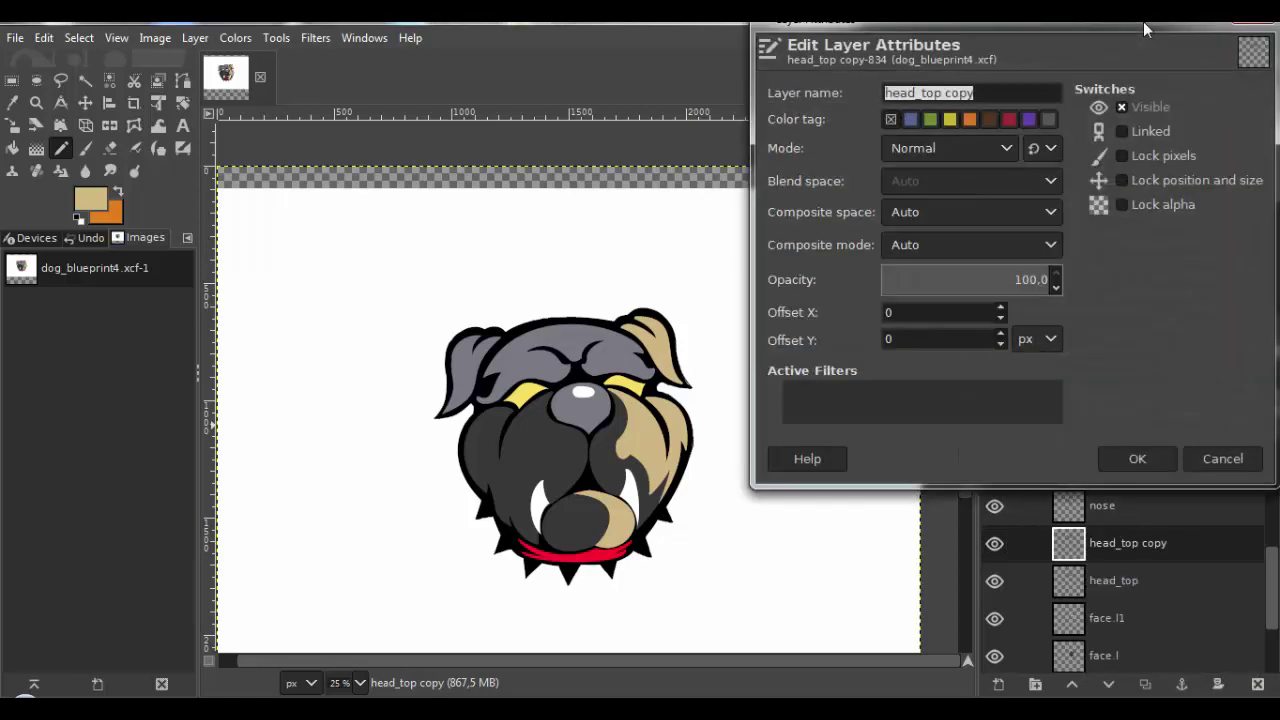
left_click(993, 98)
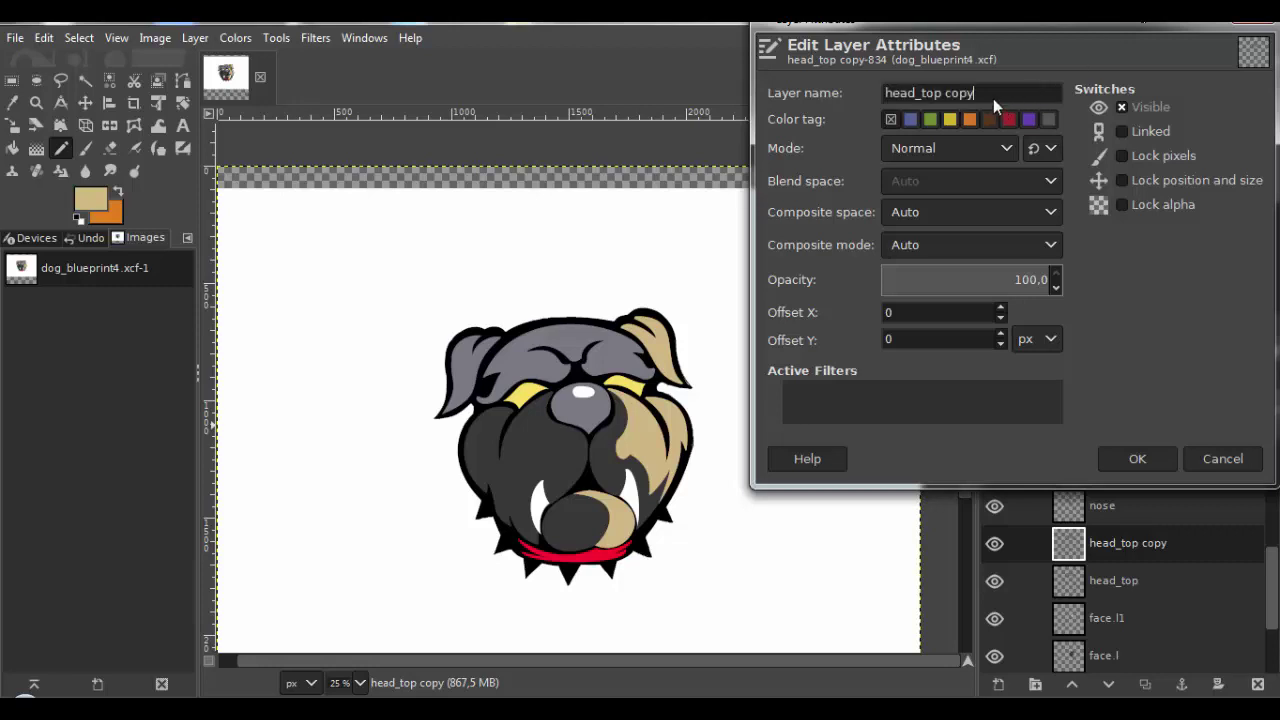
key("BackSpace")
key("BackSpace")
key("BackSpace")
key("BackSpace")
key("BackSpace")
type("1")
key("BackSpace")
type(".")
left_click(1140, 458)
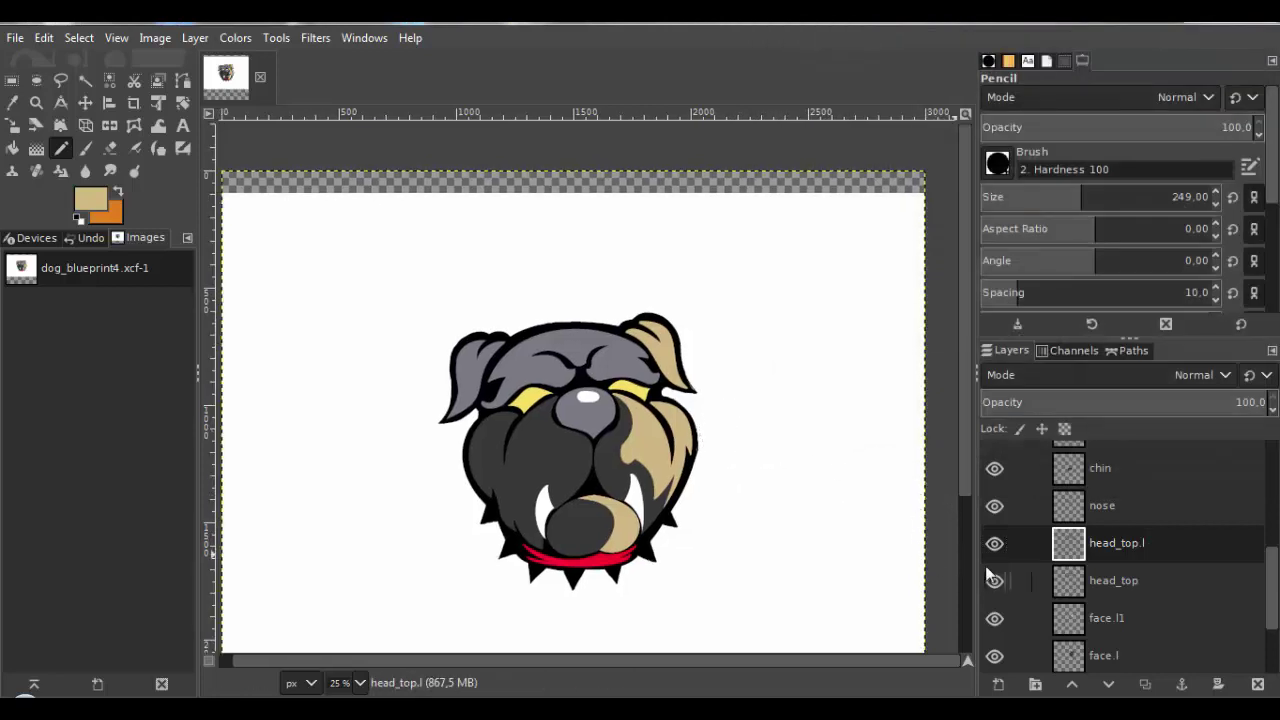
Lower the head_top.l layer's opacity to 67.6 and hide the head_top and head layers.
left_click(1243, 400)
left_click_drag(1207, 395, 1175, 395)
scroll(1012, 593, "down", 3)
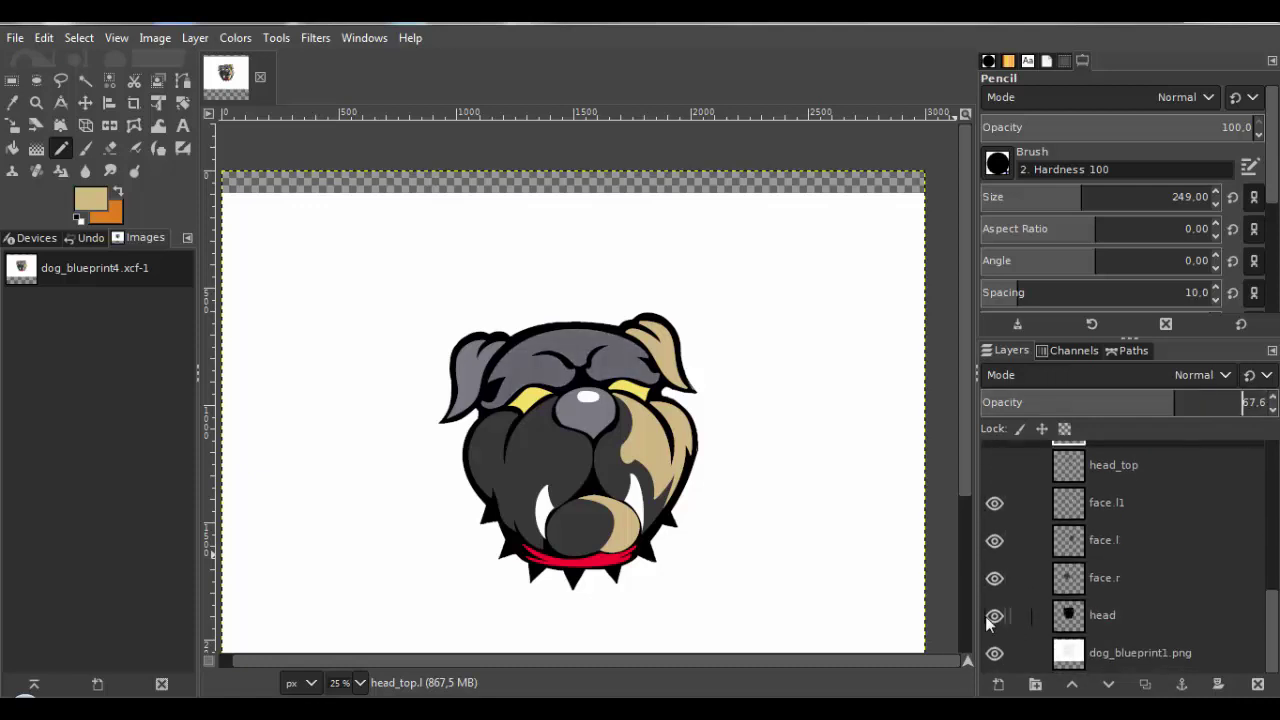
left_click(994, 616)
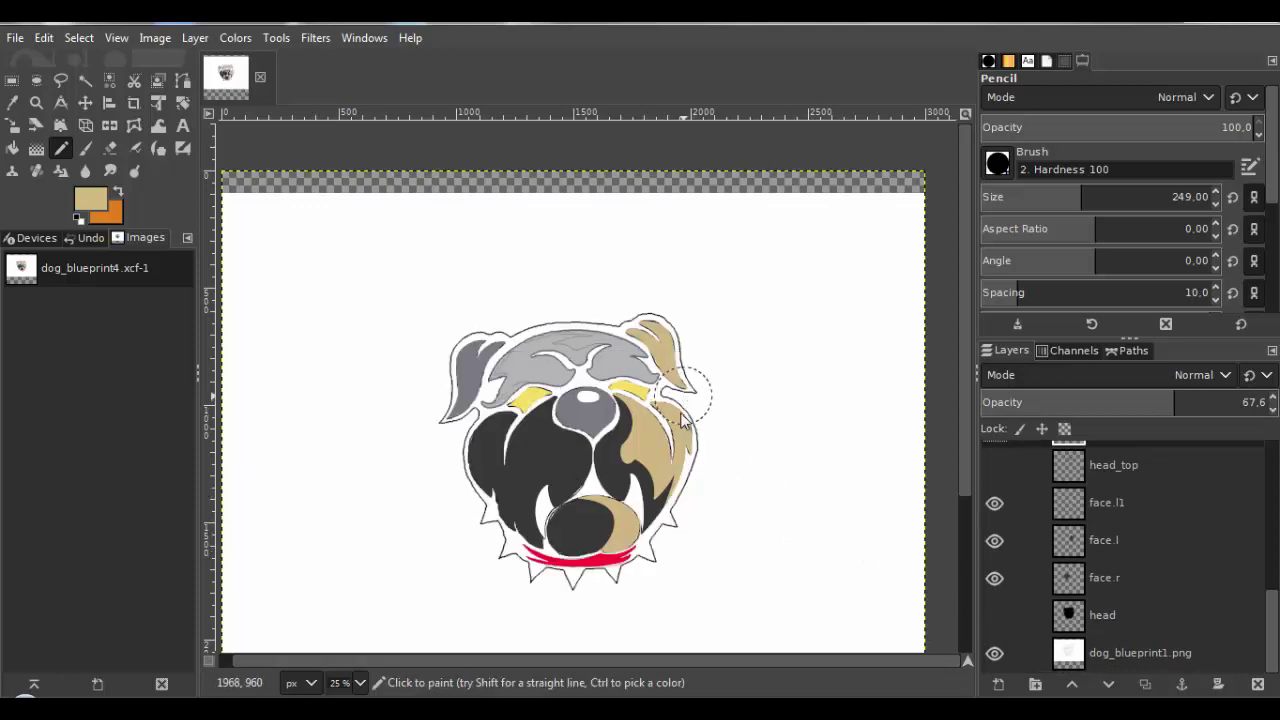
Place path anchors at the corners of the blueprint's forehead fur line, from its upper left edge to the tip of the right brow crease.
left_click(183, 84)
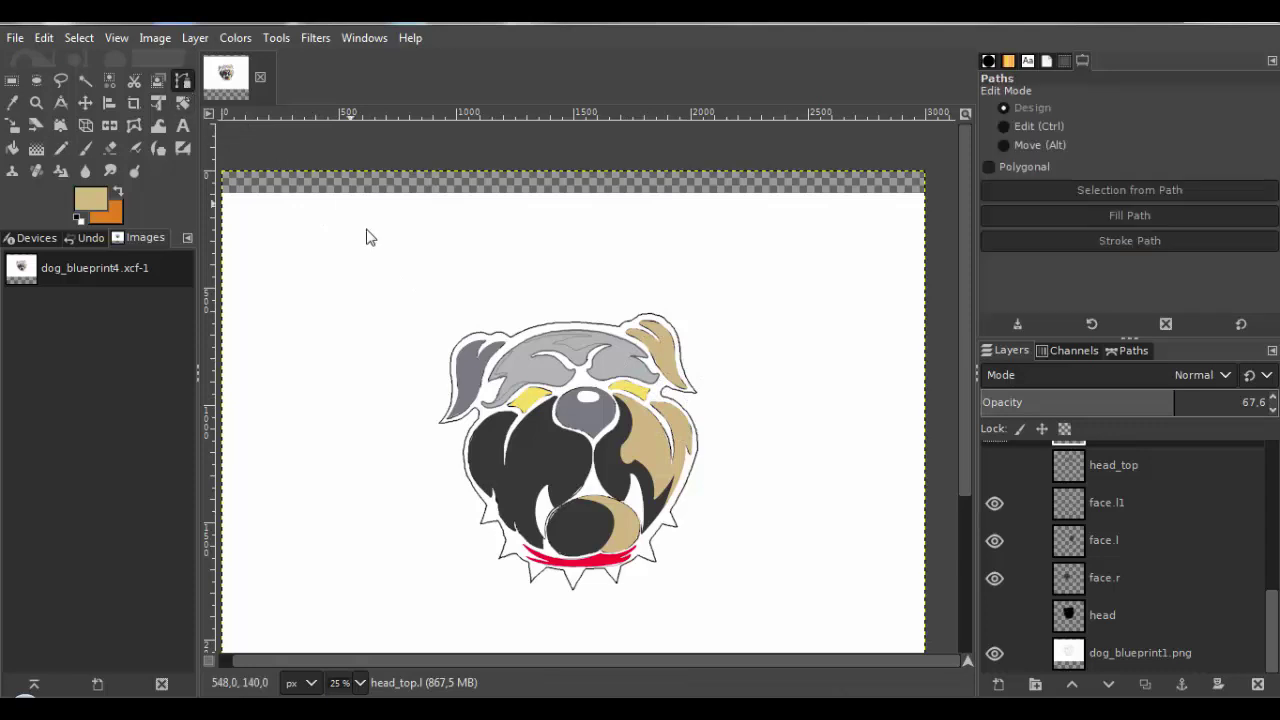
scroll(450, 318, "up", 10)
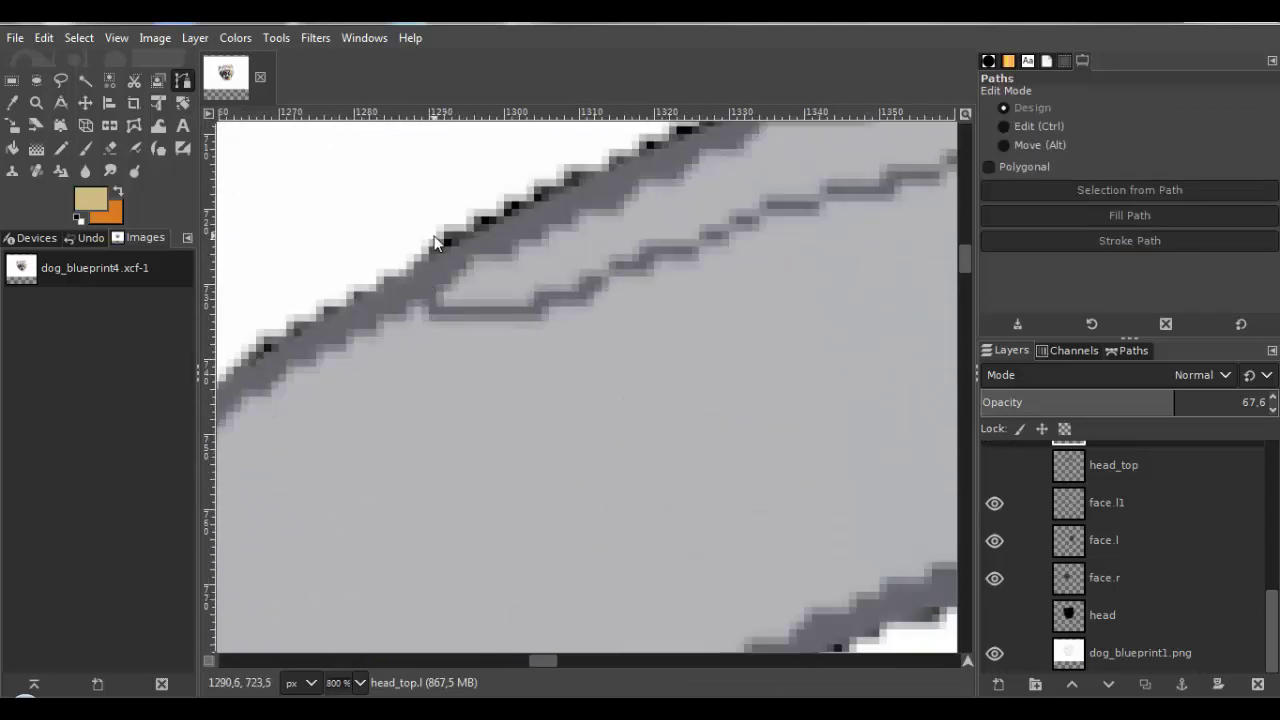
left_click(442, 313)
scroll(445, 310, "down", 3)
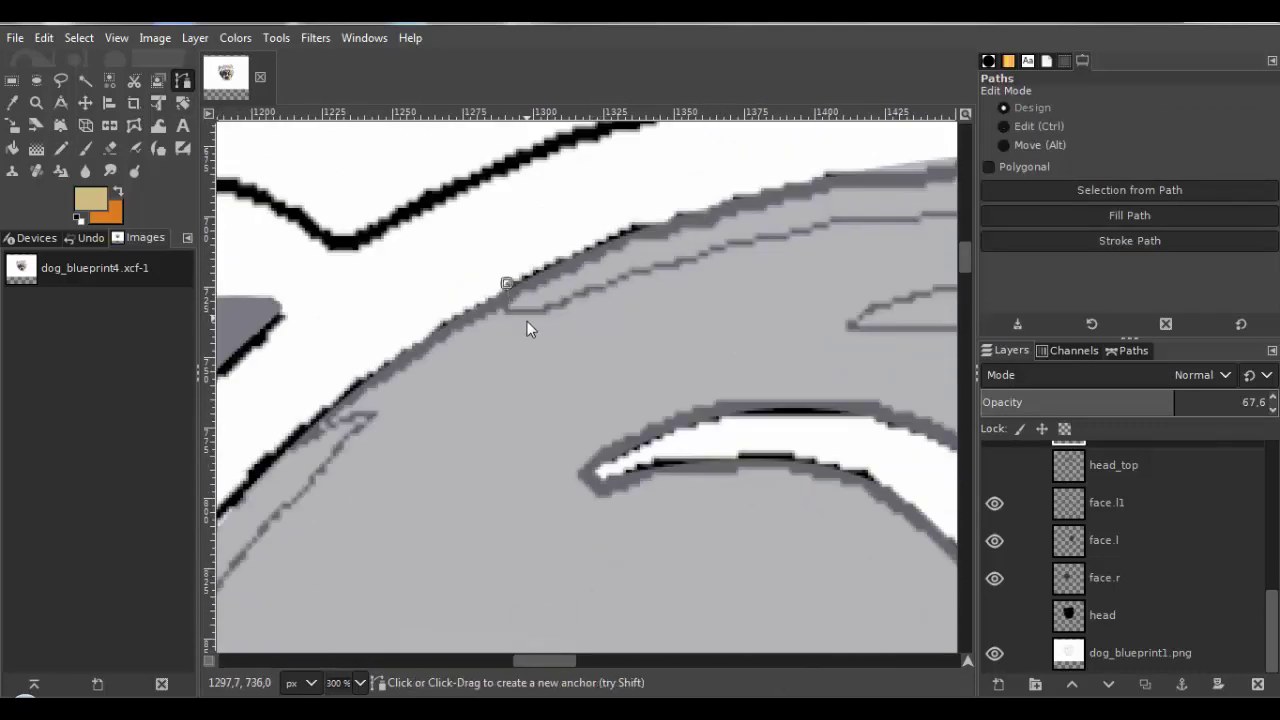
scroll(521, 312, "down", 3)
scroll(851, 296, "up", 7)
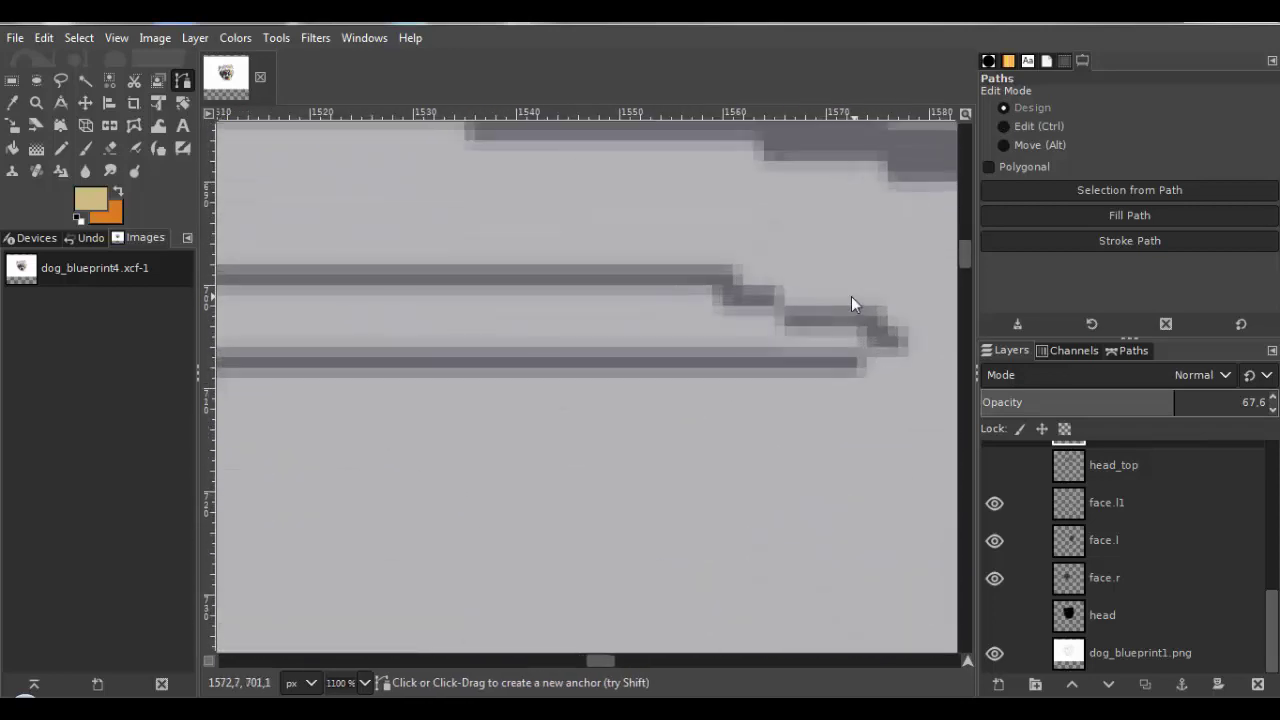
left_click_drag(884, 326, 879, 357)
scroll(700, 362, "down", 4)
left_click(369, 296)
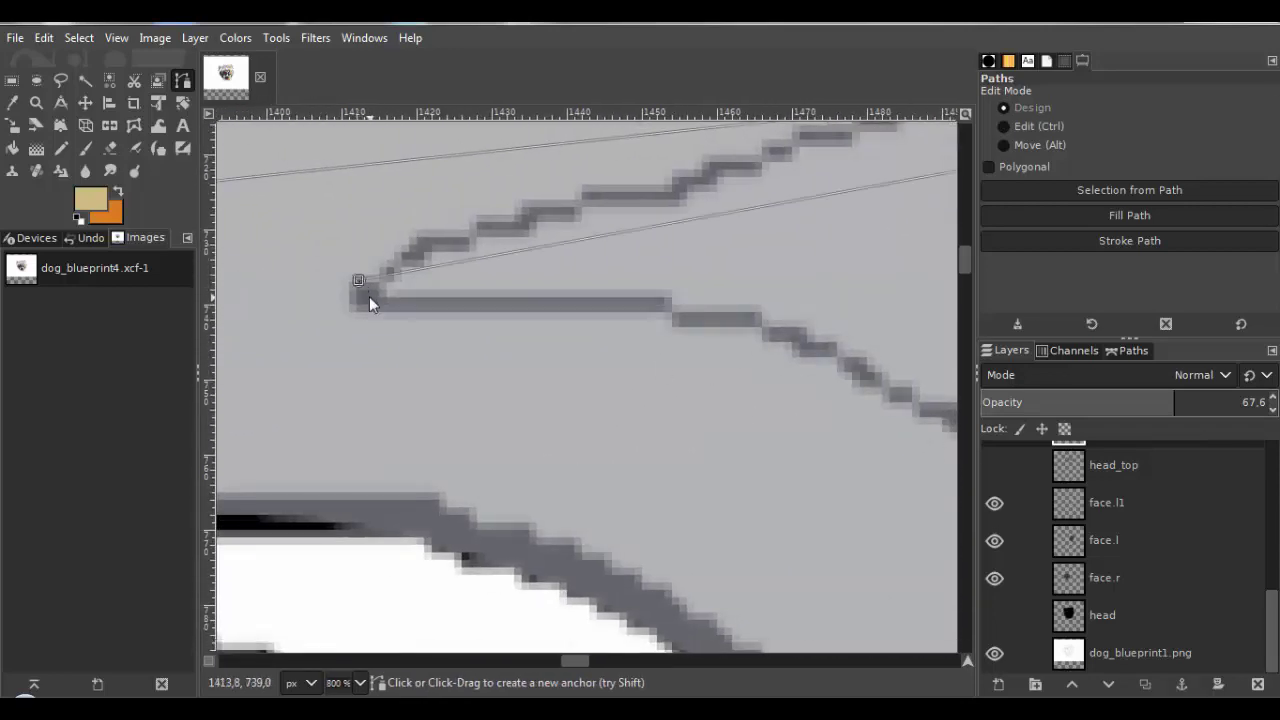
scroll(412, 301, "up", 1)
scroll(639, 390, "up", 2)
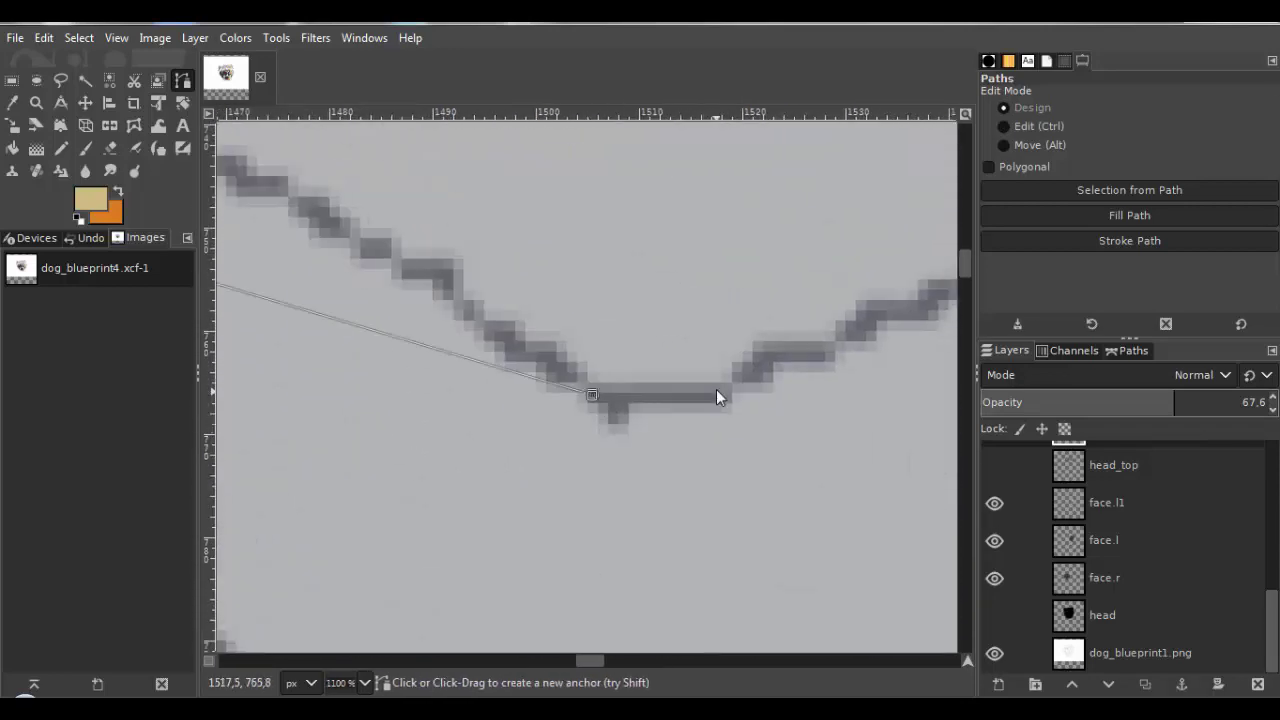
scroll(172, 424, "down", 2)
scroll(512, 358, "down", 2)
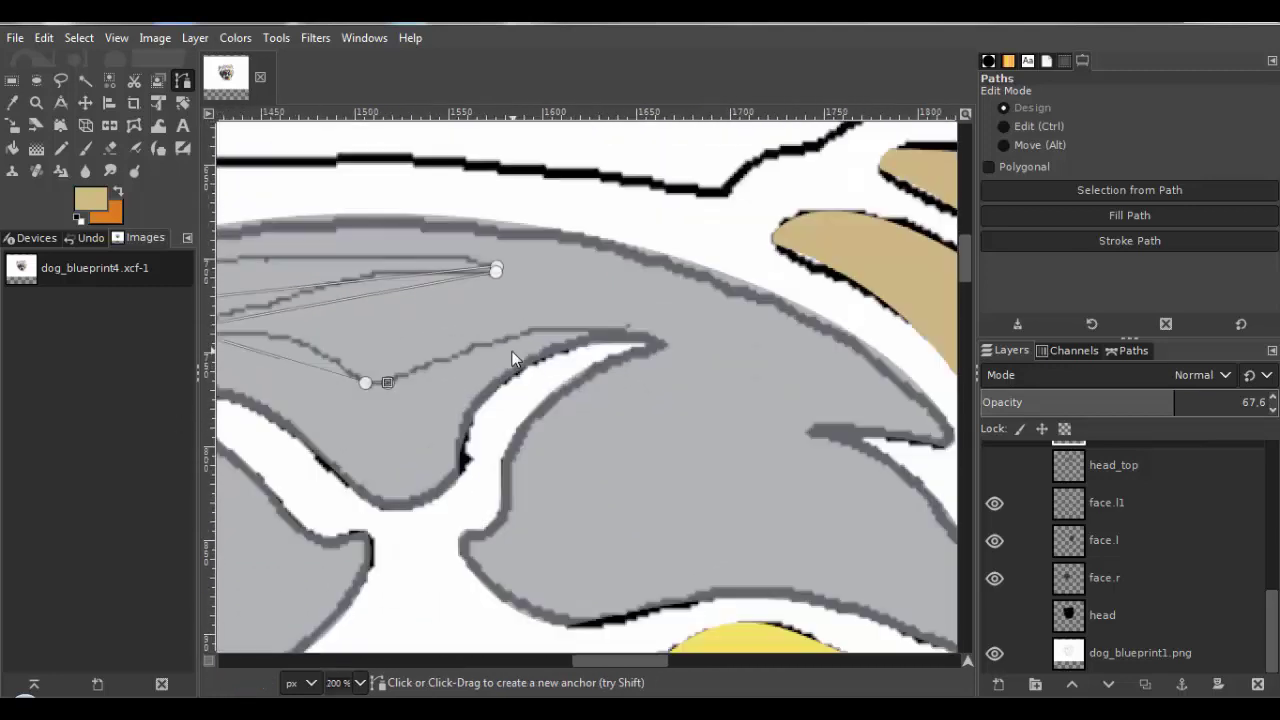
scroll(515, 360, "up", 2)
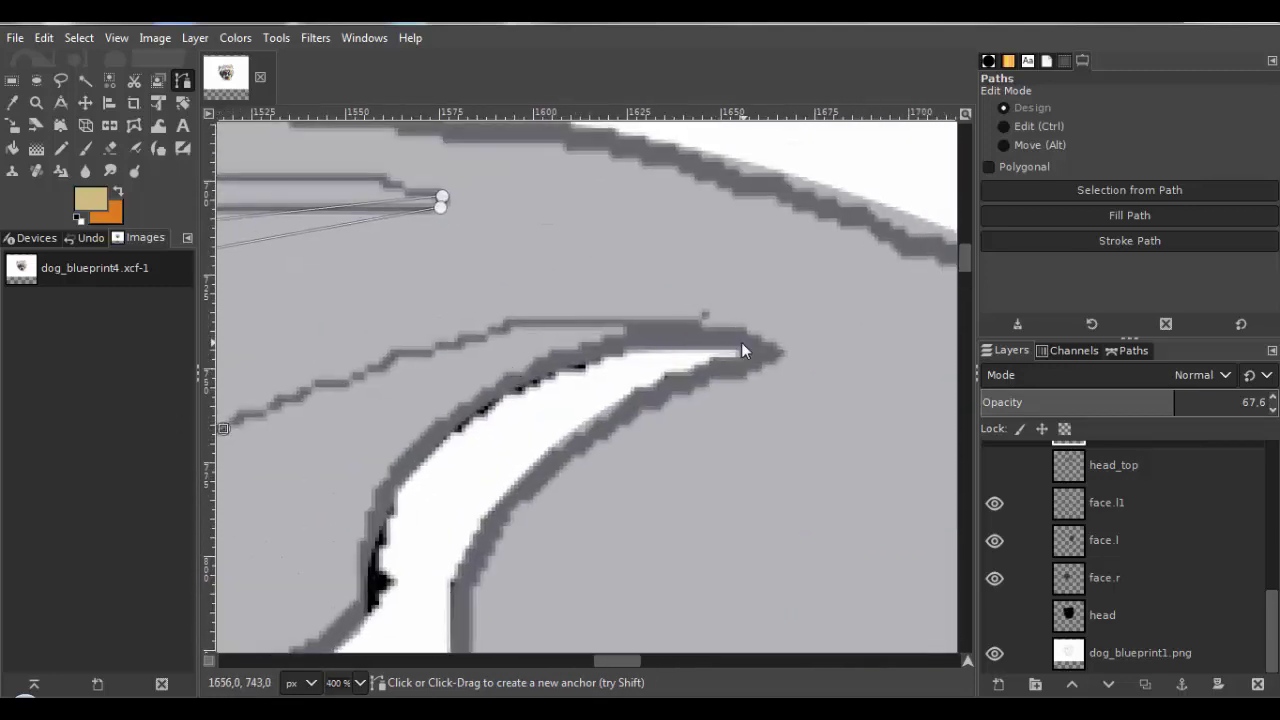
left_click(731, 345)
Continue the path down between the brows to the nose, below the left eye and up past the left ear, enclosing the forehead's left part.
scroll(527, 300, "down", 3)
left_click(535, 277)
left_click(502, 326)
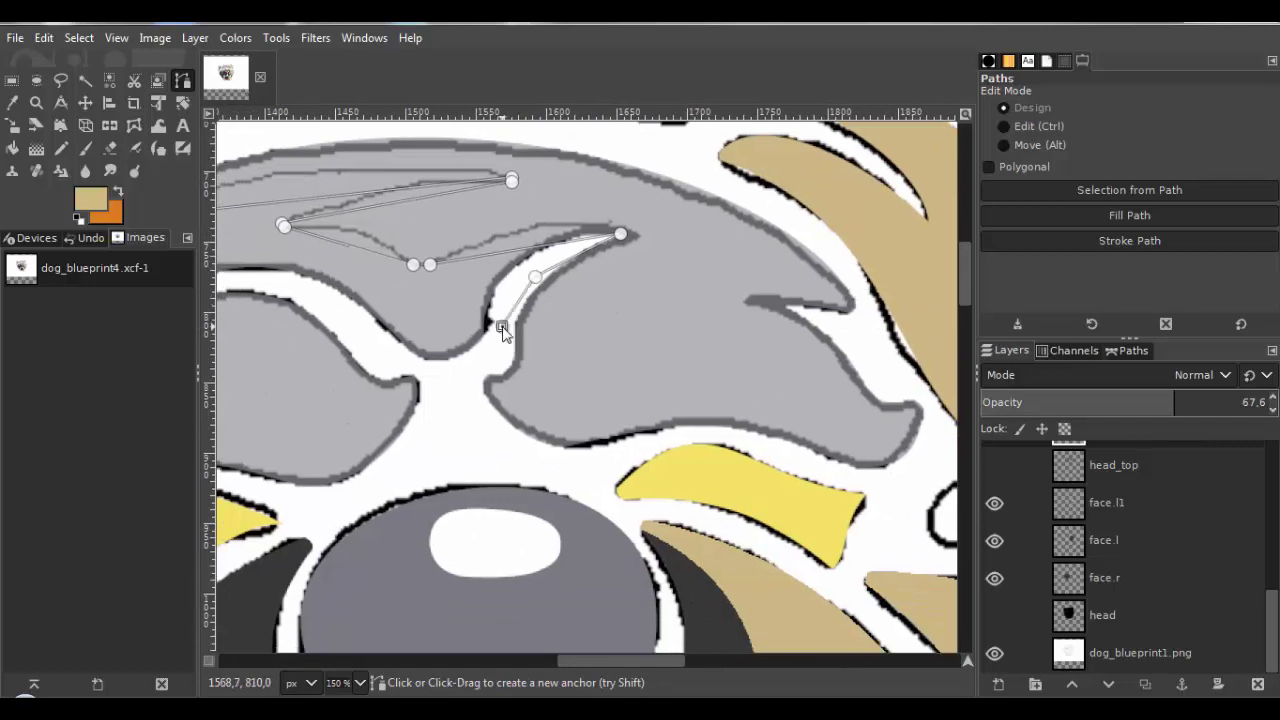
left_click(452, 373)
scroll(455, 385, "left", 3)
scroll(455, 385, "down", 1)
left_click(455, 425)
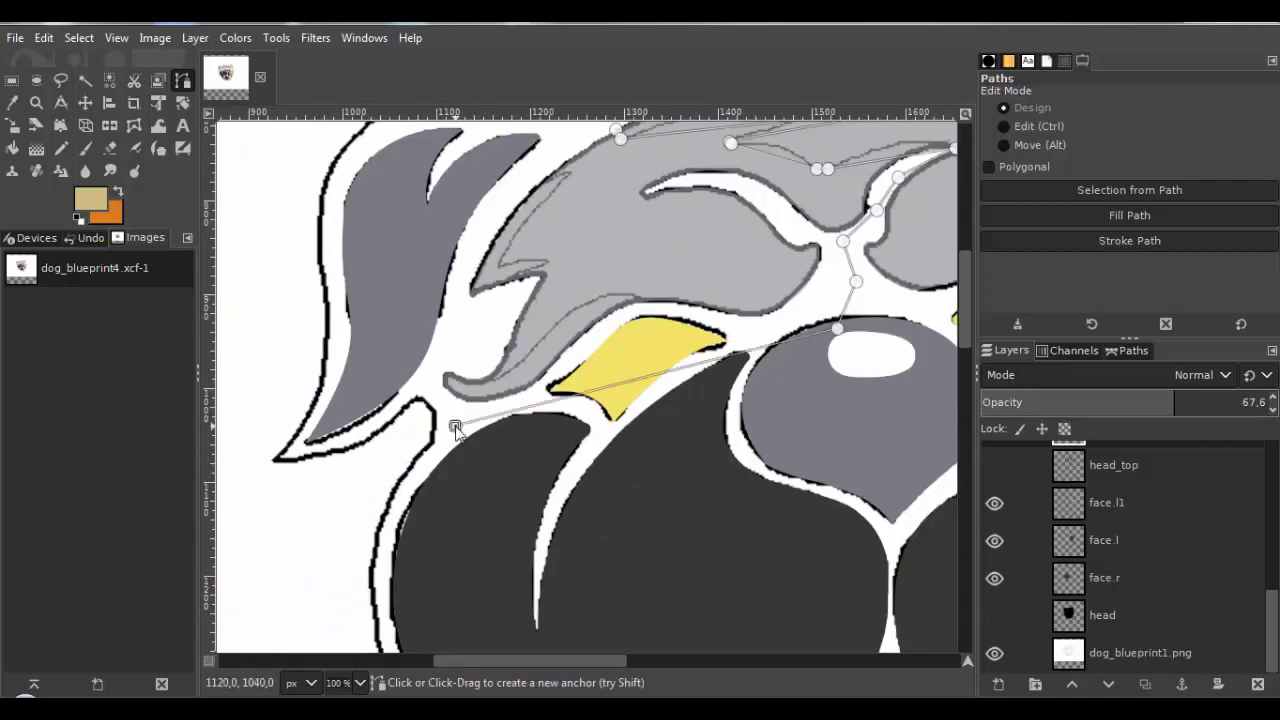
left_click(407, 379)
left_click(422, 236)
scroll(455, 210, "down", 1)
scroll(620, 300, "up", 3)
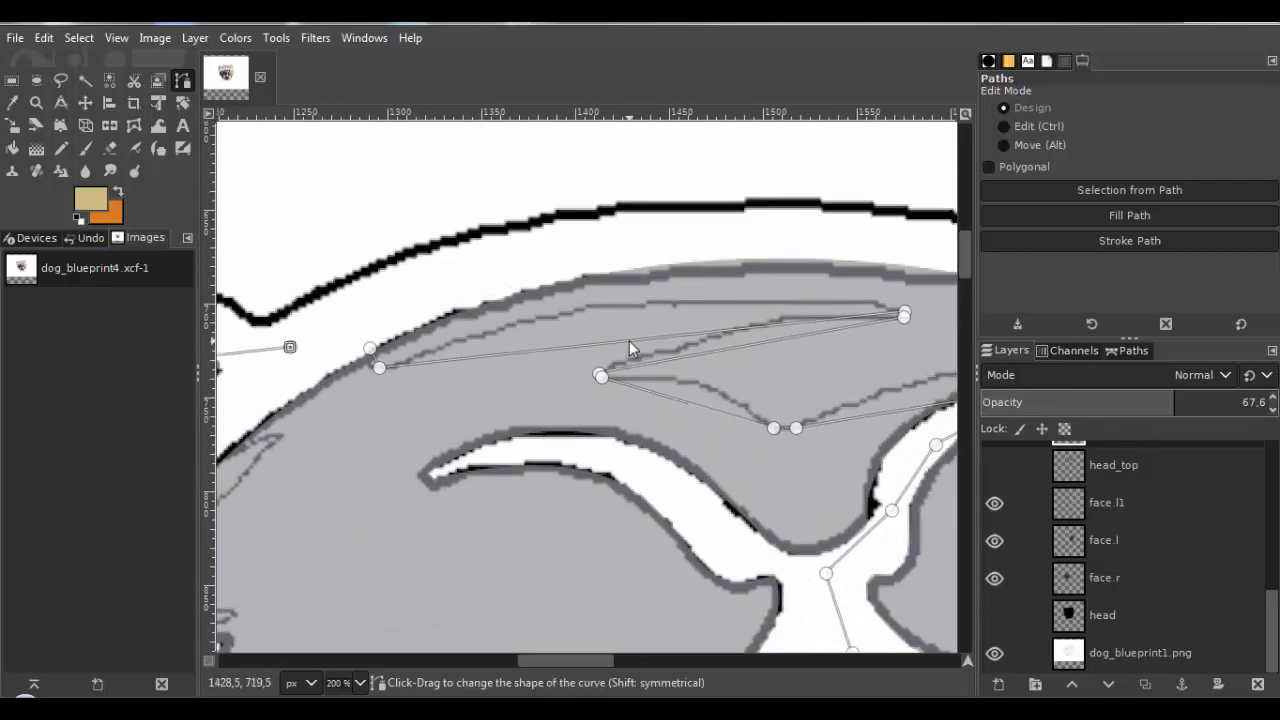
Bend the upper path segments to follow the long forehead fur strand and round its notch at the inner left corner.
left_click_drag(629, 340, 683, 301)
left_click_drag(820, 280, 614, 305)
scroll(657, 386, "up", 2)
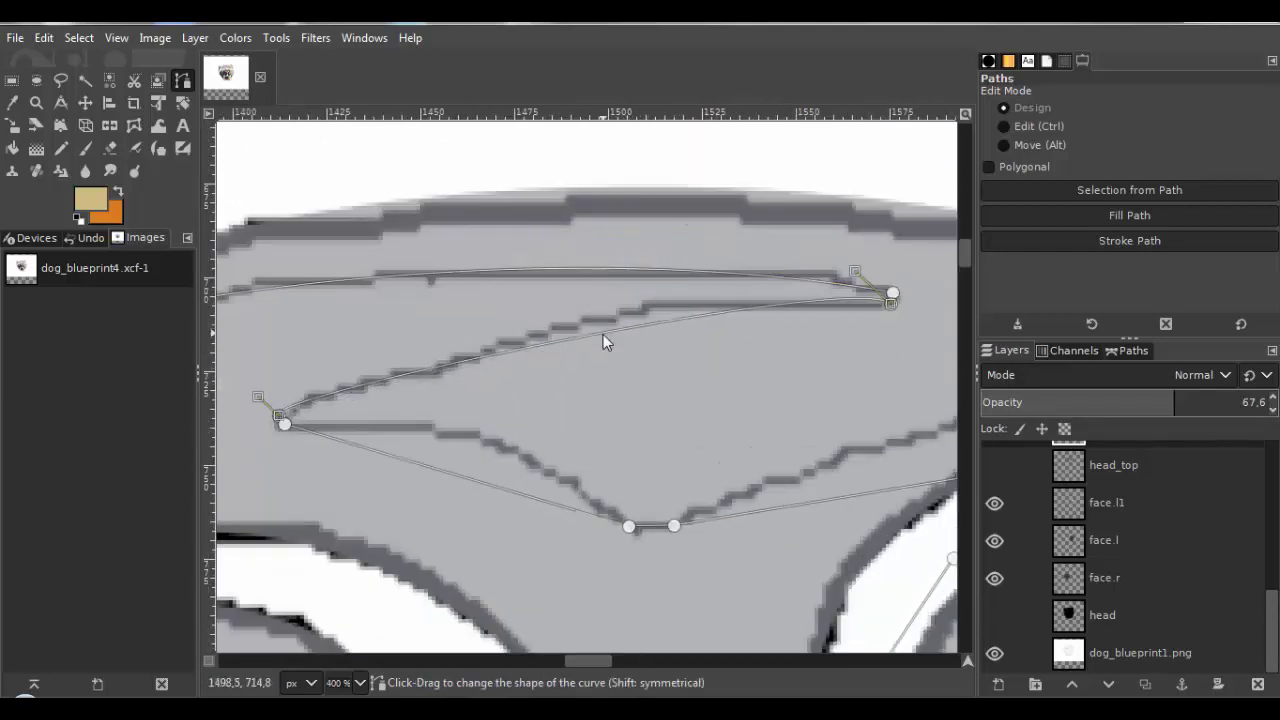
scroll(606, 343, "up", 1)
scroll(606, 343, "right", 2)
left_click_drag(788, 308, 554, 323)
scroll(804, 321, "up", 5)
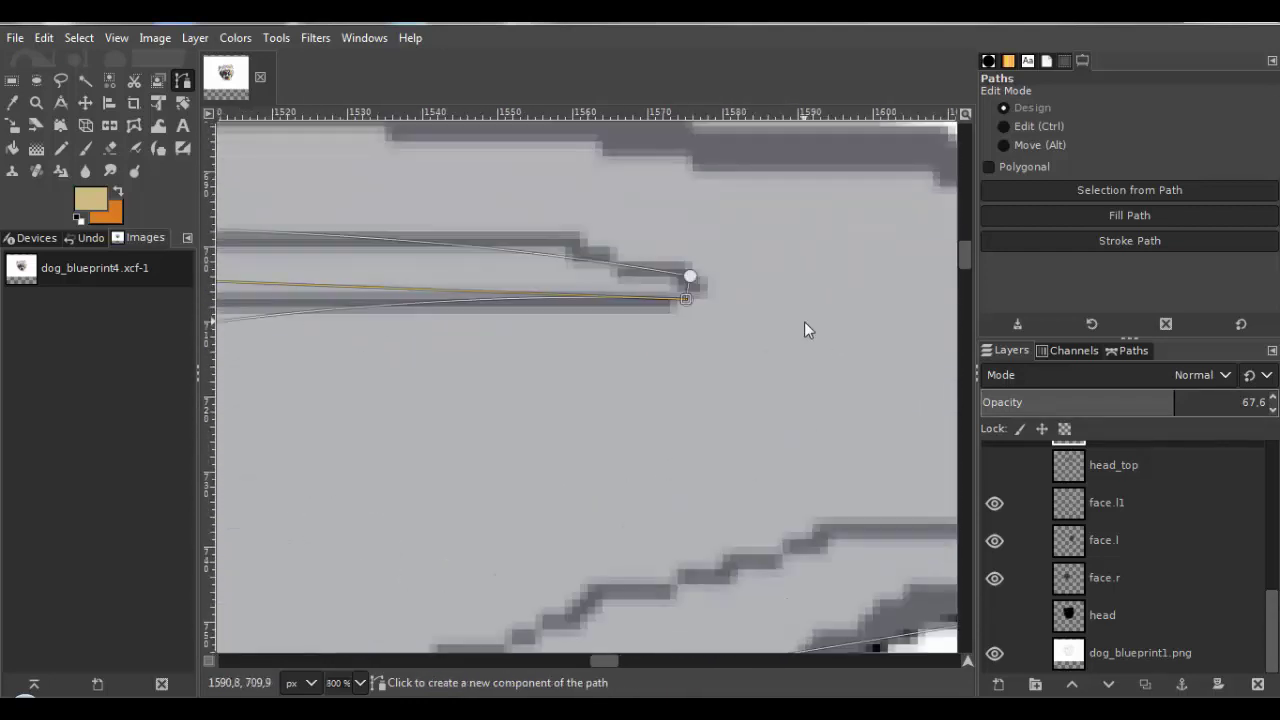
scroll(493, 357, "down", 4)
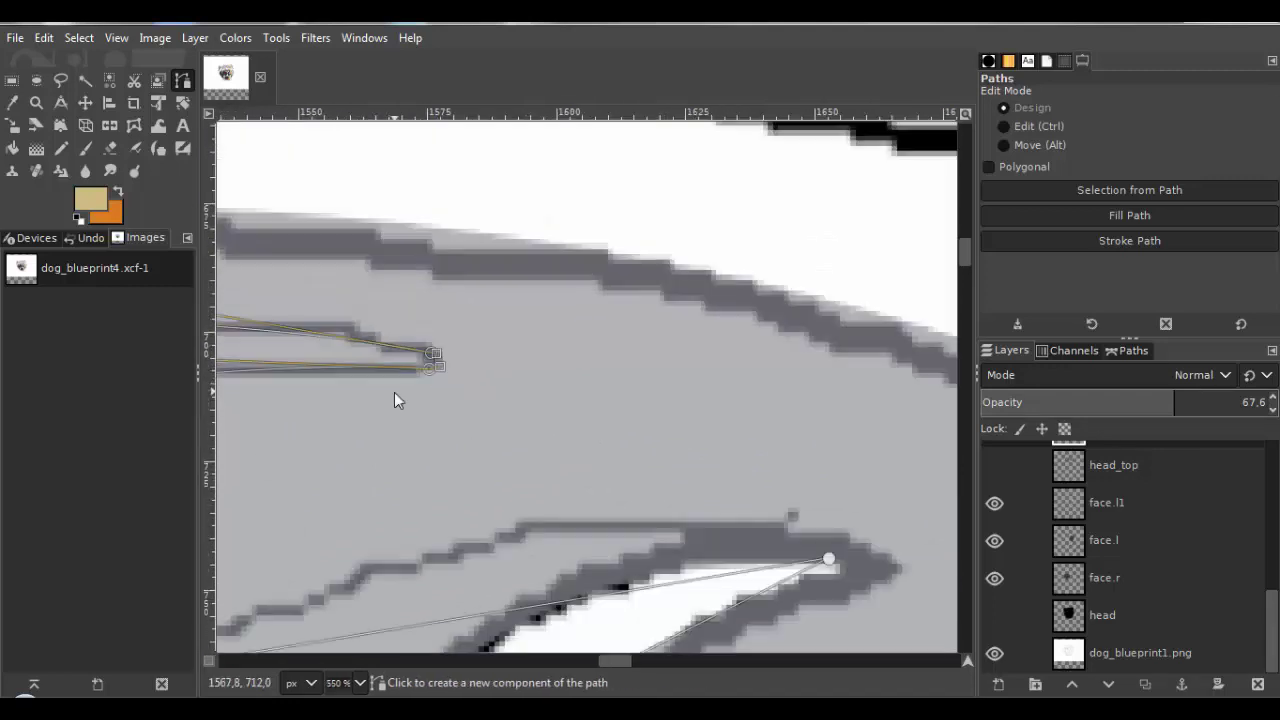
left_click_drag(750, 457, 594, 394)
scroll(400, 389, "up", 4)
left_click_drag(401, 344, 371, 321)
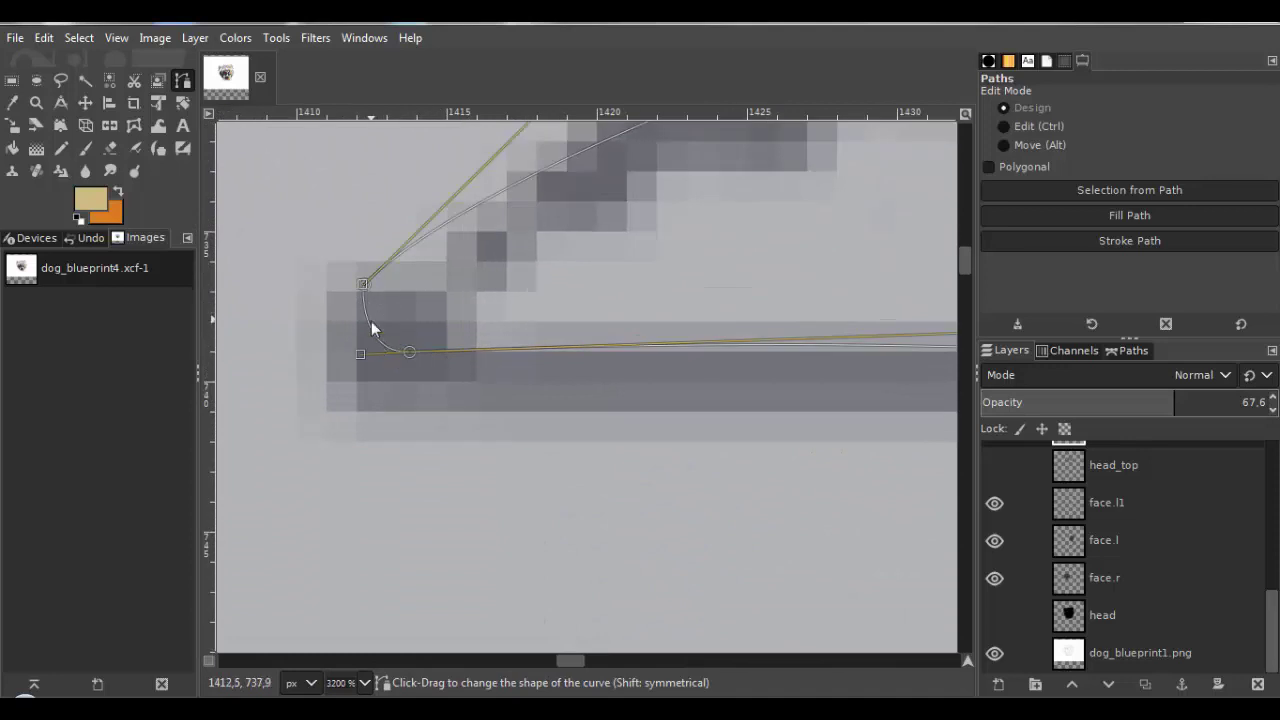
Curve the lower path segments along the central fur dip and up to the tip of the right brow crease.
scroll(355, 349, "down", 4)
scroll(603, 273, "down", 1)
left_click_drag(888, 335, 690, 287)
left_click_drag(690, 287, 565, 287)
left_click_drag(870, 234, 604, 266)
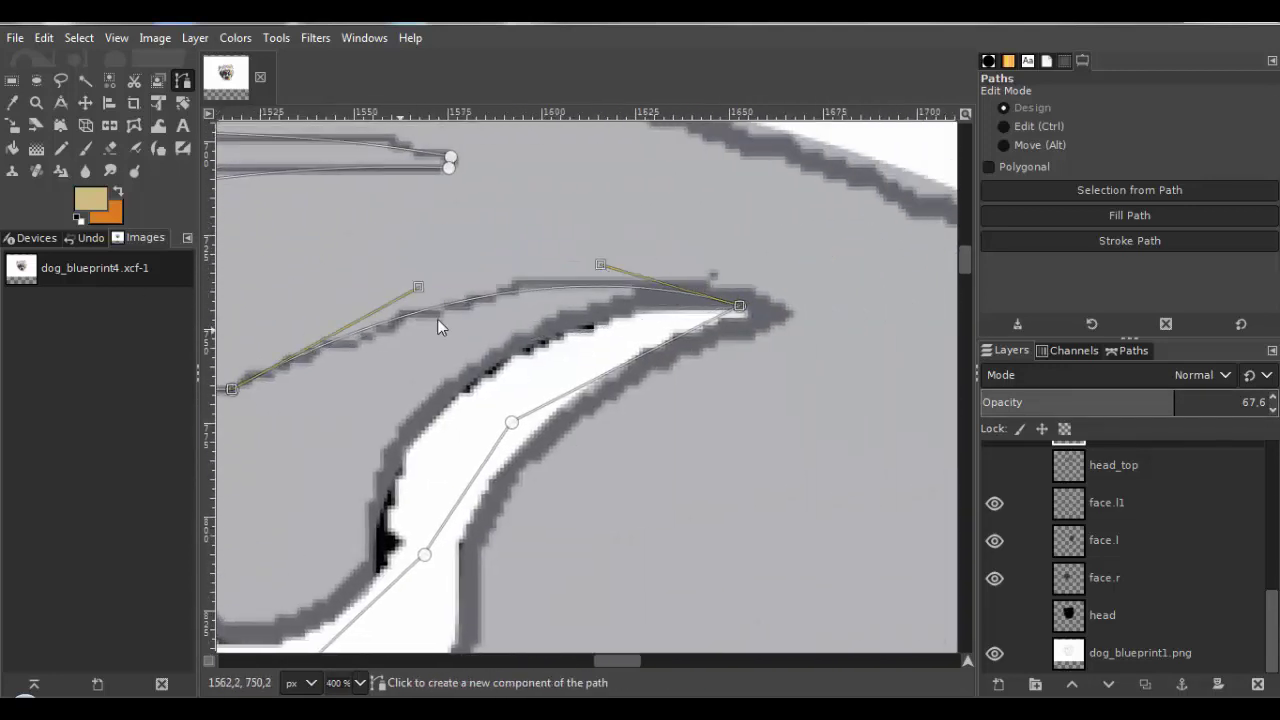
scroll(269, 382, "up", 3)
left_click_drag(269, 382, 606, 345)
left_click_drag(450, 366, 452, 377)
left_click_drag(507, 375, 491, 384)
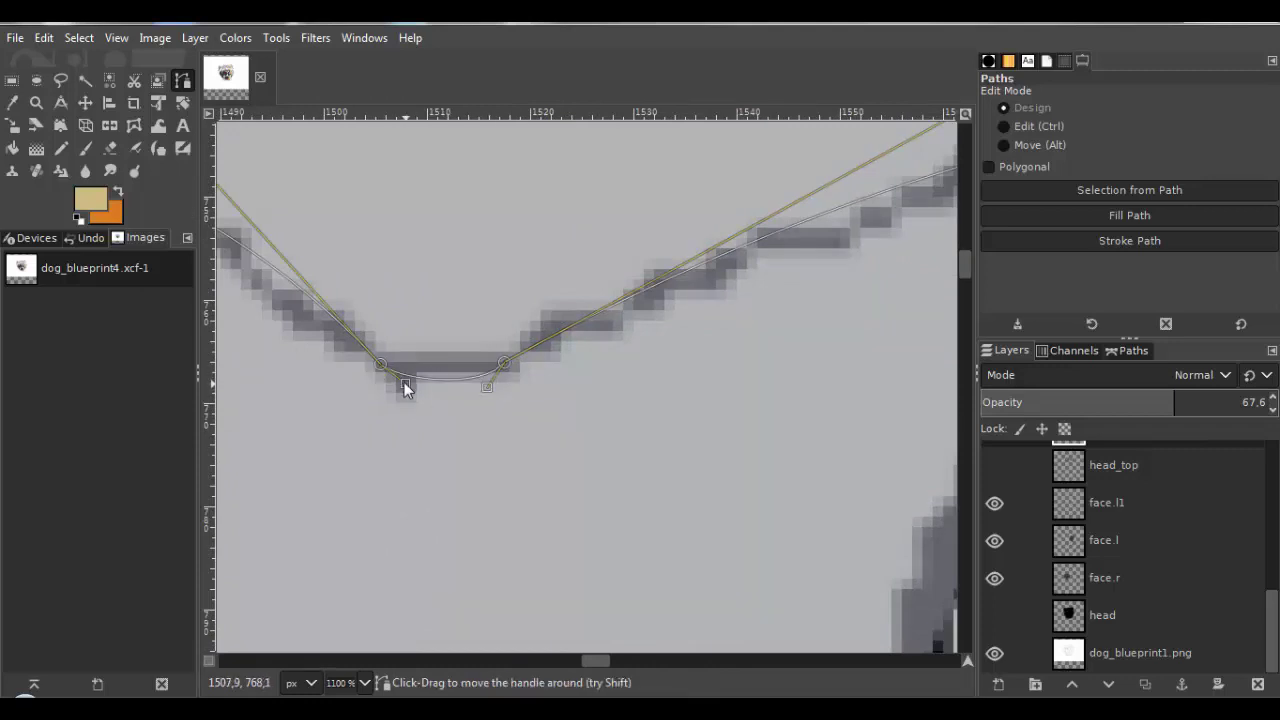
Convert the path to a selection, delete the enclosed grey from the head_top.l layer, and clear the selection.
scroll(569, 363, "down", 3)
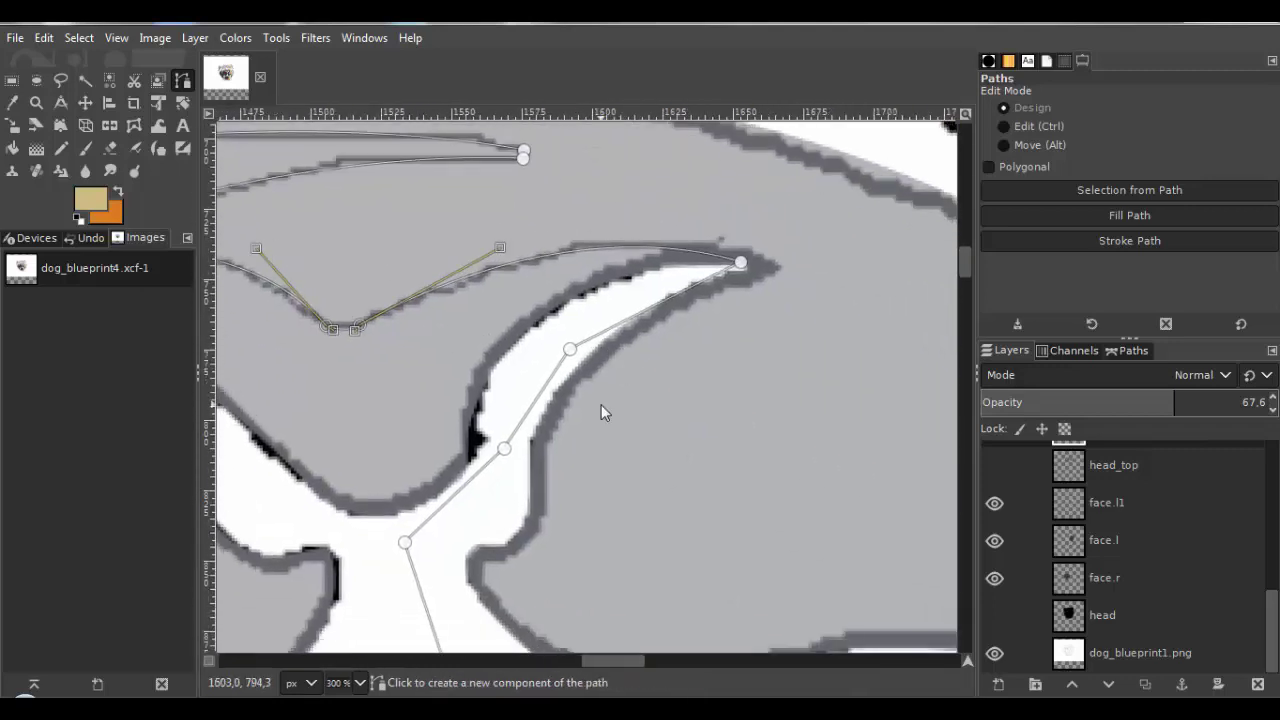
scroll(601, 404, "down", 4)
left_click(79, 37)
left_click(100, 169)
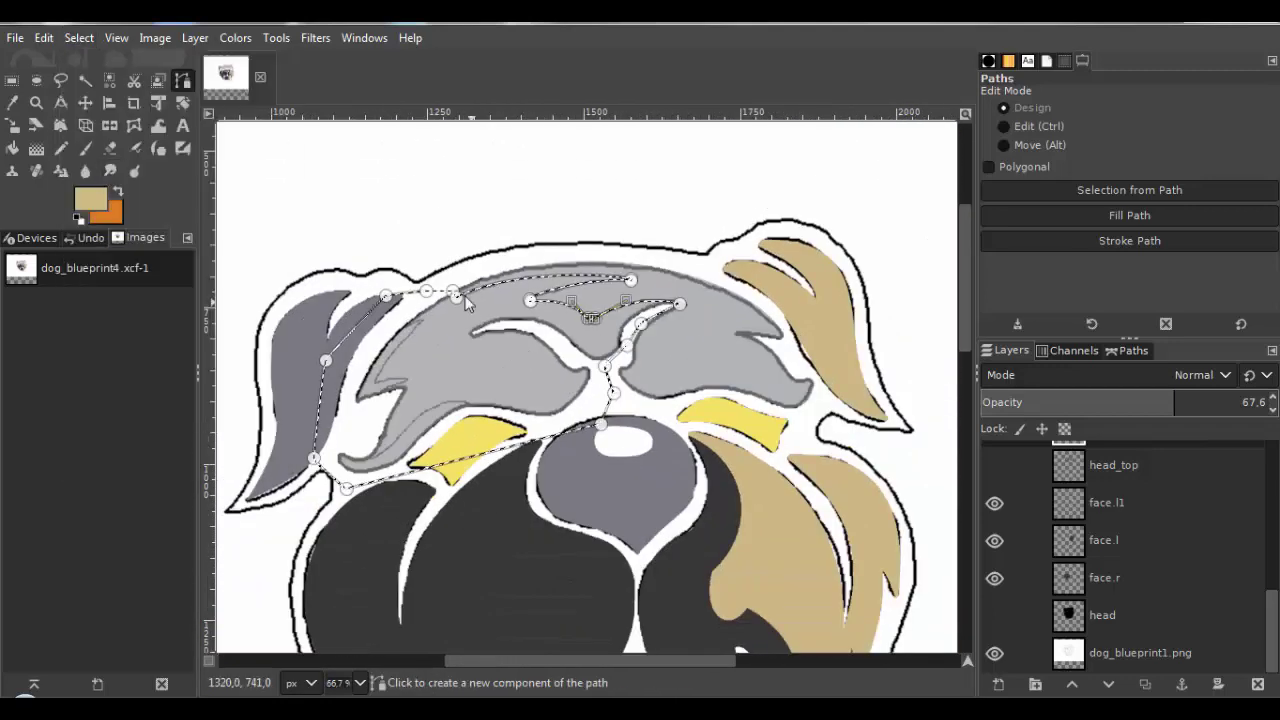
key("Delete")
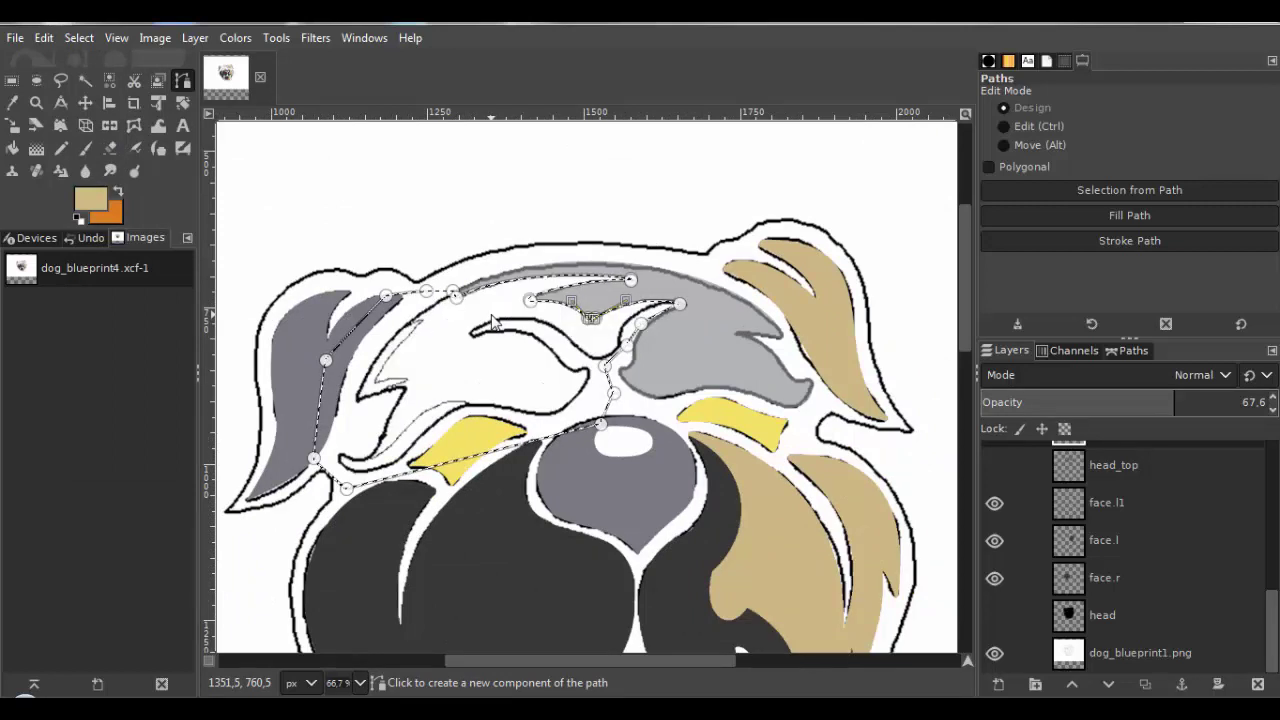
left_click(79, 37)
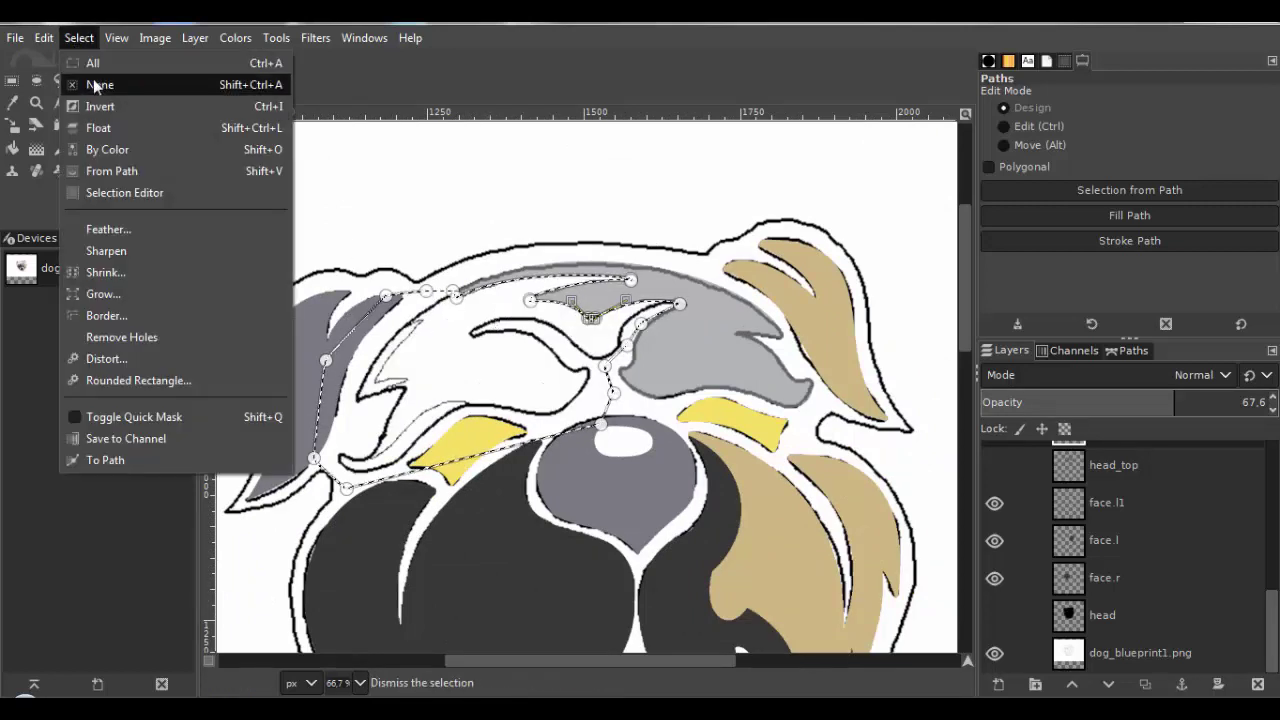
left_click(98, 85)
Select the remaining grey forehead shape with Select by Color and paint it tan with the Pencil at size 249.
left_click(108, 81)
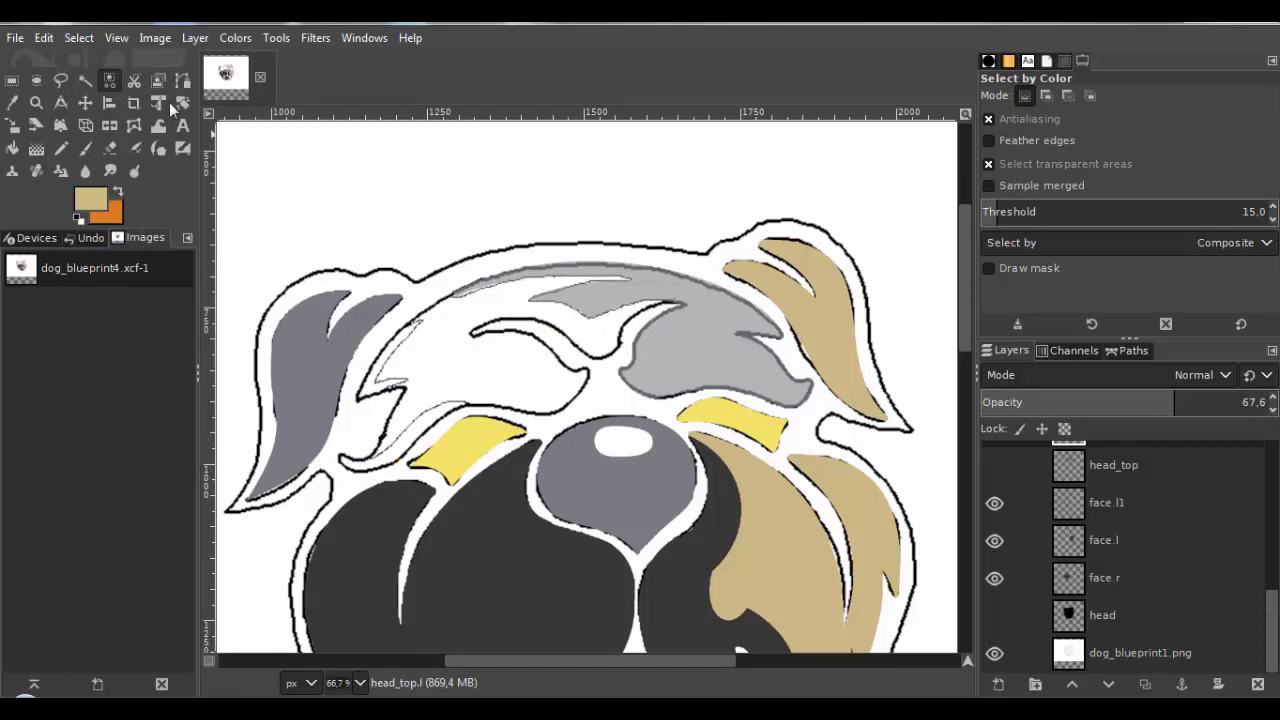
left_click(677, 333)
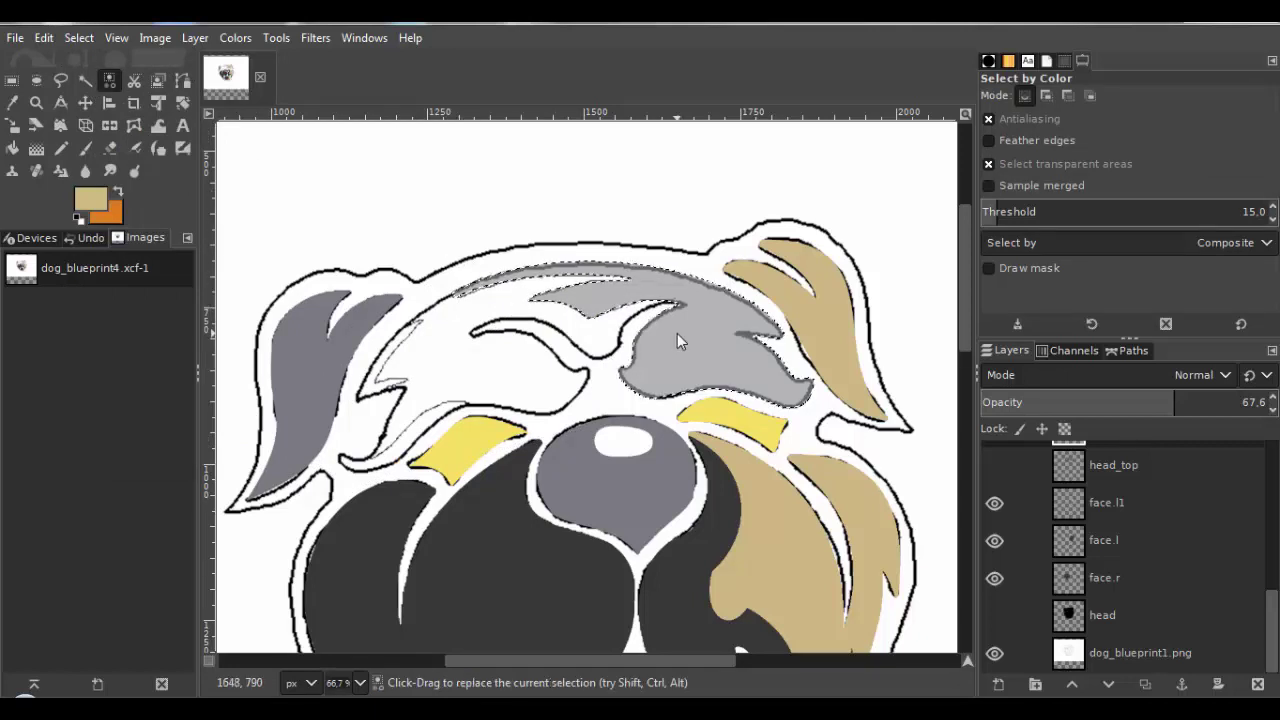
left_click(60, 148)
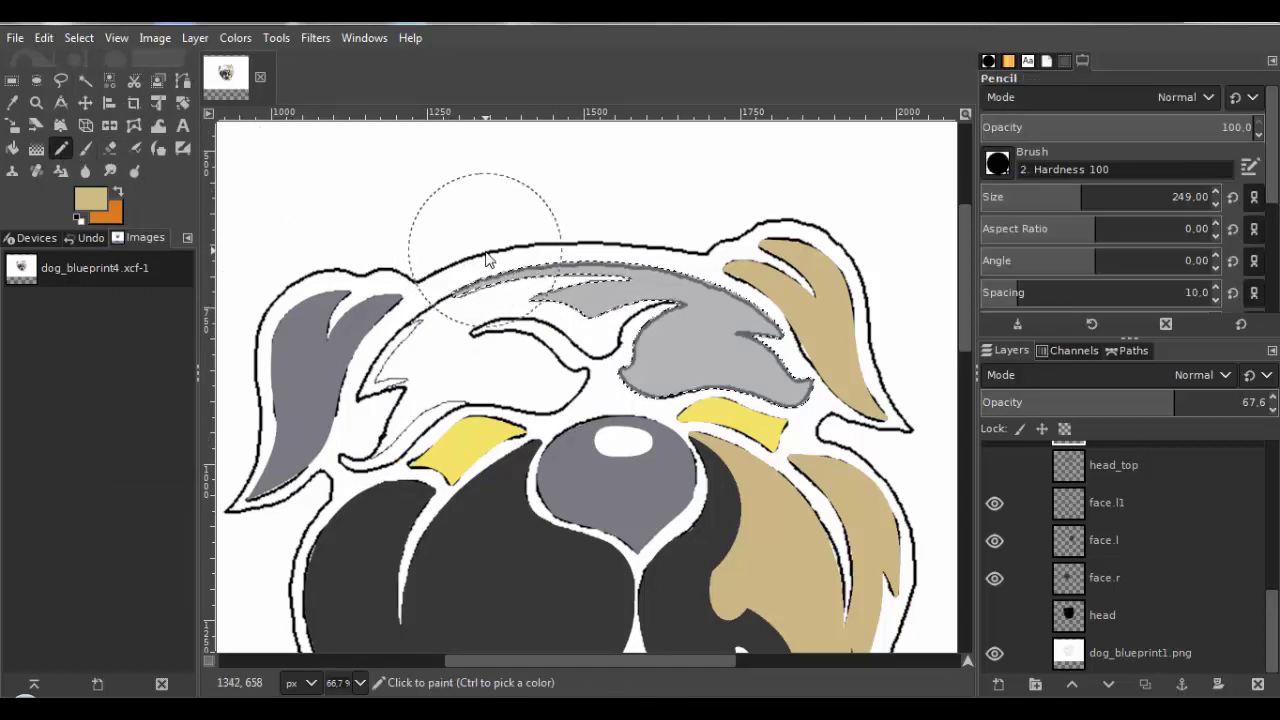
mouse_move(471, 223)
left_mouse_down()
mouse_move(489, 280)
mouse_move(575, 280)
mouse_move(684, 311)
mouse_move(756, 340)
mouse_move(810, 385)
mouse_move(660, 380)
left_mouse_up()
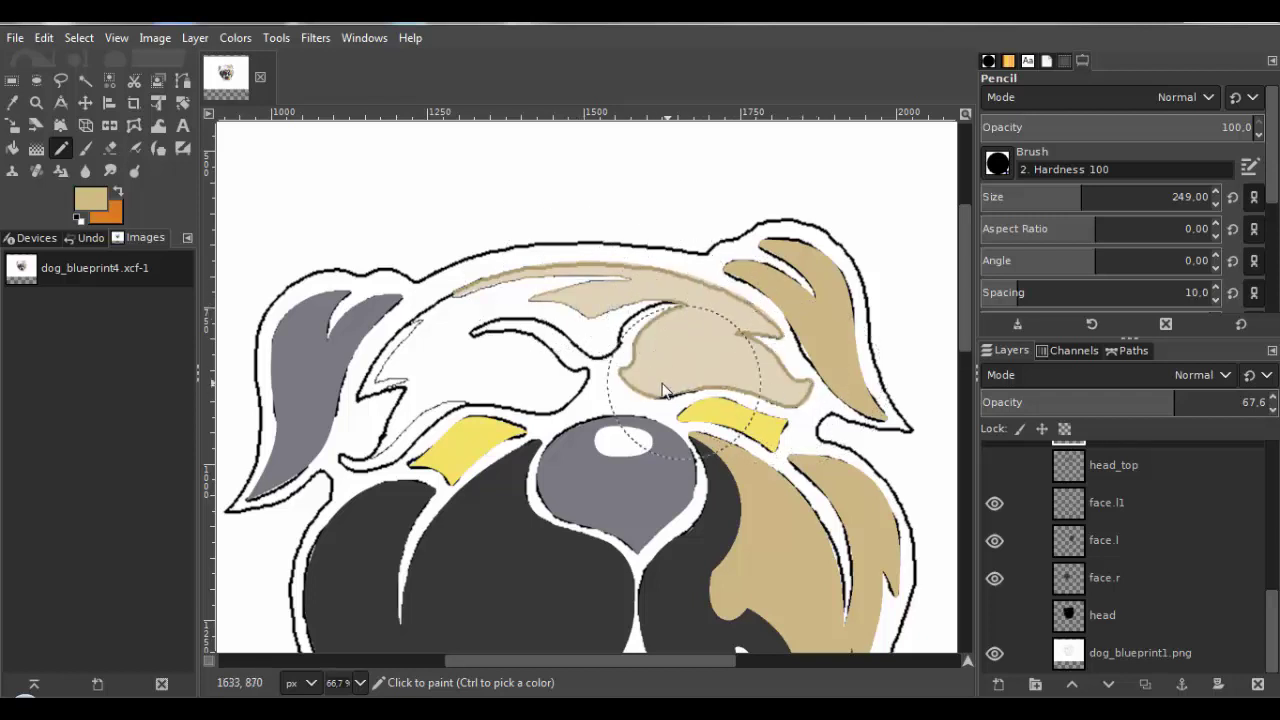
Clear the selection, restore the head_top.l layer to 100 opacity, and show the head and head_top layers again.
left_click(79, 37)
left_click(100, 86)
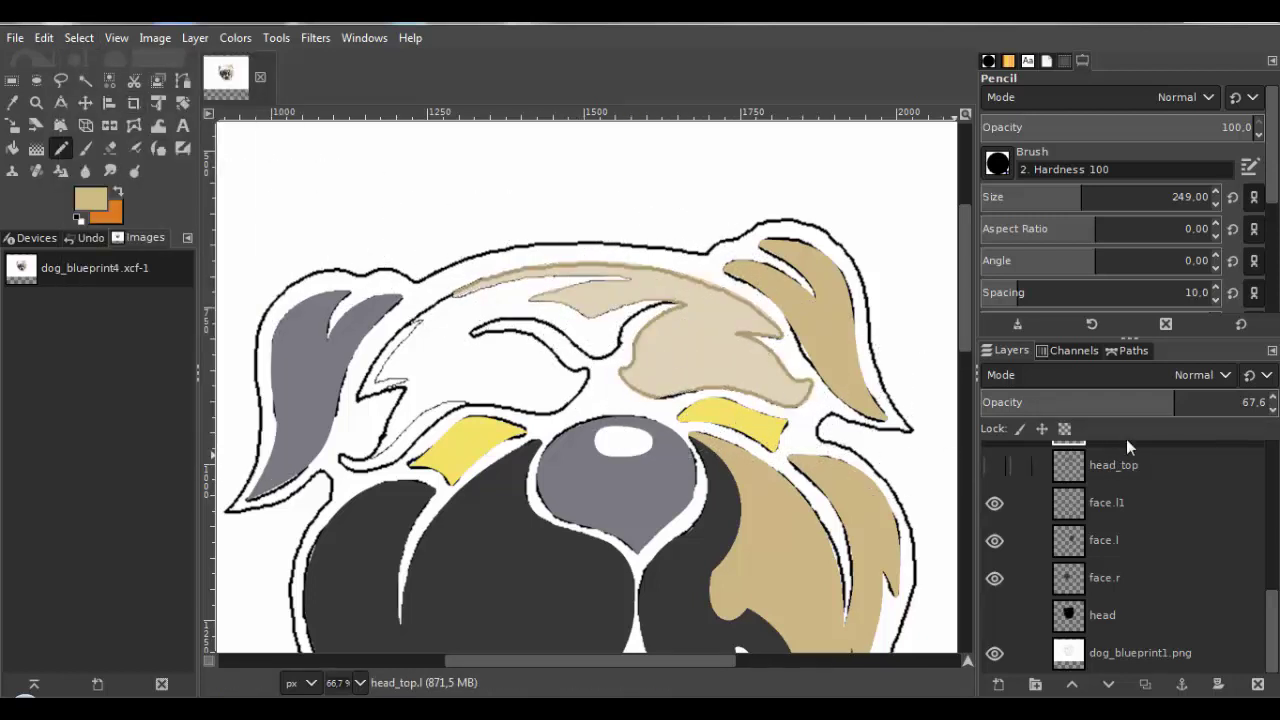
left_click_drag(1213, 400, 1268, 402)
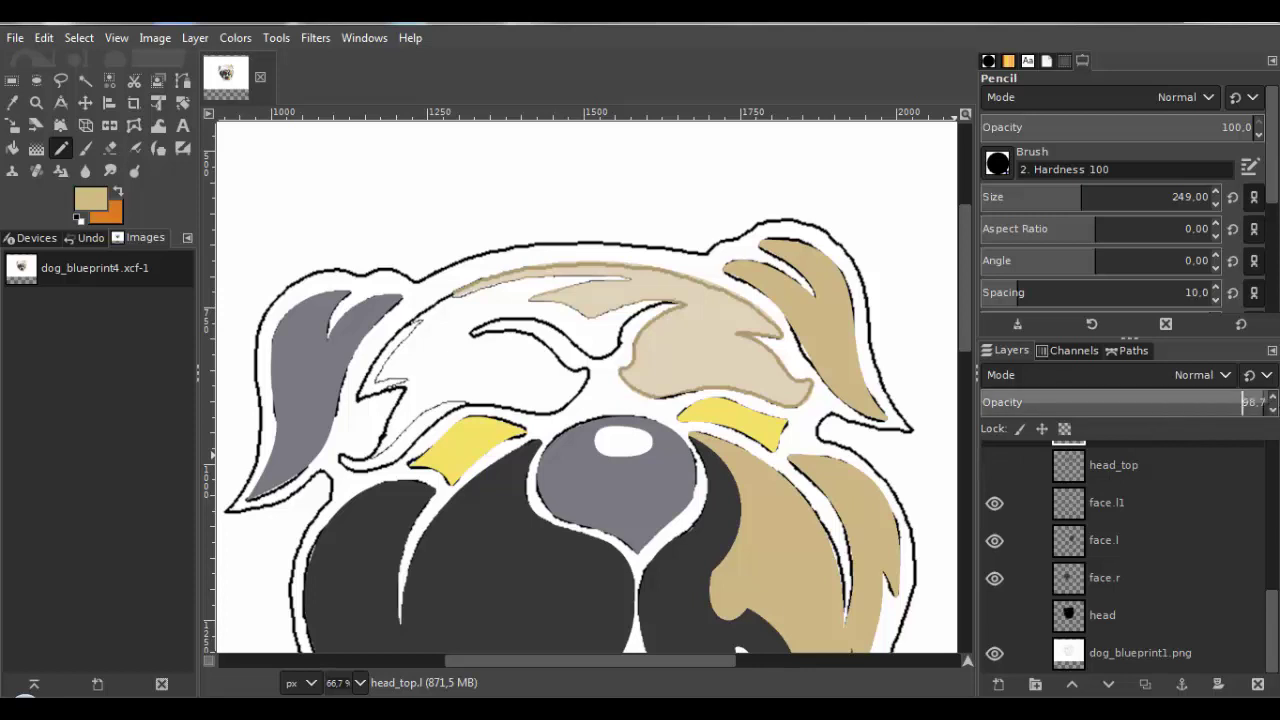
left_click(994, 616)
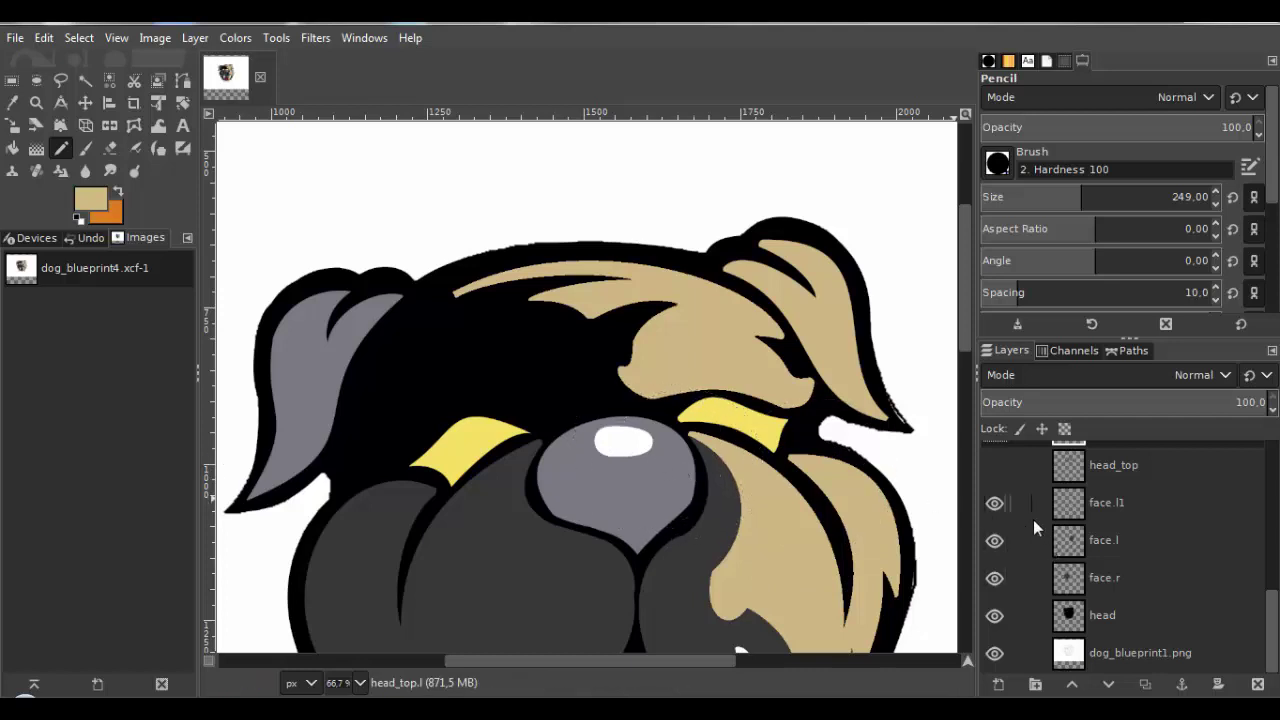
left_click(994, 466)
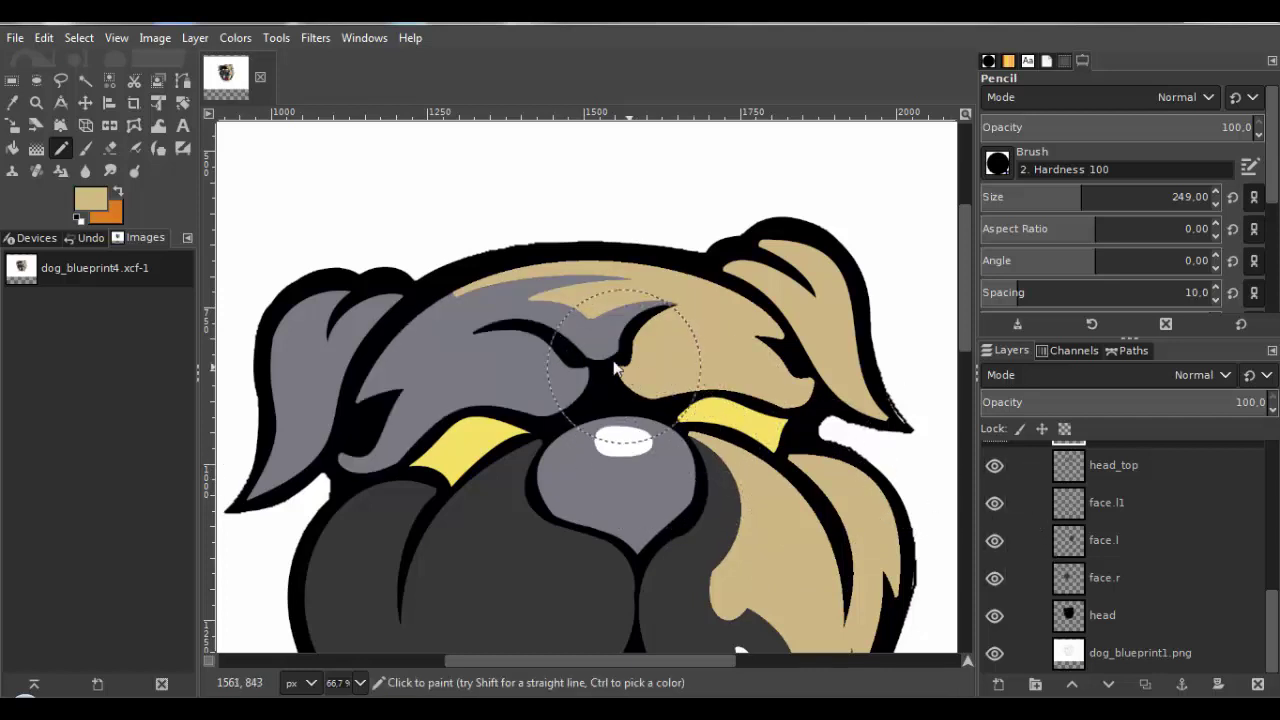
scroll(600, 355, "down", 3)
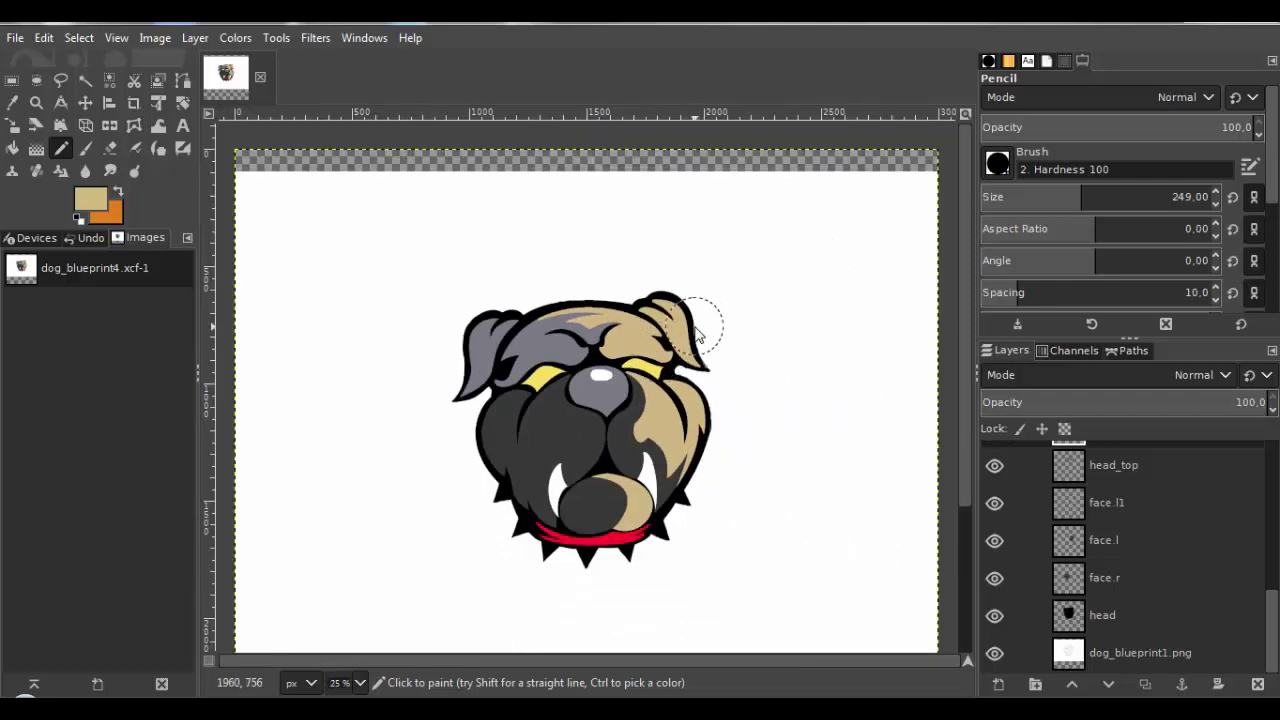
left_click_drag(616, 424, 624, 440)
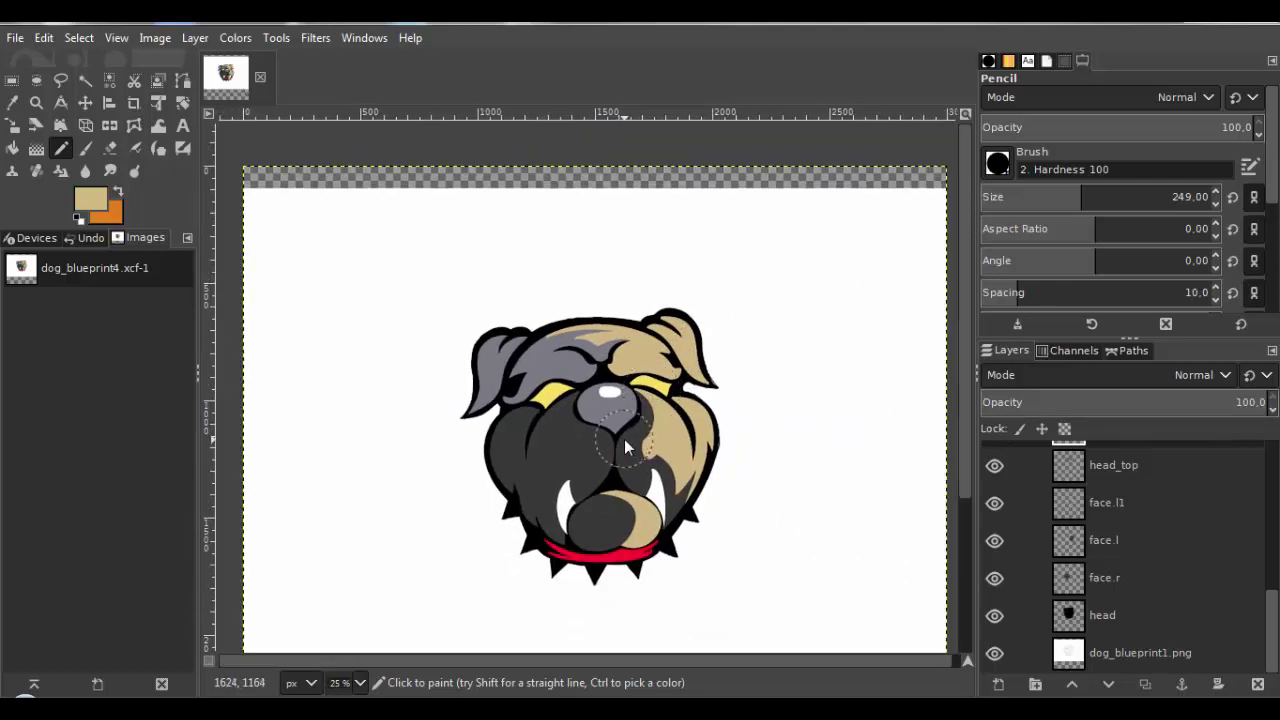
scroll(628, 448, "down", 2)
scroll(633, 447, "up", 3)
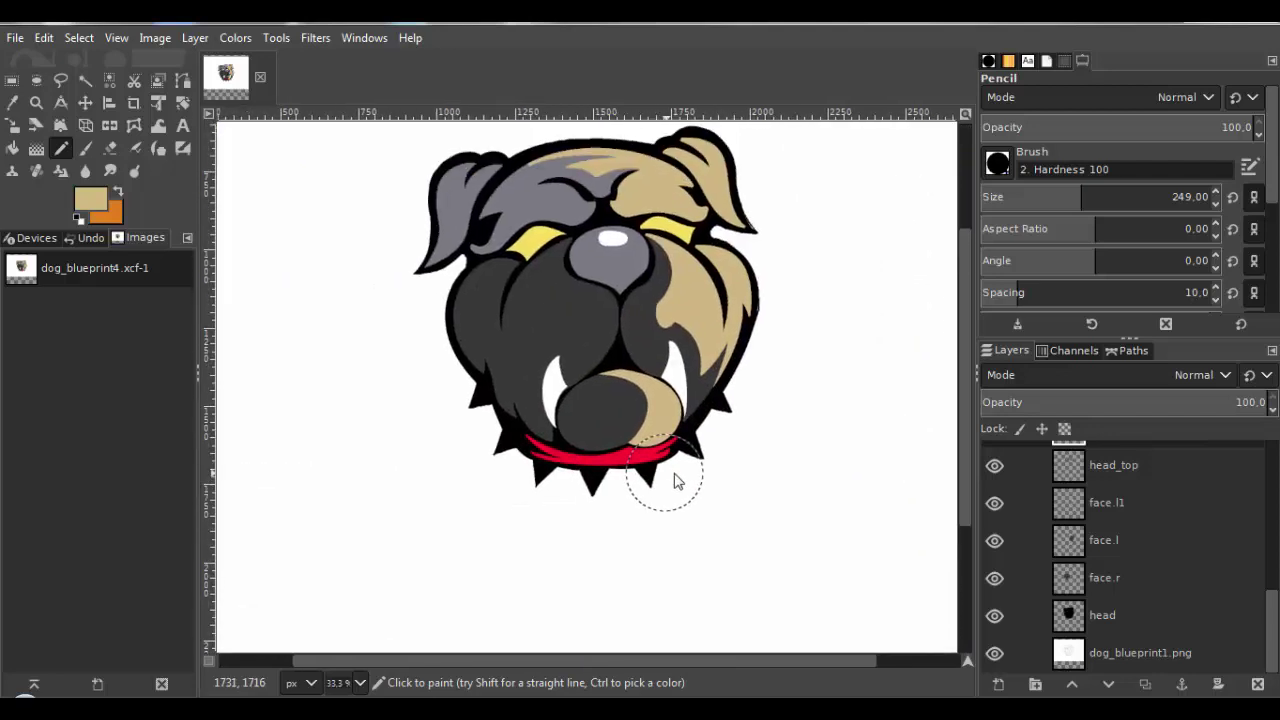
Toggle the face.l and face.r layers to identify the left cheek's layer, and hide the head layer.
left_click(995, 540)
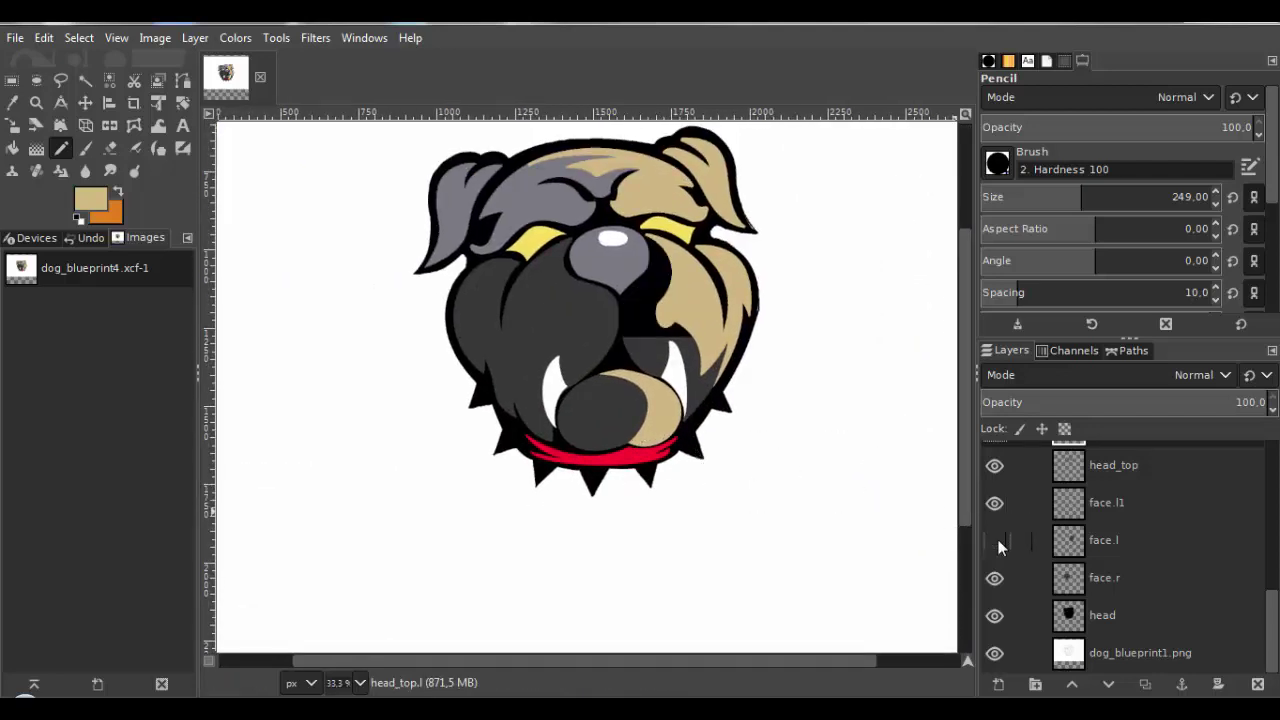
left_click(995, 578)
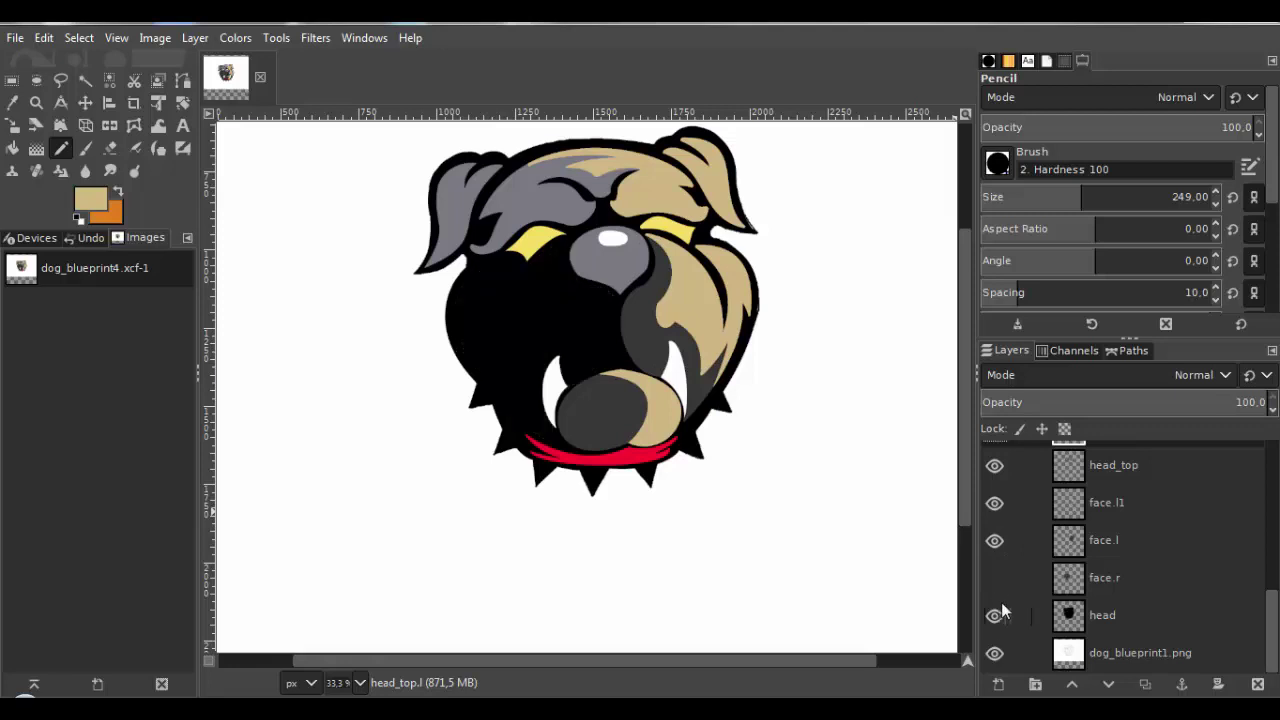
left_click(995, 616)
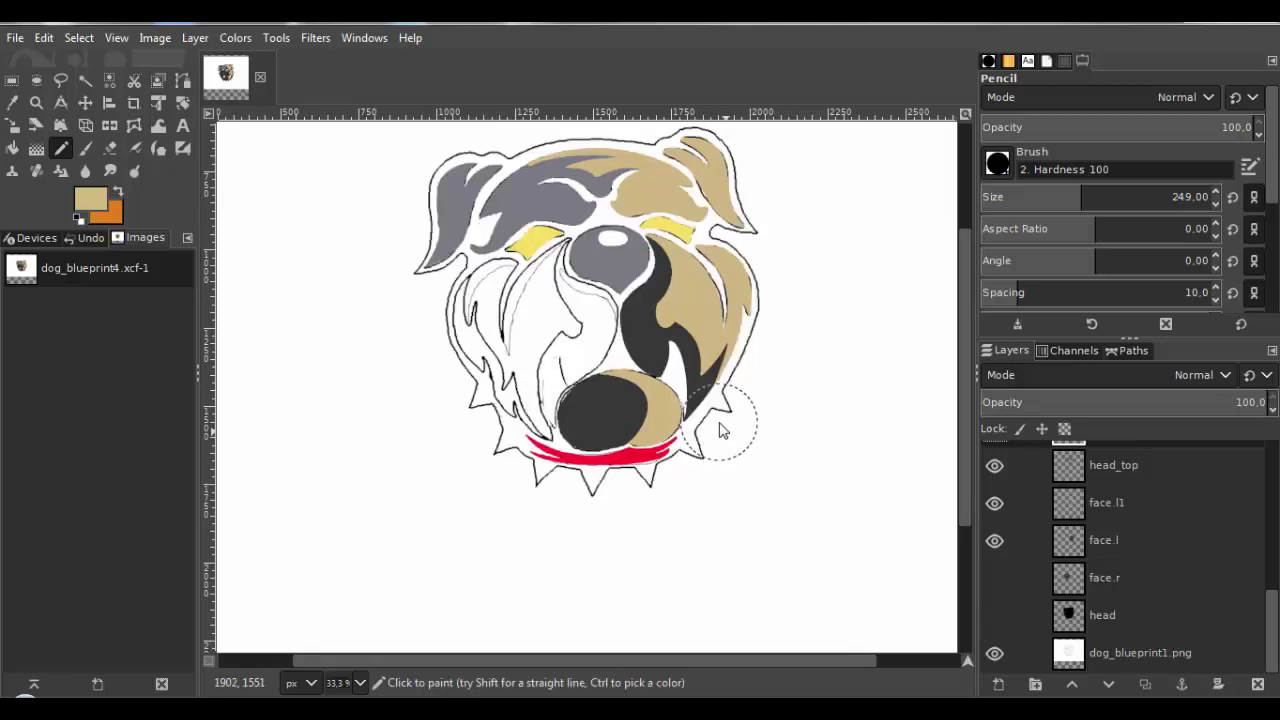
scroll(700, 405, "up", 1)
scroll(690, 392, "up", 1)
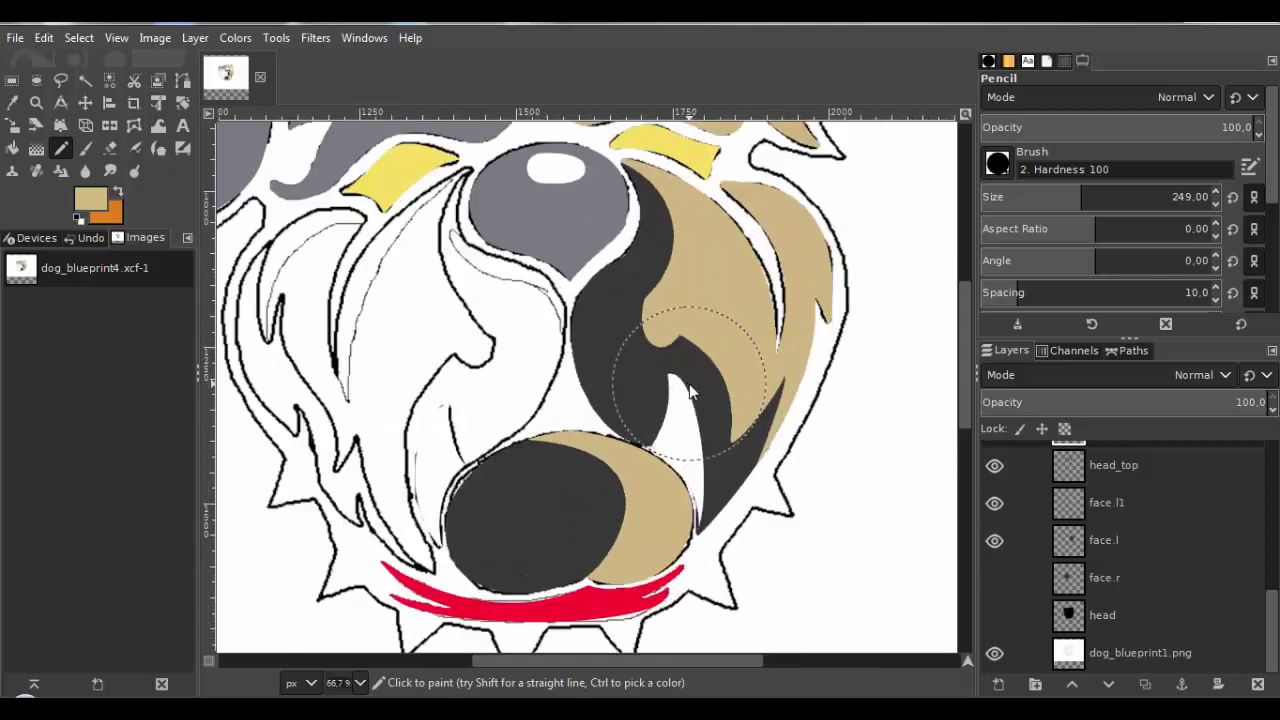
left_click(994, 569)
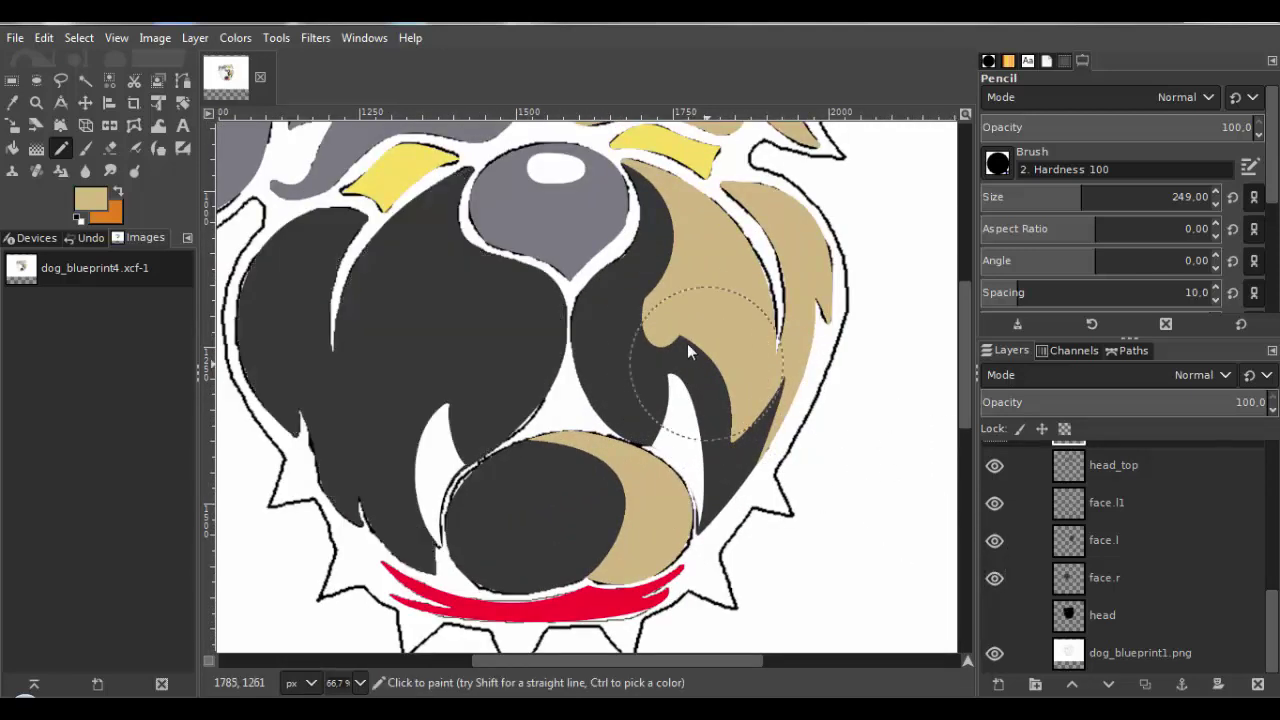
Duplicate the face.r layer, rename the copy face.r1, and hide the original.
right_click(1068, 580)
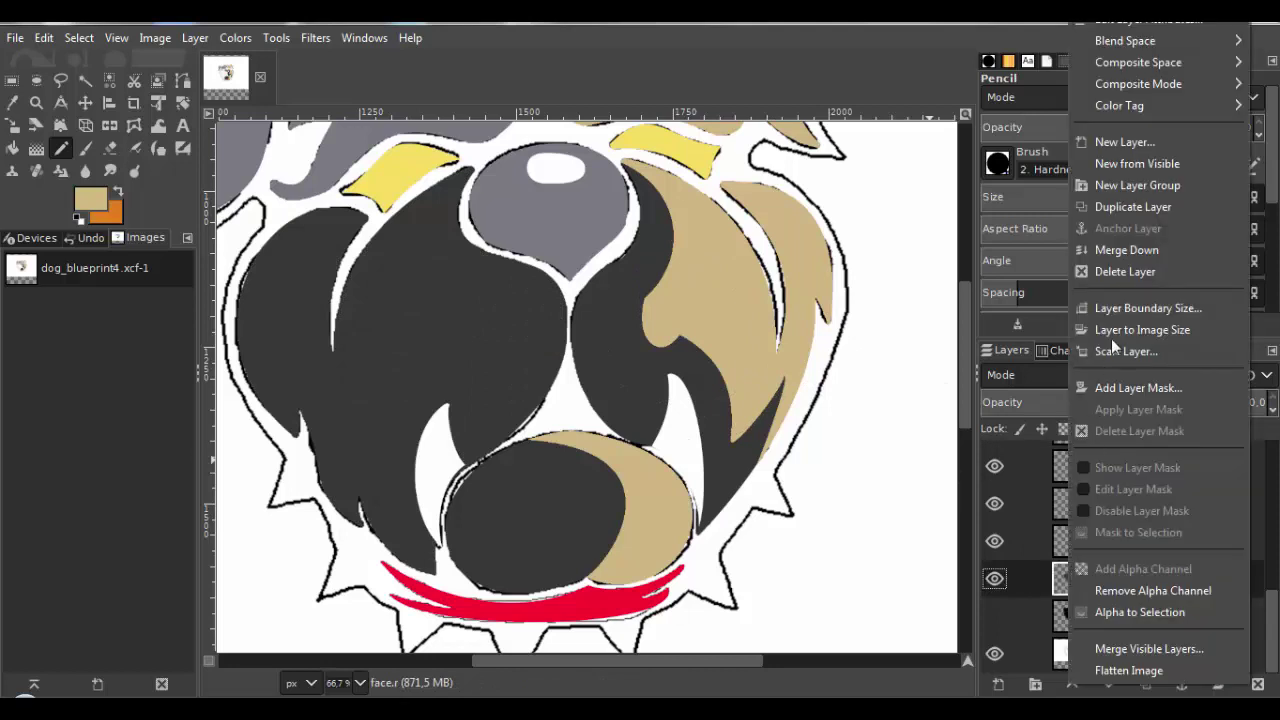
left_click(1137, 207)
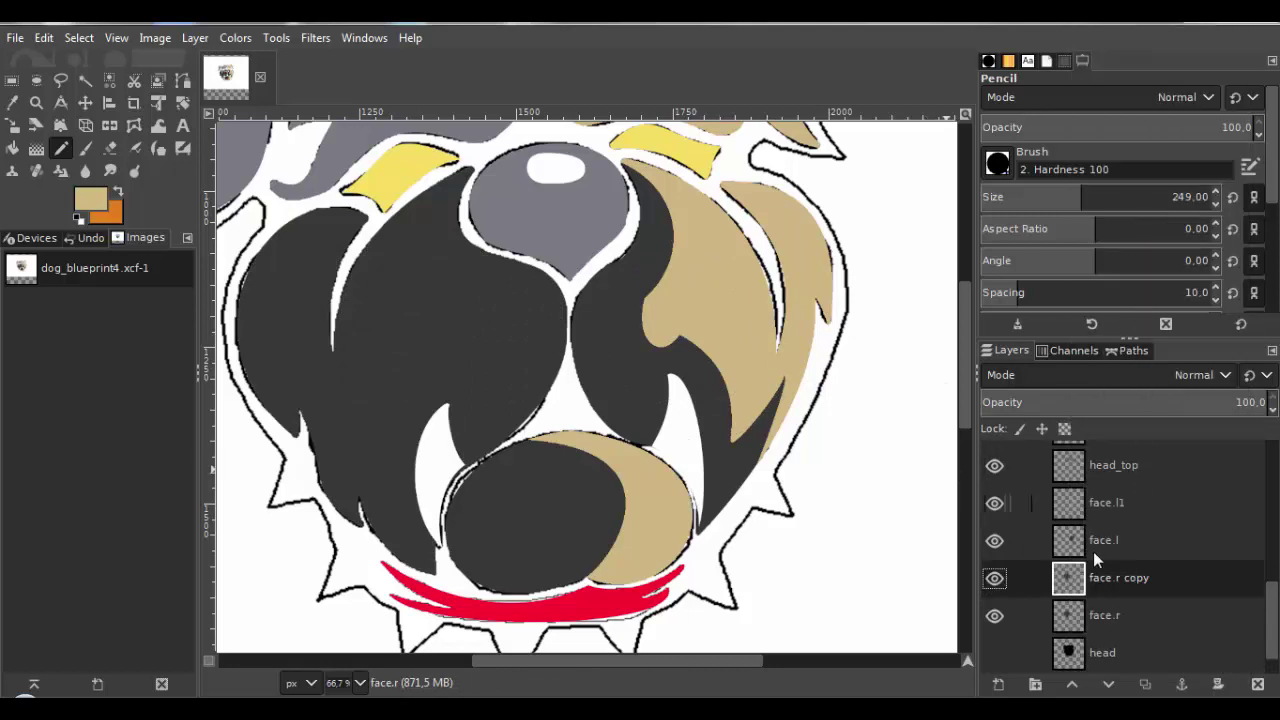
right_click(1078, 576)
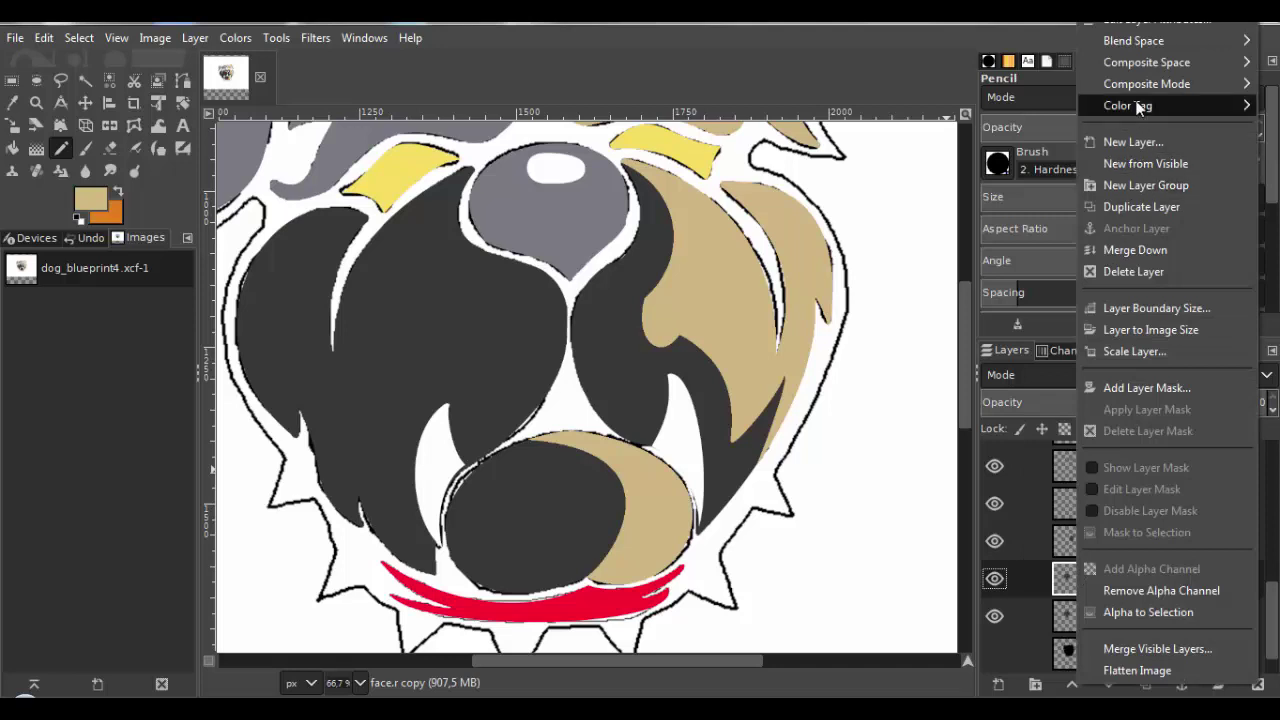
mouse_move(1140, 106)
left_click(1145, 22)
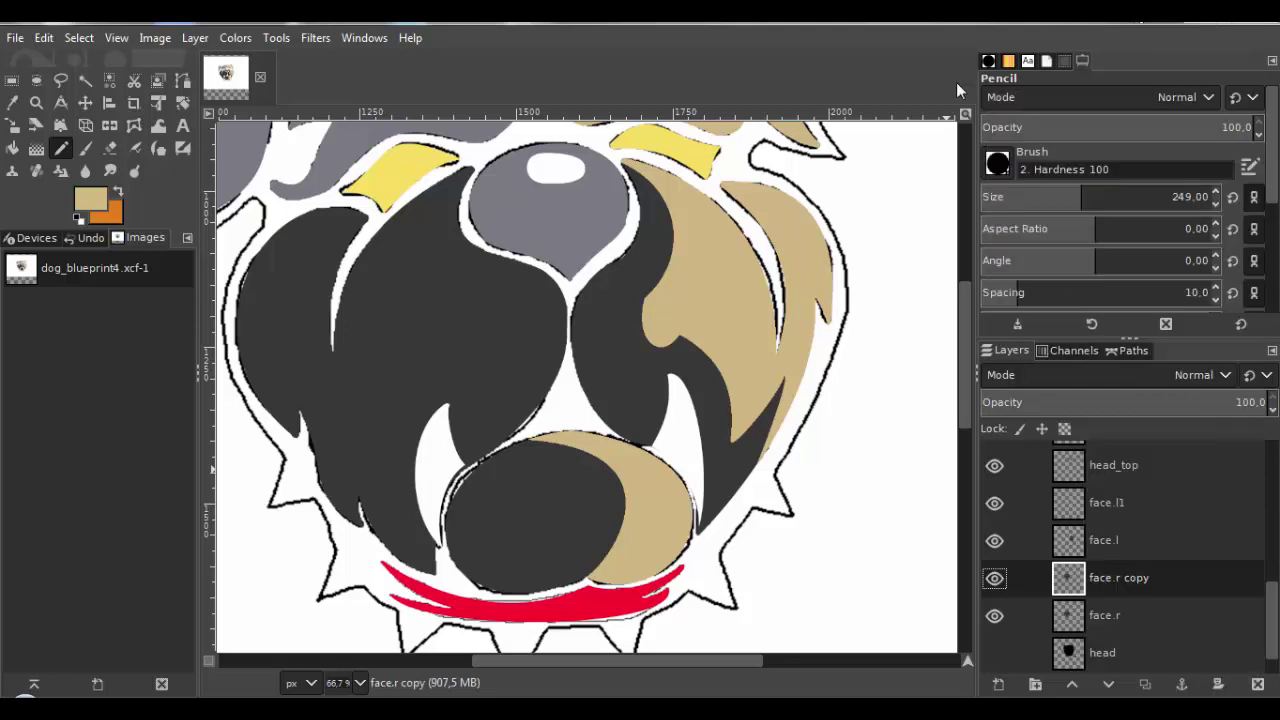
left_click(925, 95)
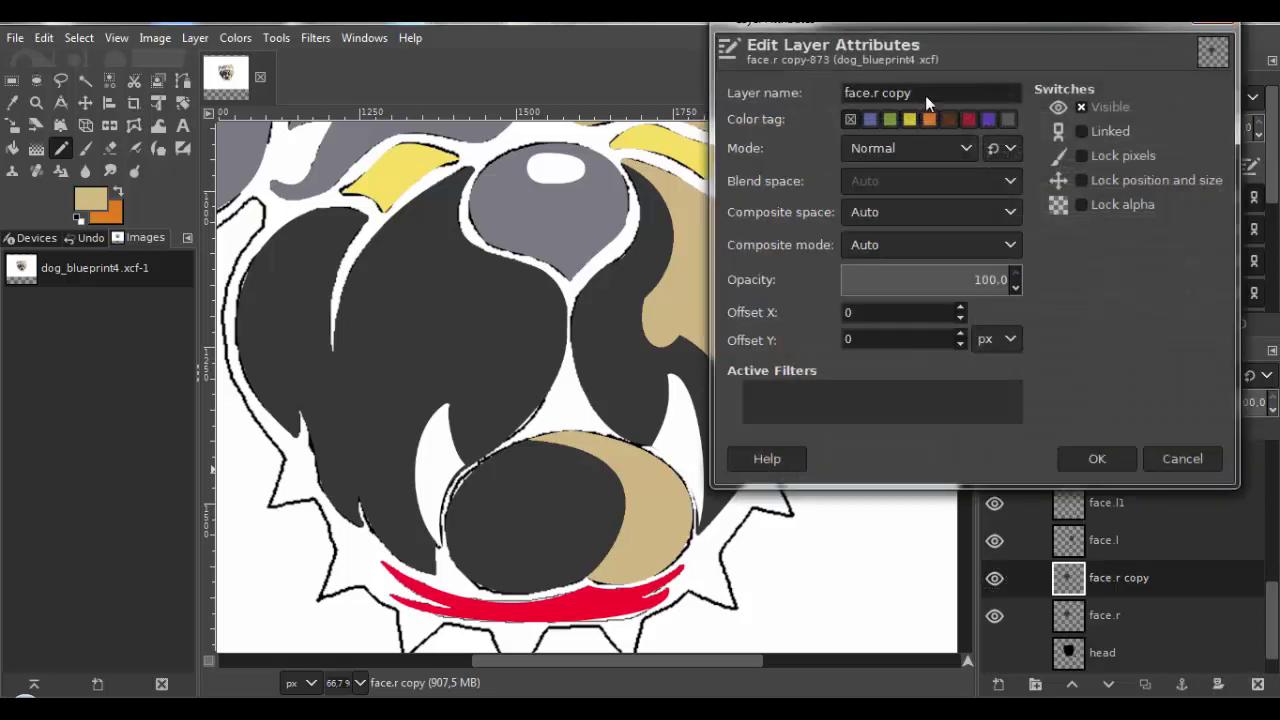
type("1")
left_click(1082, 460)
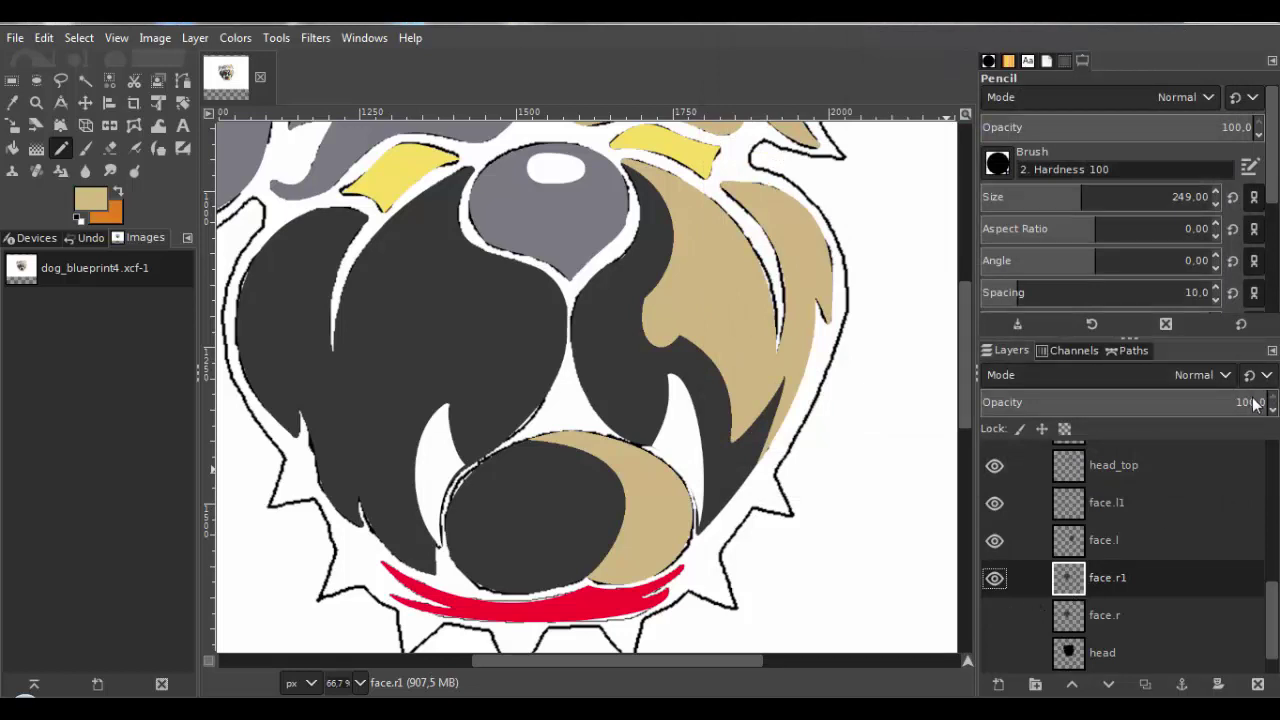
Lower the face.r1 layer's opacity to 67 so the blueprint lines show through the left cheek.
left_click_drag(1237, 410, 1173, 397)
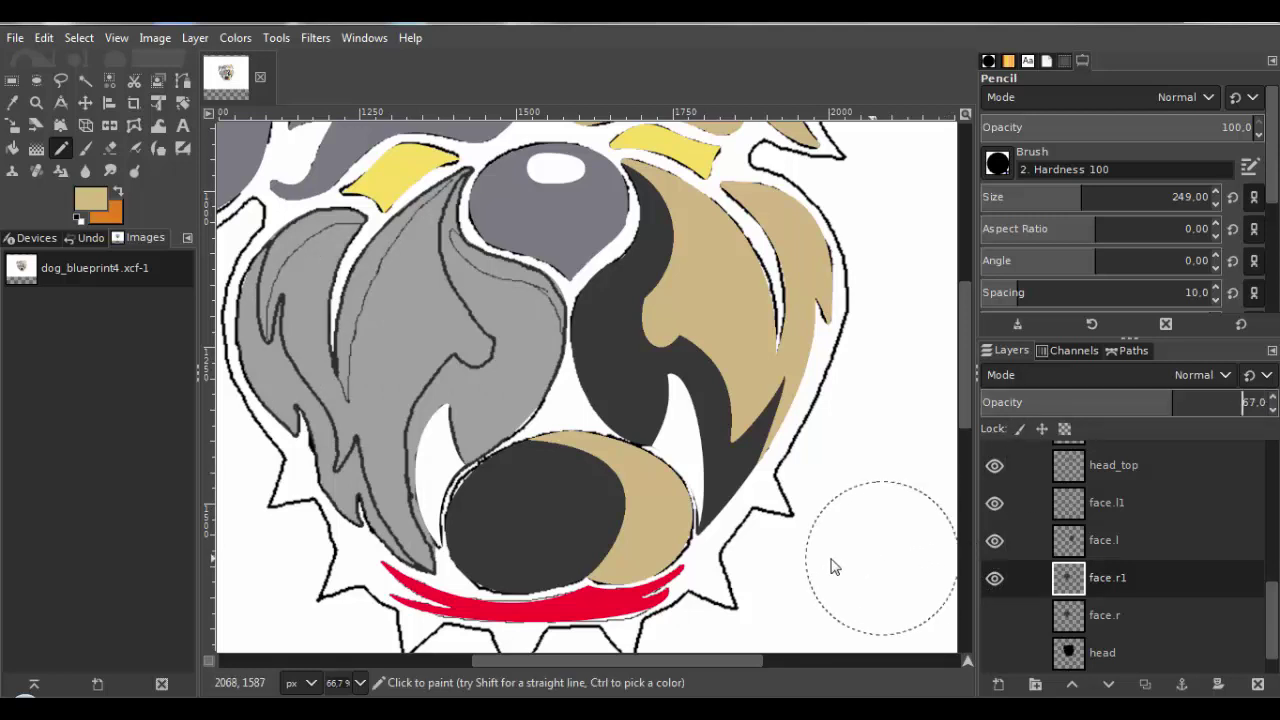
left_click_drag(564, 397, 594, 427)
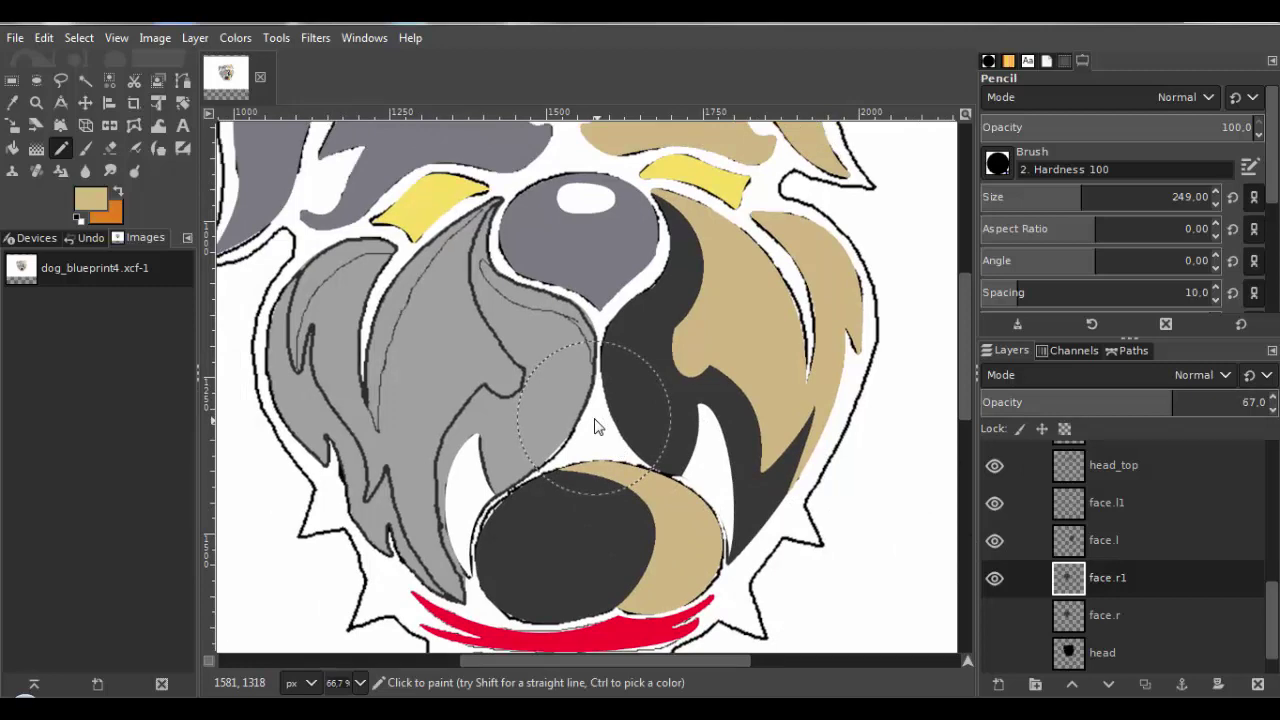
scroll(591, 340, "up", 2)
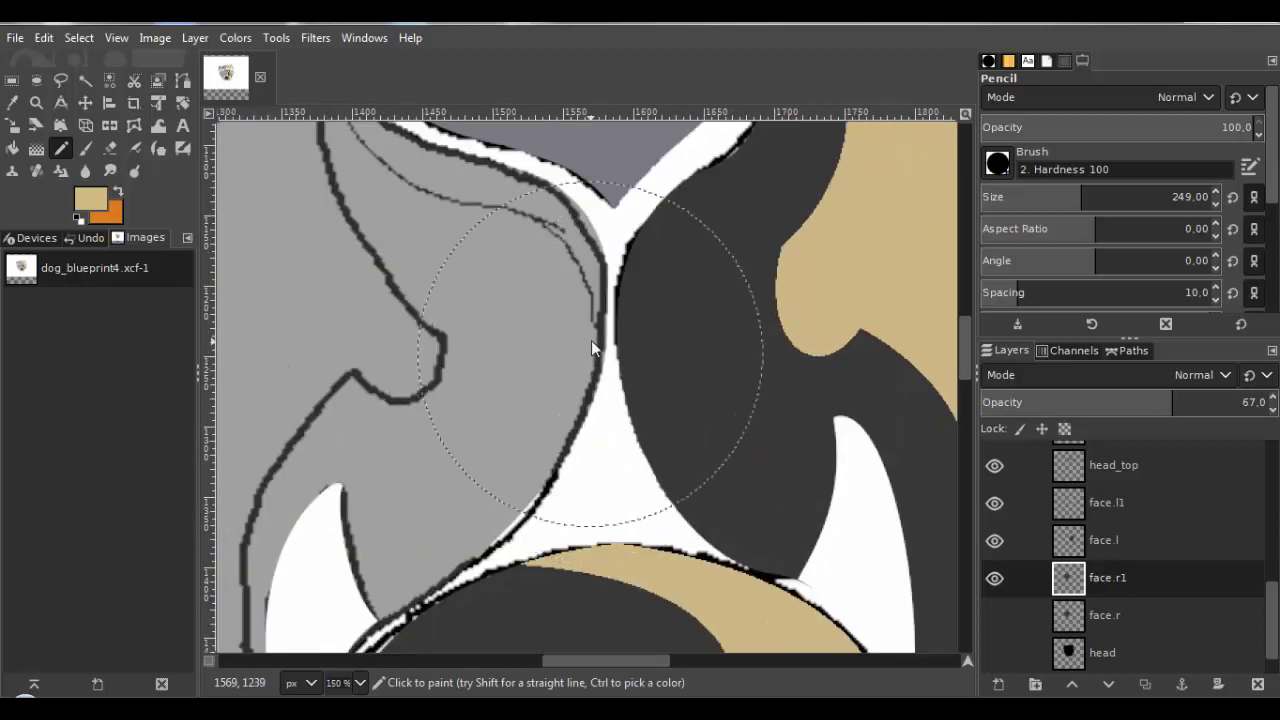
Draw a closed path around the thin strip of the left cheek beneath the nose, cutting across the nose on its outer side.
left_click(159, 82)
left_click(182, 84)
left_click_drag(397, 305, 486, 387)
scroll(500, 371, "up", 3)
left_click(479, 249)
scroll(430, 380, "down", 2)
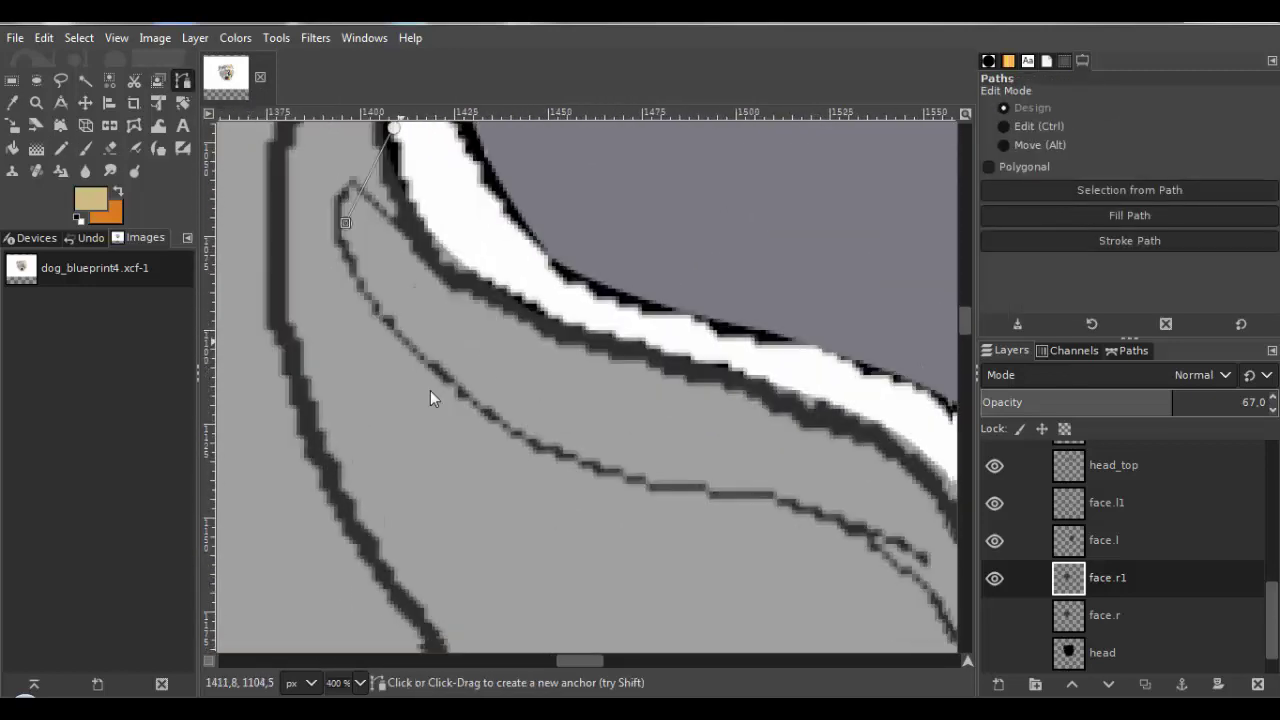
scroll(443, 306, "down", 3)
scroll(600, 350, "up", 3)
left_click(701, 458)
left_click(761, 478)
scroll(770, 510, "down", 3)
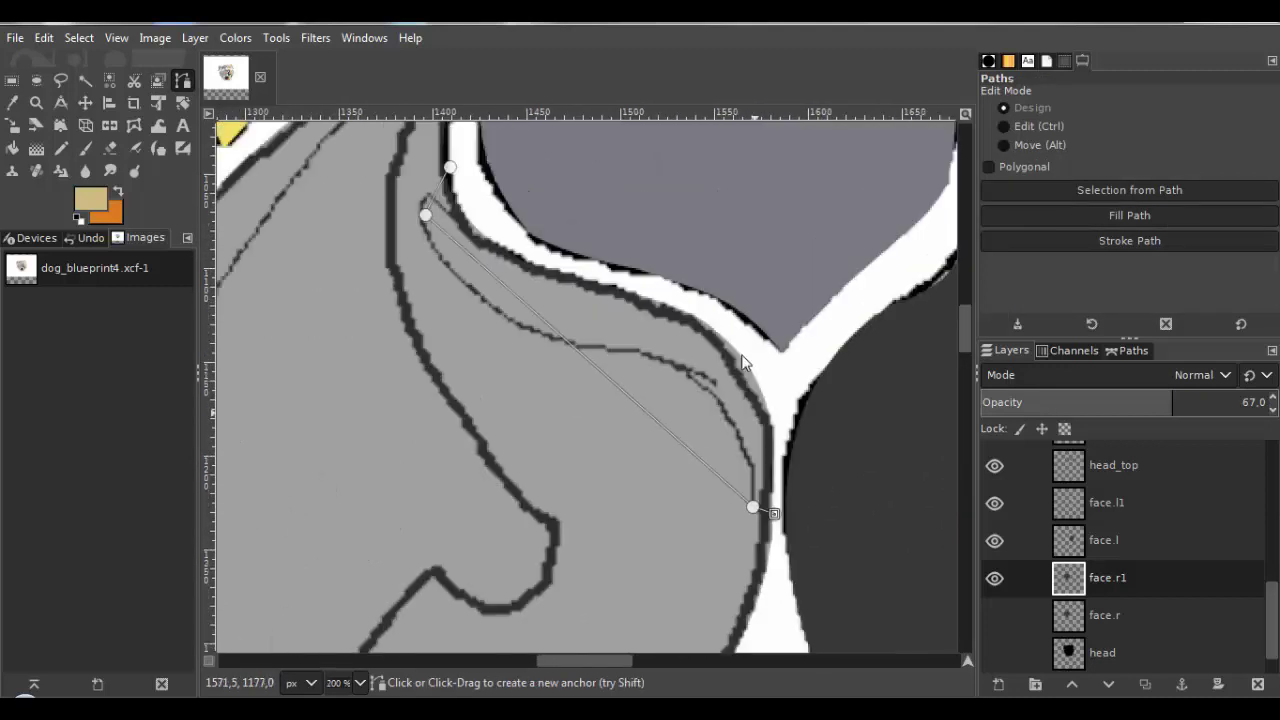
left_click_drag(743, 360, 764, 449)
left_click(811, 405)
left_click(705, 286)
left_click(546, 252)
left_click(446, 303, "ctrl")
scroll(620, 370, "up", 1)
Bend the long lower path segment to follow the thin blueprint fur line beneath the nose.
left_click_drag(655, 365, 610, 472)
left_click_drag(610, 472, 489, 383)
left_click_drag(740, 620, 782, 286)
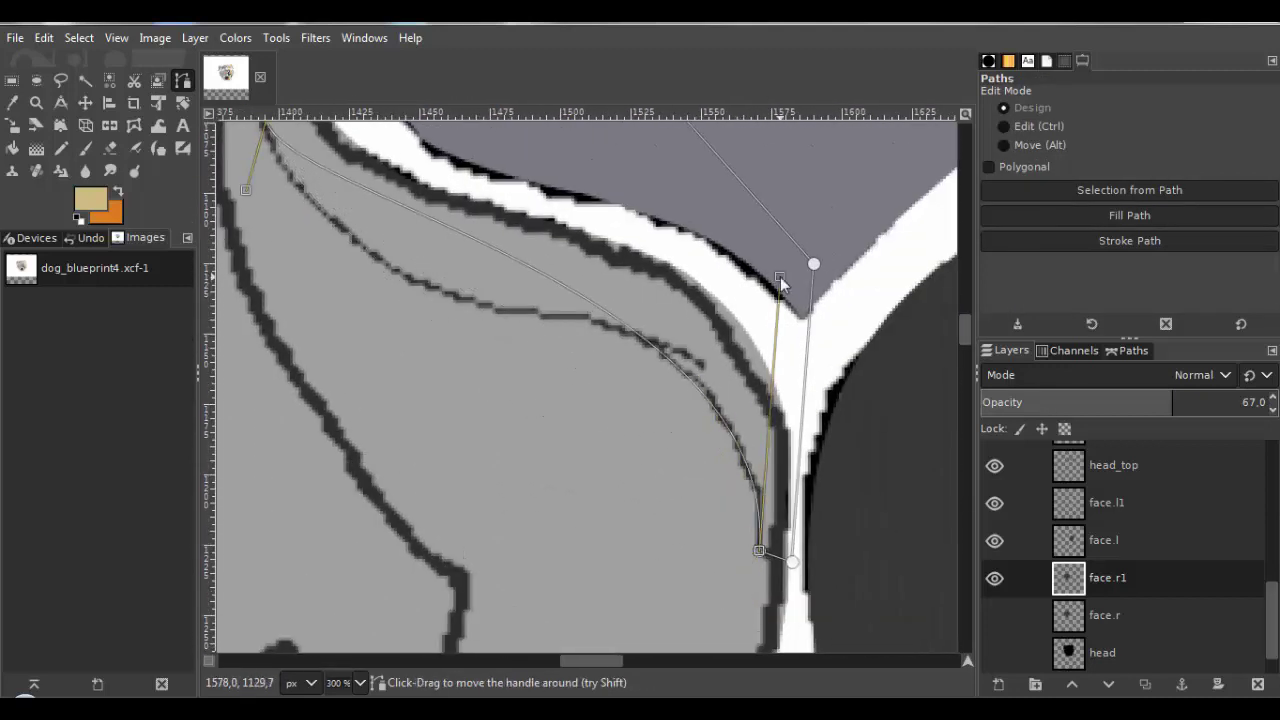
left_click_drag(560, 290, 686, 384)
left_click_drag(373, 286, 519, 527)
left_click_drag(690, 450, 555, 327)
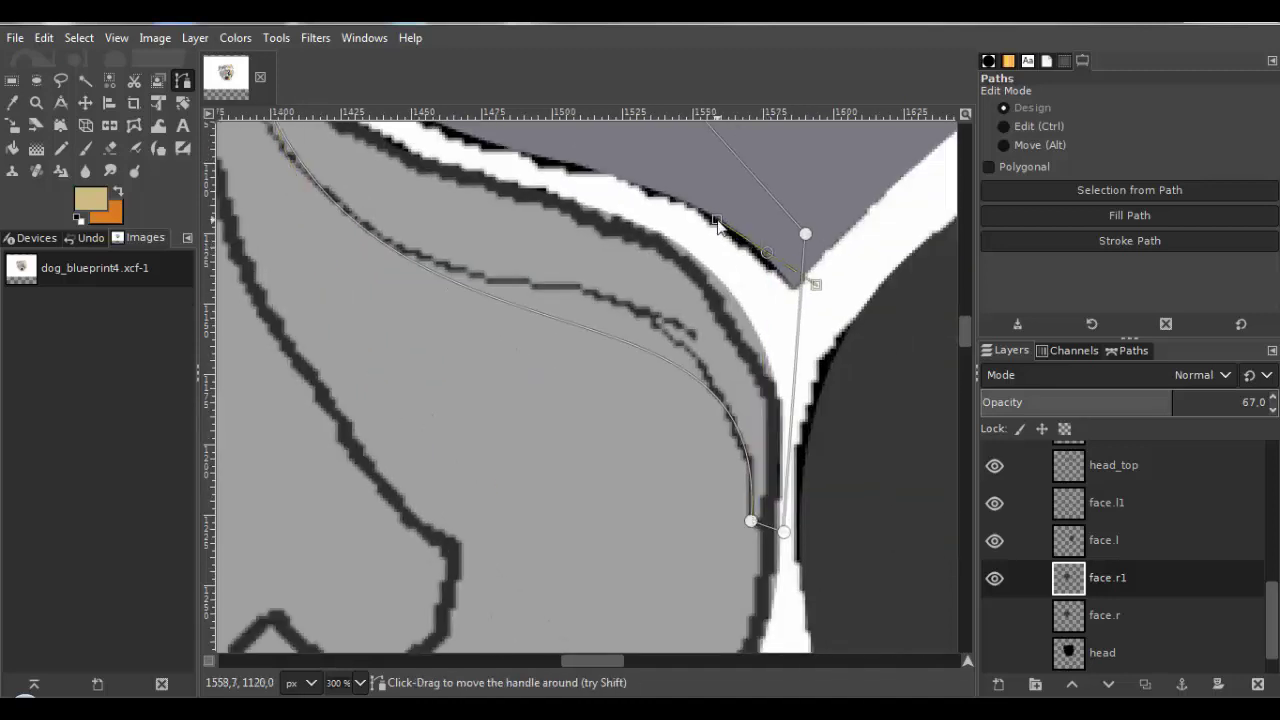
left_click_drag(771, 246, 725, 166)
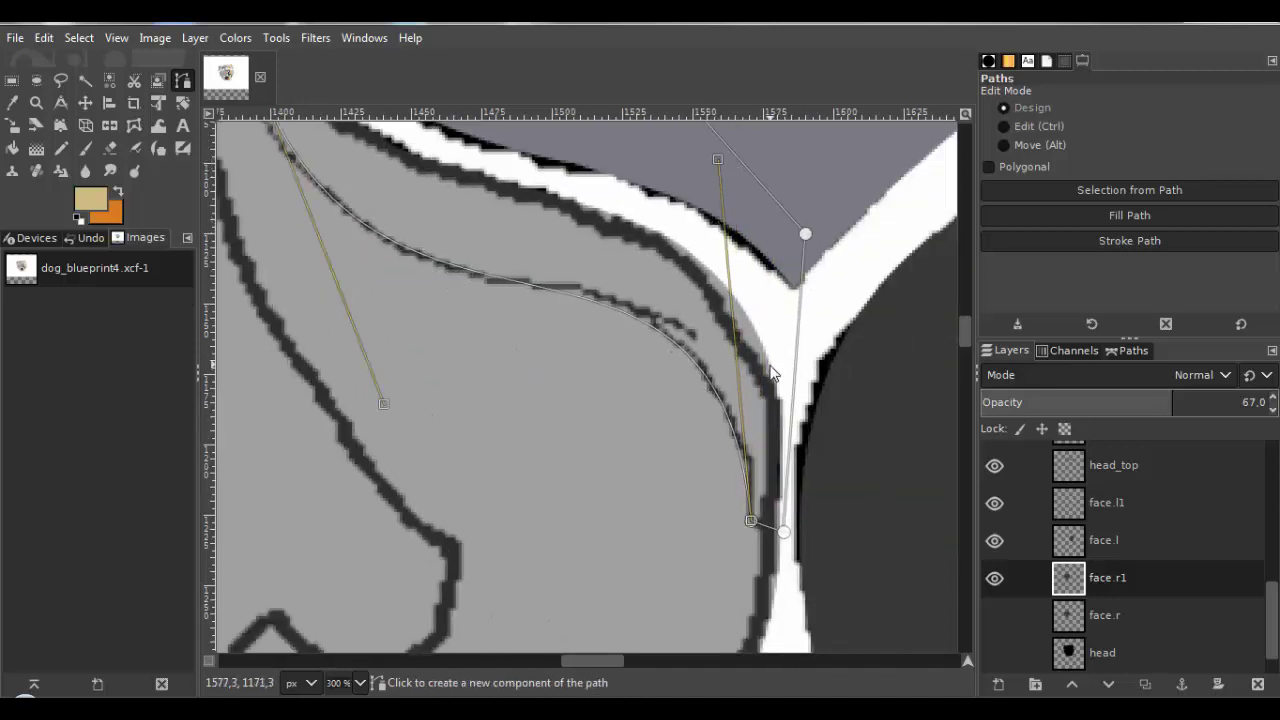
Round the short path segments at the strip's lower end and at its upper tip beside the nose.
scroll(653, 348, "up", 3)
scroll(525, 347, "down", 3)
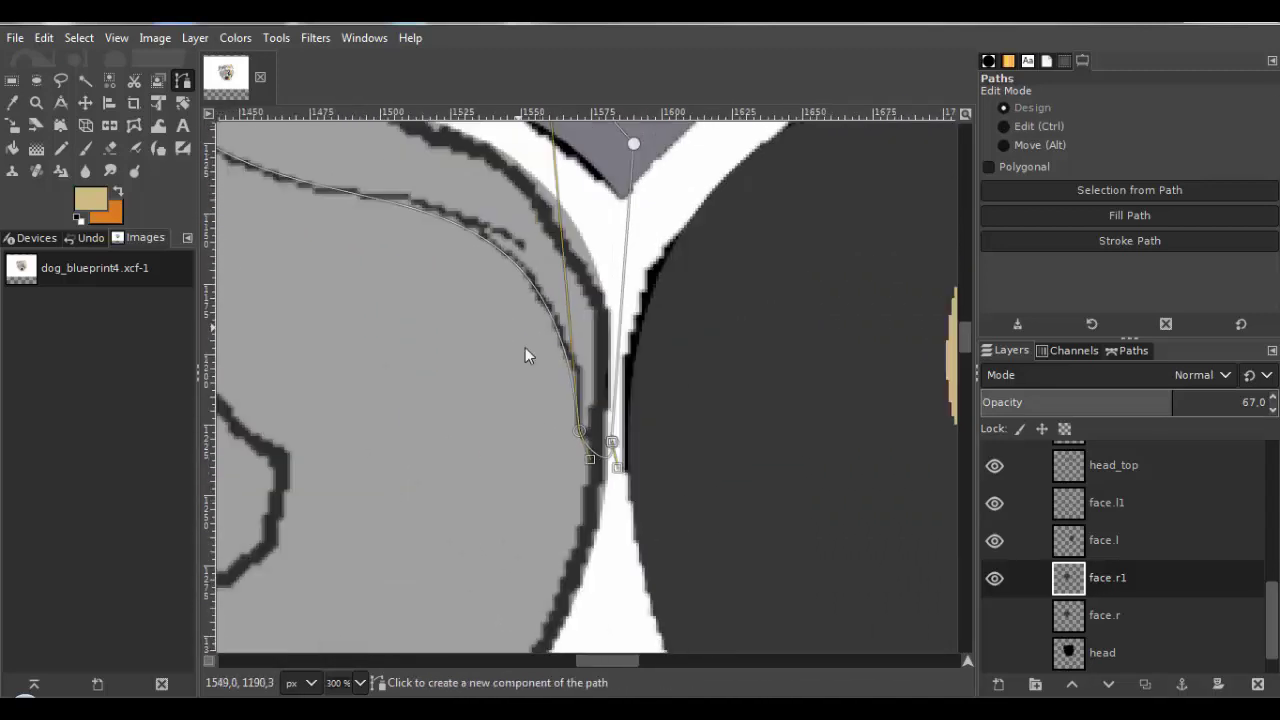
scroll(500, 371, "up", 2)
left_click_drag(527, 255, 503, 290)
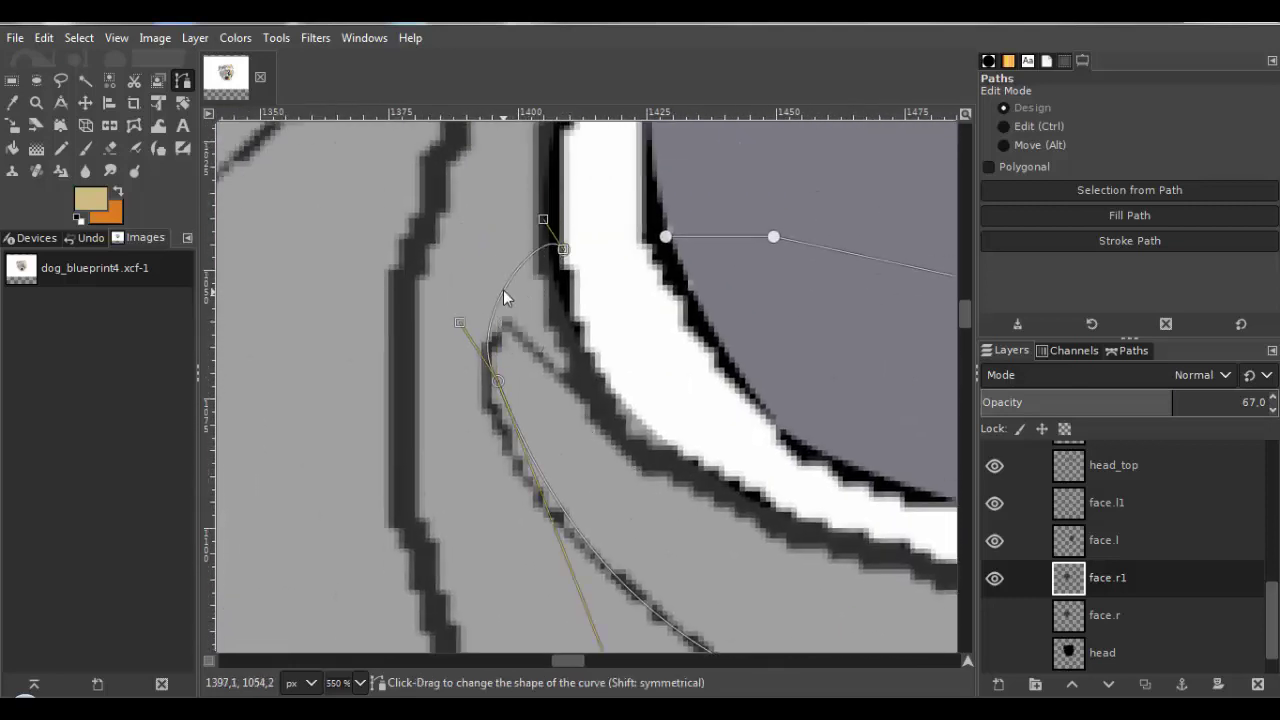
left_click_drag(560, 242, 582, 172)
scroll(478, 295, "down", 4)
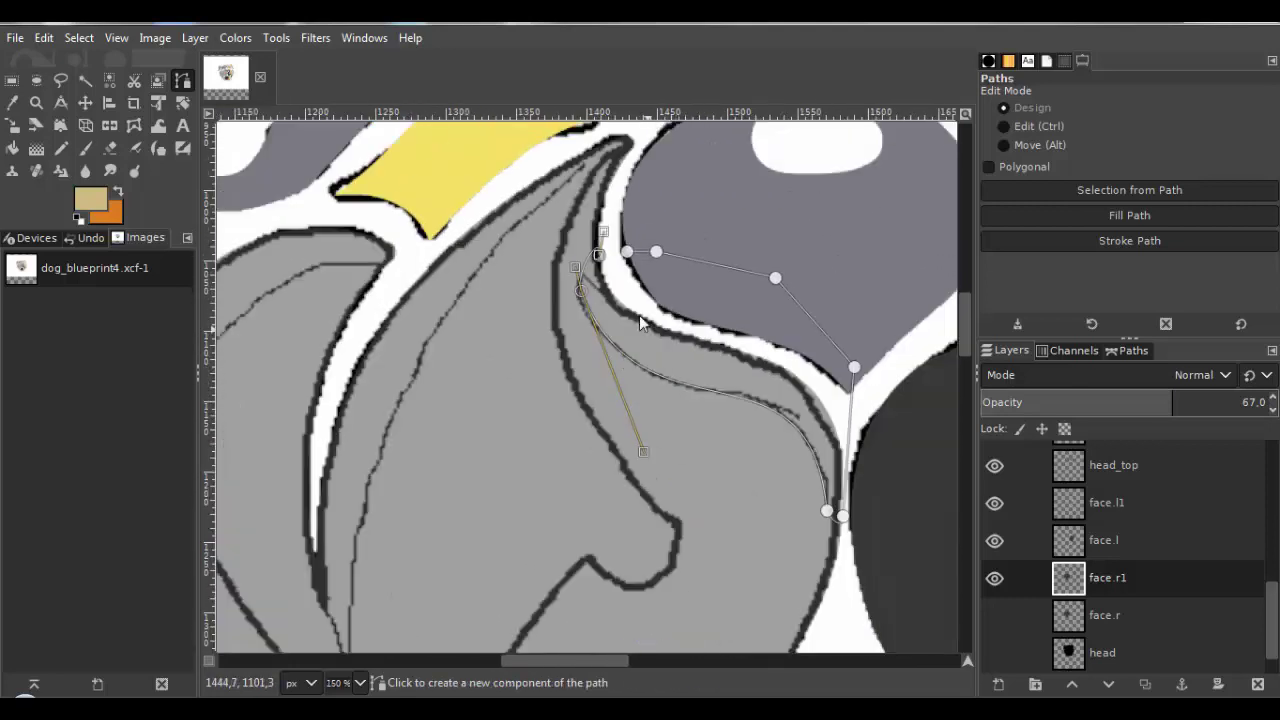
Convert the path to a selection, delete the enclosed grey strip from the face.r1 layer, and clear the selection.
left_click(79, 37)
left_click(100, 166)
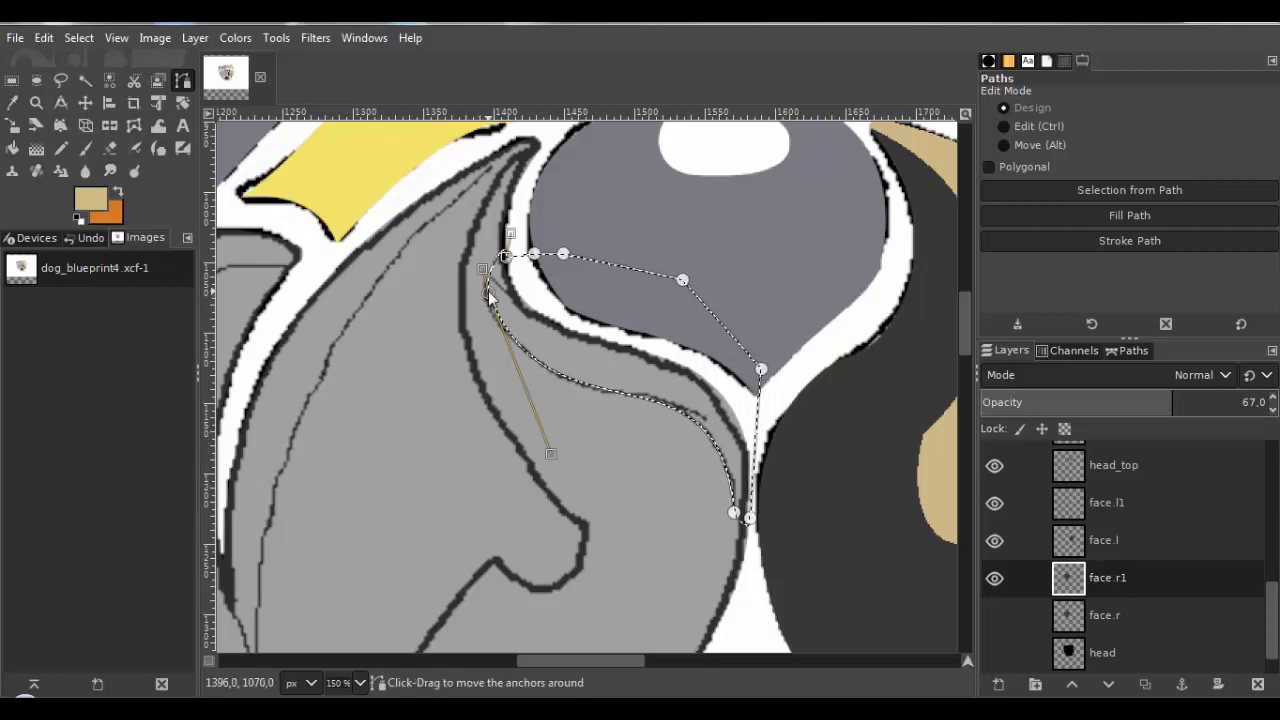
key("Delete")
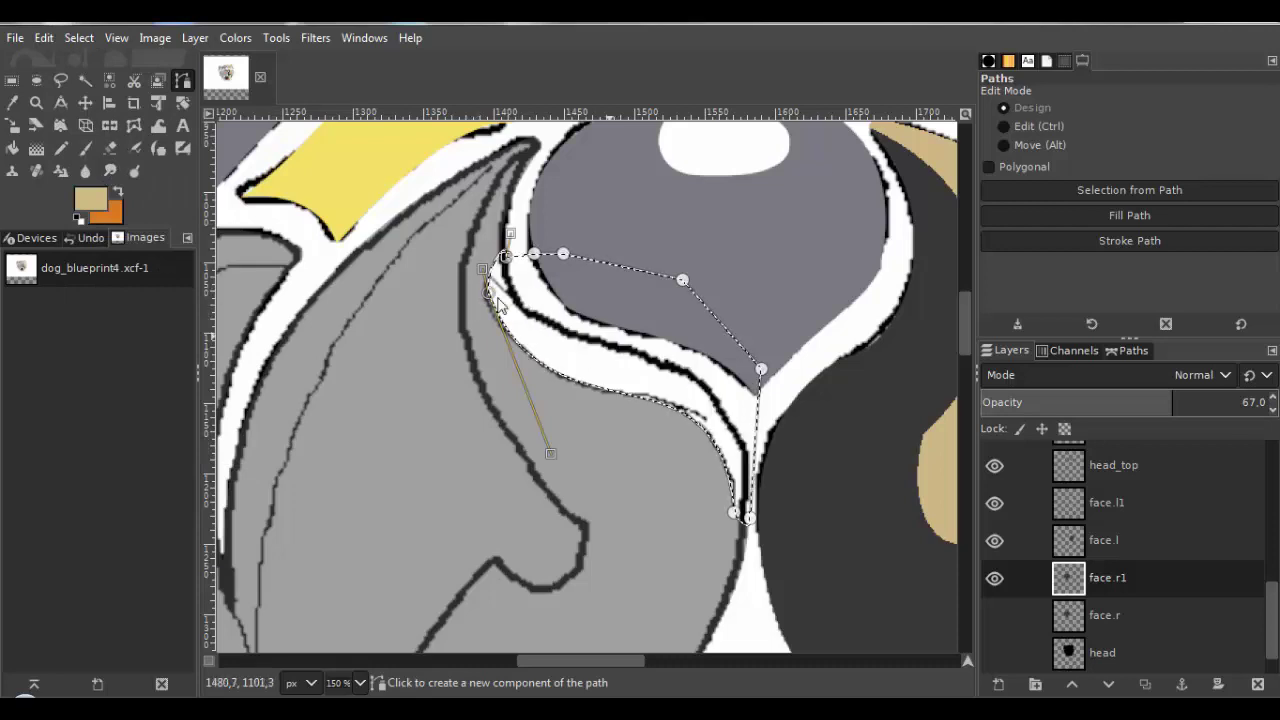
left_click(79, 37)
left_click(100, 85)
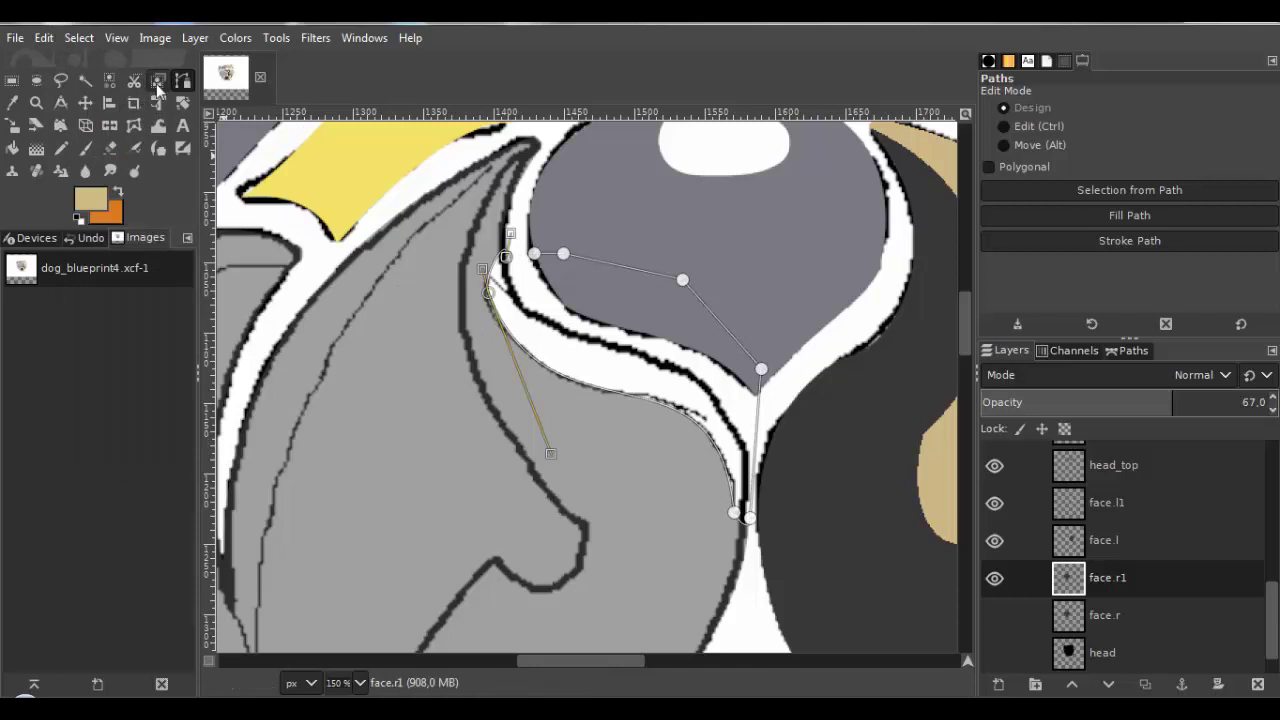
Undo the clearing of the selection and the deletion of the grey strip from the face.r1 layer.
left_click(110, 81)
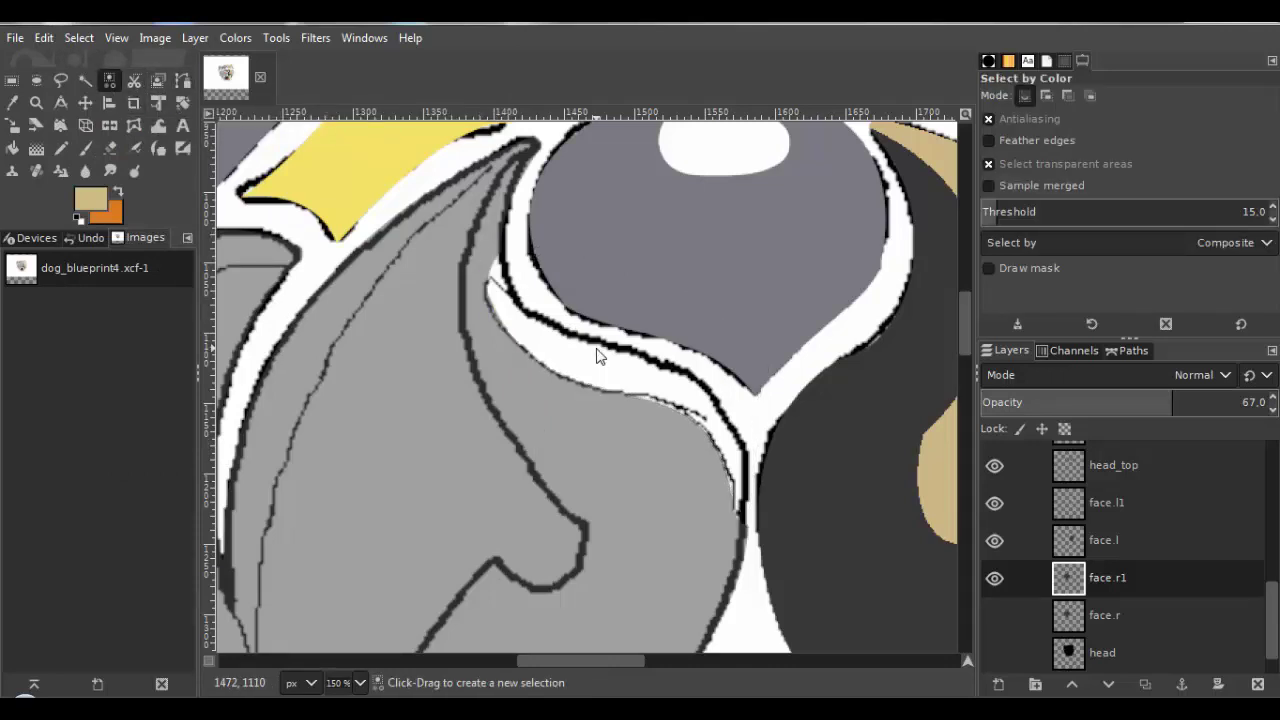
left_click_drag(597, 349, 587, 356)
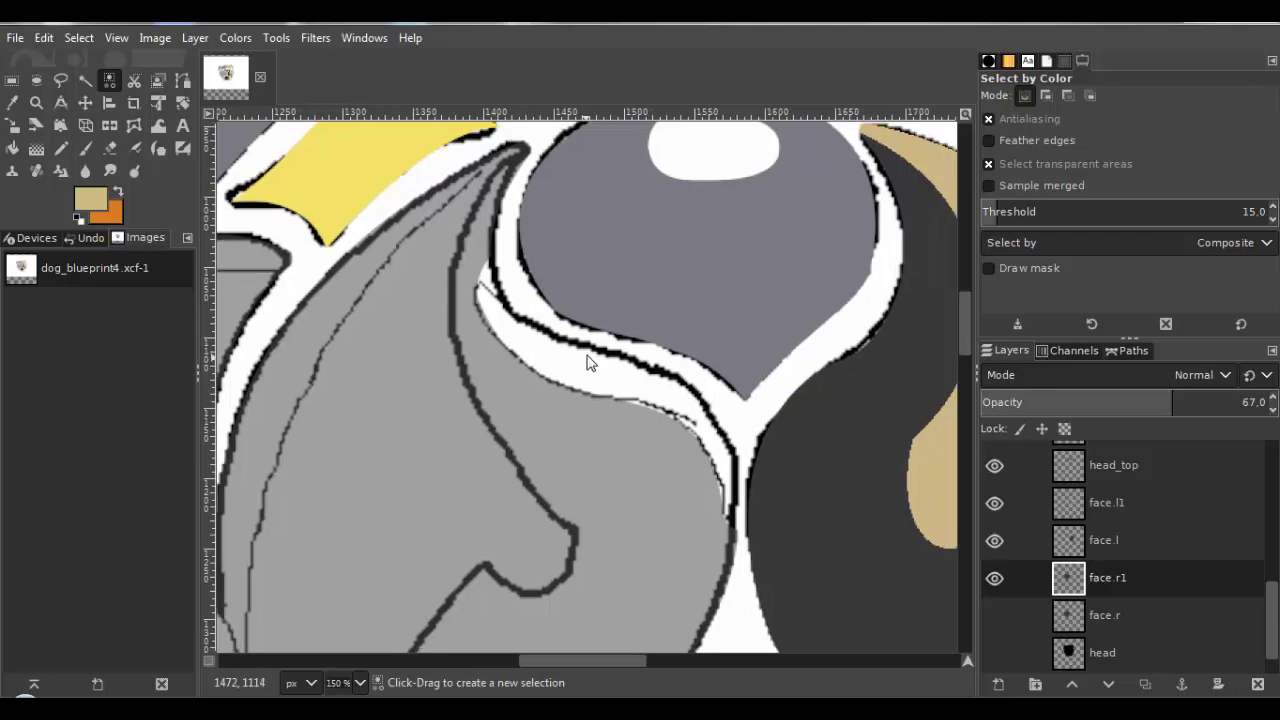
key("ctrl")
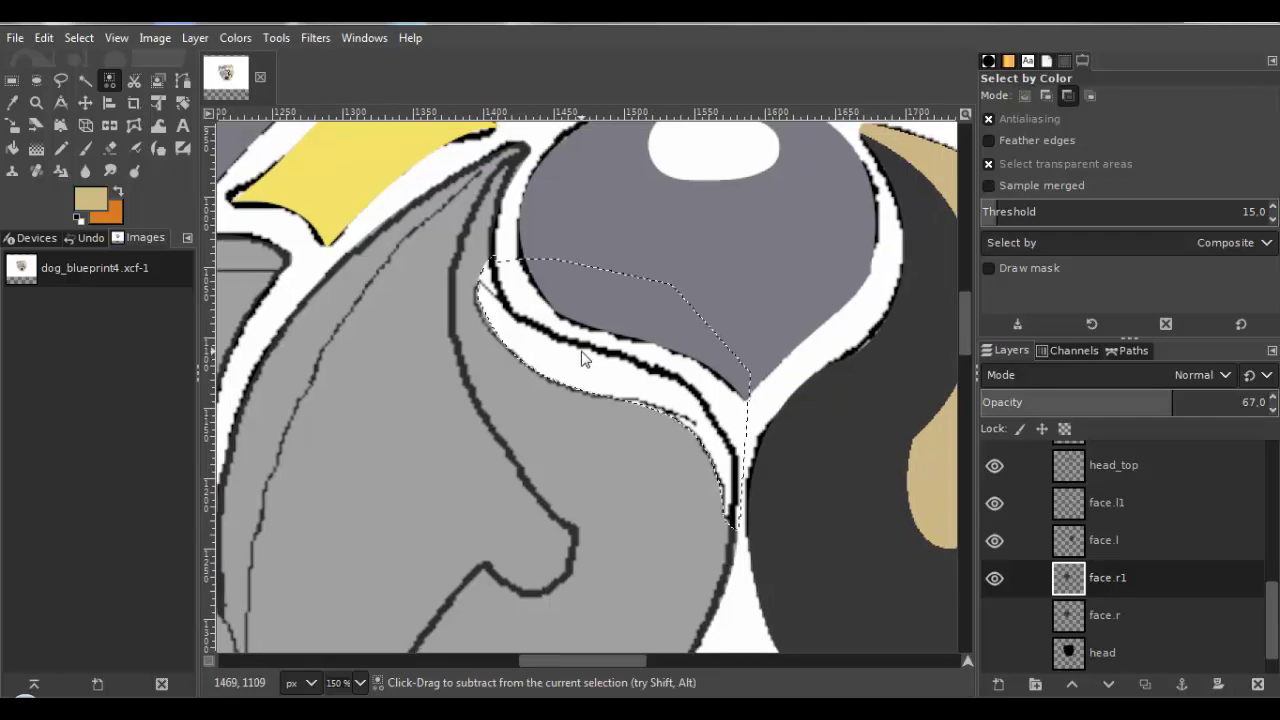
key("Delete")
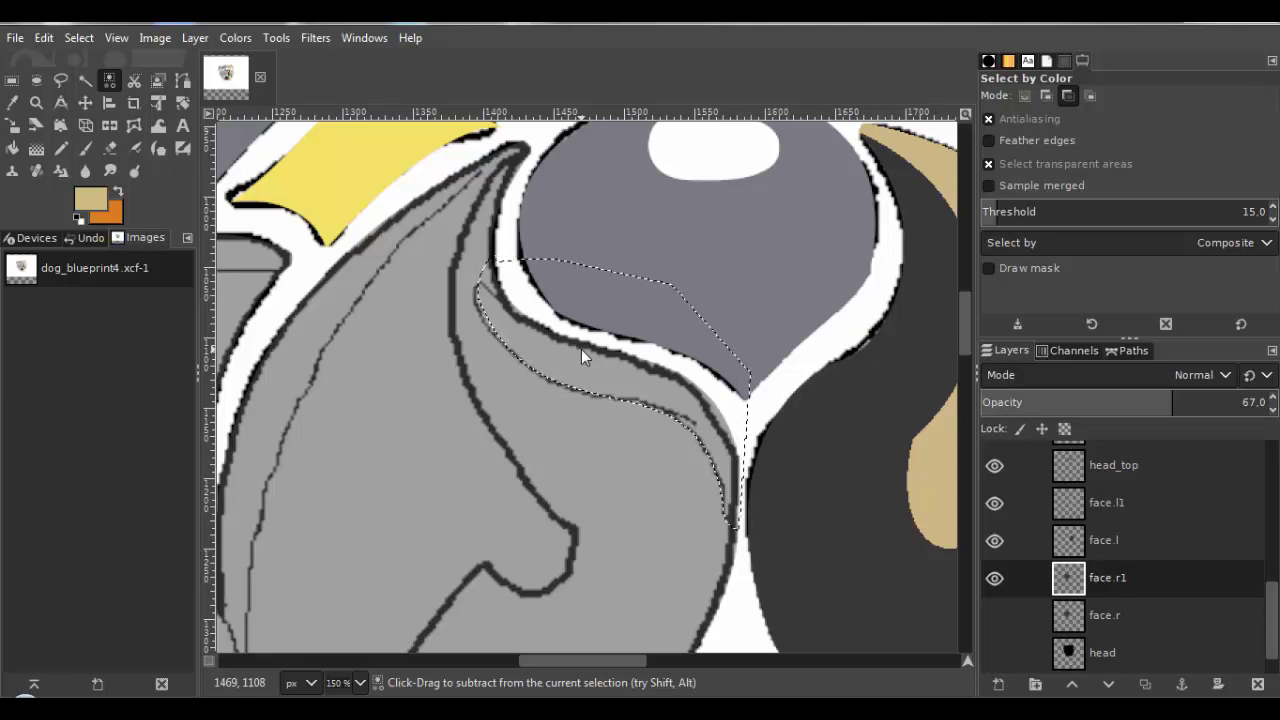
Invert the selection, delete everything on face.r1 except the grey strip beneath the nose, and clear the selection.
left_click(80, 38)
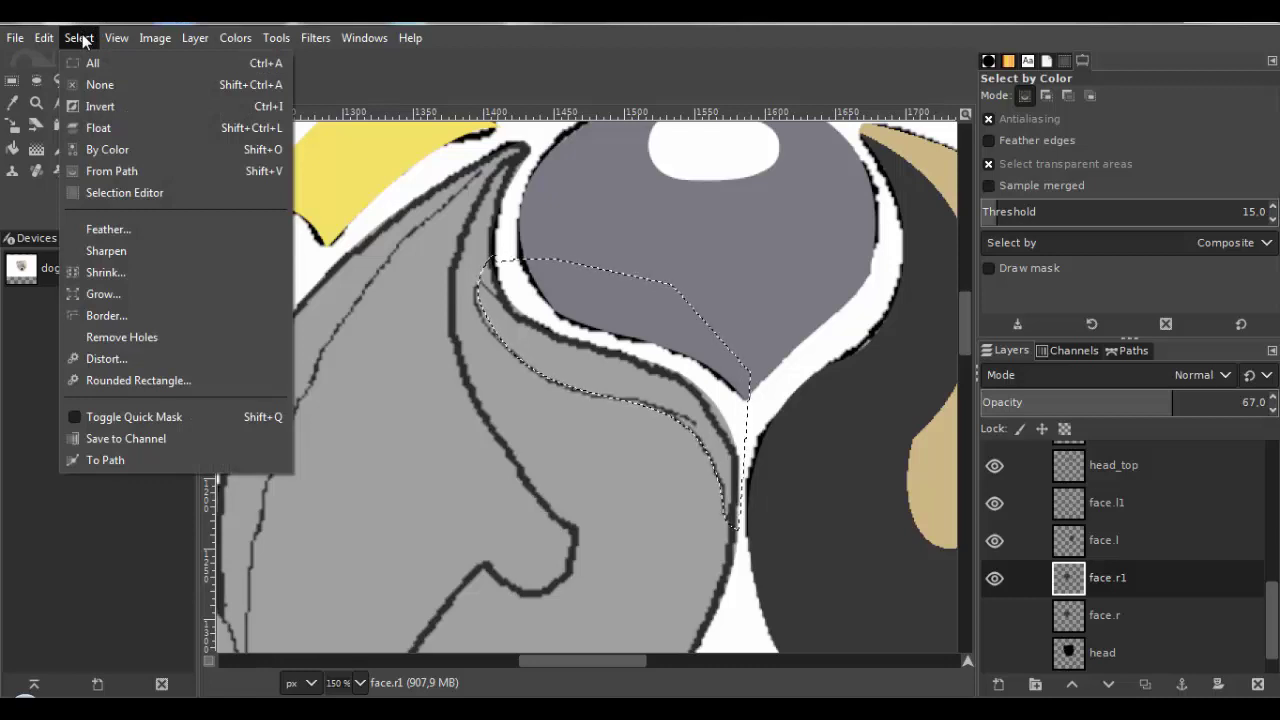
left_click(105, 105)
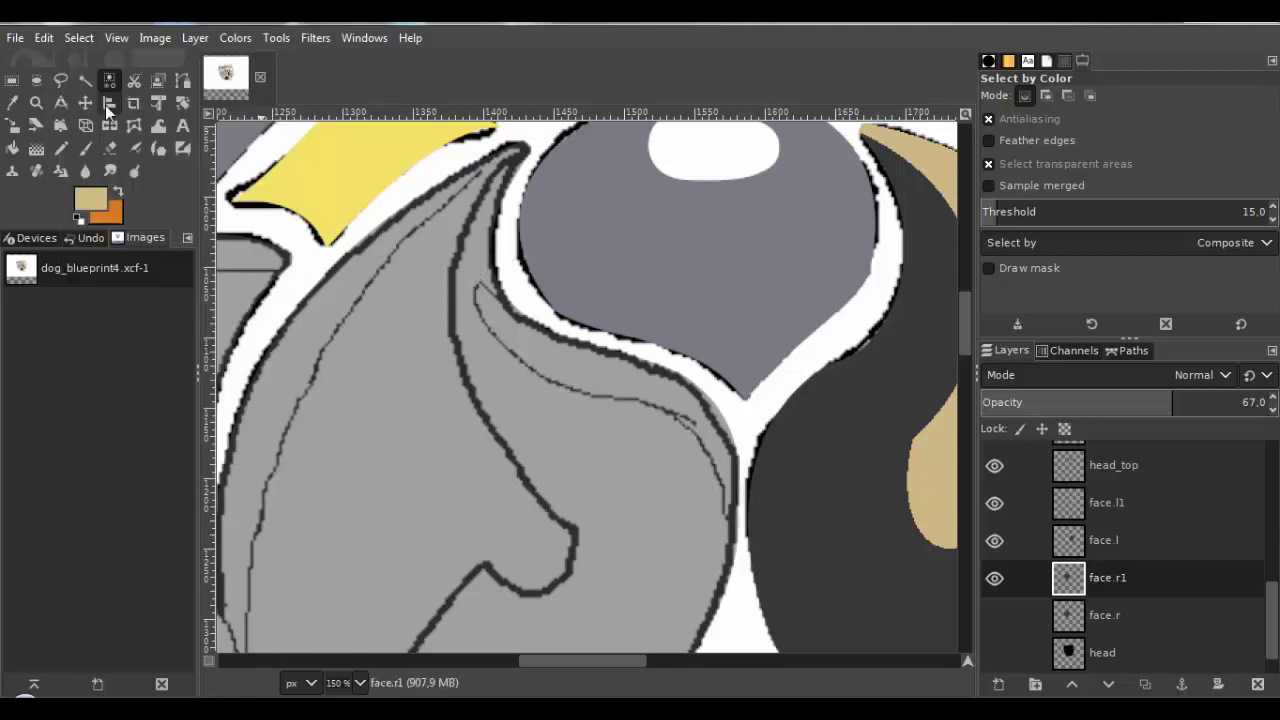
left_click_drag(559, 367, 543, 352)
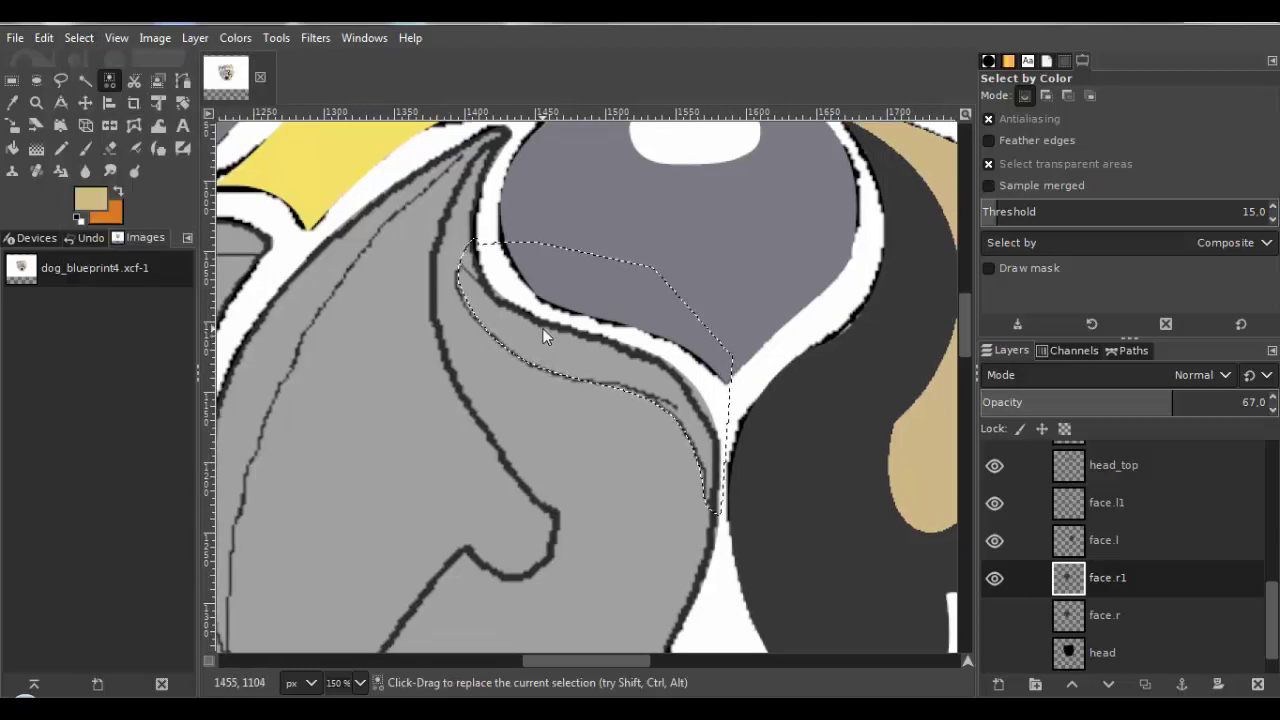
key("Delete")
key("ctrl+shift+a")
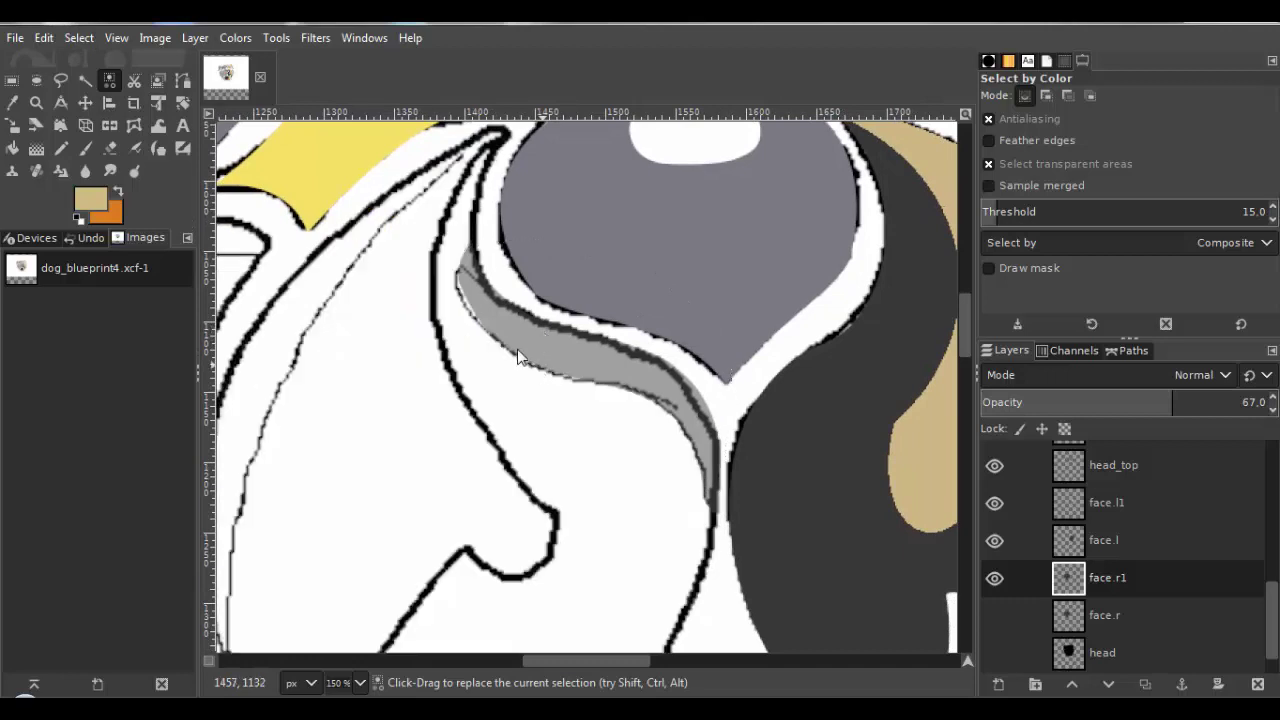
left_click(466, 298)
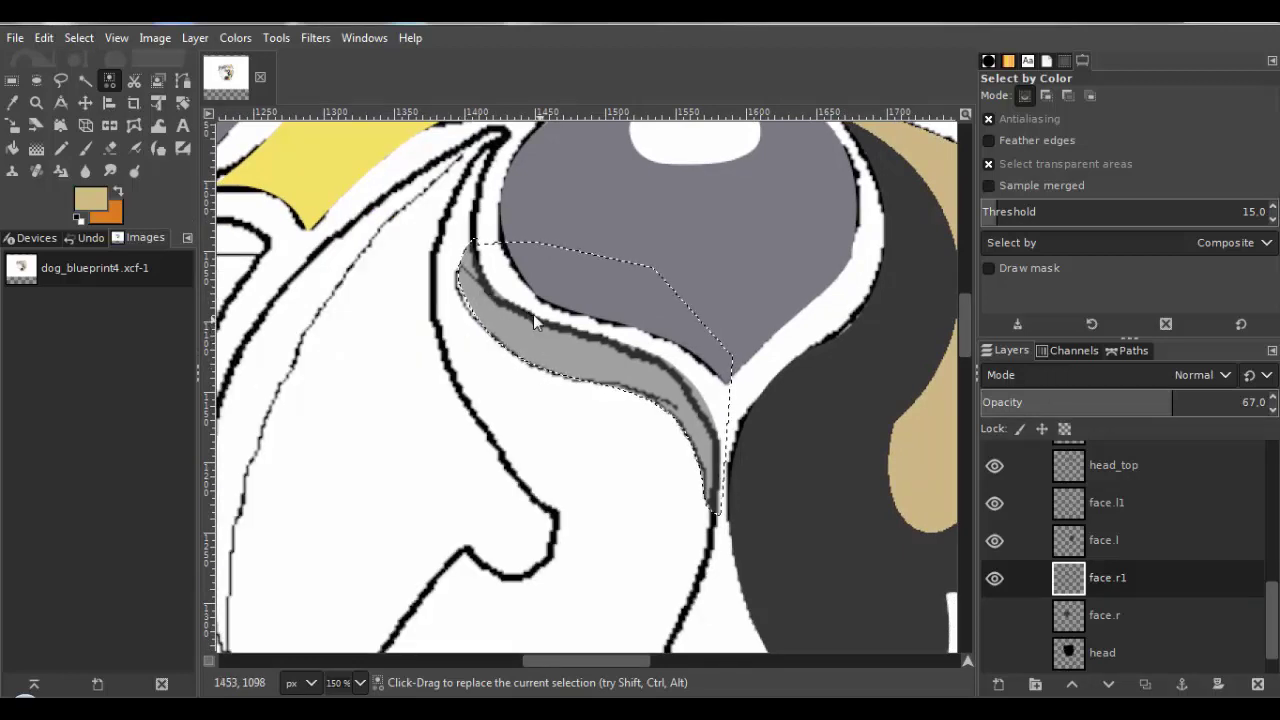
left_click(79, 37)
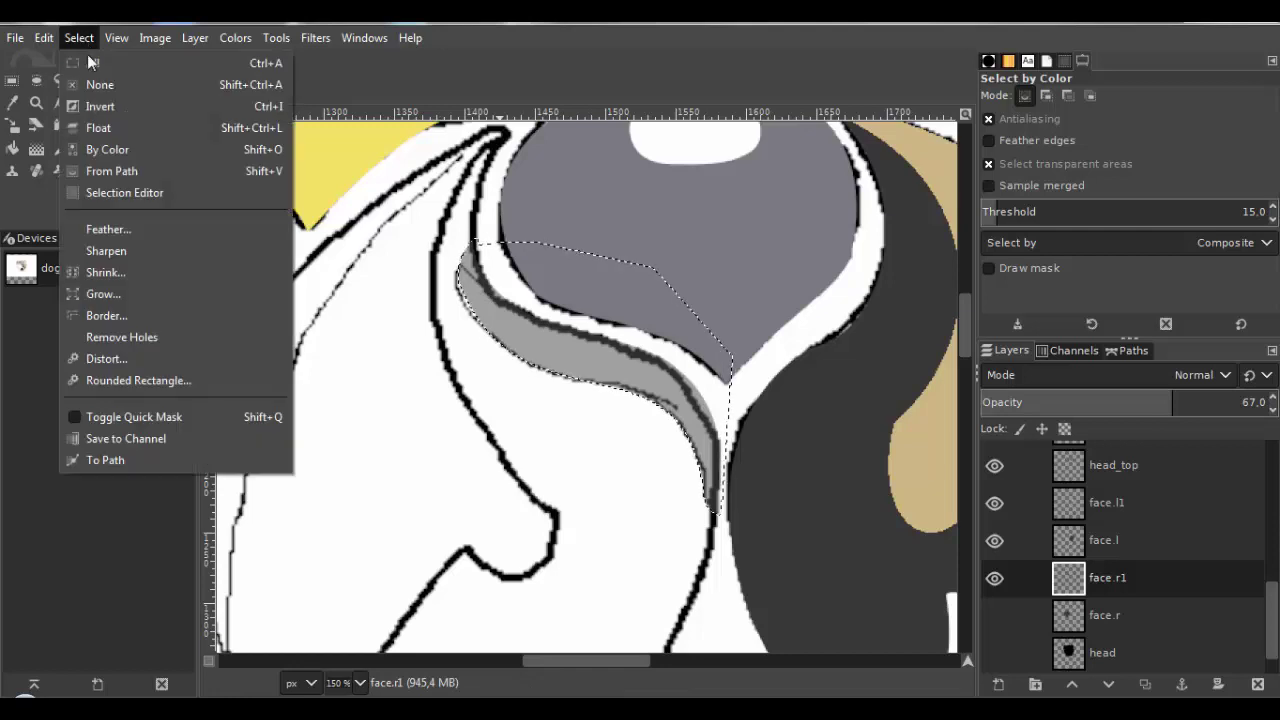
left_click(85, 86)
Select the grey strip on face.r1 by colour, paint it beige with the Pencil, and clear the selection.
left_click_drag(459, 271, 493, 290)
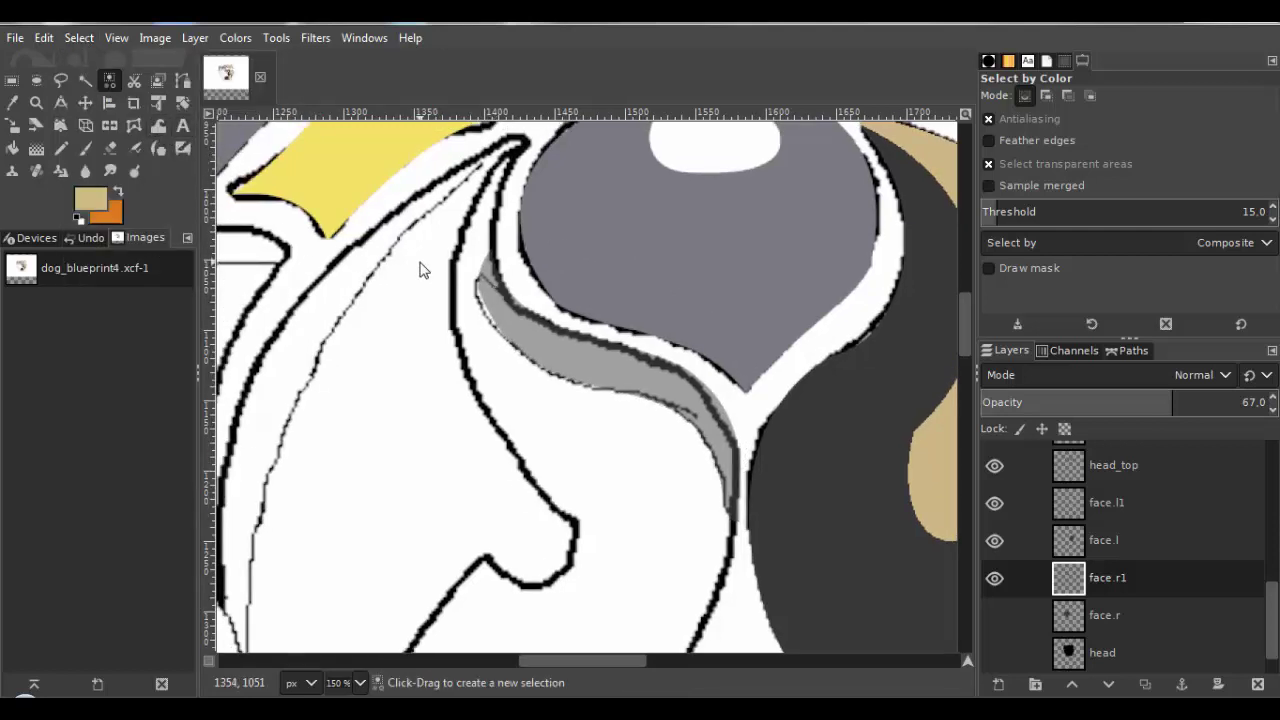
left_click(533, 328)
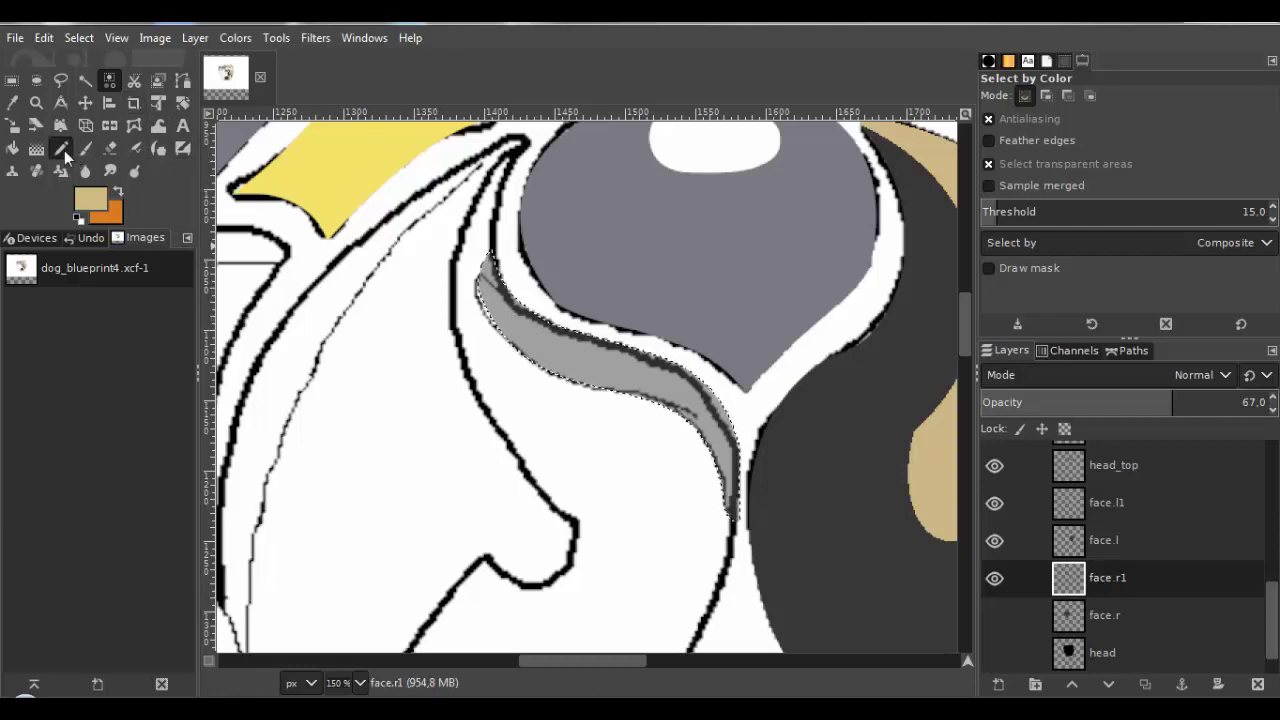
left_click(61, 148)
mouse_move(443, 428)
left_mouse_down()
mouse_move(703, 463)
mouse_move(745, 568)
left_mouse_up()
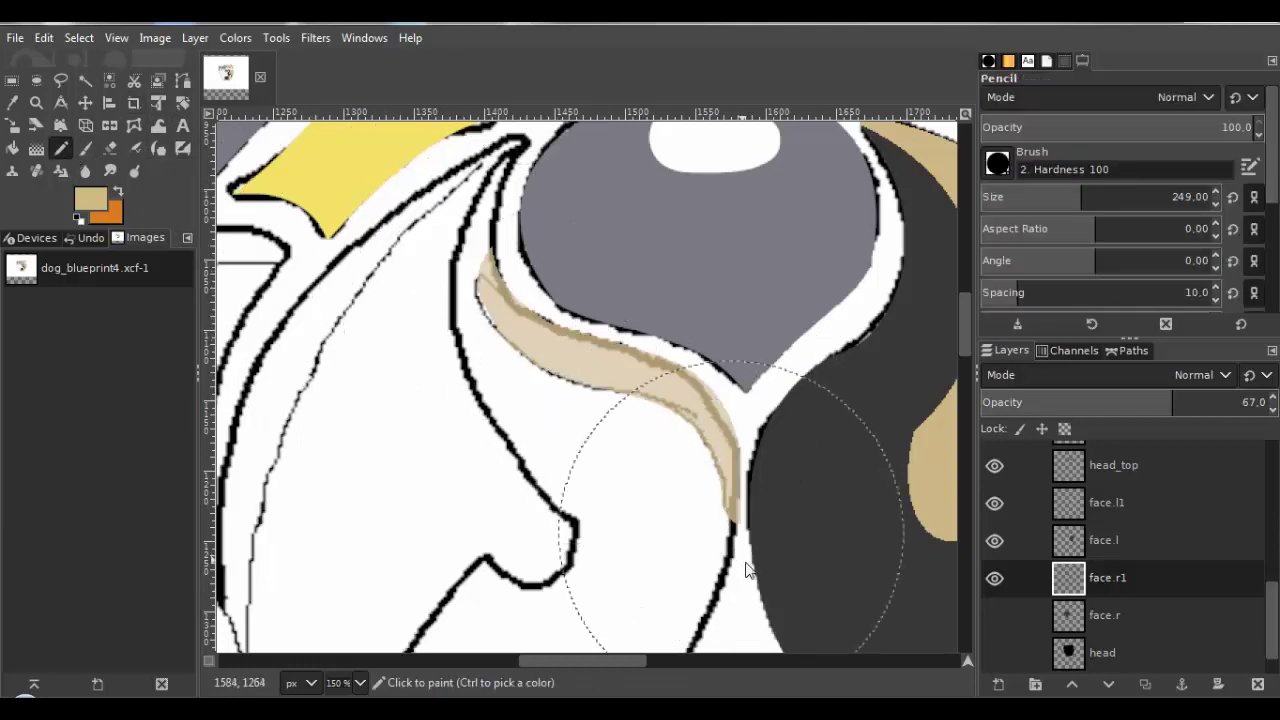
left_click(79, 39)
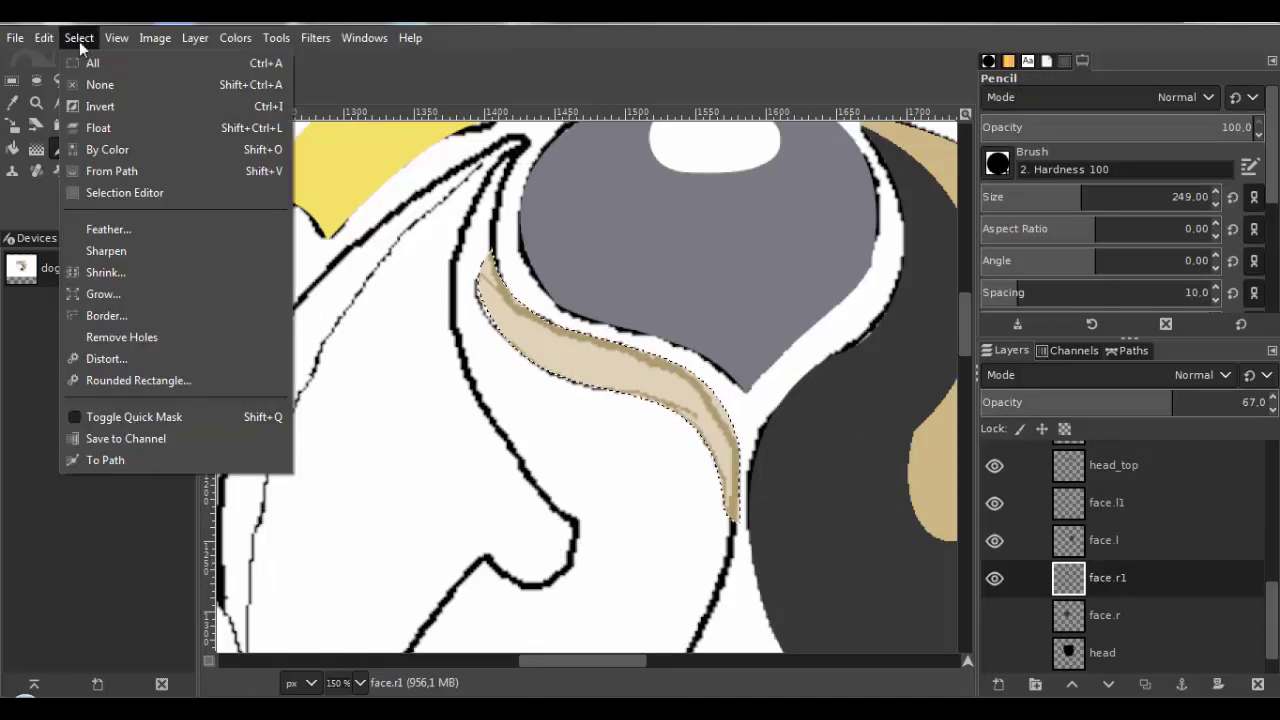
left_click(90, 85)
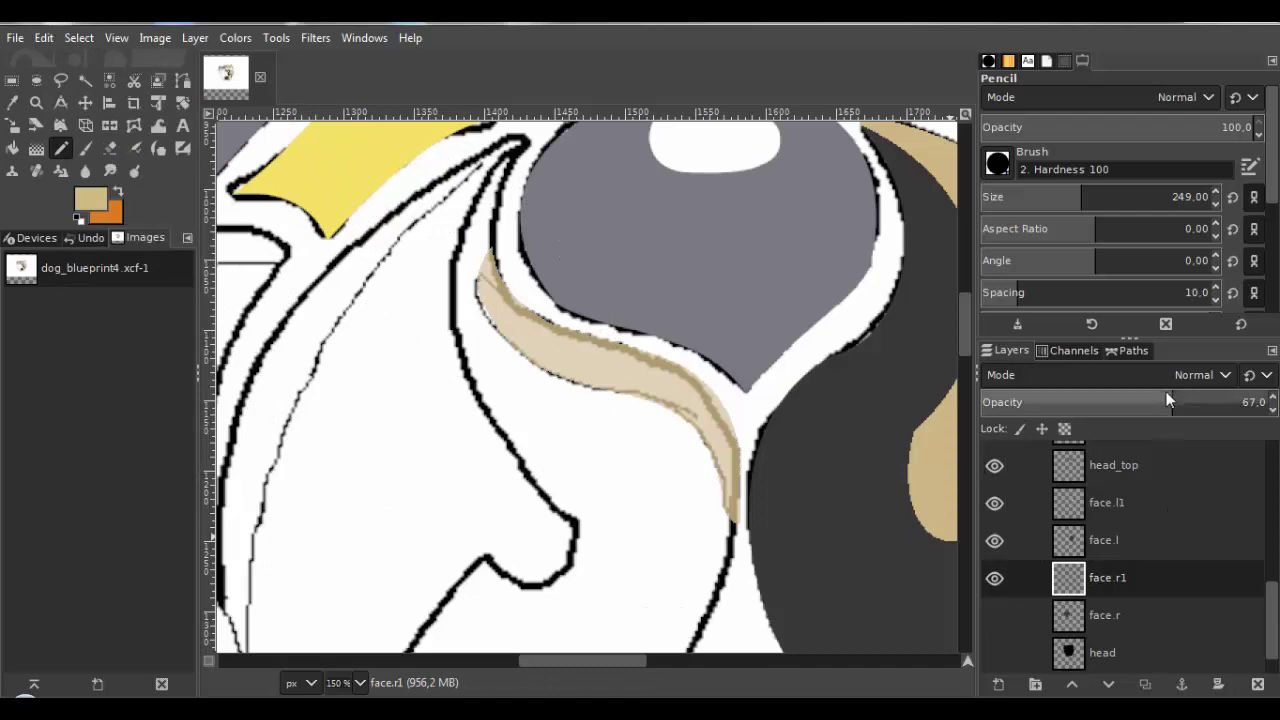
Set the face.r1 layer's opacity to 100 and show the face.r and head layers.
left_click_drag(1205, 393, 1277, 401)
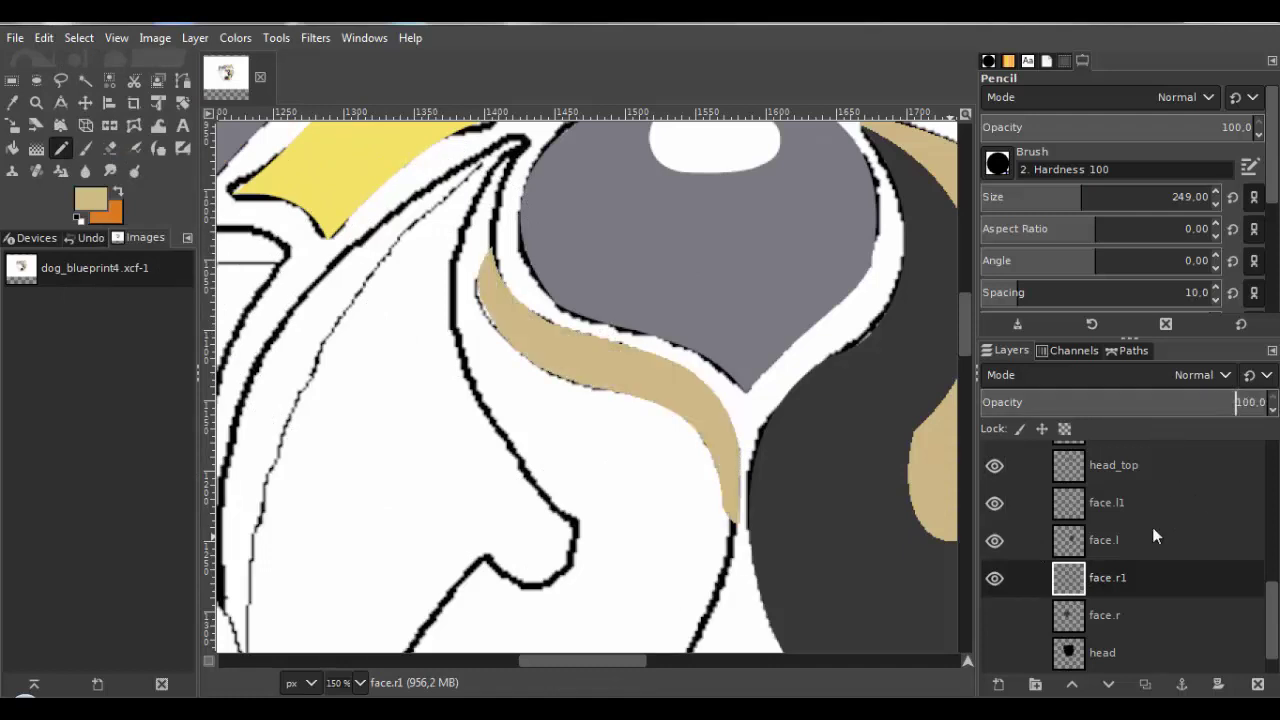
left_click(995, 616)
scroll(666, 422, "down", 1)
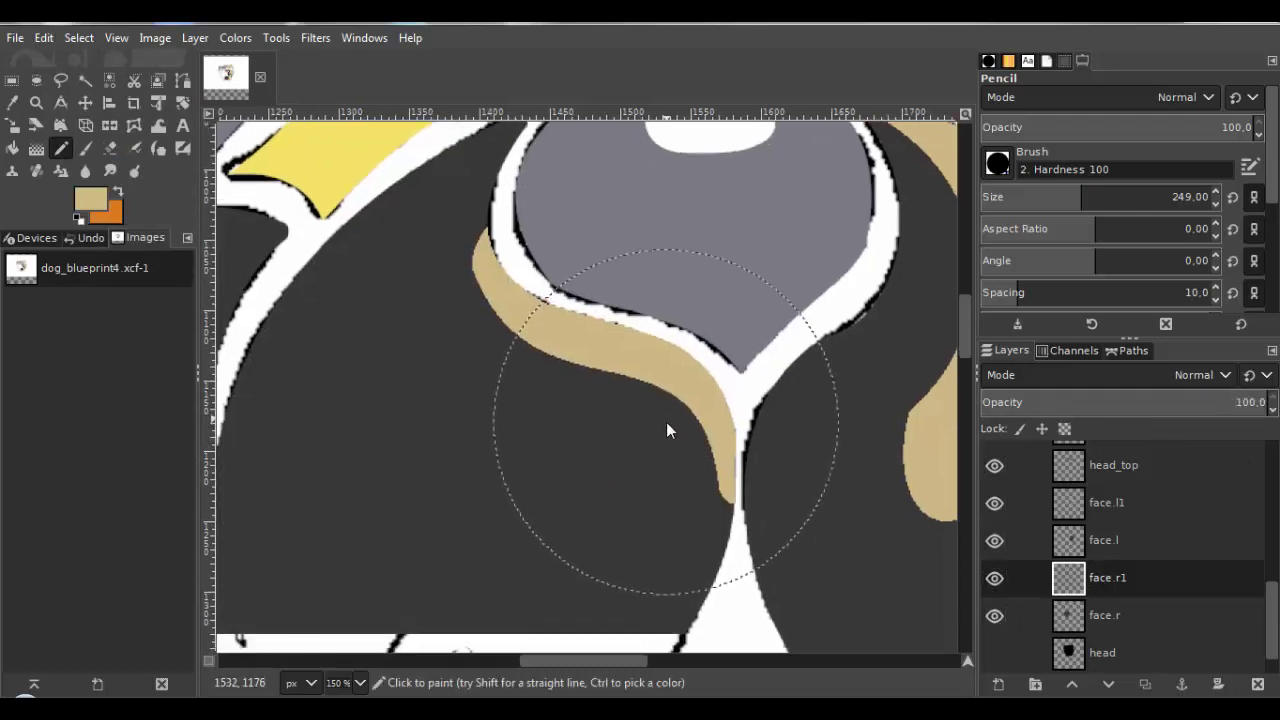
left_click(995, 653)
Examine the beige marking beneath the nose up close and within the whole coloured dog head.
scroll(689, 444, "down", 2)
scroll(689, 444, "right", 1)
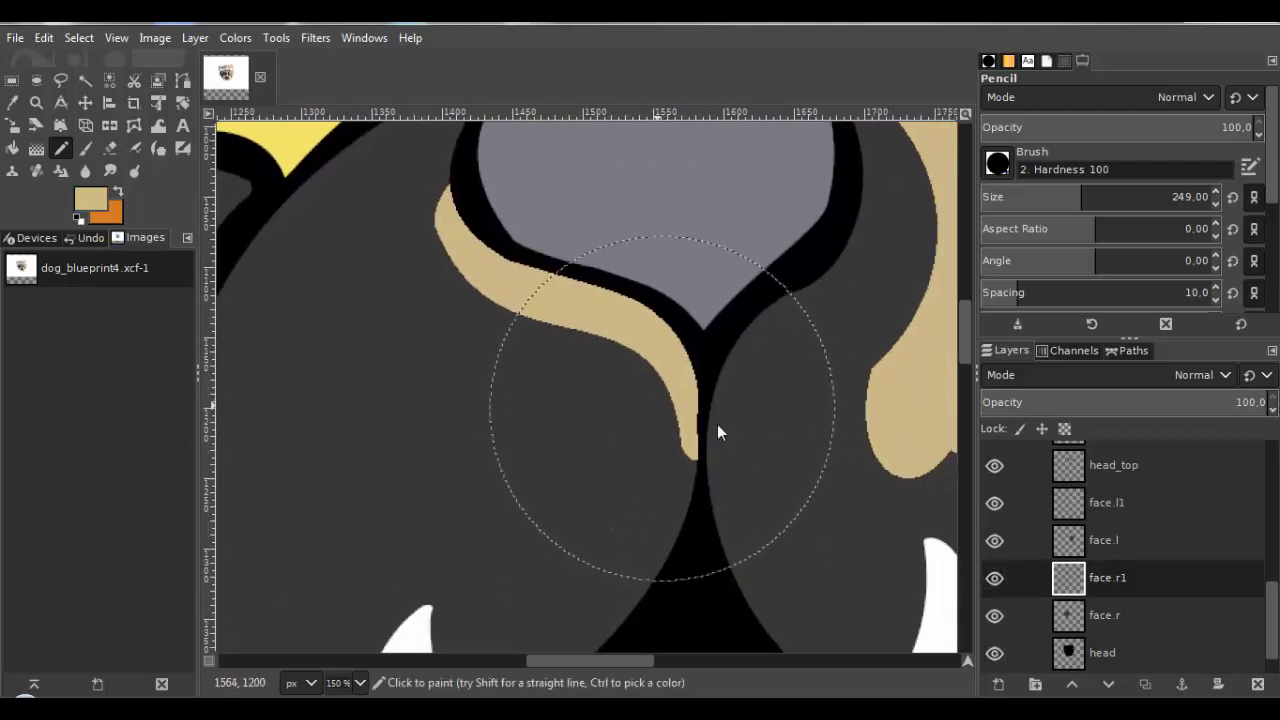
scroll(734, 432, "up", 3)
scroll(734, 432, "down", 2)
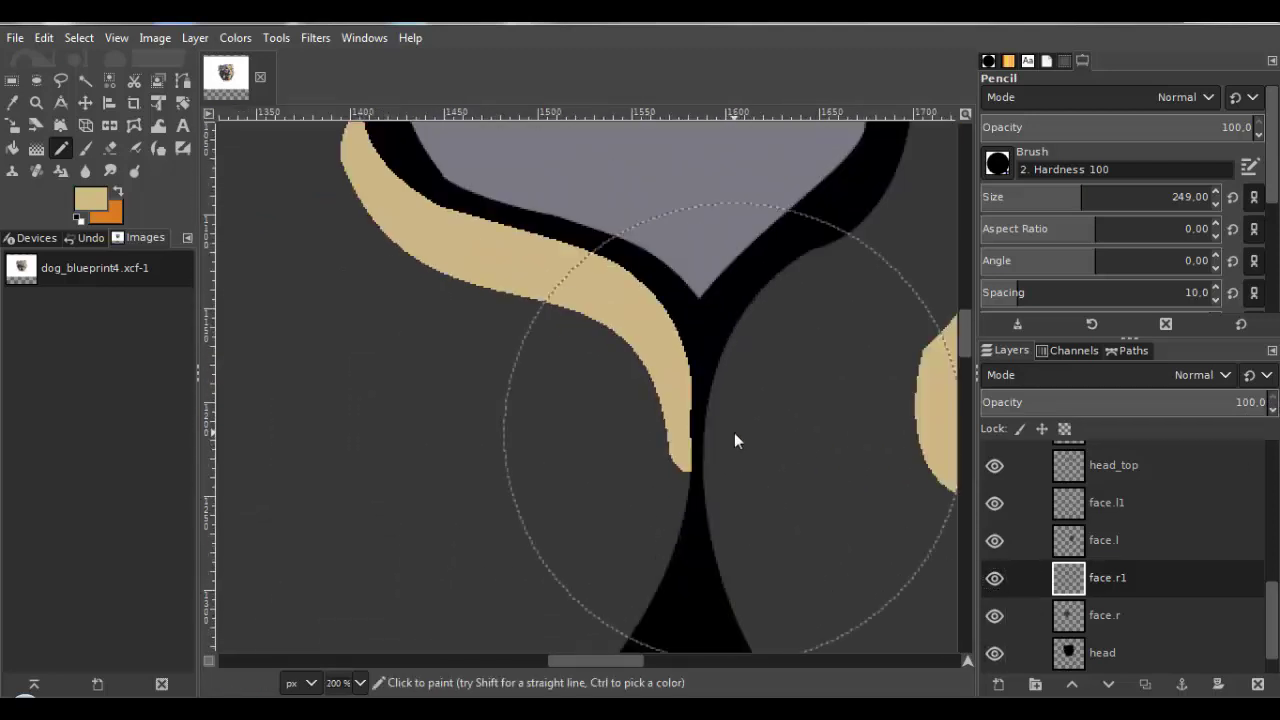
scroll(734, 432, "down", 3)
scroll(776, 453, "down", 2)
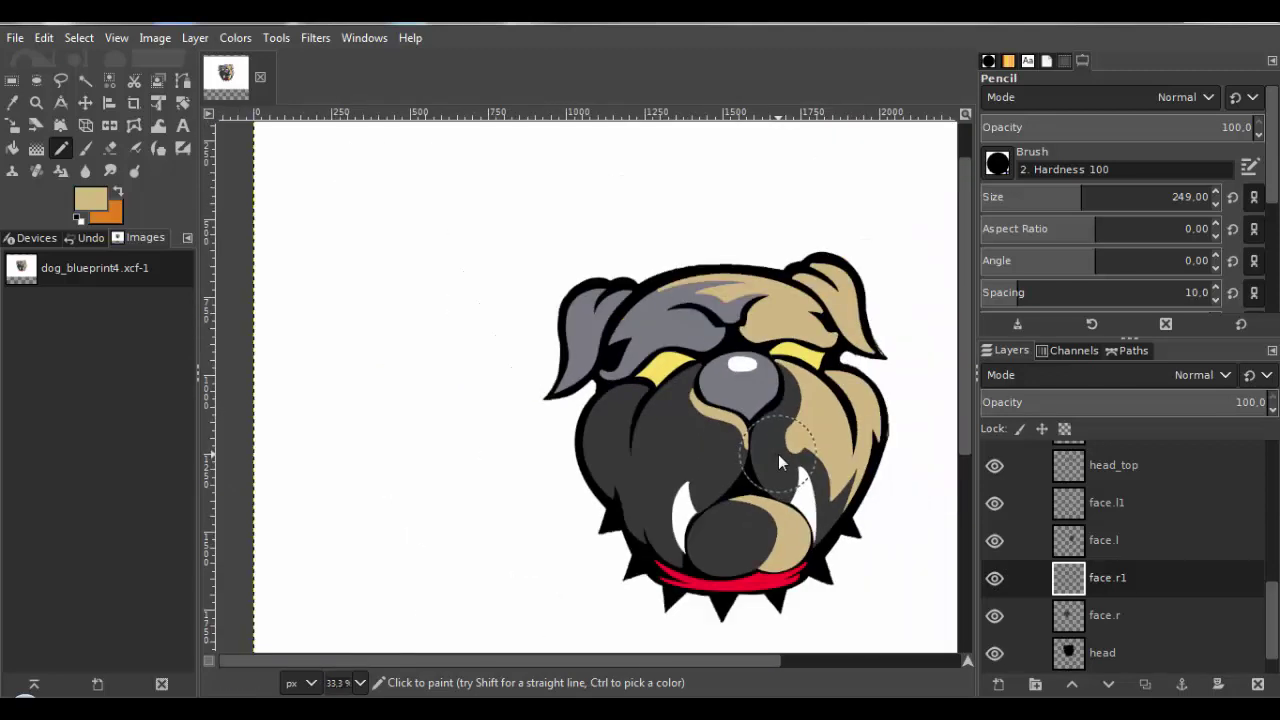
scroll(778, 454, "down", 2)
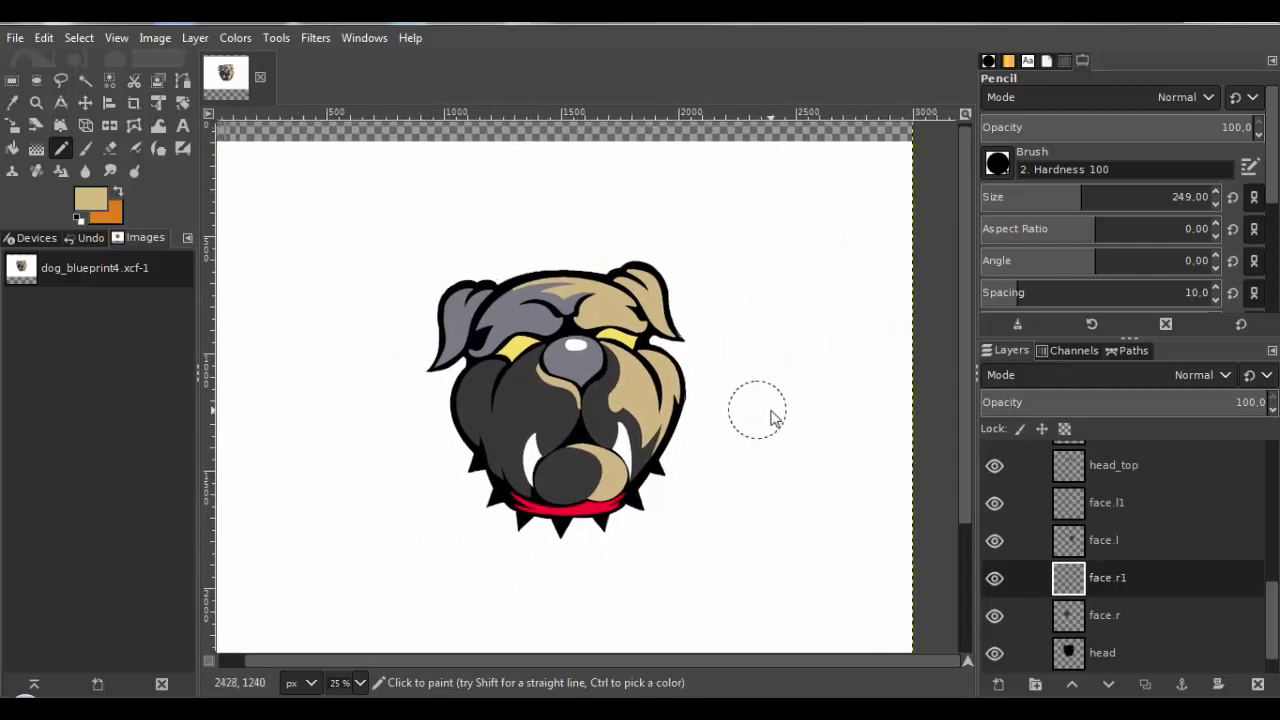
scroll(699, 390, "up", 1)
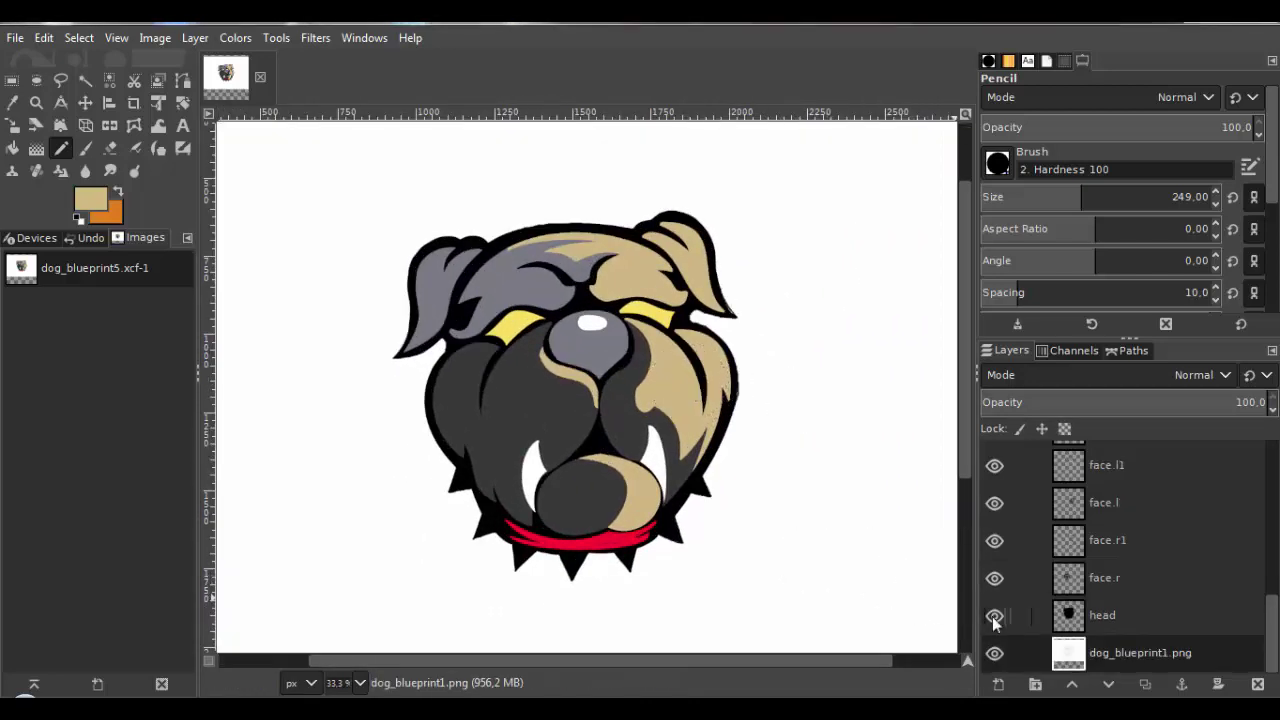
Hide the head layer and duplicate the nose layer.
left_click(994, 616)
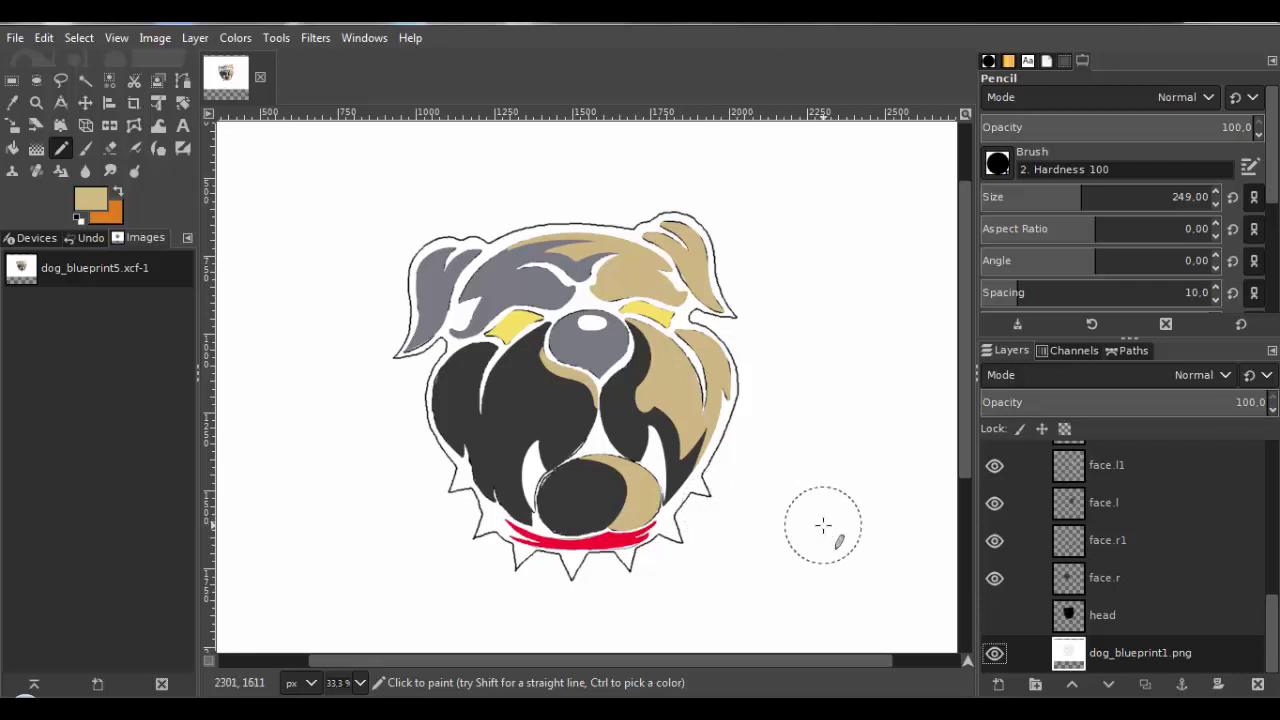
left_click_drag(1268, 625, 1270, 544)
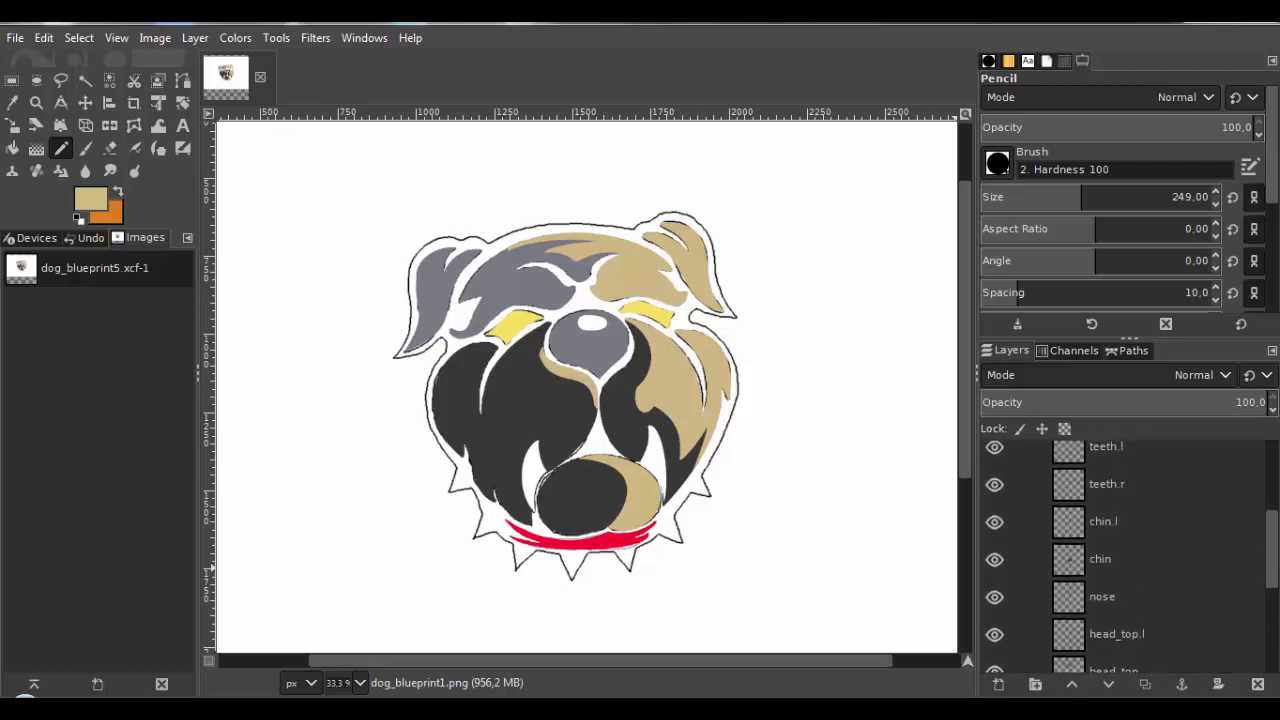
left_click(993, 596)
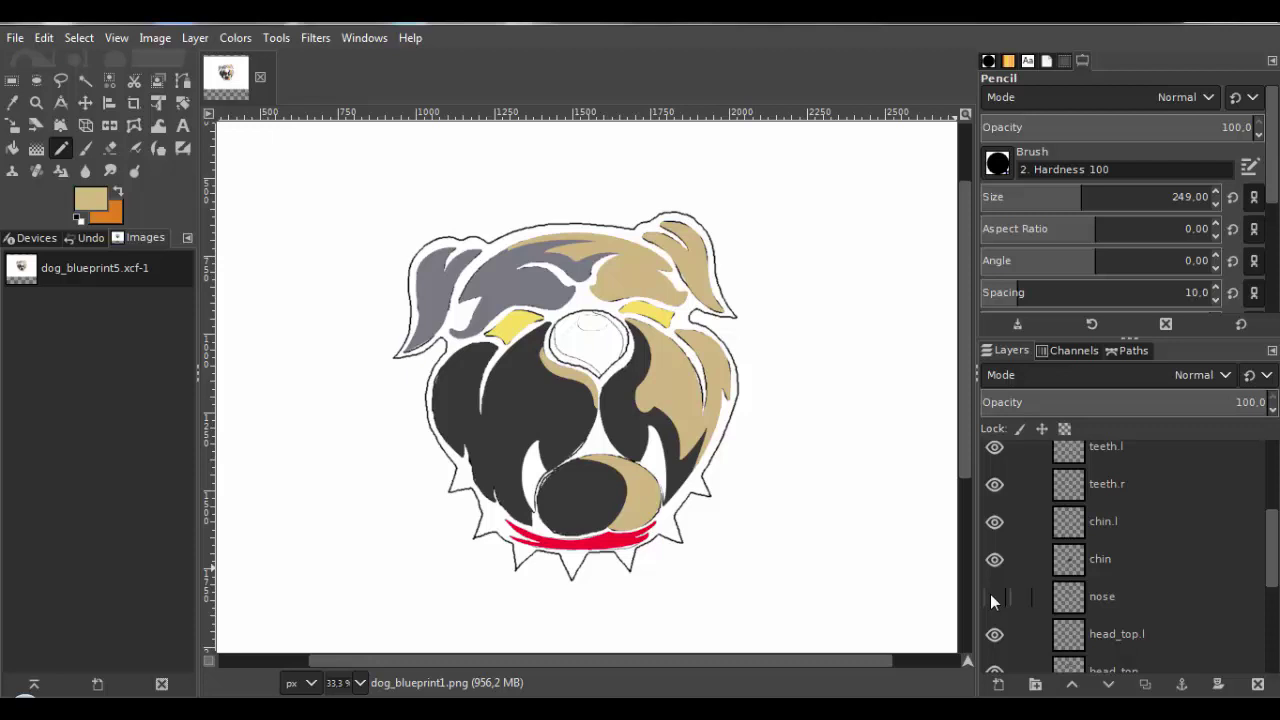
left_click(993, 596)
left_click(1076, 596)
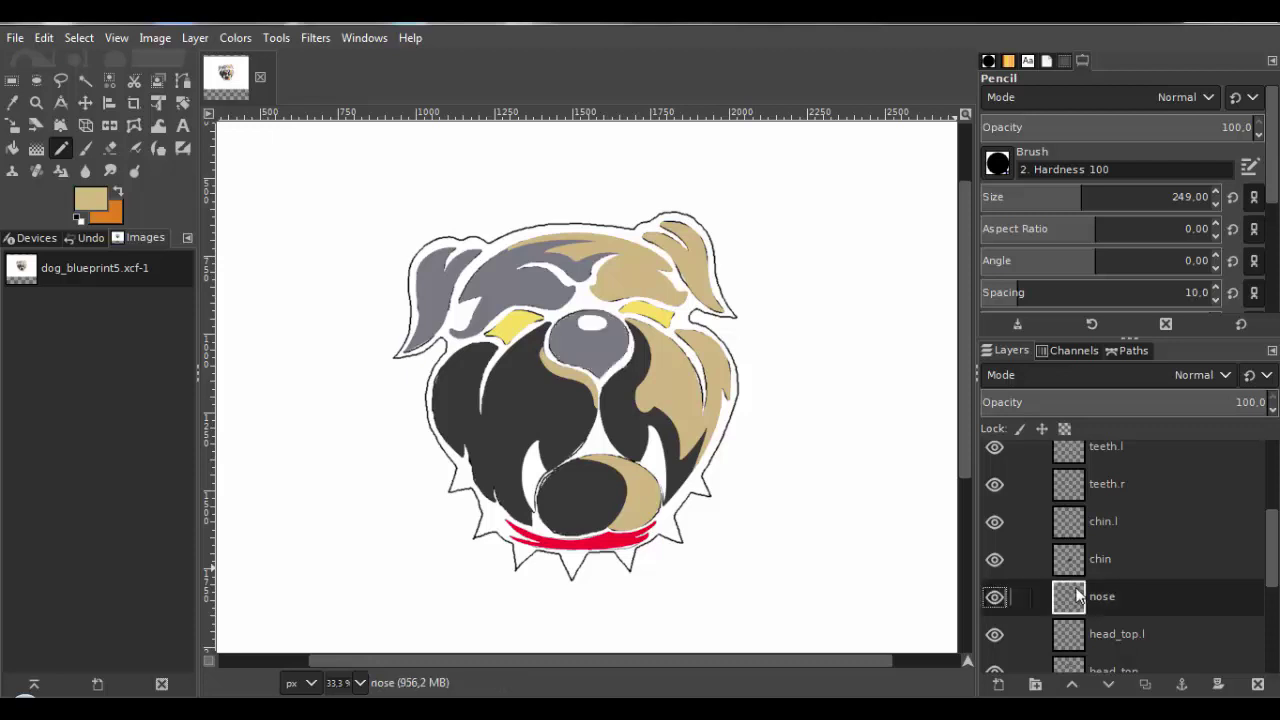
right_click(1076, 596)
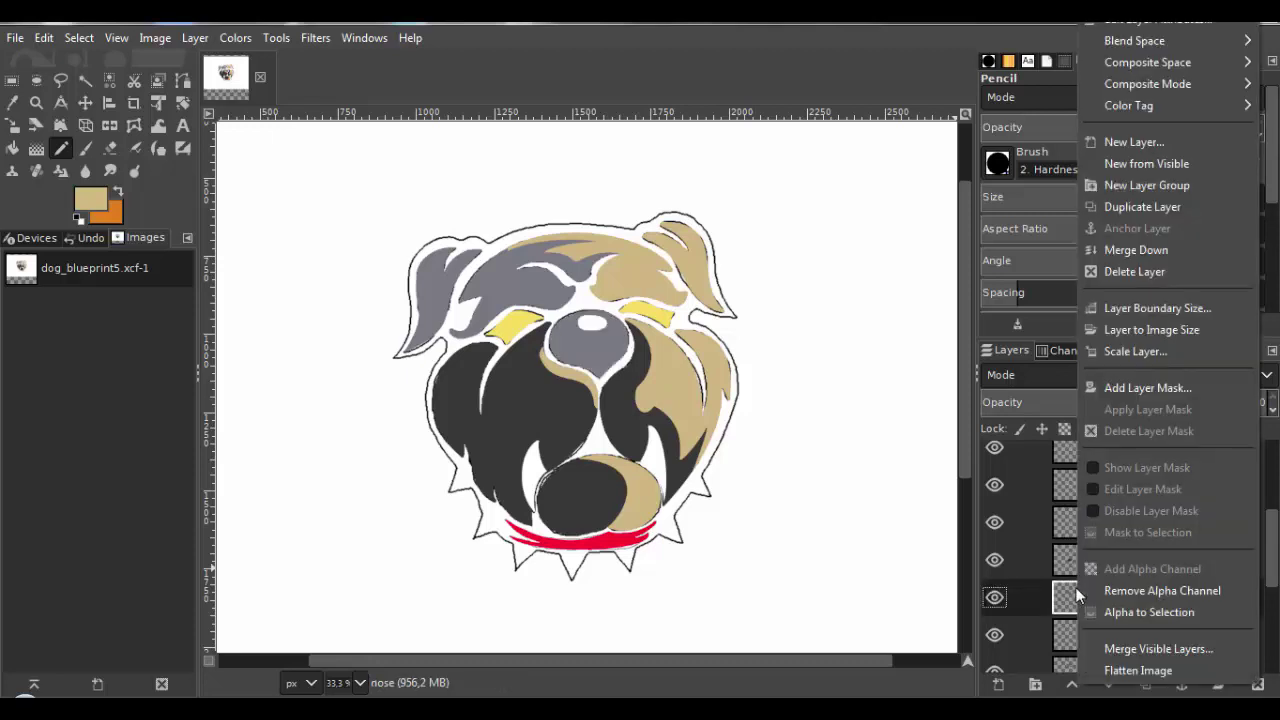
left_click(1113, 206)
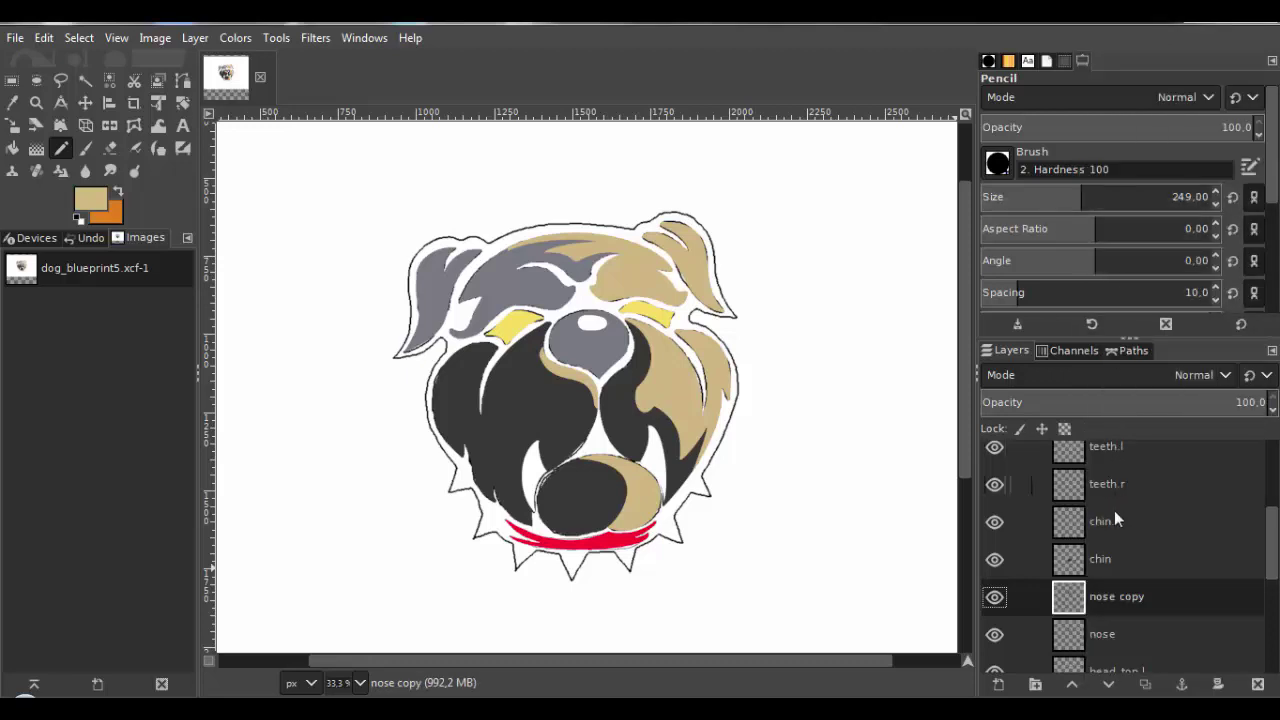
Rename the nose copy as nose1, hide the original nose layer, and set nose1's opacity to 81.
right_click(1068, 605)
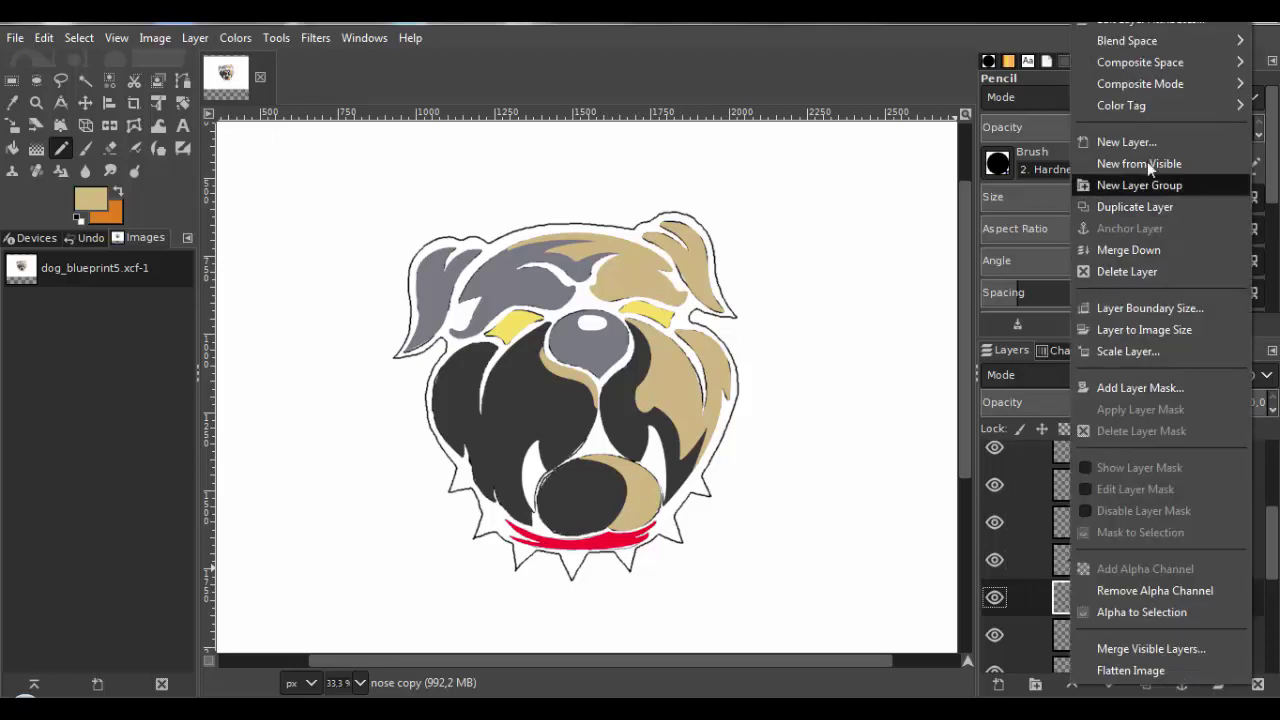
left_click(1137, 22)
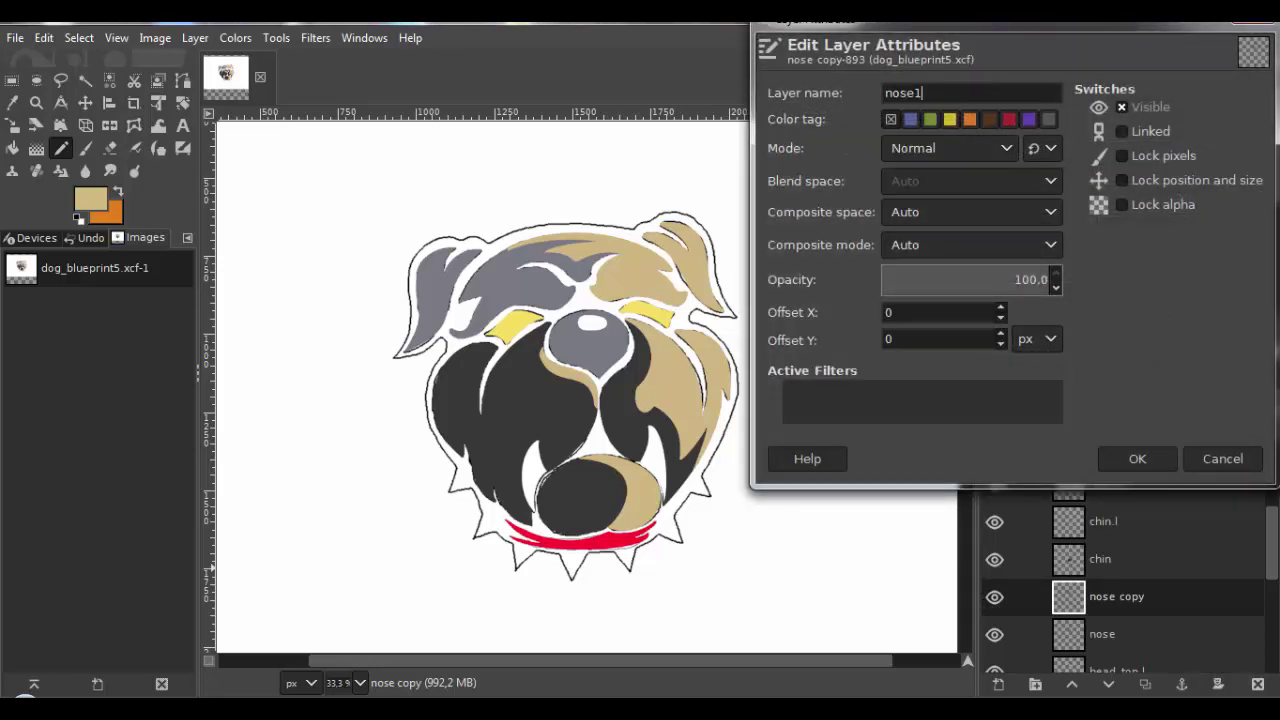
left_click(1140, 458)
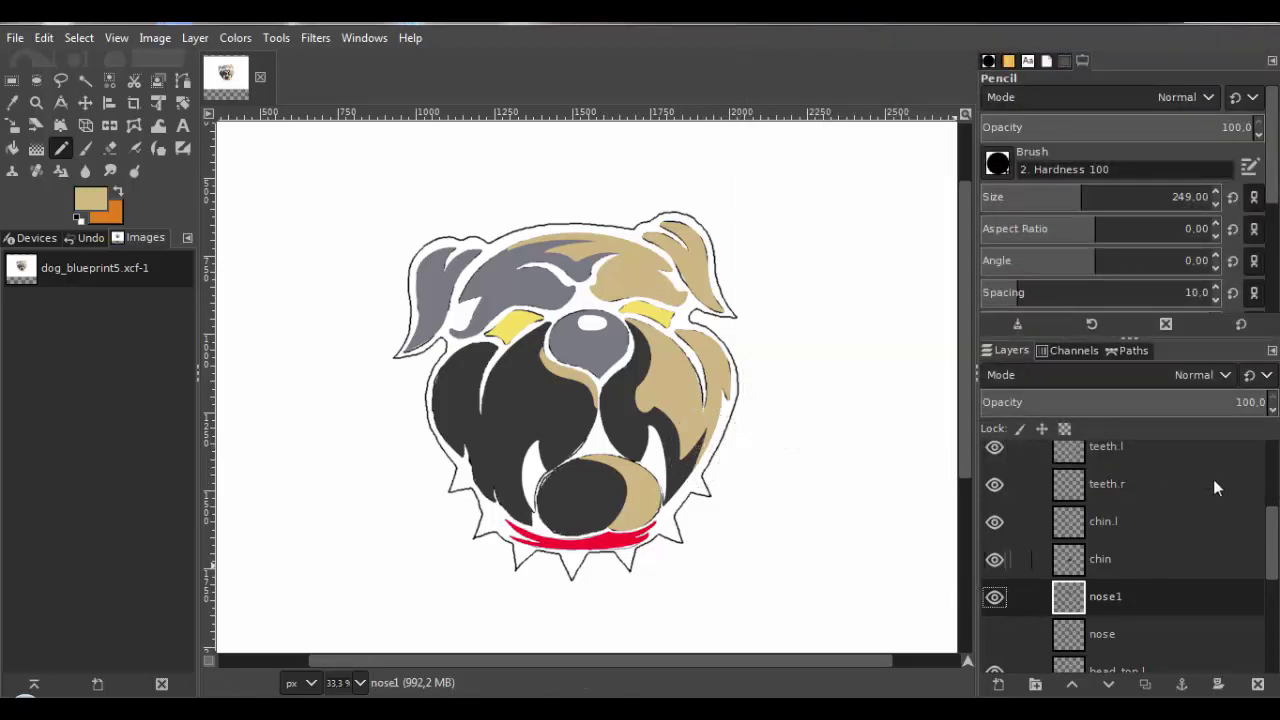
left_click_drag(1248, 400, 1227, 401)
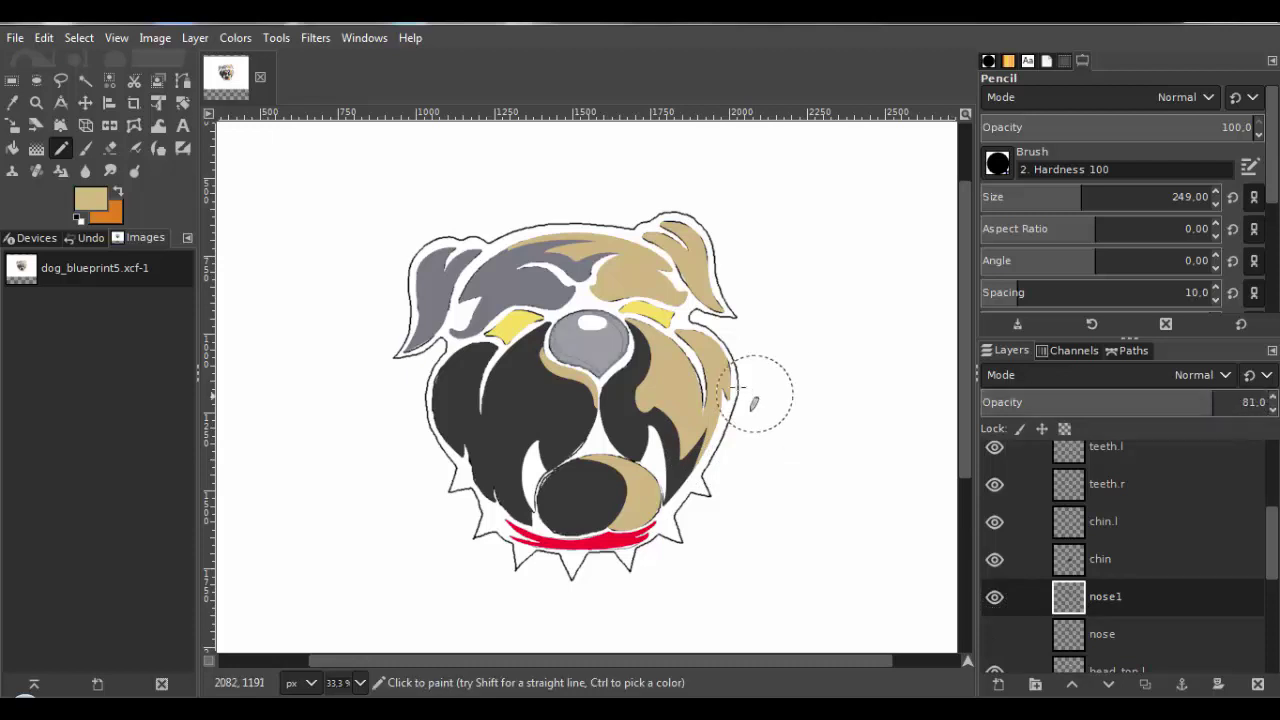
Outline the crescent along the nose's right edge with a path, anchoring it at the crescent's upper and lower tips and outside the nose.
scroll(679, 355, "up", 3)
scroll(679, 360, "up", 2)
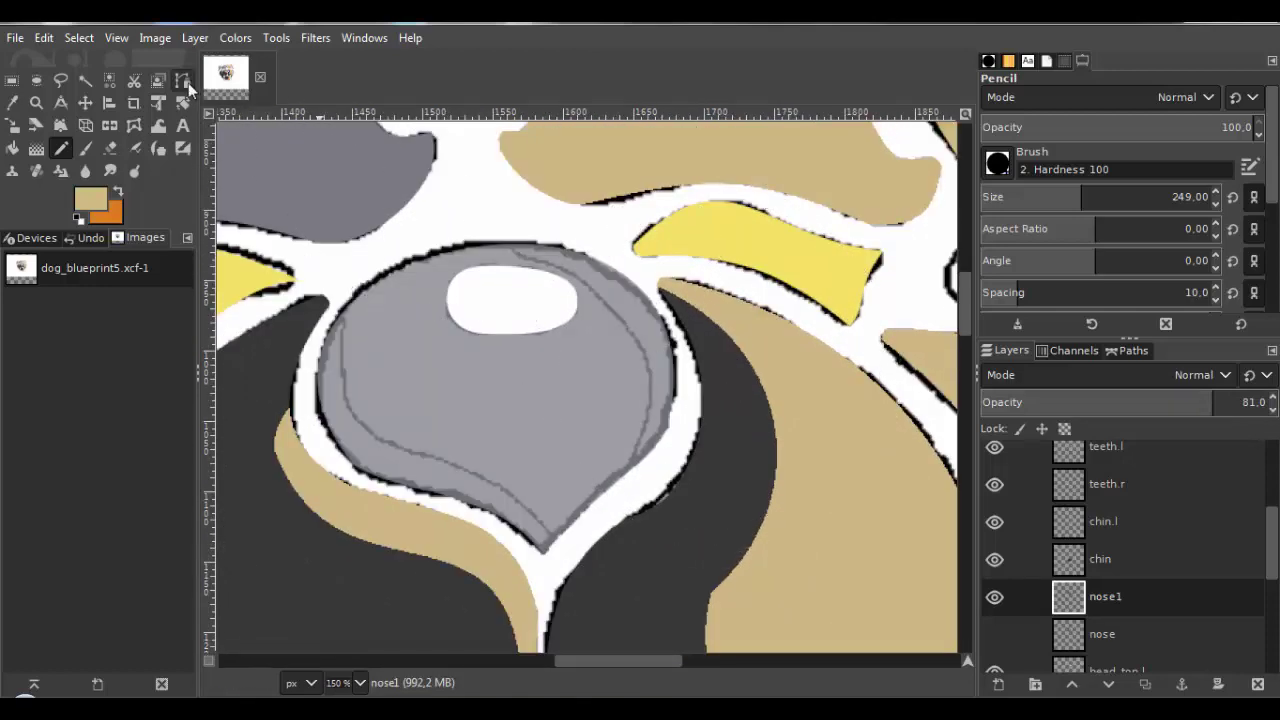
left_click(184, 81)
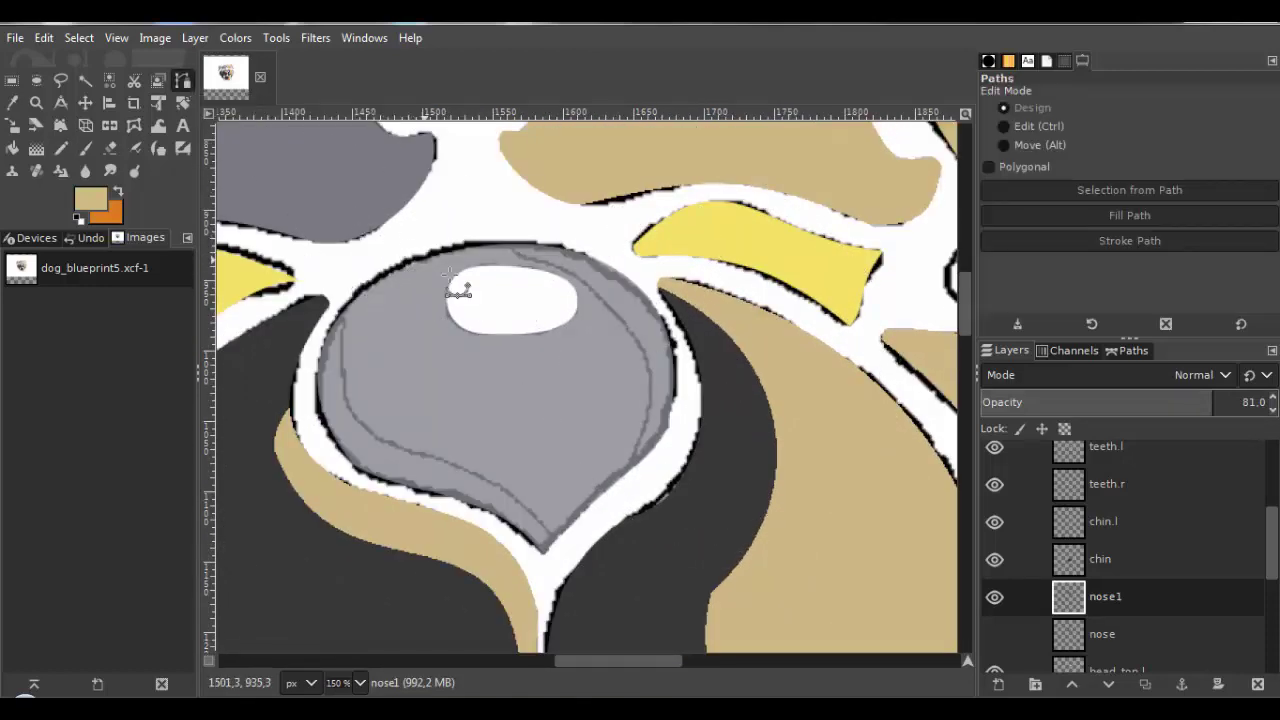
scroll(517, 306, "up", 4)
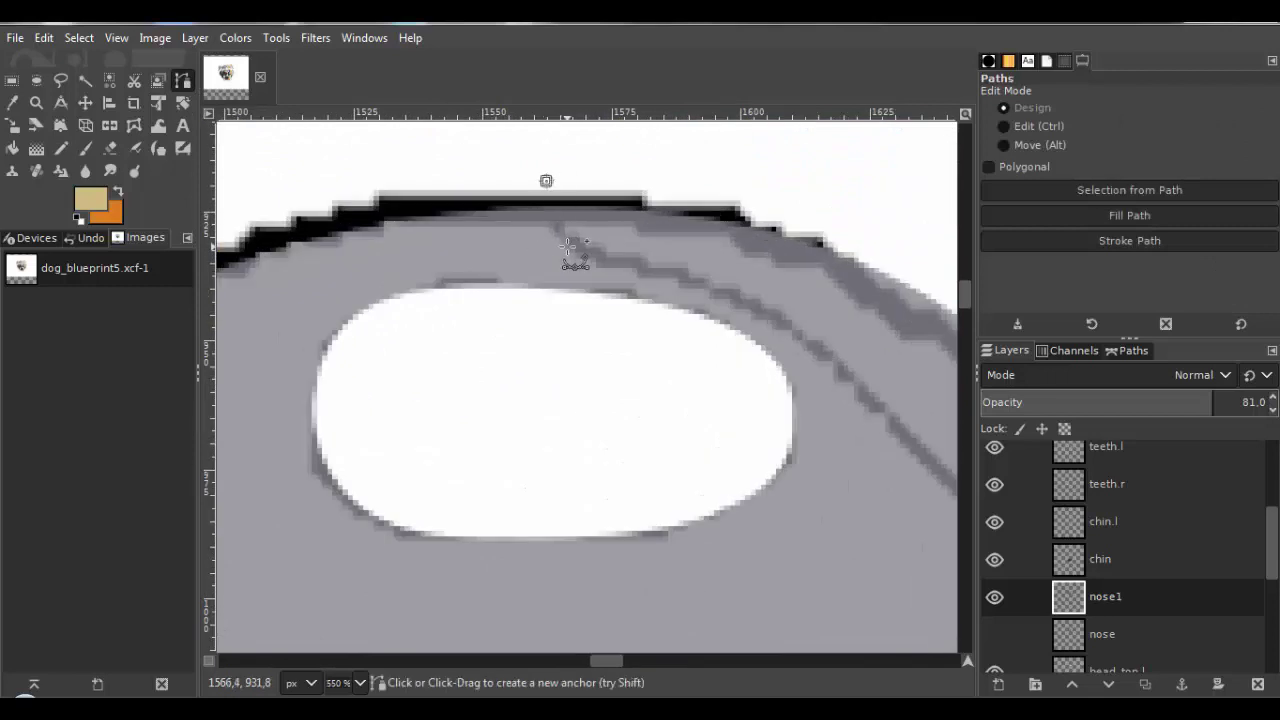
scroll(503, 274, "down", 3)
scroll(729, 394, "up", 4)
left_click(563, 449)
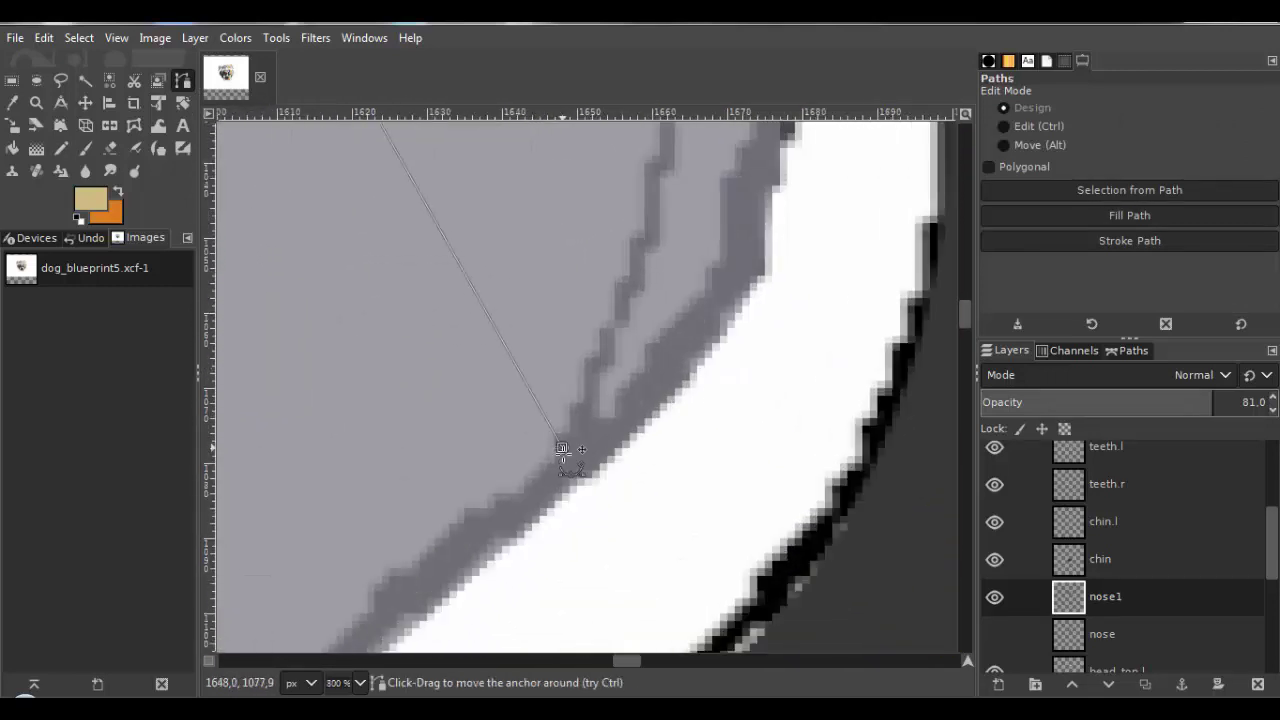
left_click(603, 491)
scroll(645, 452, "down", 3)
left_click(777, 354)
left_click(790, 213)
left_click_drag(790, 213, 829, 449)
left_click(725, 259)
left_click(570, 194)
left_click(430, 213)
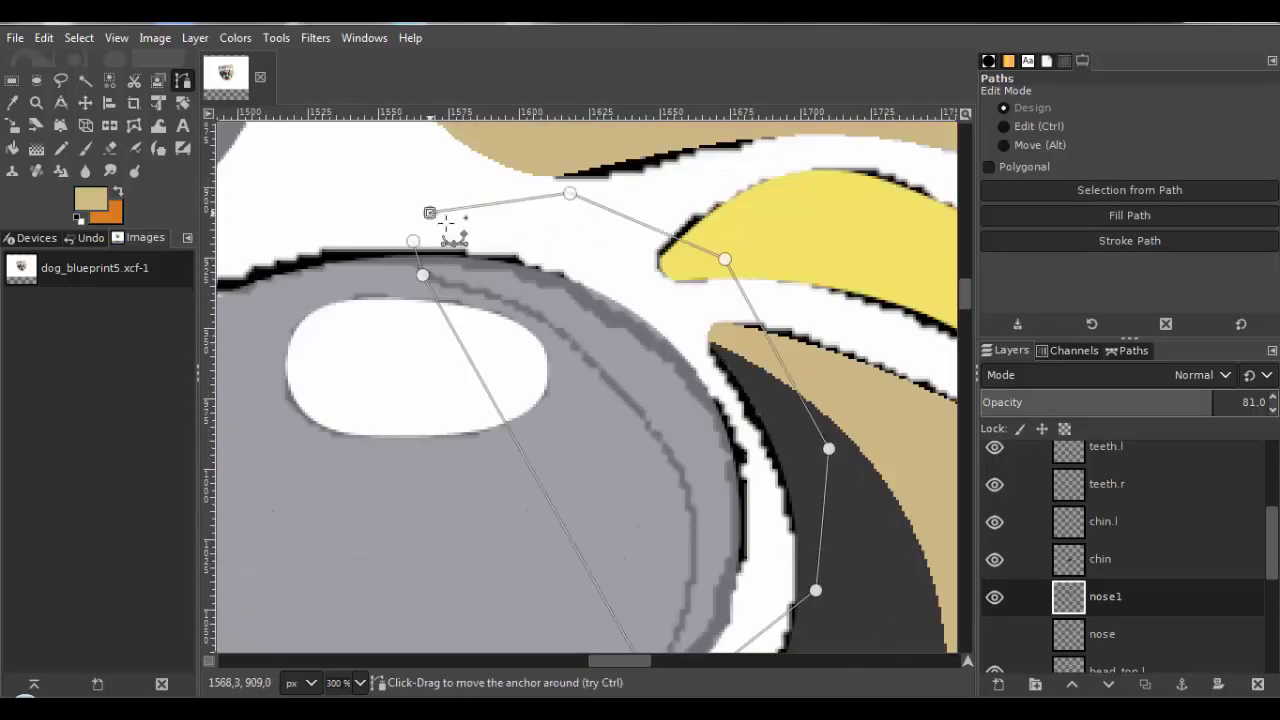
Bend the path's inner segment to follow the crescent line on the nose's right side and adjust its lower-tip anchor handles.
left_click_drag(636, 451, 579, 386)
left_click_drag(485, 423, 644, 433)
left_click_drag(818, 636, 697, 440)
left_click_drag(566, 221, 580, 250)
left_click_drag(698, 441, 700, 448)
scroll(401, 213, "up", 4)
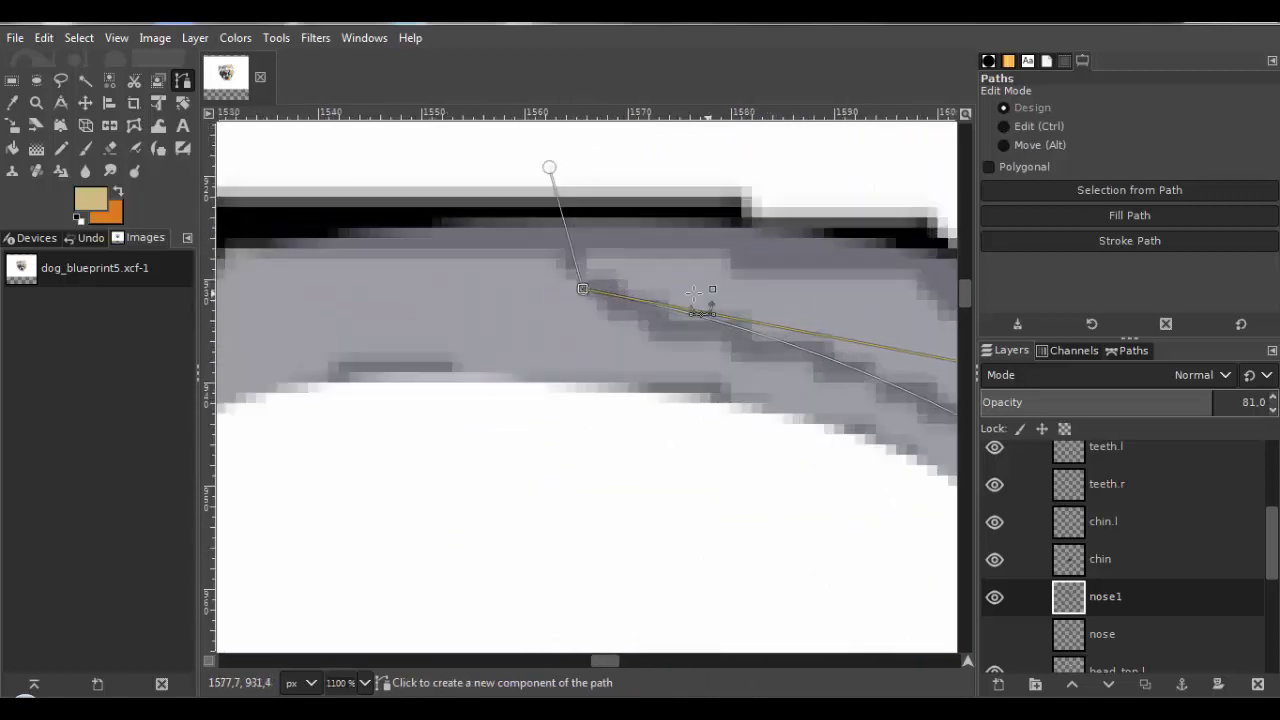
left_click_drag(562, 220, 533, 227)
scroll(603, 386, "down", 4)
scroll(686, 323, "up", 4)
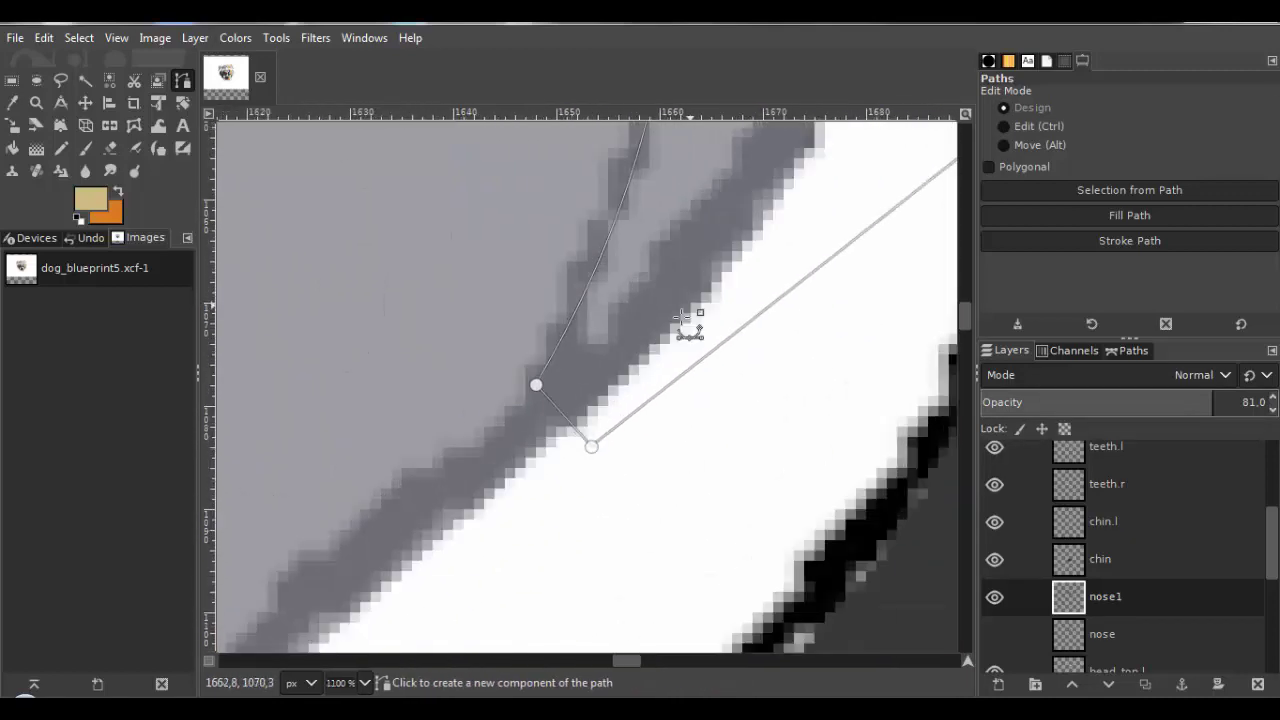
left_click_drag(686, 323, 537, 491)
scroll(545, 478, "down", 4)
scroll(545, 470, "down", 2)
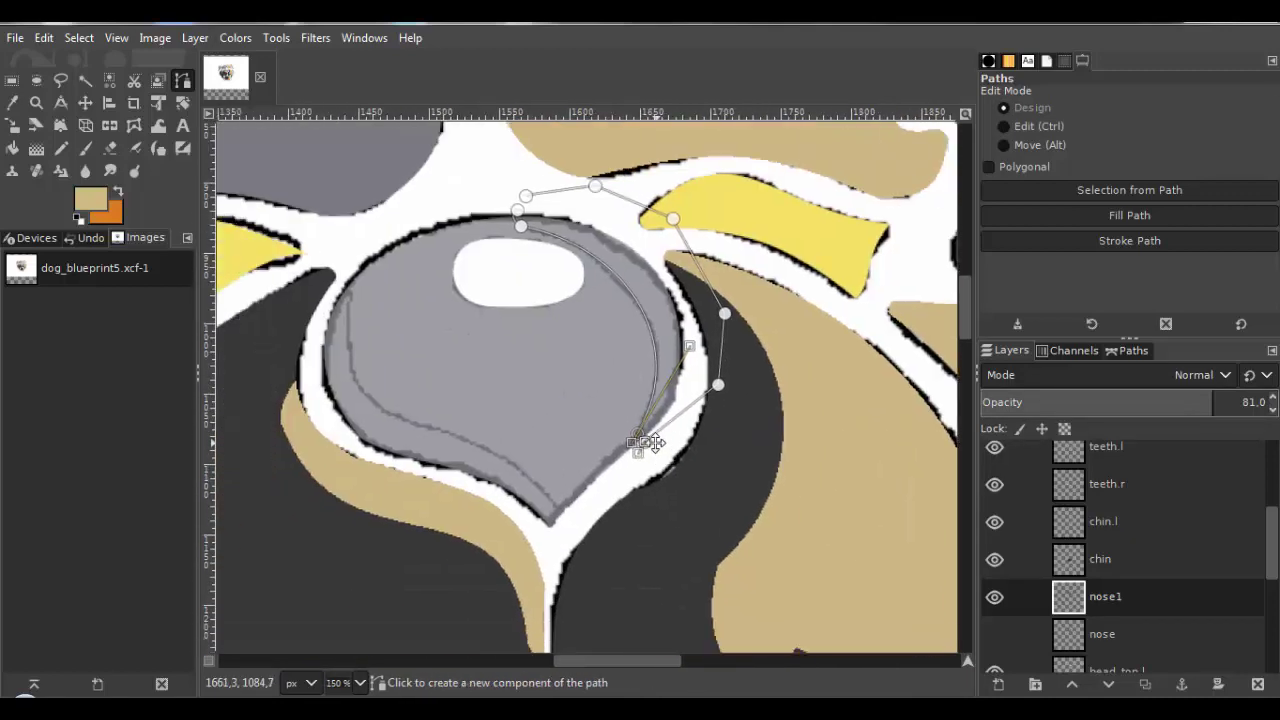
Delete everything on nose1 outside the closed path using an inverted selection from the path, and clear the selection.
left_click(79, 37)
left_click(114, 167)
left_click(79, 37)
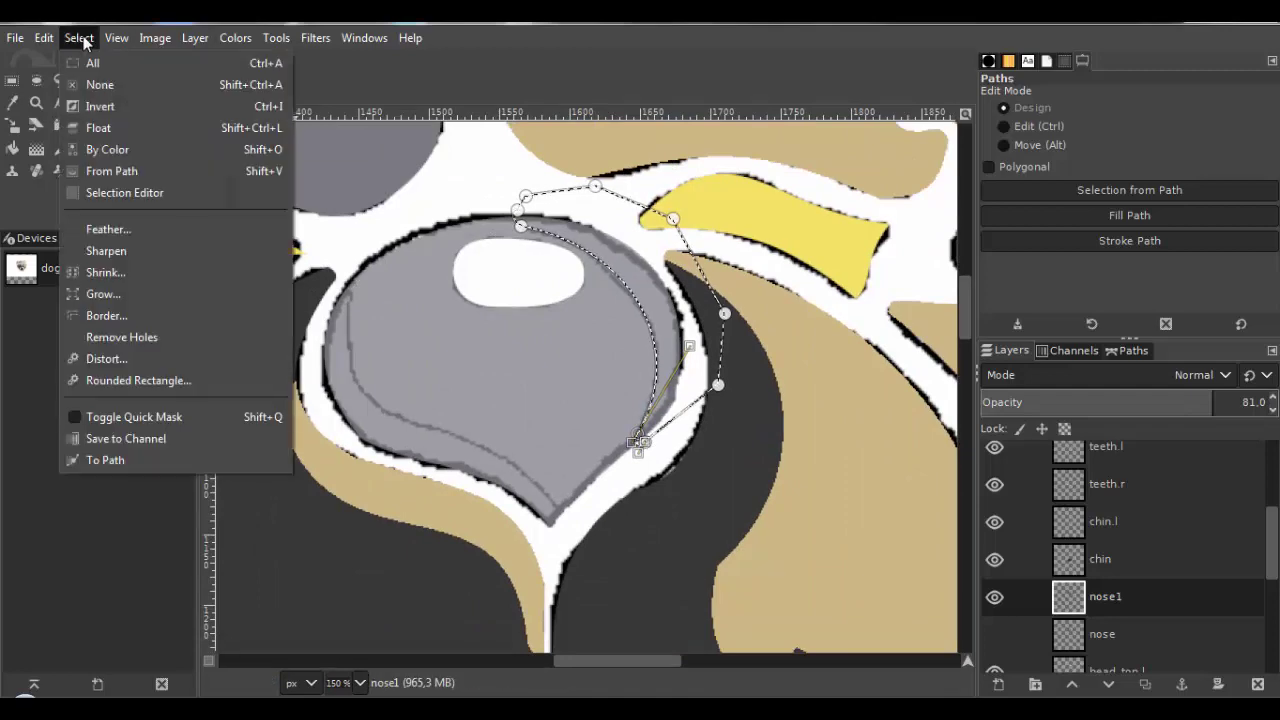
left_click(79, 37)
key("Delete")
left_click(79, 37)
left_click(79, 37)
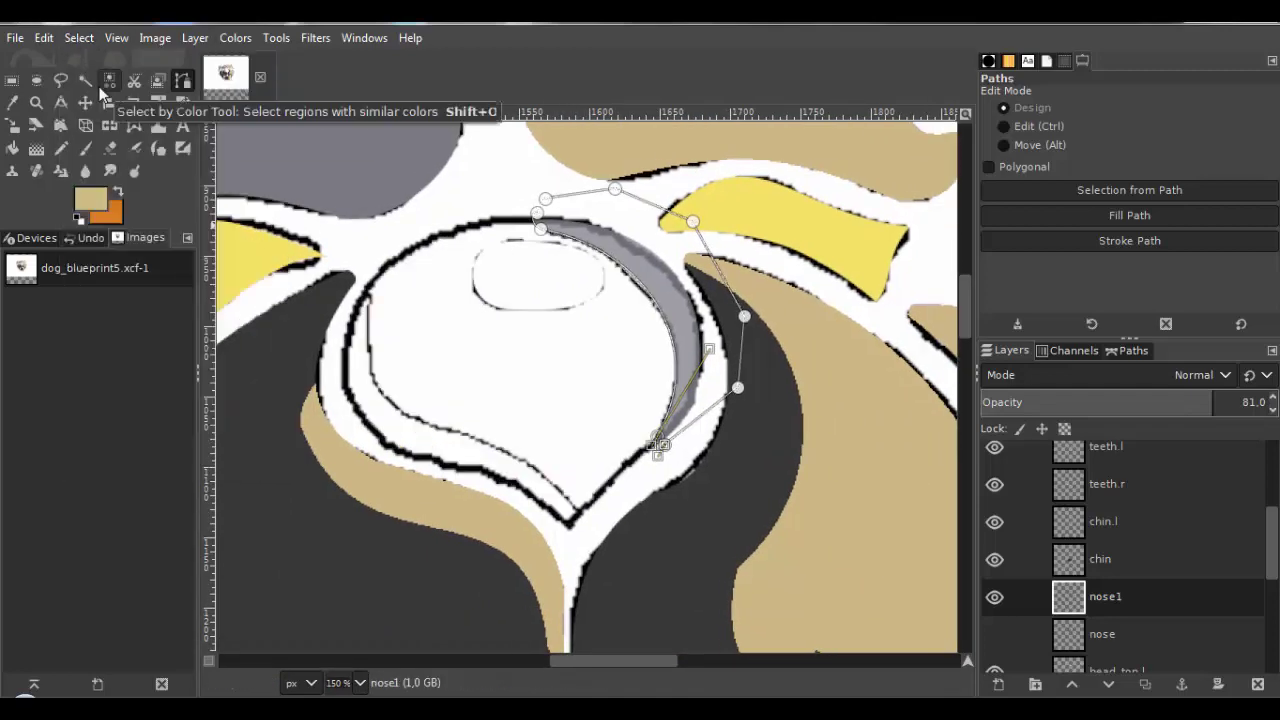
Select the remaining grey crescent on nose1 by colour, paint it beige with the Pencil, and clear the selection.
left_click(110, 80)
left_click(632, 255)
key("n")
left_click(650, 320)
left_click(79, 37)
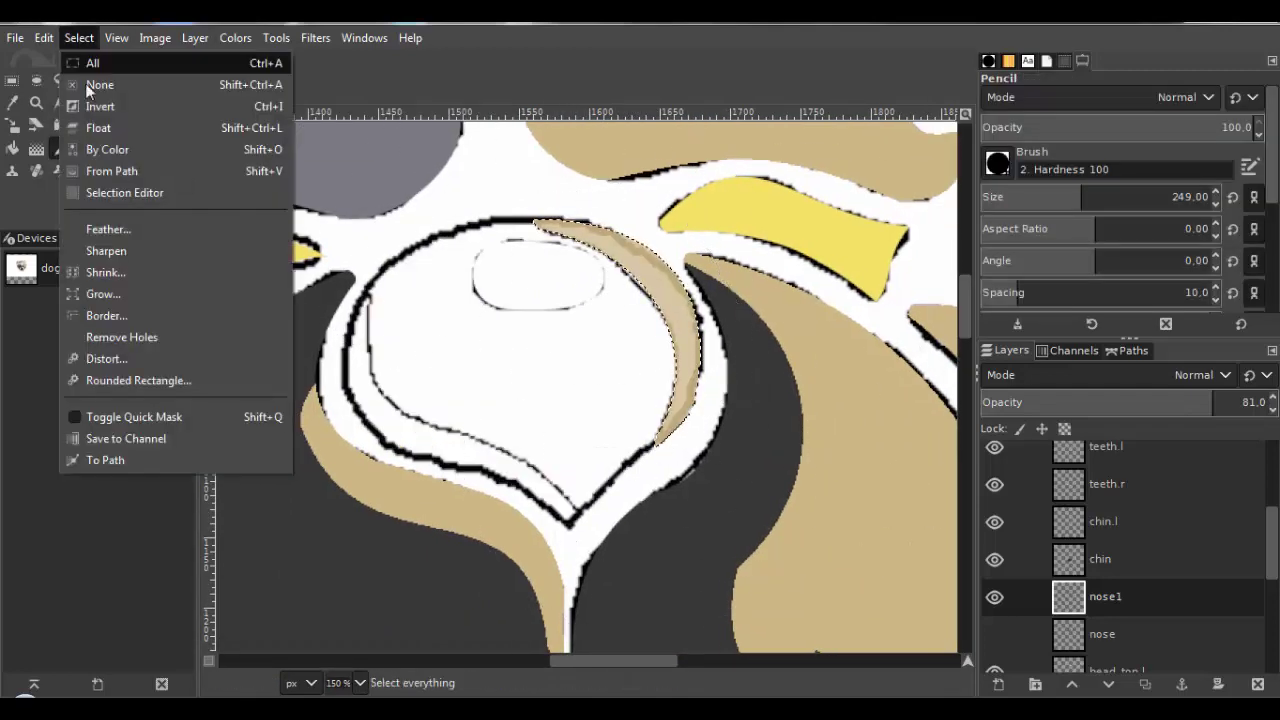
left_click(95, 83)
Set the nose1 layer's opacity to 100 and show the nose and head layers.
left_click(1273, 407)
left_click(1270, 402)
scroll(1043, 605, "down", 4)
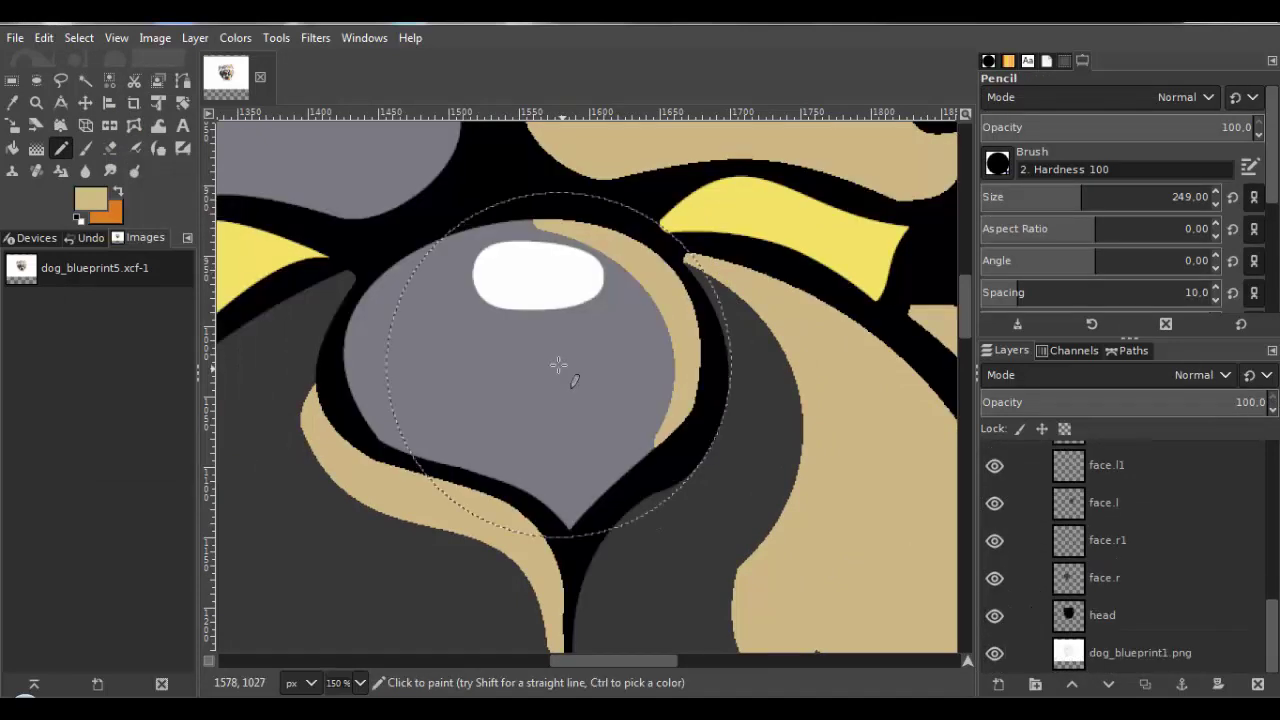
scroll(629, 345, "down", 3)
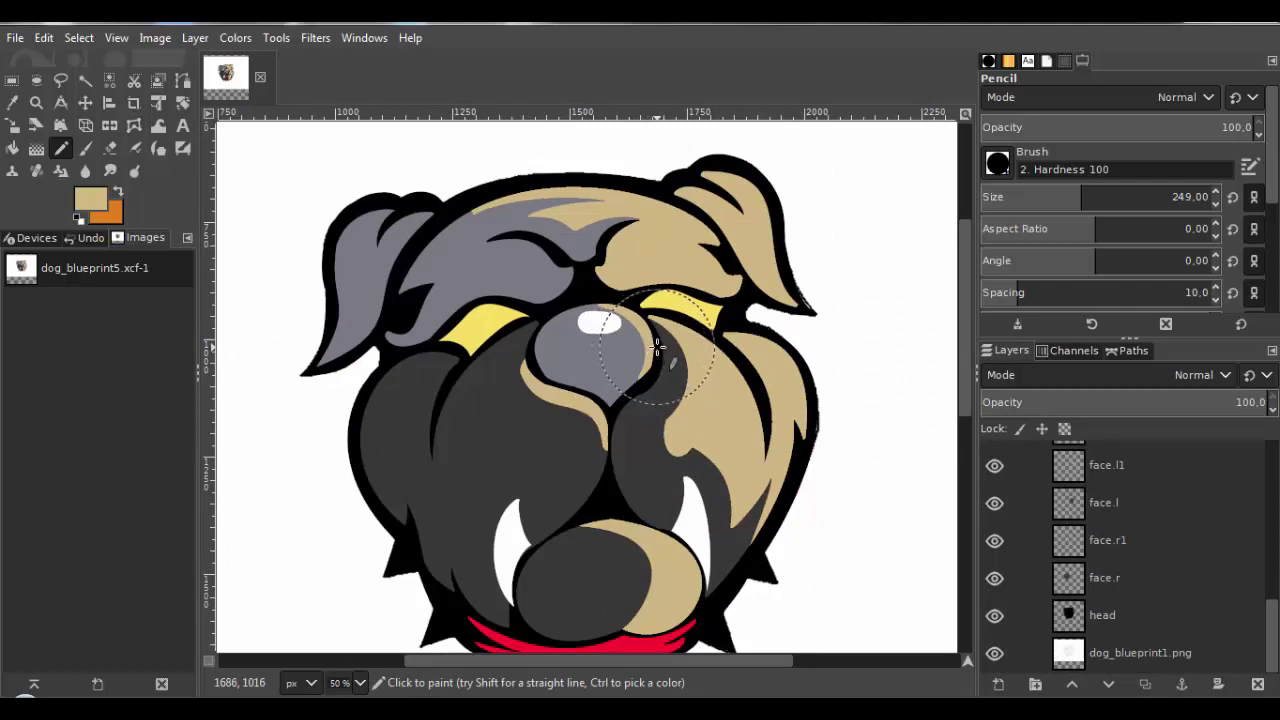
scroll(660, 346, "up", 1)
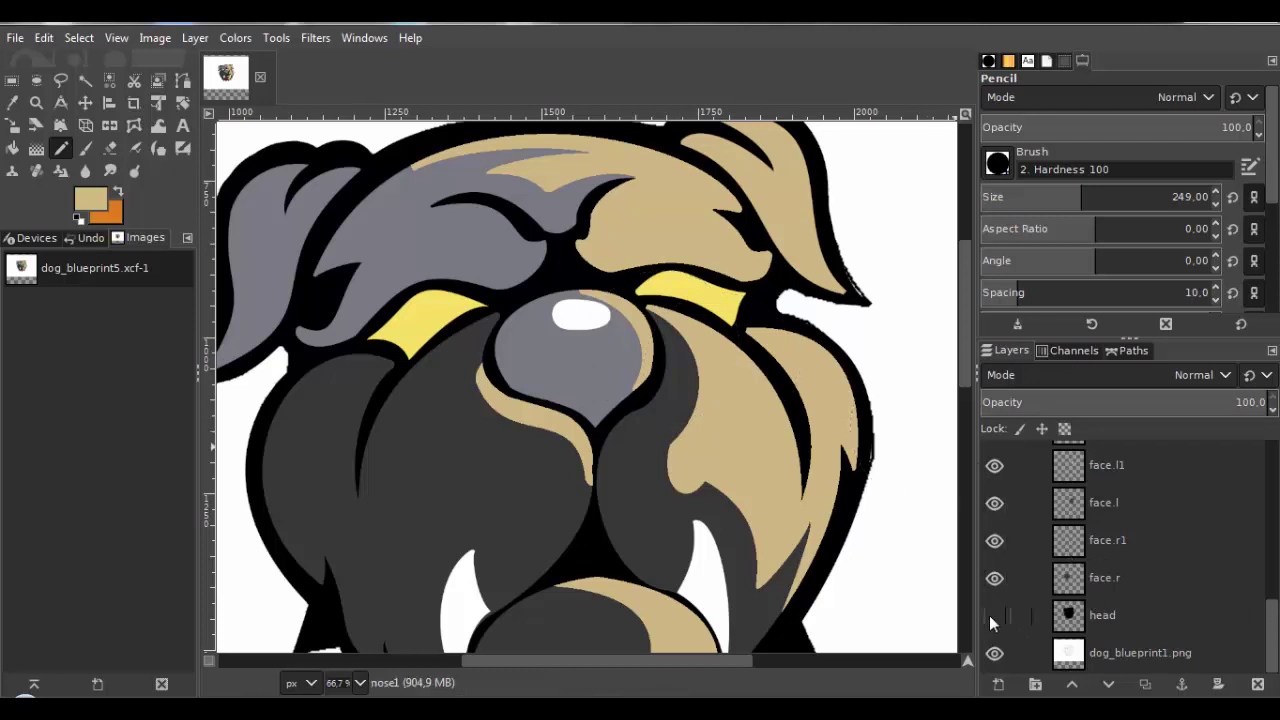
Hide the head layer and duplicate the original nose layer again.
scroll(1201, 598, "up", 6)
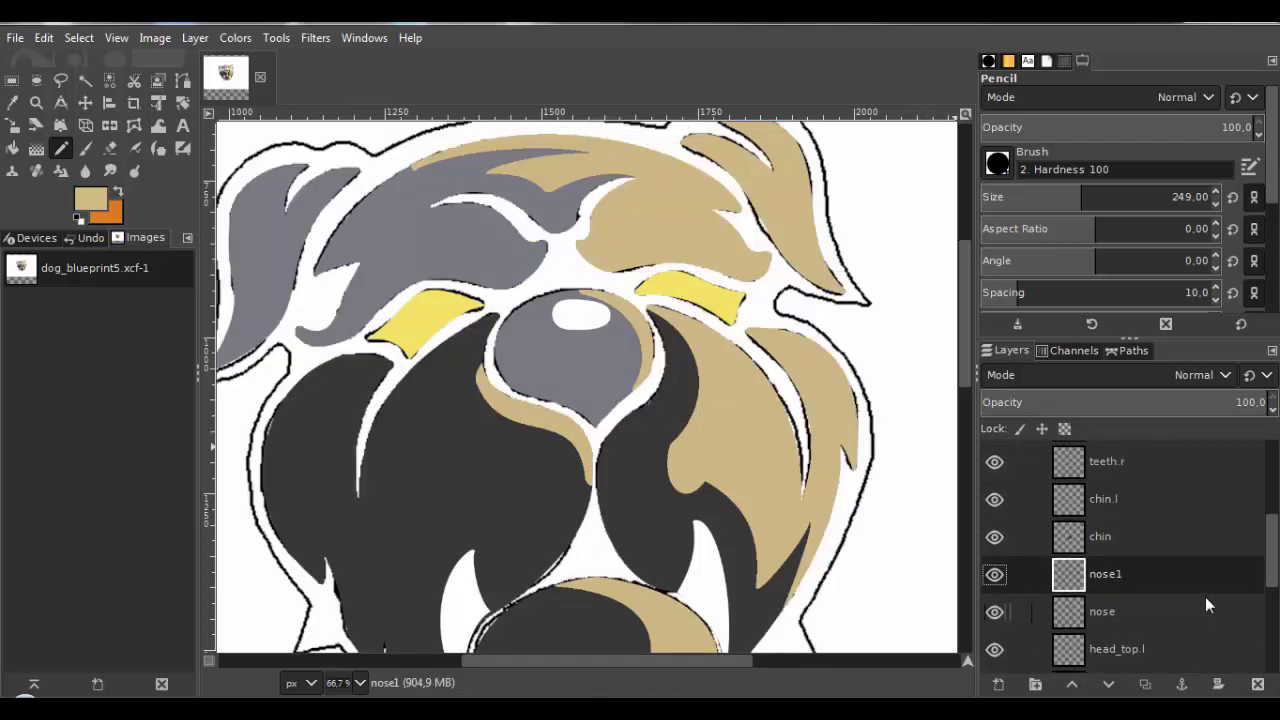
scroll(1205, 597, "down", 2)
left_click(1080, 540)
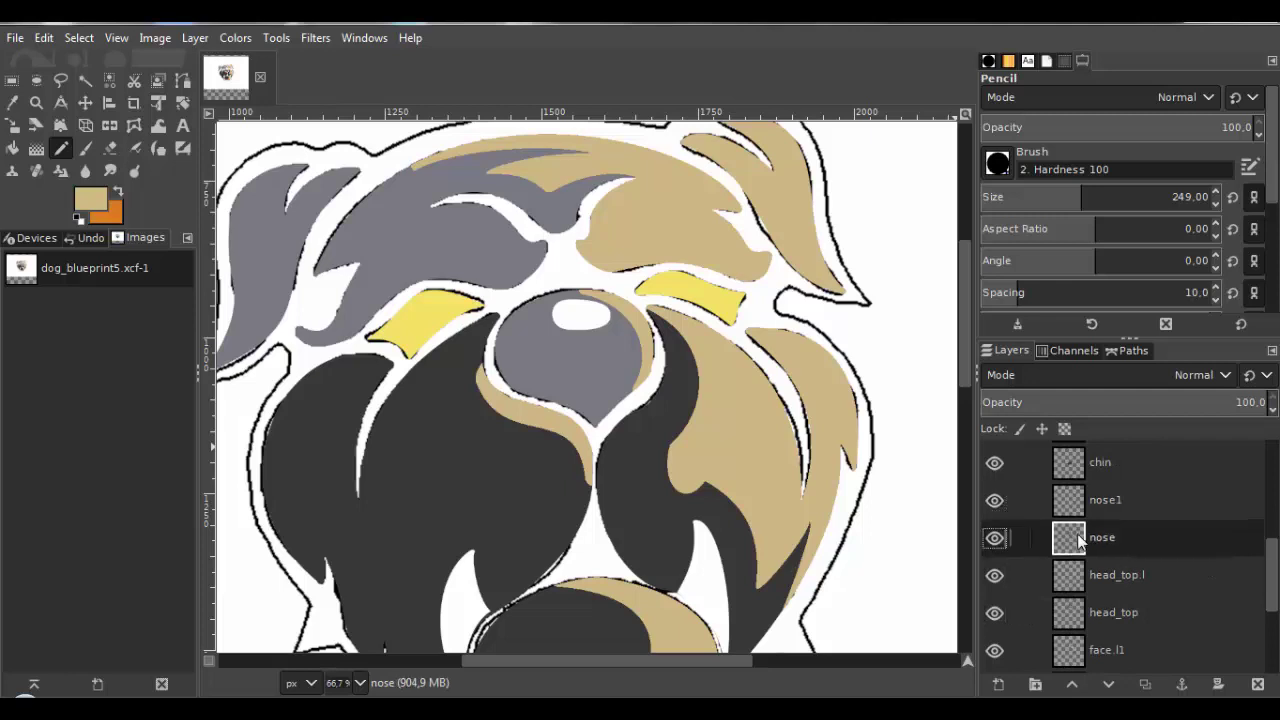
right_click(1077, 533)
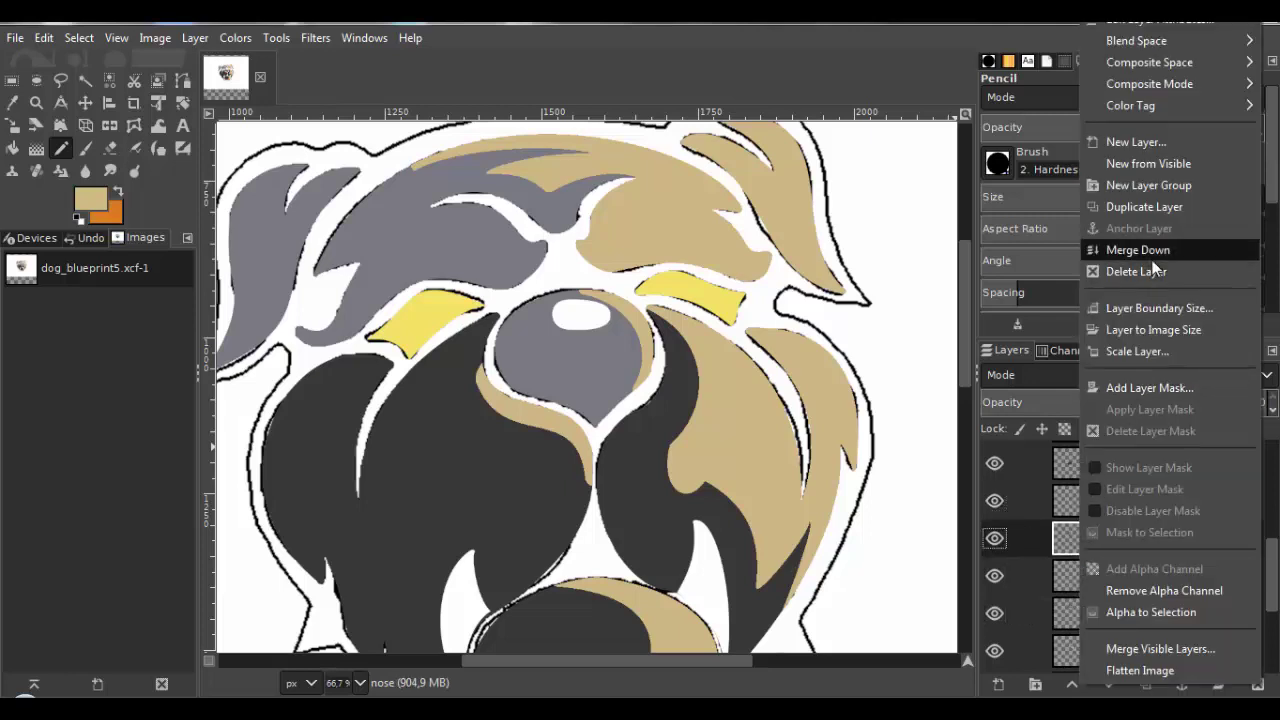
left_click(1159, 207)
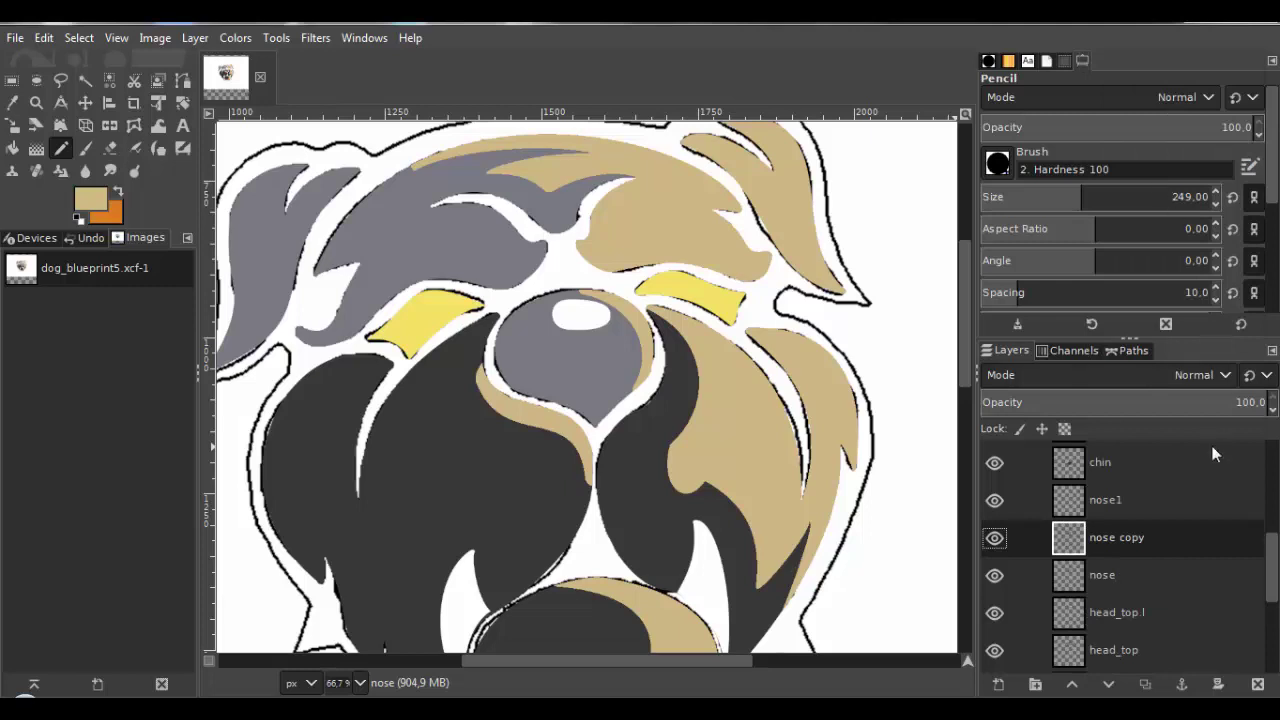
Rename the nose copy as nose2, hide the original nose layer, and set nose2's opacity to 77.8.
right_click(1071, 539)
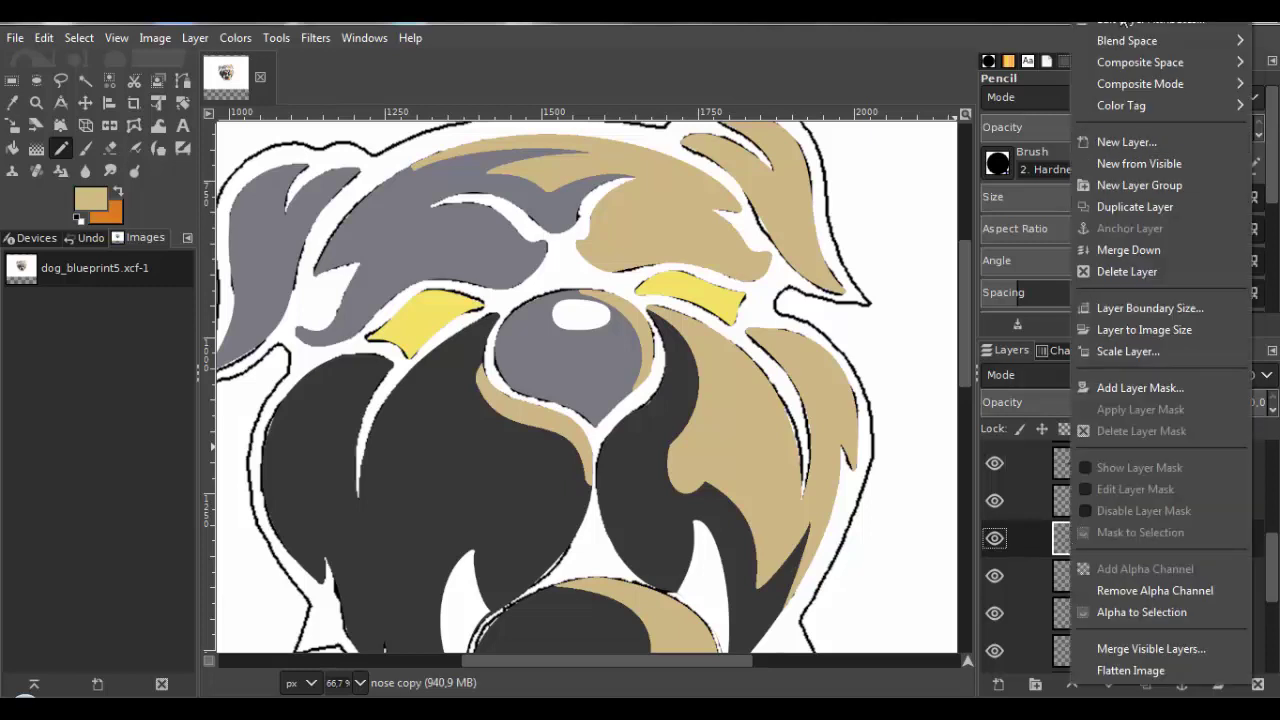
left_click(1080, 28)
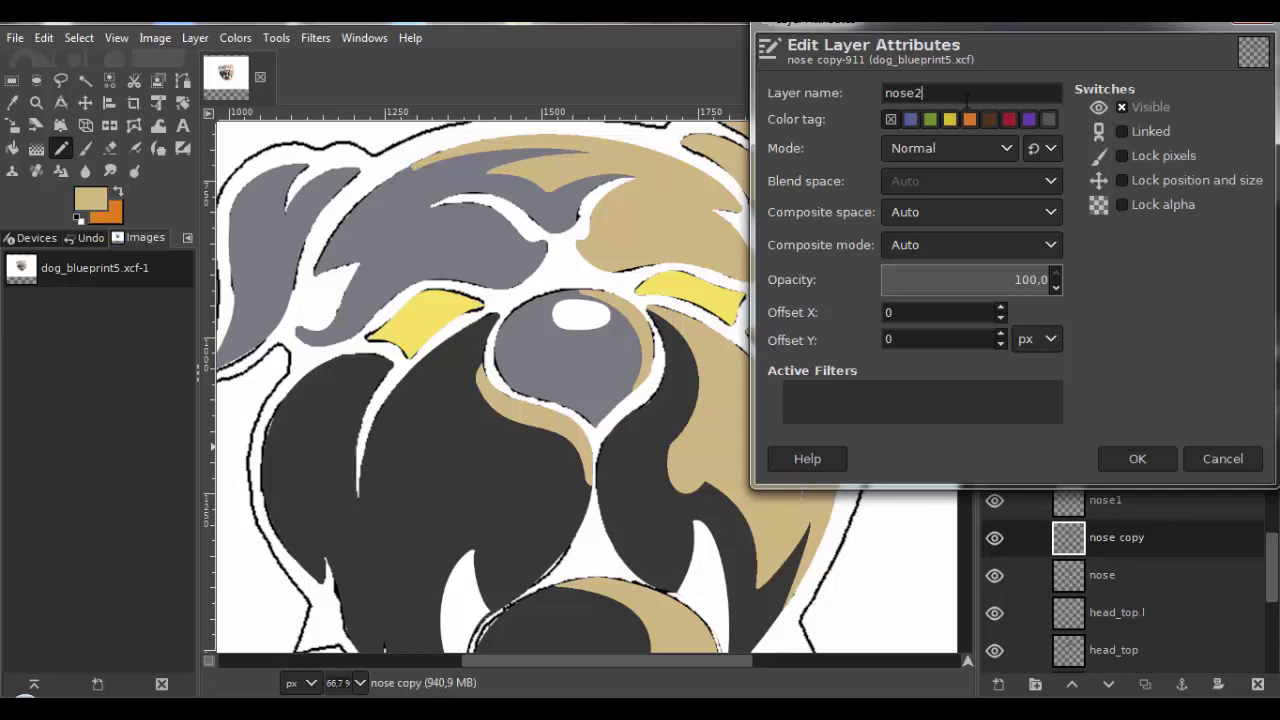
left_click(1139, 459)
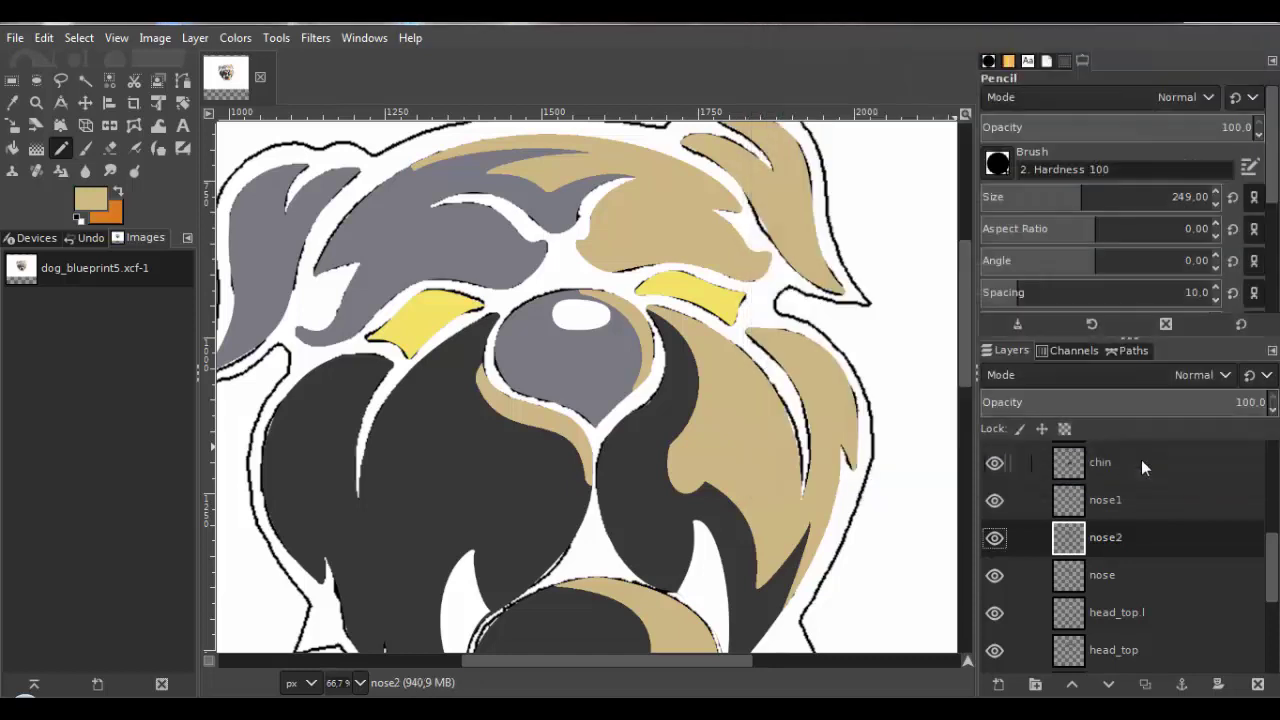
left_click(1000, 576)
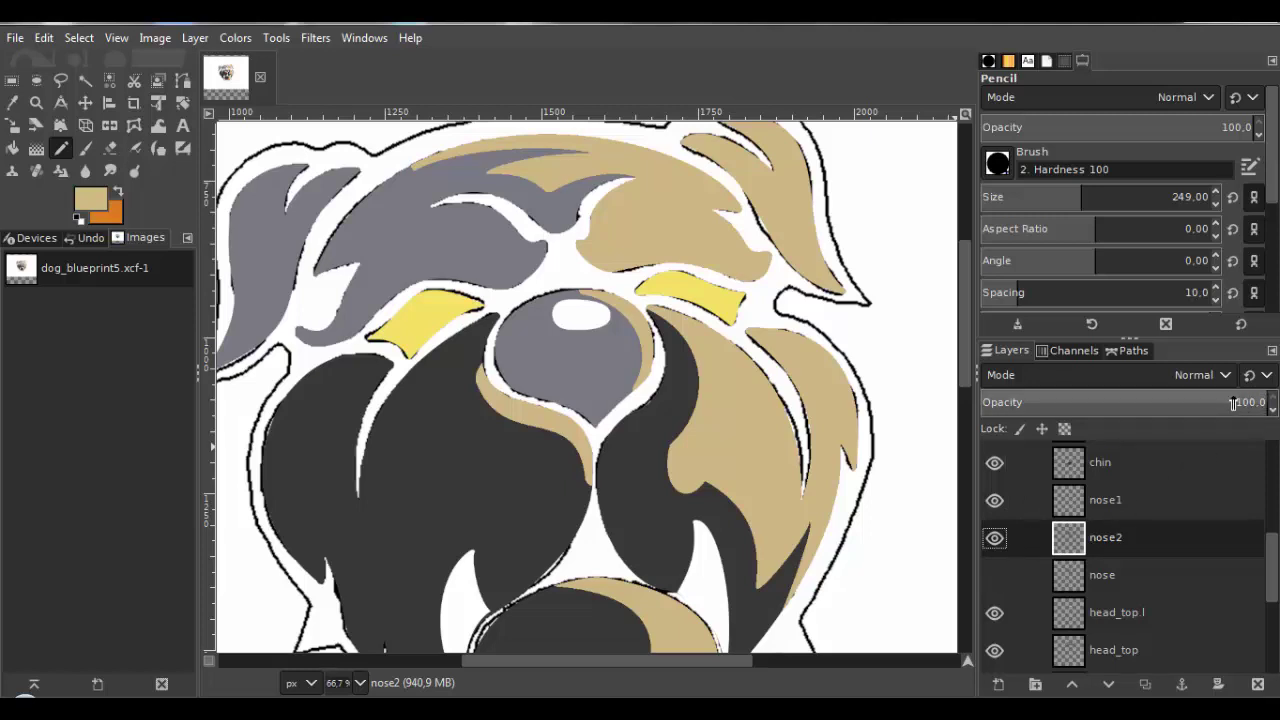
left_click_drag(1234, 403, 1205, 405)
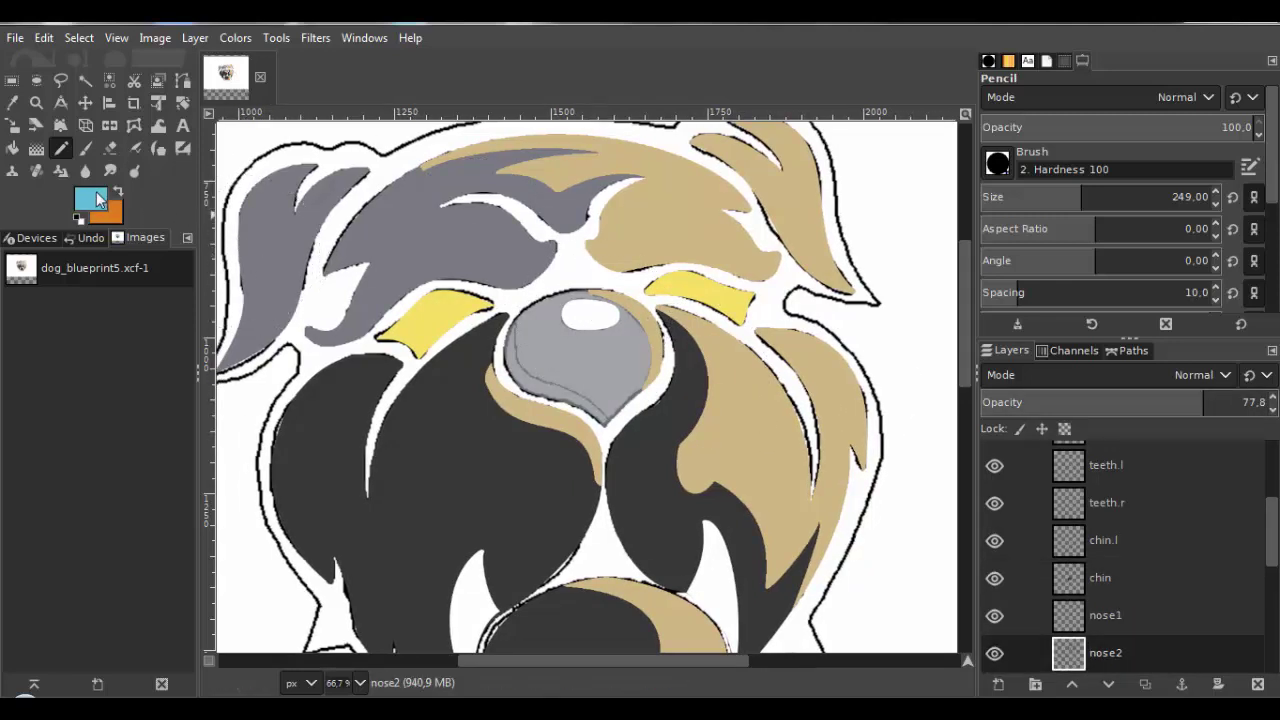
Set the foreground colour to light blue 5cb9d8.
left_click(95, 198)
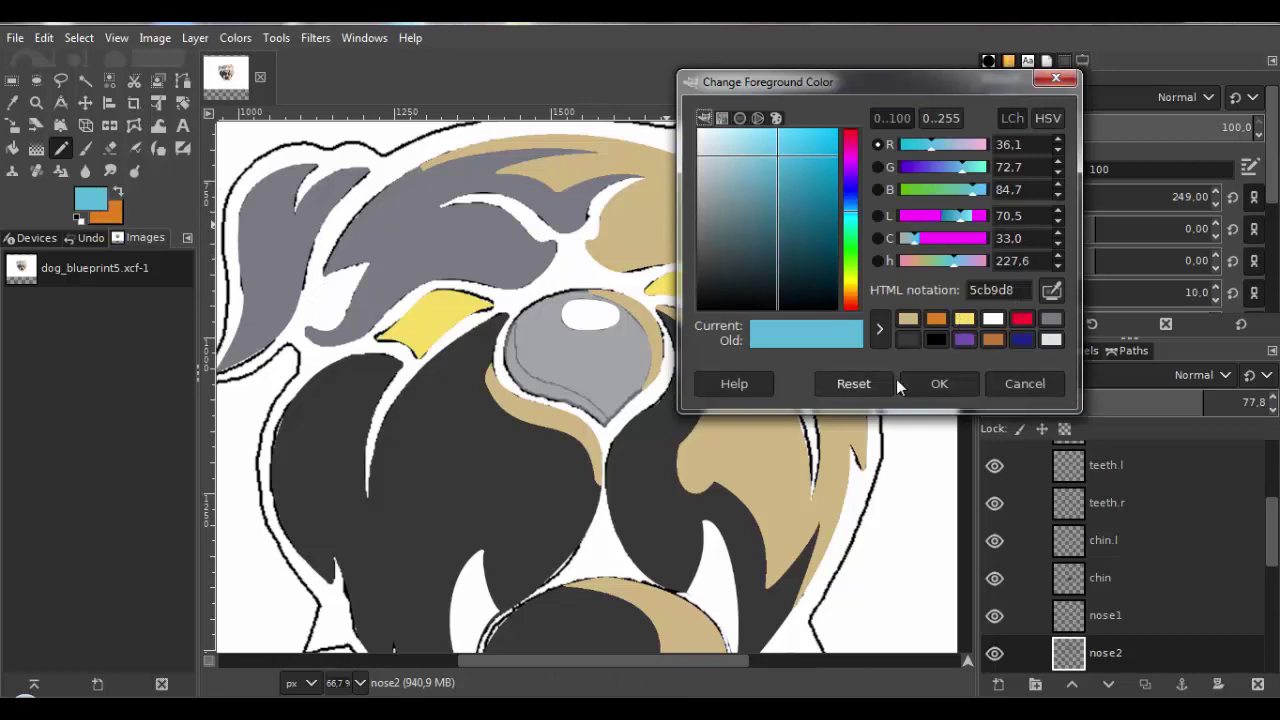
left_click(939, 383)
left_click_drag(540, 377, 603, 371)
Outline the nose area inside the left crescent line with a path anchored at the crescent's upper and lower tips.
scroll(589, 367, "up", 1)
scroll(603, 371, "up", 1)
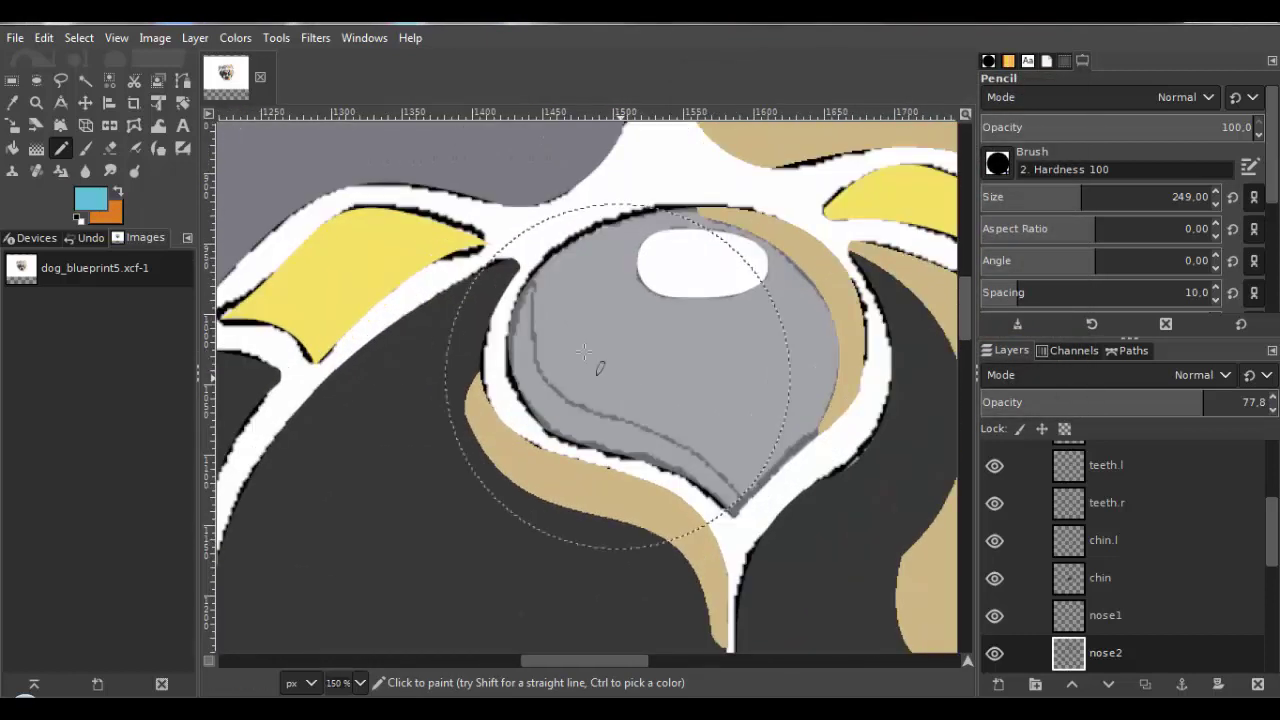
key("b")
scroll(588, 250, "up", 4)
scroll(590, 248, "down", 3)
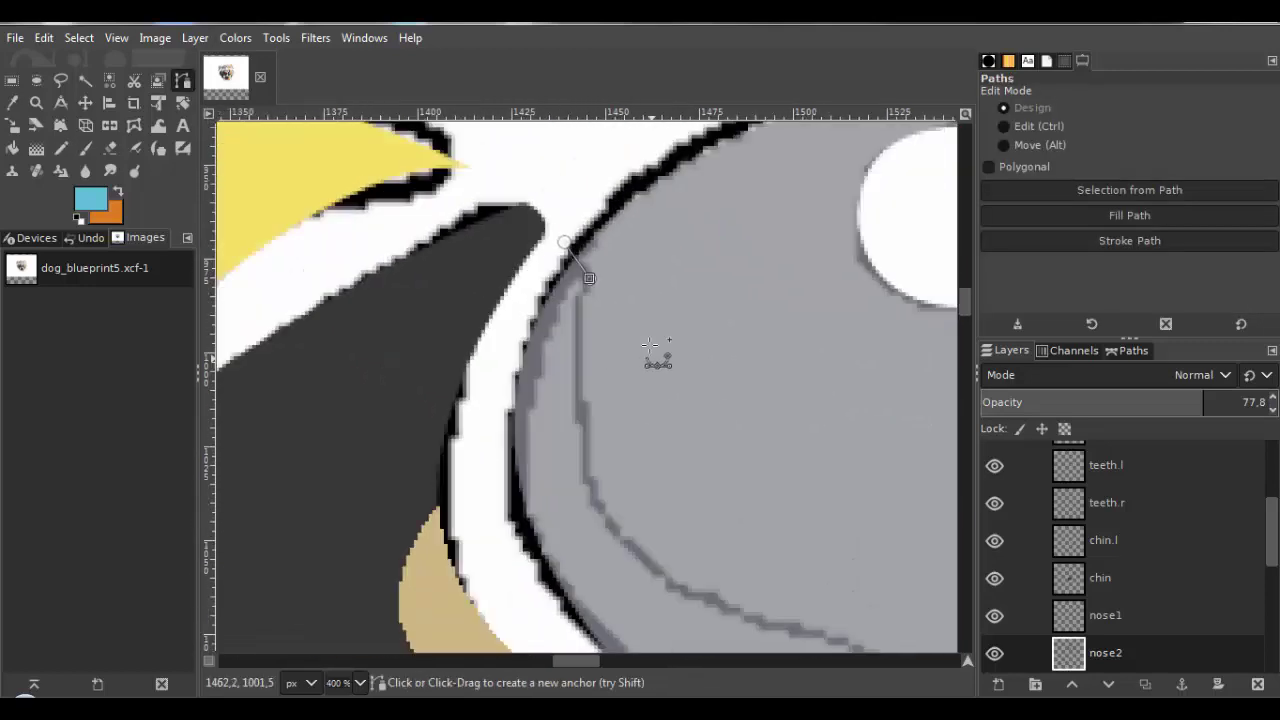
scroll(727, 520, "up", 3)
left_click(707, 490)
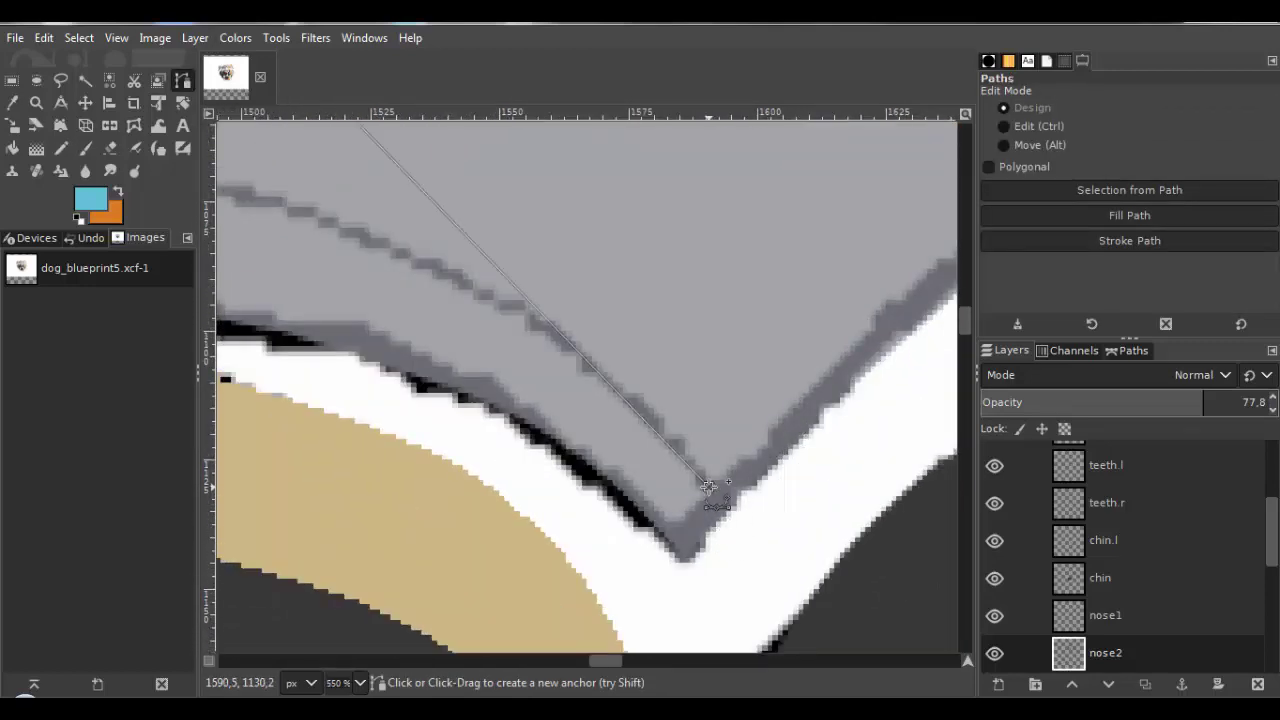
scroll(705, 595, "down", 4)
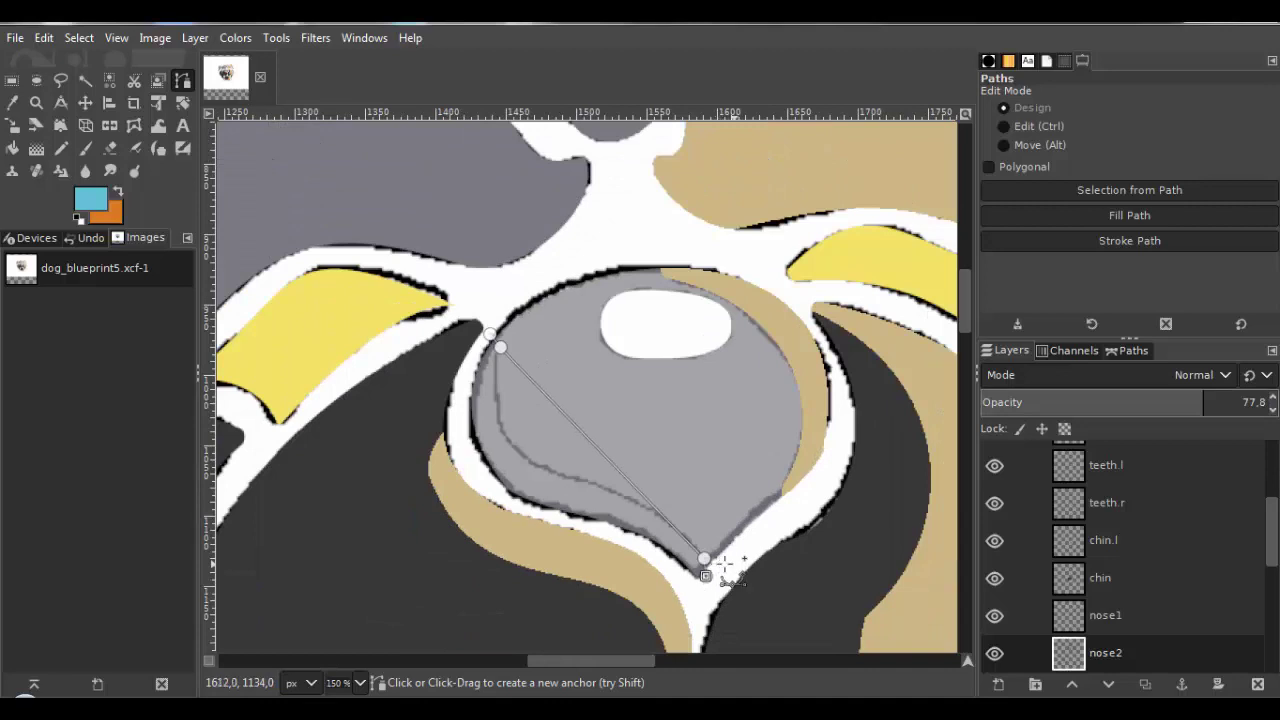
scroll(548, 405, "up", 4)
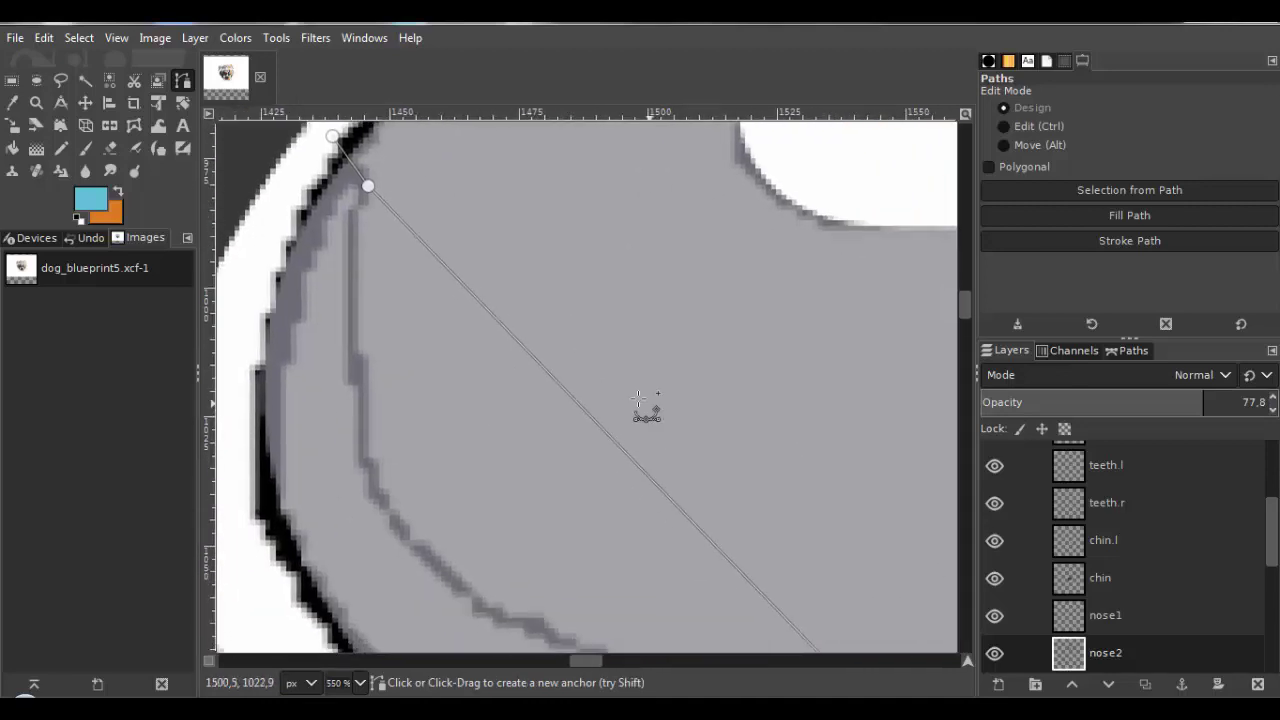
Bend the path's segment to follow the left crescent line down to the nose's lower tip and adjust its end handles.
scroll(640, 400, "down", 2)
left_click_drag(686, 463, 563, 480)
left_click_drag(362, 380, 337, 396)
left_click_drag(741, 525, 690, 403)
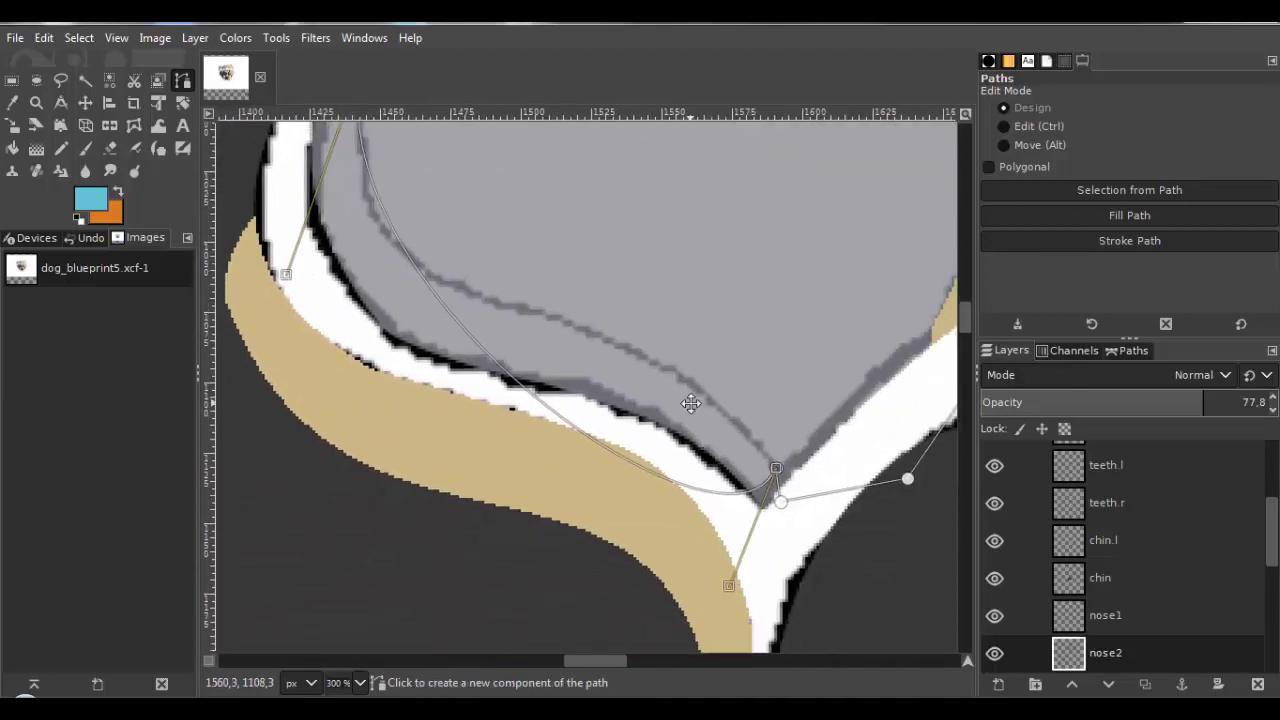
left_click_drag(728, 585, 680, 313)
left_click_drag(286, 276, 289, 346)
left_click_drag(681, 313, 680, 264)
left_click_drag(488, 285, 485, 309)
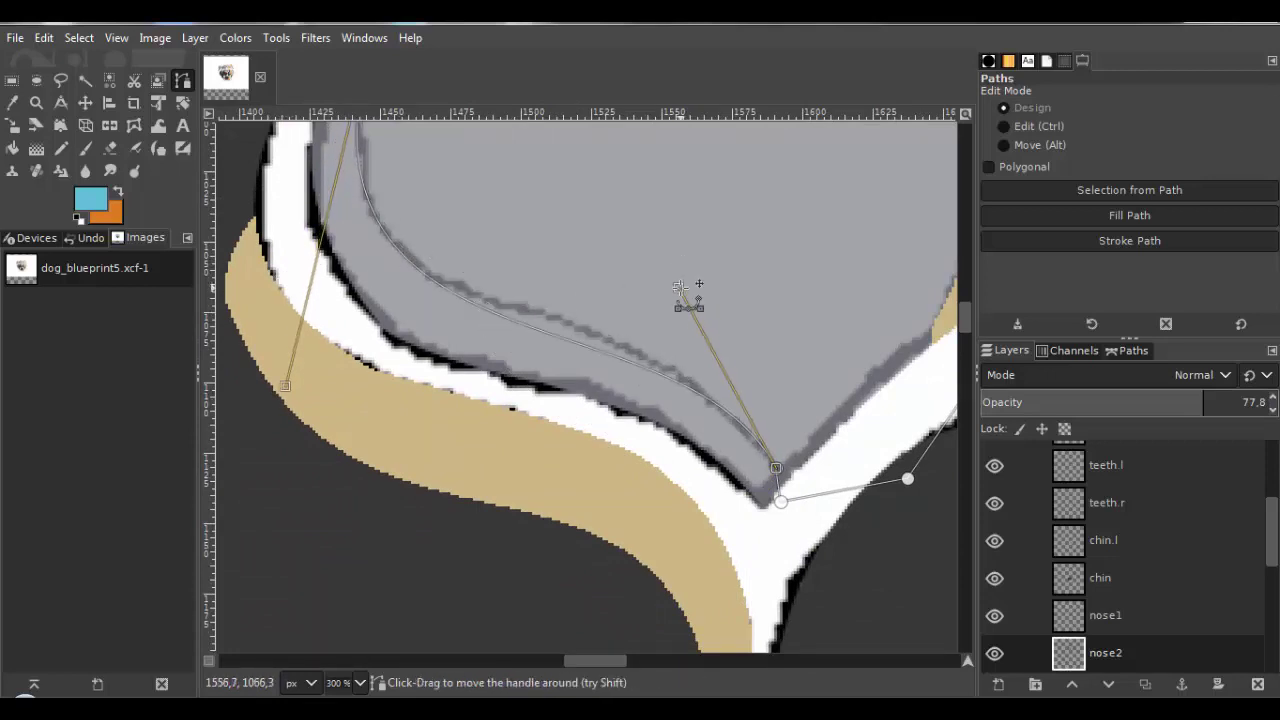
left_click_drag(678, 287, 622, 232)
scroll(520, 400, "up", 4)
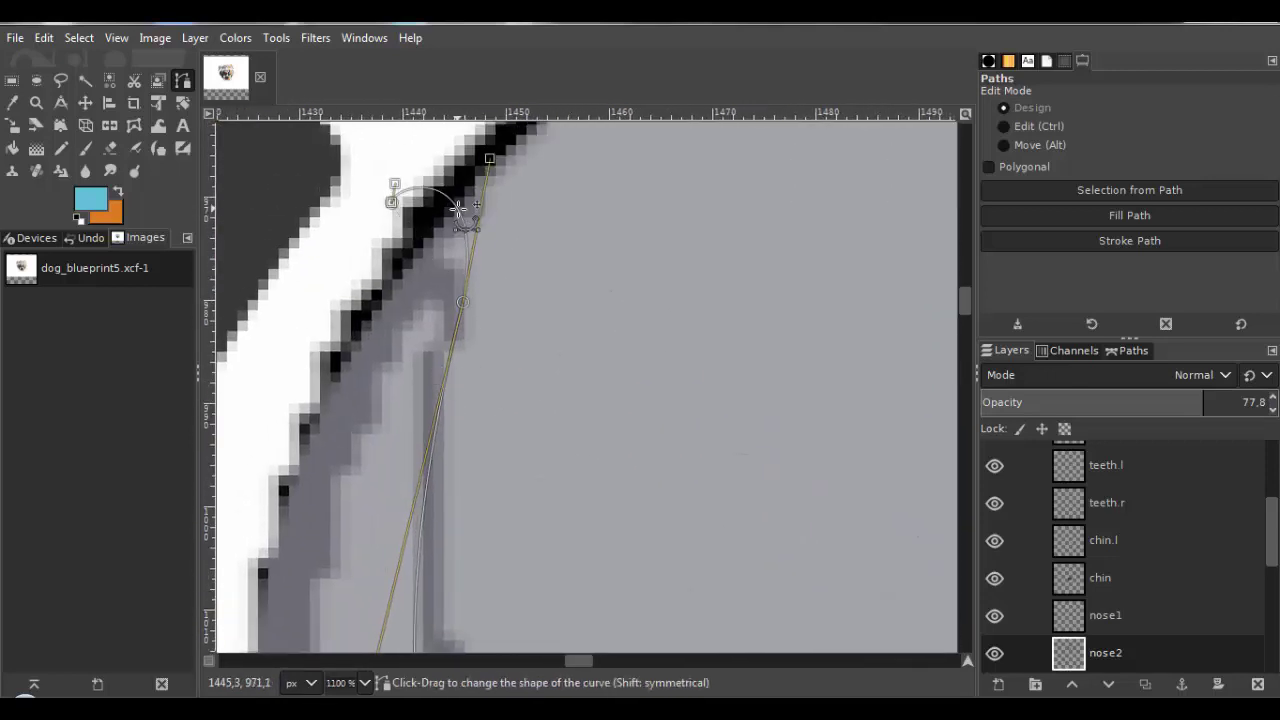
scroll(458, 208, "down", 3)
scroll(614, 337, "up", 3)
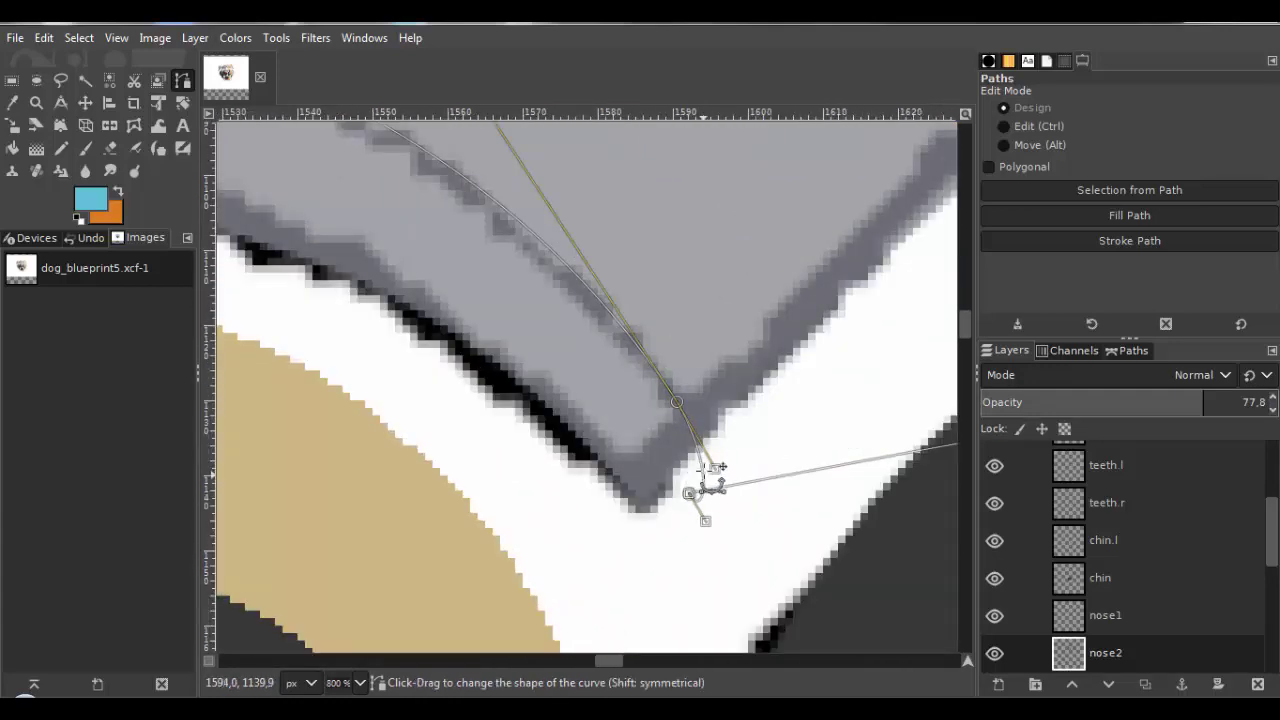
left_click_drag(714, 467, 651, 537)
scroll(651, 531, "down", 5)
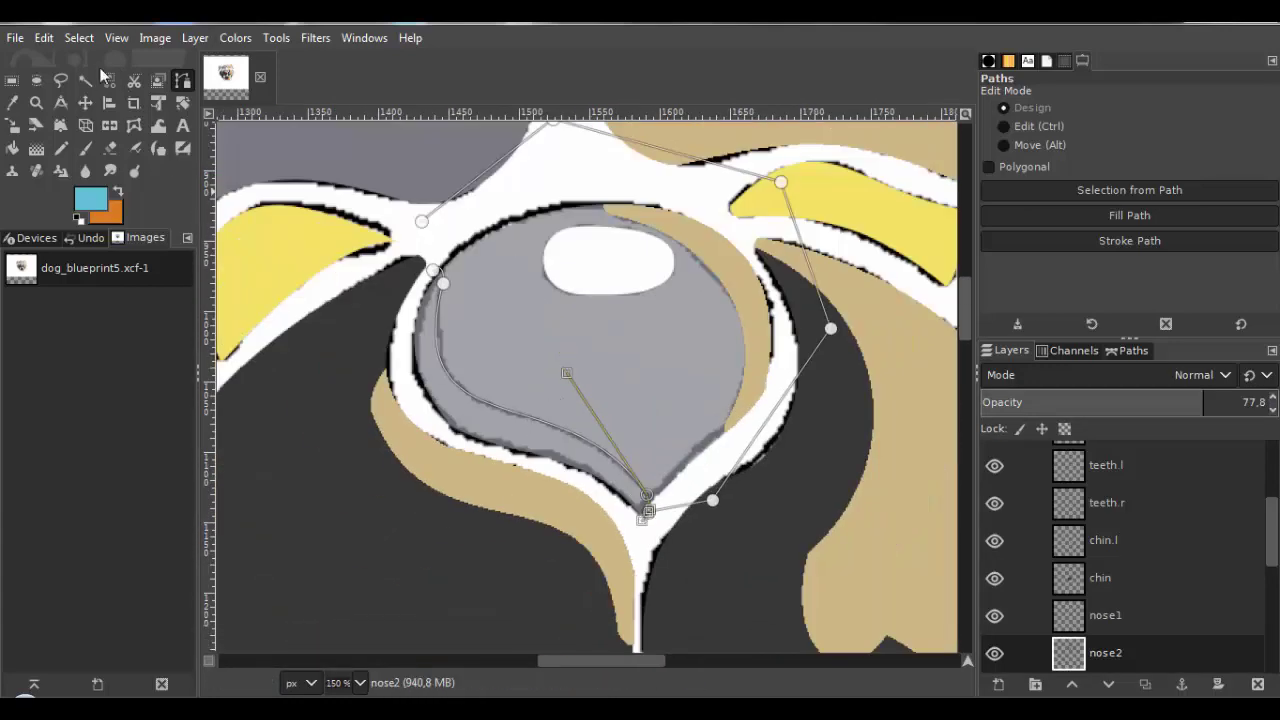
Delete the nose2 area inside the path, leaving only the left crescent, and clear the selection.
left_click(79, 37)
left_click(129, 171)
key("Delete")
left_click(79, 37)
left_click(127, 86)
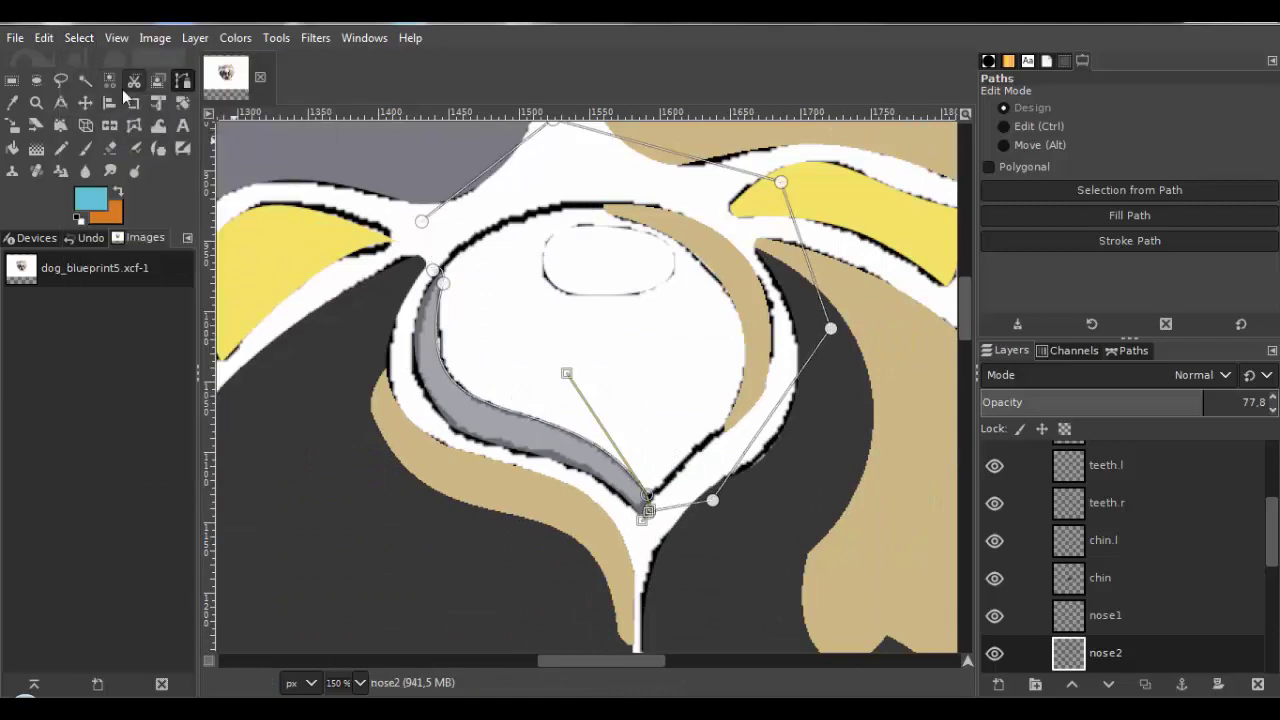
Select the remaining left crescent on nose2 by colour, paint it light blue with the Pencil, and clear the selection.
left_click(110, 80)
left_click(470, 410)
key("n")
left_click(457, 465)
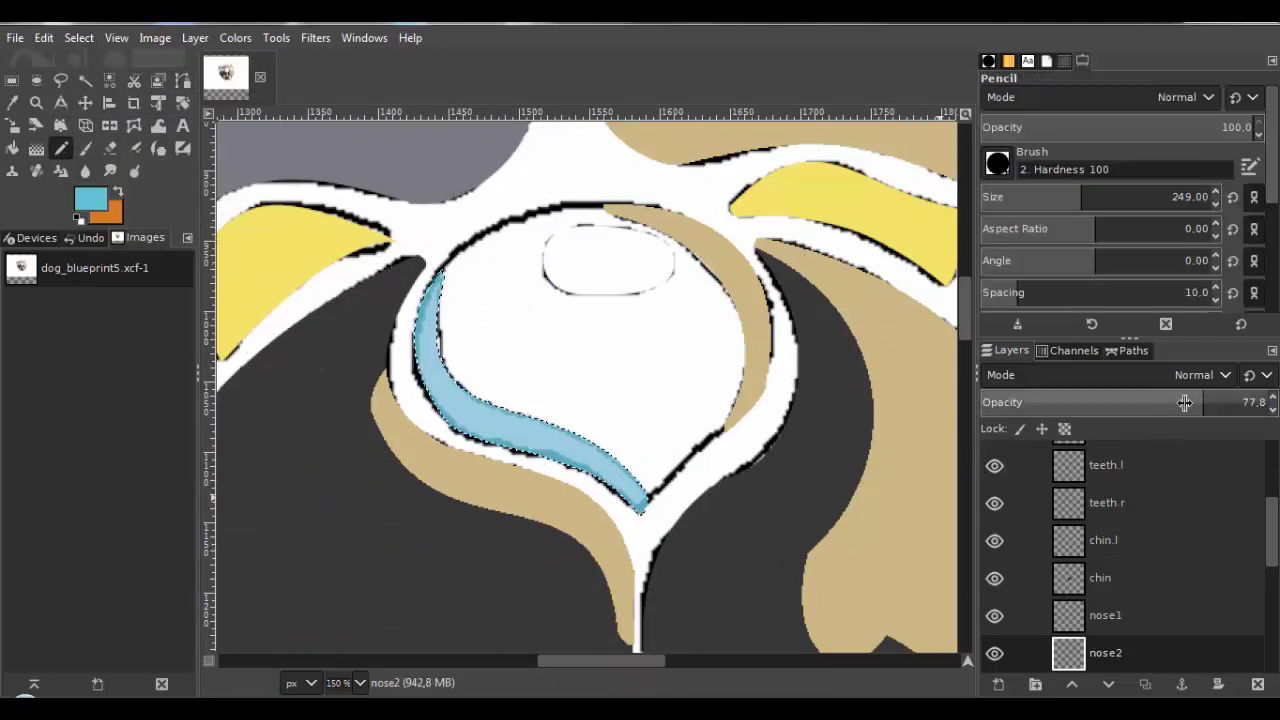
left_click(79, 37)
left_click(104, 87)
Restore the nose2 layer's opacity to 100 and make the nose and head layers visible again.
left_click_drag(1191, 407, 1270, 407)
scroll(1064, 615, "down", 6)
left_click(994, 471)
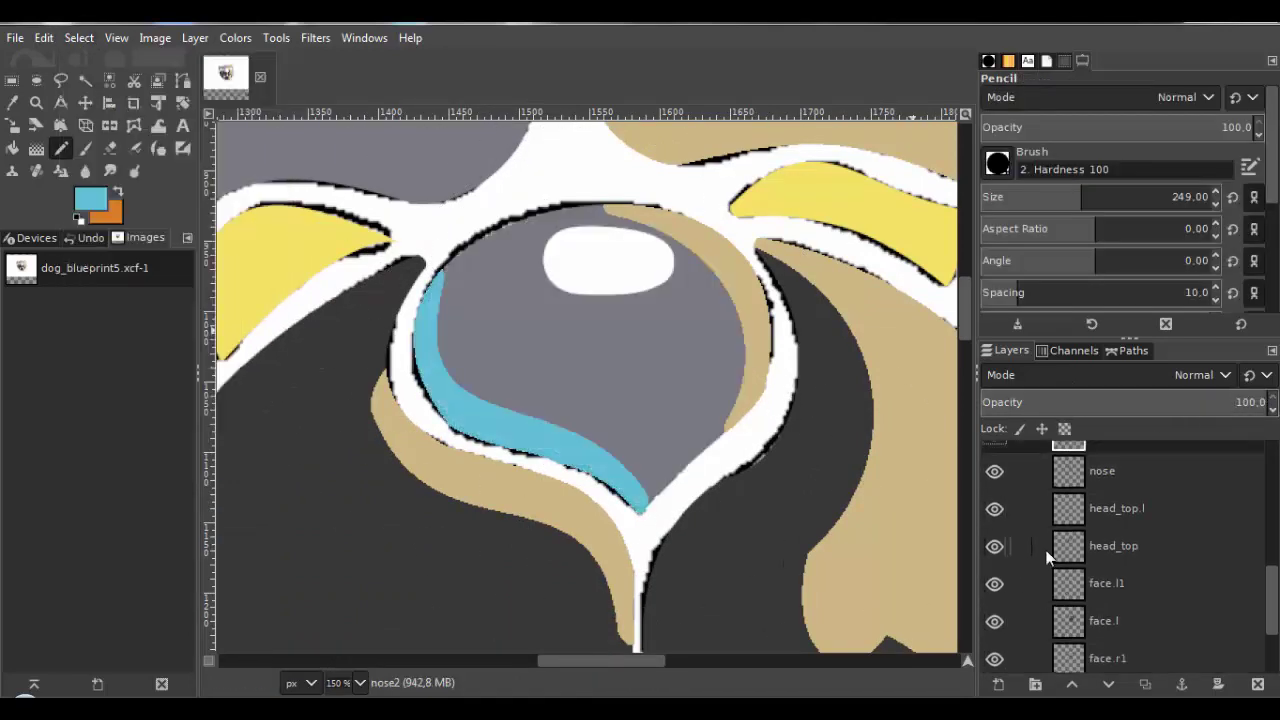
scroll(1048, 557, "down", 3)
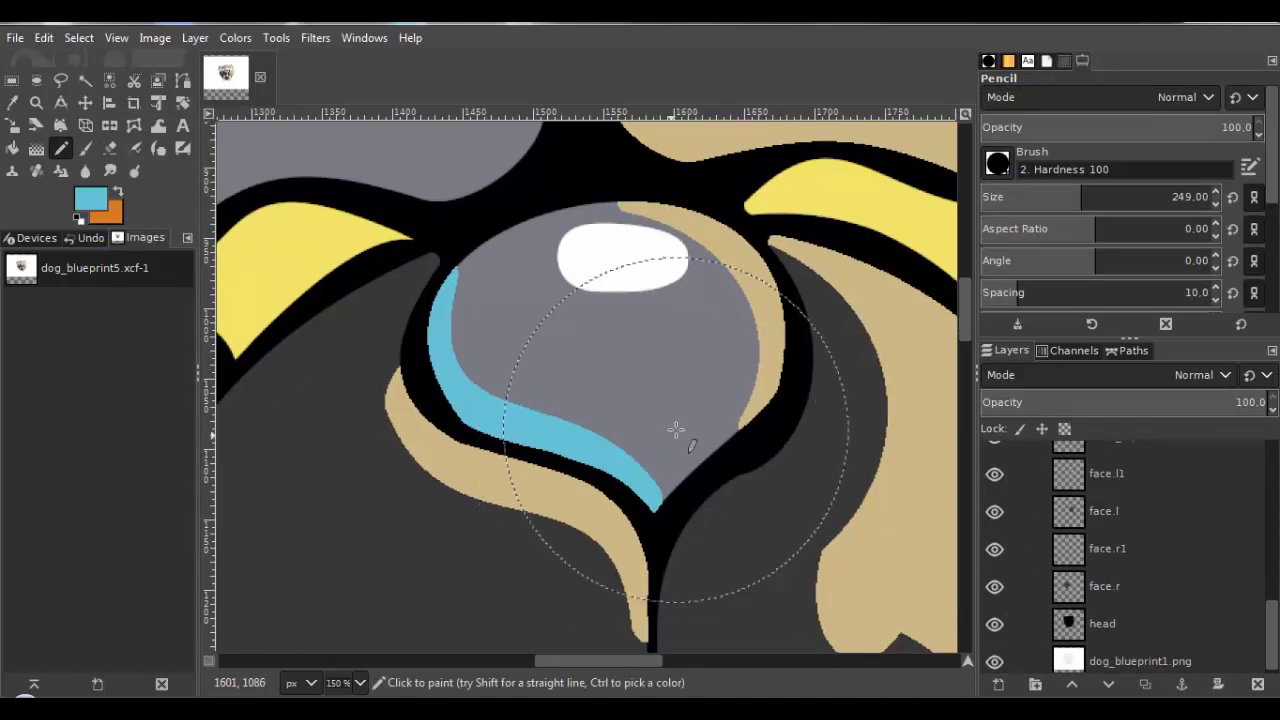
scroll(676, 430, "down", 5)
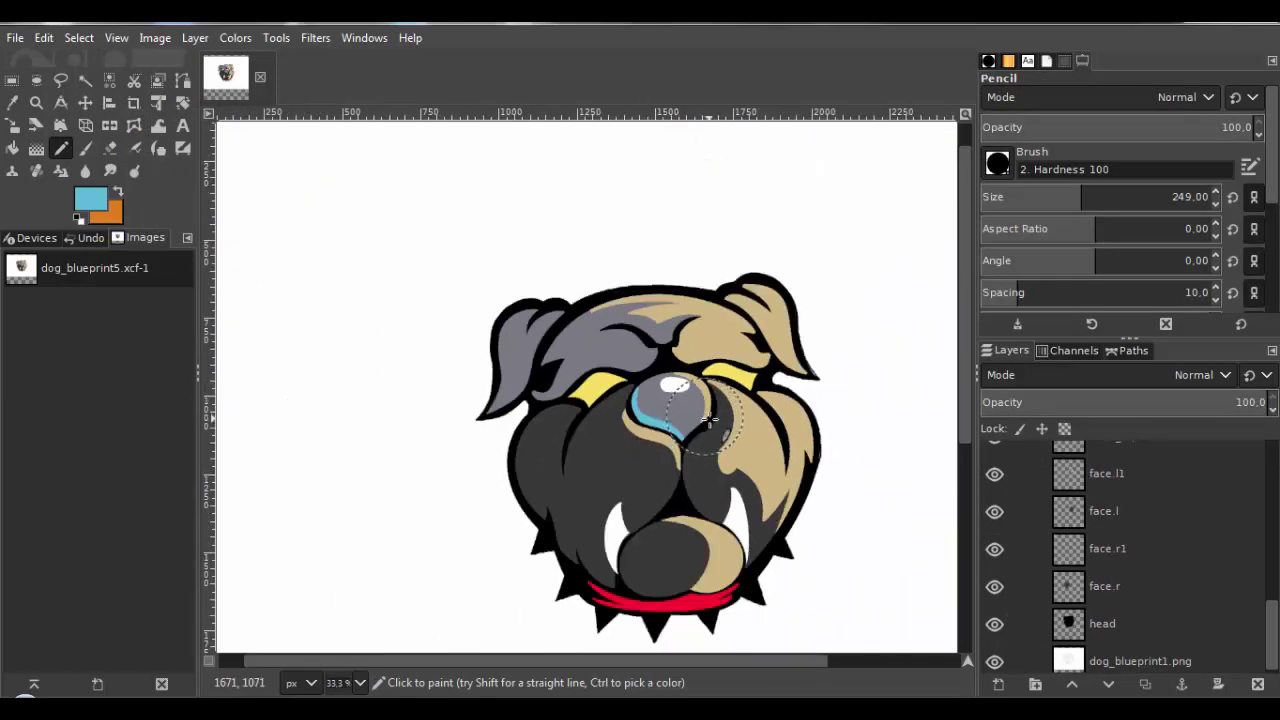
scroll(708, 420, "down", 1)
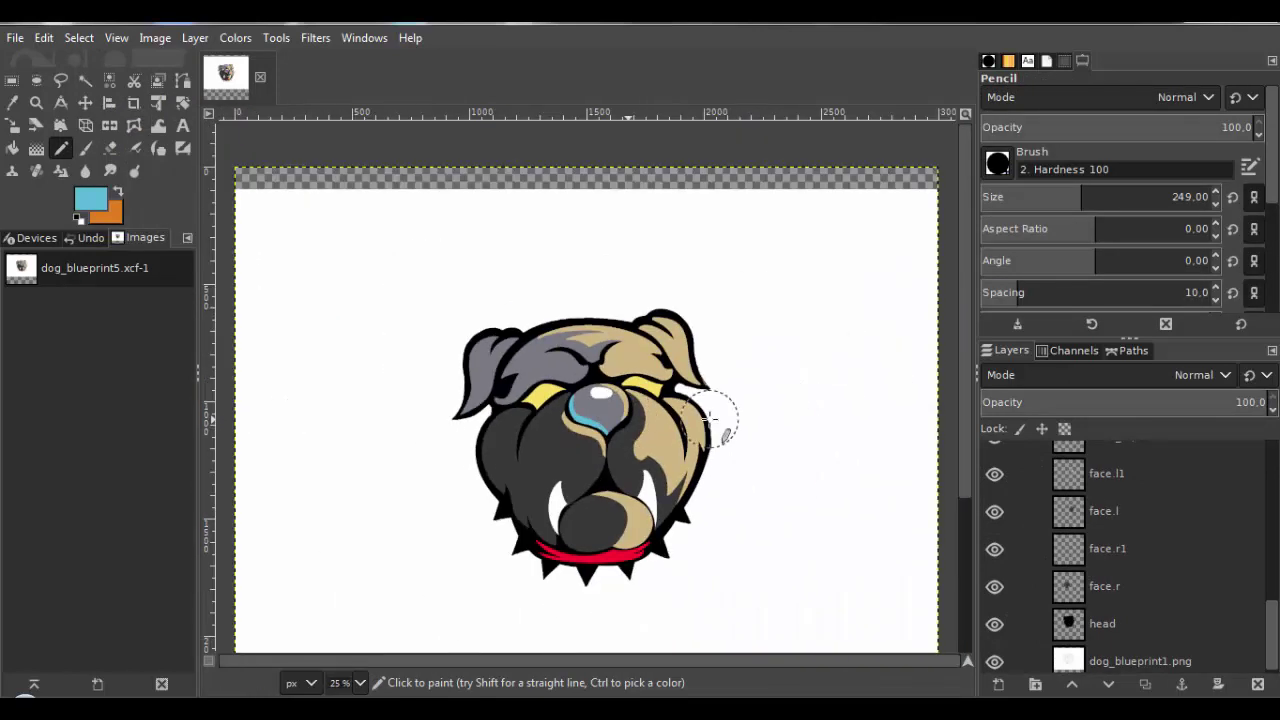
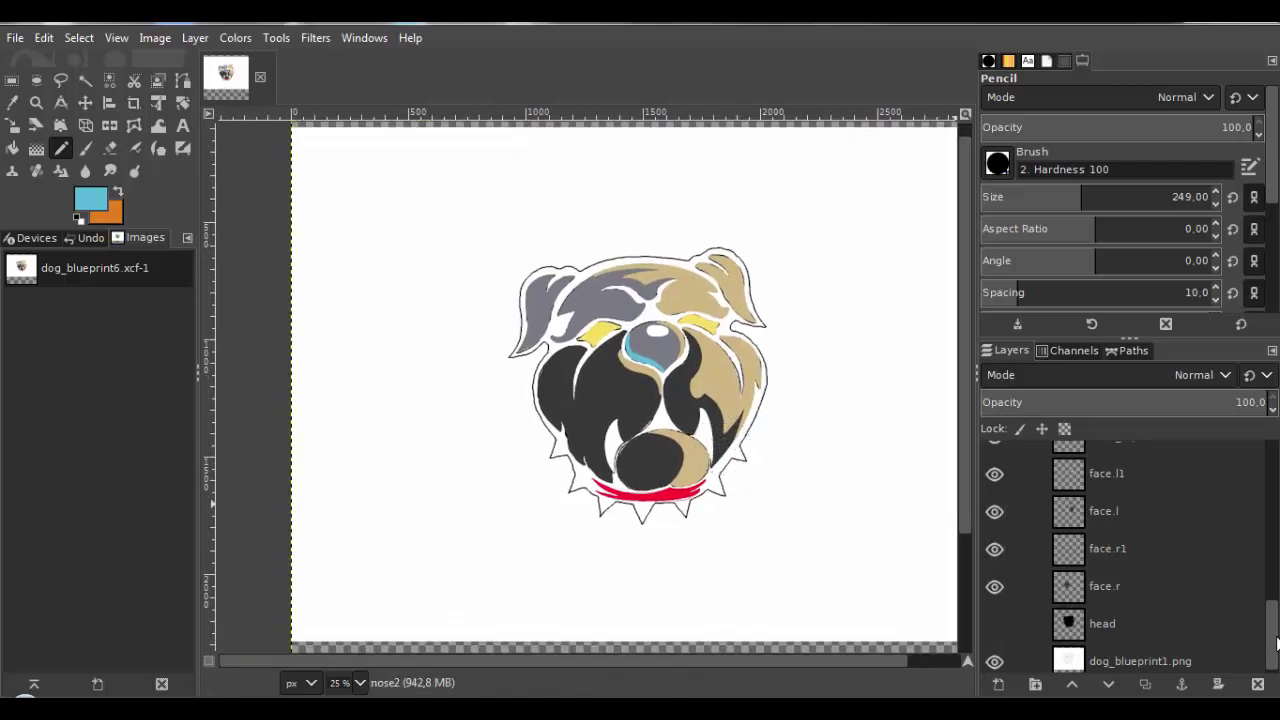
Duplicate the chin layer.
scroll(1276, 645, "down", 1)
left_click_drag(1277, 673, 1276, 540)
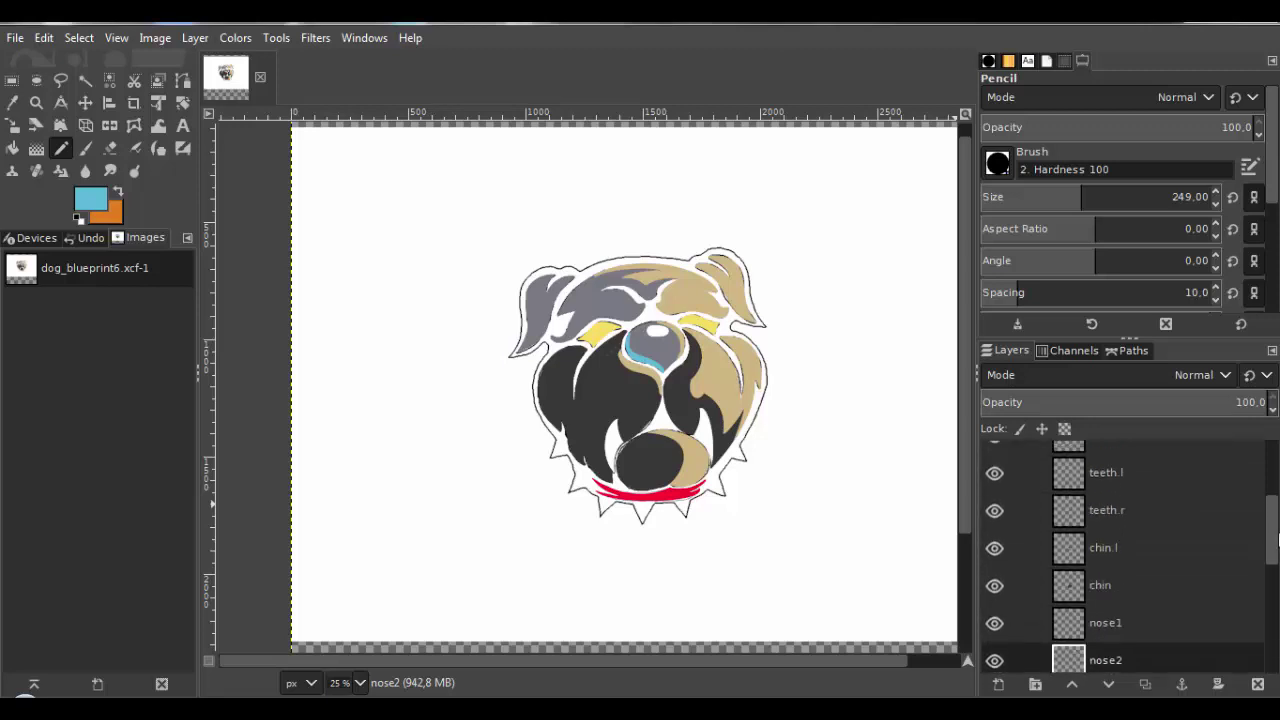
left_click(1075, 592)
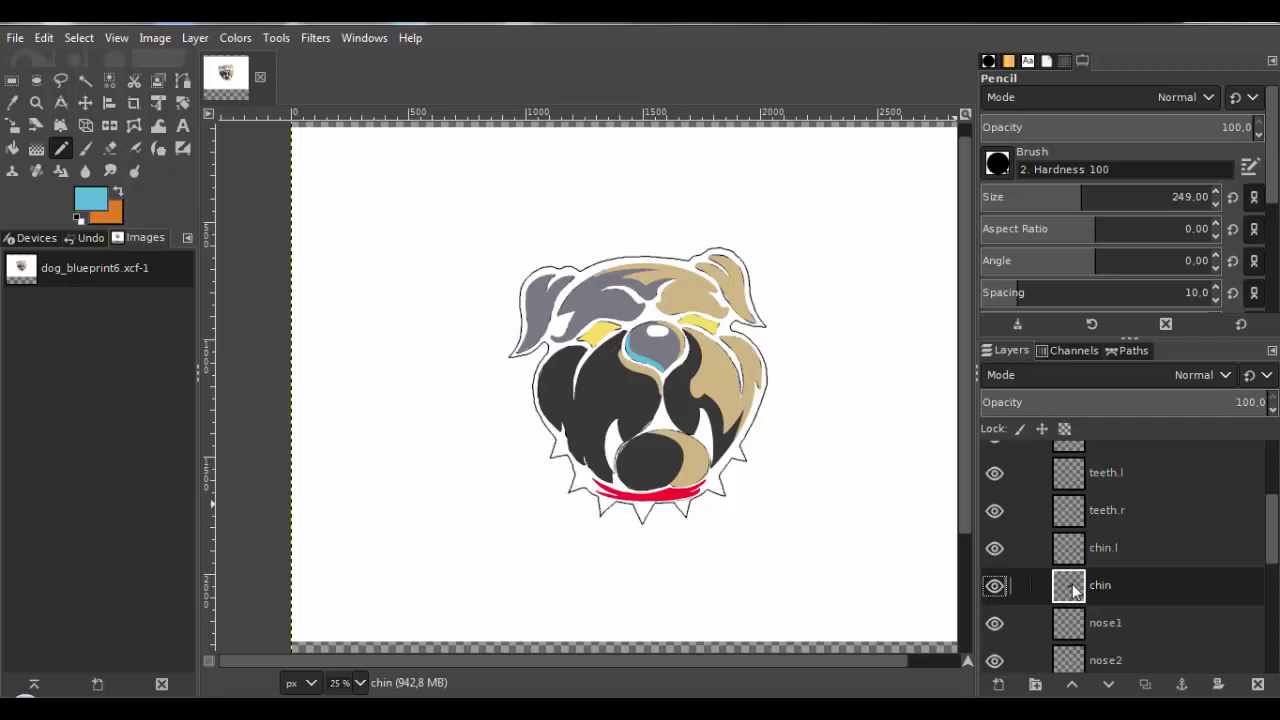
right_click(1073, 590)
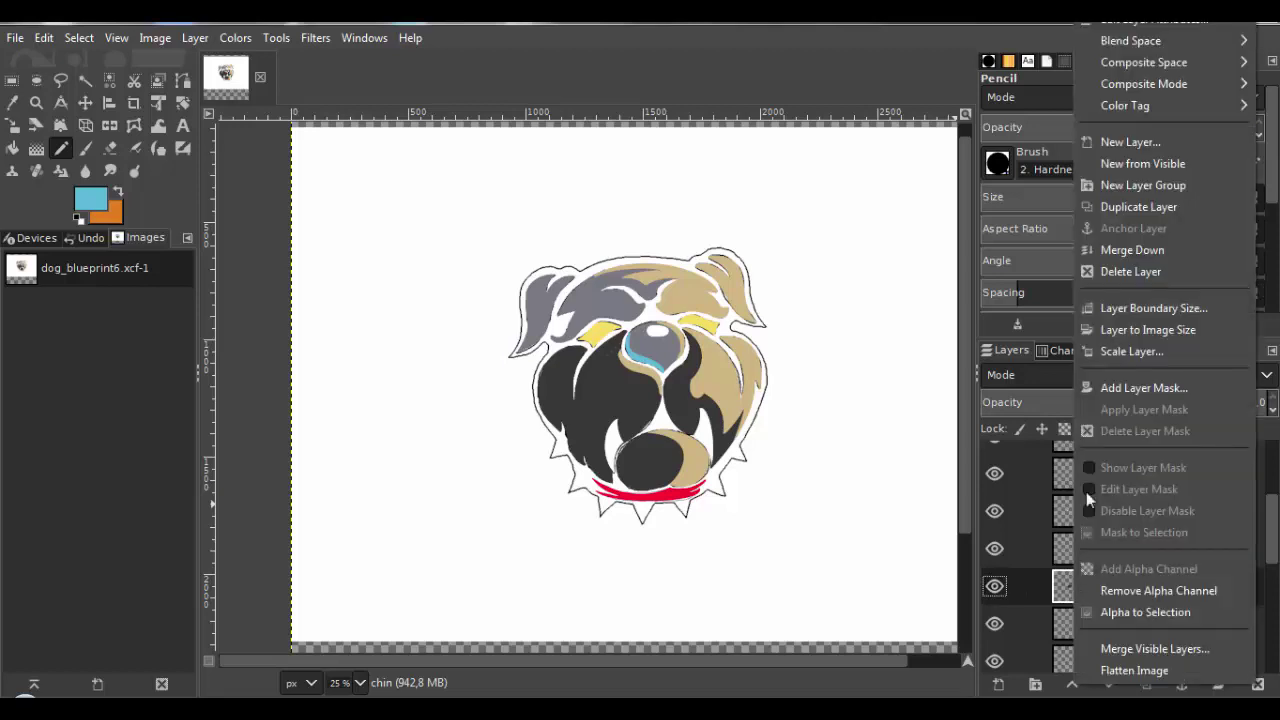
left_click(1158, 205)
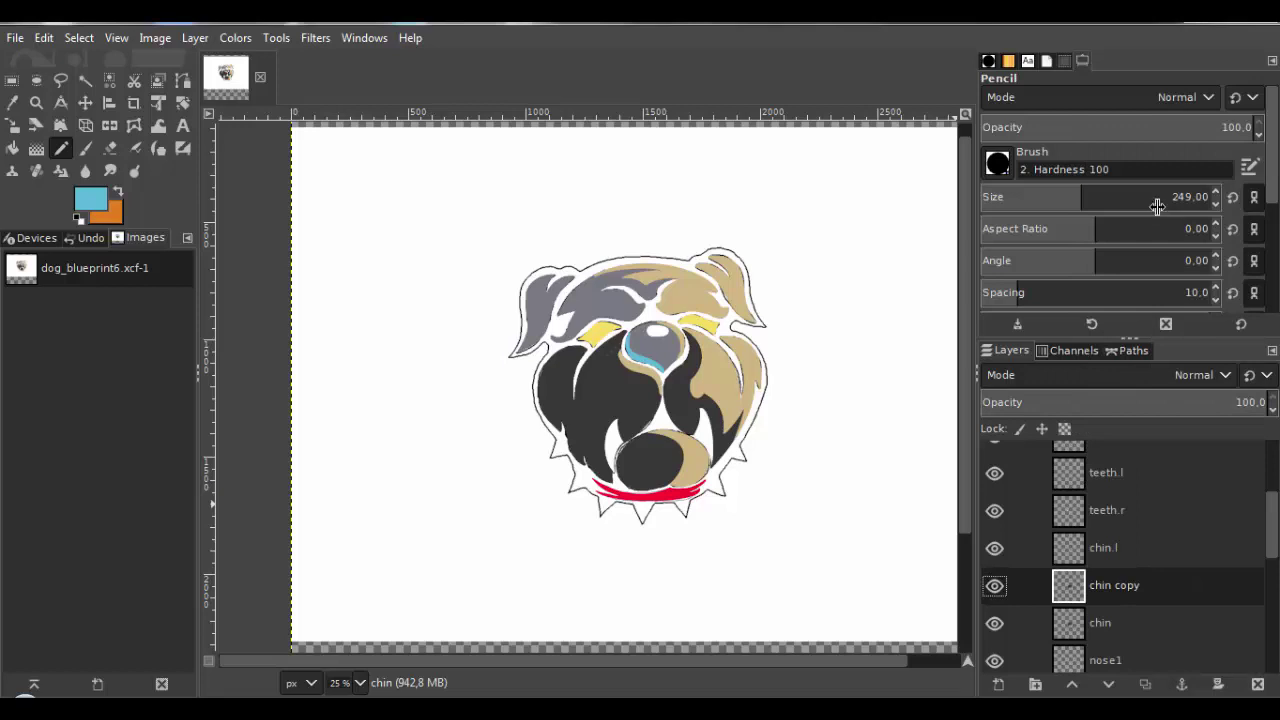
Rename the chin copy to chin.r and reduce its opacity to about 77.1.
right_click(1076, 588)
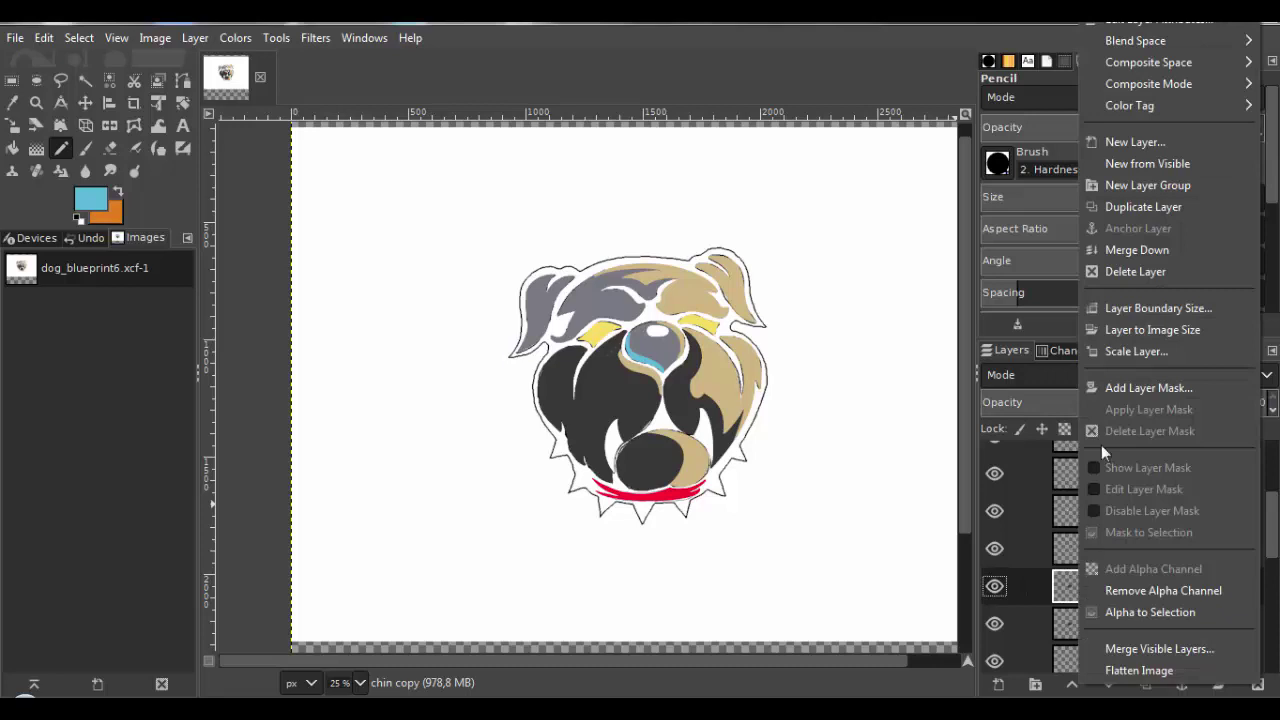
left_click(1136, 22)
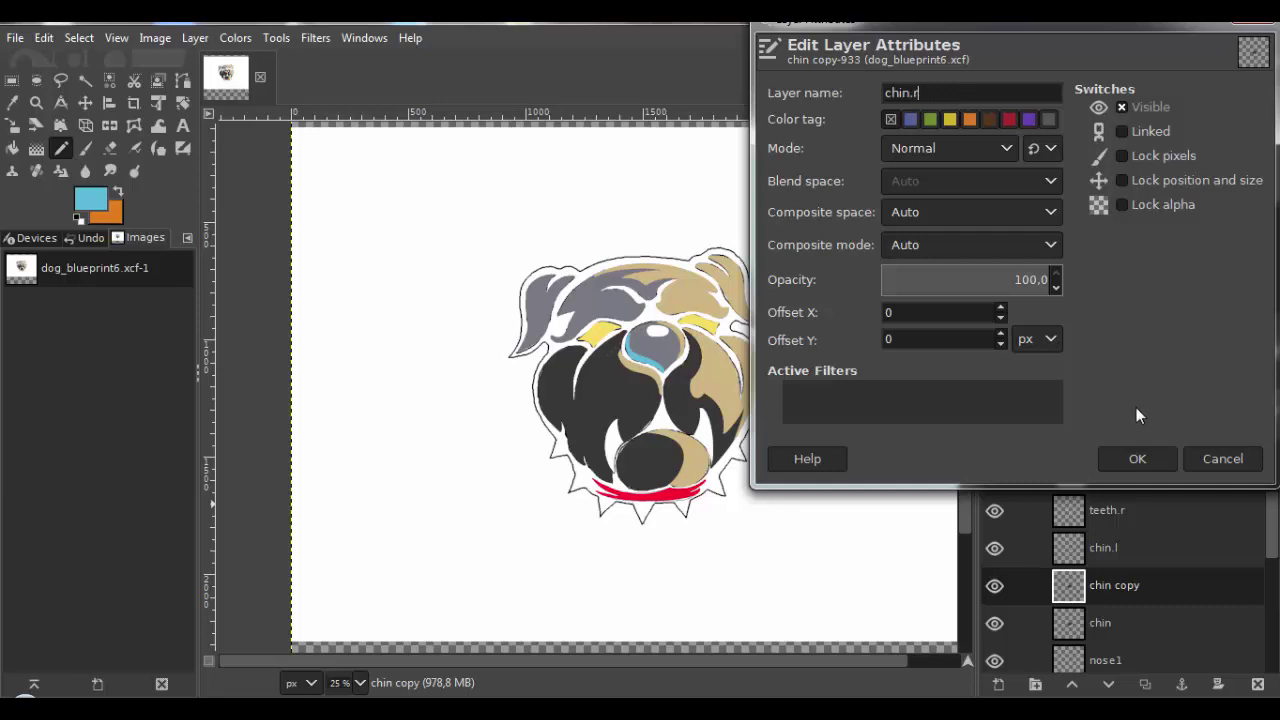
left_click(1137, 458)
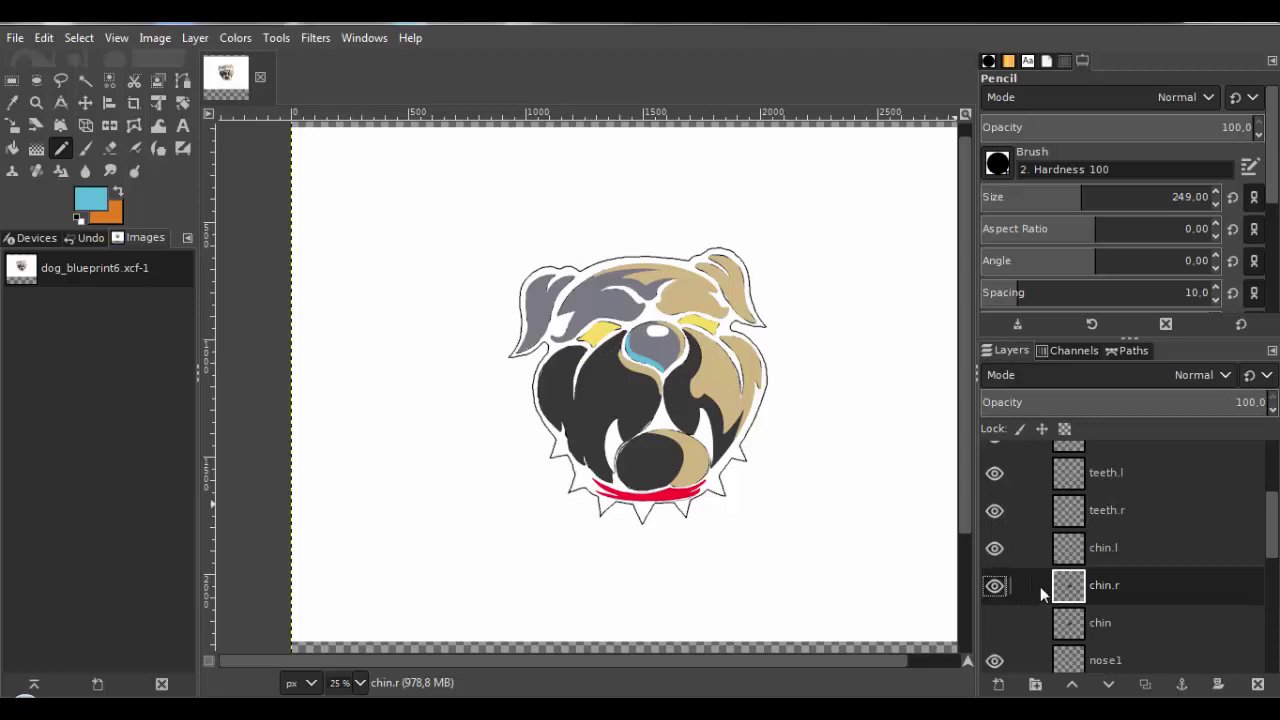
left_click_drag(1238, 402, 1202, 402)
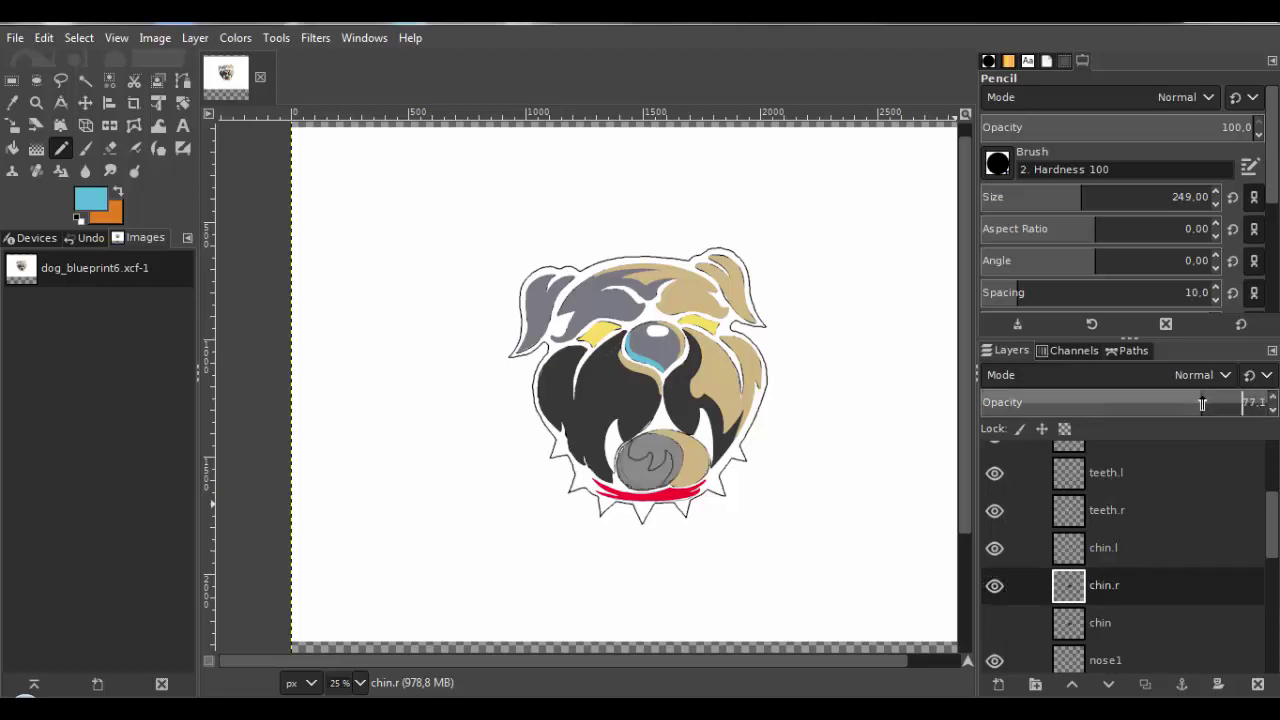
Start a path on the chin's wavy line with anchors at its upper-left start, first peak and valley.
scroll(690, 455, "up", 3)
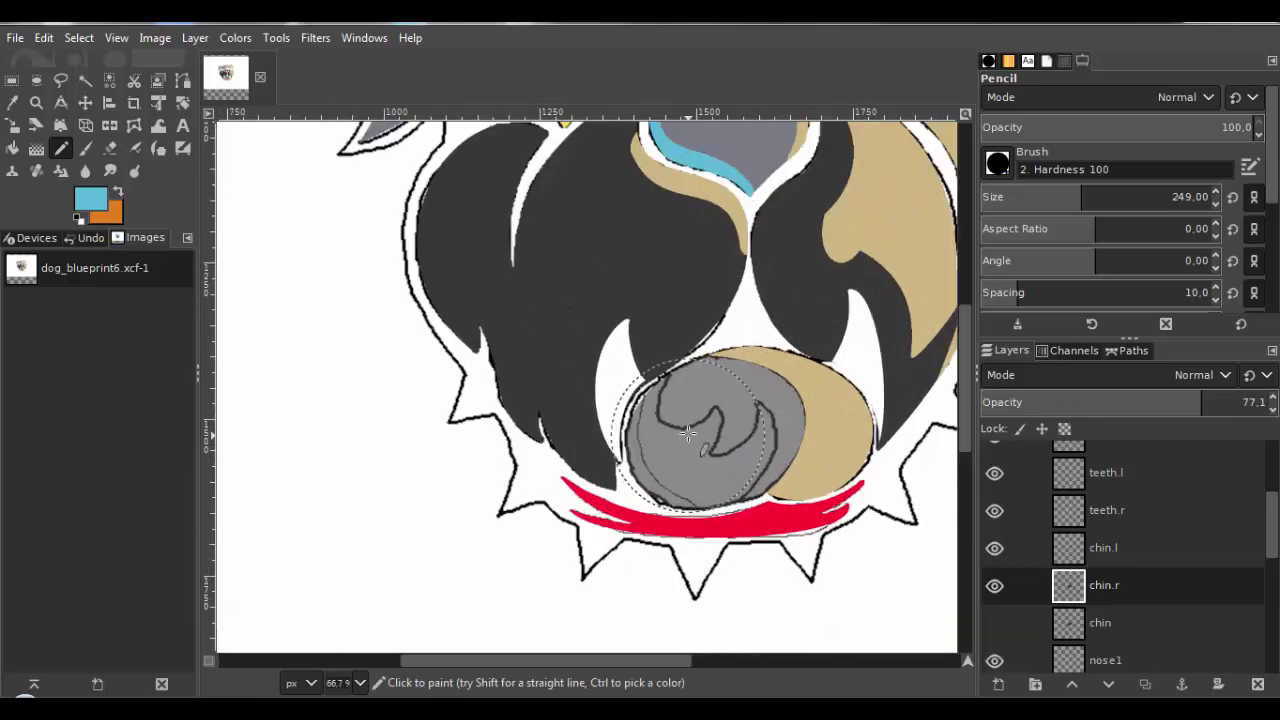
scroll(688, 432, "up", 2)
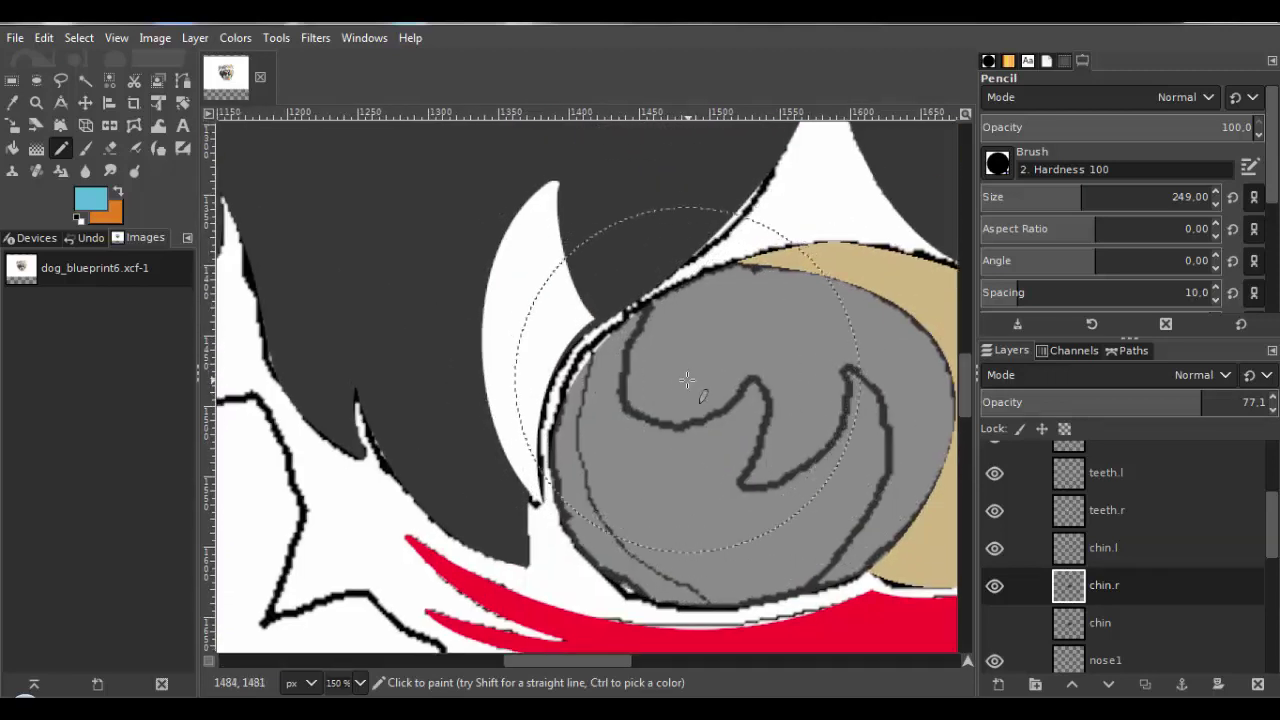
scroll(687, 380, "up", 2)
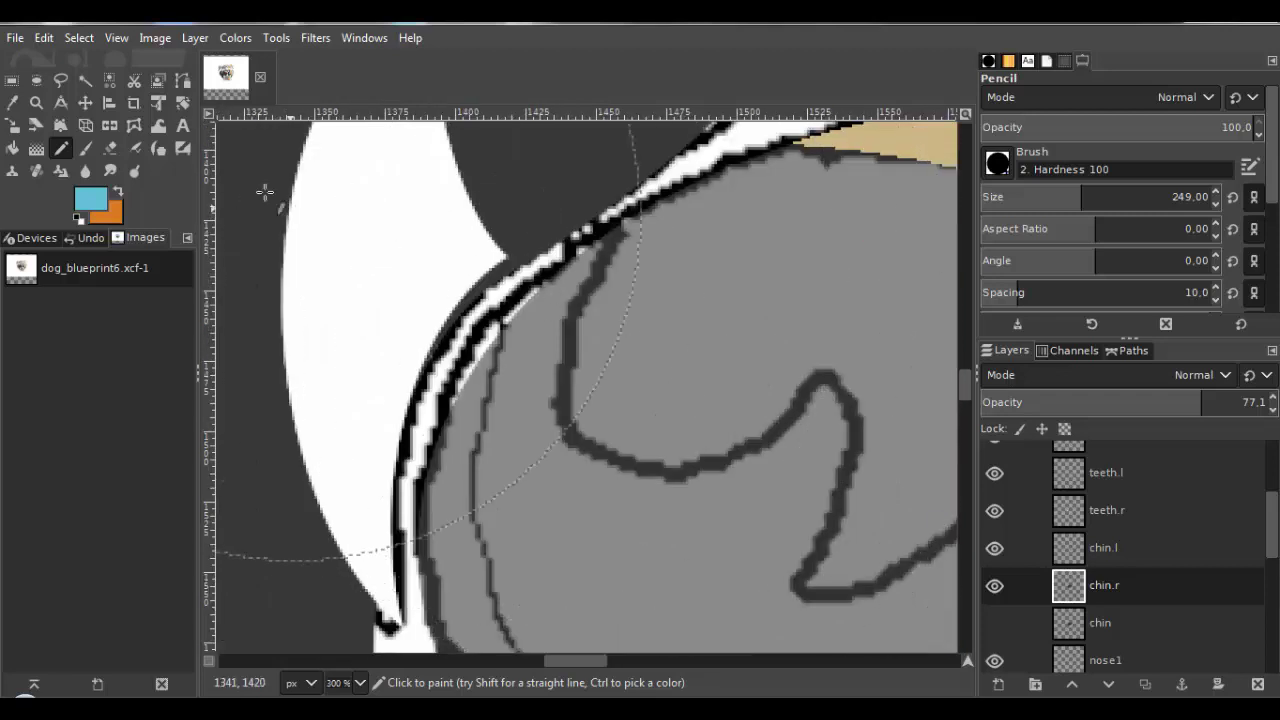
left_click(182, 80)
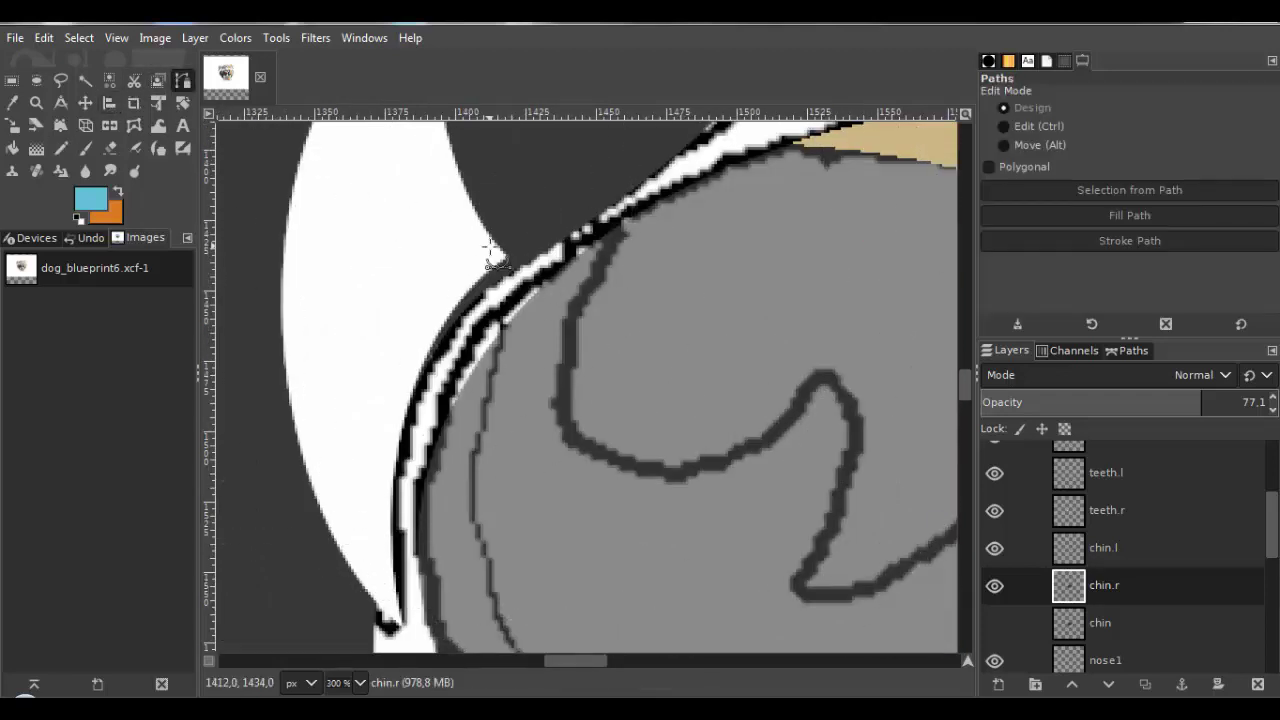
left_click_drag(611, 290, 591, 316)
scroll(591, 316, "up", 2)
left_click_drag(631, 169, 612, 230)
left_click_drag(582, 361, 485, 290)
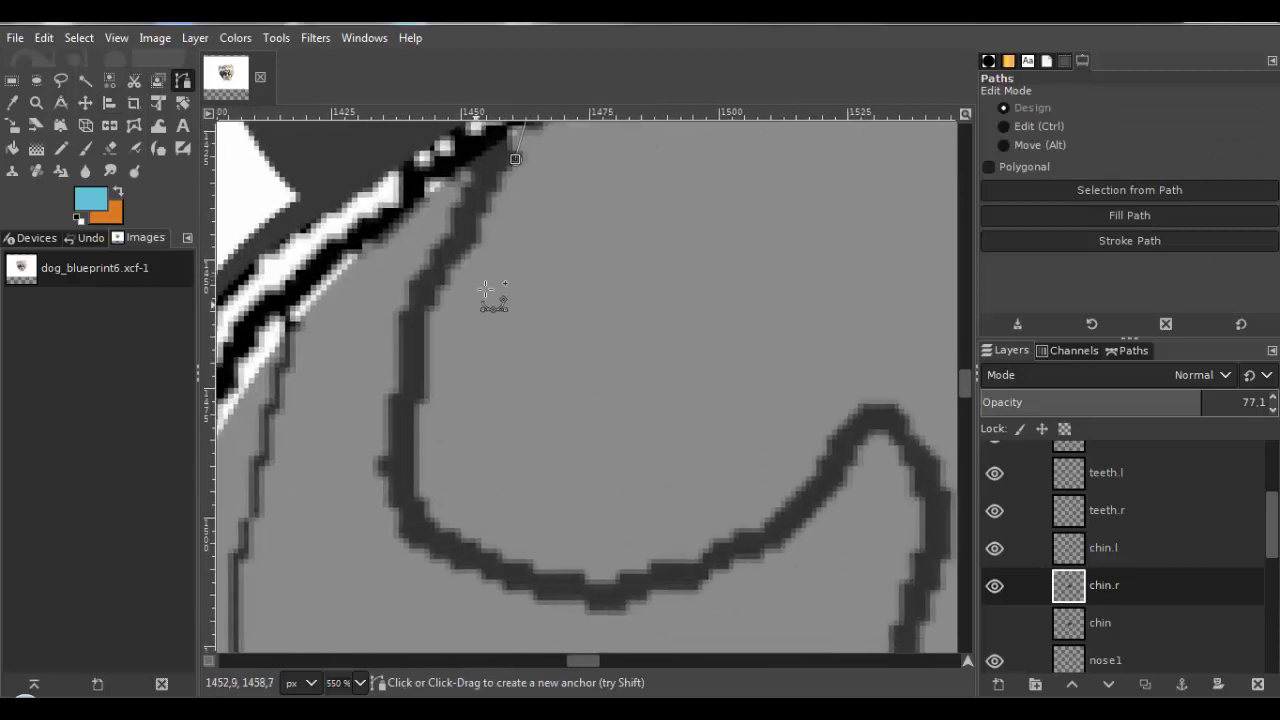
left_click(870, 400)
scroll(743, 297, "down", 3)
scroll(743, 297, "right", 3)
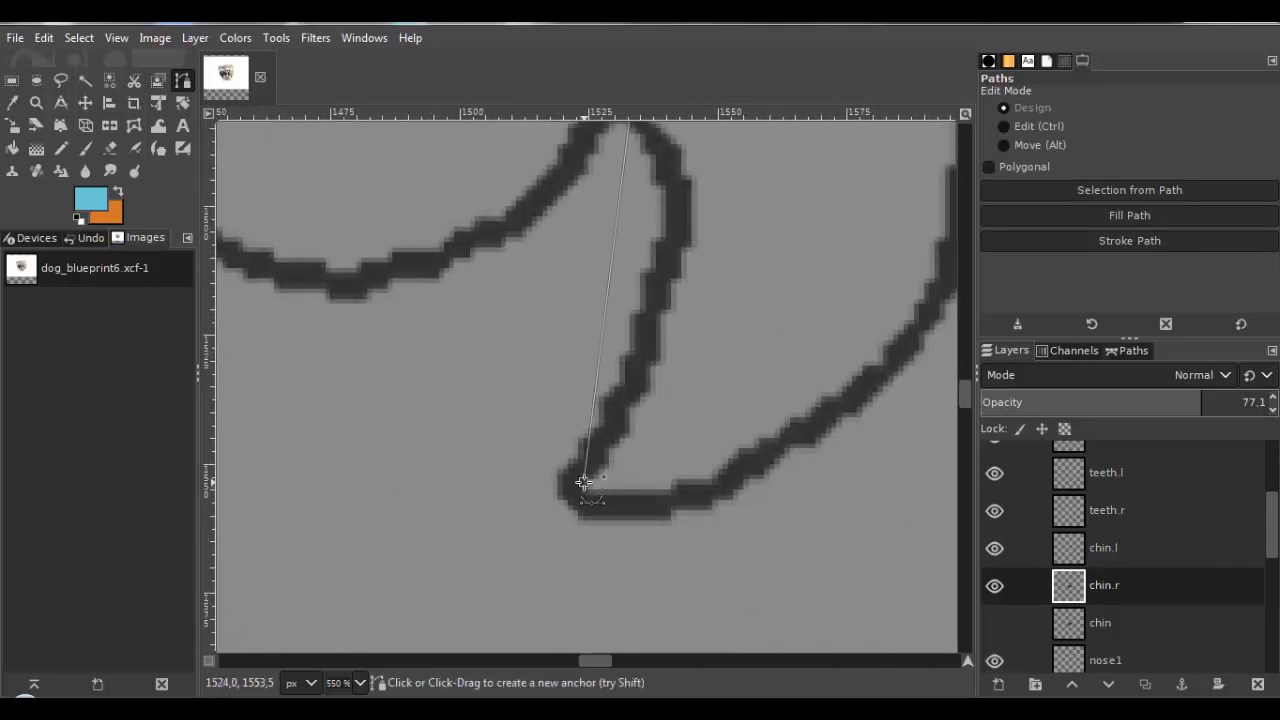
Continue the path through the second peak to the chin's lower edge and around outside the chin's right and upper sides.
scroll(760, 214, "up", 1)
scroll(760, 214, "right", 3)
scroll(763, 246, "down", 5)
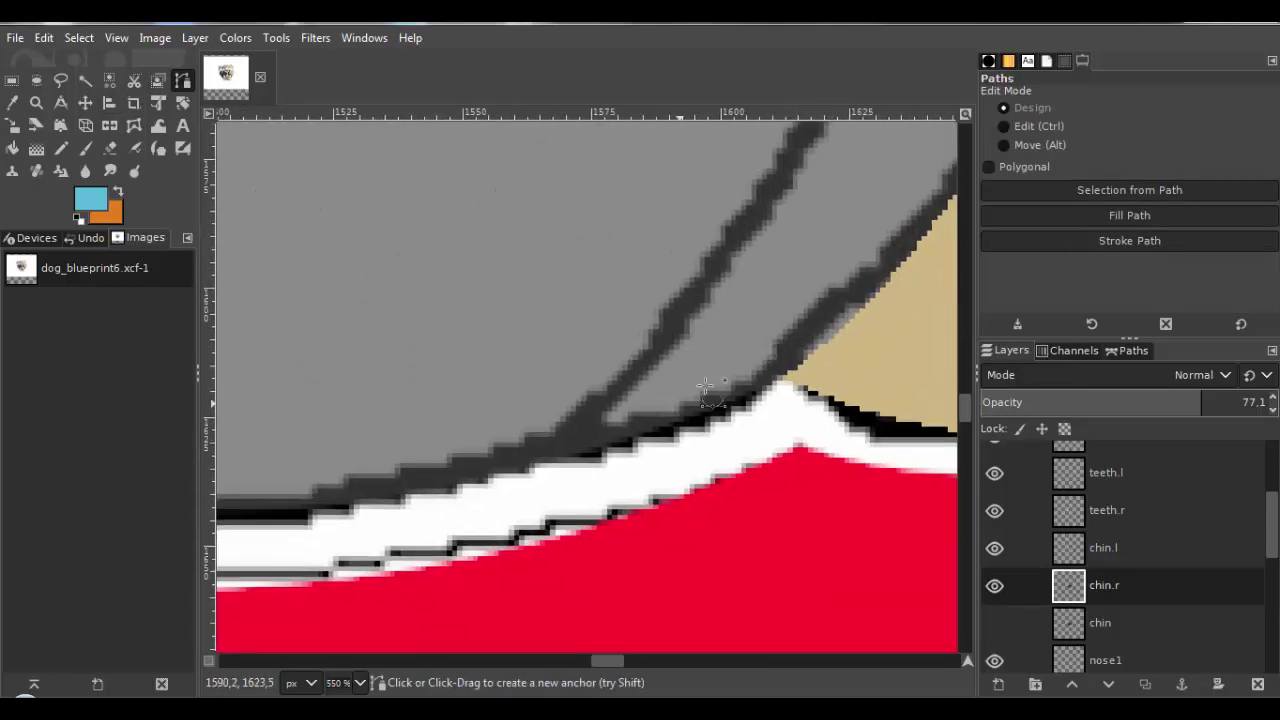
left_click(546, 472)
scroll(550, 470, "down", 5)
left_click(634, 494)
left_click(783, 291)
left_click(578, 208)
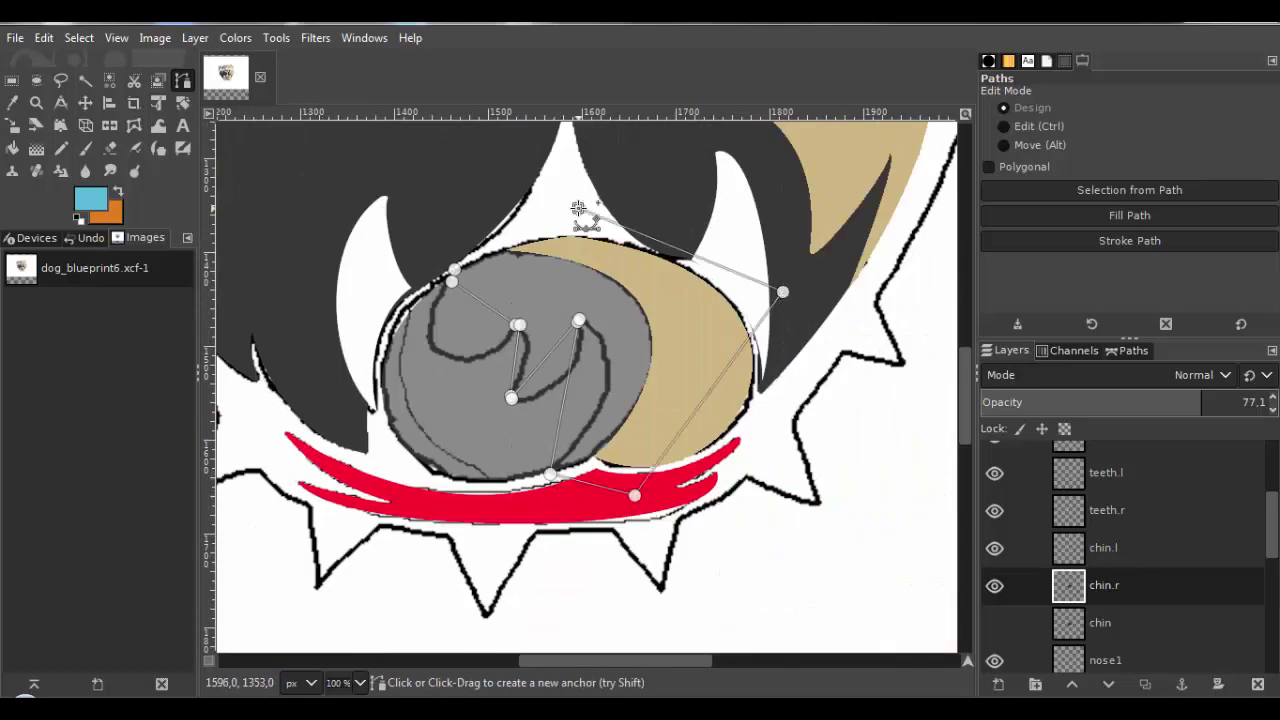
left_click(456, 242)
Bend the first path segment to follow the wavy line's left curve up to the first peak.
scroll(456, 238, "up", 3)
scroll(540, 366, "up", 1)
scroll(560, 360, "down", 2)
left_click(613, 287)
scroll(561, 525, "down", 3)
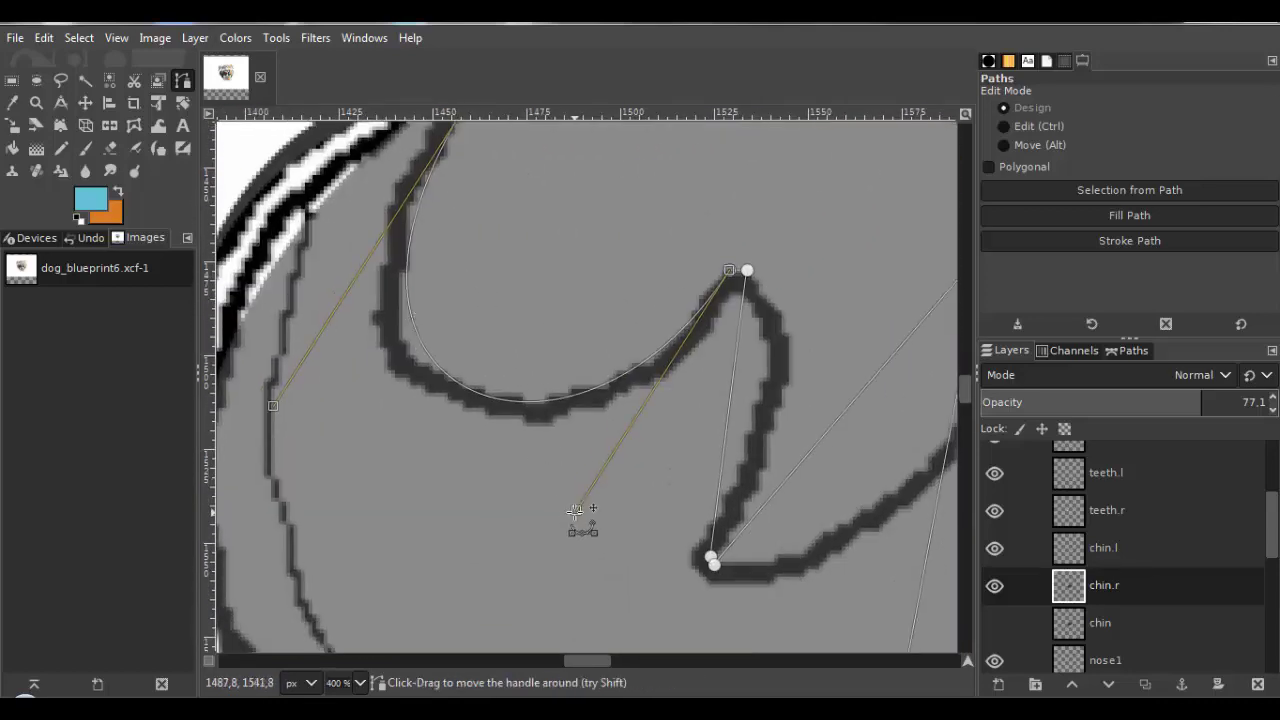
scroll(400, 380, "up", 3)
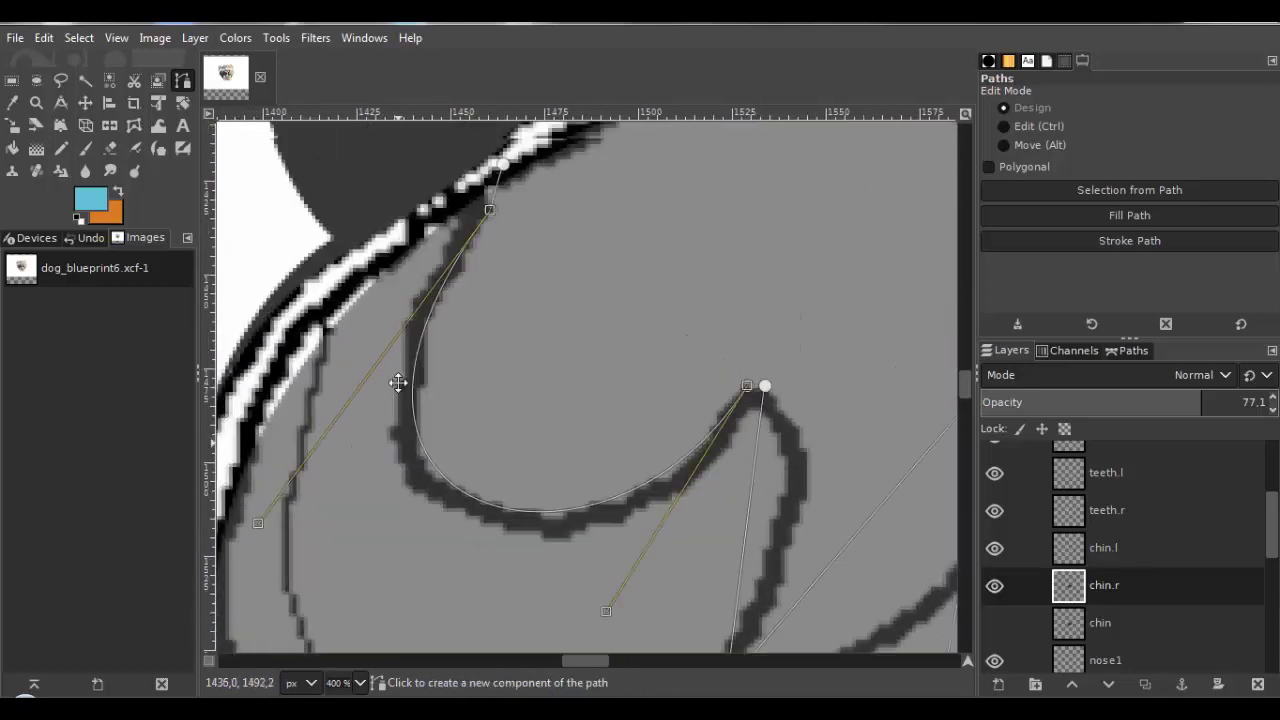
scroll(499, 235, "down", 3)
Bend the path segments to follow the wavy line from the first peak into the valley and up to the second peak.
left_click_drag(656, 472, 522, 242)
left_click_drag(611, 318, 673, 345)
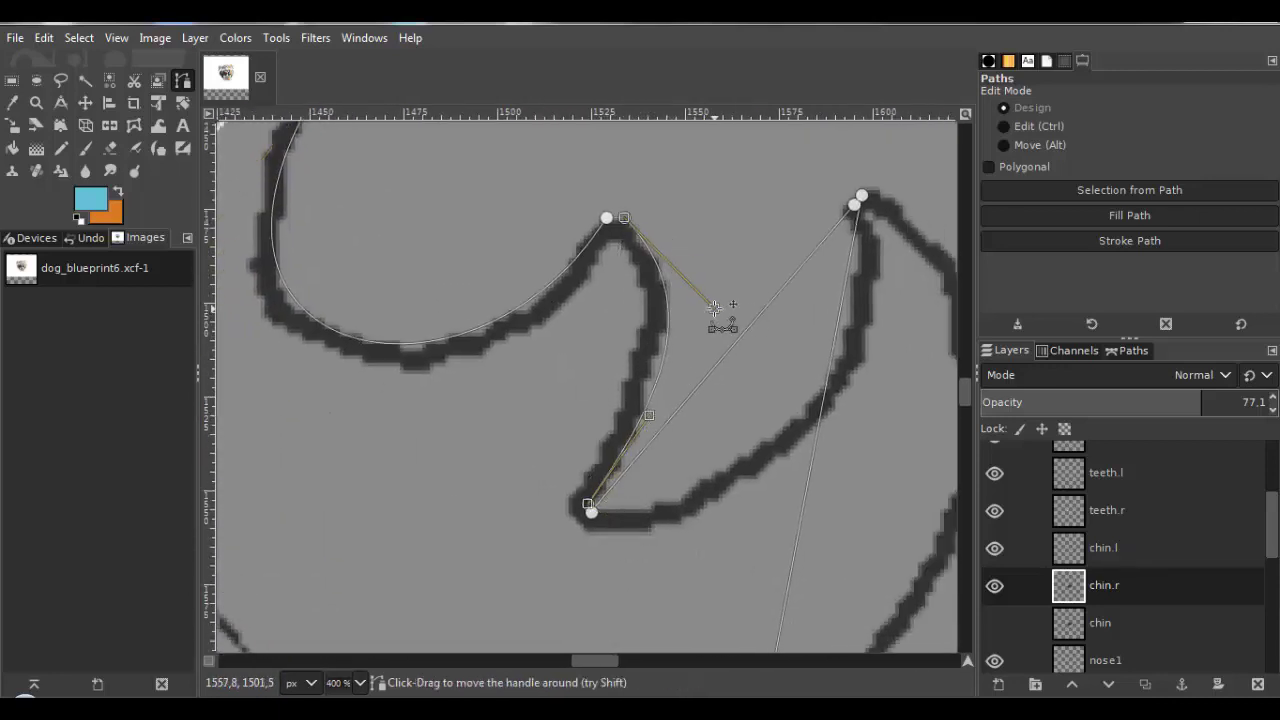
left_click_drag(709, 286, 585, 224)
left_click_drag(632, 258, 715, 312)
left_click_drag(905, 230, 772, 328)
Round the short path segments at the wavy line's first peak and in the valley.
scroll(500, 190, "up", 7)
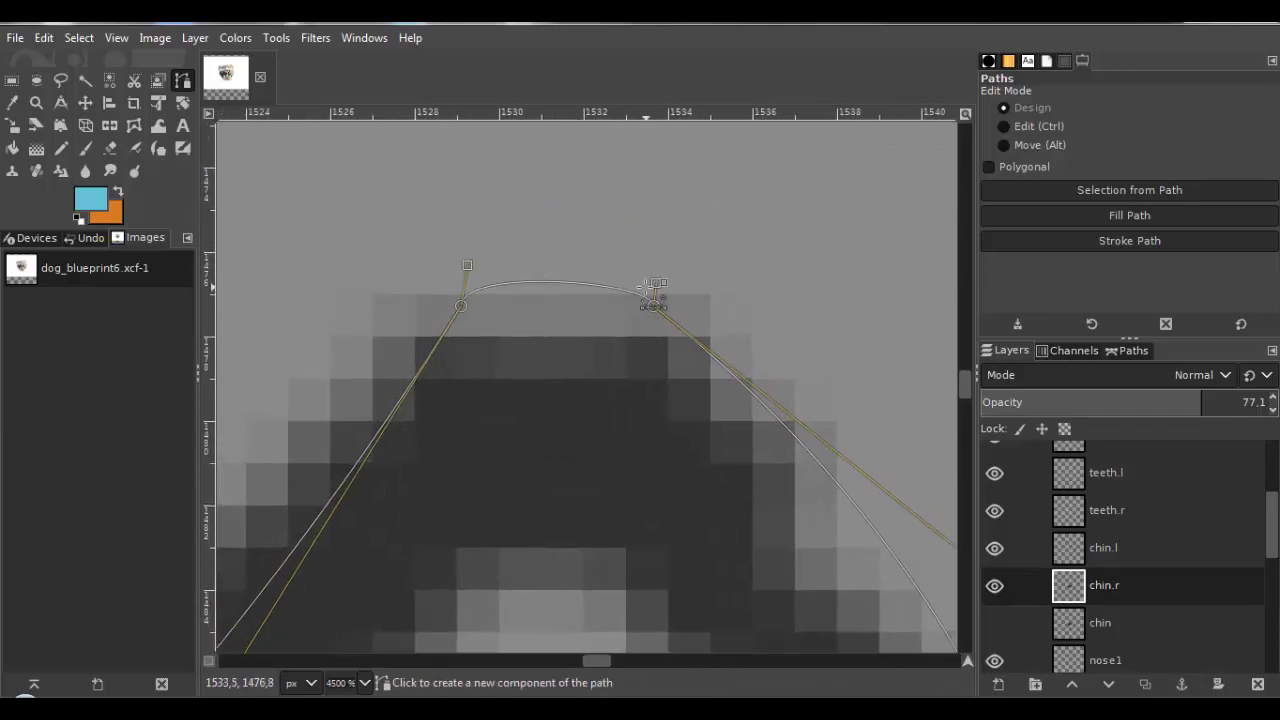
scroll(571, 279, "down", 5)
scroll(540, 590, "up", 6)
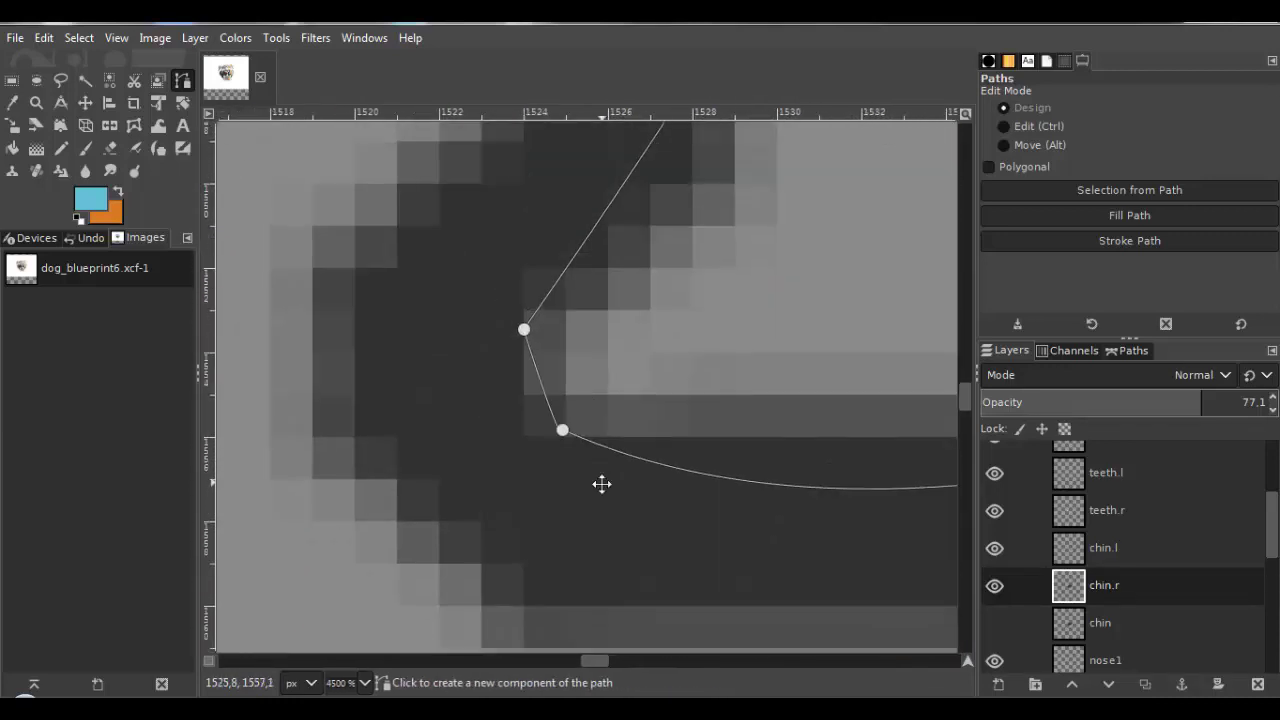
left_click_drag(518, 343, 494, 349)
left_click_drag(534, 451, 502, 406)
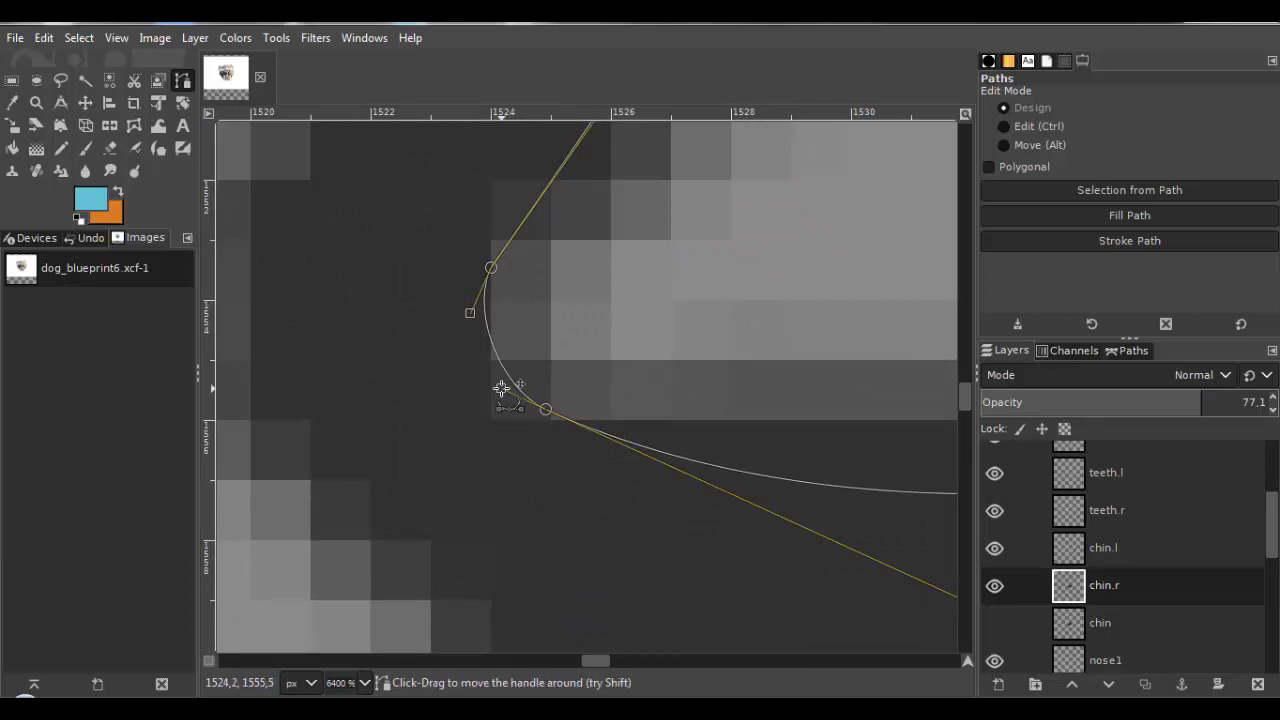
Bend the path along the right curve down to the chin's lower edge and round its second peak.
scroll(501, 388, "down", 10)
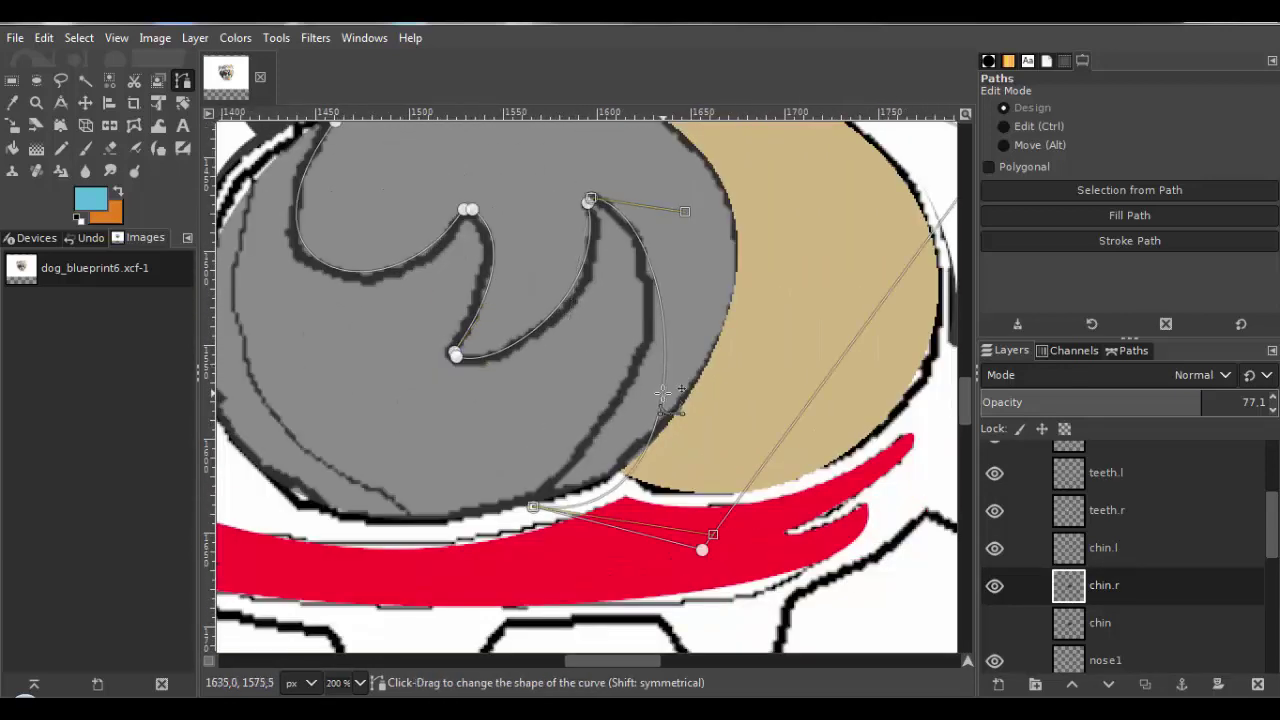
scroll(680, 357, "up", 9)
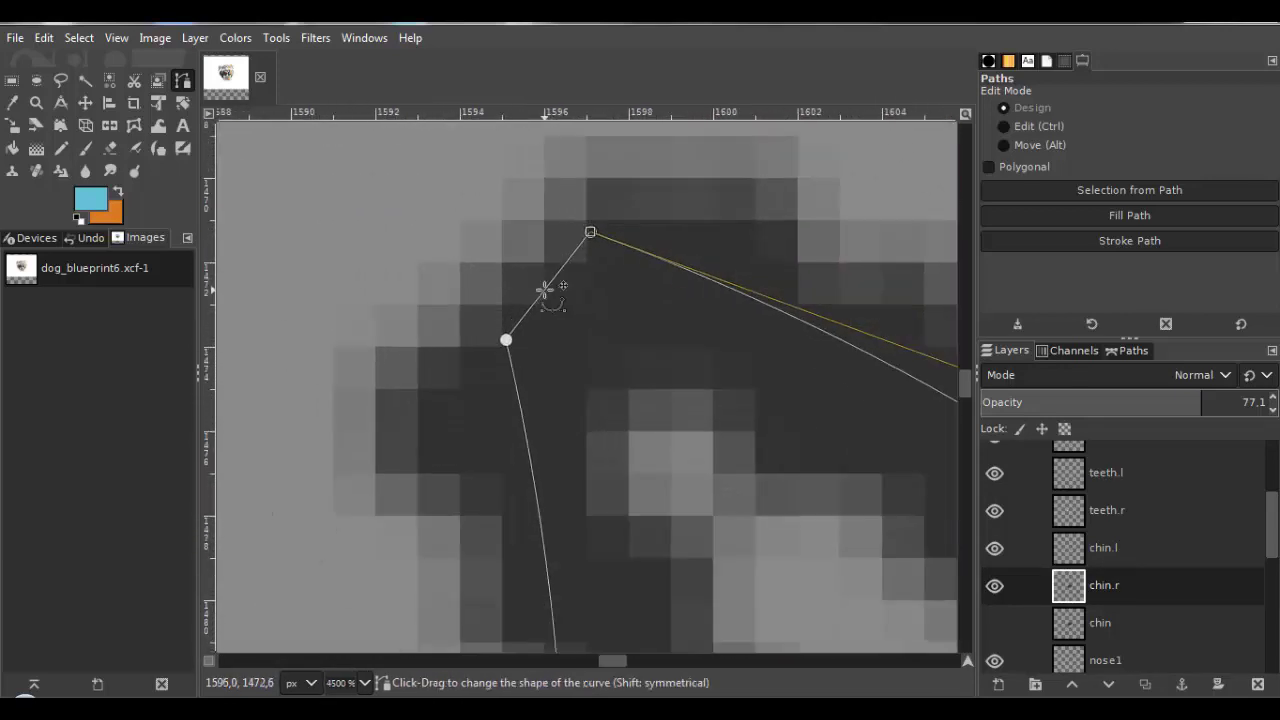
left_click_drag(545, 289, 580, 212)
scroll(680, 357, "down", 10)
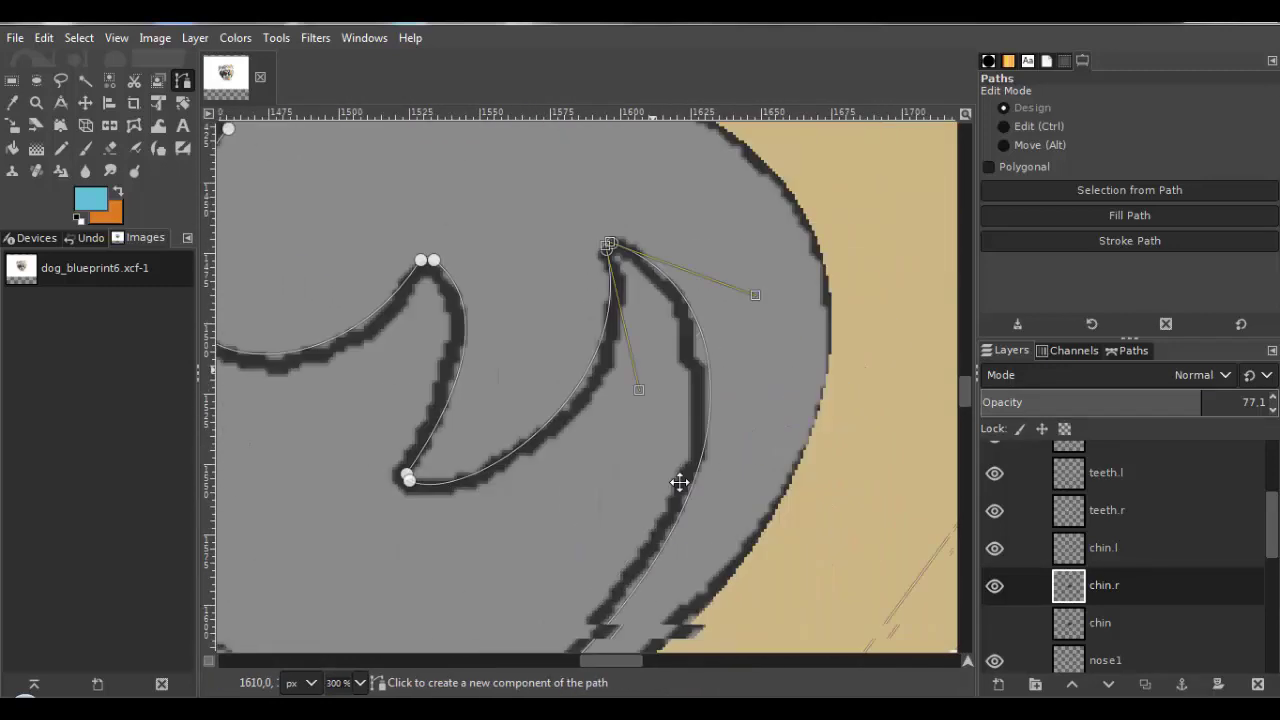
Turn the path into a selection, delete that area from chin.r, and clear the selection.
left_click(79, 37)
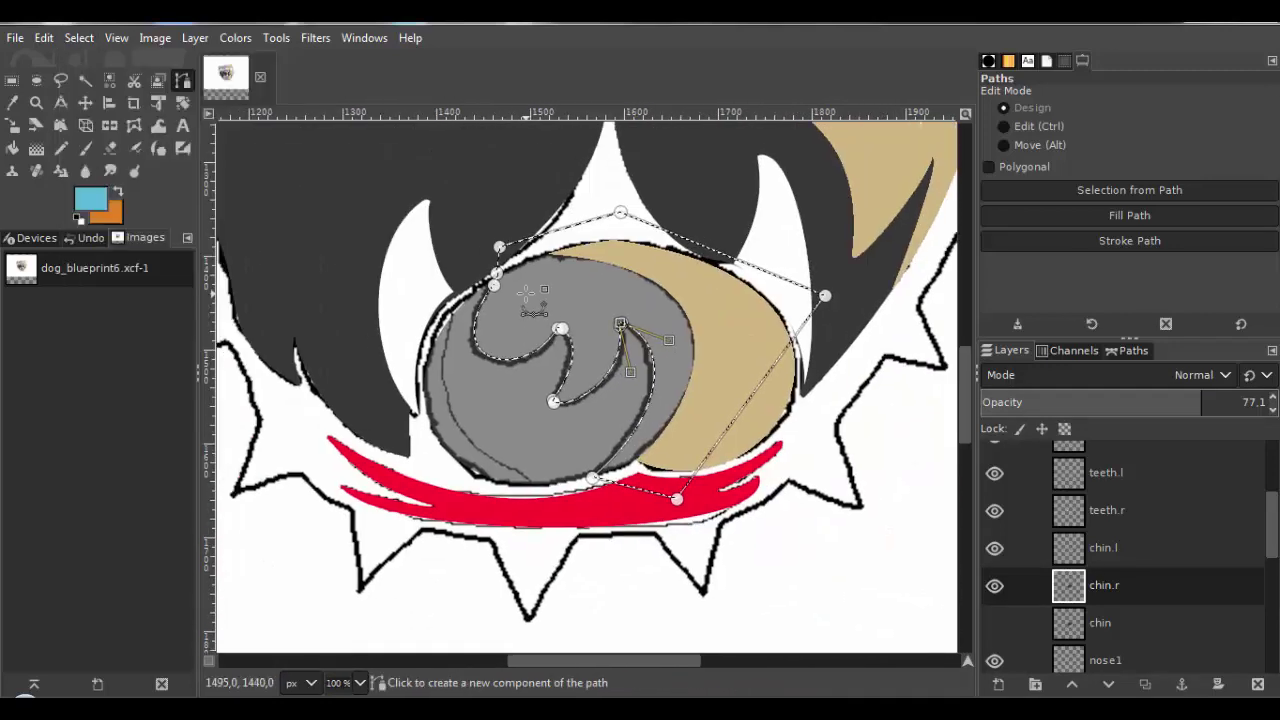
left_click(79, 37)
left_click(100, 84)
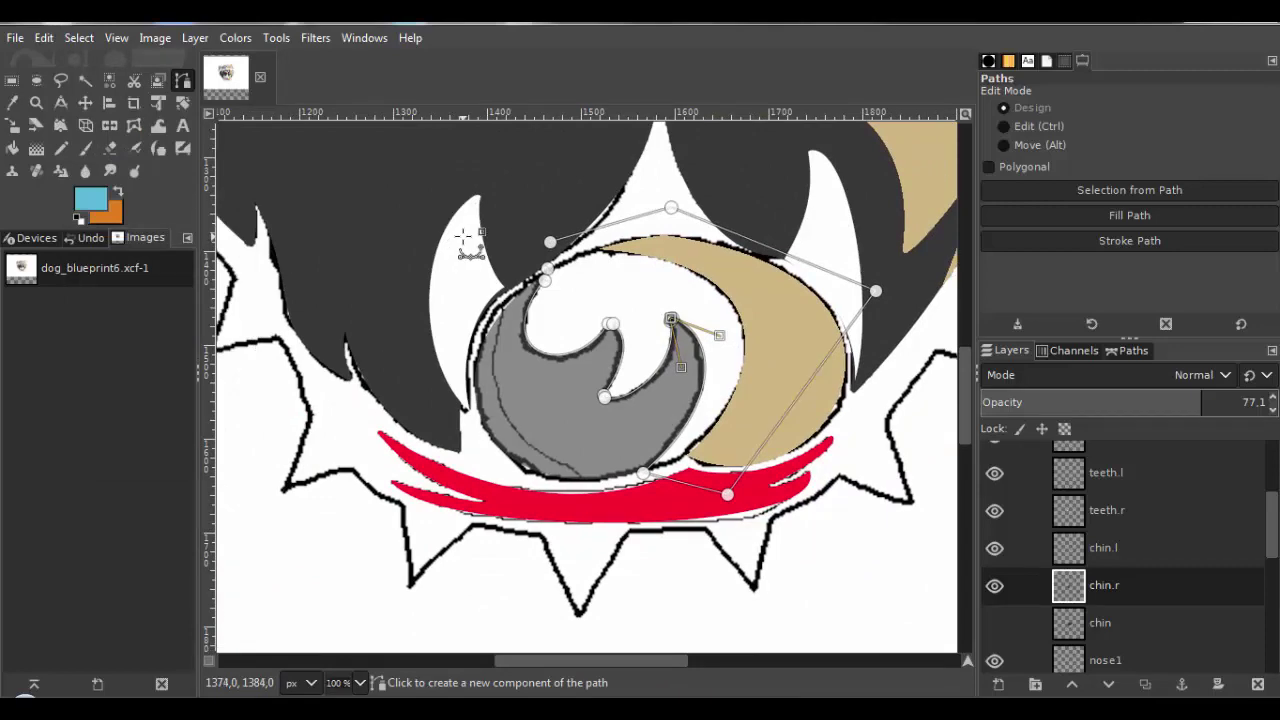
left_click_drag(497, 257, 520, 260)
Select the remaining marking on chin.r by colour and paint it solid grey with the Pencil.
left_click(111, 81)
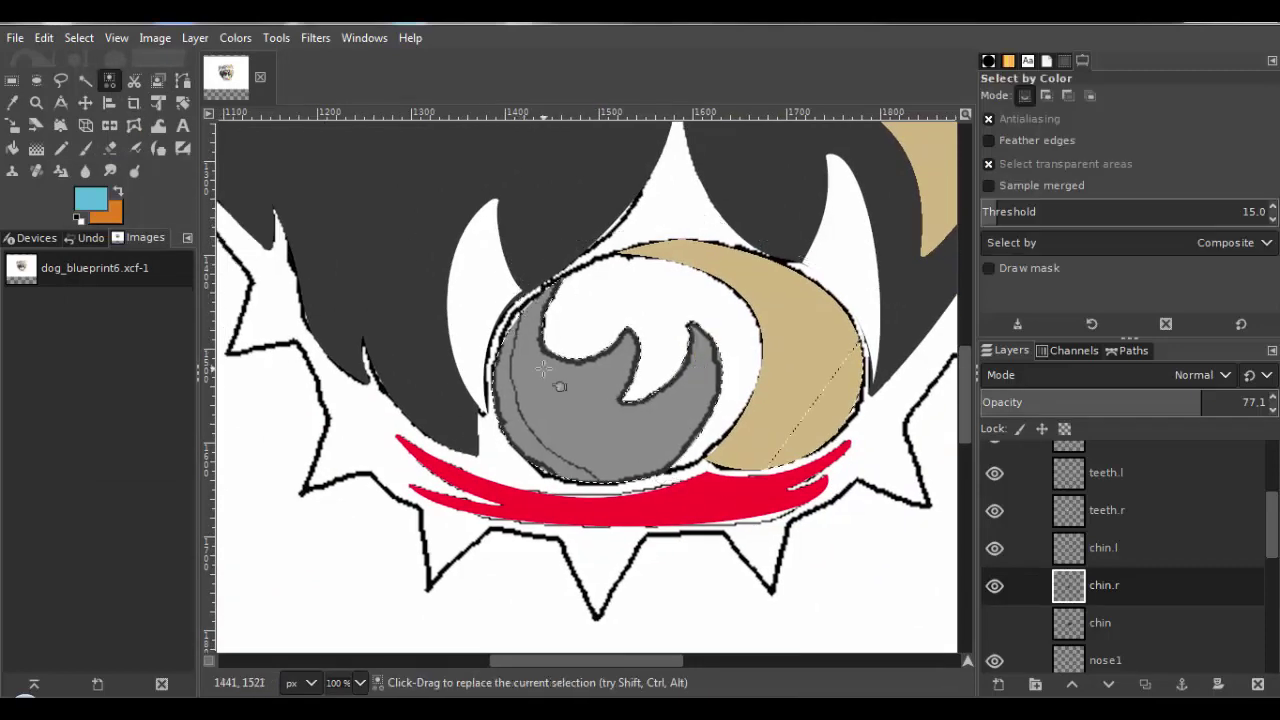
left_click(61, 148)
left_click(96, 202)
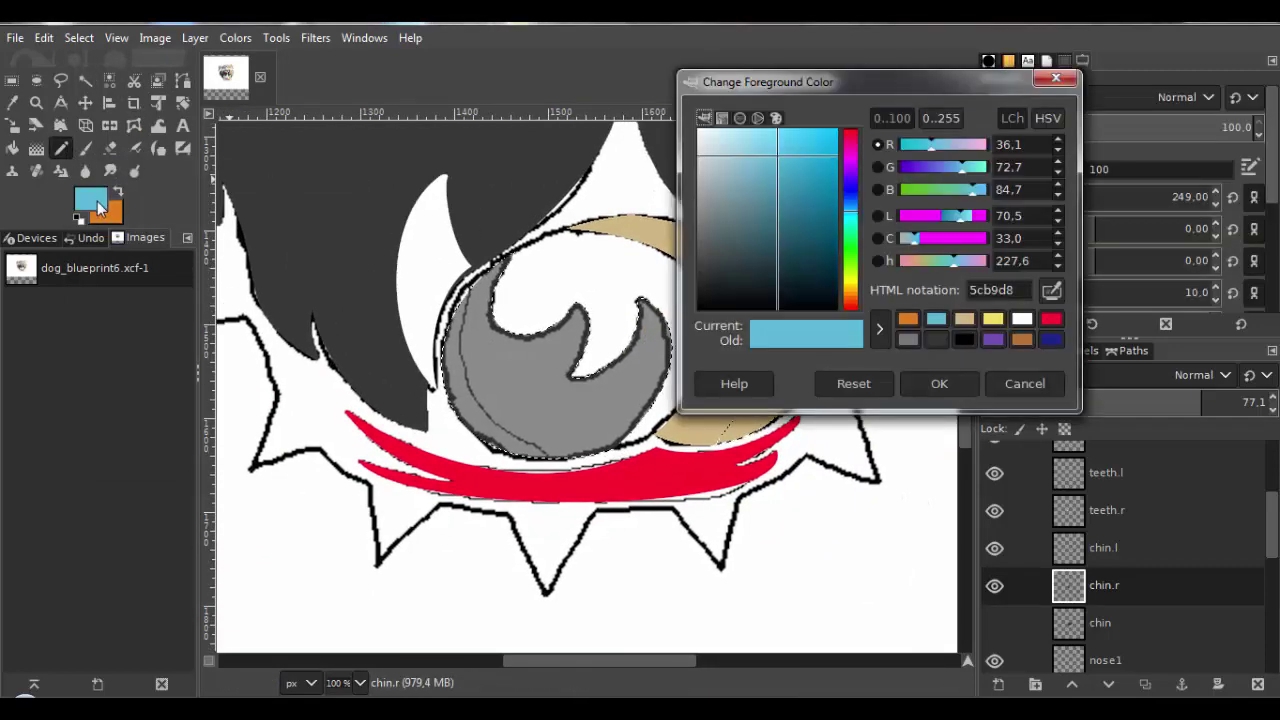
left_click(909, 340)
left_click(938, 383)
mouse_move(505, 318)
left_mouse_down()
mouse_move(472, 313)
mouse_move(818, 397)
left_mouse_up()
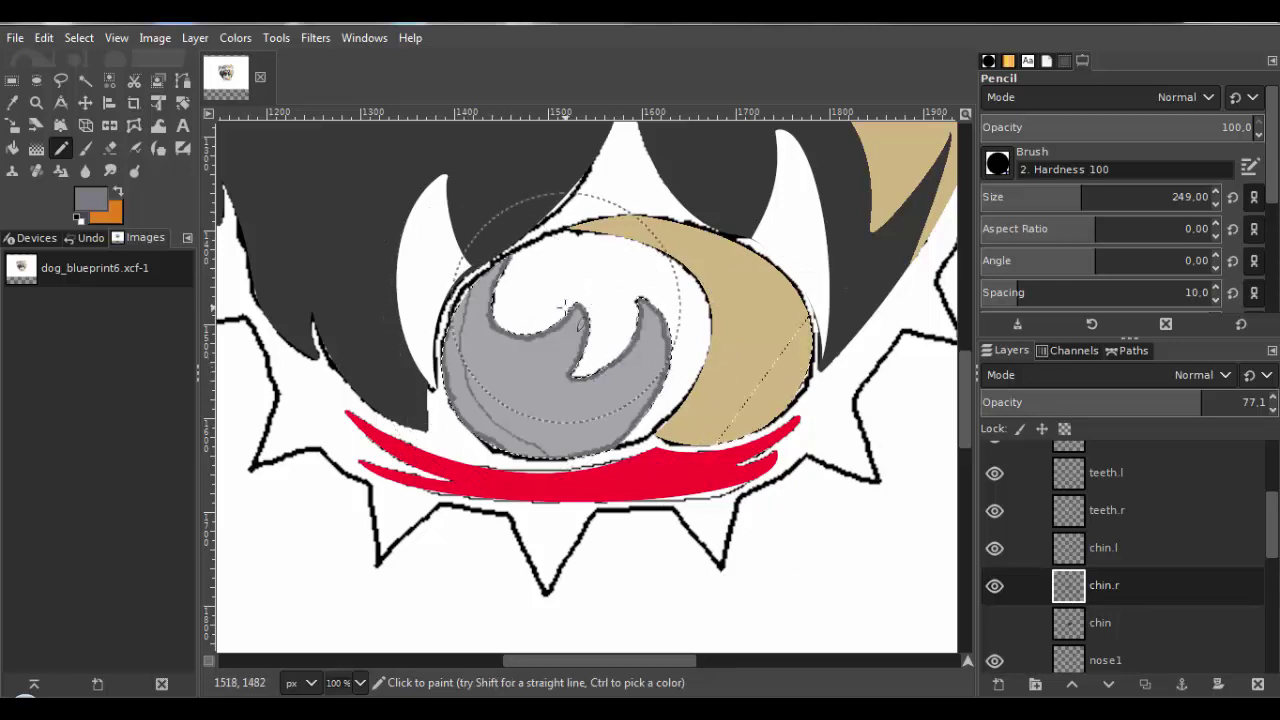
Clear the selection and set the chin.r layer's opacity to 100.
left_click(80, 39)
left_click(90, 85)
left_click_drag(1204, 399, 1268, 399)
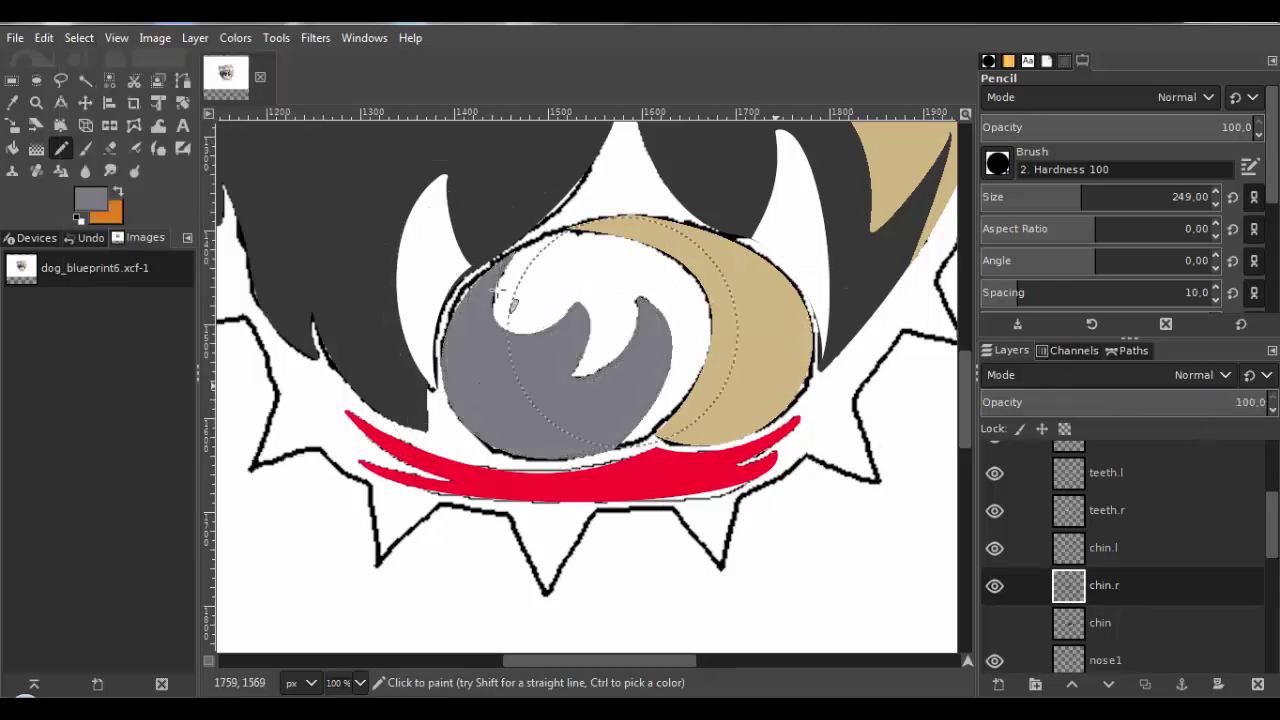
Make the chin and head layers visible again.
scroll(1083, 554, "down", 3)
left_click(997, 515)
scroll(1089, 577, "down", 8)
left_click(994, 615)
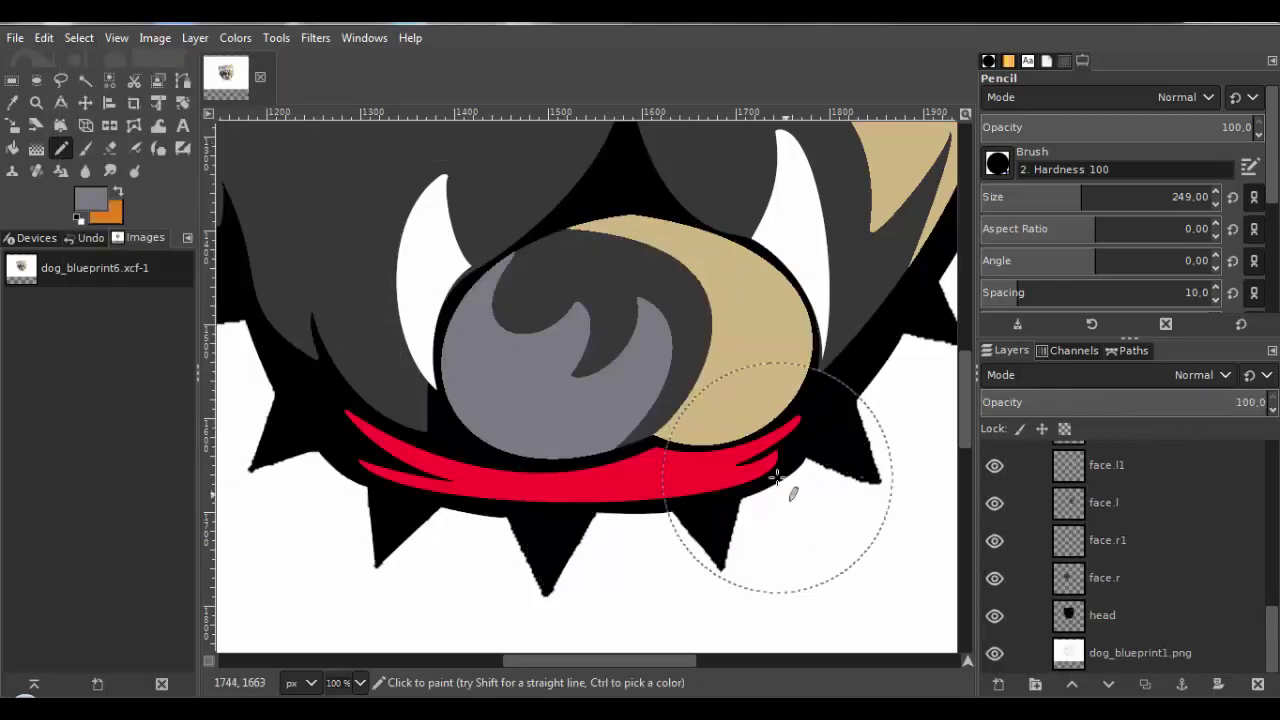
Examine the coloured chin markings up close and within the whole dog head.
left_click_drag(716, 398, 702, 412)
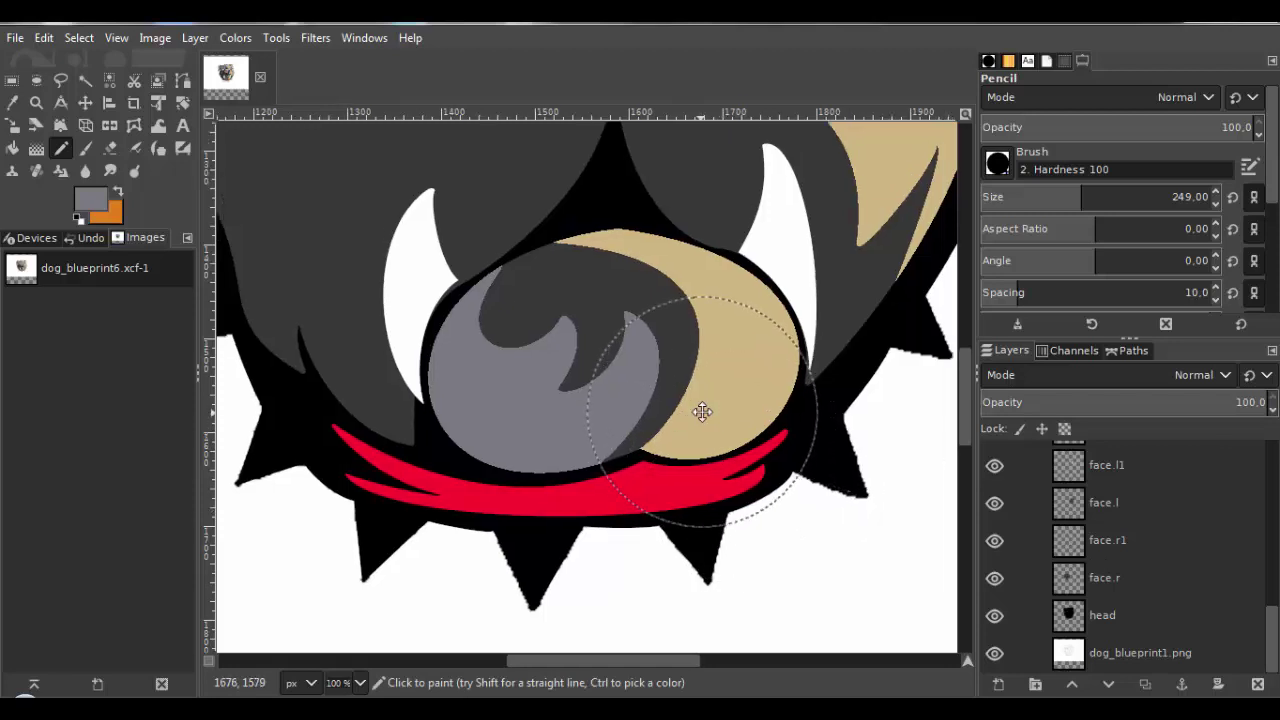
scroll(702, 412, "down", 3)
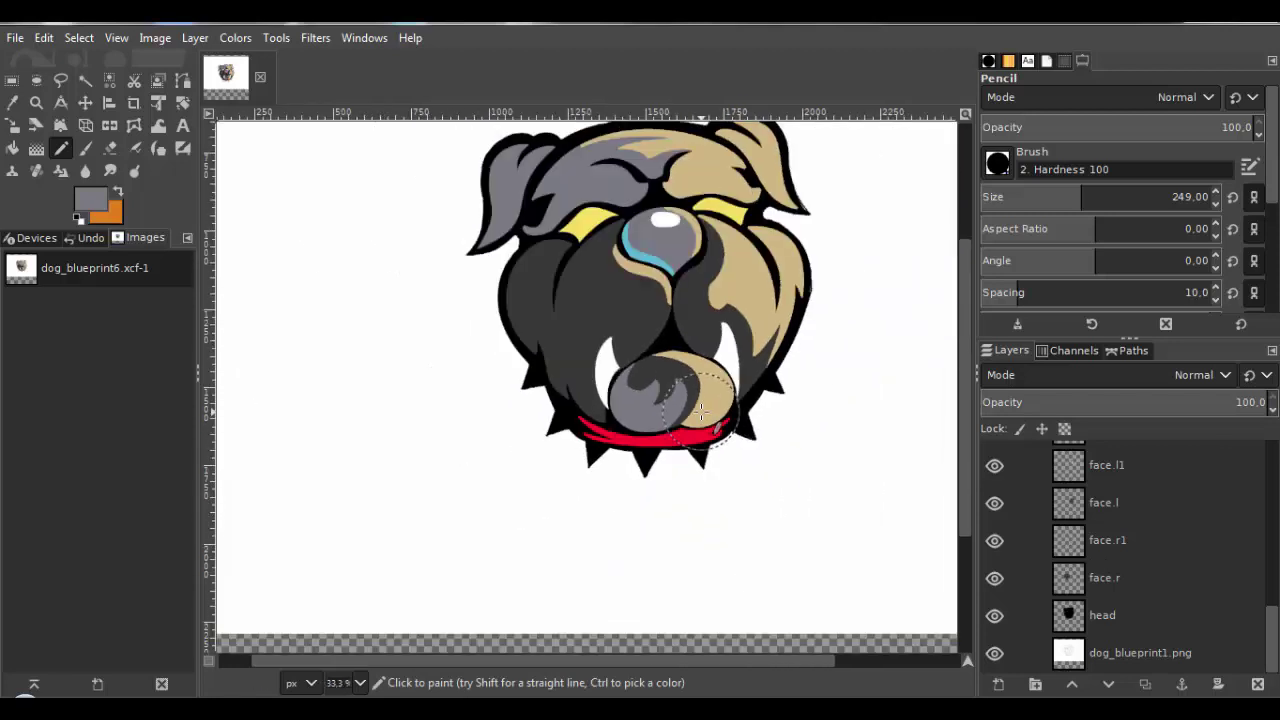
scroll(672, 408, "down", 1)
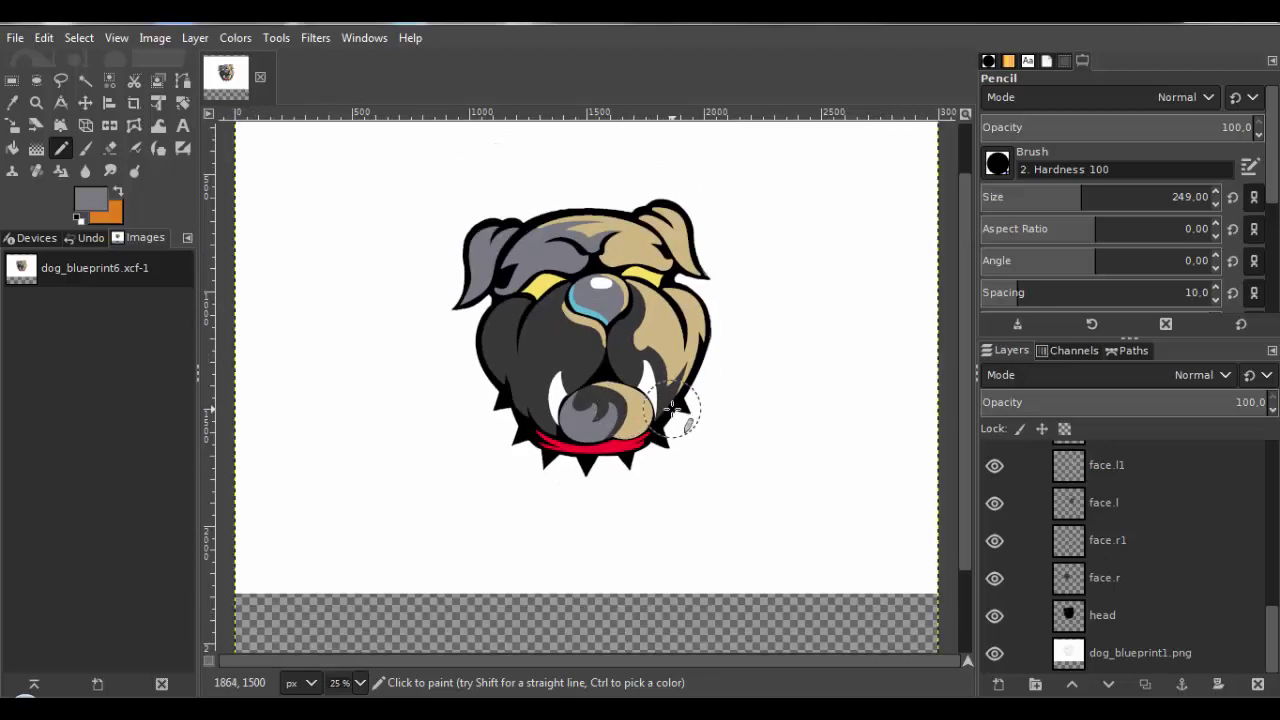
scroll(640, 420, "up", 4)
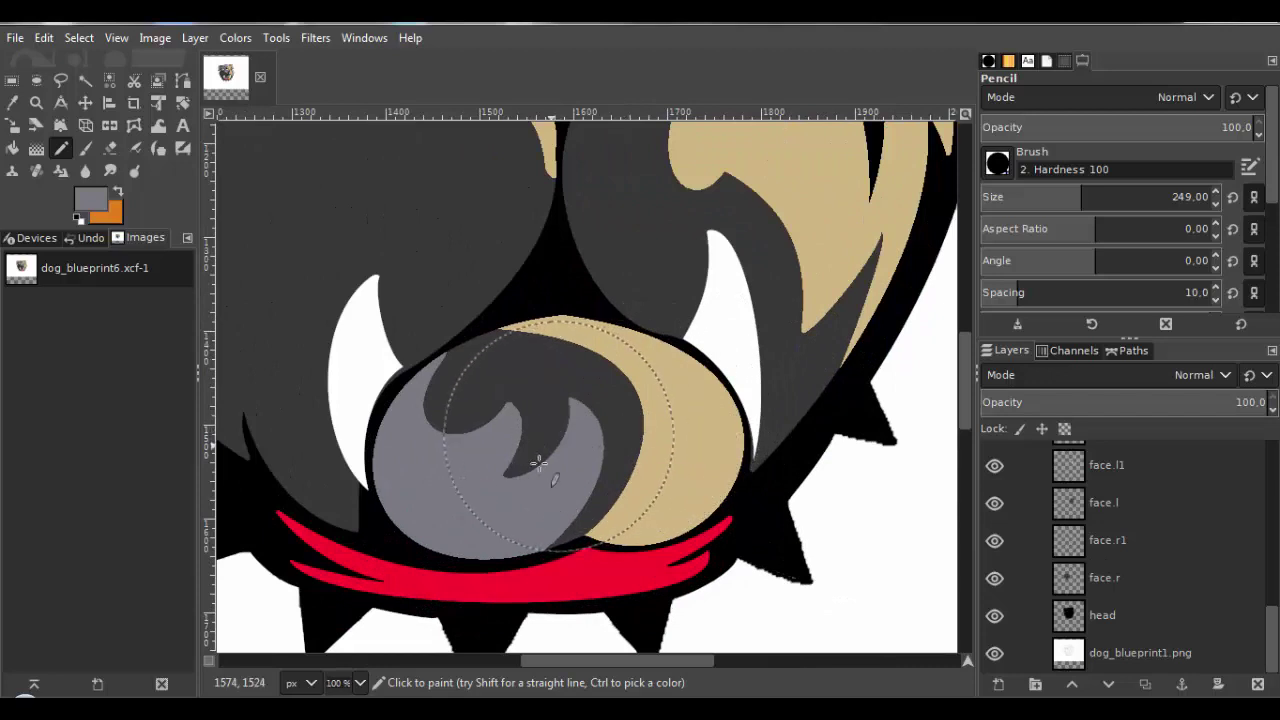
scroll(509, 471, "left", 1)
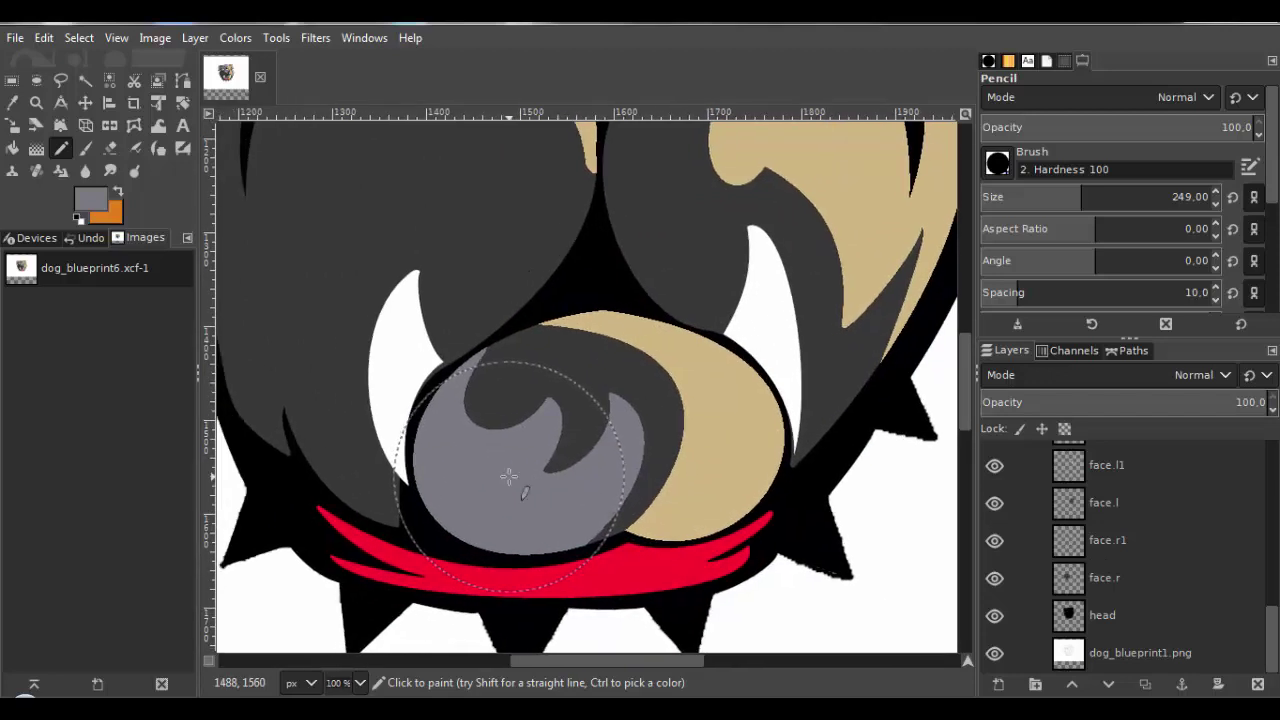
scroll(509, 477, "down", 3)
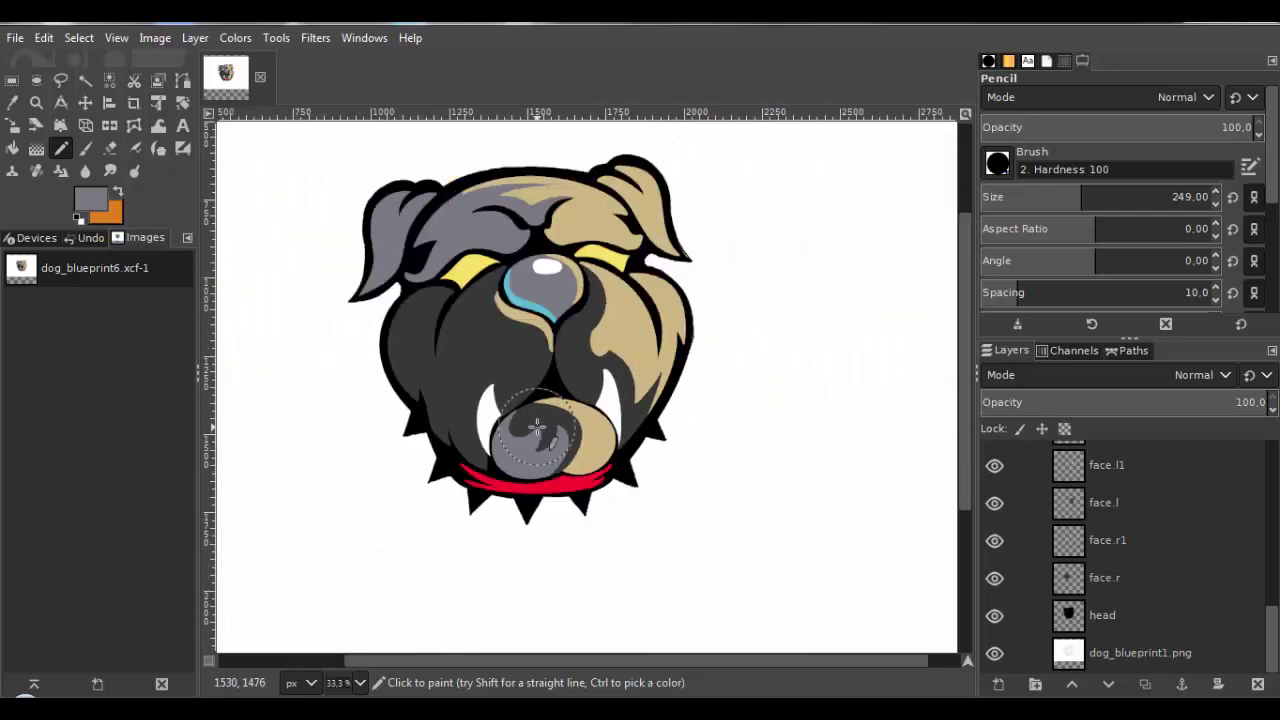
left_click_drag(537, 428, 567, 459)
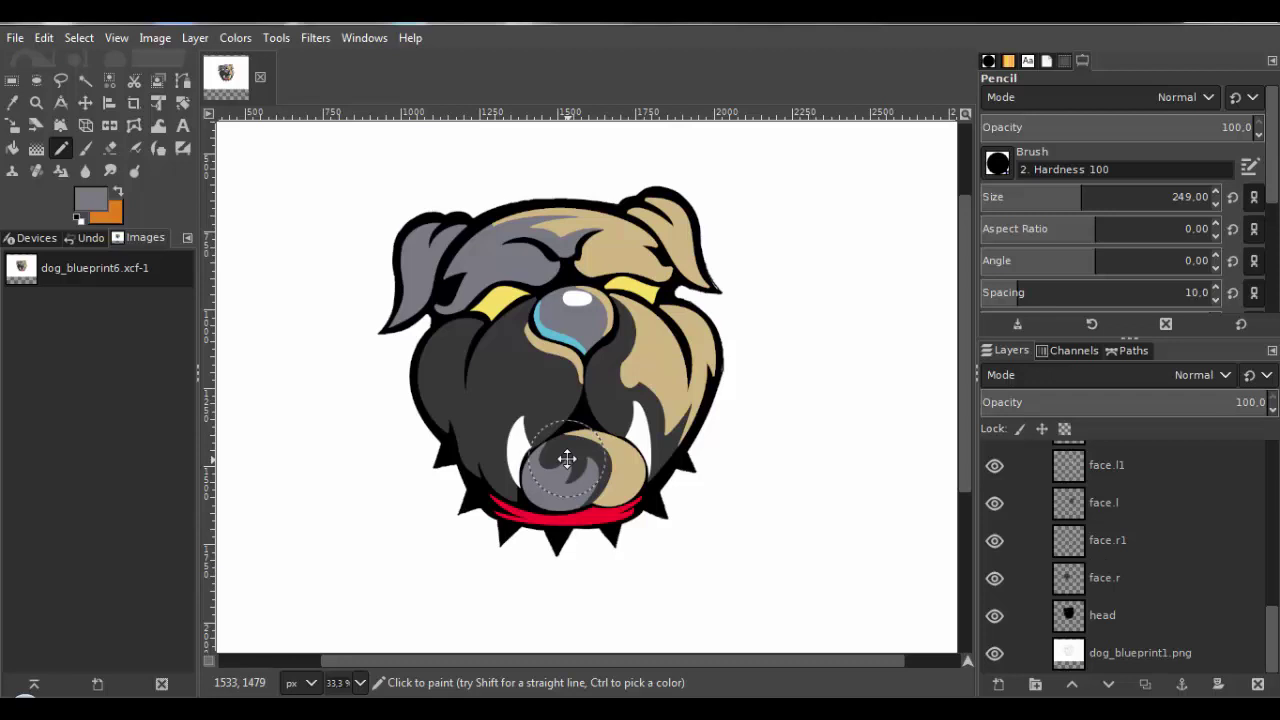
left_click_drag(570, 441, 610, 456)
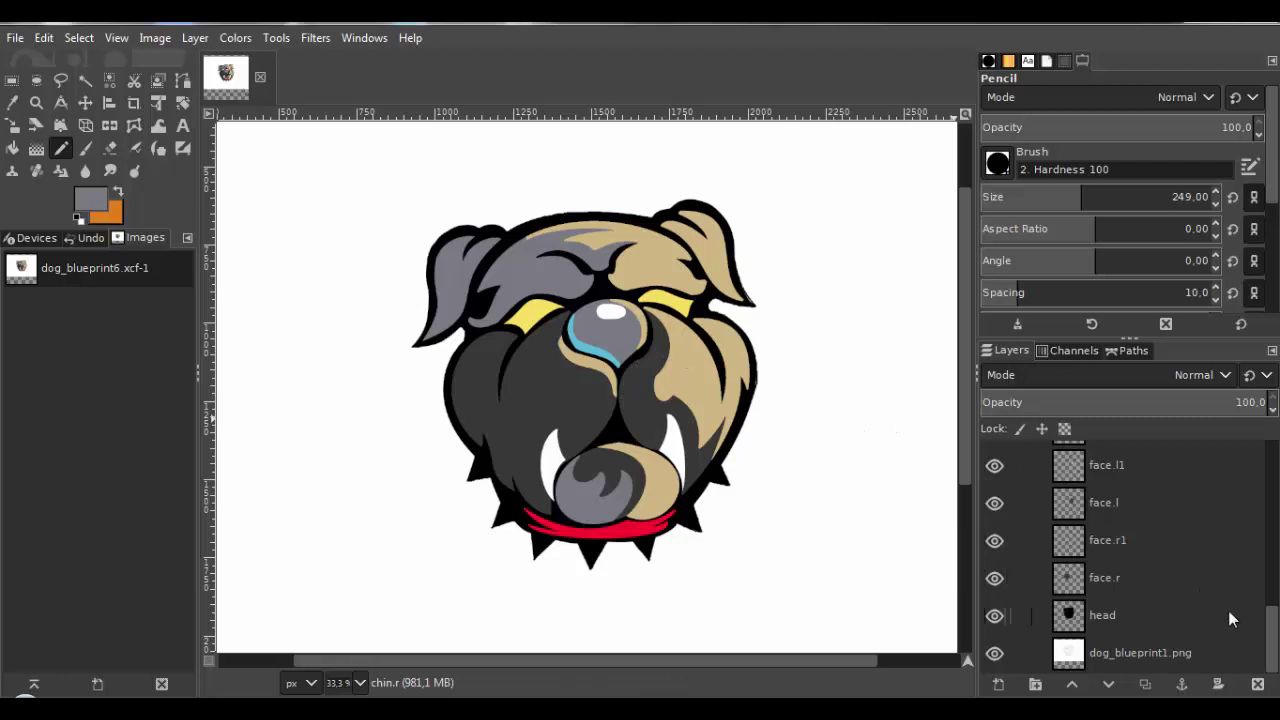
Duplicate the face.r layer and rename the copy face.r2.
right_click(1071, 585)
left_click(1137, 207)
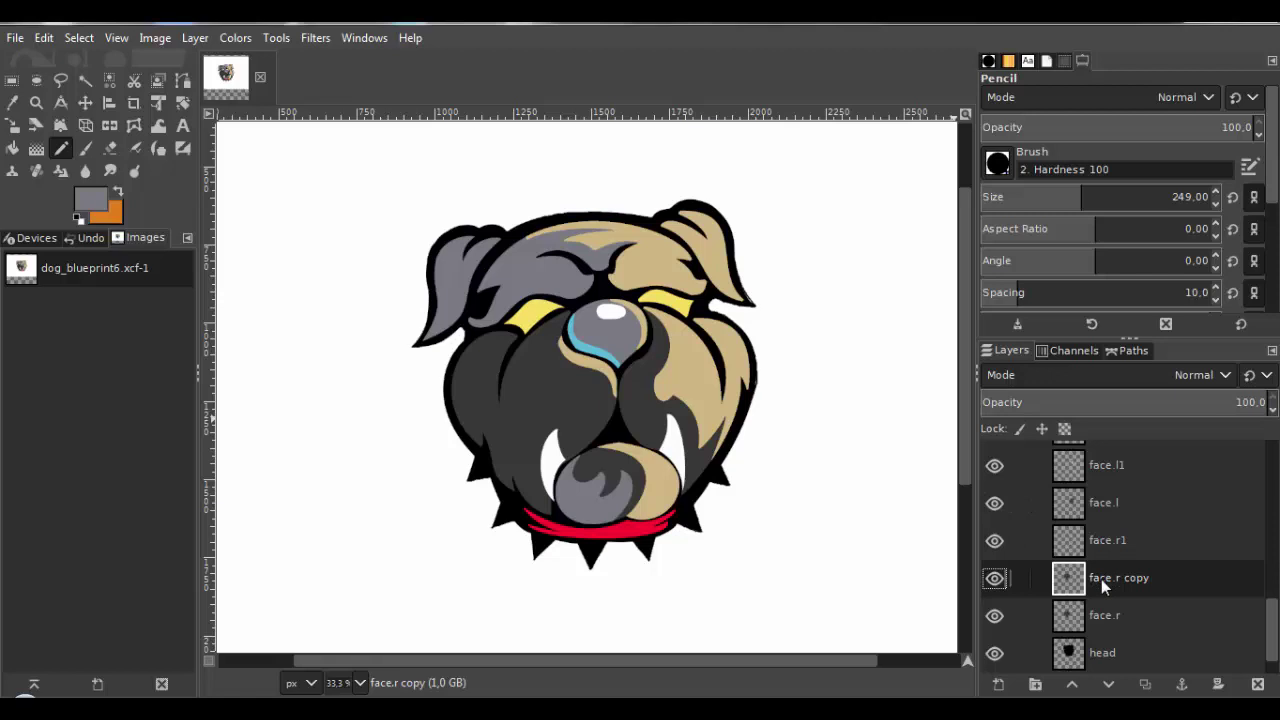
right_click(1078, 589)
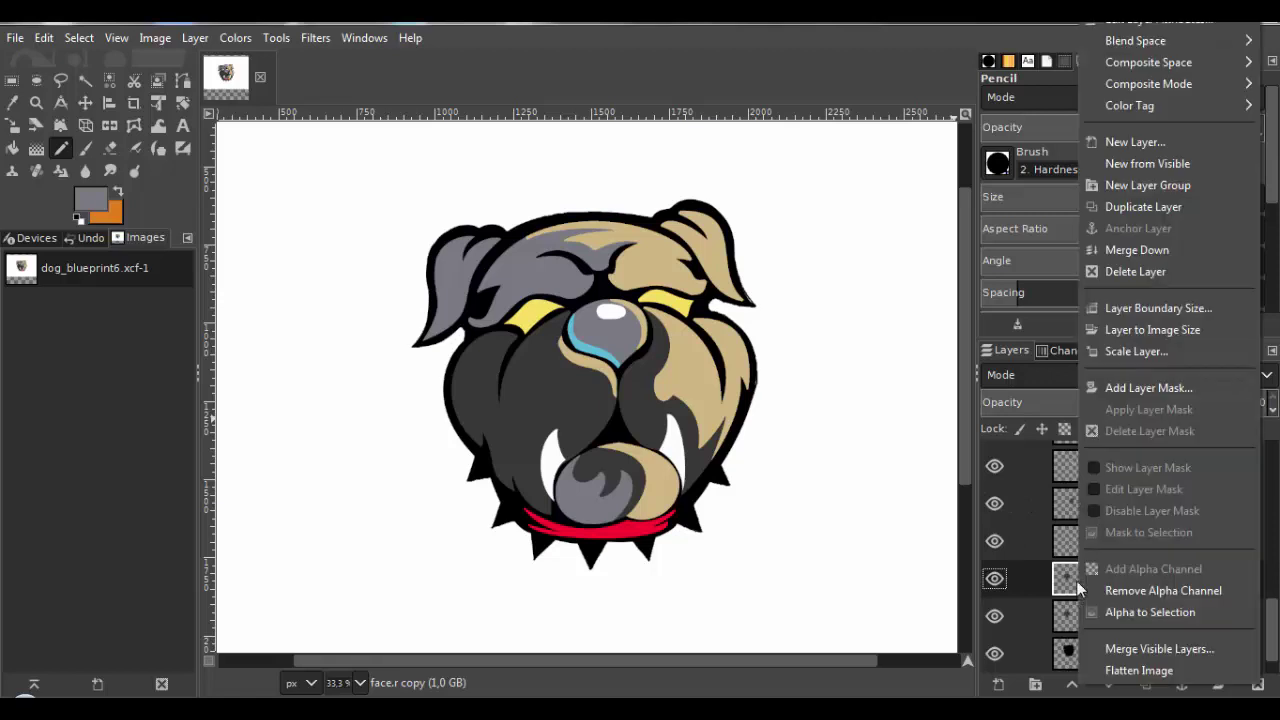
left_click(1134, 21)
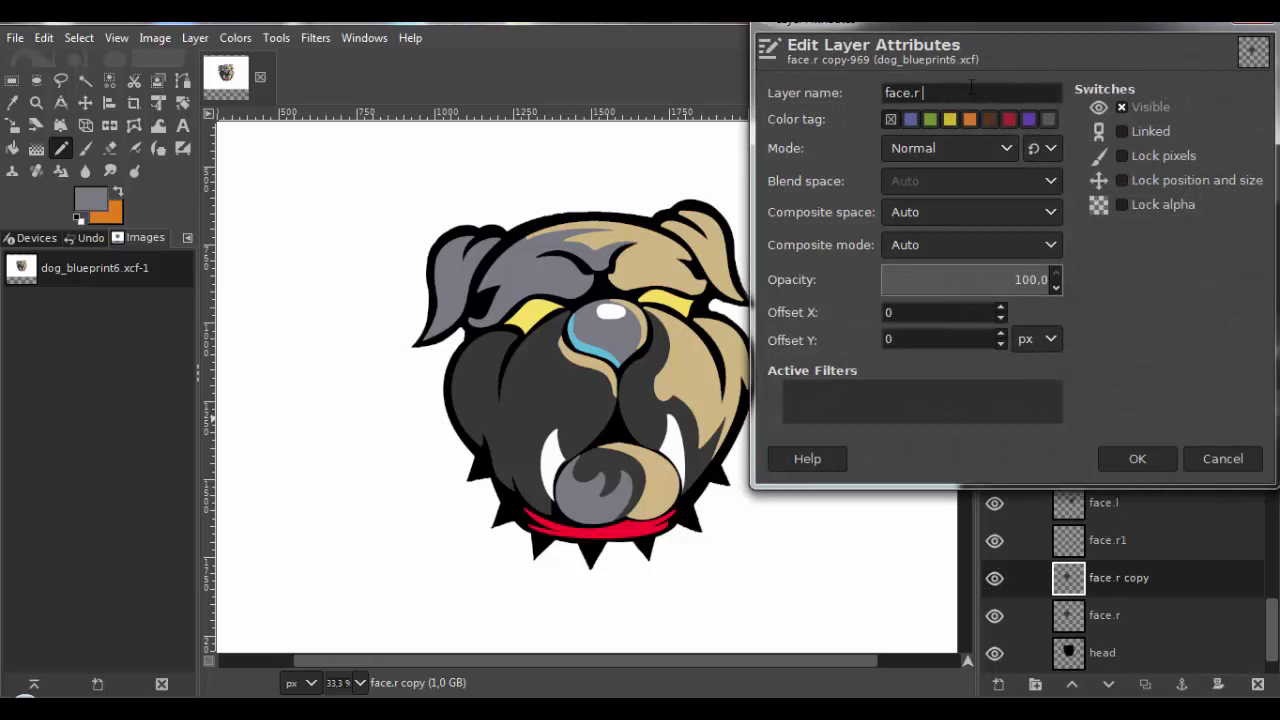
left_click(1140, 460)
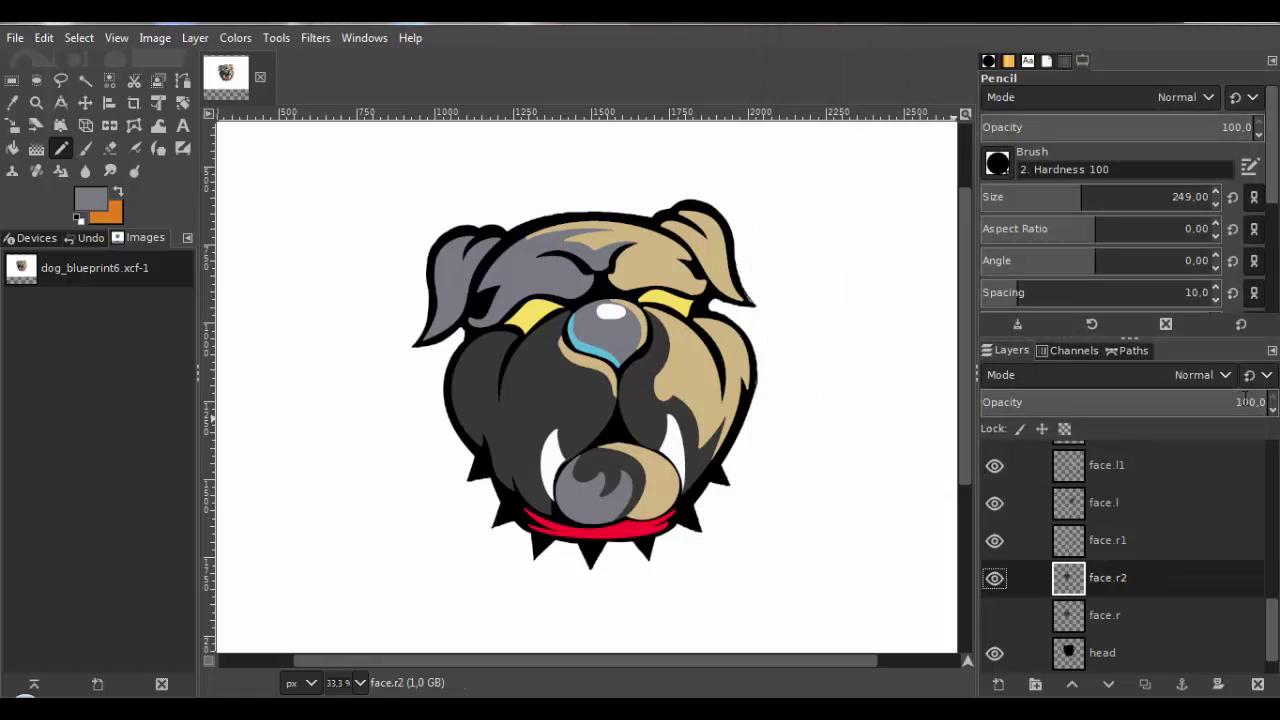
Hide the face.r and head layers and lower face.r2's opacity to 56.9 so the blueprint lines show through.
left_click_drag(1237, 403, 1185, 404)
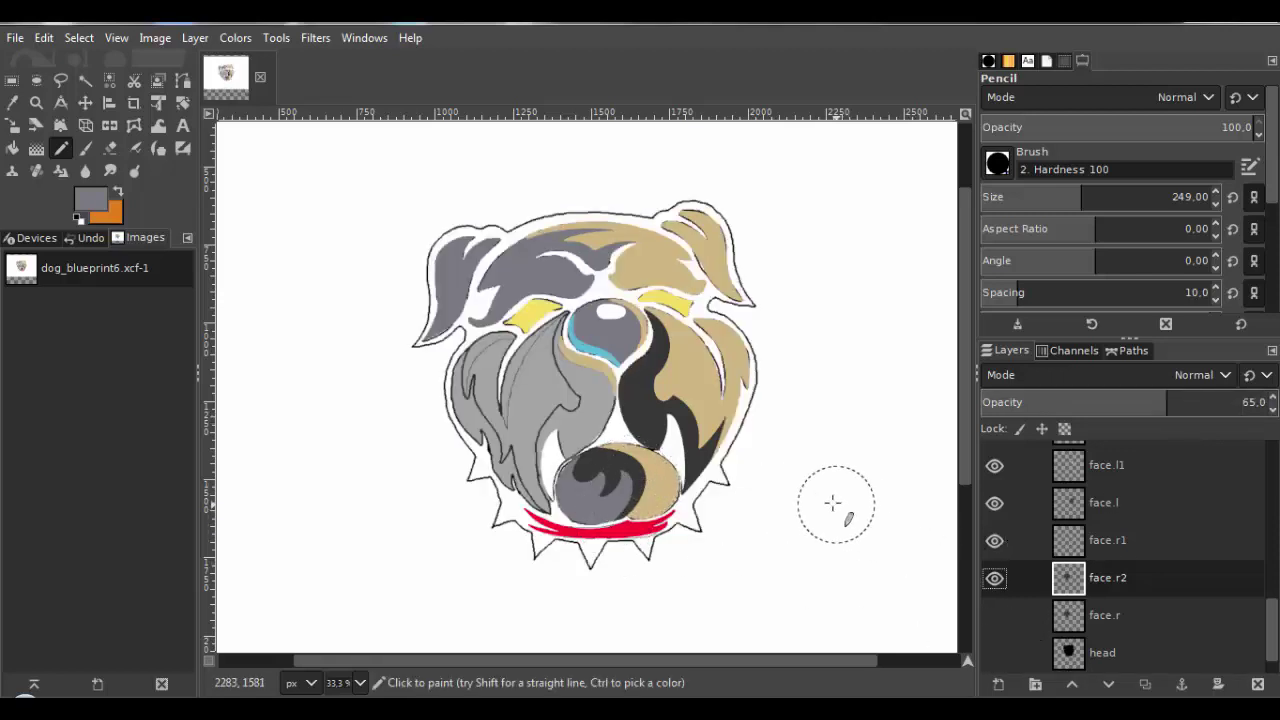
left_click(1145, 404)
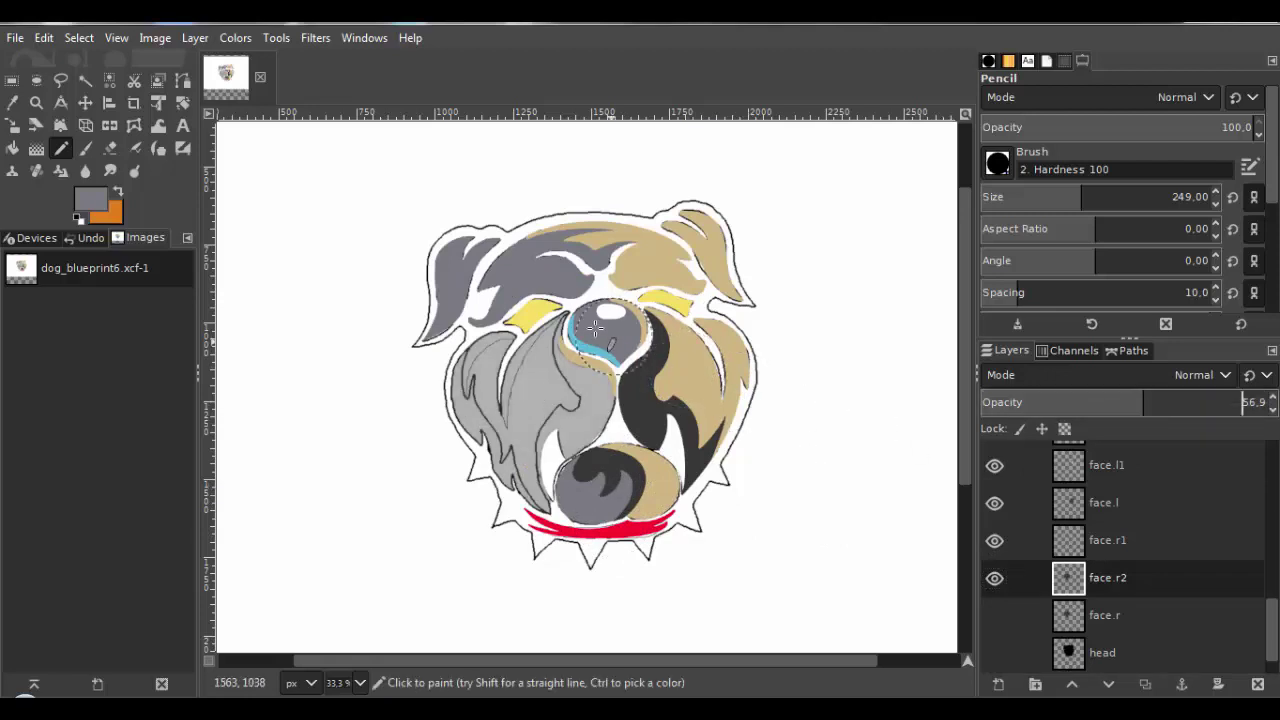
Start a path at the muzzle's upper tip beside the nose, placing anchors at the marking's rounded corner and the peak below it.
left_click_drag(588, 338, 642, 352)
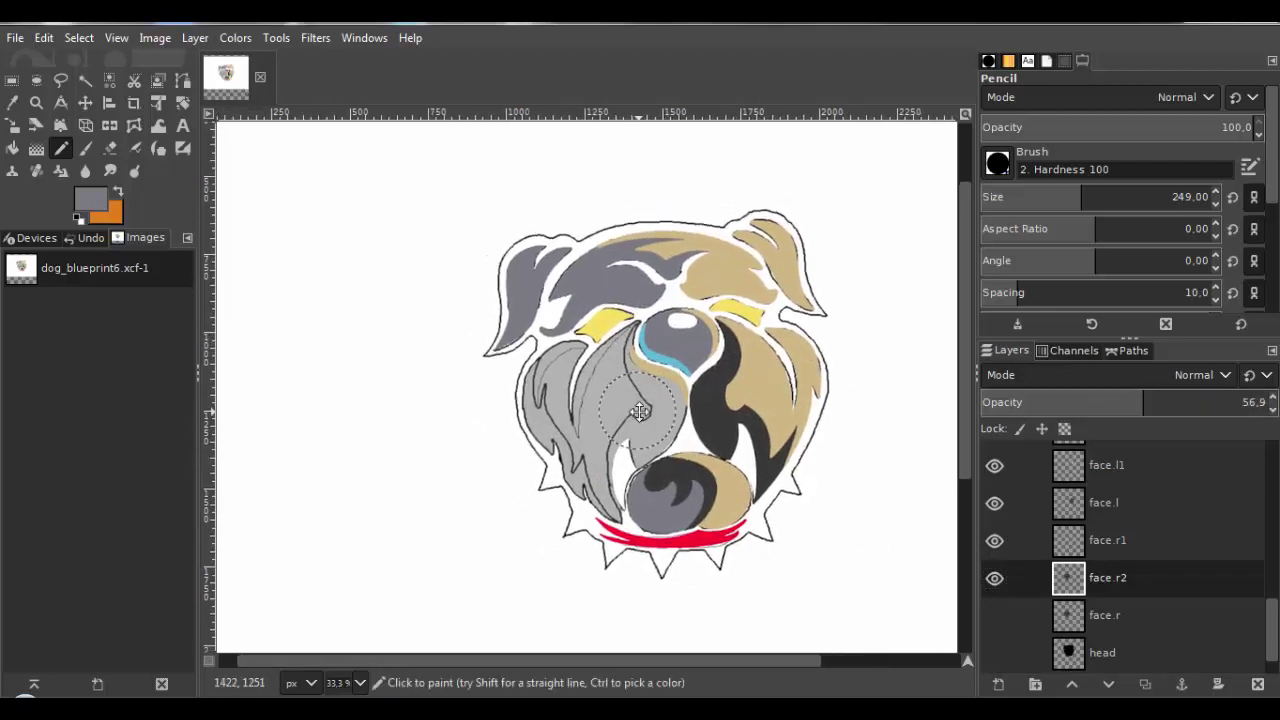
scroll(652, 463, "up", 4)
scroll(652, 460, "up", 1)
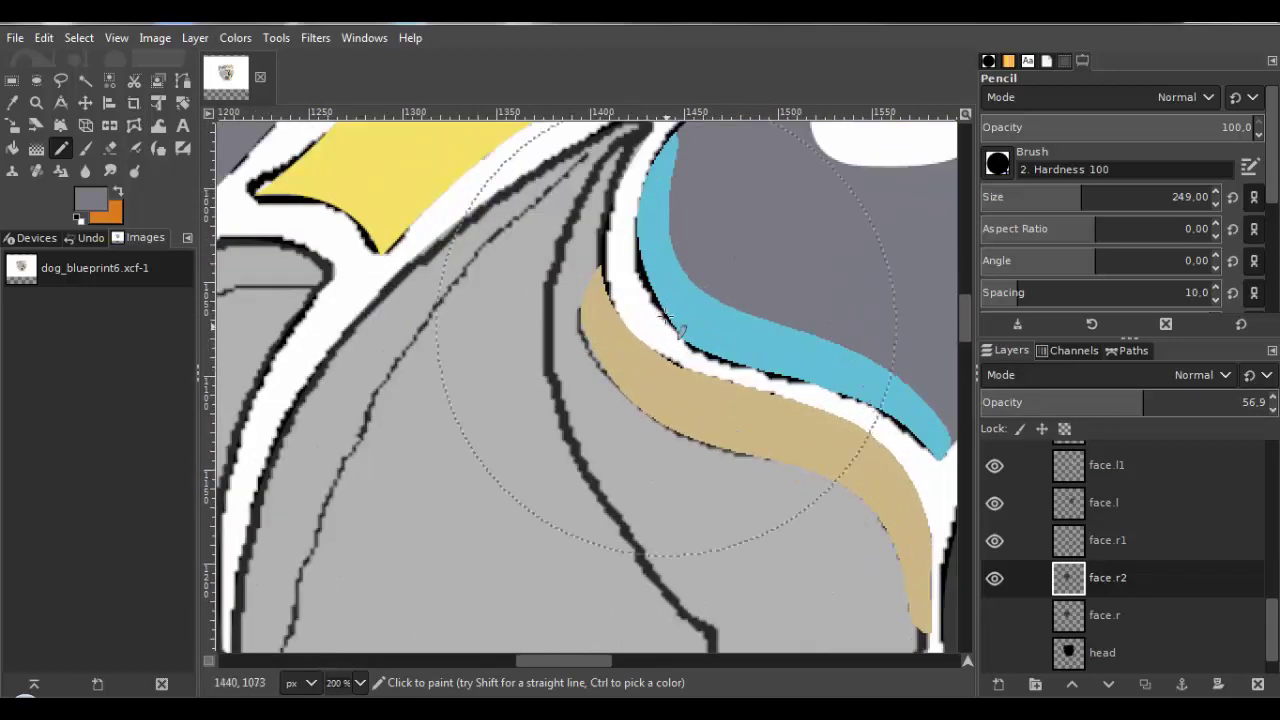
left_click_drag(656, 300, 610, 440)
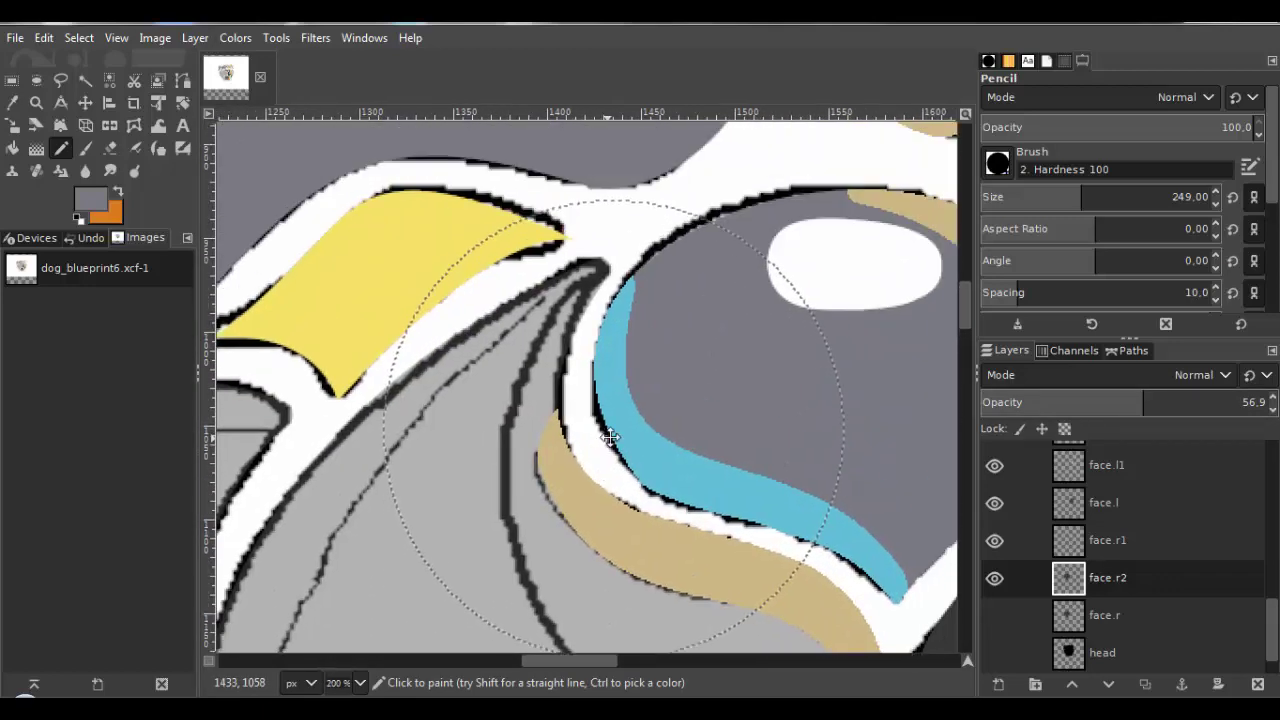
left_click(184, 86)
scroll(630, 208, "up", 3)
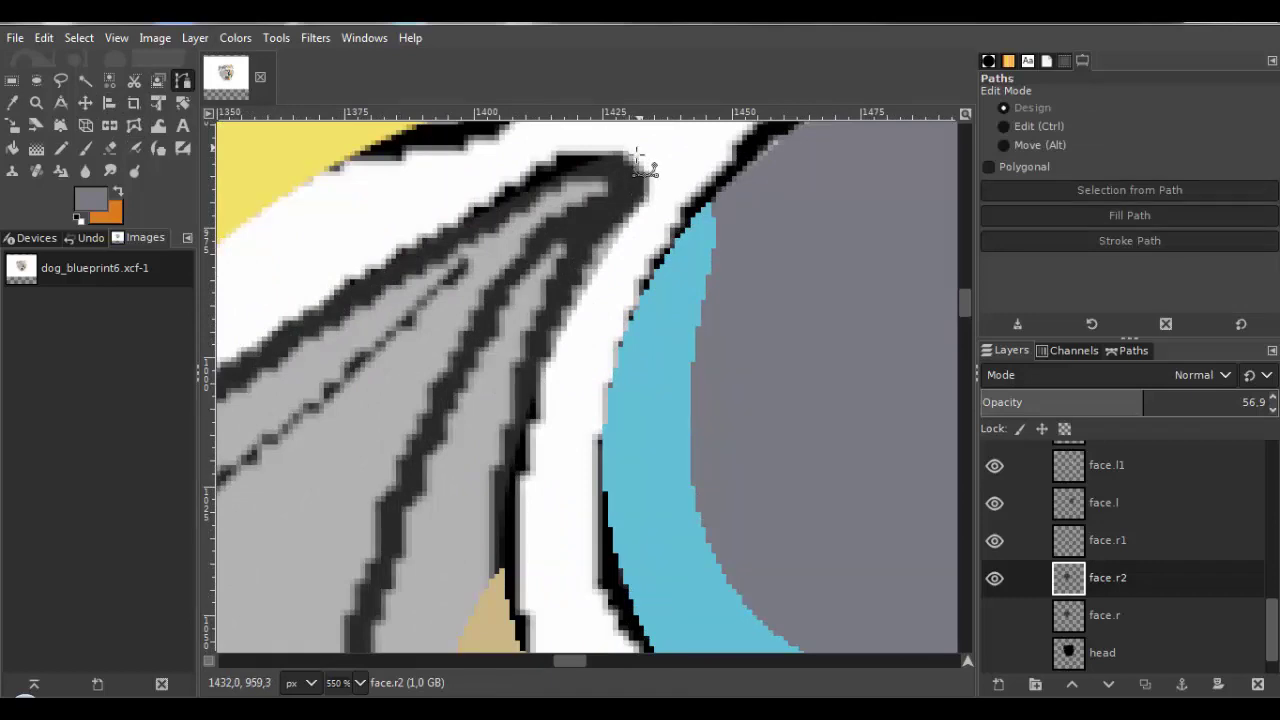
scroll(638, 160, "down", 5)
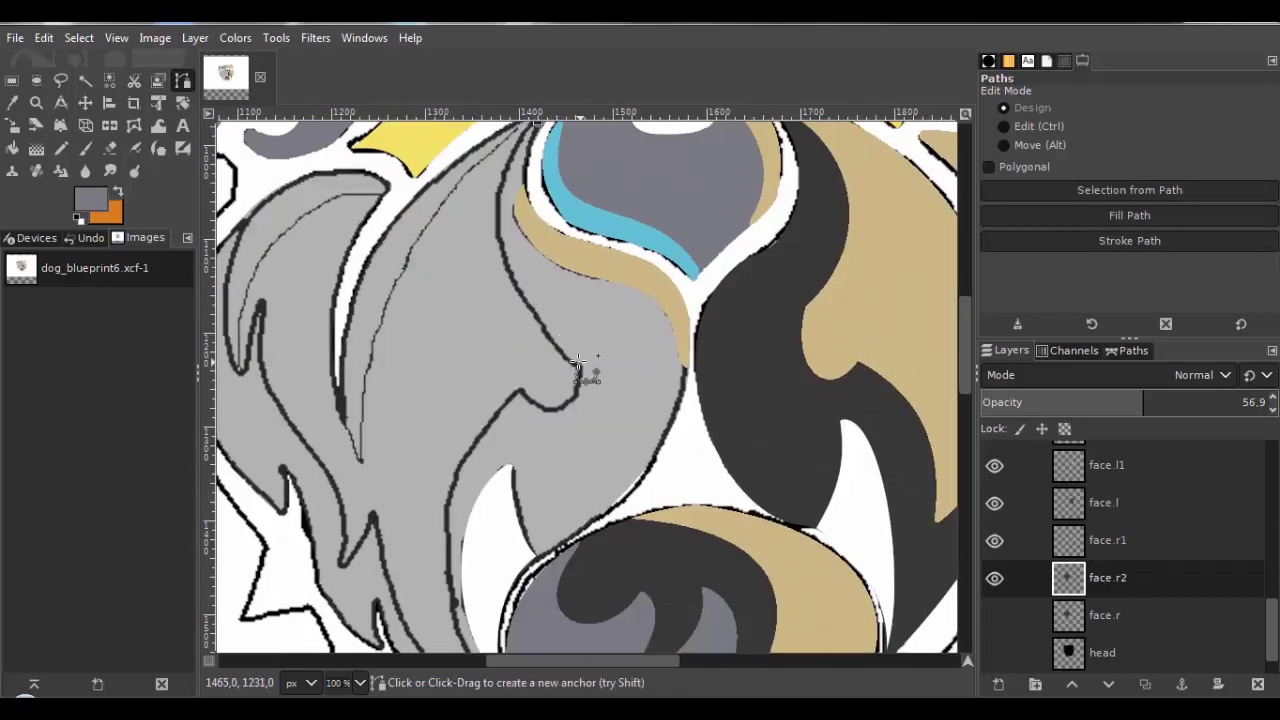
left_click(582, 368)
scroll(557, 360, "up", 6)
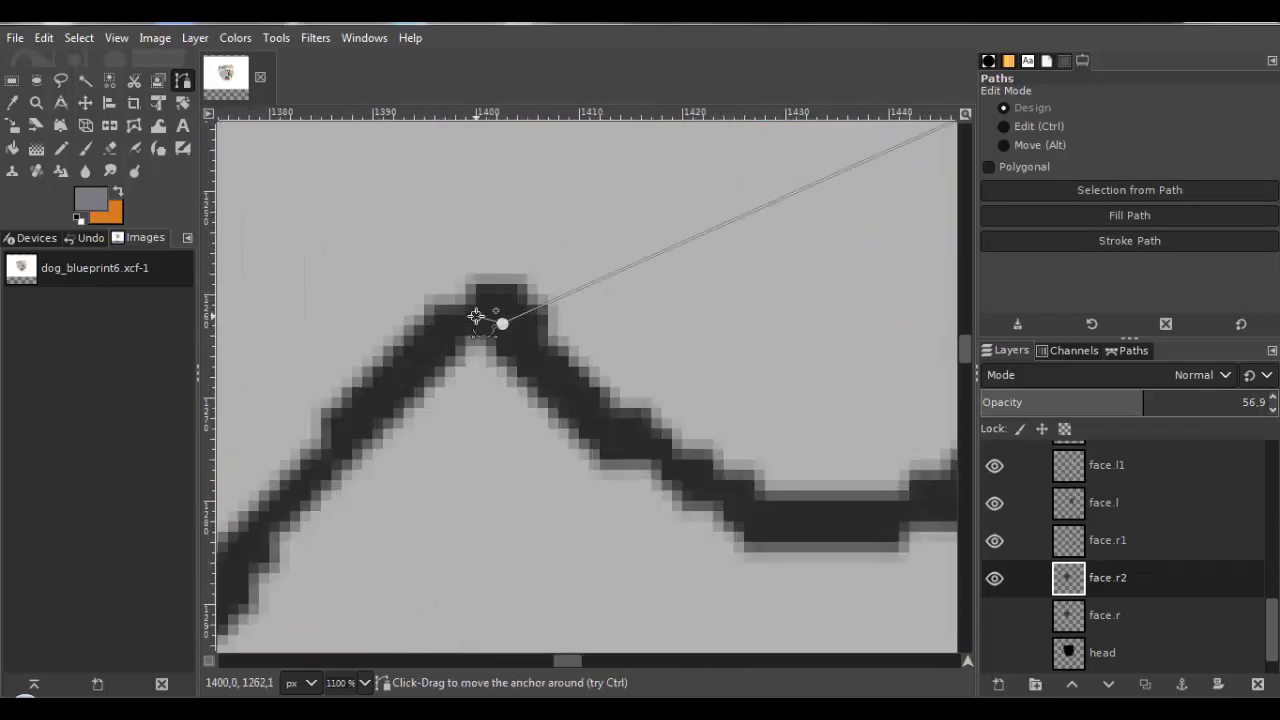
scroll(544, 288, "down", 3)
scroll(544, 288, "down", 1)
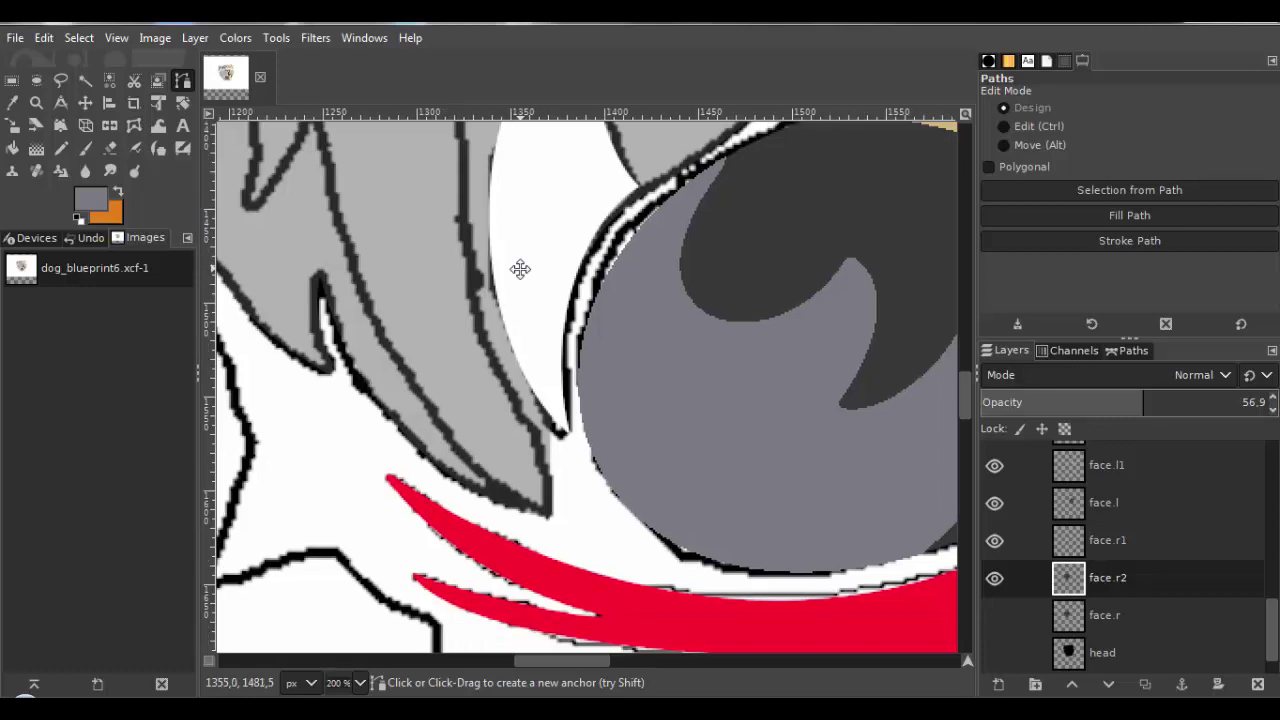
Continue the path around the face's lower tip beside the chin and up to the jagged cheek line's peak.
left_click(553, 515)
scroll(563, 520, "up", 3)
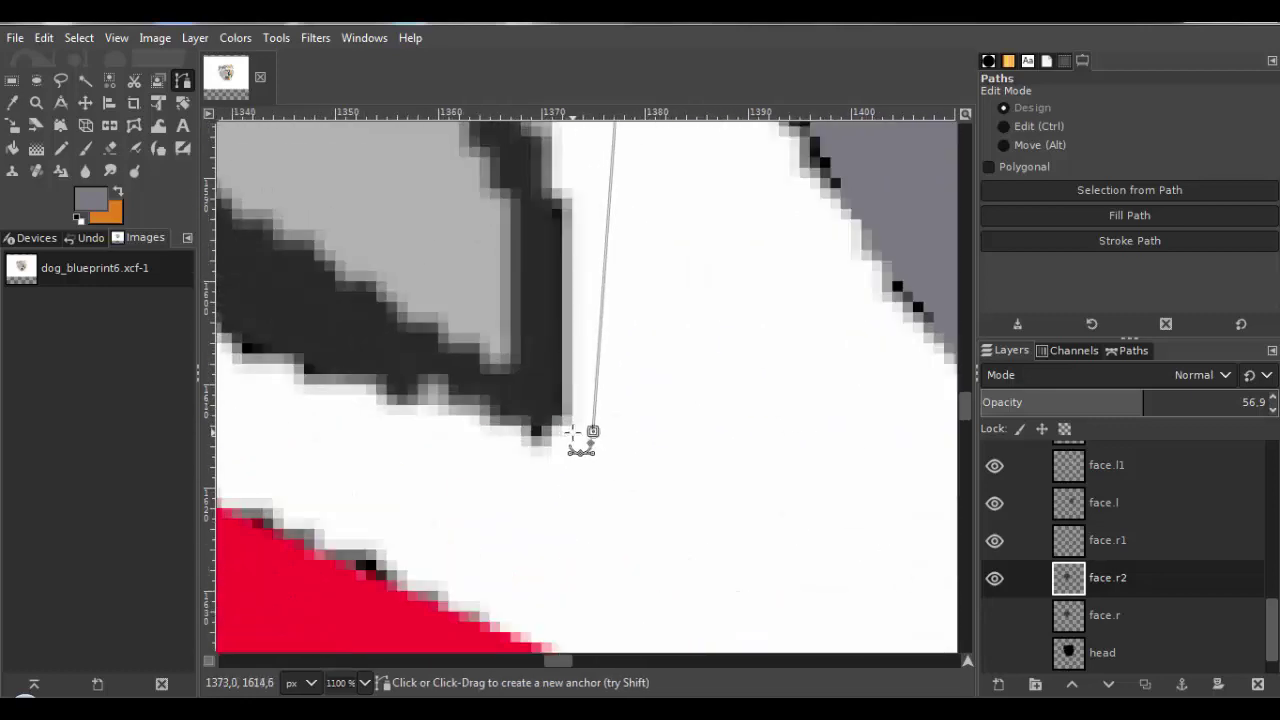
scroll(580, 450, "down", 3)
scroll(515, 243, "up", 6)
left_click(528, 252)
scroll(497, 255, "down", 3)
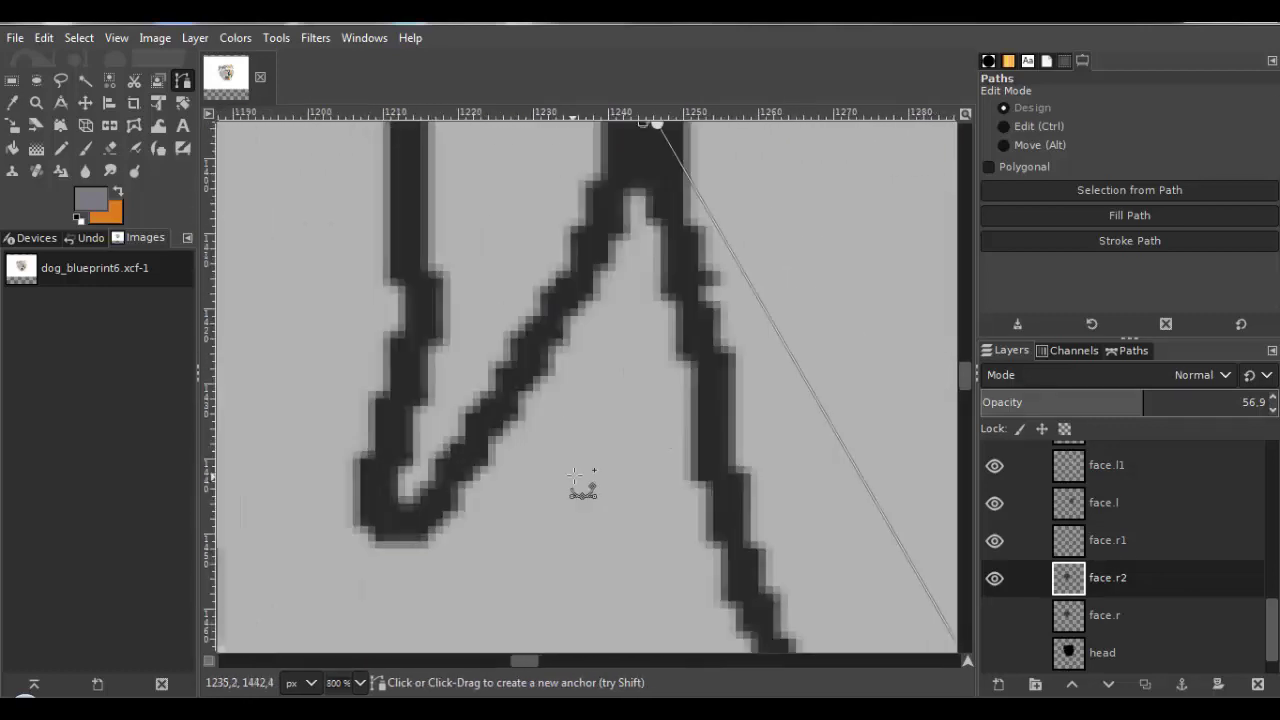
Add path anchors at the lower fur notch and at the peak of the upper fur notch along the grey cheek.
scroll(430, 500, "up", 2)
left_click(380, 467)
scroll(380, 467, "down", 1)
scroll(523, 457, "down", 2)
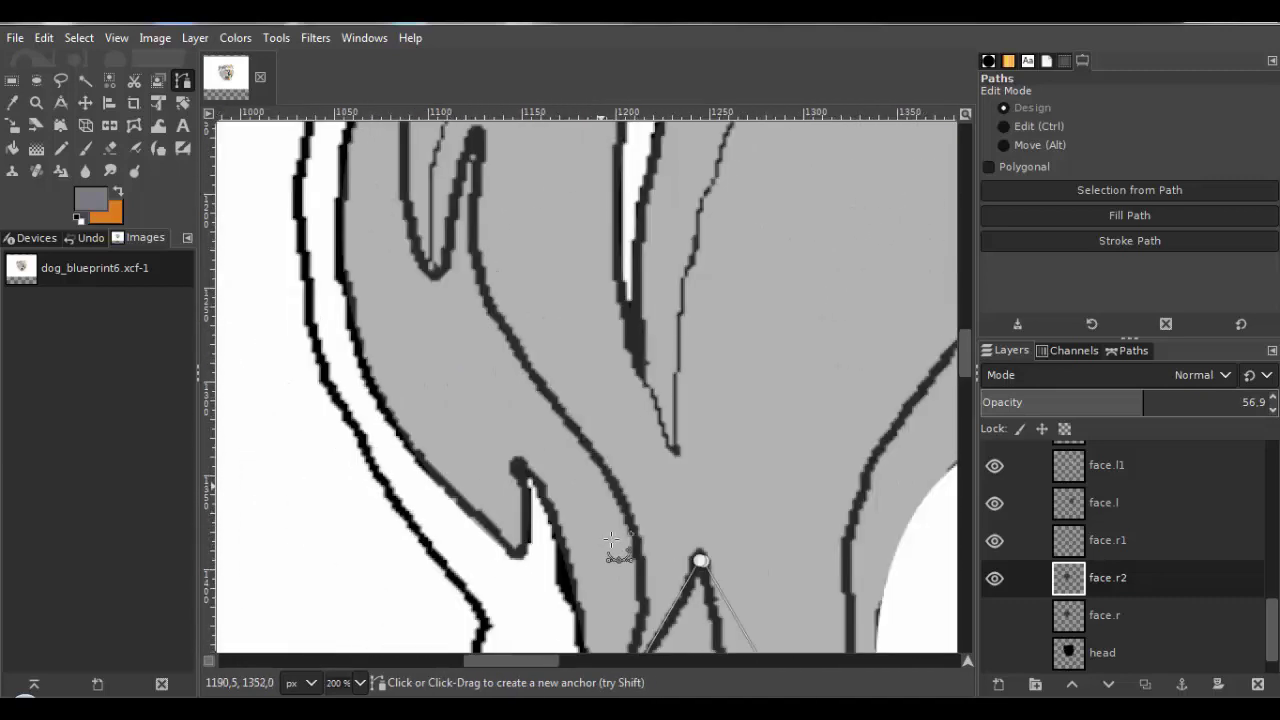
scroll(565, 255, "up", 2)
left_click(512, 240)
scroll(512, 245, "down", 3)
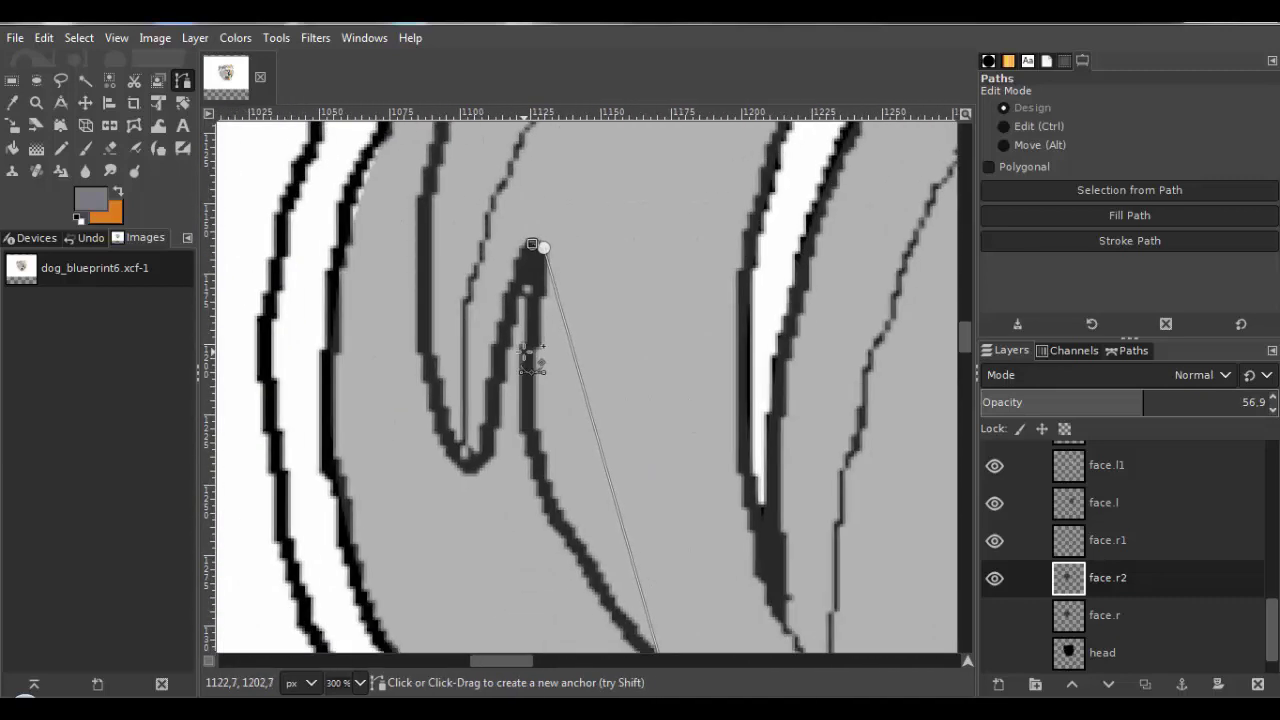
Add path anchors at the bottom and upper end of the outer fur strand, then close the path around the outside of the cheek.
scroll(535, 383, "down", 2)
scroll(535, 383, "up", 4)
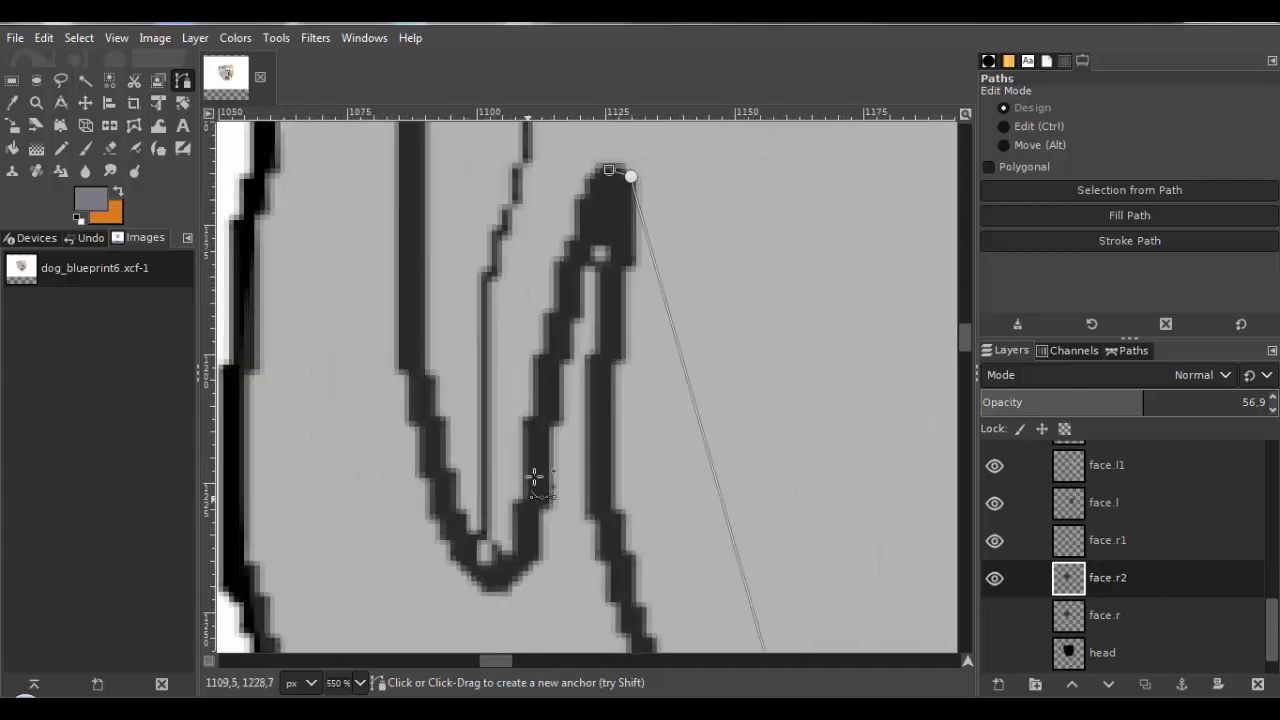
left_click(509, 586)
left_click(477, 578)
scroll(477, 560, "down", 3)
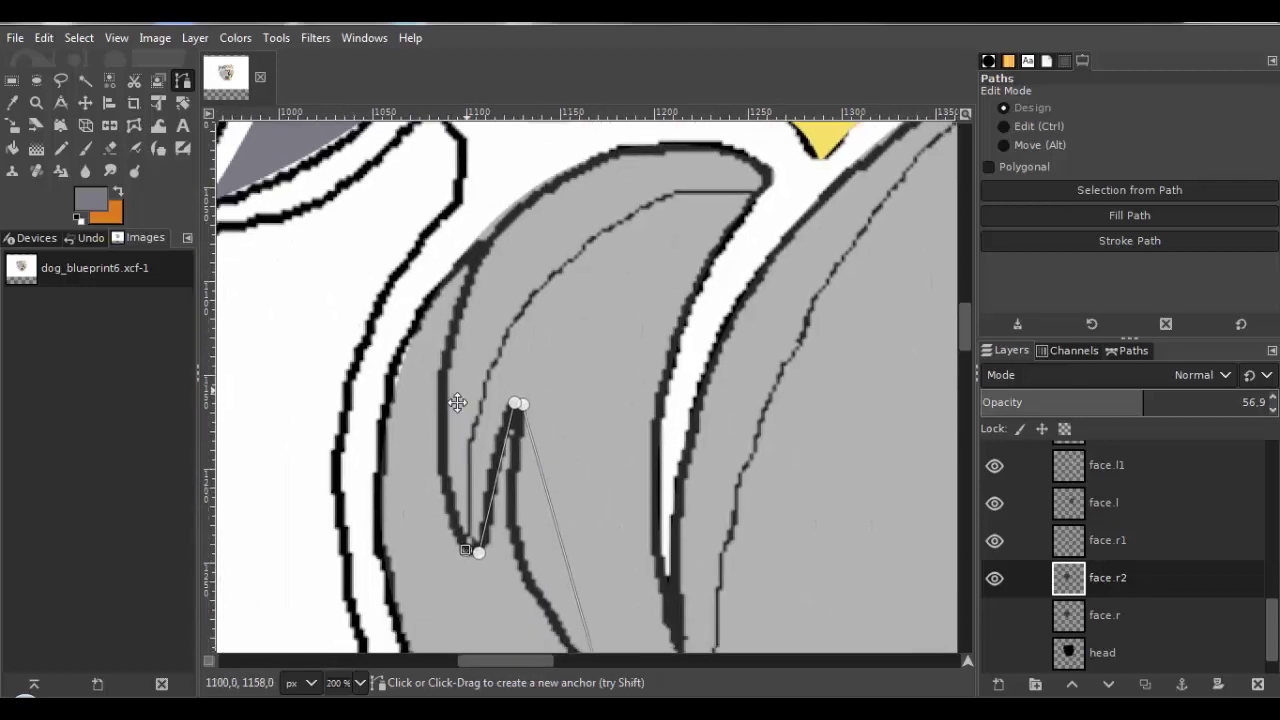
scroll(483, 218, "up", 2)
left_click(504, 215)
scroll(504, 215, "down", 1)
scroll(504, 215, "down", 4)
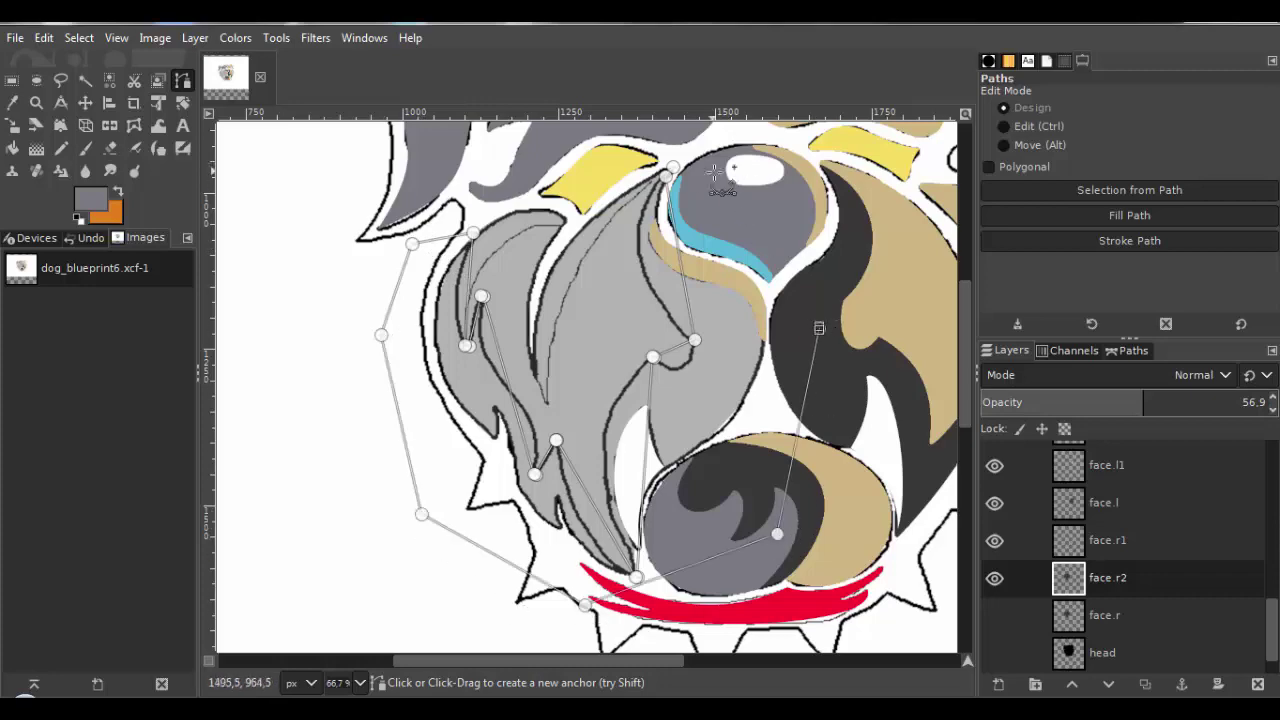
Curve the path along the fur's inner edge beside the nose and adjust the handle at its upper tip.
scroll(680, 156, "up", 2)
left_click_drag(674, 350, 598, 410)
left_click_drag(661, 555, 645, 468)
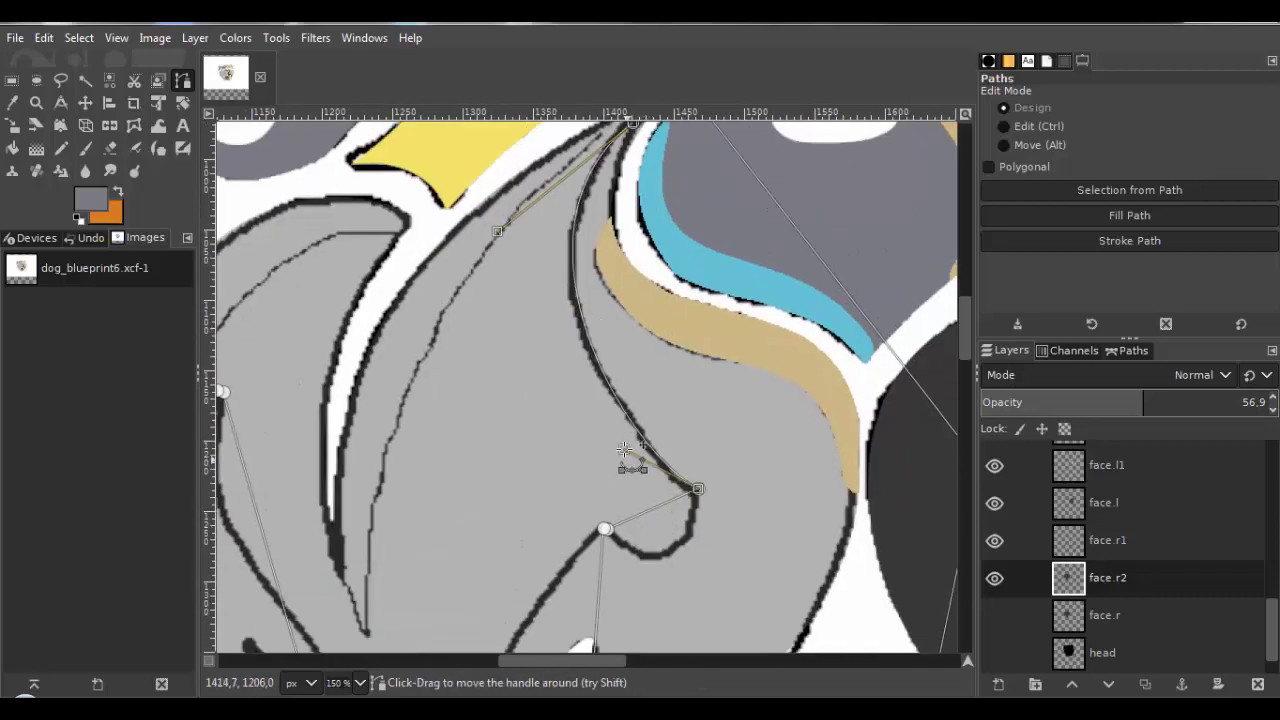
scroll(624, 450, "up", 4)
left_click_drag(414, 457, 455, 470)
scroll(612, 361, "up", 1)
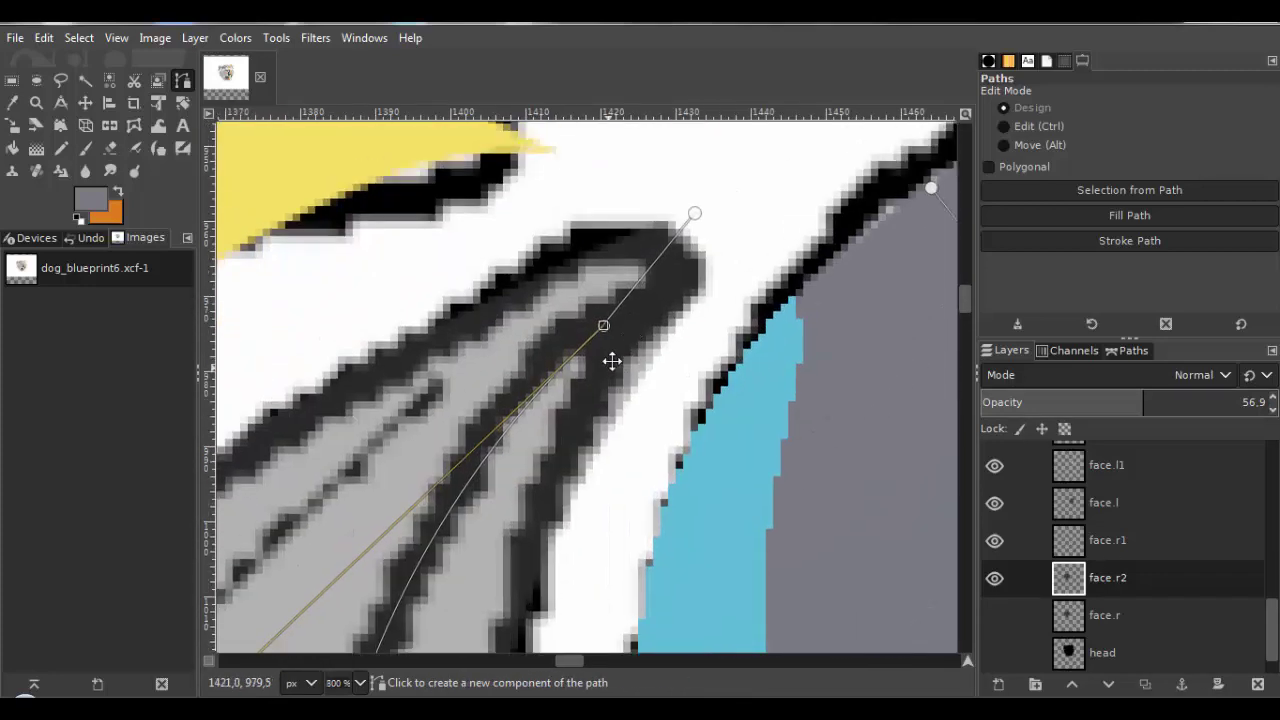
left_click_drag(682, 236, 698, 228)
Bend the path segment around the rounded fur lobe below the nose to follow the blueprint outline.
scroll(640, 245, "down", 5)
scroll(637, 392, "up", 3)
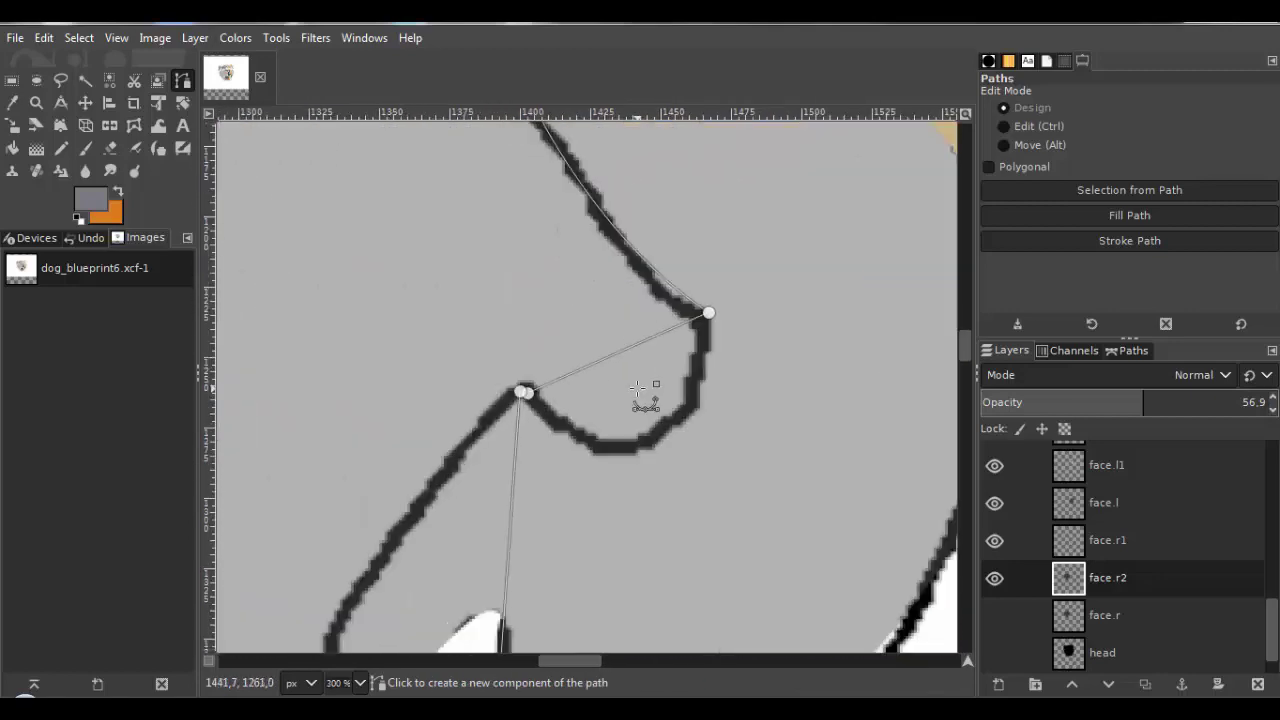
scroll(637, 390, "up", 1)
left_click_drag(623, 308, 700, 445)
scroll(660, 385, "down", 2)
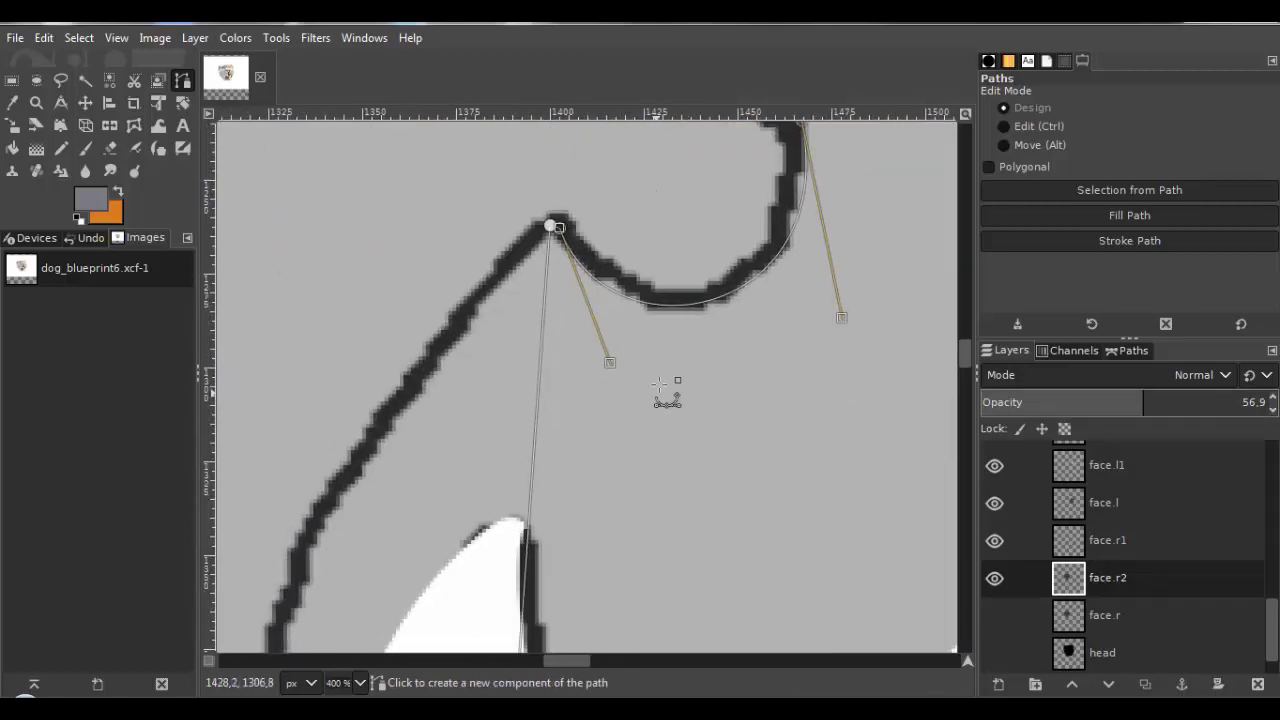
Curve the path segment from the rounded lobe past the tooth down to the fur's lowest tip.
scroll(659, 384, "down", 5)
scroll(640, 435, "up", 3)
left_click_drag(638, 397, 494, 511)
scroll(496, 505, "down", 3)
scroll(502, 580, "up", 3)
scroll(497, 381, "down", 3)
scroll(547, 409, "up", 2)
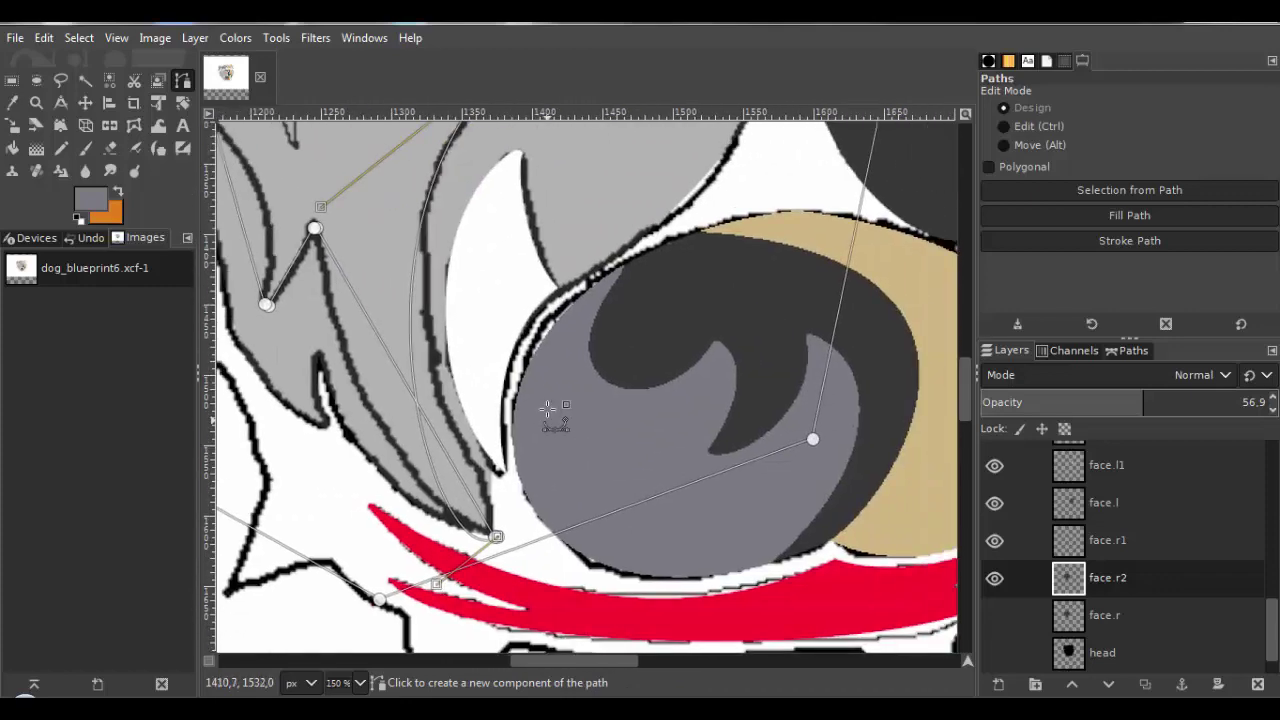
left_click_drag(440, 592, 505, 490)
scroll(511, 486, "up", 2)
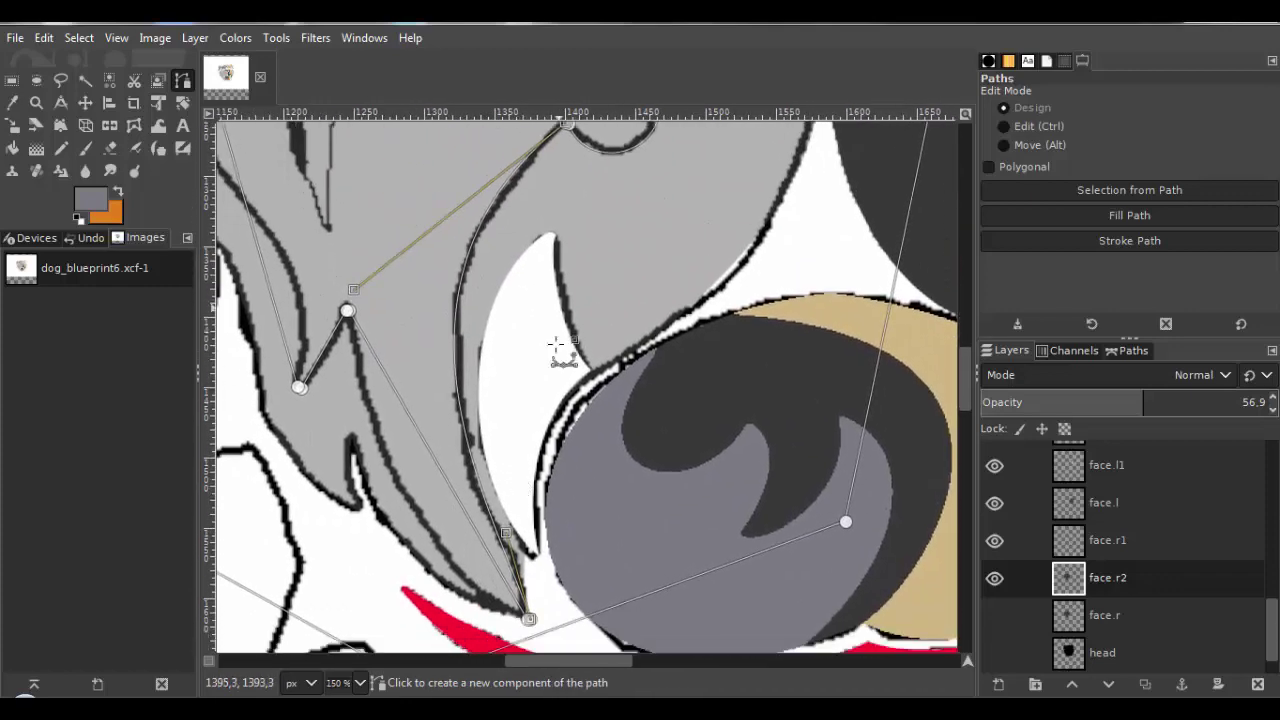
Round the short path segment at the corner between the lobe and the tooth-side edge by adjusting its handles.
scroll(540, 345, "up", 5)
scroll(530, 300, "up", 2)
scroll(545, 276, "up", 1)
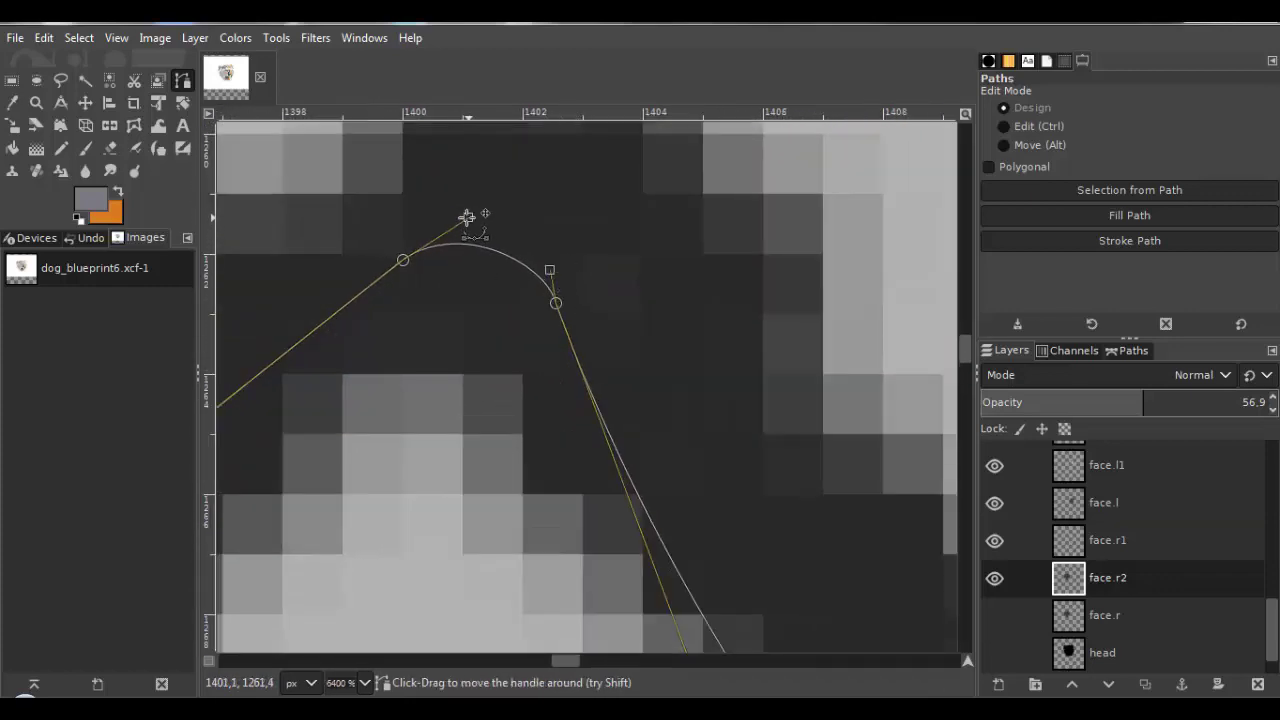
scroll(486, 500, "down", 7)
scroll(490, 495, "down", 4)
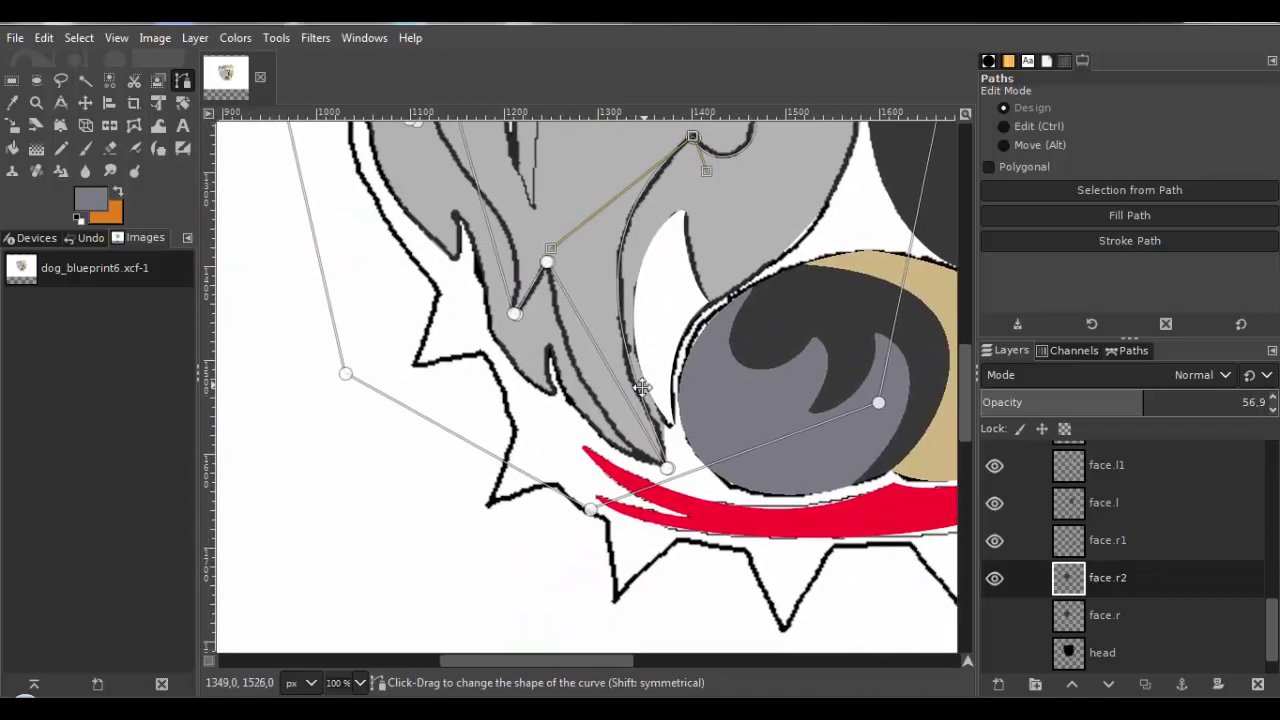
Curve the segment between the lower fur notch and the lowest fur tip, and round the path at that tip.
scroll(593, 408, "up", 2)
scroll(420, 240, "up", 3)
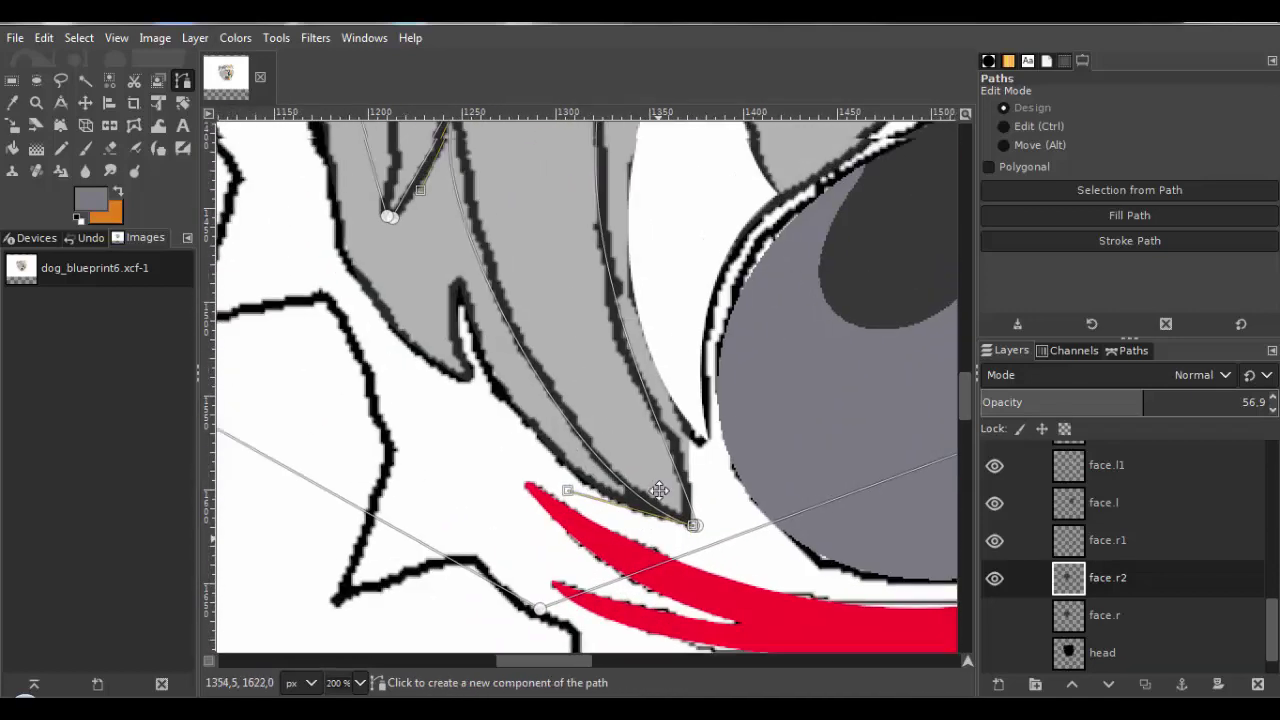
left_click_drag(433, 255, 480, 262)
scroll(702, 578, "up", 8)
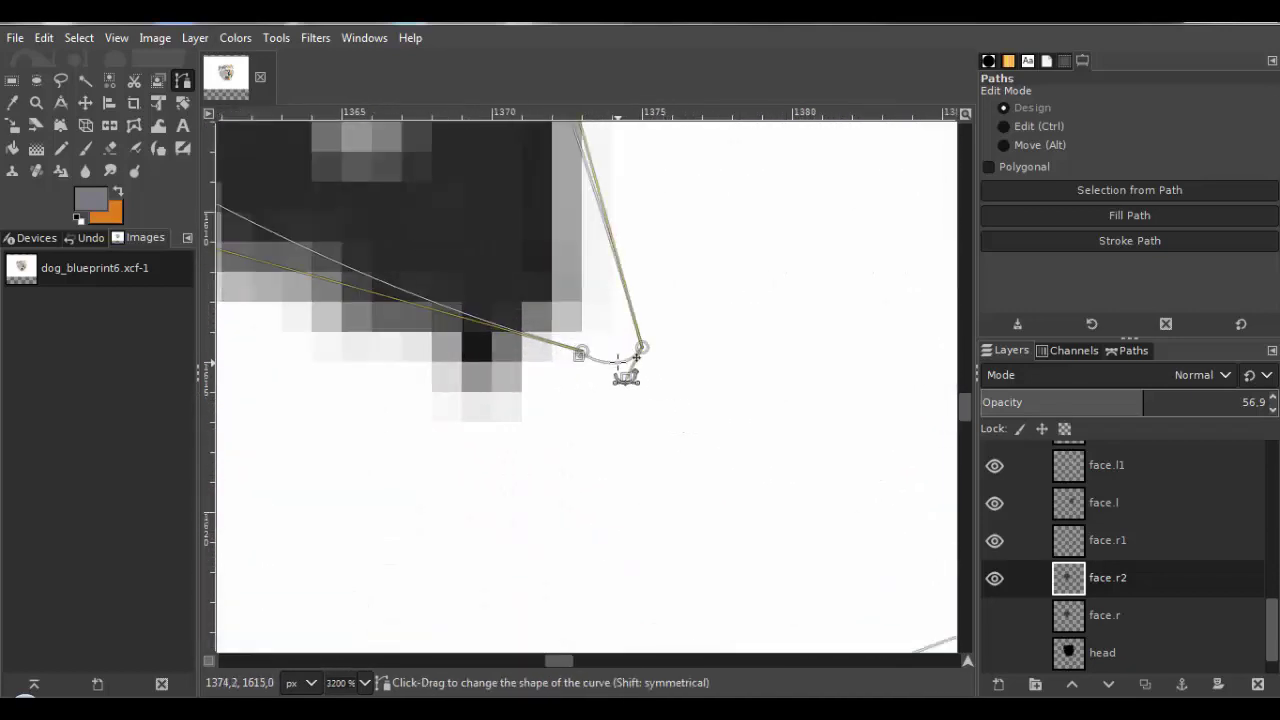
scroll(637, 372, "down", 9)
Shape the path sides of the lower fur notch and round its peak with the anchor handles.
scroll(551, 380, "up", 4)
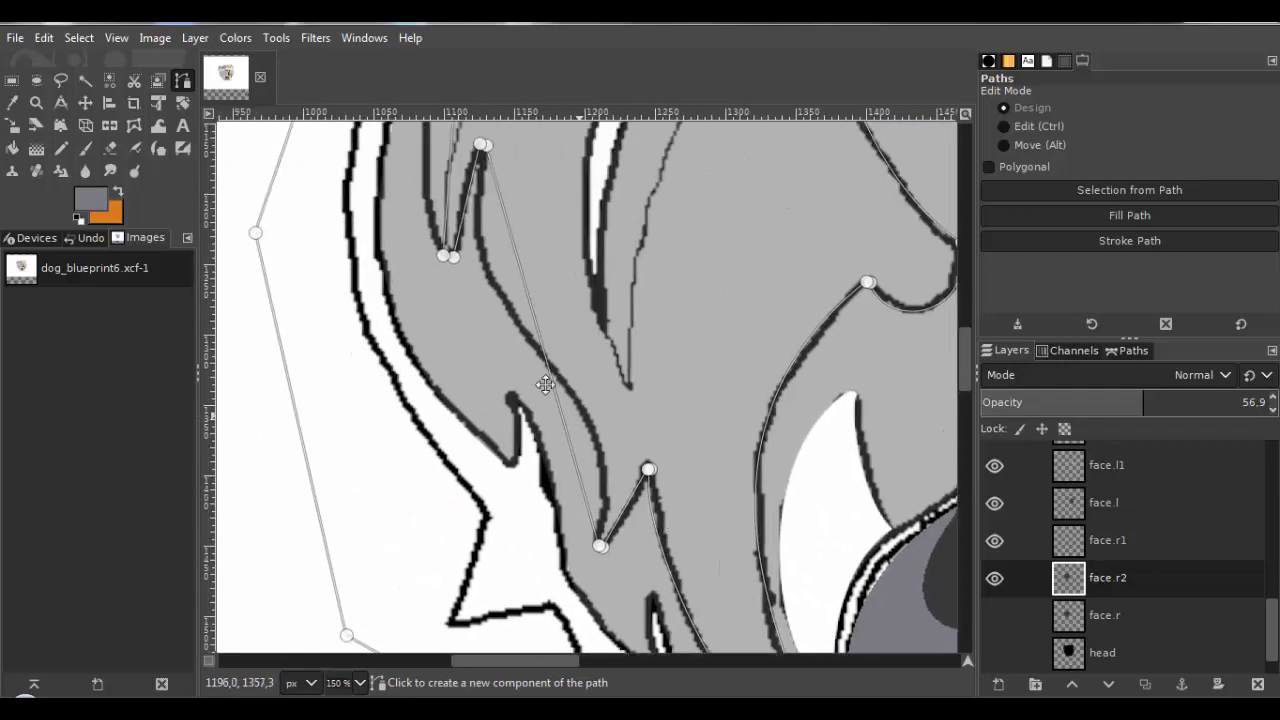
left_click_drag(516, 398, 539, 400)
left_click_drag(486, 521, 490, 504)
scroll(633, 246, "up", 3)
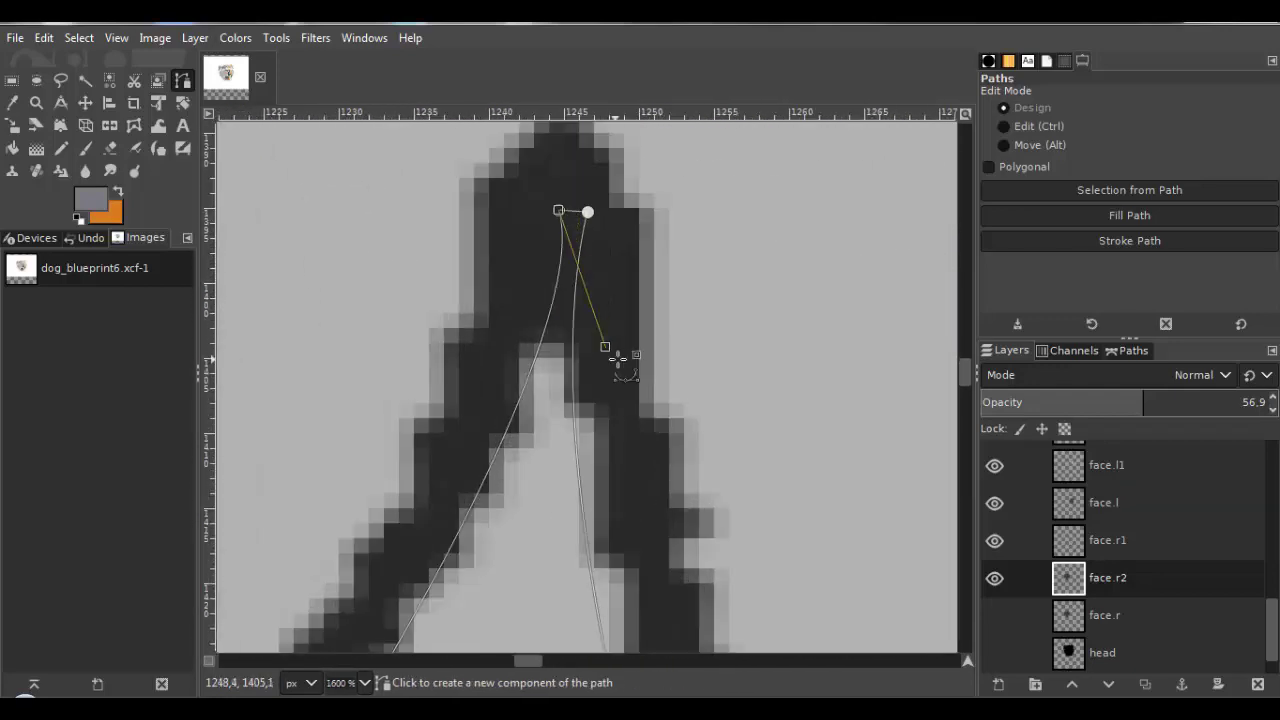
left_click_drag(607, 345, 520, 423)
scroll(582, 218, "up", 2)
left_click_drag(572, 203, 578, 176)
scroll(580, 180, "up", 1)
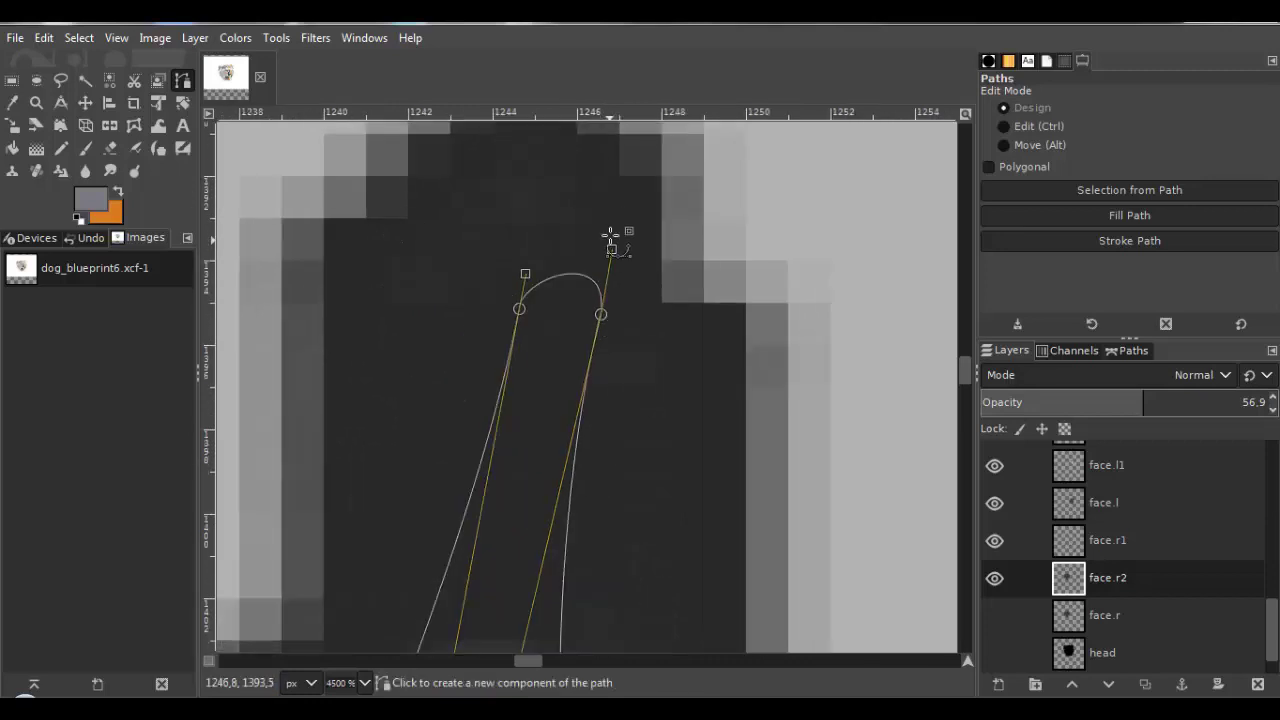
Round the path at the pointed fur end beside the lower notch by adjusting its anchor handles.
scroll(524, 273, "down", 3)
scroll(523, 420, "up", 5)
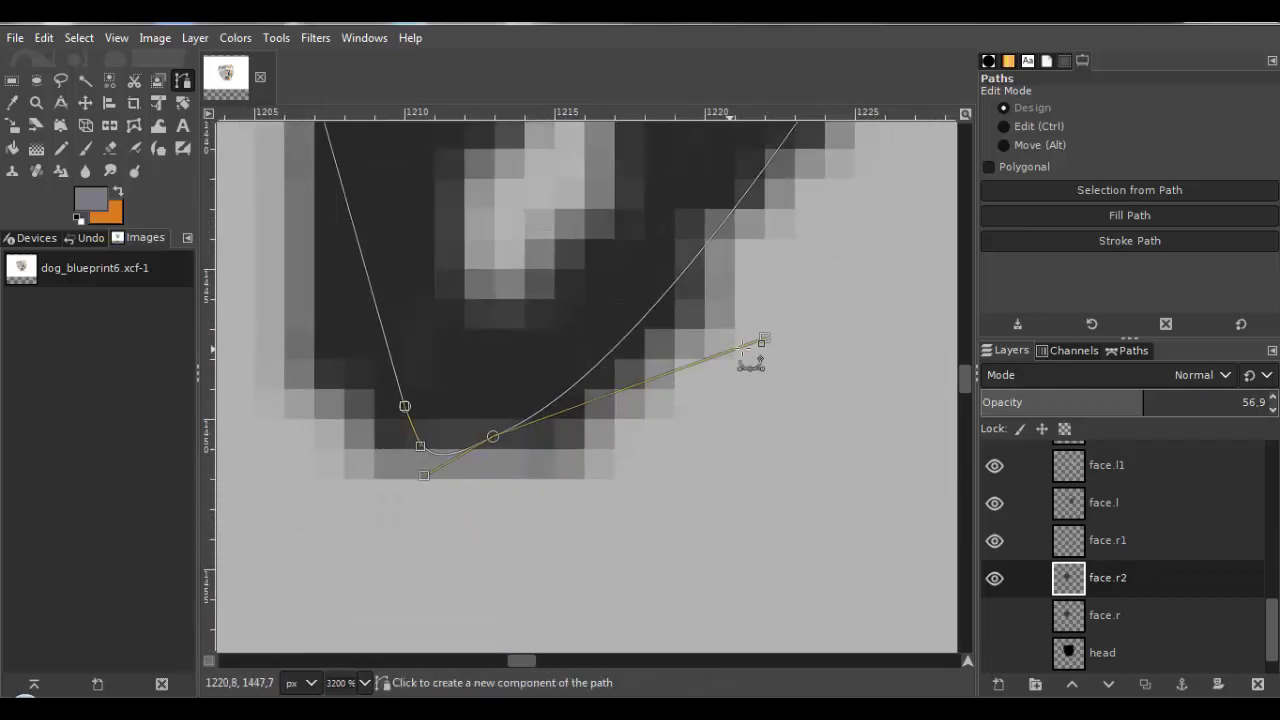
scroll(557, 434, "up", 2)
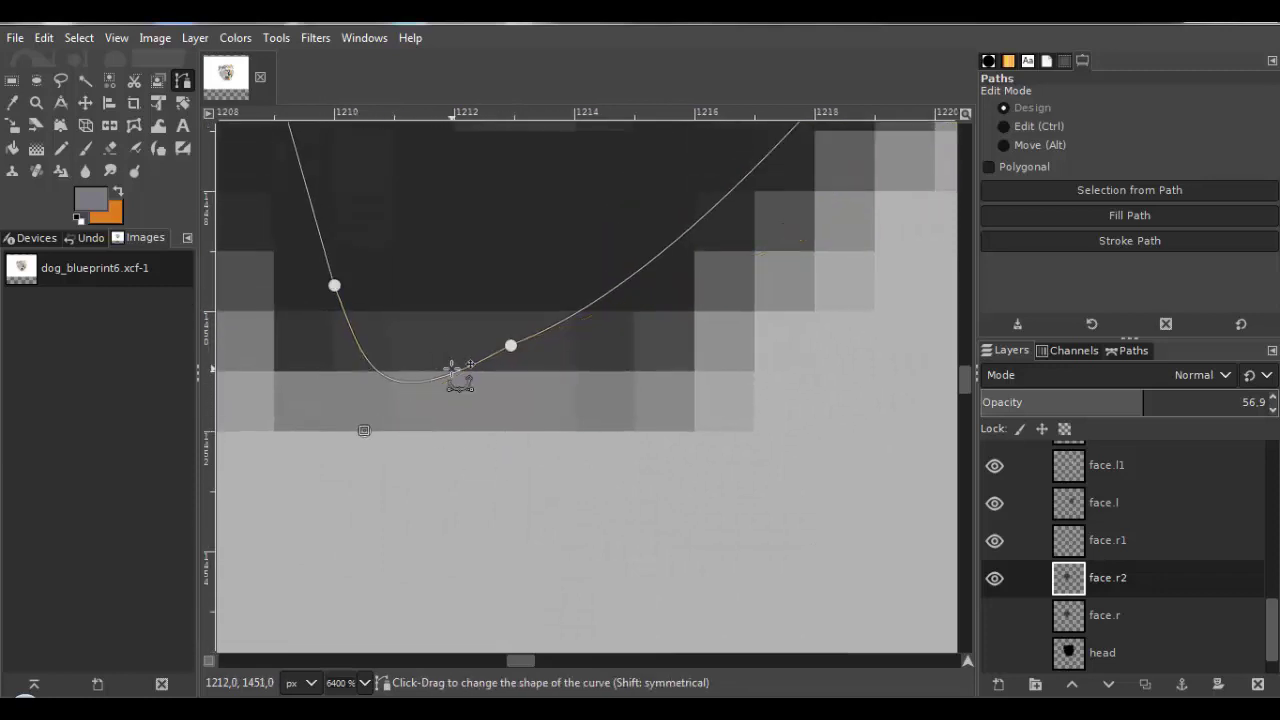
scroll(405, 375, "down", 10)
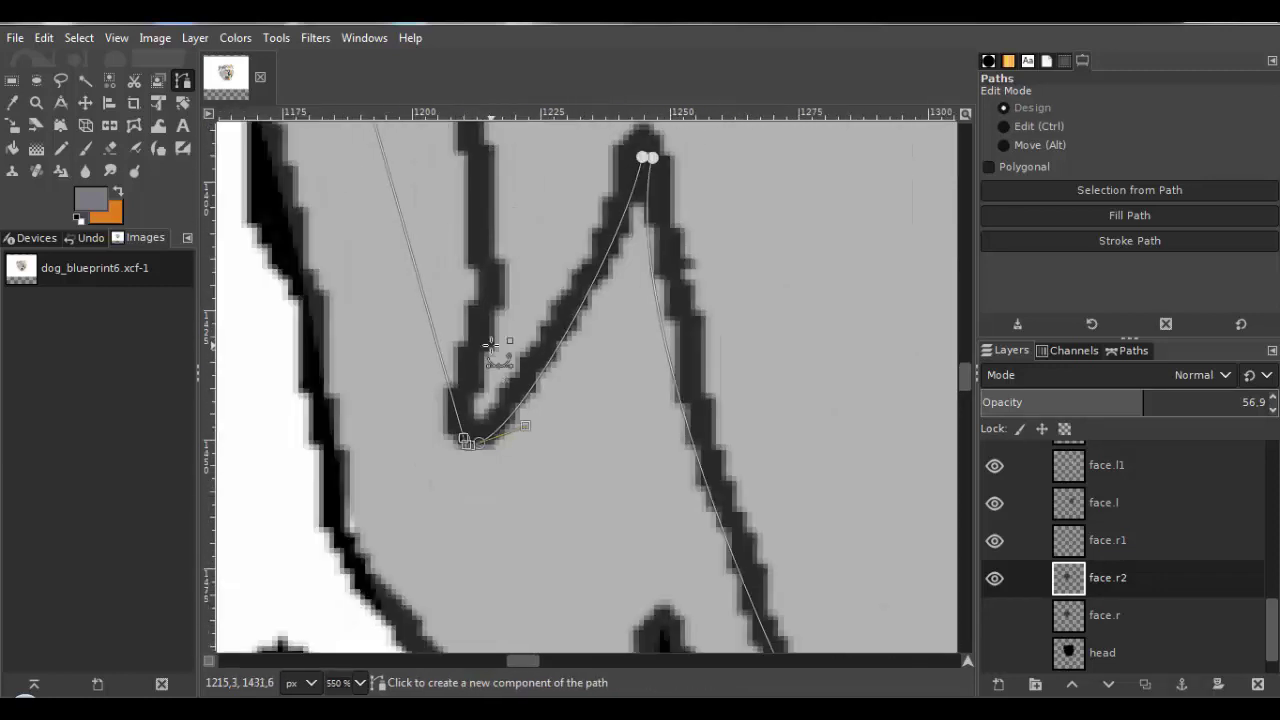
Curve the long path segment from the lower fur point up to the upper notch peak along the outline.
left_click_drag(396, 504, 339, 322)
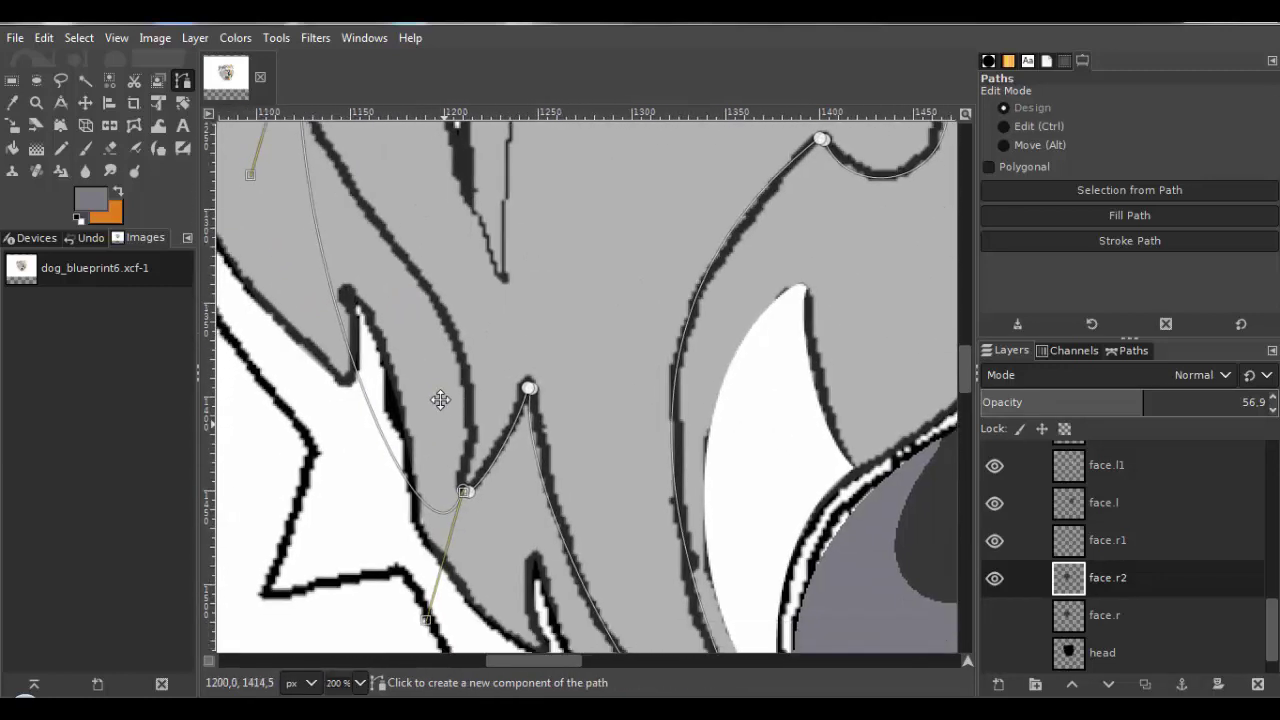
left_click_drag(428, 618, 516, 194)
left_click_drag(516, 194, 526, 389)
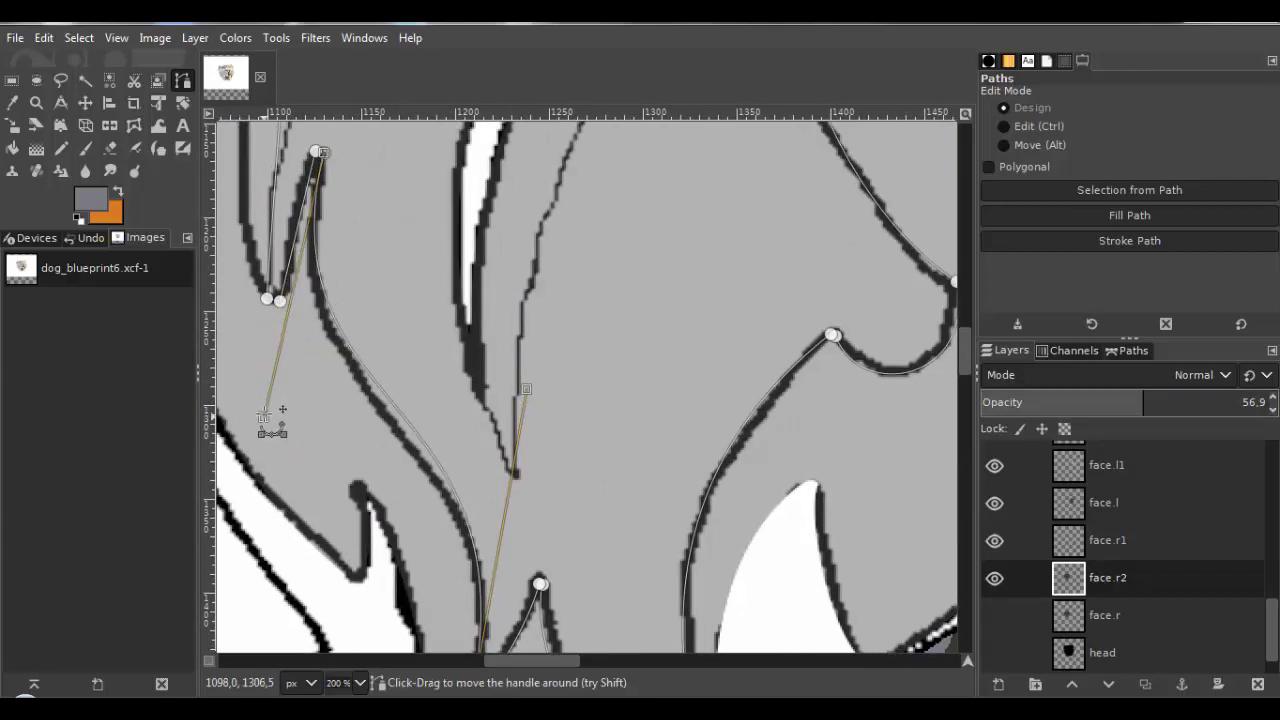
scroll(563, 374, "up", 6)
scroll(595, 395, "down", 5)
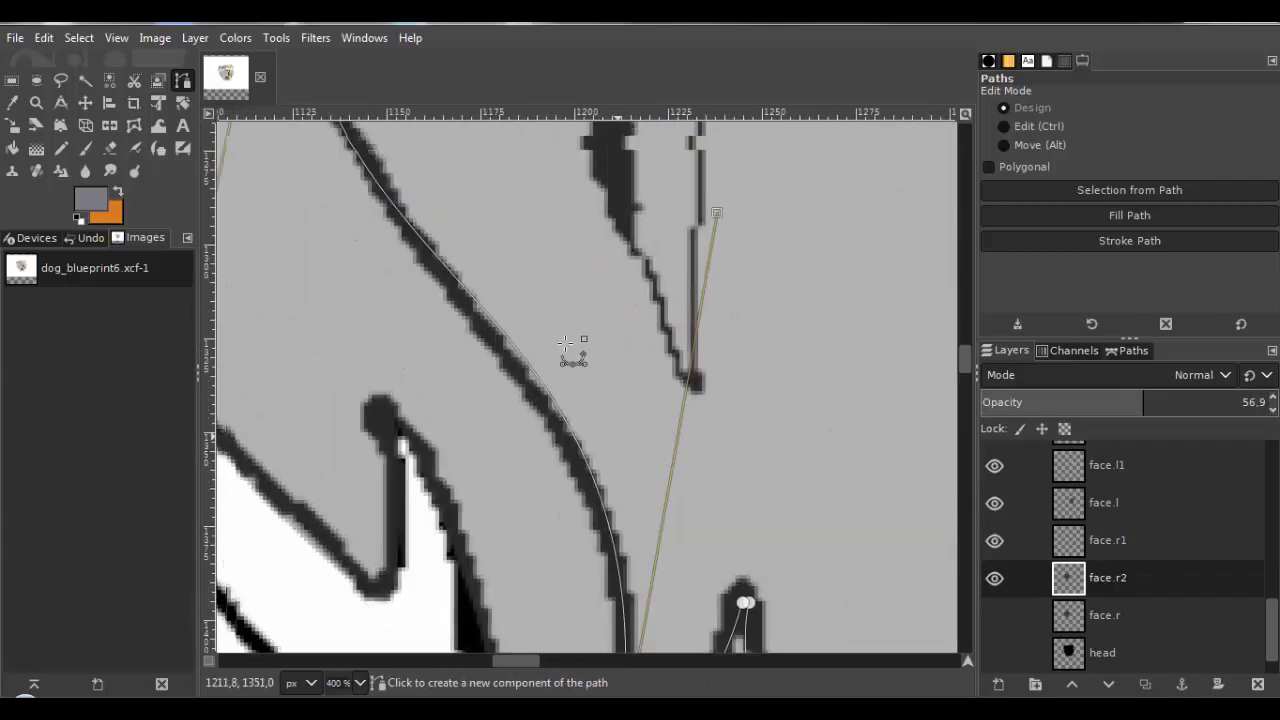
left_click_drag(572, 388, 474, 261)
scroll(483, 270, "up", 2)
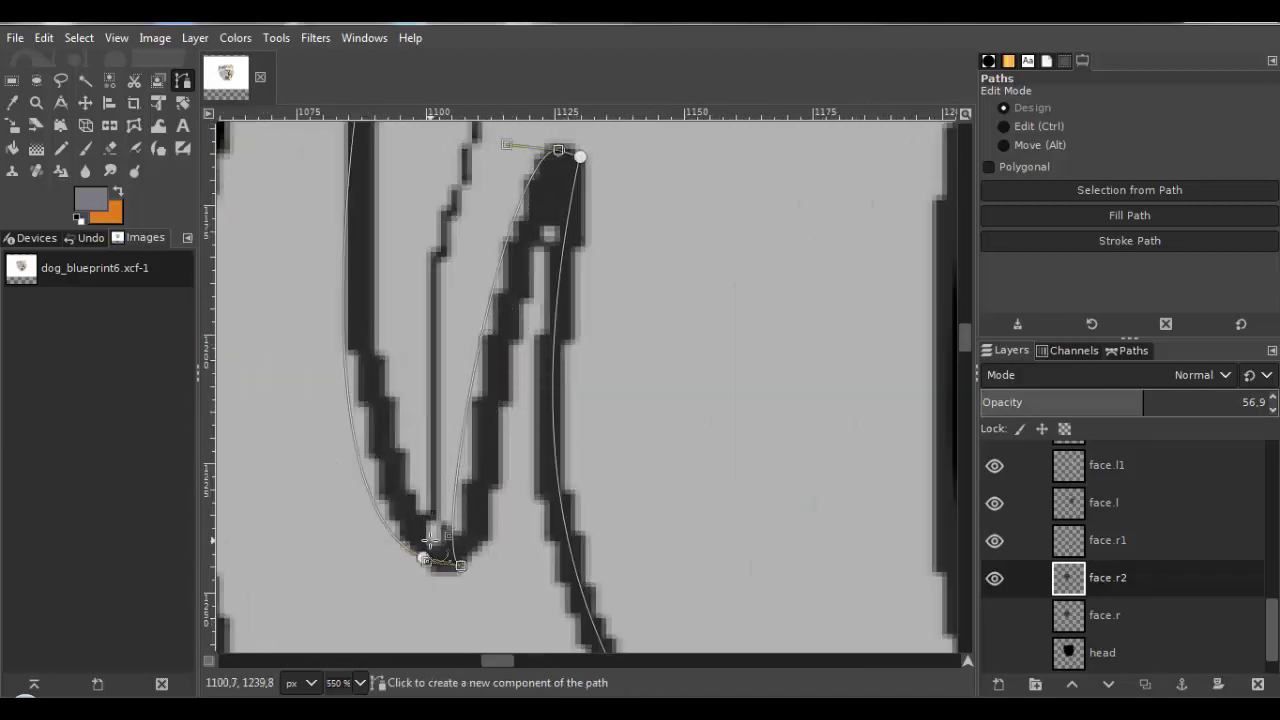
Fit the path along the inner side of the outer fur strand and round the peak of the upper notch.
mouse_move(428, 540)
left_mouse_down()
mouse_move(280, 449)
mouse_move(425, 555)
left_mouse_up()
scroll(490, 457, "up", 4)
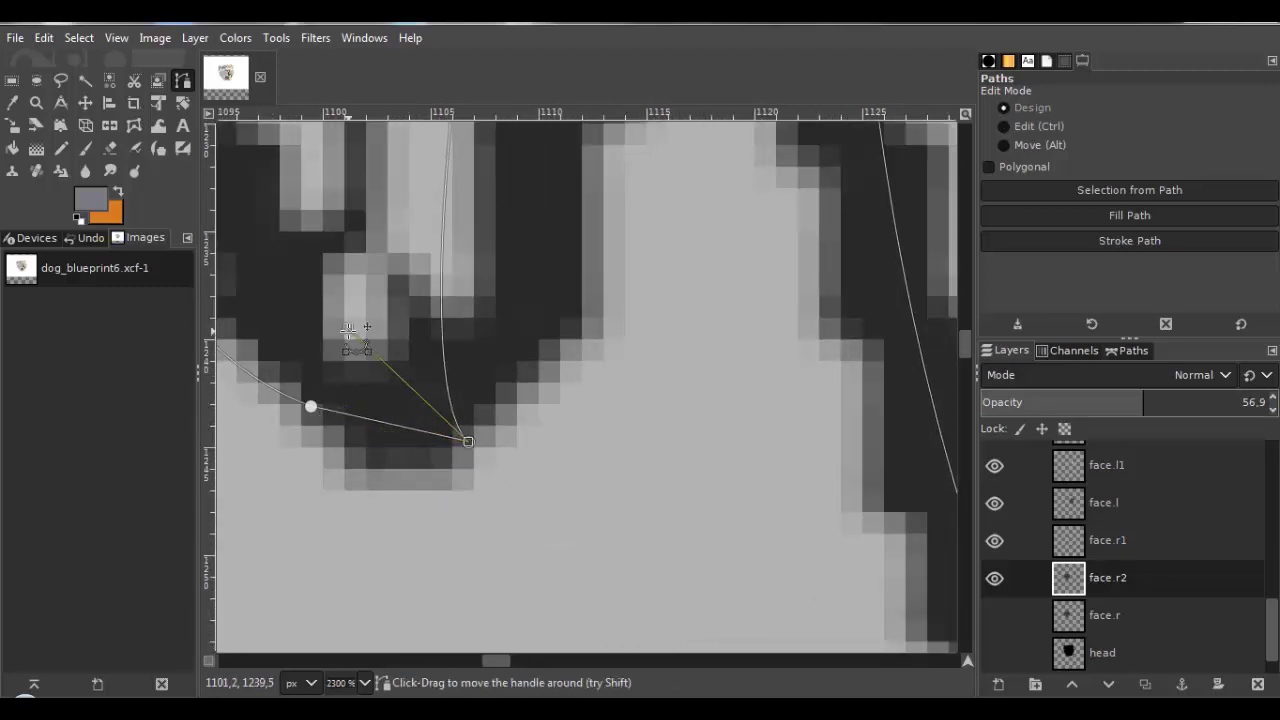
scroll(529, 509, "down", 4)
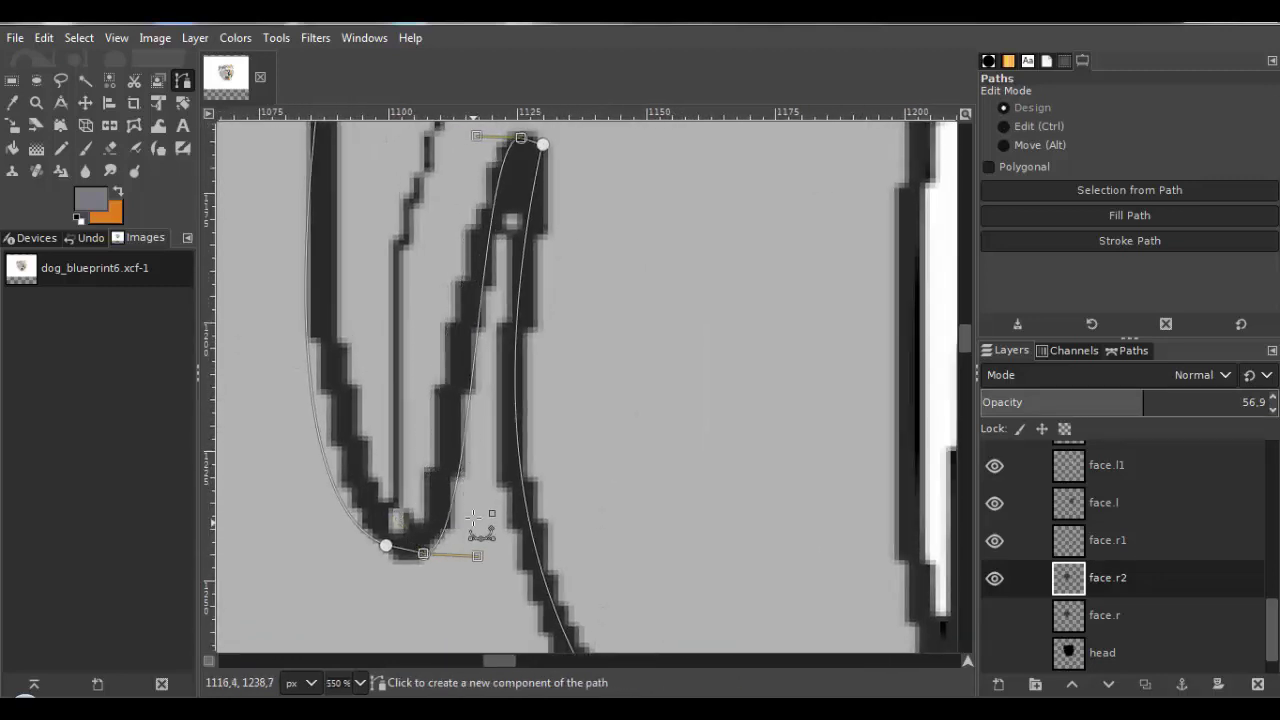
left_click_drag(469, 412, 457, 438)
scroll(543, 306, "up", 5)
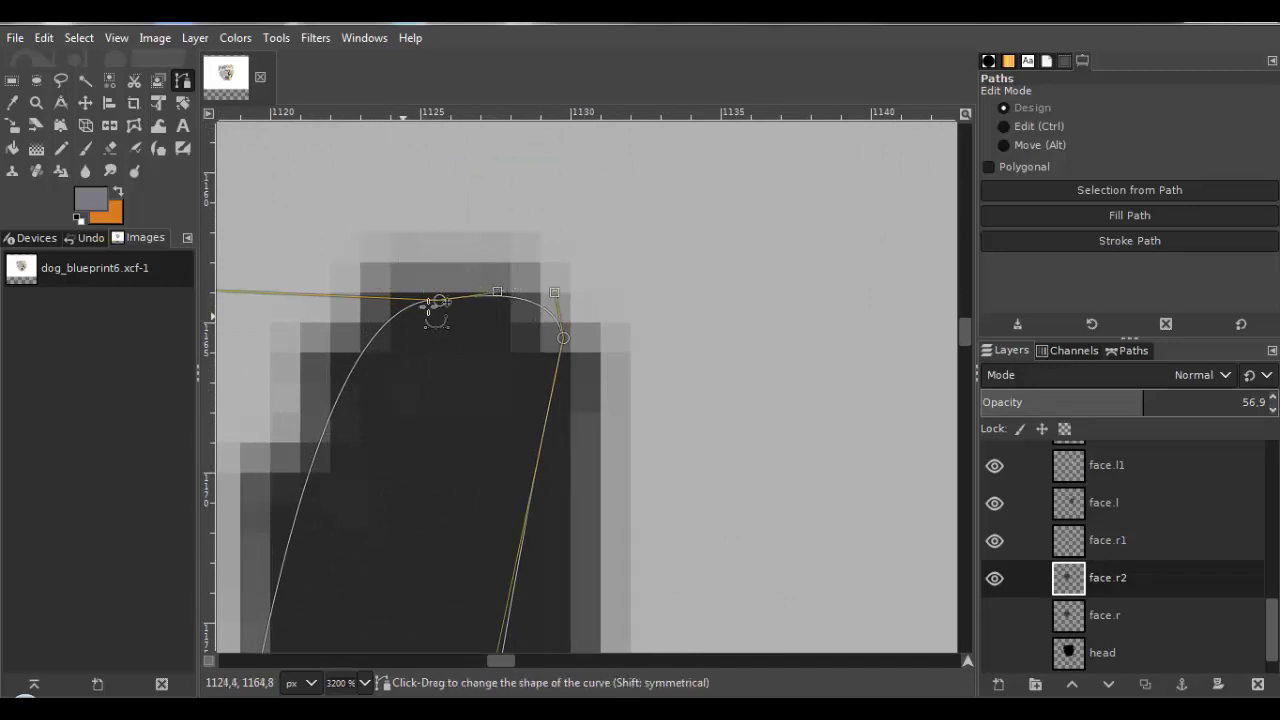
scroll(403, 314, "left", 2)
left_click_drag(352, 289, 318, 446)
scroll(396, 462, "down", 5)
Round the path at the bottom of the outer fur strand and fit the segment along its outer side.
scroll(506, 590, "up", 5)
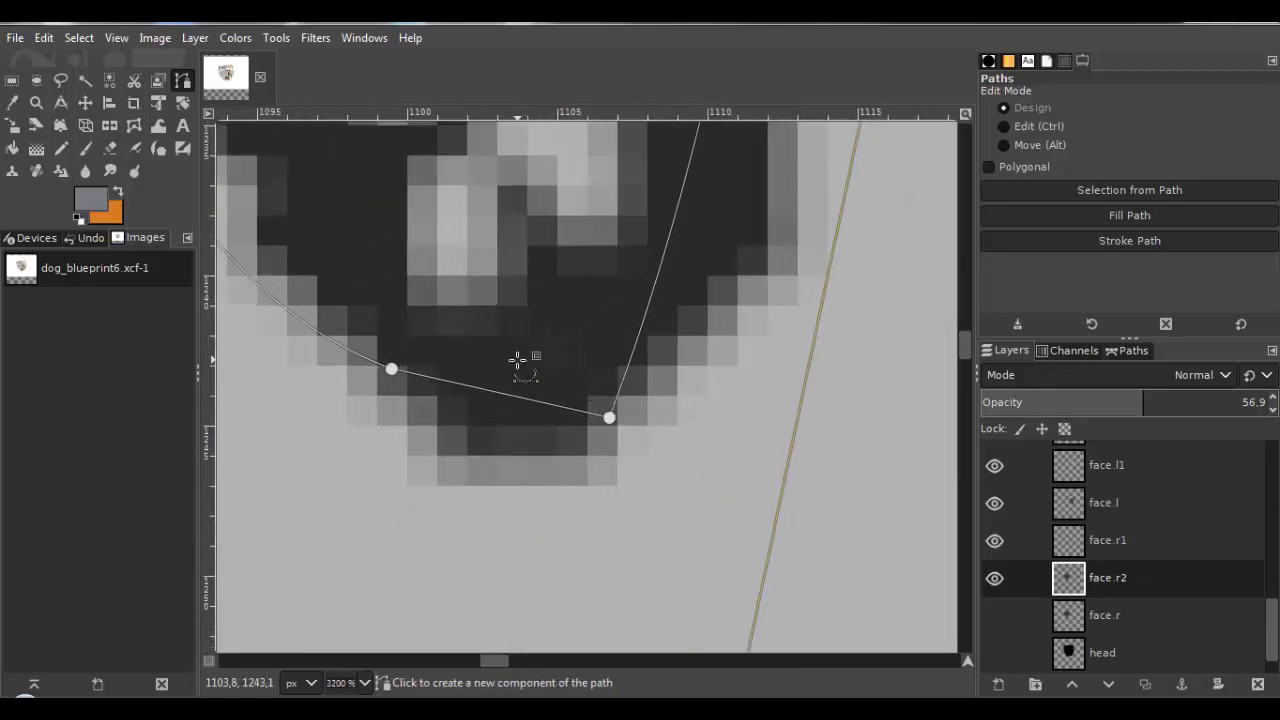
left_click_drag(524, 399, 490, 451)
left_click_drag(551, 503, 501, 487)
left_click_drag(357, 419, 415, 518)
scroll(463, 440, "down", 6)
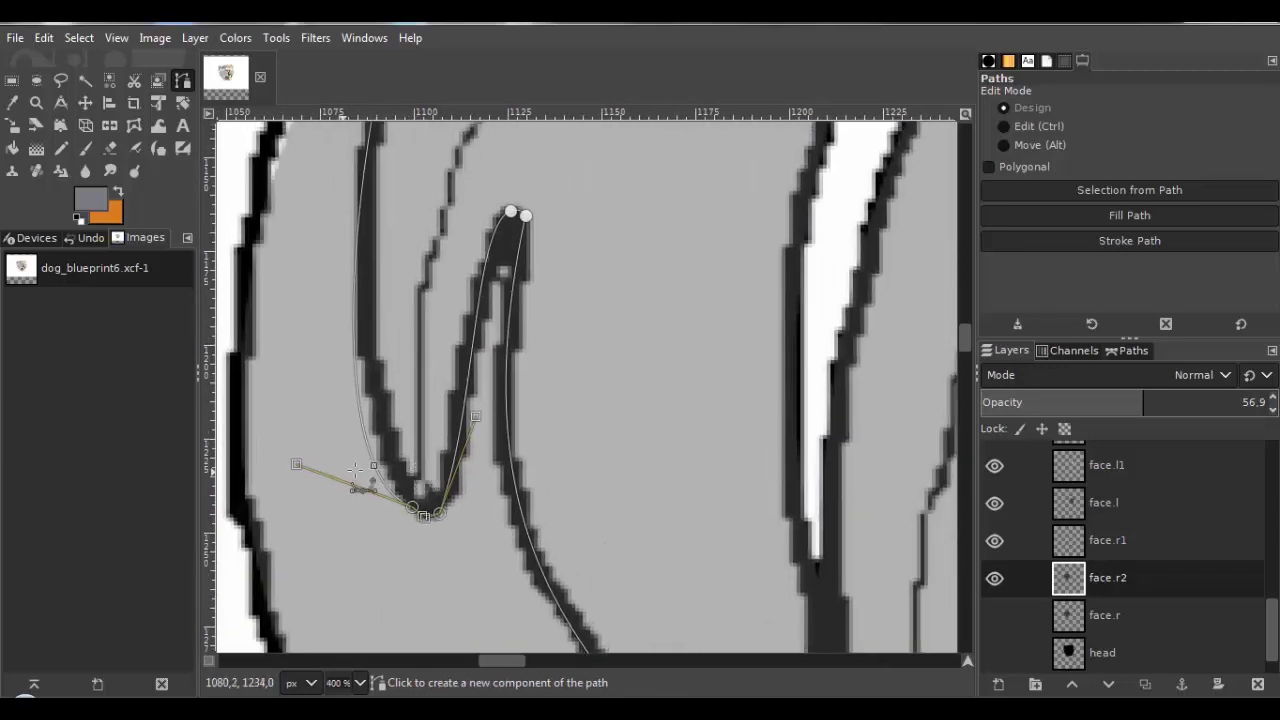
left_click_drag(295, 463, 308, 387)
left_click_drag(386, 326, 400, 484)
scroll(399, 484, "down", 5)
Turn the path into a selection and delete the enclosed area from the face.r2 layer.
left_click(79, 37)
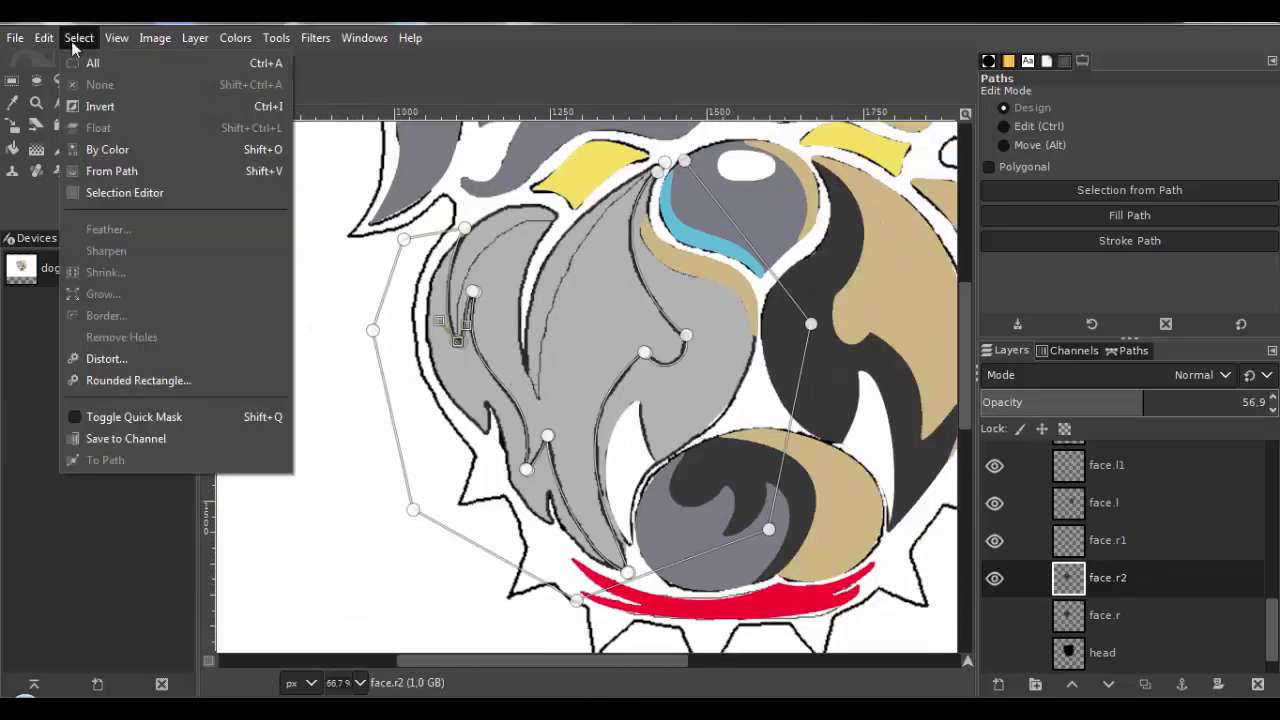
left_click(100, 166)
left_click(79, 37)
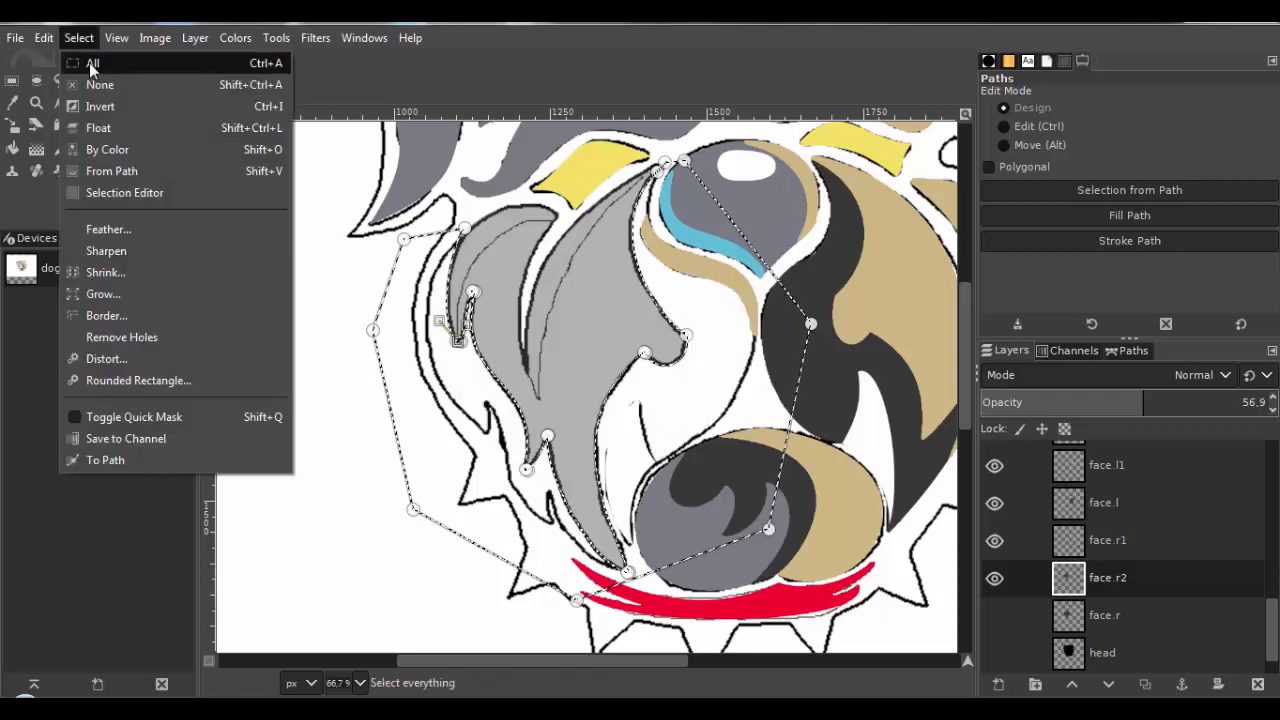
left_click(89, 57)
Select the remaining fur shape by color, paint it grey with the Pencil at size 249 and clear the selection.
left_click(109, 80)
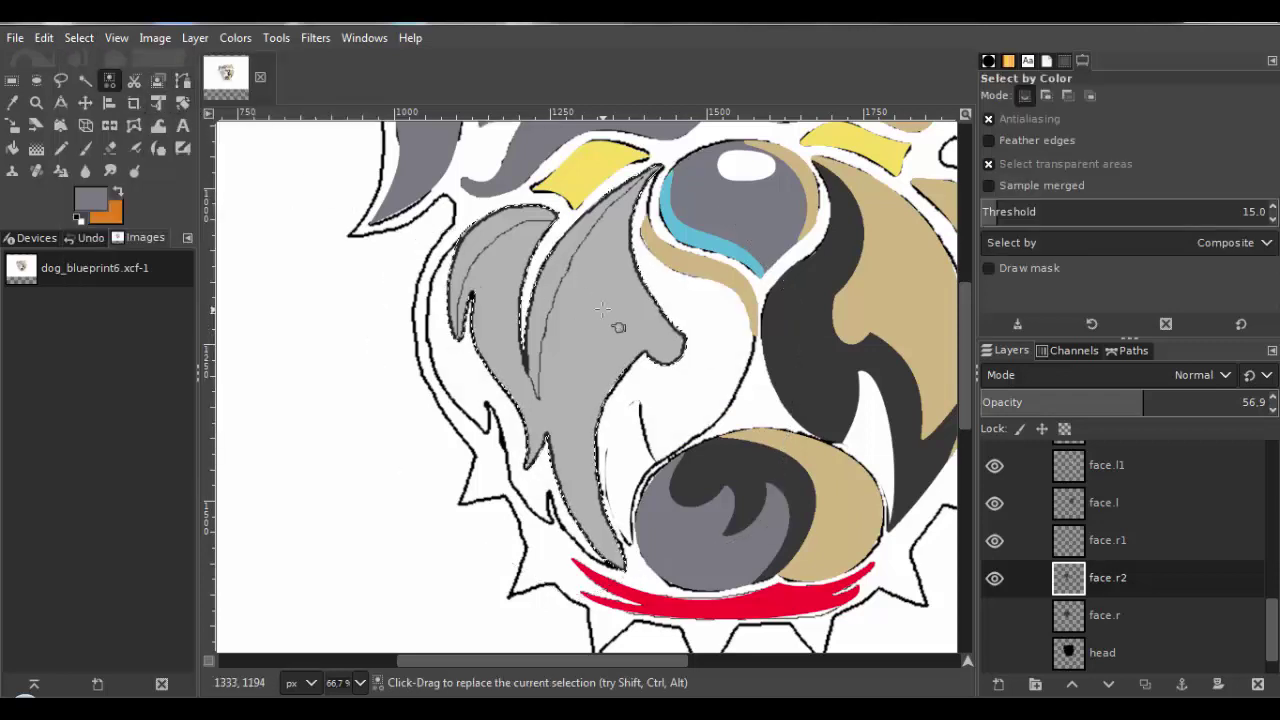
left_click(61, 148)
left_click(79, 37)
left_click(92, 78)
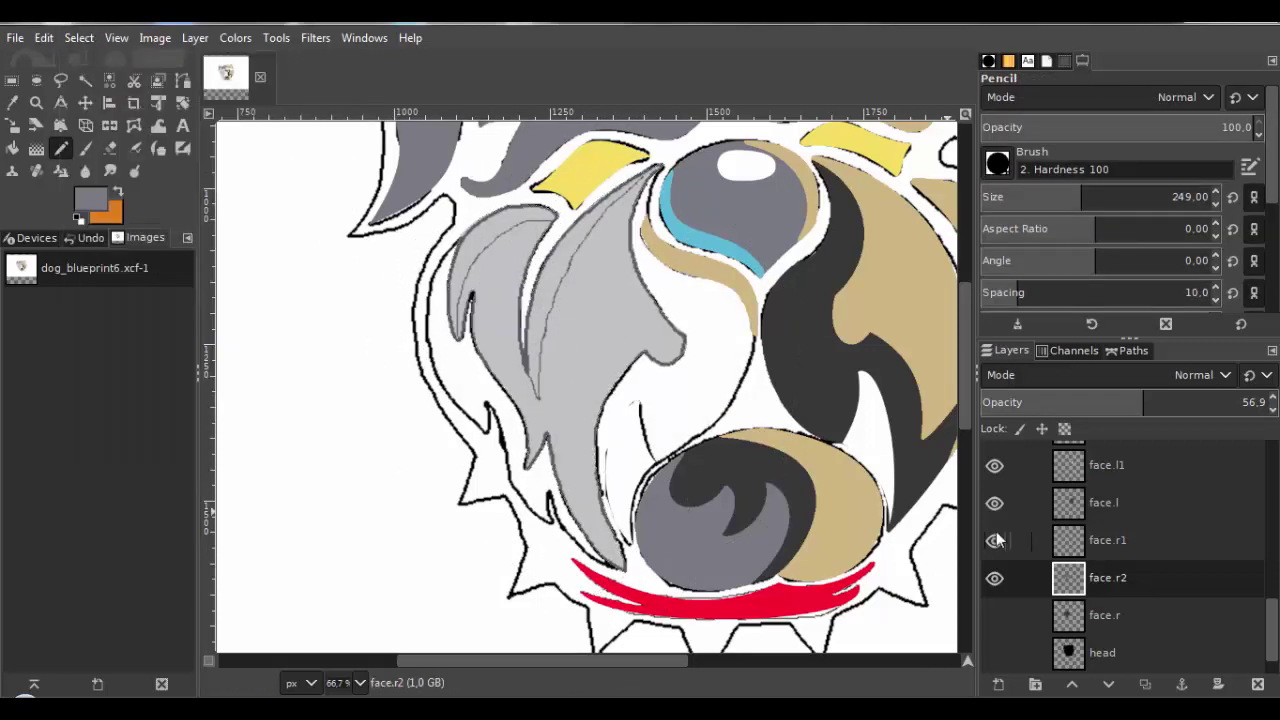
Set the face.r2 layer's opacity to 100 and show the face.r and head layers.
left_click_drag(1136, 405, 1276, 407)
left_click_drag(994, 615, 994, 652)
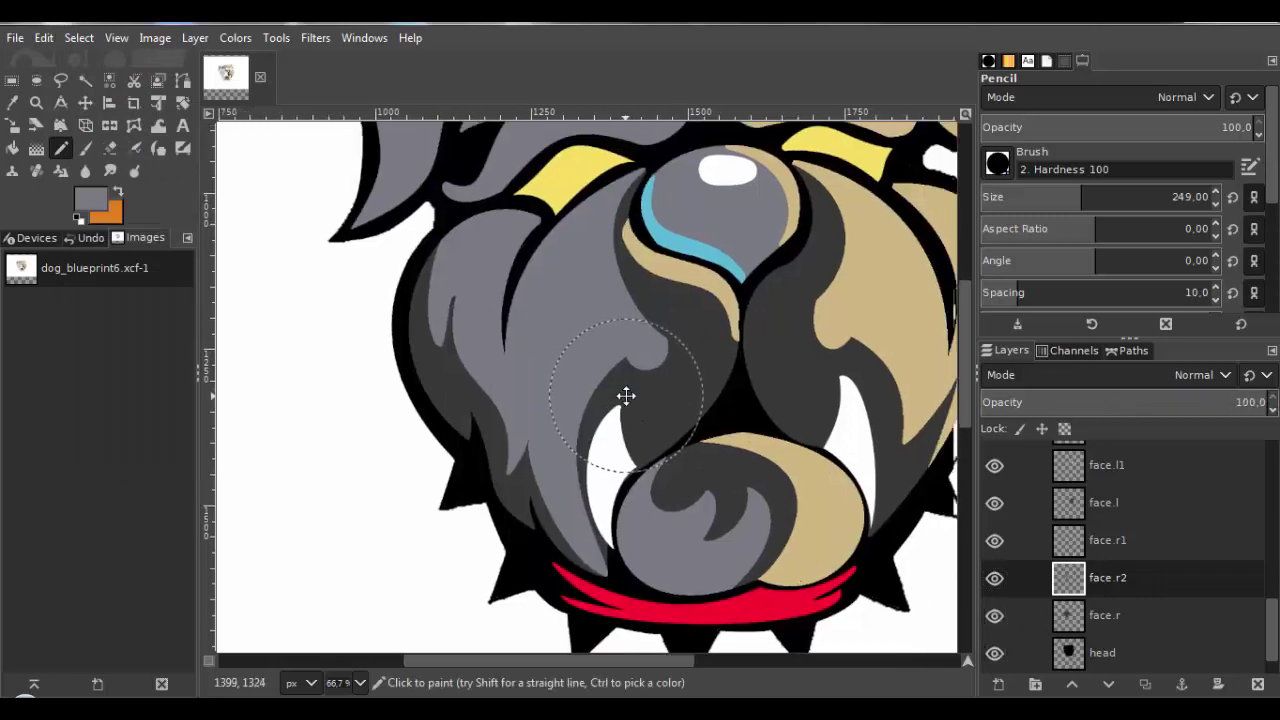
Duplicate the face.r layer and rename the copy face.r3.
key("minus")
key("minus")
key("minus")
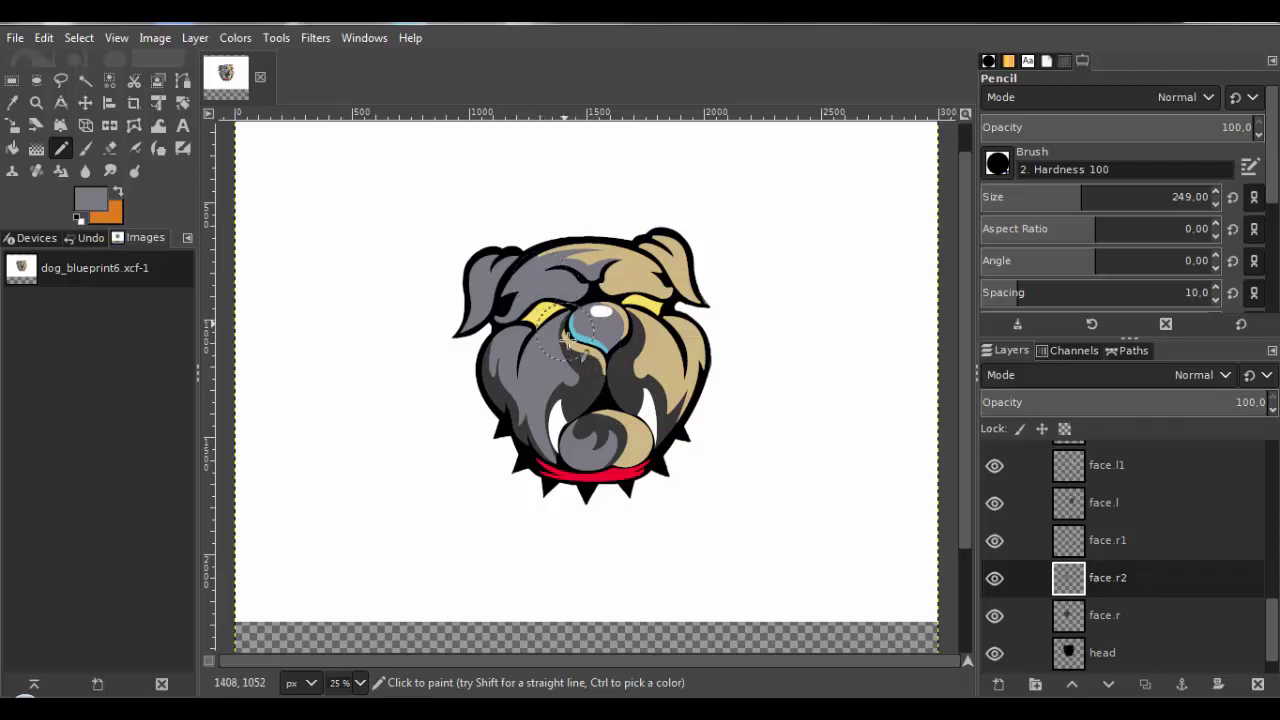
left_click_drag(568, 341, 655, 380)
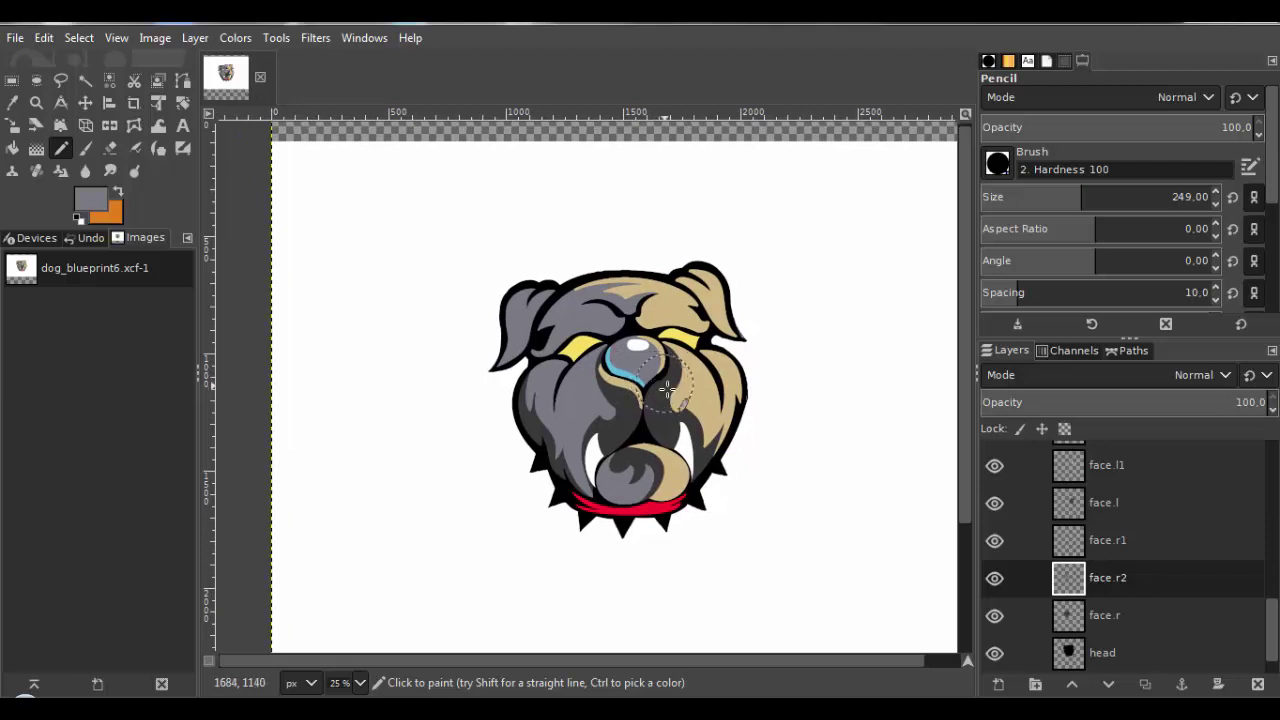
left_click_drag(668, 392, 663, 385)
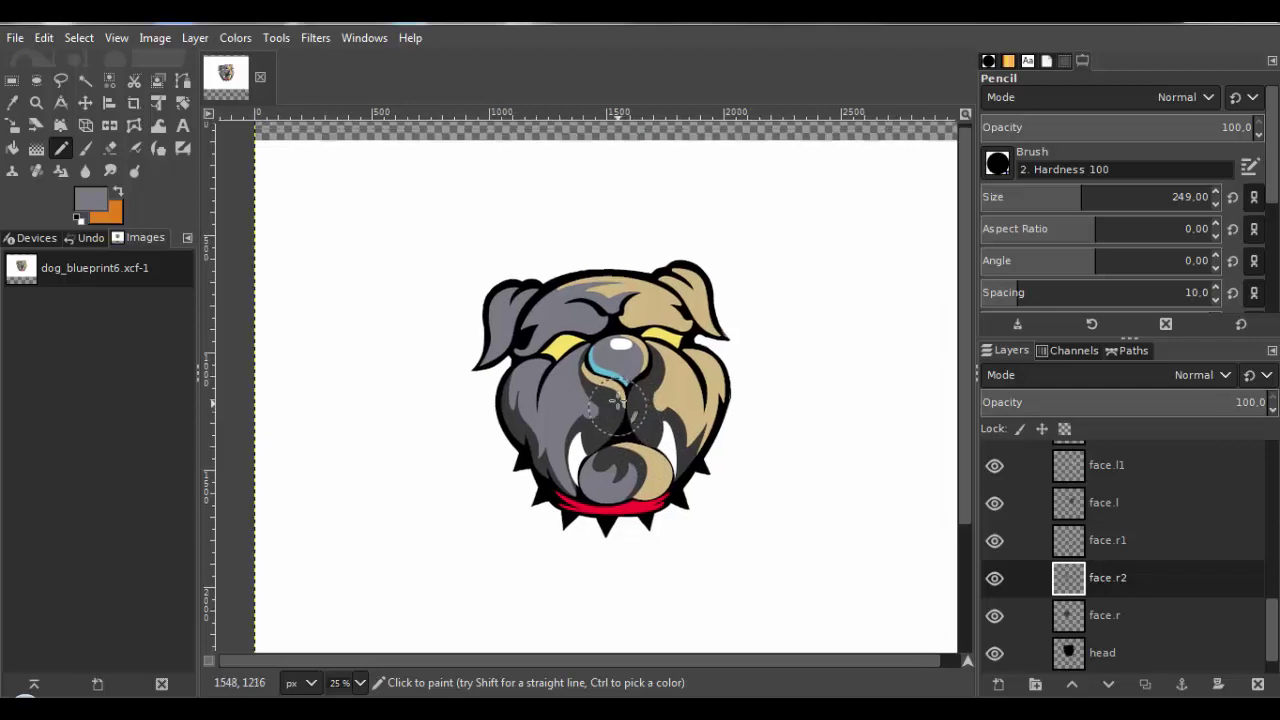
scroll(633, 400, "up", 2)
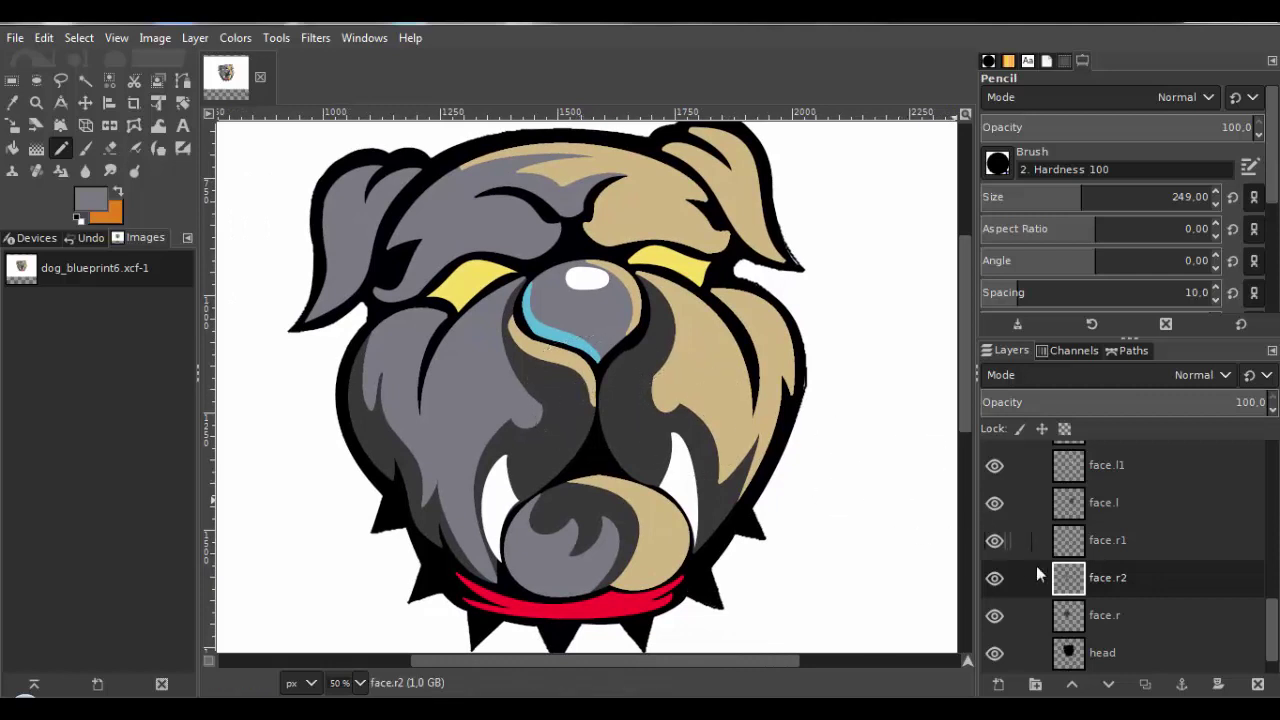
left_click(1073, 626)
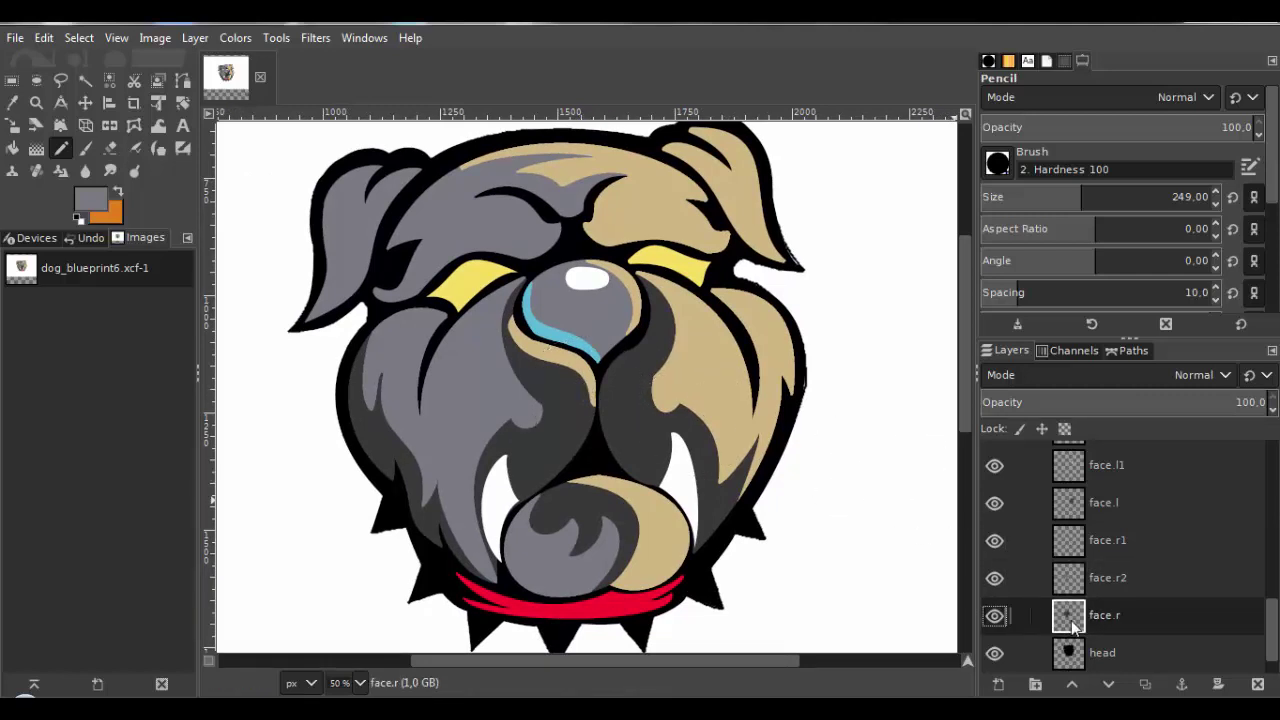
right_click(1072, 622)
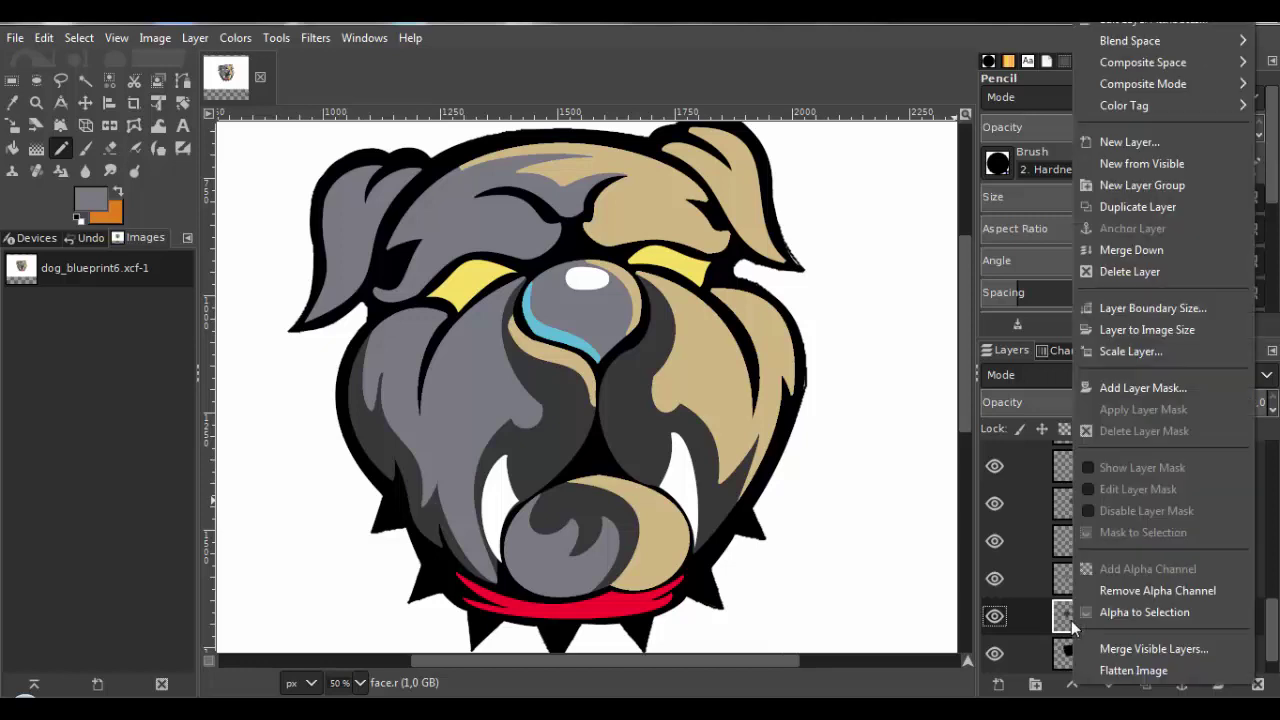
left_click(1148, 215)
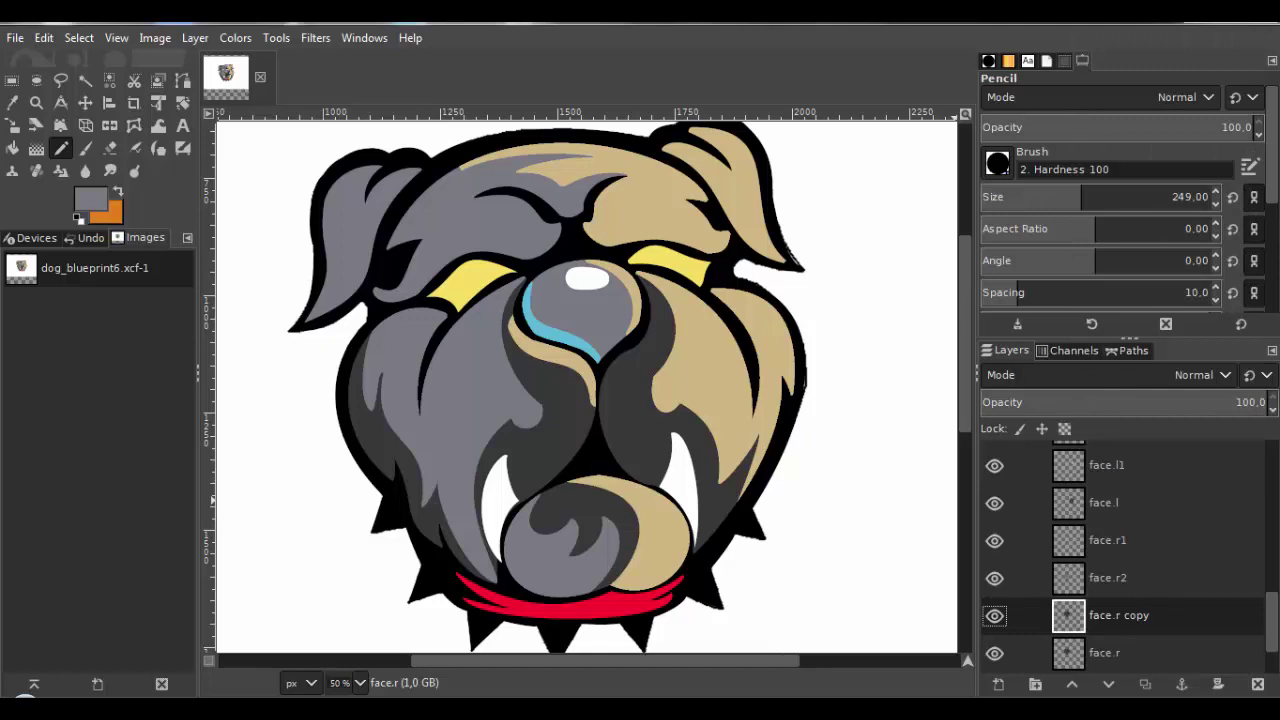
right_click(1072, 622)
left_click(1140, 35)
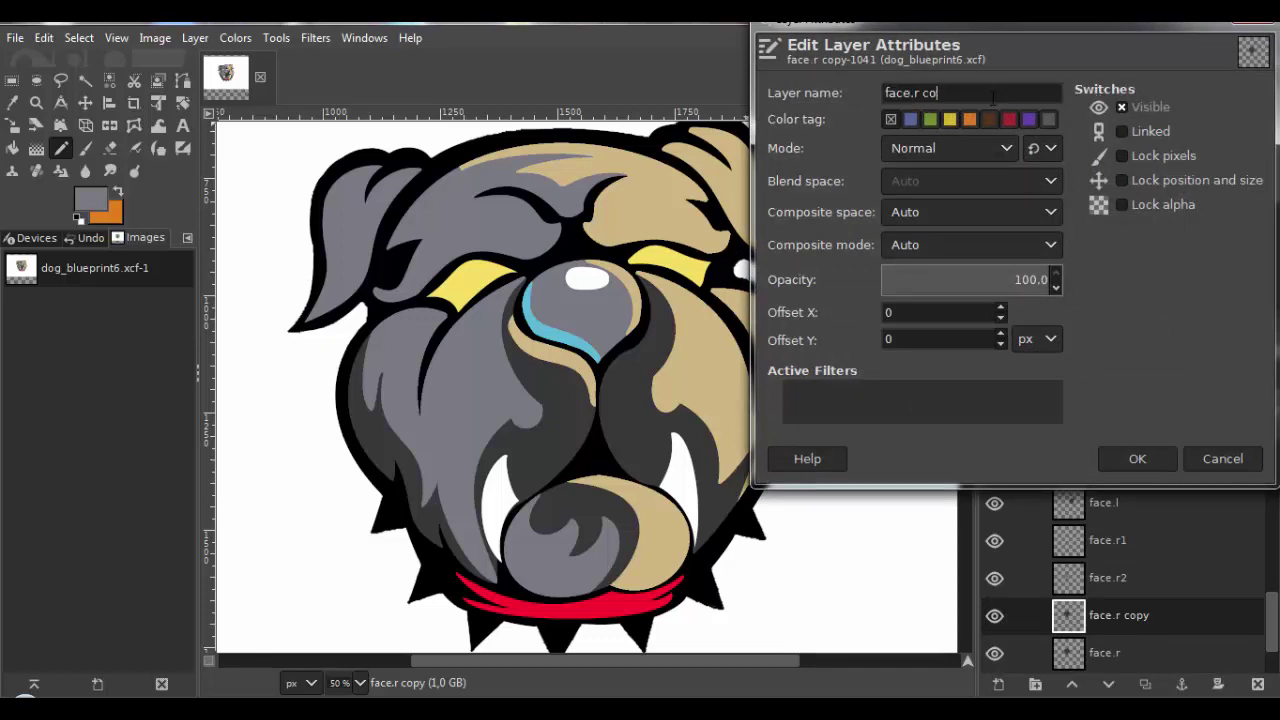
left_click(1137, 459)
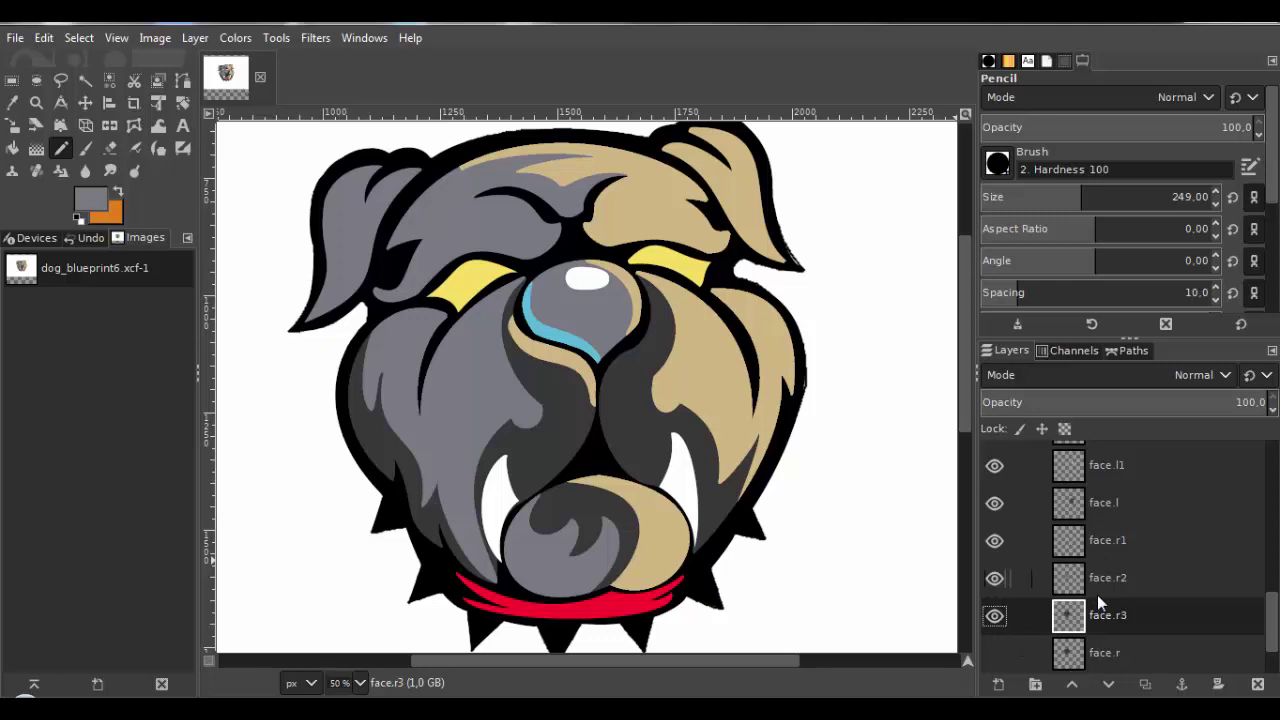
Hide the face.r2, face.r and head layers and set the face.r3 layer's opacity to 70.9.
left_click(1000, 579)
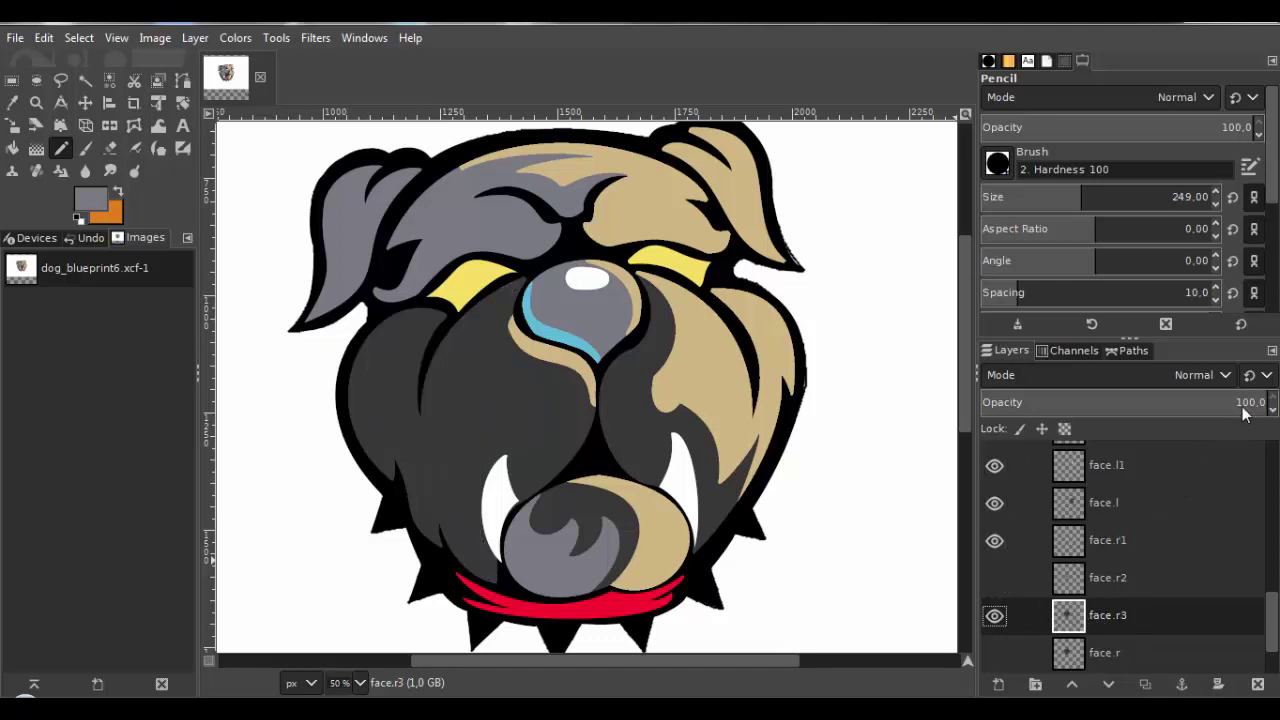
left_click(1205, 403)
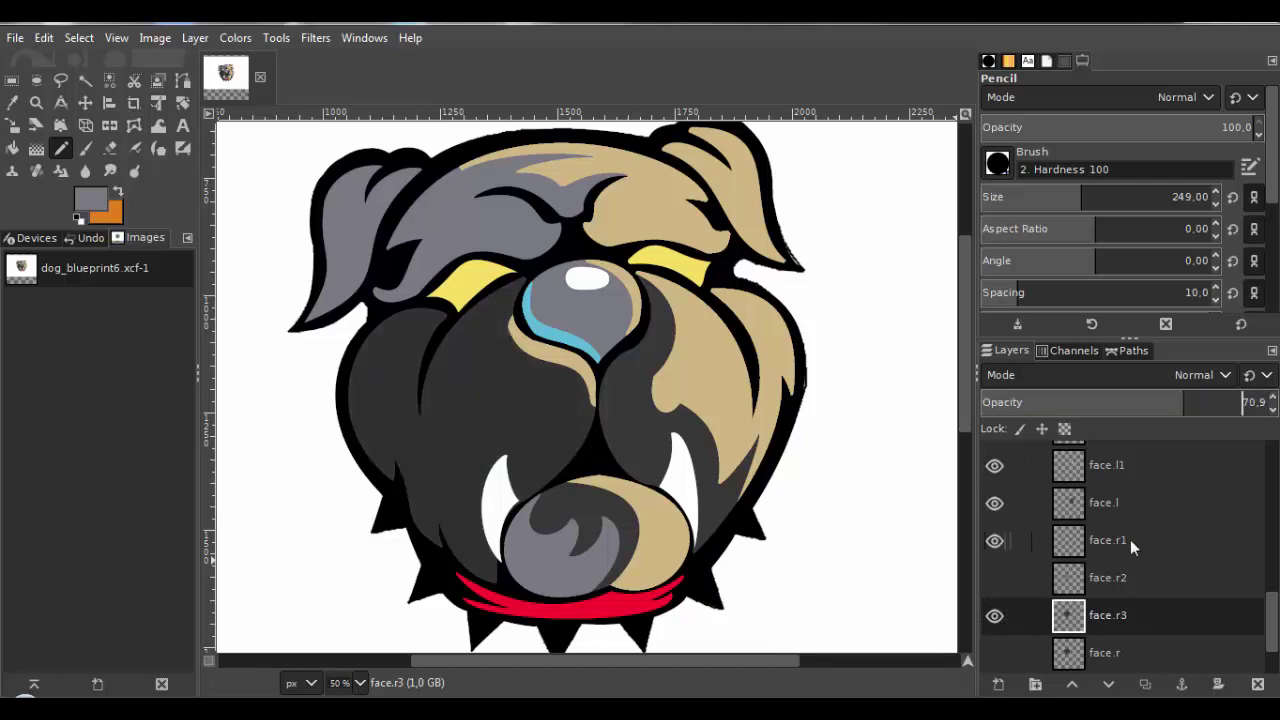
scroll(1151, 565, "down", 2)
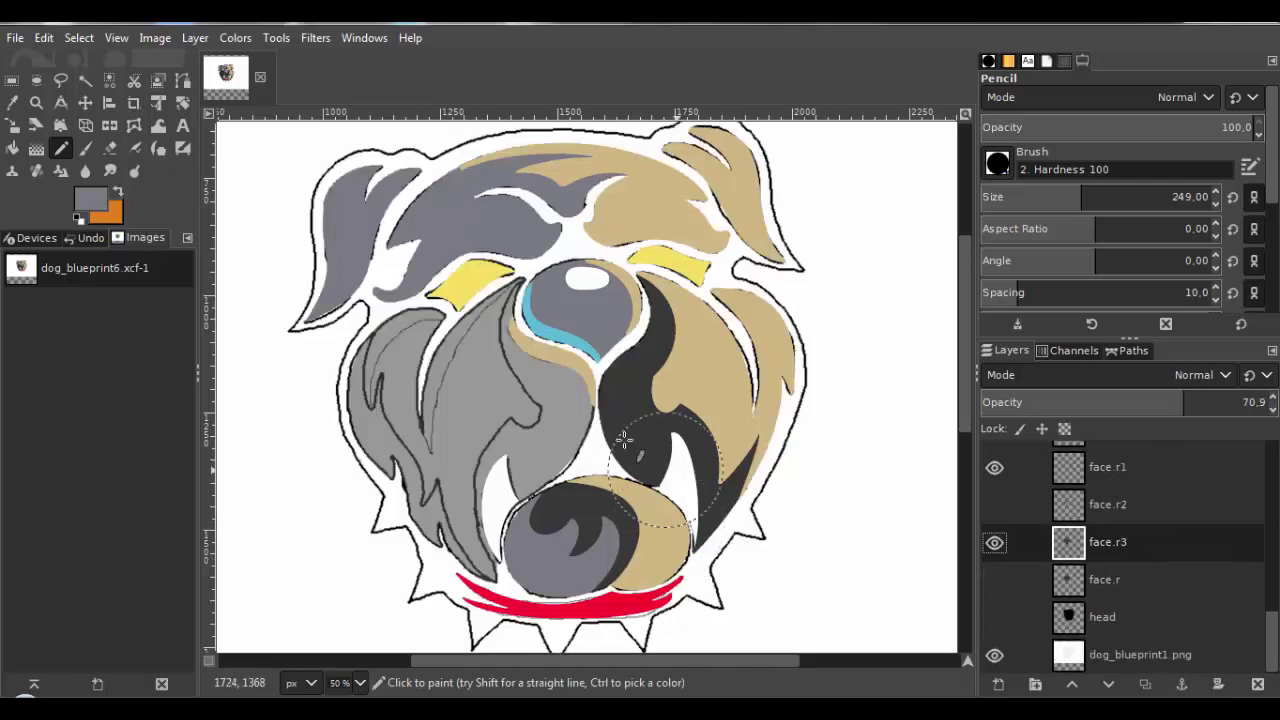
Start a path at the upper end of the thin blueprint line beside the nose and extend it to that line's lower tip.
key("space")
scroll(605, 451, "up", 3)
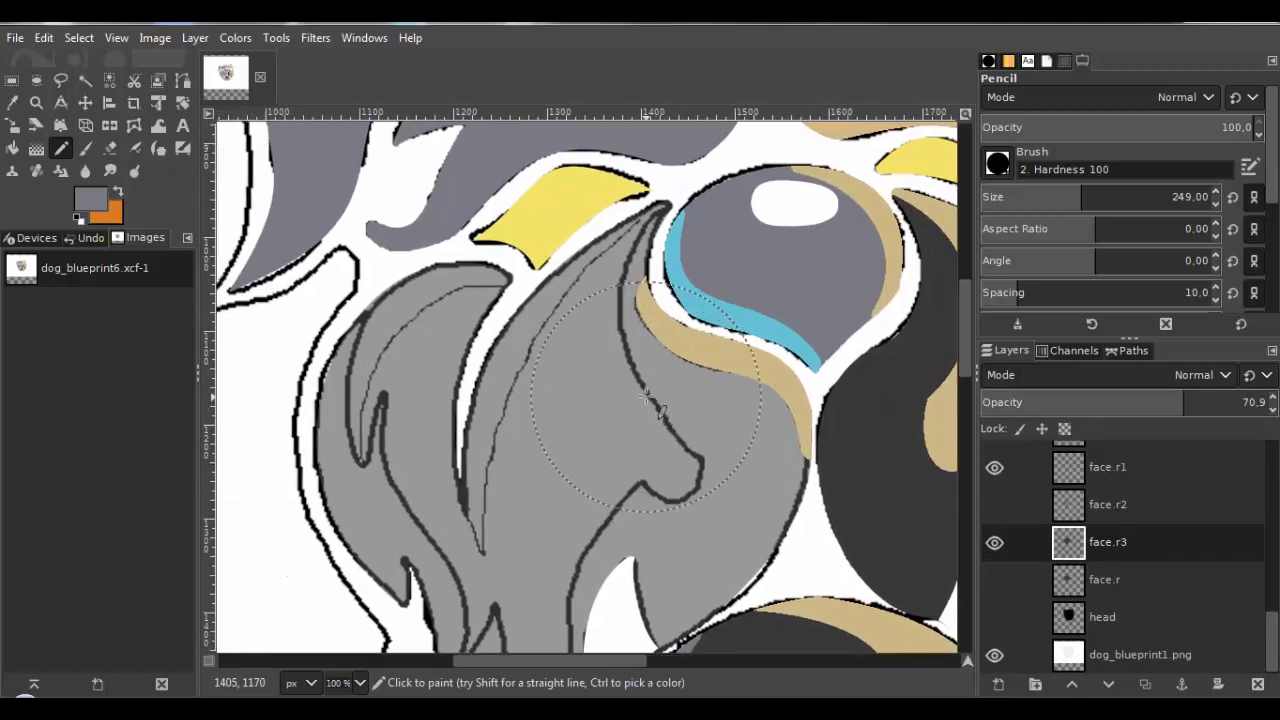
key("space")
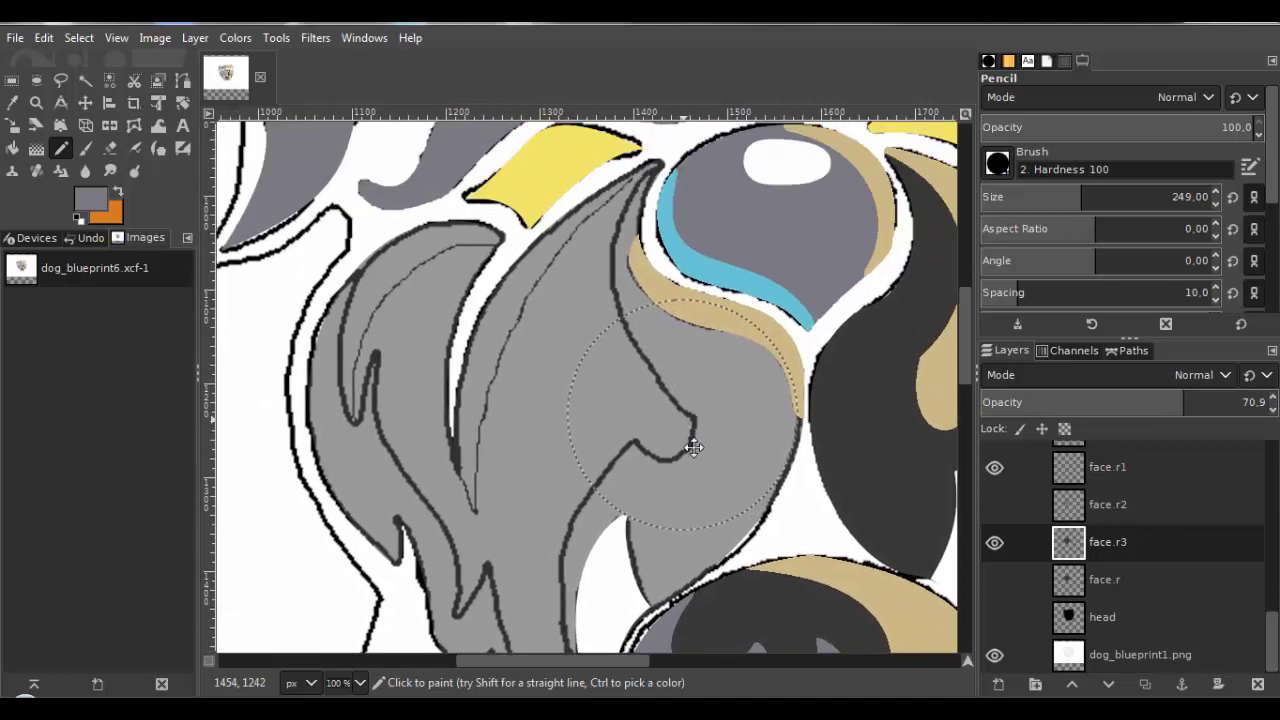
scroll(702, 436, "up", 3)
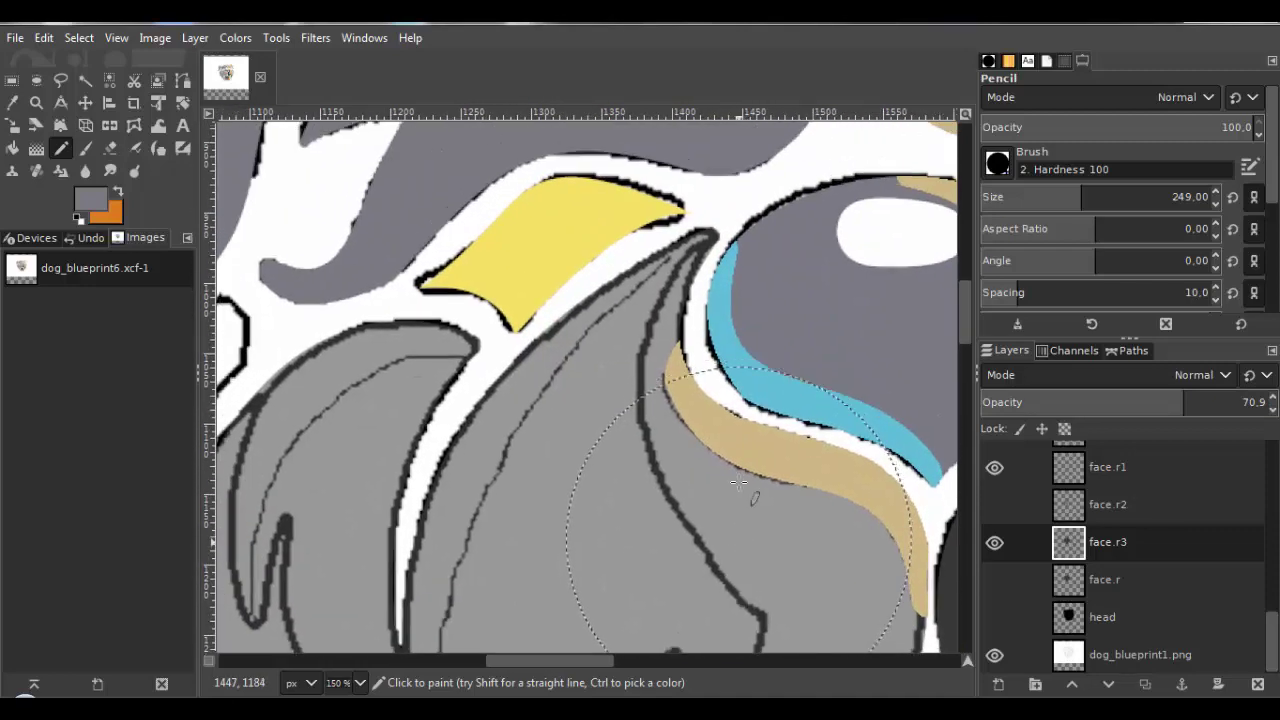
scroll(650, 495, "up", 2)
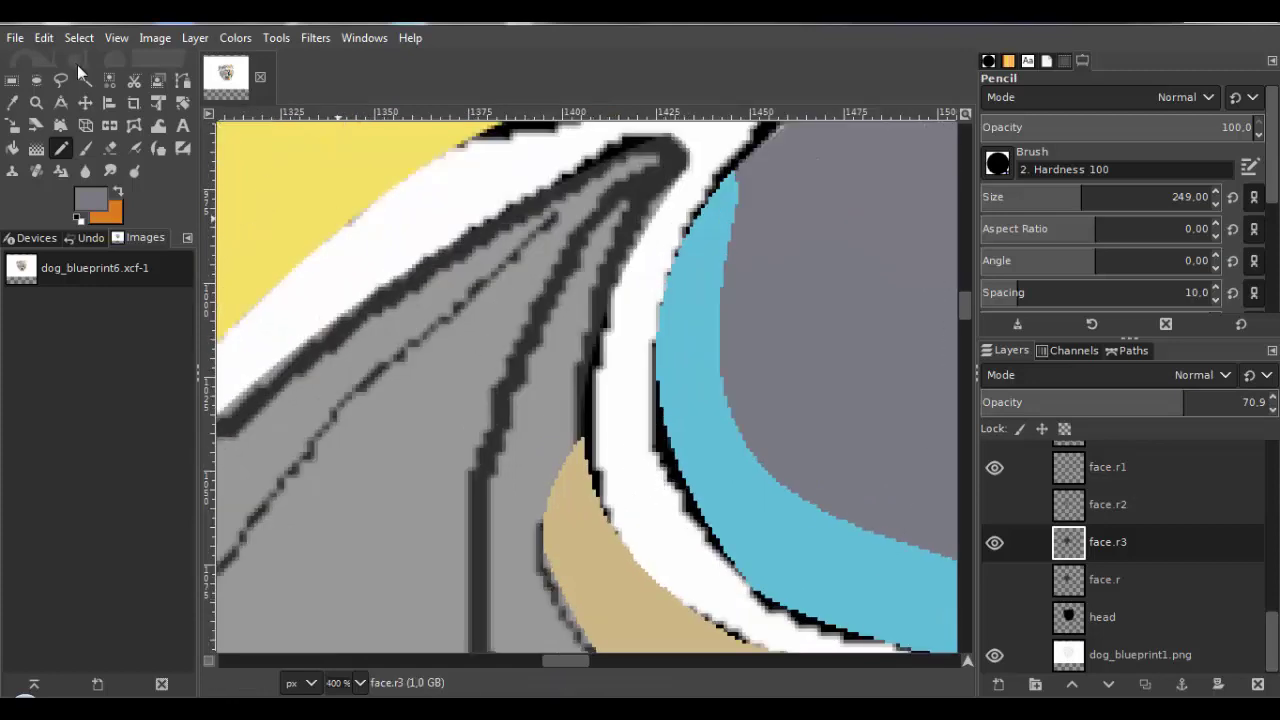
left_click(183, 80)
scroll(473, 318, "up", 2)
scroll(467, 306, "up", 1)
left_click(574, 233)
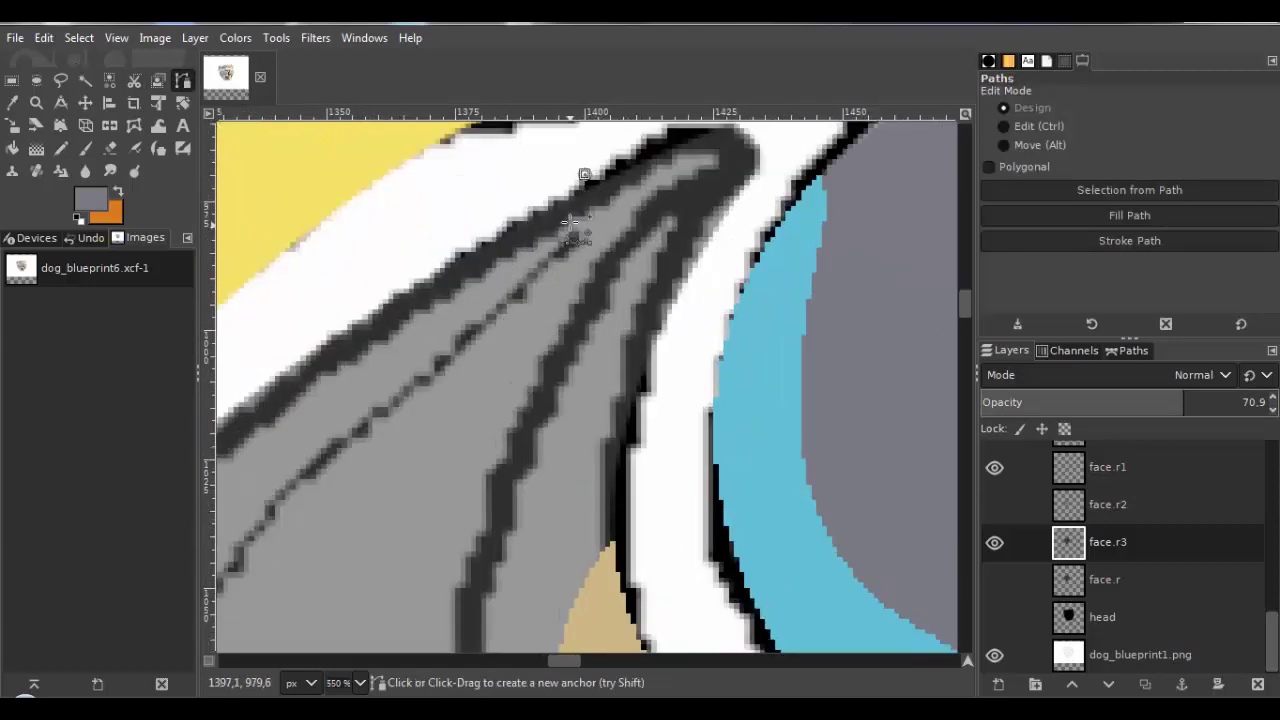
left_click_drag(528, 334, 551, 300)
scroll(540, 350, "down", 3)
left_click_drag(520, 448, 600, 300)
scroll(548, 387, "up", 3)
scroll(515, 420, "up", 2)
left_click(414, 557)
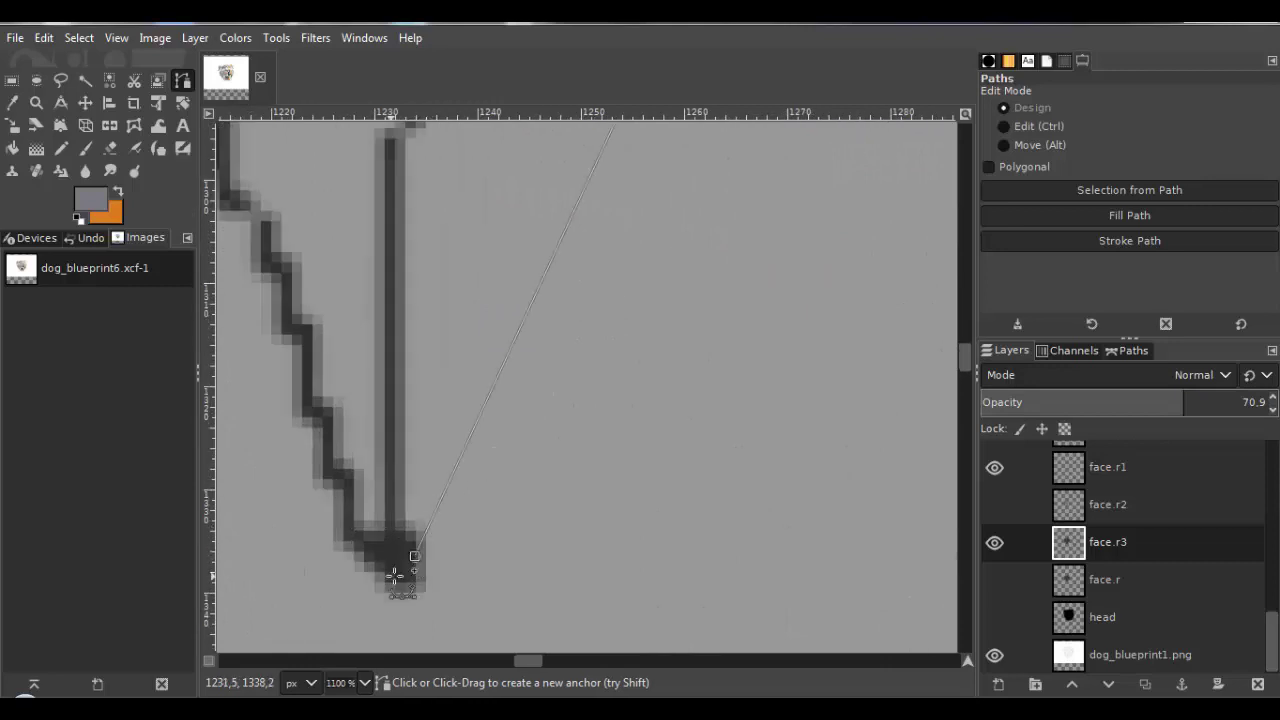
Continue the path through the white gap between the fur strands to the upper corner of the outer strand.
scroll(380, 571, "down", 6)
scroll(410, 500, "up", 2)
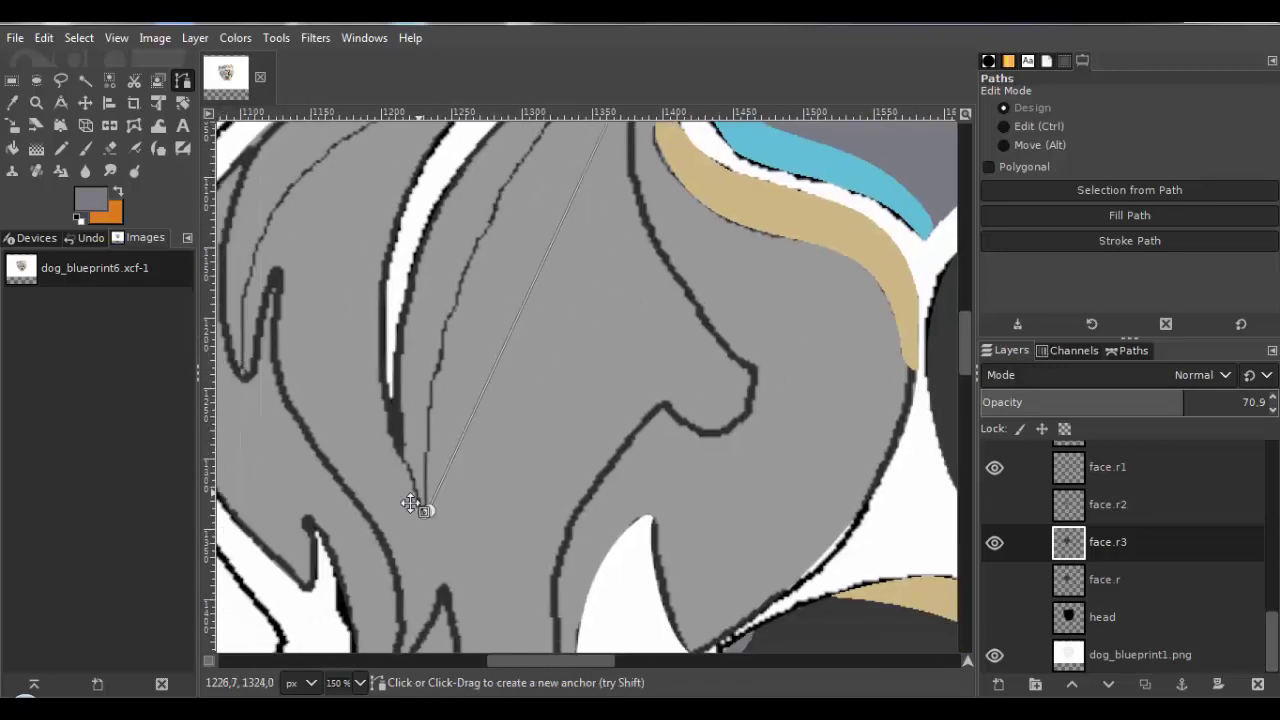
left_click(392, 245)
scroll(400, 300, "up", 1)
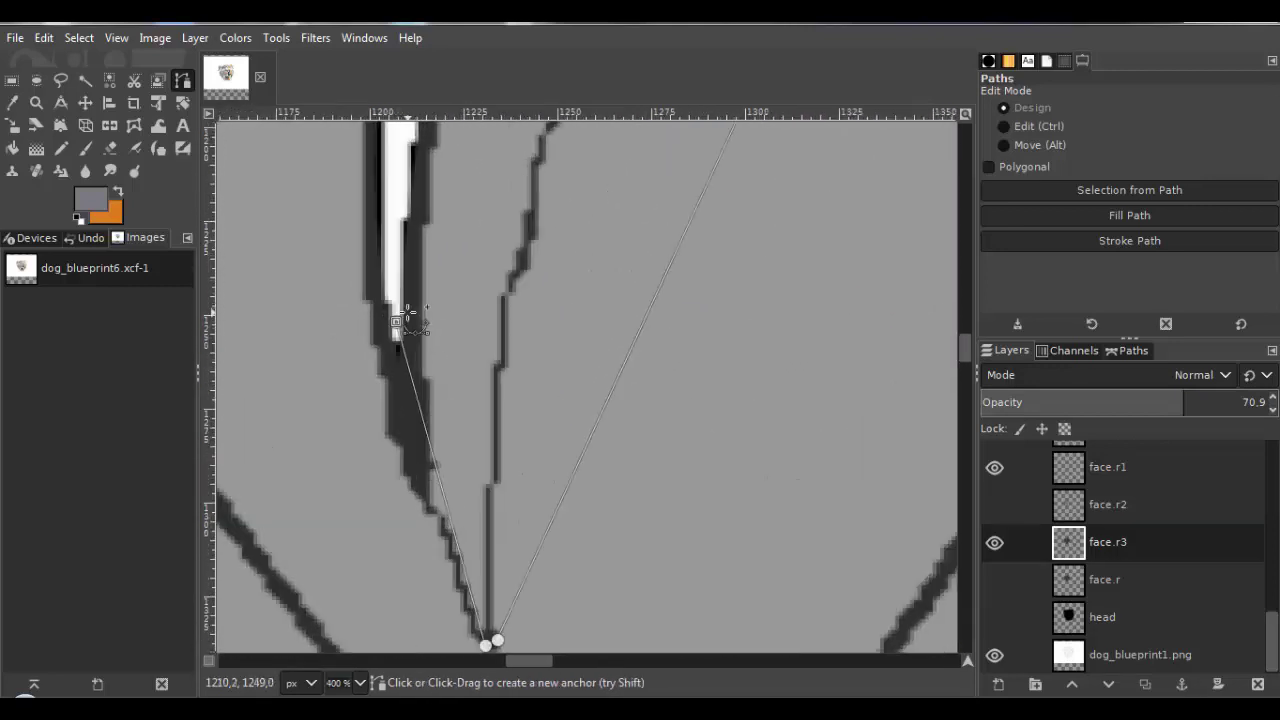
scroll(443, 271, "down", 5)
scroll(470, 292, "up", 6)
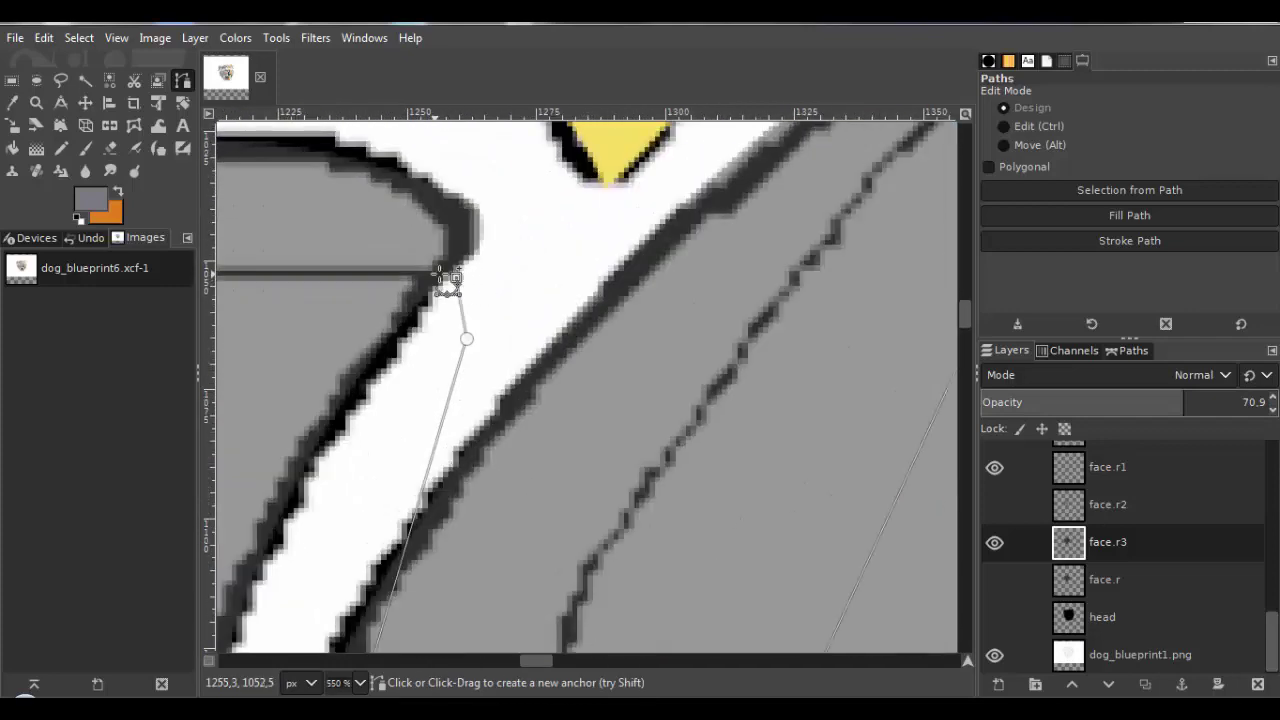
left_click(405, 273)
scroll(405, 273, "down", 3)
left_click_drag(303, 434, 585, 294)
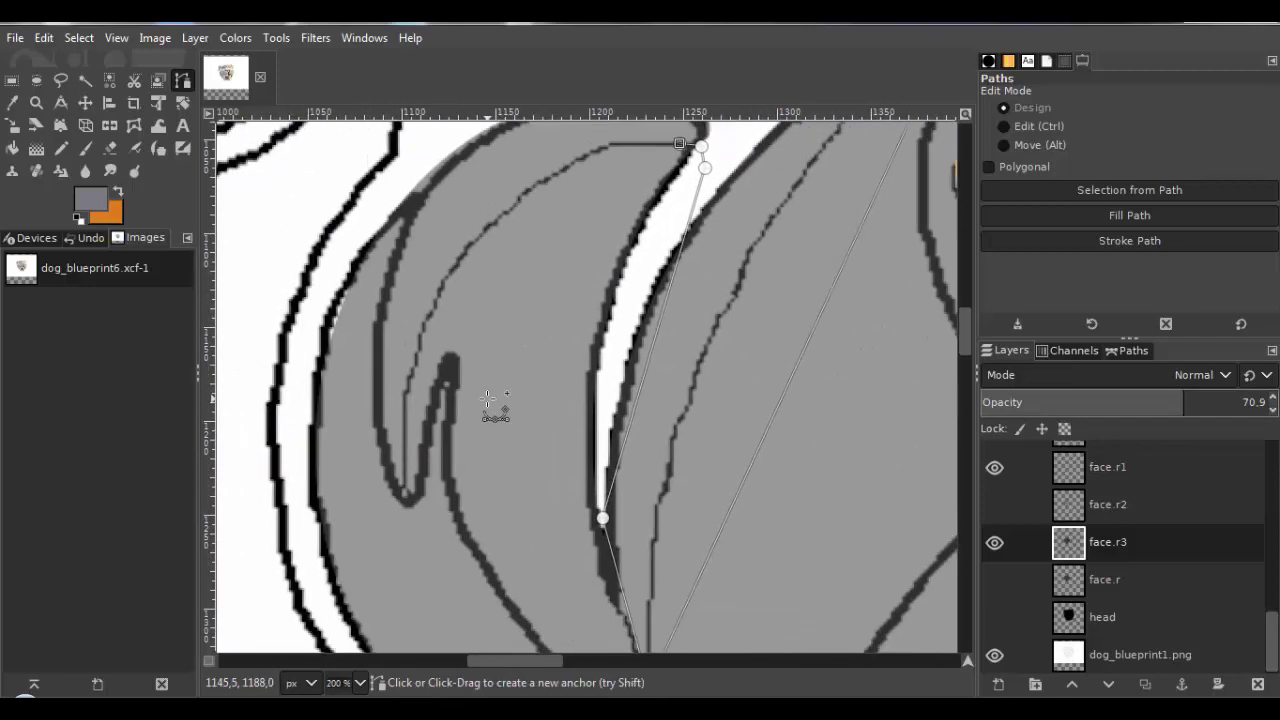
Extend the path to the lower tip of the outer strand's thin line and back up to the cheek's upper edge.
scroll(408, 478, "up", 2)
left_click(397, 522)
scroll(378, 515, "down", 2)
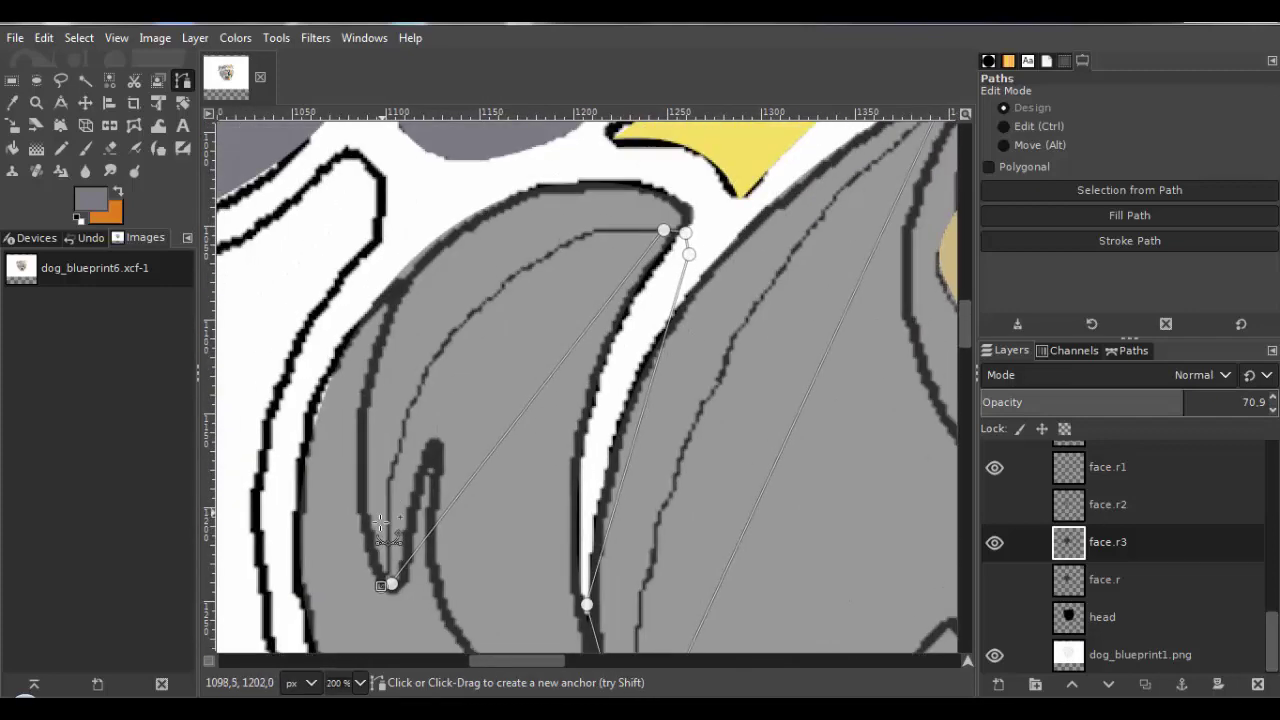
scroll(396, 490, "up", 1)
left_click(437, 210)
scroll(428, 214, "down", 3)
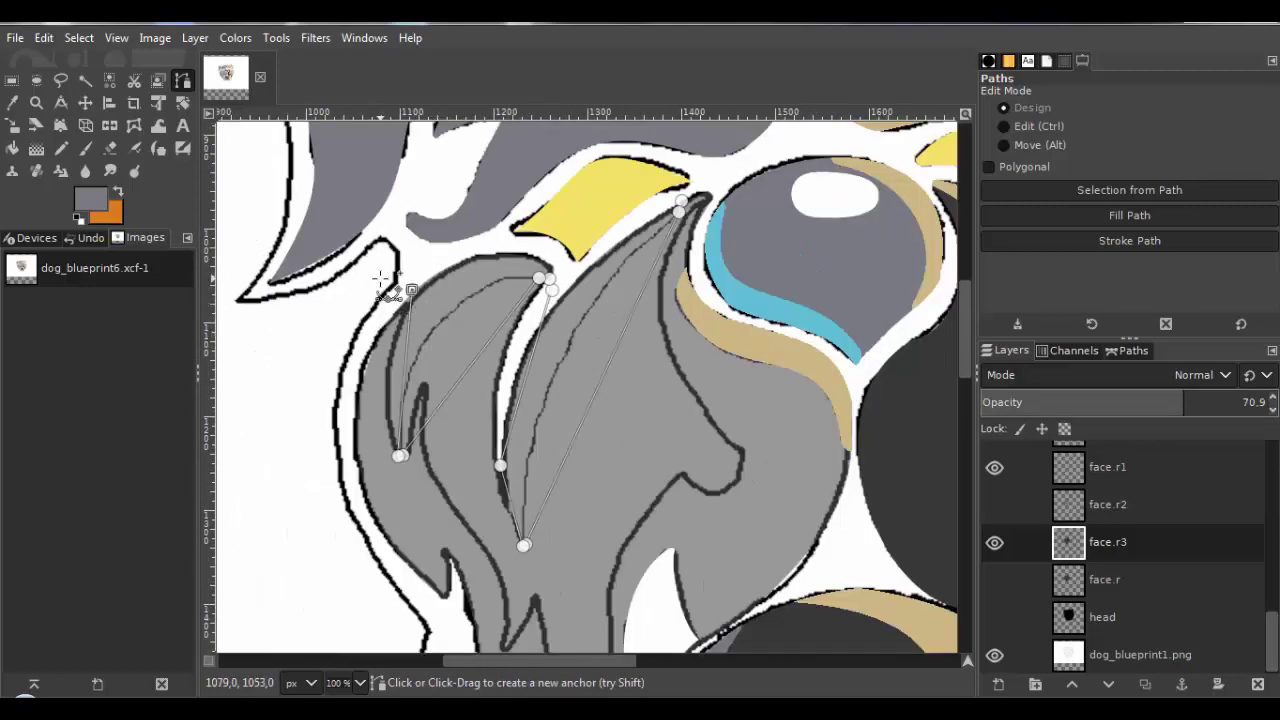
Run the path around the outside of the cheek, below the muzzle and back up to the nose.
left_click(380, 278)
left_click(308, 370)
left_click(308, 520)
left_click(397, 529)
left_click(570, 633)
left_click(727, 604)
left_click(898, 348)
left_click(859, 199)
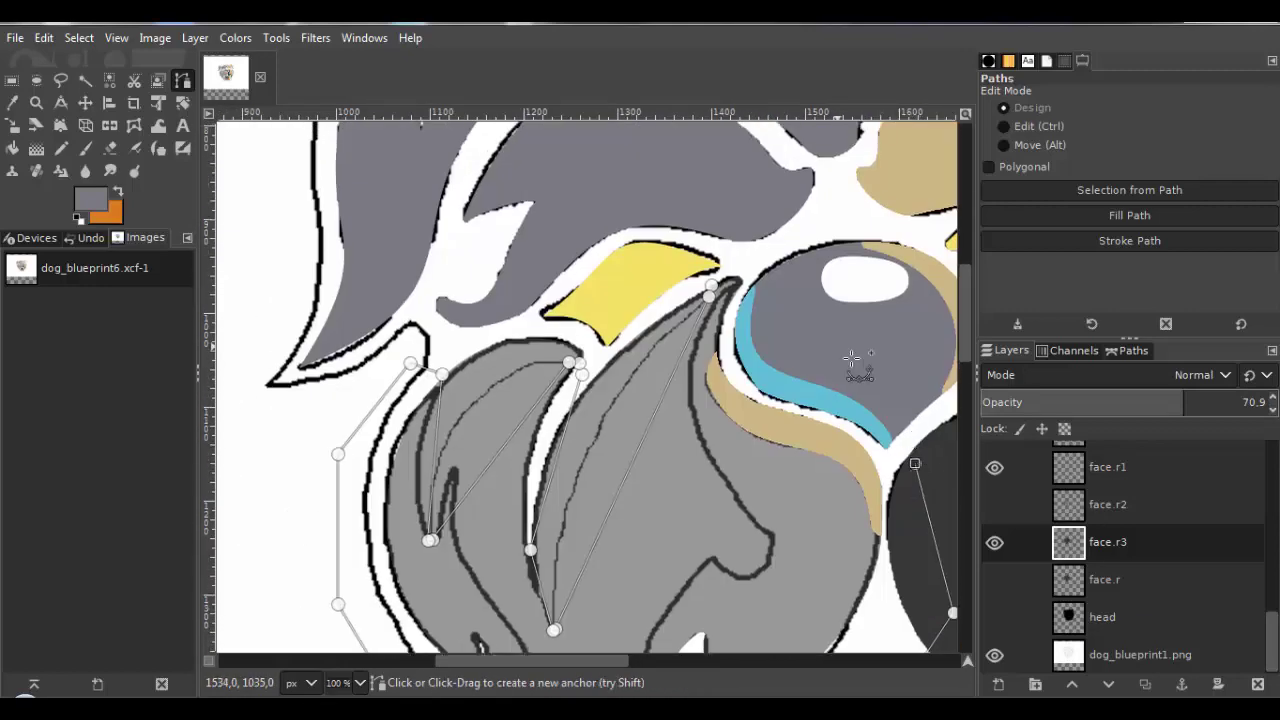
Bend the long segment of the inner strand so it follows the thin blueprint line.
left_click_drag(709, 481, 669, 379)
scroll(605, 390, "up", 1)
left_click_drag(567, 371, 542, 262)
left_click_drag(659, 129, 578, 305)
left_click_drag(592, 170, 517, 369)
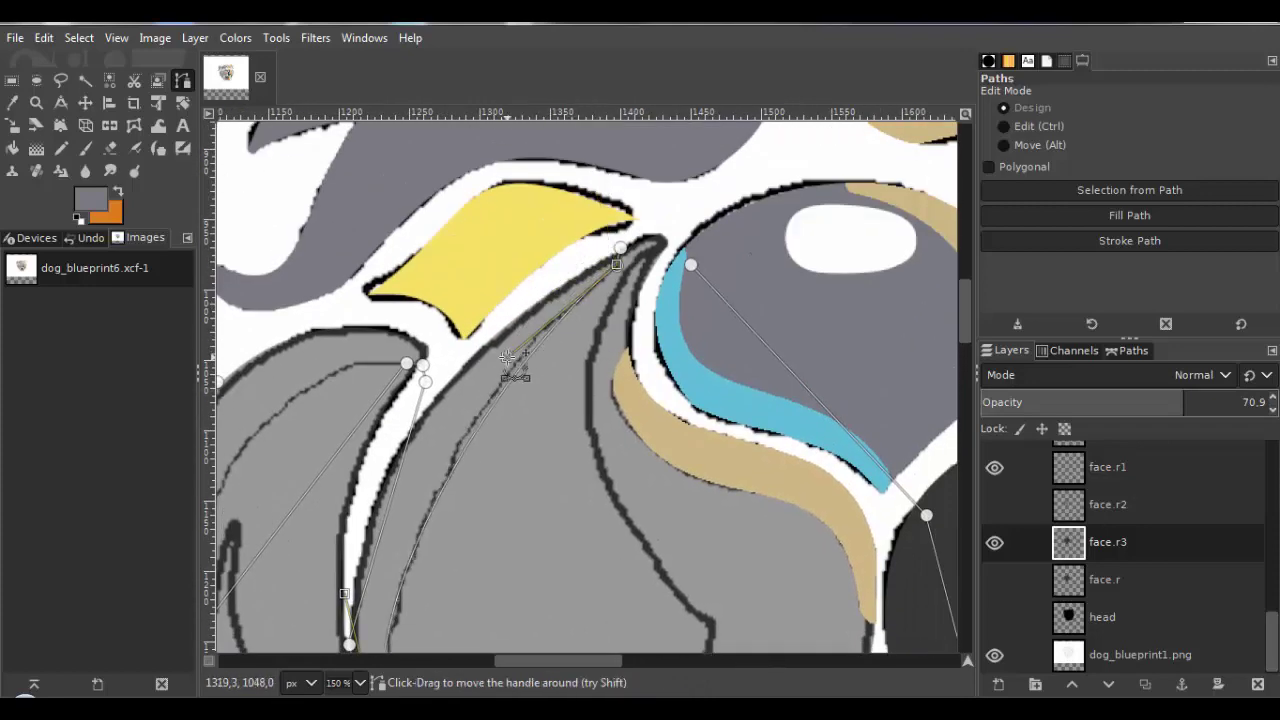
left_click_drag(462, 640, 551, 414)
left_click_drag(438, 330, 447, 326)
Curve the path at the inner strand's top end and refine the long segment below it.
scroll(470, 280, "up", 6)
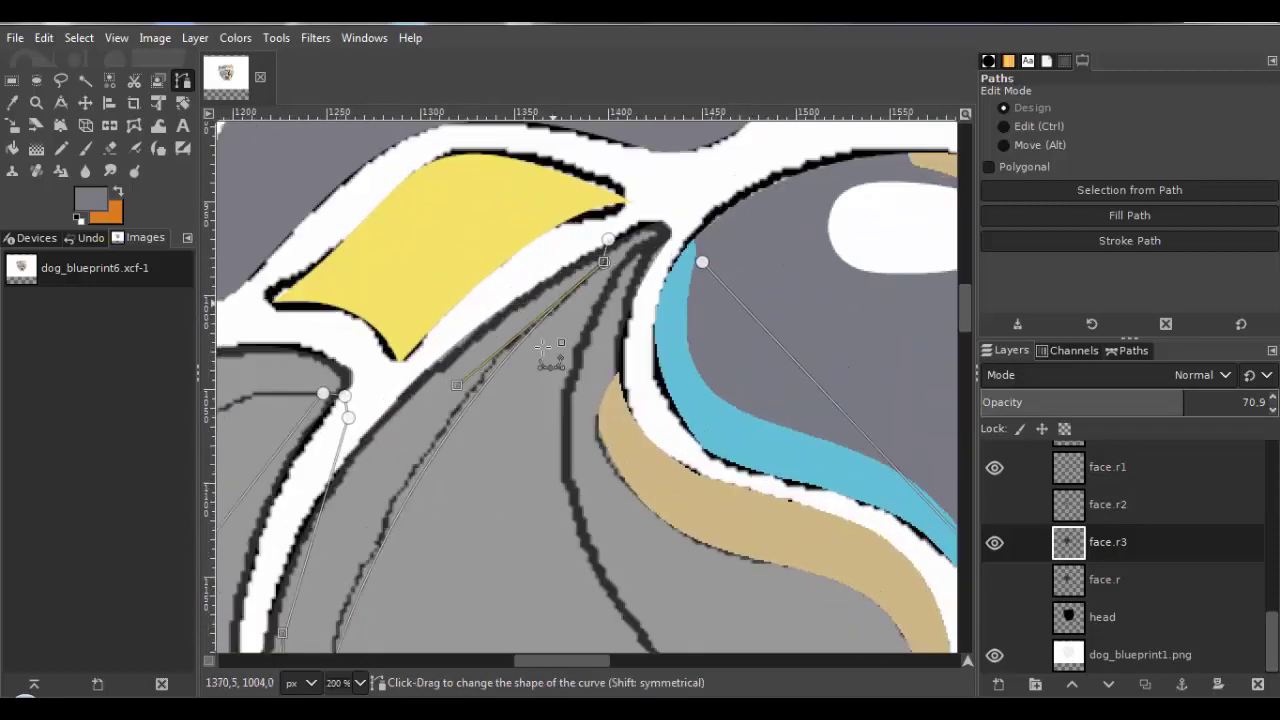
left_click_drag(569, 229, 602, 188)
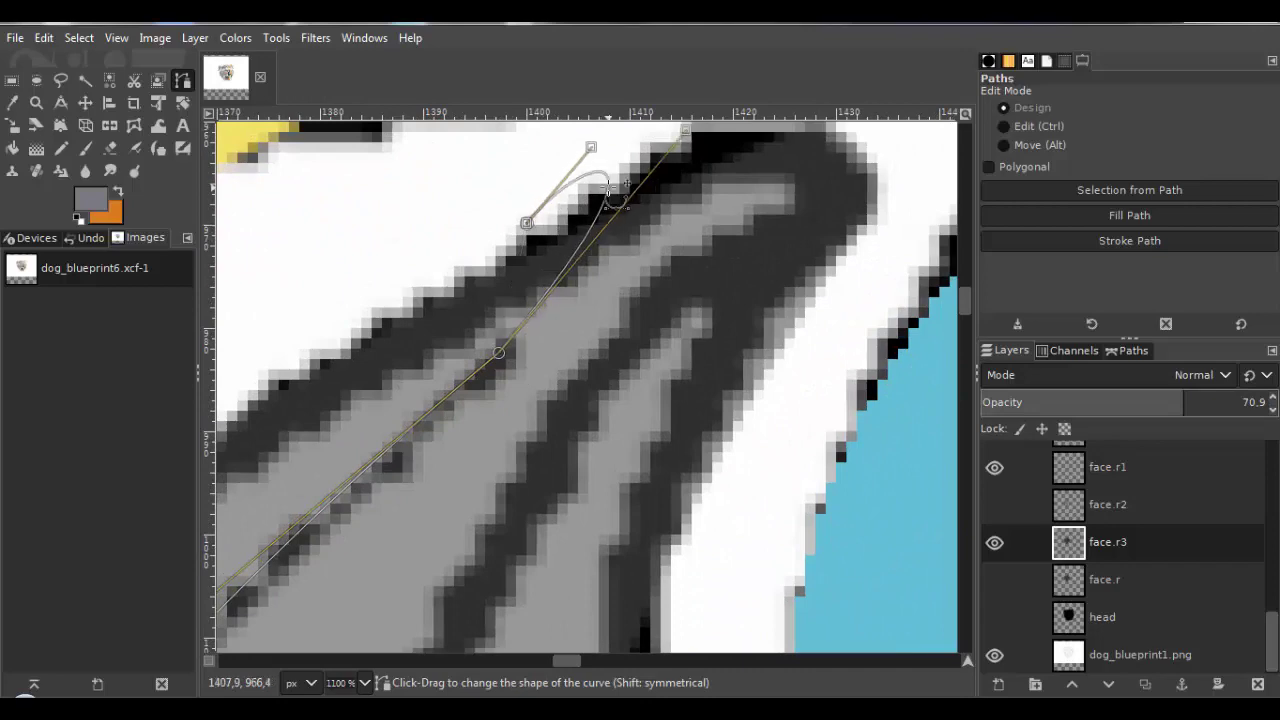
scroll(604, 190, "down", 5)
left_click_drag(566, 374, 672, 188)
left_click_drag(562, 414, 593, 357)
Fit the segment between the white gap and the inner strand's lower tip, and round the path at that tip.
scroll(593, 357, "up", 2)
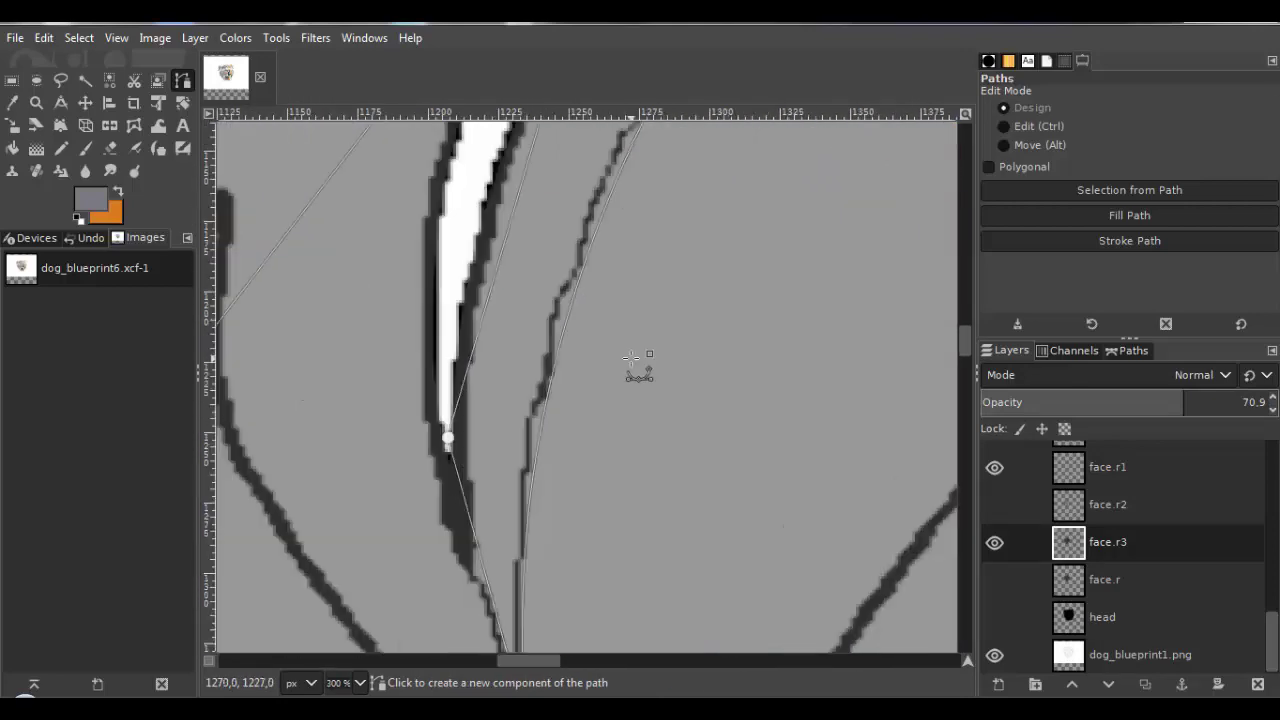
left_click_drag(467, 411, 470, 400)
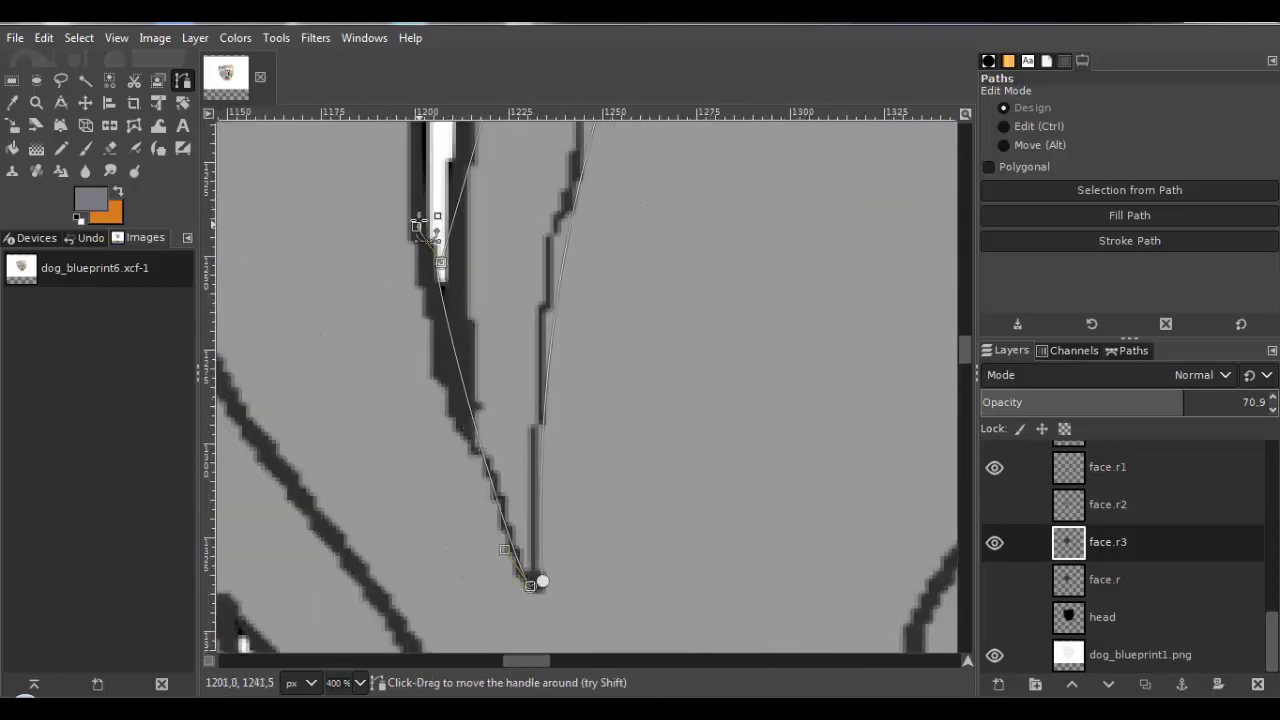
left_click_drag(418, 226, 445, 204)
scroll(550, 600, "up", 5)
left_click_drag(487, 388, 527, 425)
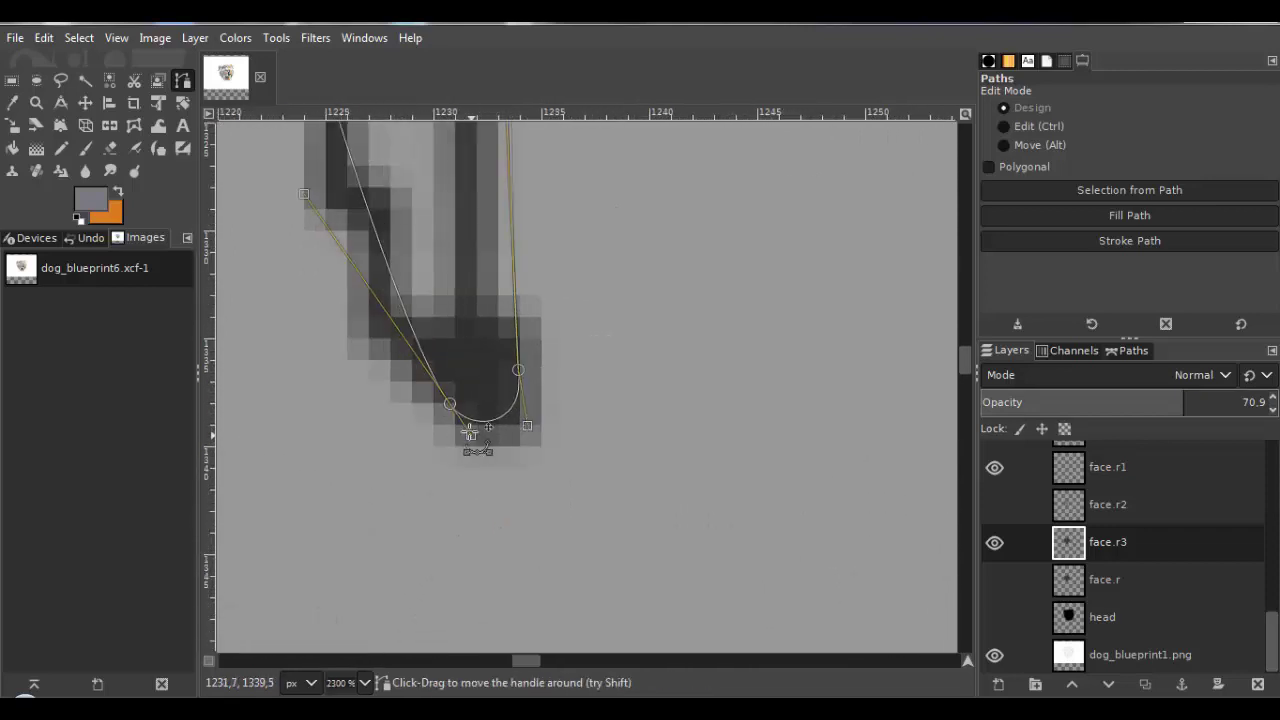
Bend the segment along the white gap between the strands and curve the path at the gap's upper end.
scroll(469, 432, "down", 7)
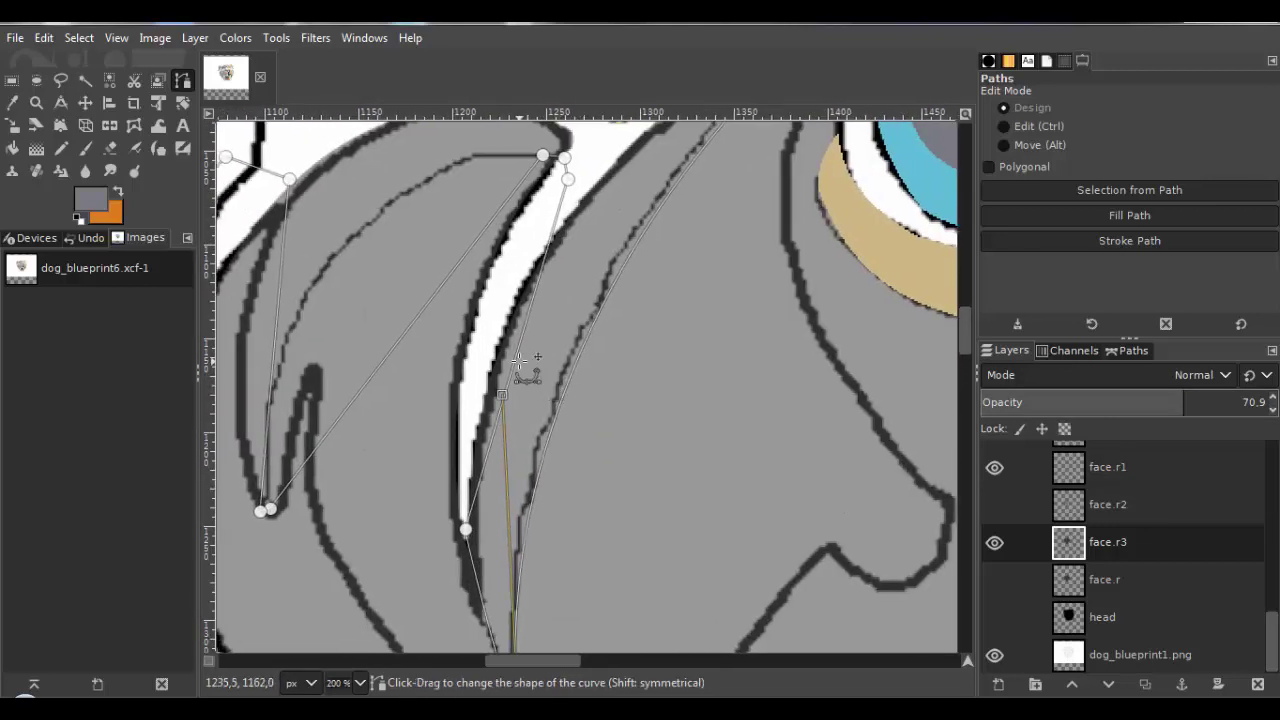
scroll(540, 340, "up", 2)
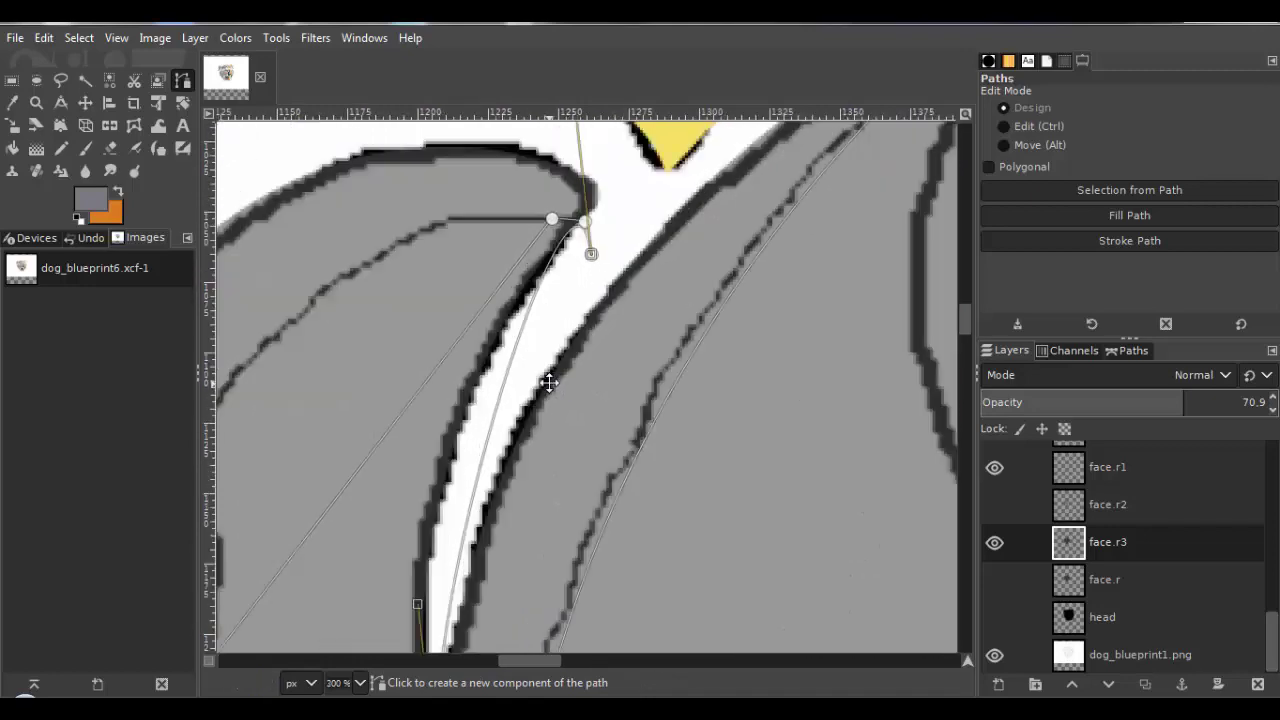
scroll(560, 250, "up", 4)
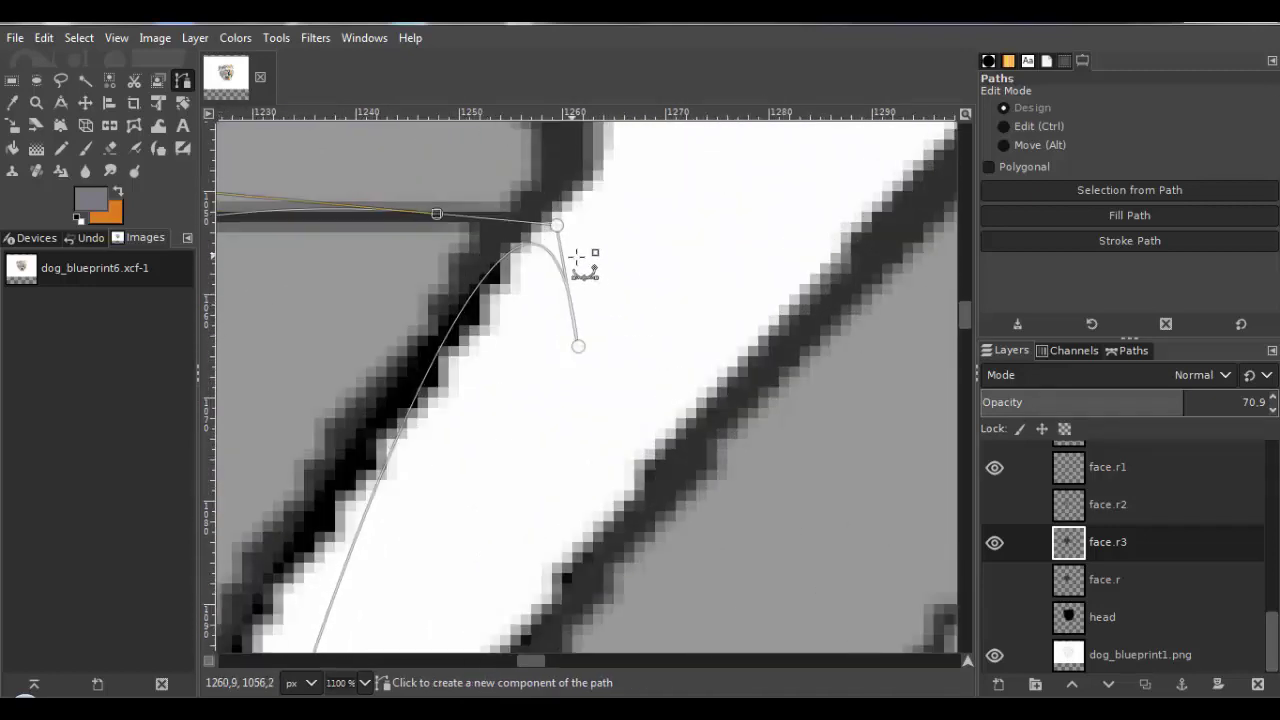
scroll(533, 287, "down", 6)
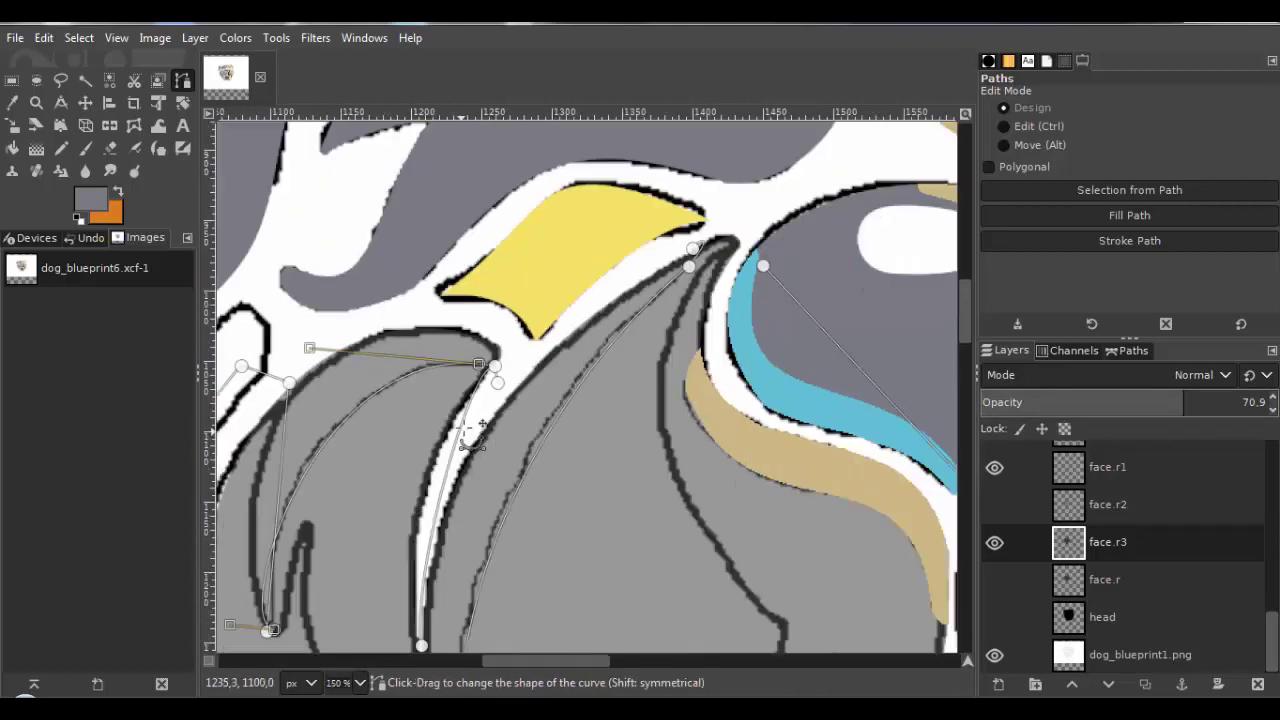
scroll(500, 392, "up", 1)
left_click_drag(482, 380, 447, 352)
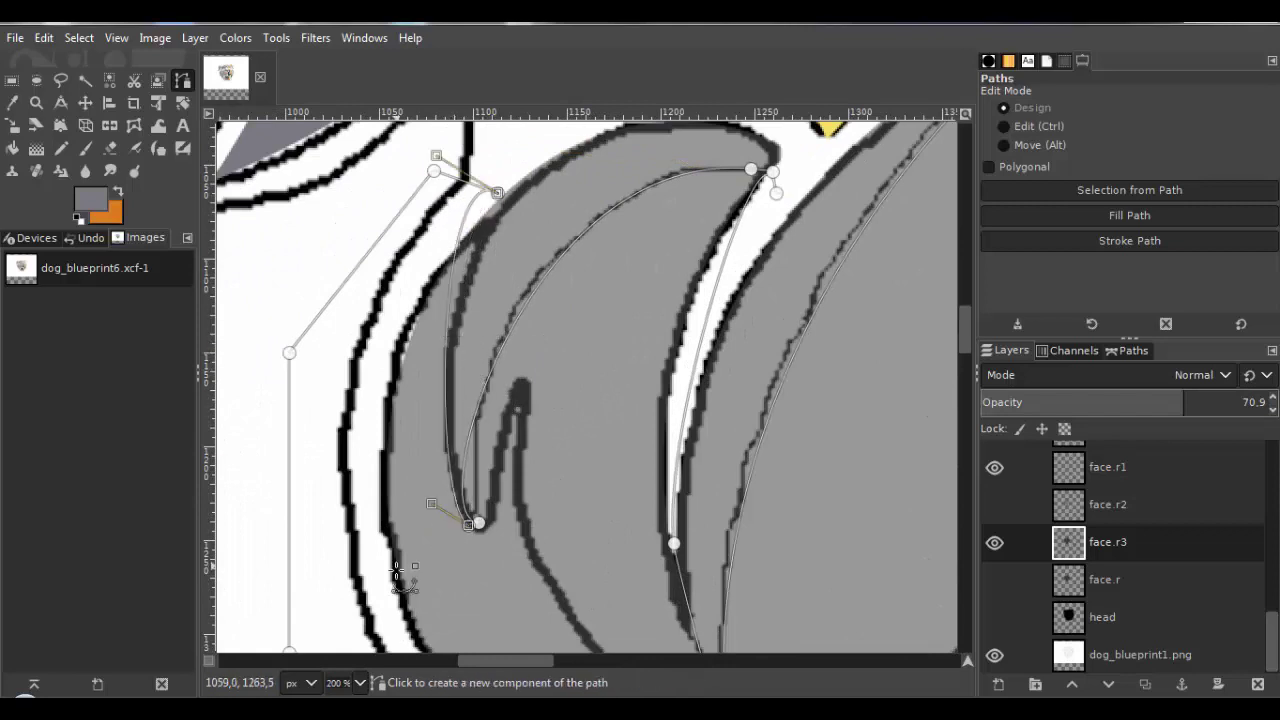
Bend the two long edges of the outer strand so they follow the blueprint lines up from its lower tip.
left_click(471, 518)
left_click_drag(425, 512, 472, 437)
left_click_drag(475, 357, 469, 336)
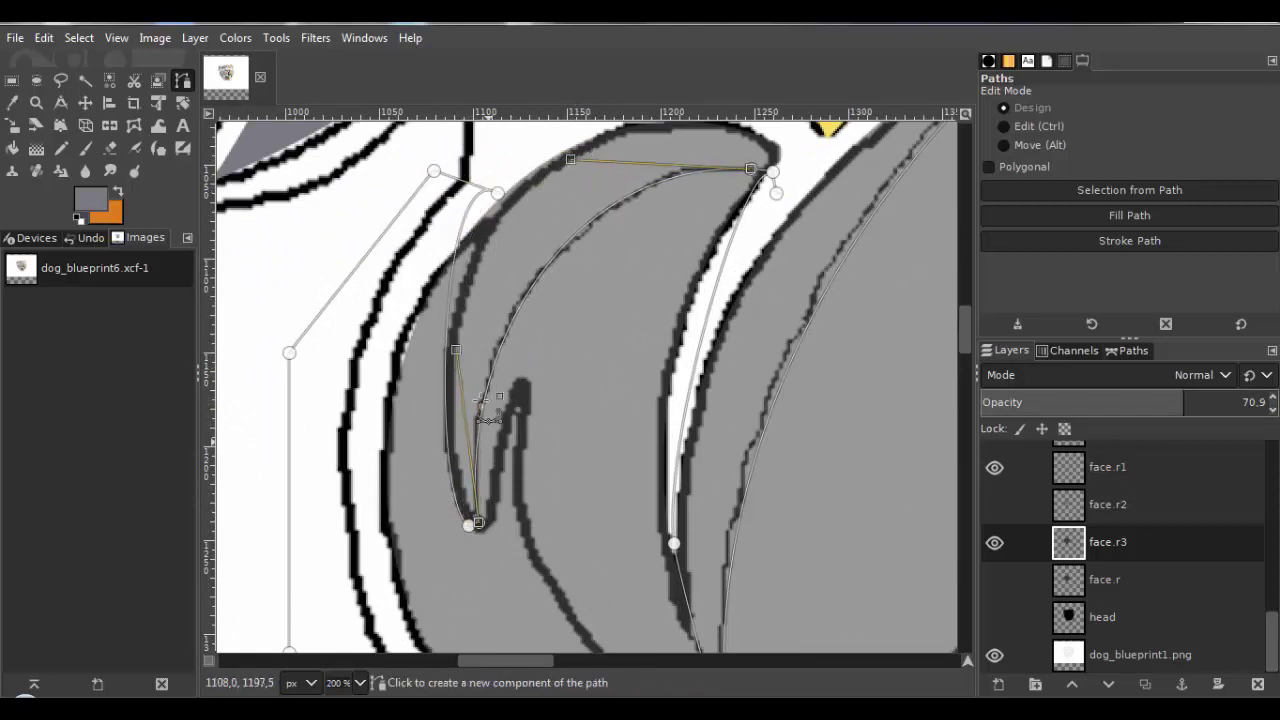
Round the path at the outer strand's lower tip so it follows the thick blueprint outline.
scroll(520, 462, "up", 8)
left_click_drag(523, 437, 605, 550)
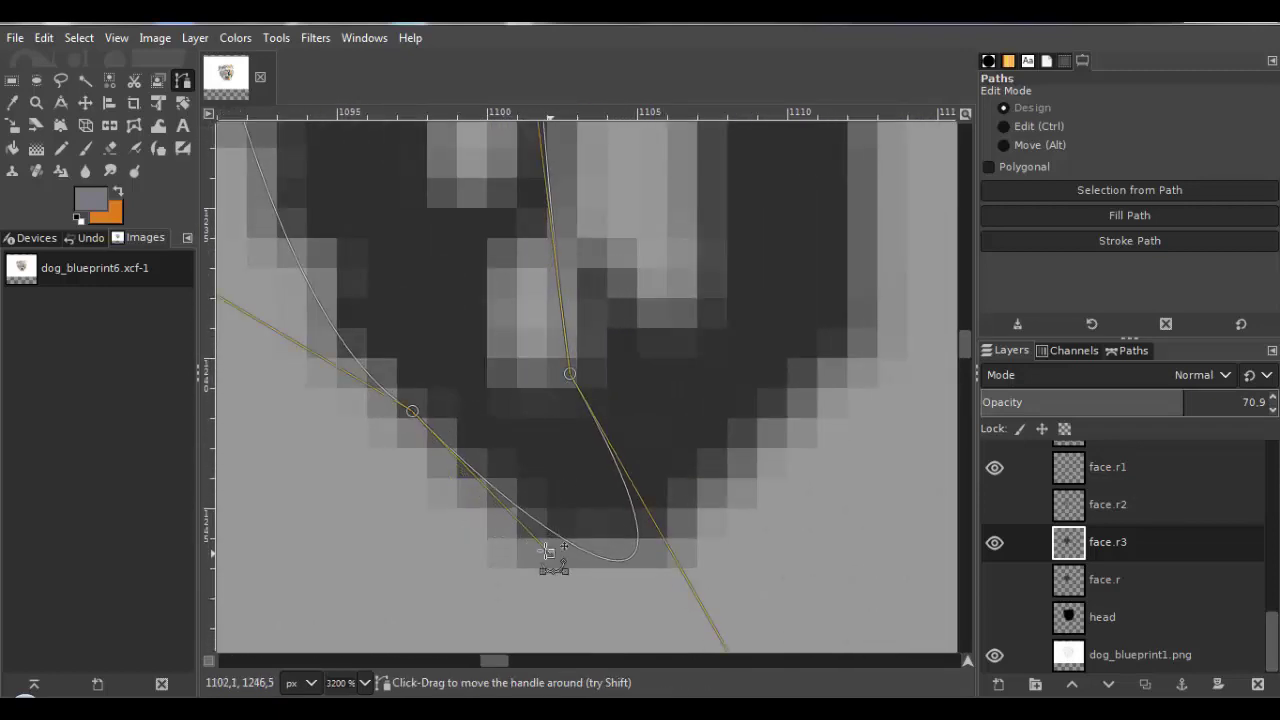
scroll(605, 550, "down", 6)
scroll(522, 510, "up", 2)
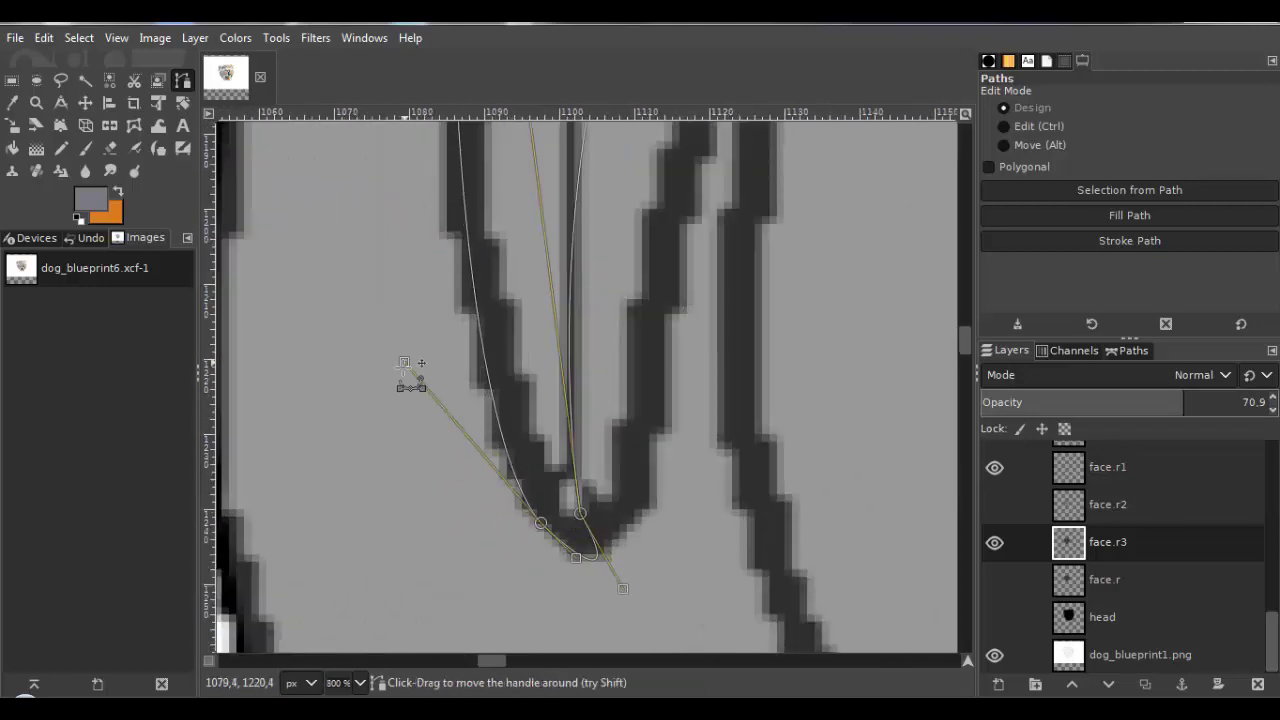
scroll(580, 540, "up", 2)
left_click_drag(579, 527, 523, 486)
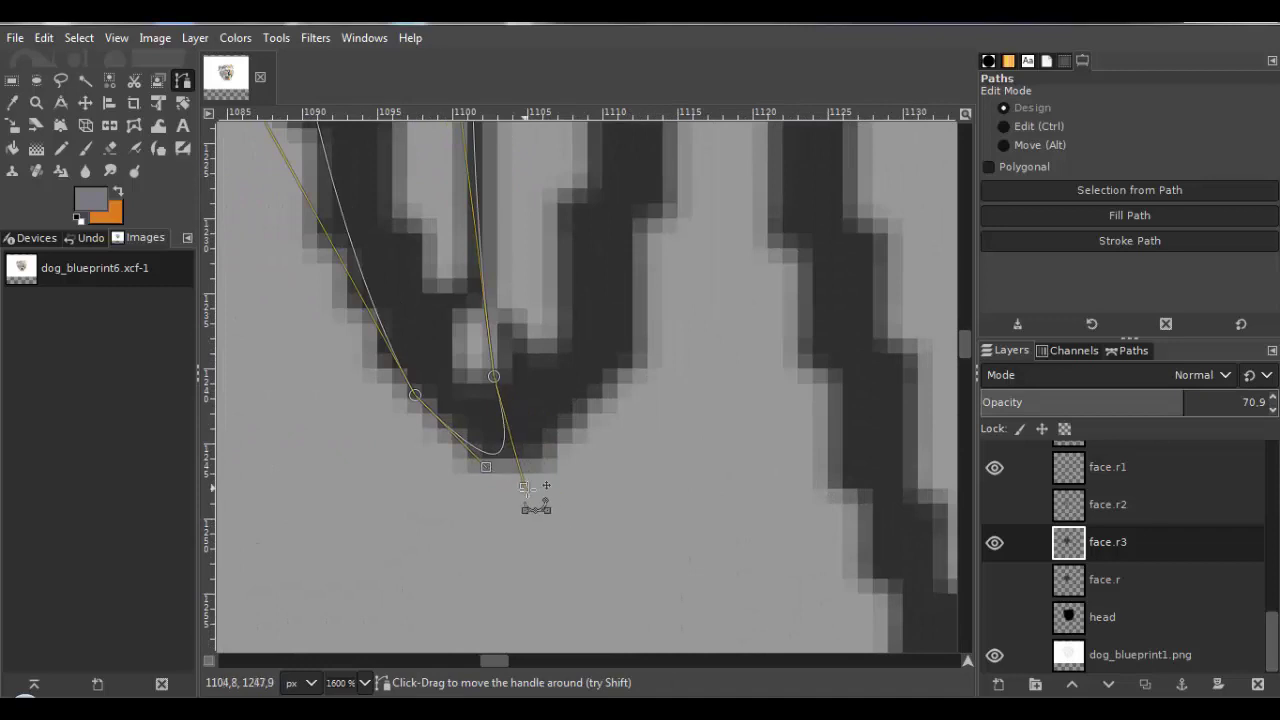
Refine the outer strand's outer edge where it runs up to the cheek outline.
scroll(520, 472, "down", 7)
scroll(518, 462, "up", 1)
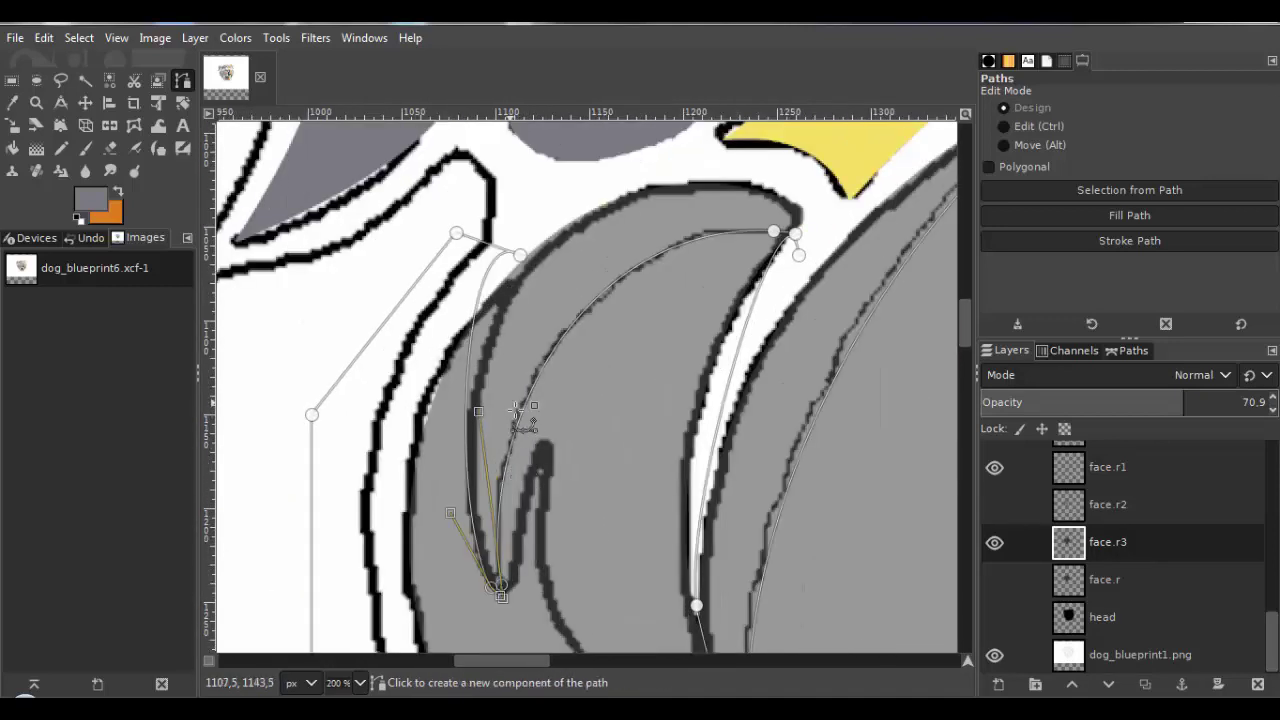
left_click_drag(481, 290, 486, 291)
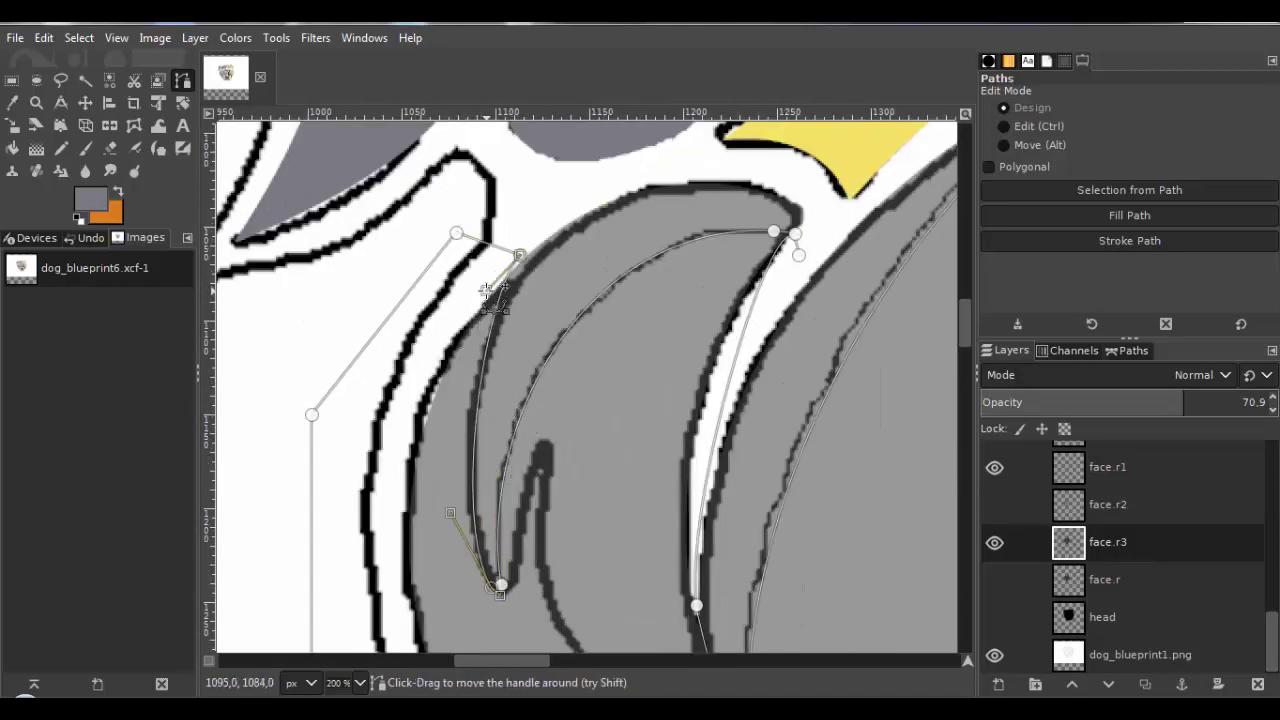
Convert the path to a selection, delete its contents from face.r3 and clear the selection.
scroll(505, 315, "down", 3)
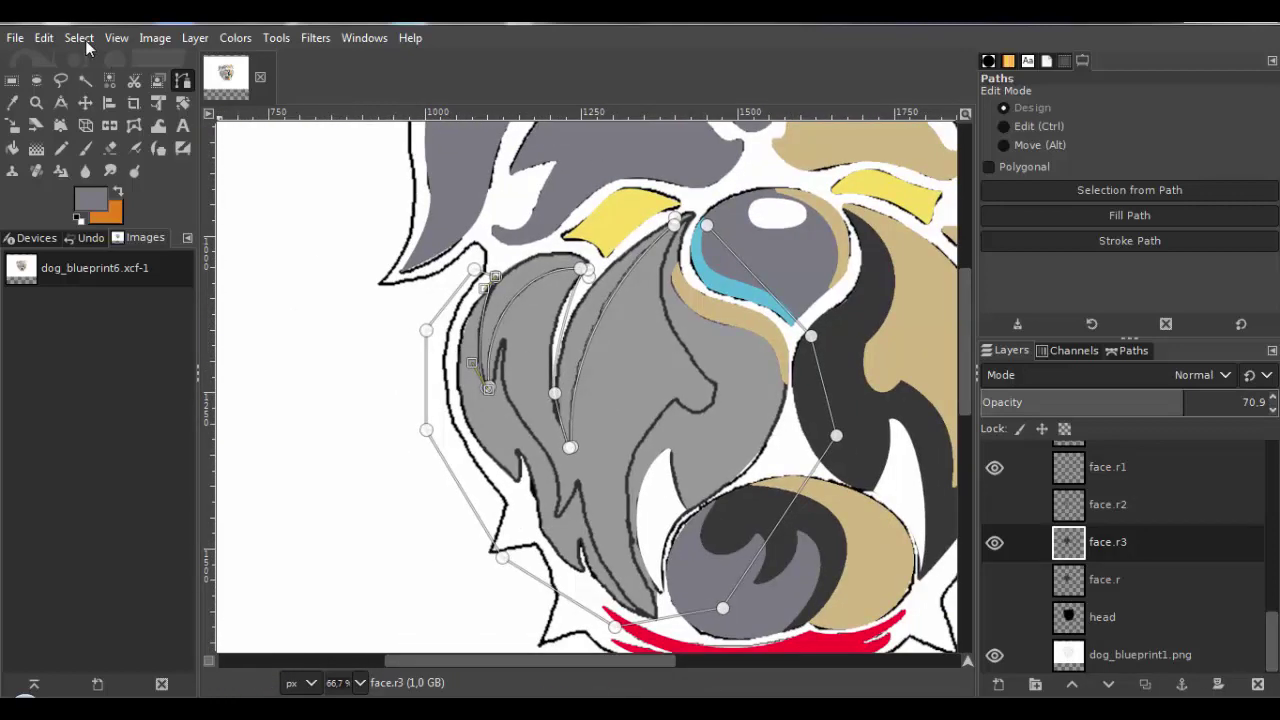
left_click(85, 40)
left_click(80, 172)
key("Delete")
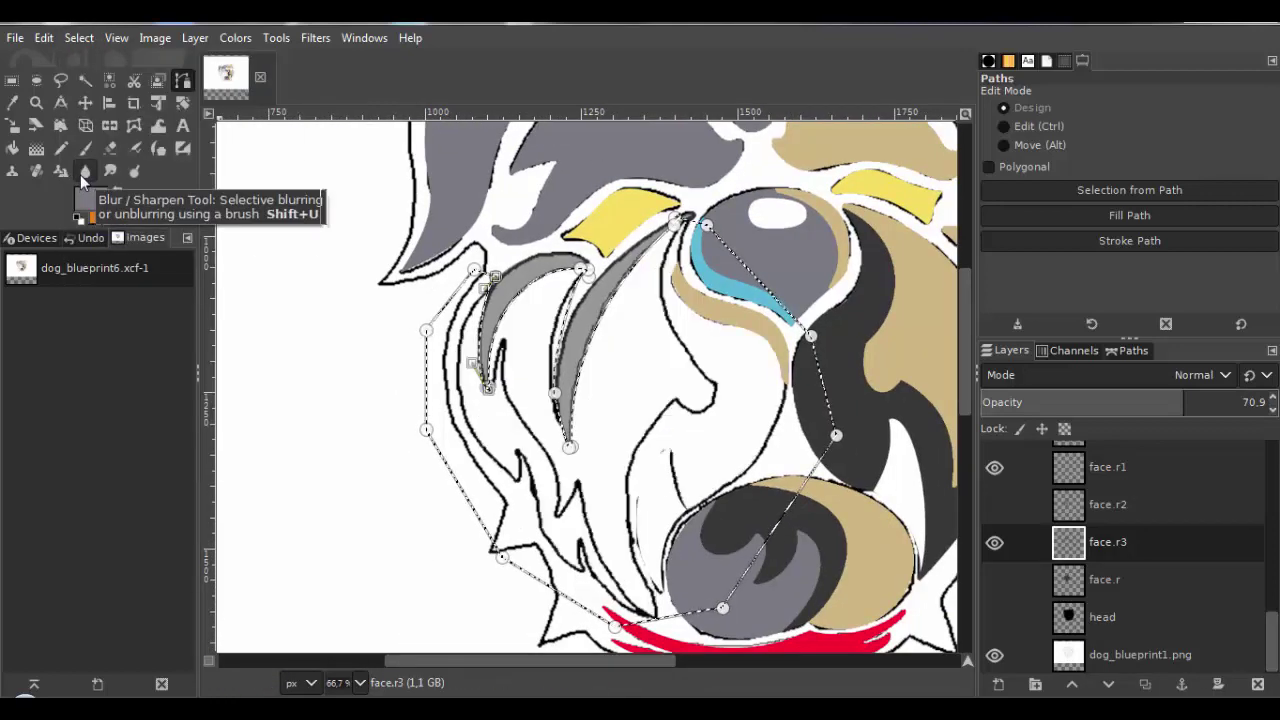
left_click(79, 37)
left_click(91, 89)
Select the two remaining strands by color, paint them light blue with the Pencil at size 249, and clear the selection.
left_click(110, 80)
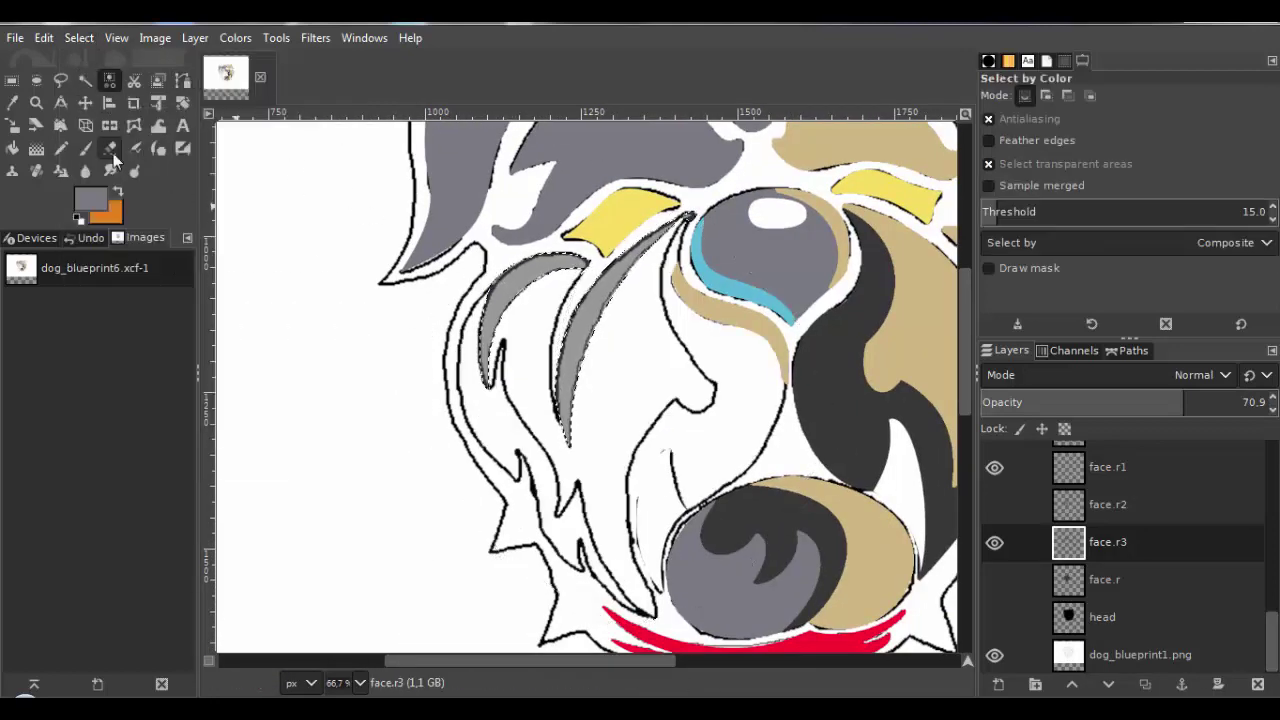
left_click(61, 148)
left_click(91, 199)
left_click(966, 317)
left_click(955, 385)
mouse_move(530, 310)
left_mouse_down()
mouse_move(598, 308)
mouse_move(655, 245)
left_mouse_up()
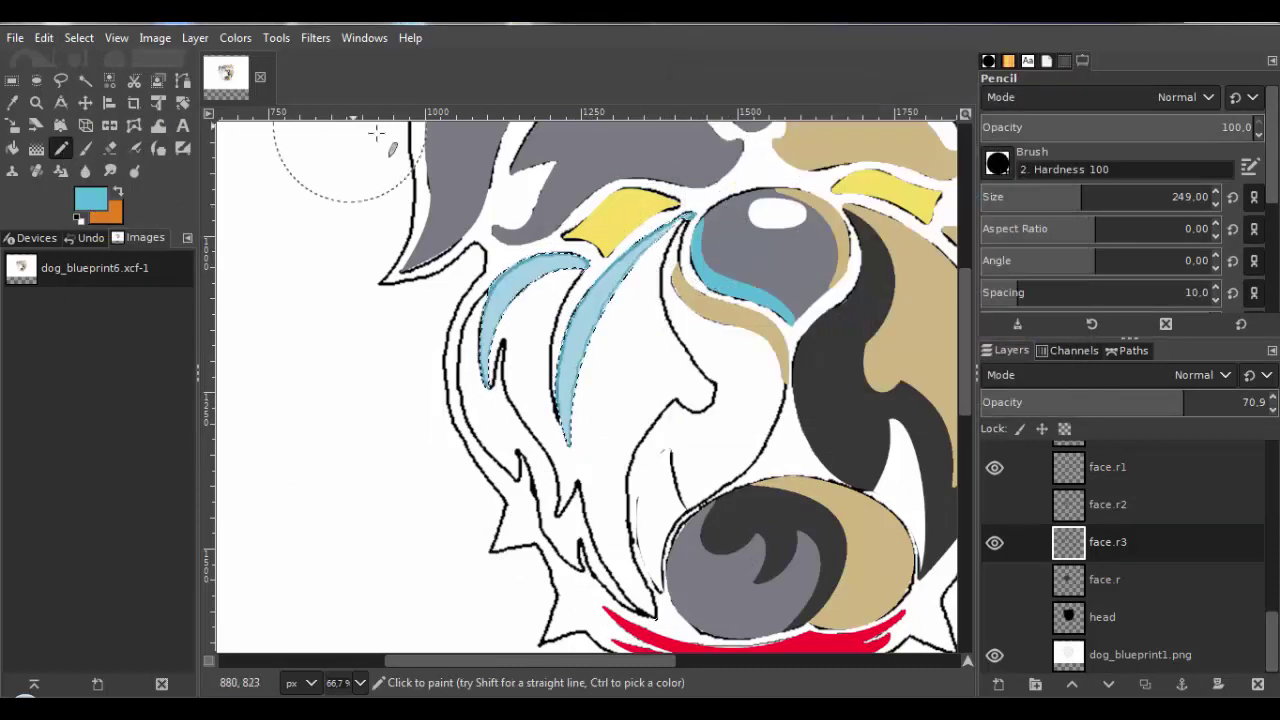
left_click(79, 38)
left_click(91, 86)
Show the face.r, face.r2 and head layers and raise face.r3 above face.r2.
left_click(994, 580)
left_click(994, 505)
scroll(1060, 560, "up", 1)
right_click(1066, 578)
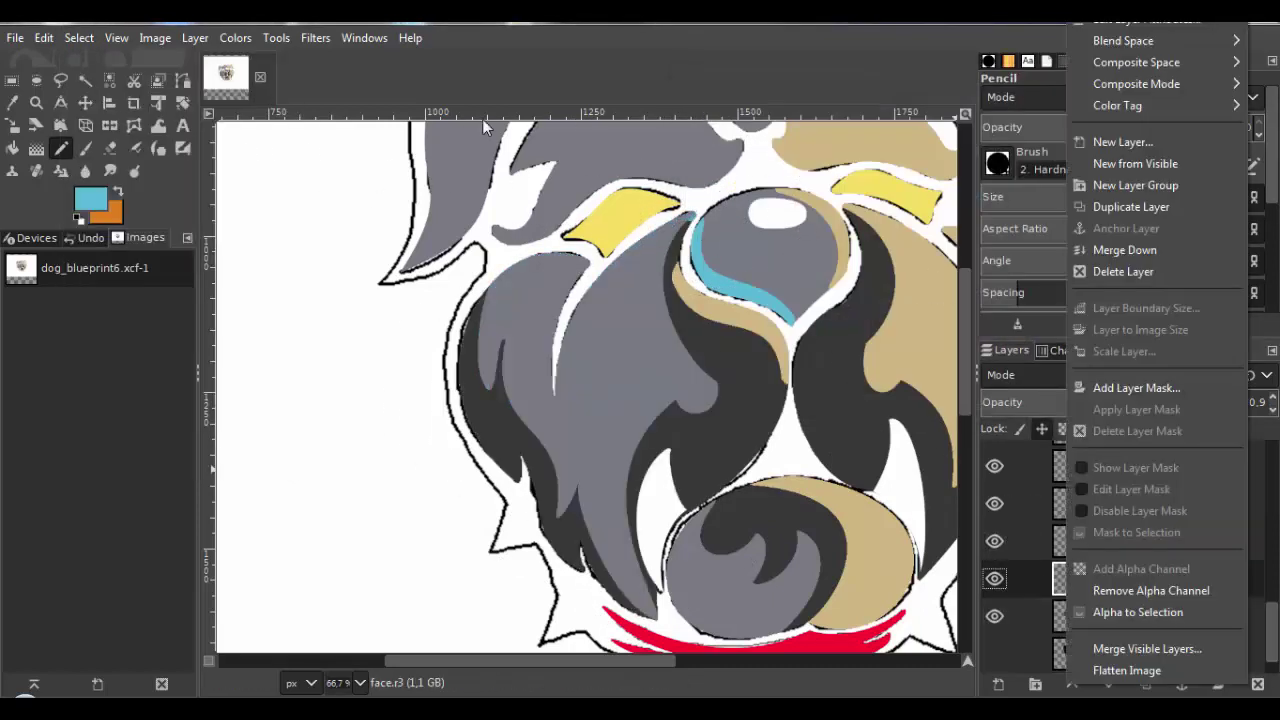
left_click(198, 41)
left_click(198, 41)
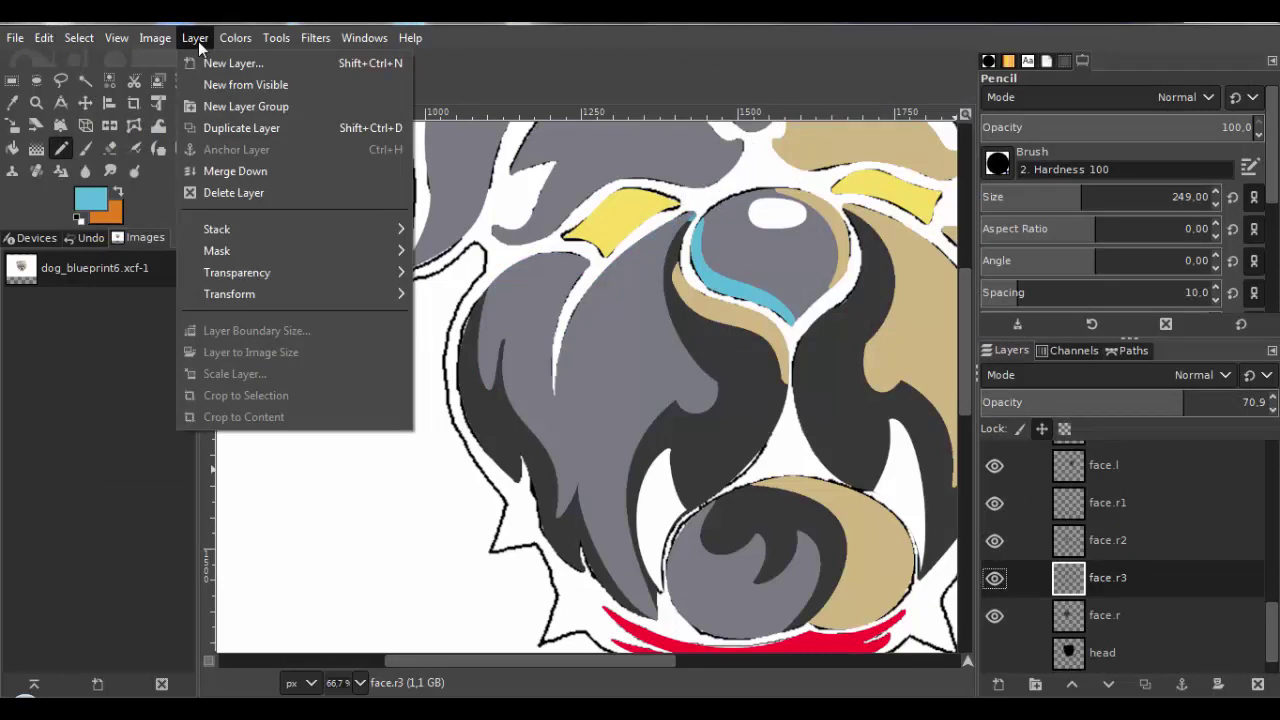
mouse_move(317, 229)
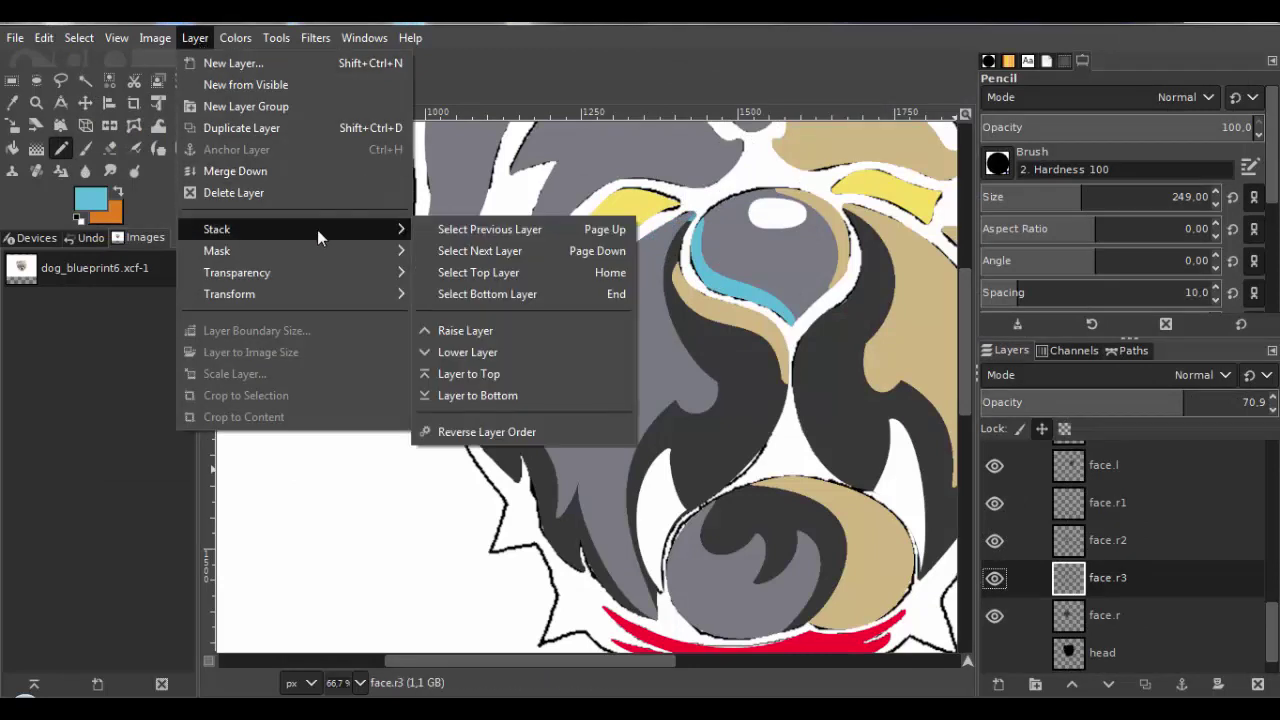
left_click(464, 330)
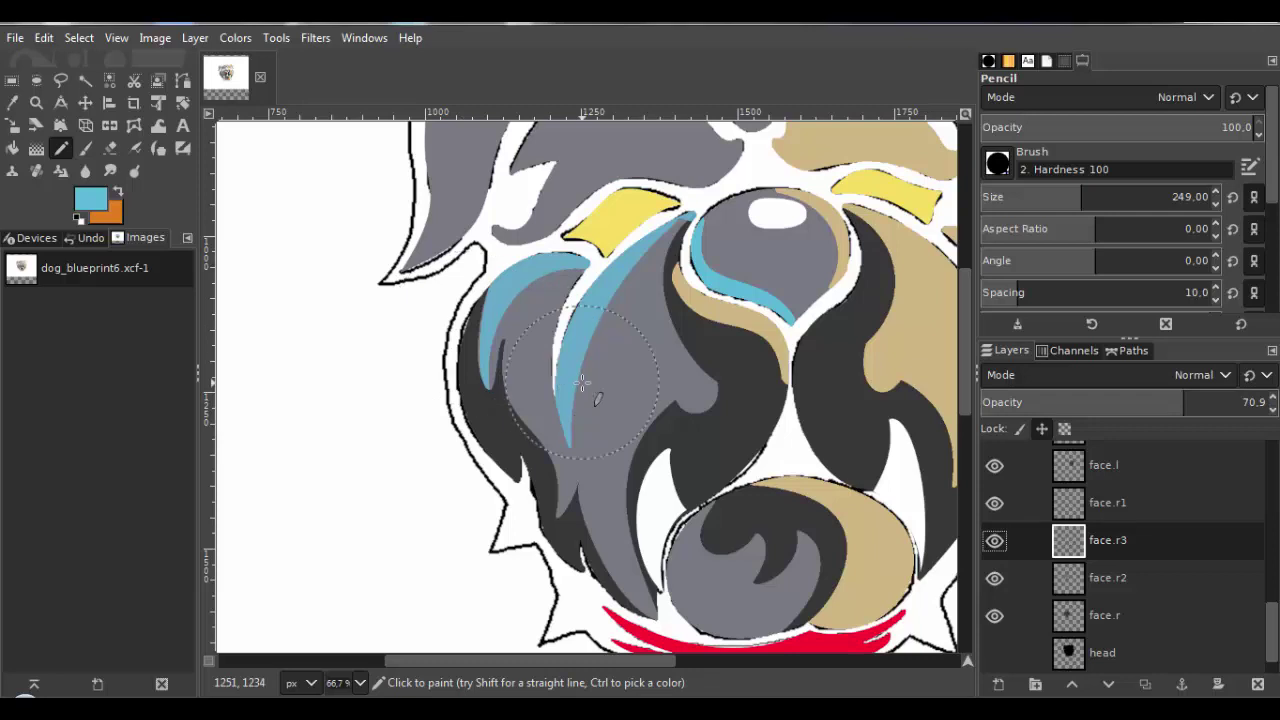
left_click(994, 652)
Erase the excess blue at the inner strand's upper tip on face.r3 with an eraser of size 31.
scroll(660, 300, "up", 2)
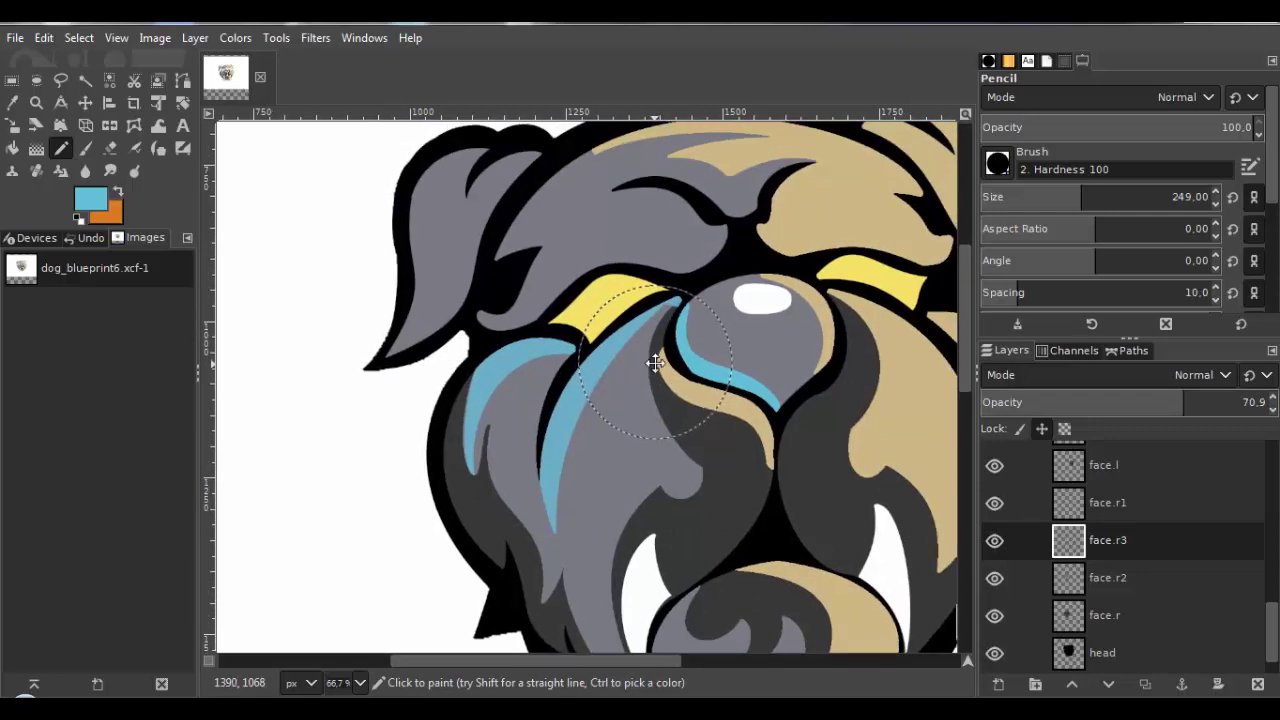
scroll(655, 362, "up", 3)
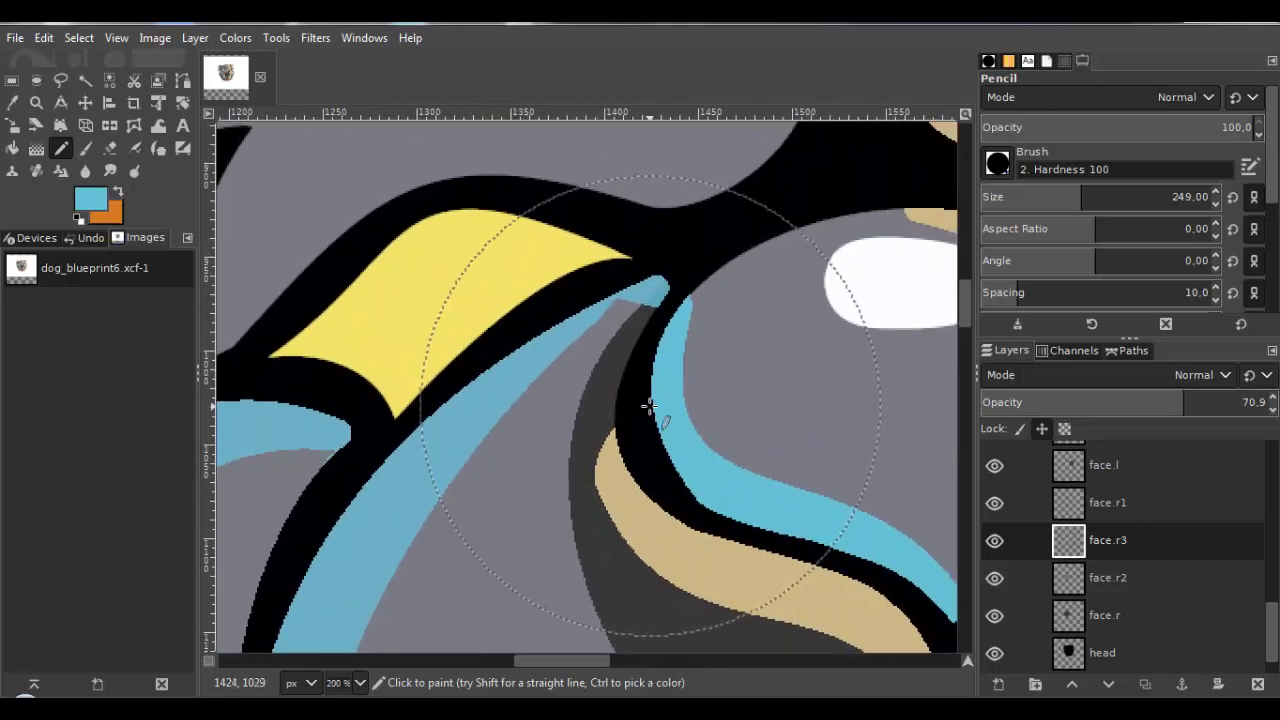
scroll(648, 405, "up", 1)
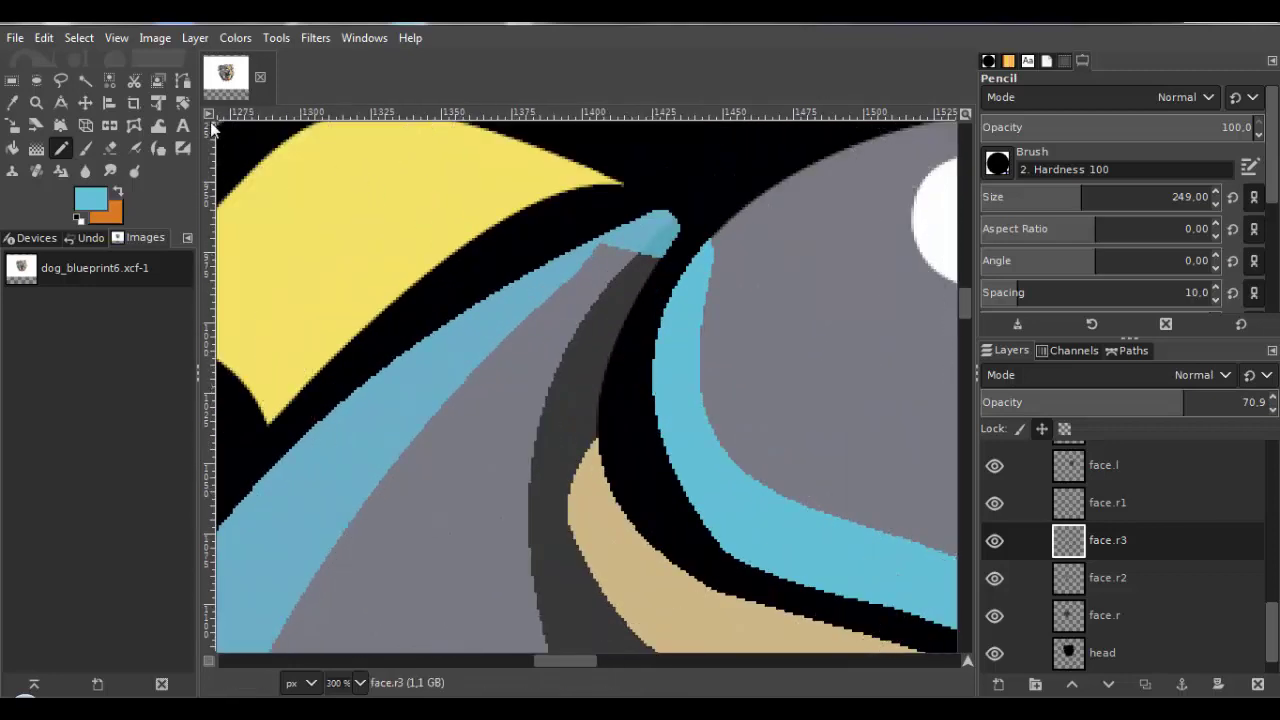
left_click(111, 148)
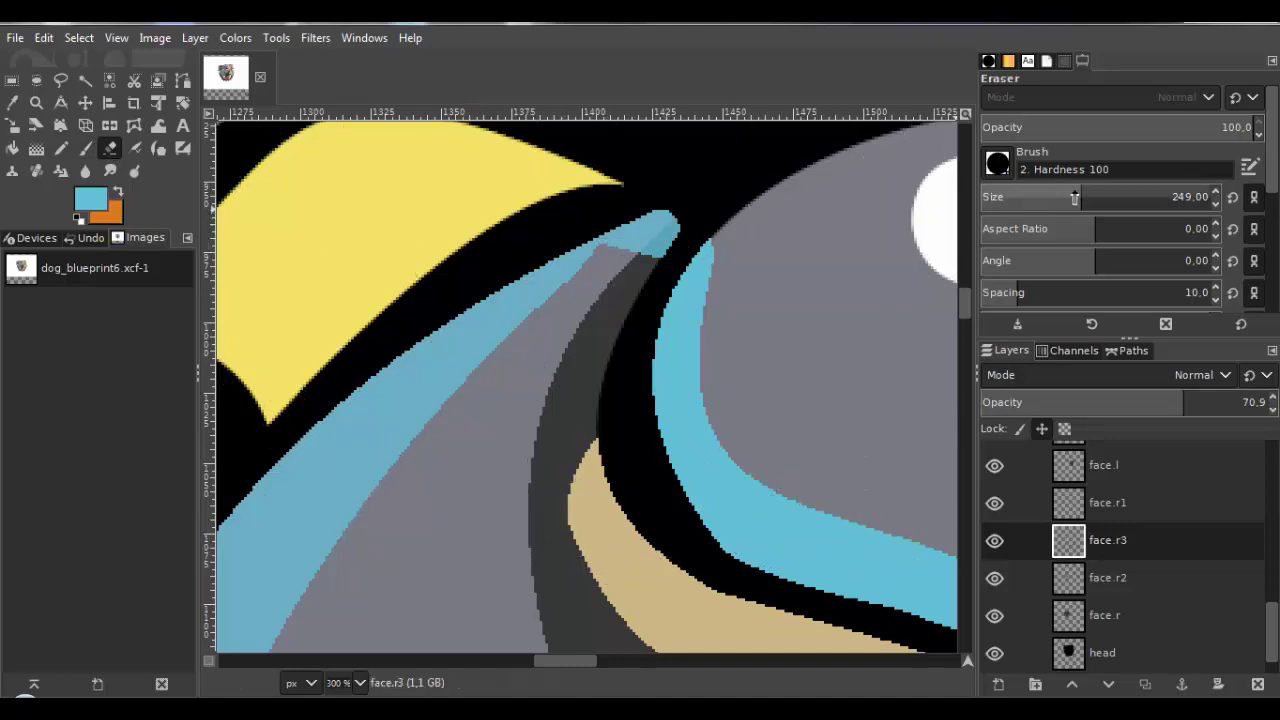
left_click_drag(1066, 192, 1010, 194)
mouse_move(703, 226)
left_mouse_down()
mouse_move(649, 266)
mouse_move(651, 240)
mouse_move(657, 266)
mouse_move(706, 237)
mouse_move(705, 255)
left_mouse_up()
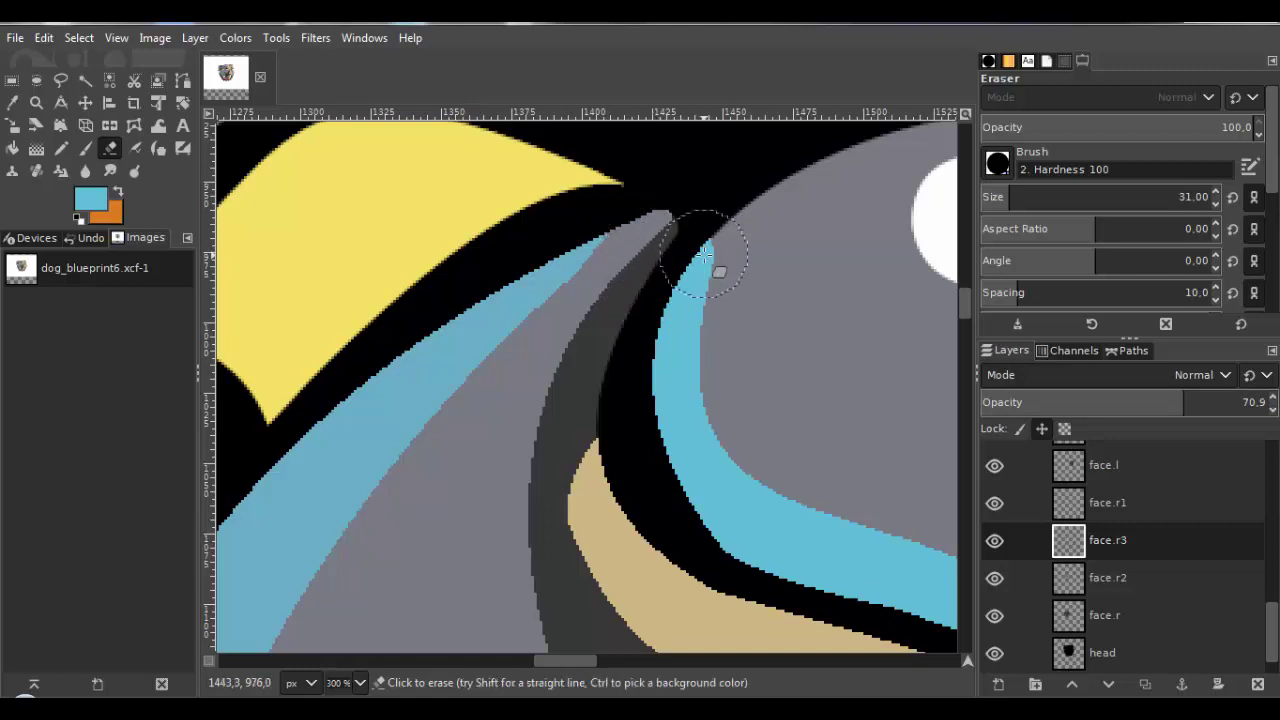
Review the whole mascot and the layer stack, and hide the head layer.
scroll(703, 258, "down", 7)
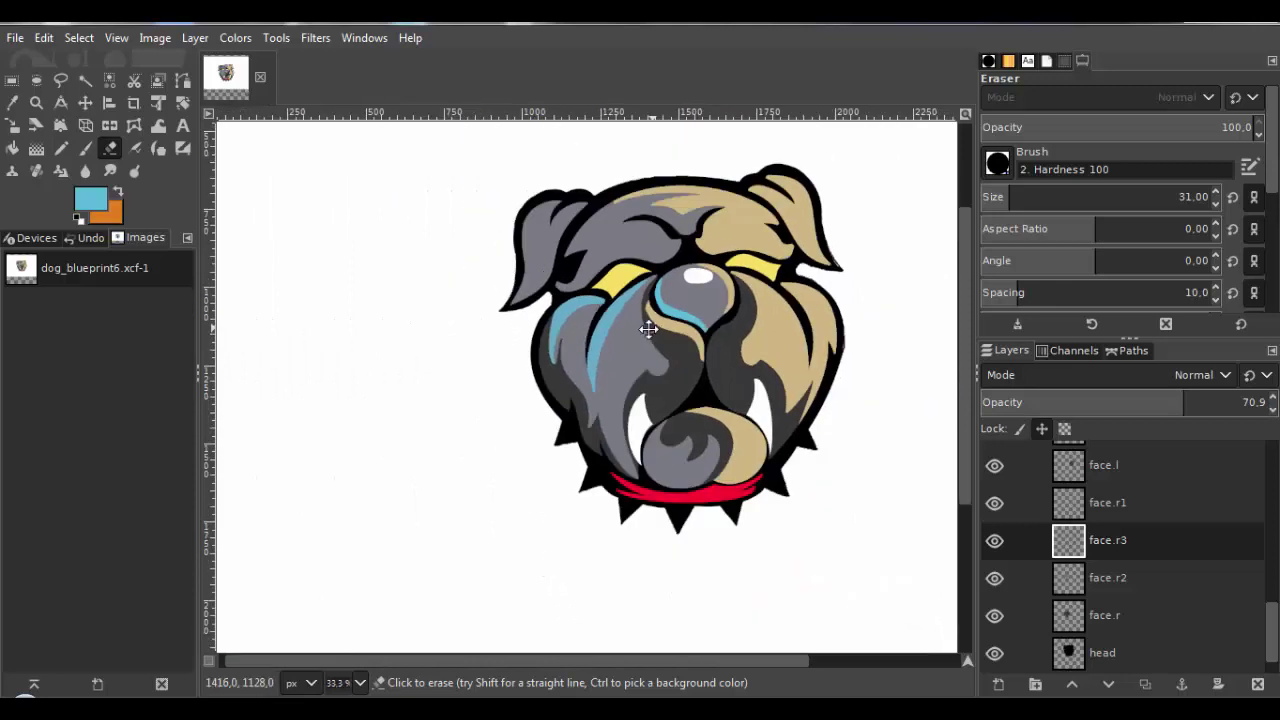
left_click_drag(648, 330, 614, 362)
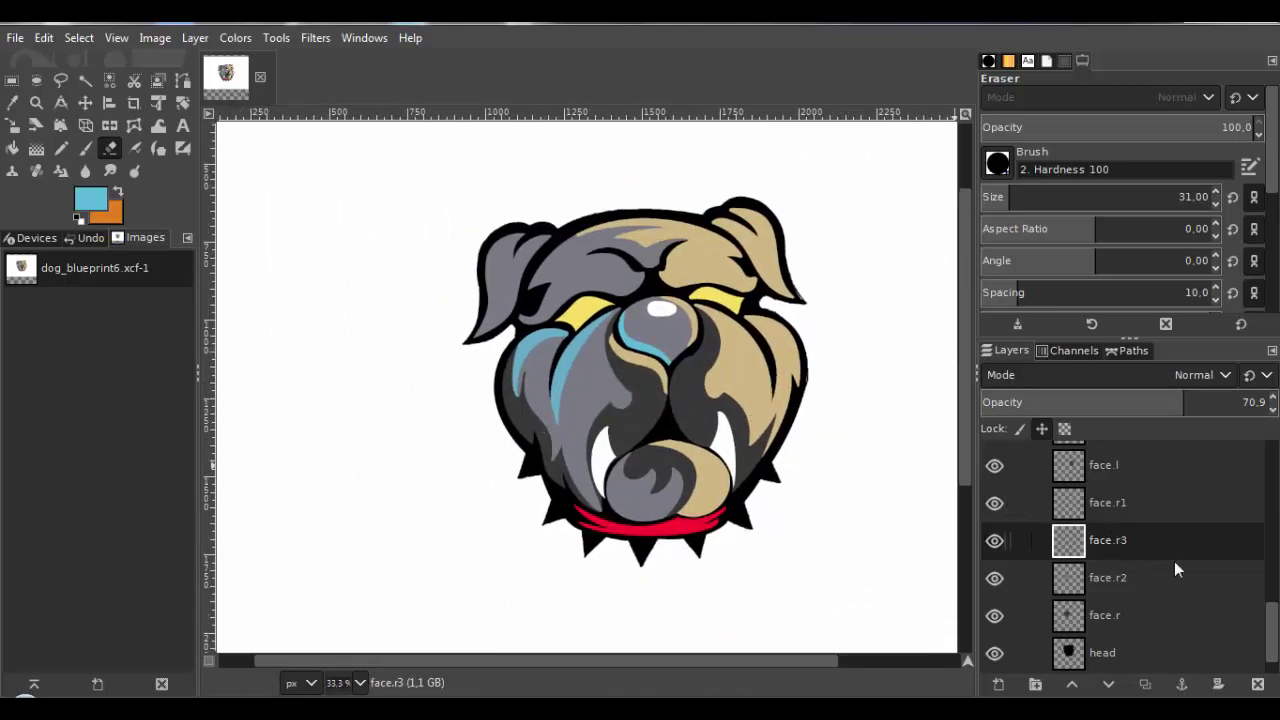
scroll(1273, 613, "up", 10)
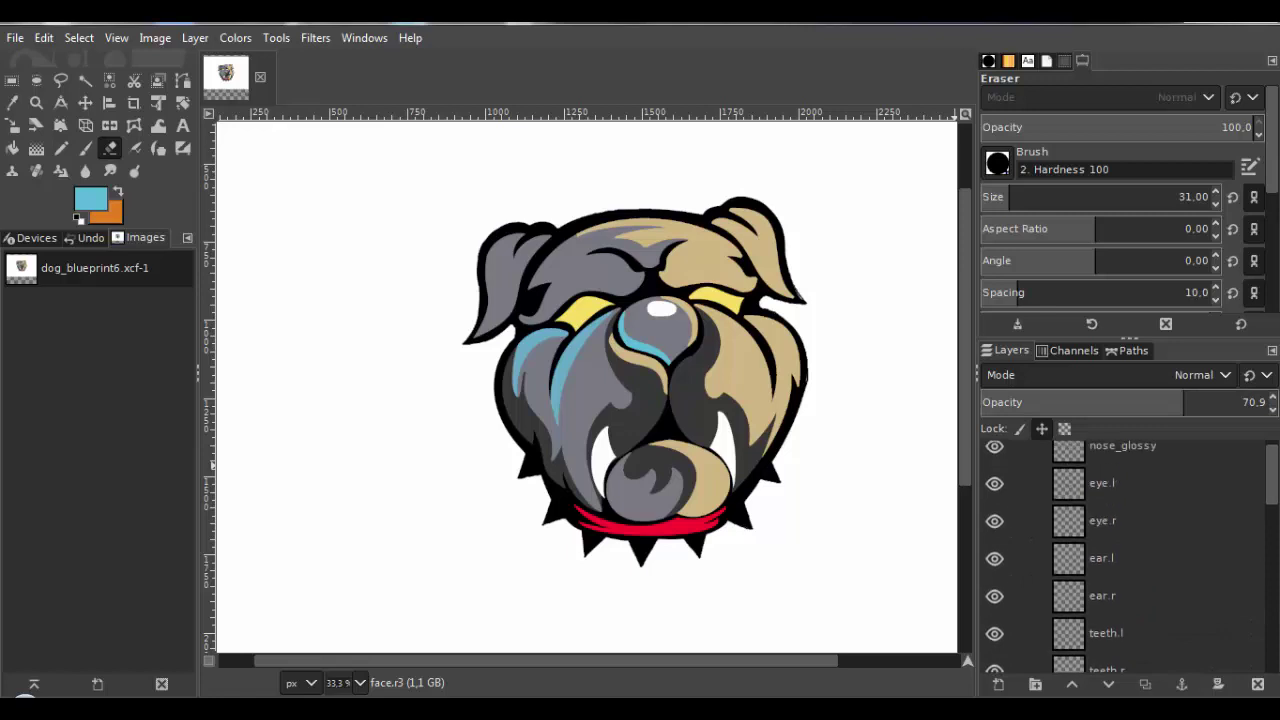
scroll(1130, 555, "down", 5)
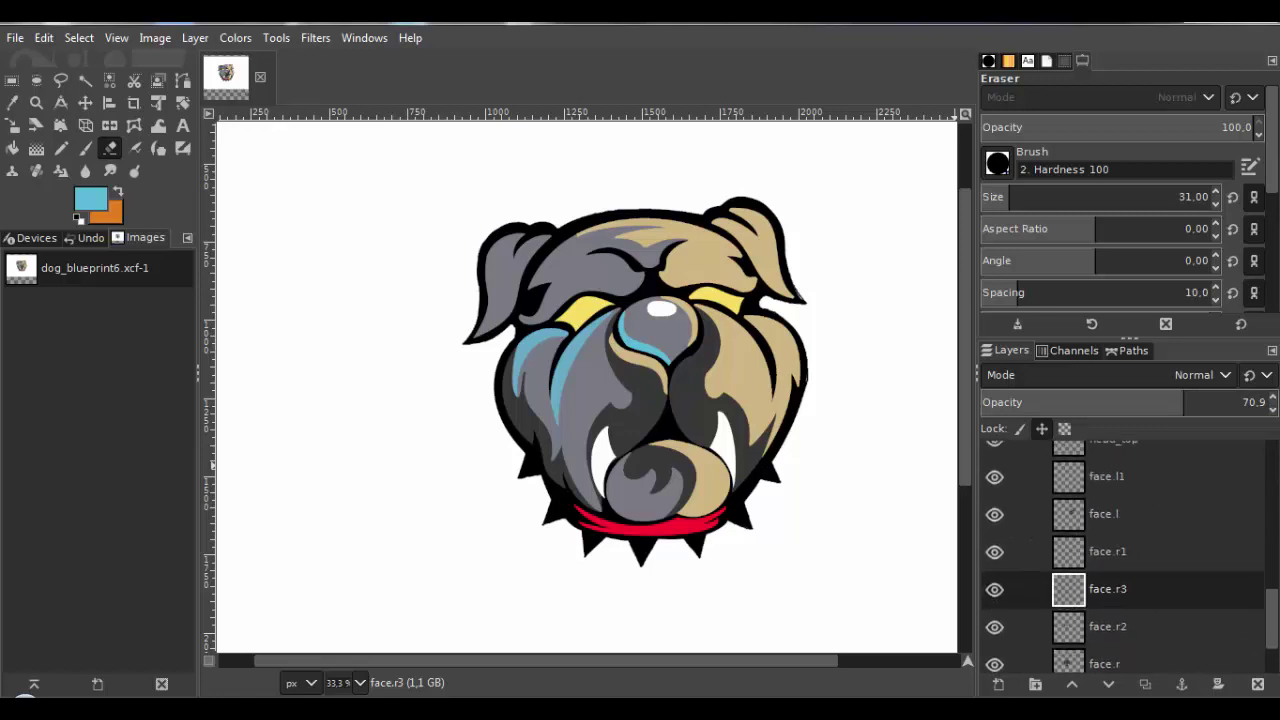
scroll(1130, 555, "down", 3)
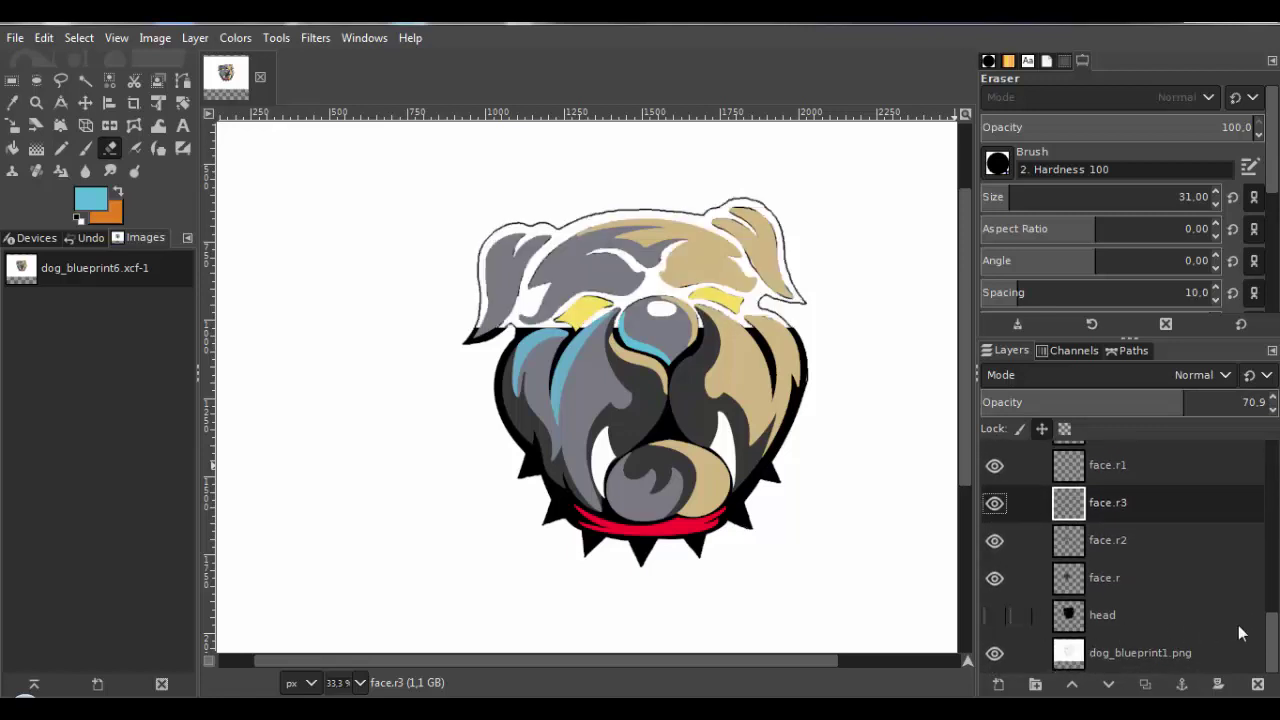
Duplicate the head_top layer.
left_click_drag(1266, 630, 1276, 572)
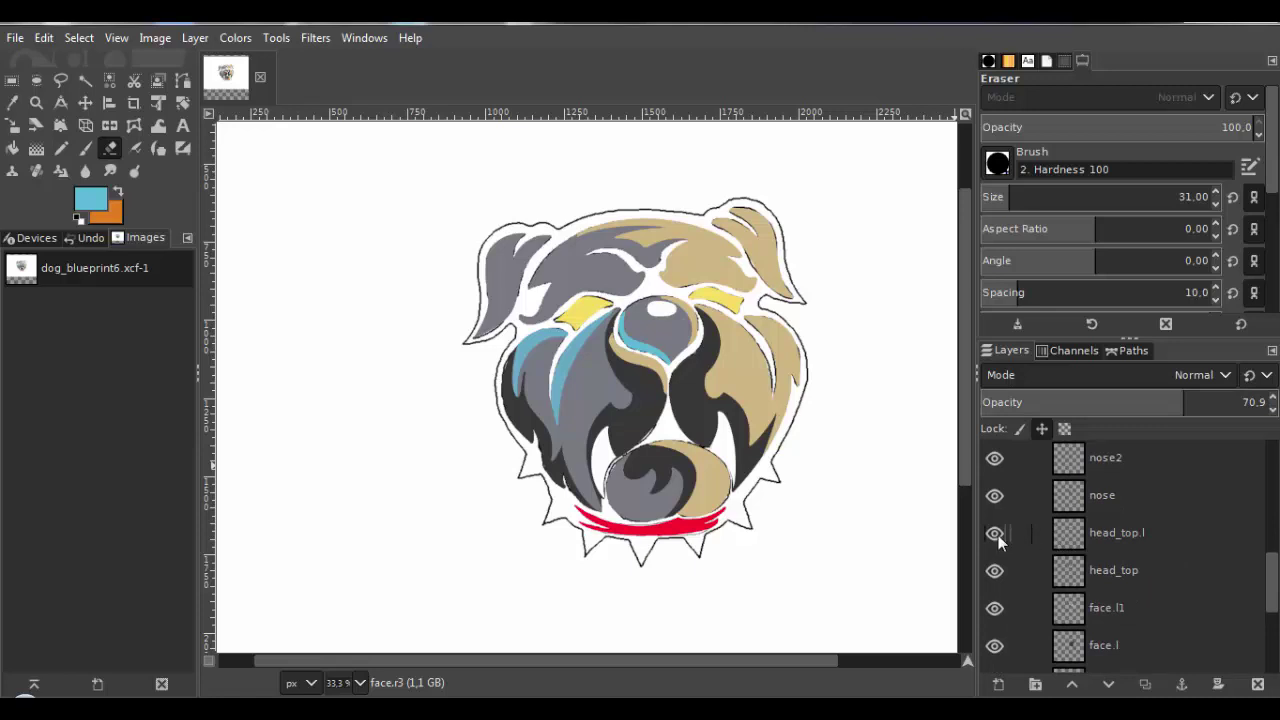
left_click(1068, 573)
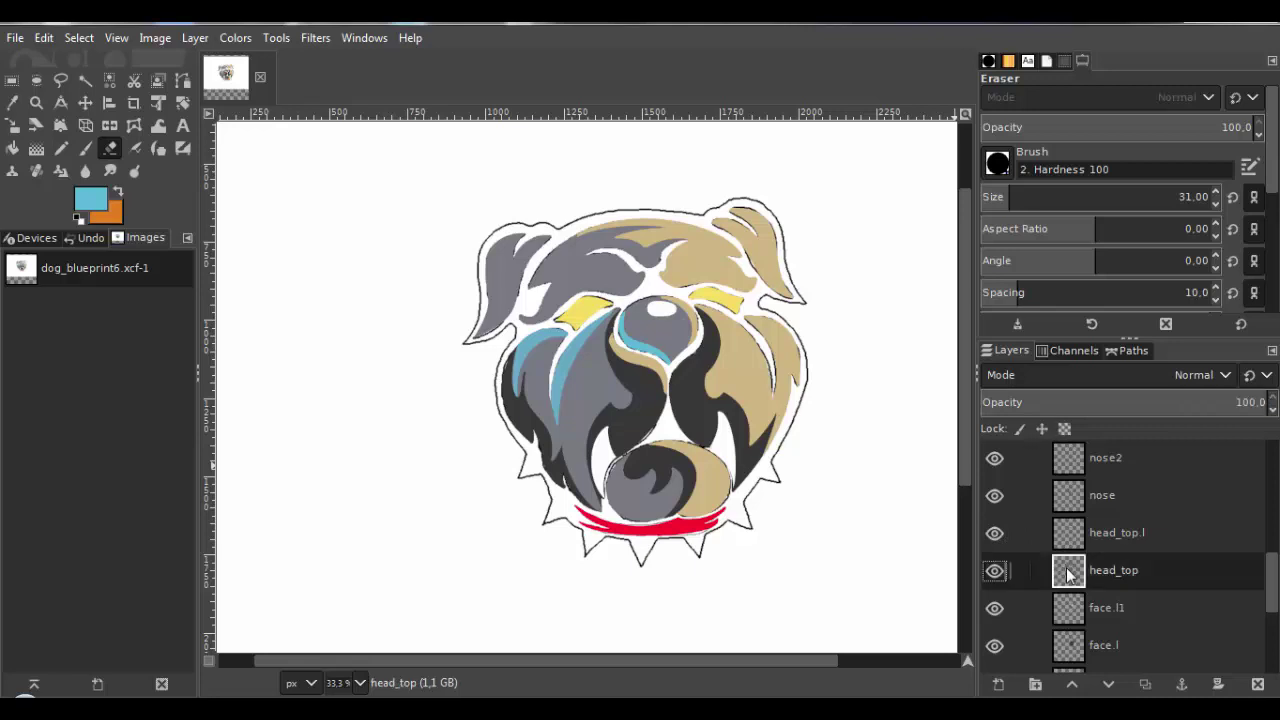
right_click(1068, 573)
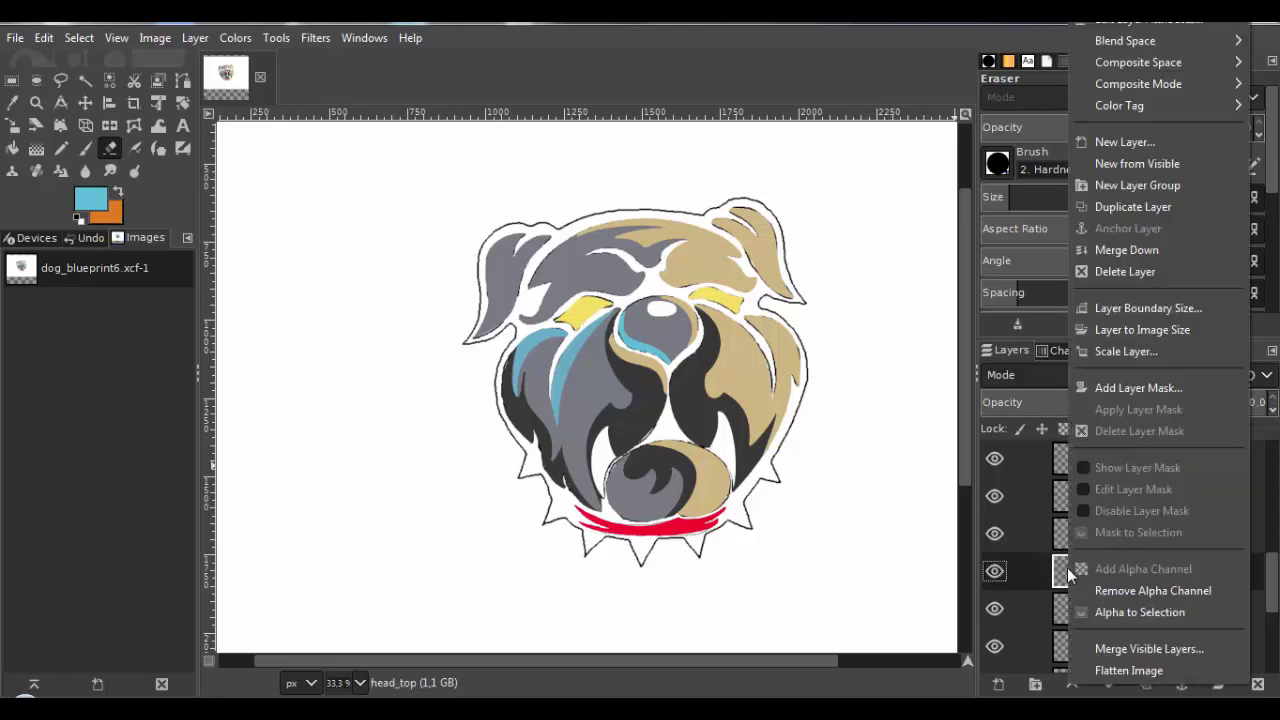
left_click(1131, 207)
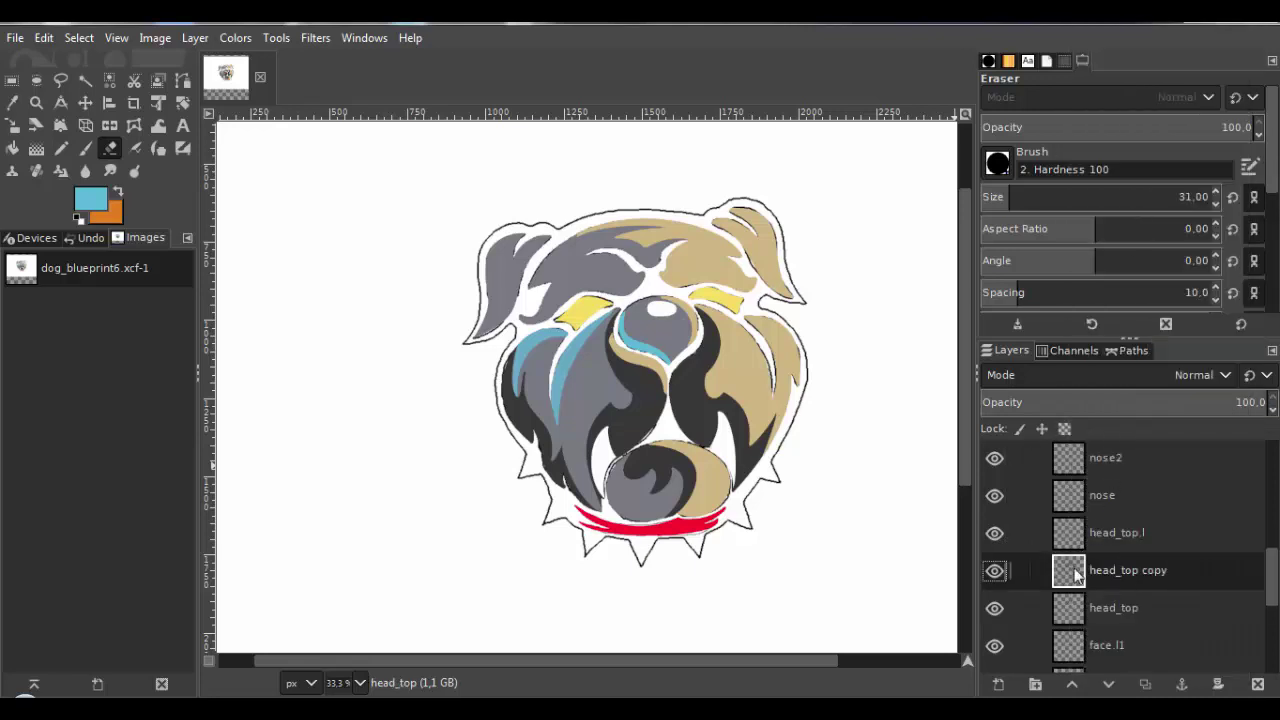
Rename the head_top copy as head_top.r and lower its opacity to 72.5 with the original head_top layer hidden.
right_click(1076, 573)
left_click(1121, 30)
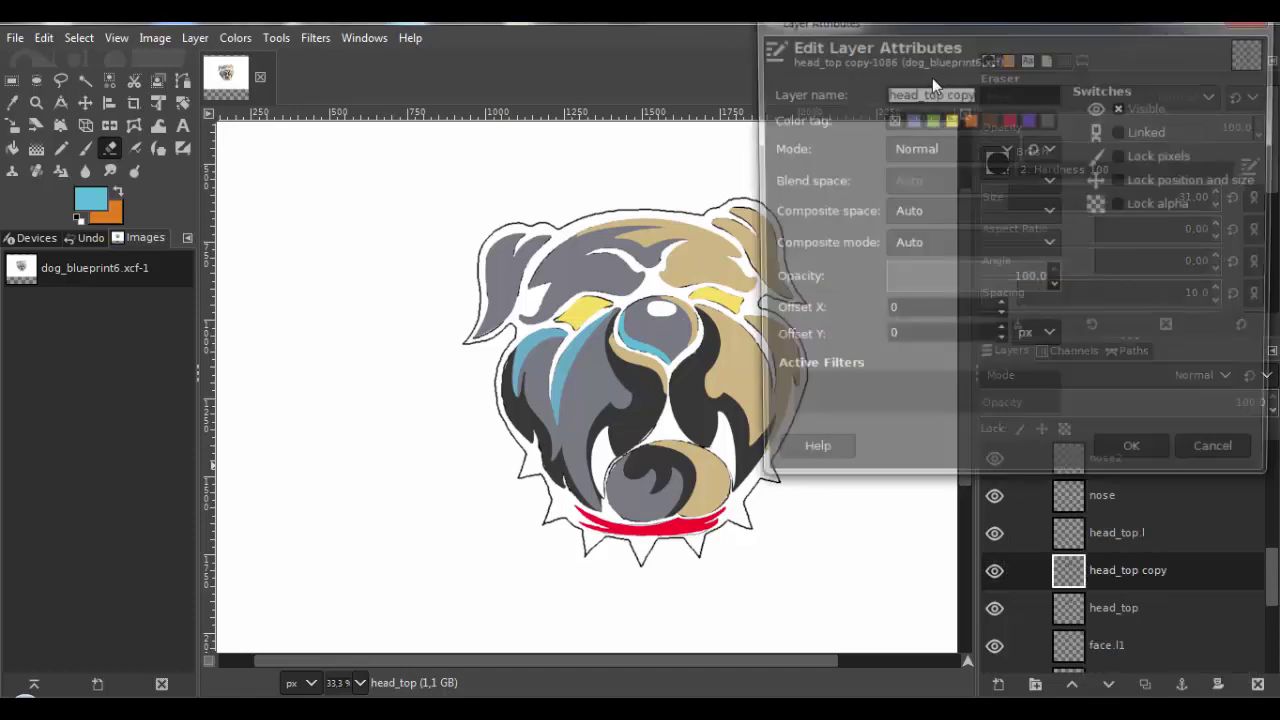
key("End")
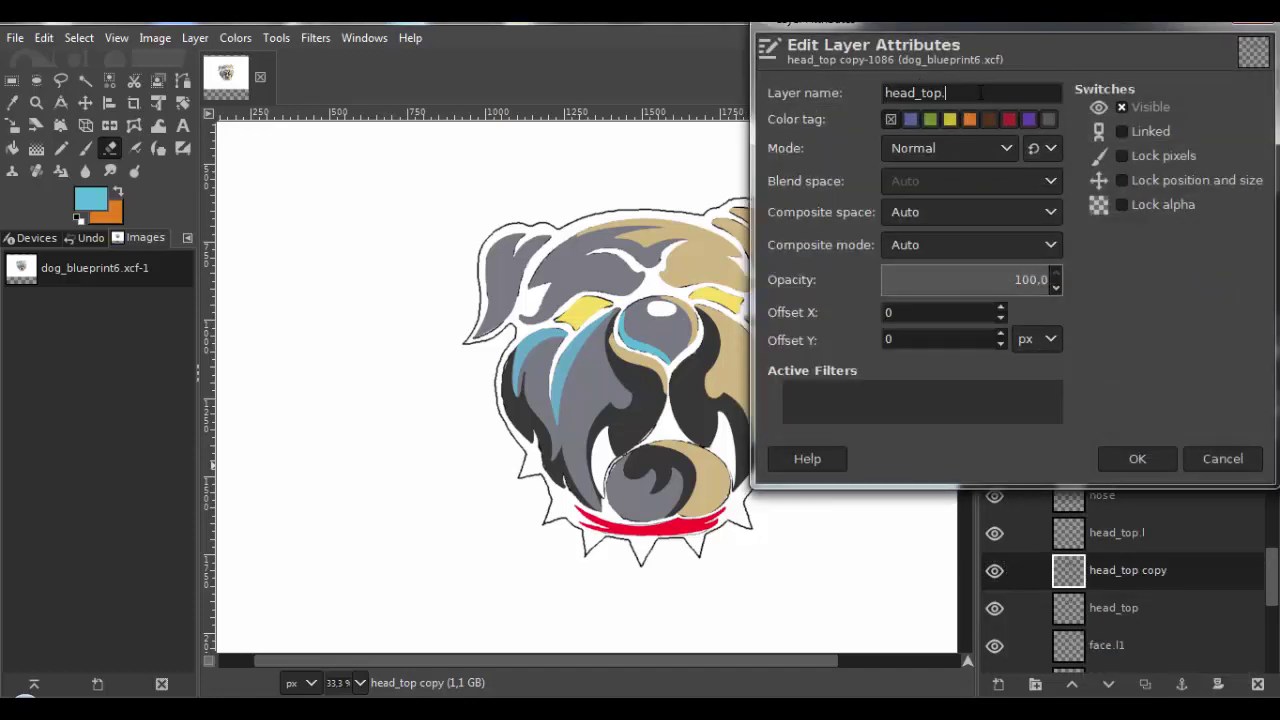
left_click(1112, 454)
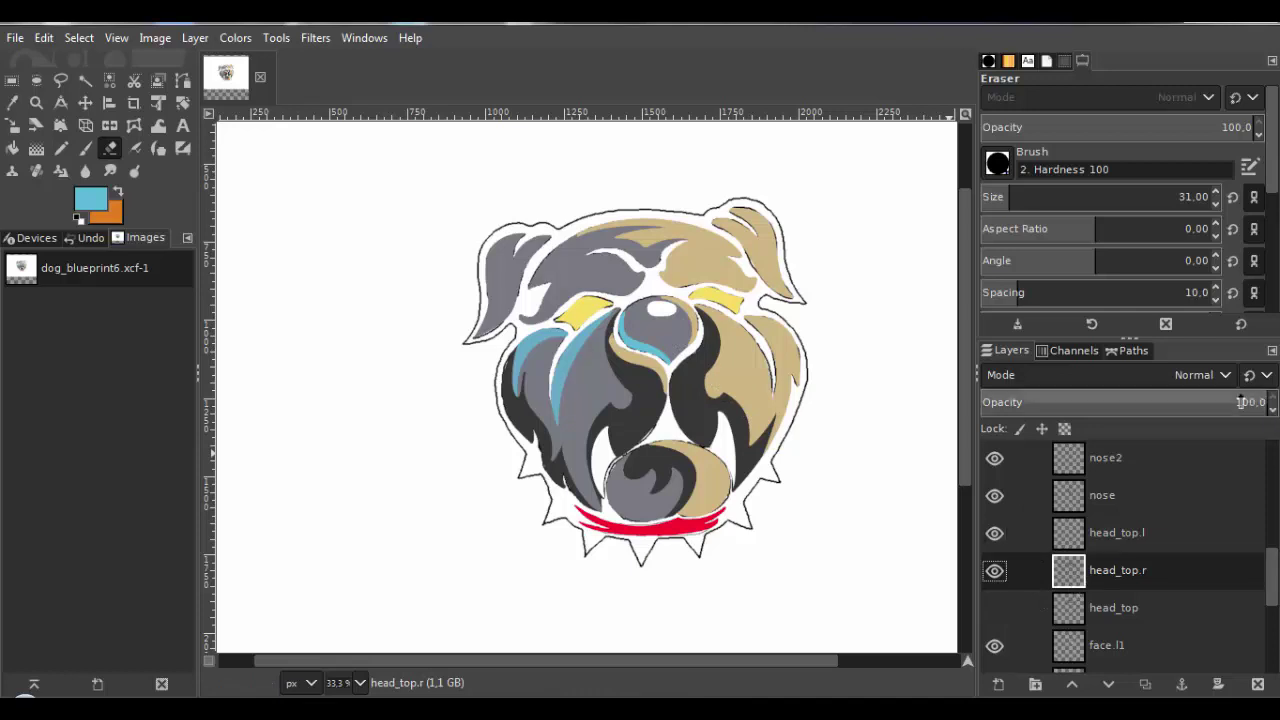
left_click_drag(1240, 401, 1194, 404)
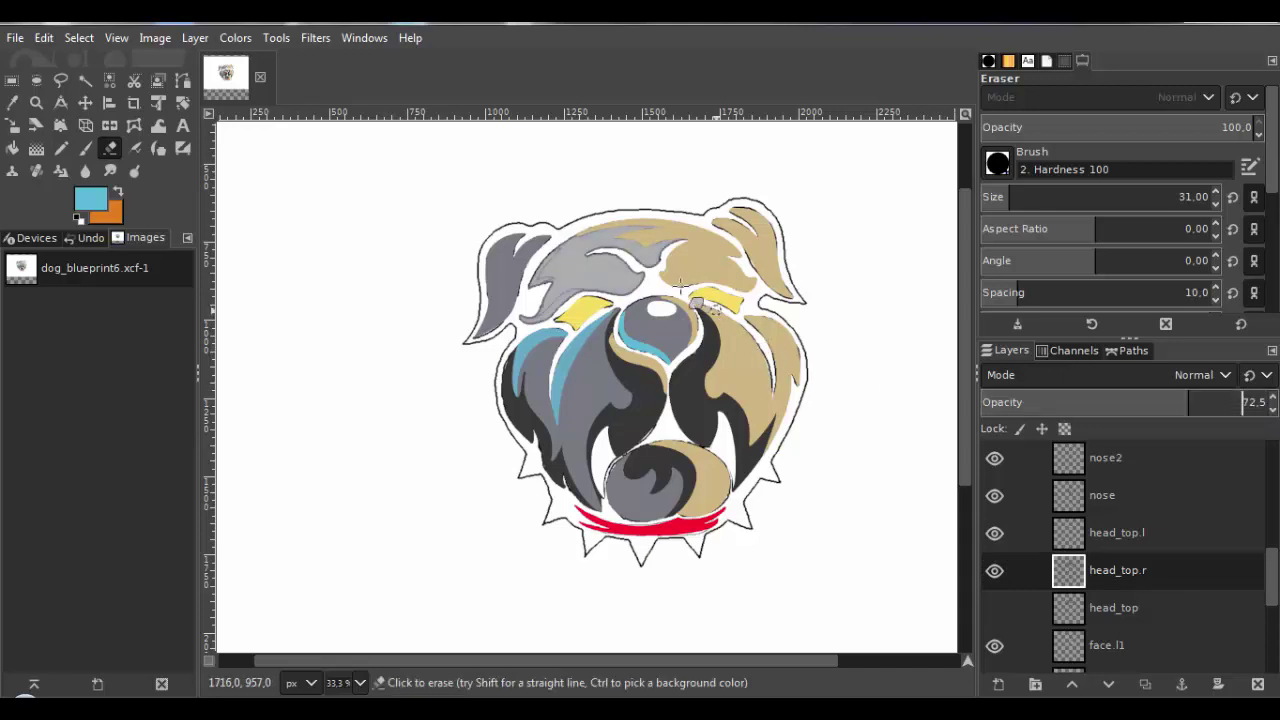
Start a path along the inner edge of the shading strand beside the grey ear, placing anchors at its tips and notch.
scroll(657, 282, "up", 2)
scroll(657, 278, "up", 2)
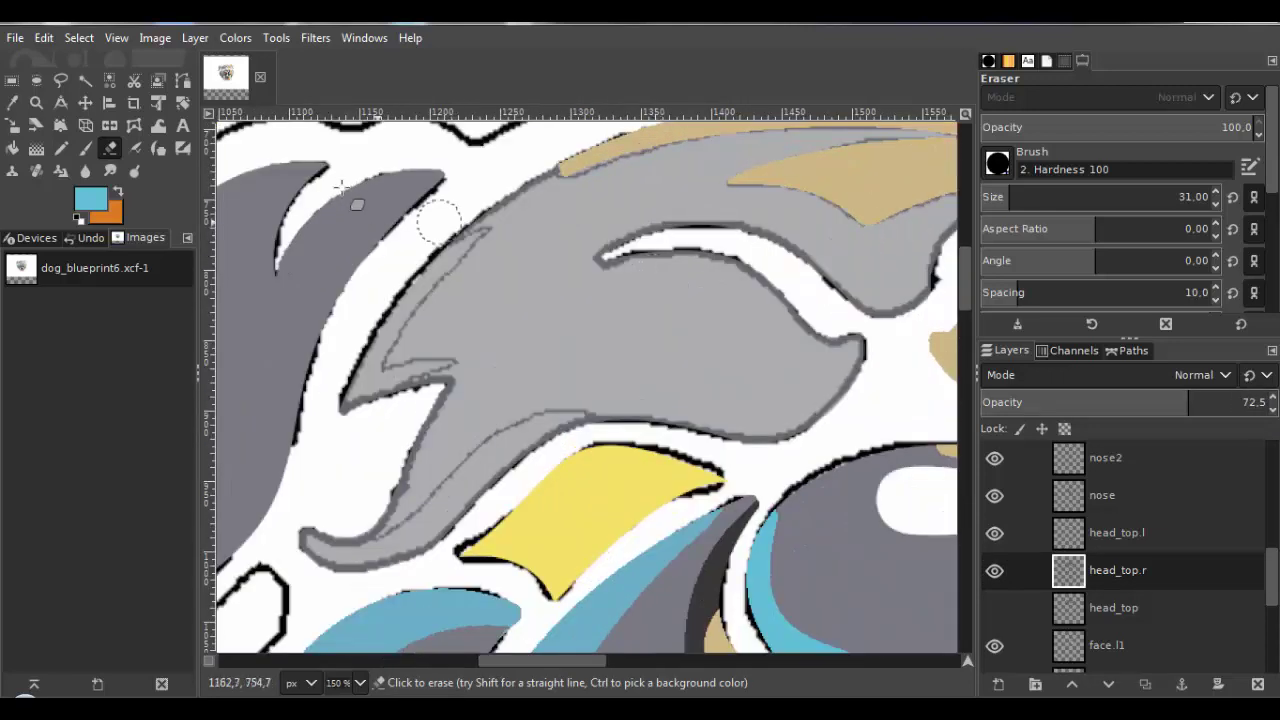
left_click(182, 82)
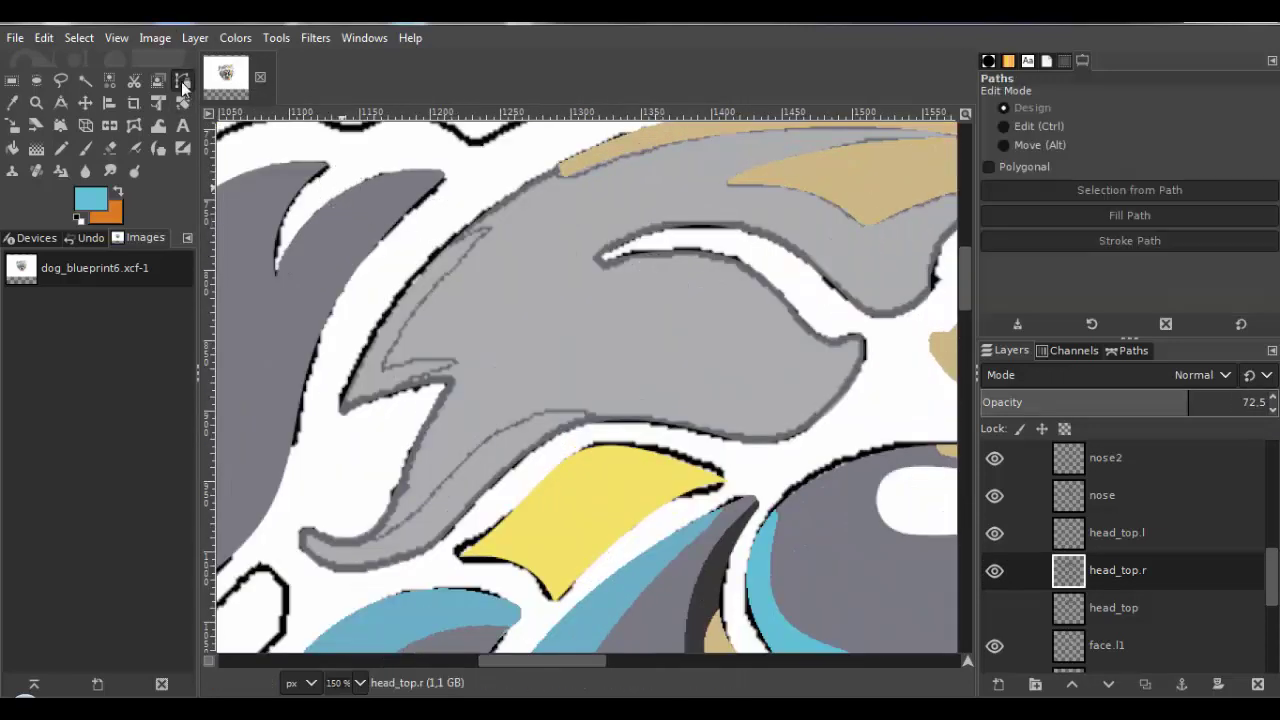
scroll(478, 405, "up", 2)
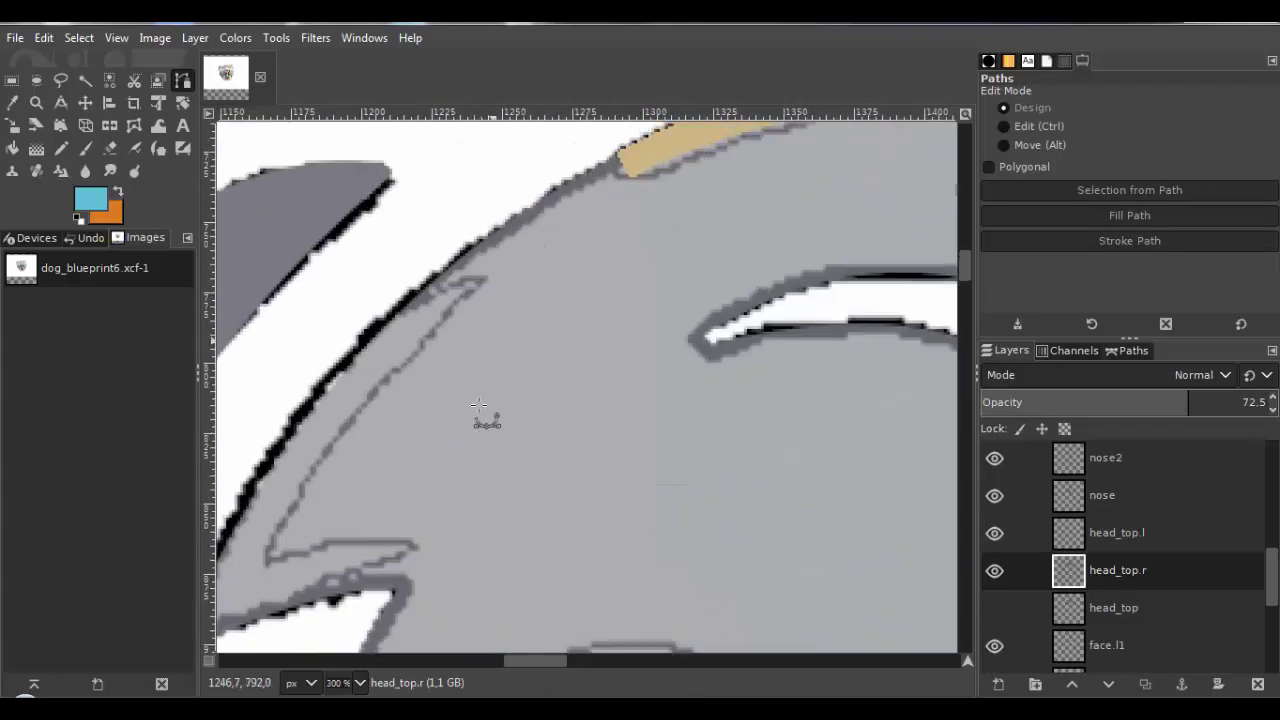
left_click(472, 290)
scroll(476, 362, "up", 3)
left_click(268, 559)
scroll(768, 291, "up", 1)
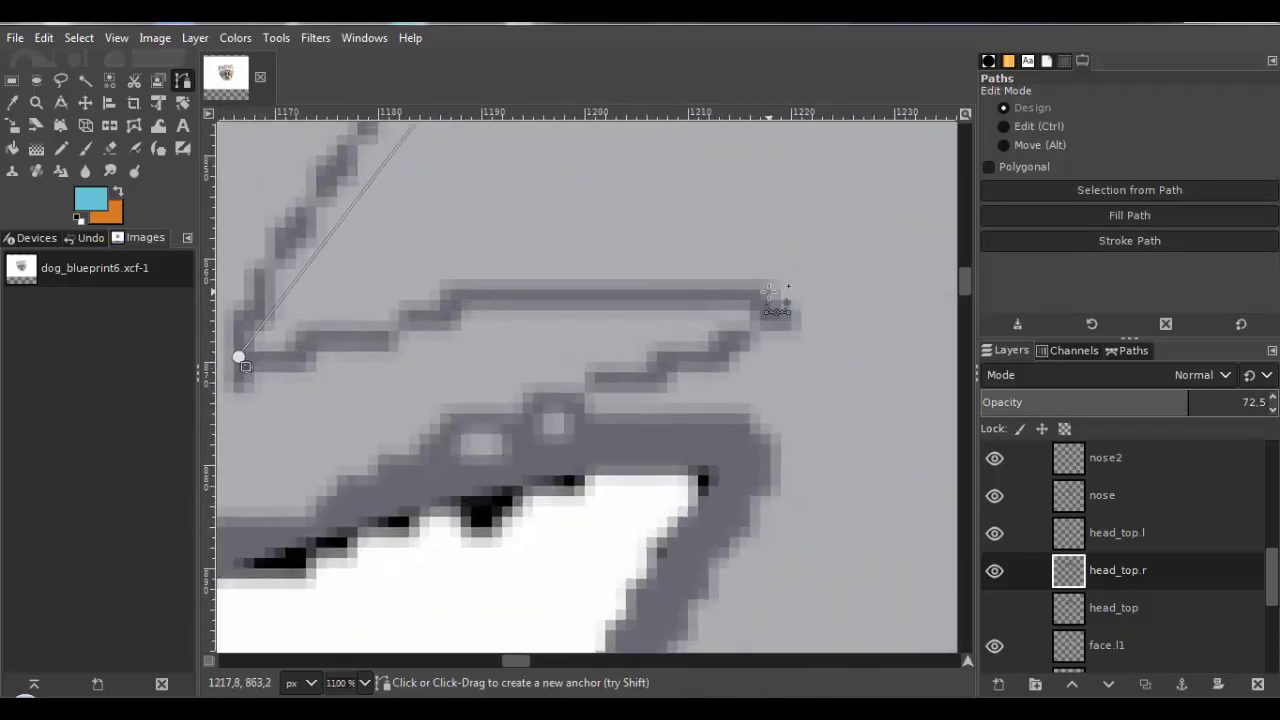
left_click(768, 291)
scroll(735, 354, "down", 3)
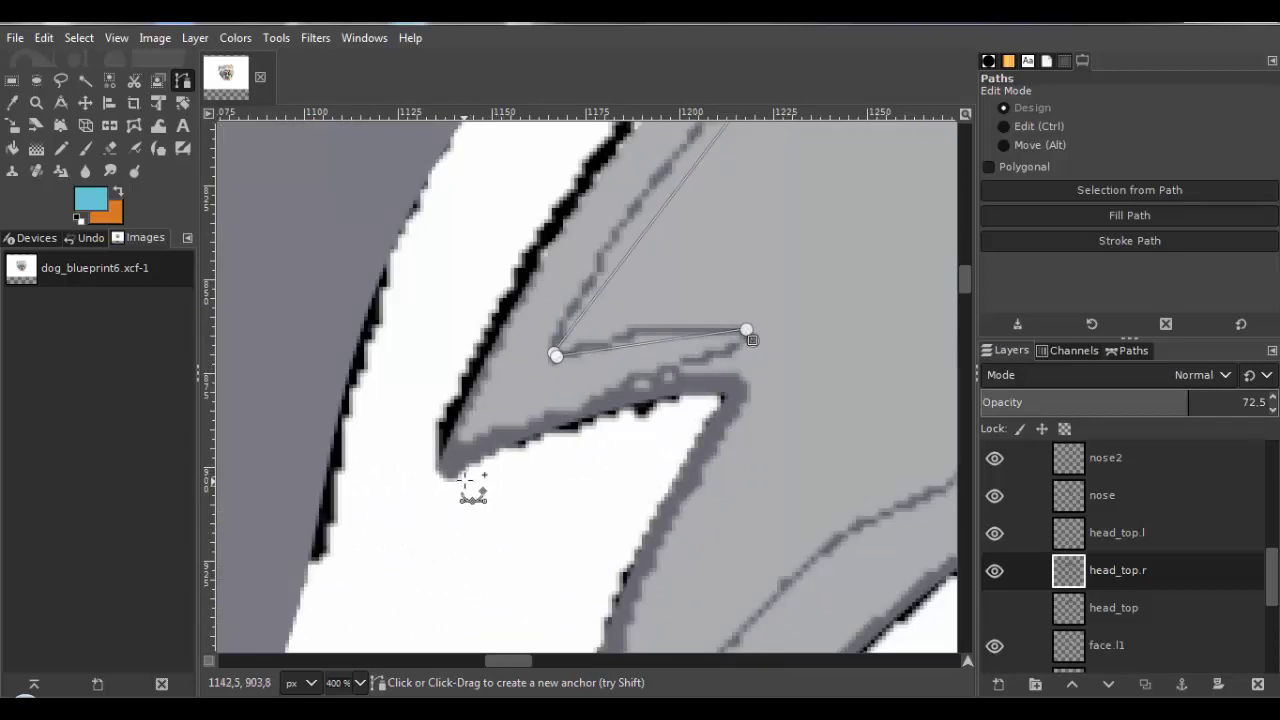
Extend the path around the strand's pointed lower end and up outside the head's black outline, back towards the upper tip.
left_click(466, 480)
left_click(386, 466)
scroll(429, 326, "up", 3)
scroll(429, 326, "right", 1)
left_click(347, 471)
left_click(547, 215)
left_click(677, 155)
left_click(91, 38)
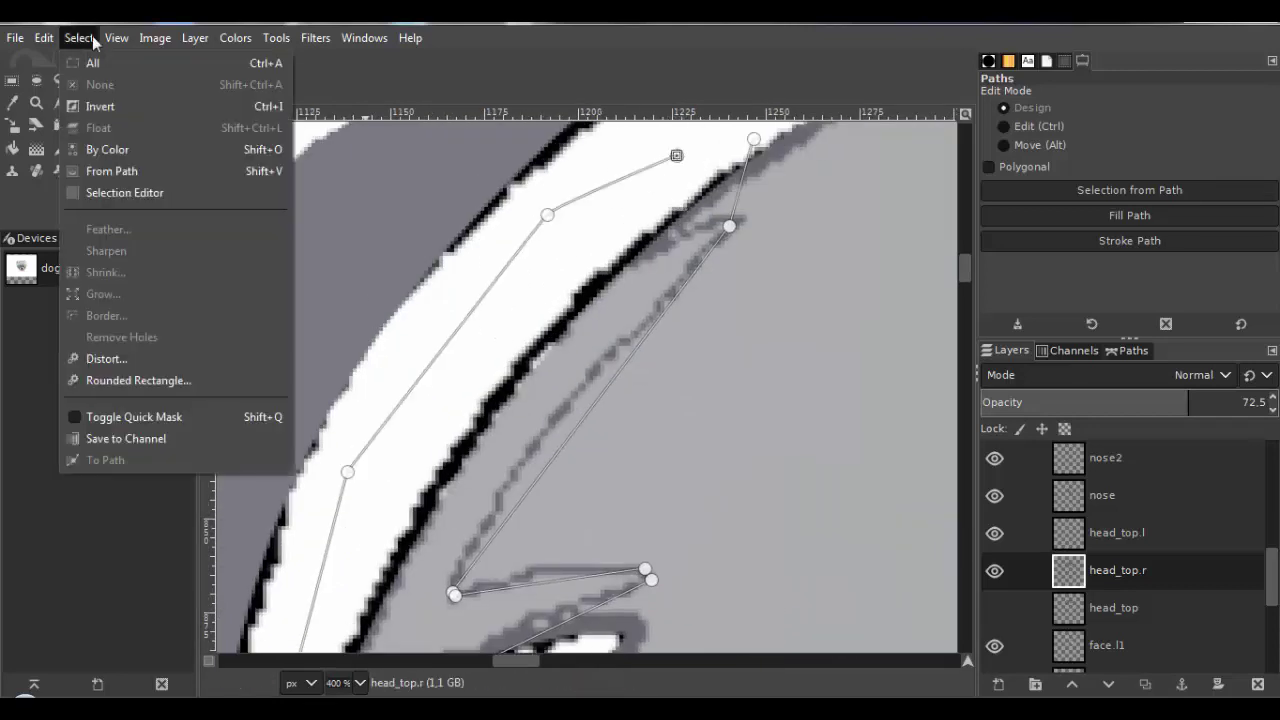
left_click(112, 171)
left_click(79, 38)
key("Escape")
scroll(697, 299, "down", 1)
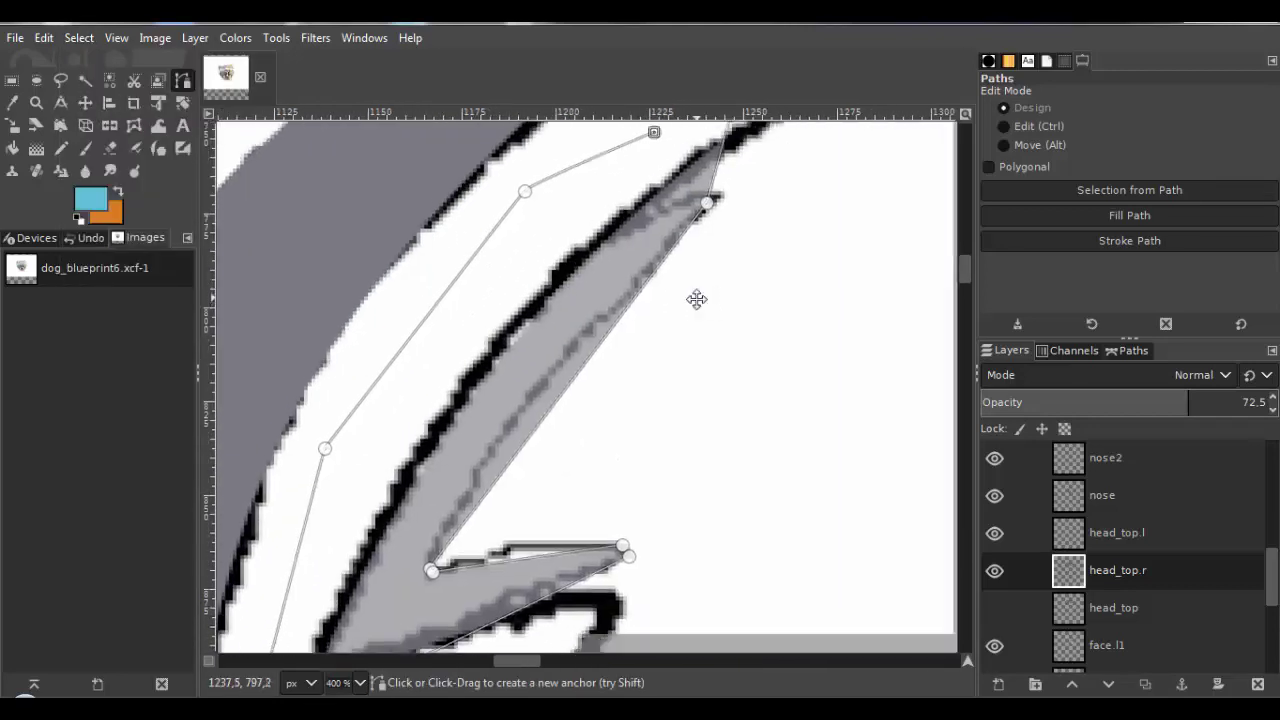
left_click_drag(697, 299, 707, 307)
key("ctrl+z")
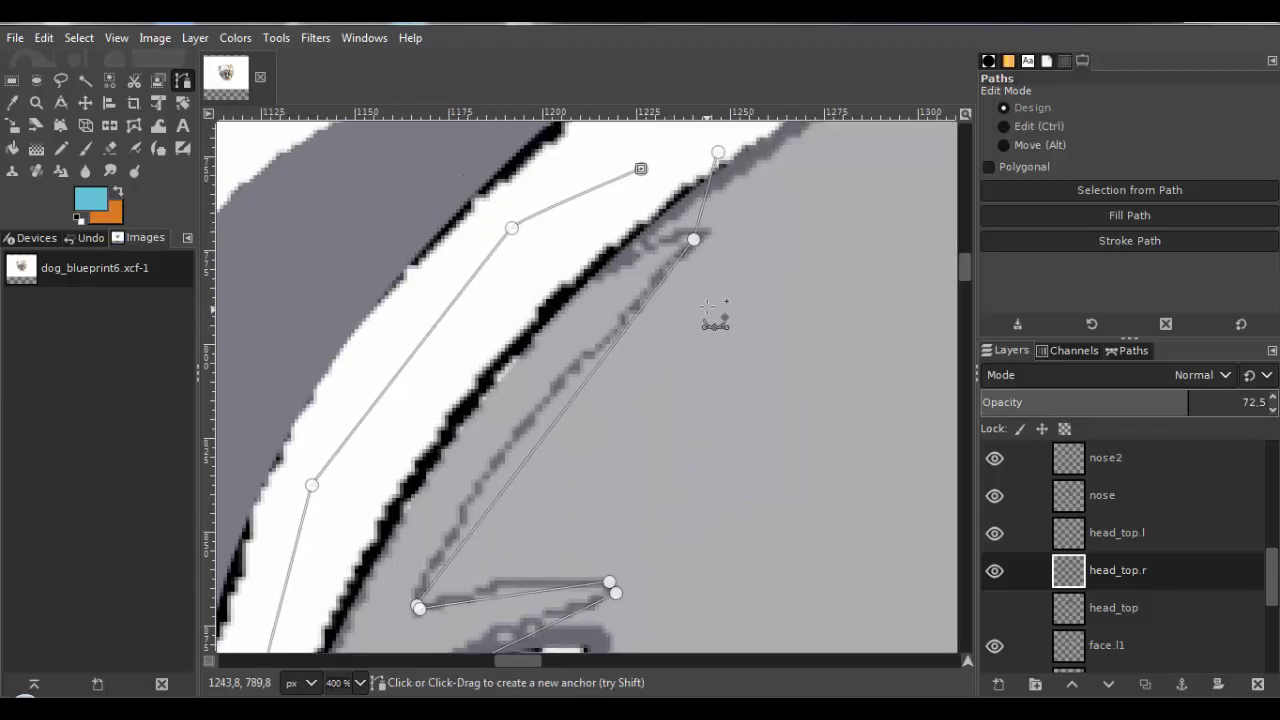
scroll(709, 347, "down", 1)
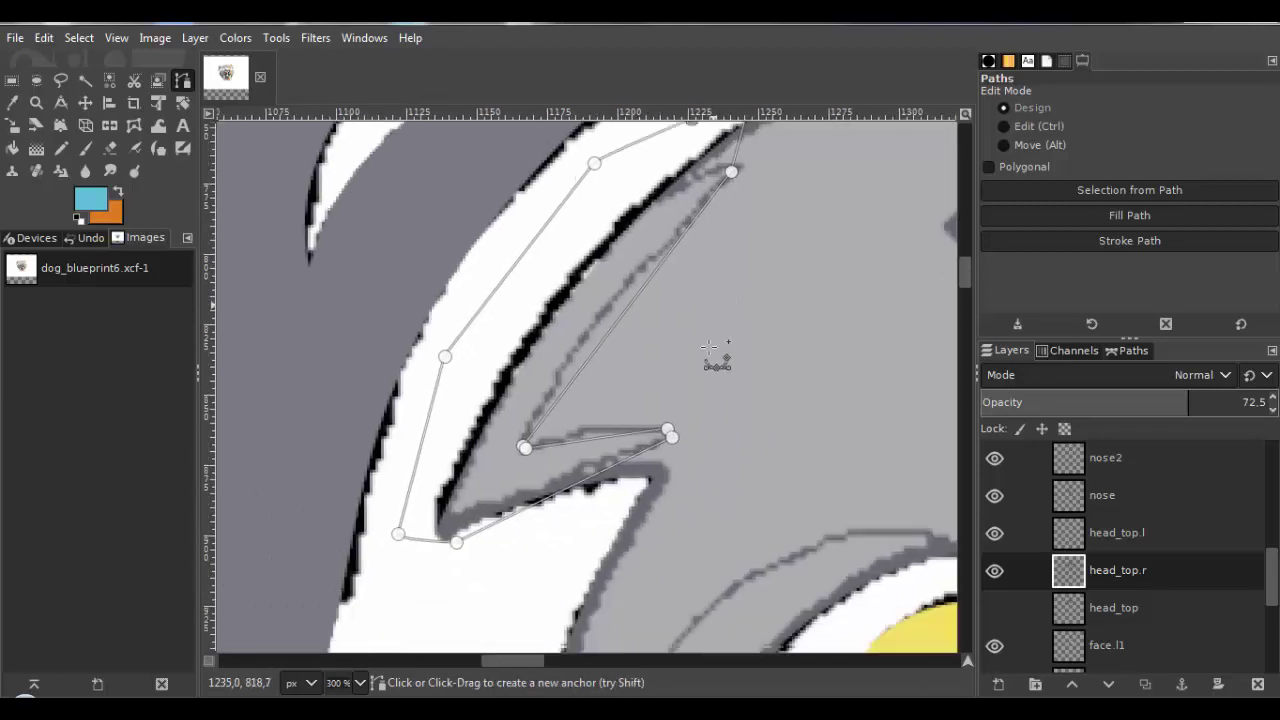
Bend the long path segment between the strand's upper tip and inner notch to follow the traced line.
scroll(707, 343, "up", 1)
left_click_drag(608, 300, 537, 374)
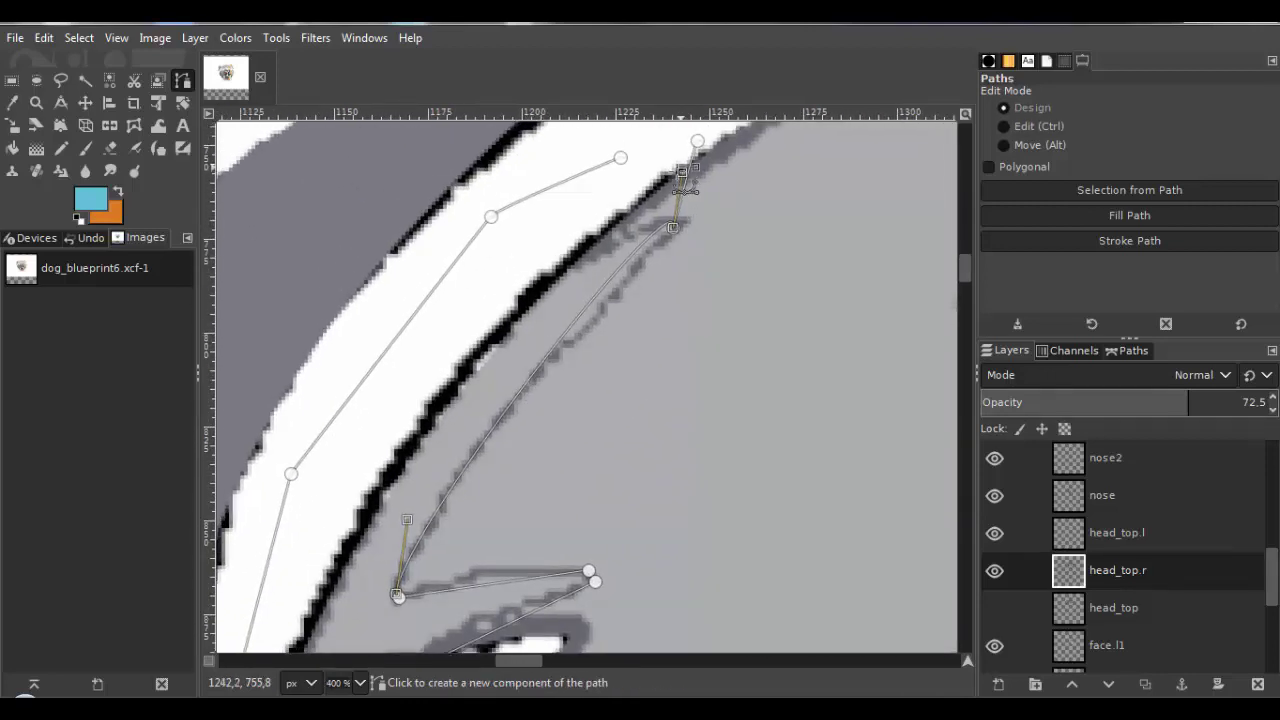
left_click_drag(682, 171, 631, 246)
left_click_drag(688, 193, 663, 215)
left_click_drag(568, 407, 681, 94)
left_click_drag(550, 366, 578, 340)
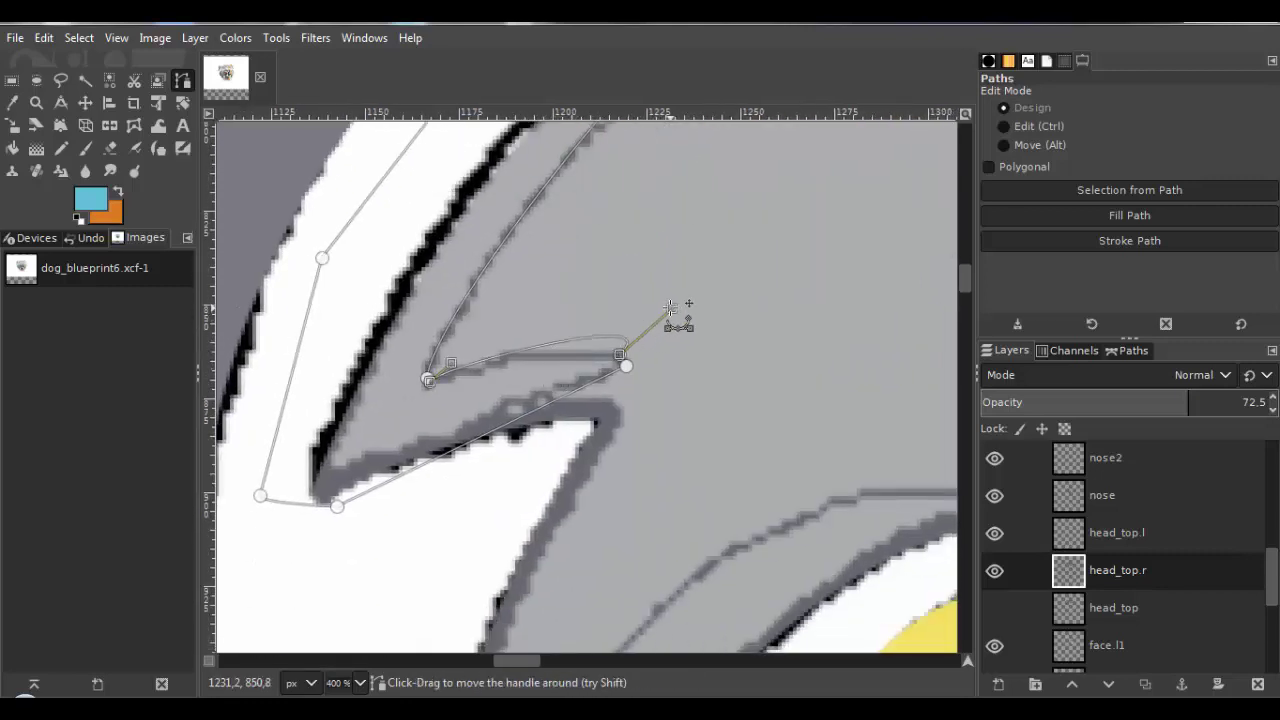
Curve the path segments along the upper and lower edges of the strand's short prong.
left_click_drag(670, 307, 621, 356)
left_click_drag(298, 505, 270, 569)
left_click_drag(333, 572, 311, 551)
left_click(372, 479)
left_click_drag(278, 506, 352, 461)
scroll(587, 408, "up", 1)
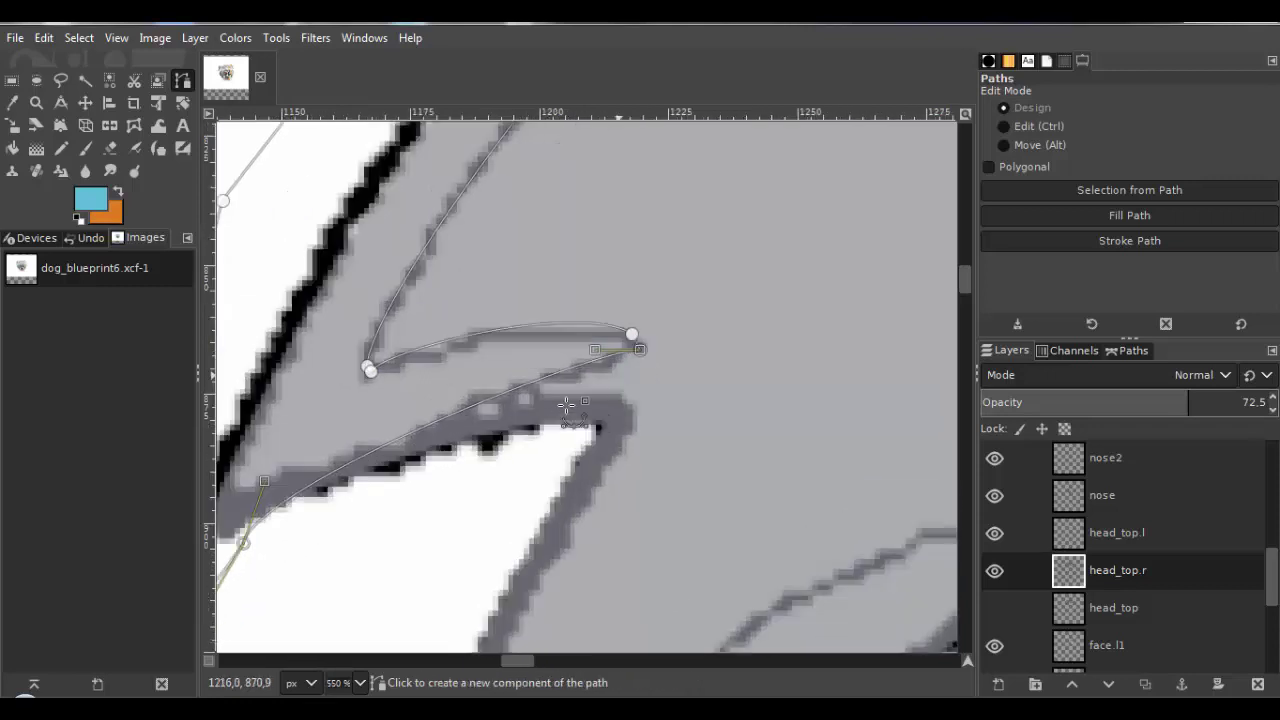
Round the path at the short prong's tip and fit its upper curve to the traced line.
scroll(641, 368, "up", 3)
left_click_drag(630, 299, 657, 292)
left_click_drag(509, 314, 492, 340)
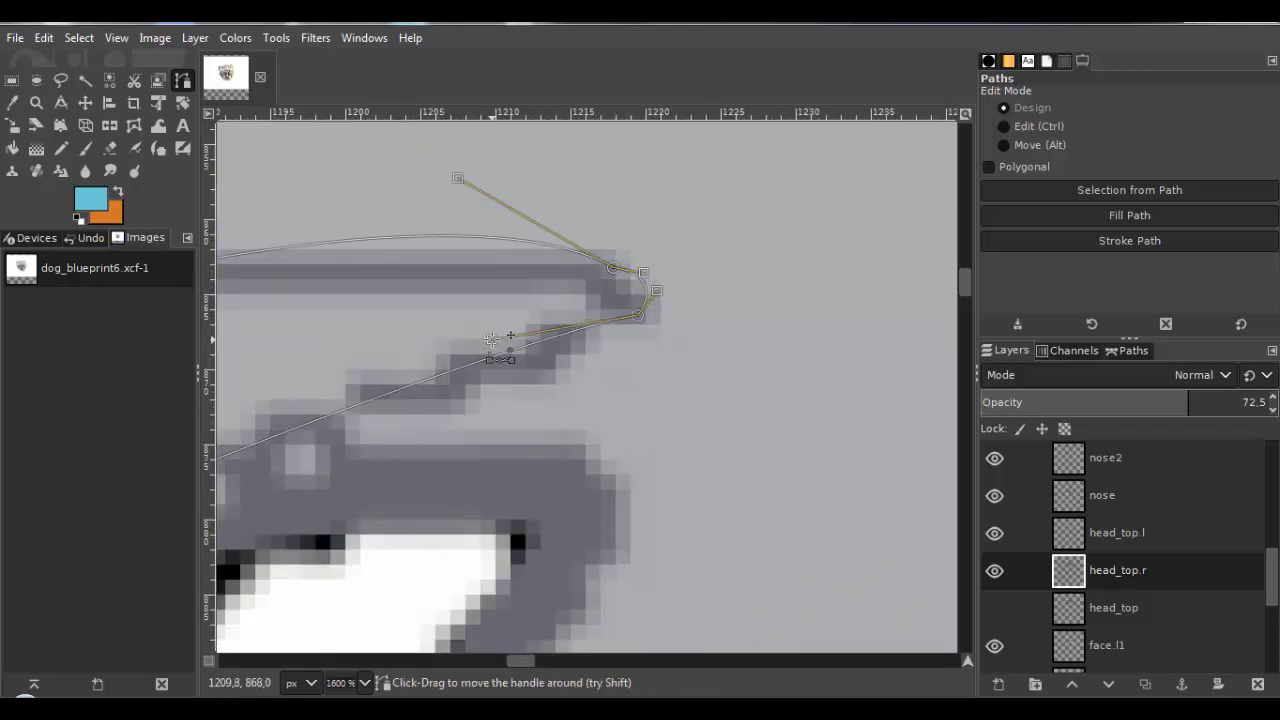
scroll(675, 295, "up", 3)
left_click_drag(613, 285, 591, 279)
left_click_drag(577, 232, 583, 247)
scroll(510, 306, "down", 3)
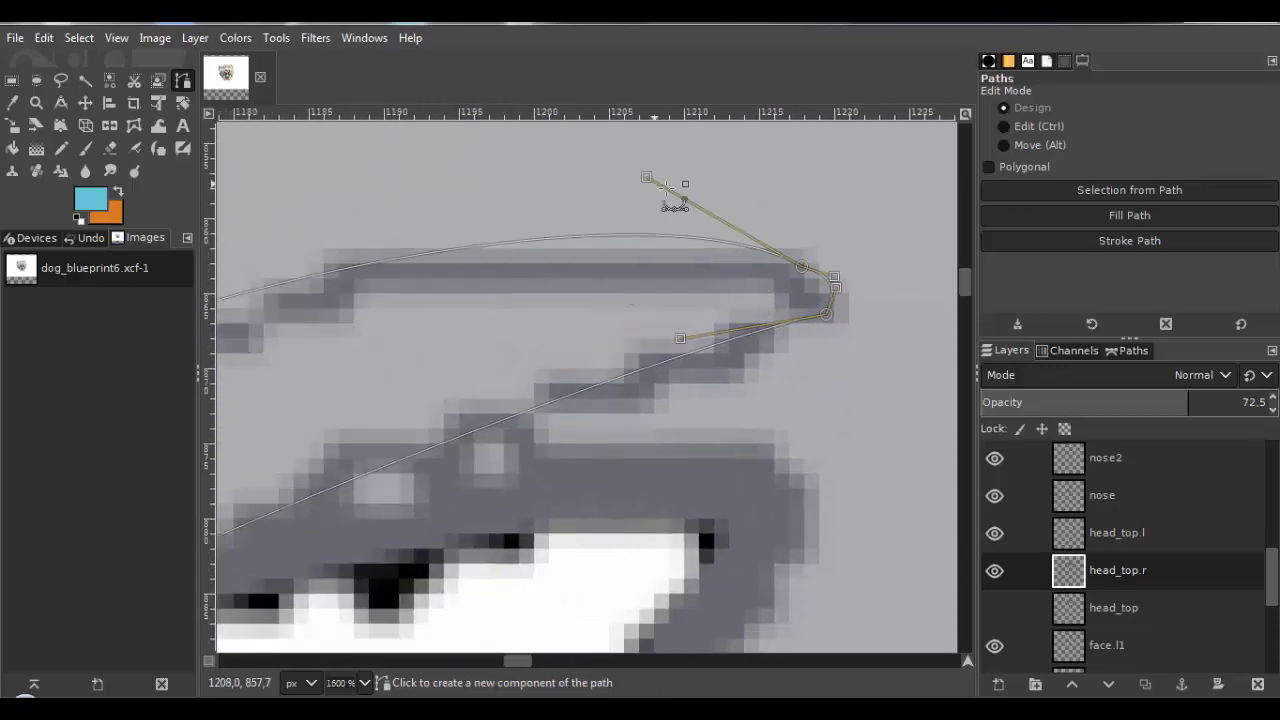
left_click_drag(647, 177, 550, 201)
Round the path at the strand's inner notch and create a selection from the path.
scroll(680, 335, "down", 3)
scroll(533, 345, "up", 7)
left_click_drag(354, 288, 336, 314)
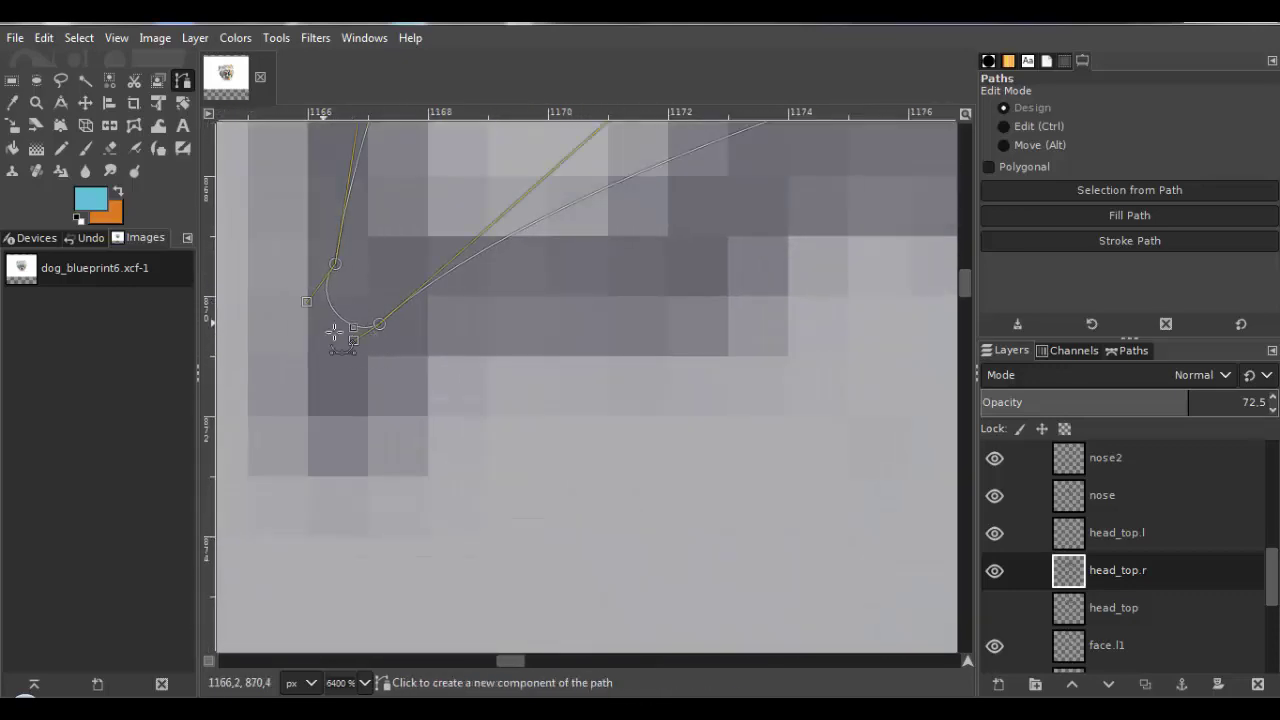
scroll(360, 330, "down", 10)
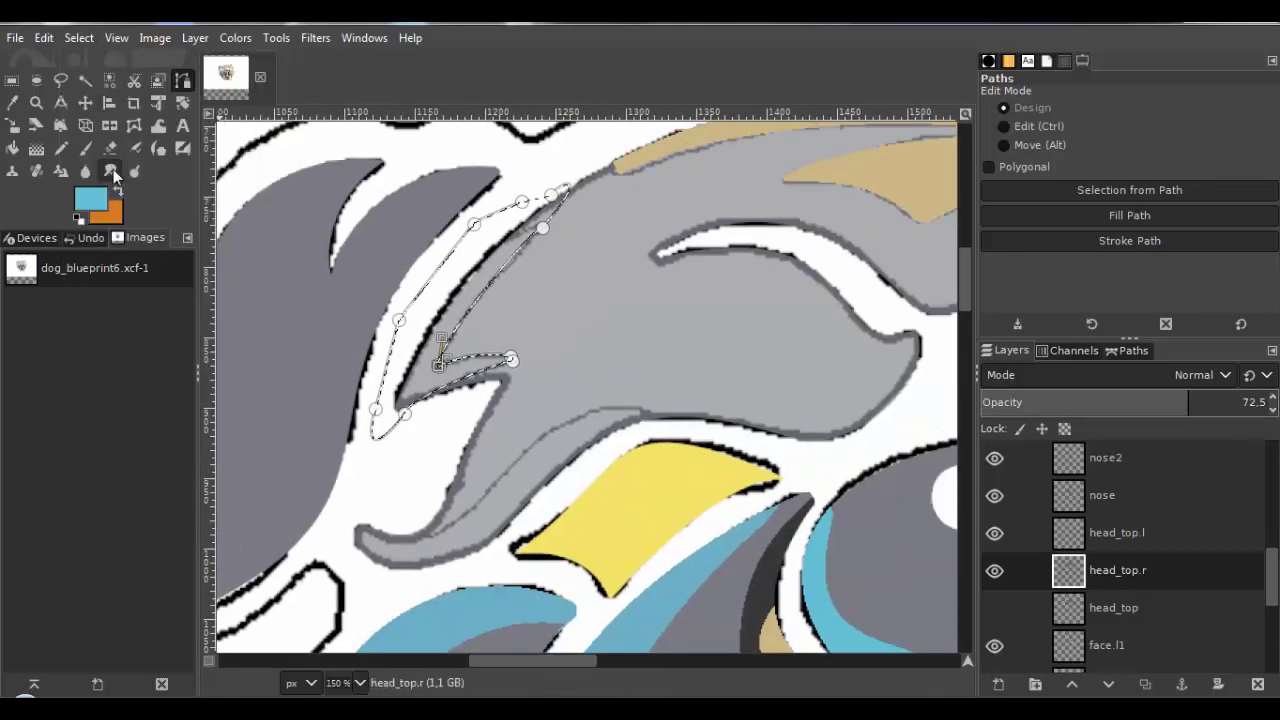
Invert the selection and delete everything outside the strand from head_top.r.
left_click(79, 38)
left_click(92, 107)
key("Delete")
left_click_drag(592, 316, 574, 306)
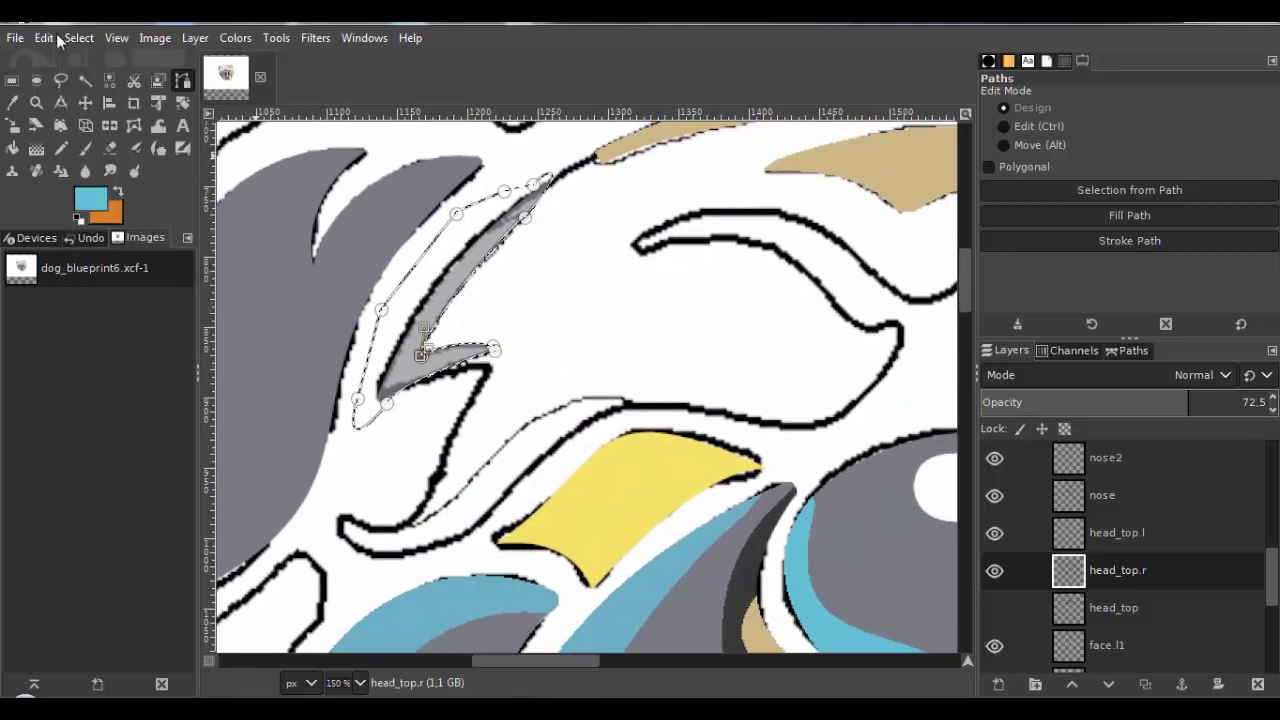
Select the remaining strand by color and paint it light blue with the Pencil at size 222.
left_click(74, 39)
left_click(104, 87)
left_click(109, 85)
left_click(482, 246)
left_click(63, 147)
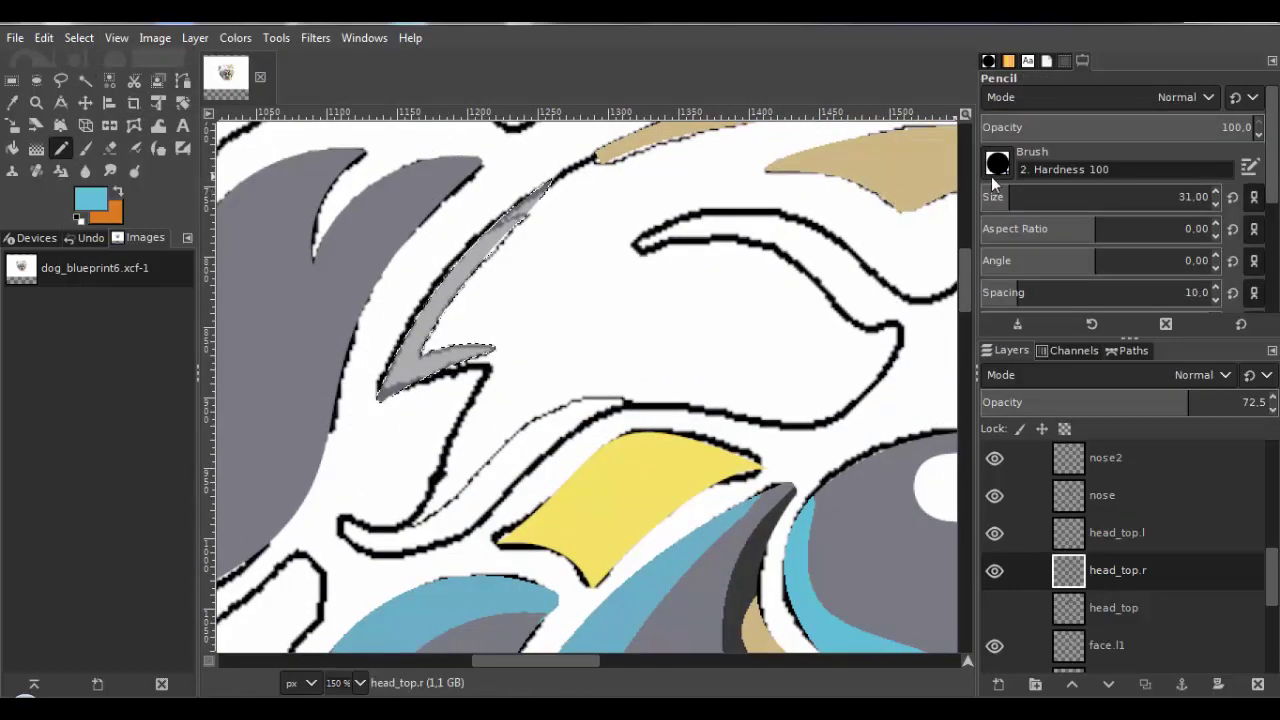
left_click_drag(993, 190, 1075, 196)
left_click_drag(430, 350, 500, 257)
Set the head_top.r opacity to 100 and show the head_top and head layers.
left_click_drag(1190, 402, 1278, 402)
left_click(995, 607)
scroll(995, 607, "down", 5)
left_click(995, 615)
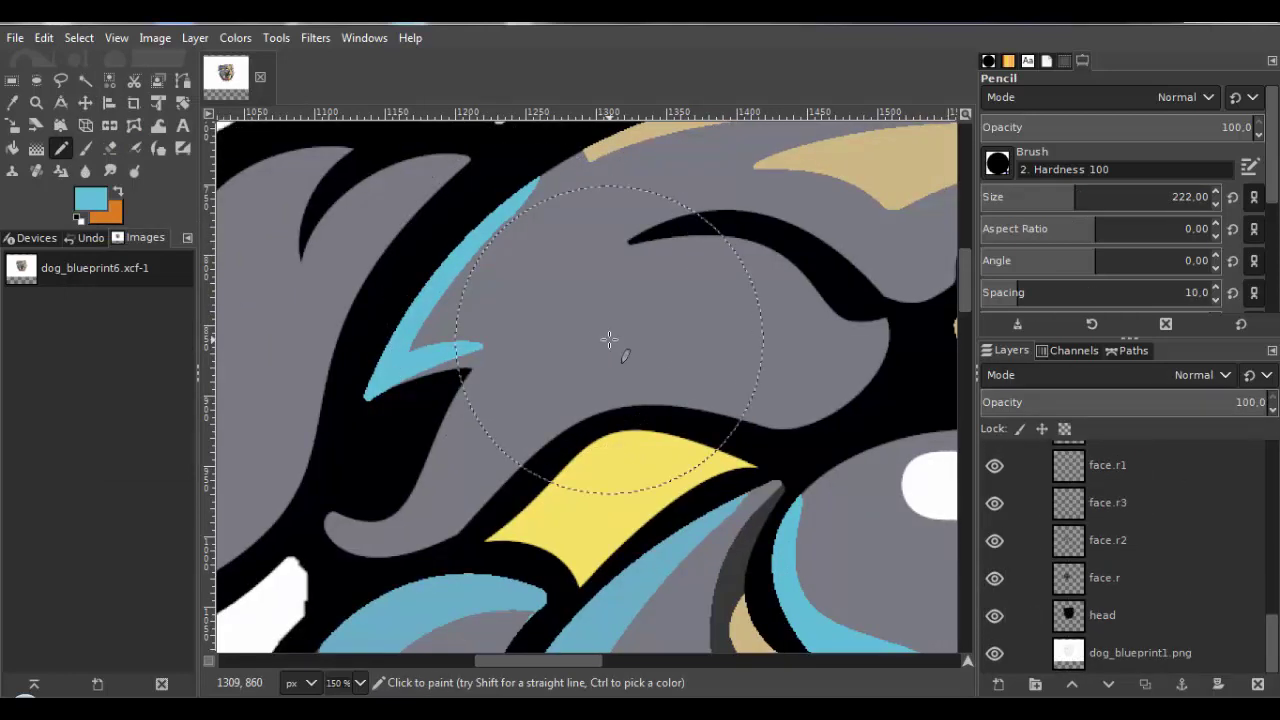
scroll(1122, 495, "up", 5)
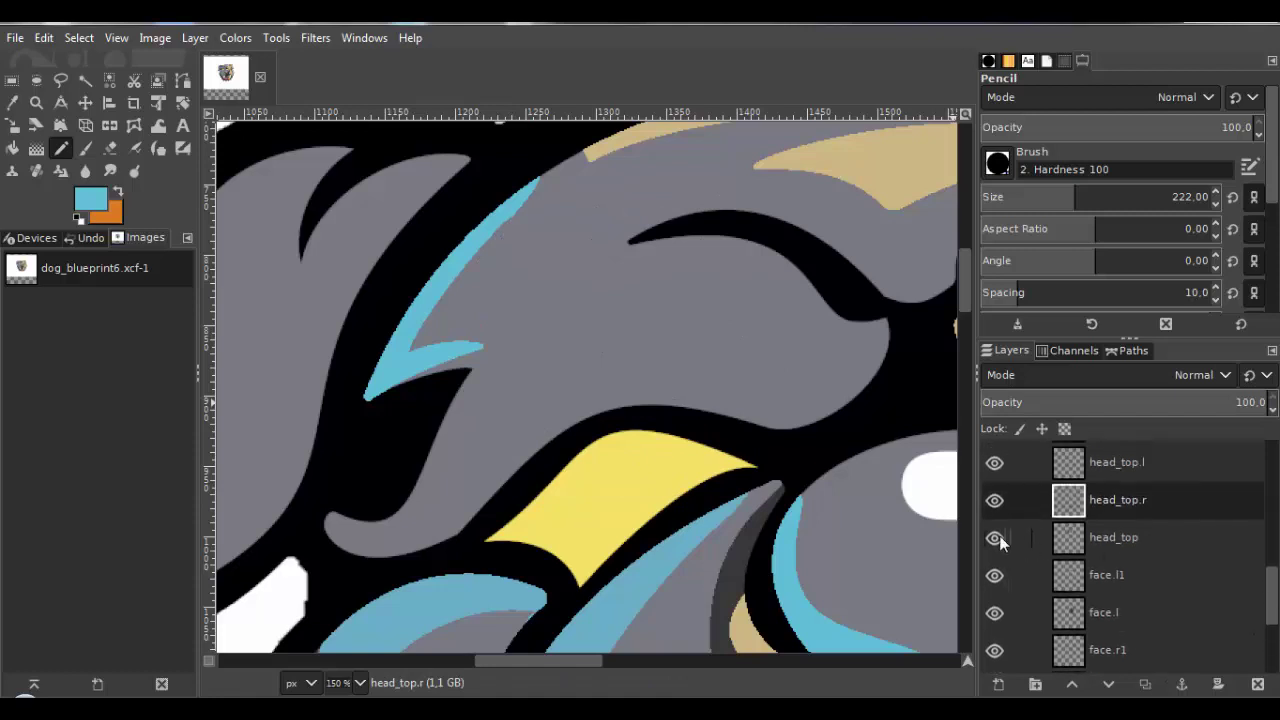
left_click(995, 500)
left_click(995, 500)
scroll(666, 466, "up", 4)
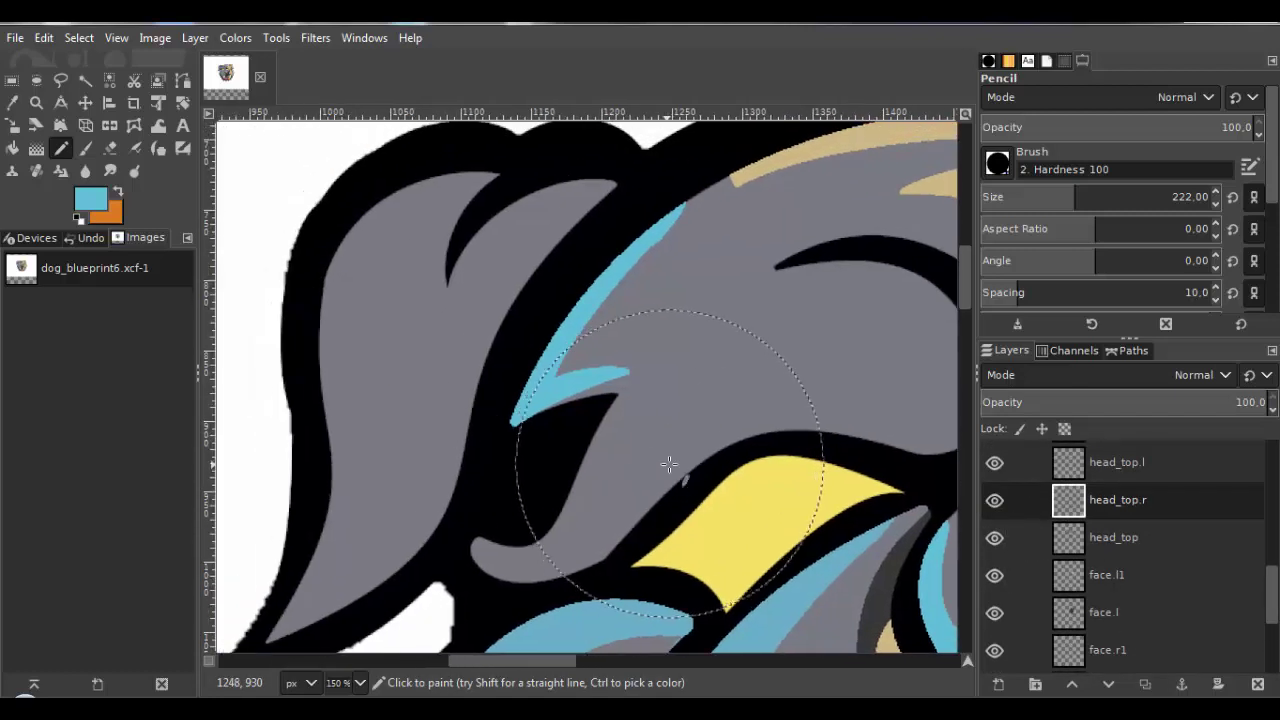
Draw a path around the grey sliver between the blue strand's short prong and the black fur gap.
key("b")
scroll(580, 291, "up", 1)
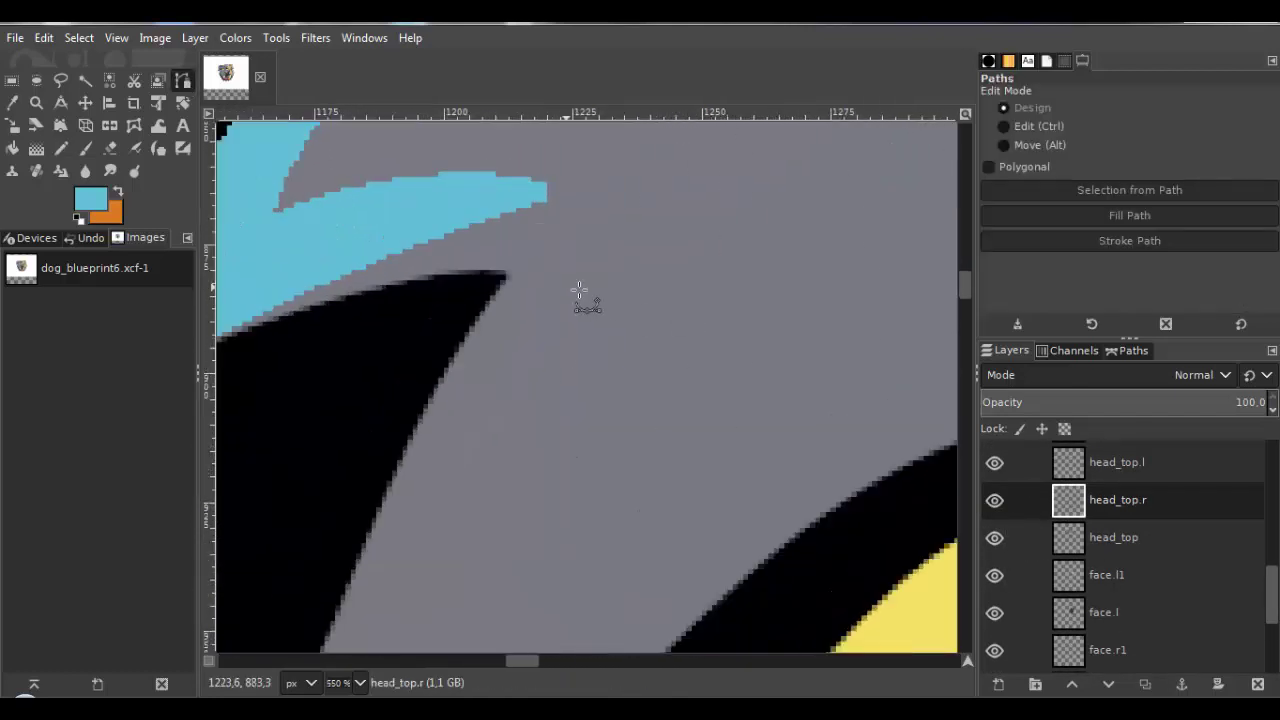
left_click(544, 197)
left_click(314, 206)
left_click_drag(272, 259, 434, 248)
left_click(378, 263)
left_click(326, 360)
left_click(403, 395)
left_click(554, 310)
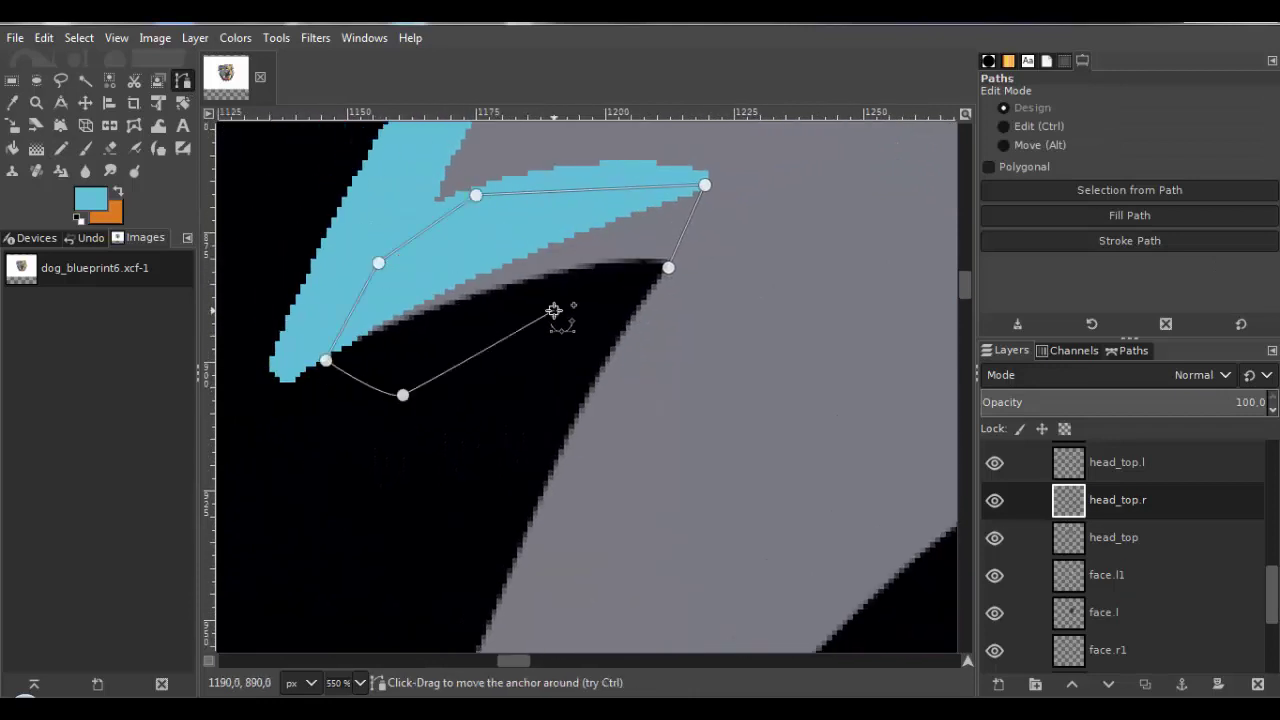
Curve the path segment from the blue prong's tip down to the black gap's corner.
left_click_drag(663, 303, 567, 350)
scroll(567, 350, "up", 1)
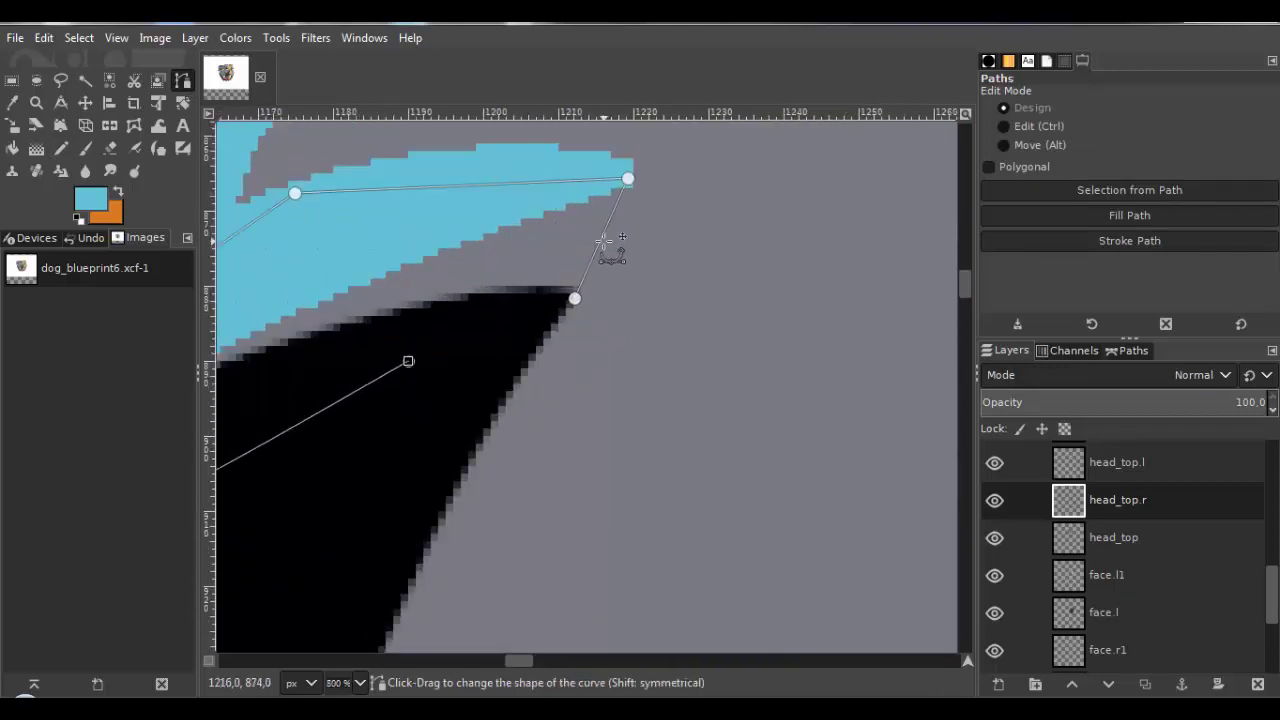
left_click(604, 241)
left_click_drag(573, 296, 588, 233)
left_click_drag(626, 180, 655, 176)
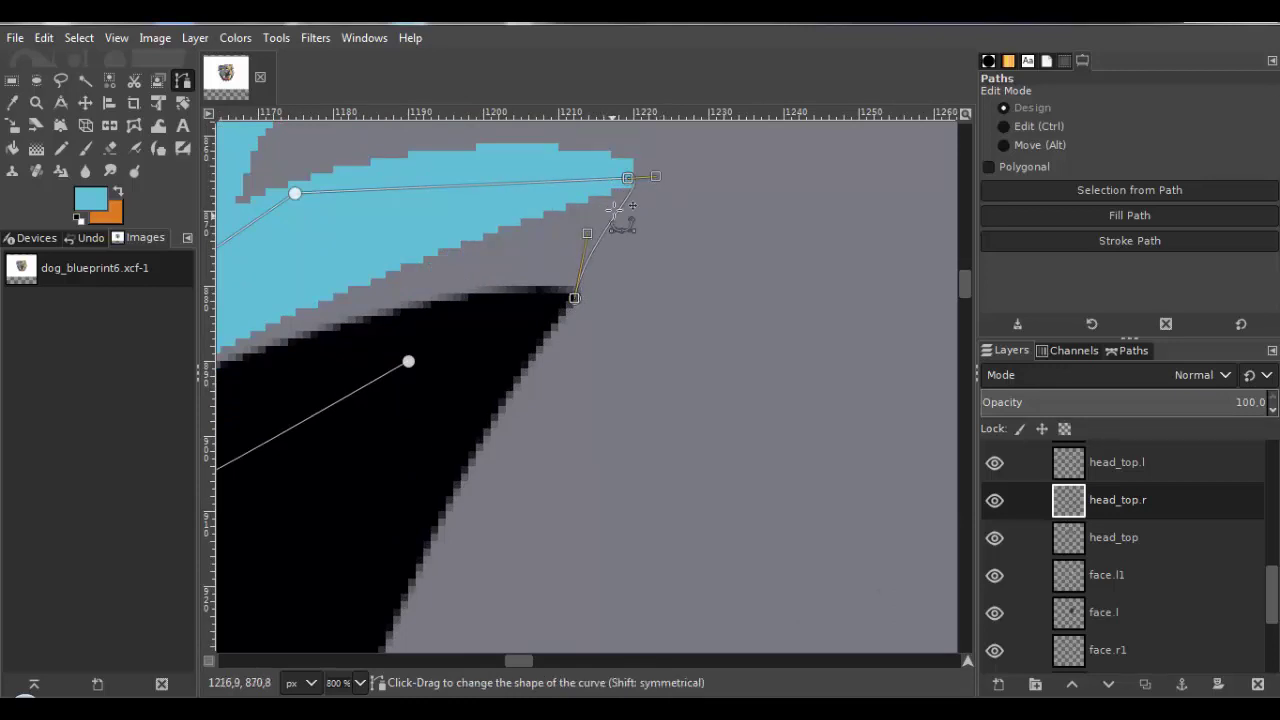
left_click_drag(587, 233, 625, 219)
Select the area from the path, delete the grey sliver from the head_top layer and clear the selection.
left_click(79, 37)
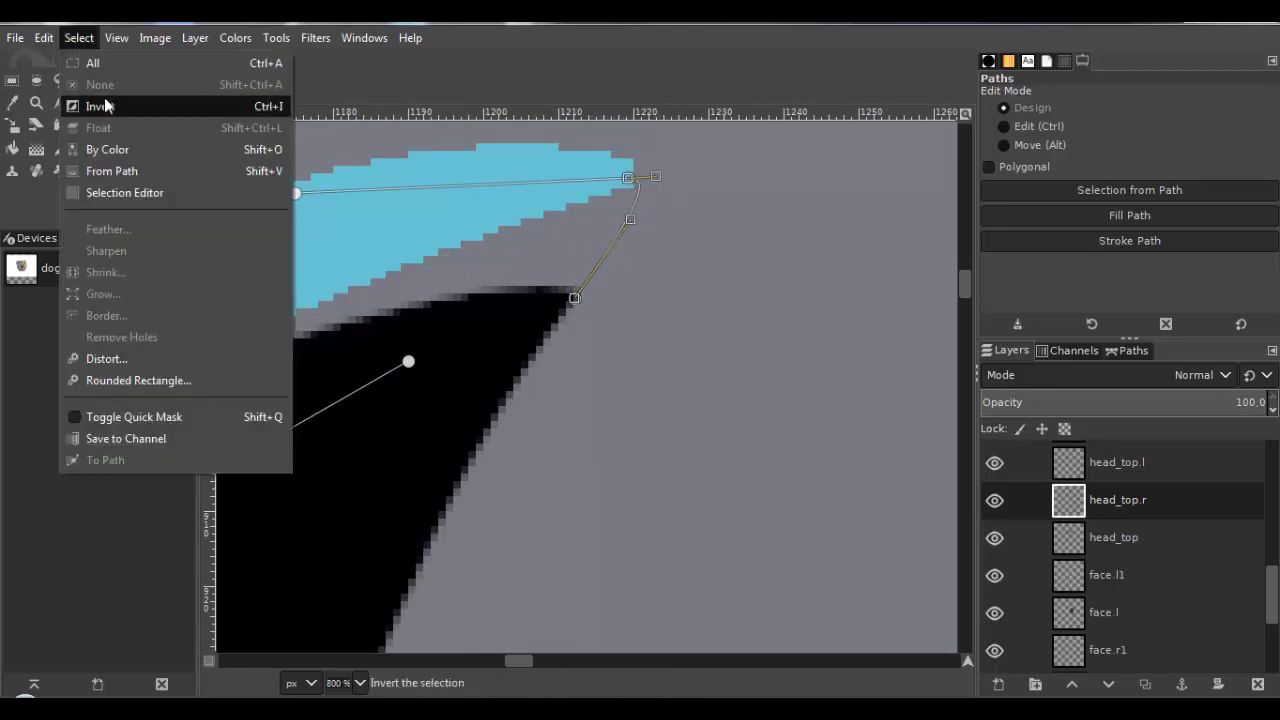
left_click(110, 168)
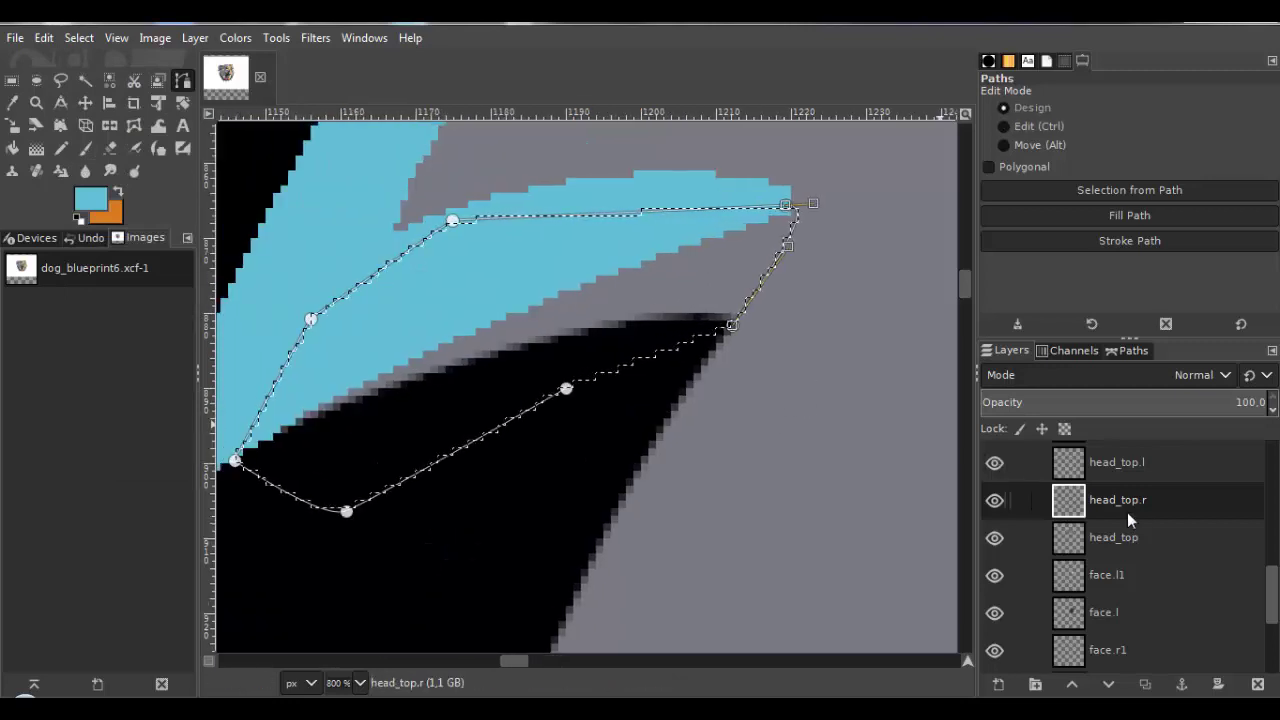
left_click(997, 536)
left_click(79, 37)
left_click(100, 85)
left_click_drag(758, 431, 734, 406)
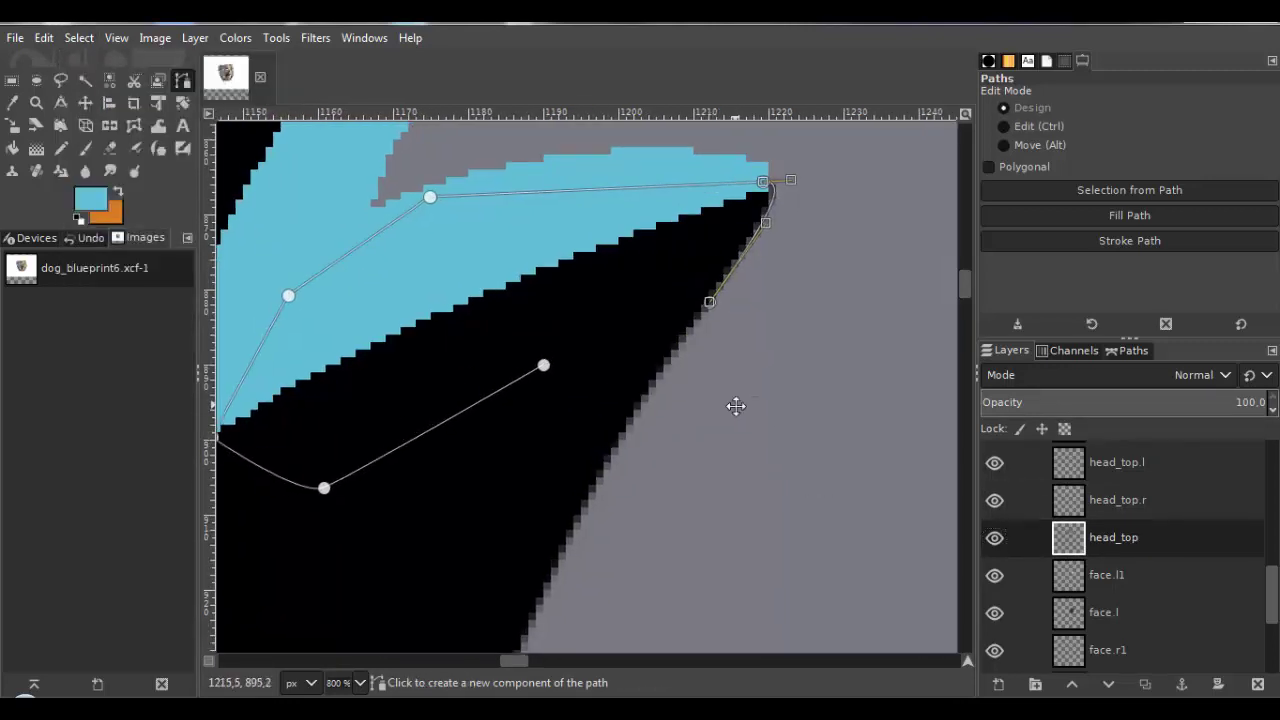
Examine the blue head top strand up close and against the whole mascot.
left_click(79, 38)
left_click(79, 38)
scroll(680, 370, "down", 4)
key("shift+o")
scroll(483, 343, "down", 4)
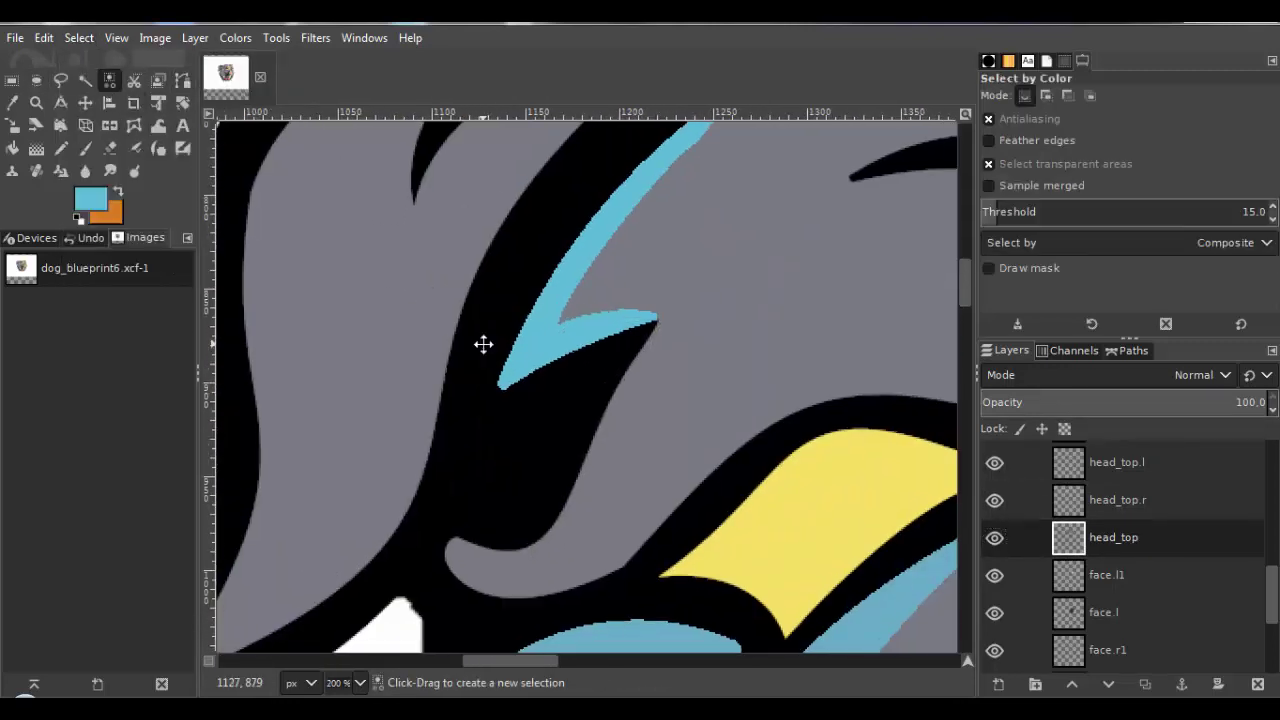
scroll(647, 395, "down", 2)
scroll(647, 395, "right", 2)
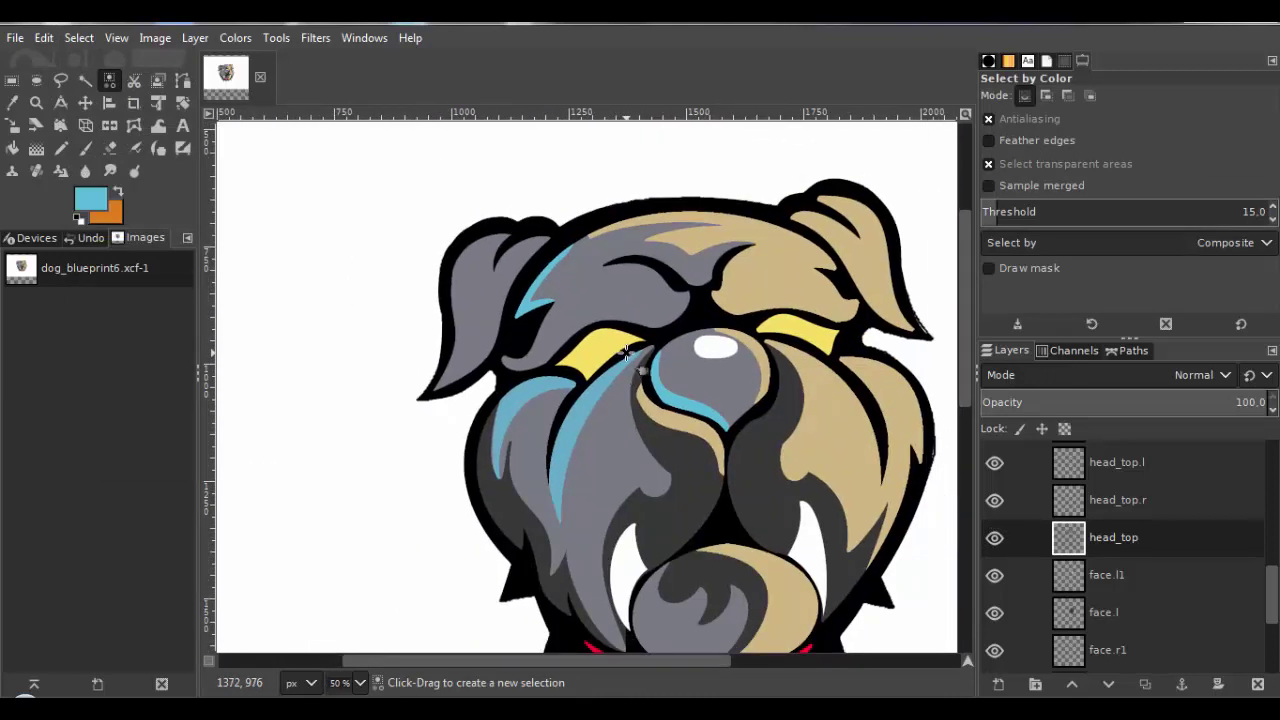
scroll(659, 370, "down", 1)
scroll(665, 368, "right", 1)
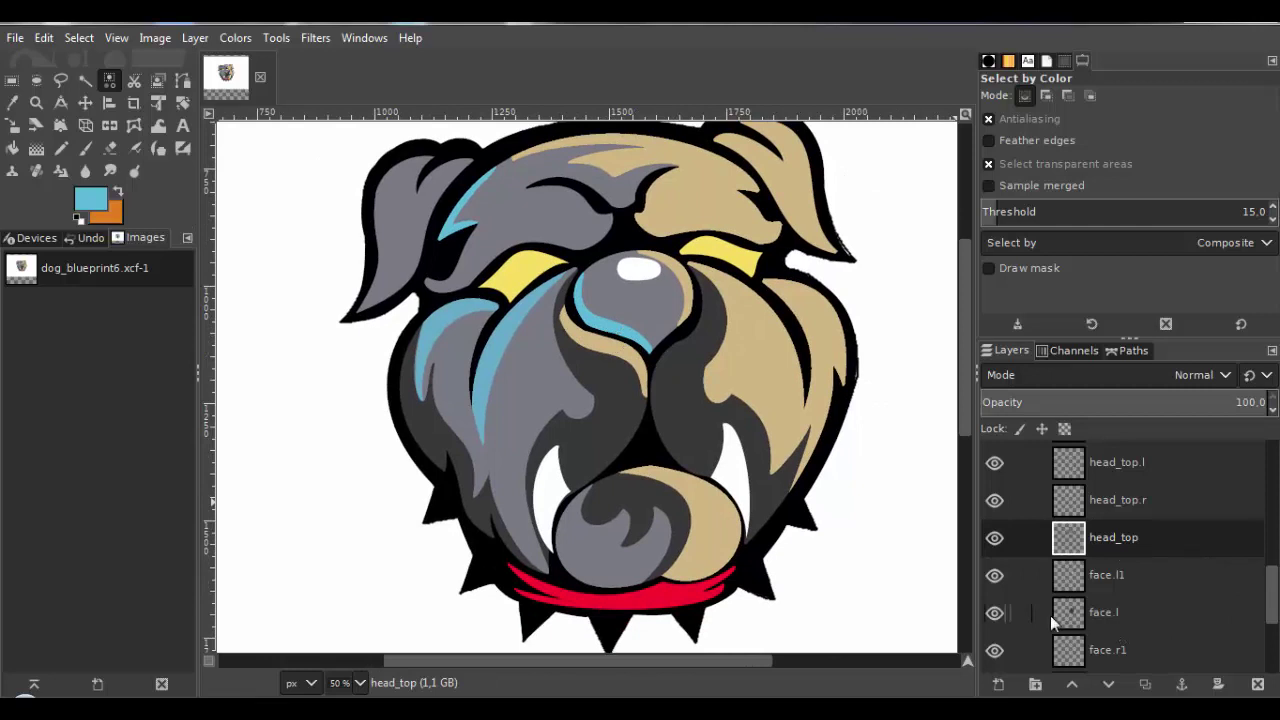
Check which fur area the face.l layer covers by toggling its visibility, and hide the black head layer.
left_click(994, 613)
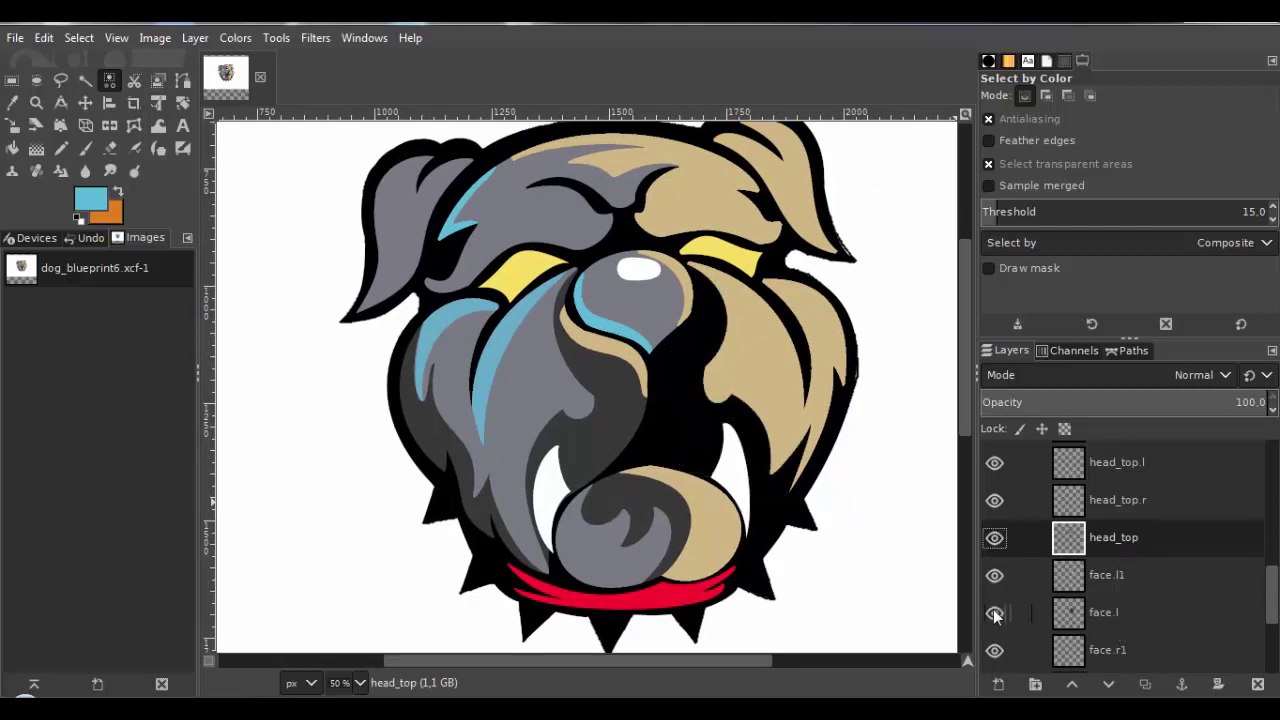
left_click(994, 613)
scroll(1068, 614, "down", 4)
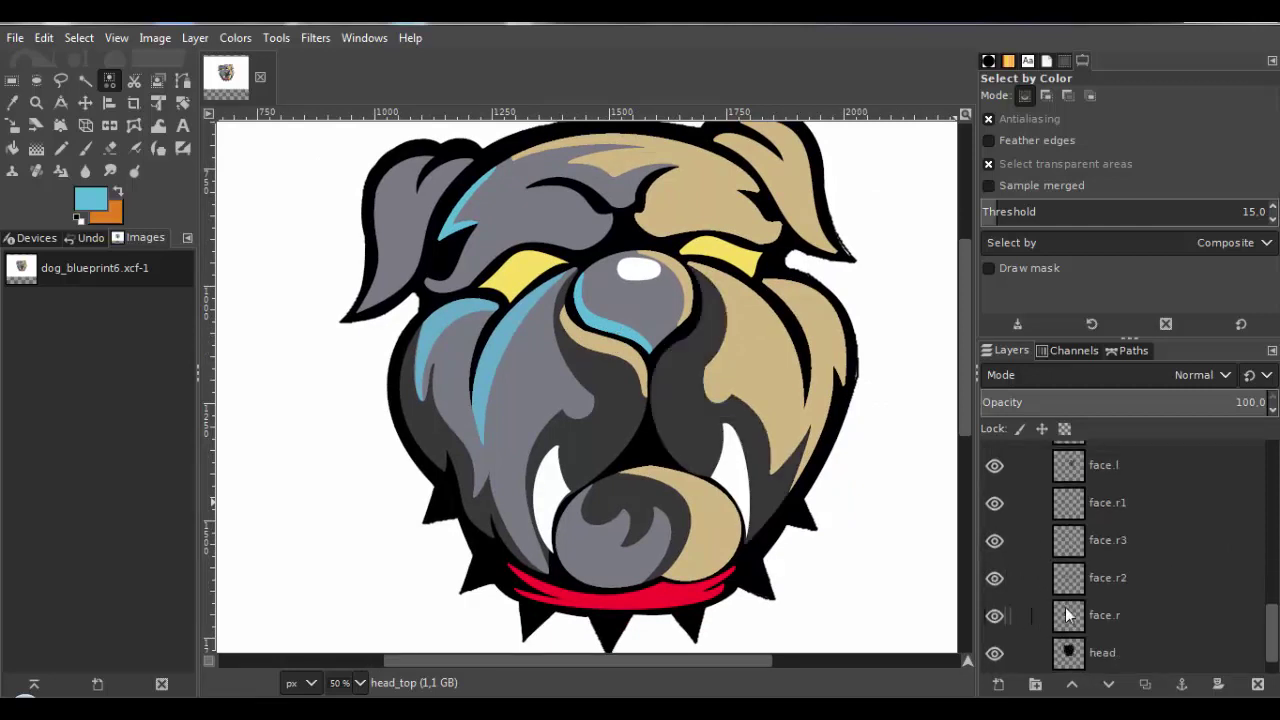
left_click(1001, 617)
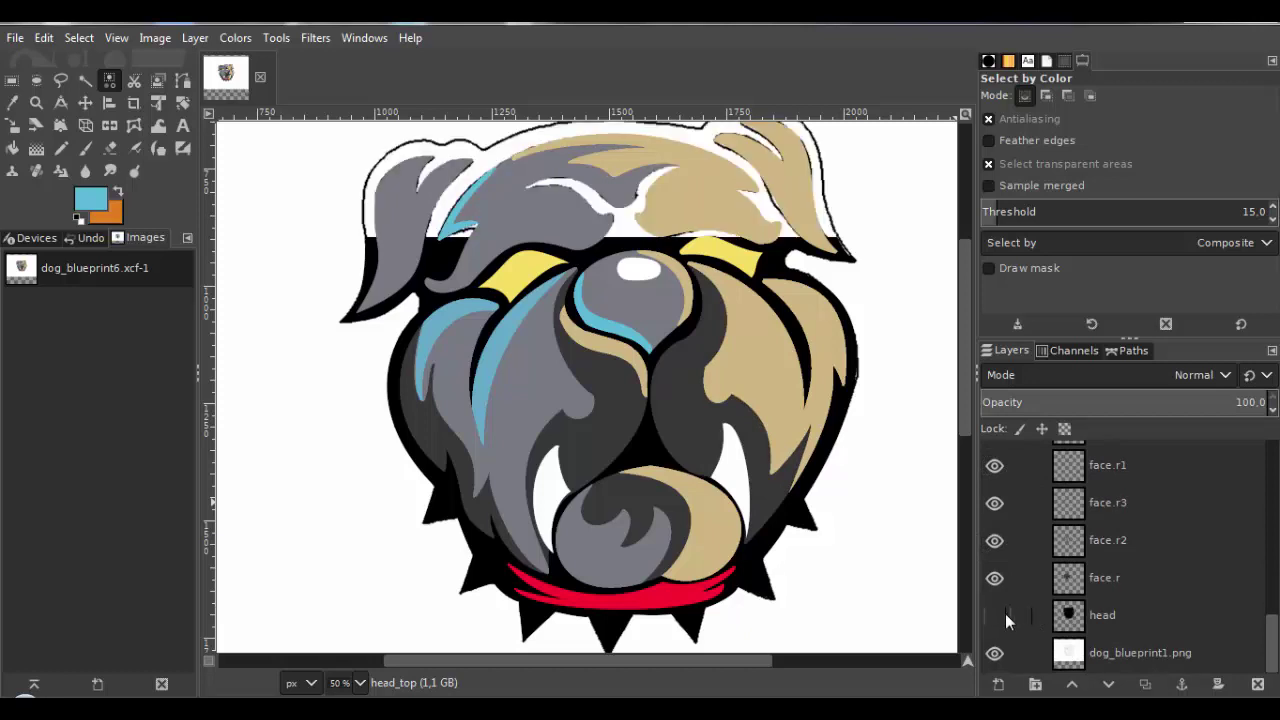
scroll(1062, 606, "up", 3)
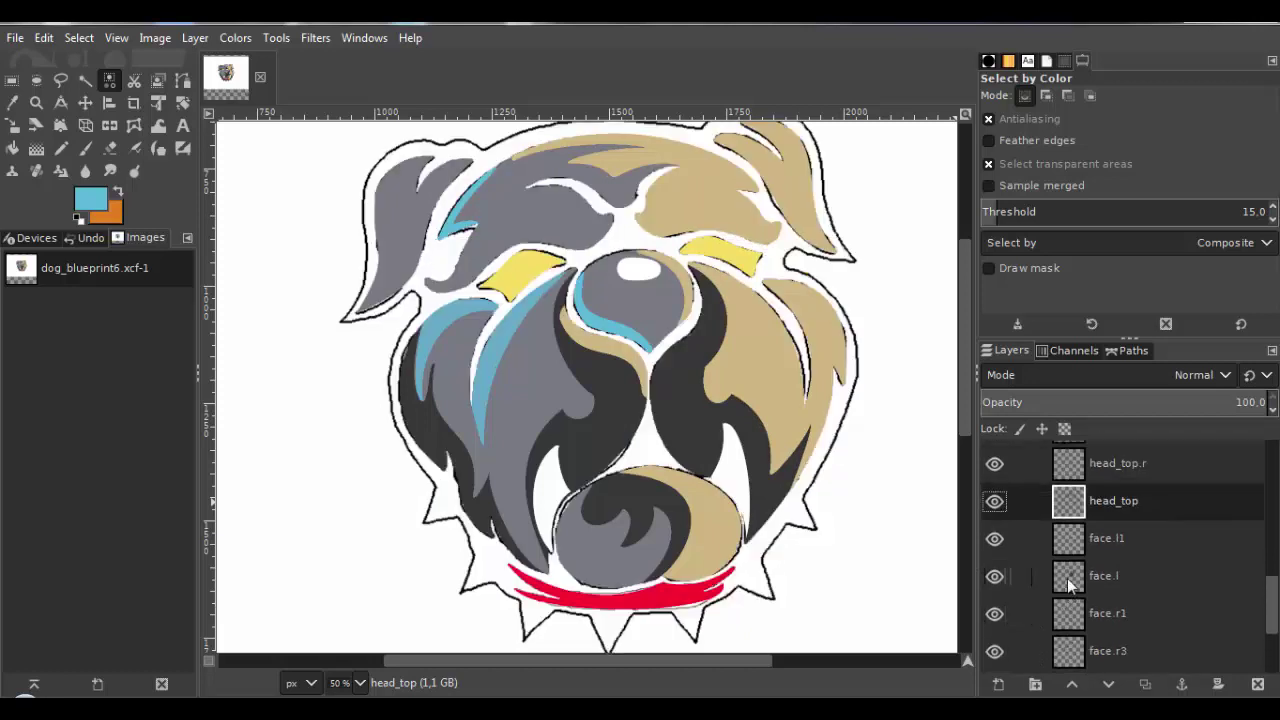
left_click(996, 577)
left_click(996, 577)
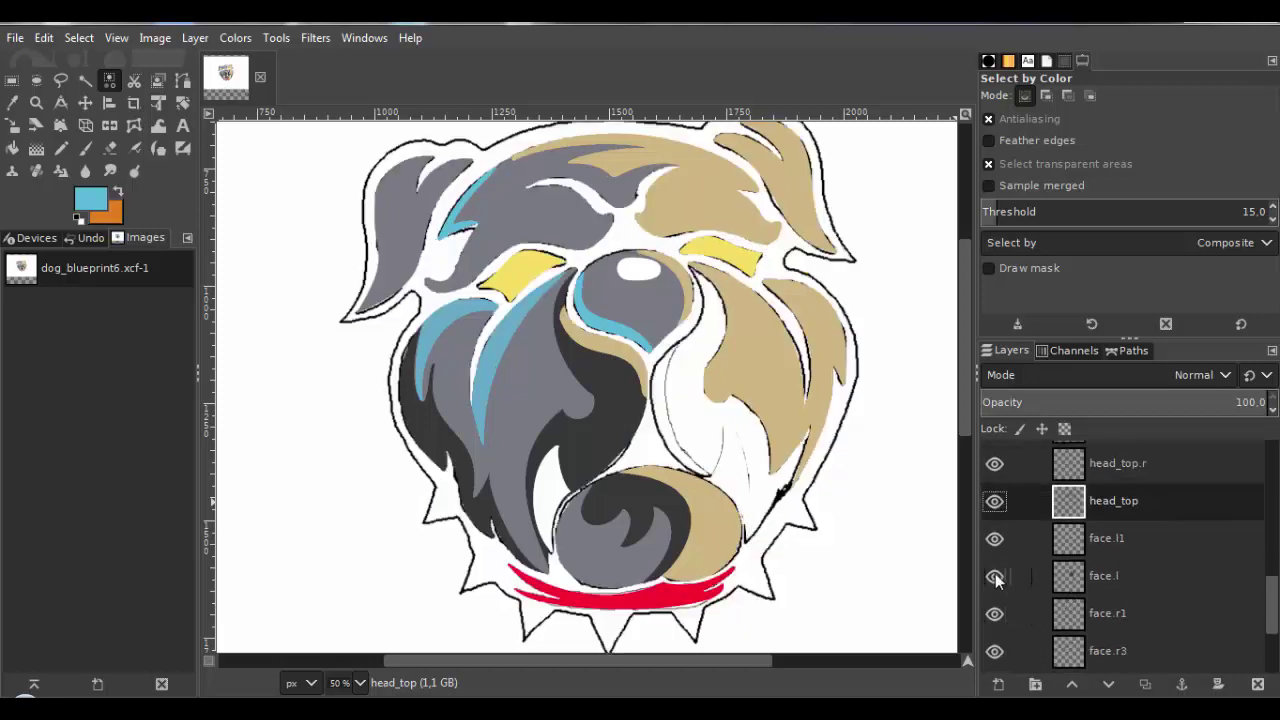
Duplicate the face.l layer, rename the copy face.l2 and hide the original face.l layer.
right_click(1064, 585)
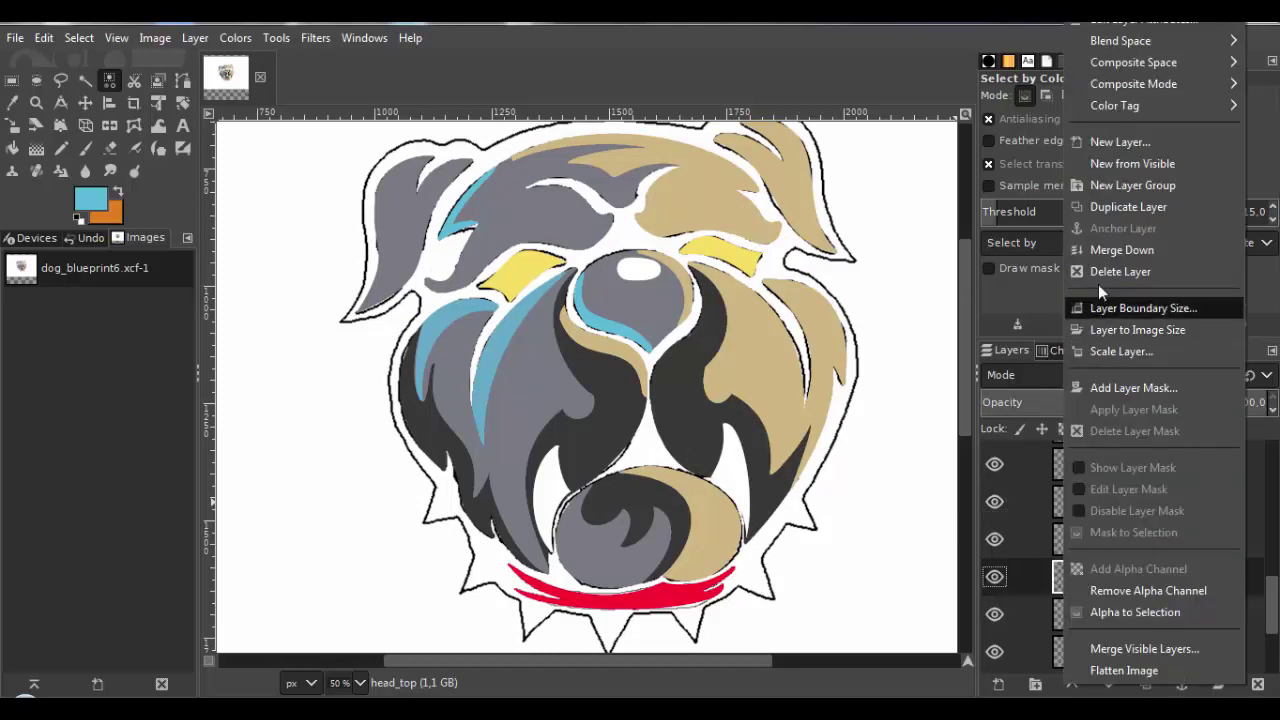
left_click(1121, 208)
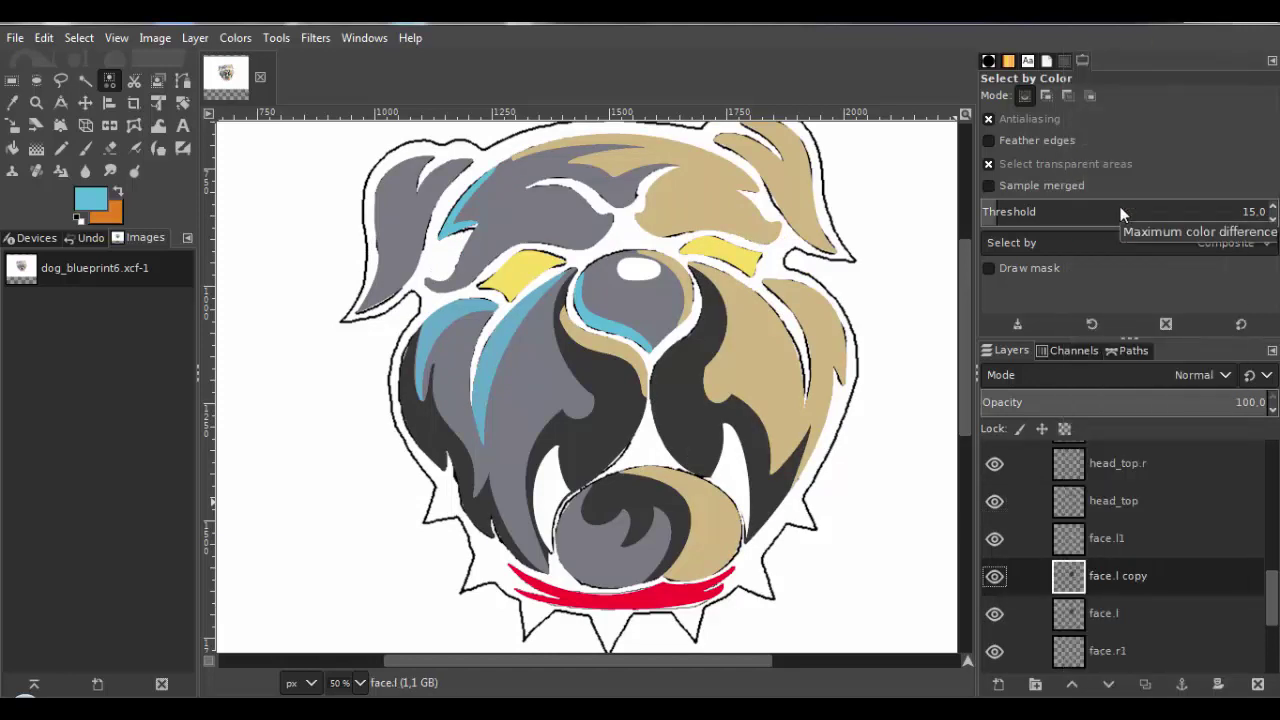
right_click(1073, 585)
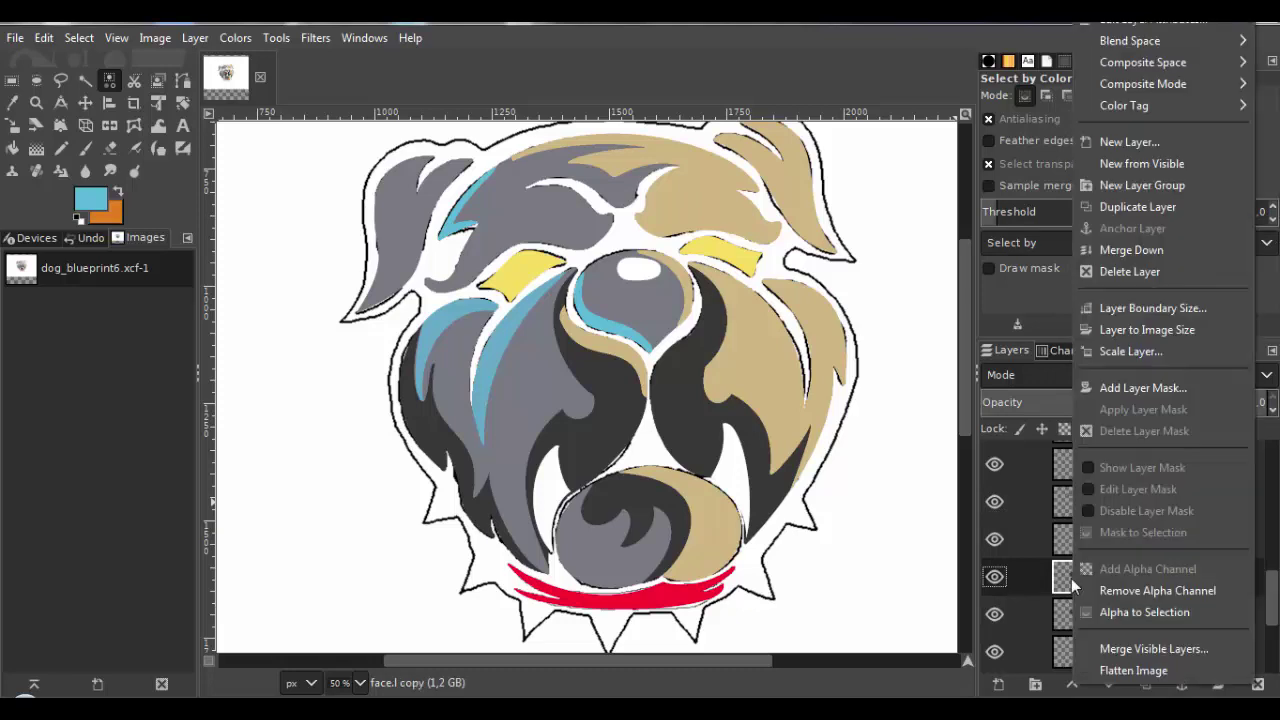
left_click(1144, 22)
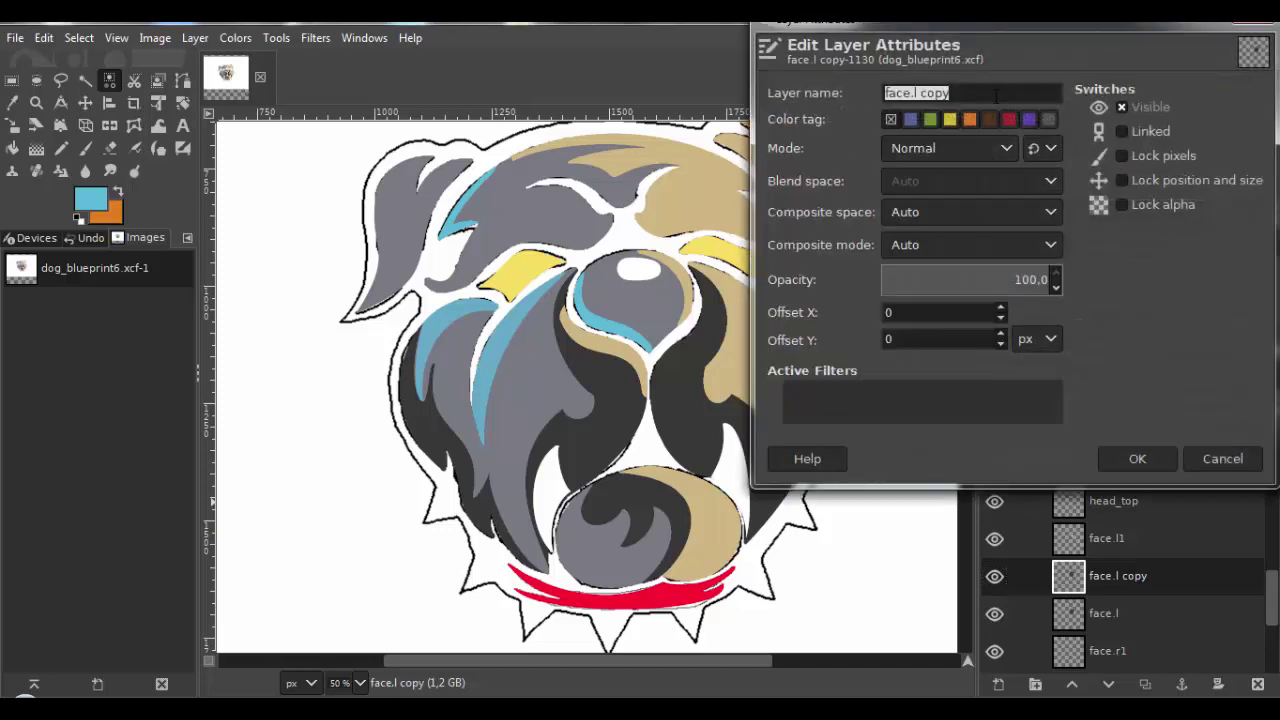
left_click(996, 94)
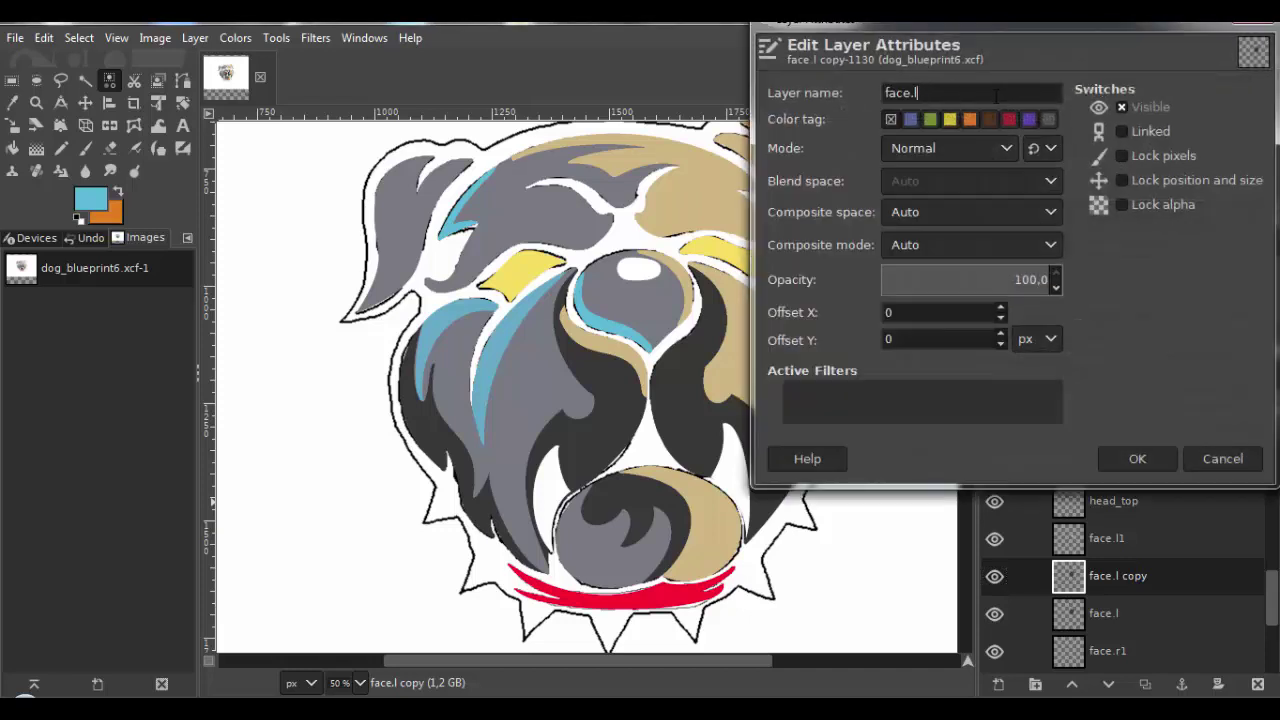
left_click(1138, 458)
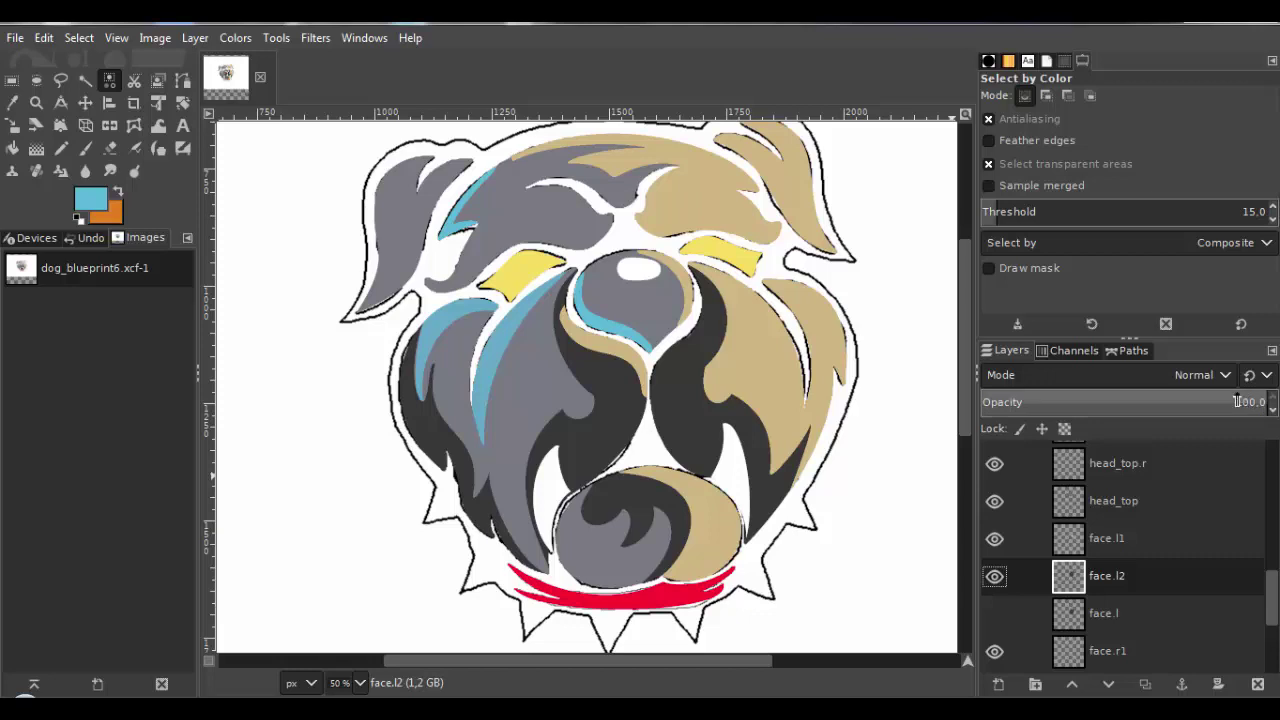
Lower the face.l2 layer's opacity to 69 so the sketch lines show through the muzzle fur.
left_click_drag(1207, 404, 1177, 404)
scroll(768, 397, "up", 3)
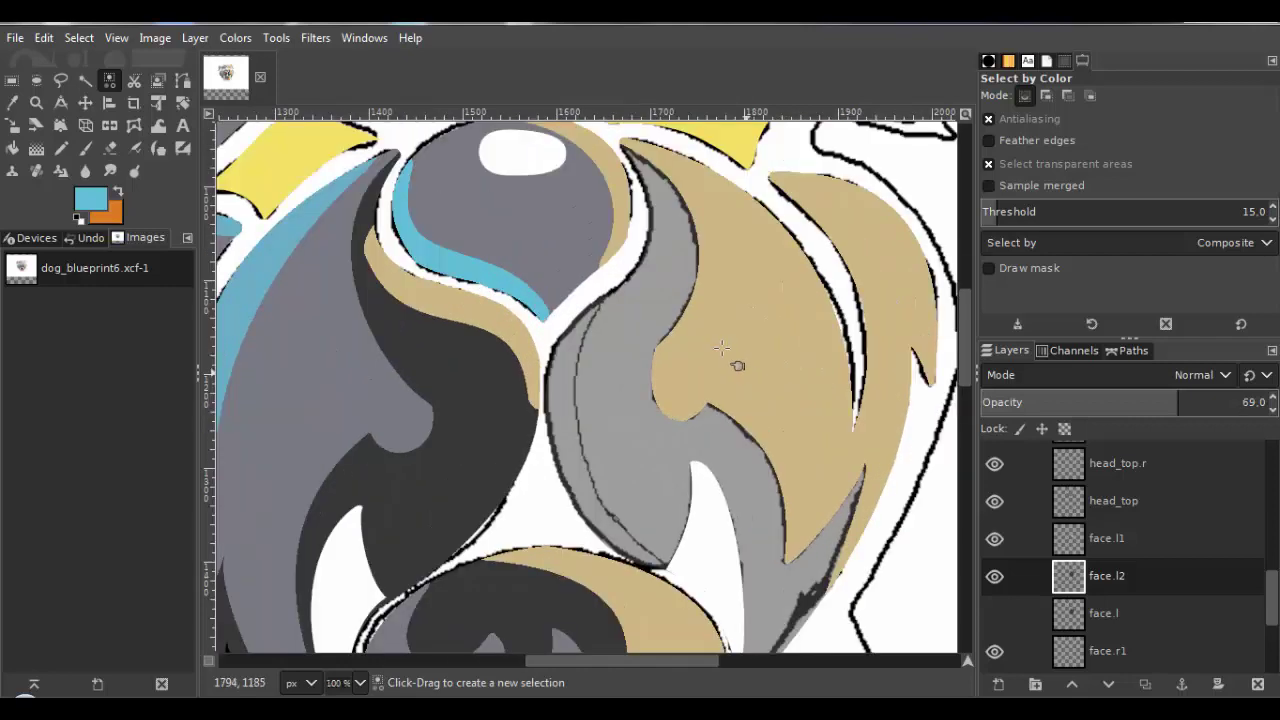
scroll(580, 330, "up", 1)
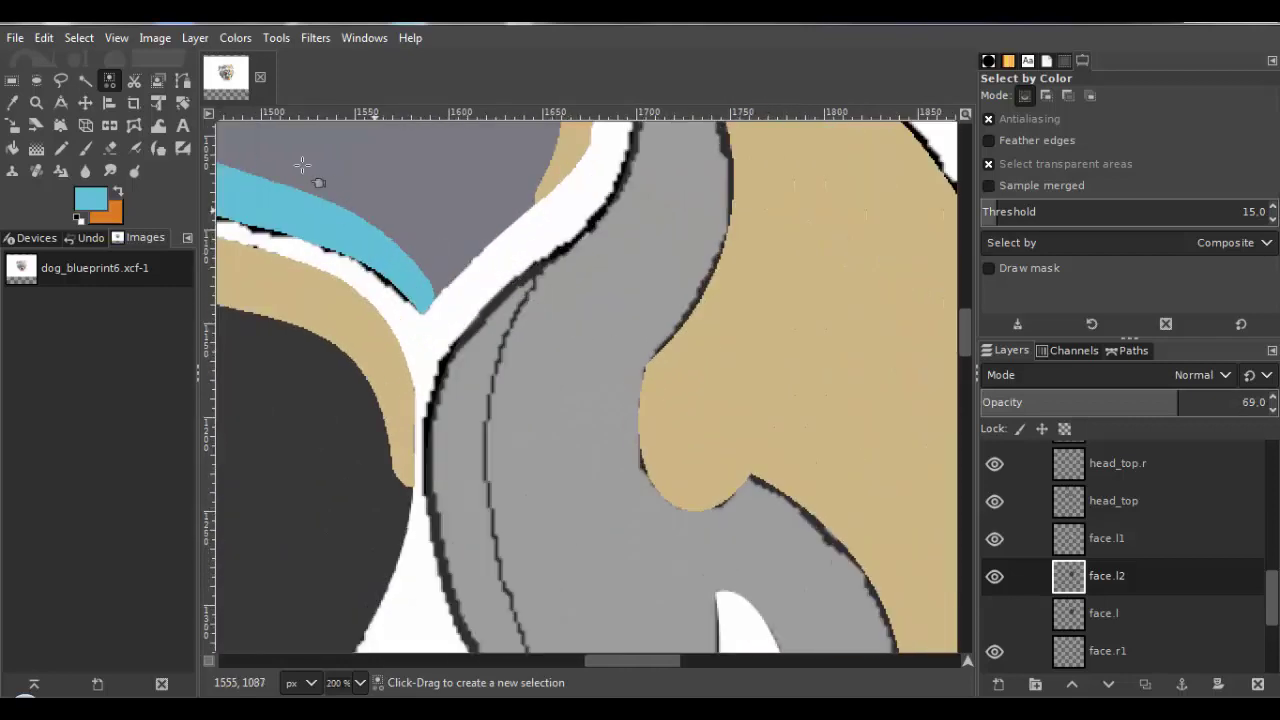
Draw a path around the sketched strand along the muzzle's inner edge, from below the nose to the fang.
left_click(183, 80)
scroll(563, 252, "up", 2)
left_click_drag(544, 219, 517, 295)
scroll(594, 337, "down", 3)
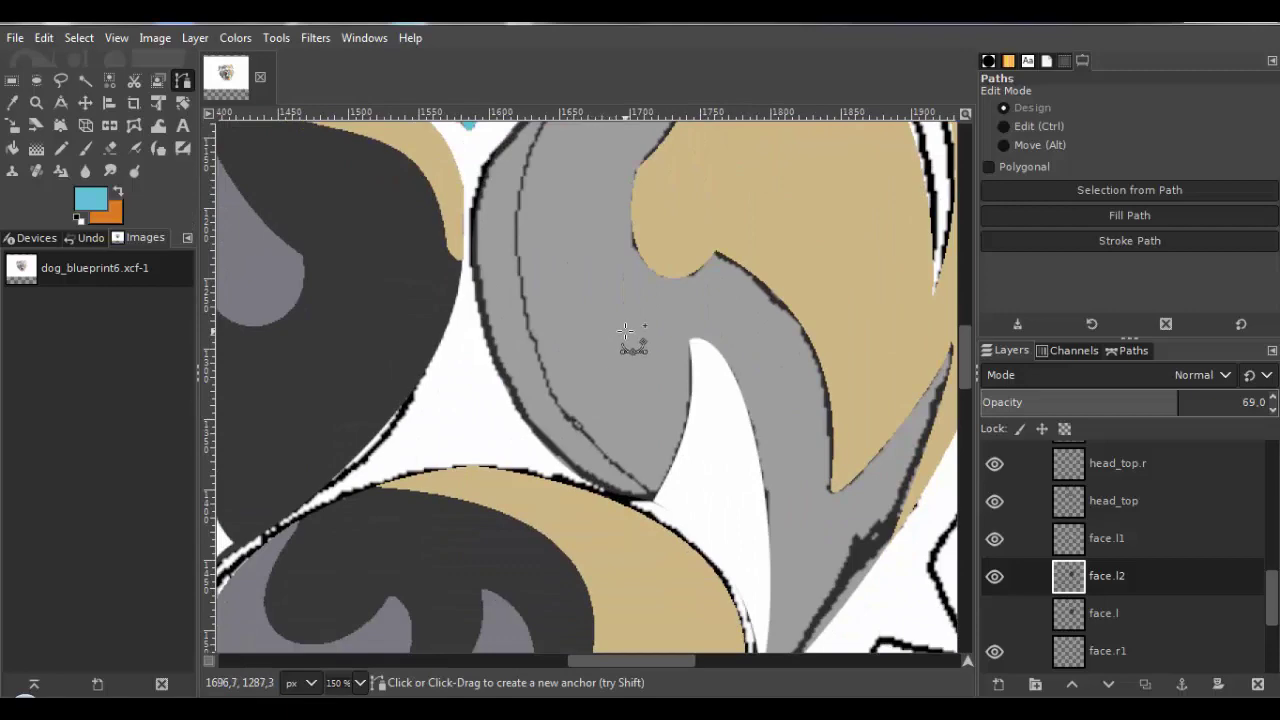
scroll(625, 330, "up", 2)
left_click_drag(602, 434, 549, 543)
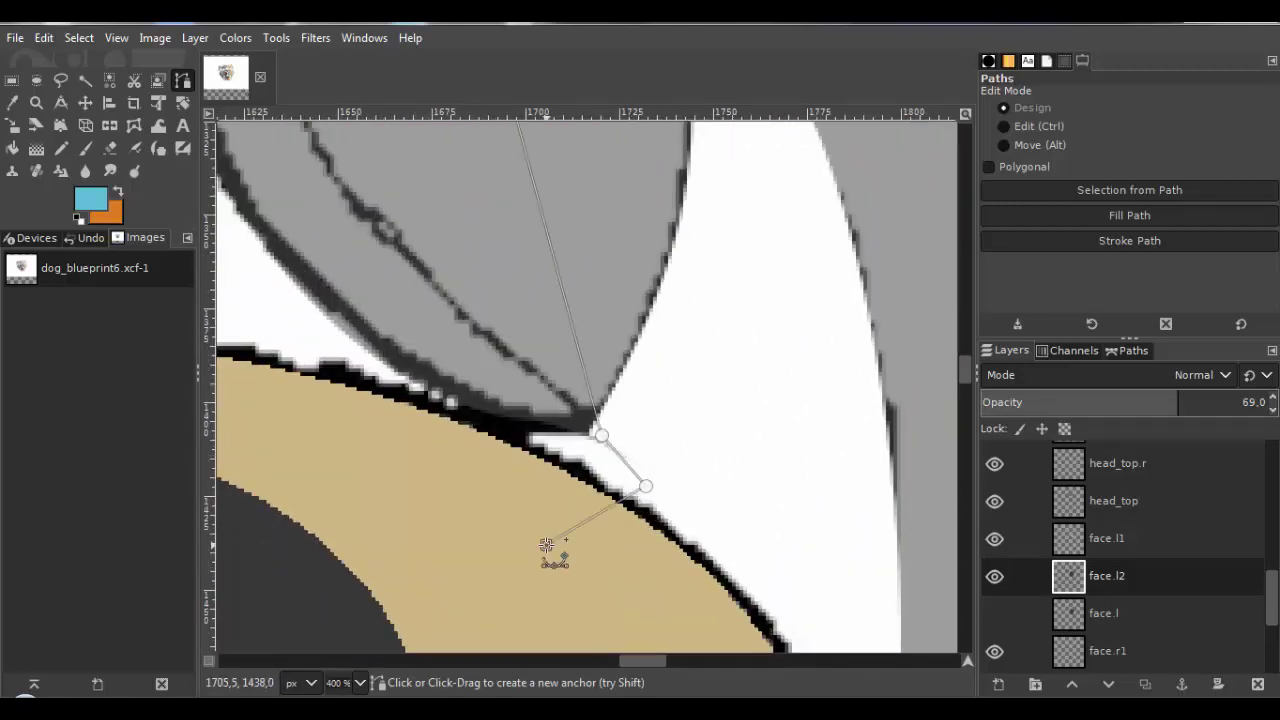
scroll(549, 543, "down", 2)
left_click(330, 409)
left_click_drag(344, 243, 437, 391)
left_click(437, 391)
left_click(551, 252)
Curve the path segments so they follow the strand's inner sketch line and enclose its outer edge.
scroll(688, 474, "up", 1)
left_click_drag(585, 400, 492, 462)
scroll(492, 462, "down", 2)
left_click_drag(572, 598, 531, 459)
scroll(580, 480, "up", 2)
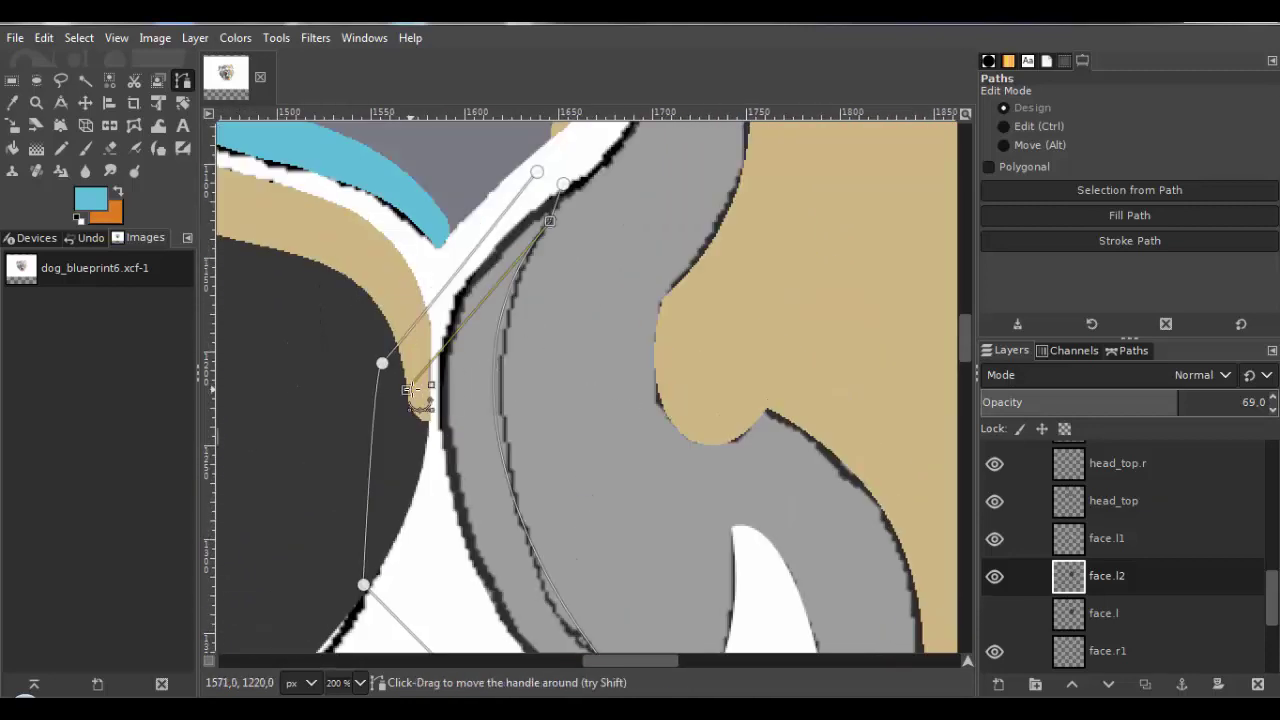
left_click_drag(480, 330, 430, 420)
scroll(570, 303, "down", 2)
scroll(596, 375, "up", 4)
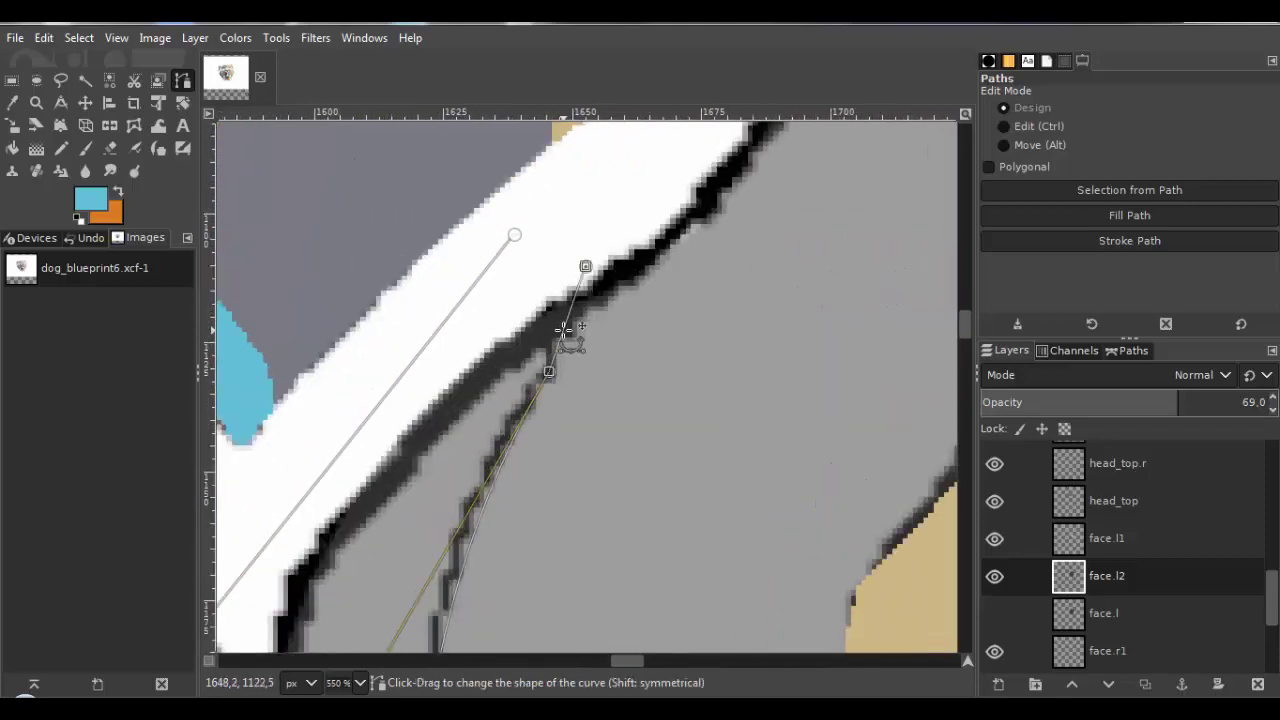
left_click_drag(564, 331, 602, 276)
Select the area from the path, invert the selection and delete the rest of the face.l2 fur.
key("1")
scroll(604, 283, "down", 2)
left_click(79, 37)
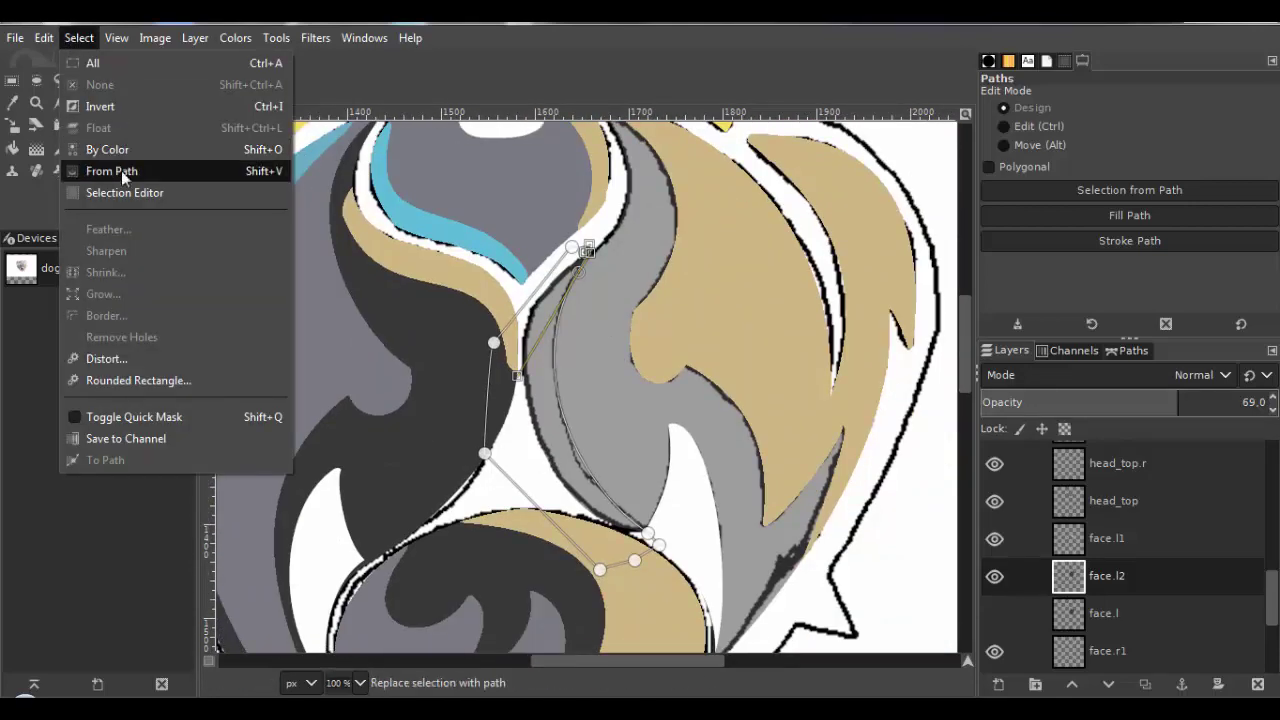
left_click(120, 171)
left_click(79, 37)
left_click(100, 106)
key("Delete")
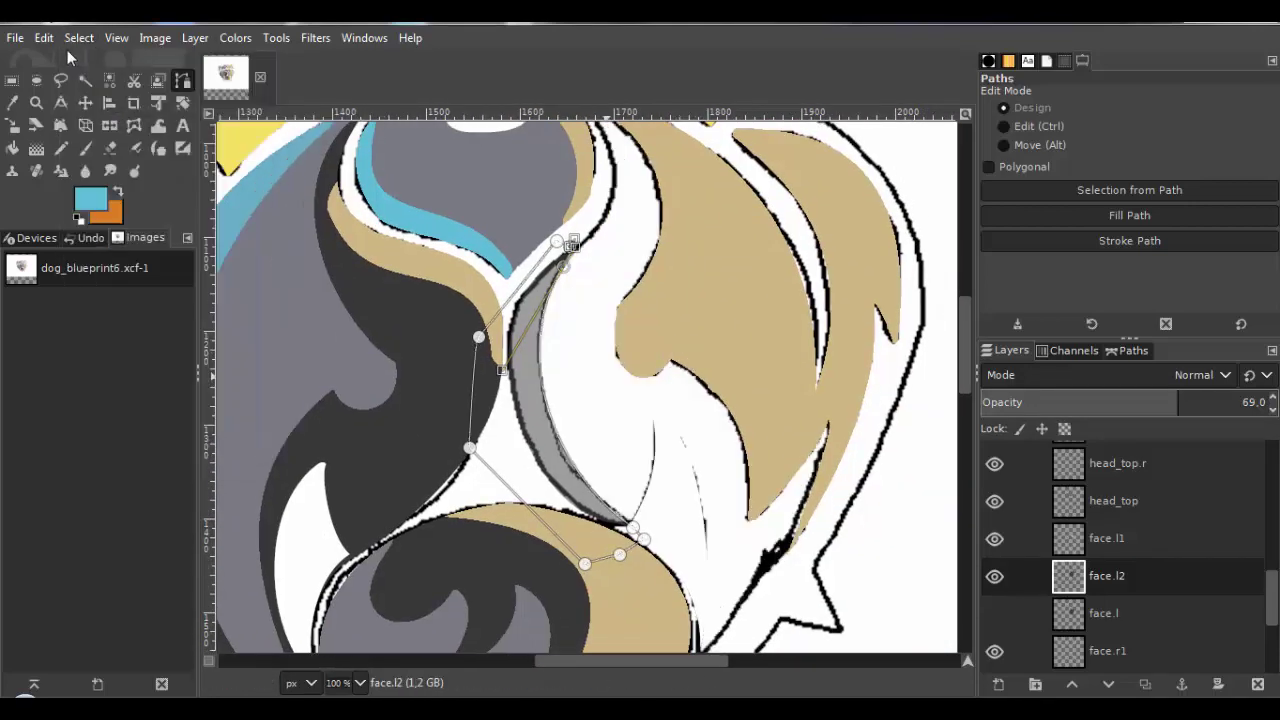
Select the remaining strand by color, paint it light blue with the Pencil and set the face.l2 opacity to 100.
left_click(110, 81)
left_click(545, 342)
left_click(62, 148)
left_click_drag(534, 255, 646, 526)
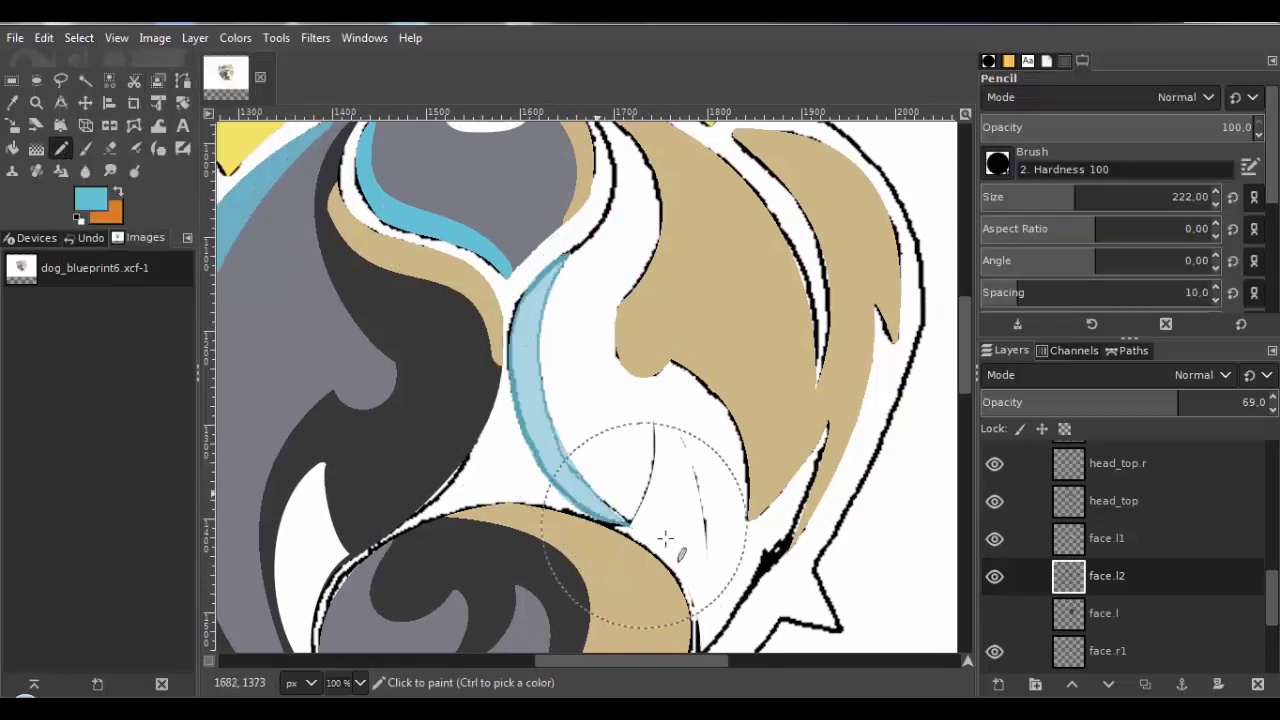
left_click_drag(1178, 402, 1262, 402)
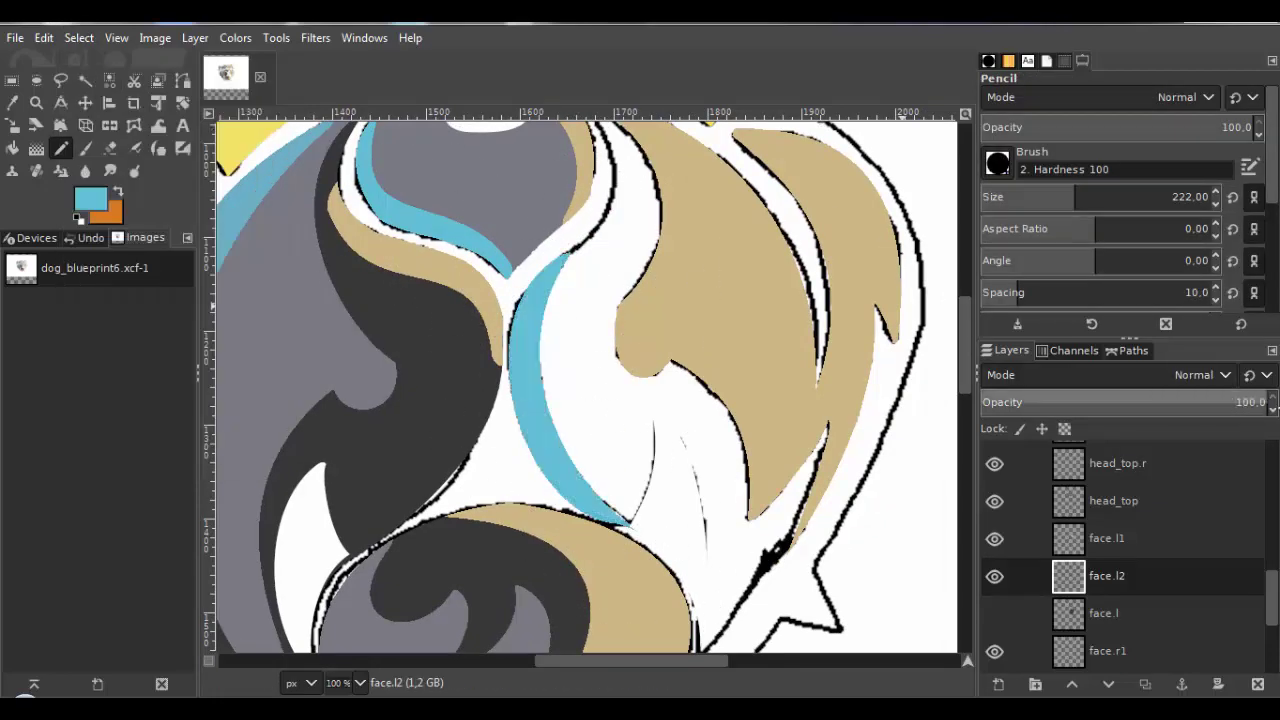
Show the face.l and head layers again and check the blue muzzle strand on the whole mascot.
left_click(994, 613)
scroll(1167, 577, "down", 3)
left_click(994, 617)
scroll(590, 392, "down", 4)
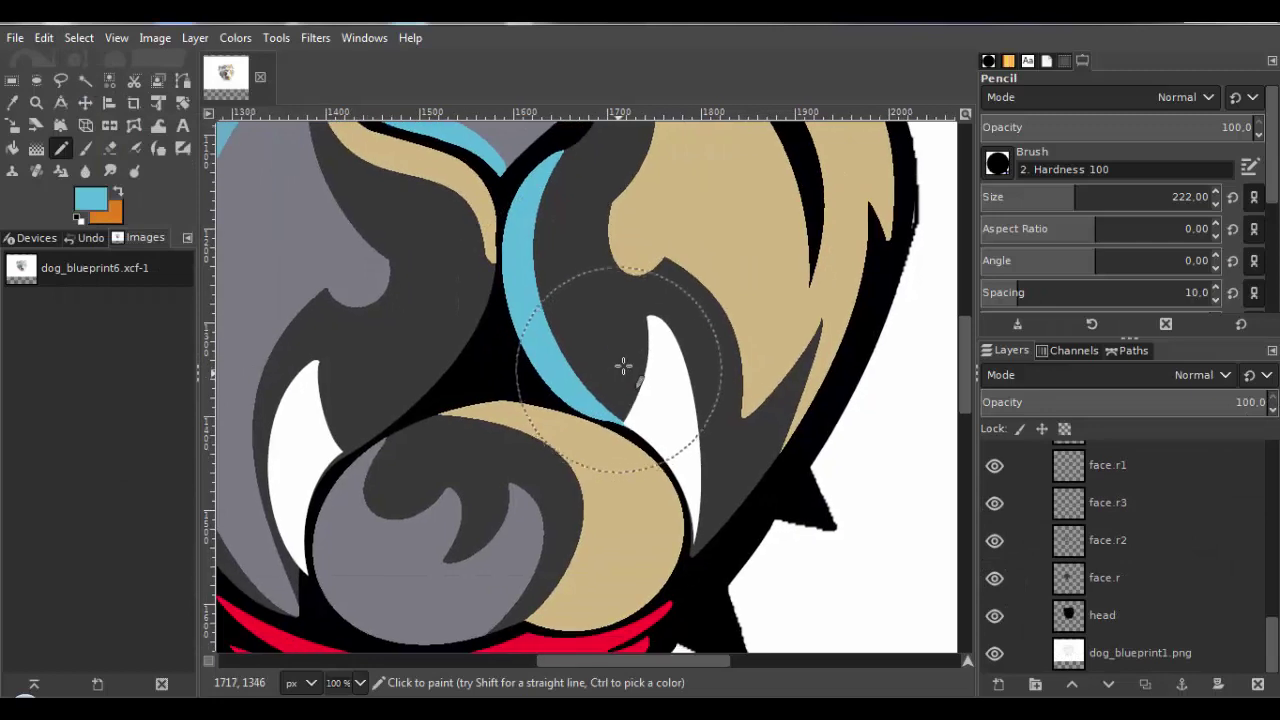
scroll(622, 366, "down", 4)
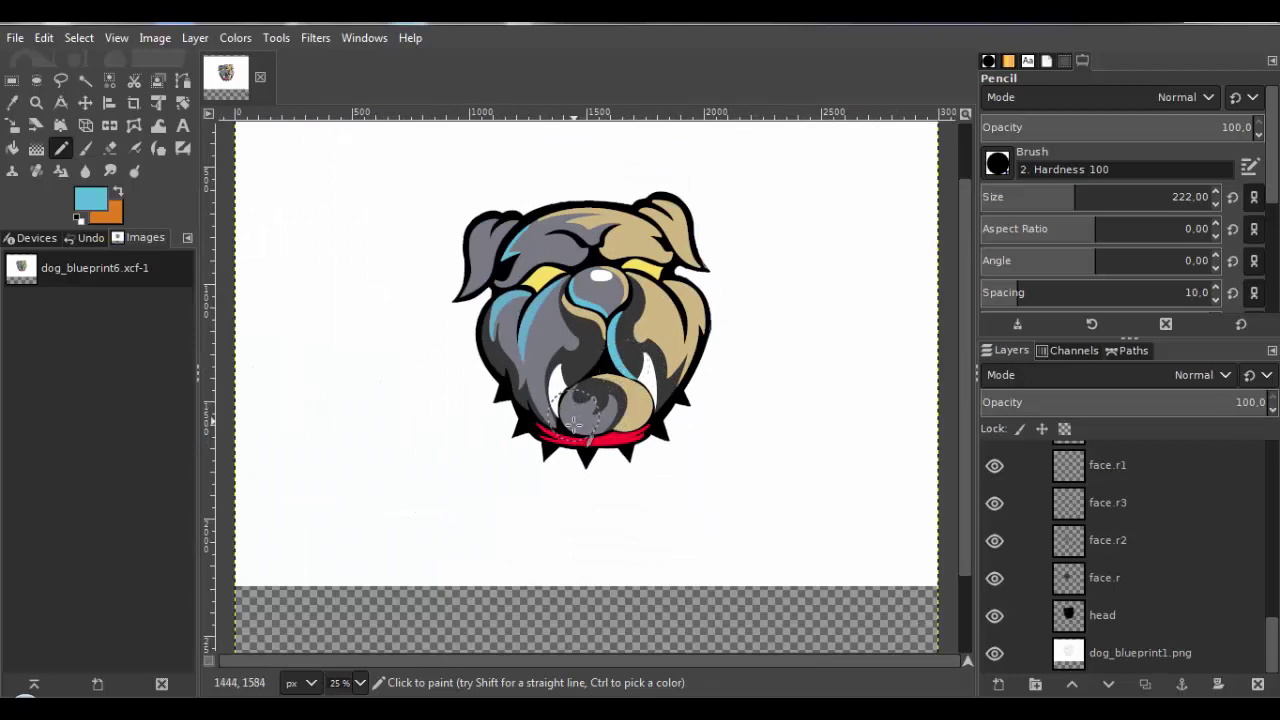
Hide the head layer, select the chin layer and toggle its visibility to check which area it covers.
scroll(575, 425, "up", 4)
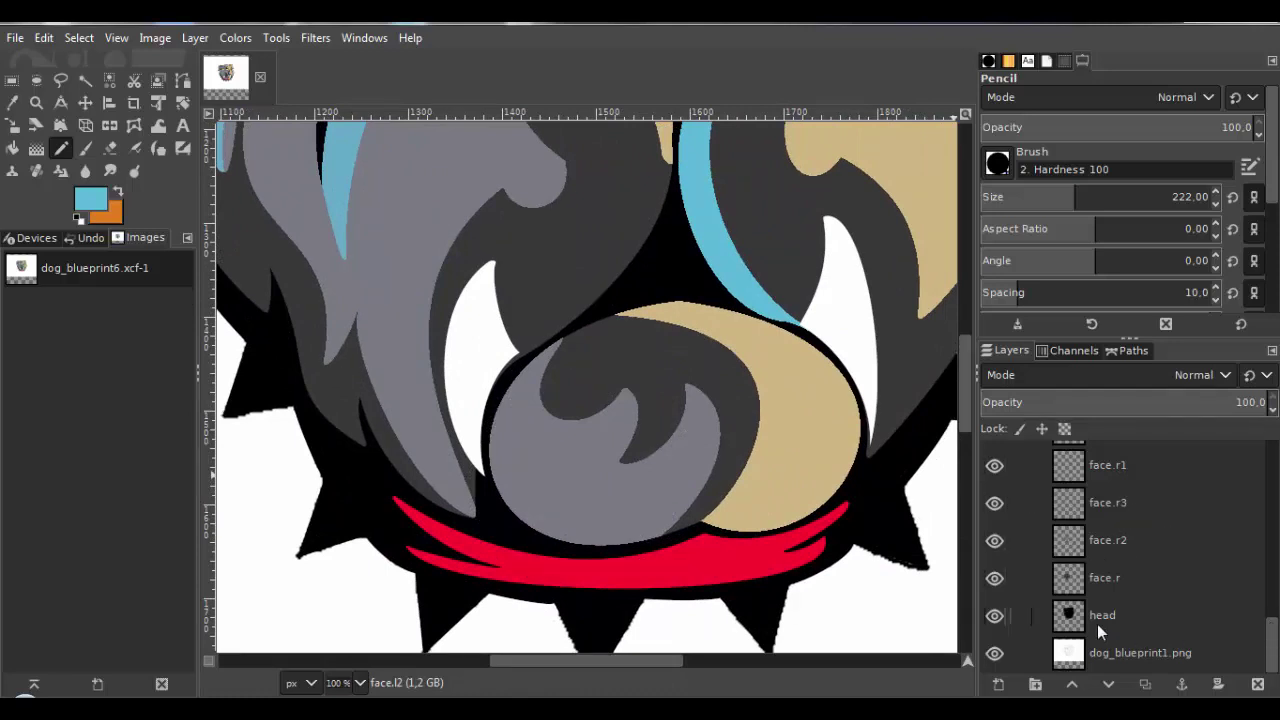
left_click(998, 614)
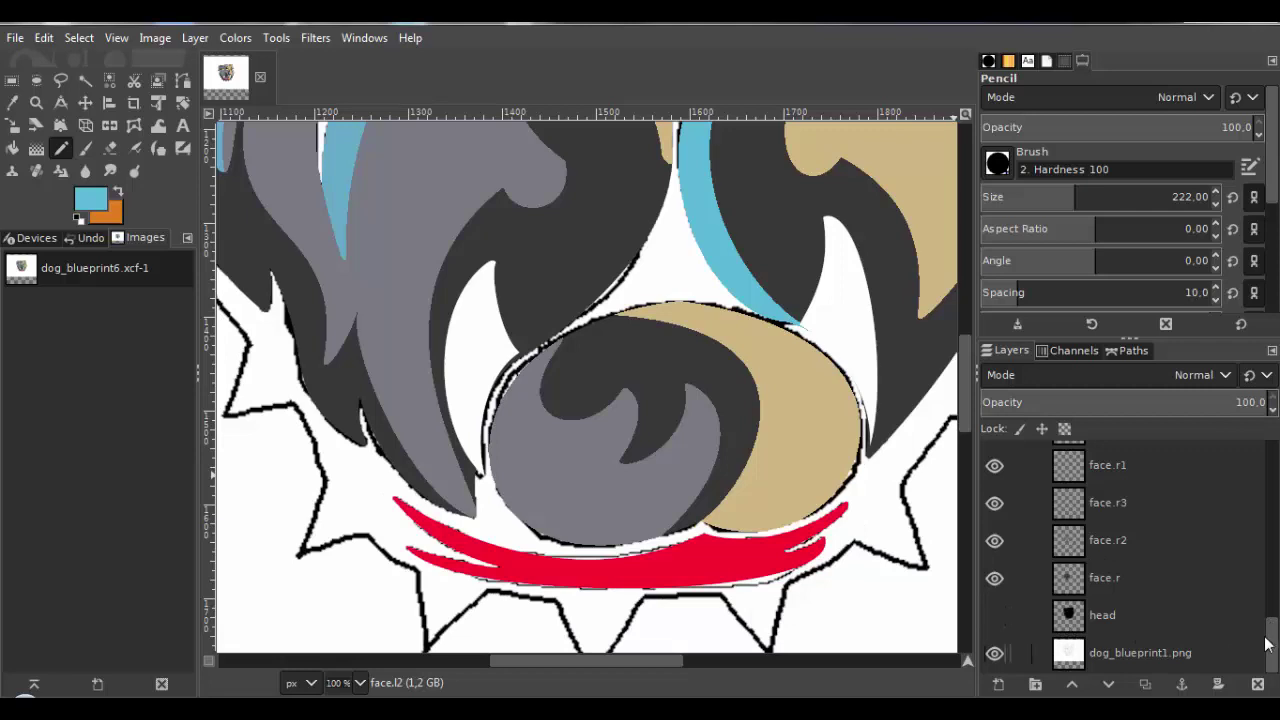
left_click_drag(1271, 647, 1272, 519)
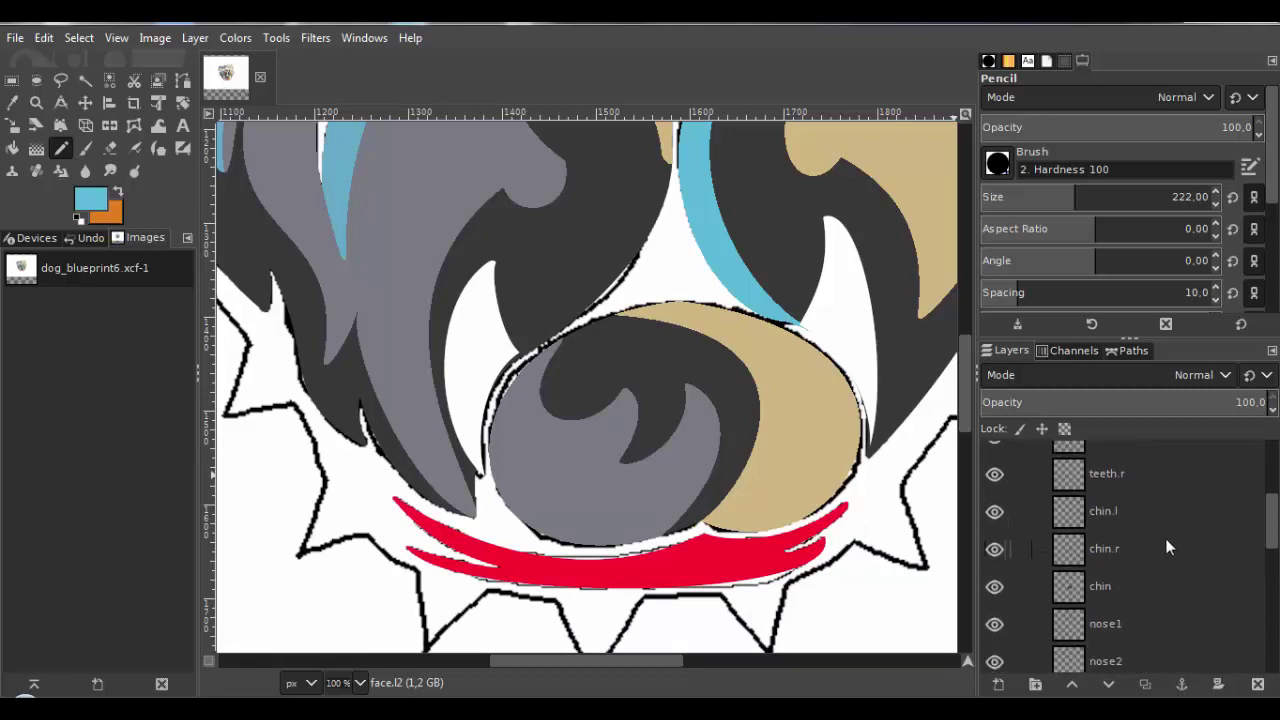
left_click(1080, 597)
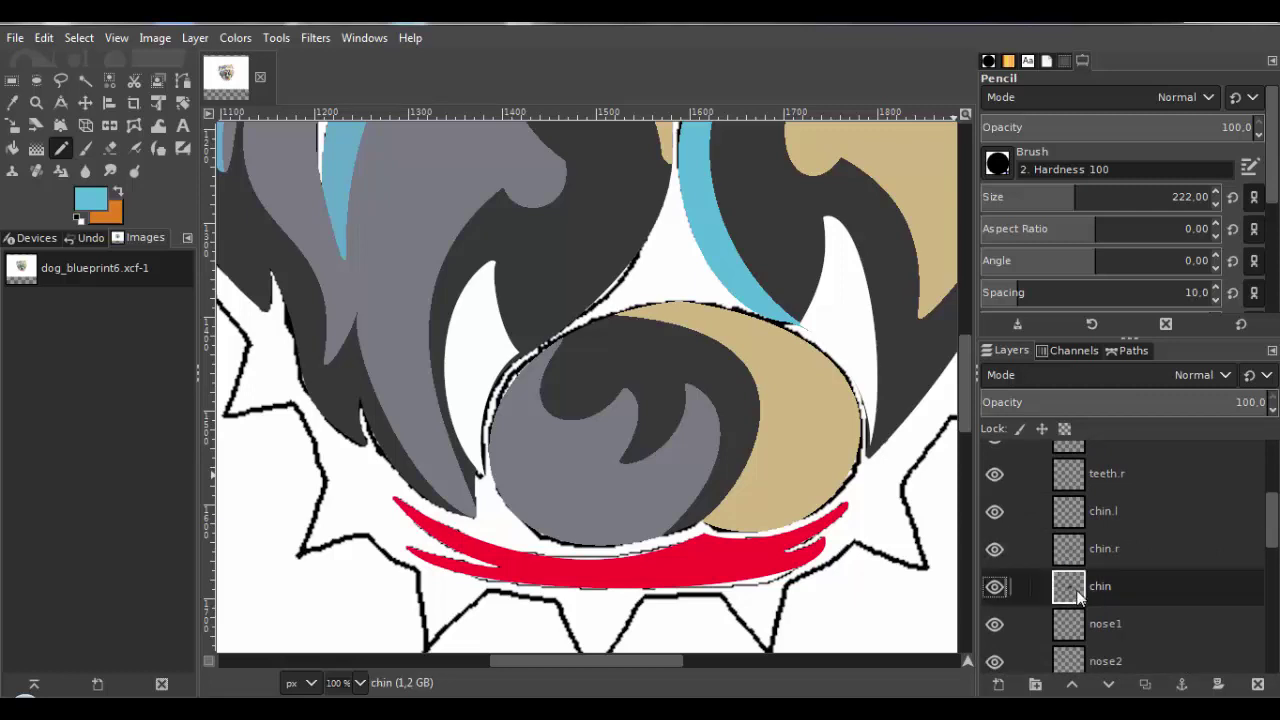
left_click(997, 590)
left_click(997, 590)
Duplicate the chin layer, rename the copy chin1 and hide the chin and chin.r layers.
right_click(1069, 597)
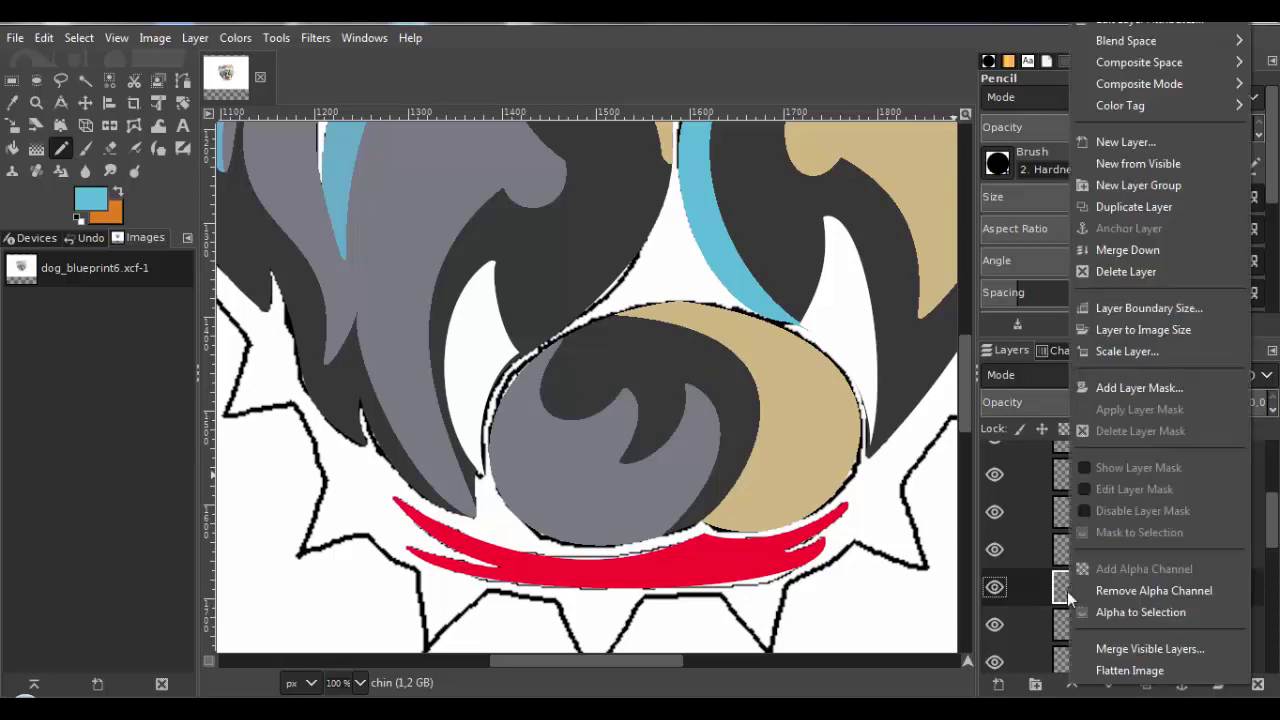
left_click(1138, 218)
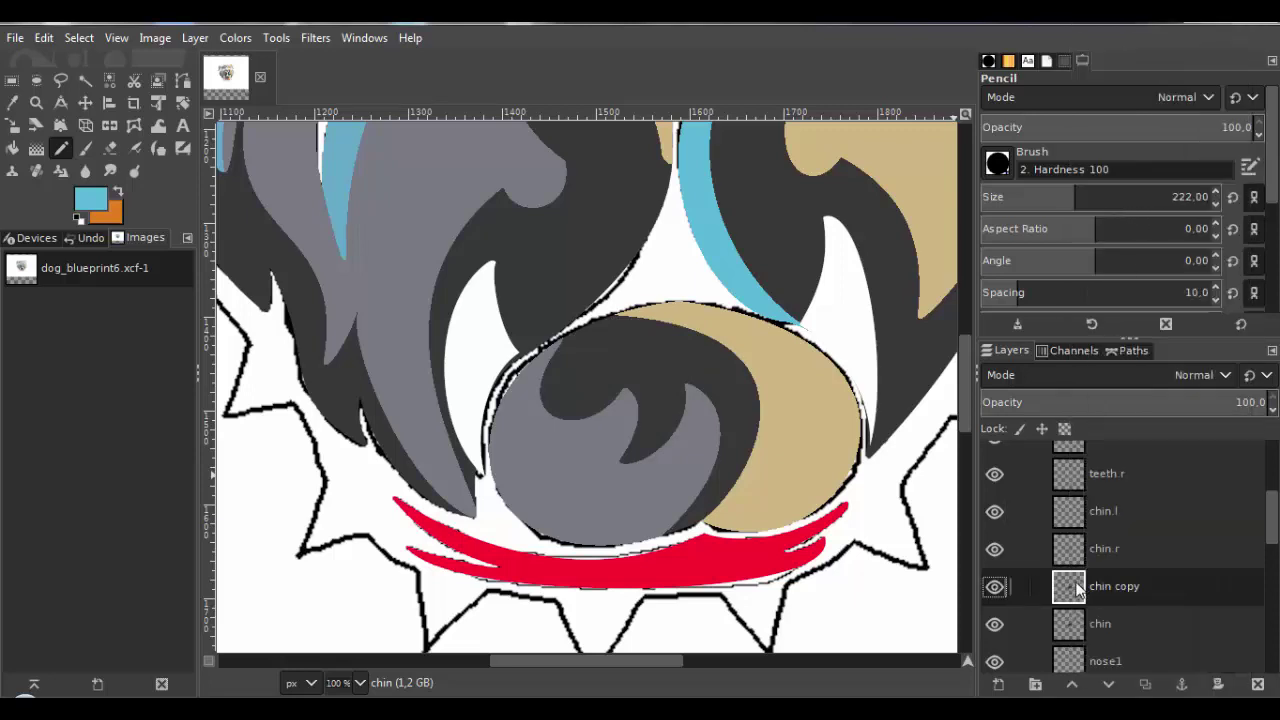
right_click(1078, 590)
left_click(1150, 22)
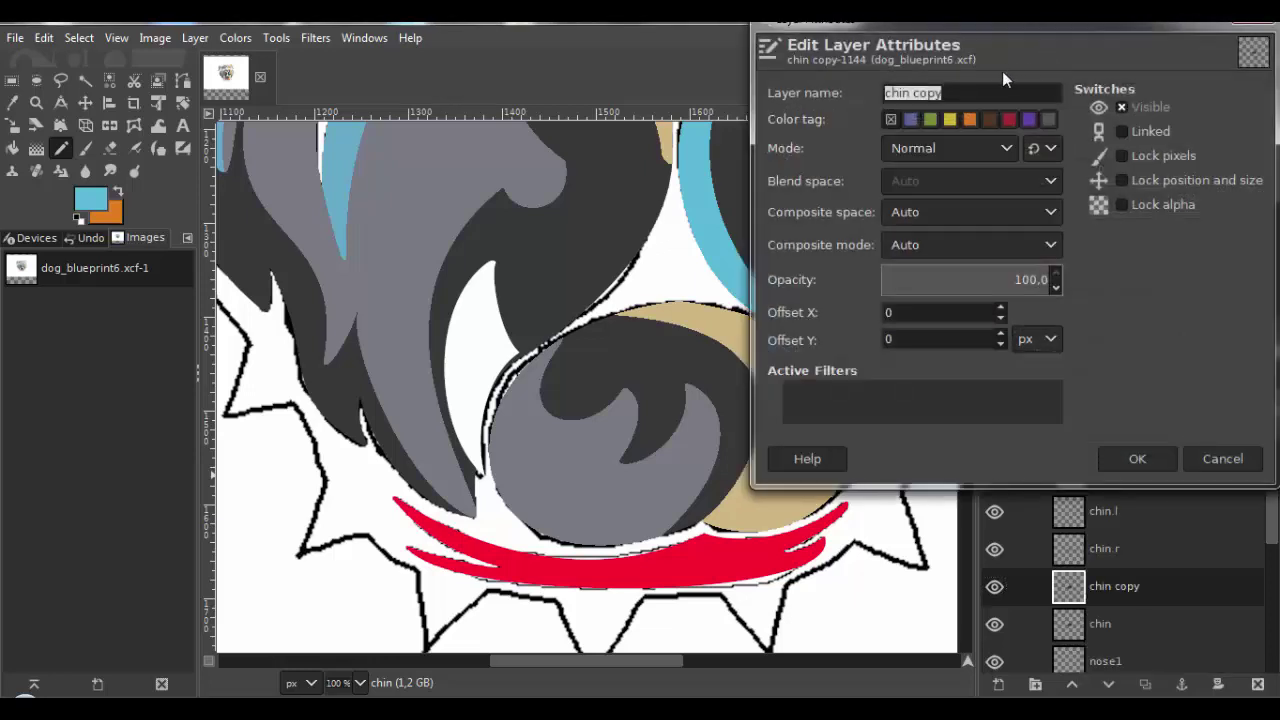
left_click(989, 90)
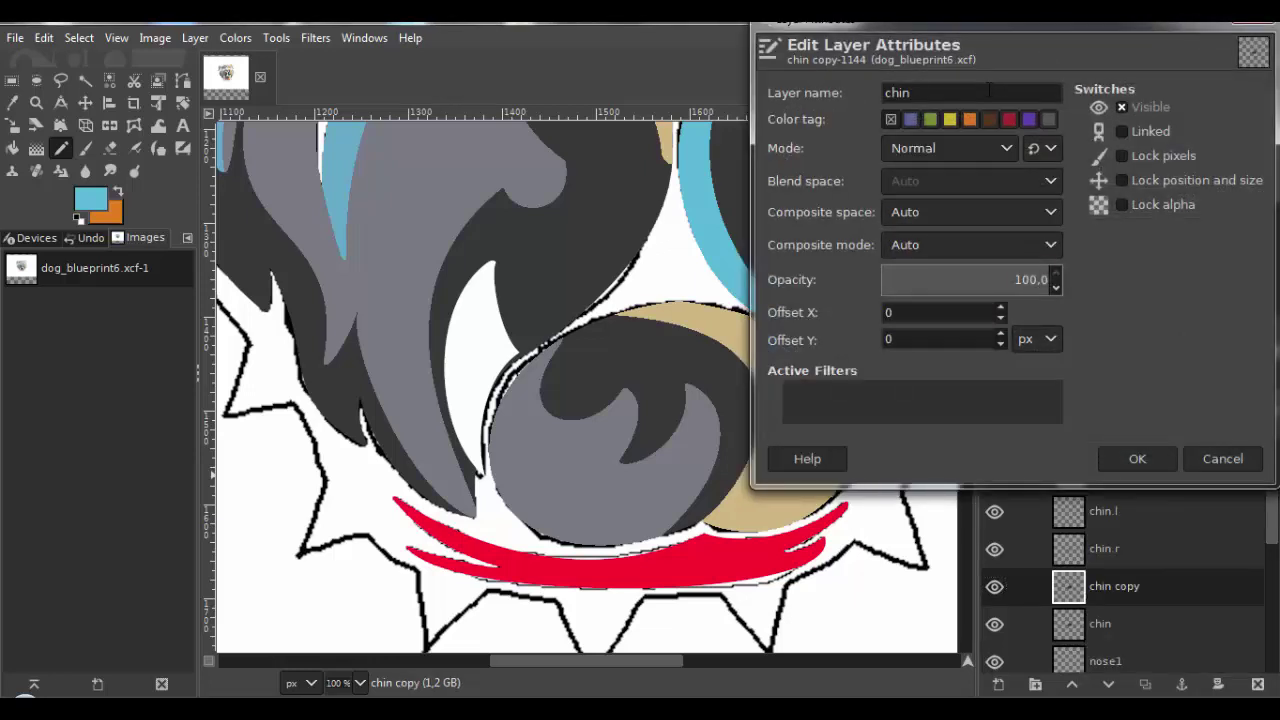
type("1")
left_click(1140, 458)
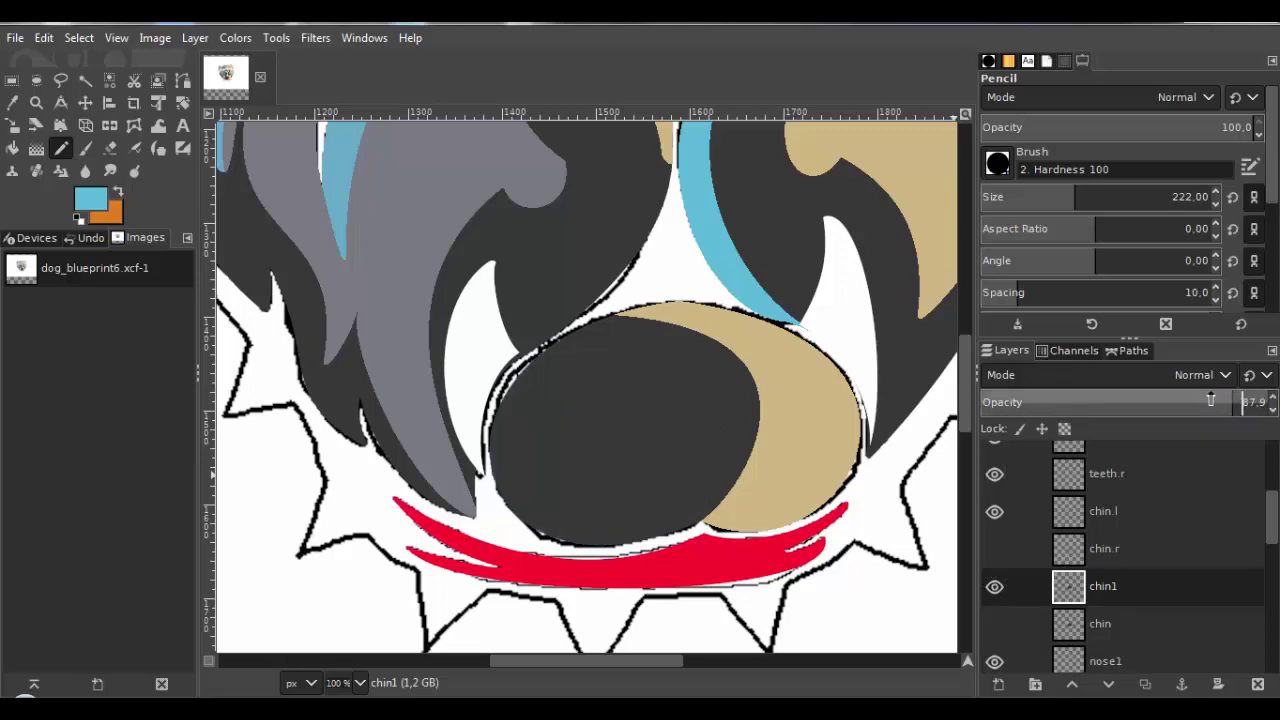
Set the chin1 layer's opacity to 72.2 and begin a path along the thin guide line inside the chin's left edge.
left_click_drag(1210, 401, 1189, 403)
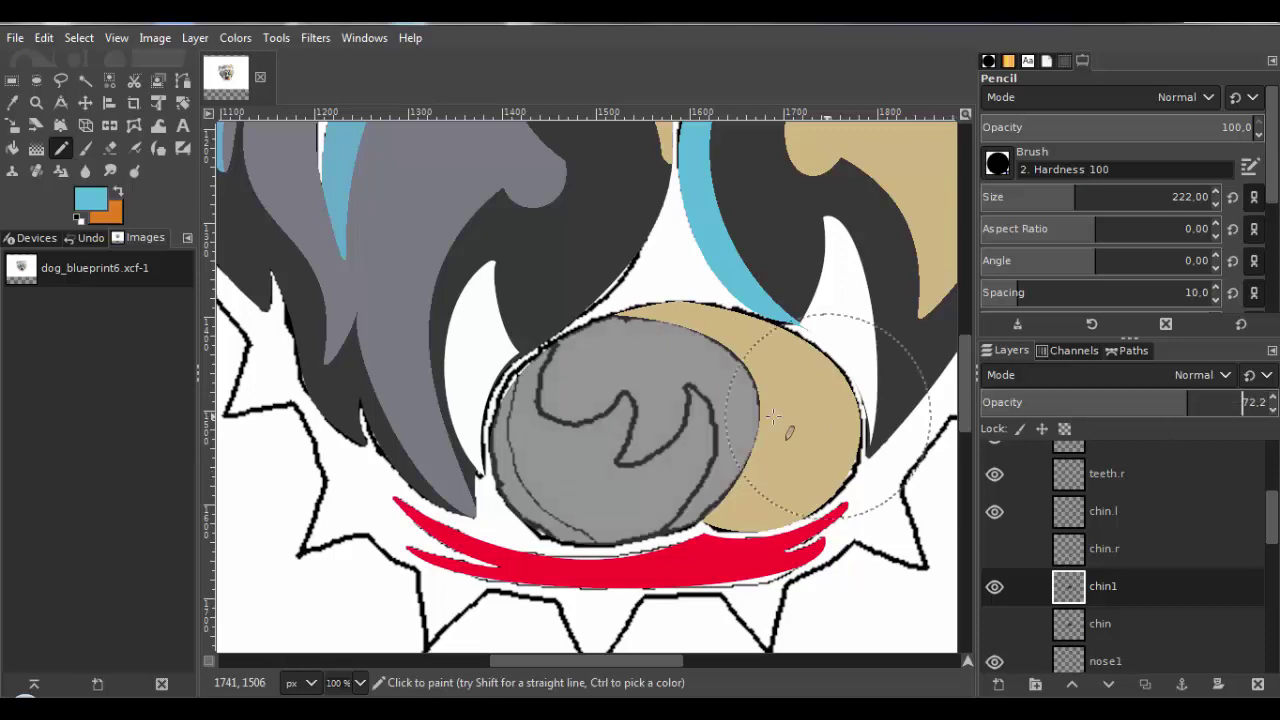
scroll(760, 410, "left", 1)
scroll(610, 410, "up", 3)
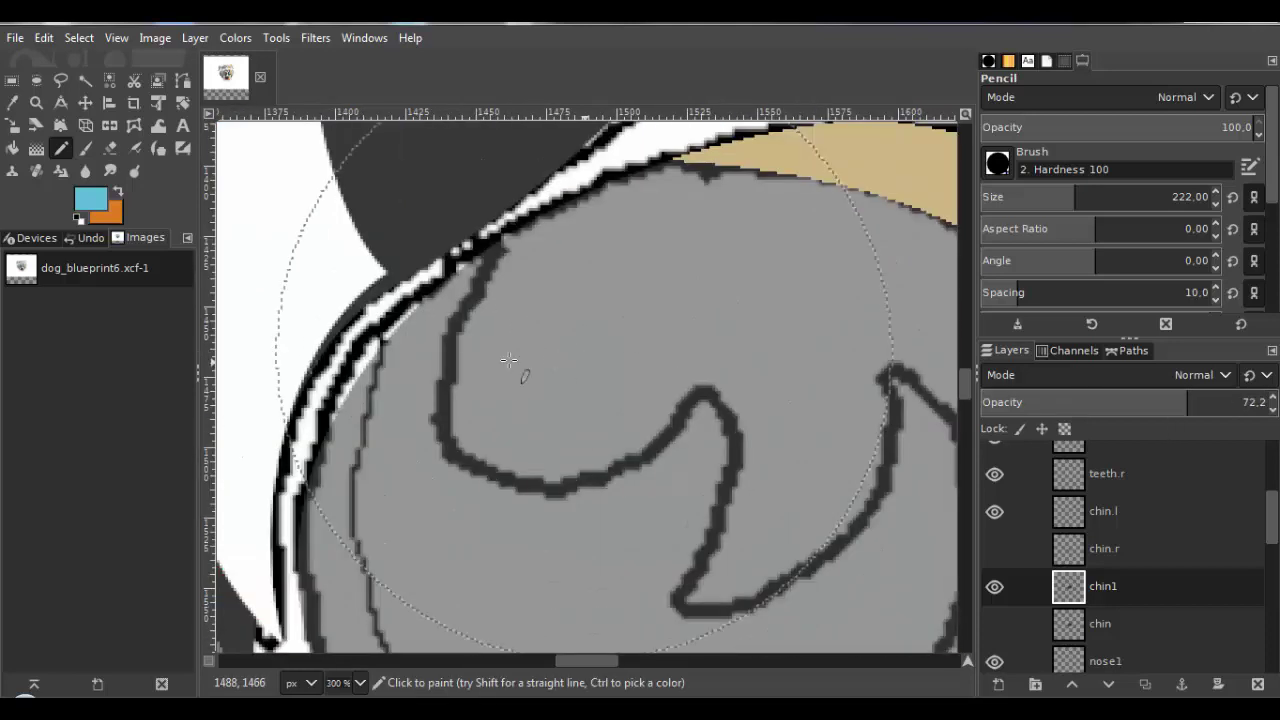
left_click(182, 84)
scroll(443, 357, "up", 1)
scroll(447, 353, "down", 3)
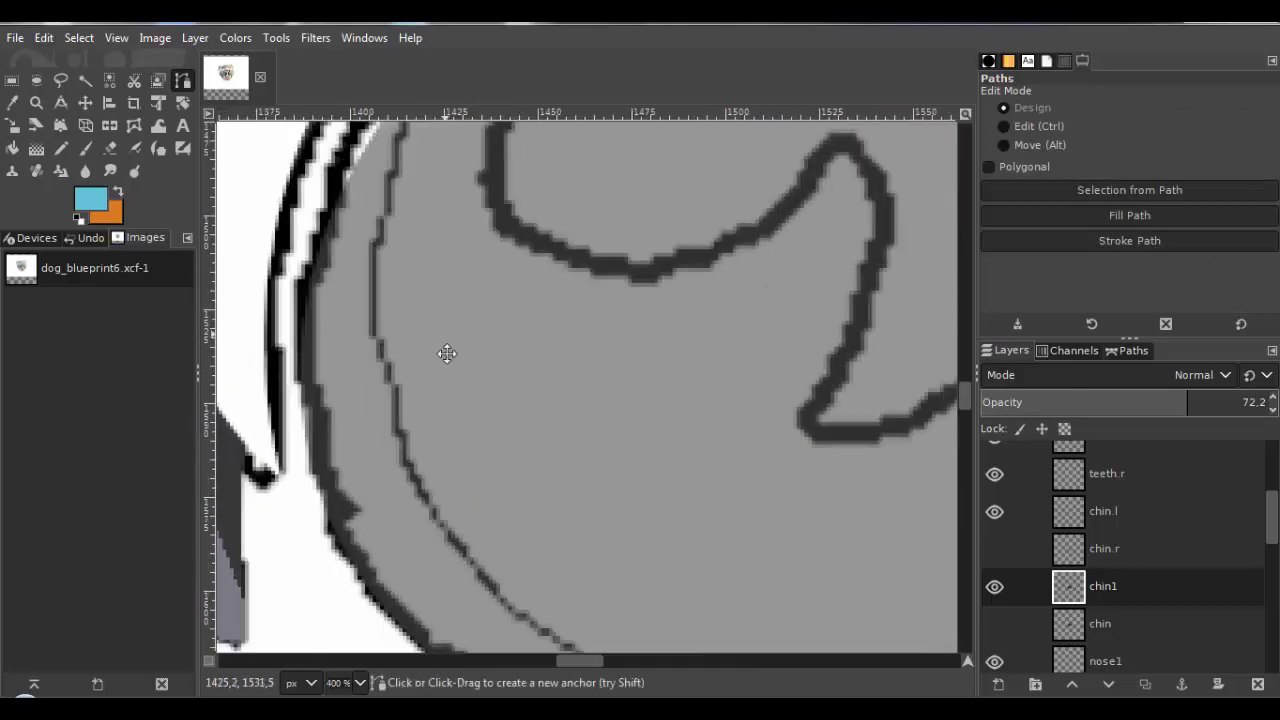
scroll(447, 353, "down", 5)
scroll(447, 353, "right", 2)
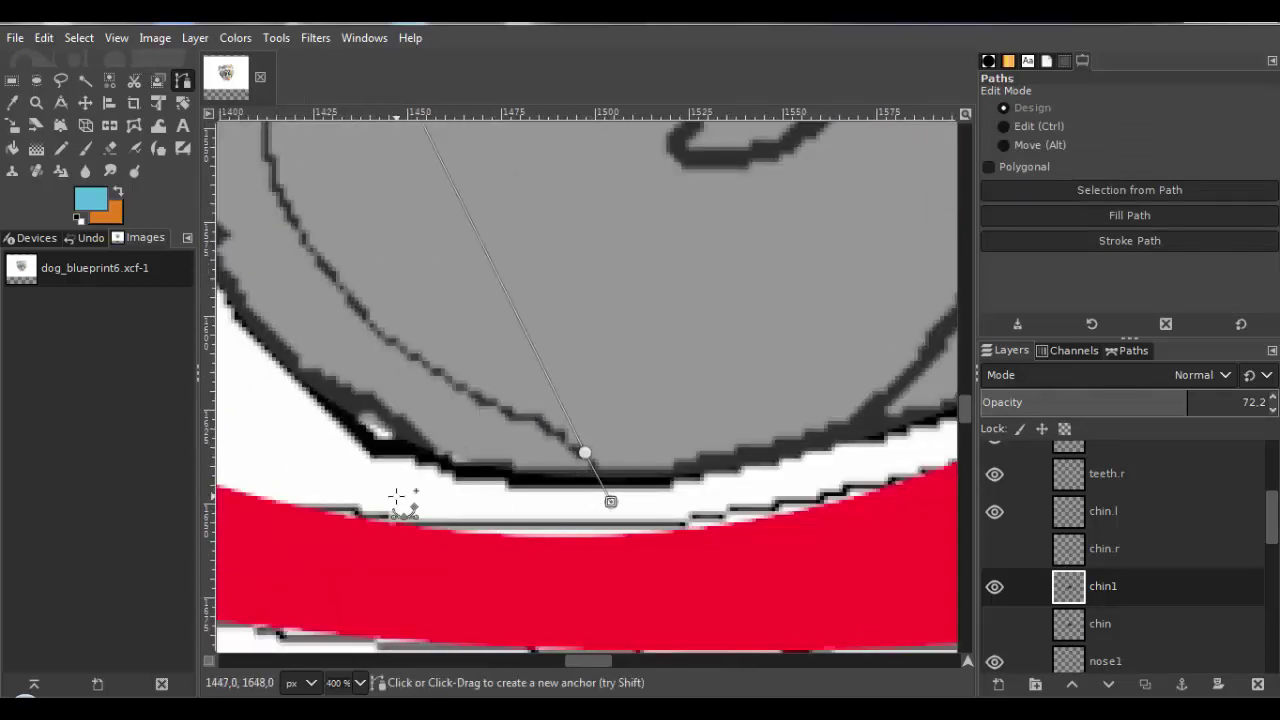
Close the path around the outside of the chin's left edge and fit its inner curve and ends to the guide line.
scroll(323, 449, "down", 2)
scroll(466, 291, "up", 1)
scroll(480, 334, "up", 1)
scroll(602, 344, "down", 3)
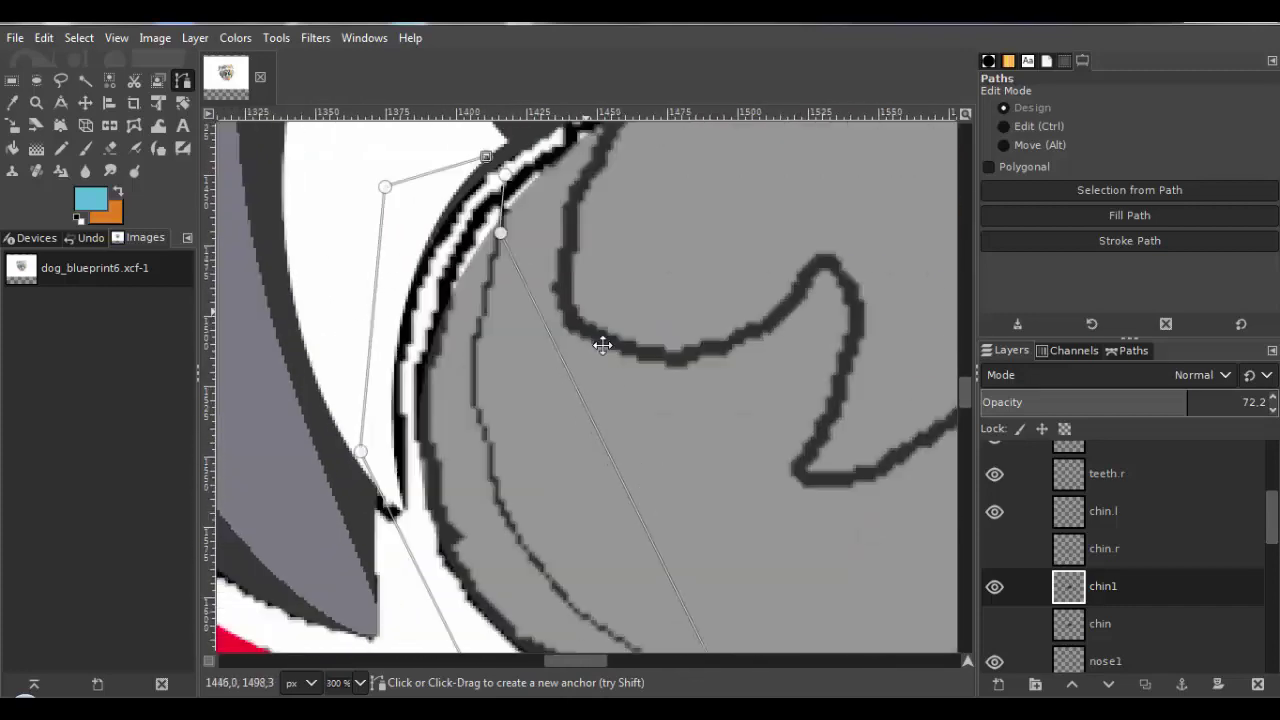
scroll(602, 344, "down", 1)
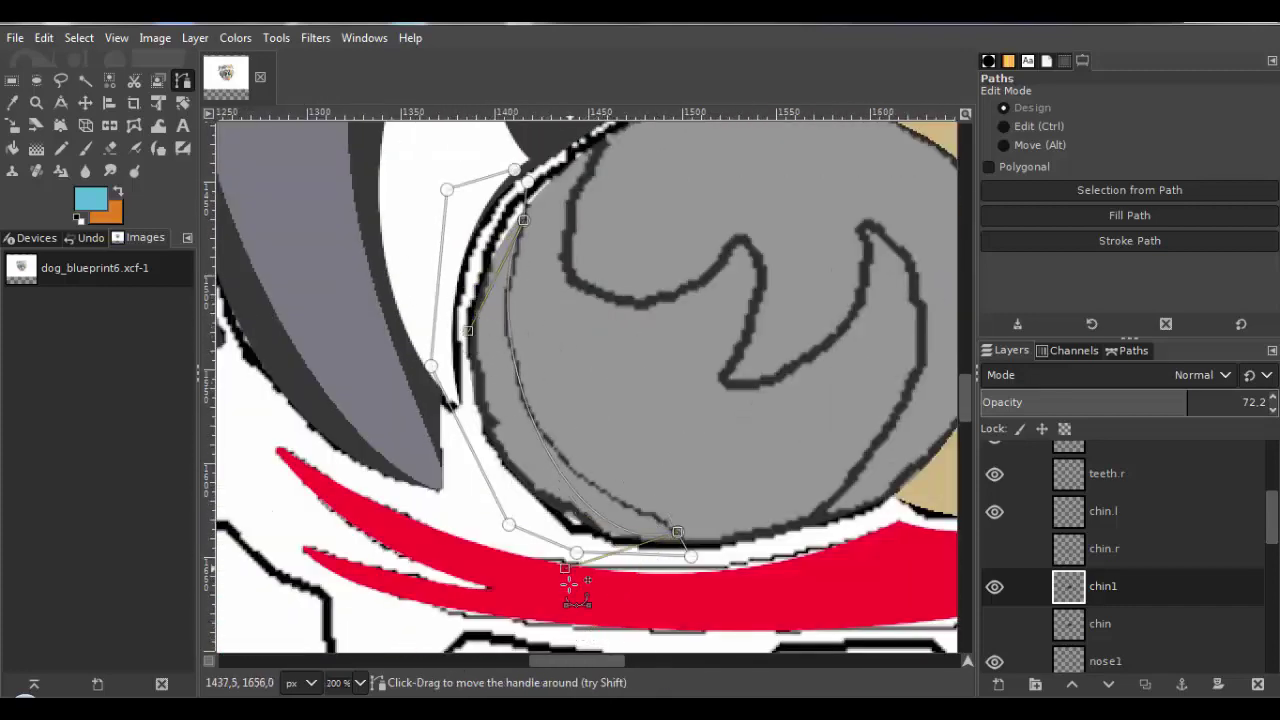
scroll(537, 490, "up", 4)
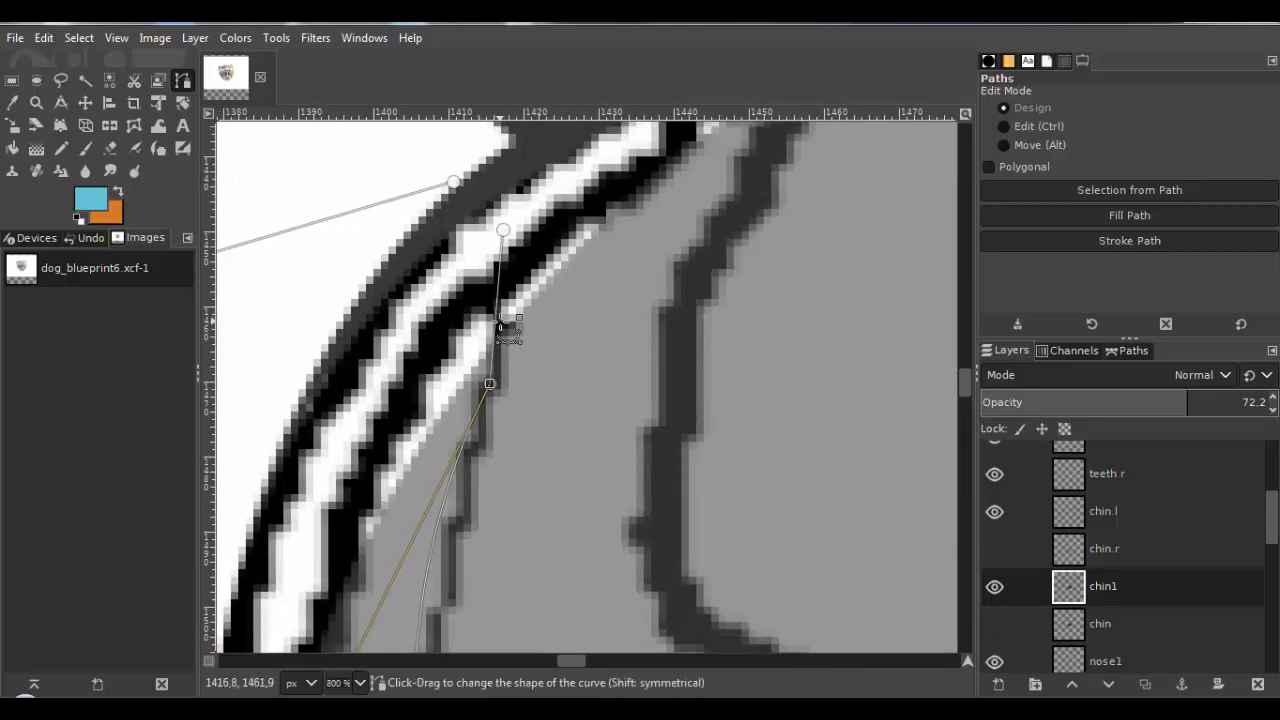
scroll(586, 314, "right", 3)
scroll(517, 280, "down", 5)
scroll(738, 487, "up", 1)
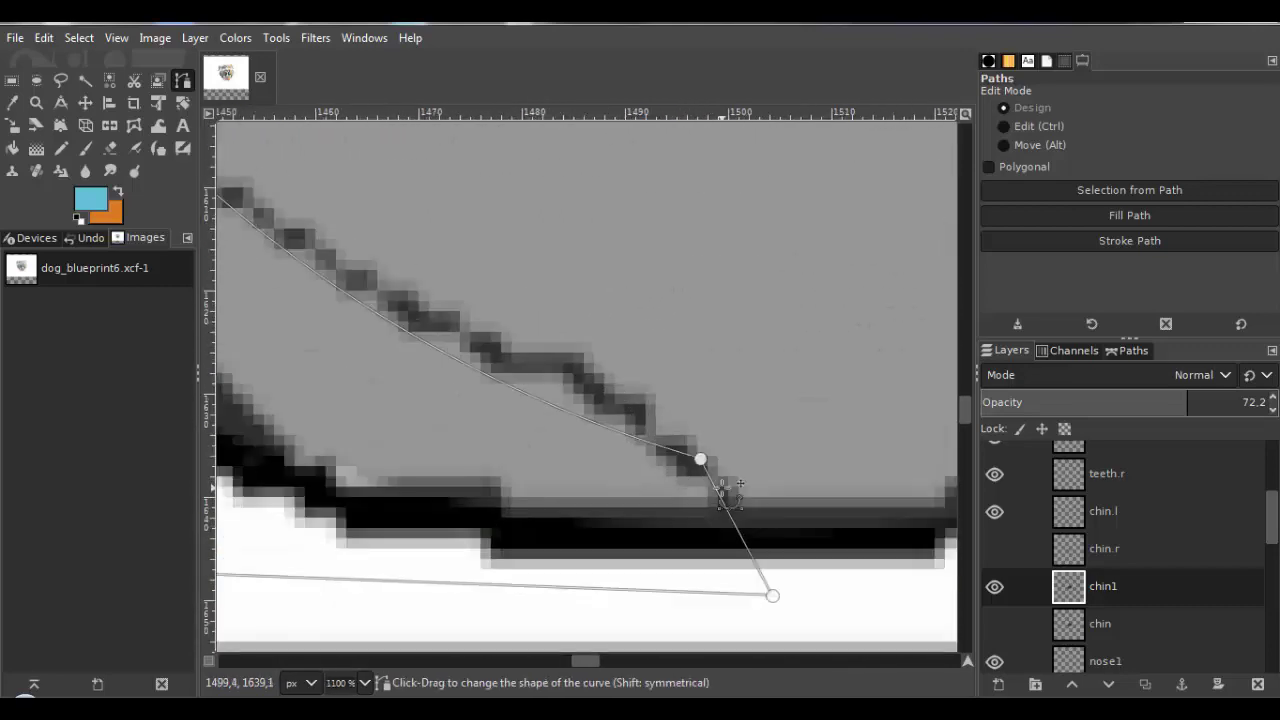
scroll(860, 585, "down", 6)
Turn the path into a selection, invert it and delete everything on chin1 except the crescent, leaving nothing selected.
left_click(79, 37)
left_click(95, 170)
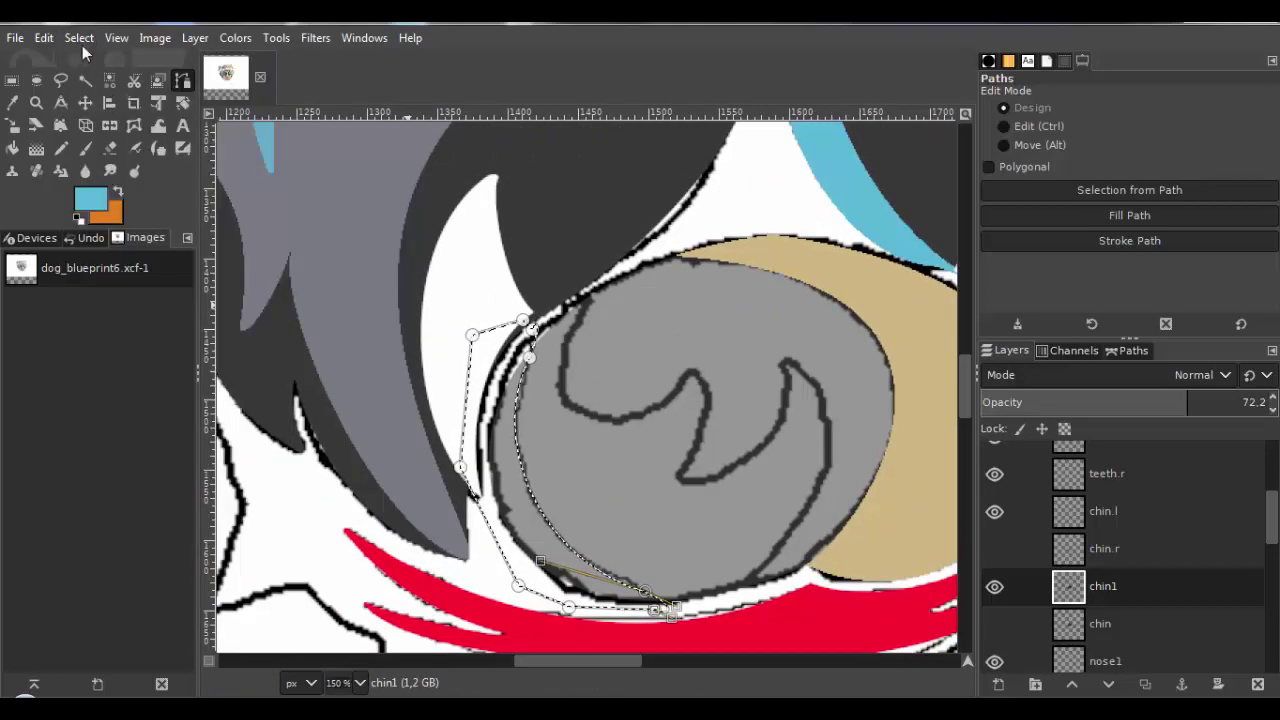
key("ctrl+i")
key("Delete")
key("ctrl+shift+a")
Select the chin crescent by color, paint it light blue with the Pencil and set the chin1 opacity to 100.
left_click_drag(617, 394, 587, 314)
left_click(110, 80)
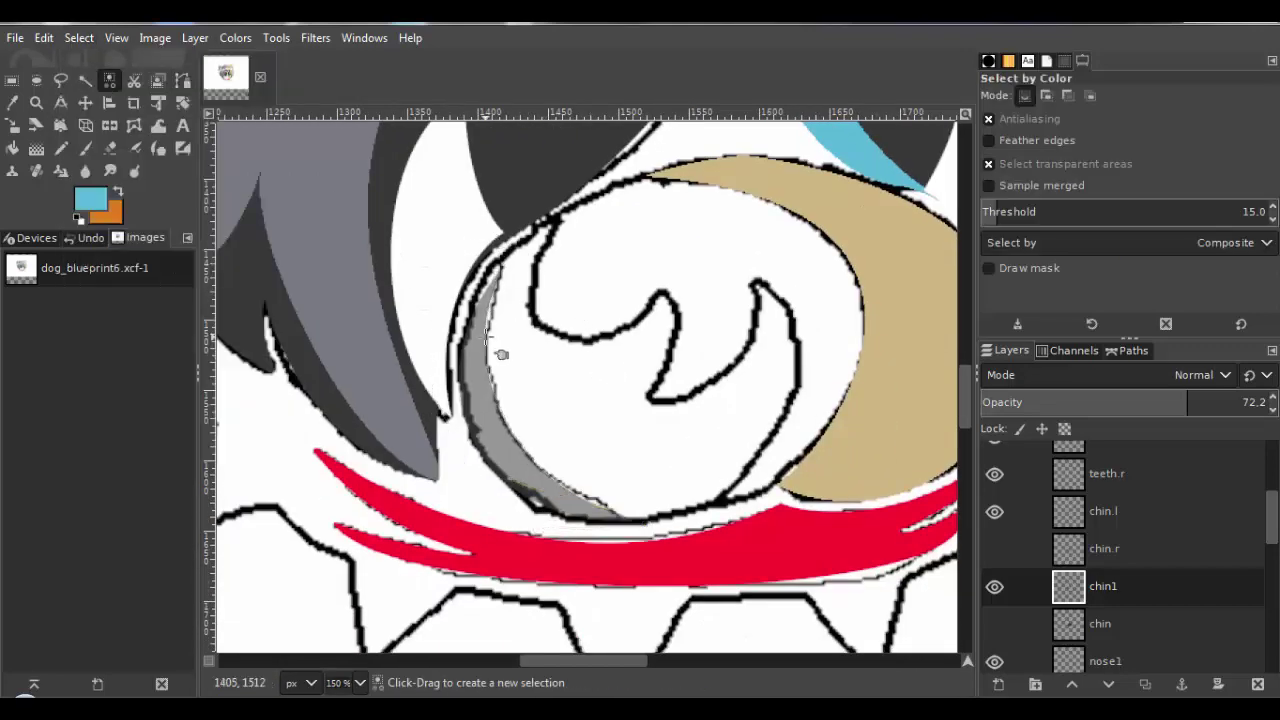
left_click(60, 148)
left_click_drag(495, 320, 581, 480)
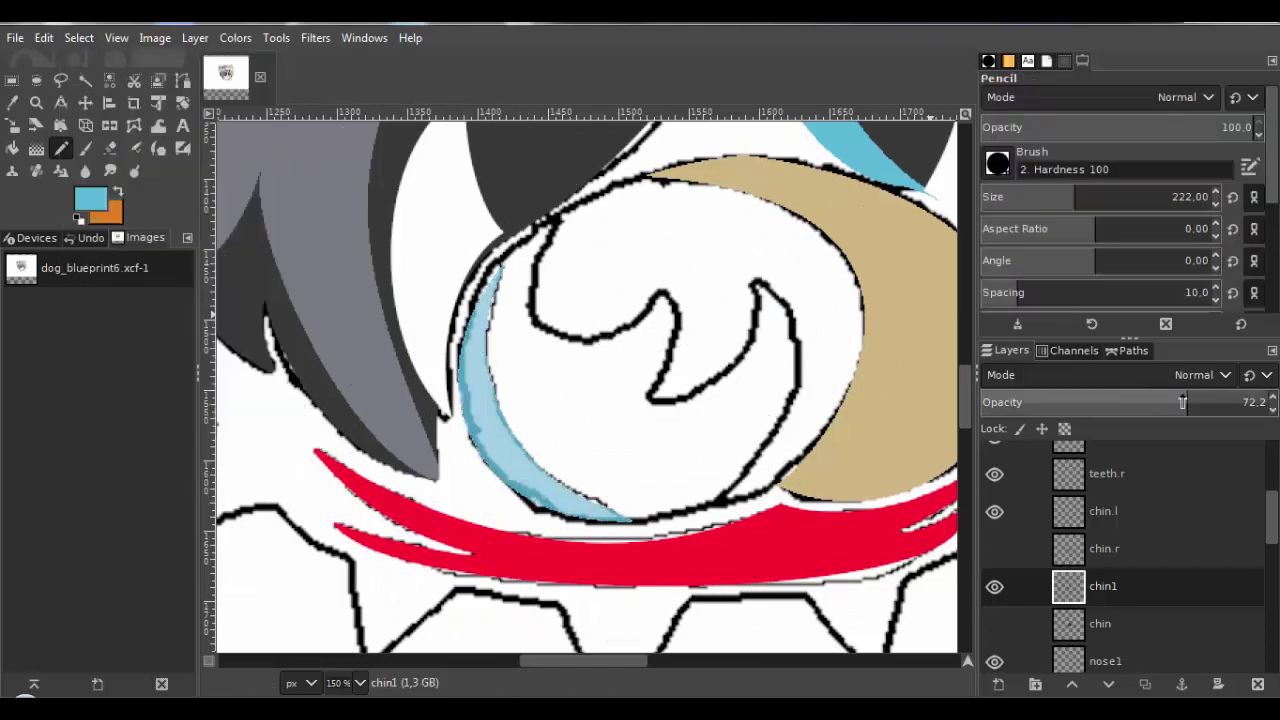
Show the chin.r, chin and head layers and raise the chin1 layer above chin.r.
left_click(994, 548)
left_click(994, 623)
left_click(195, 37)
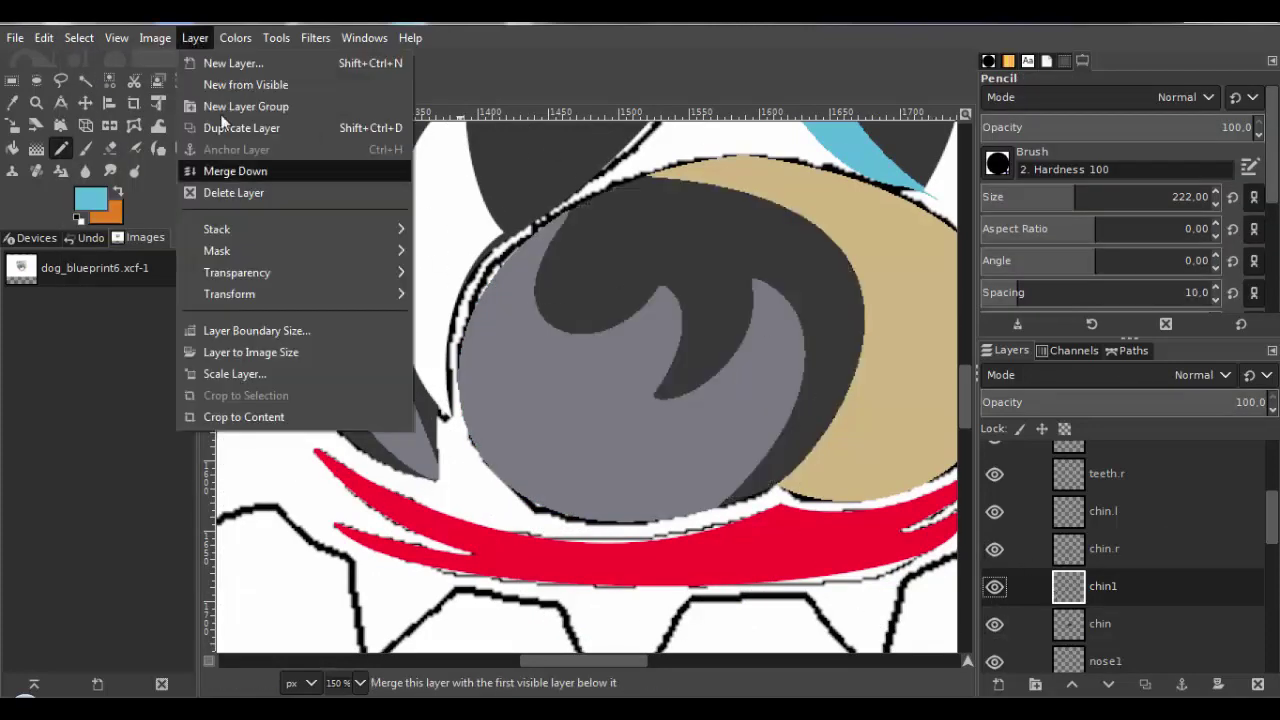
mouse_move(230, 229)
left_click(482, 330)
scroll(1041, 554, "down", 5)
scroll(714, 457, "up", 2)
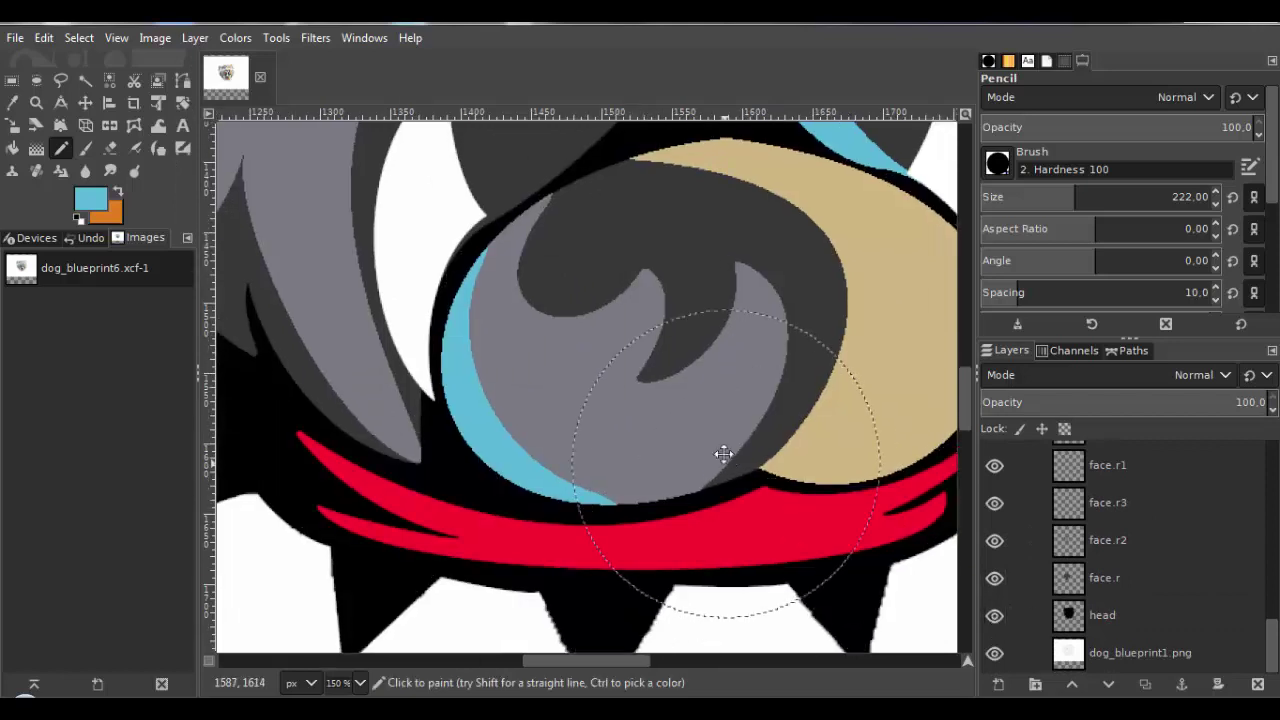
scroll(723, 445, "down", 4)
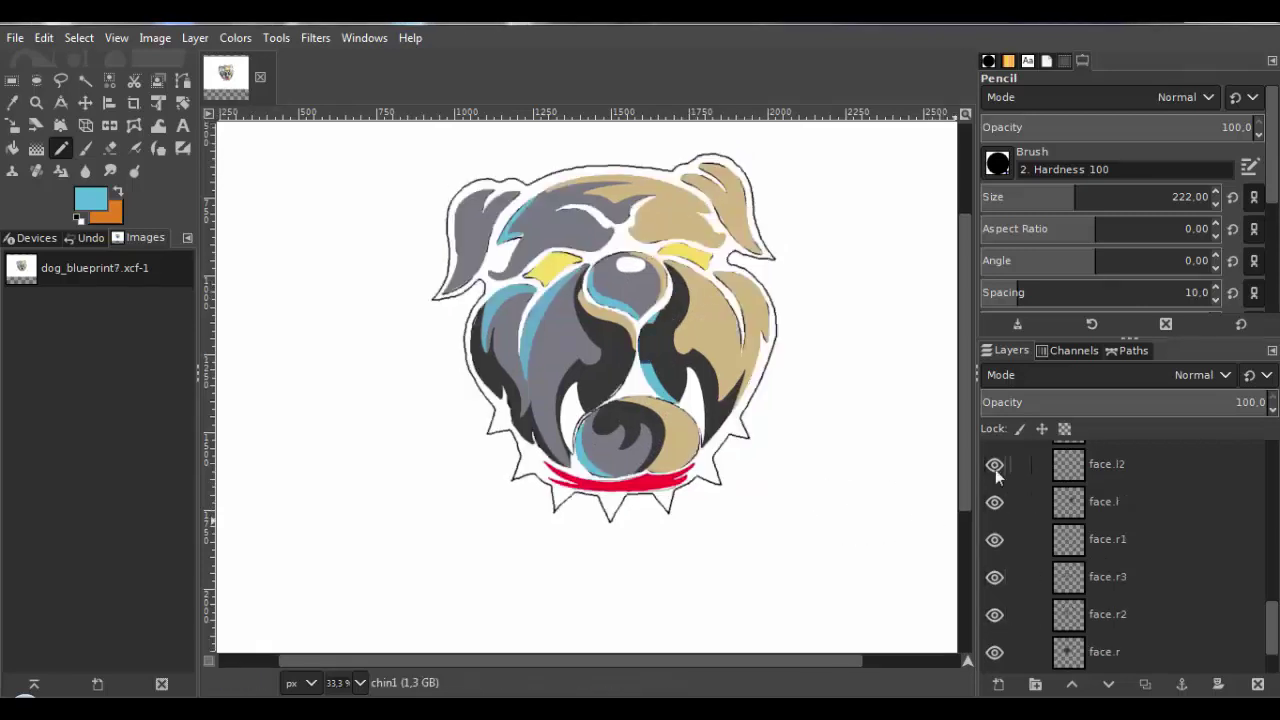
Duplicate face.l as face.3 at 83.3 opacity, outline highlight strands on the right cheek with the Paths tool and paint them white.
left_click(1063, 548)
key("shift+ctrl+d")
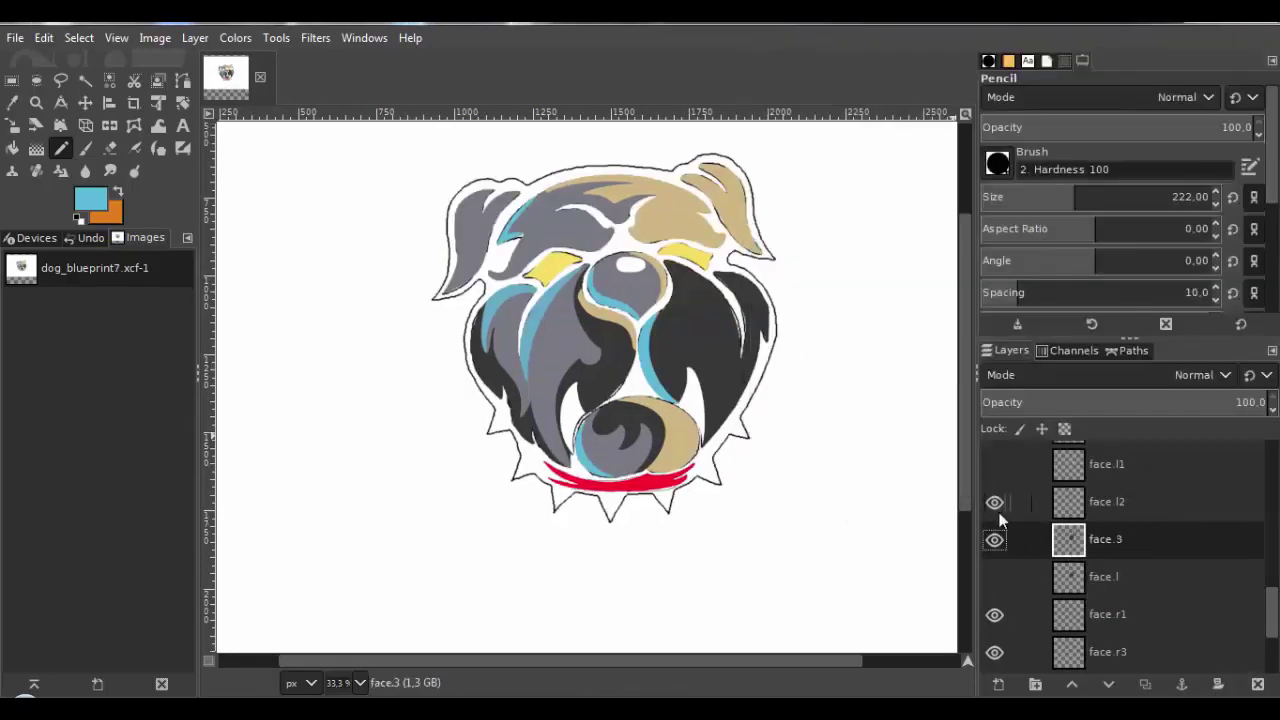
scroll(988, 557, "up", 1)
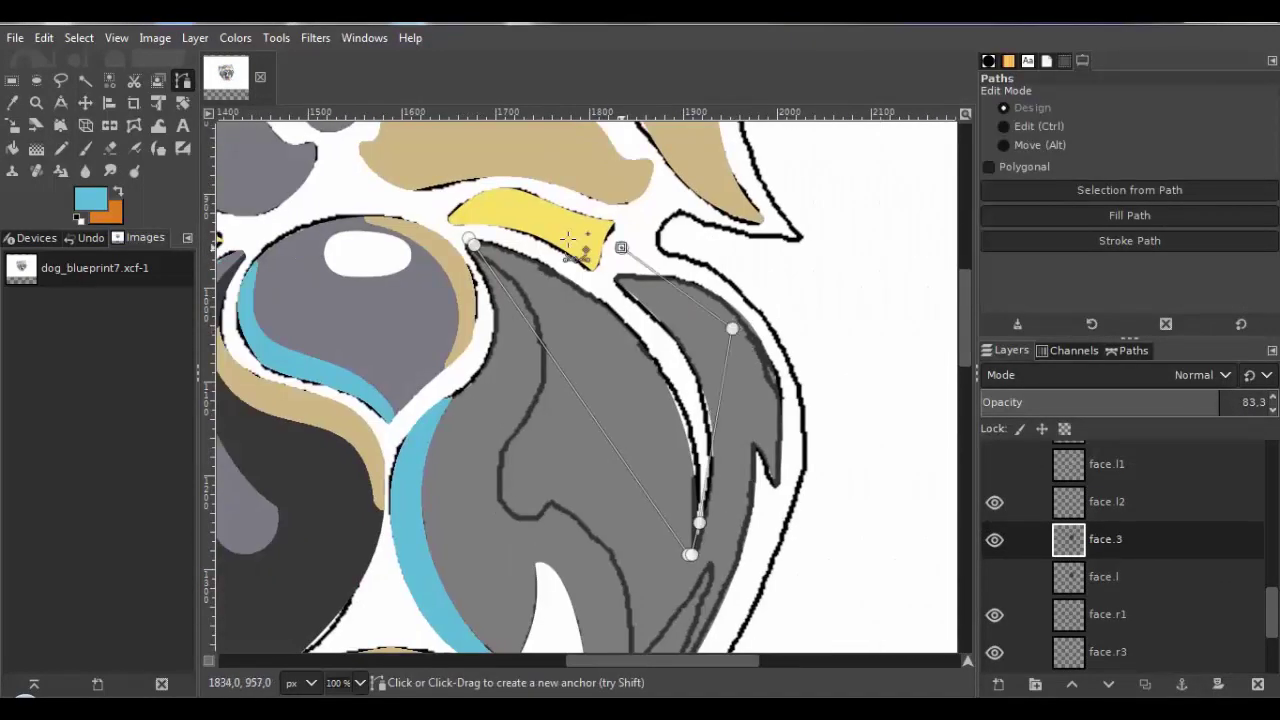
left_click_drag(612, 517, 760, 548)
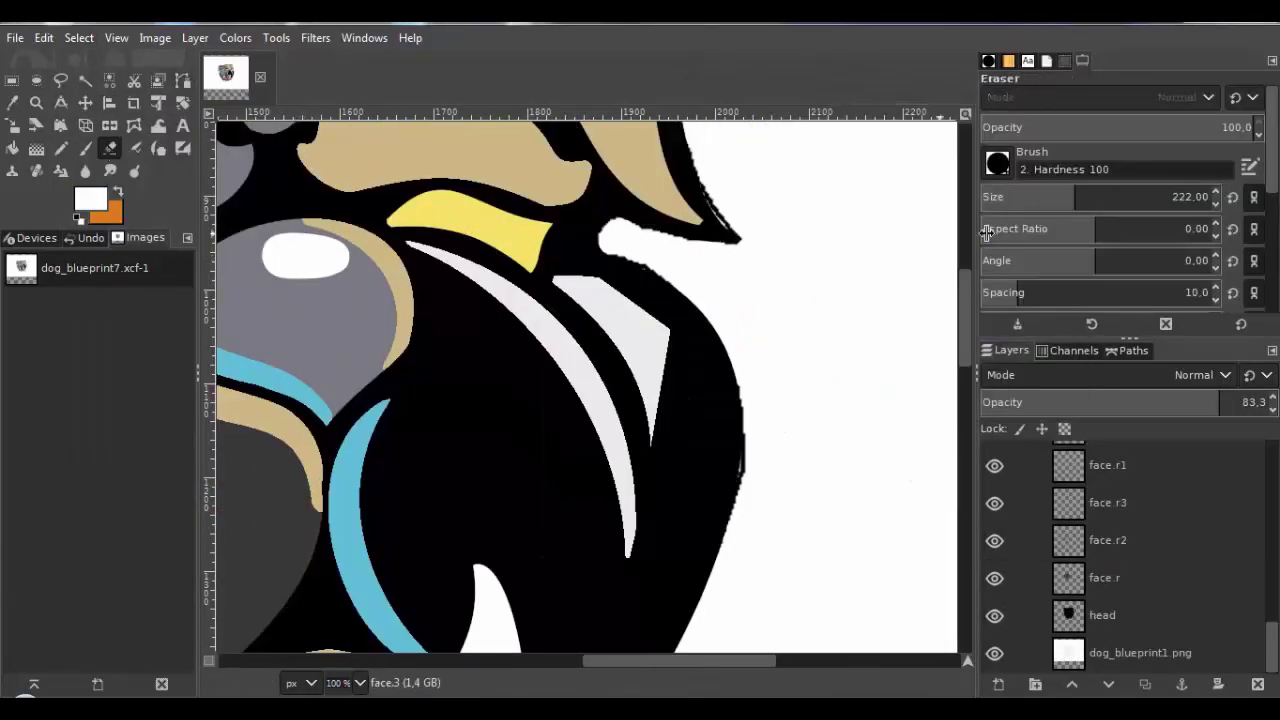
Erase the angular outer strand from face.3 with a size 73 Eraser and raise the layer above face.l1.
right_click(674, 296)
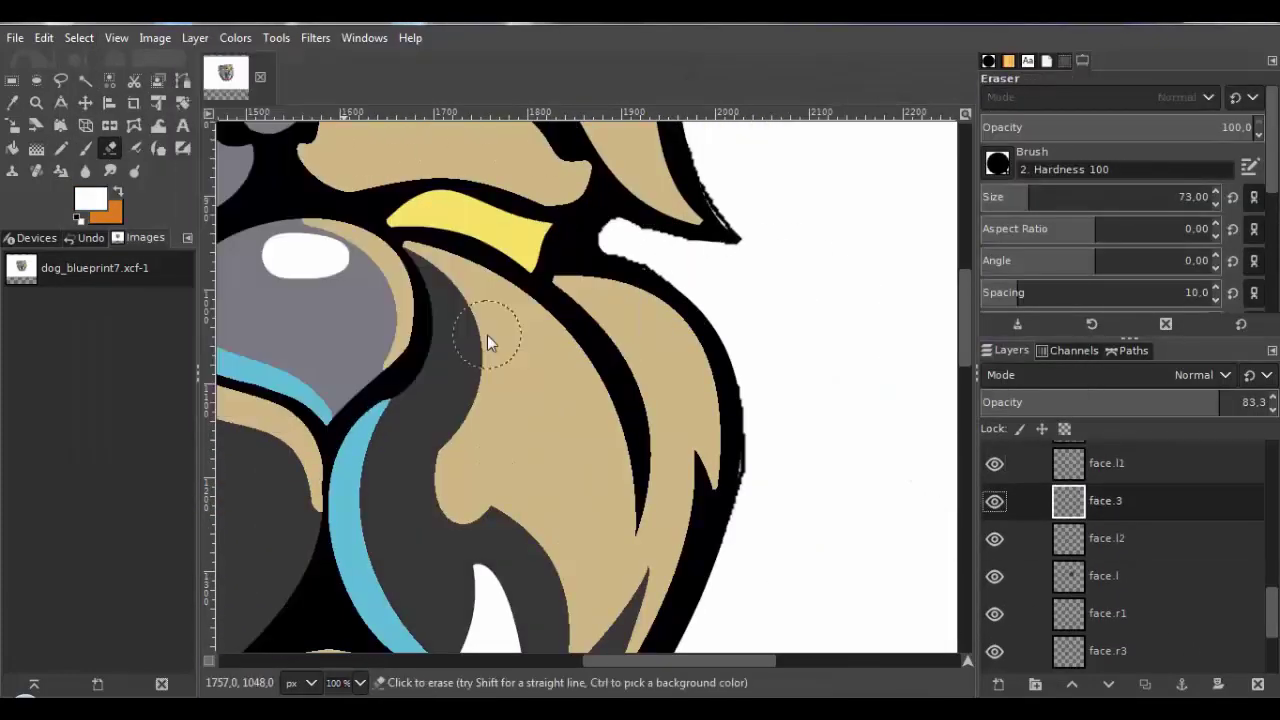
key("shift+ctrl+j")
scroll(1263, 632, "down", 3)
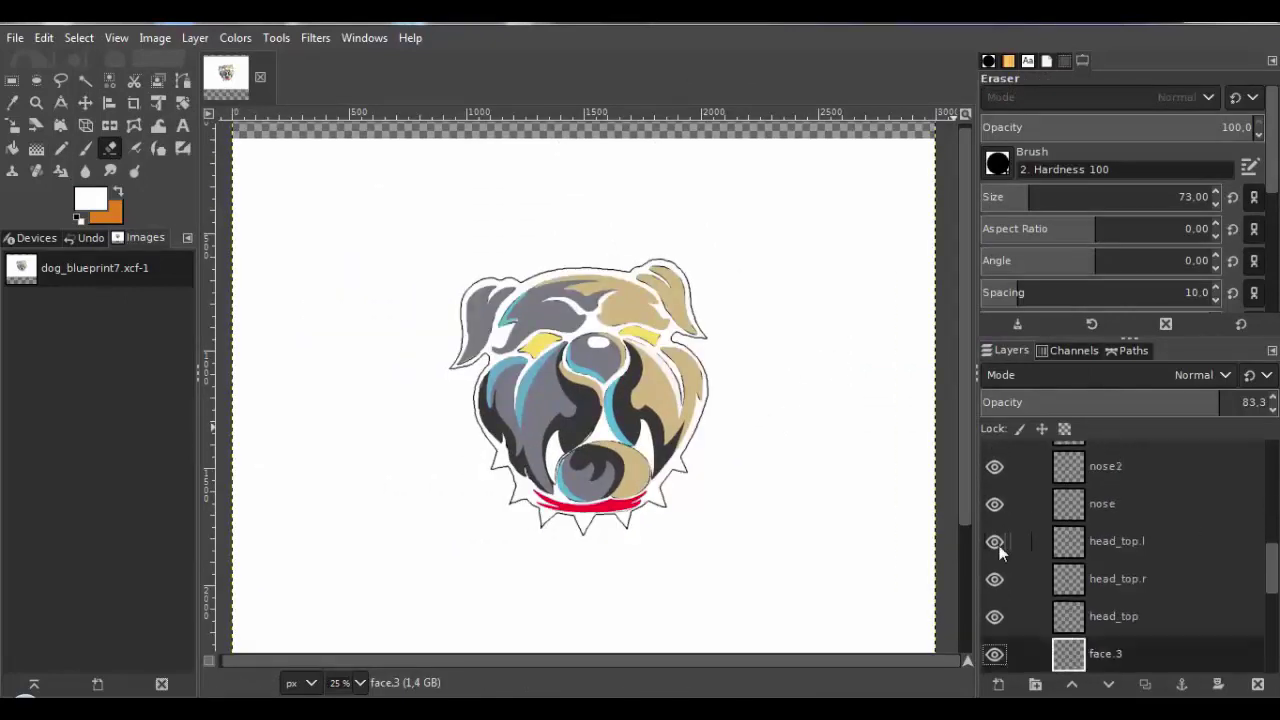
Duplicate head_top as head_top1, raise the copy above head_top.l, hide both other layers and set its opacity to 74.5.
right_click(1074, 616)
left_click(1130, 206)
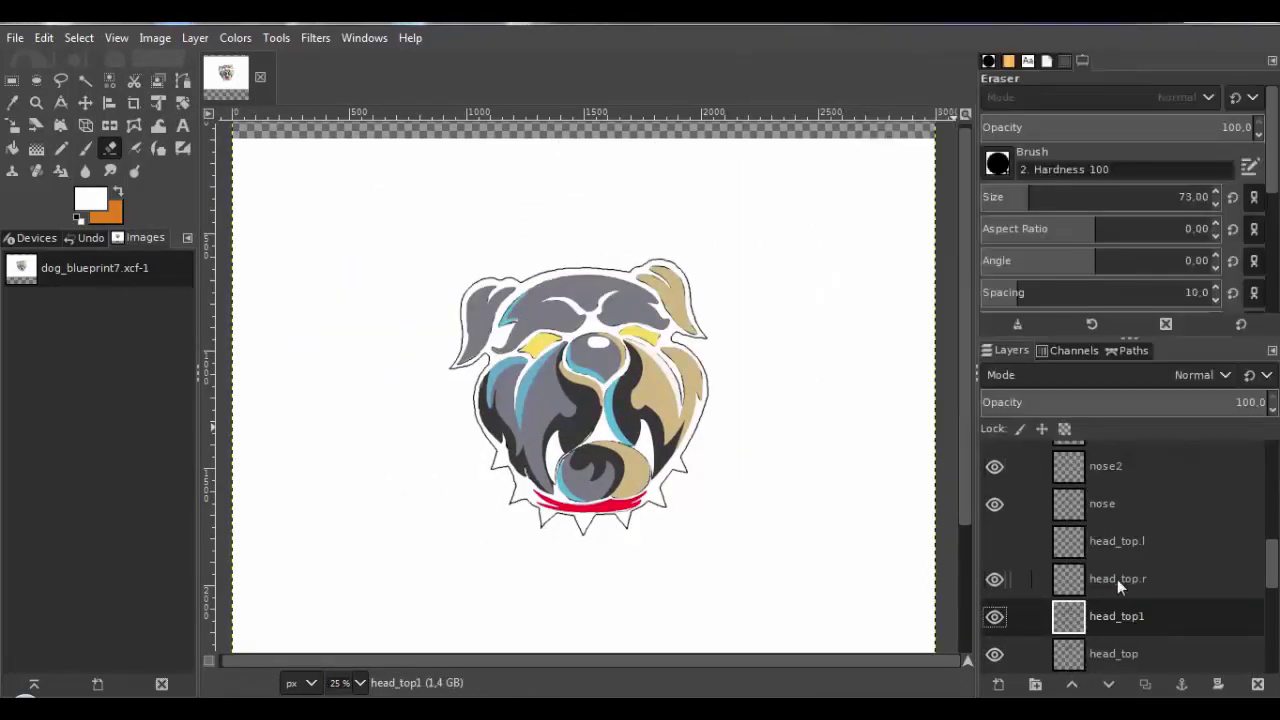
left_click(195, 37)
mouse_move(216, 229)
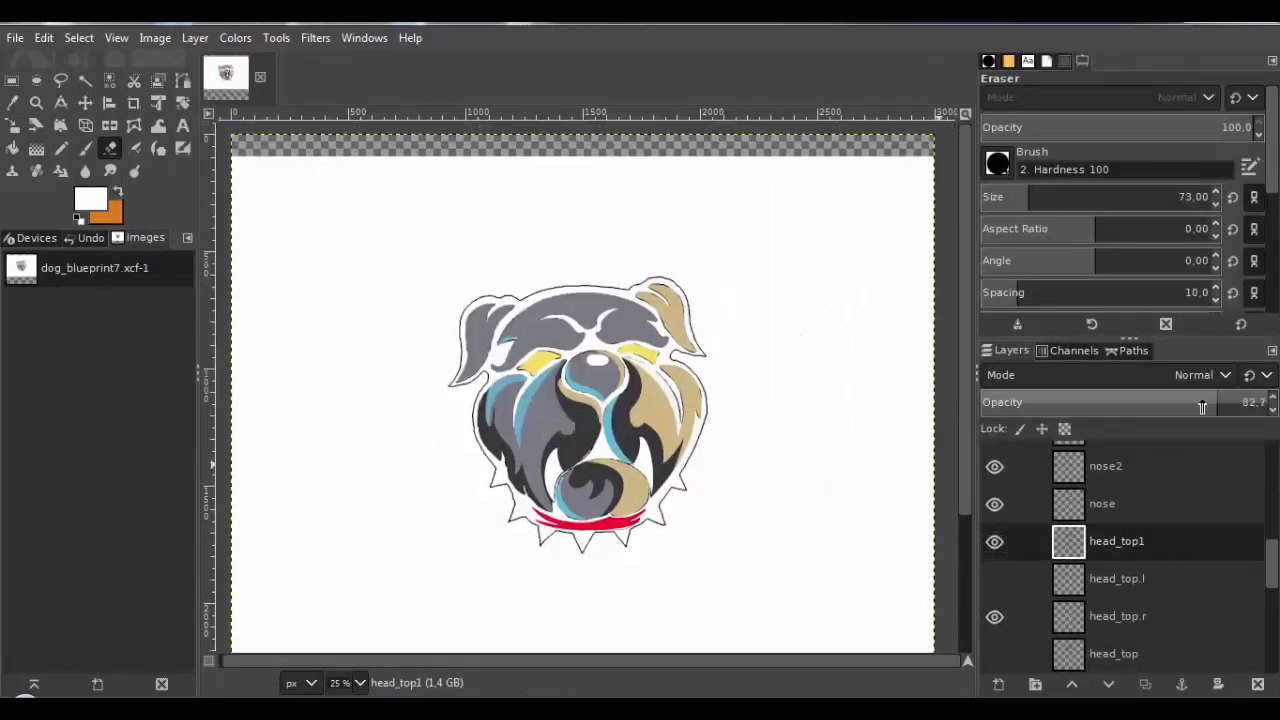
key("1")
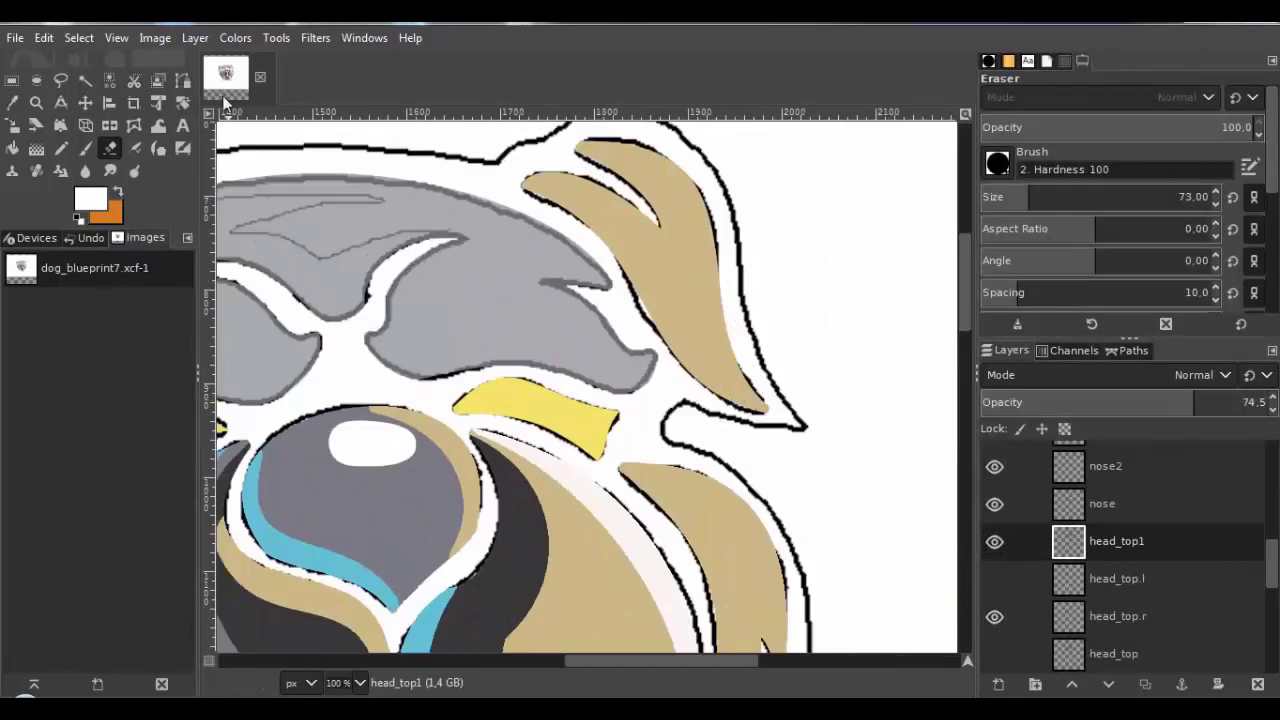
Start a path with the Paths tool along the head's upper right edge, running down to the notch beside the ear.
key("b")
scroll(420, 210, "up", 1)
scroll(536, 213, "up", 2)
left_click(527, 174)
left_click(837, 422)
scroll(920, 460, "up", 3)
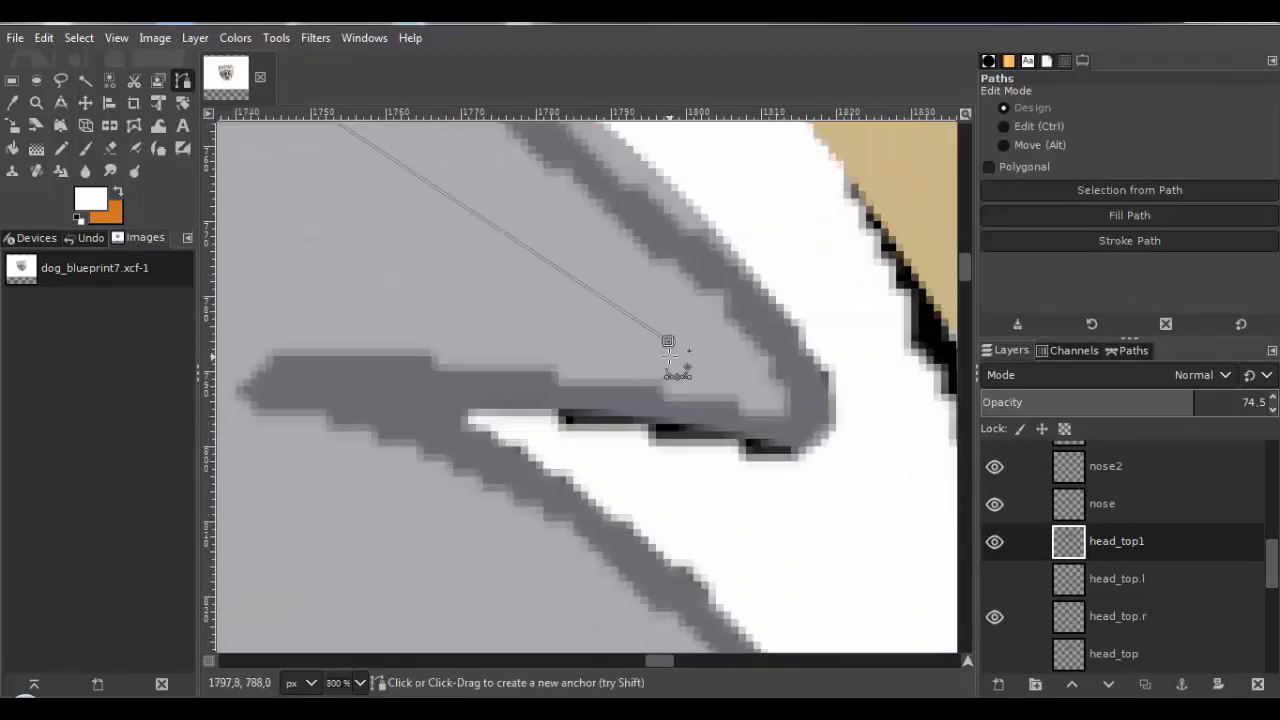
scroll(815, 392, "down", 2)
left_click(426, 361)
scroll(423, 367, "up", 3)
scroll(430, 370, "down", 3)
Curve the path segments above and below the notch and place their meeting point beyond the notch's inner end.
left_click_drag(825, 488, 886, 461)
left_click_drag(571, 283, 626, 339)
left_click_drag(556, 341, 528, 402)
scroll(312, 184, "up", 4)
left_click_drag(451, 286, 415, 276)
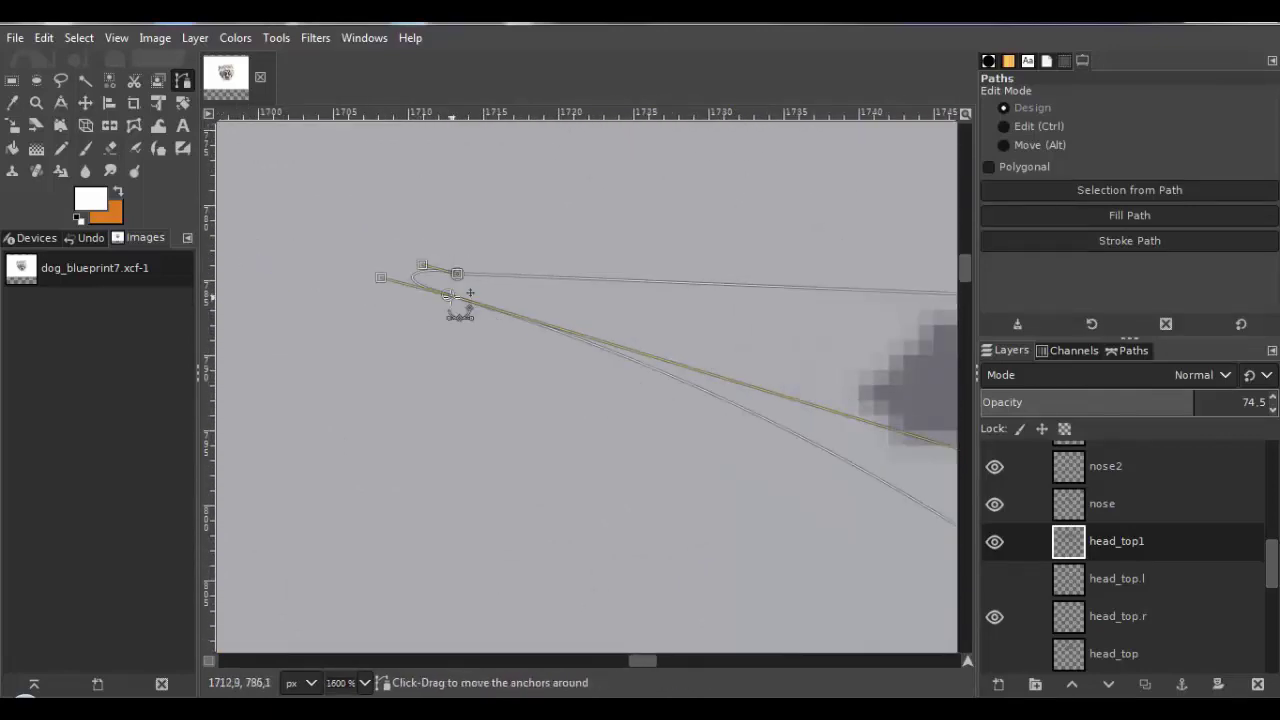
Refine the anchors and handles at the path's narrow inner tip beside the notch.
scroll(362, 325, "down", 3)
left_click_drag(585, 317, 560, 296)
scroll(380, 298, "up", 4)
left_click_drag(256, 344, 297, 353)
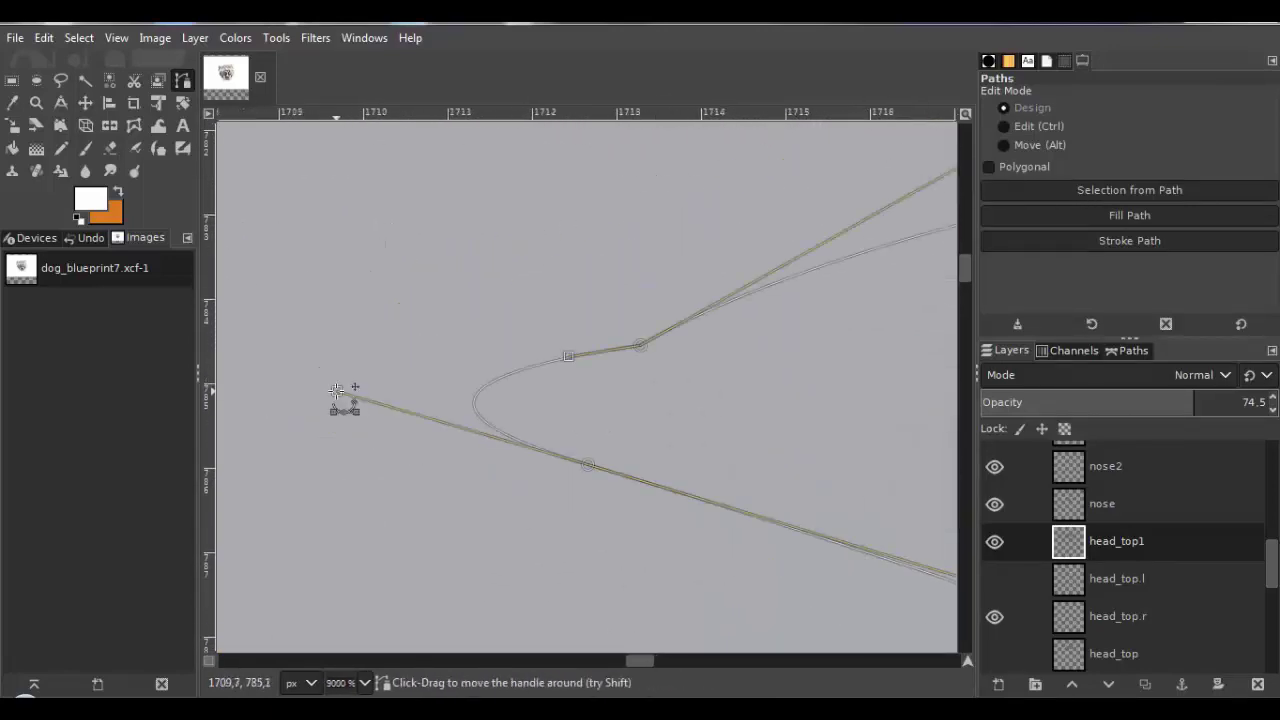
scroll(568, 403, "down", 5)
scroll(686, 380, "up", 4)
scroll(634, 409, "down", 4)
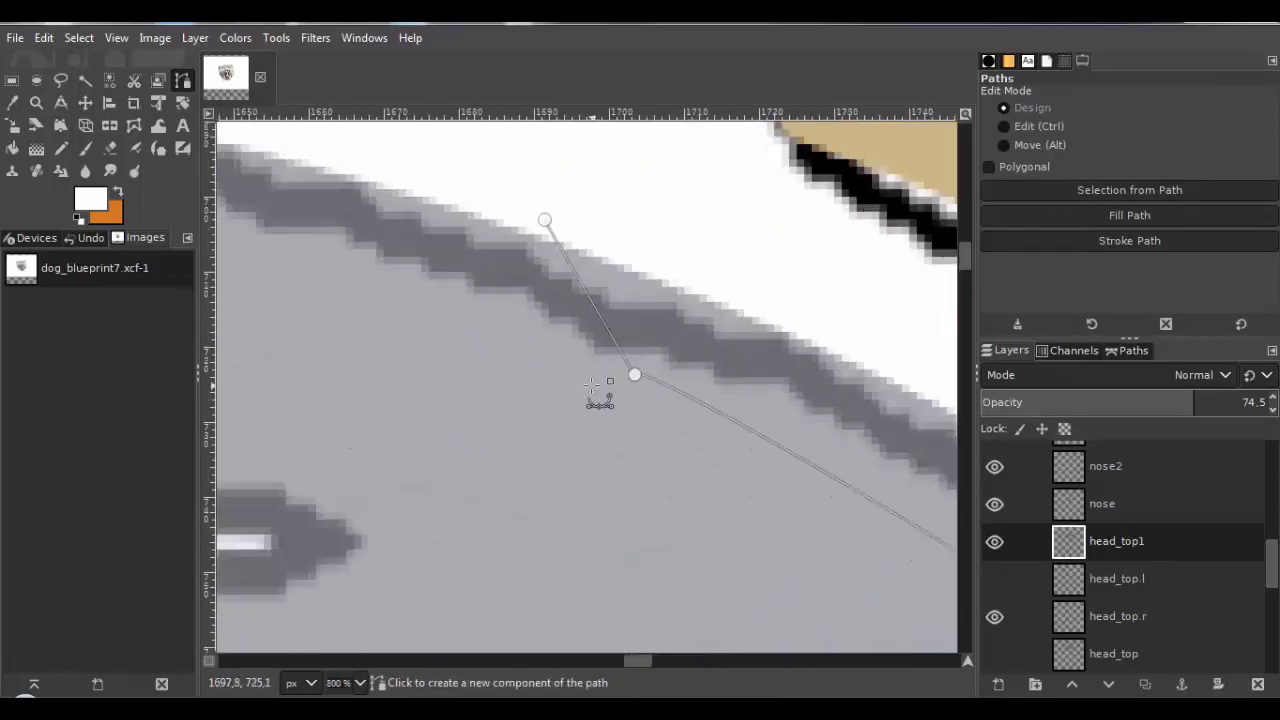
scroll(606, 380, "down", 1)
scroll(530, 305, "down", 3)
left_click(79, 38)
left_click(110, 175)
scroll(565, 374, "up", 3)
left_click(79, 38)
left_click(100, 86)
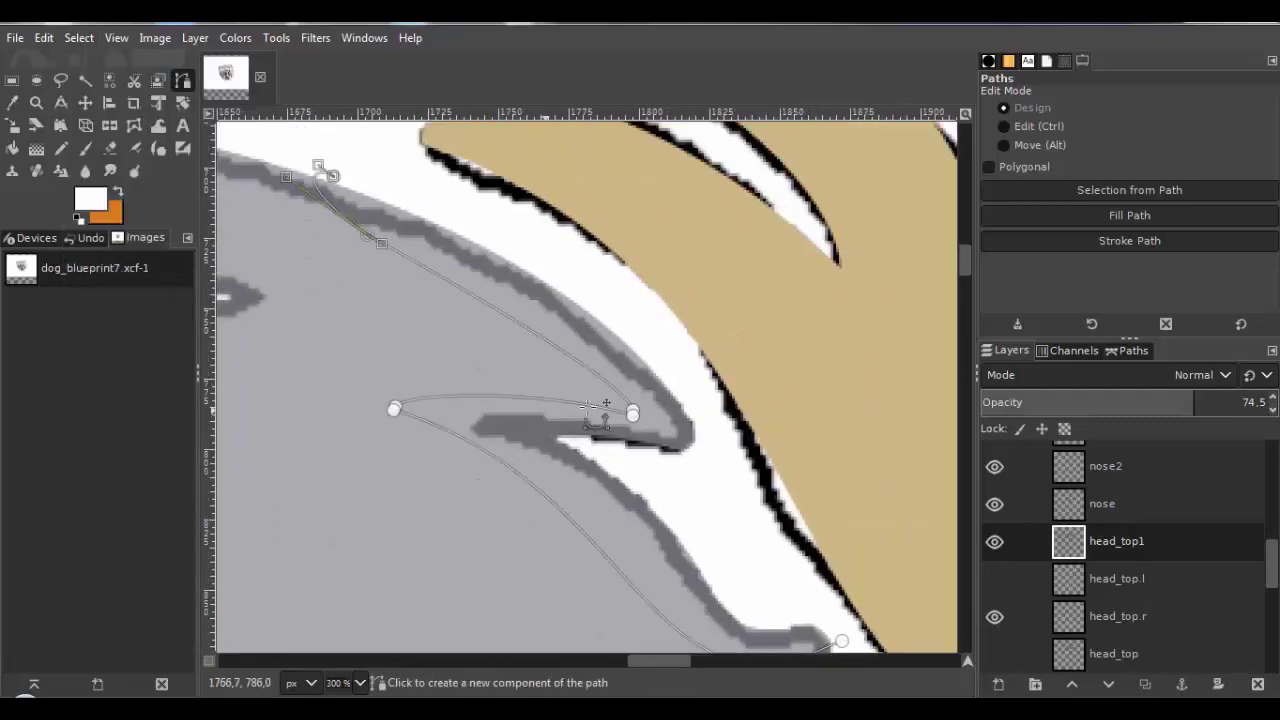
Place the path's lower end at the brow's outer corner and close the path around the outside of the head.
left_click(775, 325)
left_click(746, 414)
left_click_drag(643, 316, 719, 496)
key("b")
left_click_drag(331, 360, 508, 412)
scroll(832, 440, "up", 3)
left_click(811, 408)
scroll(811, 410, "down", 3)
left_click(340, 243)
left_click(731, 496)
scroll(791, 480, "down", 2)
scroll(762, 468, "up", 3)
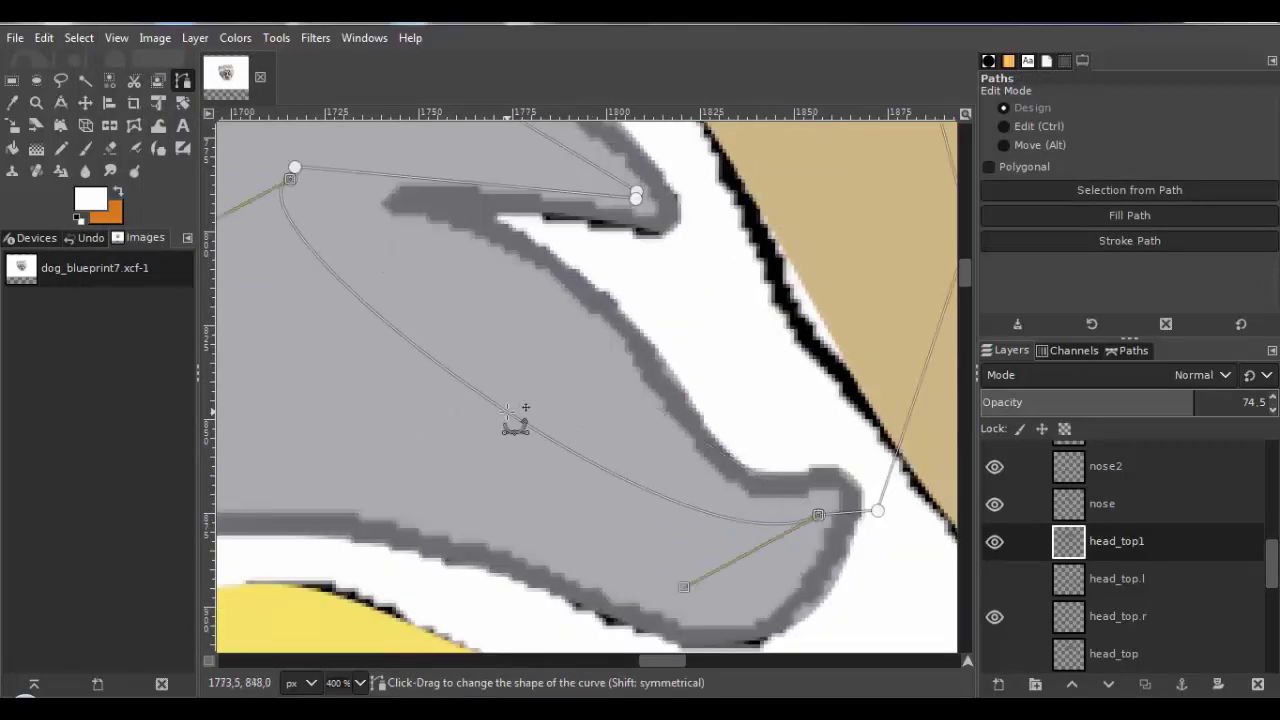
Reshape the path's lower brow curve and fine-tune the handles at its inner tip and outer corner.
left_click_drag(330, 415, 749, 449)
scroll(680, 315, "up", 1)
left_click_drag(600, 348, 600, 319)
scroll(397, 340, "up", 4)
left_click_drag(372, 302, 343, 309)
left_click_drag(349, 366, 344, 305)
scroll(344, 305, "down", 5)
left_click_drag(562, 395, 531, 367)
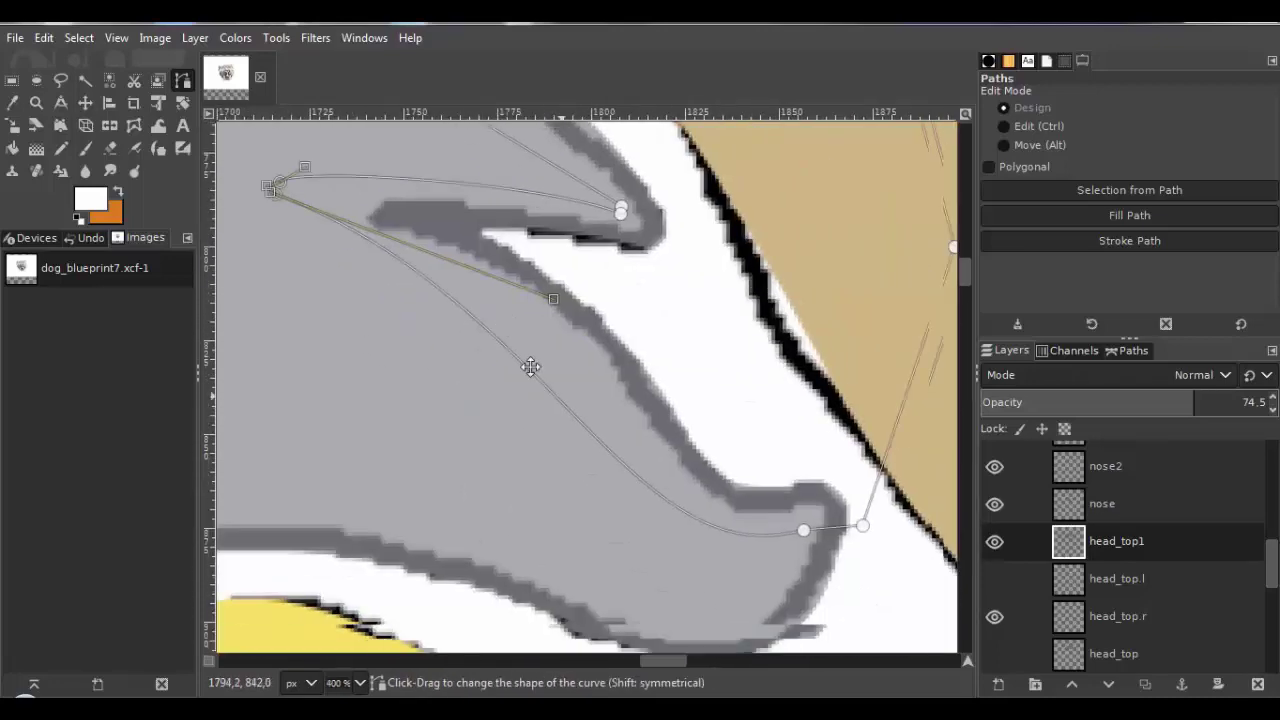
scroll(875, 480, "up", 4)
scroll(677, 363, "down", 2)
scroll(663, 317, "up", 2)
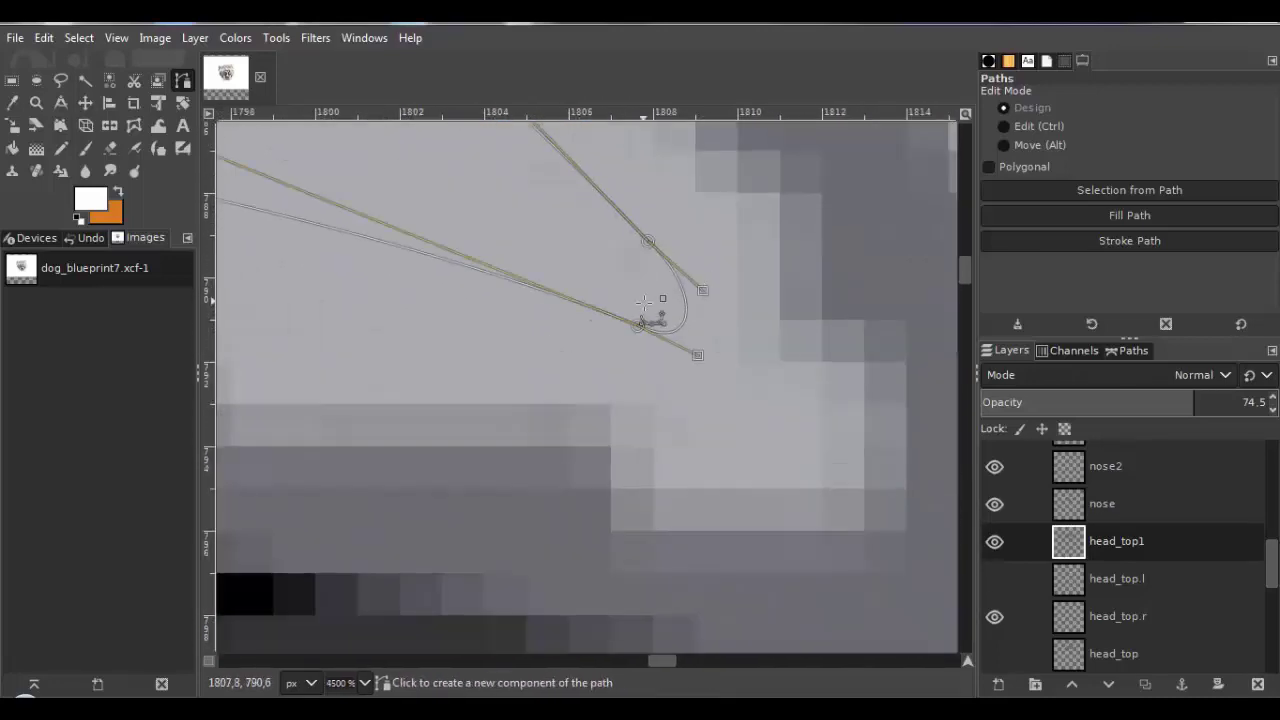
scroll(409, 294, "down", 3)
Select the traced strand area, delete the rest of head_top1 and paint the strand white with the Pencil.
left_click_drag(489, 315, 683, 303)
key("Delete")
left_click(61, 148)
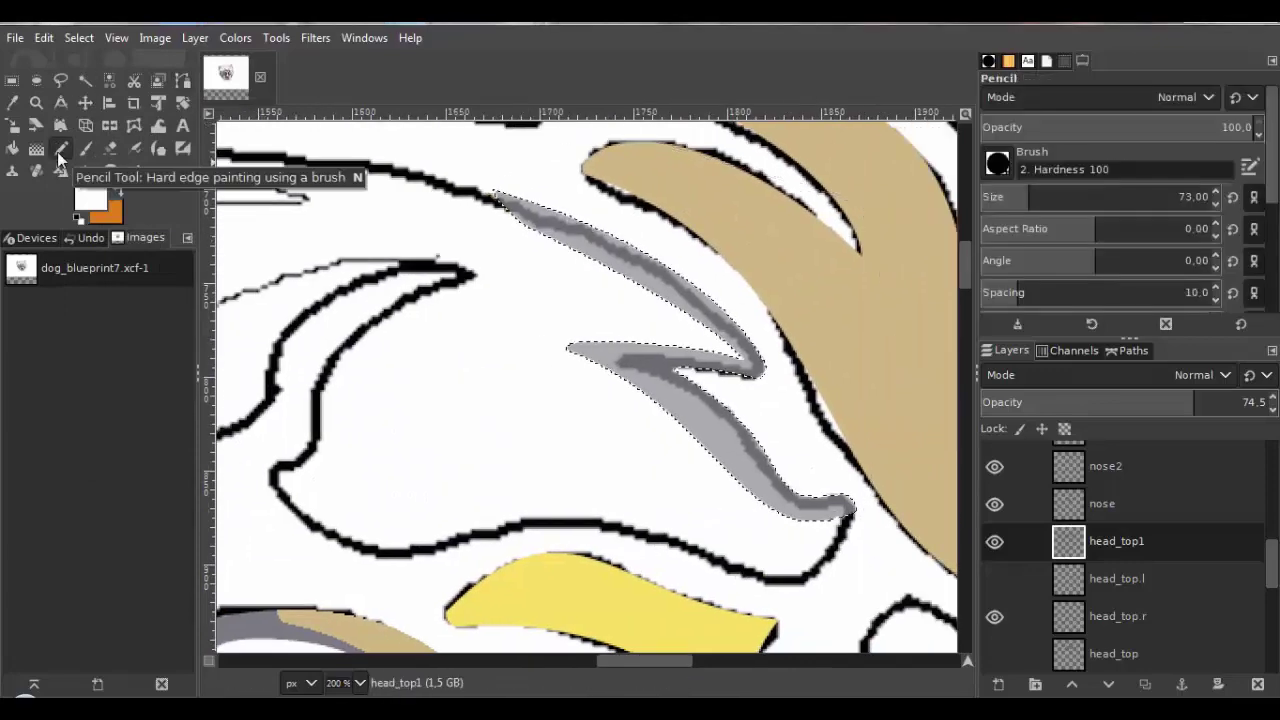
left_click_drag(520, 220, 810, 500)
Set the head_top1 opacity to 100 and show the head_top.l, head_top and head layers again.
left_click(994, 579)
scroll(1000, 606, "down", 10)
left_click(994, 616)
left_click_drag(719, 485, 692, 460)
scroll(693, 460, "down", 5)
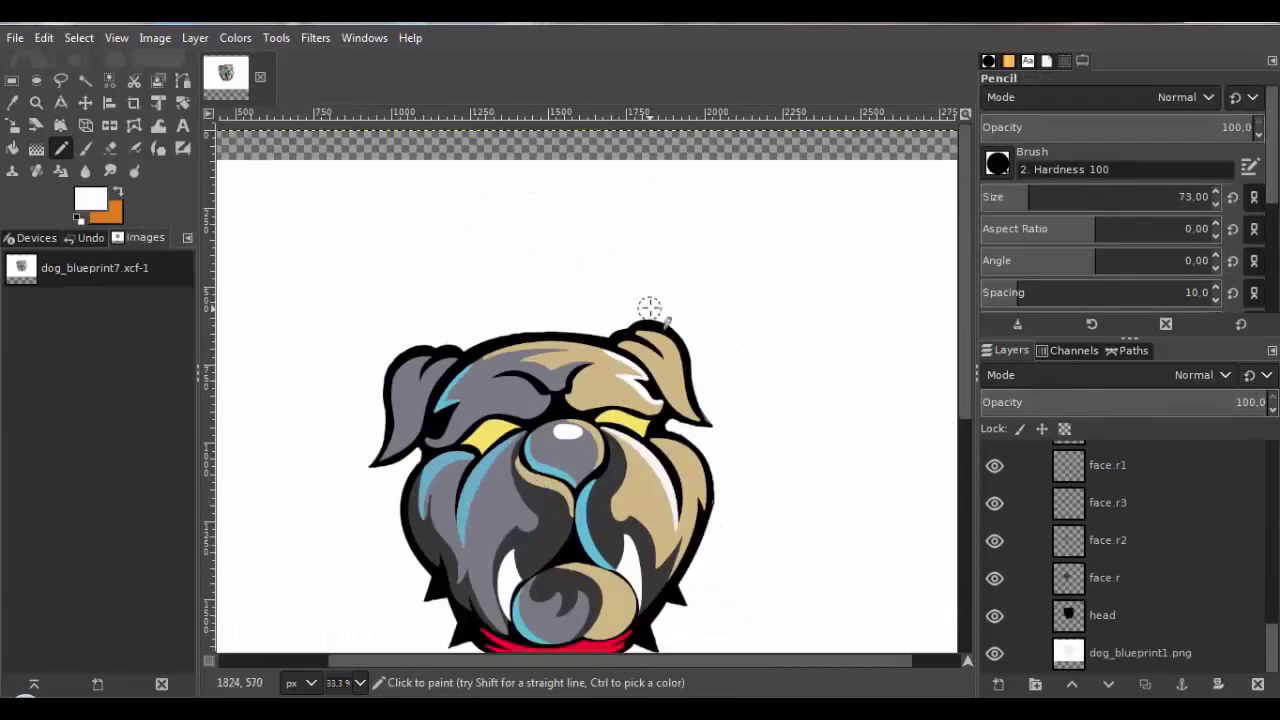
Duplicate the ear.l layer as ear.l1, hide ear.l and head, and set the copy's opacity to 72.5.
scroll(1156, 530, "up", 5)
double_click(1069, 572)
type("ear.l1")
left_click(904, 456)
left_click(994, 609)
left_click_drag(1240, 398, 1188, 398)
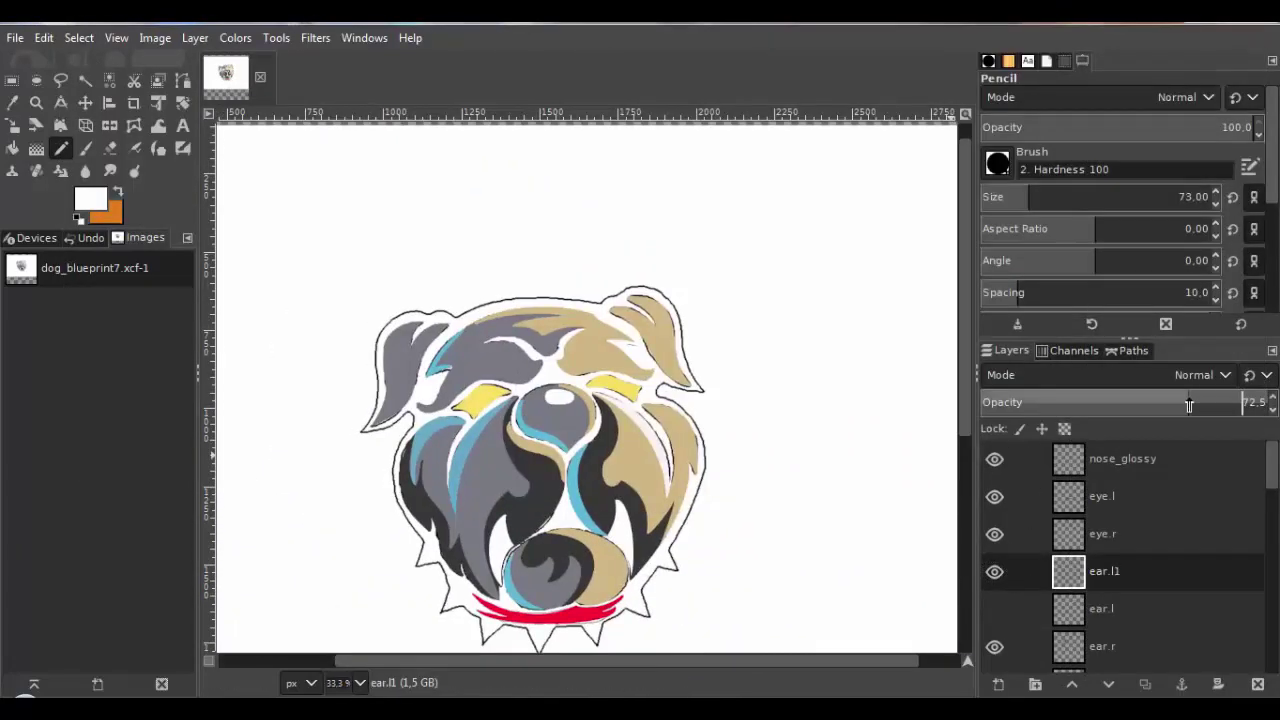
Outline a thin strand along the right ear's outer edge with the Paths tool and delete the rest of ear.l1.
scroll(646, 284, "up", 4)
left_click(184, 82)
scroll(549, 290, "up", 3)
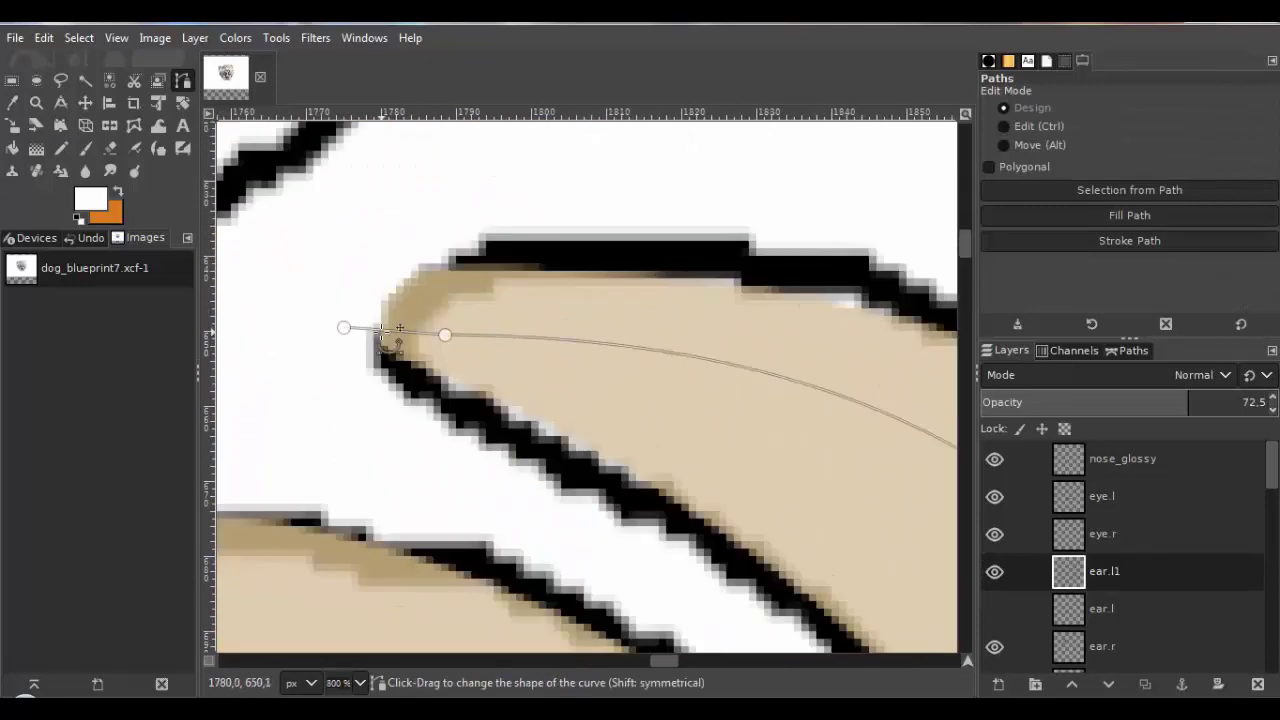
left_click(108, 82)
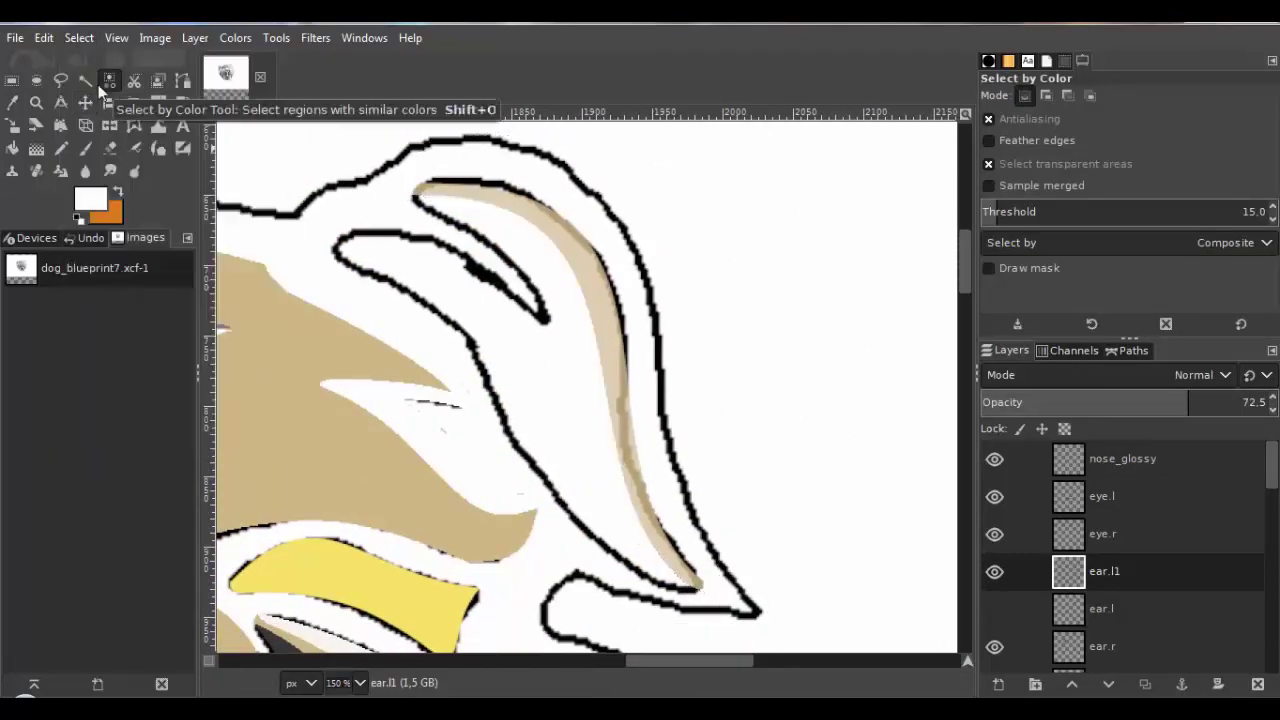
Paint the right ear's outer strand white and outline a second highlight along its inner fold with the Paths tool.
key("n")
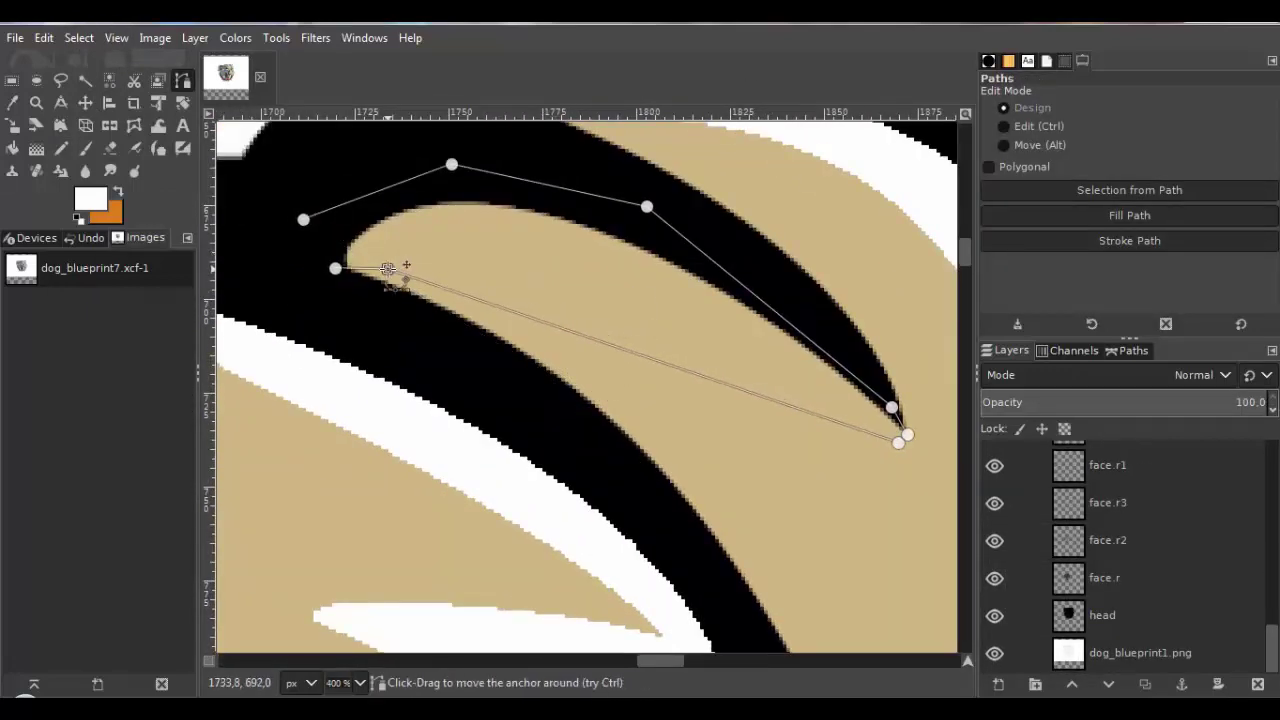
scroll(388, 268, "up", 3)
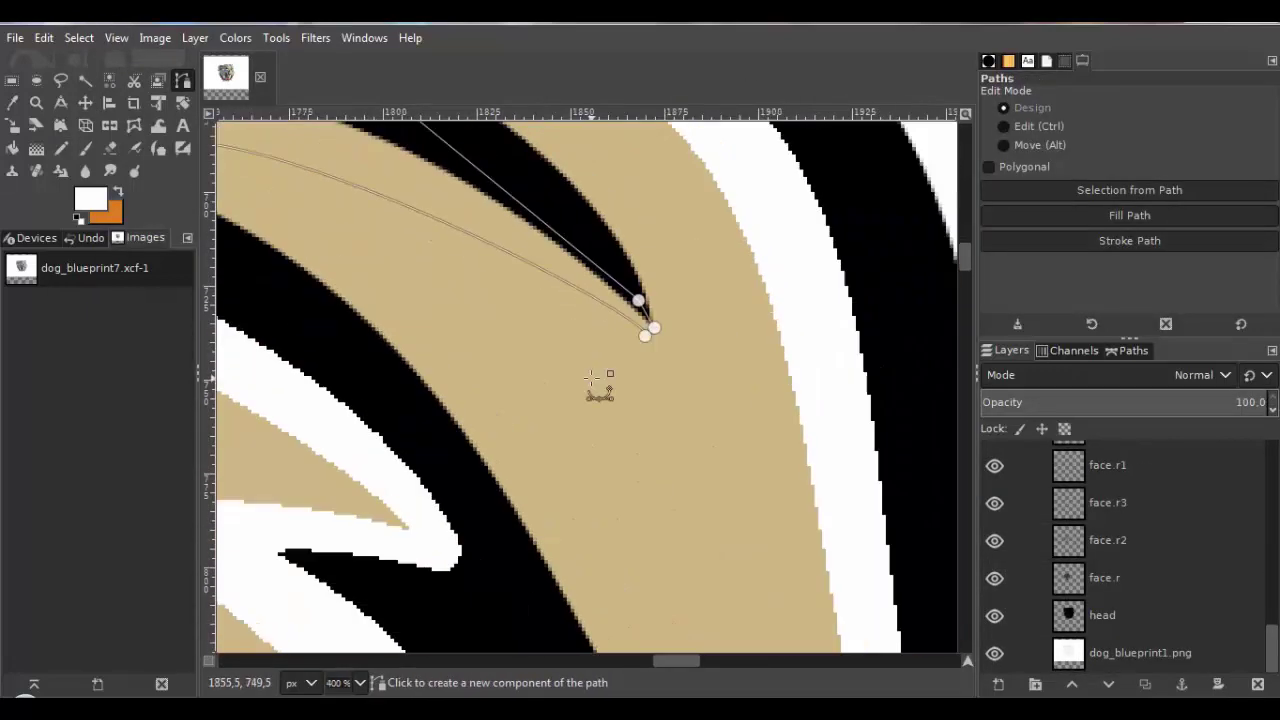
scroll(640, 375, "up", 2)
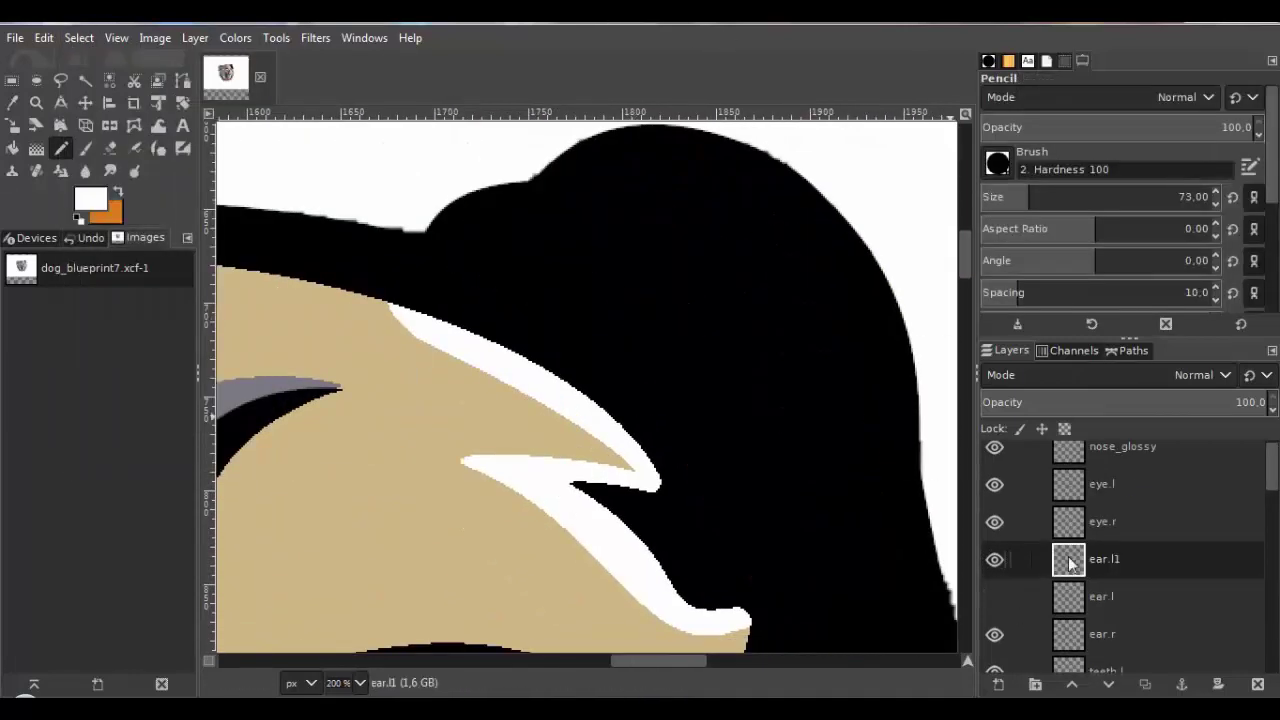
Try to move the ear.l1 layer above the eye.l layer in the layer stack.
left_click(195, 37)
left_click(471, 329)
scroll(700, 367, "down", 3)
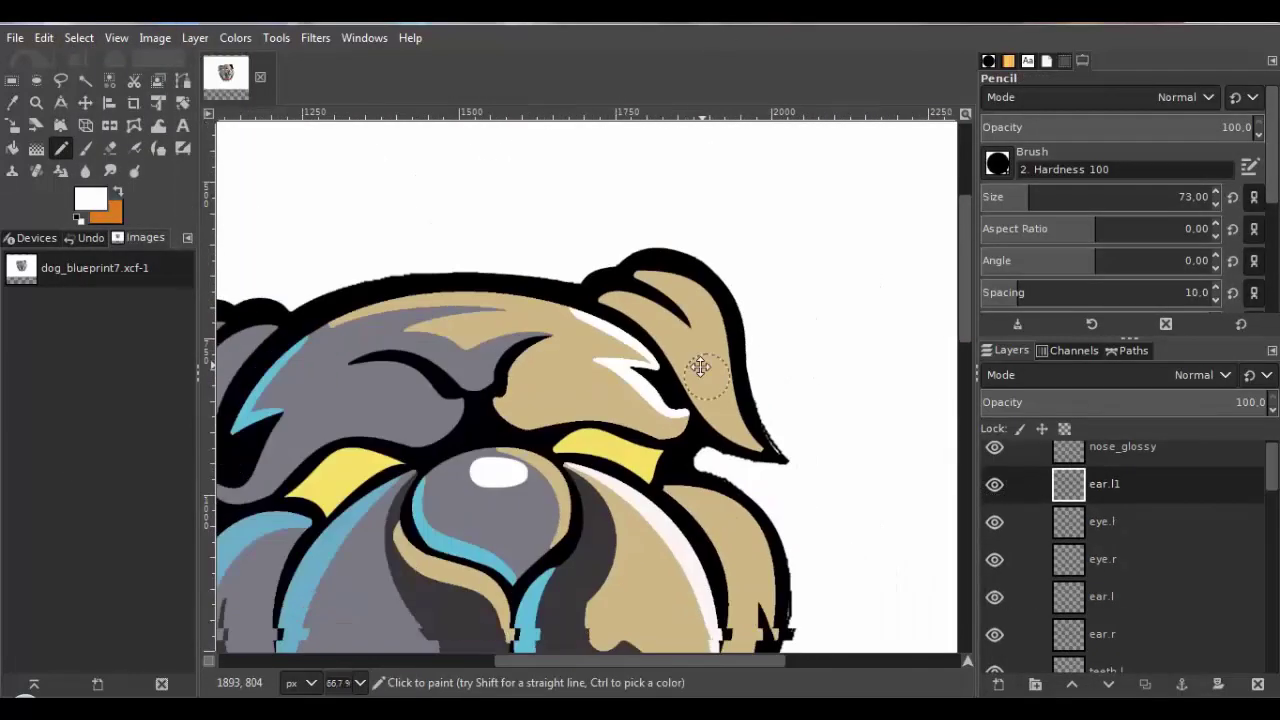
Duplicate the ear.l1 layer.
scroll(757, 325, "up", 2)
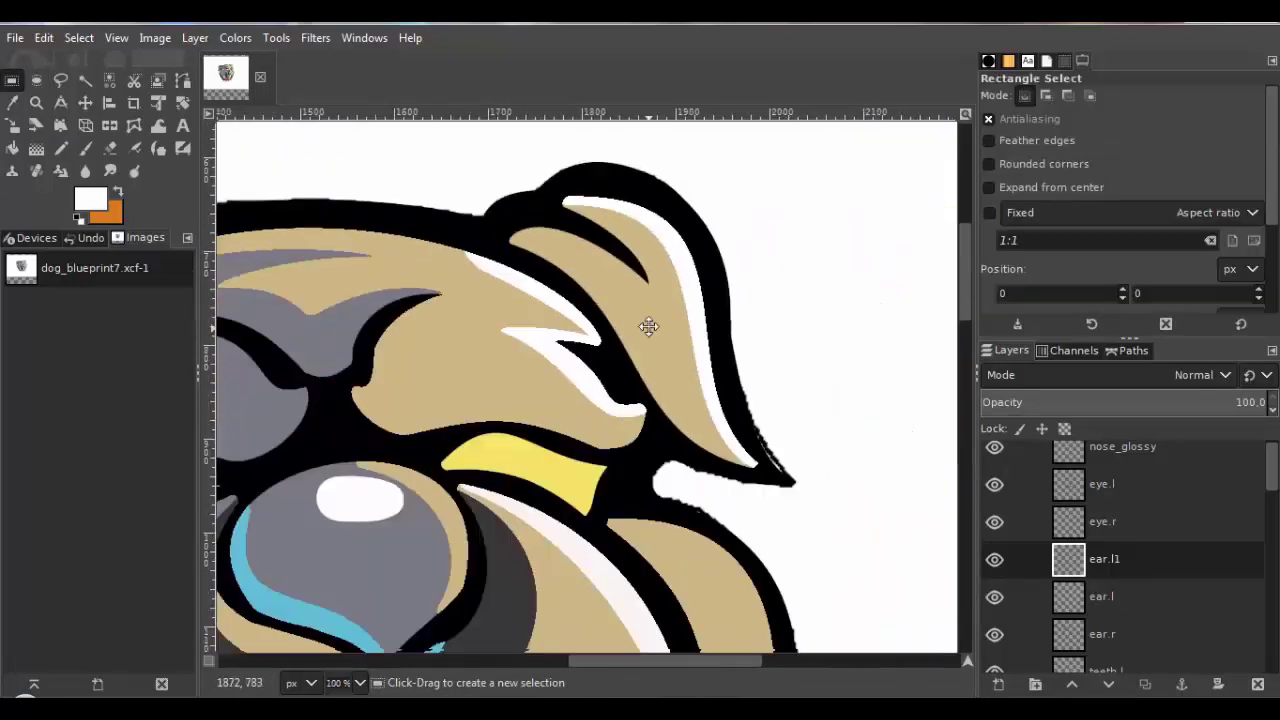
right_click(1105, 559)
left_click(1130, 206)
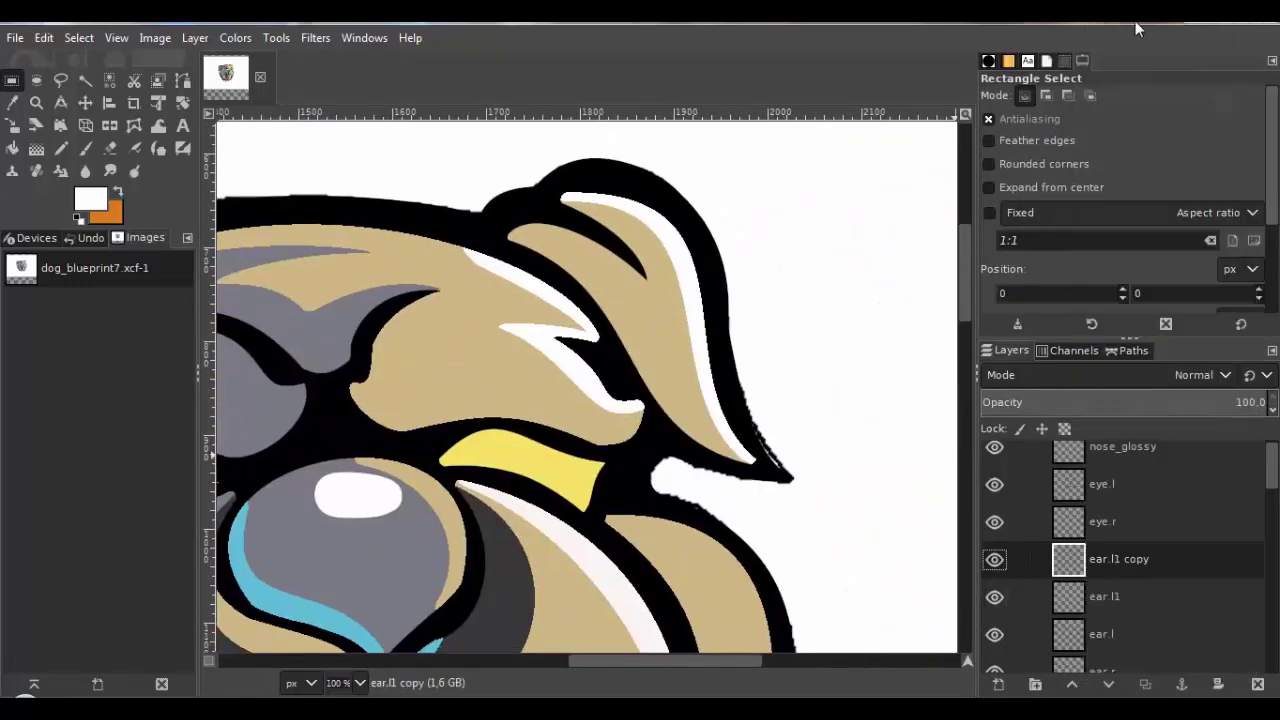
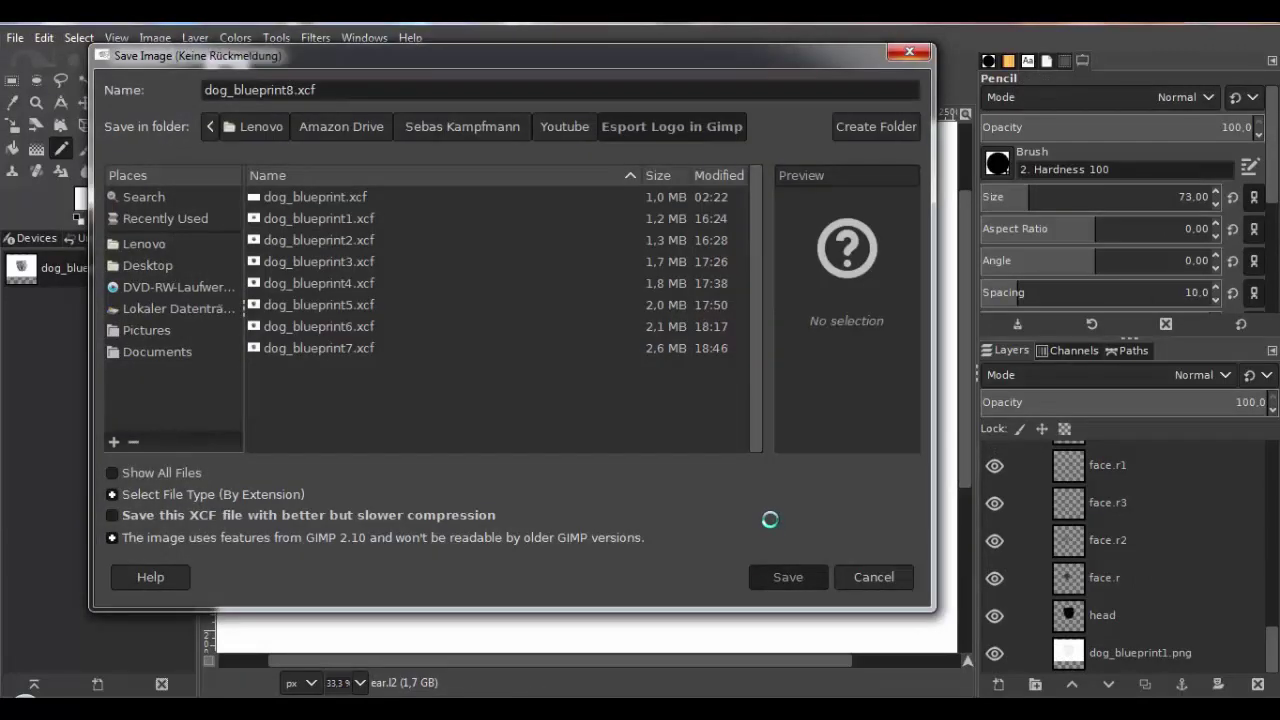
Set the teeth.r layer's opacity to 10.8 and compare the left tooth with the outline by toggling the head layer's visibility.
scroll(600, 400, "up", 6)
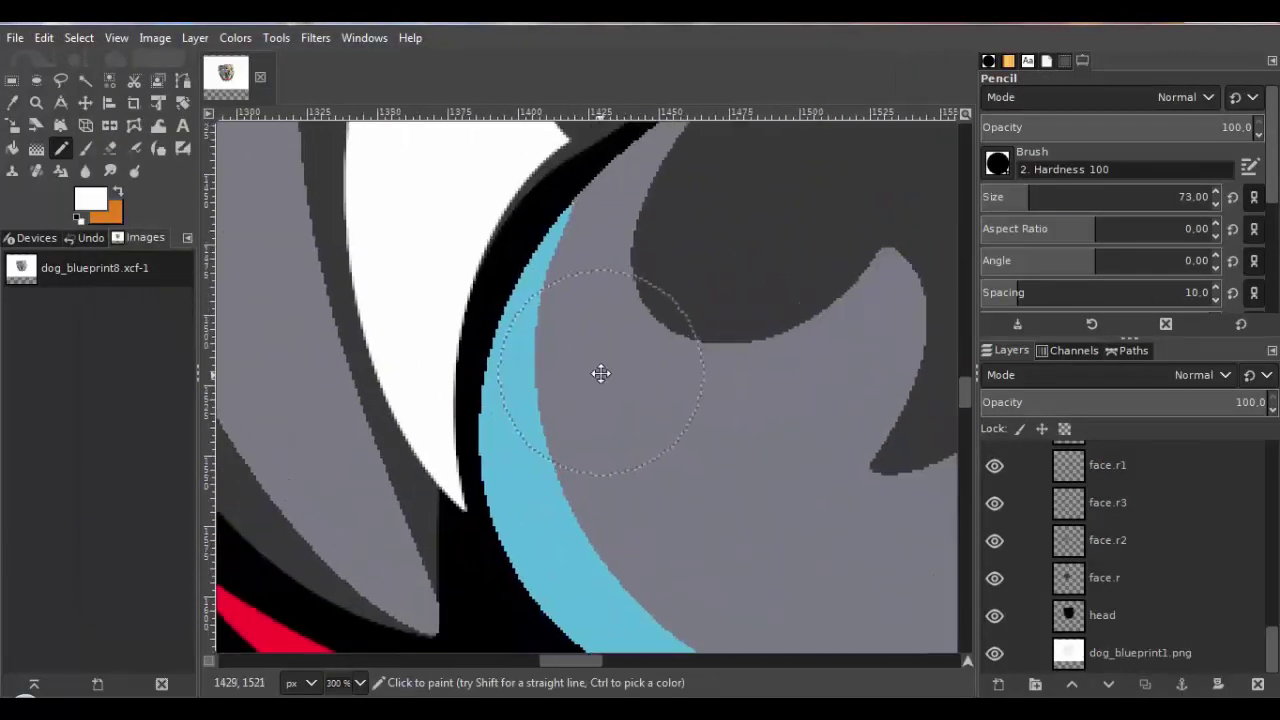
scroll(1247, 524, "up", 5)
left_click_drag(1252, 402, 1011, 405)
scroll(1010, 580, "down", 20)
left_click(994, 614)
left_click(994, 614)
left_click(994, 614)
scroll(1010, 600, "up", 20)
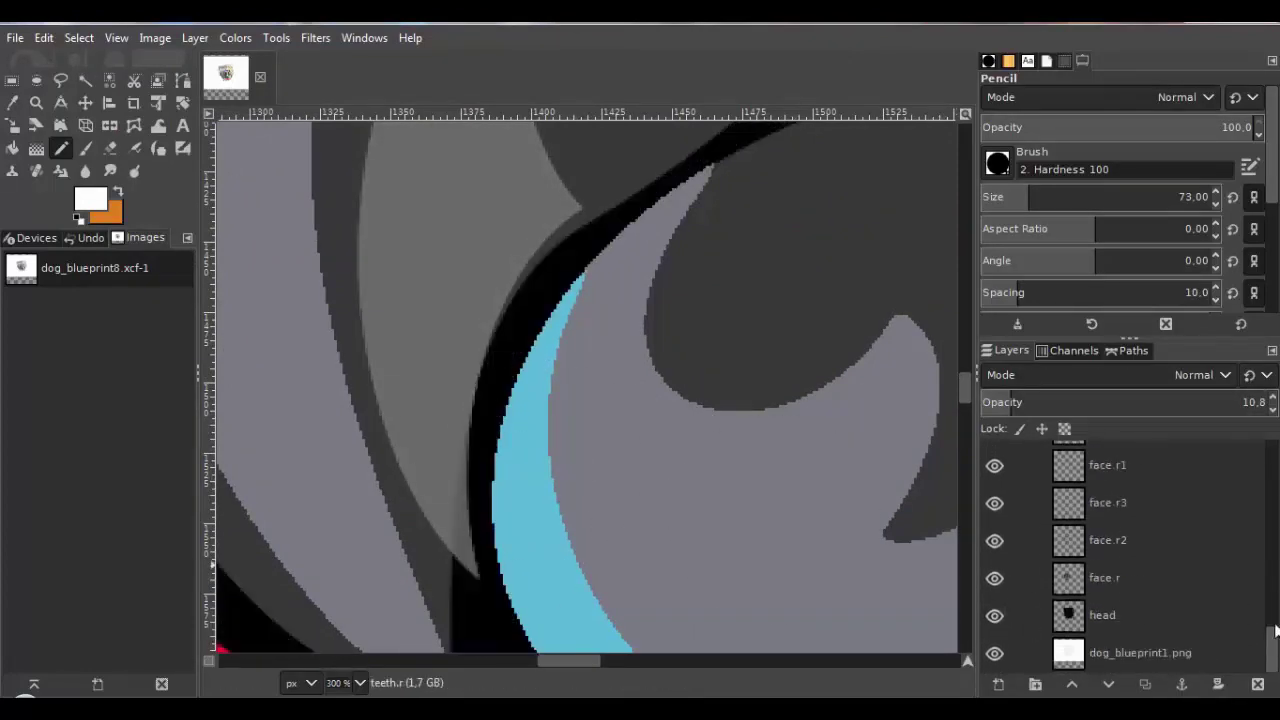
Trim the left tooth's overlapping lower tip on teeth.r using a Paths outline and return the layer's opacity to 100.
scroll(1275, 628, "up", 5)
scroll(709, 369, "up", 4)
key("b")
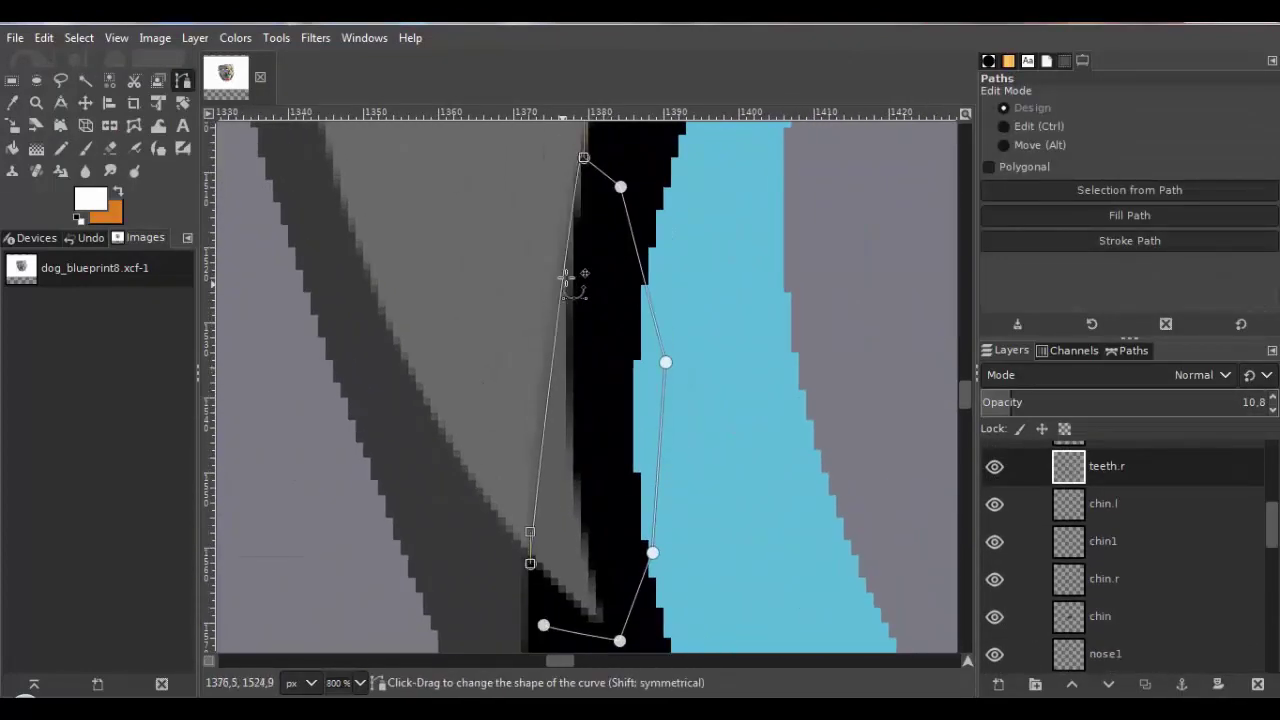
scroll(530, 440, "down", 6)
key("shift+o")
key("ctrl+z")
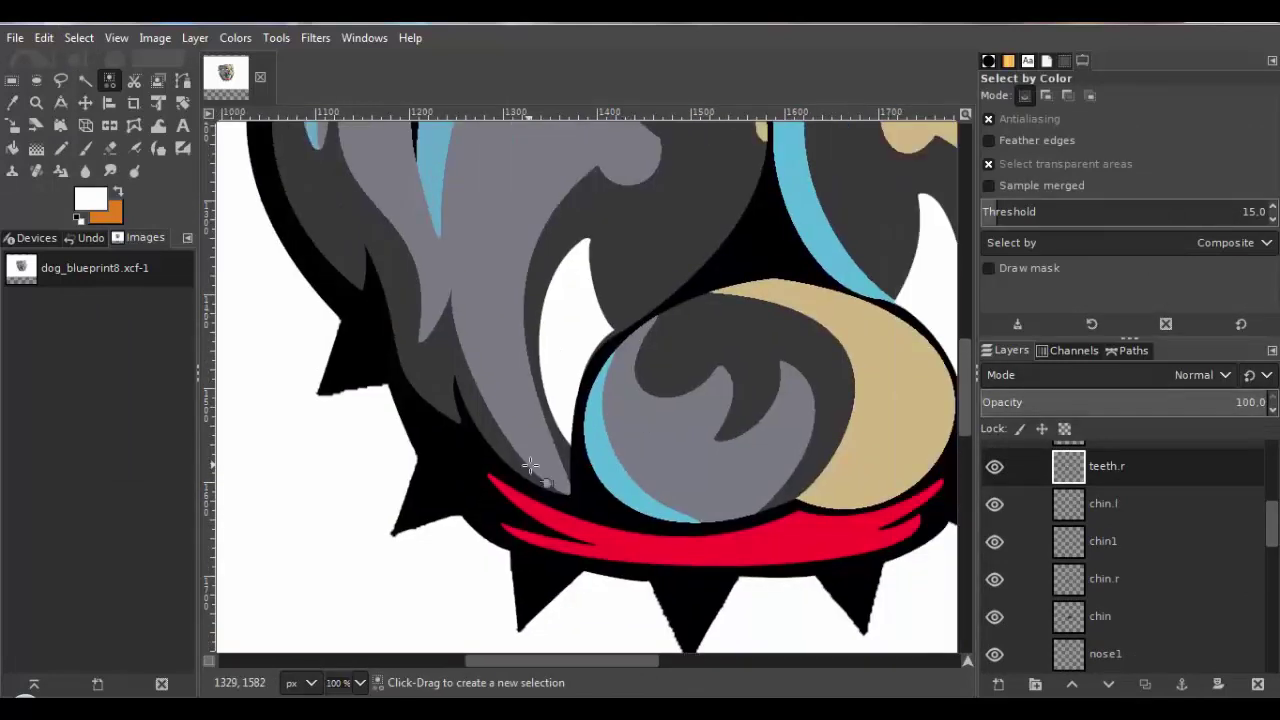
Outline the grey gap along the left tooth's inner edge, select it from the path, paint it white with the Pencil and deselect.
scroll(435, 472, "up", 6)
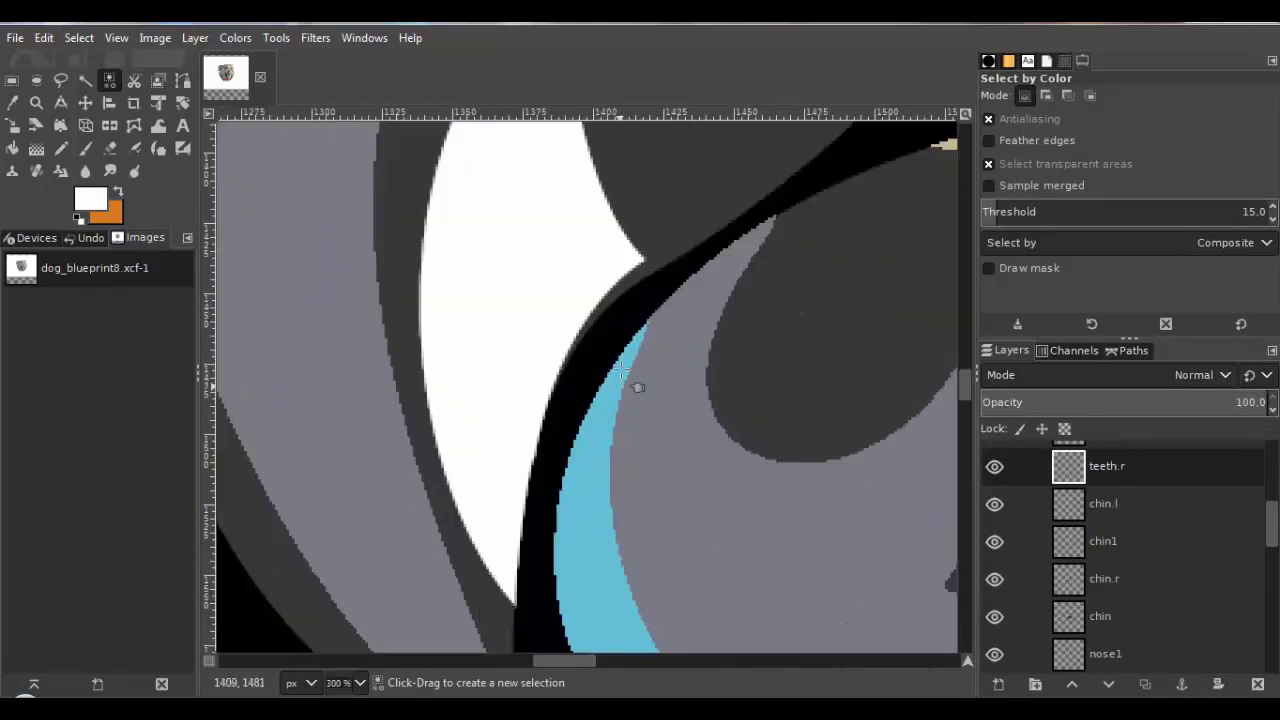
key("b")
left_click_drag(610, 345, 680, 345)
left_click(79, 38)
left_click(98, 172)
left_click(61, 148)
key("ctrl+shift+a")
Outline the grey gap along the right tooth's inner edge near its tip with the Paths tool.
scroll(692, 360, "down", 6)
scroll(1130, 550, "down", 5)
scroll(938, 560, "down", 3)
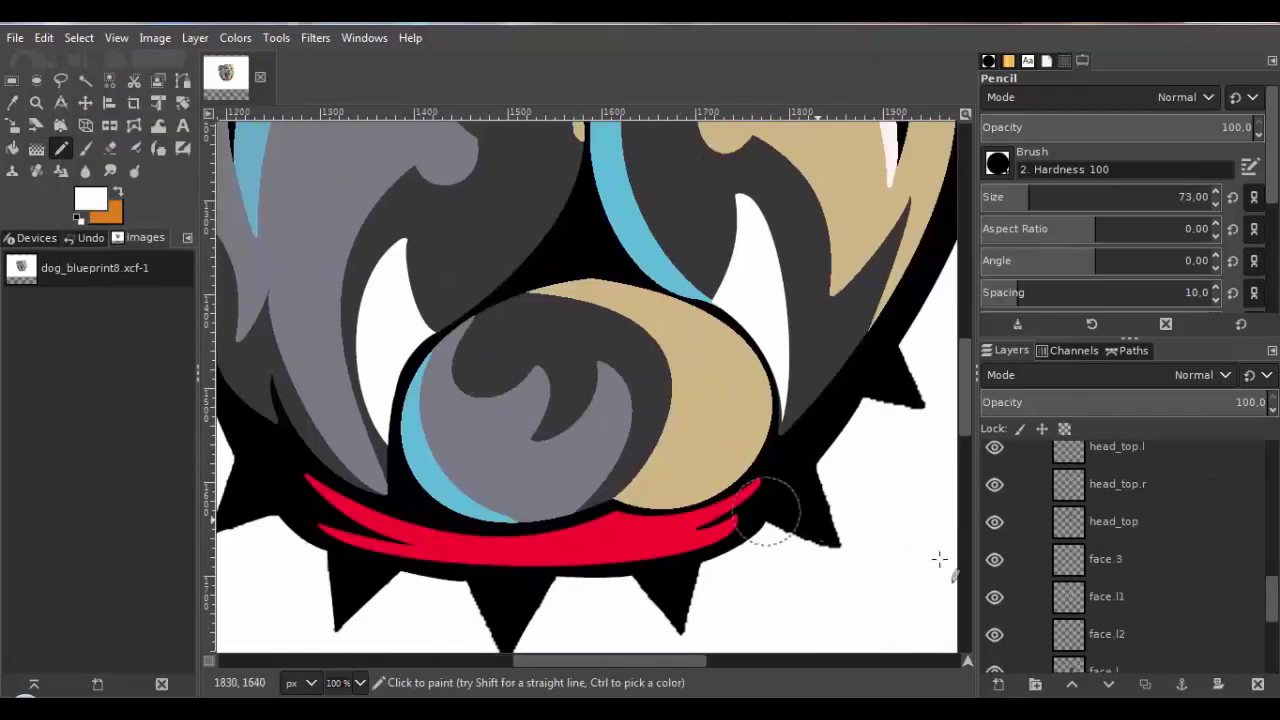
scroll(757, 400, "up", 4)
key("b")
scroll(800, 375, "up", 3)
scroll(800, 375, "down", 1)
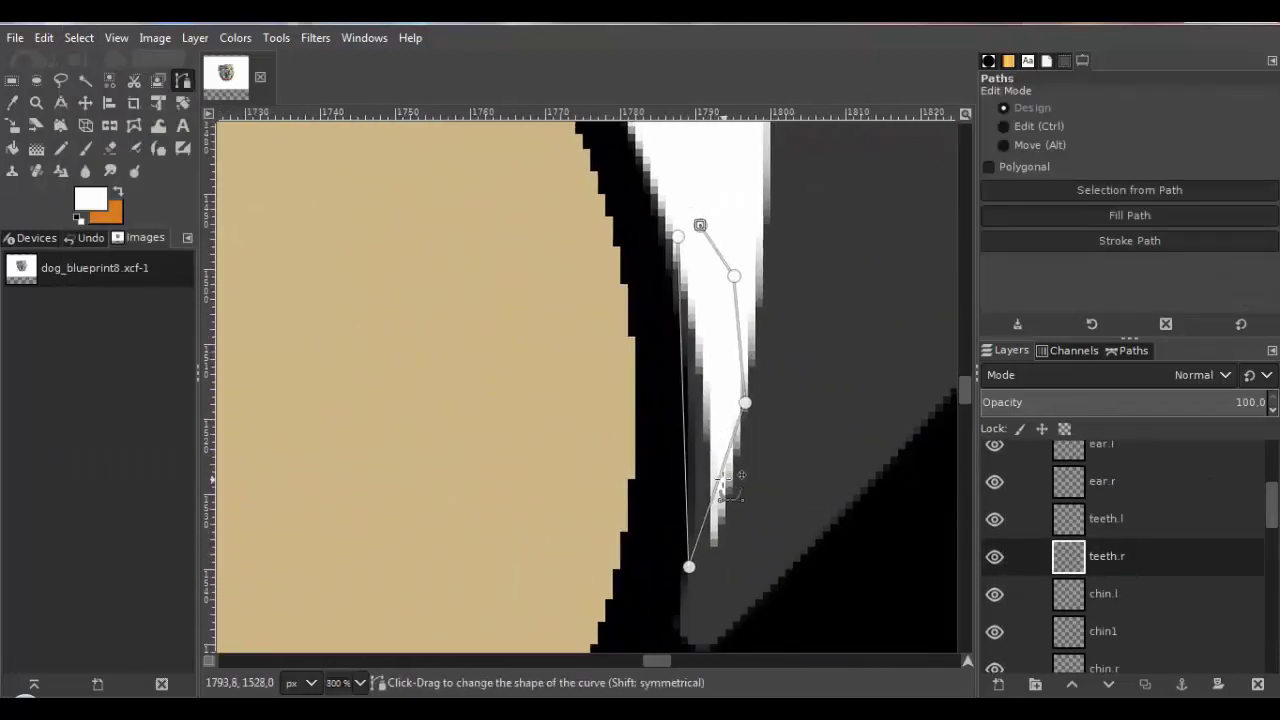
left_click_drag(685, 415, 690, 425)
scroll(728, 581, "up", 2)
left_click_drag(657, 508, 653, 390)
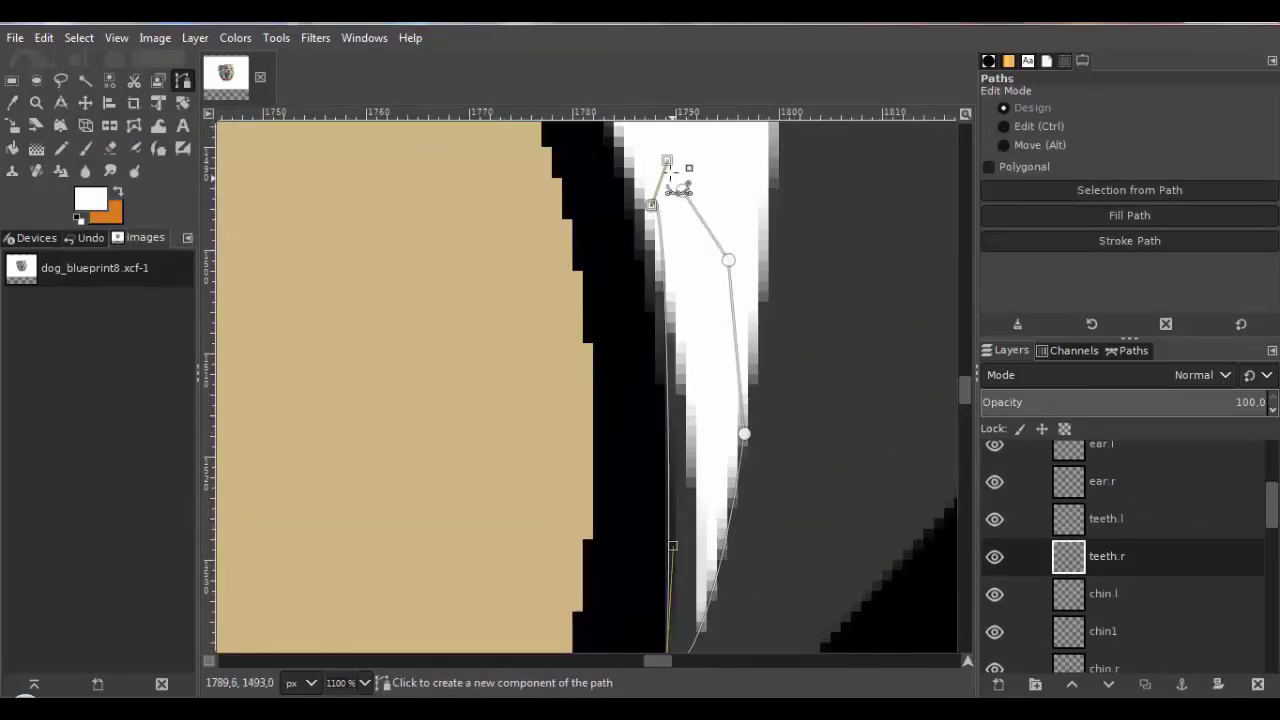
Select the outlined gap beside the right tooth from the path and paint it white with the Pencil.
scroll(715, 332, "down", 2)
left_click(79, 38)
left_click(98, 172)
left_click(61, 148)
left_click_drag(670, 300, 690, 420)
scroll(540, 333, "down", 6)
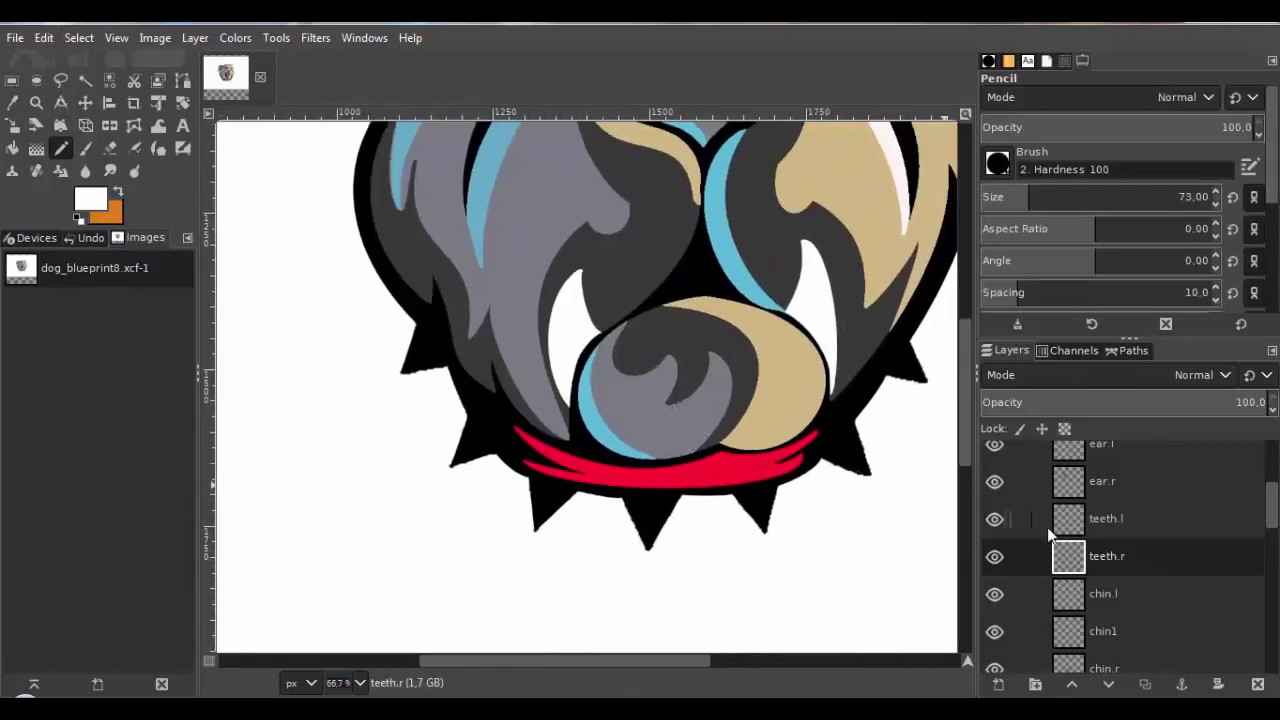
Duplicate the teeth.r layer as teeth.r1, hide teeth.r and set the copy's opacity to 71.9.
scroll(1016, 518, "down", 1)
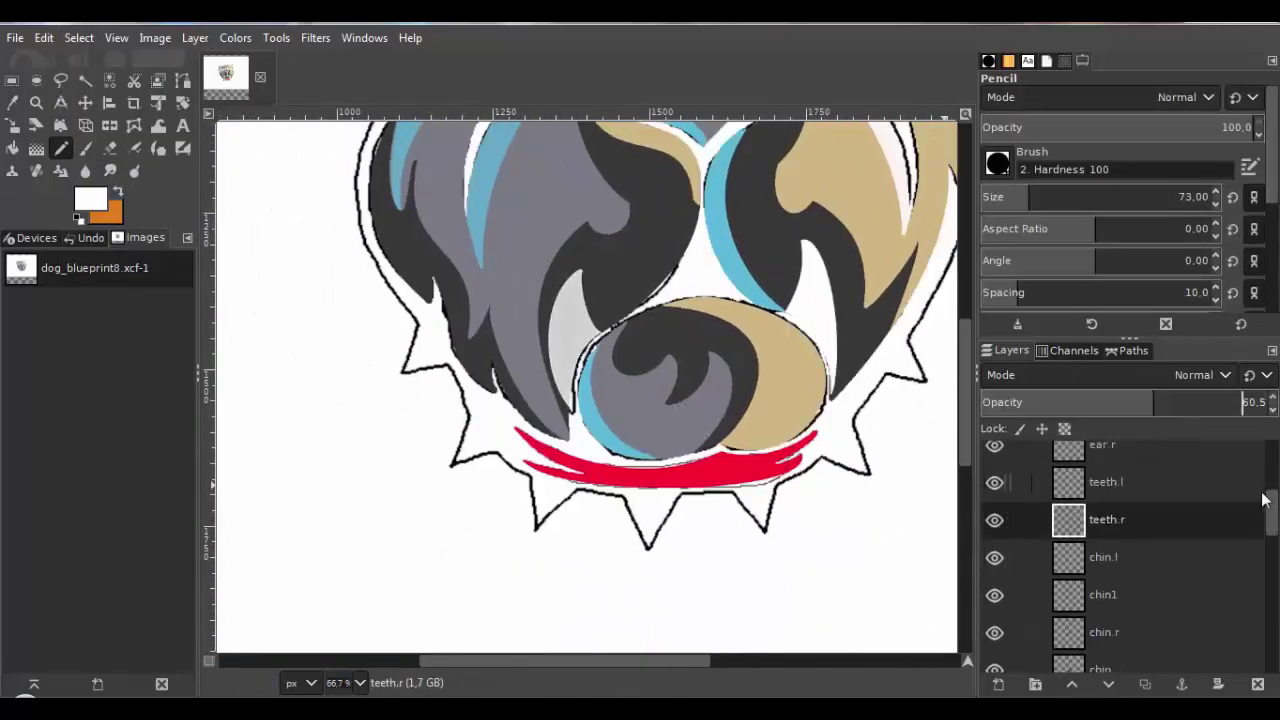
right_click(1120, 519)
left_click(1120, 206)
left_click(994, 557)
left_click(1185, 402)
scroll(614, 357, "up", 3)
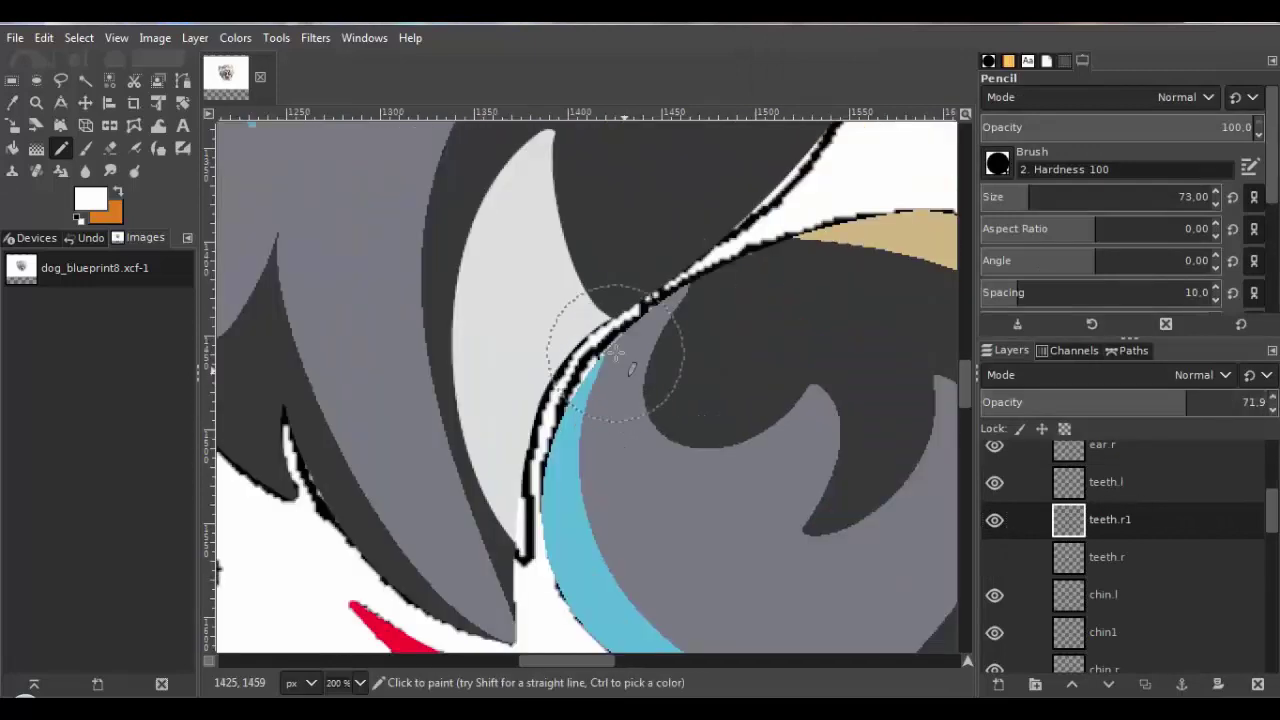
Outline a crescent along the outer side of the left tooth with the Paths tool, from its upper point to its base.
key("b")
left_click(560, 207)
scroll(580, 560, "up", 2)
scroll(463, 470, "down", 2)
left_click(457, 551)
scroll(488, 135, "up", 4)
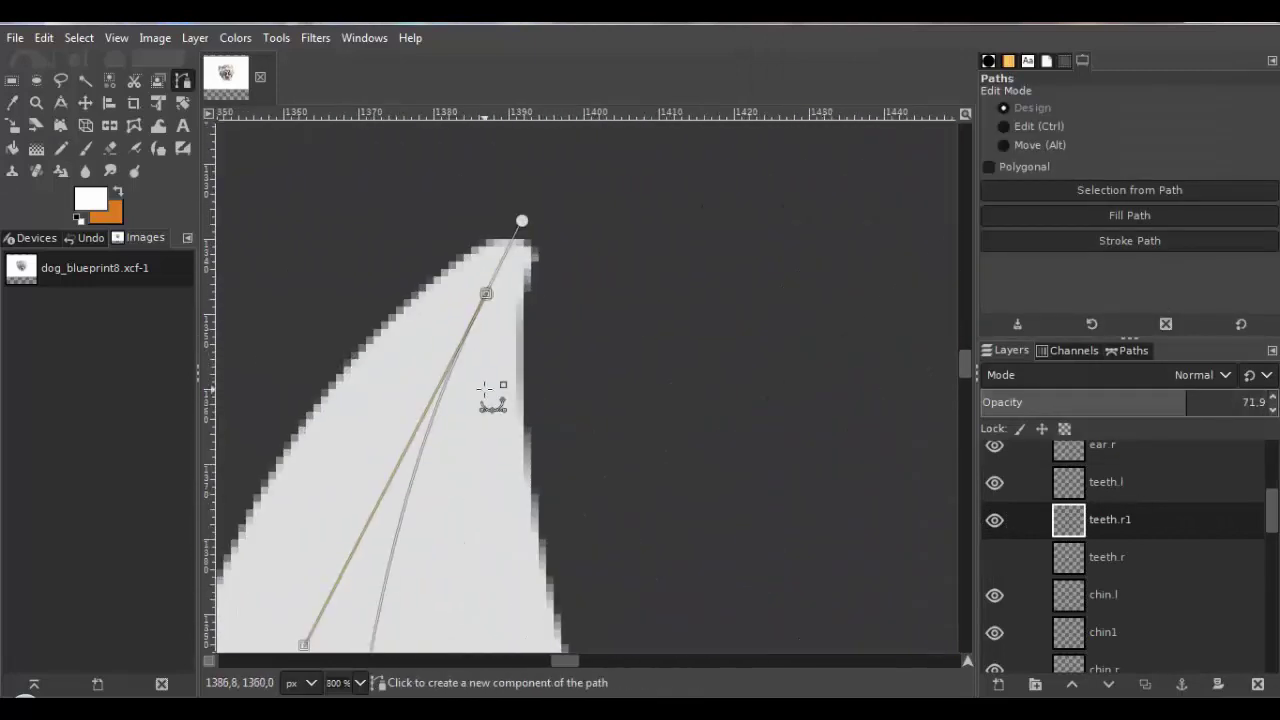
scroll(489, 394, "down", 4)
left_click(481, 414)
left_click(486, 177, "ctrl")
left_click_drag(449, 357, 434, 345)
Select the crescent from the path, invert the selection and delete the rest of the tooth on teeth.r1.
left_click(79, 38)
left_click(120, 171)
left_click(79, 38)
left_click(102, 106)
key("Delete")
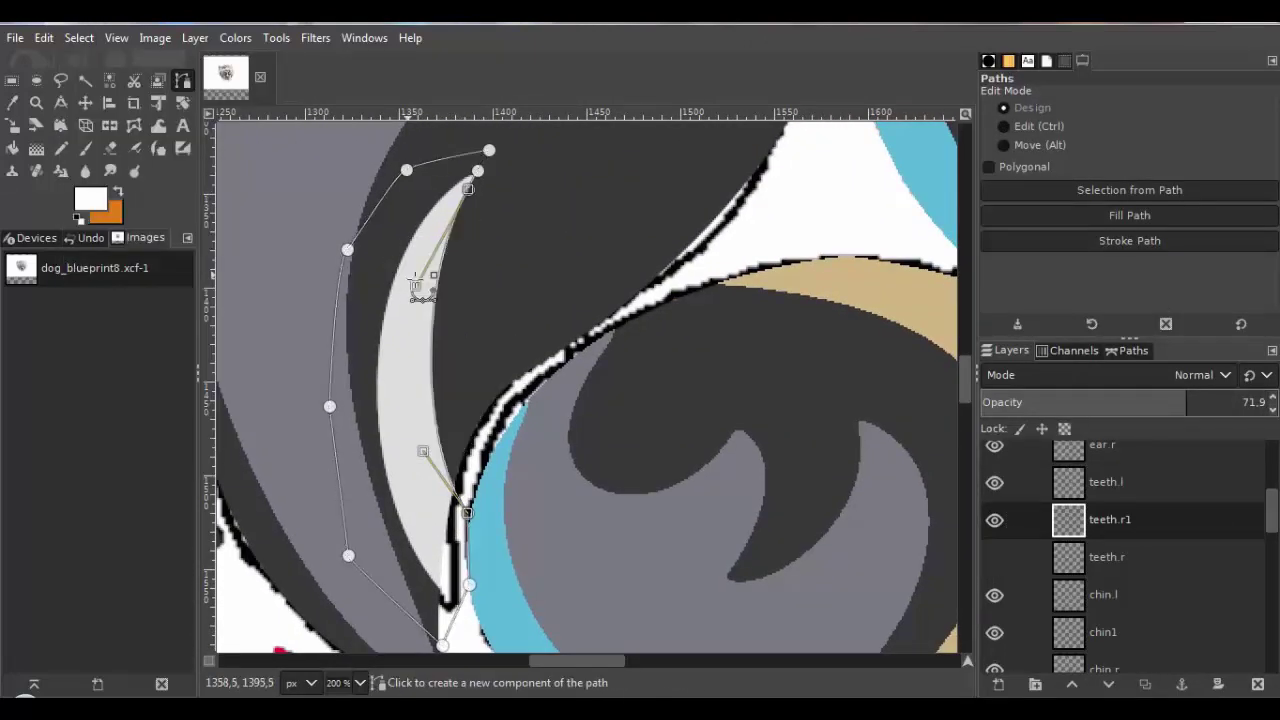
Select the teeth.r1 crescent, return the layer's opacity to 100 and try painting the crescent grey bebebe with the Pencil.
left_click(110, 81)
left_click(82, 207)
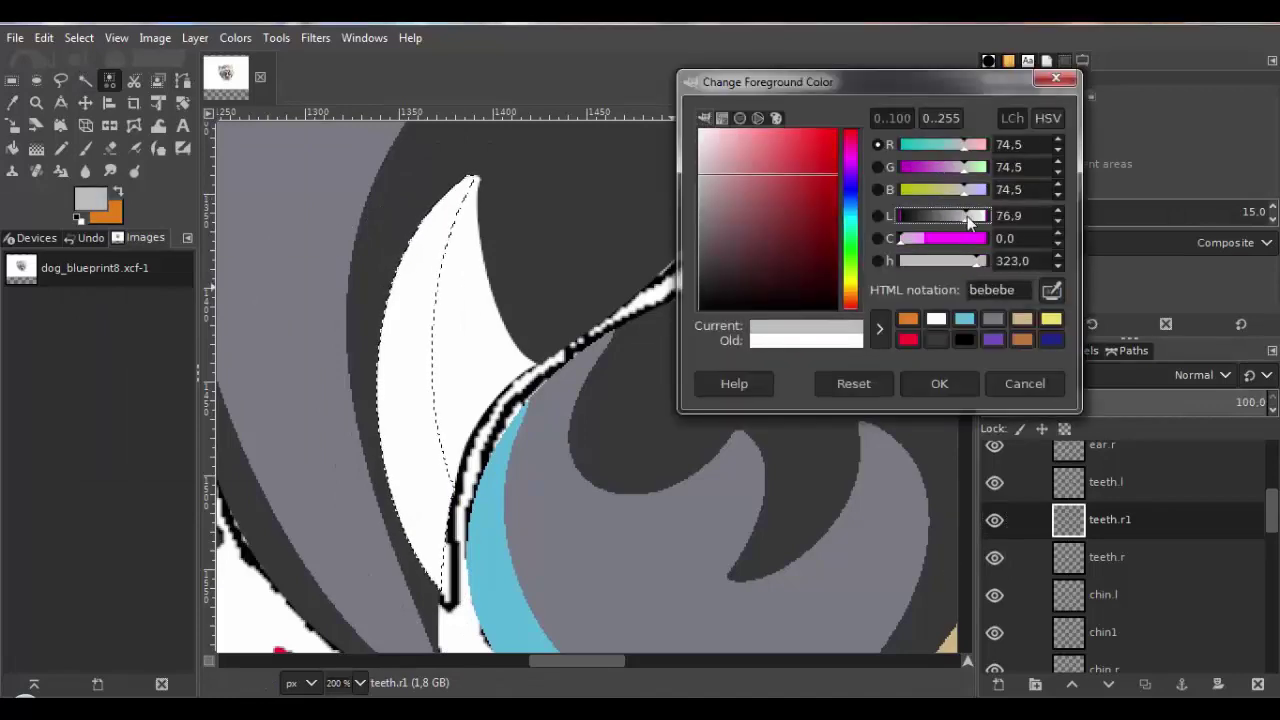
left_click(939, 384)
left_click(61, 148)
left_click_drag(425, 540, 440, 230)
key("ctrl+z")
Choose a lighter grey foreground colour and paint the left tooth's crescent with the Pencil.
left_click(90, 198)
left_click(939, 384)
left_click_drag(425, 540, 412, 297)
scroll(538, 385, "down", 5)
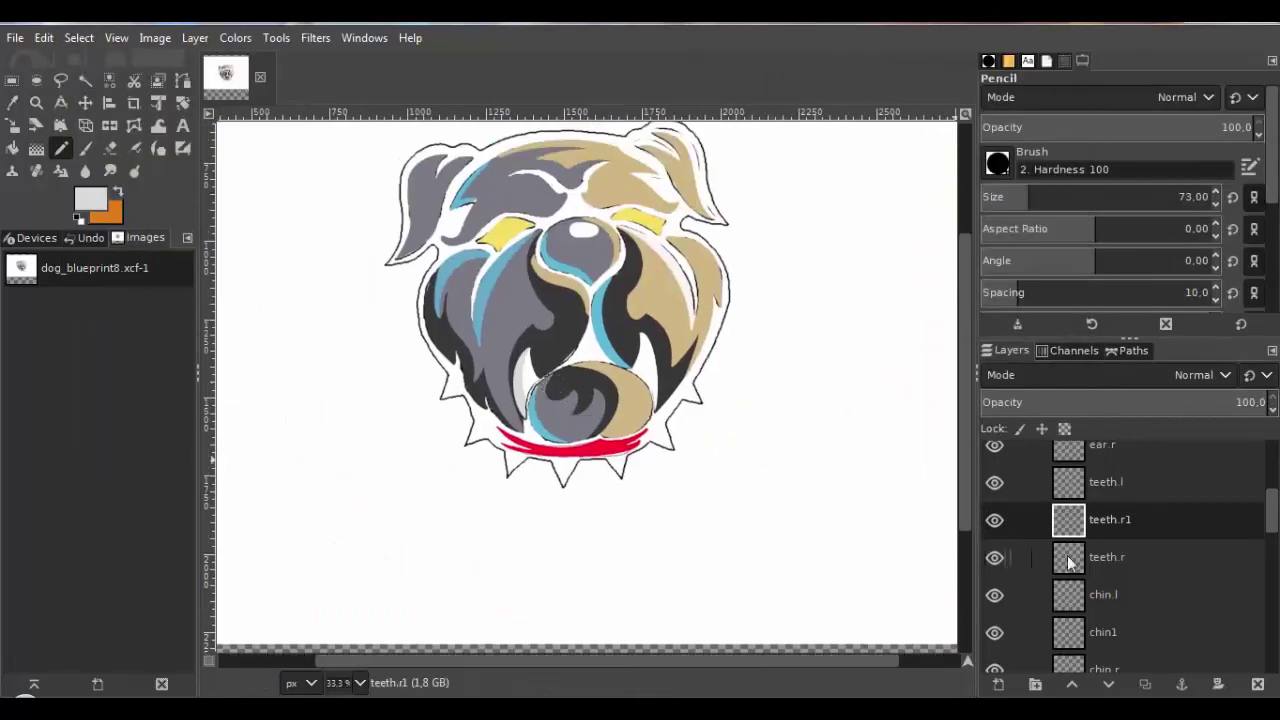
Duplicate the teeth.l layer and name the copy teeth.l1.
left_click(1070, 483)
left_click(1145, 685)
double_click(1069, 483)
type("teeth.l1")
key("Return")
Hide the teeth.l layer and set the teeth.l1 opacity to 65.0.
scroll(686, 364, "up", 3)
scroll(557, 309, "up", 2)
left_click(183, 81)
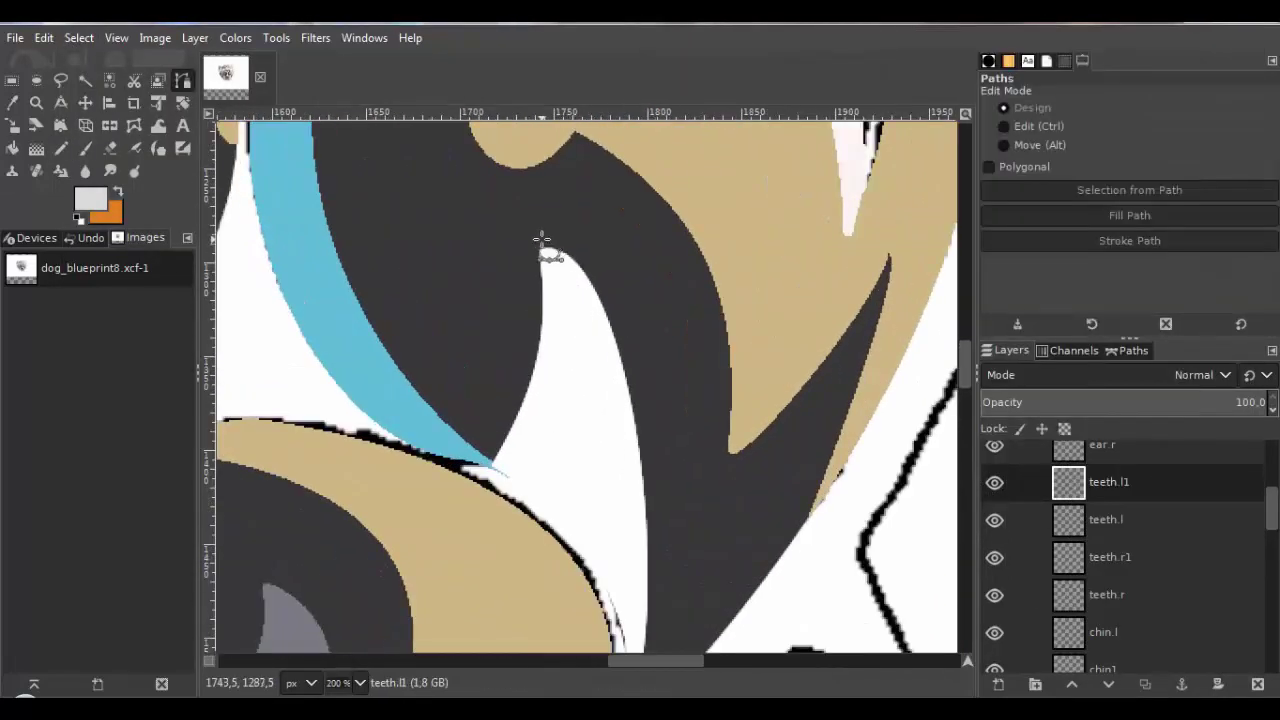
scroll(546, 274, "up", 2)
left_click(994, 520)
left_click_drag(1234, 405, 1166, 408)
Outline a shading strip along the inner side of the right tooth with the Paths tool and bend it to the tooth's curve.
left_click(534, 214)
left_click(563, 257)
scroll(620, 560, "down", 3)
left_click(579, 639)
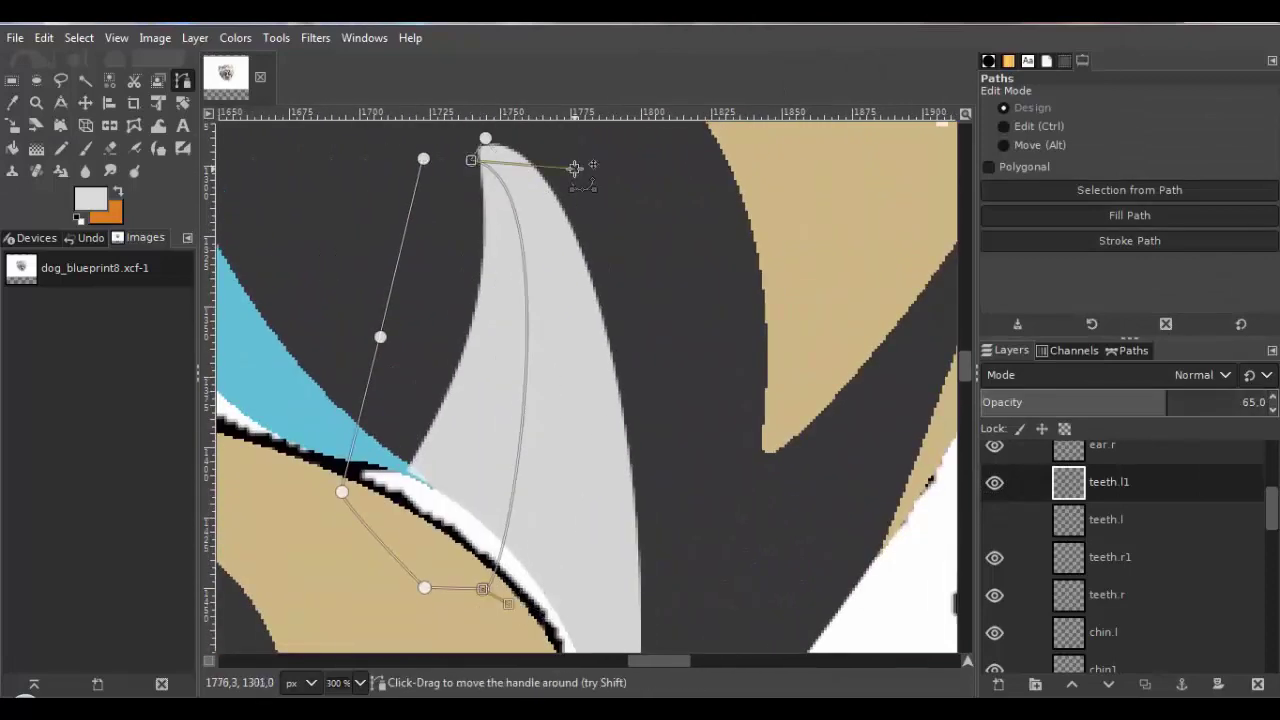
scroll(471, 537, "down", 3)
scroll(491, 371, "up", 3)
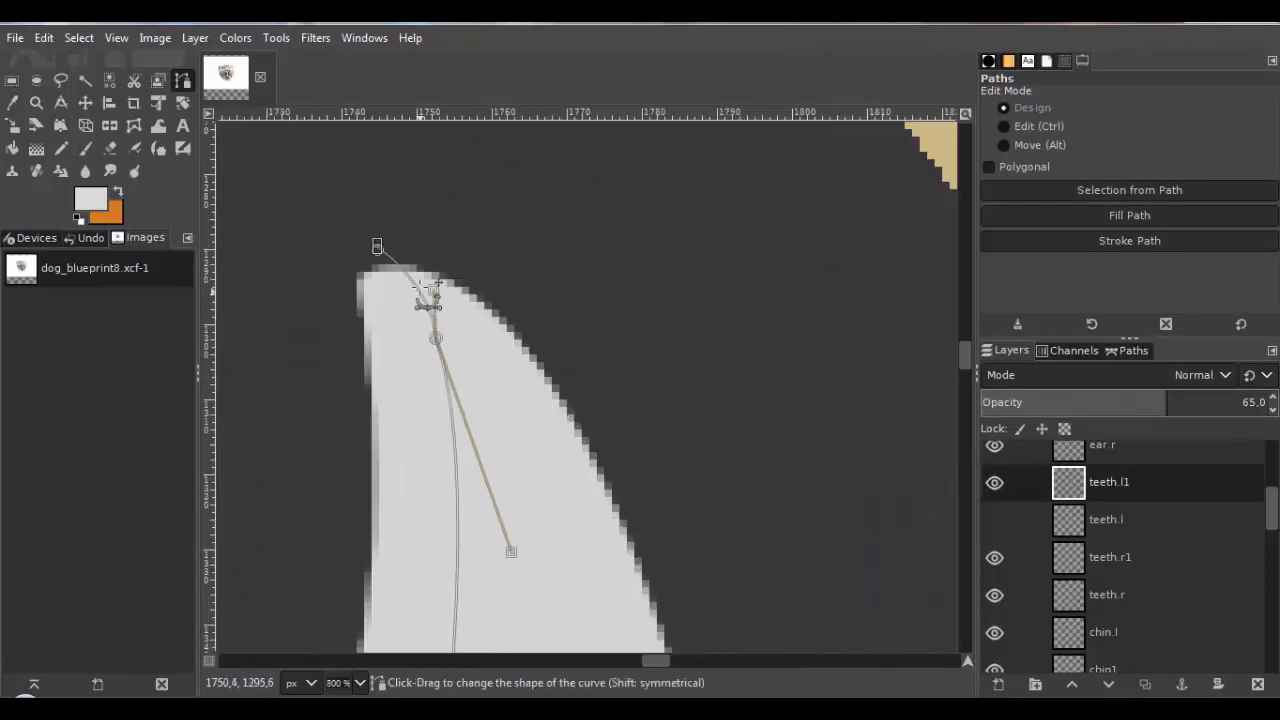
scroll(428, 295, "down", 3)
Reduce teeth.l1 to the outlined strip, show teeth.l with the copy at opacity 100 and paint the strip light grey.
key("Return")
left_click(110, 80)
left_click_drag(1166, 404, 1262, 404)
left_click(994, 520)
left_click(61, 148)
scroll(537, 326, "down", 2)
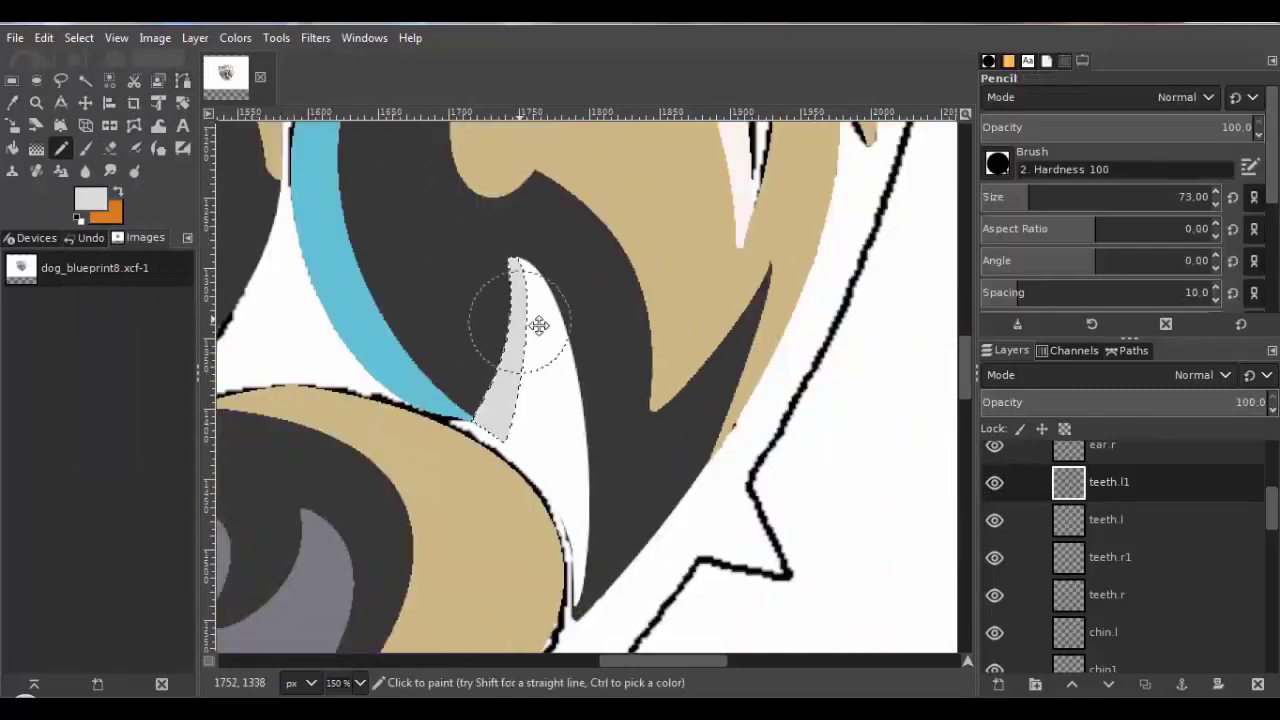
scroll(537, 326, "down", 2)
scroll(1035, 598, "down", 10)
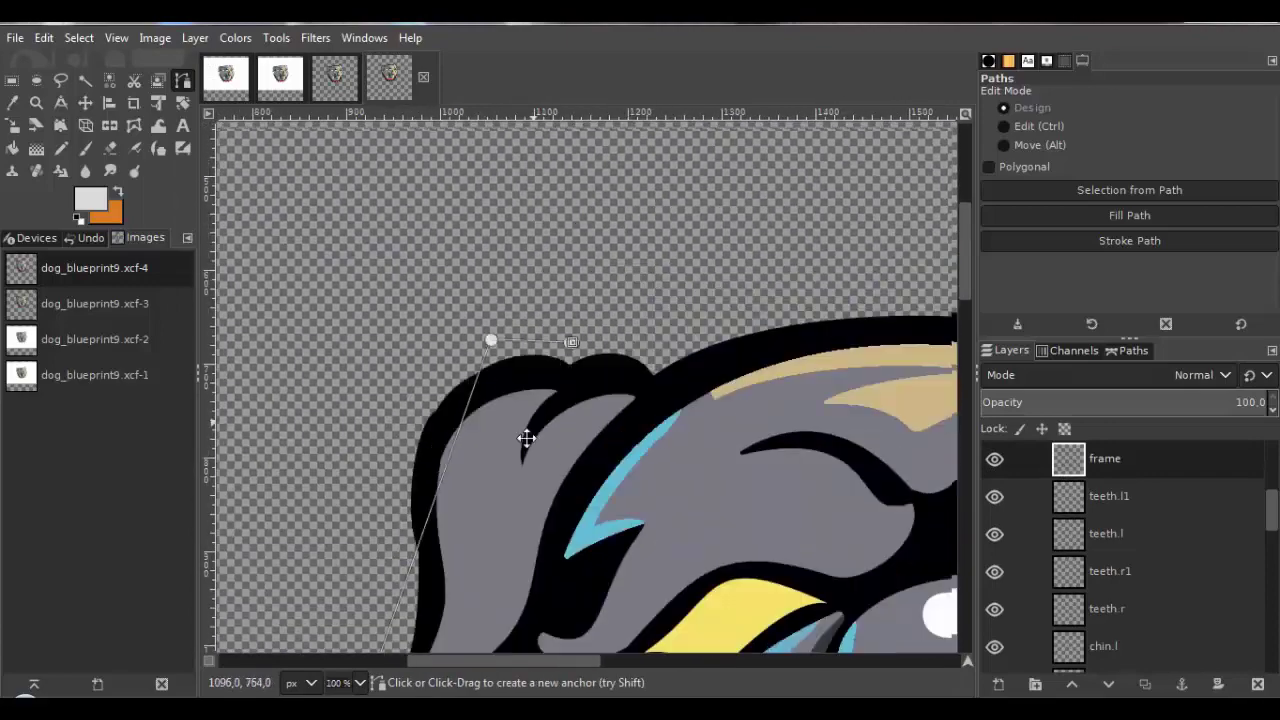
Extend the frame path over the top of the head and around the right ear to its tip.
scroll(528, 437, "up", 3)
left_click(720, 283)
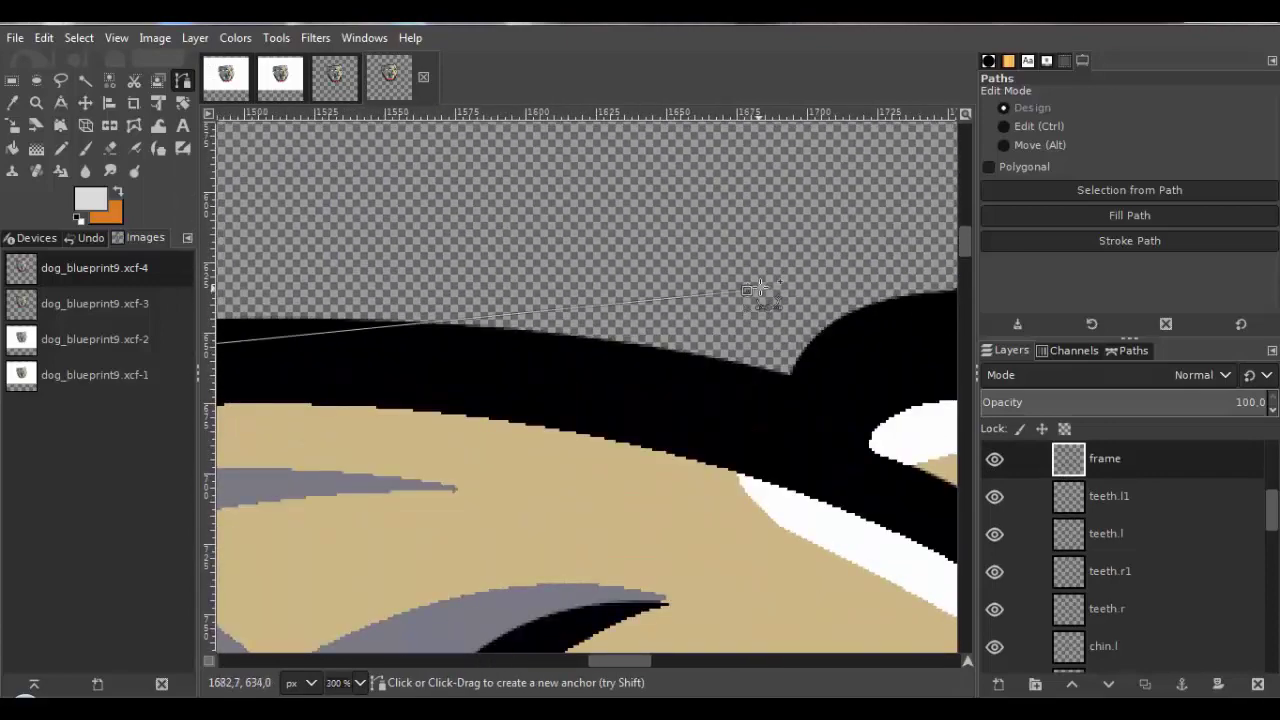
scroll(643, 537, "down", 5)
left_click(643, 300)
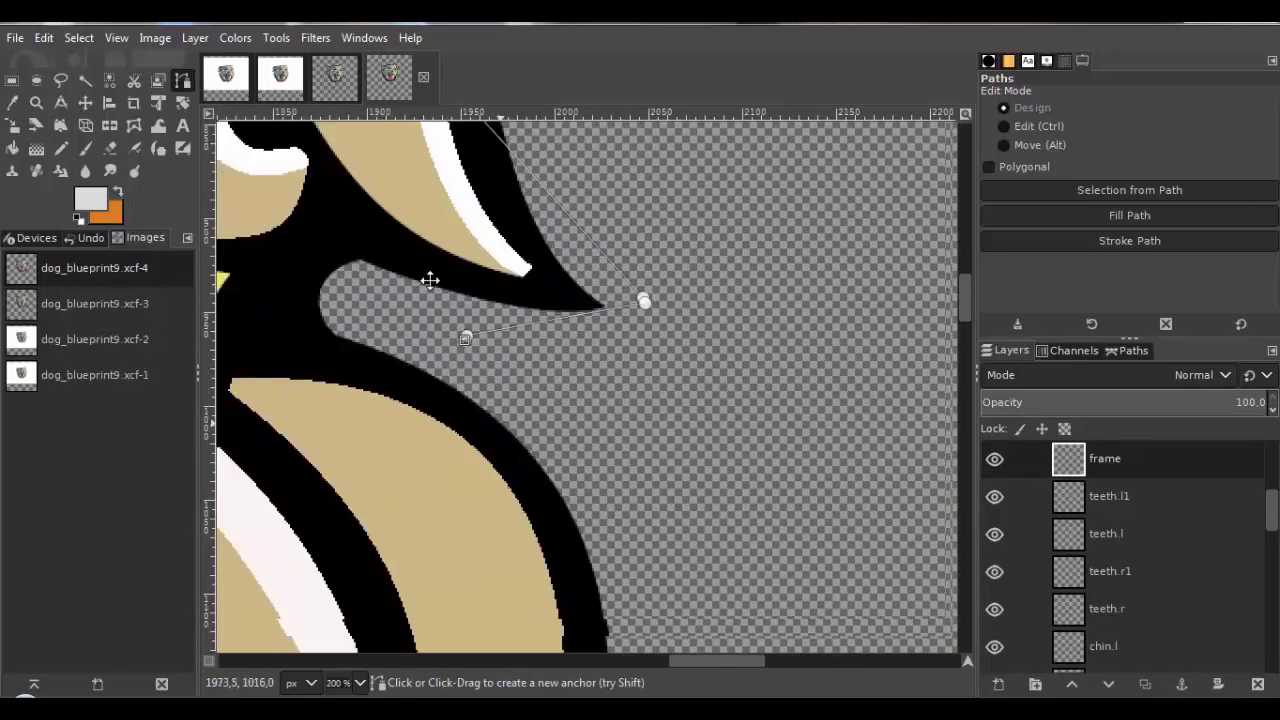
Continue the frame path from below the right ear down the right cheek and around the right collar spikes.
scroll(501, 423, "down", 10)
left_click(632, 412)
left_click(683, 489)
left_click(531, 490)
scroll(531, 490, "down", 5)
left_click(525, 484)
scroll(525, 484, "down", 3)
left_click(606, 267)
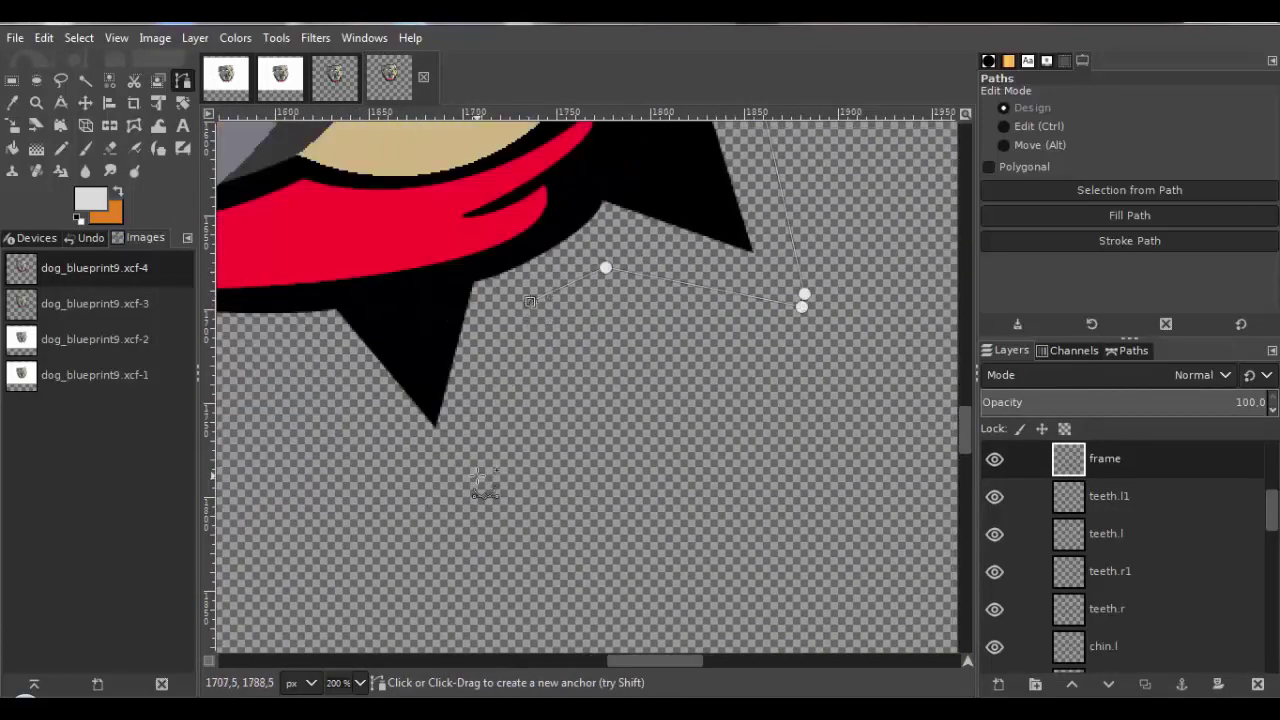
Continue the frame path around the collar's bottom spikes and up to the lower left spikes.
left_click(477, 476)
left_click(455, 484)
scroll(455, 484, "left", 3)
left_click(488, 354)
left_click(391, 349)
left_click(483, 270)
left_click(471, 248)
left_click(525, 275)
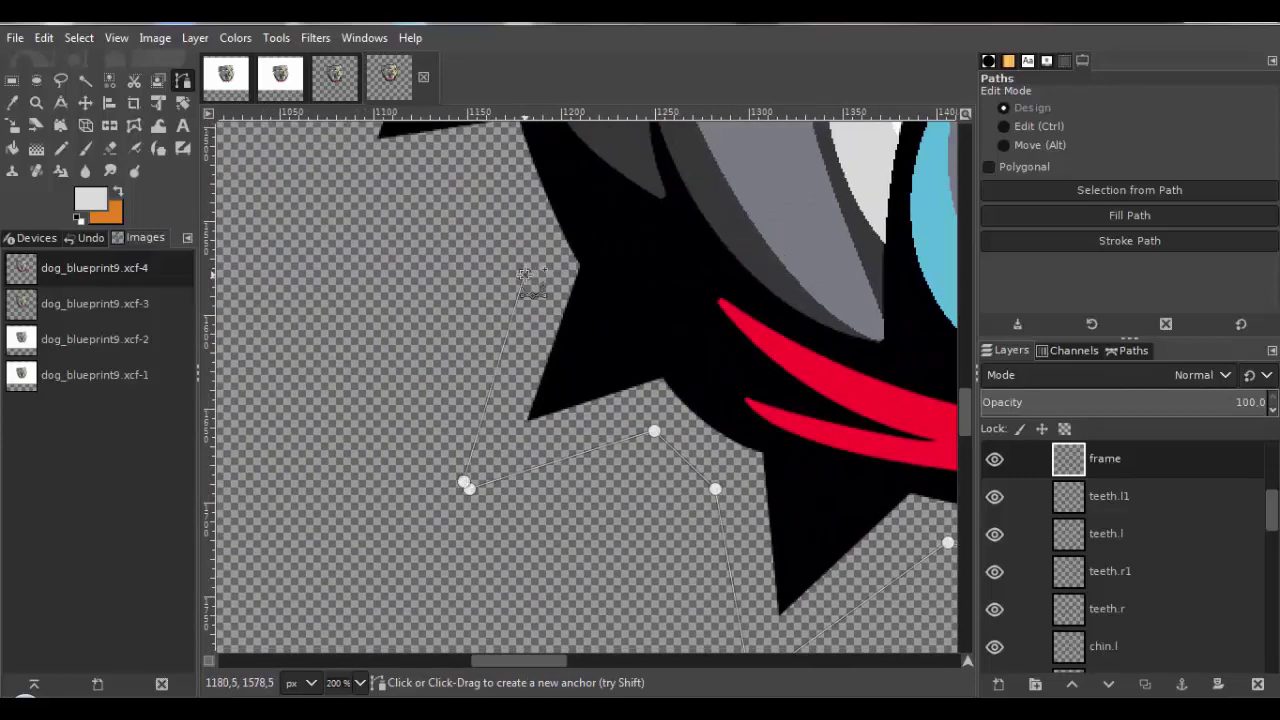
Continue the frame path around the remaining left spikes and up the left side of the head.
scroll(480, 317, "down", 2)
left_click(400, 268)
scroll(503, 340, "up", 5)
scroll(540, 346, "down", 5)
Bend the frame path's segments to follow the left ear and the top of the head at an even distance.
left_click_drag(533, 335, 499, 335)
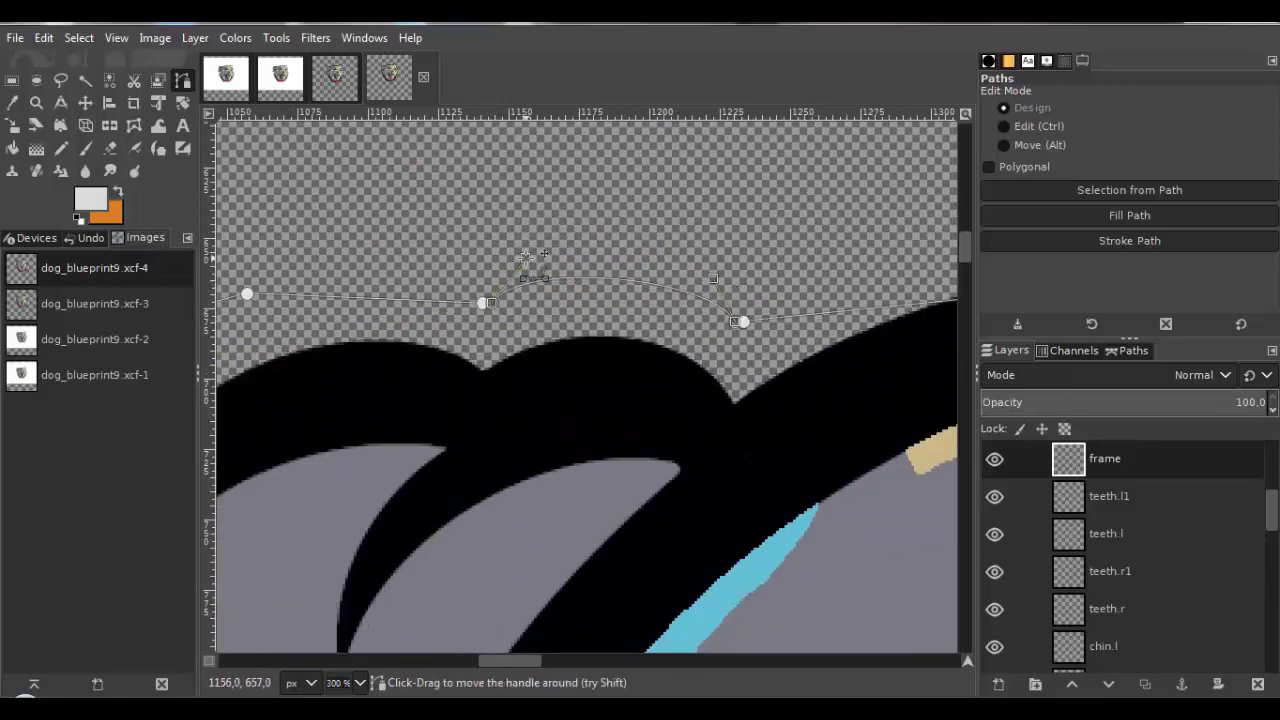
scroll(686, 385, "down", 3)
scroll(723, 400, "up", 5)
left_click(723, 369)
scroll(626, 340, "up", 5)
scroll(626, 340, "down", 10)
Bend the frame path's segments over the top of the head and under the right ear to follow the outline.
left_click(952, 299)
mouse_move(597, 334)
left_mouse_down()
mouse_move(597, 318)
mouse_move(571, 356)
left_mouse_up()
scroll(425, 401, "up", 7)
scroll(571, 357, "down", 5)
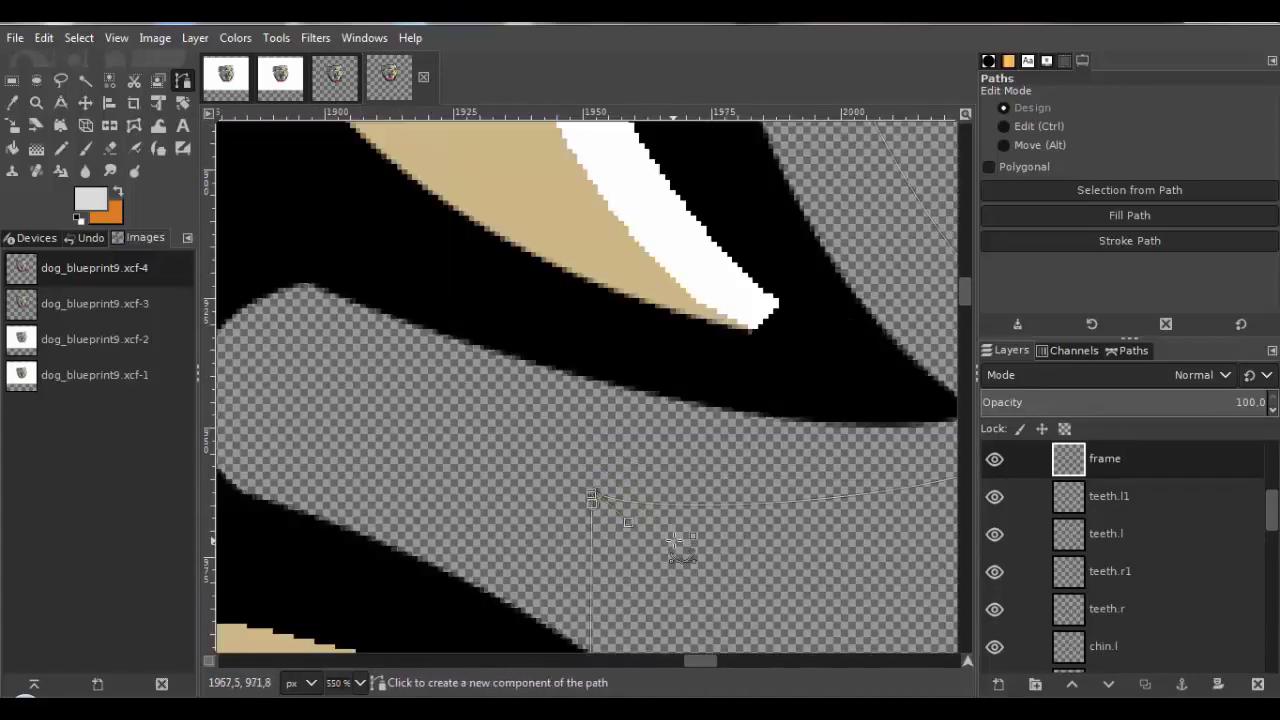
scroll(676, 541, "down", 10, "ctrl")
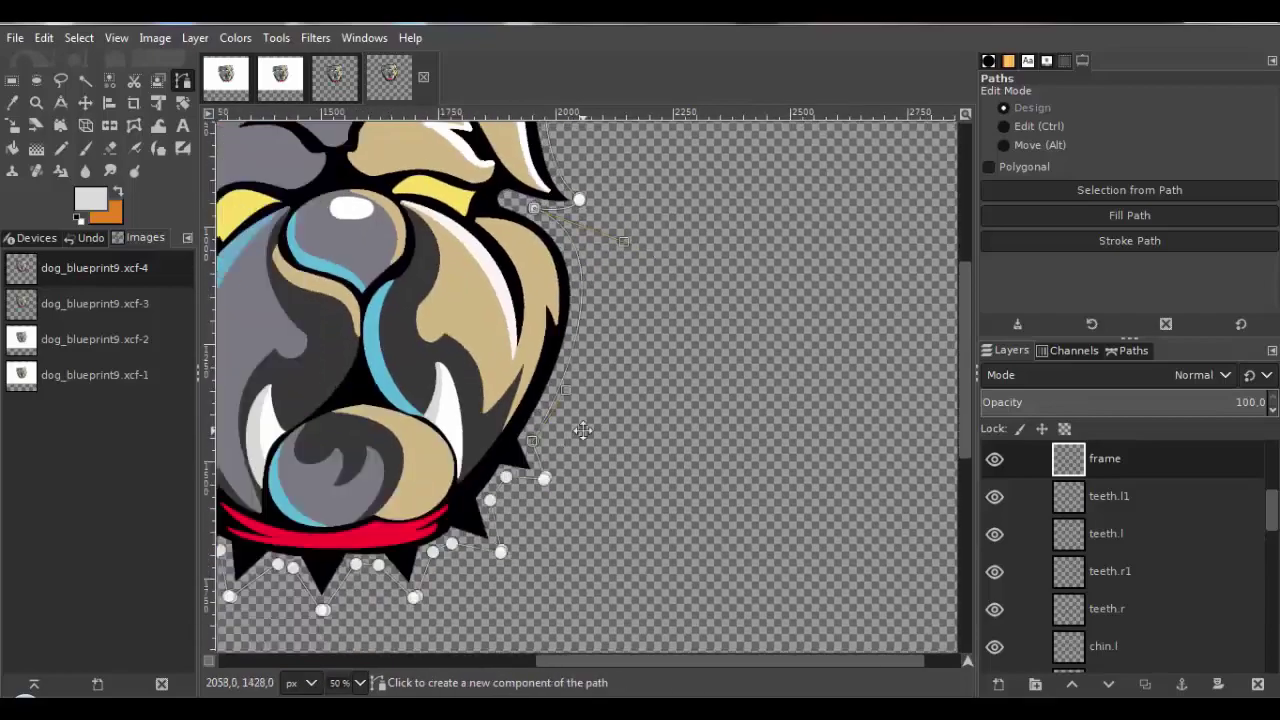
Round the frame path's corners at the tips of the collar's bottom spikes.
scroll(583, 430, "up", 15, "ctrl")
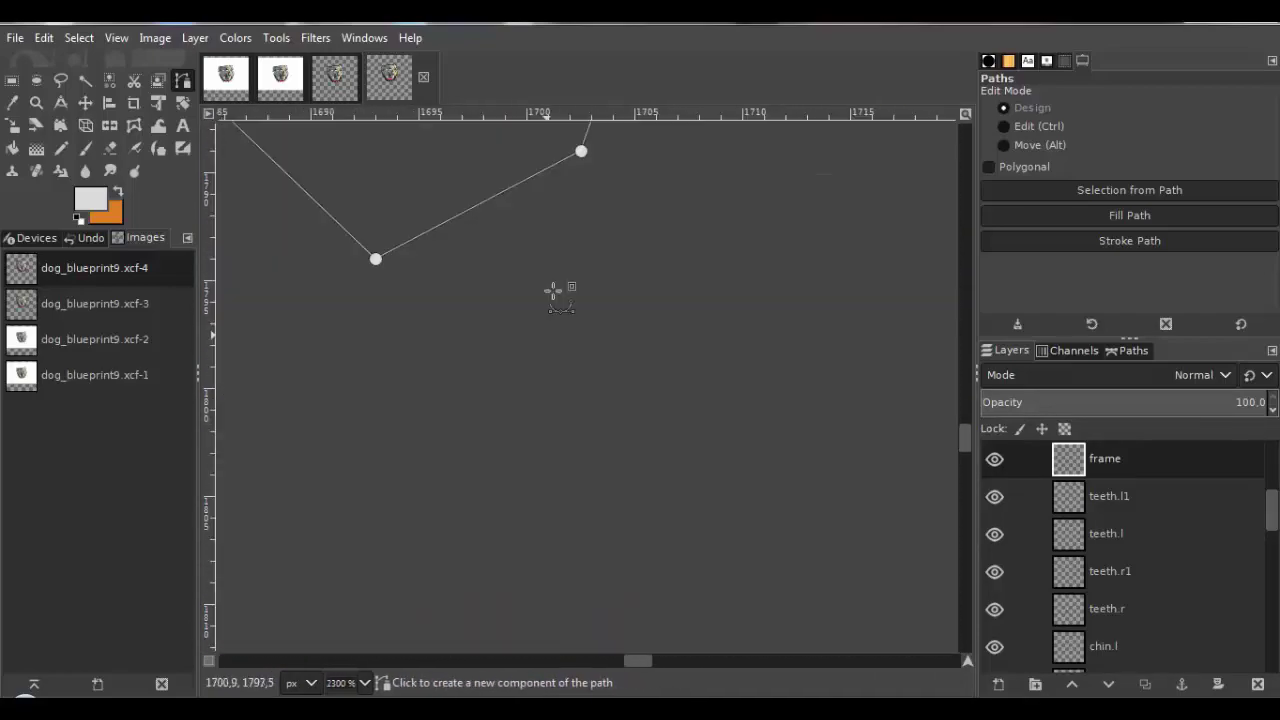
scroll(553, 291, "up", 1, "ctrl")
left_click_drag(480, 382, 500, 430)
left_click_drag(370, 505, 466, 480)
scroll(520, 443, "down", 10, "ctrl")
scroll(520, 443, "up", 10, "ctrl")
left_click_drag(511, 338, 488, 375)
scroll(443, 389, "down", 10, "ctrl")
left_click_drag(570, 393, 549, 416)
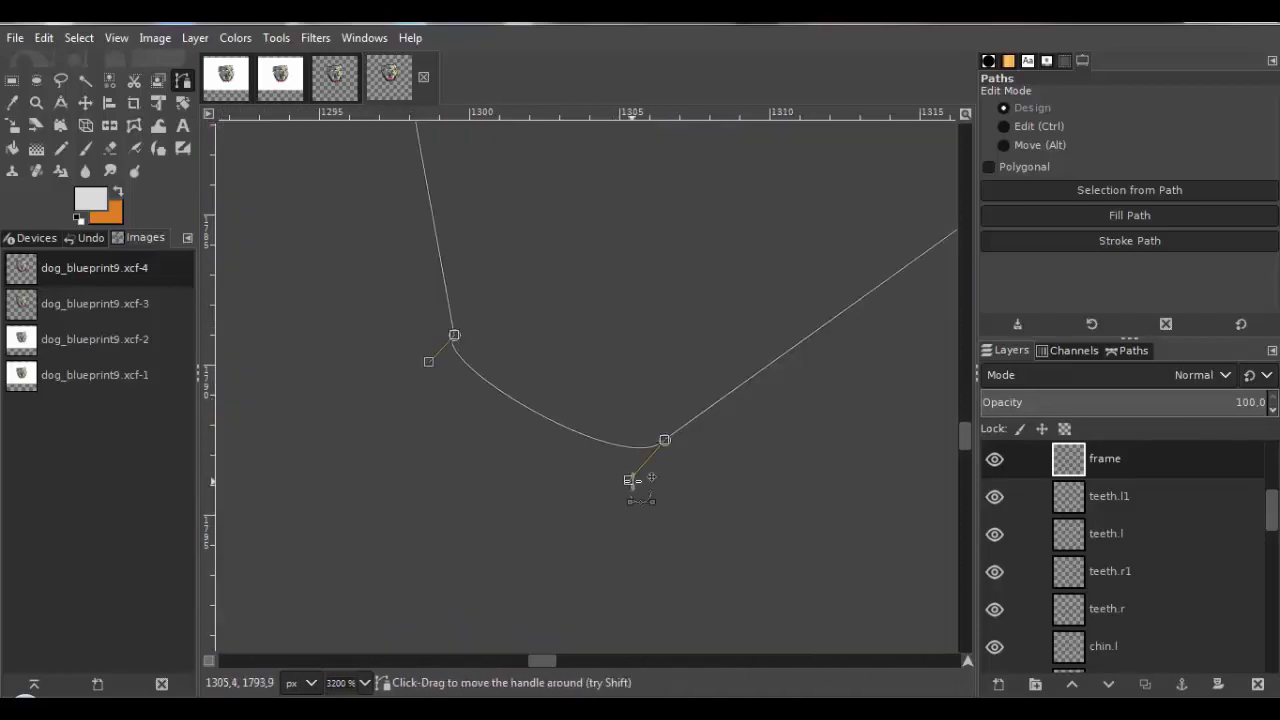
left_click_drag(428, 361, 470, 392)
Round the frame path's corners at the tips of the left collar spikes.
scroll(470, 392, "down", 10, "ctrl")
scroll(549, 409, "up", 10, "ctrl")
scroll(509, 340, "down", 8, "ctrl")
scroll(509, 340, "up", 8, "ctrl")
left_click_drag(531, 338, 510, 358)
left_click_drag(449, 297, 468, 318)
scroll(546, 397, "down", 10, "ctrl")
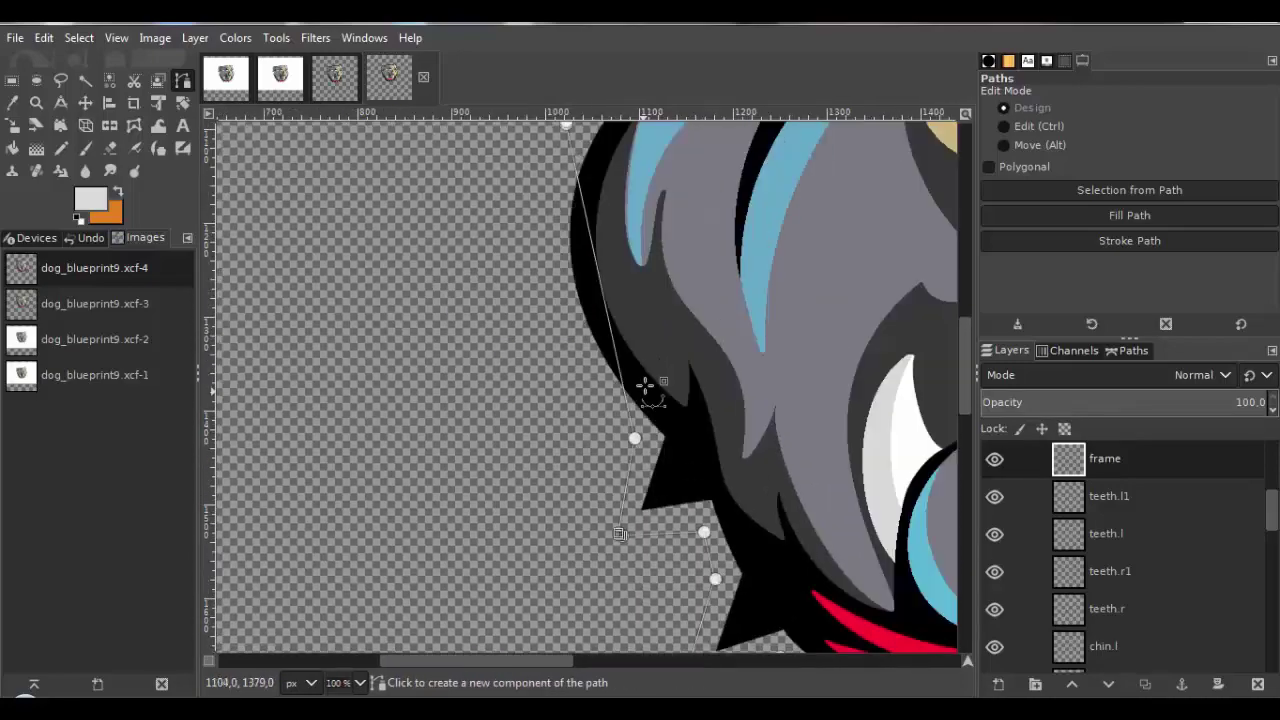
Curve the frame path's corner where the left ear meets the cheek.
scroll(645, 385, "up", 20, "ctrl")
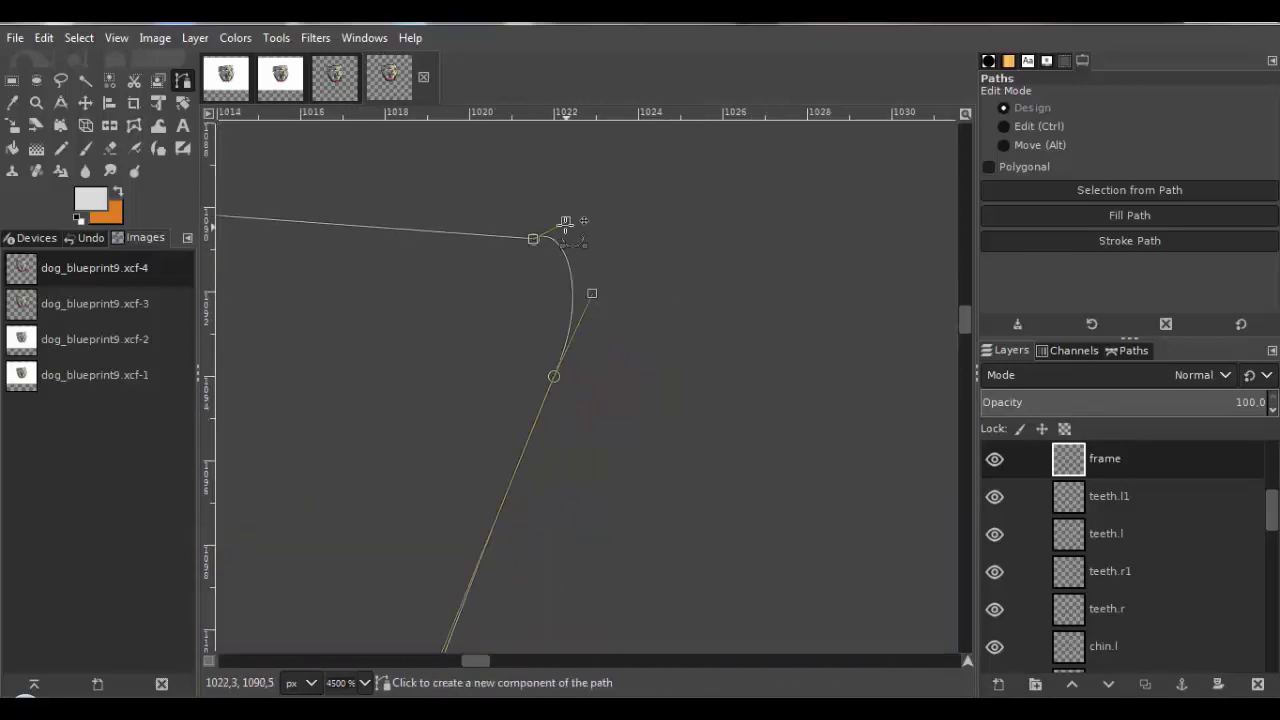
scroll(566, 225, "down", 10, "ctrl")
scroll(766, 443, "up", 6, "ctrl")
scroll(766, 443, "up", 2, "ctrl")
scroll(390, 305, "down", 10, "ctrl")
Convert the frame path to a selection and paint it white on the frame layer with the Pencil at size 277.
left_click(79, 38)
left_click(111, 171)
left_click(90, 199)
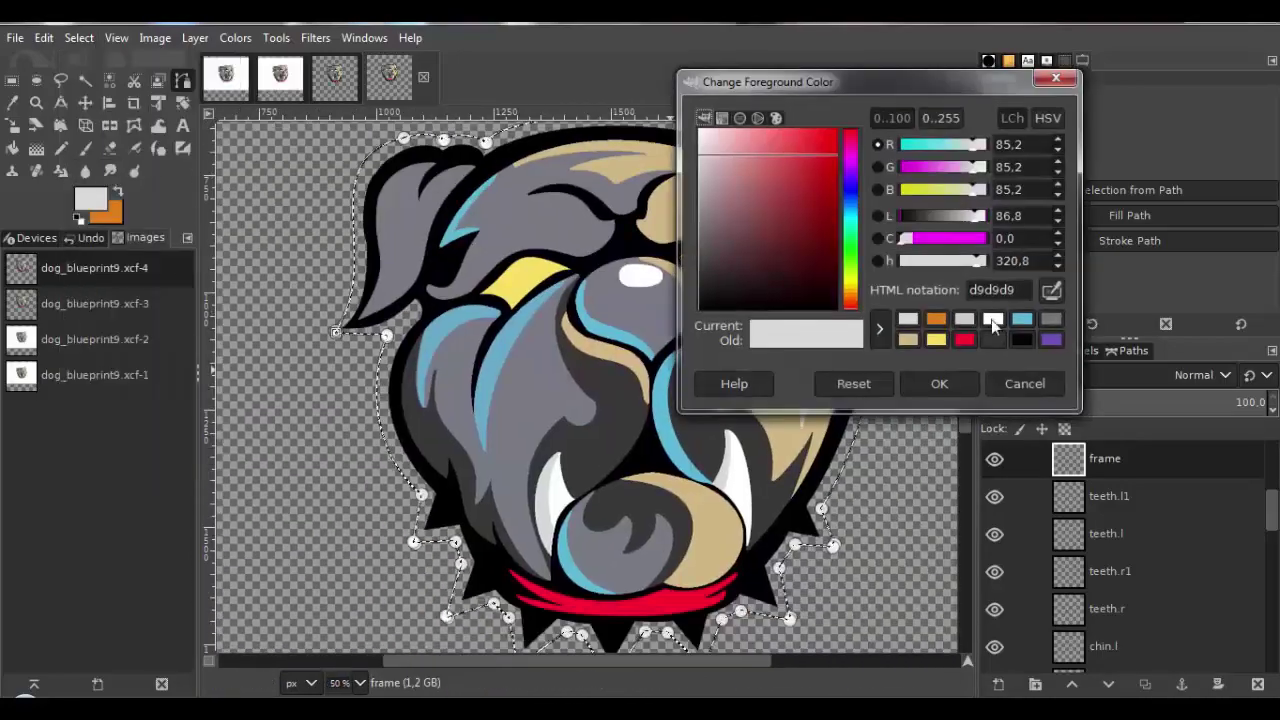
left_click(993, 321)
left_click(939, 384)
left_click(61, 148)
scroll(537, 292, "down", 2, "ctrl")
mouse_move(460, 262)
left_mouse_down()
mouse_move(471, 230)
mouse_move(465, 411)
mouse_move(624, 429)
left_mouse_up()
left_click(1088, 197)
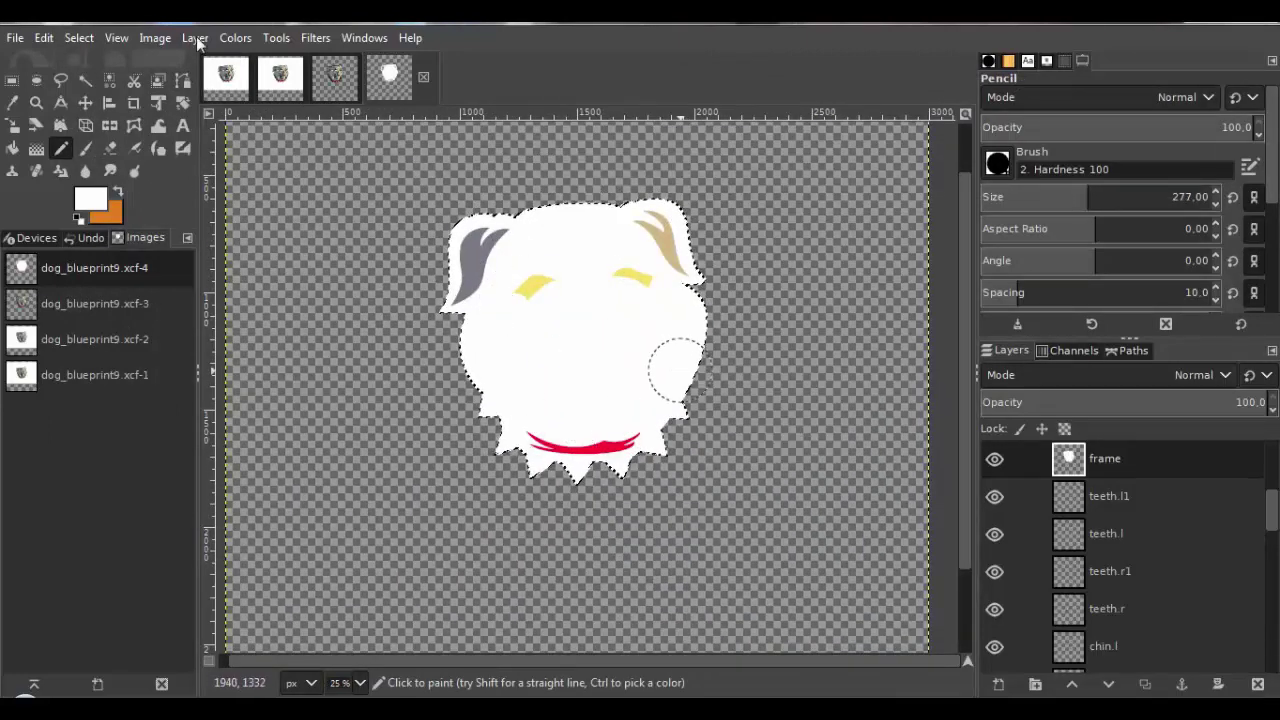
Clear the selection and move the frame layer to the bottom of the layer stack.
left_click(197, 40)
left_click_drag(1272, 510, 1273, 655)
left_click(1140, 653)
key("ctrl+shift+a")
left_click(195, 37)
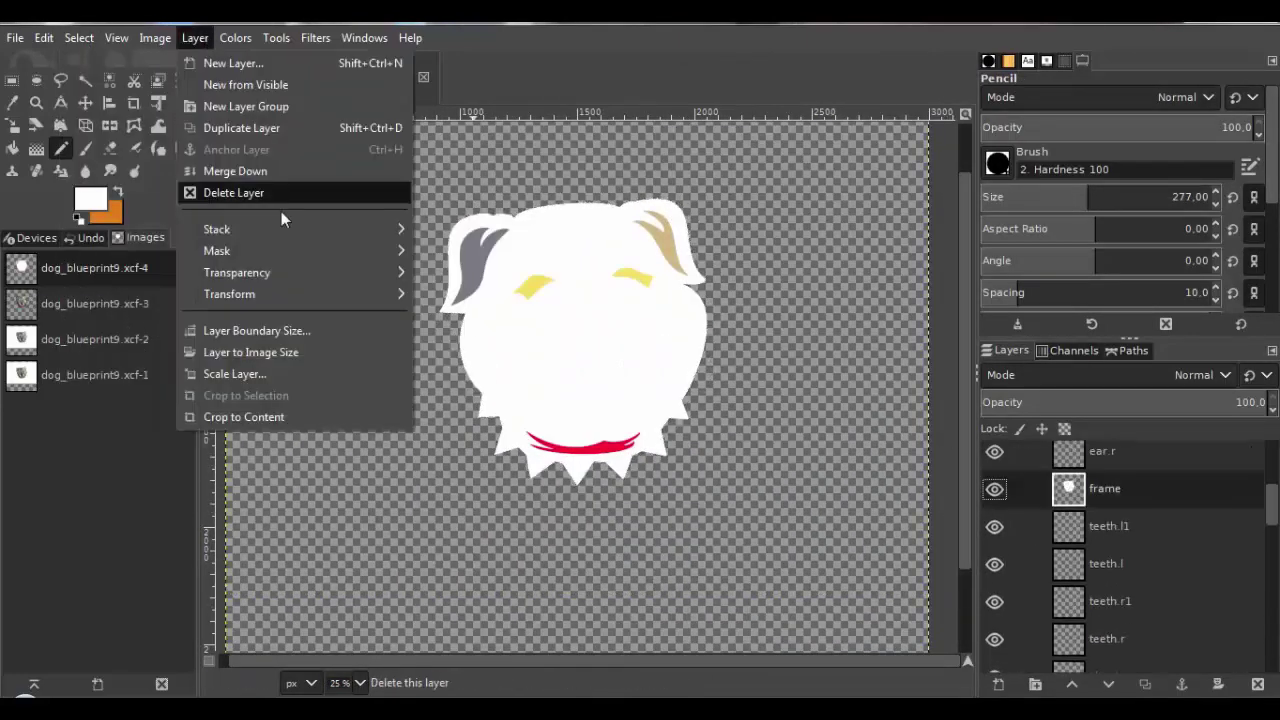
left_click(371, 191)
Correct the white frame's edge beneath the left ear's tip using a small path selection, and clear the selection.
key("b")
scroll(682, 315, "up", 6, "ctrl")
left_click(682, 315)
left_click(363, 315)
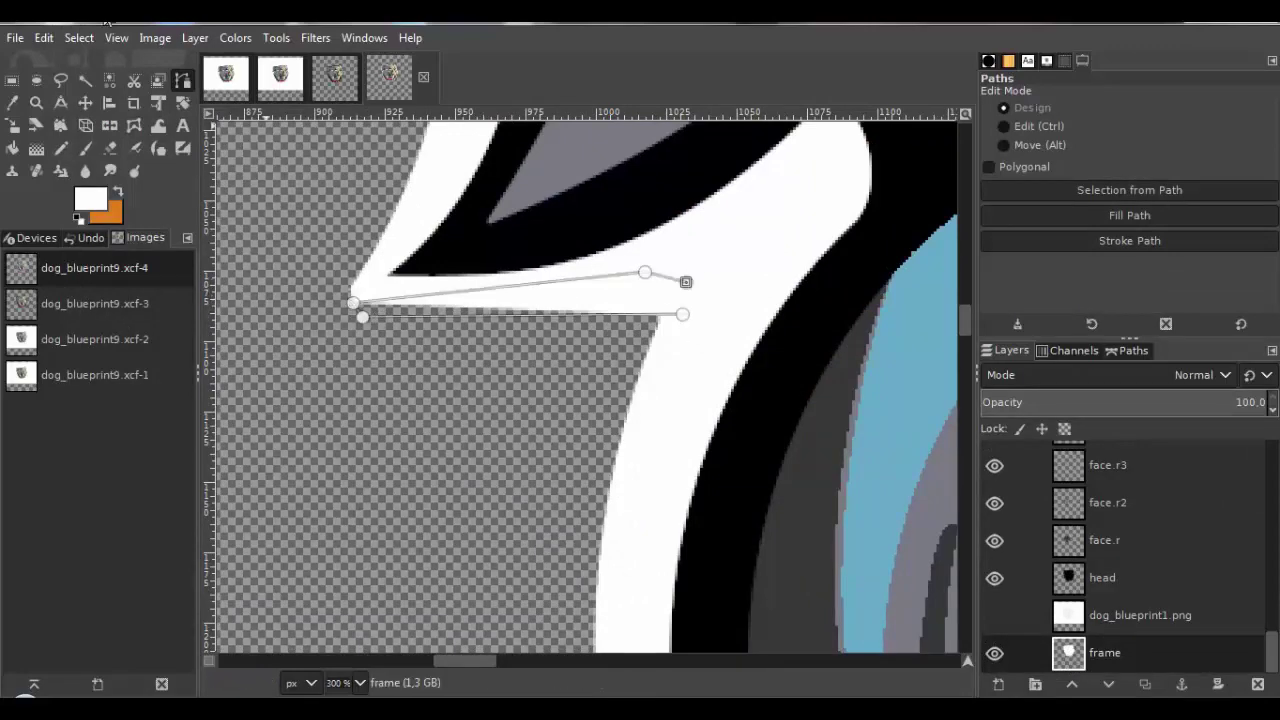
key("Return")
left_click(79, 38)
left_click(110, 85)
scroll(660, 300, "down", 5)
Outline the thin part of the frame above the right ear with a path, select it and fill it in white.
key("b")
scroll(436, 296, "up", 4)
left_click(435, 292)
left_click(800, 343)
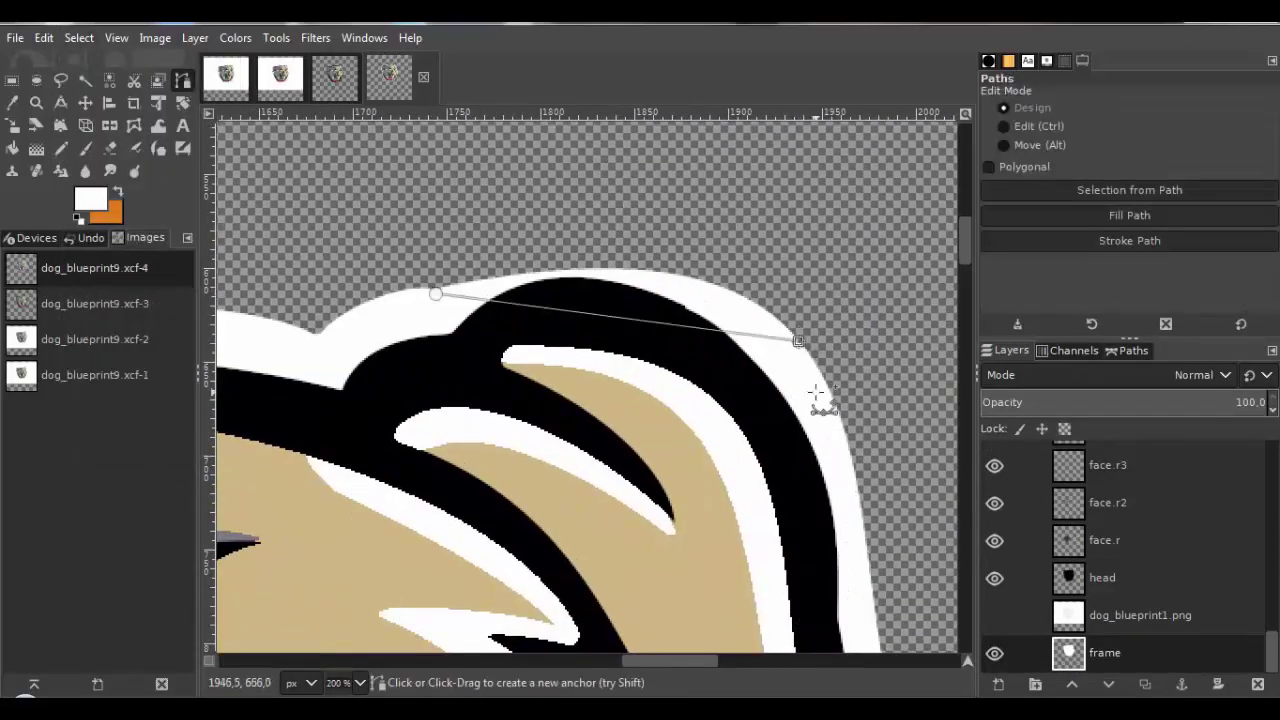
left_click(814, 392)
left_click(660, 406)
left_click(466, 364)
left_click(79, 38)
left_click(115, 173)
key("n")
scroll(603, 352, "down", 7)
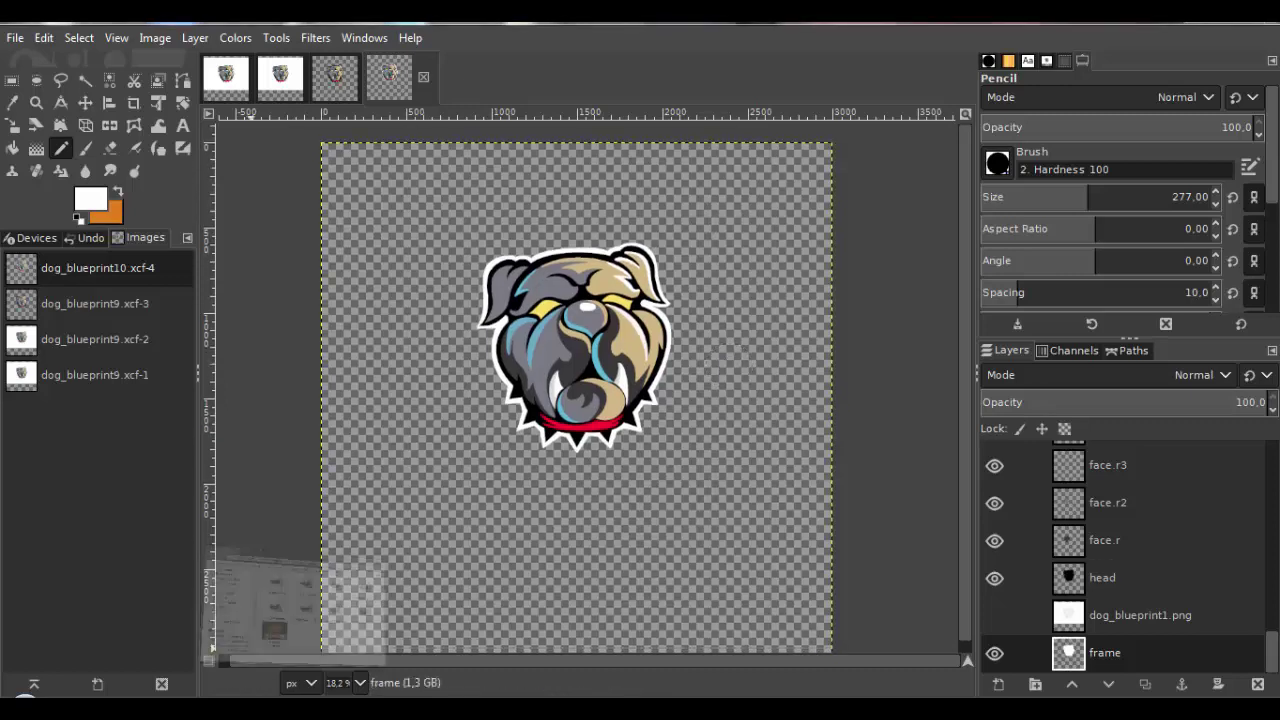
Add the snoop diddy font blueprint image from the Esport Logo in Gimp folder as a layer and shift it below the chin.
left_click(294, 706)
left_click_drag(838, 412, 516, 495)
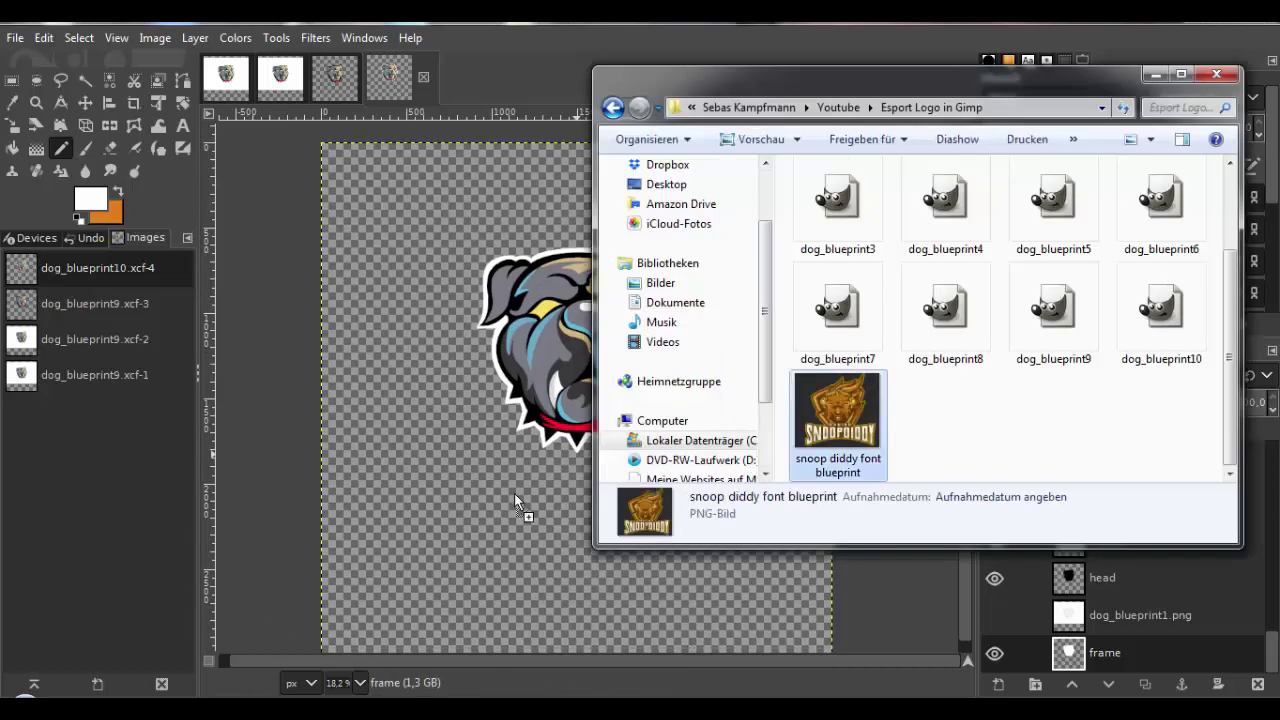
left_click(1155, 76)
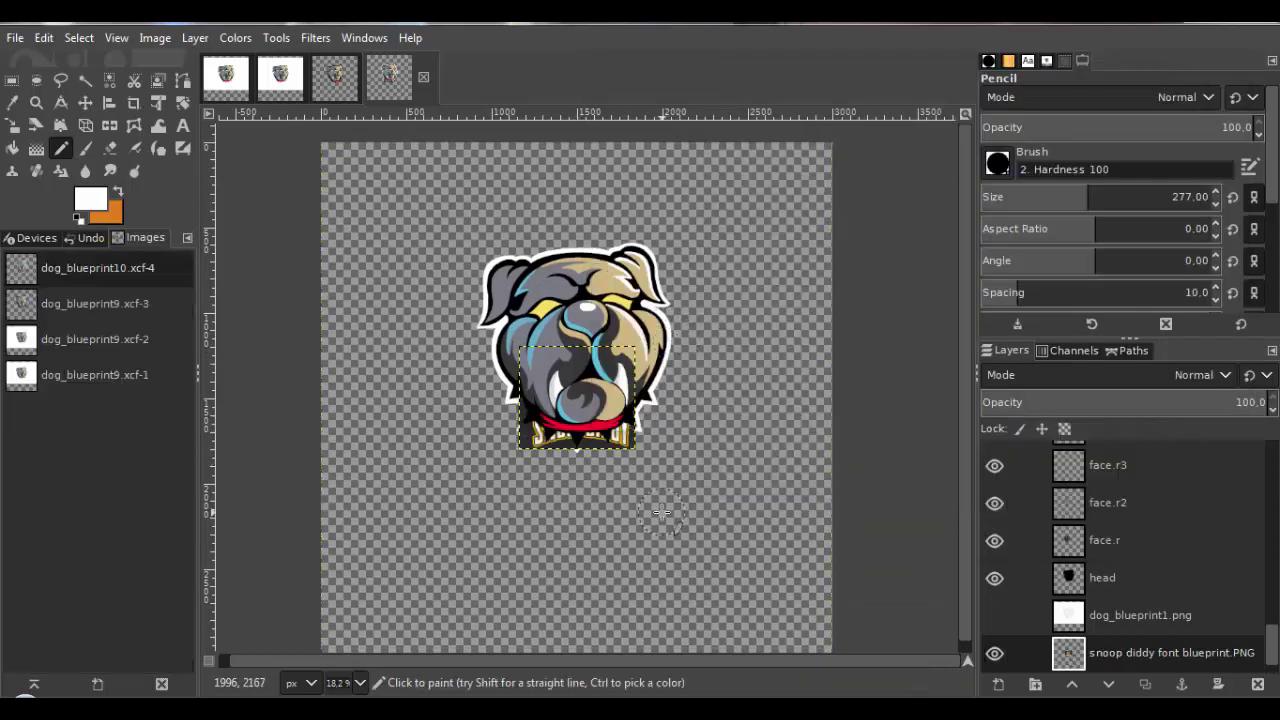
left_click(85, 102)
scroll(585, 400, "up", 3)
mouse_move(630, 540)
left_mouse_down()
mouse_move(630, 473)
mouse_move(635, 562)
left_mouse_up()
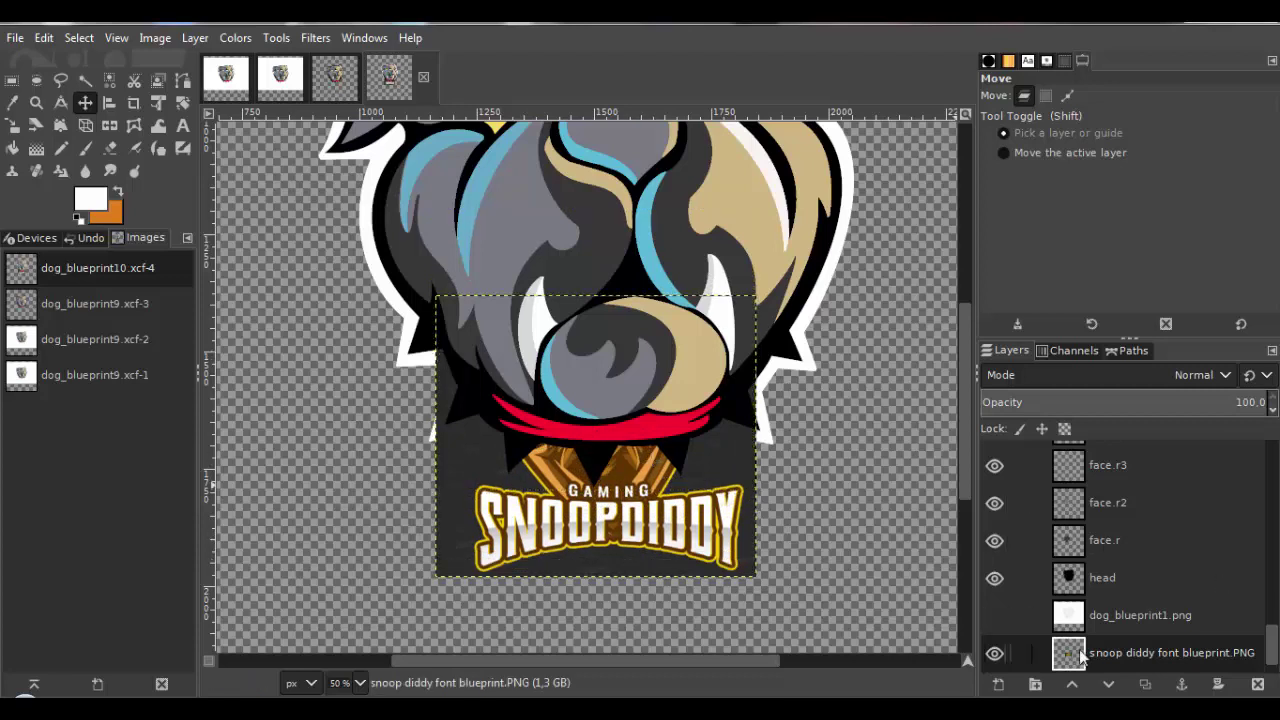
Raise the font blueprint layer to the top of the stack and erase the background around its lettering.
left_click(195, 37)
mouse_move(365, 222)
left_click(485, 371)
key("shift+e")
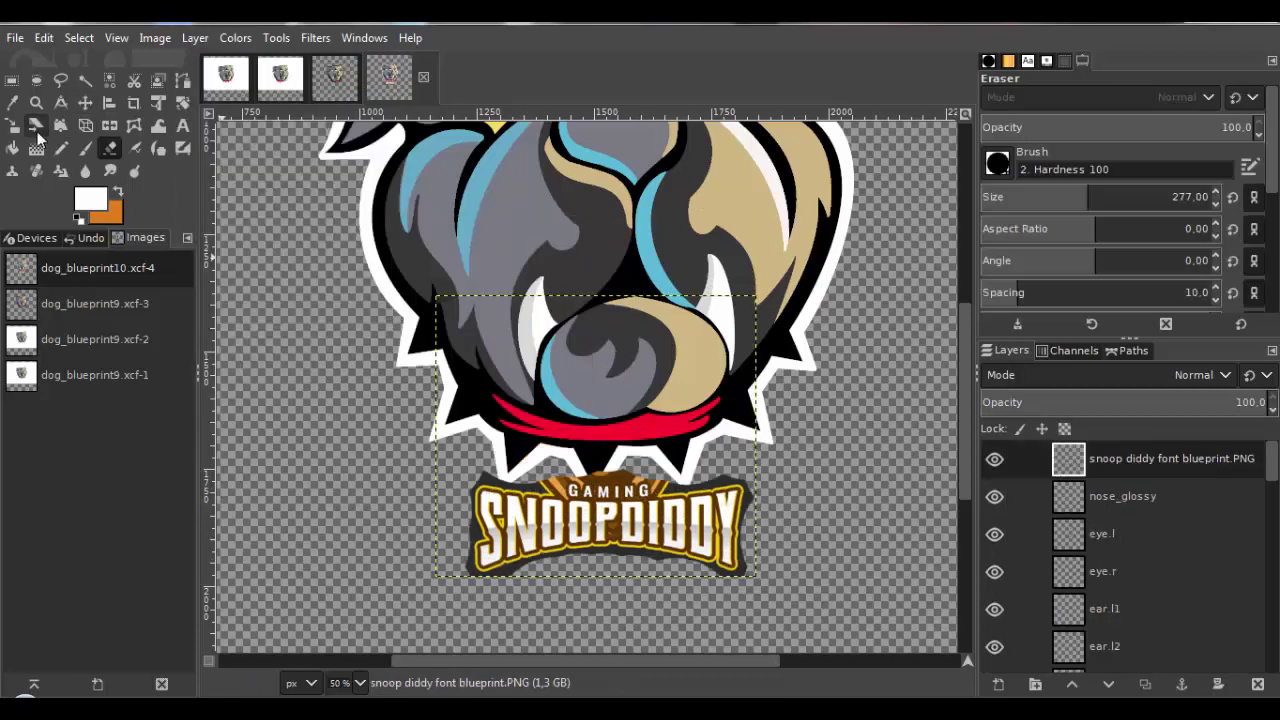
Scale the font blueprint layer to 1204 × 1056 px.
left_click(14, 127)
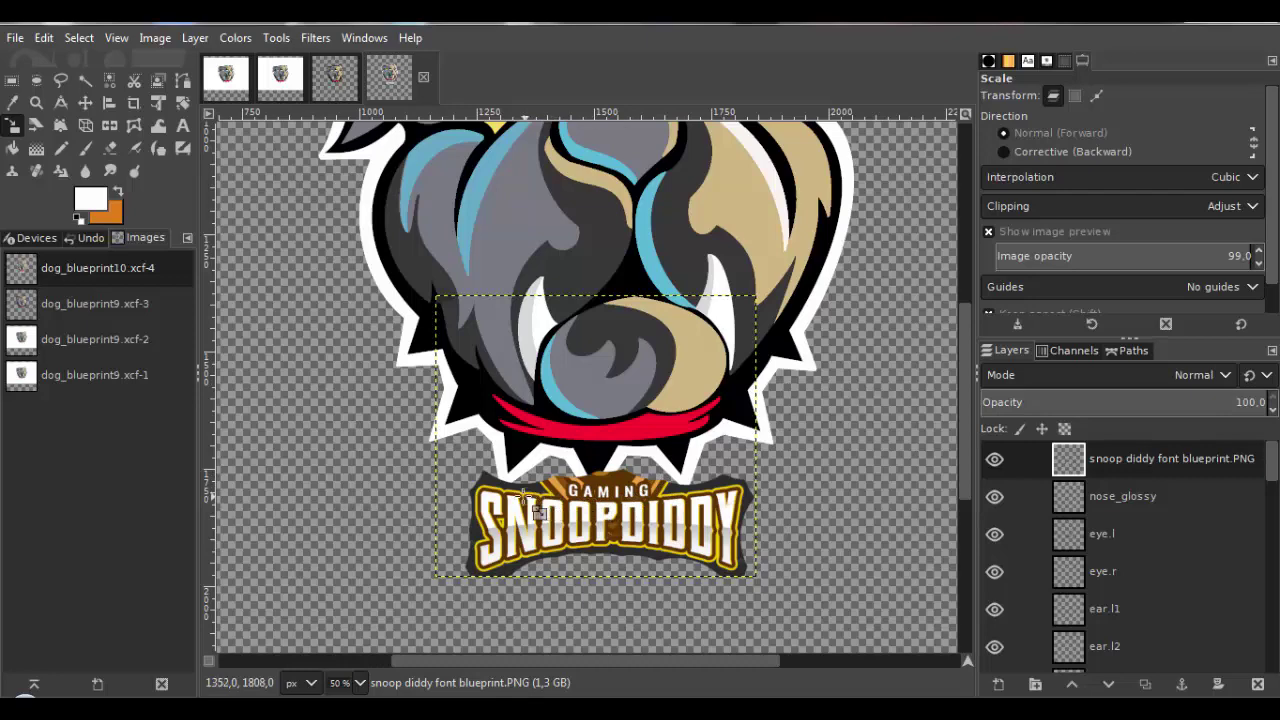
left_click_drag(523, 496, 148, 568)
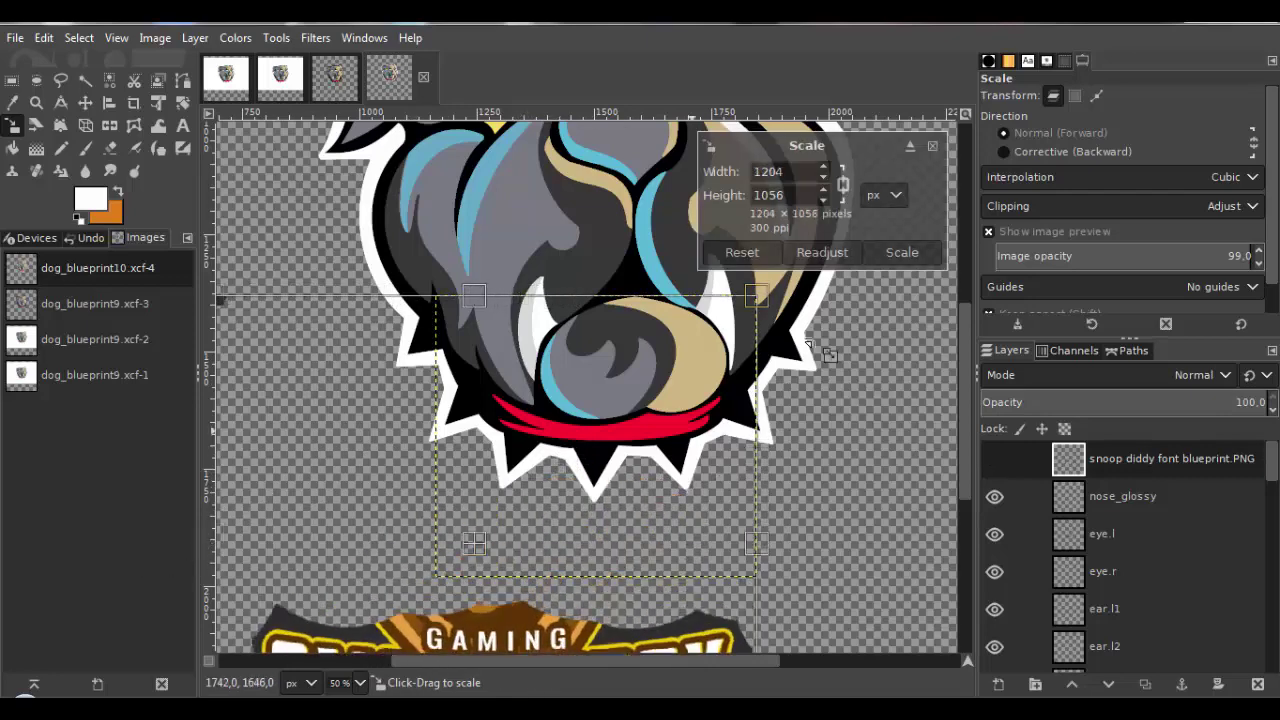
left_click(890, 256)
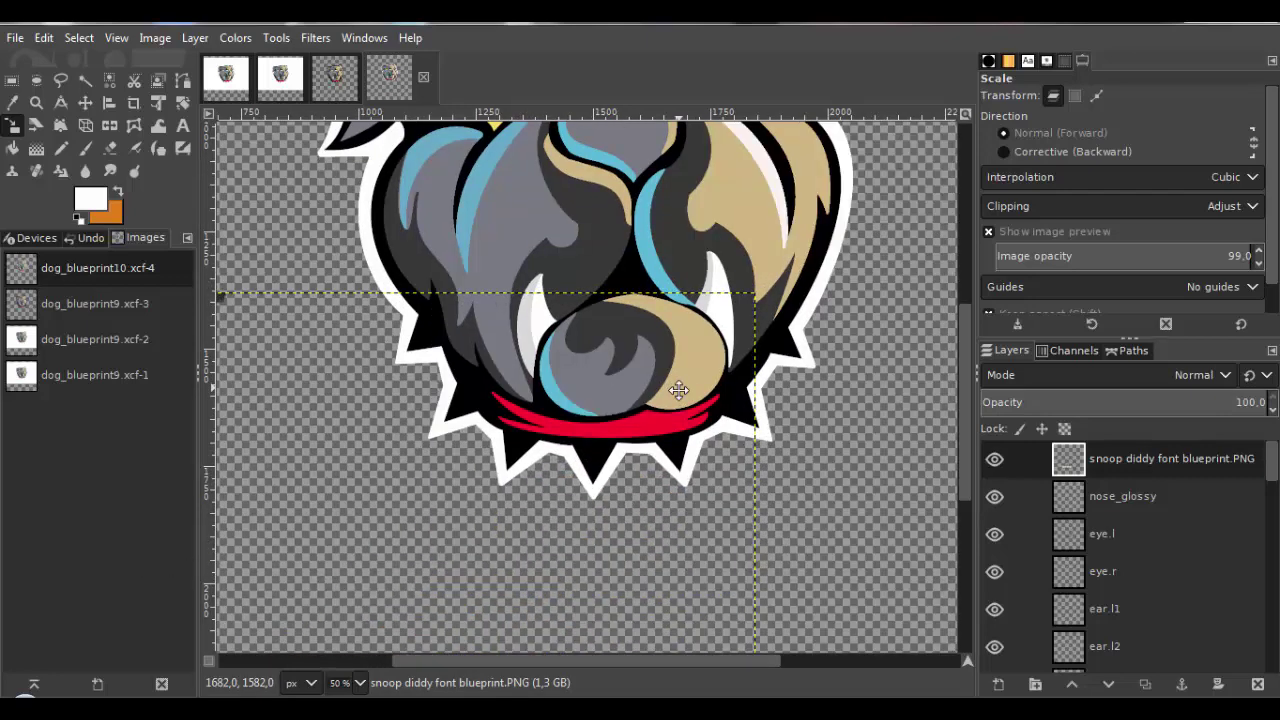
left_click_drag(680, 388, 737, 293)
scroll(737, 293, "up", 2)
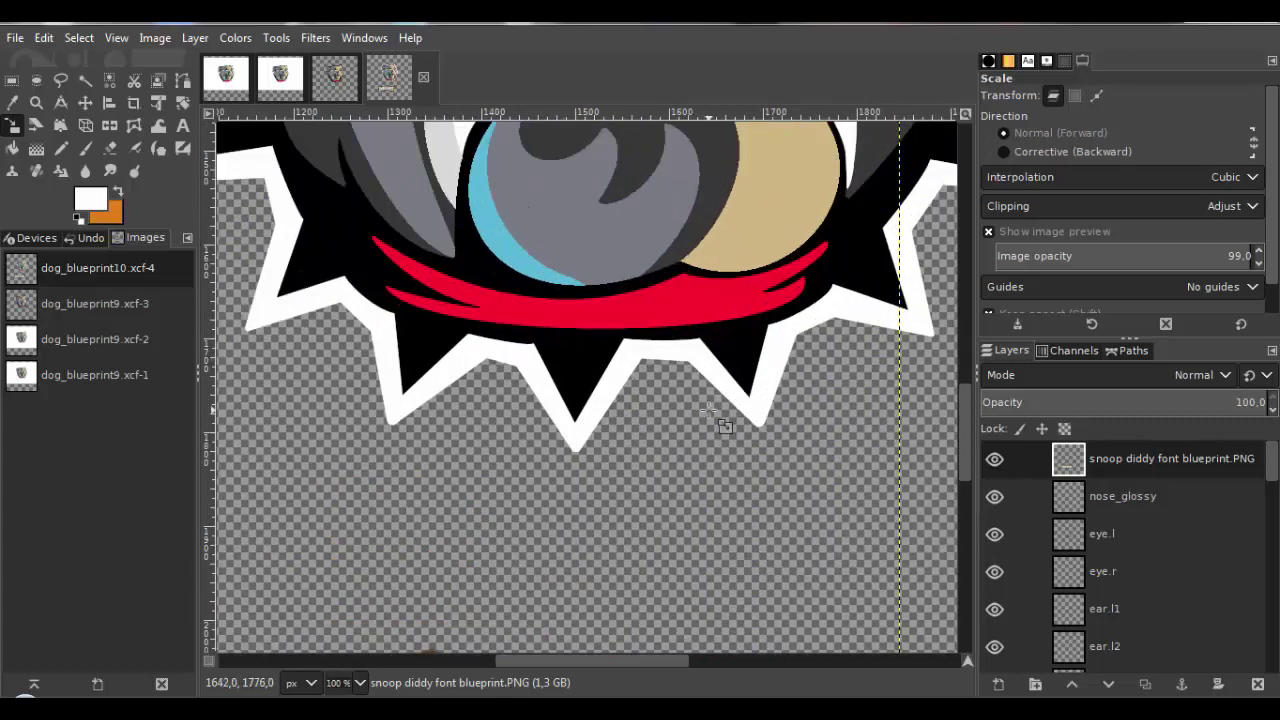
scroll(722, 425, "down", 4)
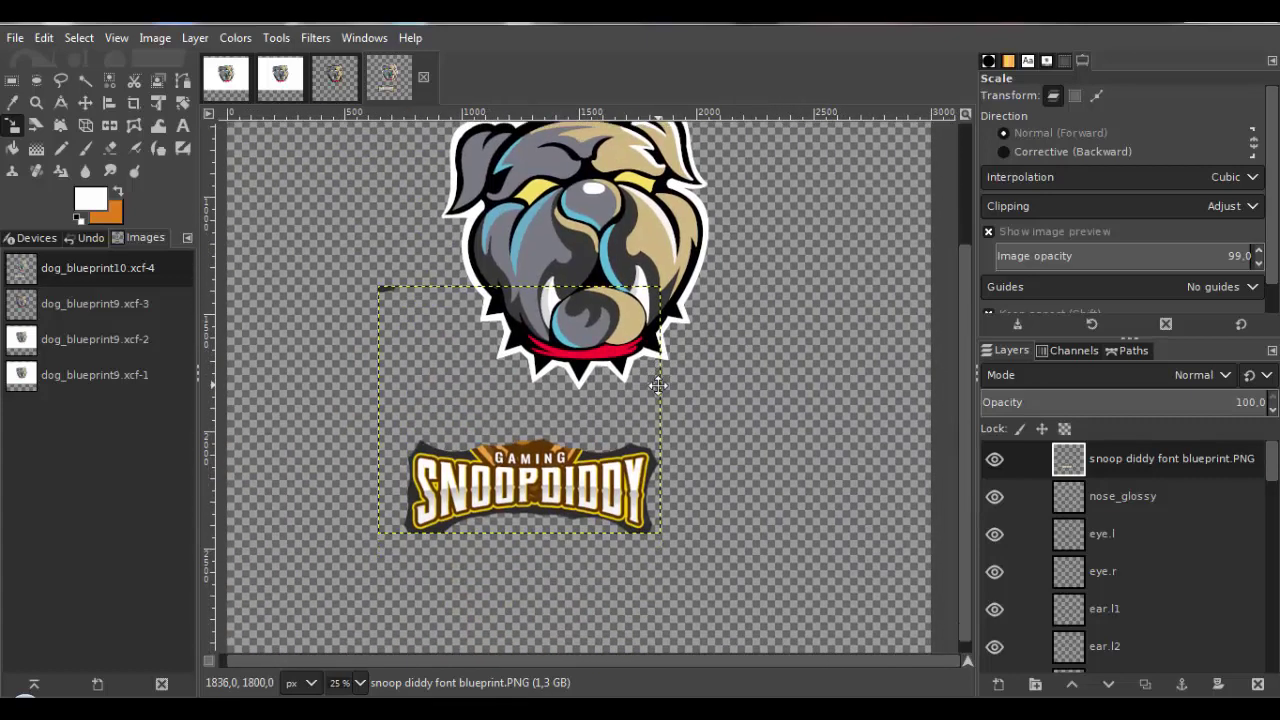
Erase the leftover speck in the blueprint layer's corner and move the lettering up over the collar.
left_click(109, 148)
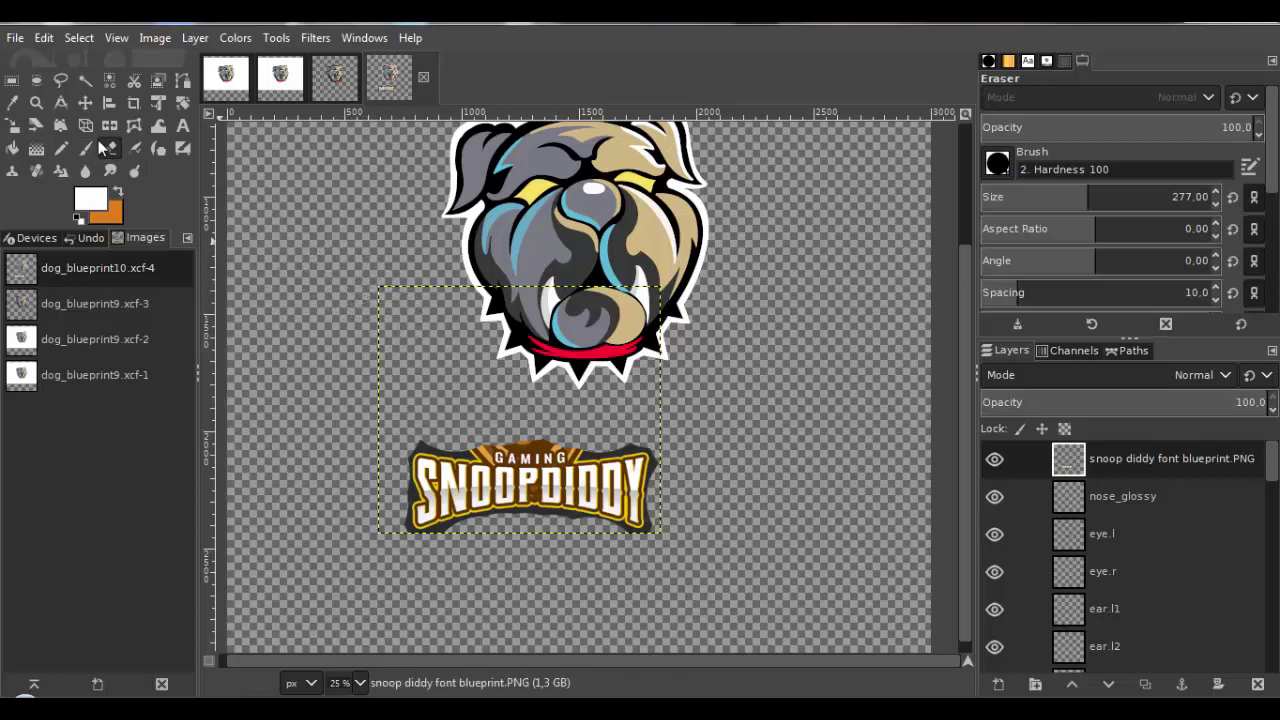
left_click(85, 103)
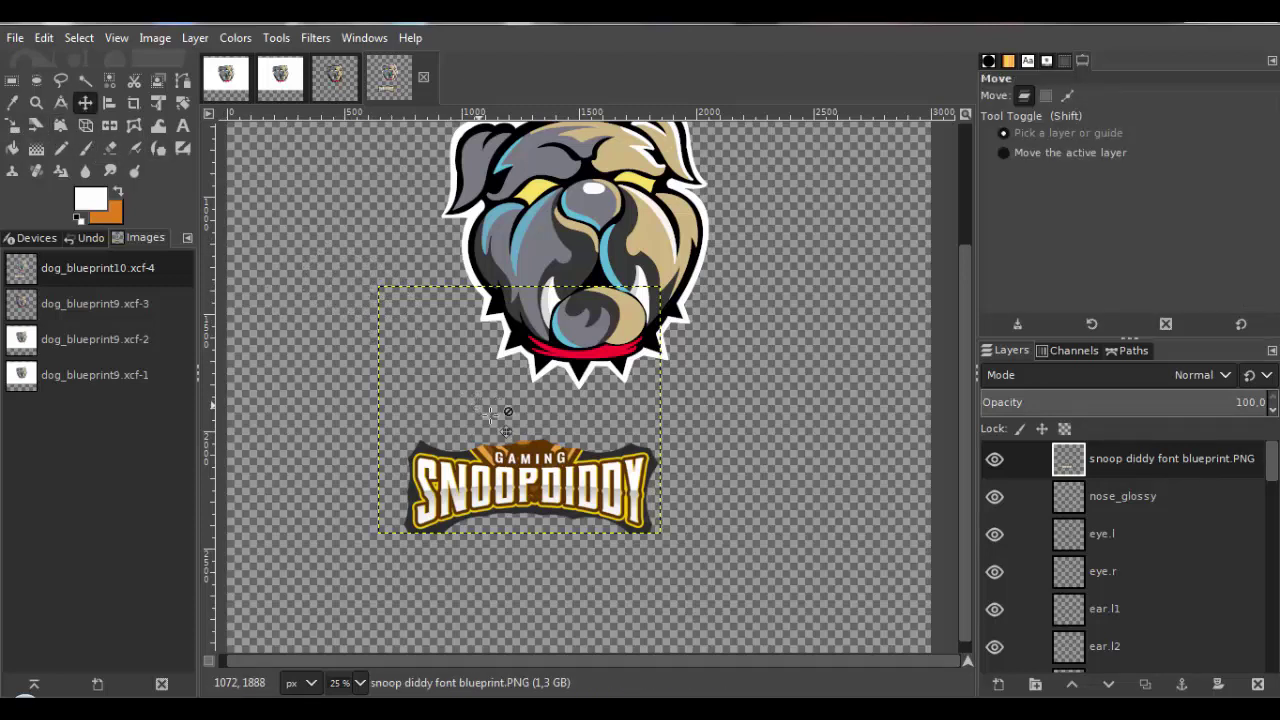
left_click_drag(547, 466, 580, 347)
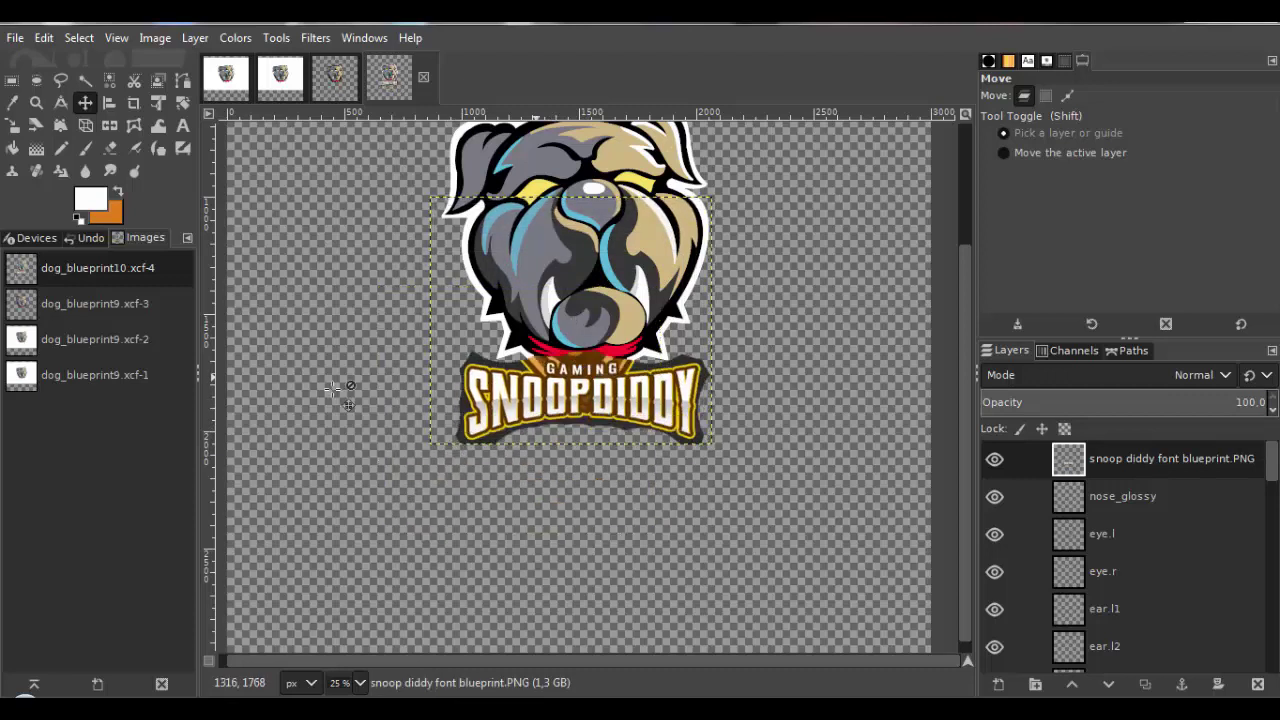
Scale the font blueprint layer to 2290 × 2009 px and center the lettering over the collar spikes.
left_click(14, 126)
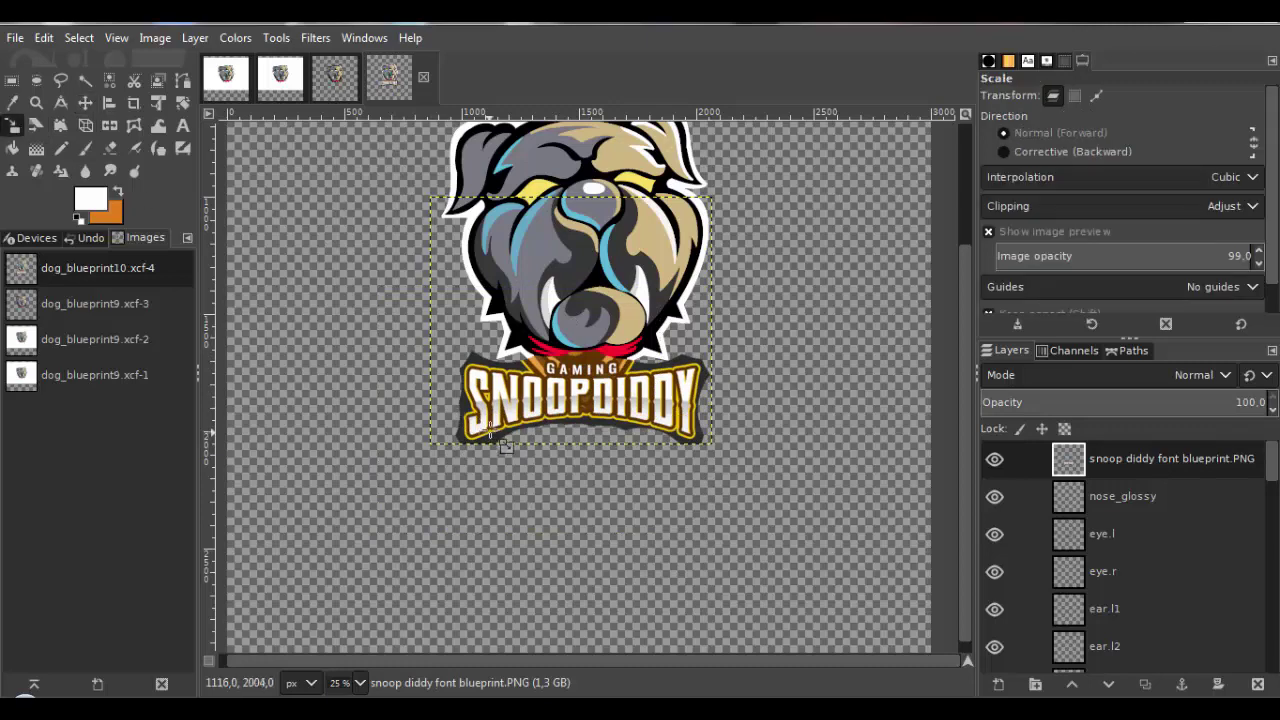
left_click_drag(487, 393, 60, 420)
left_click(880, 256)
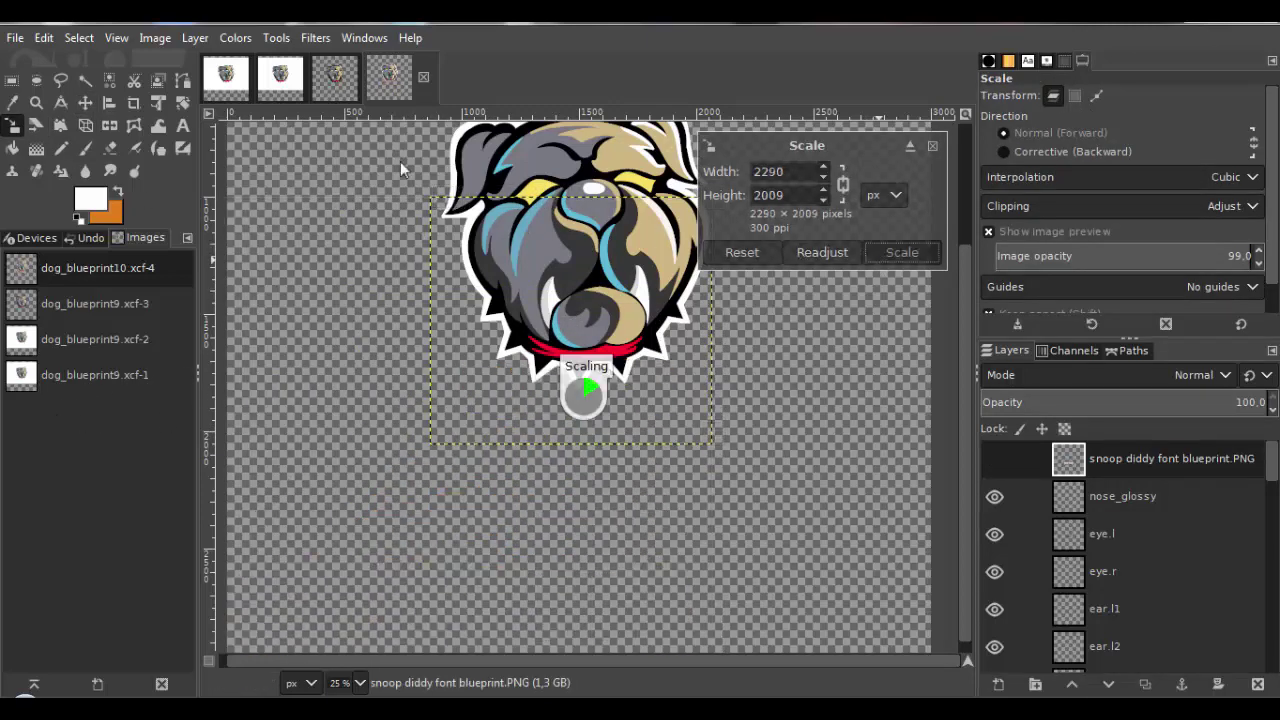
left_click(88, 106)
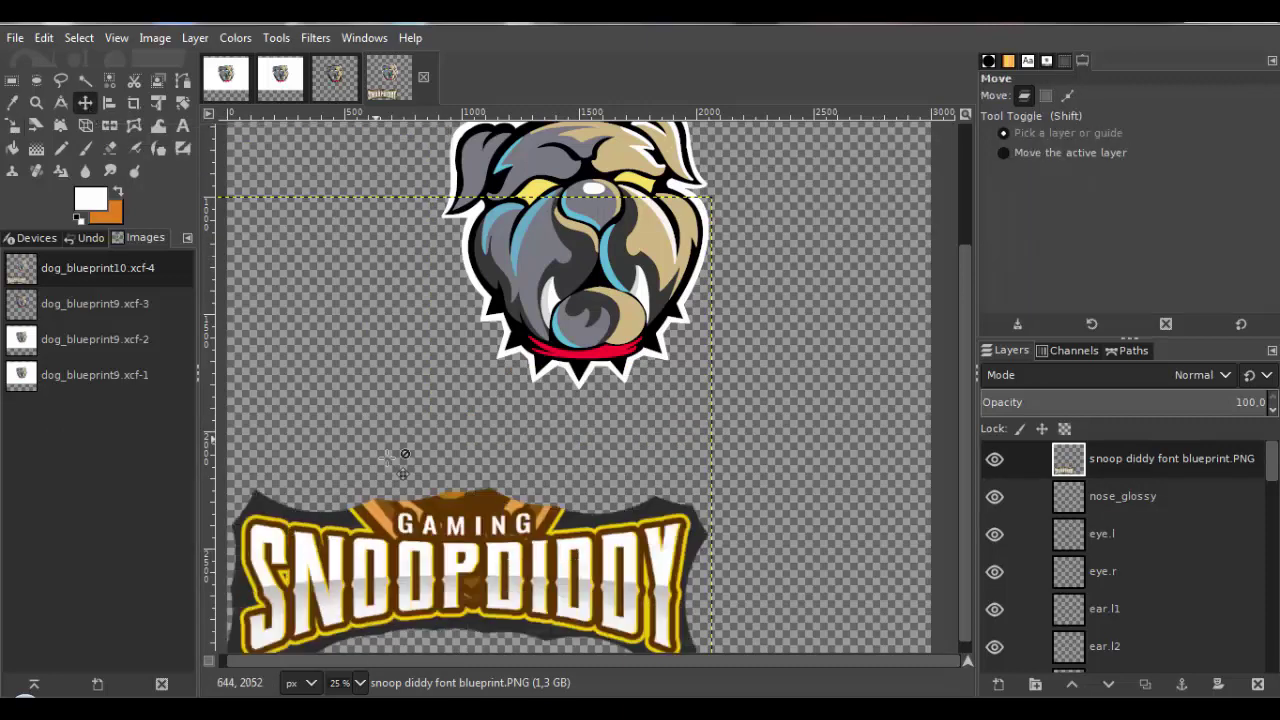
left_click_drag(446, 520, 605, 362)
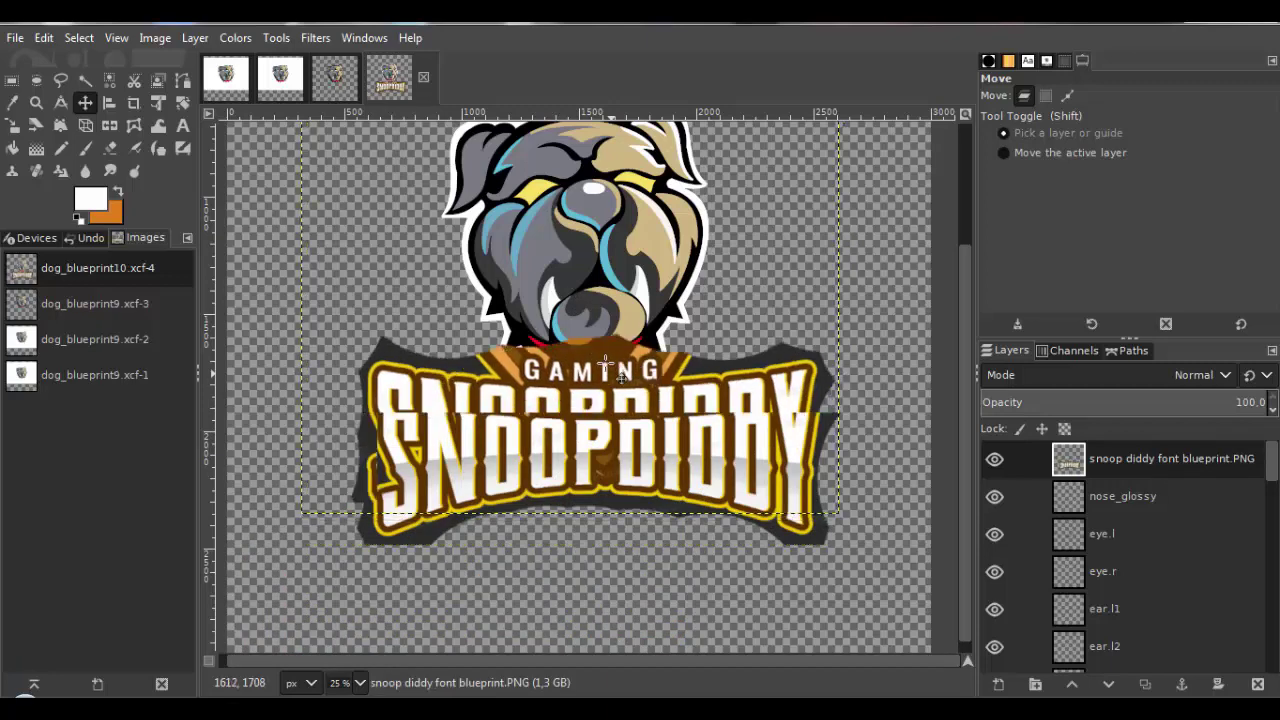
scroll(605, 362, "down", 2)
scroll(596, 390, "up", 2)
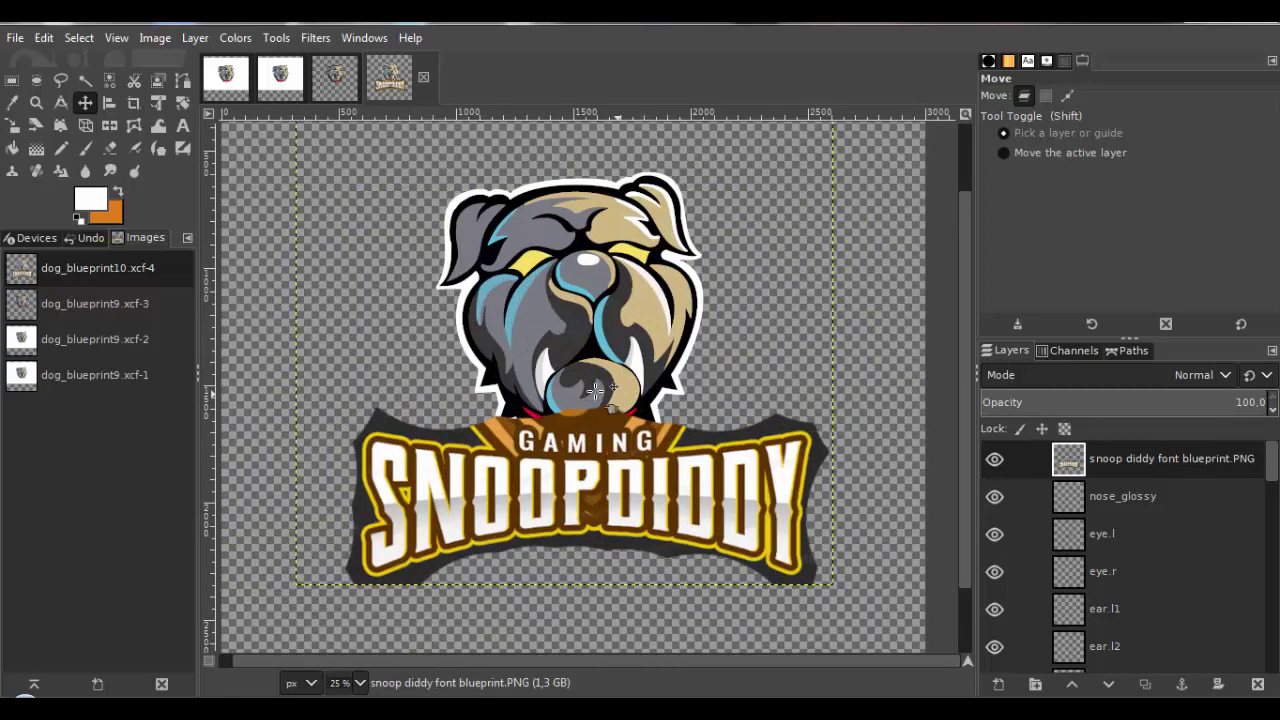
Enlarge the font blueprint layer slightly more and recenter the lettering under the dog's chin.
left_click(13, 126)
left_click_drag(298, 582, 246, 628)
left_click(896, 253)
left_click(85, 102)
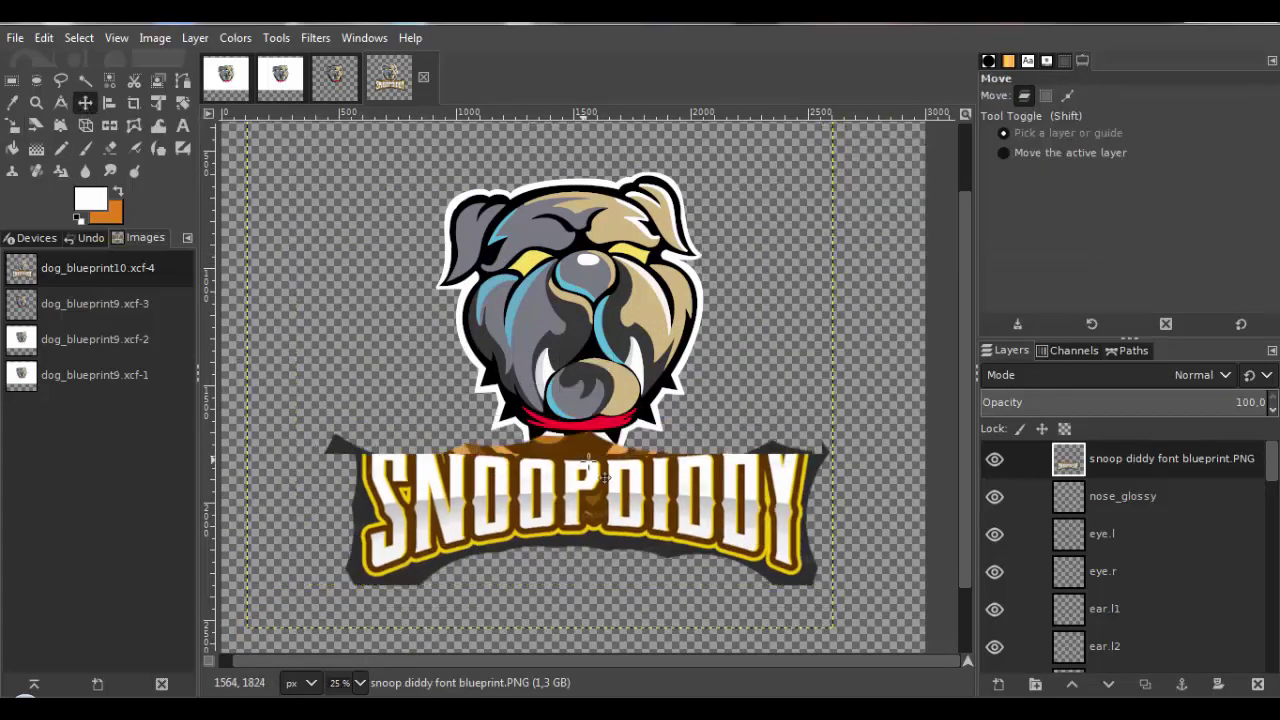
left_click_drag(592, 471, 629, 397)
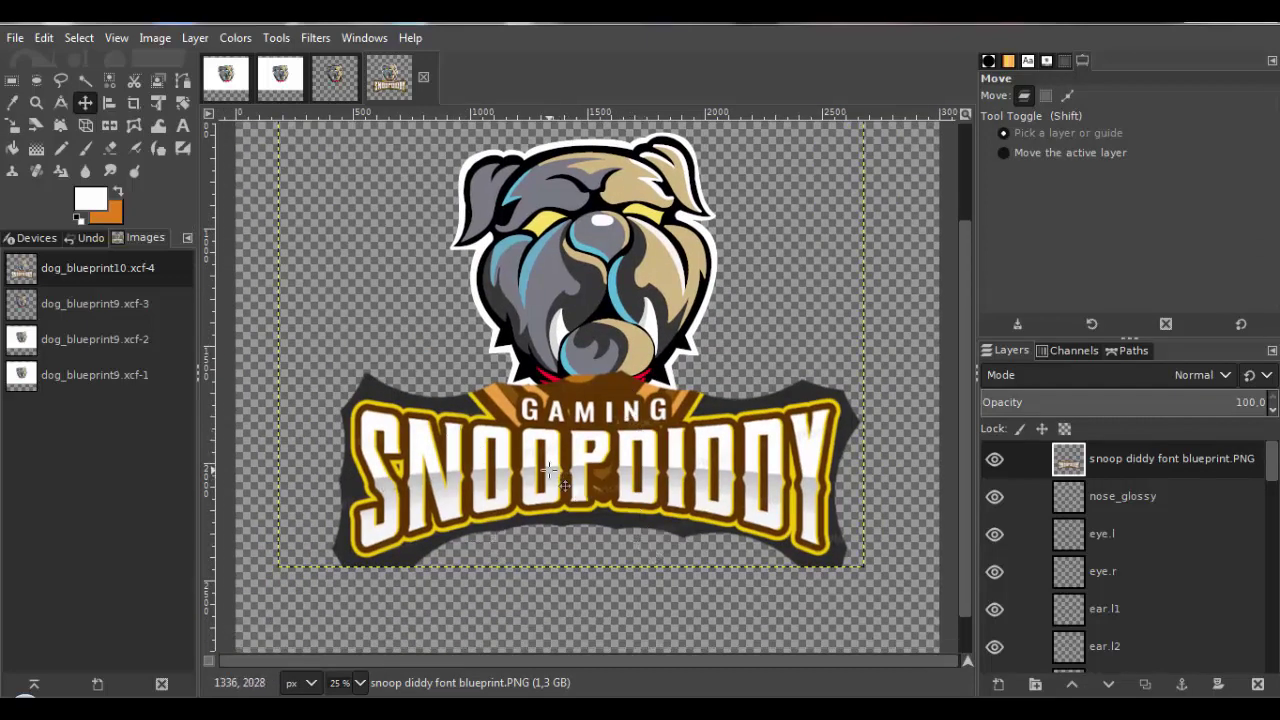
Create a transparent 3000 × 3000 px layer named snoopdiddy_font and activate the Paths tool.
left_click(195, 37)
left_click(217, 56)
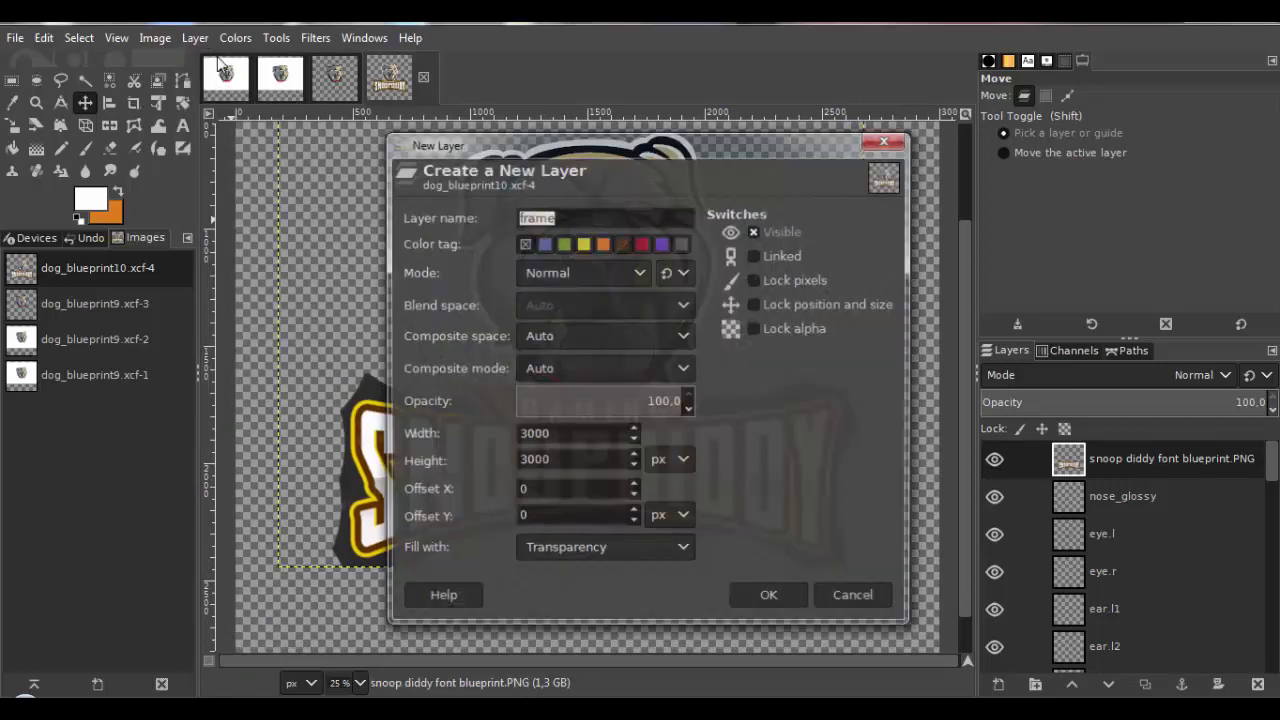
type("sn")
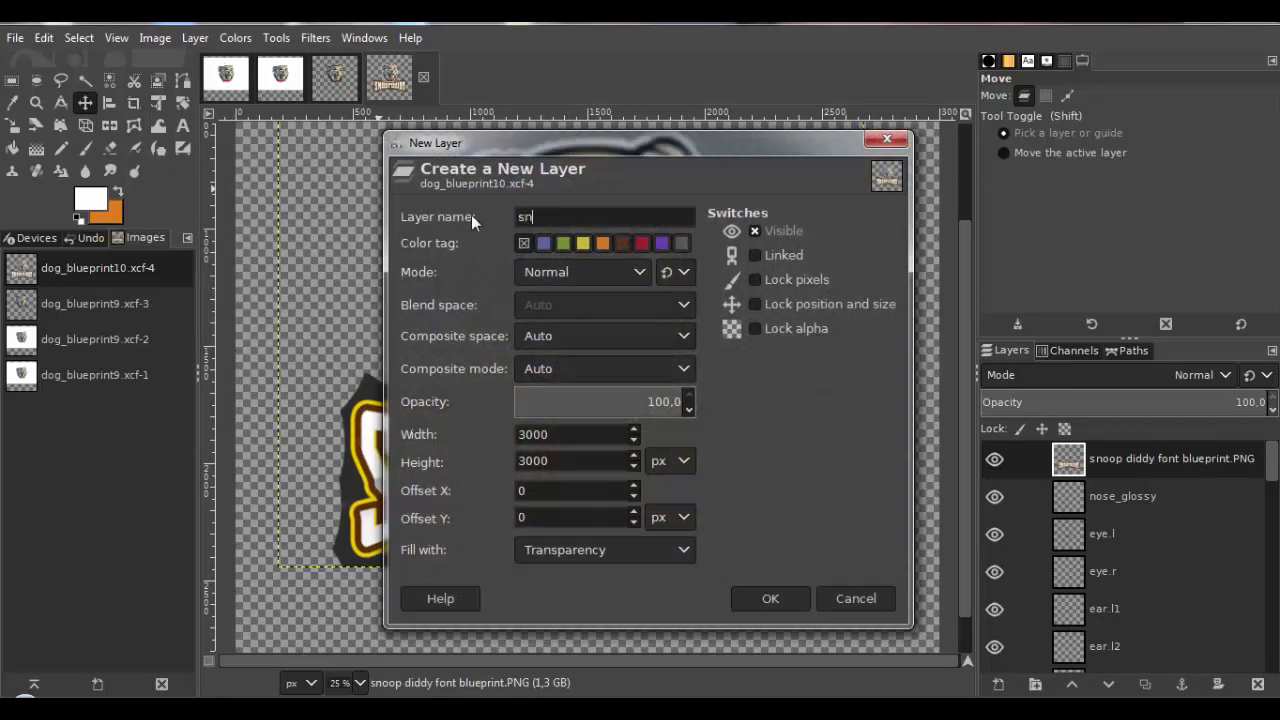
type("oopdiddy_font")
left_click(770, 598)
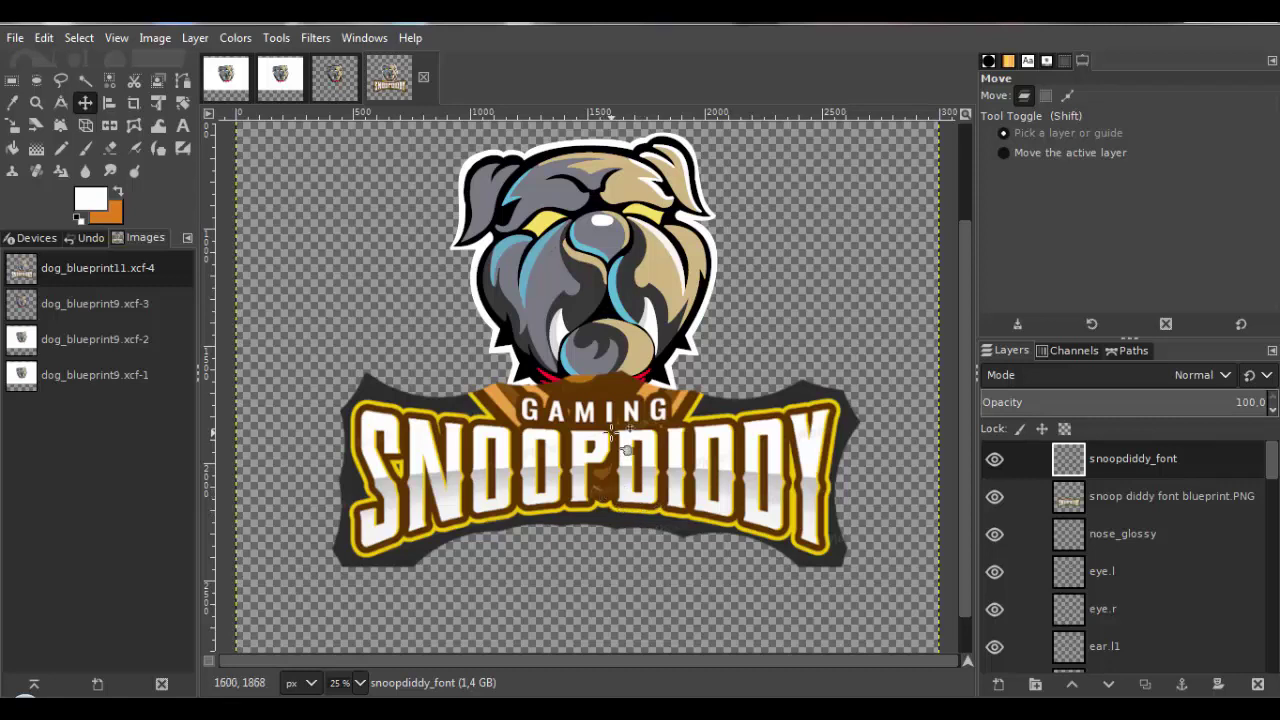
left_click(183, 86)
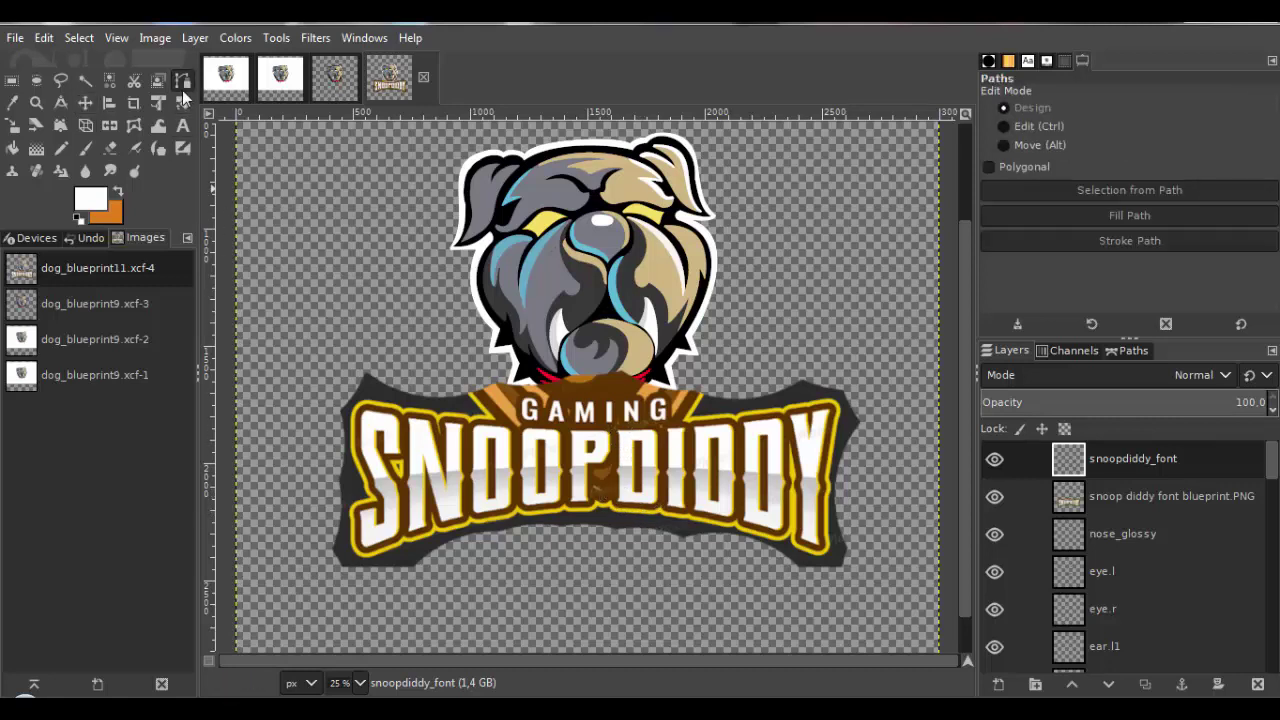
Start a path along the top of the letter S and trace its outer edge down to the upper arm's end.
scroll(369, 343, "up", 1)
scroll(471, 343, "up", 1)
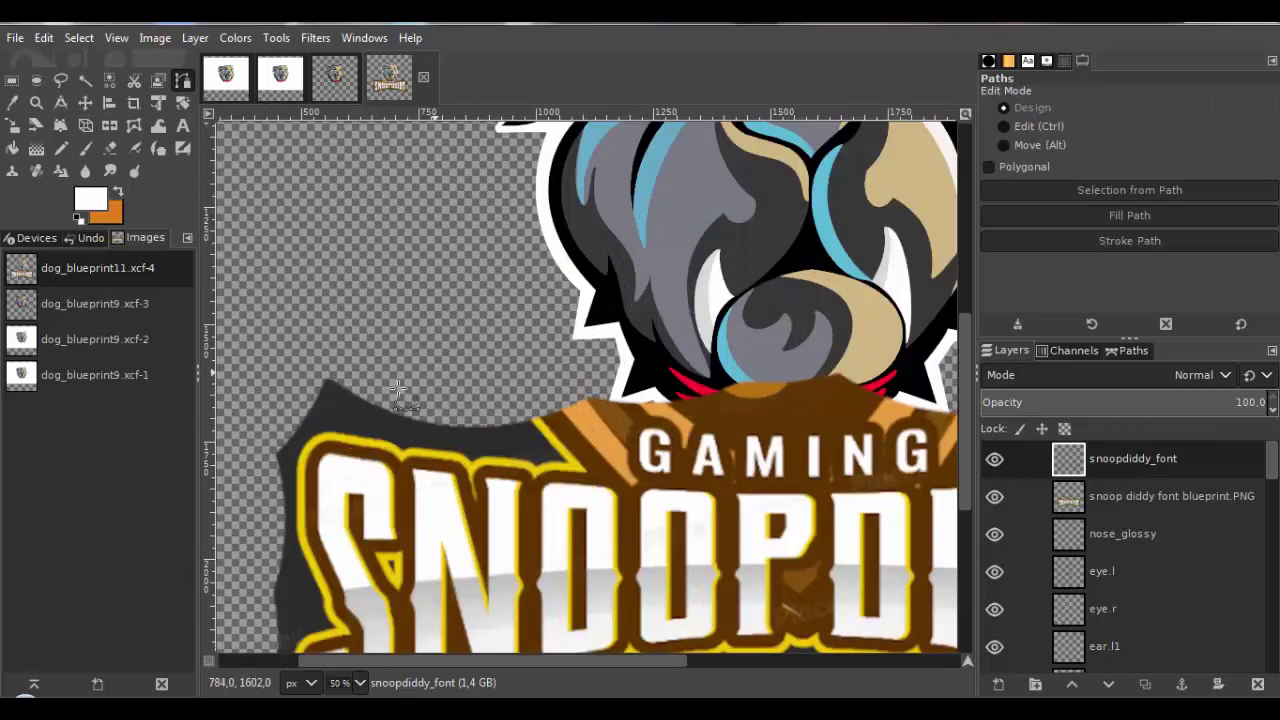
scroll(505, 308, "up", 1)
scroll(505, 308, "up", 3)
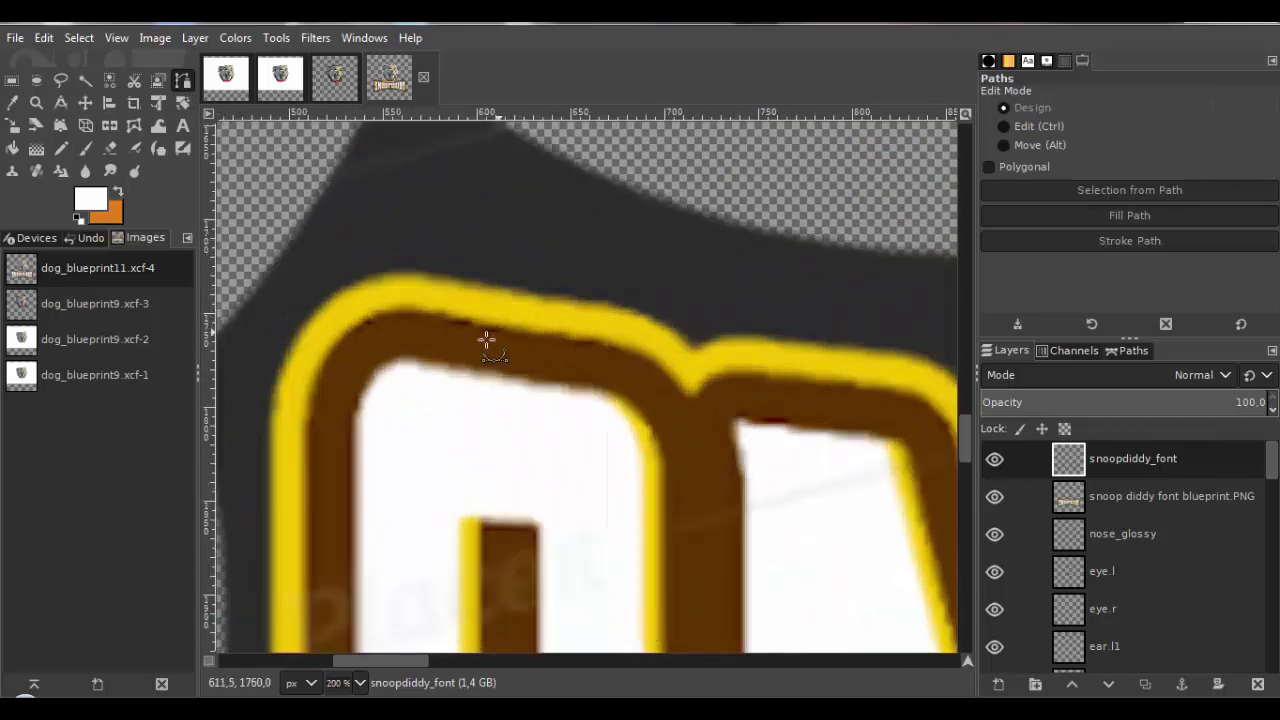
scroll(744, 567, "up", 2)
left_click(483, 231)
left_click(578, 385)
scroll(603, 420, "up", 1)
left_click(603, 493)
left_click(609, 374)
left_click(611, 431)
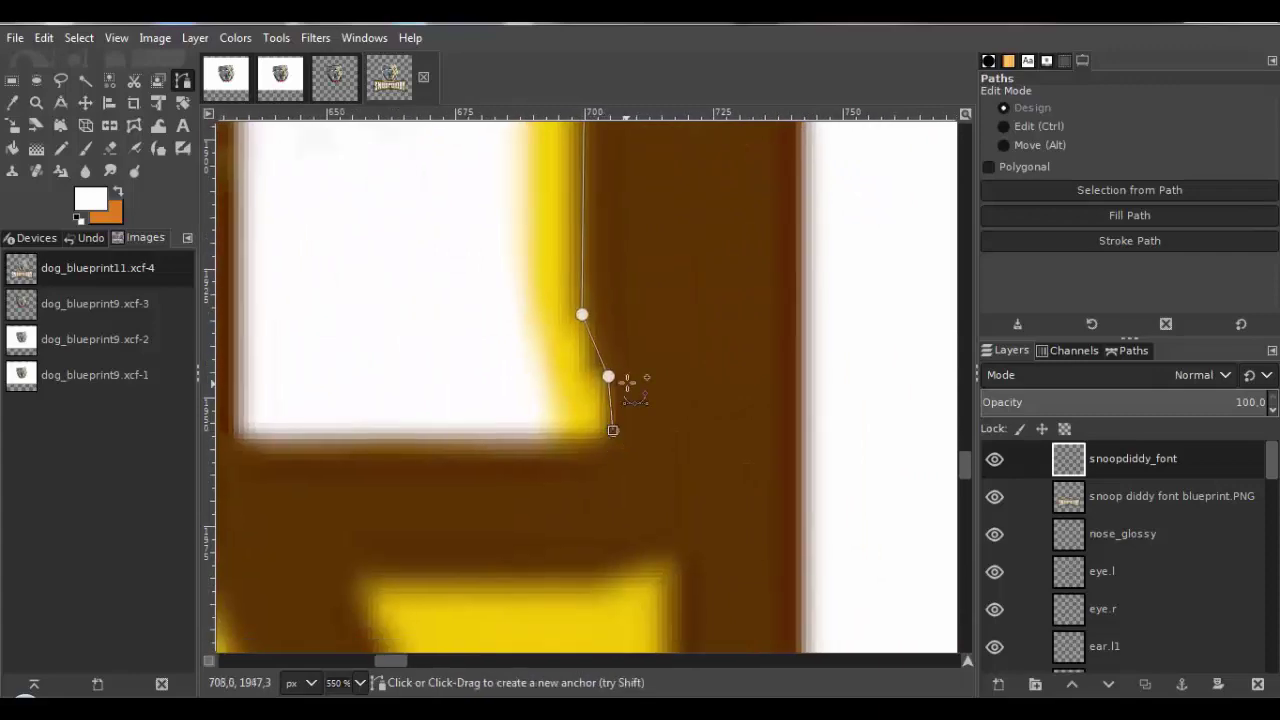
Continue the S path along the underside of the upper arm and around the top of the inner notch.
scroll(550, 490, "up", 3)
left_click(671, 371)
scroll(671, 371, "down", 1)
left_click(280, 346)
scroll(280, 346, "down", 2)
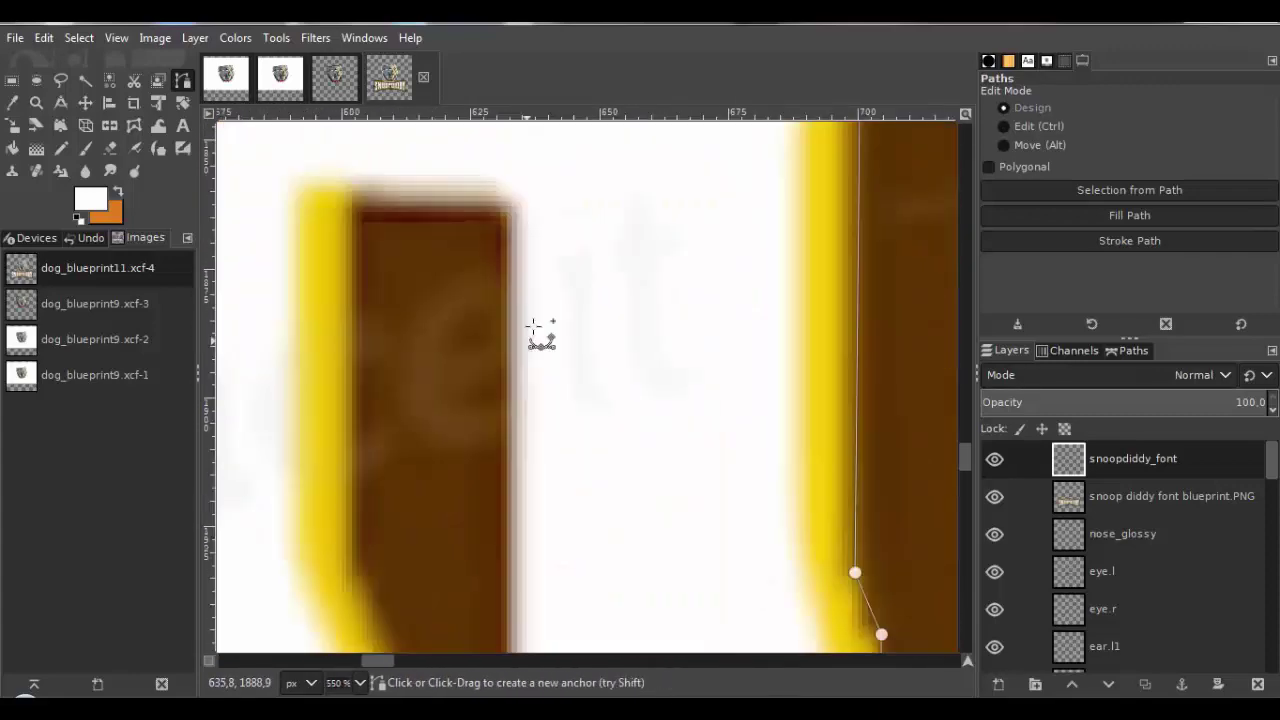
scroll(537, 331, "up", 2)
left_click(702, 326)
left_click(688, 311)
left_click(427, 305)
Trace the right edge of the S's diagonal spine and lower bowl around to the bottom corners.
scroll(427, 305, "down", 4)
left_click(497, 394)
left_click(640, 363)
left_click(697, 406)
scroll(697, 406, "down", 2)
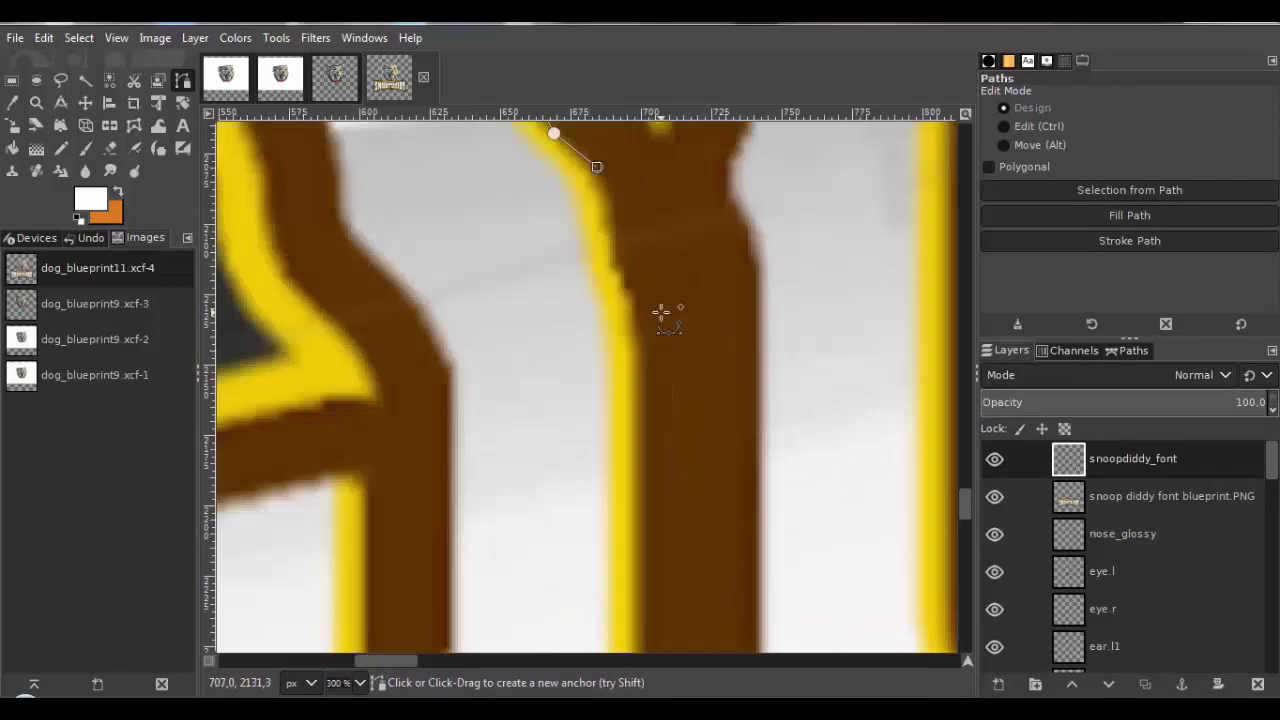
left_click(642, 311)
left_click(599, 441)
left_click(526, 546)
scroll(526, 546, "down", 2)
left_click(557, 531)
left_click(523, 497)
Trace the S's lower arm and the lower inner notch.
scroll(522, 335, "up", 5)
left_click(560, 457)
left_click(526, 300)
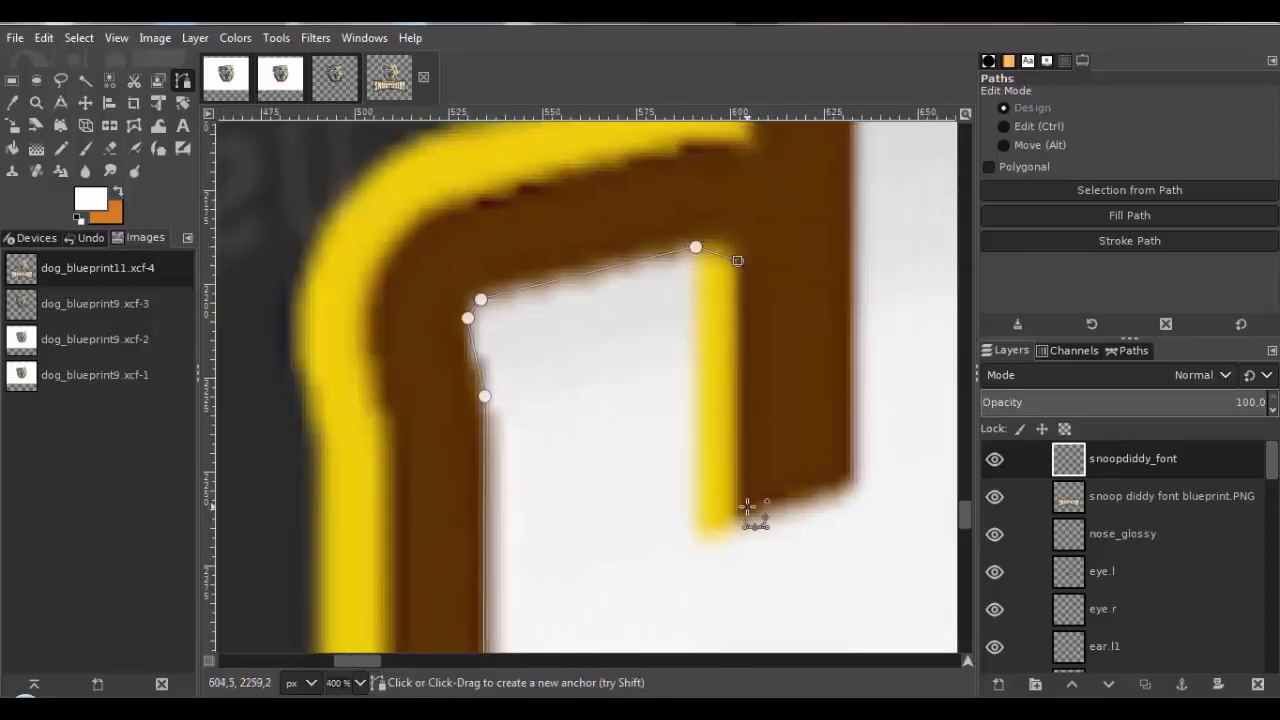
left_click(578, 430)
left_click(728, 400)
scroll(728, 400, "down", 3)
left_click(689, 252)
Trace the left edge of the S's spine up to the top and complete the outline.
scroll(689, 252, "down", 2)
left_click(648, 446)
left_click(634, 403)
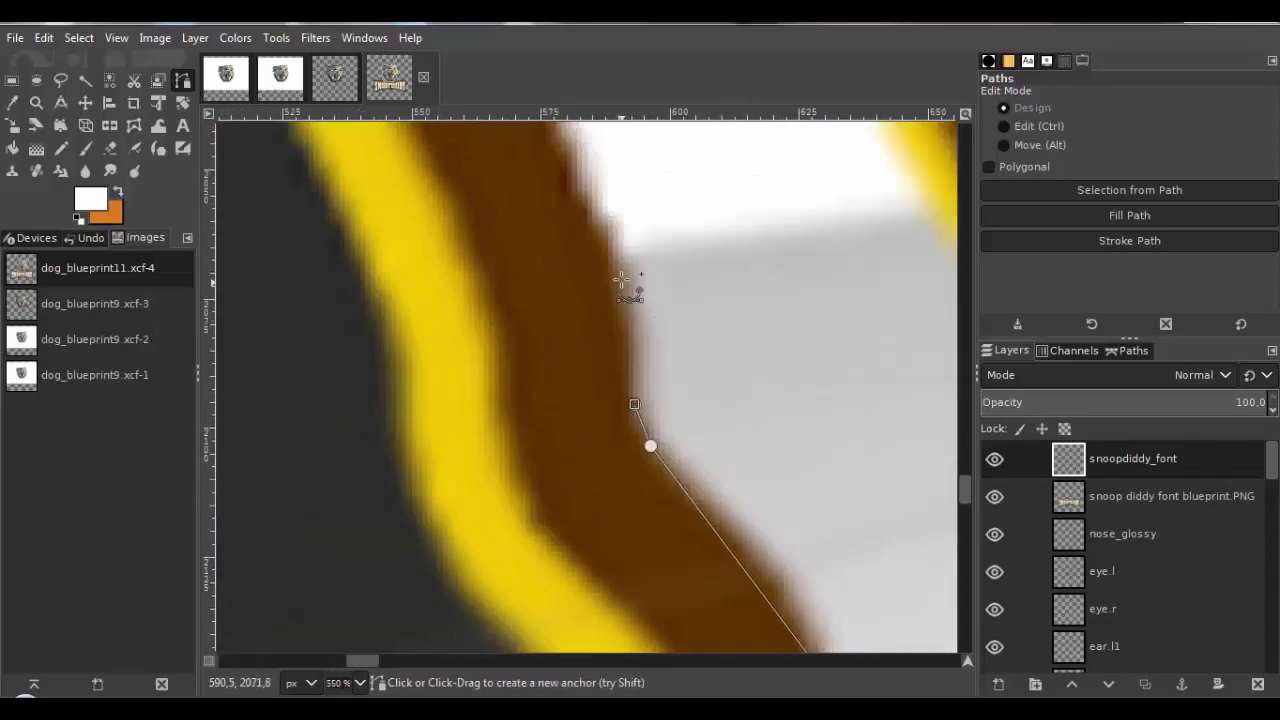
scroll(626, 286, "down", 2)
left_click(556, 316)
scroll(553, 315, "up", 4)
left_click(498, 327)
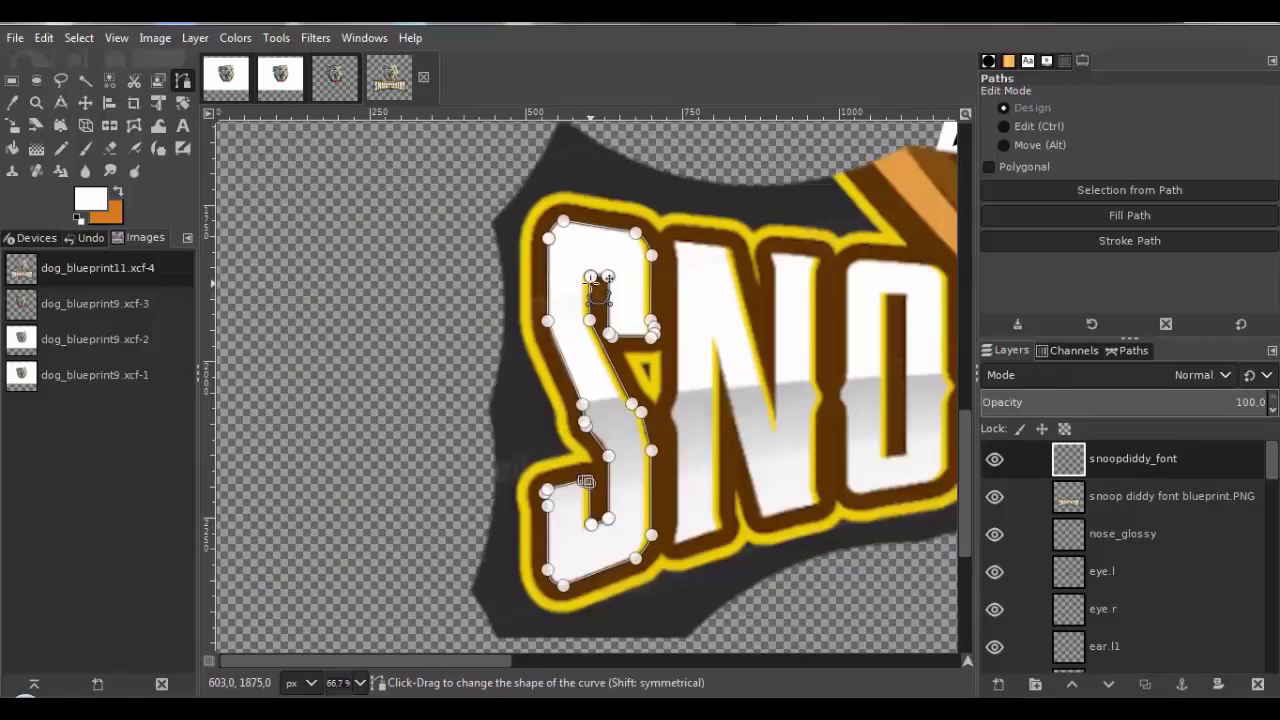
Convert the S path to a selection, paint it white with the Pencil, and clear the selection.
left_click(79, 38)
left_click(121, 173)
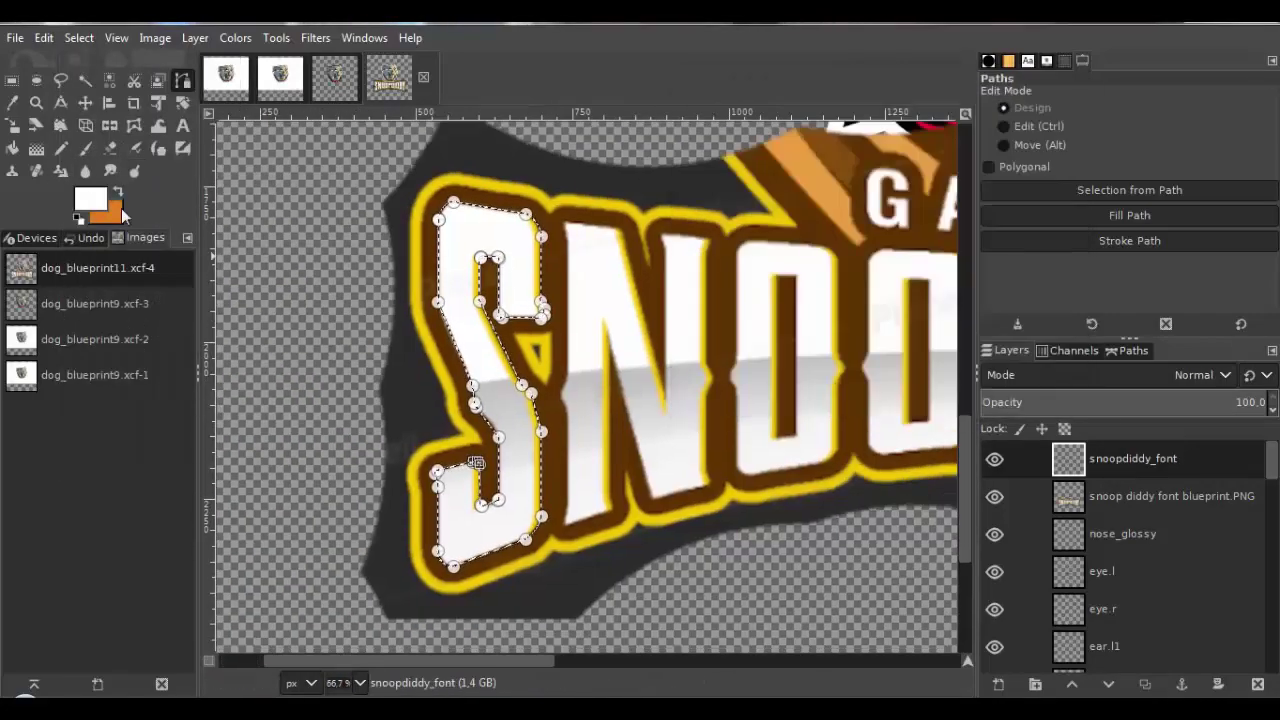
left_click(61, 148)
left_click_drag(490, 250, 490, 520)
left_click(84, 39)
left_click(100, 84)
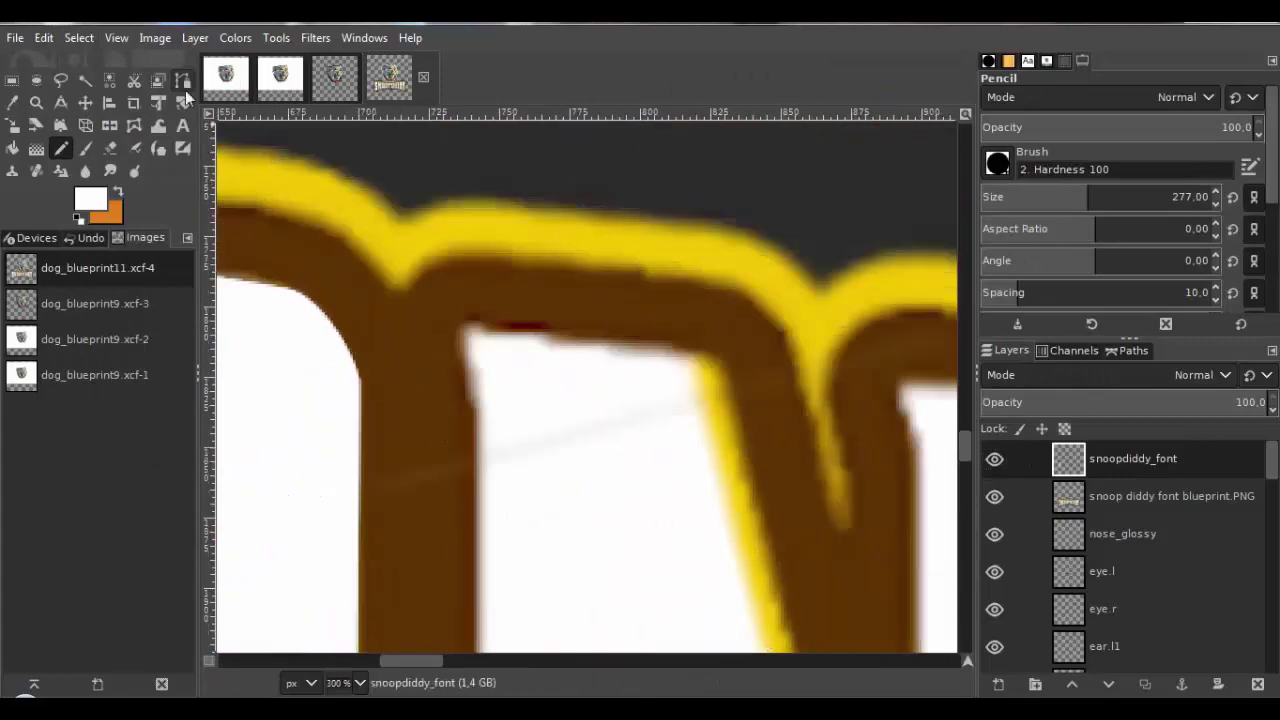
Trace the full outline of the letter N with the Paths tool.
left_click(183, 81)
scroll(754, 412, "up", 2)
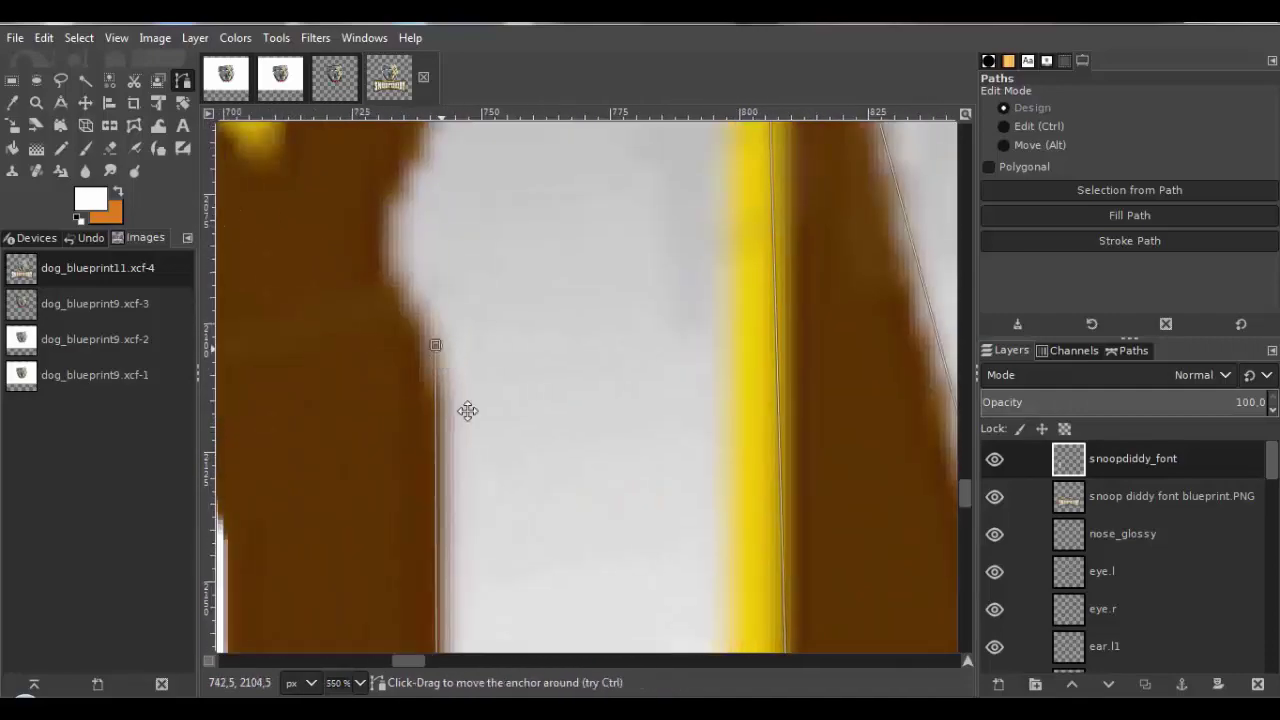
scroll(467, 411, "down", 2)
scroll(531, 294, "up", 8)
left_click(371, 451)
left_click(590, 272)
scroll(589, 357, "down", 11)
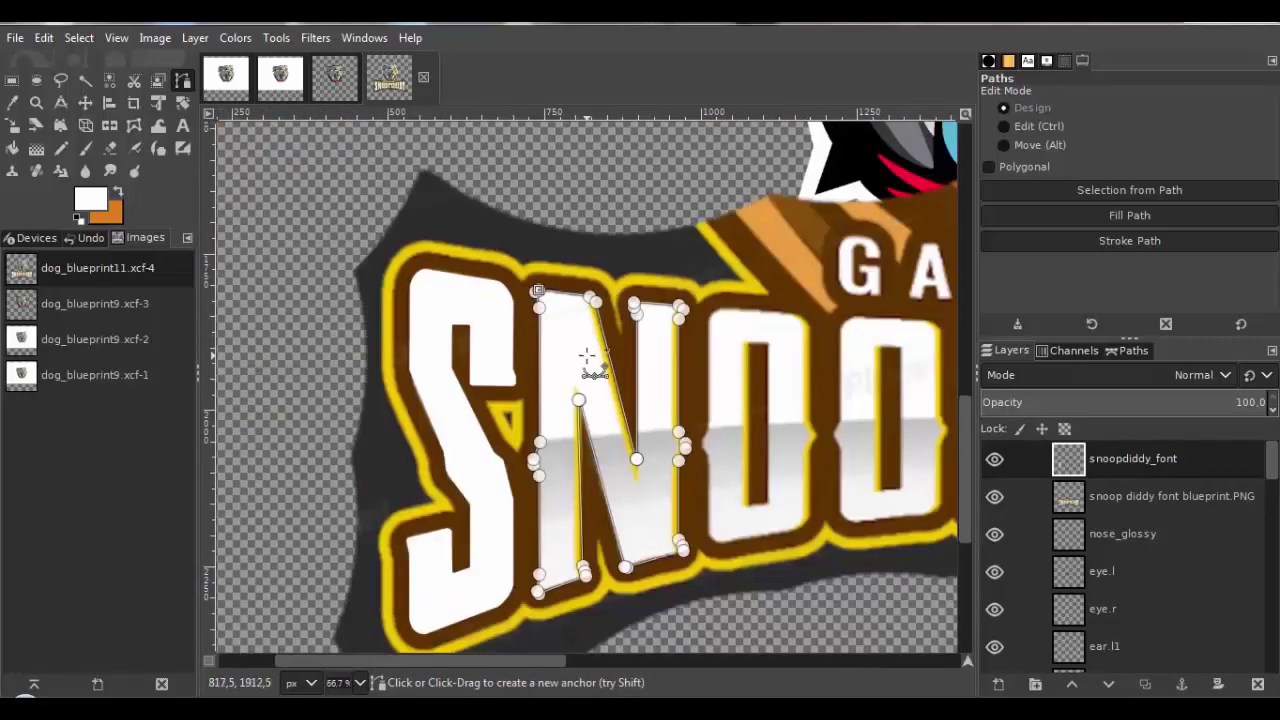
Bend the path segments at the corners of the N's right stem to match the blueprint's rounding.
scroll(540, 297, "up", 9)
left_click_drag(487, 340, 496, 290)
scroll(747, 487, "down", 5)
scroll(610, 312, "up", 4)
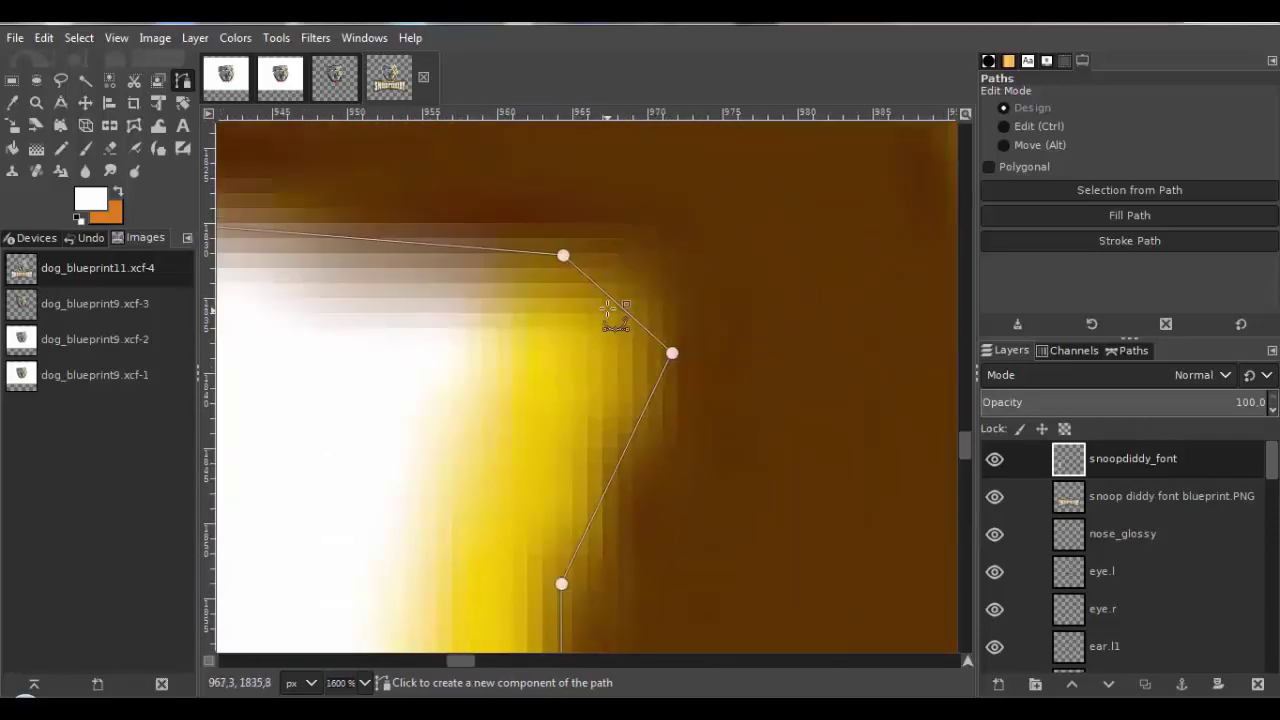
scroll(679, 322, "down", 6)
scroll(537, 545, "up", 6)
left_click_drag(506, 345, 518, 355)
scroll(480, 390, "down", 4)
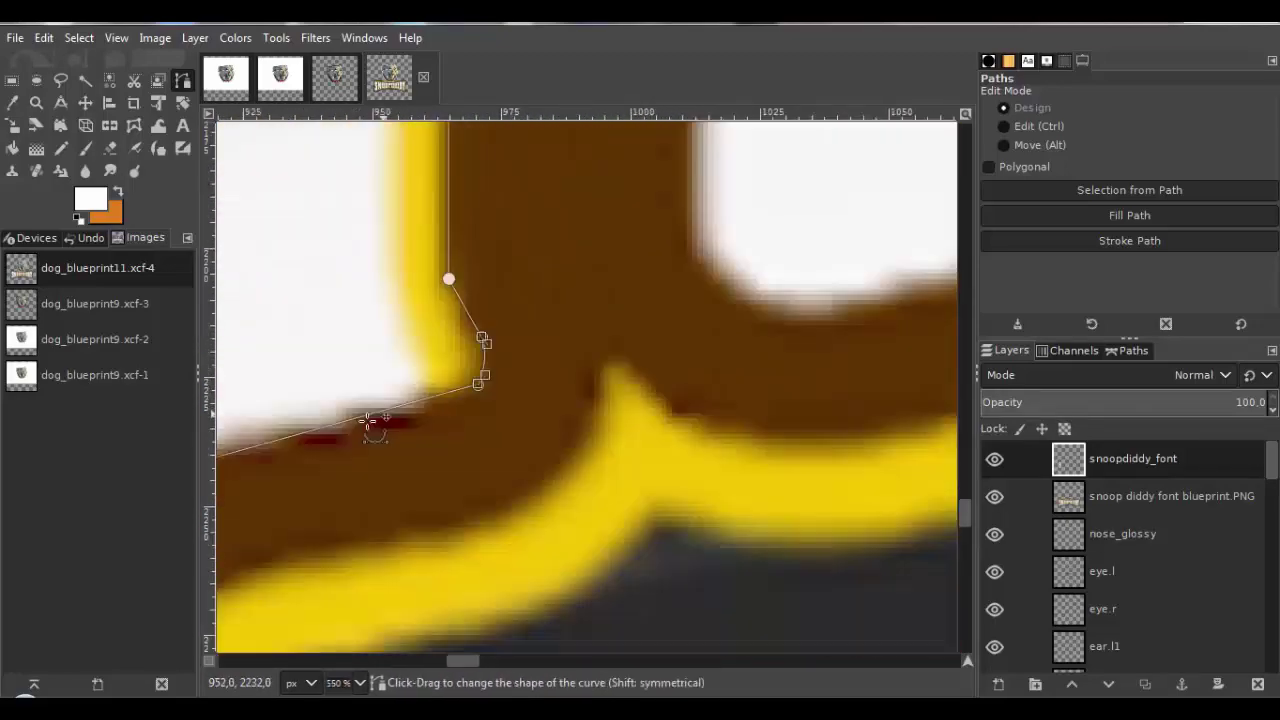
Curve the remaining corner segments of the N path along its bottom and left stem.
scroll(369, 423, "up", 6)
left_click_drag(437, 299, 419, 320)
scroll(420, 320, "down", 7)
scroll(409, 440, "up", 5)
left_click_drag(395, 465, 409, 486)
scroll(409, 486, "down", 6)
scroll(591, 329, "up", 3)
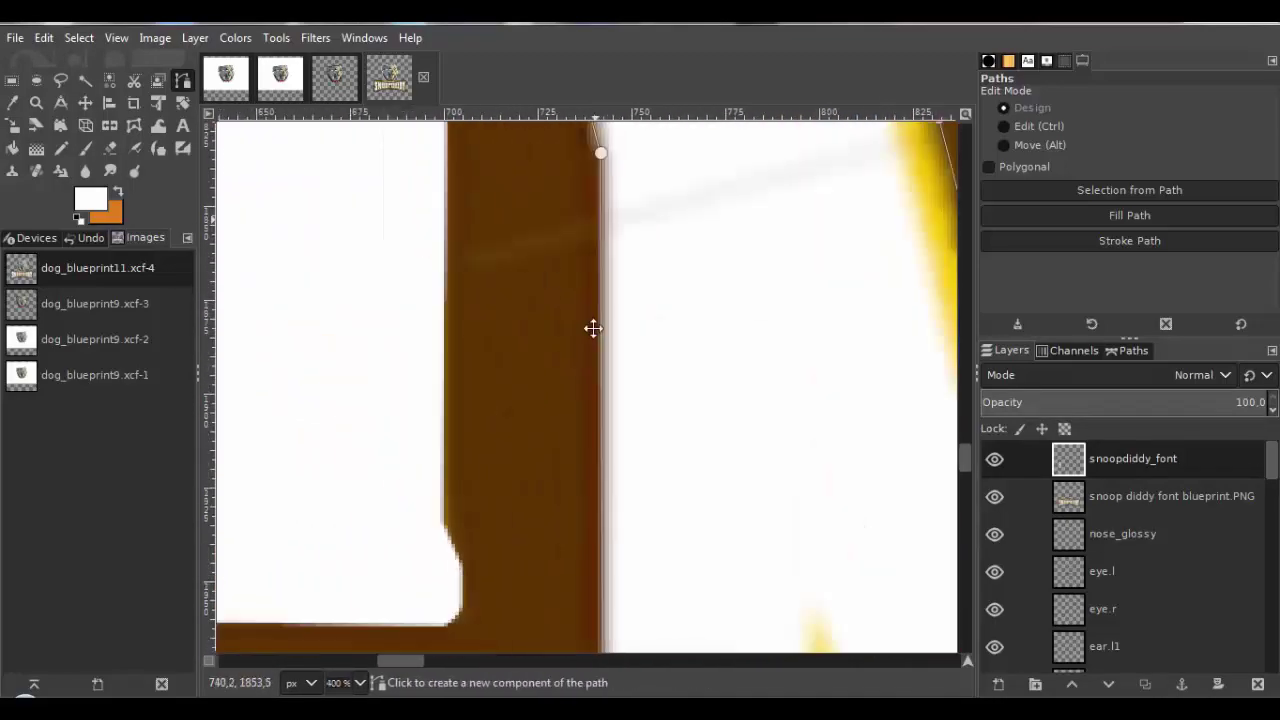
Convert the N path to a selection and paint it white with the Pencil.
scroll(591, 329, "down", 6)
key("Return")
left_click(63, 149)
scroll(653, 313, "down", 3)
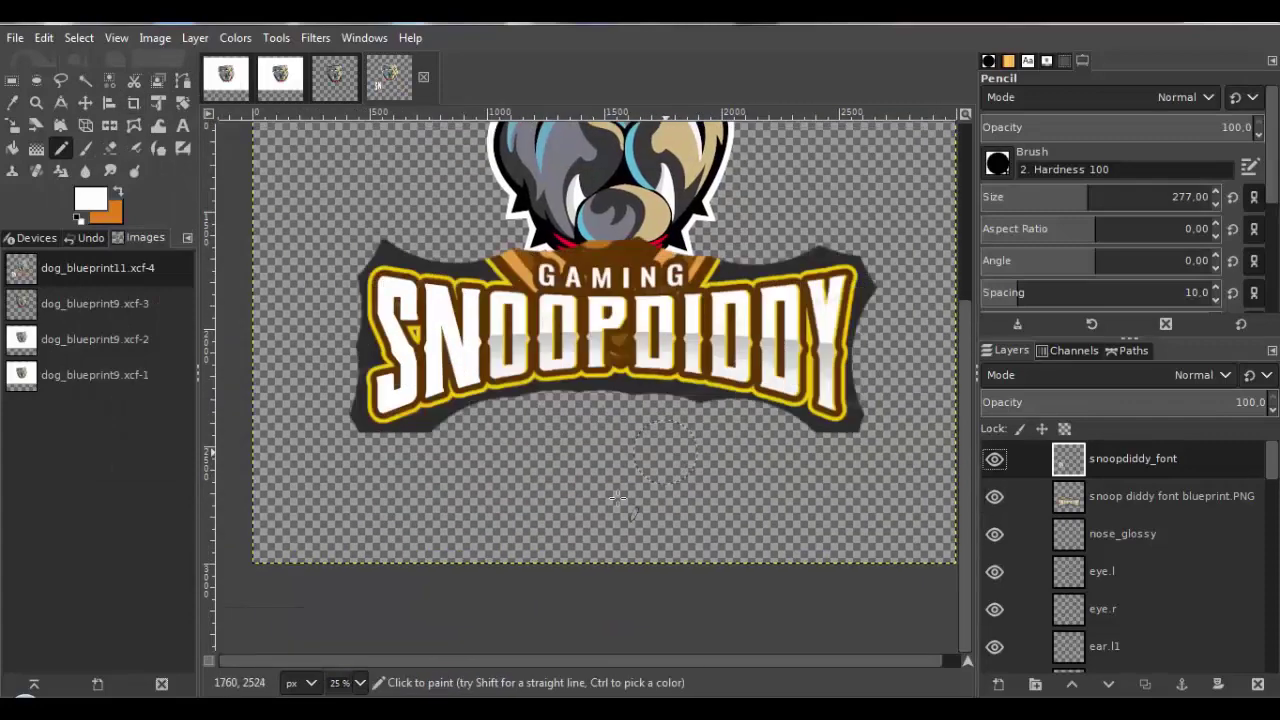
Trace the first O and its inner counter with the Paths tool, and toggle the blueprint layer's visibility.
scroll(580, 360, "up", 6)
left_click(182, 82)
scroll(608, 343, "up", 3)
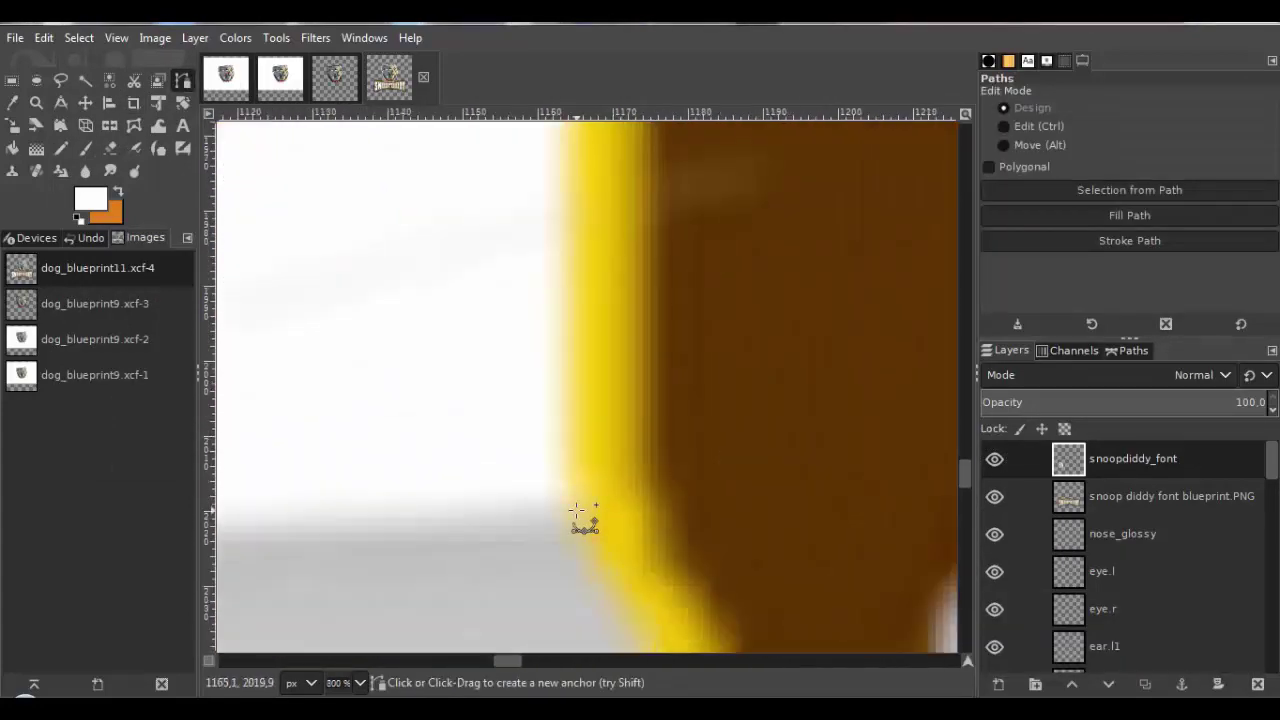
scroll(514, 451, "down", 3)
scroll(471, 329, "up", 8)
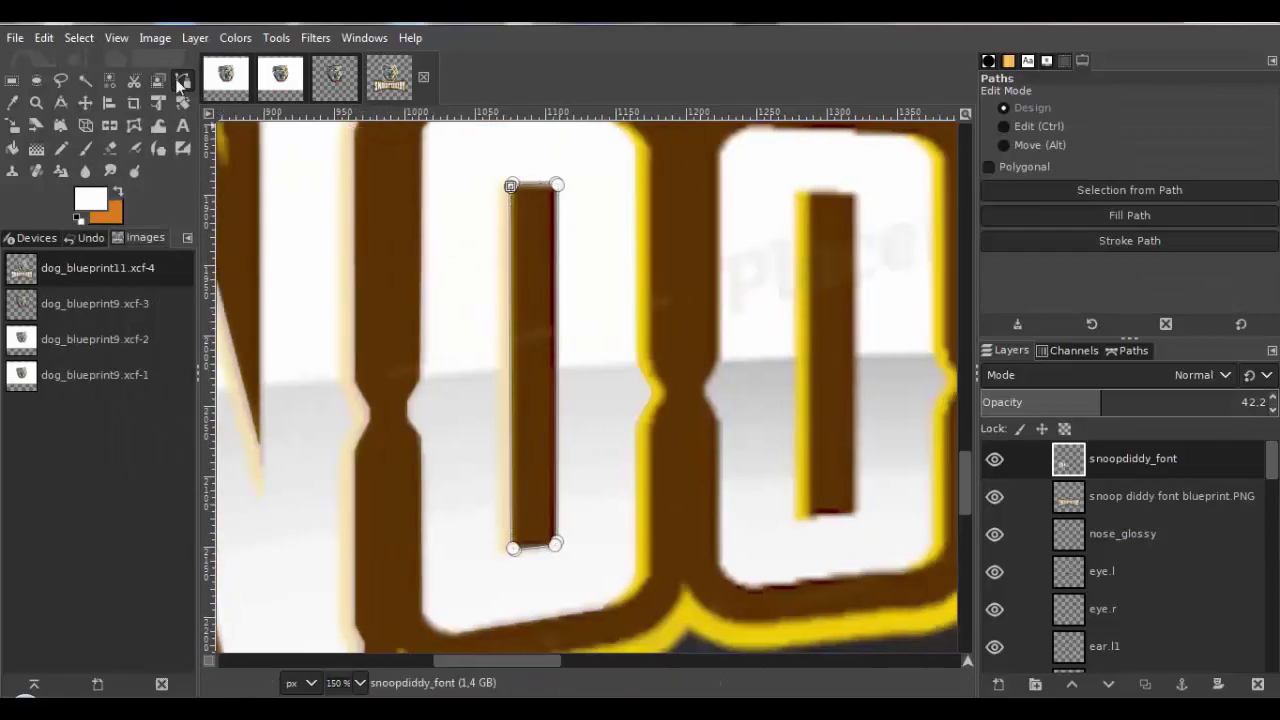
left_click(995, 496)
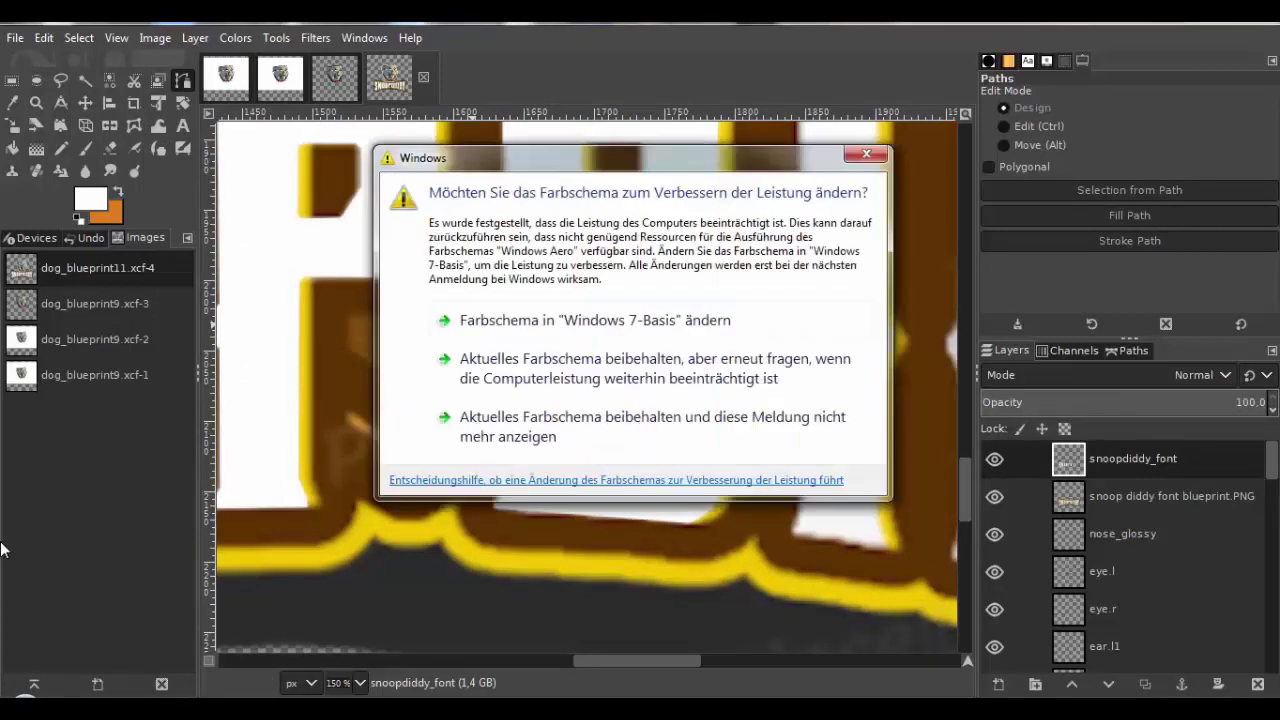
Dismiss the Windows color scheme prompt and start a path around the letter I from its upper-left corner.
left_click(866, 154)
scroll(749, 523, "down", 3)
scroll(749, 523, "up", 7)
left_click(574, 314)
left_click(603, 266)
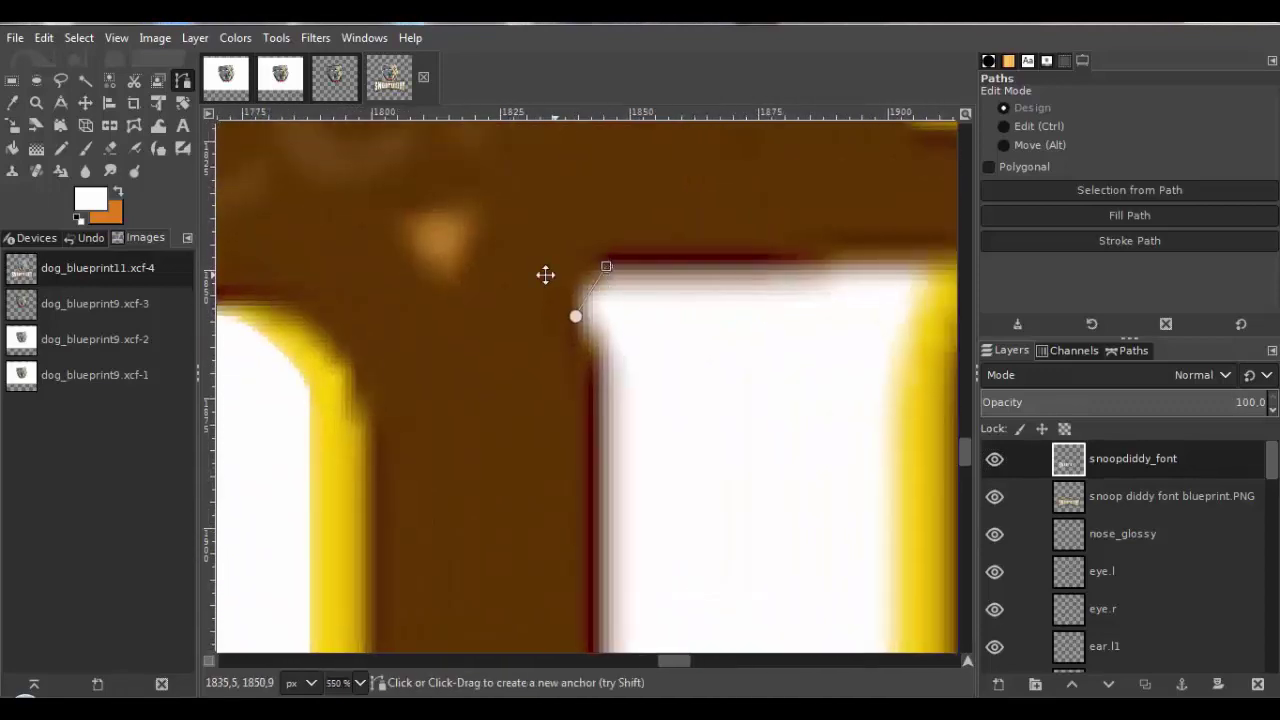
left_click(587, 540)
left_click(588, 403)
Trace the letter I's lower end and left edge to complete its outline.
scroll(594, 425, "up", 1)
left_click(477, 214)
left_click(525, 345)
left_click(336, 348)
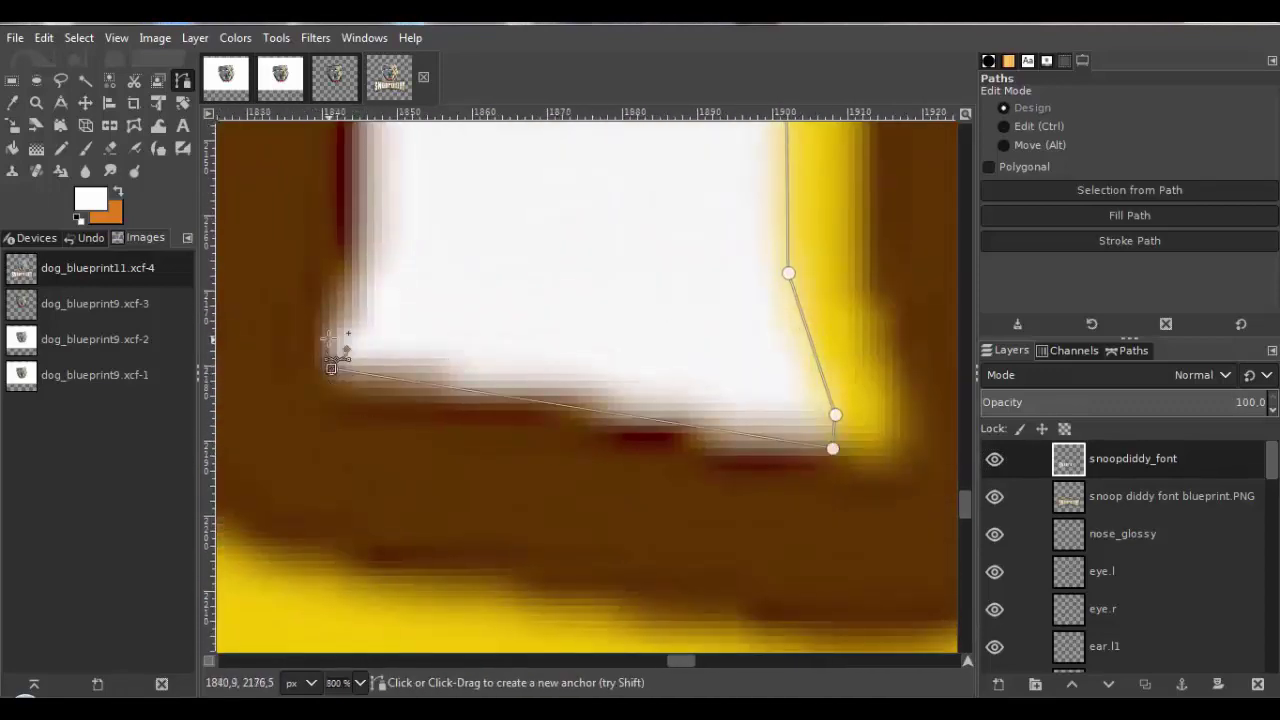
scroll(450, 440, "up", 1)
left_click(472, 484)
left_click(410, 375)
Round the corner segments of the I path and convert it to a selection.
scroll(450, 300, "up", 10)
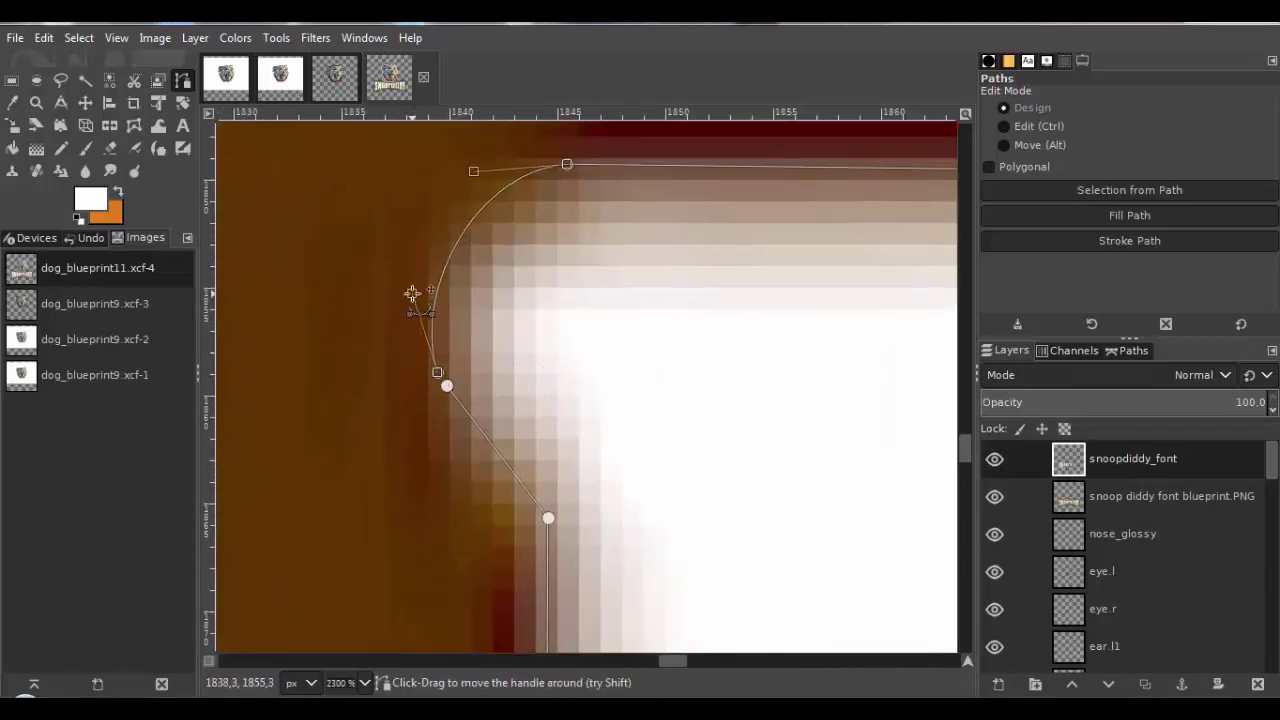
scroll(600, 350, "down", 4)
scroll(620, 350, "up", 2)
left_click_drag(606, 300, 628, 334)
scroll(594, 277, "down", 5)
scroll(505, 264, "down", 5)
key("Return")
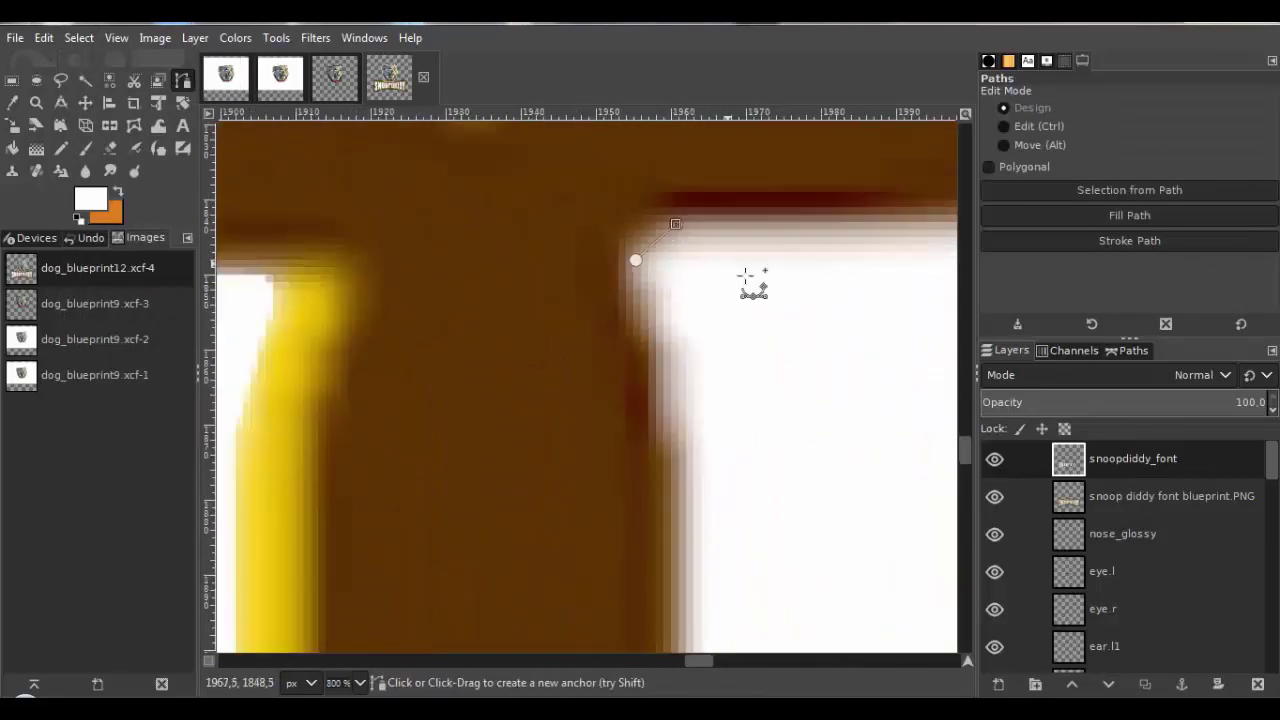
Trace the outline of the second D, following the notches on both sides.
scroll(706, 360, "down", 3)
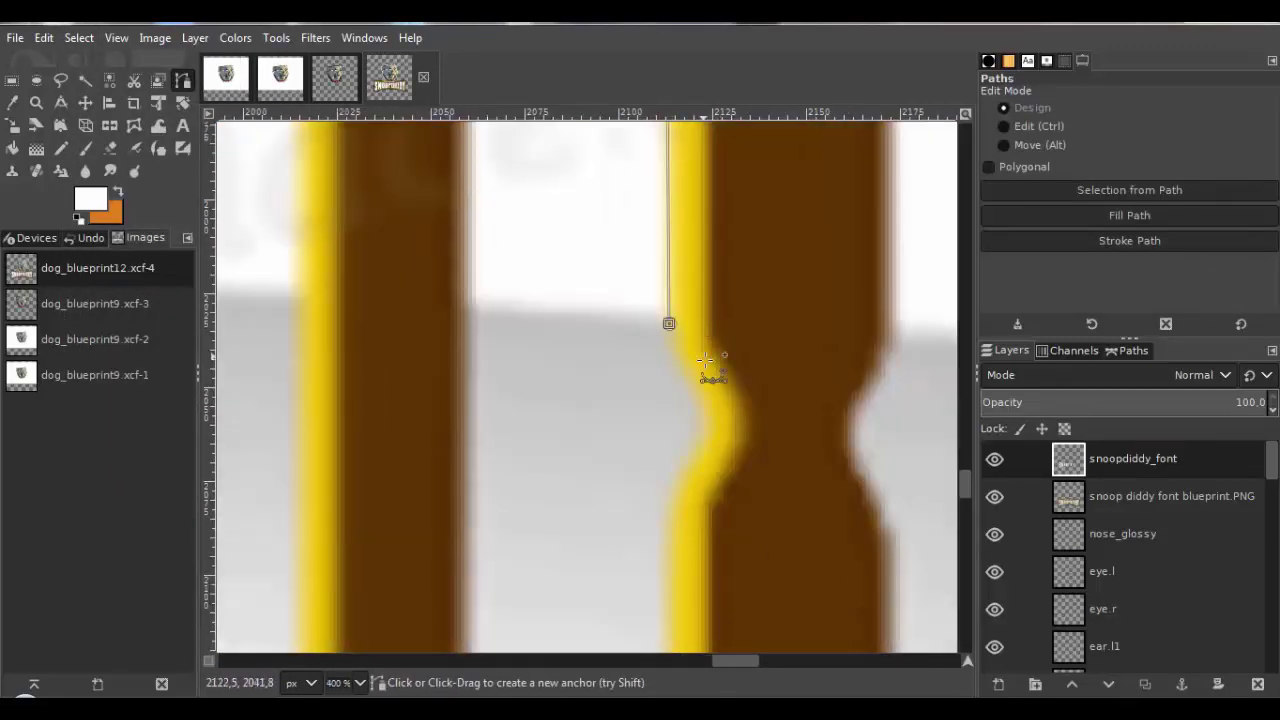
scroll(705, 360, "down", 5)
left_click(417, 486)
scroll(506, 330, "up", 5)
left_click(506, 320)
scroll(557, 349, "up", 5)
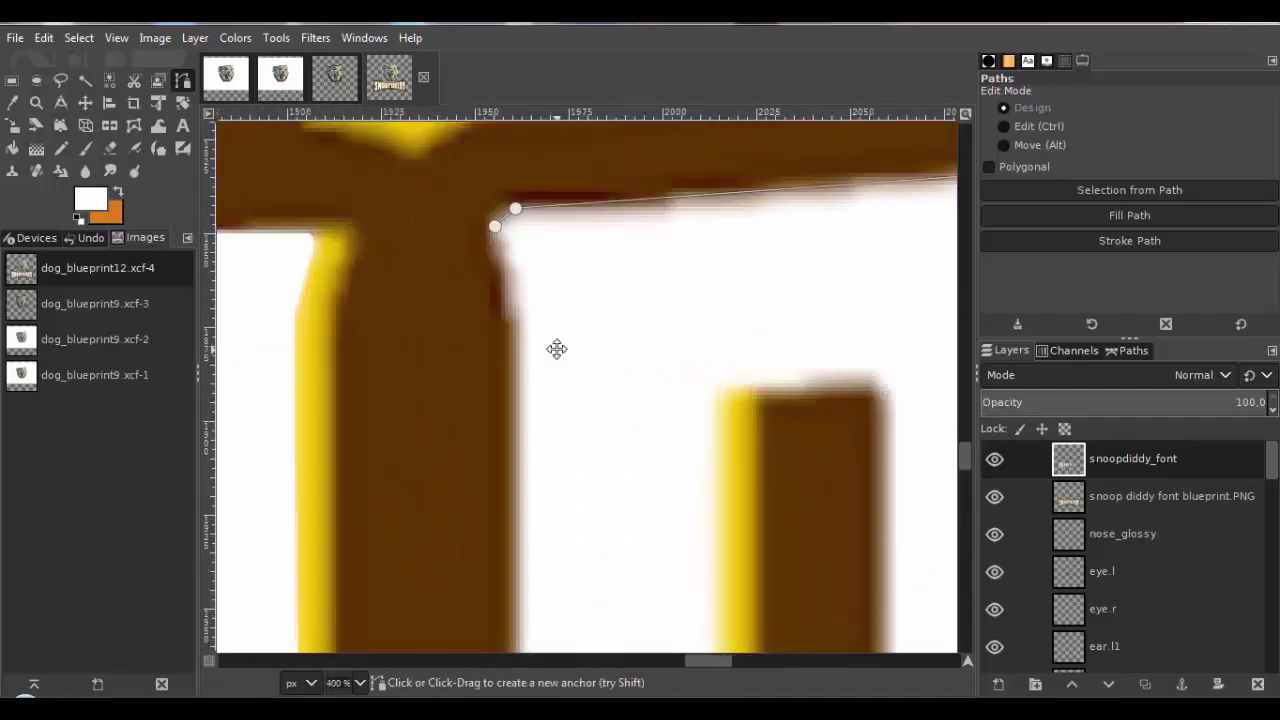
Curve the corner segments of the second D's outline to follow the blueprint.
scroll(613, 383, "up", 4)
scroll(567, 350, "down", 4)
scroll(794, 506, "up", 4)
scroll(680, 323, "down", 3)
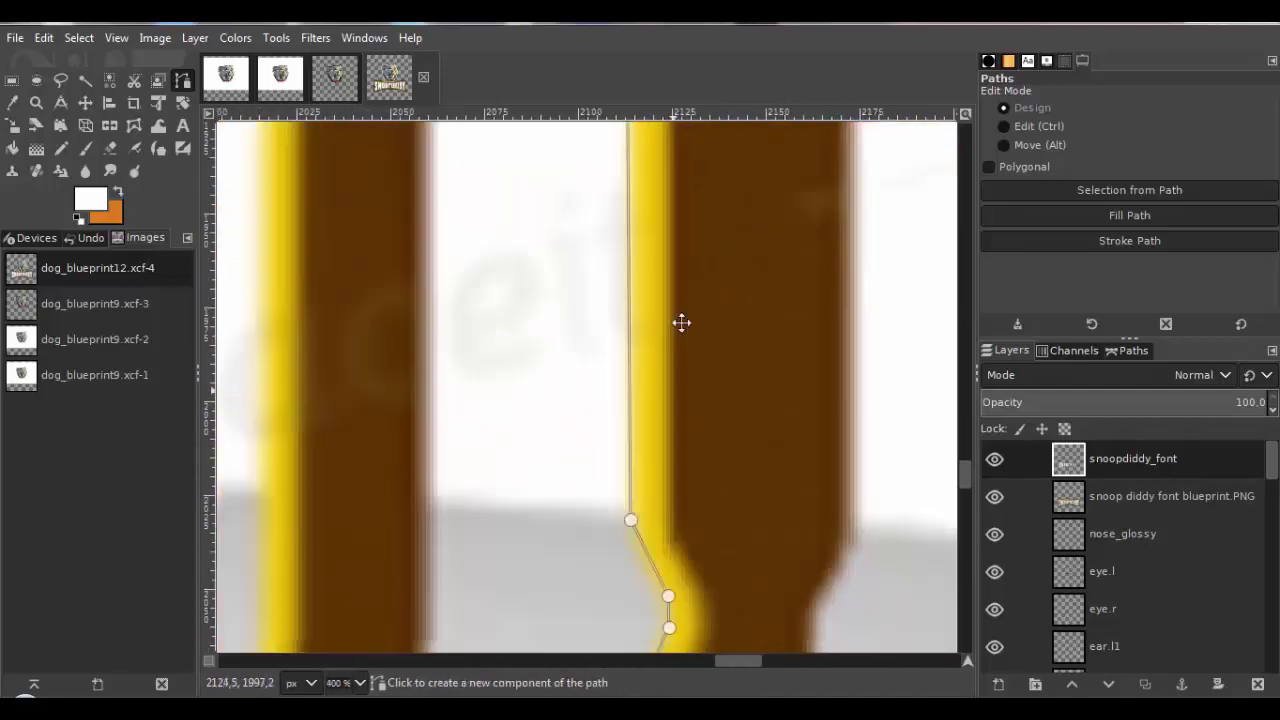
scroll(688, 346, "up", 3)
left_click_drag(680, 254, 683, 346)
scroll(688, 346, "down", 5)
Convert the second D's path to a selection, paint it white, and lower the layer opacity to 37.9.
key("Return")
left_click(61, 148)
left_click_drag(630, 250, 630, 520)
left_click(1088, 403)
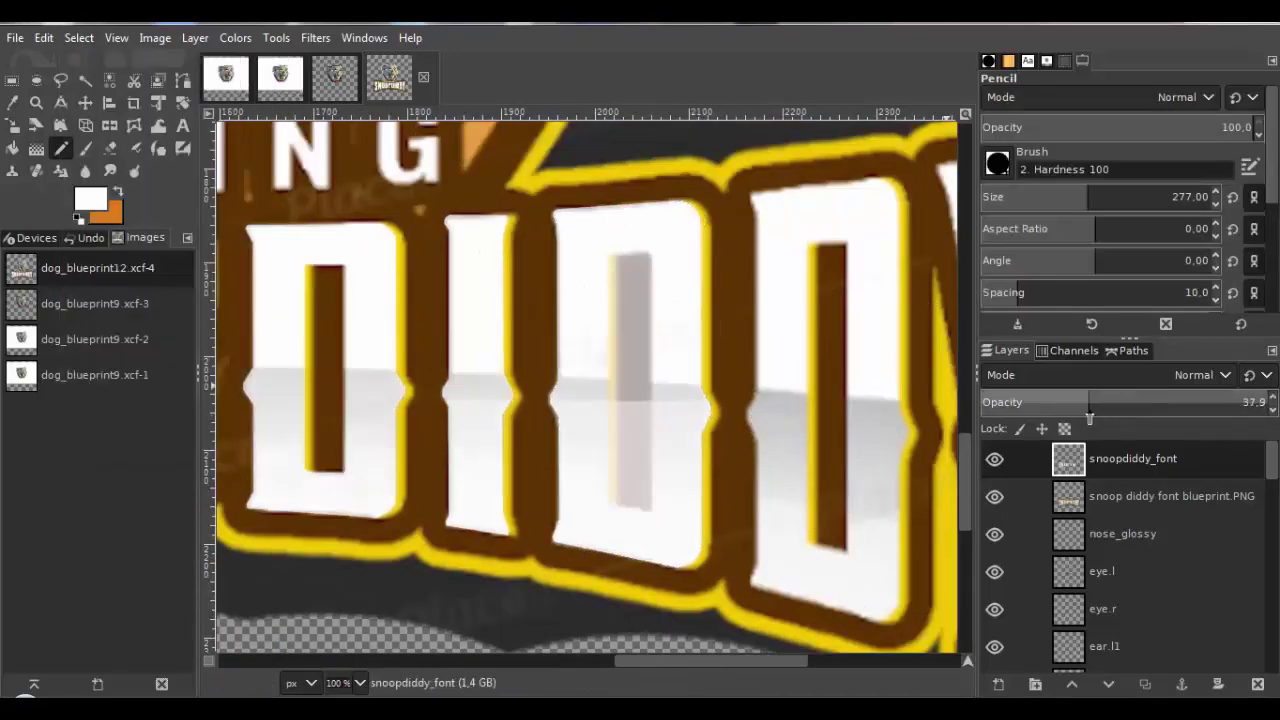
Trace the rectangular inner counter of the second D with the Paths tool.
left_click(183, 80)
scroll(627, 261, "up", 7)
left_click(569, 184)
left_click(659, 489)
left_click(641, 519)
Bend the short corner segments of the second D's counter path into rounded corners.
scroll(641, 519, "down", 3)
scroll(589, 366, "up", 4)
left_click_drag(530, 374, 506, 360)
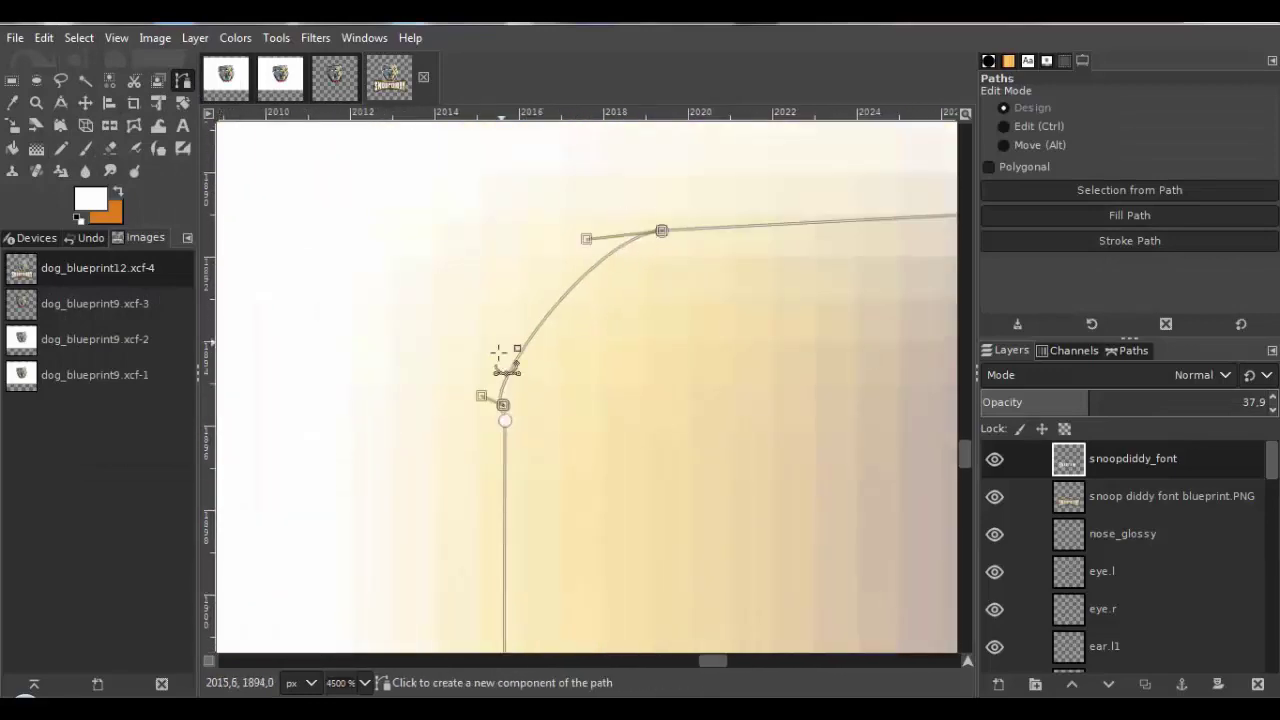
left_click_drag(720, 437, 757, 366)
scroll(757, 366, "down", 3)
scroll(650, 400, "up", 4)
left_click_drag(566, 432, 570, 458)
scroll(572, 458, "down", 4)
scroll(520, 400, "up", 4)
left_click_drag(530, 390, 520, 409)
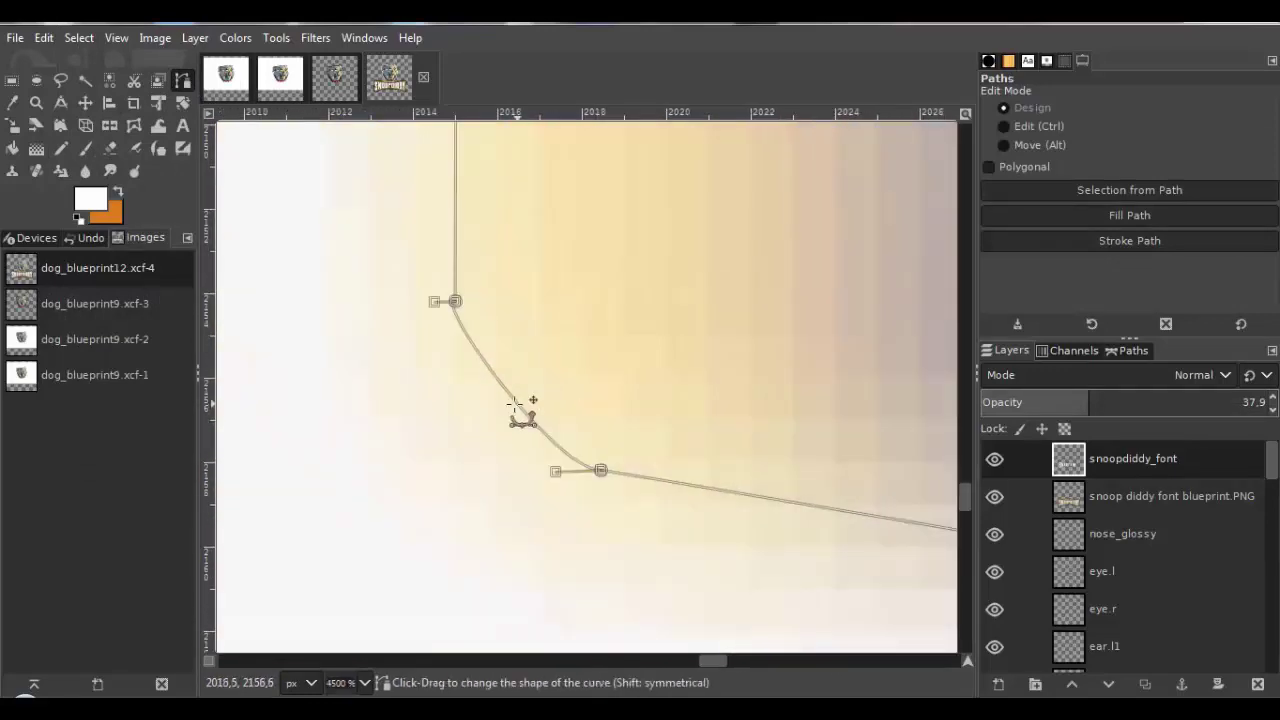
Convert the counter path to a selection, restore the layer opacity to 100, and delete the second D's counter.
scroll(543, 391, "down", 6)
scroll(560, 360, "down", 2)
left_click_drag(1090, 403, 1266, 403)
key("Return")
left_click(1093, 403)
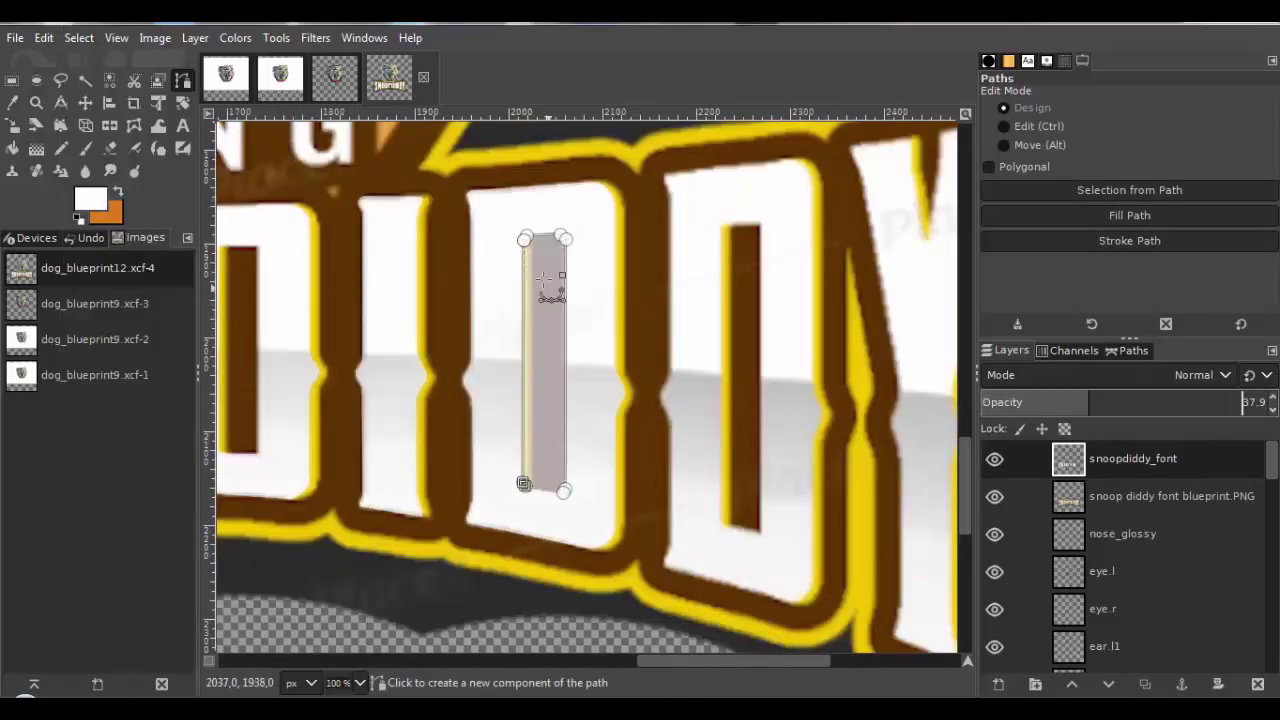
left_click_drag(1089, 403, 1266, 403)
left_click(530, 308)
key("Delete")
Trace the outline of the last D before the Y with the Paths tool.
scroll(623, 249, "up", 4)
left_click(691, 231)
left_click(811, 366)
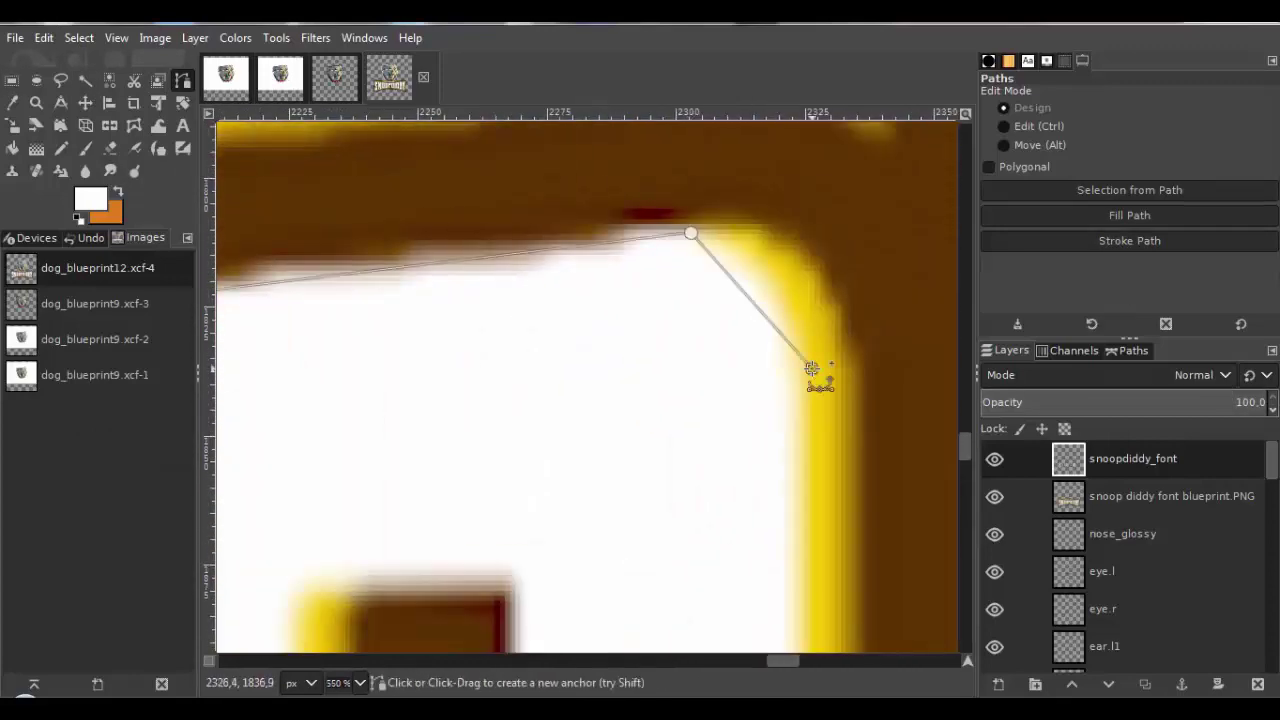
left_click(634, 366)
left_click(691, 463)
left_click(691, 506)
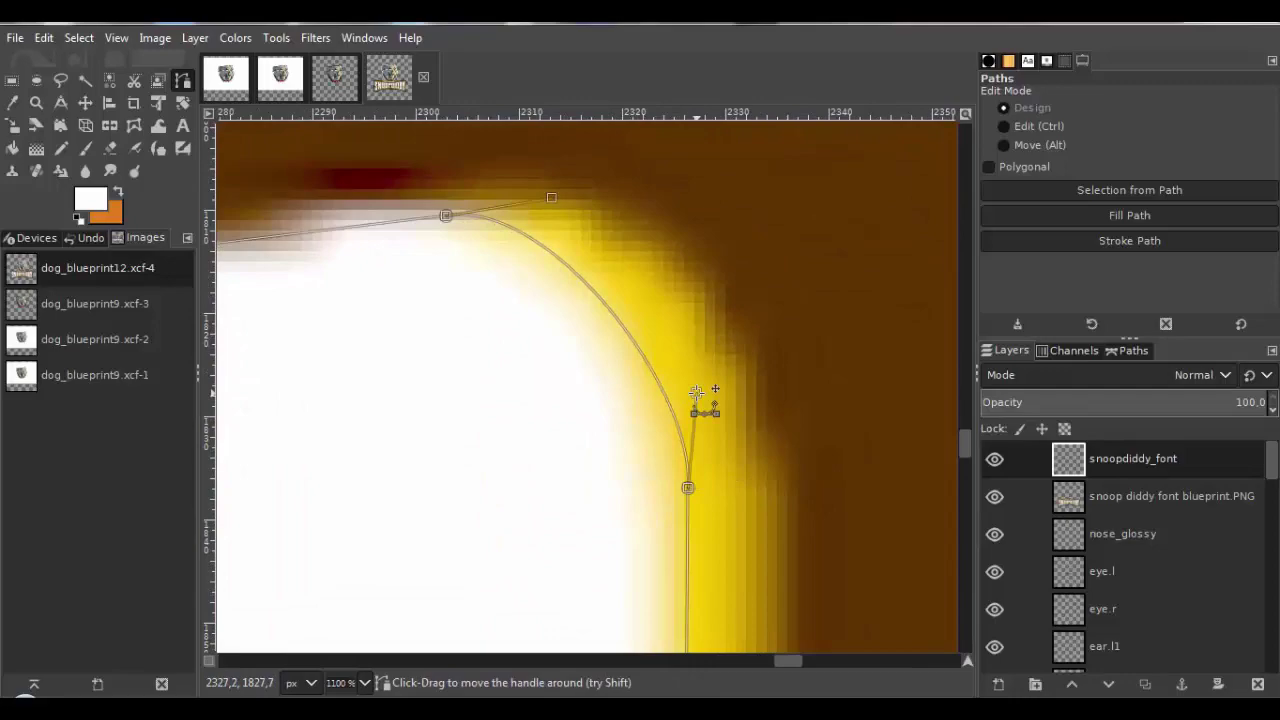
Round the corner segments of the last D's path to match the blueprint.
scroll(696, 393, "down", 7)
scroll(694, 600, "up", 7)
left_click_drag(515, 364, 518, 371)
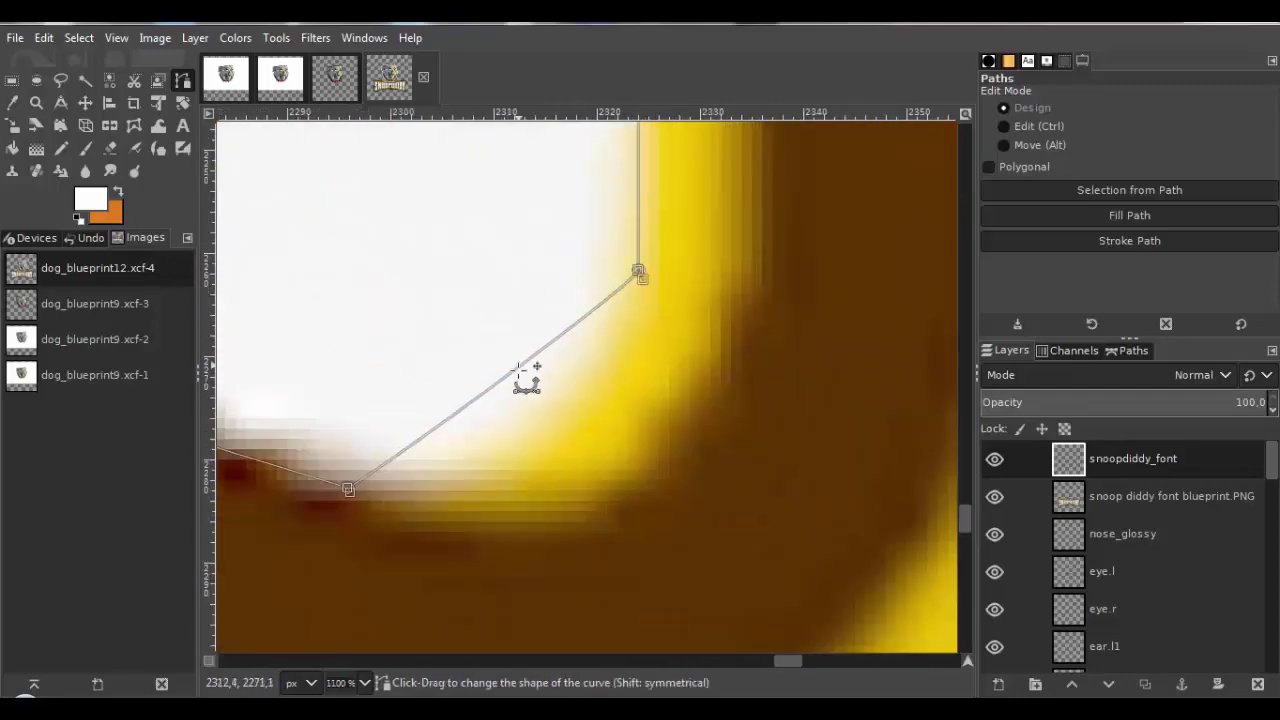
Convert the last D's path to a selection and paint it white with the Pencil.
scroll(608, 457, "down", 8)
key("Return")
left_click(61, 148)
left_click_drag(633, 265, 625, 500)
left_click_drag(484, 425, 674, 441)
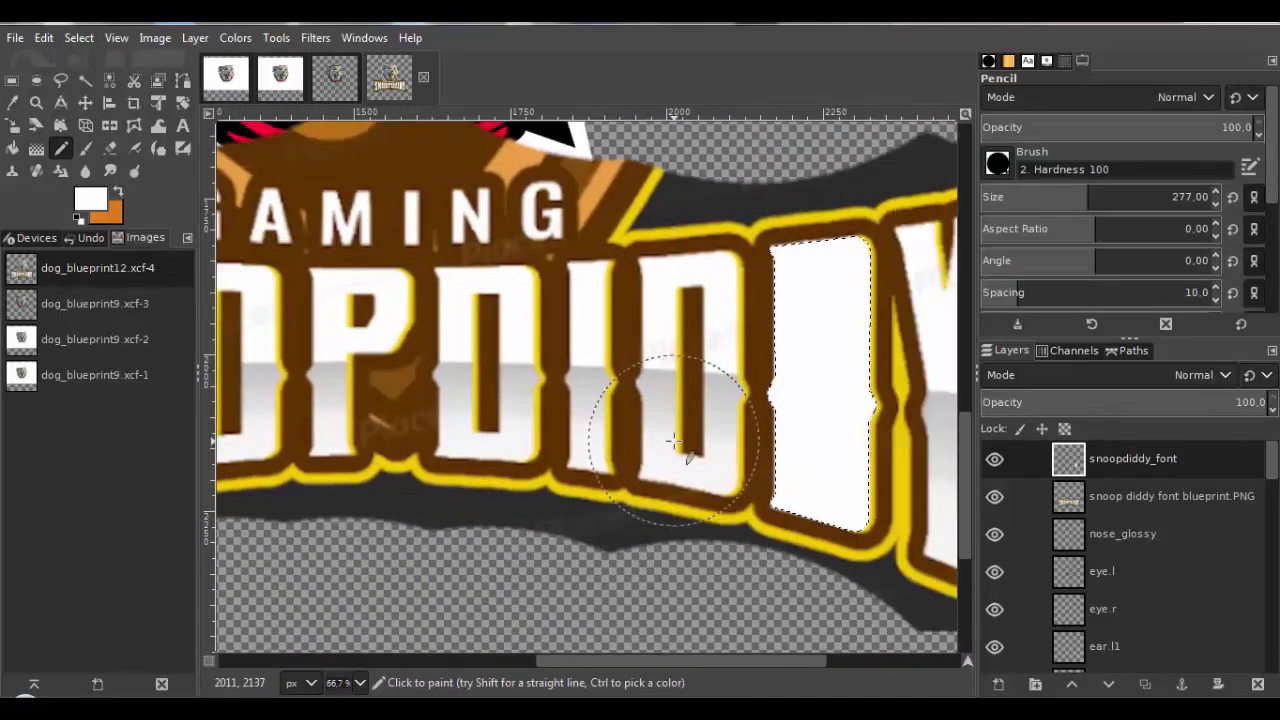
Undo the white fill and path edits on the last D, and clear the selection.
left_click(44, 38)
left_click(60, 62)
left_click(44, 38)
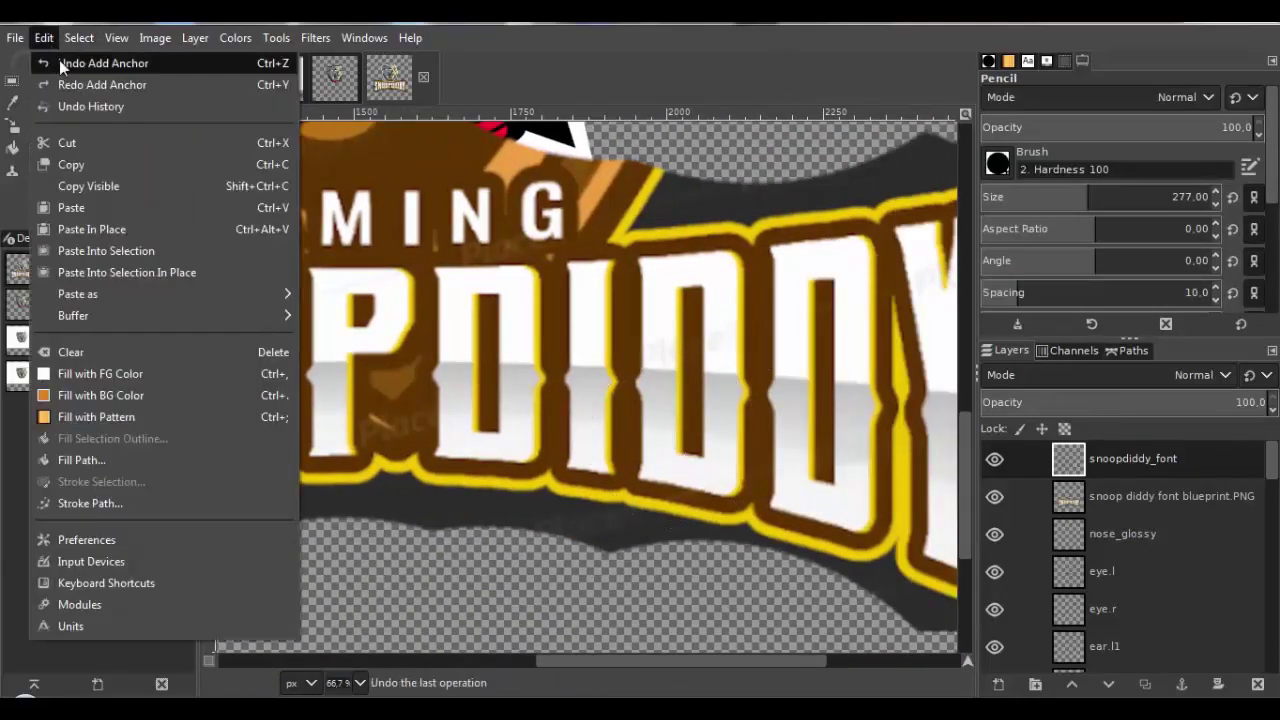
left_click(59, 61)
left_click_drag(714, 337, 222, 128)
left_click(79, 38)
left_click(101, 84)
Trace the outline of the last D again with the Paths tool, following the side notch and slanted lower edge.
left_click(183, 81)
scroll(651, 205, "up", 6)
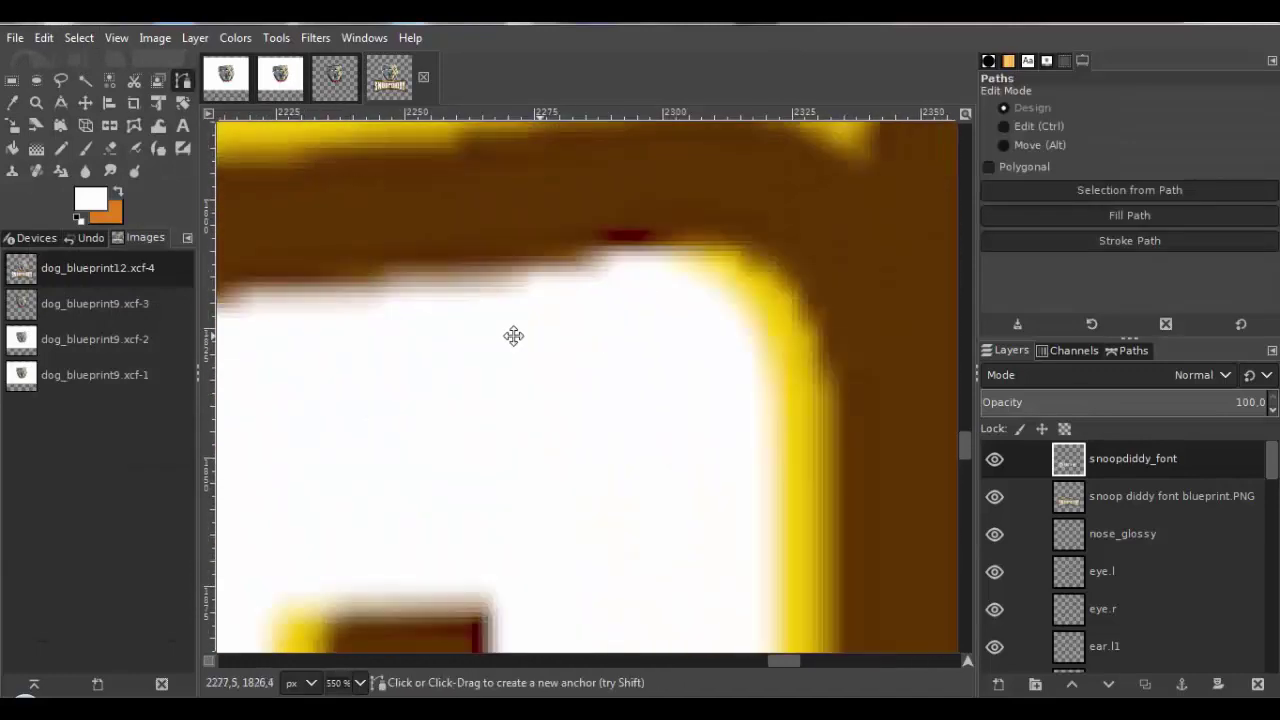
scroll(514, 337, "down", 5)
left_click(626, 295)
left_click(686, 403)
left_click(598, 281)
scroll(546, 380, "up", 10)
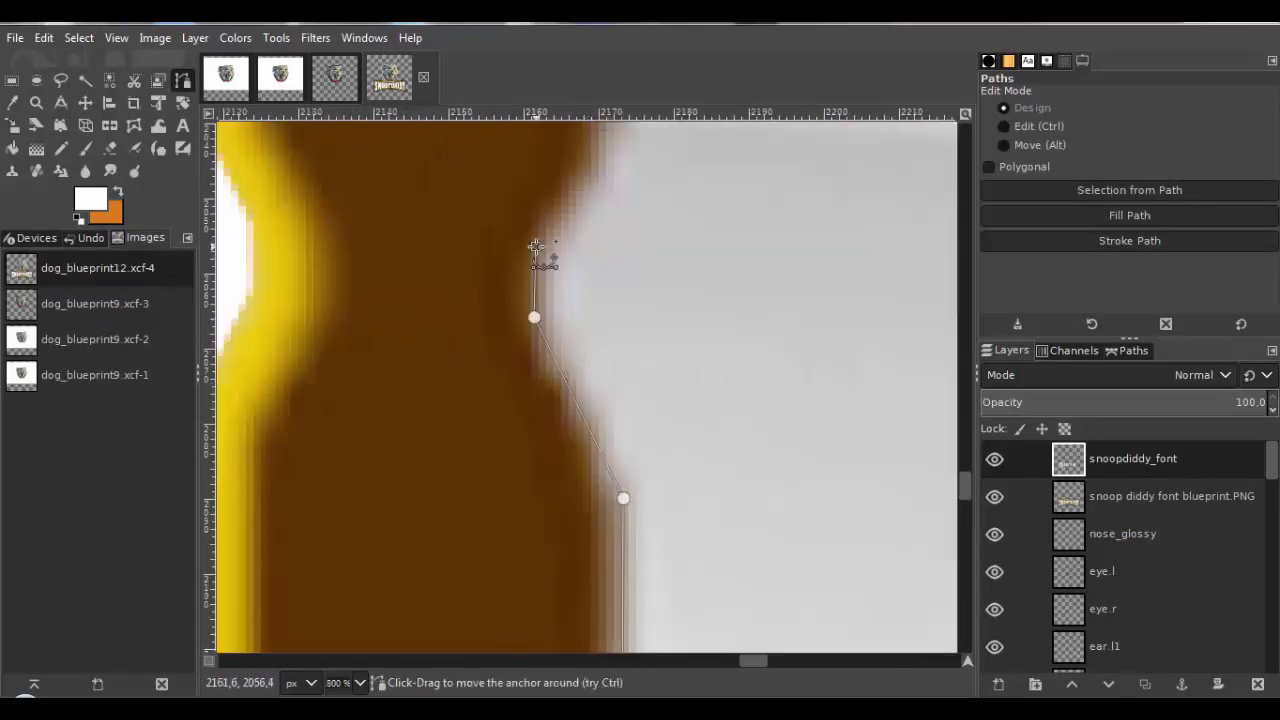
scroll(436, 463, "down", 6)
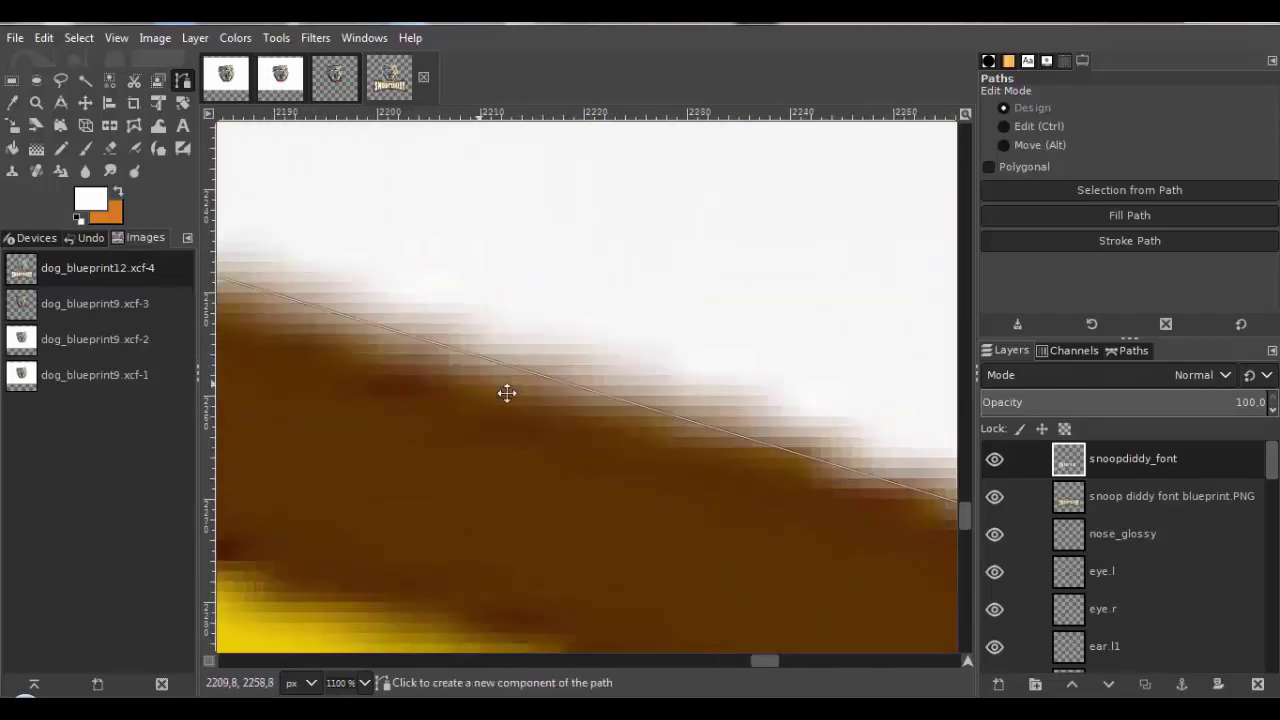
scroll(507, 393, "down", 7)
Convert the last D's retraced path to a selection and fill it white with the Pencil.
left_click(1129, 190)
left_click(61, 148)
left_click_drag(600, 290, 620, 450)
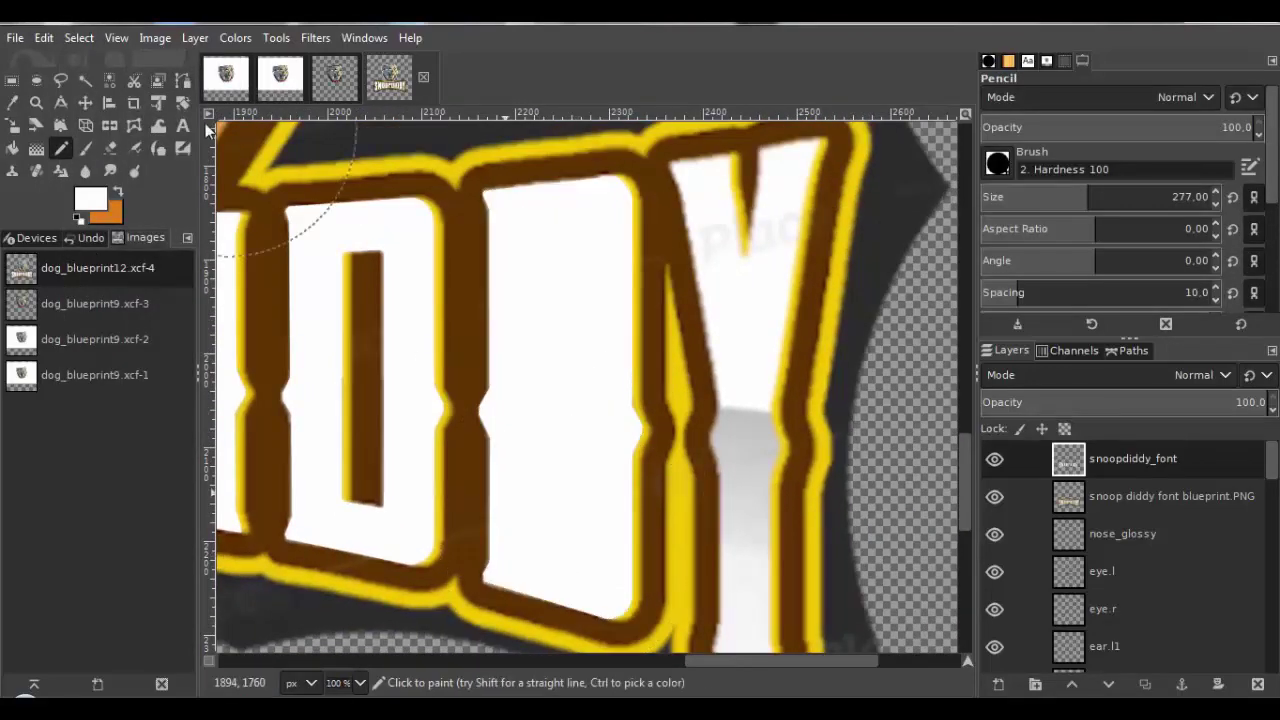
Lower the layer opacity to 52.3 and trace the last D's counter with the Paths tool.
left_click(1129, 402)
left_click(183, 81)
scroll(548, 240, "up", 4)
scroll(685, 437, "up", 8)
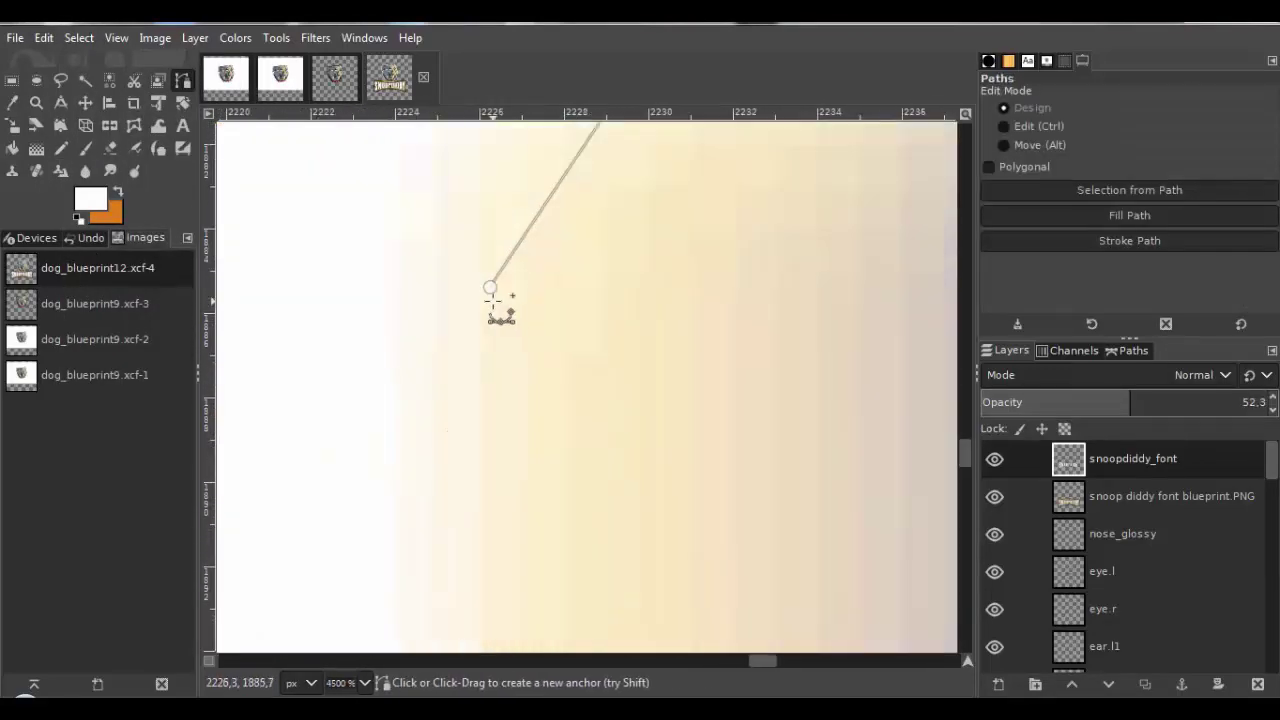
scroll(594, 312, "down", 8)
scroll(590, 400, "up", 8)
scroll(589, 349, "down", 6)
scroll(560, 370, "up", 6)
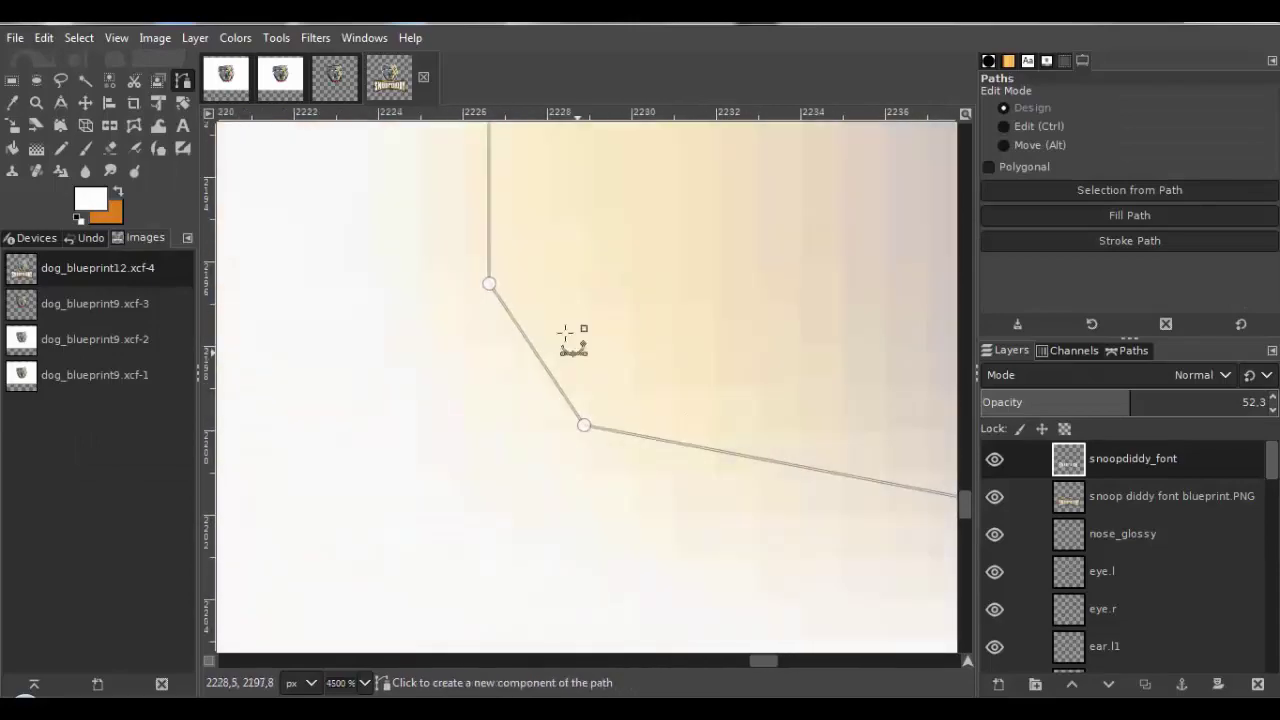
left_click_drag(523, 363, 503, 385)
Convert the last D's counter path to a selection, delete the counter, and restore the layer opacity to 100.
left_click(79, 38)
left_click(111, 171)
scroll(555, 470, "down", 10)
key("Delete")
left_click_drag(1132, 403, 1237, 403)
scroll(603, 336, "down", 3)
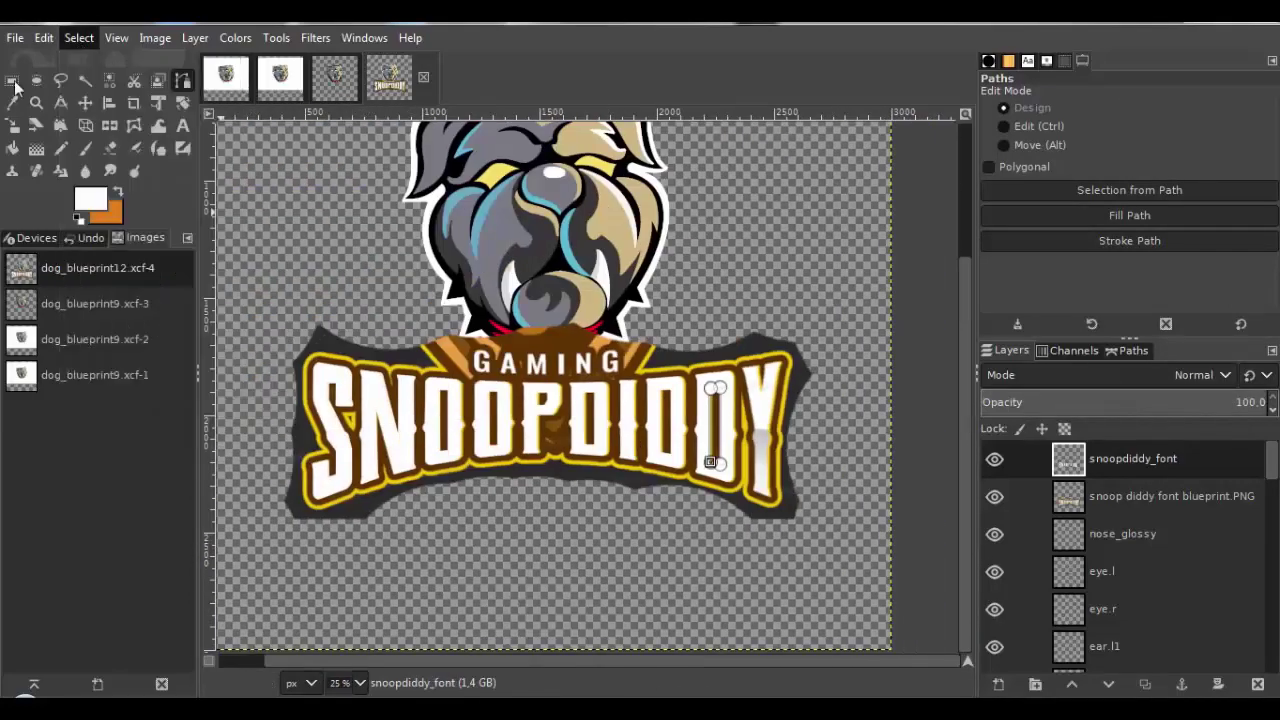
Trace the upper edge and V-shaped notch of the Y with the Paths tool.
left_click(183, 81)
scroll(611, 400, "up", 5)
left_click(638, 338)
left_click(638, 317)
left_click(813, 290)
left_click(865, 599)
scroll(611, 343, "up", 4)
left_click(611, 343)
scroll(620, 400, "down", 4)
left_click(629, 165)
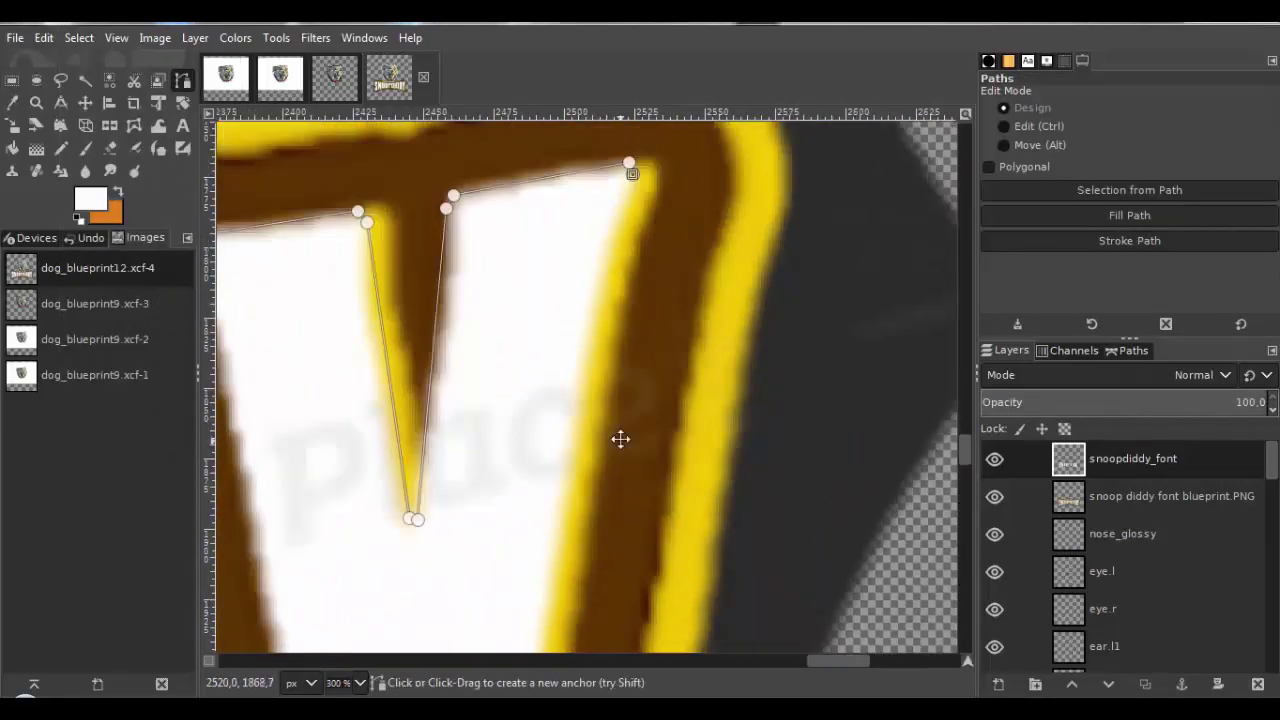
Continue the Y's path down its arm and stem and around the foot of the letter.
scroll(600, 440, "up", 3)
left_click(549, 462)
left_click(566, 444)
scroll(594, 348, "down", 4)
scroll(580, 470, "up", 3)
left_click(571, 474)
left_click(411, 531)
left_click(411, 490)
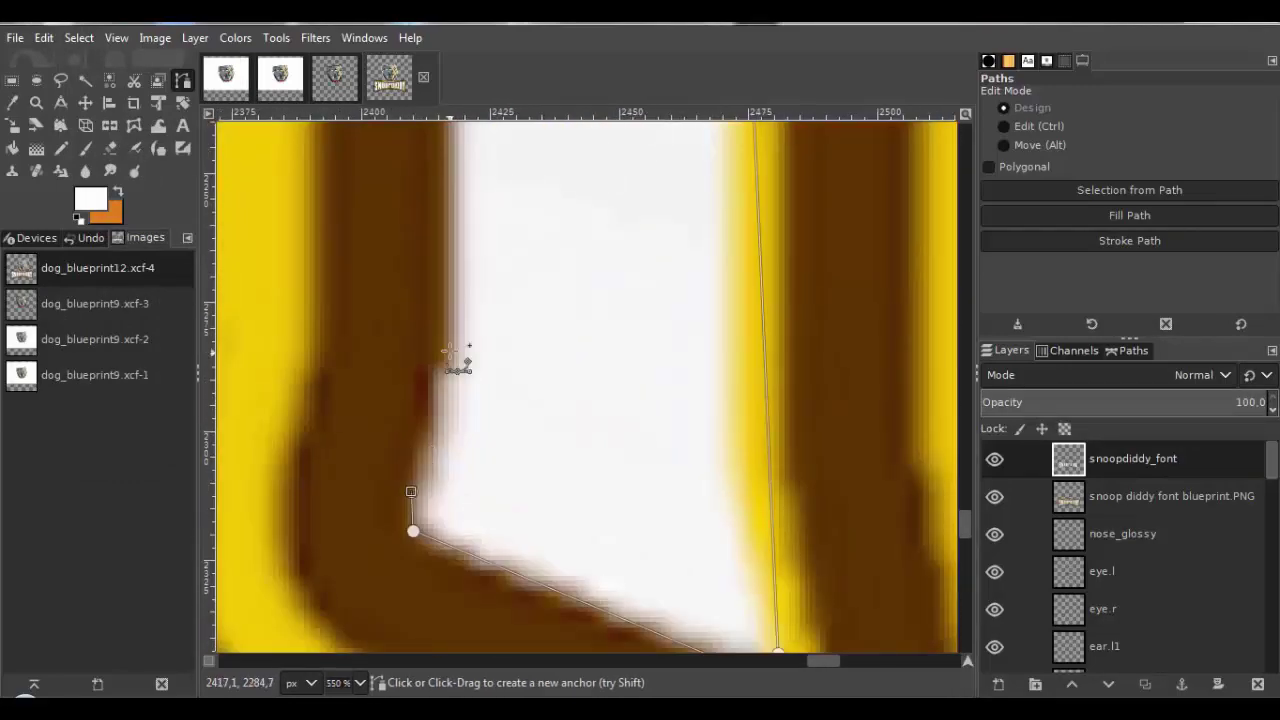
left_click(509, 569)
left_click(432, 391)
Round the corner segments of the Y's path to match the blueprint.
scroll(443, 457, "down", 4)
scroll(835, 200, "up", 5)
left_click_drag(676, 345, 694, 330)
scroll(731, 343, "down", 4)
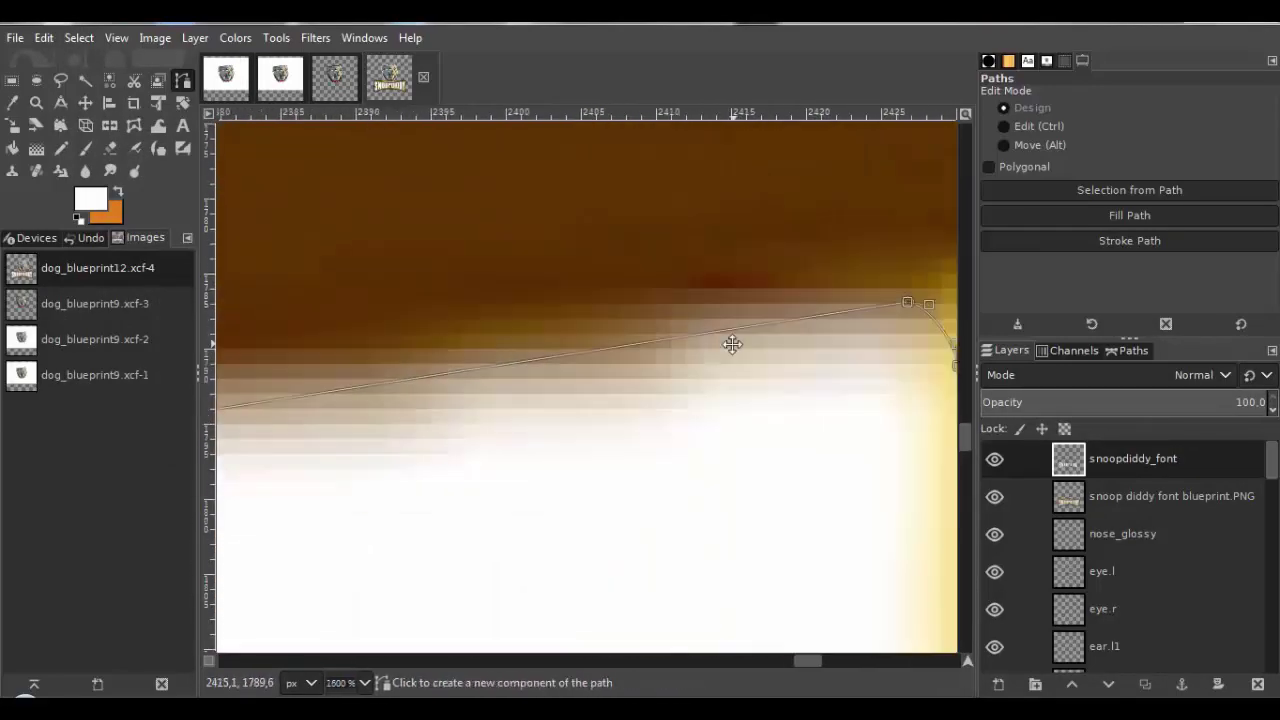
scroll(540, 480, "up", 4)
left_click_drag(529, 489, 526, 508)
scroll(527, 508, "down", 4)
scroll(545, 340, "up", 4)
left_click_drag(543, 346, 532, 350)
scroll(620, 263, "down", 4)
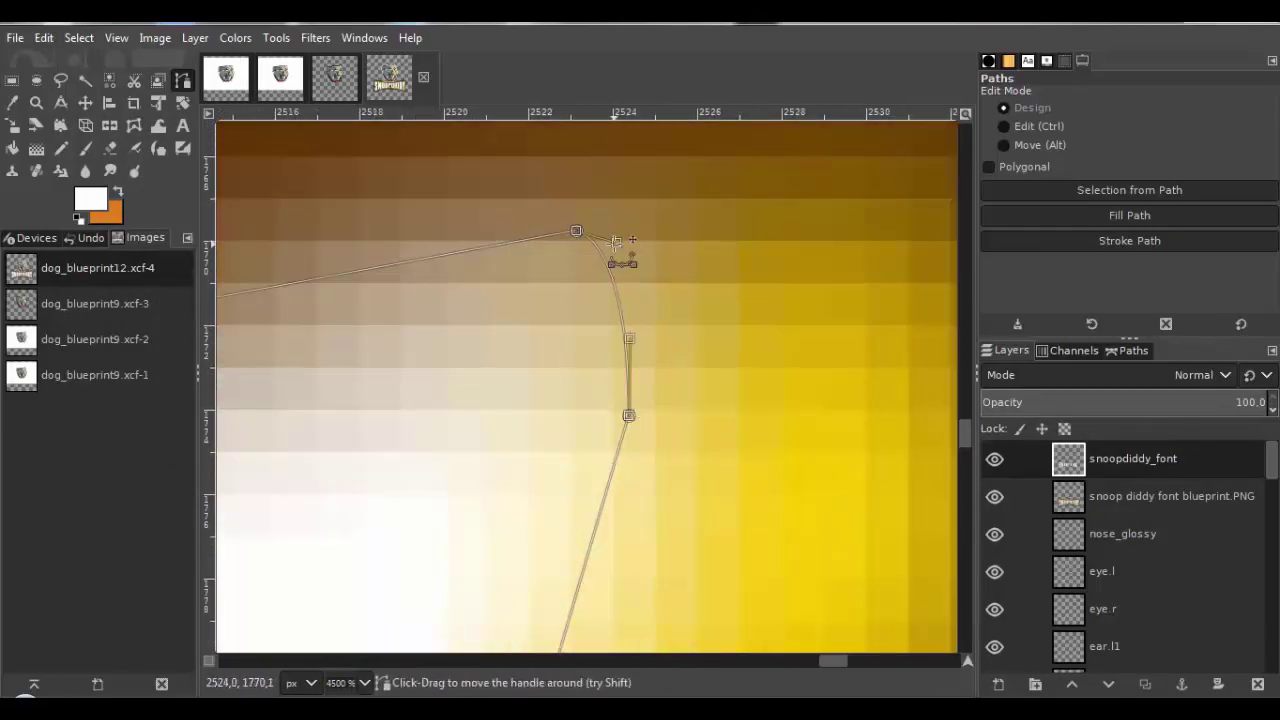
scroll(520, 370, "up", 4)
Paint the Y white with the Pencil and hide the font blueprint layer to check the lettering.
scroll(520, 370, "down", 10)
key("n")
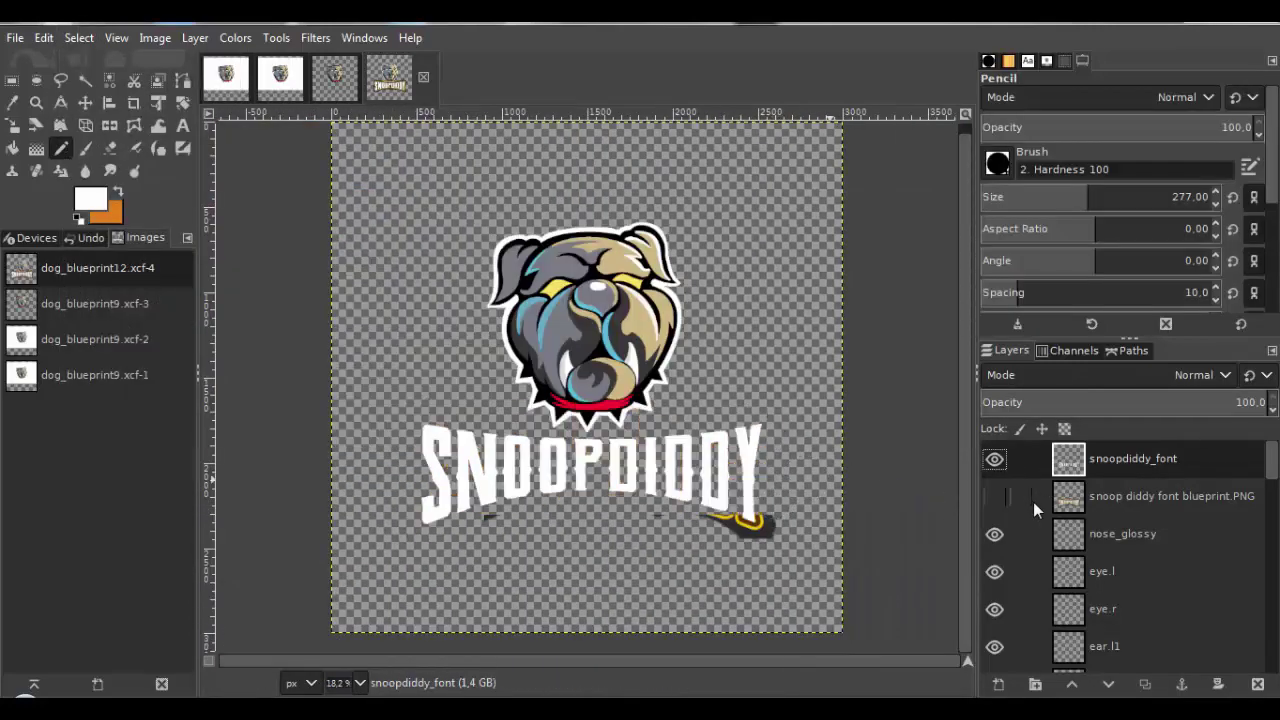
left_click_drag(787, 508, 771, 484)
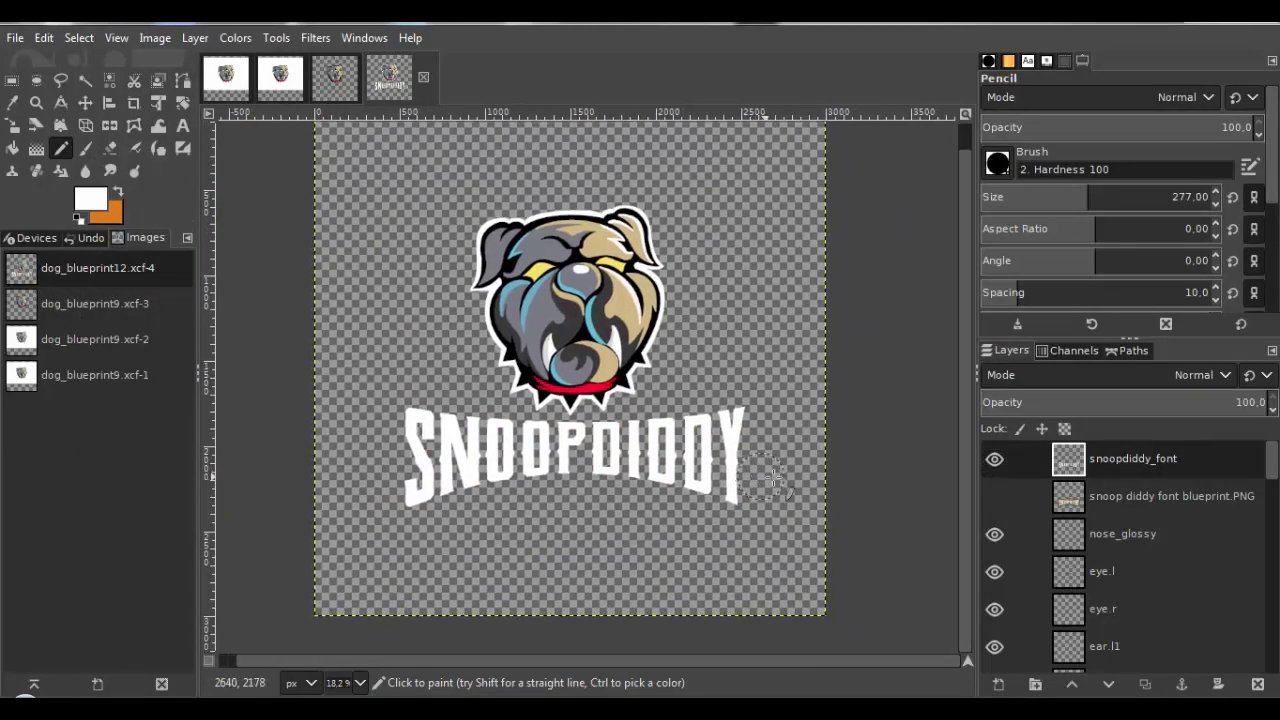
Show the font blueprint layer again and save the image as dog_blueprint13.xcf.
left_click(993, 498)
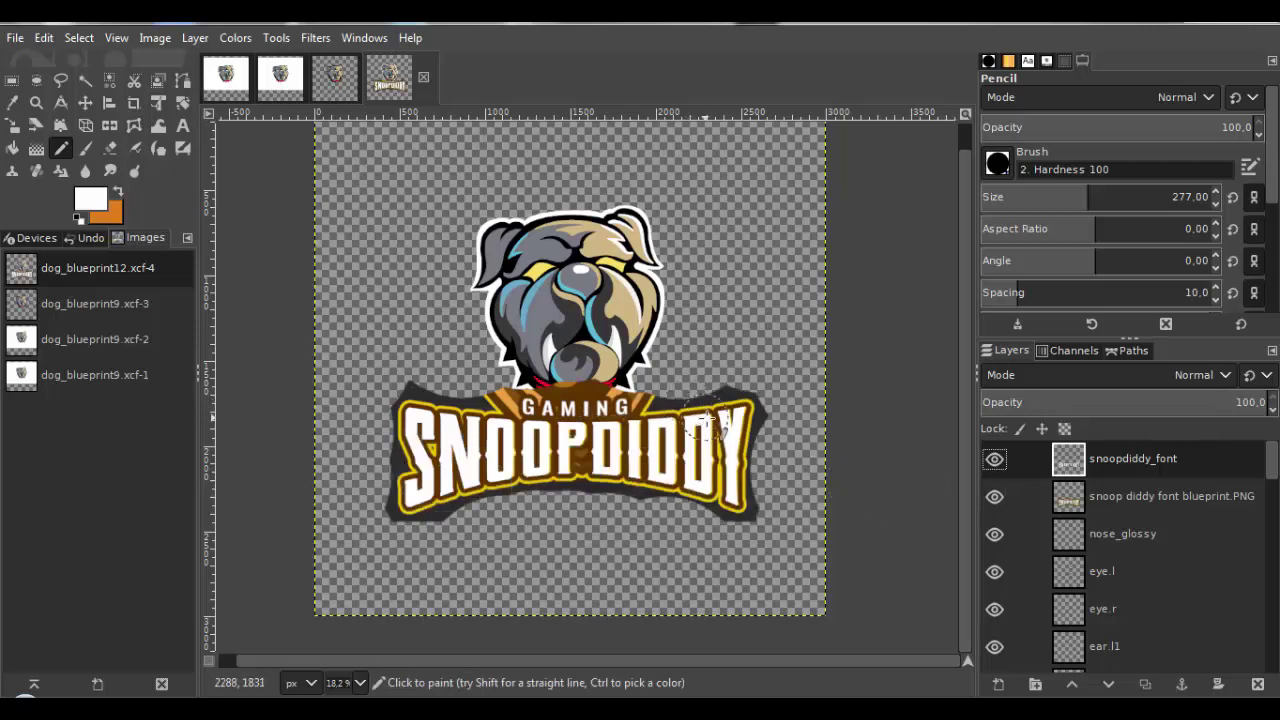
left_click_drag(706, 418, 711, 427)
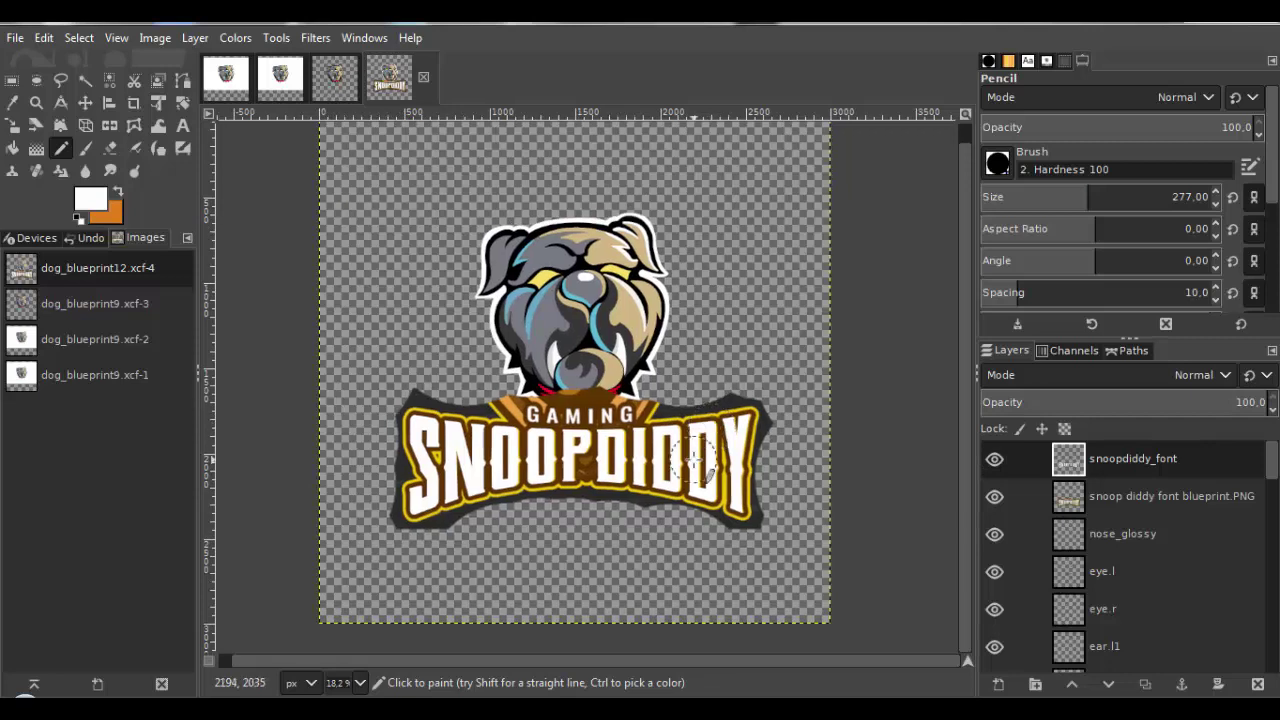
key("ctrl+s")
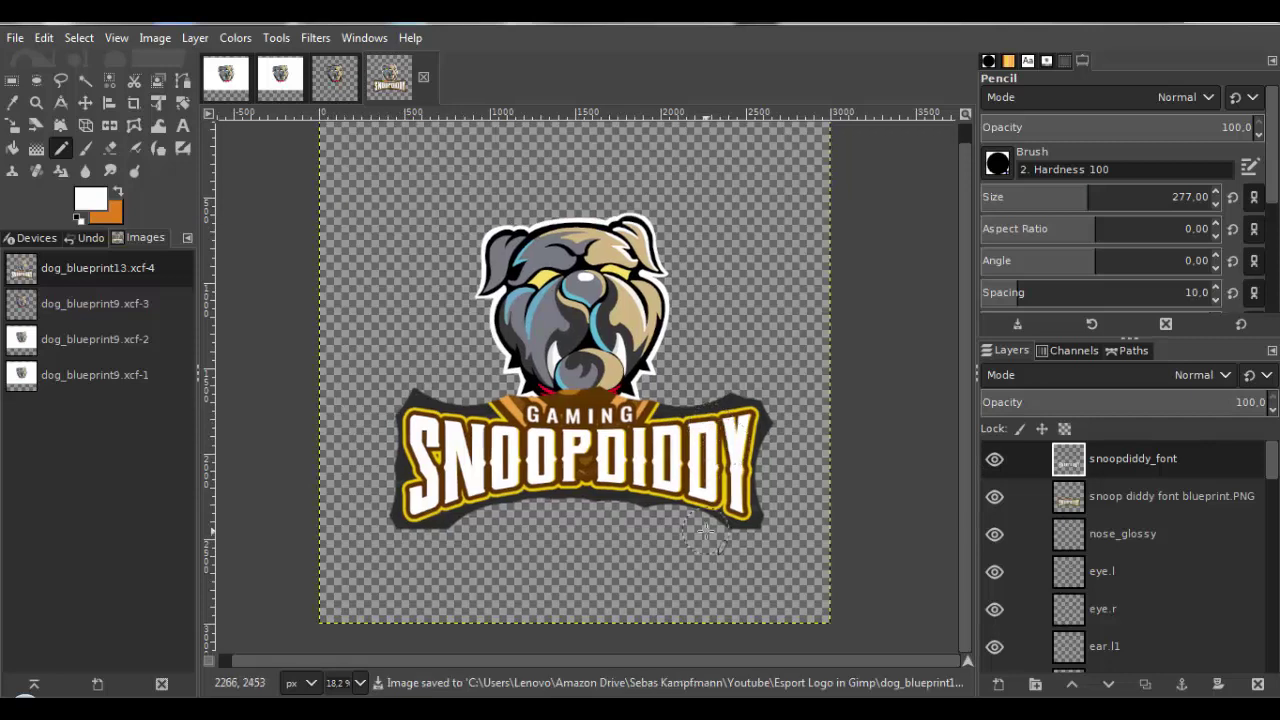
Create a transparent 3000 × 3000 px layer named snoopdiddy_font_shadow above the lettering layer.
left_click_drag(560, 508, 582, 504)
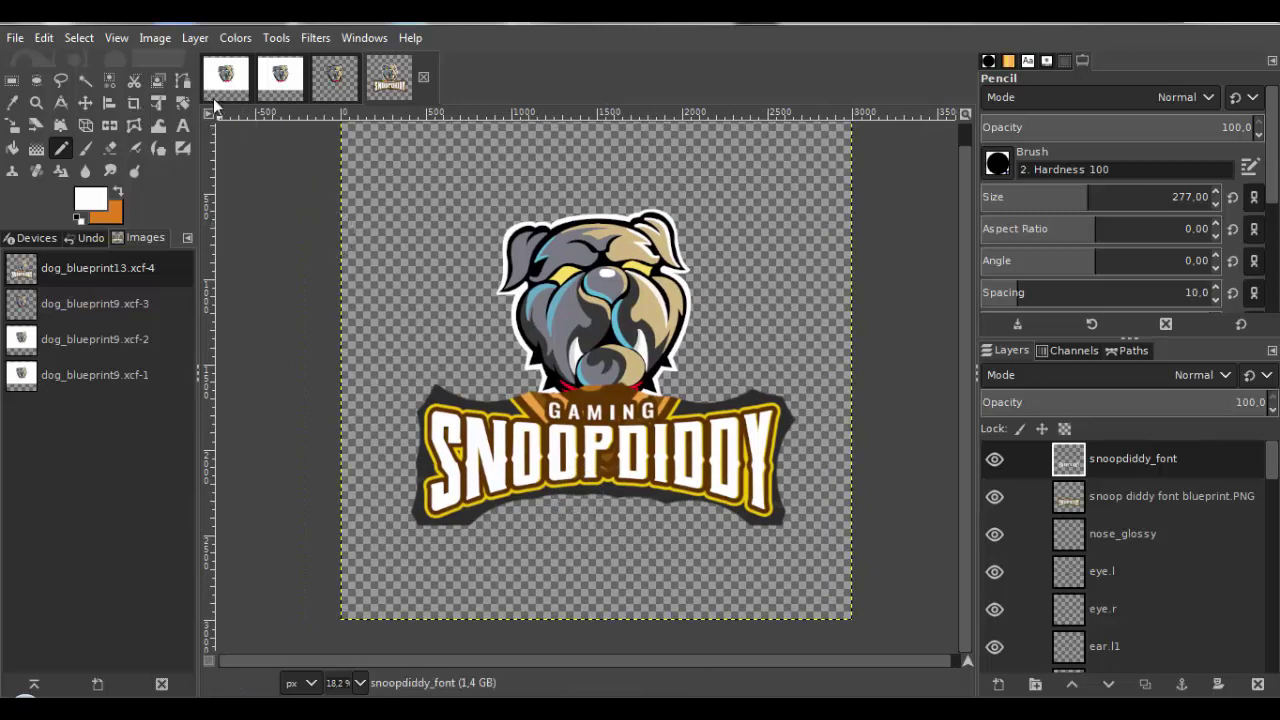
left_click(203, 40)
left_click(215, 58)
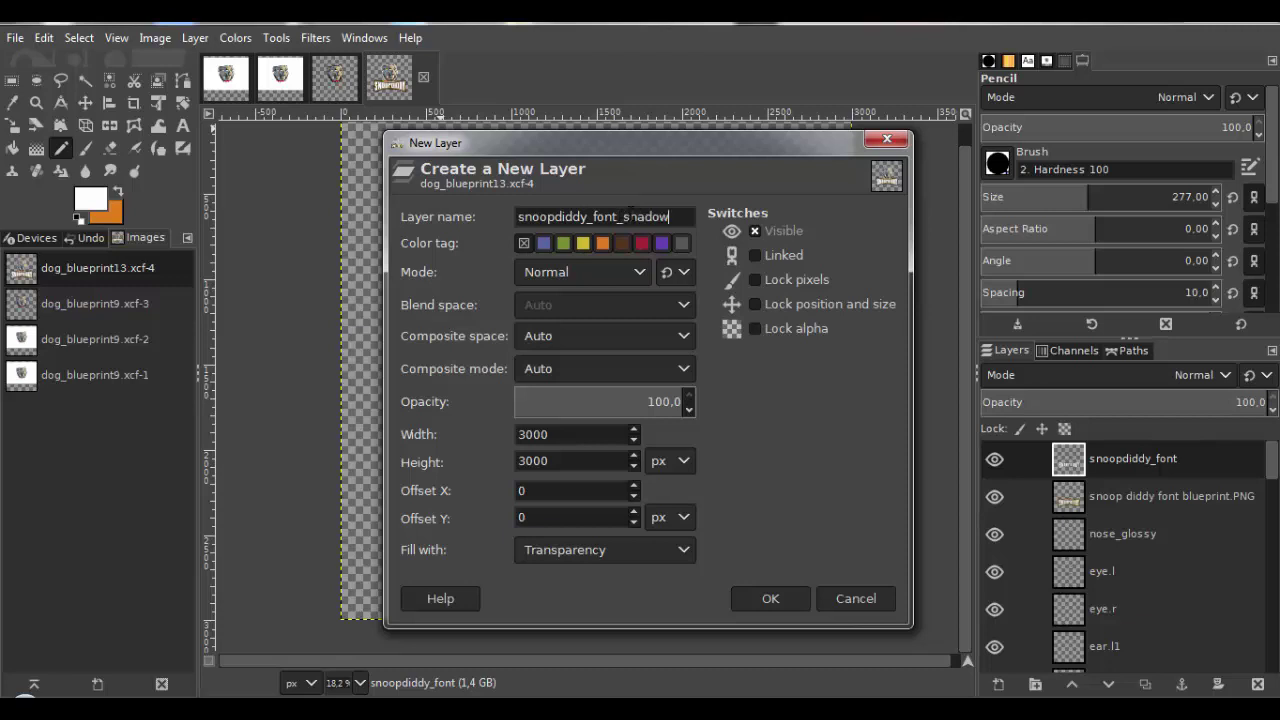
left_click(766, 597)
Trace the upper edge of the brown outline above the S and N with the Paths tool.
left_click_drag(458, 525, 475, 521)
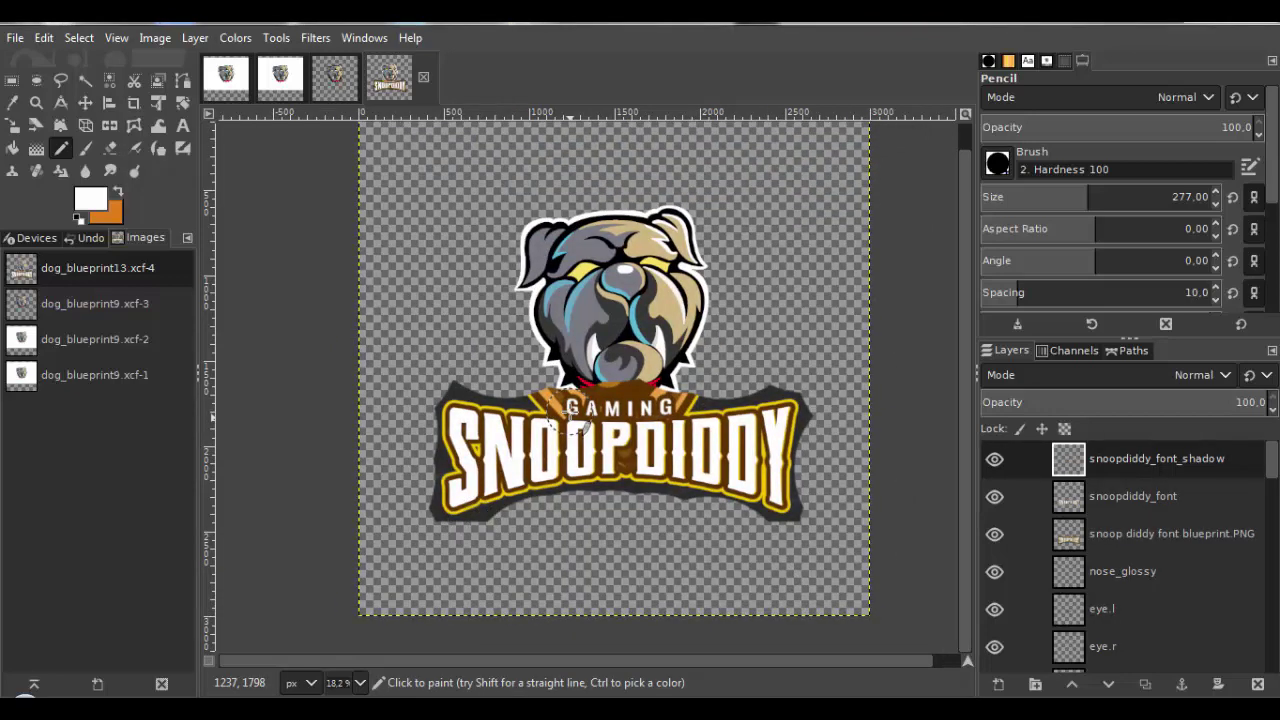
scroll(571, 417, "up", 6, "ctrl")
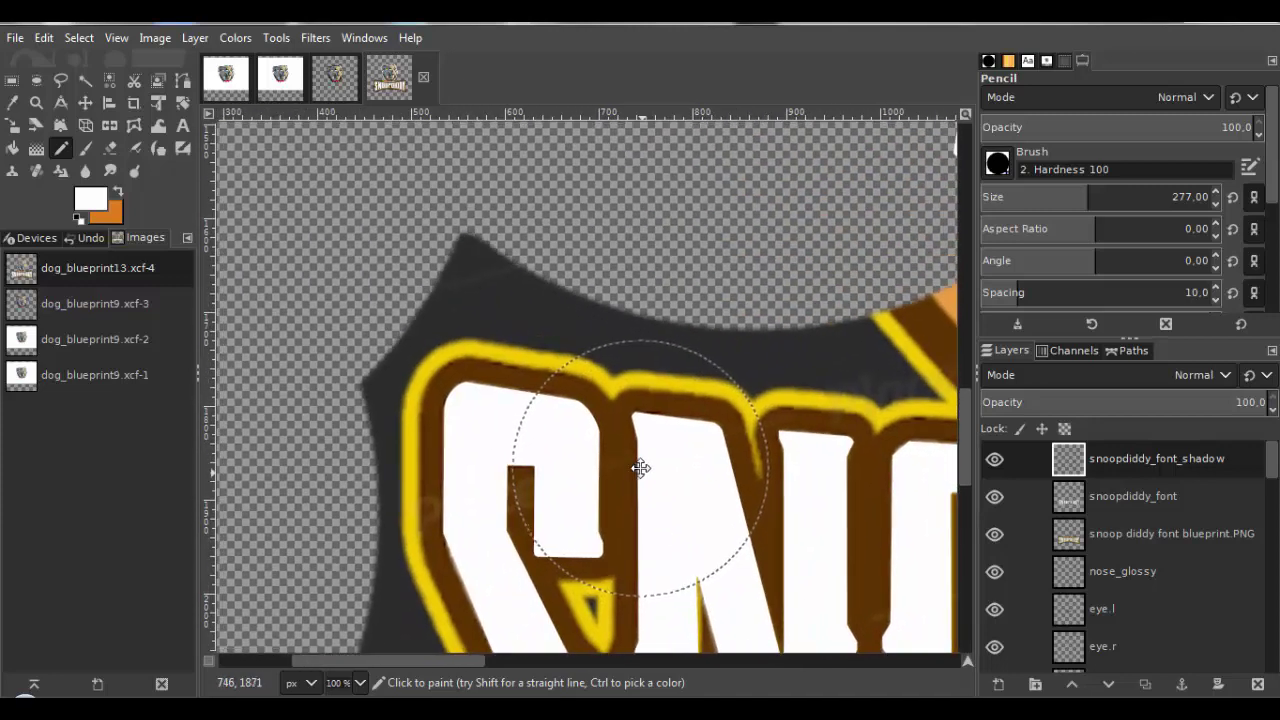
scroll(640, 467, "up", 2, "ctrl")
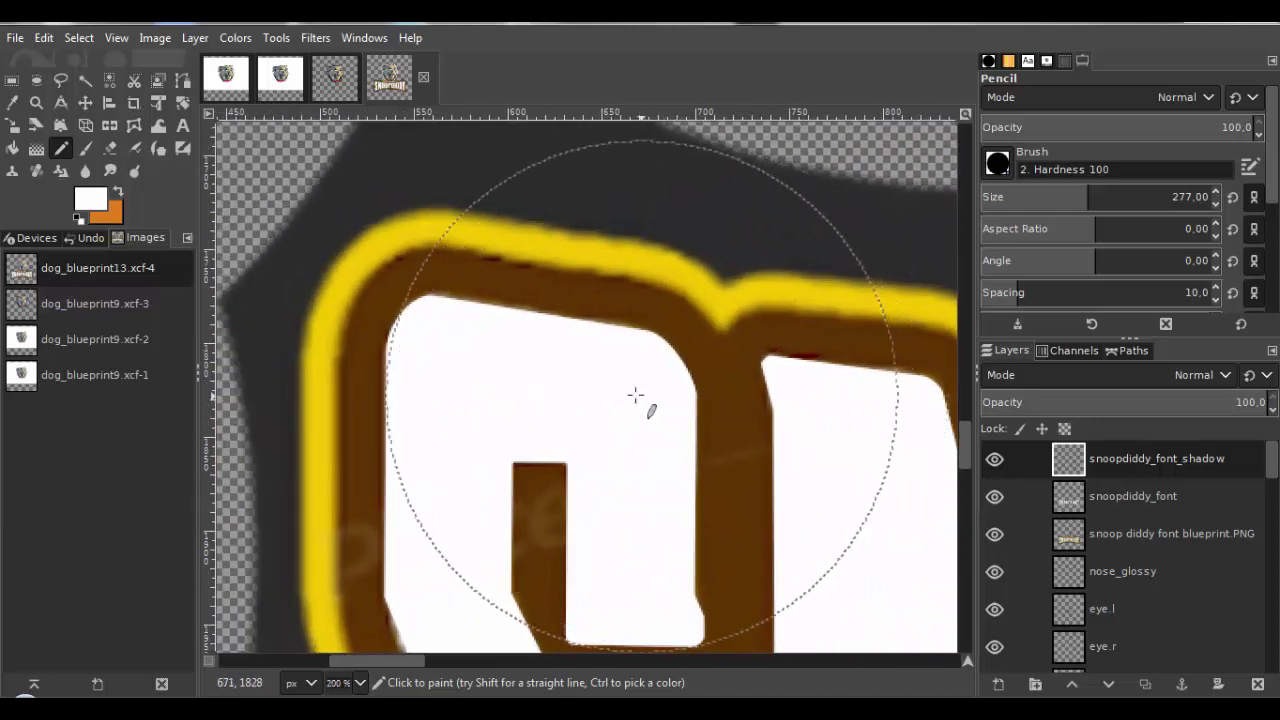
left_click(182, 84)
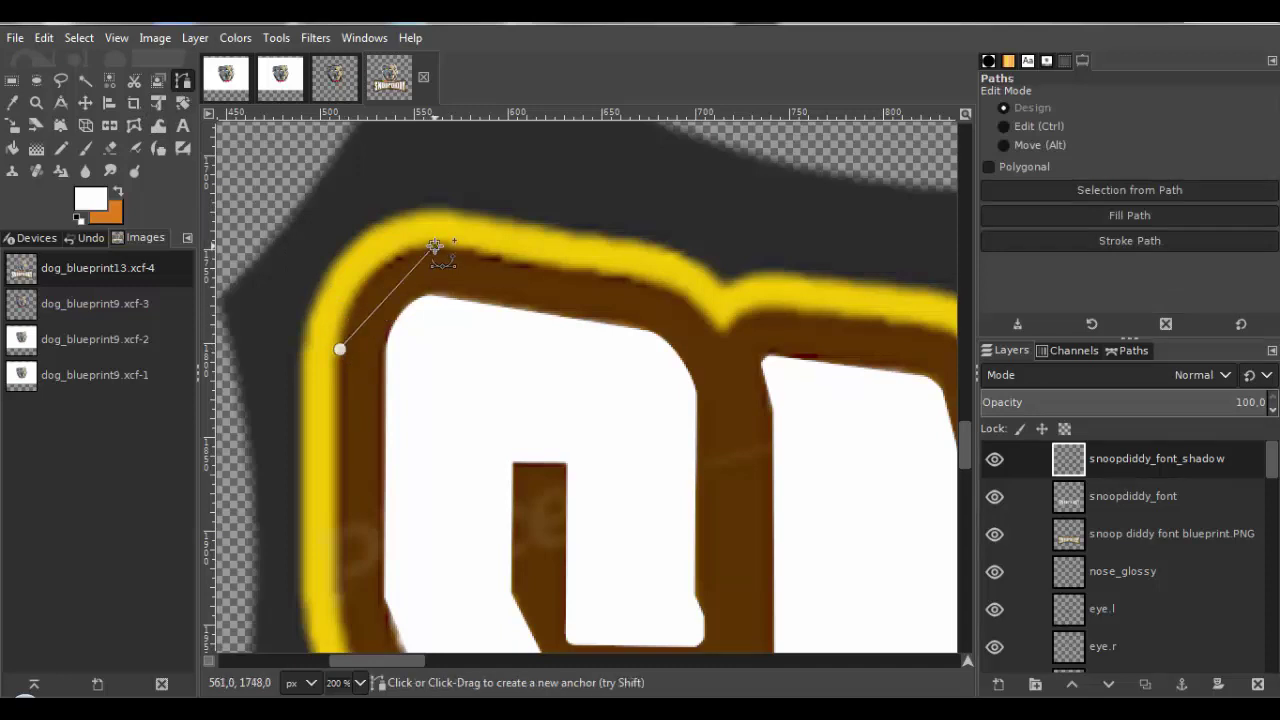
left_click_drag(467, 259, 423, 257)
scroll(430, 260, "up", 1, "ctrl")
left_click(671, 303)
left_click(457, 309)
scroll(589, 351, "up", 2, "ctrl")
left_click(317, 465)
left_click(342, 465)
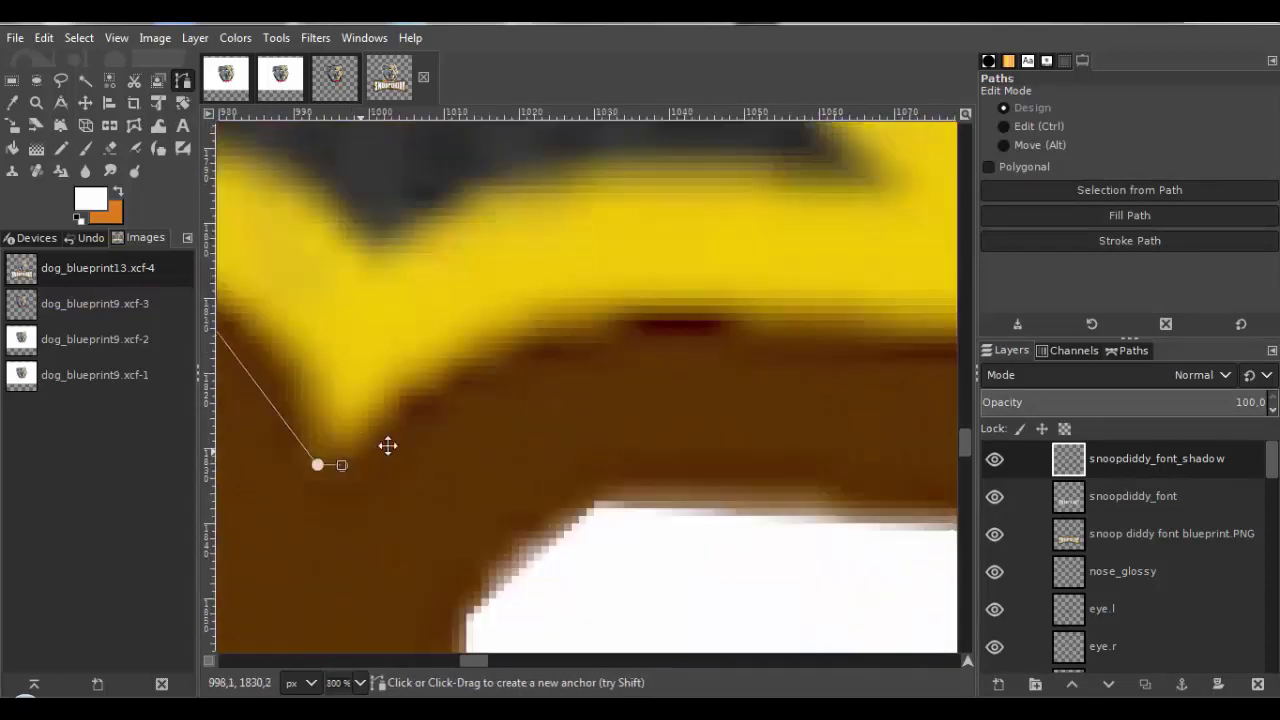
Continue the outline path over the first O and into the valley before the second O.
left_click(657, 316)
left_click(689, 354)
scroll(680, 348, "down", 4, "ctrl")
scroll(663, 366, "up", 3, "ctrl")
left_click(694, 294)
left_click(791, 377)
scroll(791, 377, "up", 1, "ctrl")
left_click(805, 379)
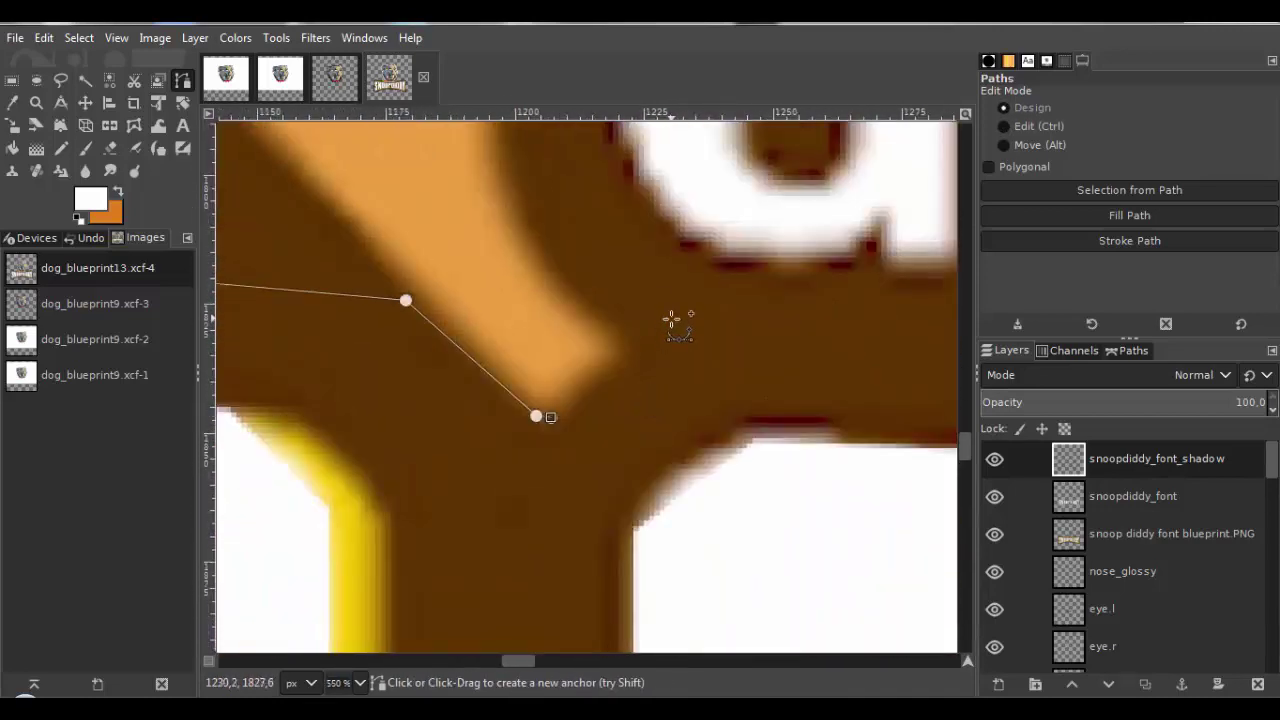
Continue the outline path over the second O and through the valley before the P.
left_click(671, 319)
scroll(671, 319, "down", 2, "ctrl")
left_click(604, 337)
scroll(711, 391, "up", 3, "ctrl")
left_click(717, 423)
left_click(748, 426)
scroll(748, 426, "down", 2, "ctrl")
left_click(690, 391)
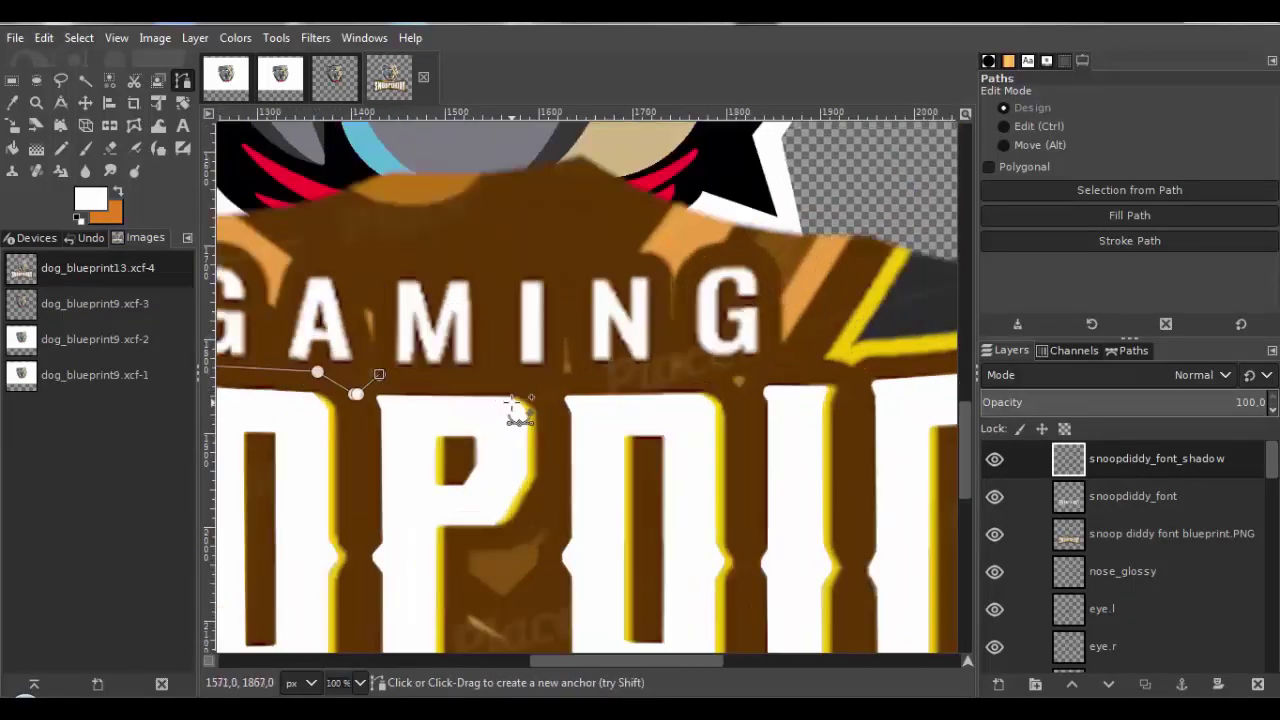
Continue the outline path above the P and across the top of the first D.
scroll(517, 410, "up", 3, "ctrl")
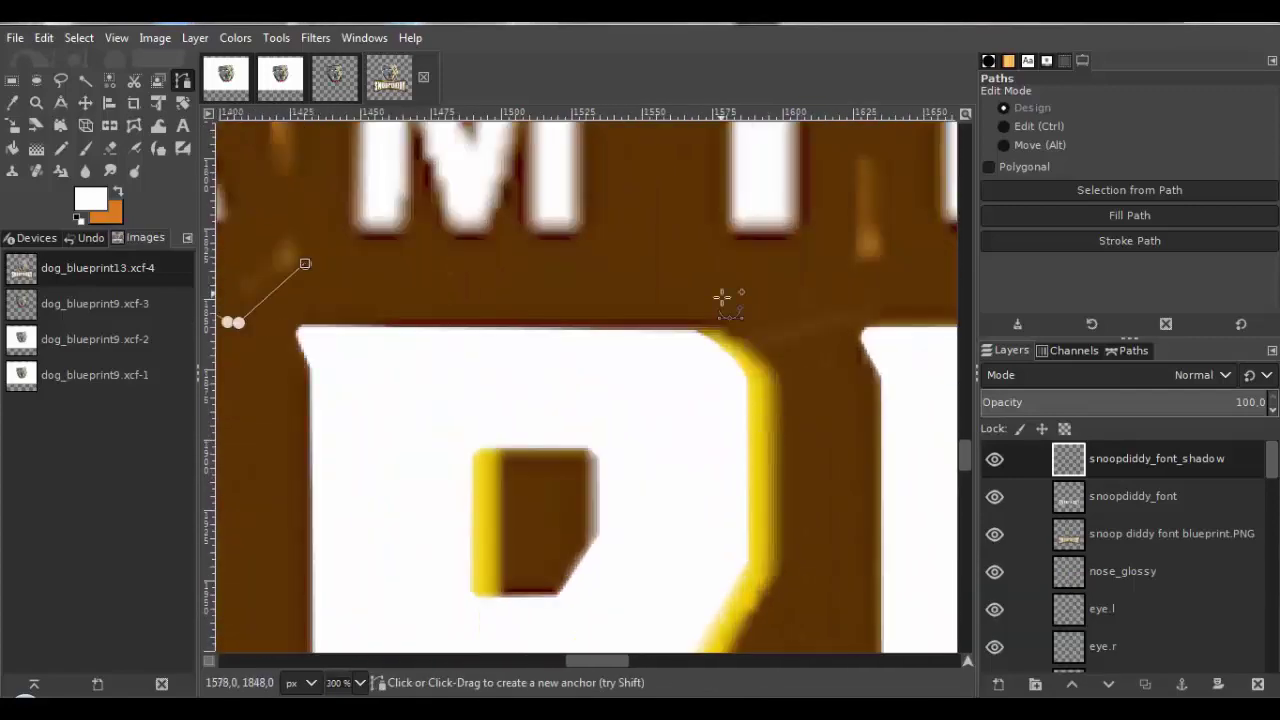
left_click(718, 269)
scroll(683, 329, "up", 2, "ctrl")
left_click(683, 329)
left_click(710, 330)
left_click(768, 251)
scroll(768, 251, "down", 2, "ctrl")
left_click(648, 336)
left_click(740, 395)
left_click(764, 395)
left_click(796, 328)
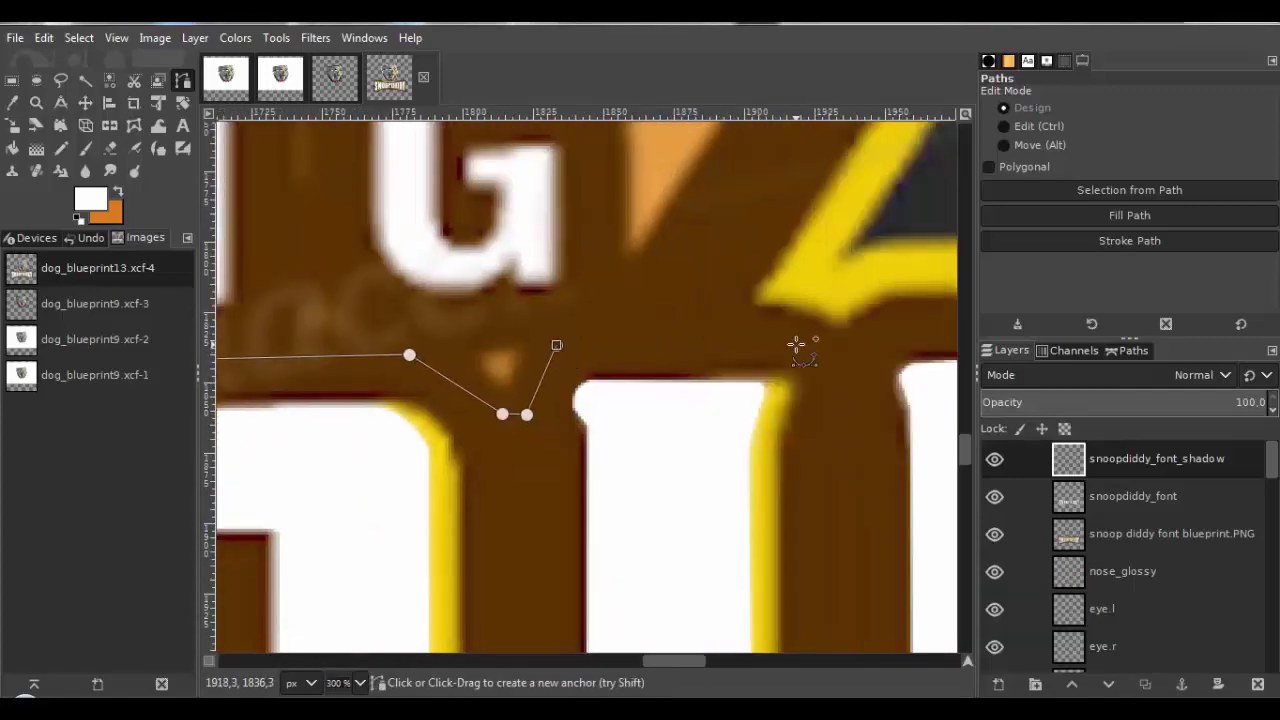
left_click(797, 344)
left_click(835, 379)
left_click(855, 379)
left_click(737, 337)
key("ctrl+z")
key("ctrl+z")
key("ctrl+z")
key("ctrl+z")
key("ctrl+z")
key("ctrl+z")
Place the outline path's anchors again through the valley between the first D and the I.
left_click(453, 343)
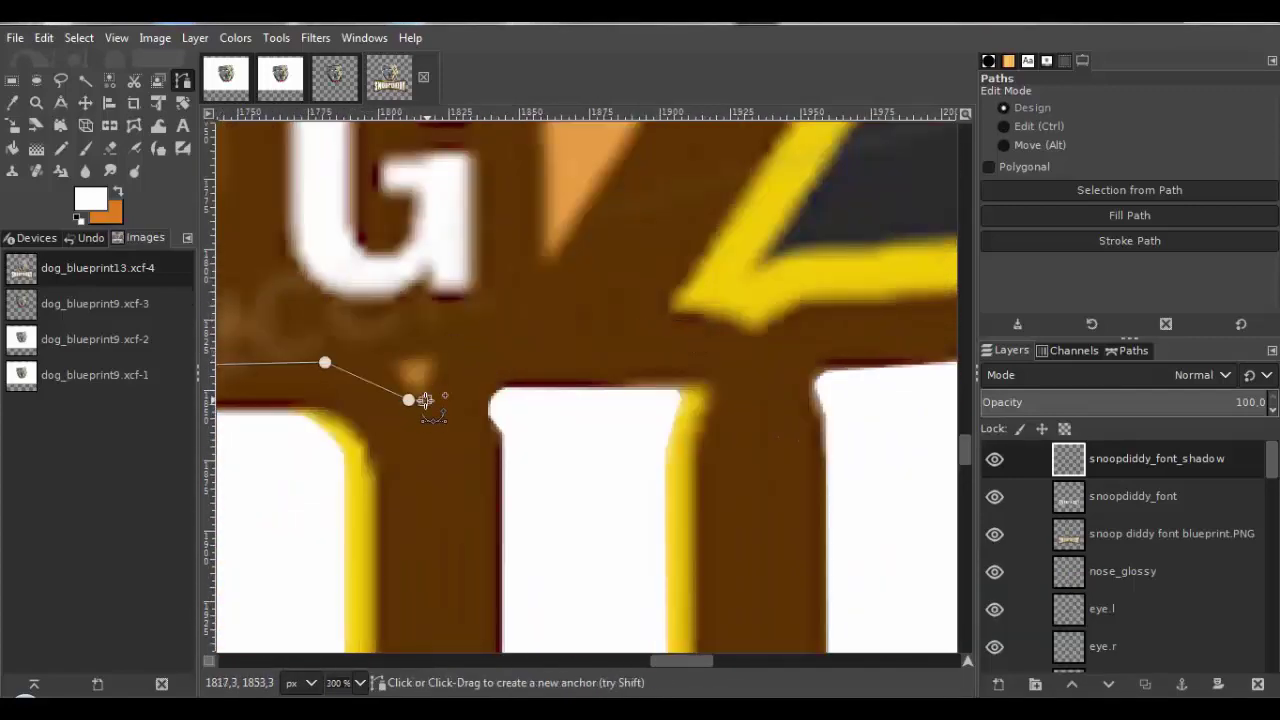
Continue the shadow path with anchors along the lettering's brown upper edge, from below the G and around the right end.
left_click(609, 329)
left_click(703, 383)
left_click(721, 383)
left_click(785, 311)
left_click(657, 294)
left_click(694, 317)
left_click(701, 317)
left_click(738, 273)
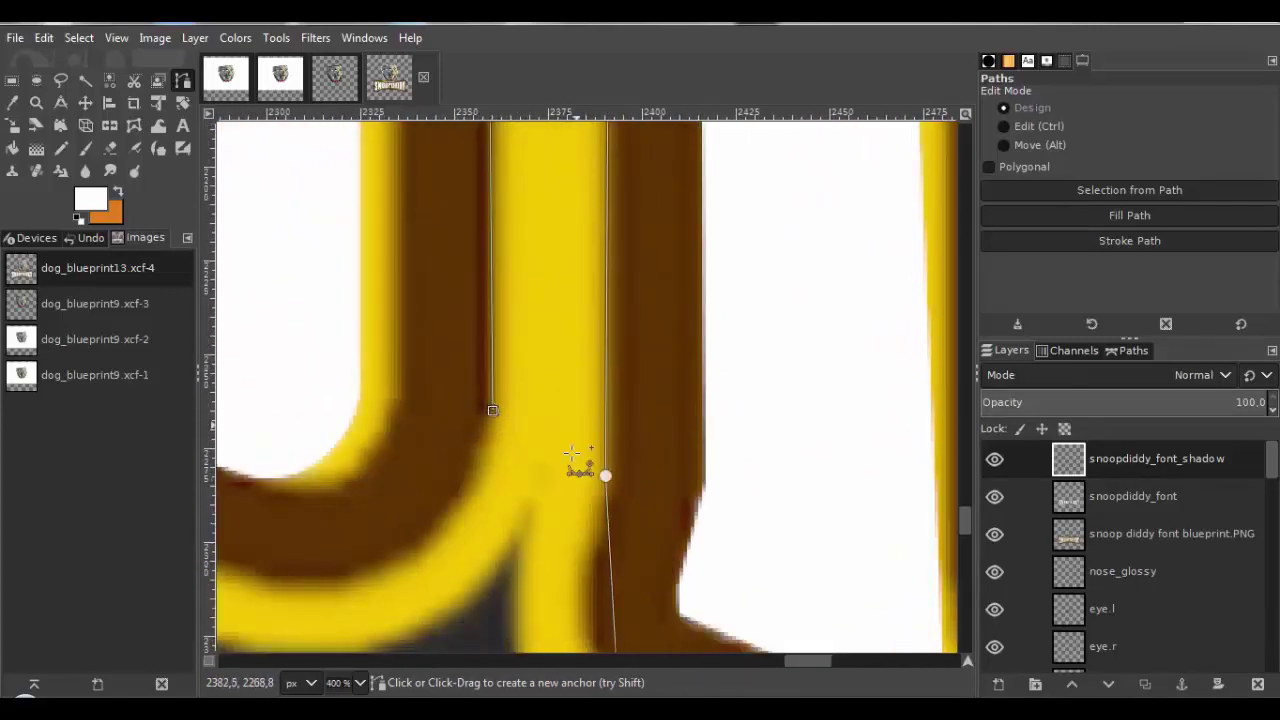
Add path anchors along the brown outline's lower edge, from the narrow gap near the lettering's right end toward the middle.
left_click(454, 437)
left_click(557, 420)
left_click(918, 498)
left_click(904, 494)
left_click(796, 514)
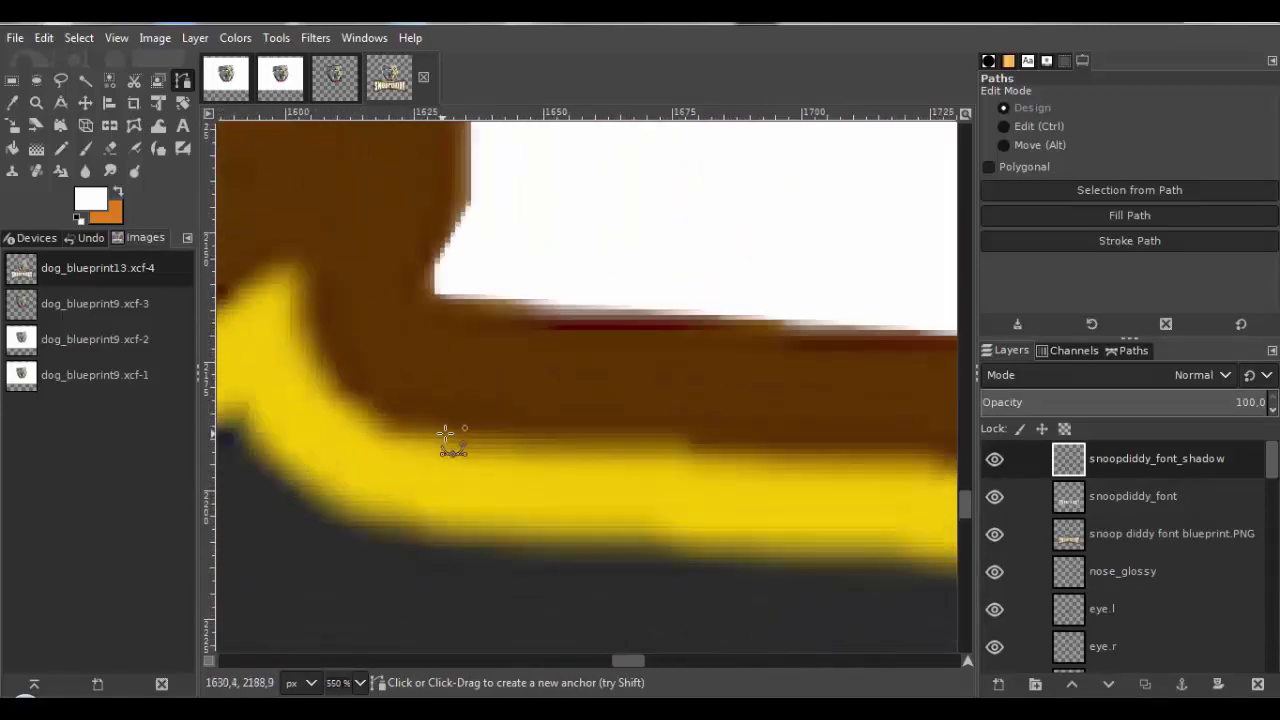
Extend the path along the lower brown edge beneath the middle letters, placing anchors at each corner and notch.
left_click(737, 406)
left_click(714, 400)
left_click(383, 400)
left_click(363, 401)
left_click(603, 477)
left_click(463, 340)
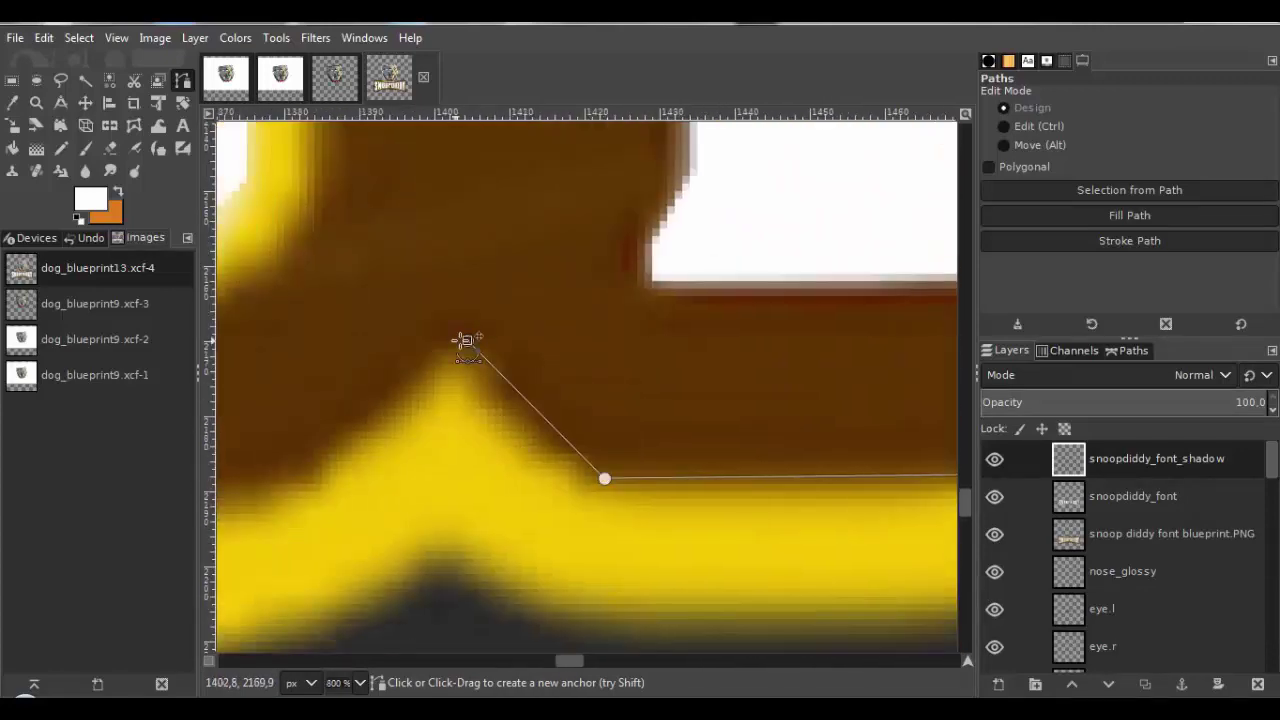
Add anchors along the left half of the lower brown edge, following the notches between letters to the first letter.
left_click(490, 436)
left_click(342, 339)
left_click(923, 383)
left_click(517, 463)
left_click(349, 403)
left_click(894, 511)
left_click(603, 583)
left_click(466, 503)
left_click(423, 329)
scroll(423, 340, "up", 2)
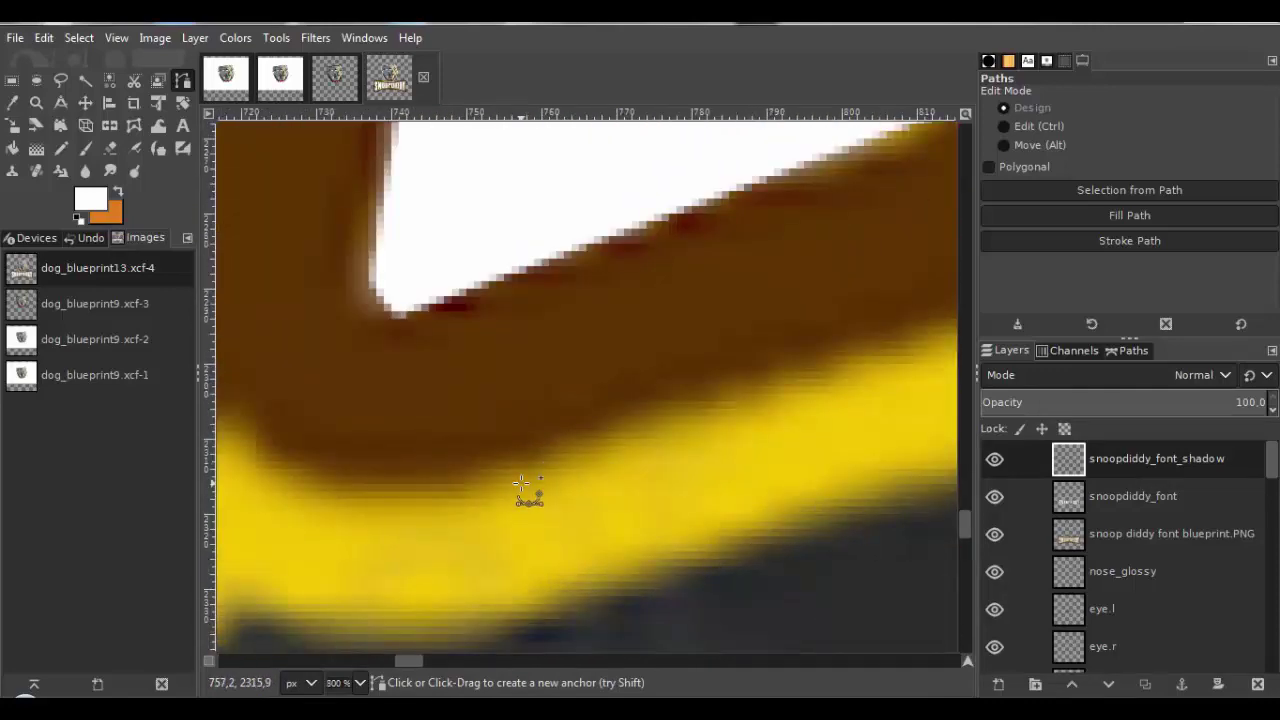
Trace the first letter's bottom edge, lower-left corner and left-side notch with path anchors.
left_click(521, 483)
left_click(677, 211)
left_click(463, 454)
left_click(357, 351)
left_click(249, 340)
left_click(803, 246)
left_click(712, 392)
left_click(621, 303)
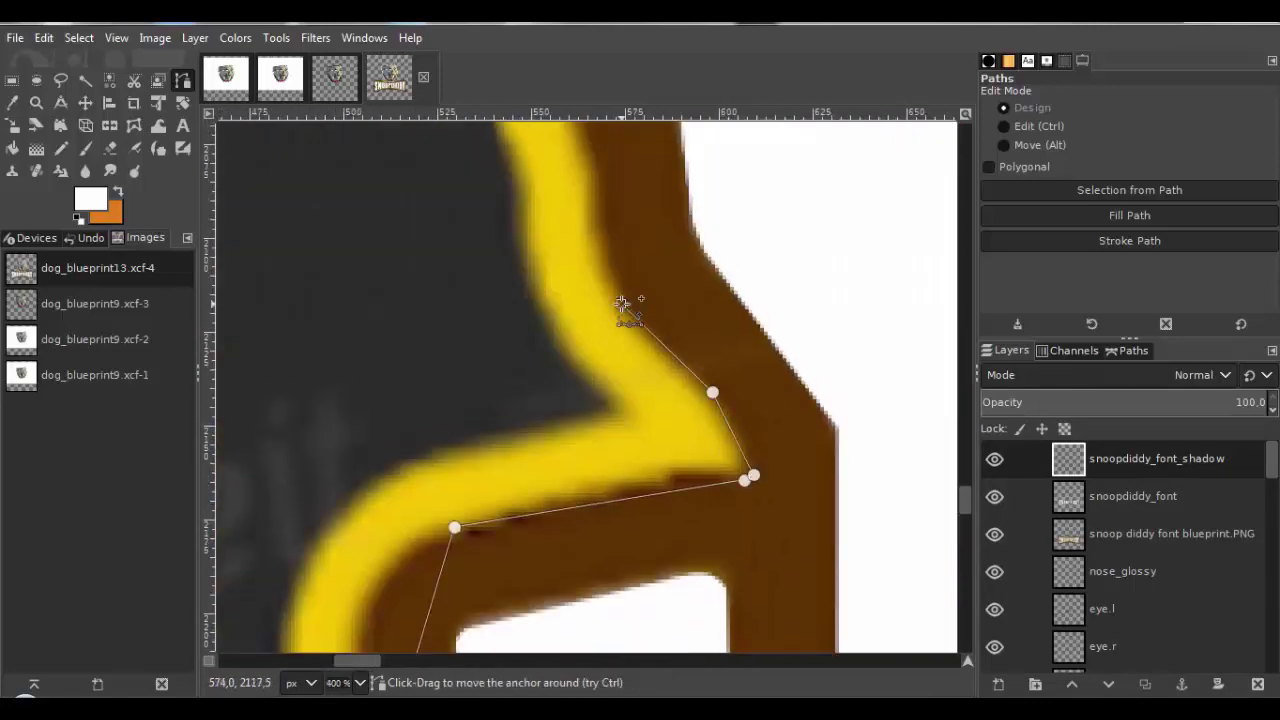
Run the path up the first letter's straight left side and close it at the starting anchor.
left_click(506, 511)
scroll(478, 416, "up", 3)
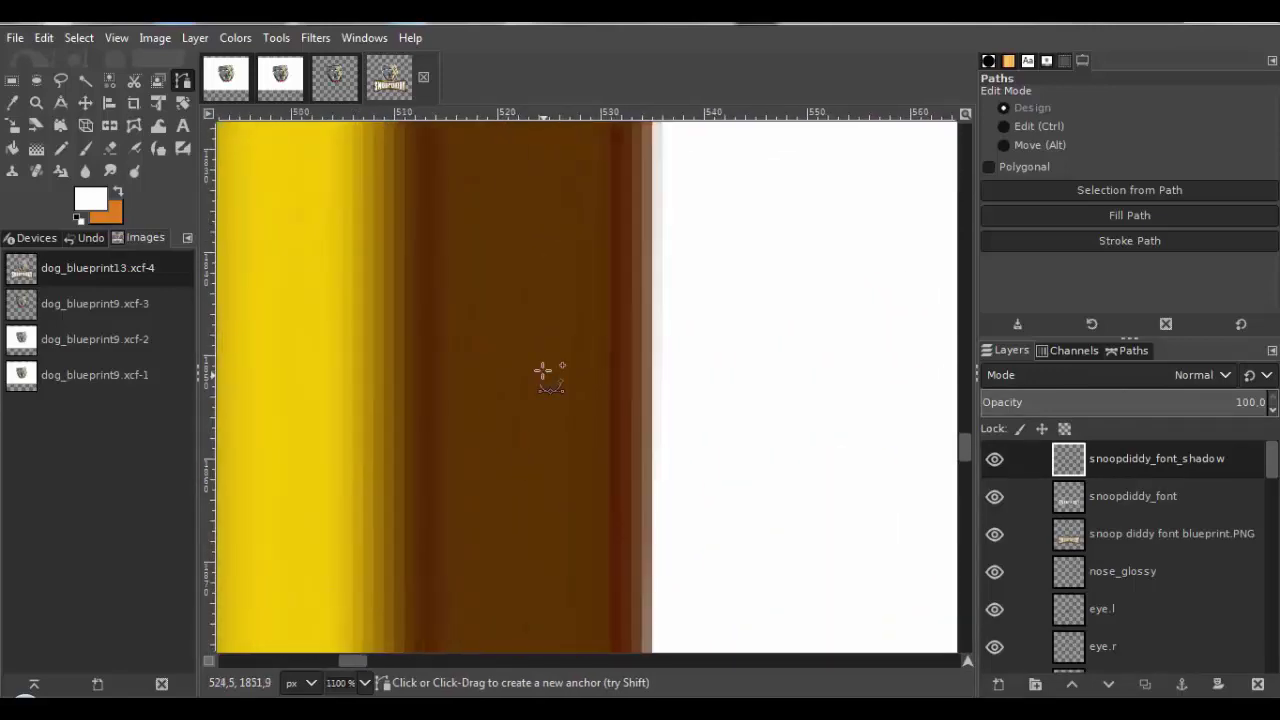
scroll(500, 300, "up", 2)
left_click(454, 192, "ctrl")
Curve the path segment at the first letter's upper-left corner to follow the rounded brown edge.
scroll(454, 192, "down", 4)
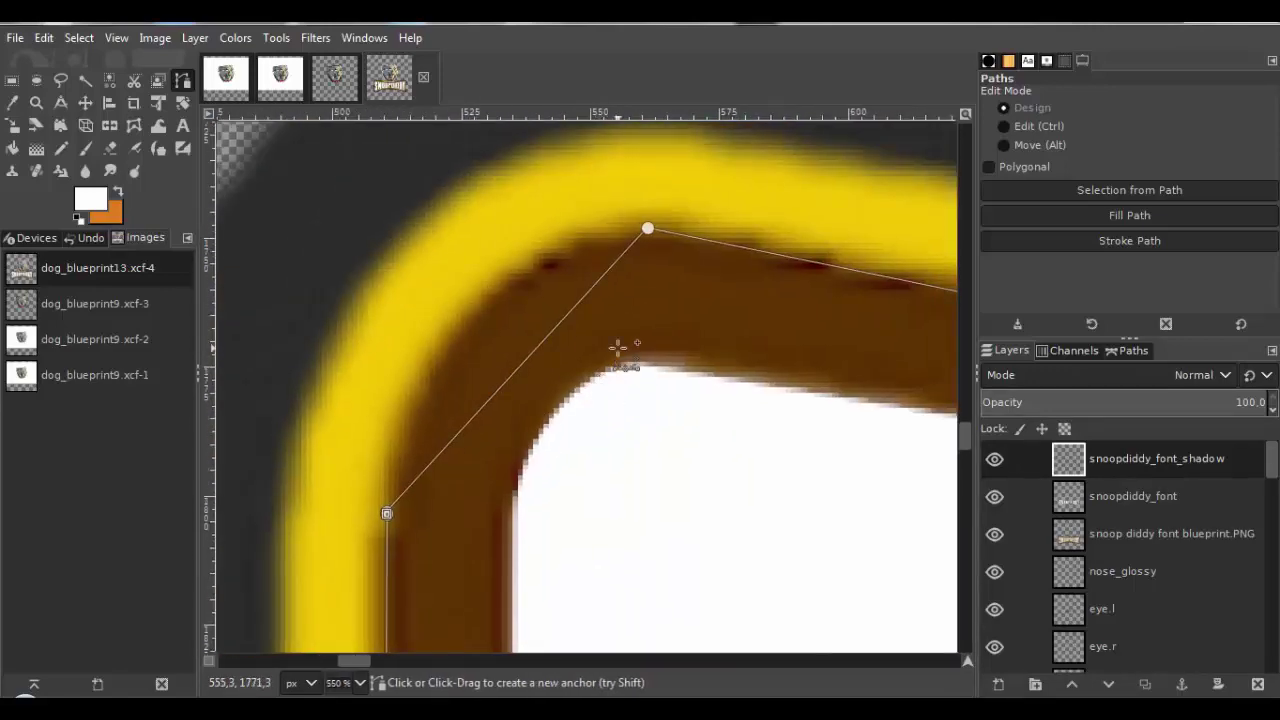
scroll(709, 400, "down", 3)
scroll(470, 330, "up", 2)
left_click_drag(508, 331, 466, 308)
left_click_drag(357, 417, 404, 355)
left_click_drag(526, 200, 483, 236)
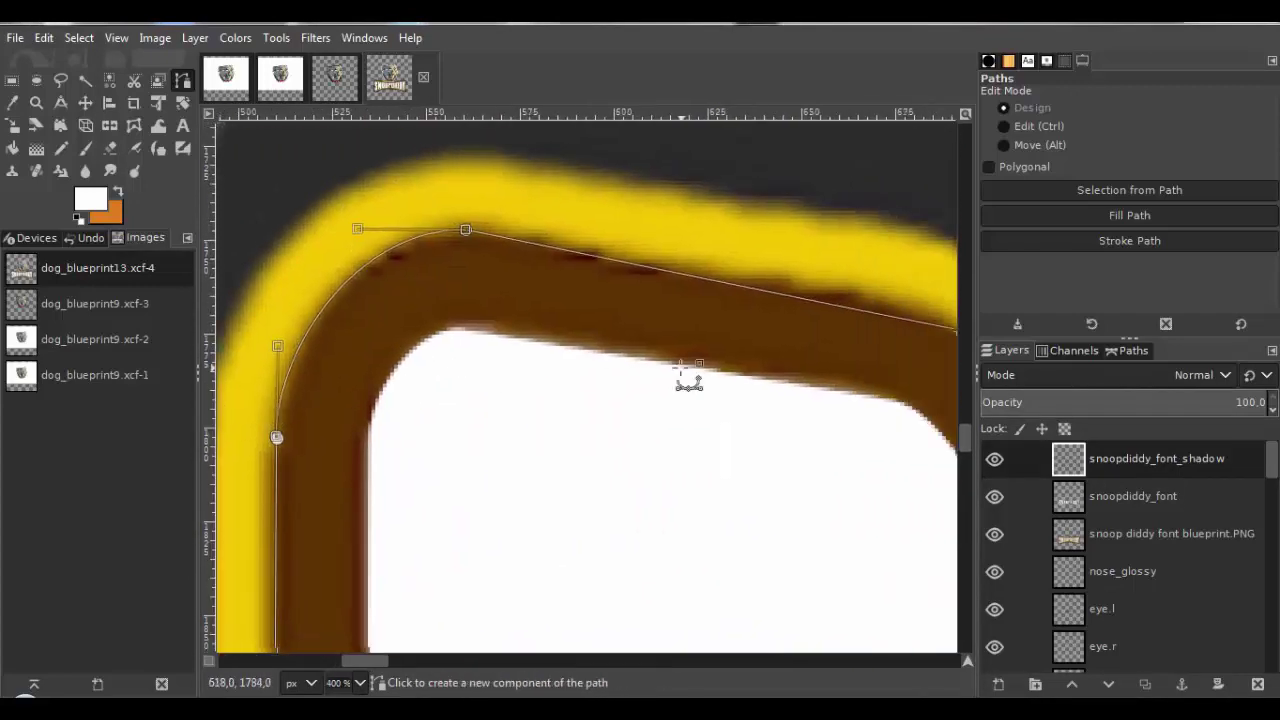
Bend the path segments along the first letter's top and upper-right shoulder to match the brown outline.
scroll(680, 369, "up", 2)
left_click_drag(585, 320, 543, 247)
scroll(686, 406, "up", 1)
left_click_drag(700, 330, 764, 262)
scroll(608, 423, "down", 5)
scroll(608, 423, "up", 6)
left_click_drag(490, 255, 436, 136)
left_click_drag(545, 262, 594, 323)
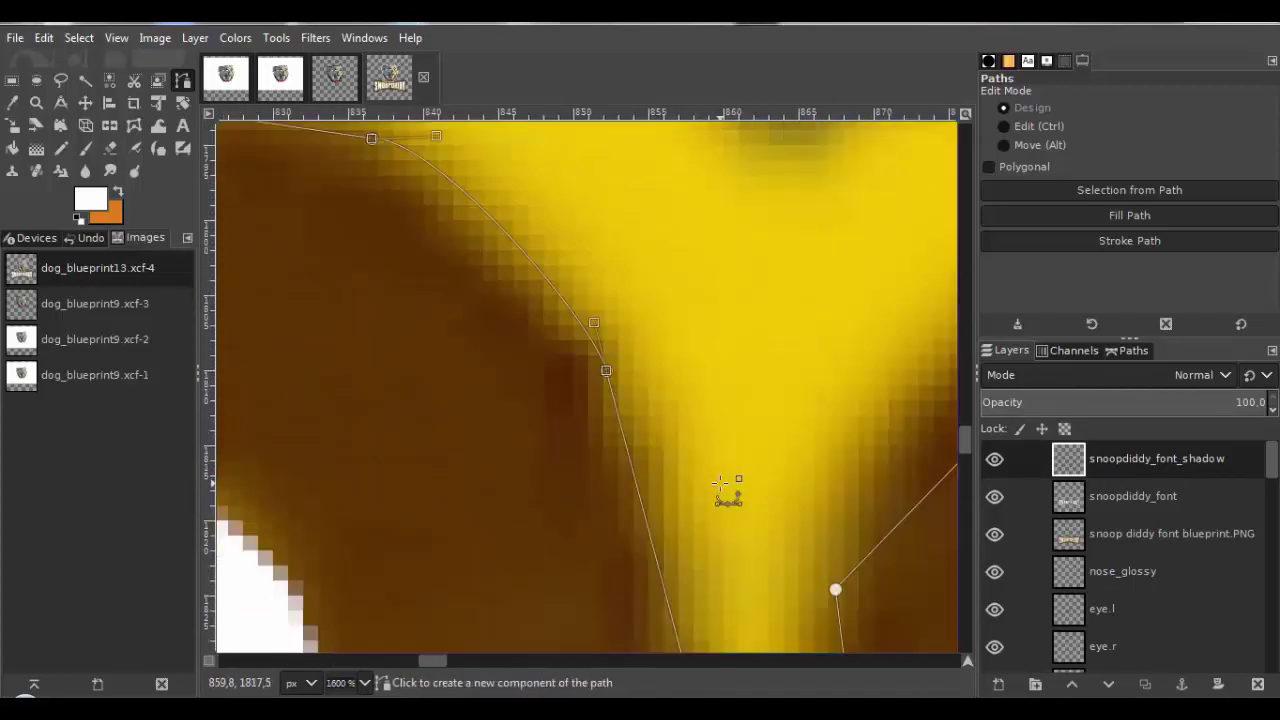
Curve the path around the second letter's upper-left corner and the neighbouring notch in the upper edge.
scroll(720, 483, "down", 4)
scroll(635, 476, "up", 2)
scroll(552, 288, "down", 2)
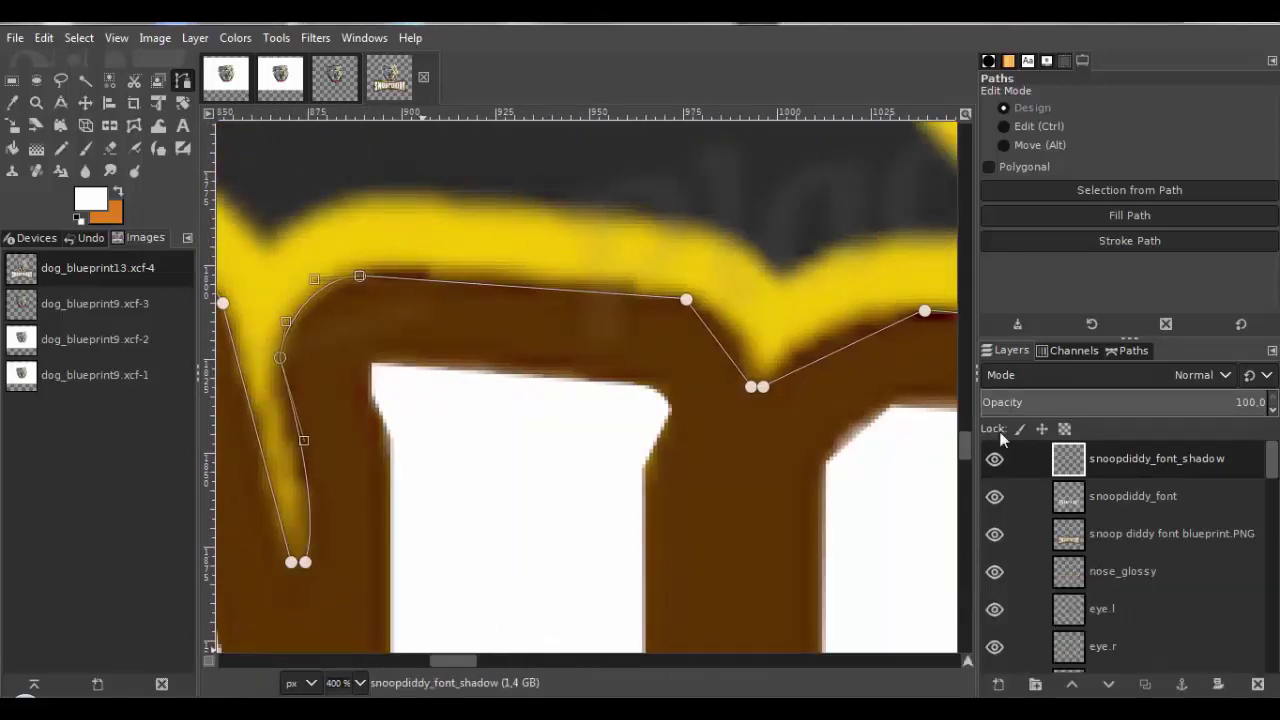
scroll(910, 361, "up", 2)
left_click_drag(649, 326, 662, 267)
left_click_drag(806, 171, 690, 255)
Curve the upper path segments around the notch at the tip of the orange stroke and the next letter corners.
scroll(506, 340, "down", 3)
scroll(718, 351, "up", 4)
left_click_drag(491, 387, 513, 365)
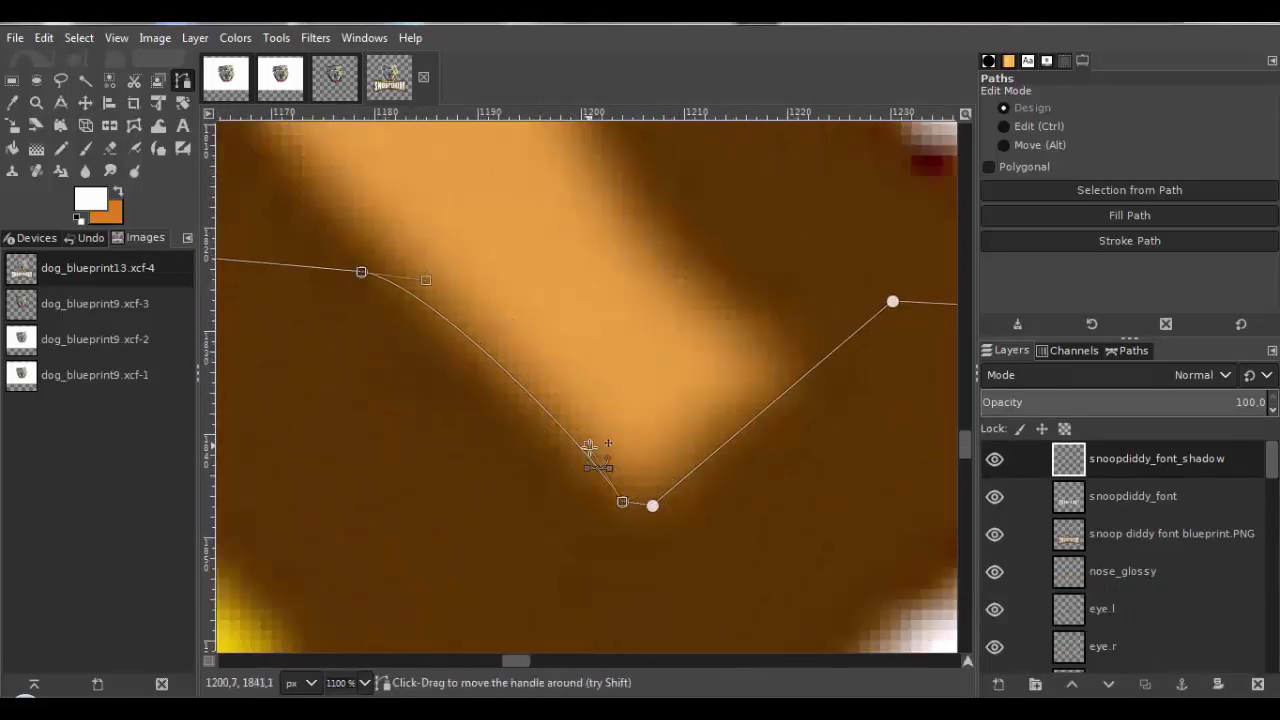
left_click_drag(601, 350, 585, 328)
left_click_drag(560, 345, 520, 334)
scroll(530, 373, "down", 3)
scroll(640, 360, "up", 3)
left_click_drag(637, 324, 615, 306)
Round the upper path segments at the notches between the middle letters, as far as the one below the G.
scroll(566, 354, "down", 3)
left_click_drag(498, 270, 492, 243)
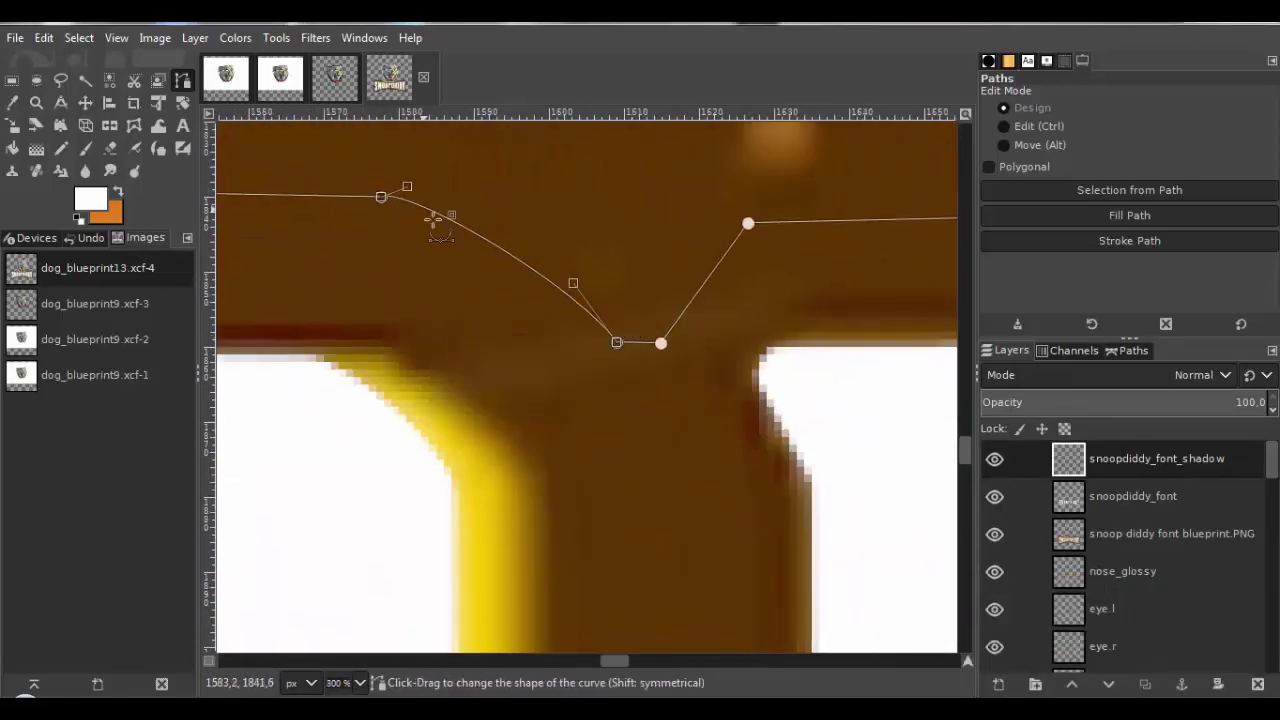
scroll(781, 232, "up", 1)
left_click_drag(677, 302, 620, 310)
scroll(587, 380, "down", 4)
scroll(880, 350, "up", 4)
left_click_drag(592, 360, 570, 345)
scroll(569, 370, "down", 4)
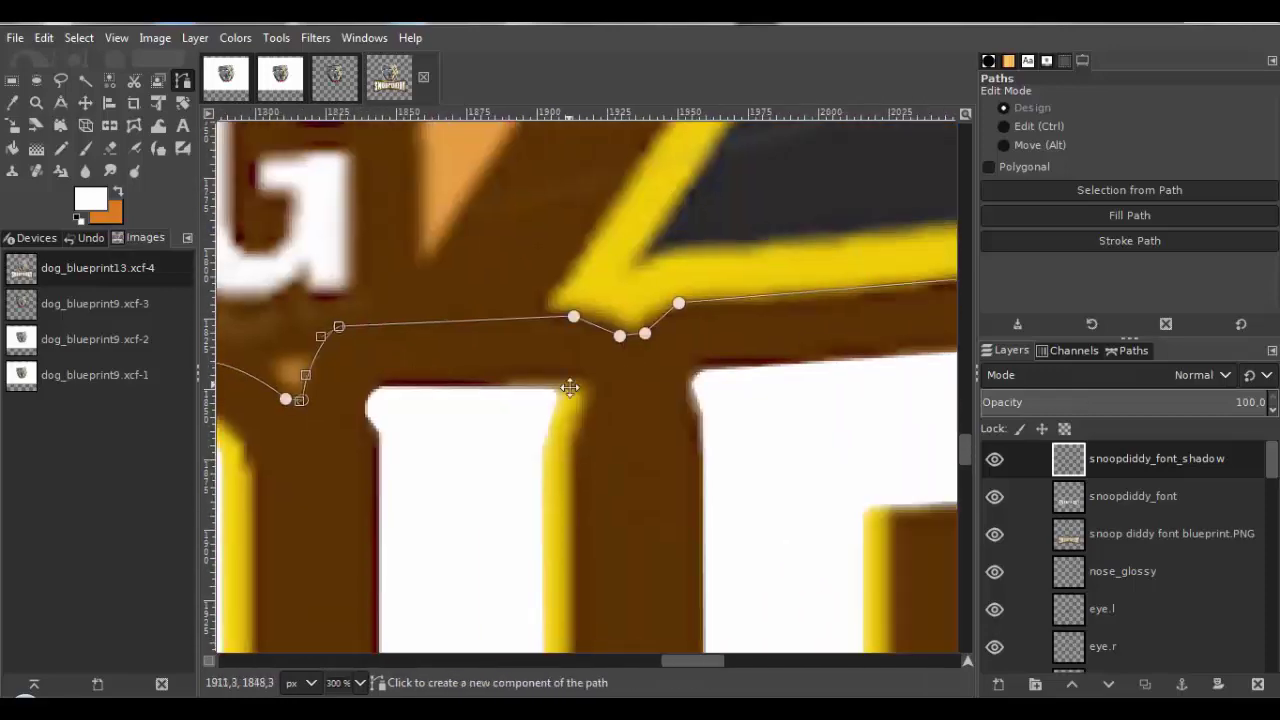
Curve the path along both sides of the yellow V-shaped notches in the upper edge right of the G.
scroll(668, 299, "up", 4)
left_click_drag(408, 397, 424, 381)
left_click_drag(644, 365, 565, 338)
scroll(648, 349, "down", 4)
scroll(830, 345, "up", 4)
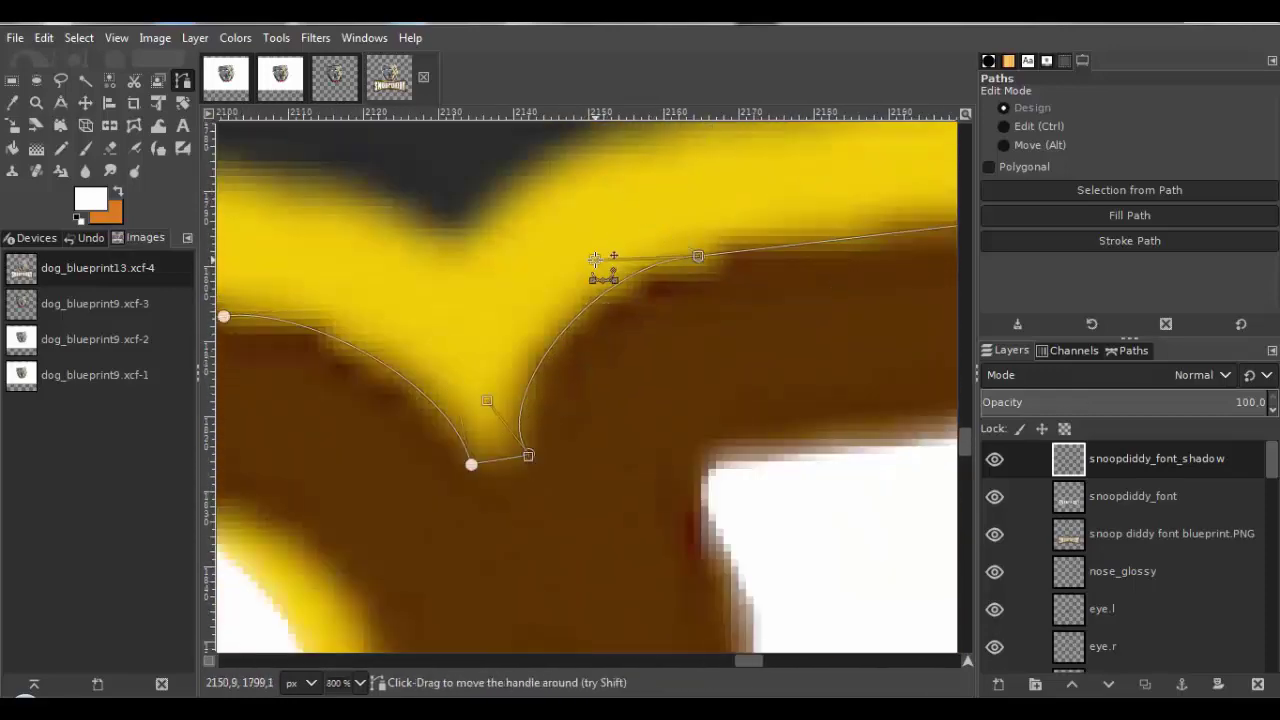
left_click_drag(603, 268, 592, 280)
Bend the upper path segments over the last letters' rounded shoulders to follow the brown edge.
scroll(592, 288, "down", 4)
scroll(770, 280, "up", 4)
left_click_drag(575, 383, 562, 355)
scroll(620, 392, "down", 3)
scroll(671, 354, "up", 3)
scroll(650, 350, "down", 4)
scroll(830, 350, "up", 4)
left_click_drag(664, 354, 620, 266)
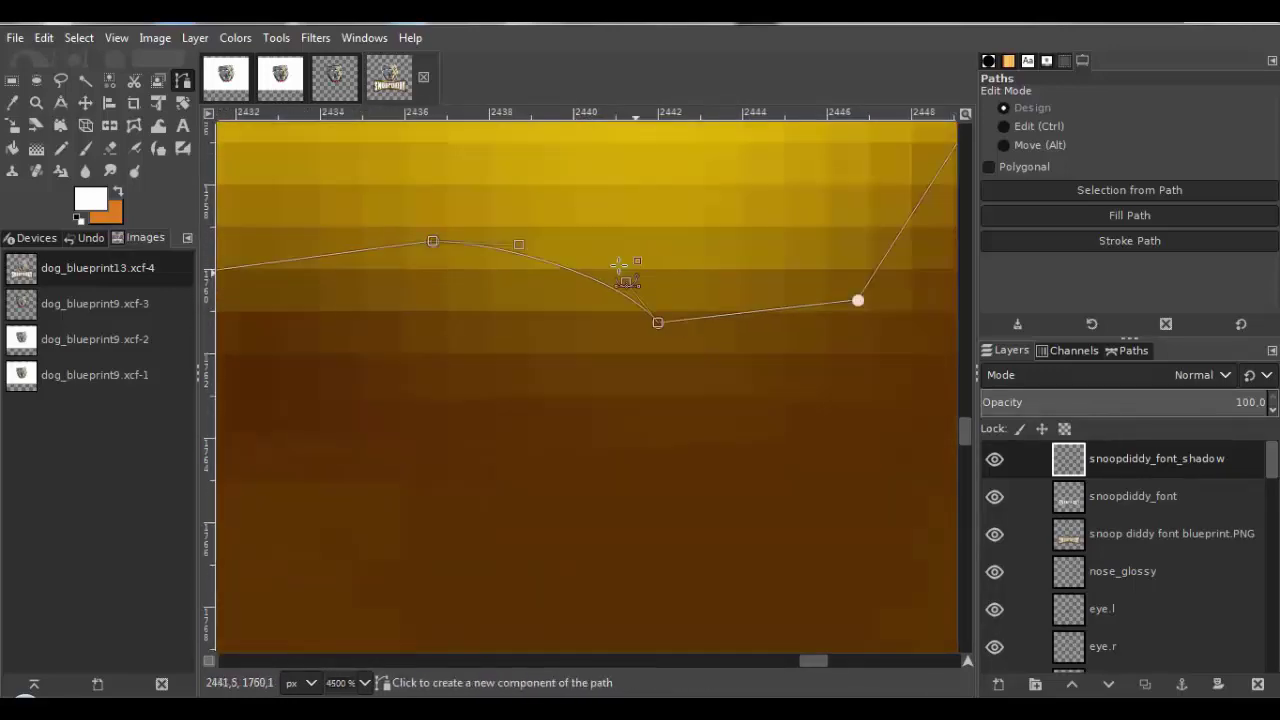
Curve the path at the last letter's upper corners down to its straight right side.
scroll(700, 365, "down", 5)
scroll(737, 377, "down", 3)
left_click_drag(720, 430, 777, 374)
scroll(740, 400, "down", 5)
left_click_drag(482, 470, 506, 543)
scroll(520, 345, "down", 8)
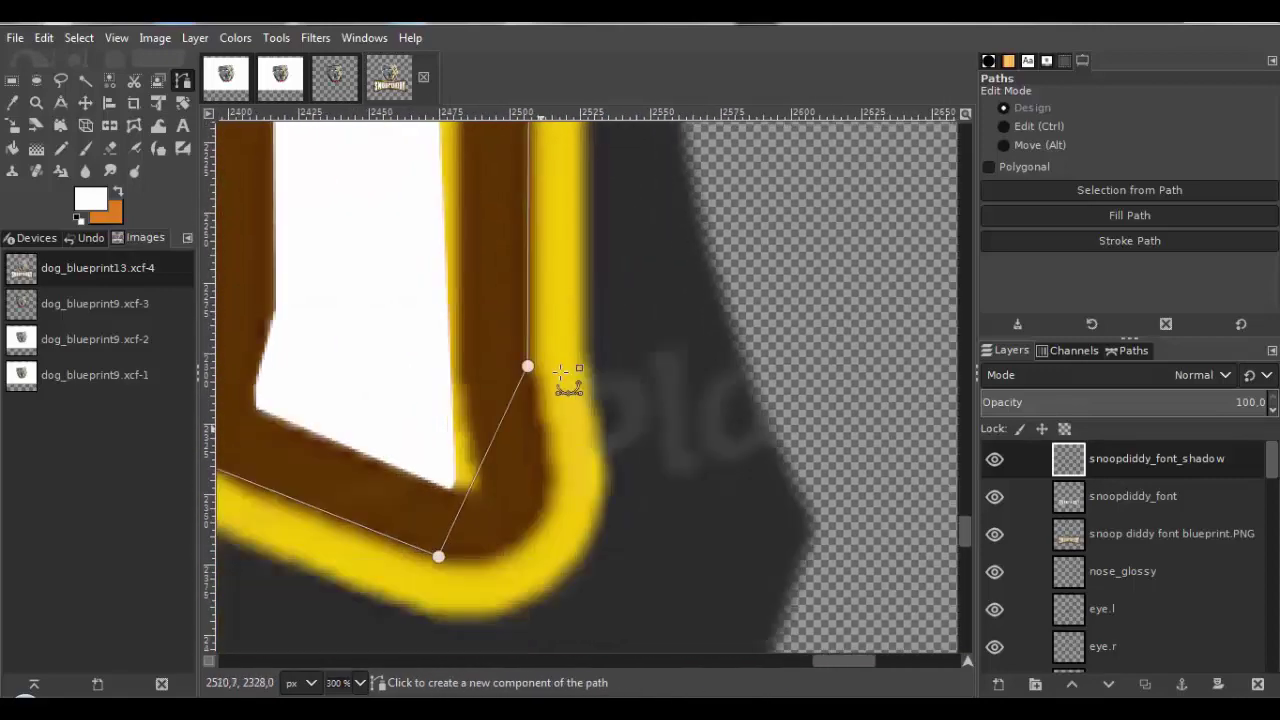
Curve the path around the last letter's lower-right corner to match the rounded brown outline.
scroll(545, 368, "down", 1)
left_click_drag(490, 390, 543, 440)
left_click_drag(560, 415, 584, 453)
scroll(584, 453, "down", 4)
scroll(440, 420, "up", 4)
left_click_drag(474, 400, 424, 440)
Shape the lower path segments from the last letter's gap through the next notch to the left, following the brown edge.
scroll(450, 350, "up", 3)
left_click_drag(516, 445, 452, 460)
scroll(480, 340, "up", 4)
left_click_drag(480, 347, 511, 457)
scroll(536, 320, "down", 4)
scroll(511, 322, "down", 1)
left_click_drag(640, 414, 648, 433)
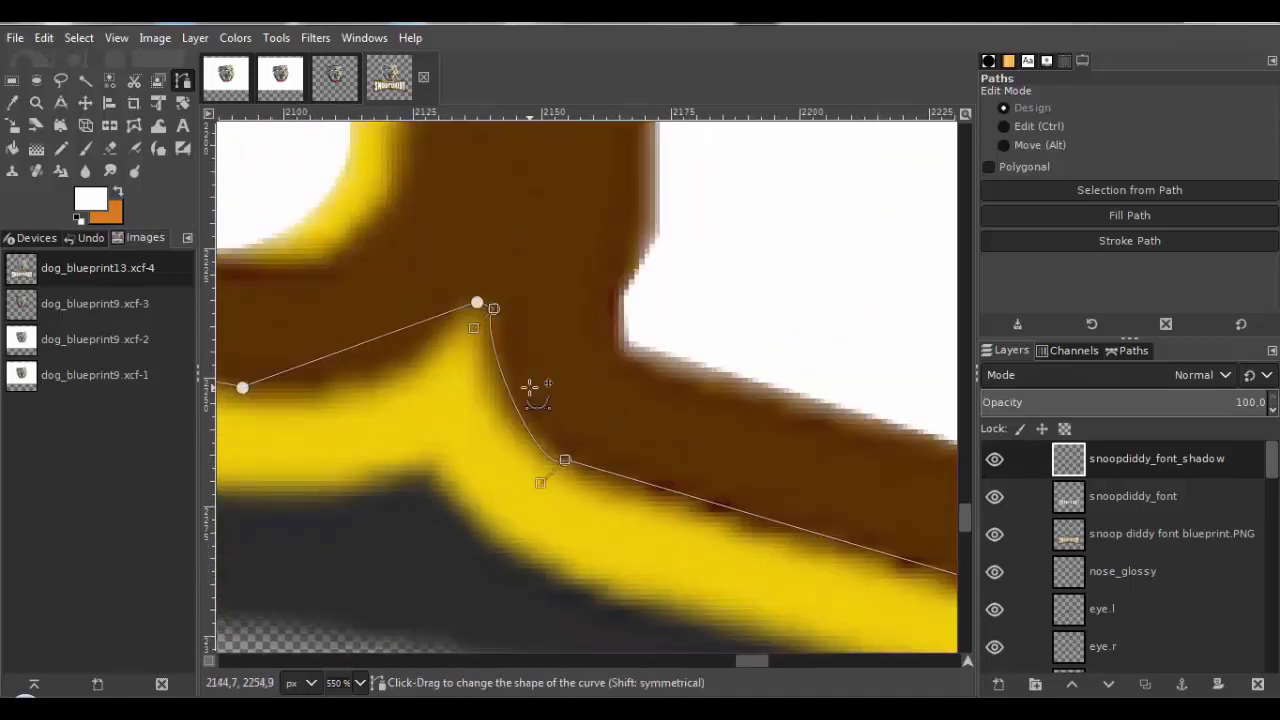
left_click_drag(528, 386, 505, 408)
left_click_drag(492, 330, 500, 377)
left_click_drag(610, 364, 563, 376)
Curve the path on both sides of the following shallow notch in the right half of the lower edge.
scroll(600, 370, "down", 3)
scroll(414, 230, "up", 2)
left_click_drag(481, 405, 476, 450)
left_click_drag(547, 512, 457, 456)
scroll(457, 456, "left", 3)
left_click_drag(457, 369, 458, 421)
left_click_drag(606, 414, 527, 428)
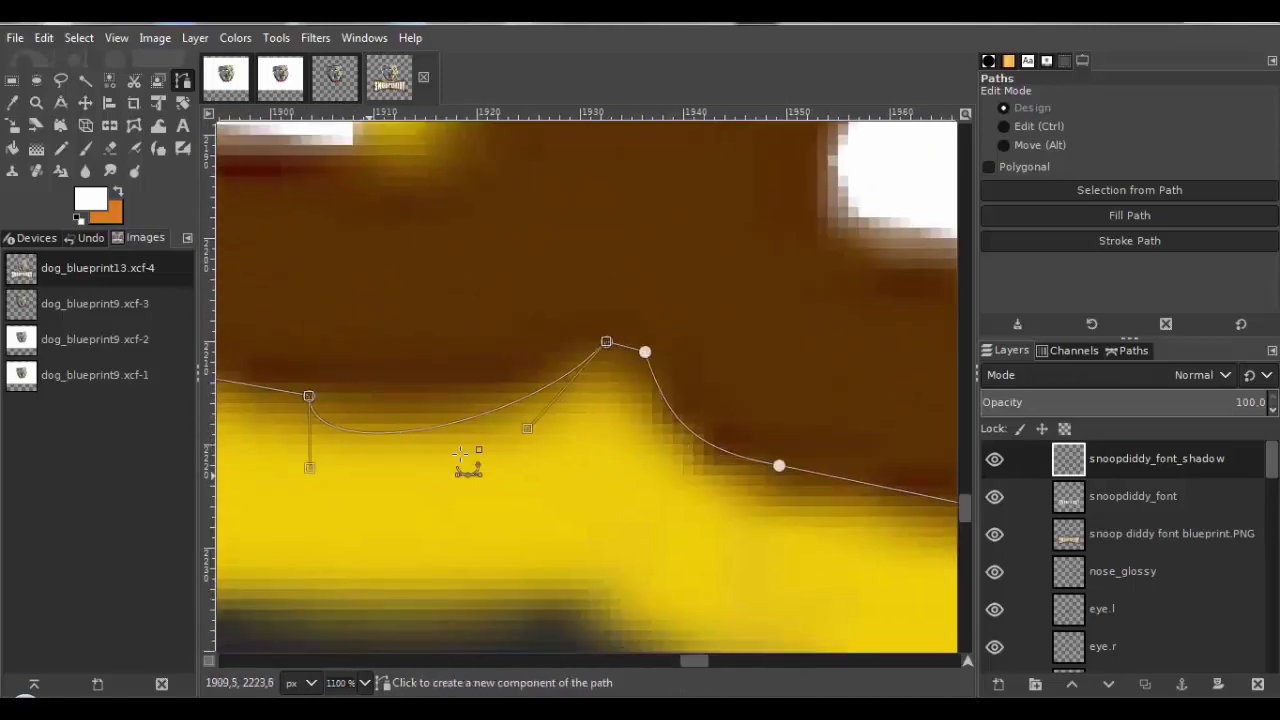
Adjust the curve handles around the pointed lower-edge notch just right of the lettering's middle.
scroll(487, 420, "down", 3)
left_click_drag(434, 375, 423, 457)
scroll(423, 457, "left", 3)
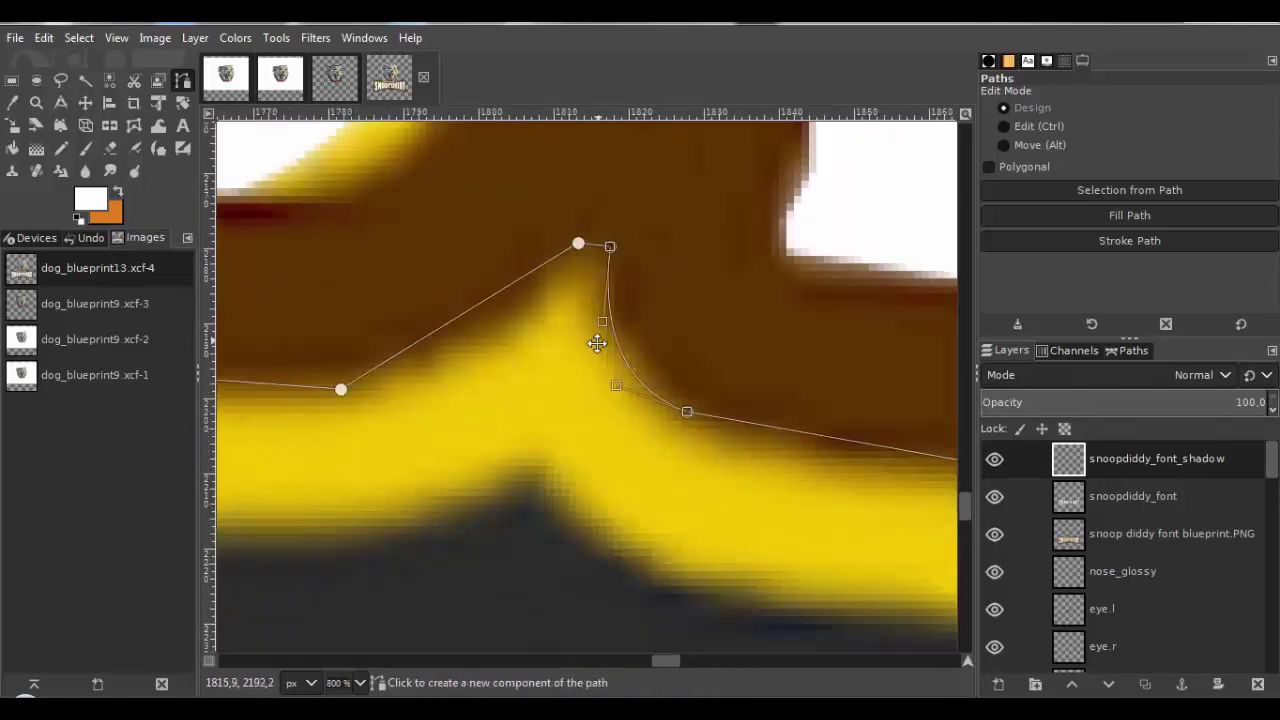
left_click_drag(635, 330, 597, 343)
mouse_move(470, 310)
left_mouse_down()
mouse_move(529, 354)
mouse_move(456, 325)
left_mouse_up()
Bend the lower path segments beneath the middle letters to follow the yellow peaks between them.
scroll(409, 383, "up", 2)
scroll(456, 325, "left", 3)
scroll(551, 414, "left", 3)
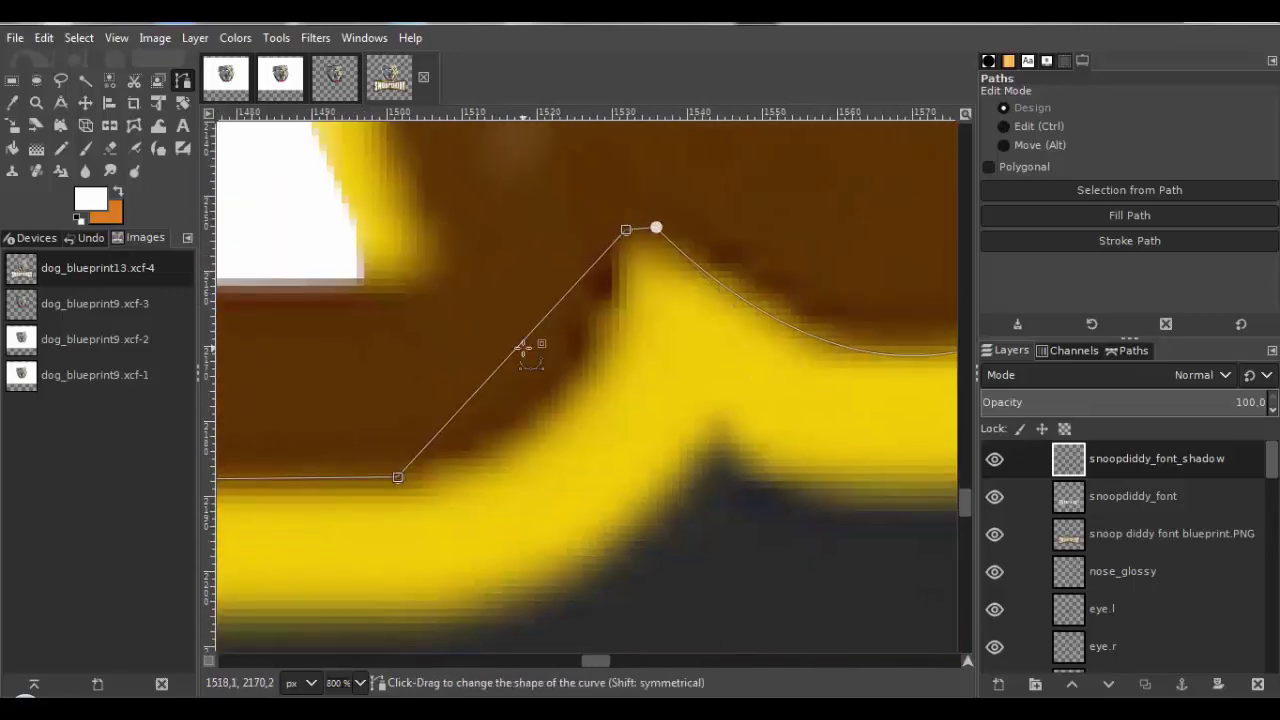
scroll(640, 385, "left", 3)
scroll(457, 357, "left", 3)
scroll(414, 480, "left", 3)
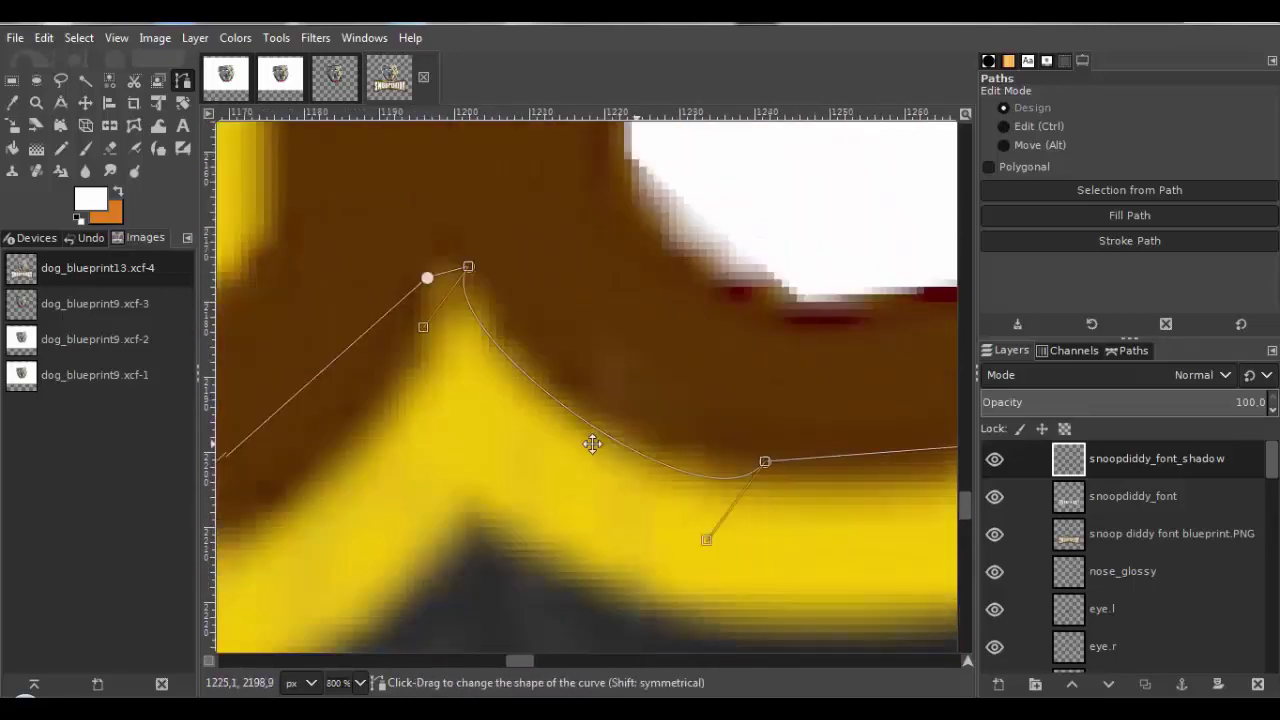
left_click_drag(598, 439, 620, 505)
scroll(621, 505, "left", 3)
left_click_drag(500, 303, 556, 443)
Curve the path around the lower-edge notch beneath the second letter.
scroll(394, 480, "left", 3)
scroll(631, 434, "left", 3)
left_click_drag(600, 345, 560, 429)
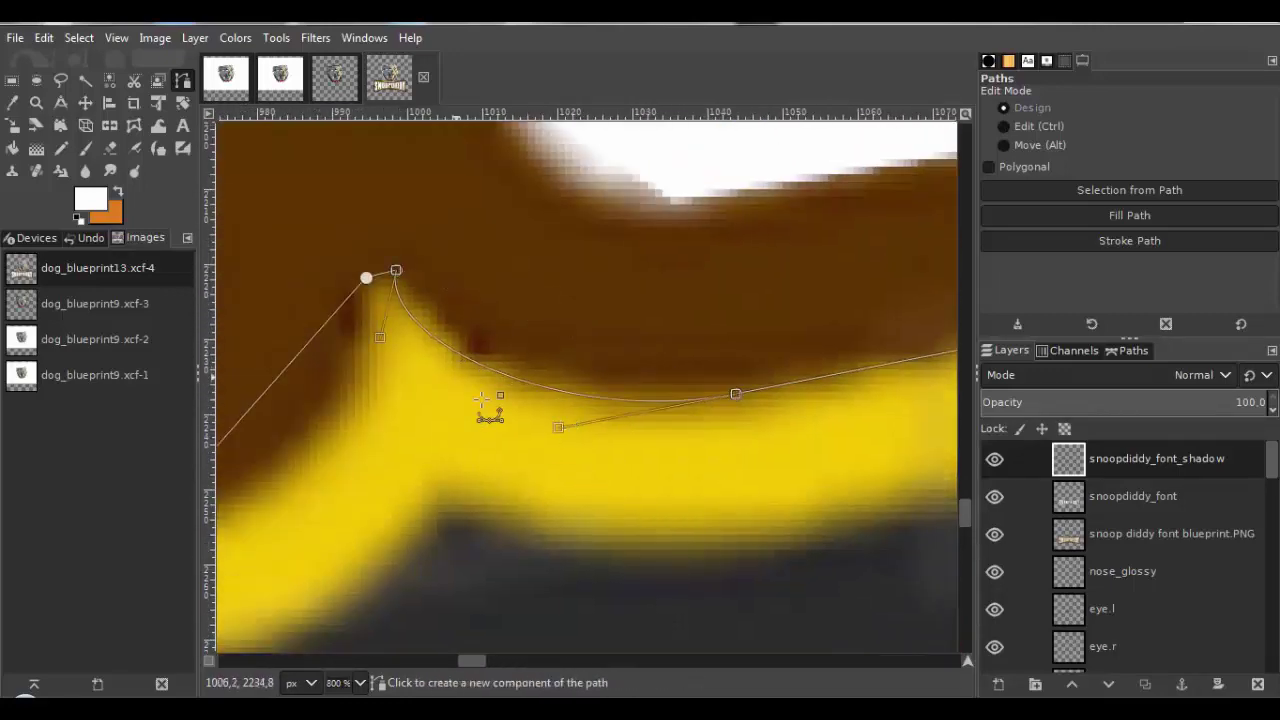
scroll(483, 402, "left", 3)
left_click_drag(485, 256, 643, 244)
Curve both sides of the path where the yellow gap between the first and second letters widens at the bottom.
scroll(560, 330, "left", 3)
left_click_drag(522, 356, 505, 428)
scroll(530, 470, "up", 3)
scroll(540, 500, "down", 3)
left_click_drag(412, 380, 551, 380)
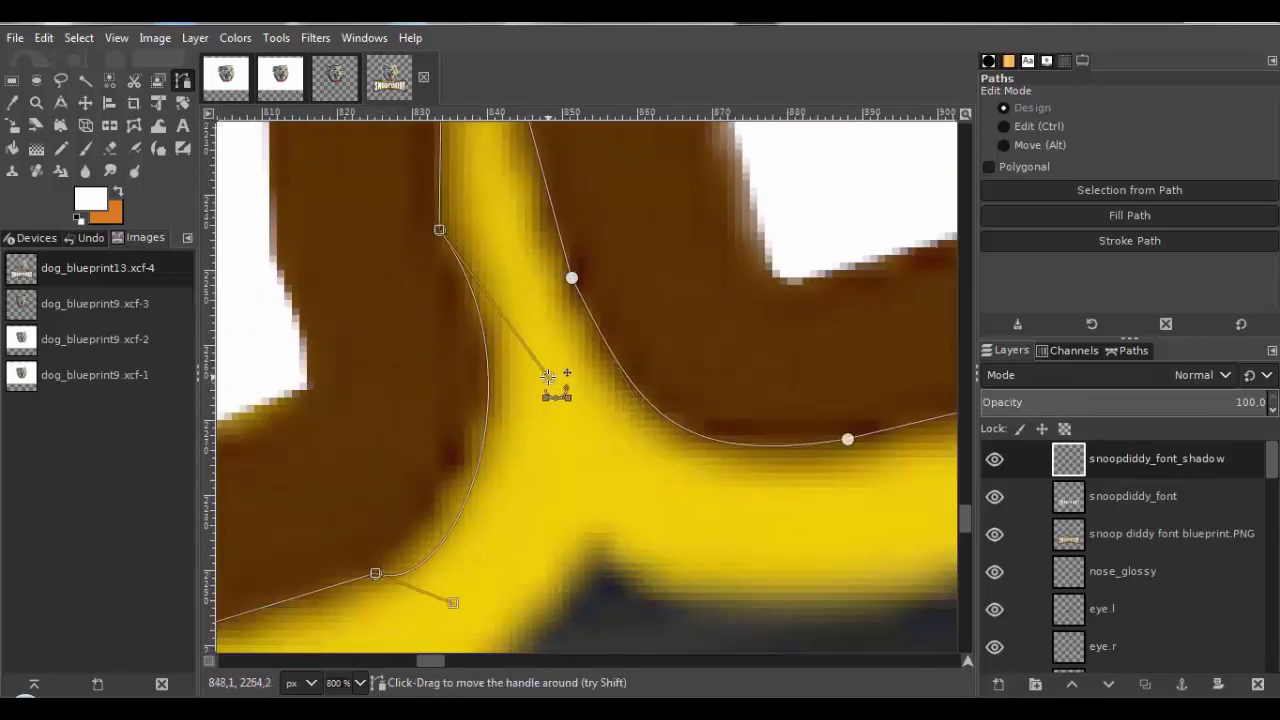
left_click_drag(452, 603, 485, 486)
left_click_drag(550, 379, 577, 425)
Curve the path along the first letter's bottom edge and lower-left corner.
scroll(538, 402, "left", 5)
left_click_drag(678, 475, 591, 457)
scroll(591, 457, "left", 2)
left_click_drag(482, 384, 498, 399)
left_click_drag(600, 291, 520, 440)
scroll(549, 407, "left", 5)
Bend the path from the gap between the first two letters around the first letter's lower tail to its upper-left corner.
left_click_drag(566, 650, 403, 500)
scroll(403, 500, "left", 2)
left_click_drag(385, 340, 371, 369)
scroll(531, 503, "down", 2)
scroll(531, 503, "up", 2)
left_click_drag(492, 600, 385, 550)
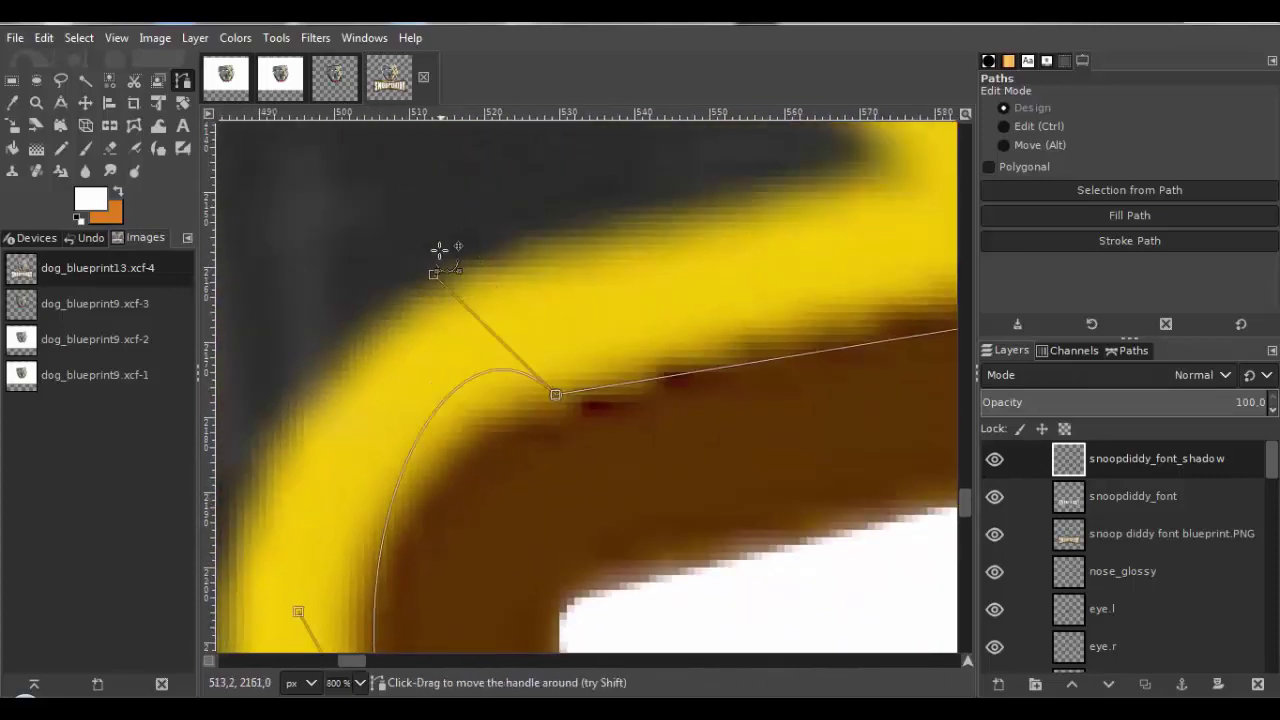
Curve the path around the notch on the first letter's left side and up along its outer left edge.
scroll(440, 250, "down", 2)
scroll(690, 300, "up", 2)
left_click_drag(535, 350, 680, 451)
scroll(600, 420, "up", 3)
left_click_drag(492, 400, 449, 323)
scroll(449, 323, "up", 2)
left_click_drag(409, 382, 380, 375)
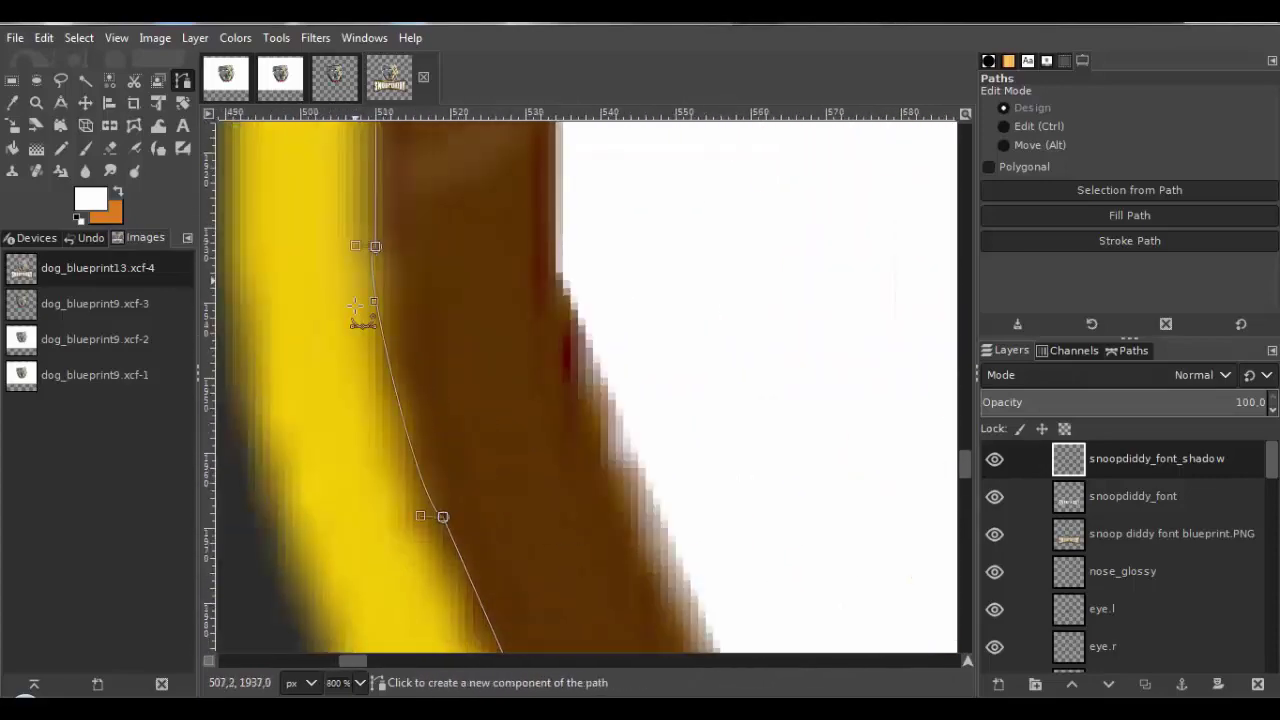
left_click_drag(420, 516, 409, 463)
Convert the finished path around the lettering into a selection.
scroll(571, 440, "down", 5)
scroll(571, 440, "down", 1)
key("Return")
Set the foreground colour to dark gray 383838 and fill the whole selection with a 277 px hard Pencil.
left_click(90, 198)
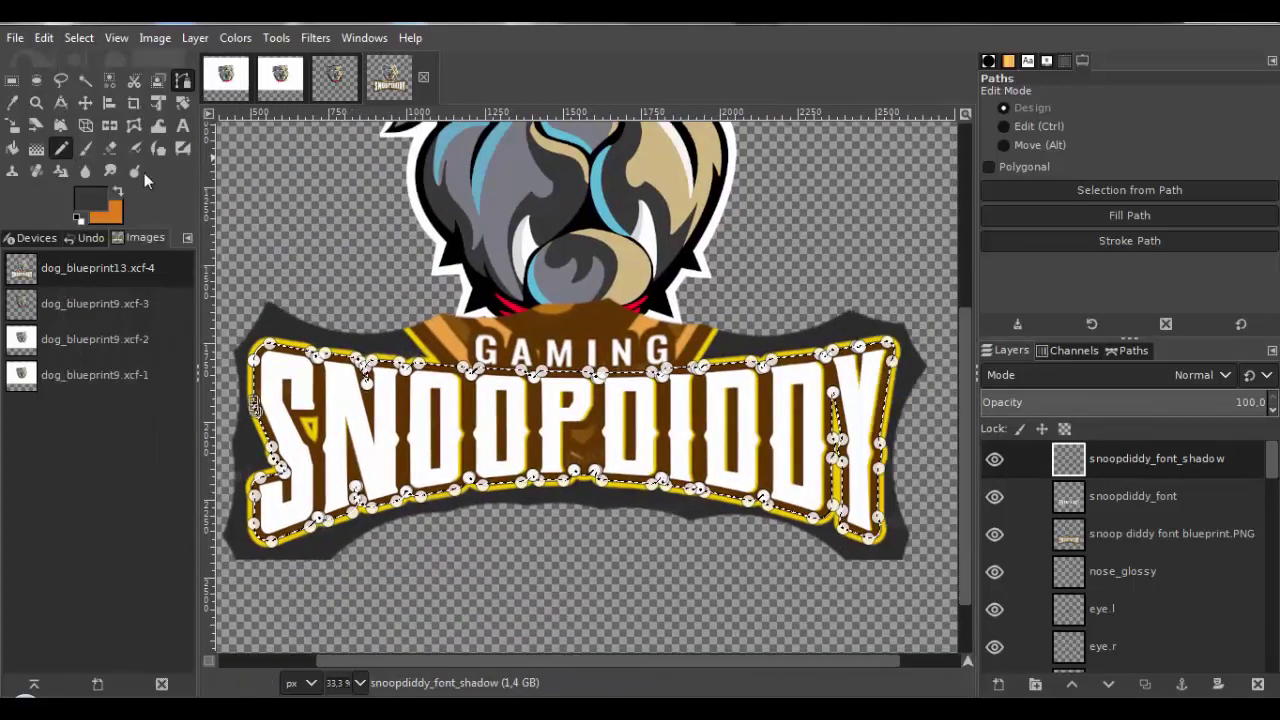
mouse_move(362, 375)
left_mouse_down()
mouse_move(345, 510)
mouse_move(290, 520)
mouse_move(281, 380)
left_mouse_up()
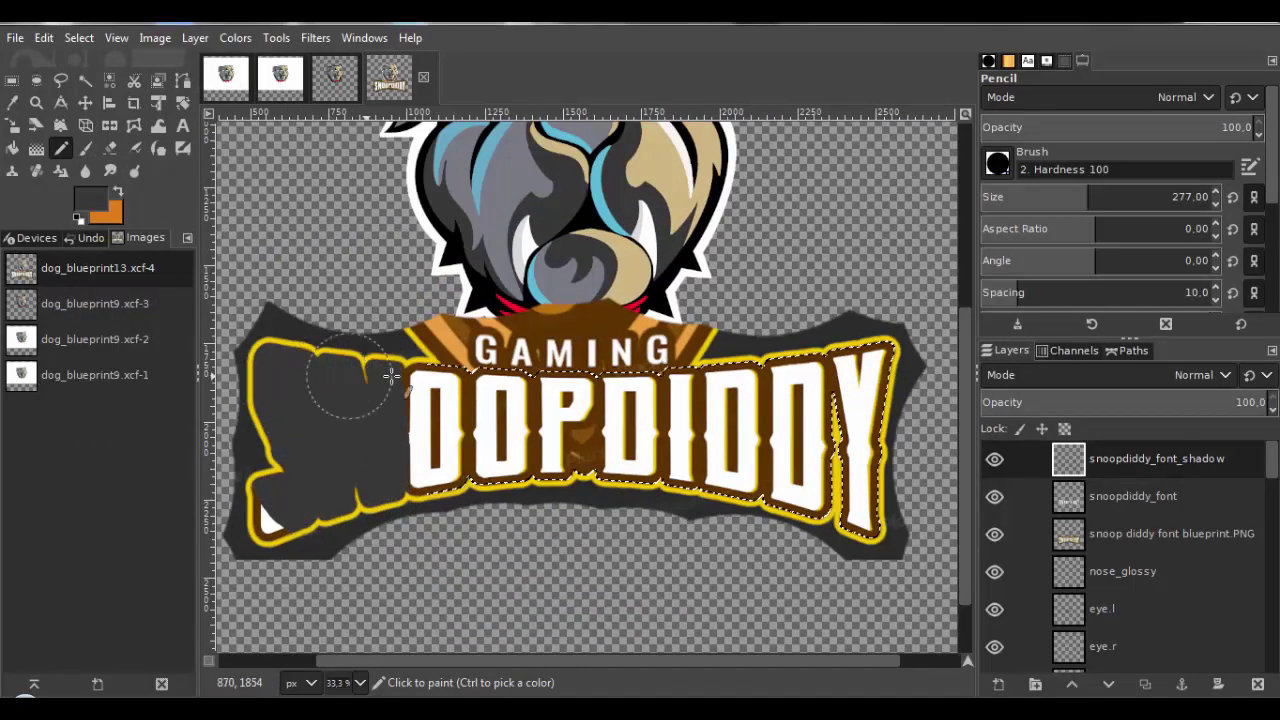
mouse_move(391, 375)
left_mouse_down()
mouse_move(610, 385)
mouse_move(839, 371)
left_mouse_up()
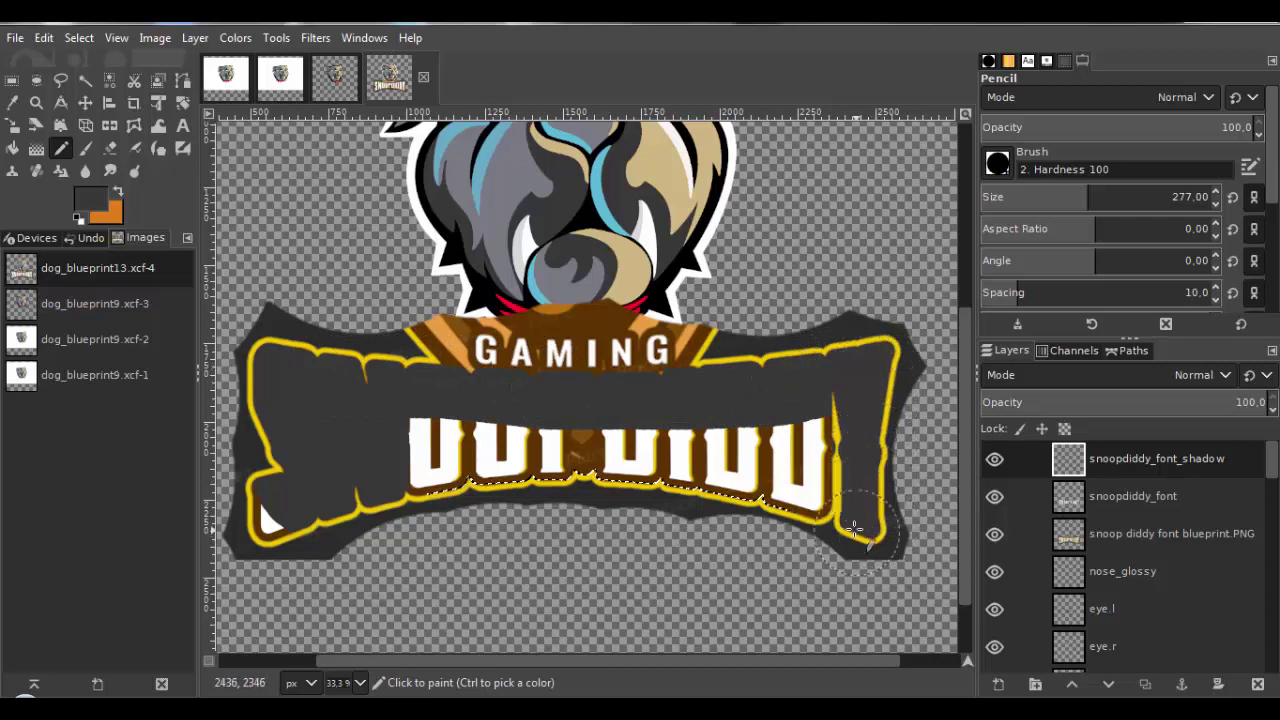
left_click_drag(855, 527, 826, 456)
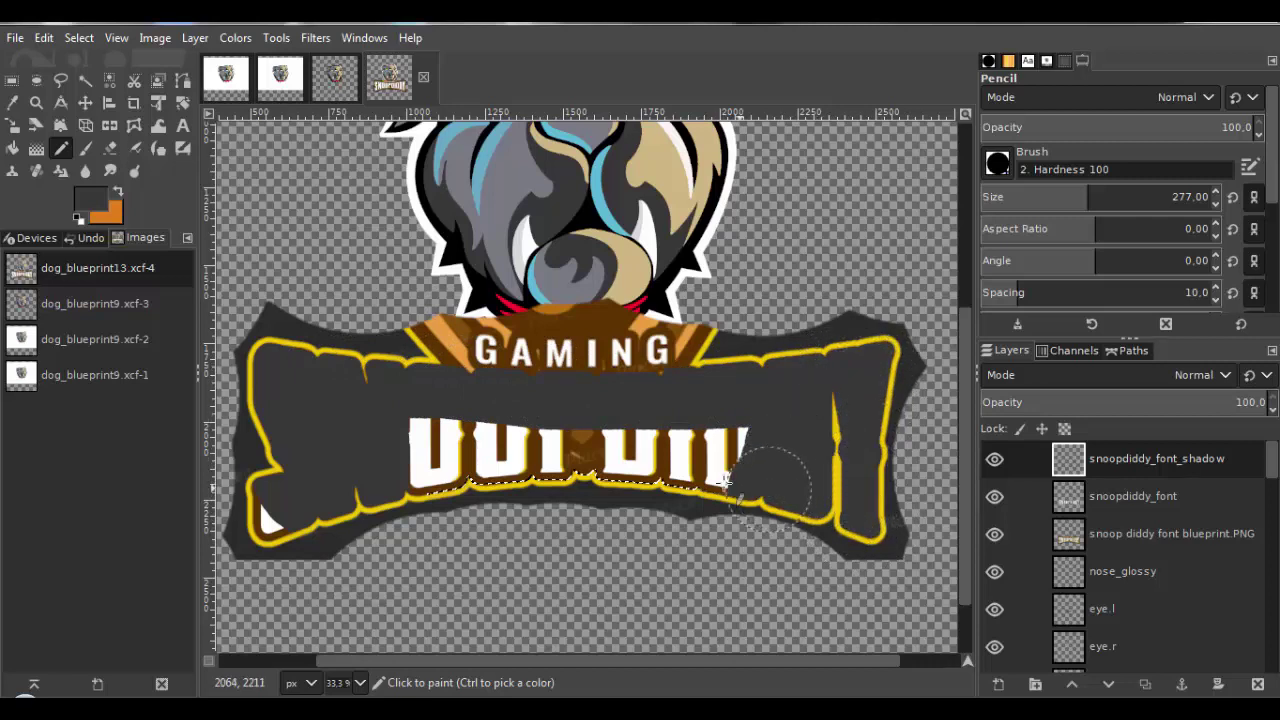
left_click_drag(566, 470, 287, 530)
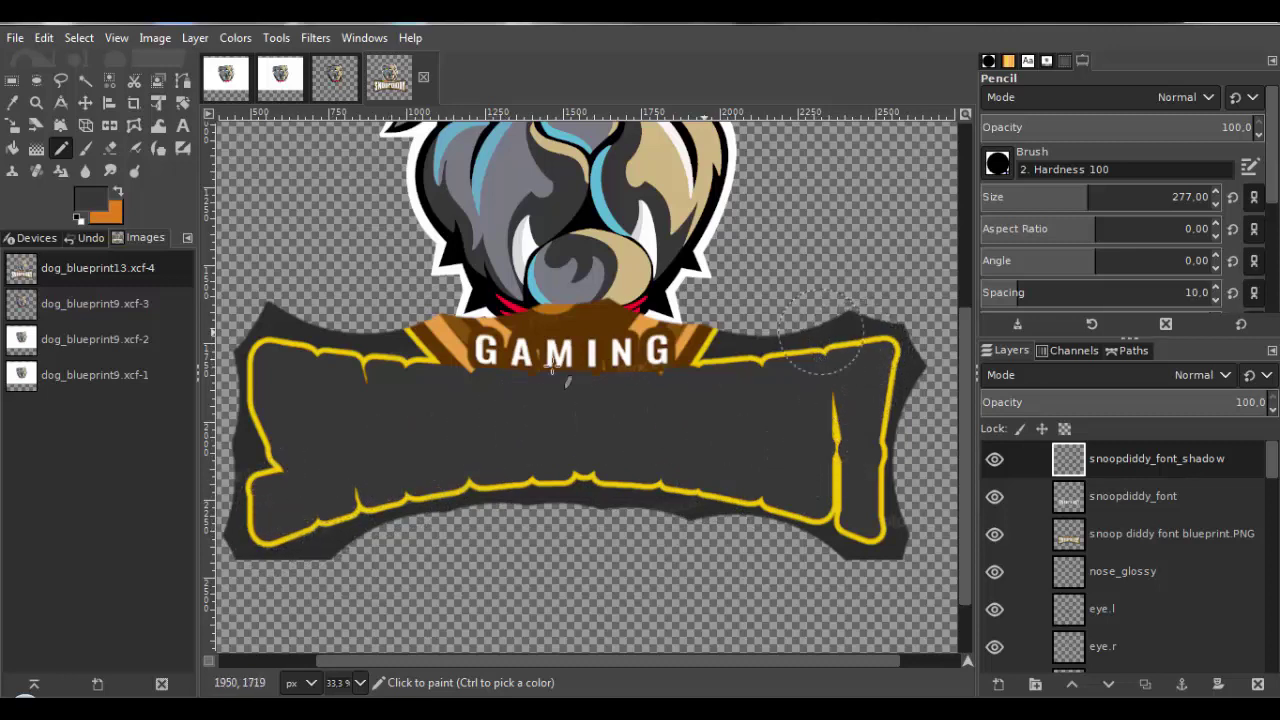
left_click_drag(339, 419, 378, 428)
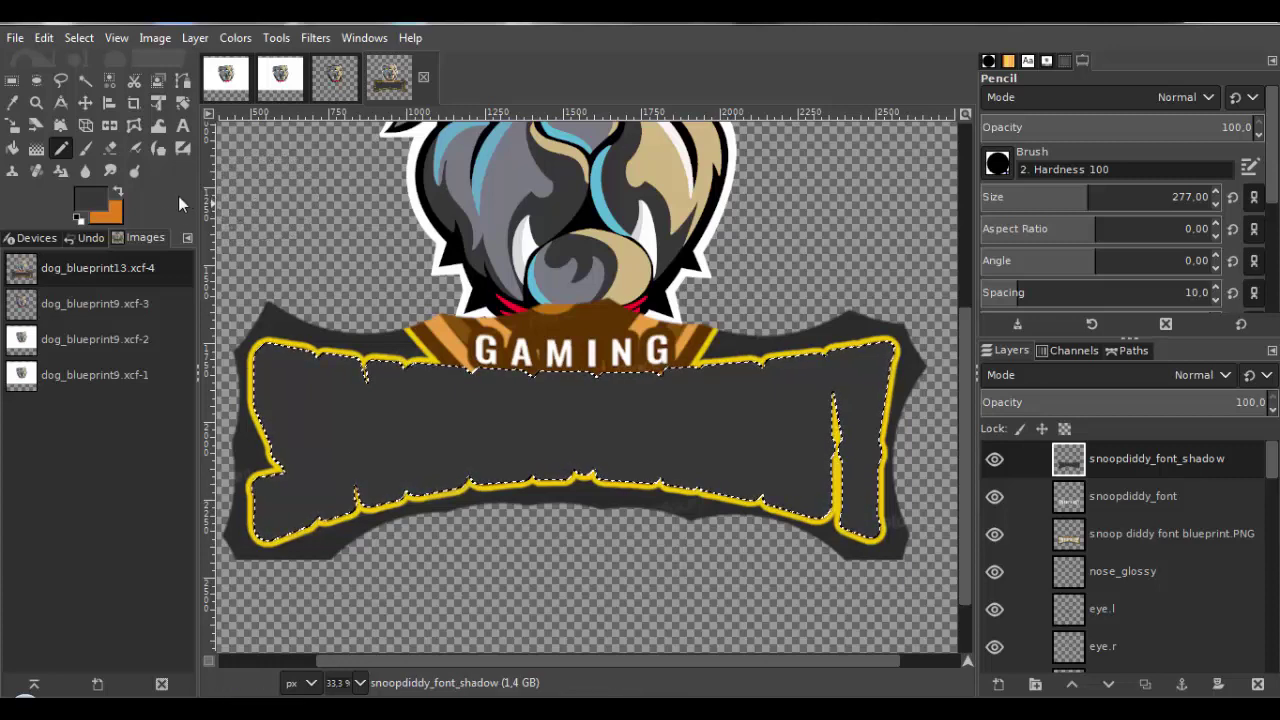
Change the foreground colour to the saved light yellow and paint over the entire selection with the Pencil.
left_click(105, 200)
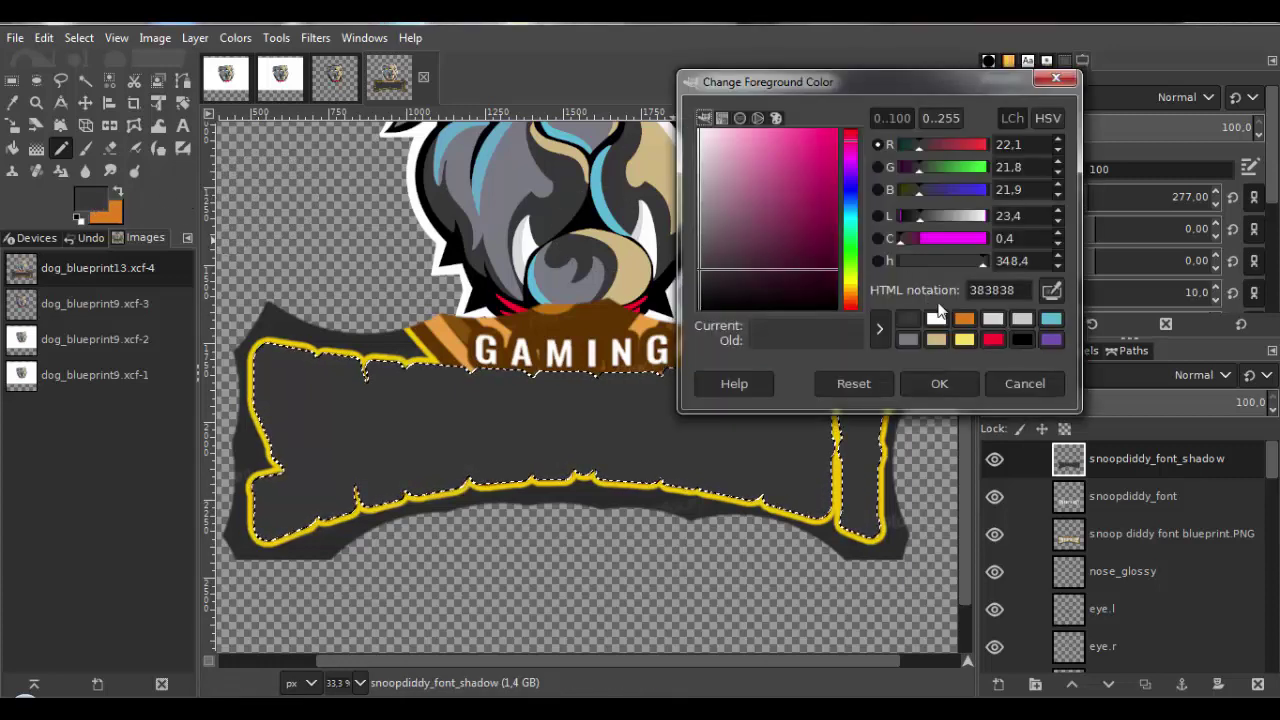
left_click(964, 339)
left_click(945, 383)
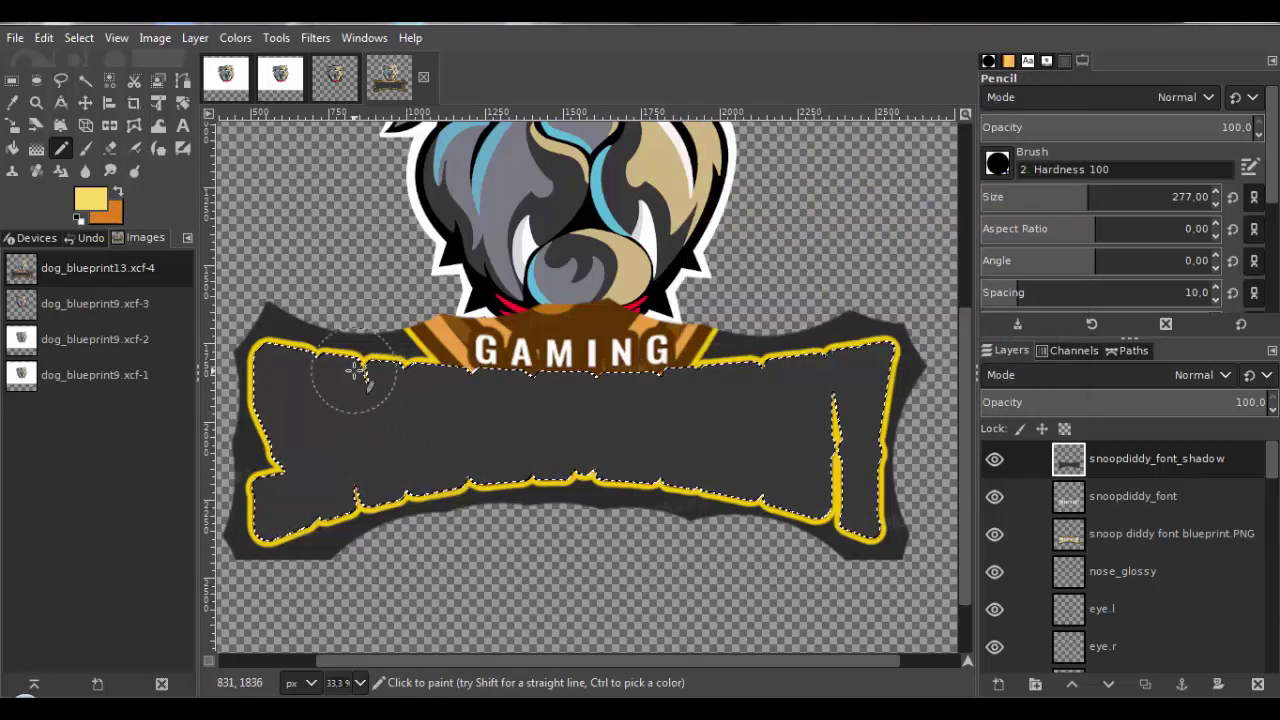
left_click_drag(428, 311, 456, 447)
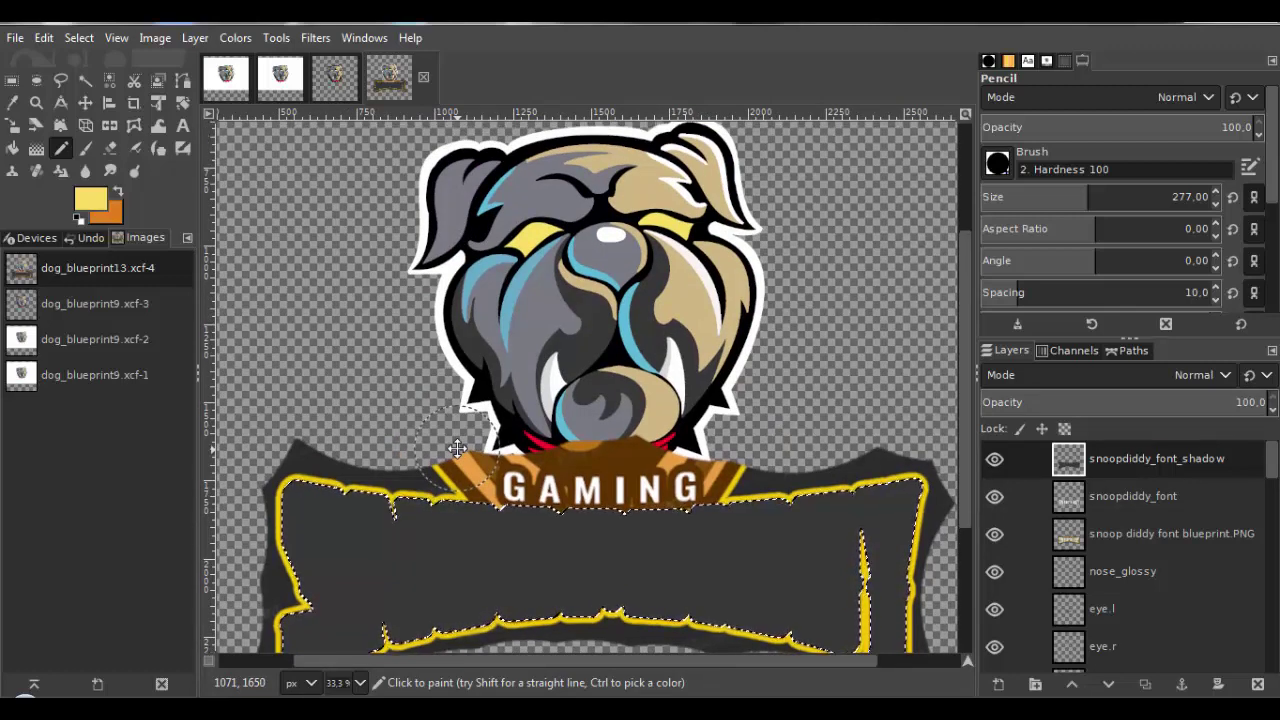
left_click_drag(456, 447, 486, 335)
mouse_move(525, 410)
left_mouse_down()
mouse_move(333, 397)
mouse_move(320, 564)
mouse_move(492, 499)
mouse_move(536, 467)
mouse_move(373, 491)
mouse_move(402, 467)
left_mouse_up()
mouse_move(618, 424)
left_mouse_down()
mouse_move(830, 410)
mouse_move(900, 385)
mouse_move(921, 400)
mouse_move(895, 575)
mouse_move(615, 498)
mouse_move(531, 507)
left_mouse_up()
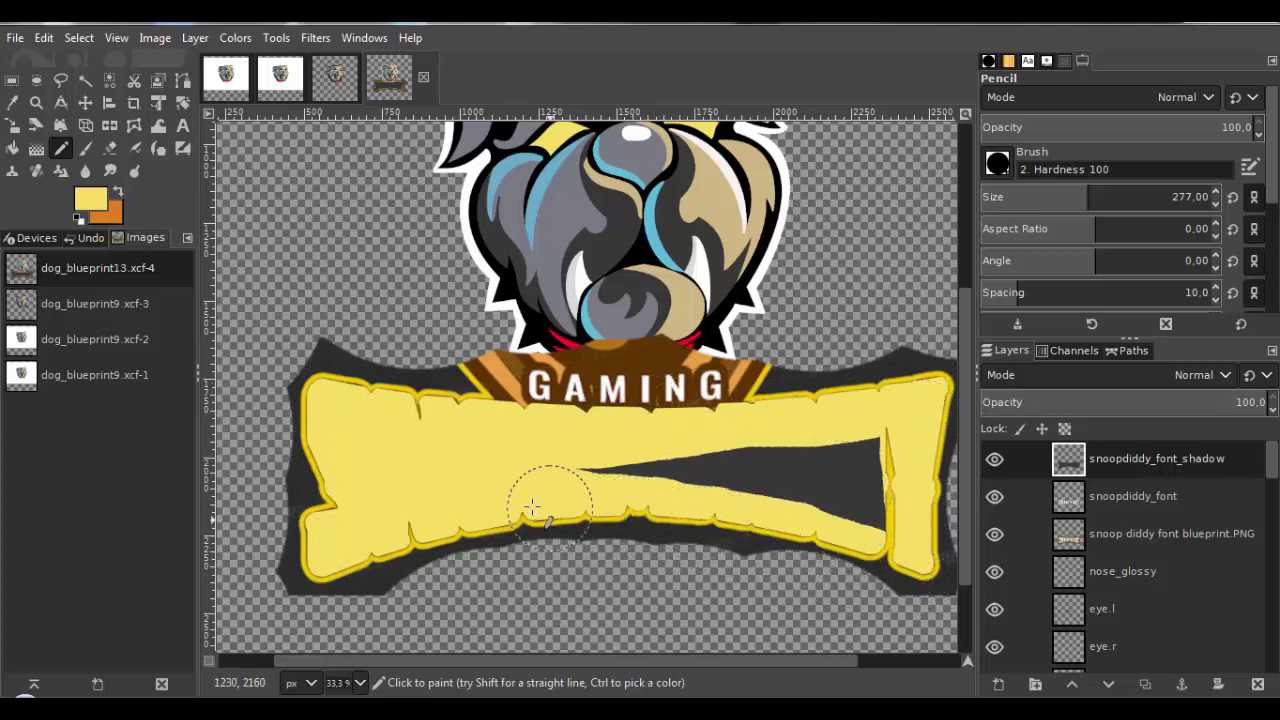
mouse_move(754, 451)
left_mouse_down()
mouse_move(871, 447)
mouse_move(875, 503)
mouse_move(863, 516)
mouse_move(745, 492)
left_mouse_up()
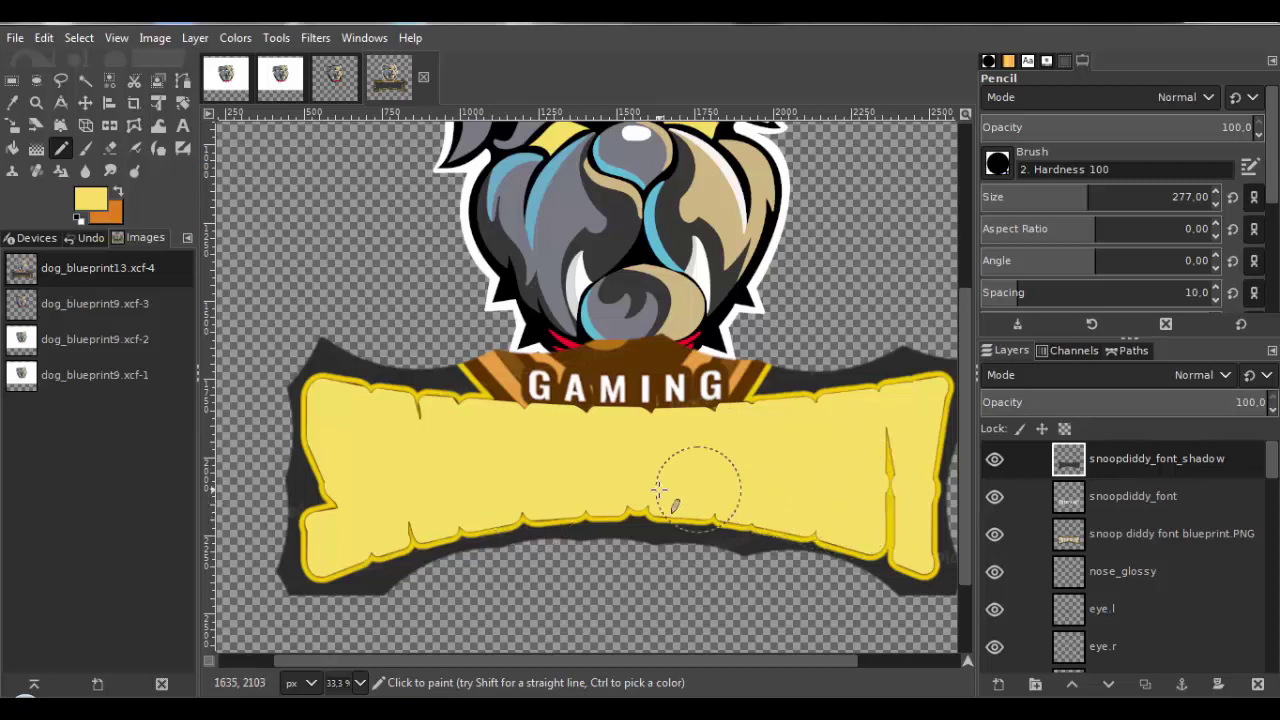
left_click_drag(658, 488, 662, 490)
Clear the selection and lower the snoopdiddy_font_shadow layer beneath the snoopdiddy_font layer.
left_click(79, 37)
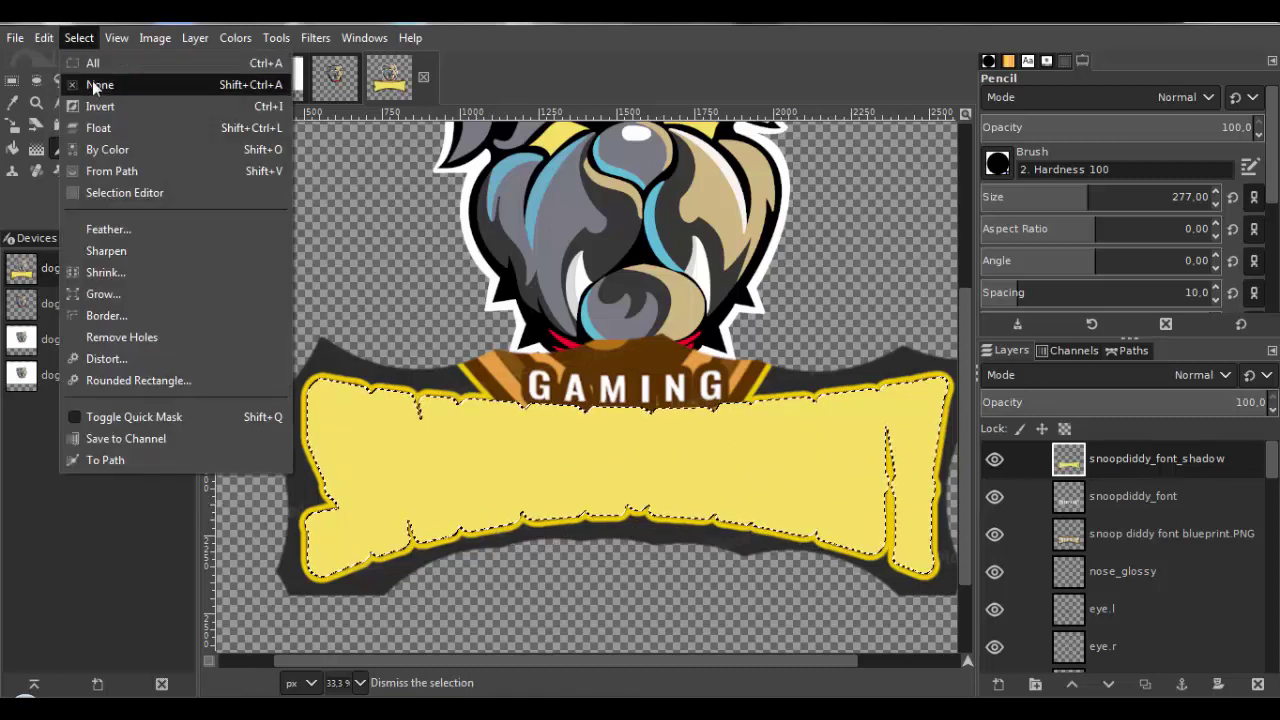
left_click(98, 85)
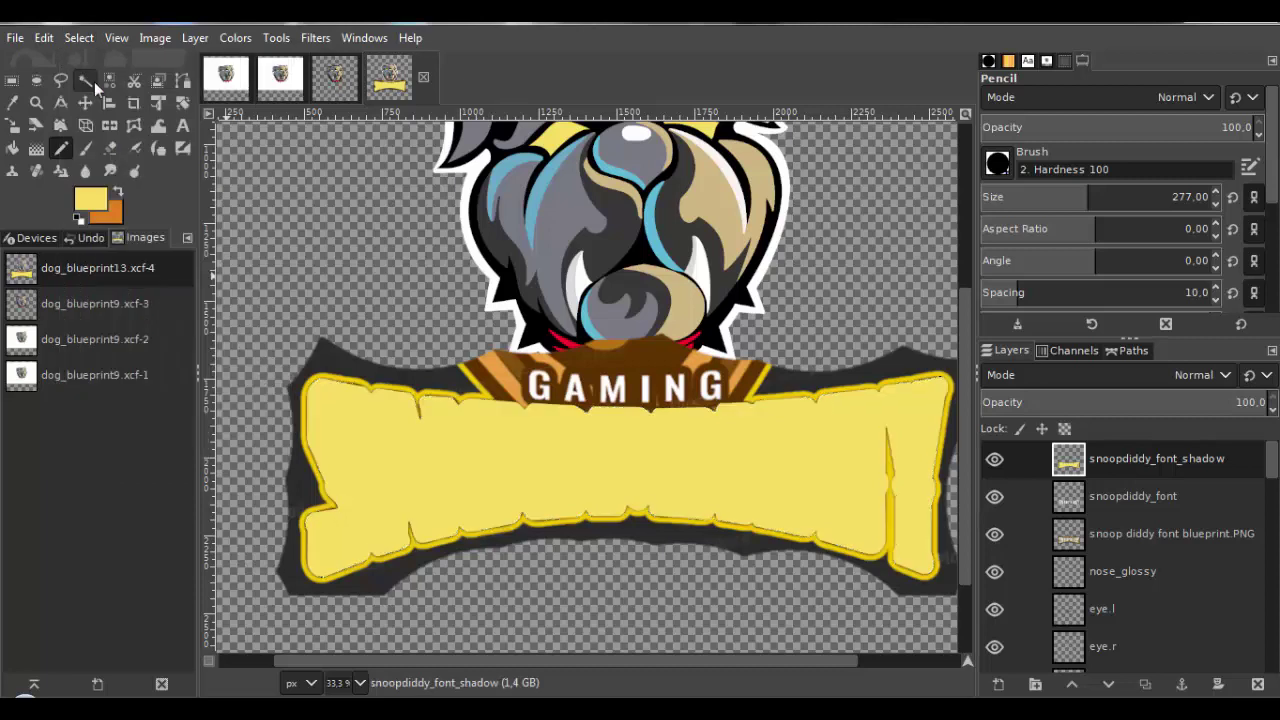
left_click(194, 40)
mouse_move(319, 231)
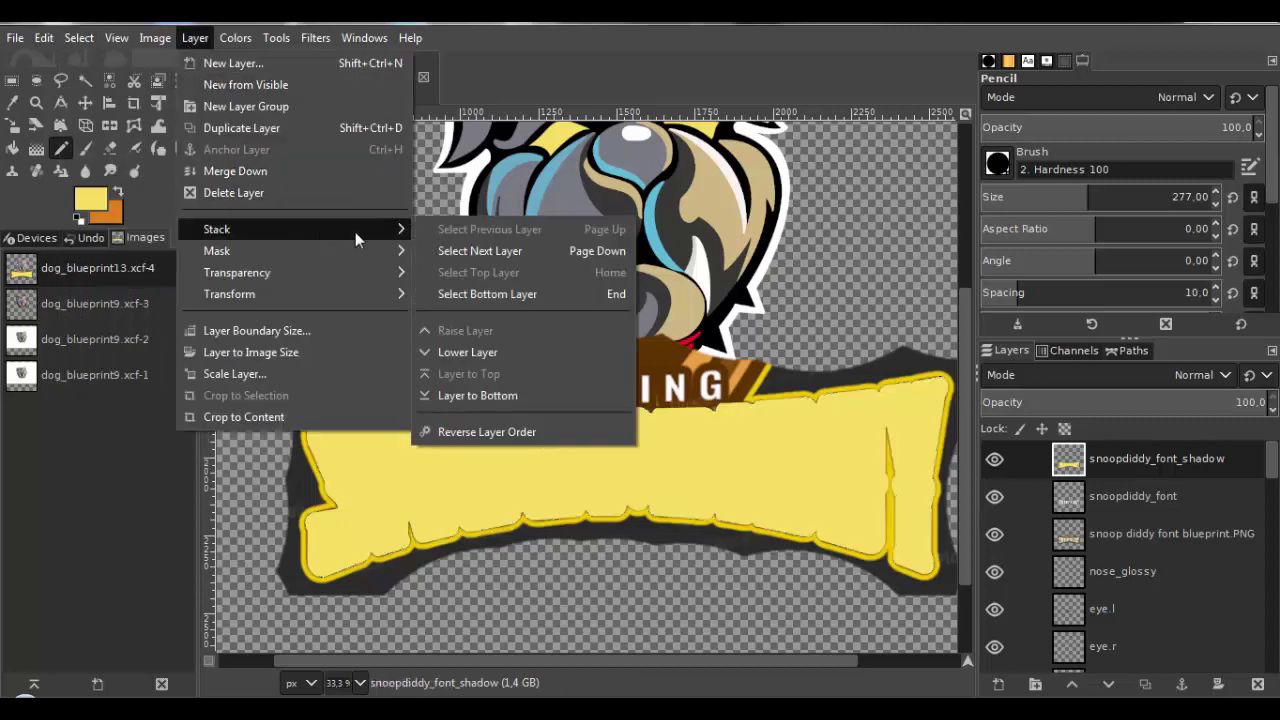
left_click(467, 352)
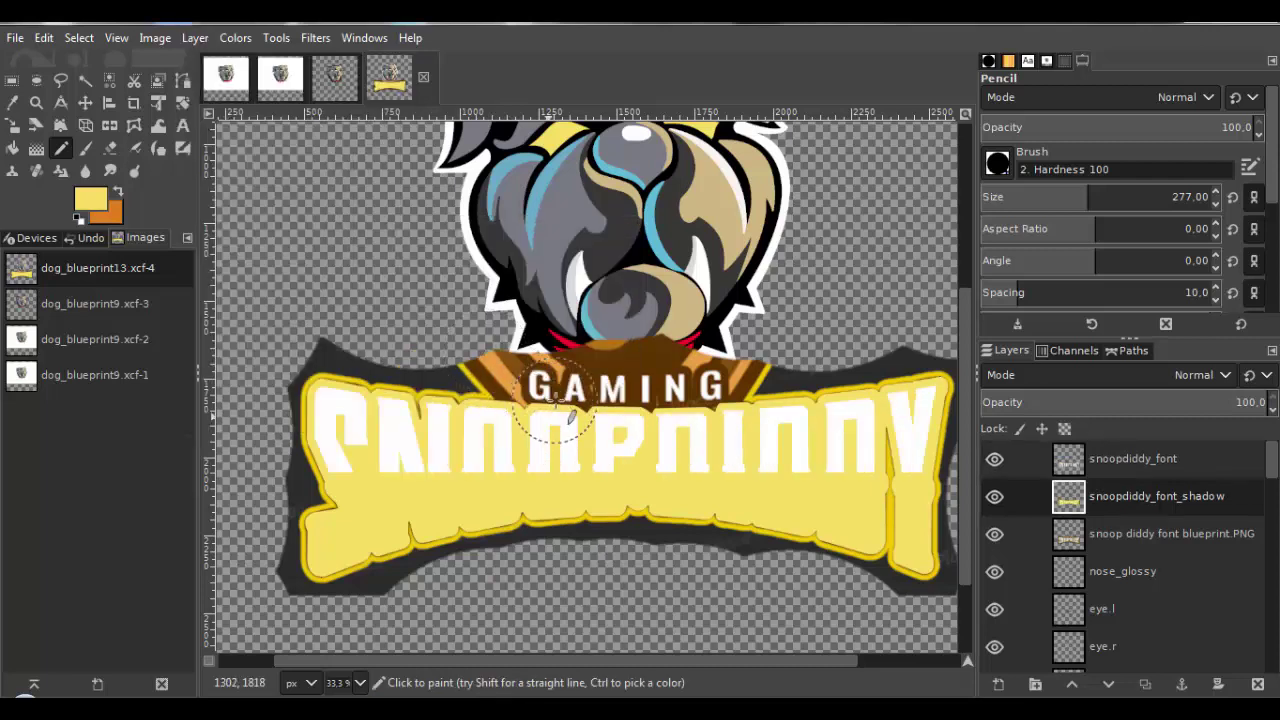
Hide the snoop diddy font blueprint.PNG layer and examine the yellow-outlined lettering together with the dog logo.
left_click_drag(578, 420, 562, 402)
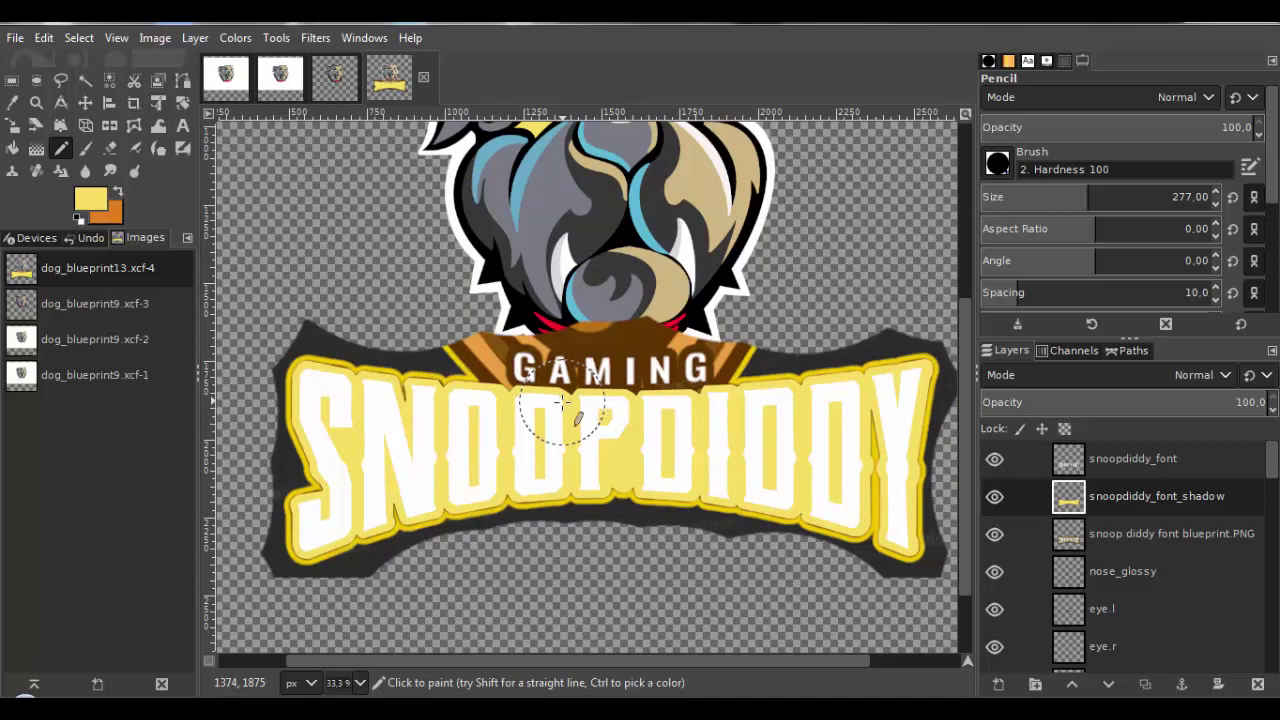
scroll(562, 402, "down", 3)
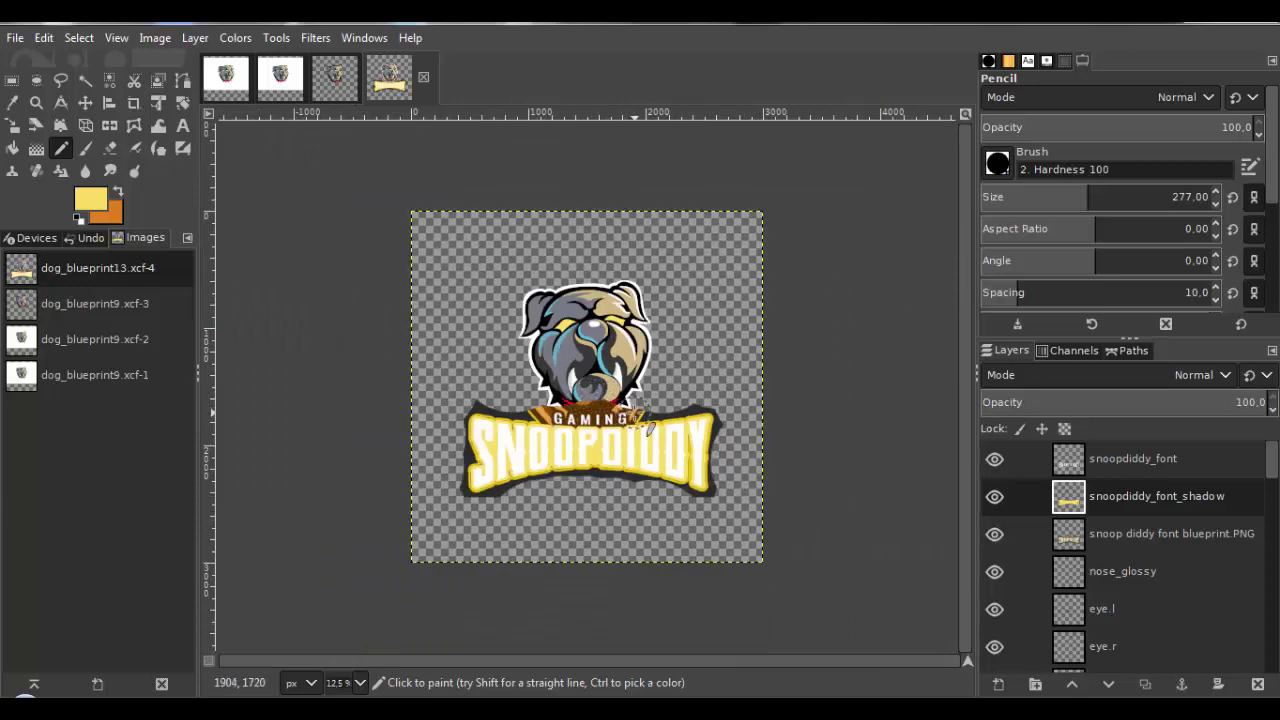
left_click_drag(648, 428, 631, 406)
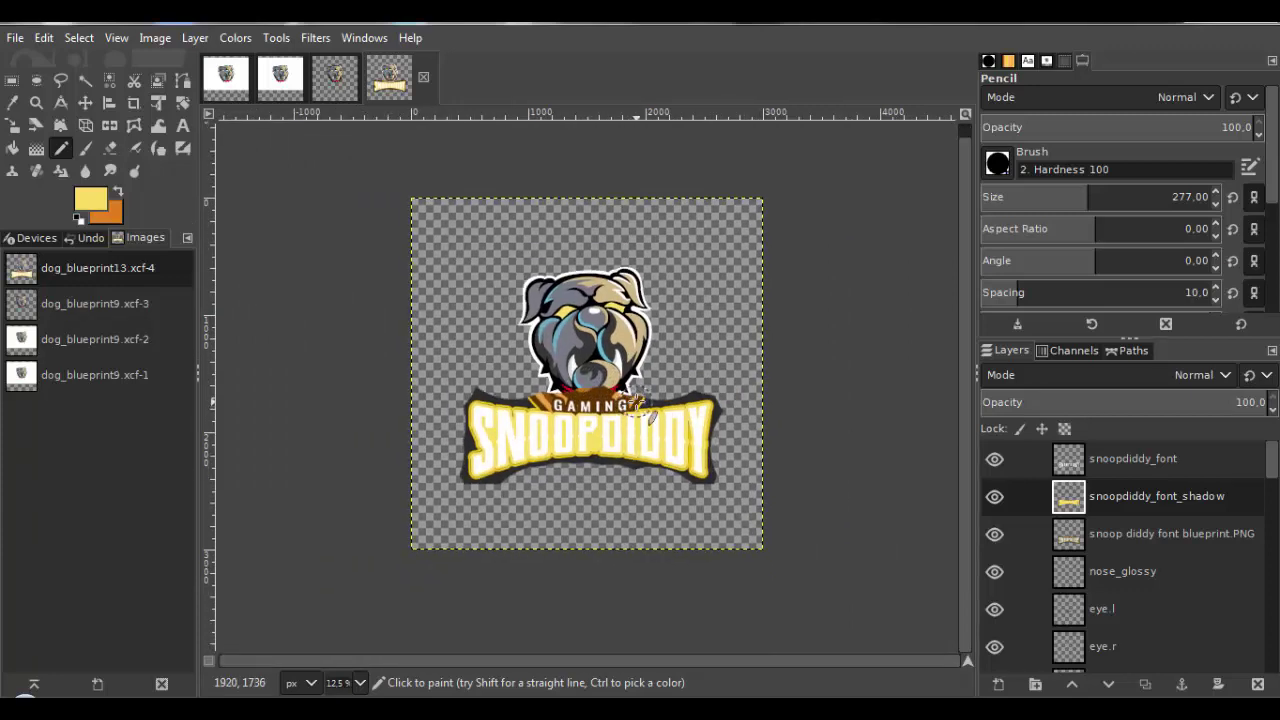
scroll(638, 406, "up", 3)
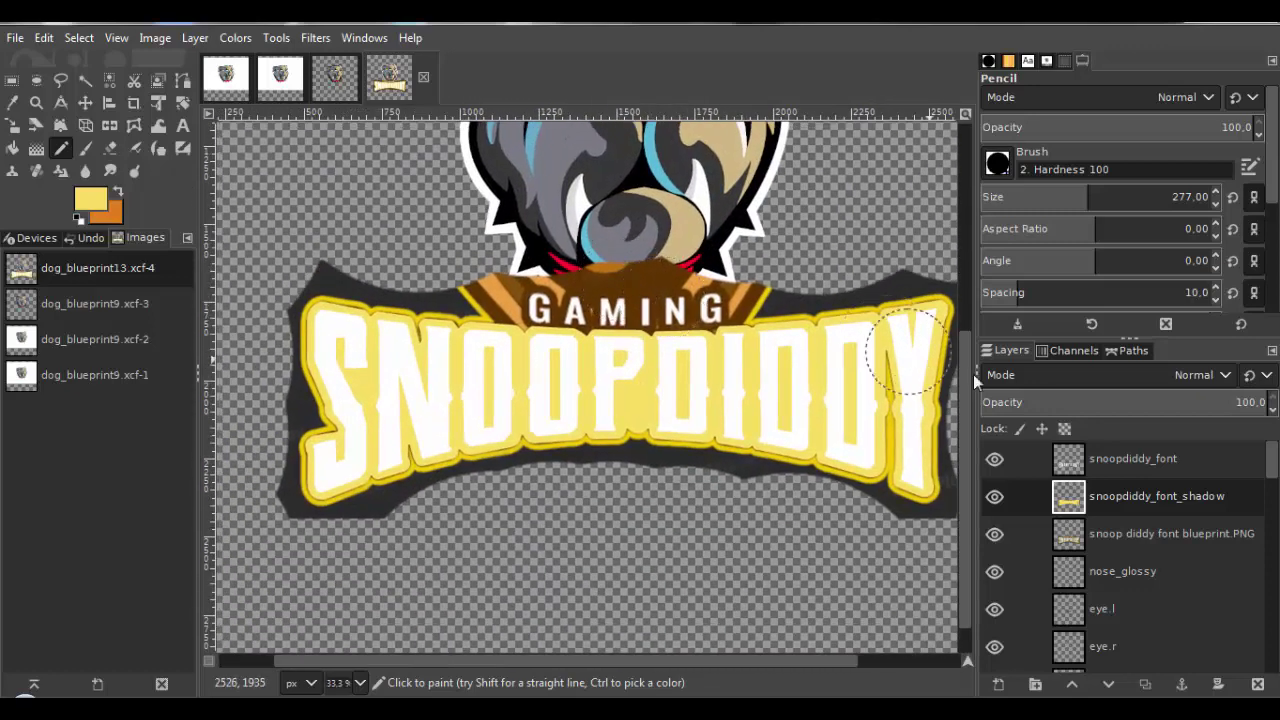
left_click(994, 535)
left_click_drag(665, 471, 625, 453)
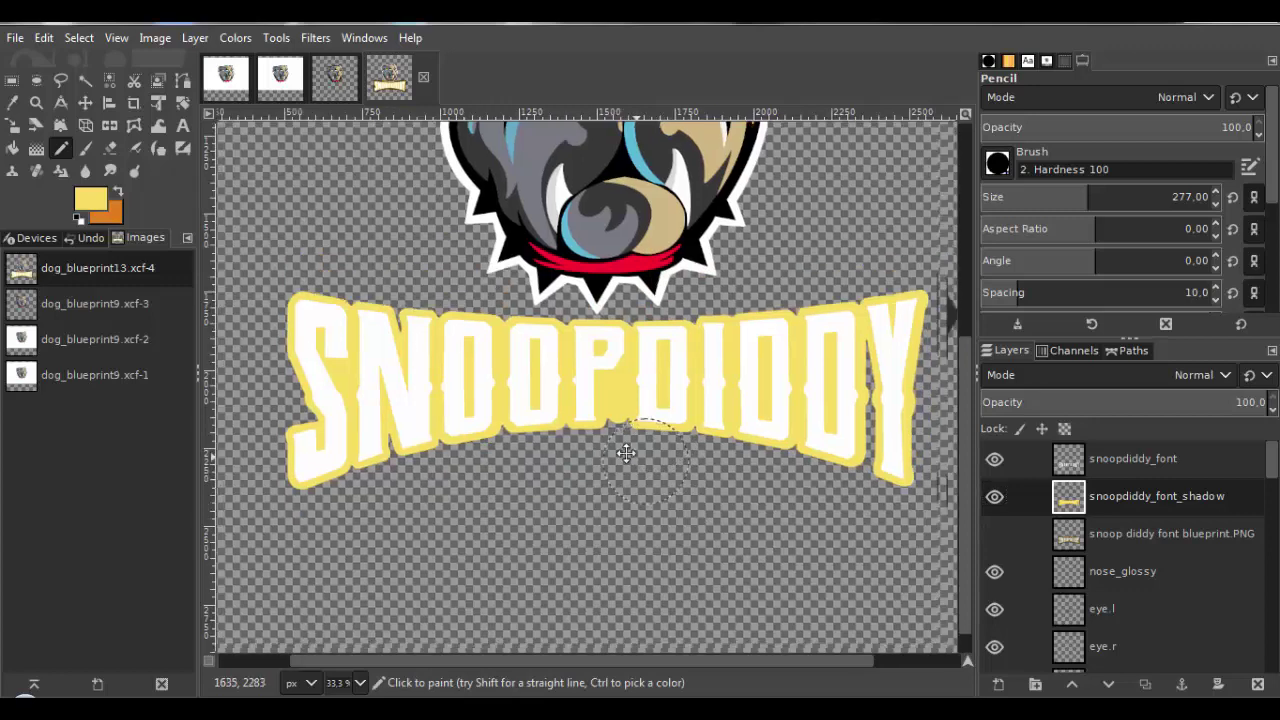
scroll(625, 453, "down", 3)
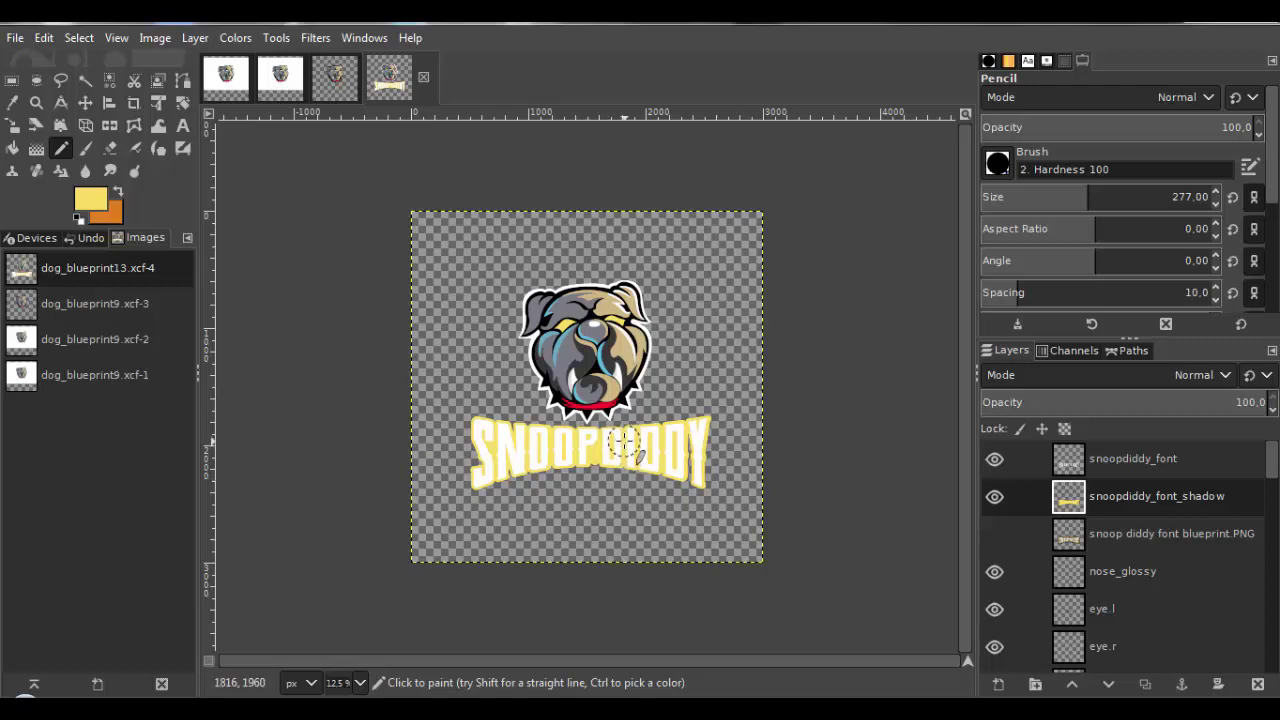
left_click_drag(614, 437, 635, 395)
scroll(617, 428, "up", 2)
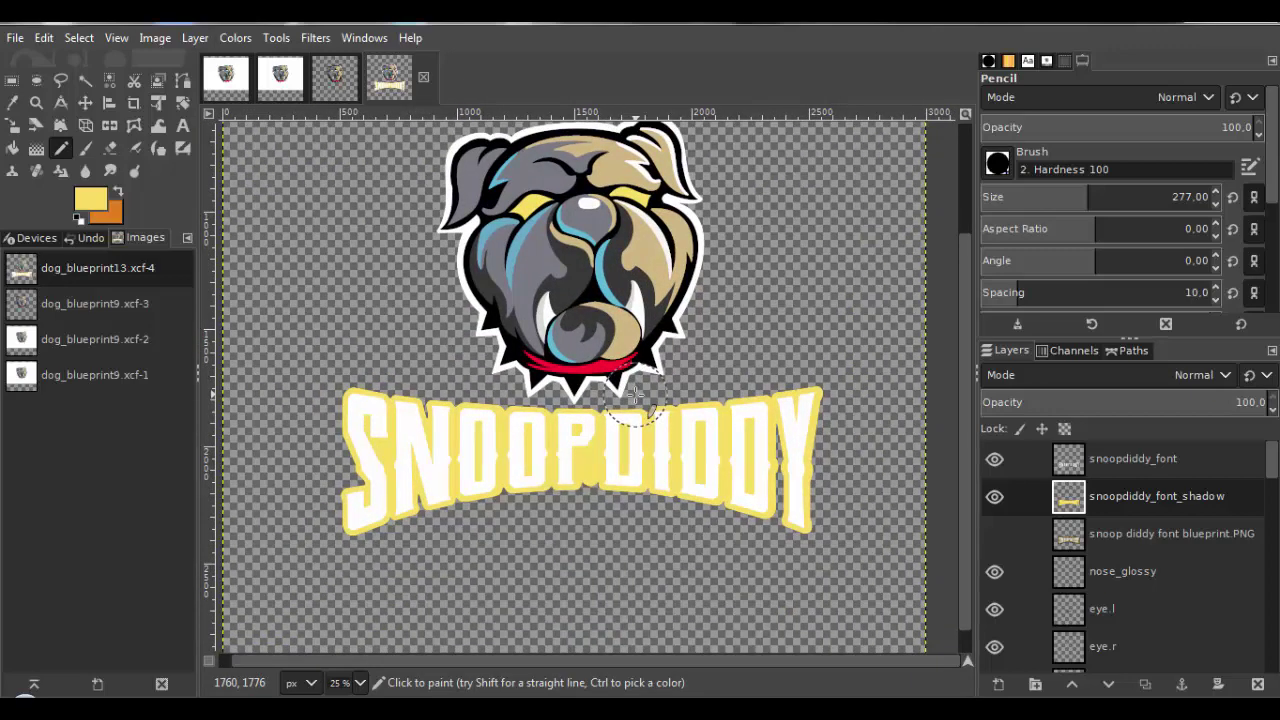
left_click_drag(638, 394, 661, 391)
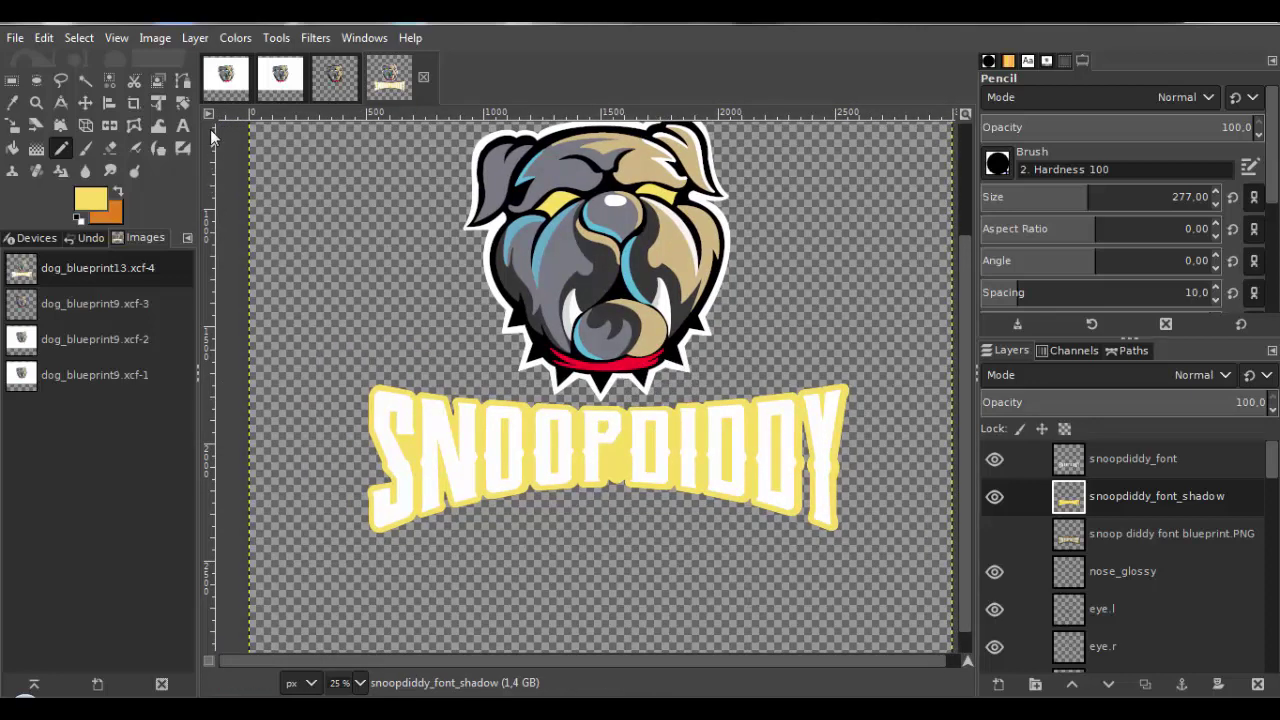
Create a transparent 3000 x 3000 px layer named snoopdiddy_font_shadow1 and show the font blueprint layer again.
left_click(187, 41)
left_click(194, 53)
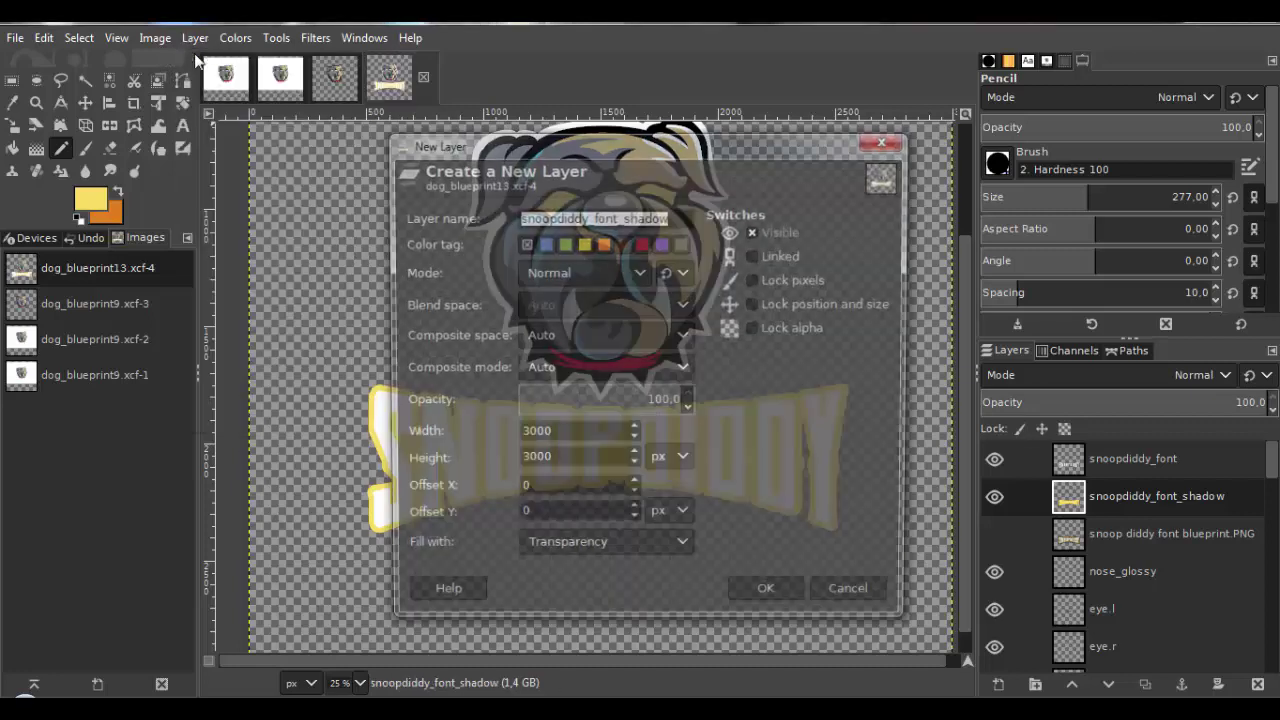
left_click(676, 216)
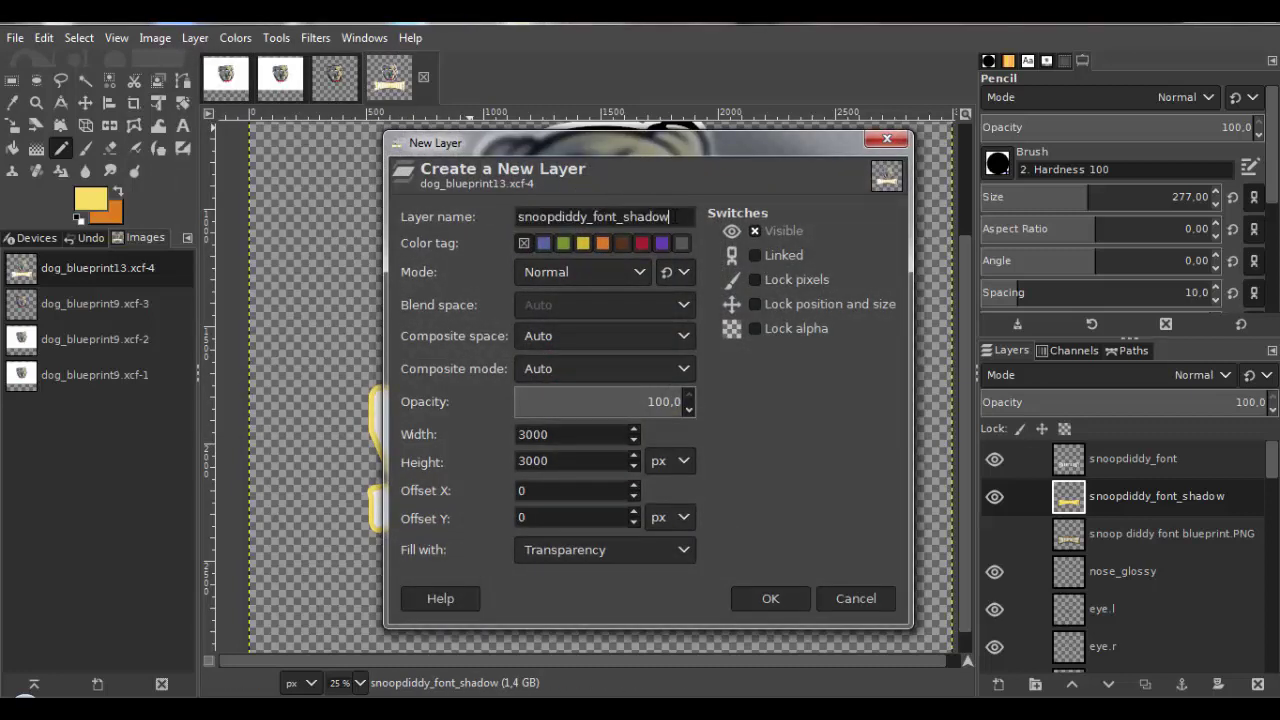
left_click(779, 597)
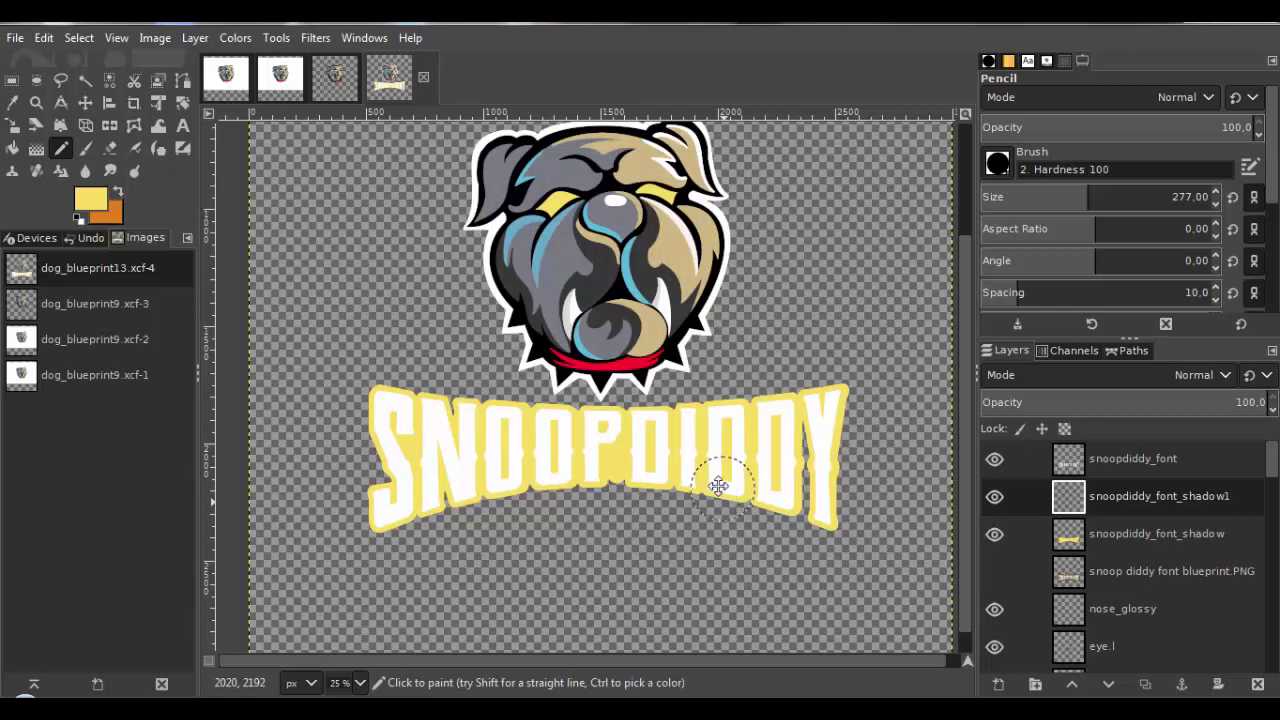
left_click_drag(718, 485, 694, 466)
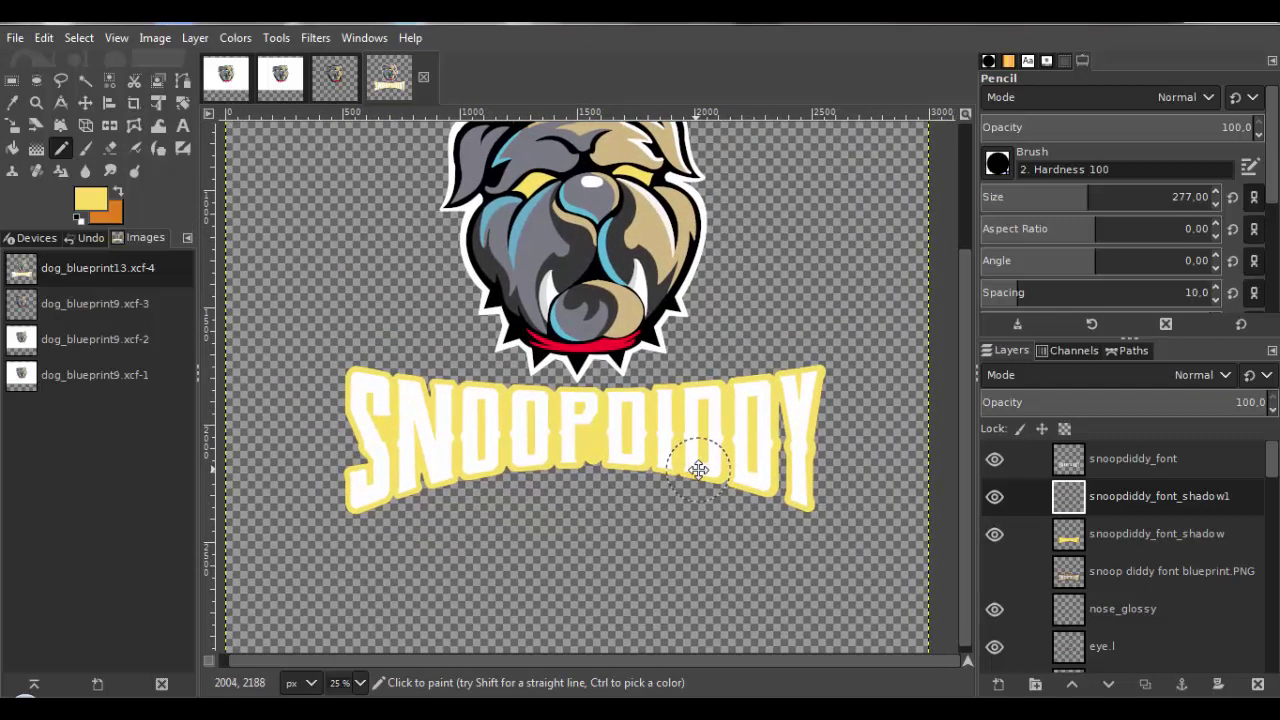
left_click(1004, 579)
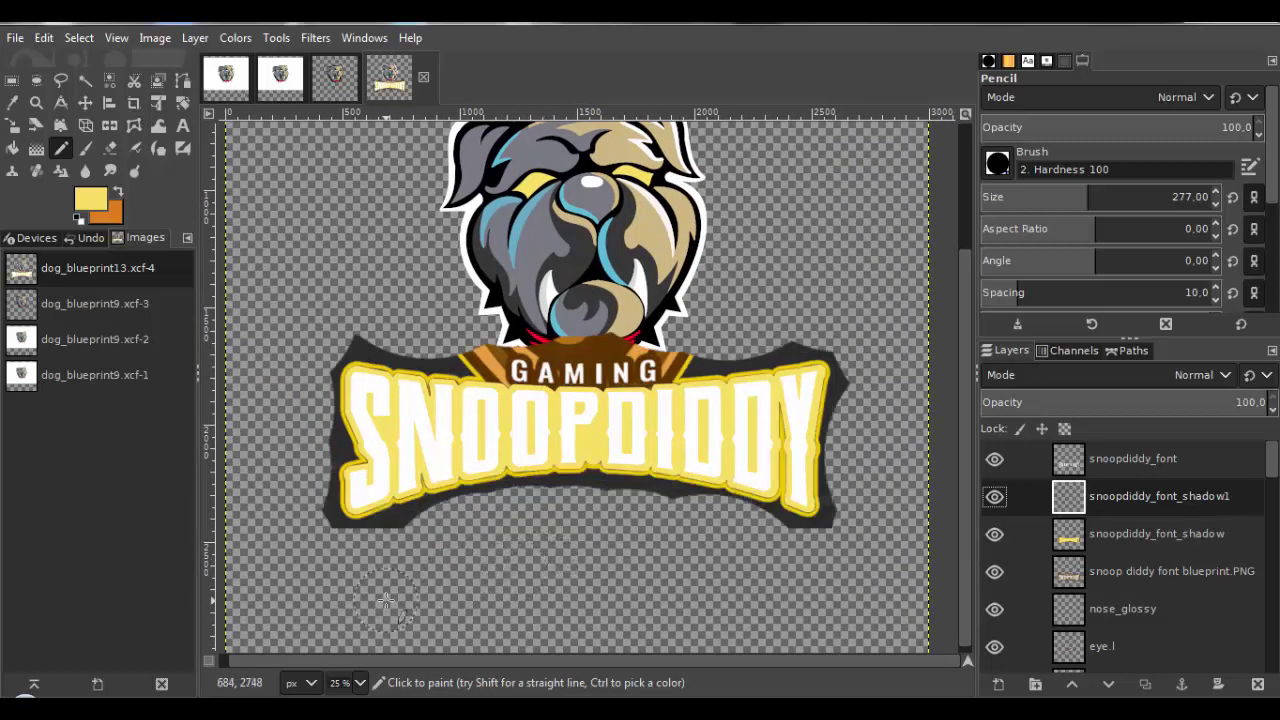
Start a path around the blueprint's outer yellow border, tracing the upper edge from the first letter to just before the G of GAMING.
left_click(184, 86)
scroll(345, 380, "up", 6)
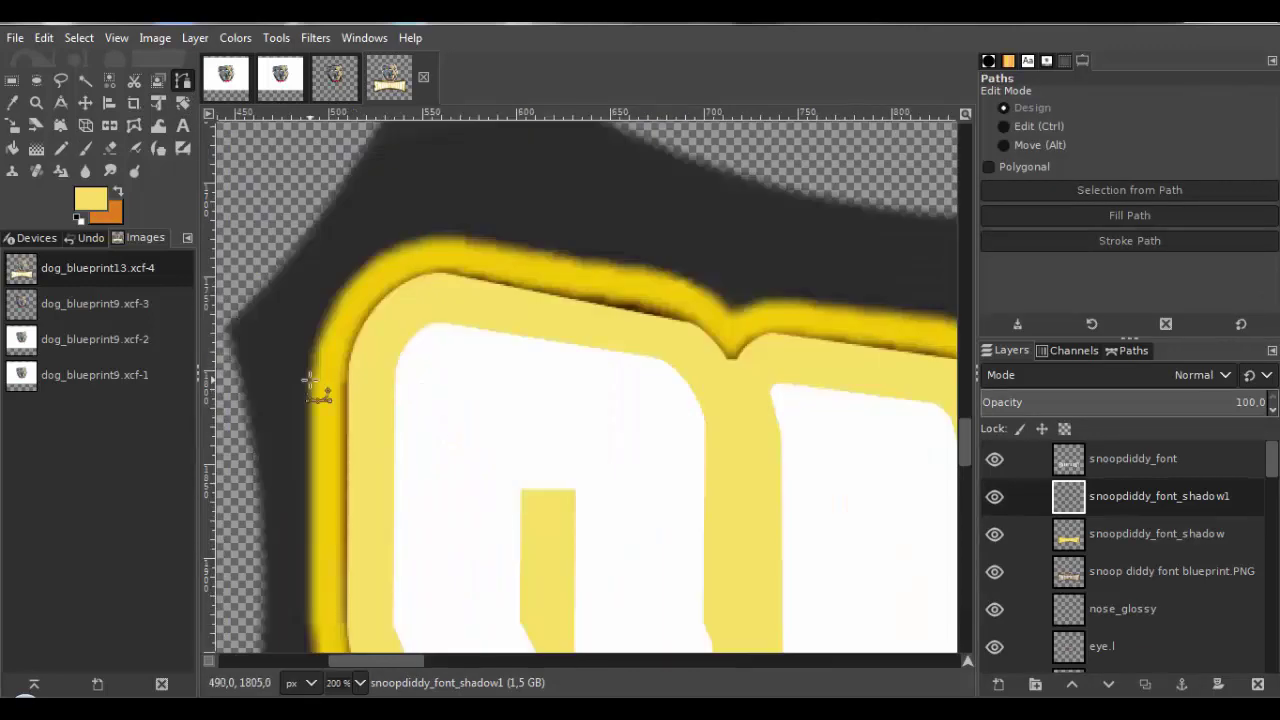
left_click(688, 288)
left_click(606, 346)
left_click(452, 241)
left_click(610, 379)
left_click(634, 380)
left_click(779, 281)
left_click(306, 334)
left_click(440, 449)
left_click(509, 297)
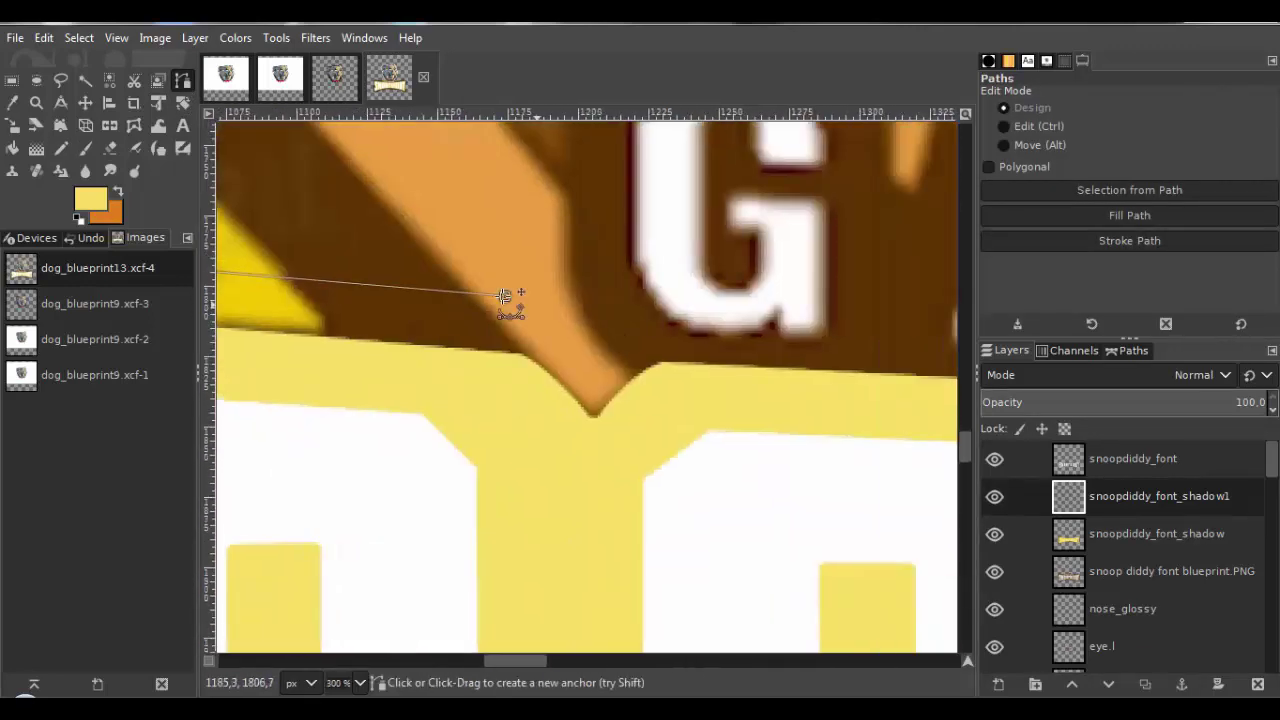
Continue the path beneath the GAMING text, placing anchors above the notches between the middle letters.
left_click(591, 343)
left_click(631, 311)
left_click(501, 296)
left_click(683, 402)
left_click(698, 403)
left_click(586, 337)
left_click(577, 377)
left_click(617, 380)
left_click(683, 297)
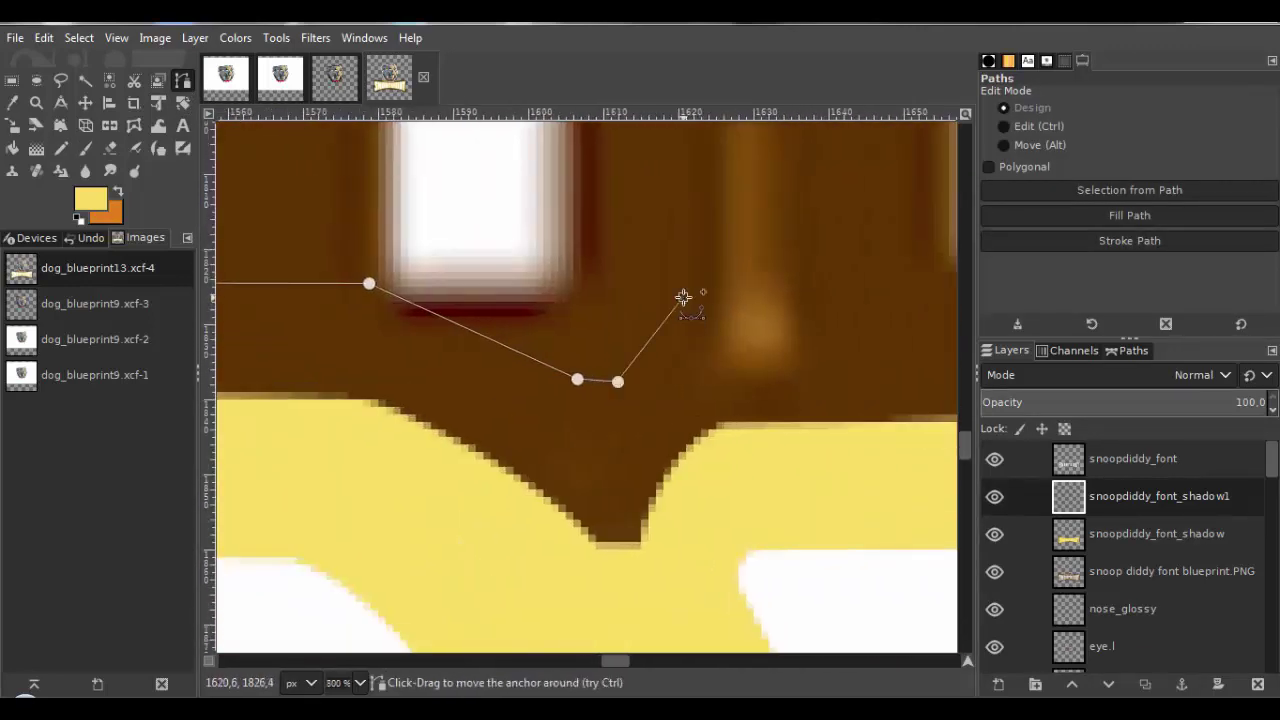
Continue the outer path past the notches beneath the end of GAMING and along the upper border over the final letters.
left_click(656, 315)
left_click(739, 341)
left_click(750, 342)
left_click(782, 288)
left_click(690, 262)
scroll(690, 262, "up", 3)
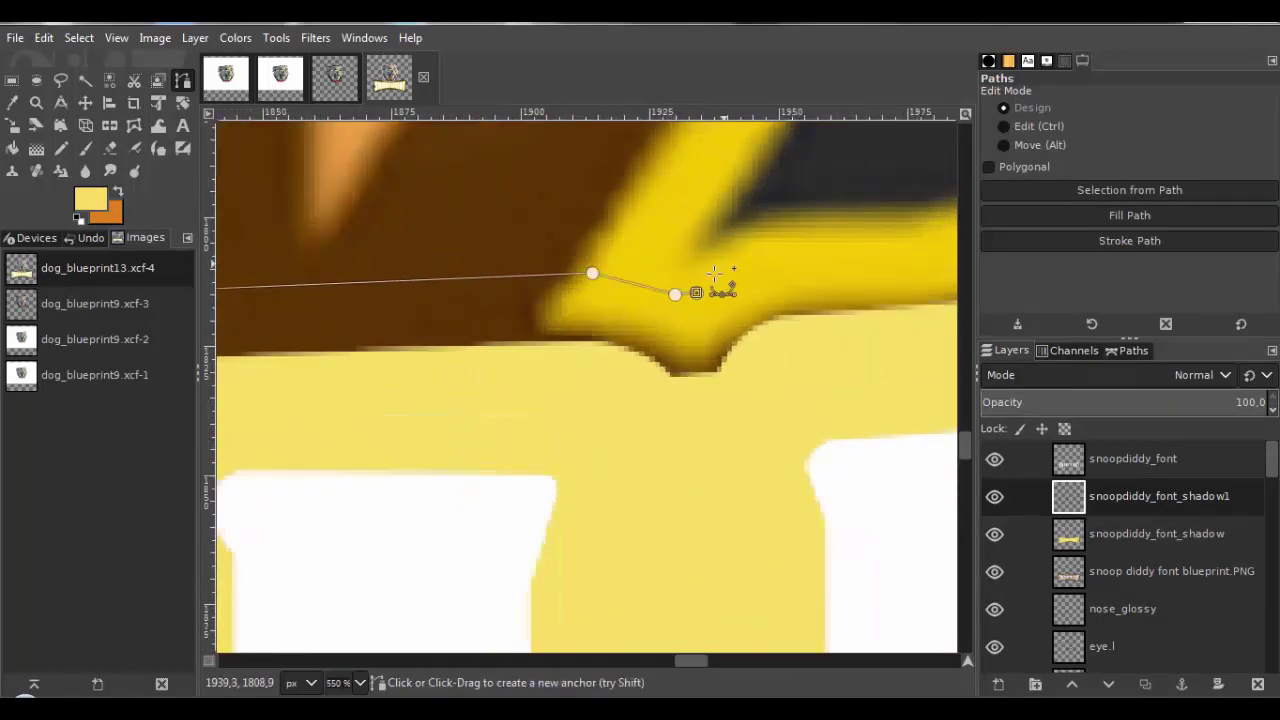
left_click(534, 297)
left_click(603, 317)
left_click(703, 274)
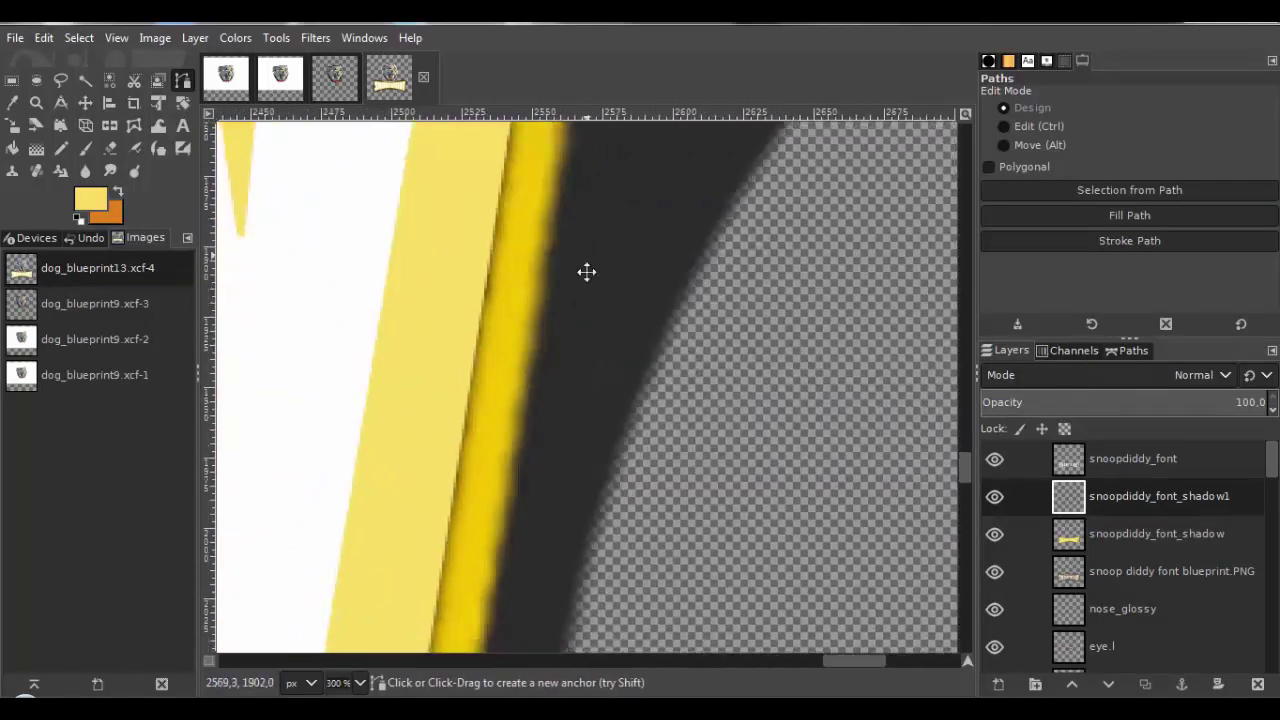
Trace the path down the outer side of the Y and back along the lower border to the notch between the last two Ds.
left_click(526, 257)
scroll(526, 257, "down", 2)
left_click(629, 491)
left_click(384, 396)
scroll(384, 396, "up", 5)
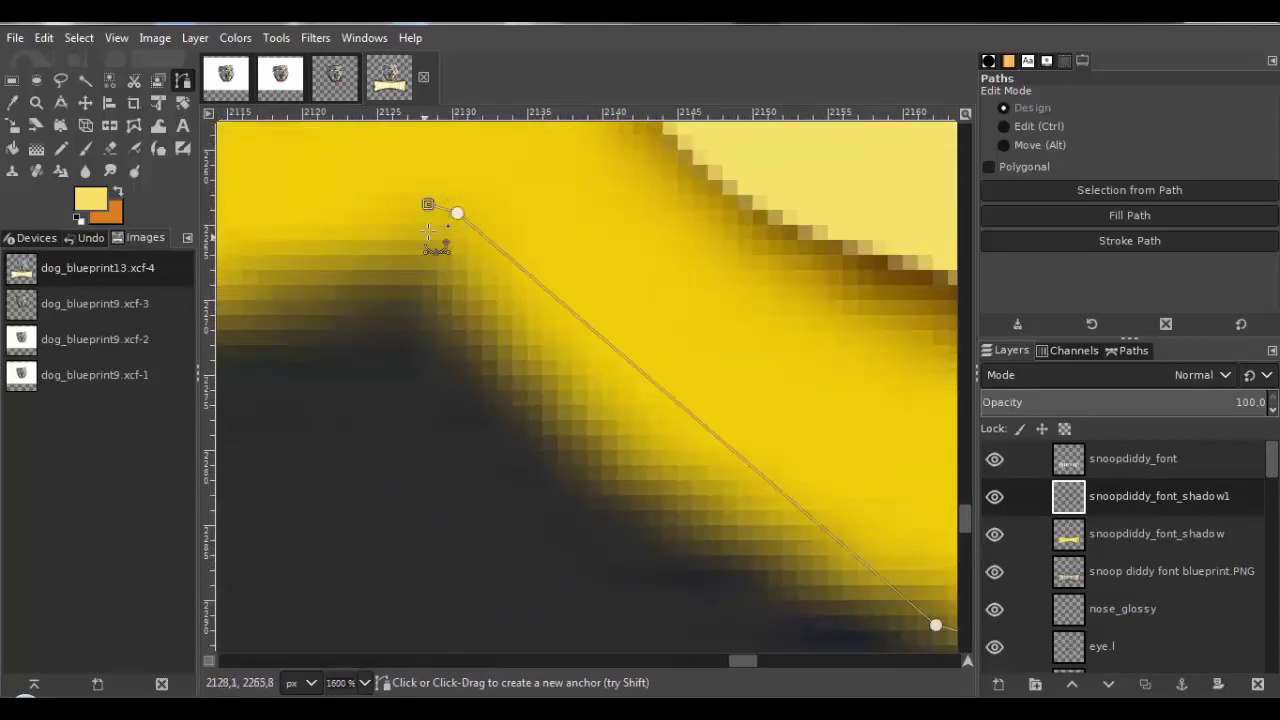
scroll(423, 371, "left", 5)
left_click(515, 318)
left_click(469, 318)
Extend the path along the lower border beneath the middle letters, placing anchors at each notch up to the gap between N and O.
scroll(469, 318, "down", 4)
scroll(400, 383, "up", 3)
left_click(849, 306)
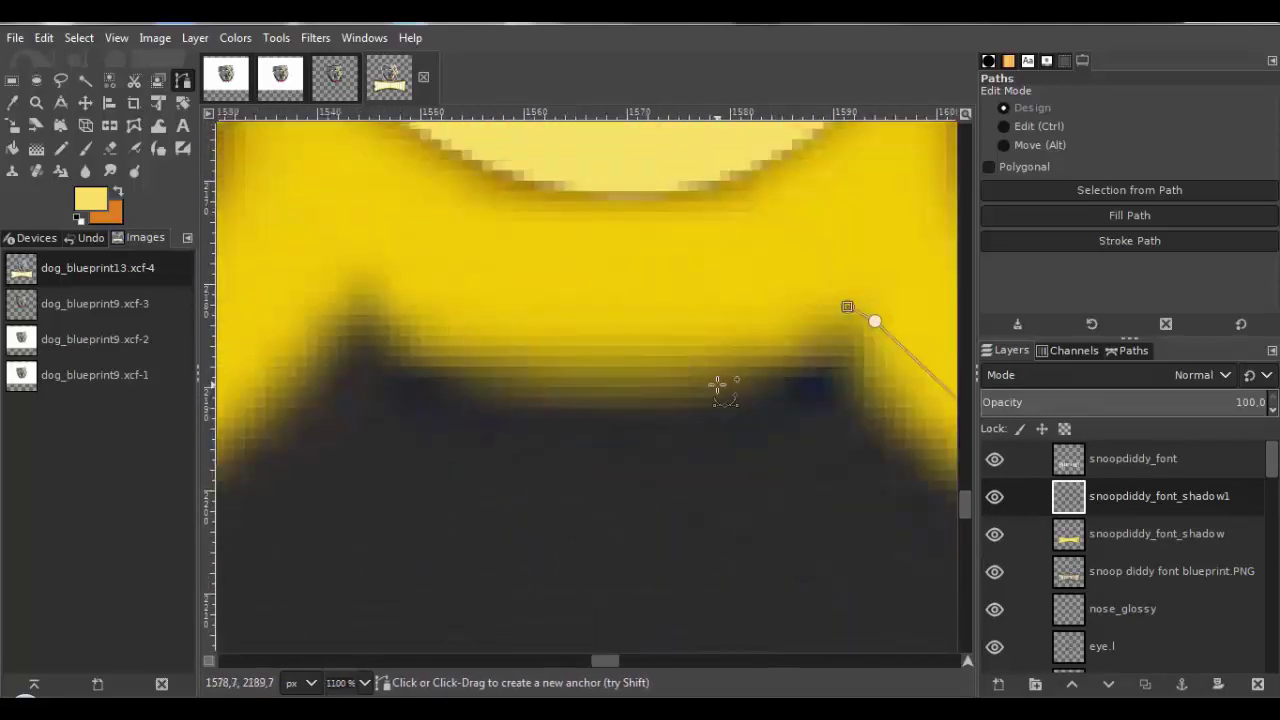
left_click(360, 326)
scroll(360, 326, "down", 3)
left_click_drag(494, 414, 720, 430)
left_click(871, 377)
left_click(709, 291)
left_click(560, 337)
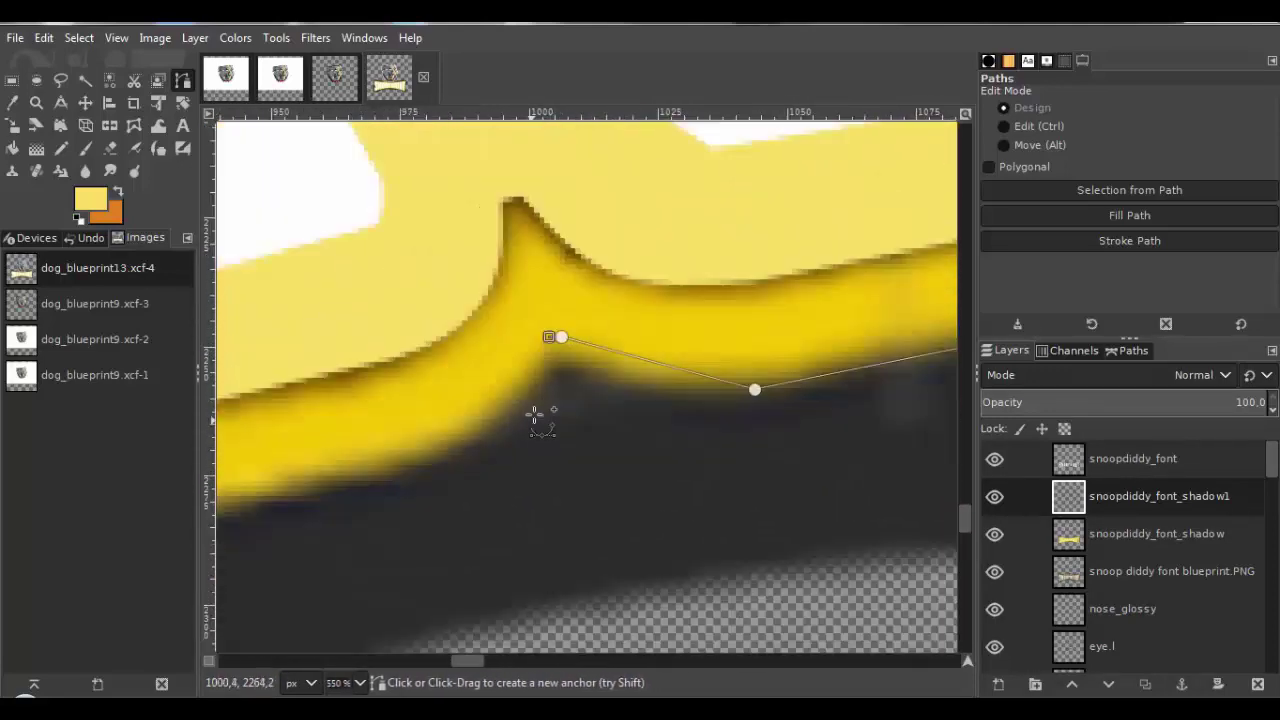
Finish the path beneath N and S and up the outer side of the S, closing it at the starting anchor.
left_click(714, 277)
scroll(478, 346, "up", 2)
left_click(502, 343)
left_click(478, 346)
scroll(478, 346, "down", 5)
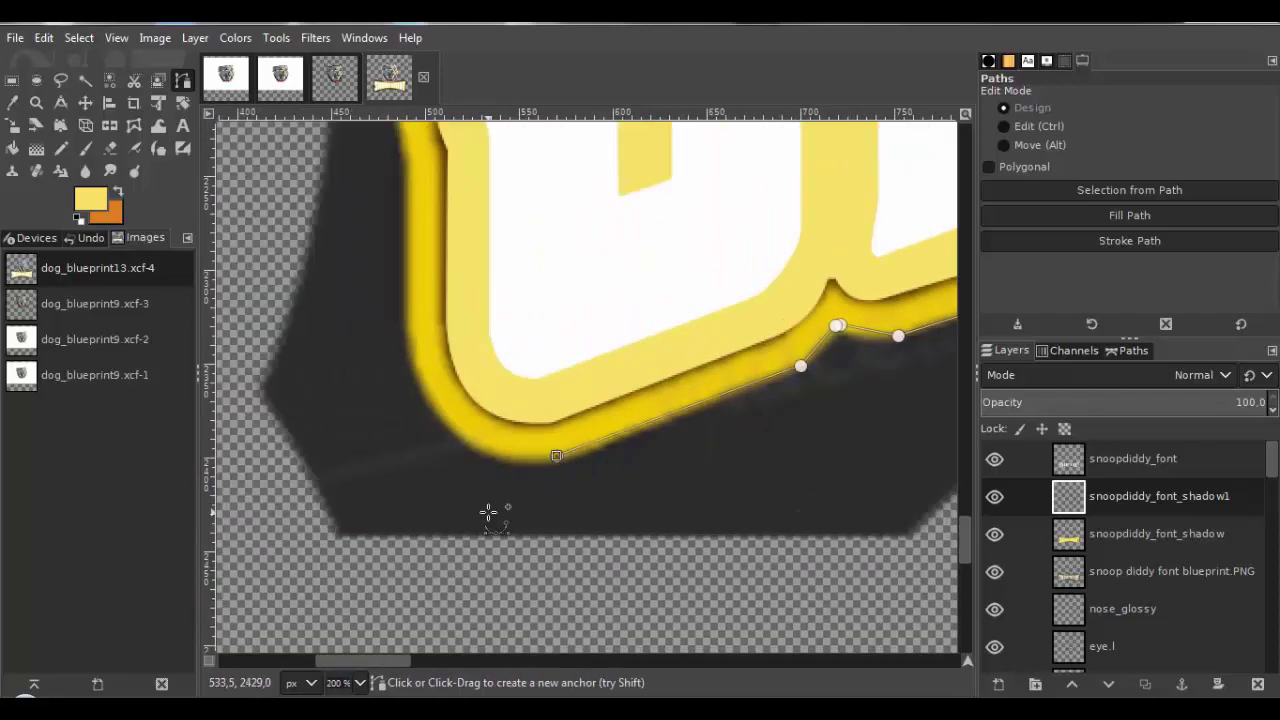
scroll(503, 507, "up", 3)
scroll(634, 294, "up", 2)
scroll(670, 483, "down", 3)
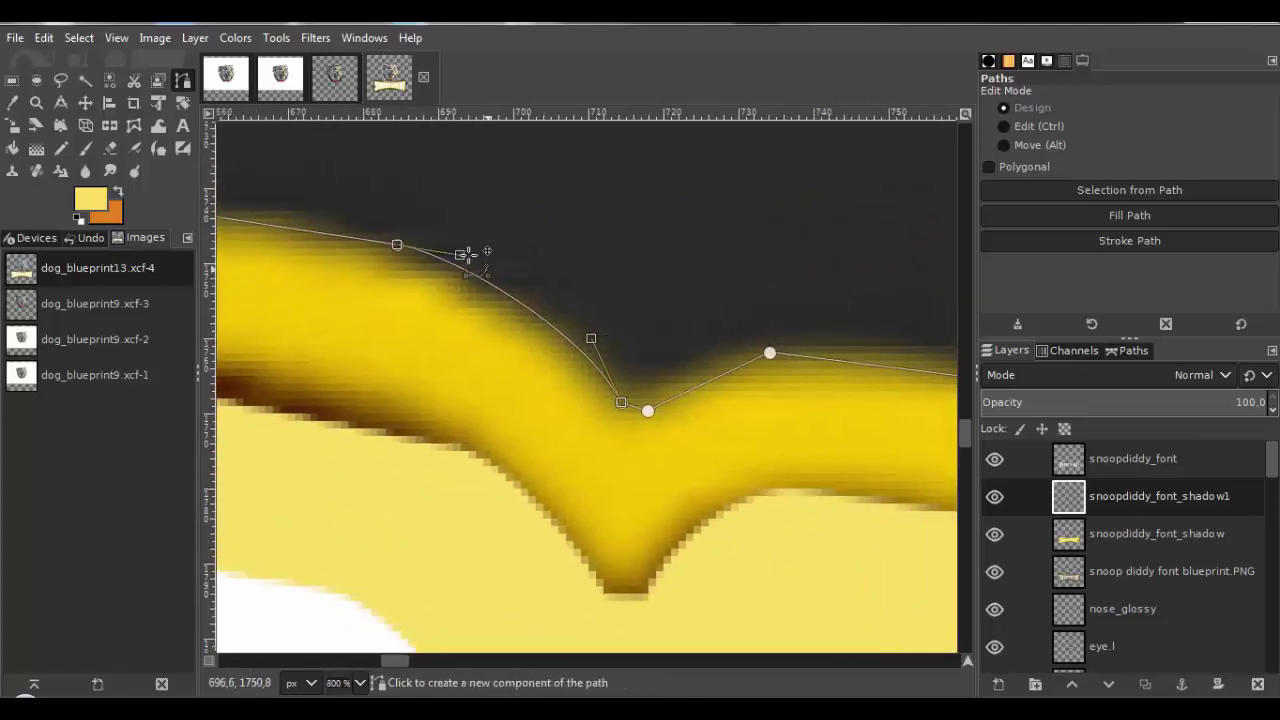
Bend the upper path segments beside the notches from the S to the letters before GAMING's middle so they follow the yellow border.
left_click_drag(685, 393, 682, 379)
left_click_drag(741, 367, 735, 354)
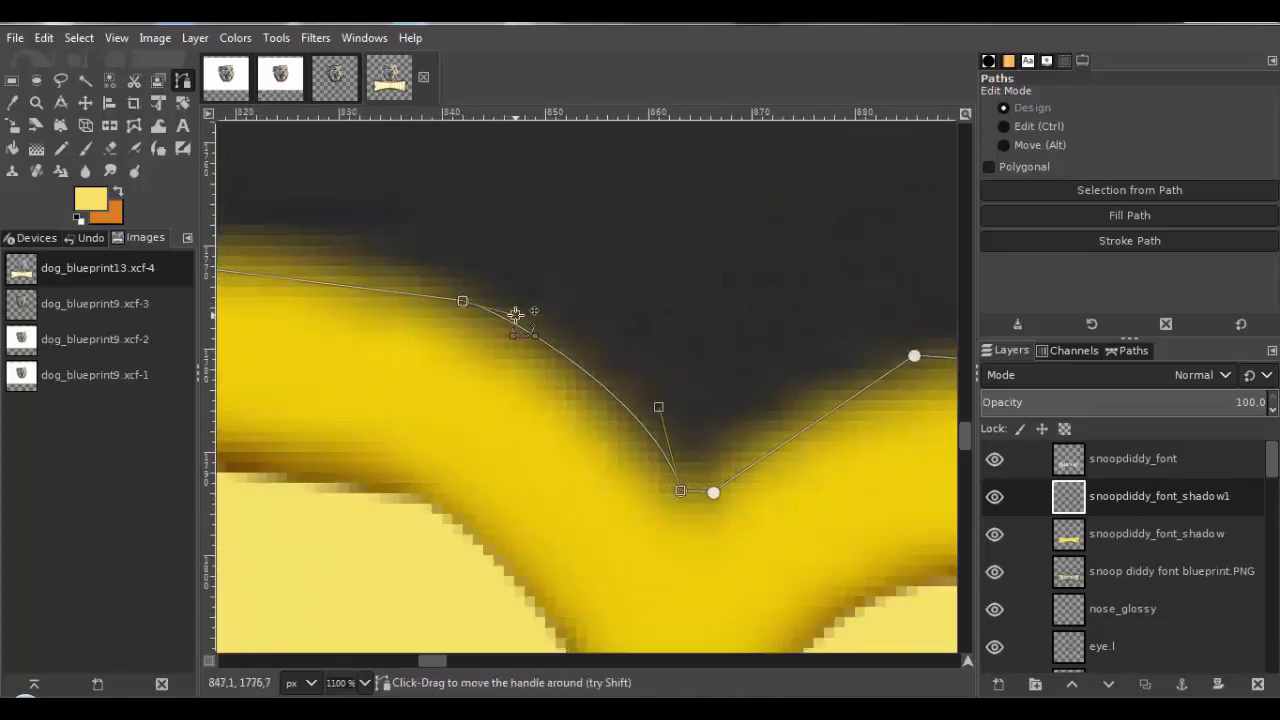
left_click_drag(618, 358, 600, 330)
scroll(568, 340, "down", 4)
scroll(571, 349, "up", 4)
left_click_drag(555, 383, 628, 318)
scroll(403, 449, "down", 4)
scroll(560, 322, "up", 2)
scroll(560, 320, "up", 2)
left_click_drag(646, 318, 637, 297)
scroll(637, 300, "down", 4)
scroll(668, 366, "up", 4)
left_click_drag(668, 366, 669, 322)
Curve the path segments around the notches beneath the middle and last letters of GAMING to match the rounded letter outline.
scroll(640, 340, "down", 4)
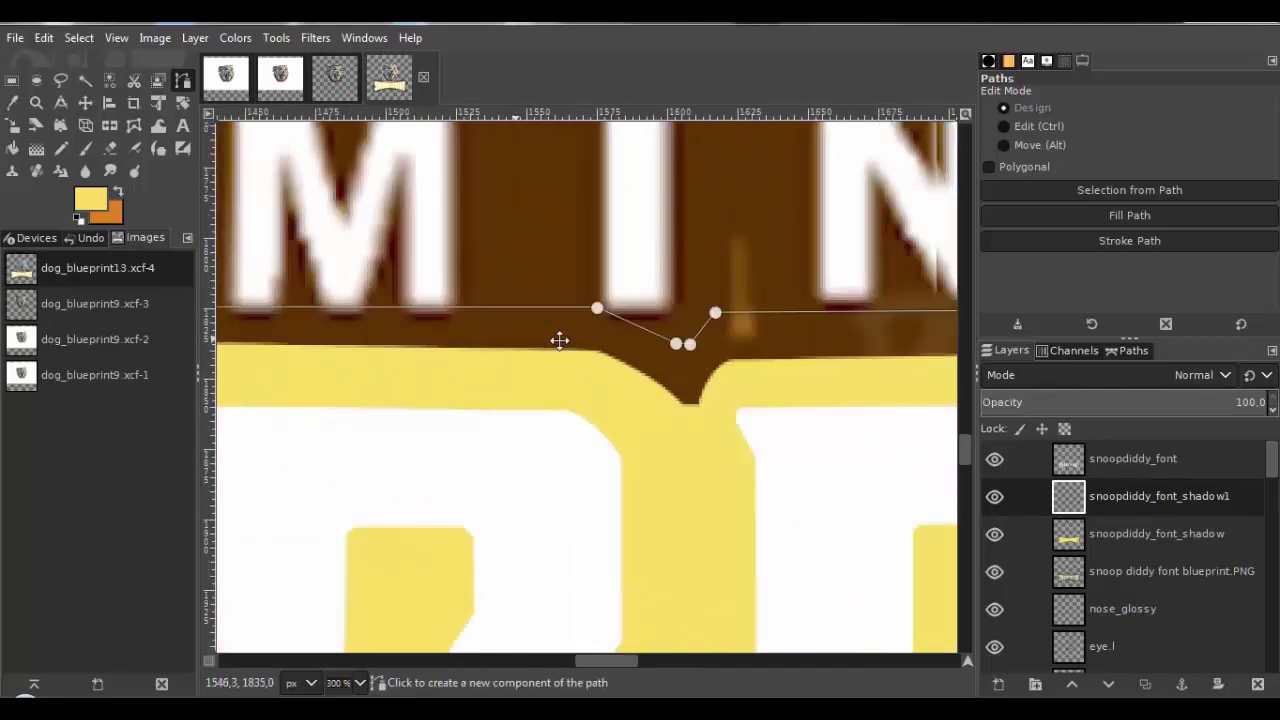
scroll(700, 347, "up", 4)
left_click_drag(480, 275, 487, 255)
left_click_drag(612, 316, 590, 256)
scroll(629, 300, "down", 4)
scroll(690, 335, "up", 4)
left_click_drag(797, 217, 774, 204)
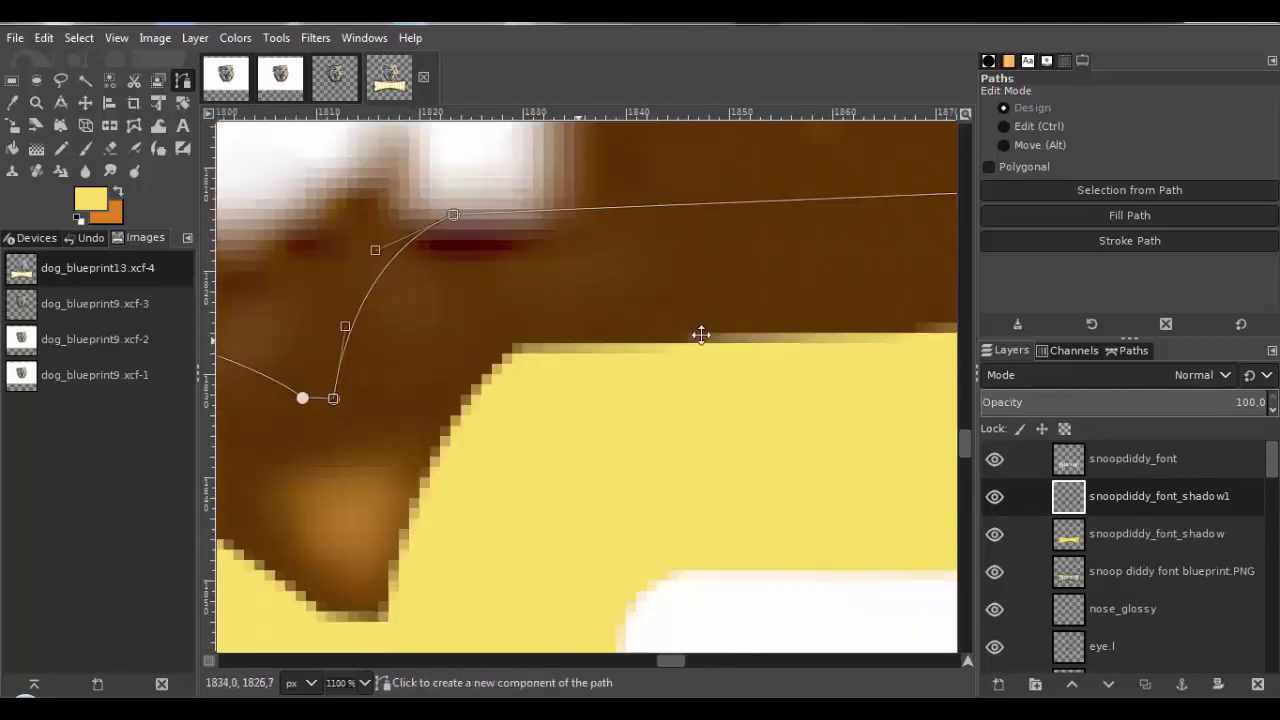
Curve the upper segments around the notches above the last D letters and the Y to follow the yellow border.
scroll(701, 335, "down", 4)
scroll(600, 300, "up", 4)
left_click_drag(570, 290, 574, 272)
left_click_drag(612, 316, 675, 234)
scroll(600, 309, "down", 4)
scroll(640, 300, "up", 4)
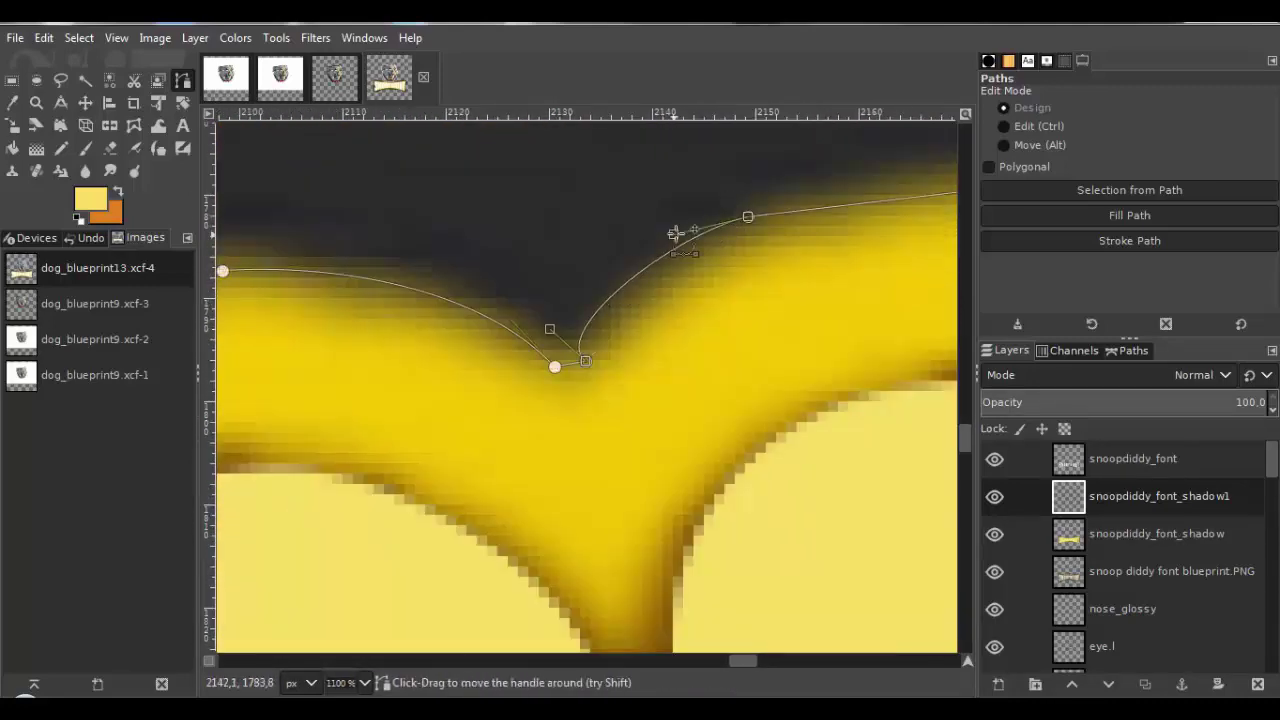
scroll(675, 234, "down", 4)
scroll(623, 323, "up", 4)
left_click_drag(524, 316, 531, 289)
left_click_drag(876, 212, 865, 157)
Round the path at the upper outer corner of the Y and bow it around the bulge on the letter's outer side.
scroll(614, 354, "down", 4)
scroll(600, 320, "up", 6)
left_click_drag(395, 256, 399, 222)
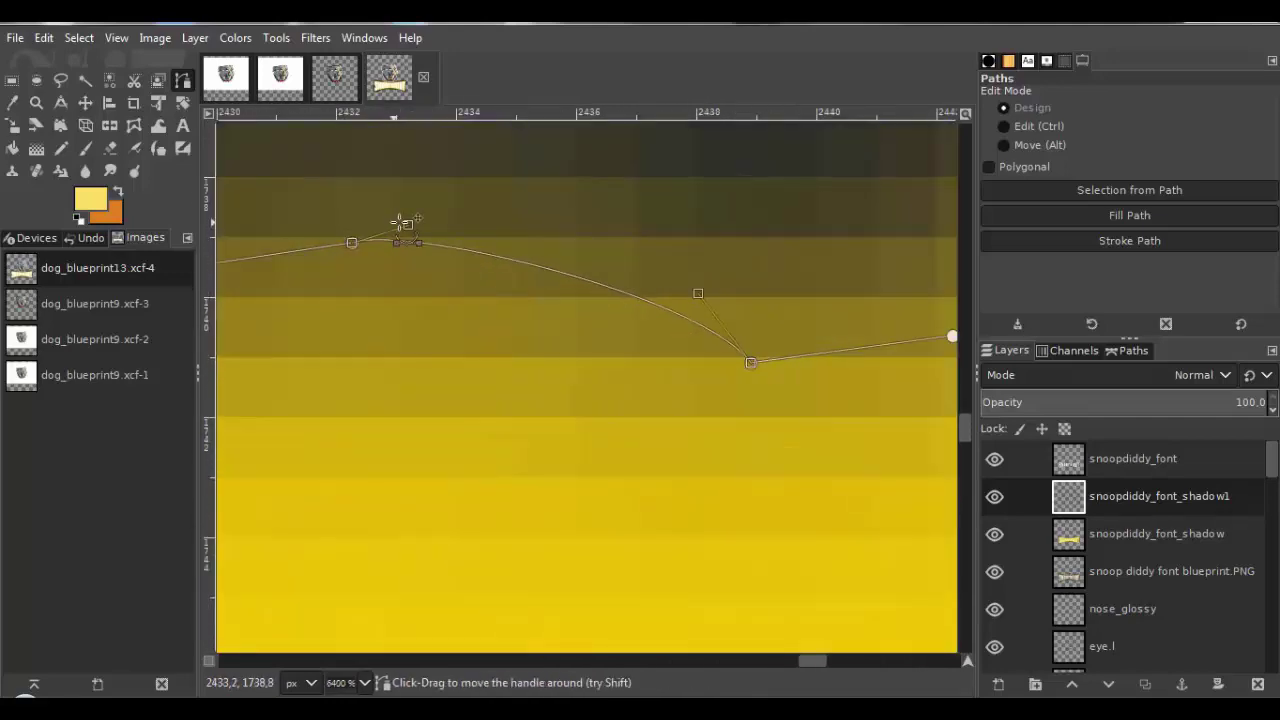
scroll(399, 222, "down", 3)
left_click_drag(720, 250, 689, 234)
scroll(389, 514, "down", 5)
left_click_drag(514, 431, 600, 385)
scroll(637, 569, "down", 4)
left_click_drag(575, 473, 627, 473)
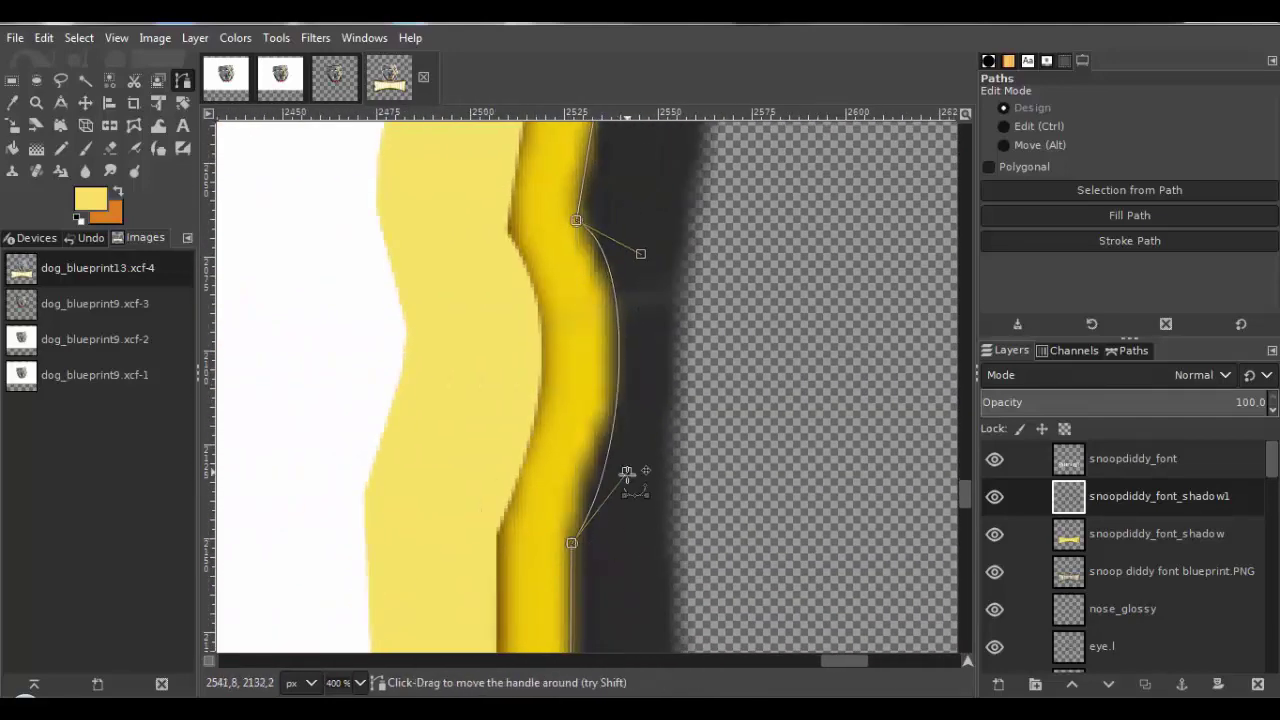
Round the path around the lower corner of the Y and curve the neighbouring lower-border segments.
scroll(627, 473, "down", 5)
left_click_drag(531, 334, 686, 371)
scroll(686, 371, "down", 4)
left_click_drag(517, 384, 530, 466)
scroll(451, 417, "down", 4)
left_click_drag(468, 389, 450, 414)
scroll(349, 429, "down", 4)
Curve the lower path segments around the notches from the last letters to the base of the P.
scroll(540, 400, "up", 5)
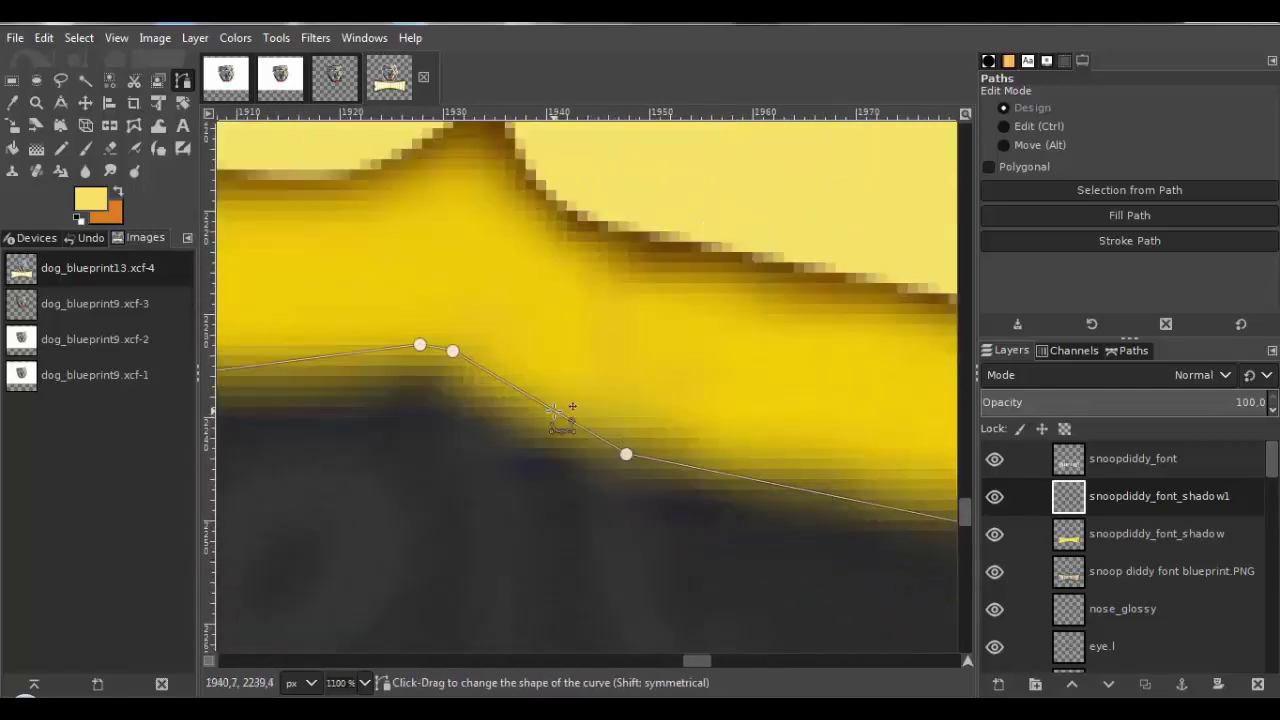
left_click_drag(554, 411, 539, 428)
left_click_drag(577, 390, 546, 502)
scroll(583, 405, "left", 10)
scroll(560, 440, "left", 3)
left_click_drag(650, 453, 674, 483)
scroll(600, 400, "left", 3)
left_click_drag(557, 316, 548, 428)
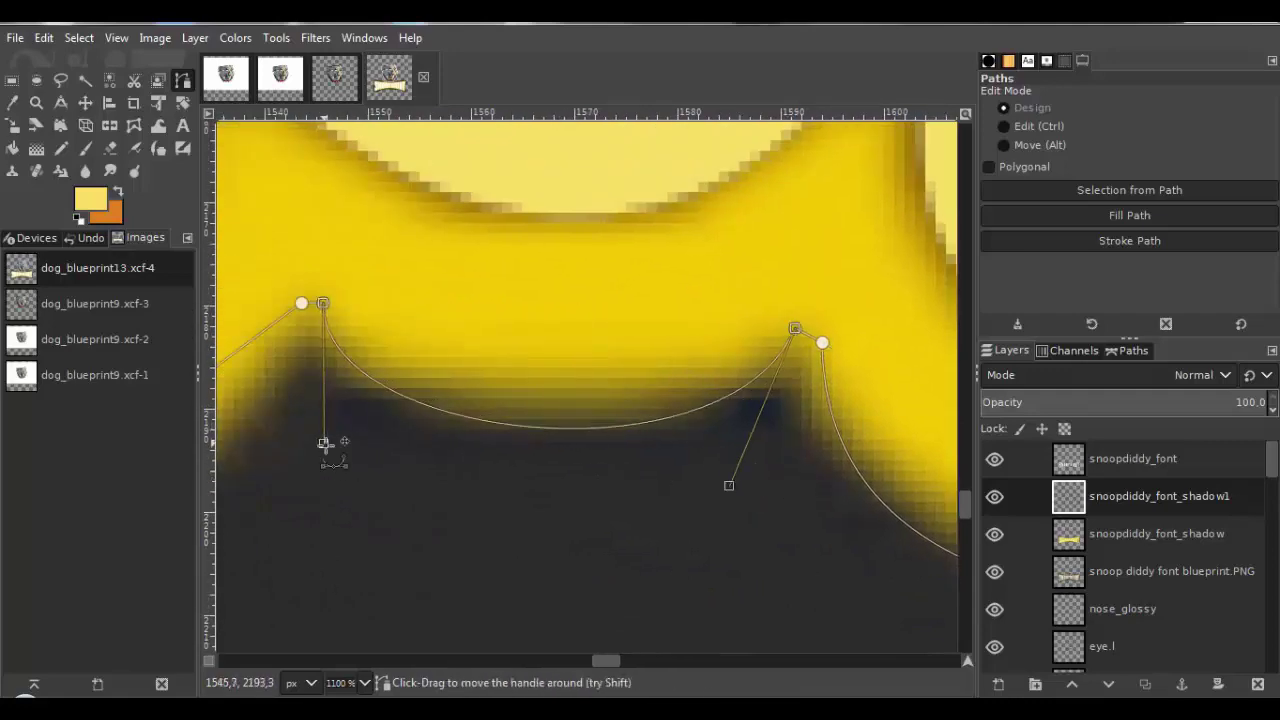
left_click_drag(326, 446, 379, 432)
Curve the lower path segments around the notches between the P and the two Os.
scroll(450, 400, "left", 5)
scroll(590, 430, "left", 7)
scroll(665, 372, "up", 3)
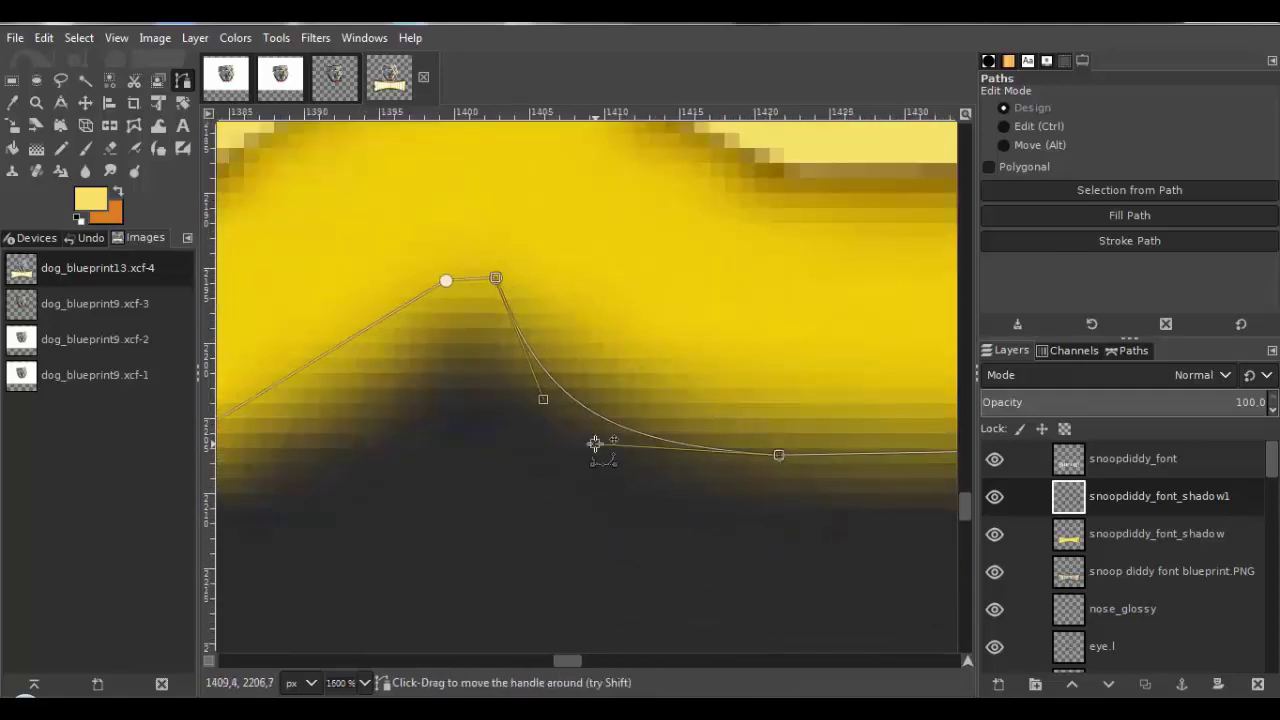
scroll(595, 444, "down", 2)
left_click_drag(631, 363, 647, 446)
scroll(600, 420, "left", 10)
left_click_drag(760, 500, 651, 523)
left_click_drag(361, 346, 460, 420)
scroll(460, 420, "left", 3)
left_click_drag(414, 629, 470, 555)
Bend the lower path segments around the notch between O and N and beneath the N to follow the border.
scroll(600, 450, "left", 10)
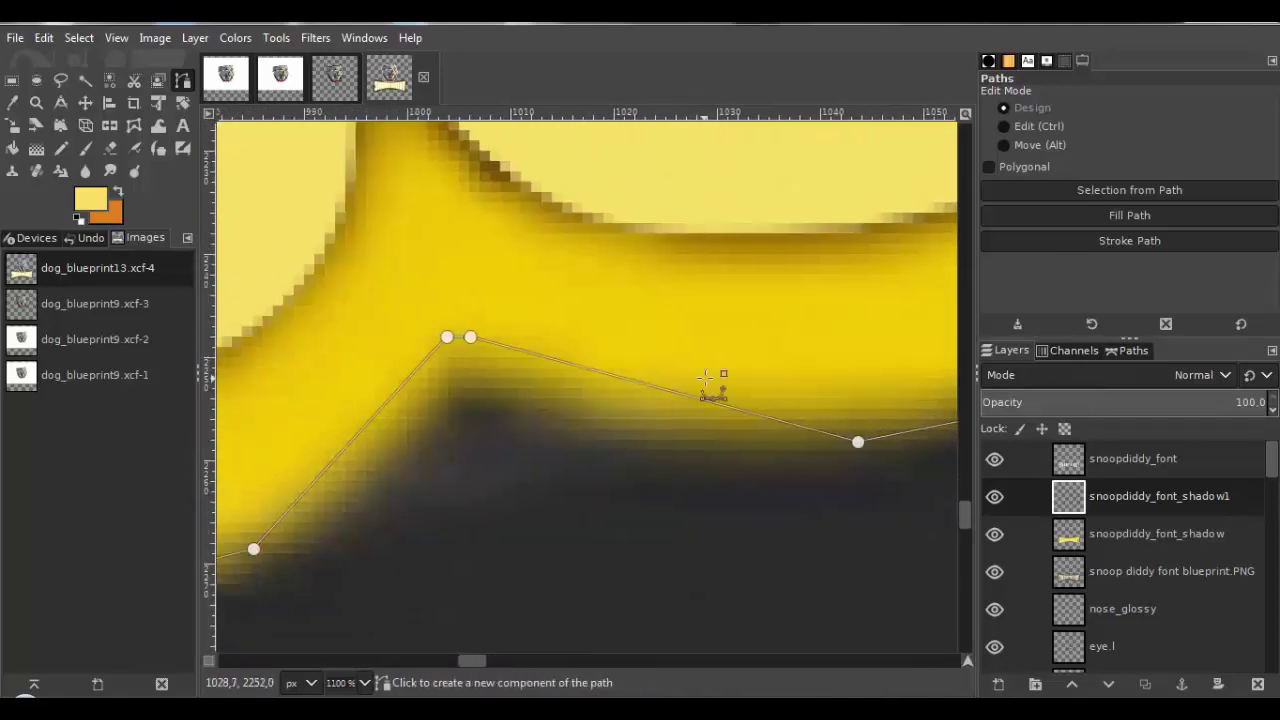
scroll(580, 430, "left", 2)
left_click_drag(520, 380, 628, 389)
scroll(600, 430, "left", 10)
left_click_drag(740, 490, 817, 574)
scroll(620, 440, "left", 3)
left_click_drag(578, 385, 606, 449)
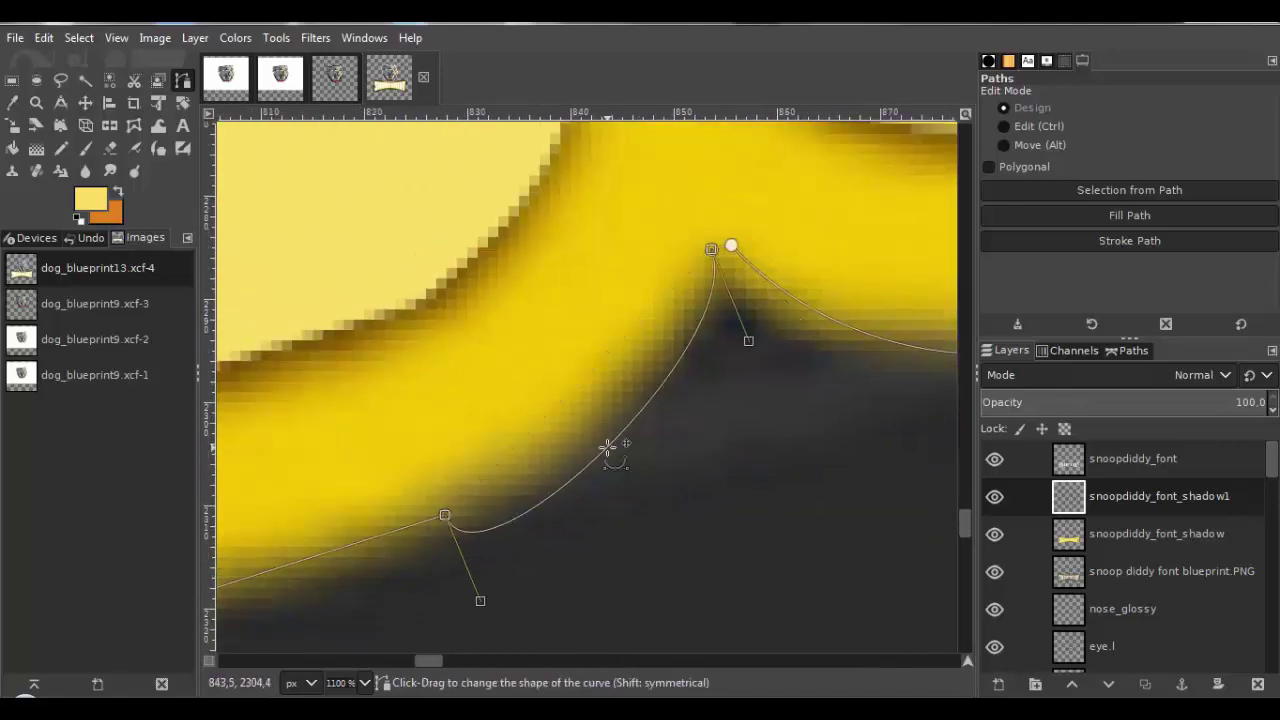
Round the path at the S's bottom corner and curve the segments up its outer side to match the border.
scroll(600, 460, "left", 10)
scroll(585, 483, "down", 3)
scroll(585, 483, "up", 4)
left_click_drag(557, 374, 431, 449)
scroll(600, 400, "down", 2)
left_click_drag(598, 349, 651, 380)
scroll(651, 380, "down", 2)
scroll(586, 406, "left", 10)
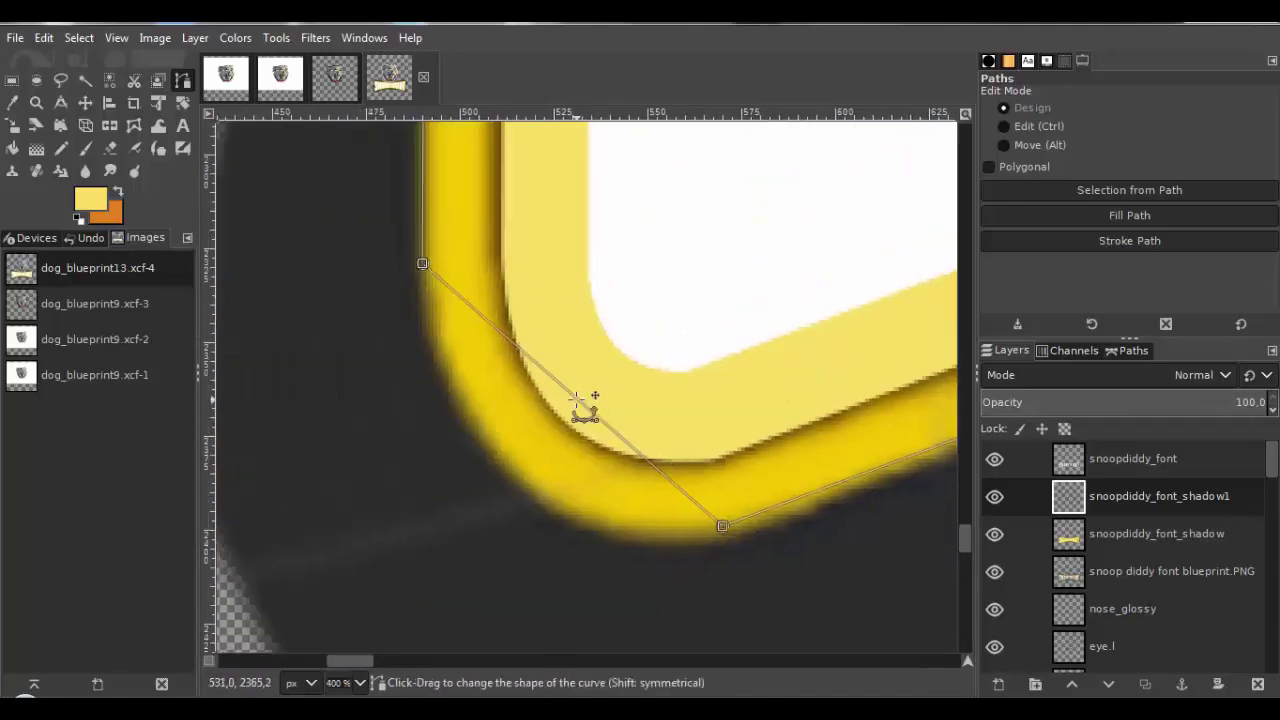
left_click_drag(586, 338, 554, 481)
left_click_drag(435, 212, 373, 324)
scroll(443, 334, "up", 10)
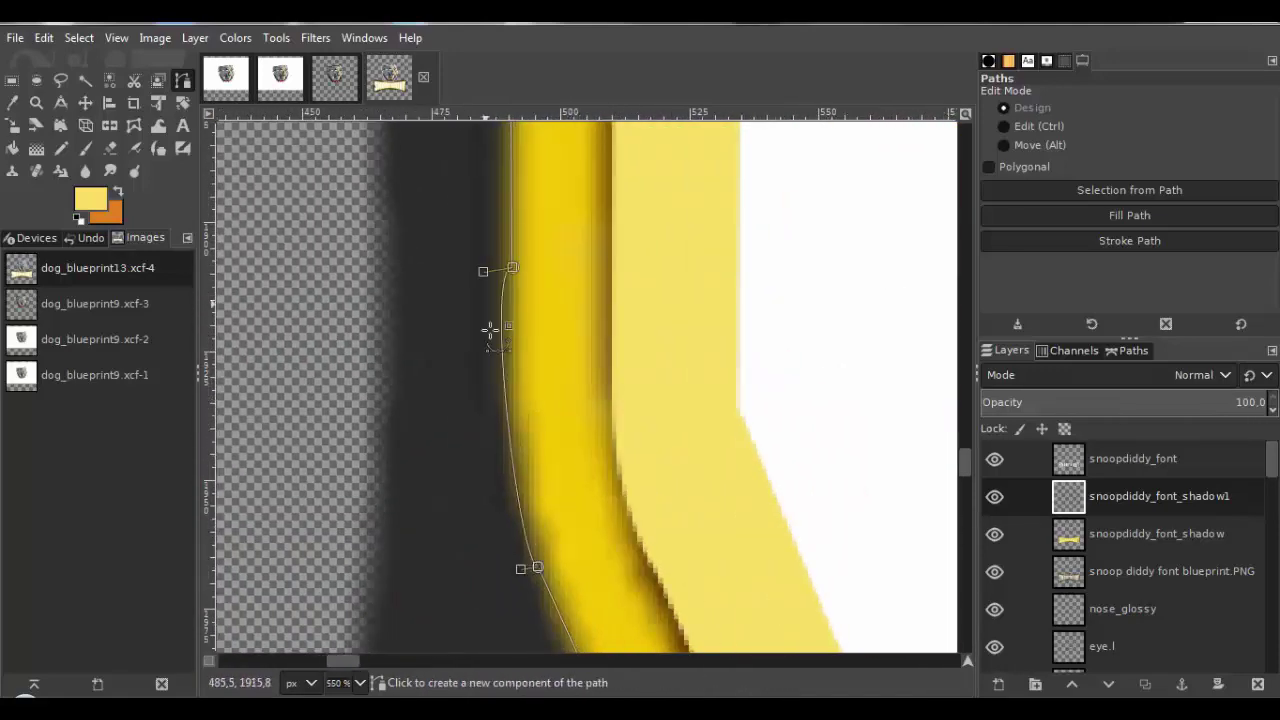
Make a selection from the closed outline path and set the foreground colour to the saved light blue swatch.
scroll(628, 447, "down", 6)
scroll(380, 286, "down", 1)
scroll(420, 250, "down", 2)
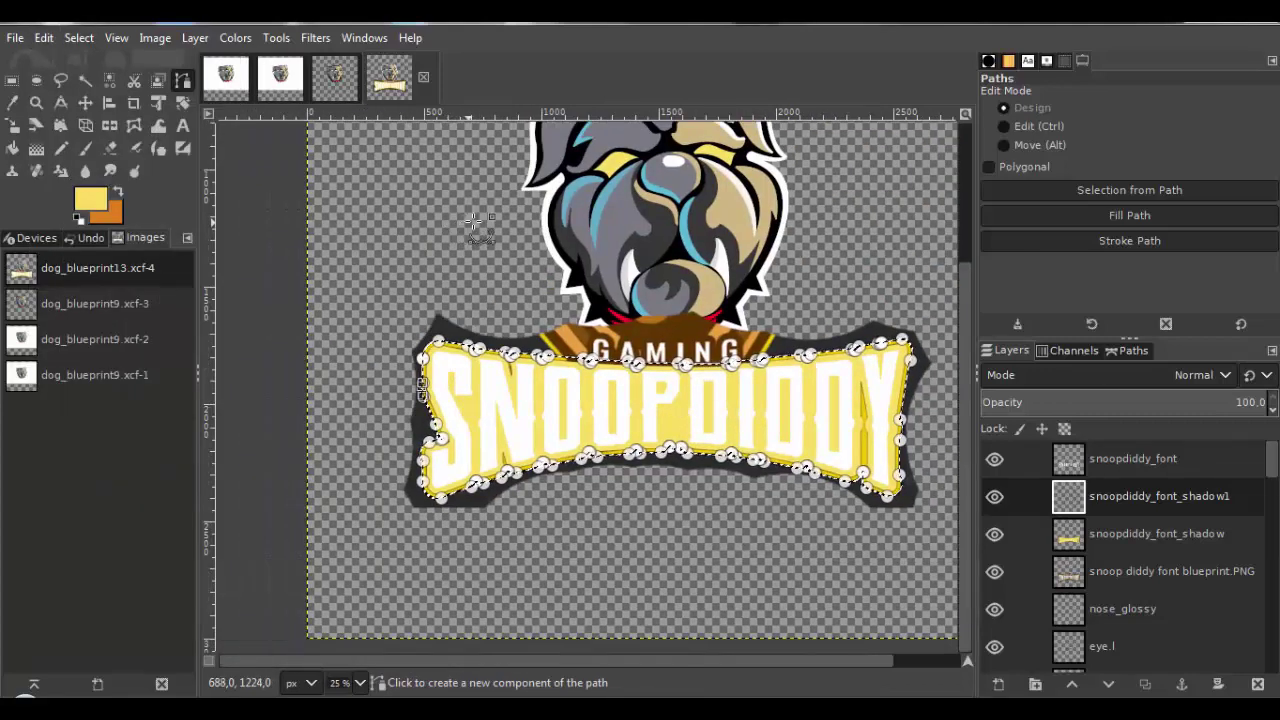
scroll(518, 258, "up", 1)
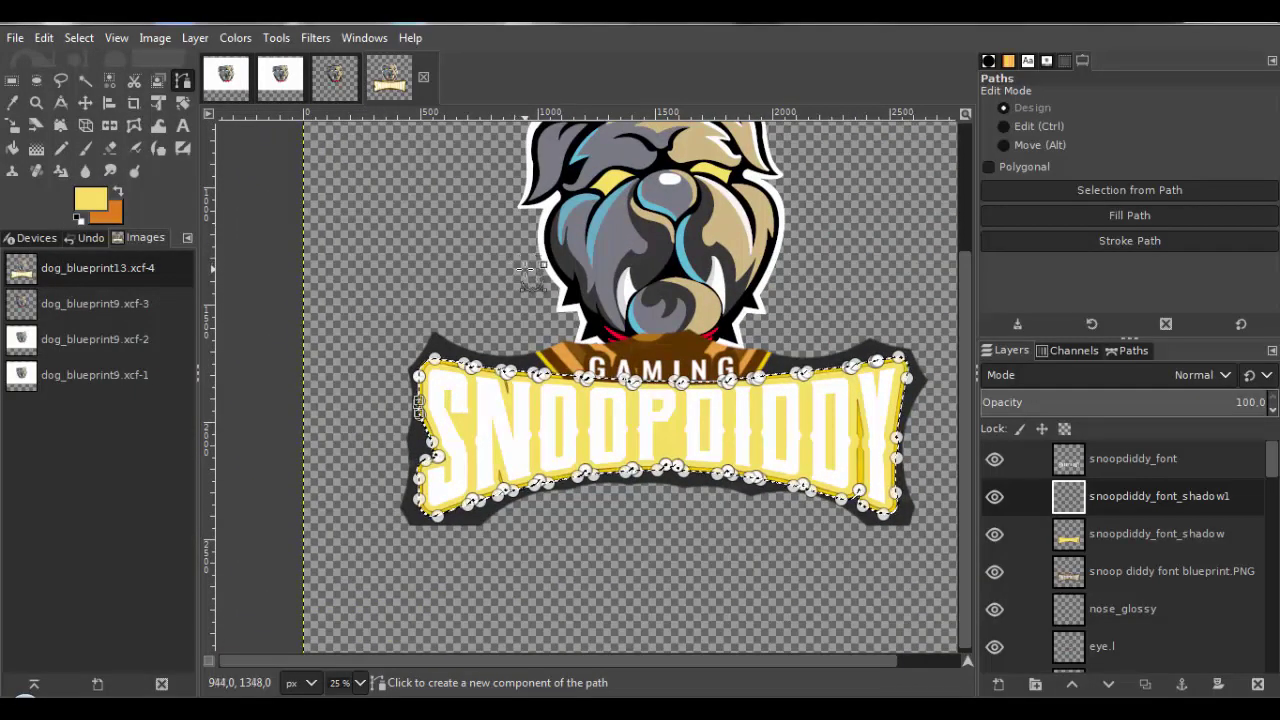
left_click(91, 200)
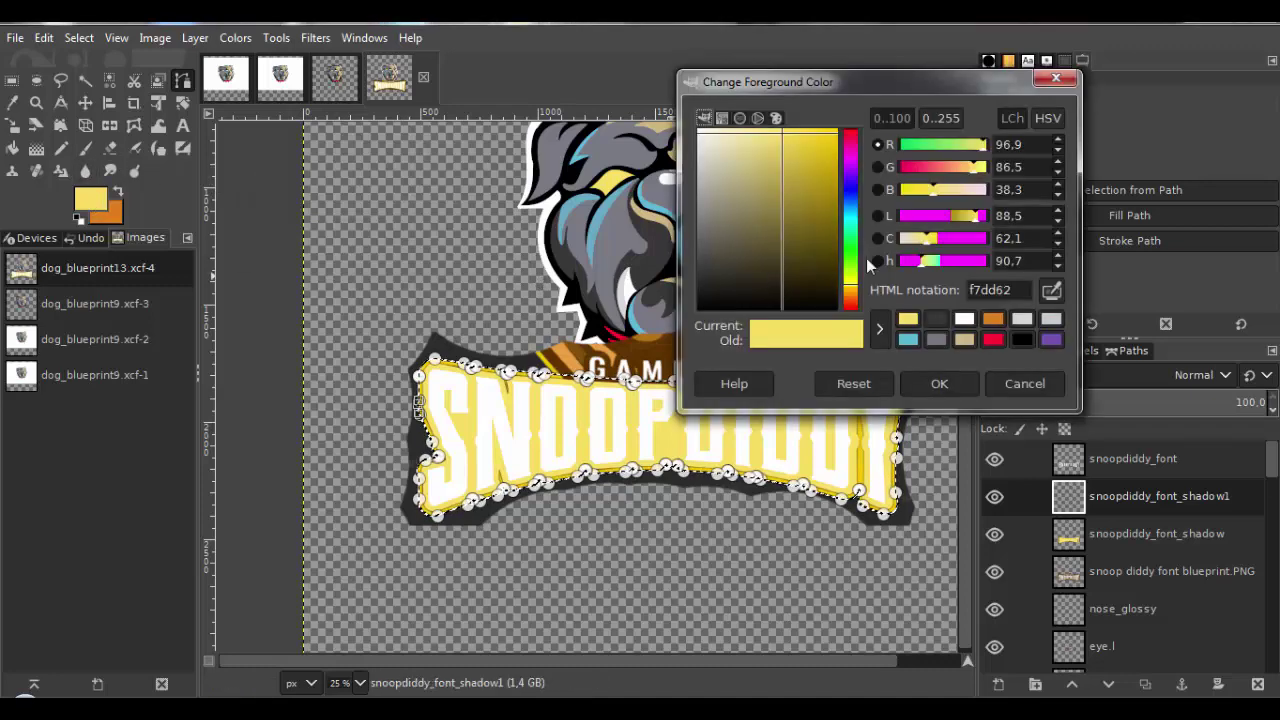
left_click(907, 339)
left_click(929, 384)
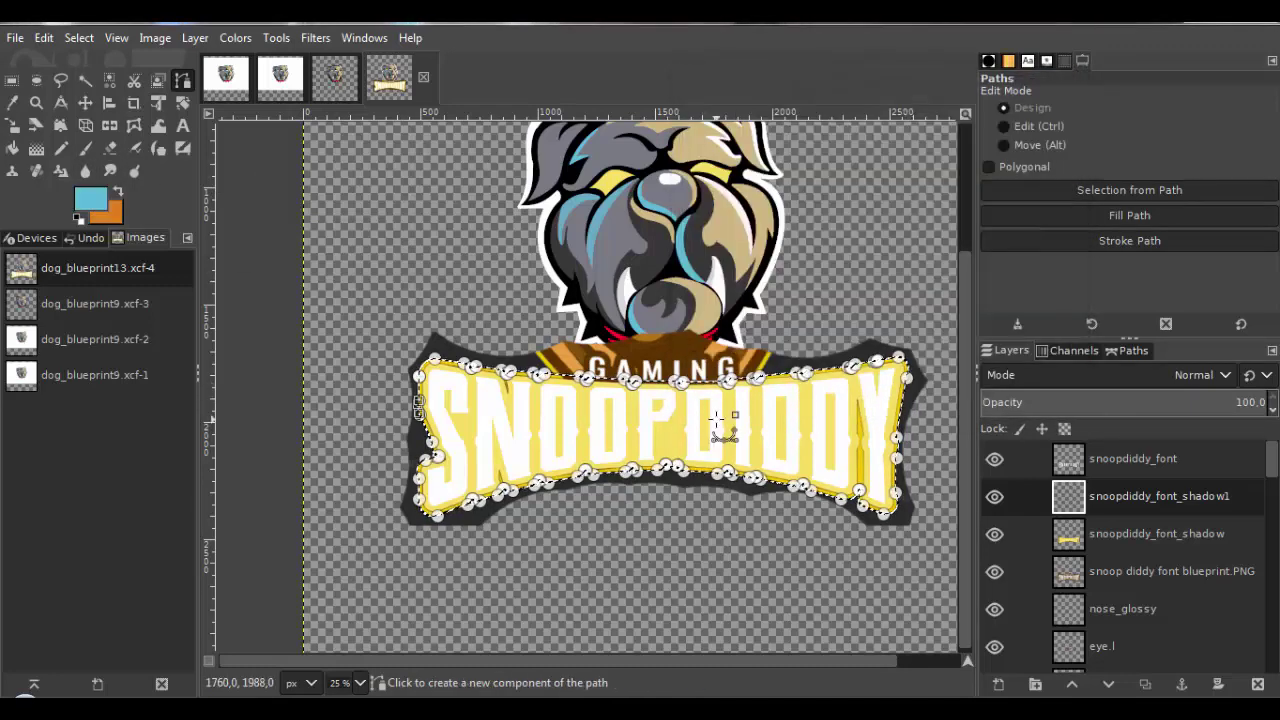
Paint the whole selected lettering area light blue with the Pencil on snoopdiddy_font_shadow1, and clear the selection.
left_click(60, 150)
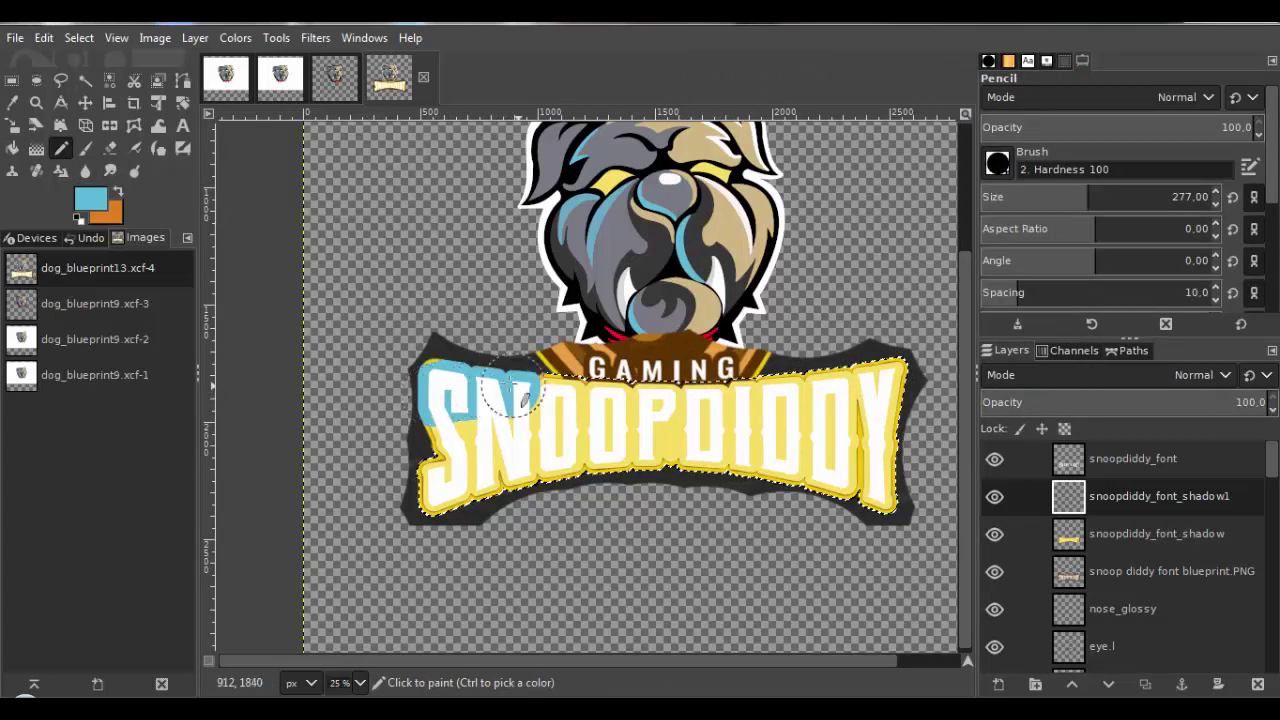
left_click_drag(443, 388, 512, 398)
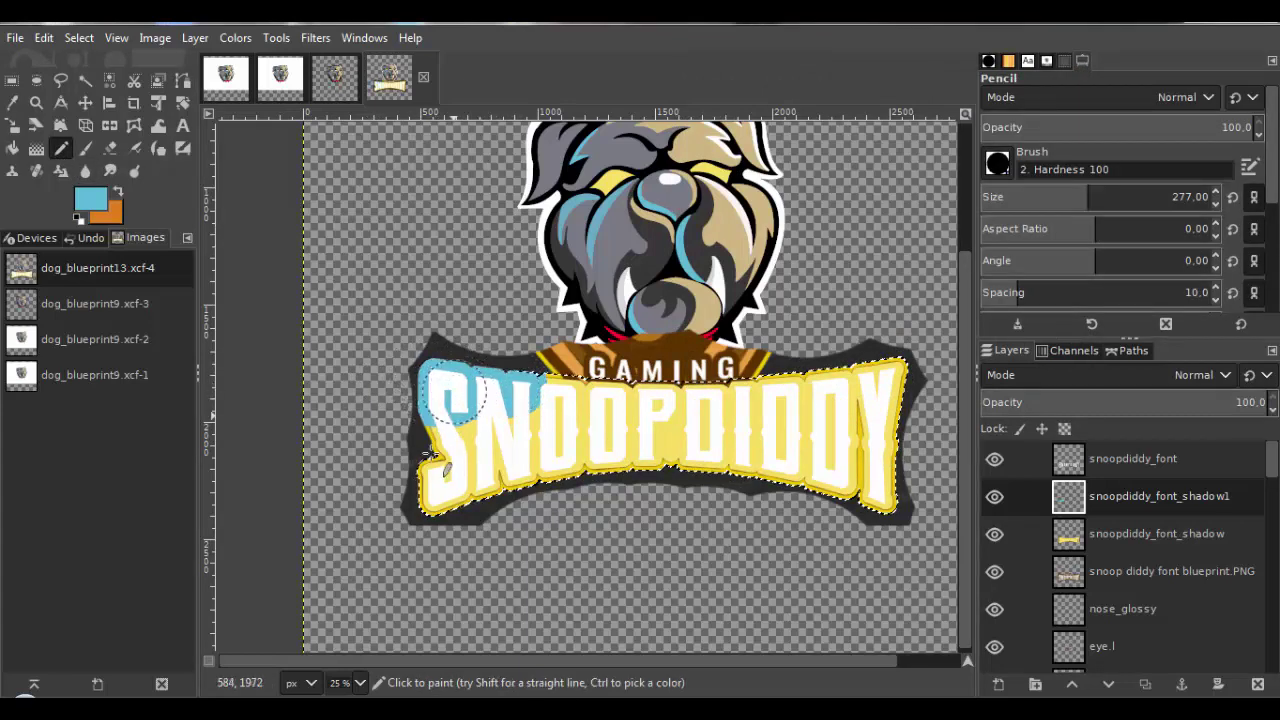
mouse_move(452, 498)
left_mouse_down()
mouse_move(590, 390)
mouse_move(710, 392)
mouse_move(886, 366)
mouse_move(898, 505)
mouse_move(652, 478)
mouse_move(520, 485)
mouse_move(530, 445)
mouse_move(860, 430)
mouse_move(797, 432)
left_mouse_up()
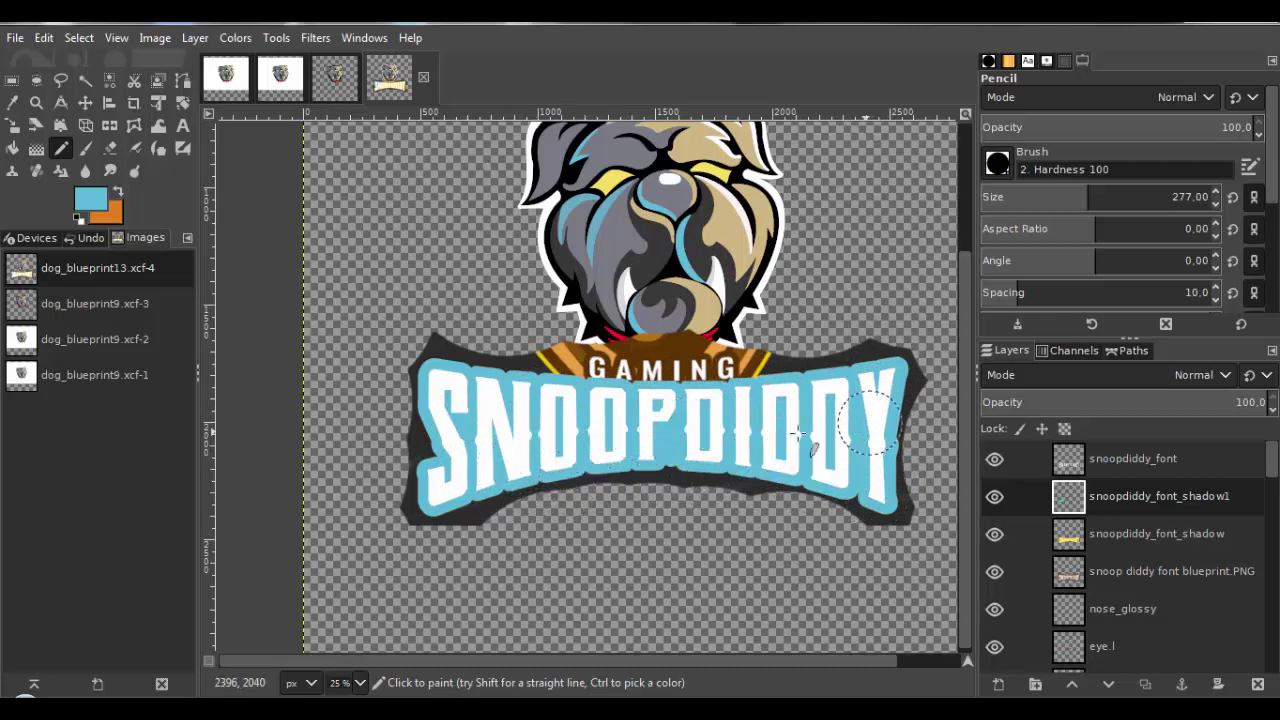
left_click(81, 43)
left_click(99, 85)
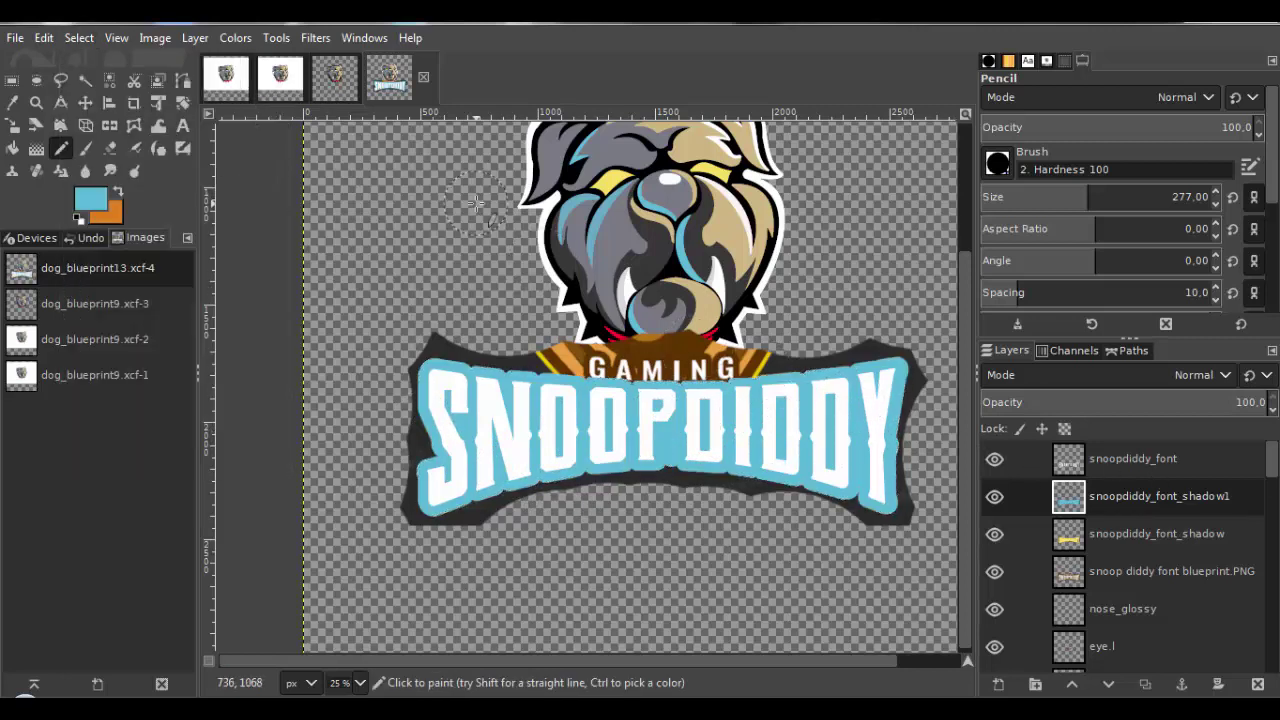
left_click(190, 40)
mouse_move(349, 236)
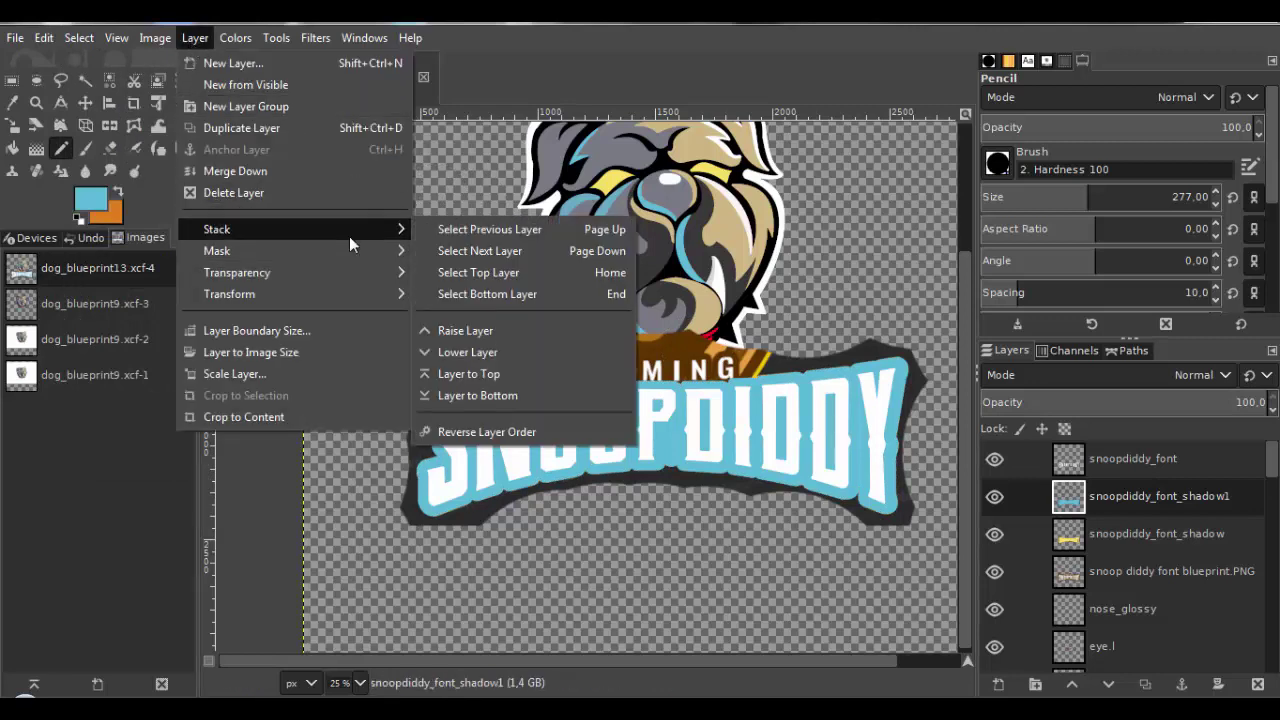
left_click(445, 331)
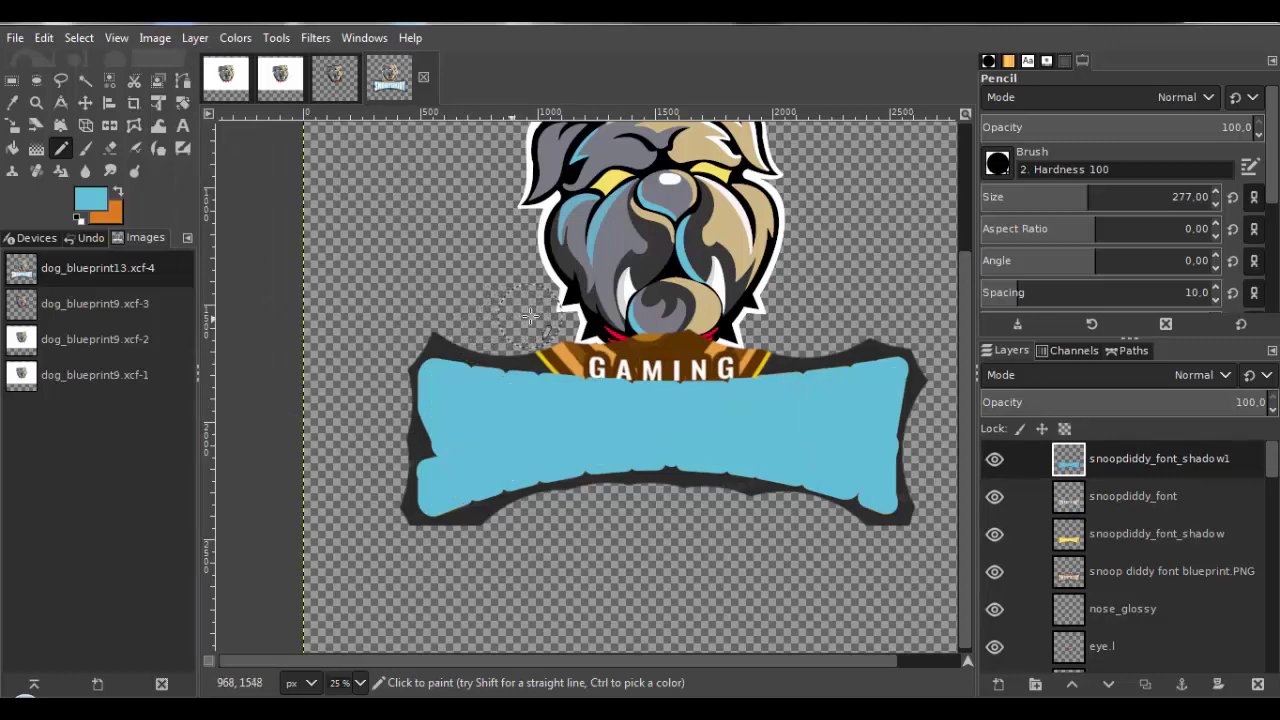
left_click(195, 38)
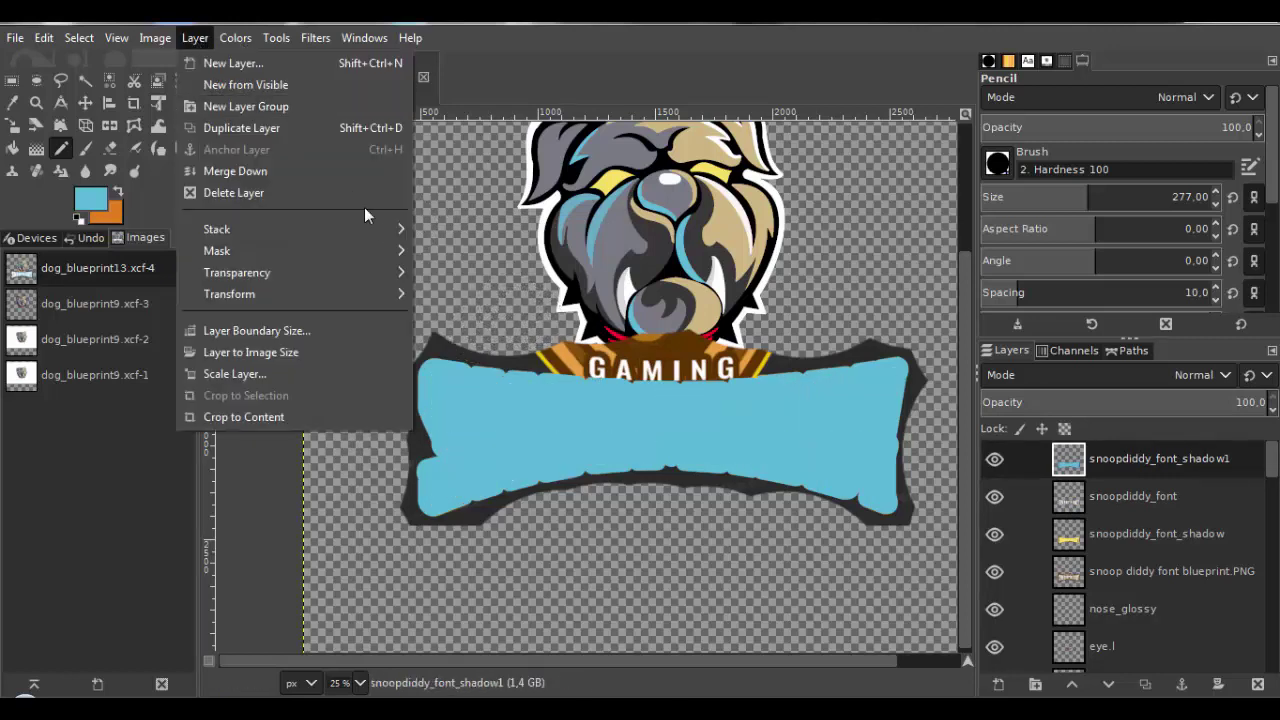
mouse_move(383, 225)
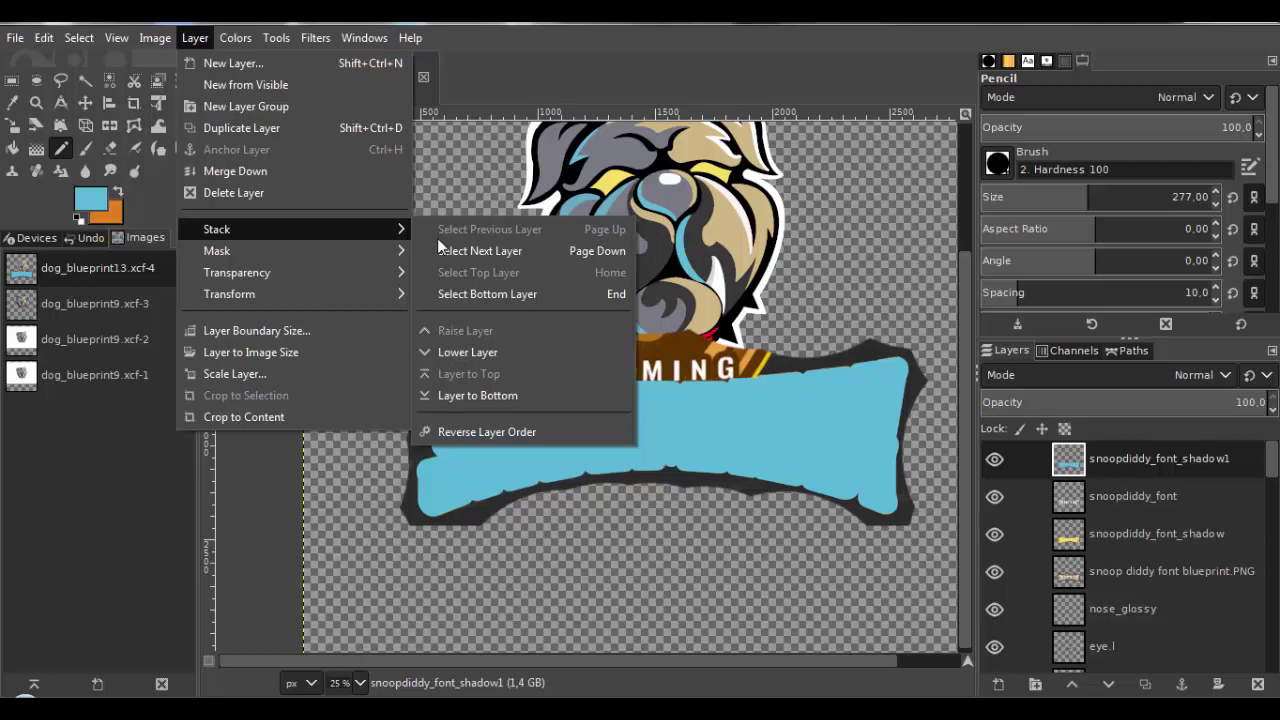
left_click(478, 352)
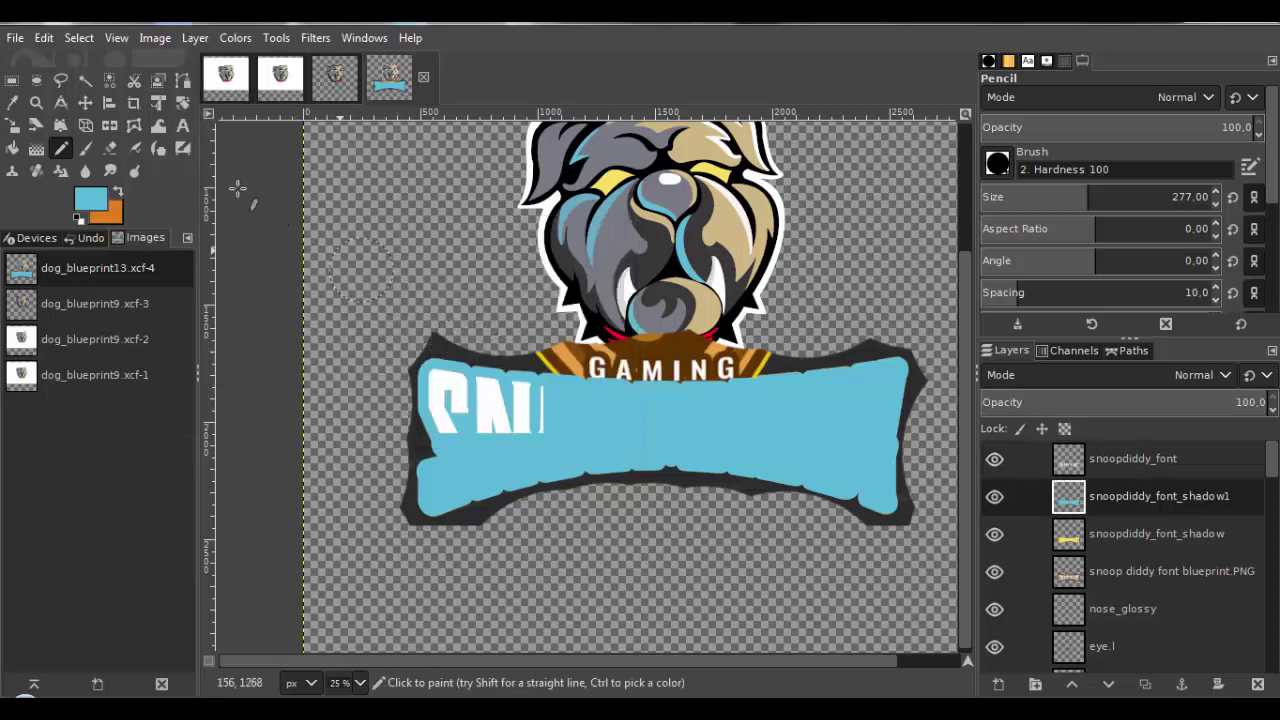
Lower the snoopdiddy_font_shadow1 layer one level so it sits beneath snoopdiddy_font_shadow.
left_click(190, 40)
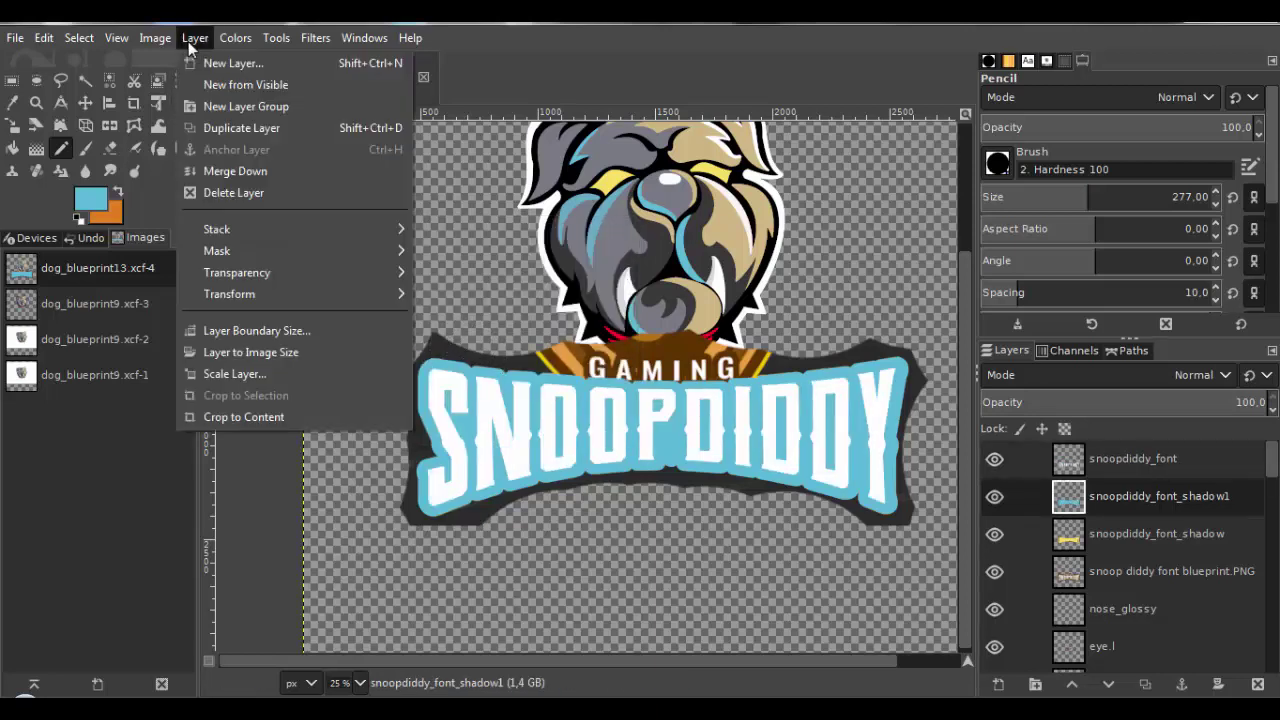
mouse_move(371, 228)
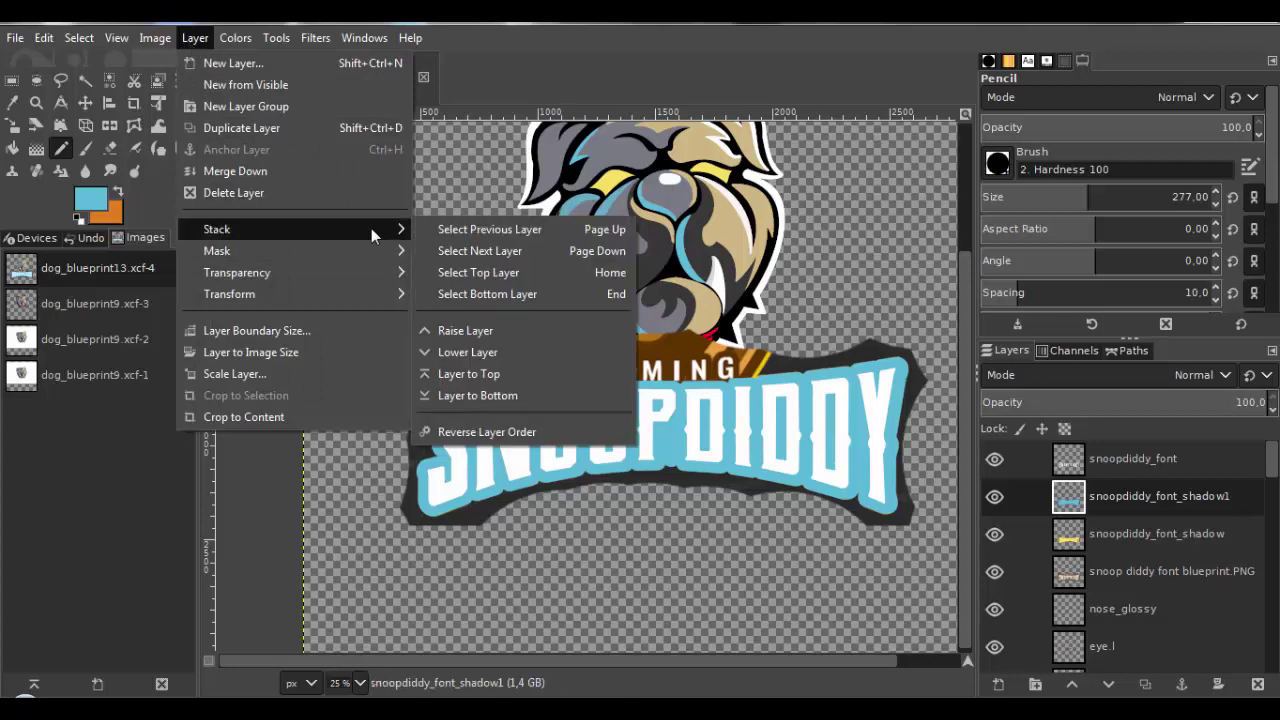
left_click(486, 348)
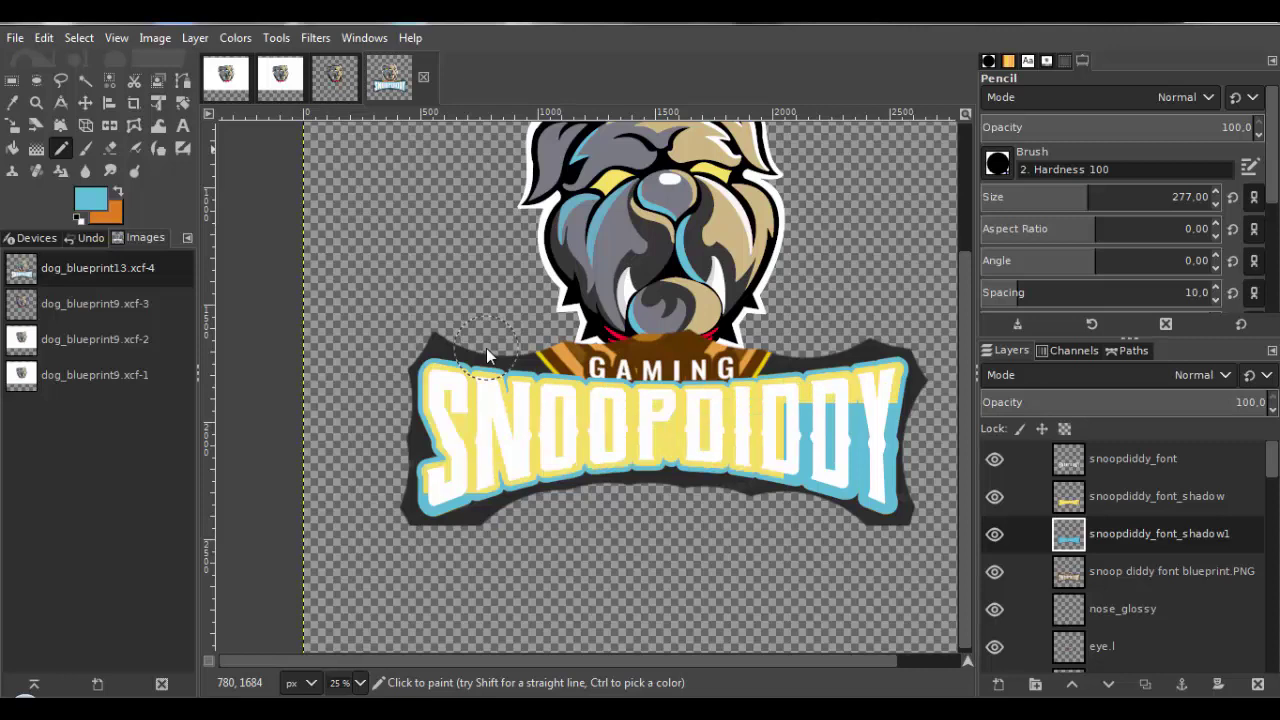
left_click_drag(546, 320, 527, 343)
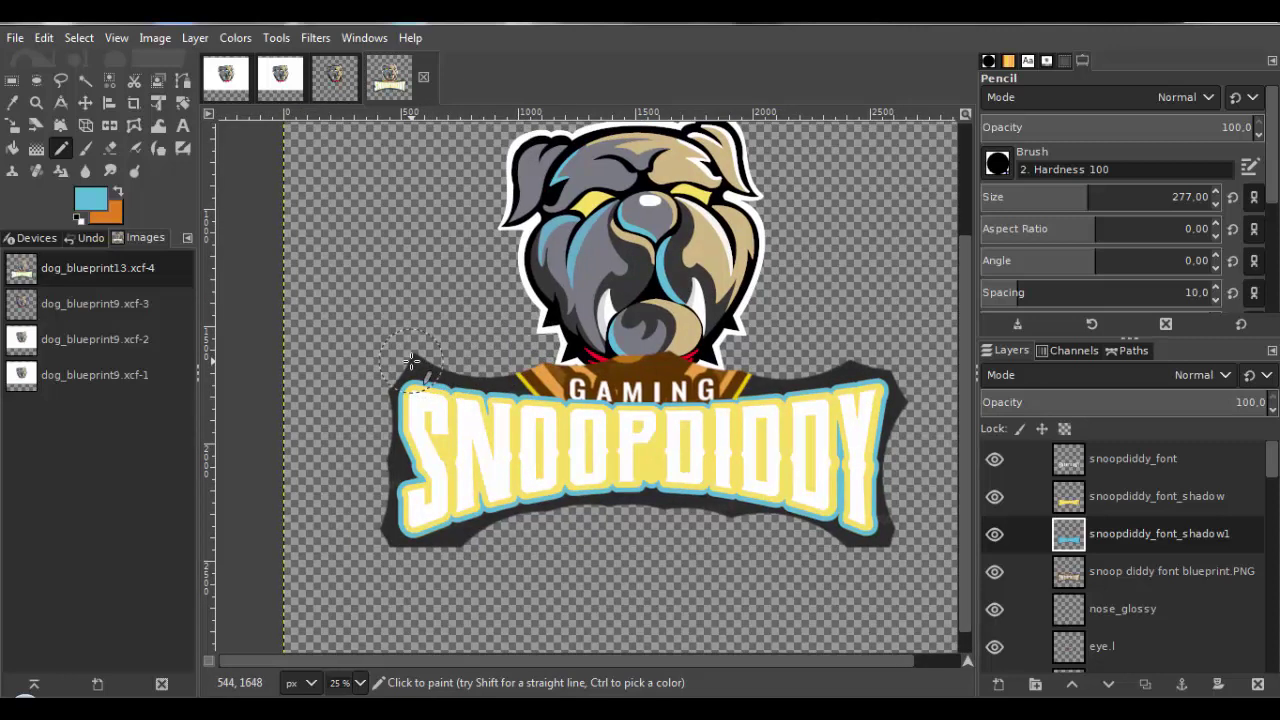
left_click_drag(411, 358, 430, 352)
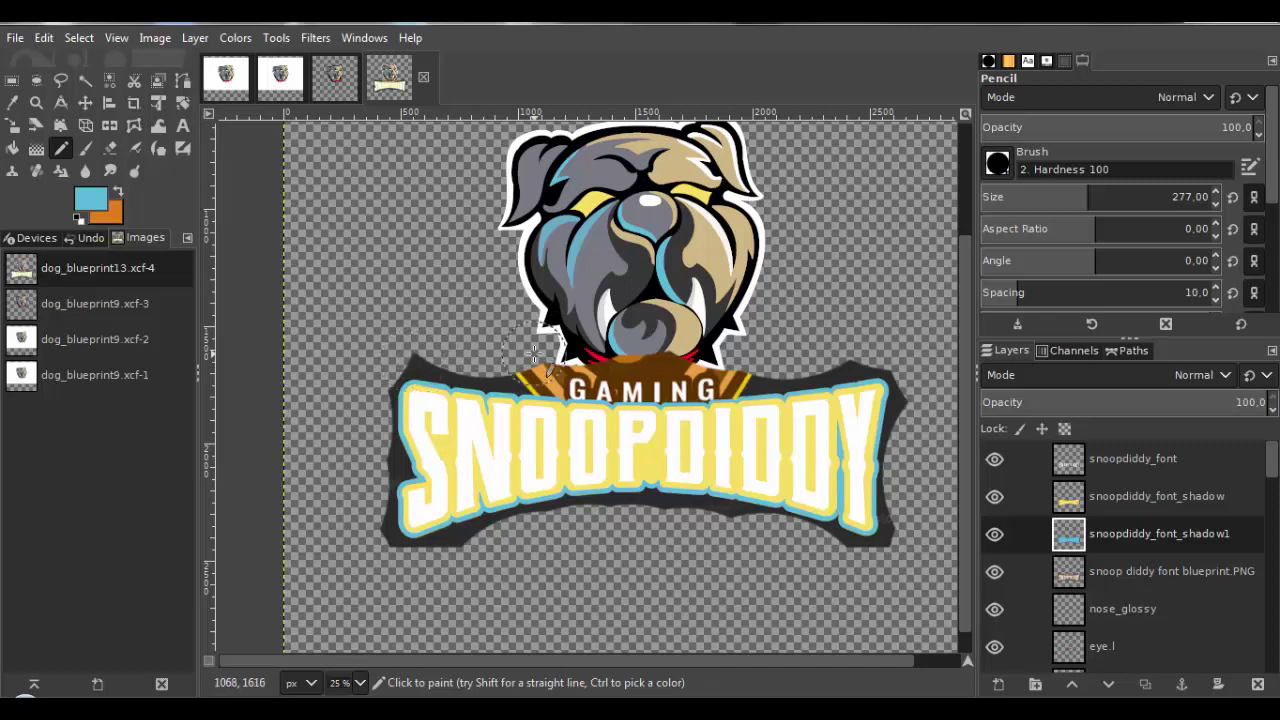
Hide the snoopdiddy_font, snoopdiddy_font_shadow and snoopdiddy_font_shadow1 layers to examine the lettering blueprint, and show them again.
left_click(1069, 463)
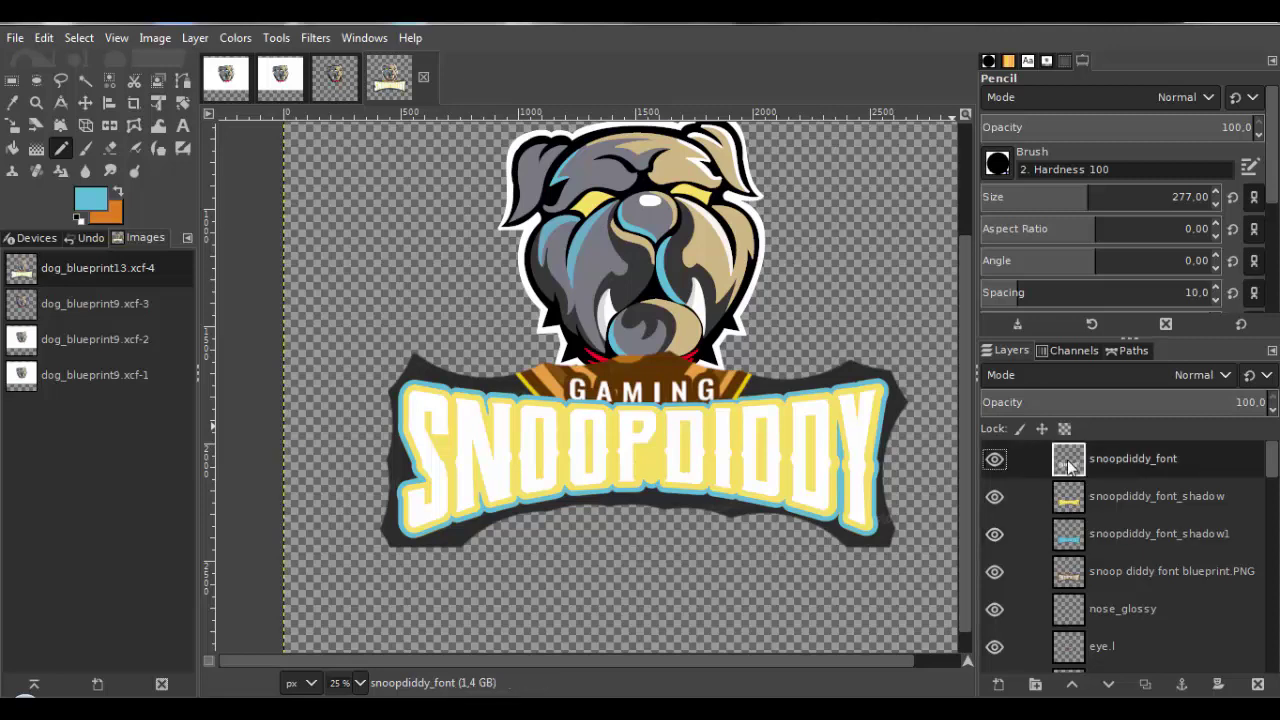
left_click(109, 80)
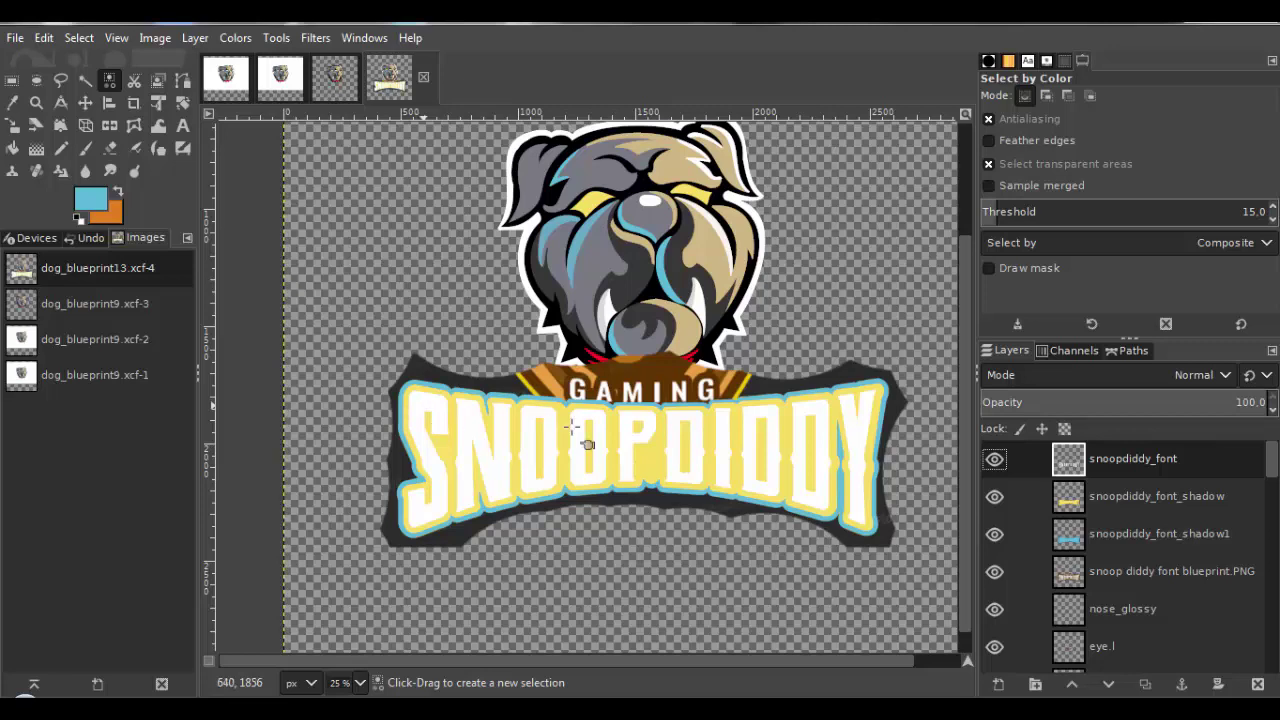
left_click(993, 461)
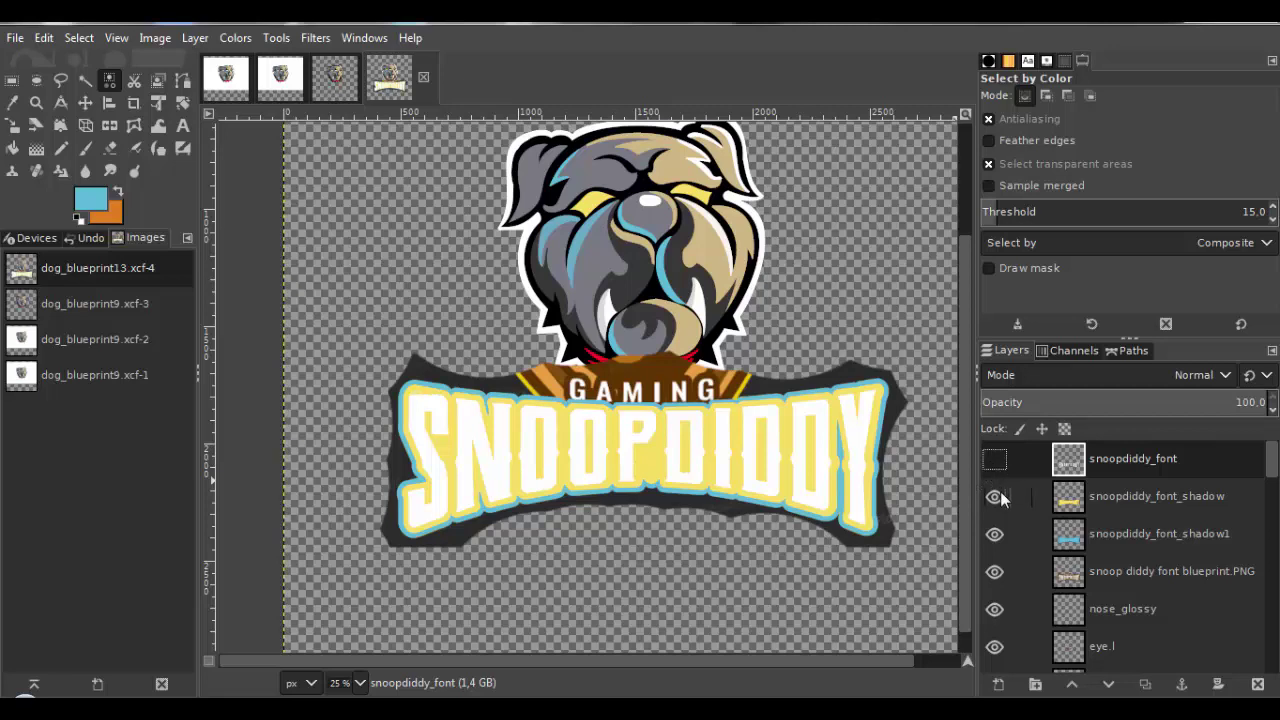
left_click(1000, 497)
left_click(1000, 535)
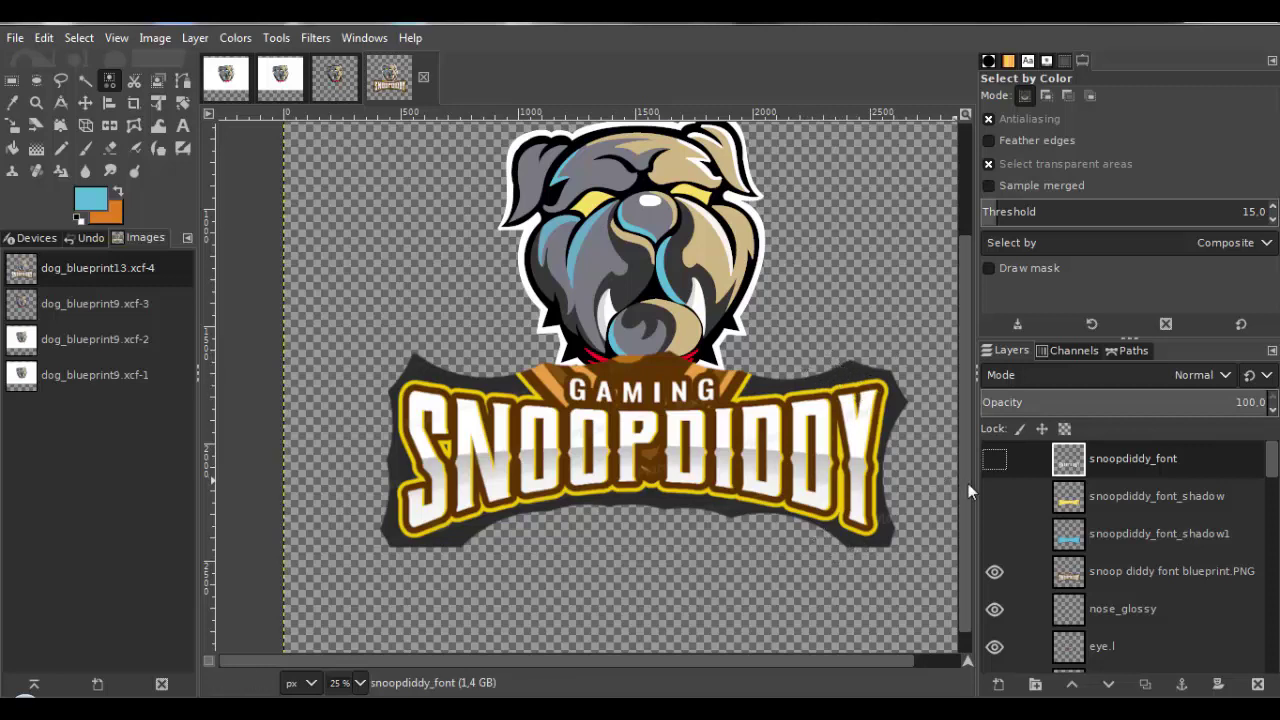
left_click(996, 534)
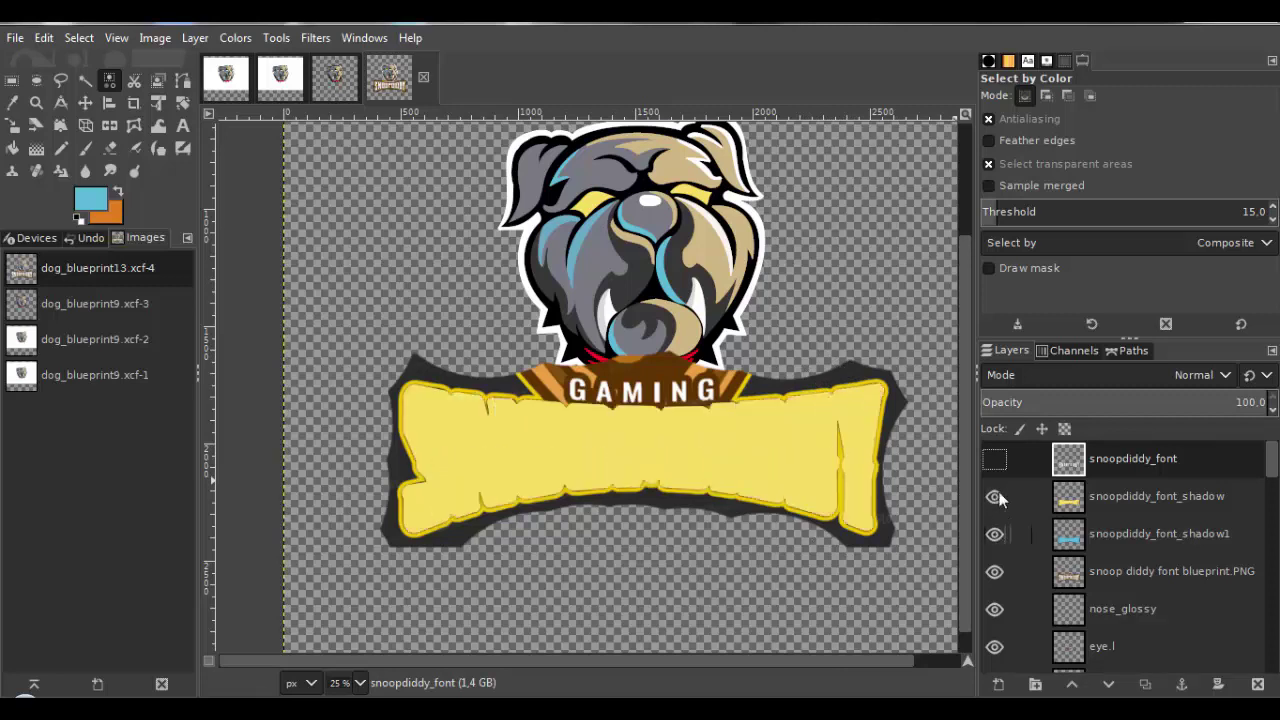
left_click(996, 460)
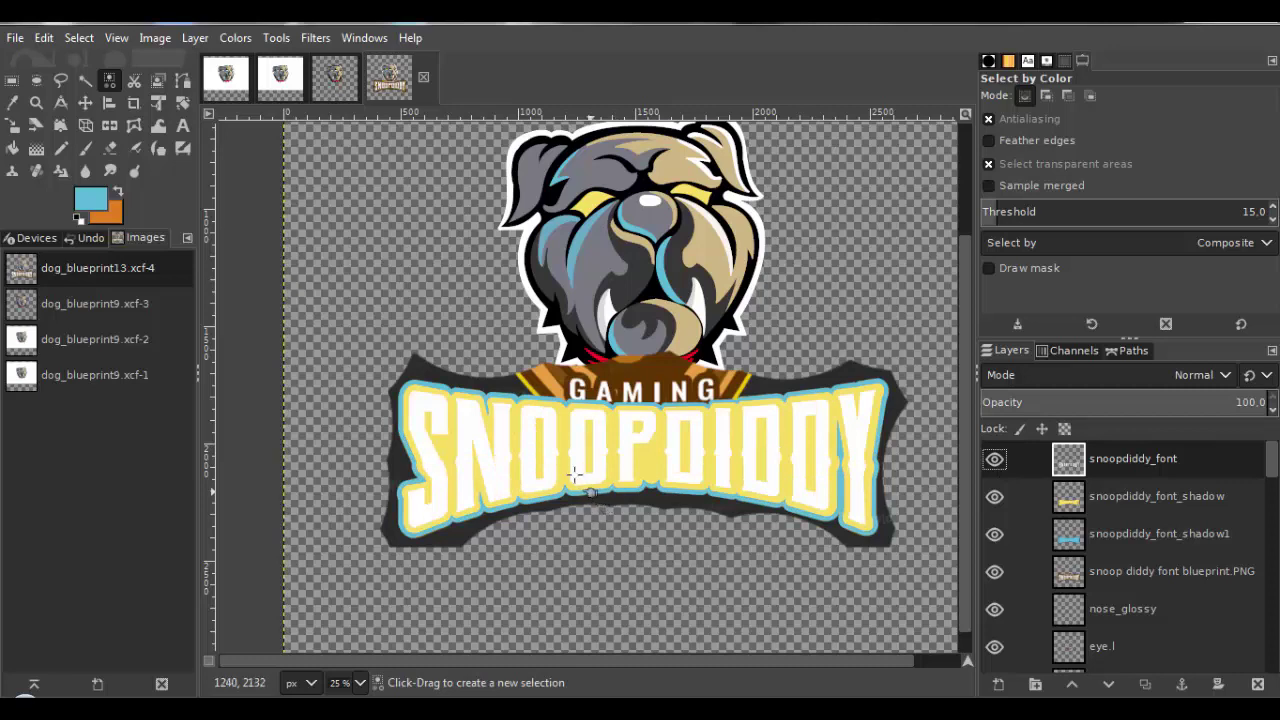
left_click_drag(575, 475, 618, 471)
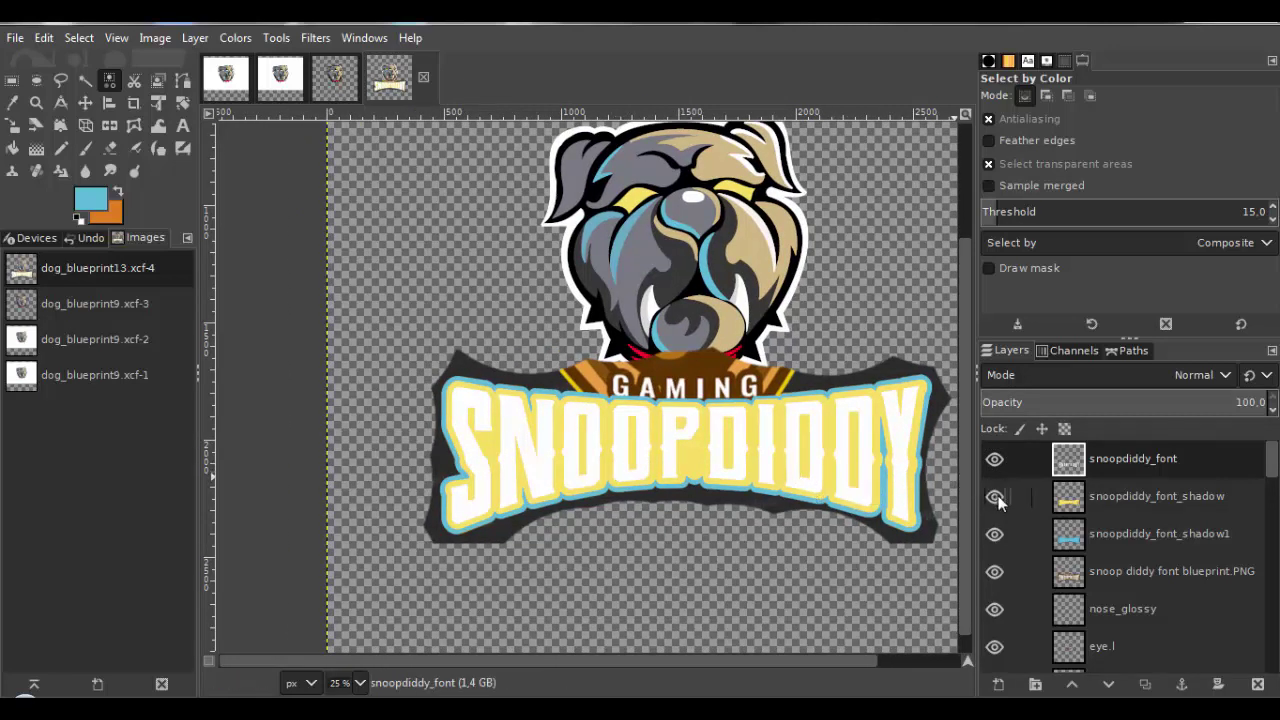
Lower the snoopdiddy_font_shadow layer's opacity to 49.3 and hide snoopdiddy_font_shadow1 to expose the blueprint beneath the lettering.
left_click(1064, 498)
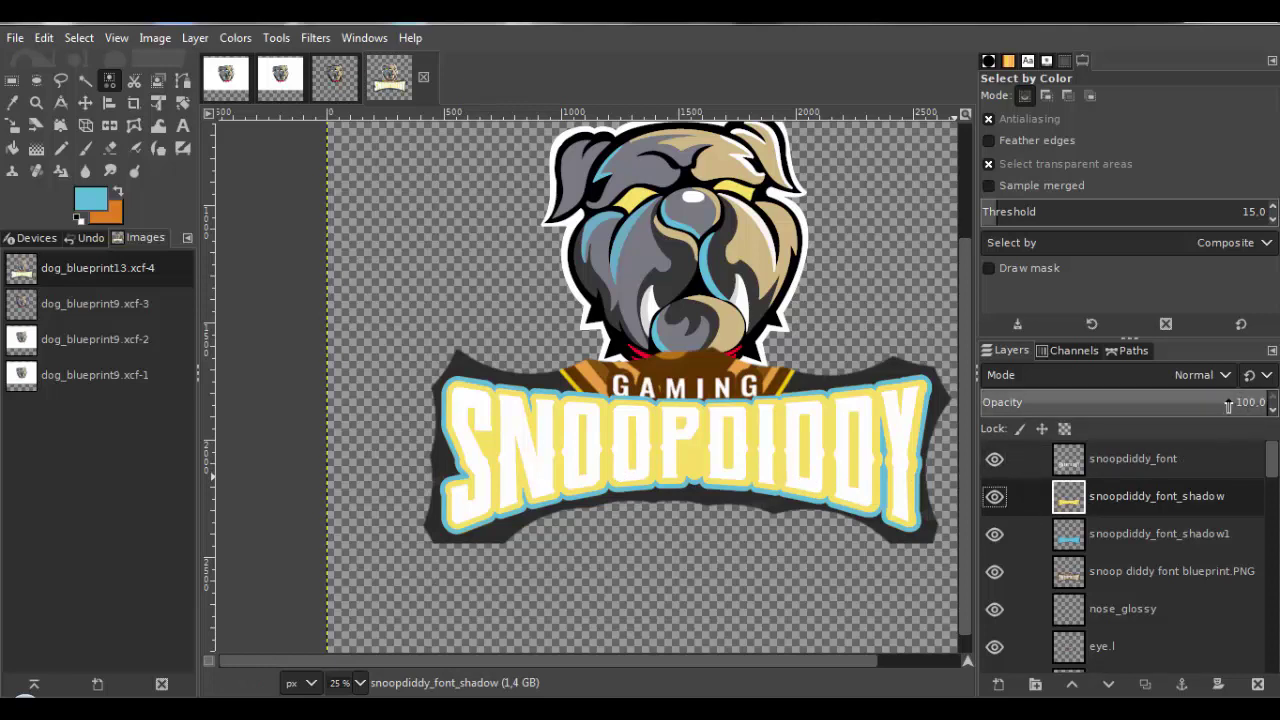
left_click_drag(1249, 402, 1122, 405)
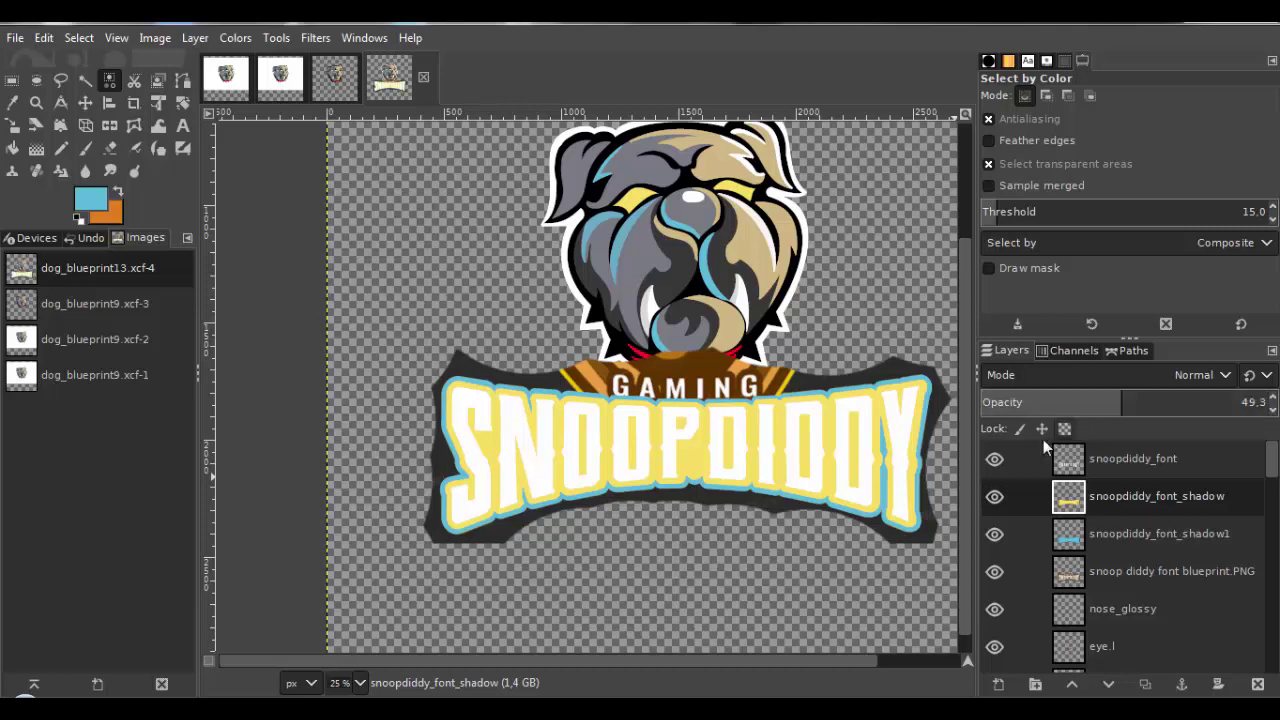
left_click(994, 534)
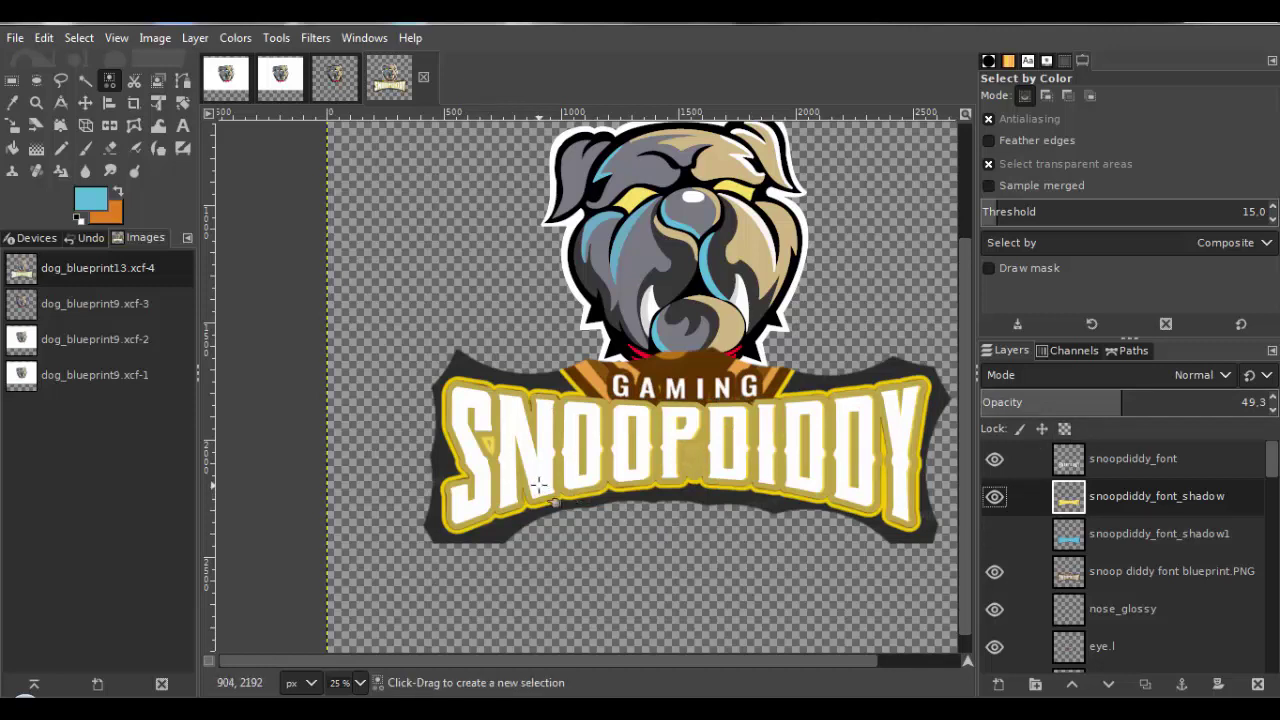
left_click_drag(551, 483, 617, 483)
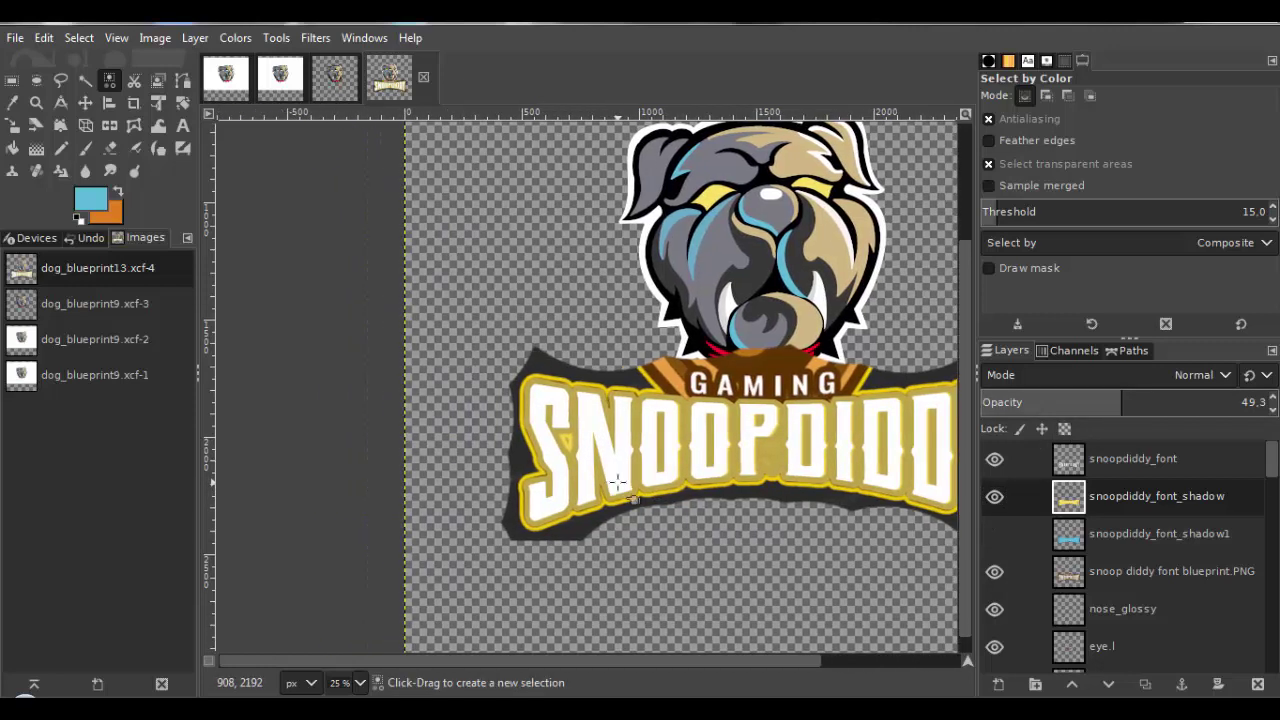
Trace the small triangular gap between the S and N with a path and cut that area out of snoopdiddy_font_shadow.
key("b")
scroll(617, 483, "up", 9)
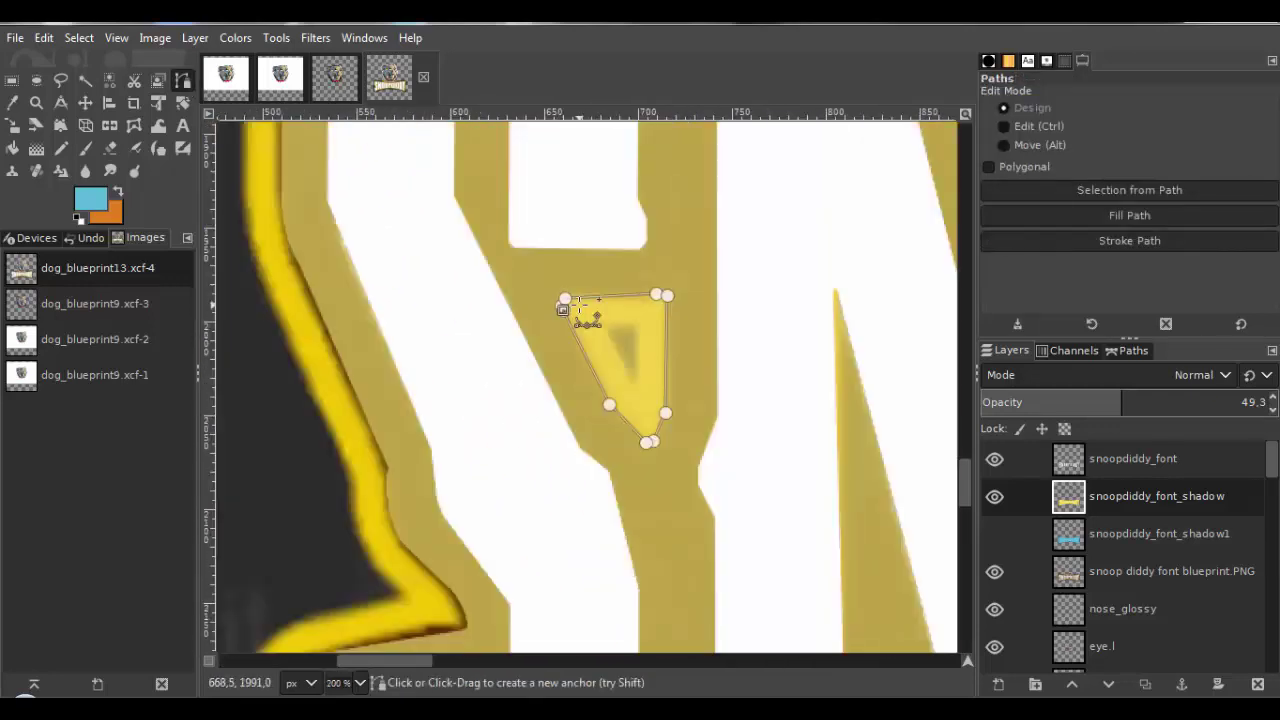
scroll(555, 380, "down", 5)
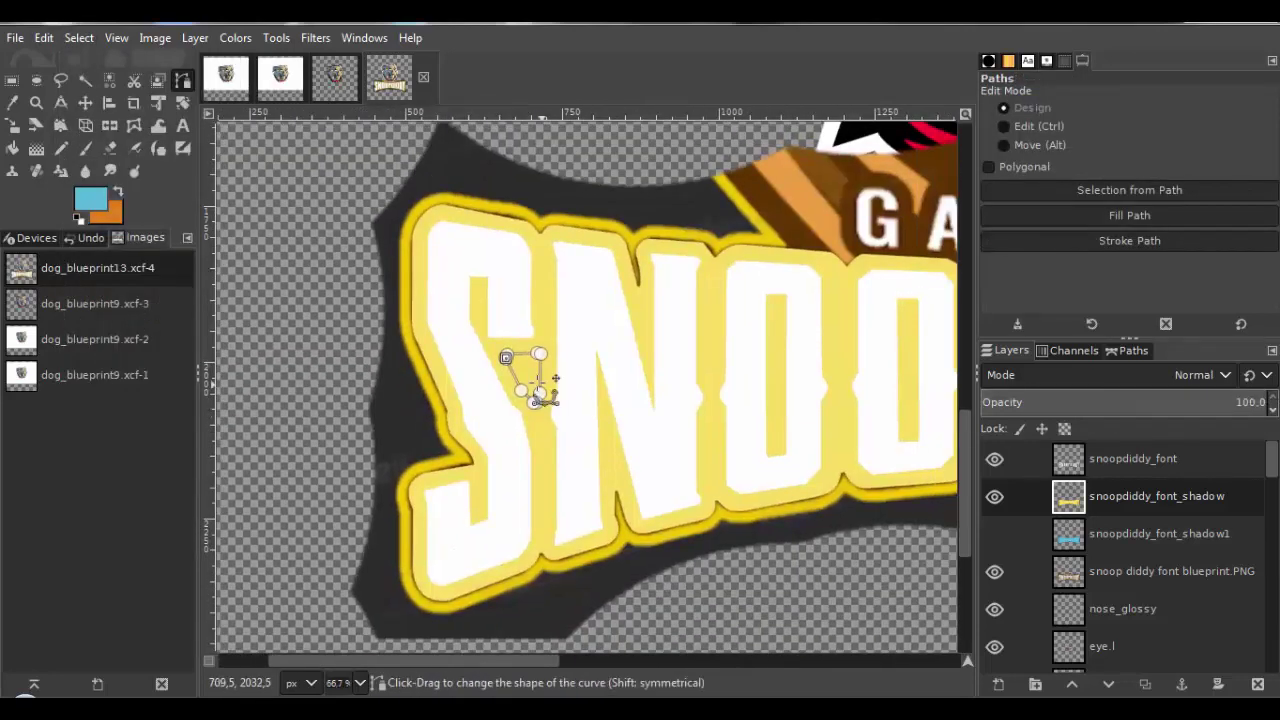
key("r")
Show snoopdiddy_font_shadow1 again, make it the active layer and lower its opacity.
left_click(994, 533)
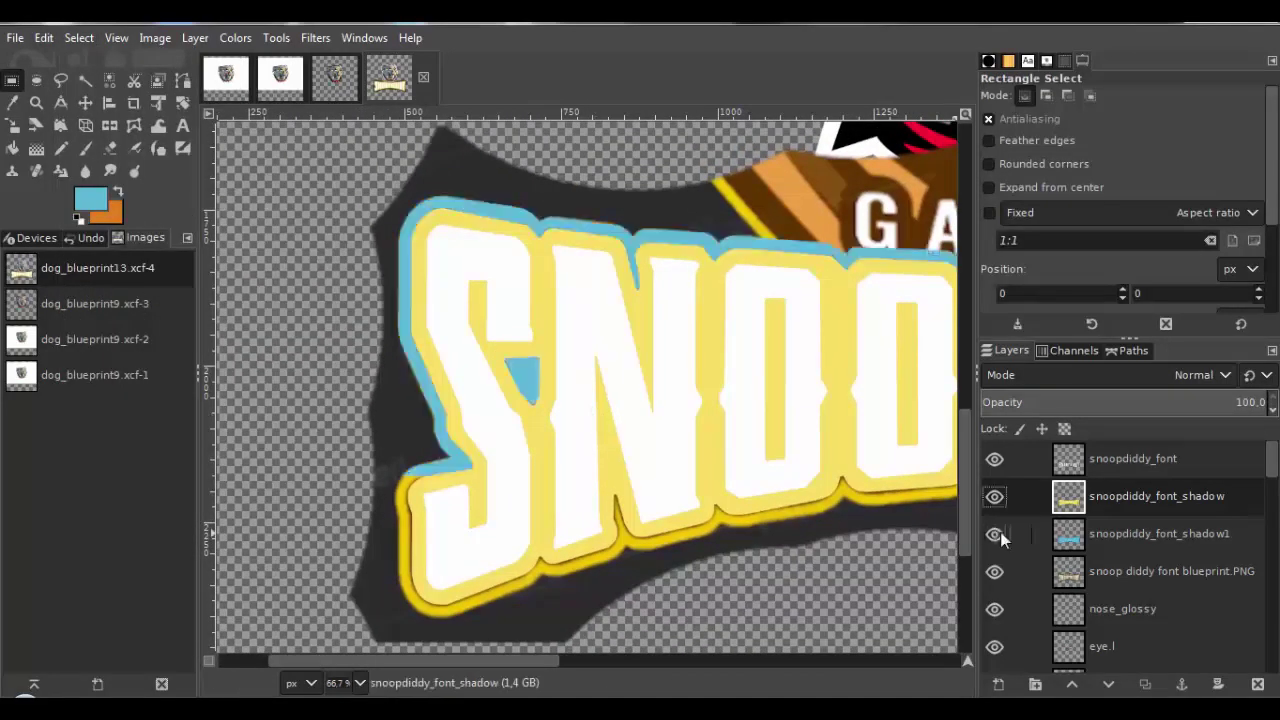
left_click(1160, 533)
left_click_drag(1220, 402, 1135, 402)
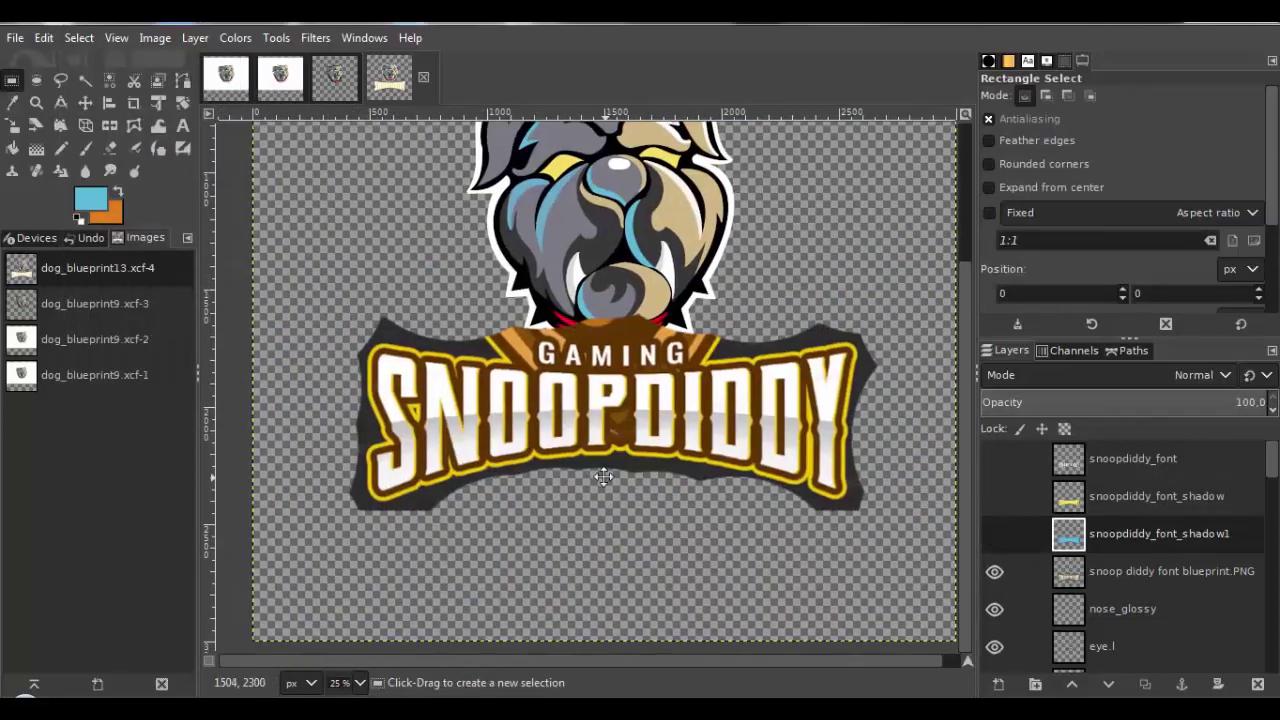
Set snoopdiddy_font_shadow to 16.0 opacity and start a path along the upper edge of the gap beneath the P's bowl.
scroll(603, 477, "up", 2)
left_click(994, 496)
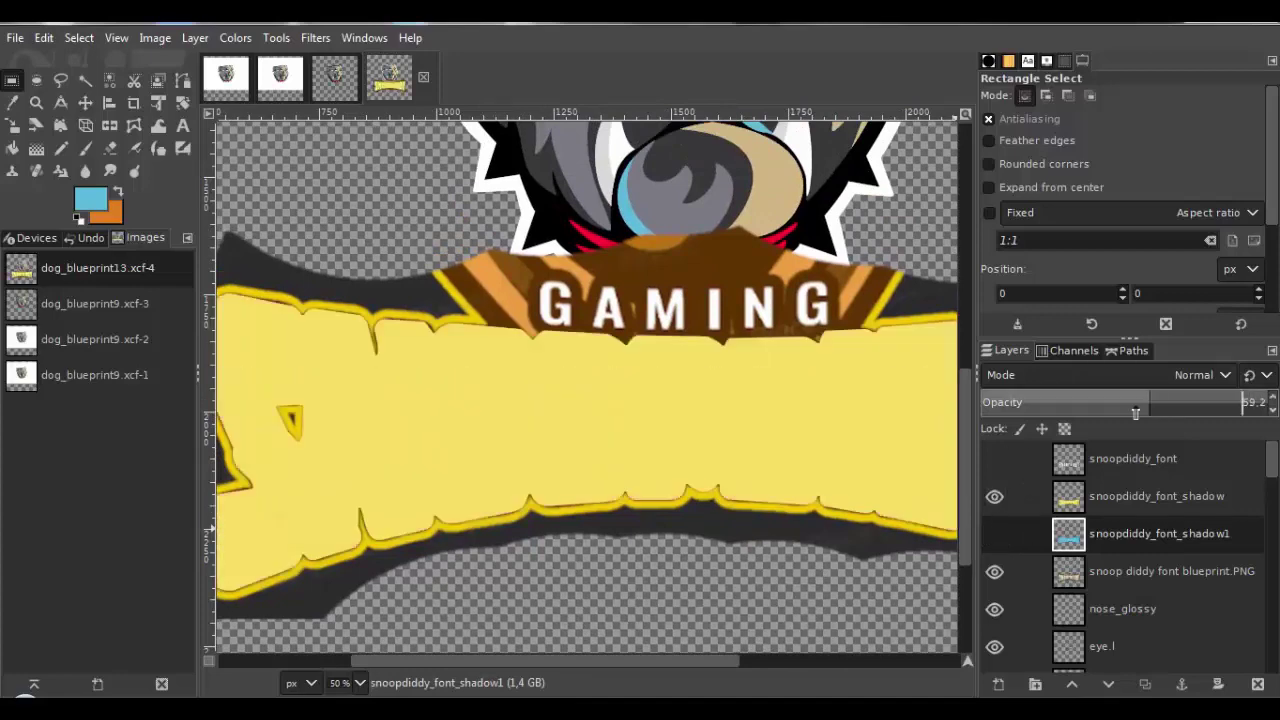
left_click_drag(1240, 402, 1231, 402)
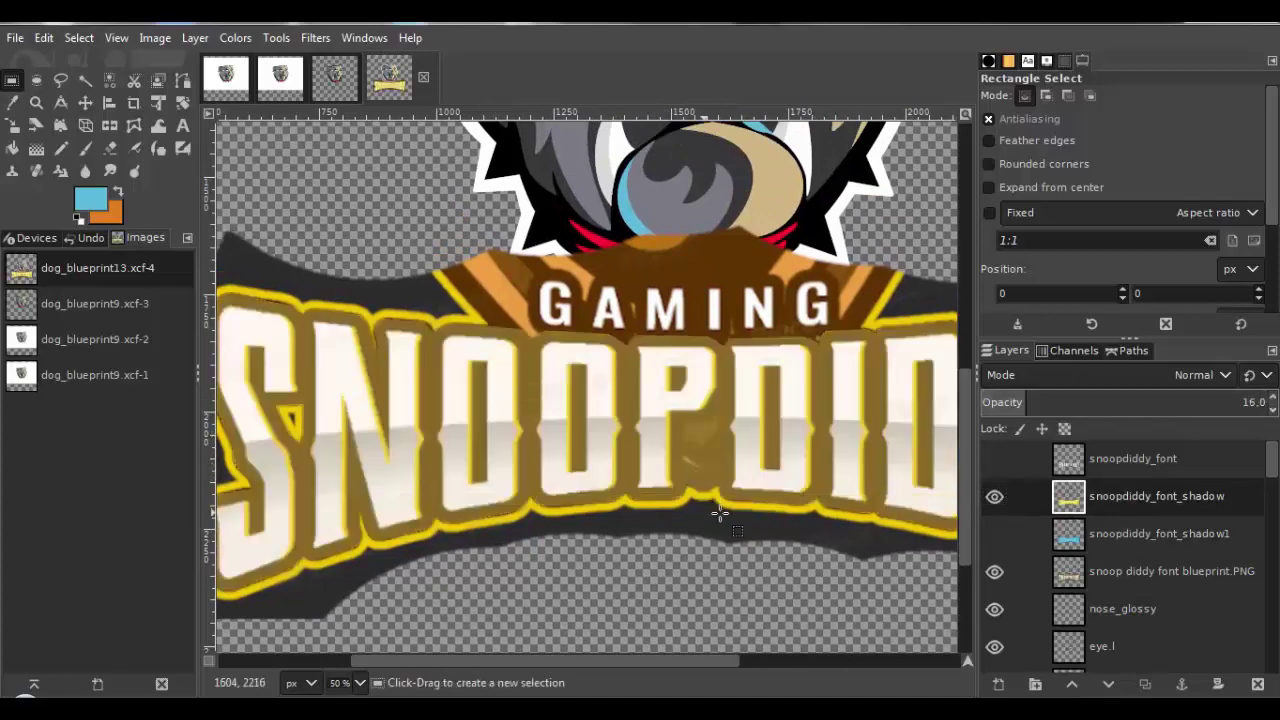
scroll(714, 514, "up", 3)
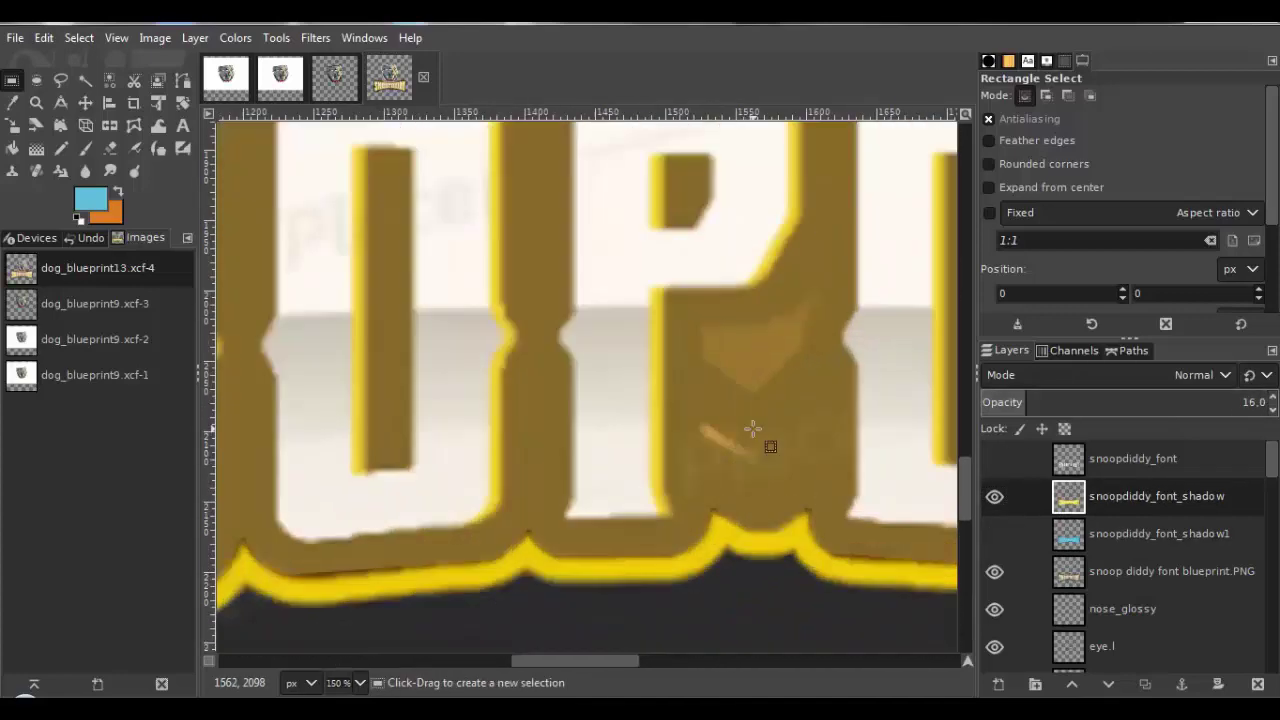
key("b")
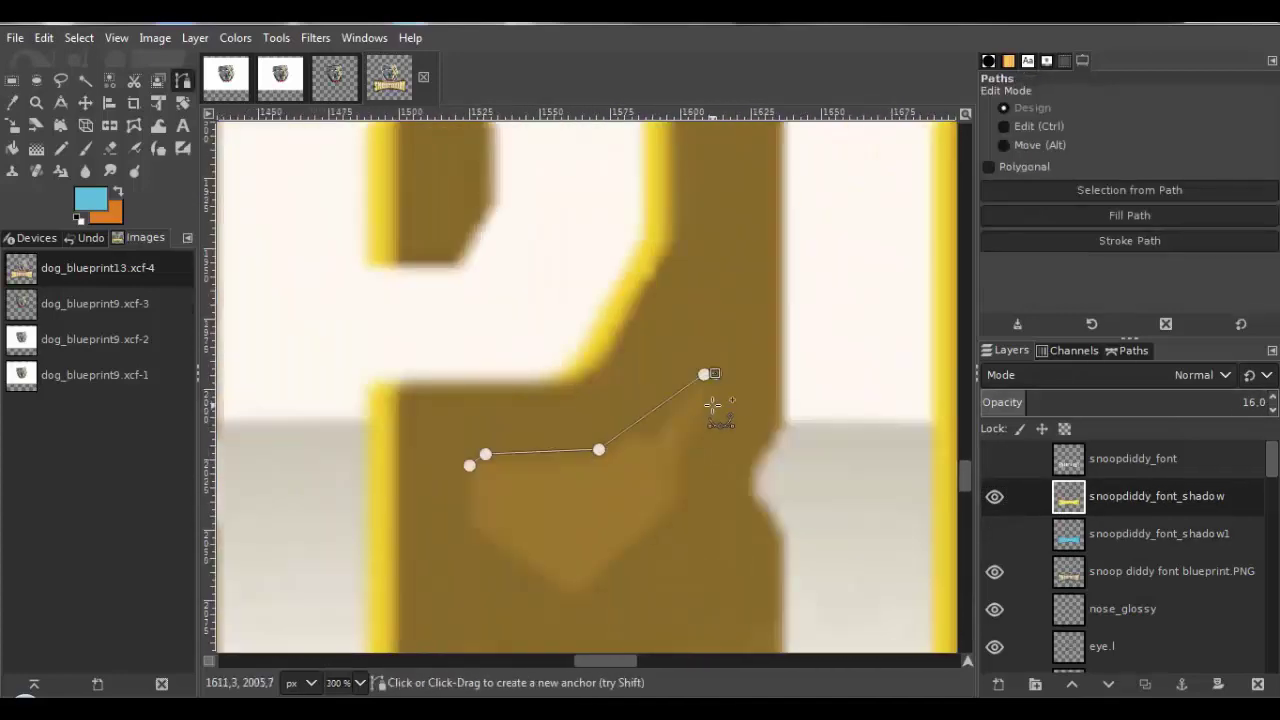
scroll(700, 414, "down", 3)
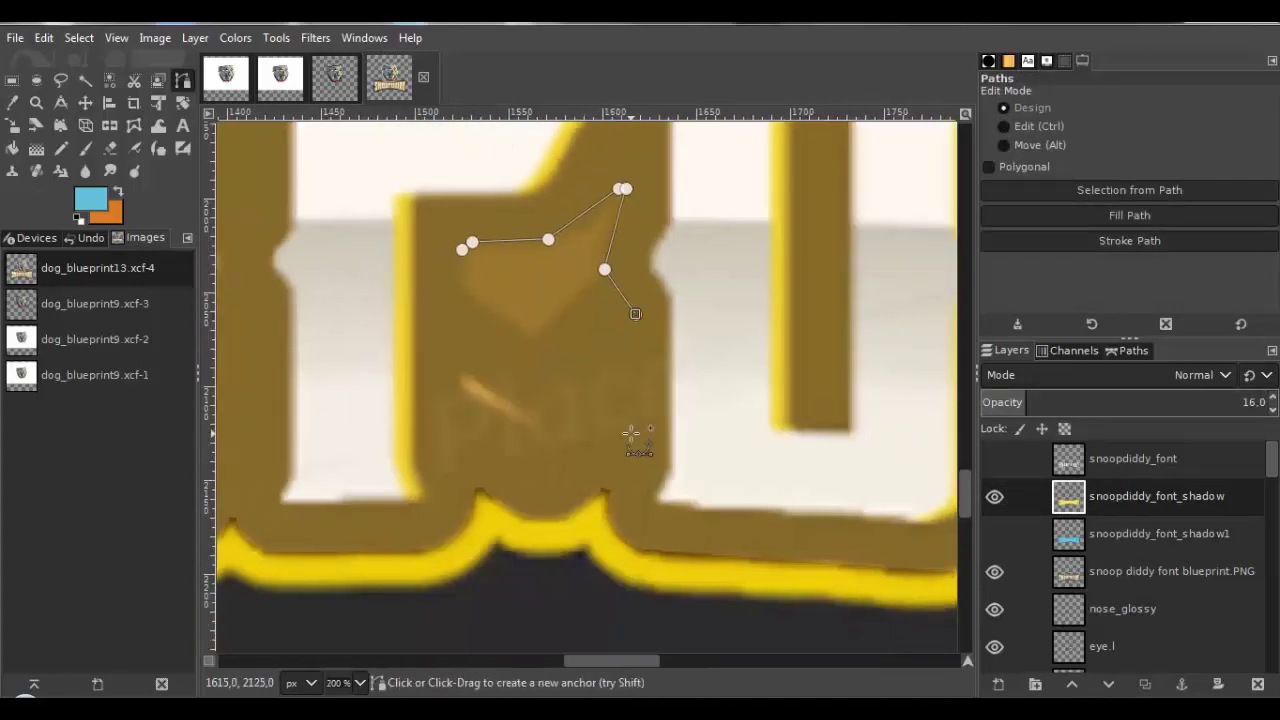
Set the yellow layer to 100 opacity and extend the path around the bottom notch and up the gap's P-stem side.
left_click_drag(1017, 401, 1265, 401)
scroll(686, 443, "down", 3)
scroll(729, 443, "up", 6)
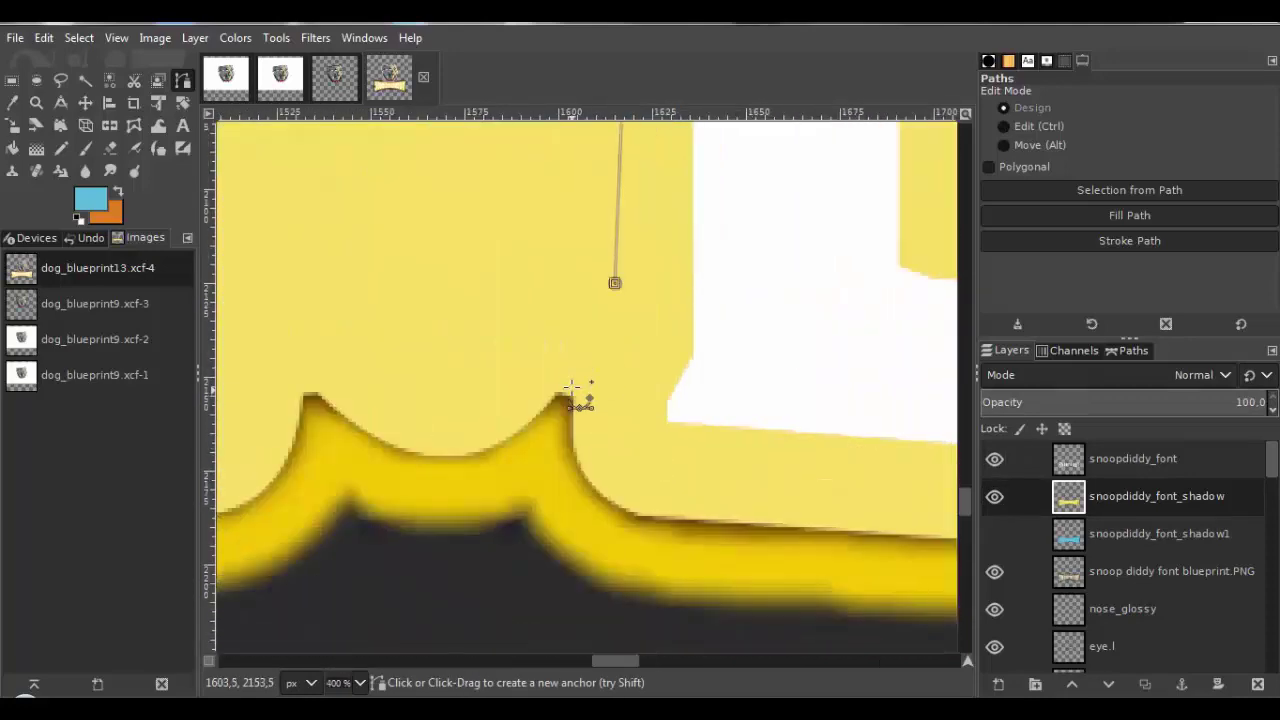
left_click(572, 390)
left_click(566, 457)
left_click(443, 486)
left_click(409, 520)
left_click(387, 487)
left_click(491, 551)
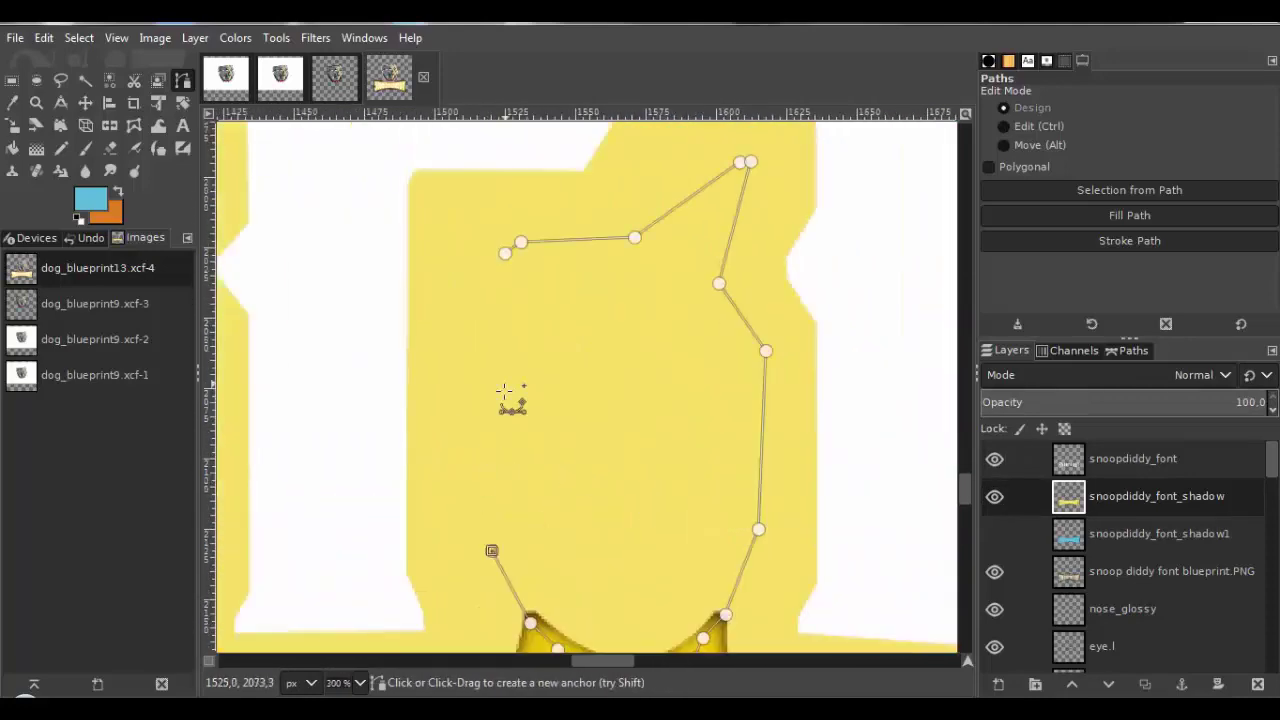
Redo the last stretch of the path with an anchor at the gap's upper corner beside the P's stem and close it.
left_click(507, 253, "ctrl")
scroll(600, 394, "down", 2)
key("ctrl+z")
scroll(587, 350, "up", 7)
left_click(484, 342)
left_click(514, 331, "ctrl")
scroll(431, 357, "down", 4)
Hide snoopdiddy_font, set snoopdiddy_font_shadow to 39.5 opacity and bend the path segments to follow the blueprint's gap contour.
left_click(994, 459)
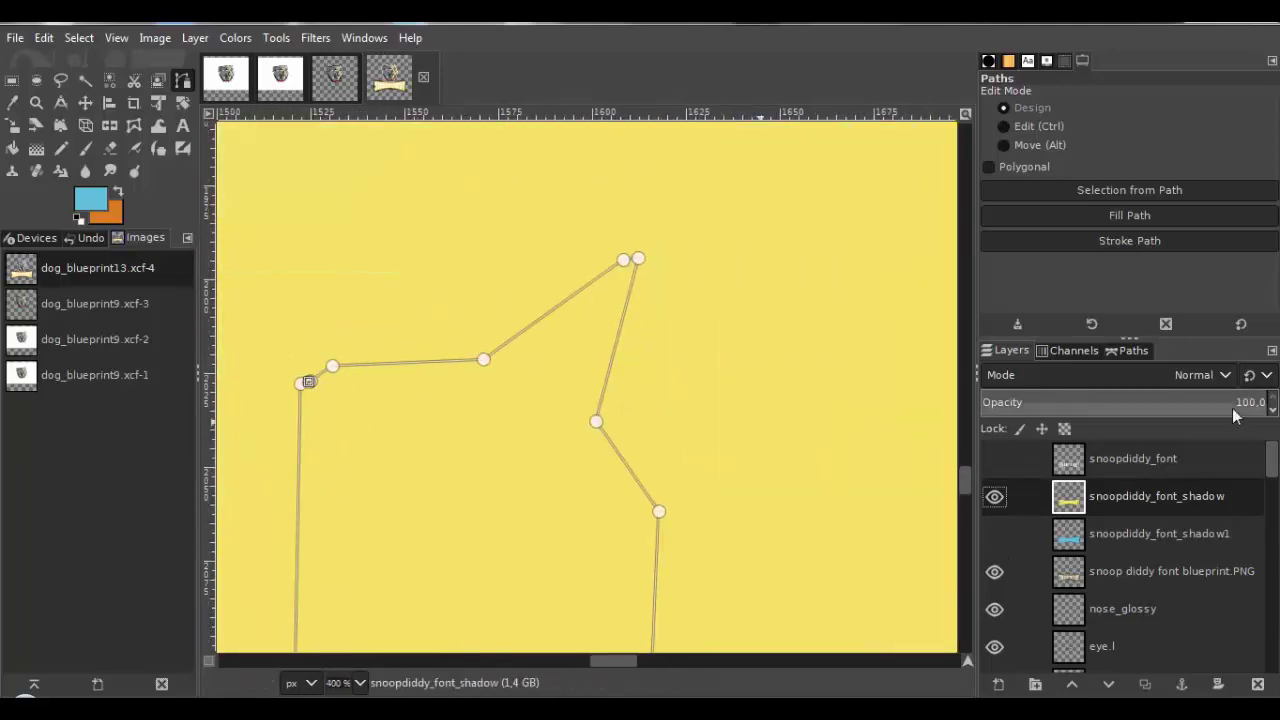
left_click_drag(1234, 405, 1093, 403)
left_click_drag(528, 328, 546, 346)
scroll(656, 272, "down", 5)
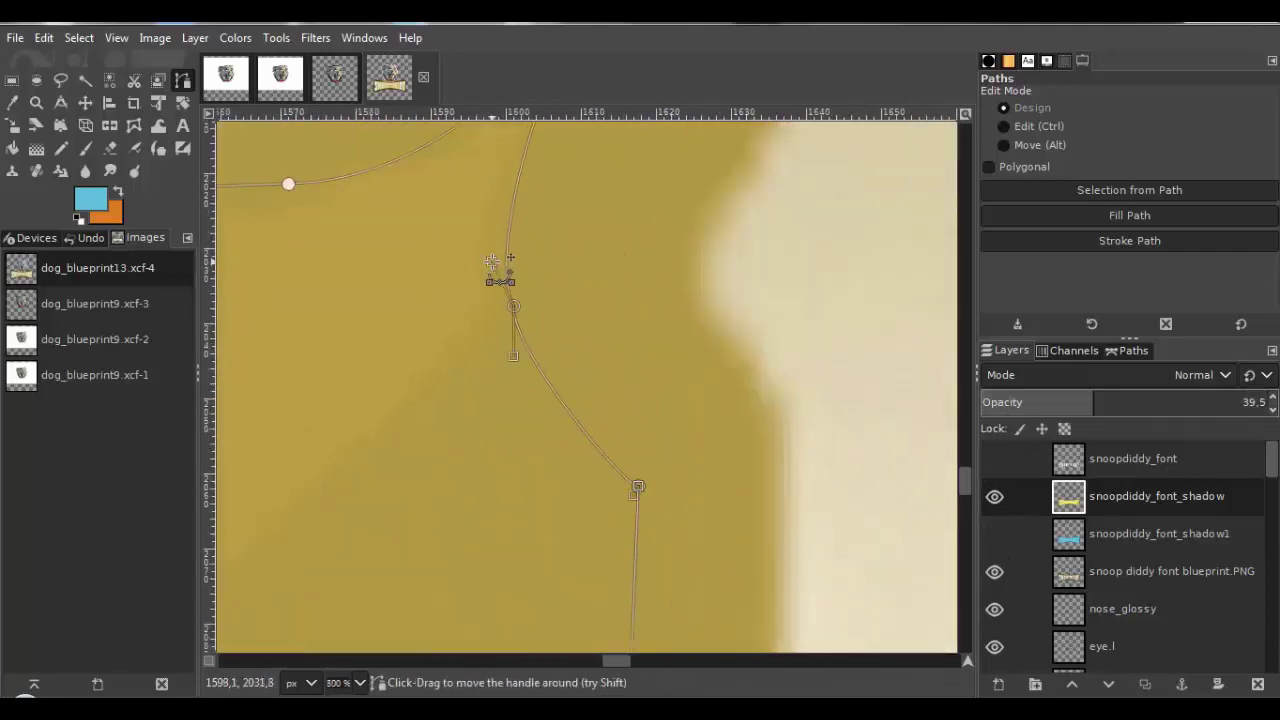
scroll(654, 372, "down", 1)
scroll(654, 373, "down", 3)
scroll(600, 320, "up", 4)
Make a selection from the closed path and delete the gap beneath the P's bowl from snoopdiddy_font_shadow.
key("Return")
key("Delete")
scroll(520, 350, "down", 7)
Show snoopdiddy_font_shadow1 and snoopdiddy_font again and set snoopdiddy_font_shadow's opacity to 100.
left_click(994, 535)
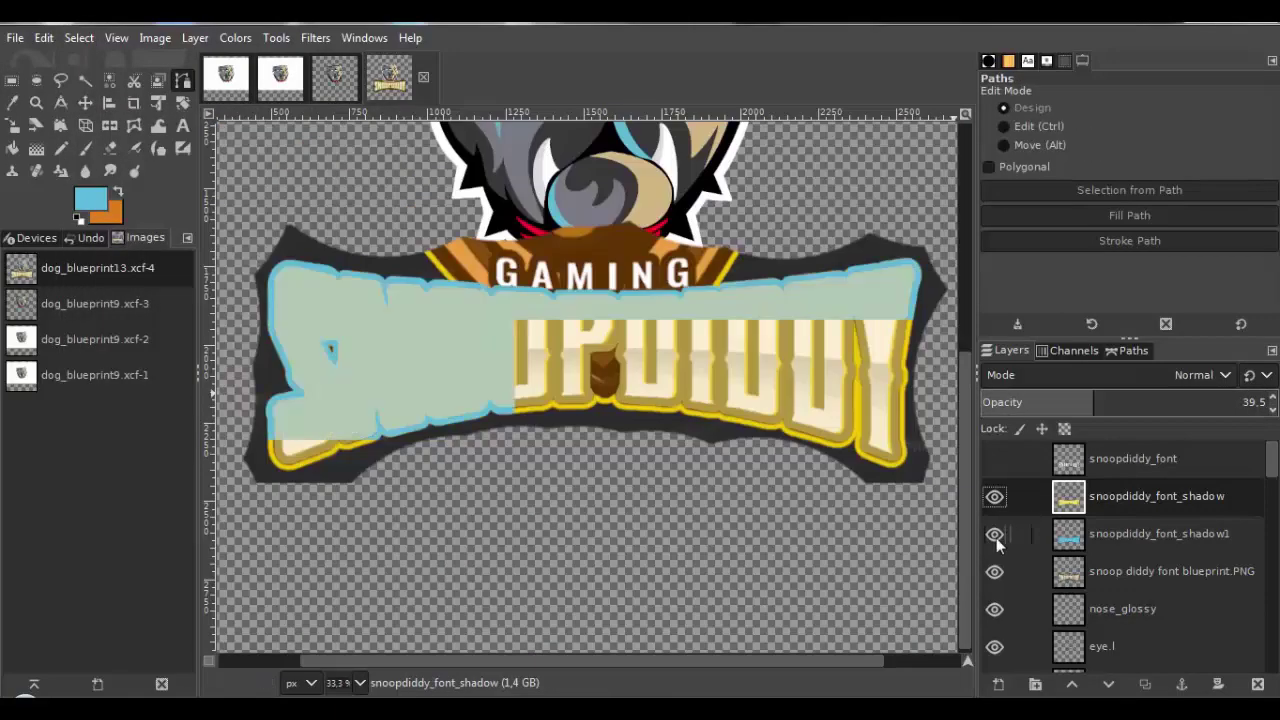
left_click(994, 459)
left_click_drag(1093, 403, 1266, 403)
Toggle the three lettering layers off and back on to compare the cut-out gap with the blueprint.
left_click(994, 459)
left_click(994, 497)
left_click(994, 535)
left_click(994, 535)
left_click(994, 497)
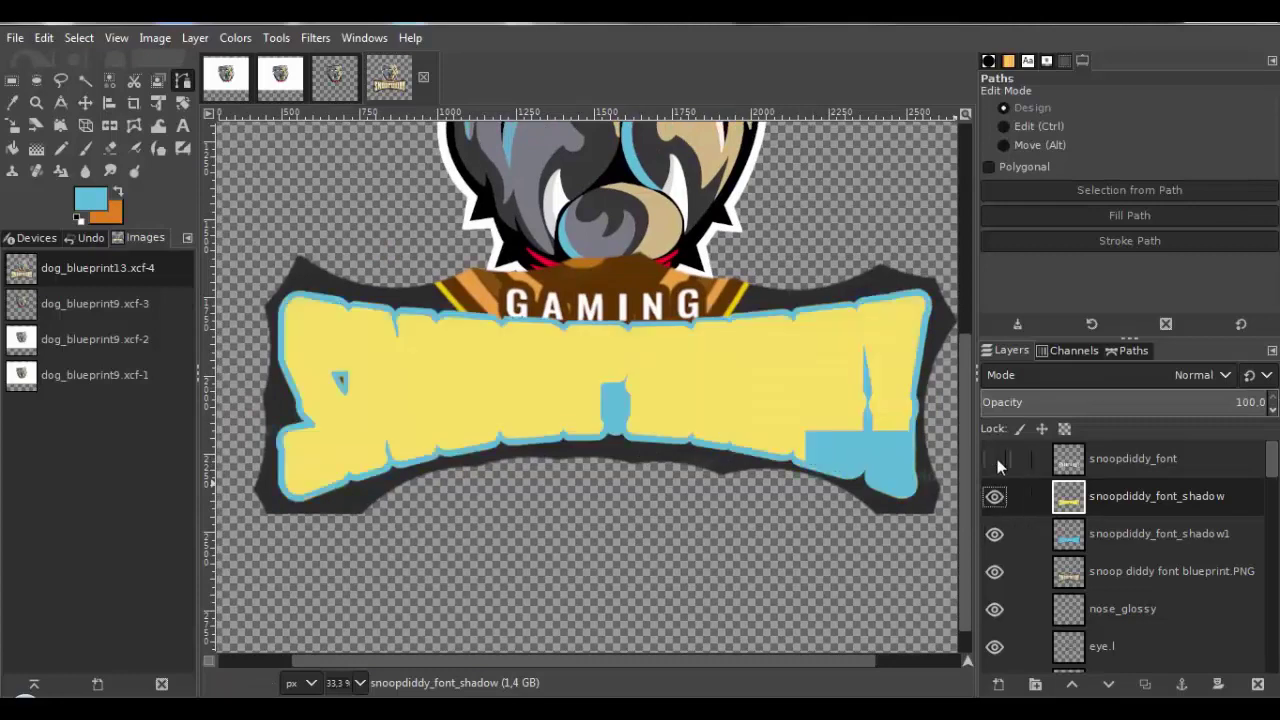
left_click(994, 459)
On snoopdiddy_font_shadow1, trace a path up the P-stem side of the blue gap, inset from the yellow edge.
left_click(1140, 534)
scroll(611, 425, "up", 6)
left_click(560, 482)
scroll(554, 430, "up", 1)
left_click(571, 406)
left_click(543, 335)
left_click(523, 240)
left_click(527, 236)
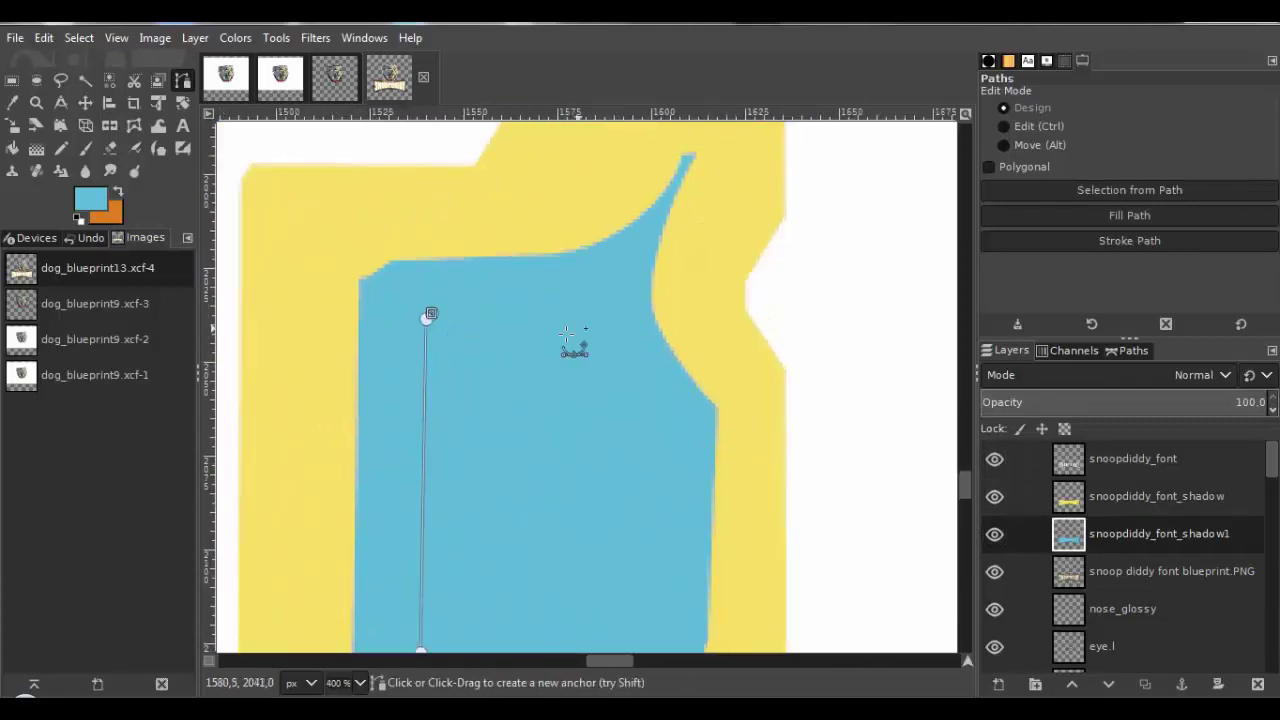
Continue the inset path across the gap's upper edge, down the side facing the D and around the dark notch below.
left_click(610, 295)
left_click(592, 265)
left_click(580, 421)
left_click(550, 585)
scroll(554, 590, "up", 3)
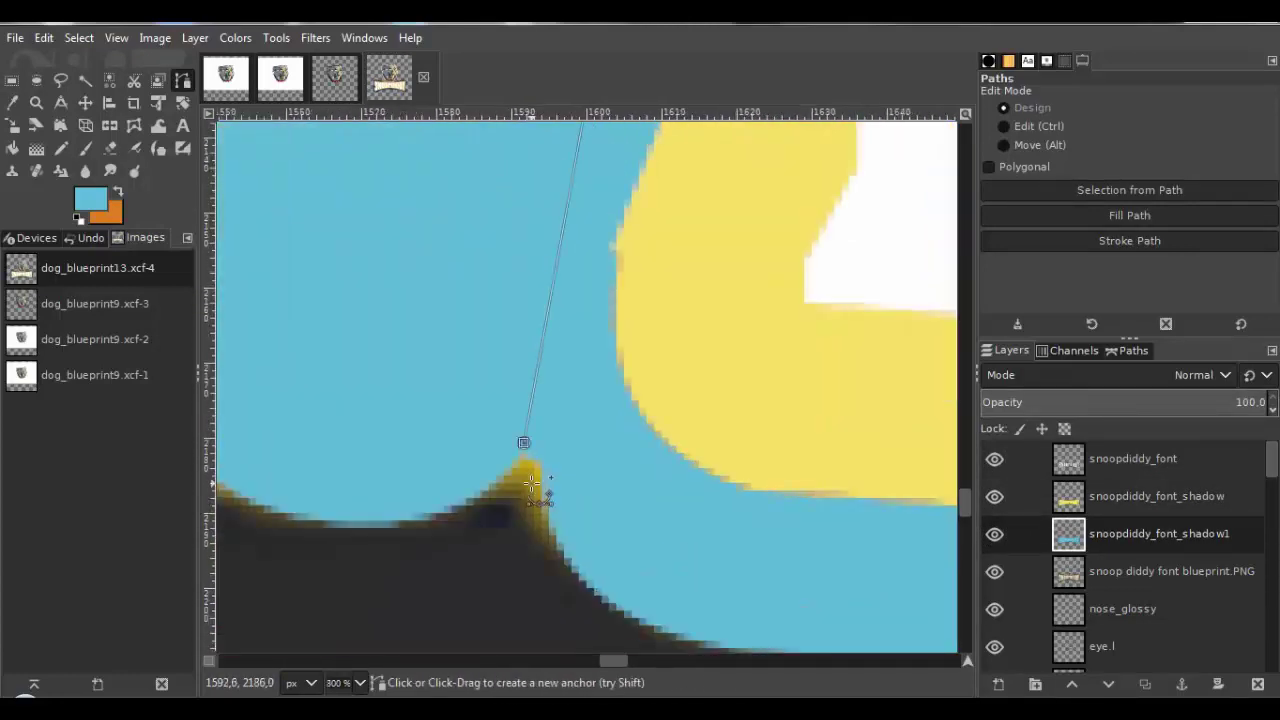
left_click(531, 483)
left_click(515, 555)
left_click(371, 584)
Bend the inset path's lower side segments to run parallel to the yellow outline near the notch.
scroll(560, 460, "down", 3)
left_click_drag(634, 369, 618, 379)
left_click_drag(627, 303, 617, 343)
scroll(476, 356, "up", 2)
left_click_drag(503, 440, 524, 445)
left_click_drag(534, 363, 547, 418)
Curve the inset path's upper segment on the D side and make a selection from the closed path.
scroll(540, 390, "down", 4)
scroll(607, 190, "up", 4)
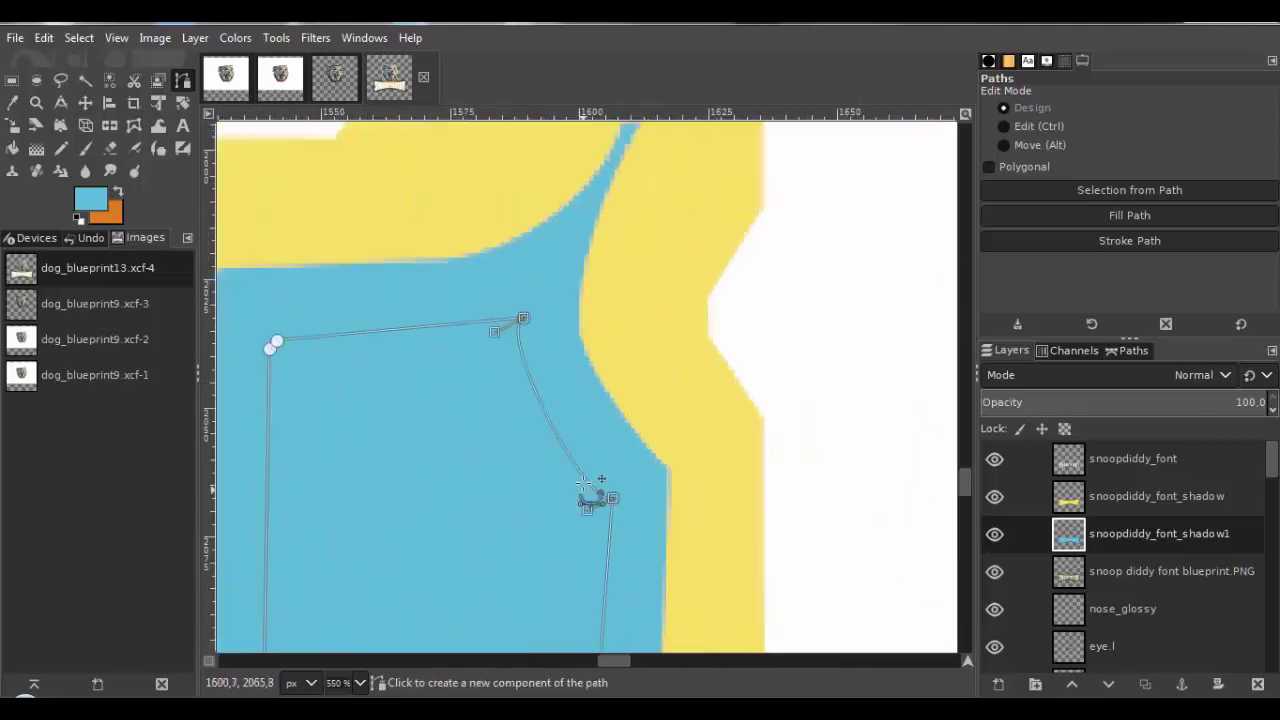
left_click_drag(494, 331, 526, 392)
scroll(260, 352, "up", 5)
left_click_drag(411, 306, 451, 258)
scroll(517, 240, "down", 7)
scroll(550, 300, "down", 1)
key("Return")
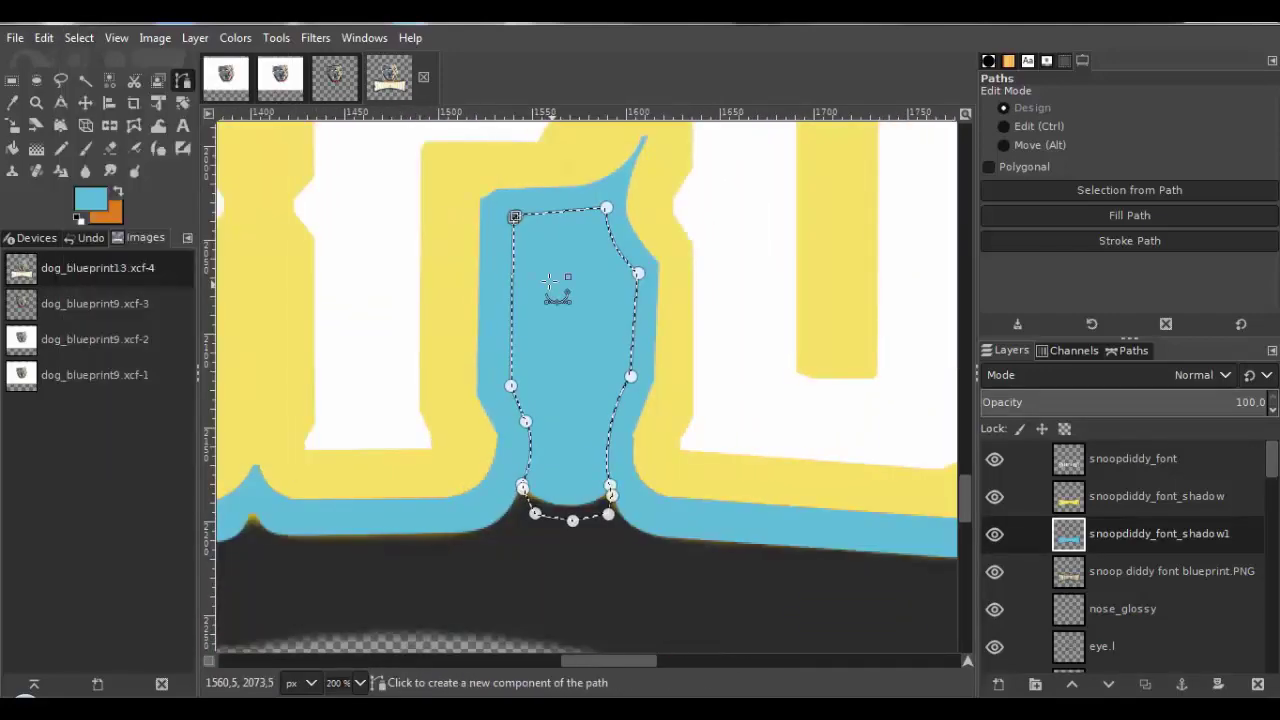
Cut the selected area between the P and D out of the blue outline layer and clear the selection.
key("Delete")
key("ctrl+shift+a")
key("m")
scroll(672, 441, "down", 7)
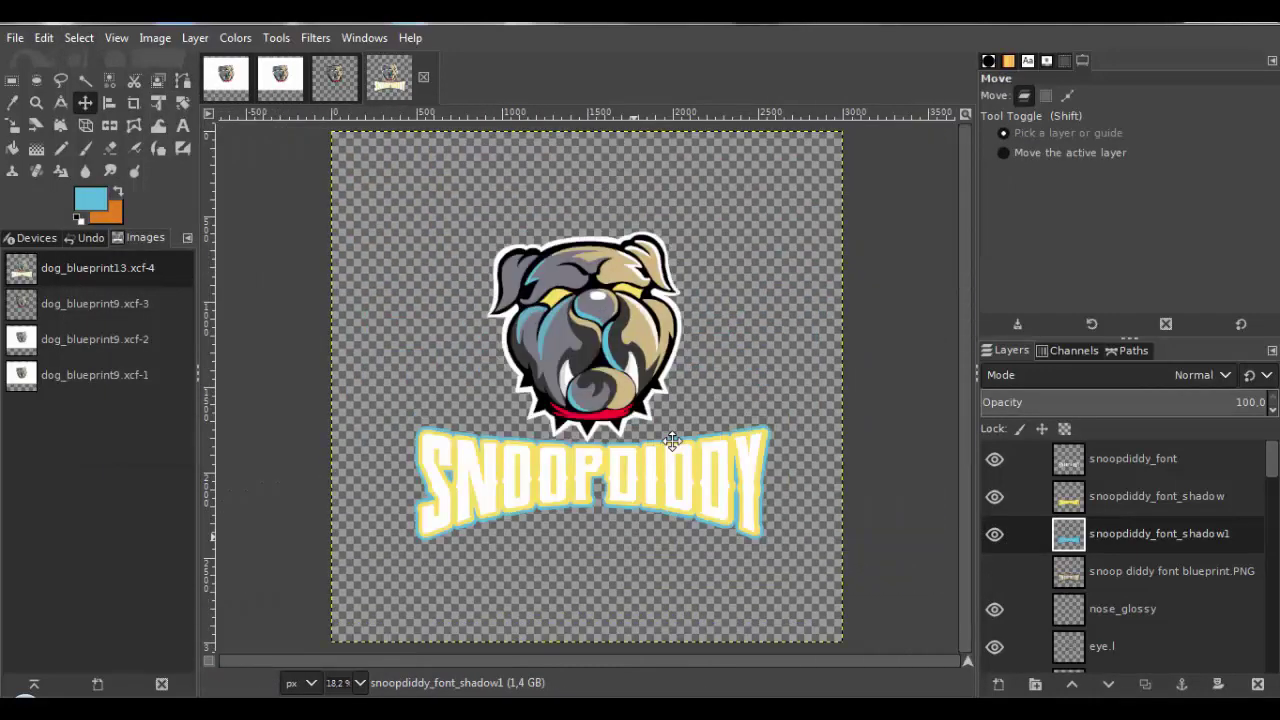
left_click_drag(672, 441, 673, 383)
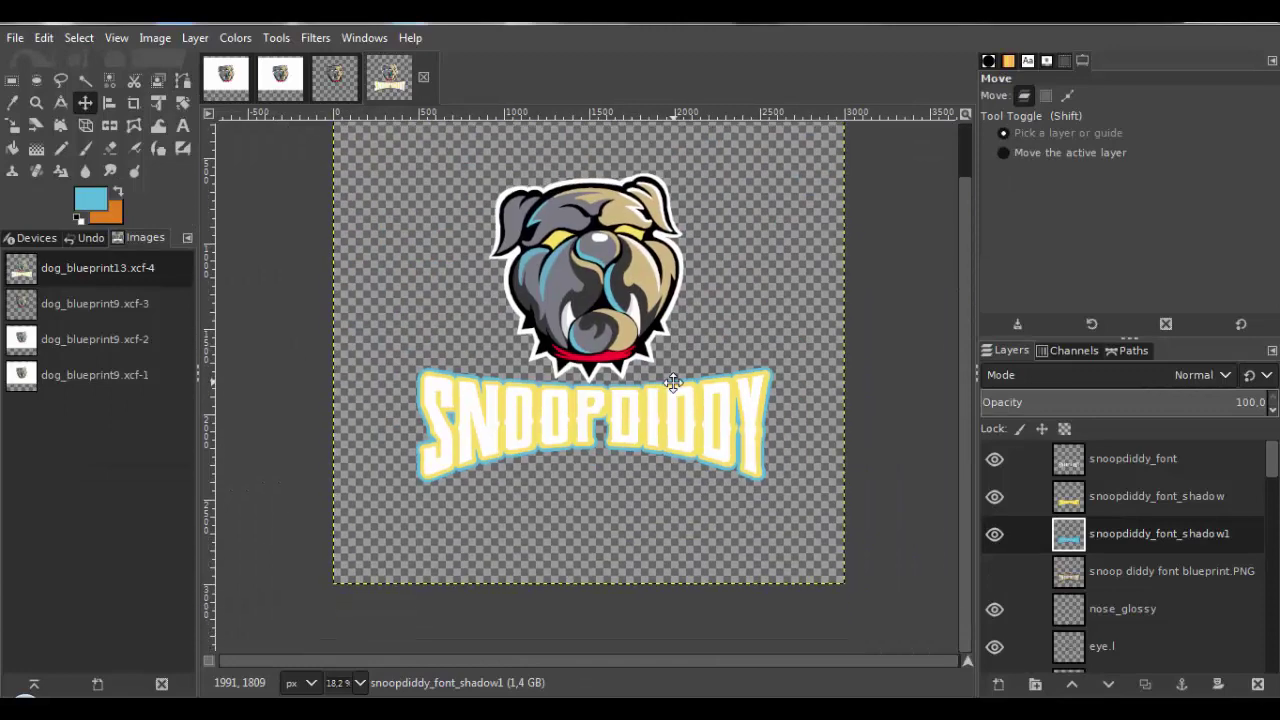
scroll(675, 390, "up", 3)
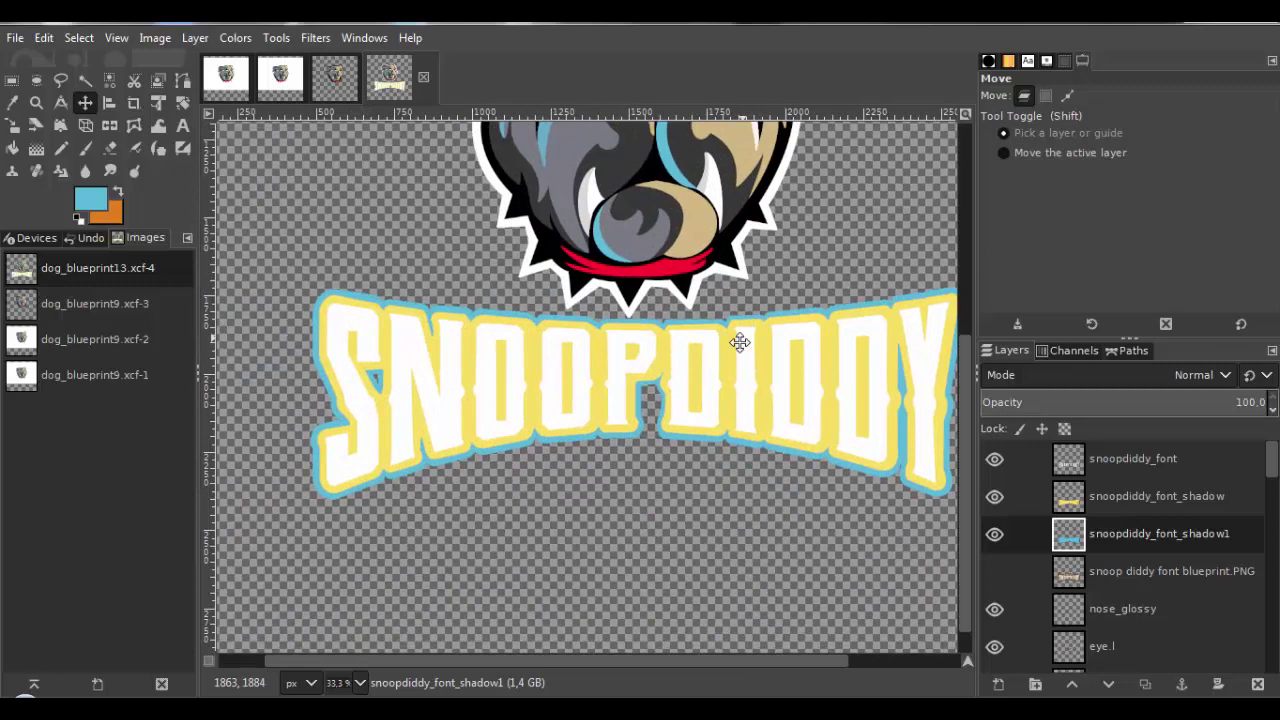
left_click_drag(739, 343, 711, 351)
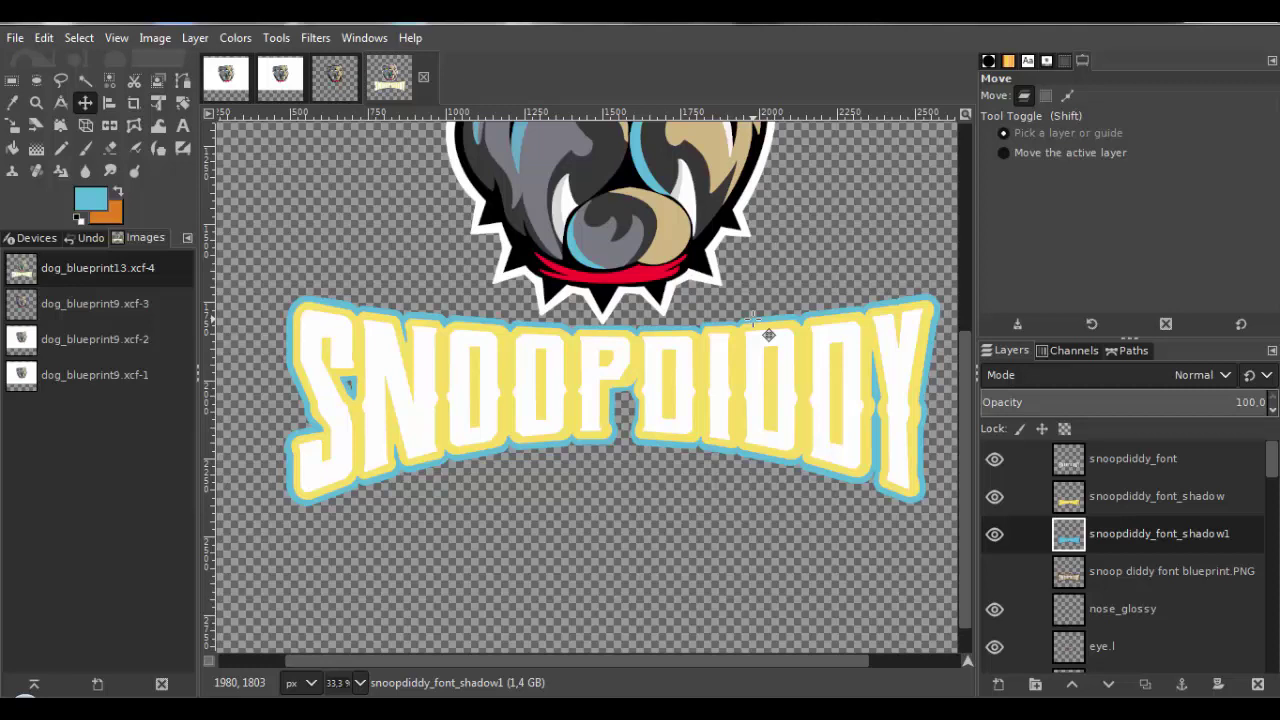
scroll(755, 343, "down", 3)
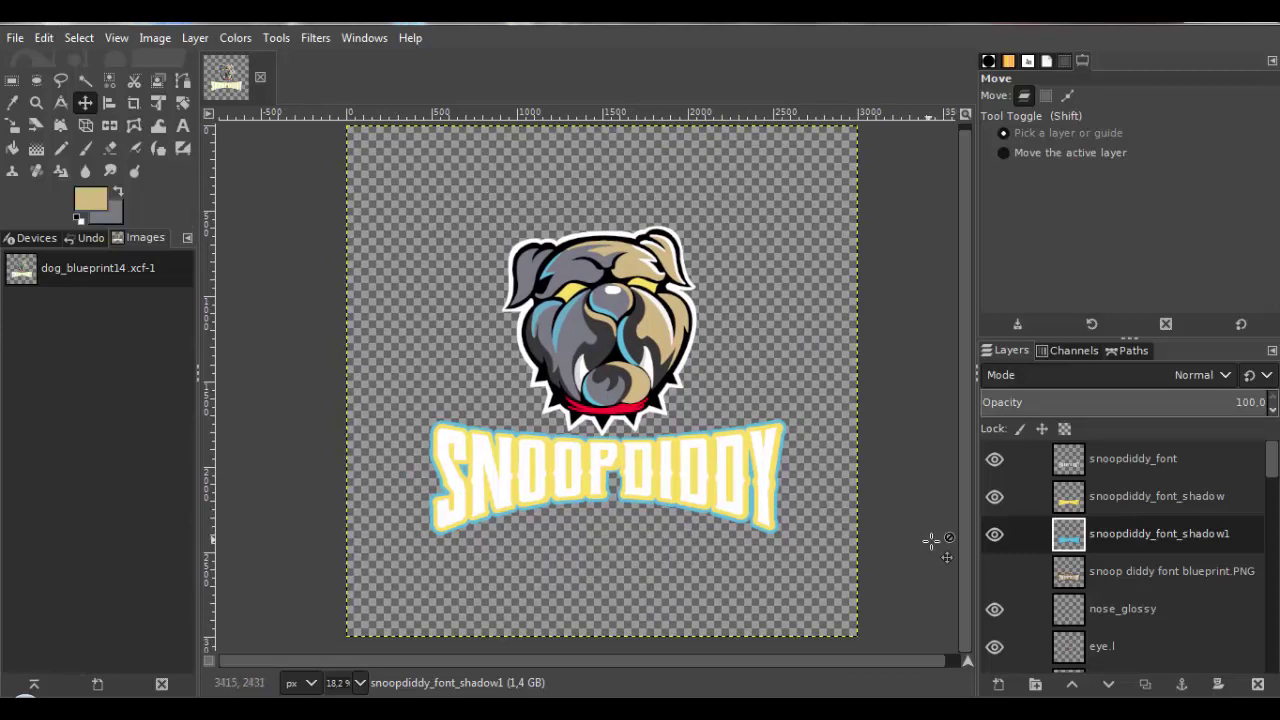
Show the snoop diddy font blueprint.PNG layer and hide the snoopdiddy_font_shadow and snoopdiddy_font_shadow1 layers.
left_click(996, 572)
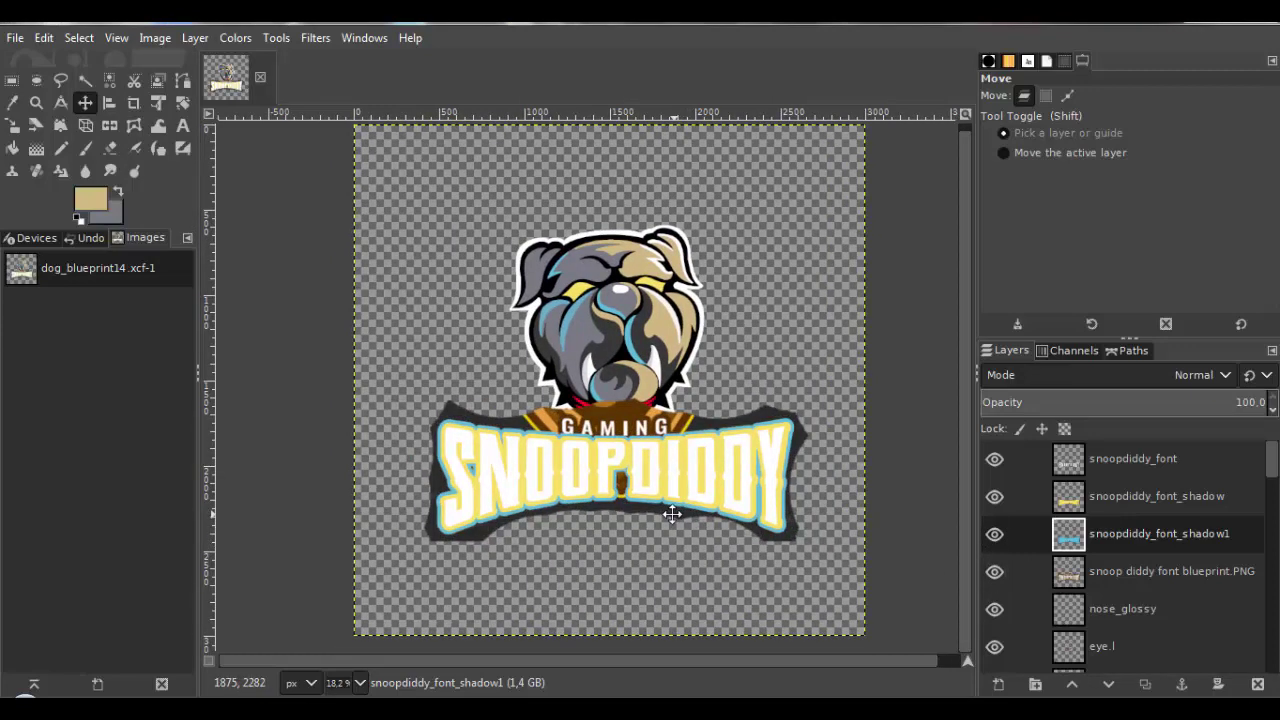
scroll(672, 513, "up", 3, "ctrl")
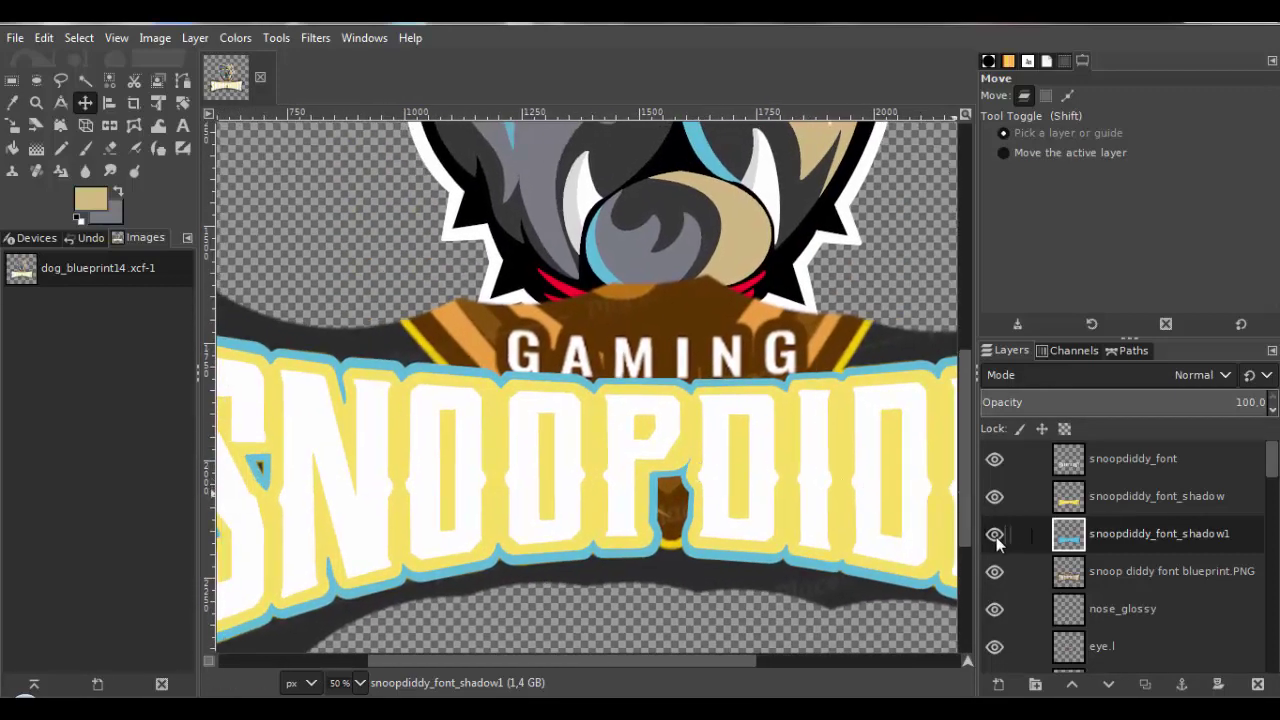
left_click(995, 534)
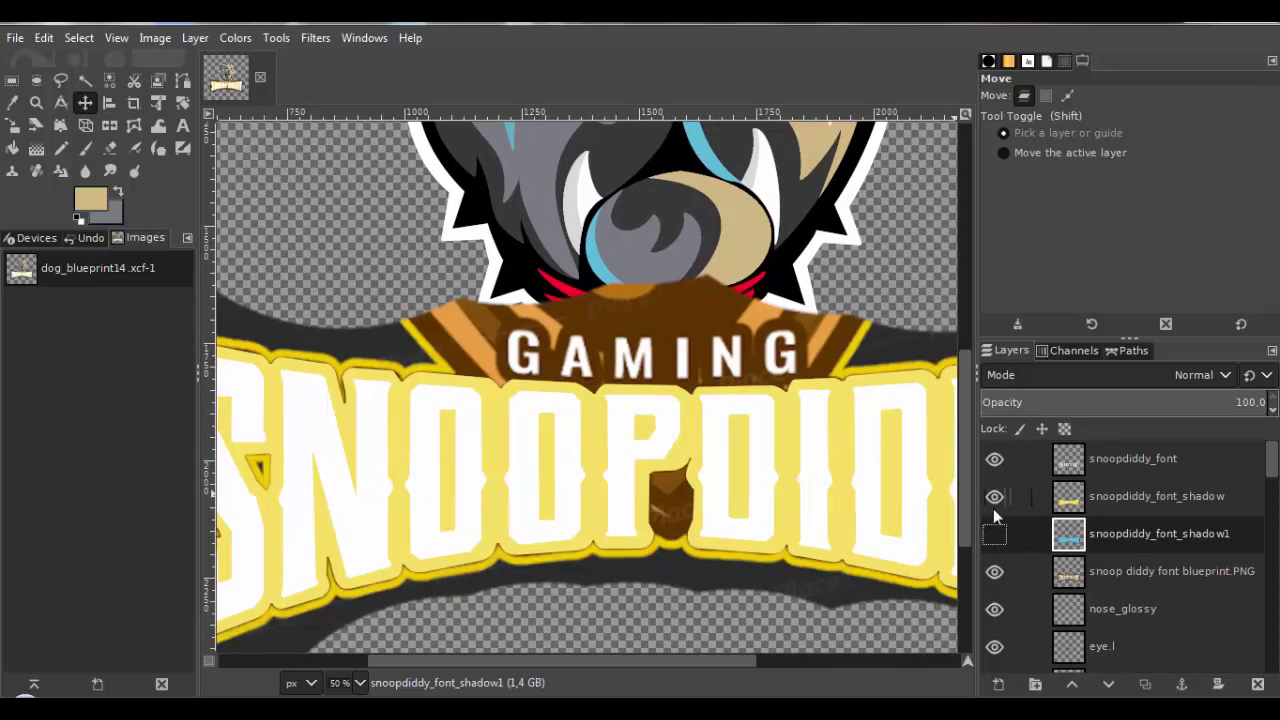
left_click(994, 497)
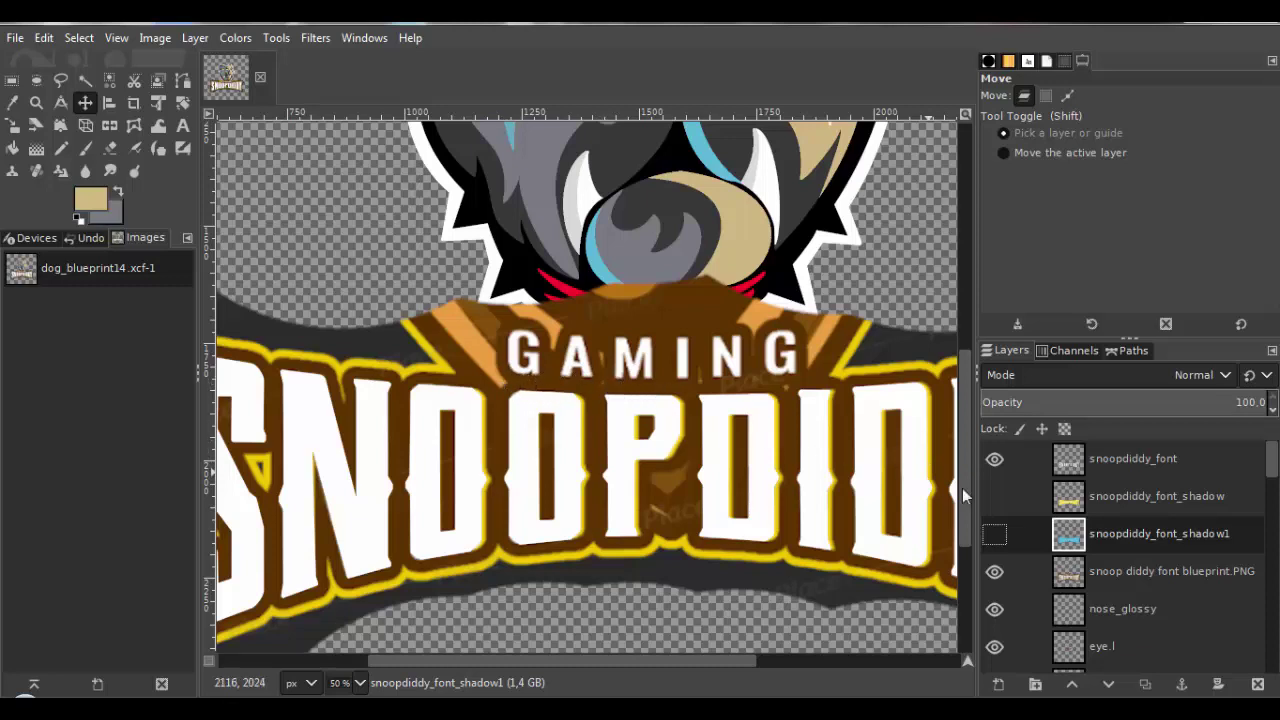
left_click(995, 535)
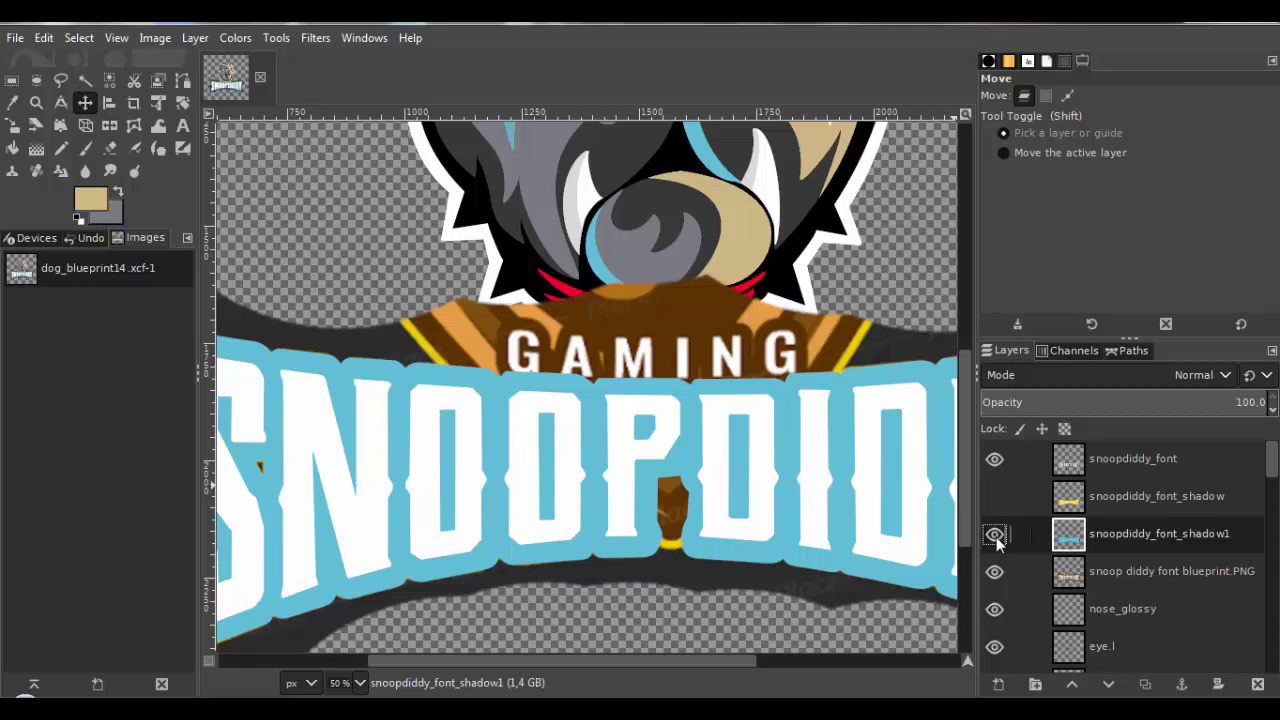
left_click(995, 535)
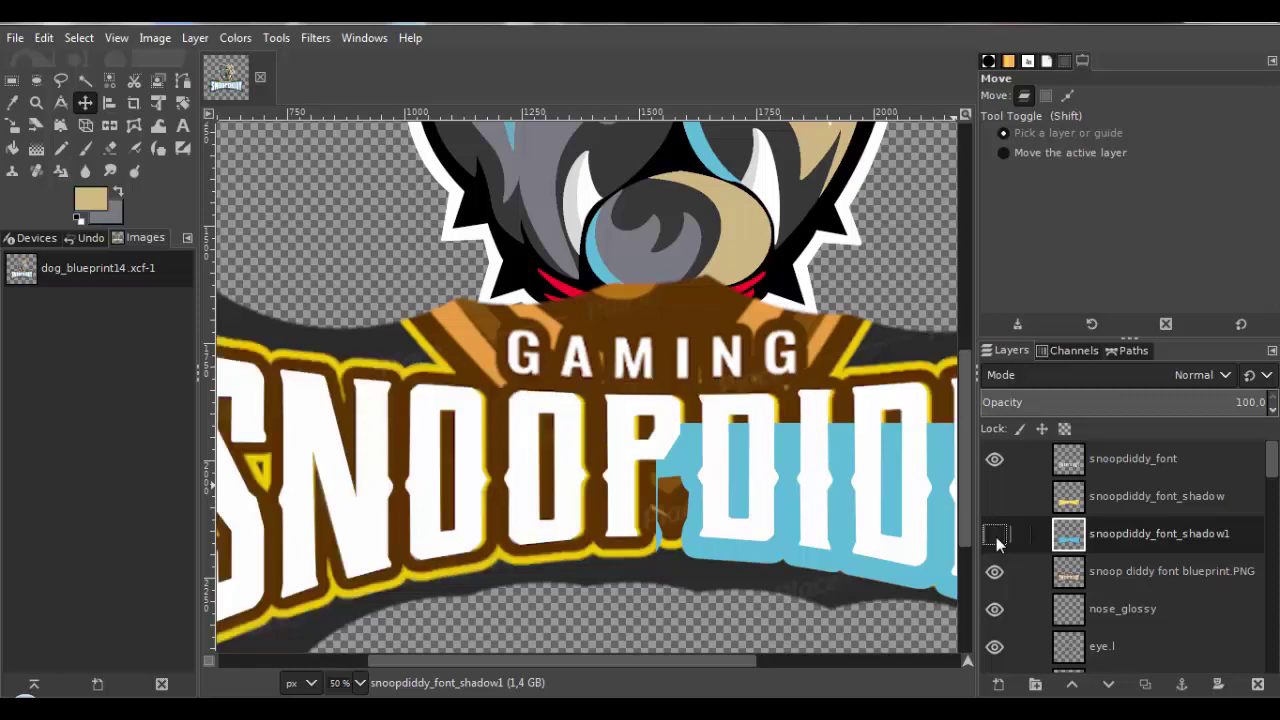
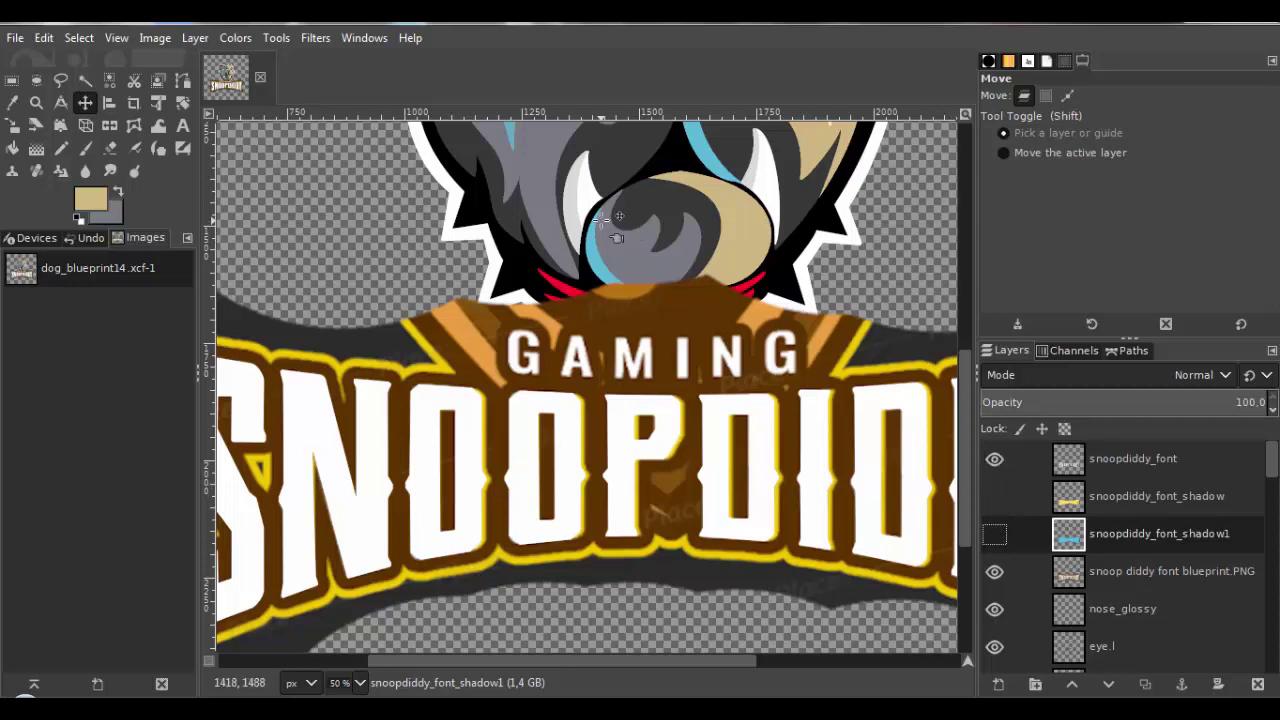
left_click(195, 38)
left_click(233, 63)
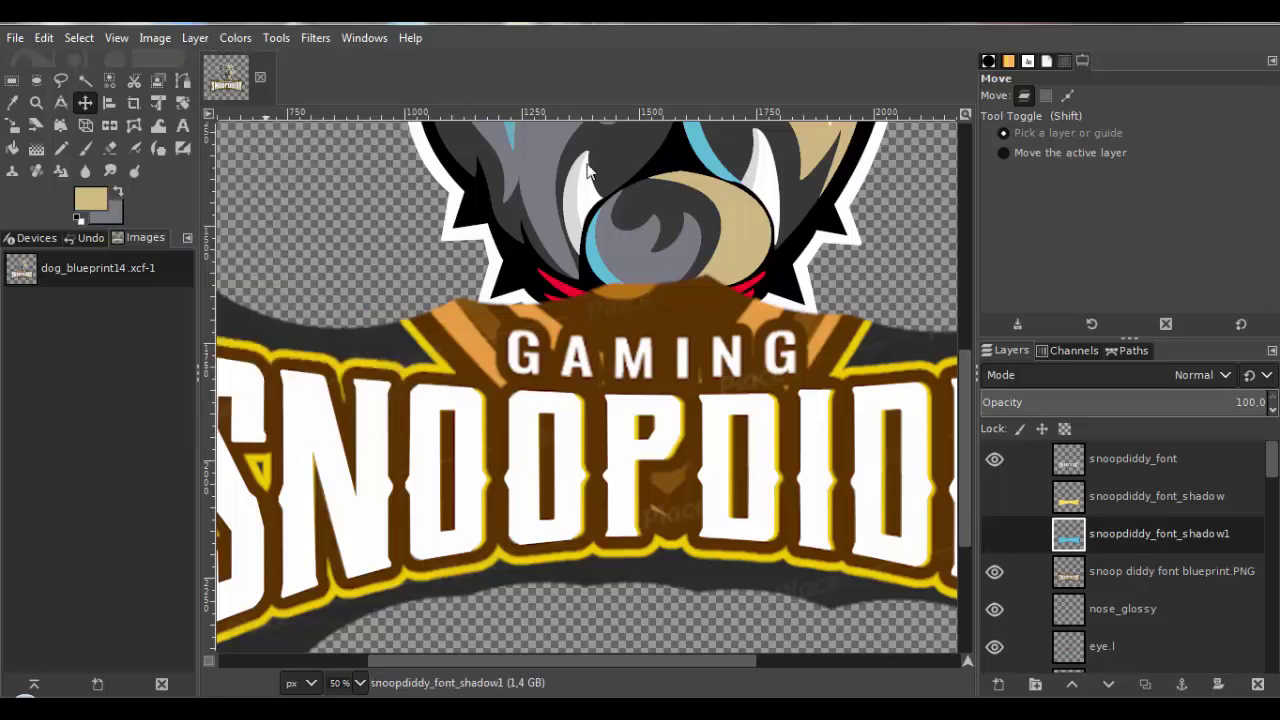
left_click(621, 212)
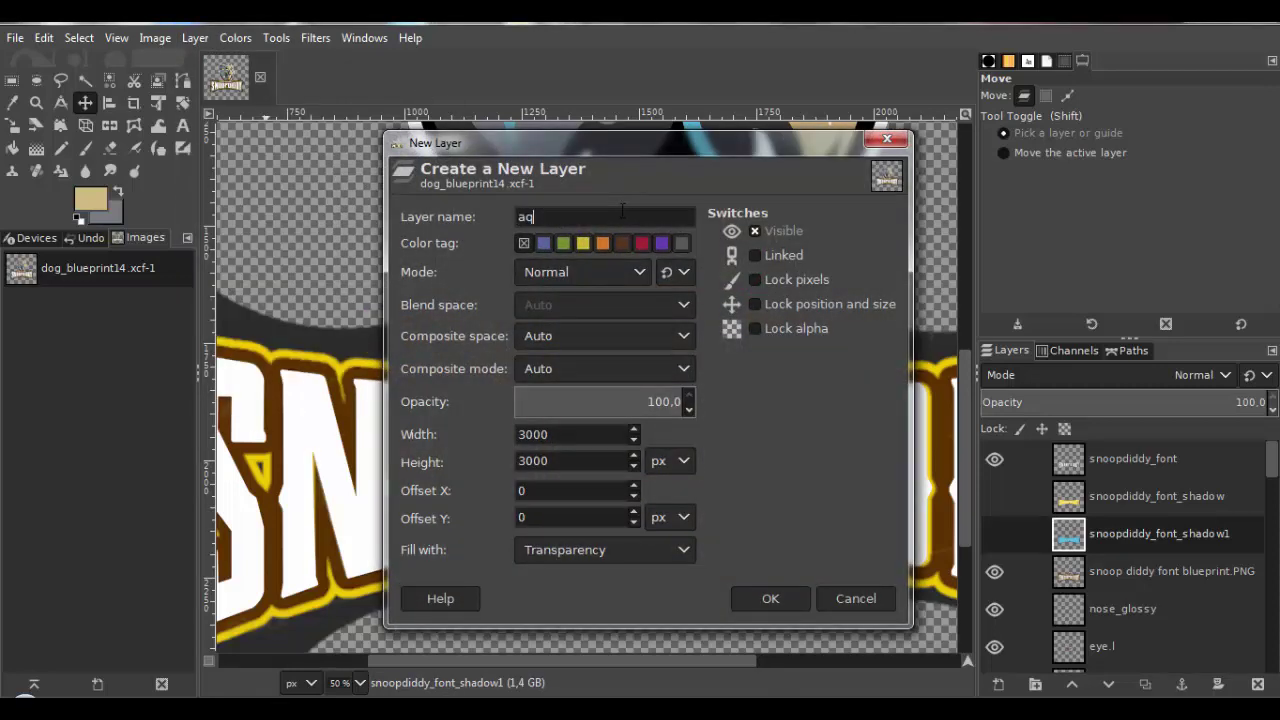
double_click(621, 212)
type("gaming")
left_click(786, 596)
scroll(608, 443, "up", 1)
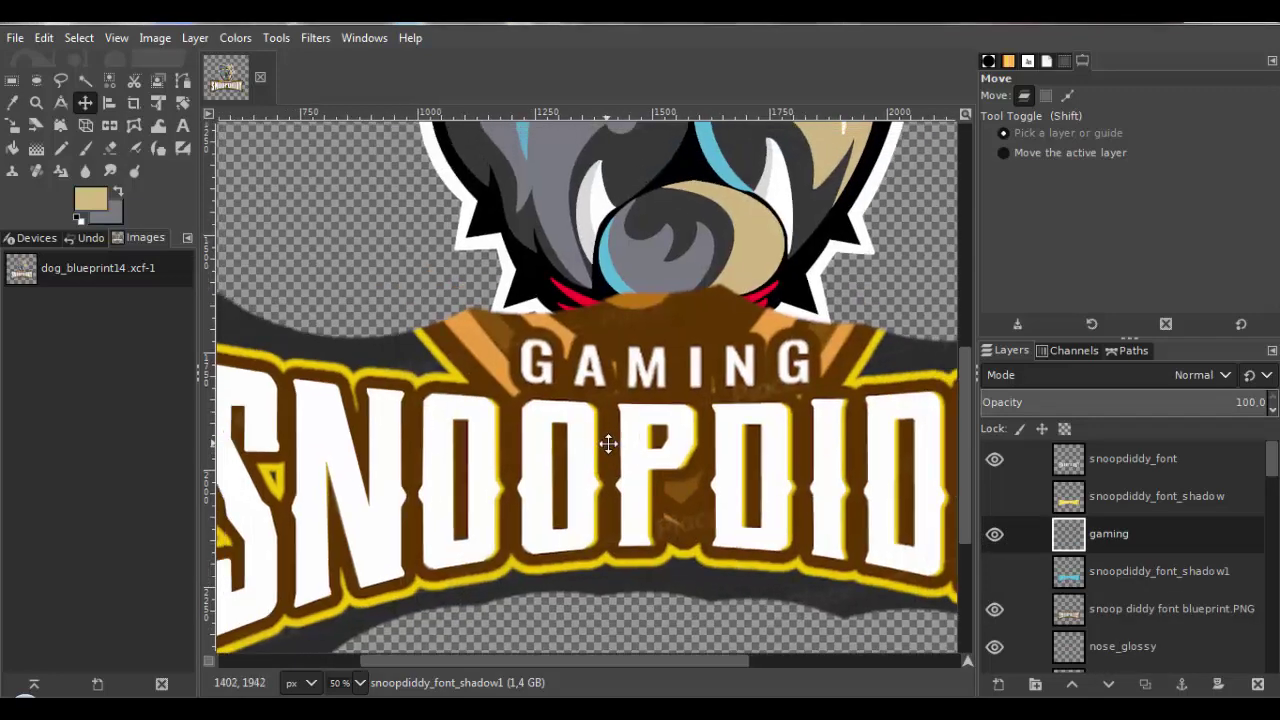
left_click_drag(608, 443, 626, 458)
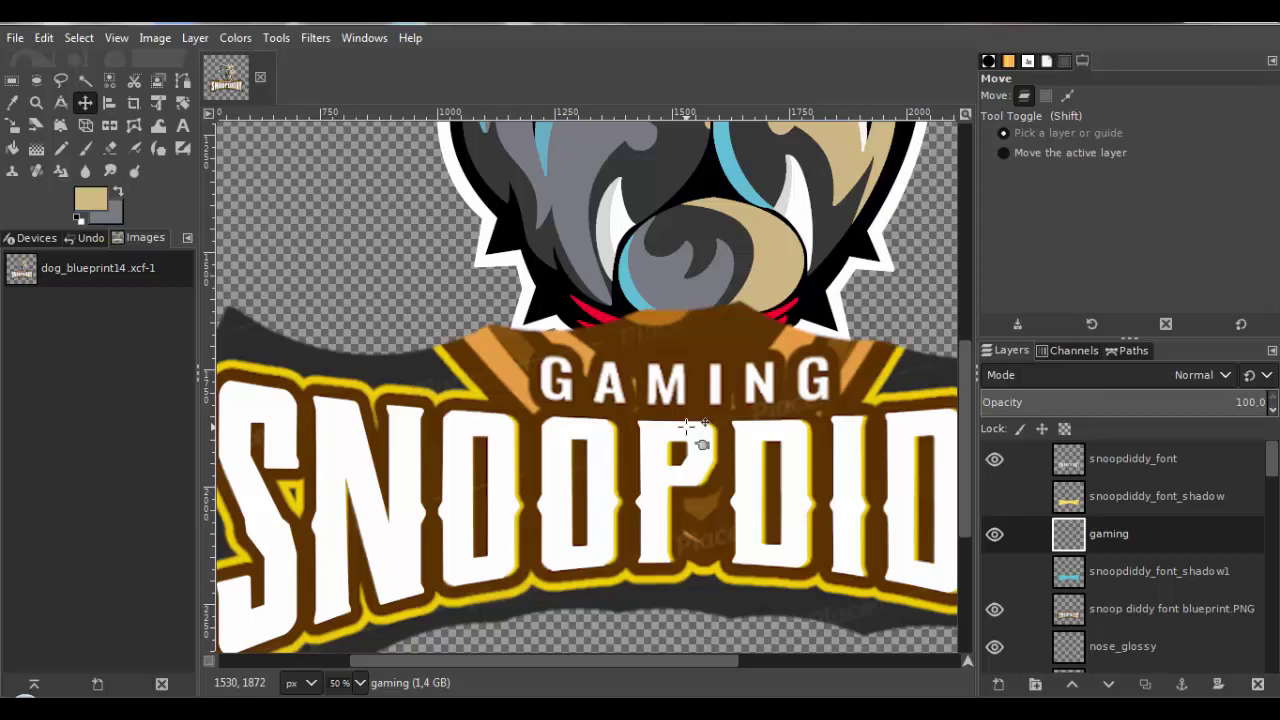
scroll(674, 431, "right", 1)
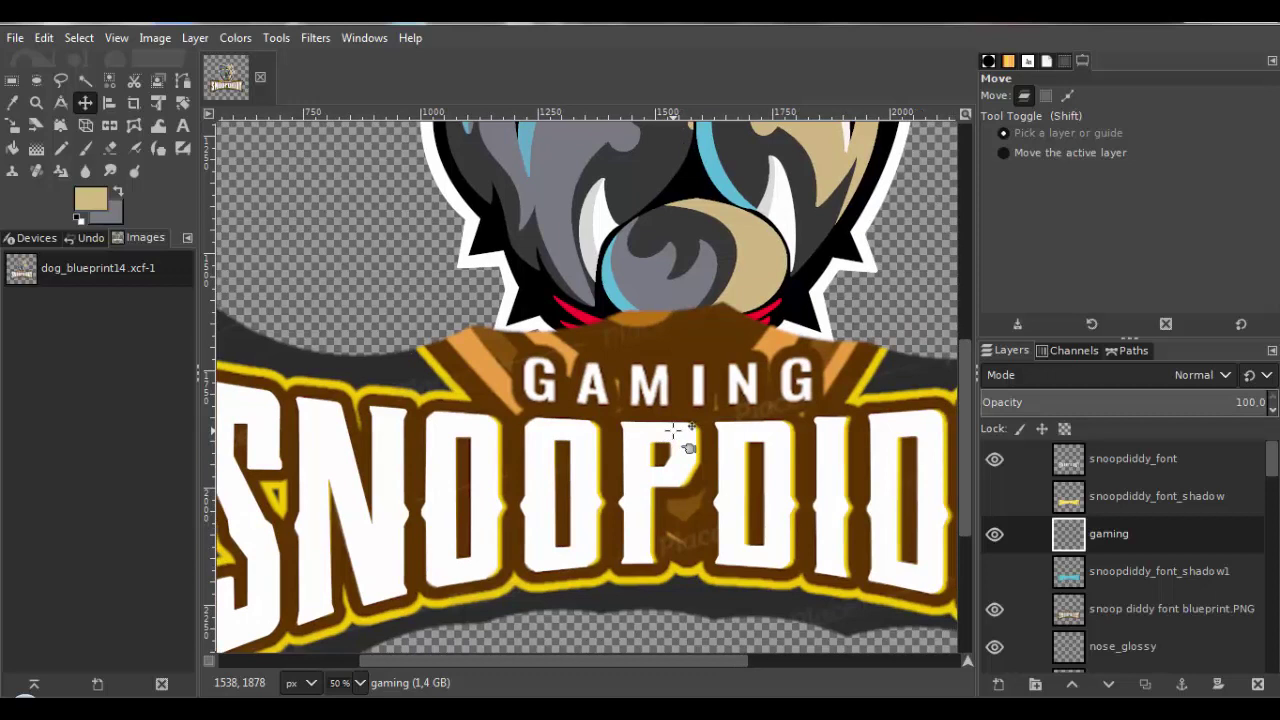
right_click(1068, 540)
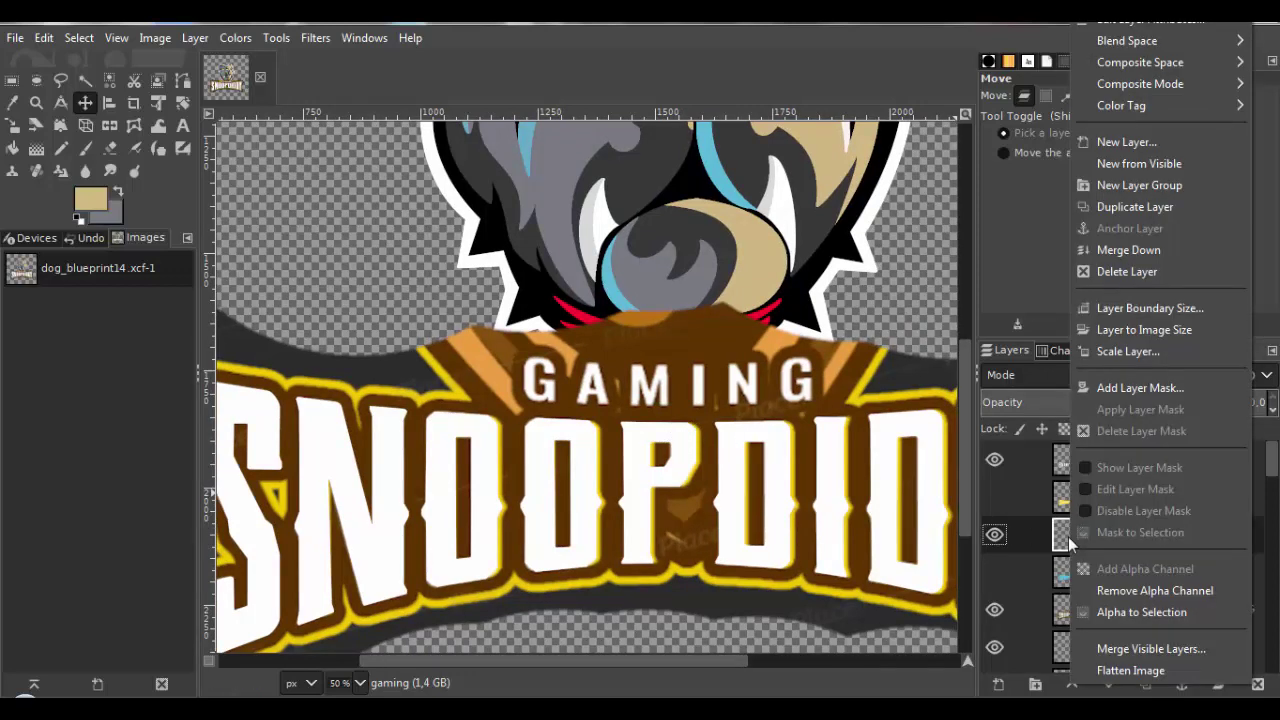
left_click(1113, 272)
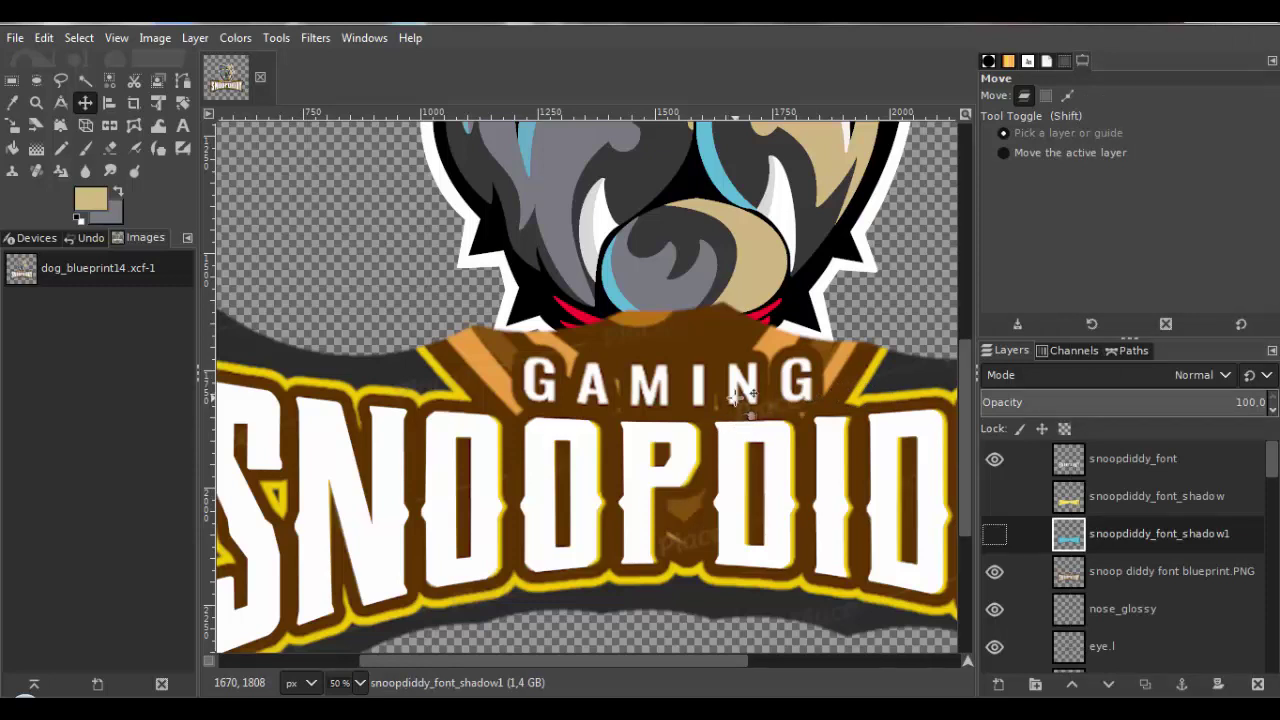
Add the text GAMING in a frame over the blueprint's GAMING word and set its size to 116 px.
left_click(183, 127)
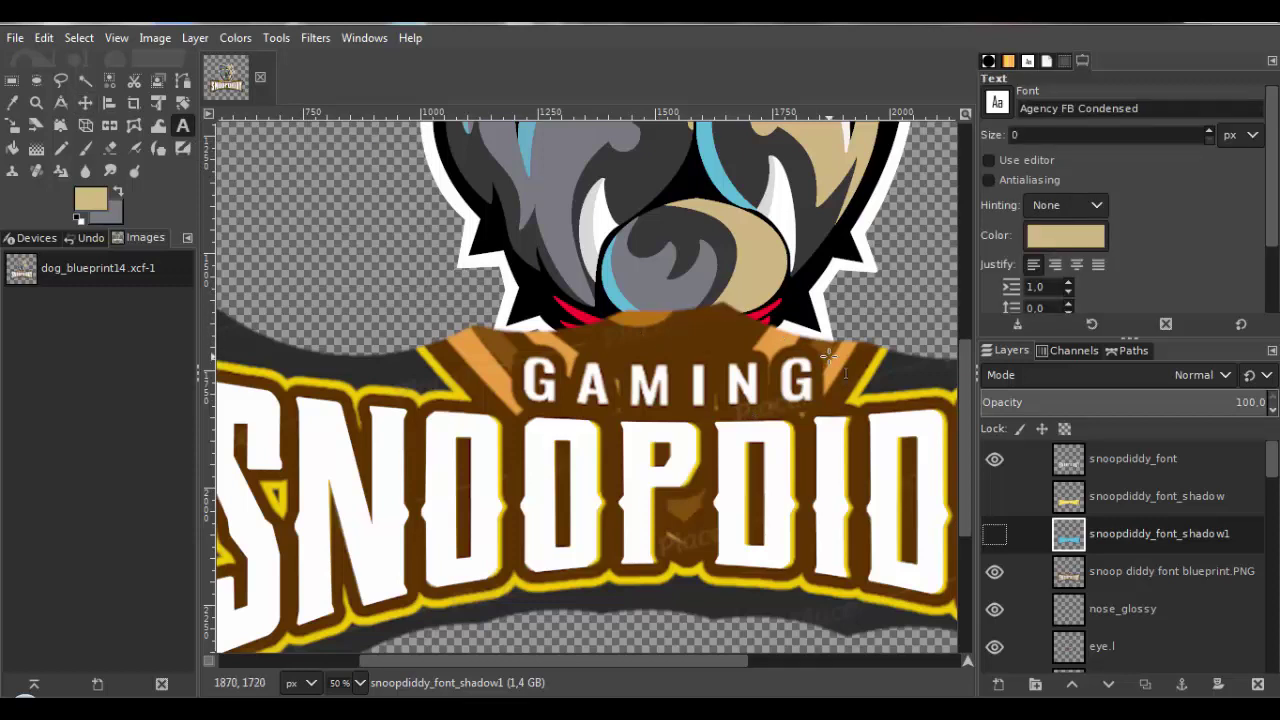
left_click_drag(829, 354, 549, 412)
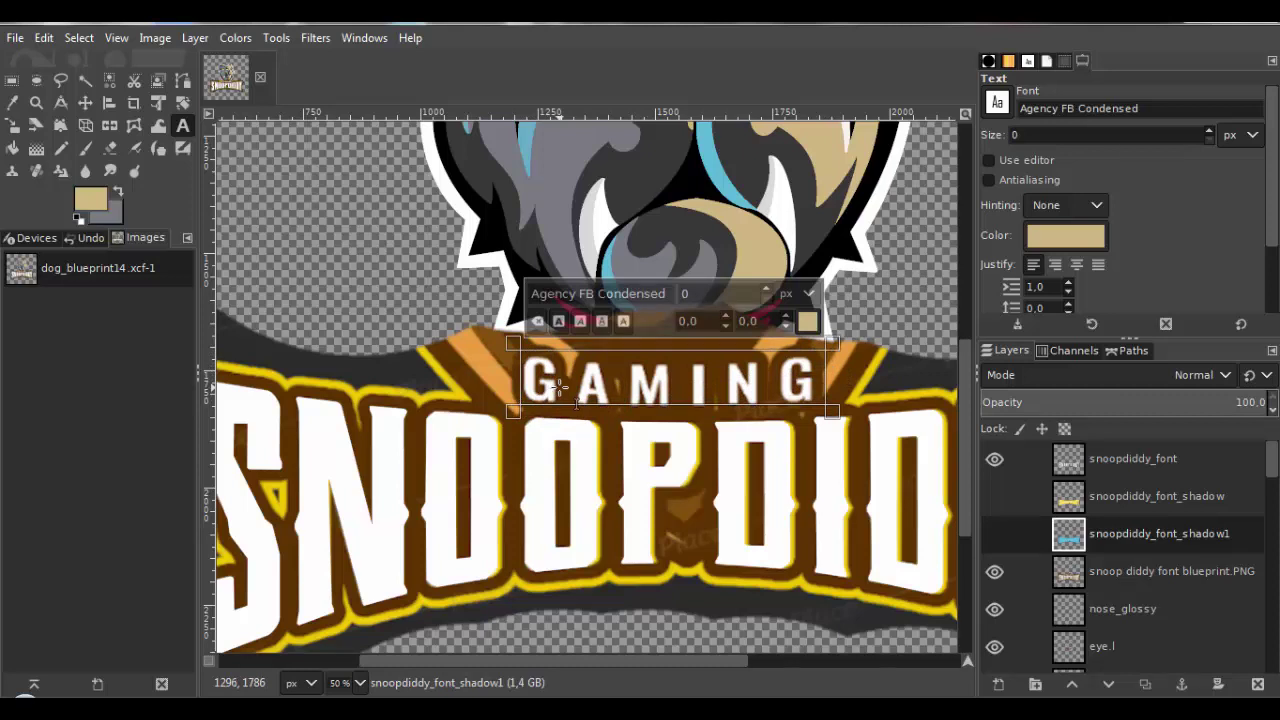
type("GAMING")
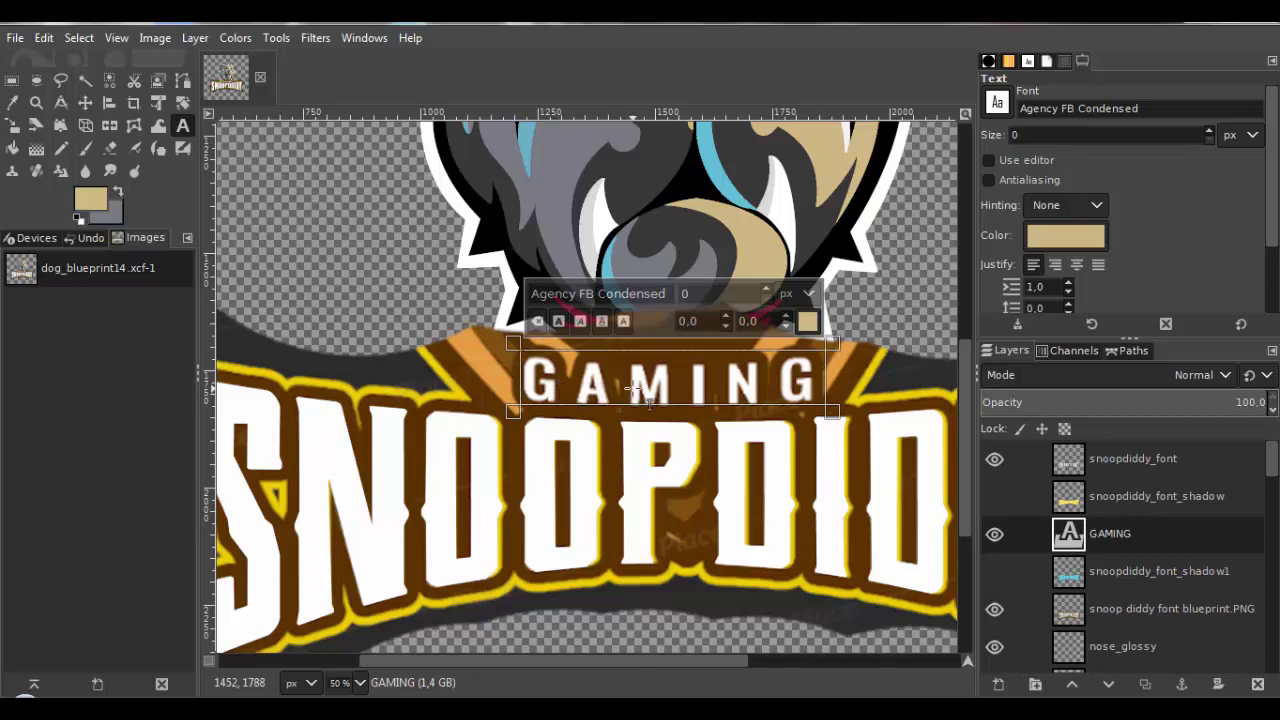
left_click(766, 293)
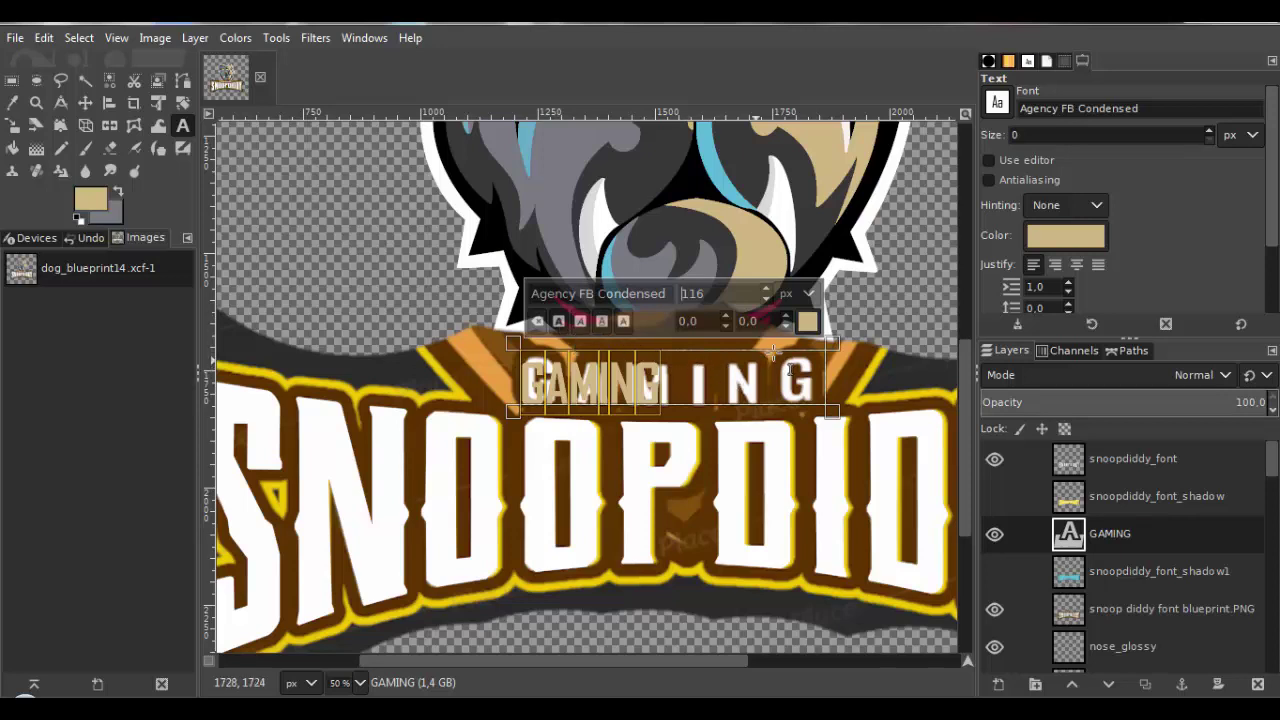
Set the color of the GAMING text to white (ffffff).
left_click(806, 321)
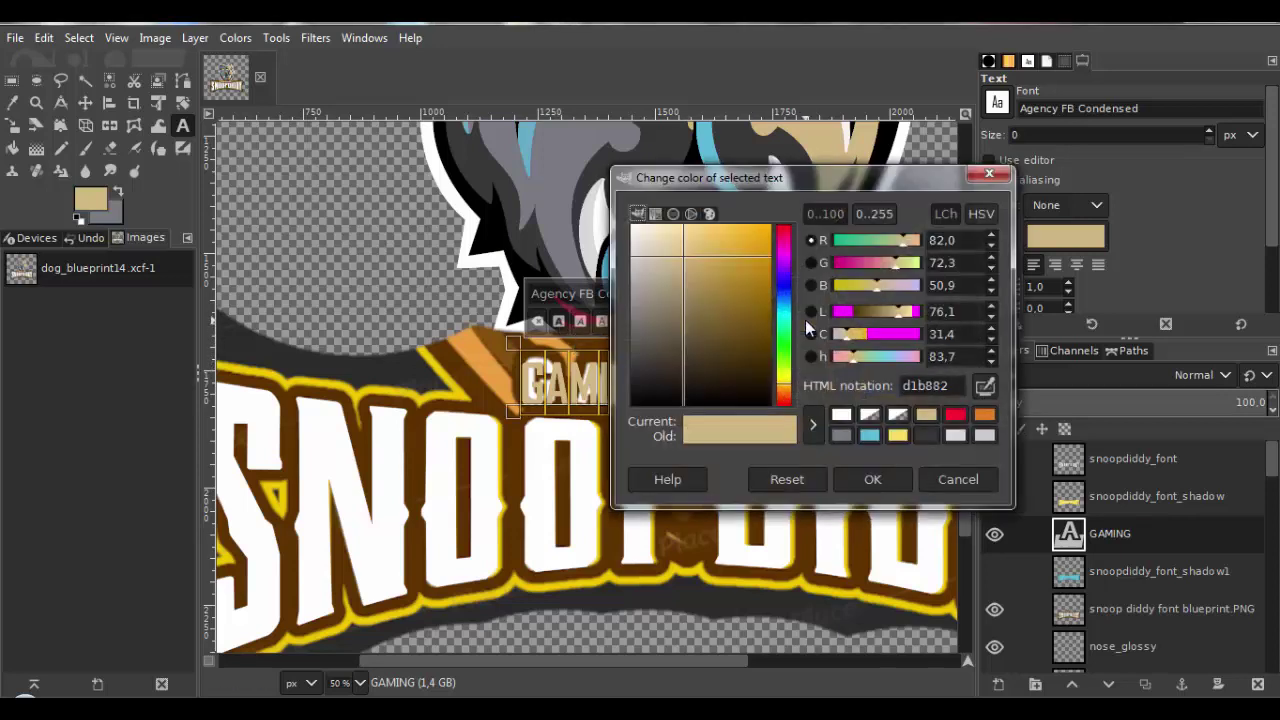
left_click(842, 414)
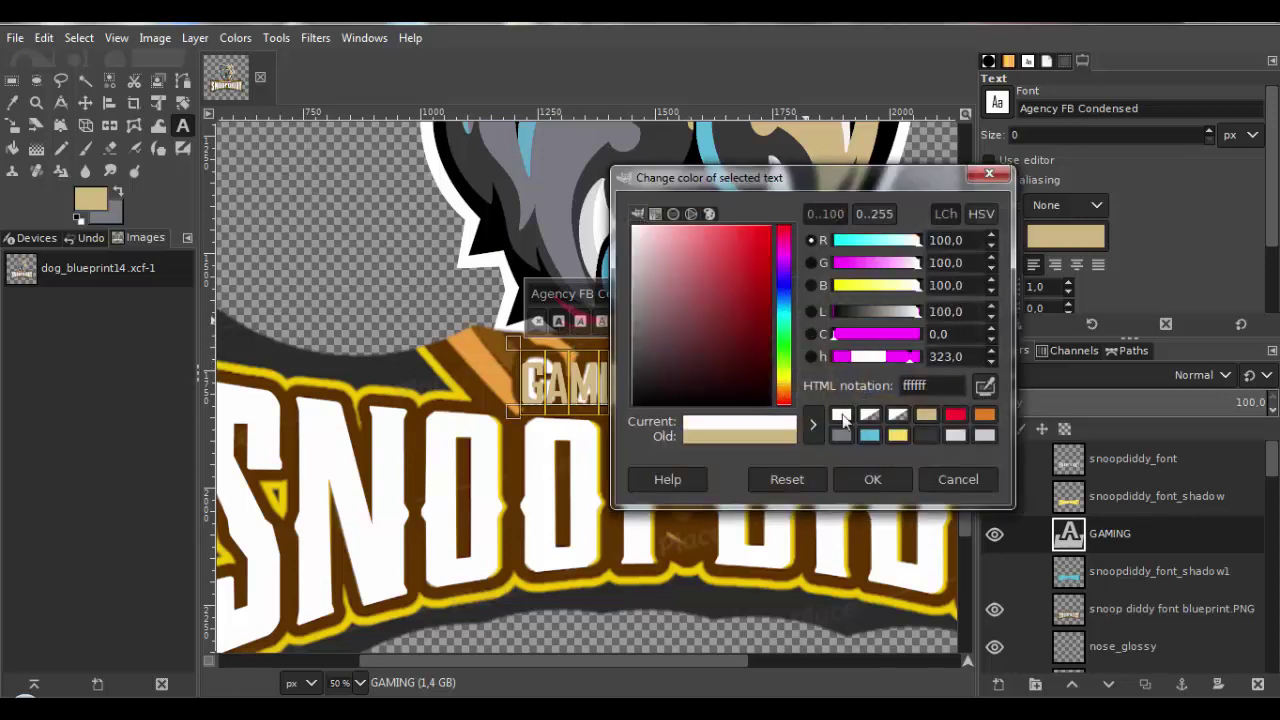
left_click(866, 479)
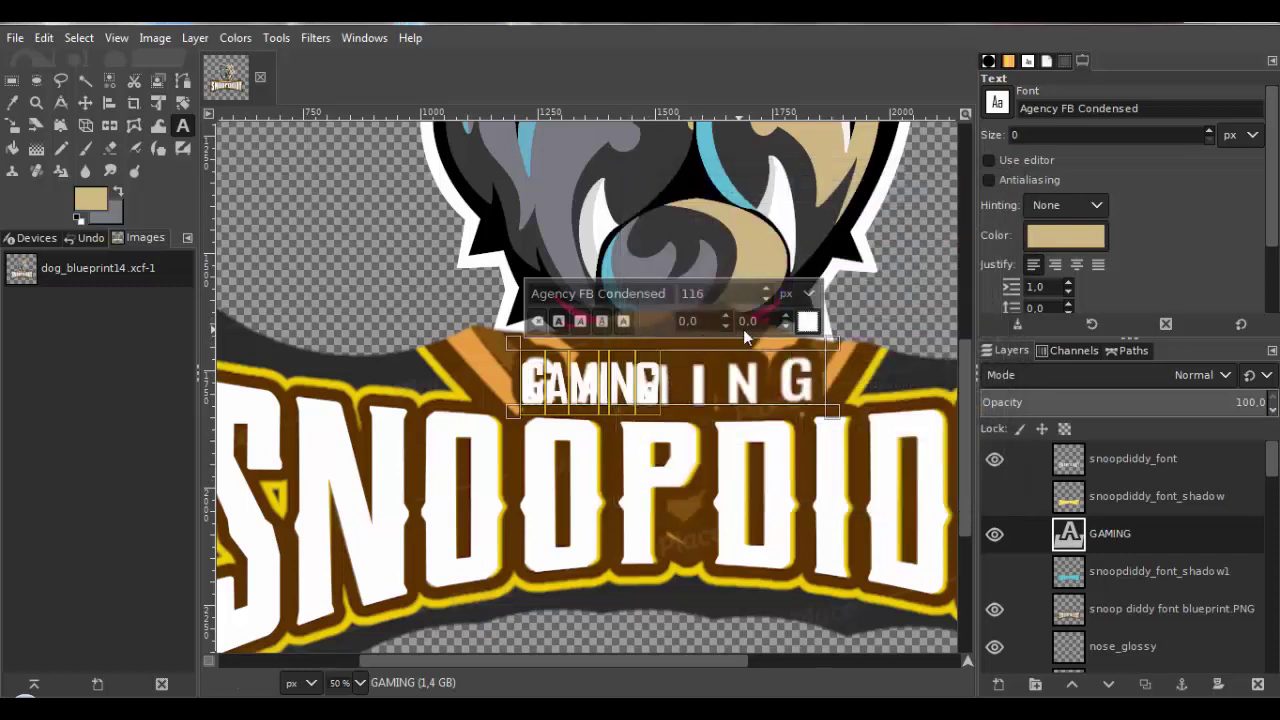
Increase the kerning of the GAMING text to 52 to match the blueprint's letter spacing.
left_click(785, 321)
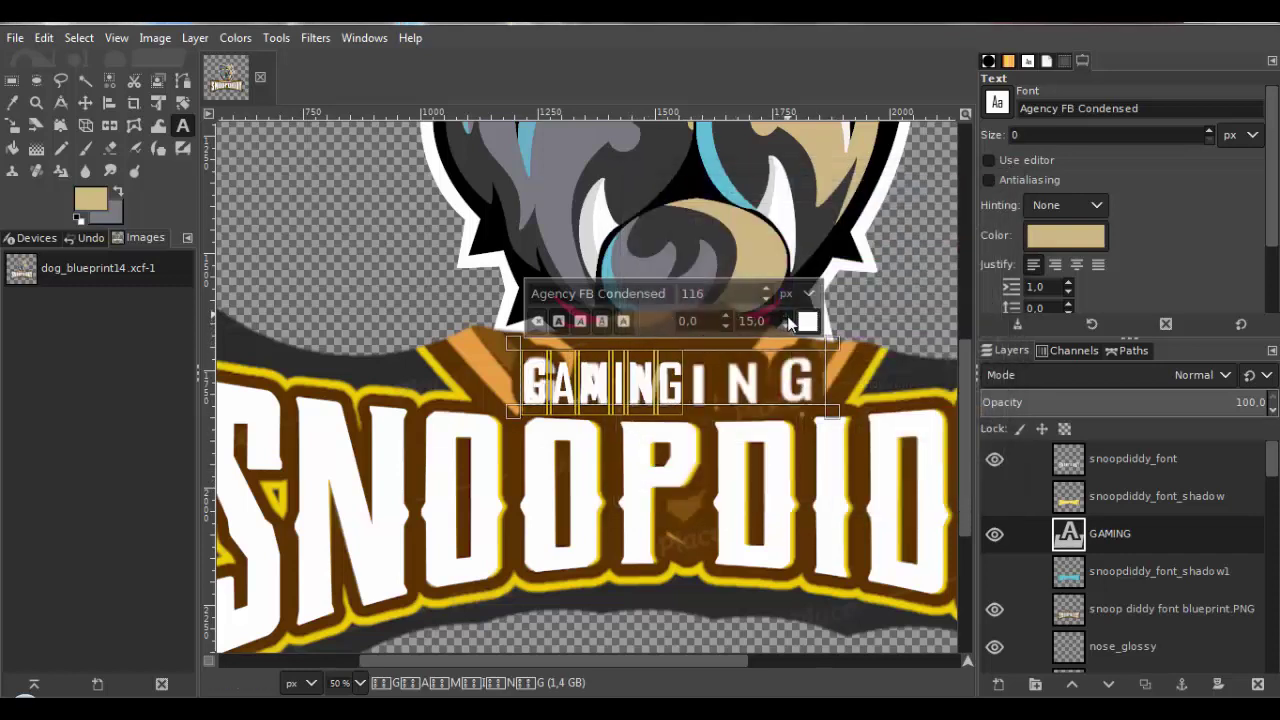
left_click(788, 321)
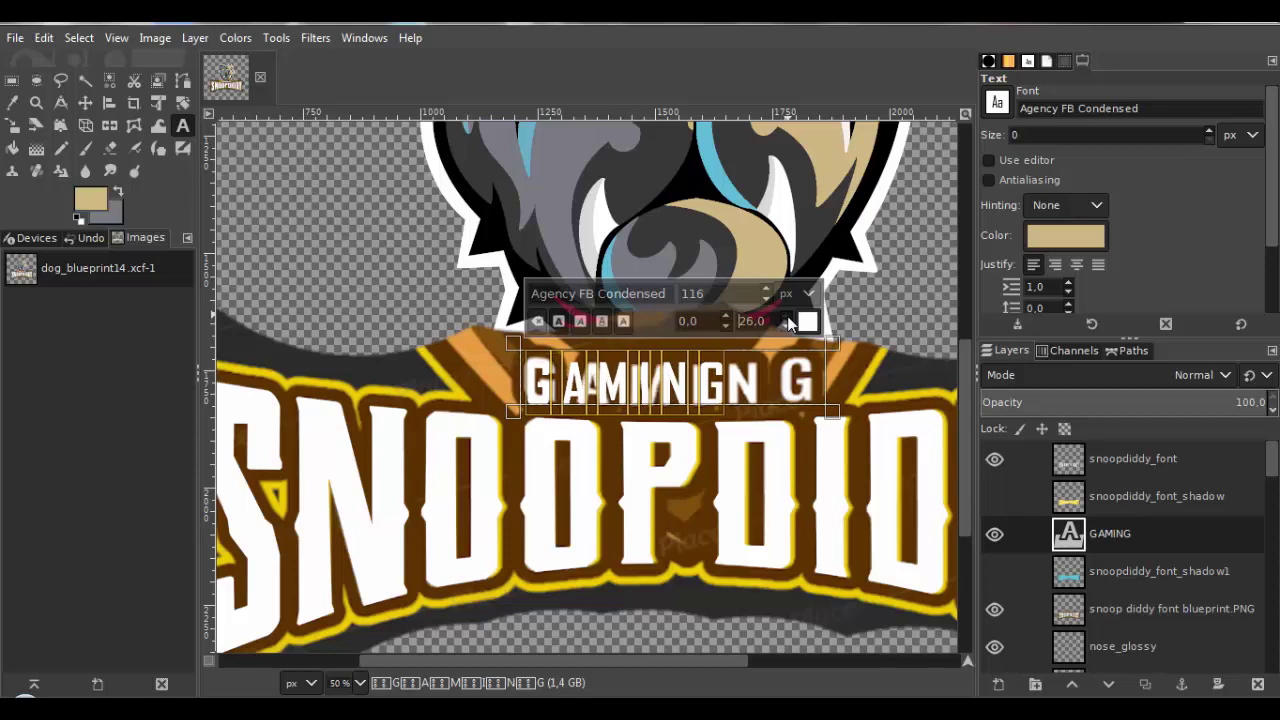
left_click(788, 321)
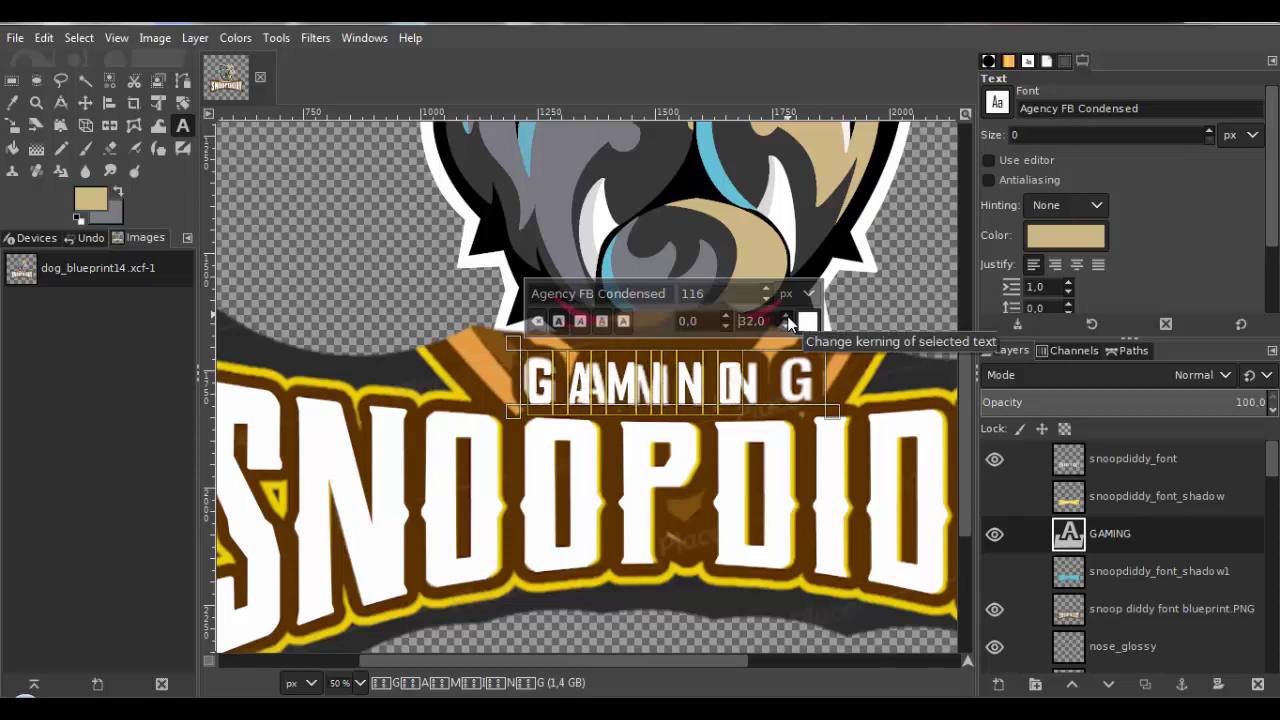
left_click(788, 321)
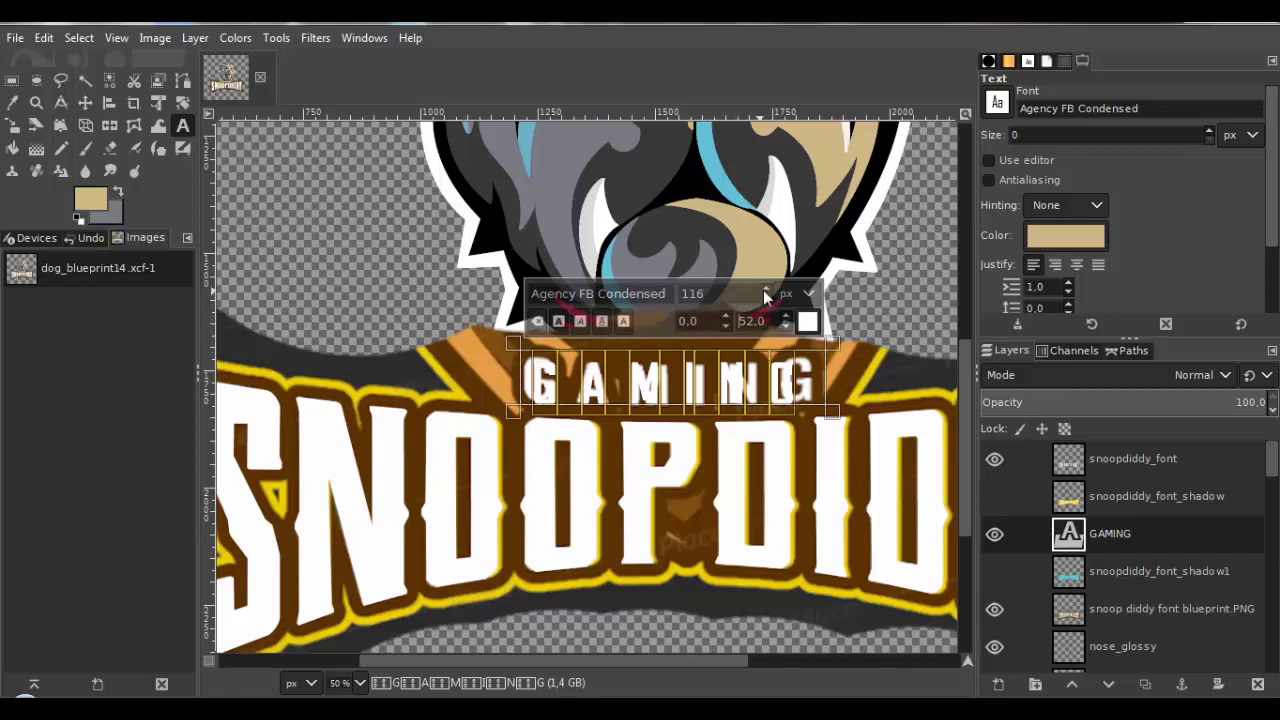
Increase the size of the GAMING text to 134 px.
left_click(766, 290)
left_click(766, 290)
left_click(766, 290)
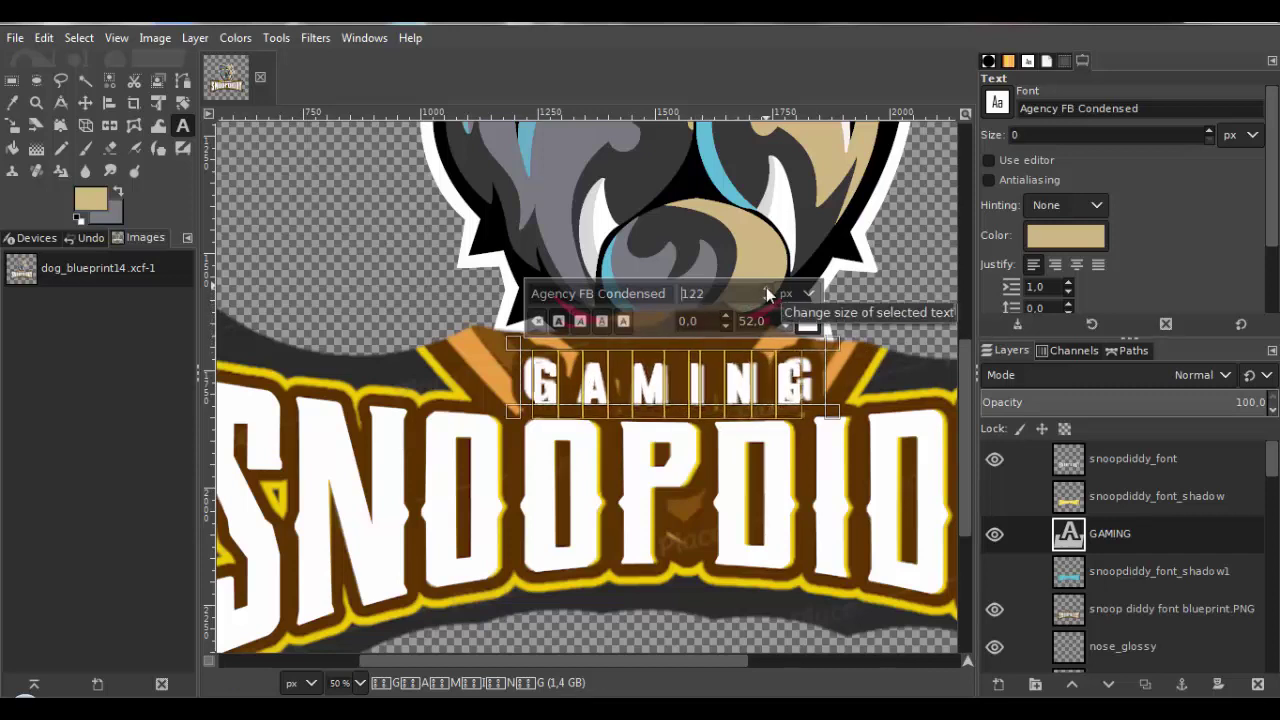
left_click(766, 290)
left_click(766, 290)
left_click(766, 290)
left_click(766, 290)
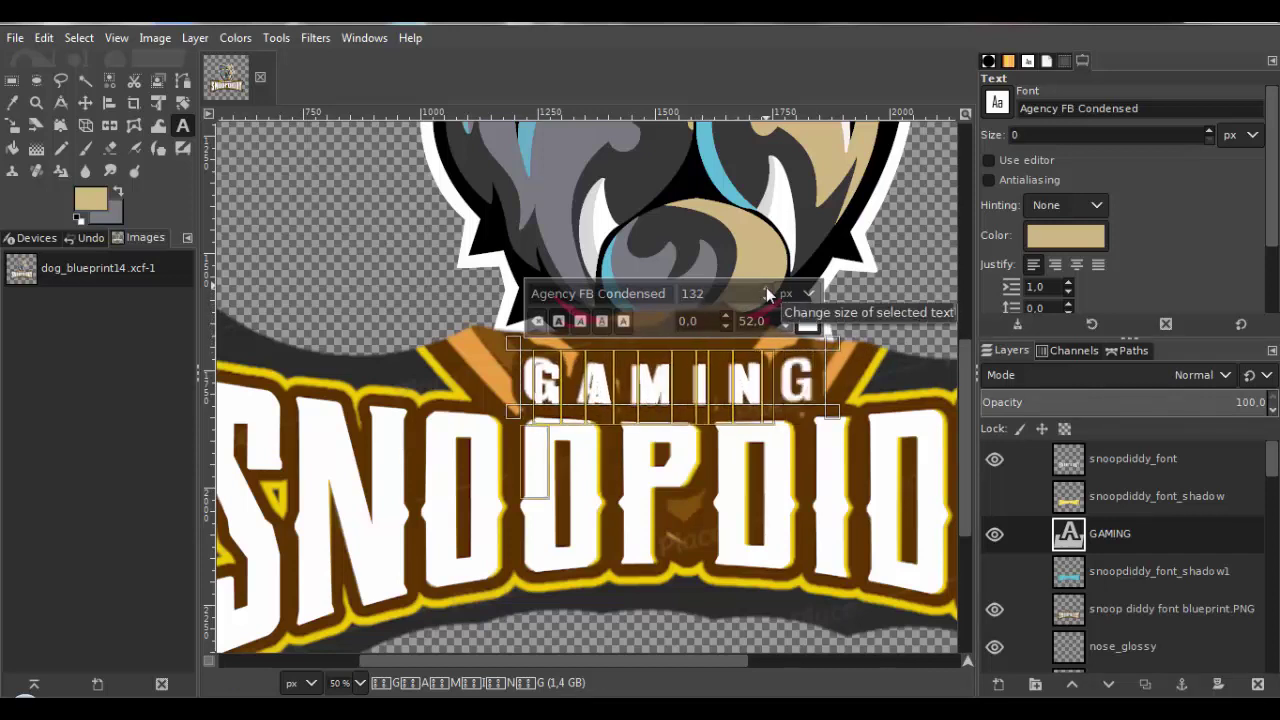
left_click(766, 290)
left_click(766, 290)
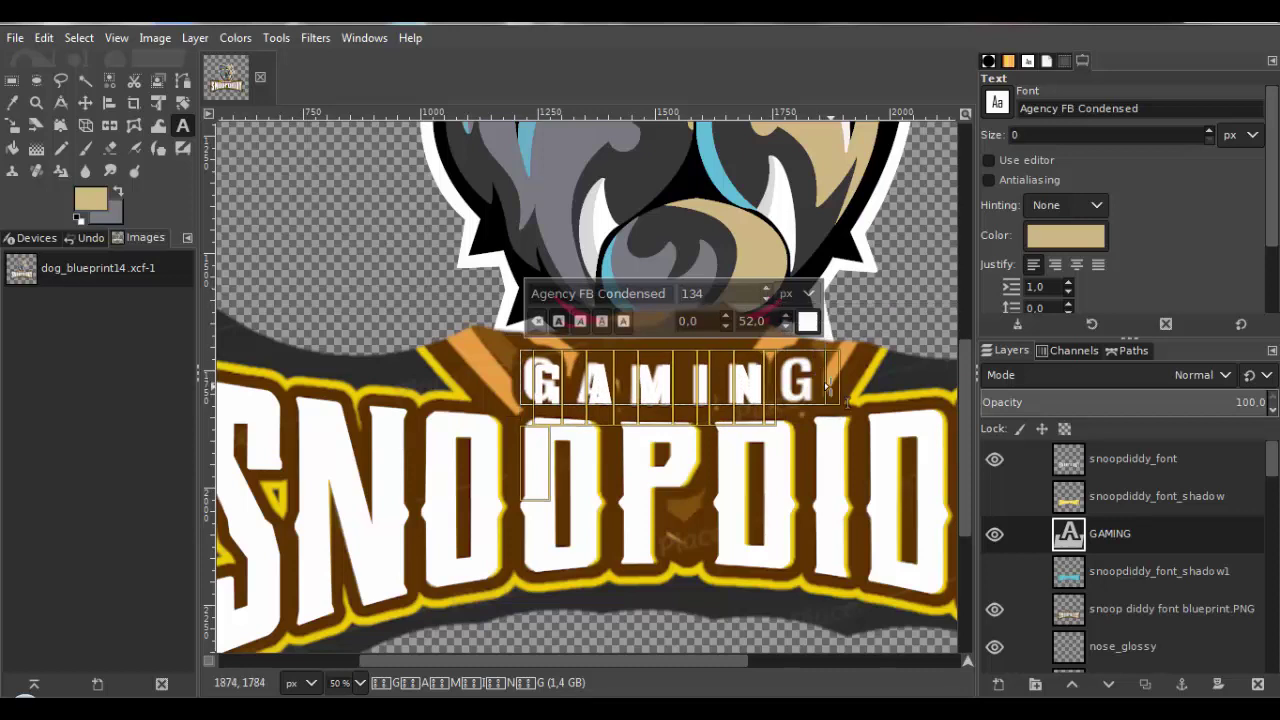
Enlarge the text frame so GAMING fits on one line, and hide the snoop diddy font blueprint.PNG layer.
left_click_drag(828, 390, 926, 455)
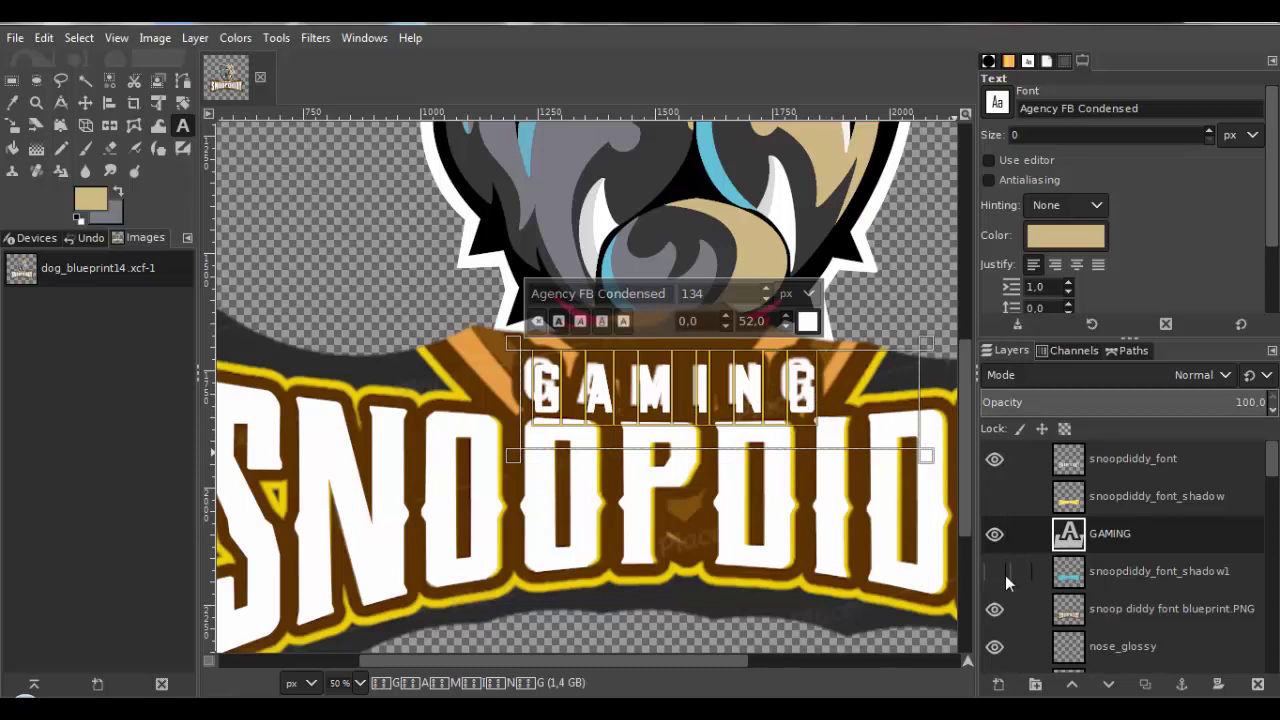
left_click(996, 610)
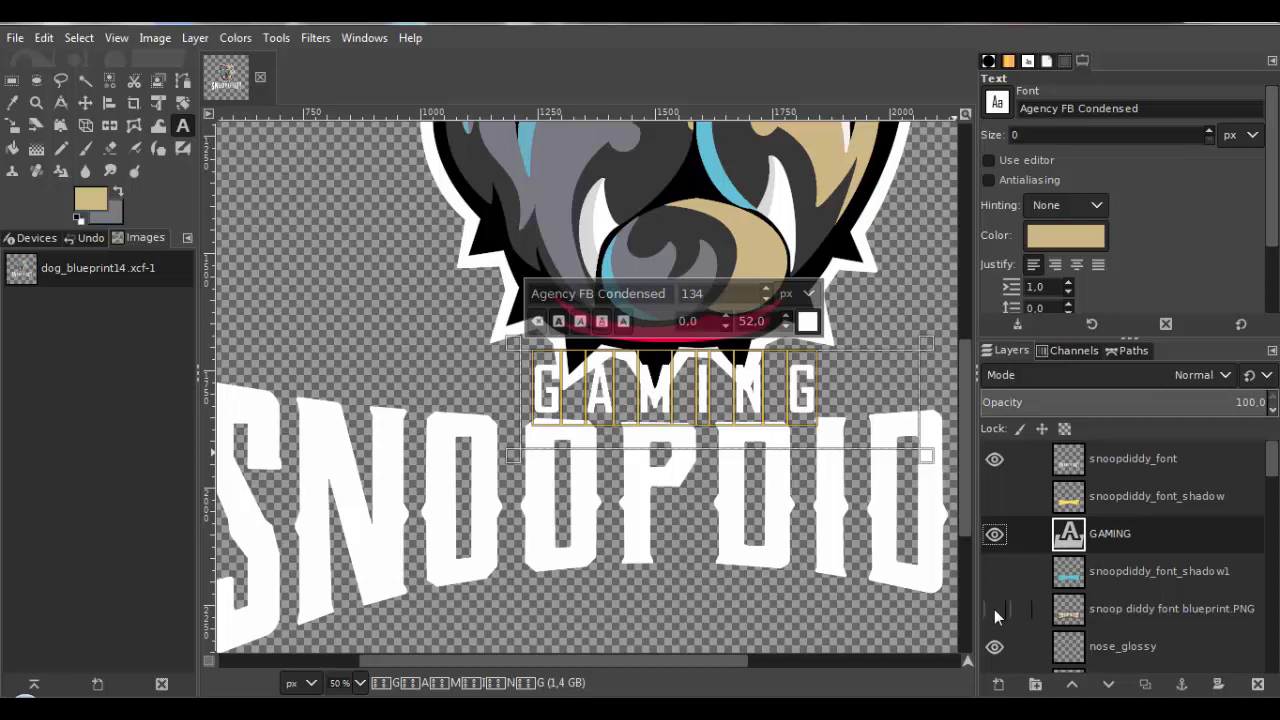
Show the snoop diddy font blueprint.PNG layer and increase the size of the GAMING text to 137 px.
left_click(996, 610)
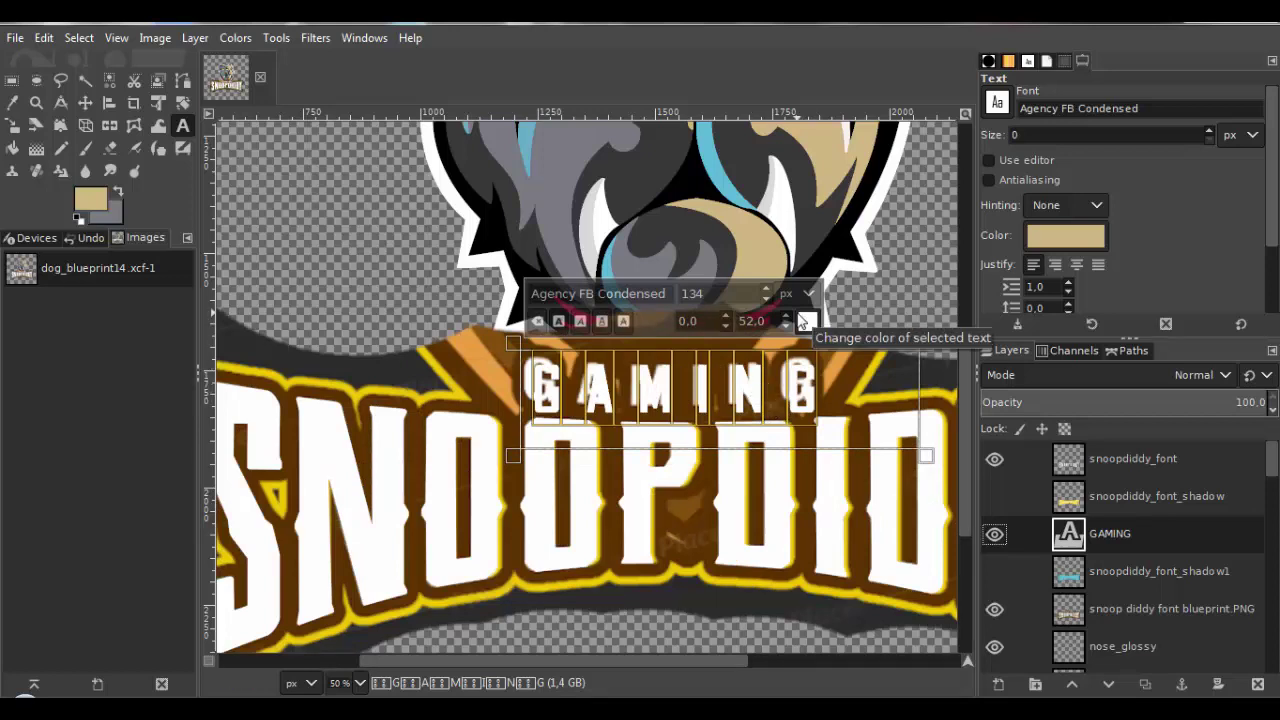
left_click(766, 290)
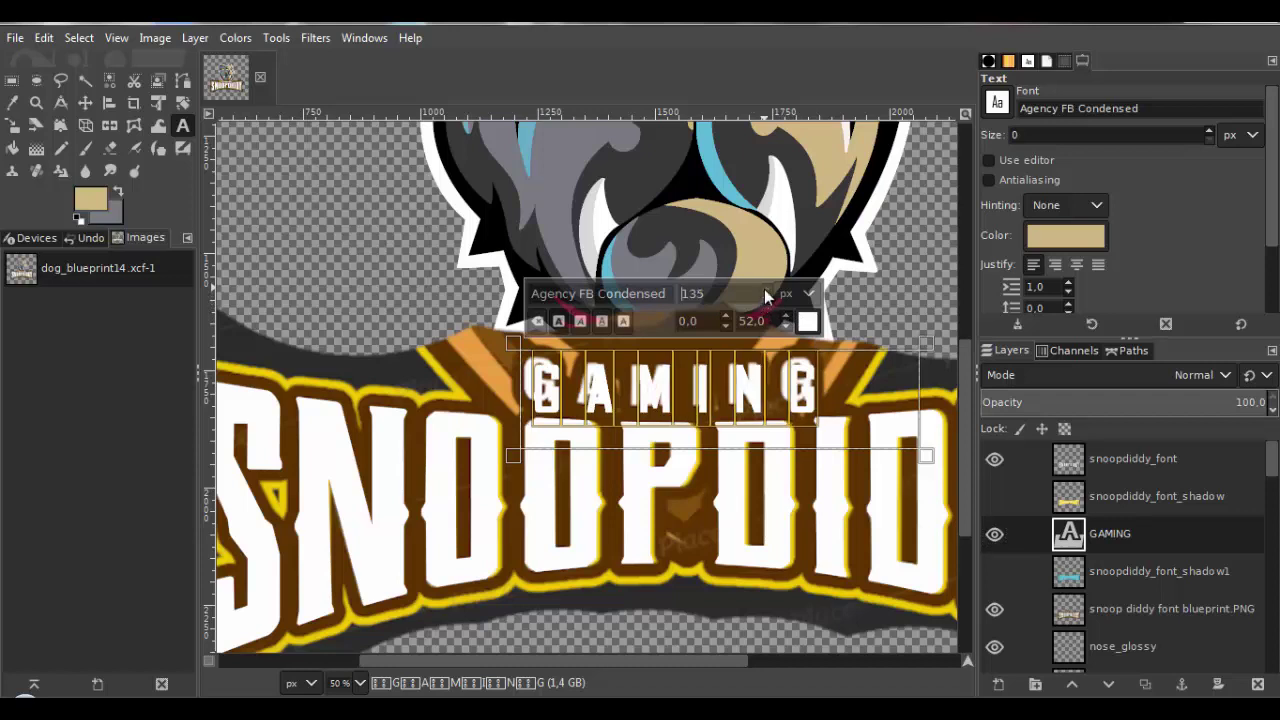
left_click(766, 290)
left_click(766, 290)
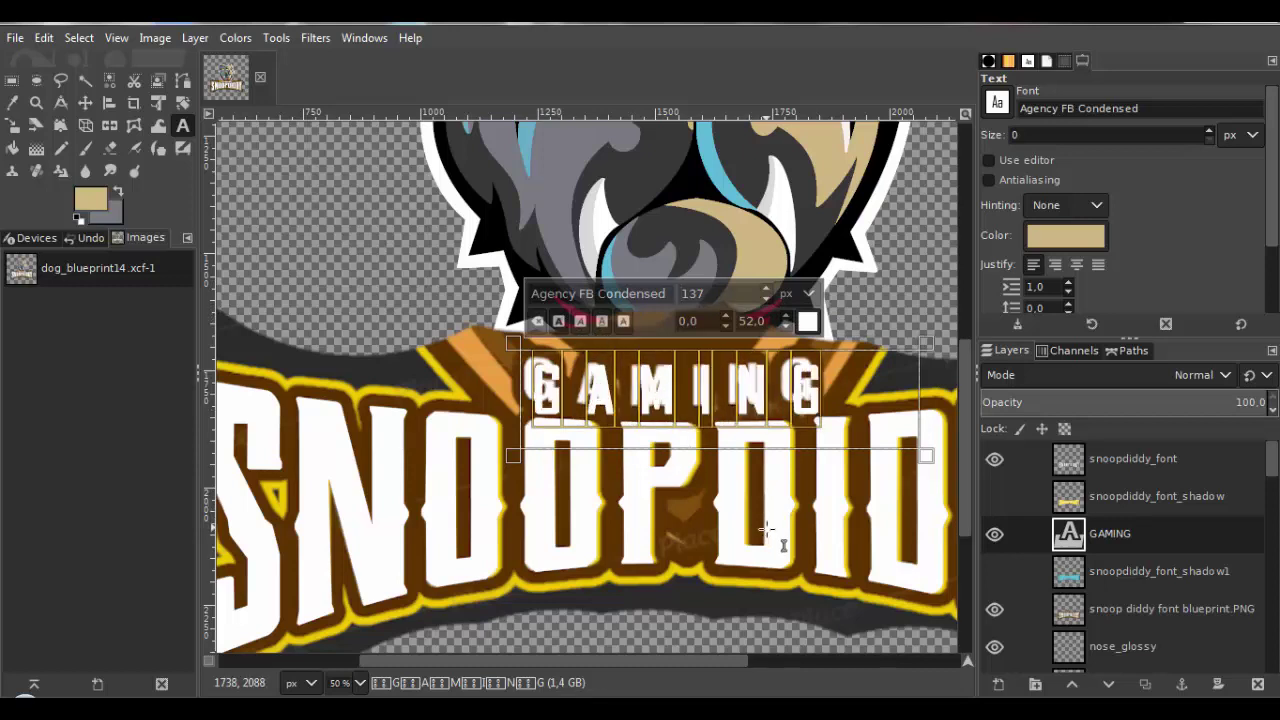
Move the GAMING text about 20 px left and 6 px down to align it horizontally with the blueprint's GAMING lettering.
left_click_drag(766, 530, 741, 500)
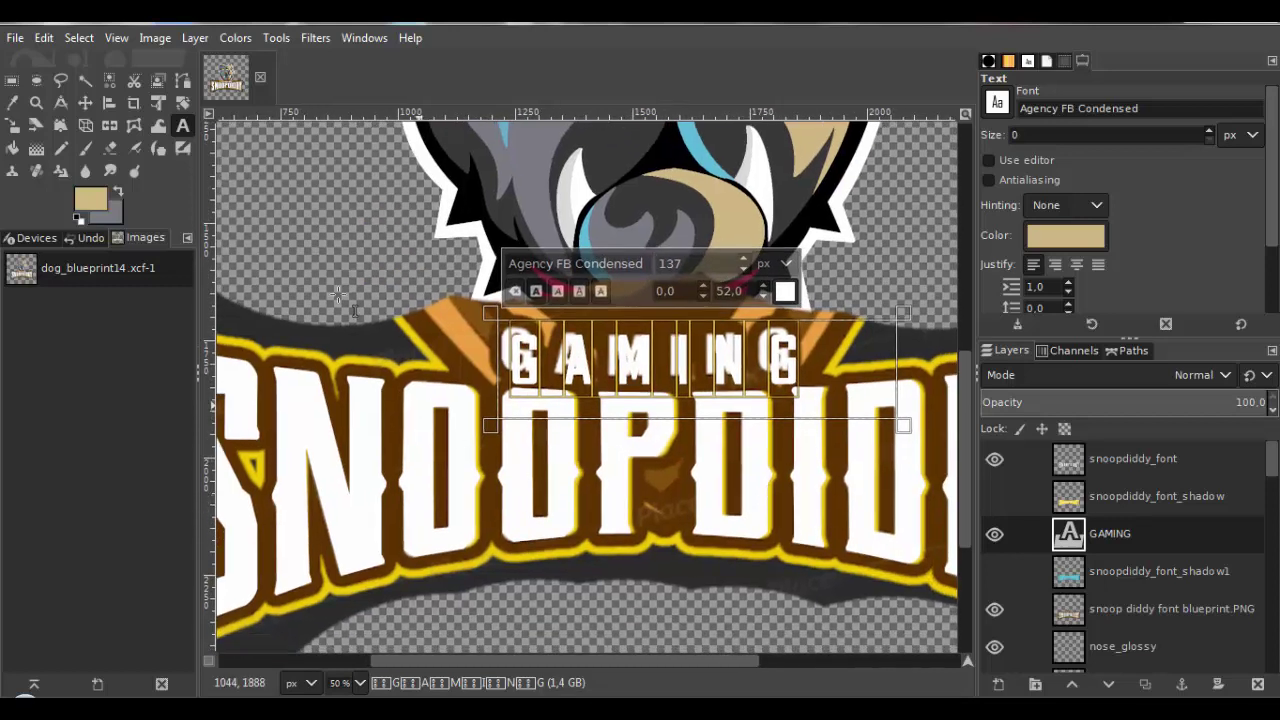
left_click(85, 102)
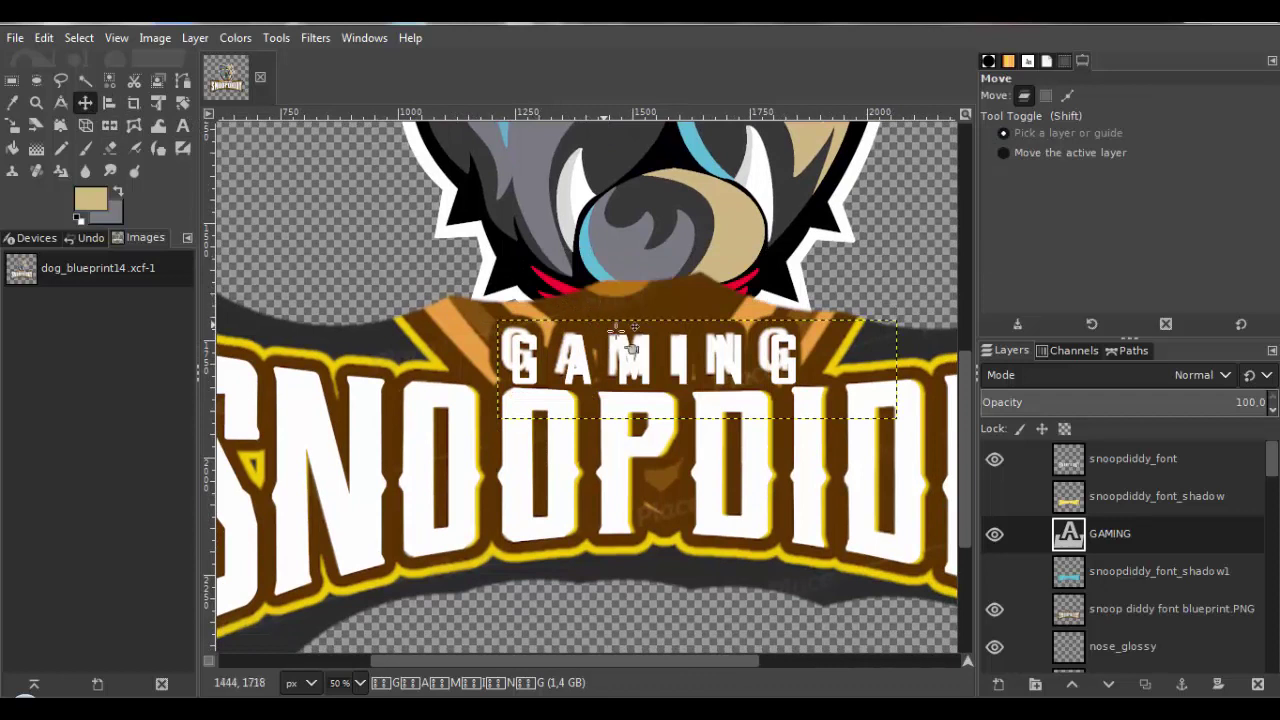
left_click_drag(700, 368, 689, 373)
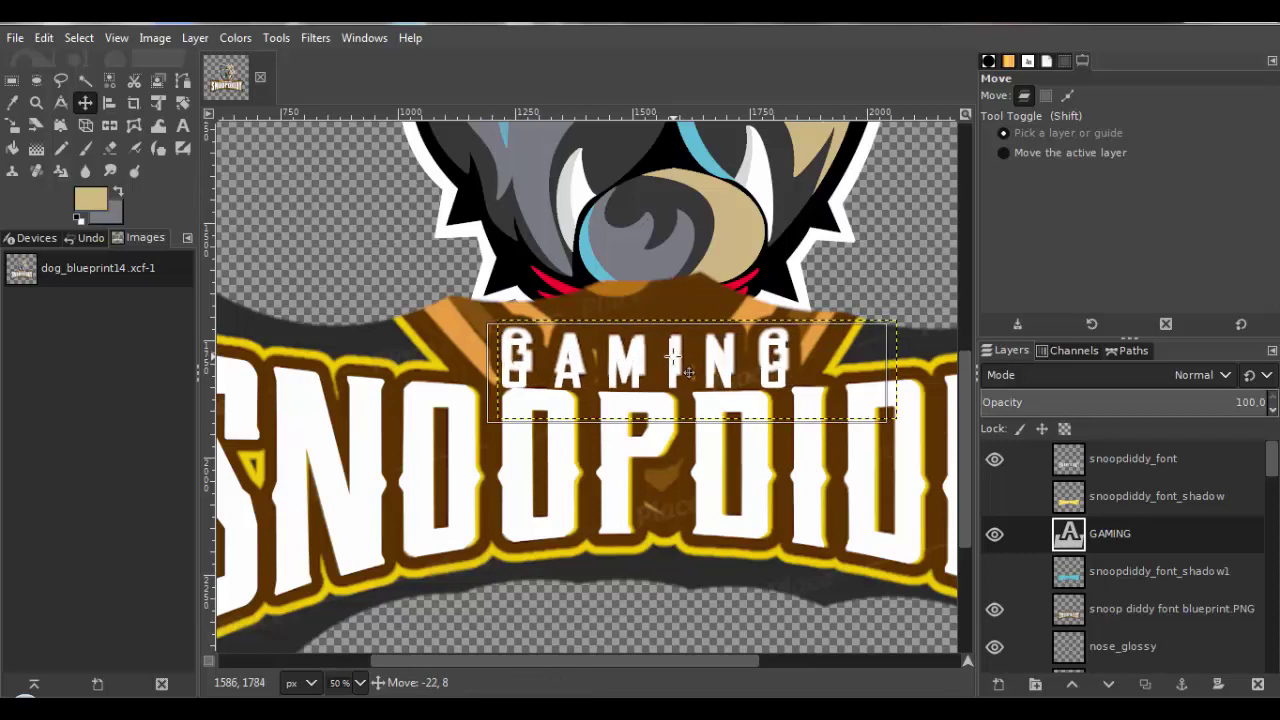
left_click_drag(689, 373, 690, 371)
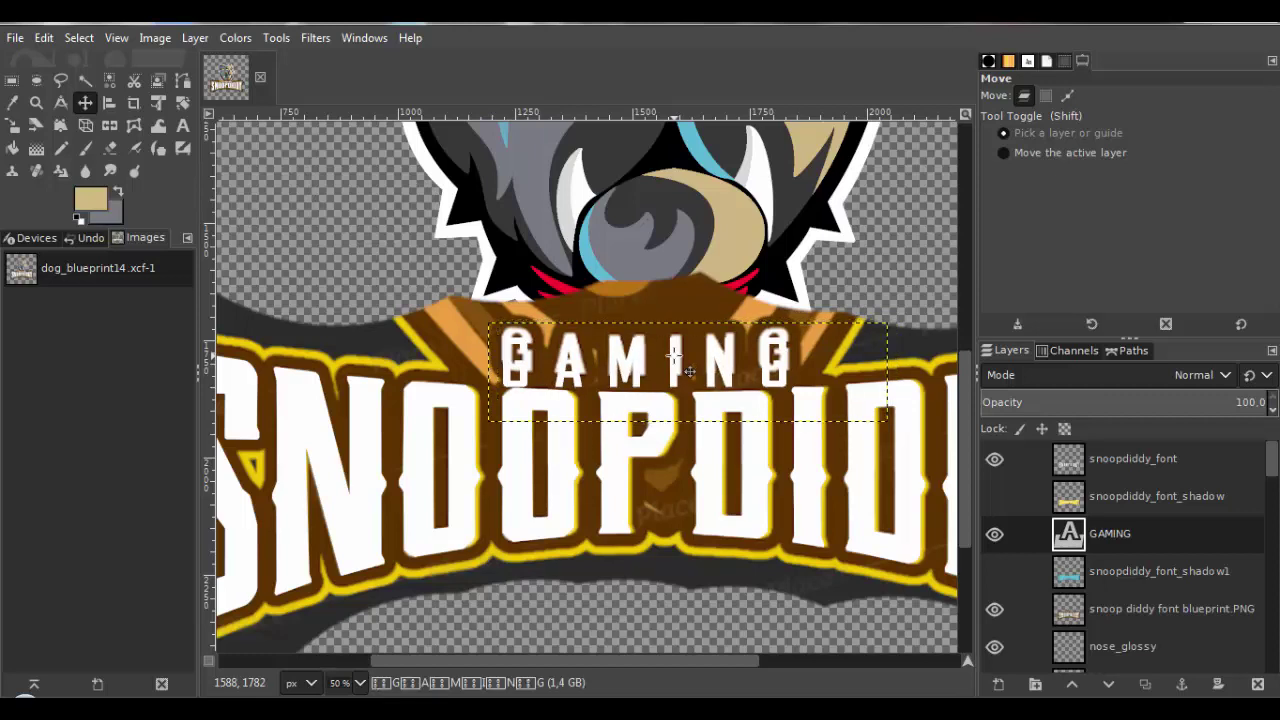
Add a vertical guide at 50 percent and move it to the right edge of GAMING's last G, at about x 1832.
left_click(149, 40)
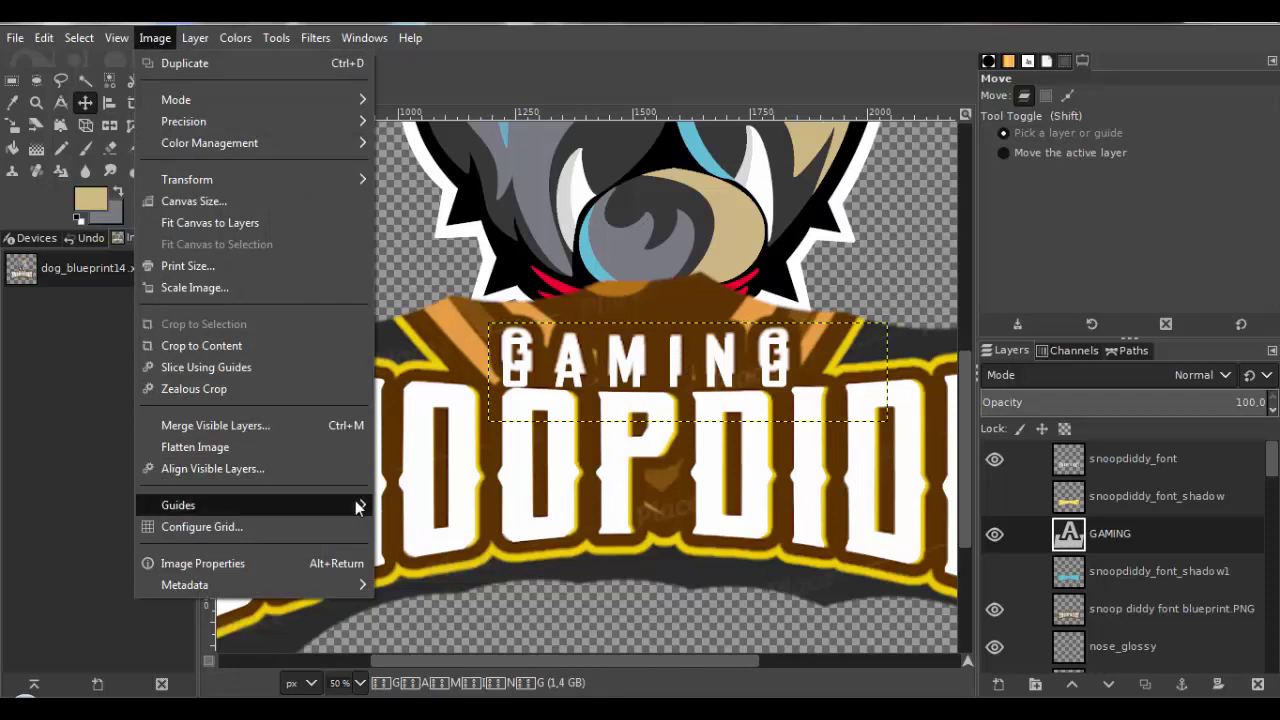
mouse_move(357, 502)
left_click(400, 504)
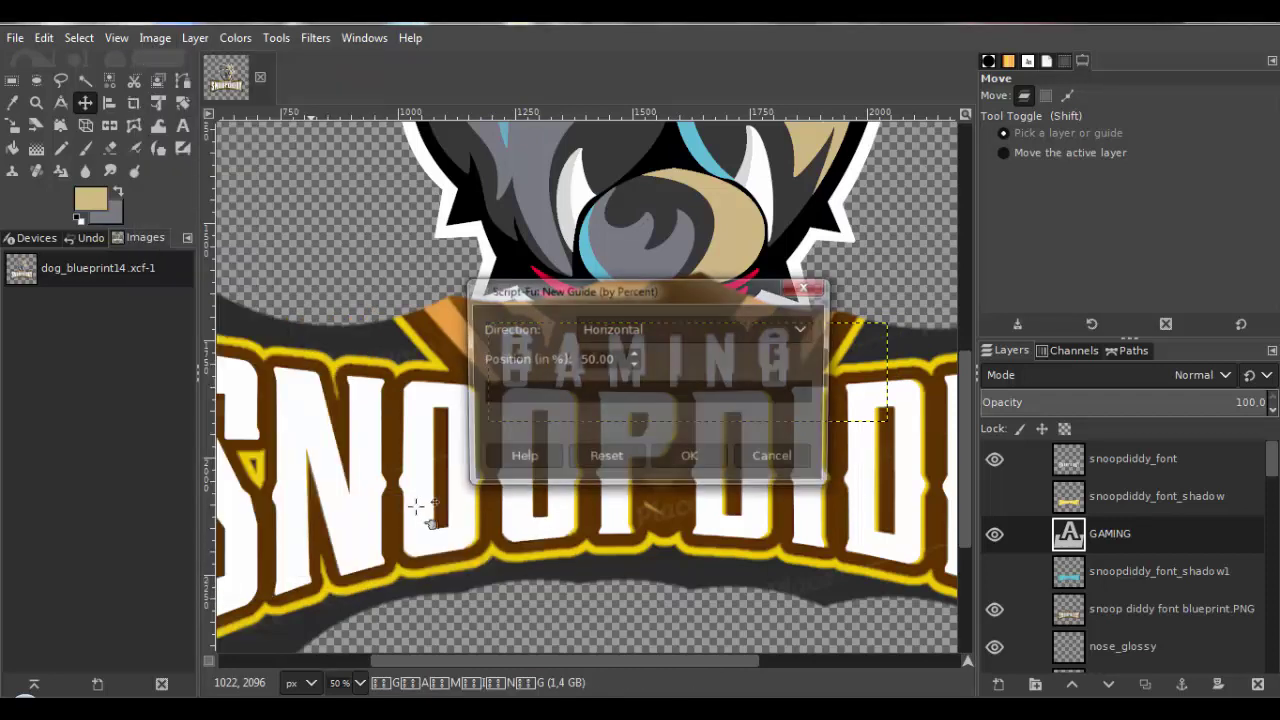
left_click(614, 331)
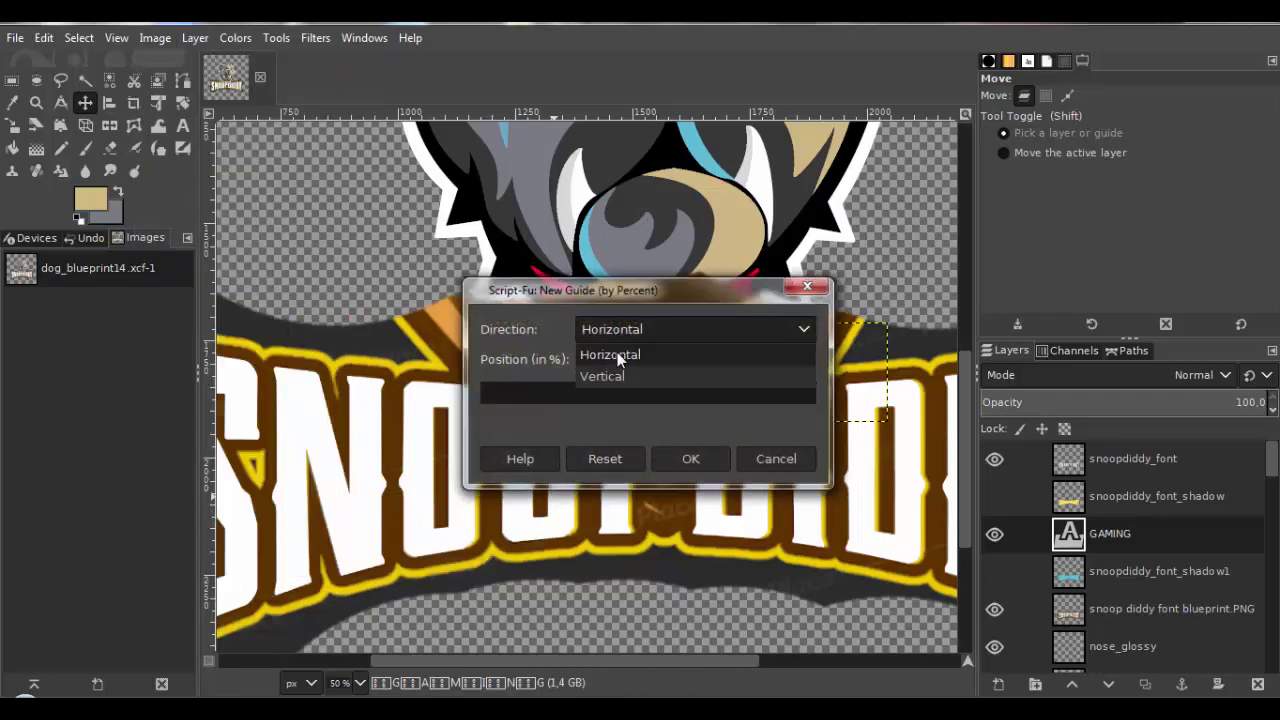
left_click(614, 375)
left_click(688, 459)
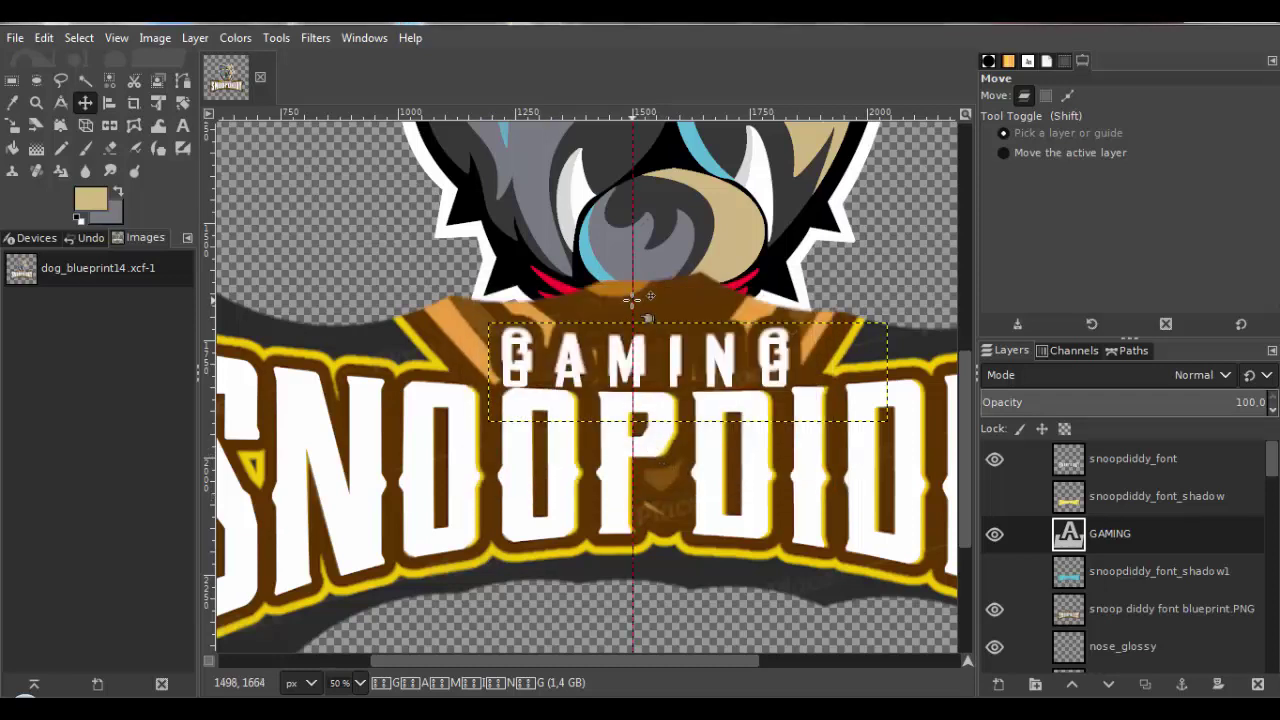
left_click_drag(632, 298, 789, 393)
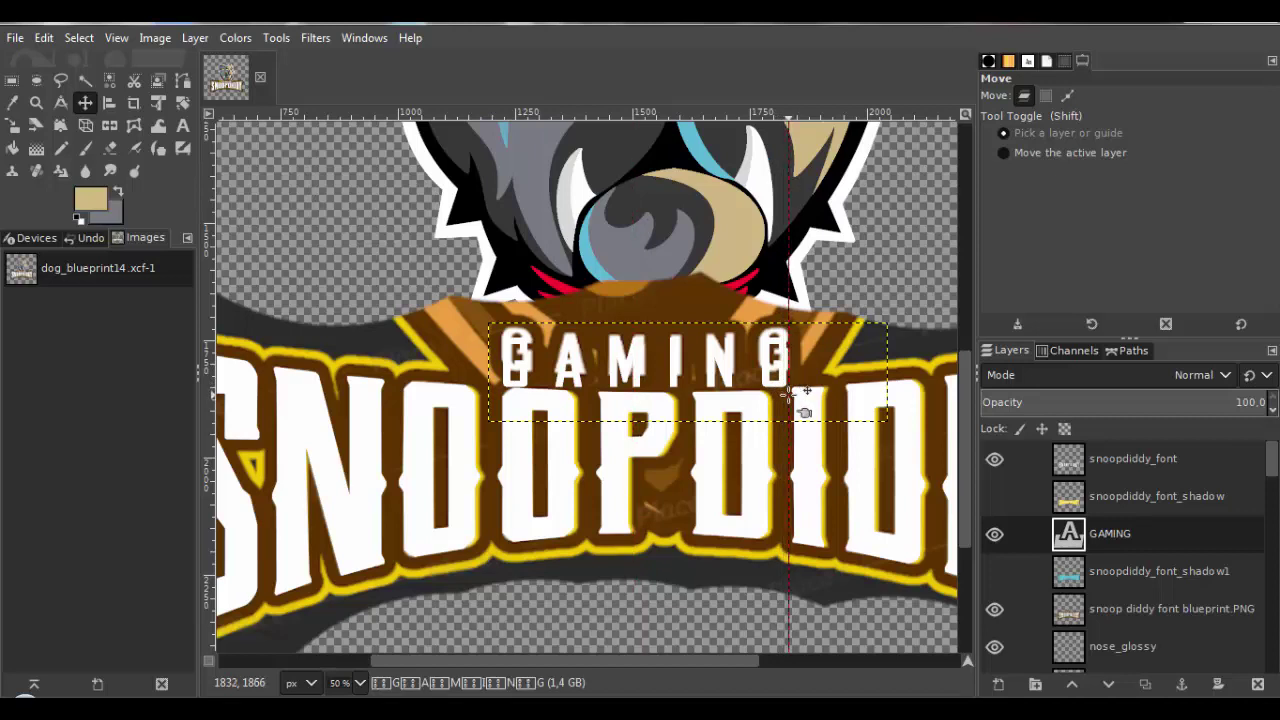
Add a second vertical guide at 50 percent and move it to the left edge of GAMING's first G.
left_click(155, 37)
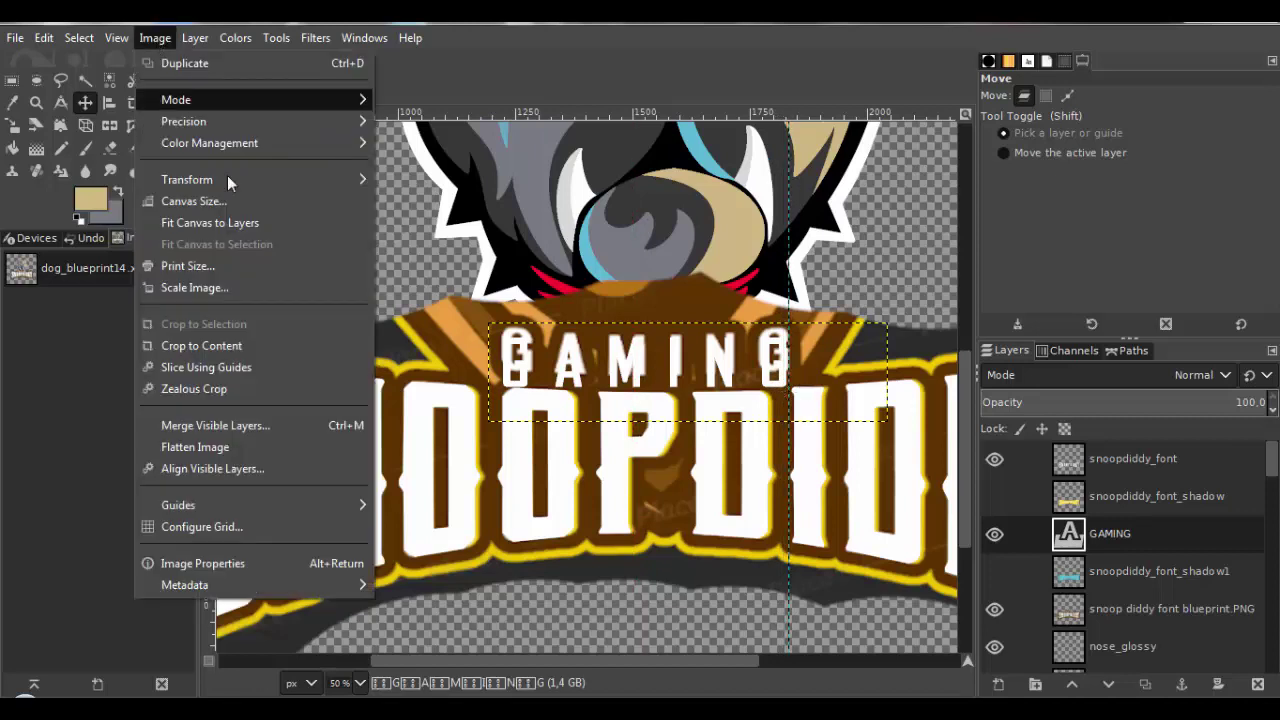
mouse_move(250, 505)
left_click(405, 505)
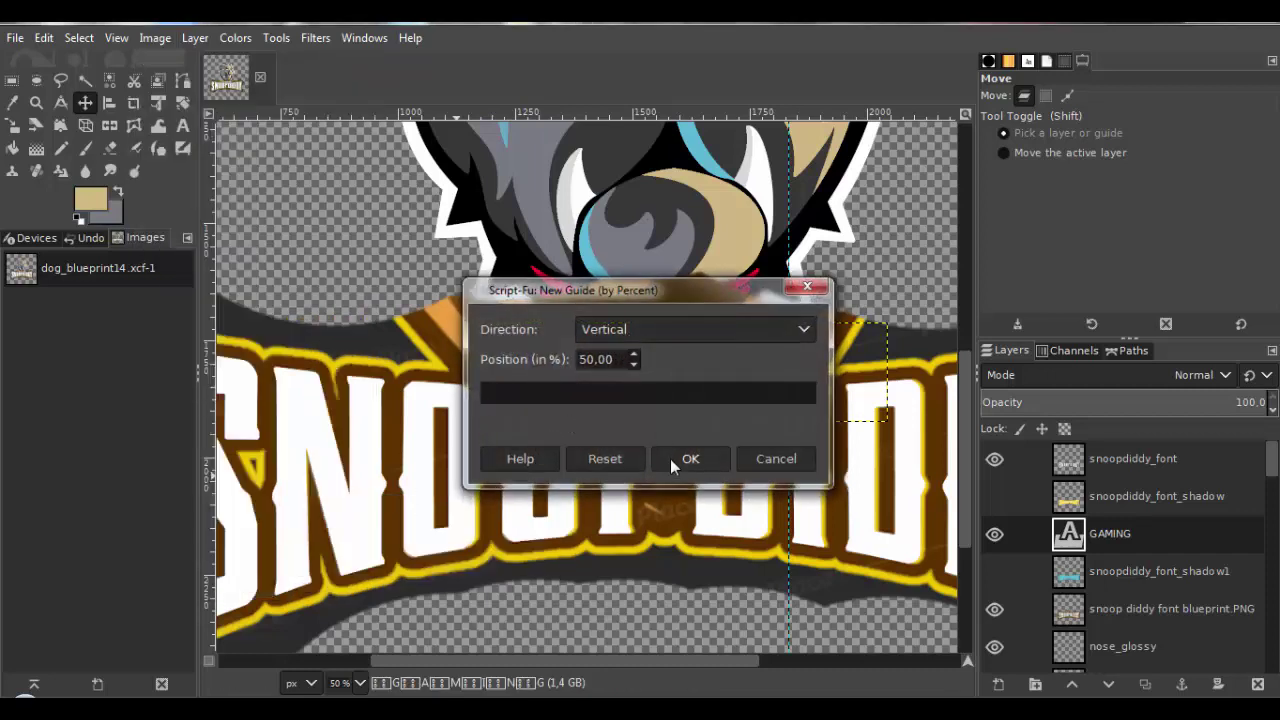
left_click(672, 459)
left_click_drag(640, 290, 517, 423)
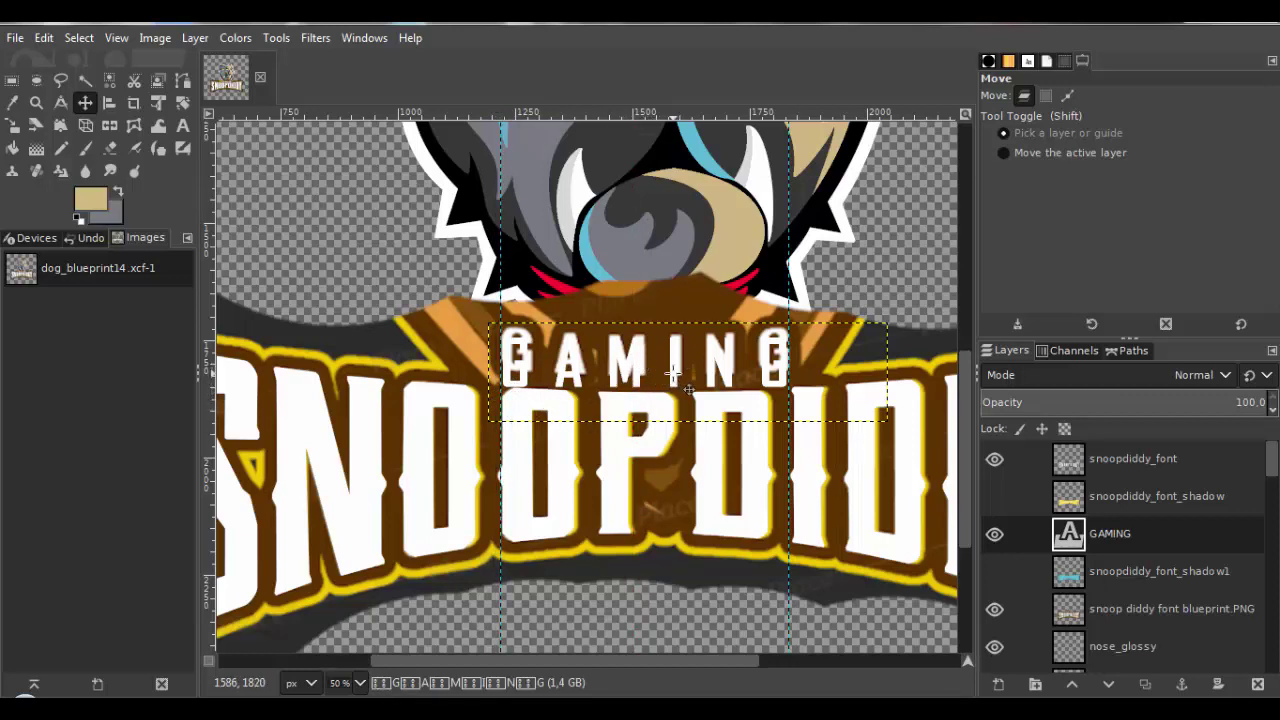
Move the GAMING text about 488 px down, between the two guides and below the SNOOPDIDDY lettering.
left_click_drag(672, 374, 671, 597)
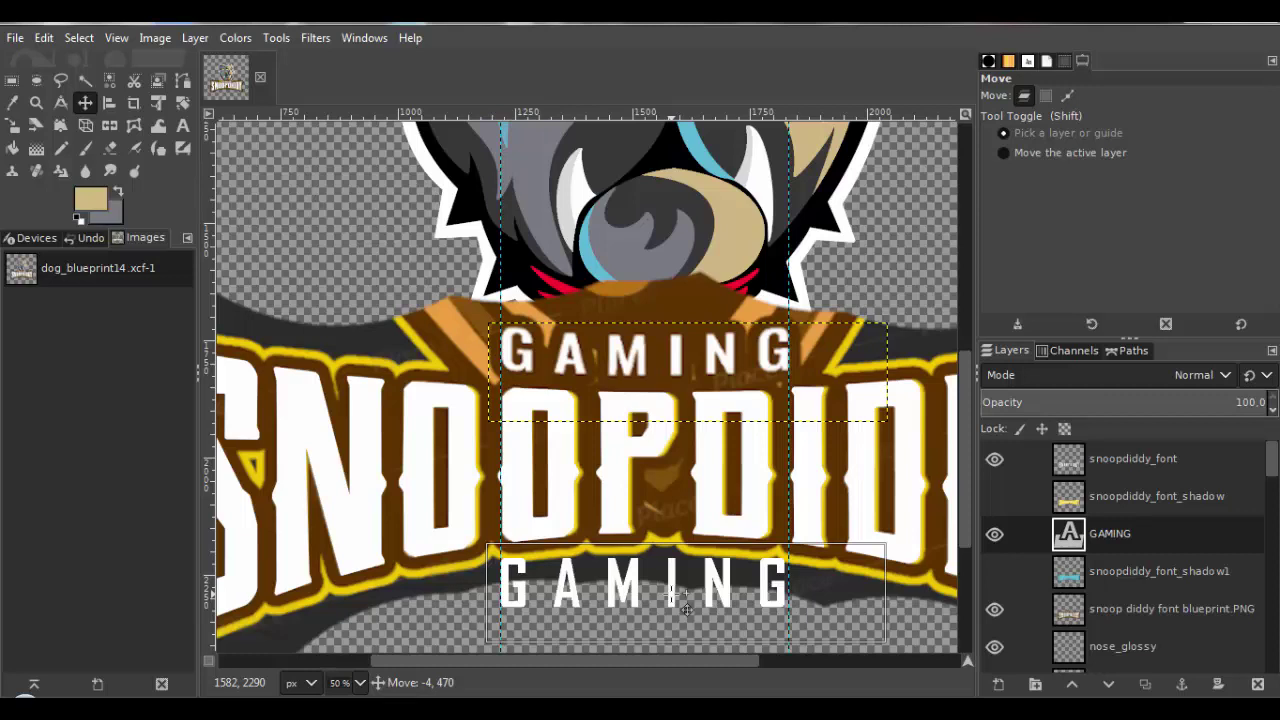
left_click_drag(686, 609, 687, 618)
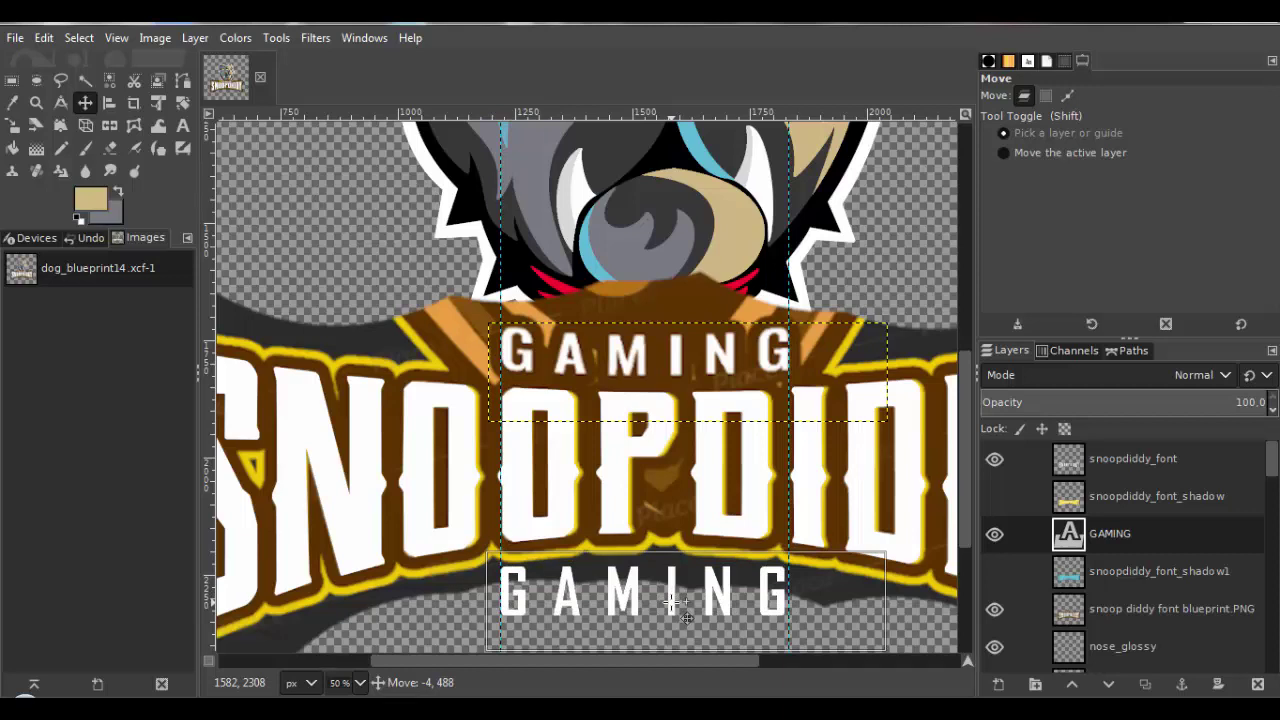
left_click_drag(687, 618, 687, 618)
Show the snoopdiddy_font_shadow1 and snoopdiddy_font_shadow layers.
scroll(705, 560, "down", 2)
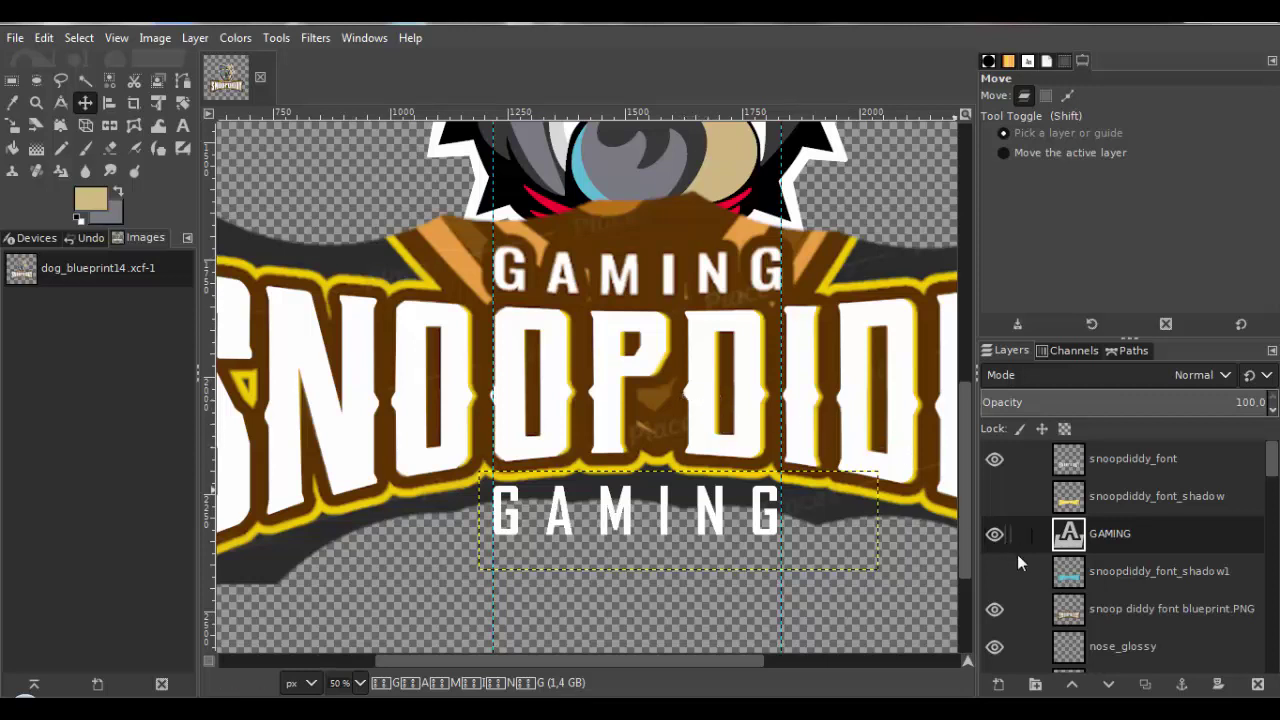
left_click(996, 571)
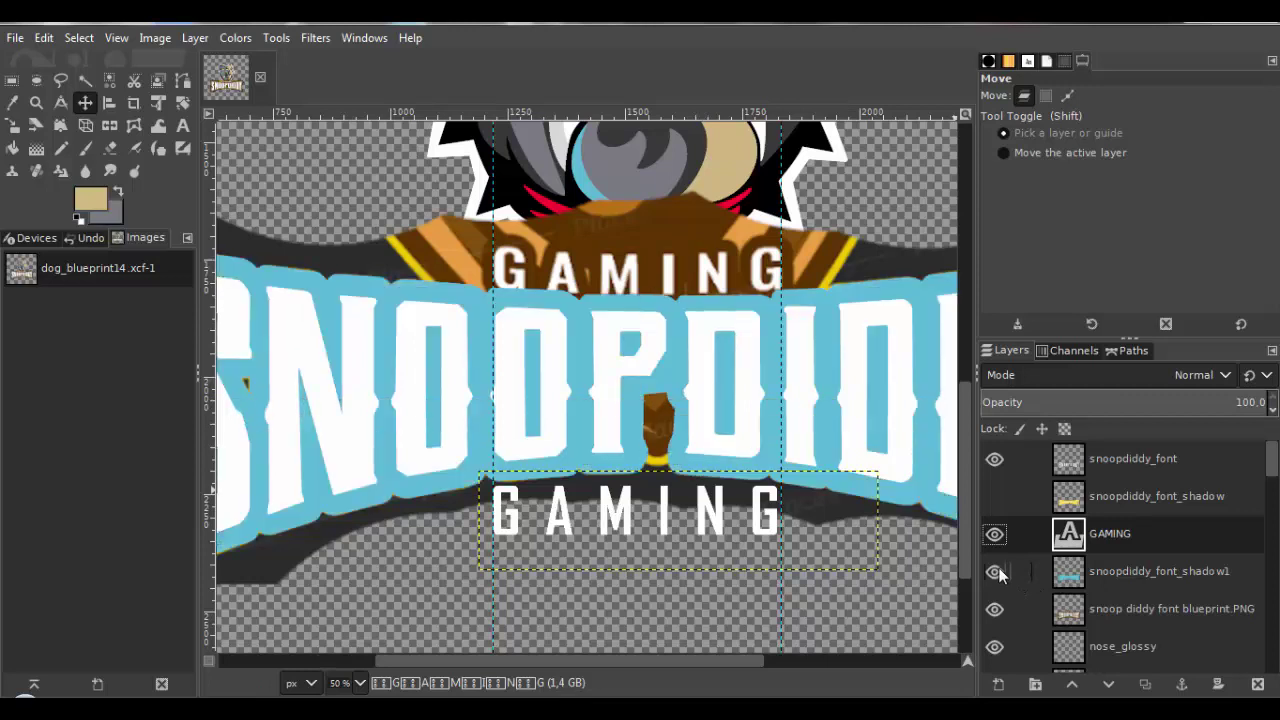
left_click(994, 500)
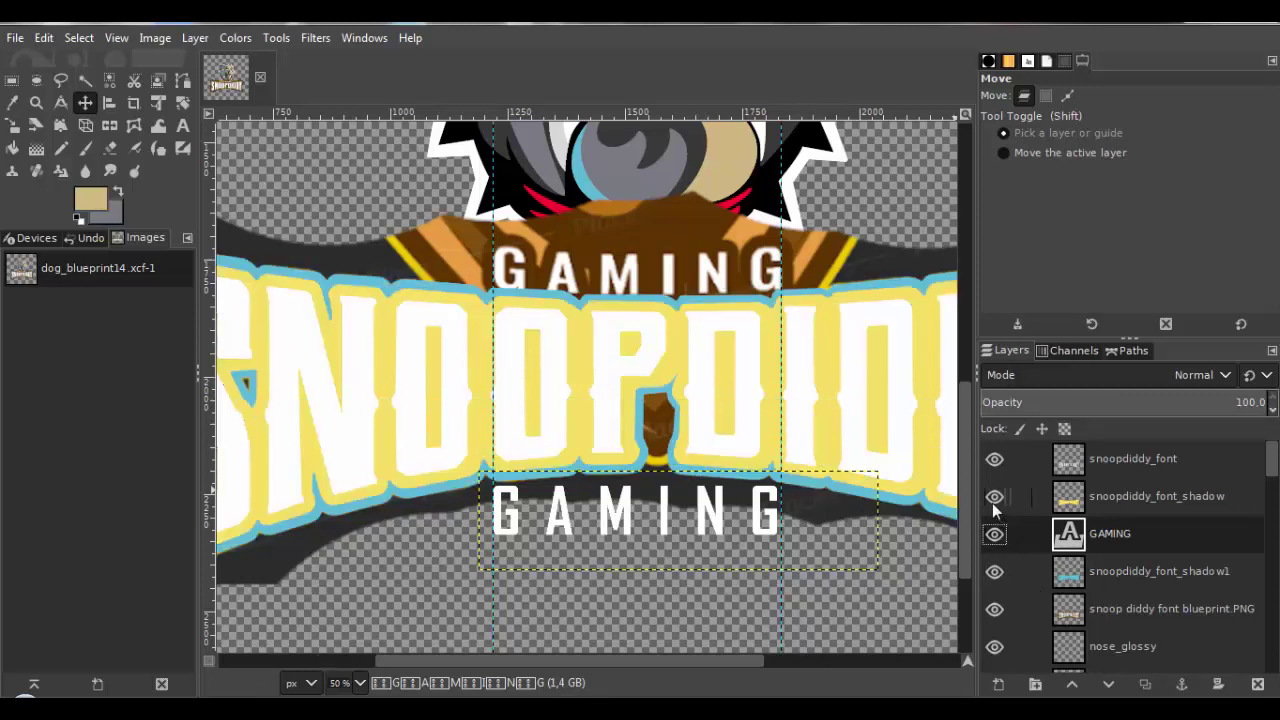
scroll(725, 488, "right", 1)
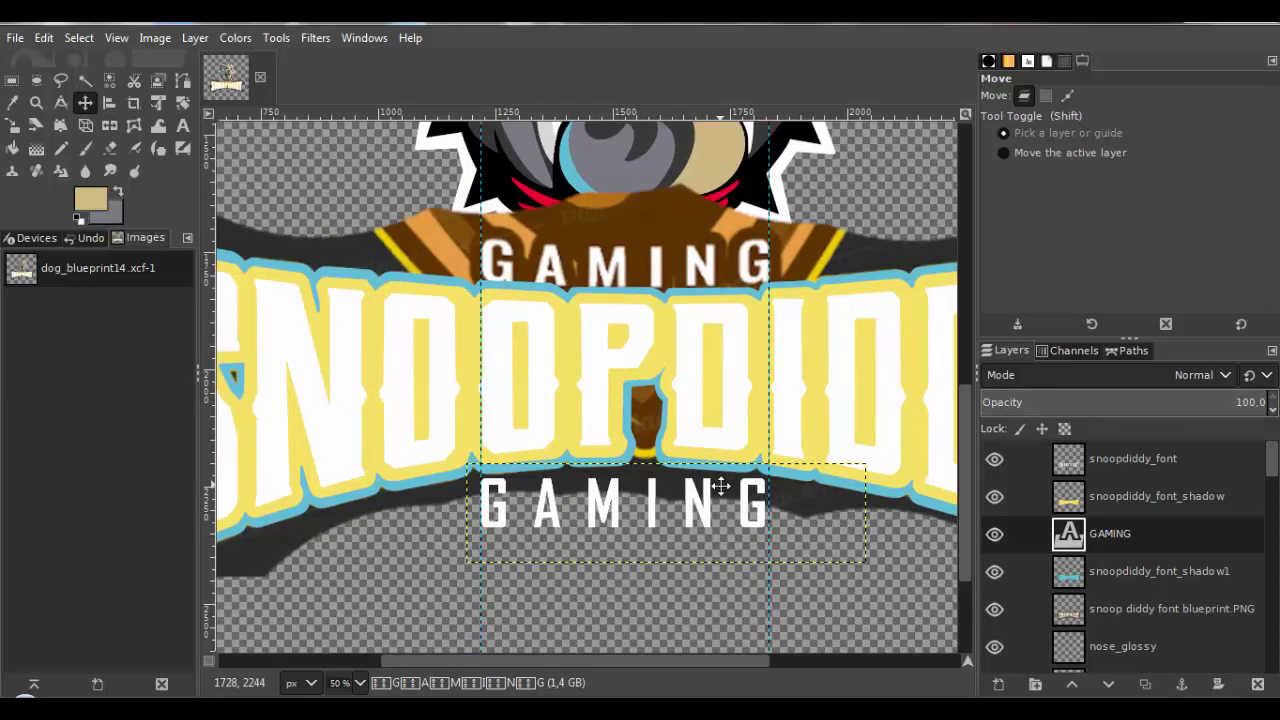
Hide the snoop diddy font blueprint.PNG layer to check GAMING below the outlined name, and show the layer again.
scroll(721, 486, "down", 2, "ctrl")
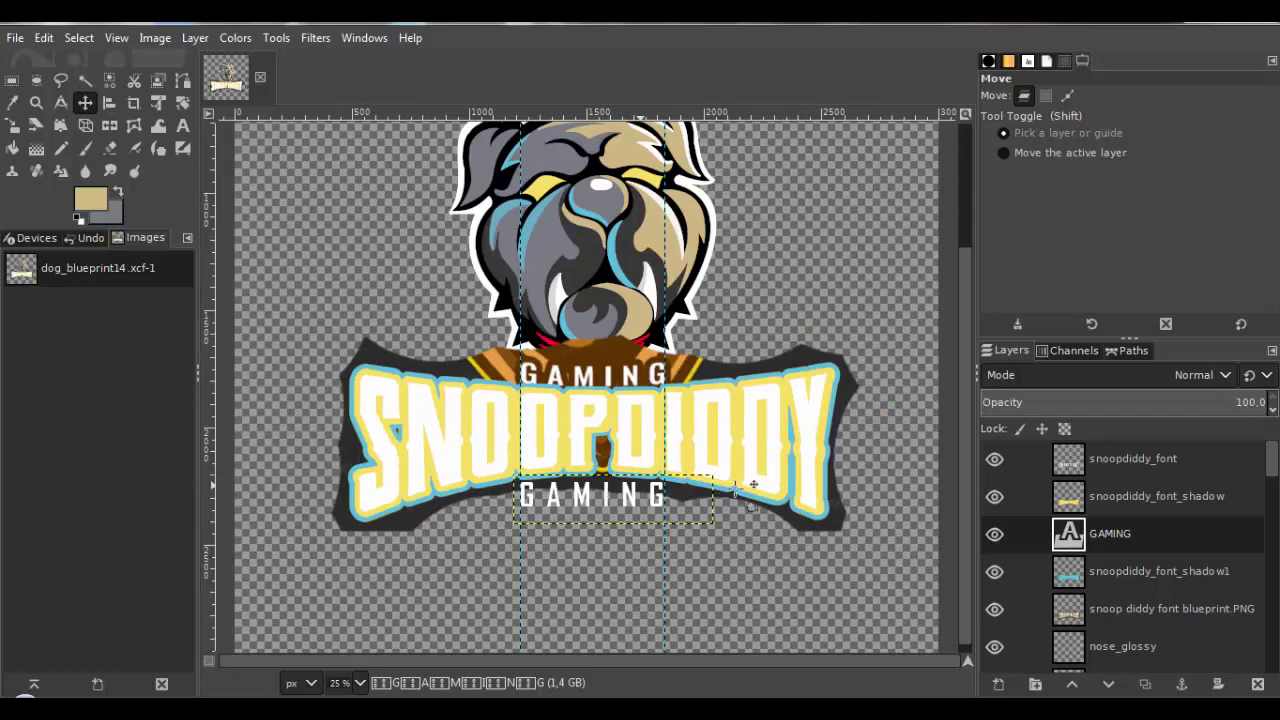
left_click(994, 610)
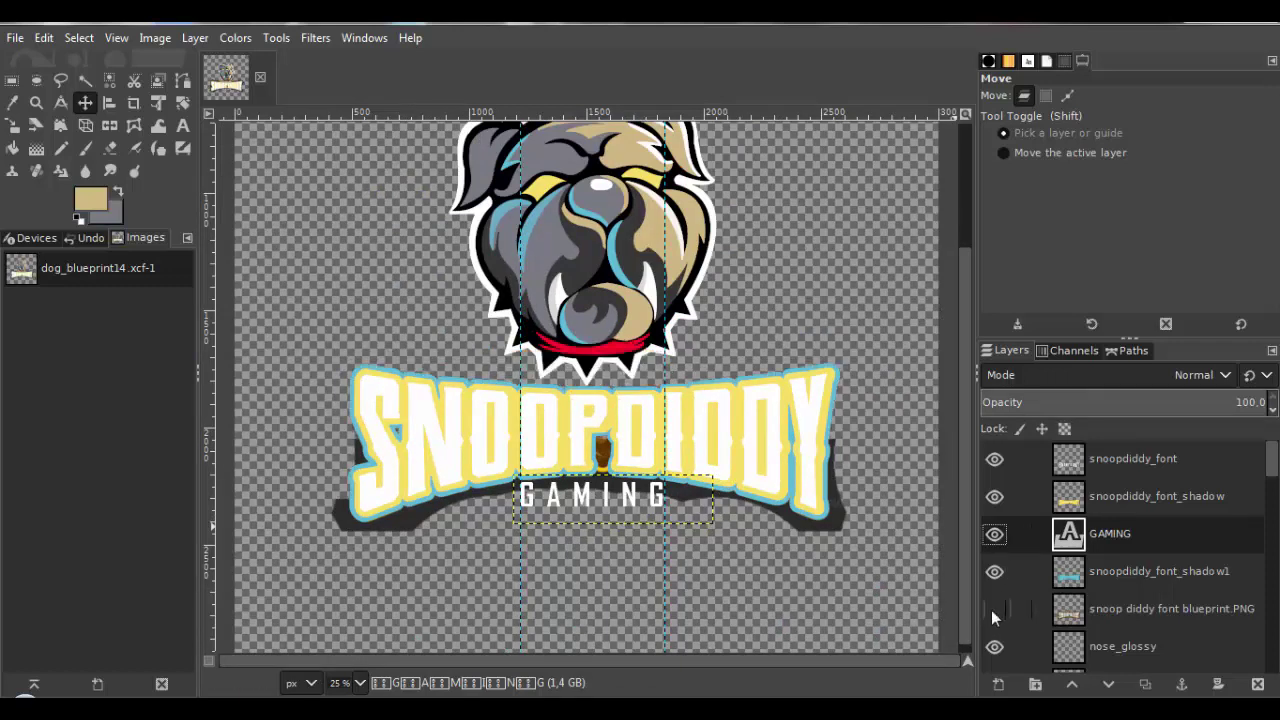
left_click_drag(677, 586, 728, 540)
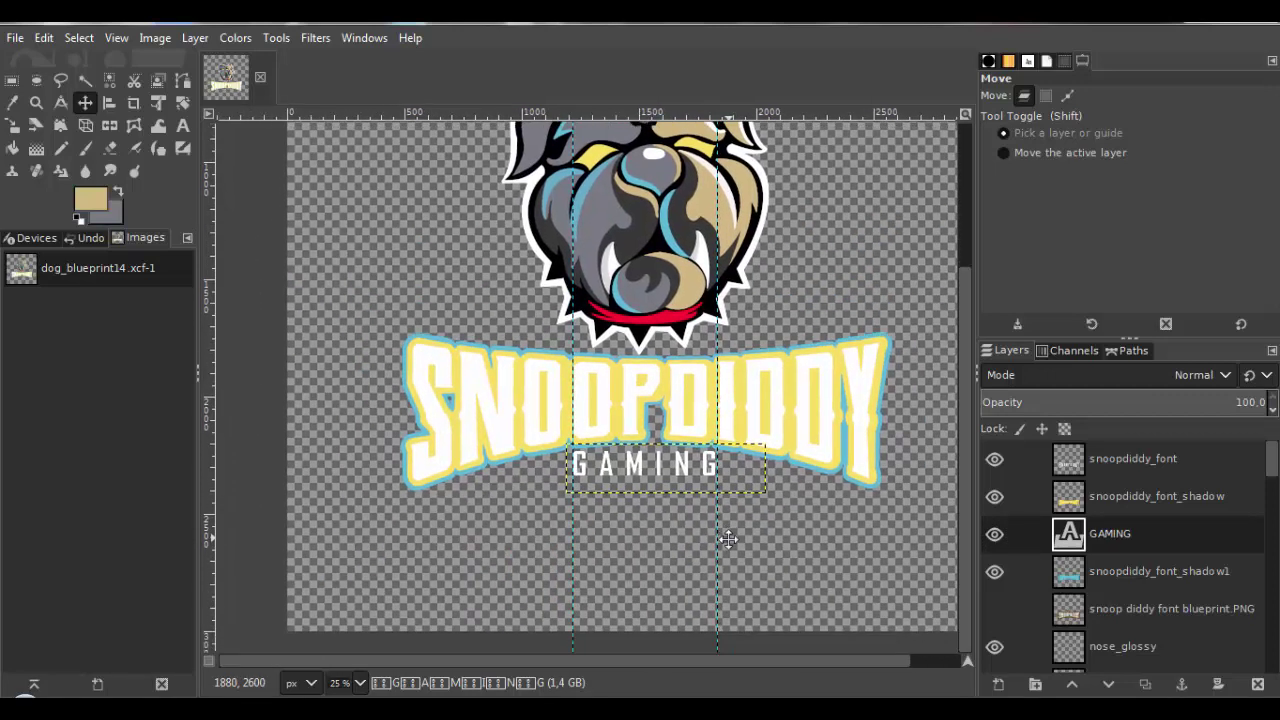
left_click(994, 609)
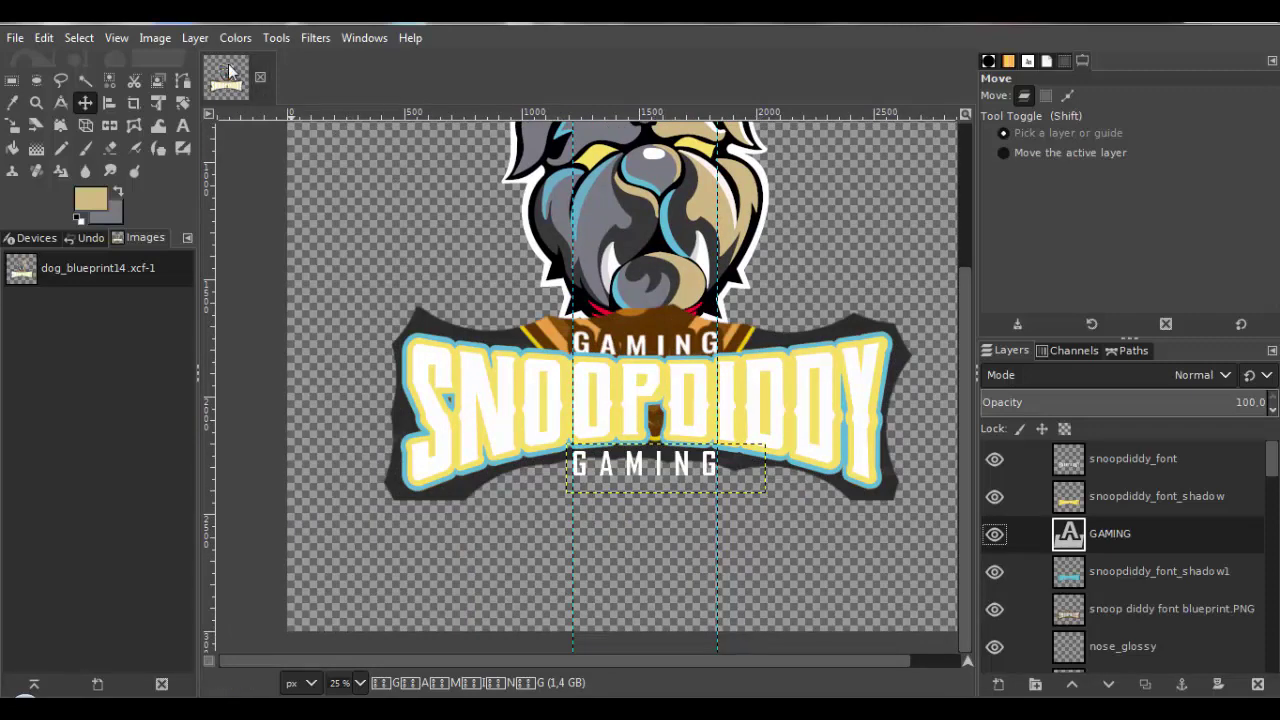
Create a new 3000 x 3000 px transparent layer named gaming_frame above the GAMING text layer.
left_click(195, 40)
left_click(215, 63)
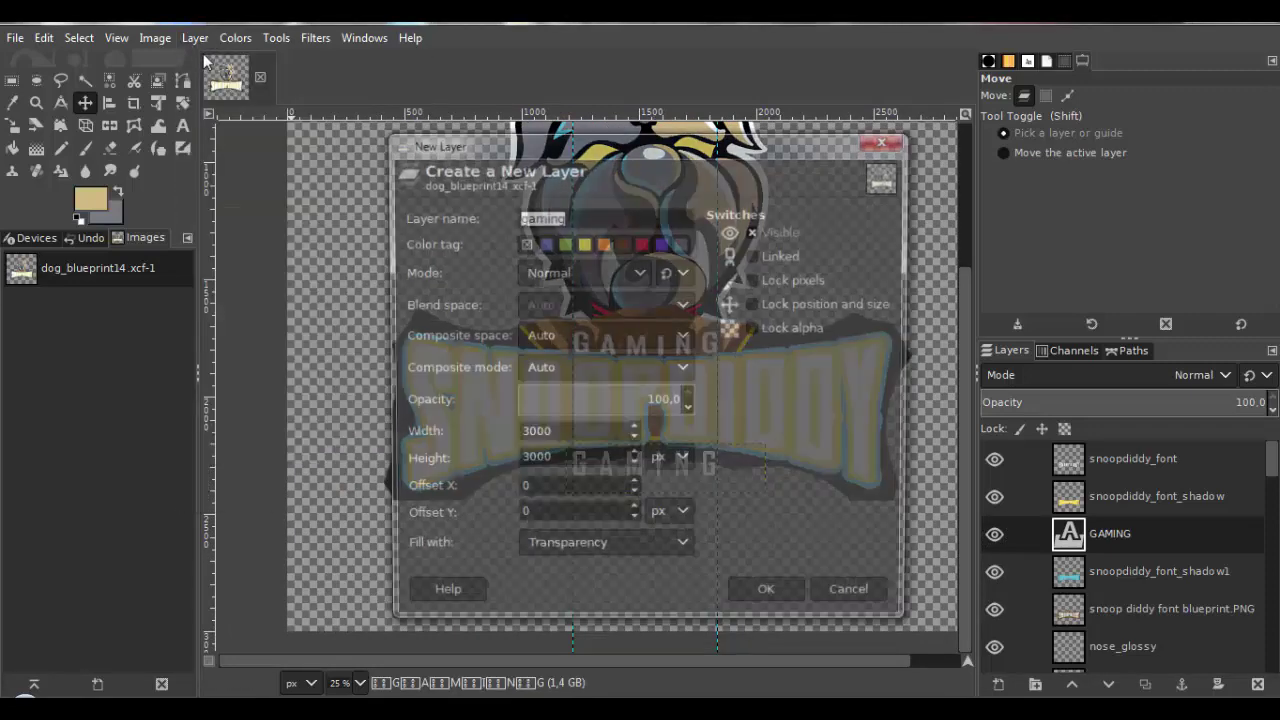
type("gaming")
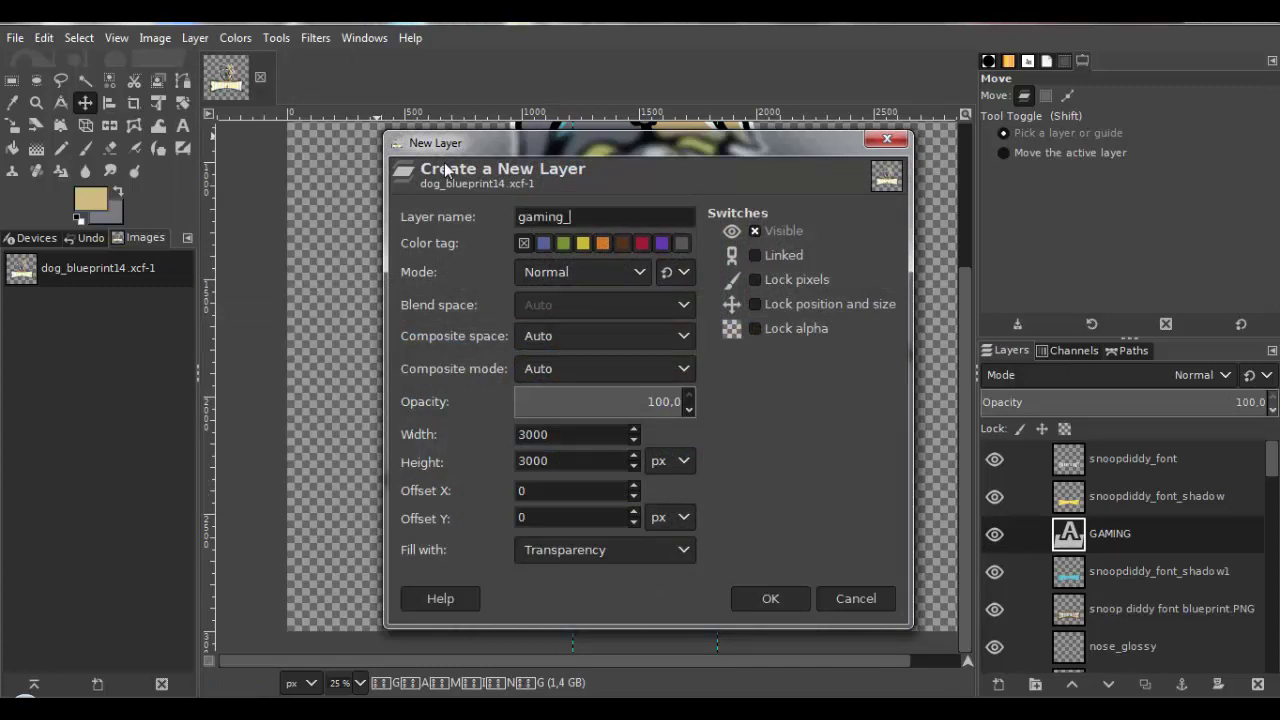
type(" frame")
left_click(762, 598)
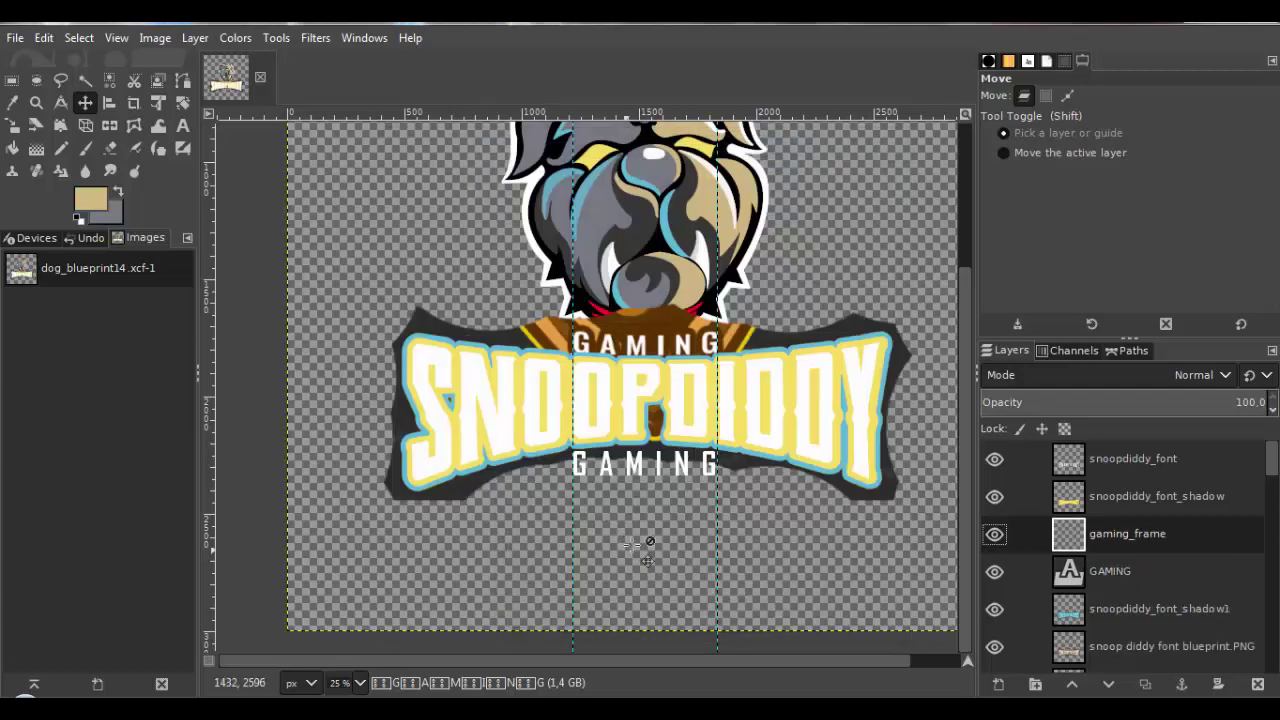
Move the guide at the left edge of GAMING's first G about 10 px further left to leave a margin for the frame.
scroll(659, 566, "up", 4)
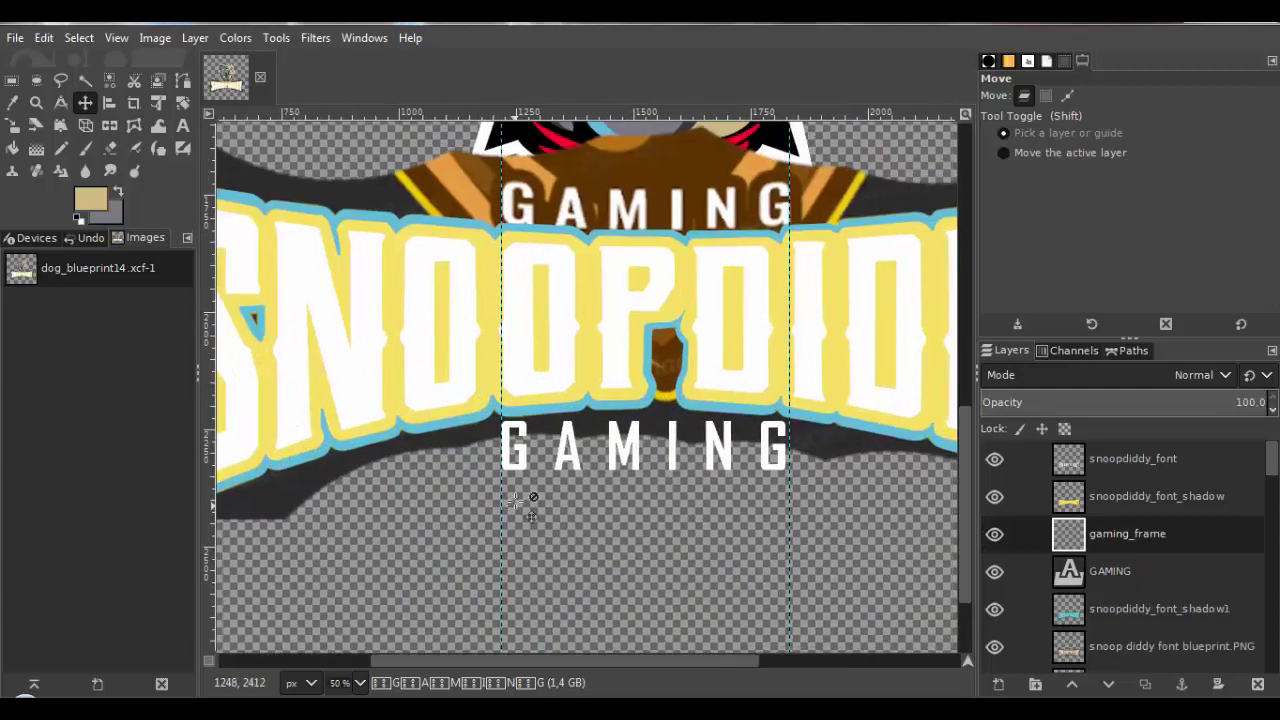
scroll(532, 474, "up", 3)
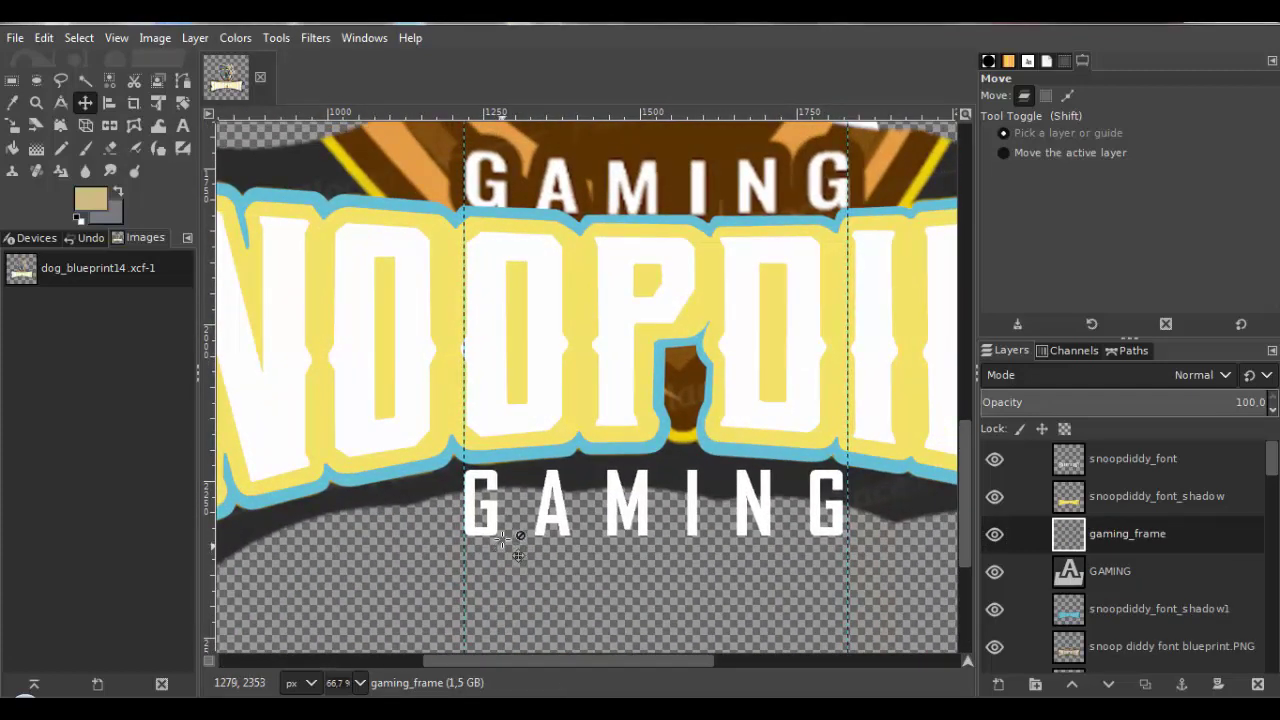
left_click(182, 80)
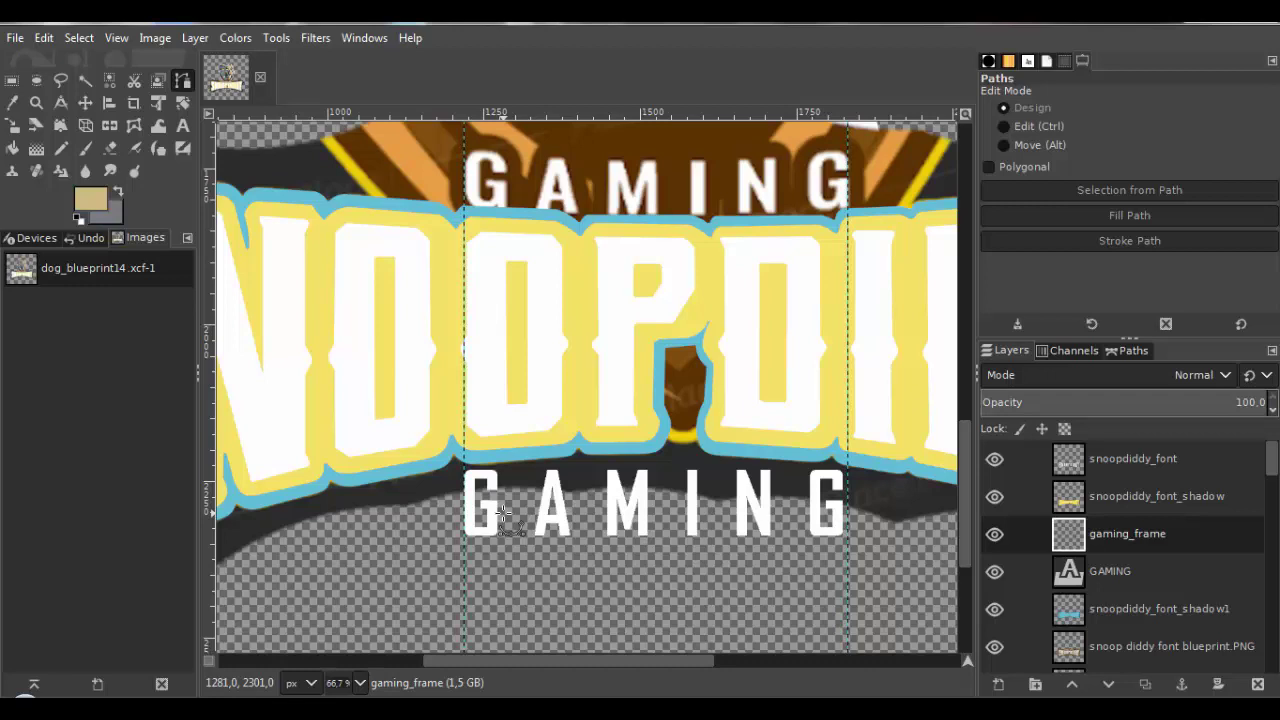
scroll(503, 513, "up", 1)
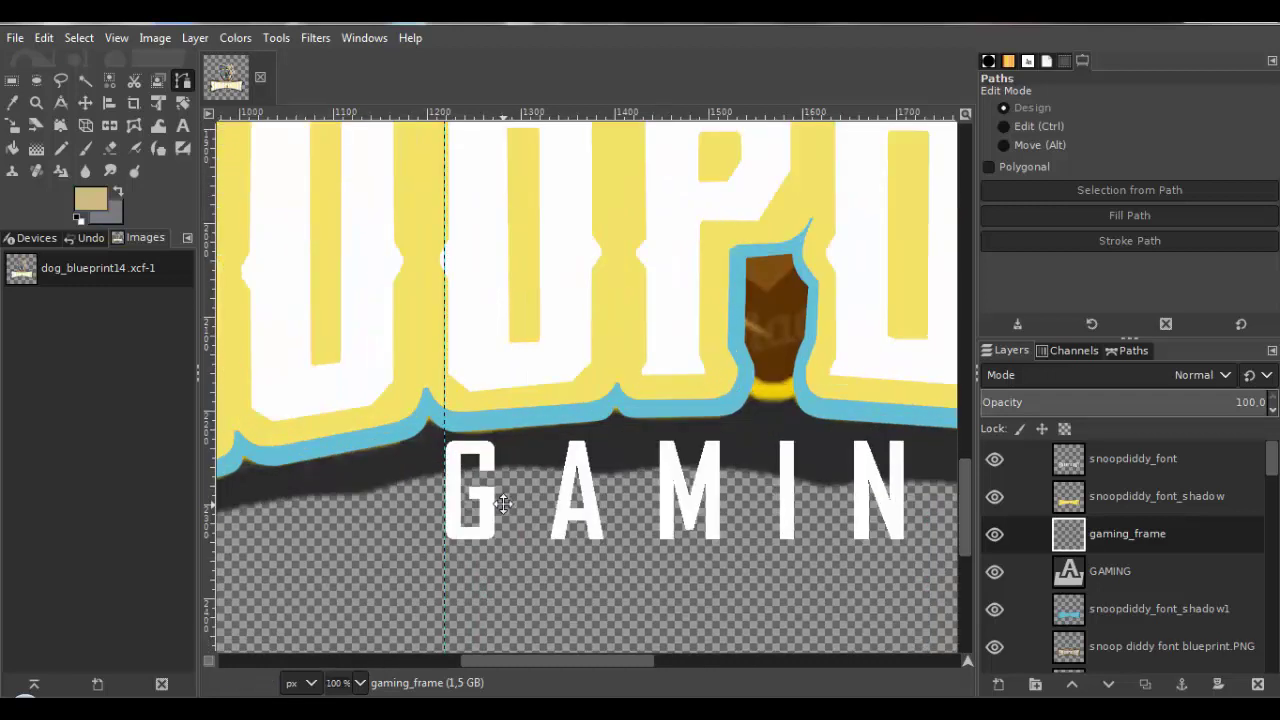
scroll(513, 513, "up", 2)
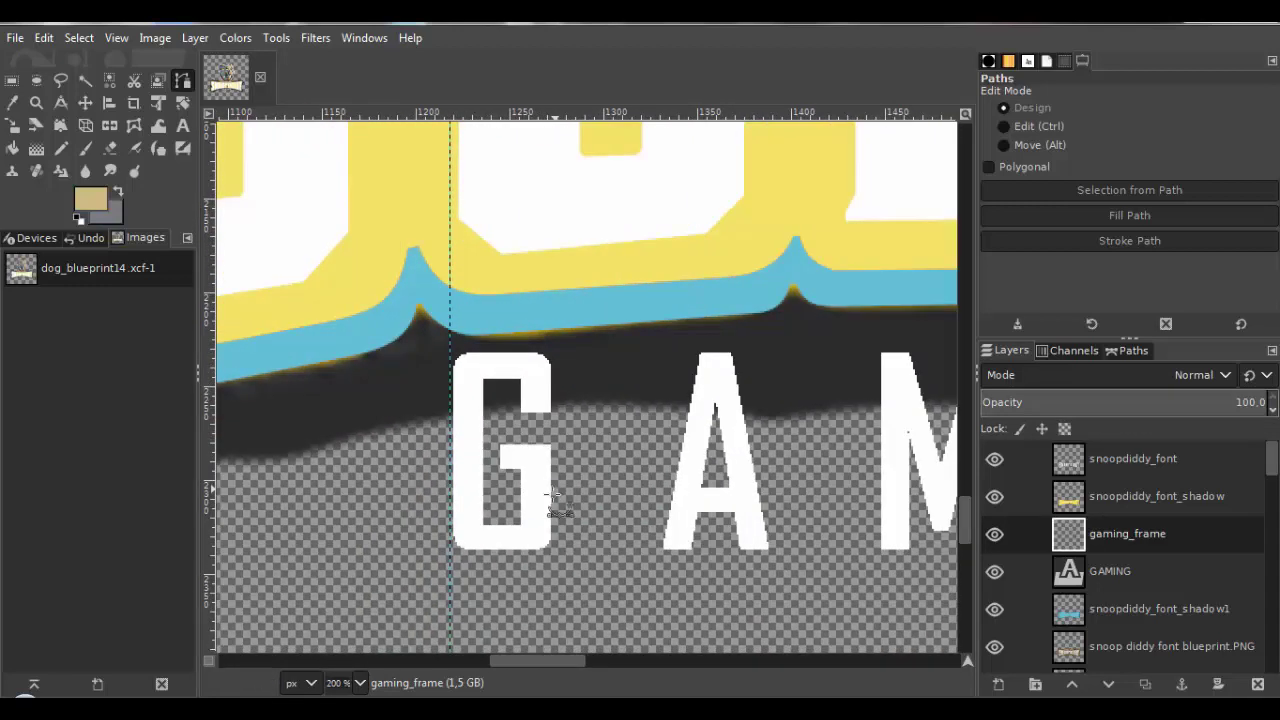
scroll(501, 541, "up", 1)
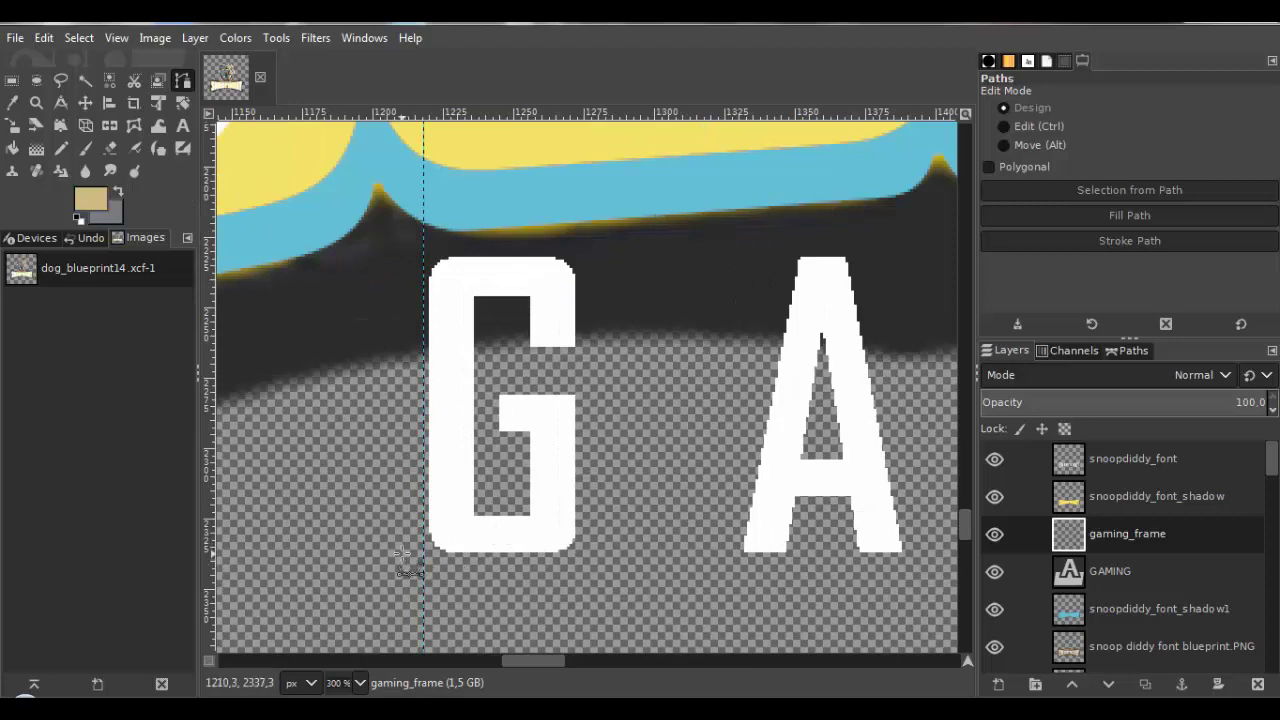
key("m")
left_click_drag(423, 214, 392, 226)
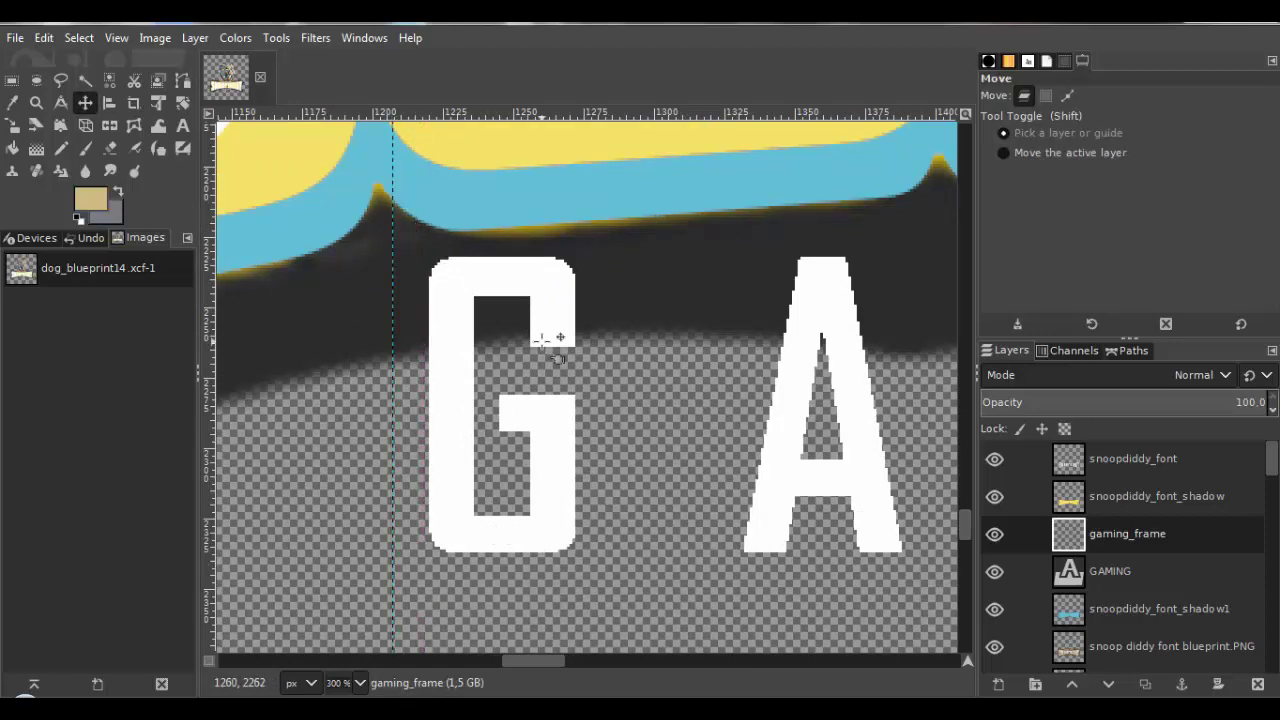
Move the vertical guide at the right edge of GAMING's last G slightly outward to leave a margin for the frame.
scroll(545, 340, "down", 3)
left_click_drag(876, 338, 884, 330)
left_click_drag(884, 516, 888, 516)
Add a horizontal guide at 50% and move it to just below the white GAMING text, at about y = 2349 px.
left_click(155, 37)
mouse_move(171, 503)
left_click(430, 503)
left_click(694, 329)
left_click(694, 353)
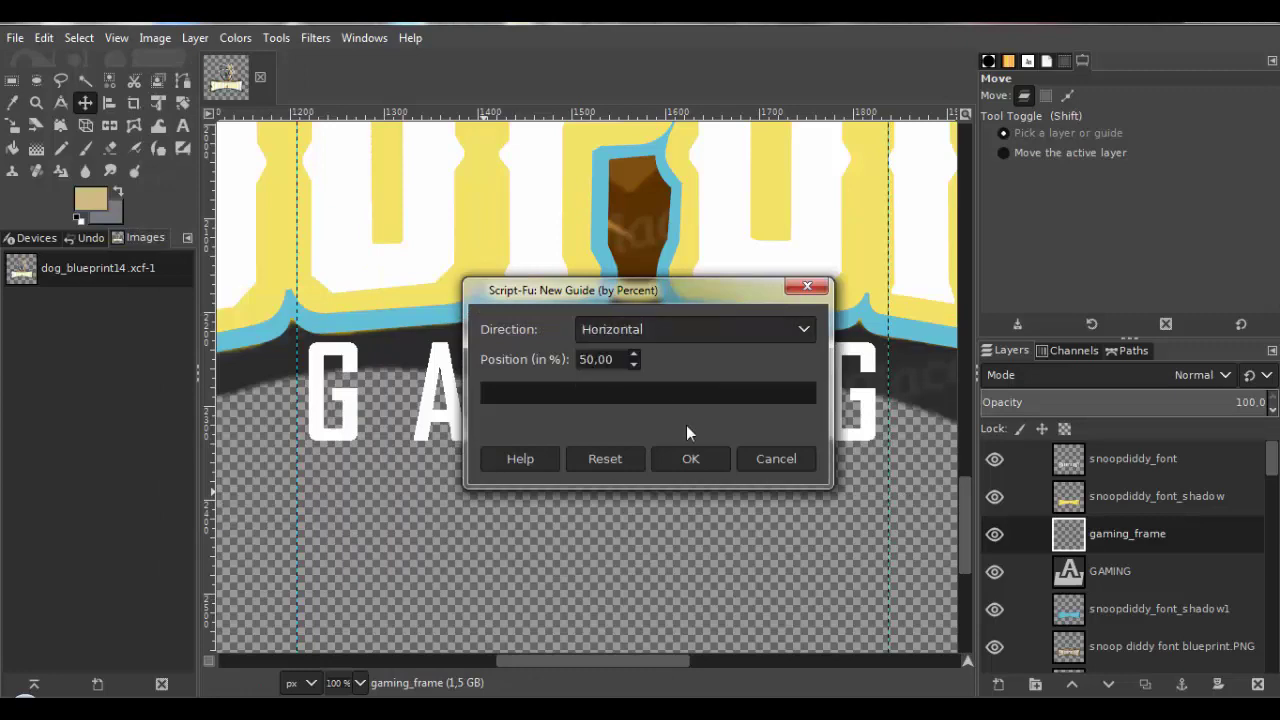
left_click(689, 457)
scroll(697, 459, "down", 1)
scroll(697, 459, "down", 2)
left_click_drag(822, 170, 806, 441)
scroll(740, 448, "up", 3)
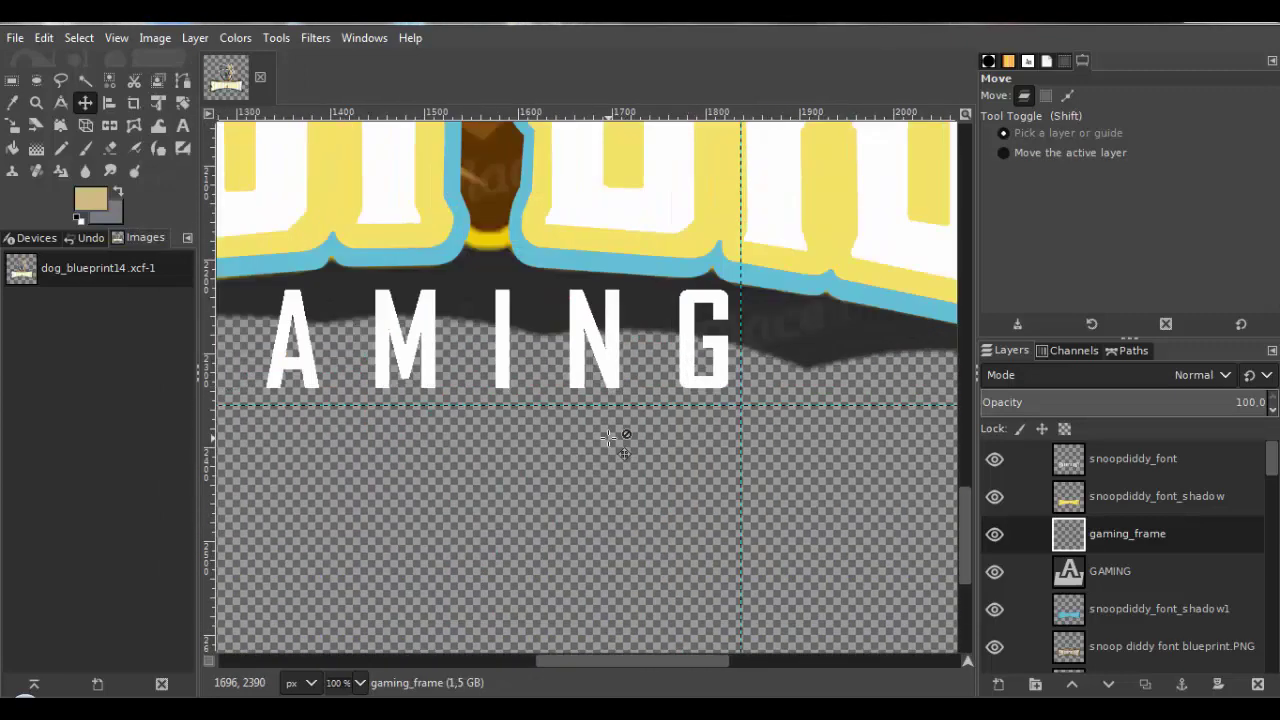
scroll(626, 437, "down", 2)
scroll(480, 437, "up", 3)
scroll(735, 440, "up", 1)
left_click_drag(600, 450, 597, 436)
Add another horizontal guide and move it to just above the white GAMING text, at about y = 2218 px.
left_click(155, 37)
mouse_move(171, 503)
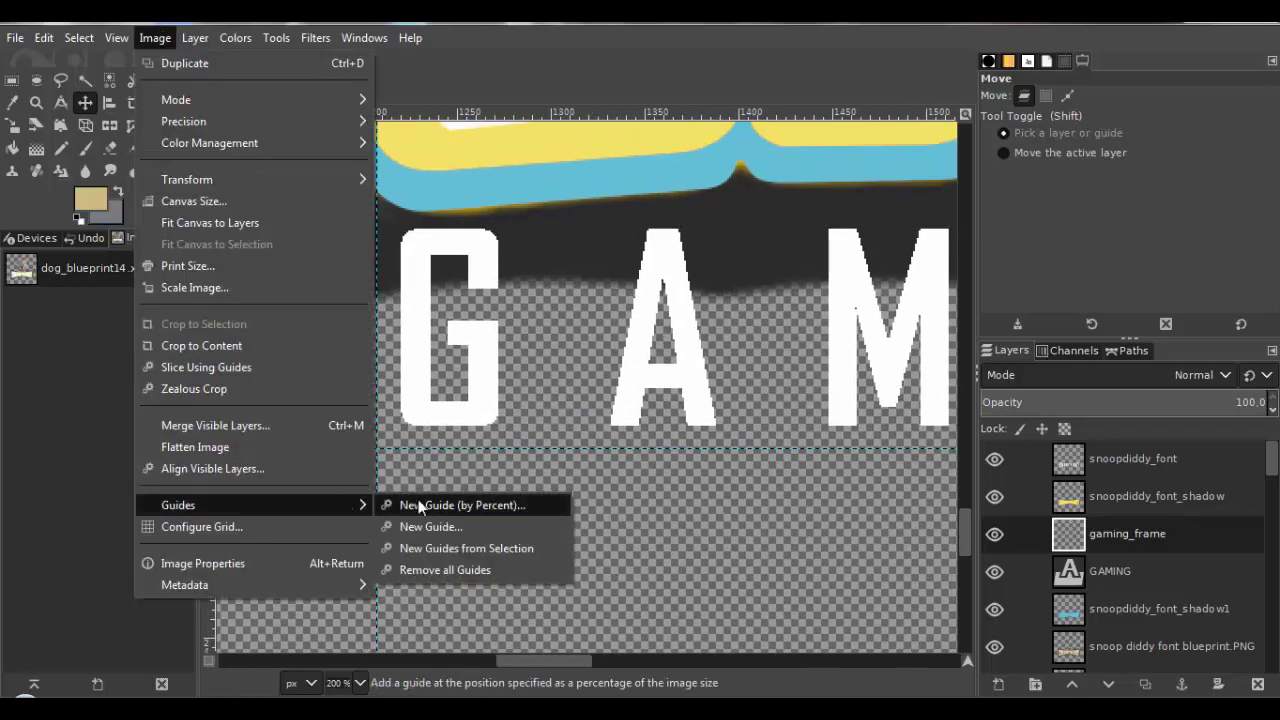
left_click(418, 503)
left_click(695, 459)
left_click_drag(695, 459, 842, 486)
scroll(700, 455, "down", 4)
scroll(842, 486, "up", 5)
left_click_drag(736, 218, 761, 238)
left_click_drag(766, 277, 579, 362)
scroll(600, 353, "down", 4)
scroll(579, 362, "up", 1)
key("b")
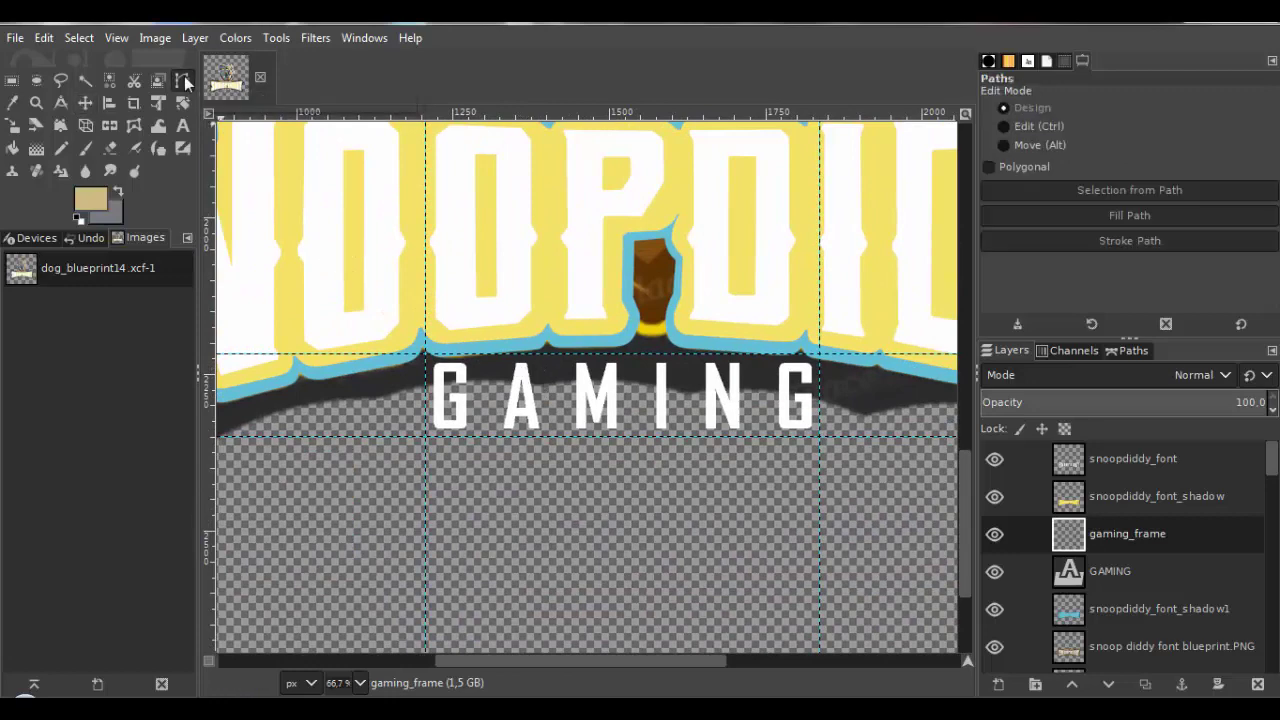
scroll(483, 520, "up", 2)
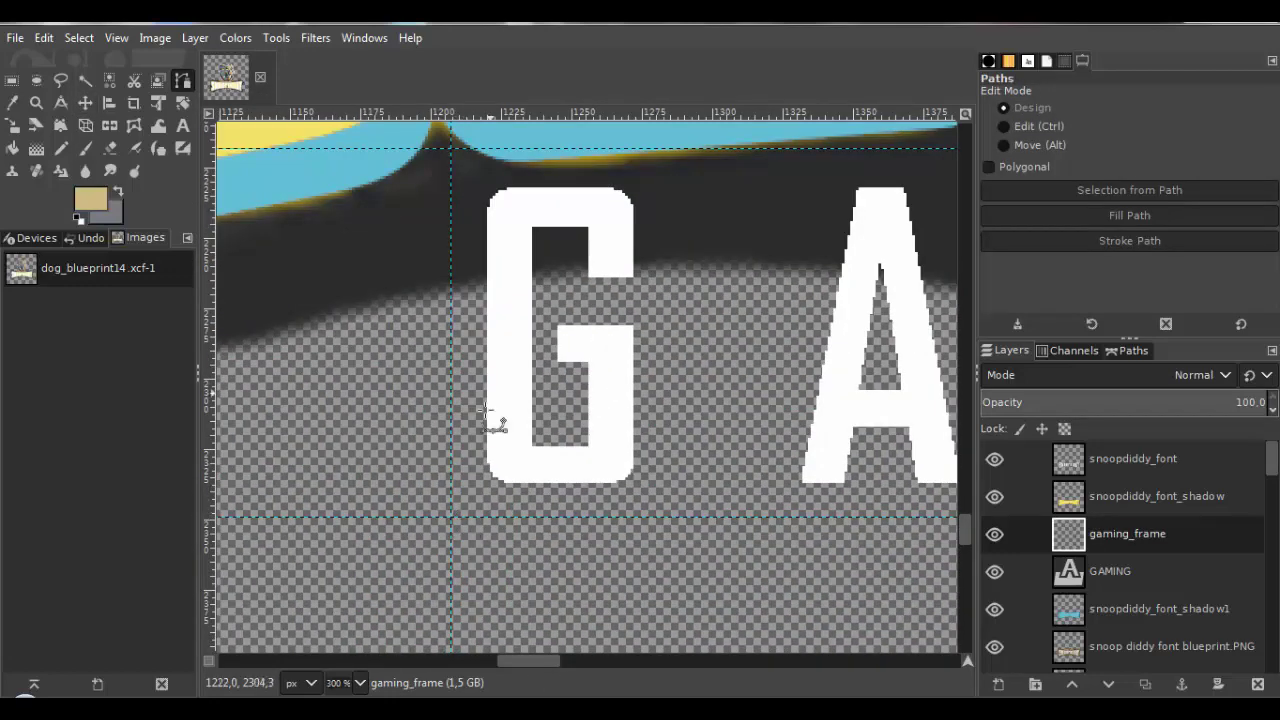
scroll(470, 340, "up", 3)
scroll(510, 225, "up", 1)
scroll(512, 252, "up", 2)
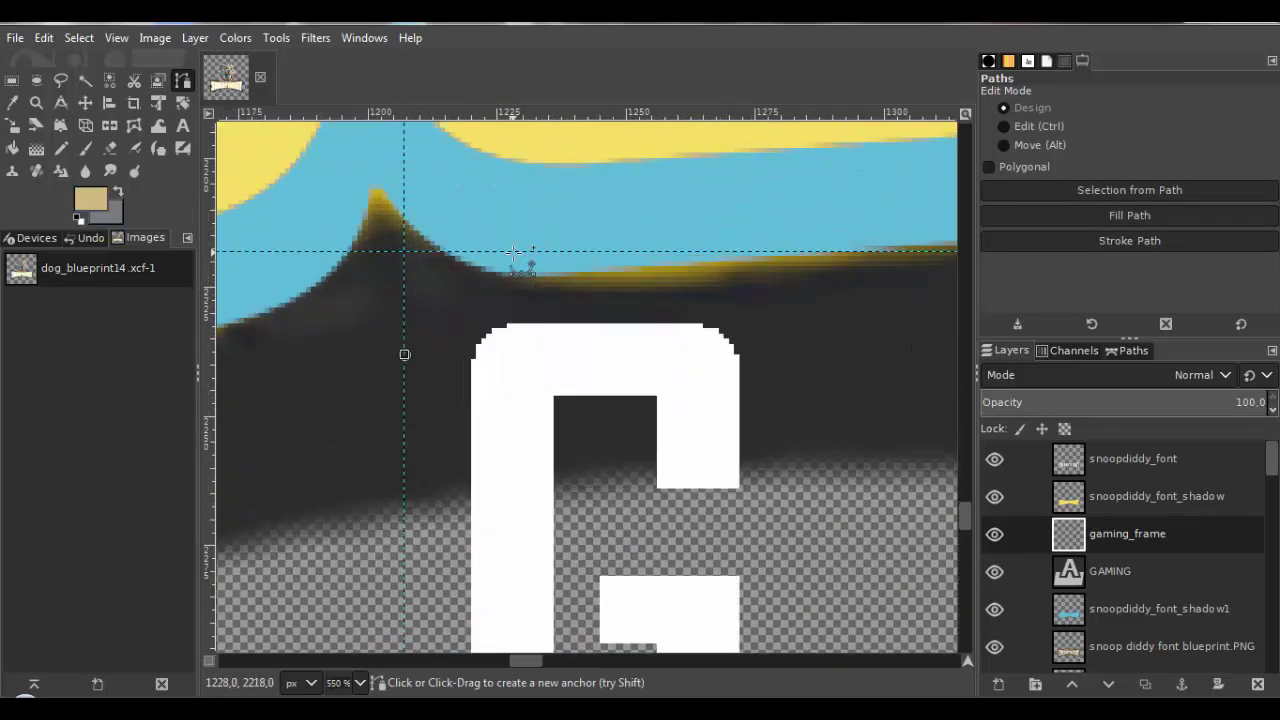
left_click(705, 253)
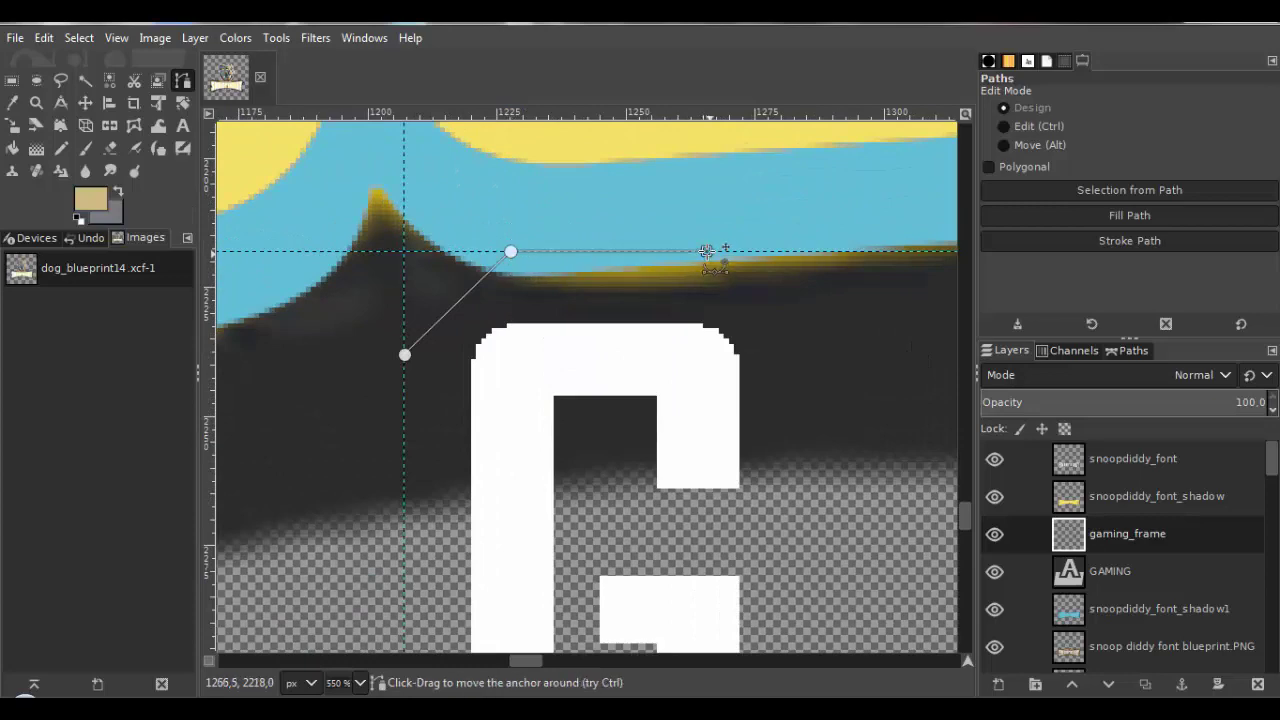
left_click(757, 350)
scroll(657, 457, "down", 3)
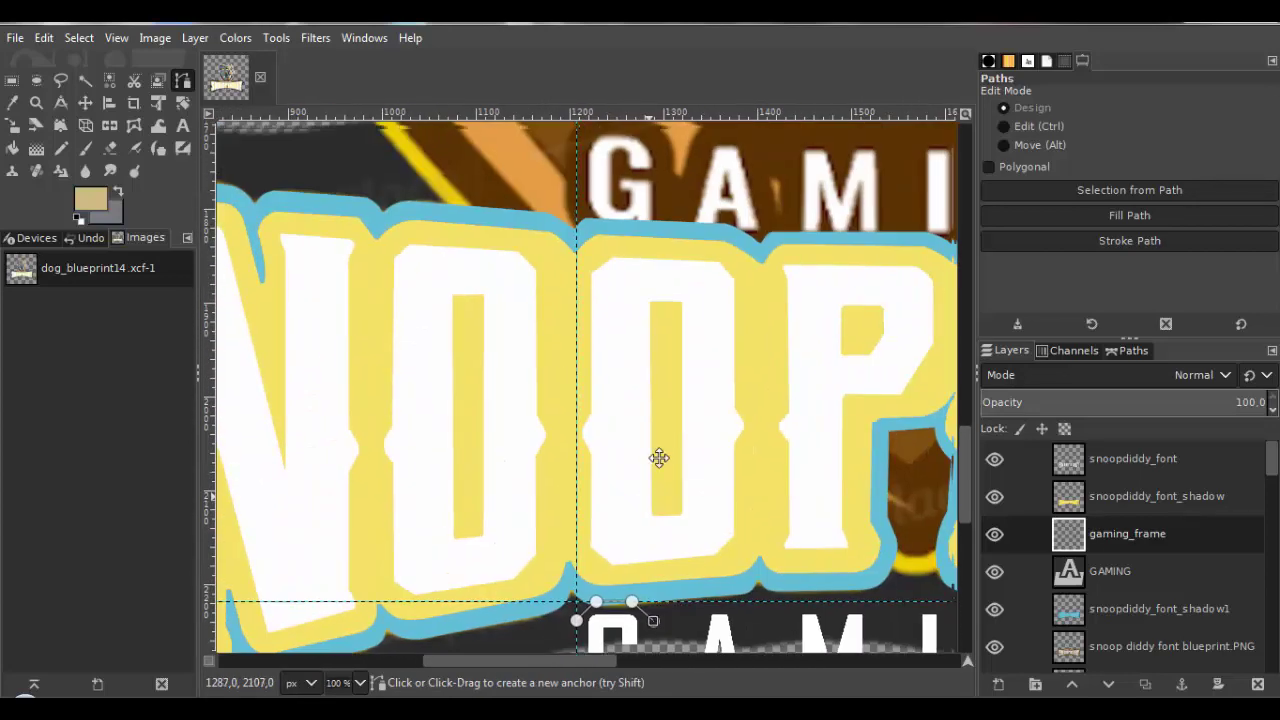
scroll(660, 450, "up", 1)
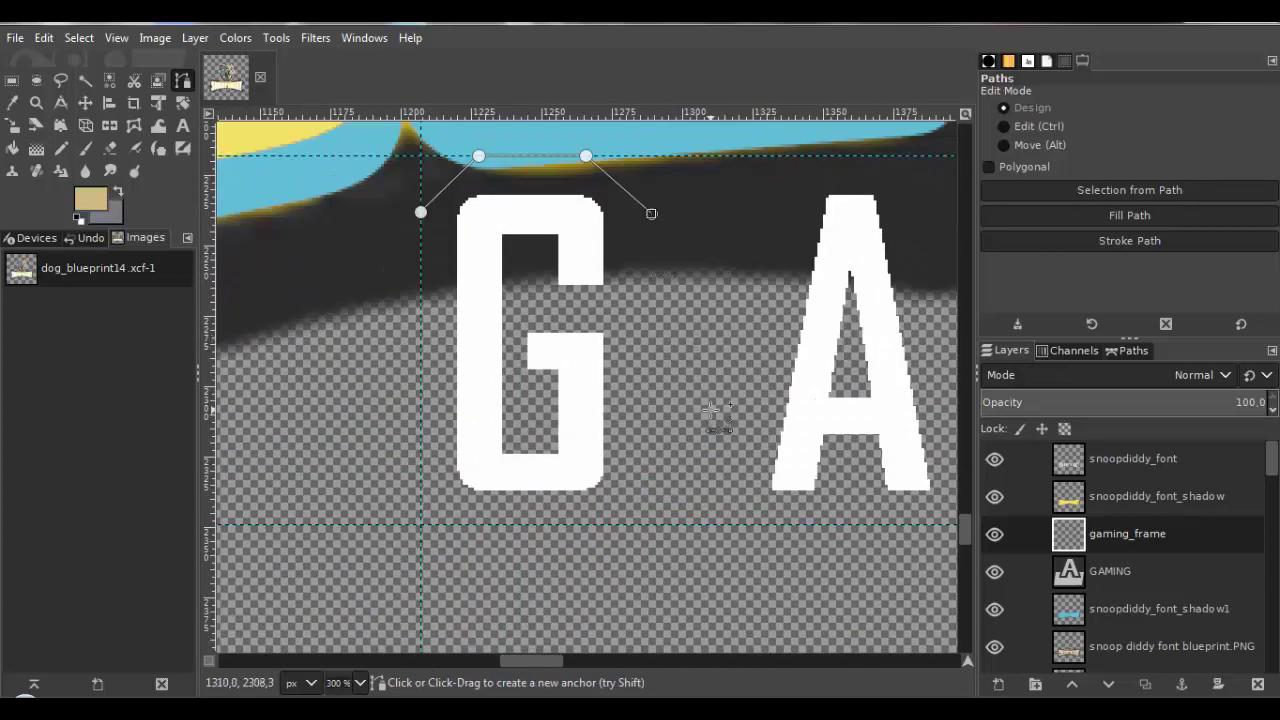
Add a vertical guide at 50% and move it to a small margin right of GAMING's first G.
left_click(86, 105)
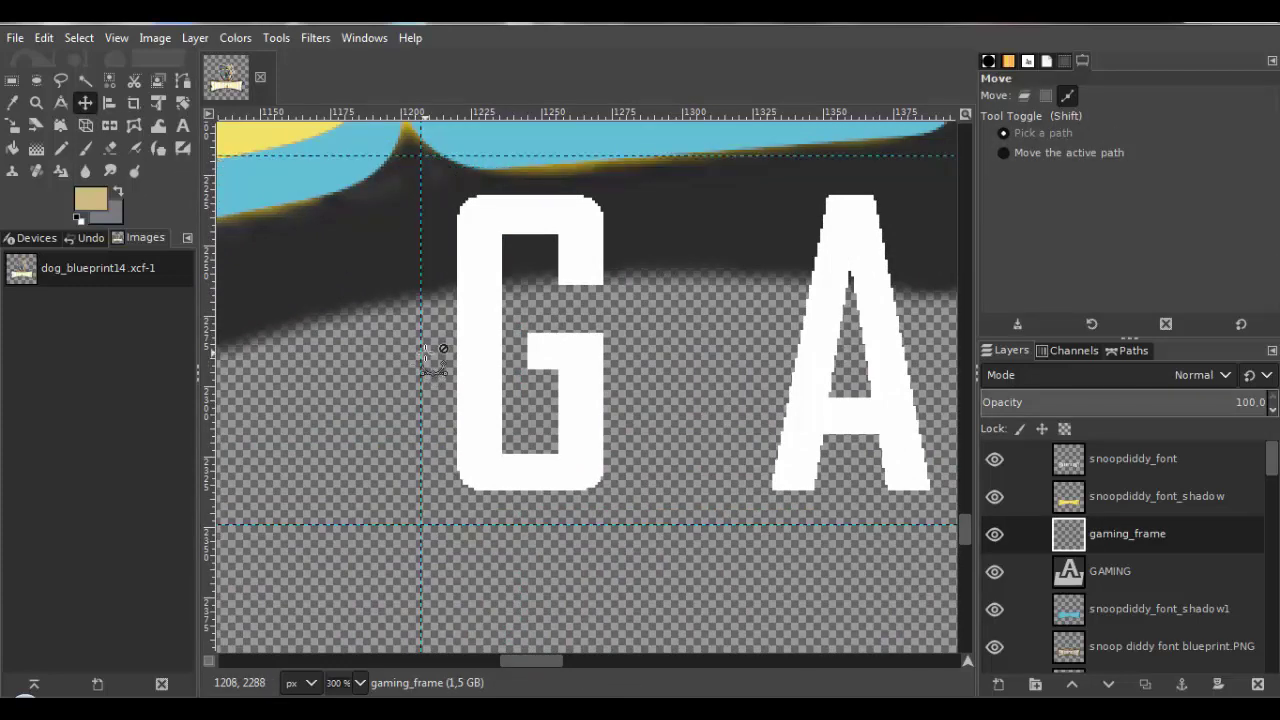
left_click_drag(473, 317, 494, 375)
scroll(490, 371, "right", 3)
scroll(490, 371, "down", 1)
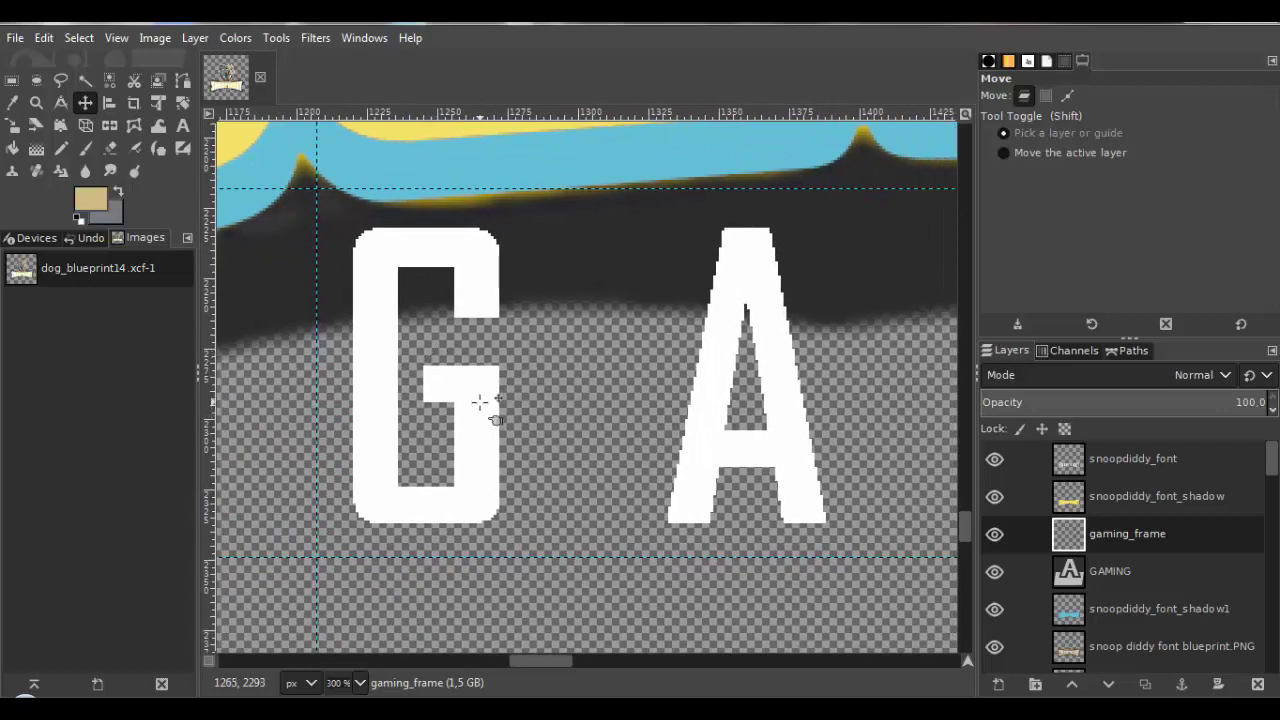
left_click(149, 40)
mouse_move(340, 503)
left_click(410, 504)
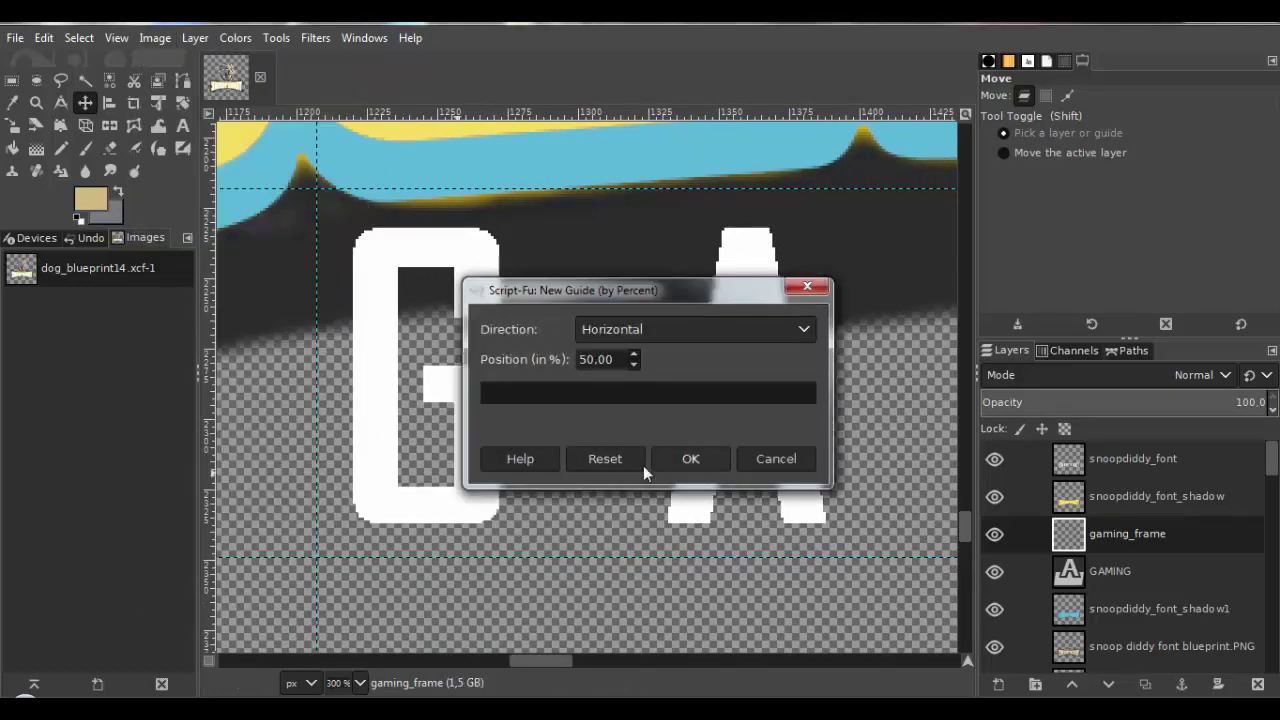
left_click(666, 329)
left_click(662, 376)
left_click(682, 457)
scroll(628, 436, "down", 5)
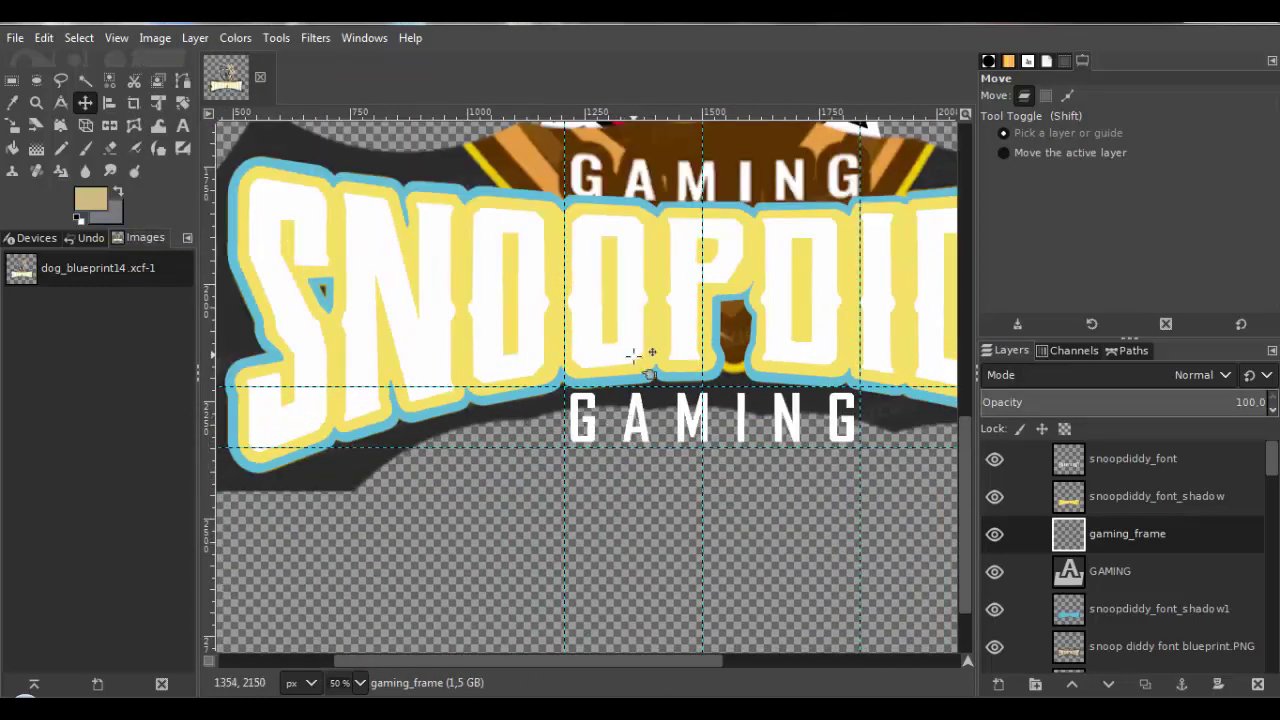
left_click_drag(683, 355, 572, 410)
scroll(642, 352, "up", 5)
Add a vertical guide and move it to a small margin left of the A in GAMING.
left_click(155, 37)
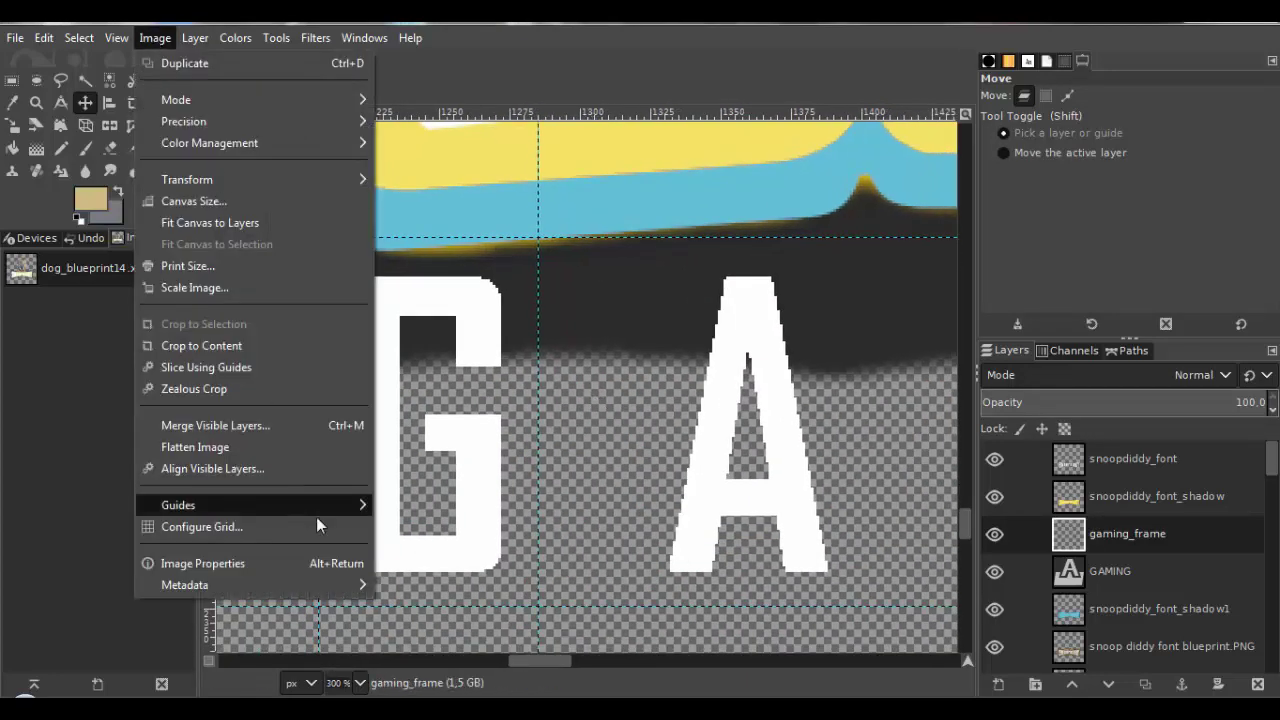
mouse_move(330, 505)
left_click(410, 504)
left_click(712, 457)
left_click_drag(728, 457, 508, 421)
left_click_drag(922, 229, 420, 484)
Add a vertical guide and move it to a small margin right of the A in GAMING.
left_click(155, 37)
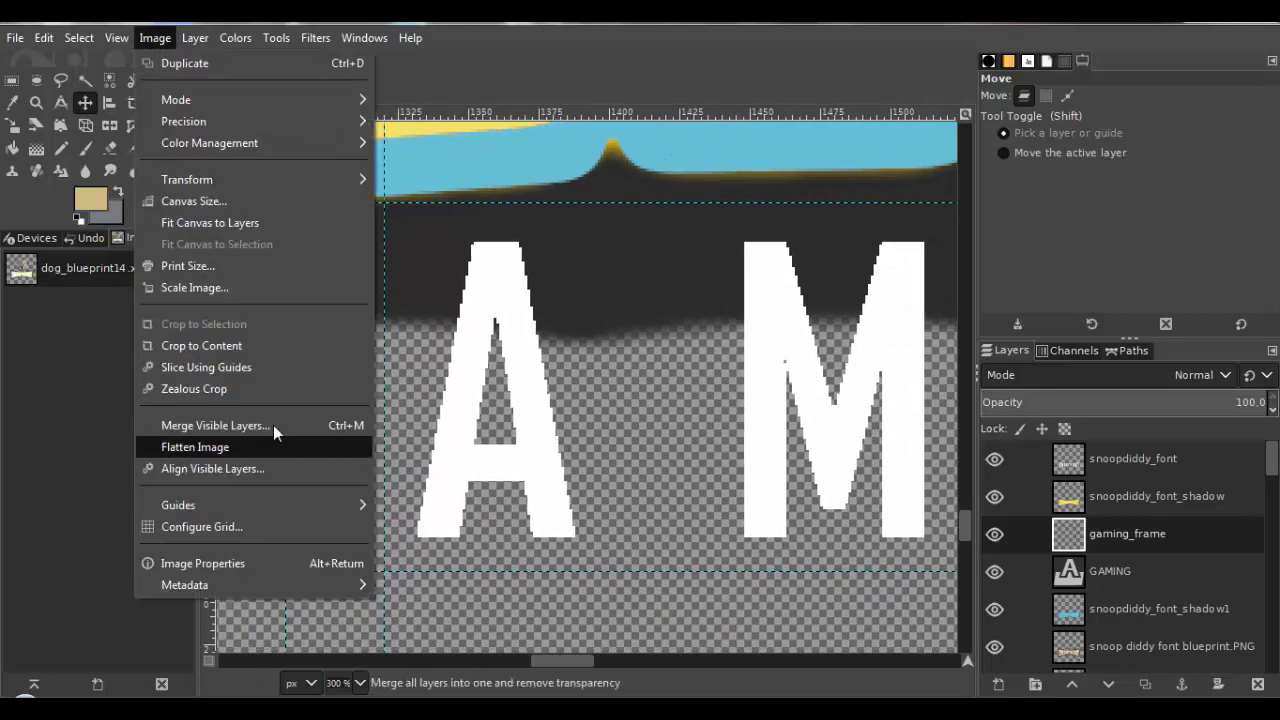
mouse_move(330, 504)
left_click(410, 504)
left_click(700, 458)
left_click_drag(905, 372, 600, 570)
Add vertical guides a small margin from the sides of the remaining GAMING letters, beginning left of the M.
left_click(155, 37)
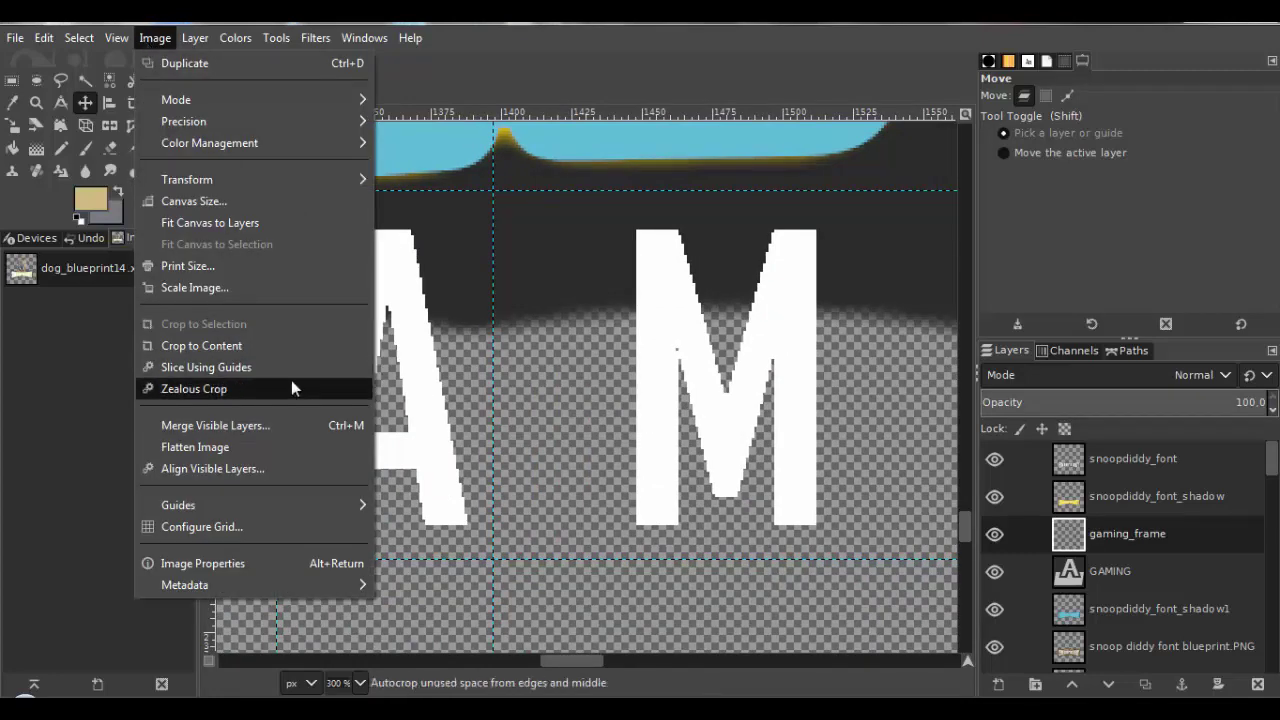
mouse_move(171, 503)
left_click(410, 504)
left_click_drag(777, 460, 543, 458)
left_click(155, 37)
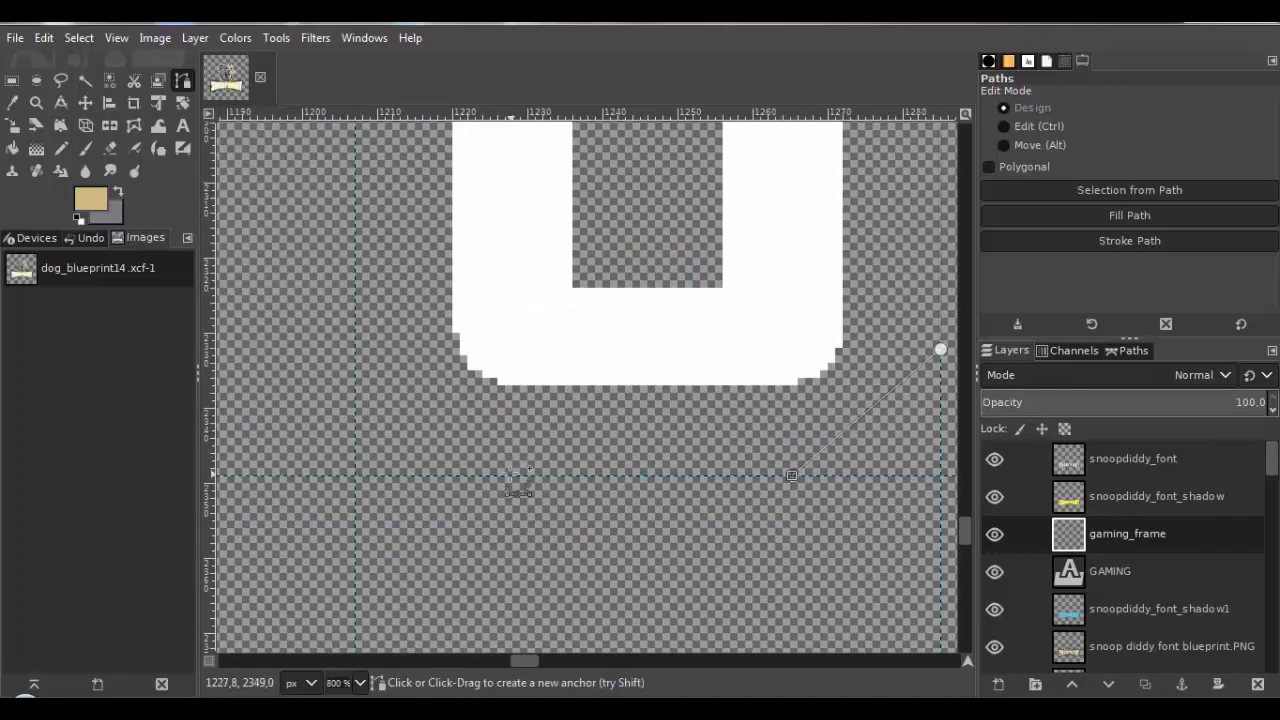
Complete the light-blue cut-corner frame around the first G and move the gaming_frame layer below the GAMING text layer.
left_click(79, 37)
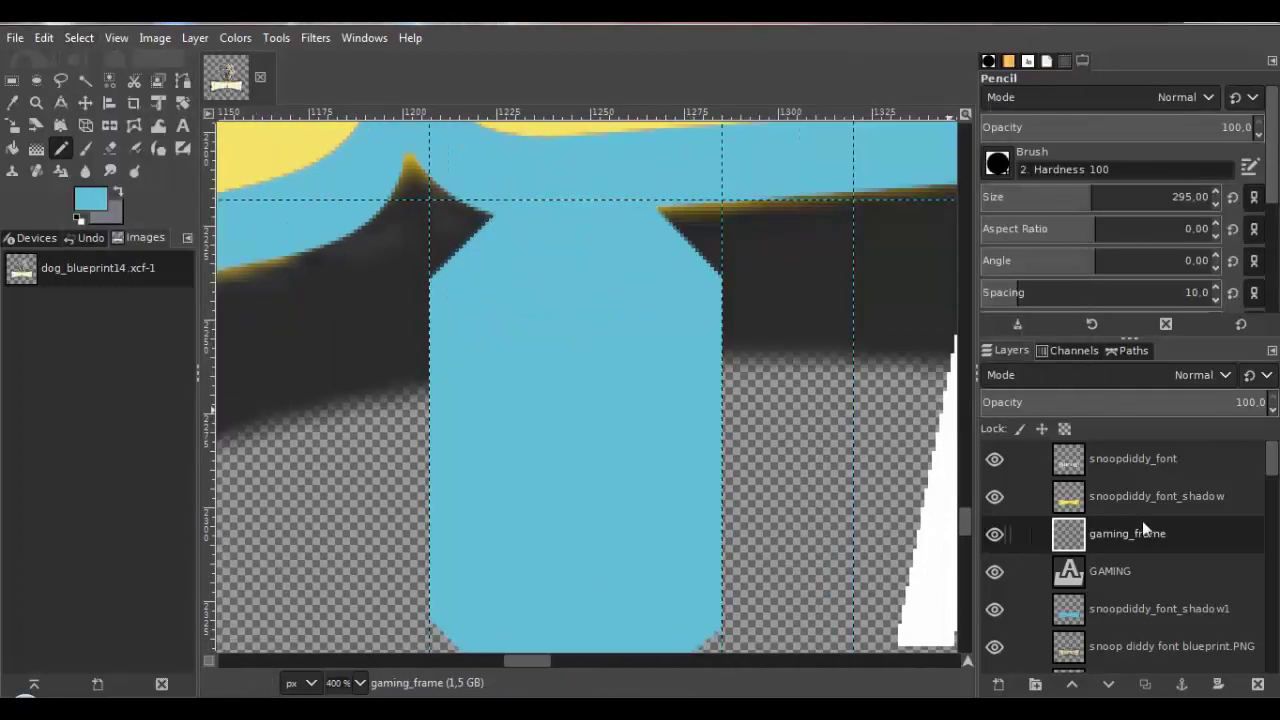
left_click(195, 37)
mouse_move(214, 229)
left_click(478, 354)
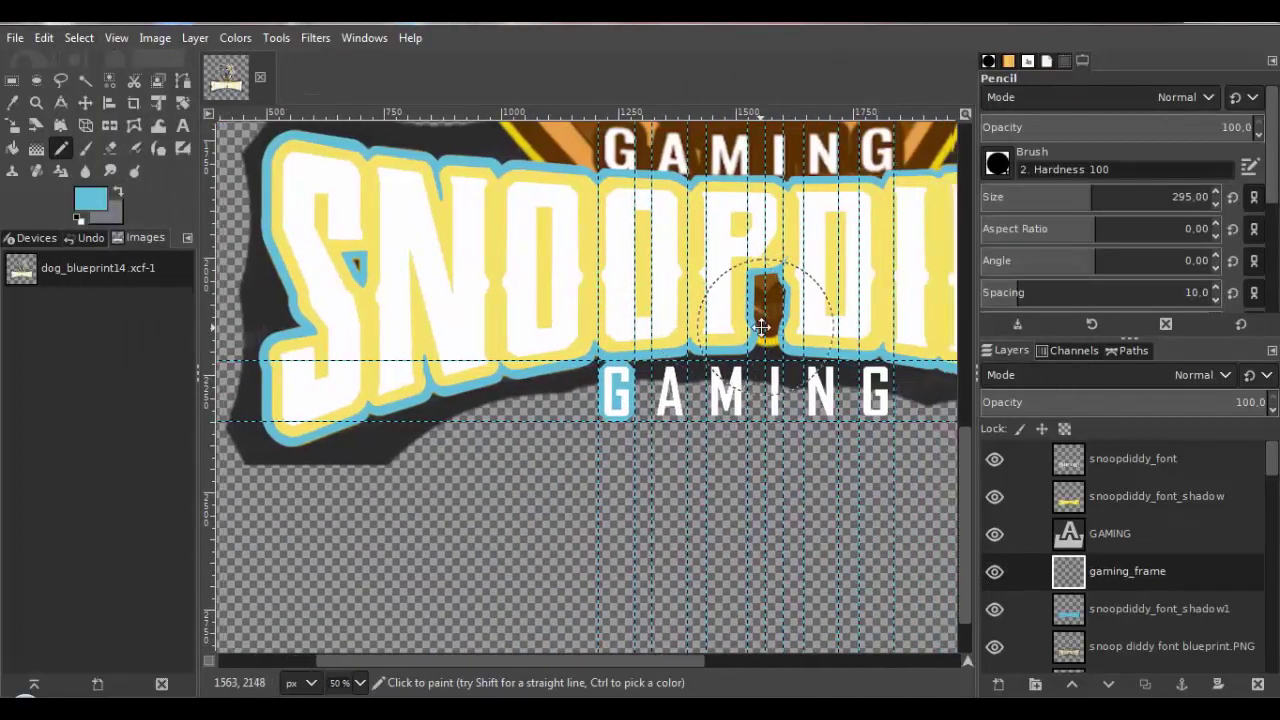
scroll(761, 327, "up", 4, "ctrl")
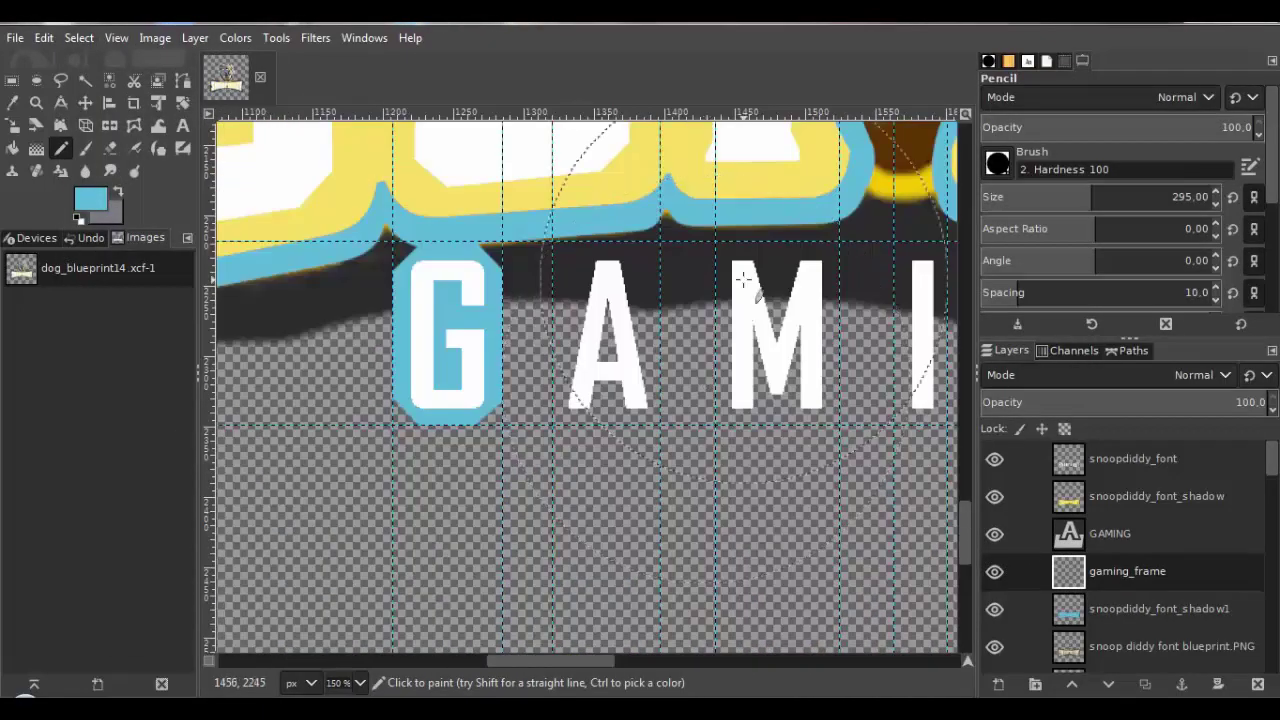
key("ctrl+z")
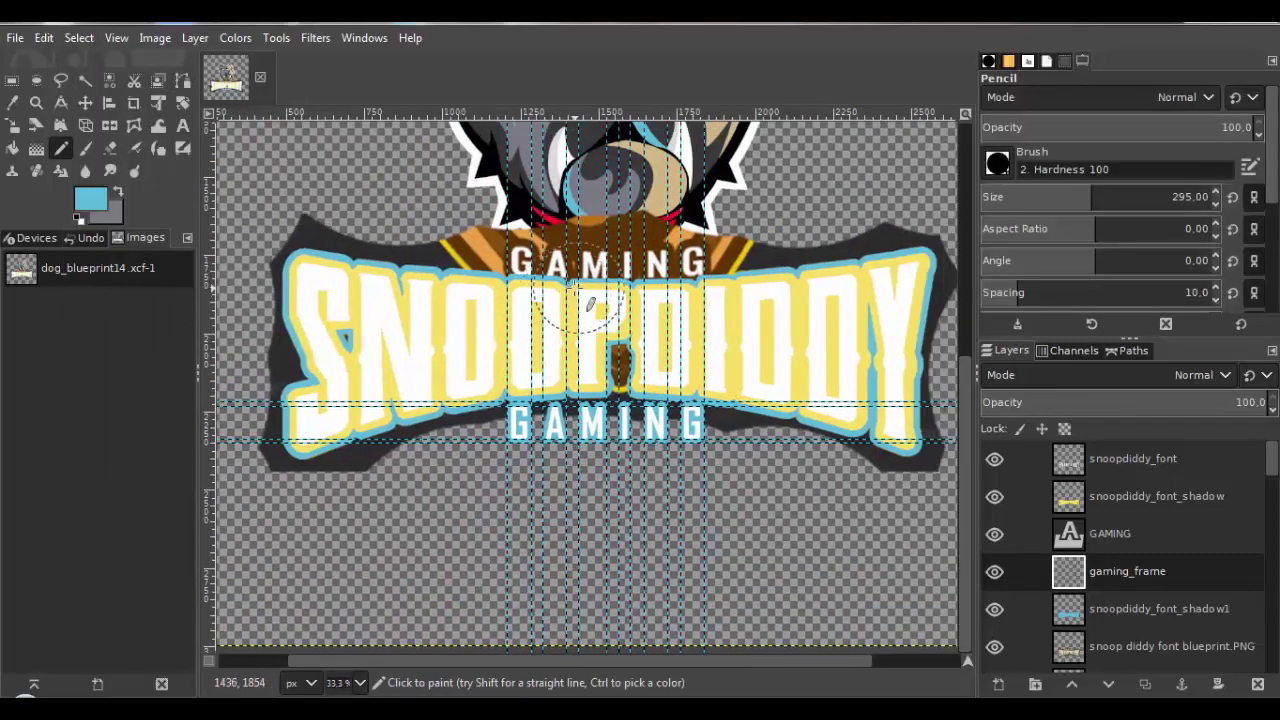
left_click_drag(543, 325, 537, 369)
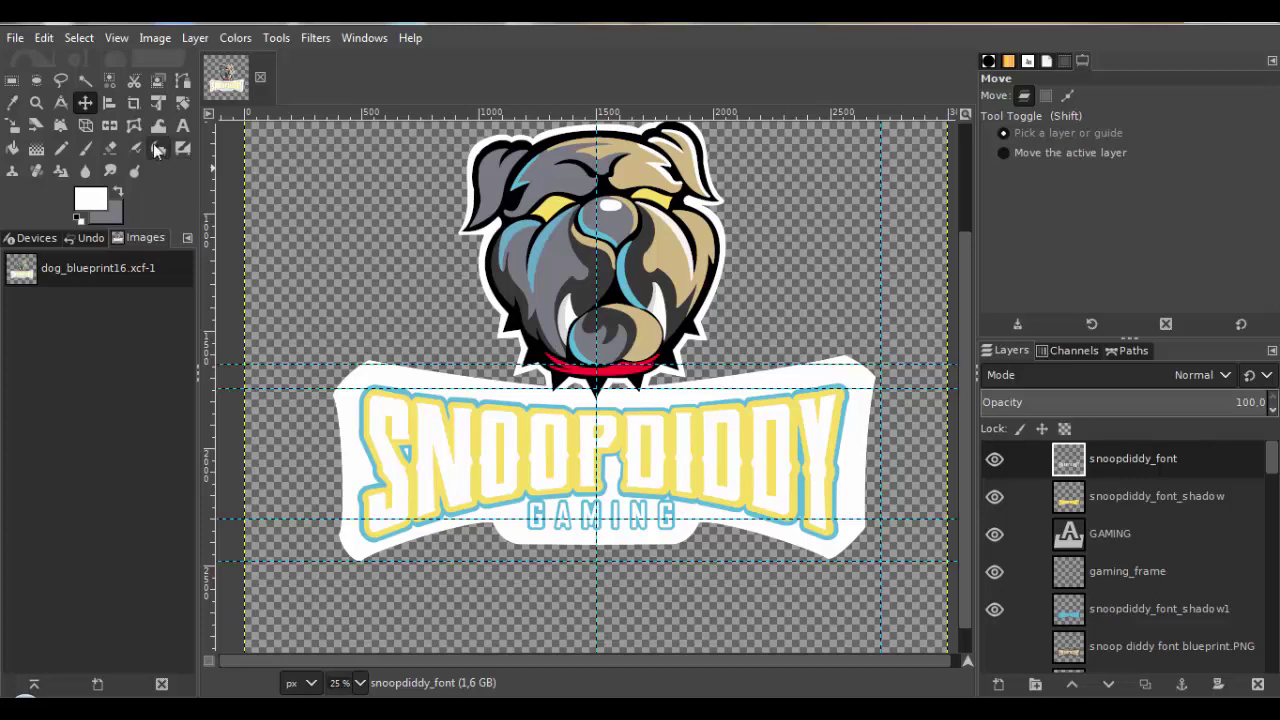
Duplicate the snoopdiddy_font layer and select its white letters by color on the copy.
left_click(112, 82)
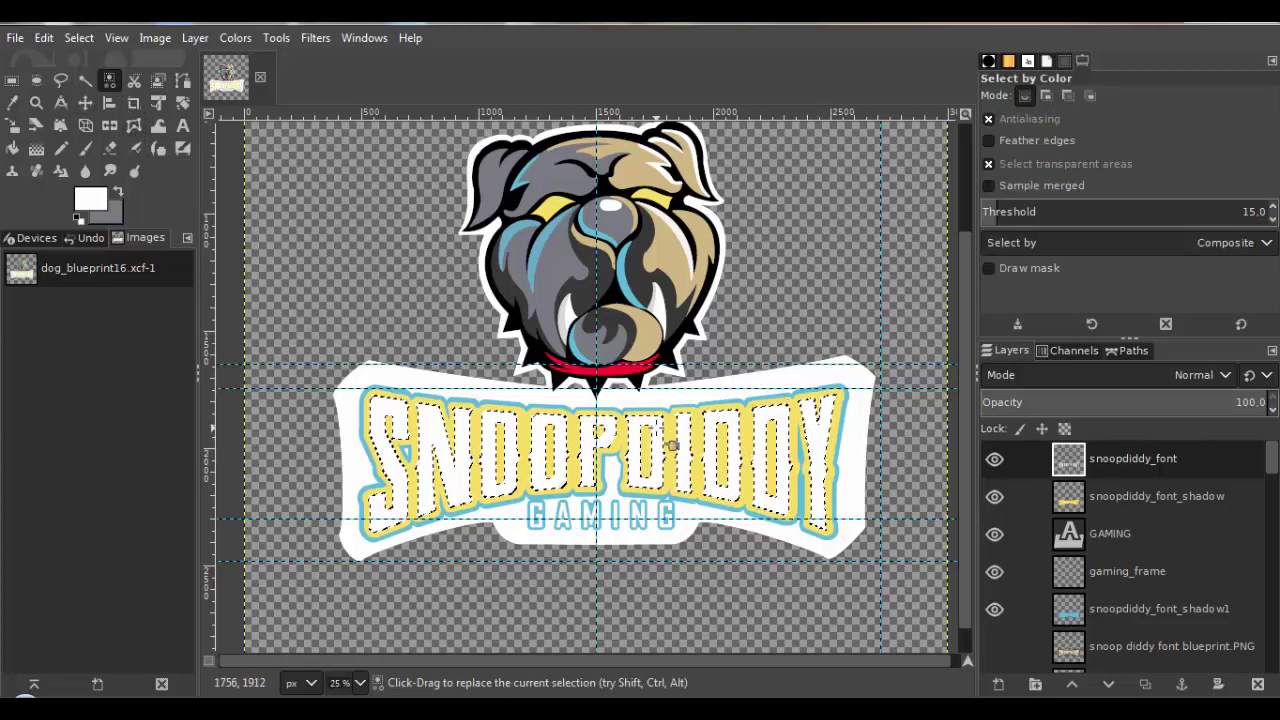
right_click(1063, 452)
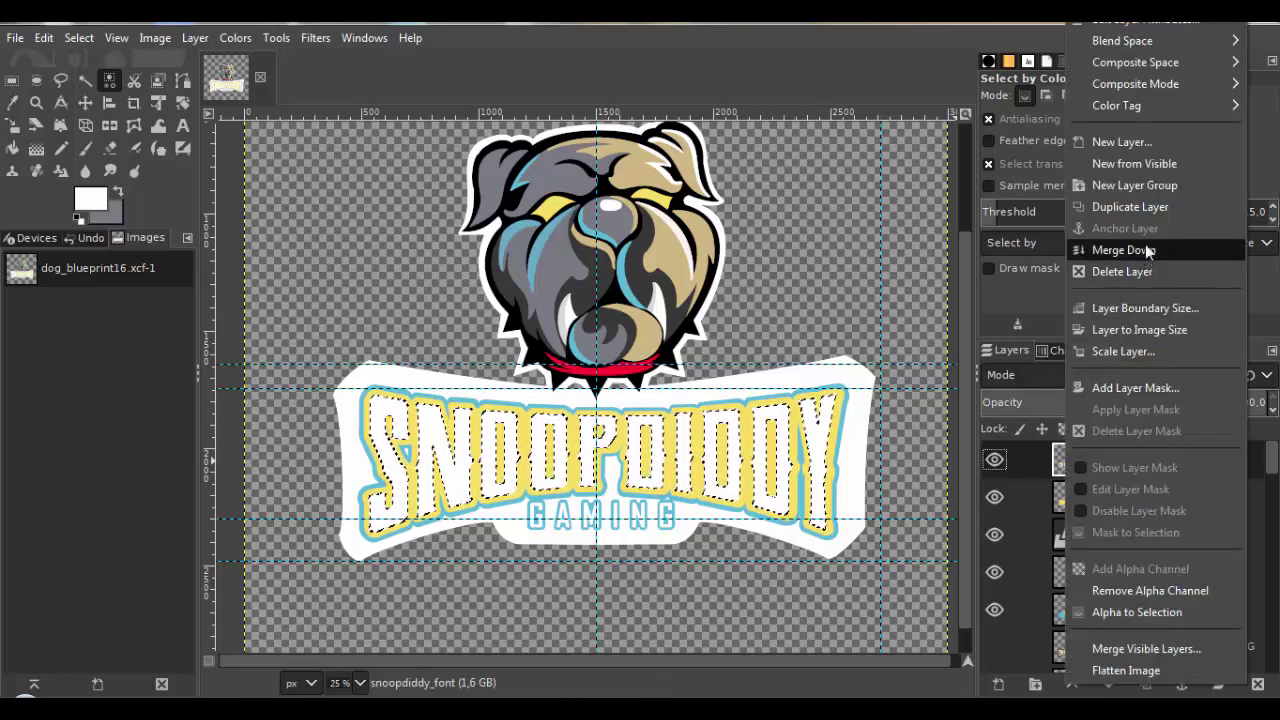
left_click(1150, 209)
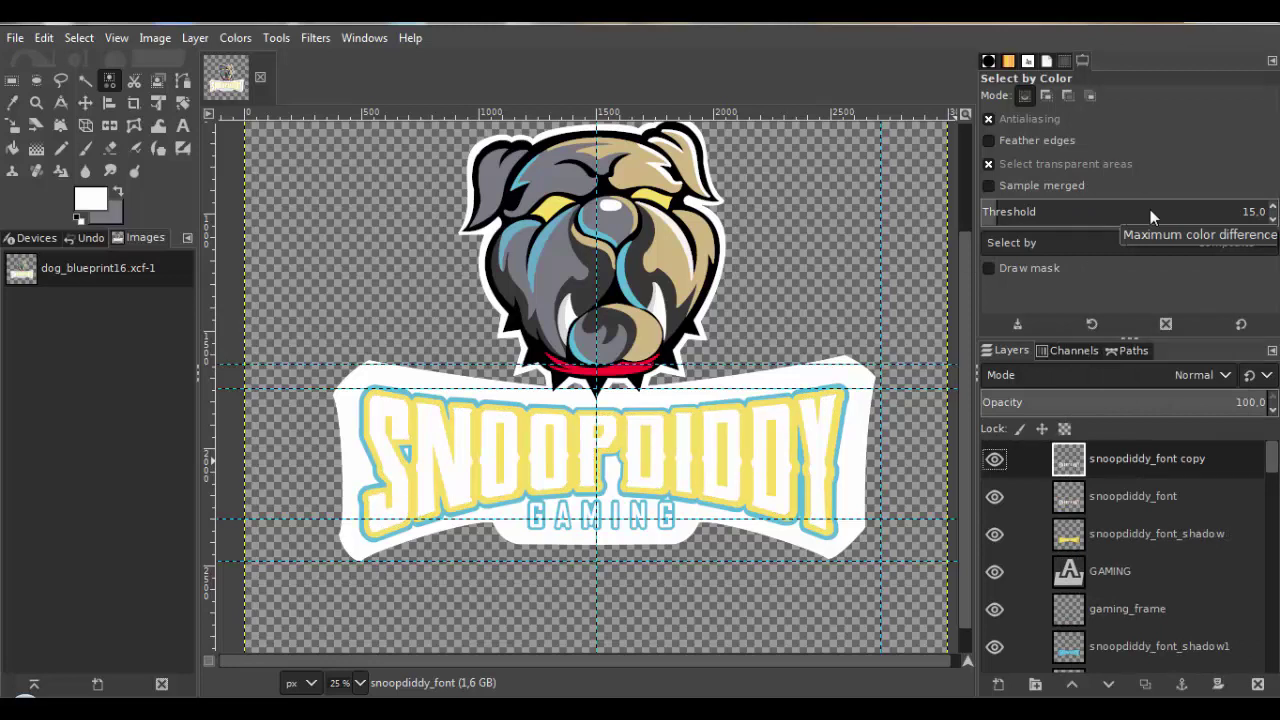
left_click(785, 418)
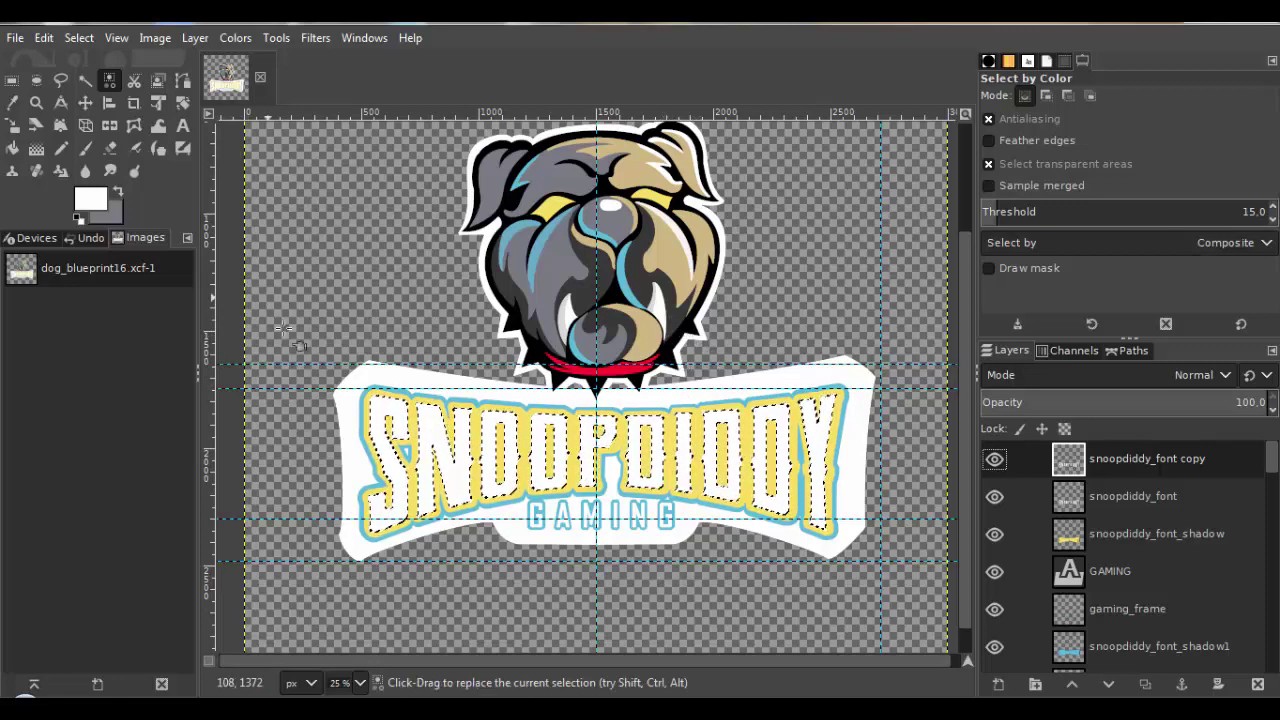
Move the horizontal guide at the top of the SNOOPDIDDY lettering down to its middle, at about y = 2076 px.
left_click(86, 103)
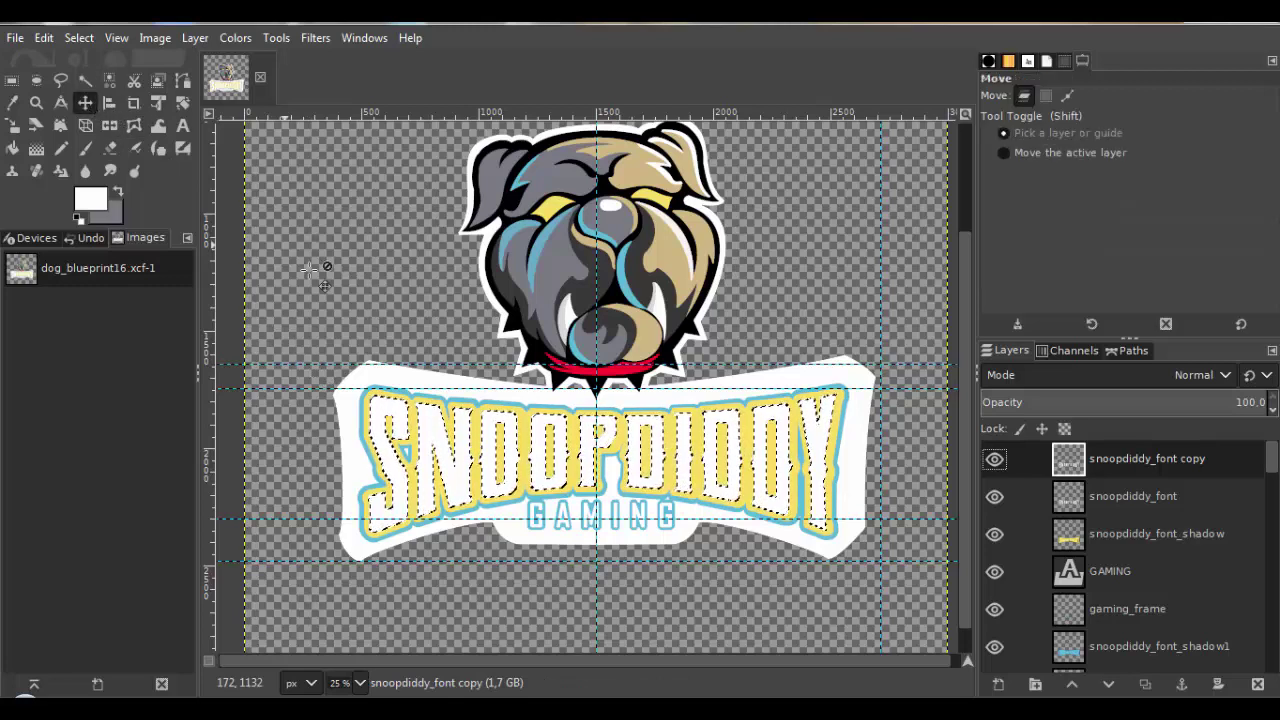
left_click_drag(320, 387, 320, 387)
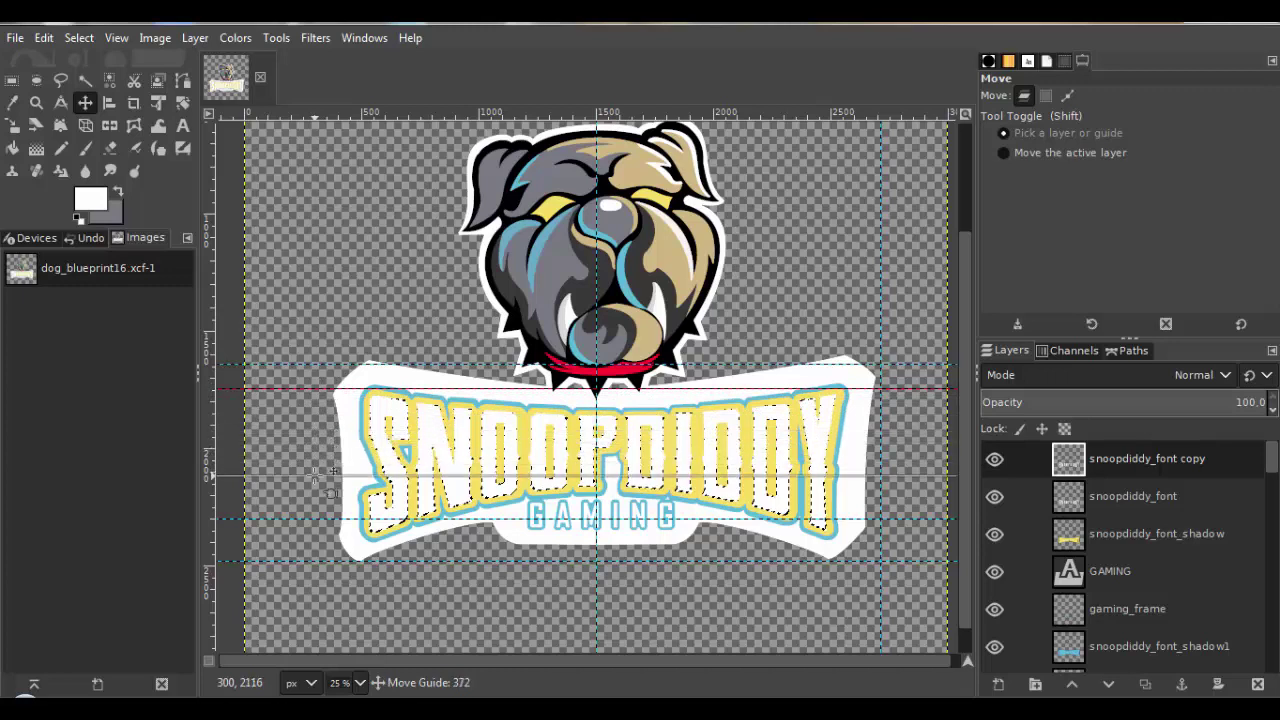
left_click_drag(316, 472, 315, 465)
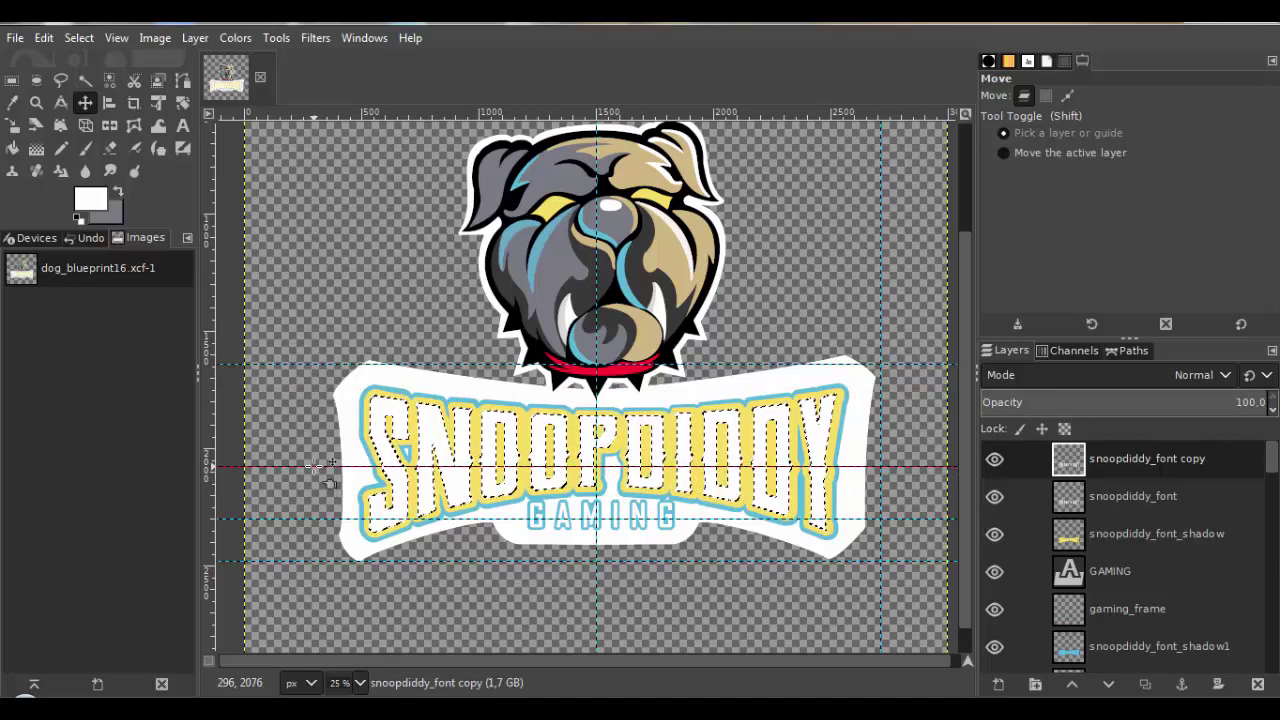
Draw a straight path segment along the middle guide, from left of the S to right of the Y in SNOOPDIDDY.
left_click(184, 81)
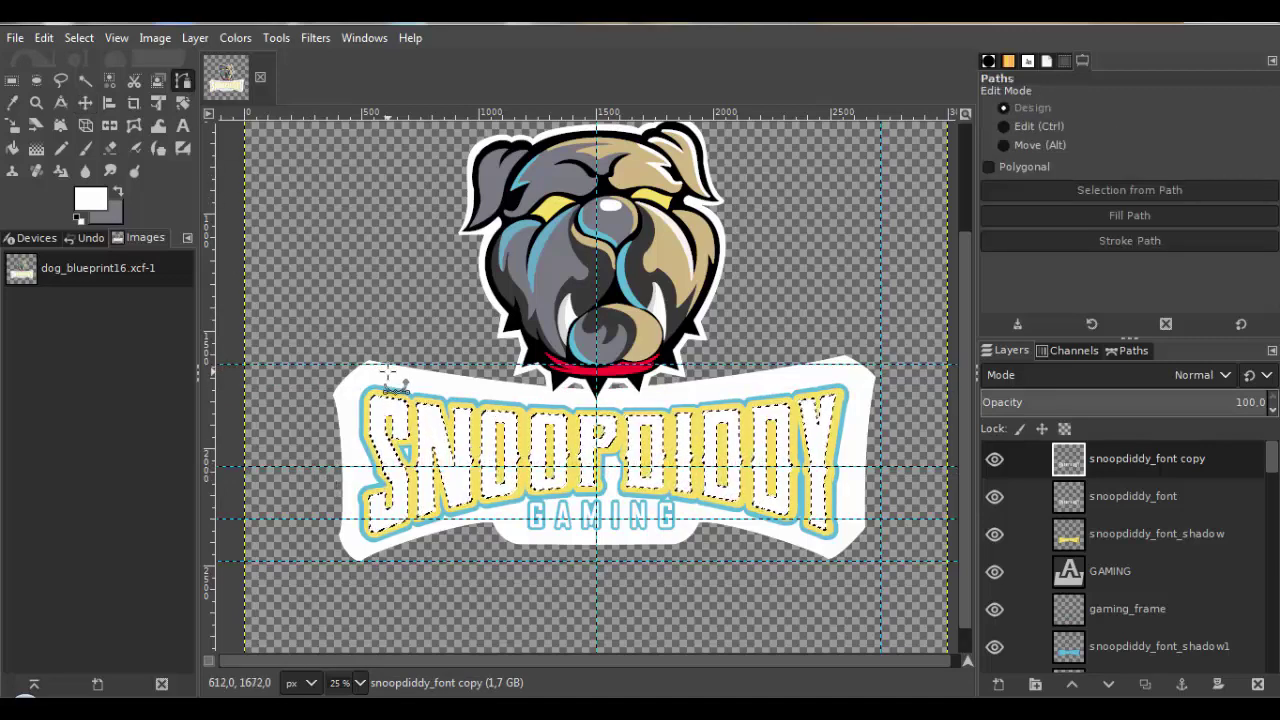
left_click_drag(387, 372, 466, 377)
scroll(486, 420, "up", 7)
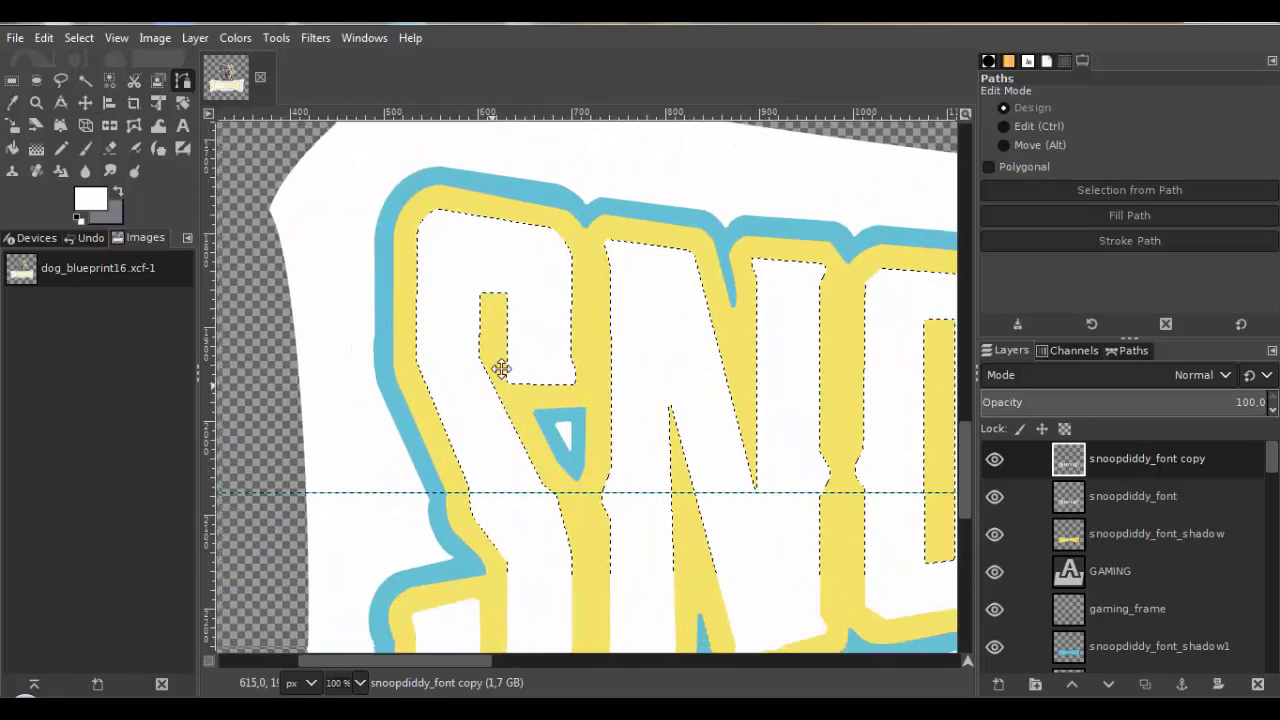
scroll(453, 498, "down", 2)
scroll(378, 458, "left", 1)
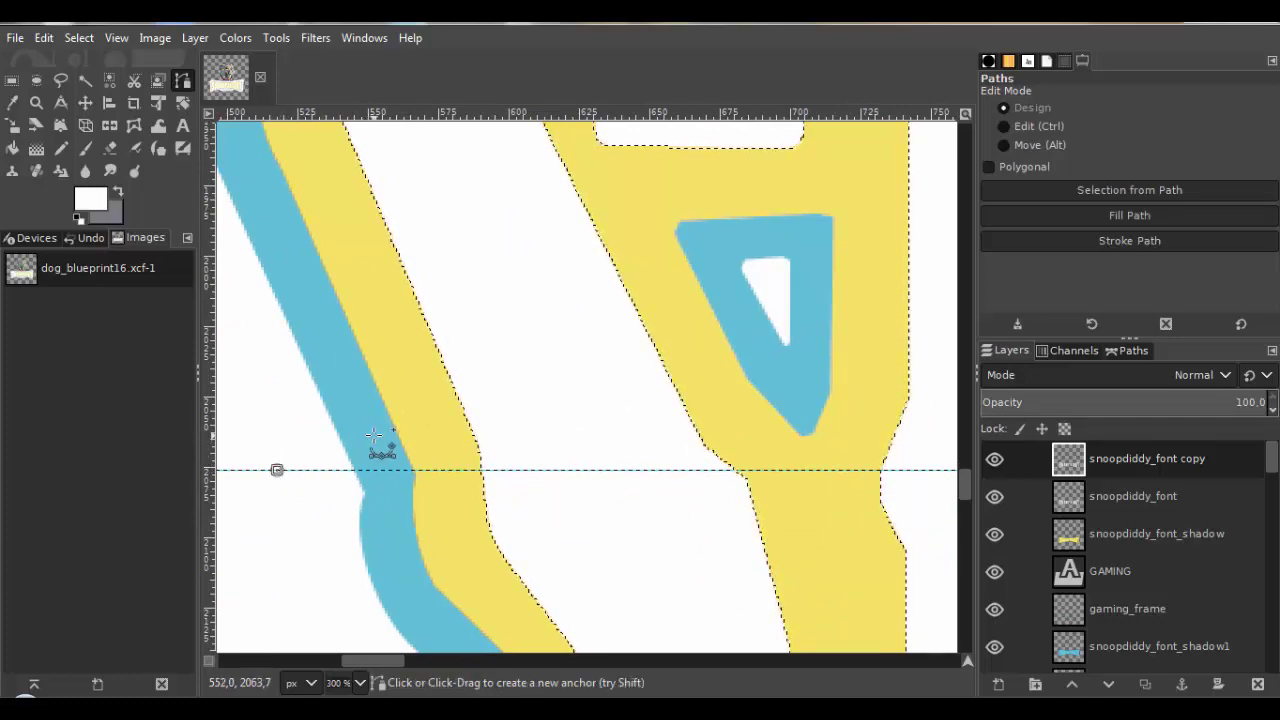
scroll(405, 430, "down", 6)
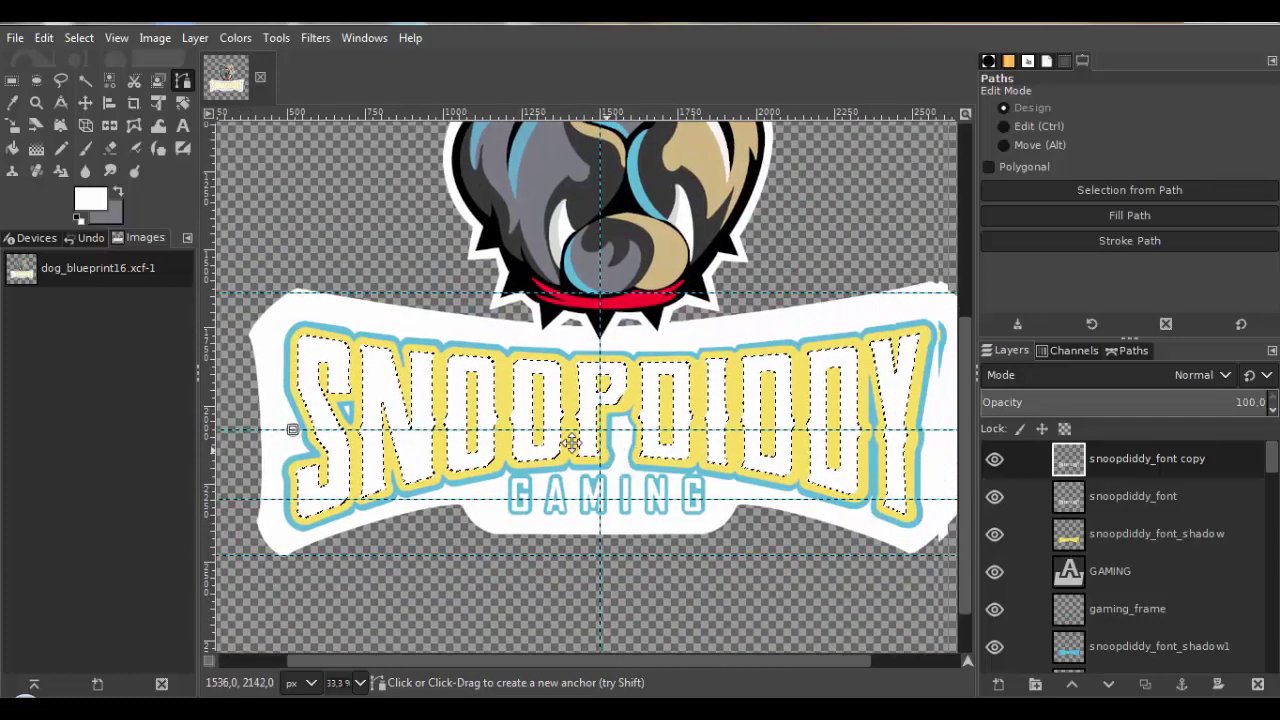
left_click_drag(570, 442, 405, 435)
scroll(548, 455, "up", 5)
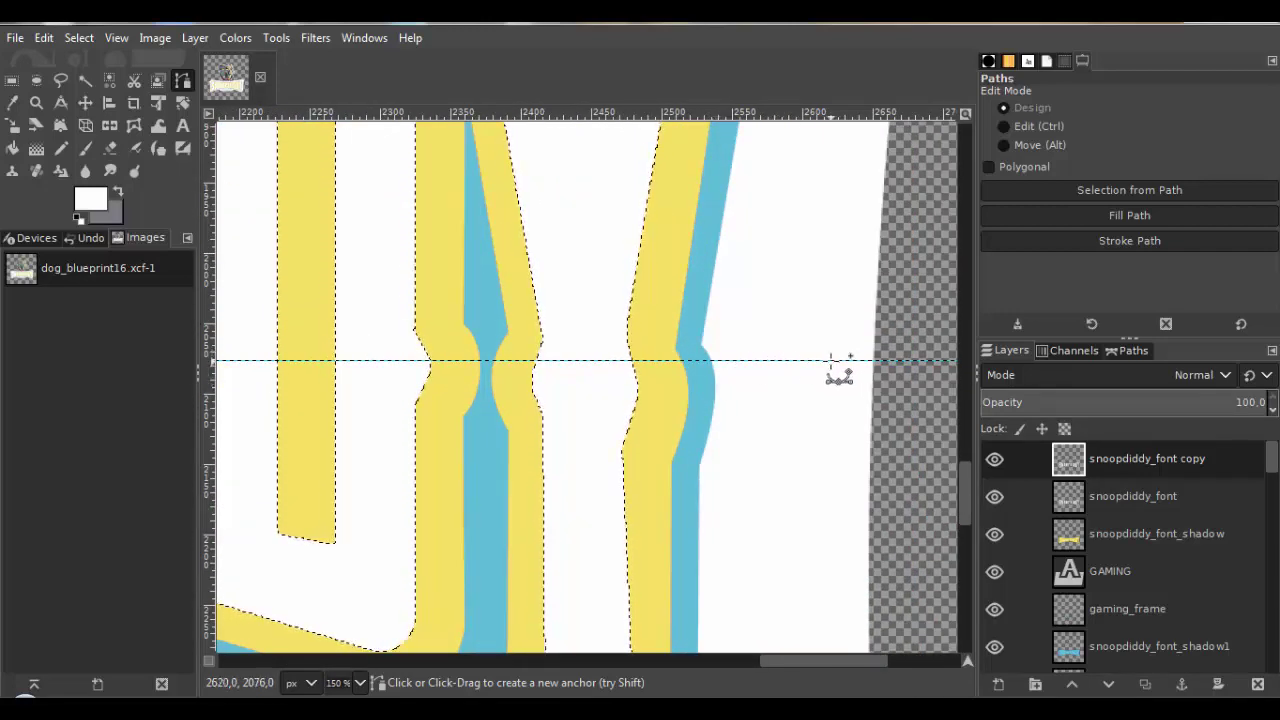
scroll(820, 355, "down", 4)
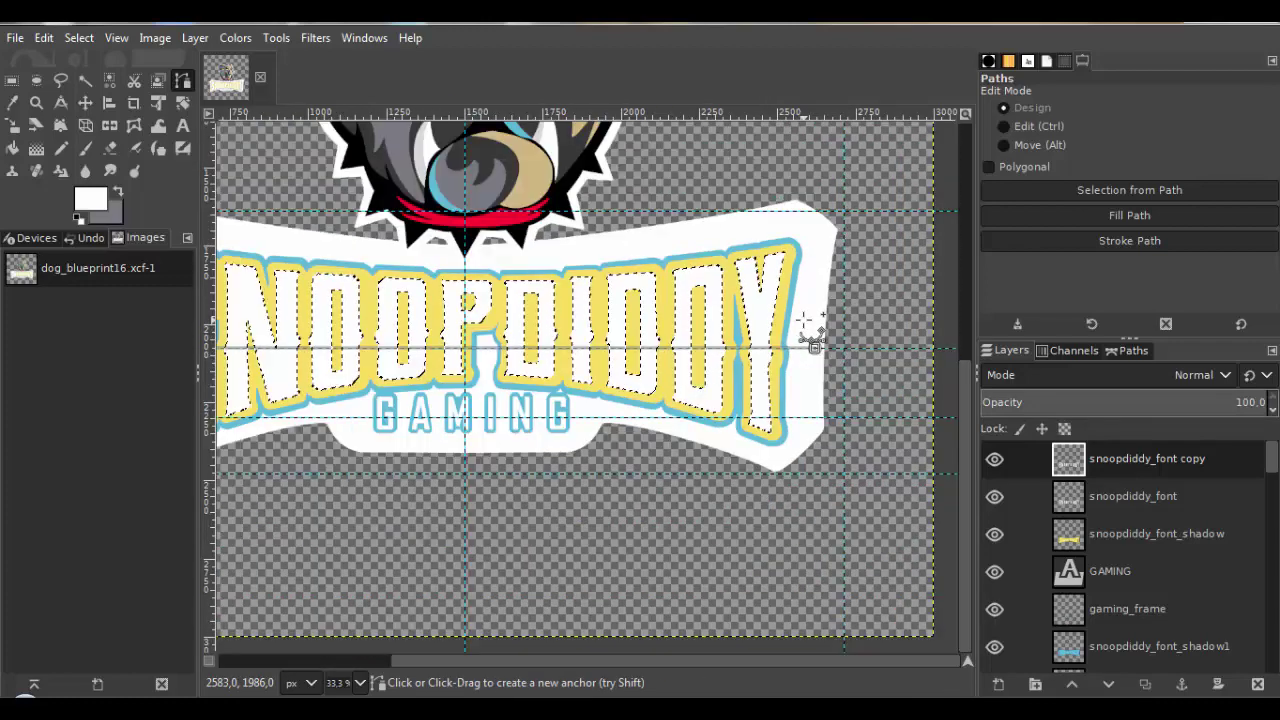
Extend the path around the upper half of the SNOOPDIDDY lettering, back to its starting side left of the S.
left_click_drag(813, 340, 826, 400)
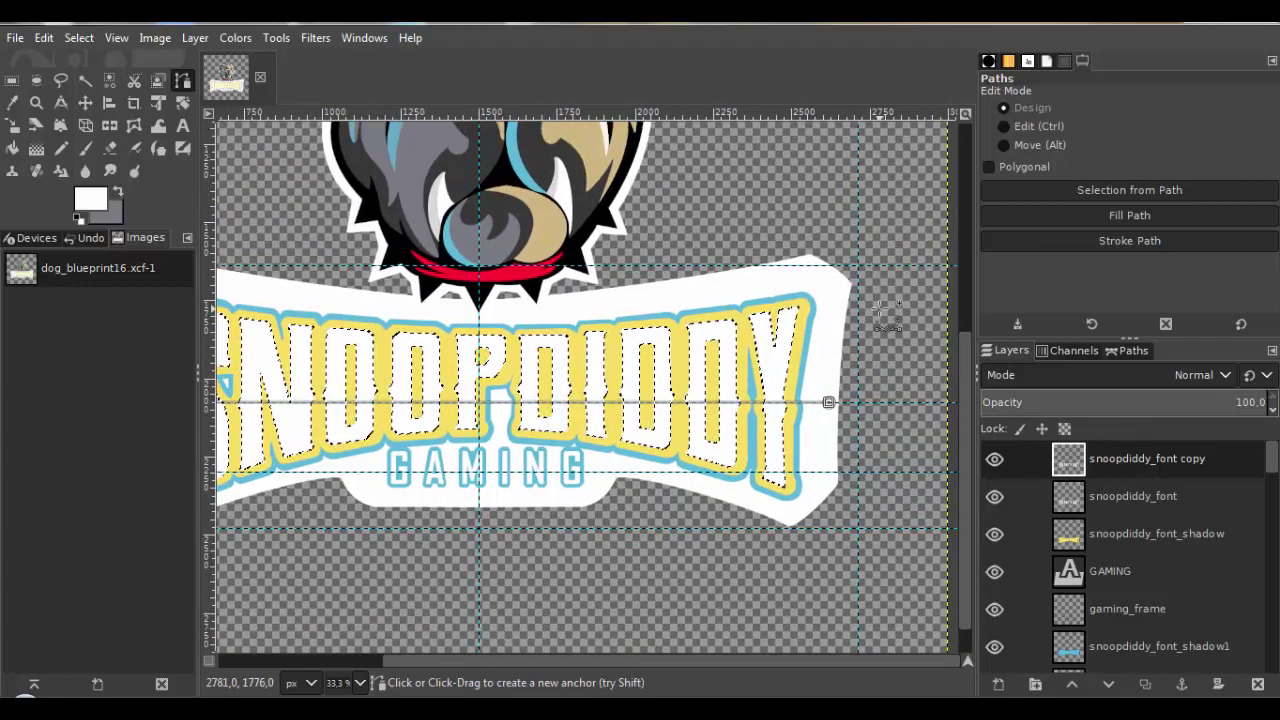
left_click_drag(866, 246, 736, 222)
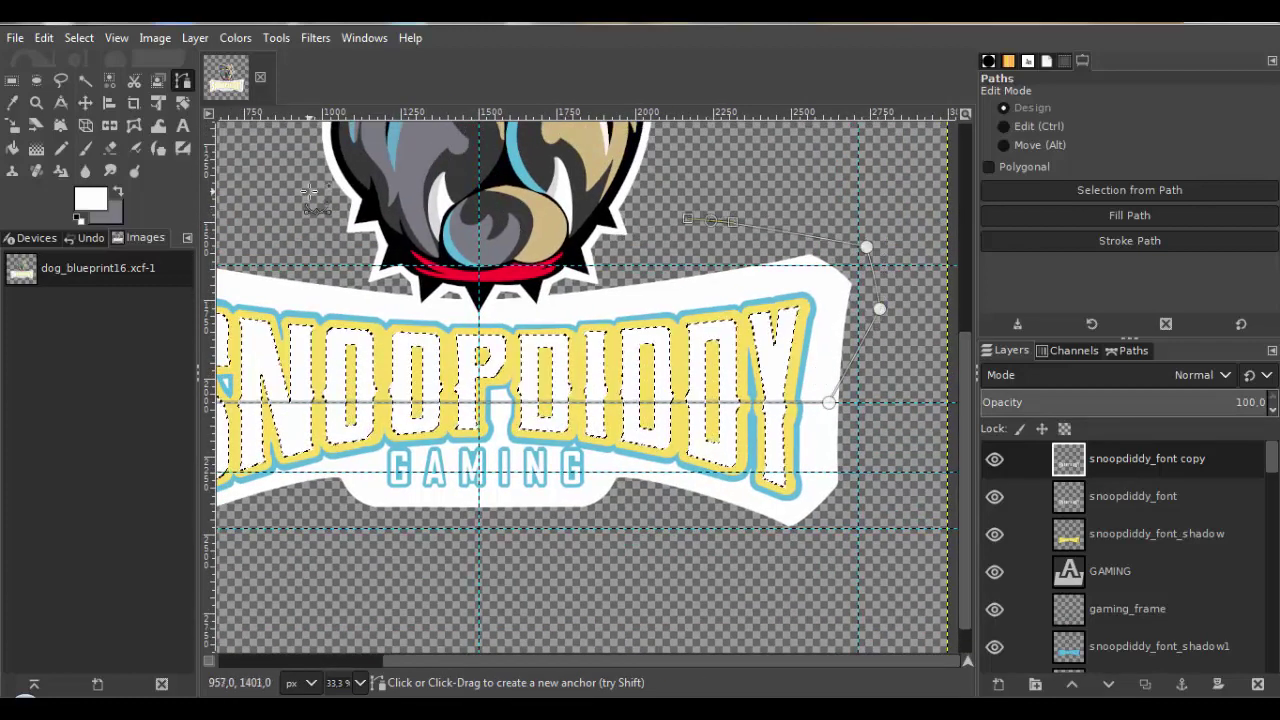
scroll(310, 195, "left", 5)
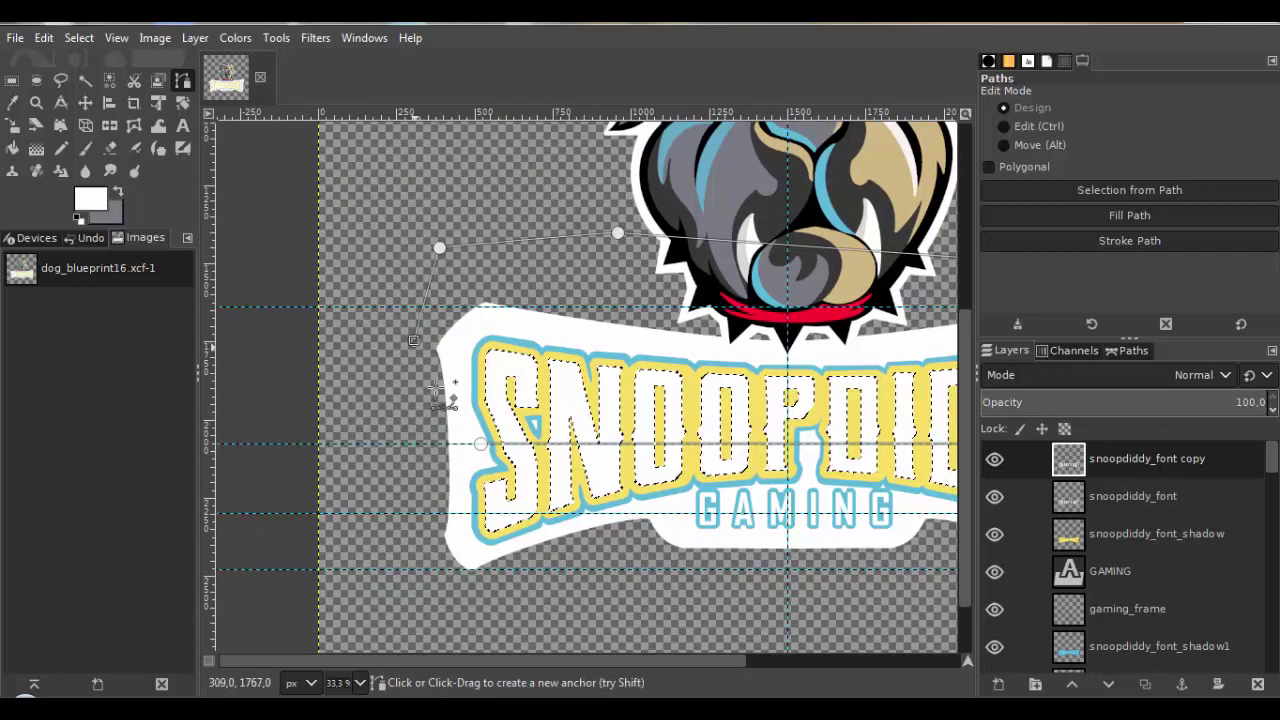
left_click(453, 423)
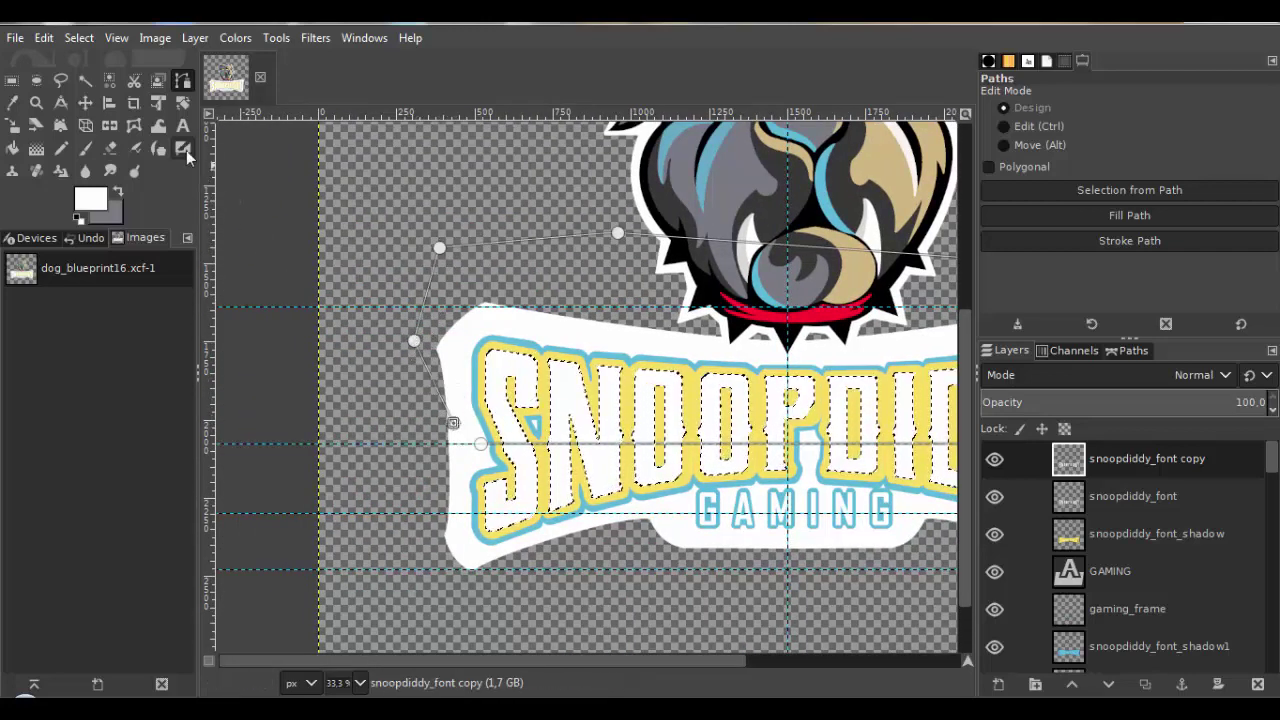
scroll(478, 216, "right", 1)
Select the area within the path and delete the upper letter halves from the snoopdiddy_font copy layer, with the snoopdiddy_font layer hidden.
left_click(79, 37)
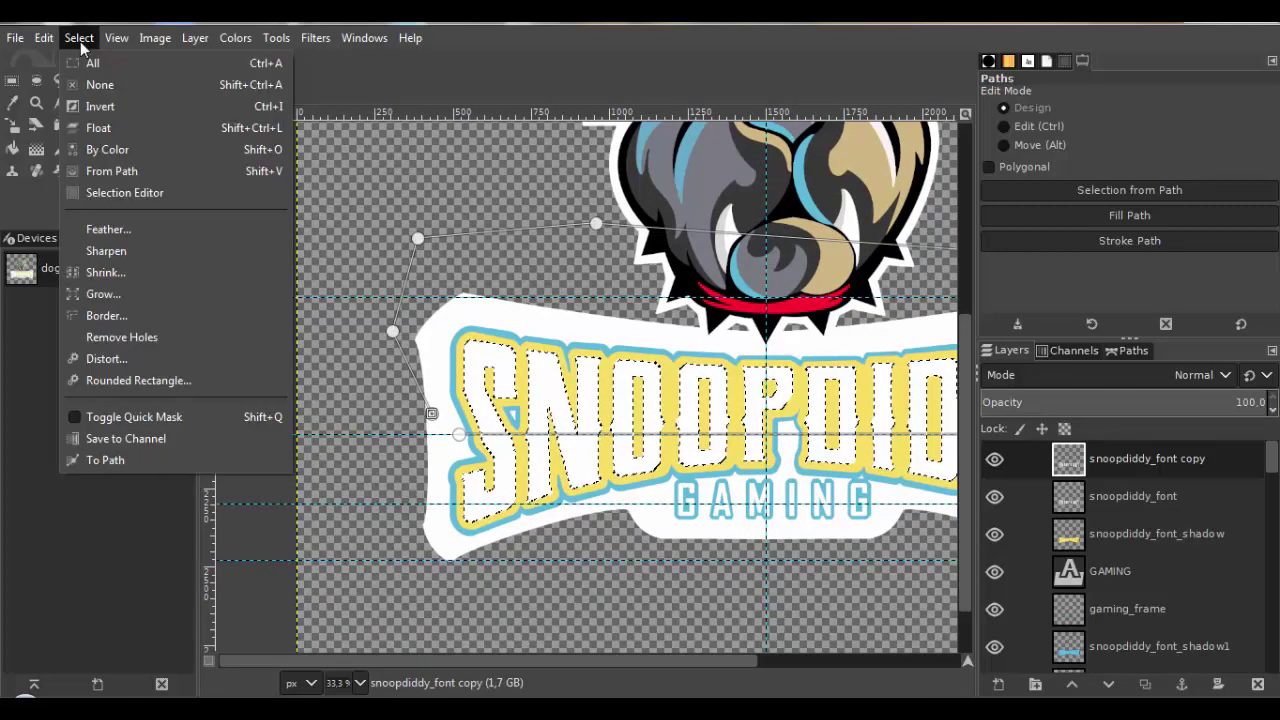
left_click(118, 171)
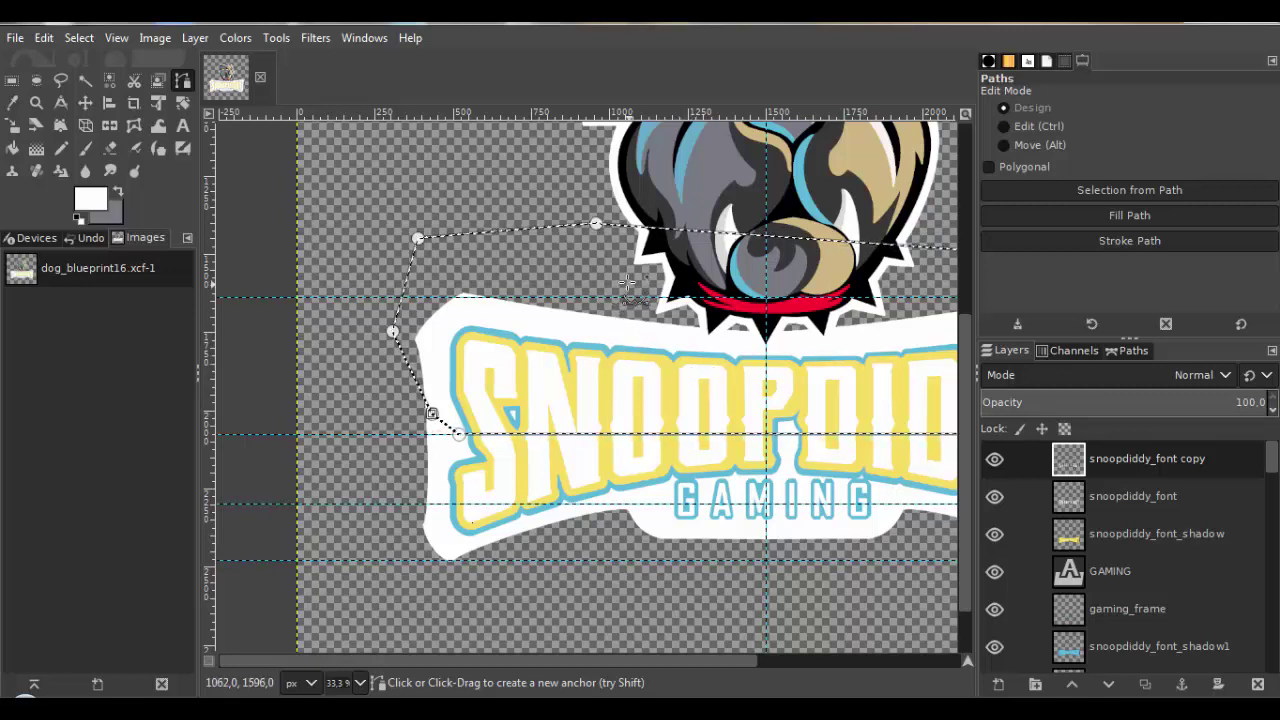
scroll(565, 280, "right", 2)
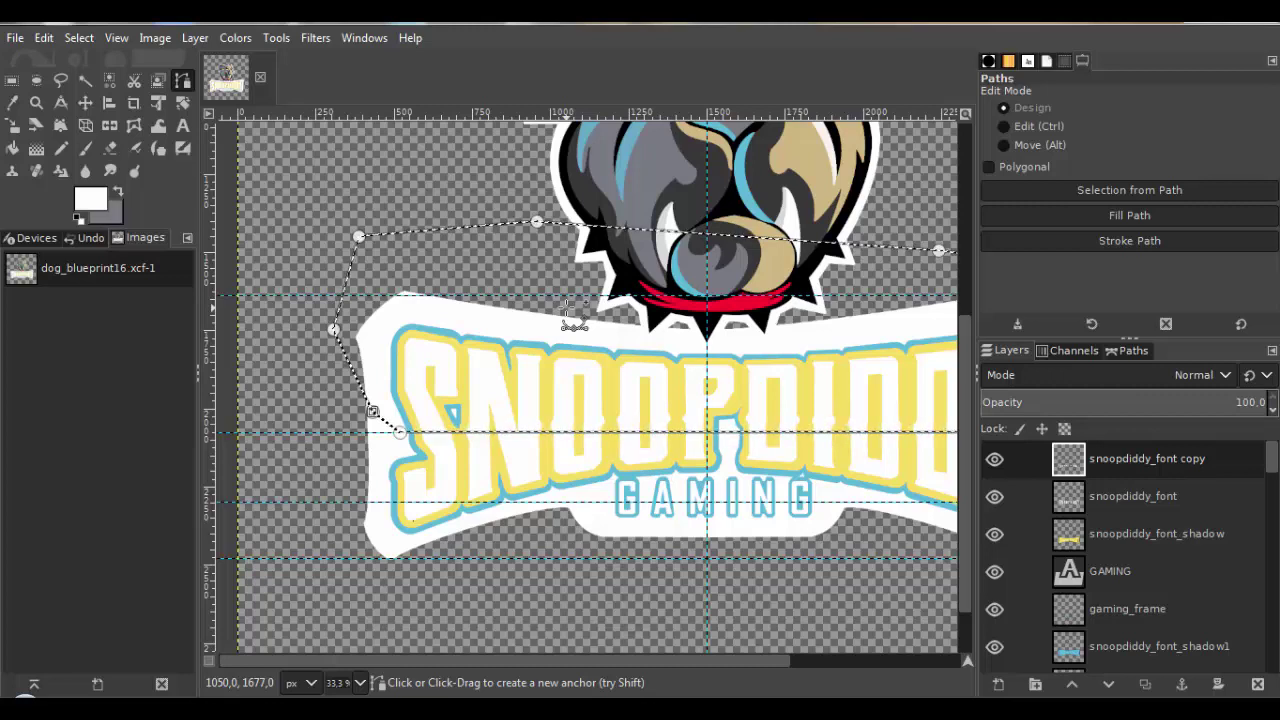
left_click(994, 497)
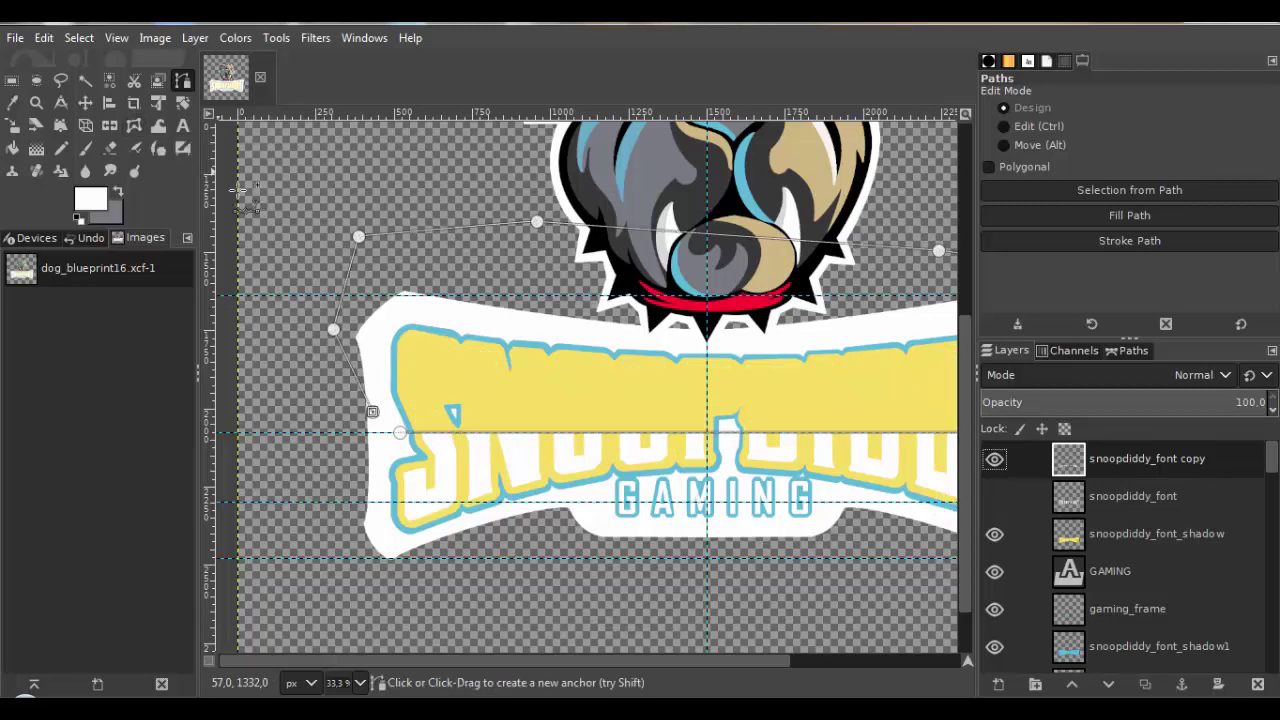
key("shift+v")
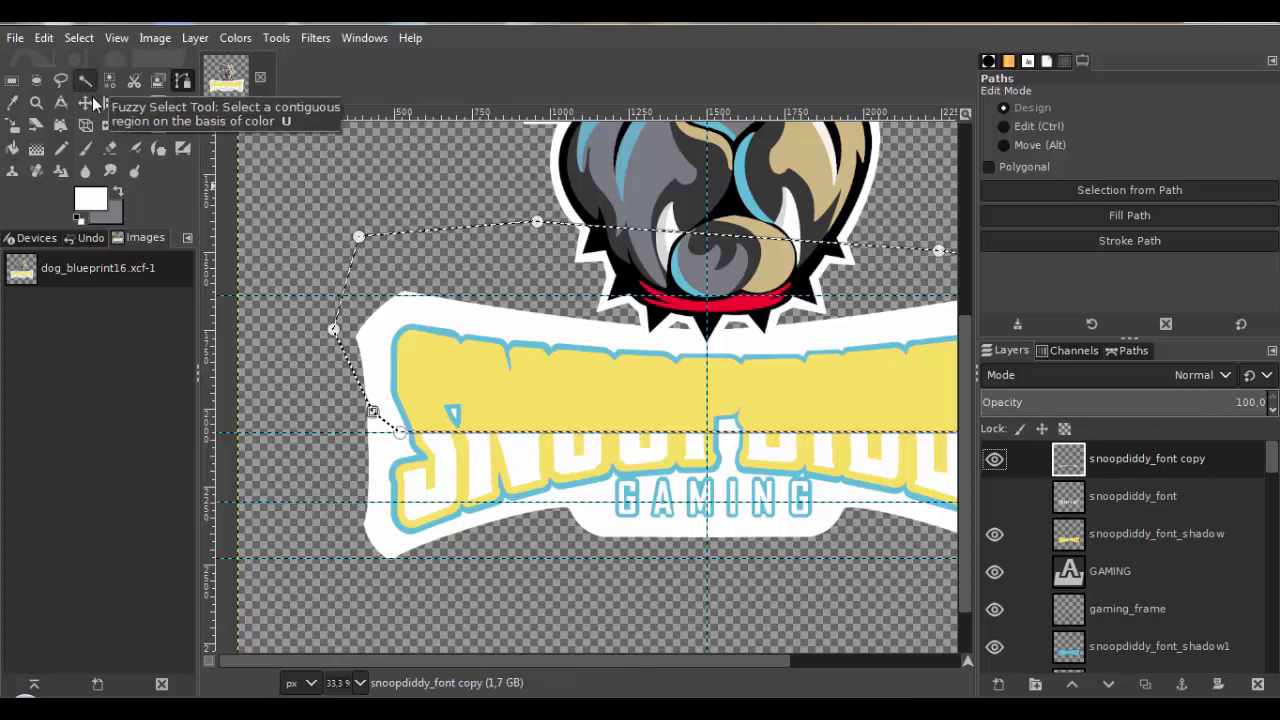
left_click(82, 37)
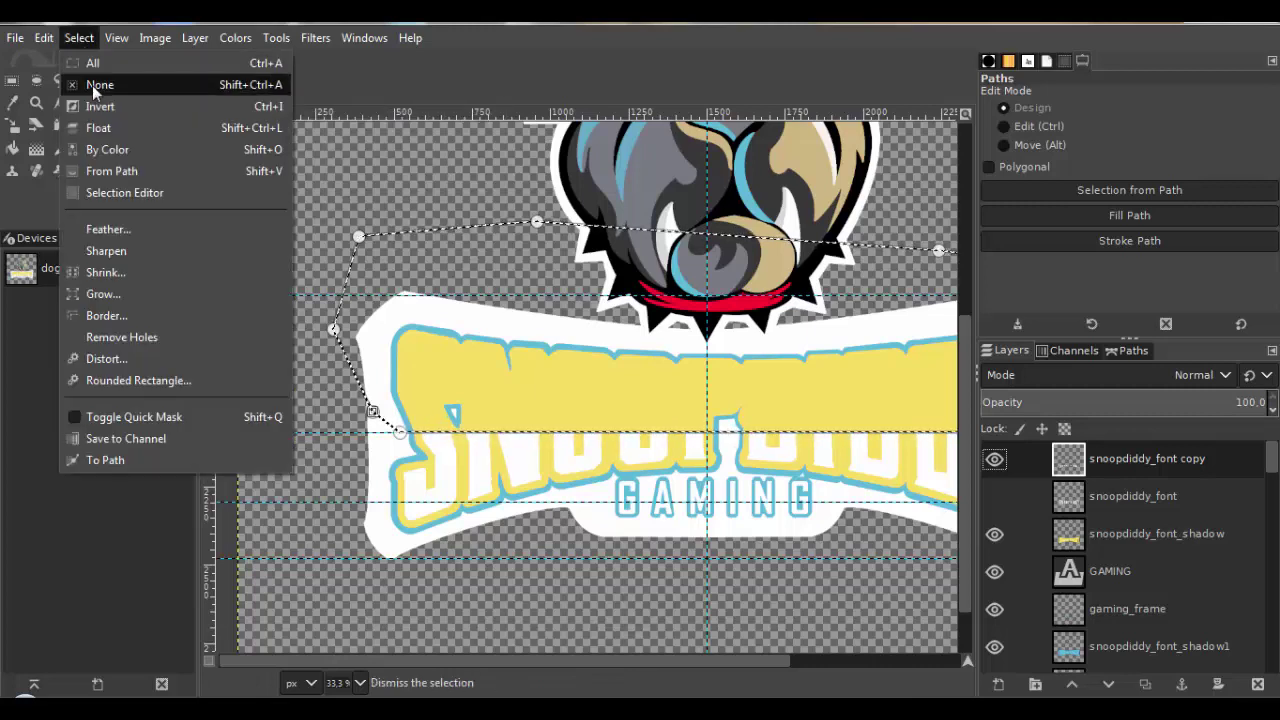
left_click(93, 86)
left_click(76, 101)
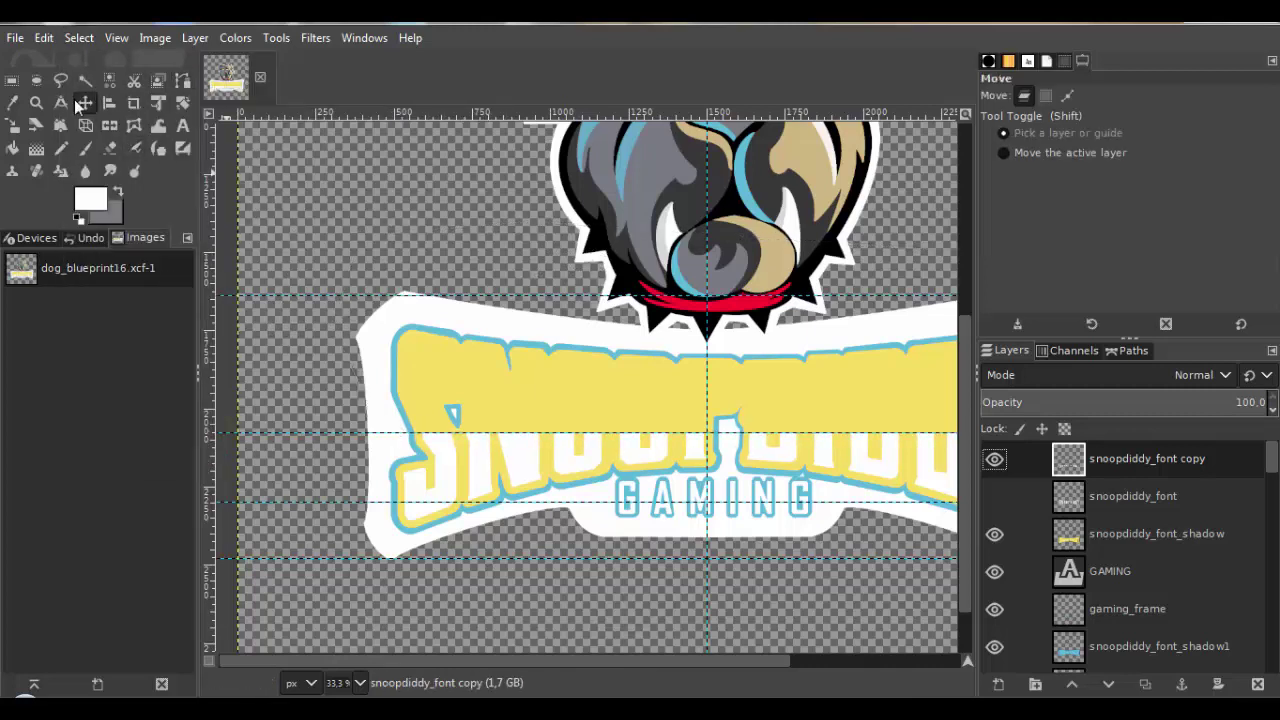
left_click_drag(553, 214, 487, 193)
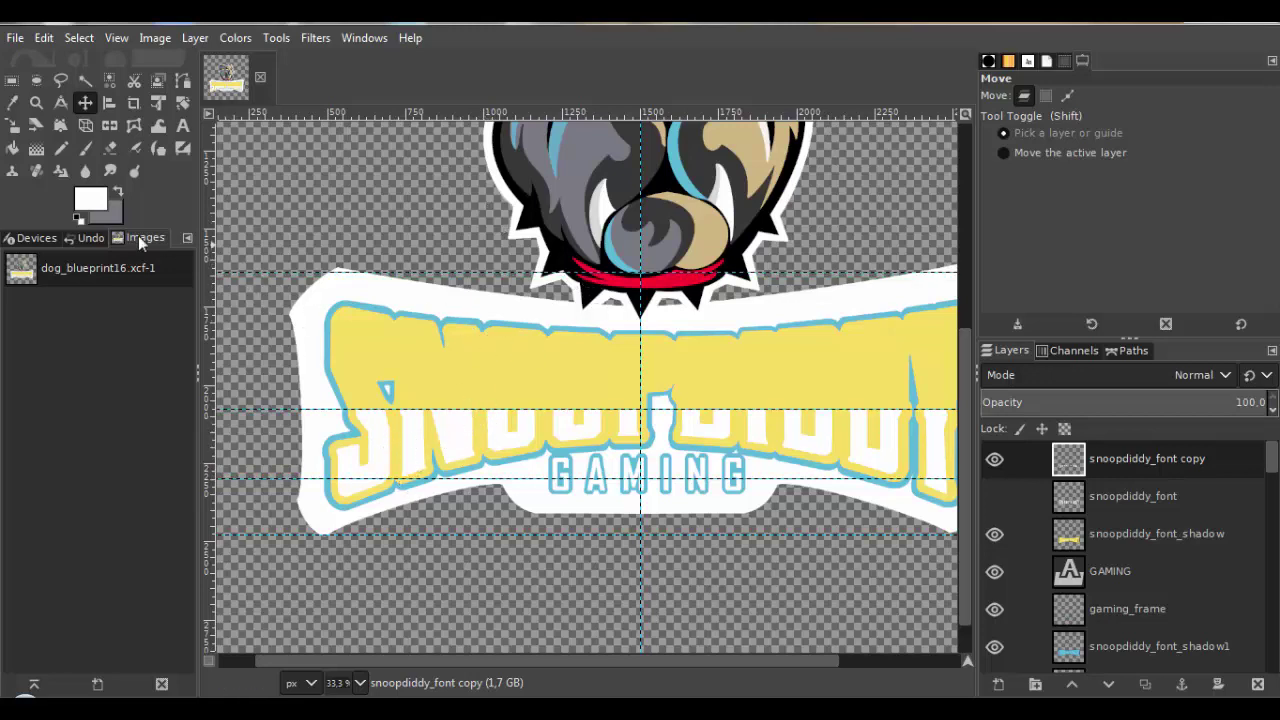
Set the foreground color to black (000000).
left_click(95, 205)
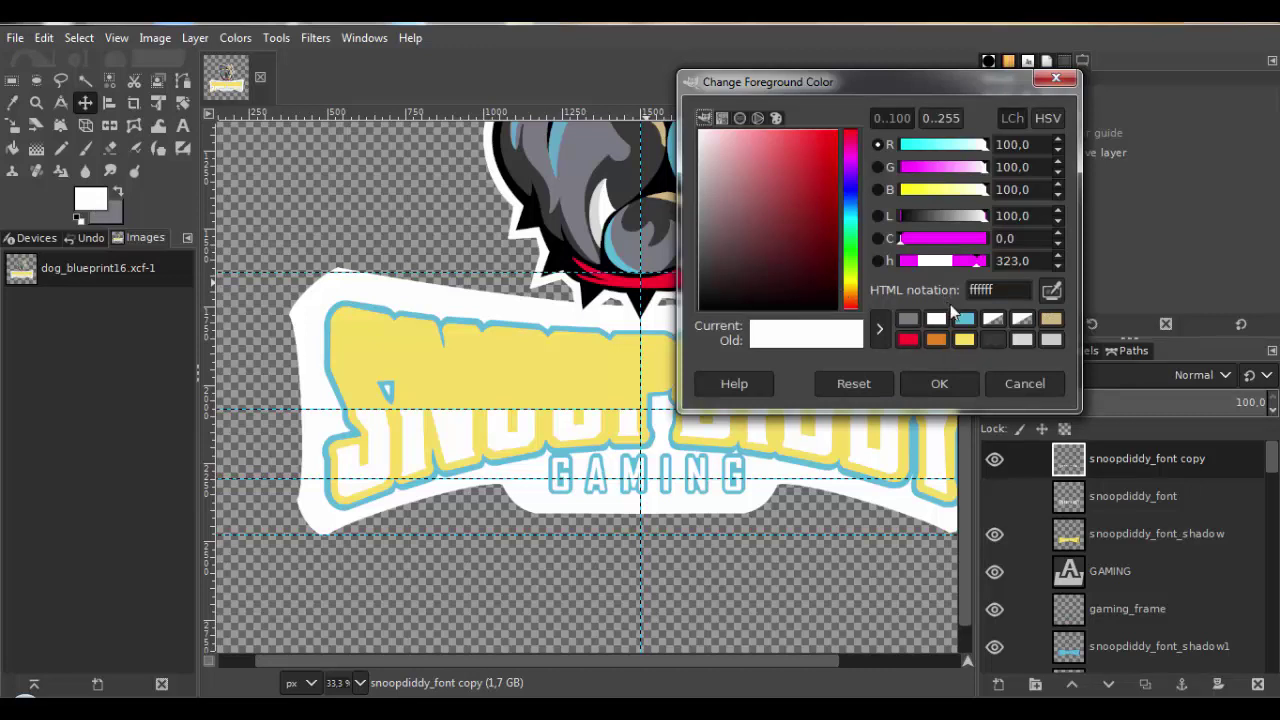
left_click(992, 339)
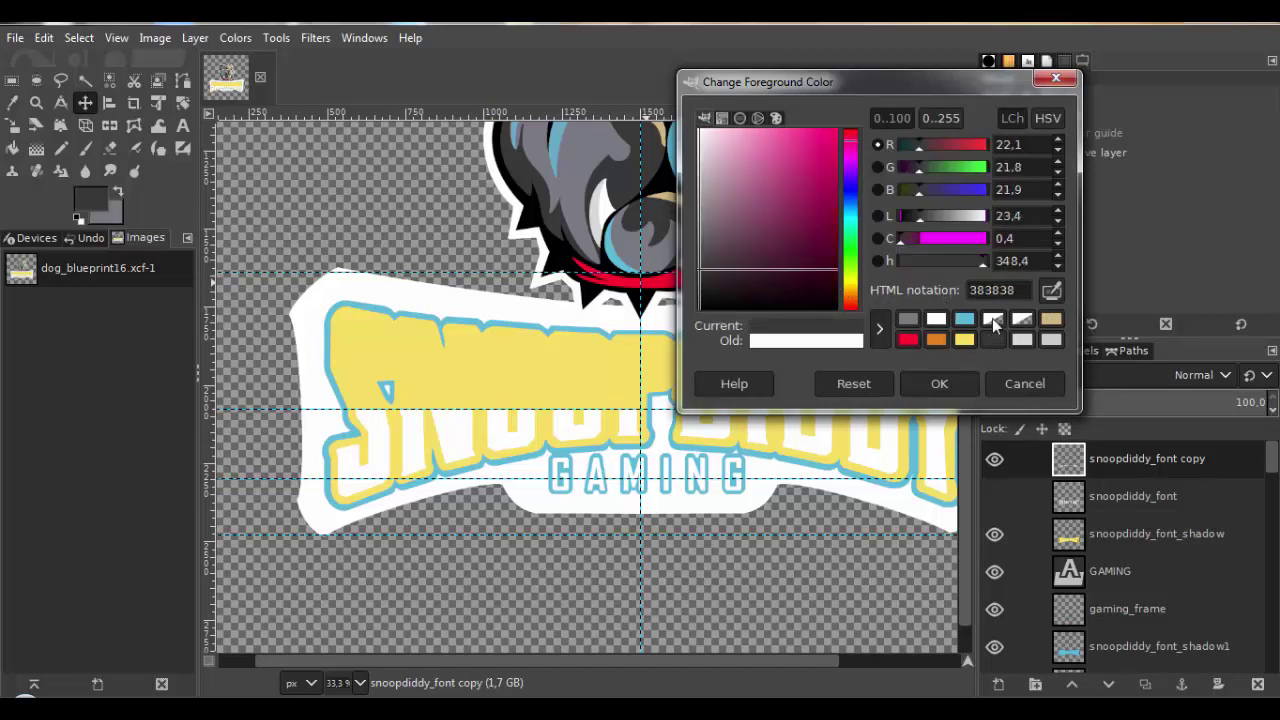
left_click(993, 321)
left_click_drag(808, 173, 848, 328)
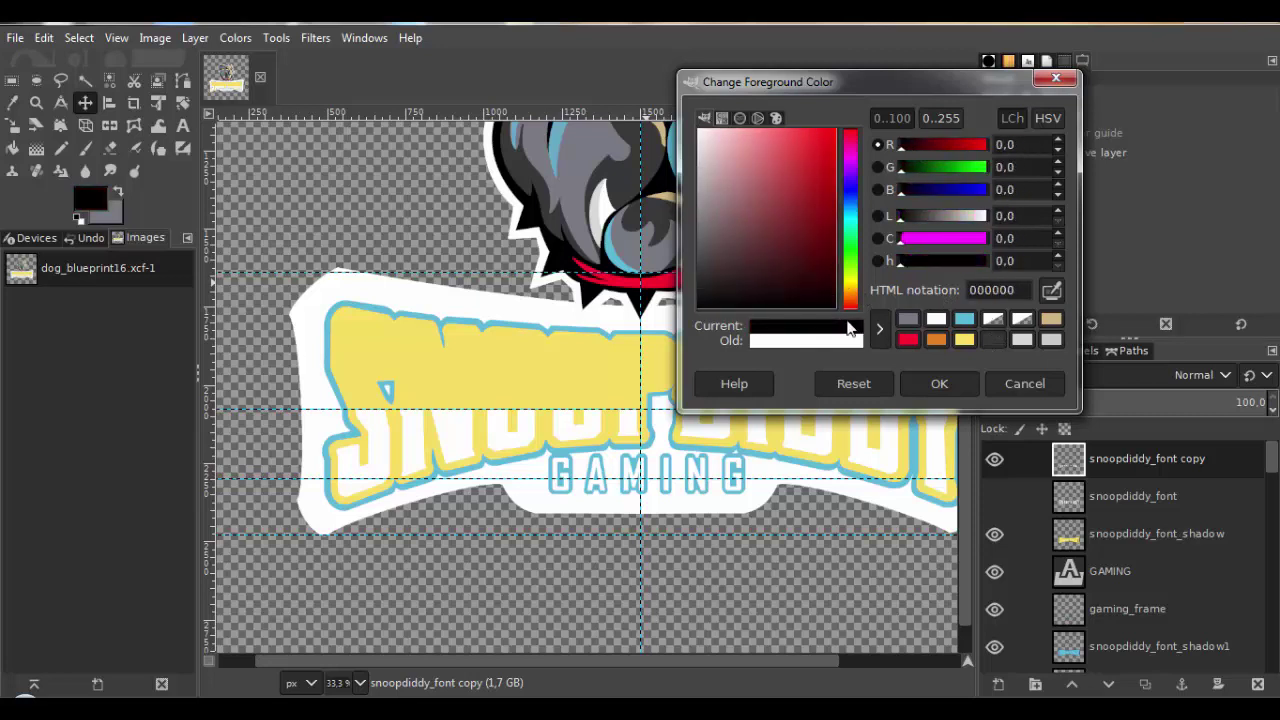
left_click(958, 383)
scroll(737, 506, "down", 1)
scroll(737, 506, "right", 1)
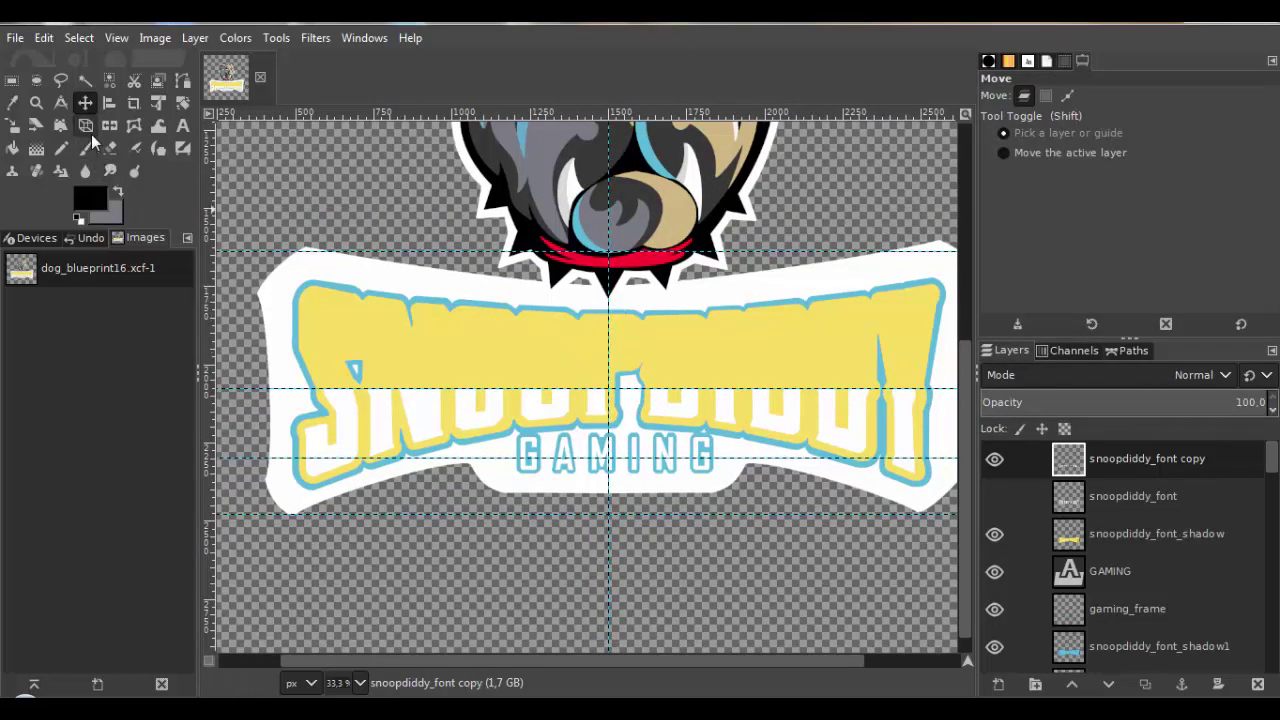
Select the remaining lower letter halves by color and draw a vertical linear gradient on them from y = 2480 up to y = 2076 px.
left_click(110, 80)
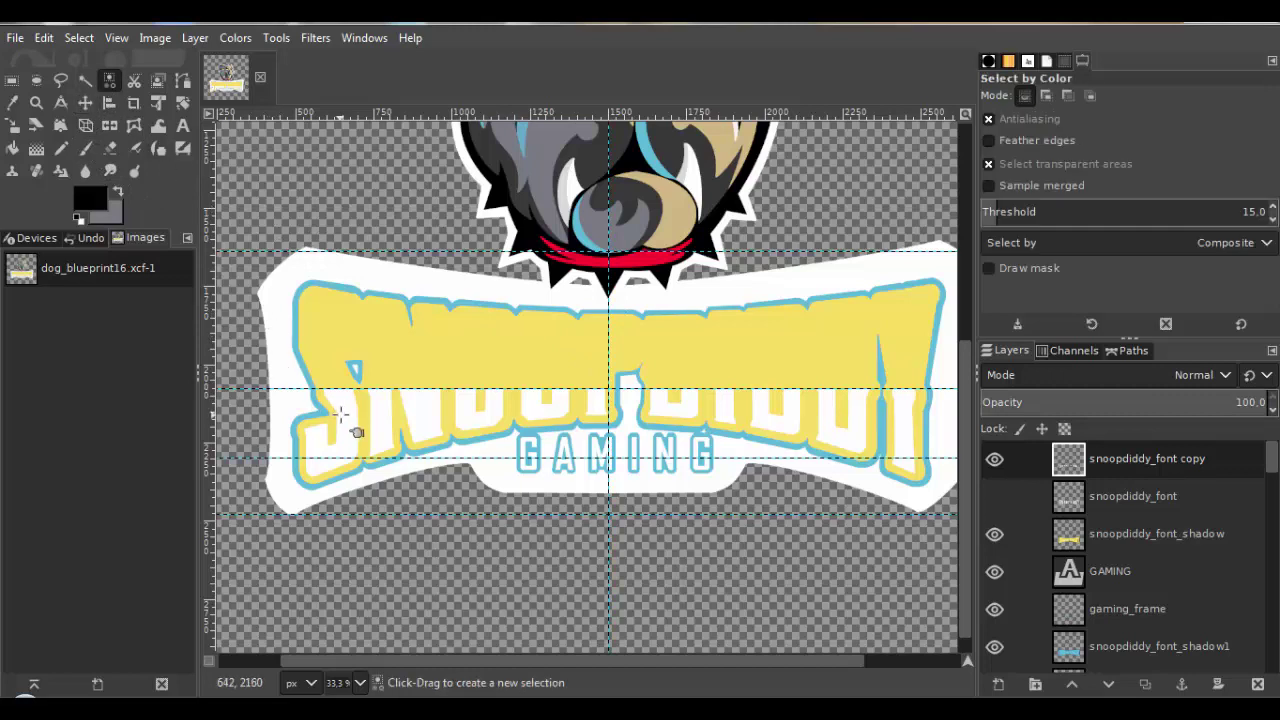
left_click(340, 410)
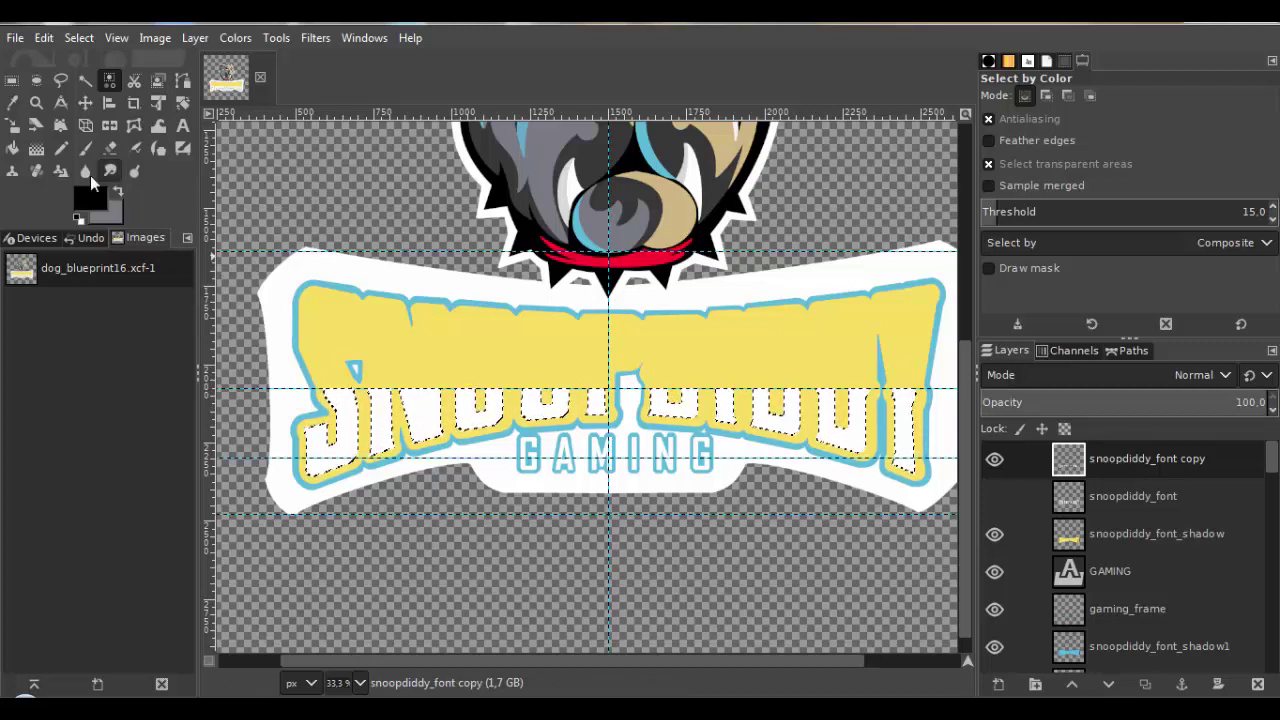
left_click(36, 148)
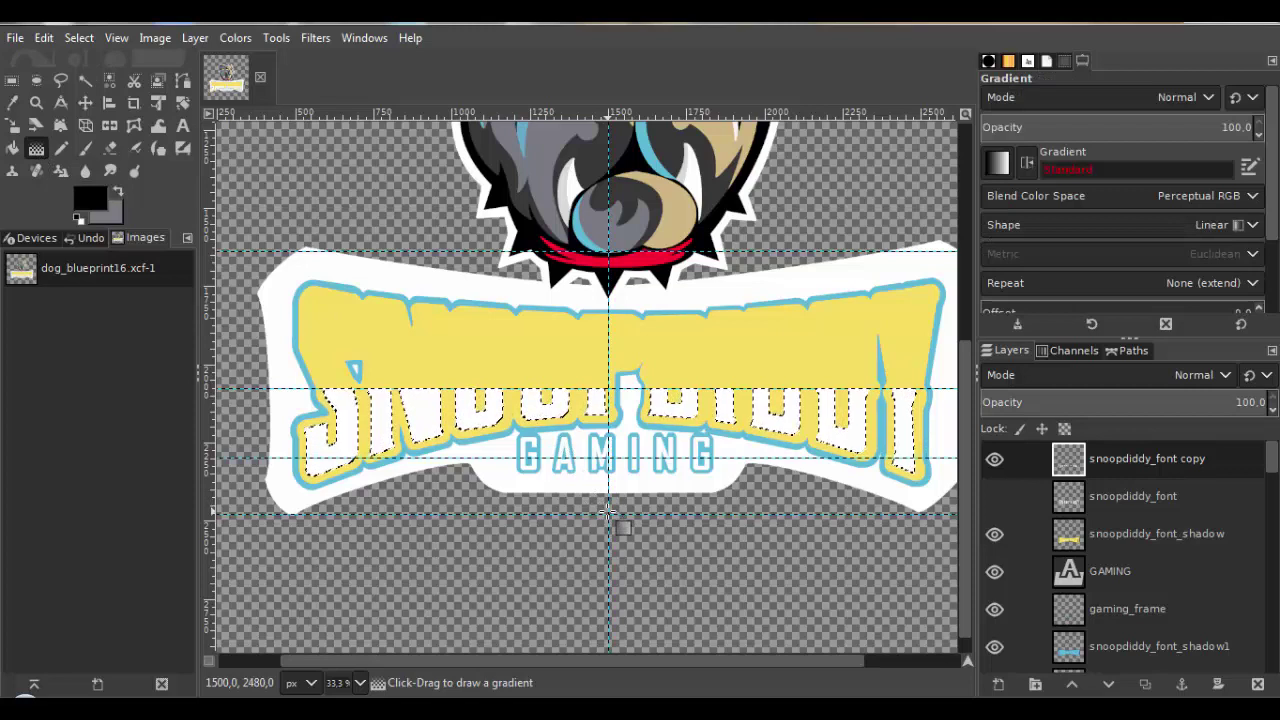
left_click_drag(607, 513, 608, 453)
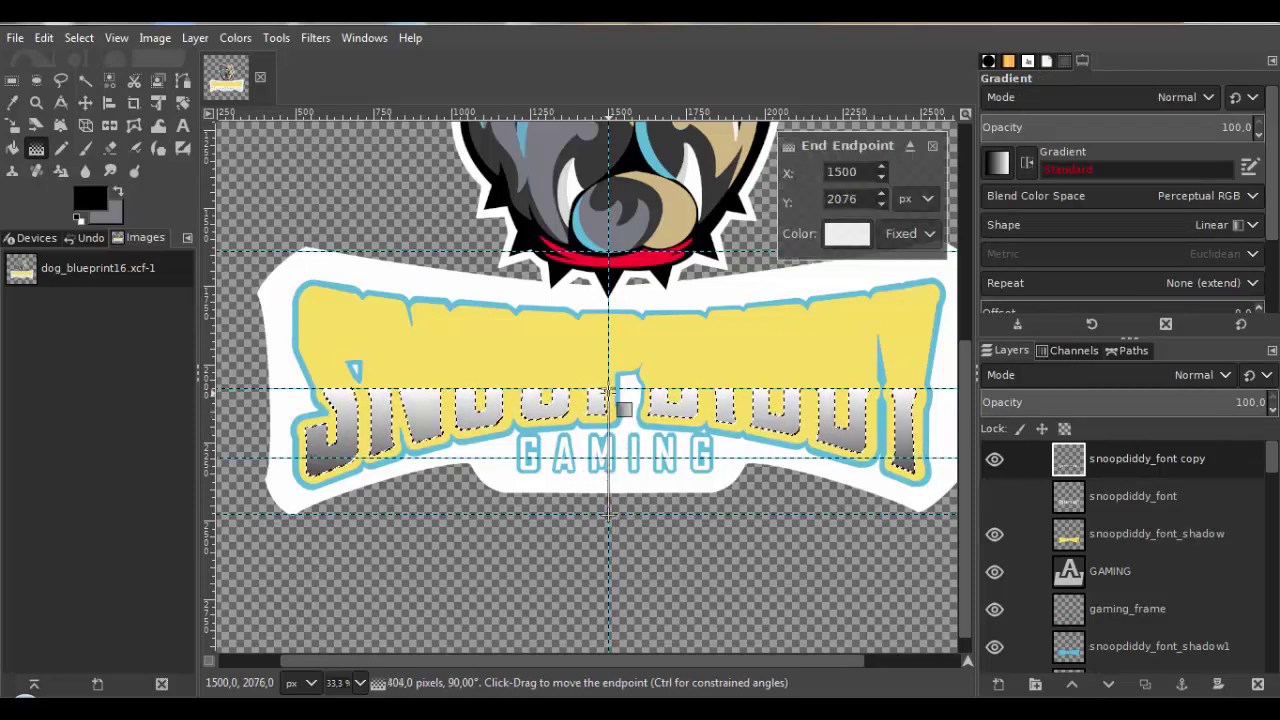
Reverse the gradient so it fades from black at the middle guide (1500, 2076) down to the lowest guide at (1500, 2480).
left_click_drag(608, 390, 609, 417)
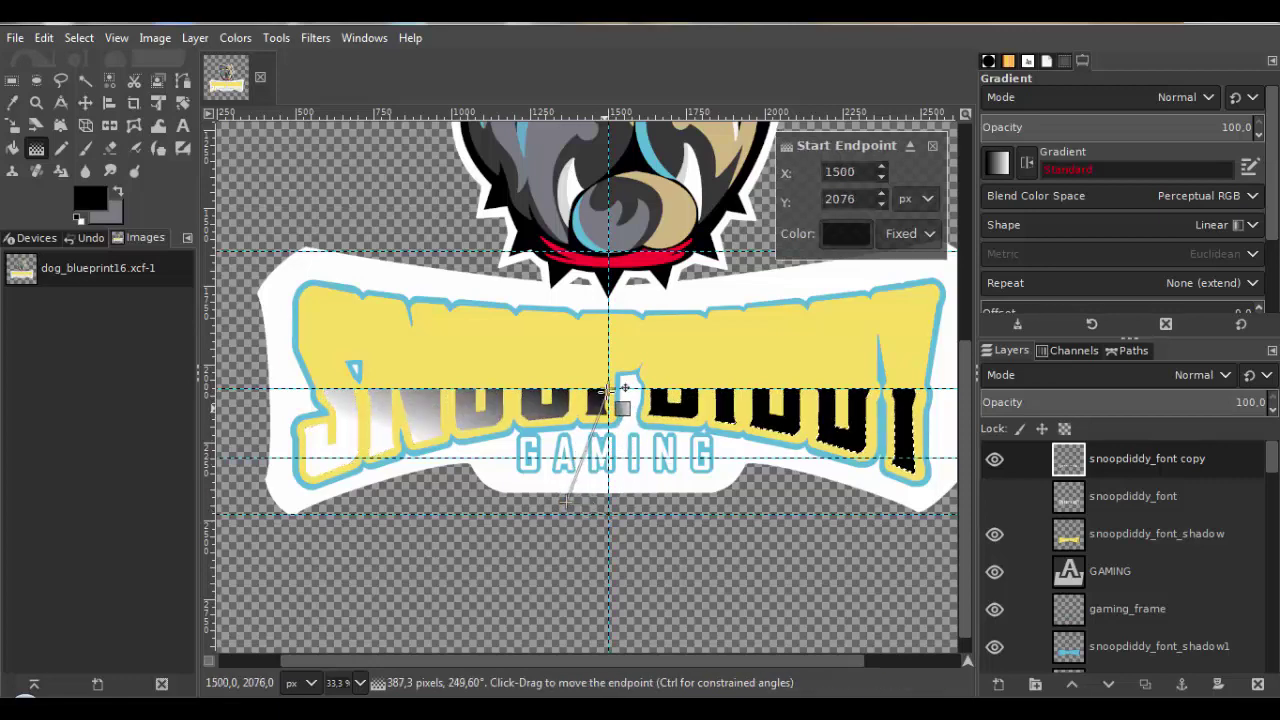
scroll(607, 391, "up", 5)
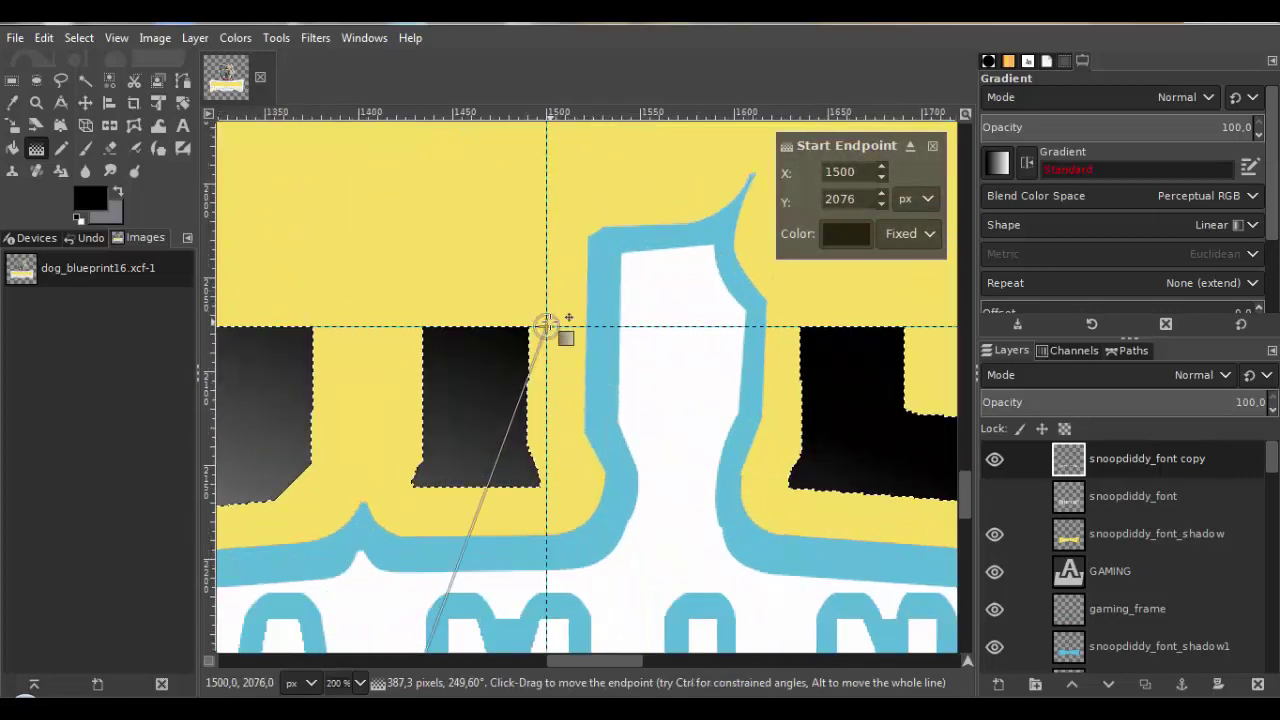
scroll(631, 423, "down", 3)
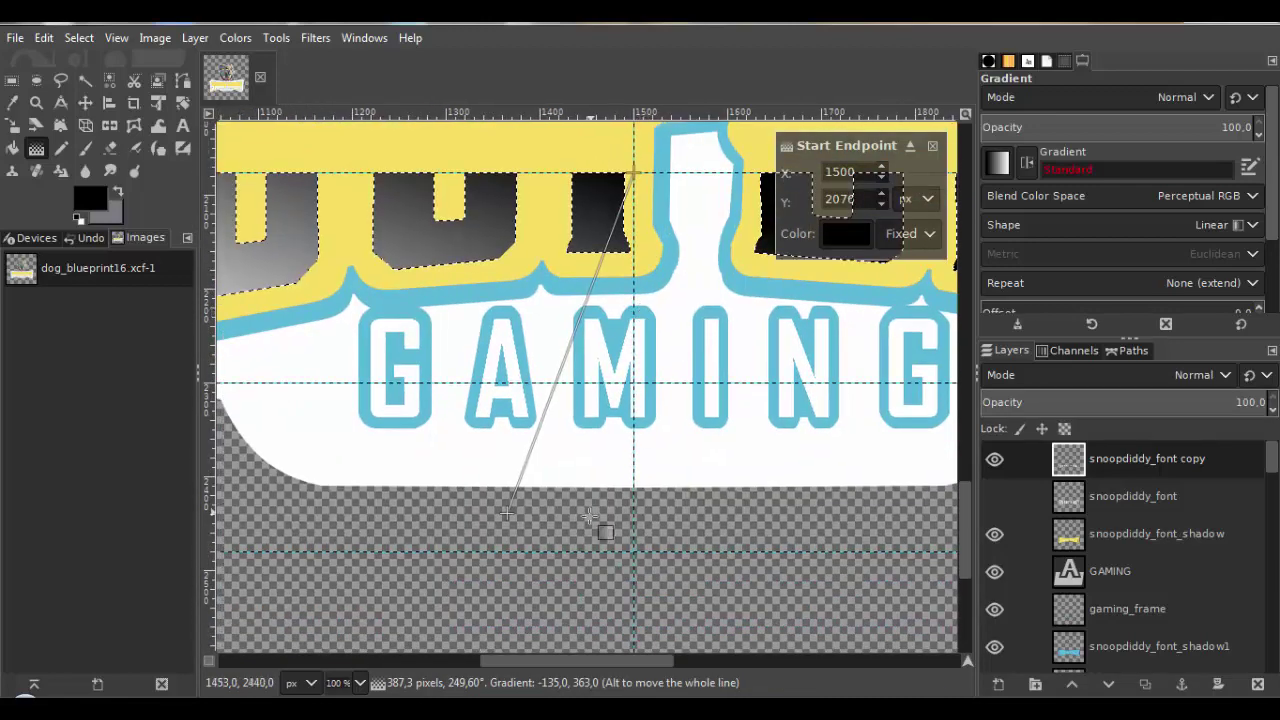
scroll(590, 515, "down", 3)
left_click_drag(507, 384, 629, 424)
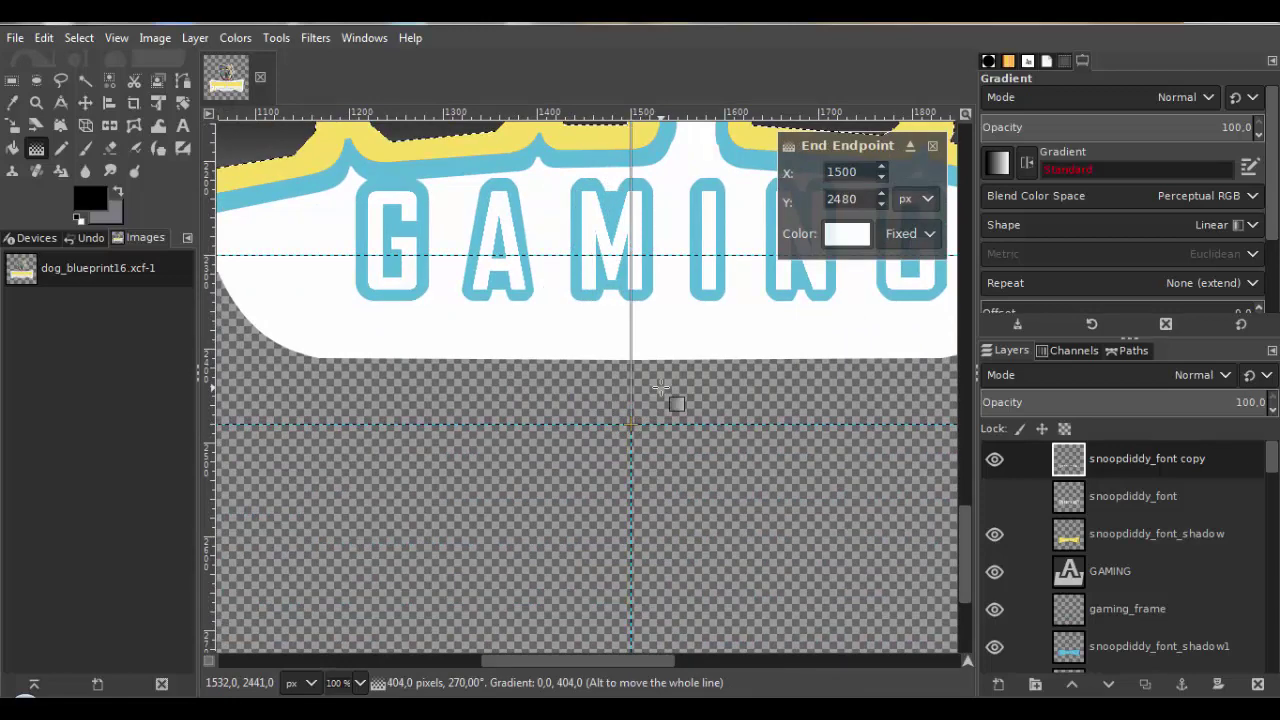
scroll(661, 387, "down", 3)
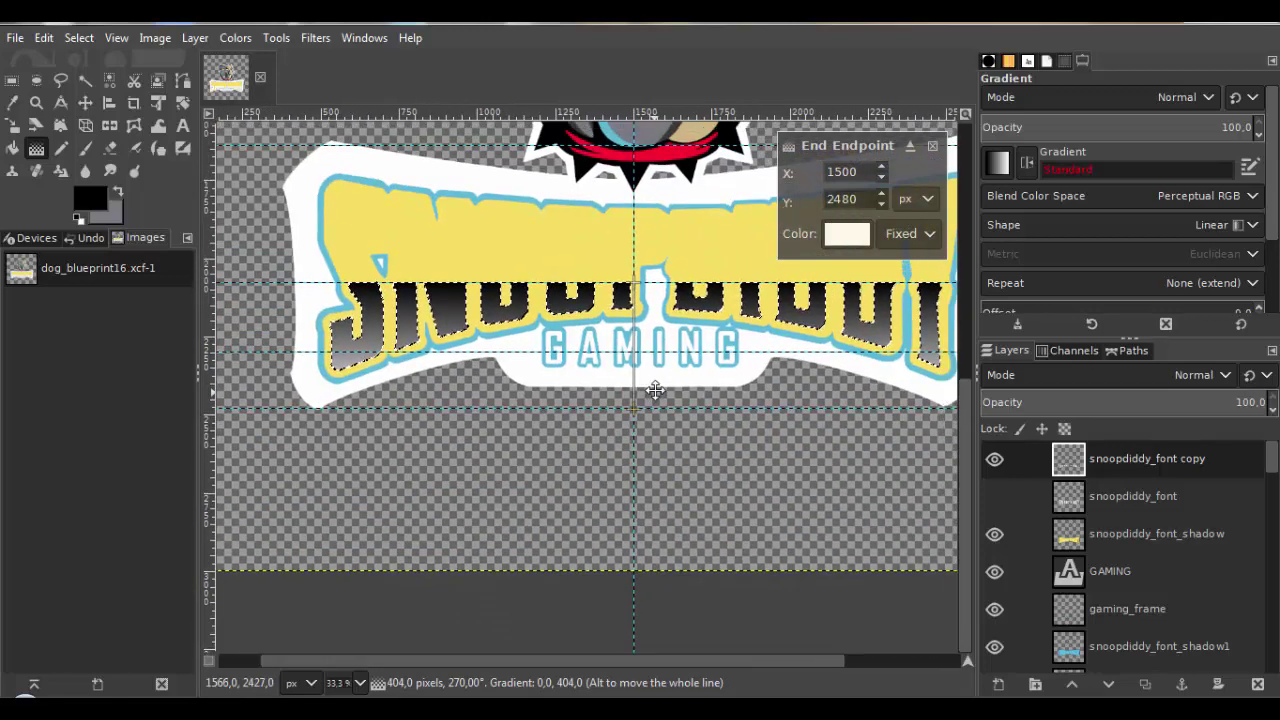
Shorten the gradient to end at (1500, 2300), deselect the letters and show the snoopdiddy_font layer again.
left_click_drag(634, 410, 632, 350)
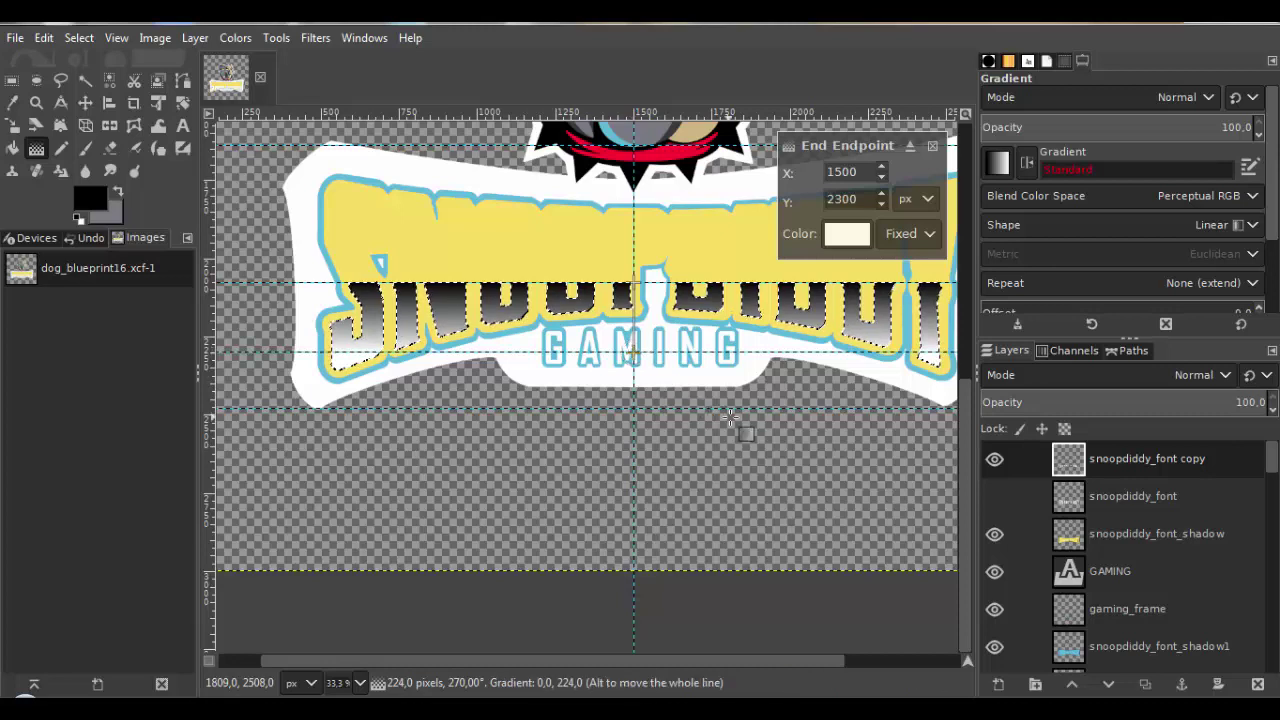
scroll(735, 425, "up", 2)
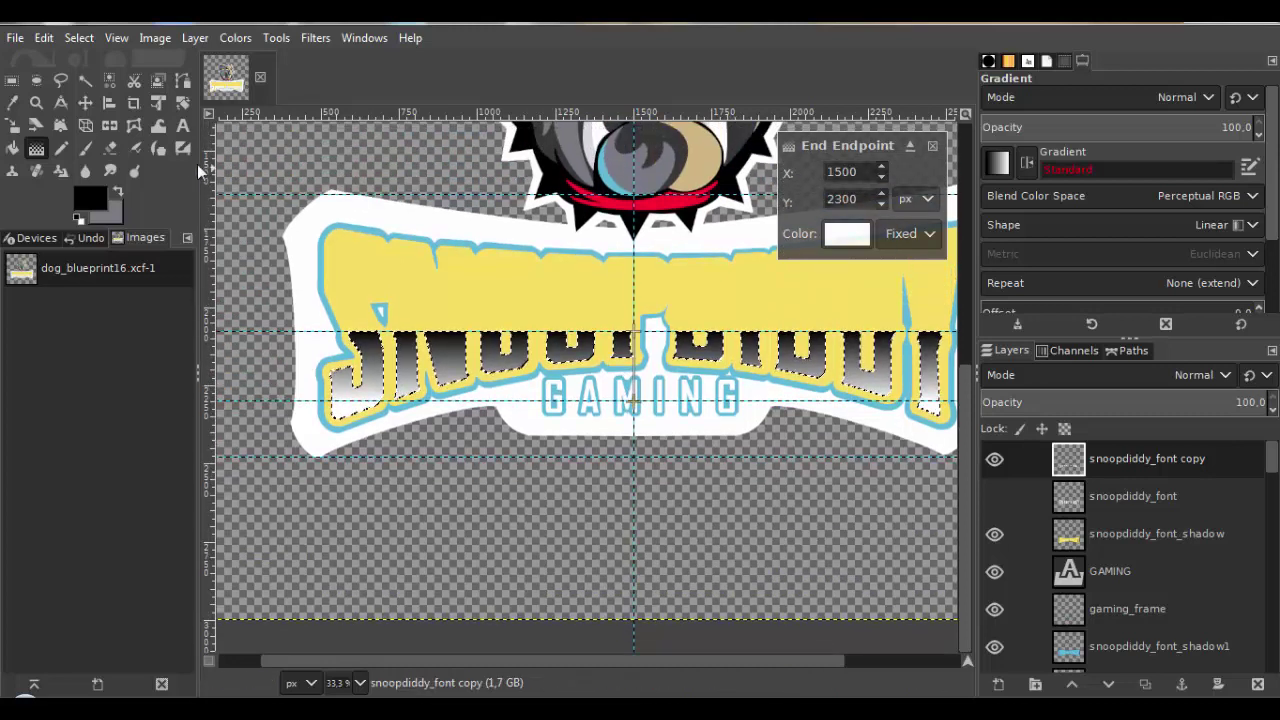
left_click(85, 102)
key("ctrl+shift+a")
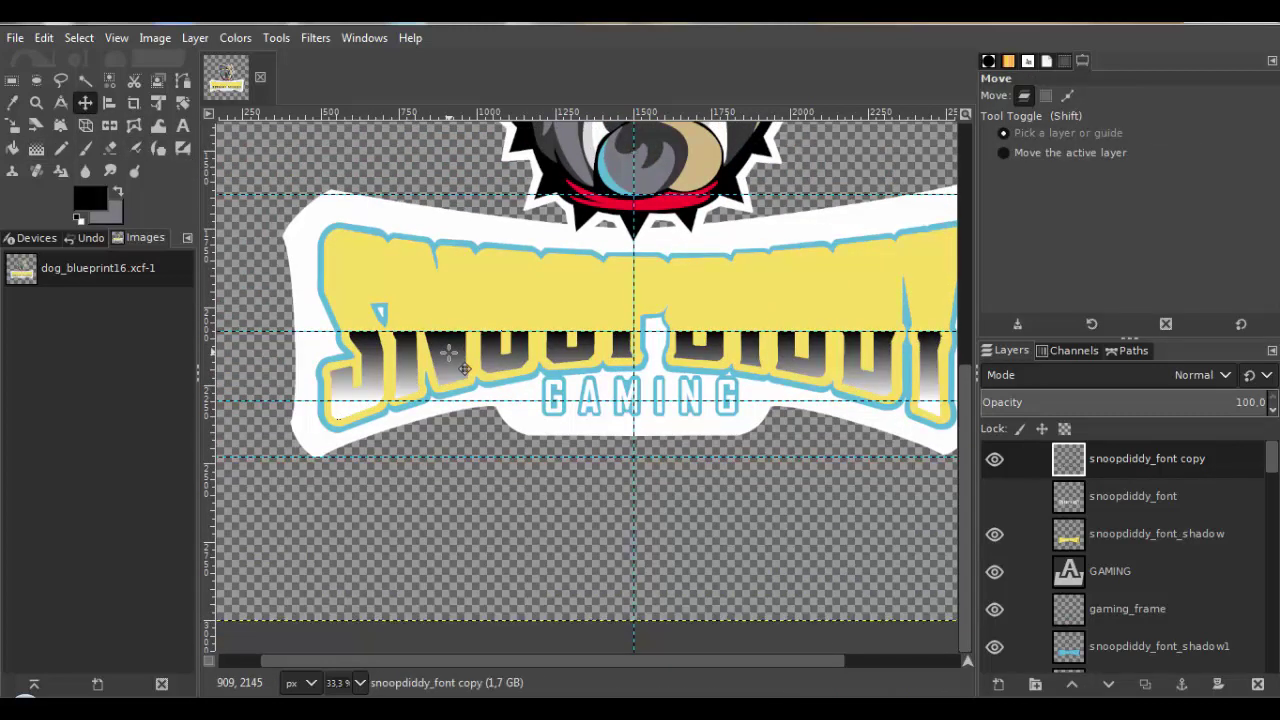
left_click(995, 498)
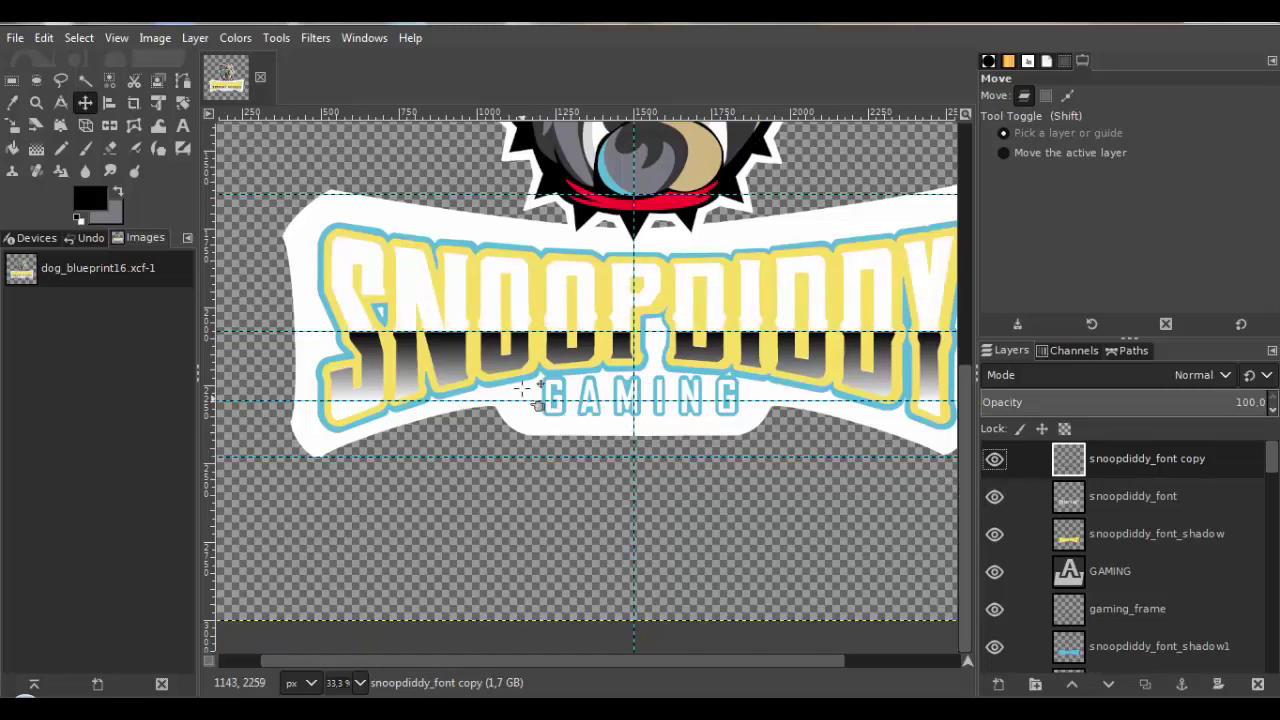
Clear the old selection and select the white upper letter halves by color on the snoopdiddy_font layer.
scroll(522, 390, "up", 2)
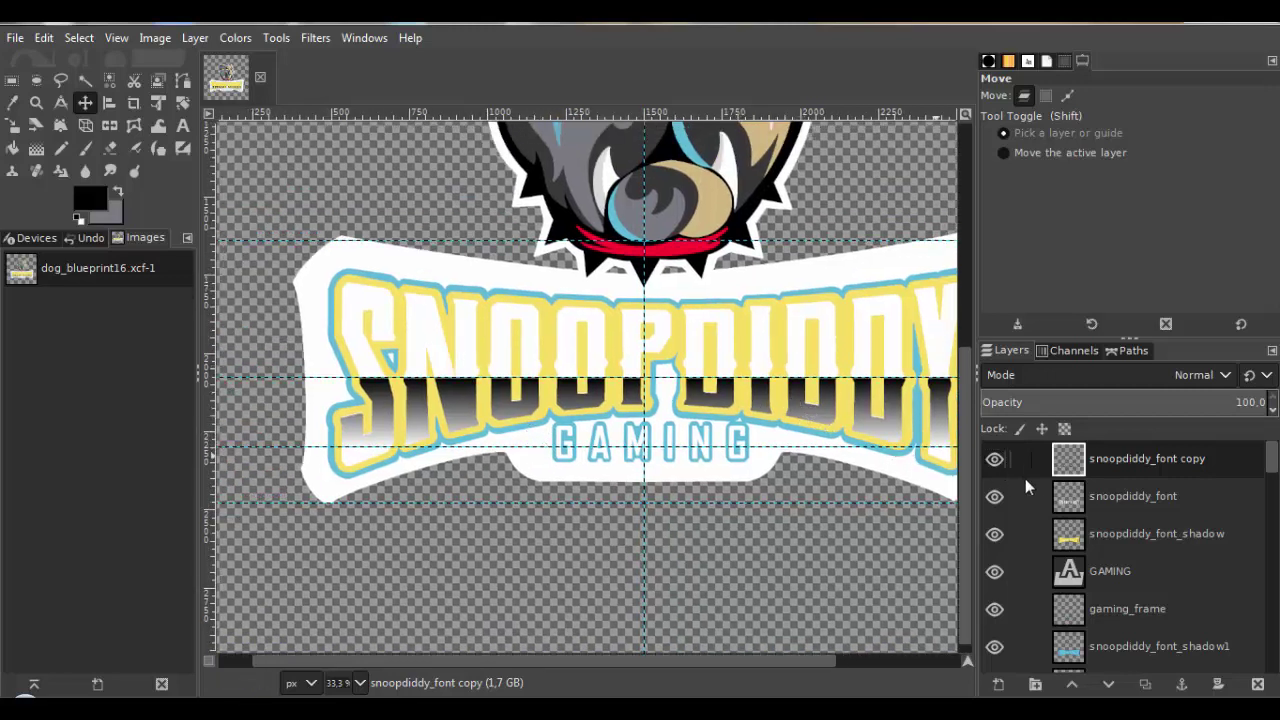
left_click(1027, 490)
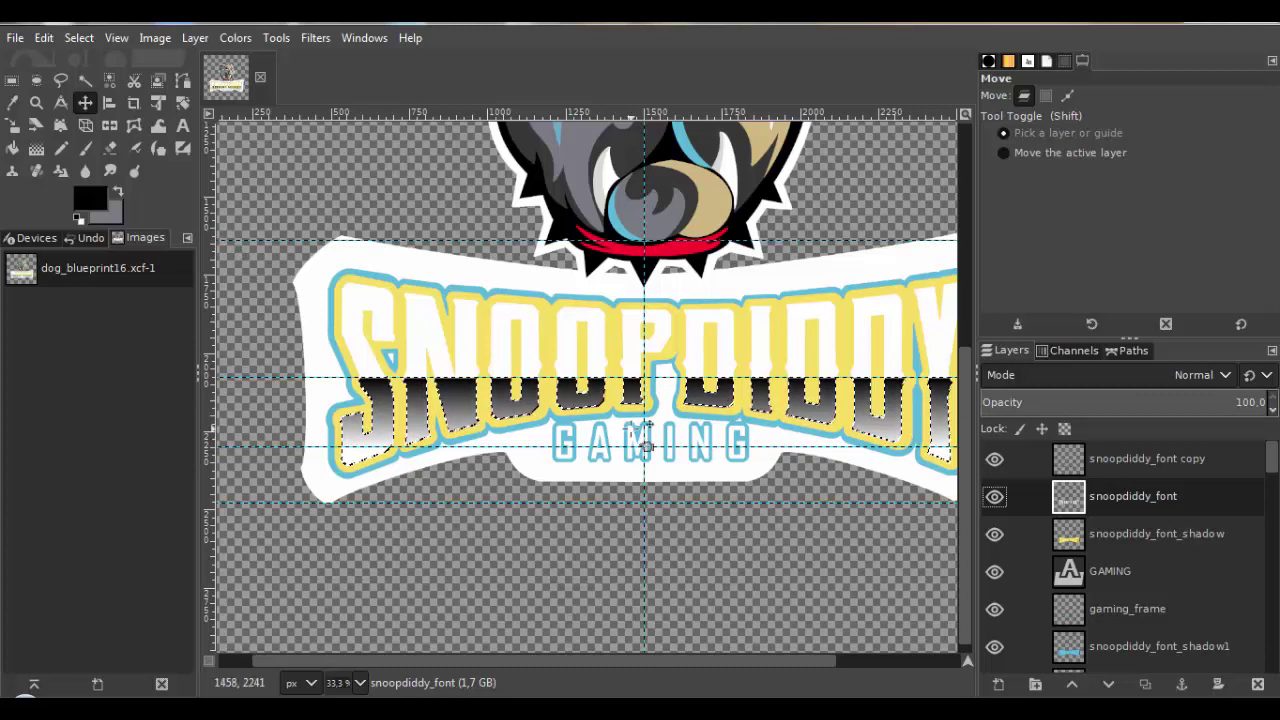
left_click(82, 37)
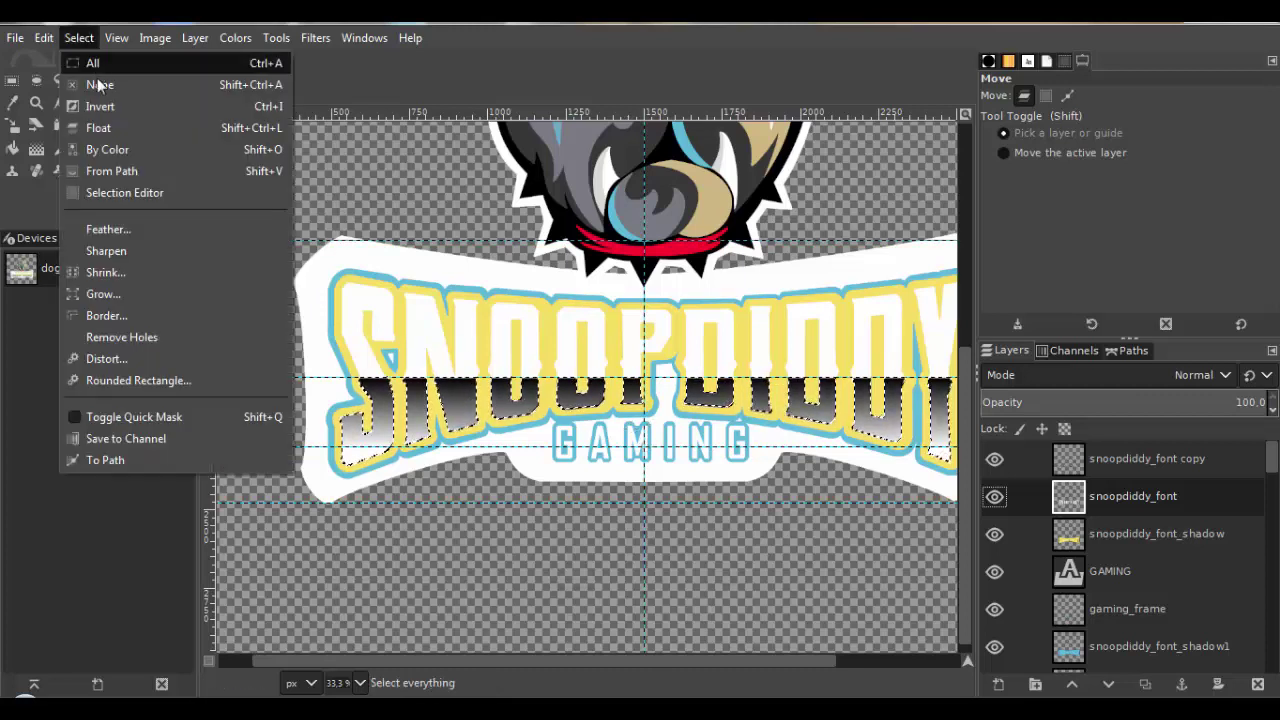
left_click(99, 84)
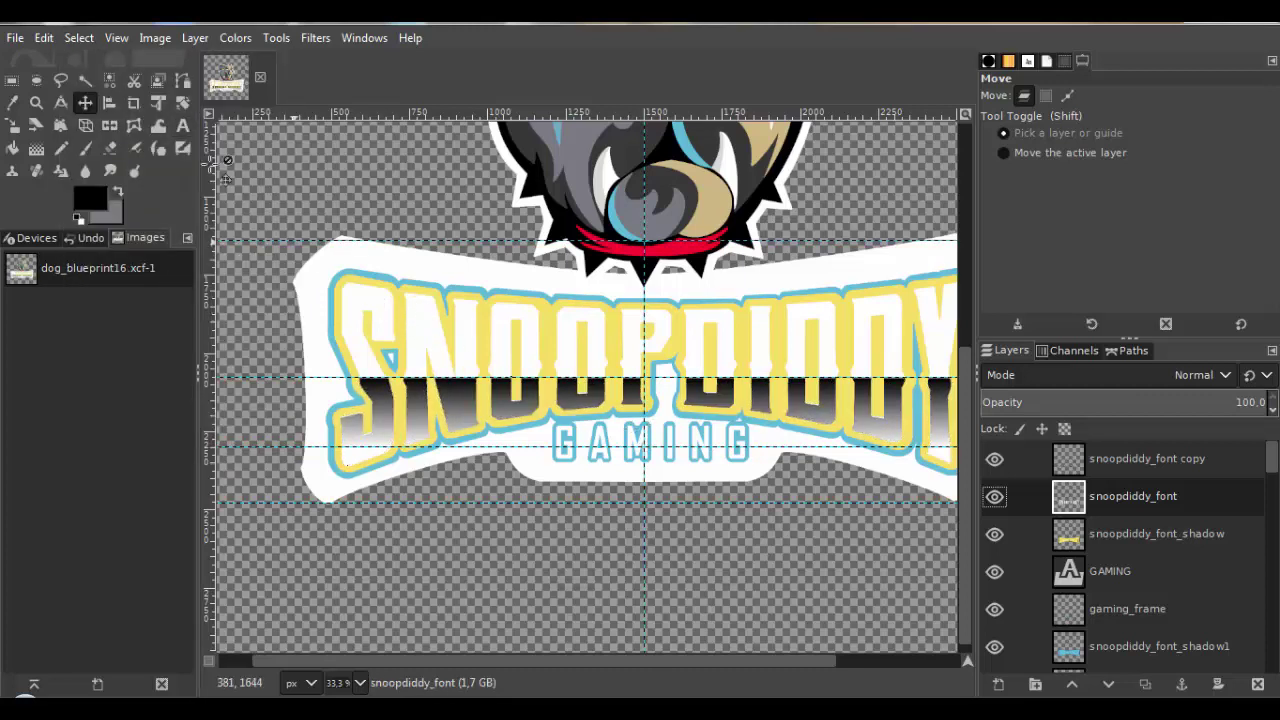
left_click(110, 82)
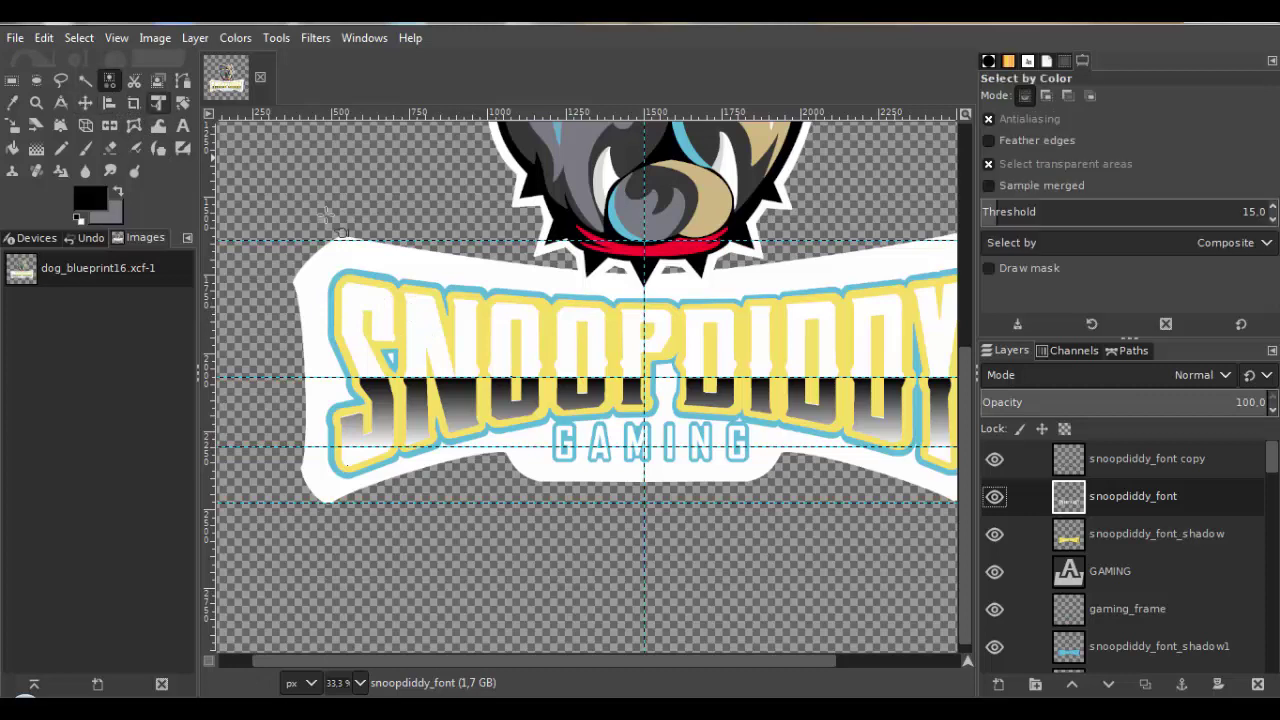
left_click(380, 308)
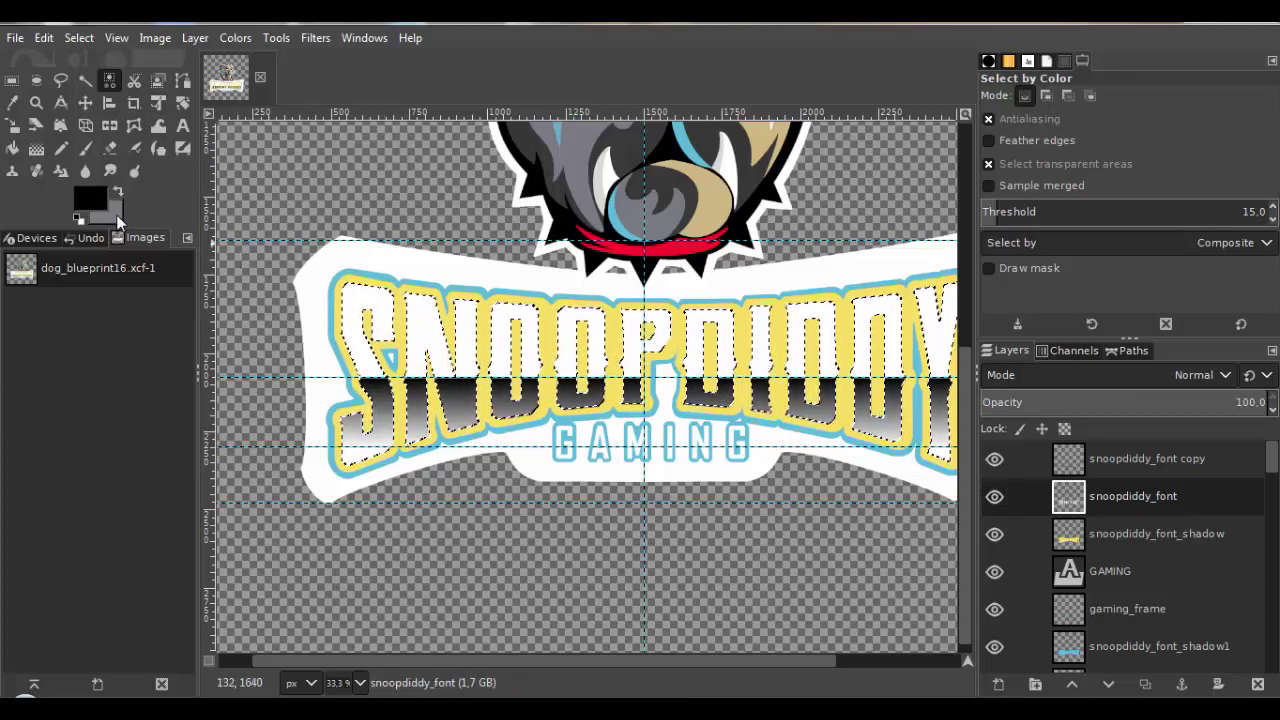
Paint the selected upper letter halves in the saved gray color with the size 522 Pencil and clear the selection.
left_click(91, 199)
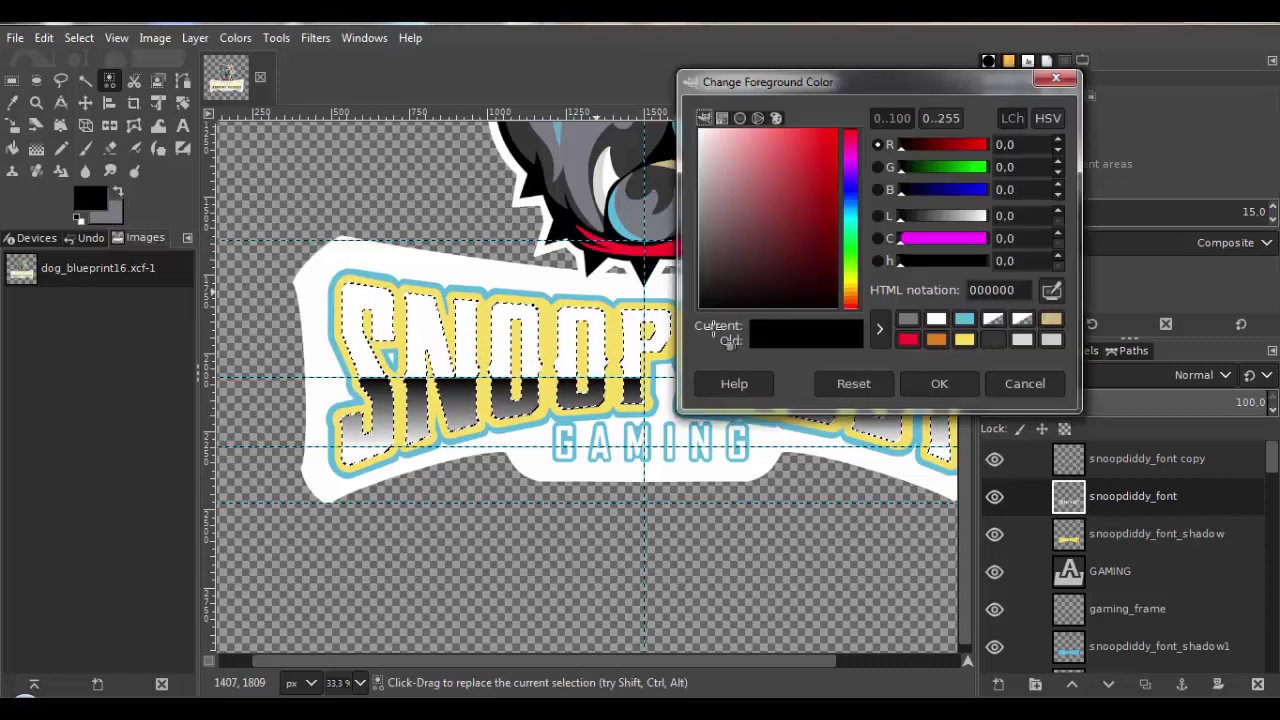
left_click(908, 320)
left_click(928, 380)
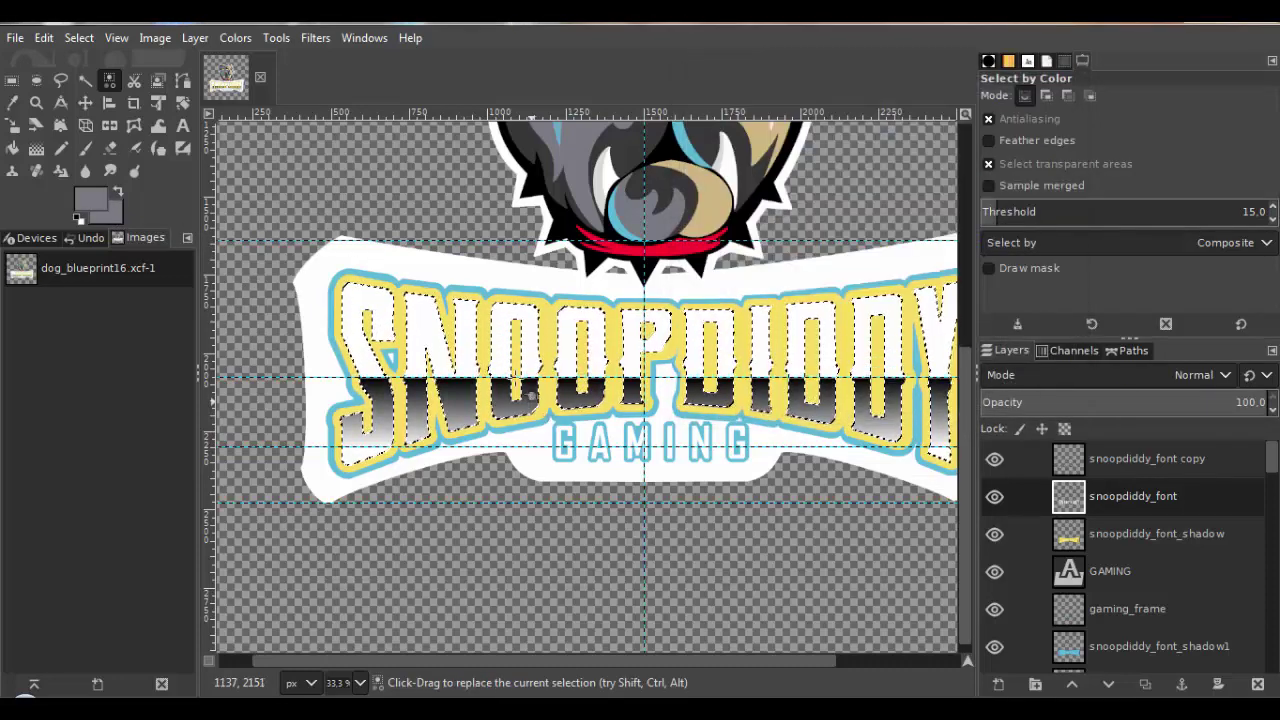
left_click(60, 148)
left_click(322, 309)
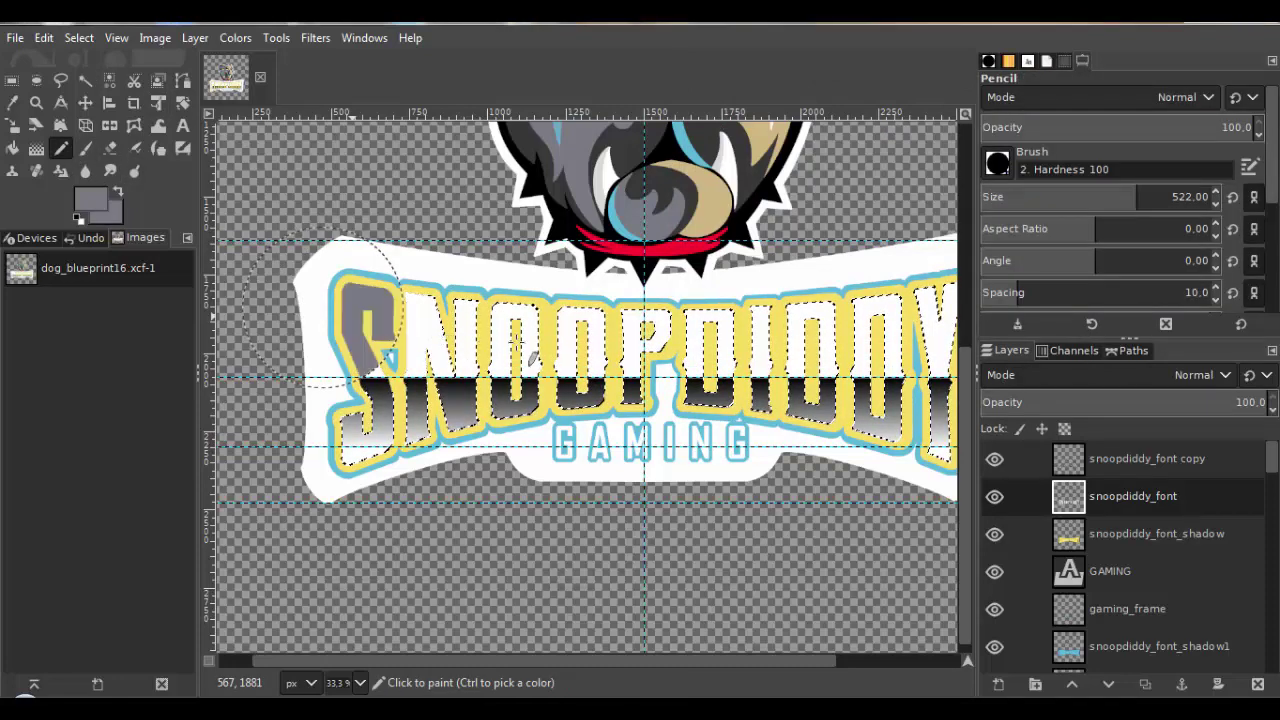
mouse_move(790, 358)
left_mouse_down()
mouse_move(852, 362)
mouse_move(711, 354)
left_mouse_up()
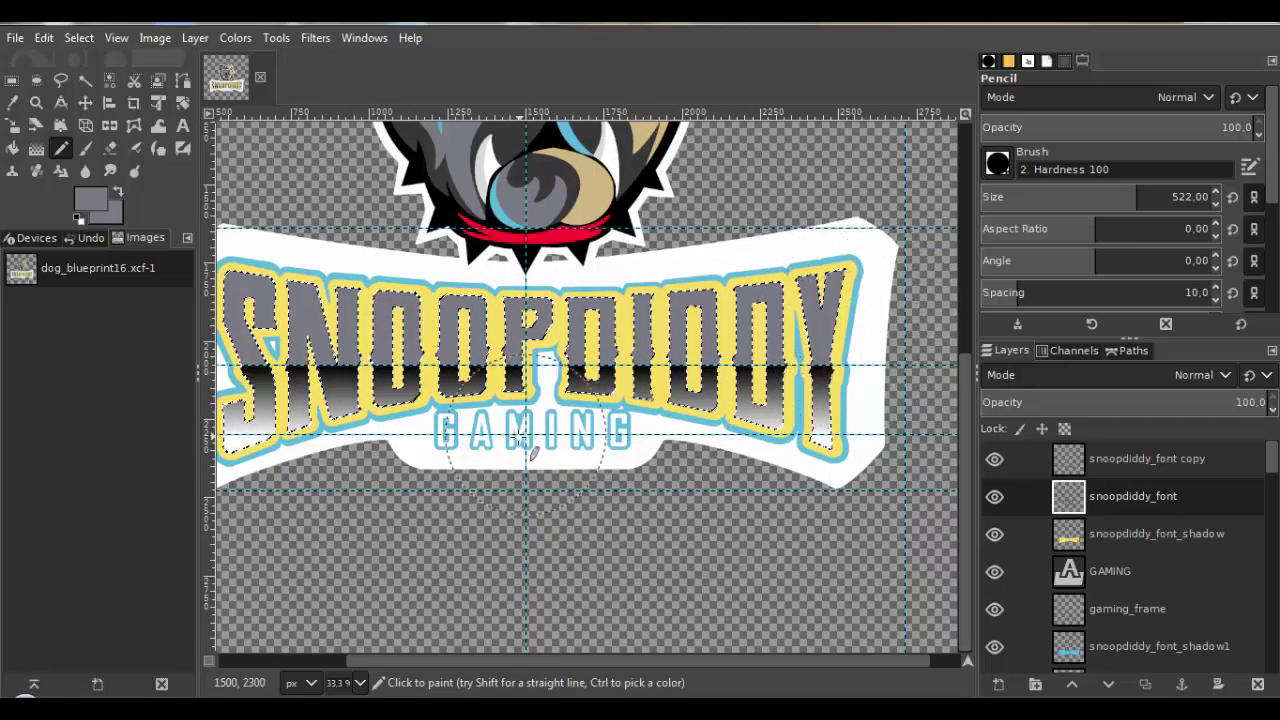
scroll(646, 429, "left", 3)
left_click(79, 37)
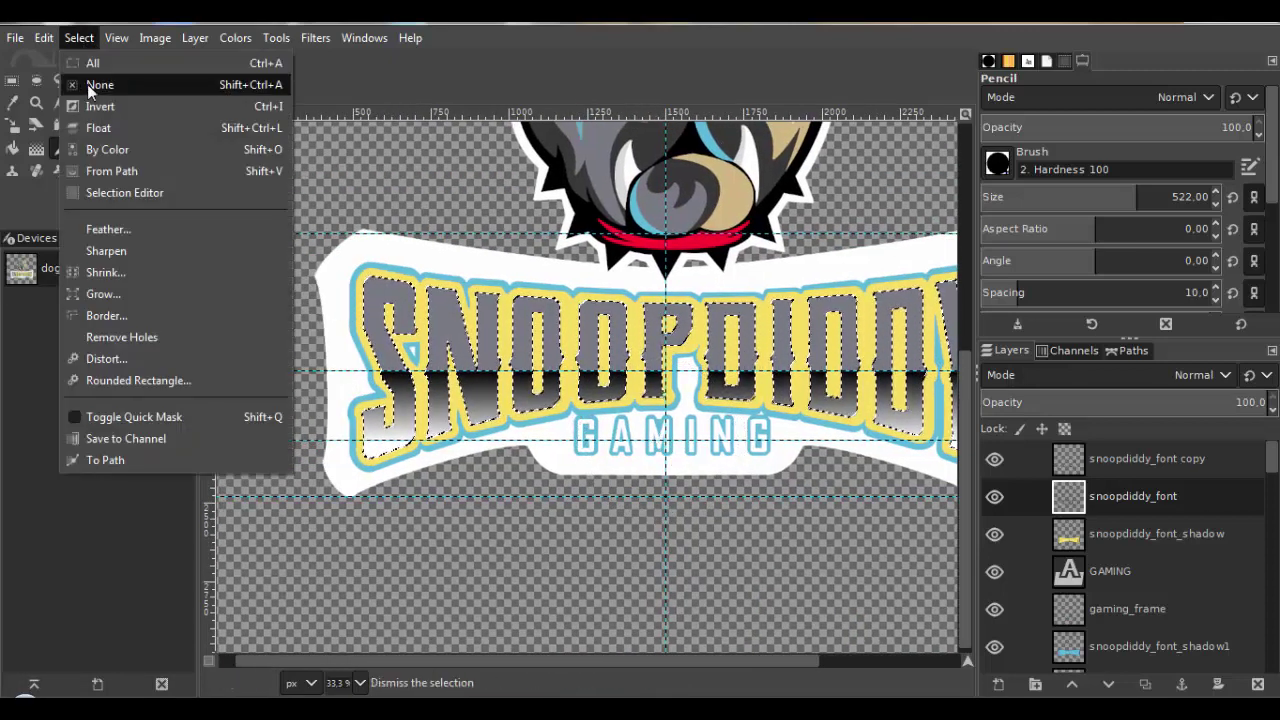
left_click(87, 84)
left_click_drag(551, 373, 524, 373)
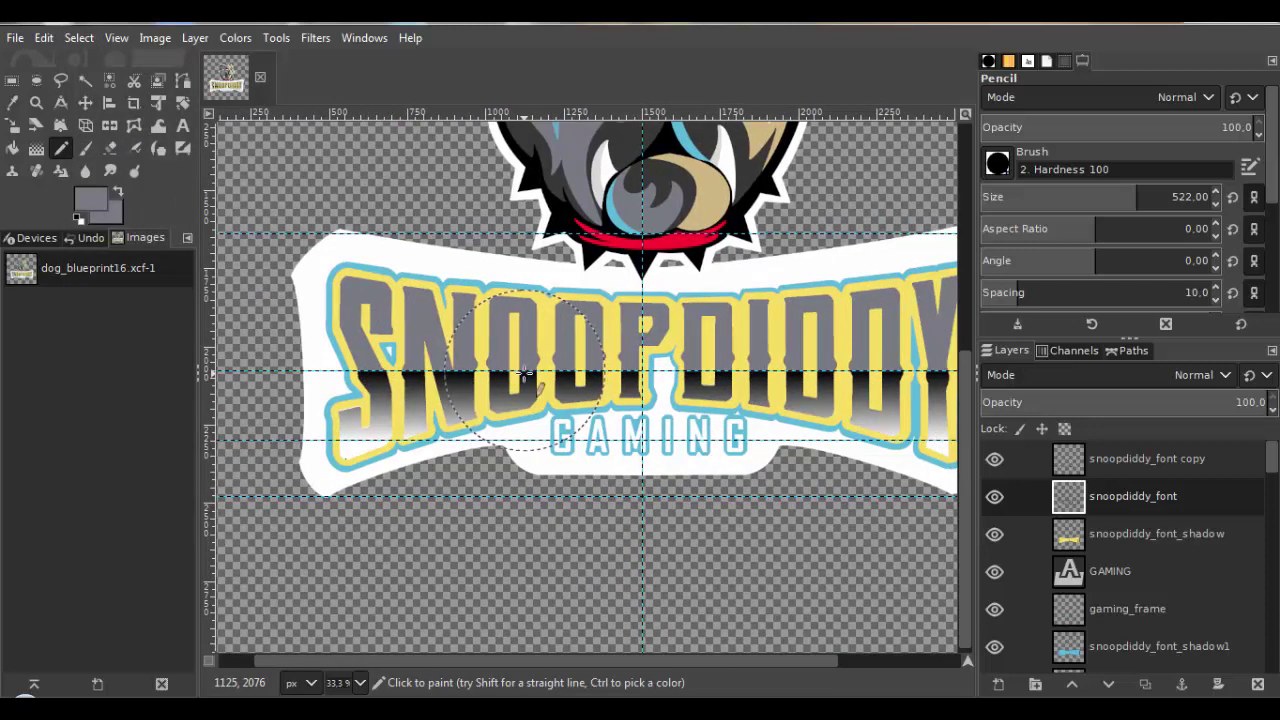
key("shift+ctrl+j")
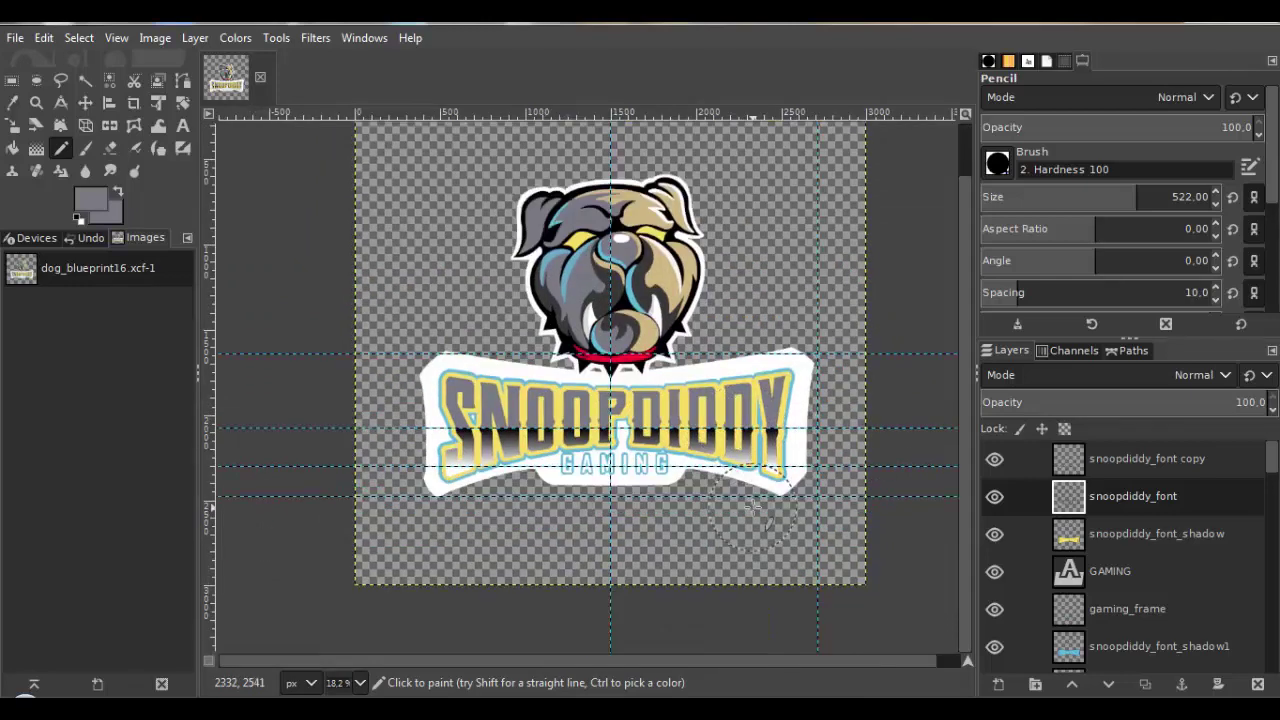
On the fontframe_white layer, place path anchors around the upper and lower corners of the white frame's right end.
scroll(1100, 630, "down", 5)
left_click(1075, 659)
left_click(183, 80)
scroll(785, 368, "up", 4)
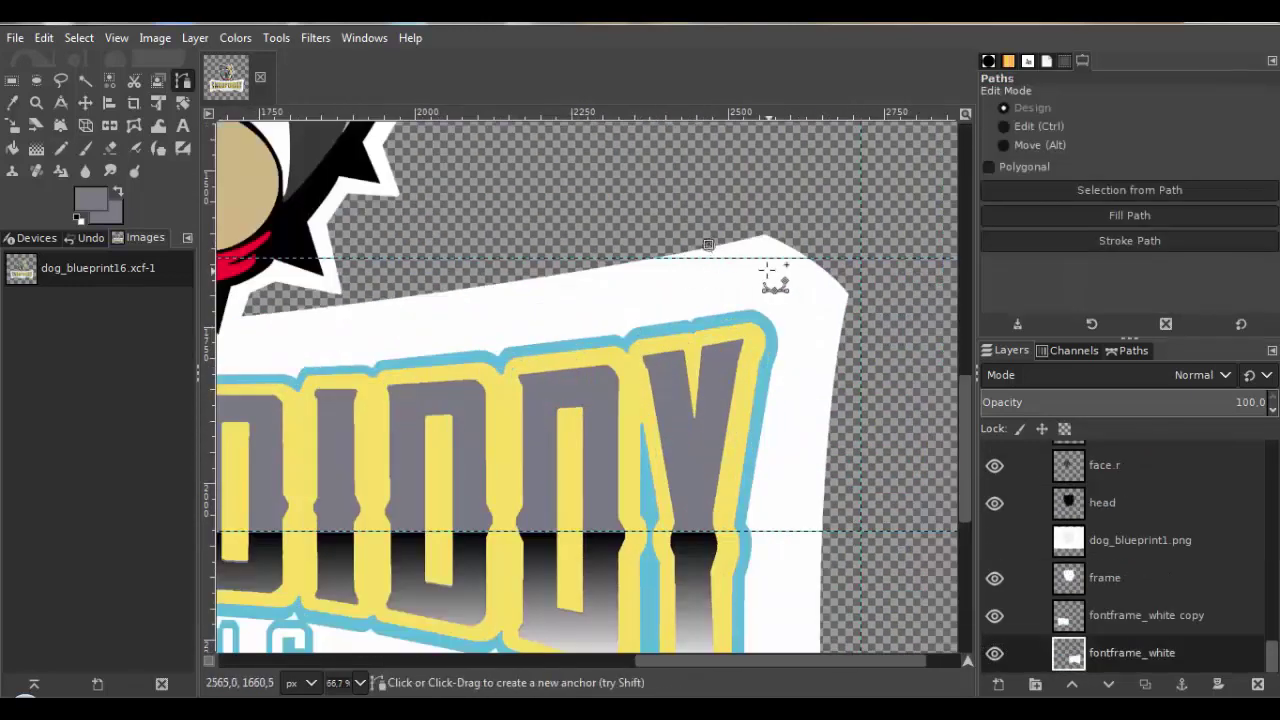
left_click(711, 251)
left_click(848, 309)
scroll(814, 400, "down", 3)
left_click(784, 423)
left_click(686, 537)
Bend the path segments into rounded corners at the frame's right end and convert the path to a selection.
scroll(686, 400, "up", 2)
left_click_drag(765, 387, 768, 374)
left_click_drag(606, 308, 669, 291)
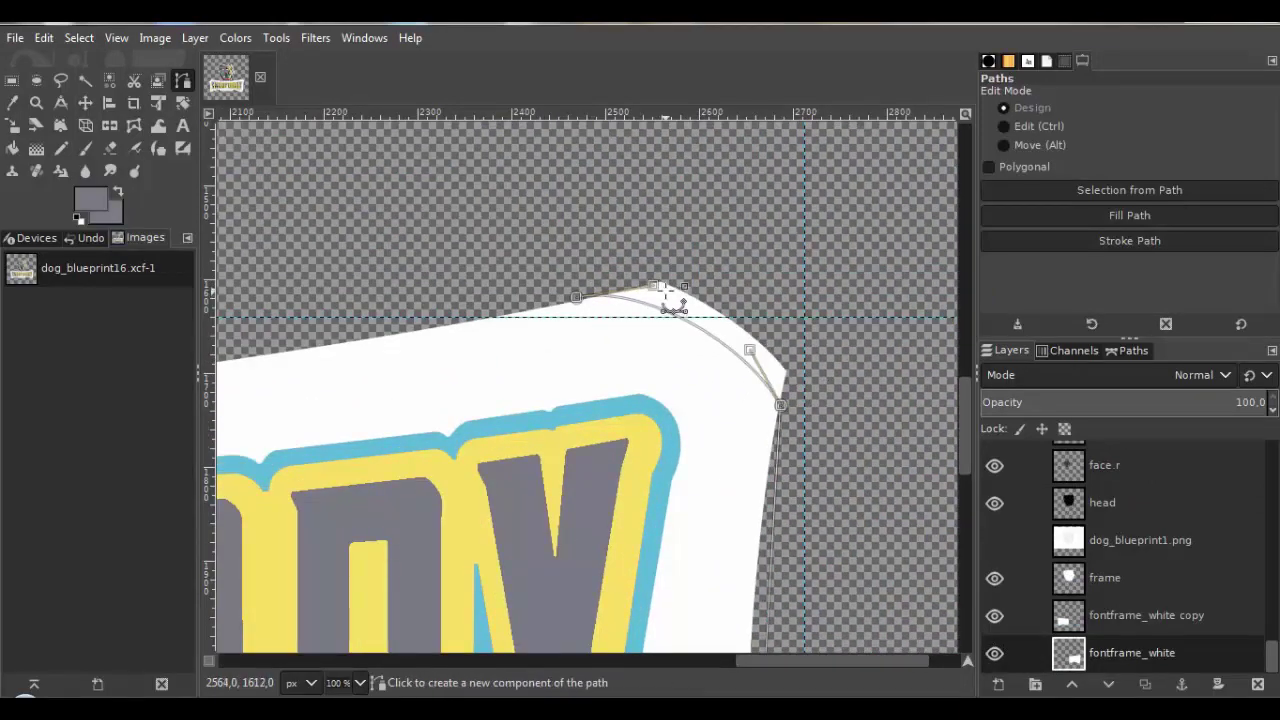
scroll(800, 543, "down", 3)
left_click_drag(681, 343, 686, 355)
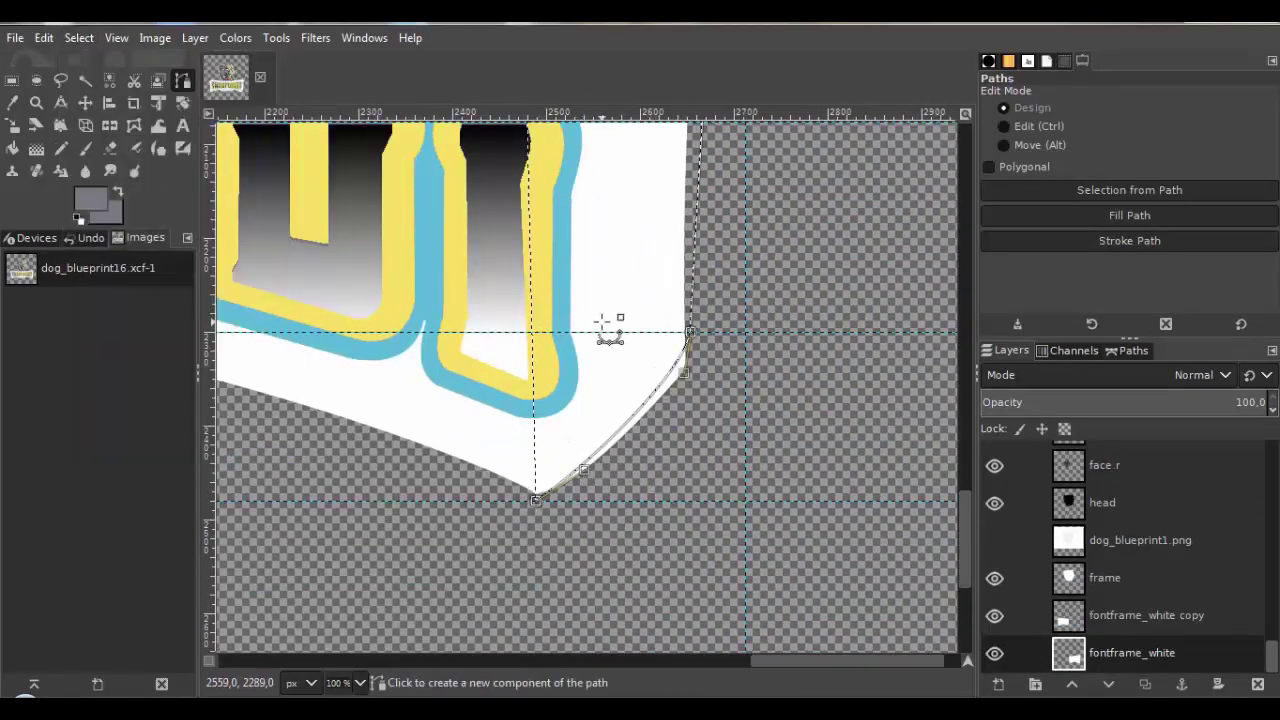
Trace a closed path along both right corners of the white frame, looping around outside it, and convert it to a selection.
scroll(606, 326, "down", 4)
scroll(779, 318, "down", 1)
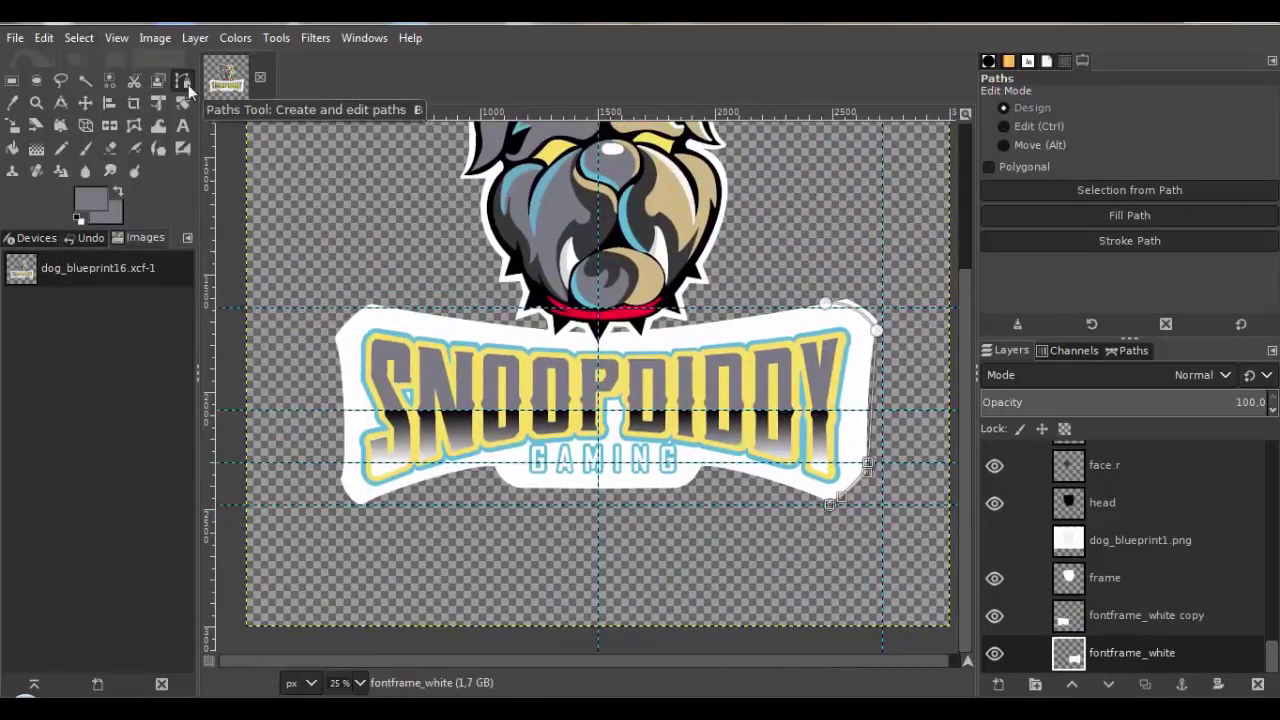
scroll(860, 330, "up", 6)
scroll(700, 280, "down", 8)
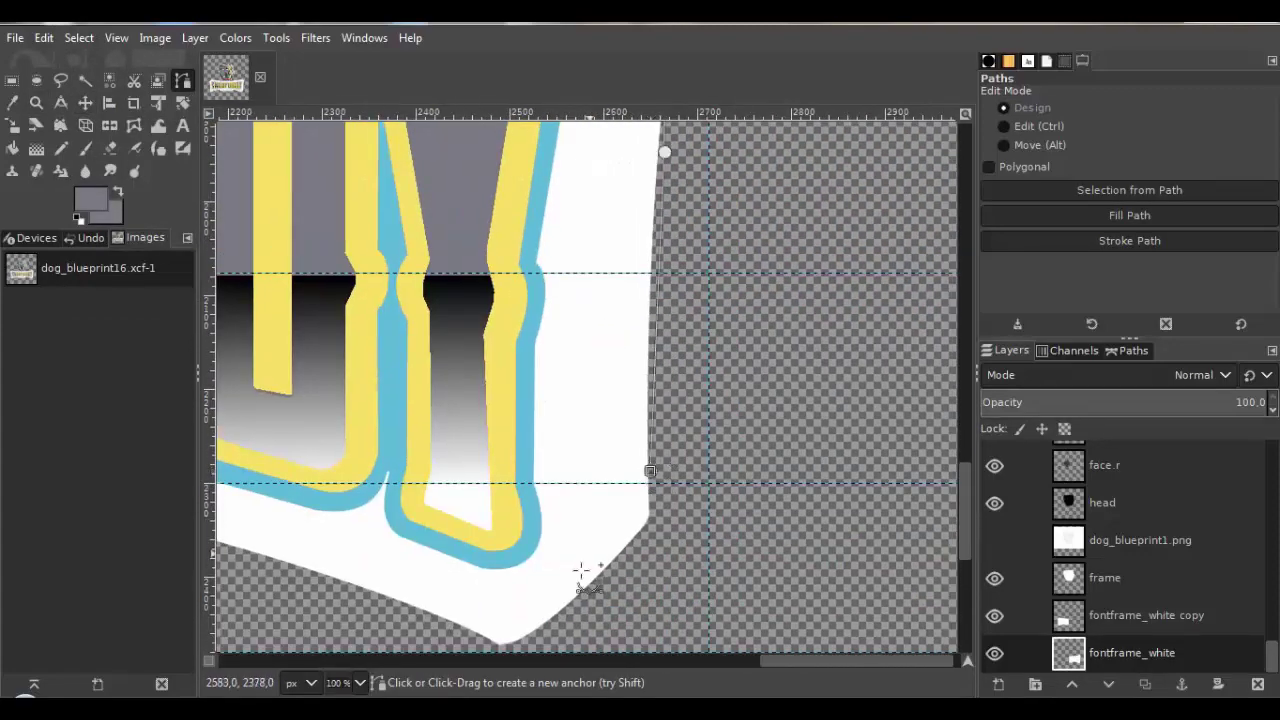
scroll(600, 414, "down", 2)
scroll(340, 405, "down", 3)
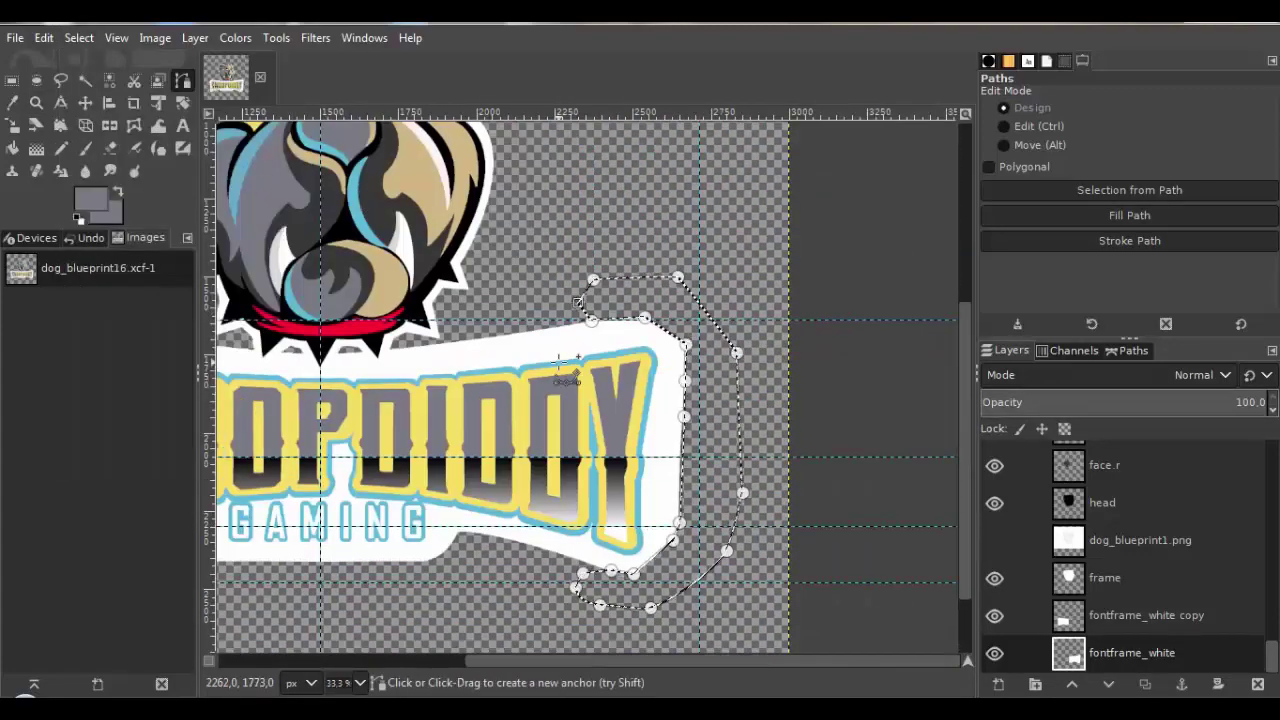
Trim the right end of fontframe_white to smoothly rounded corners using a tighter curved path inside its edge.
scroll(600, 300, "up", 5)
scroll(780, 343, "down", 4)
scroll(663, 329, "right", 4)
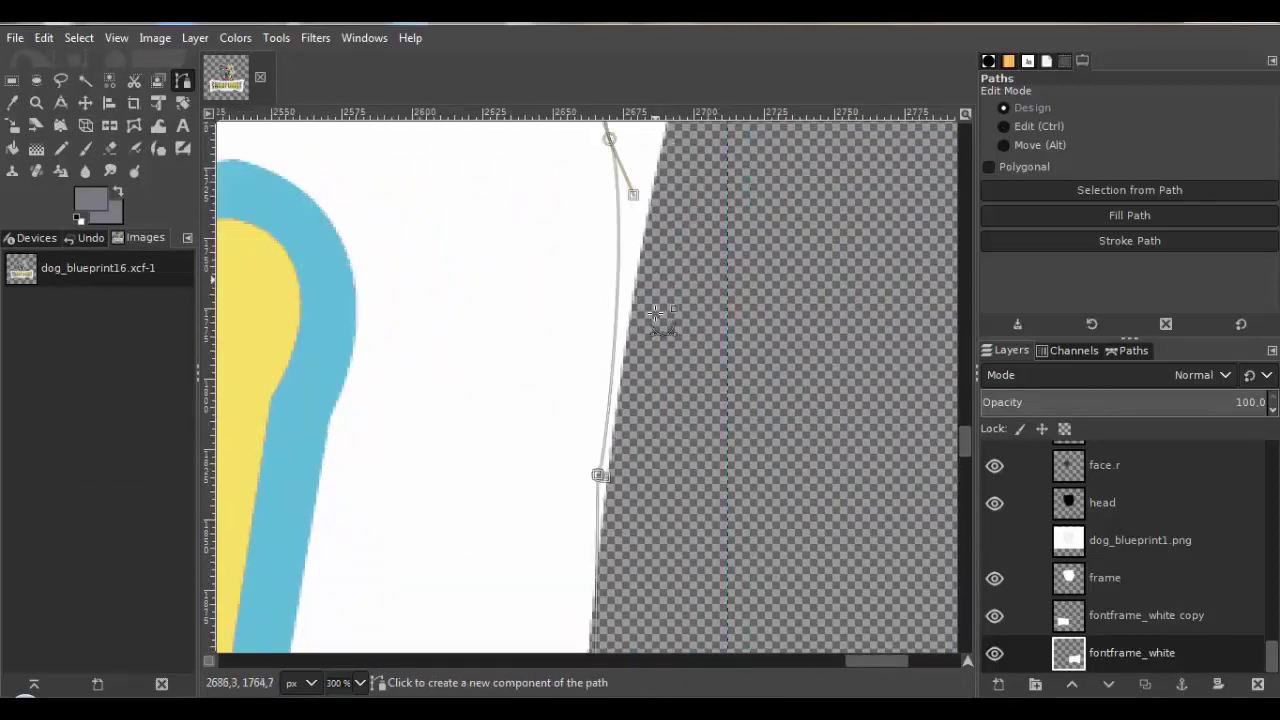
scroll(572, 215, "up", 2)
scroll(572, 215, "down", 2)
scroll(557, 371, "down", 5)
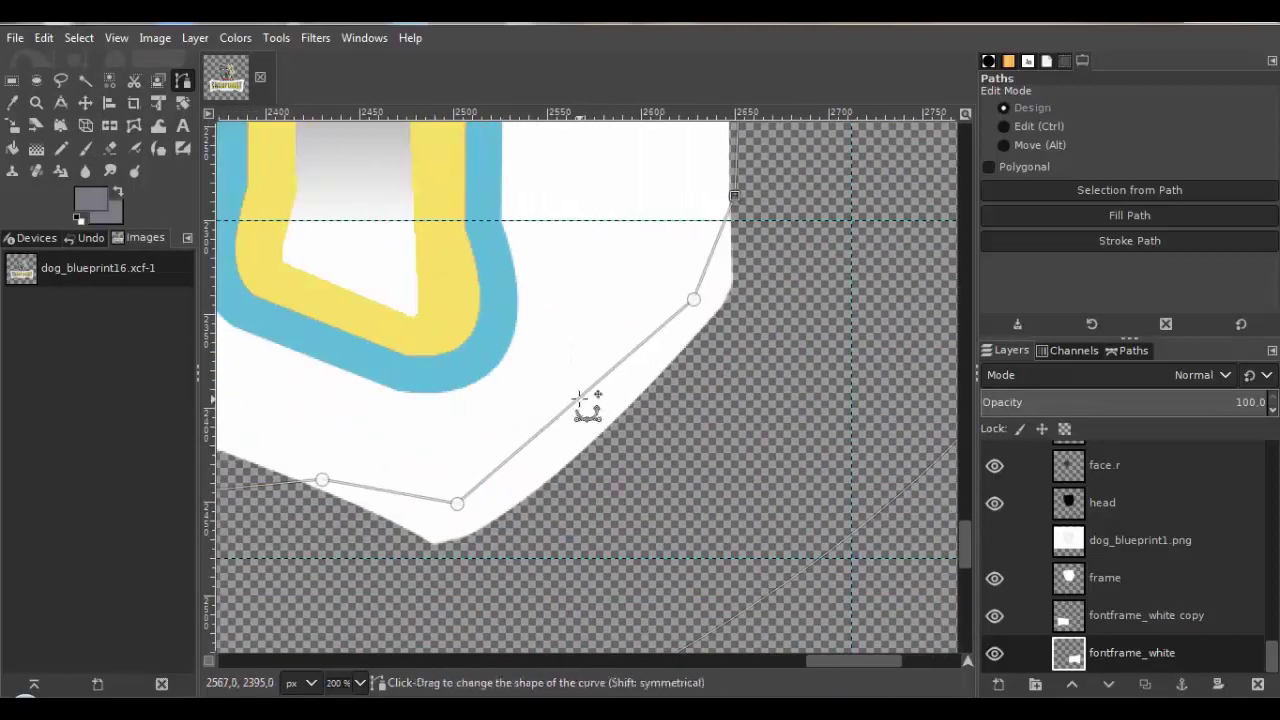
scroll(586, 400, "up", 3)
scroll(709, 433, "left", 6)
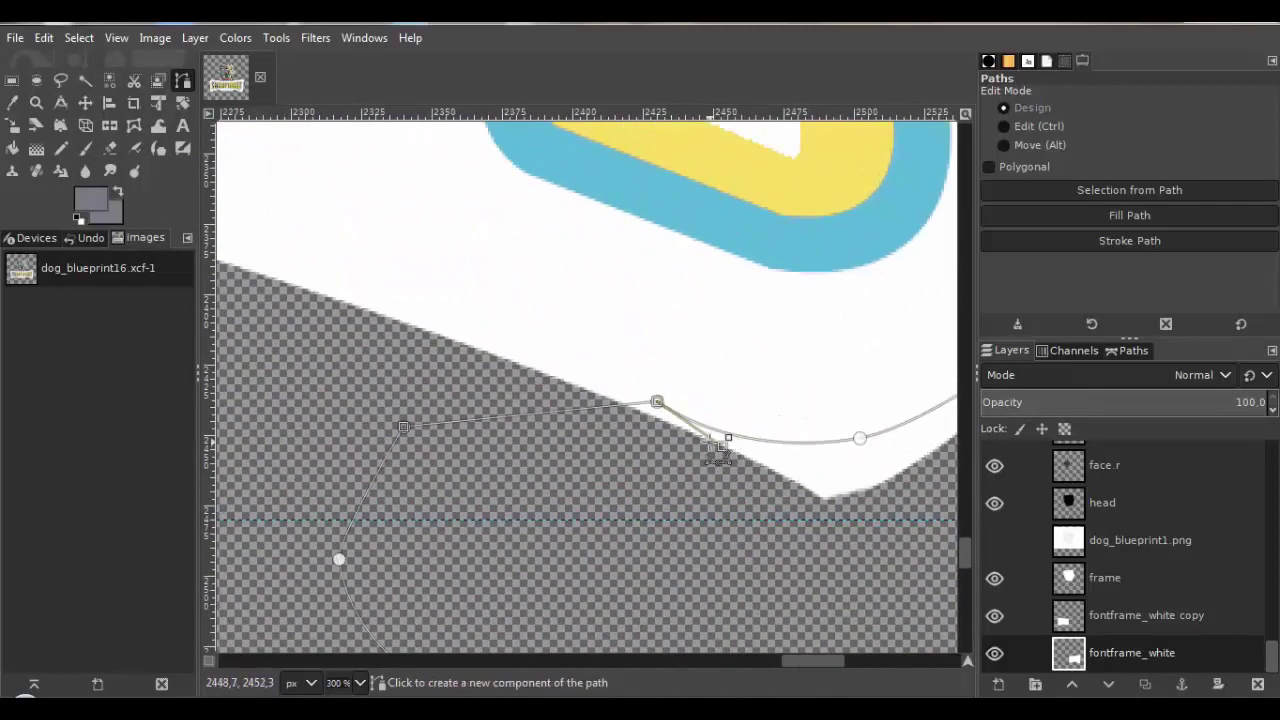
scroll(620, 395, "down", 5)
key("m")
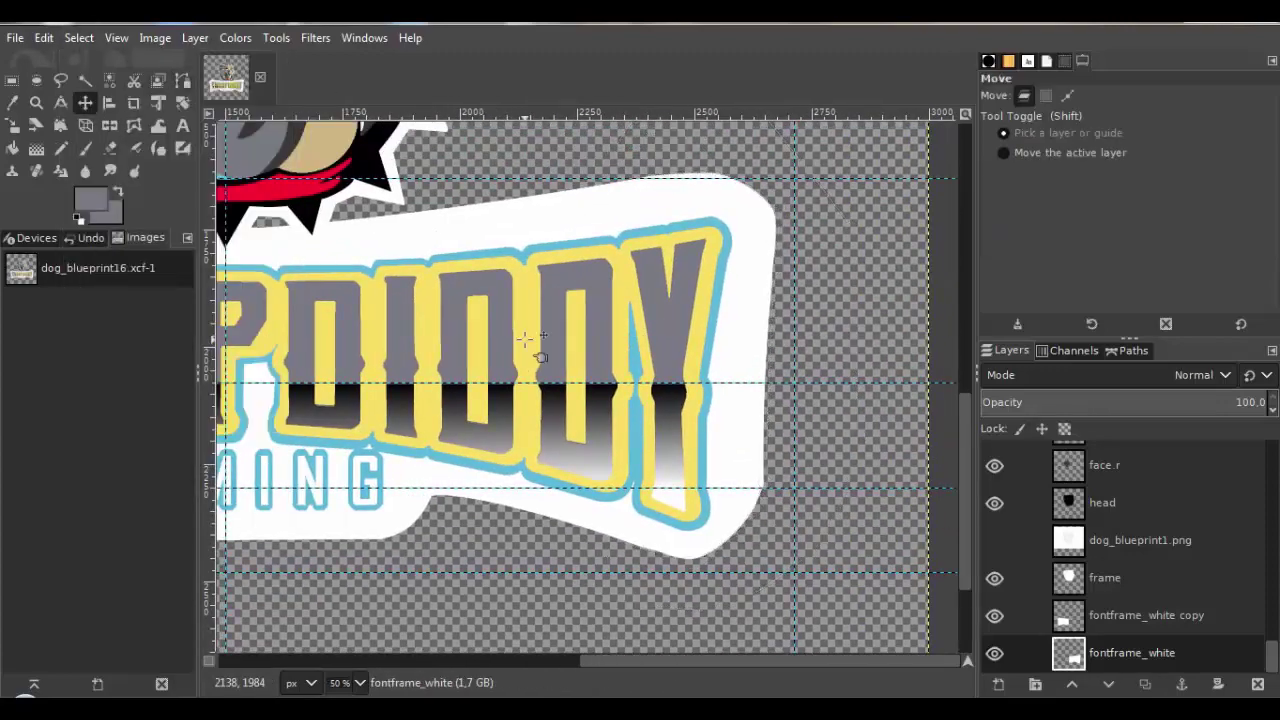
Hide the fontframe_white copy layer, duplicate the fontframe_white layer and flip the duplicate horizontally onto the logo's left half.
scroll(531, 349, "down", 2)
left_click(994, 616)
right_click(1079, 652)
left_click(1150, 215)
left_click(276, 38)
left_click(550, 301)
left_click(434, 401)
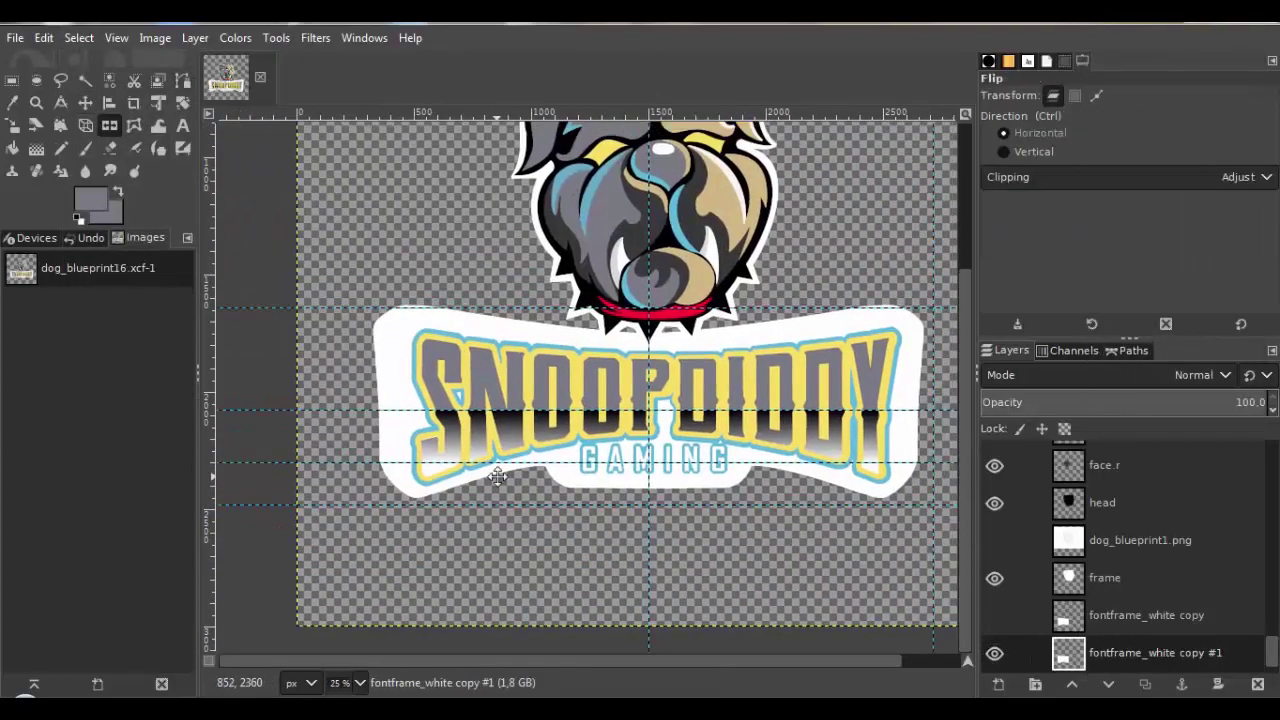
Outline the left end of the flipped frame copy with a path that cuts inside its upper and lower corners.
scroll(450, 430, "up", 1)
key("b")
left_click(302, 251)
left_click(282, 251)
left_click(251, 283)
left_click(242, 455)
left_click(271, 481)
left_click(312, 485)
scroll(428, 405, "up", 6)
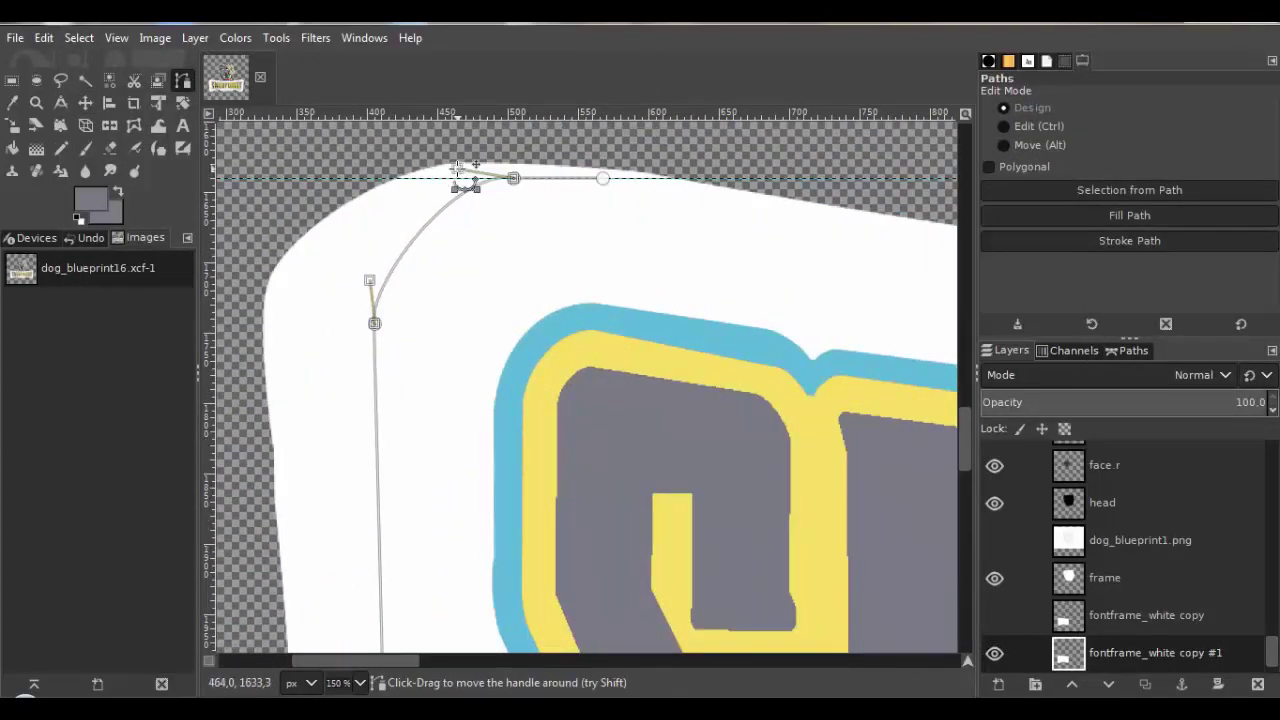
scroll(640, 300, "down", 6)
left_click(613, 302)
Adjust the path anchors and curve handles so the path blends smoothly into the frame's upper left edge.
scroll(620, 305, "up", 6)
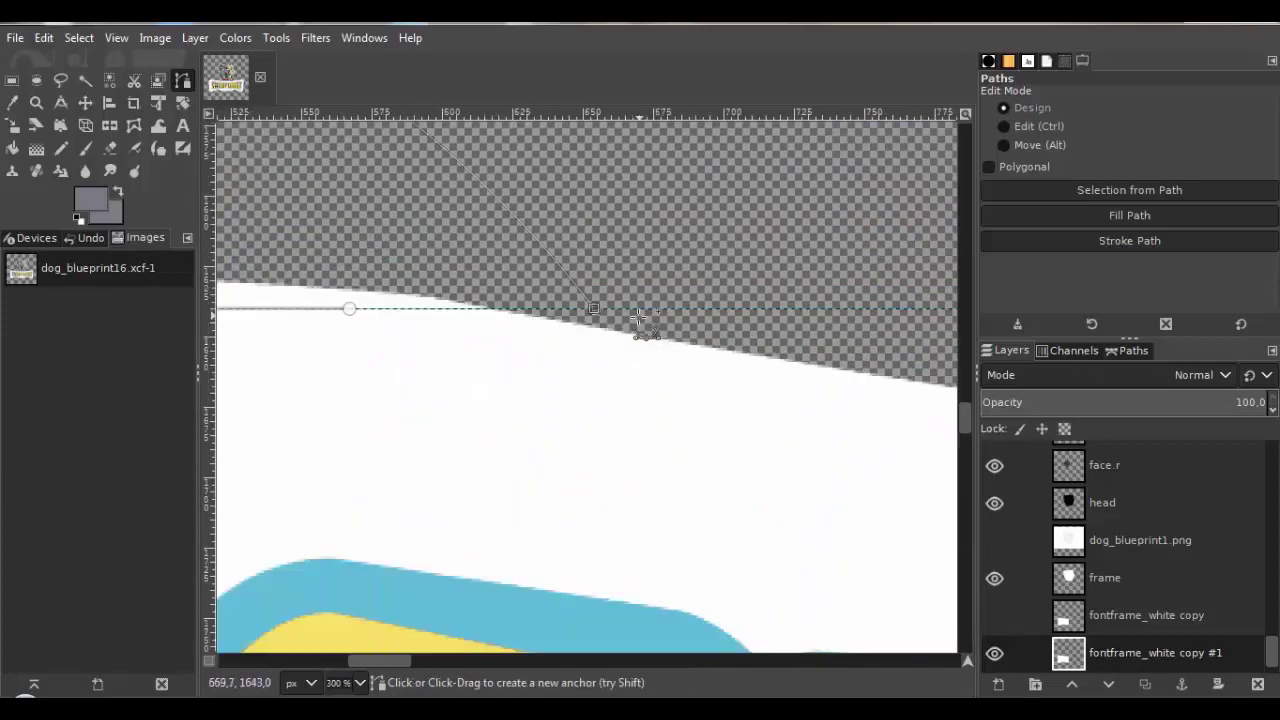
scroll(400, 320, "up", 3)
left_click_drag(389, 315, 371, 315)
scroll(450, 300, "down", 4)
left_click_drag(460, 301, 502, 292)
Curve the path around the frame's lower left corner and trim the flipped copy's left end along it.
scroll(383, 400, "down", 5)
scroll(383, 590, "up", 4)
scroll(383, 590, "up", 1)
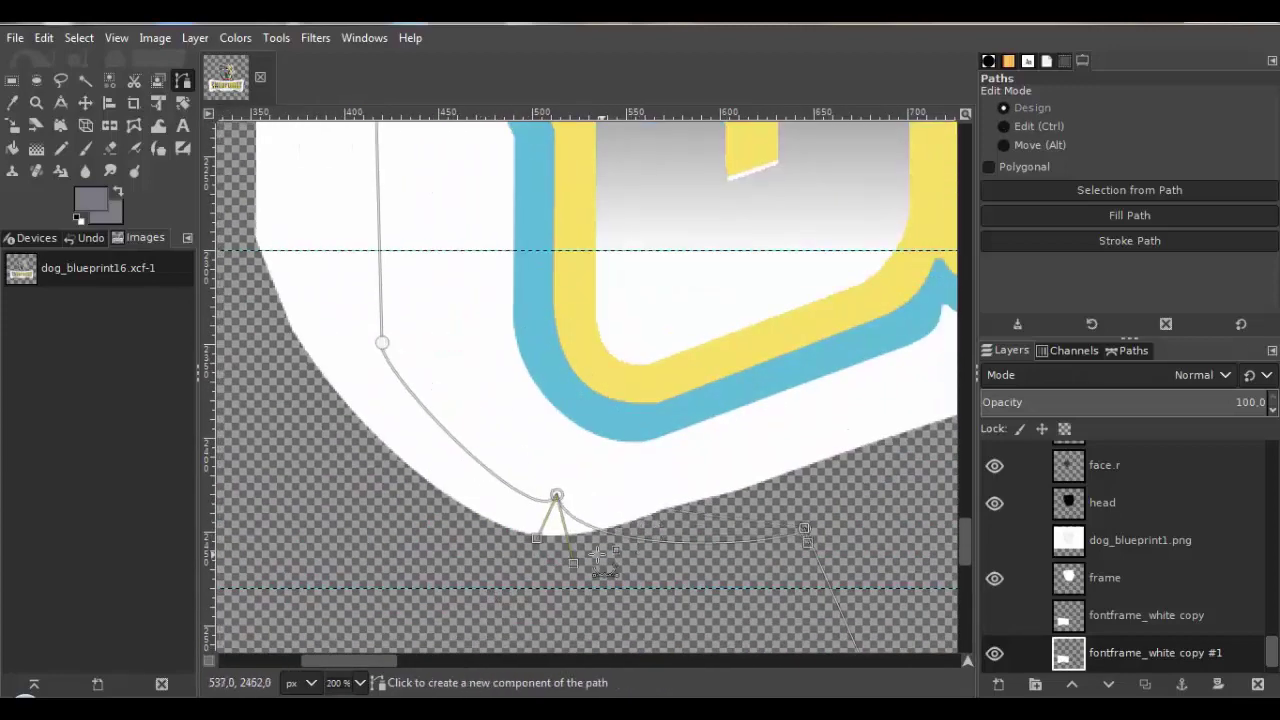
left_click_drag(557, 494, 562, 521)
left_click_drag(590, 535, 675, 562)
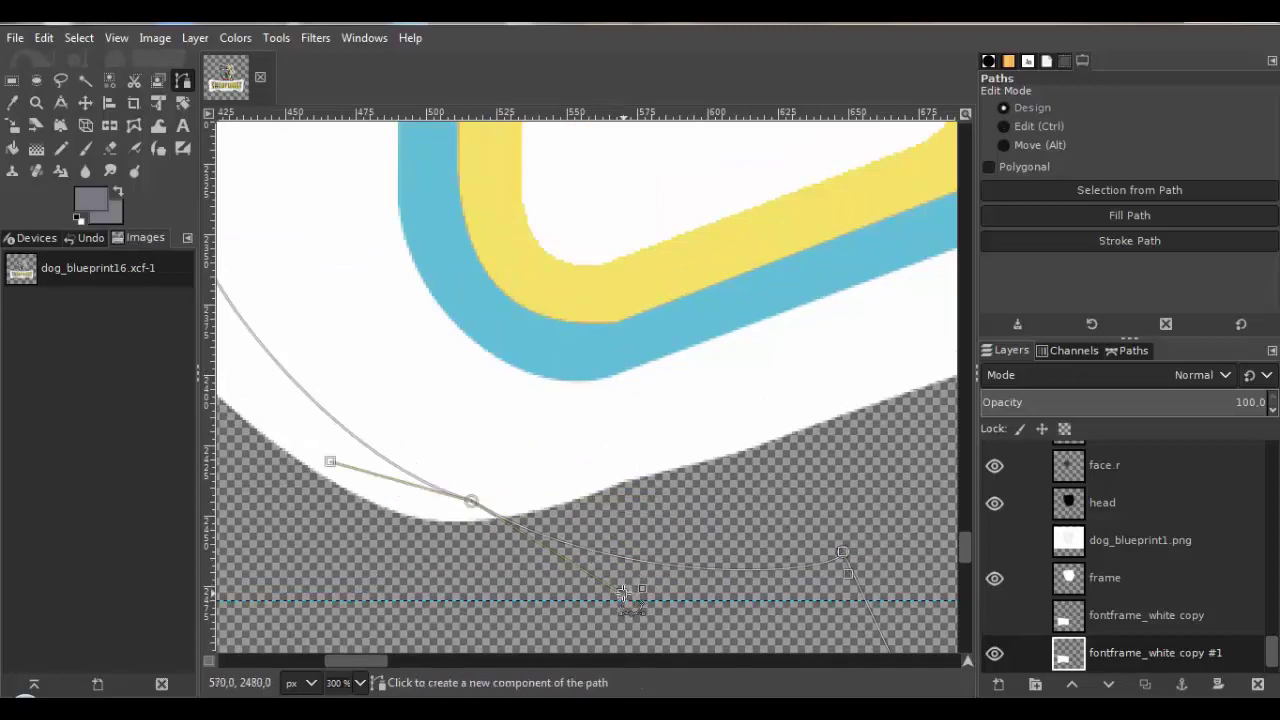
scroll(622, 593, "down", 8)
key("m")
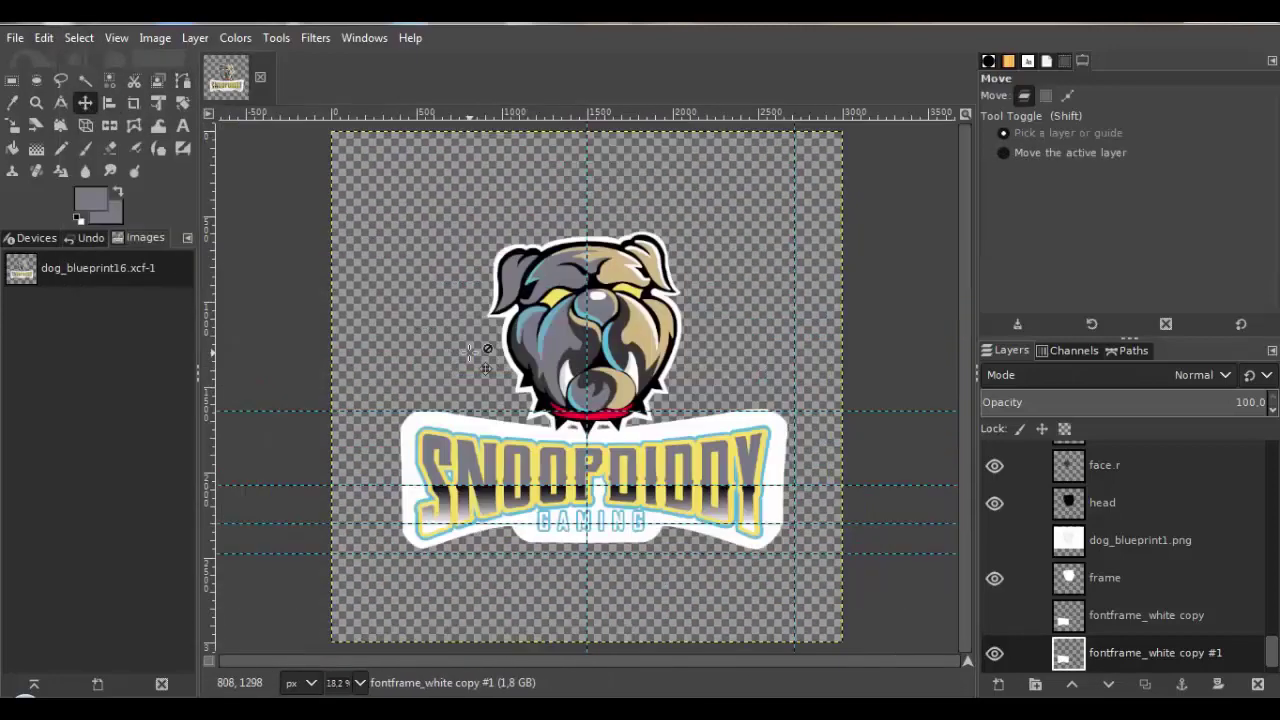
Hide the remaining white font frame layers and place a vertical guide at about x = 2651 px.
left_click(994, 653)
scroll(1100, 620, "down", 1)
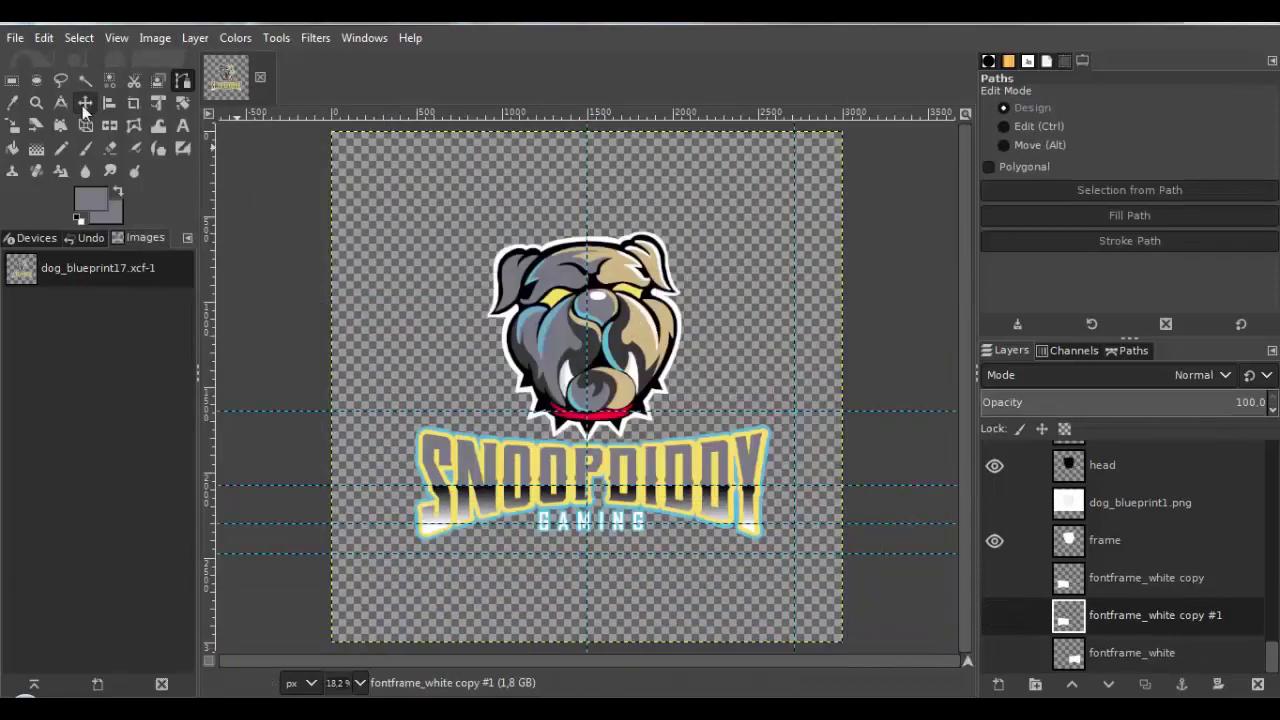
key("m")
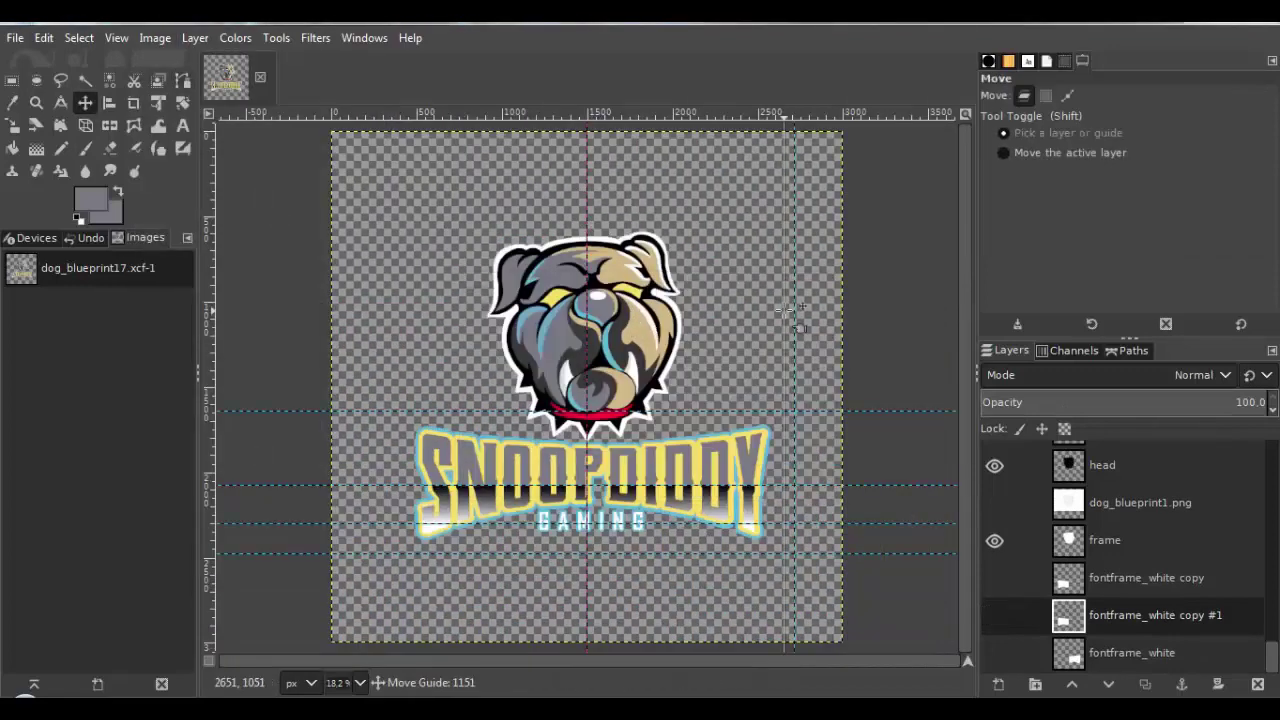
left_click(155, 37)
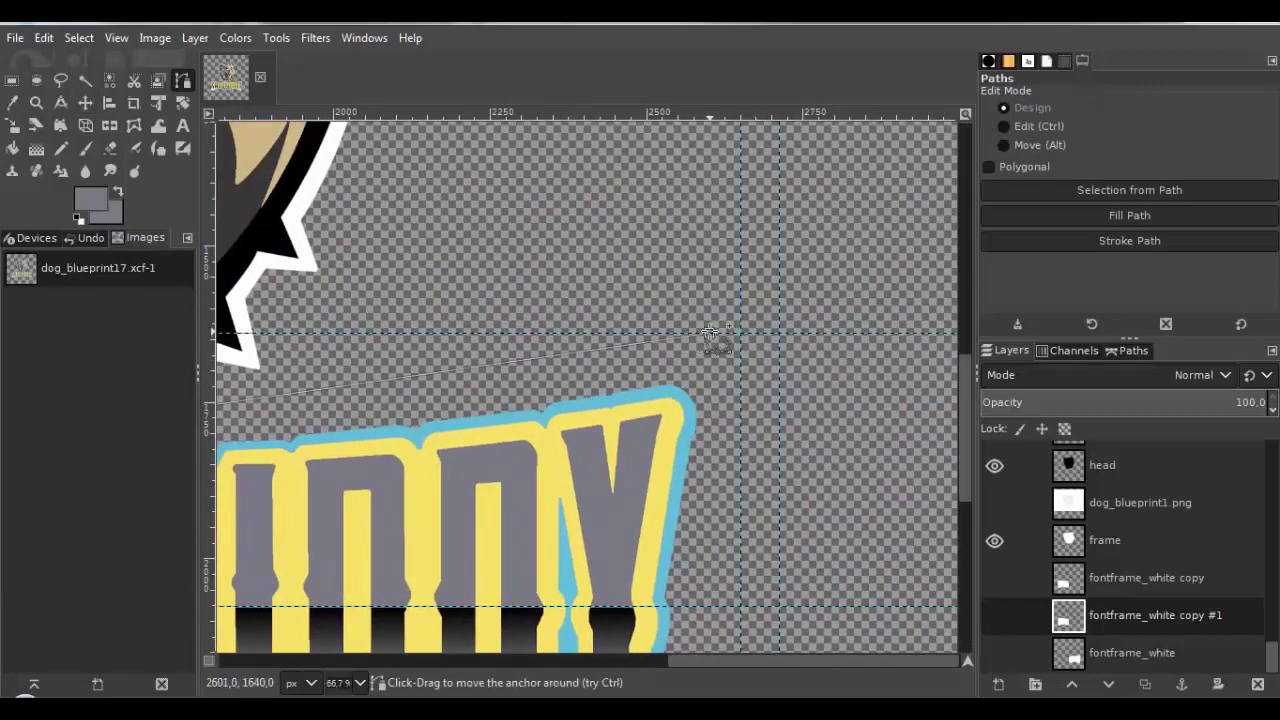
Extend the frame path down around the lower right end of DIDDY and back along the lower edge to the right side of GAMING.
left_click_drag(711, 595, 657, 357)
scroll(657, 357, "up", 1)
left_click_drag(640, 630, 660, 360)
left_click_drag(280, 391, 716, 401)
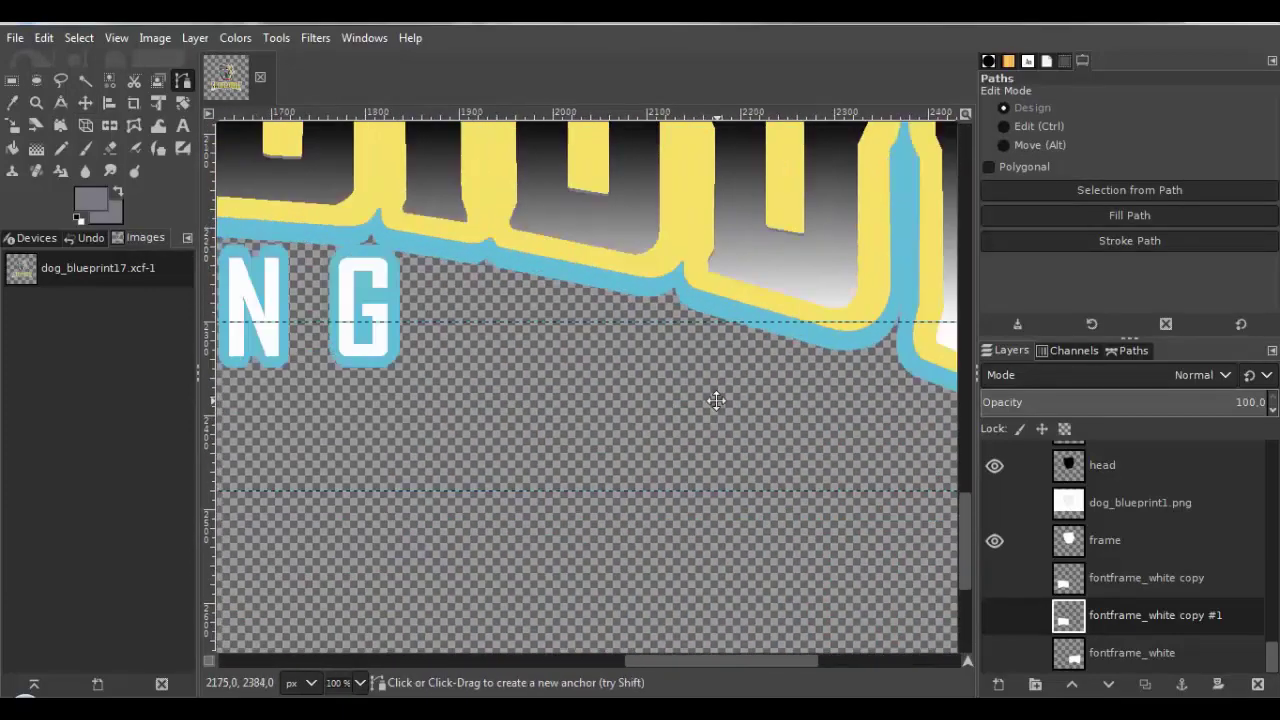
scroll(440, 303, "up", 2)
scroll(583, 398, "down", 3)
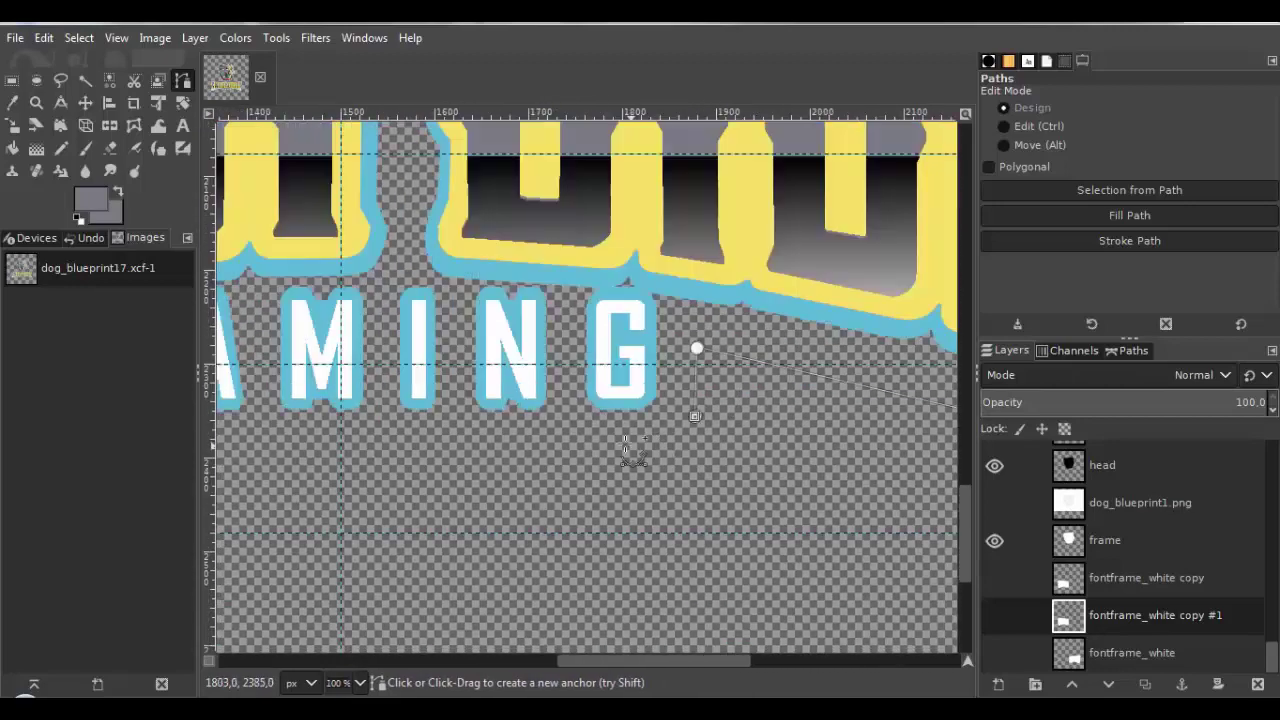
scroll(690, 404, "up", 3)
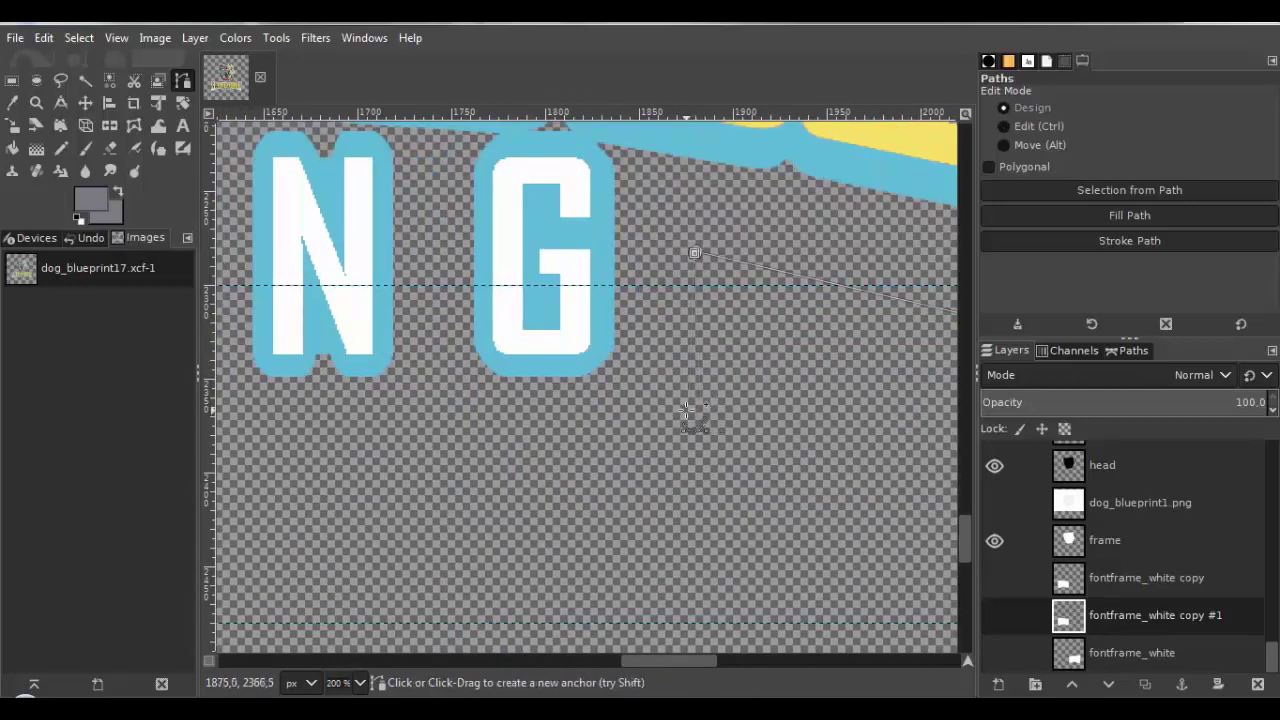
Continue the path beneath the word GAMING, up its left side and around the left end of SNOOP.
scroll(686, 410, "down", 2)
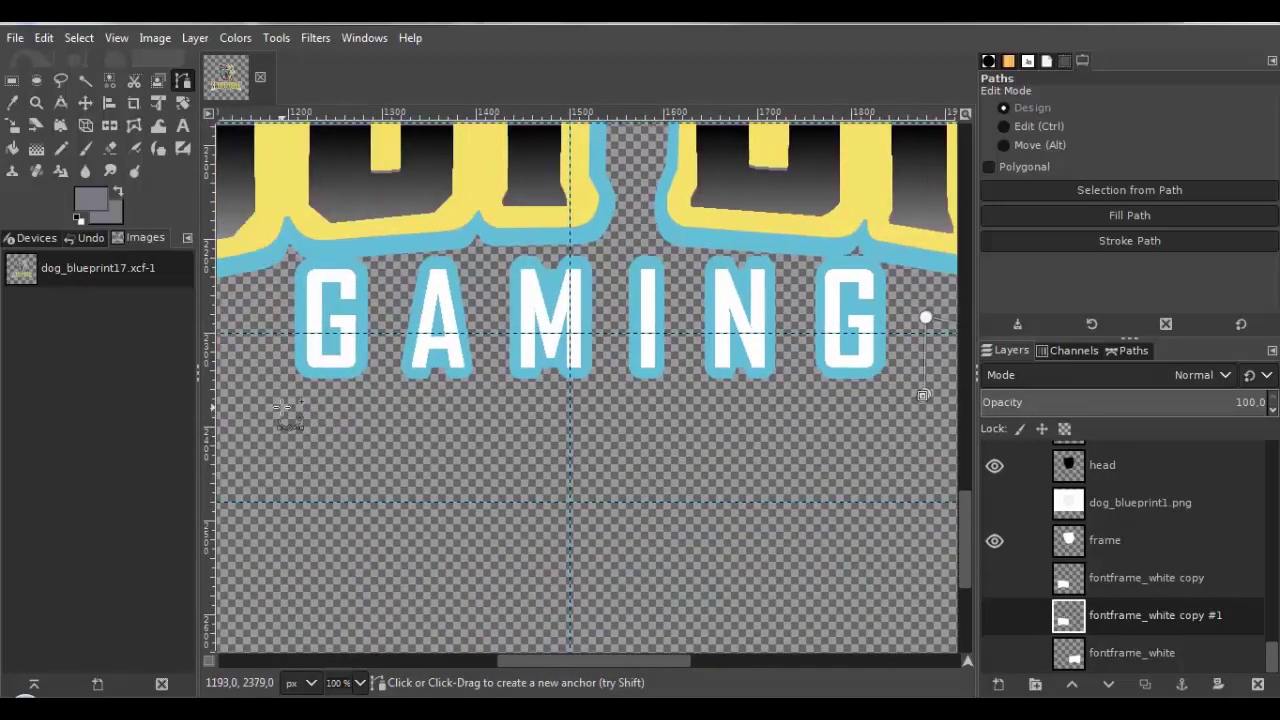
scroll(470, 429, "up", 2)
scroll(491, 486, "down", 1)
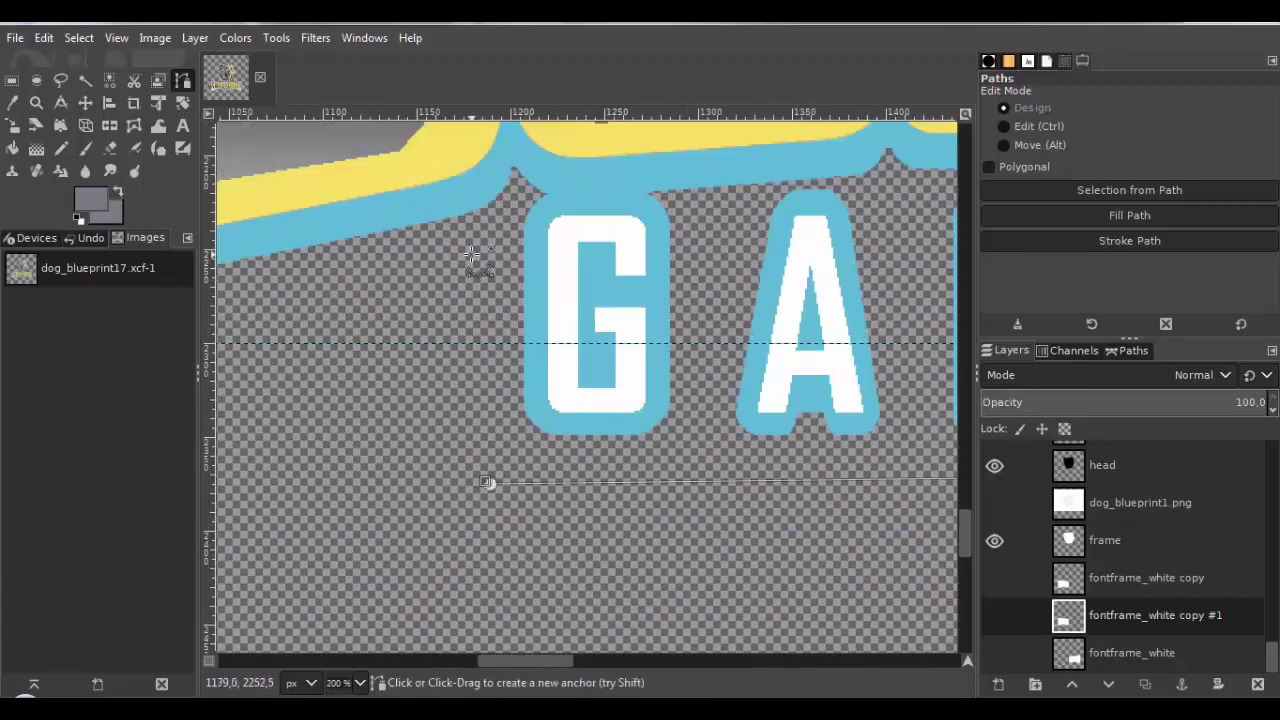
scroll(569, 351, "up", 2)
scroll(397, 395, "down", 5)
Round the path's upper right and lower right corners with curve handles.
scroll(397, 395, "down", 1)
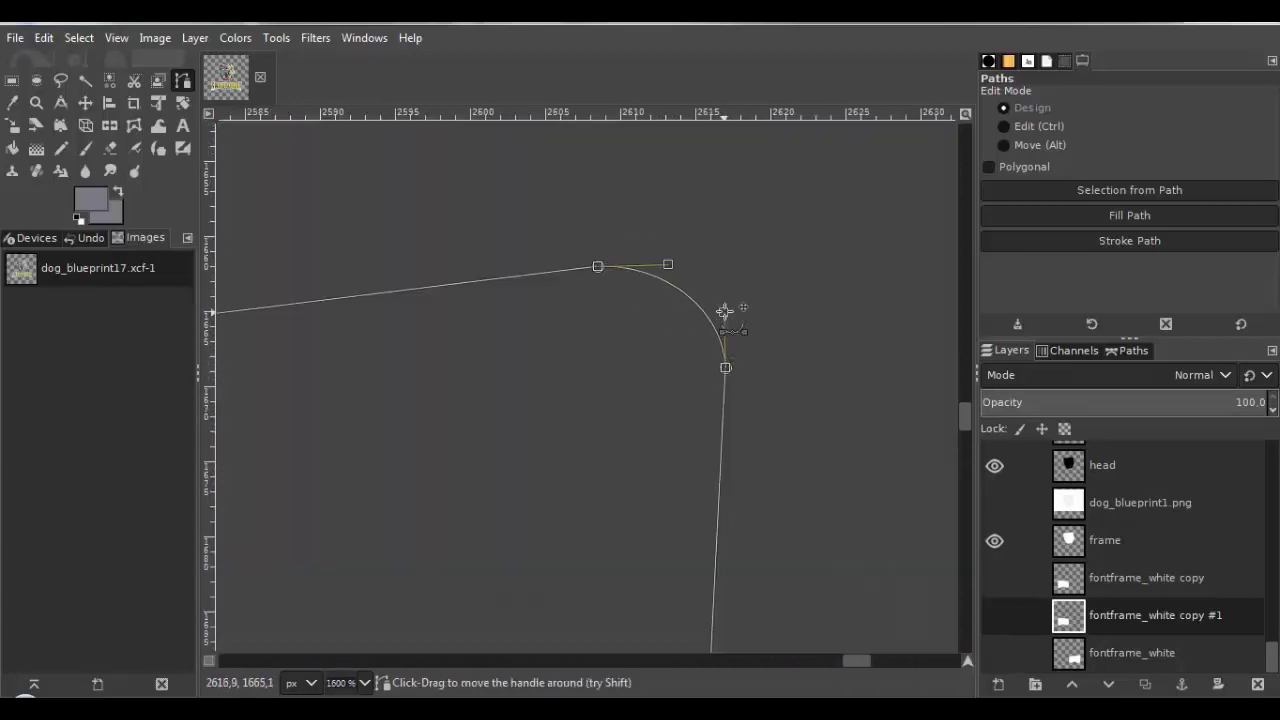
scroll(699, 268, "down", 6)
scroll(634, 543, "up", 6)
left_click_drag(490, 313, 522, 347)
scroll(634, 297, "down", 6)
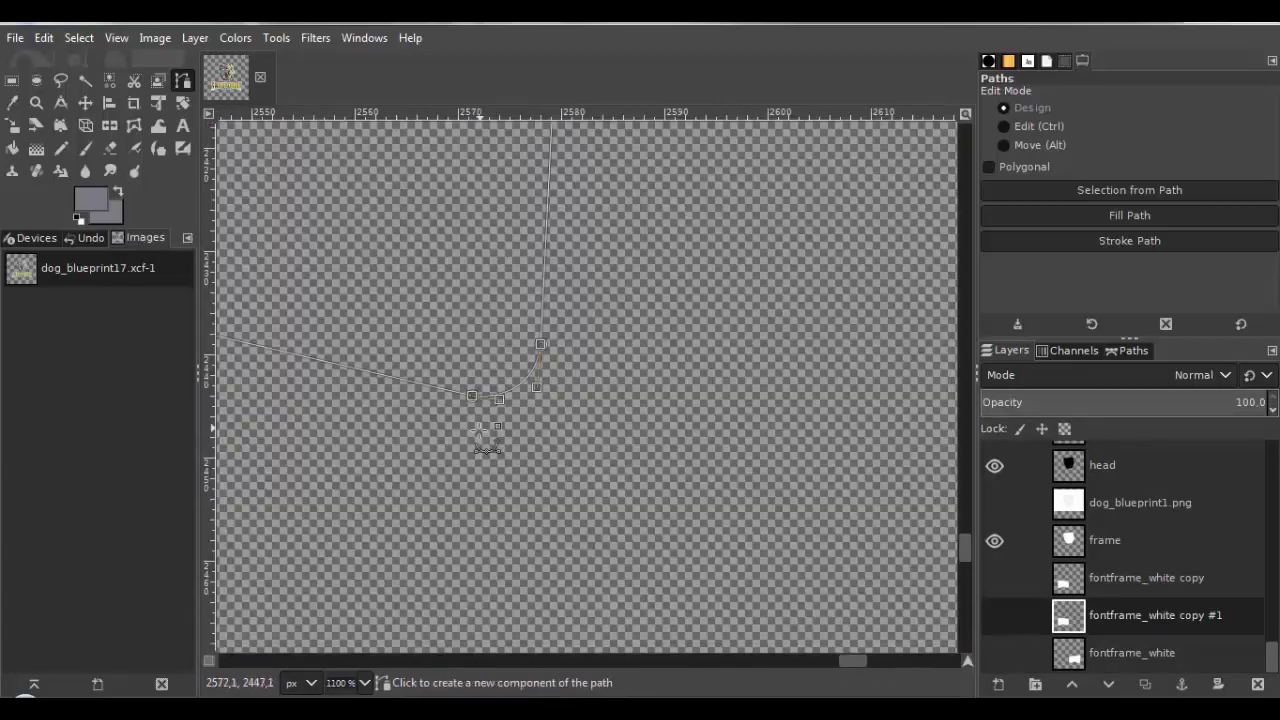
scroll(582, 352, "up", 10)
Round the path's lower left and upper left corners with curve handles.
scroll(638, 341, "down", 6)
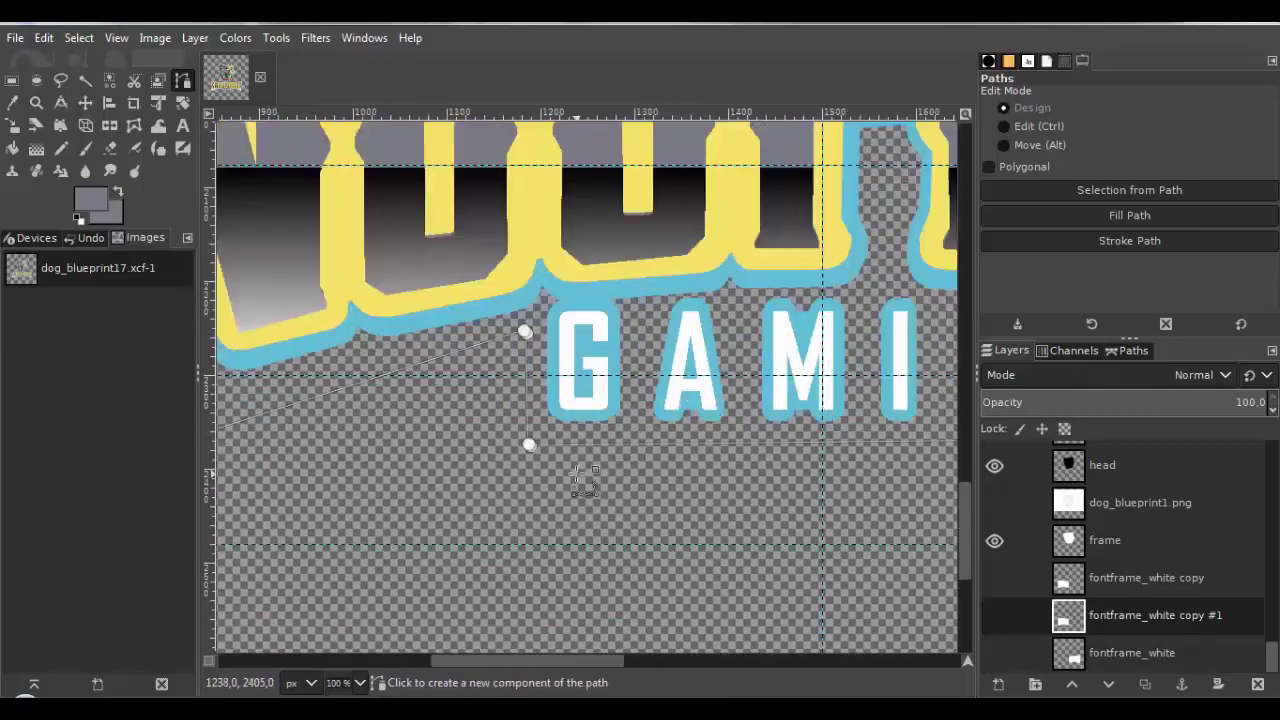
scroll(512, 385, "up", 6)
left_click_drag(570, 400, 512, 385)
scroll(650, 388, "down", 6)
scroll(512, 370, "up", 5)
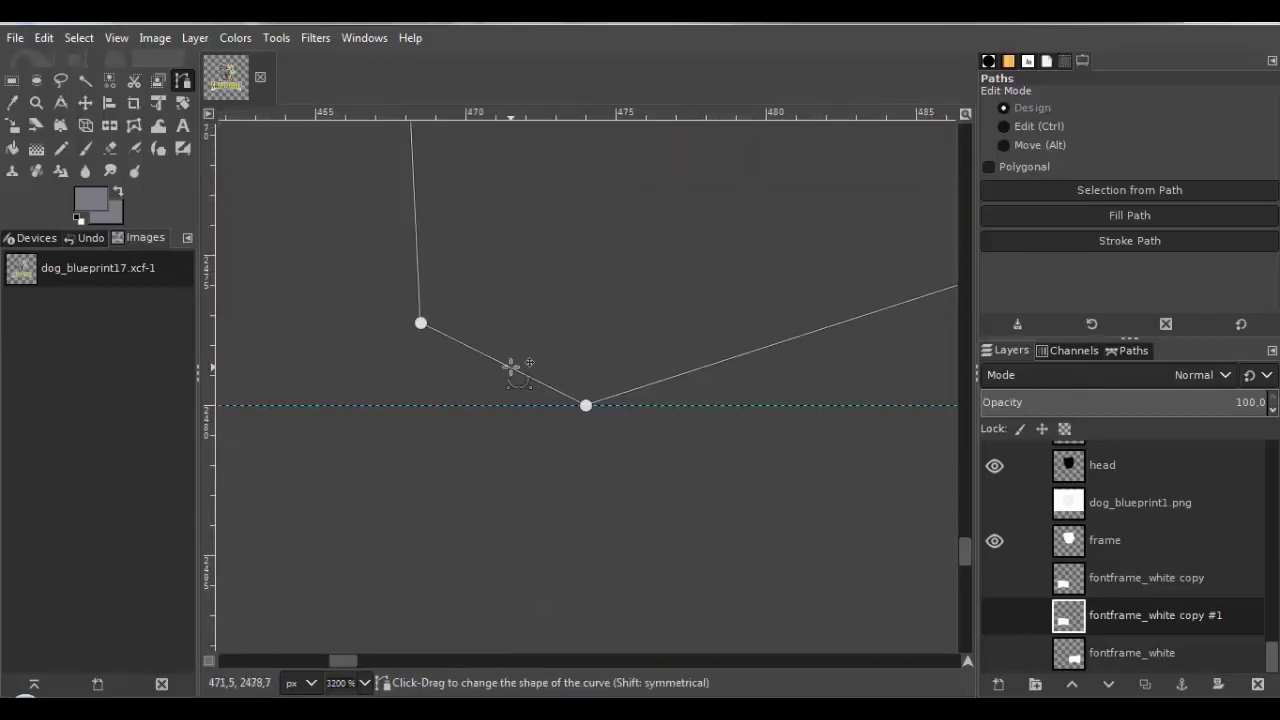
scroll(522, 404, "down", 6)
scroll(466, 309, "up", 5)
scroll(514, 347, "down", 10)
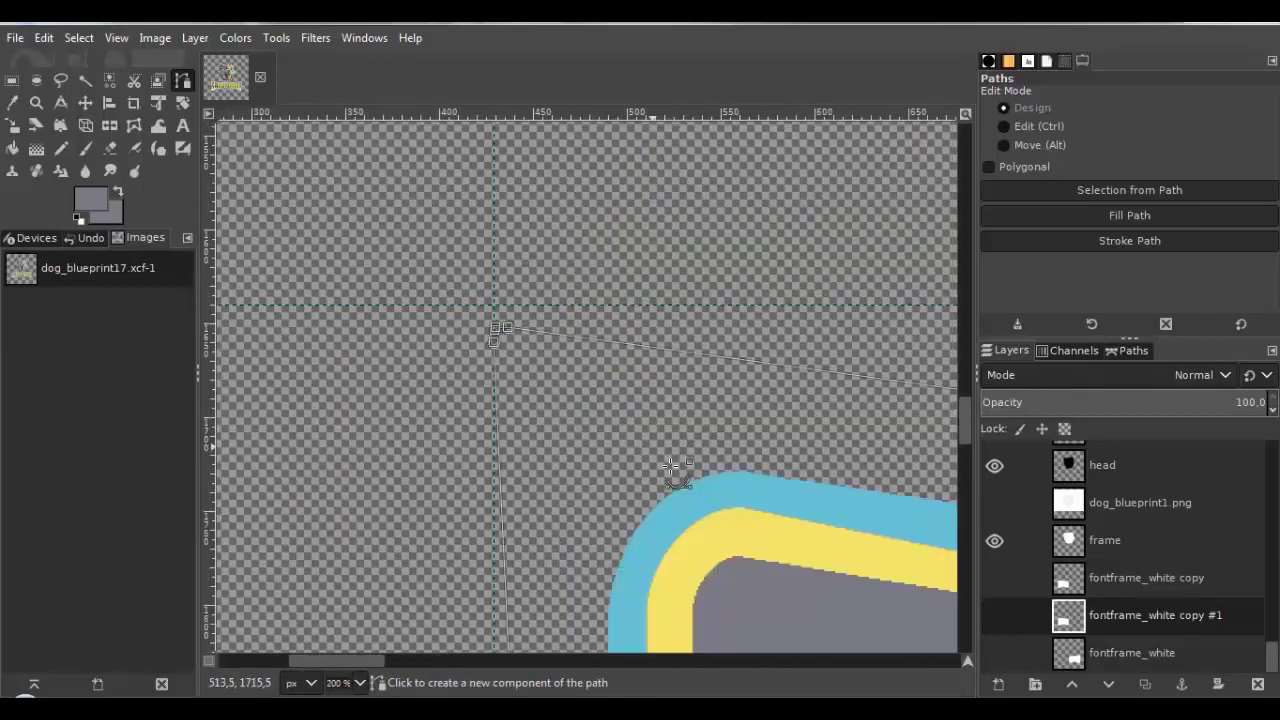
scroll(600, 243, "up", 4)
Bend the path's long upper and lower edges into smooth curves and turn the path into a selection.
scroll(354, 326, "down", 5)
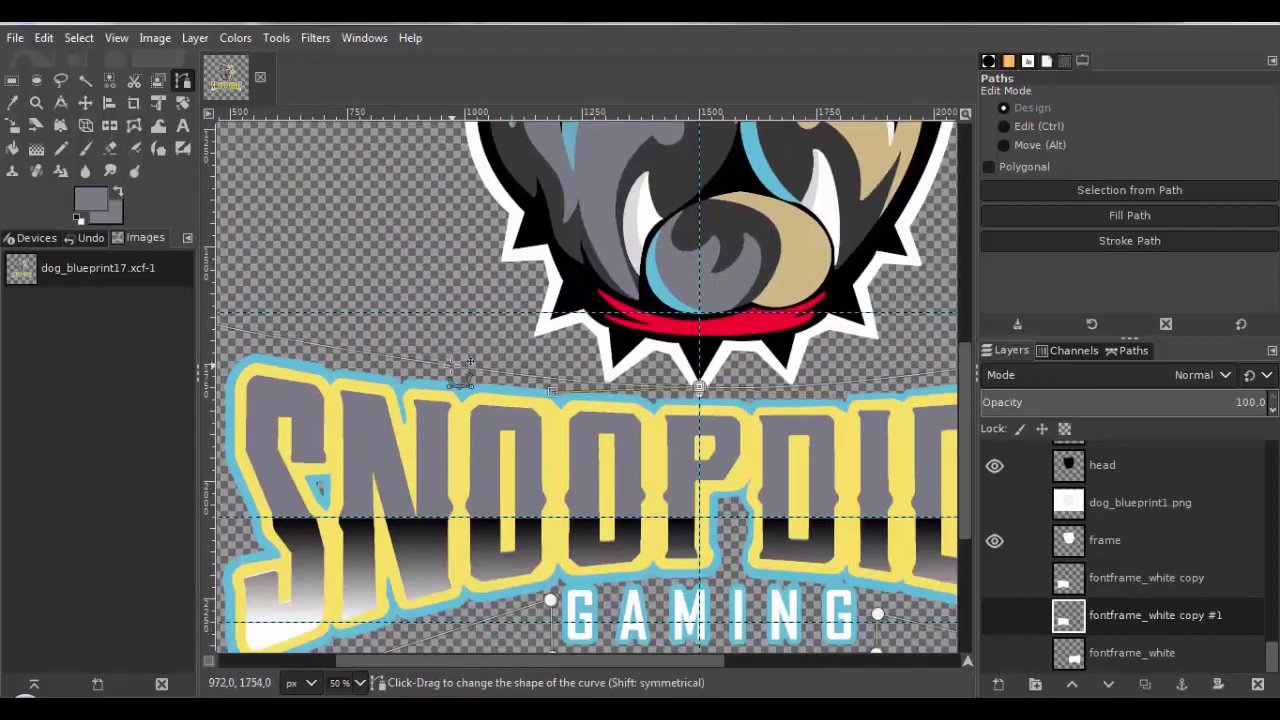
scroll(487, 288, "up", 5)
scroll(487, 288, "down", 5)
scroll(778, 443, "up", 3)
scroll(780, 446, "up", 3)
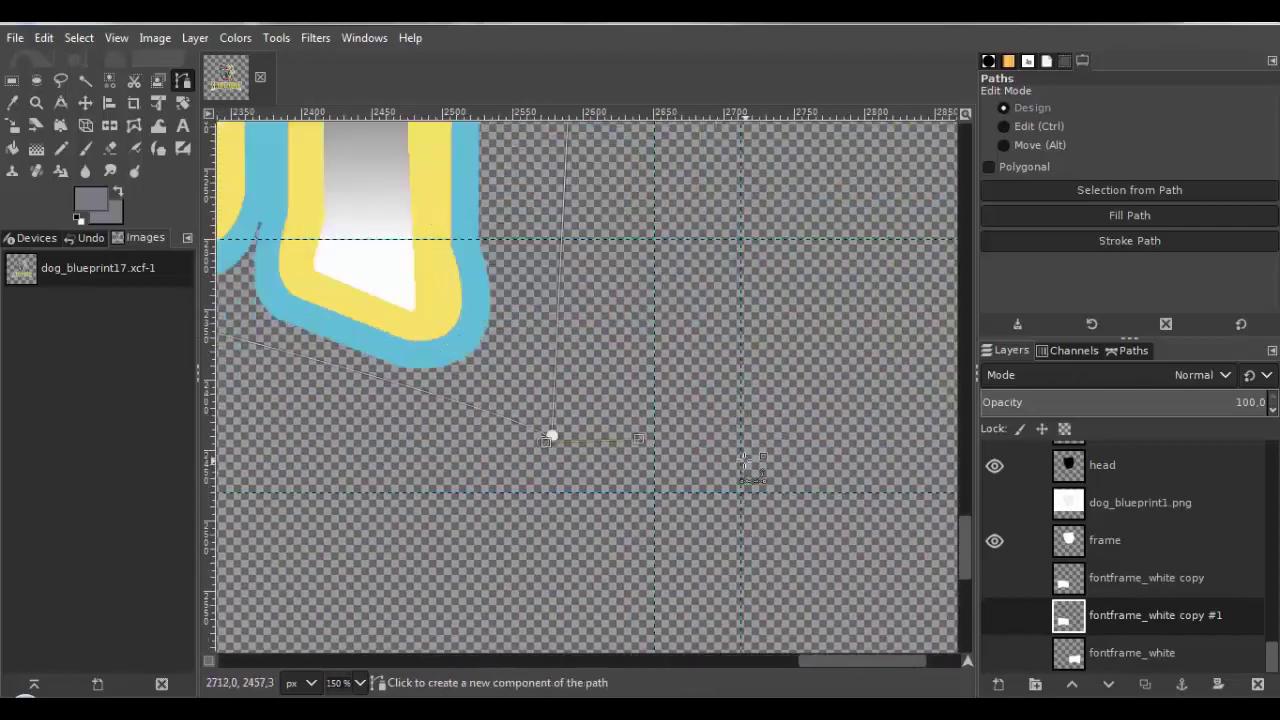
scroll(752, 474, "down", 3)
scroll(600, 410, "down", 2)
scroll(357, 486, "up", 4)
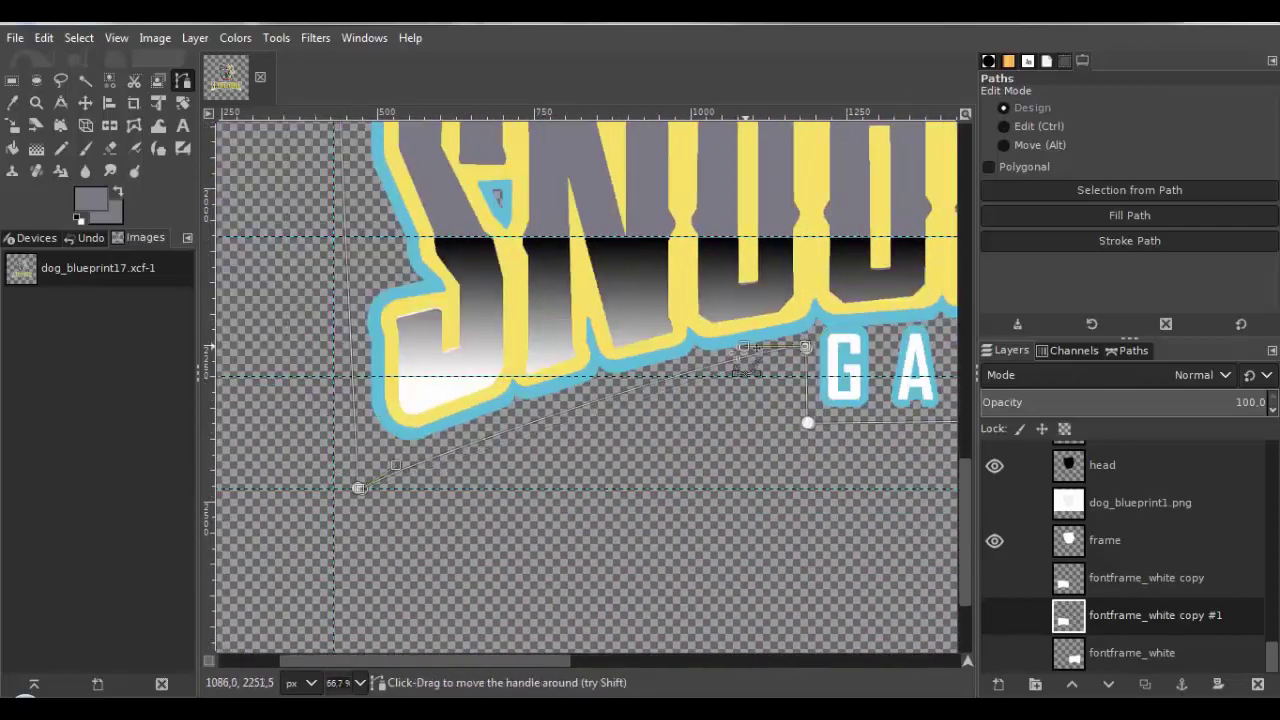
scroll(437, 486, "down", 6)
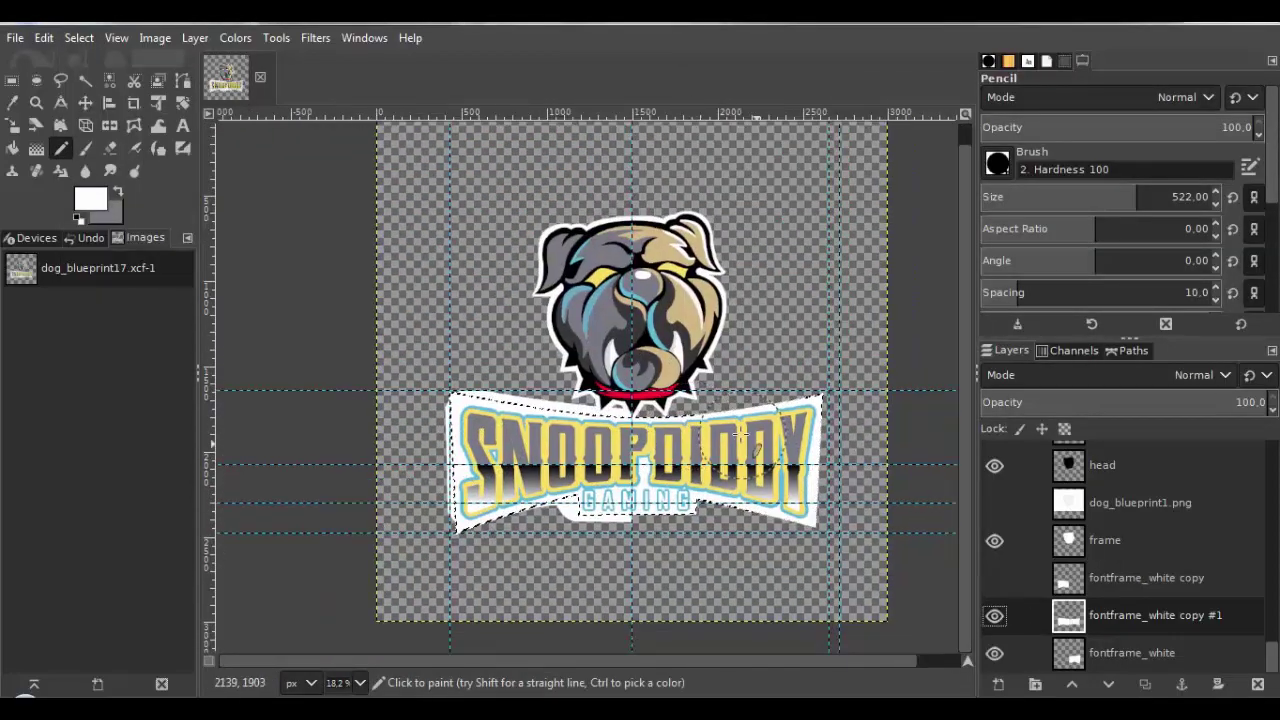
Create a new layer named frame_font_white and paint the selected frame shape white on it.
left_click(994, 652)
left_click(994, 615)
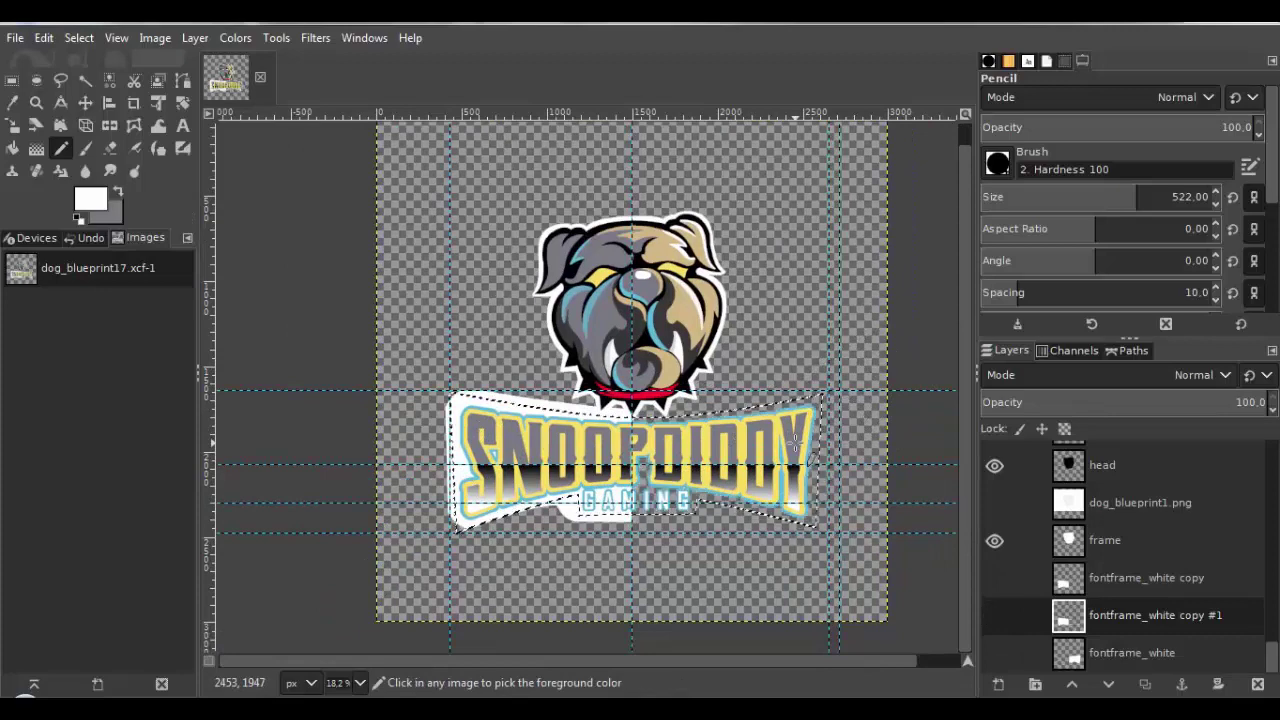
left_click(195, 37)
left_click(233, 62)
type("frame_font_white")
key("Return")
mouse_move(495, 437)
left_mouse_down()
mouse_move(640, 440)
mouse_move(603, 525)
mouse_move(500, 495)
left_mouse_up()
Delete the old fontframe_white and fontframe_white copy #1 layers.
left_click(1130, 652)
left_click(1257, 684)
left_click(1257, 684)
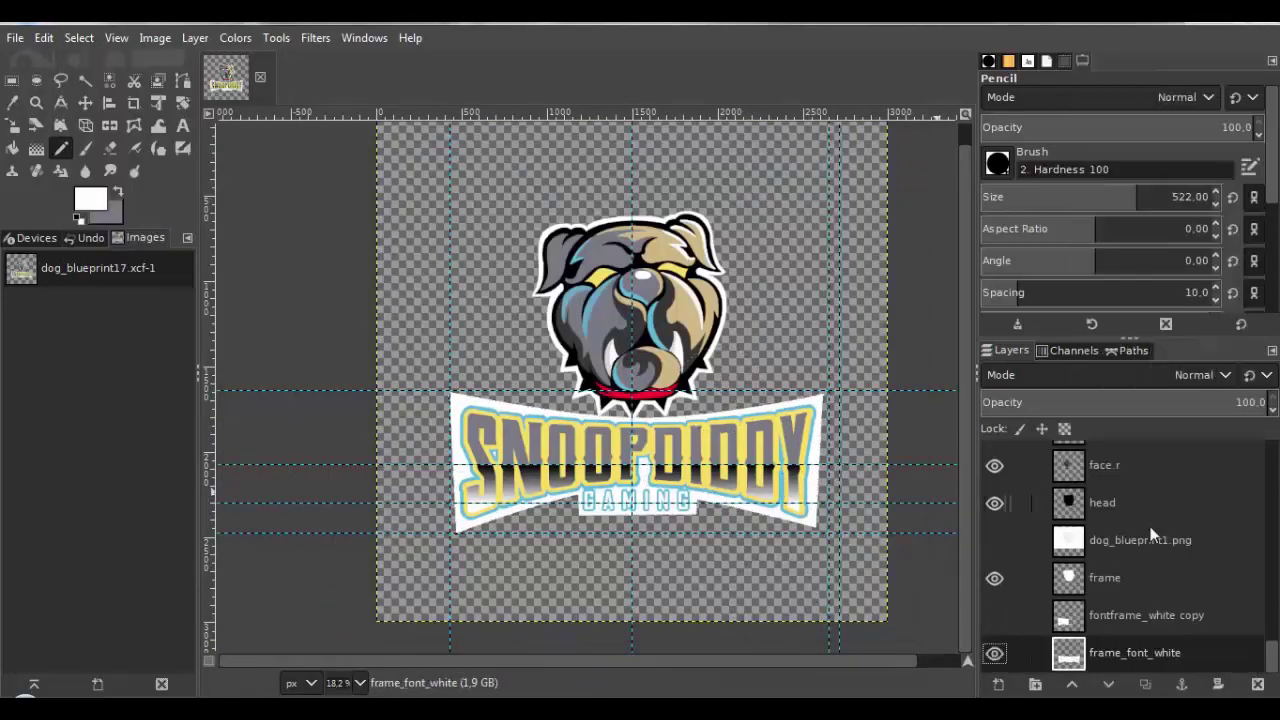
Link the dog's head and face layers and try to move them together.
scroll(1020, 495, "up", 5)
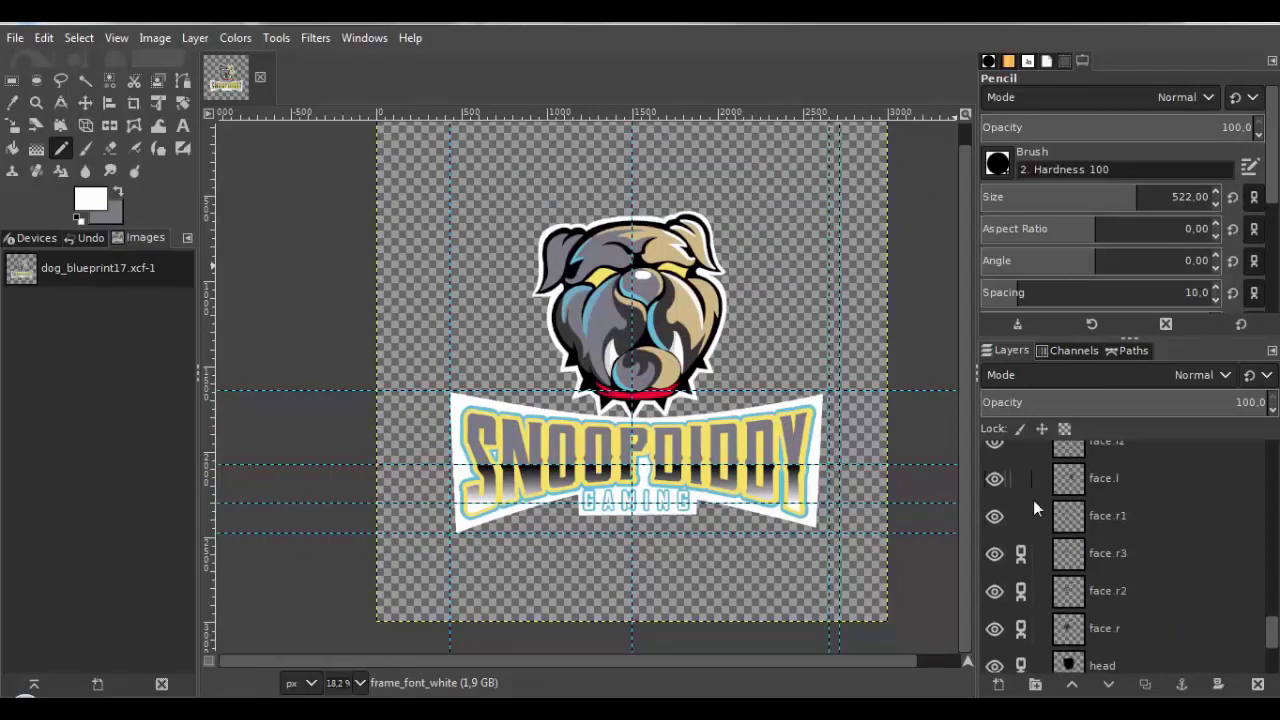
scroll(1021, 489, "up", 15)
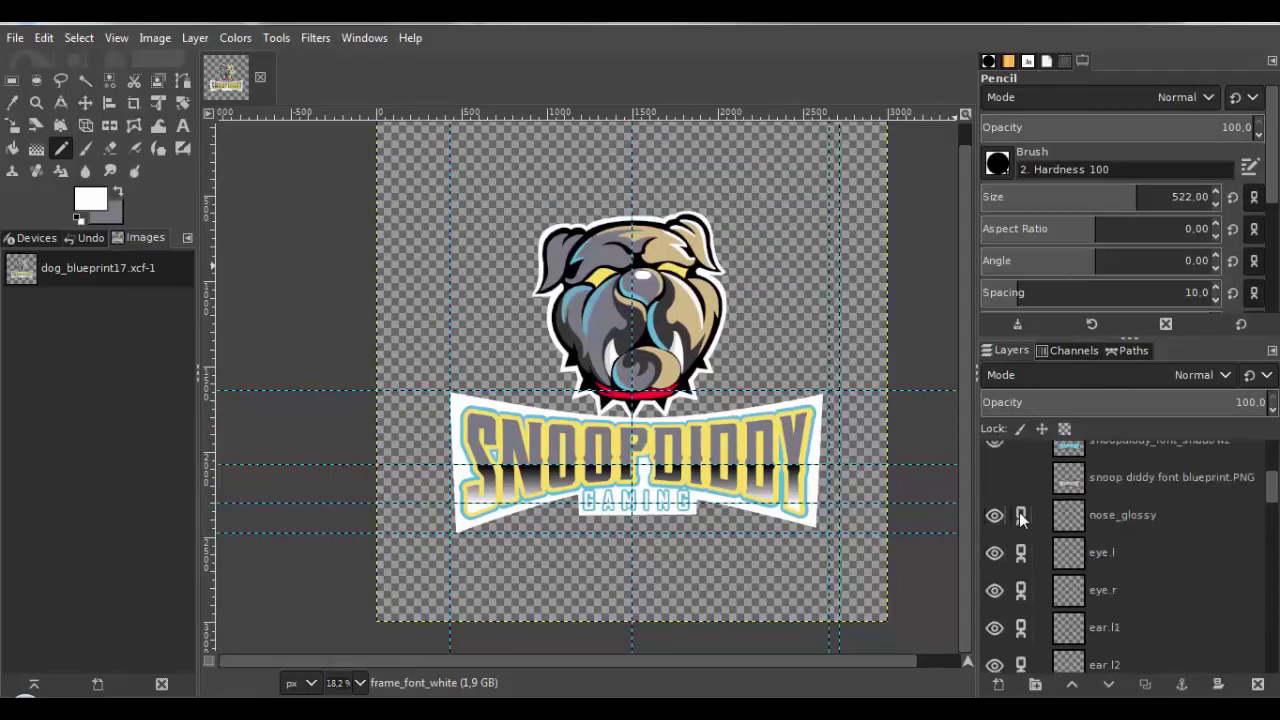
scroll(1028, 511, "down", 8)
left_click(1068, 490)
left_click(85, 103)
left_click(598, 330)
left_click(645, 289)
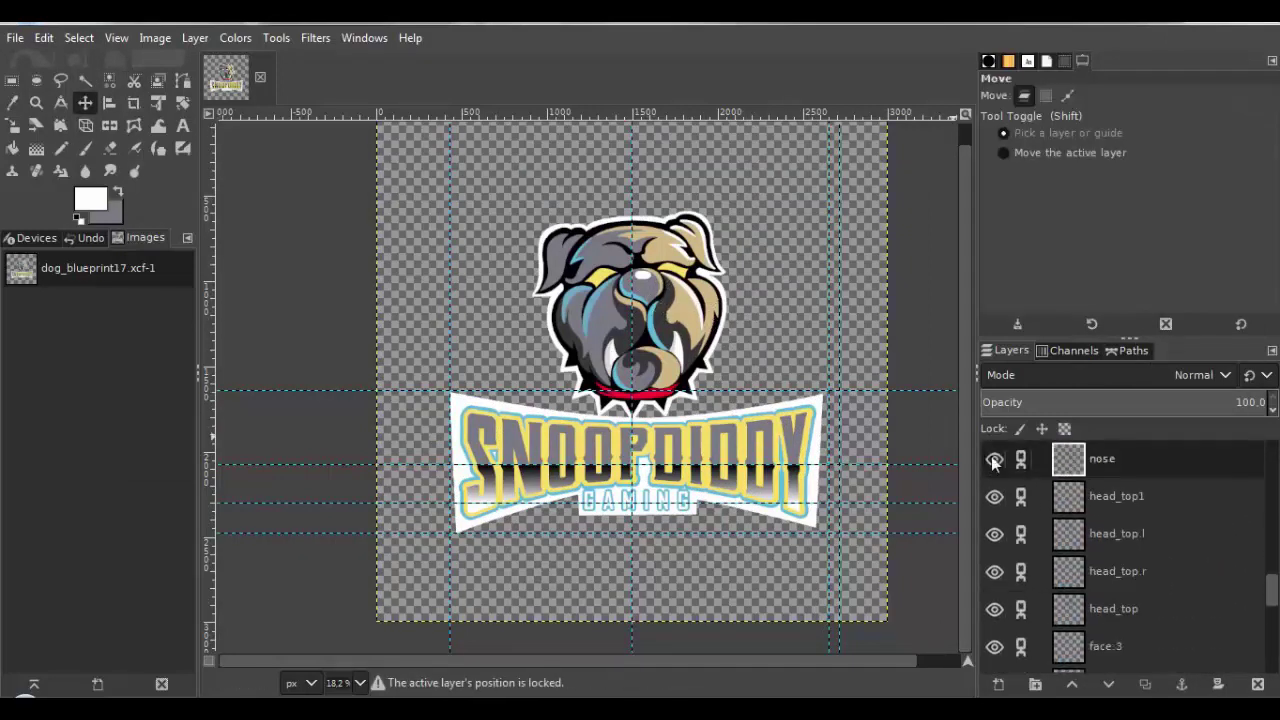
Retry moving the dog by its nose and head layers, and unlink the dog layers.
scroll(1030, 520, "up", 3)
right_click(1068, 550)
left_click(1007, 562)
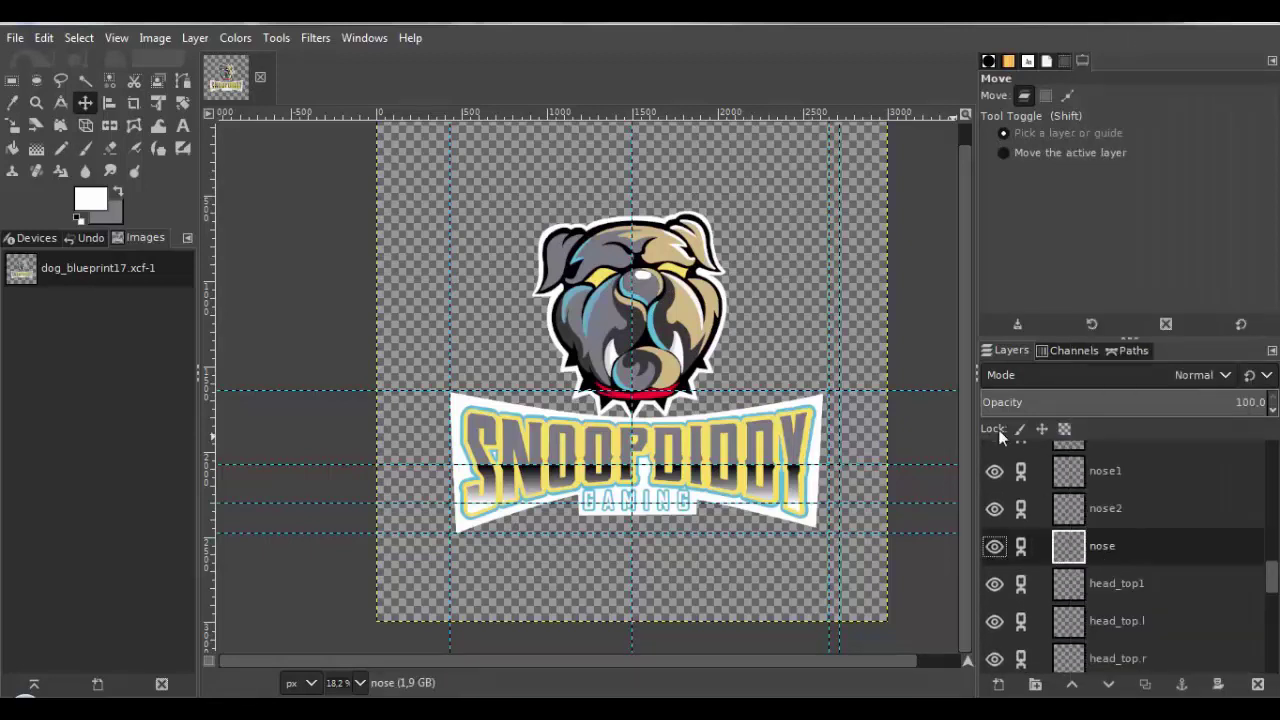
left_click(598, 330)
left_click(605, 348)
left_click(598, 330)
left_click(578, 368)
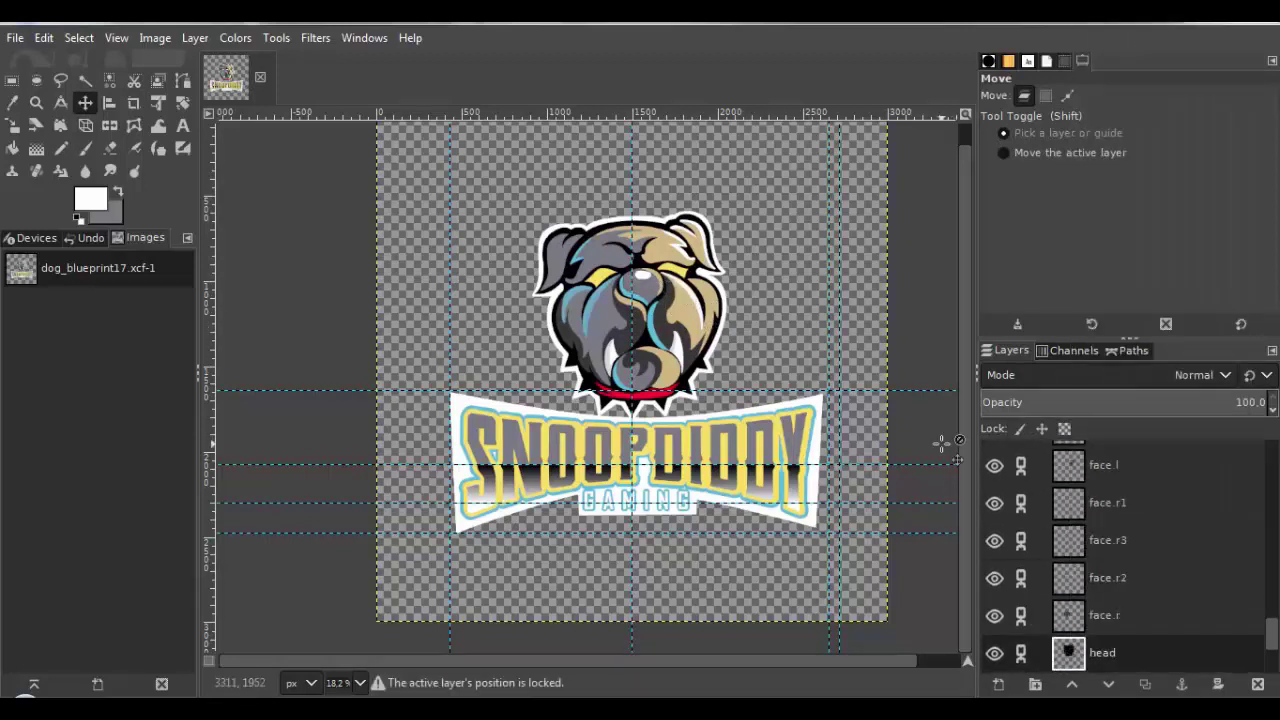
scroll(1020, 466, "up", 10)
scroll(1017, 580, "down", 15)
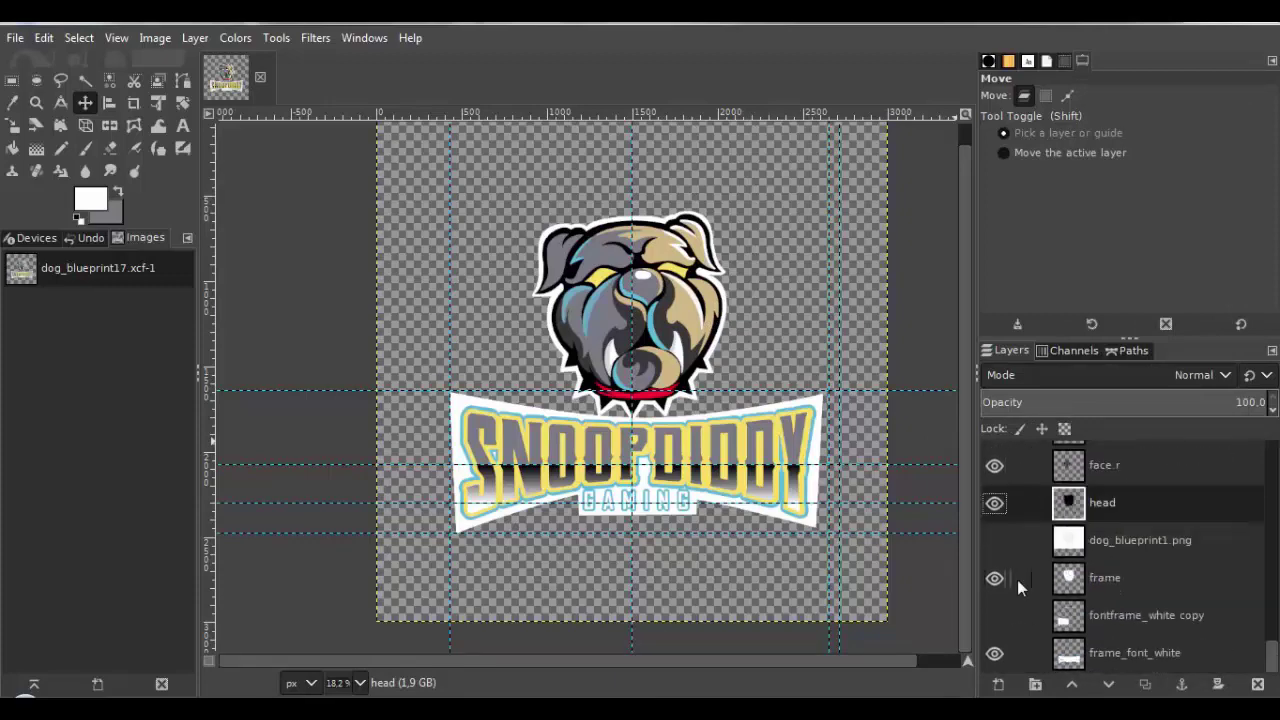
Delete the fontframe_white copy layer, and move the linked lettering layers and frame_font_white together up and slightly left under the dog.
left_click(995, 617)
scroll(1025, 520, "up", 10)
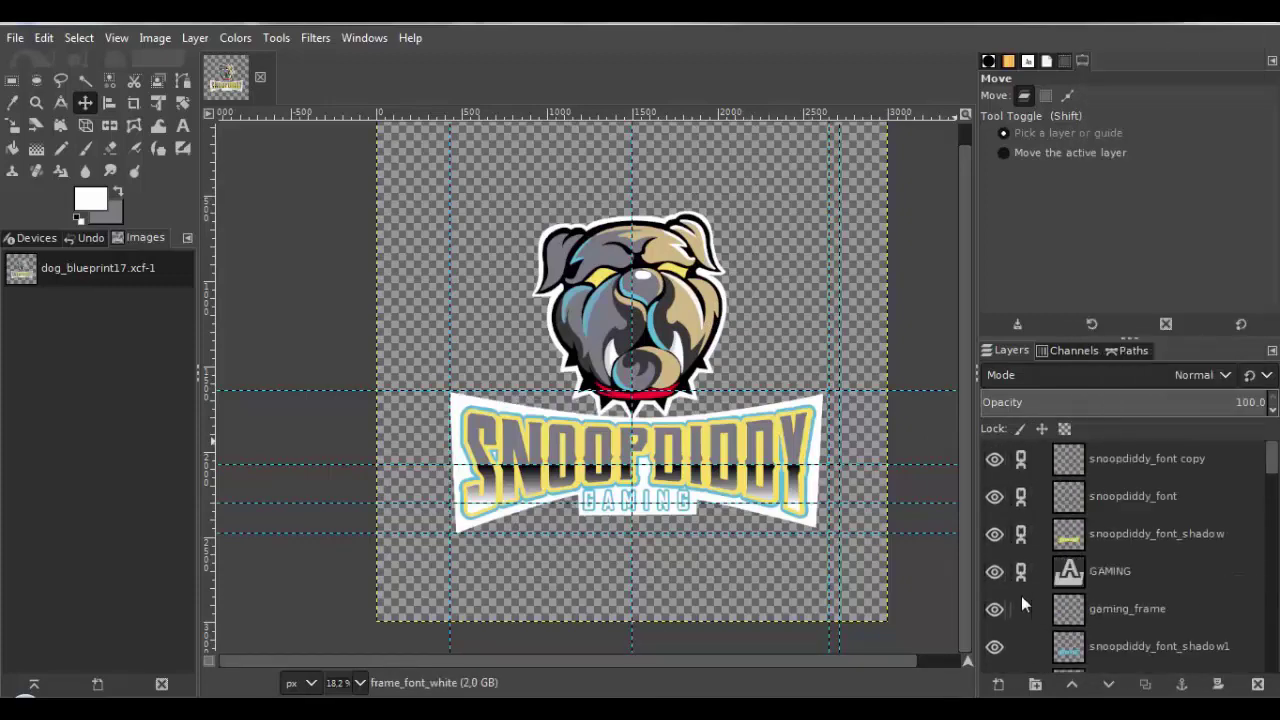
scroll(1021, 596, "down", 10)
left_click_drag(764, 444, 739, 436)
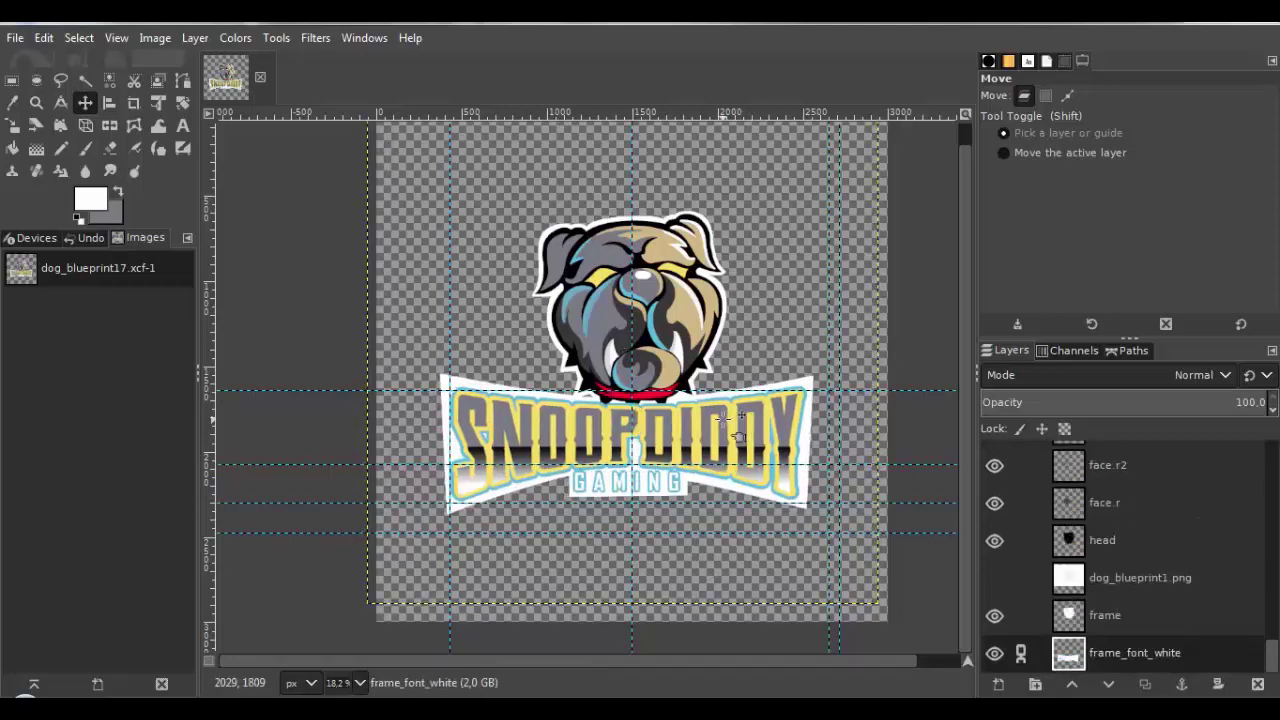
Try sending the snoopdiddy_font copy layer to the bottom of the stack, and undo it.
left_click(1077, 543)
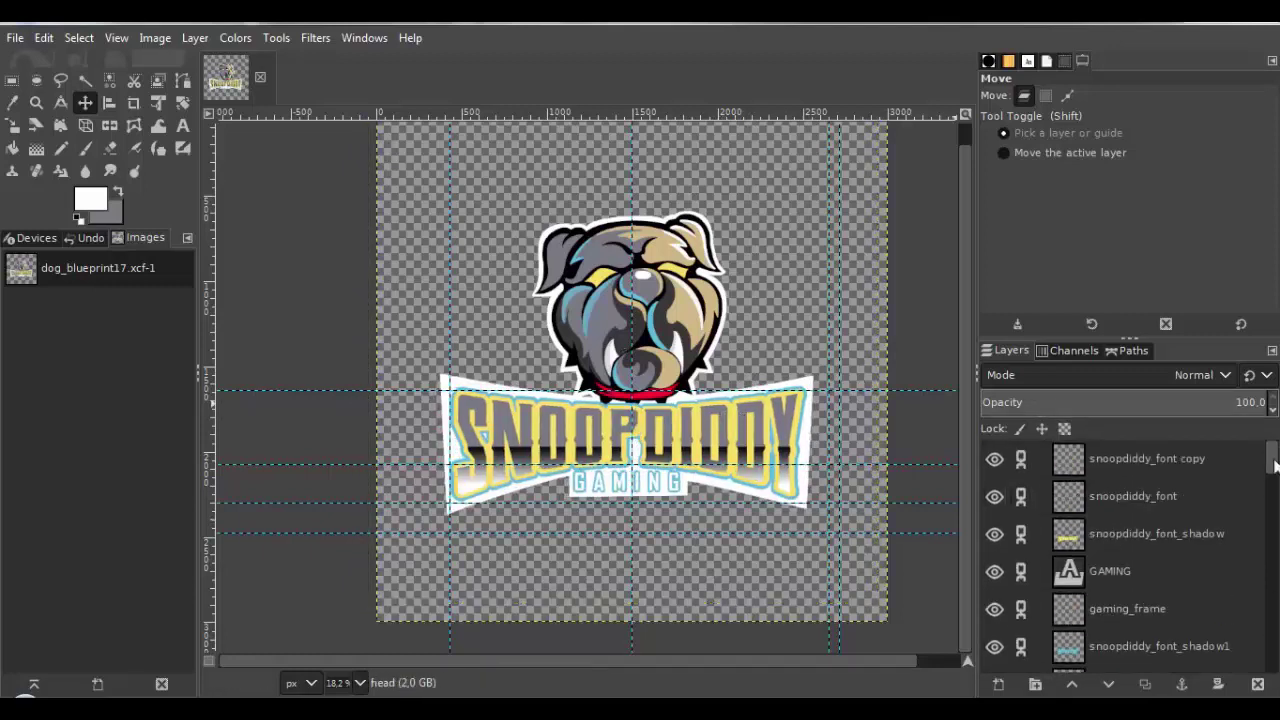
left_click(1073, 470)
left_click(195, 38)
mouse_move(314, 232)
left_click(478, 396)
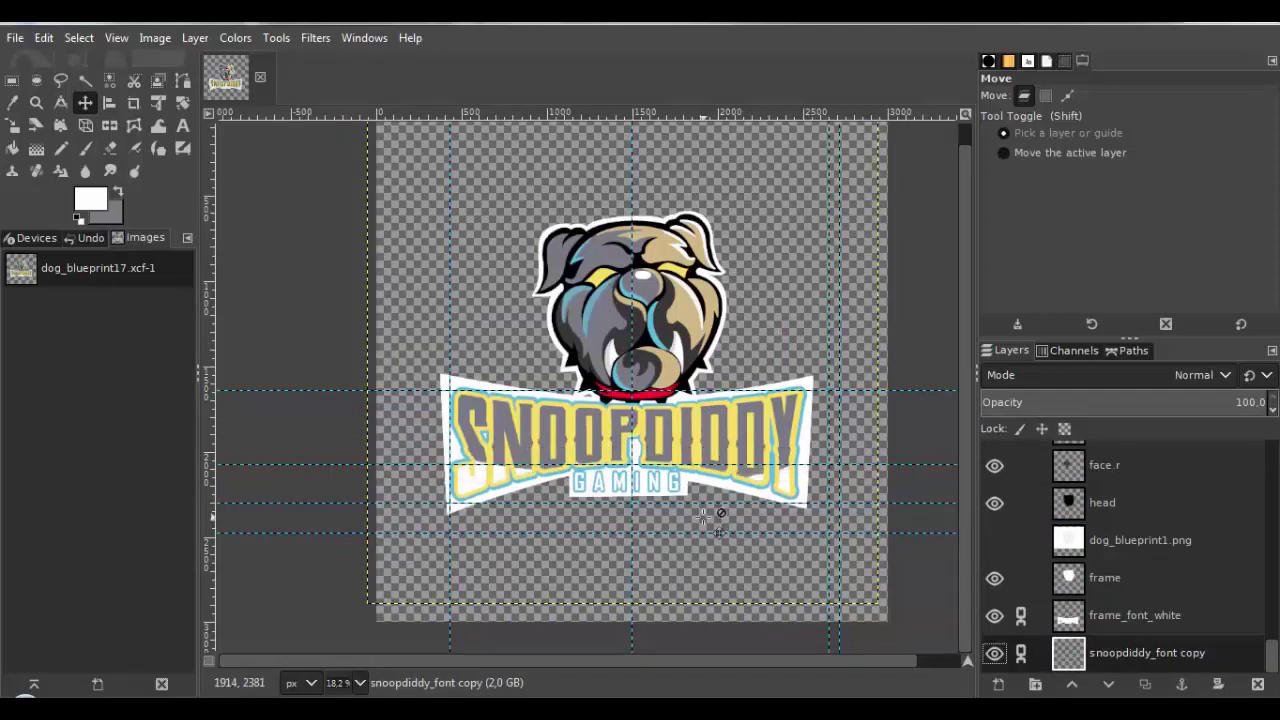
key("ctrl+z")
left_click(195, 38)
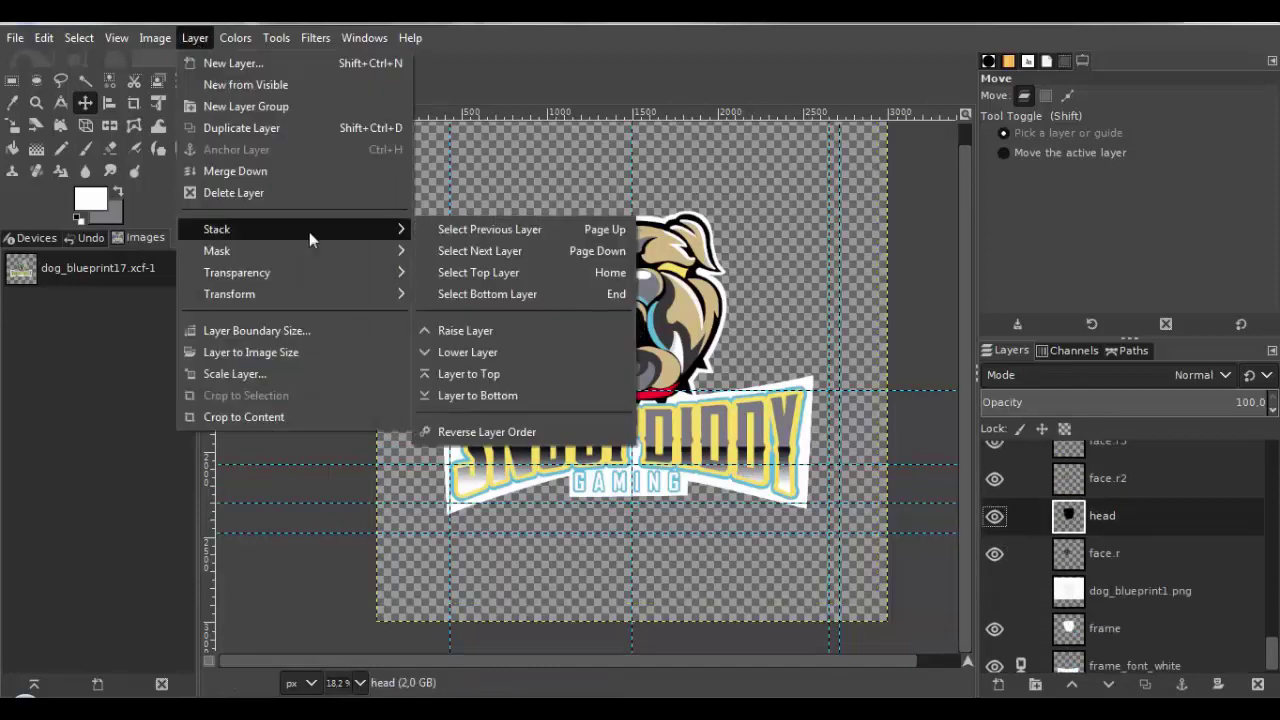
left_click(186, 39)
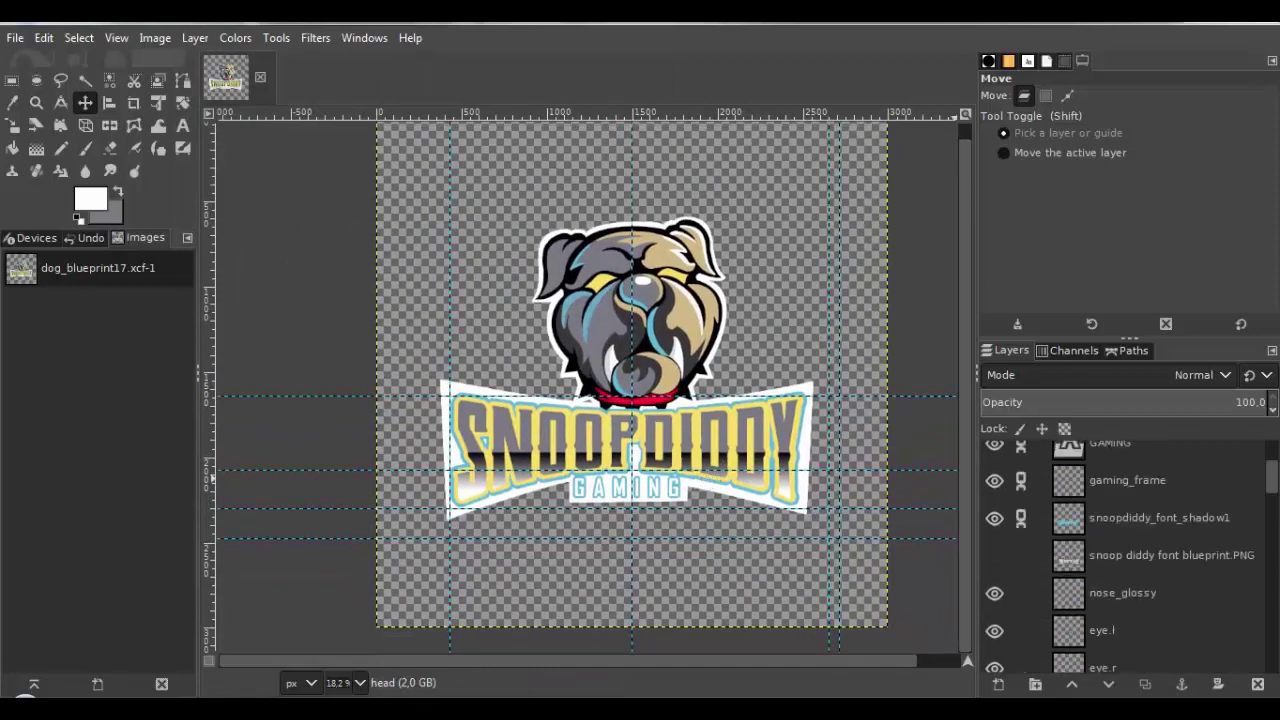
Lock the gaming_frame layer's position and save the project as dog_blueprint18.xcf.
left_click_drag(1272, 498, 1272, 480)
left_click(1127, 498)
scroll(1115, 550, "up", 3)
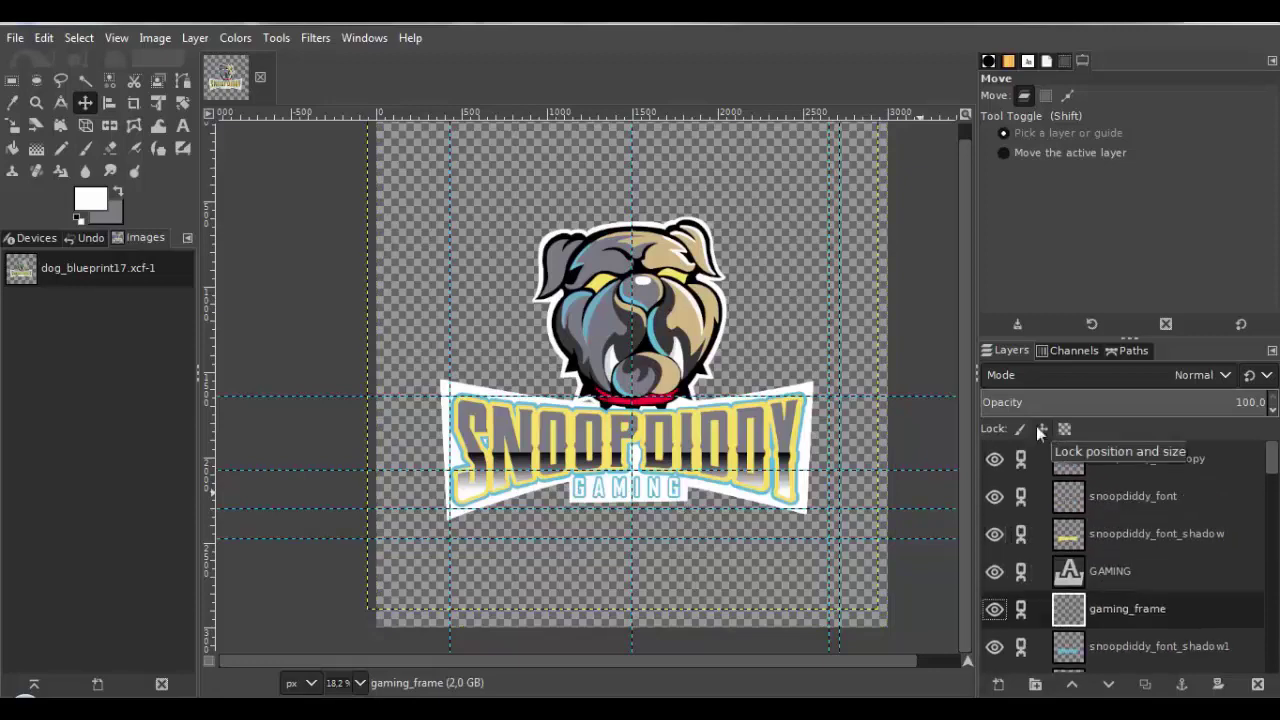
key("ctrl+shift+s")
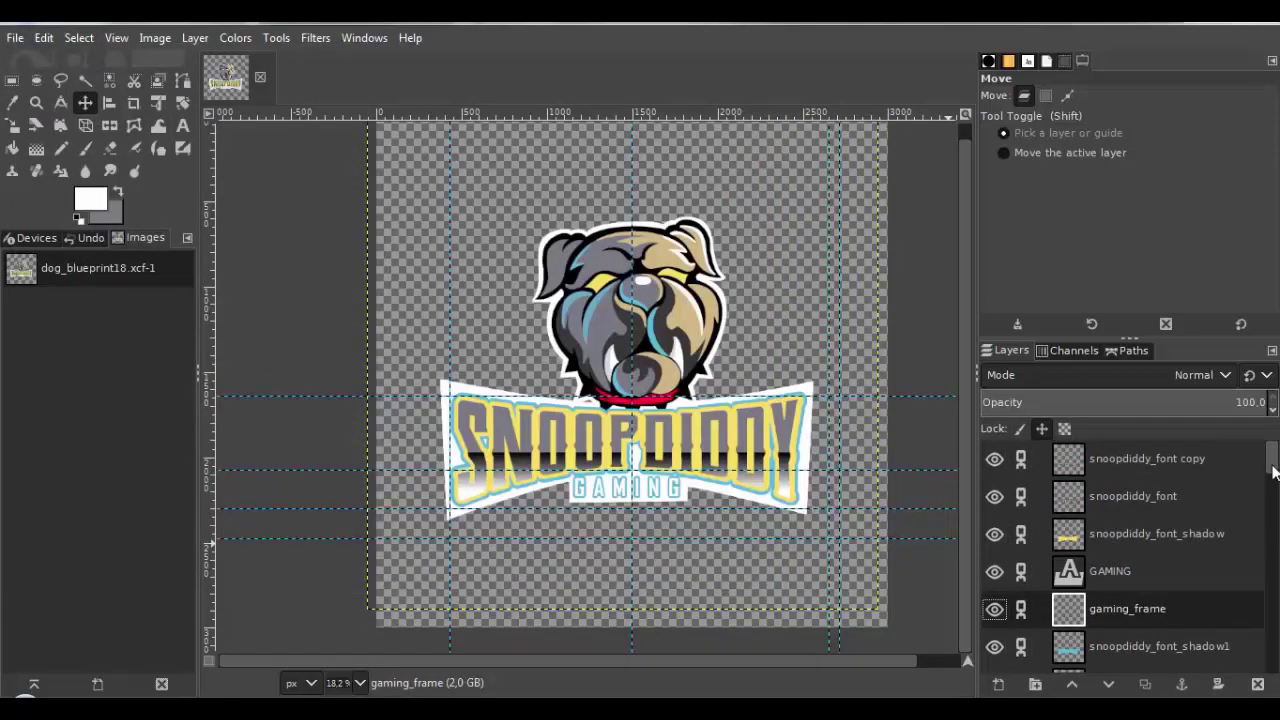
Send the snoopdiddy_font copy and snoopdiddy_font layers to the bottom of the layer stack.
right_click(1068, 462)
left_click(195, 38)
mouse_move(225, 228)
left_click(655, 403)
left_click_drag(1272, 655, 1276, 451)
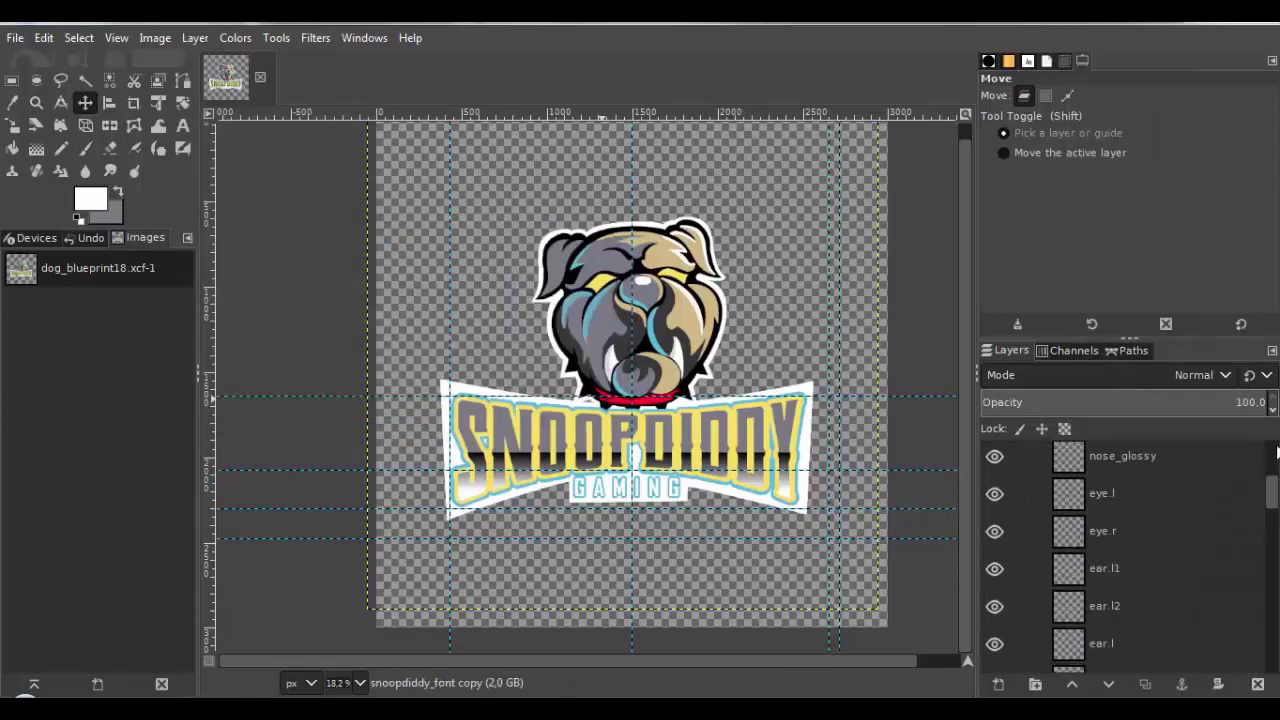
right_click(1062, 460)
left_click(195, 38)
left_click(657, 403)
Send the snoopdiddy_font_shadow, GAMING, gaming_frame and snoopdiddy_font_shadow1 layers to the bottom of the stack, in that order.
left_click(1068, 462)
left_click(195, 38)
left_click(500, 477)
left_click(1075, 462)
left_click(195, 38)
left_click(500, 477)
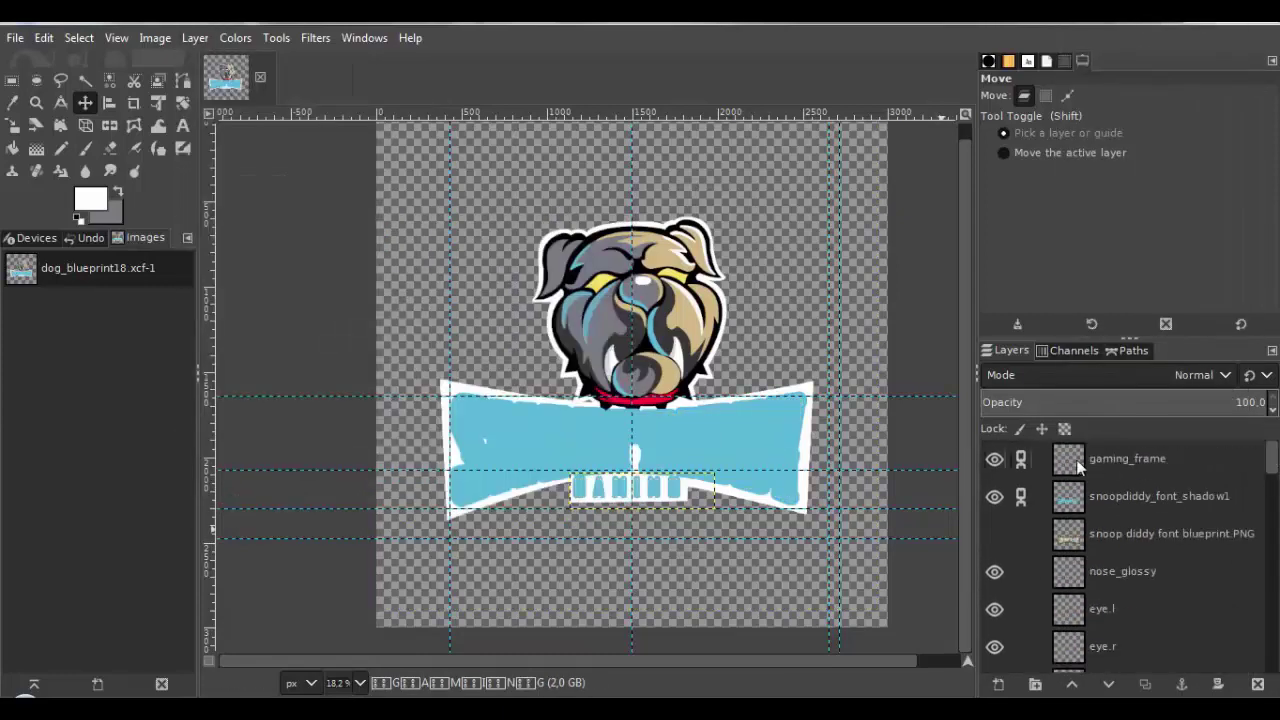
left_click(195, 38)
left_click(500, 477)
left_click(195, 38)
left_click(500, 400)
Send frame_font_white to the very bottom of the stack so it lies behind the lettering layers.
scroll(1130, 560, "up", 3)
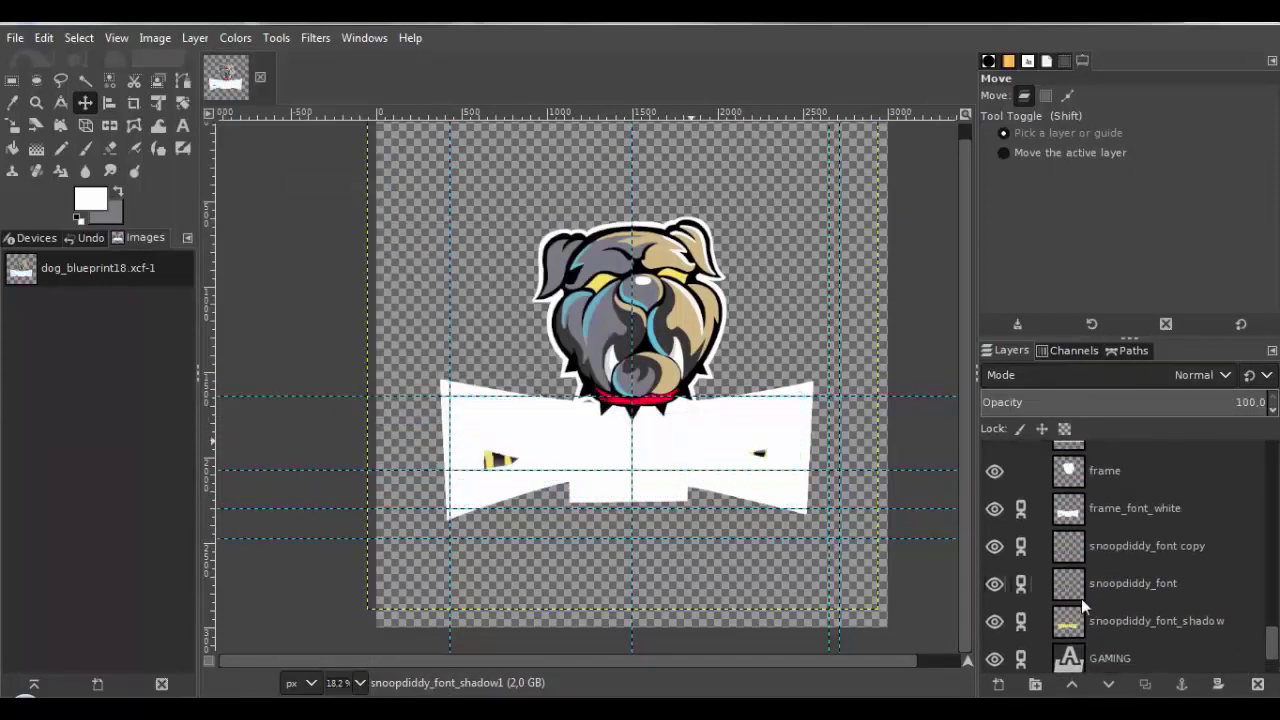
left_click(1135, 508)
left_click(195, 38)
mouse_move(362, 229)
left_click(480, 392)
scroll(635, 521, "up", 2)
Select the whole text of the GAMING layer and recolor its letters to a dark fill.
left_click(1110, 540)
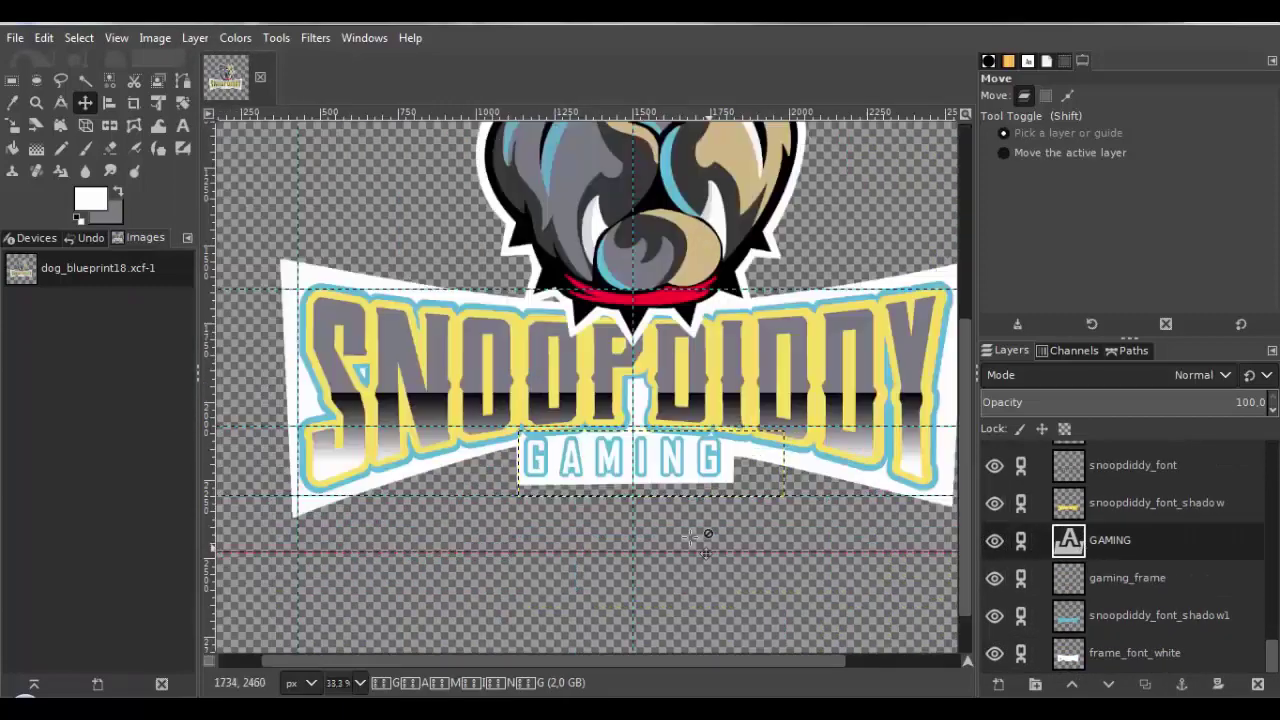
scroll(613, 478, "up", 3)
left_click(183, 126)
left_click_drag(948, 420, 340, 420)
left_click(614, 307)
Make frame_font_white the active layer and touch up its small gap beside the collar spikes with the white Pencil.
left_click(85, 103)
scroll(648, 450, "down", 2)
left_click(650, 458)
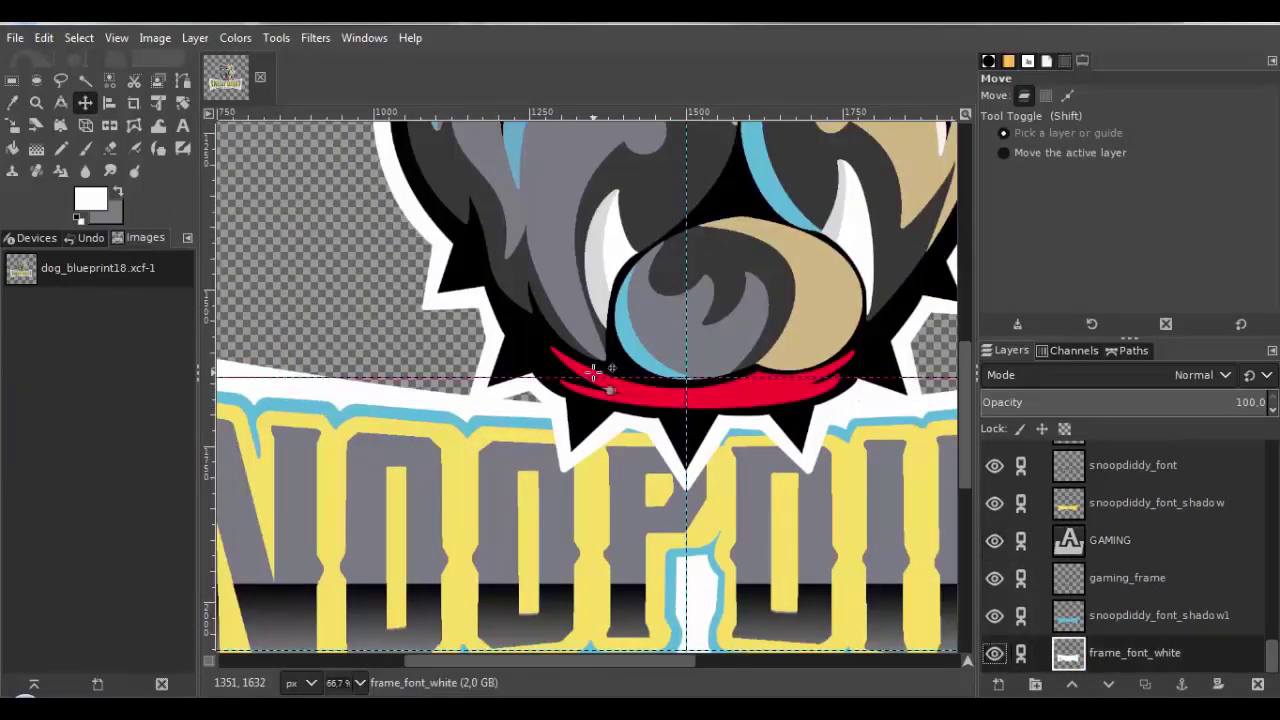
key("n")
scroll(640, 400, "up", 2)
Create a transparent 3000 × 3000 px layer named Background and place it beneath frame_font_white at the bottom of the stack.
scroll(637, 465, "down", 5)
left_click(998, 684)
type("Background")
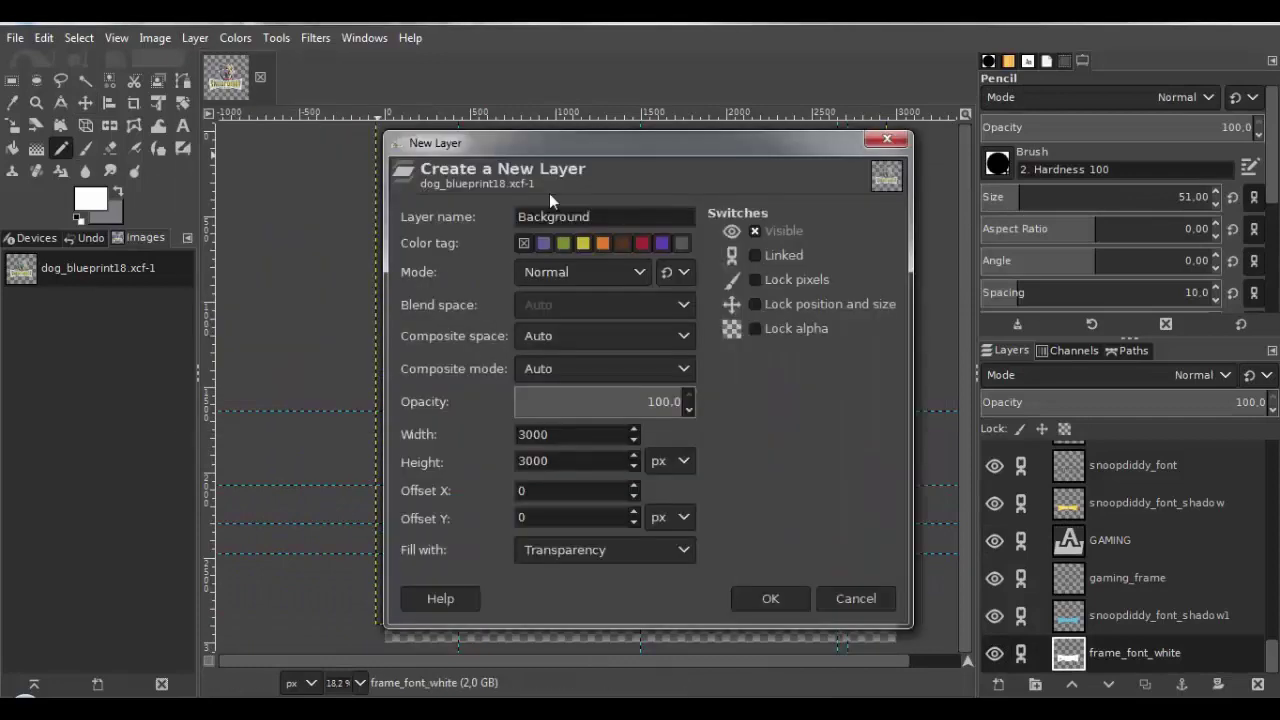
left_click(770, 598)
left_click_drag(1071, 618, 1071, 662)
Set the foreground color to black and bucket-fill the Background layer with it.
left_click(90, 199)
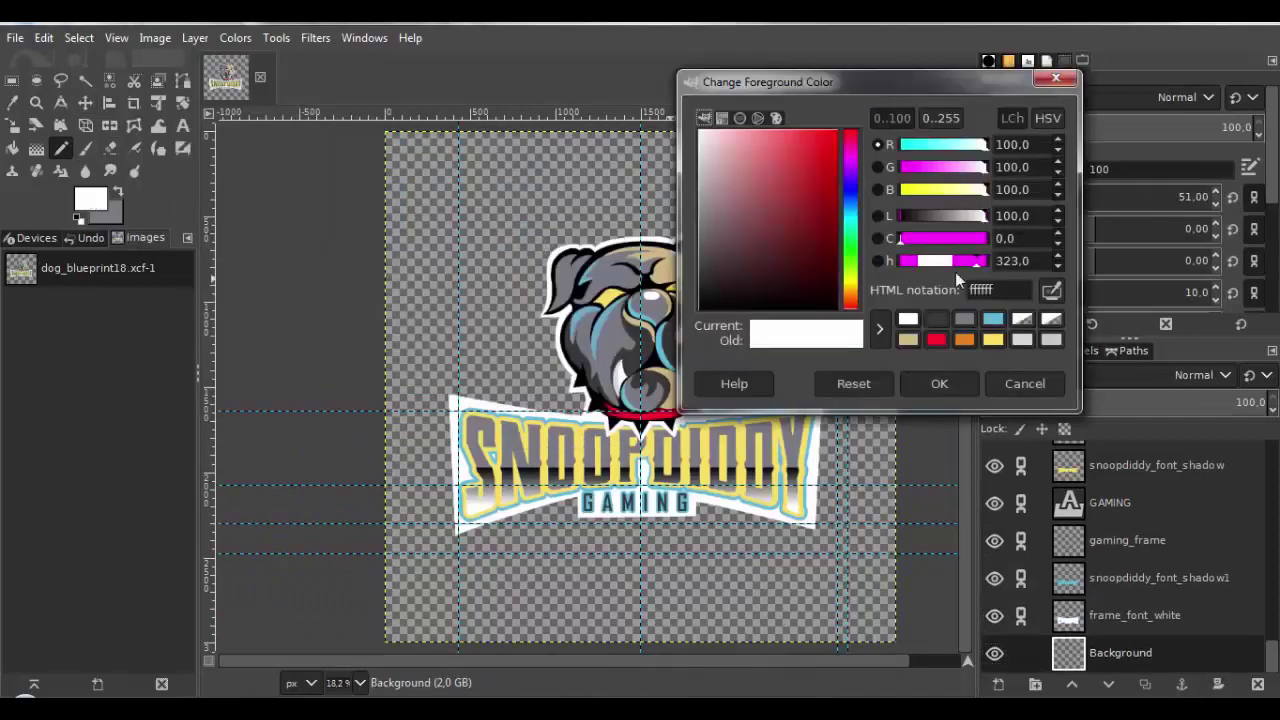
left_click(918, 218)
left_click(899, 217)
left_click(939, 384)
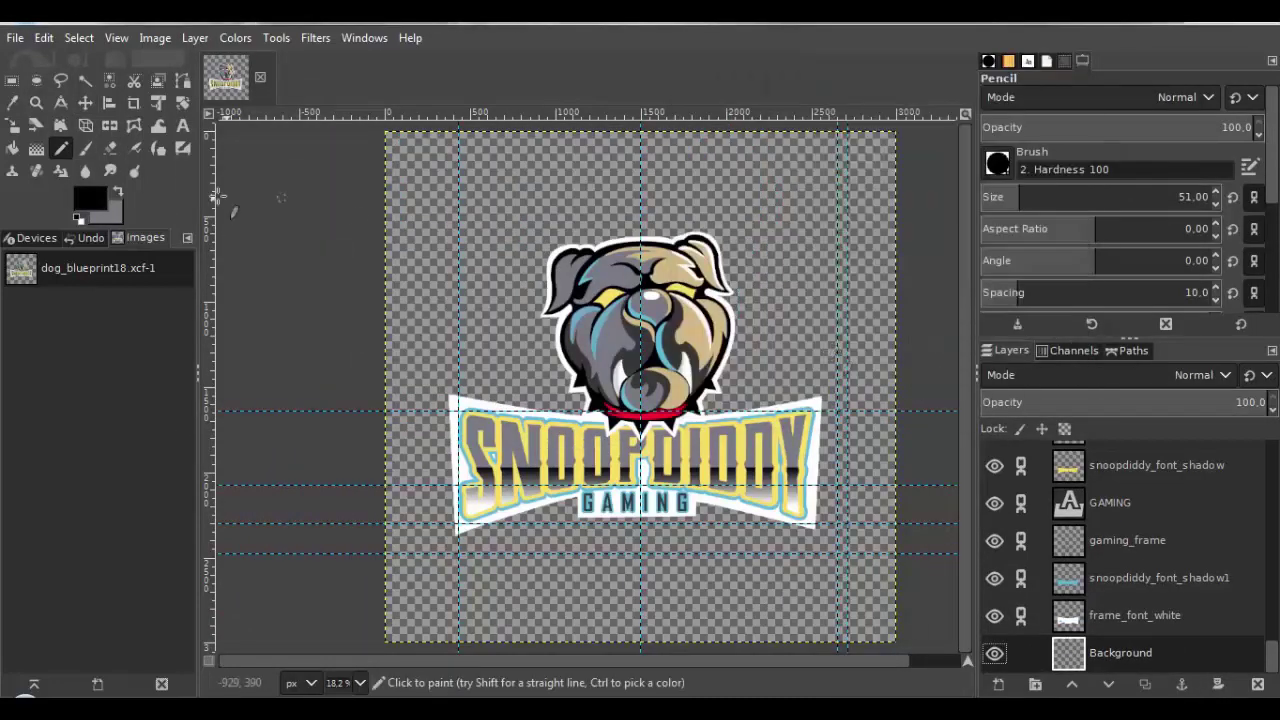
left_click(12, 148)
left_click(491, 206)
Draw a vertical linear gradient on the Background layer, running from black below the canvas to near-white above it.
scroll(482, 313, "down", 1)
left_click(36, 148)
left_click_drag(589, 569, 597, 168)
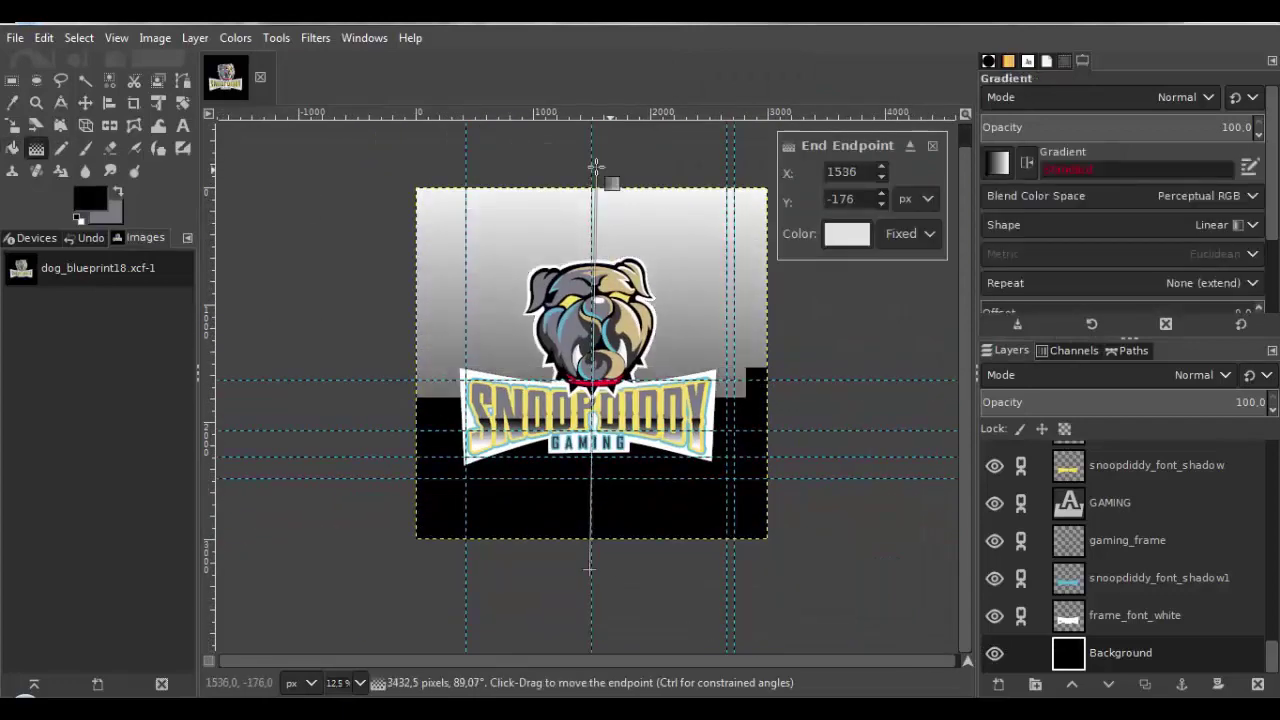
Remove all guides from the image and view the finished logo on its gradient background.
left_click(77, 38)
mouse_move(155, 38)
mouse_move(180, 512)
left_click(450, 577)
left_click_drag(622, 426, 639, 471)
scroll(612, 435, "up", 1)
scroll(612, 435, "down", 1)
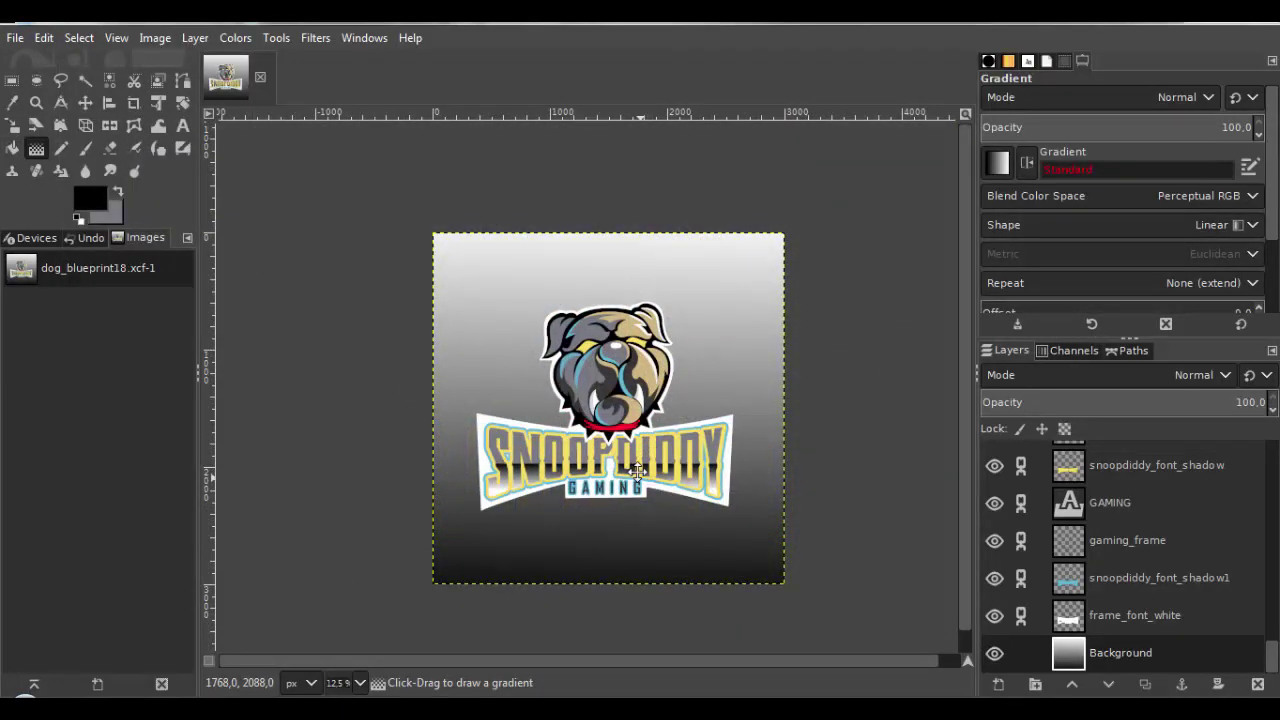
scroll(637, 470, "up", 1)
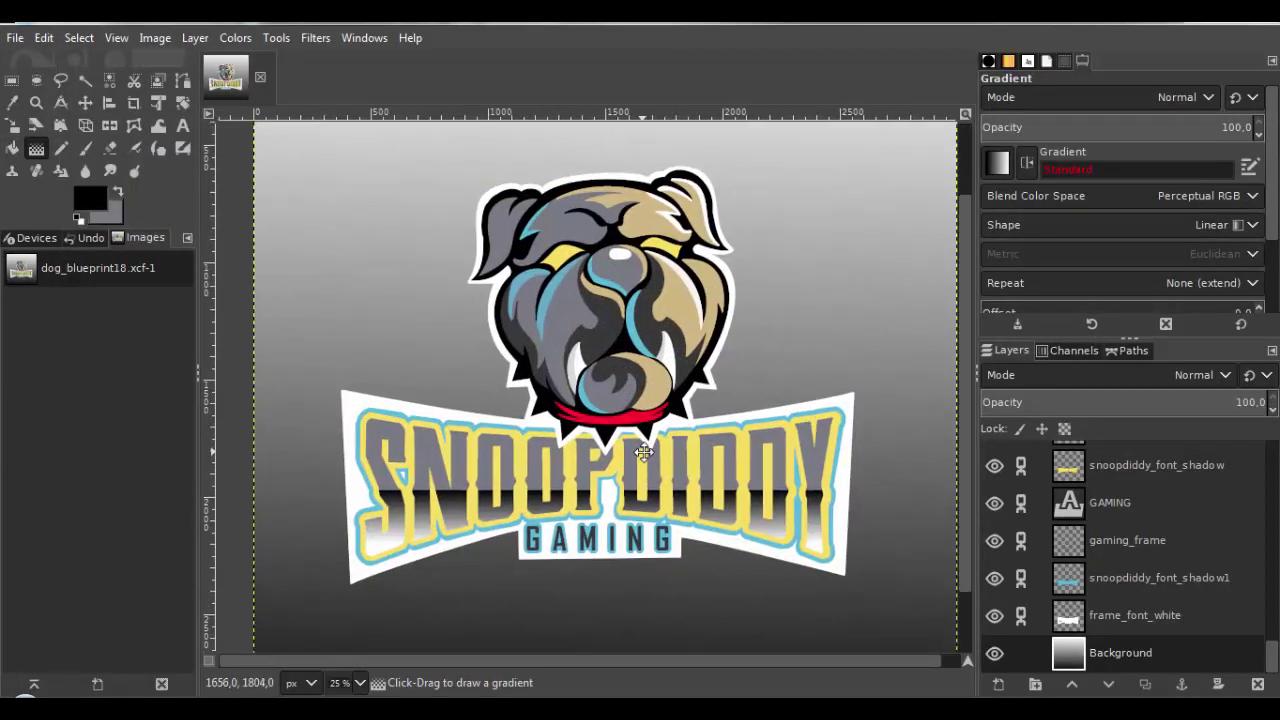
scroll(643, 452, "down", 1)
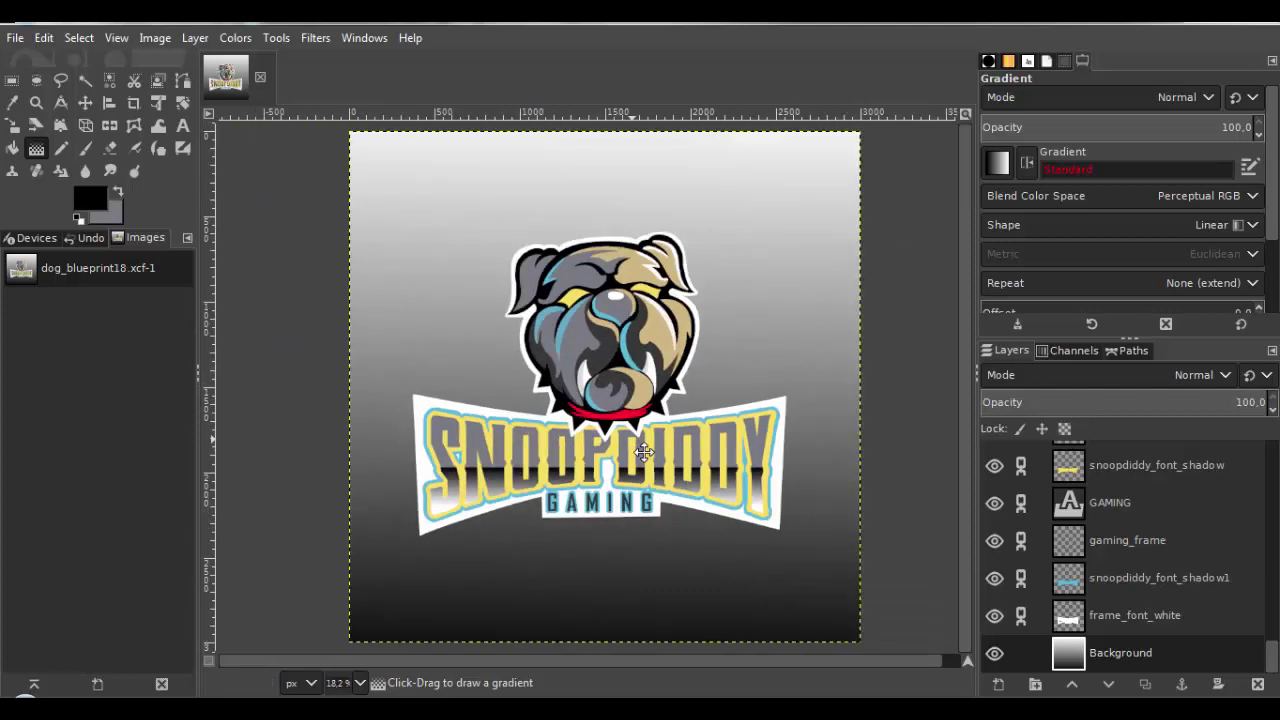